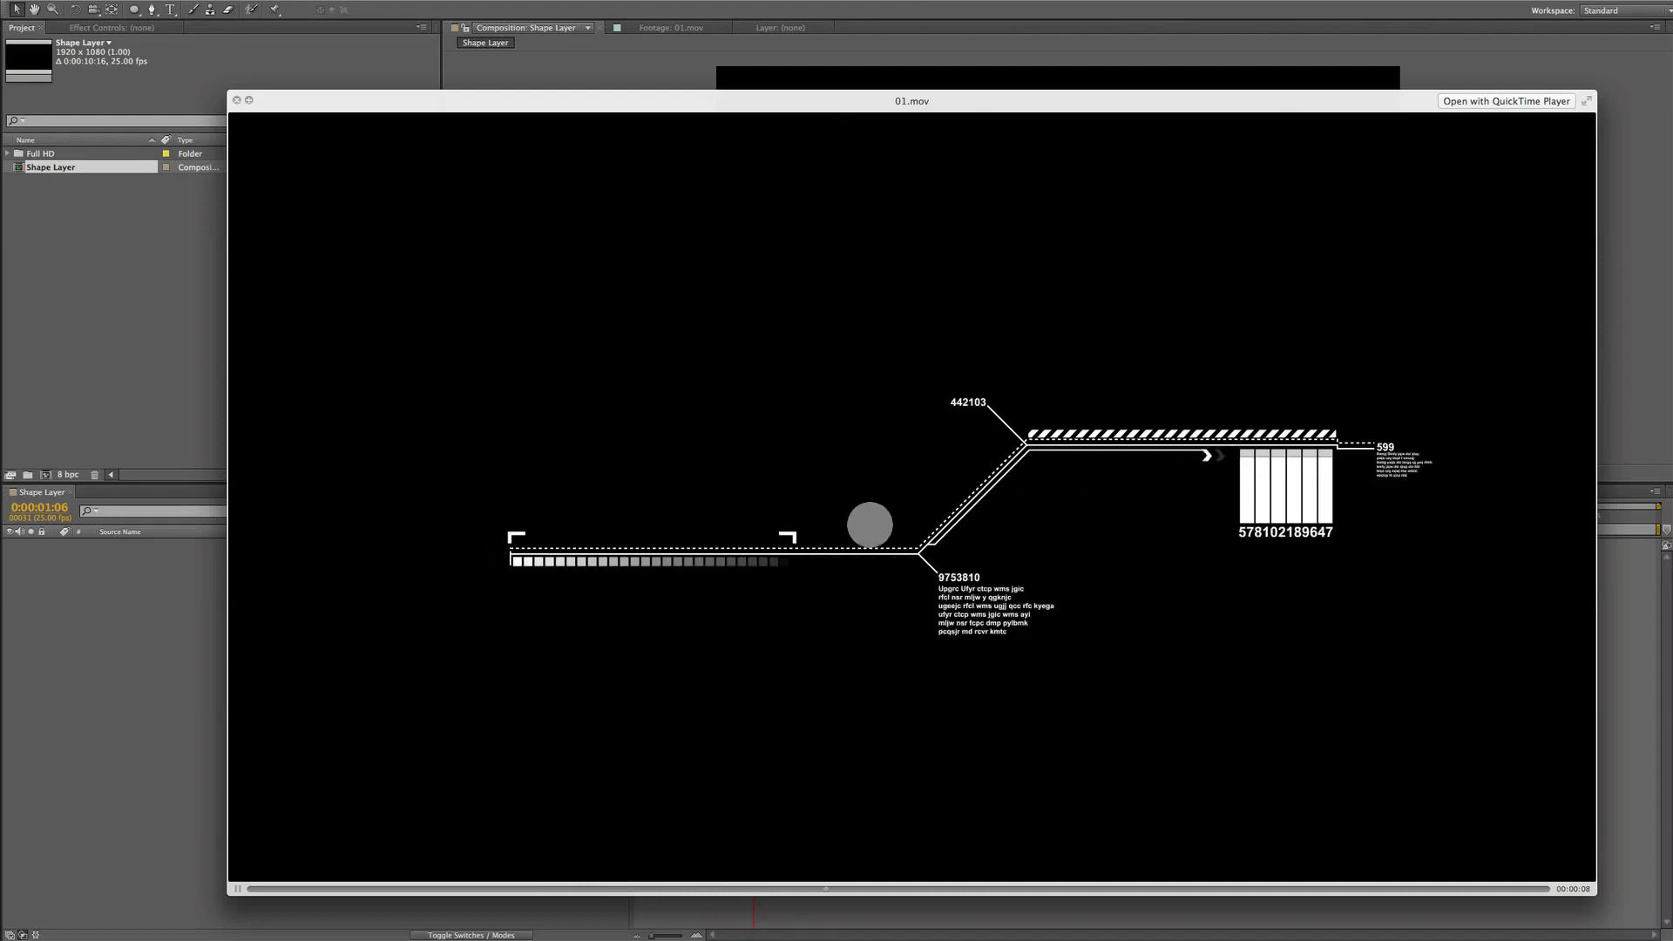
Preview the sample motion-graphics clips in the Full HD folder with Quick Look
{"action": "key", "text": "space"}
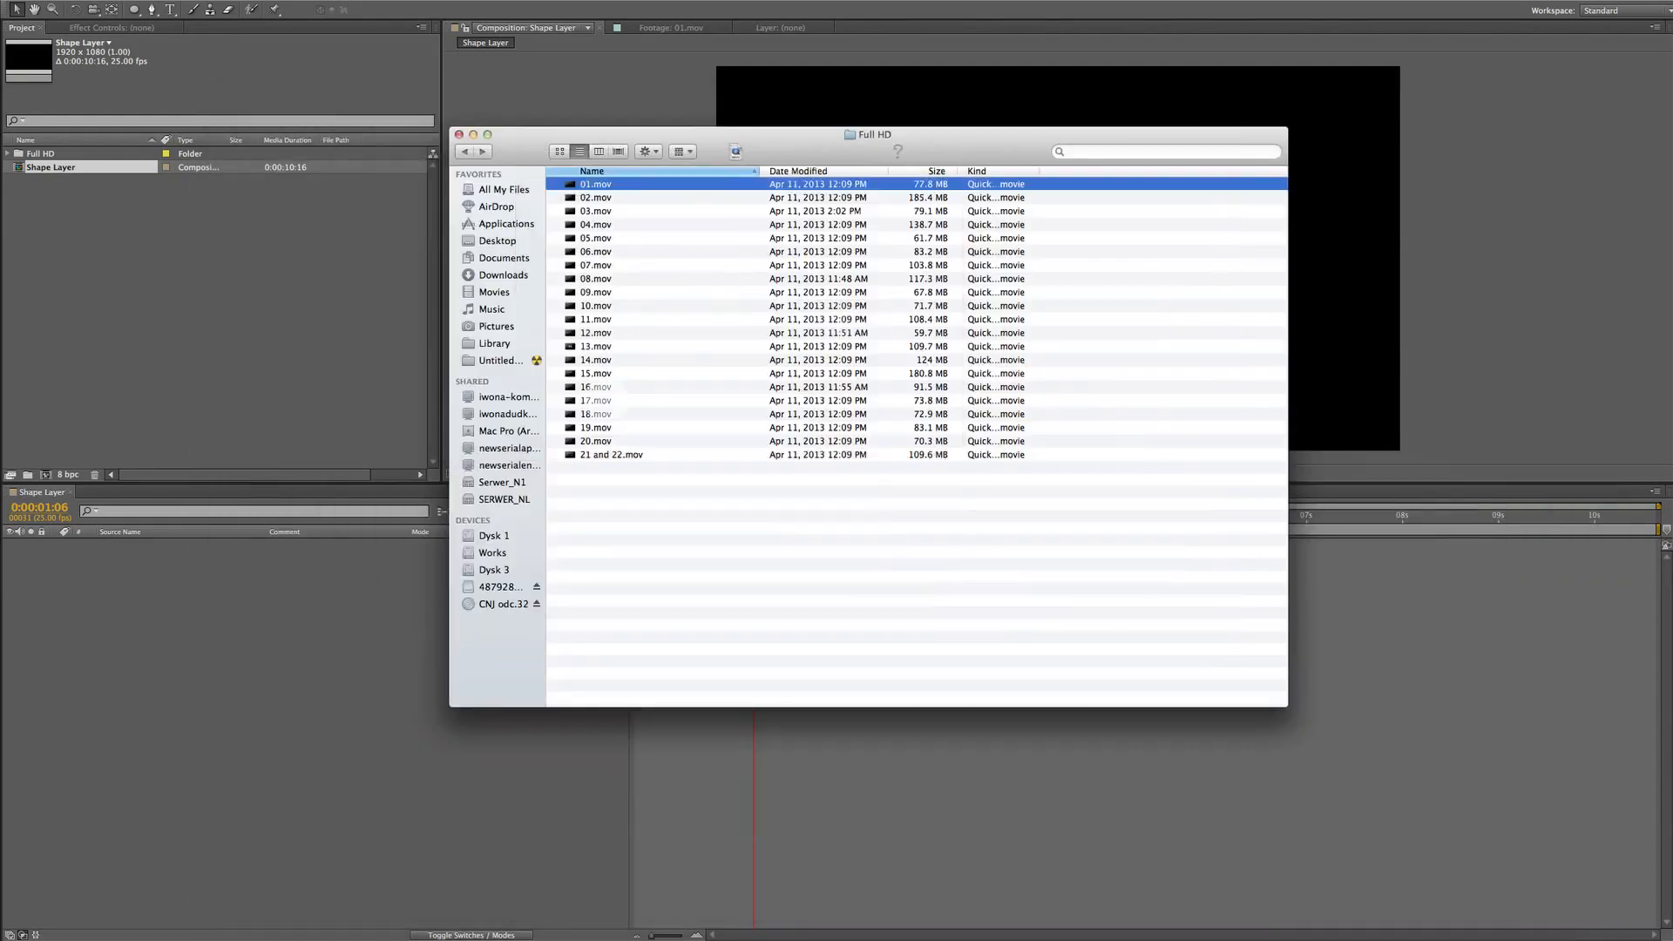
{"action": "left_click", "coordinate": [605, 412]}
{"action": "key", "text": "space"}
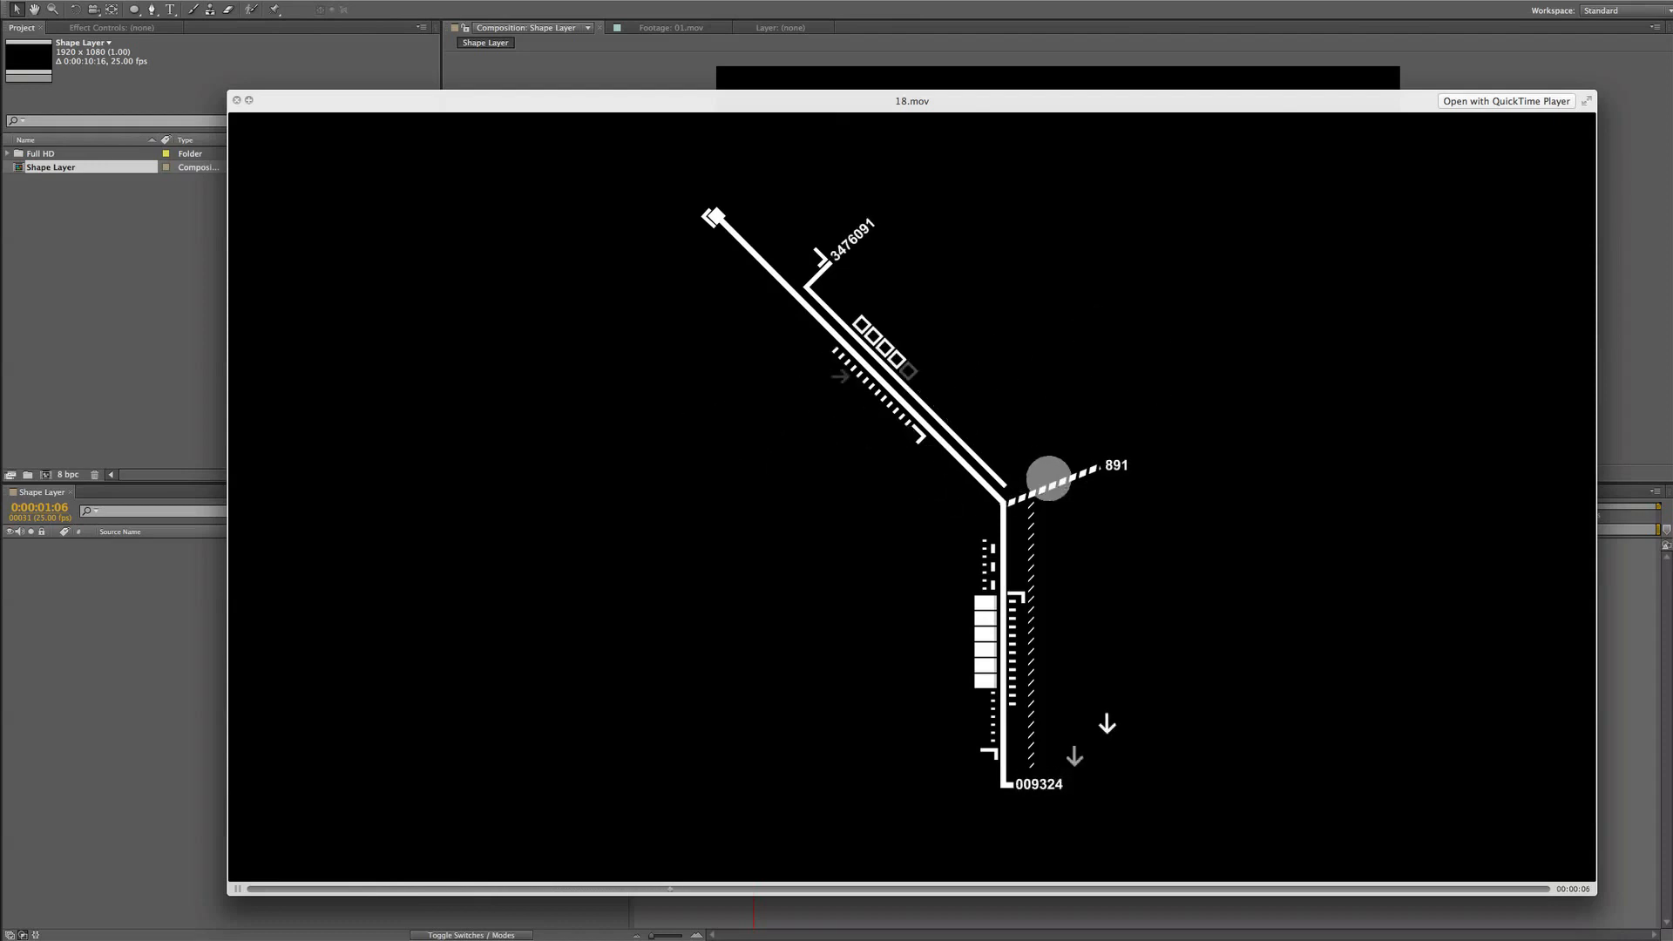
{"action": "key", "text": "space"}
{"action": "left_click", "coordinate": [599, 320]}
{"action": "left_click", "coordinate": [597, 306]}
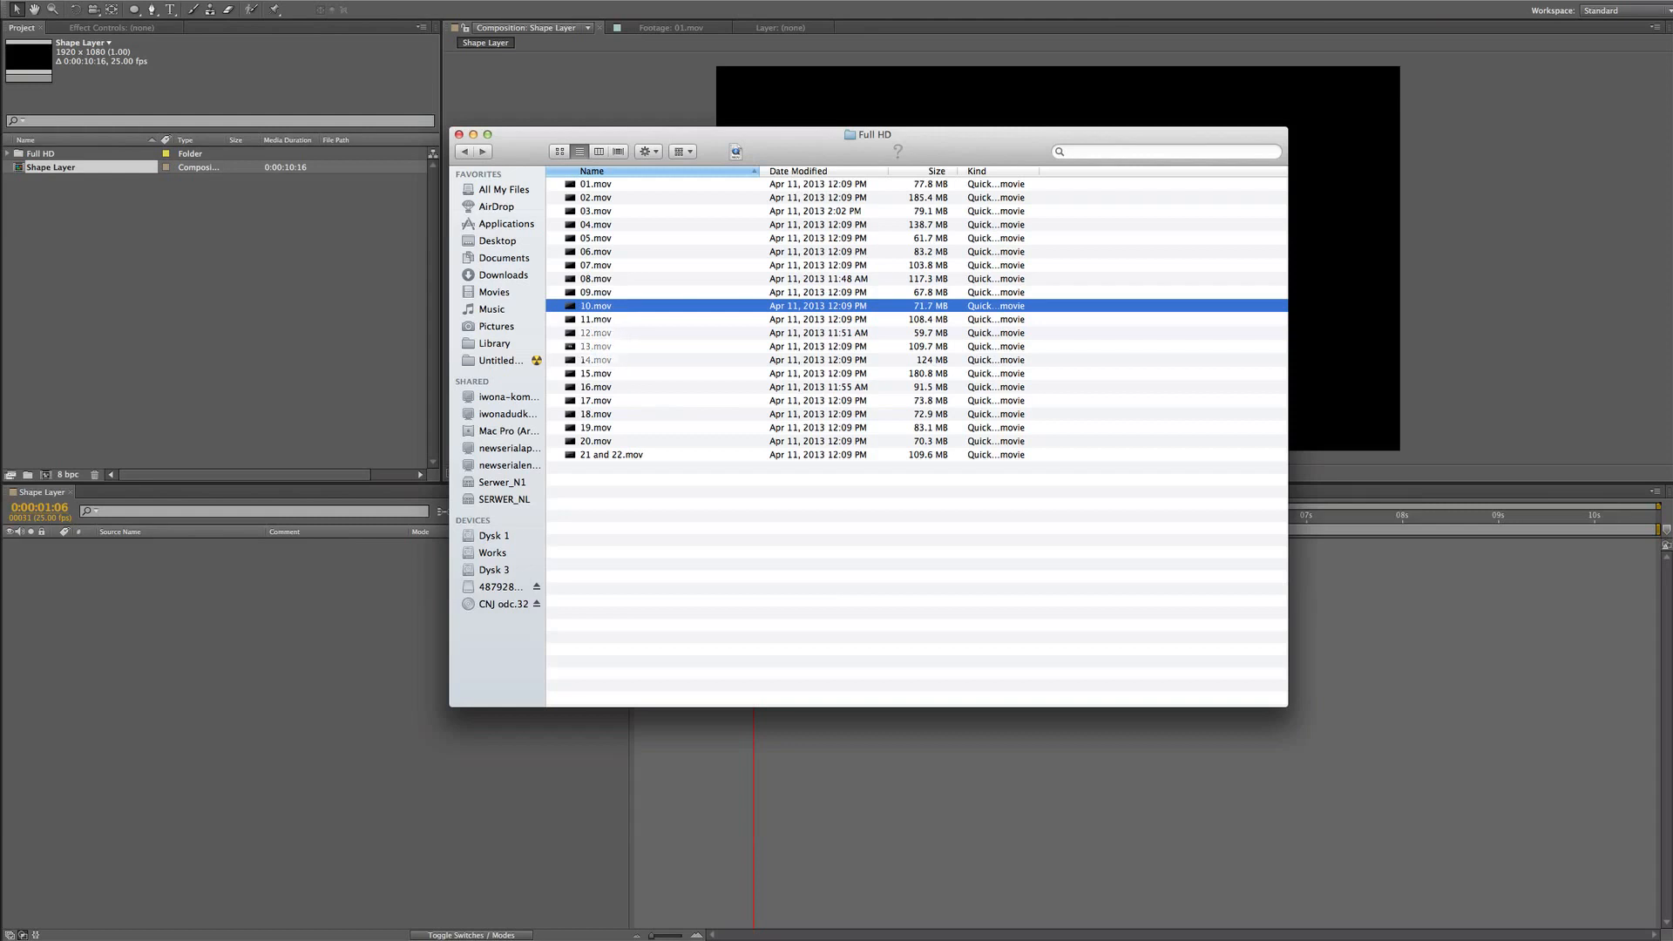
{"action": "left_click", "coordinate": [601, 346]}
{"action": "key", "text": "space"}
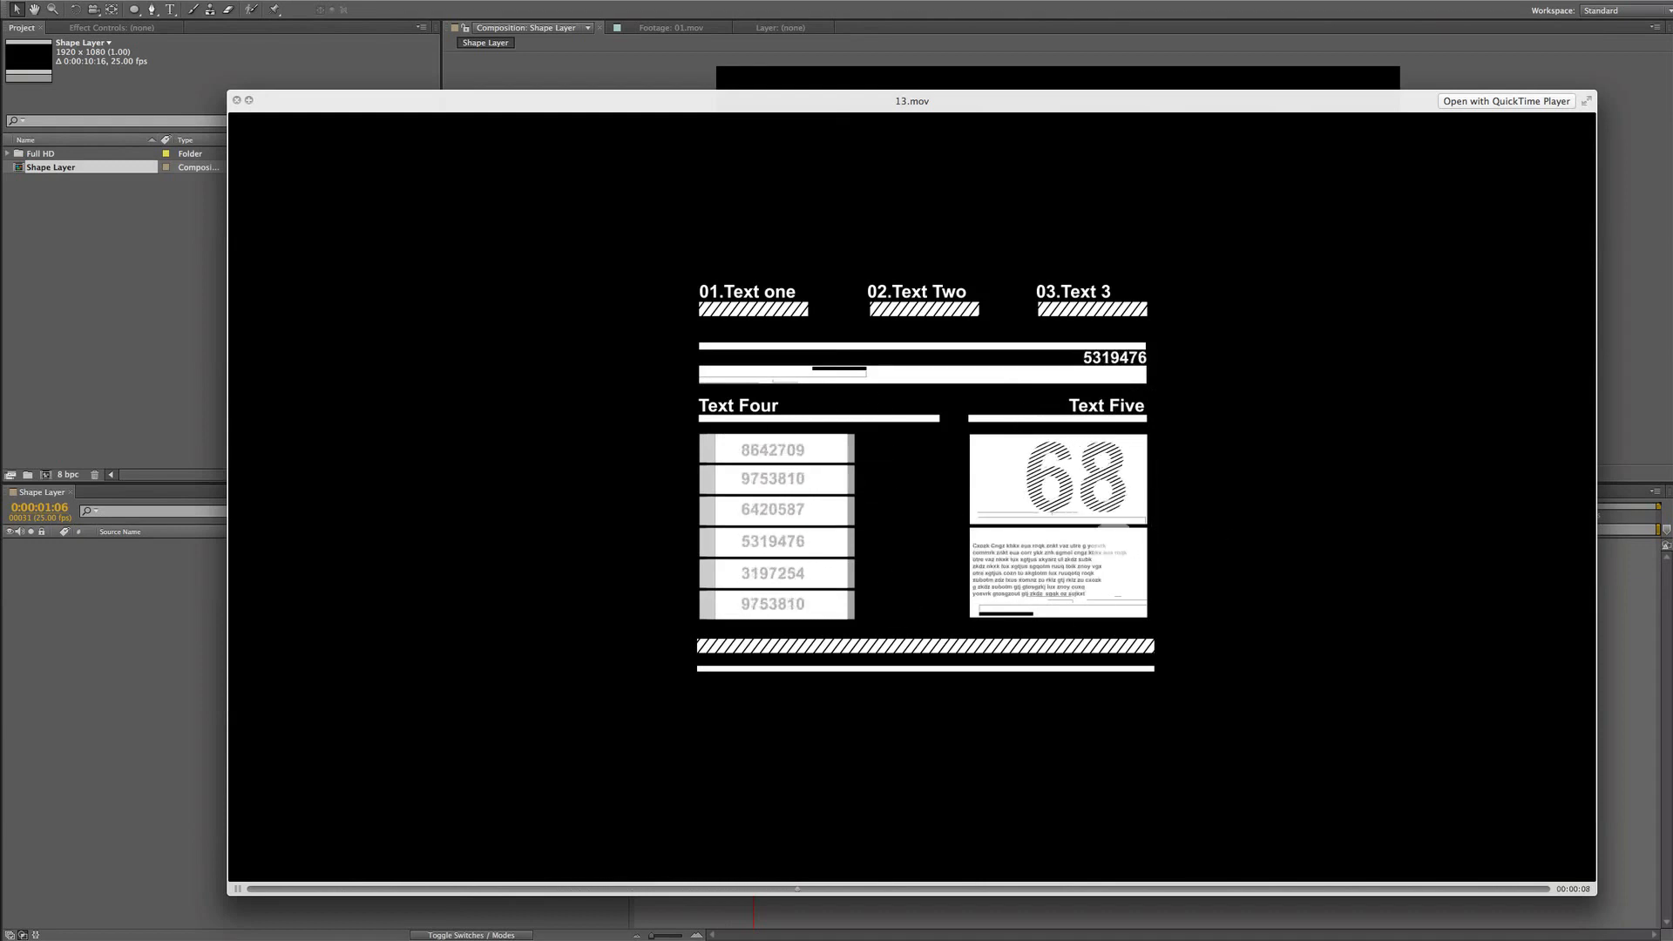
{"action": "key", "text": "space"}
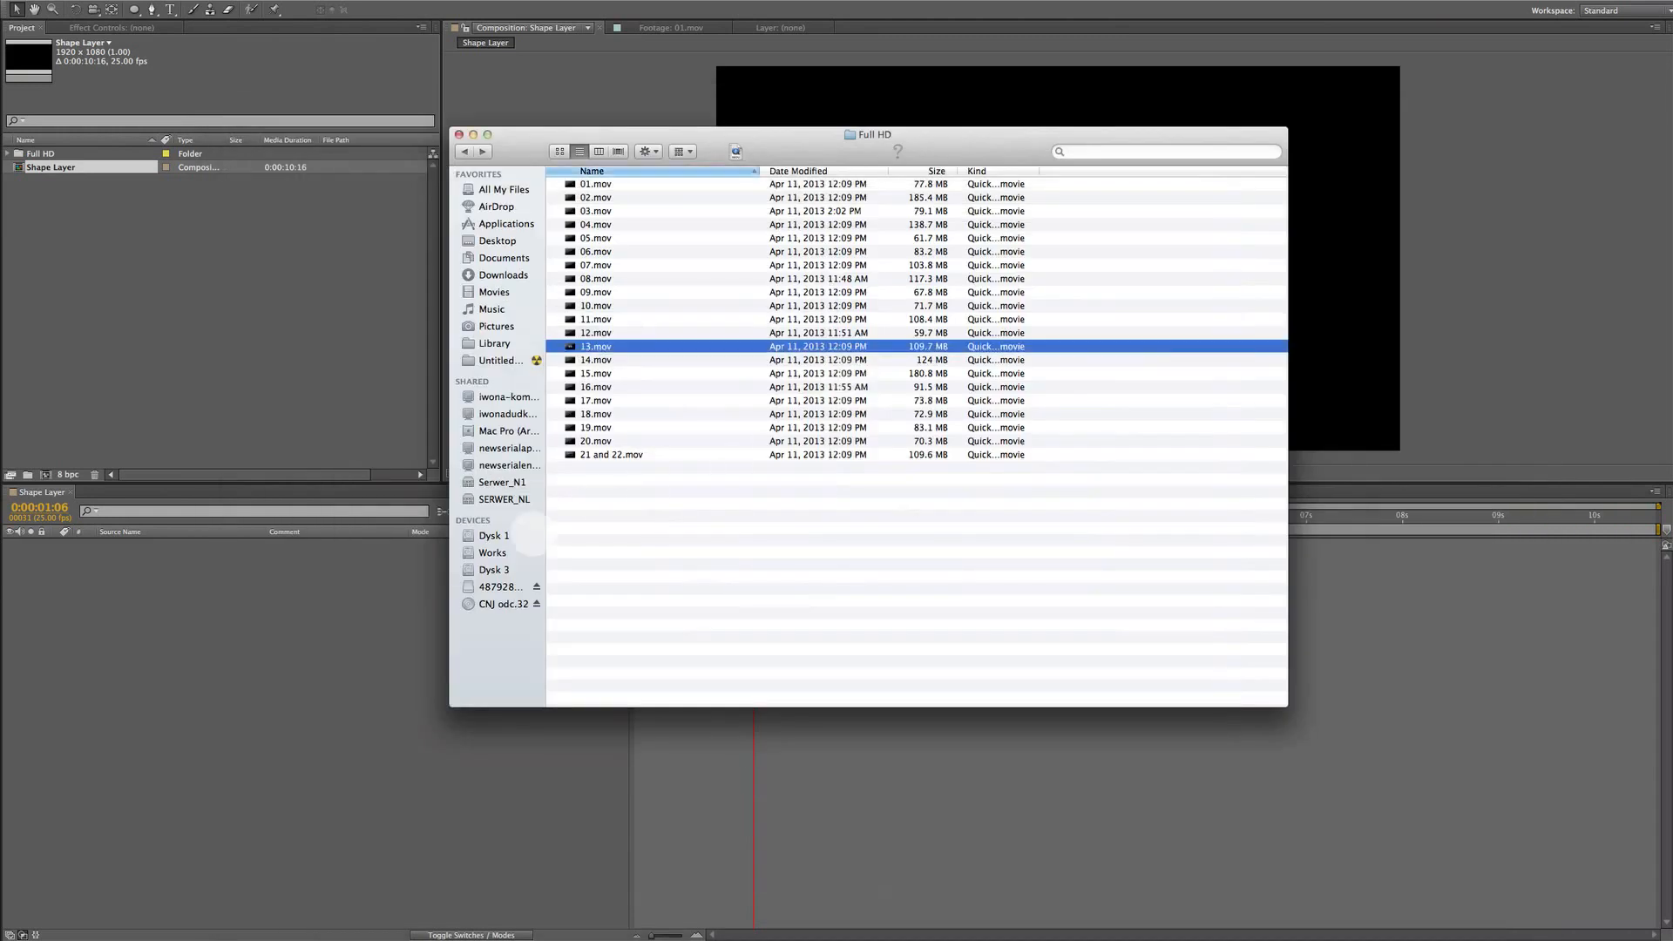
{"action": "left_click", "coordinate": [224, 637]}
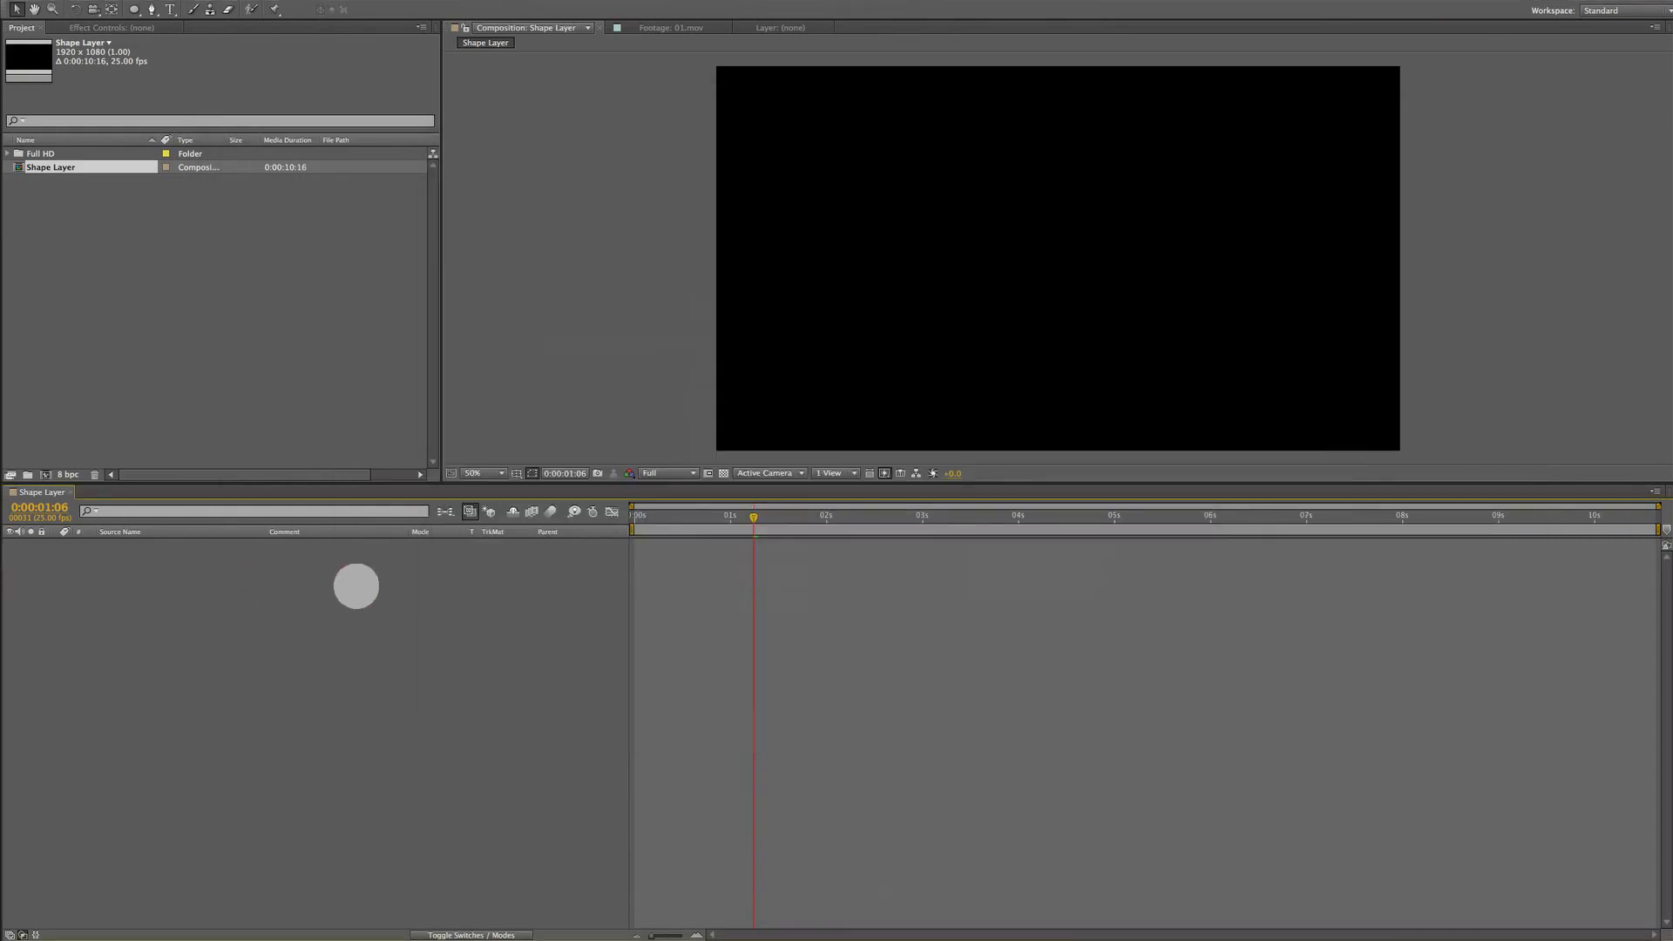
Create a new HDTV 1080 25 composition and add a new shape layer to it
{"action": "key", "text": "super+n"}
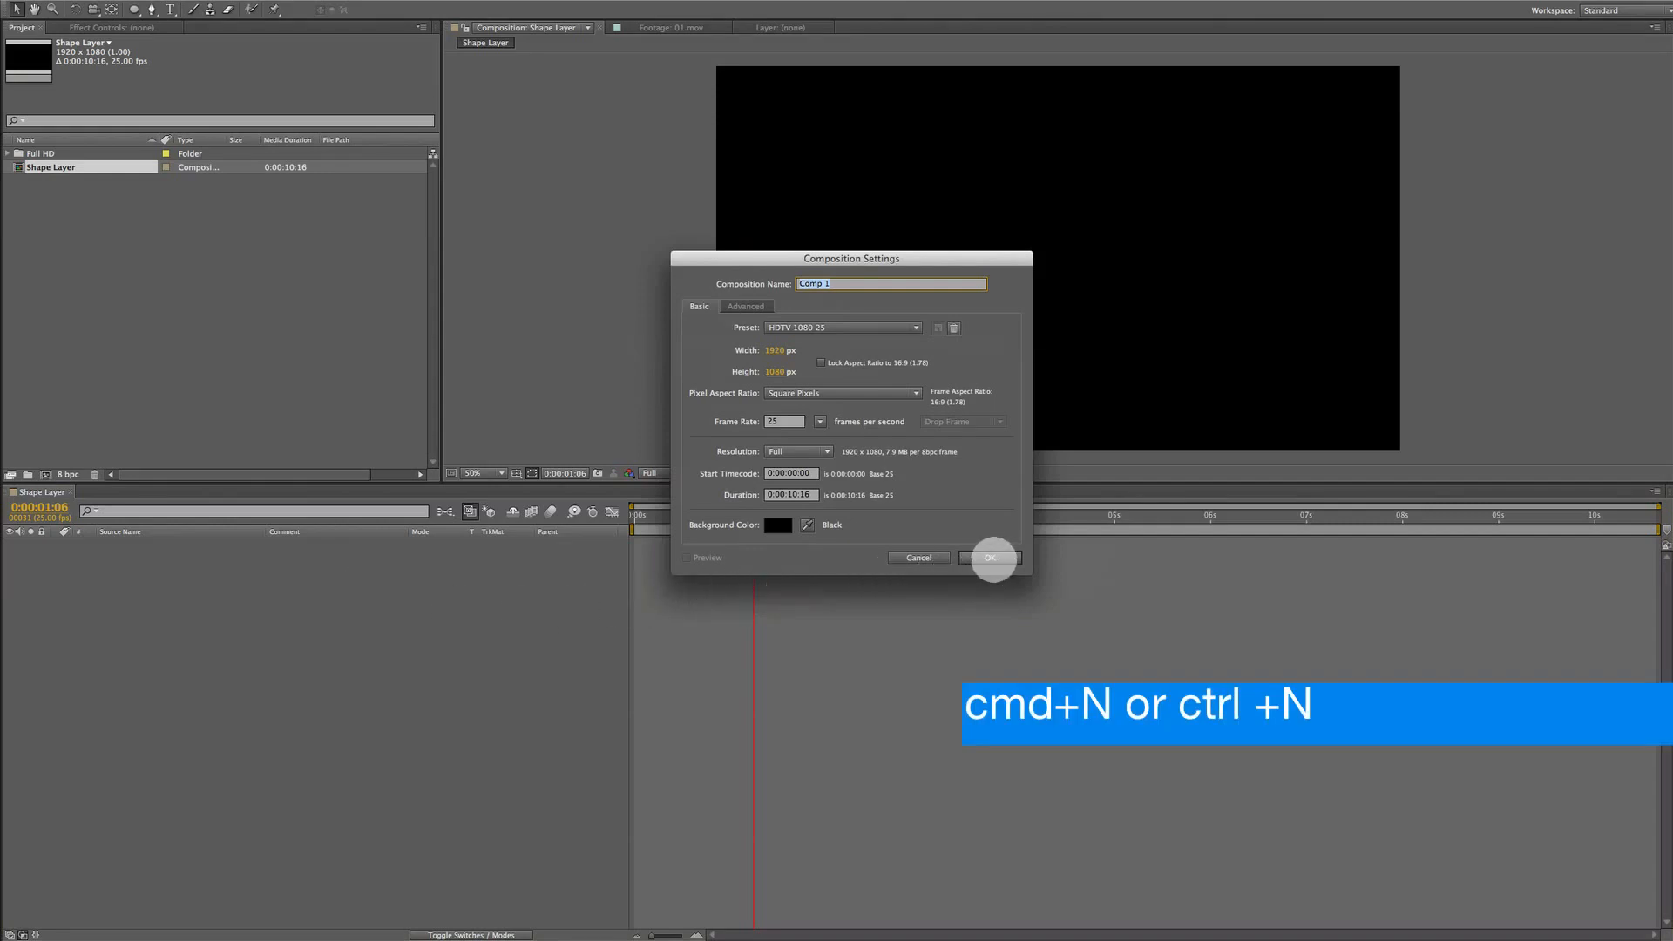
{"action": "left_click", "coordinate": [993, 558]}
{"action": "right_click", "coordinate": [326, 582]}
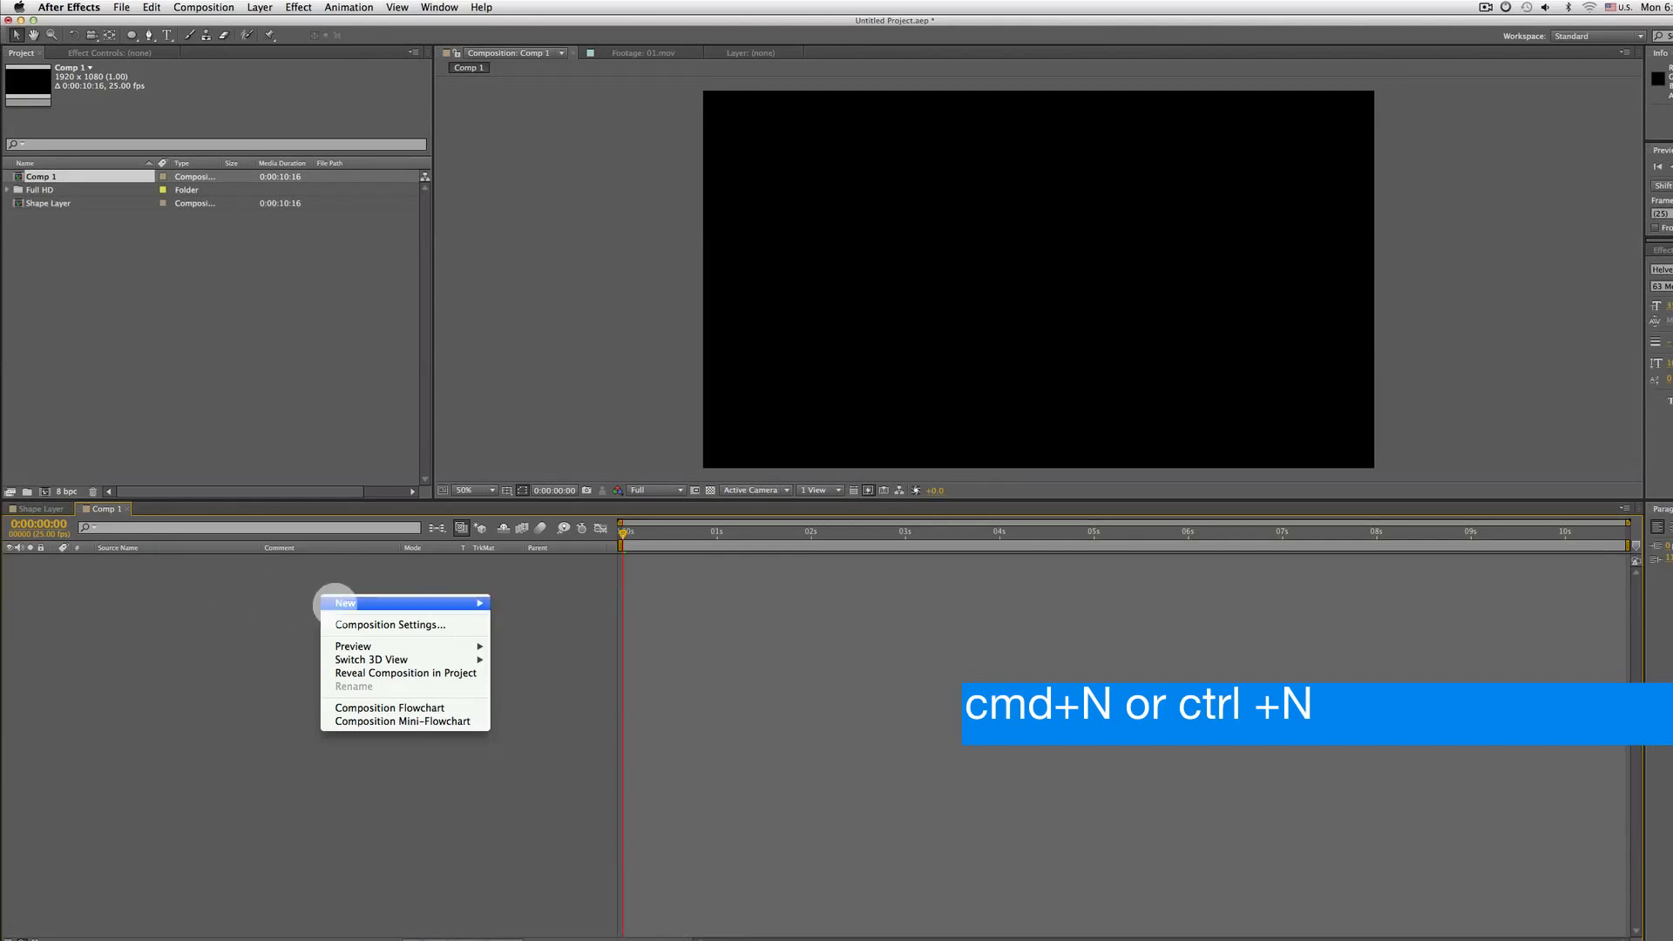
{"action": "mouse_move", "coordinate": [336, 603]}
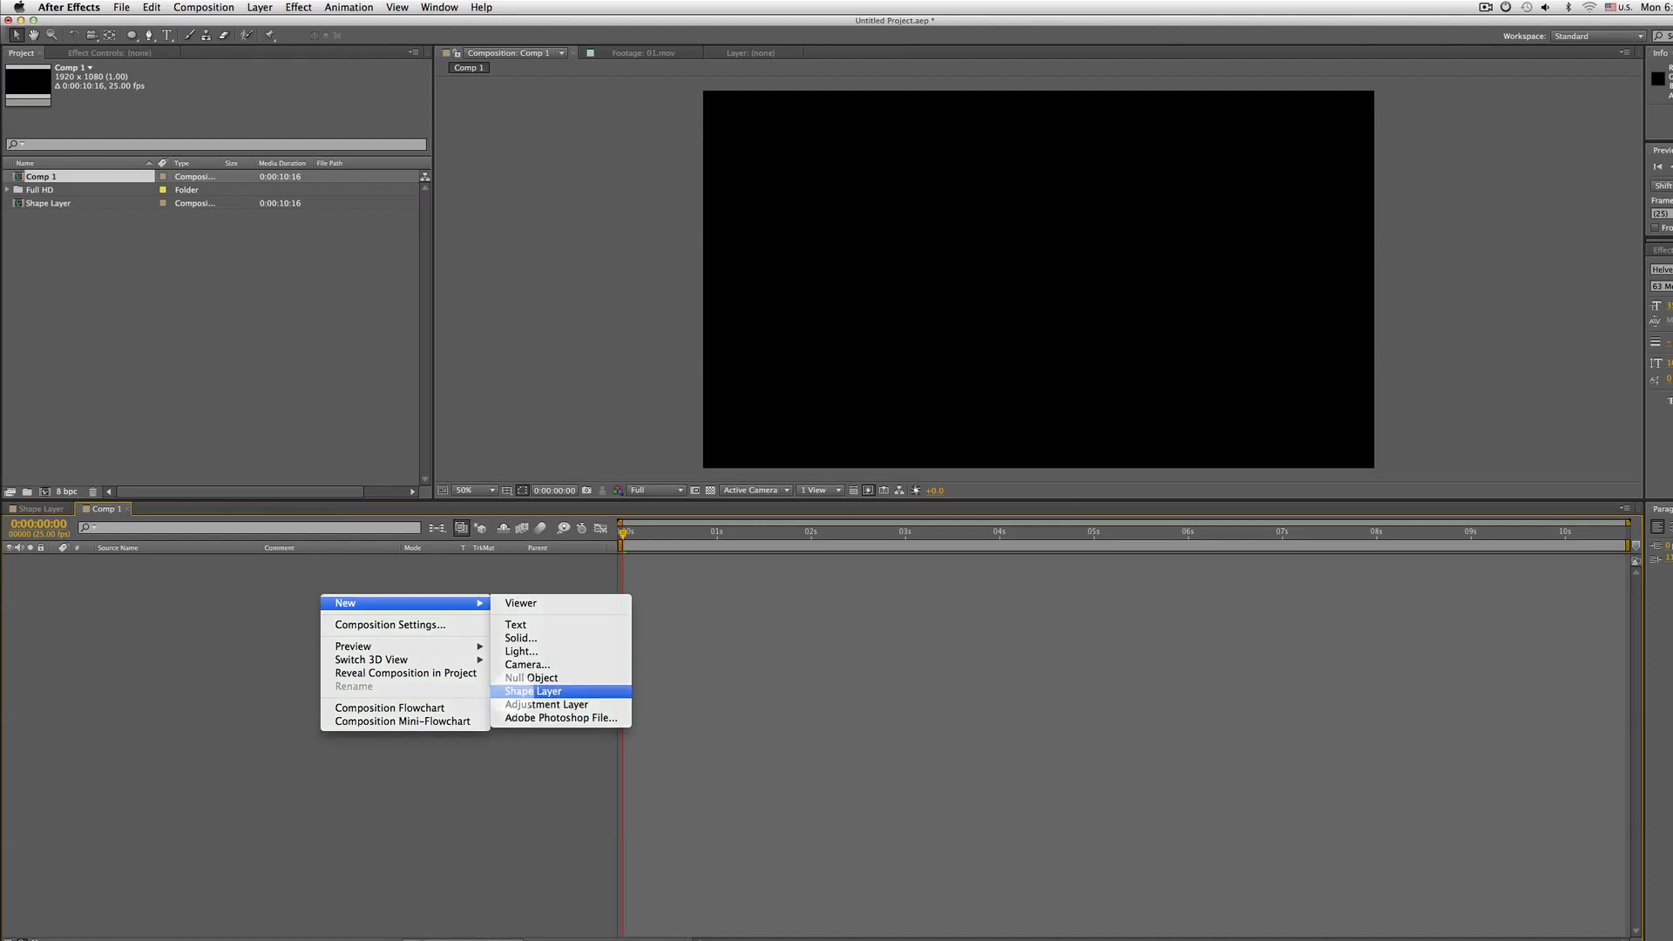
{"action": "left_click", "coordinate": [523, 691]}
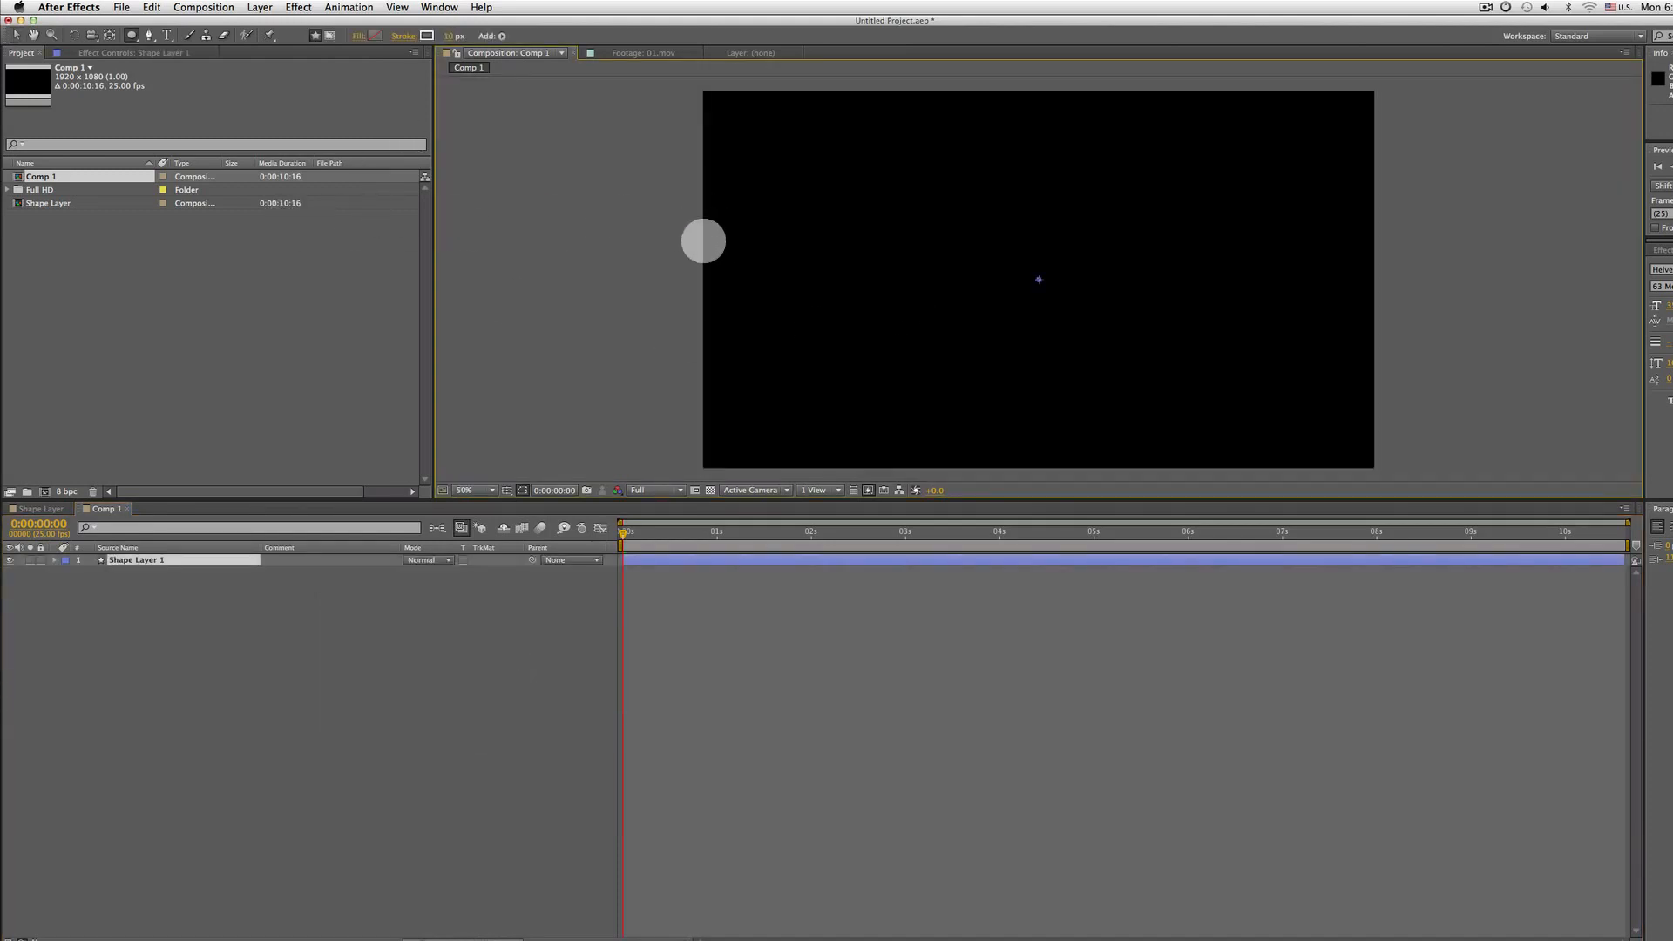
Draw a closed seven-point freeform path on the shape layer with the Pen tool
{"action": "key", "text": "grave"}
{"action": "key", "text": "grave"}
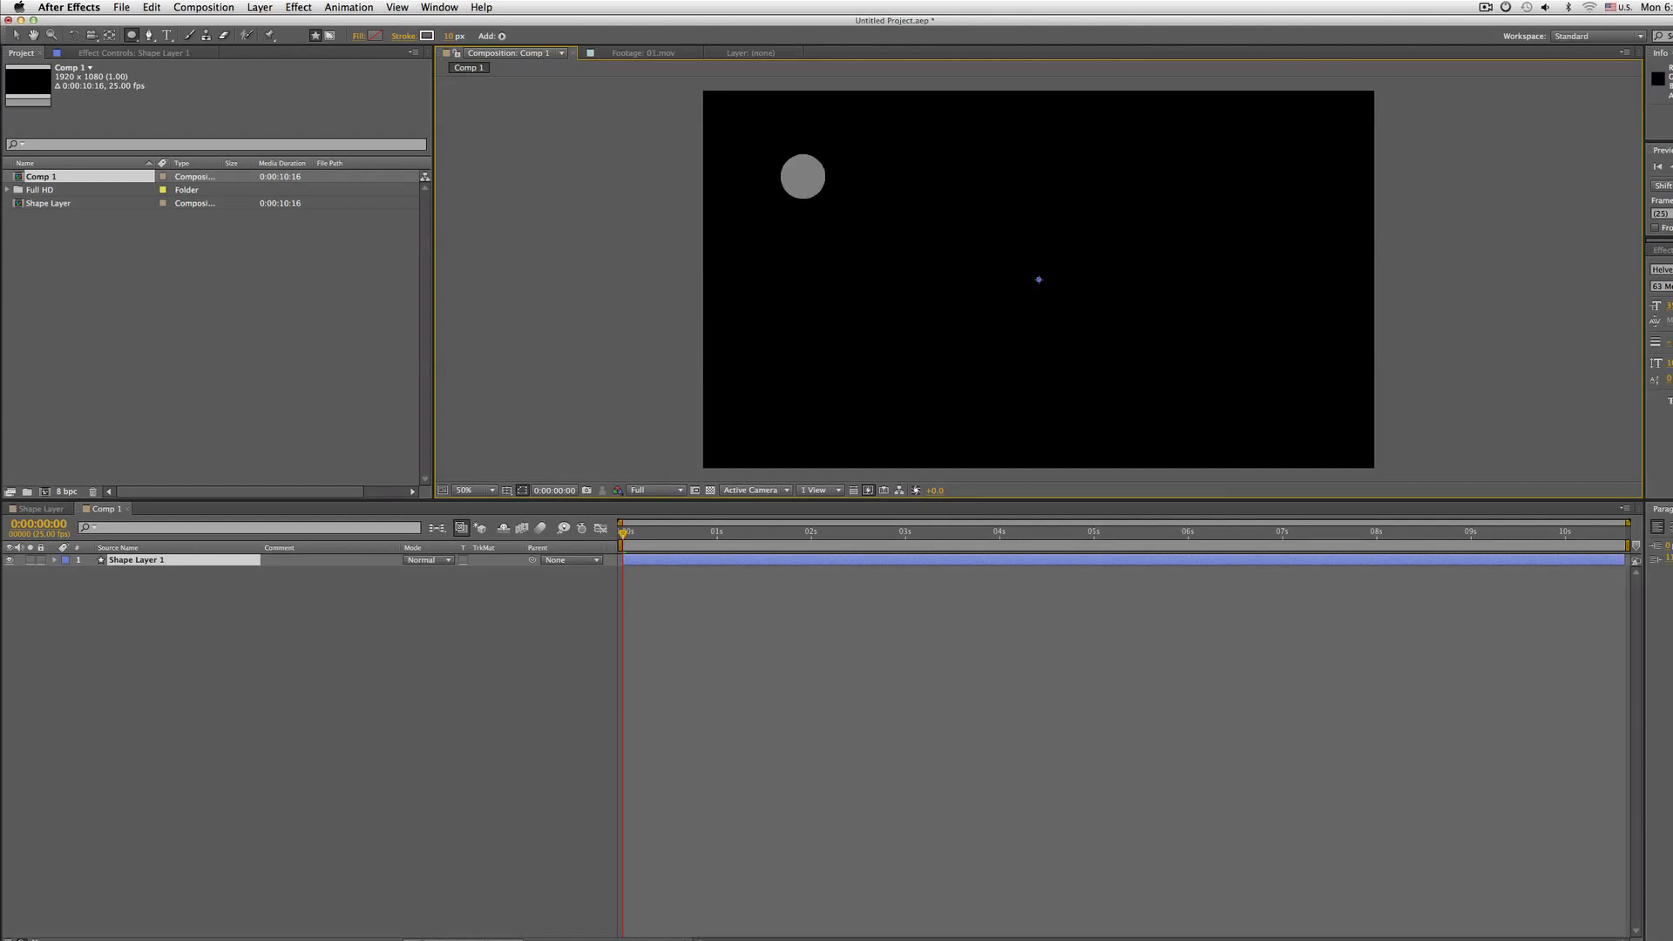
{"action": "left_click_drag", "start_coordinate": [954, 244], "coordinate": [897, 243]}
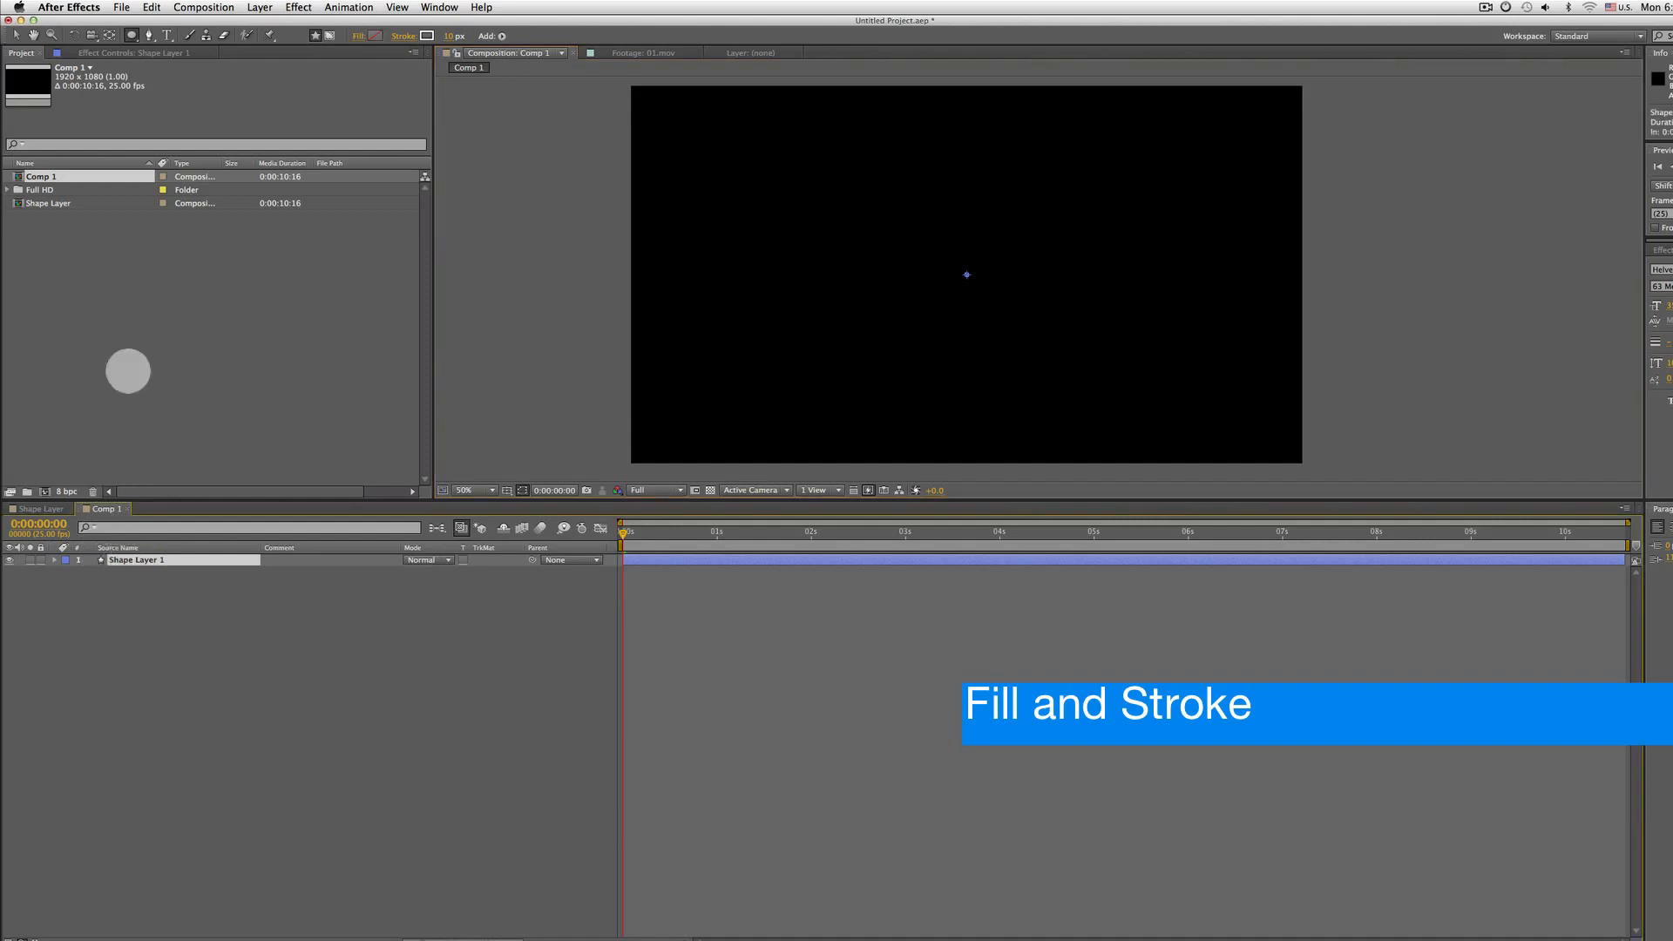
{"action": "left_click", "coordinate": [149, 35]}
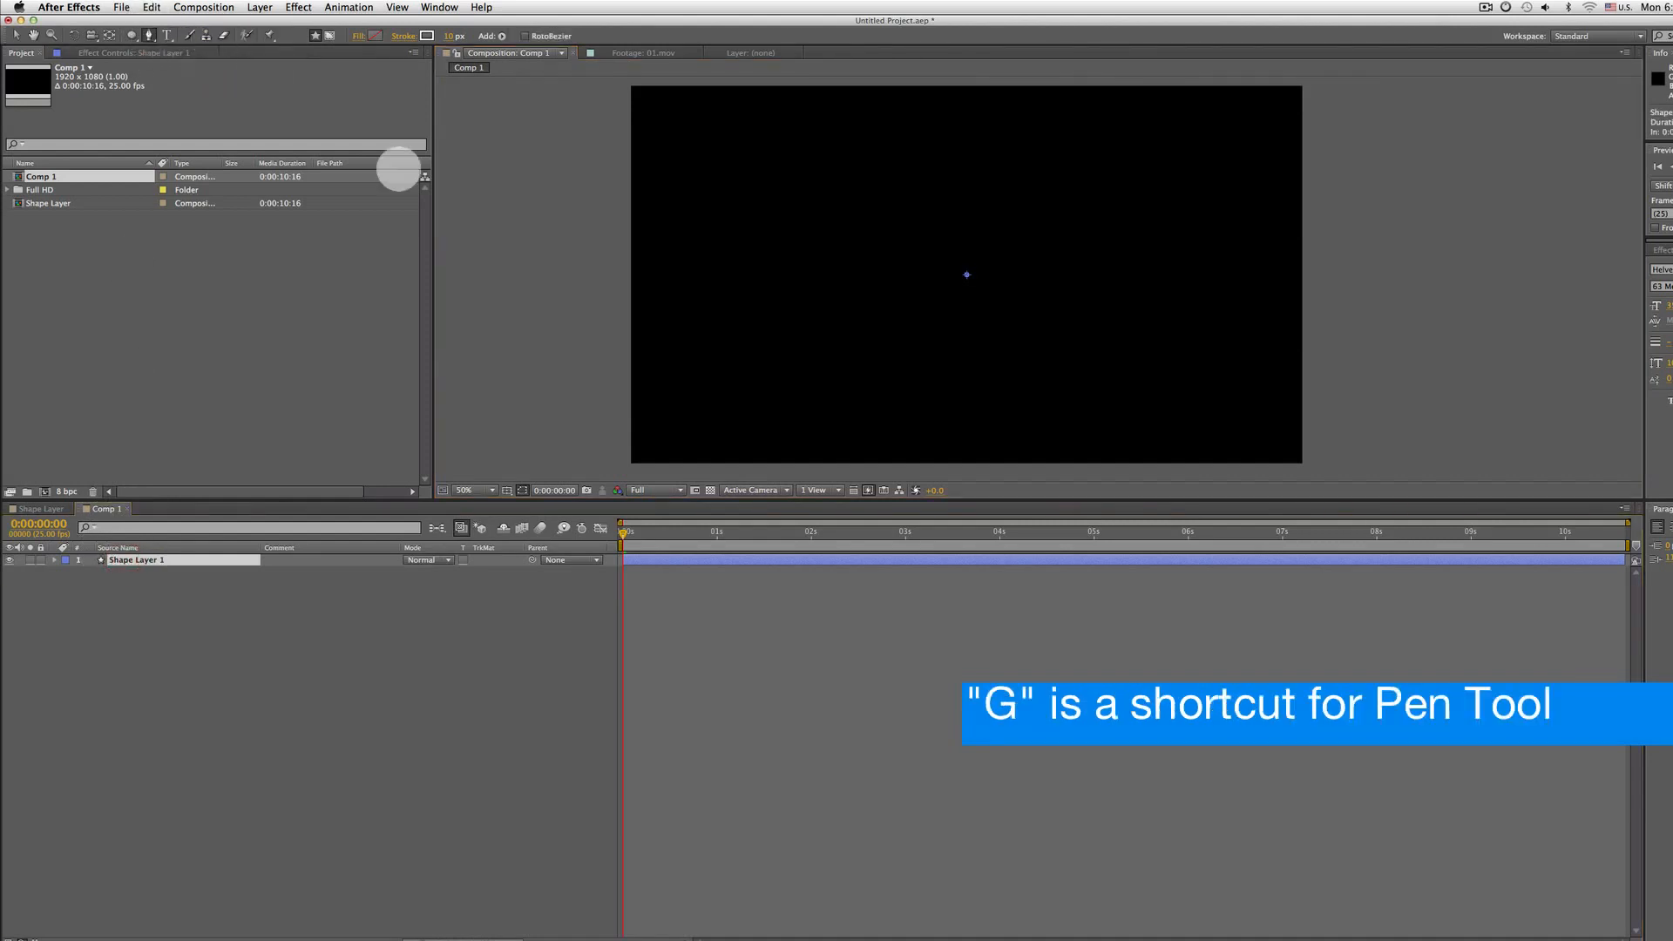
{"action": "left_click", "coordinate": [764, 270]}
{"action": "left_click", "coordinate": [1121, 189]}
{"action": "left_click", "coordinate": [1156, 330]}
{"action": "left_click", "coordinate": [956, 358]}
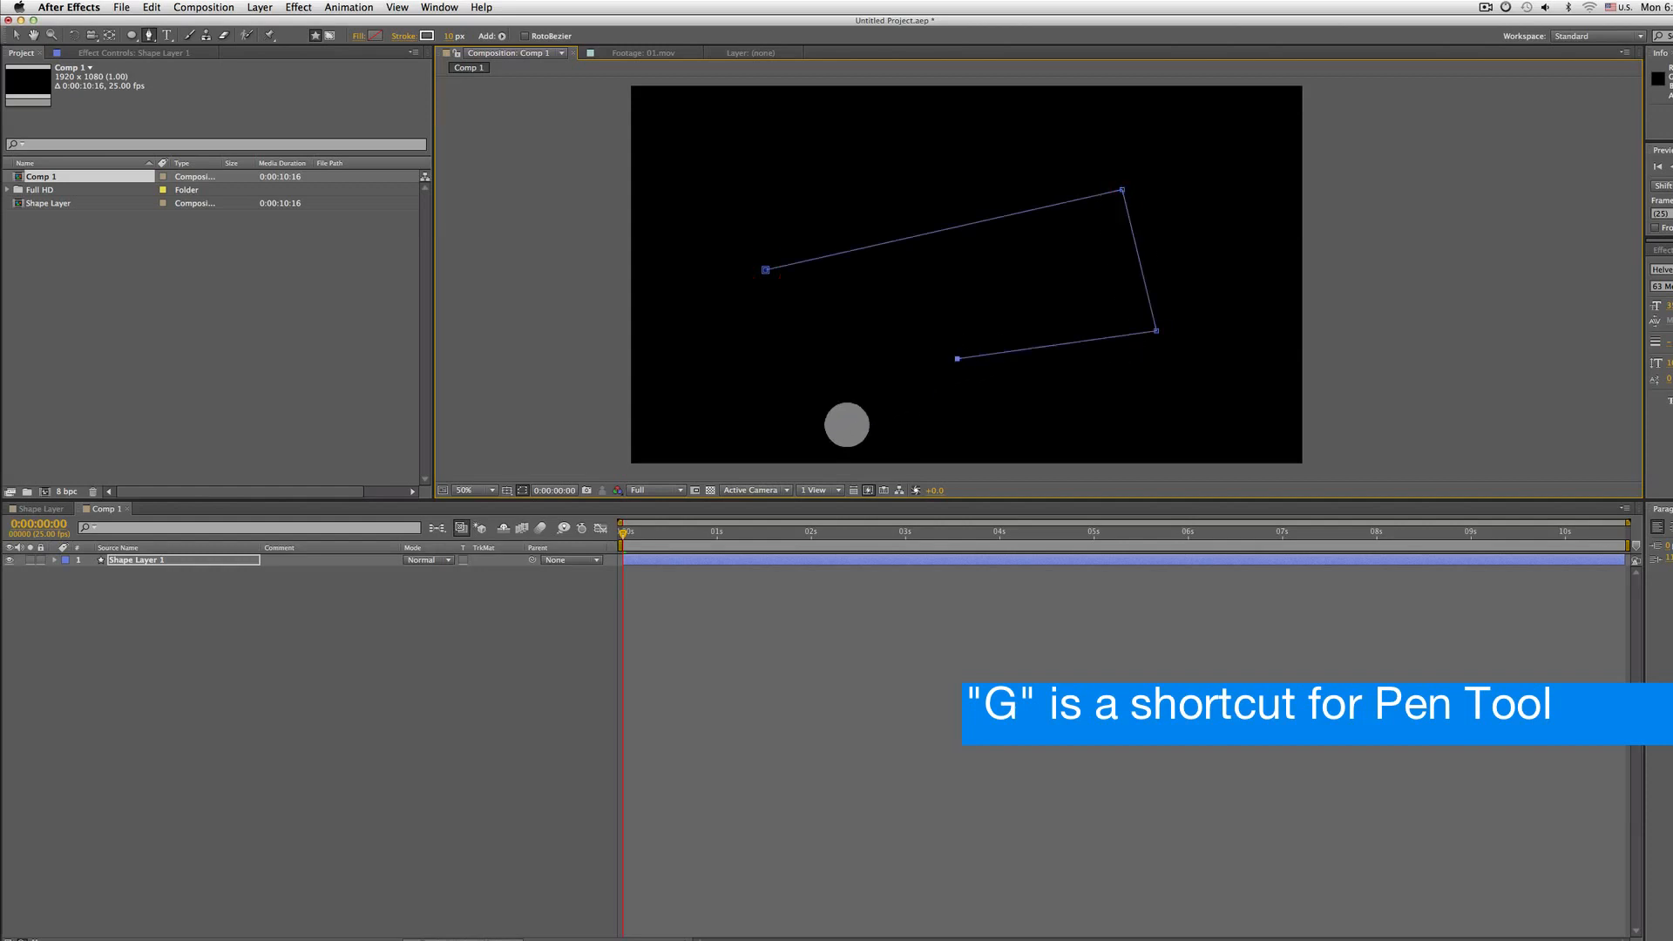
{"action": "left_click", "coordinate": [781, 405]}
{"action": "left_click", "coordinate": [955, 293]}
{"action": "left_click", "coordinate": [806, 297]}
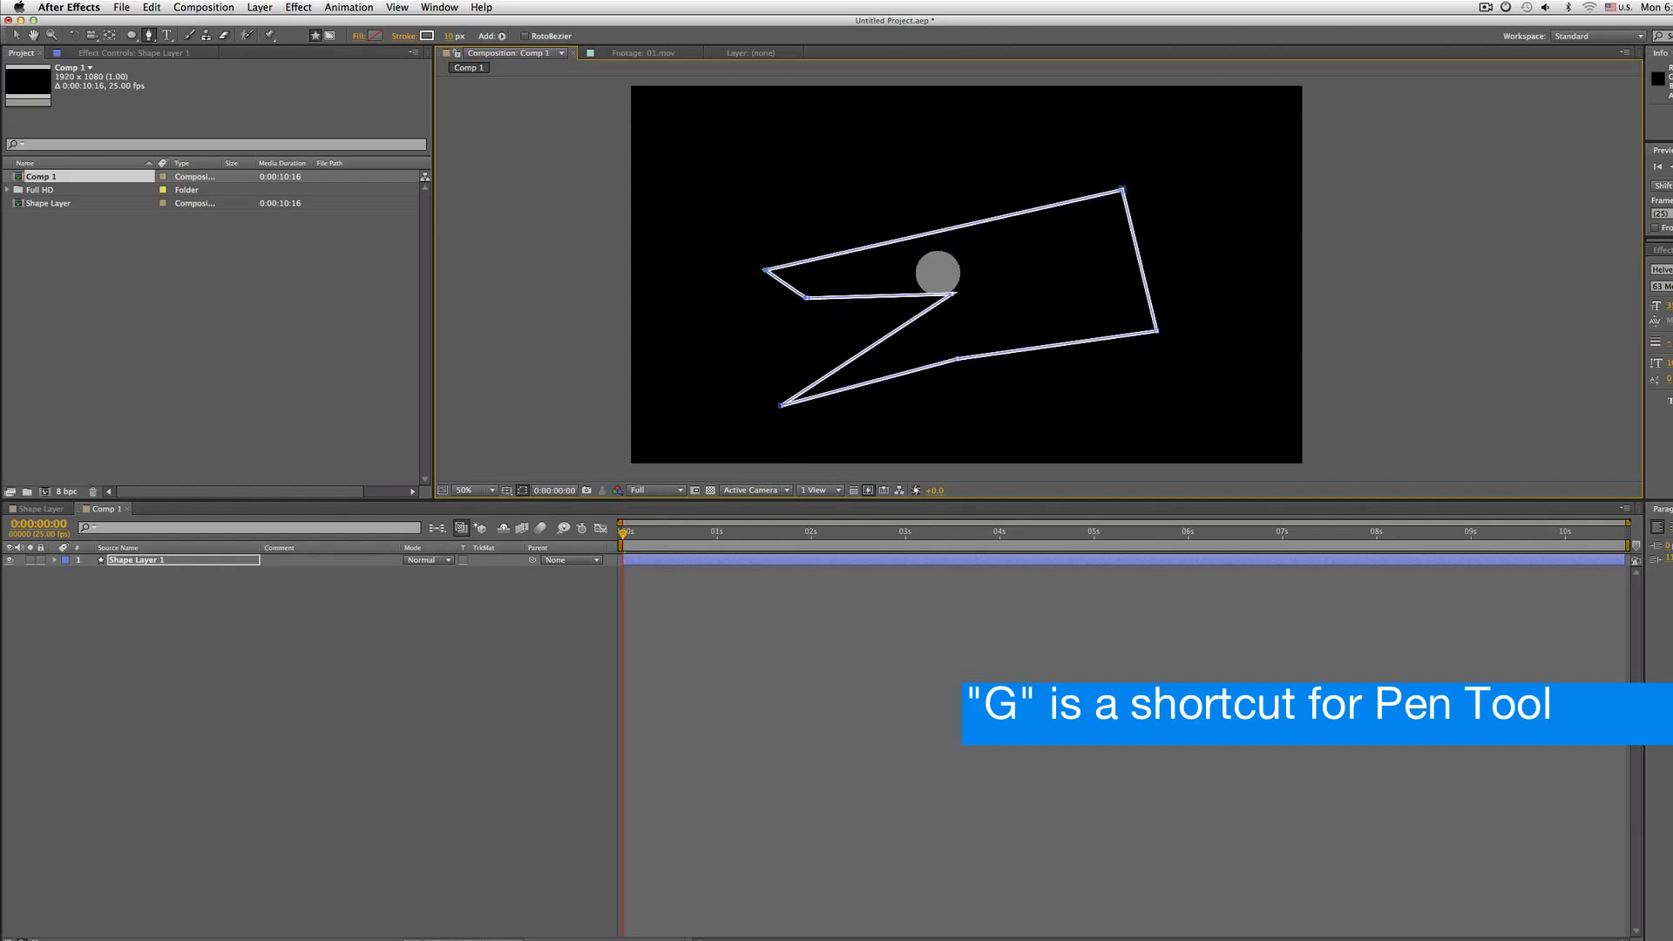
Try None, Solid Color, Linear Gradient and Radial Gradient fills on the path, then cancel the fill options
{"action": "left_click", "coordinate": [358, 37]}
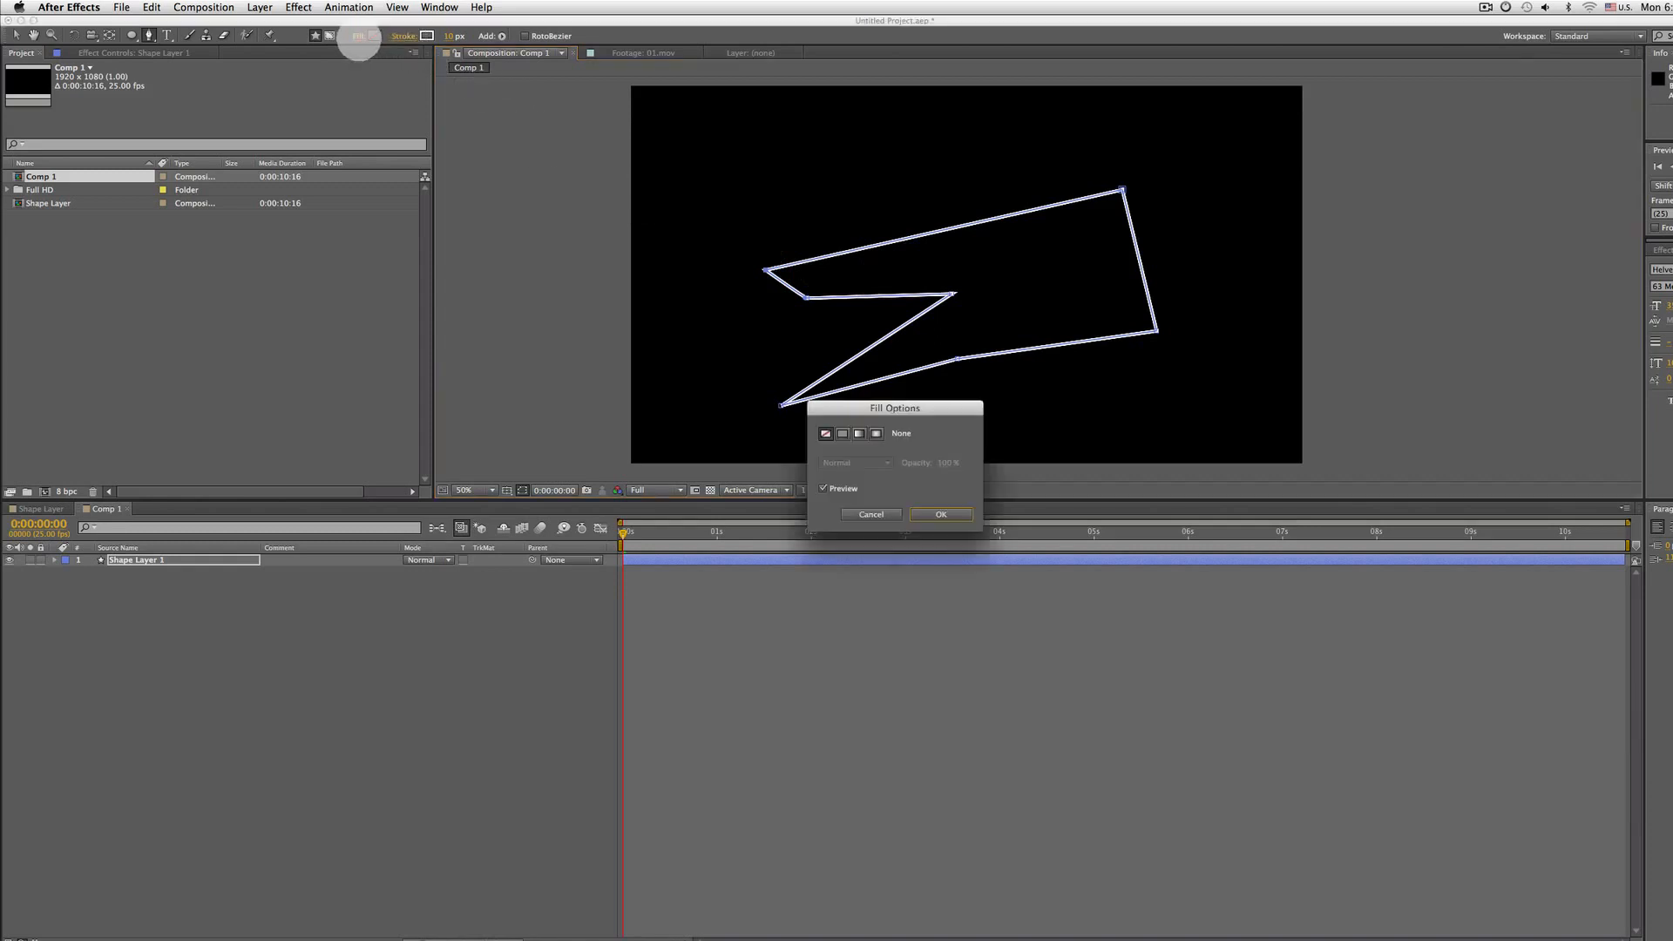
{"action": "left_click", "coordinate": [841, 432]}
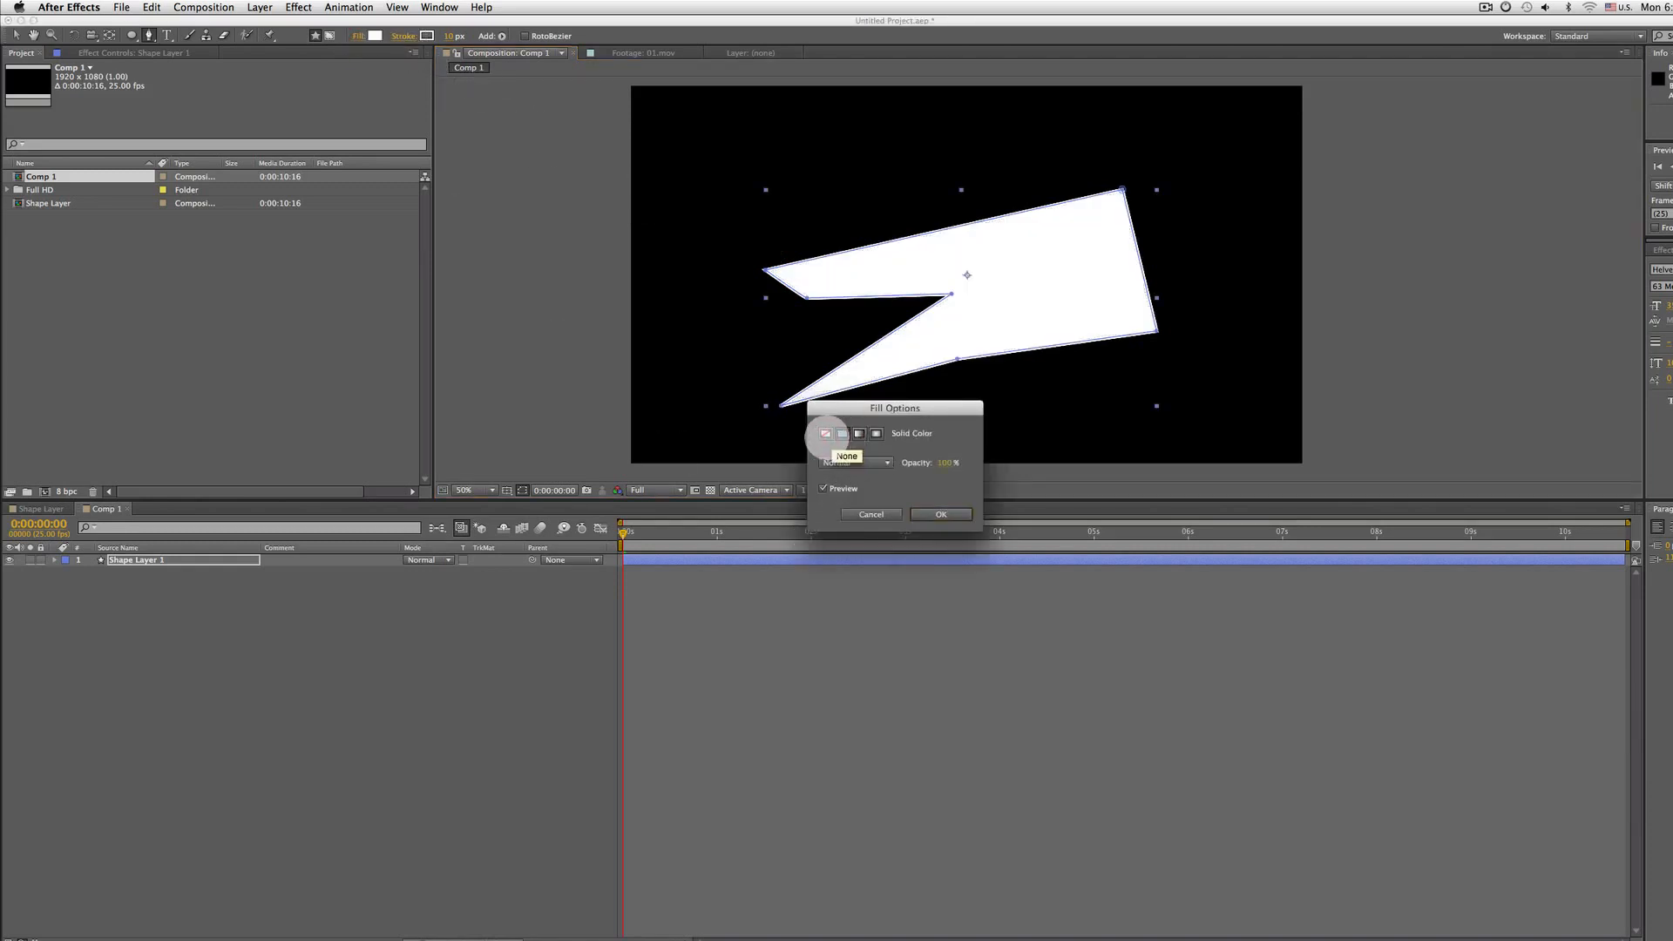
{"action": "left_click", "coordinate": [825, 433]}
{"action": "left_click", "coordinate": [858, 433]}
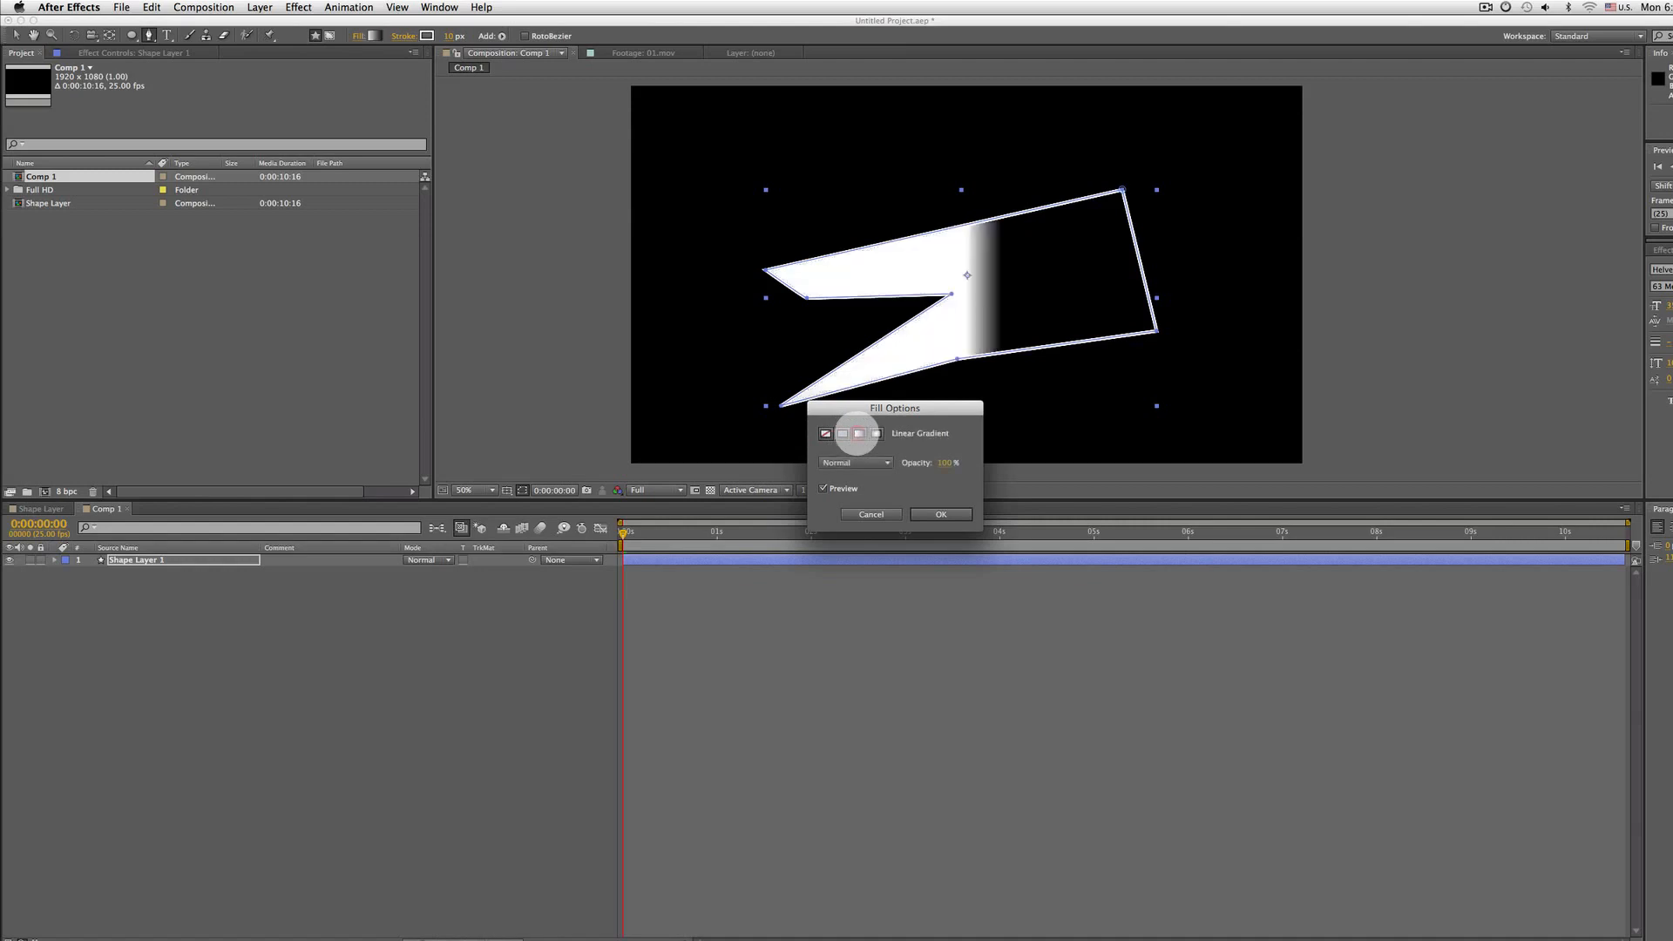
{"action": "left_click", "coordinate": [876, 433]}
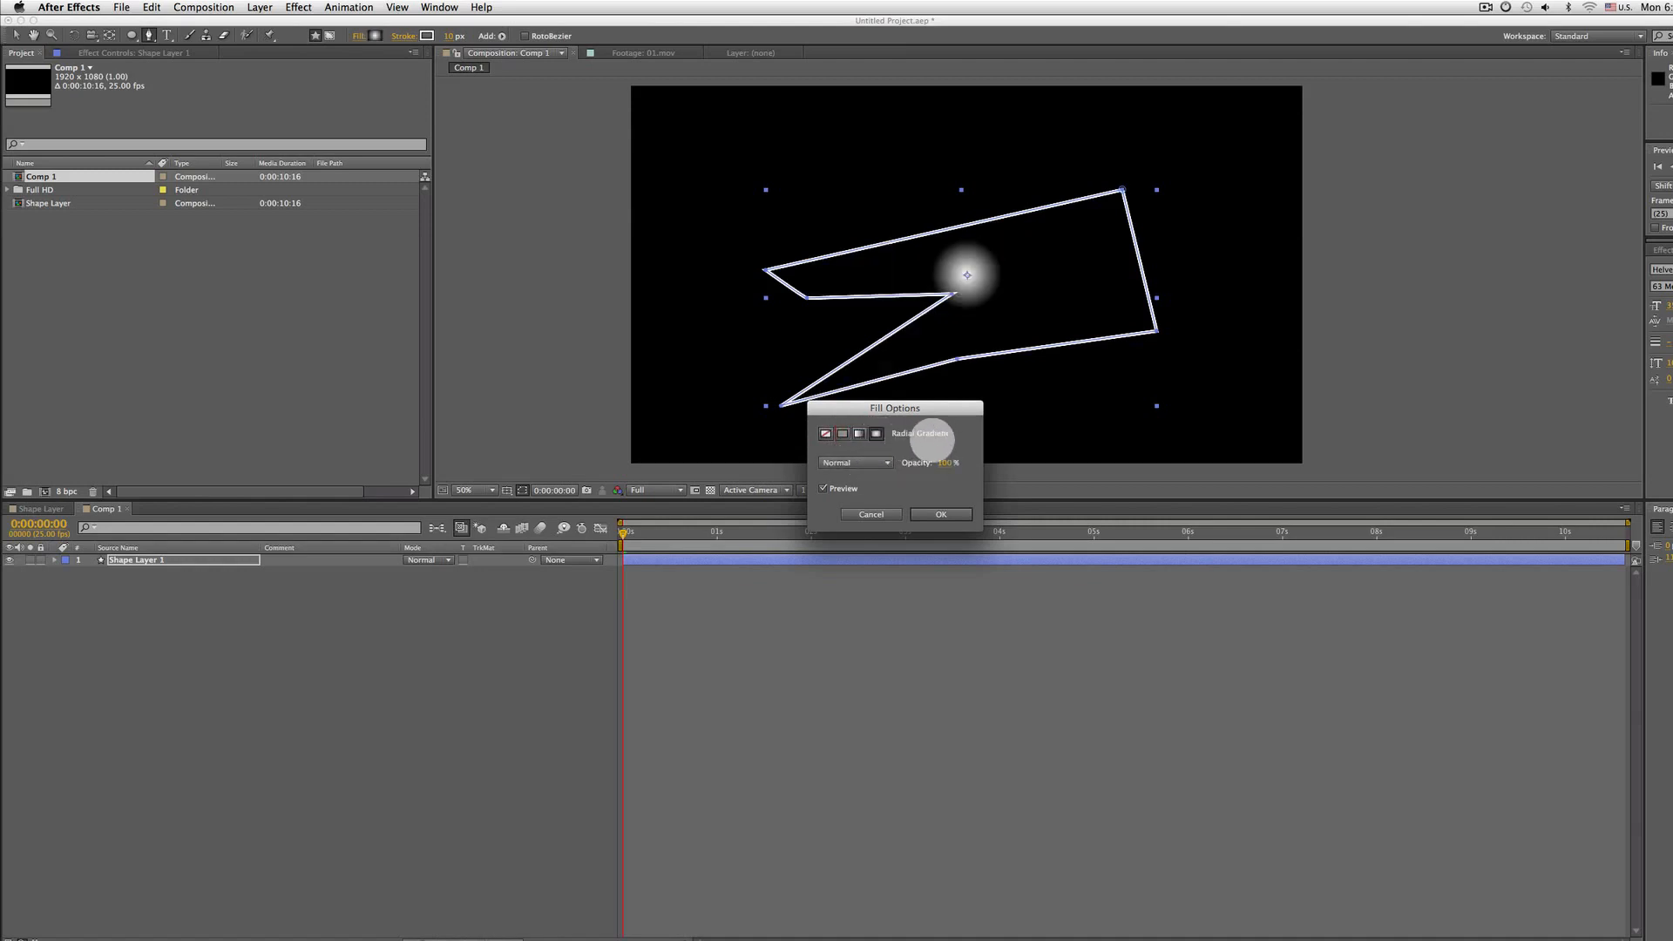
{"action": "left_click", "coordinate": [841, 433]}
{"action": "left_click", "coordinate": [826, 433]}
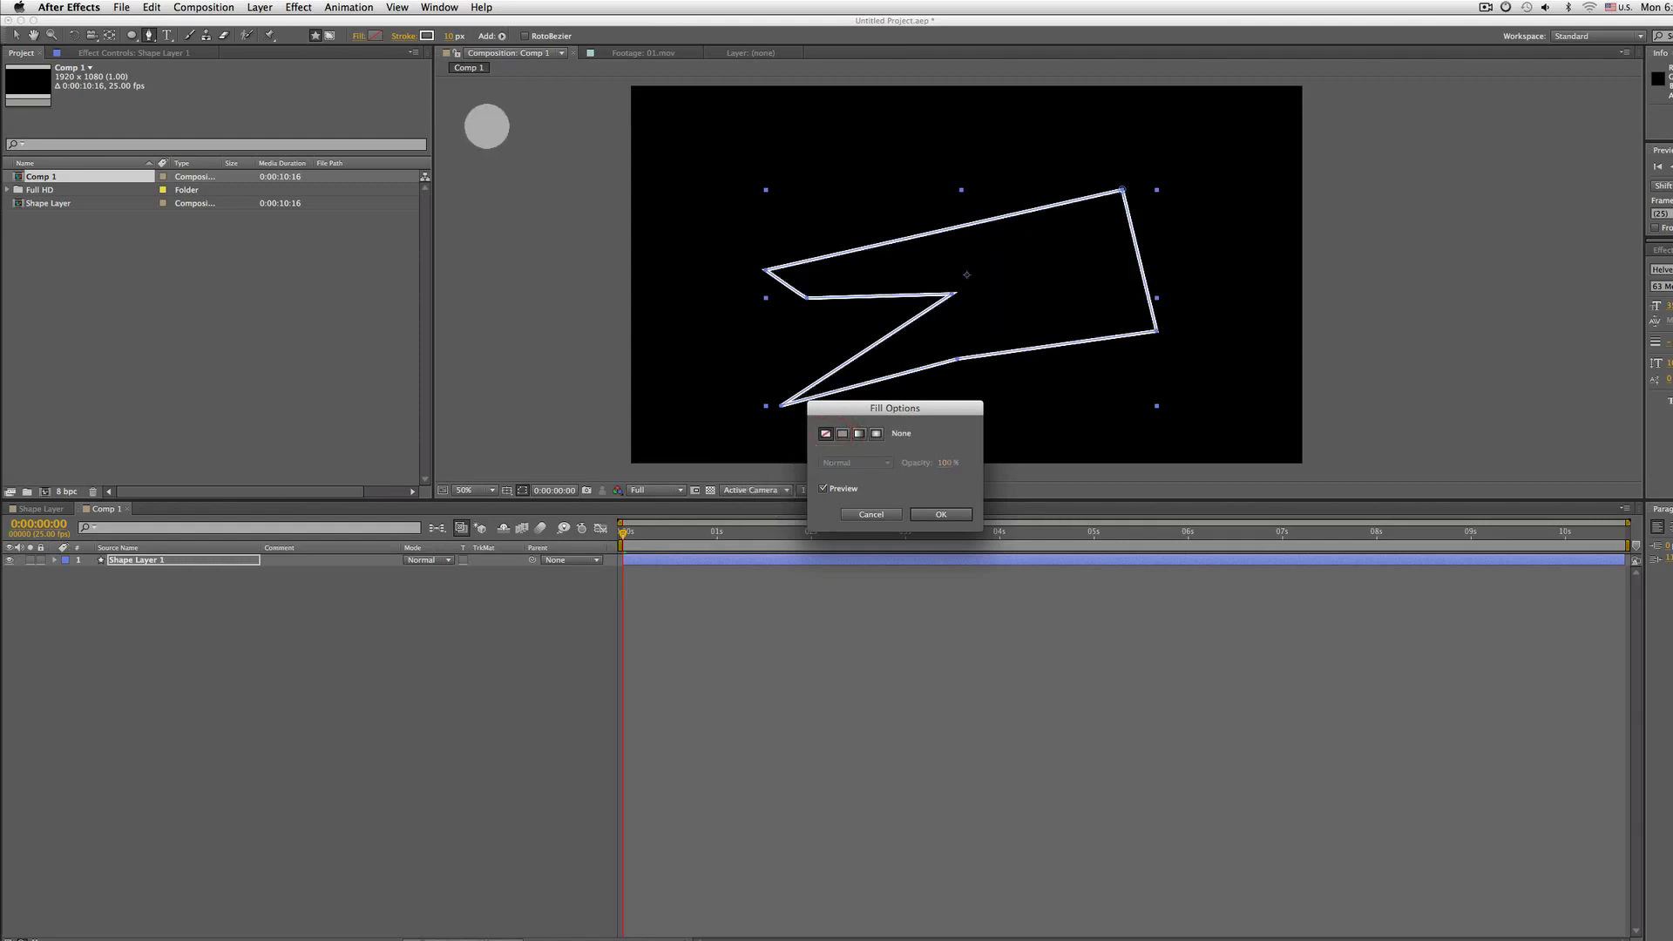
{"action": "left_click", "coordinate": [870, 513]}
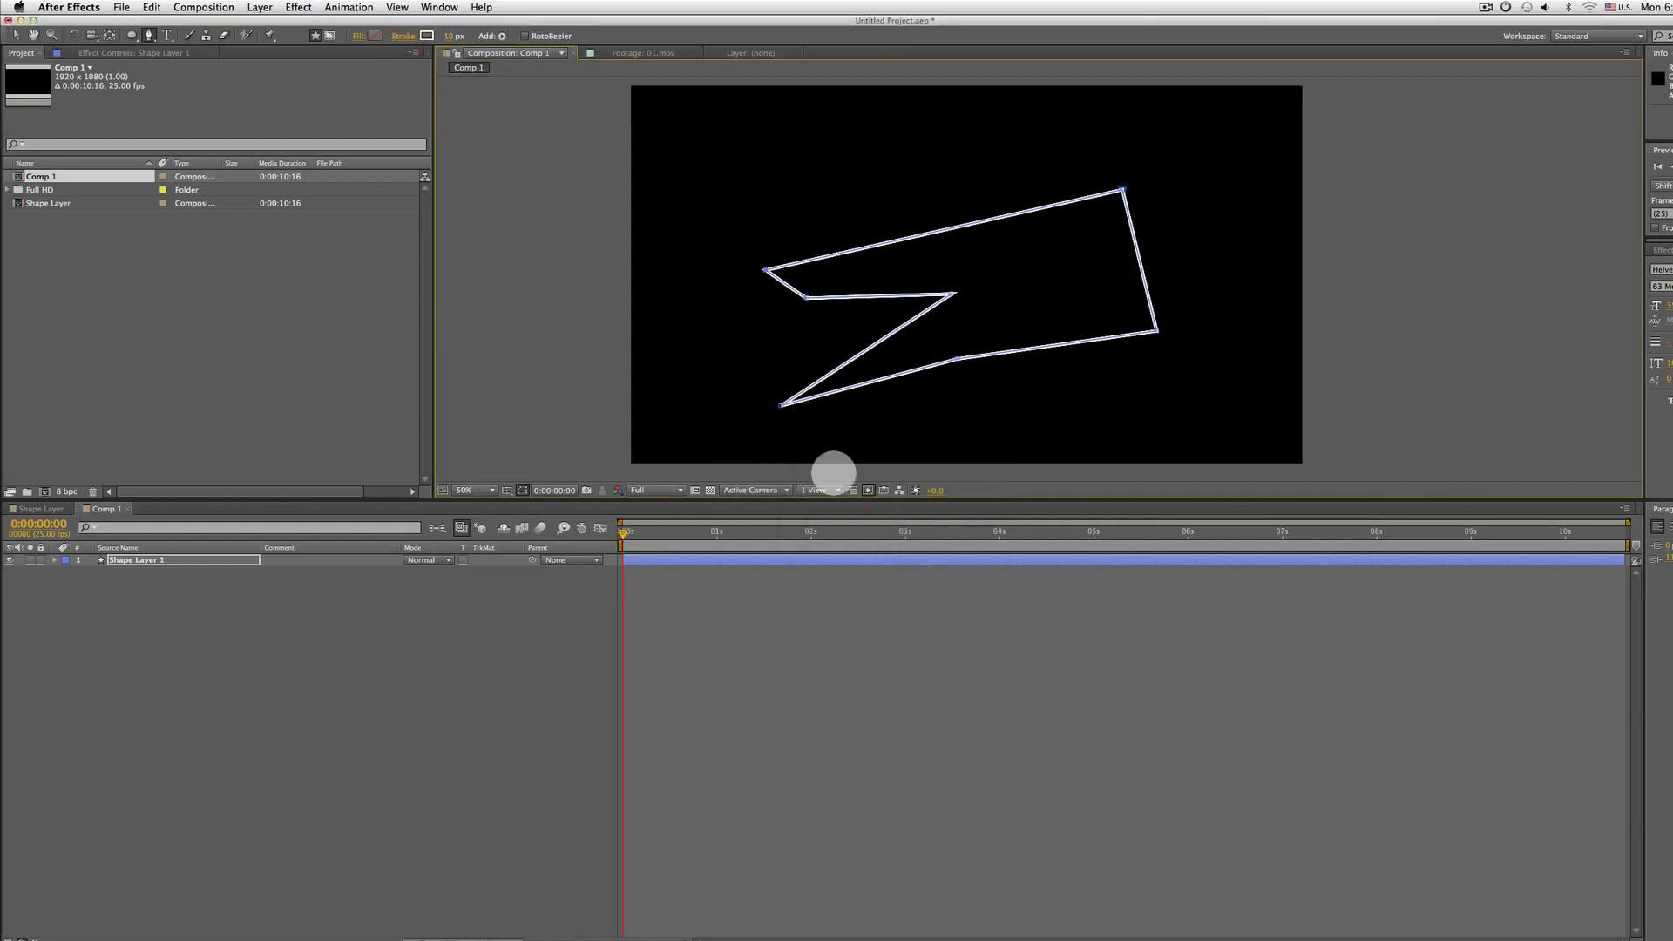
Toggle the path's stroke between None and Solid Color in the stroke options, keeping Solid Color
{"action": "left_click", "coordinate": [403, 36]}
{"action": "left_click", "coordinate": [826, 433]}
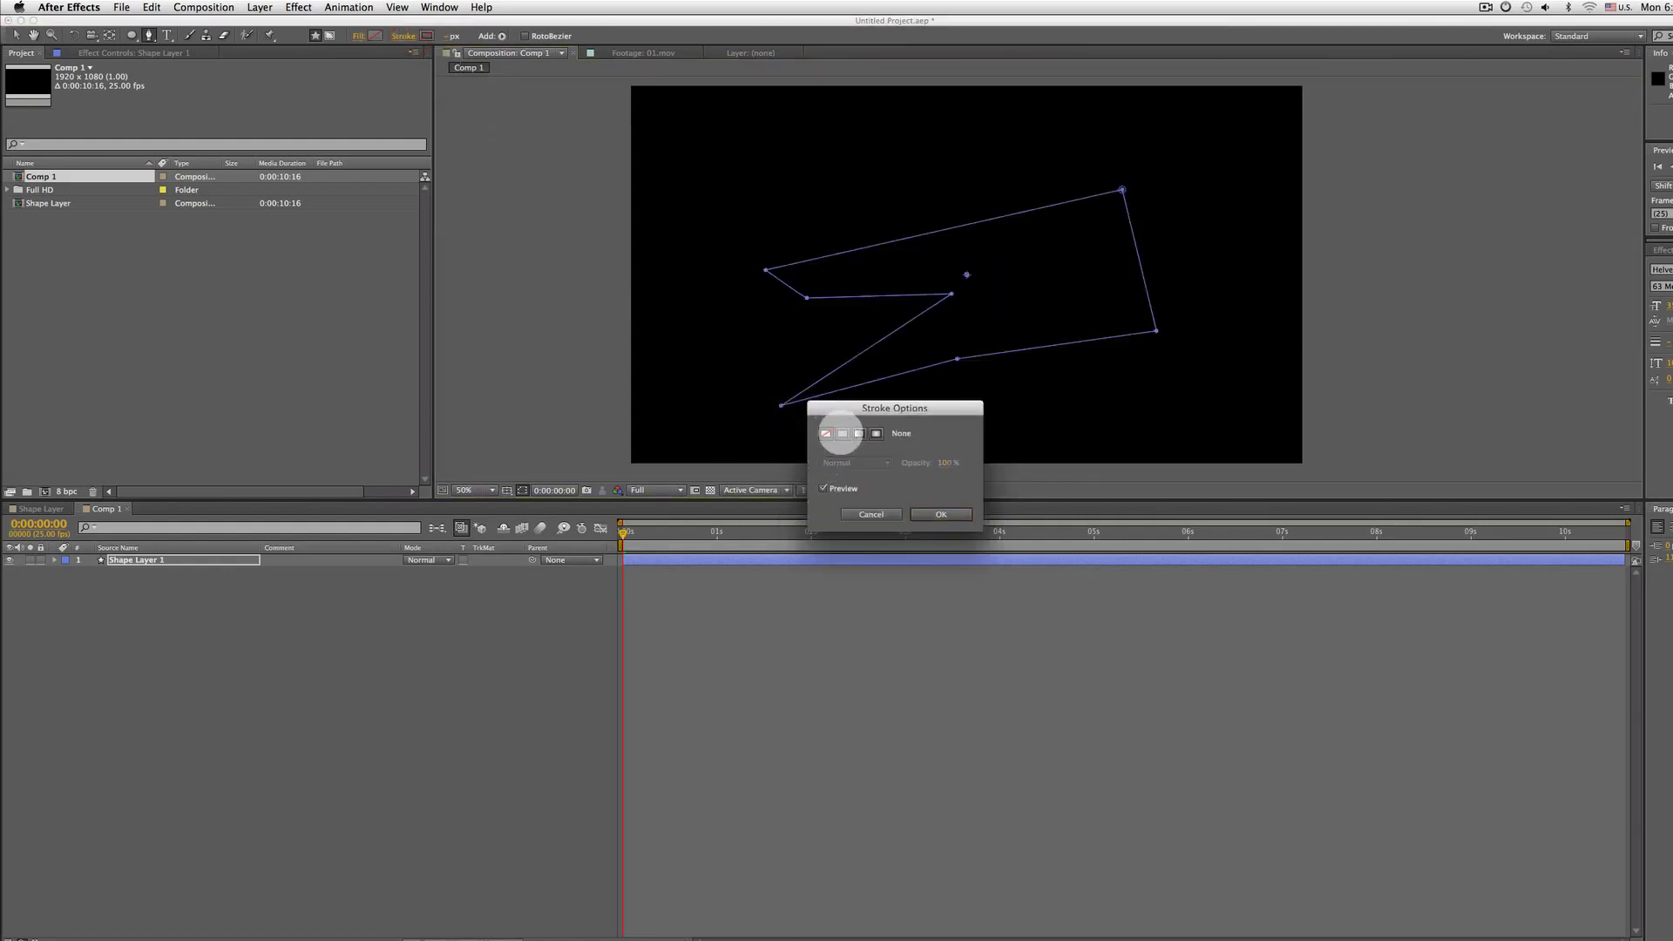
{"action": "left_click", "coordinate": [842, 433]}
{"action": "left_click", "coordinate": [826, 433]}
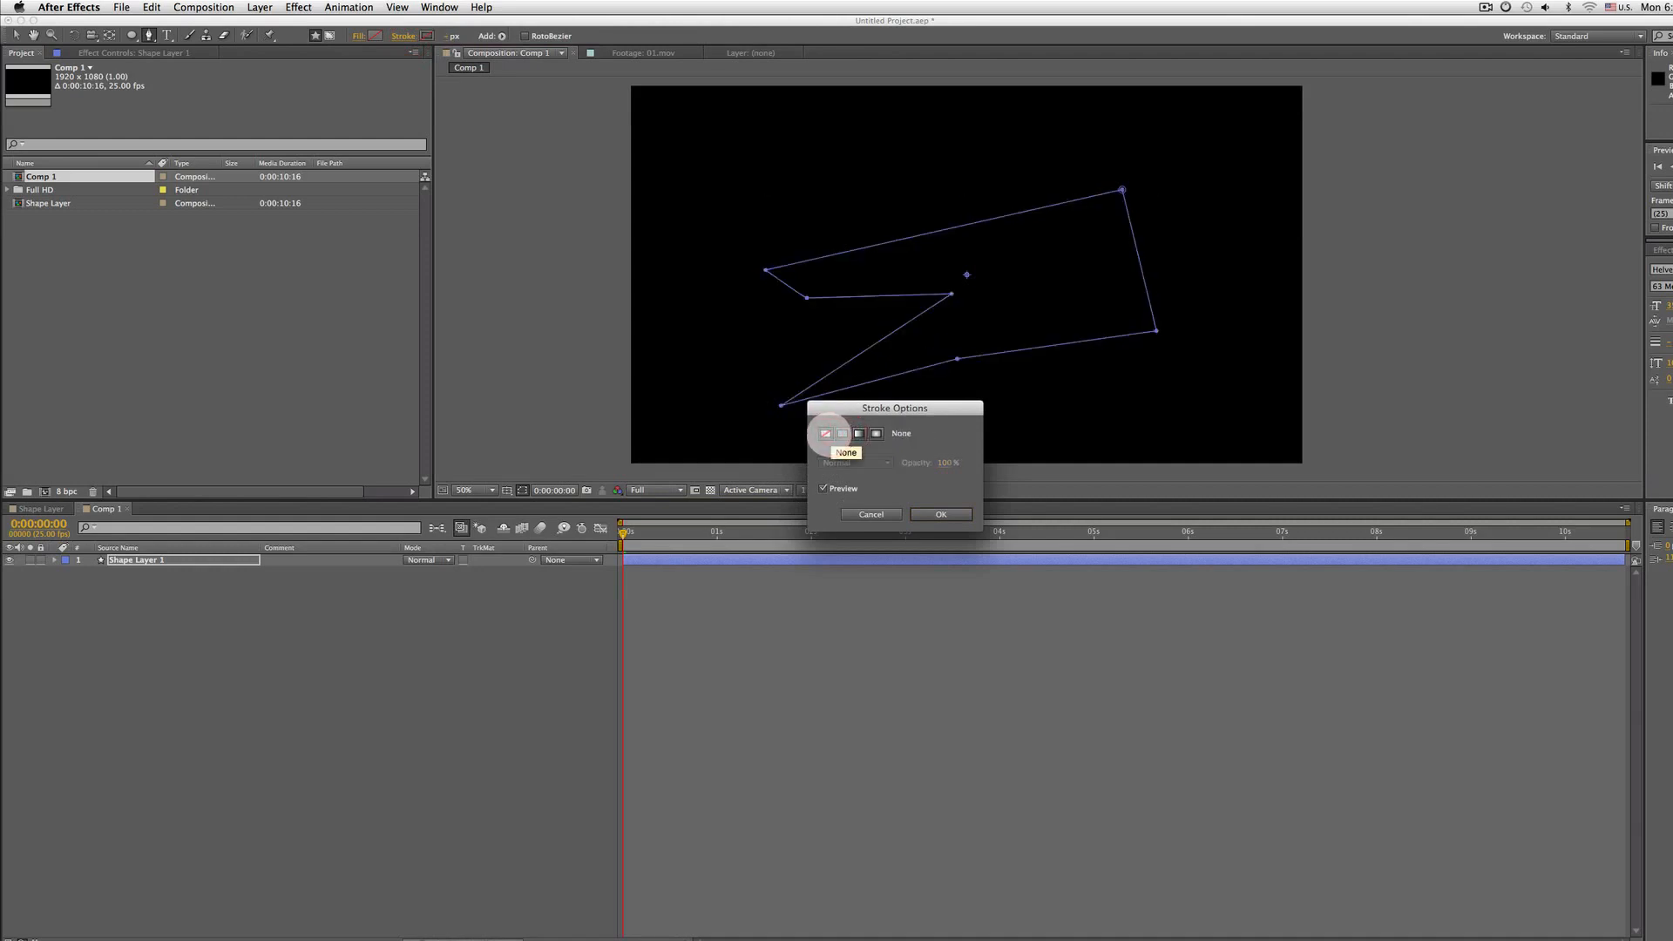
{"action": "left_click", "coordinate": [841, 433]}
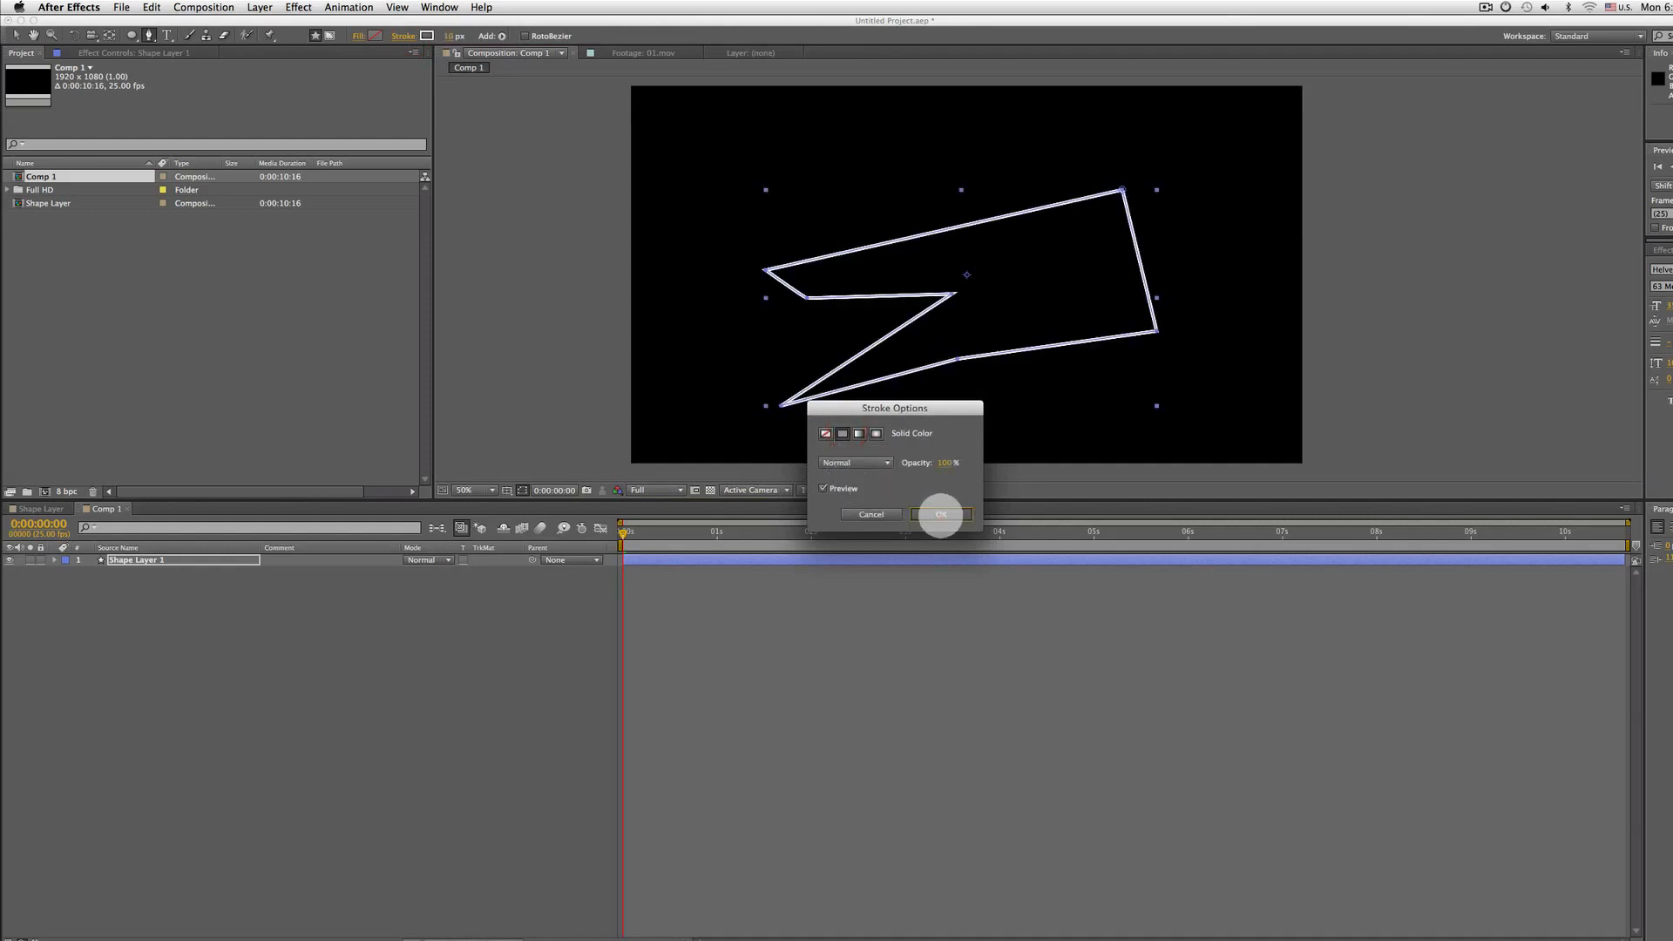
{"action": "left_click", "coordinate": [941, 514]}
Set the stroke width to about 180 px and delete the pen-drawn shape layer
{"action": "mouse_move", "coordinate": [454, 35]}
{"action": "left_mouse_down"}
{"action": "mouse_move", "coordinate": [487, 36]}
{"action": "mouse_move", "coordinate": [377, 49]}
{"action": "mouse_move", "coordinate": [460, 61]}
{"action": "mouse_move", "coordinate": [429, 52]}
{"action": "mouse_move", "coordinate": [404, 71]}
{"action": "mouse_move", "coordinate": [439, 63]}
{"action": "left_mouse_up"}
{"action": "key", "text": "Delete"}
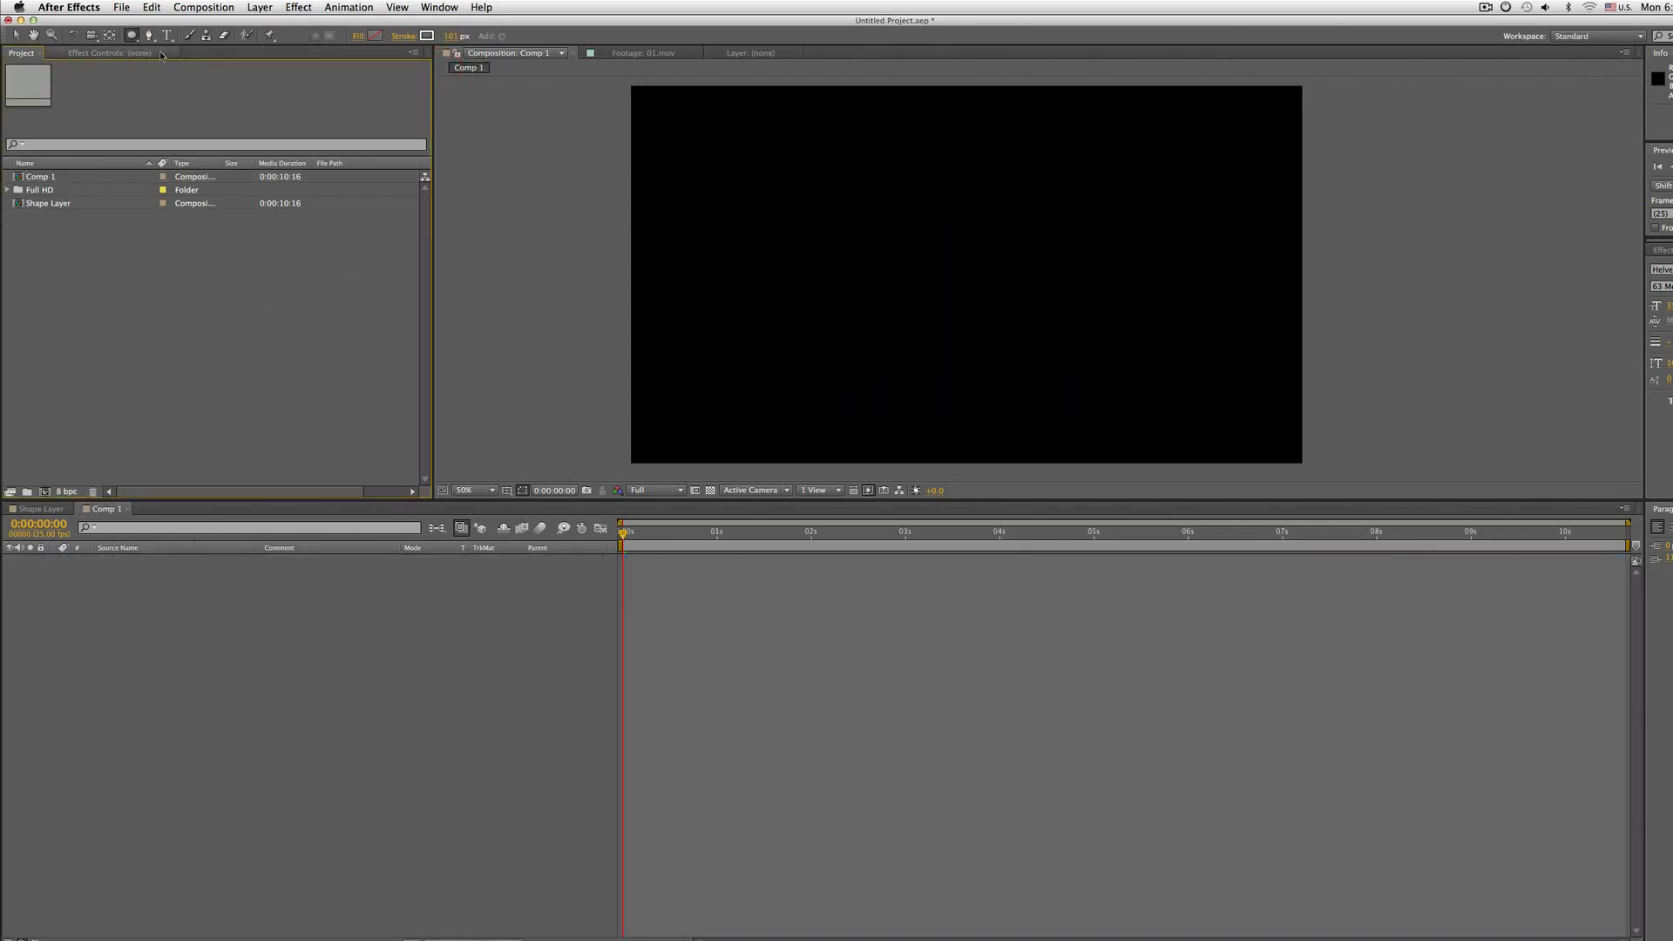
Draw a perfect circle centred in the composition with the Ellipse tool
{"action": "left_click", "coordinate": [132, 40]}
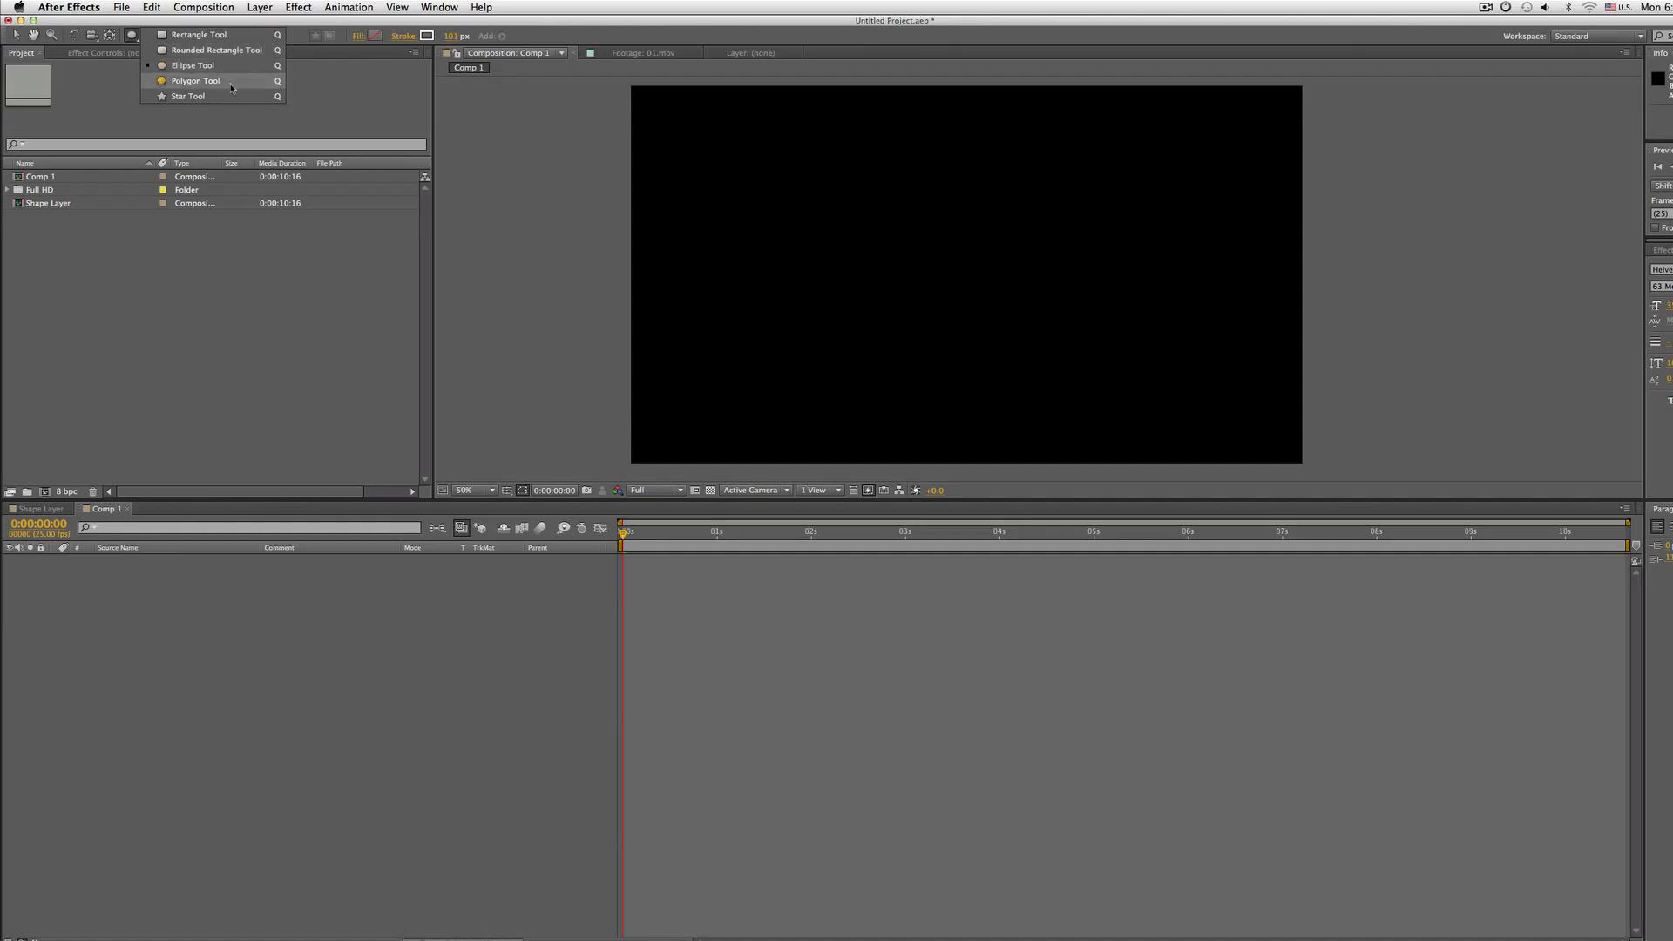
{"action": "left_click", "coordinate": [257, 67]}
{"action": "mouse_move", "coordinate": [778, 188]}
{"action": "left_mouse_down"}
{"action": "mouse_move", "coordinate": [949, 292]}
{"action": "mouse_move", "coordinate": [976, 427]}
{"action": "mouse_move", "coordinate": [1244, 423]}
{"action": "mouse_move", "coordinate": [967, 270]}
{"action": "mouse_move", "coordinate": [1078, 395]}
{"action": "mouse_move", "coordinate": [1032, 396]}
{"action": "mouse_move", "coordinate": [1045, 391]}
{"action": "mouse_move", "coordinate": [1052, 427]}
{"action": "mouse_move", "coordinate": [1059, 399]}
{"action": "mouse_move", "coordinate": [1181, 477]}
{"action": "mouse_move", "coordinate": [1061, 403]}
{"action": "mouse_move", "coordinate": [1083, 374]}
{"action": "mouse_move", "coordinate": [1240, 435]}
{"action": "mouse_move", "coordinate": [982, 287]}
{"action": "mouse_move", "coordinate": [1228, 427]}
{"action": "mouse_move", "coordinate": [1120, 401]}
{"action": "mouse_move", "coordinate": [1002, 327]}
{"action": "mouse_move", "coordinate": [1224, 420]}
{"action": "mouse_move", "coordinate": [1111, 260]}
{"action": "mouse_move", "coordinate": [1285, 449]}
{"action": "mouse_move", "coordinate": [817, 343]}
{"action": "mouse_move", "coordinate": [1055, 420]}
{"action": "mouse_move", "coordinate": [1140, 352]}
{"action": "mouse_move", "coordinate": [854, 348]}
{"action": "mouse_move", "coordinate": [1168, 288]}
{"action": "mouse_move", "coordinate": [793, 358]}
{"action": "mouse_move", "coordinate": [1304, 380]}
{"action": "mouse_move", "coordinate": [1143, 364]}
{"action": "mouse_move", "coordinate": [1099, 293]}
{"action": "mouse_move", "coordinate": [1128, 452]}
{"action": "mouse_move", "coordinate": [1116, 324]}
{"action": "left_mouse_up"}
{"action": "mouse_move", "coordinate": [1119, 399]}
{"action": "left_mouse_down"}
{"action": "mouse_move", "coordinate": [1129, 454]}
{"action": "mouse_move", "coordinate": [1262, 418]}
{"action": "mouse_move", "coordinate": [851, 289]}
{"action": "mouse_move", "coordinate": [1046, 545]}
{"action": "mouse_move", "coordinate": [974, 423]}
{"action": "left_mouse_up"}
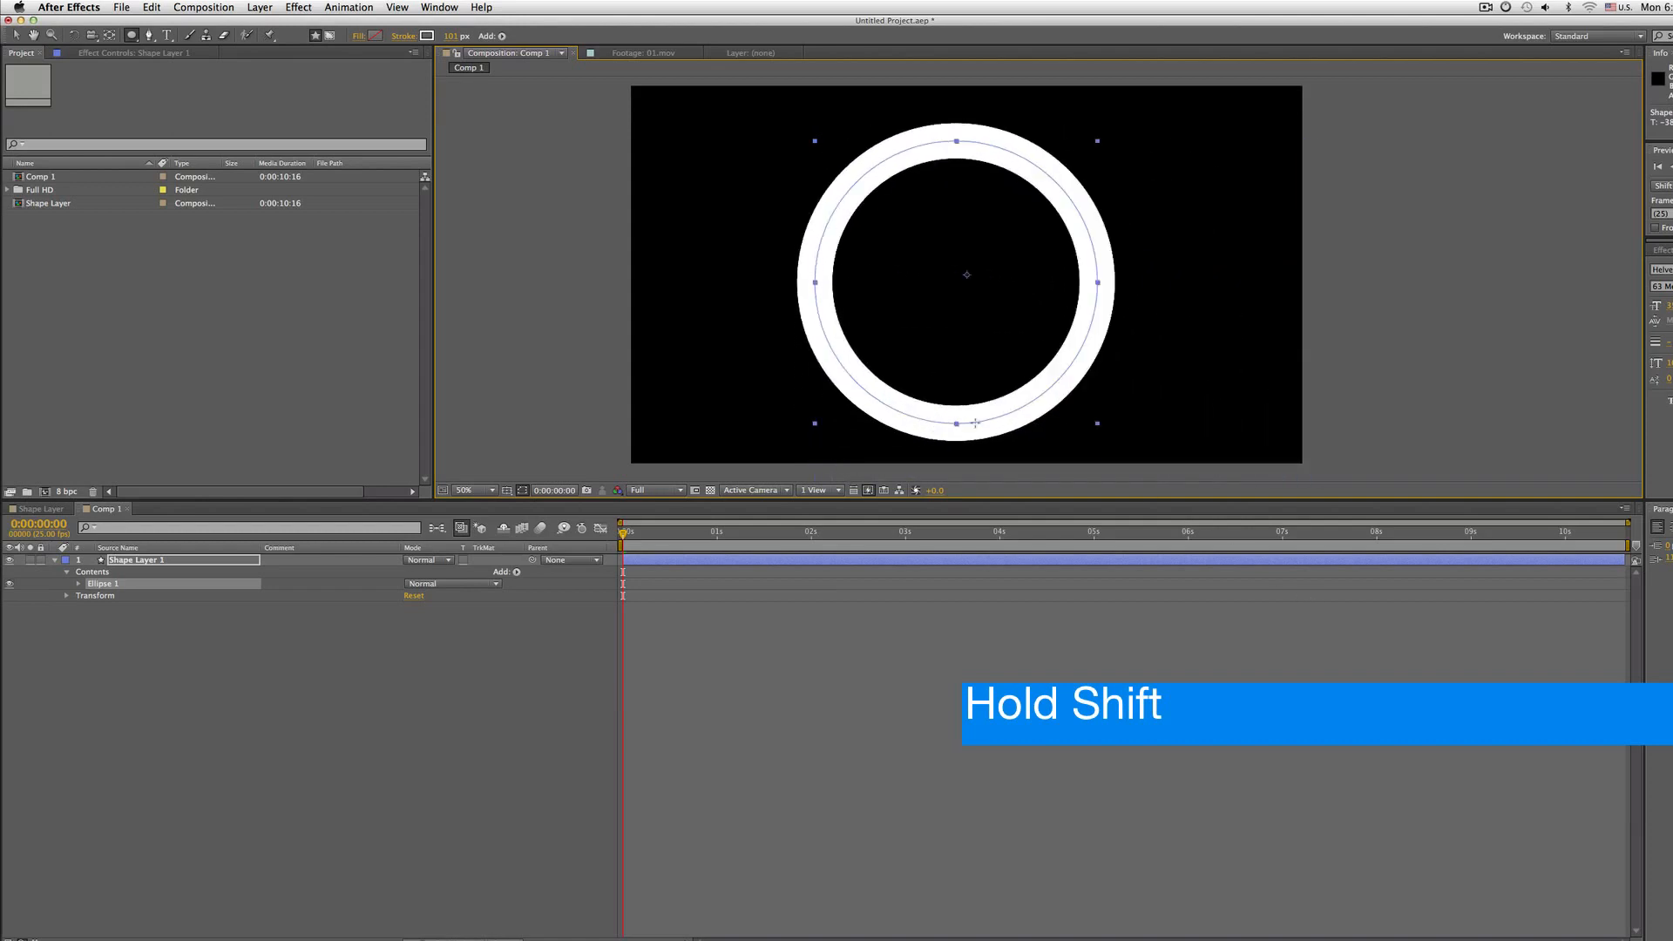
{"action": "mouse_move", "coordinate": [975, 423]}
{"action": "left_mouse_down"}
{"action": "mouse_move", "coordinate": [876, 427]}
{"action": "mouse_move", "coordinate": [1172, 427]}
{"action": "mouse_move", "coordinate": [797, 366]}
{"action": "mouse_move", "coordinate": [1079, 425]}
{"action": "mouse_move", "coordinate": [996, 444]}
{"action": "mouse_move", "coordinate": [766, 427]}
{"action": "mouse_move", "coordinate": [1293, 386]}
{"action": "mouse_move", "coordinate": [780, 377]}
{"action": "mouse_move", "coordinate": [1158, 505]}
{"action": "mouse_move", "coordinate": [1002, 453]}
{"action": "mouse_move", "coordinate": [1063, 474]}
{"action": "mouse_move", "coordinate": [1359, 488]}
{"action": "mouse_move", "coordinate": [1290, 466]}
{"action": "mouse_move", "coordinate": [1083, 306]}
{"action": "mouse_move", "coordinate": [1000, 178]}
{"action": "mouse_move", "coordinate": [794, 344]}
{"action": "mouse_move", "coordinate": [1206, 593]}
{"action": "mouse_move", "coordinate": [834, 303]}
{"action": "mouse_move", "coordinate": [1145, 523]}
{"action": "mouse_move", "coordinate": [1116, 418]}
{"action": "left_mouse_up"}
Draw a rounded rectangle, a rectangle and a star-tool shape overlapping the circle
{"action": "left_click_drag", "start_coordinate": [132, 38], "coordinate": [179, 52]}
{"action": "mouse_move", "coordinate": [881, 278]}
{"action": "left_mouse_down"}
{"action": "mouse_move", "coordinate": [1167, 523]}
{"action": "mouse_move", "coordinate": [1109, 411]}
{"action": "mouse_move", "coordinate": [895, 372]}
{"action": "mouse_move", "coordinate": [941, 361]}
{"action": "mouse_move", "coordinate": [939, 336]}
{"action": "left_mouse_up"}
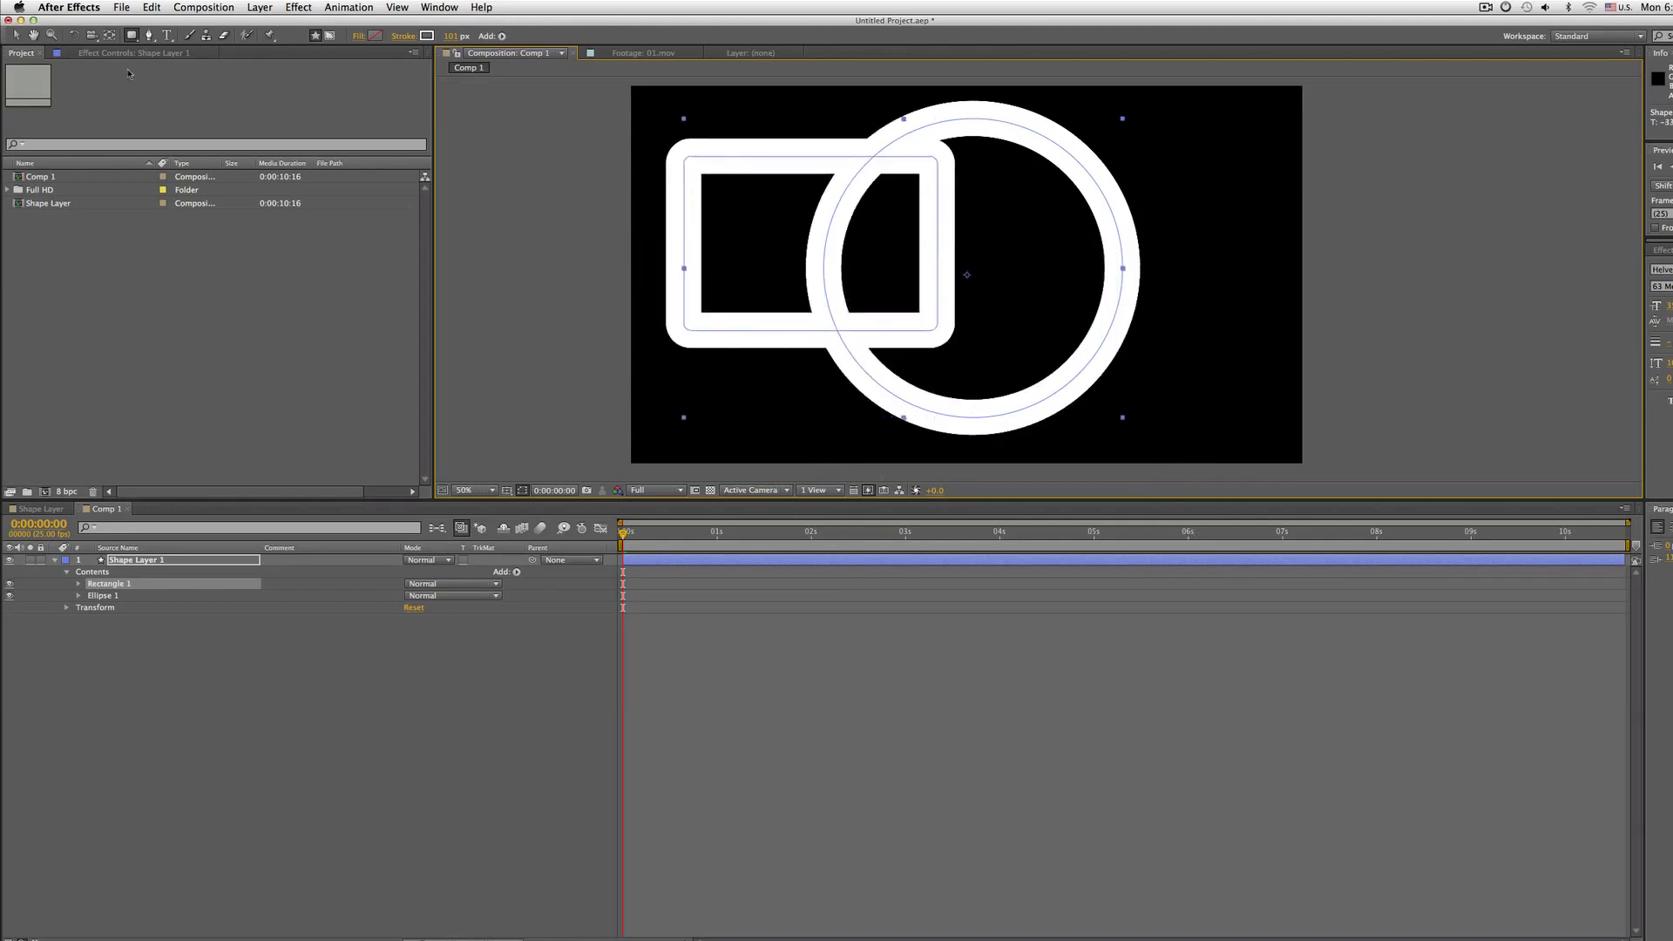
{"action": "mouse_move", "coordinate": [133, 36]}
{"action": "left_mouse_down"}
{"action": "mouse_move", "coordinate": [183, 54]}
{"action": "mouse_move", "coordinate": [199, 35]}
{"action": "left_mouse_up"}
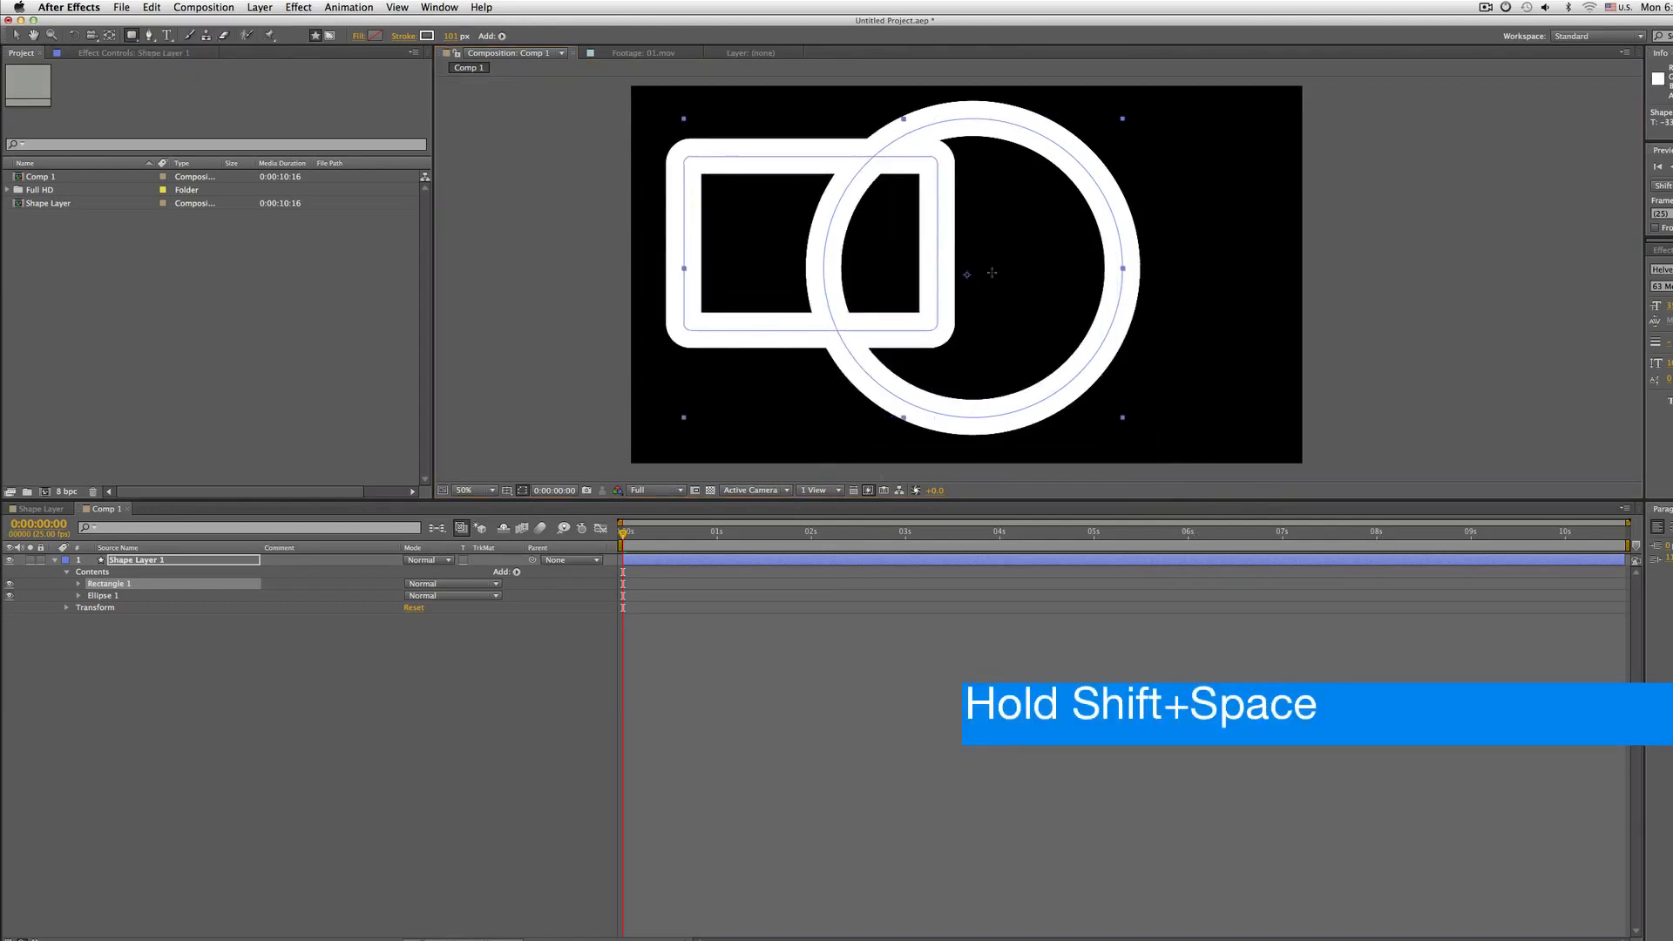
{"action": "mouse_move", "coordinate": [1102, 246]}
{"action": "left_mouse_down"}
{"action": "mouse_move", "coordinate": [1298, 462]}
{"action": "mouse_move", "coordinate": [1273, 375]}
{"action": "mouse_move", "coordinate": [1339, 396]}
{"action": "left_mouse_up"}
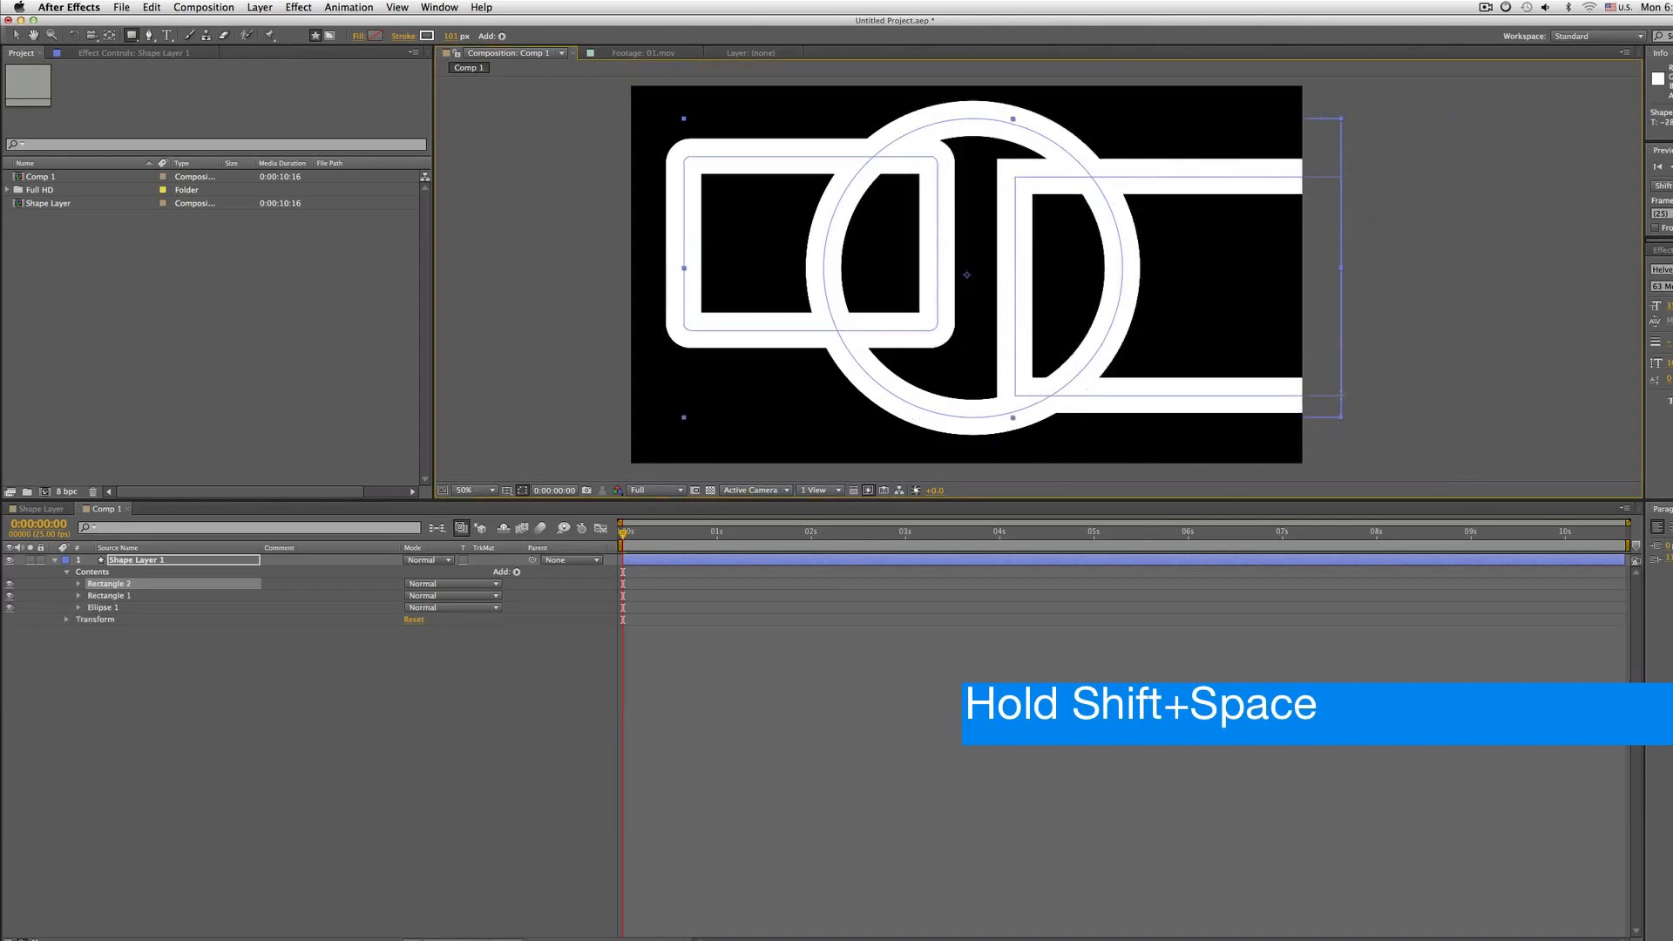
{"action": "left_click_drag", "start_coordinate": [132, 37], "coordinate": [179, 95]}
{"action": "left_click_drag", "start_coordinate": [898, 245], "coordinate": [871, 405]}
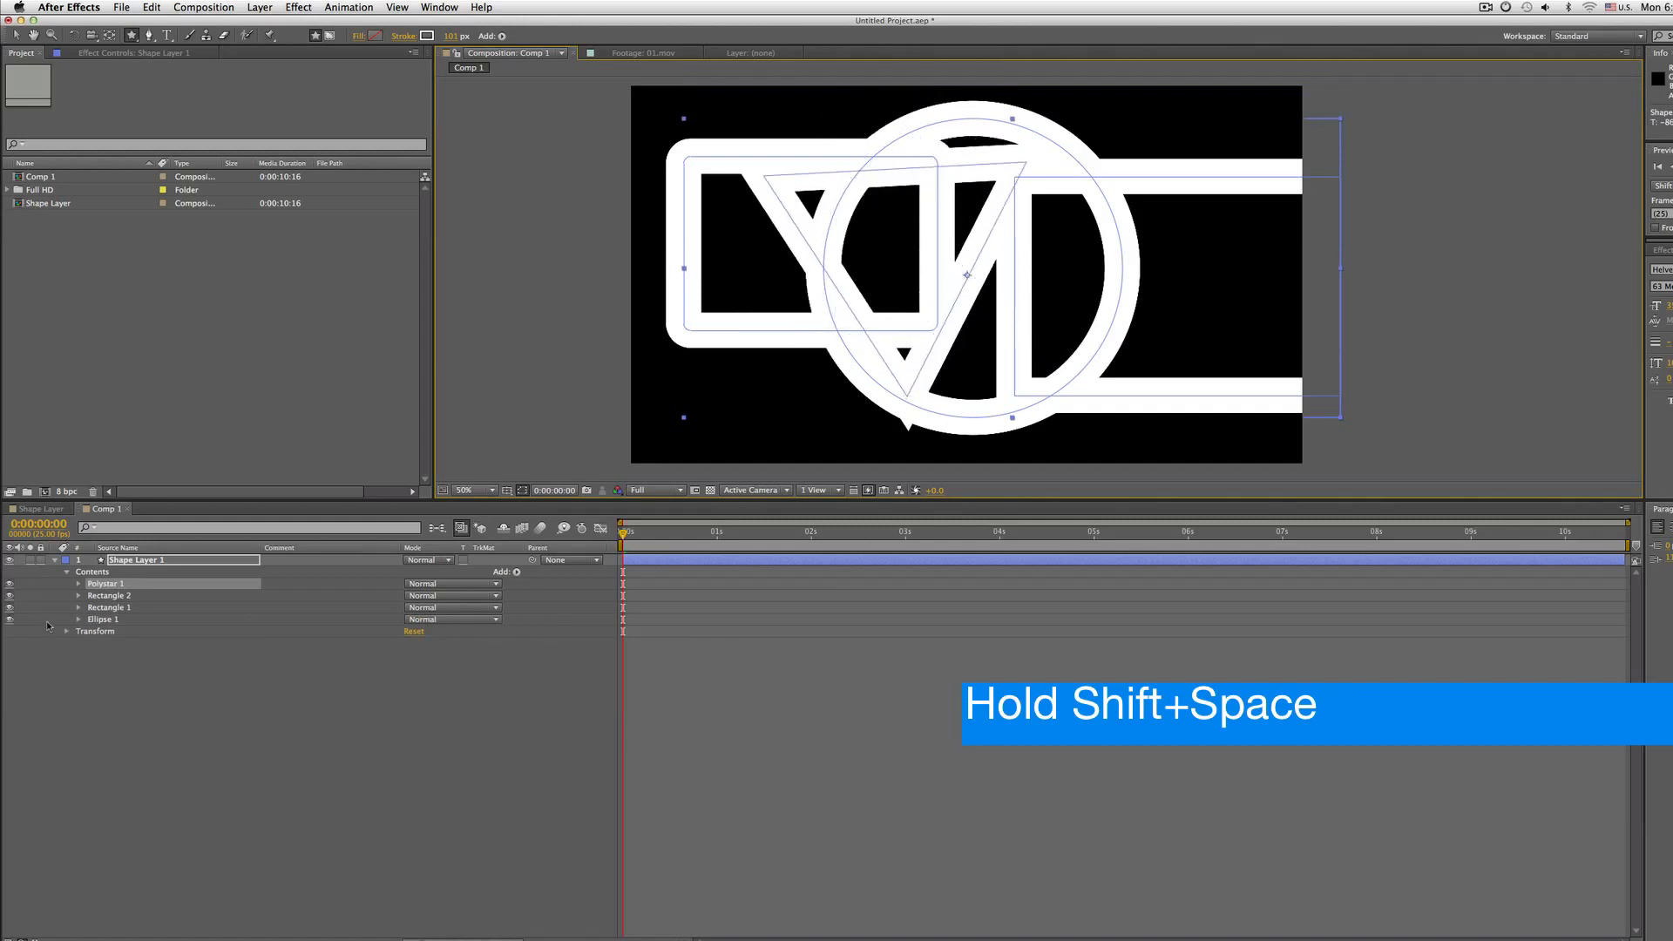
Delete all shape groups from the shape layer's contents
{"action": "right_click", "coordinate": [114, 622]}
{"action": "key", "text": "Escape"}
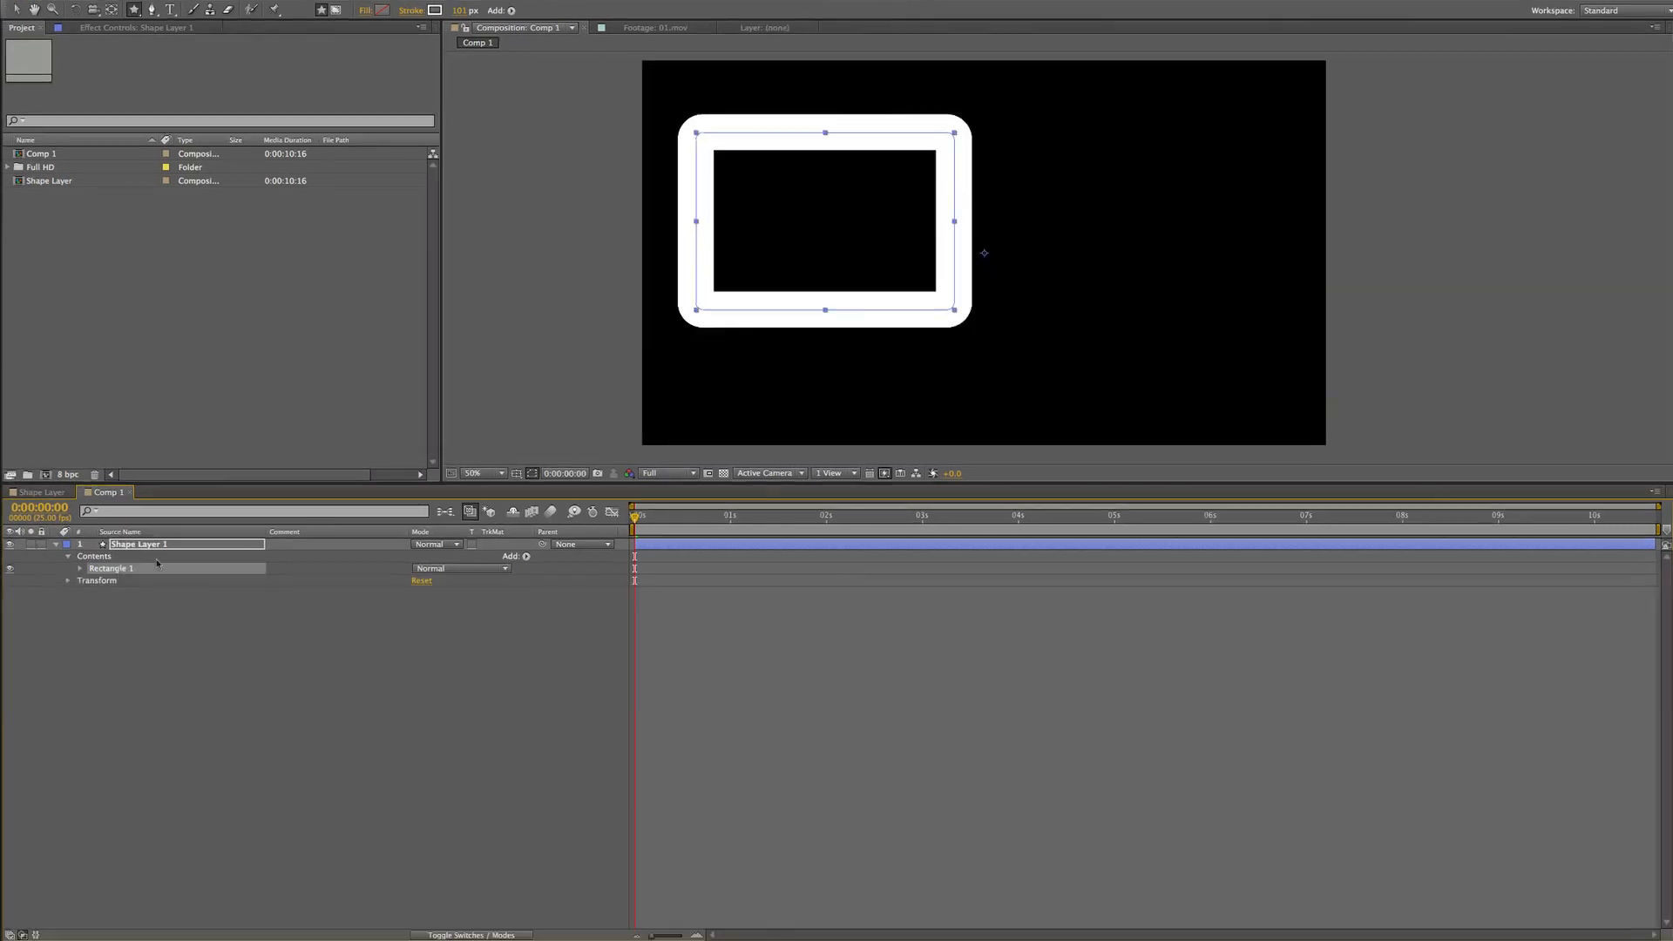
{"action": "key", "text": "Delete"}
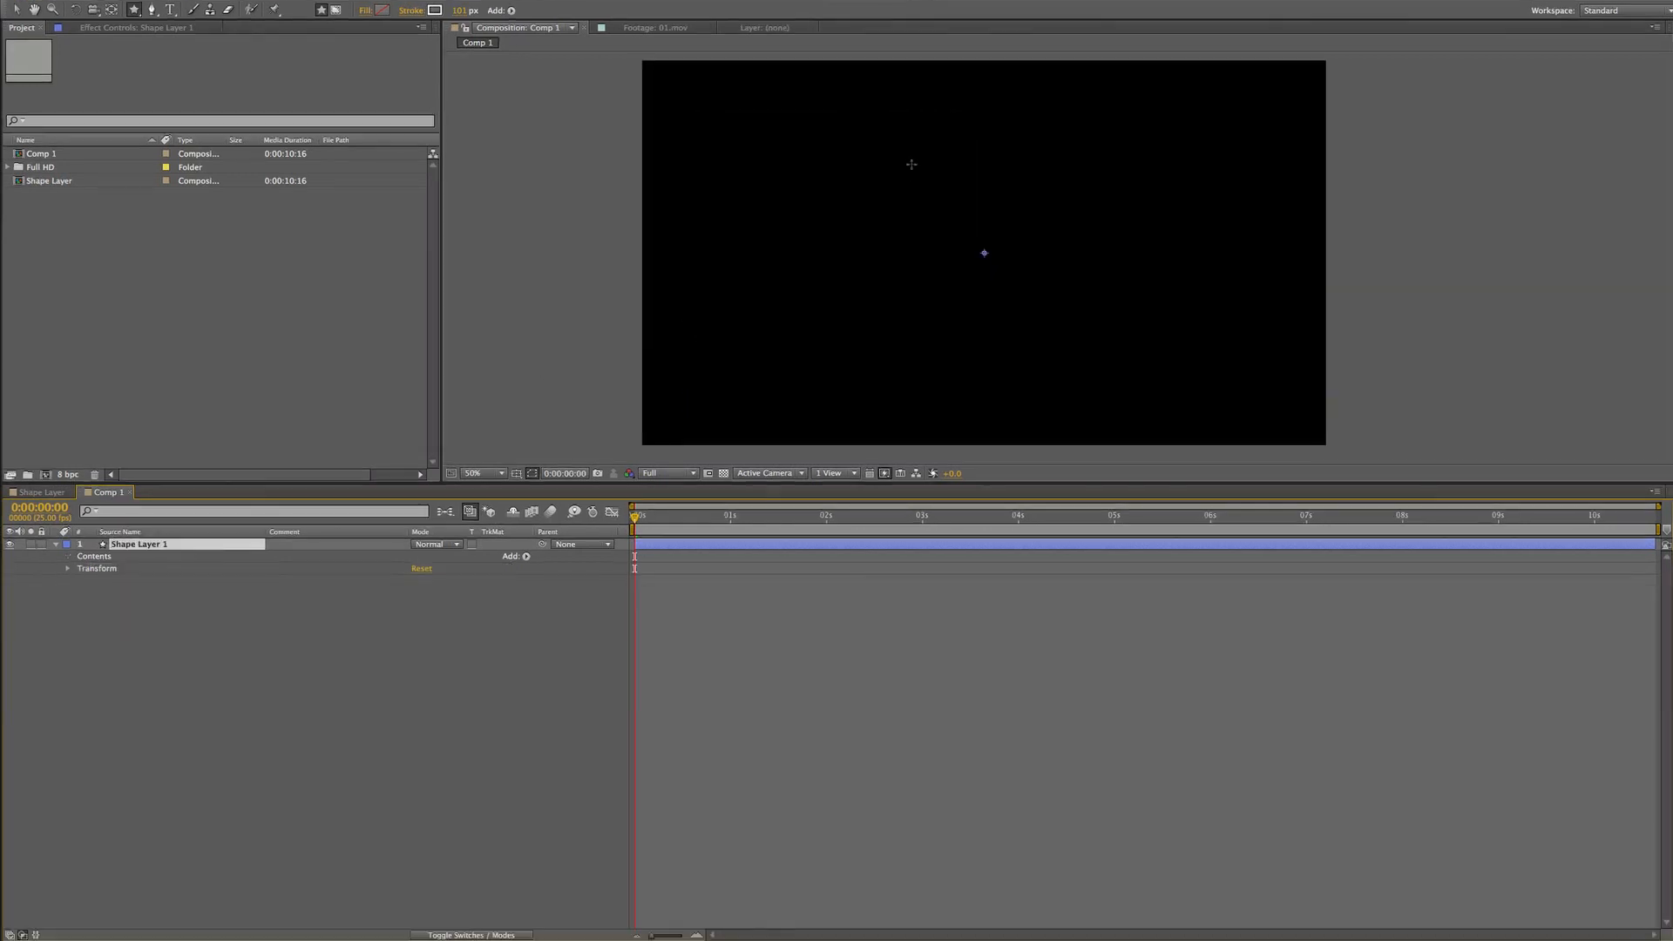
Draw a star with rounded points, adjusting its point count and roundness while dragging
{"action": "left_click_drag", "start_coordinate": [958, 261], "coordinate": [1045, 384]}
{"action": "key", "text": "Up"}
{"action": "key", "text": "Up"}
{"action": "key", "text": "Up"}
{"action": "key", "text": "Up"}
{"action": "key", "text": "Up"}
{"action": "key", "text": "Up"}
{"action": "key", "text": "Up"}
{"action": "key", "text": "Up"}
{"action": "key", "text": "Up"}
{"action": "key", "text": "Up"}
{"action": "key", "text": "Up"}
{"action": "key", "text": "Down"}
{"action": "key", "text": "Down"}
{"action": "key", "text": "Down"}
{"action": "key", "text": "Down"}
{"action": "key", "text": "Down"}
{"action": "key", "text": "Down"}
{"action": "key", "text": "Down"}
{"action": "key", "text": "Down"}
{"action": "key", "text": "Down"}
{"action": "key", "text": "Down"}
{"action": "key", "text": "Down"}
{"action": "key", "text": "Down"}
{"action": "key", "text": "Down"}
{"action": "key", "text": "Up"}
{"action": "key", "text": "Up"}
{"action": "key", "text": "Up"}
{"action": "key", "text": "Up"}
{"action": "key", "text": "Right"}
{"action": "key", "text": "Right"}
{"action": "key", "text": "Right"}
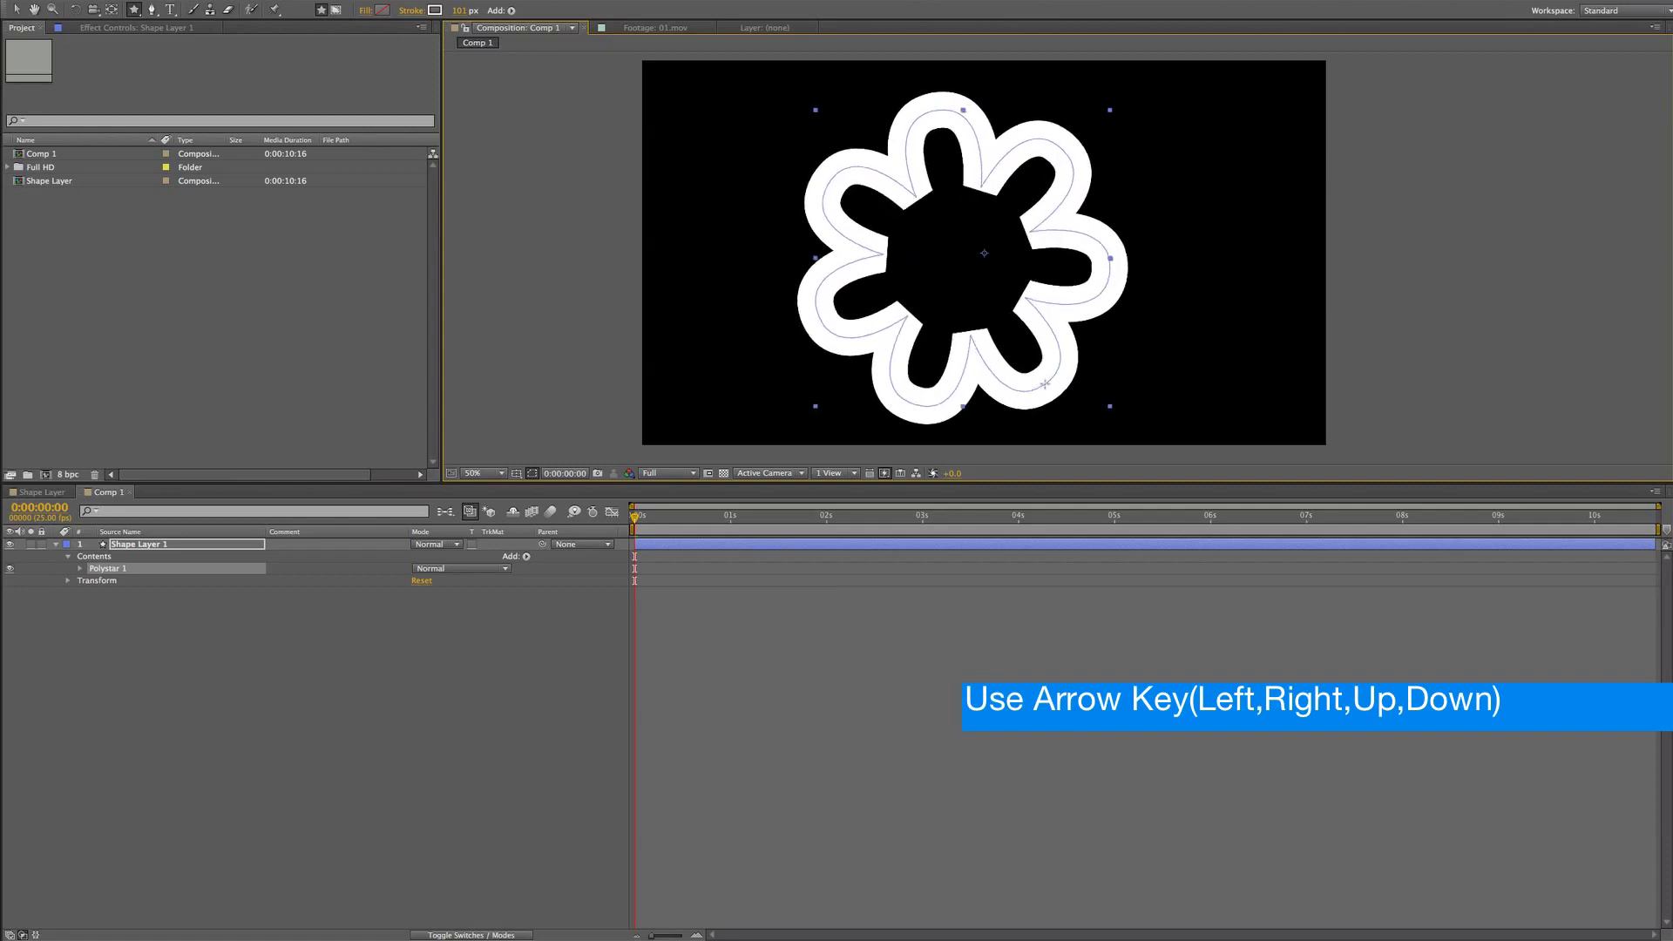
{"action": "left_click_drag", "start_coordinate": [1045, 385], "coordinate": [1053, 403]}
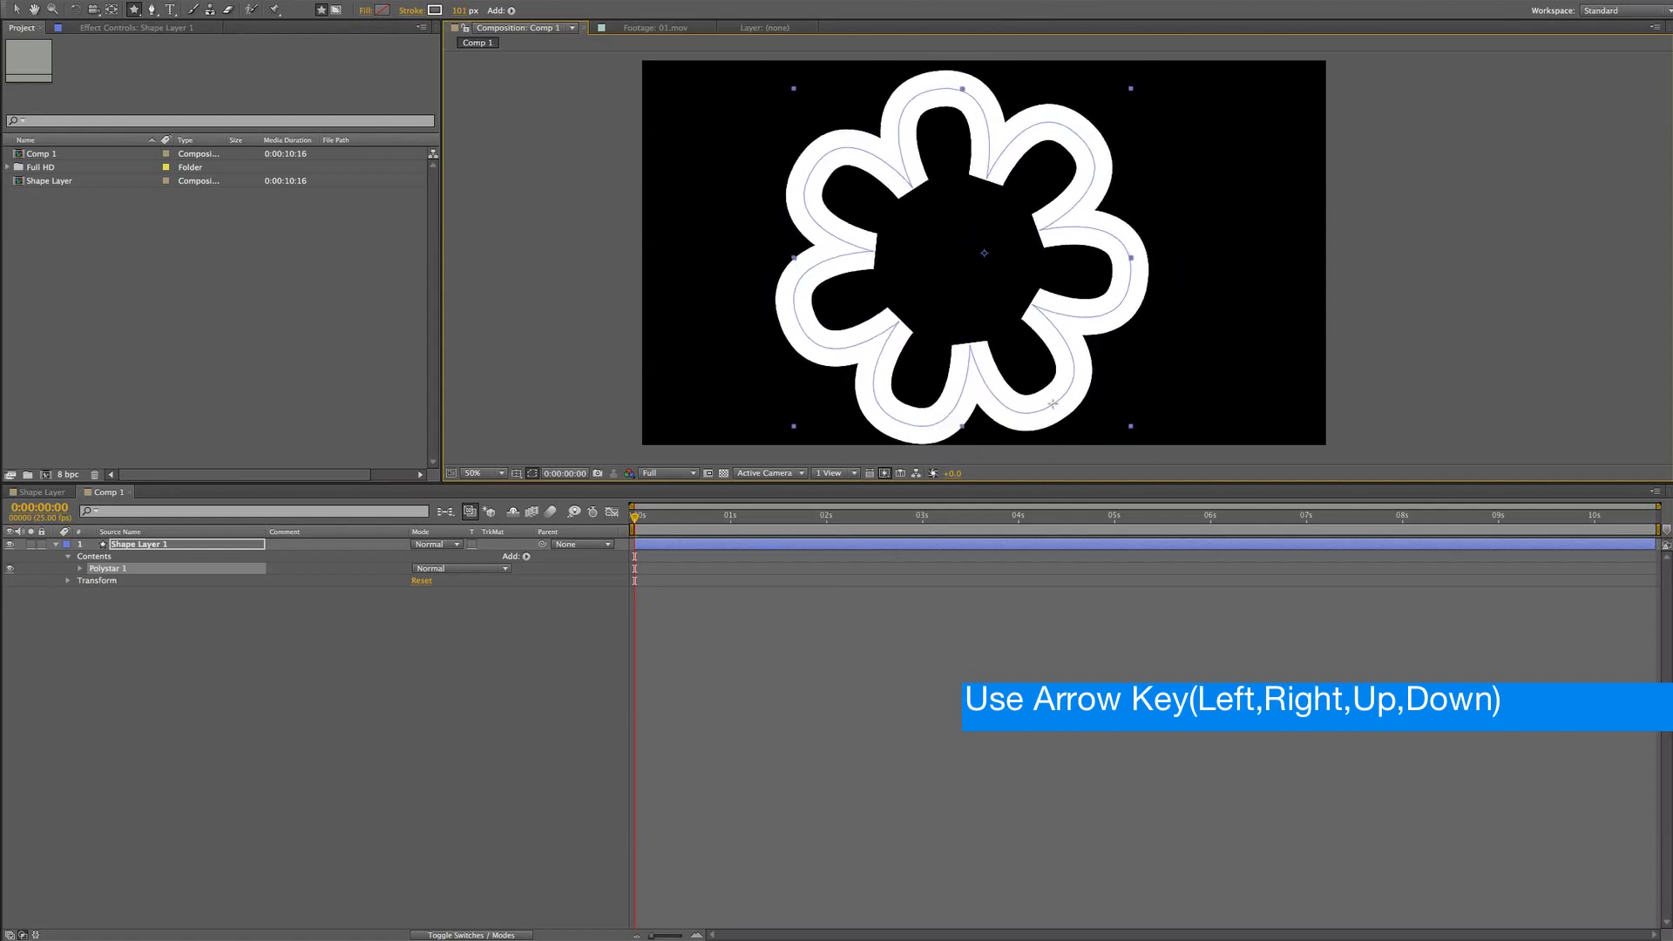
Select the shape layer and delete the rounded star shape from it
{"action": "left_click", "coordinate": [456, 11]}
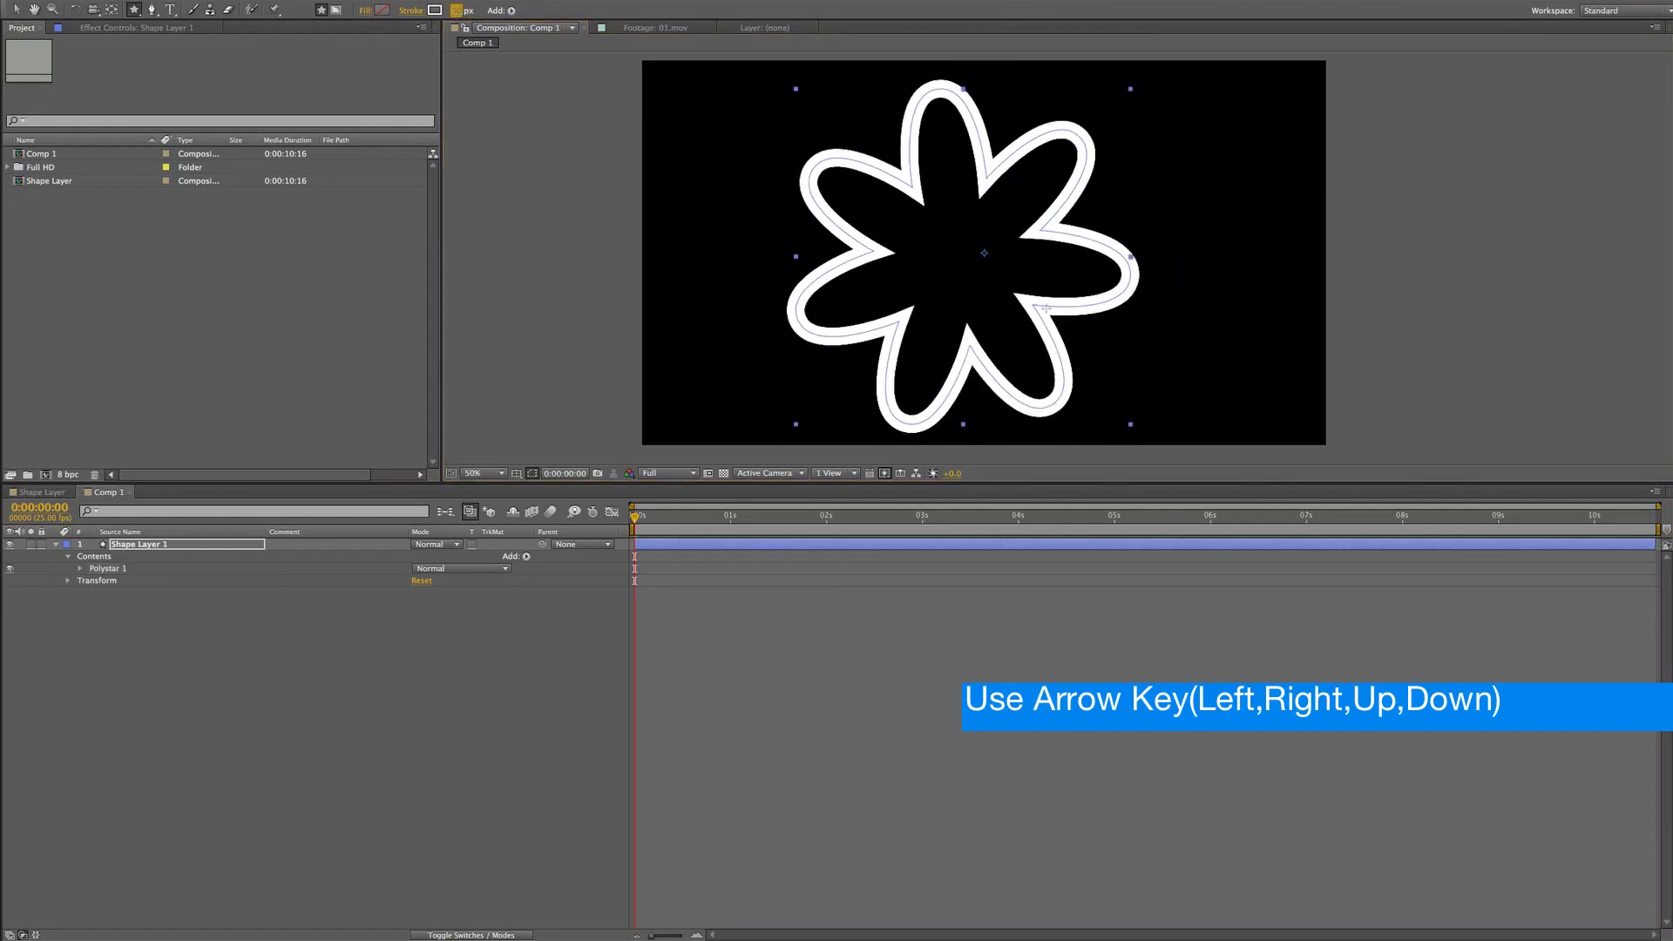
{"action": "left_click", "coordinate": [155, 546]}
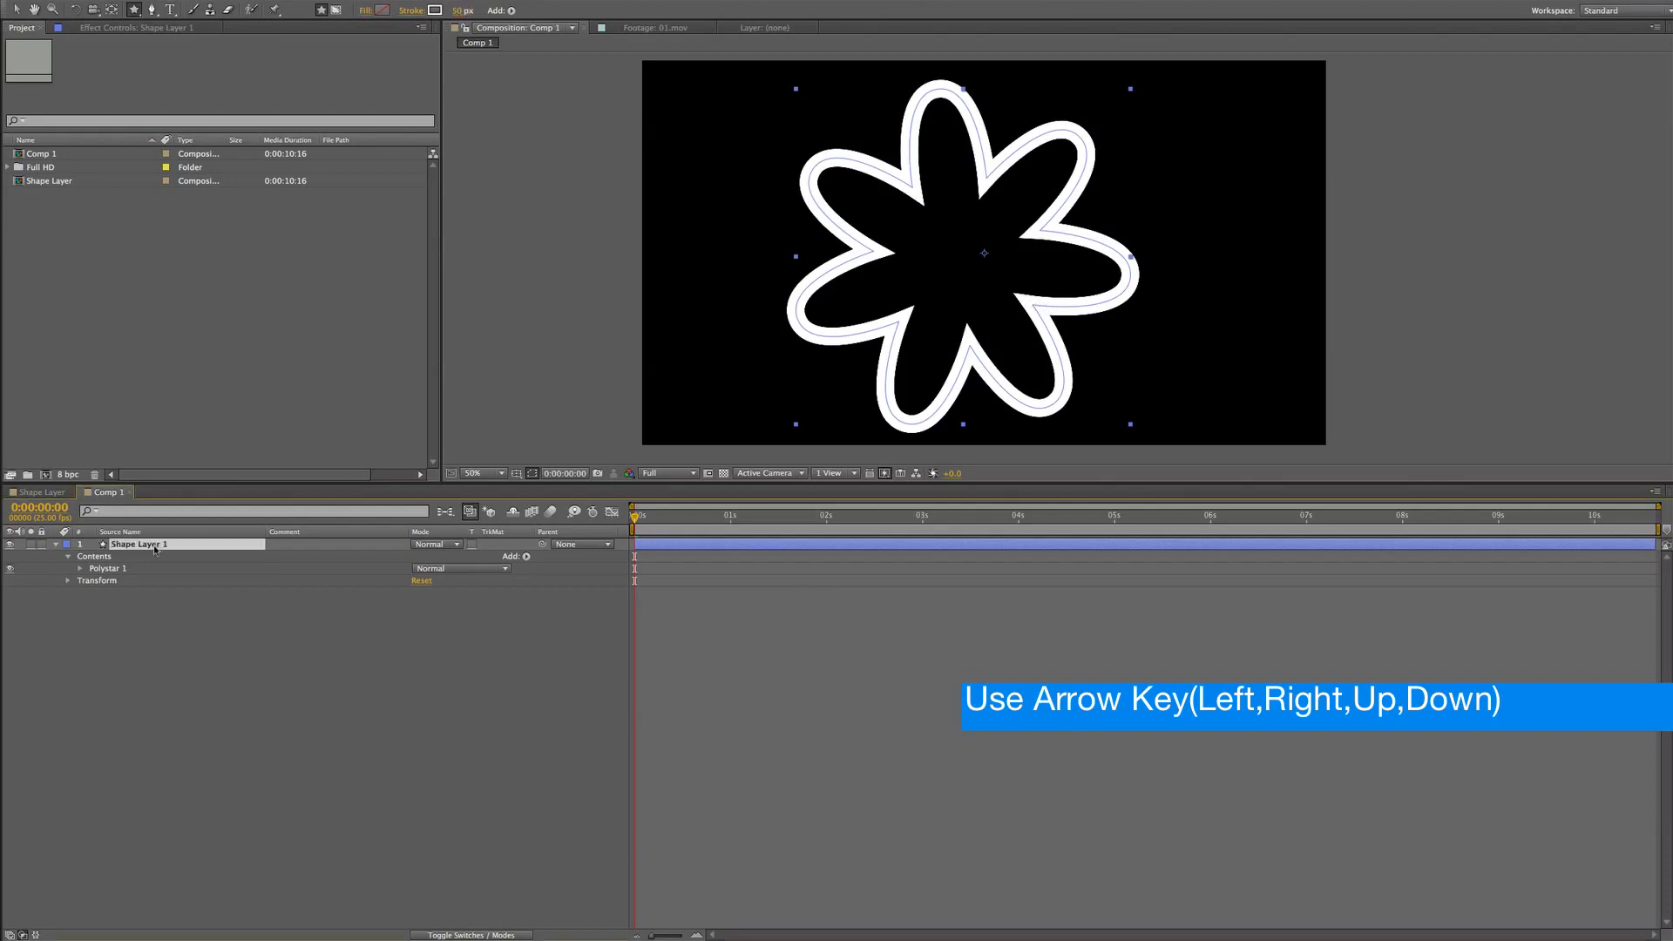
{"action": "key", "text": "Delete"}
Draw a new star, changing its number of points with the arrow keys and repositioning it while dragging
{"action": "left_click_drag", "start_coordinate": [877, 171], "coordinate": [1024, 359]}
{"action": "key", "text": "Up"}
{"action": "key", "text": "Up"}
{"action": "key", "text": "space"}
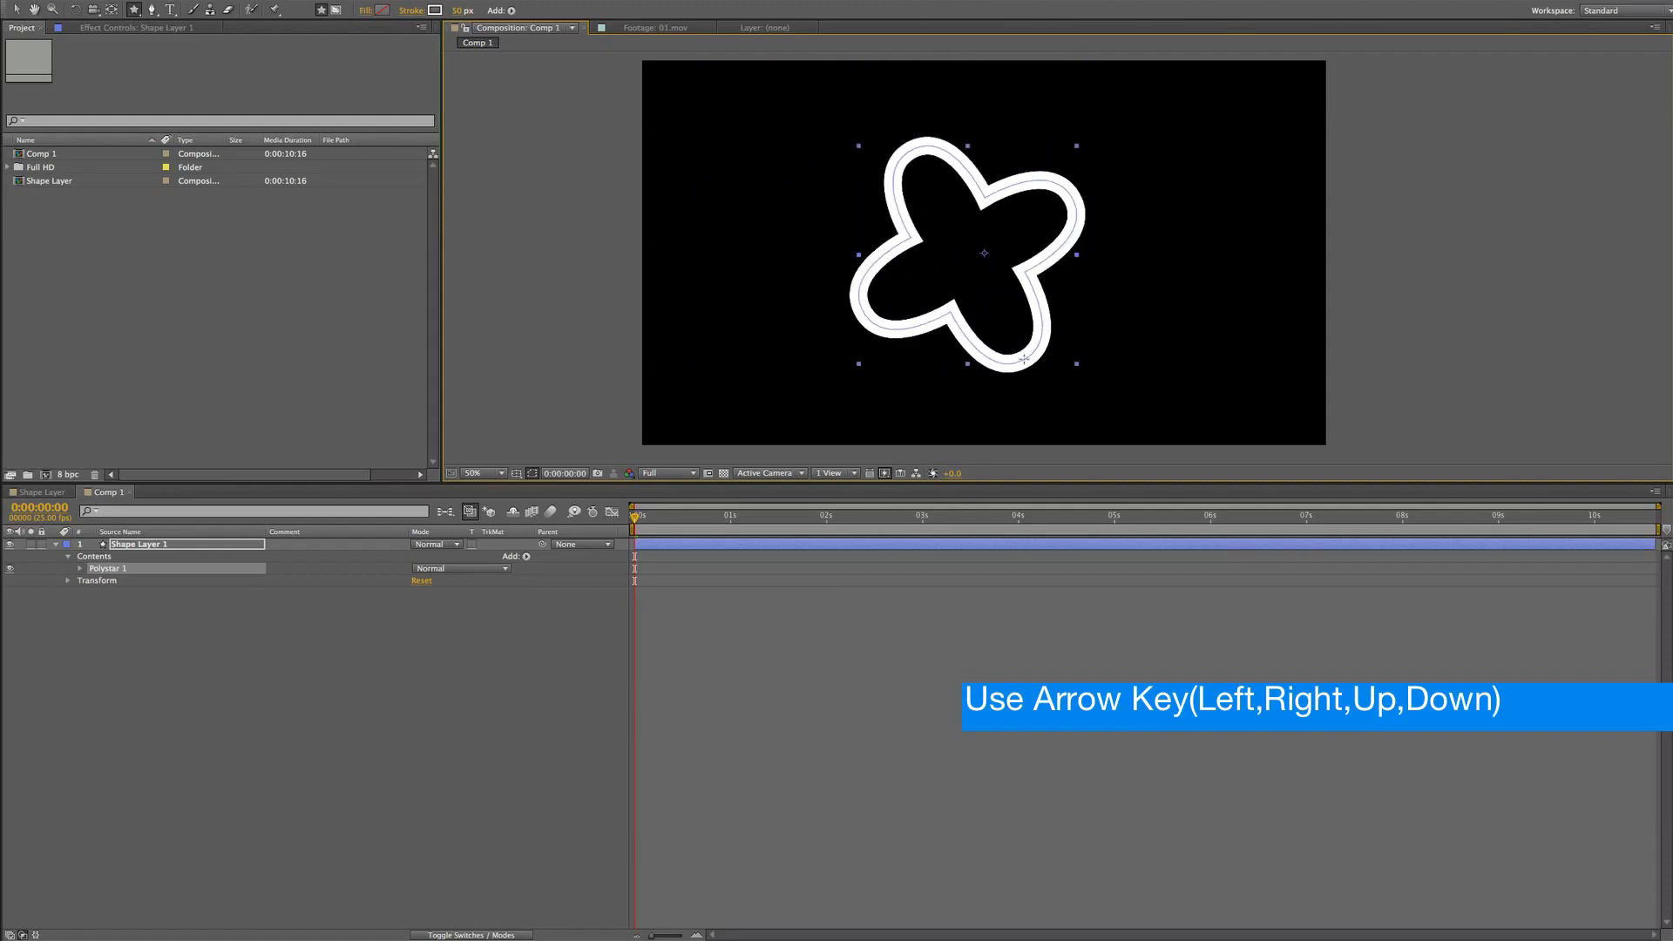
{"action": "left_click_drag", "start_coordinate": [1024, 359], "coordinate": [1025, 358]}
{"action": "key", "text": "Down"}
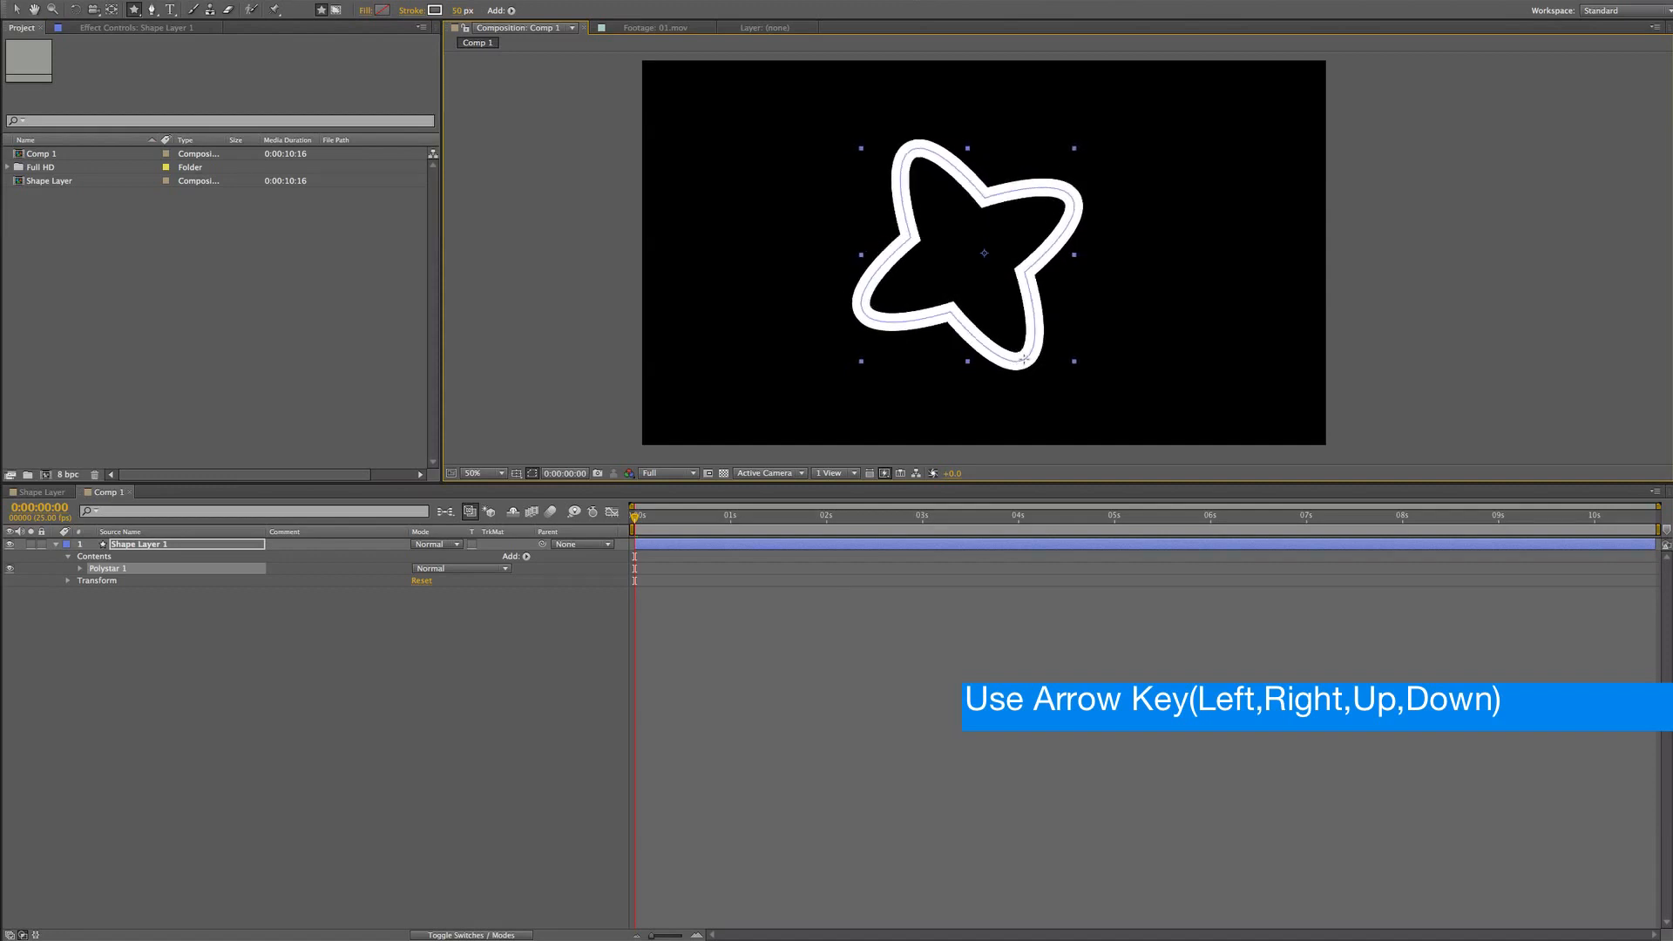
{"action": "left_click_drag", "start_coordinate": [960, 431], "coordinate": [1010, 360]}
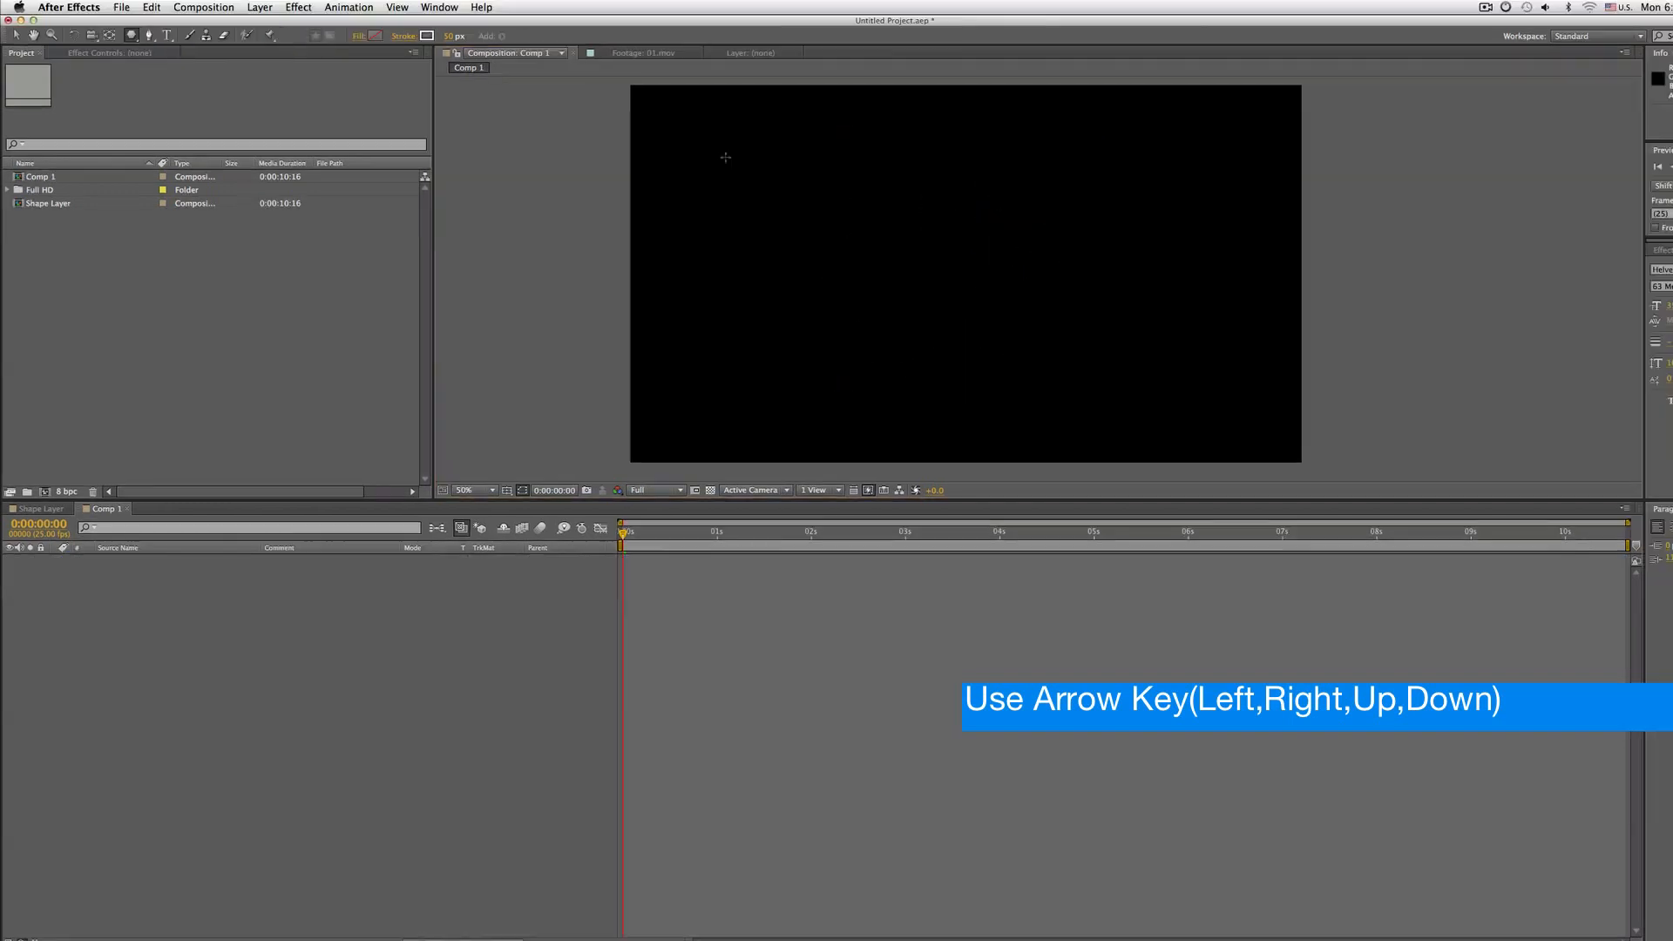
Draw a six-sided polygon and delete it from the shape layer
{"action": "left_click_drag", "start_coordinate": [868, 191], "coordinate": [921, 250]}
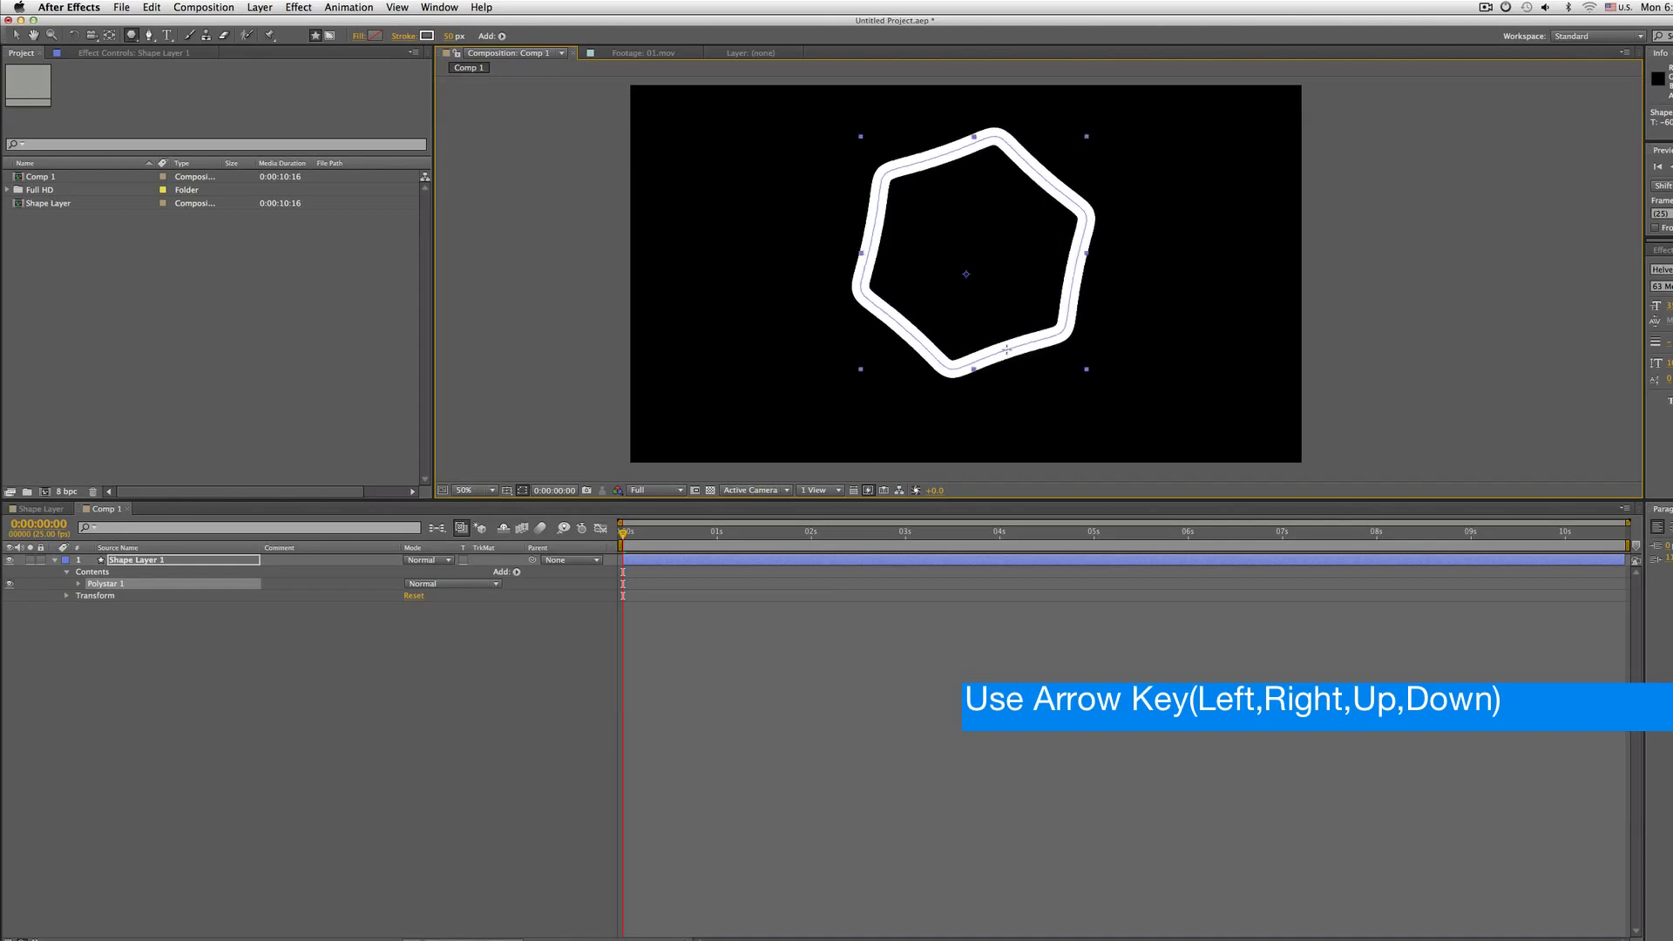
{"action": "key", "text": "Delete"}
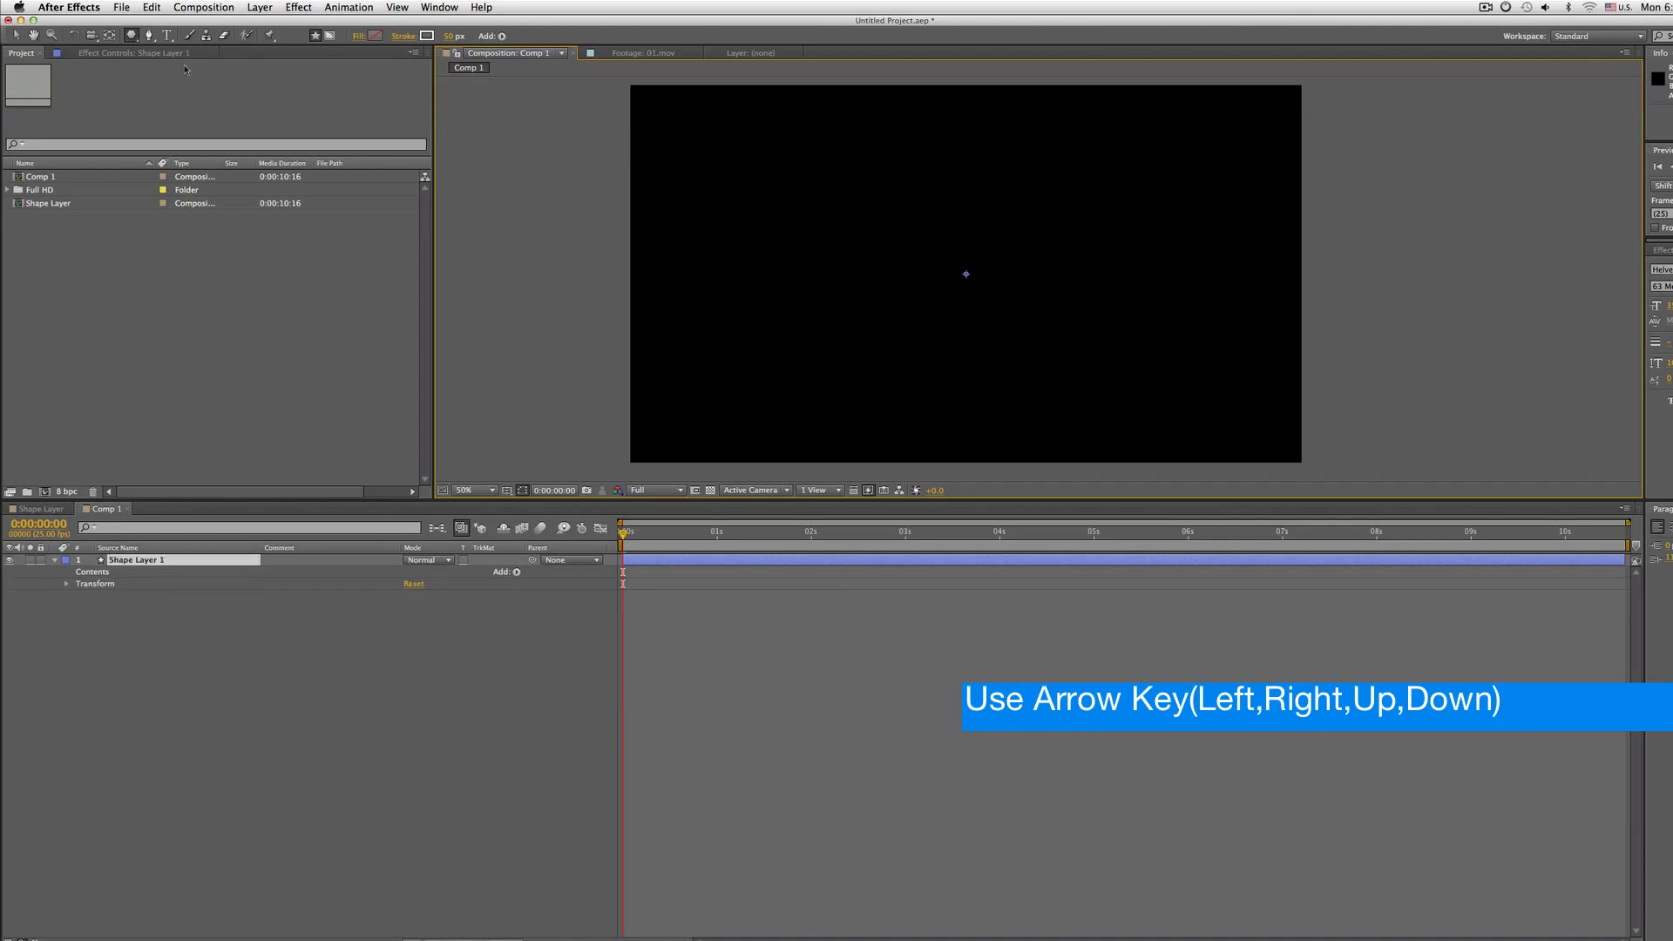
Draw a rectangle with the Rectangle tool, toggling its corner roundness with the arrow keys while dragging
{"action": "mouse_move", "coordinate": [131, 34]}
{"action": "left_mouse_down"}
{"action": "mouse_move", "coordinate": [178, 66]}
{"action": "mouse_move", "coordinate": [190, 50]}
{"action": "left_mouse_up"}
{"action": "left_click_drag", "start_coordinate": [871, 180], "coordinate": [995, 297]}
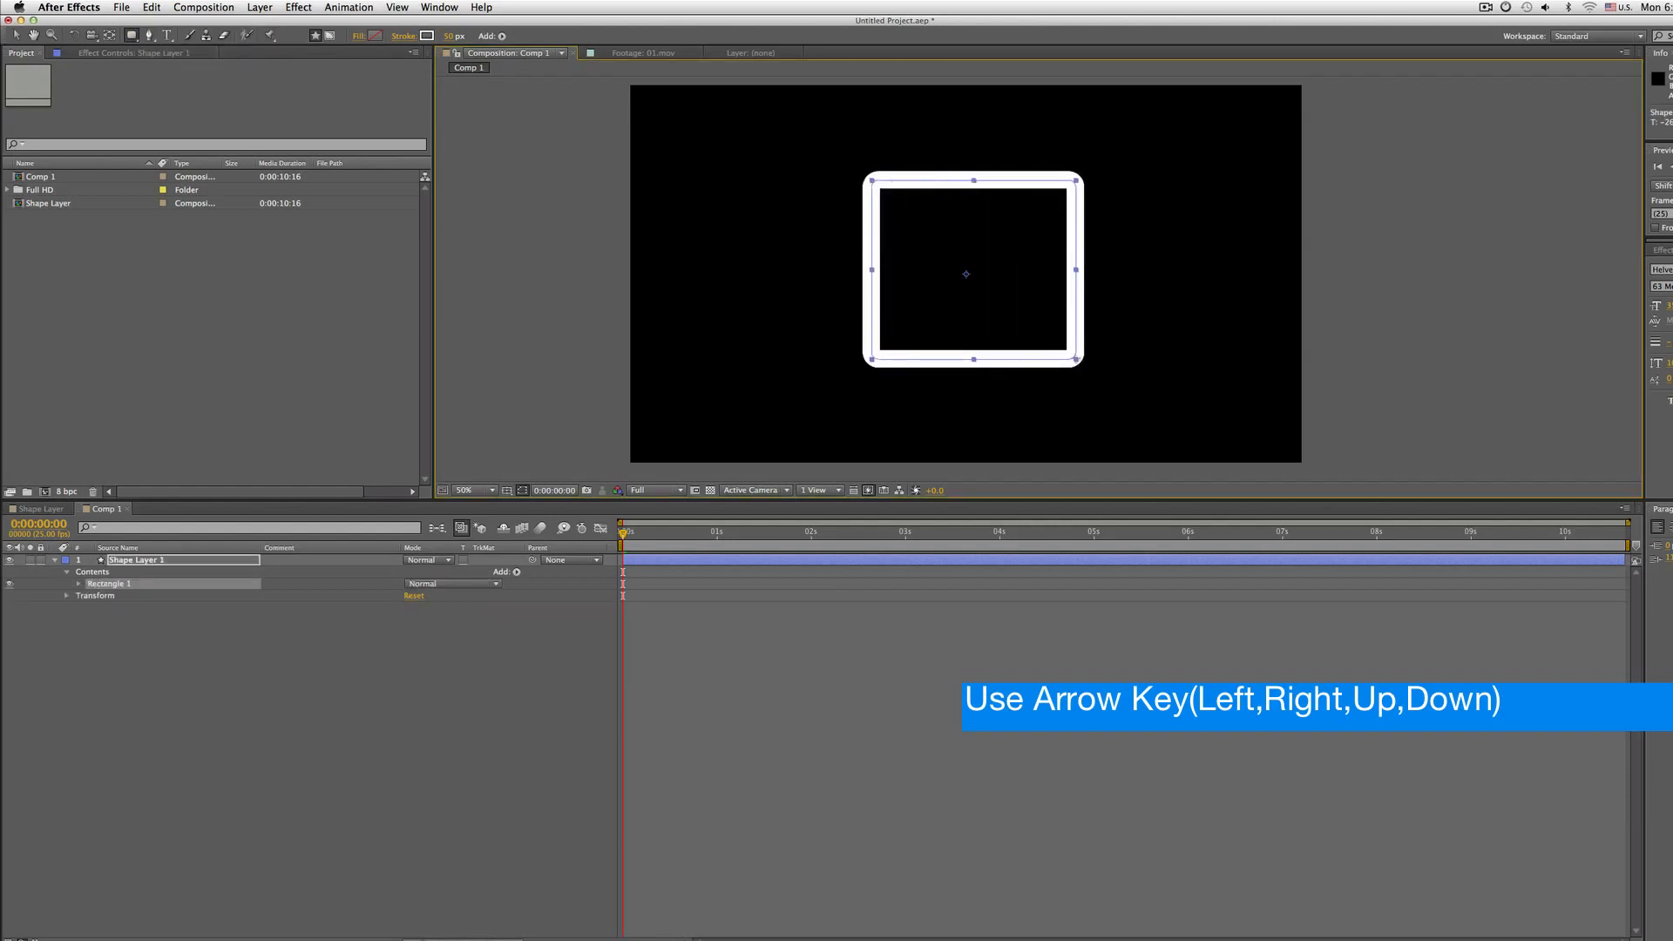
{"action": "mouse_move", "coordinate": [1076, 359]}
{"action": "left_mouse_down"}
{"action": "mouse_move", "coordinate": [992, 361]}
{"action": "mouse_move", "coordinate": [1096, 352]}
{"action": "mouse_move", "coordinate": [967, 348]}
{"action": "mouse_move", "coordinate": [1064, 384]}
{"action": "mouse_move", "coordinate": [1045, 319]}
{"action": "mouse_move", "coordinate": [1056, 357]}
{"action": "mouse_move", "coordinate": [919, 324]}
{"action": "mouse_move", "coordinate": [1204, 331]}
{"action": "mouse_move", "coordinate": [1009, 354]}
{"action": "mouse_move", "coordinate": [1091, 386]}
{"action": "mouse_move", "coordinate": [1026, 373]}
{"action": "mouse_move", "coordinate": [1080, 360]}
{"action": "mouse_move", "coordinate": [1124, 470]}
{"action": "mouse_move", "coordinate": [1089, 344]}
{"action": "mouse_move", "coordinate": [1017, 341]}
{"action": "mouse_move", "coordinate": [1108, 459]}
{"action": "mouse_move", "coordinate": [1020, 334]}
{"action": "mouse_move", "coordinate": [1102, 412]}
{"action": "mouse_move", "coordinate": [1057, 368]}
{"action": "mouse_move", "coordinate": [1205, 380]}
{"action": "mouse_move", "coordinate": [1199, 269]}
{"action": "mouse_move", "coordinate": [1253, 324]}
{"action": "mouse_move", "coordinate": [1195, 325]}
{"action": "mouse_move", "coordinate": [1280, 324]}
{"action": "mouse_move", "coordinate": [983, 302]}
{"action": "mouse_move", "coordinate": [1288, 299]}
{"action": "mouse_move", "coordinate": [1112, 403]}
{"action": "mouse_move", "coordinate": [1183, 301]}
{"action": "mouse_move", "coordinate": [1089, 317]}
{"action": "left_mouse_up"}
{"action": "key", "text": "Right"}
{"action": "key", "text": "Left"}
{"action": "key", "text": "Right"}
{"action": "key", "text": "Left"}
{"action": "key", "text": "Right"}
{"action": "key", "text": "Left"}
{"action": "key", "text": "Right"}
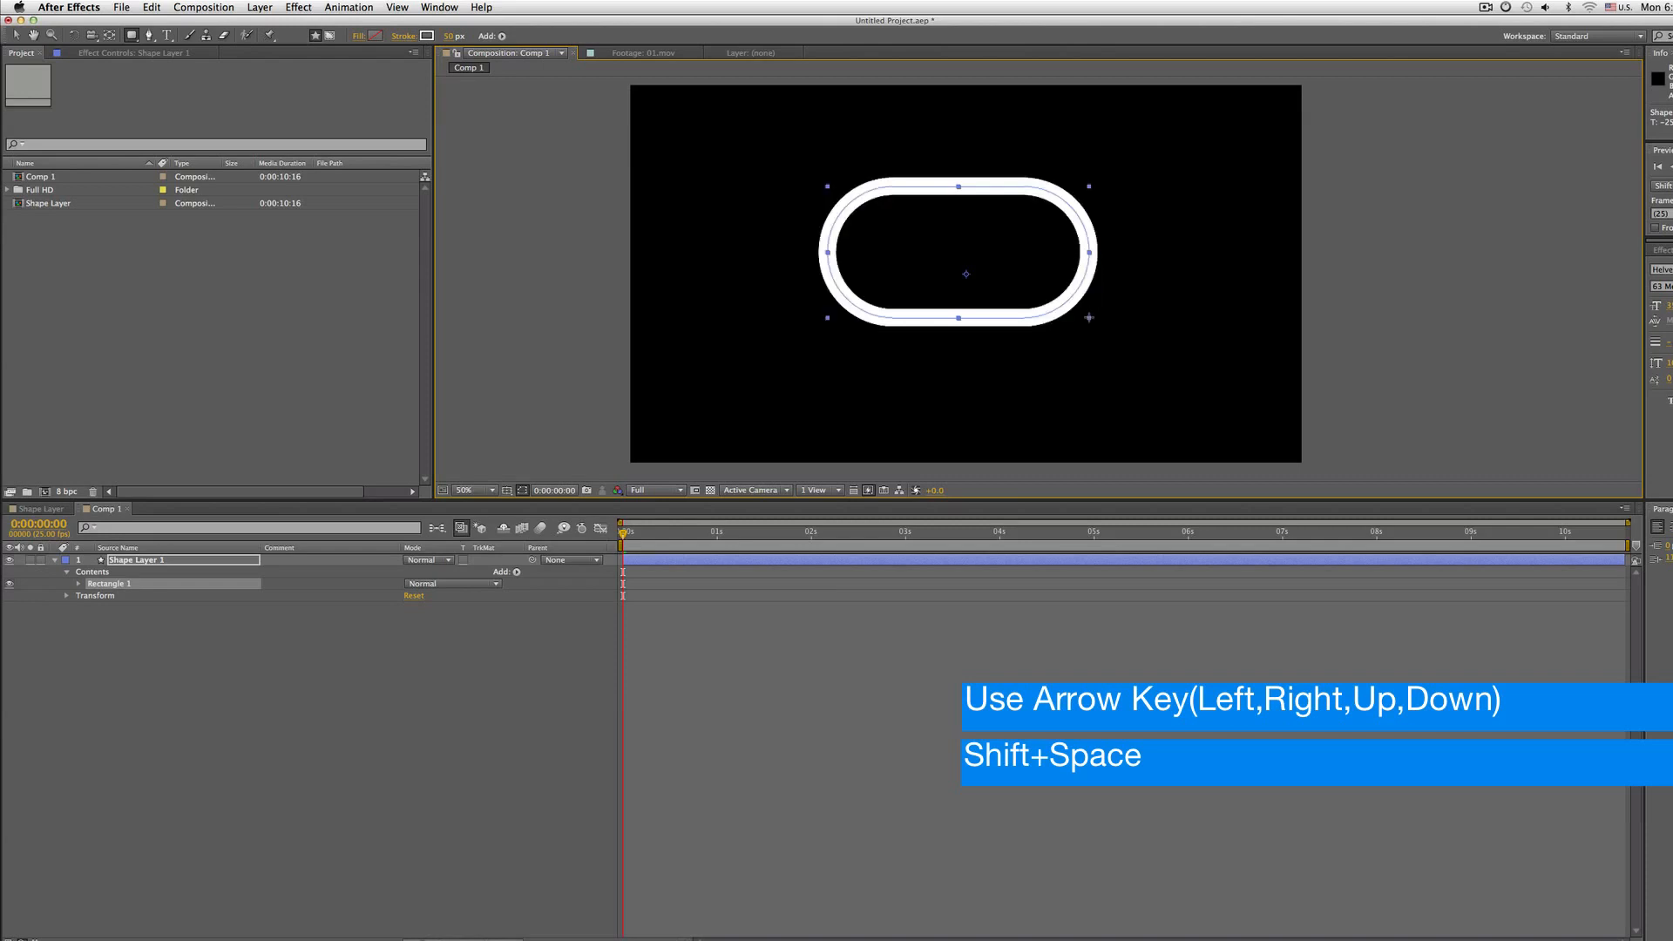
{"action": "key", "text": "Left"}
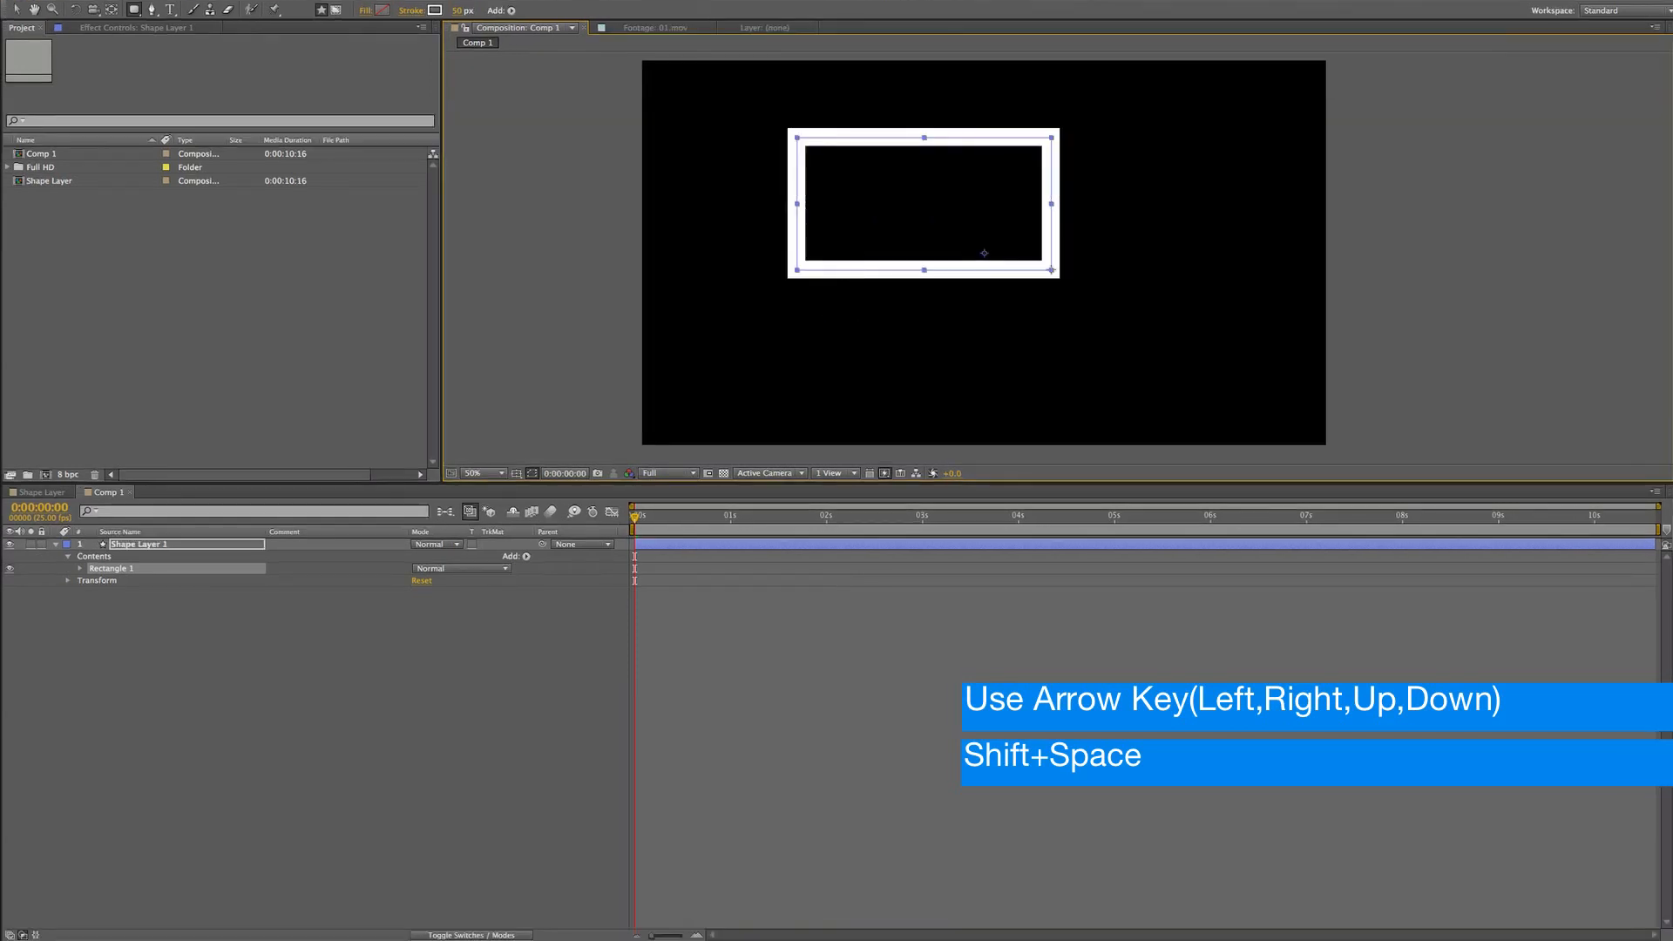
{"action": "key", "text": "Right"}
Reposition the rounded rectangle while drawing it, then undo the rectangle
{"action": "left_click_drag", "start_coordinate": [1050, 269], "coordinate": [1071, 299]}
{"action": "key", "text": "Left"}
{"action": "key", "text": "space"}
{"action": "key", "text": "super+z"}
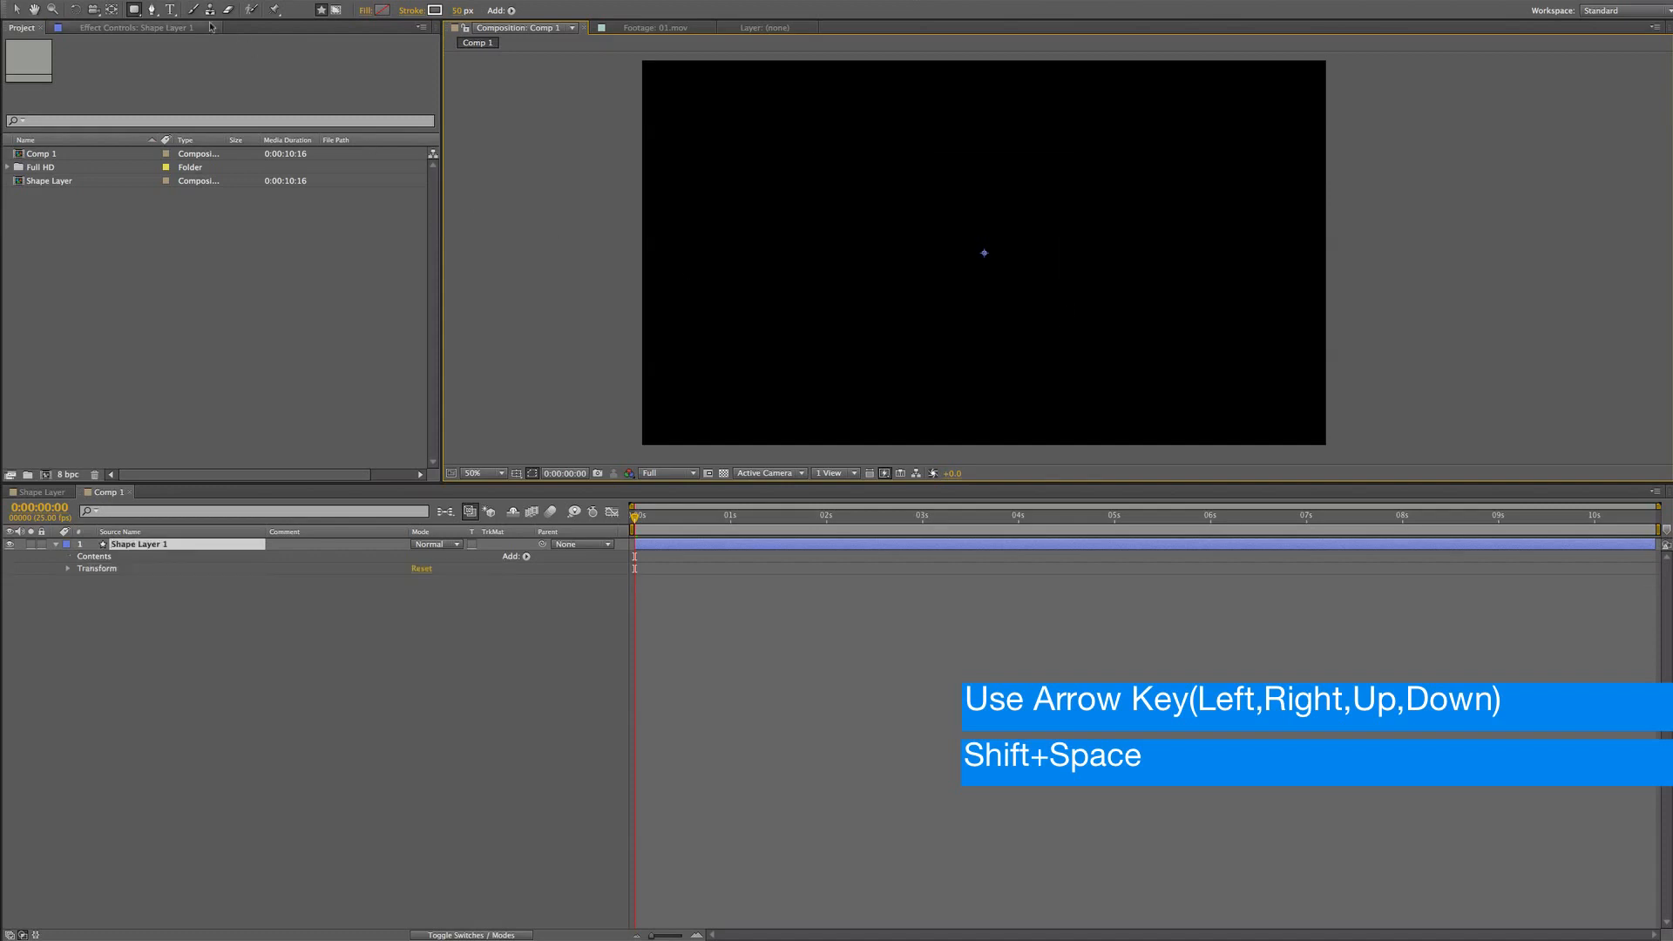
Draw a circle centred in the composition with the Ellipse tool and select the shape layer
{"action": "key", "text": "q"}
{"action": "left_click_drag", "start_coordinate": [856, 142], "coordinate": [1071, 332]}
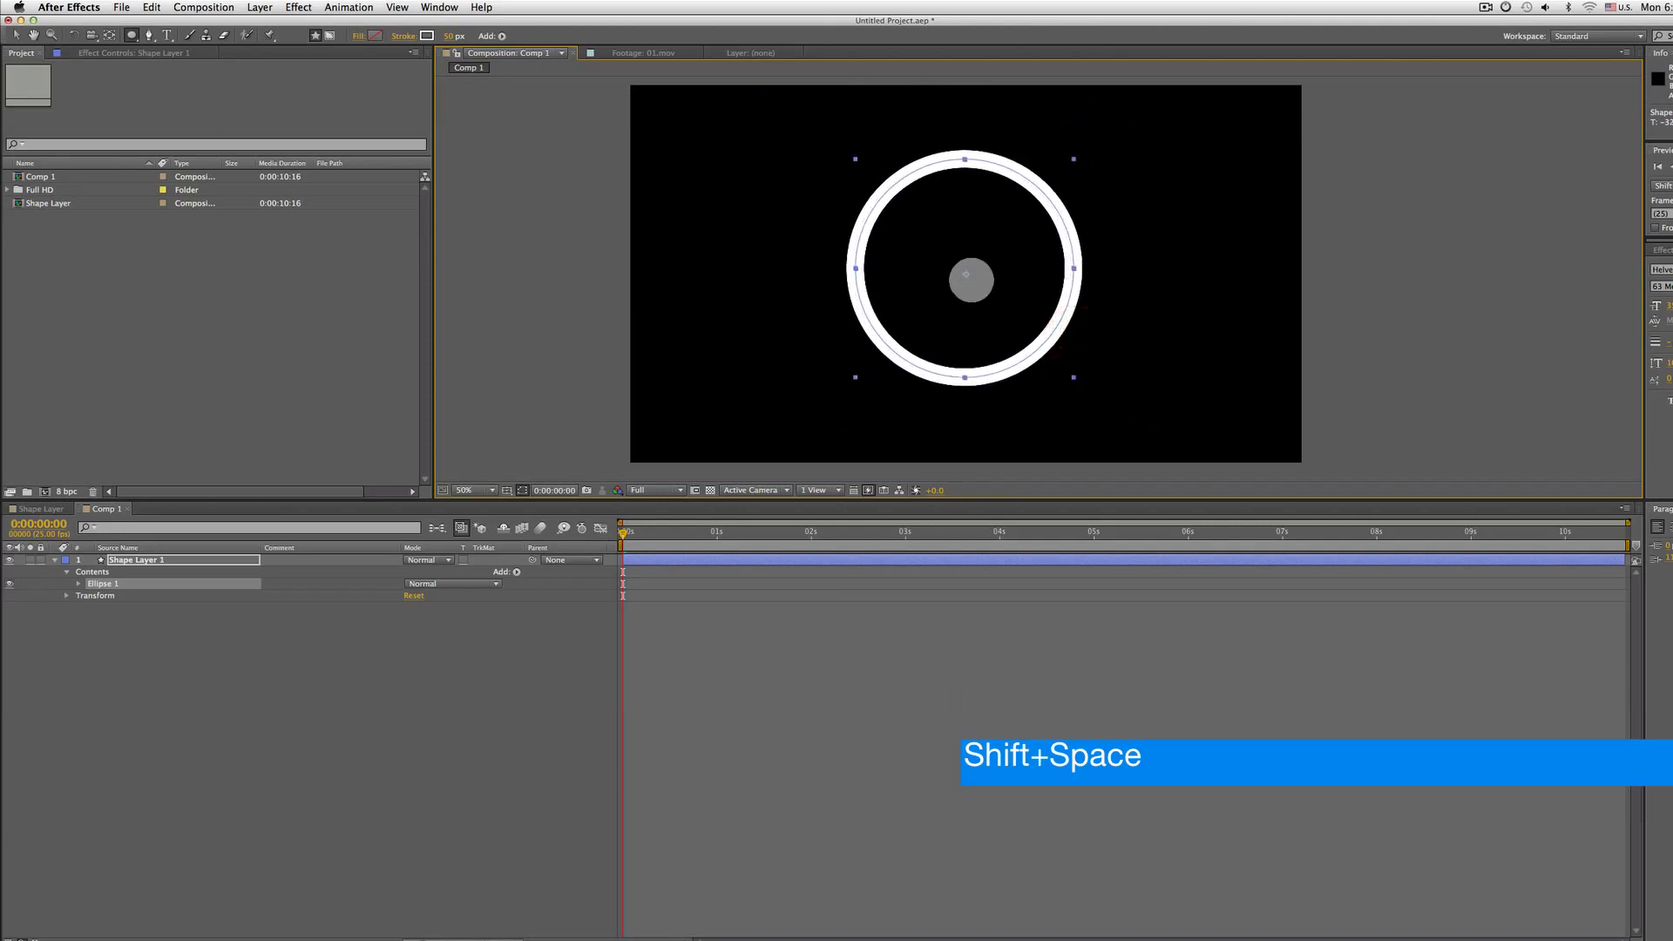
{"action": "left_click", "coordinate": [145, 560]}
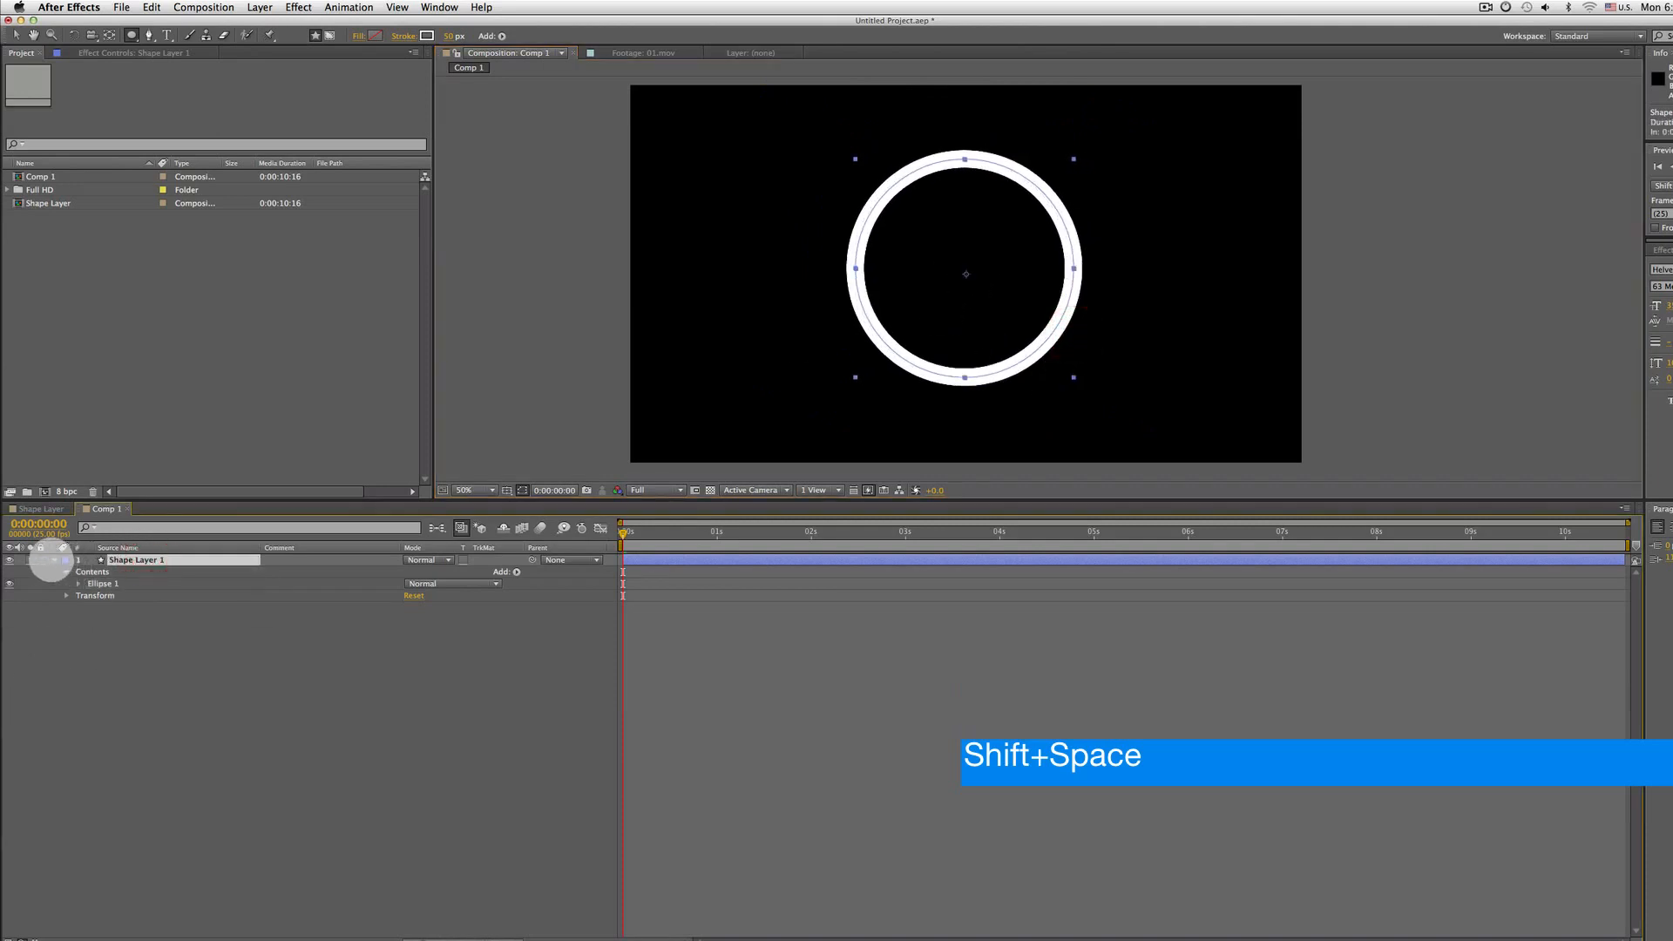
Rename the shape layer as change name
{"action": "left_click", "coordinate": [53, 560]}
{"action": "key", "text": "Return"}
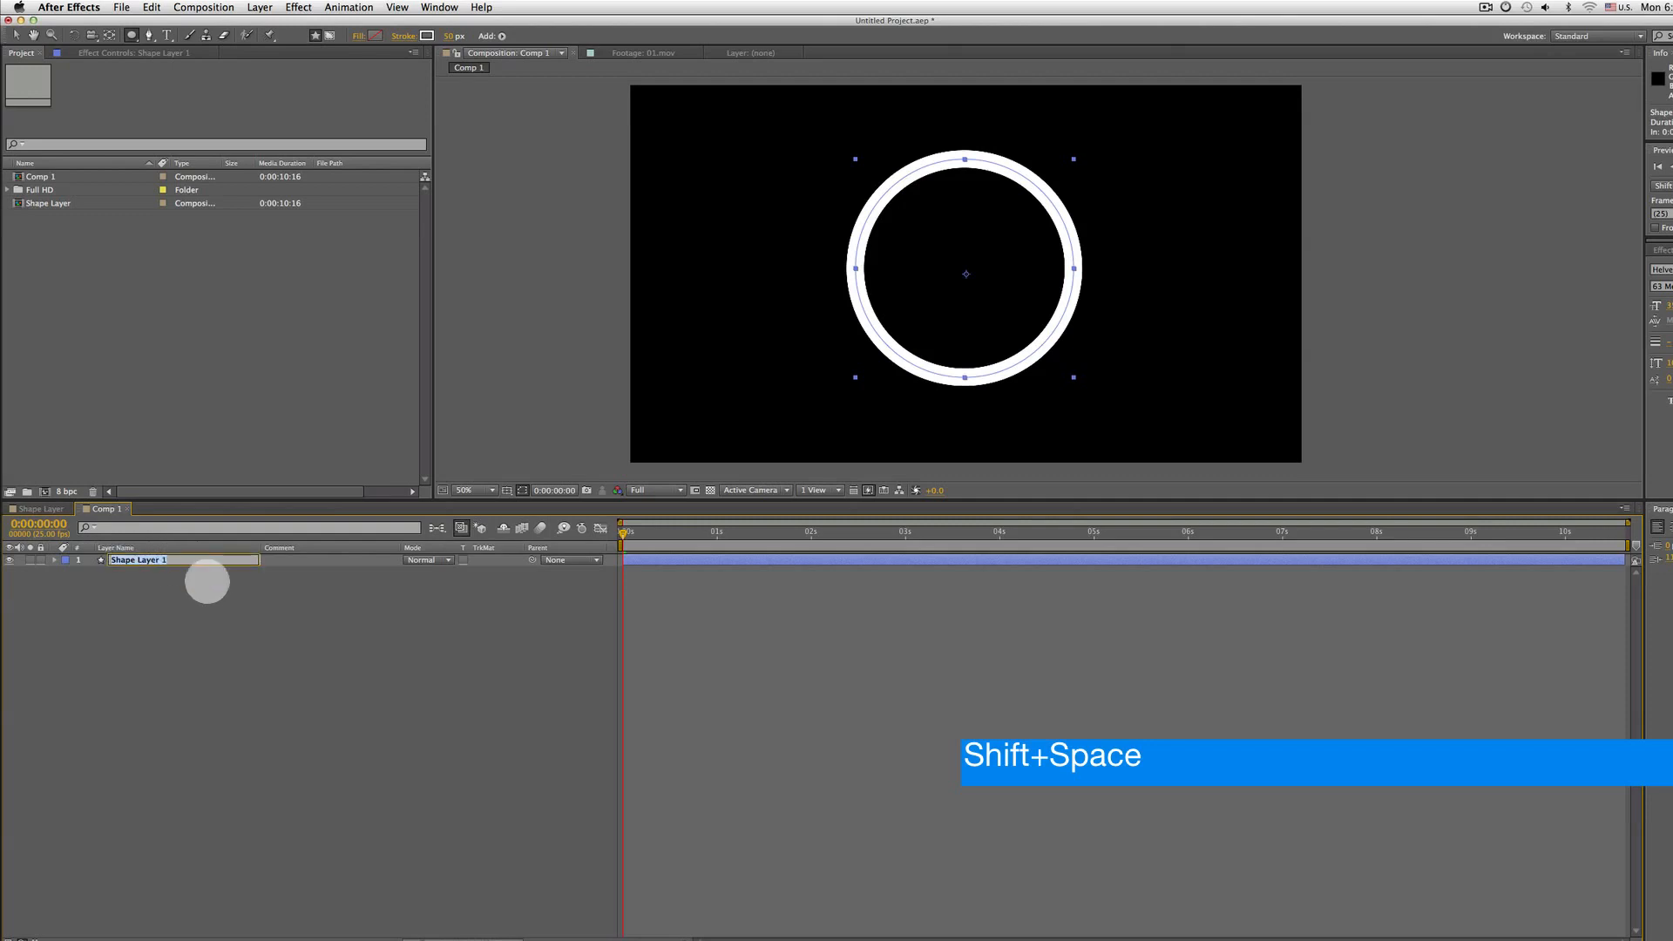
{"action": "type", "text": "change name"}
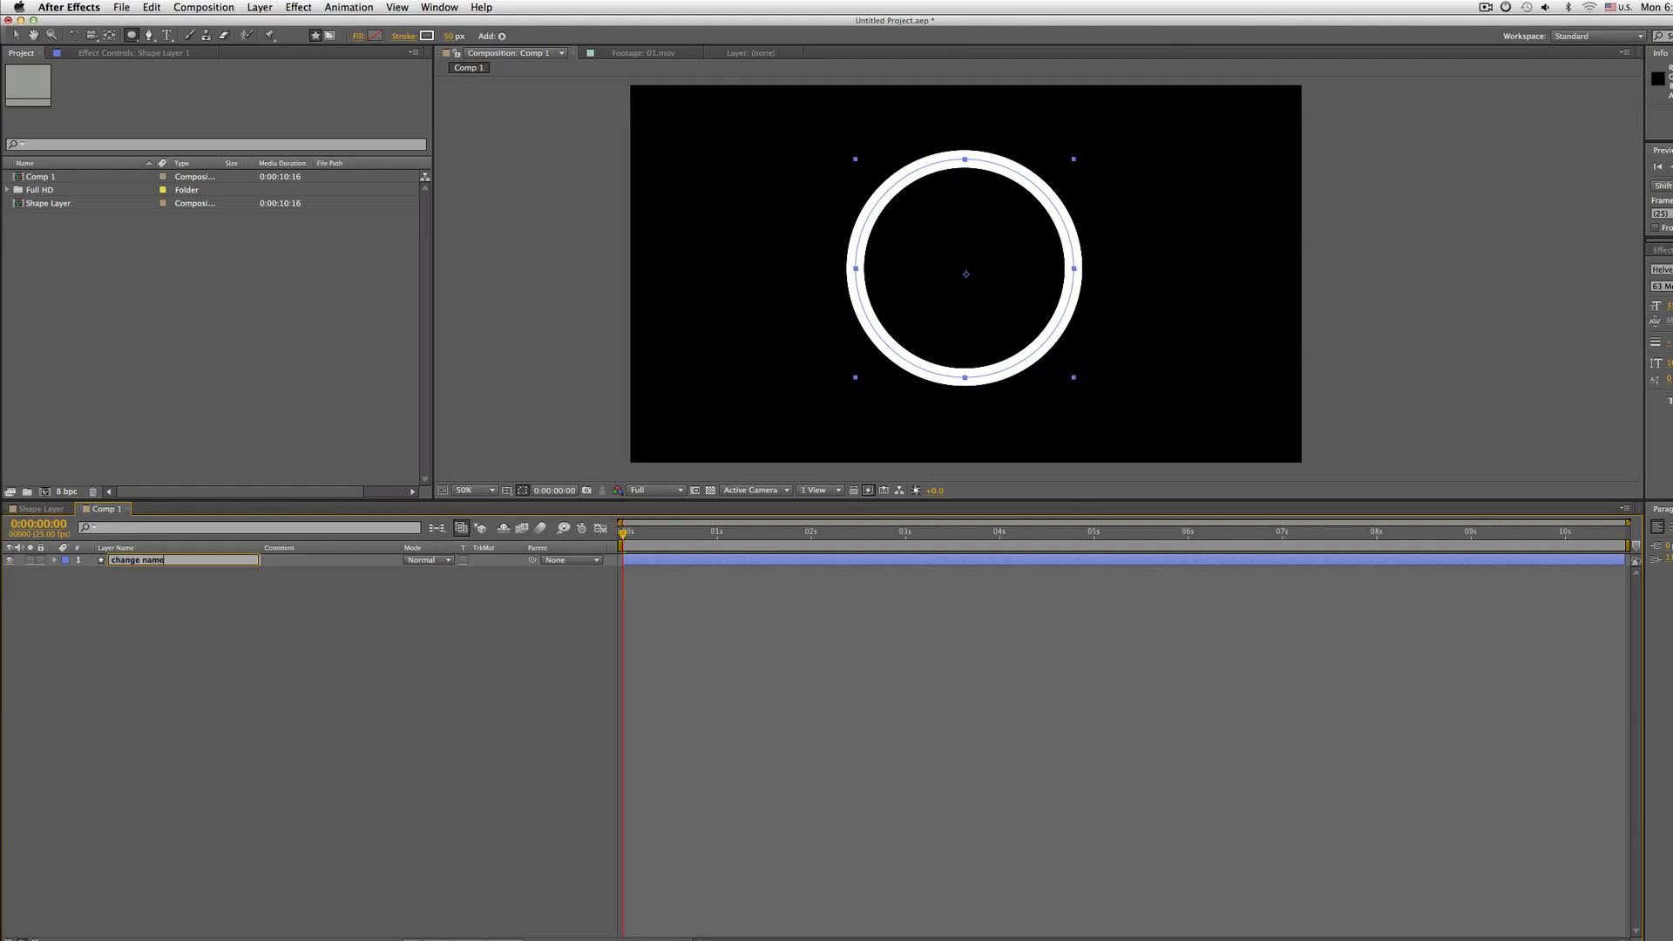
{"action": "key", "text": "Return"}
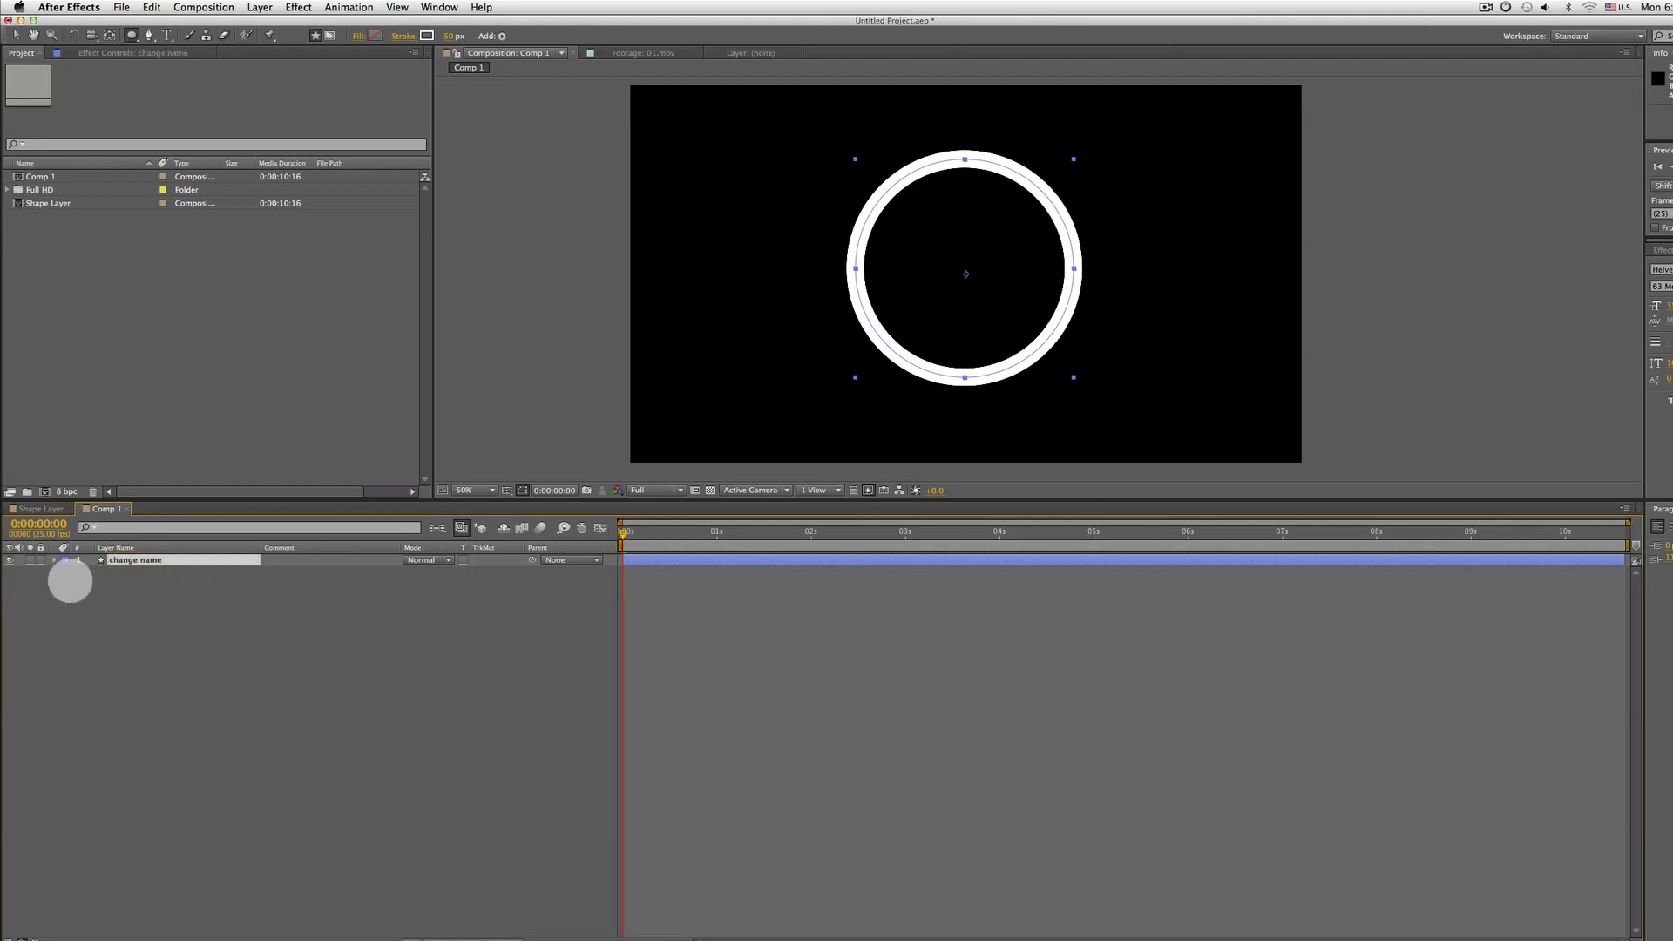
Expand the layer contents and rename the ellipse group as Test
{"action": "left_click", "coordinate": [87, 572]}
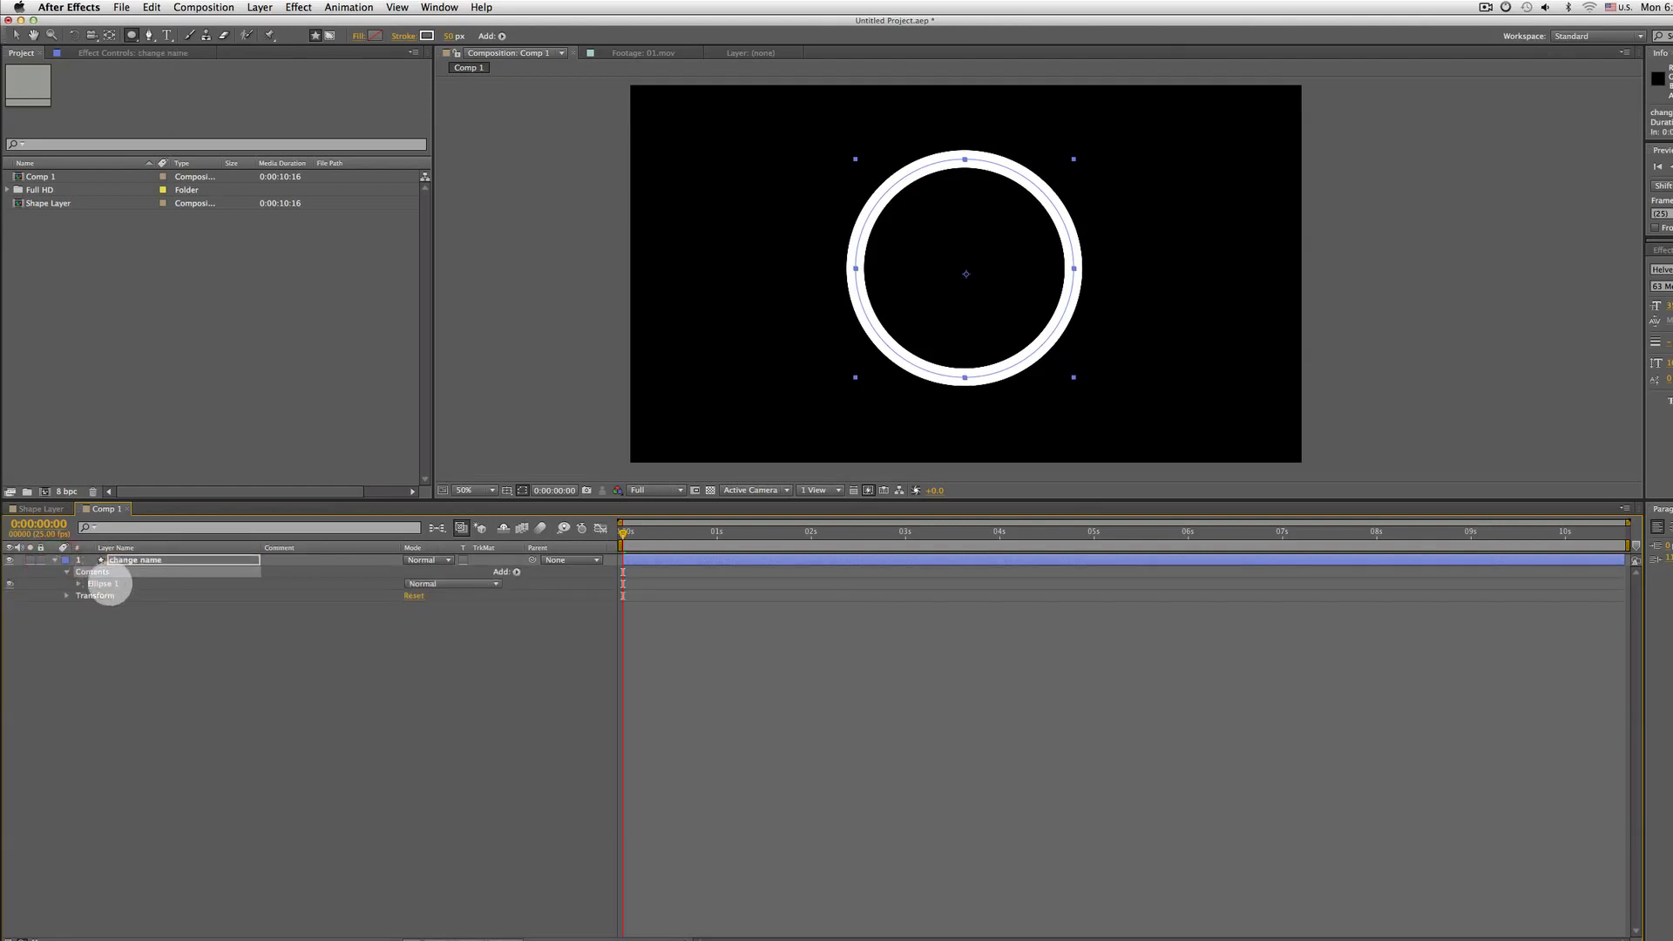
{"action": "left_click", "coordinate": [106, 584]}
{"action": "left_click", "coordinate": [78, 584]}
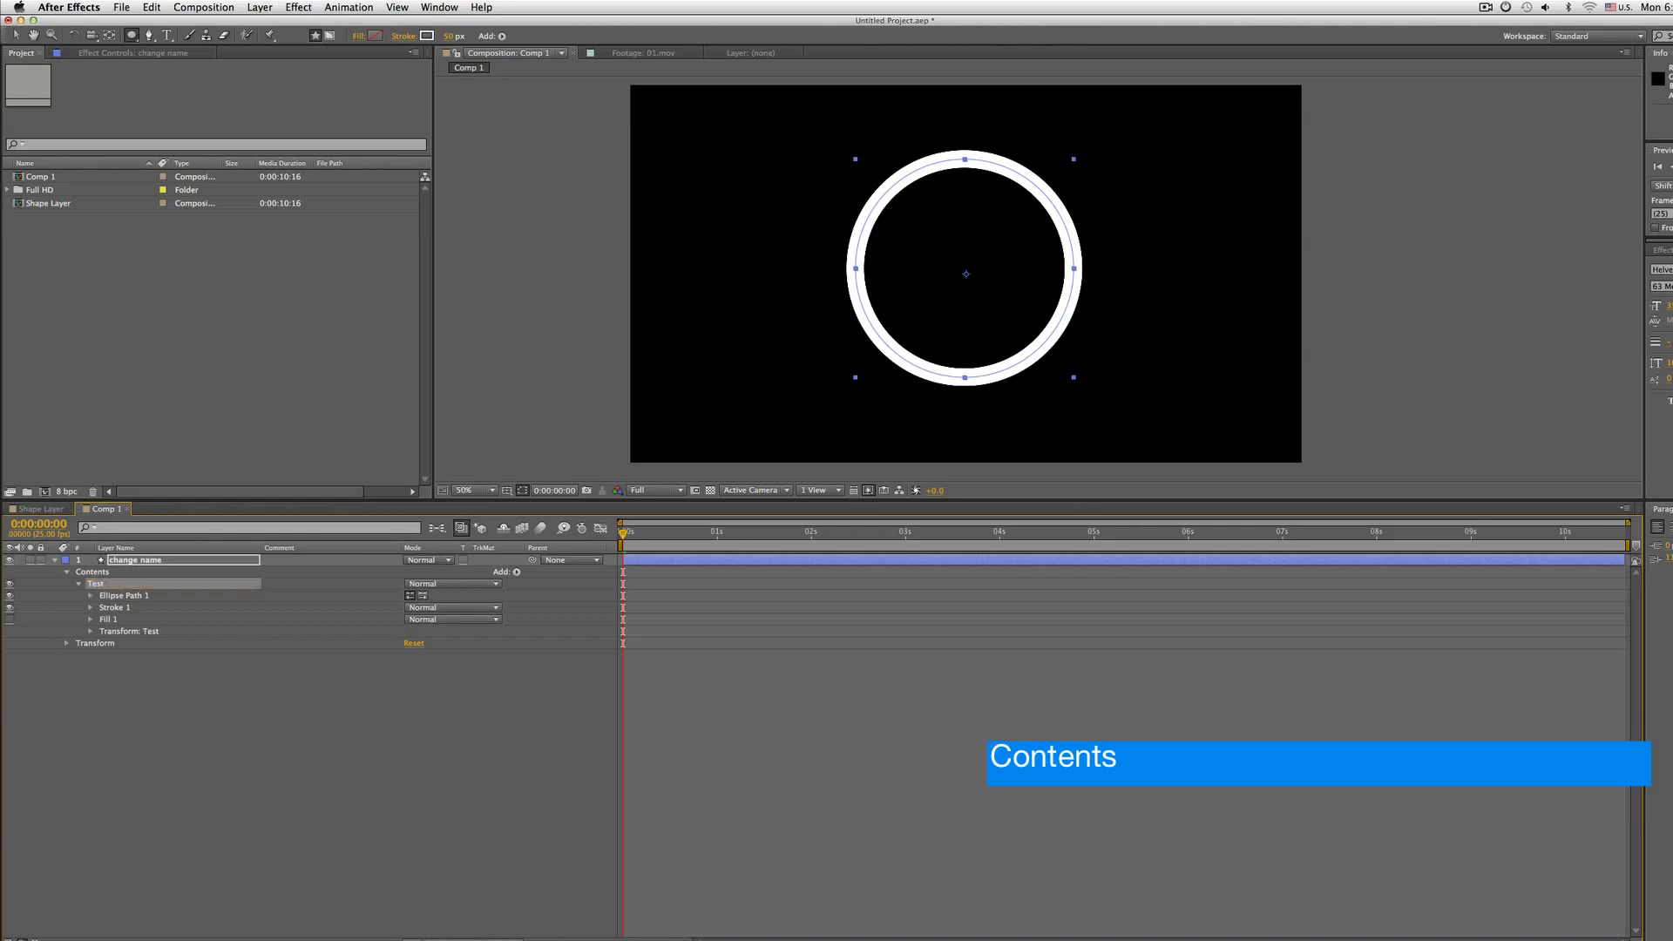
Expand the ellipse path, stroke and group transform properties to examine them
{"action": "left_click", "coordinate": [120, 597]}
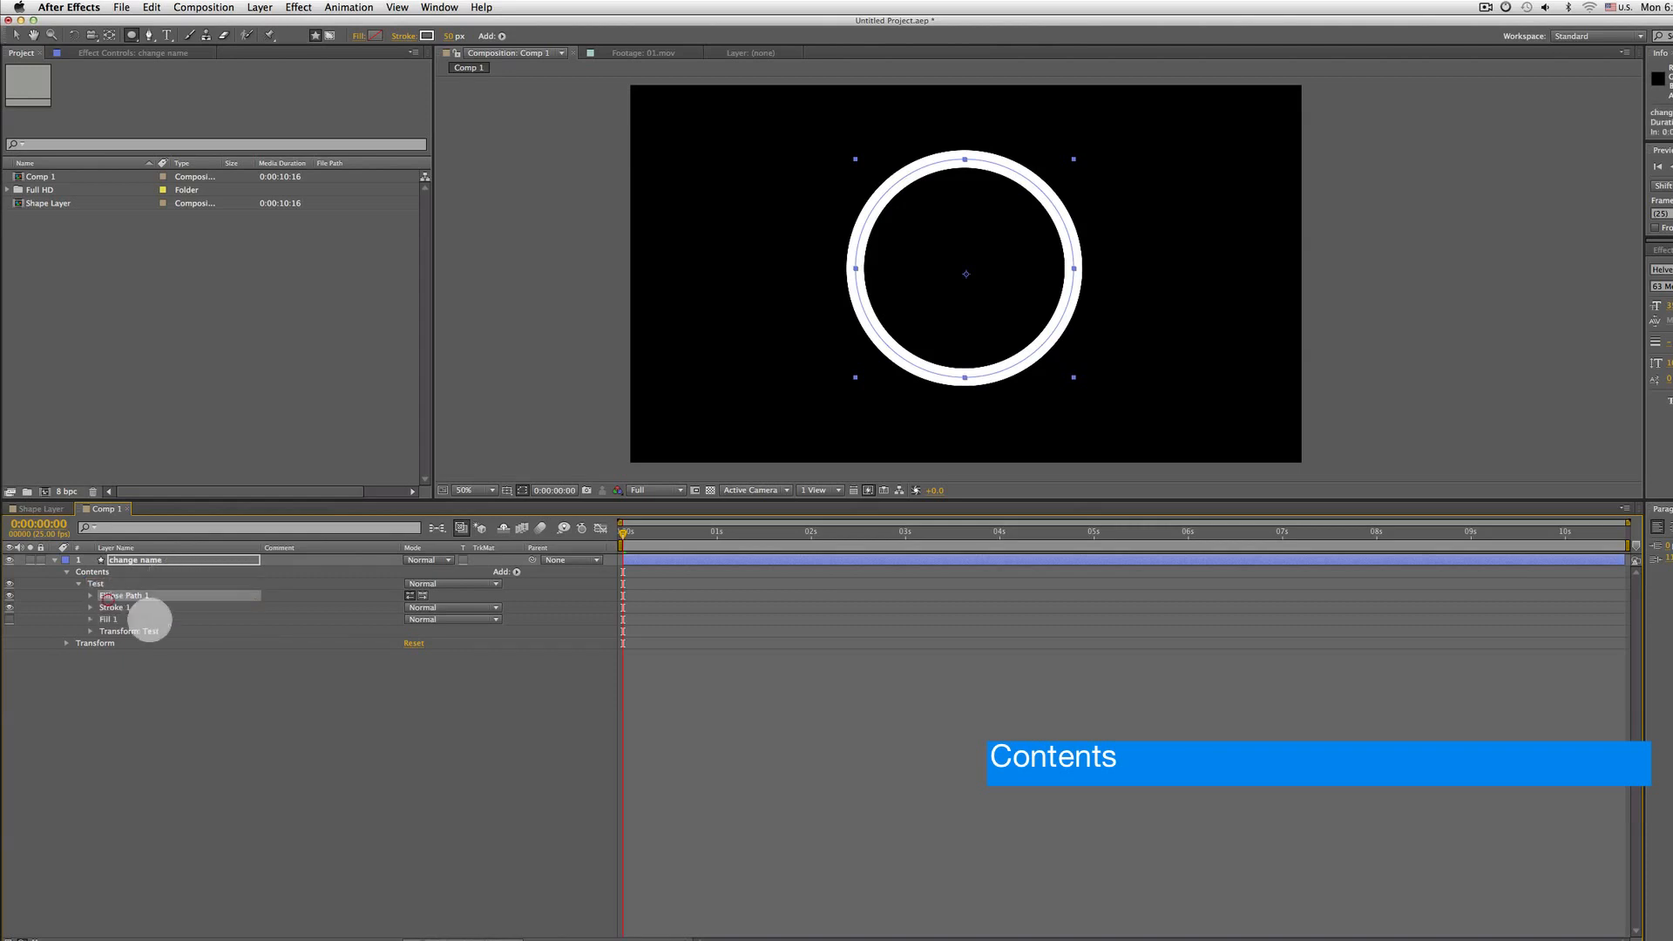
{"action": "left_click", "coordinate": [114, 605]}
{"action": "left_click", "coordinate": [132, 595]}
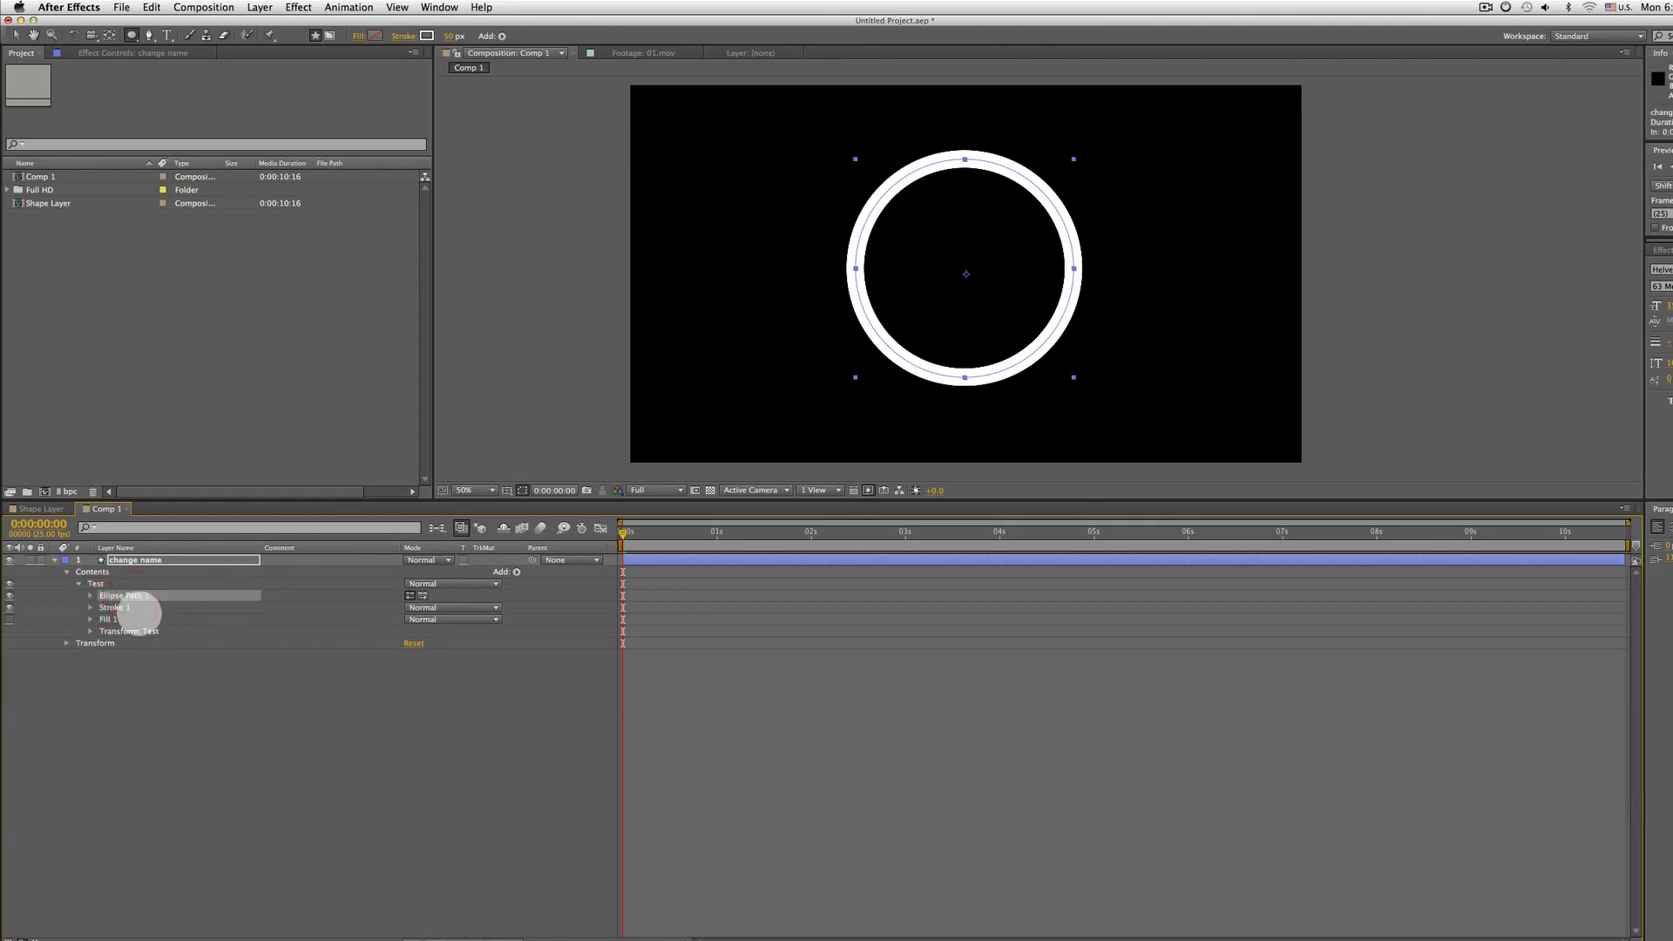
{"action": "left_click", "coordinate": [140, 631]}
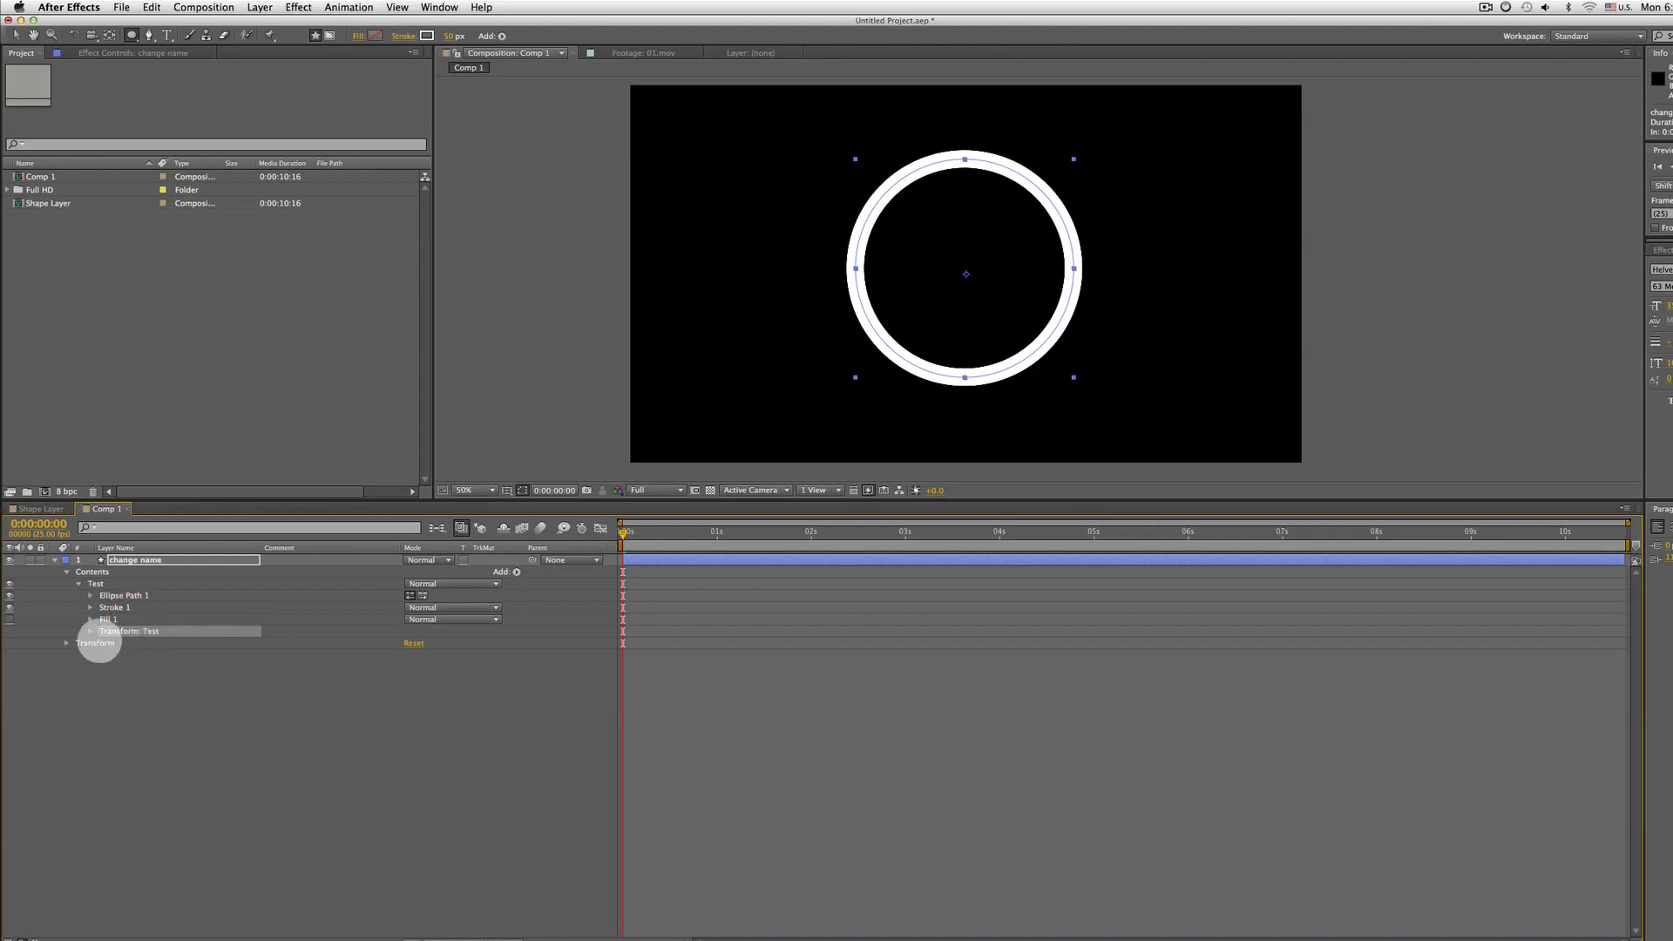
{"action": "left_click", "coordinate": [98, 583]}
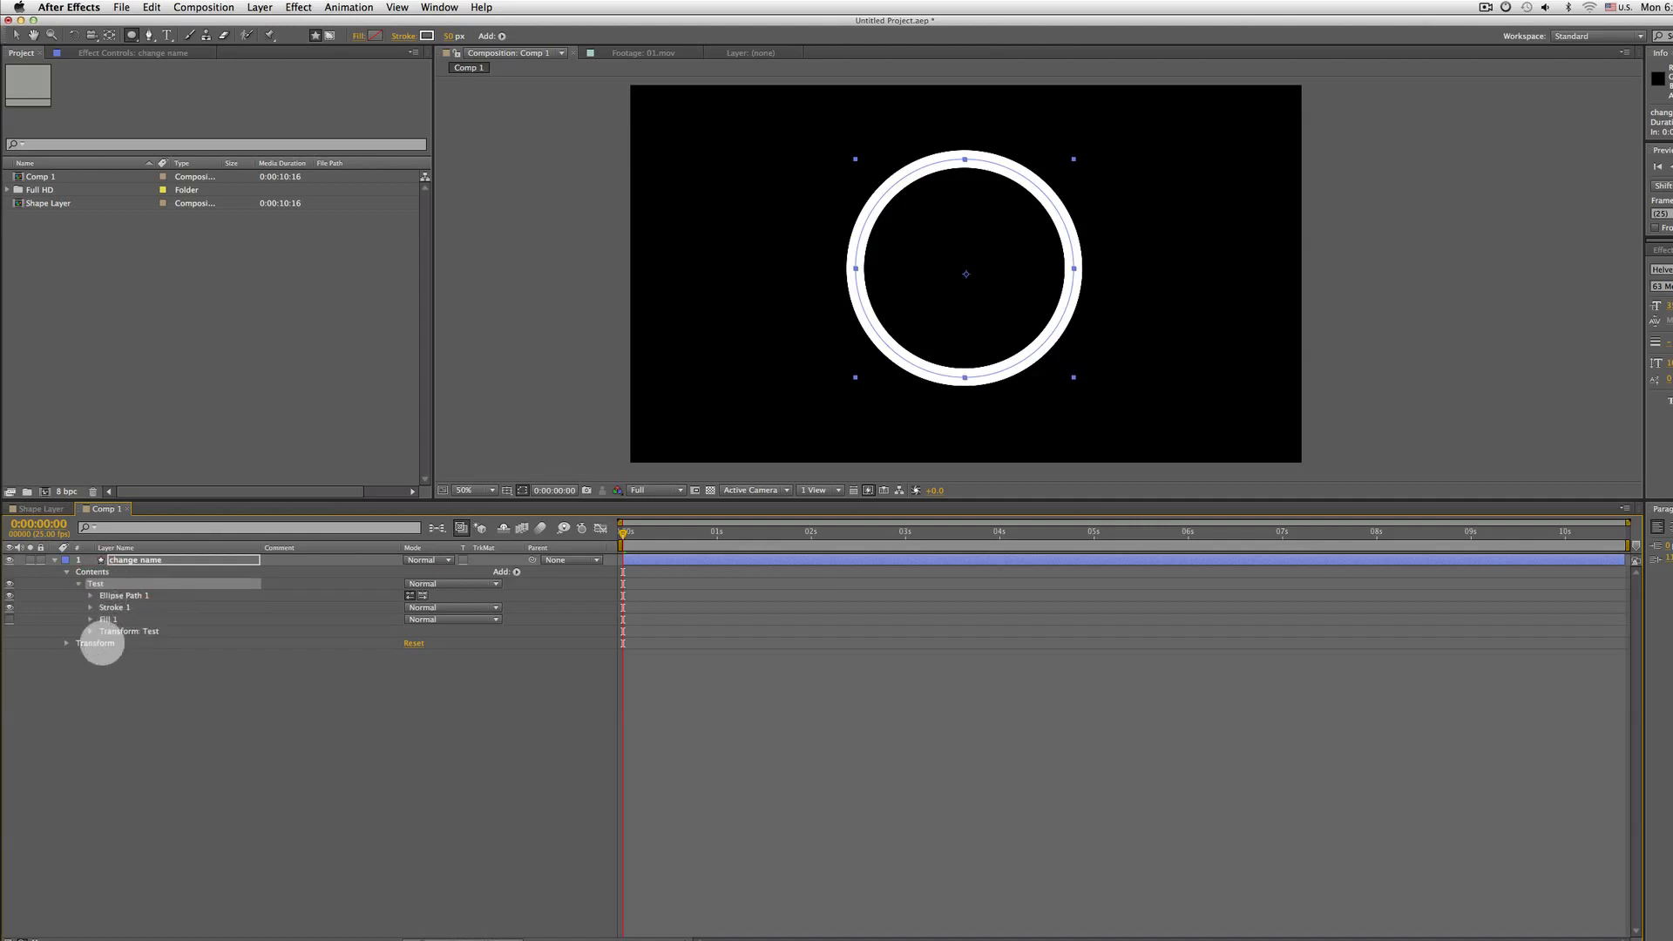
{"action": "left_click", "coordinate": [90, 630]}
{"action": "left_click", "coordinate": [90, 608]}
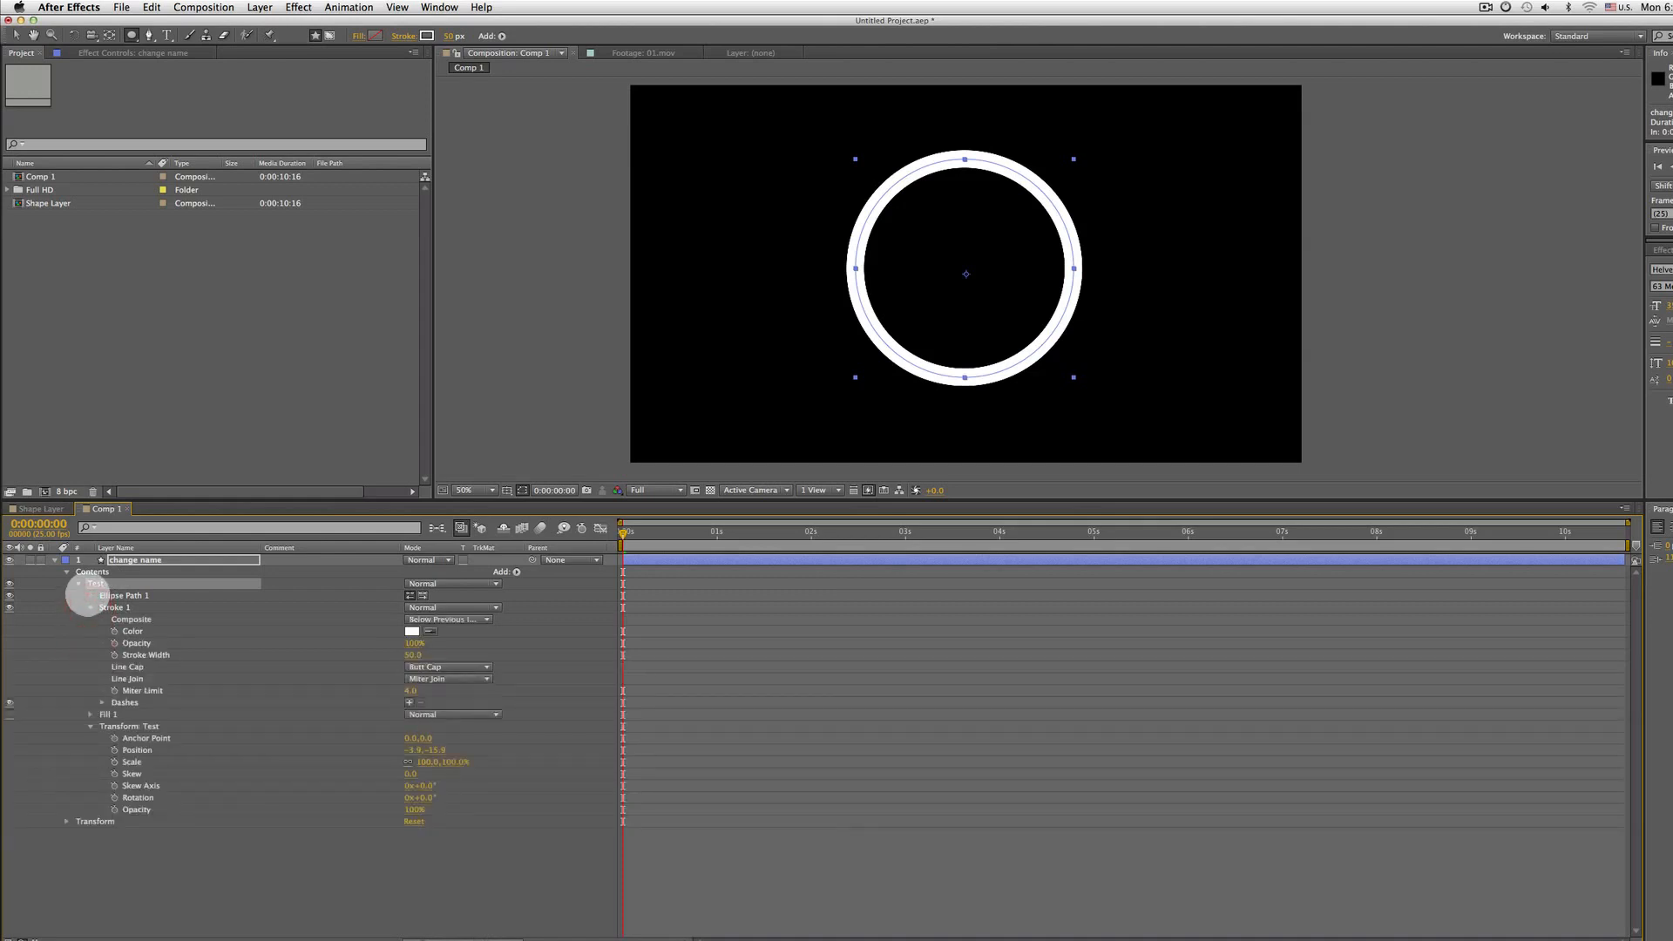
{"action": "left_click", "coordinate": [91, 595]}
{"action": "left_click", "coordinate": [133, 595]}
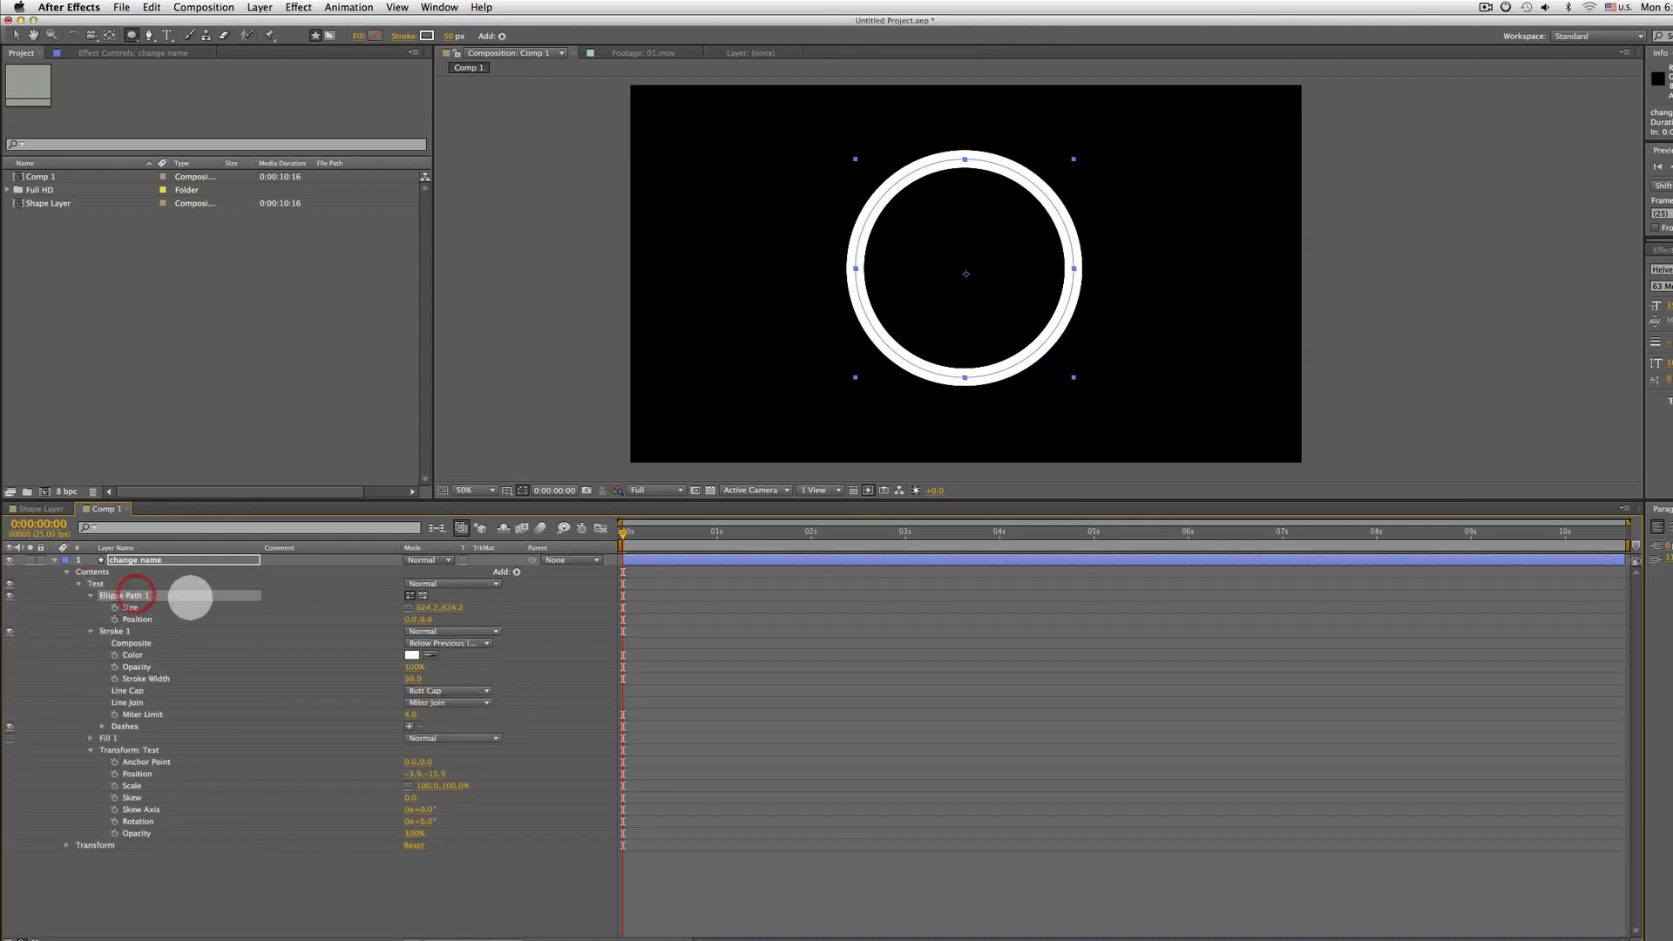
Scrub the ellipse path size up to 931.2,931.2 and shift its position to -46,0
{"action": "left_click_drag", "start_coordinate": [426, 608], "coordinate": [632, 604]}
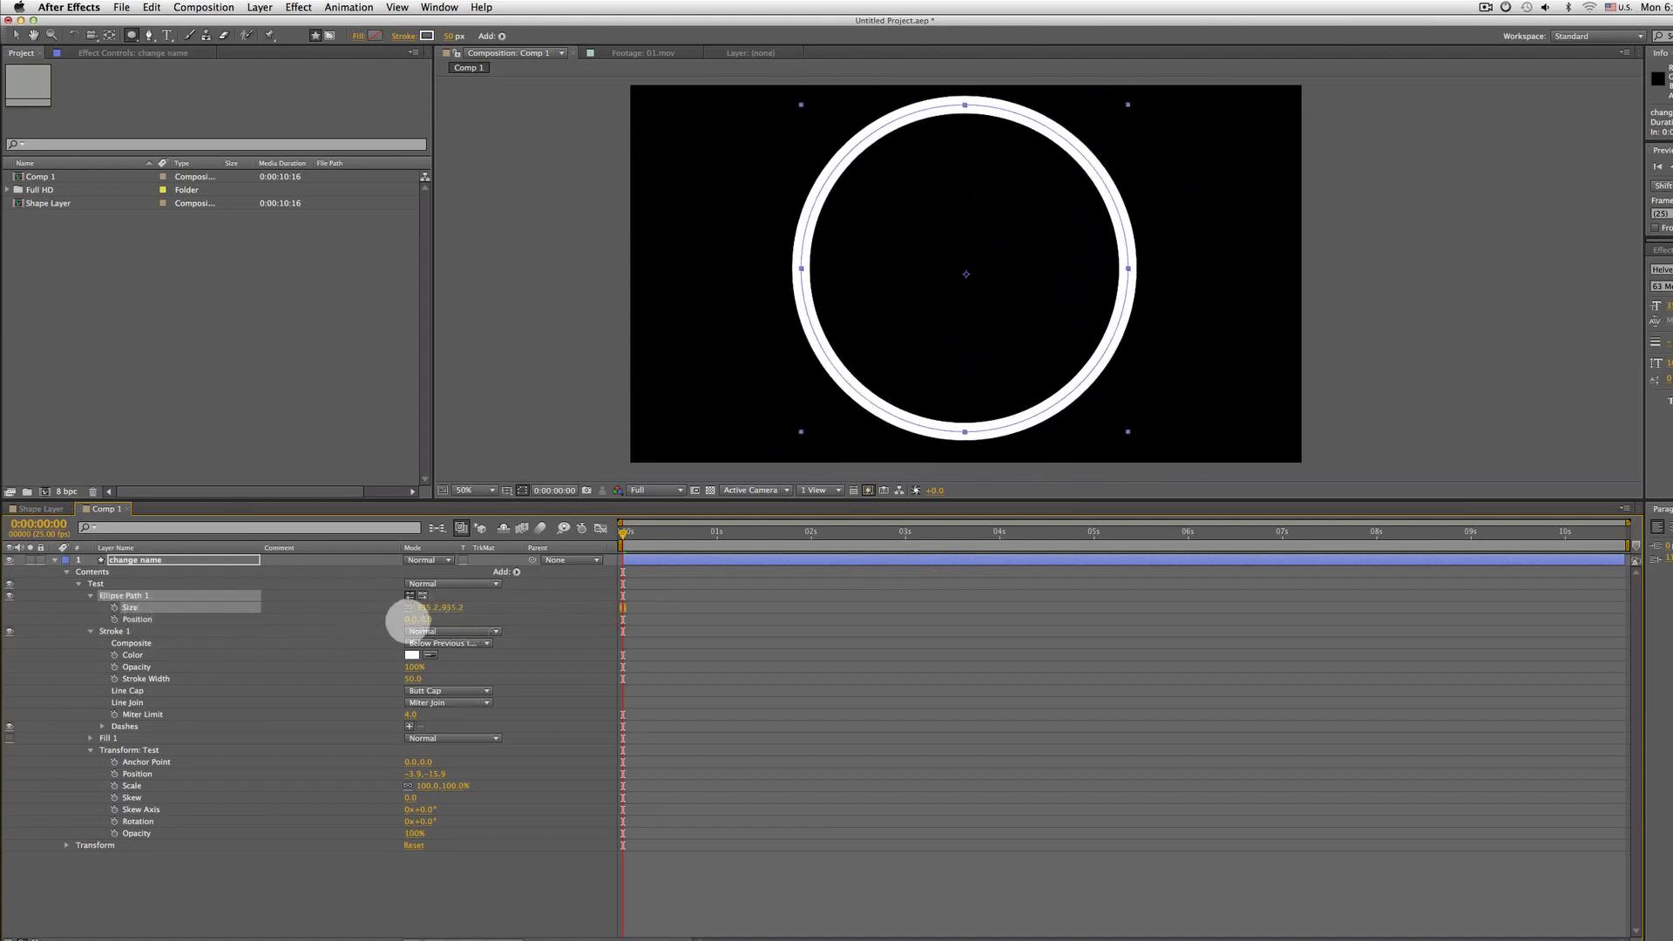
{"action": "mouse_move", "coordinate": [416, 621]}
{"action": "left_mouse_down"}
{"action": "mouse_move", "coordinate": [736, 612]}
{"action": "mouse_move", "coordinate": [374, 647]}
{"action": "left_mouse_up"}
Set the stroke colour to blue in the colour picker, then undo the colour change
{"action": "left_click", "coordinate": [139, 631]}
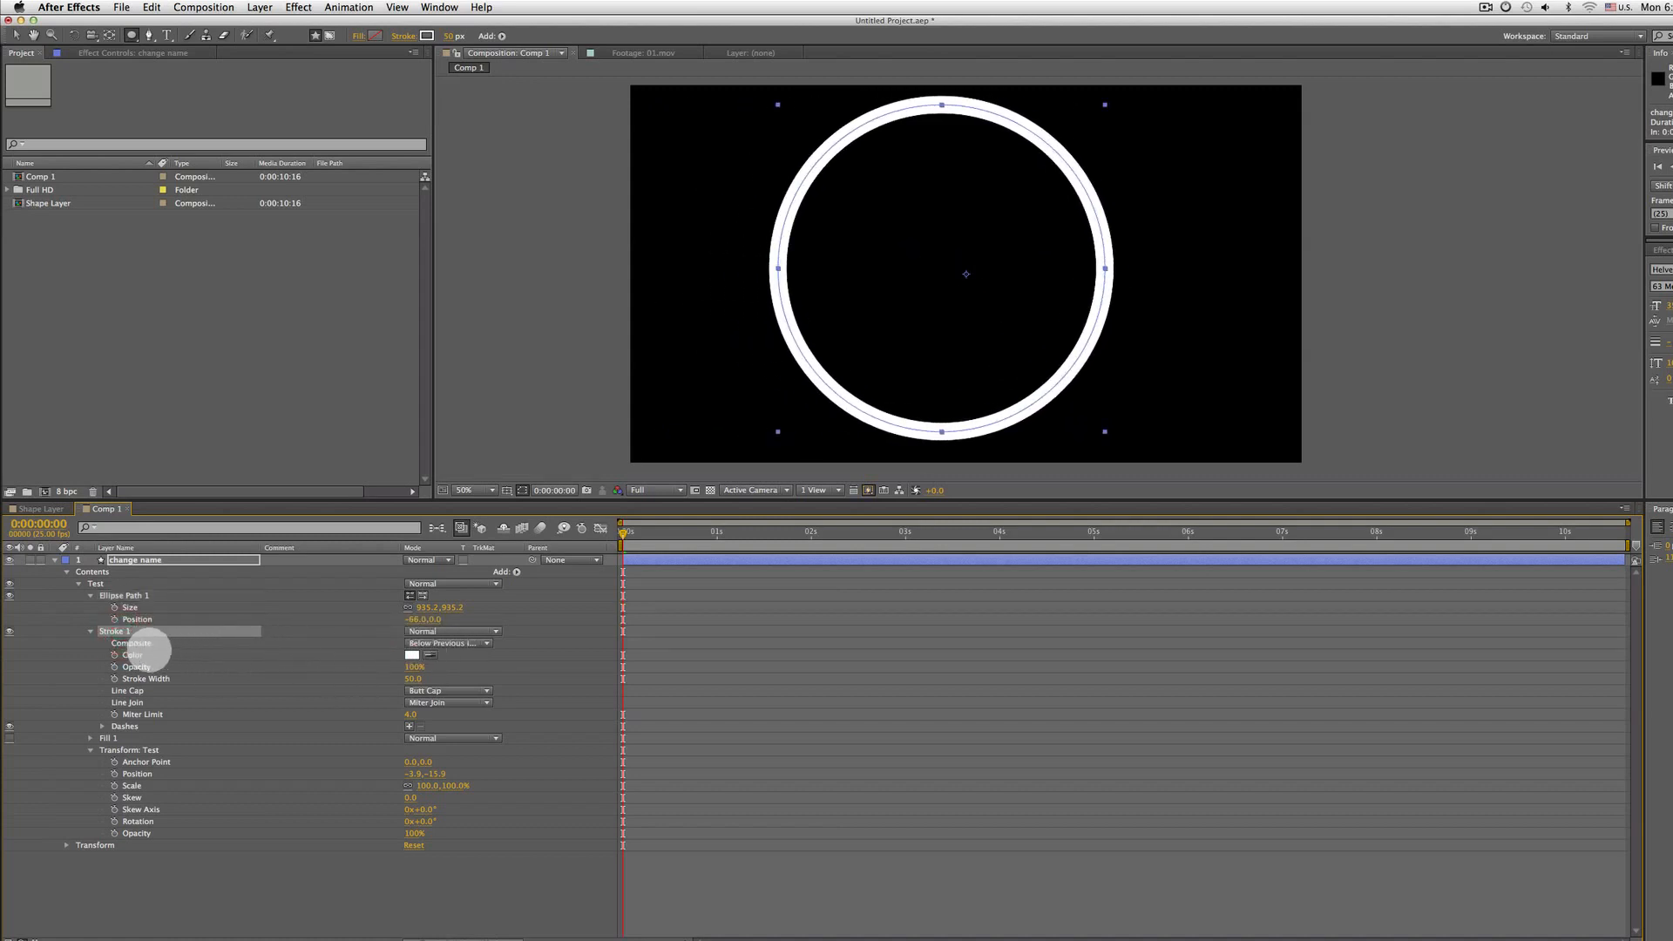
{"action": "left_click", "coordinate": [142, 655]}
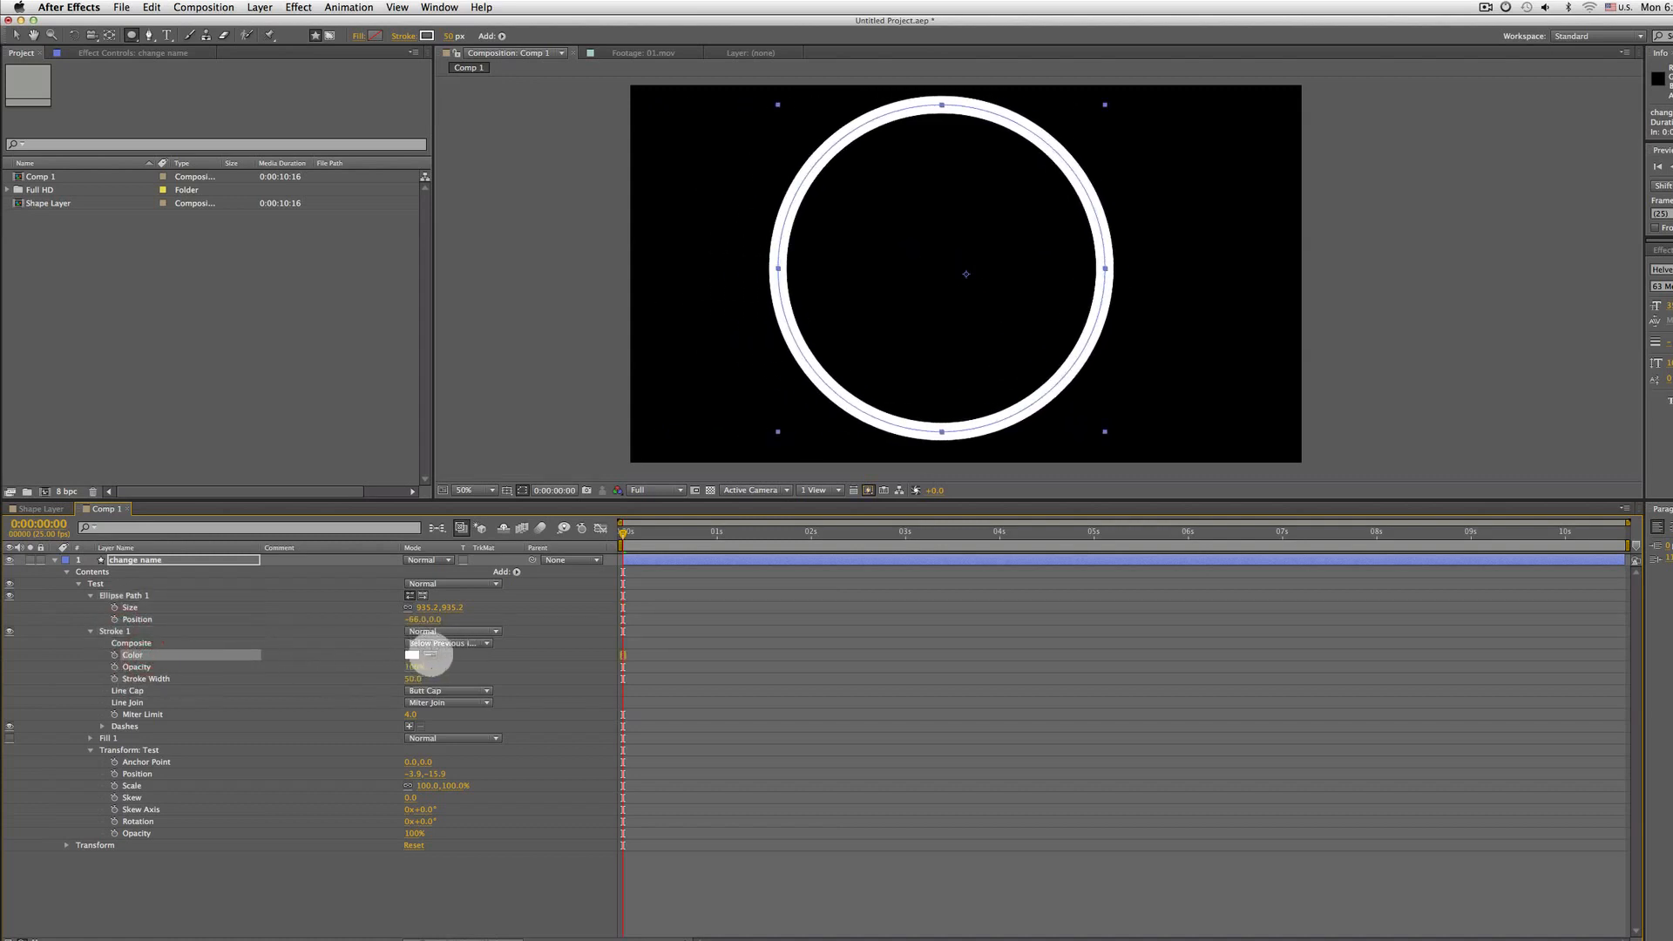
{"action": "left_click", "coordinate": [431, 654]}
{"action": "left_click", "coordinate": [367, 653]}
{"action": "key", "text": "super+z"}
{"action": "left_click", "coordinate": [411, 654]}
{"action": "mouse_move", "coordinate": [758, 587]}
{"action": "left_mouse_down"}
{"action": "mouse_move", "coordinate": [889, 410]}
{"action": "mouse_move", "coordinate": [859, 511]}
{"action": "mouse_move", "coordinate": [860, 688]}
{"action": "mouse_move", "coordinate": [860, 453]}
{"action": "left_mouse_up"}
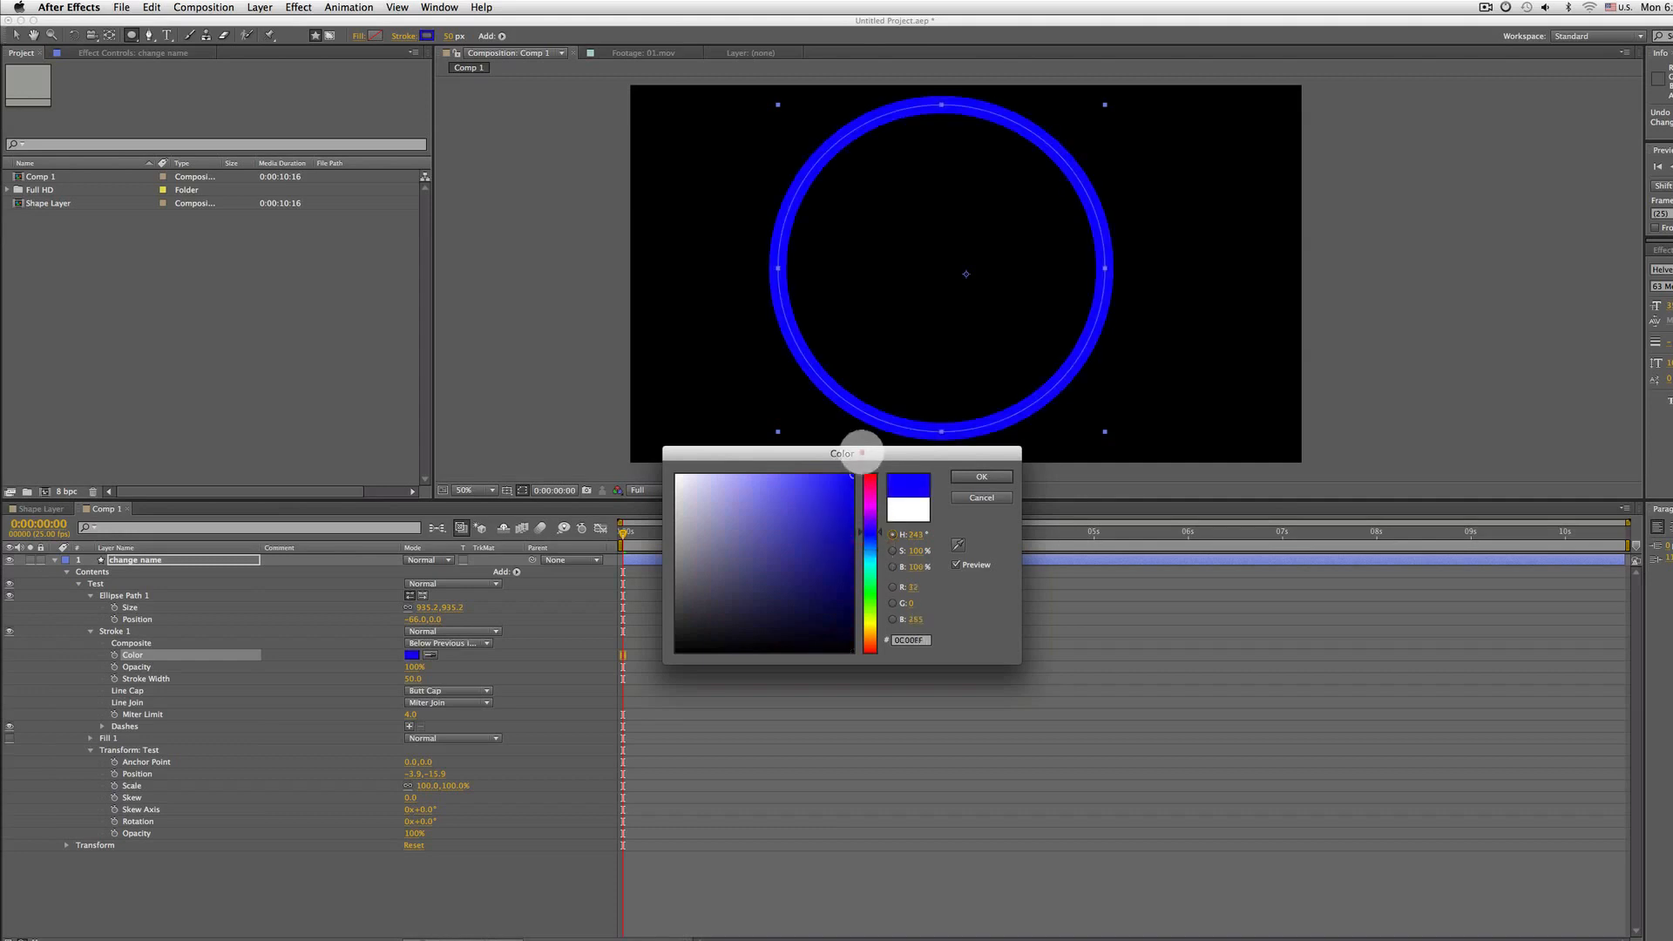
{"action": "left_click", "coordinate": [981, 476]}
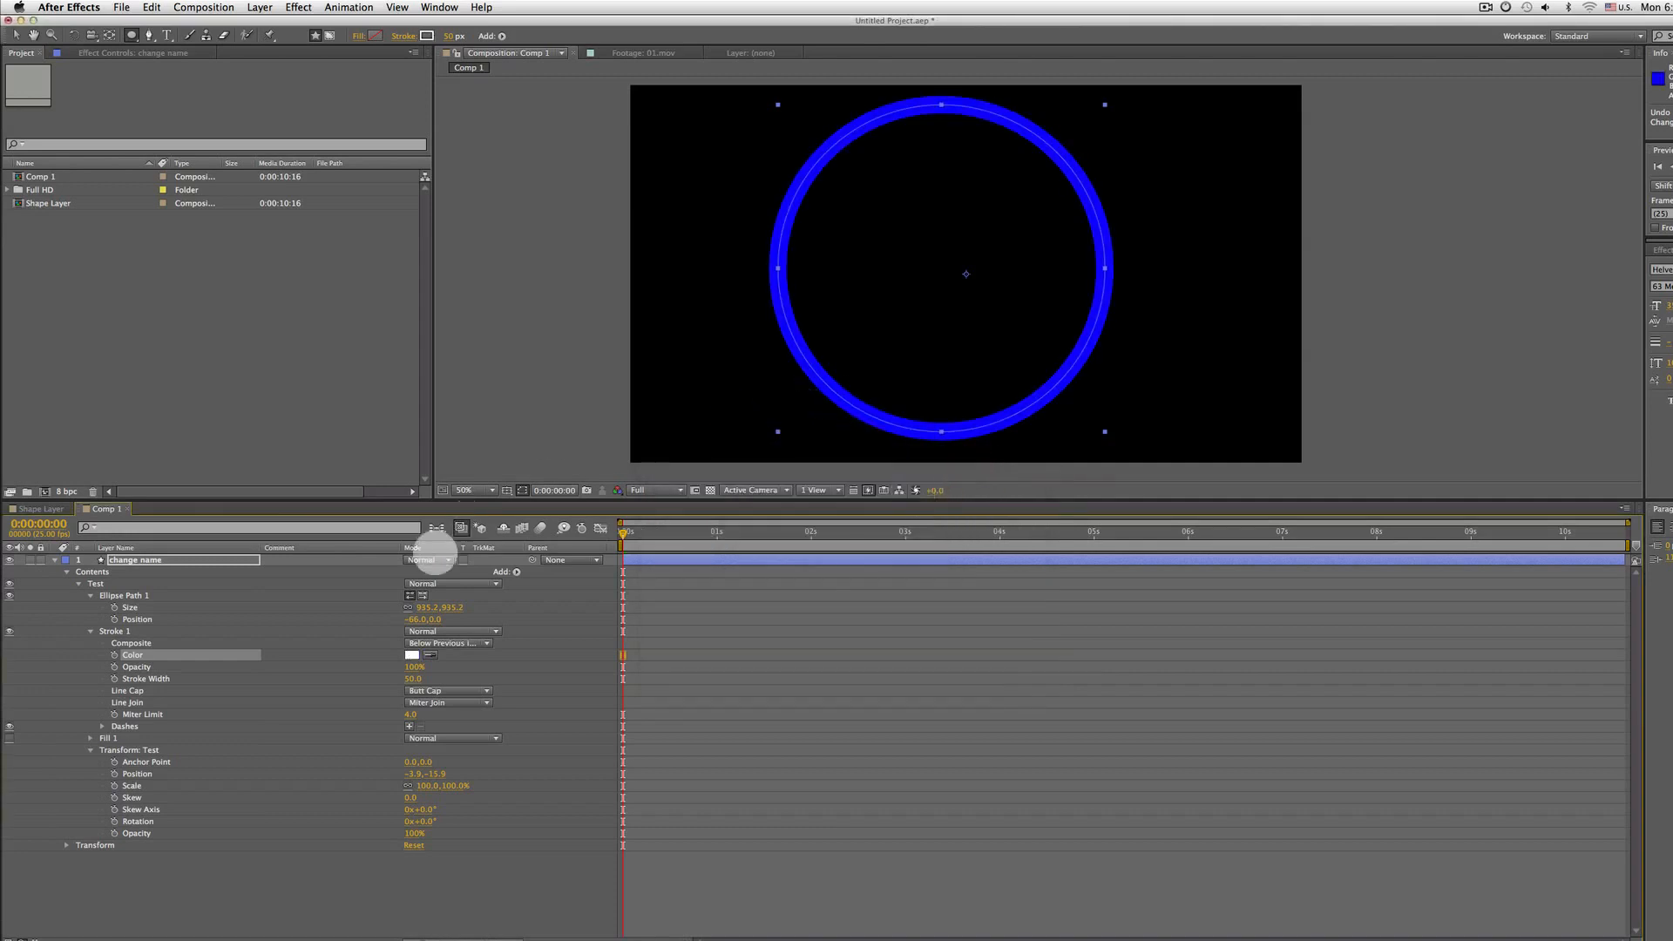
{"action": "key", "text": "super+z"}
{"action": "left_click", "coordinate": [143, 666]}
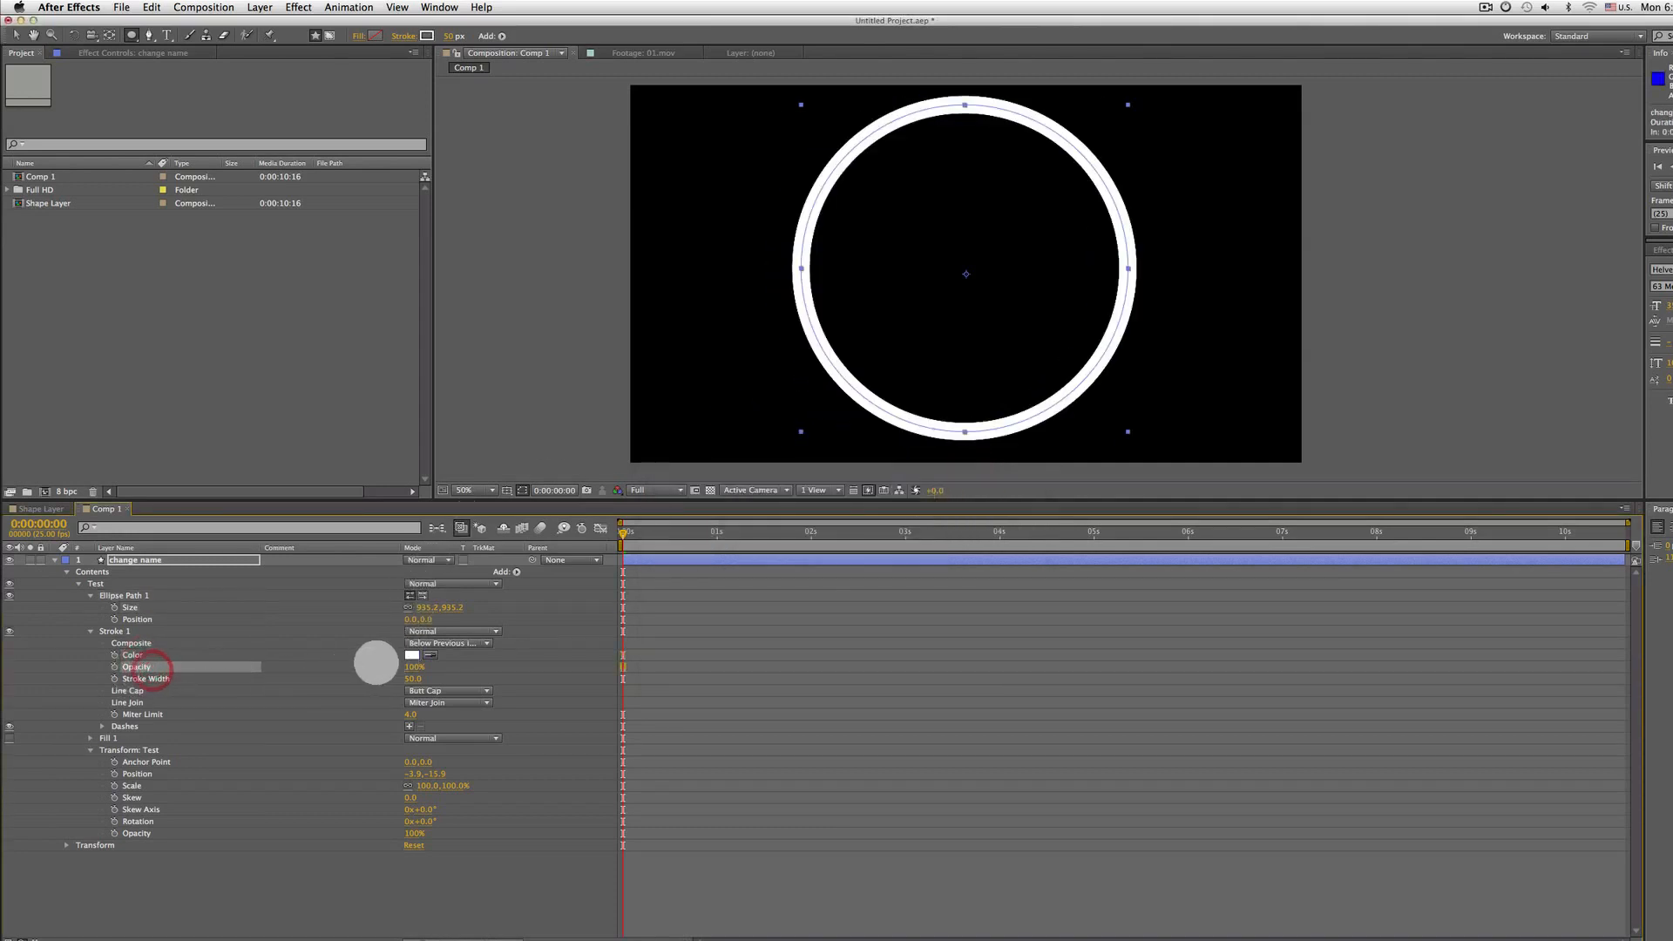
{"action": "mouse_move", "coordinate": [410, 666]}
{"action": "left_mouse_down"}
{"action": "mouse_move", "coordinate": [363, 665]}
{"action": "mouse_move", "coordinate": [458, 682]}
{"action": "mouse_move", "coordinate": [374, 686]}
{"action": "mouse_move", "coordinate": [526, 671]}
{"action": "mouse_move", "coordinate": [442, 675]}
{"action": "left_mouse_up"}
{"action": "key", "text": "super+z"}
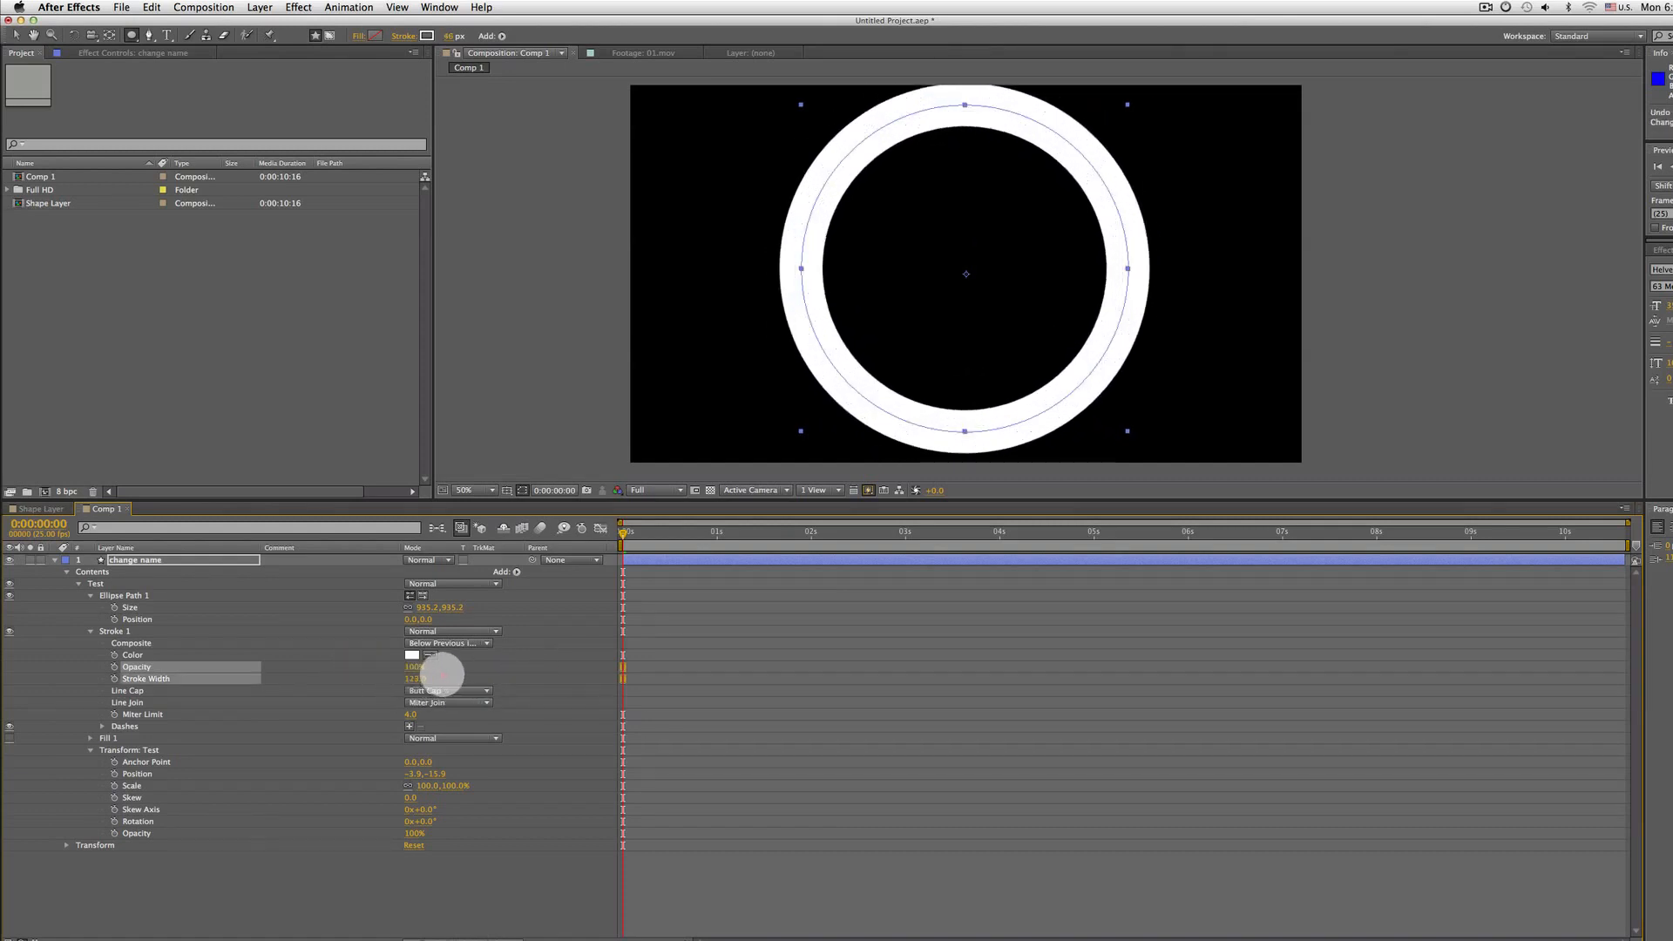
Set the stroke width to 101 px and add a dash to the stroke's Dashes property
{"action": "mouse_move", "coordinate": [447, 35]}
{"action": "left_mouse_down"}
{"action": "mouse_move", "coordinate": [407, 36]}
{"action": "mouse_move", "coordinate": [456, 43]}
{"action": "left_mouse_up"}
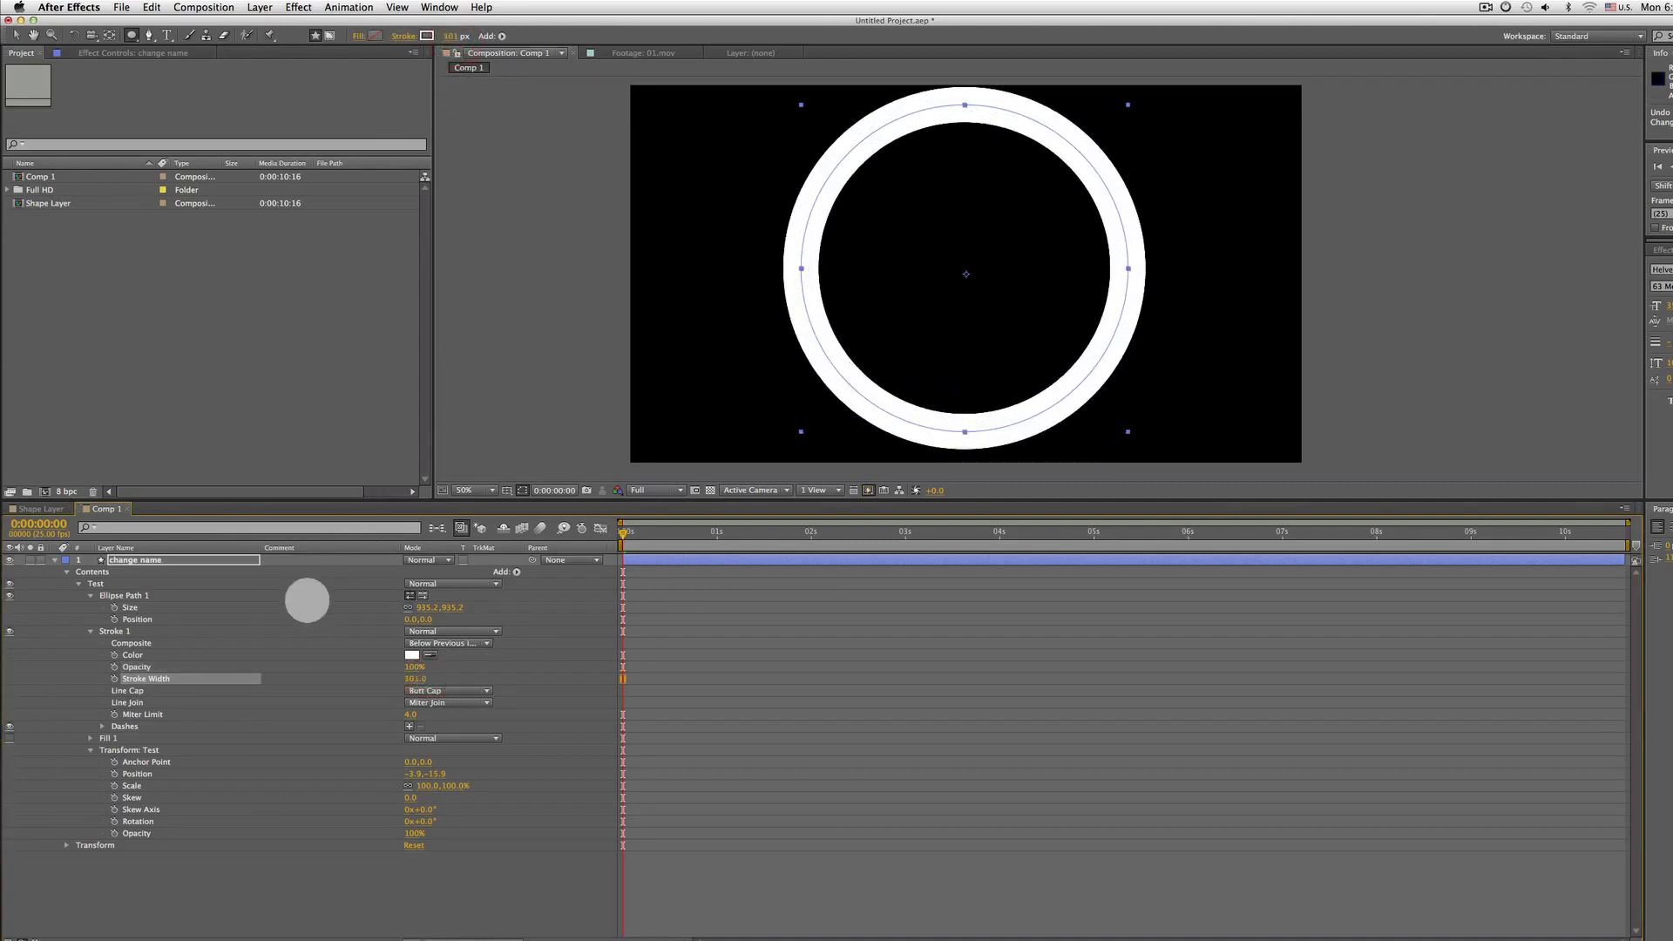
{"action": "left_click", "coordinate": [130, 702]}
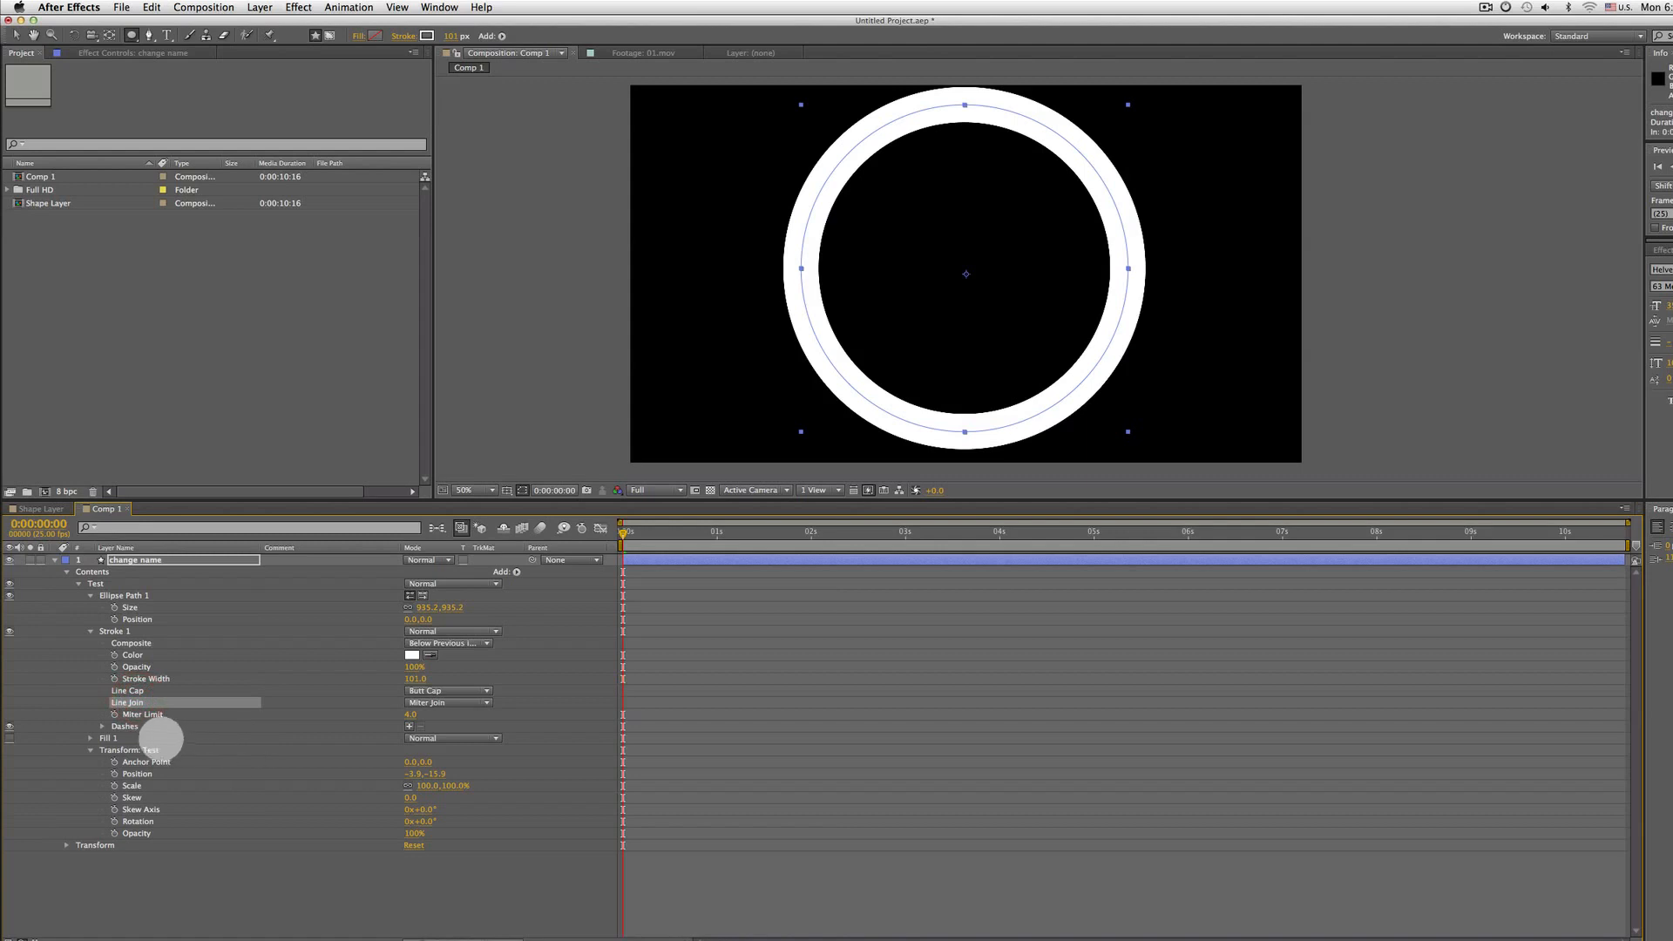
{"action": "left_click", "coordinate": [148, 714]}
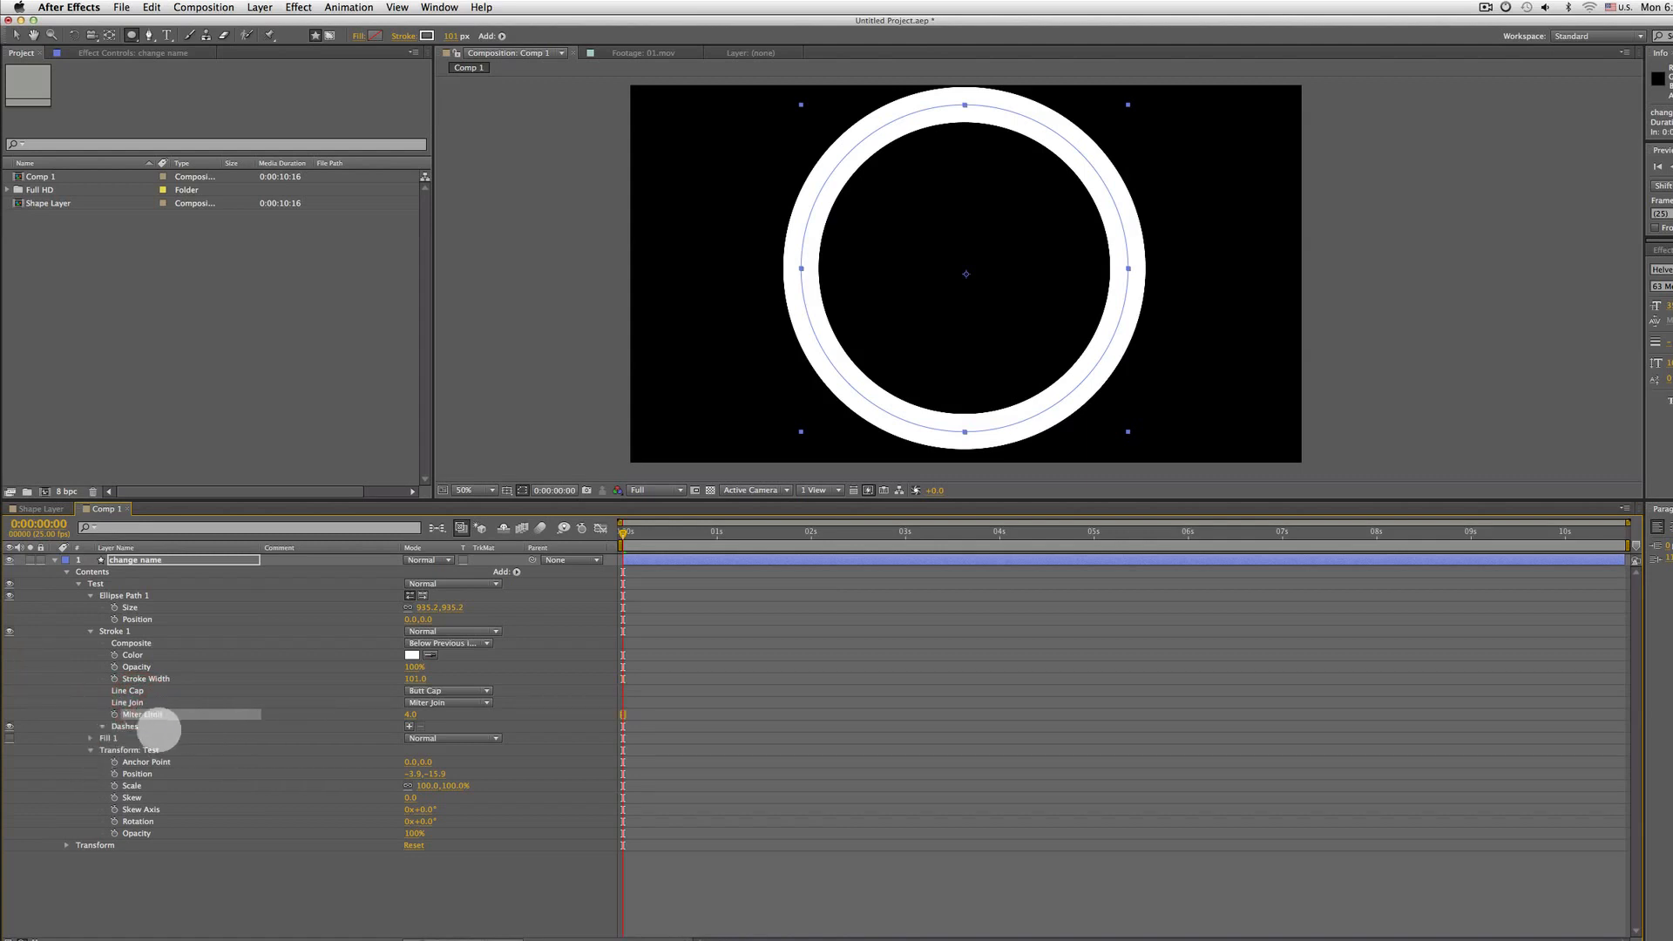
{"action": "left_click", "coordinate": [123, 727]}
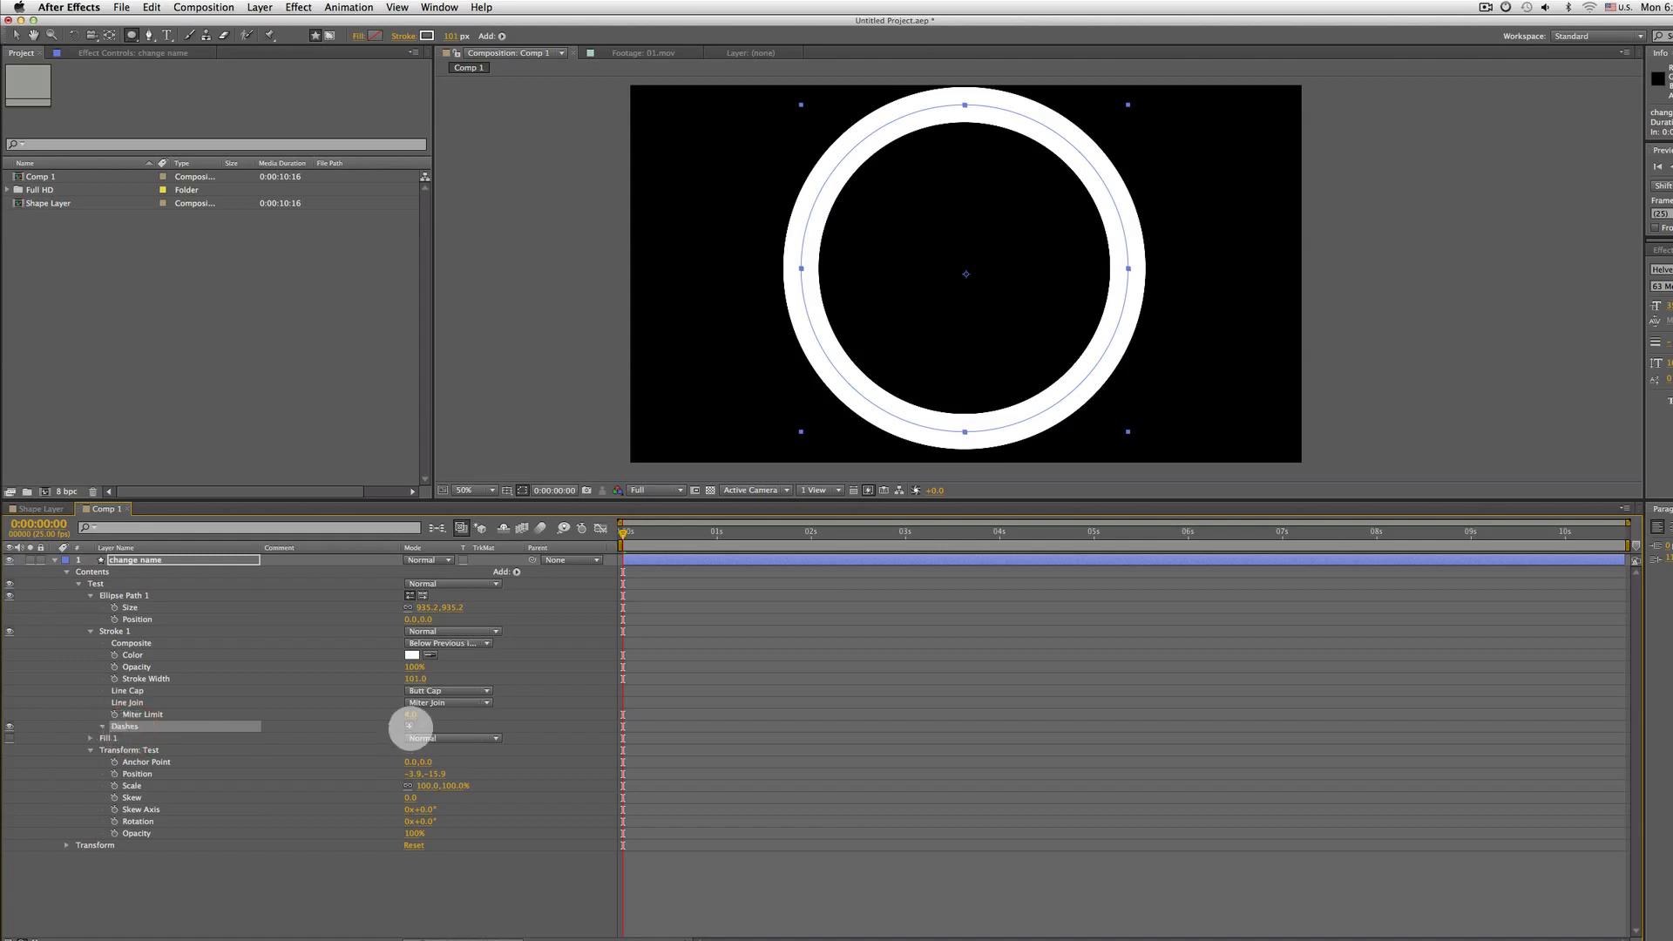
{"action": "left_click", "coordinate": [409, 726]}
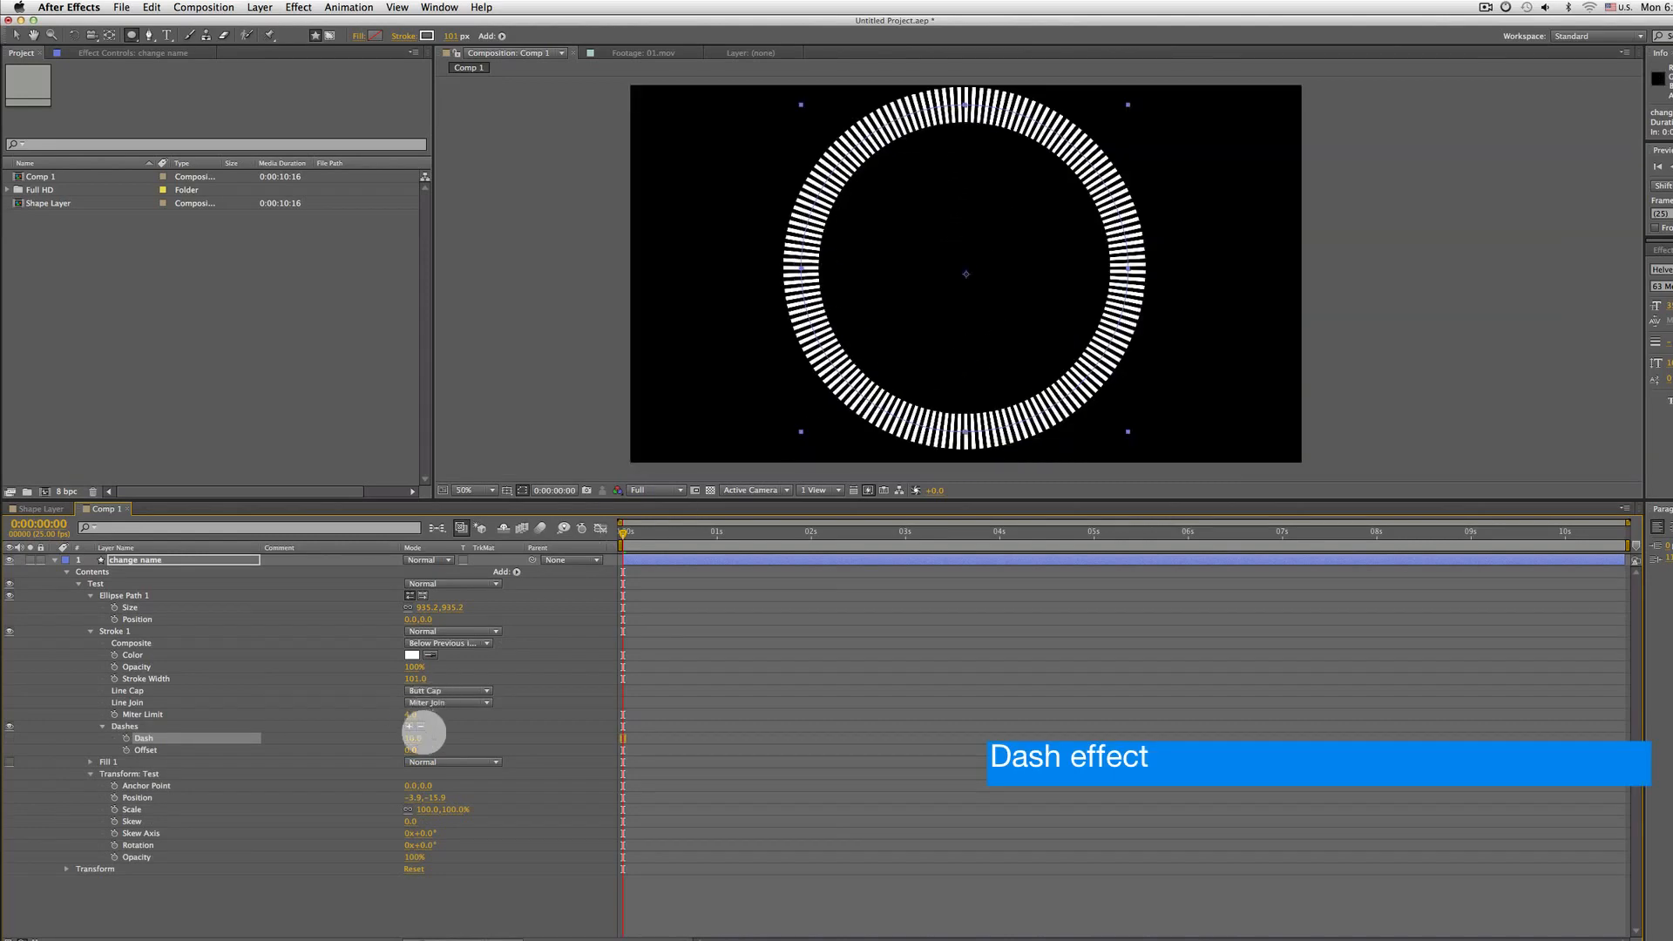
Scrub the dash length and add two more dash and gap pairs to the stroke's Dashes
{"action": "mouse_move", "coordinate": [416, 737]}
{"action": "left_mouse_down"}
{"action": "mouse_move", "coordinate": [452, 720]}
{"action": "mouse_move", "coordinate": [429, 726]}
{"action": "left_mouse_up"}
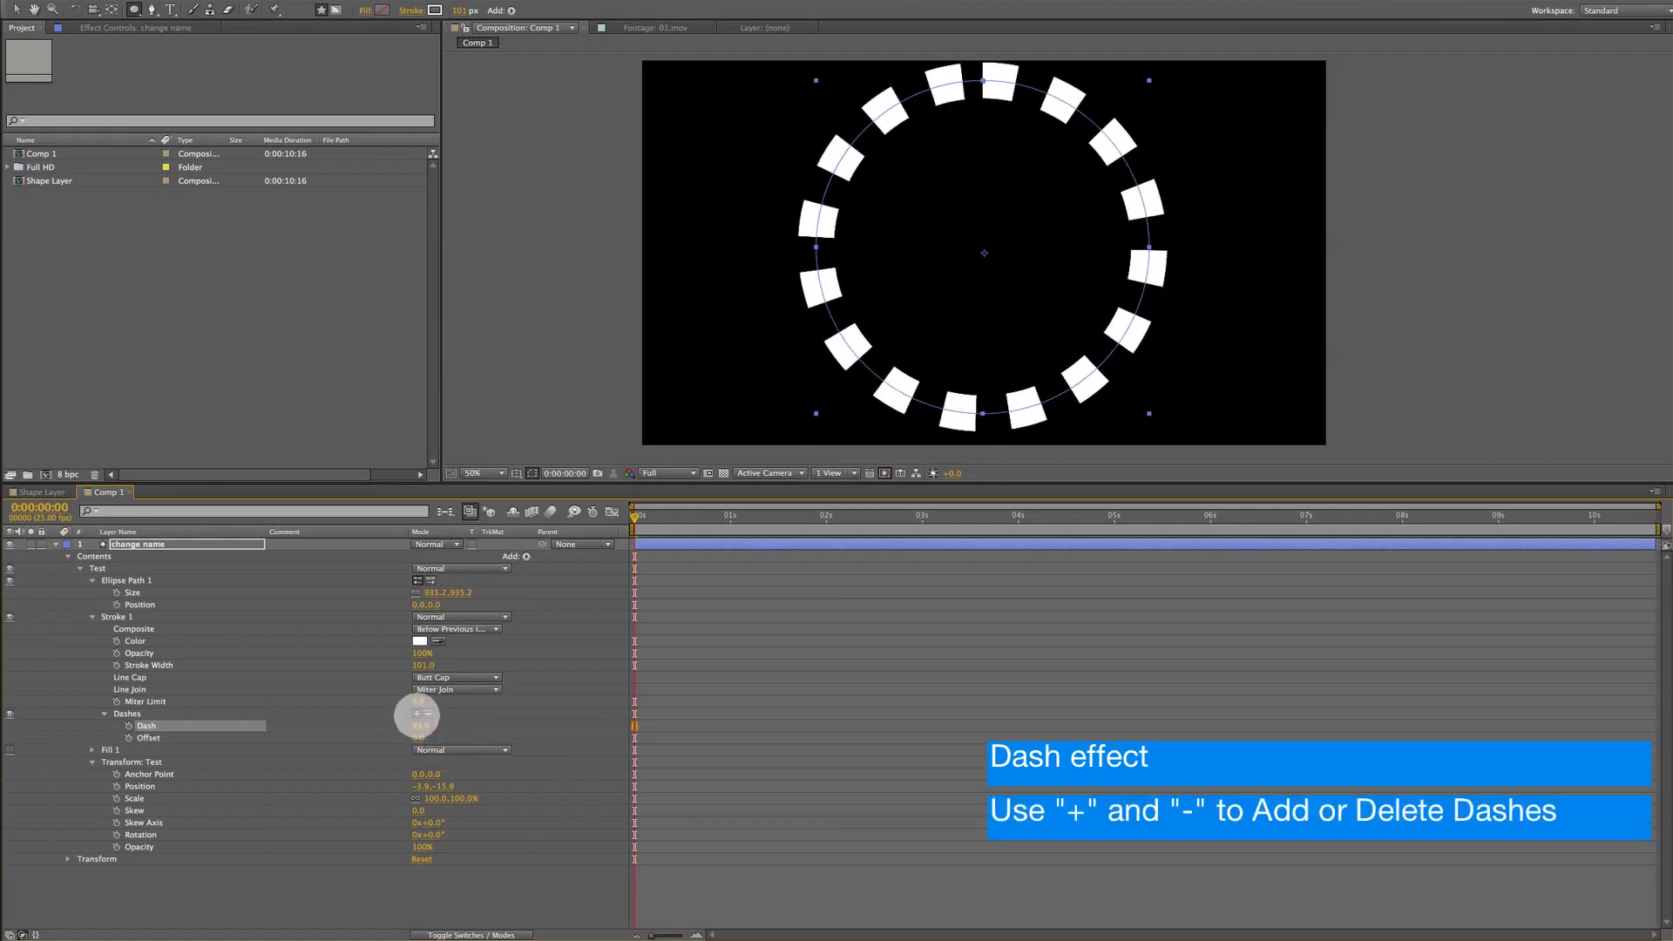
{"action": "left_click", "coordinate": [417, 714]}
{"action": "left_click", "coordinate": [417, 713]}
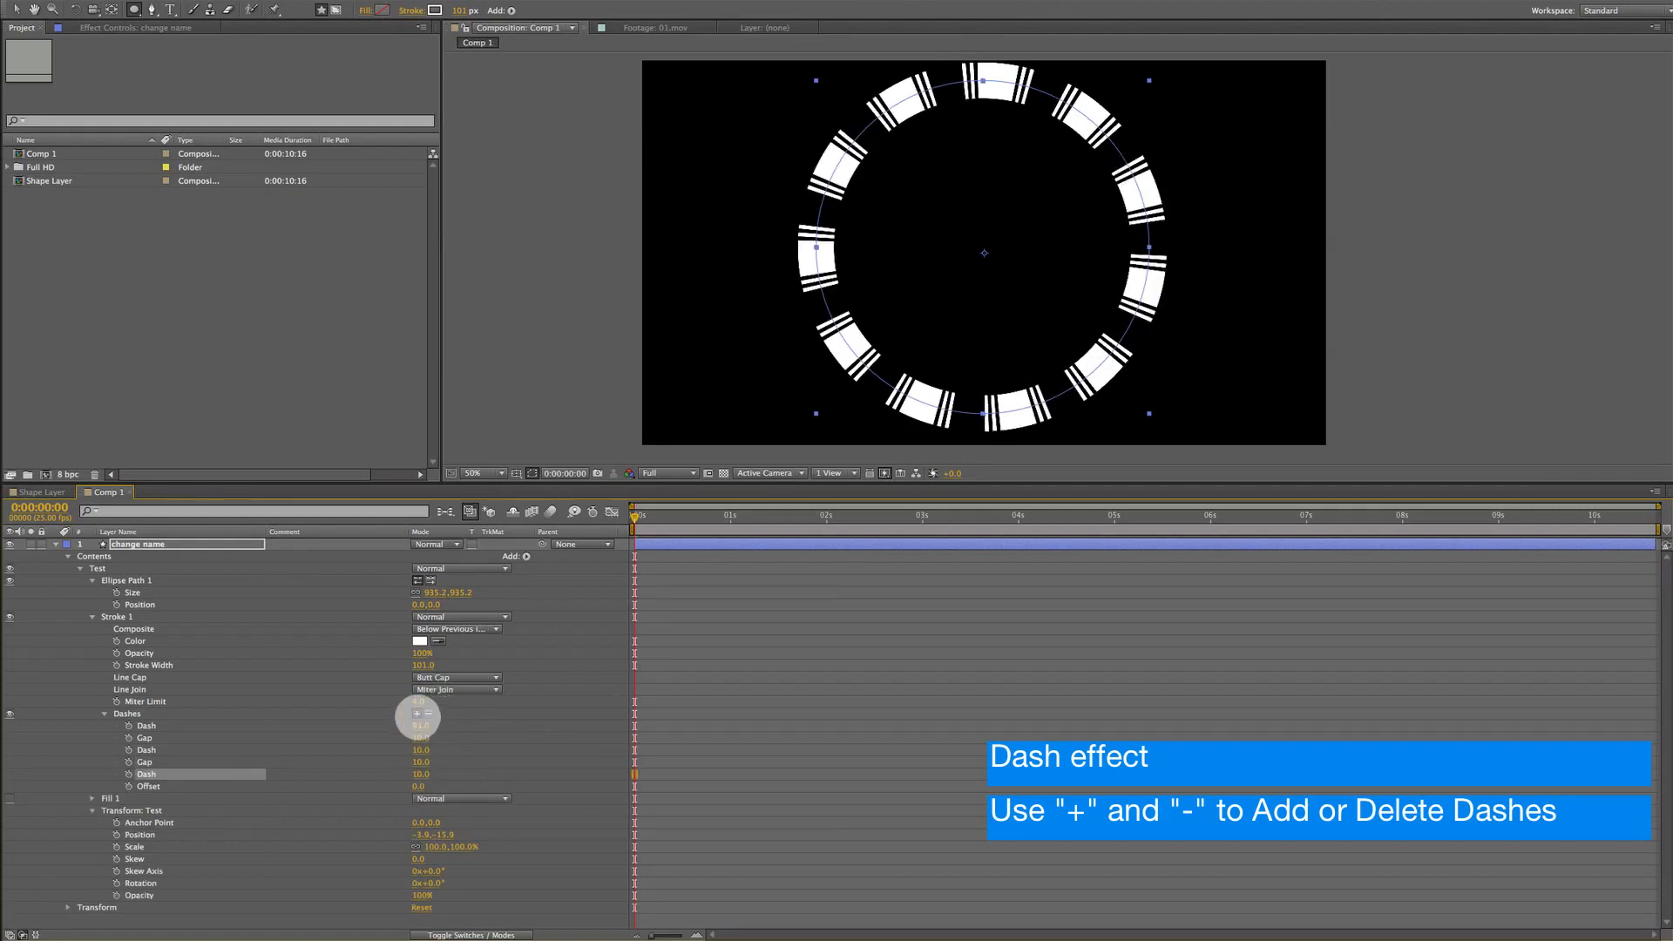
{"action": "left_click", "coordinate": [416, 714]}
Scrub the dash and gap values to 21, 187, 371 and 144 to vary the stroke segments
{"action": "left_click_drag", "start_coordinate": [421, 725], "coordinate": [526, 732]}
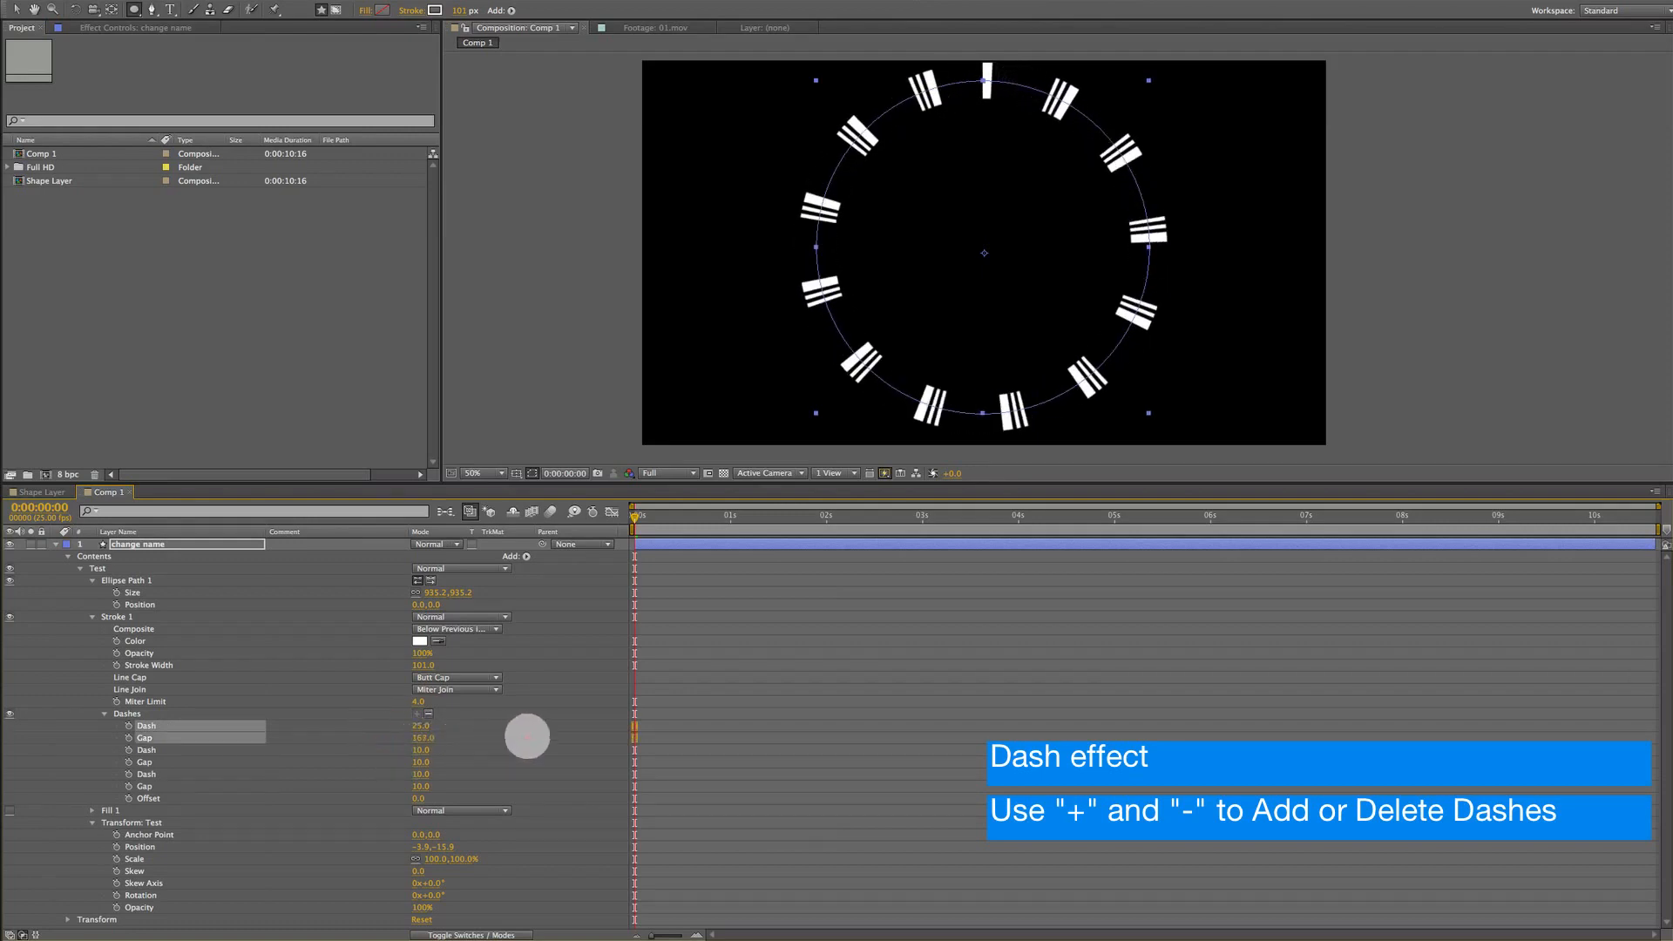
{"action": "left_click_drag", "start_coordinate": [418, 751], "coordinate": [584, 755]}
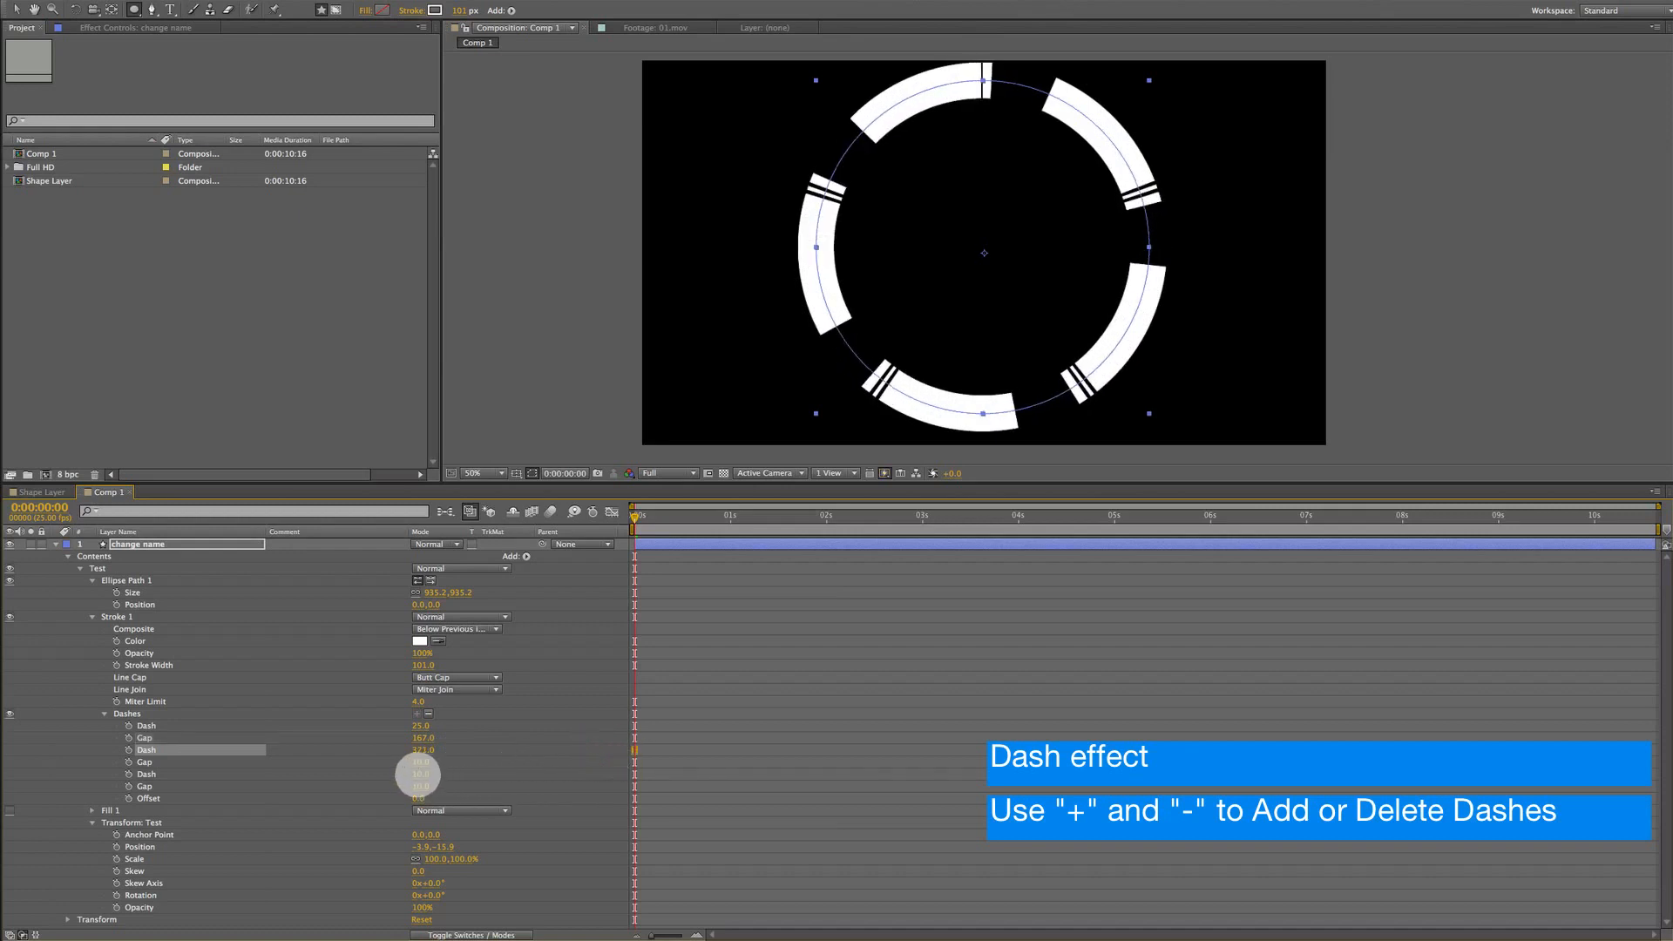
{"action": "left_click_drag", "start_coordinate": [431, 776], "coordinate": [470, 769]}
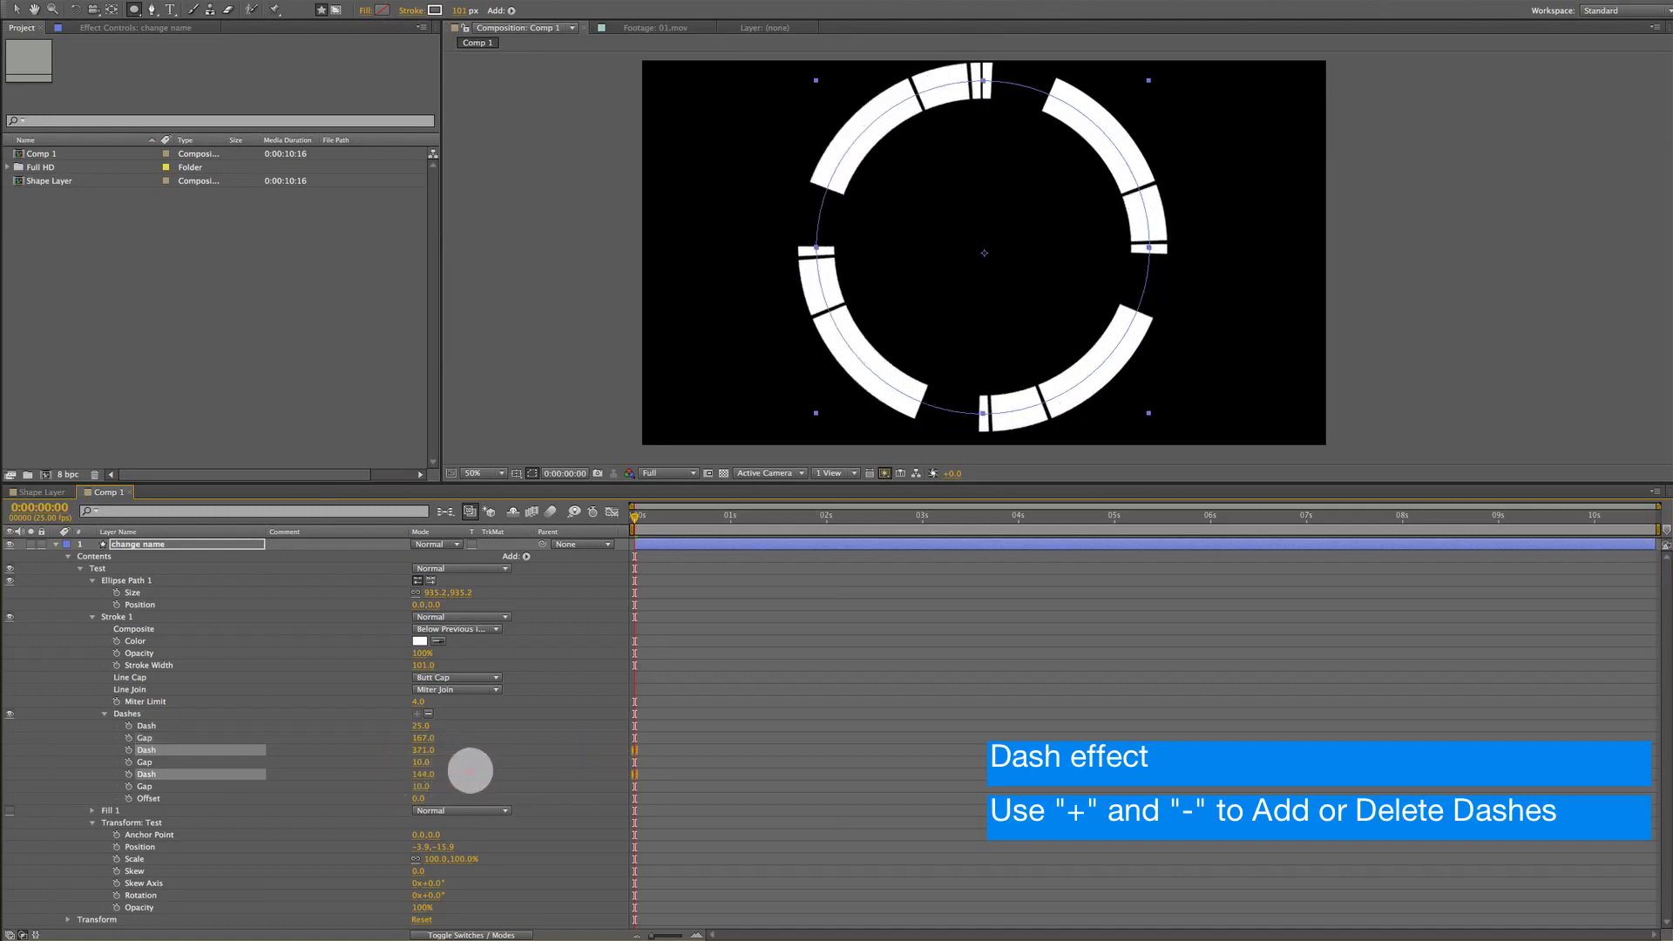
{"action": "left_click", "coordinate": [131, 715]}
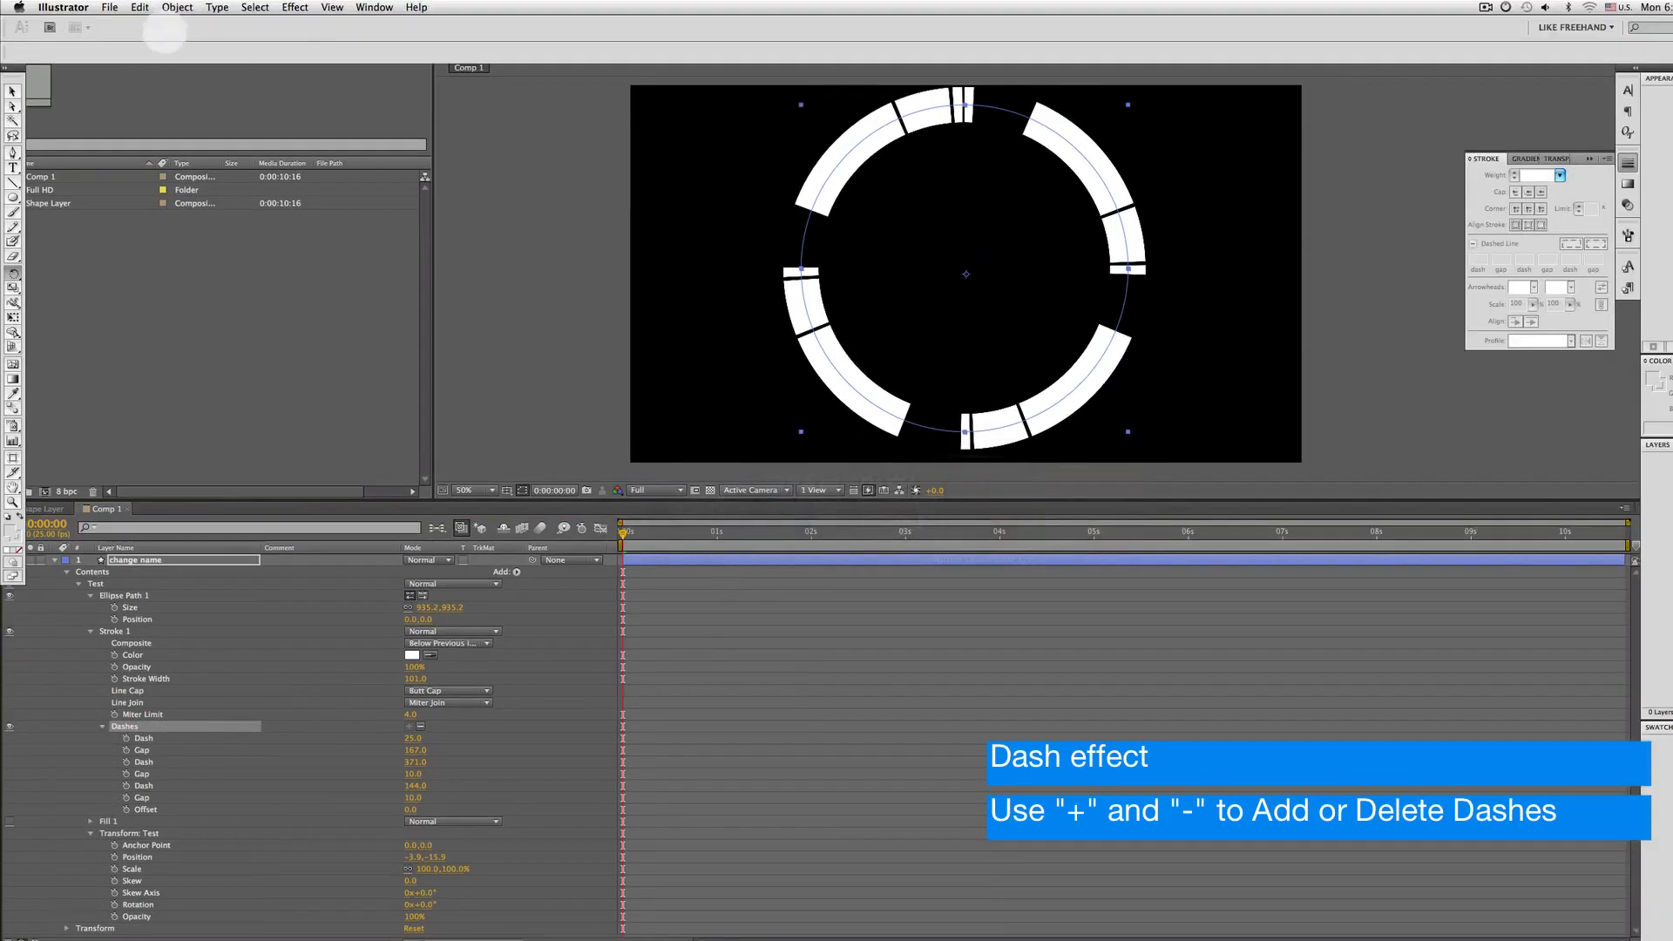
Switch to Illustrator and create a new 2000 × 2000 px document
{"action": "left_click", "coordinate": [110, 8]}
{"action": "left_click", "coordinate": [122, 25]}
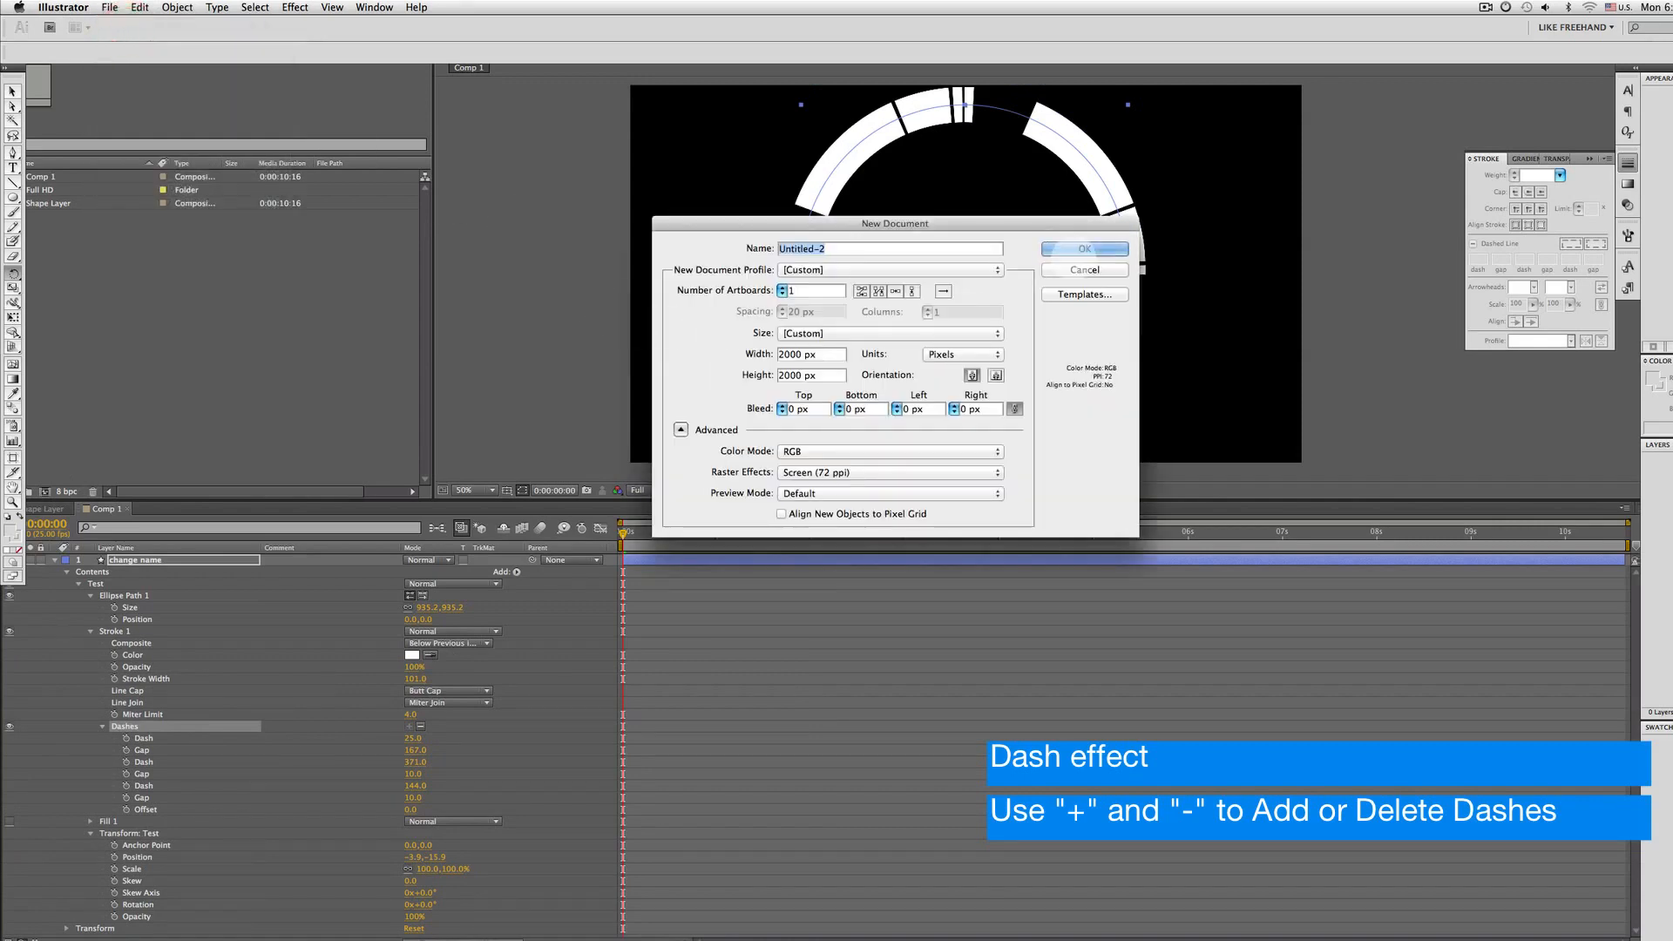
{"action": "left_click", "coordinate": [1085, 249]}
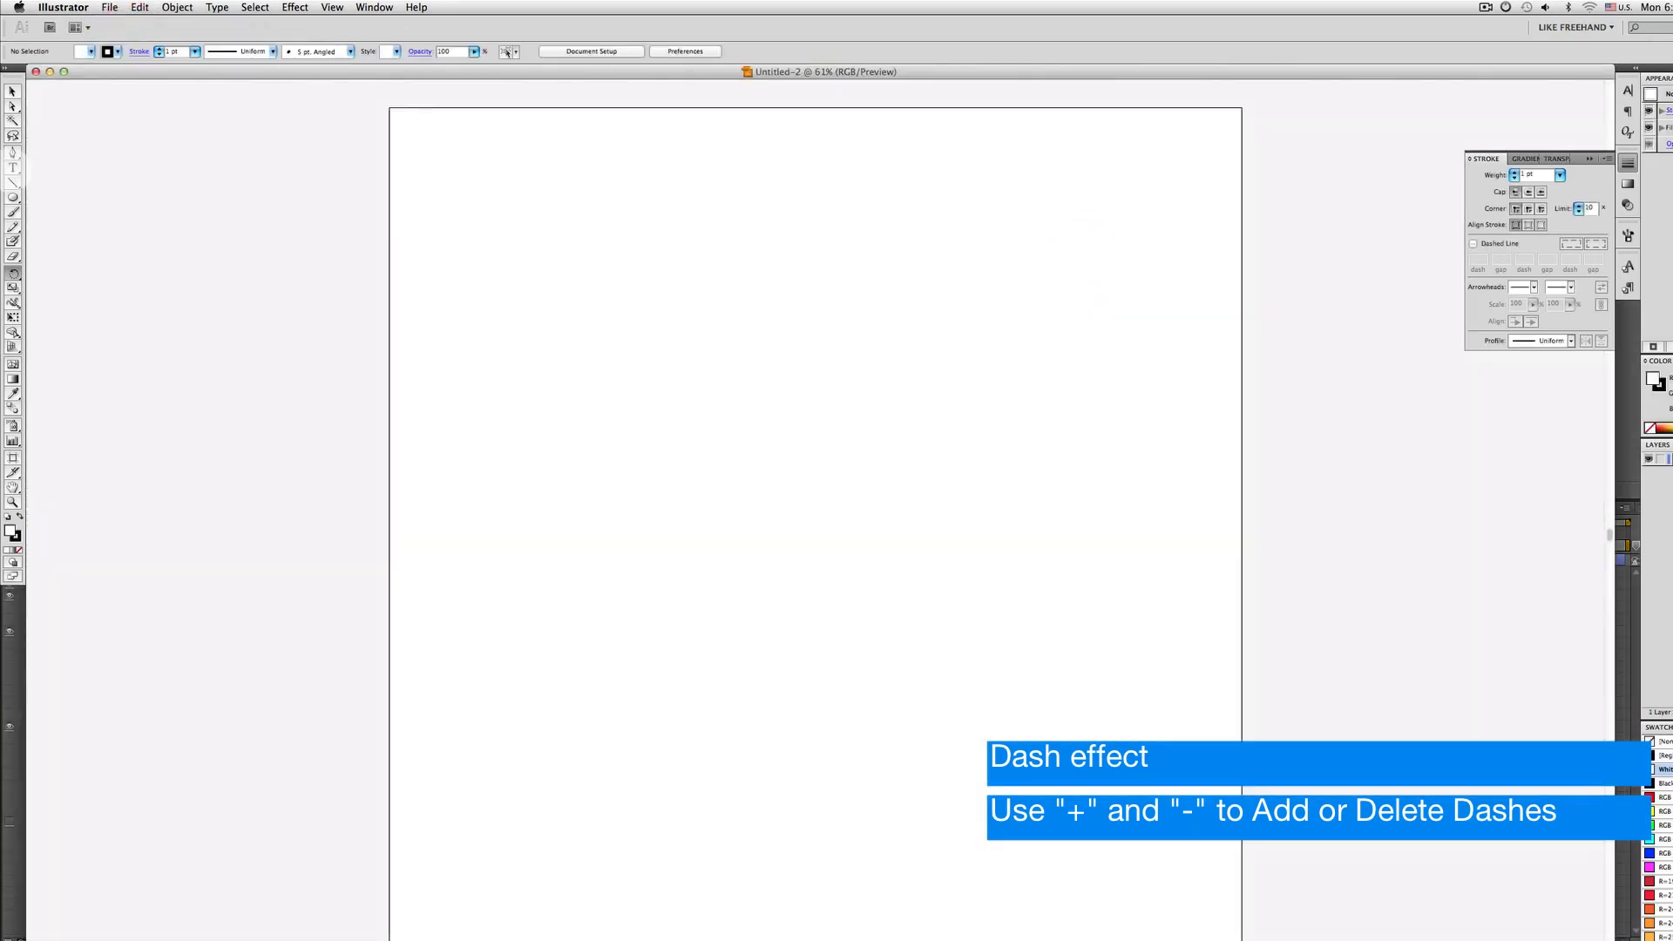
Draw a circle about 1293 px wide and set its stroke weight to 50 pt
{"action": "left_click_drag", "start_coordinate": [584, 374], "coordinate": [1080, 735]}
{"action": "key", "text": "shift+space"}
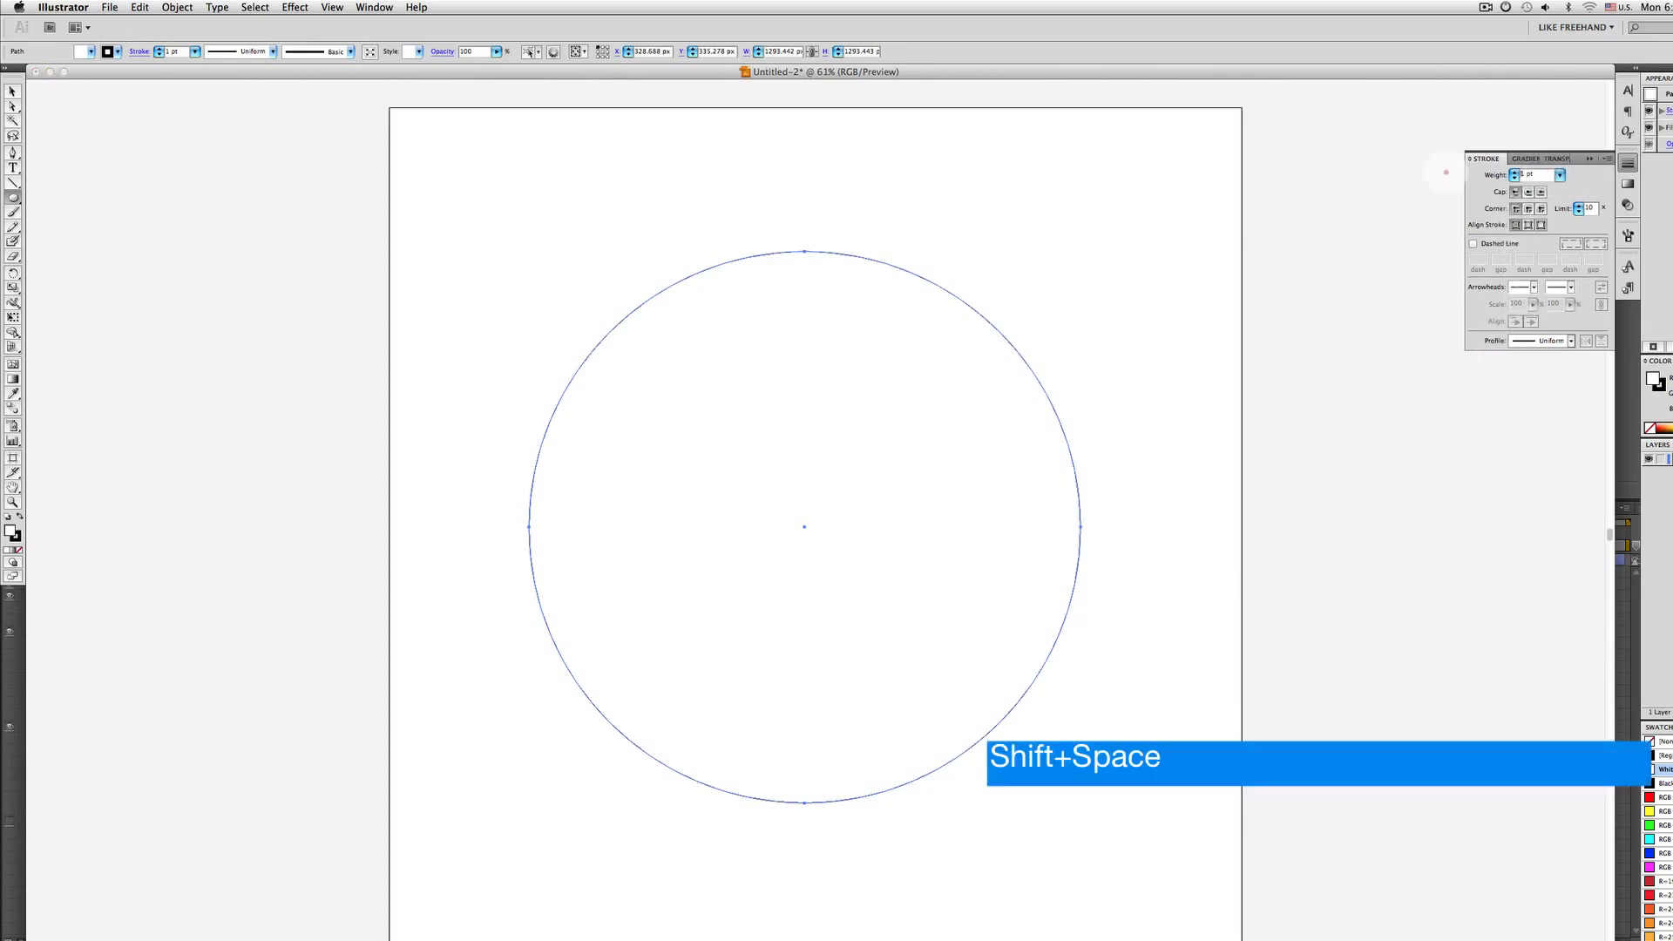
{"action": "type", "text": "50"}
{"action": "key", "text": "Return"}
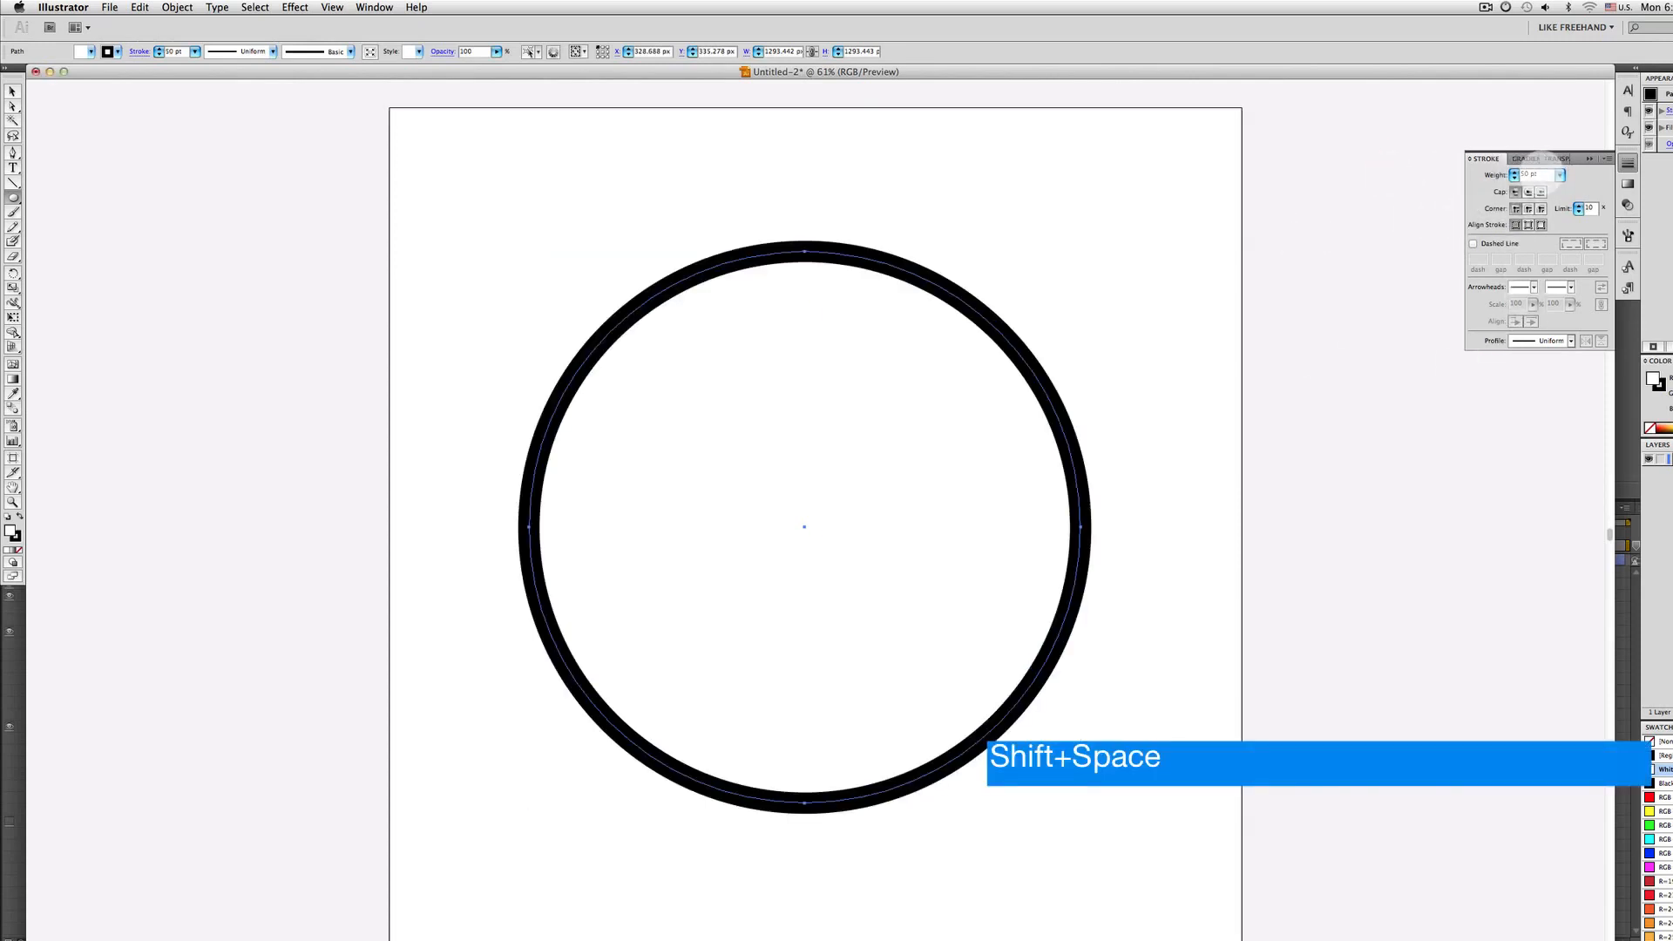
{"action": "type", "text": "10"}
{"action": "key", "text": "Return"}
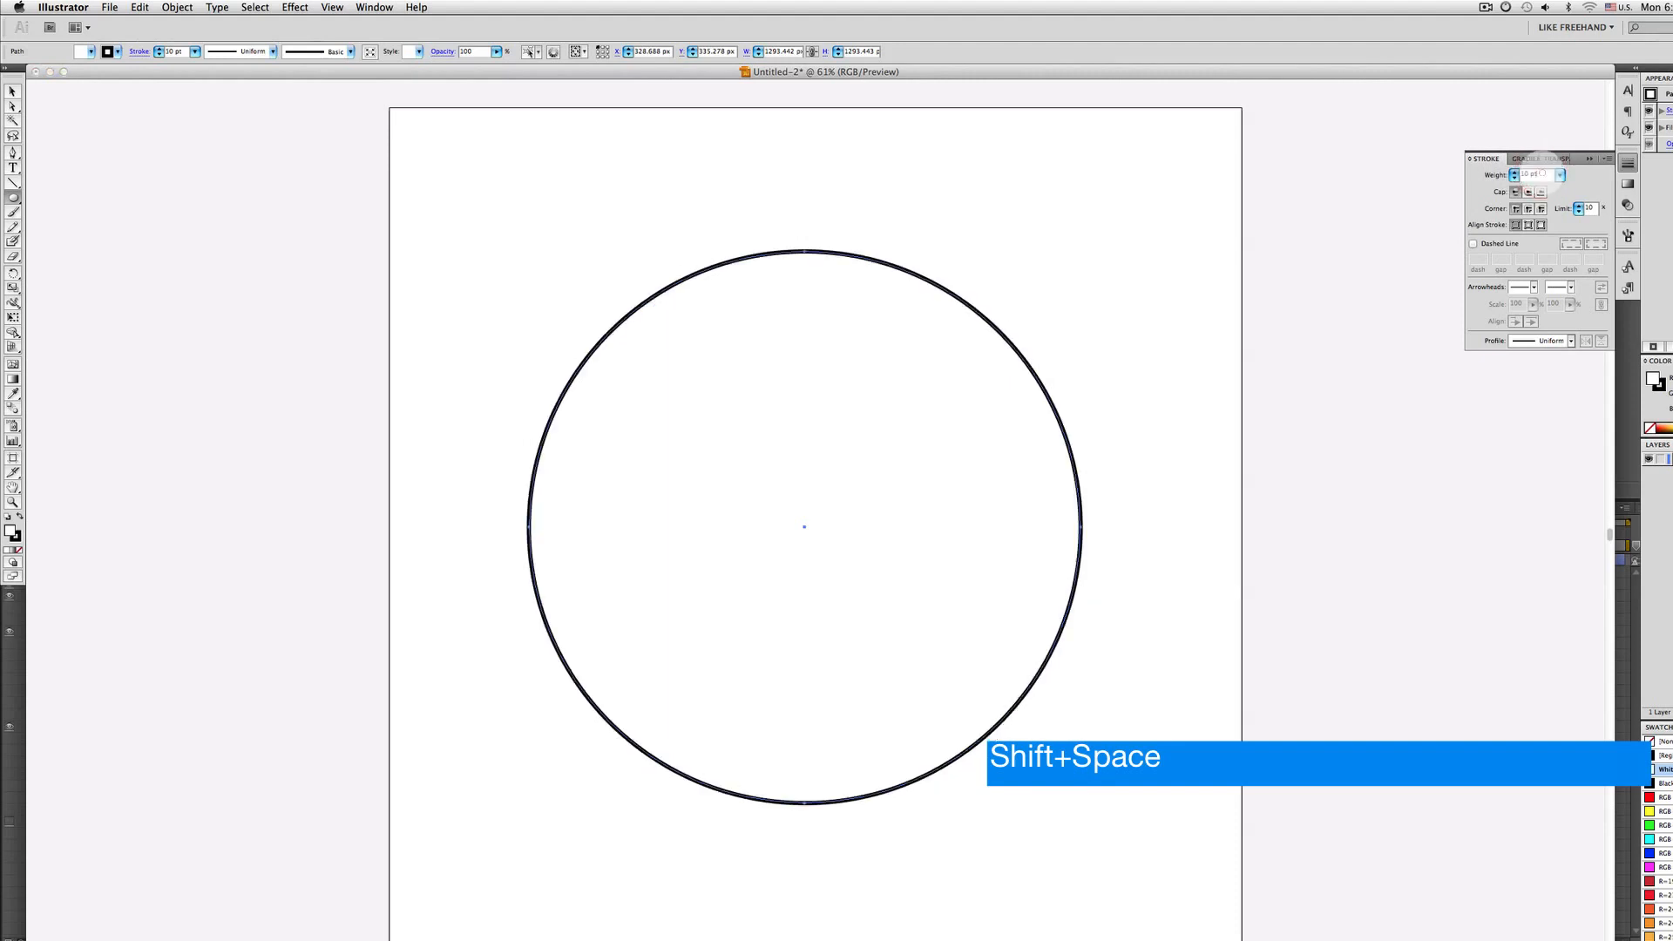
{"action": "type", "text": "50"}
{"action": "key", "text": "Return"}
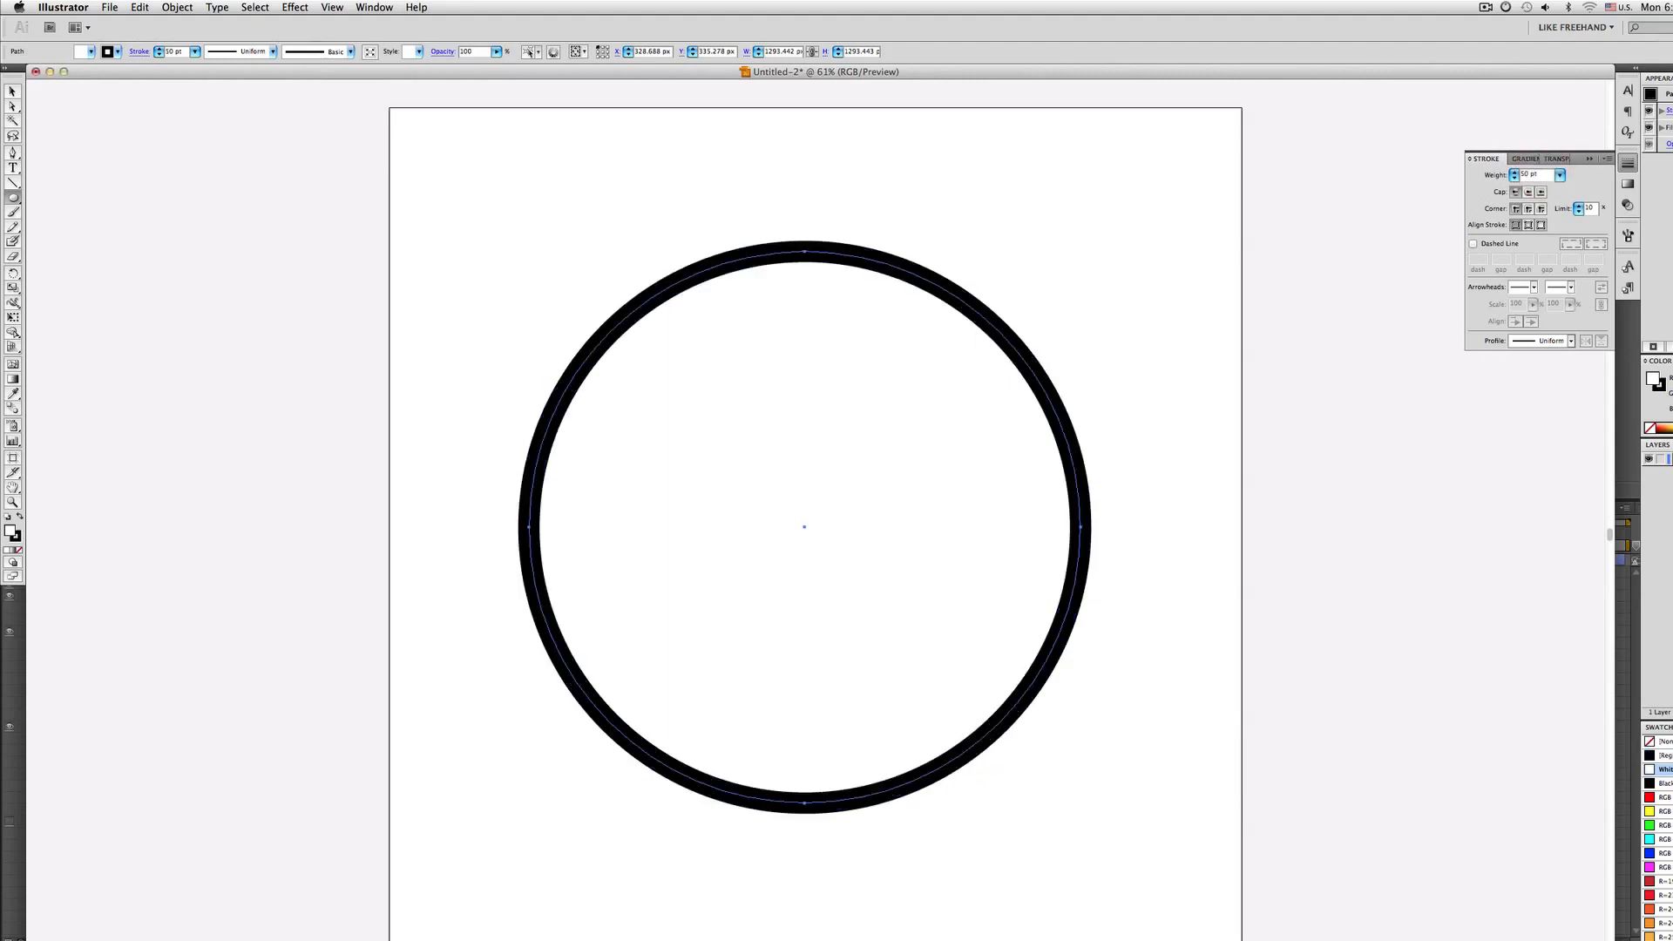
{"action": "key", "text": "v"}
{"action": "left_click", "coordinate": [852, 258]}
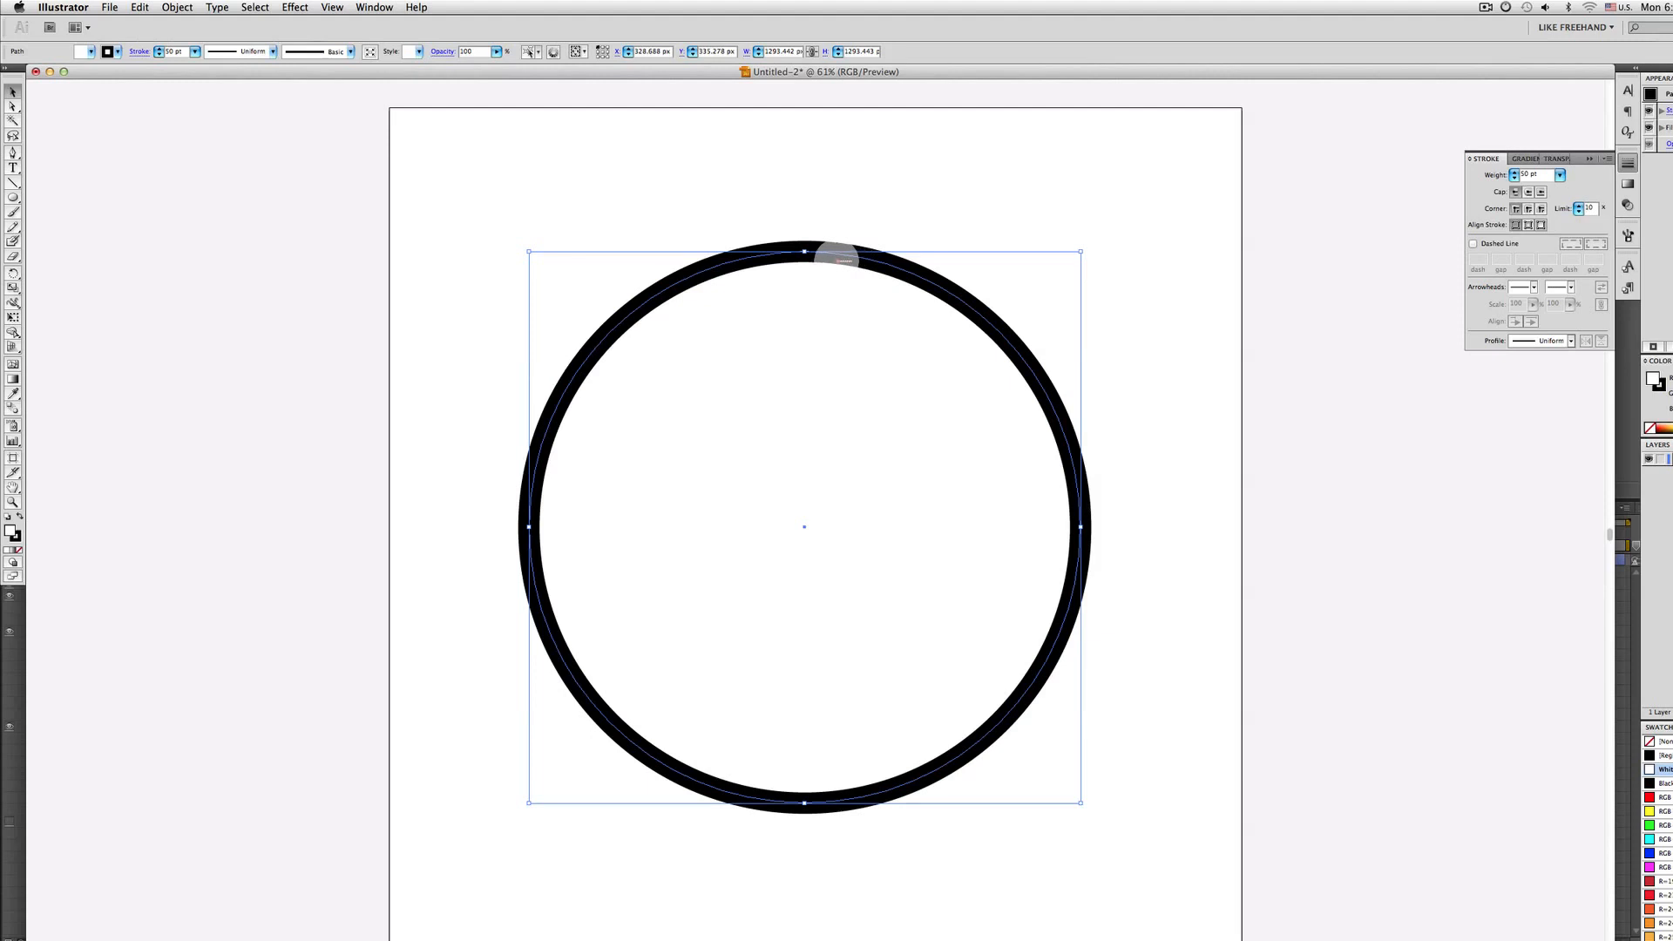
{"action": "left_click", "coordinate": [838, 260]}
{"action": "left_click", "coordinate": [878, 260]}
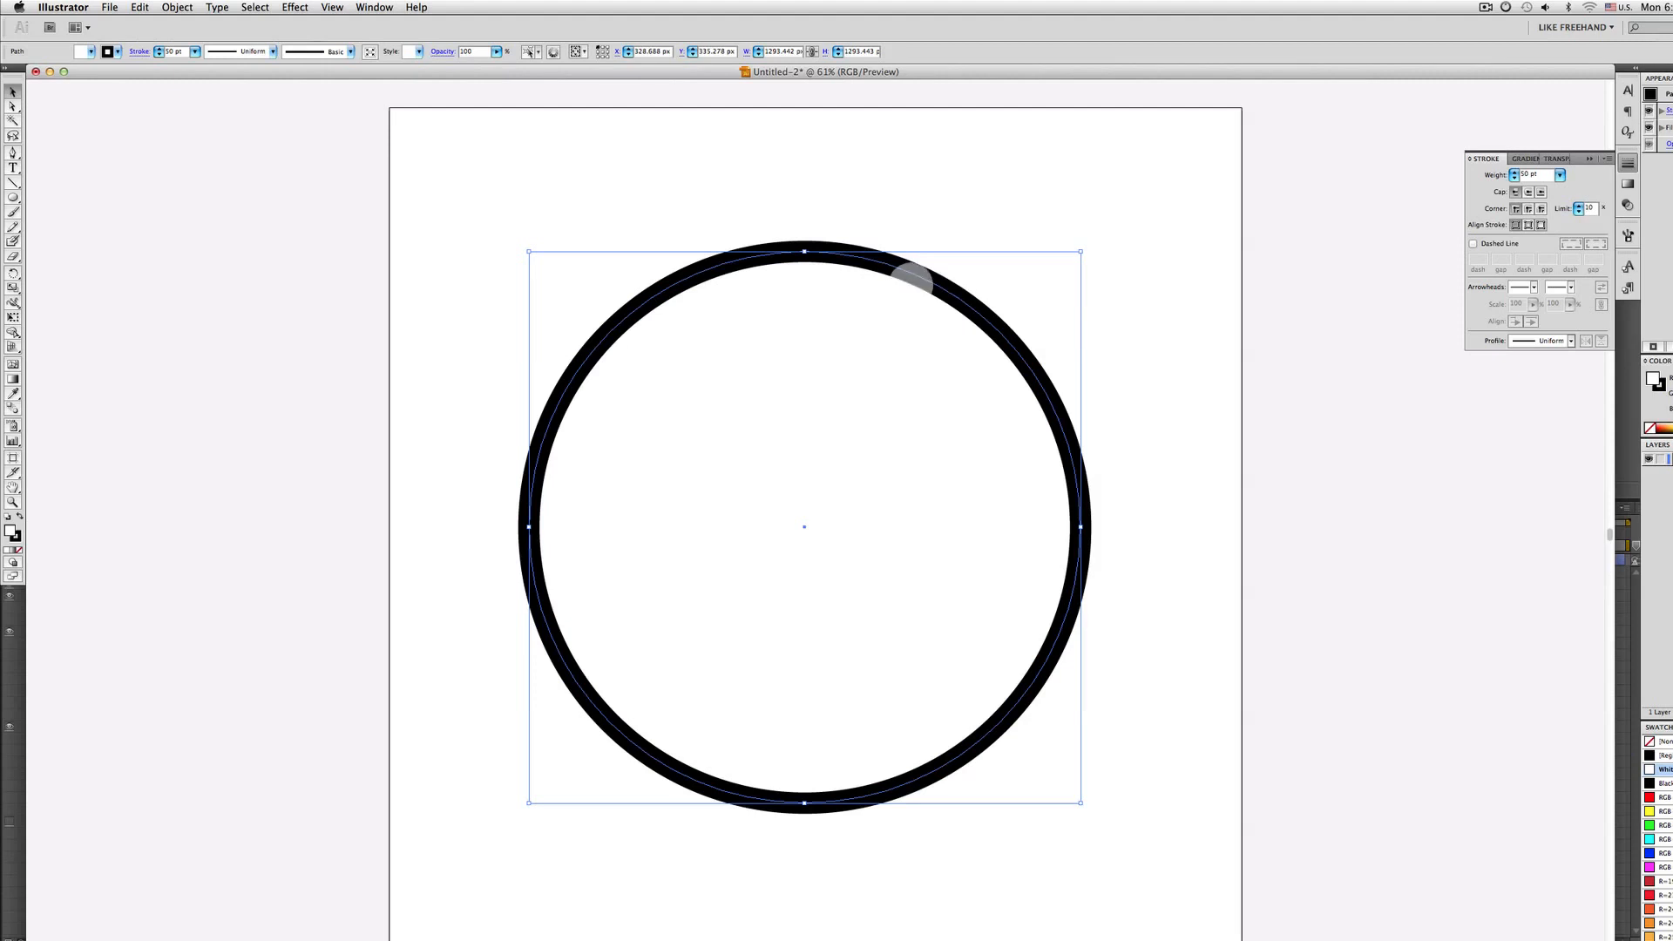
{"action": "left_click_drag", "start_coordinate": [913, 272], "coordinate": [944, 183]}
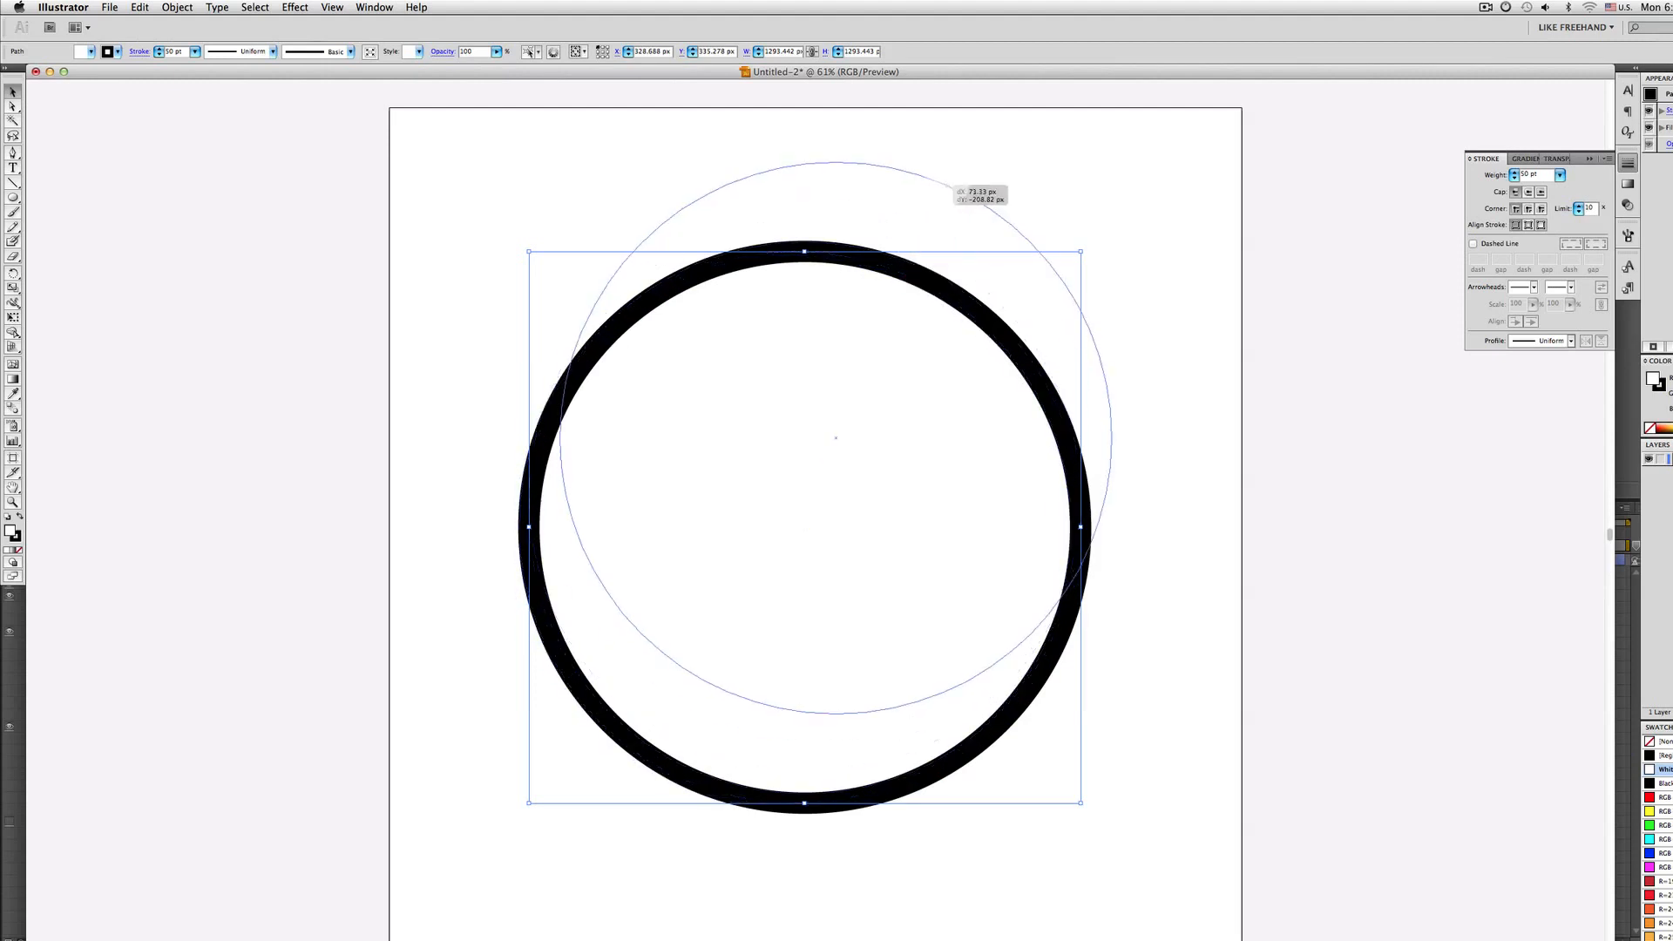
{"action": "key", "text": "super+z"}
Enable Dashed Line on the circle's stroke and enter dash and gap values 10, 18, 2 and 3 pt
{"action": "left_click", "coordinate": [1473, 244]}
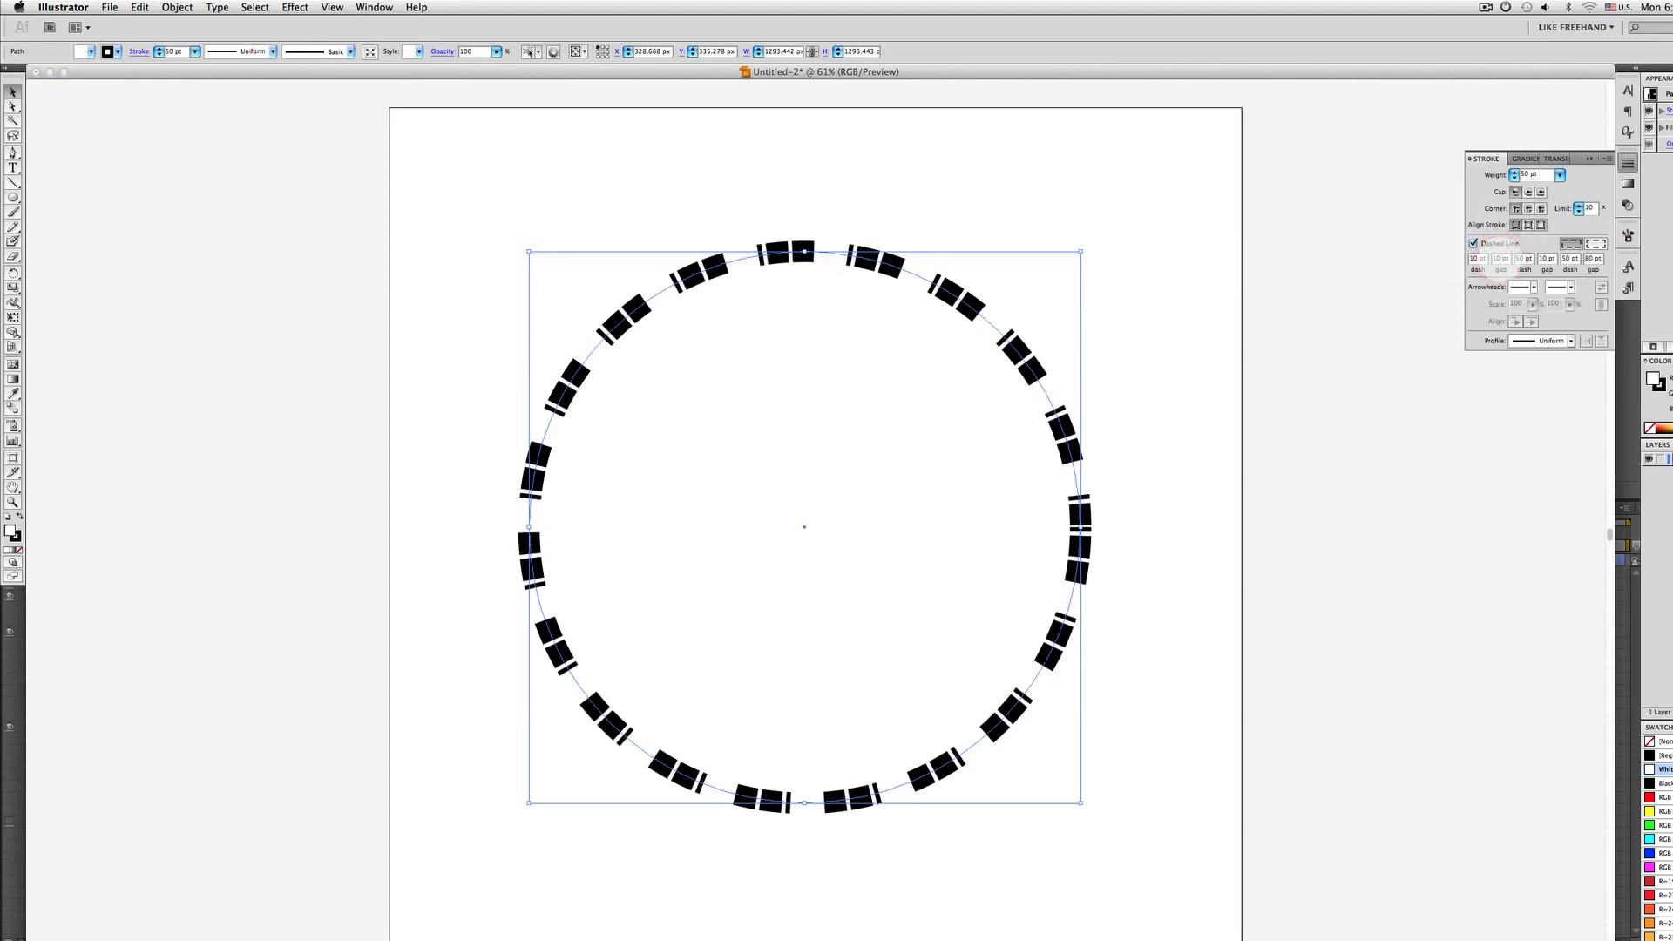
{"action": "key", "text": "Tab"}
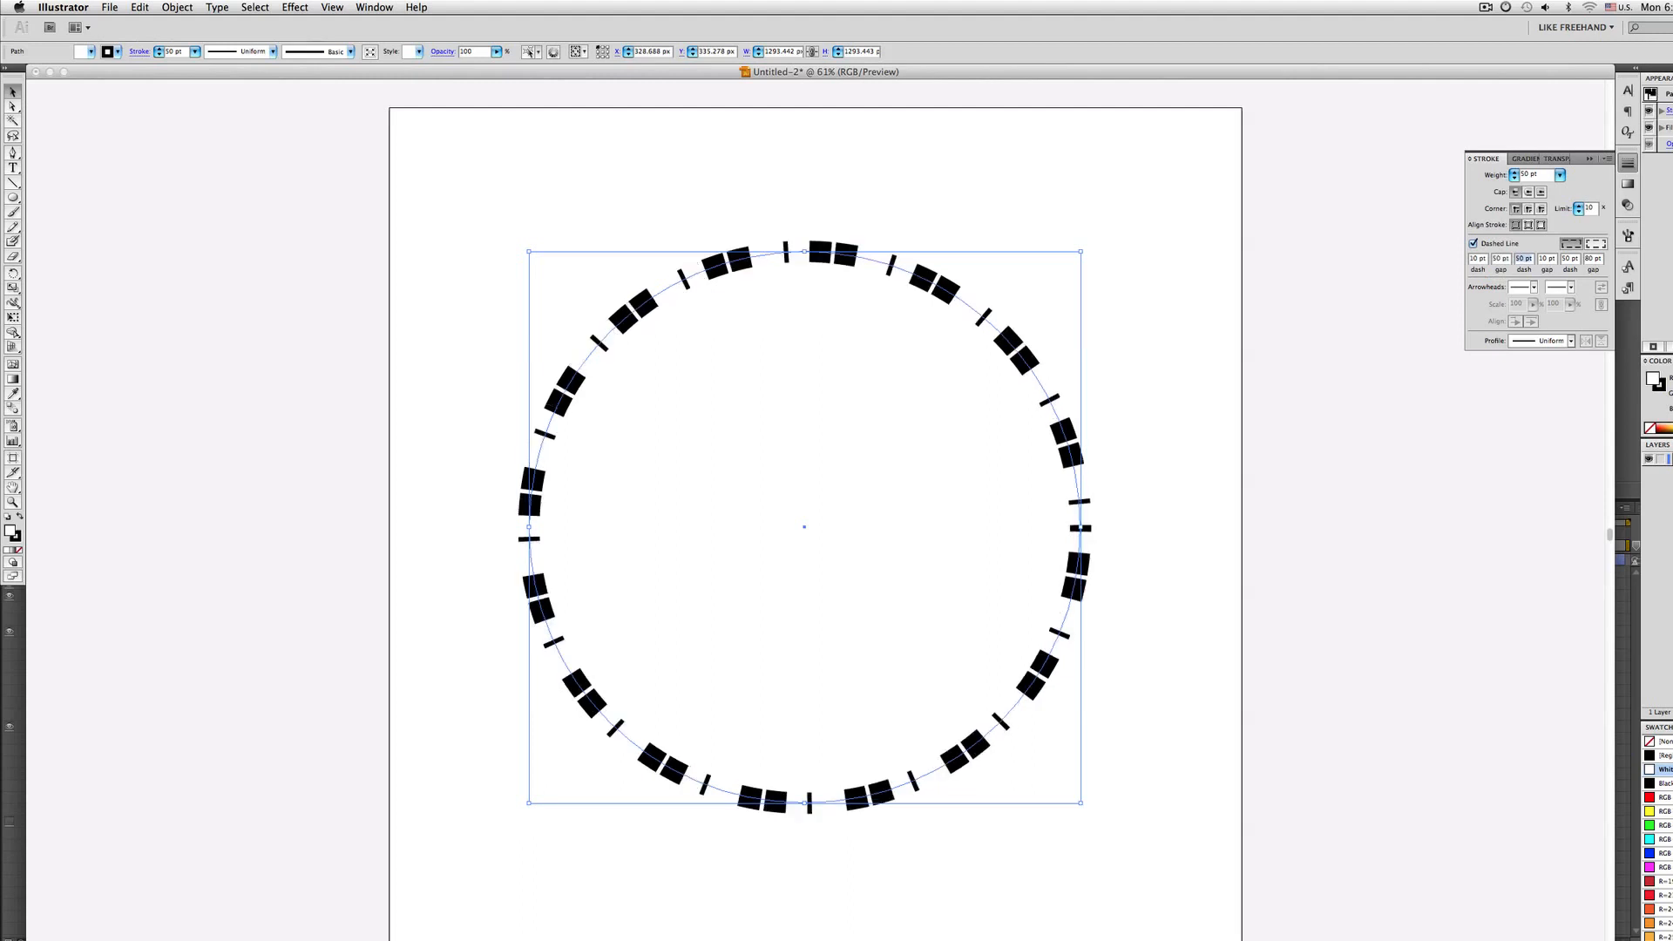
{"action": "type", "text": "10"}
{"action": "key", "text": "Tab"}
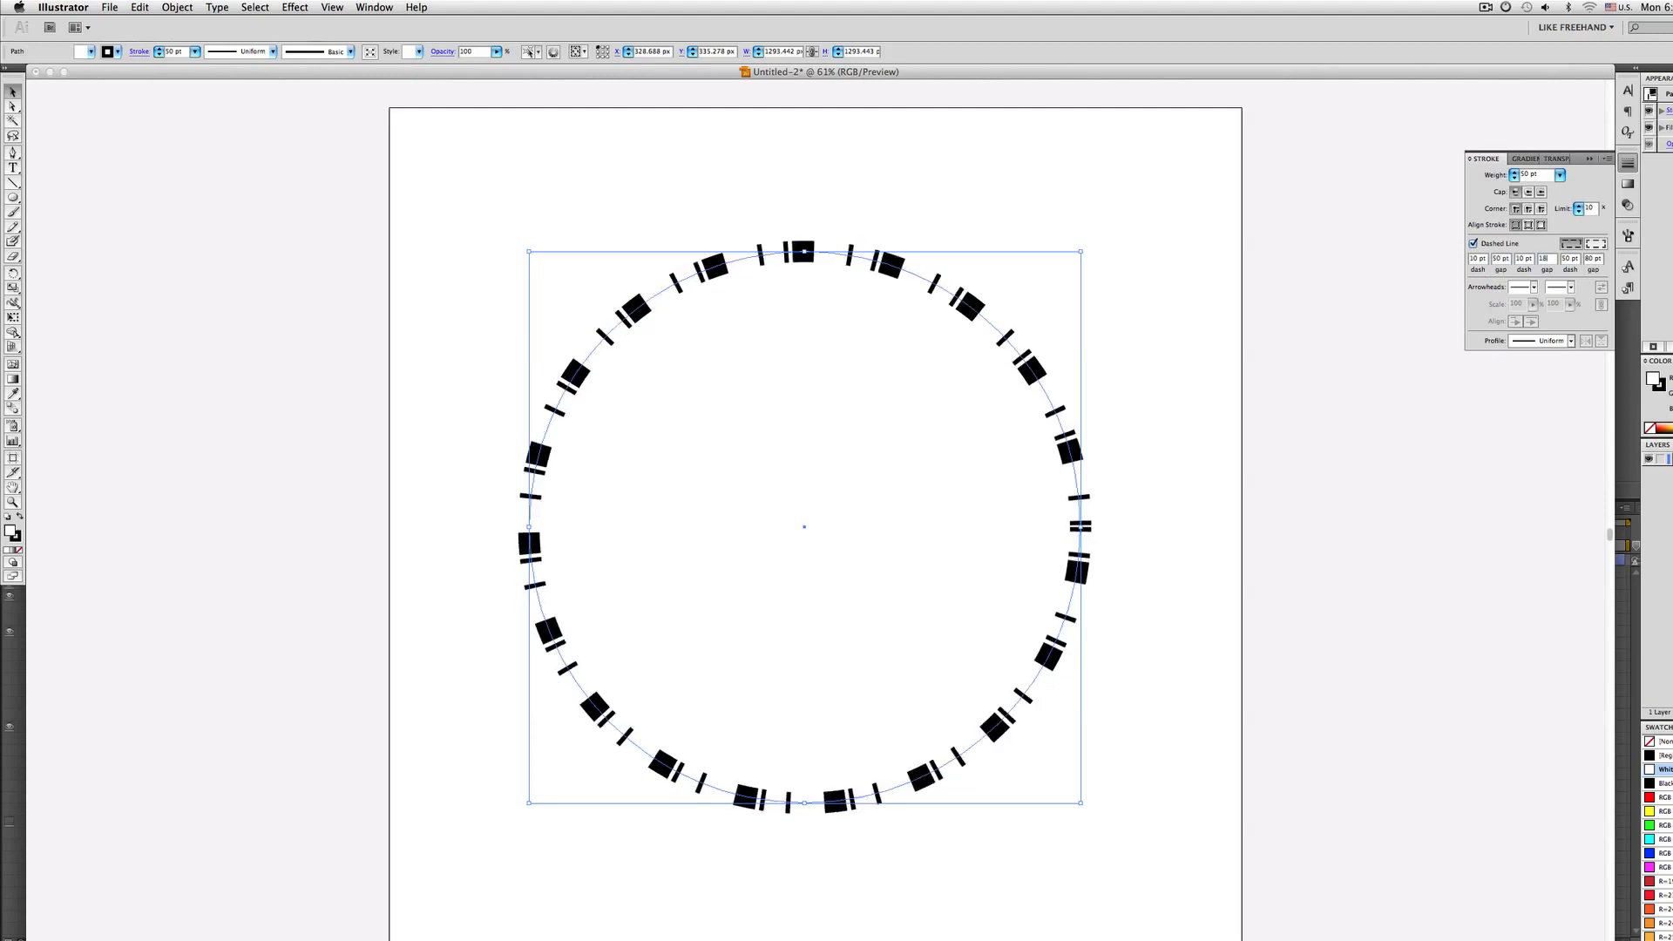
{"action": "type", "text": "18"}
{"action": "key", "text": "Tab"}
{"action": "type", "text": "2"}
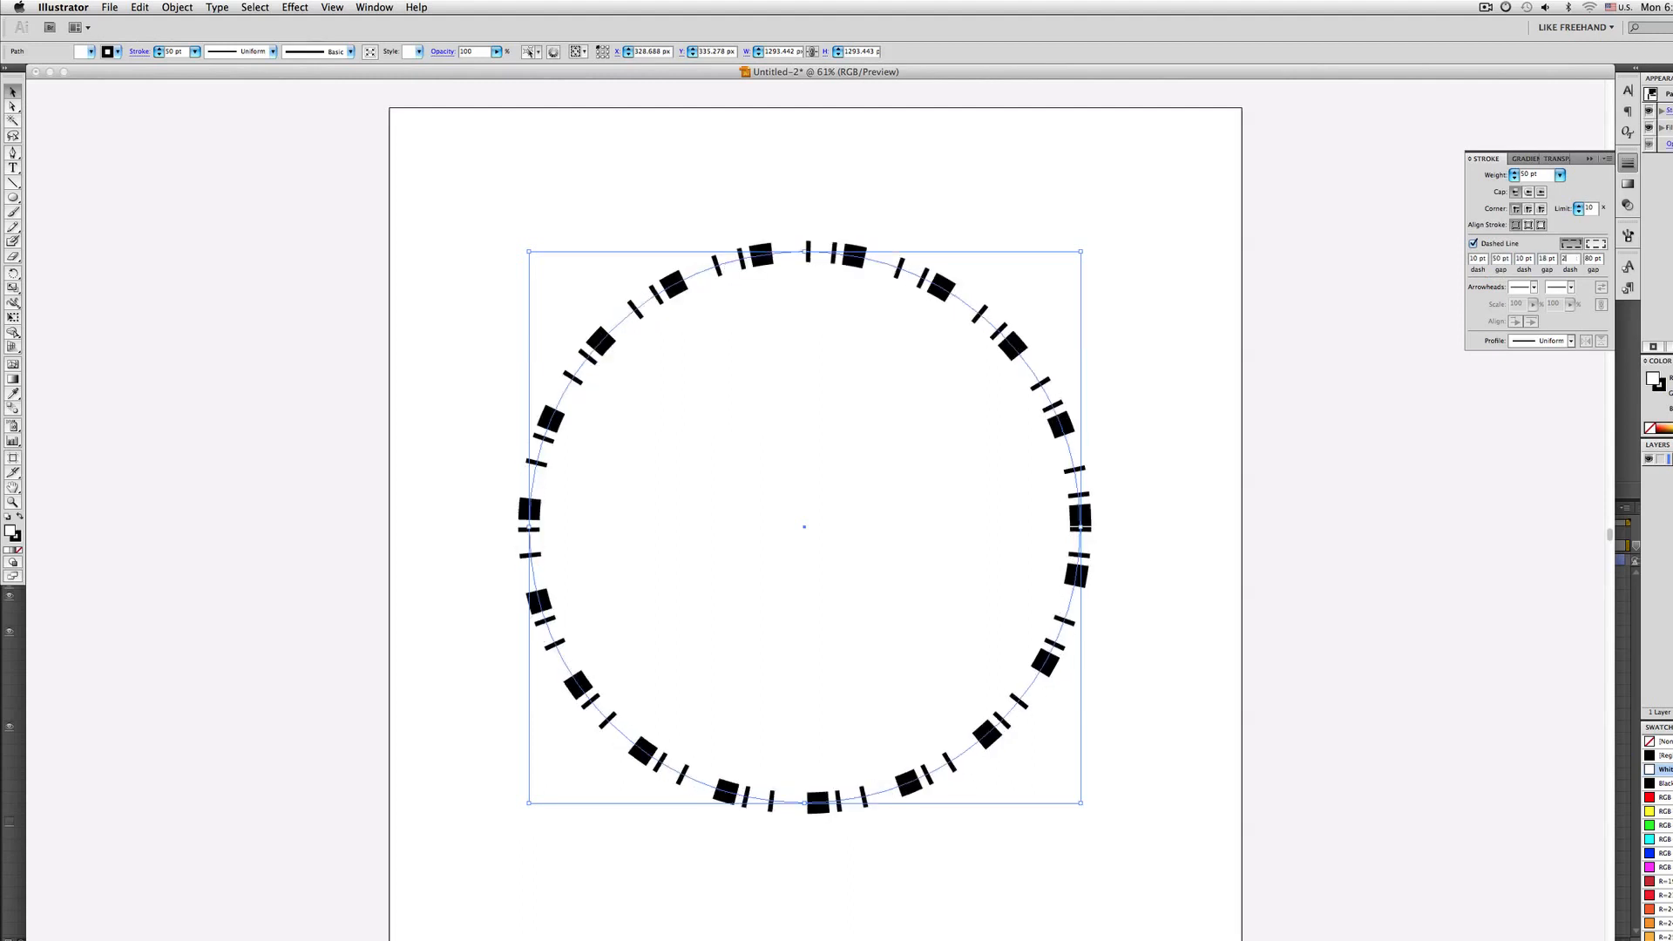
{"action": "key", "text": "Tab"}
{"action": "type", "text": "3"}
{"action": "key", "text": "Return"}
Deselect and reselect the circle to preview the dashed stroke
{"action": "key", "text": "super+shift+a"}
{"action": "left_click", "coordinate": [922, 279]}
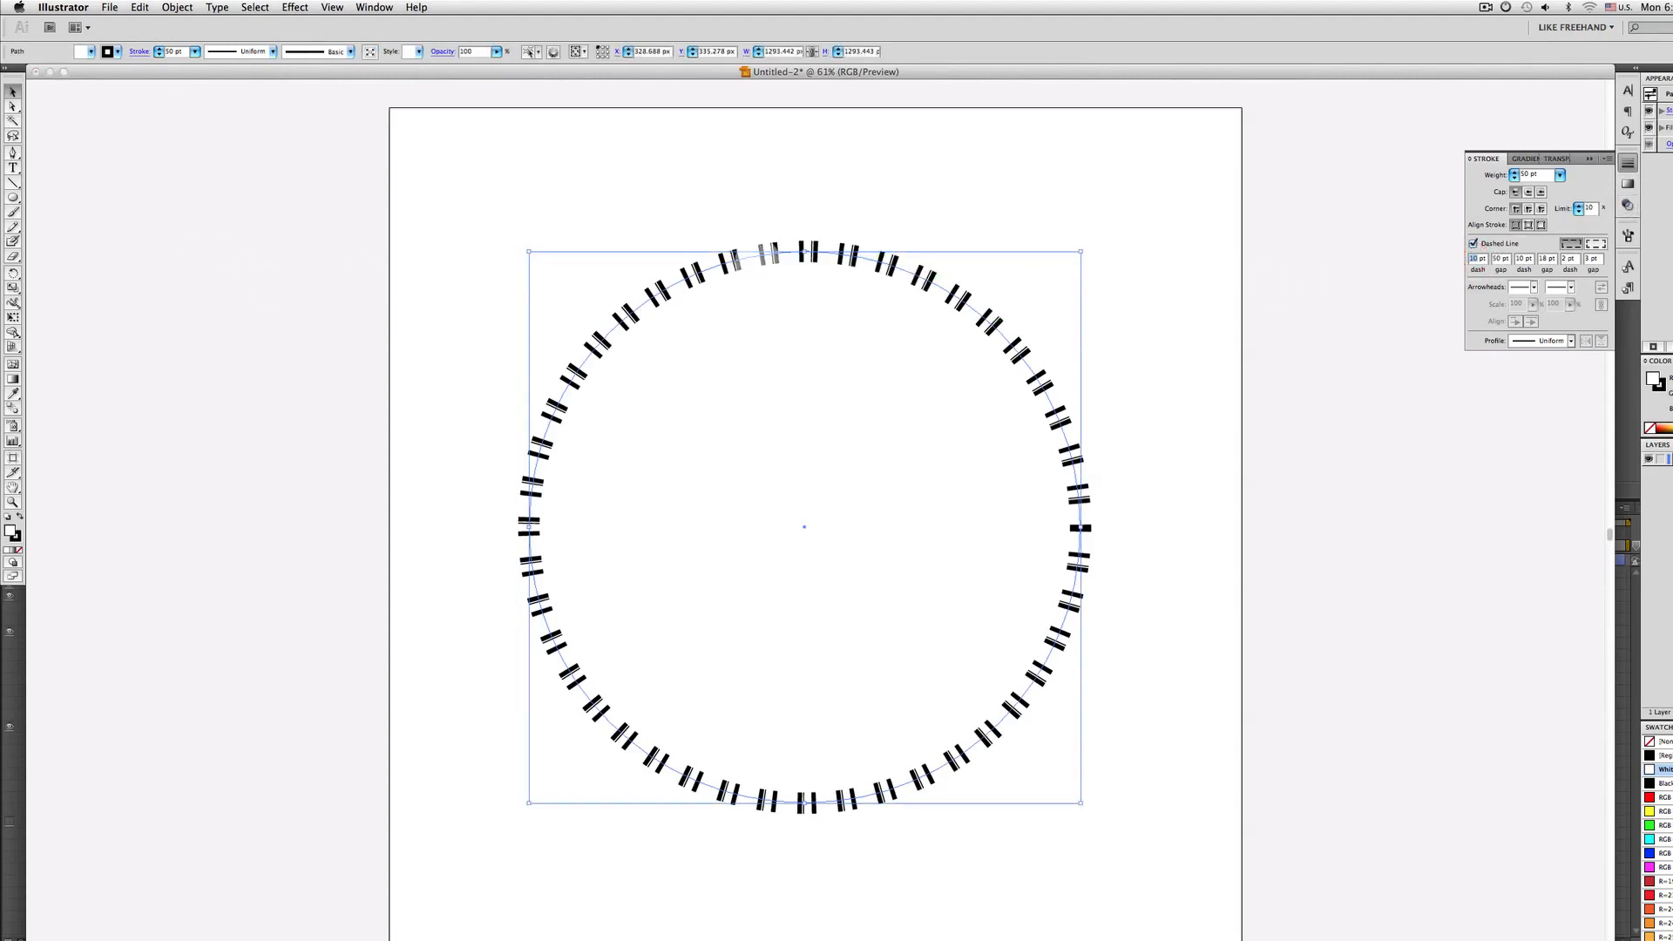
{"action": "key", "text": "super+shift+a"}
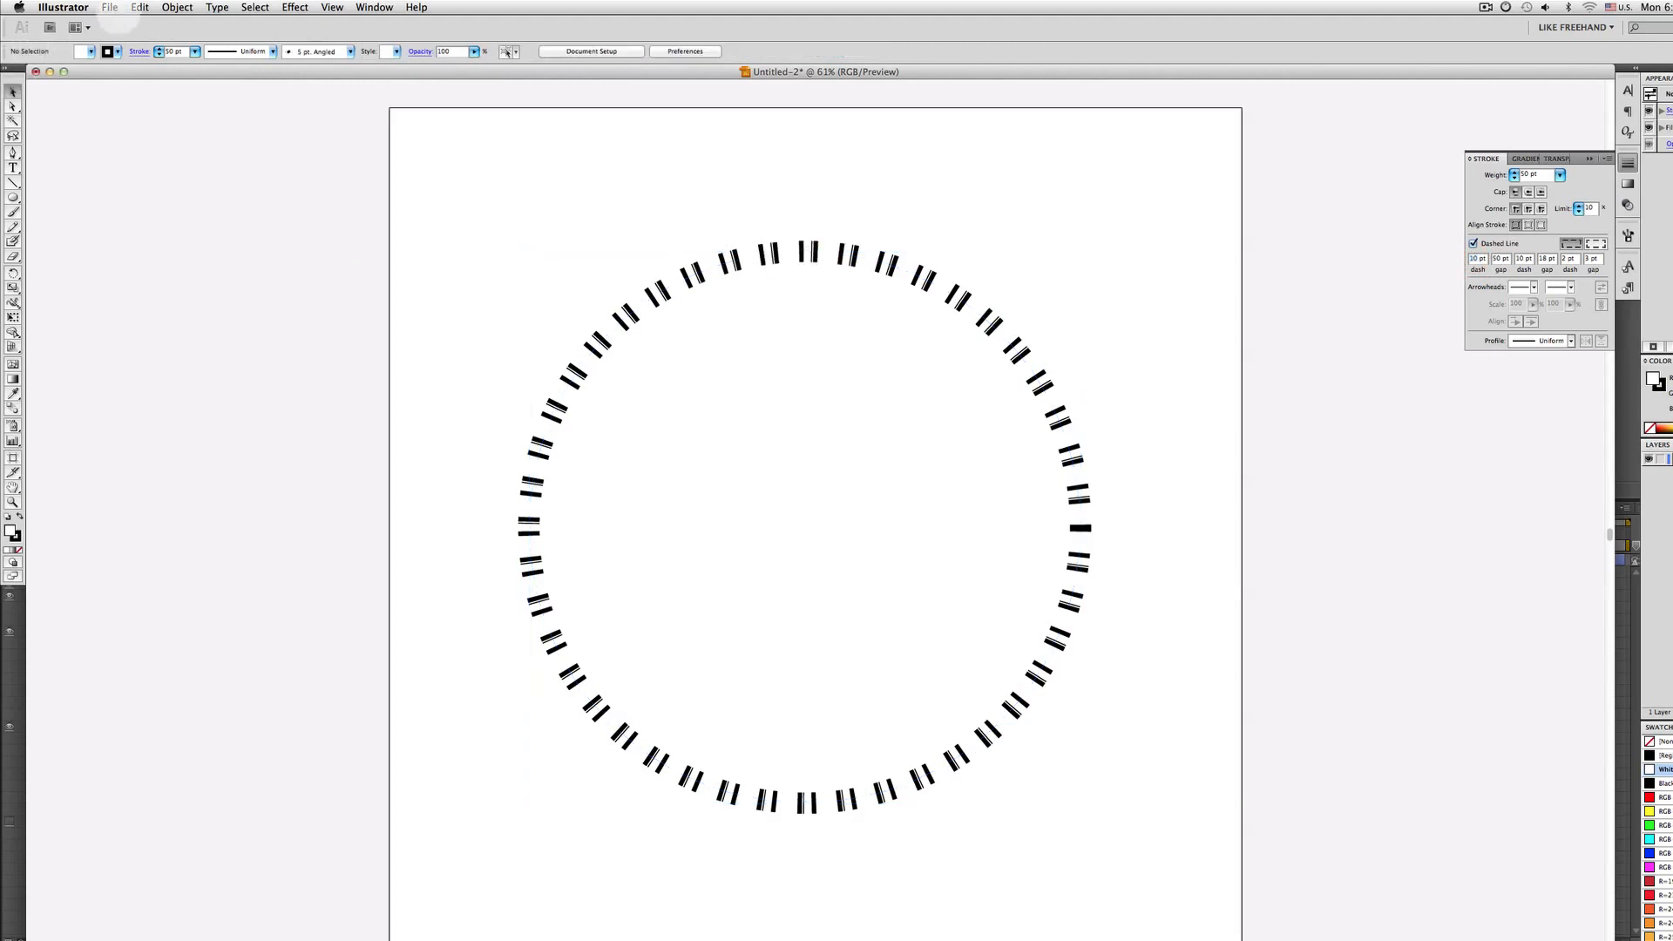
{"action": "left_click", "coordinate": [110, 7]}
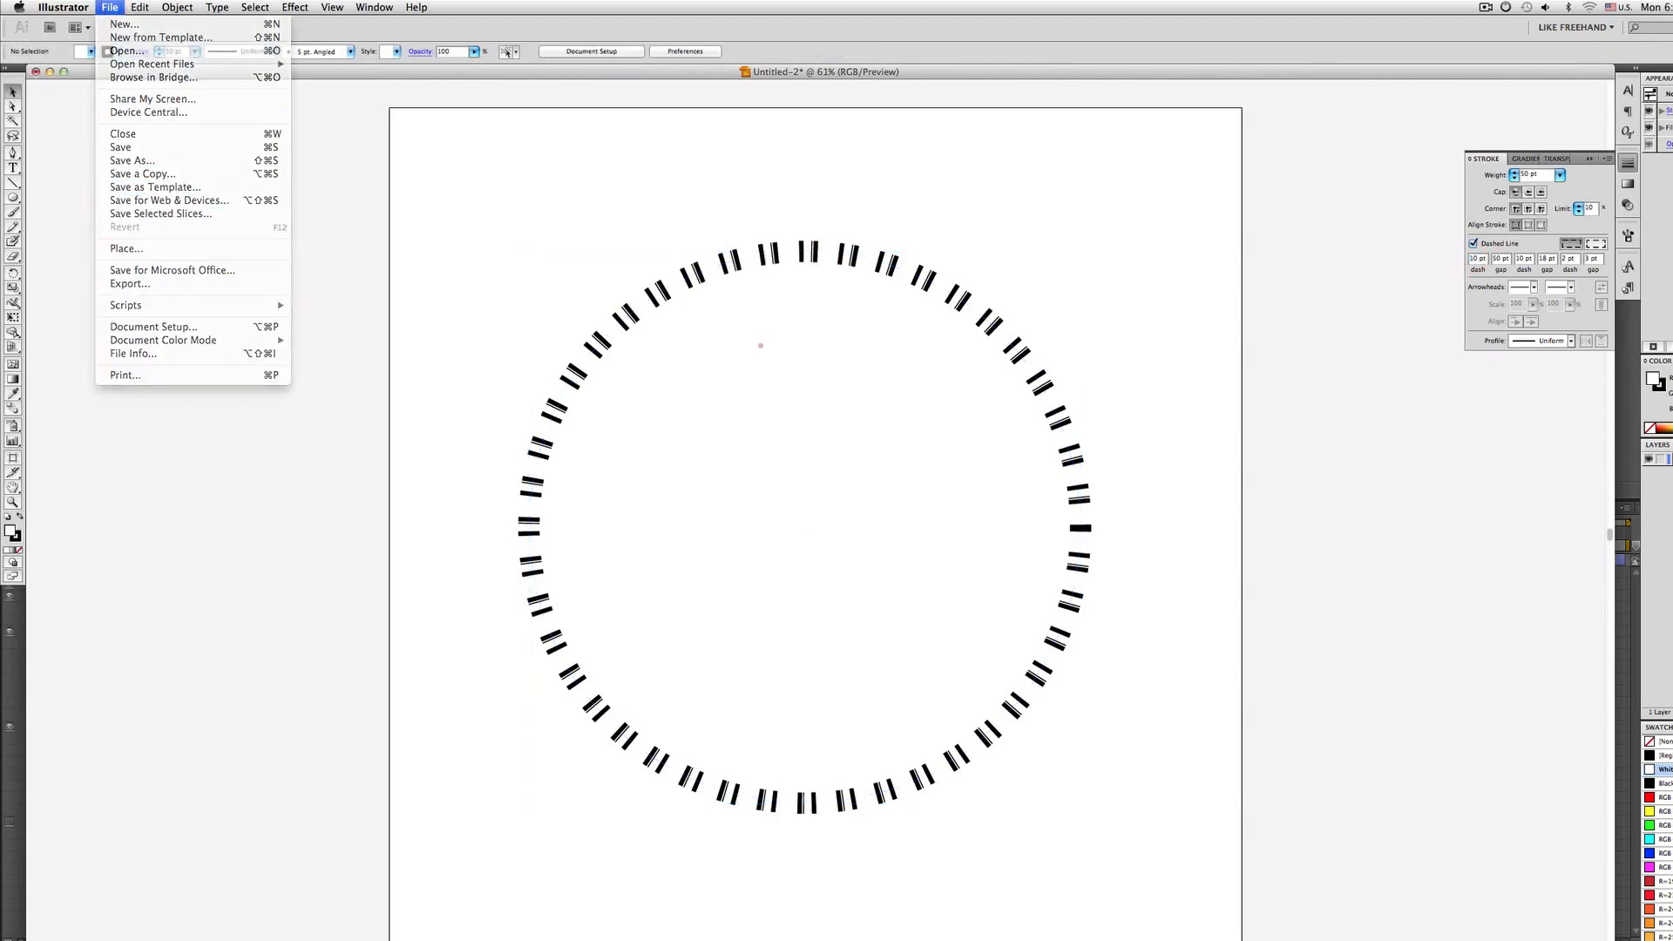
{"action": "left_click", "coordinate": [762, 346]}
{"action": "left_click", "coordinate": [812, 252]}
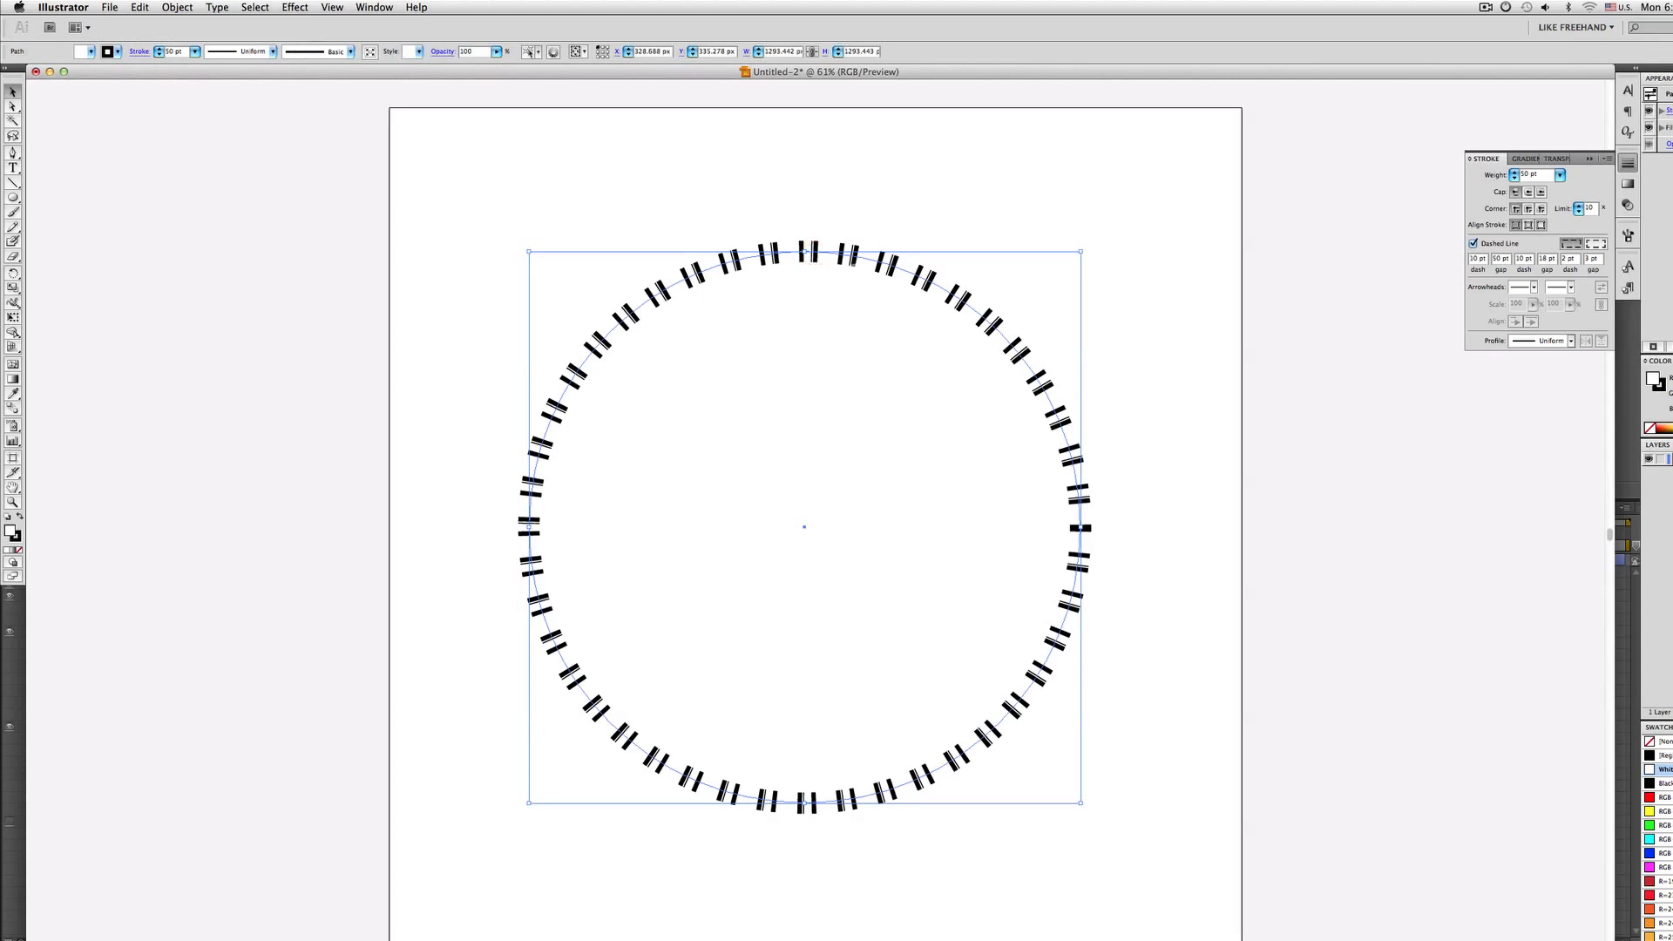
{"action": "key", "text": "super+shift+a"}
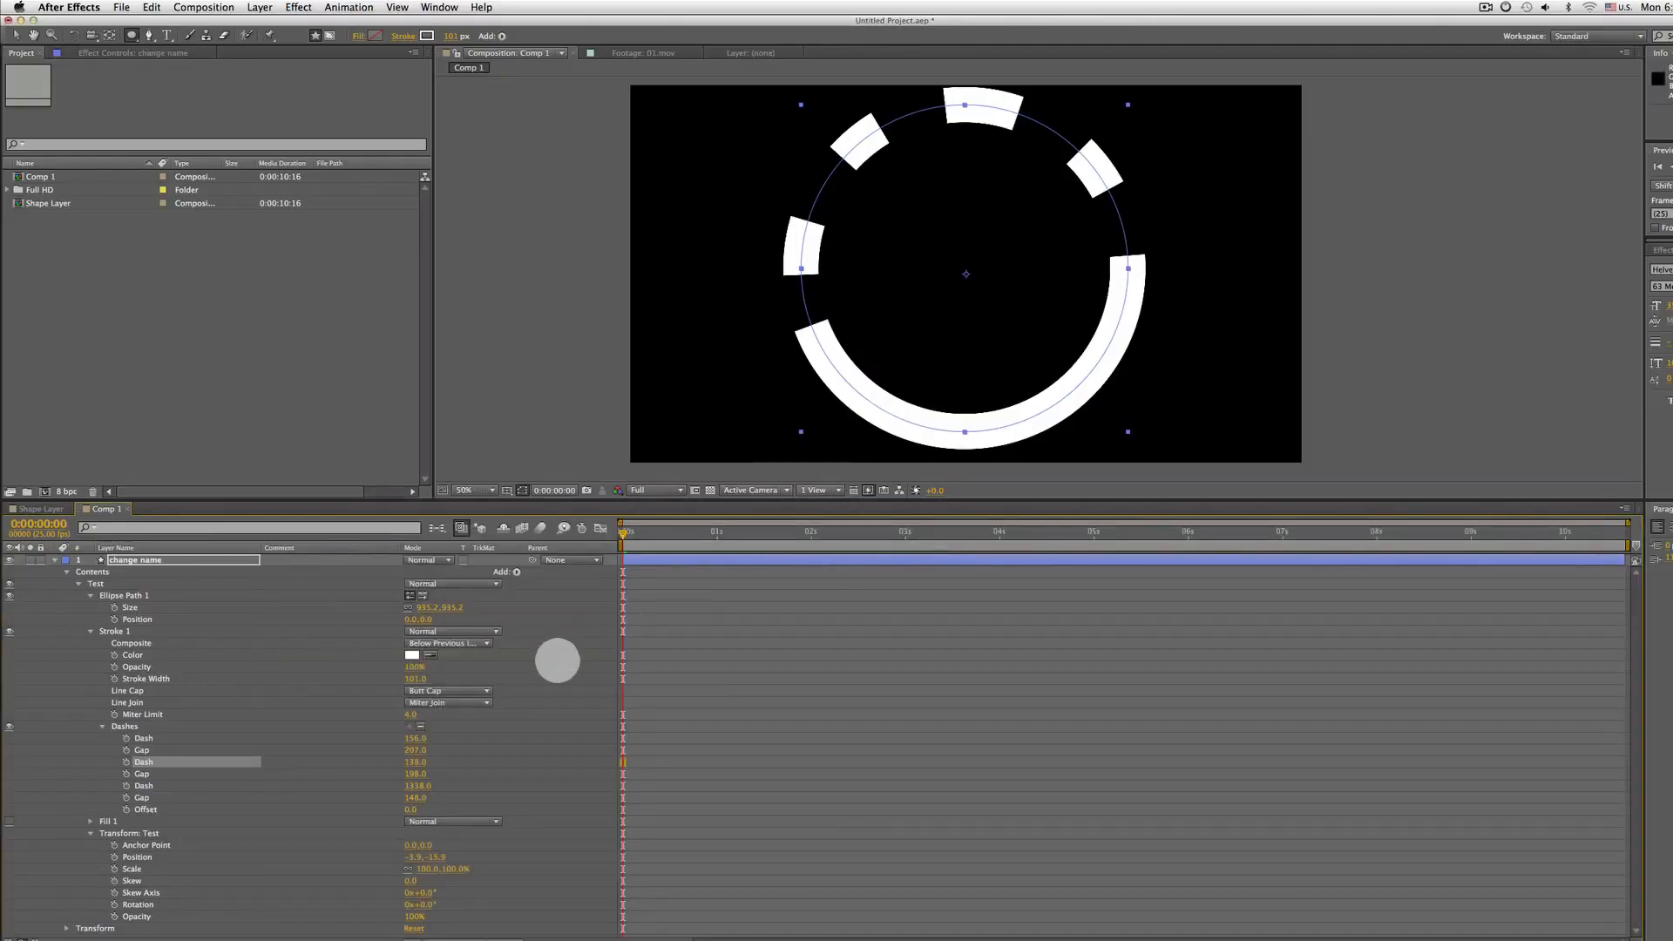
Switch back to After Effects and scrub the first dash to 351 and the gaps to 262, 386 and 487
{"action": "left_click_drag", "start_coordinate": [409, 734], "coordinate": [479, 609]}
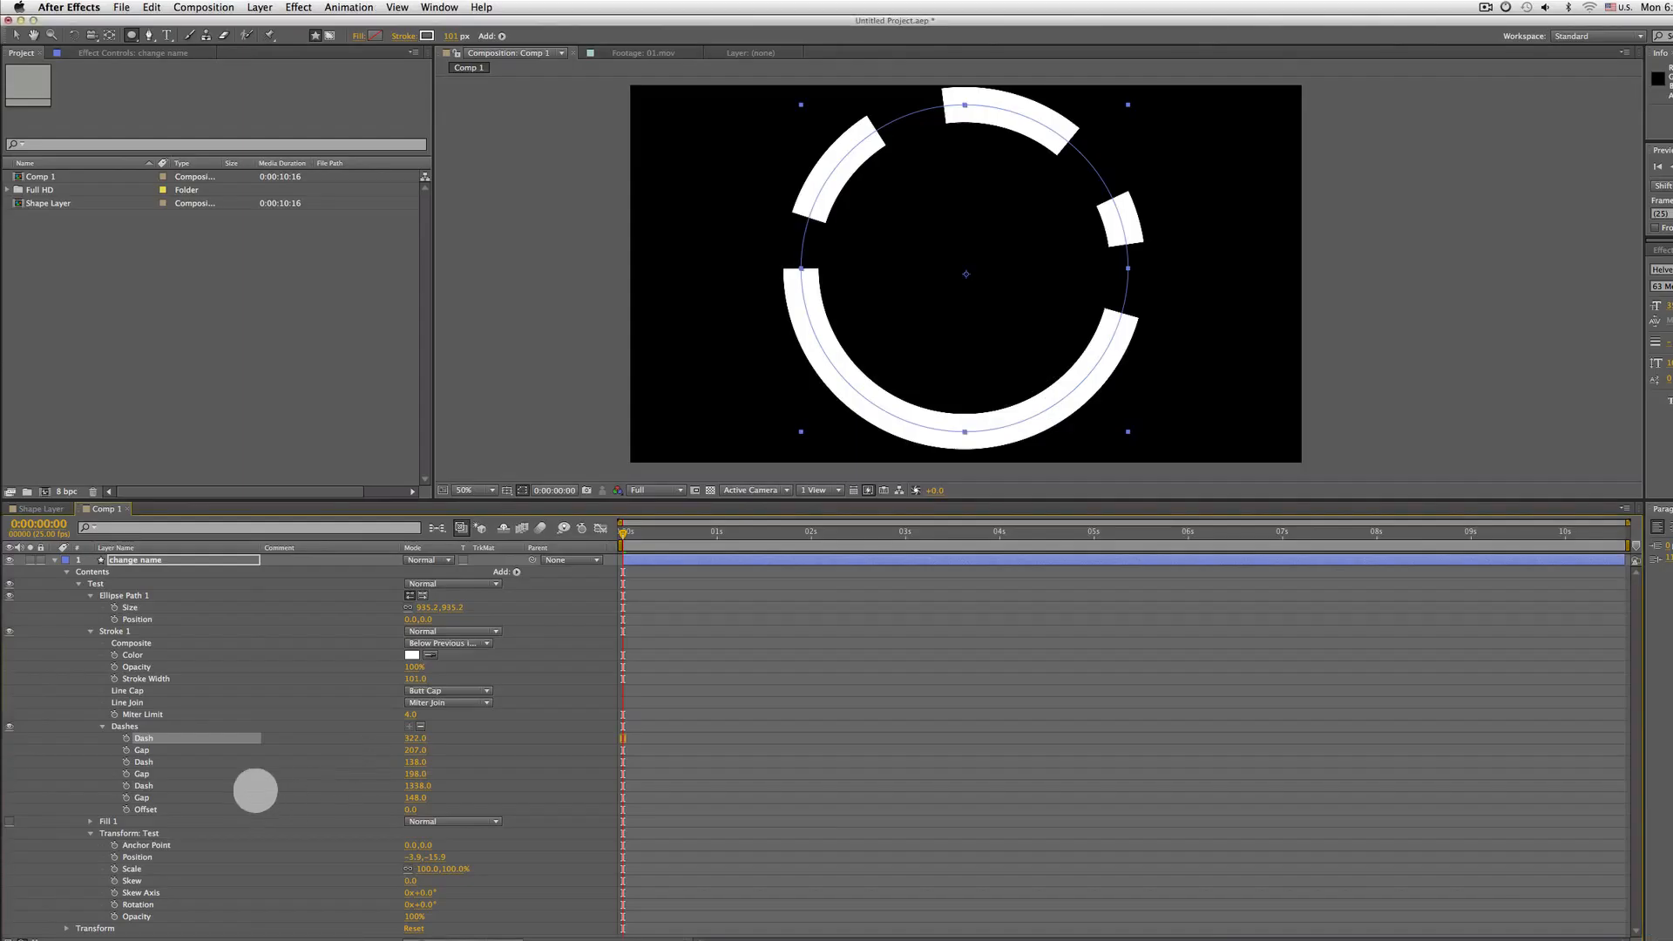
{"action": "left_click_drag", "start_coordinate": [410, 739], "coordinate": [325, 774]}
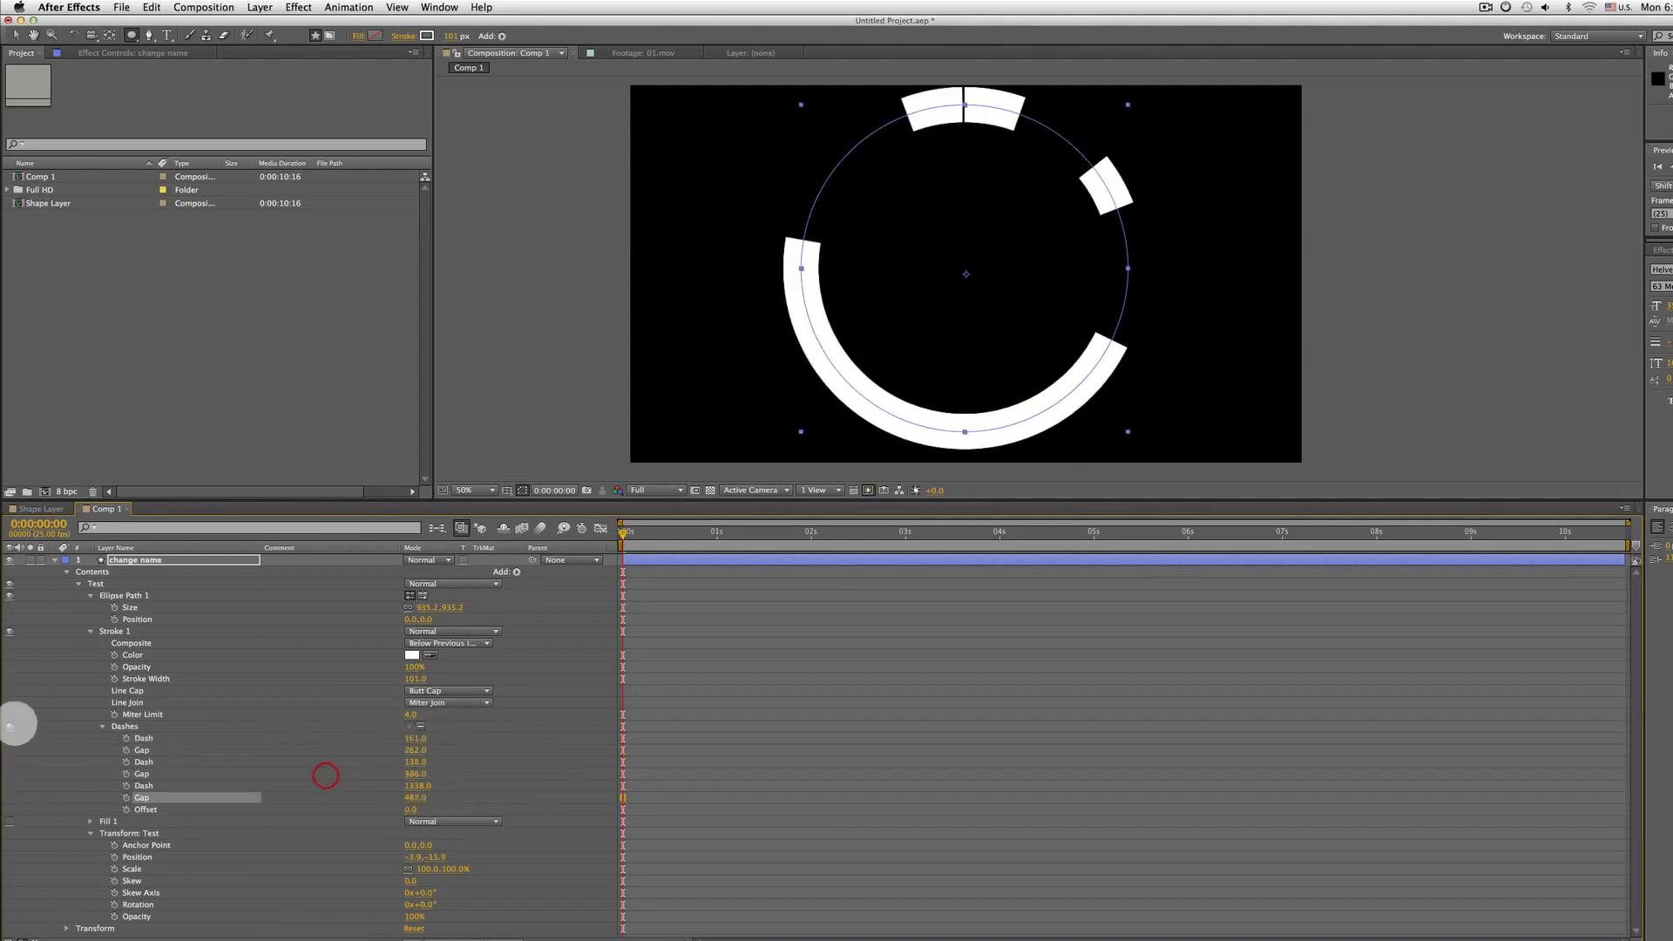
Expand Fill 1, turn the shape's fill on as Solid Color, and set the fill colour to red
{"action": "left_click", "coordinate": [143, 833]}
{"action": "left_click", "coordinate": [90, 822]}
{"action": "scroll", "coordinate": [29, 689], "scroll_direction": "down", "scroll_amount": 4}
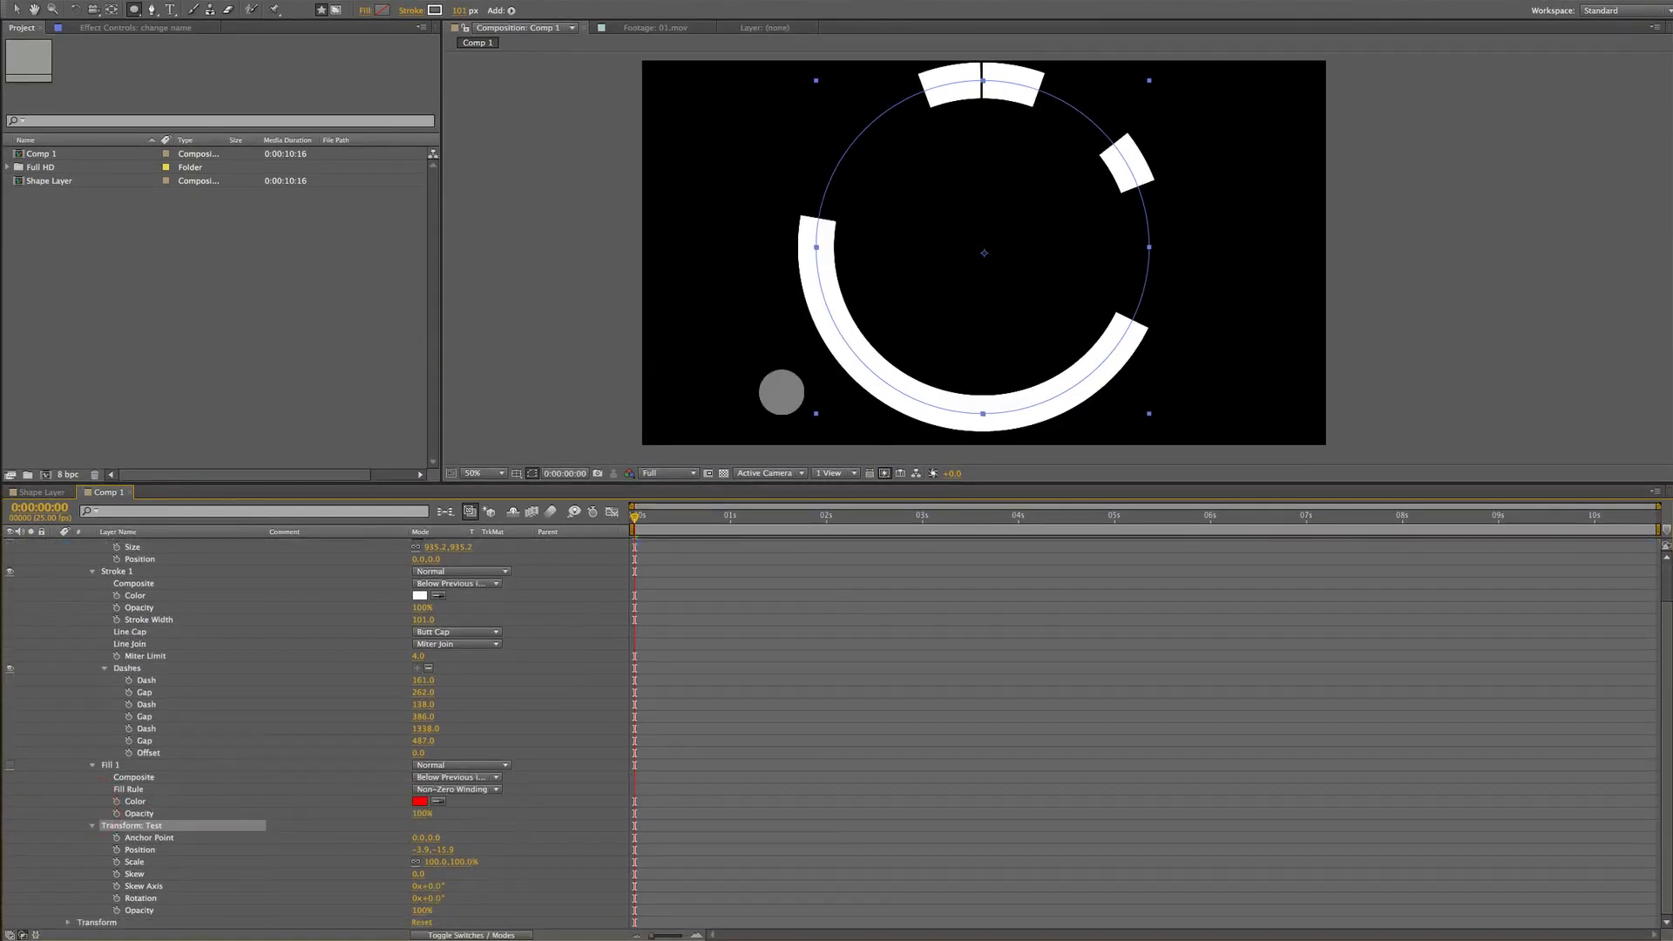
{"action": "left_click", "coordinate": [364, 11]}
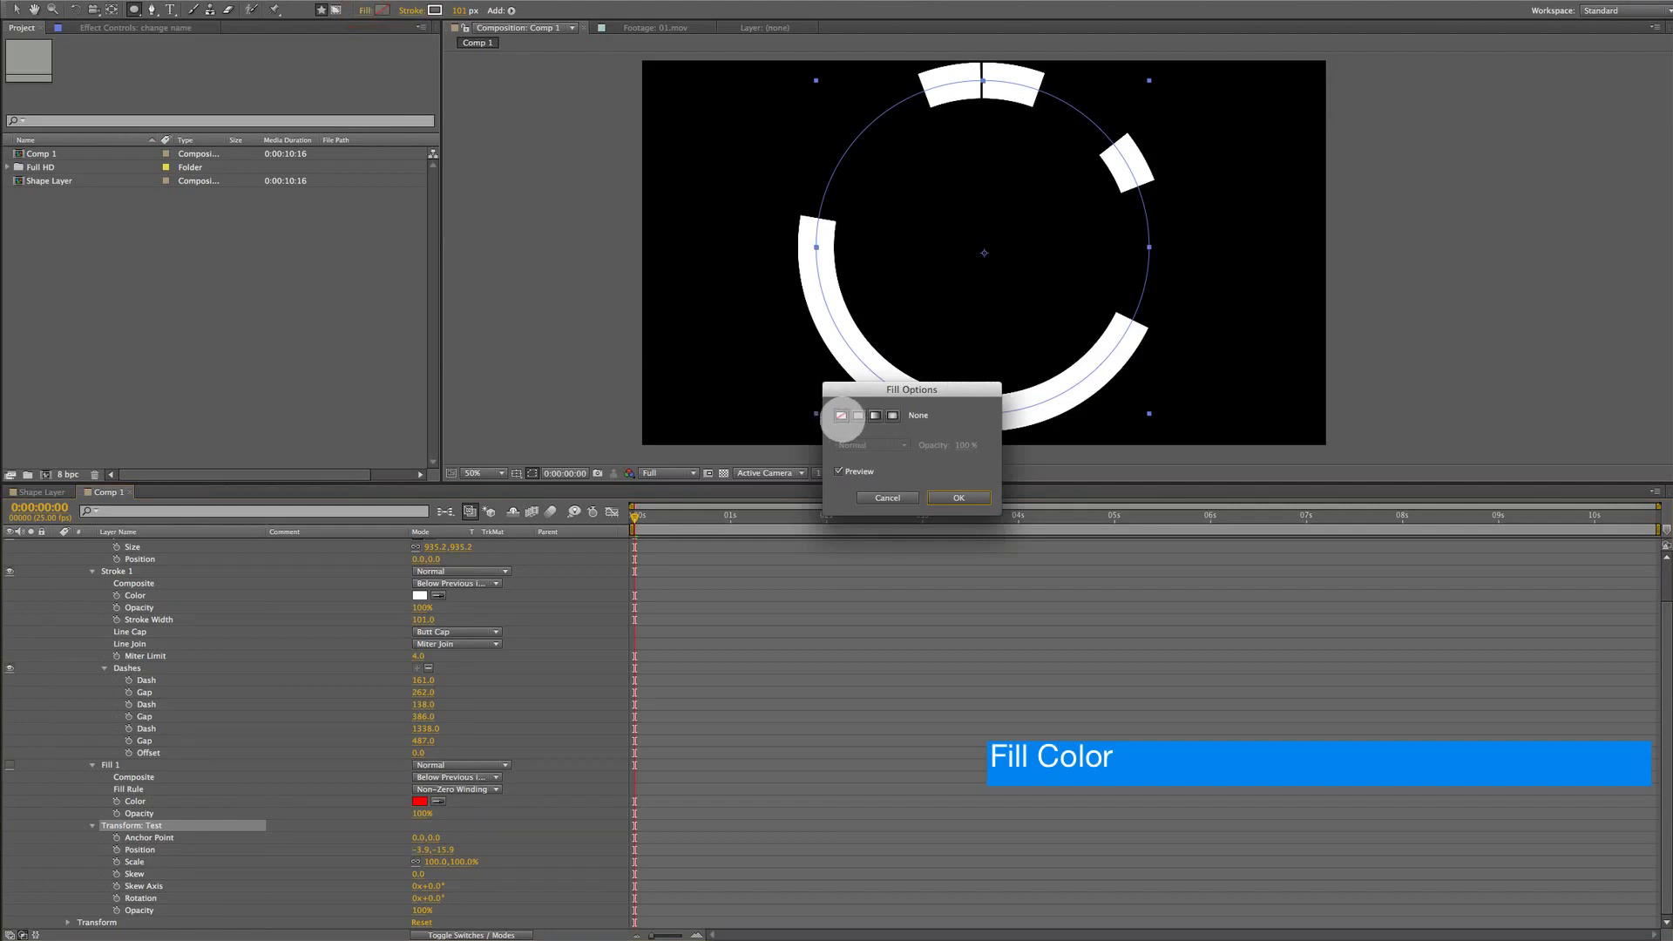
{"action": "left_click", "coordinate": [858, 415]}
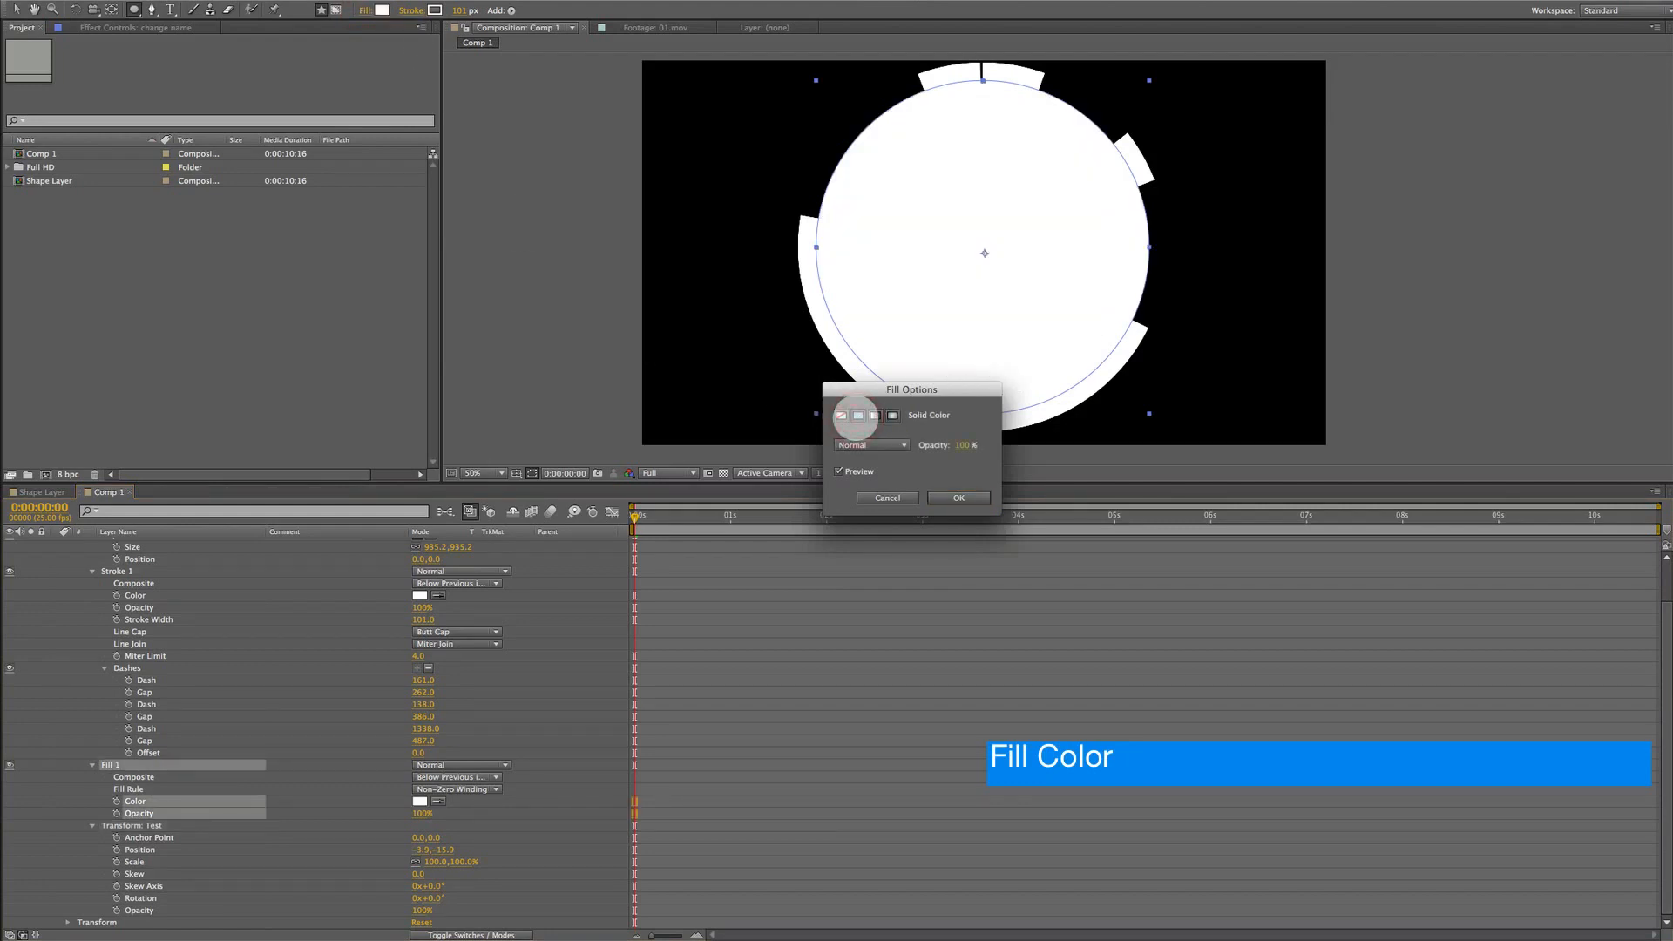
{"action": "left_click", "coordinate": [959, 498]}
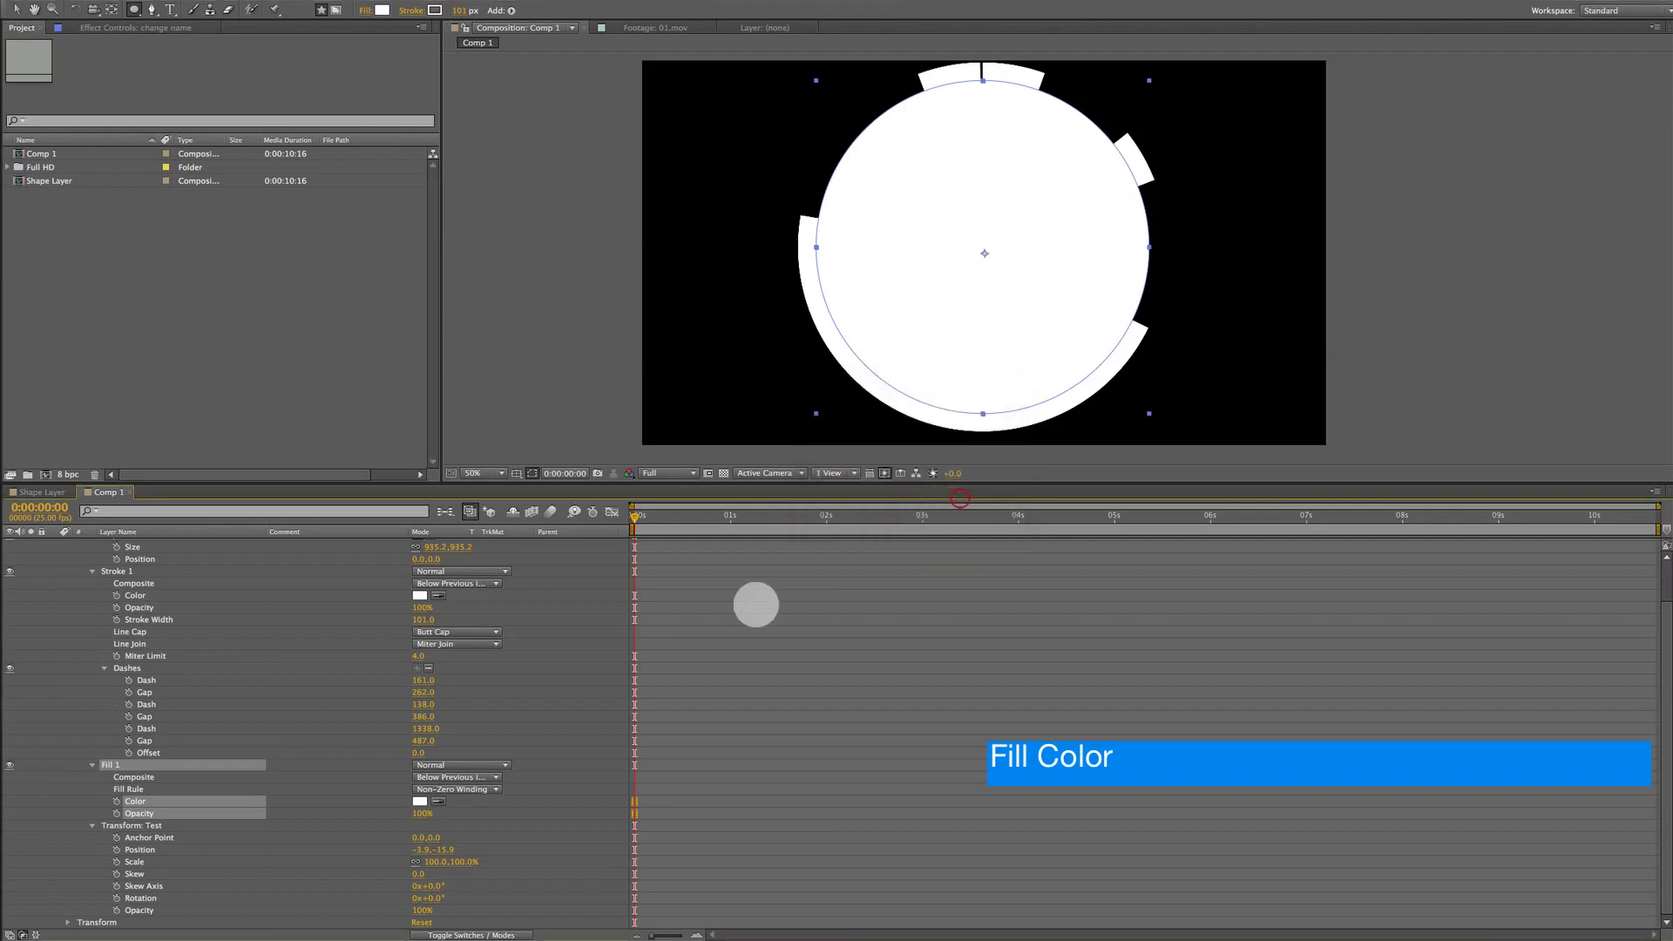
{"action": "left_click", "coordinate": [420, 801]}
{"action": "mouse_move", "coordinate": [773, 548]}
{"action": "left_mouse_down"}
{"action": "mouse_move", "coordinate": [902, 434]}
{"action": "mouse_move", "coordinate": [840, 552]}
{"action": "mouse_move", "coordinate": [929, 389]}
{"action": "left_mouse_up"}
{"action": "left_click", "coordinate": [1000, 459]}
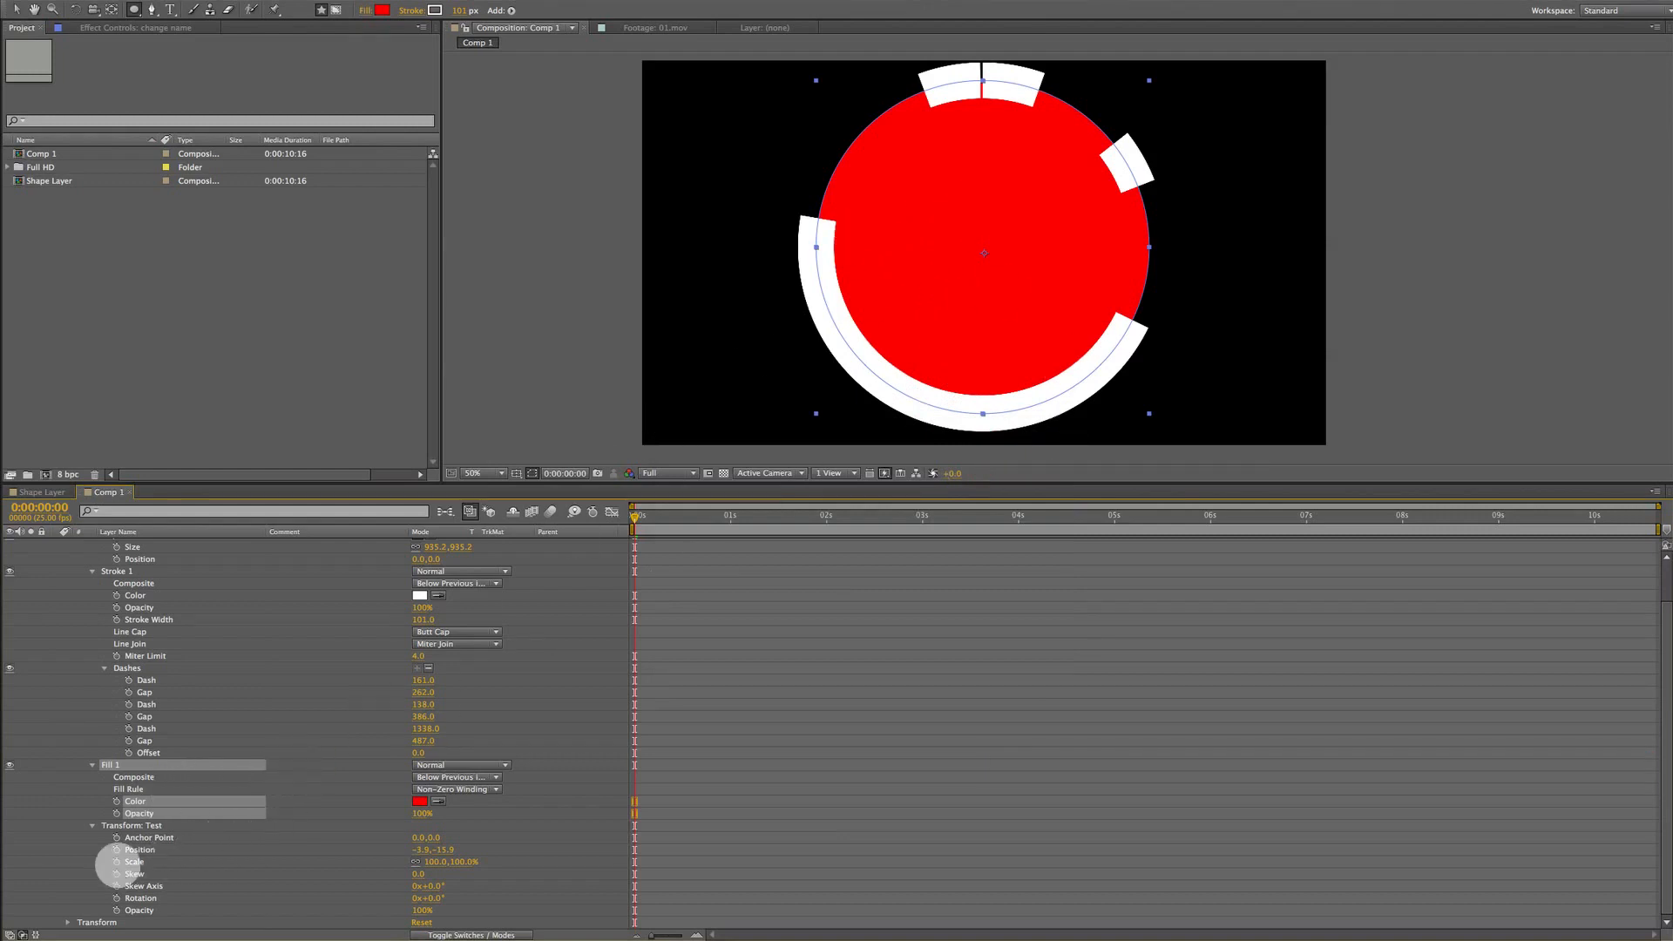
{"action": "left_click", "coordinate": [127, 825]}
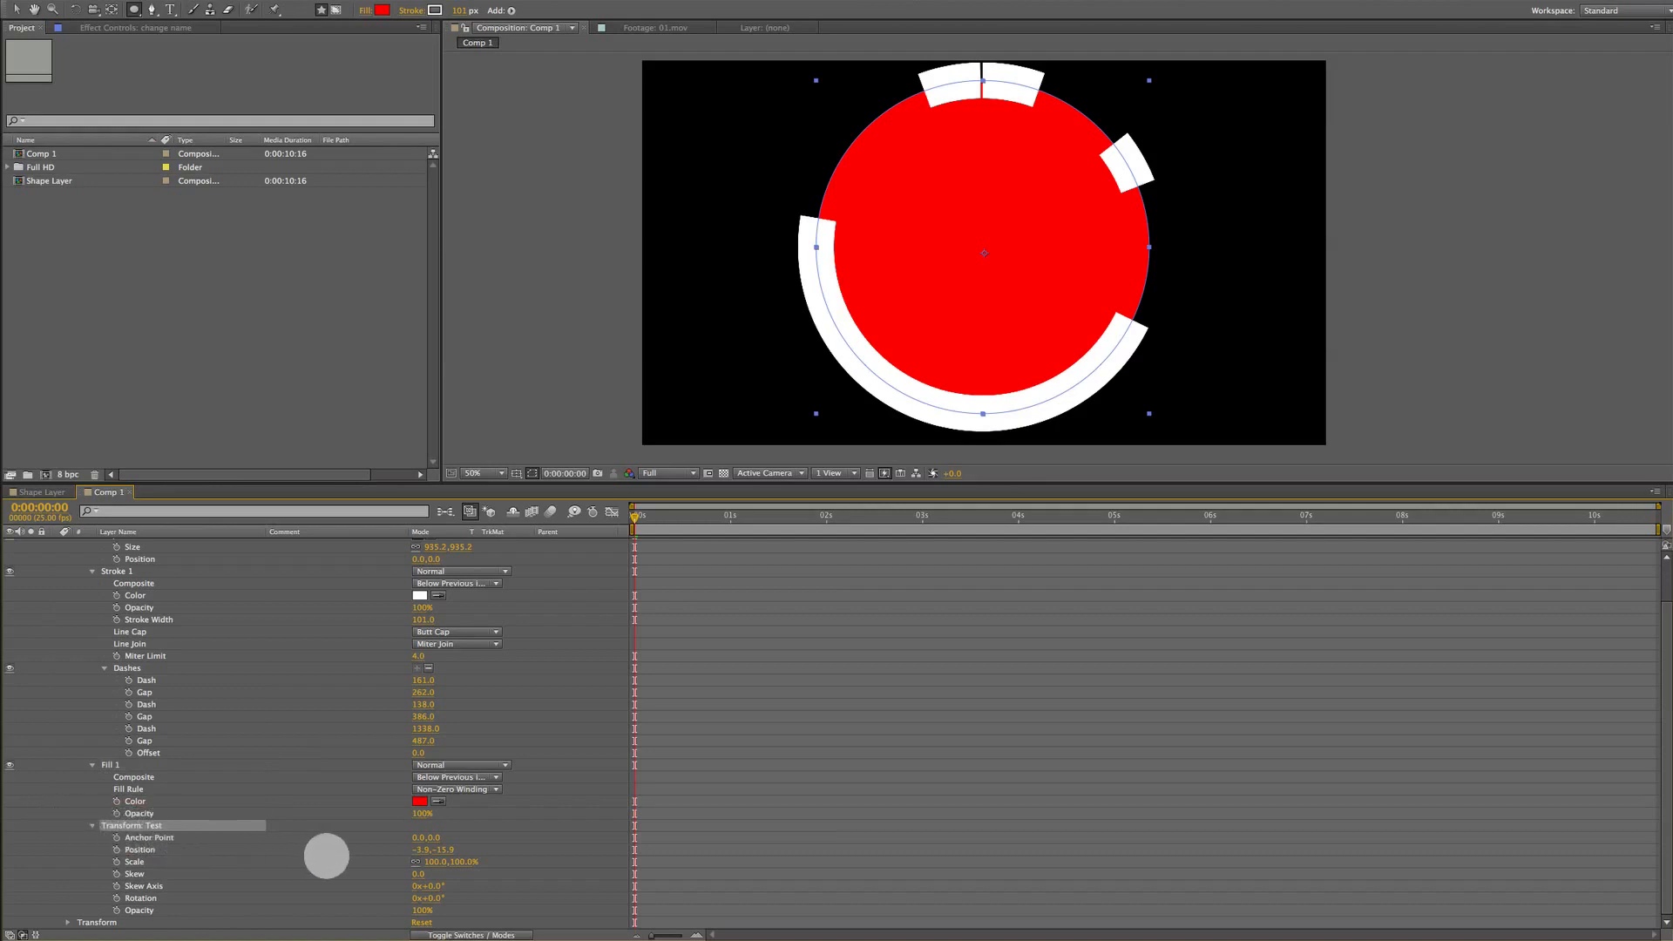
{"action": "left_click_drag", "start_coordinate": [417, 834], "coordinate": [623, 845]}
{"action": "left_click", "coordinate": [154, 851]}
{"action": "key", "text": "super+z"}
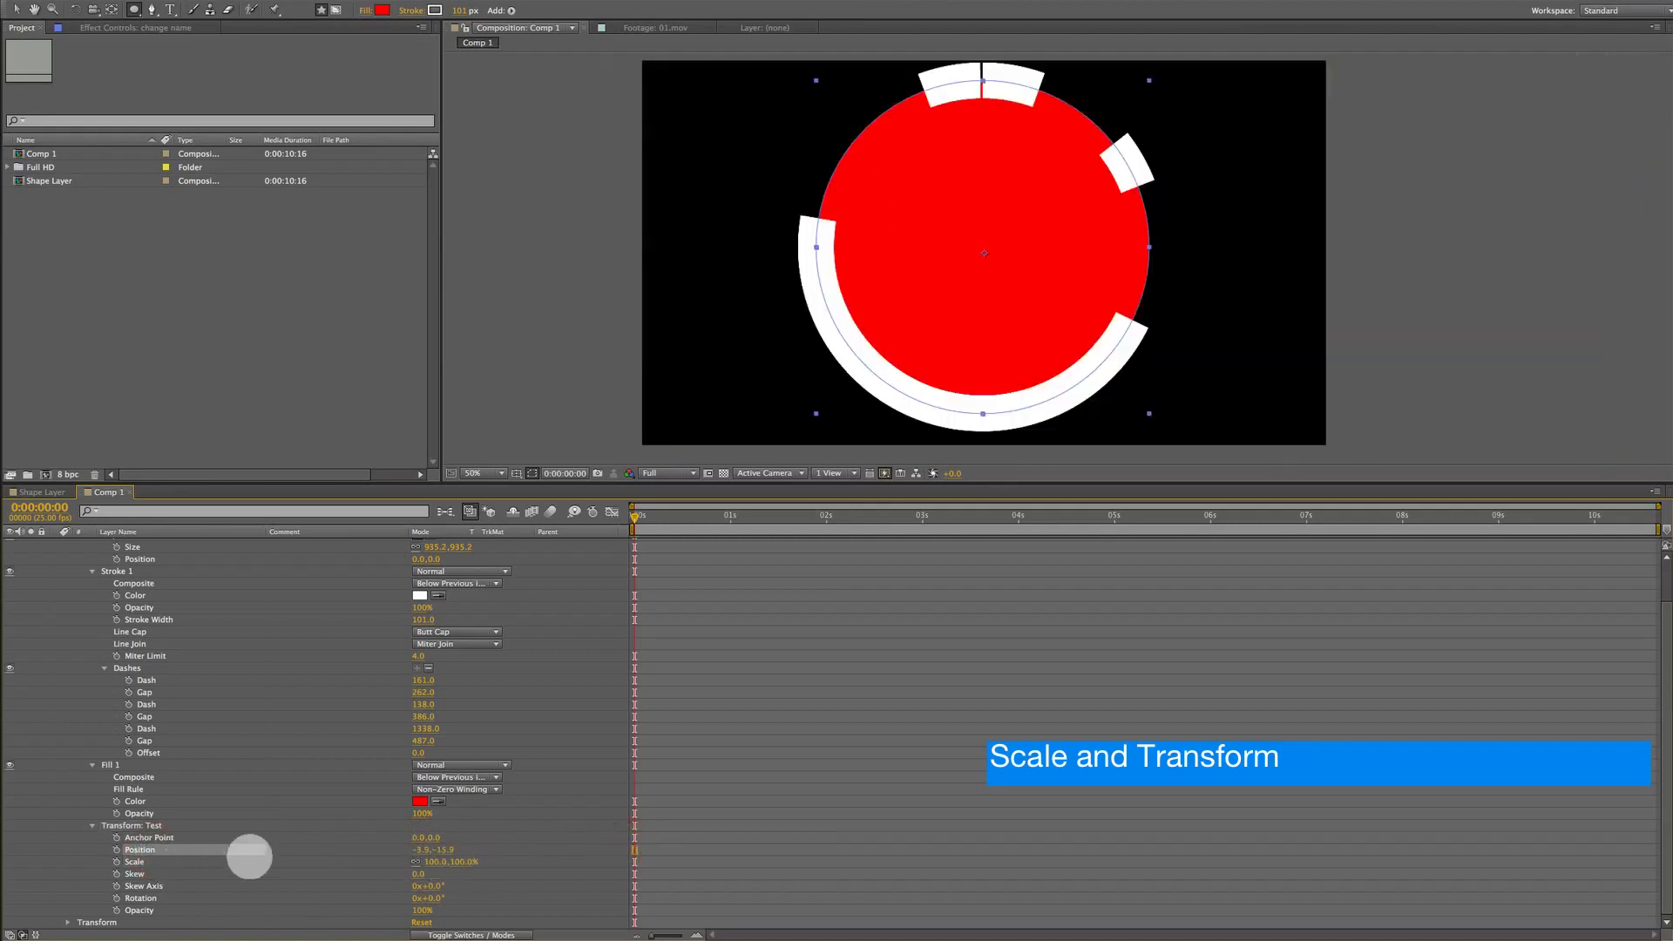
Adjust the group transform, setting its scale to 95% and rotation to 111°
{"action": "mouse_move", "coordinate": [419, 849]}
{"action": "left_mouse_down"}
{"action": "mouse_move", "coordinate": [149, 840]}
{"action": "mouse_move", "coordinate": [463, 862]}
{"action": "mouse_move", "coordinate": [410, 859]}
{"action": "mouse_move", "coordinate": [445, 850]}
{"action": "mouse_move", "coordinate": [367, 855]}
{"action": "mouse_move", "coordinate": [488, 868]}
{"action": "mouse_move", "coordinate": [400, 868]}
{"action": "mouse_move", "coordinate": [440, 863]}
{"action": "mouse_move", "coordinate": [440, 895]}
{"action": "mouse_move", "coordinate": [520, 884]}
{"action": "mouse_move", "coordinate": [253, 880]}
{"action": "mouse_move", "coordinate": [617, 858]}
{"action": "mouse_move", "coordinate": [354, 855]}
{"action": "mouse_move", "coordinate": [511, 846]}
{"action": "mouse_move", "coordinate": [411, 851]}
{"action": "mouse_move", "coordinate": [470, 848]}
{"action": "left_mouse_up"}
{"action": "left_click", "coordinate": [453, 861]}
{"action": "left_click", "coordinate": [211, 871]}
{"action": "key", "text": "super+z"}
{"action": "left_click", "coordinate": [183, 885]}
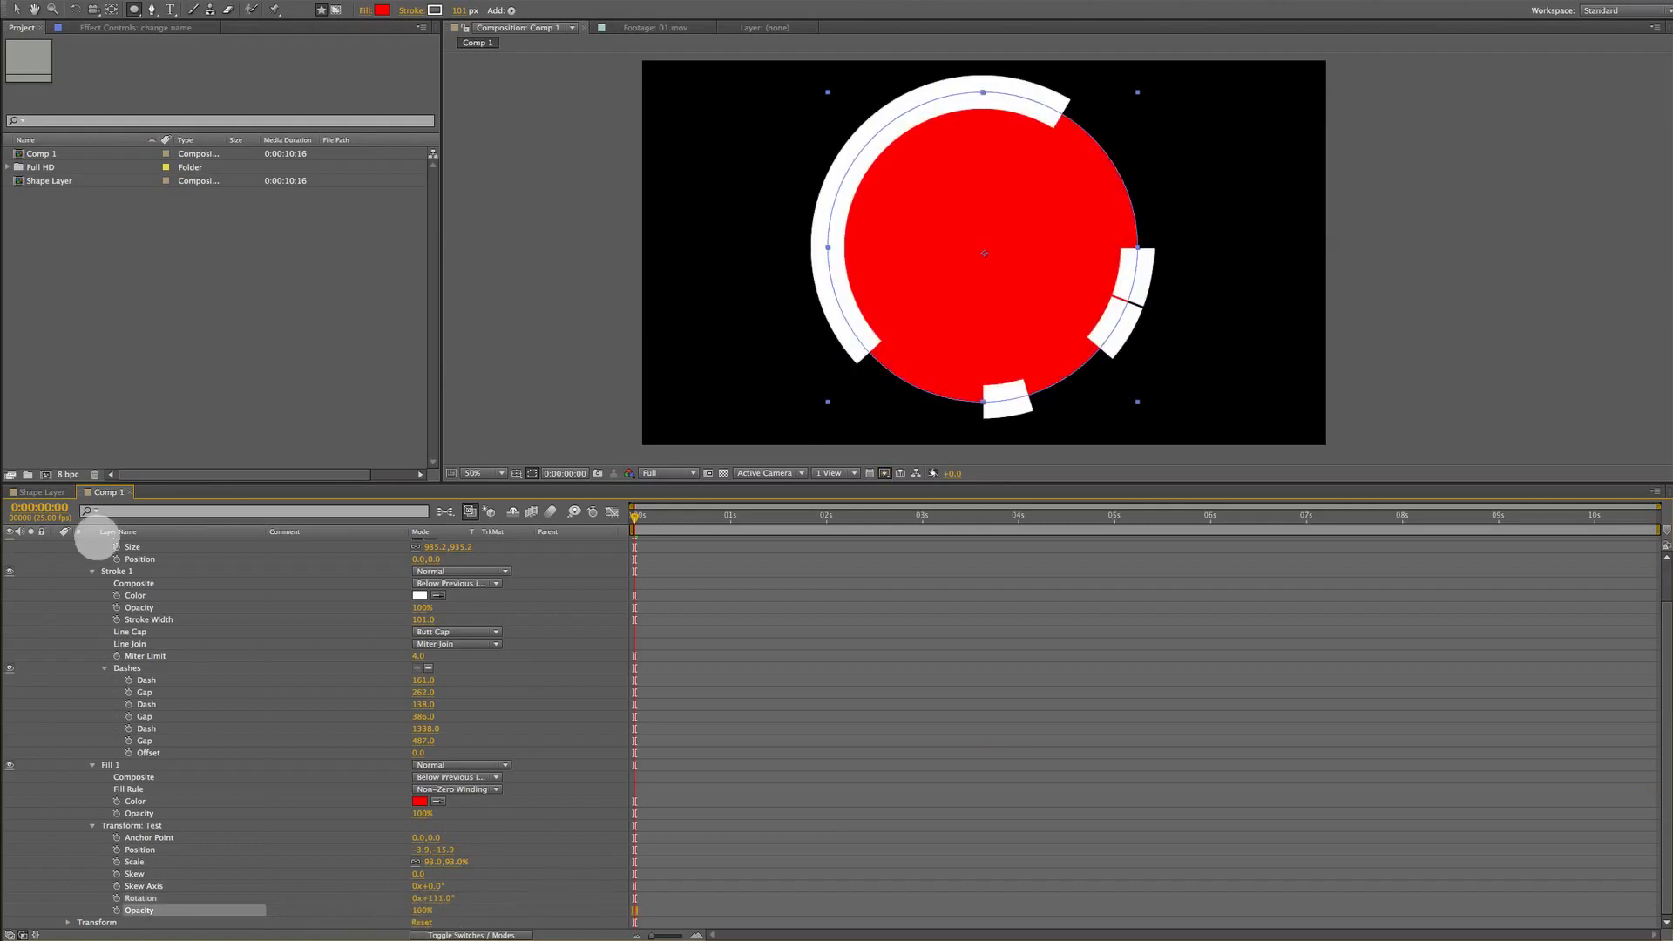
{"action": "scroll", "coordinate": [101, 558], "scroll_direction": "up", "scroll_amount": 3}
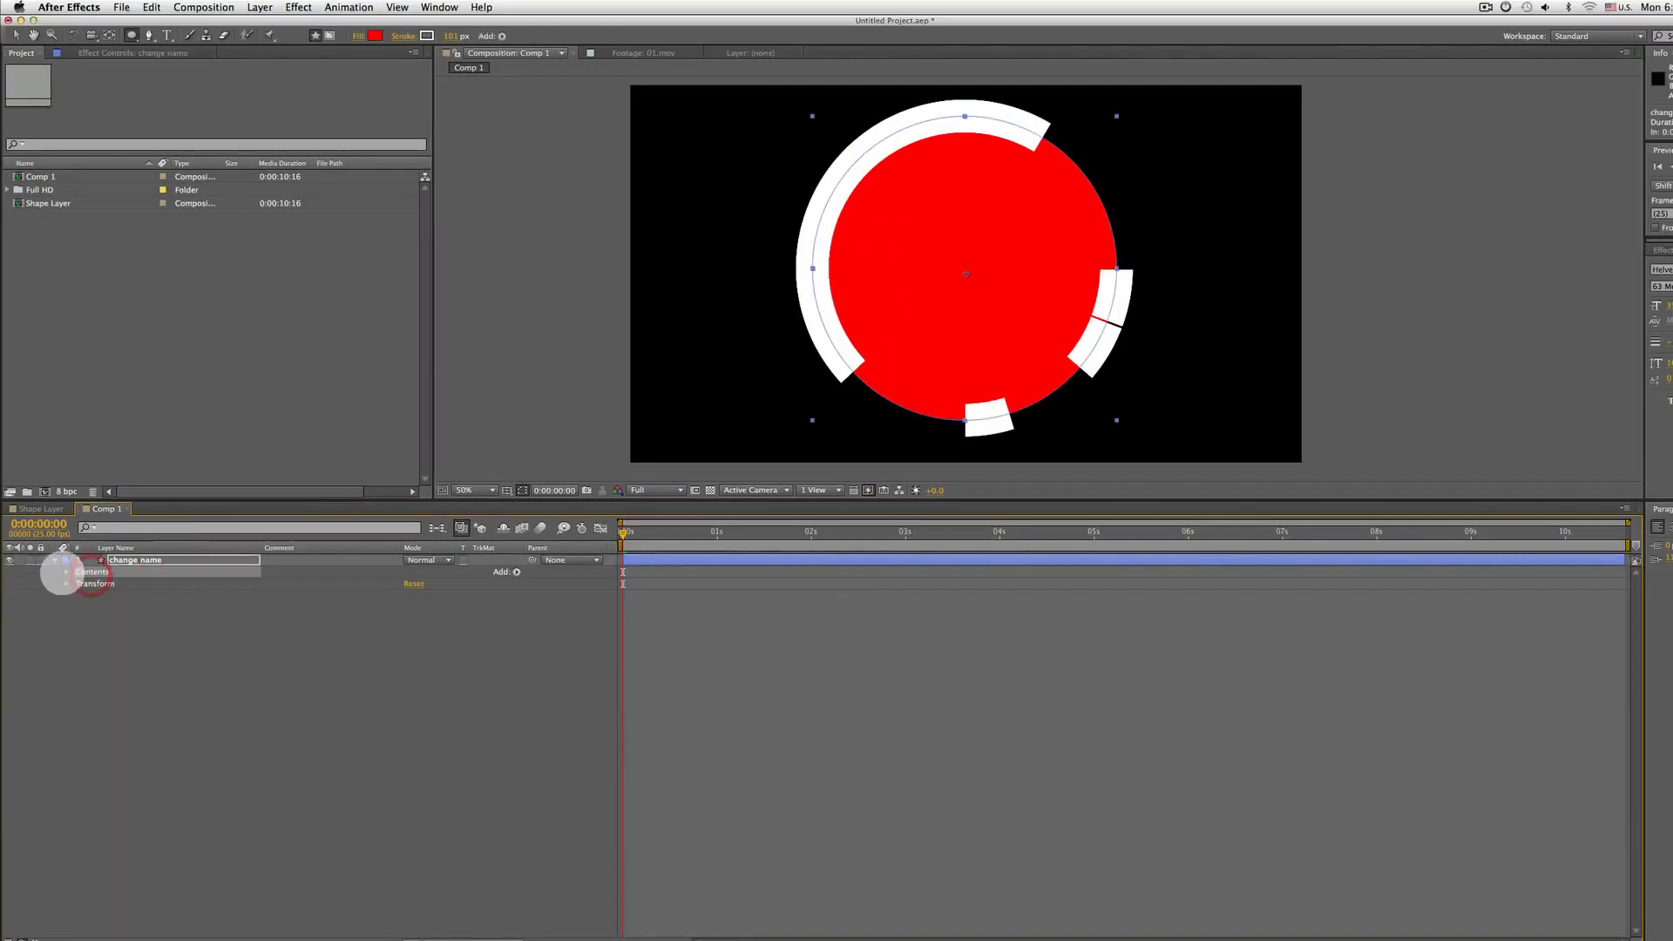
Expand the shape layer's contents to review the Test group, then delete the whole layer
{"action": "left_click", "coordinate": [65, 572]}
{"action": "left_click", "coordinate": [78, 573]}
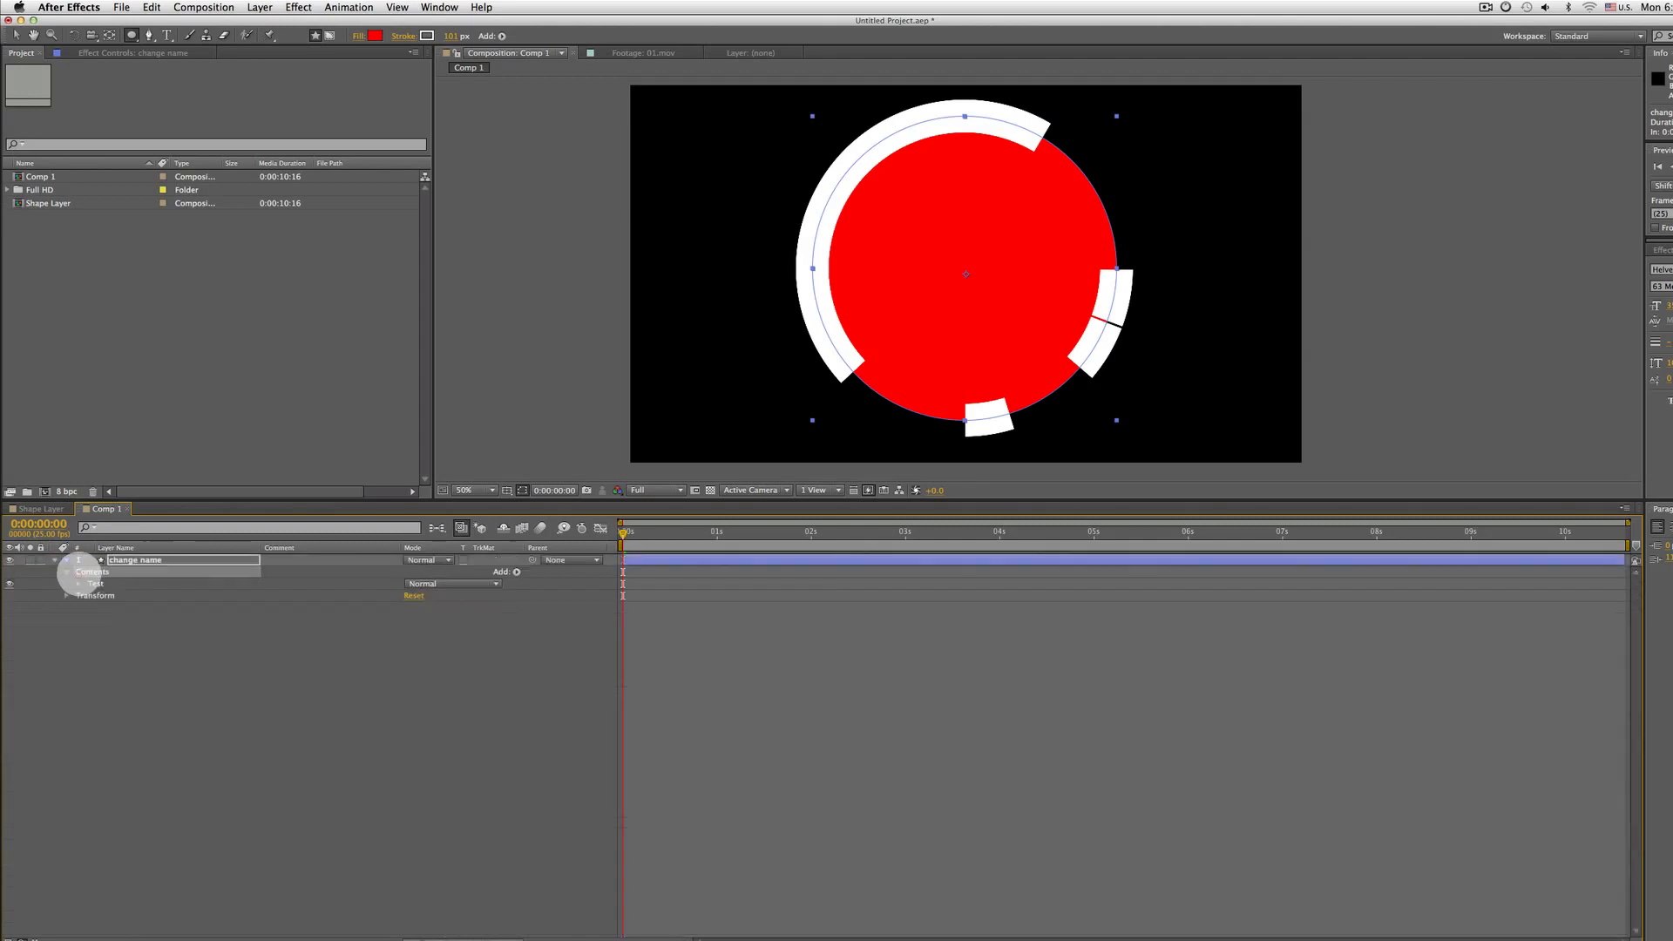
{"action": "left_click", "coordinate": [98, 584]}
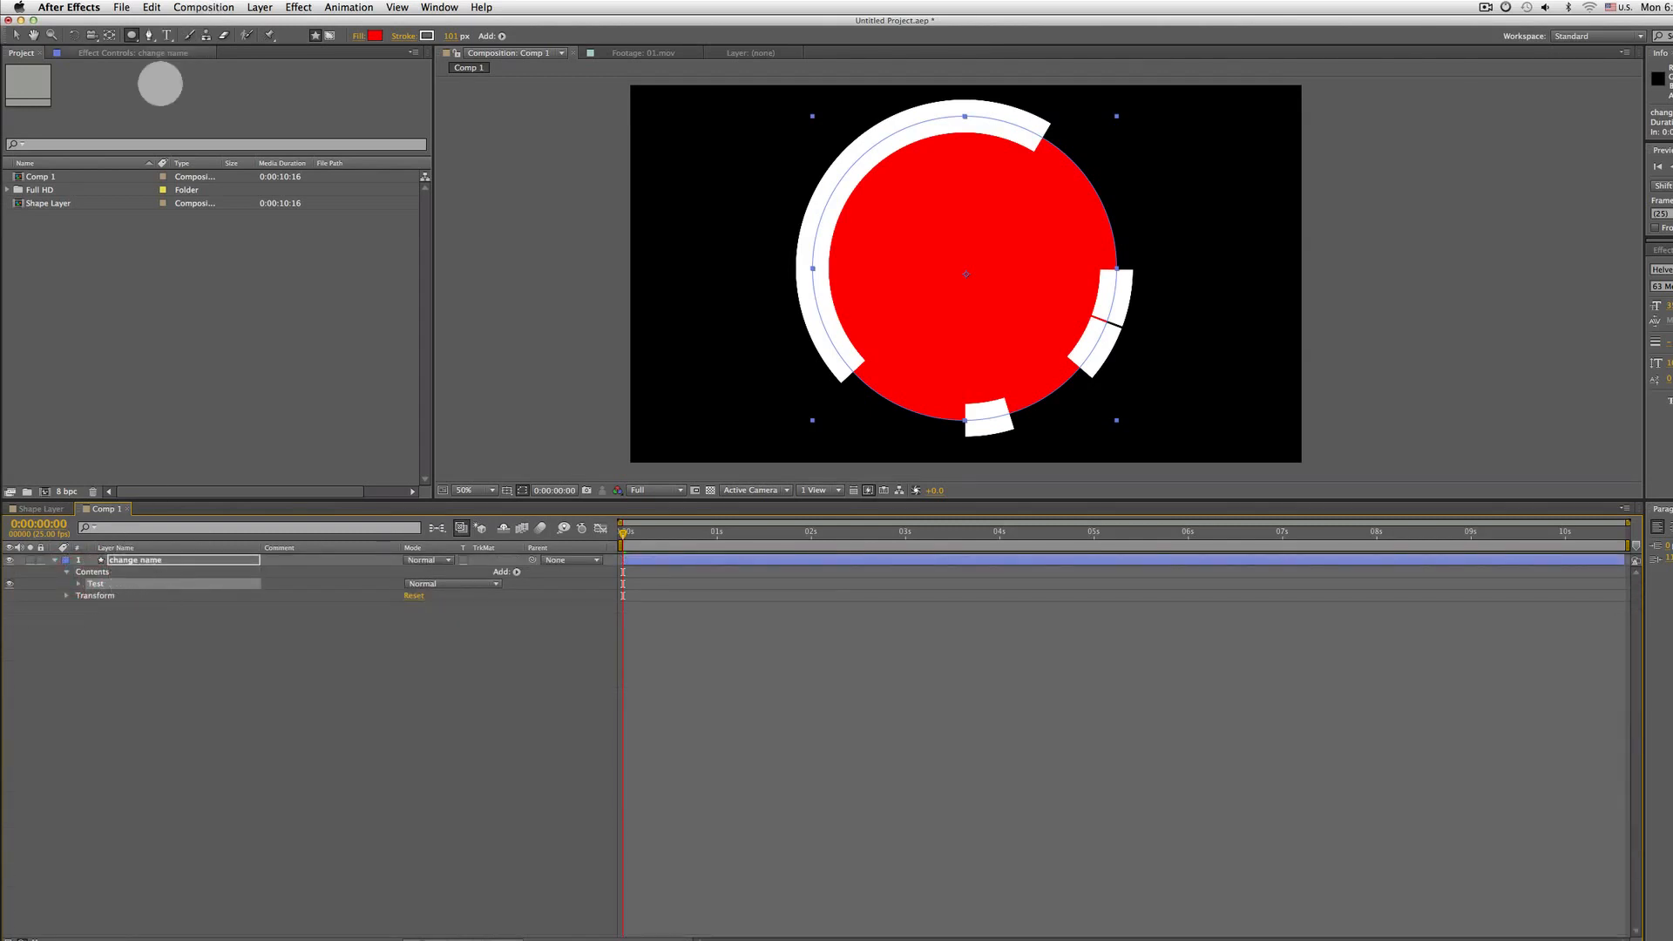
{"action": "left_click", "coordinate": [130, 35]}
{"action": "left_click_drag", "start_coordinate": [131, 35], "coordinate": [191, 45]}
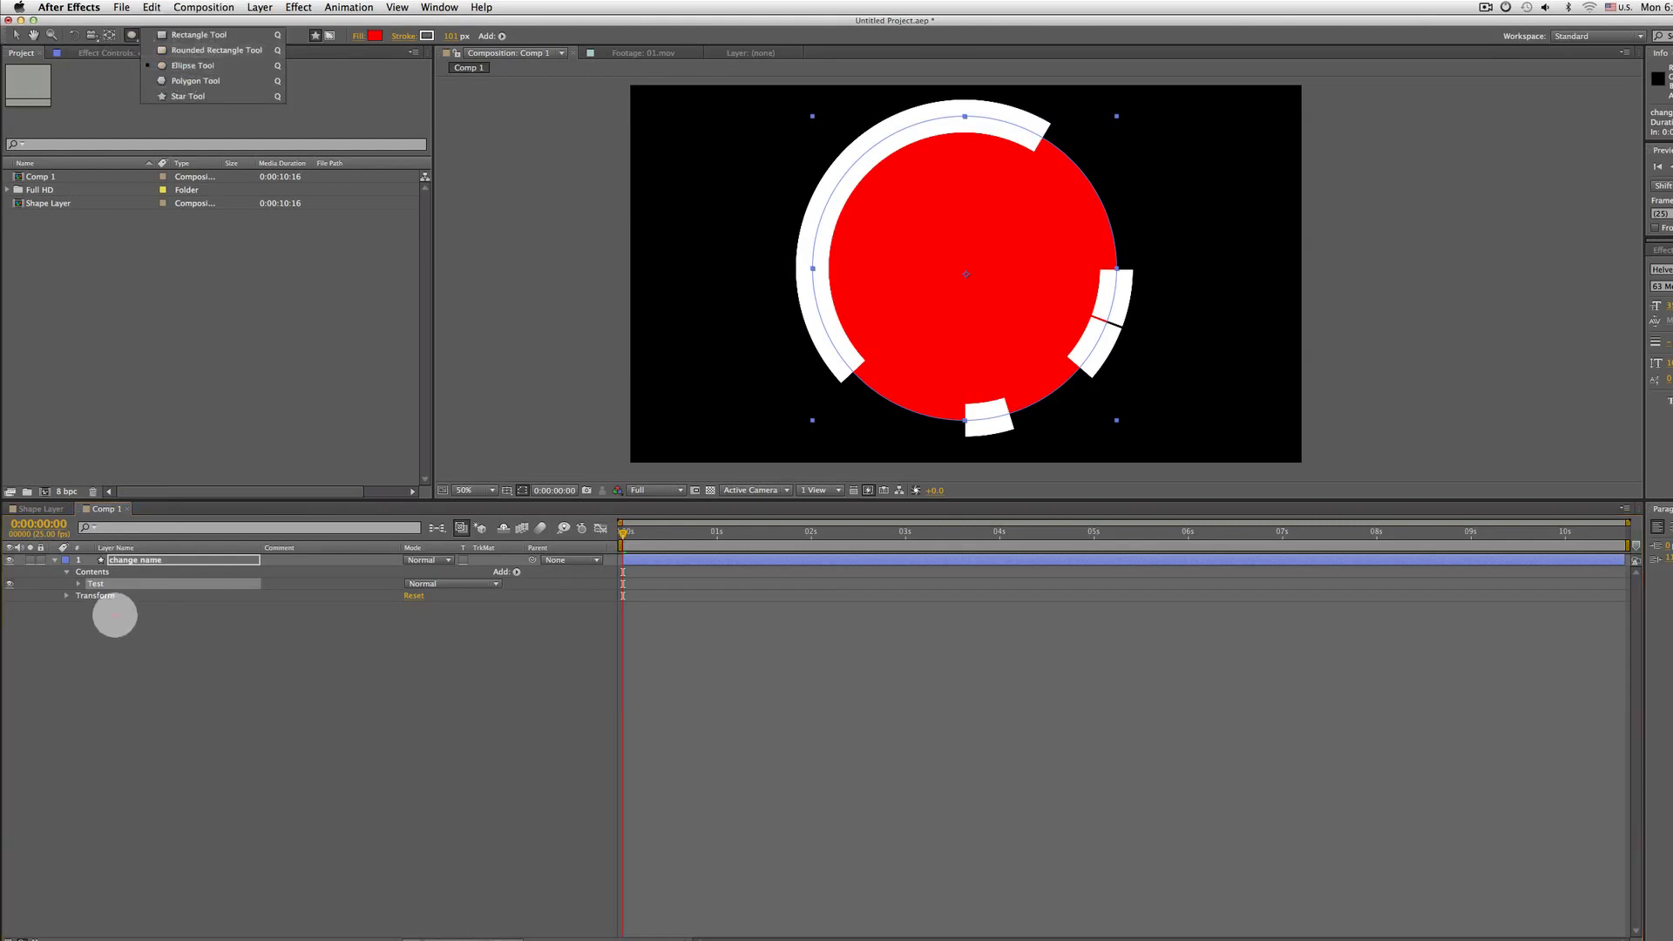
{"action": "left_click", "coordinate": [131, 559]}
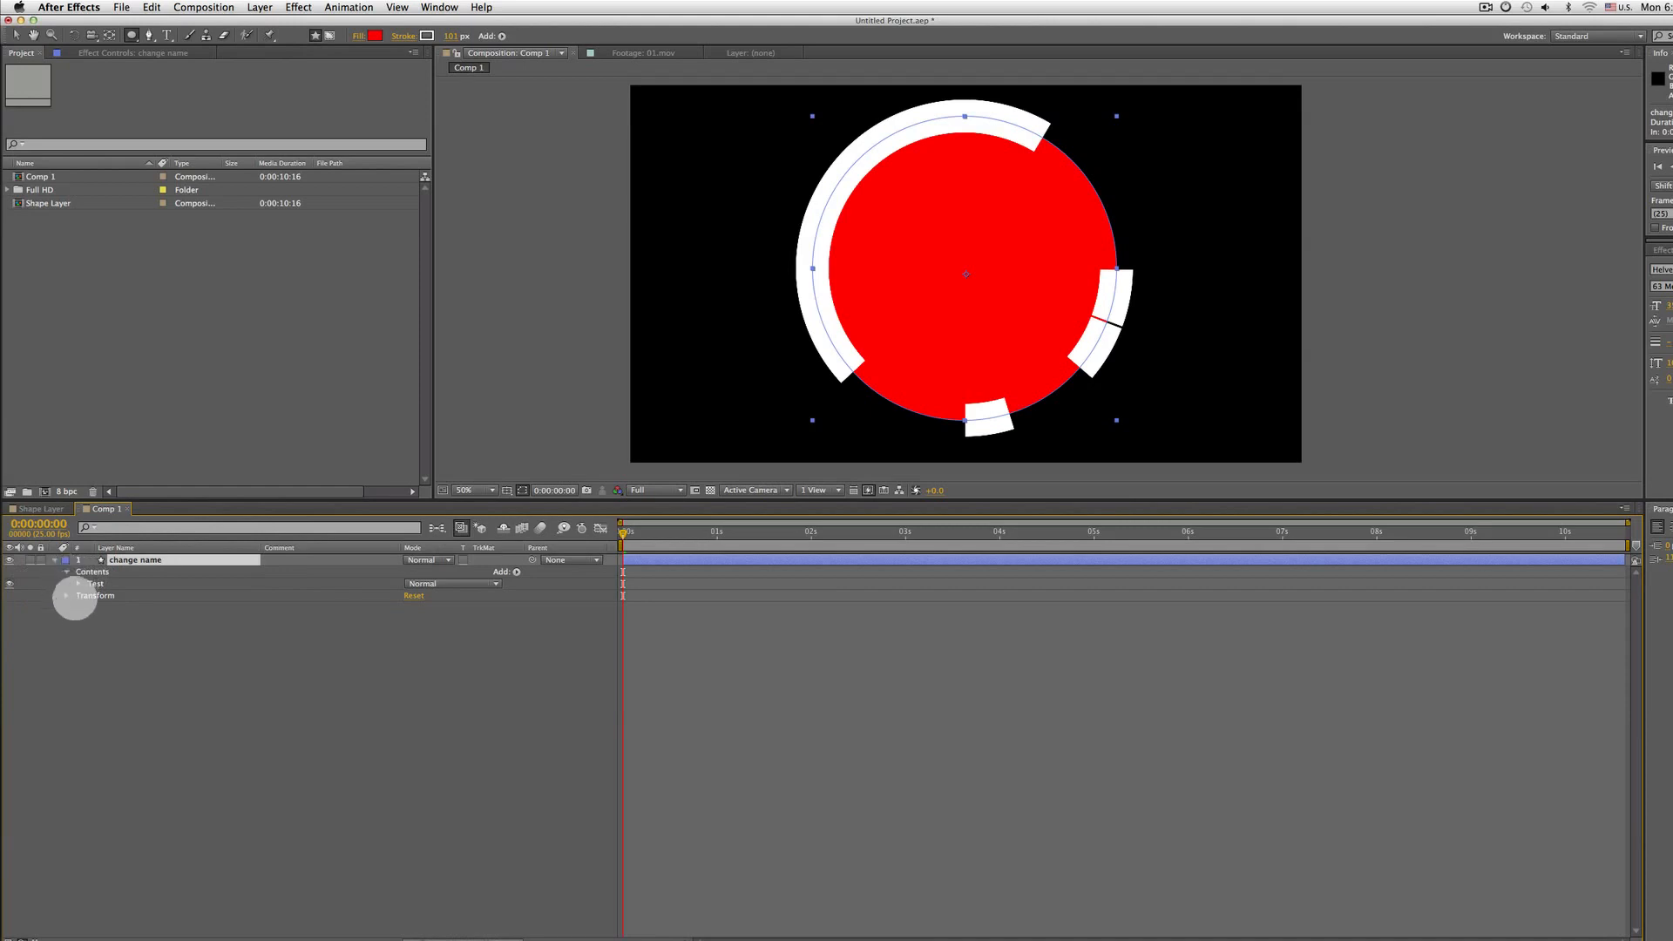
{"action": "left_click", "coordinate": [77, 584]}
{"action": "scroll", "coordinate": [66, 678], "scroll_direction": "down", "scroll_amount": 2}
{"action": "scroll", "coordinate": [144, 640], "scroll_direction": "up", "scroll_amount": 2}
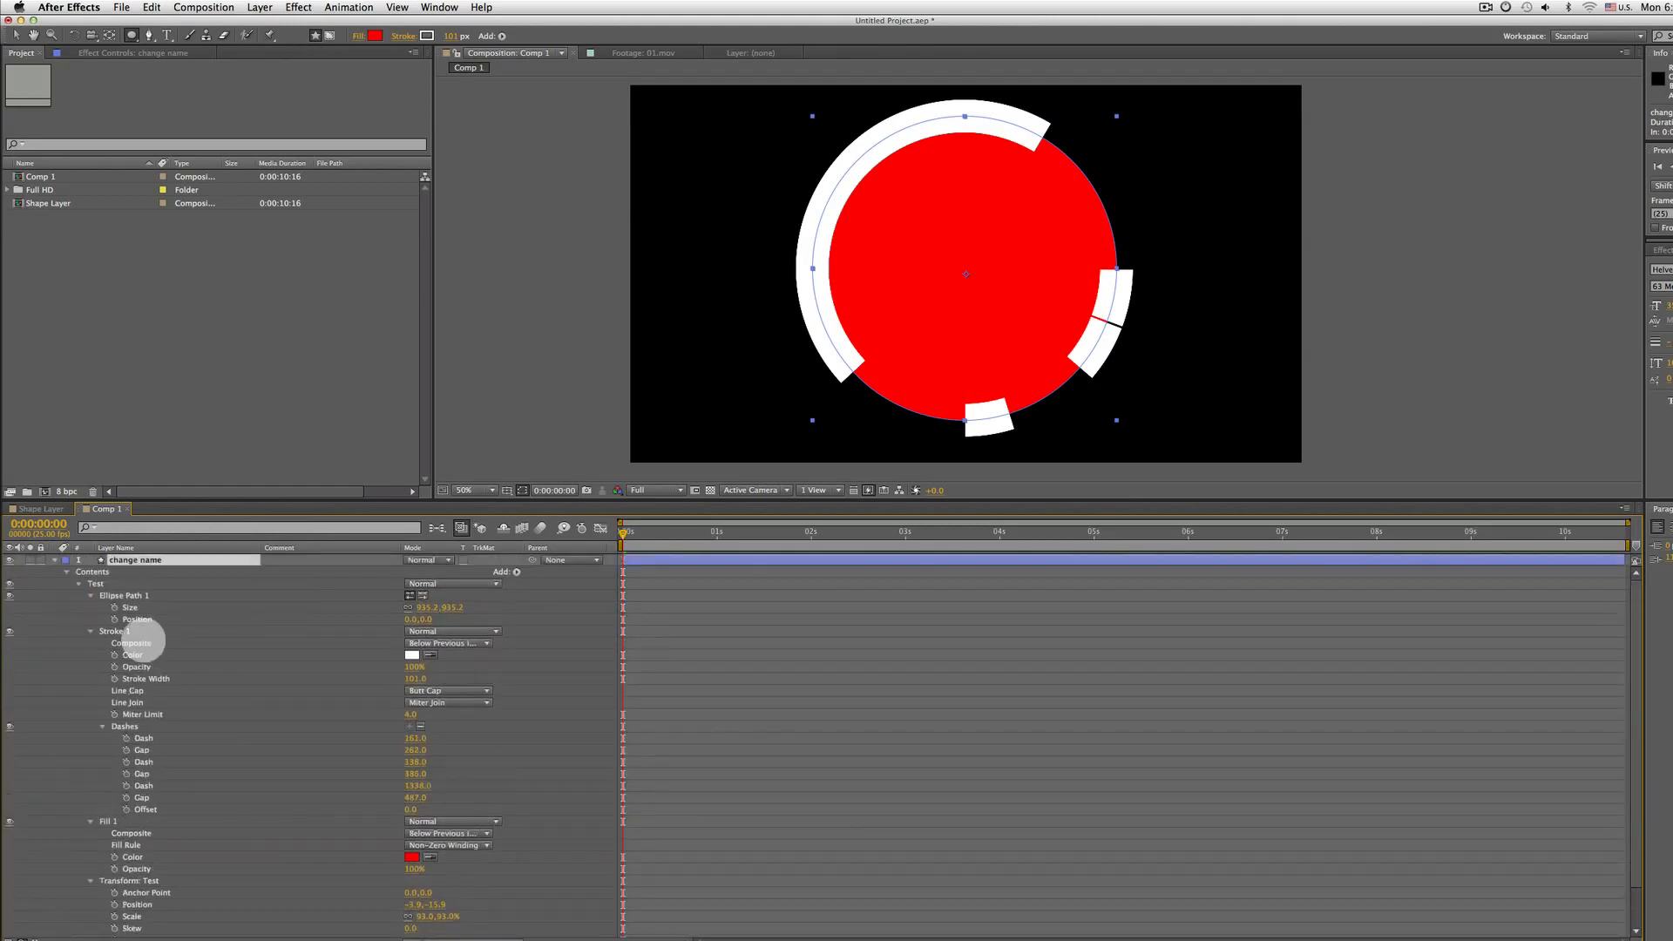
{"action": "left_click", "coordinate": [78, 583]}
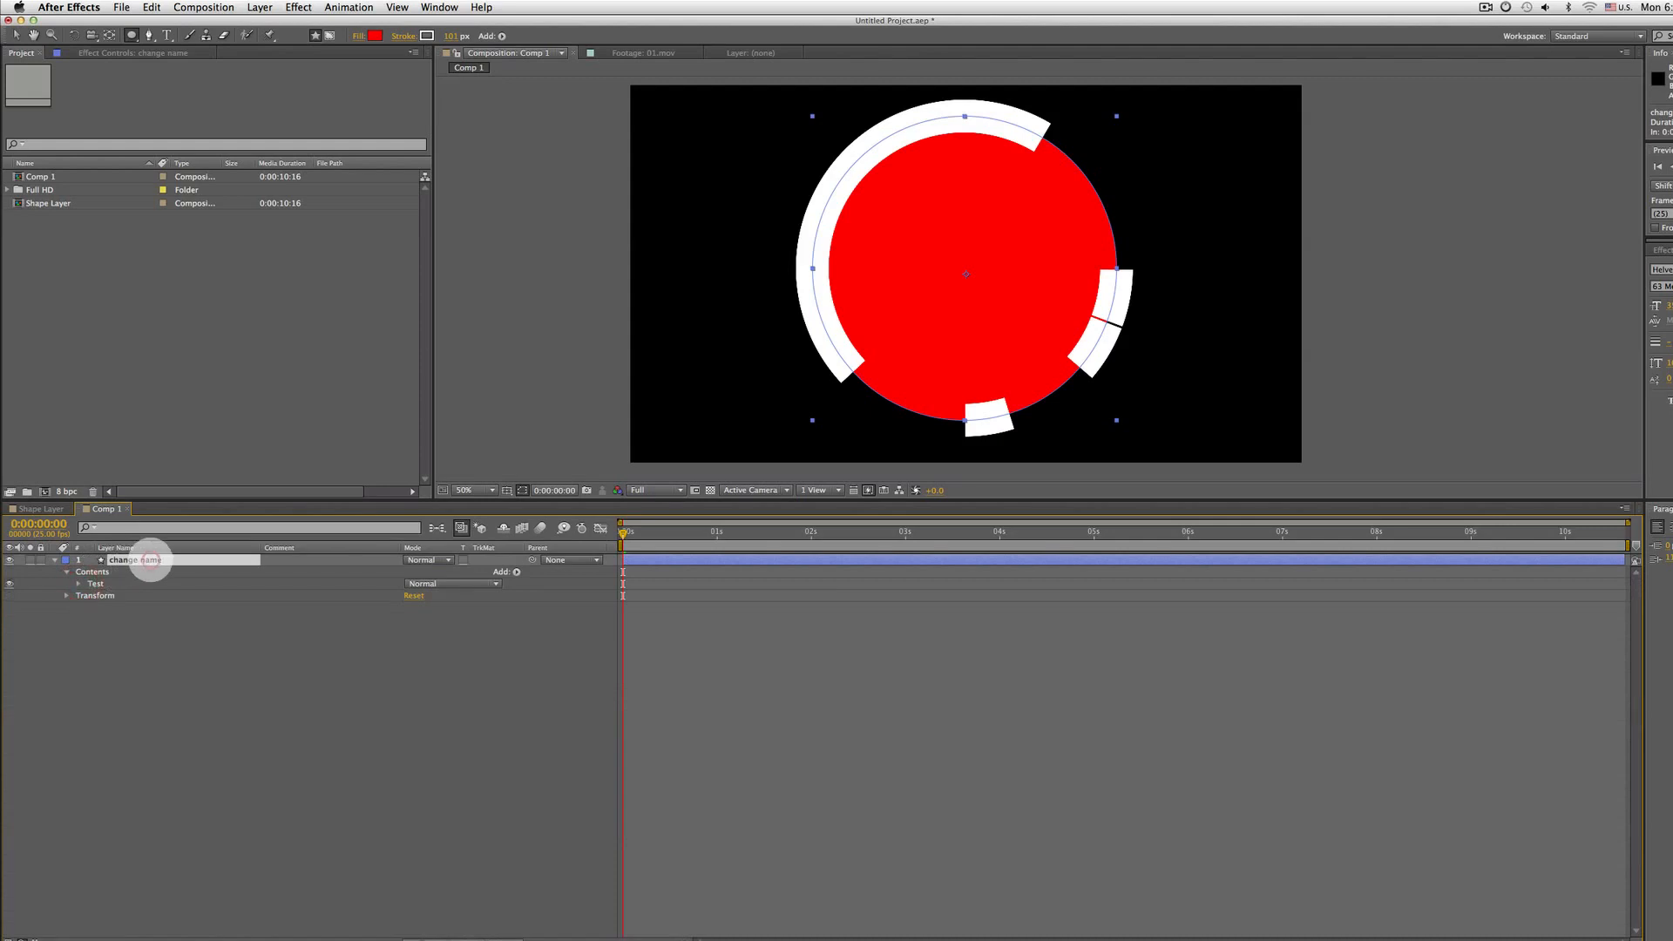
{"action": "key", "text": "Delete"}
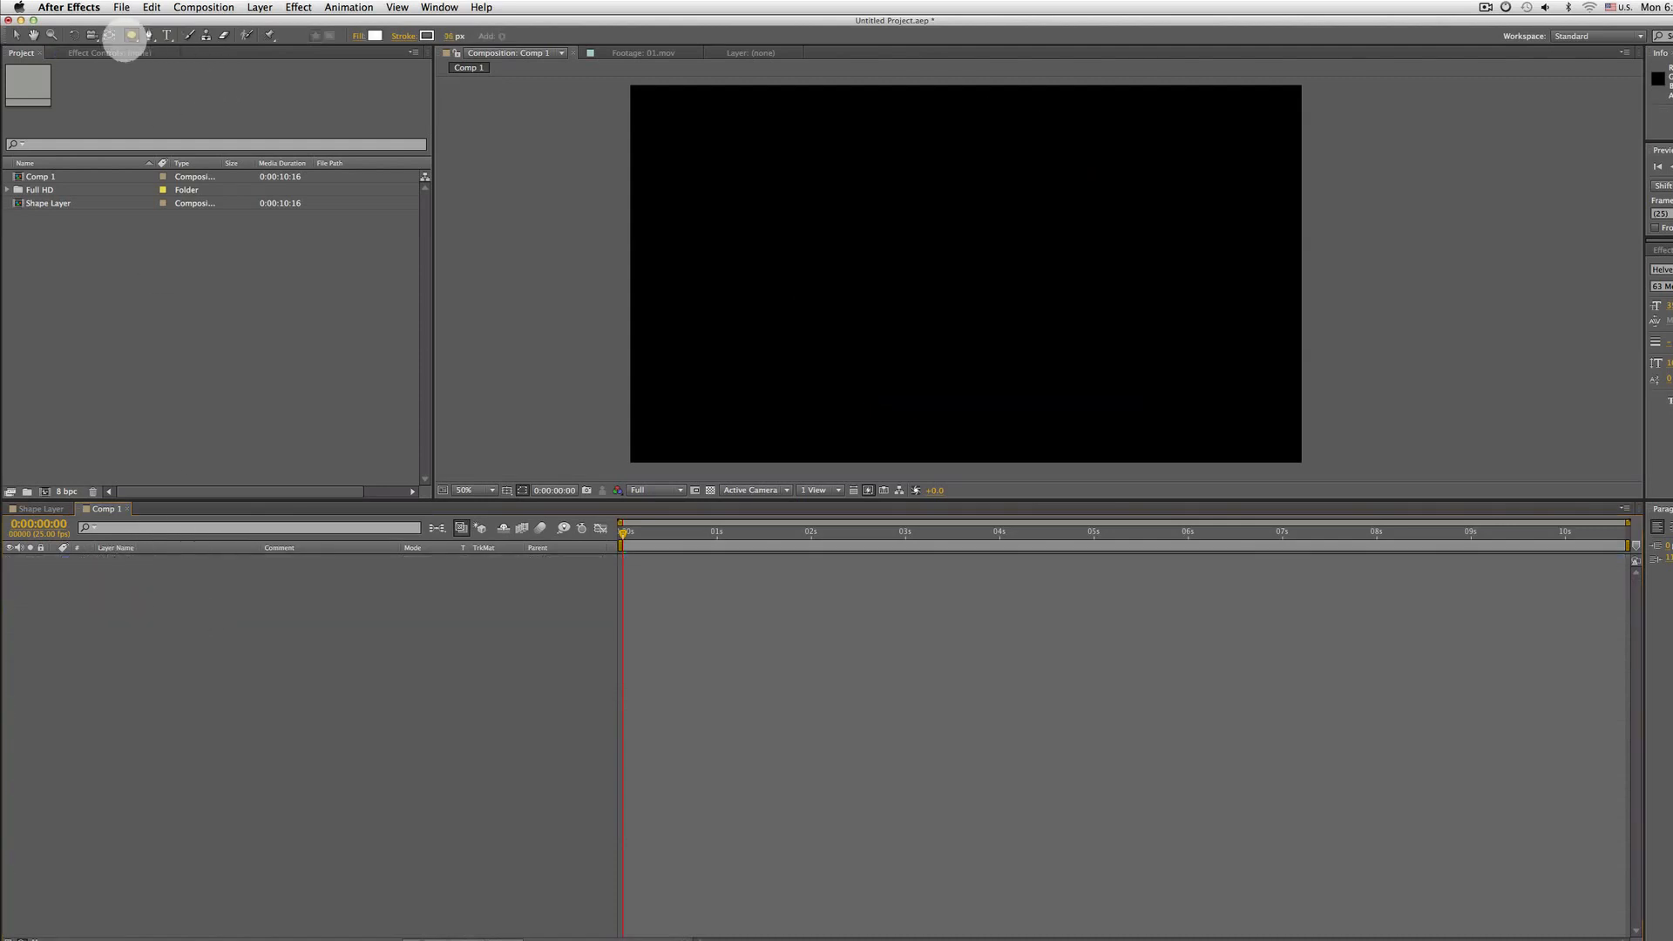
Draw a rectangle with the Rectangle tool in the composition centre and set its fill to None
{"action": "left_click_drag", "start_coordinate": [131, 36], "coordinate": [177, 33]}
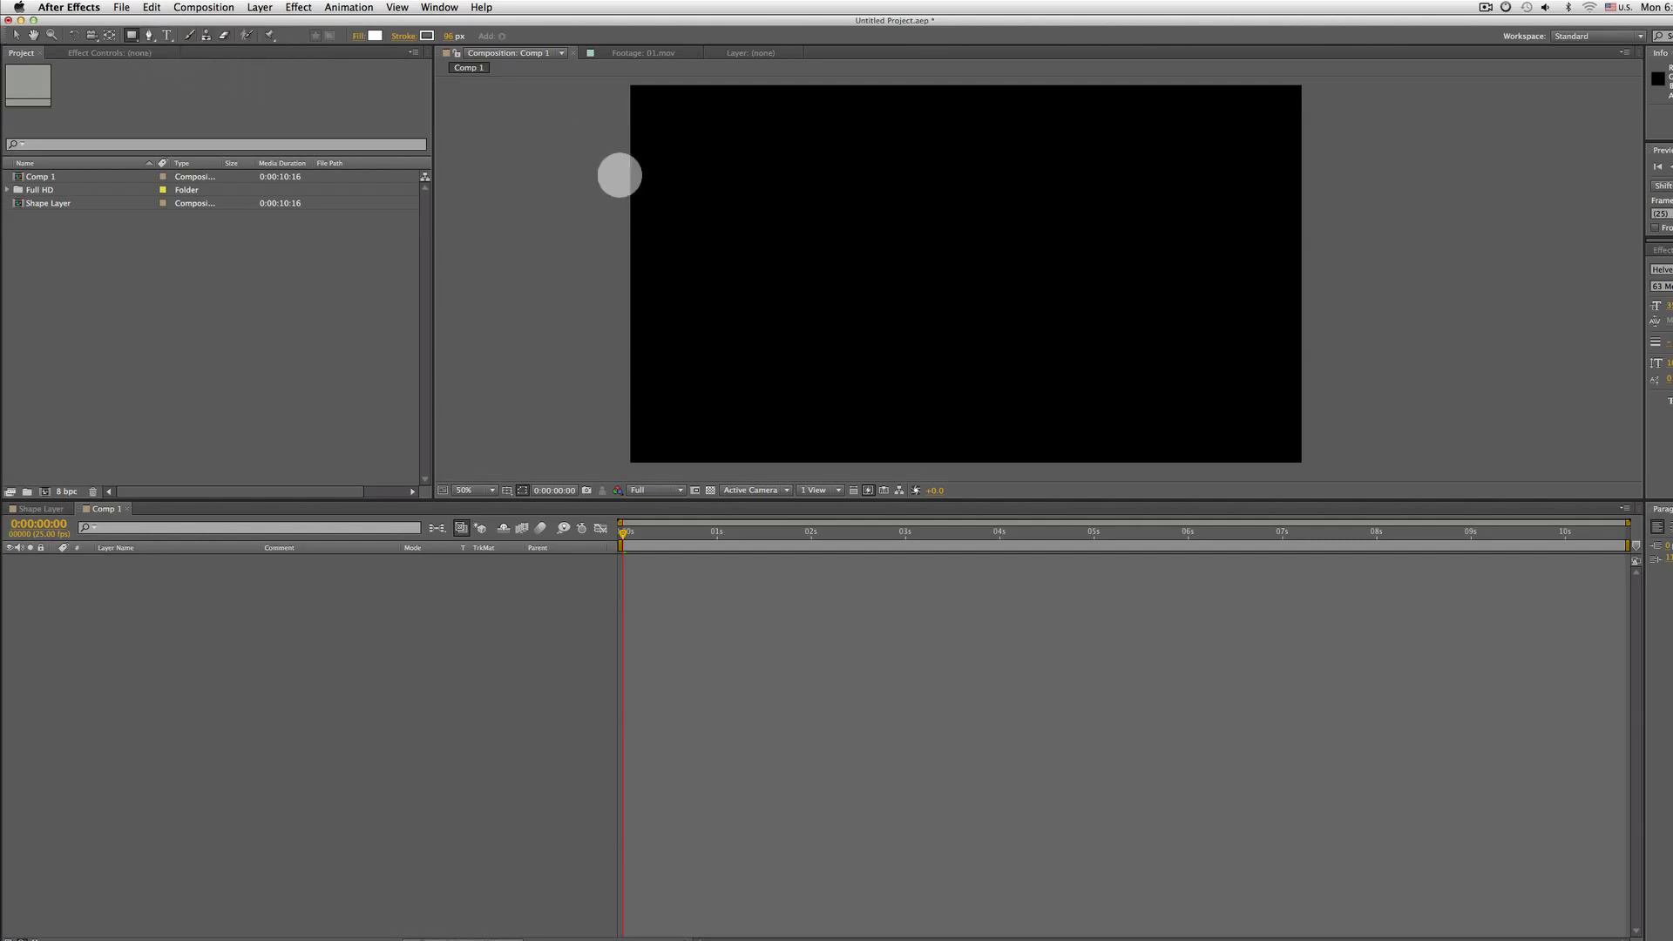
{"action": "mouse_move", "coordinate": [889, 189]}
{"action": "left_mouse_down"}
{"action": "mouse_move", "coordinate": [1085, 319]}
{"action": "mouse_move", "coordinate": [1116, 400]}
{"action": "mouse_move", "coordinate": [1086, 336]}
{"action": "mouse_move", "coordinate": [1206, 370]}
{"action": "mouse_move", "coordinate": [1153, 379]}
{"action": "mouse_move", "coordinate": [1277, 455]}
{"action": "mouse_move", "coordinate": [1131, 322]}
{"action": "mouse_move", "coordinate": [1152, 341]}
{"action": "left_mouse_up"}
{"action": "left_click", "coordinate": [357, 37]}
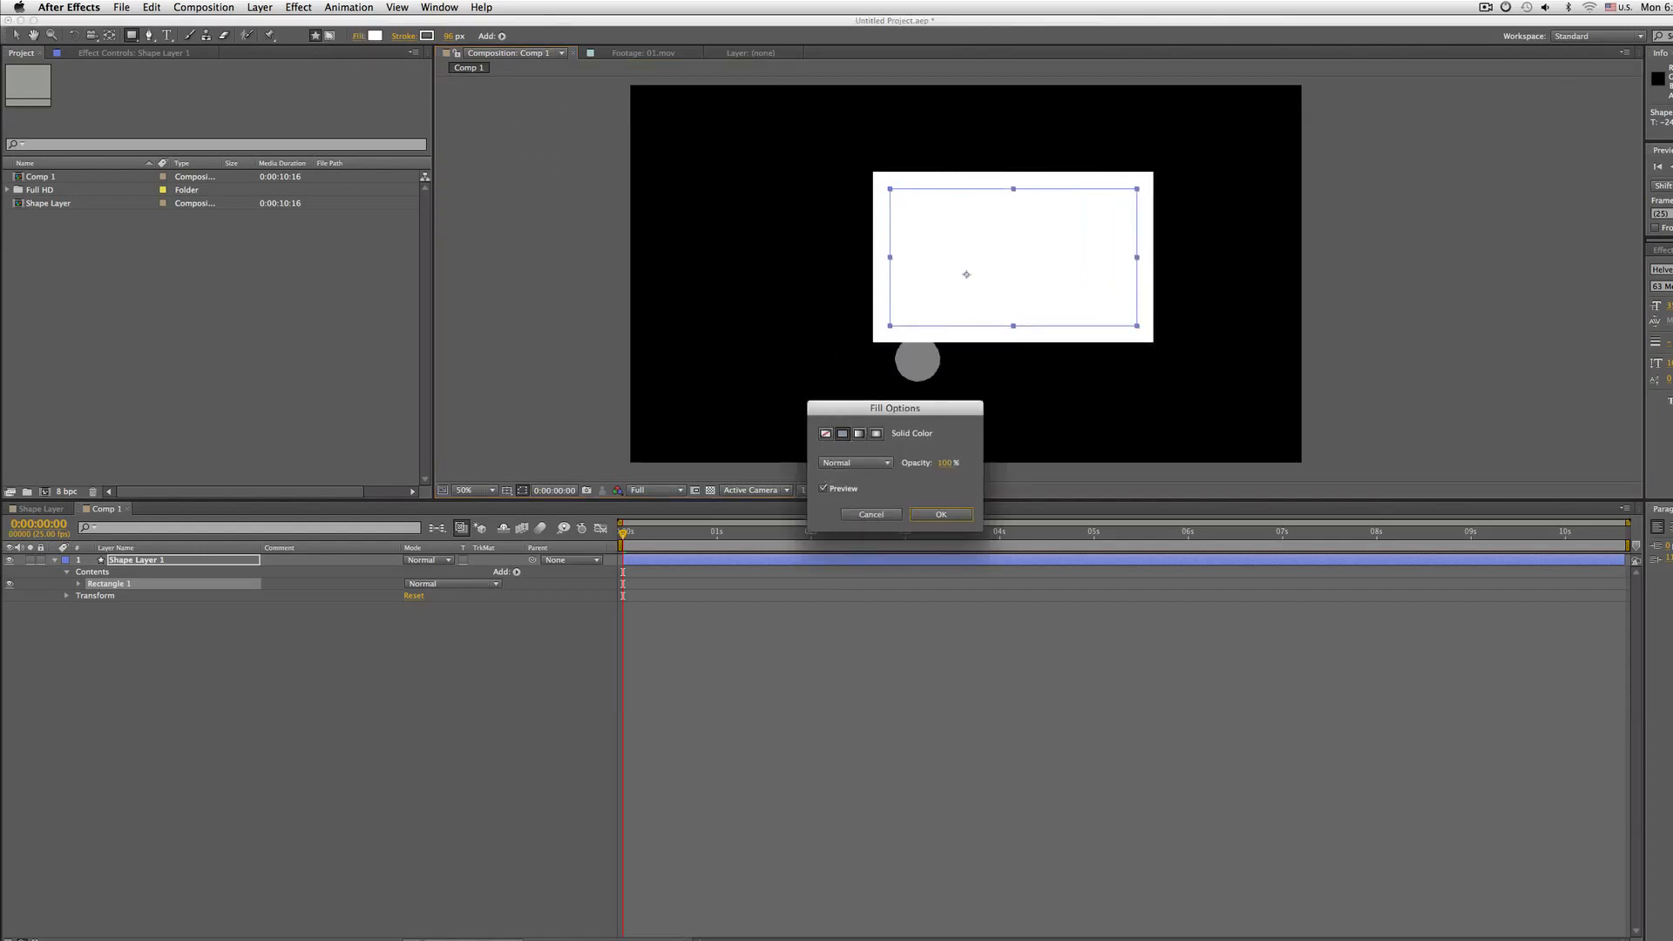
{"action": "left_click_drag", "start_coordinate": [859, 405], "coordinate": [745, 178]}
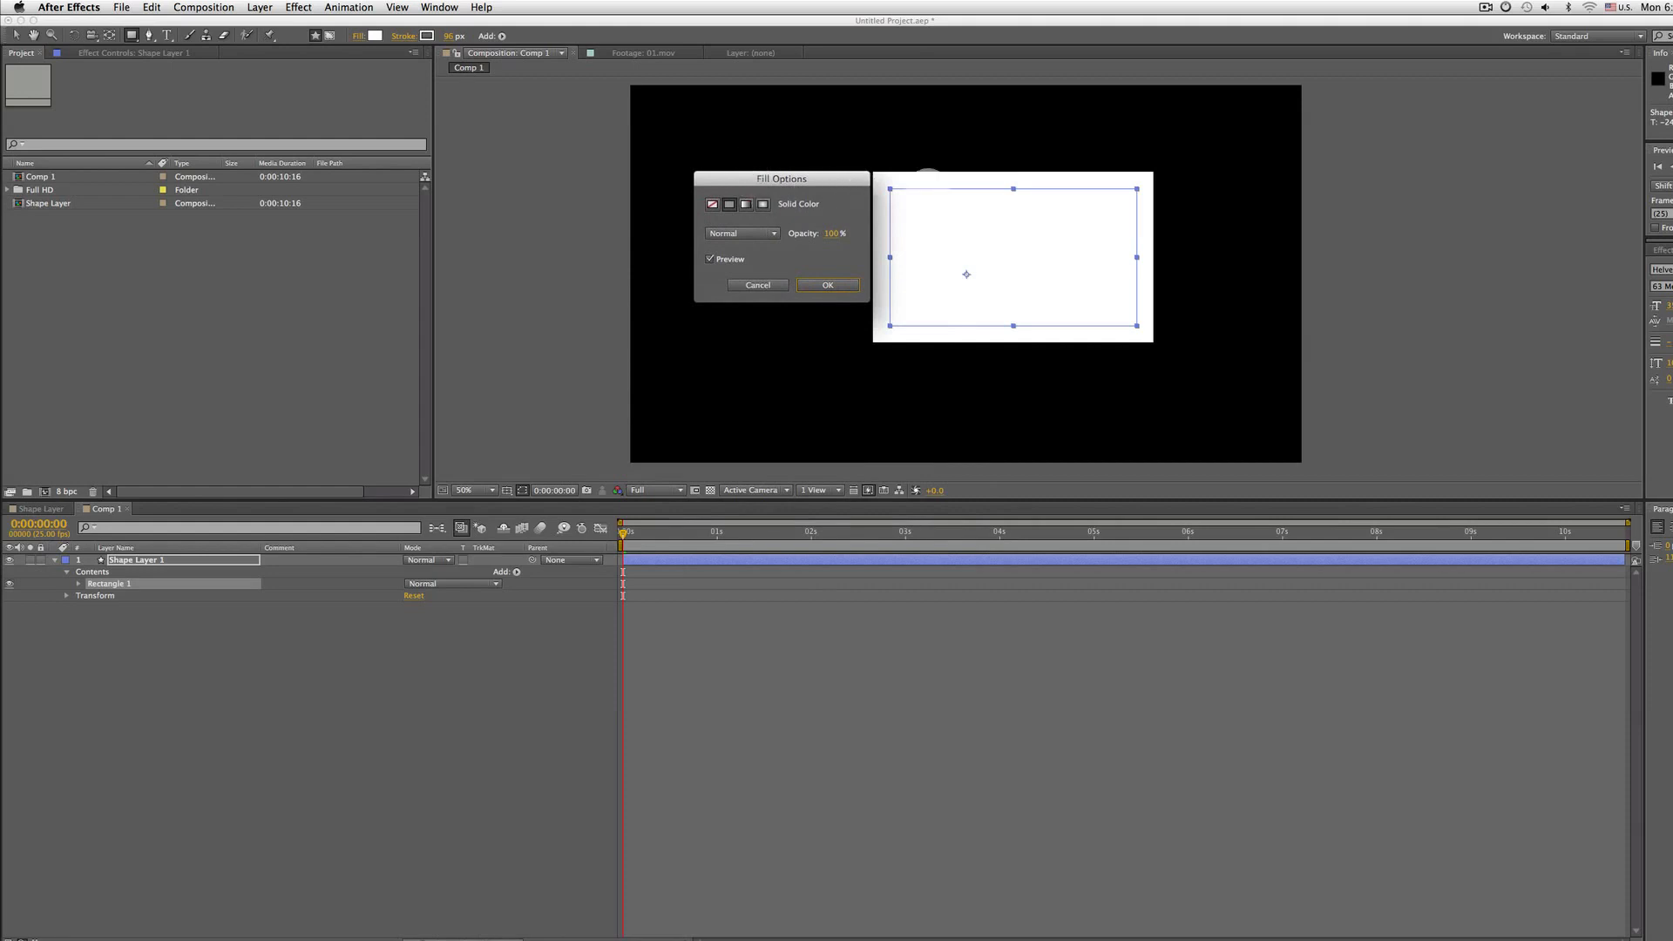
{"action": "left_click", "coordinate": [712, 204]}
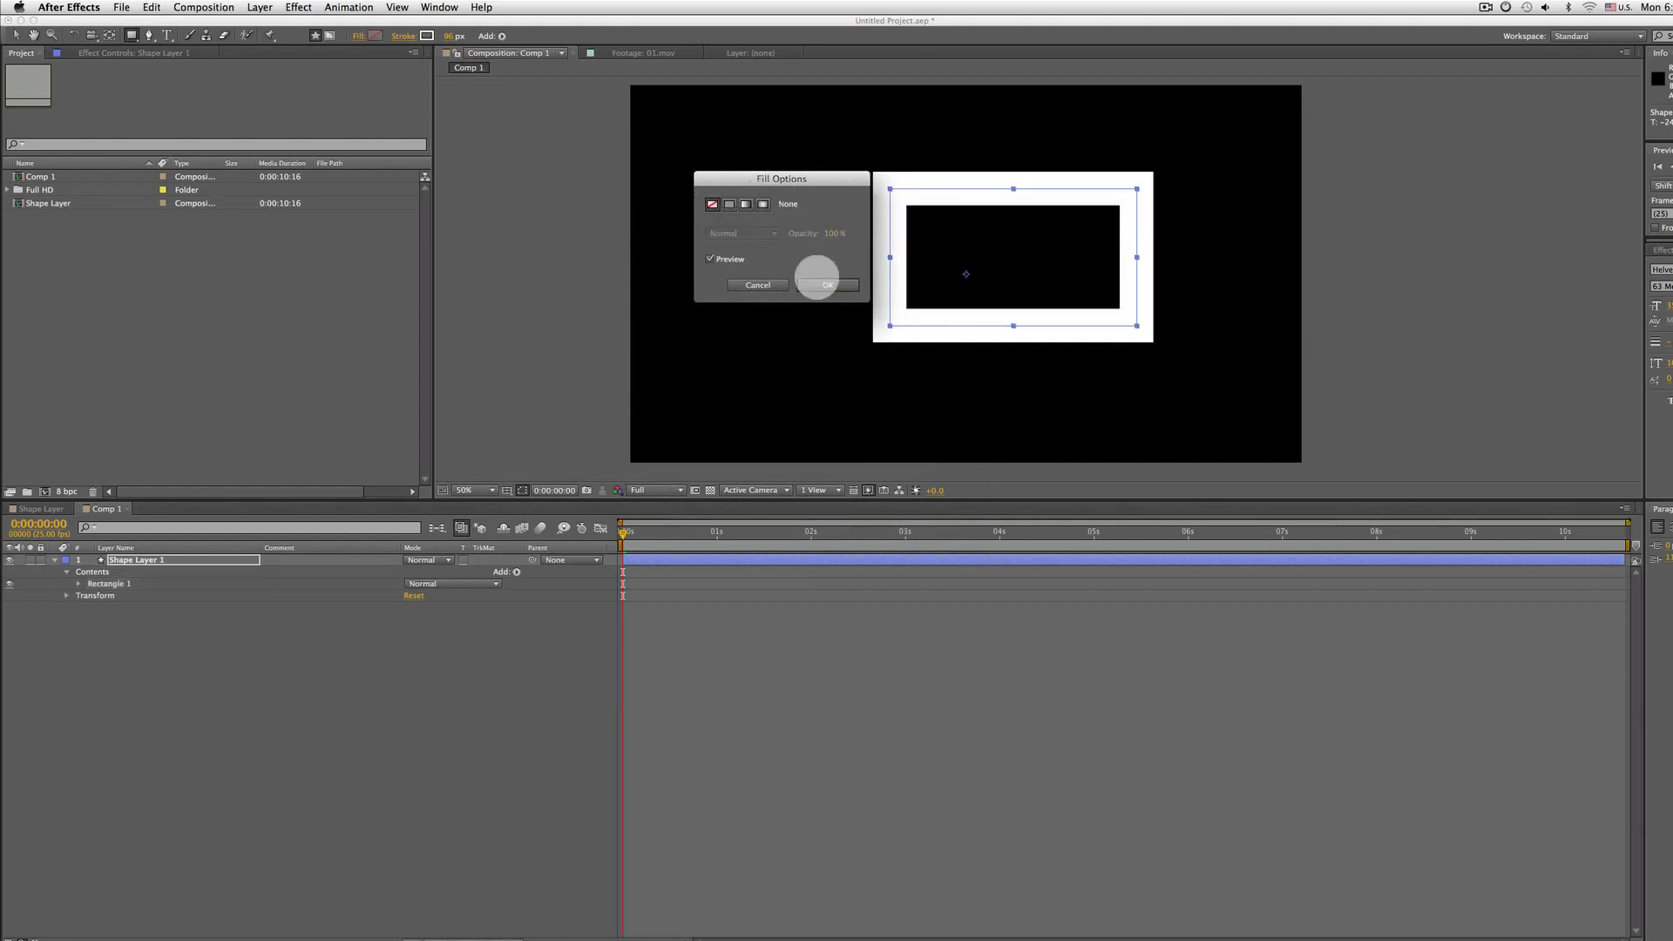
{"action": "left_click", "coordinate": [828, 285]}
Switch the rectangle's stroke to None and back to Solid Color in the stroke options
{"action": "left_click", "coordinate": [403, 36]}
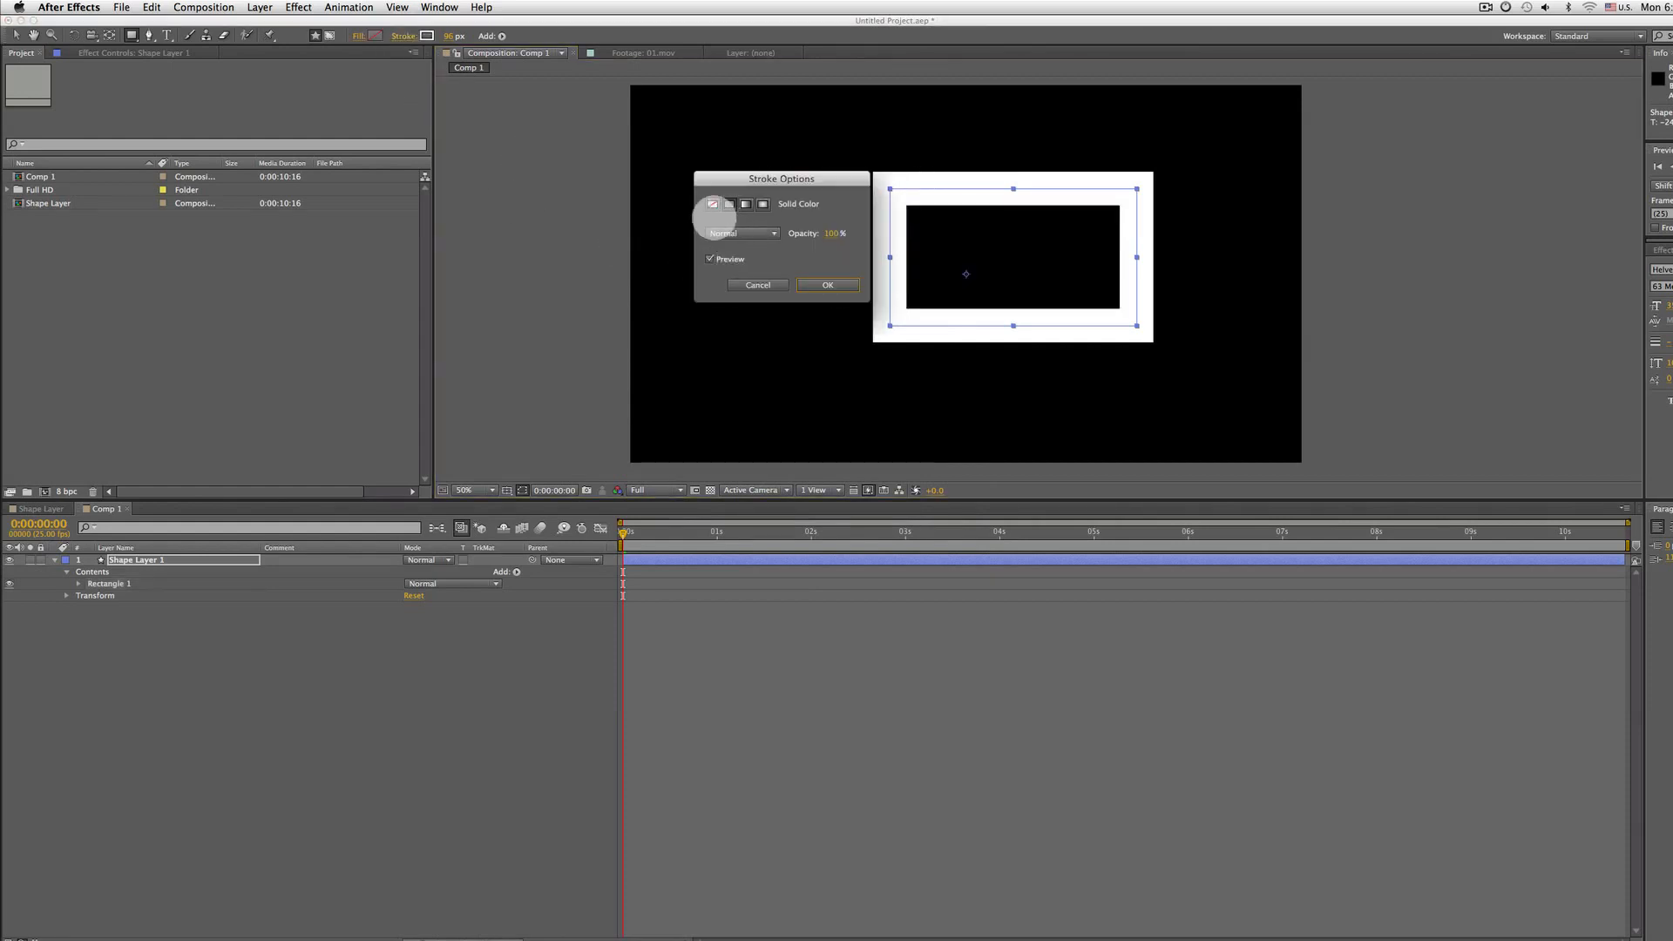
{"action": "left_click", "coordinate": [713, 204]}
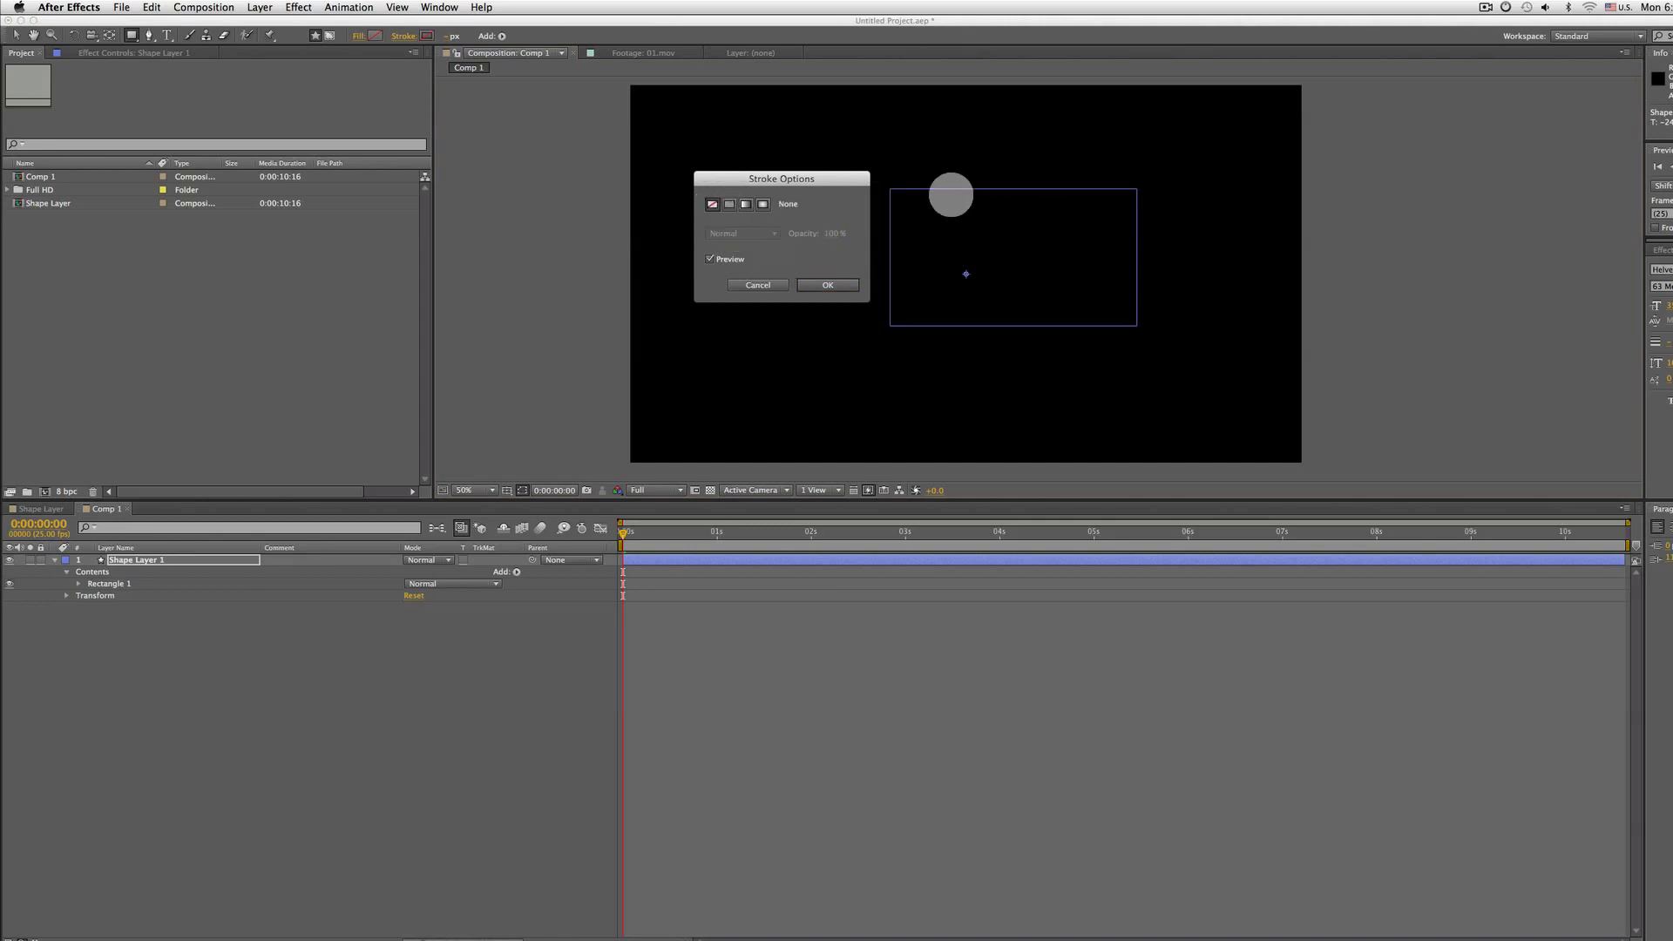
{"action": "left_click", "coordinate": [729, 204]}
{"action": "left_click", "coordinate": [822, 284]}
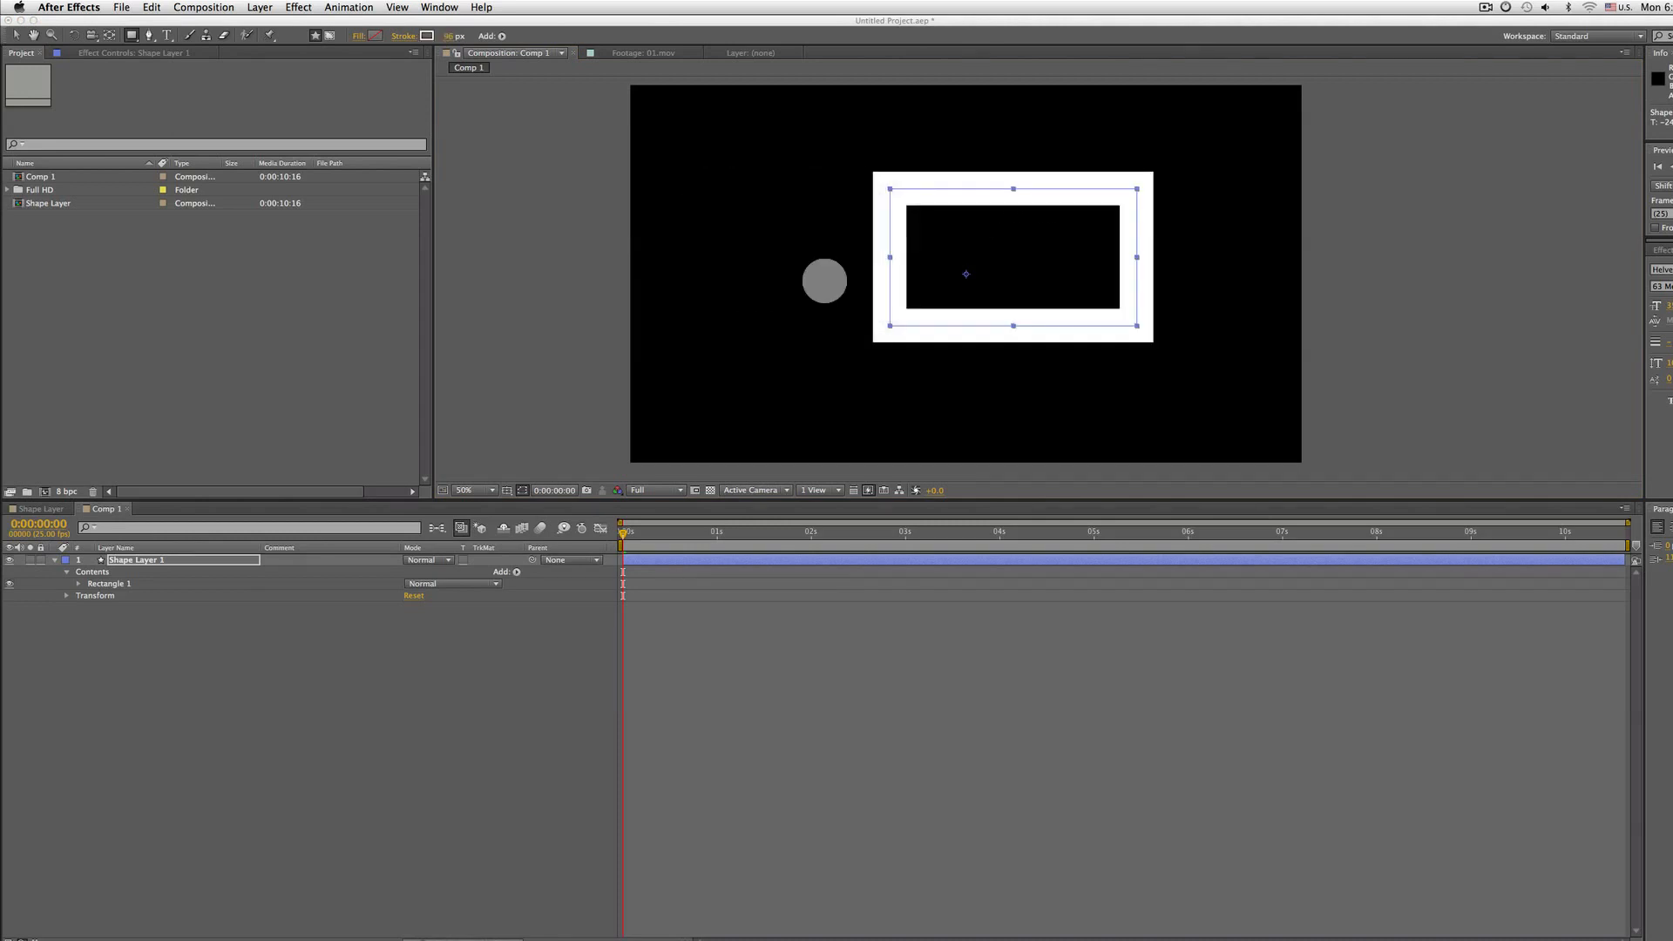
{"action": "left_click", "coordinate": [406, 36]}
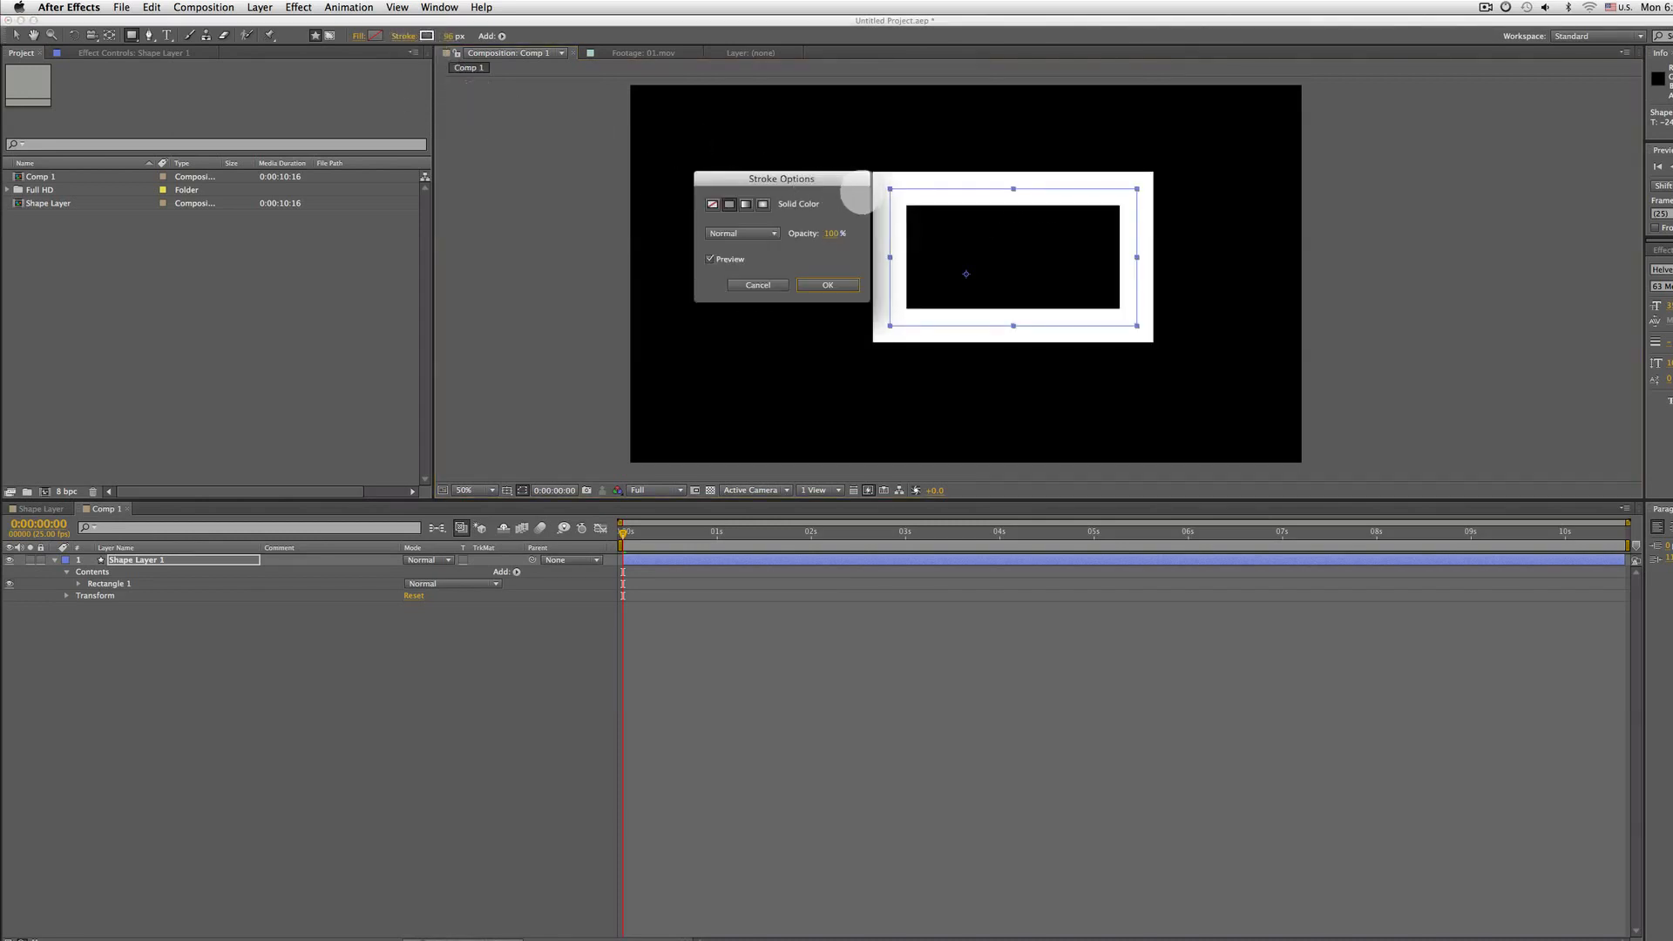
{"action": "left_click", "coordinate": [823, 284]}
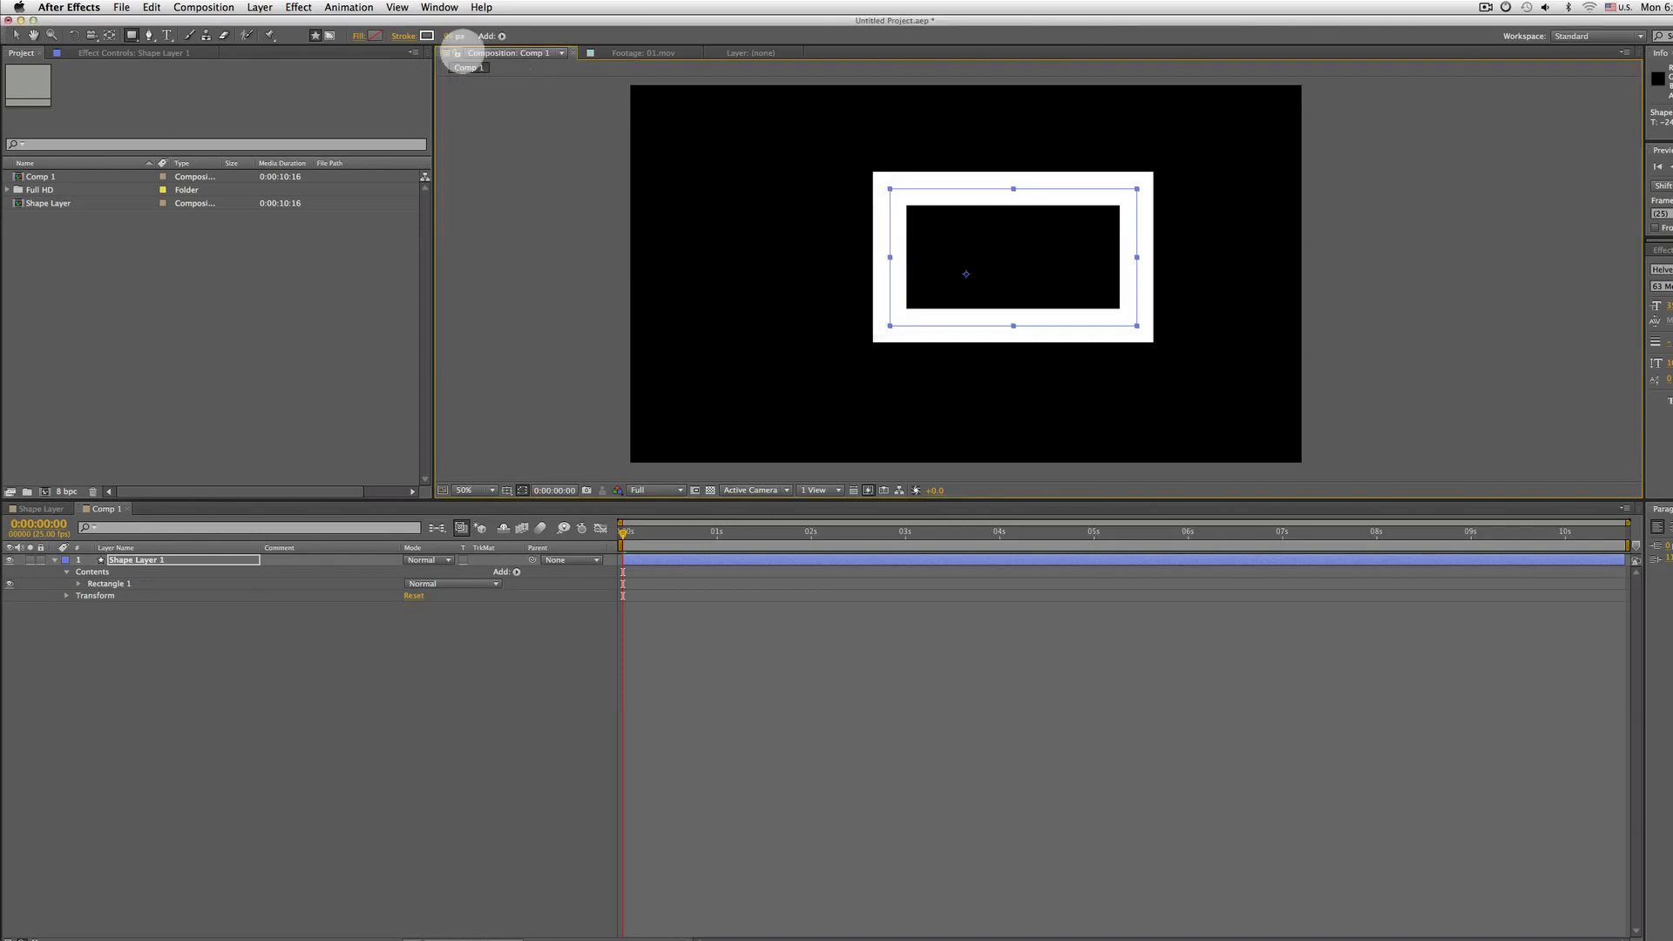
Set the stroke width to 13 px
{"action": "left_click", "coordinate": [455, 36]}
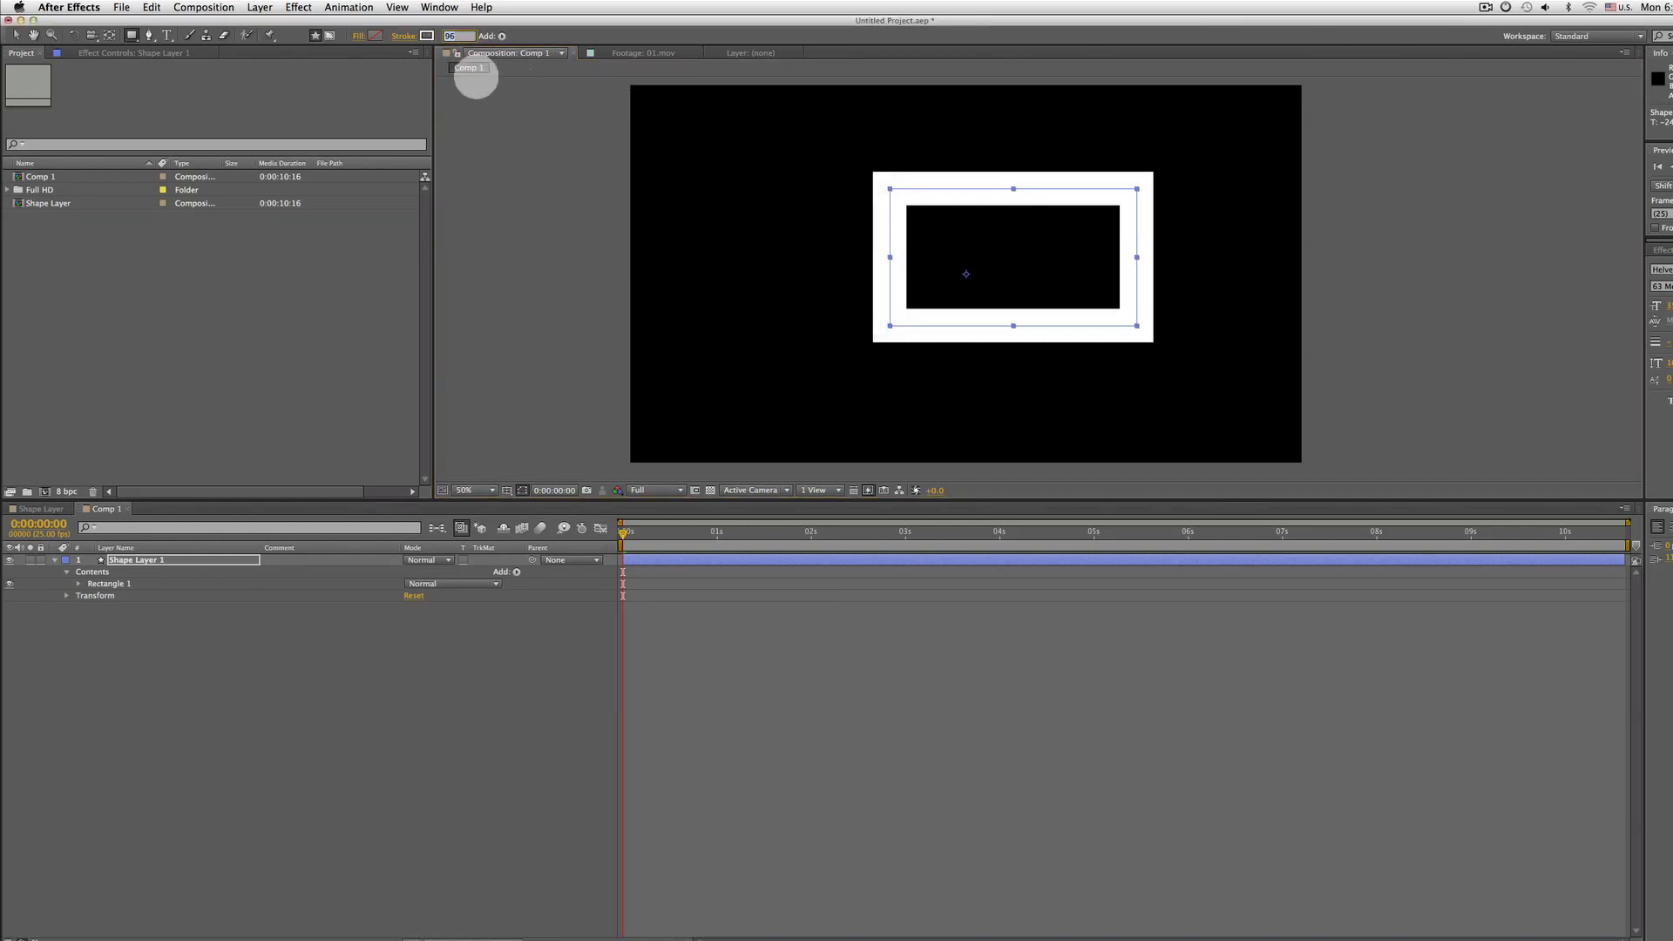
{"action": "type", "text": "10"}
{"action": "key", "text": "Return"}
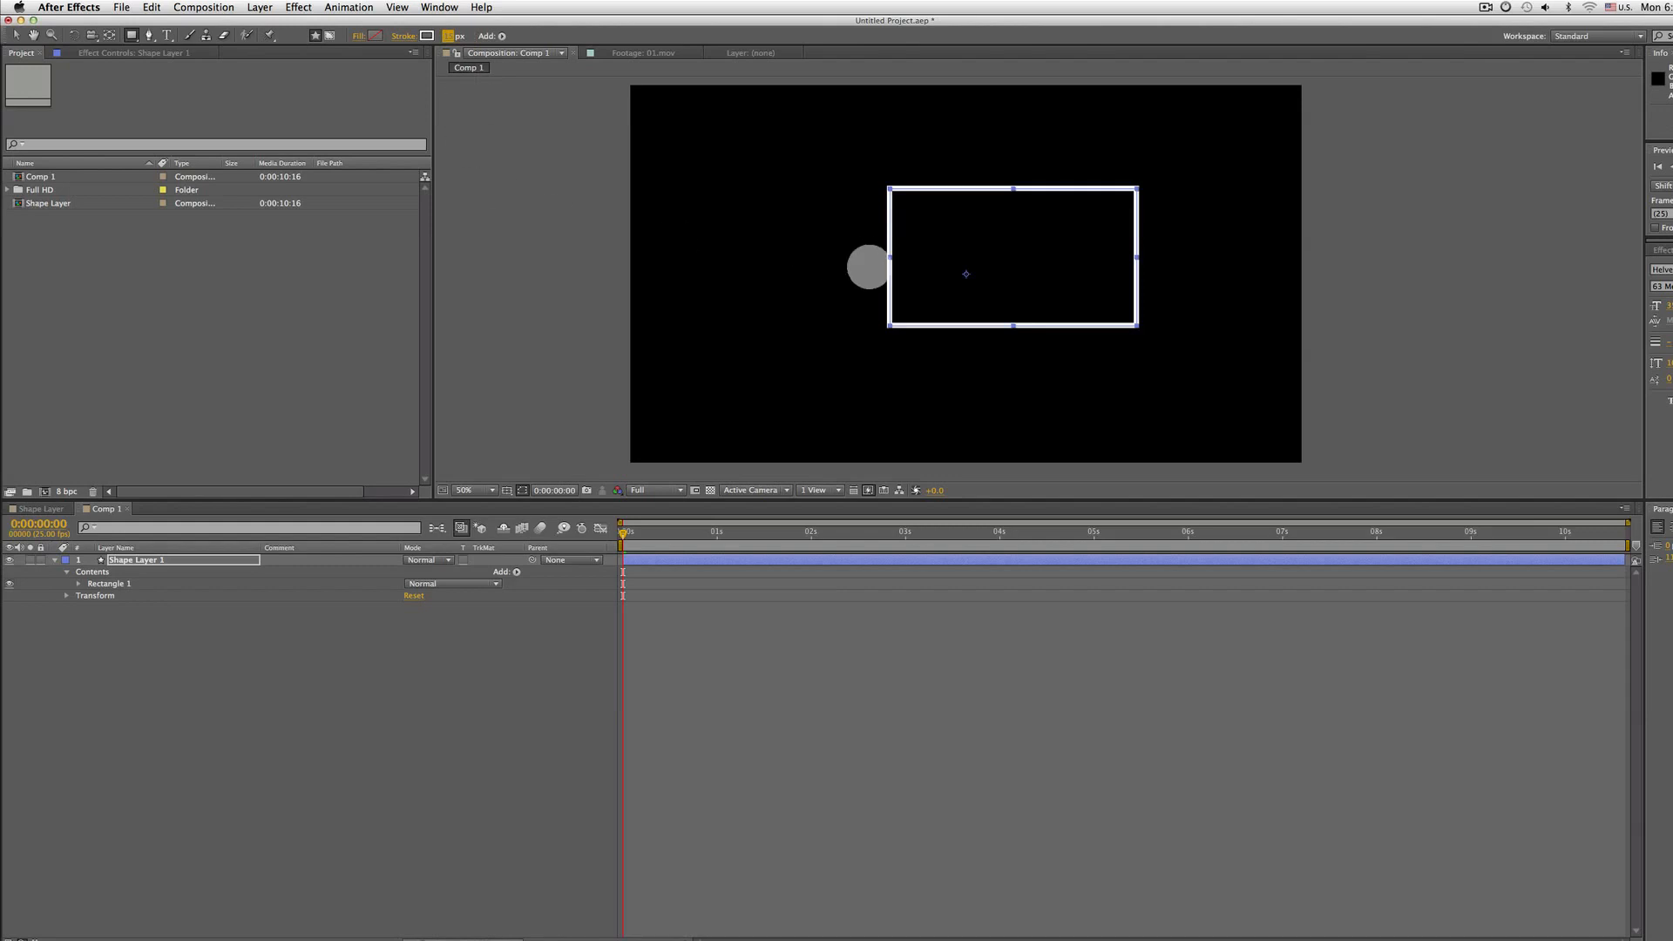
Move the rectangle with the Selection tool and enlarge it by its corner handle
{"action": "key", "text": "v"}
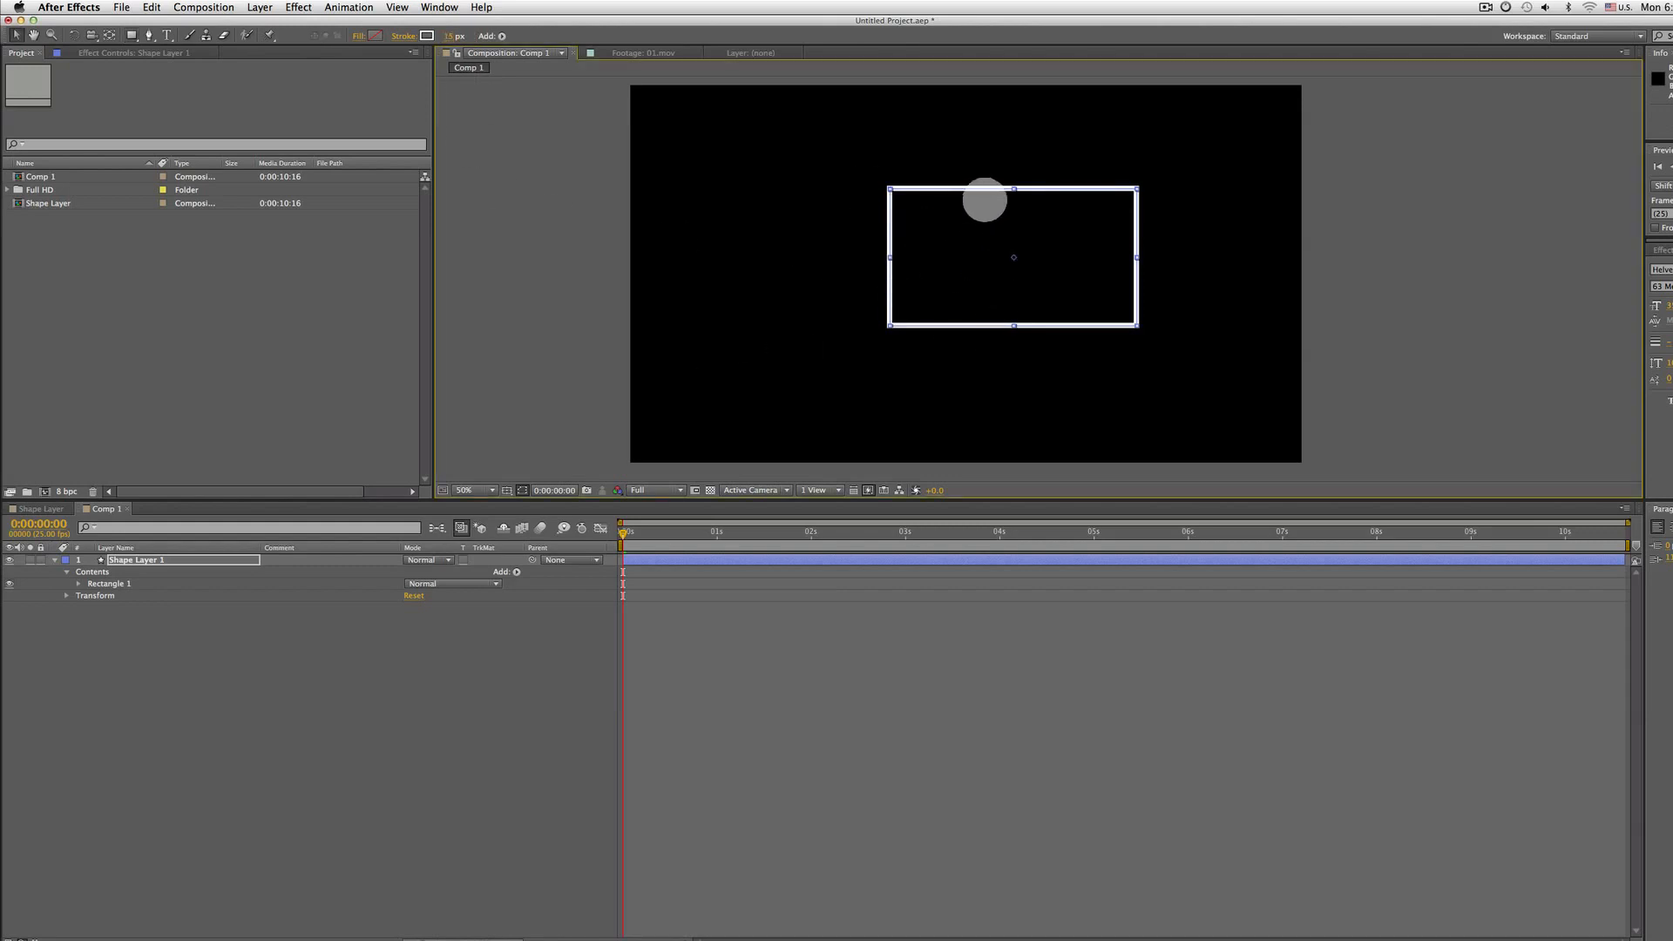
{"action": "left_click_drag", "start_coordinate": [1020, 188], "coordinate": [961, 204]}
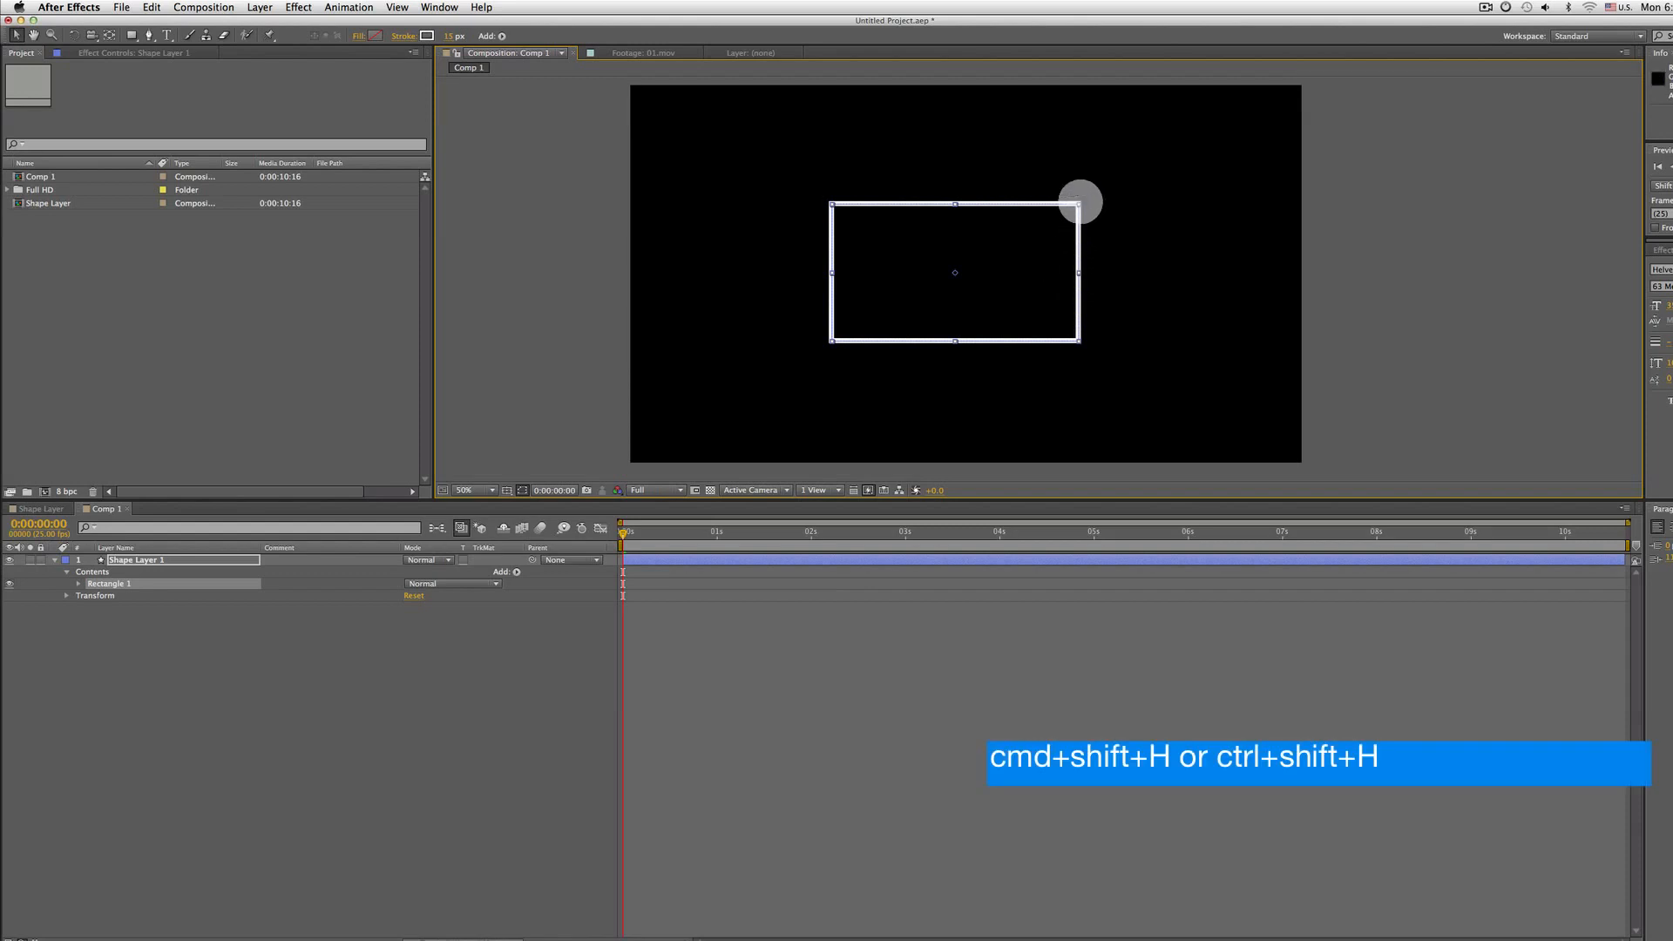
{"action": "left_click_drag", "start_coordinate": [1083, 203], "coordinate": [1155, 145]}
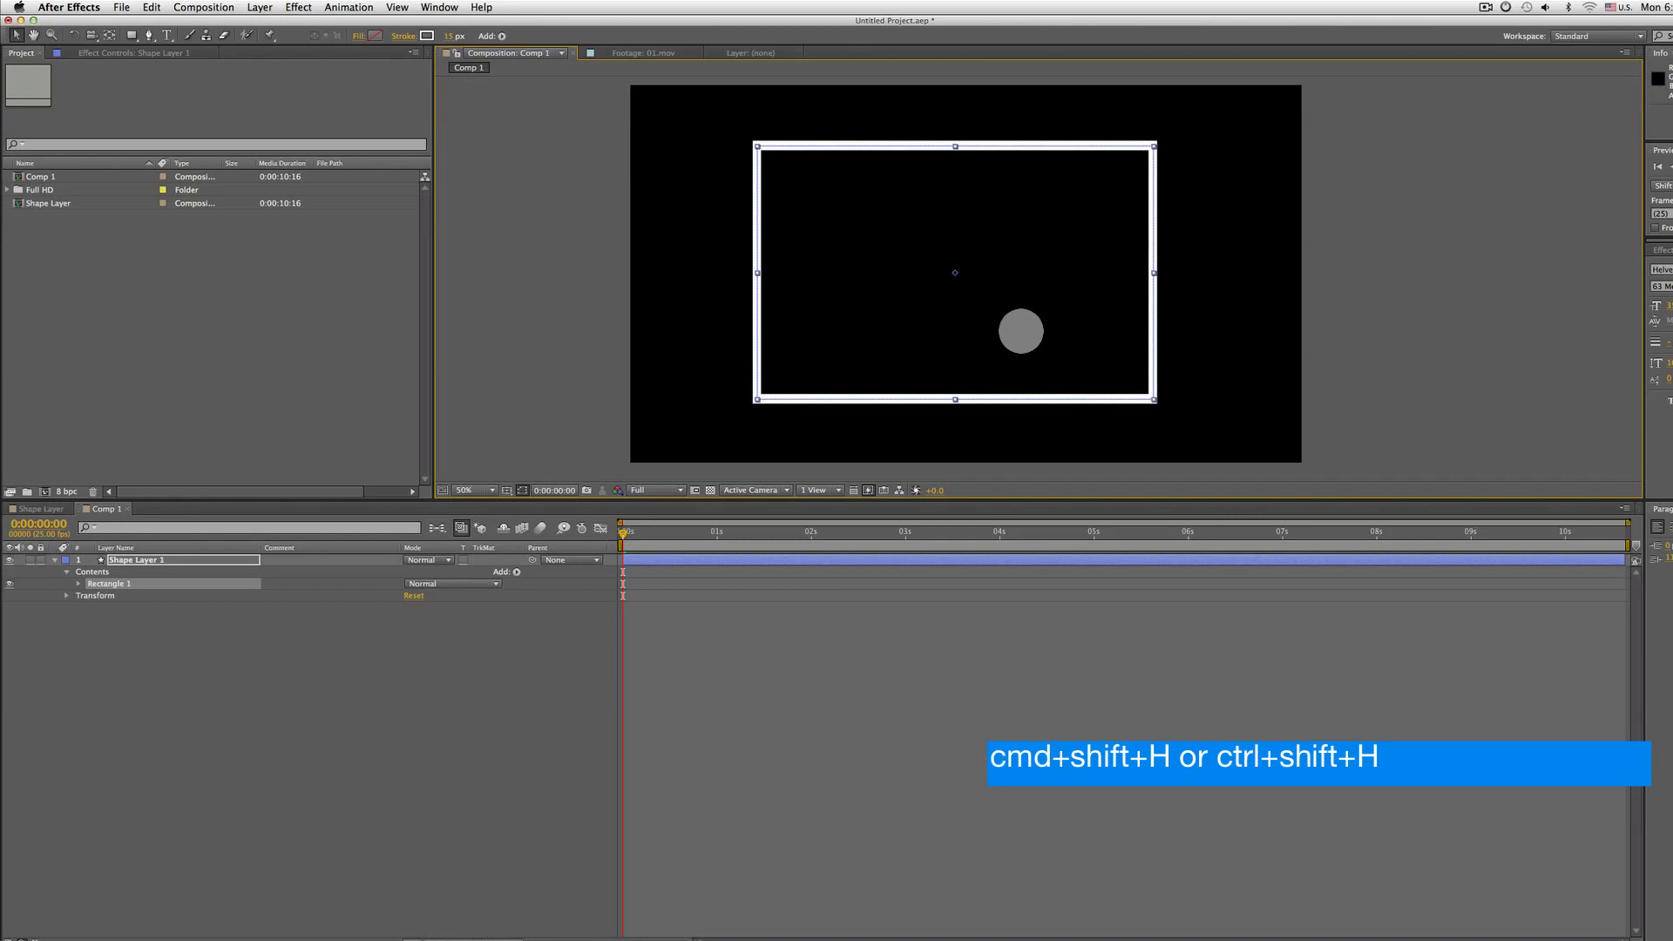
Toggle the visibility of layer controls, zooming the viewer in and back to fit
{"action": "key", "text": "alt+shift+super+h"}
{"action": "key", "text": "super+z"}
{"action": "key", "text": "super+shift+h"}
{"action": "key", "text": "super+shift+h"}
{"action": "key", "text": "super+shift+h"}
{"action": "key", "text": "super+shift+h"}
{"action": "key", "text": "super+shift+h"}
{"action": "key", "text": "super+shift+h"}
{"action": "key", "text": "super+shift+h"}
{"action": "key", "text": "super+shift+h"}
{"action": "key", "text": "super+shift+h"}
{"action": "key", "text": "super+shift+h"}
{"action": "key", "text": "super+shift+h"}
{"action": "key", "text": "super+shift+h"}
{"action": "key", "text": "super+shift+h"}
{"action": "key", "text": "."}
{"action": "left_click_drag", "start_coordinate": [703, 302], "coordinate": [990, 272]}
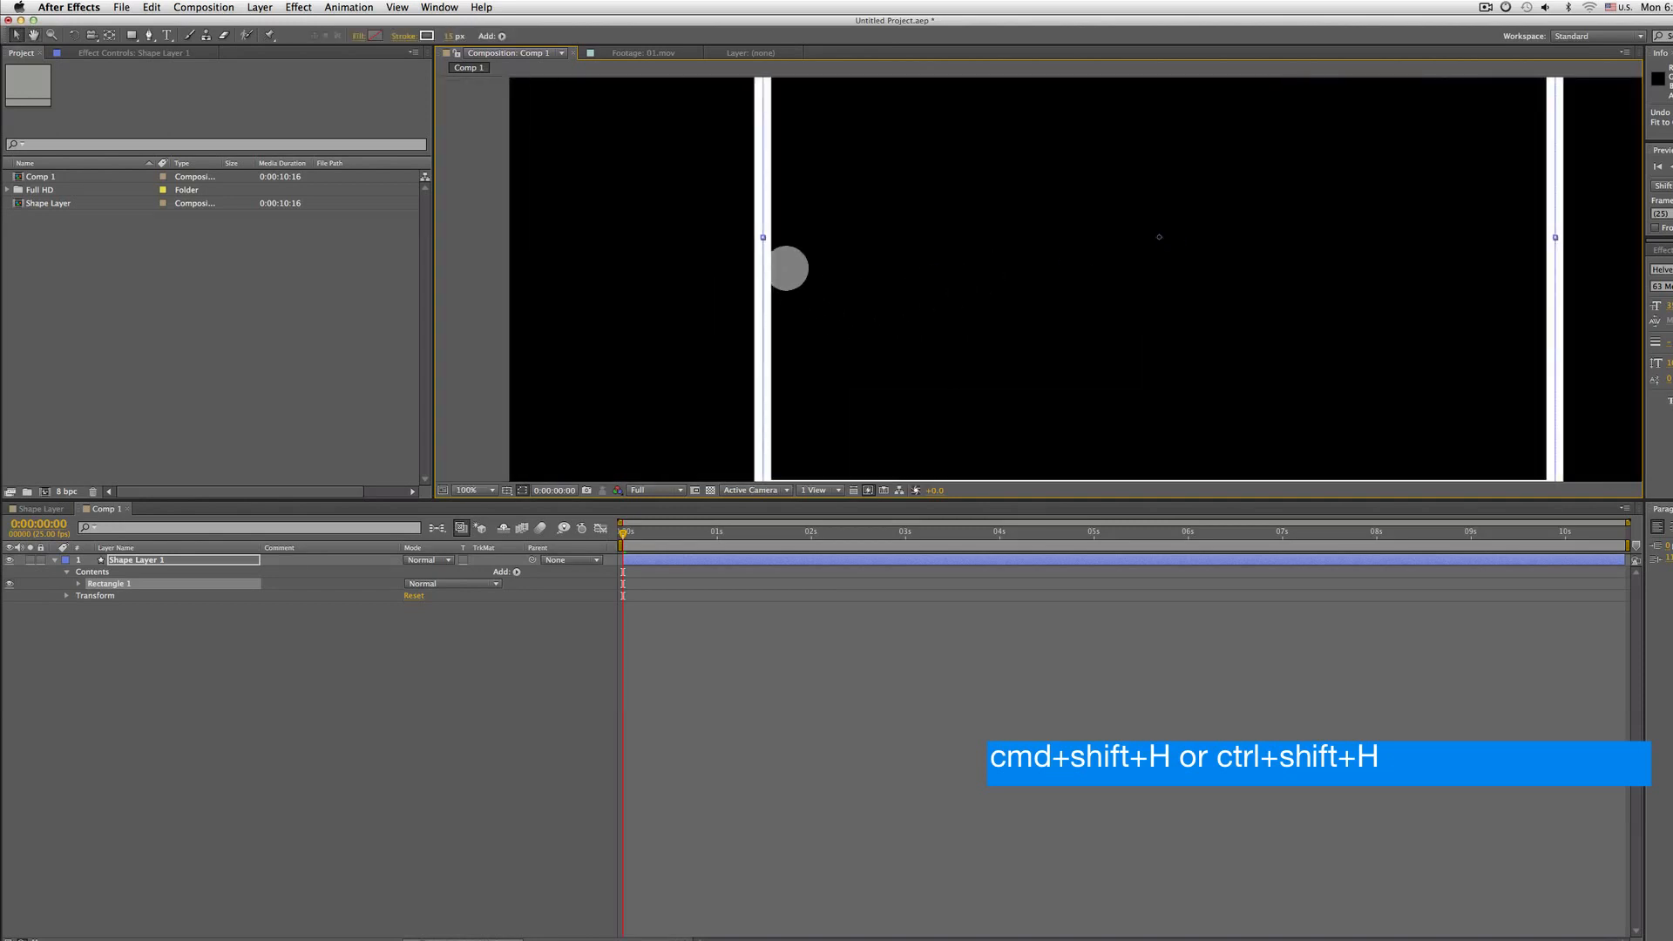
{"action": "key", "text": "super+shift+h"}
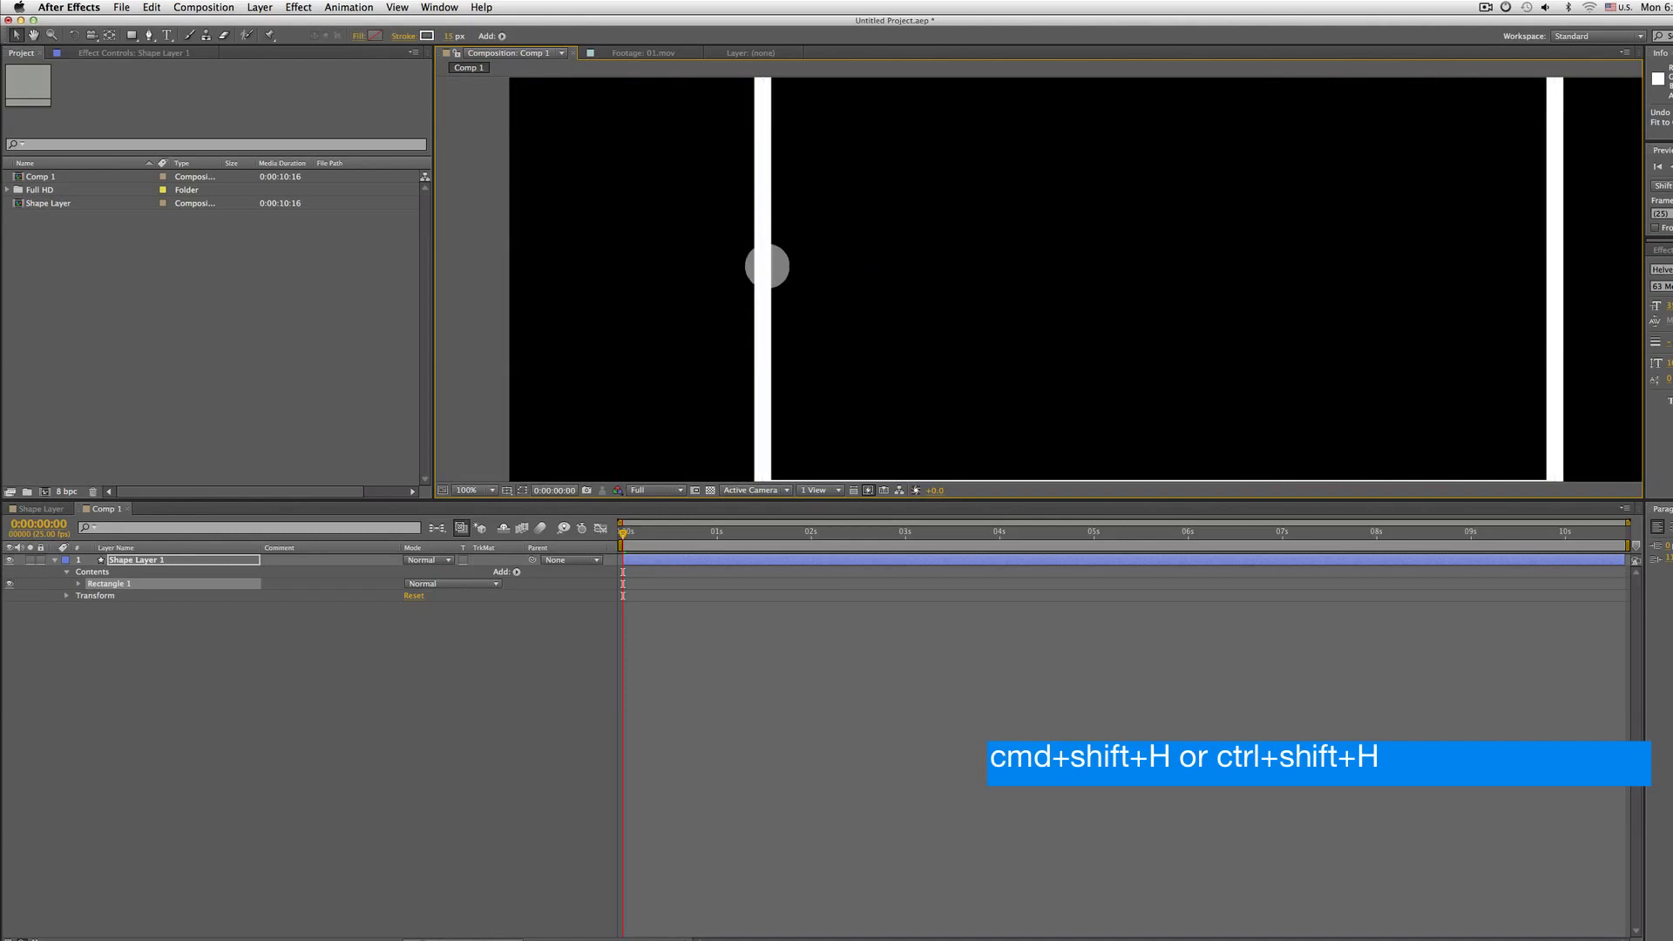
{"action": "key", "text": "super+shift+h"}
{"action": "key", "text": "shift+slash"}
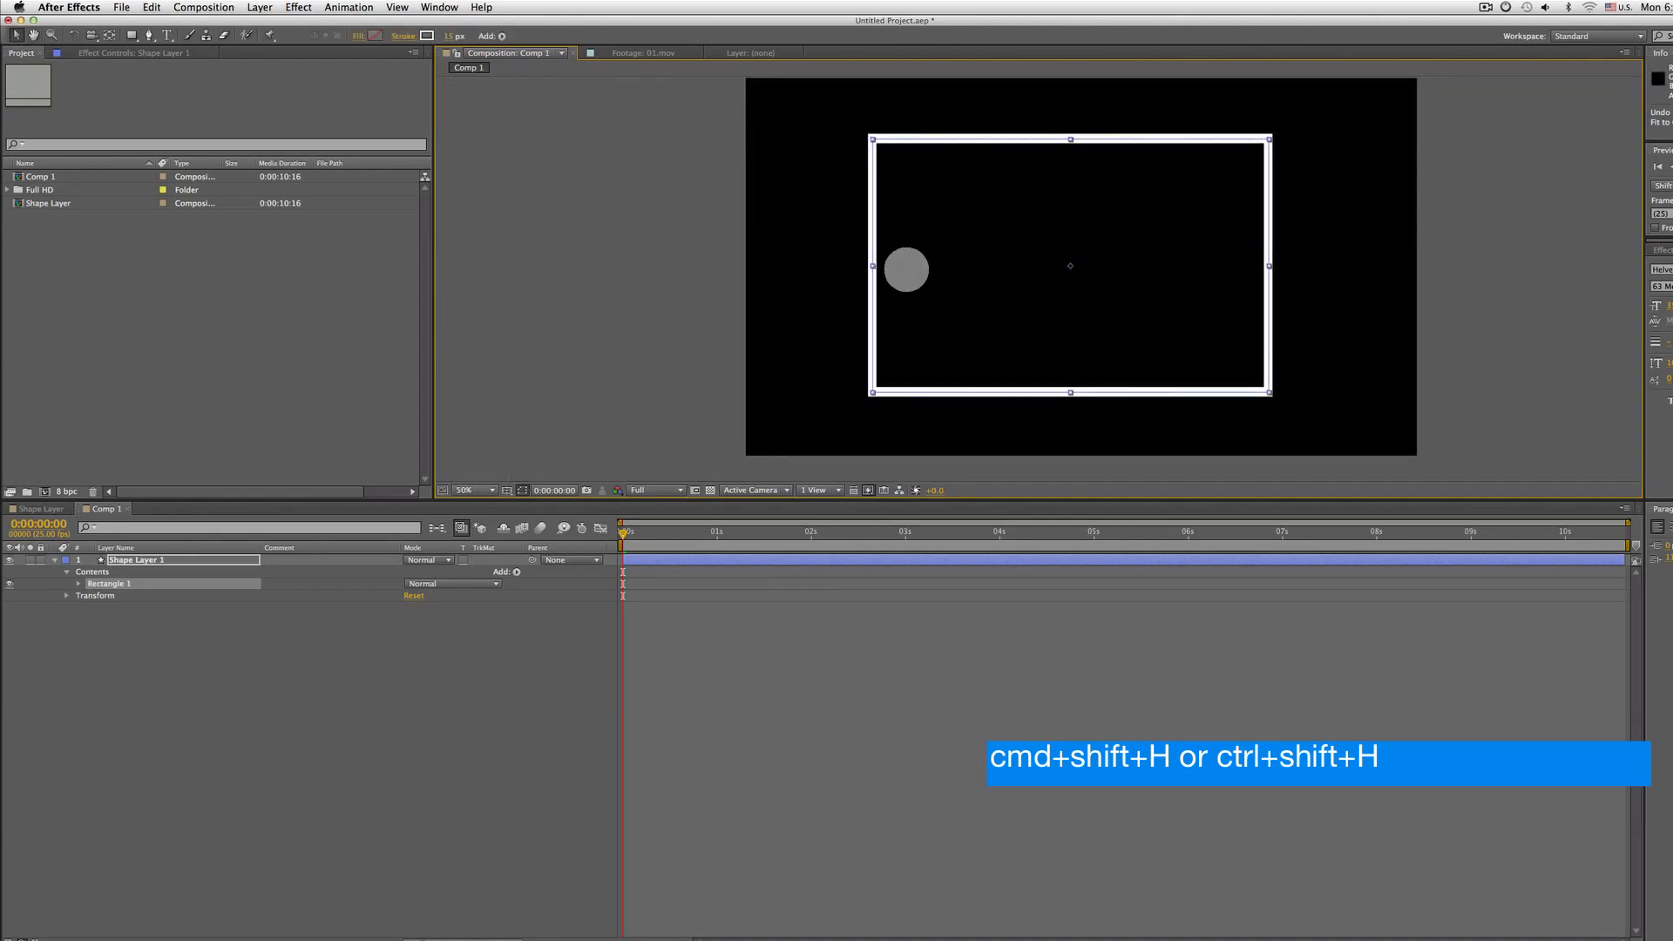
Make the rectangle narrower by moving its left side handle inward
{"action": "left_click_drag", "start_coordinate": [872, 266], "coordinate": [978, 266]}
{"action": "left_click", "coordinate": [166, 567]}
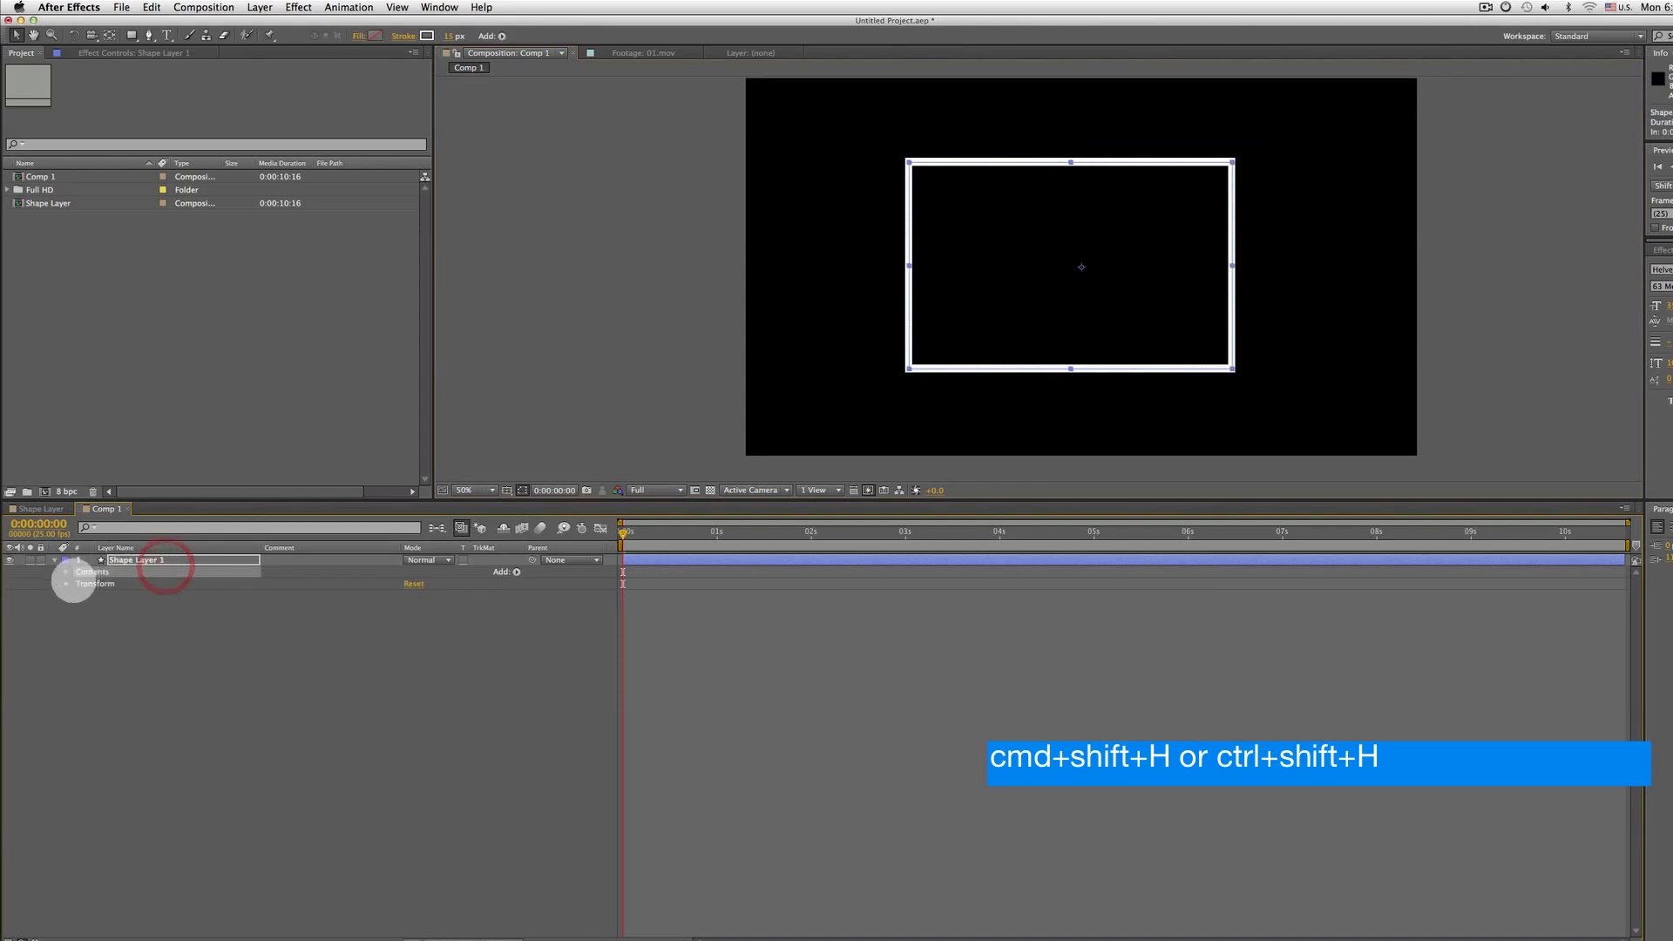
{"action": "left_click", "coordinate": [54, 560]}
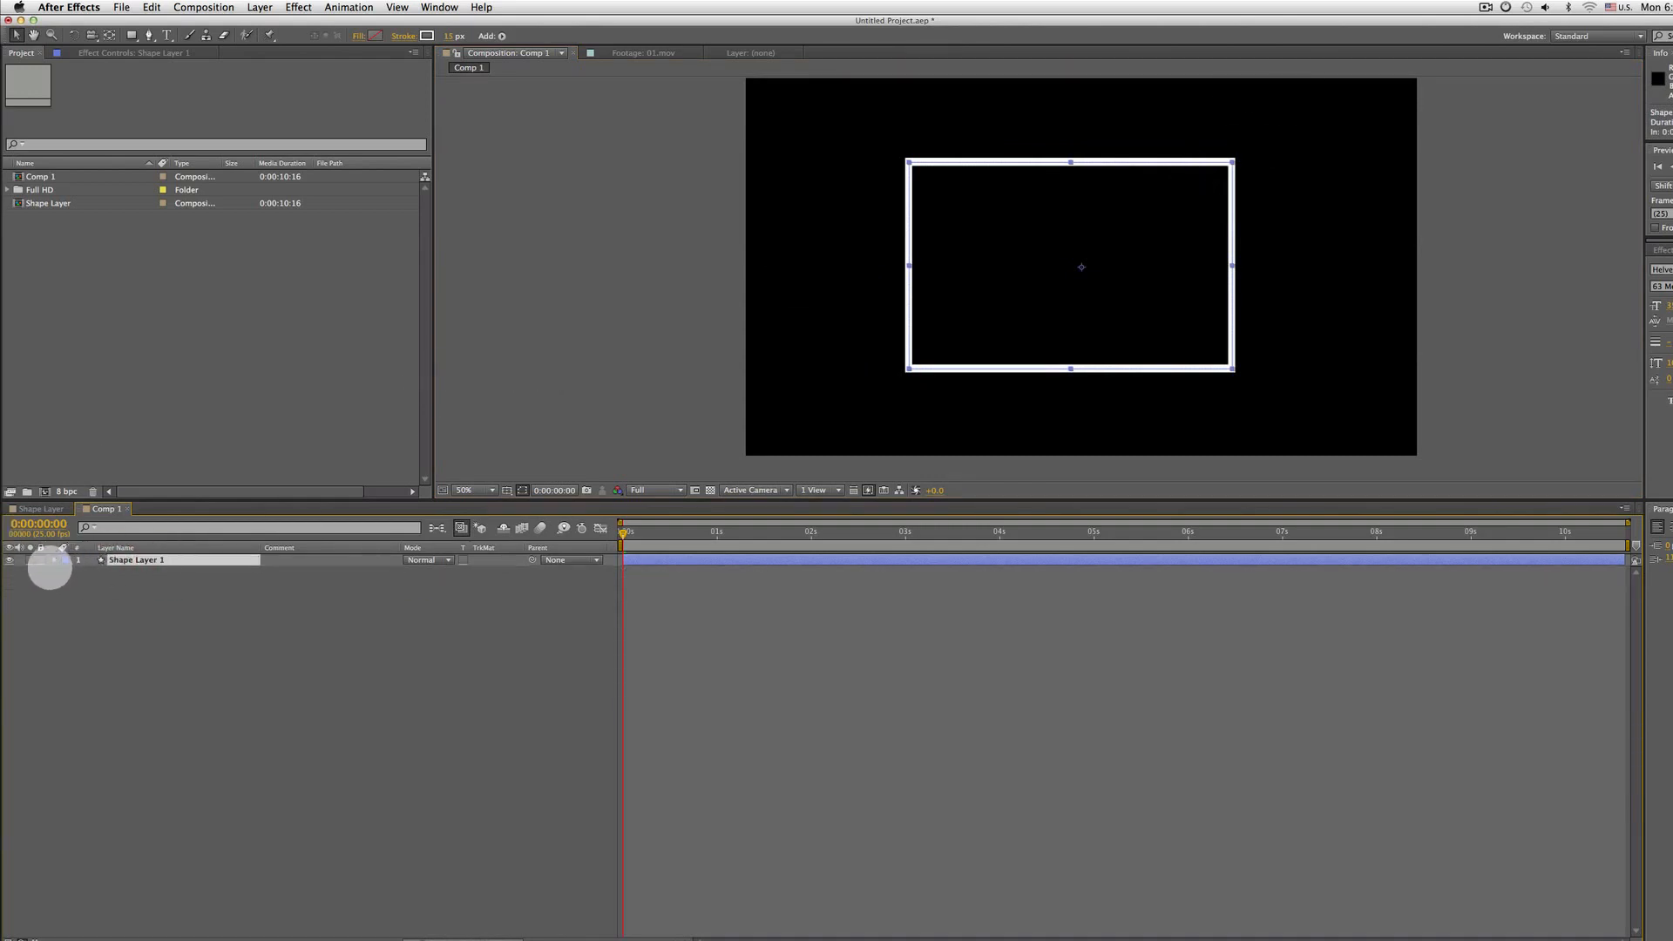
{"action": "left_click", "coordinate": [54, 560]}
Expand Rectangle 1's properties and scrub the rectangle path size to about 767 × 416 and its roundness to 64.6
{"action": "left_click", "coordinate": [66, 571]}
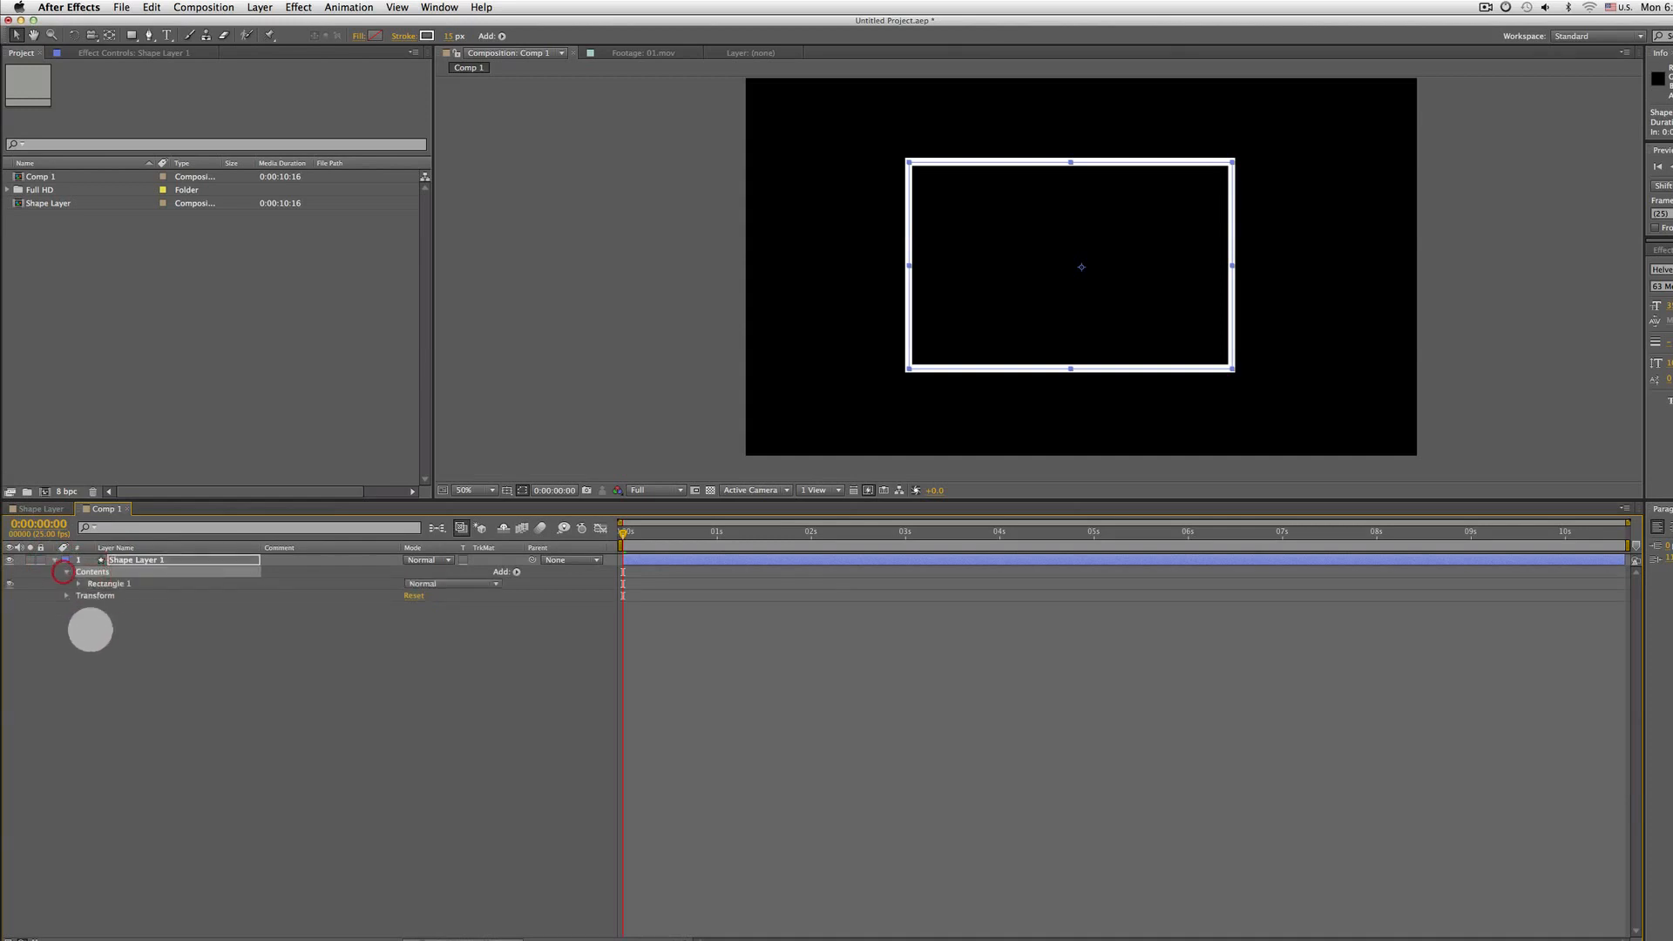
{"action": "left_click", "coordinate": [79, 584]}
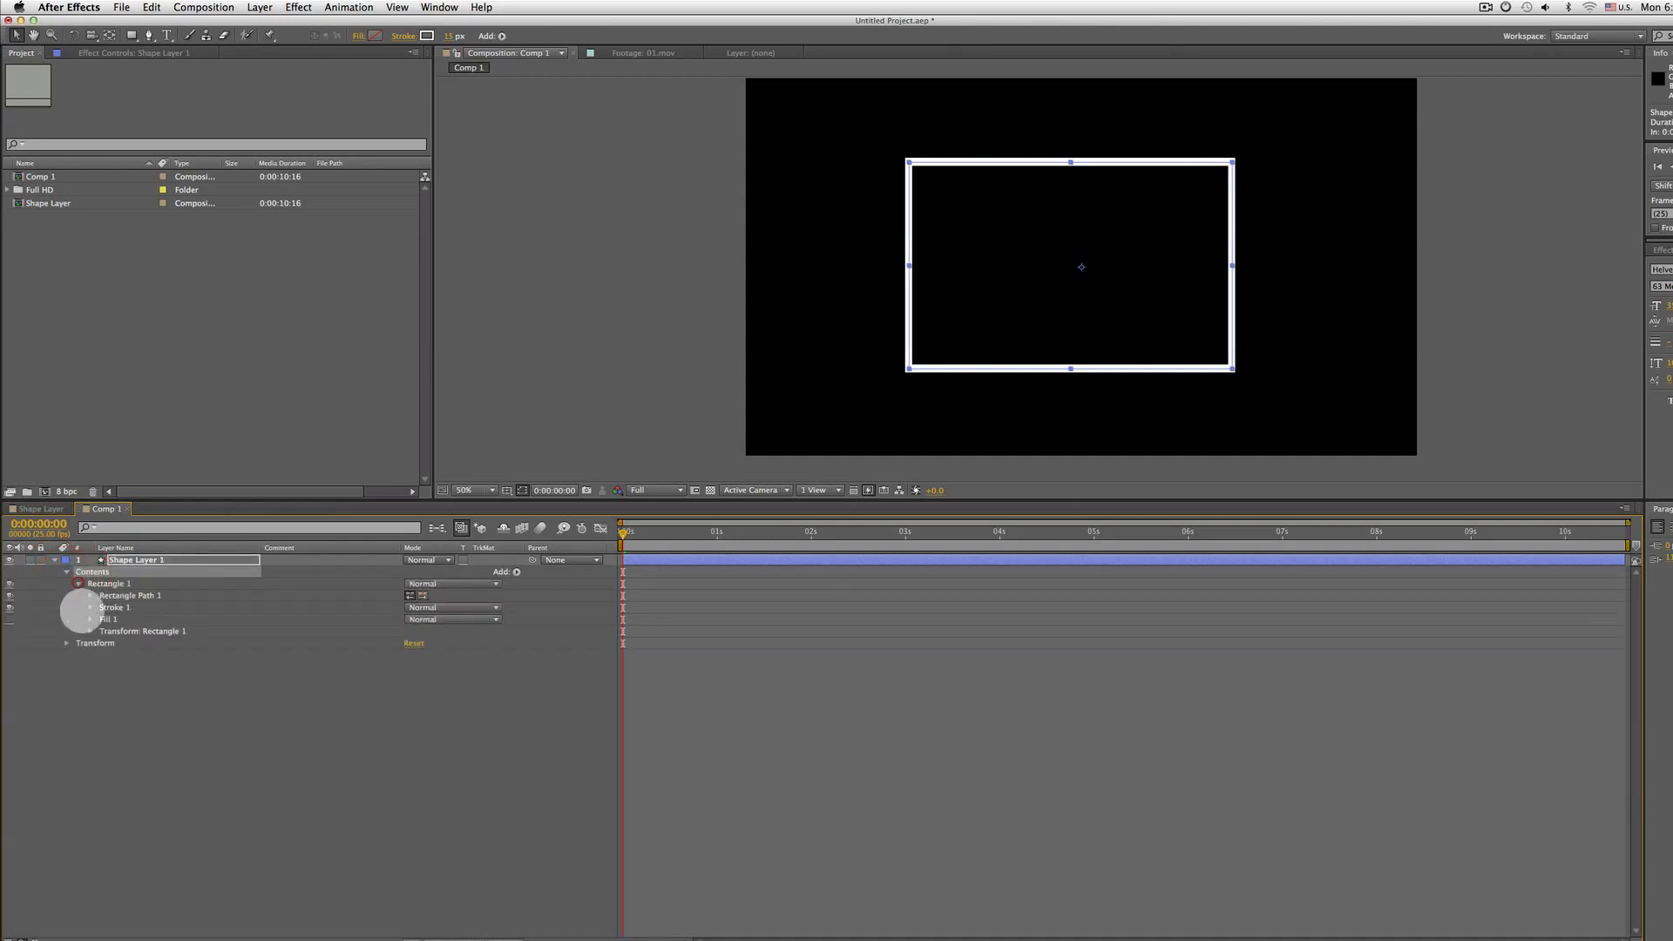
{"action": "left_click", "coordinate": [124, 586]}
{"action": "left_click", "coordinate": [128, 595]}
{"action": "left_click", "coordinate": [89, 607]}
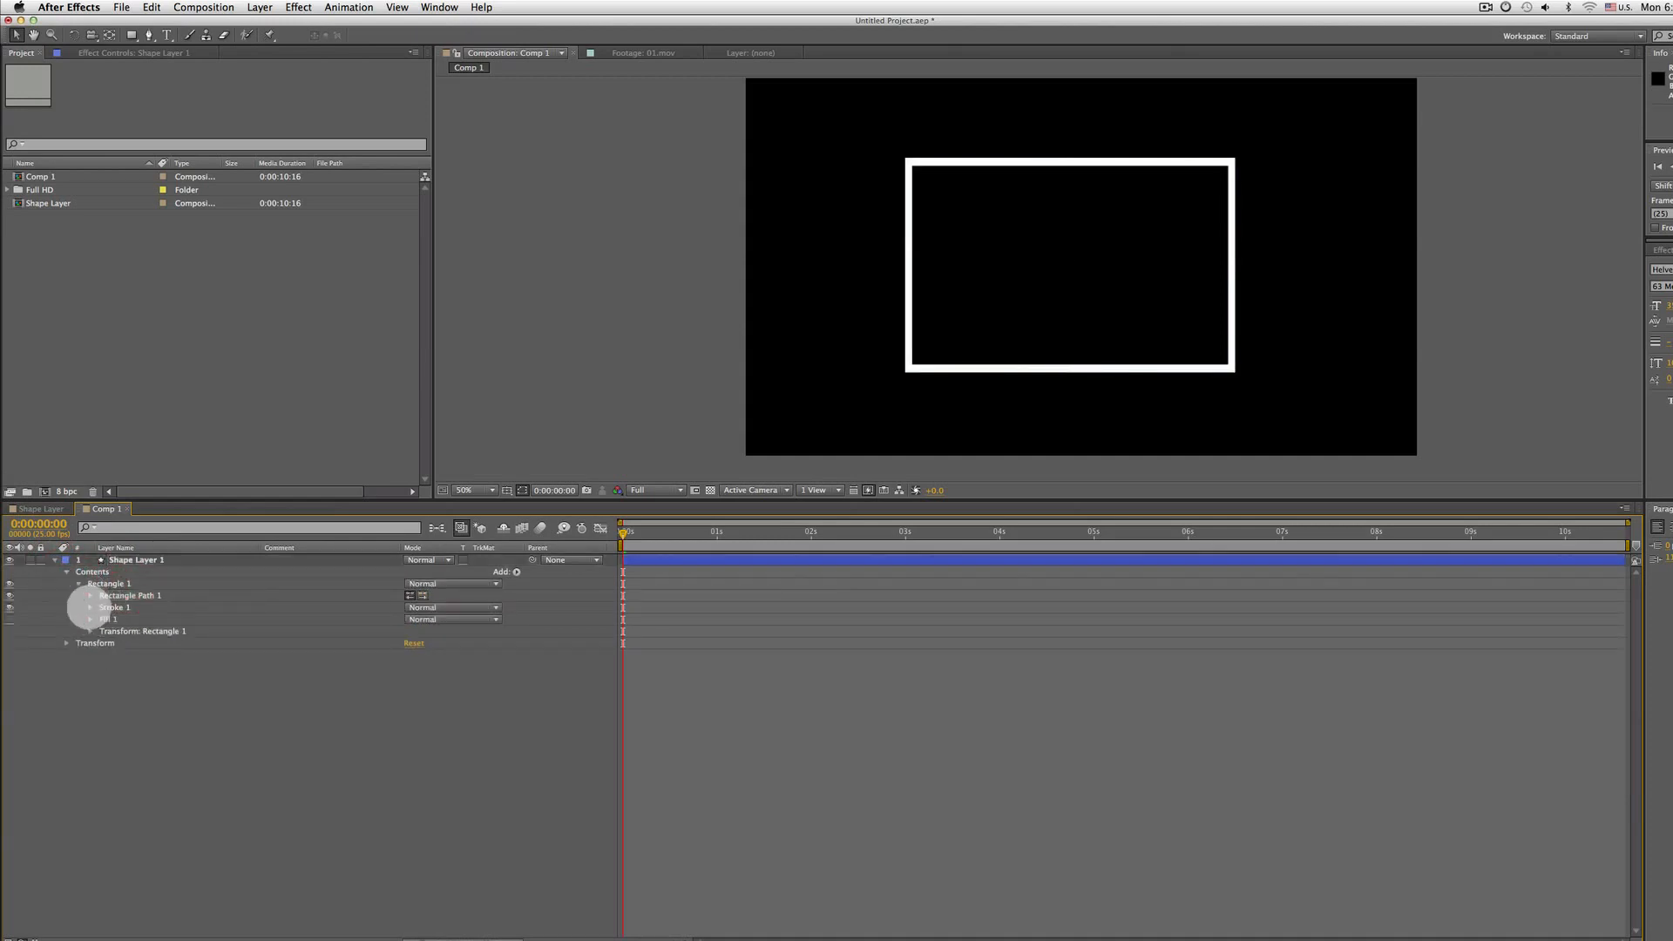
{"action": "left_click", "coordinate": [90, 595]}
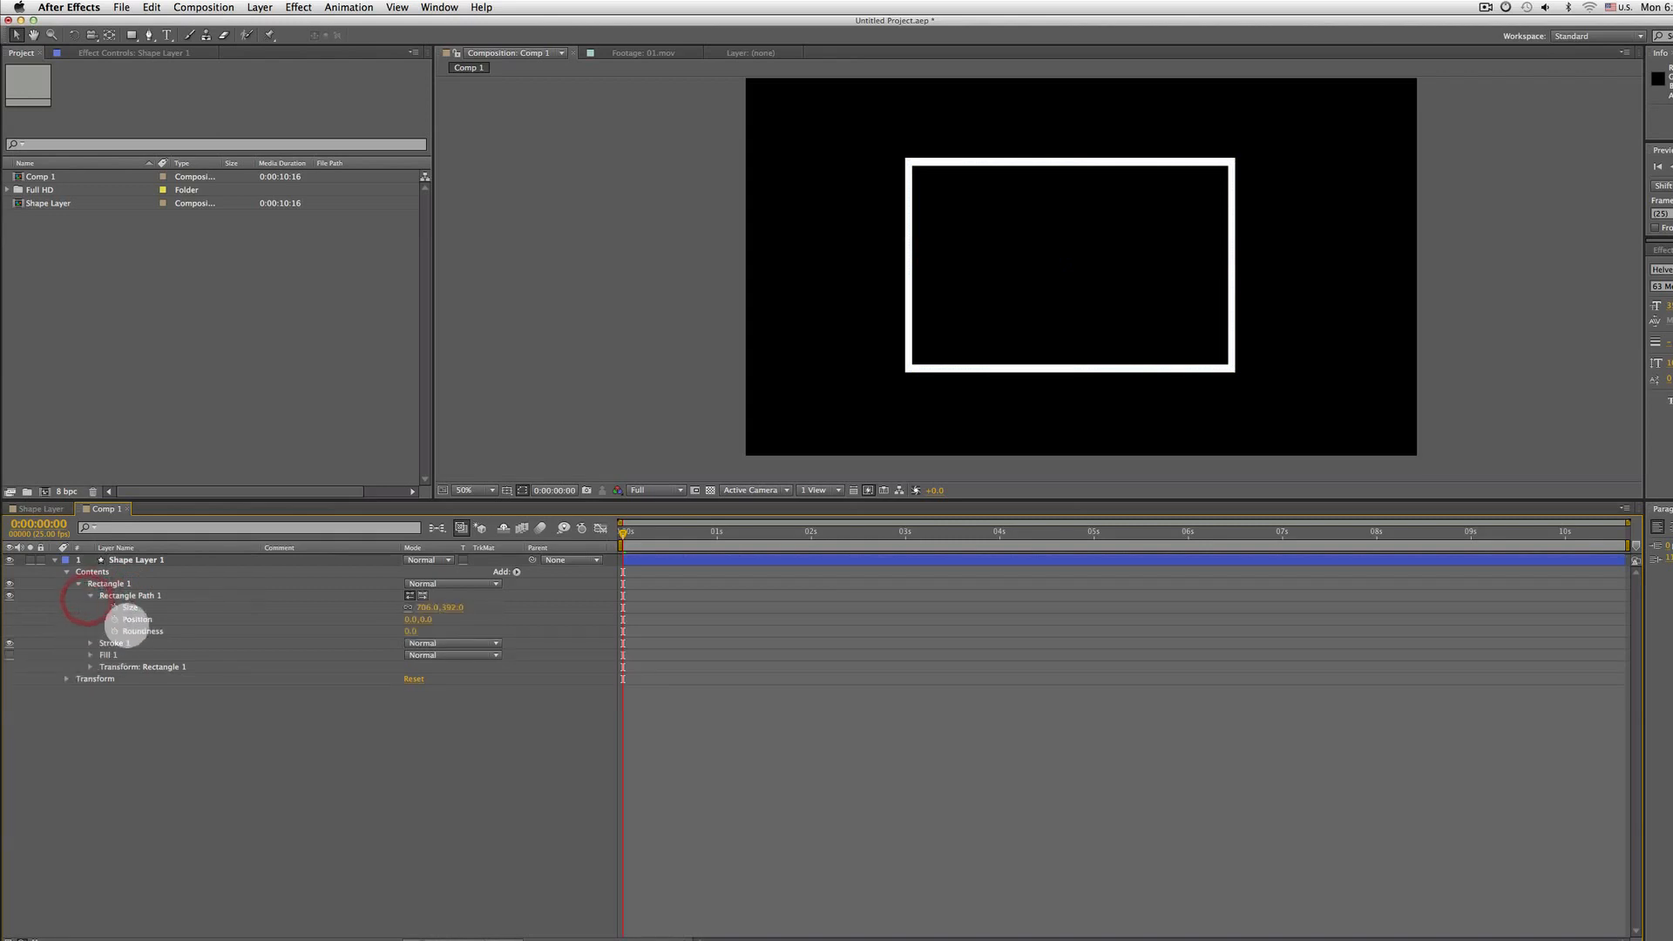
{"action": "left_click", "coordinate": [111, 643]}
{"action": "left_click", "coordinate": [91, 643]}
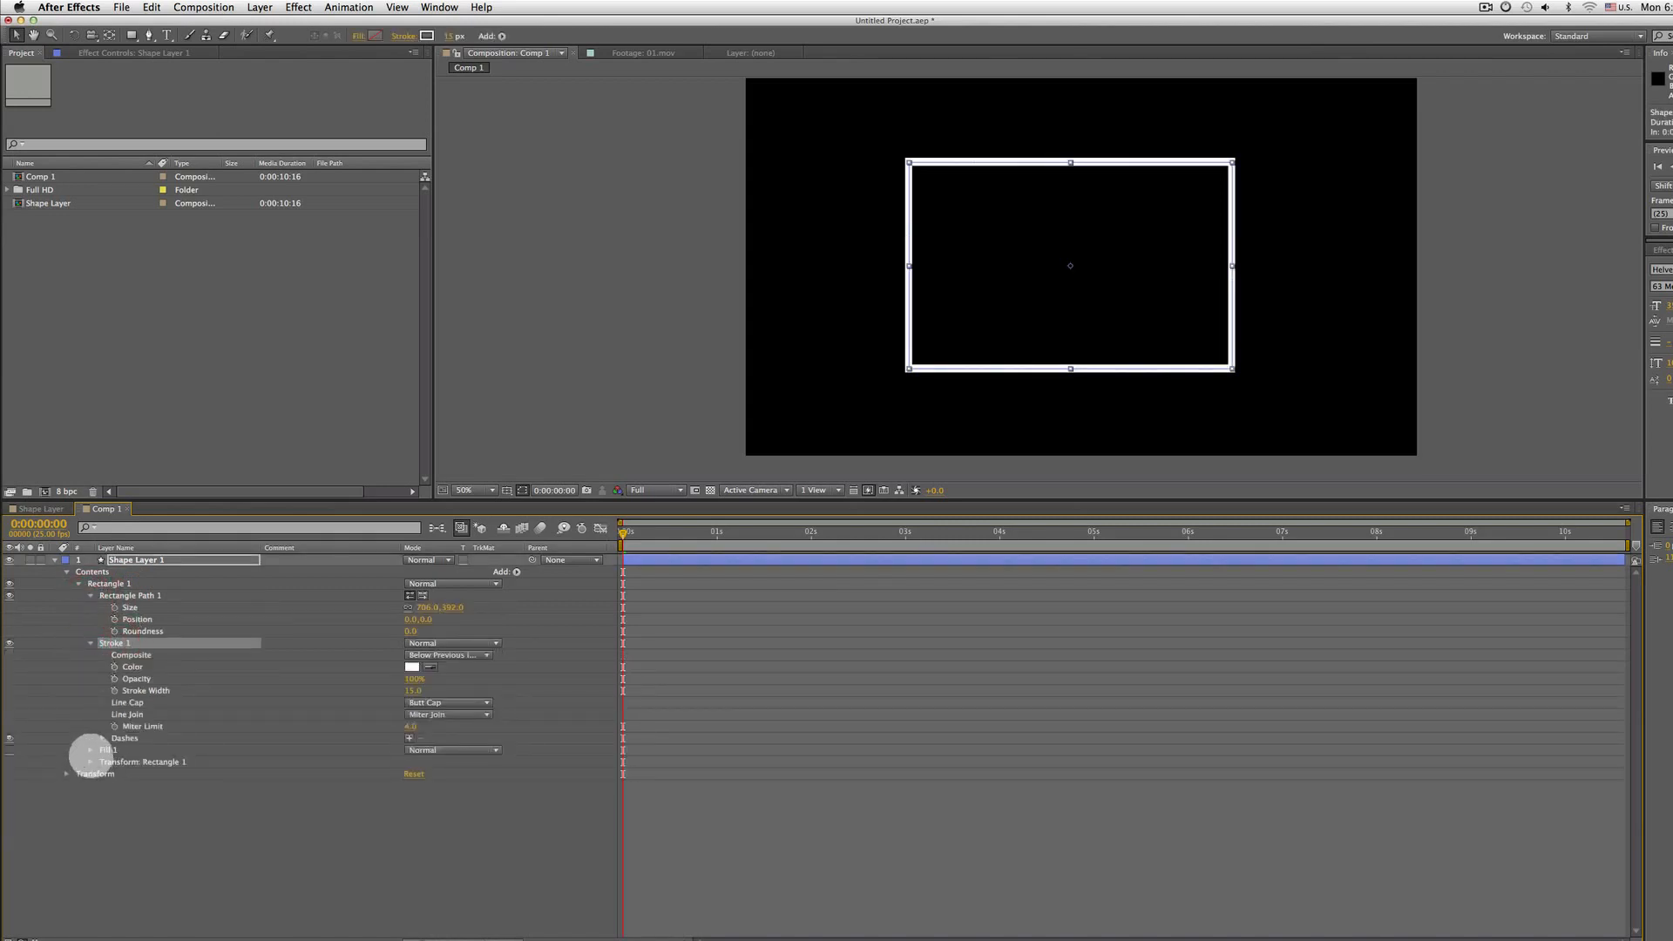
{"action": "left_click", "coordinate": [90, 750]}
{"action": "left_click", "coordinate": [91, 809]}
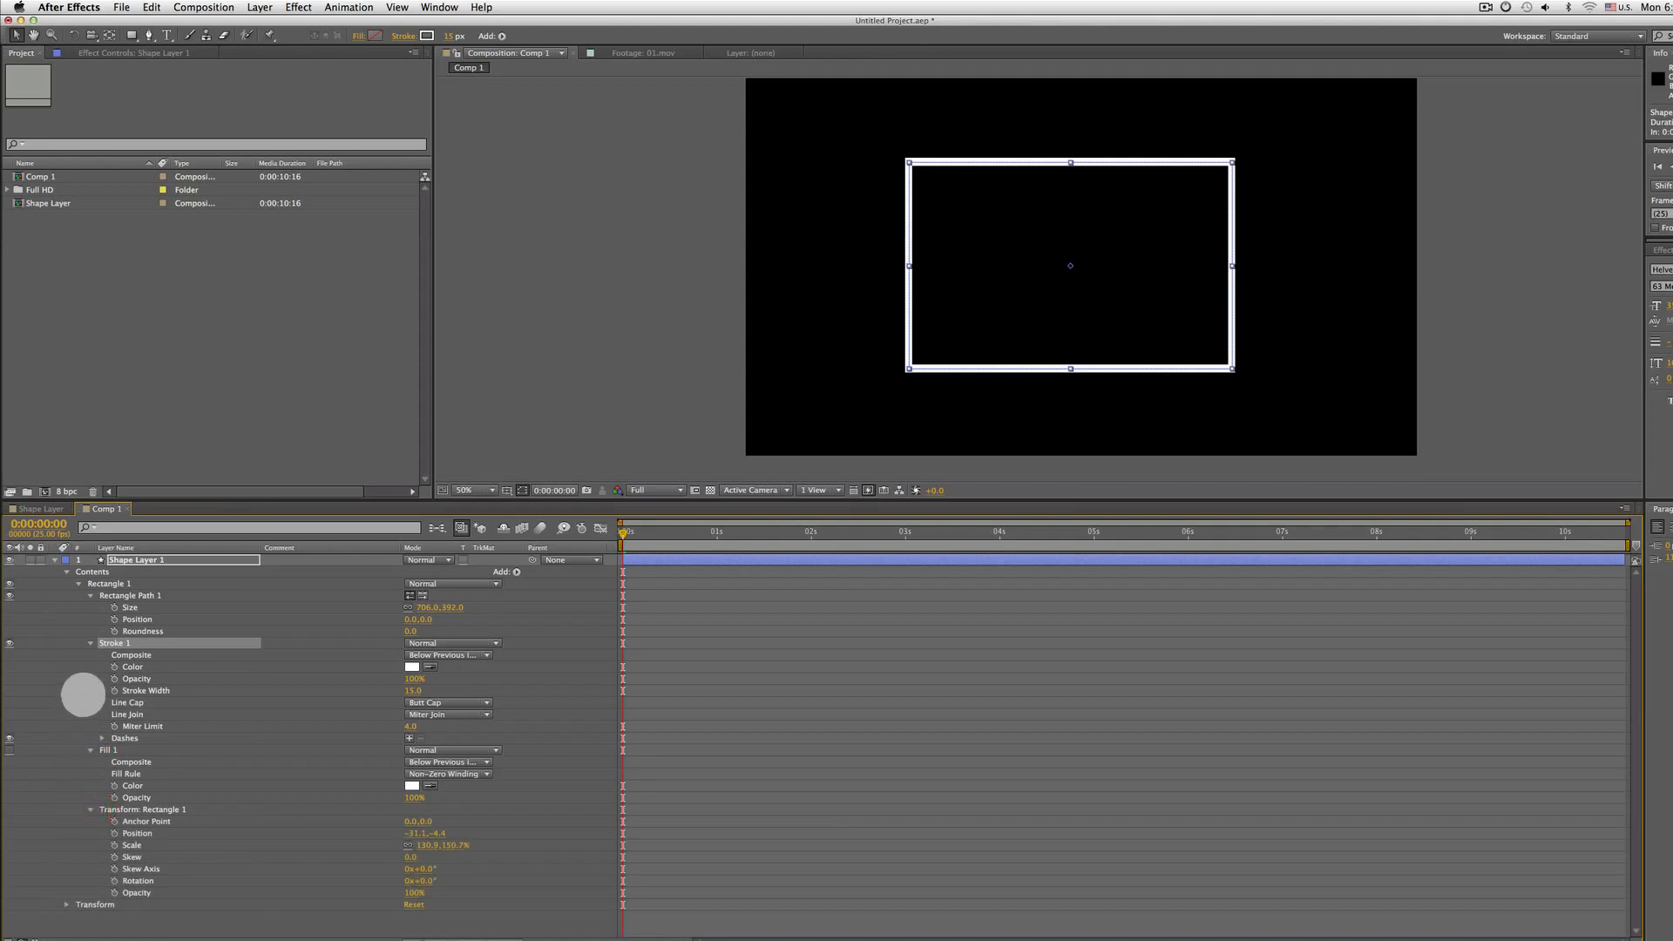
{"action": "left_click_drag", "start_coordinate": [430, 607], "coordinate": [395, 613]}
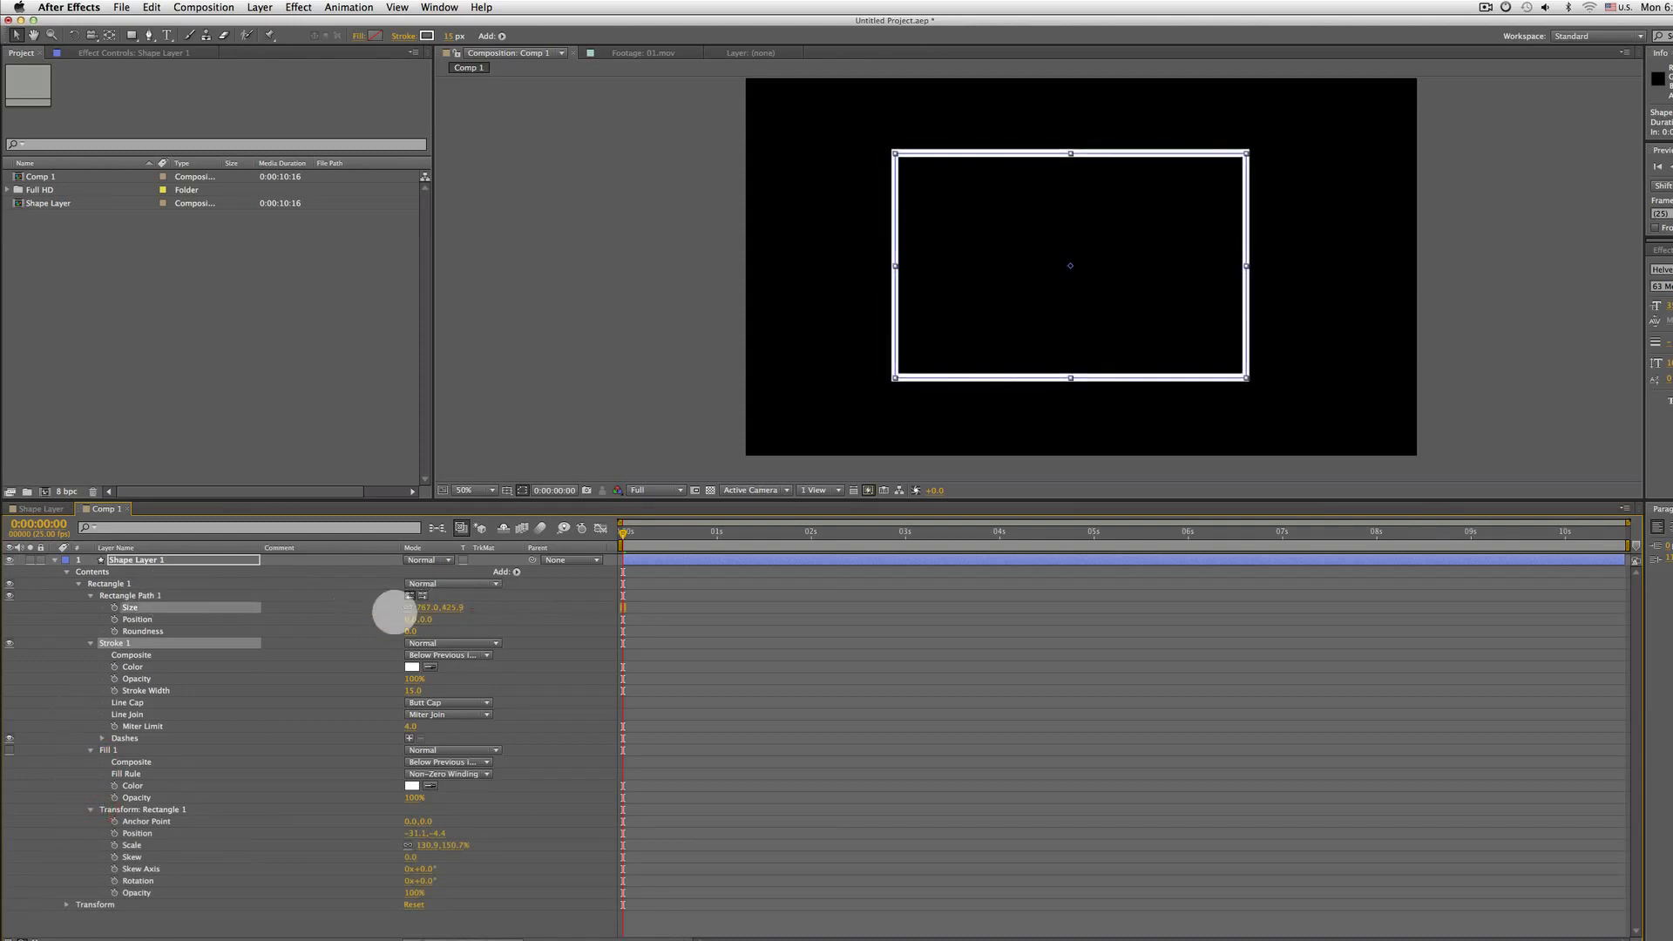
{"action": "left_click", "coordinate": [148, 620]}
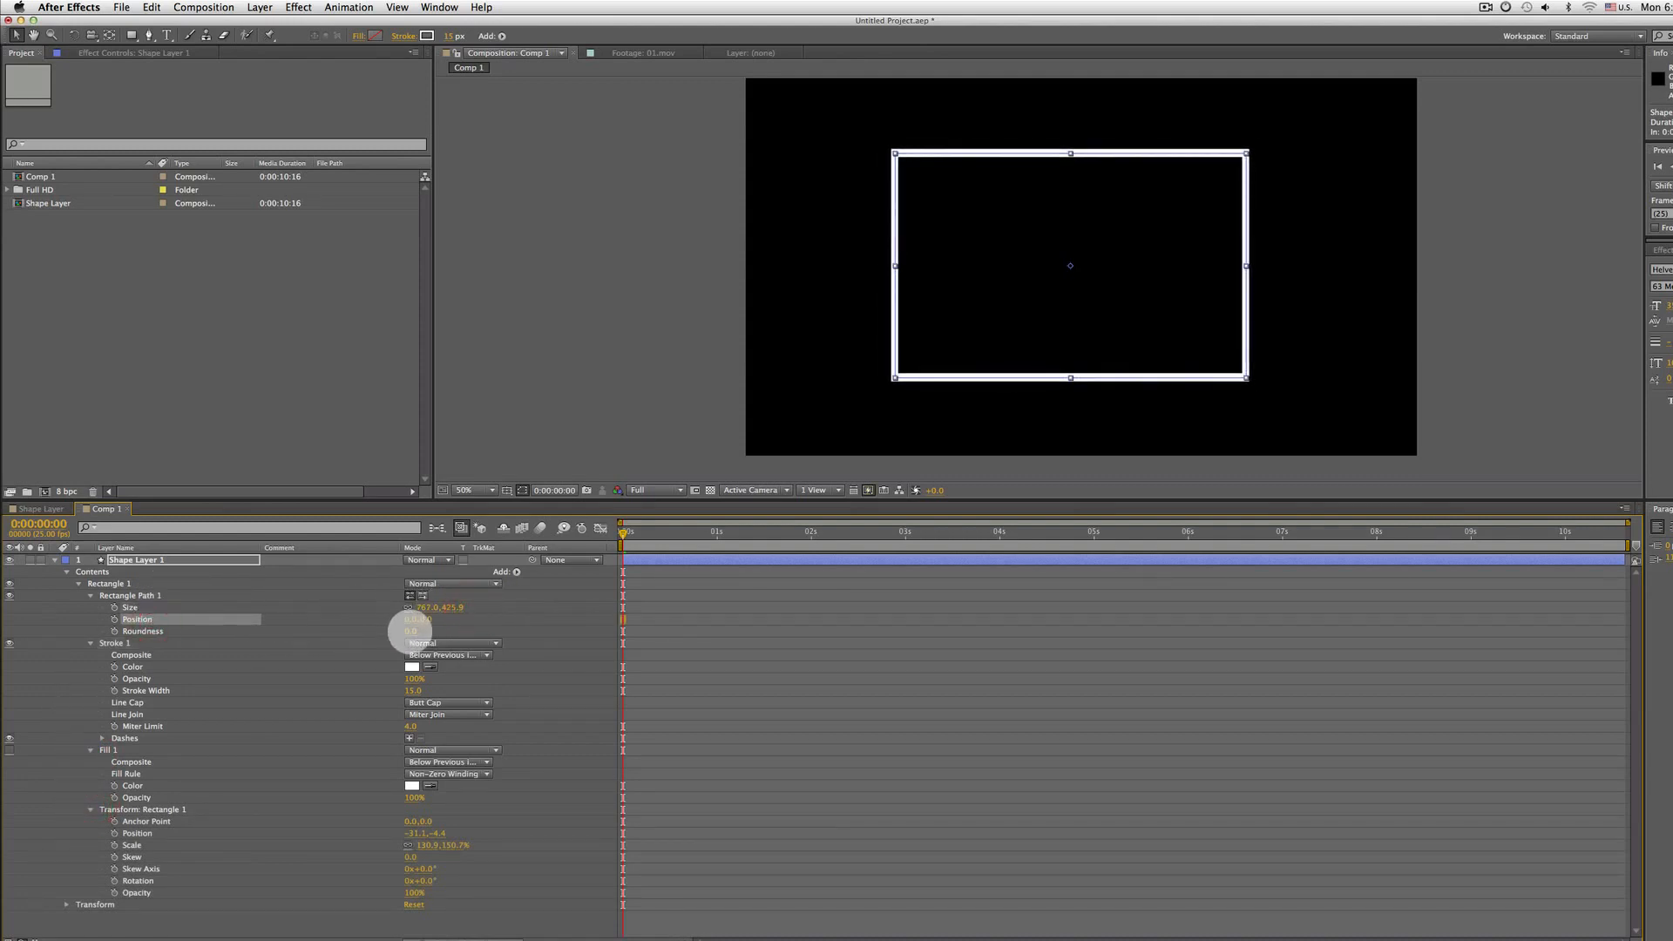
{"action": "mouse_move", "coordinate": [410, 629]}
{"action": "left_mouse_down"}
{"action": "mouse_move", "coordinate": [560, 628]}
{"action": "mouse_move", "coordinate": [333, 640]}
{"action": "mouse_move", "coordinate": [392, 627]}
{"action": "mouse_move", "coordinate": [377, 628]}
{"action": "left_mouse_up"}
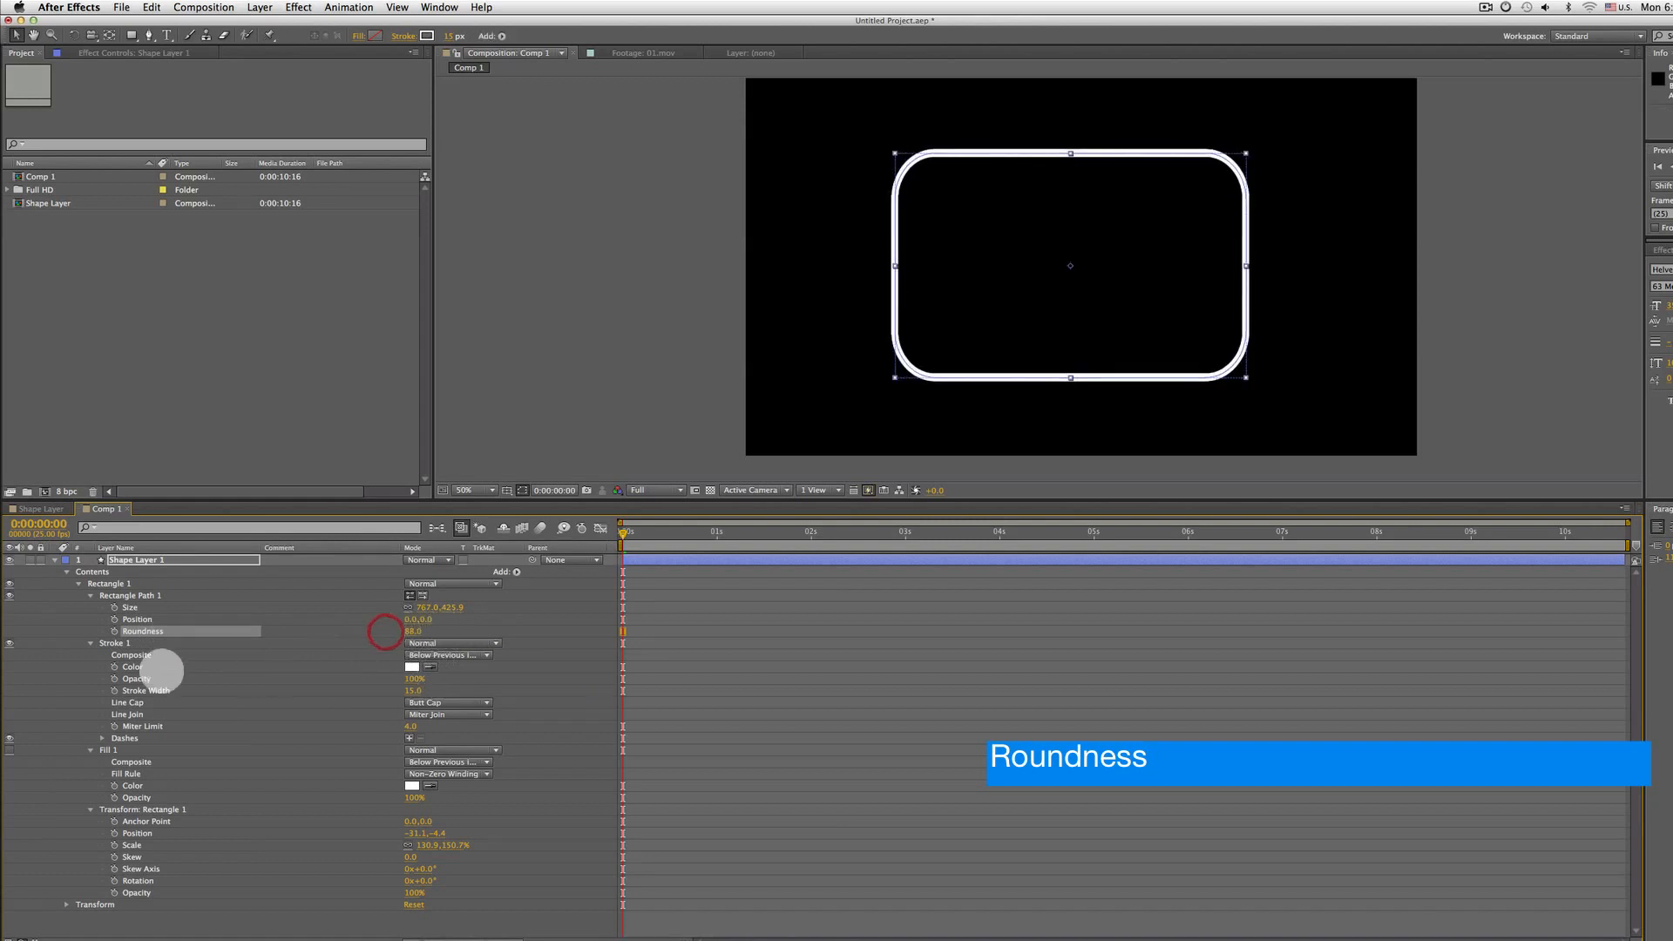
Scrub the stroke width of Stroke 1 down to 7
{"action": "left_click", "coordinate": [139, 667]}
{"action": "left_click", "coordinate": [212, 678]}
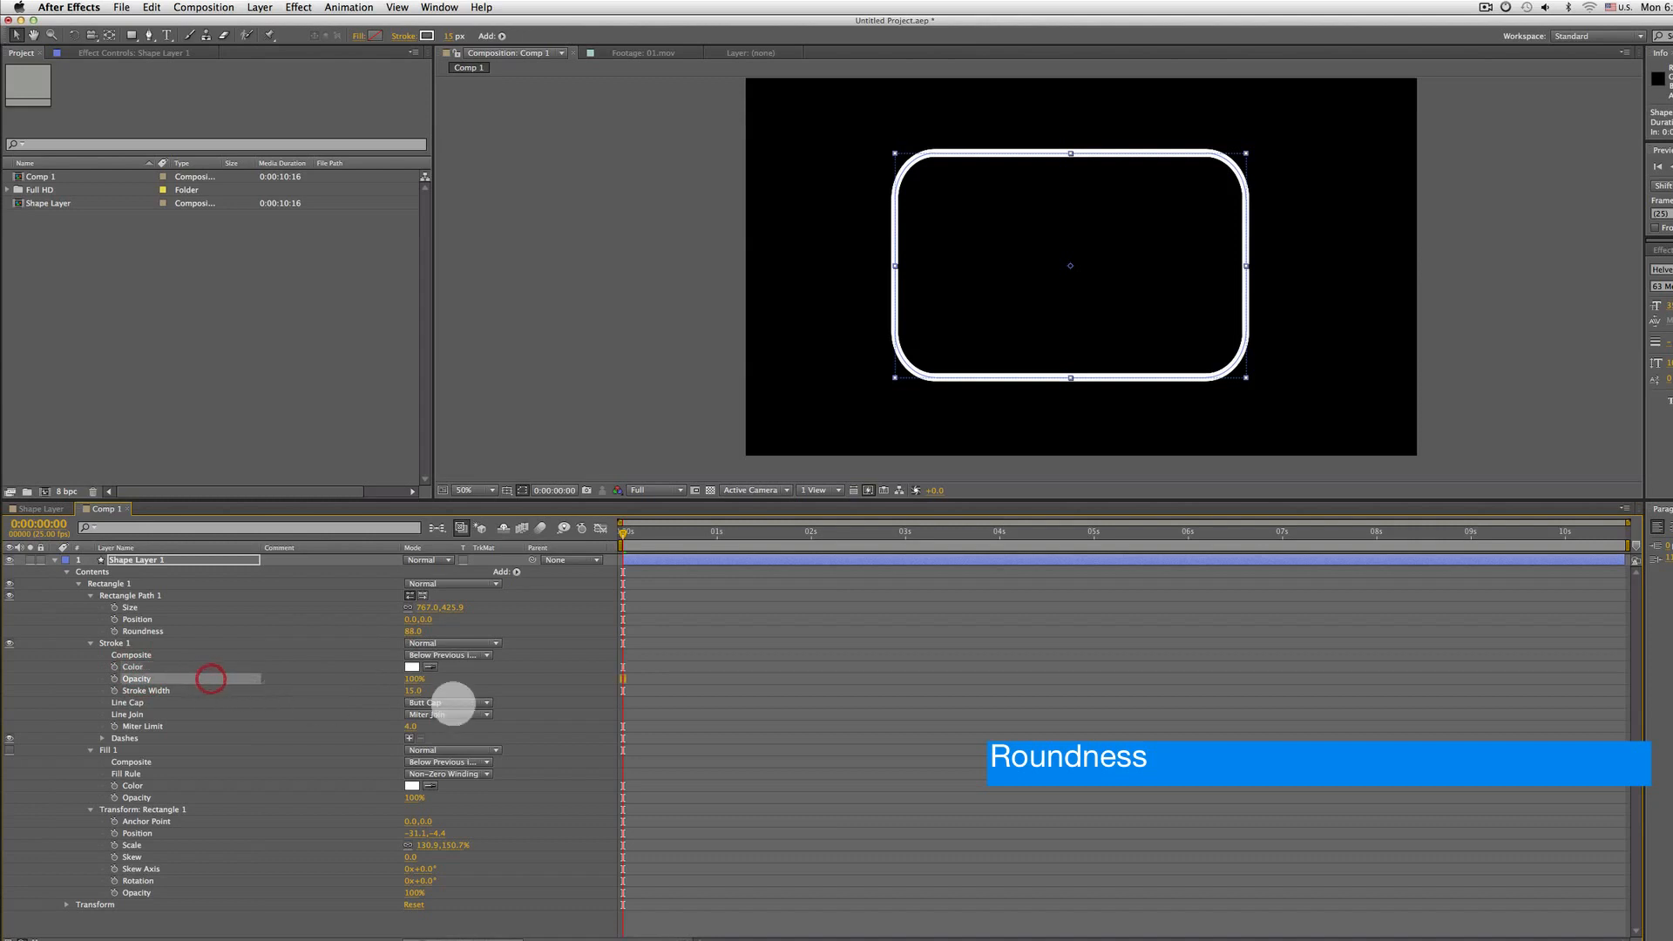
{"action": "mouse_move", "coordinate": [412, 690]}
{"action": "left_mouse_down"}
{"action": "mouse_move", "coordinate": [395, 683]}
{"action": "mouse_move", "coordinate": [433, 684]}
{"action": "mouse_move", "coordinate": [388, 683]}
{"action": "left_mouse_up"}
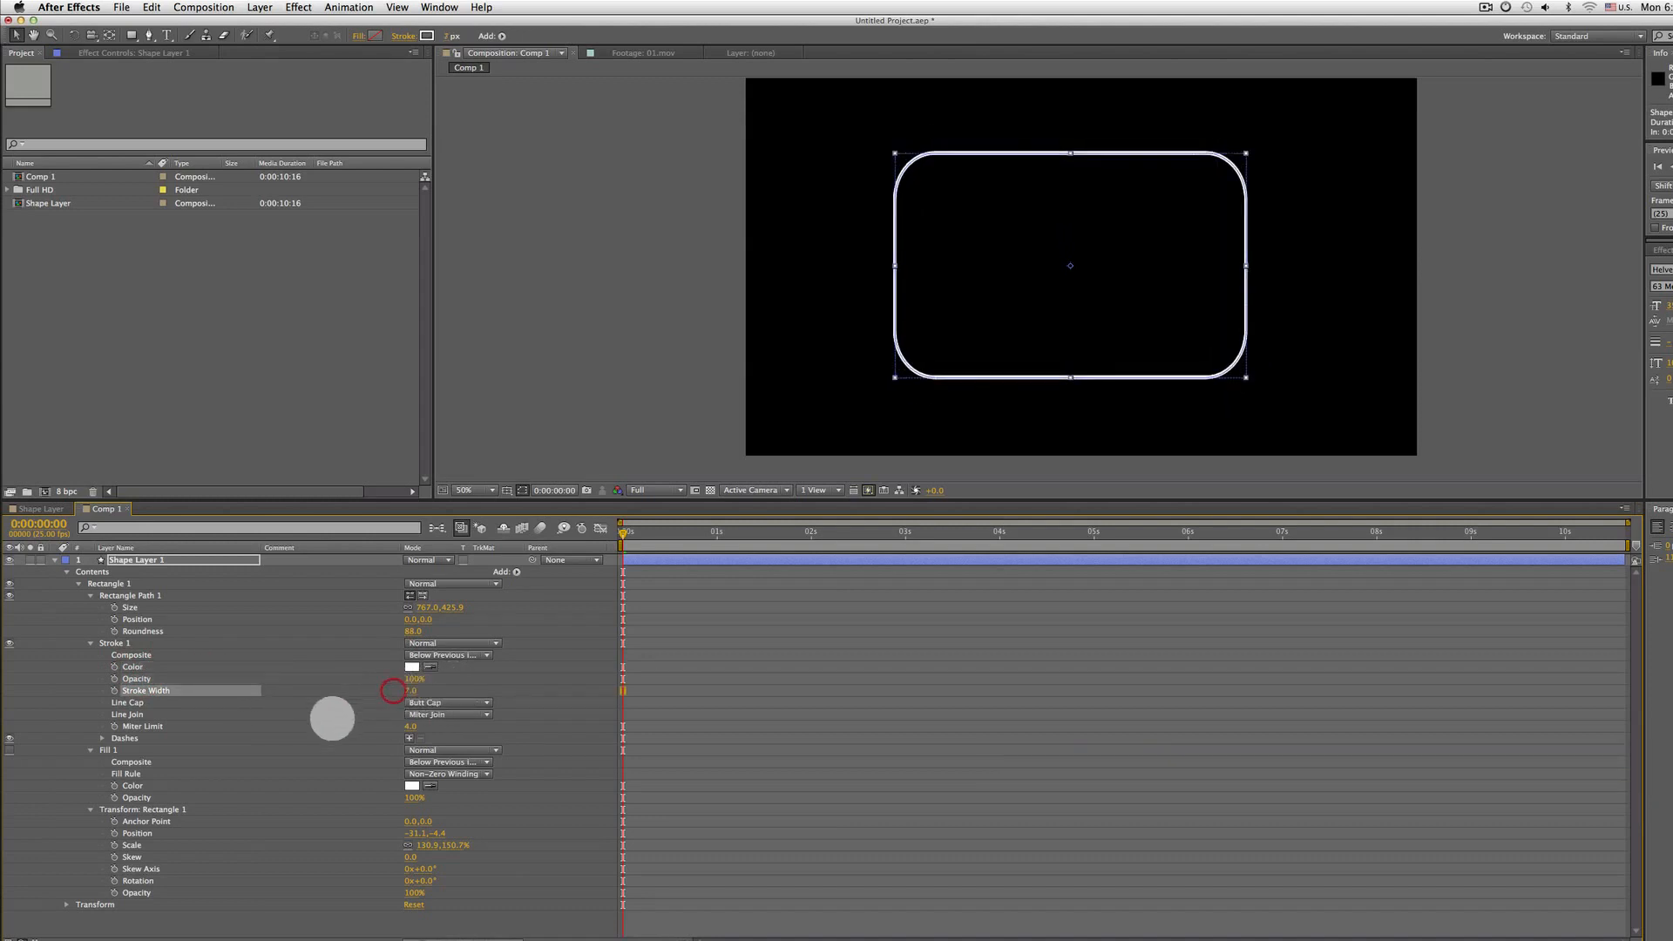
Expand Dashes and repeatedly add and remove a dash on the rectangle's stroke
{"action": "left_click", "coordinate": [122, 739]}
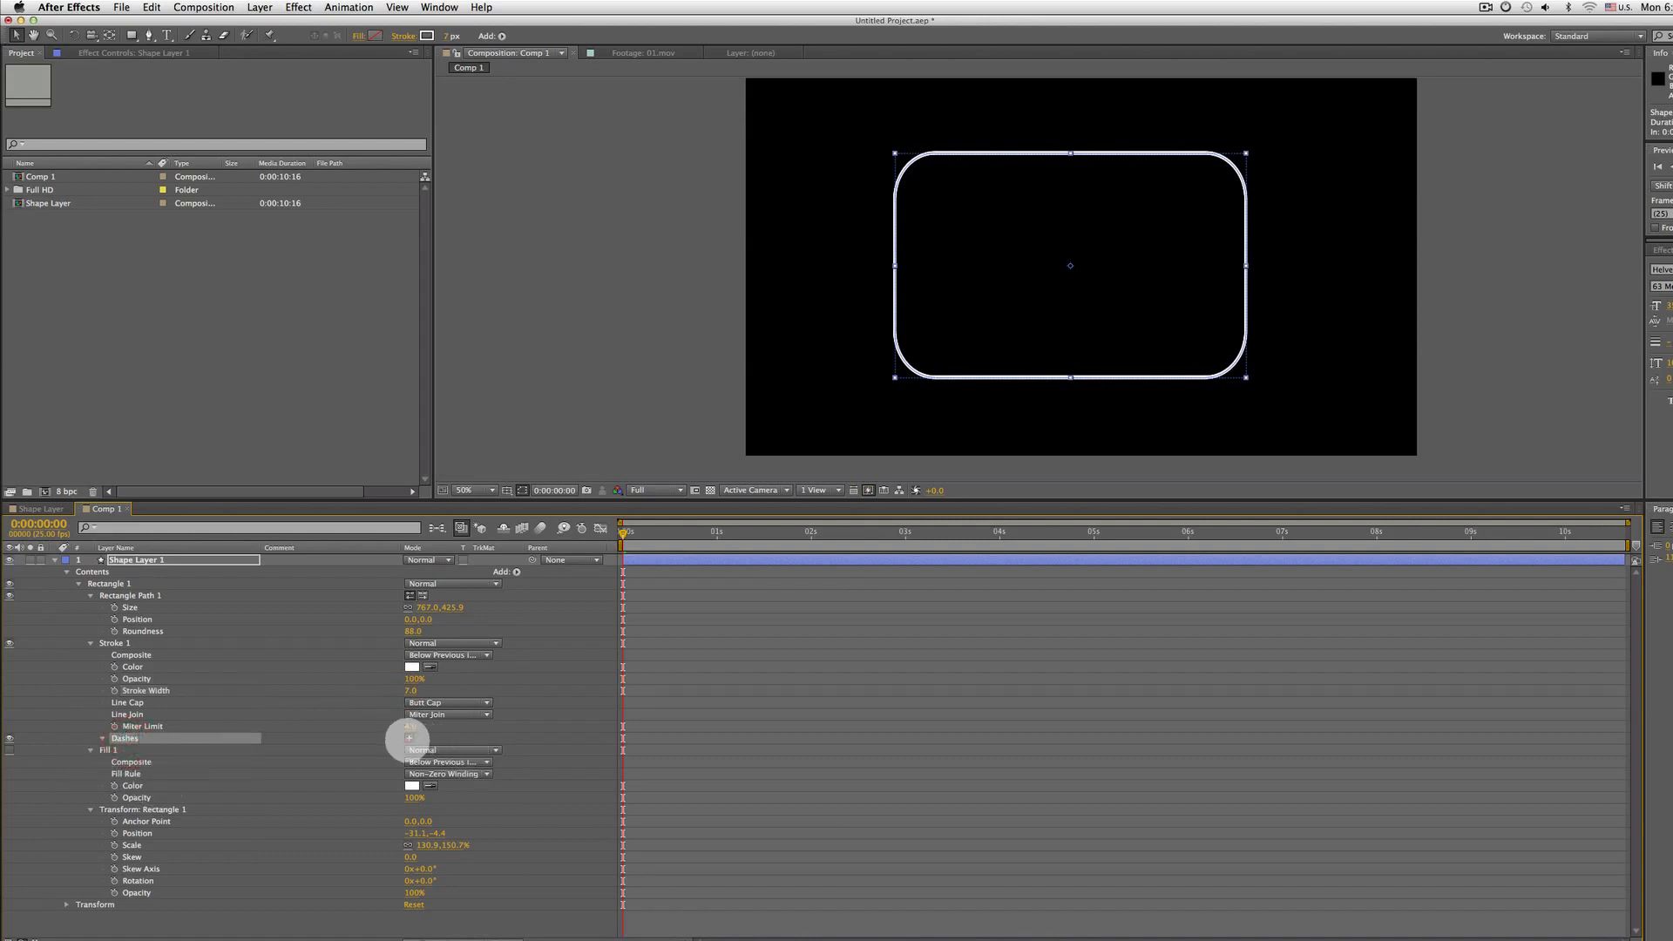
{"action": "left_click", "coordinate": [409, 738]}
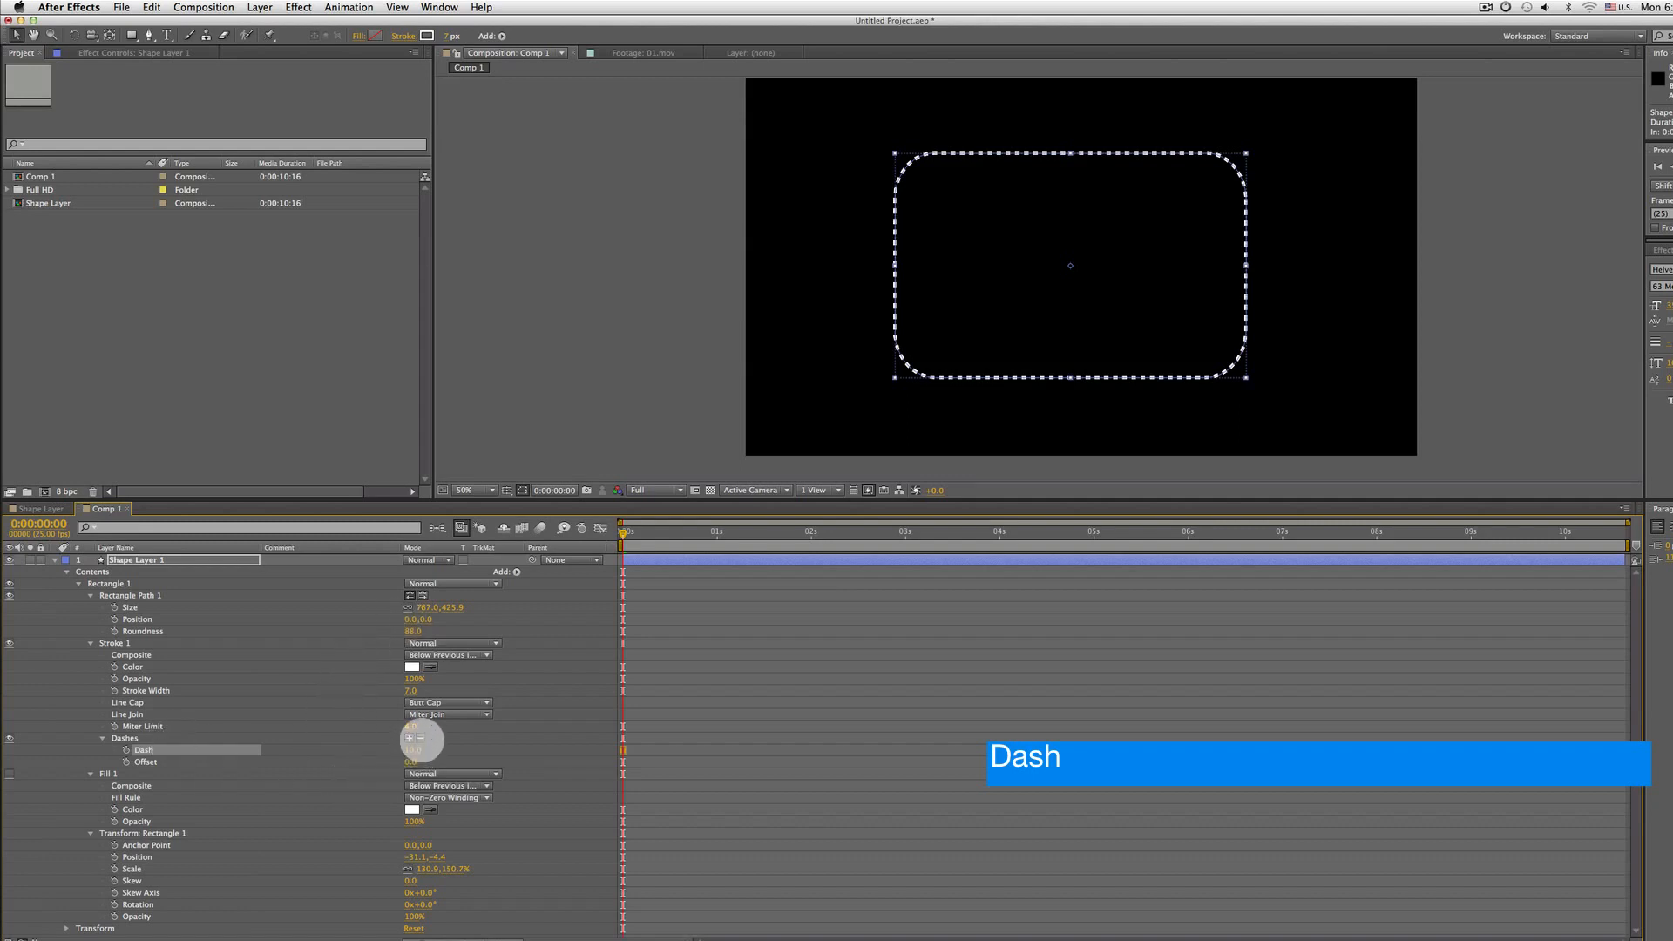
{"action": "left_click", "coordinate": [420, 738]}
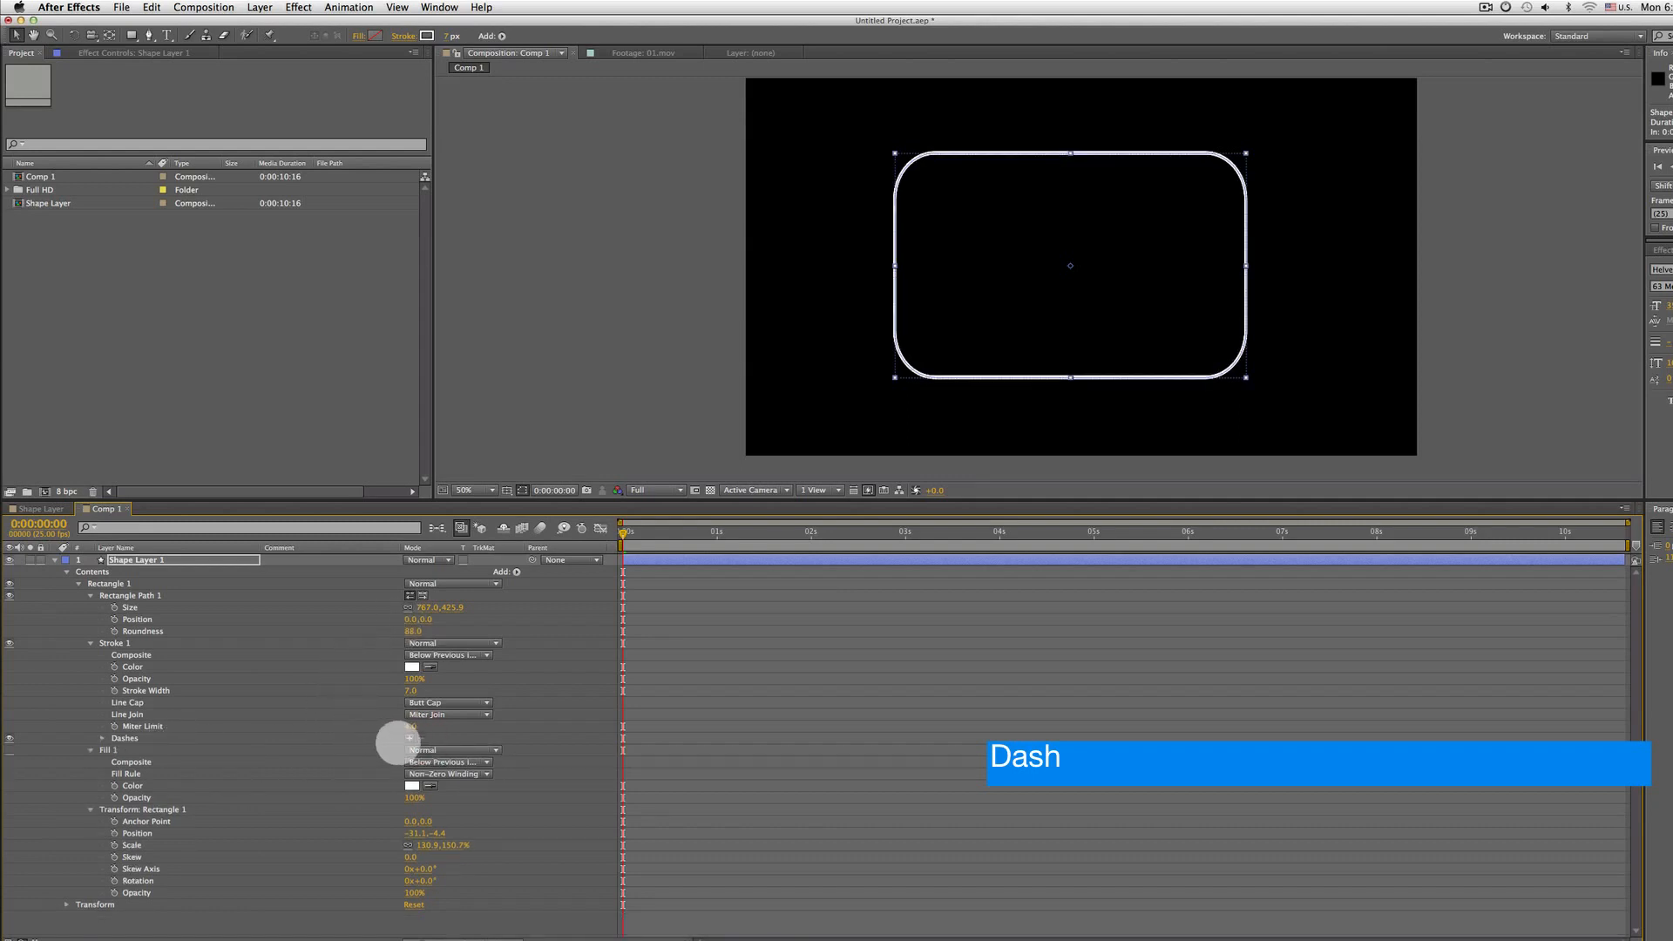
{"action": "left_click", "coordinate": [409, 738]}
{"action": "left_click", "coordinate": [420, 738]}
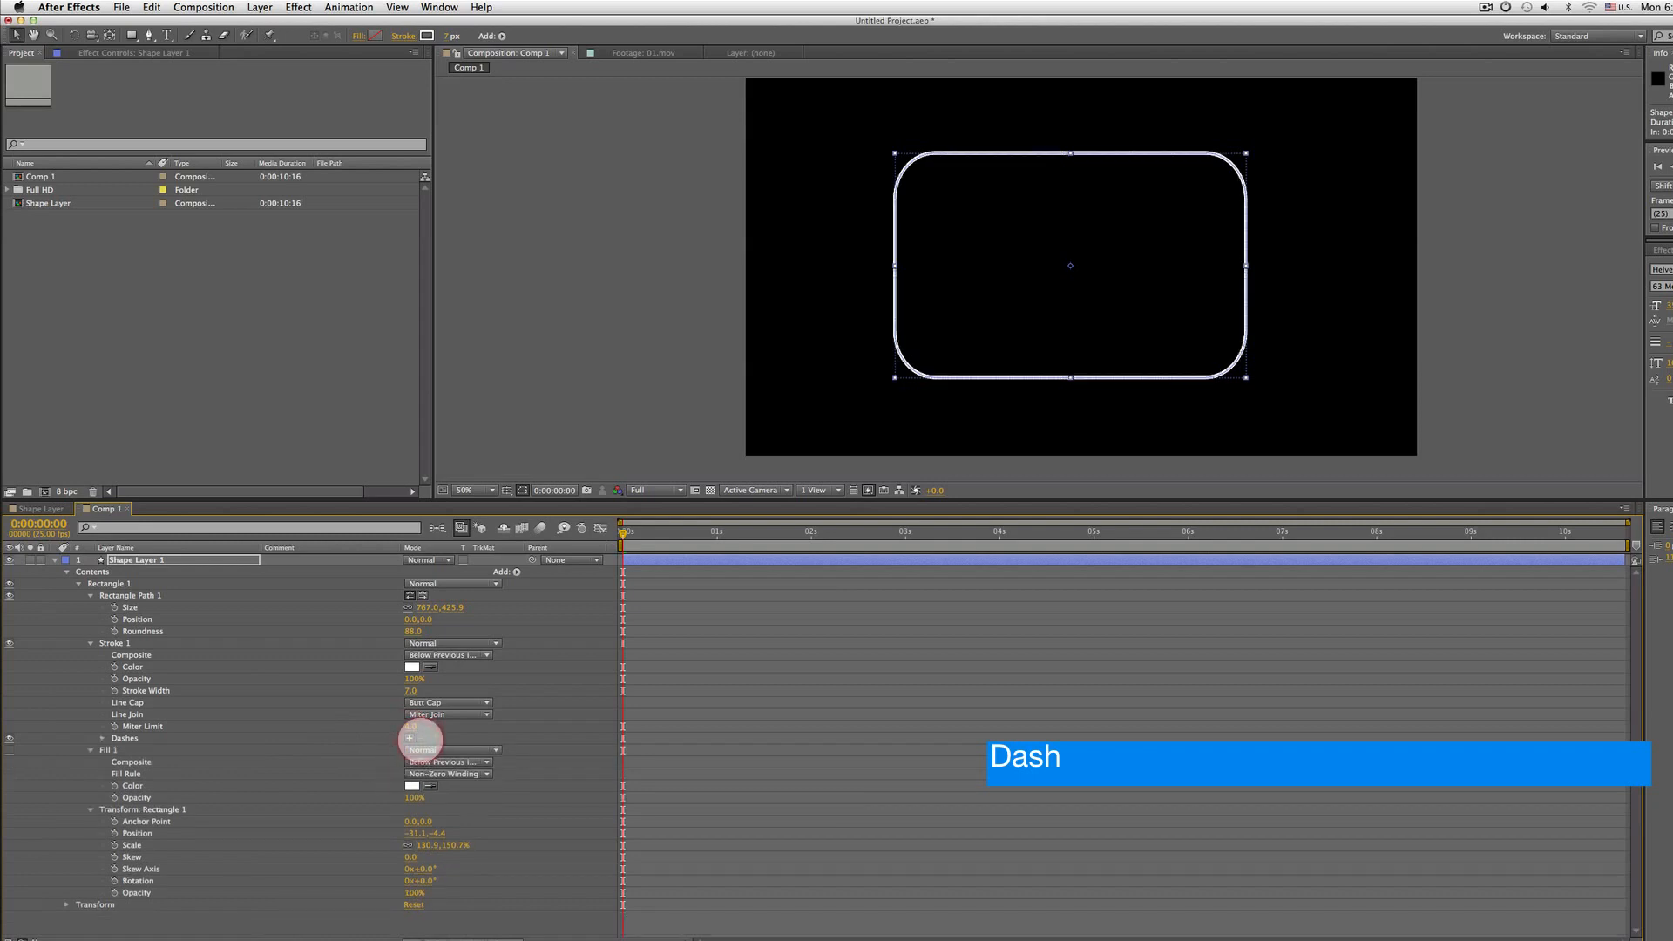
{"action": "left_click", "coordinate": [409, 738]}
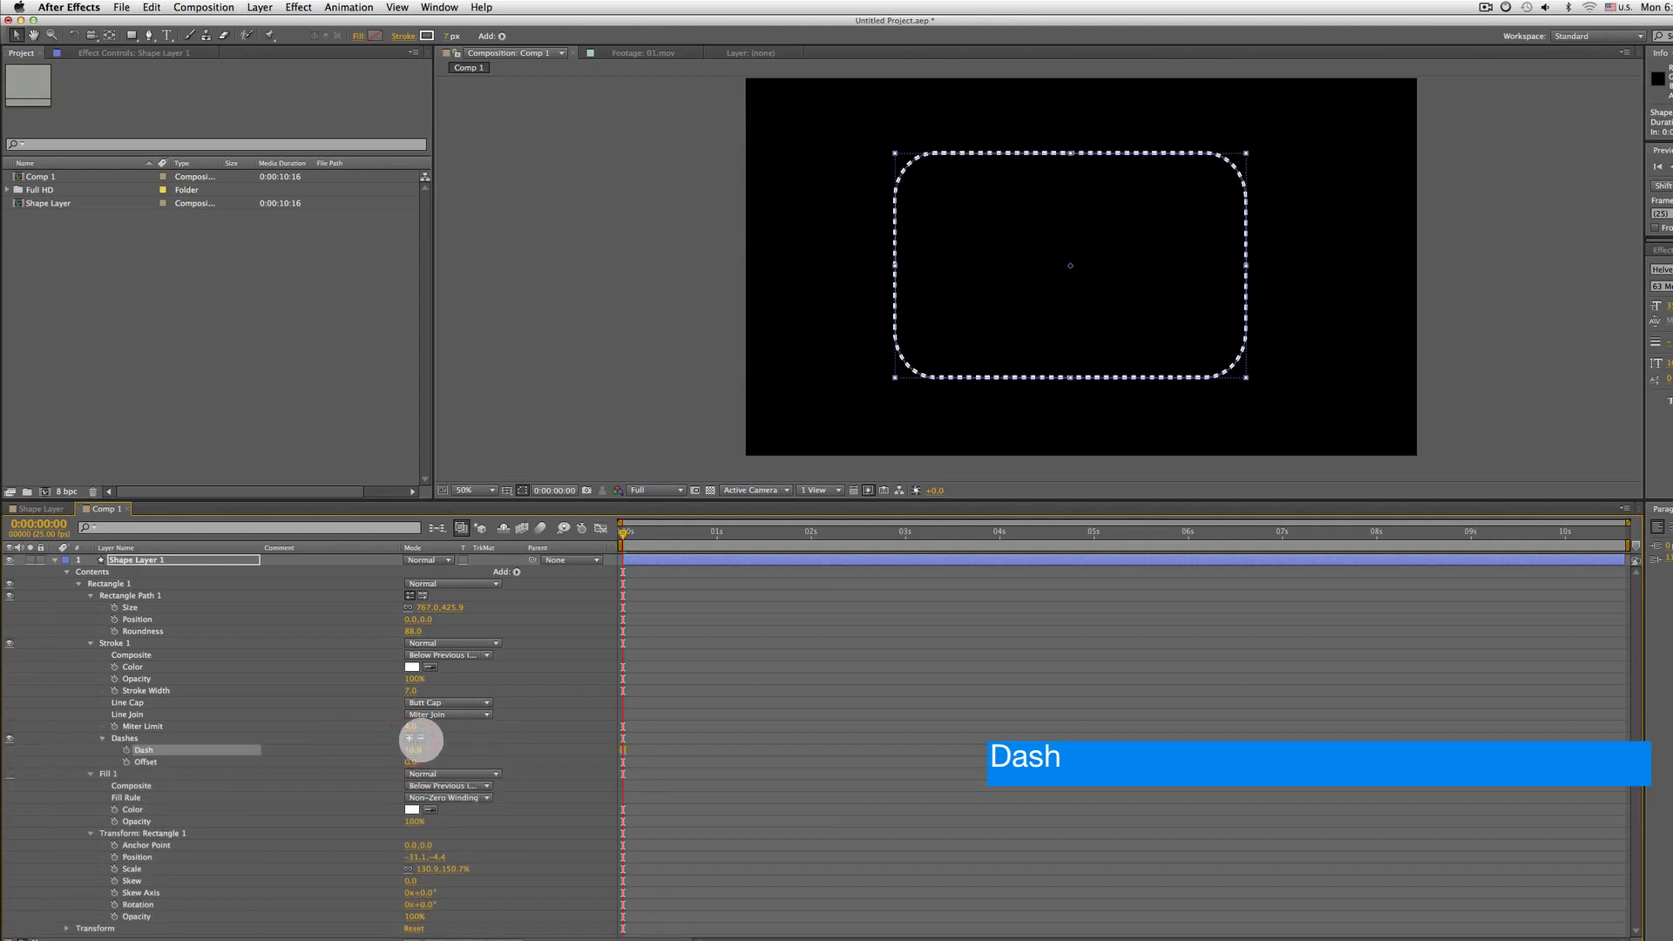
{"action": "left_click", "coordinate": [420, 738]}
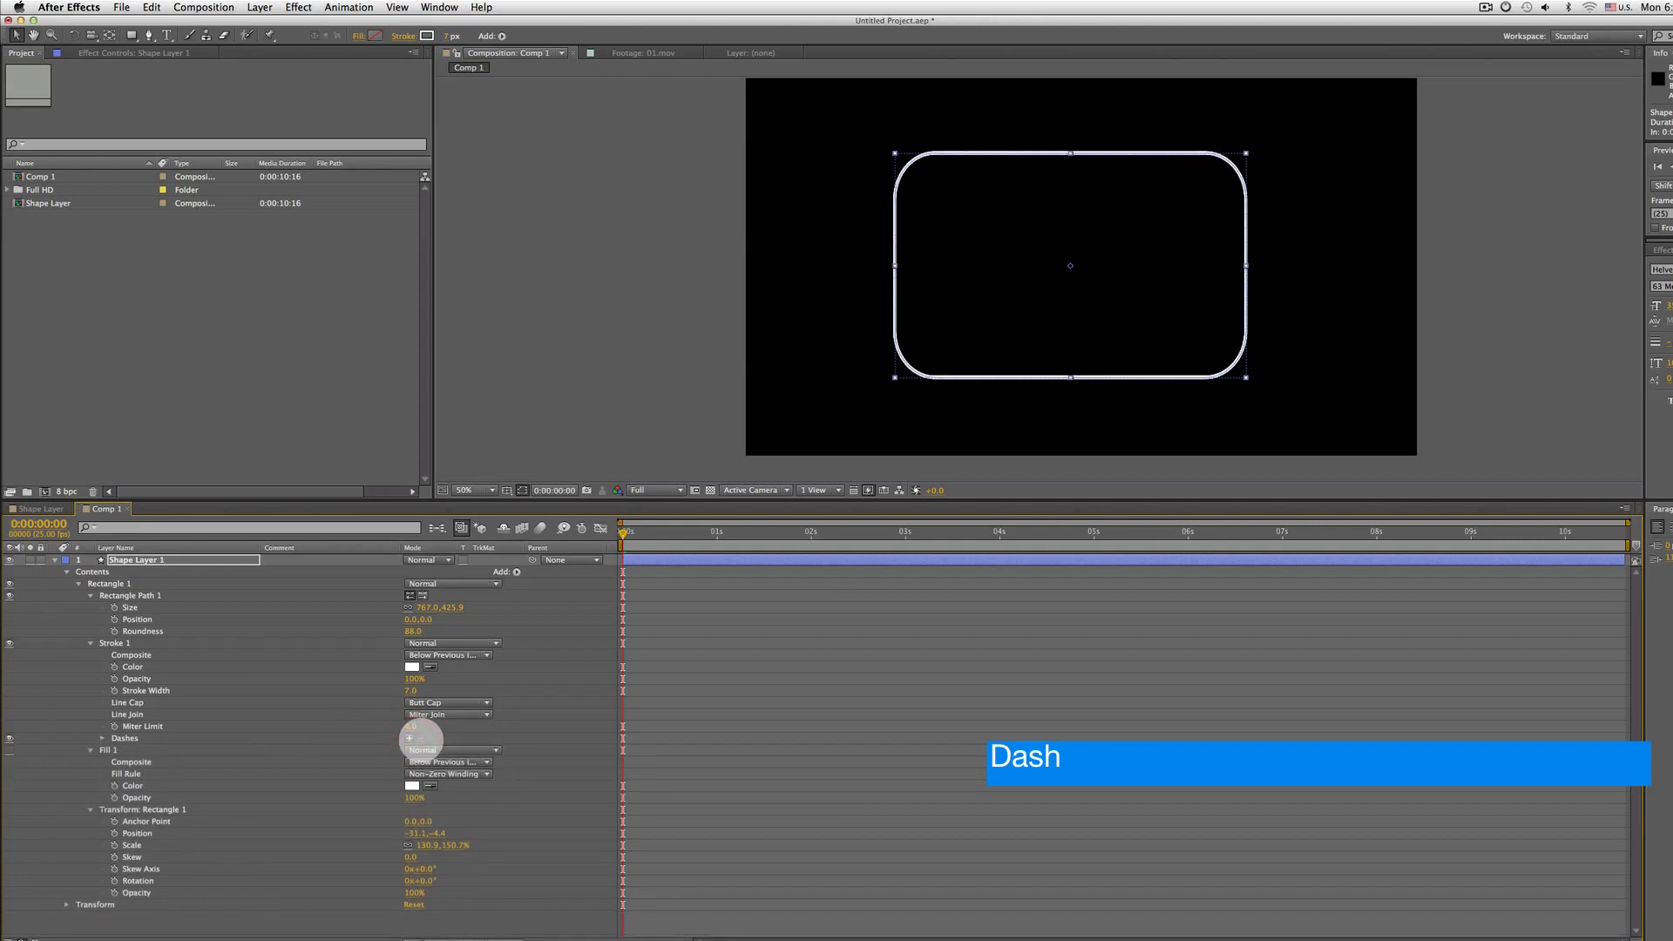
Set Fill 1's color to pure red in the color picker
{"action": "left_click", "coordinate": [151, 737]}
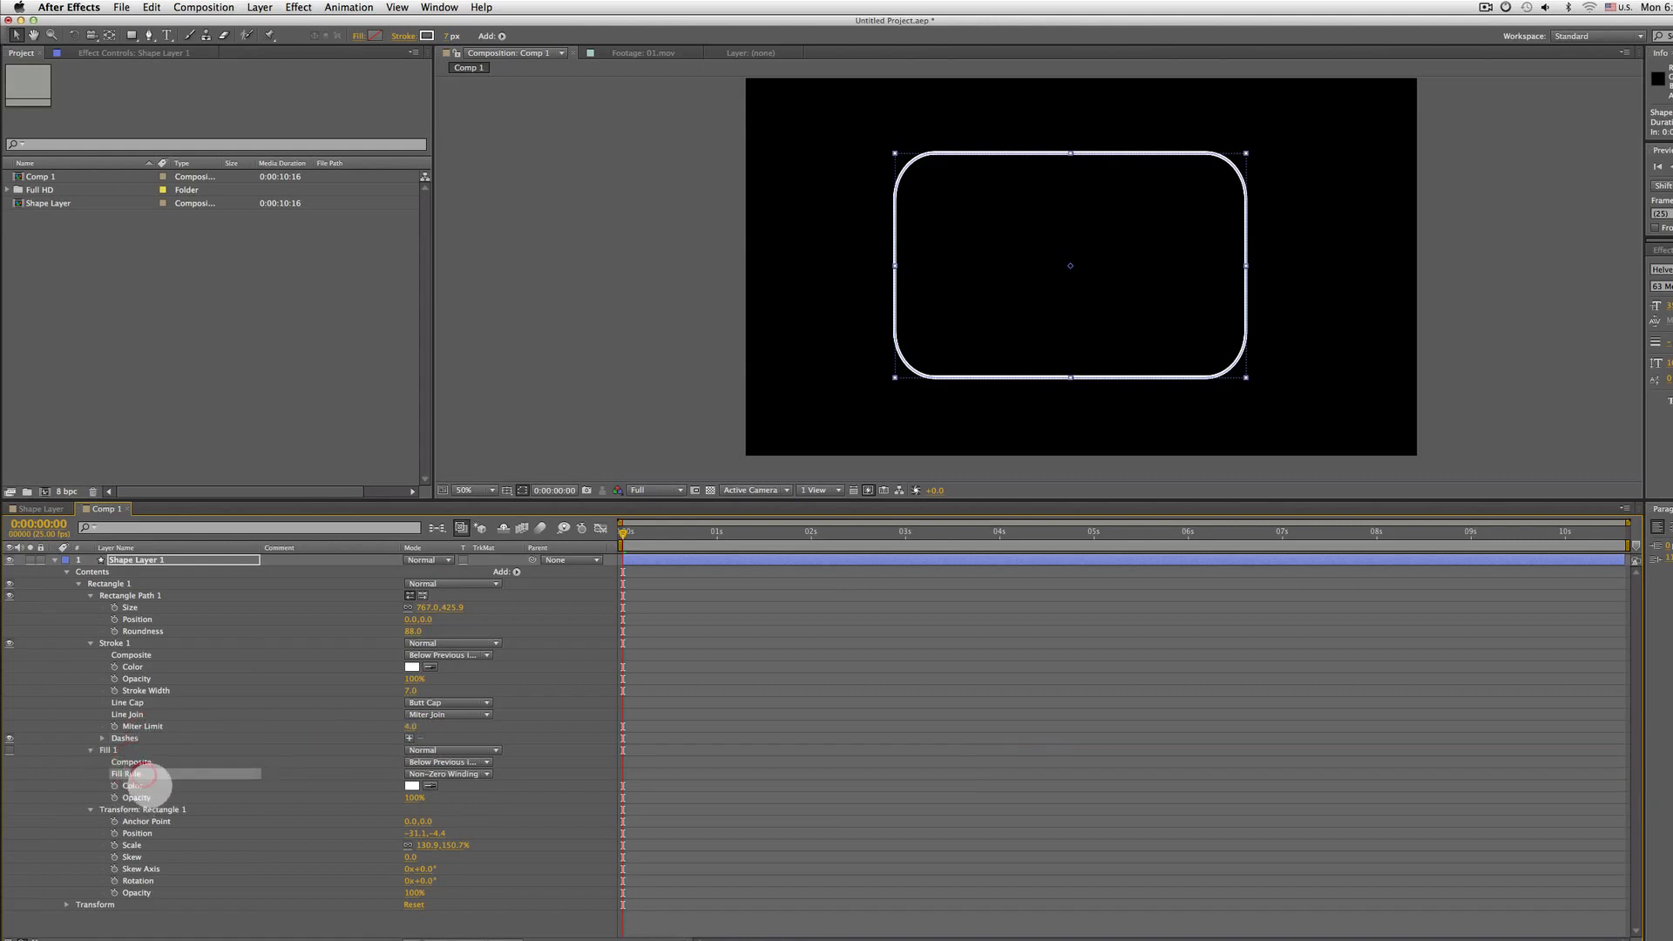
{"action": "left_click", "coordinate": [411, 785]}
{"action": "left_click", "coordinate": [853, 475]}
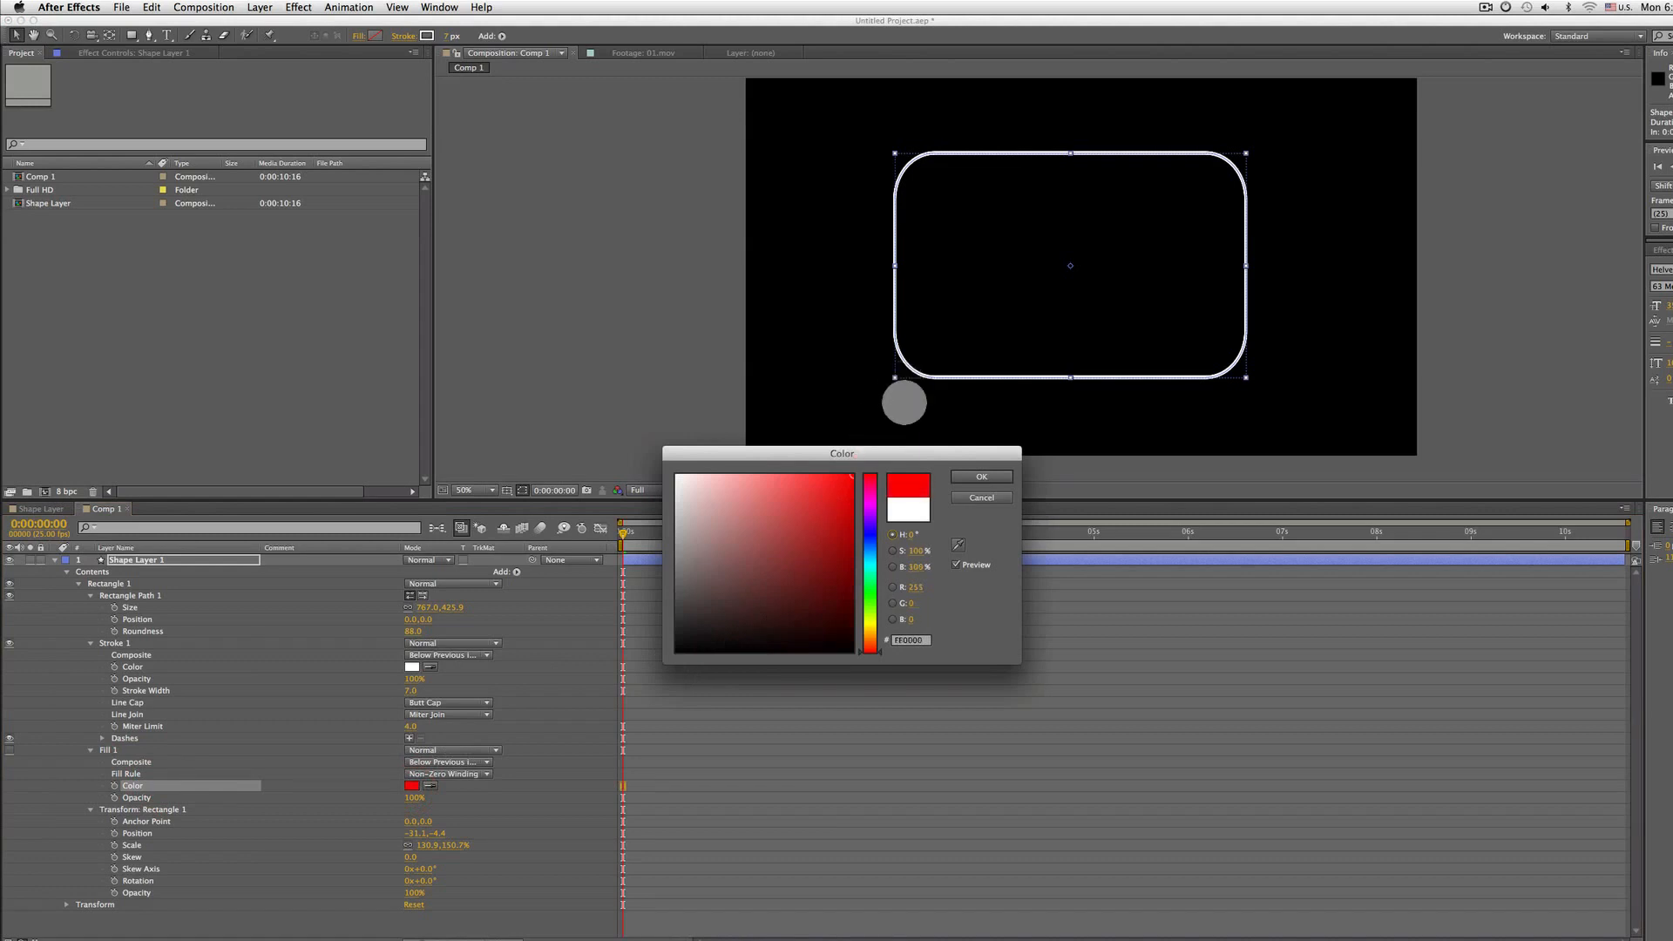
{"action": "left_click", "coordinate": [981, 475]}
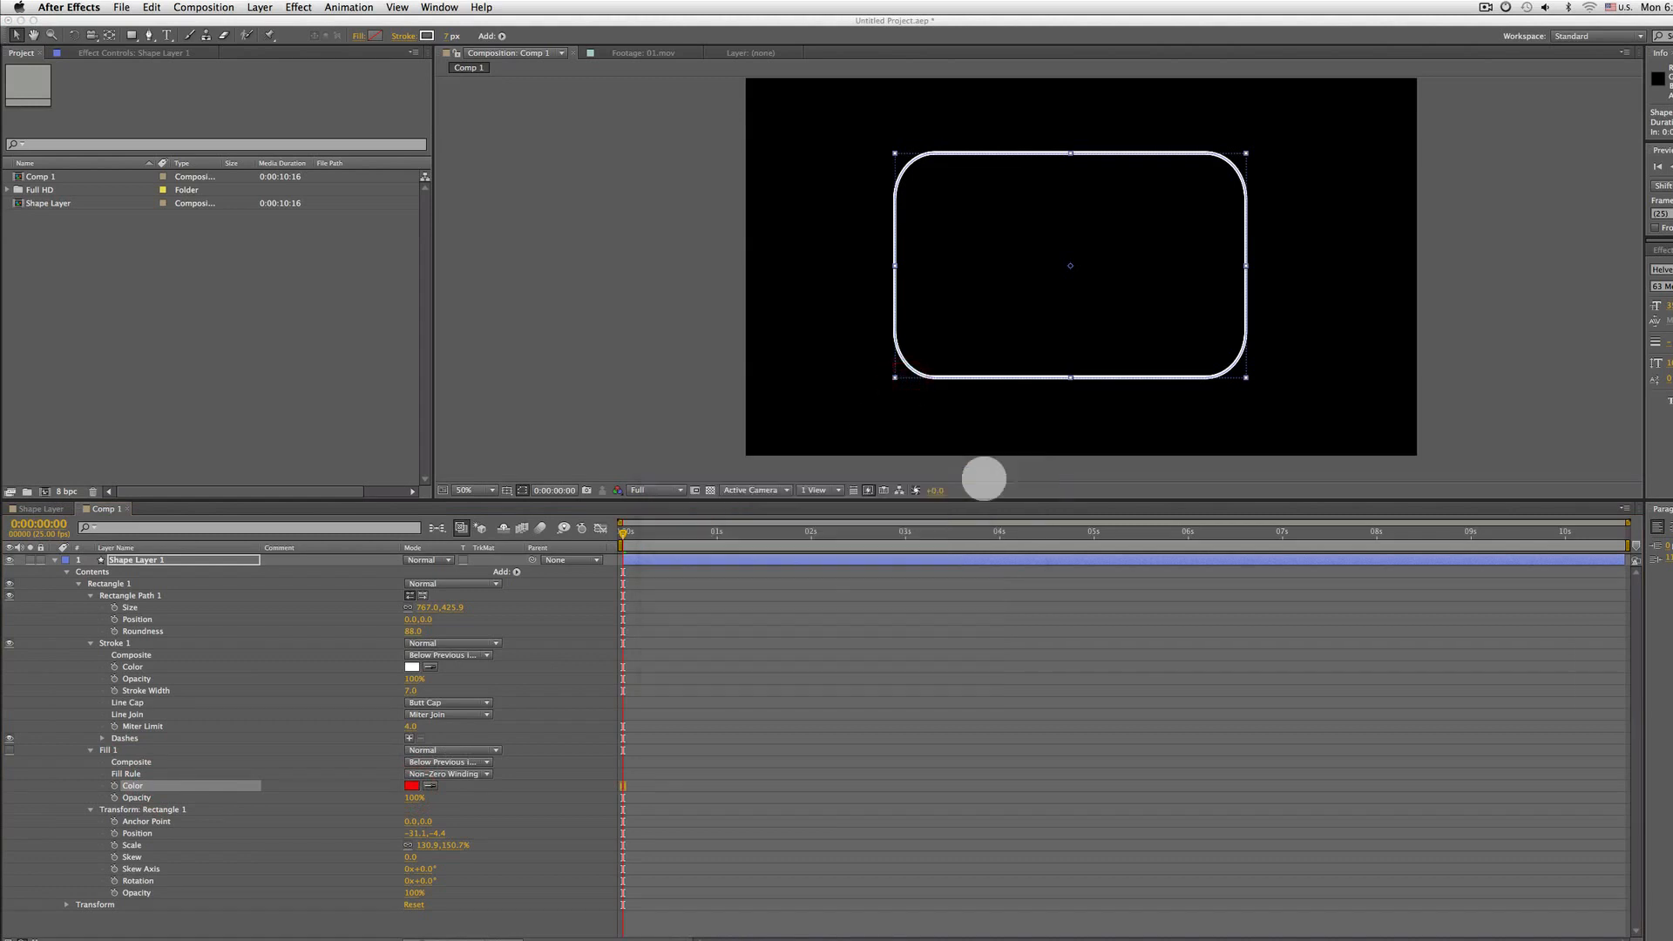
Try setting the shape fill color to white and then red, undoing both changes
{"action": "left_click", "coordinate": [372, 36]}
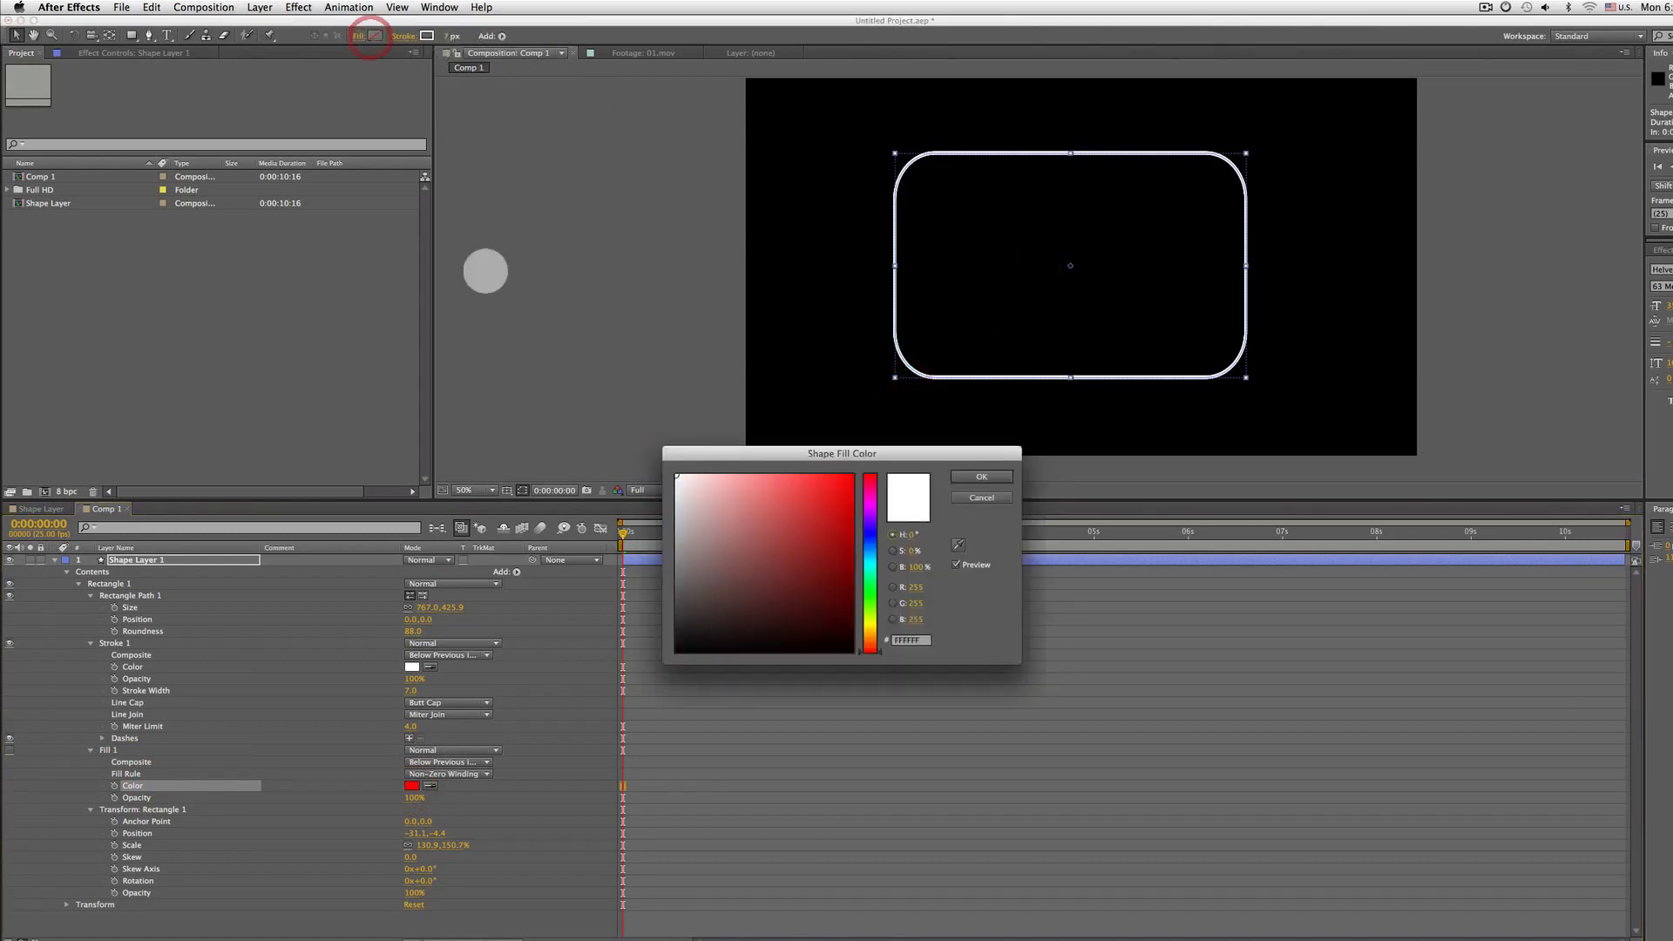
{"action": "left_click", "coordinate": [987, 475]}
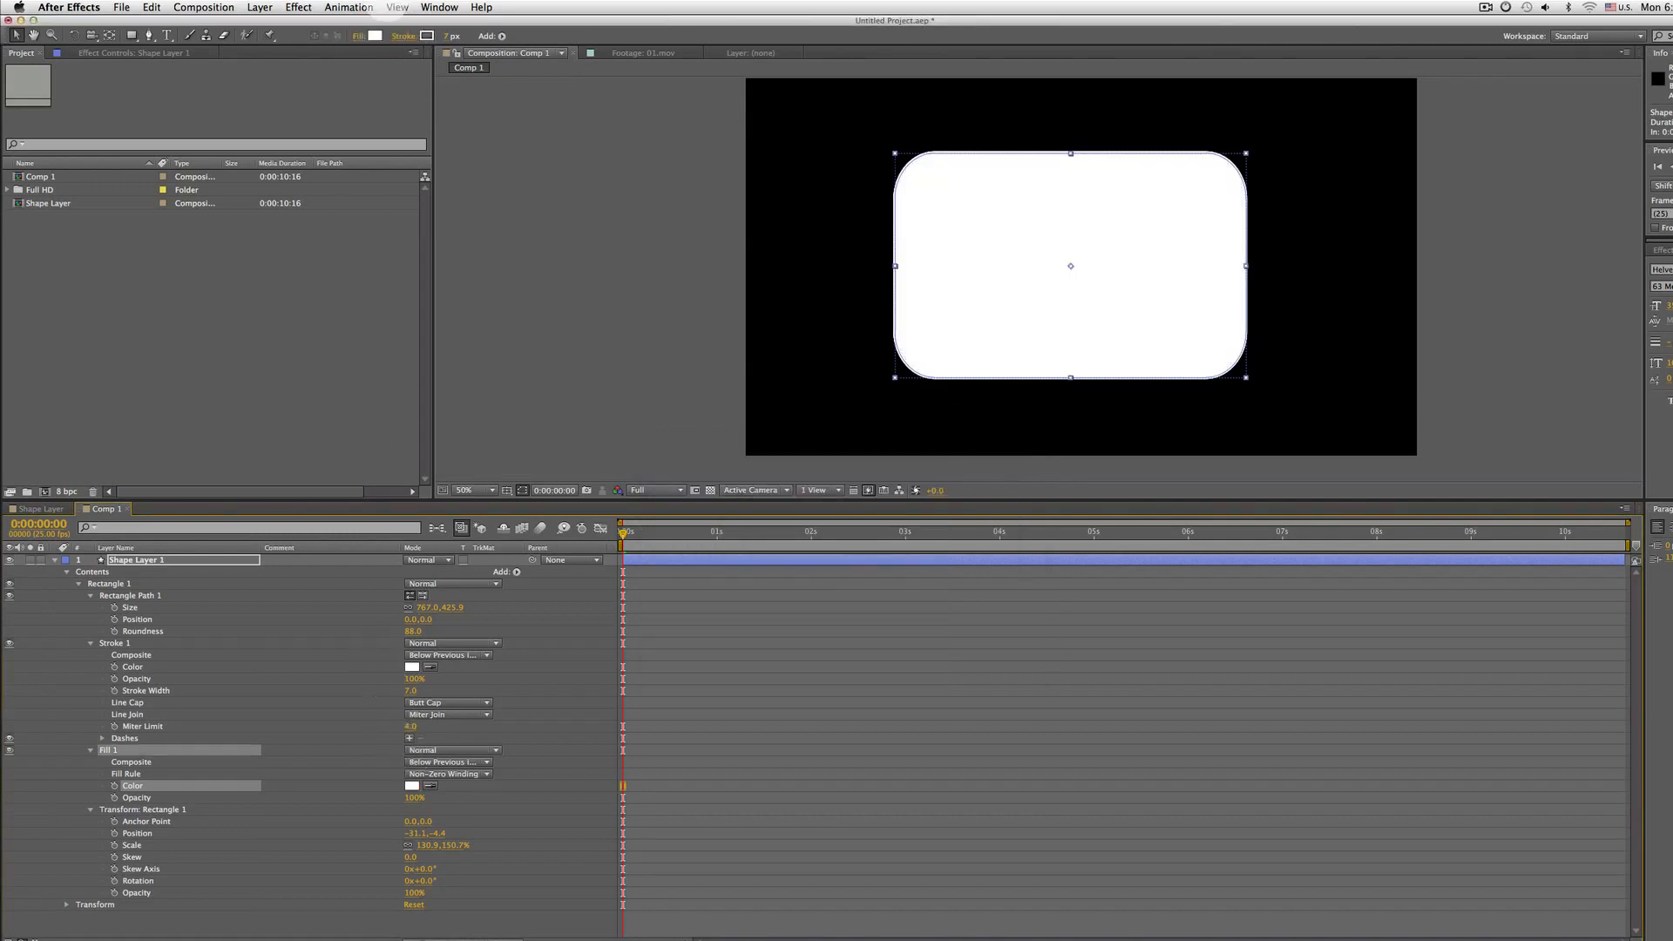
{"action": "left_click", "coordinate": [374, 36]}
{"action": "left_click", "coordinate": [853, 476]}
{"action": "left_click", "coordinate": [981, 477]}
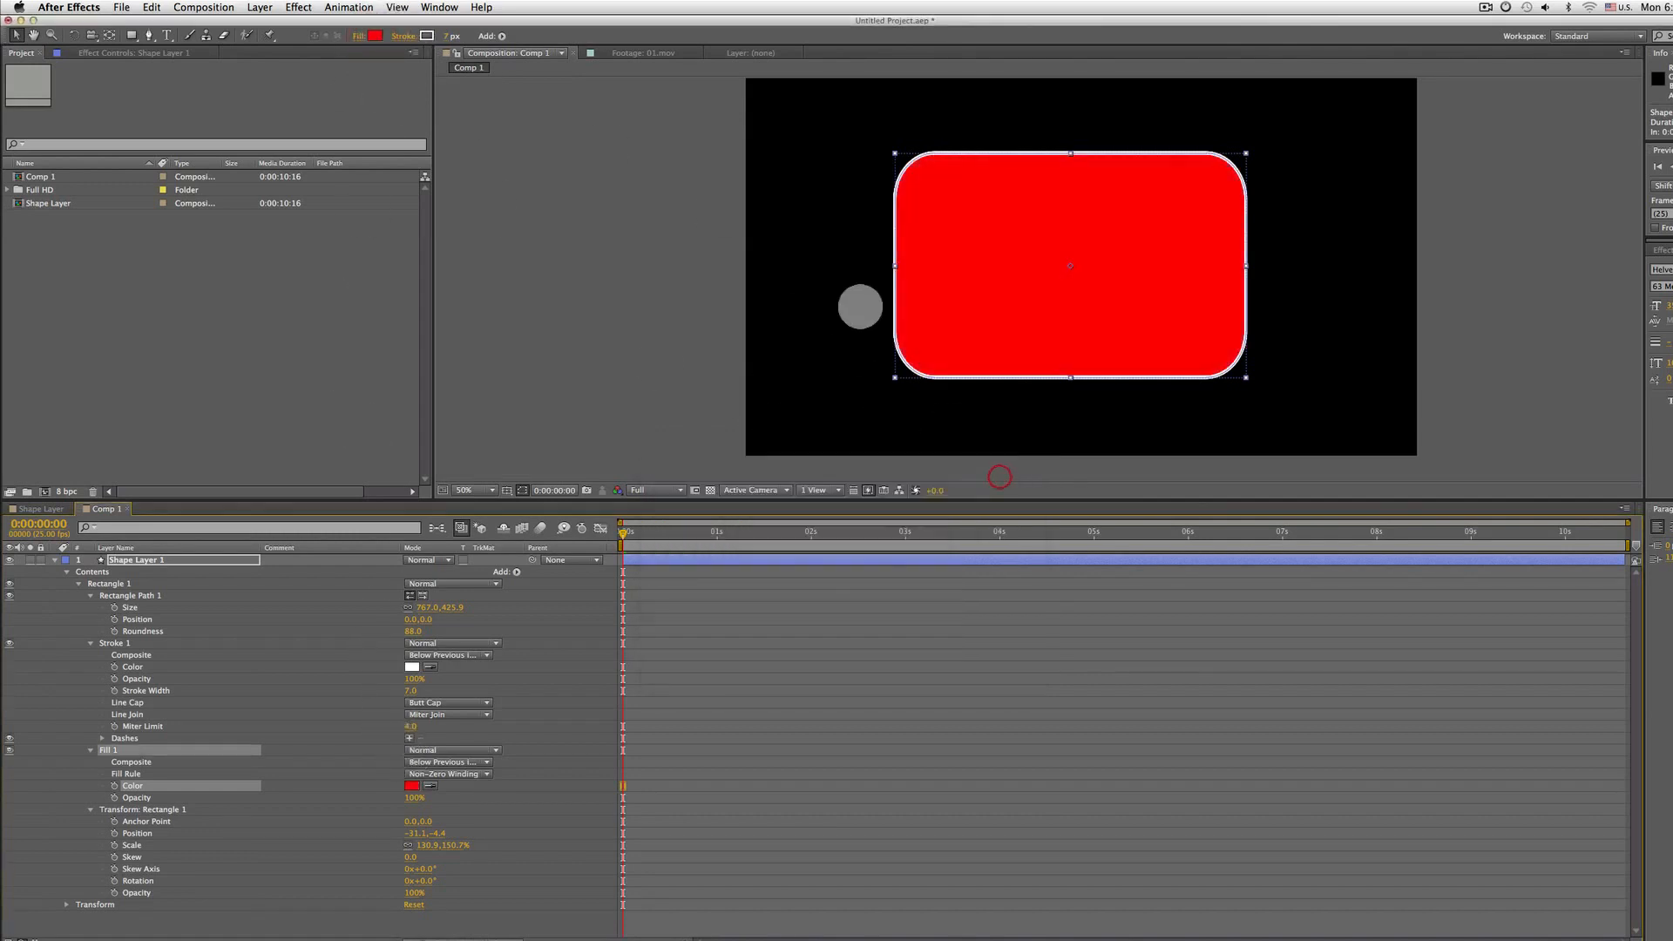
{"action": "key", "text": "super+z"}
{"action": "key", "text": "super+z"}
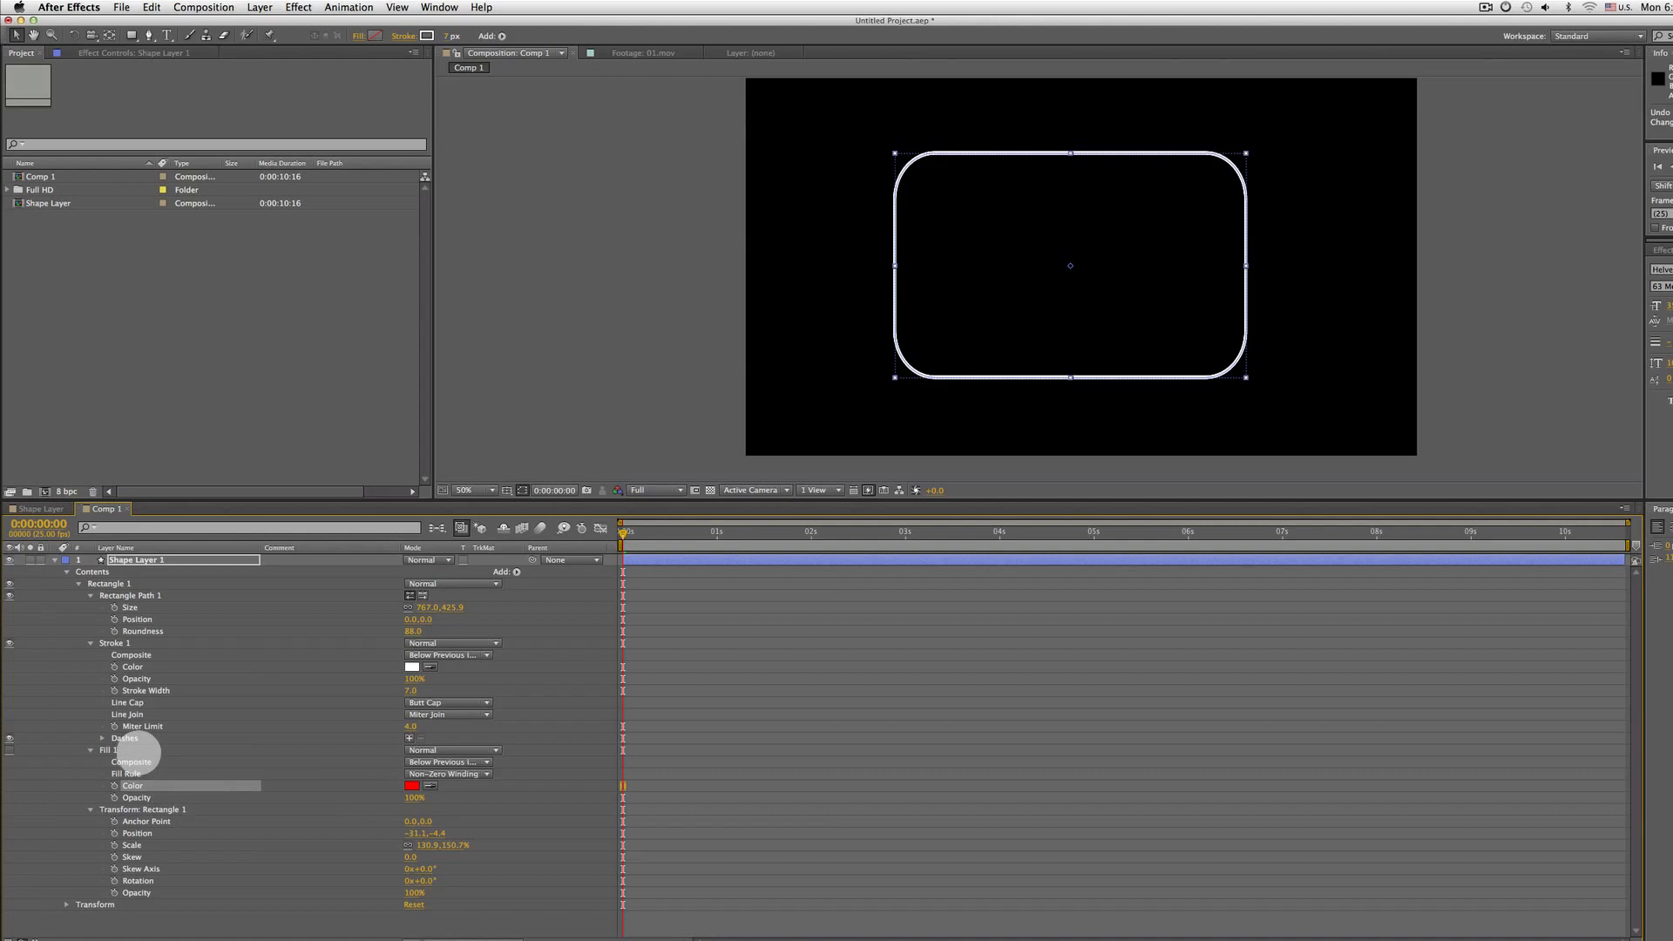
Scrub the Rectangle 1 group transform scale down to about 121.5, 140.6%
{"action": "left_click", "coordinate": [162, 809]}
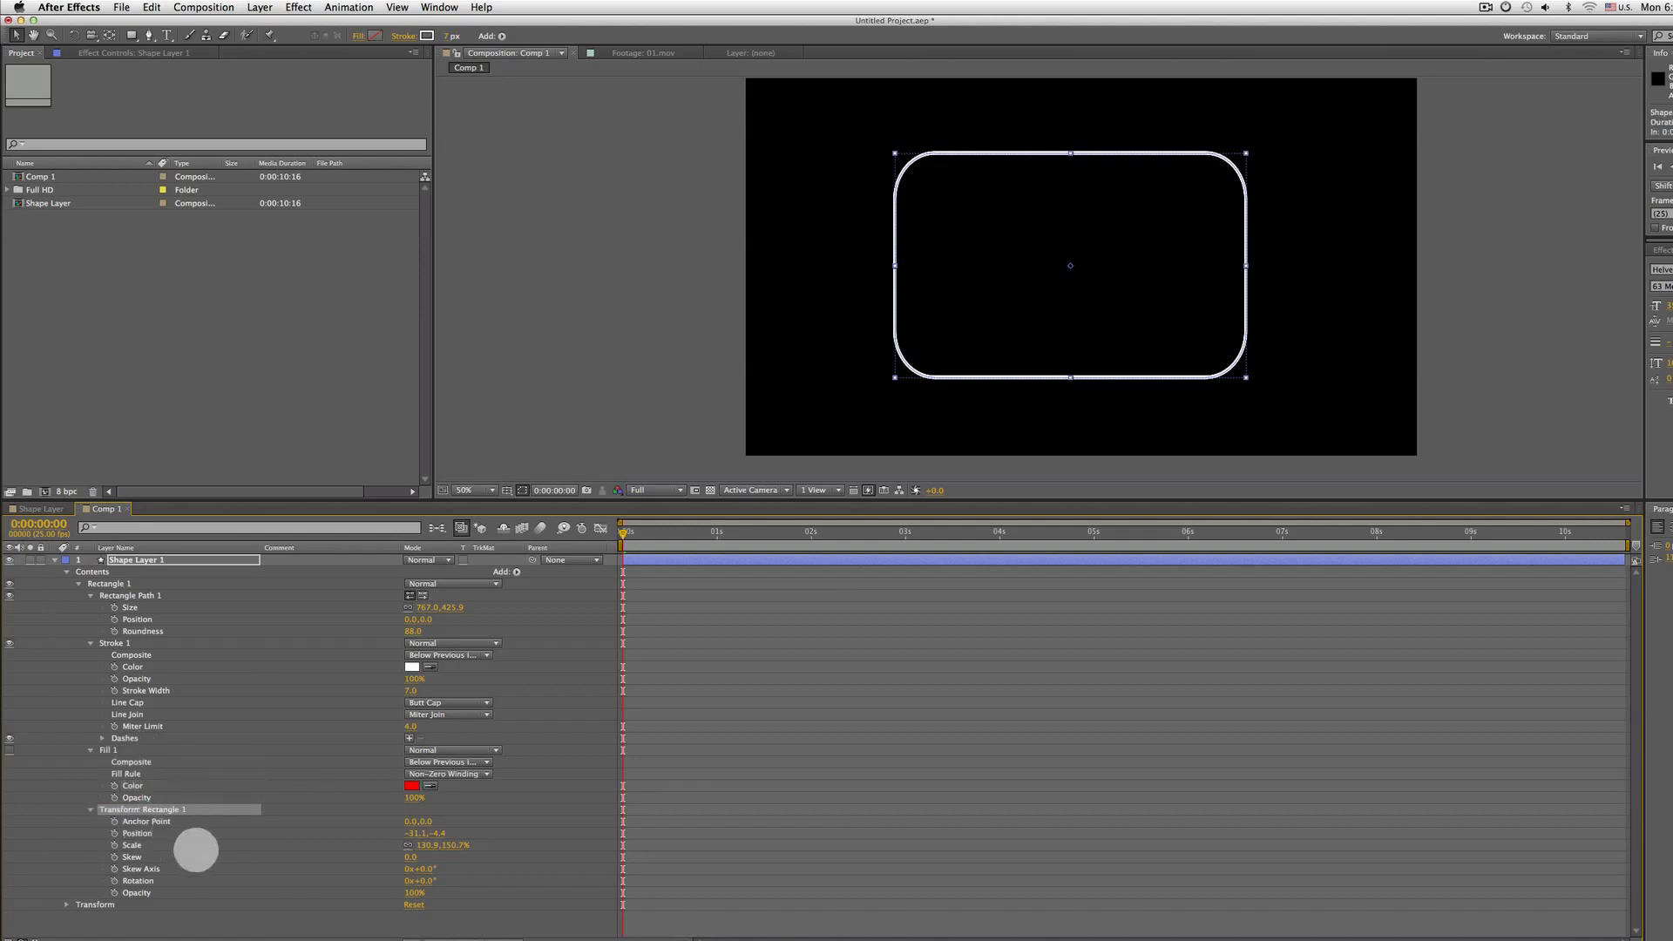
{"action": "mouse_move", "coordinate": [433, 844]}
{"action": "left_mouse_down"}
{"action": "mouse_move", "coordinate": [511, 843]}
{"action": "mouse_move", "coordinate": [389, 849]}
{"action": "mouse_move", "coordinate": [419, 845]}
{"action": "left_mouse_up"}
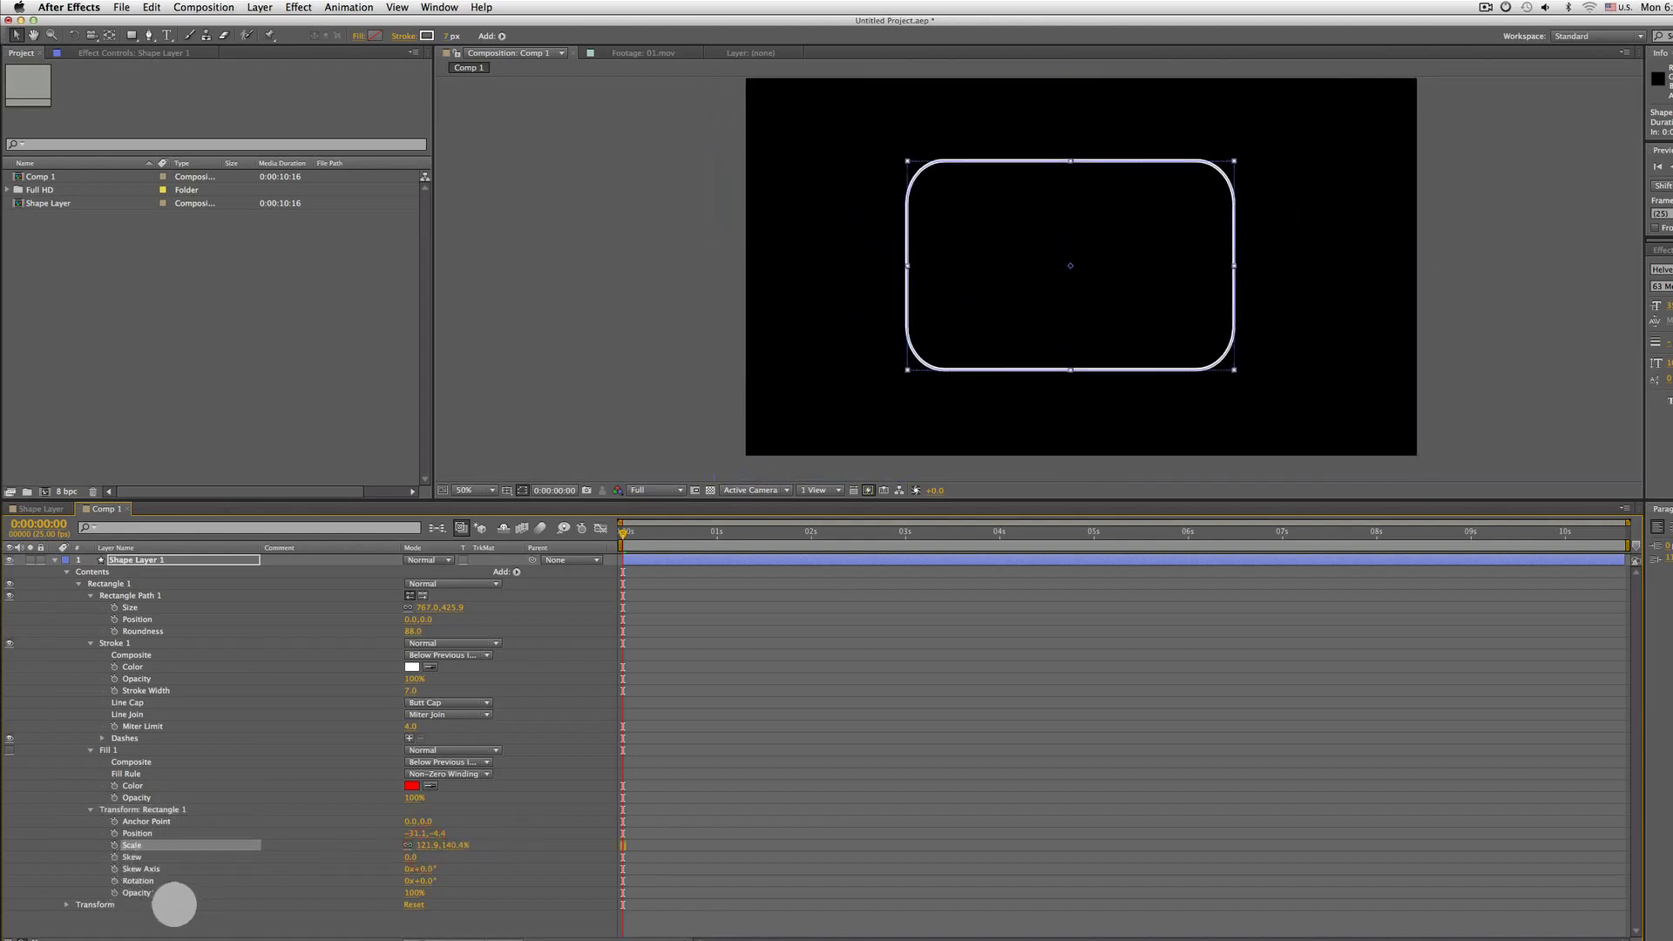
Collapse Rectangle 1's properties and the shape layer's contents
{"action": "left_click", "coordinate": [144, 560]}
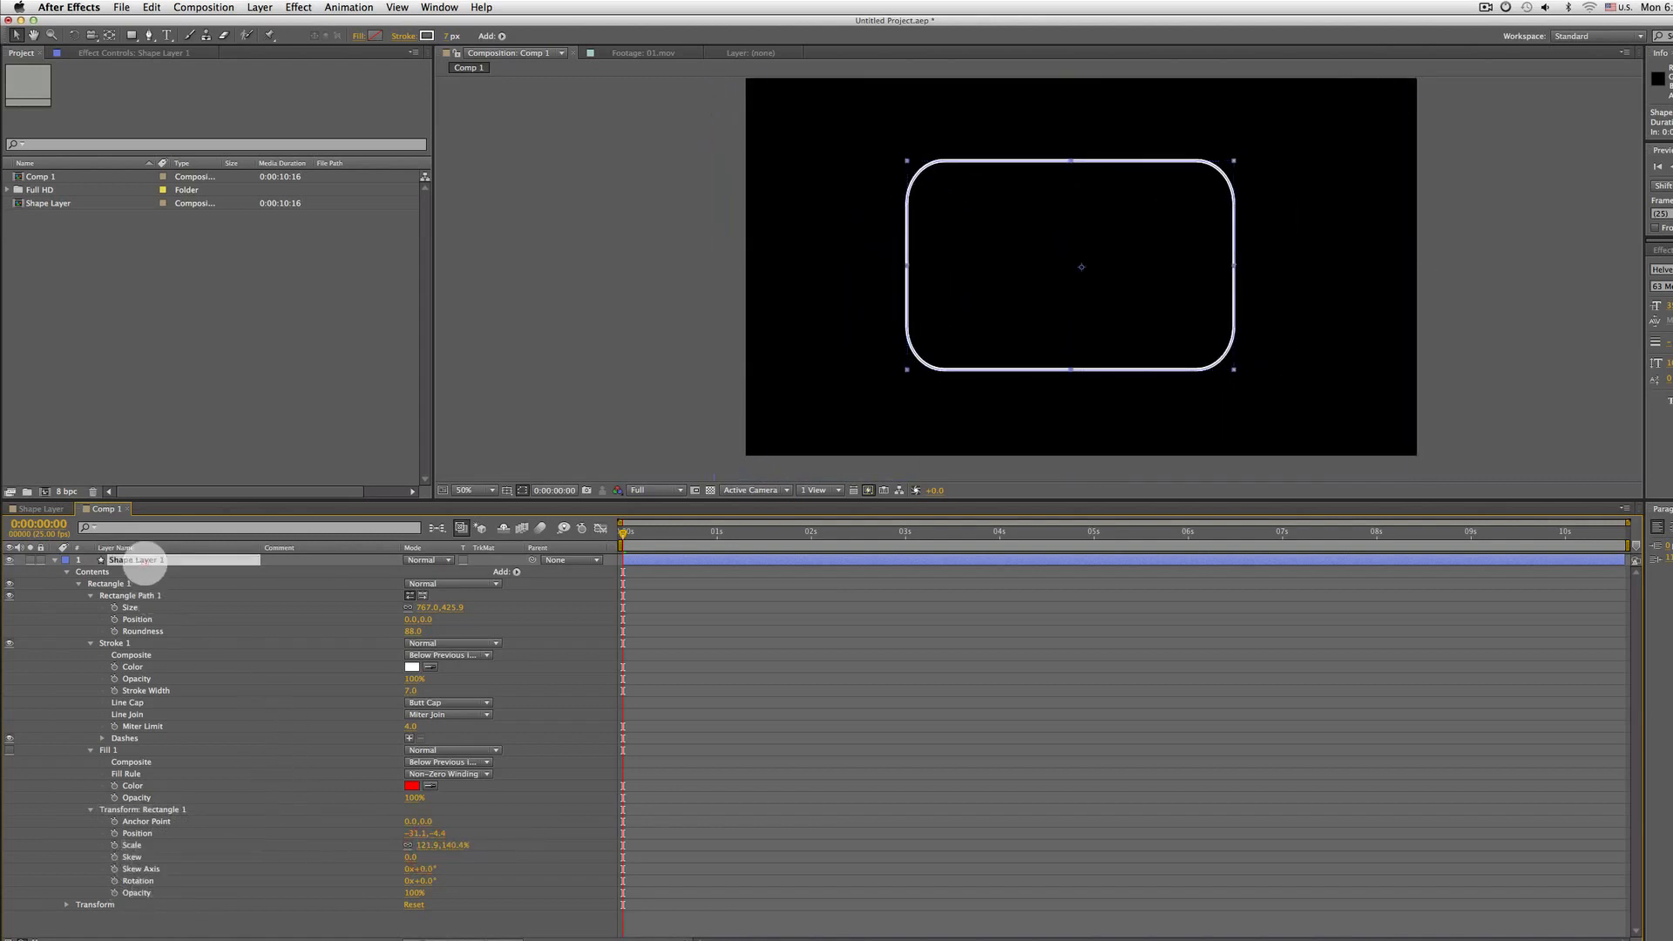
{"action": "left_click", "coordinate": [103, 584]}
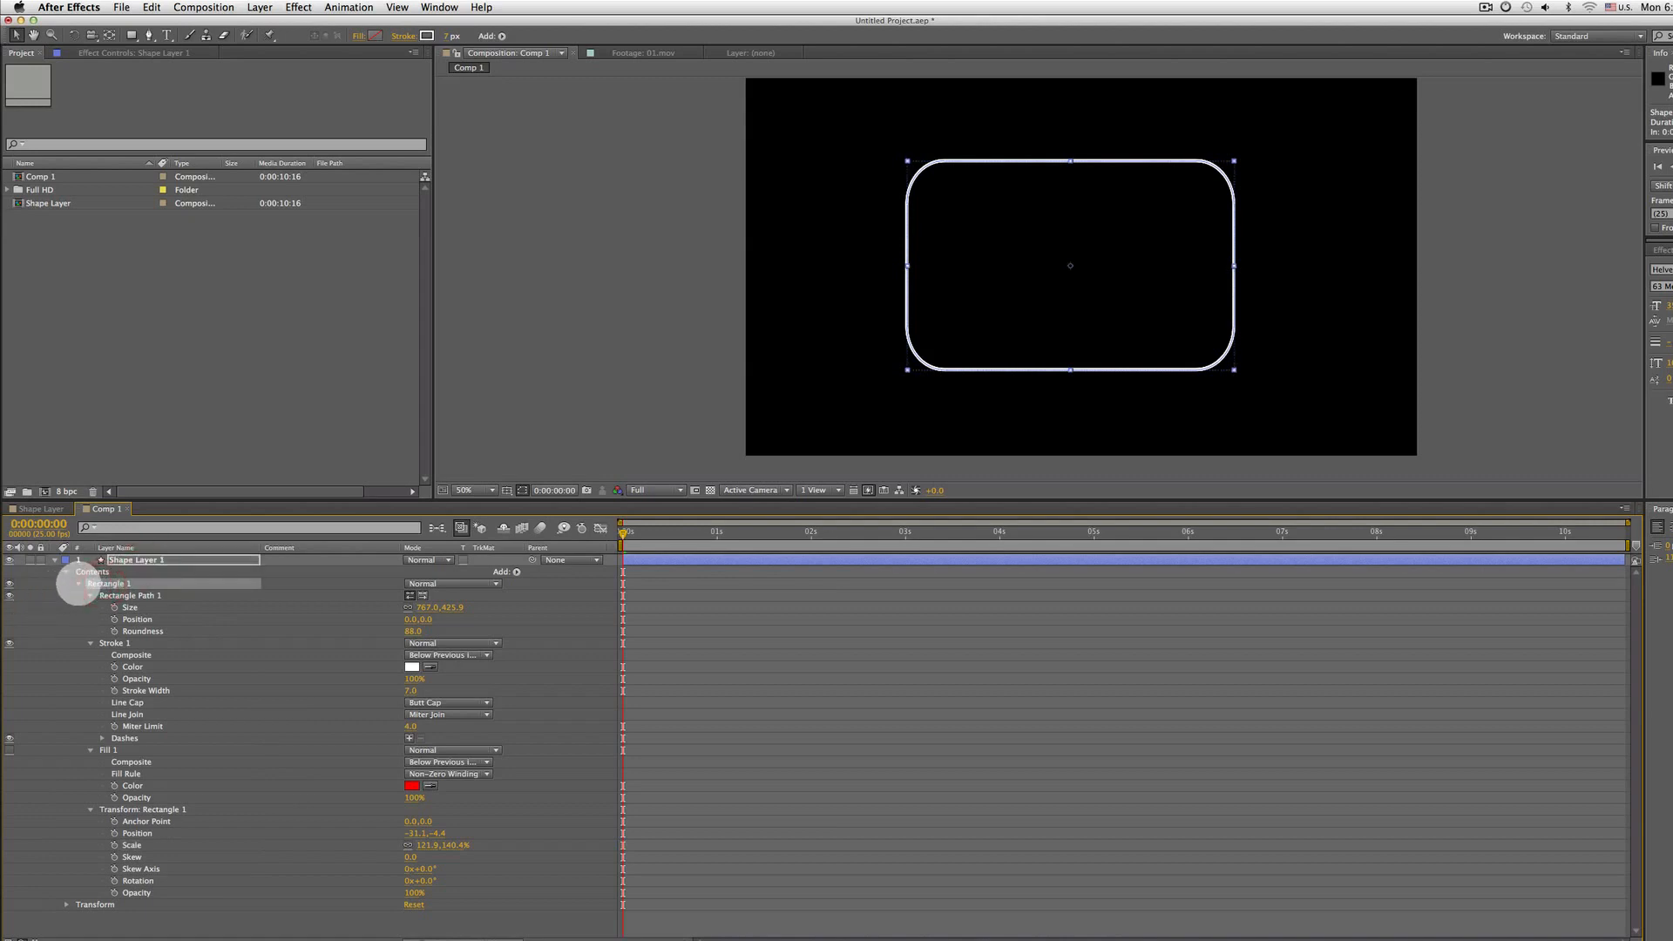
{"action": "left_click", "coordinate": [78, 584]}
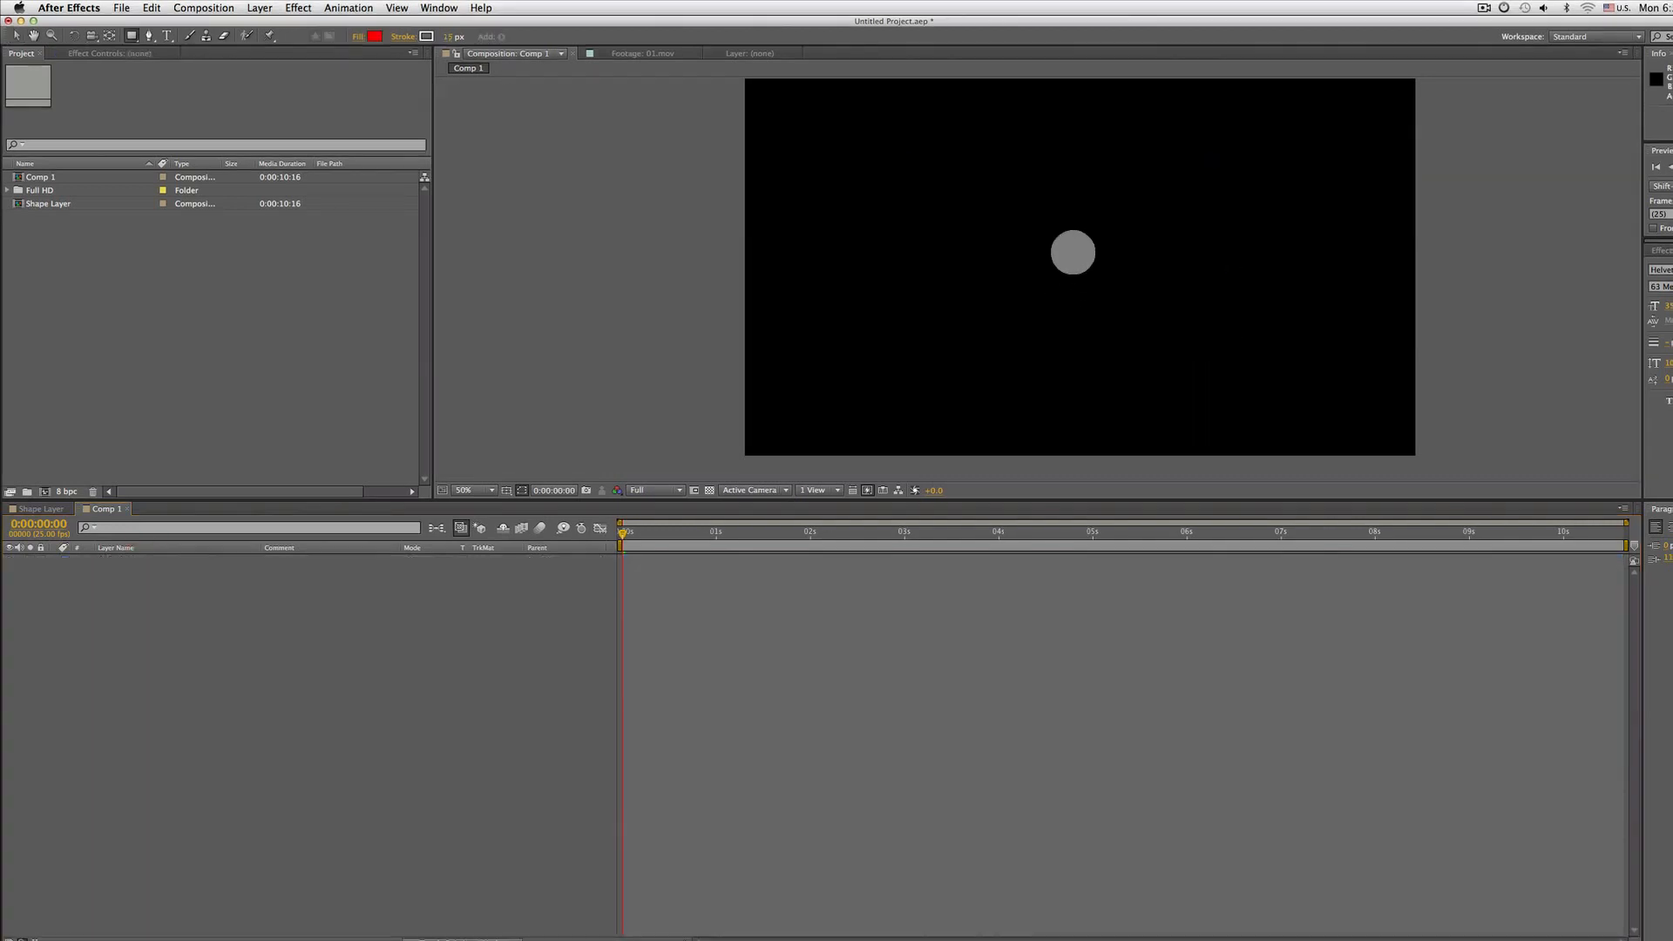
{"action": "mouse_move", "coordinate": [1071, 250]}
{"action": "left_mouse_down"}
{"action": "mouse_move", "coordinate": [1233, 373]}
{"action": "mouse_move", "coordinate": [1195, 258]}
{"action": "left_mouse_up"}
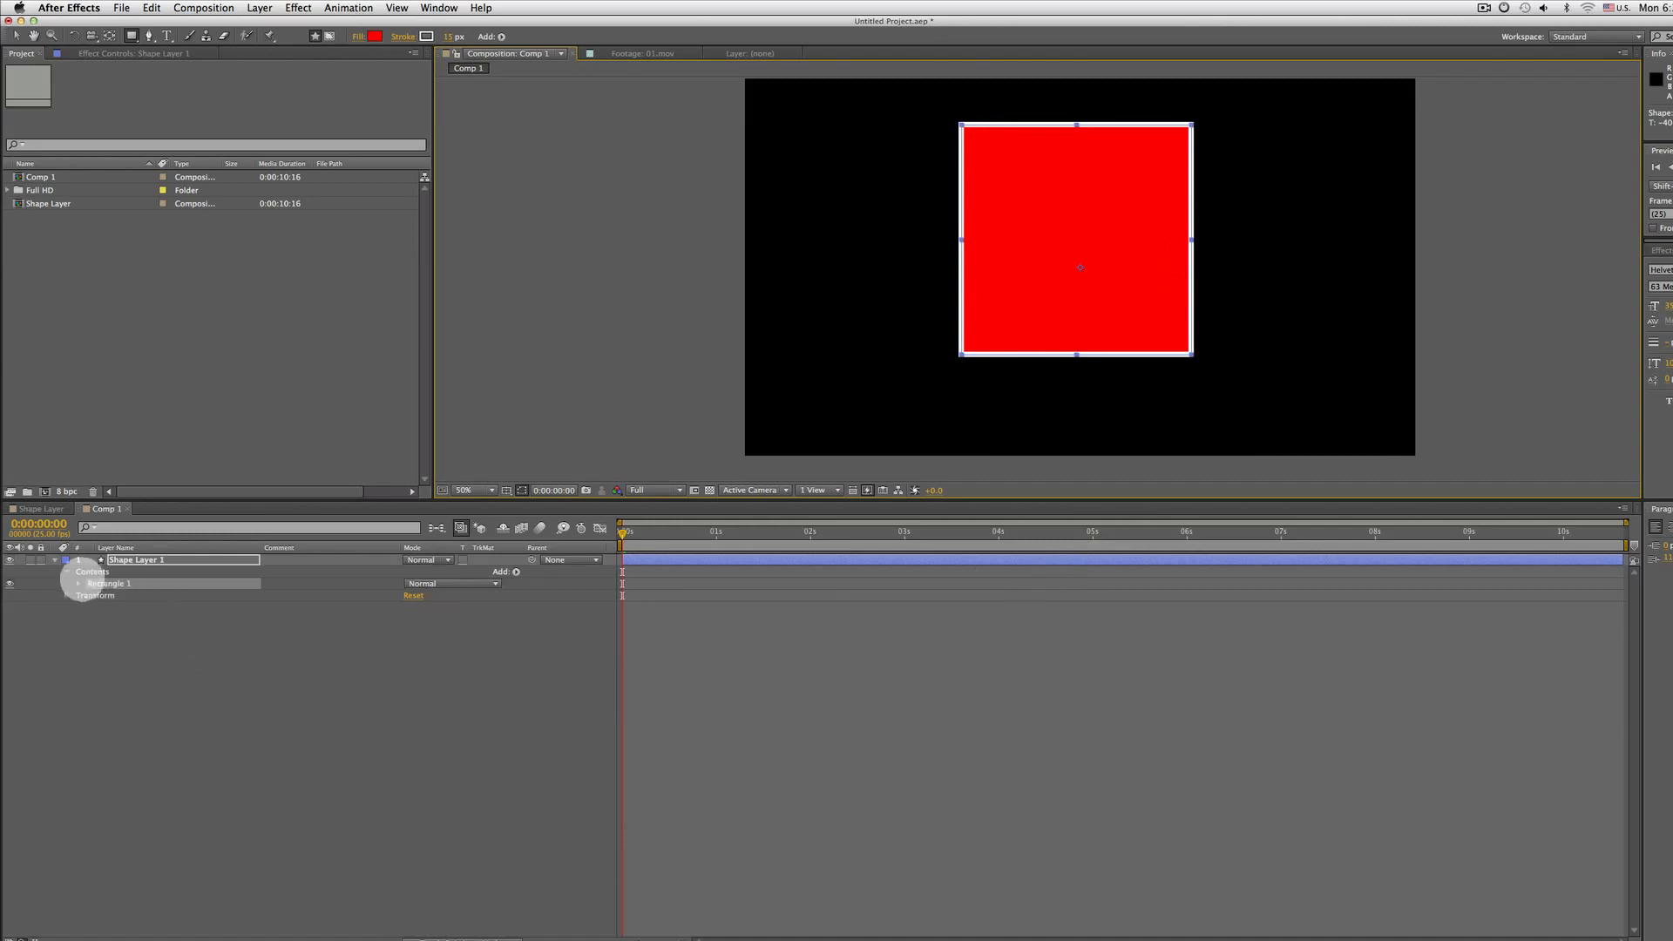
{"action": "left_click", "coordinate": [54, 559]}
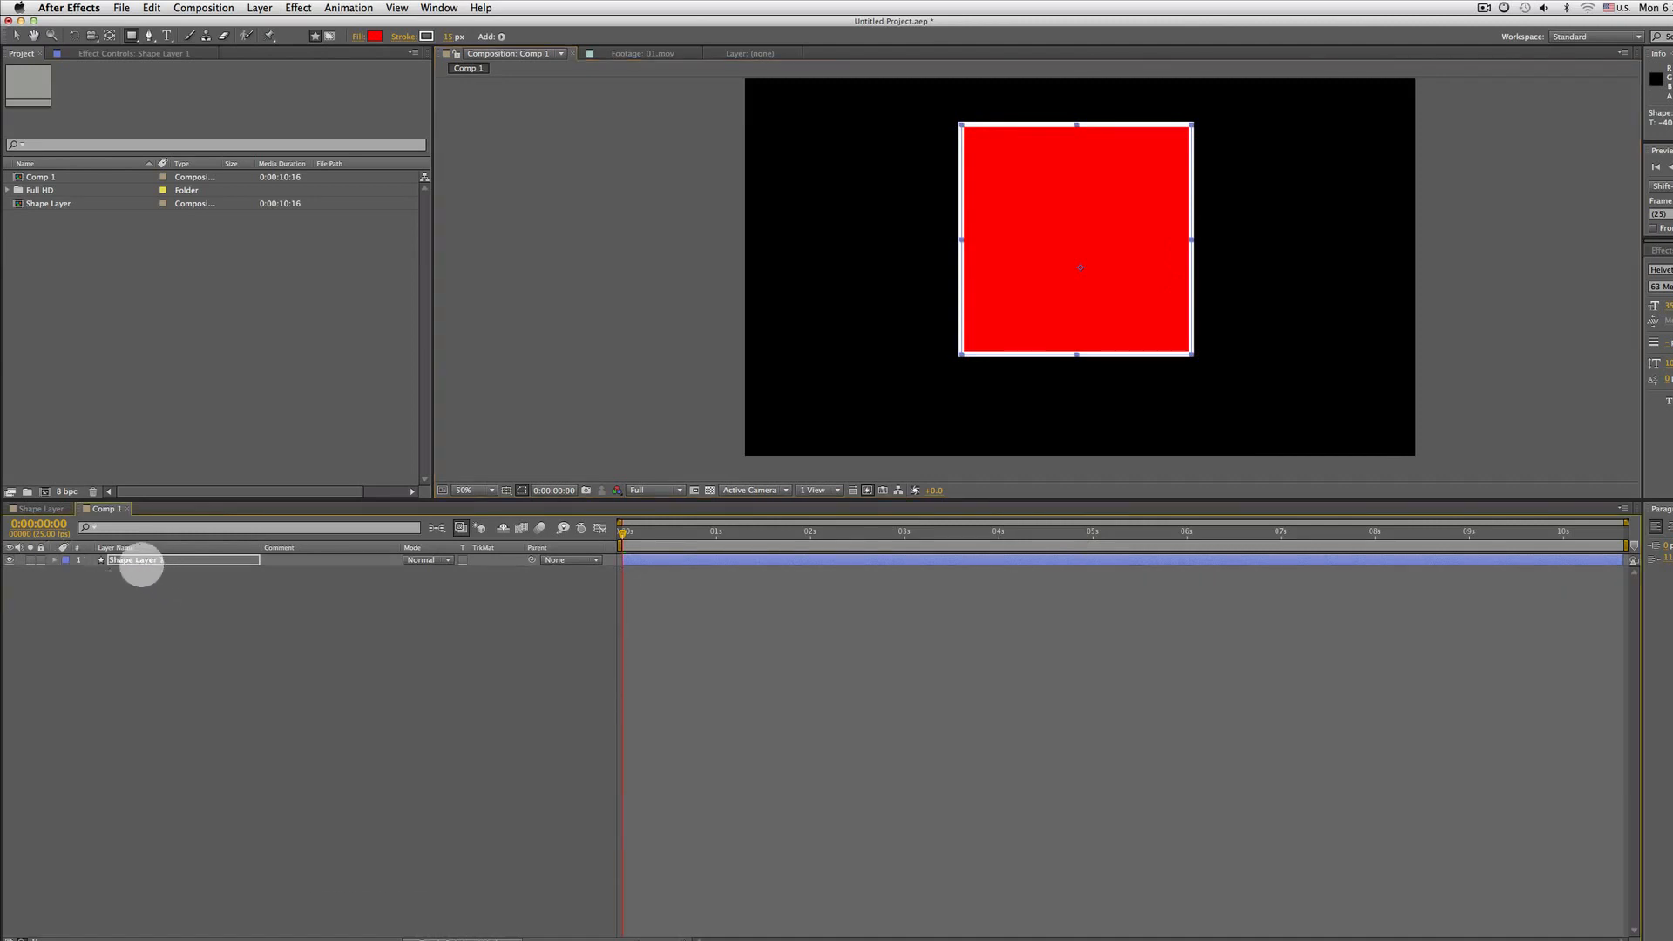
Draw an ellipse overlapping the square's left edge inside the selected shape layer, then undo it
{"action": "left_click_drag", "start_coordinate": [133, 36], "coordinate": [186, 67]}
{"action": "mouse_move", "coordinate": [919, 211]}
{"action": "left_mouse_down"}
{"action": "mouse_move", "coordinate": [1057, 322]}
{"action": "mouse_move", "coordinate": [1011, 290]}
{"action": "left_mouse_up"}
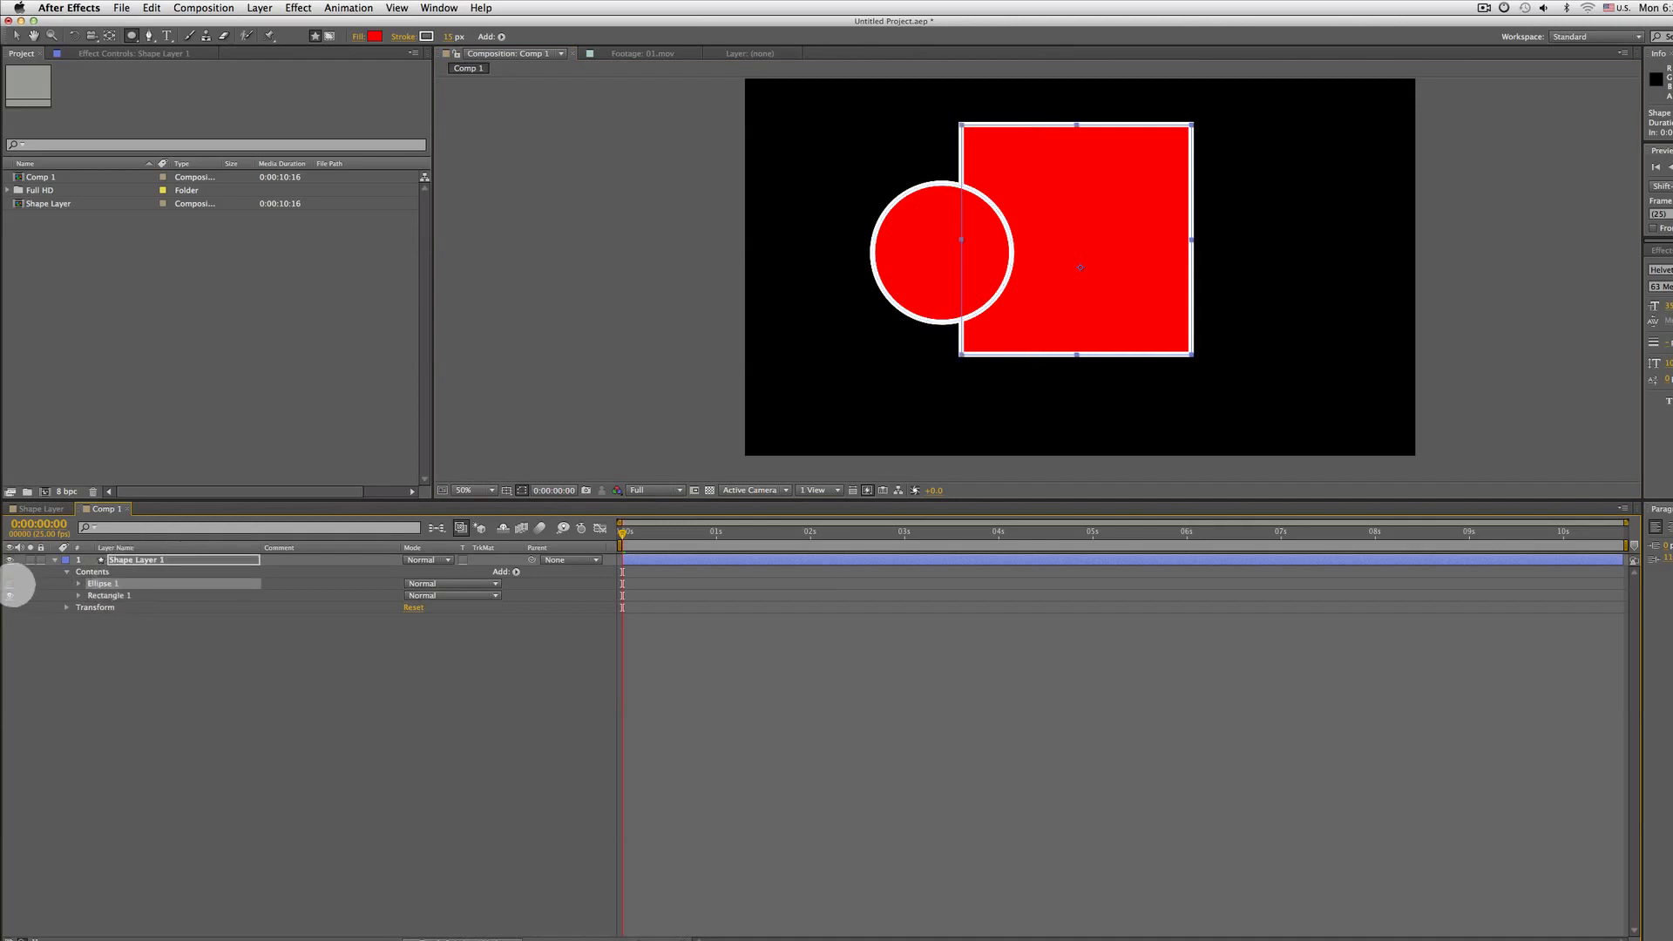
{"action": "left_click", "coordinate": [11, 584]}
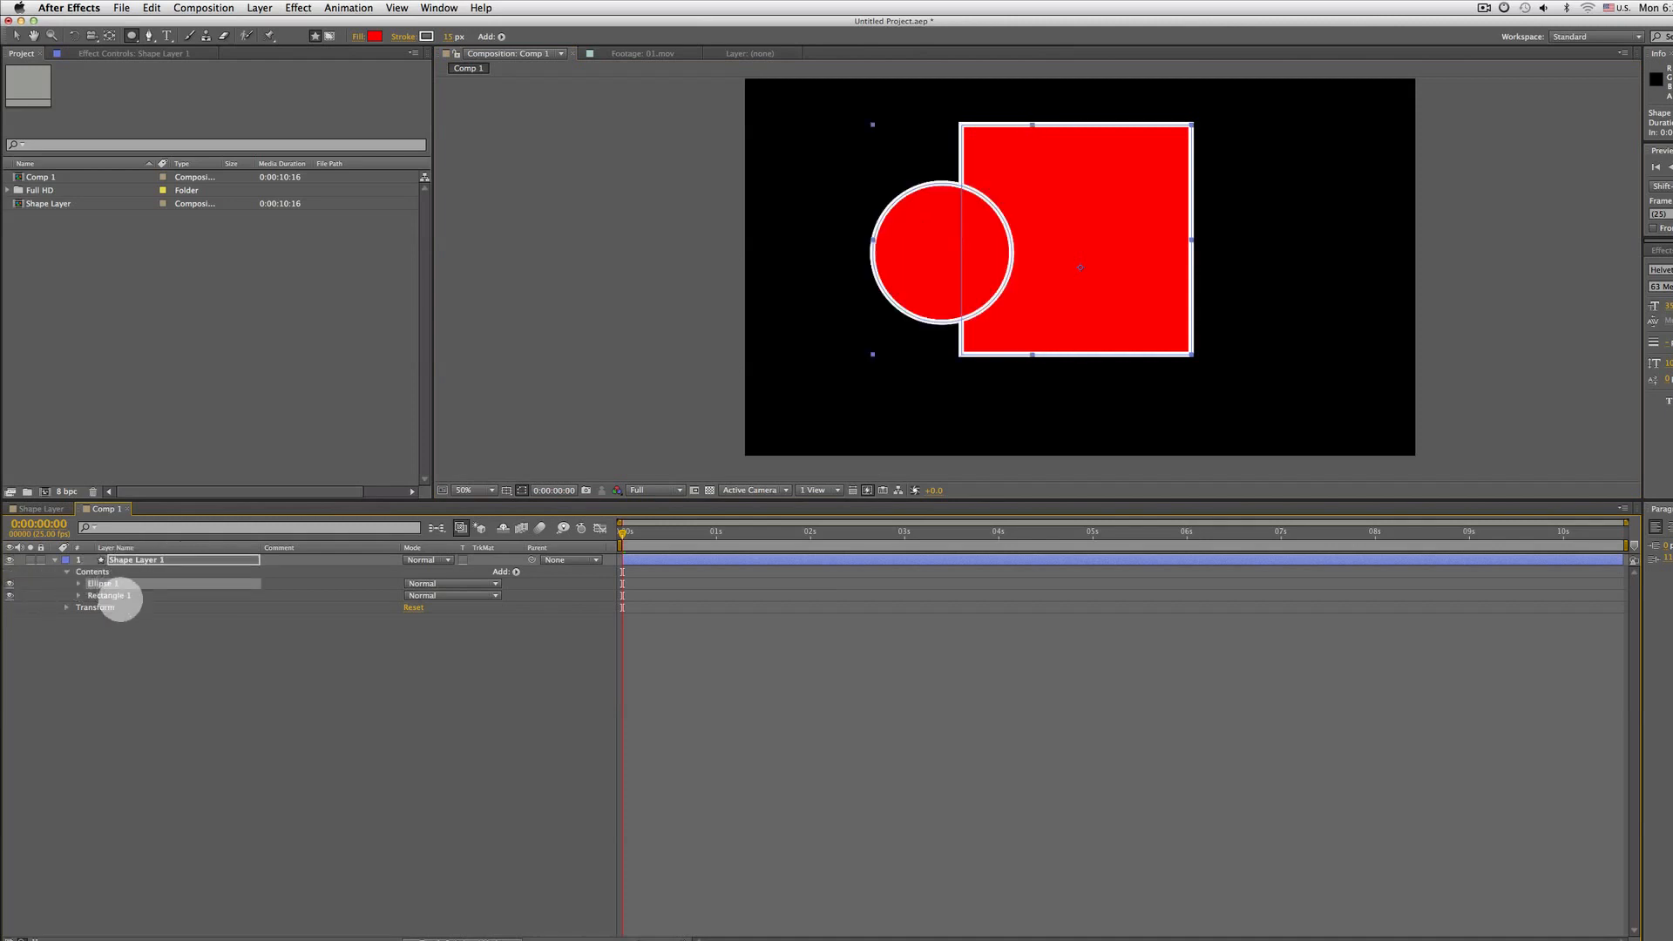
{"action": "key", "text": "super+z"}
{"action": "key", "text": "super+z"}
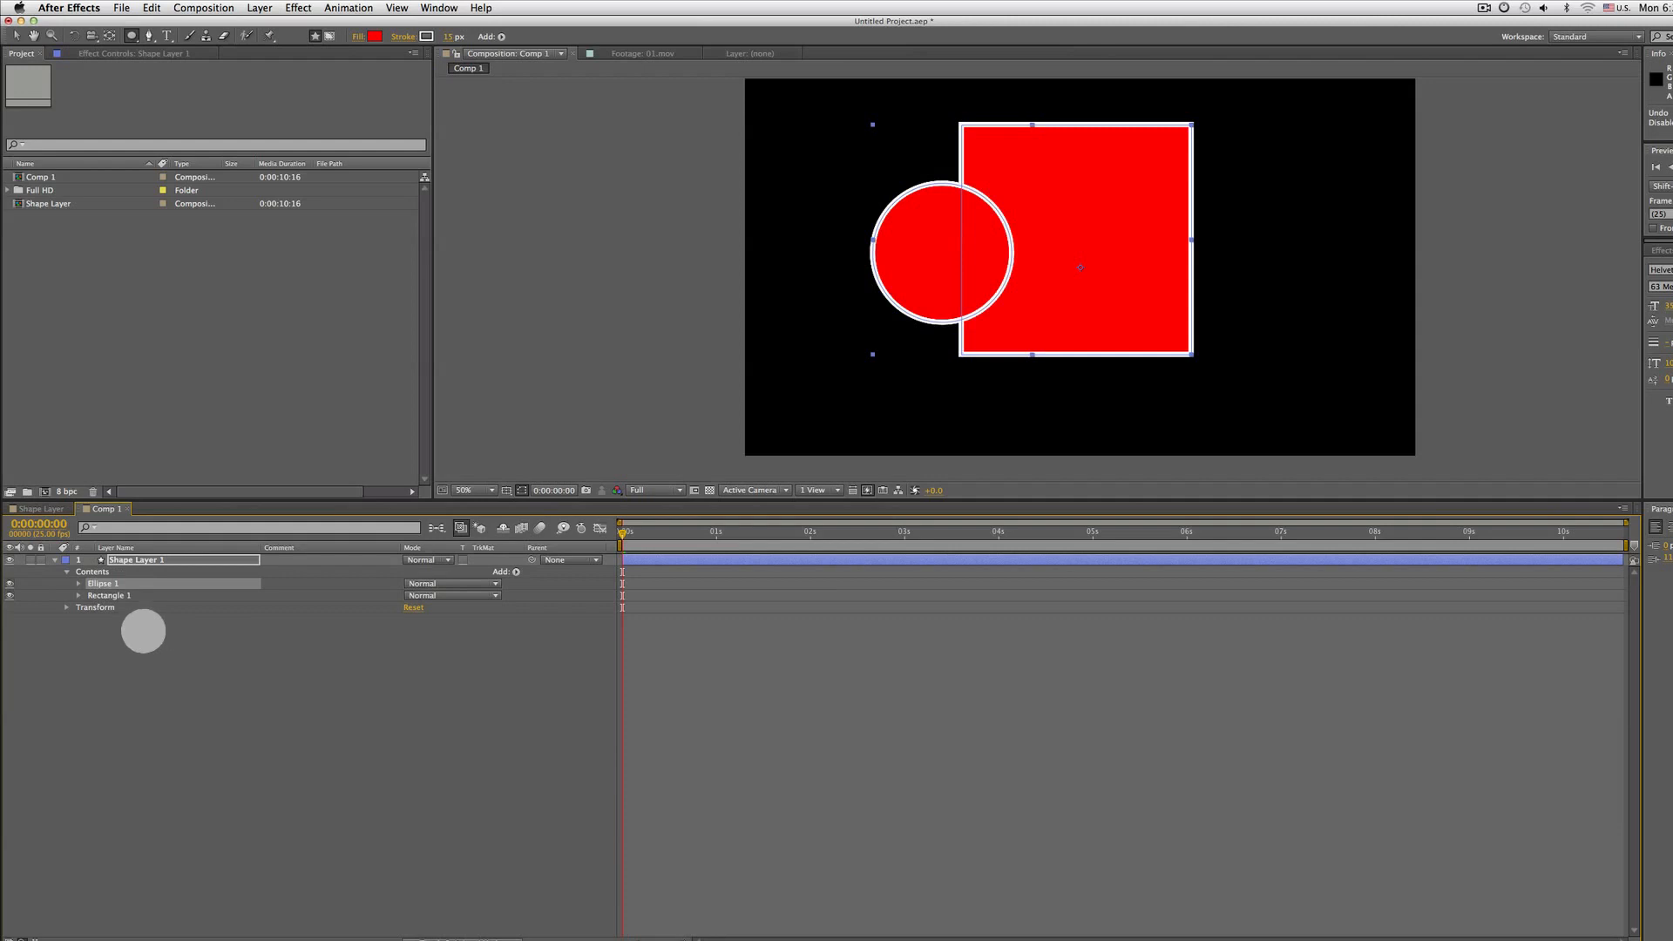
{"action": "key", "text": "super+z"}
Draw a tall rectangle left of the square inside the selected shape layer, then delete it
{"action": "left_click", "coordinate": [54, 560]}
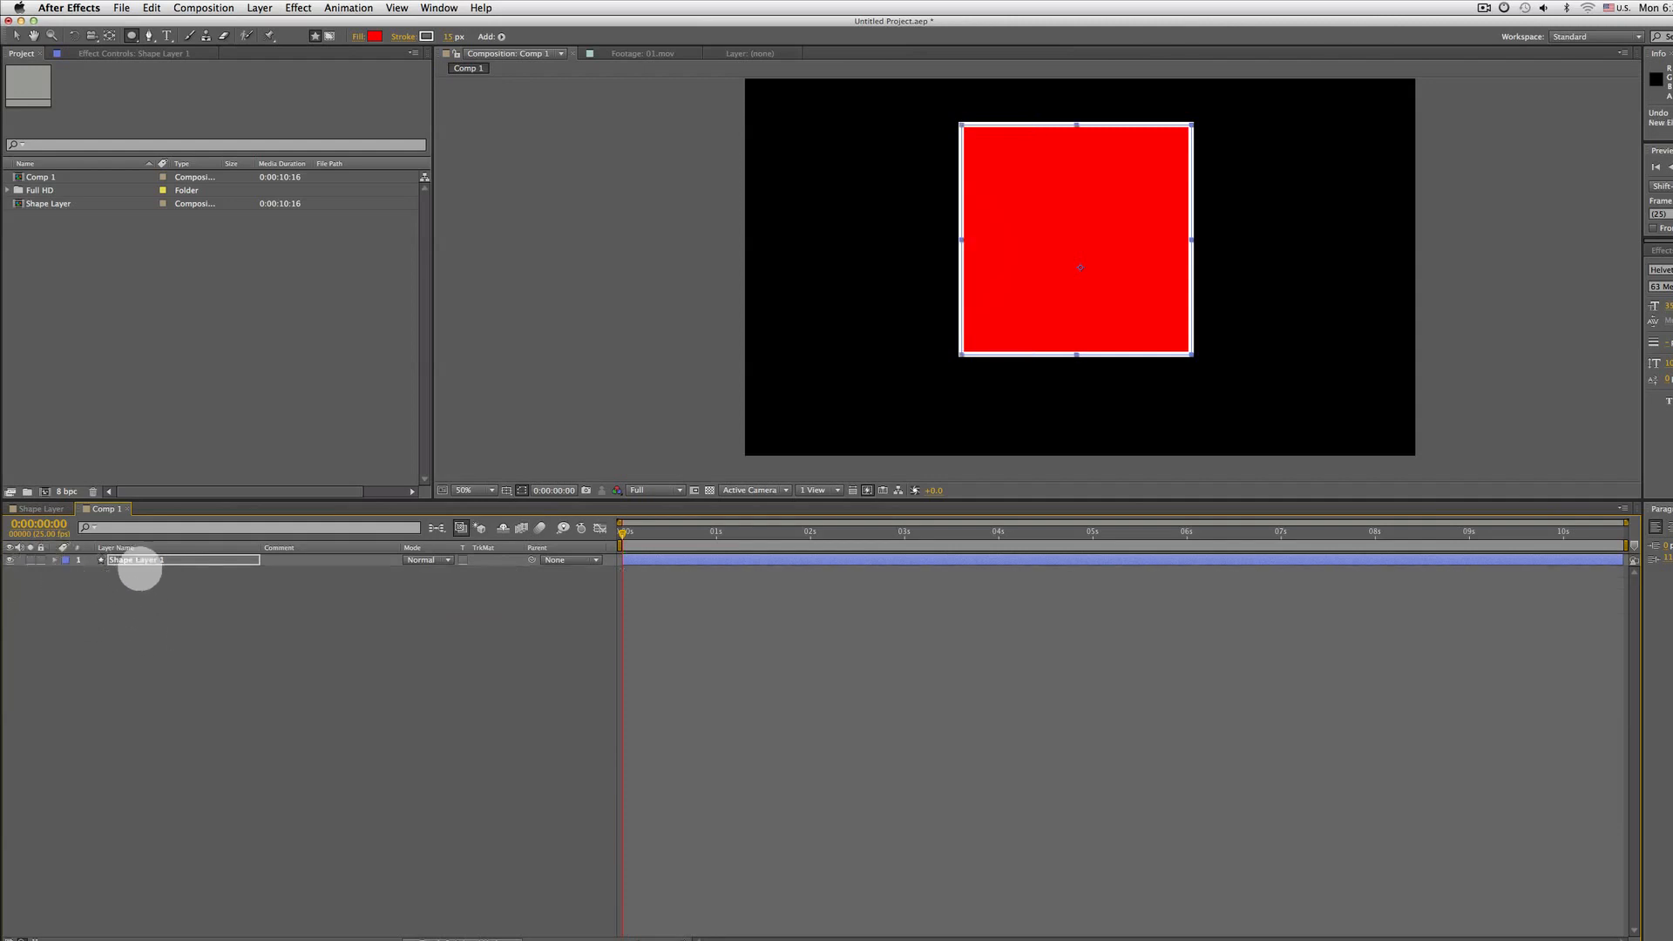
{"action": "left_click", "coordinate": [140, 614]}
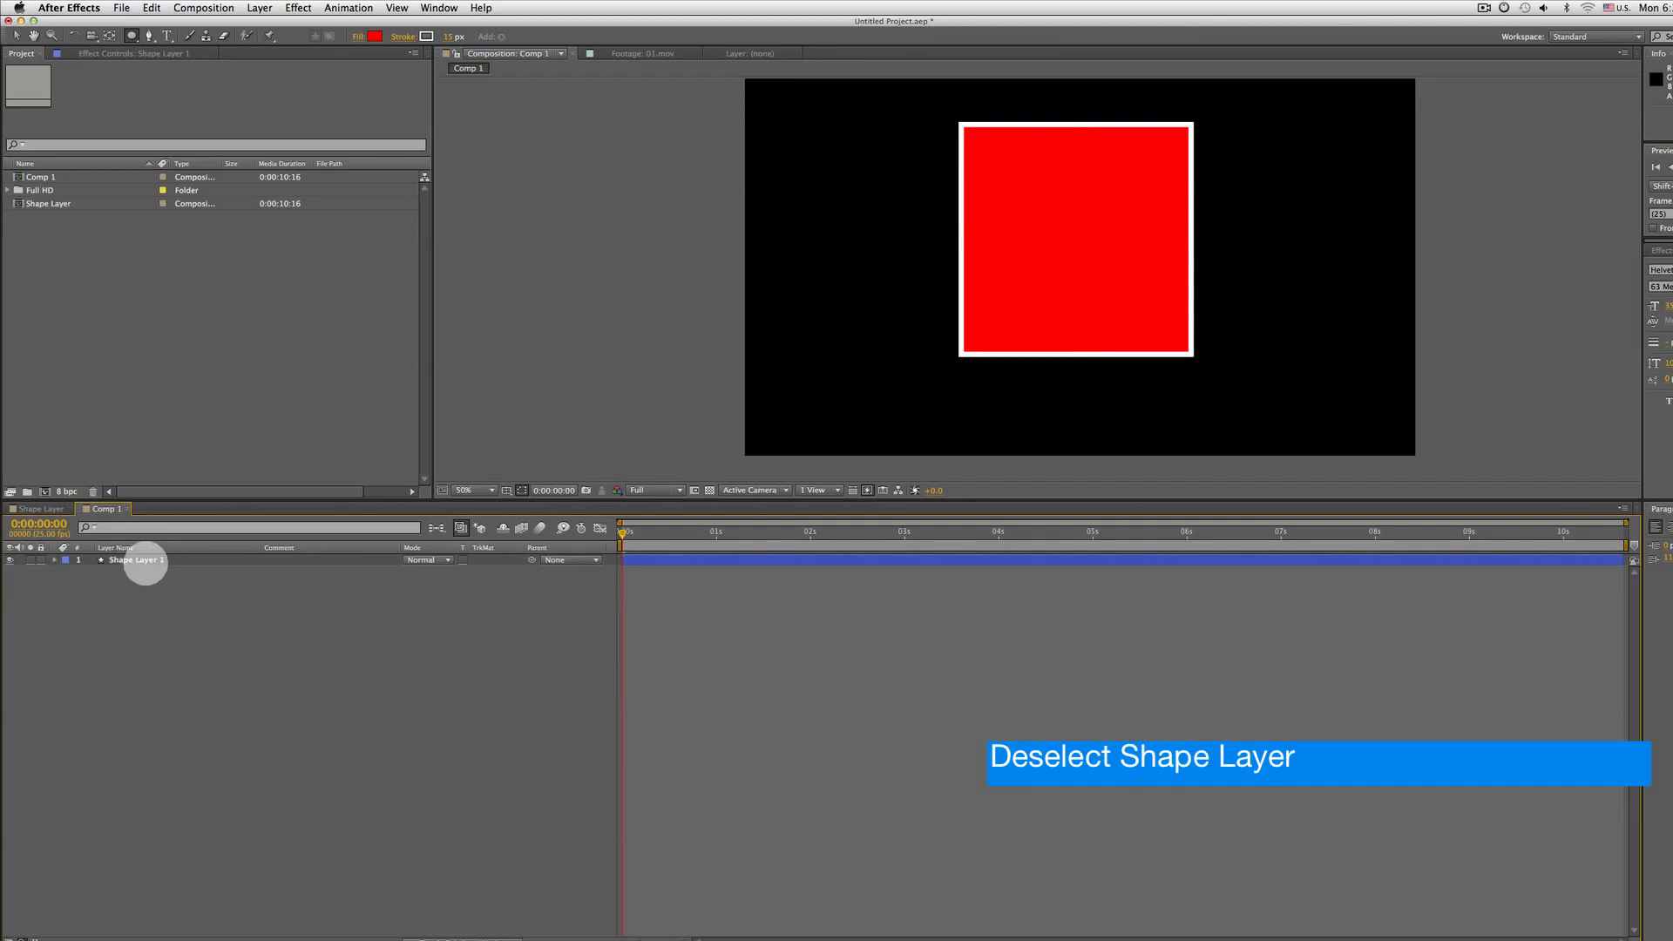
{"action": "left_click", "coordinate": [145, 560]}
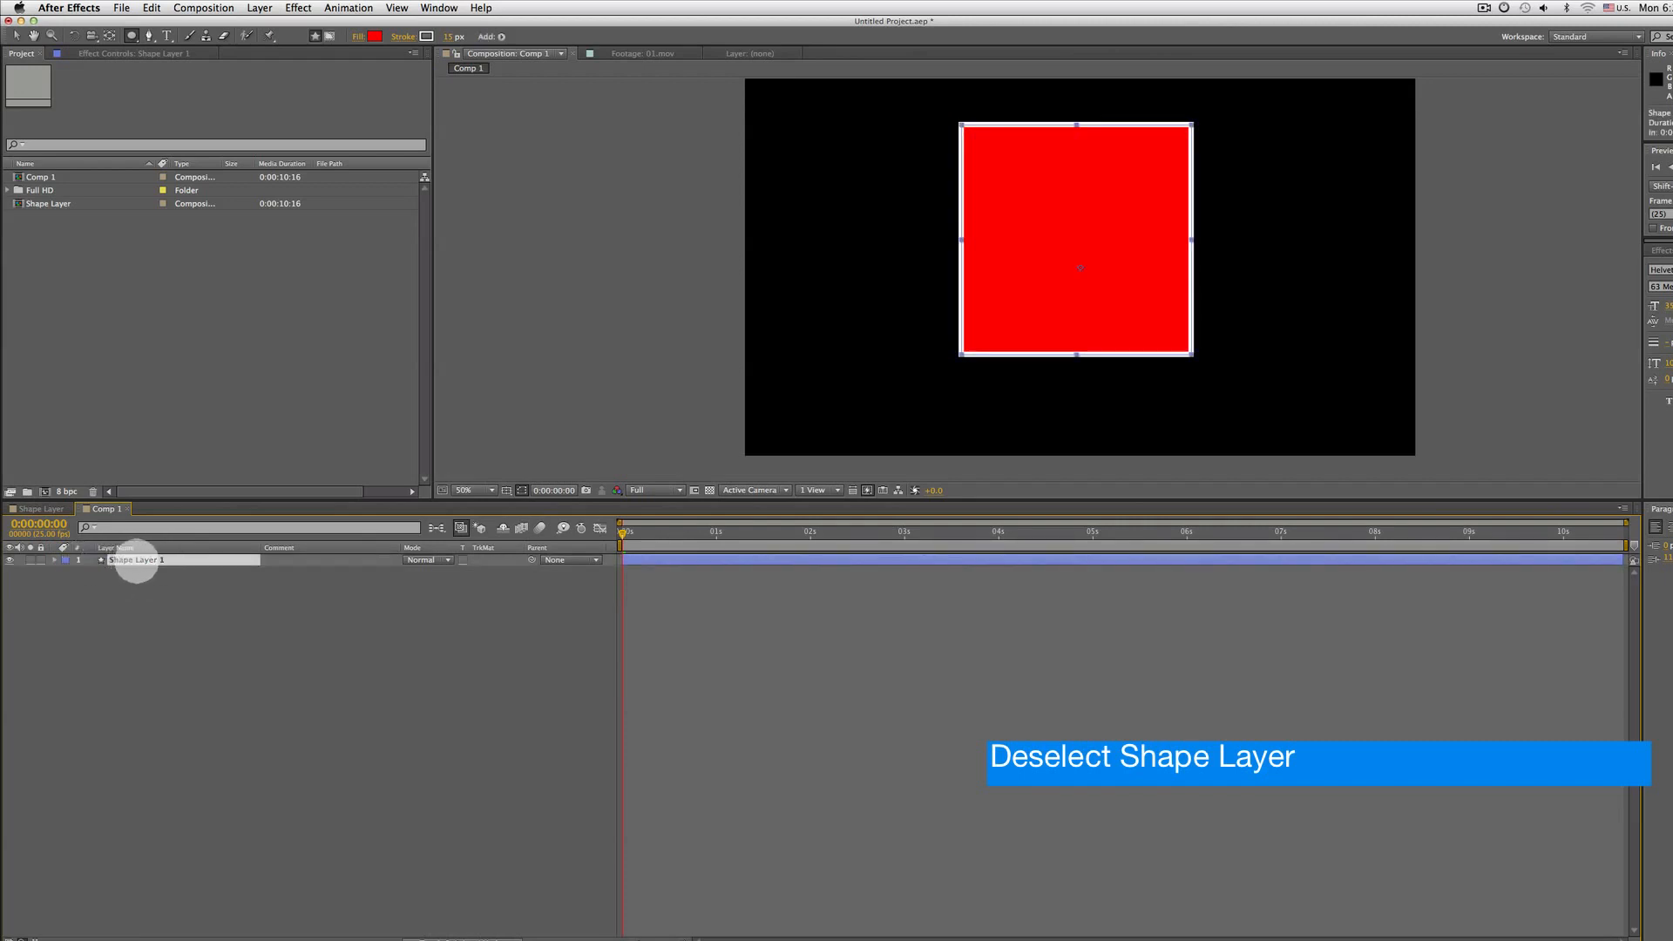
{"action": "left_click_drag", "start_coordinate": [131, 36], "coordinate": [192, 34]}
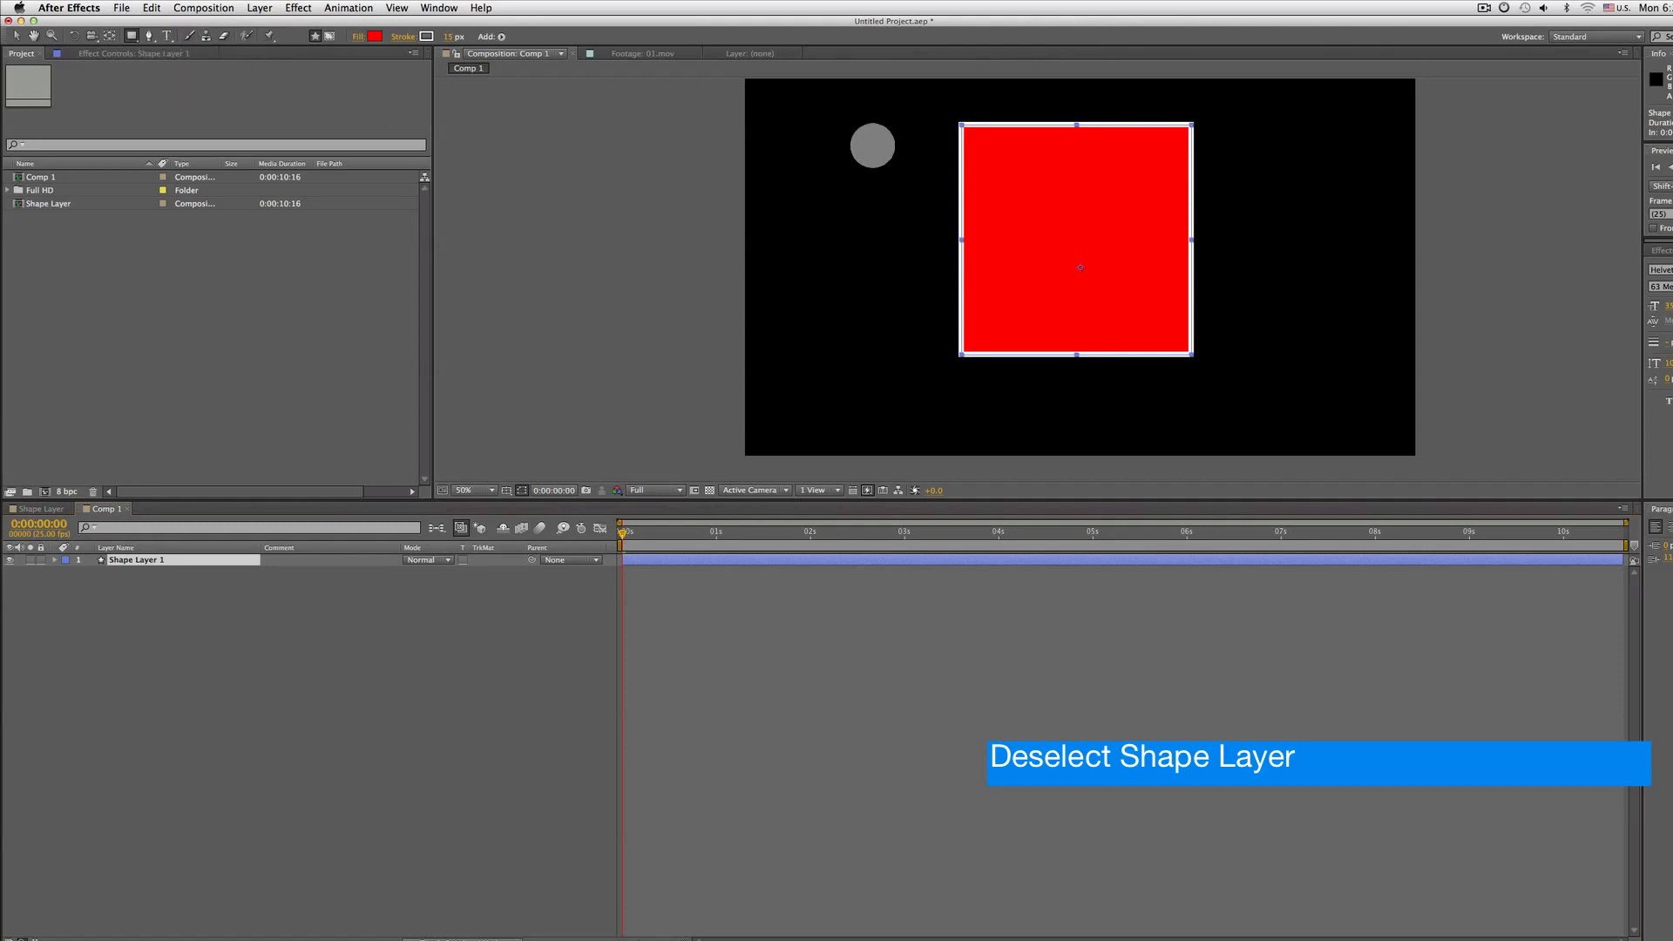
{"action": "left_click_drag", "start_coordinate": [862, 139], "coordinate": [936, 354]}
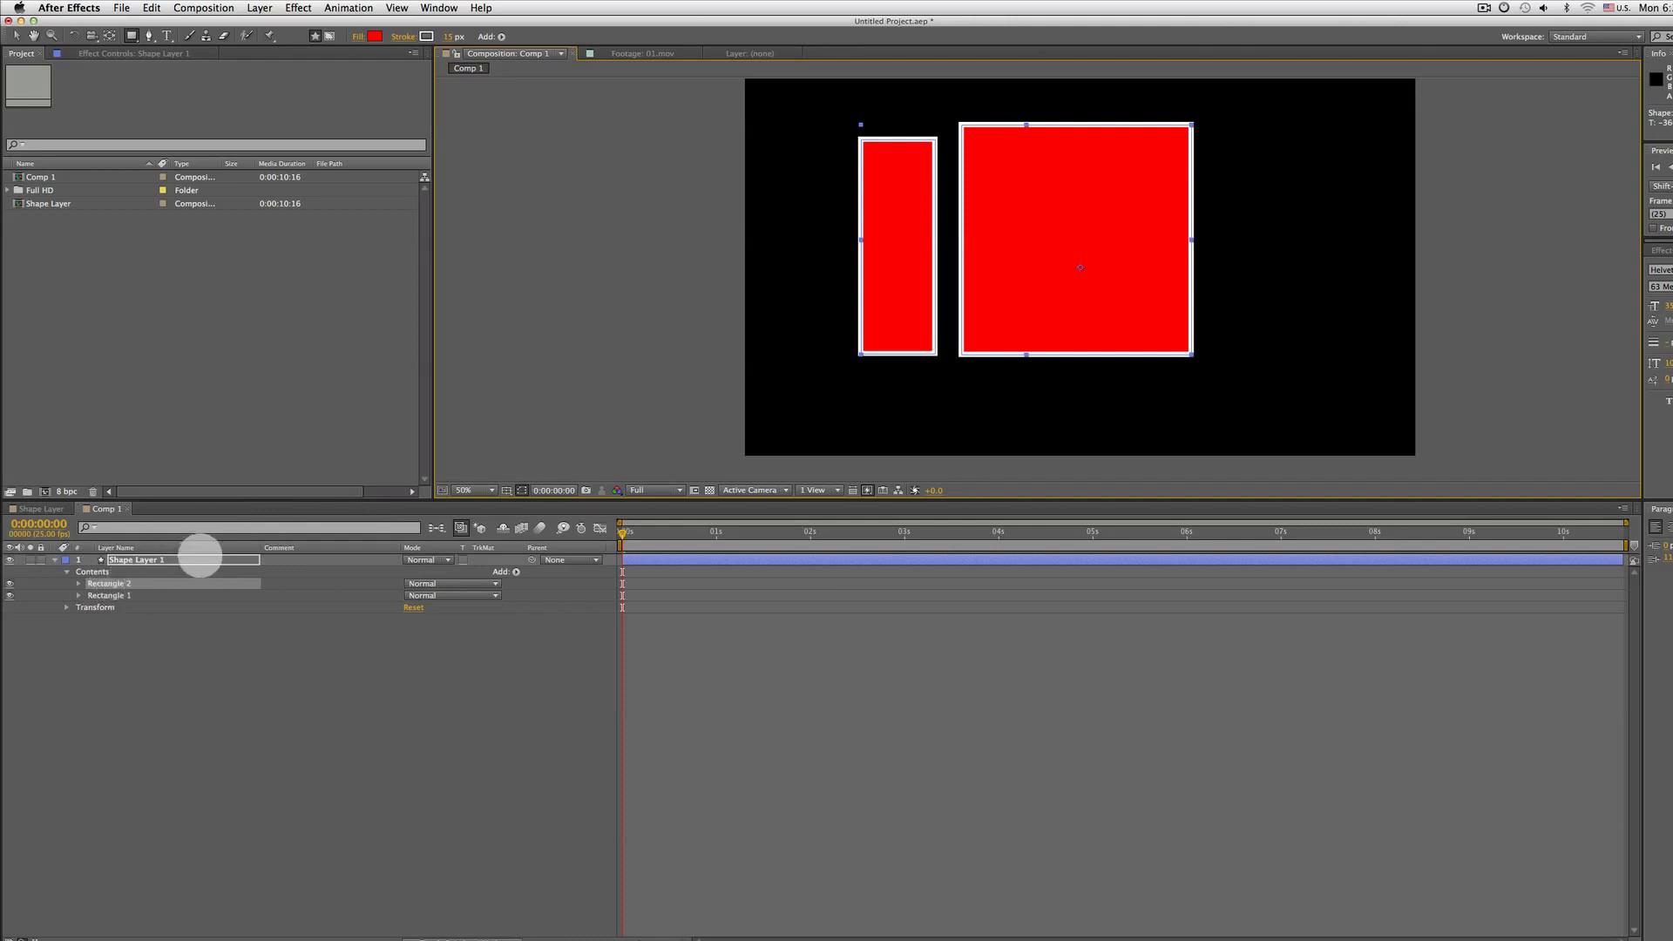
{"action": "key", "text": "Delete"}
With no layer selected, draw a closed five-point polygon with the Pen tool as a separate shape layer left of the square
{"action": "left_click", "coordinate": [134, 678]}
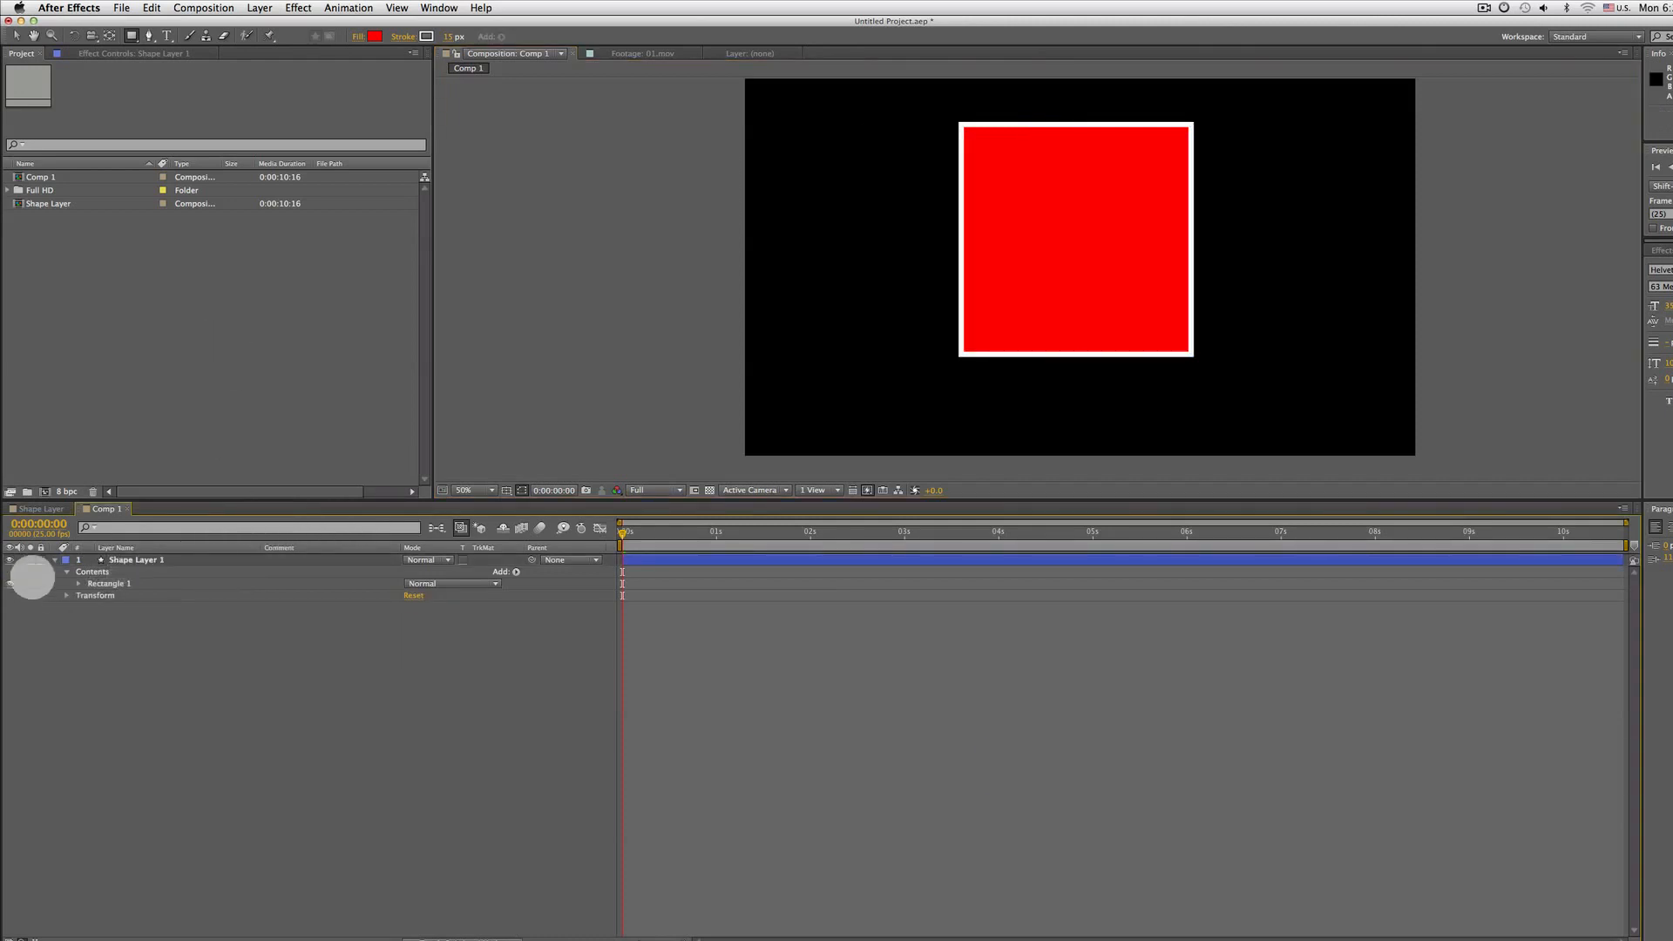
{"action": "left_click", "coordinate": [55, 559]}
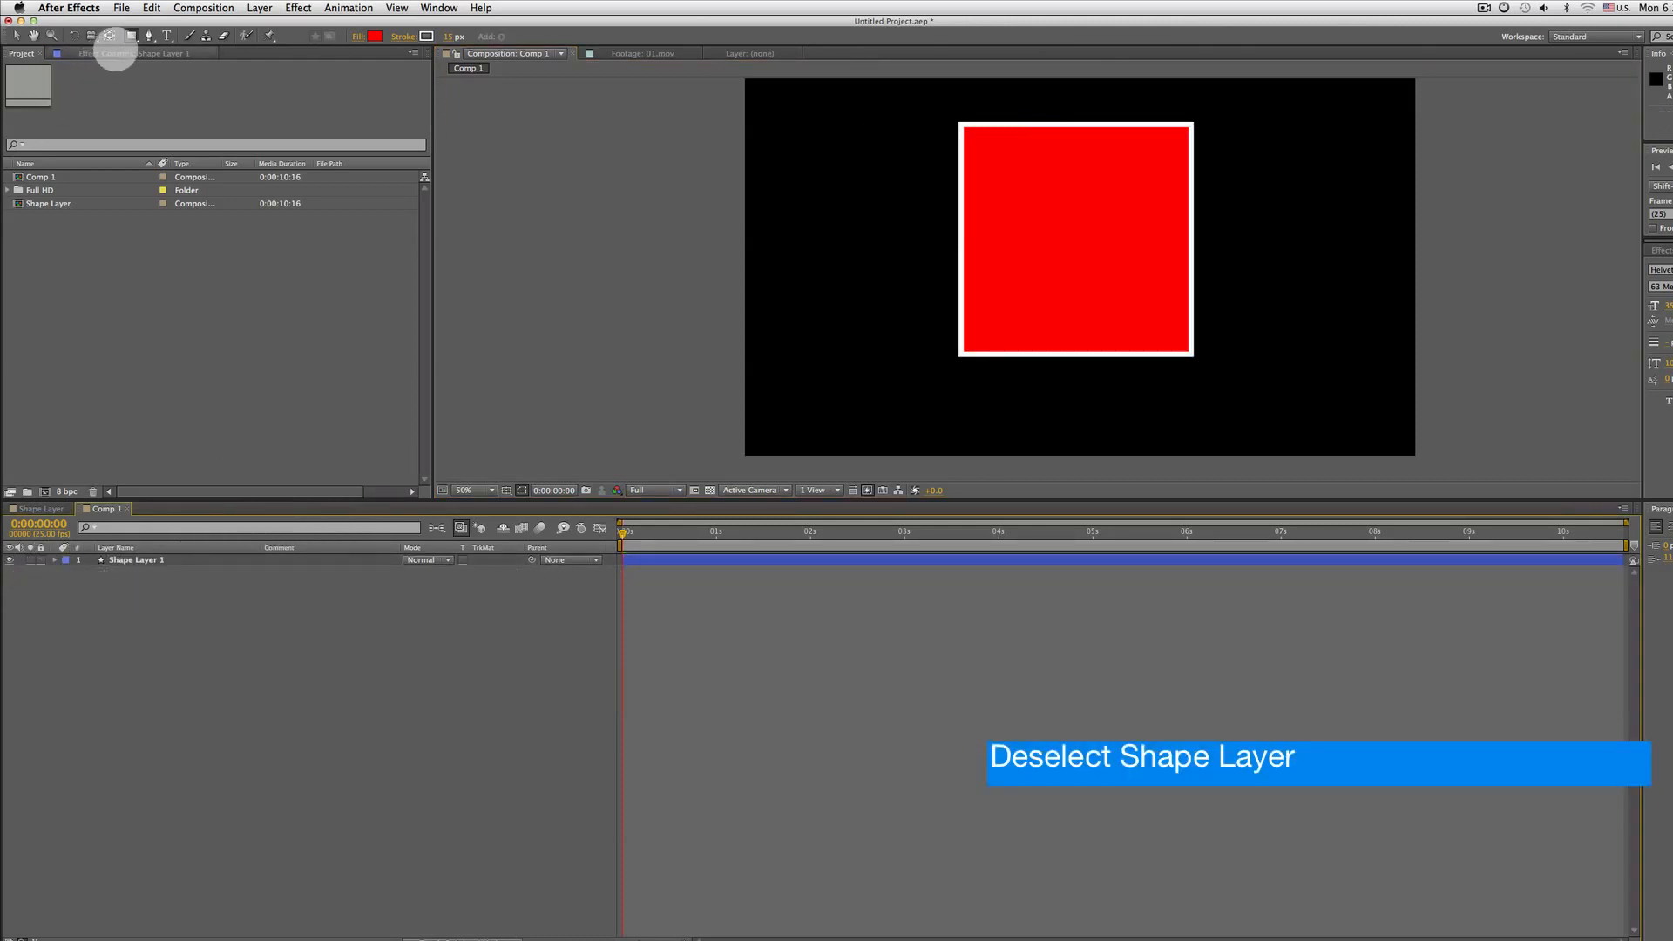
{"action": "left_click", "coordinate": [149, 35]}
{"action": "left_click", "coordinate": [894, 174]}
{"action": "left_click", "coordinate": [776, 334]}
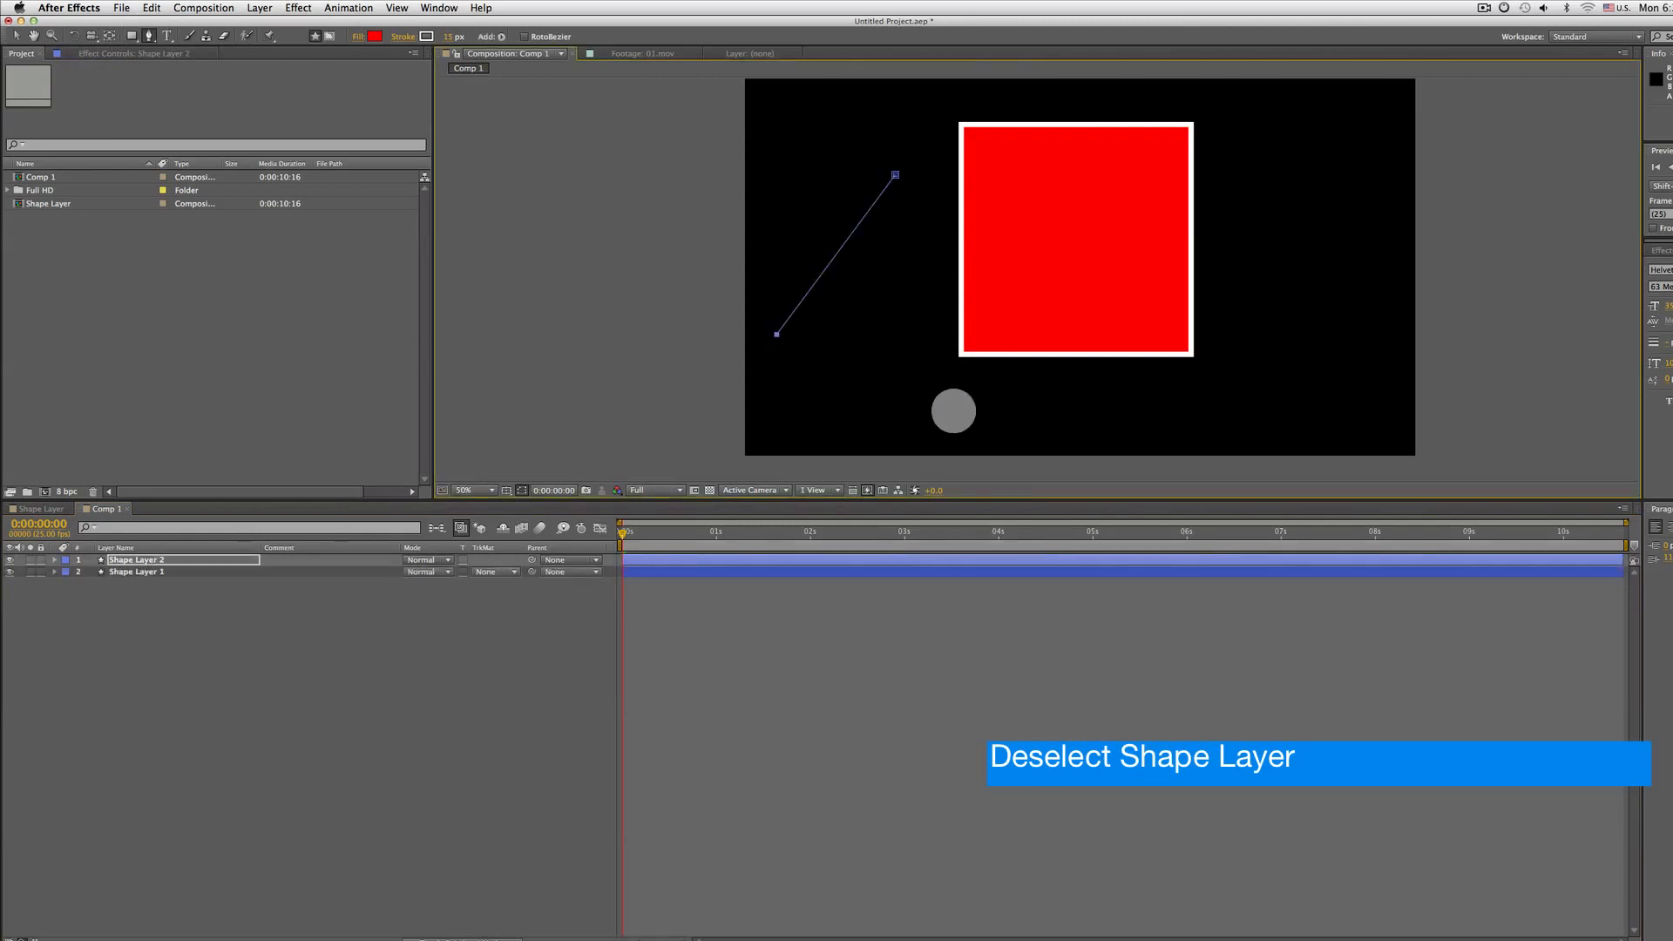
{"action": "left_click", "coordinate": [953, 410]}
{"action": "left_click", "coordinate": [1118, 380]}
{"action": "left_click", "coordinate": [964, 211]}
{"action": "left_click", "coordinate": [894, 174]}
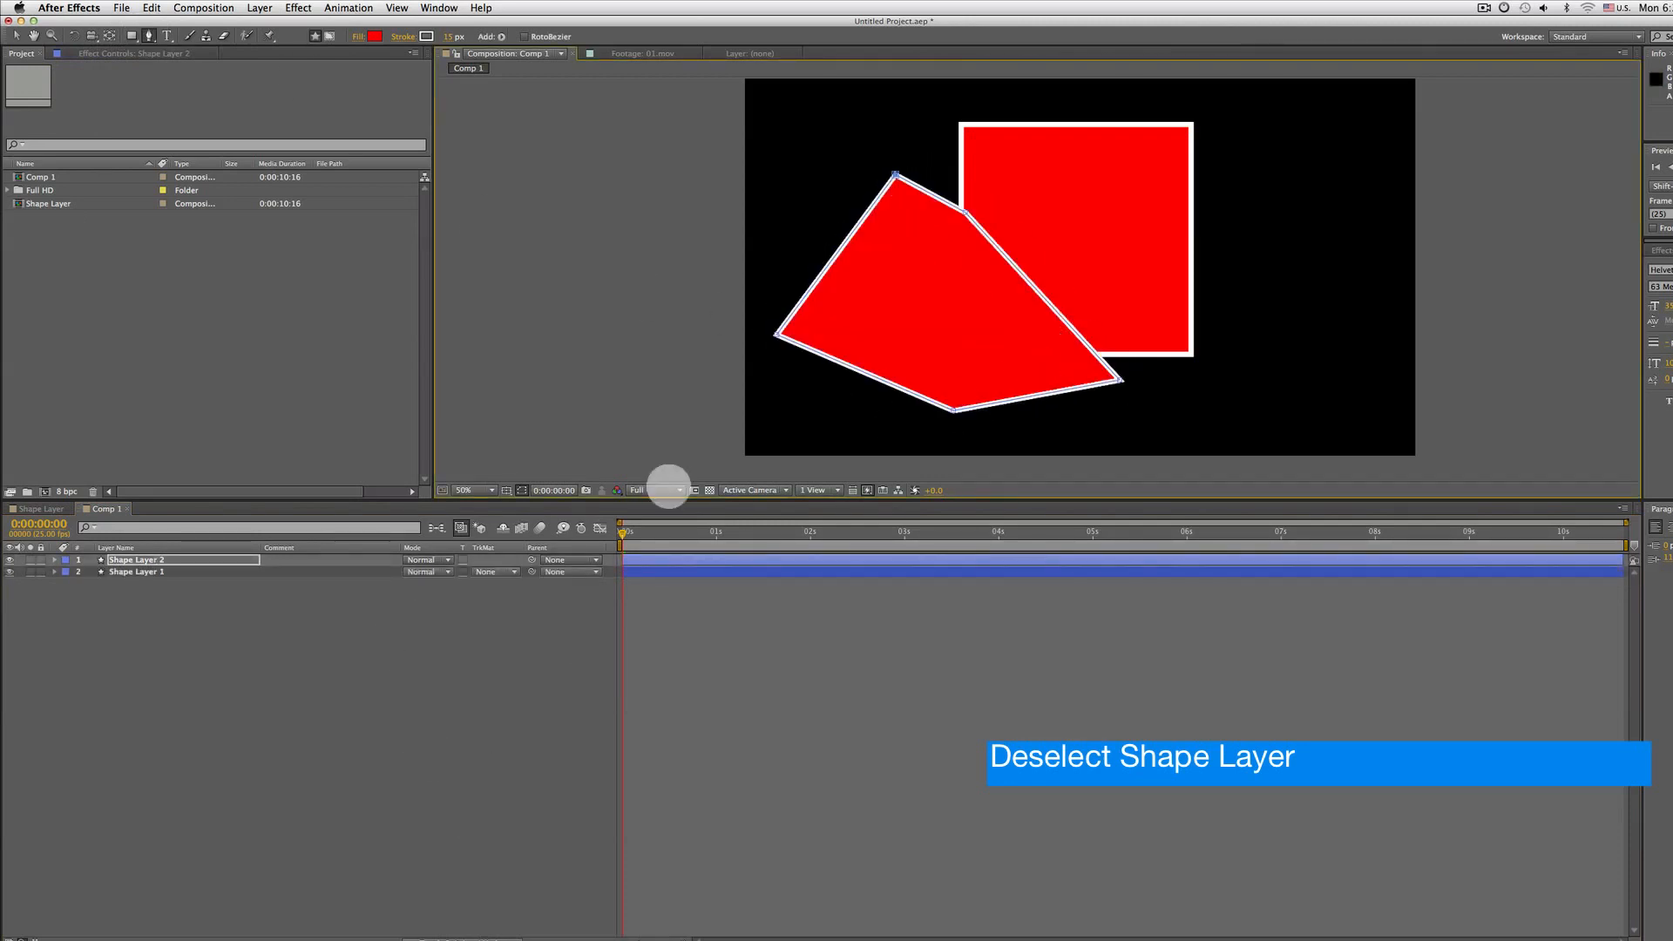
{"action": "left_click", "coordinate": [149, 561]}
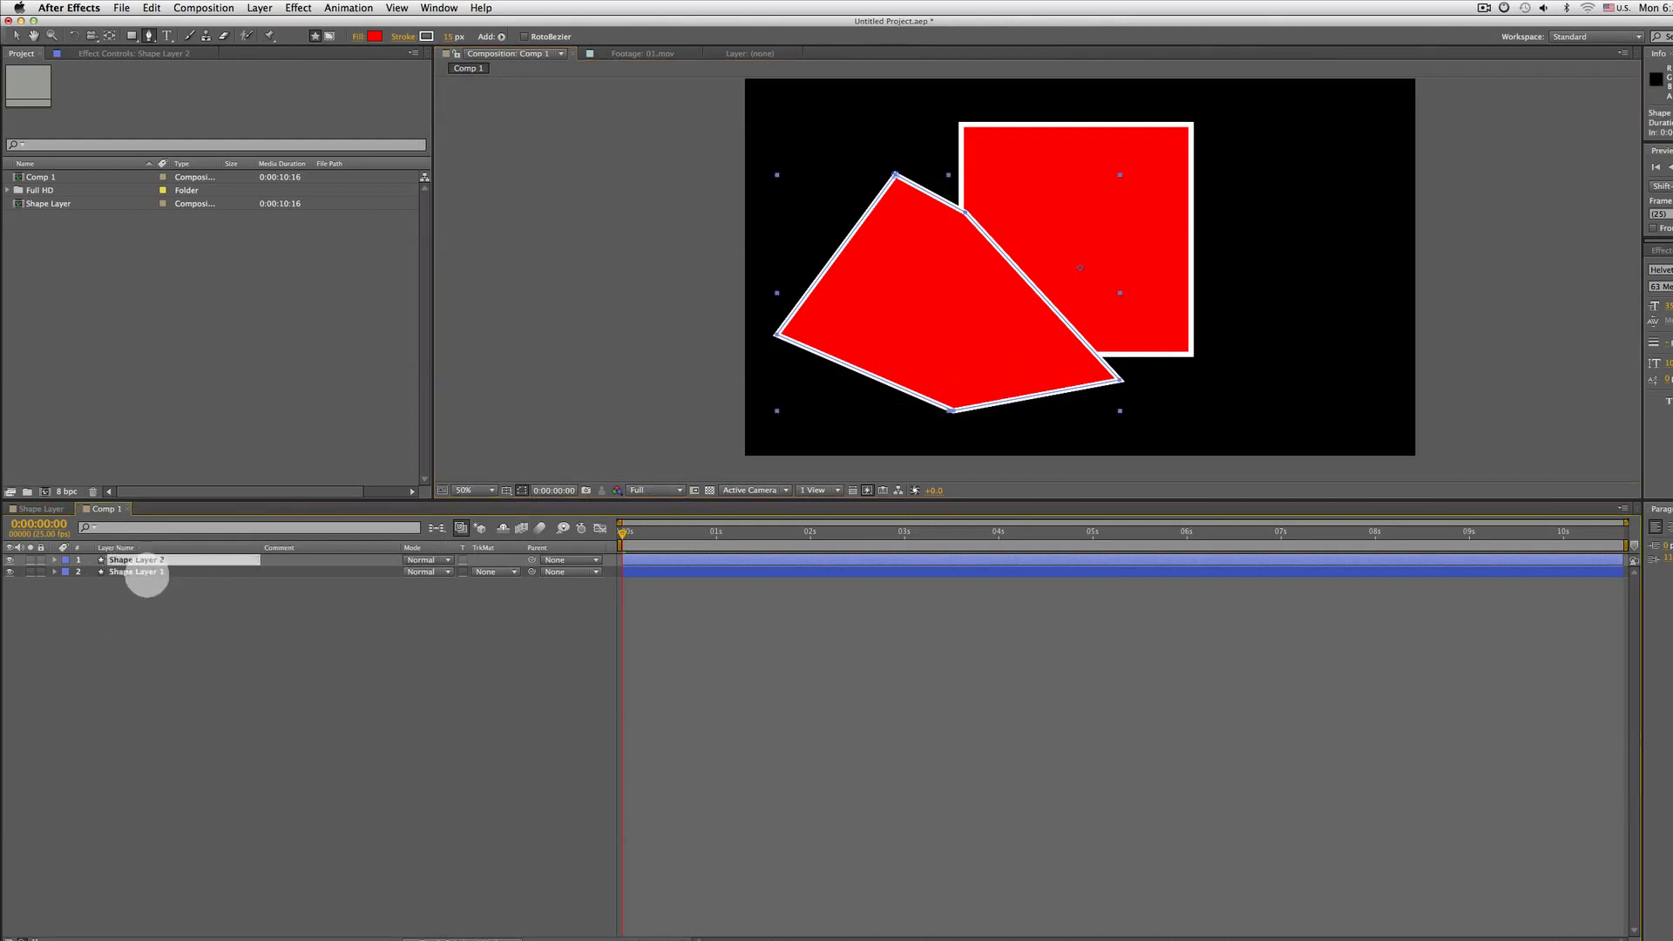
{"action": "left_click", "coordinate": [141, 624]}
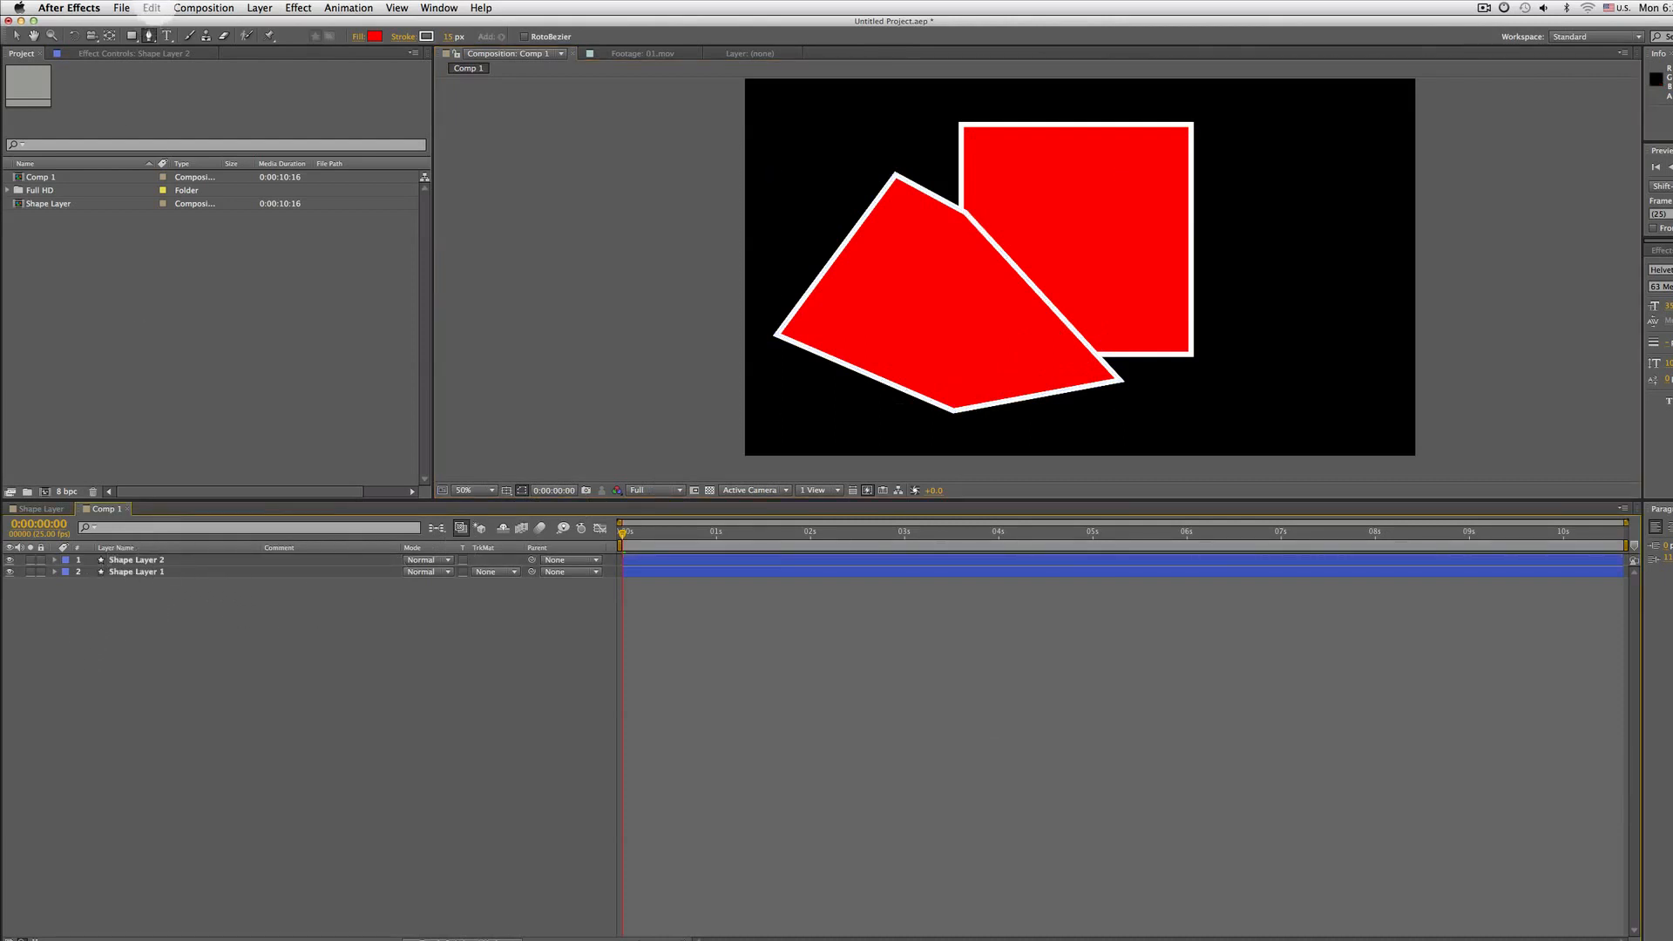
With the Ellipse tool, draw an ellipse as a separate shape layer to the right of the square
{"action": "left_click", "coordinate": [131, 35]}
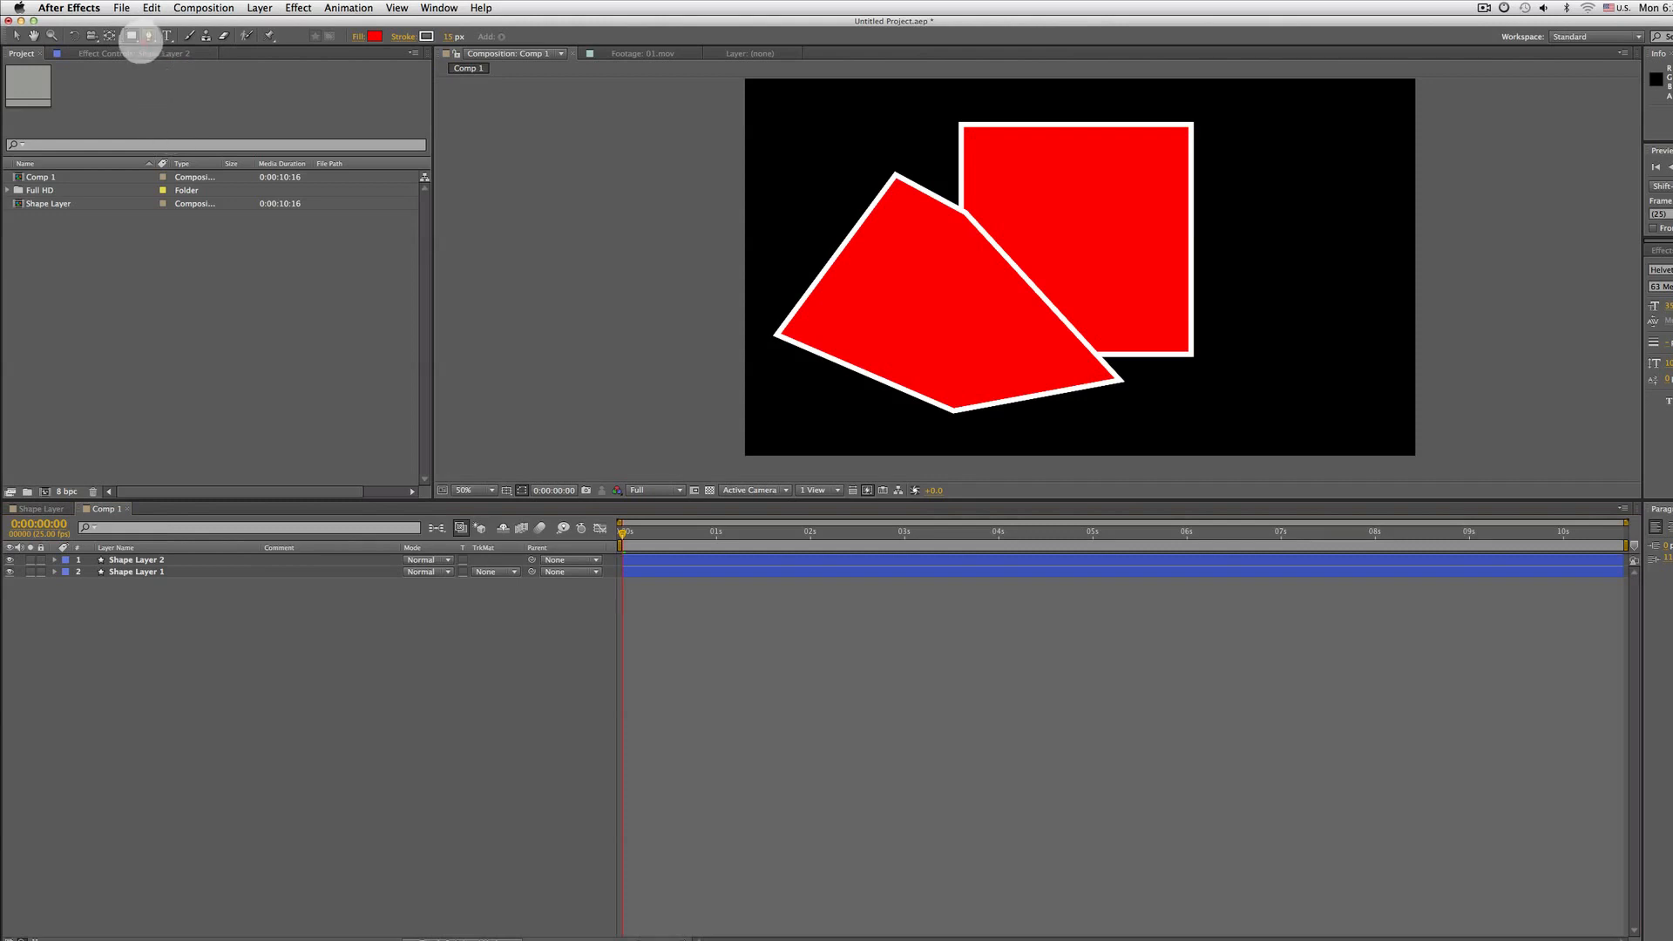
{"action": "left_click_drag", "start_coordinate": [135, 36], "coordinate": [174, 67]}
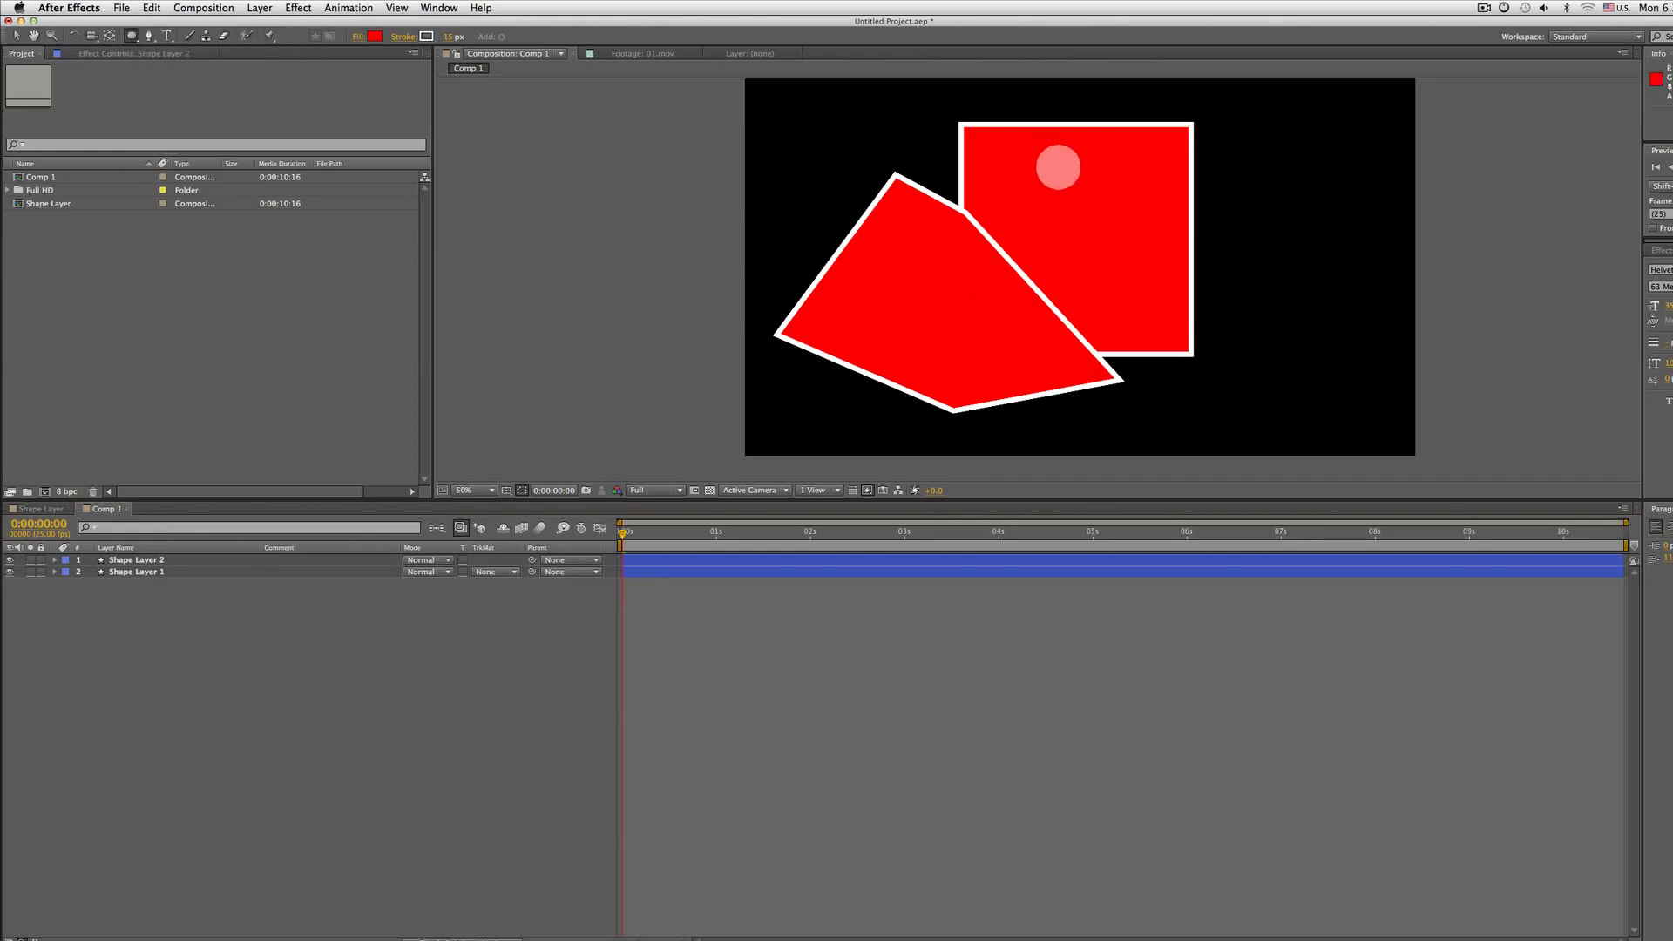
{"action": "left_click_drag", "start_coordinate": [1296, 179], "coordinate": [1412, 374]}
Select each shape layer in turn and toggle the visibility of each layer off and on
{"action": "left_click", "coordinate": [54, 559]}
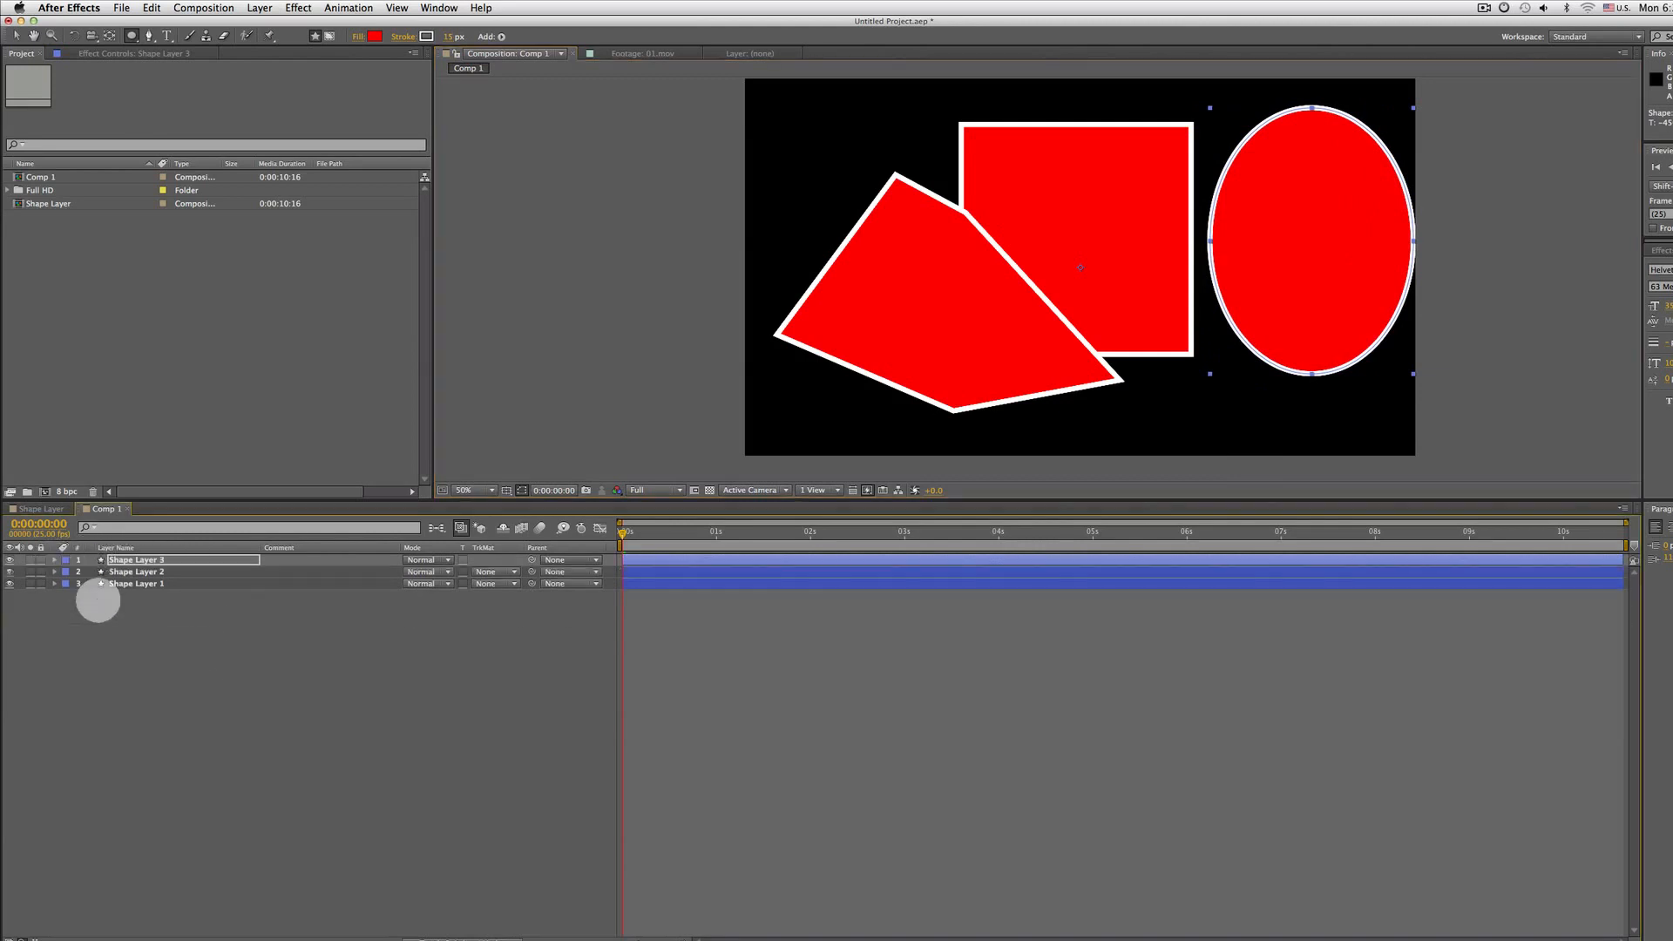
{"action": "left_click", "coordinate": [134, 584]}
{"action": "left_click", "coordinate": [135, 570]}
{"action": "left_click", "coordinate": [140, 561]}
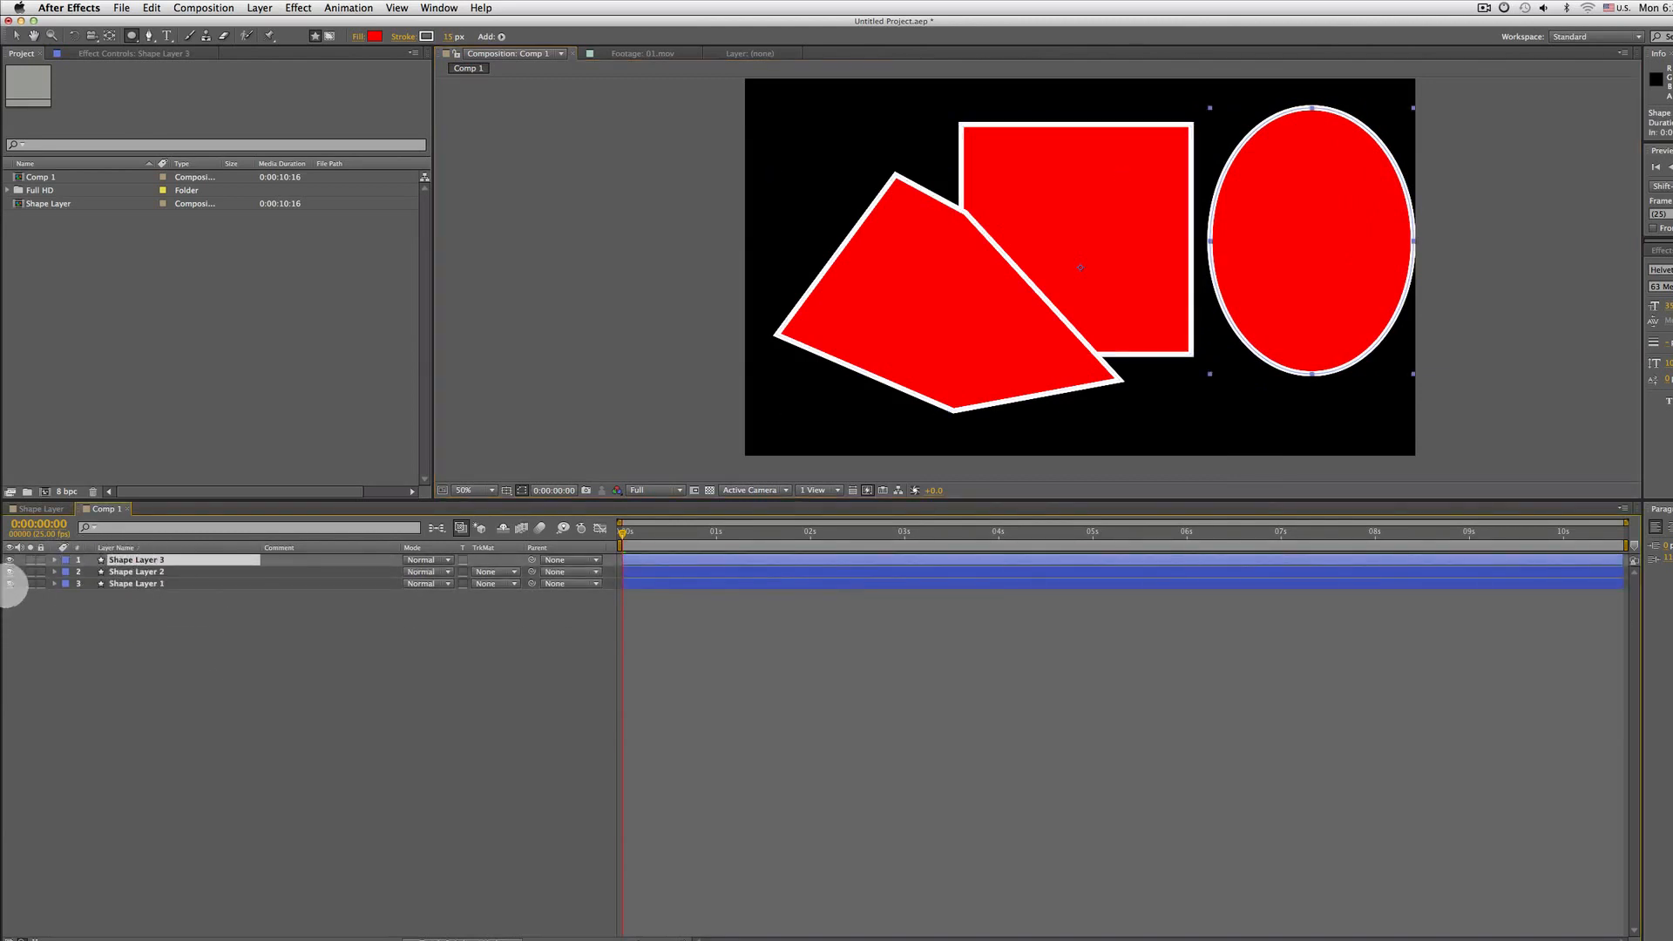
{"action": "left_click", "coordinate": [9, 584]}
{"action": "left_click", "coordinate": [10, 584]}
{"action": "left_click", "coordinate": [9, 572]}
{"action": "left_click", "coordinate": [9, 571]}
{"action": "left_click", "coordinate": [9, 560]}
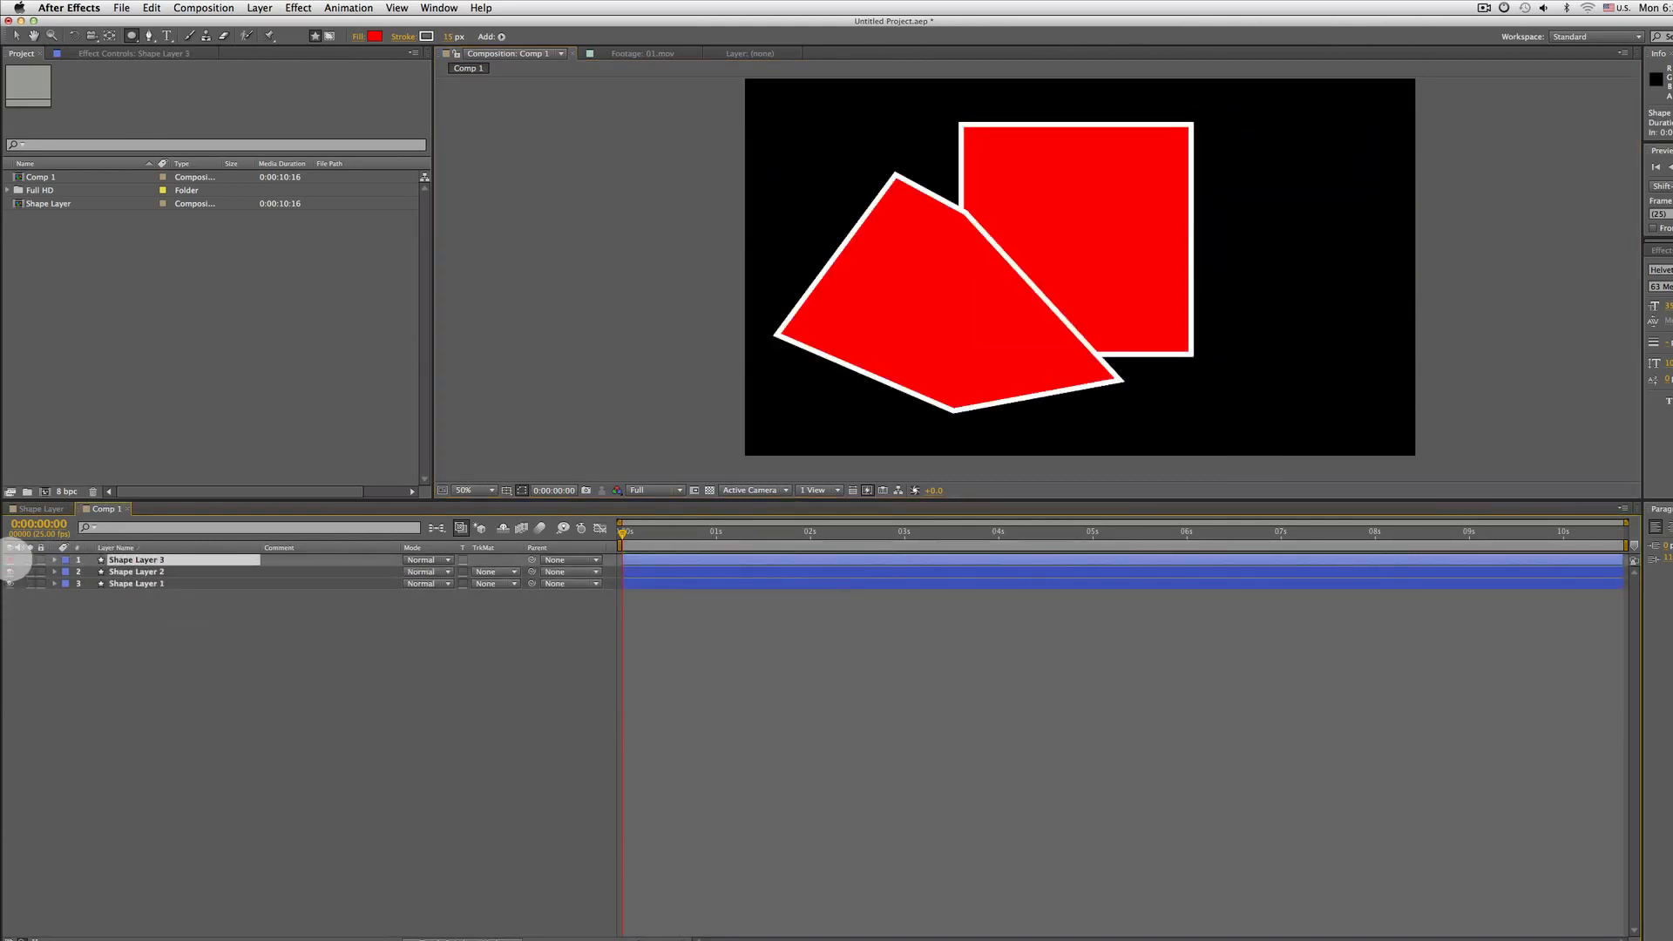
{"action": "left_click", "coordinate": [10, 560]}
{"action": "left_click", "coordinate": [10, 560]}
Delete the ellipse layer and the polygon layer, leaving only Shape Layer 1
{"action": "left_click", "coordinate": [116, 559]}
{"action": "key", "text": "Delete"}
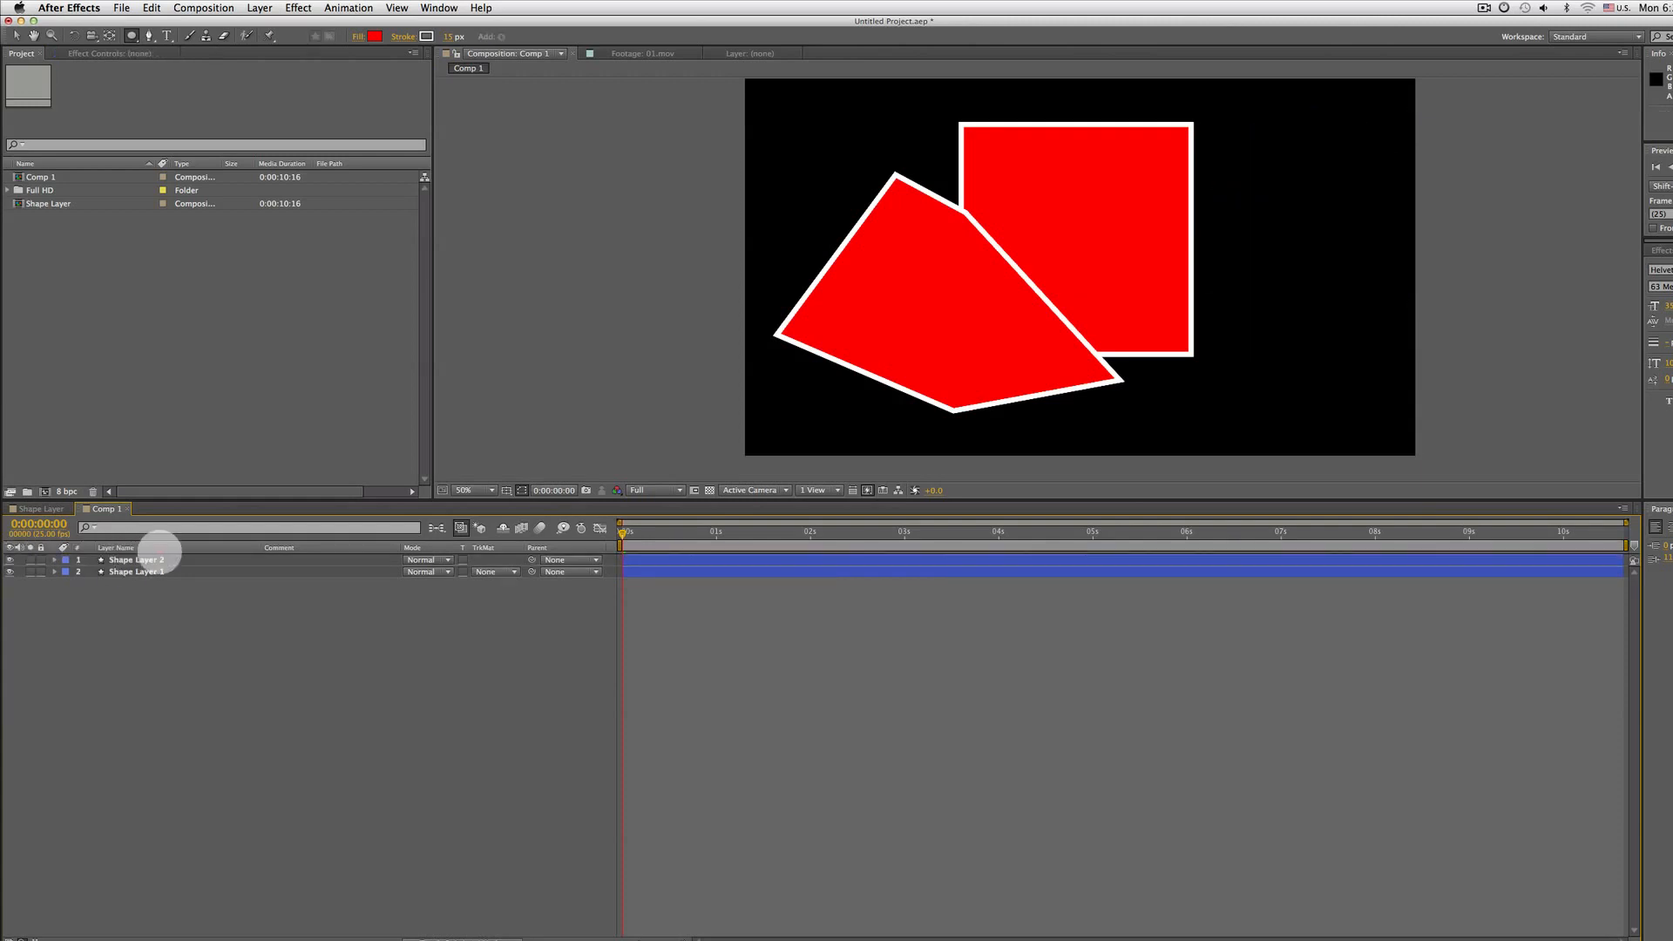
{"action": "left_click", "coordinate": [135, 559]}
{"action": "key", "text": "Delete"}
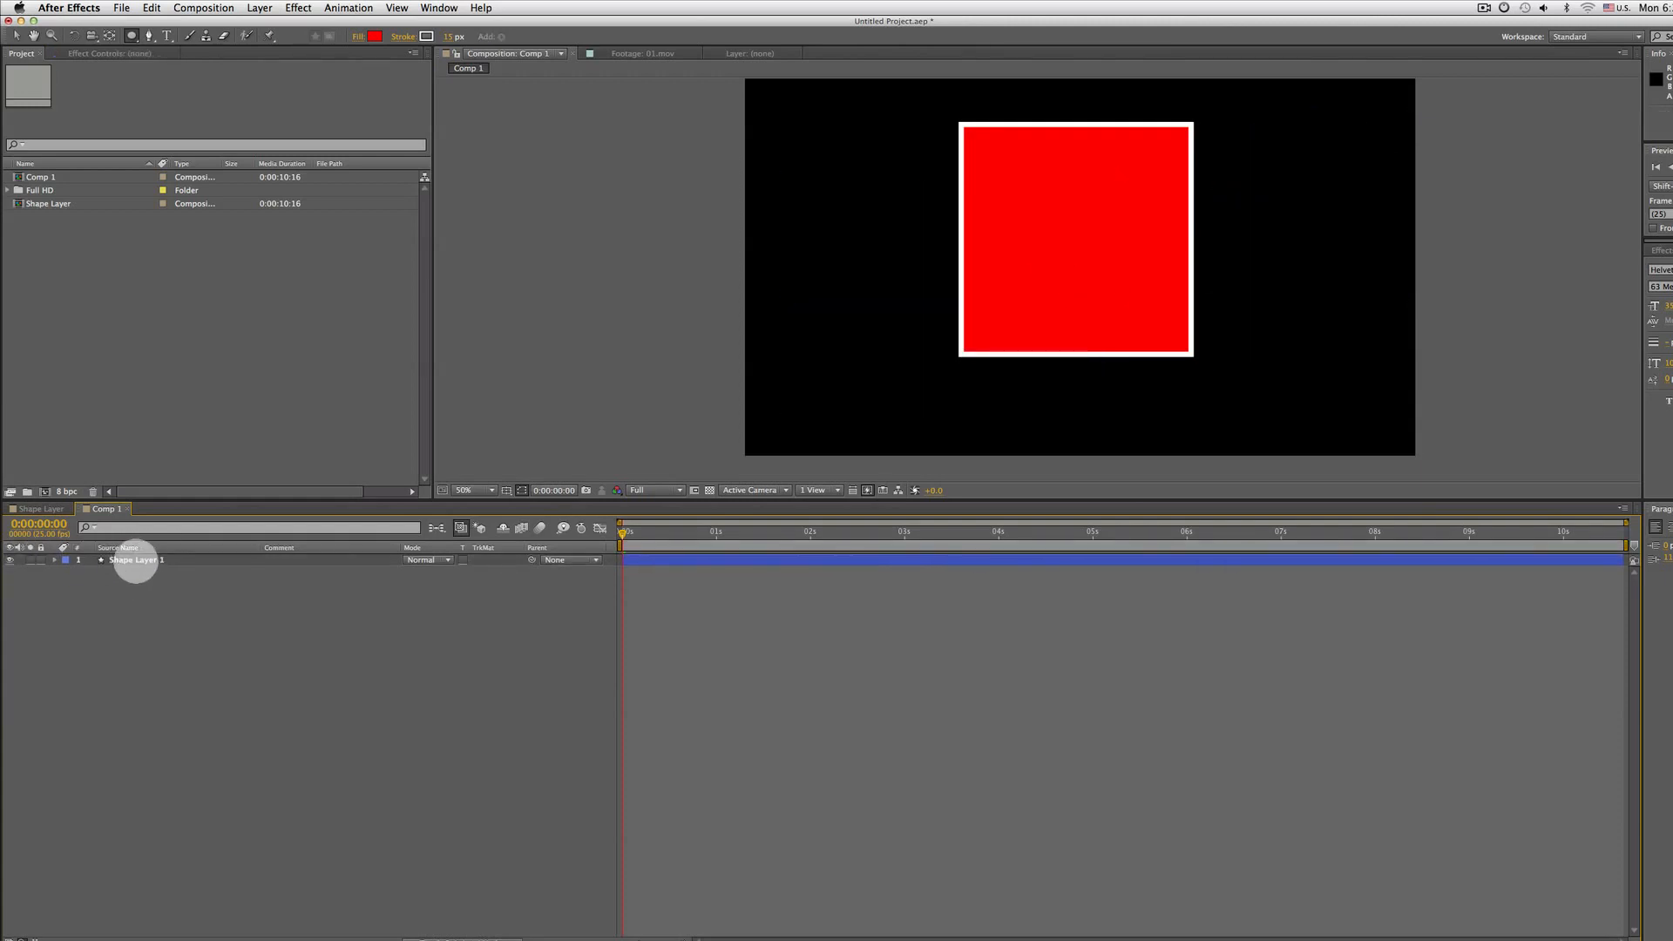
With Shape Layer 1 selected, draw four more rectangles inside it around the square using the Rectangle tool
{"action": "left_click", "coordinate": [133, 559]}
{"action": "left_click", "coordinate": [54, 559]}
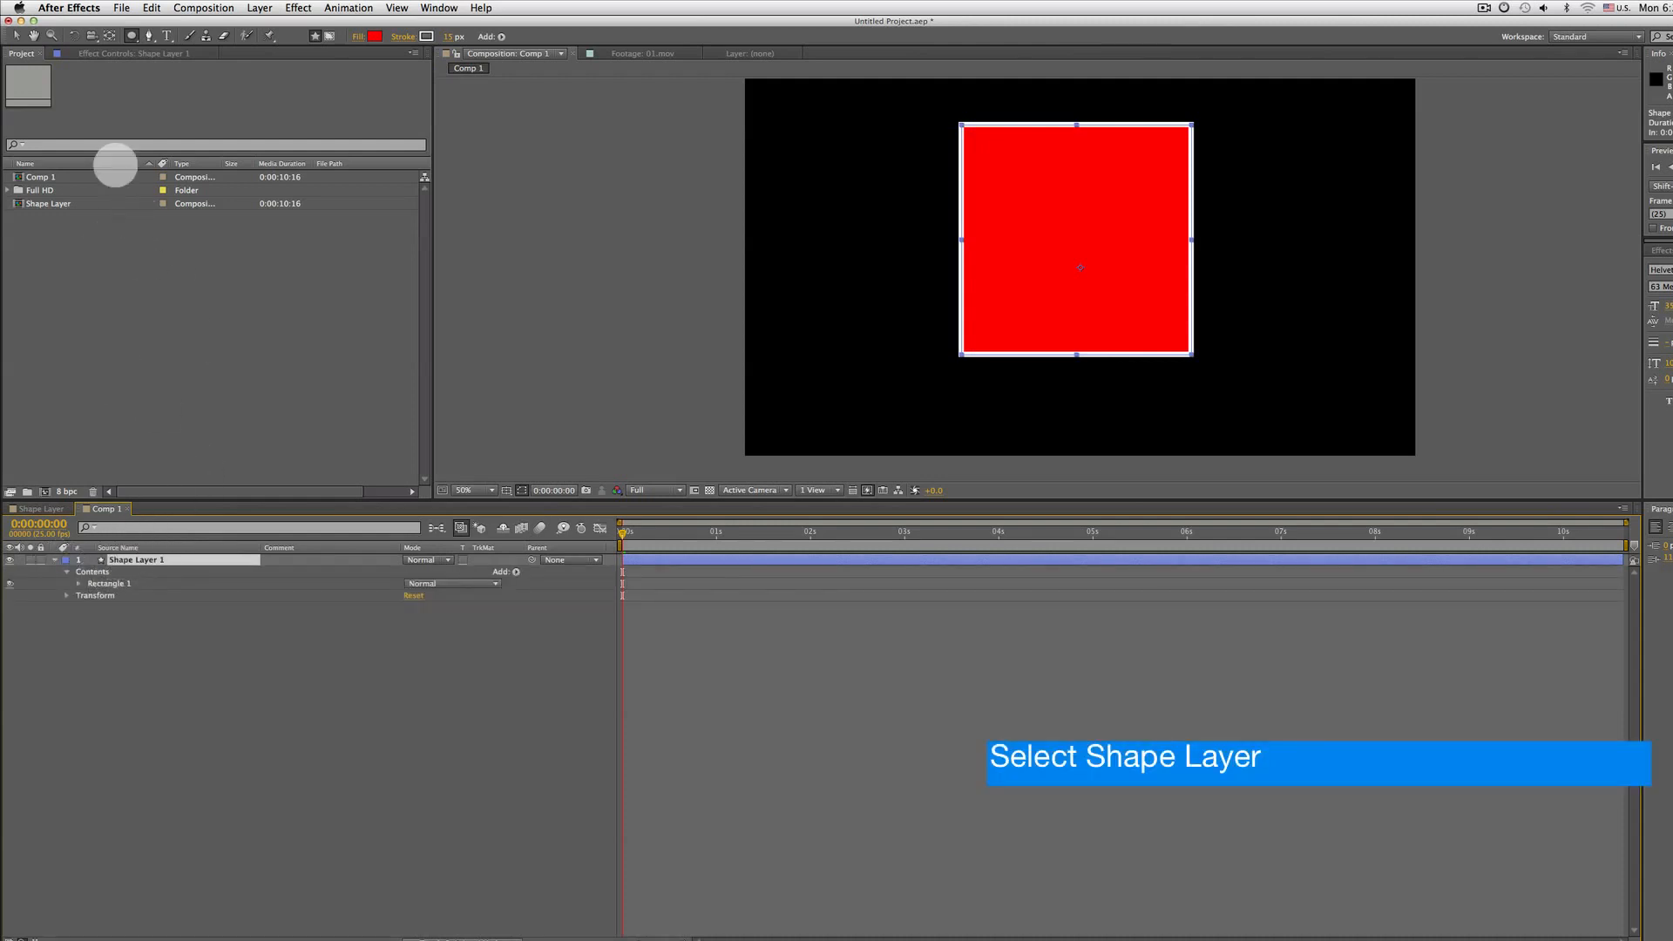
{"action": "left_click", "coordinate": [132, 36]}
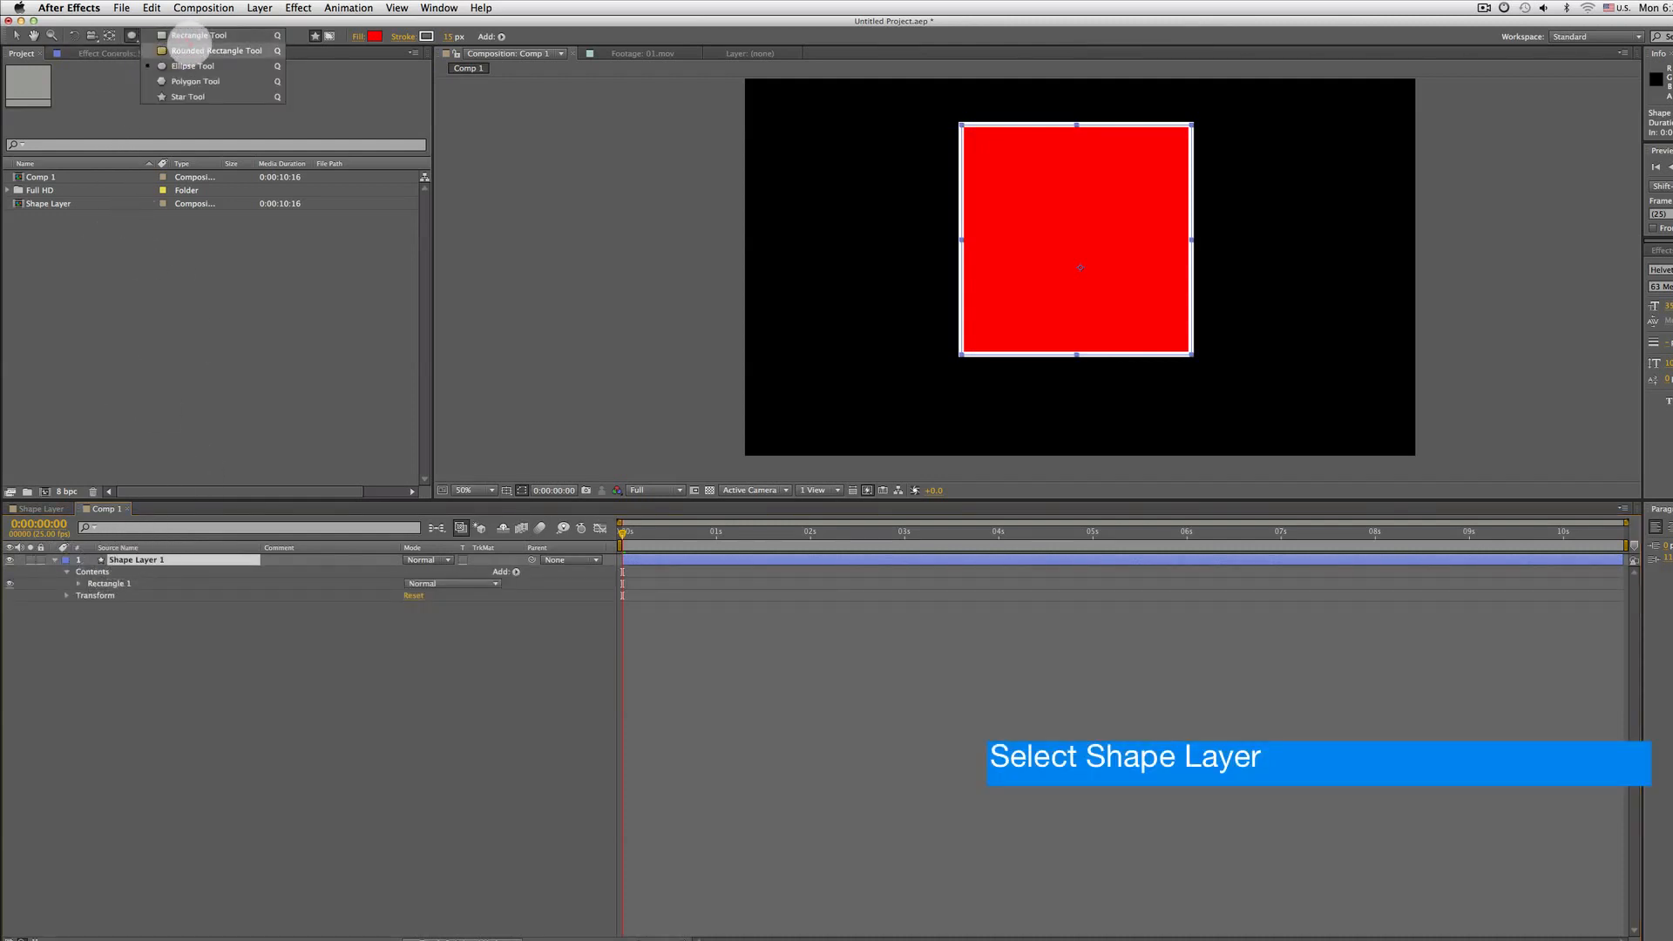
{"action": "left_click", "coordinate": [199, 35]}
{"action": "left_click_drag", "start_coordinate": [884, 197], "coordinate": [1008, 274]}
{"action": "left_click_drag", "start_coordinate": [1285, 233], "coordinate": [1148, 261]}
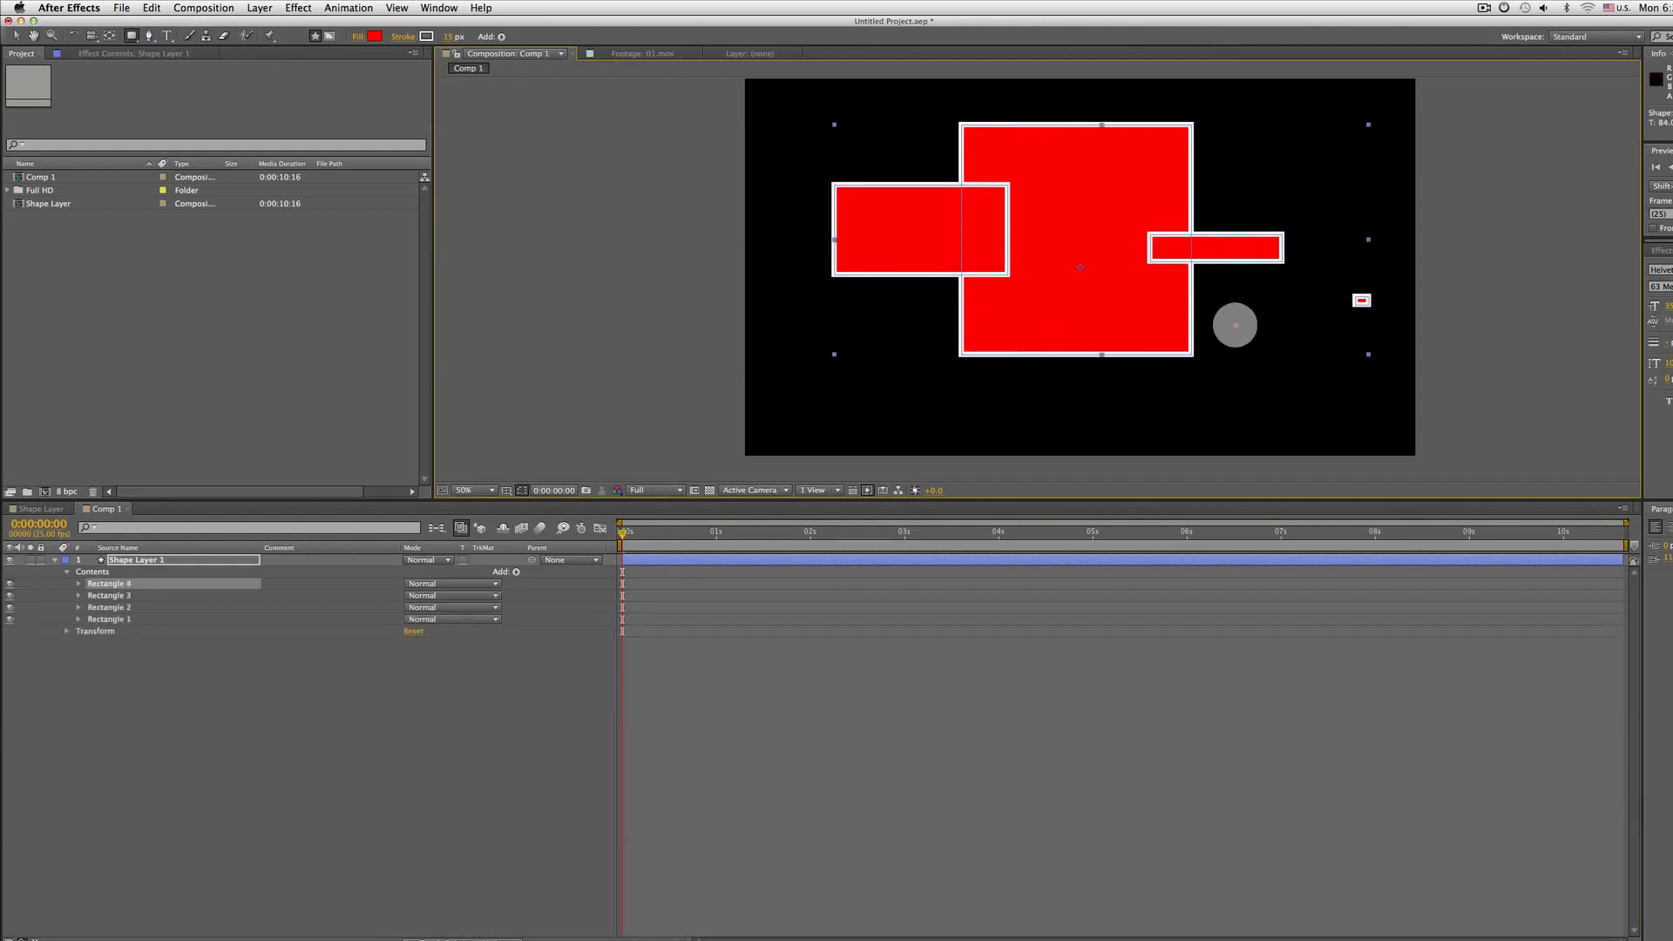
{"action": "left_click_drag", "start_coordinate": [1370, 296], "coordinate": [803, 395]}
{"action": "left_click_drag", "start_coordinate": [1328, 108], "coordinate": [860, 145]}
Inspect the rectangle groups listed in Shape Layer 1's contents by selecting each one
{"action": "left_click", "coordinate": [104, 632]}
{"action": "left_click", "coordinate": [108, 619]}
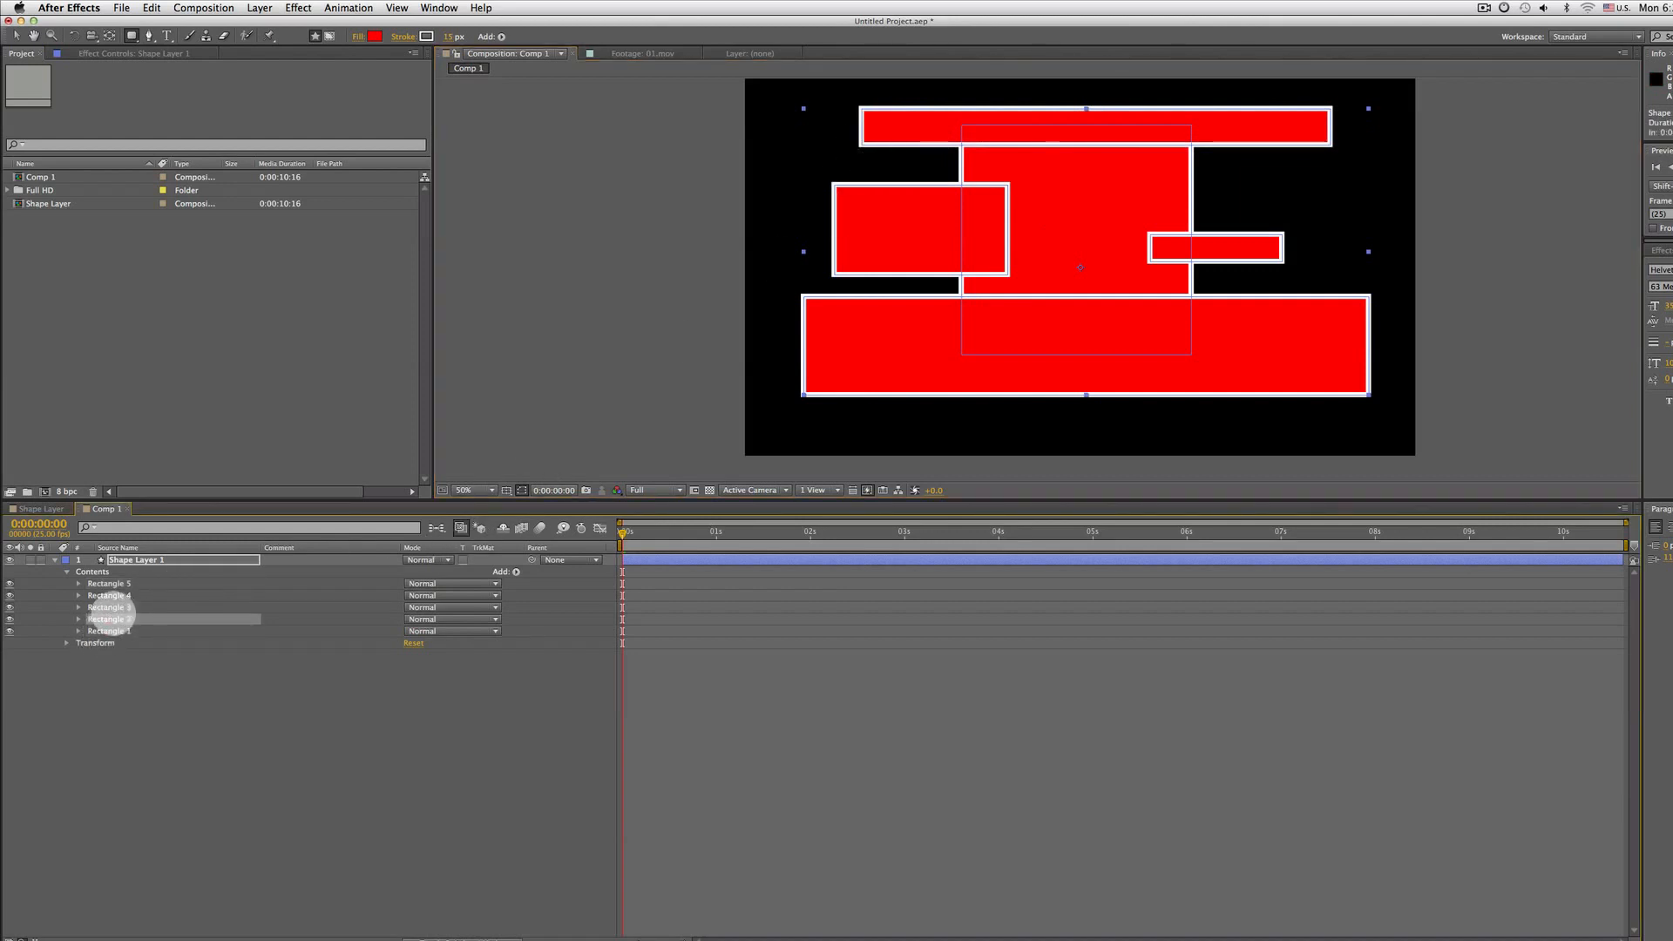
{"action": "left_click", "coordinate": [127, 559]}
{"action": "left_click", "coordinate": [54, 560]}
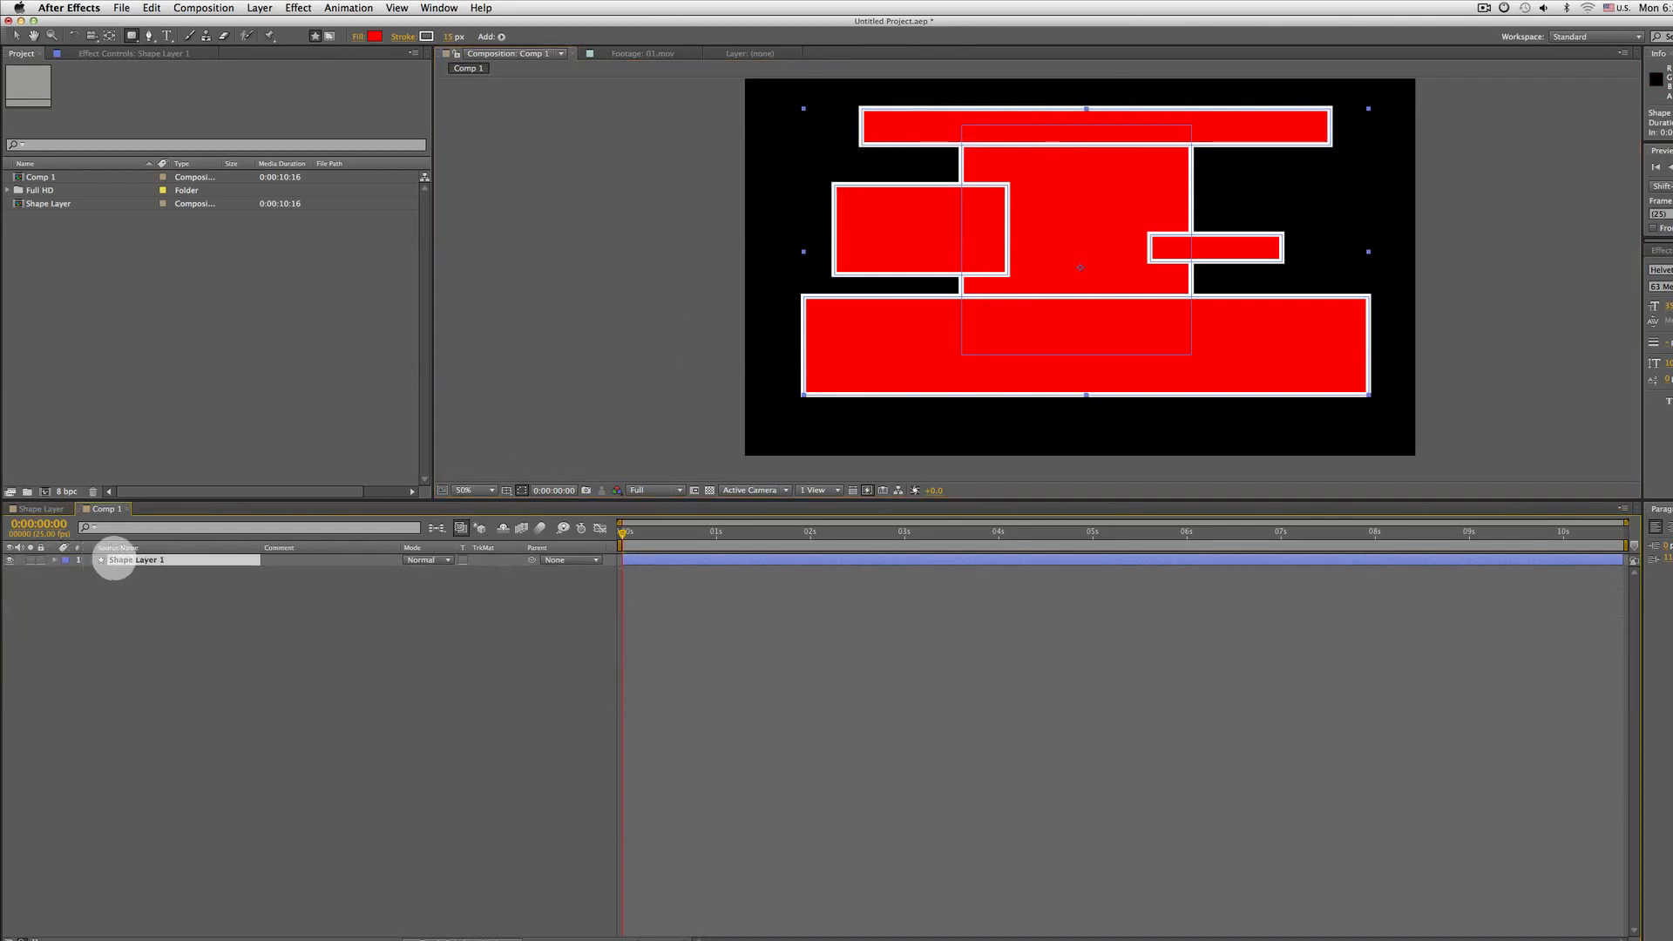
{"action": "left_click", "coordinate": [150, 575]}
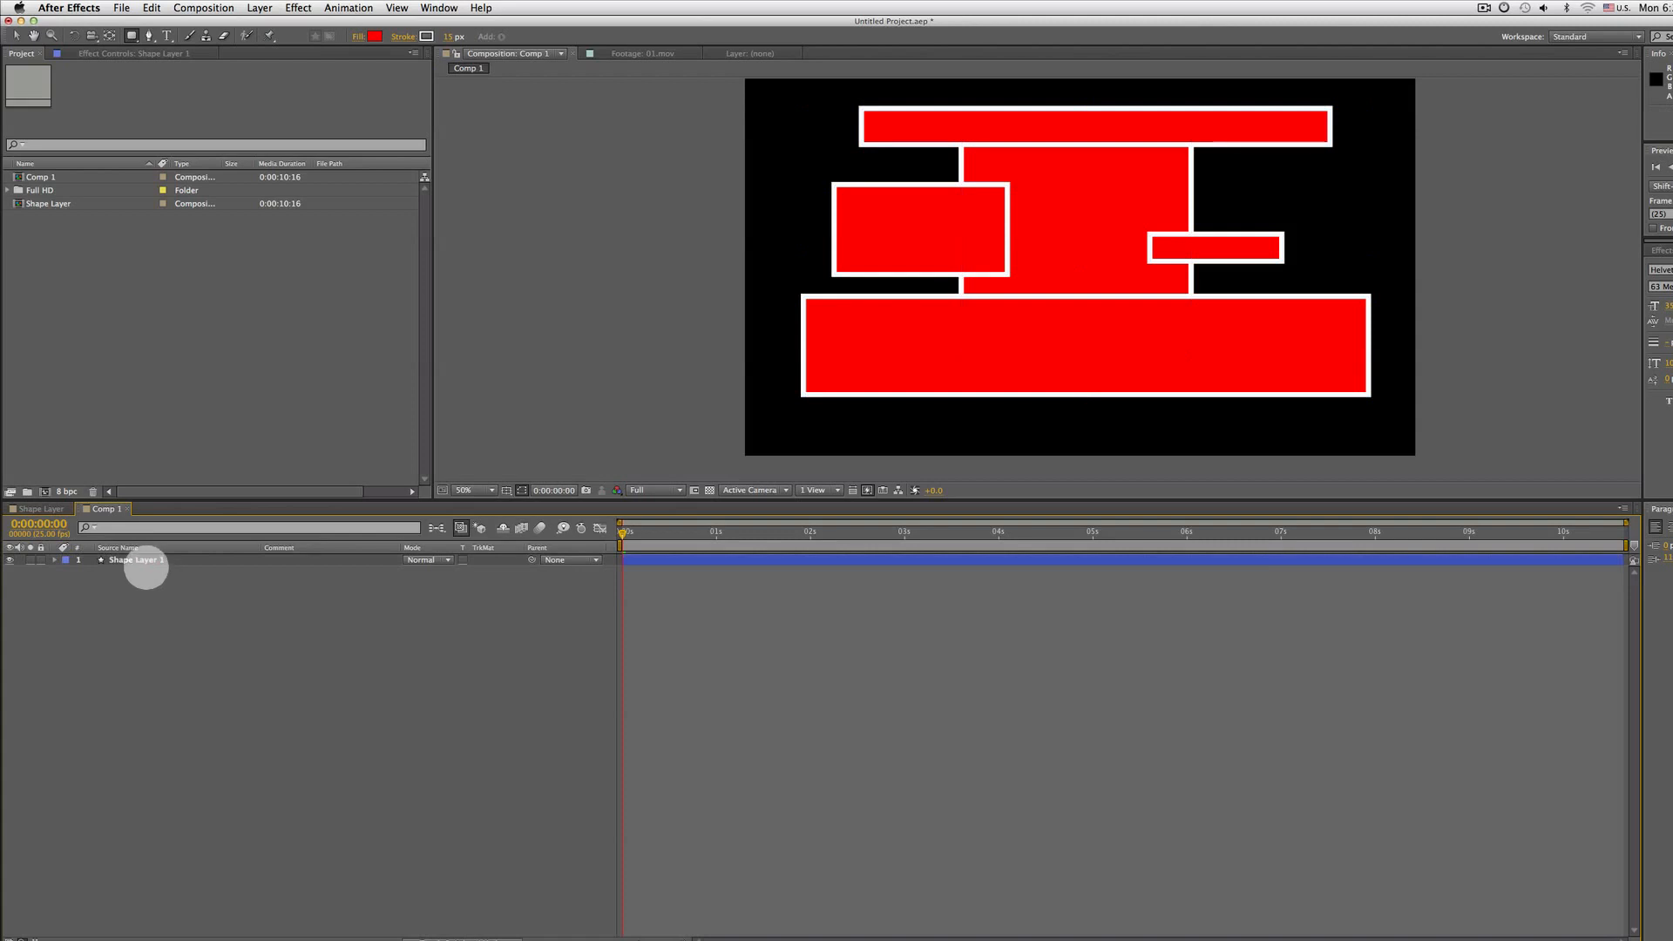
{"action": "left_click", "coordinate": [54, 560]}
{"action": "left_click", "coordinate": [122, 630]}
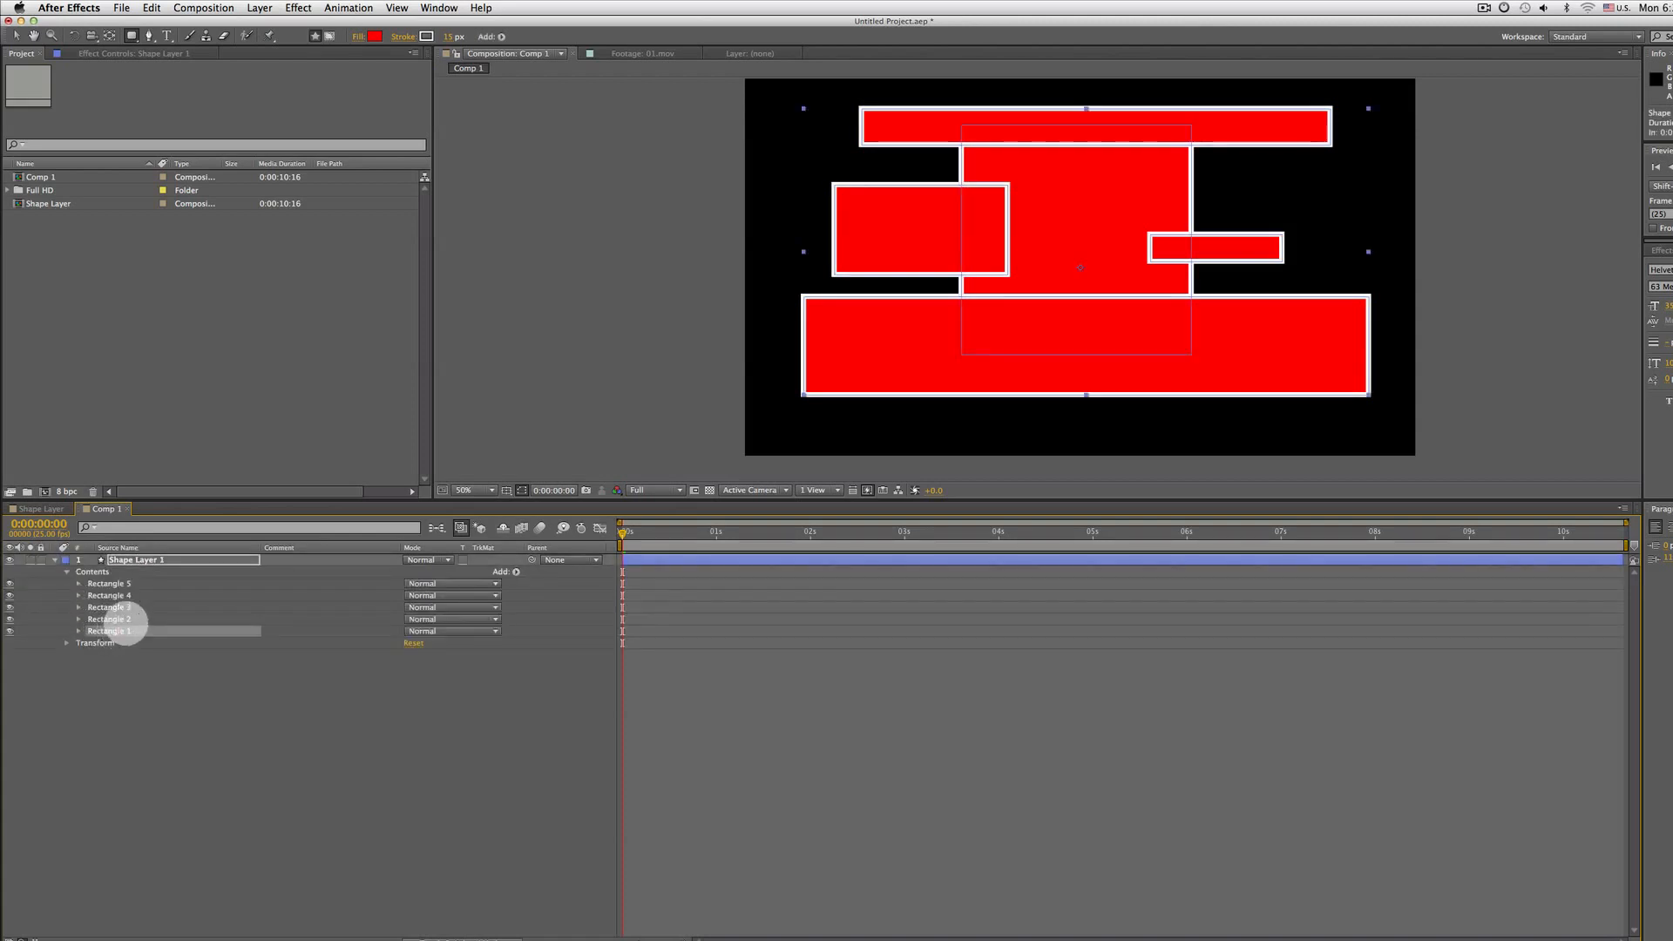
{"action": "left_click", "coordinate": [129, 619]}
{"action": "left_click", "coordinate": [133, 608]}
{"action": "left_click", "coordinate": [132, 595]}
{"action": "left_click", "coordinate": [130, 583]}
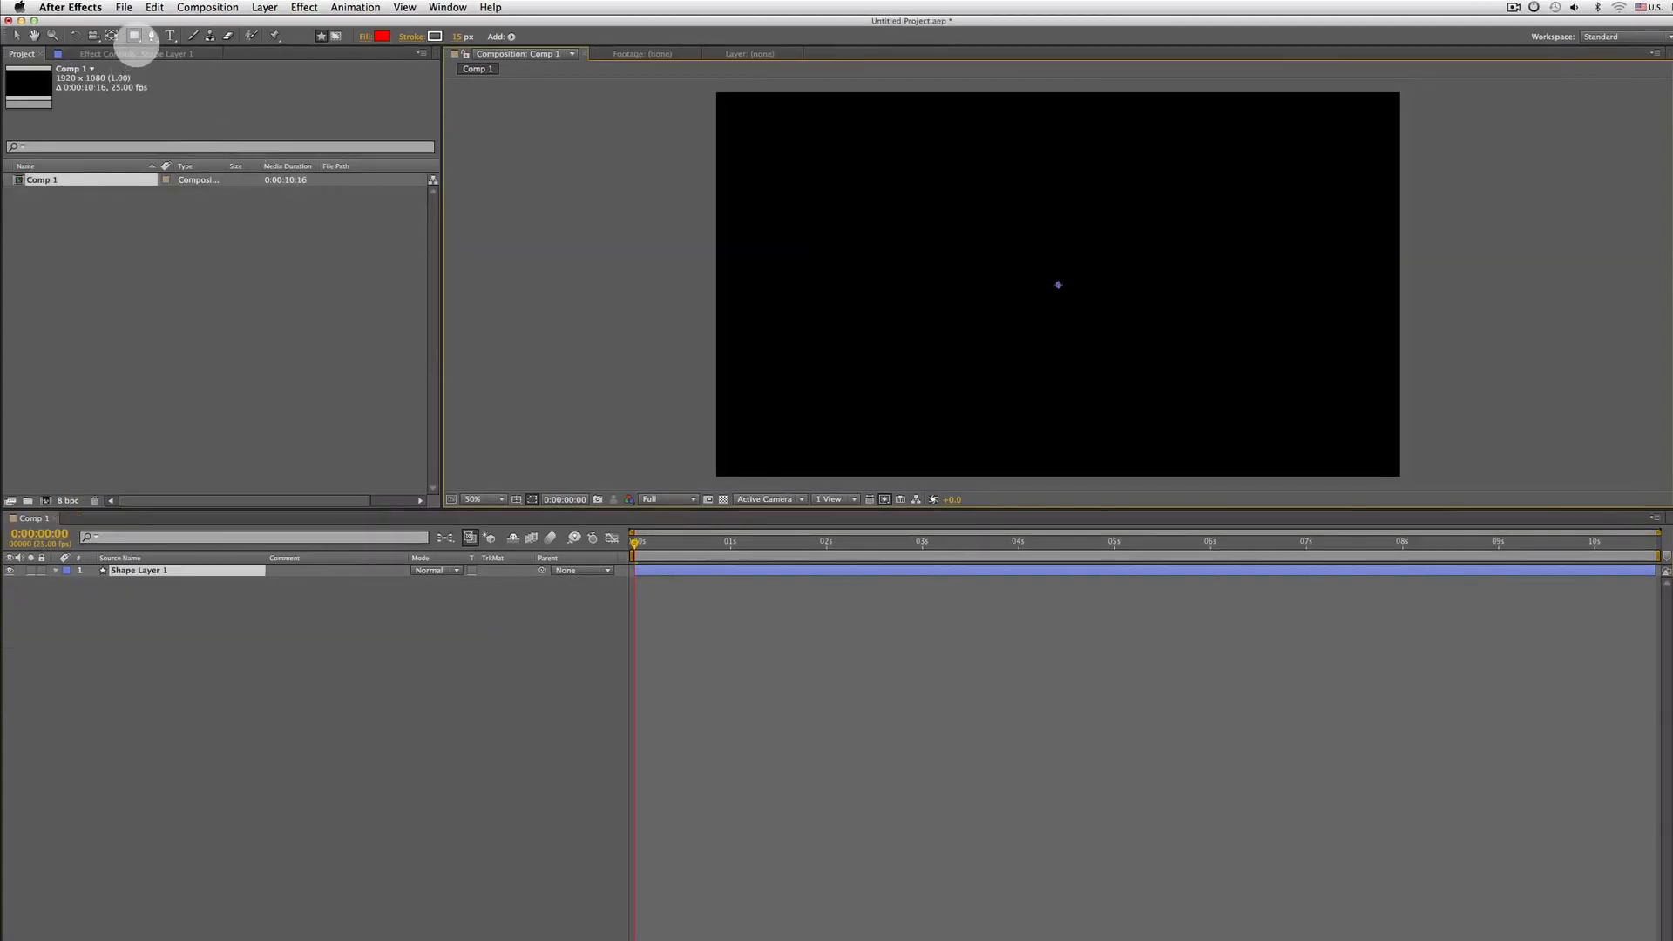
In an empty composition, draw a large circle centred in the frame with the Ellipse tool
{"action": "left_click", "coordinate": [134, 35]}
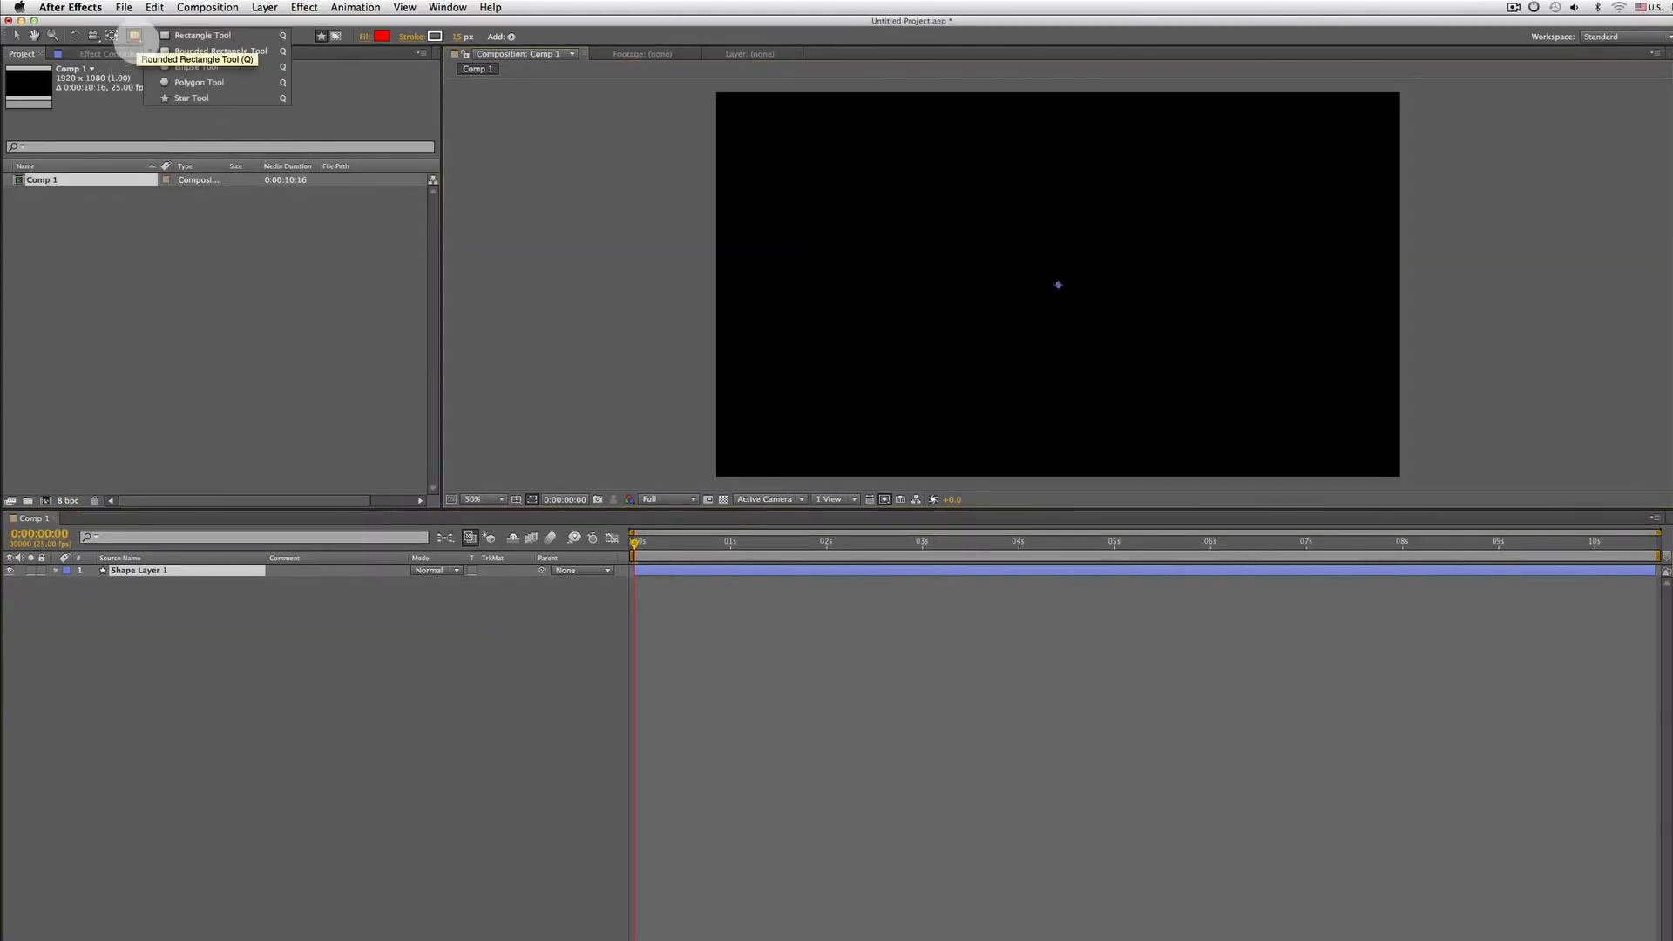
{"action": "left_click", "coordinate": [187, 67]}
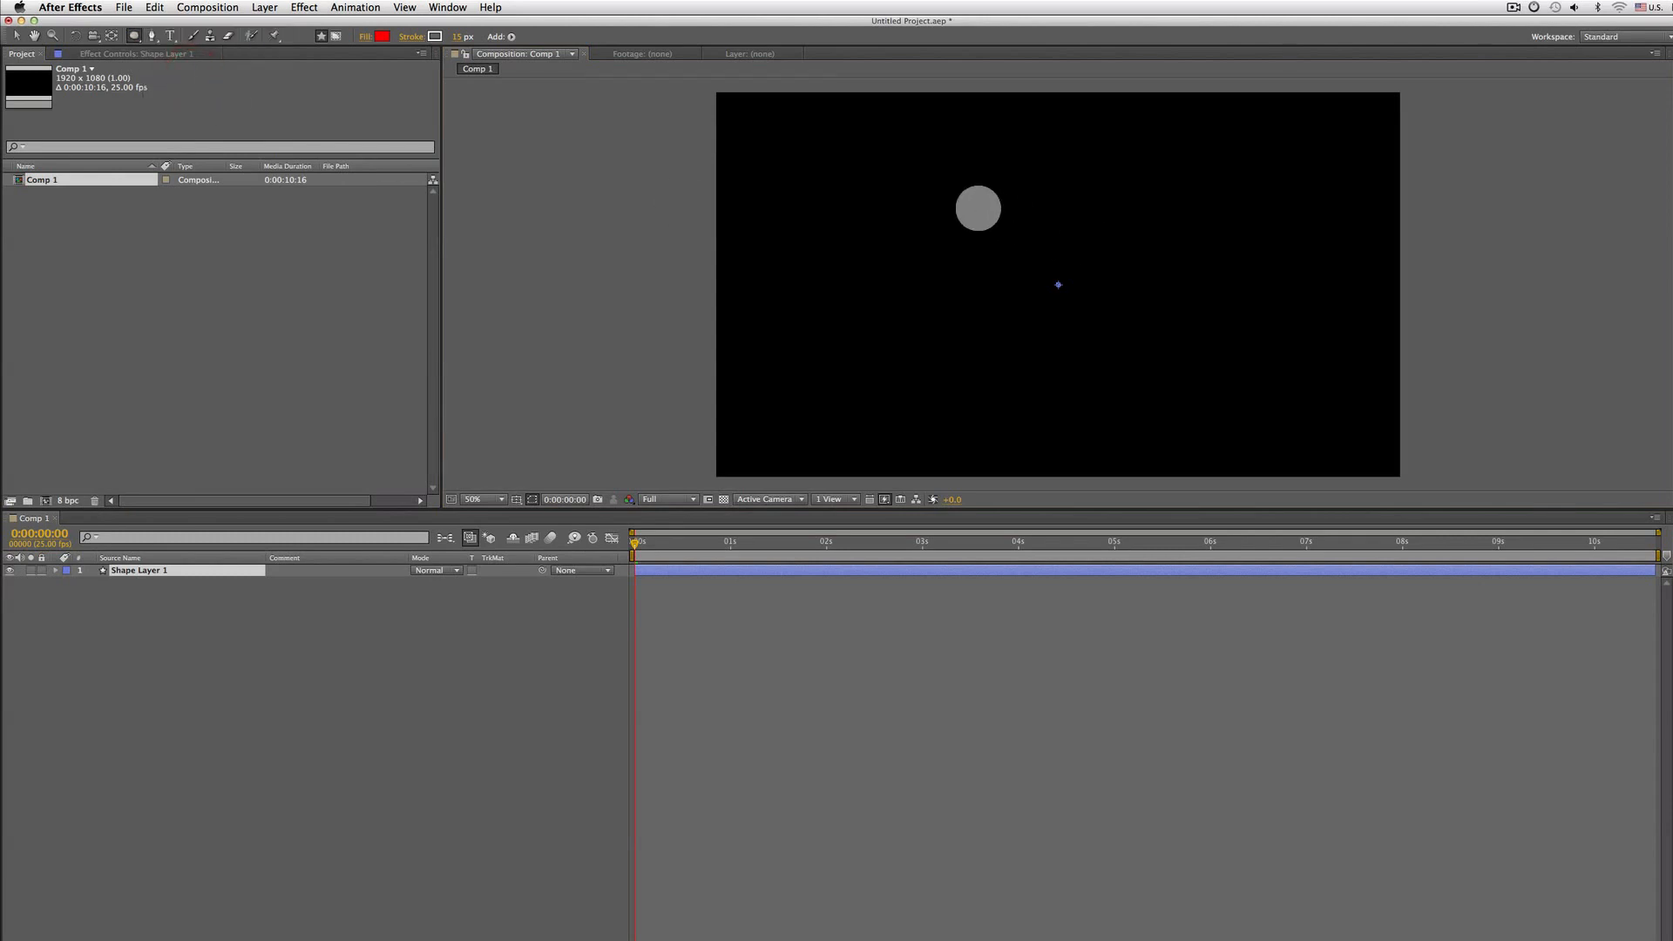
{"action": "mouse_move", "coordinate": [971, 214]}
{"action": "left_mouse_down"}
{"action": "mouse_move", "coordinate": [1224, 415]}
{"action": "mouse_move", "coordinate": [1179, 340]}
{"action": "mouse_move", "coordinate": [1228, 389]}
{"action": "mouse_move", "coordinate": [1187, 361]}
{"action": "left_mouse_up"}
{"action": "left_click_drag", "start_coordinate": [1196, 358], "coordinate": [1204, 366]}
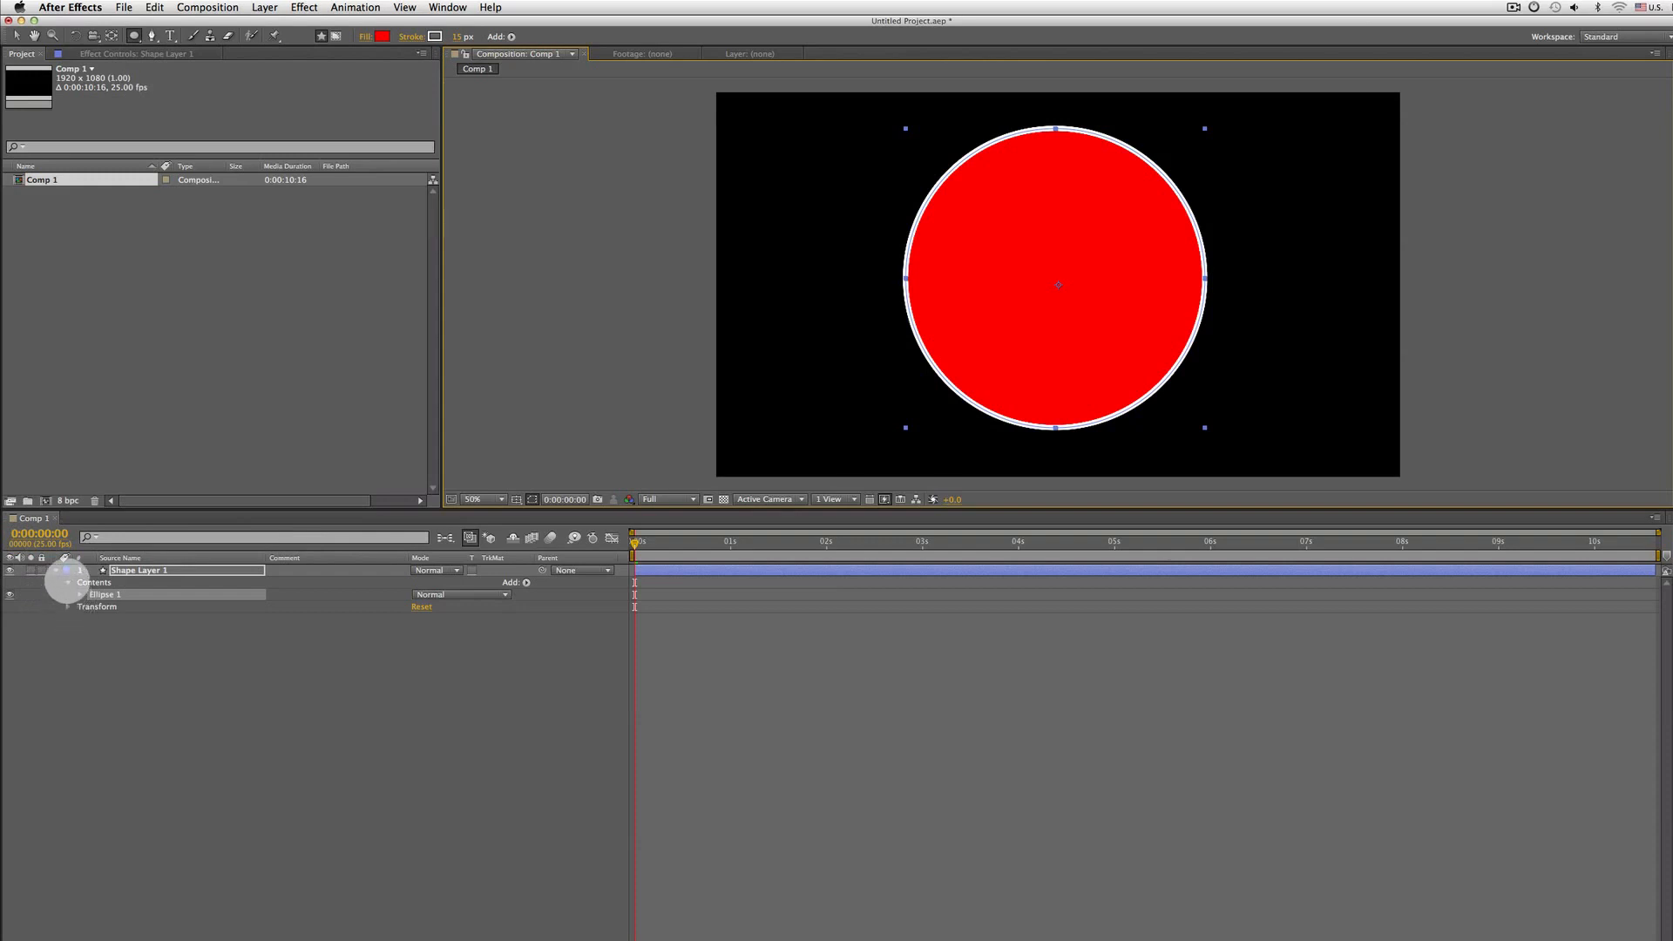
Remove the circle's fill by setting it to None and set the stroke width to 20 px
{"action": "left_click", "coordinate": [67, 582]}
{"action": "left_click", "coordinate": [67, 582]}
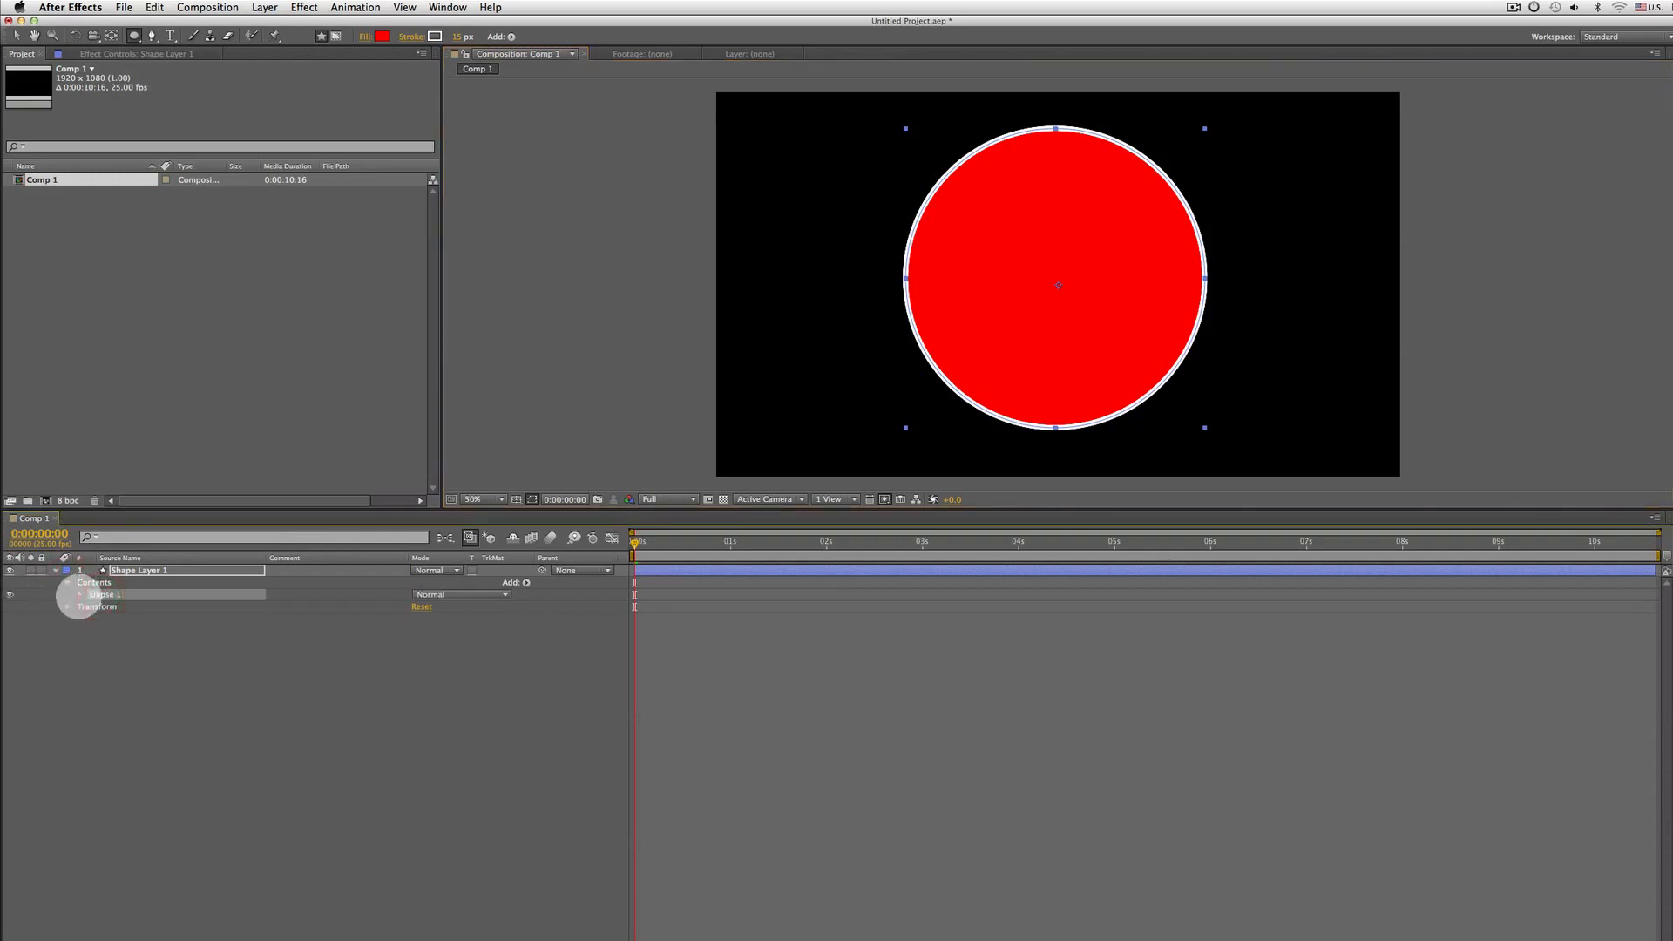
{"action": "left_click", "coordinate": [80, 594]}
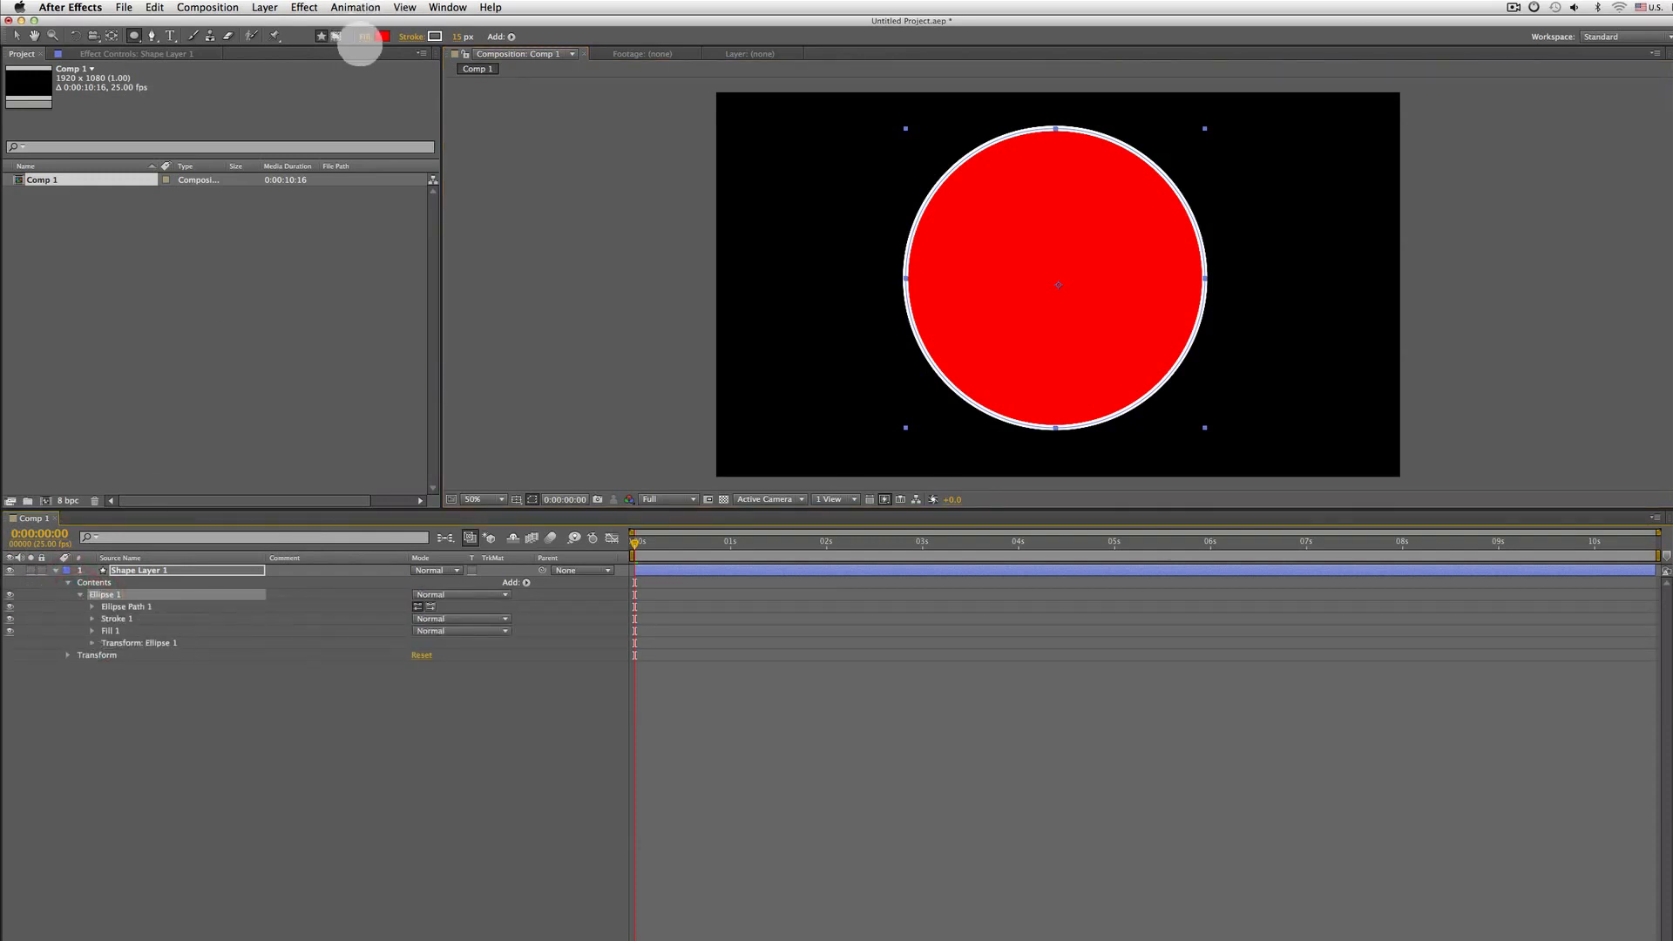
{"action": "left_click", "coordinate": [362, 36]}
{"action": "left_click", "coordinate": [725, 209]}
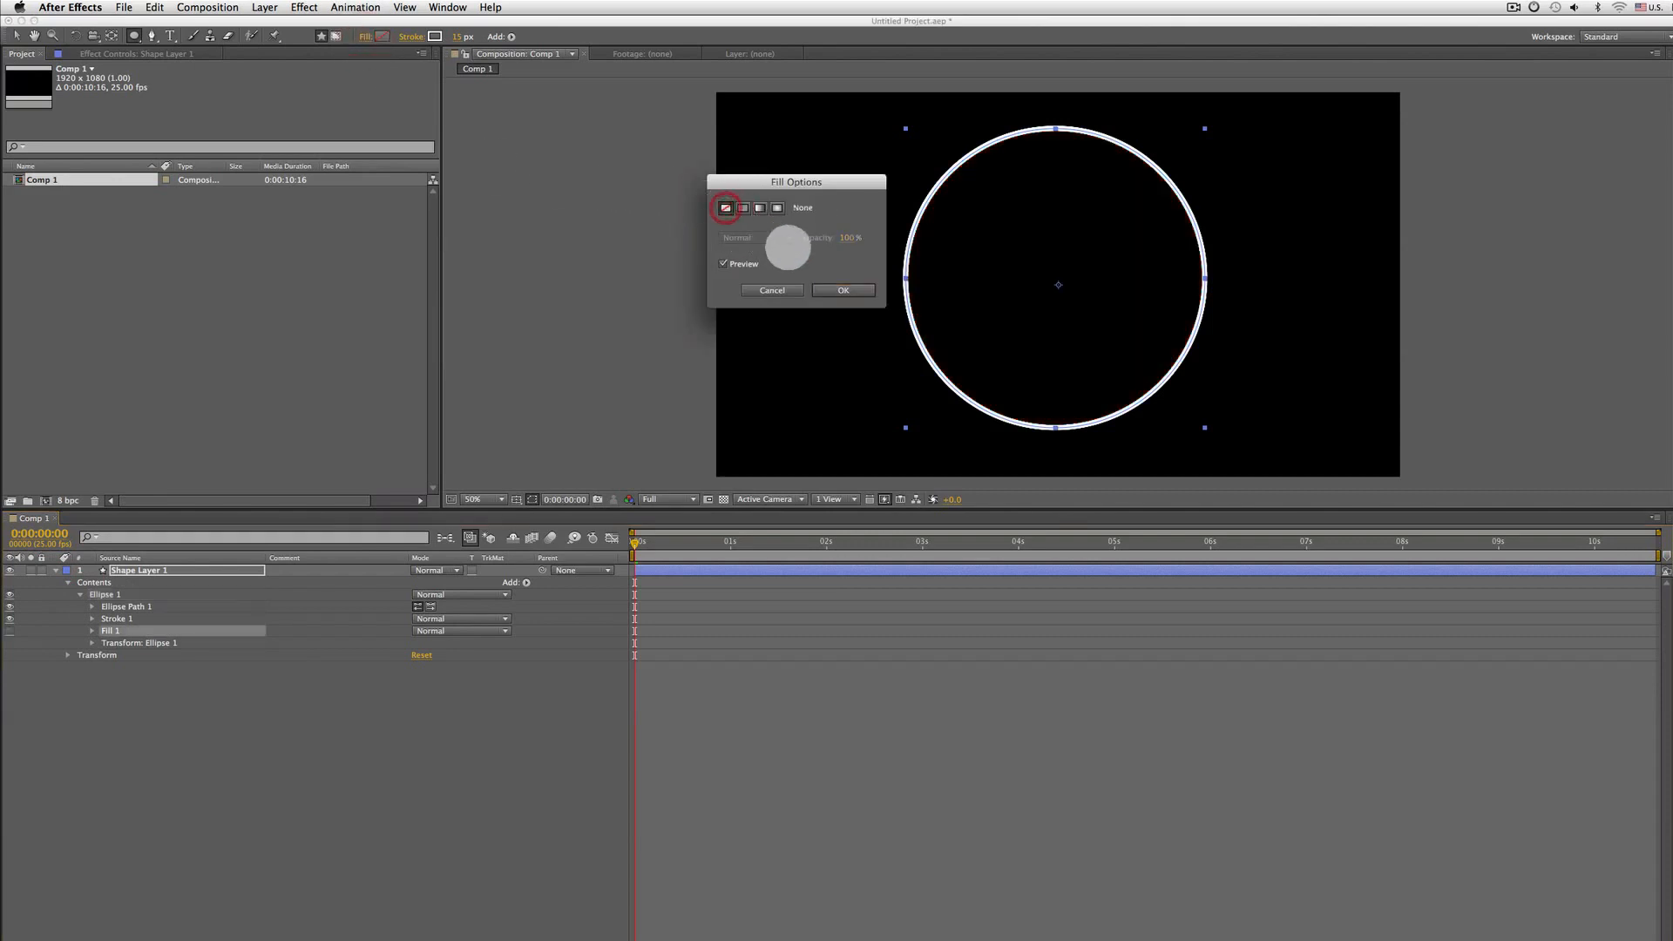
{"action": "left_click", "coordinate": [831, 288]}
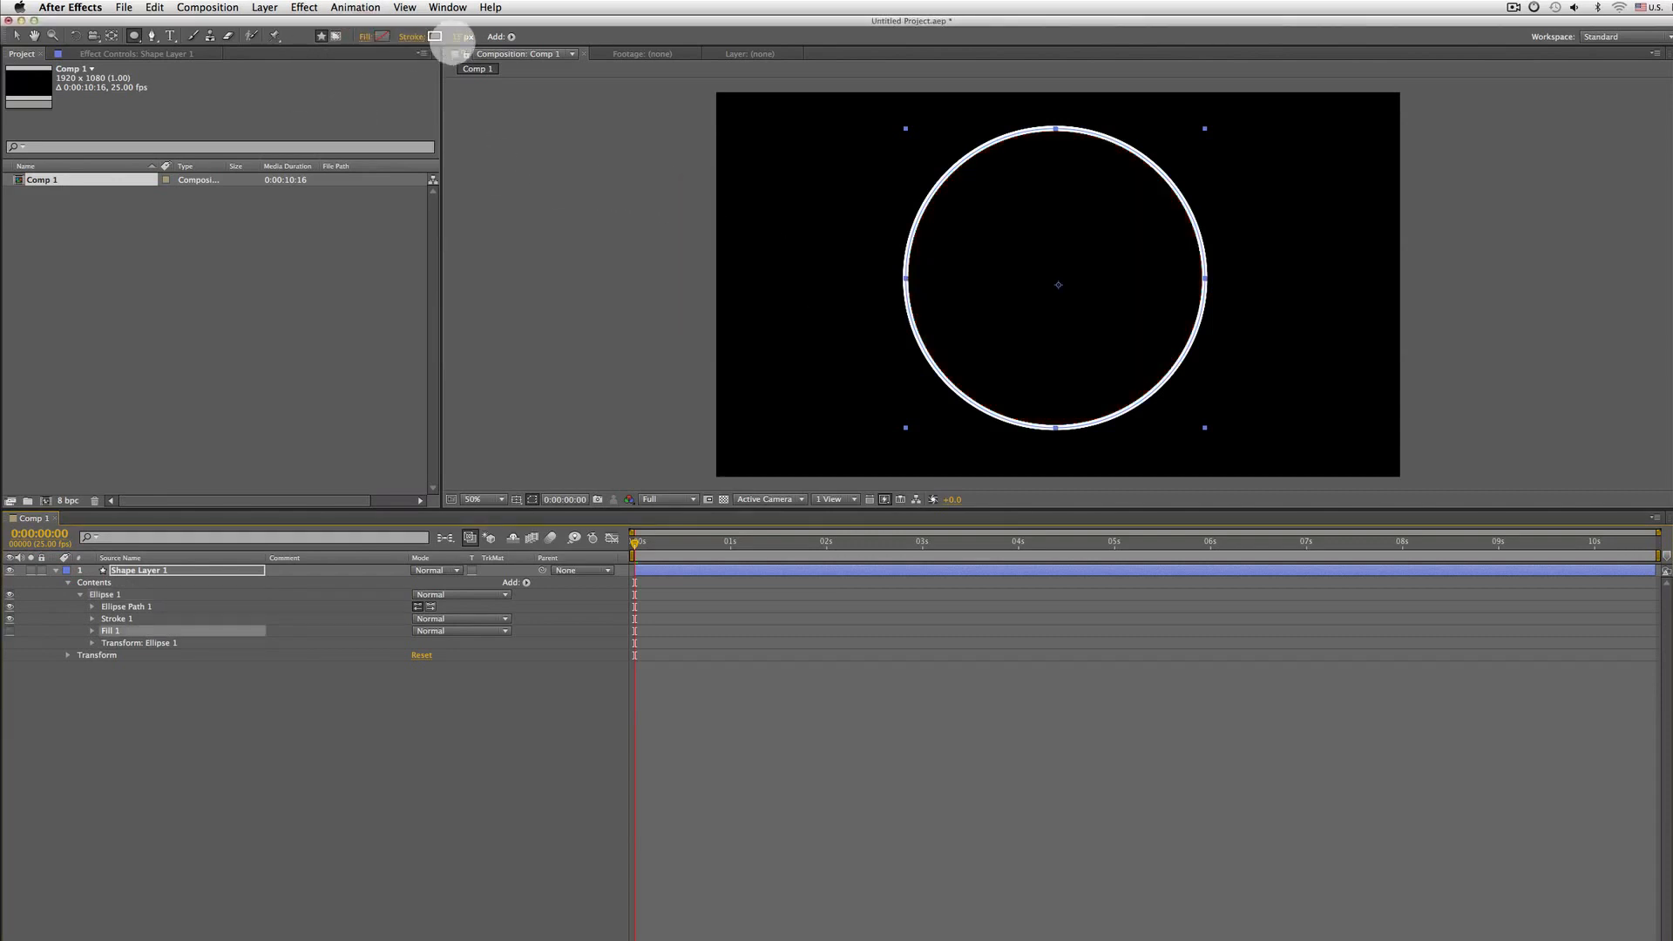
{"action": "left_click", "coordinate": [456, 37]}
{"action": "type", "text": "20"}
{"action": "key", "text": "Return"}
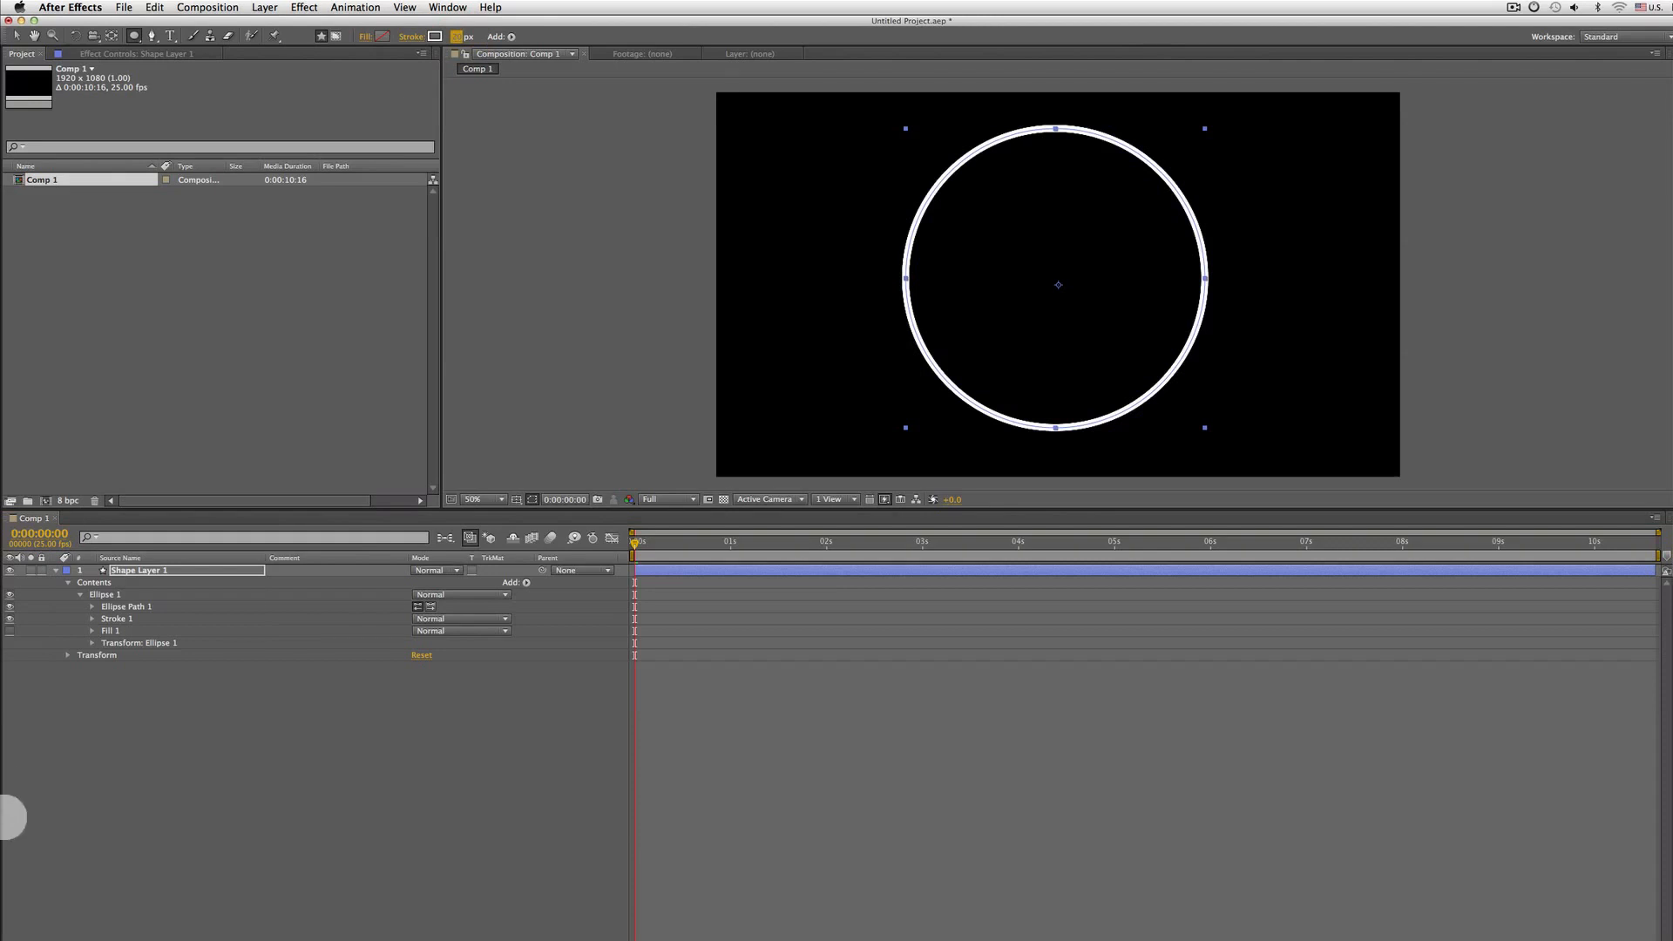
Add Trim Paths to the shape layer's contents
{"action": "left_click", "coordinate": [103, 593]}
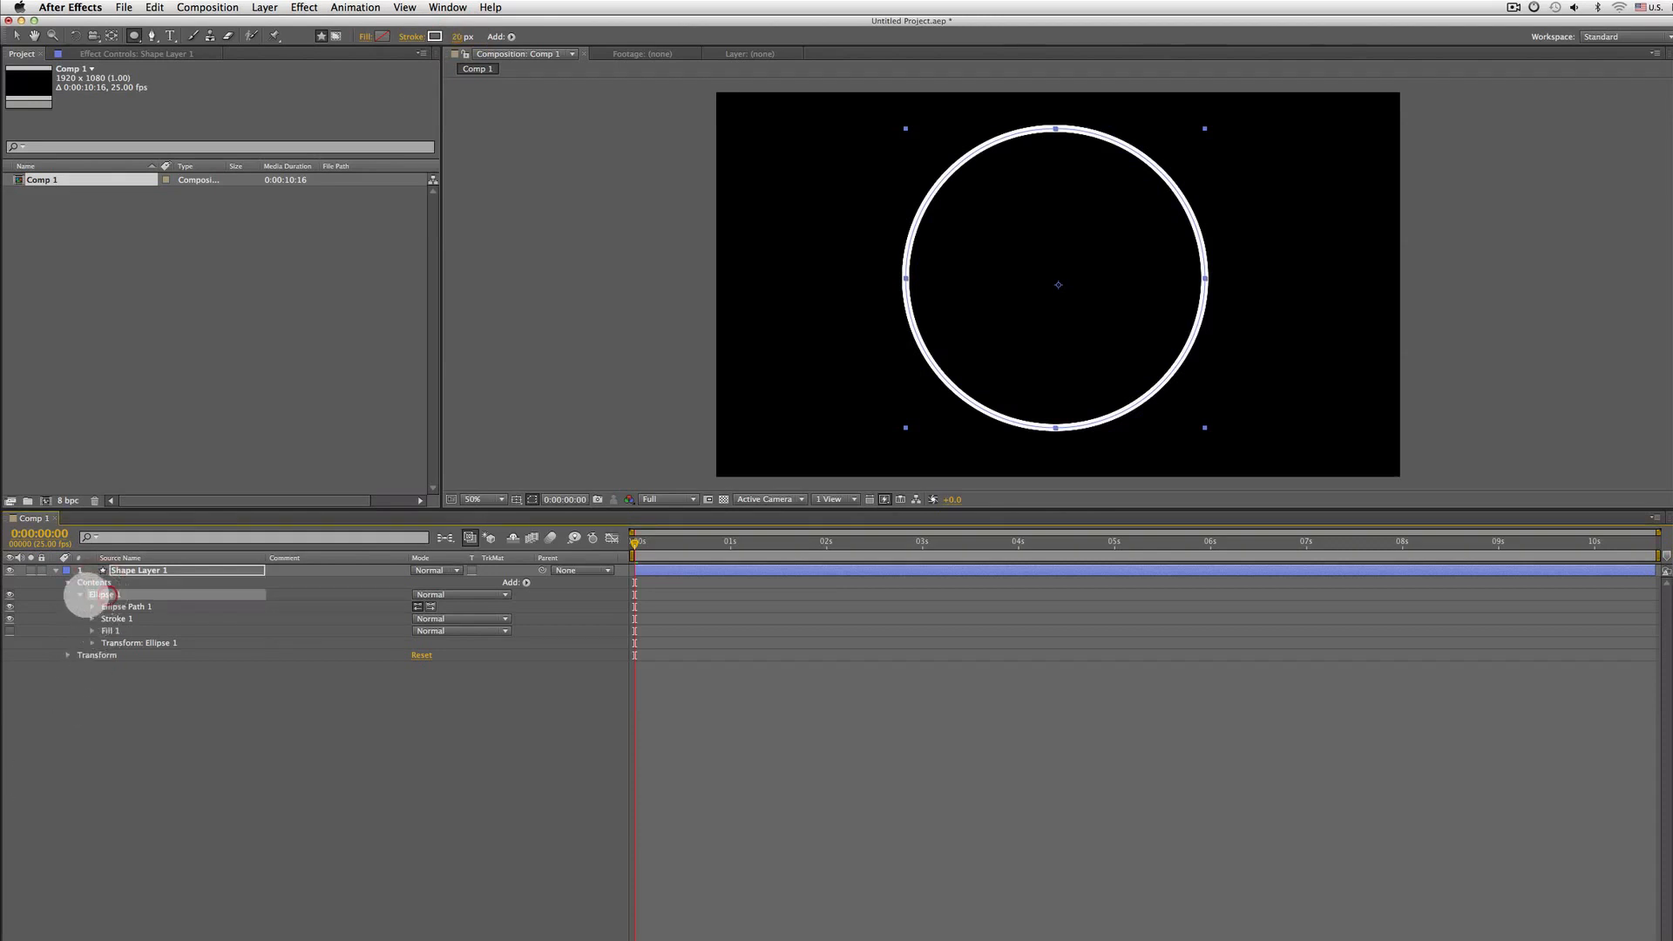
{"action": "left_click", "coordinate": [80, 594]}
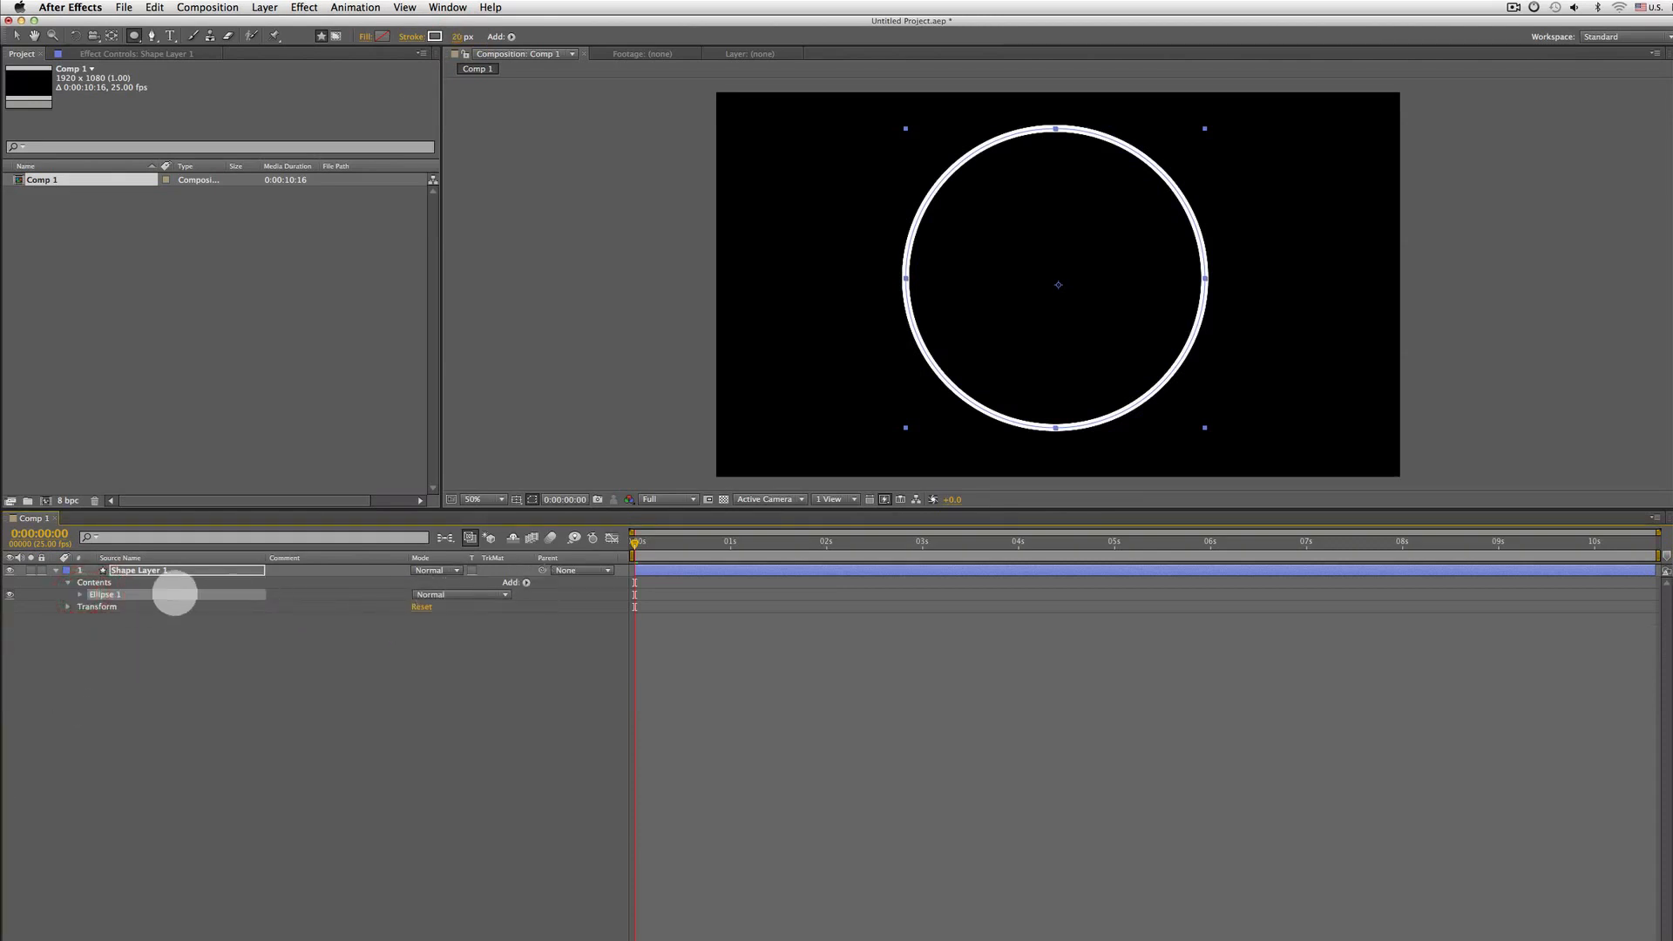
{"action": "left_click", "coordinate": [120, 582]}
{"action": "left_click", "coordinate": [526, 582]}
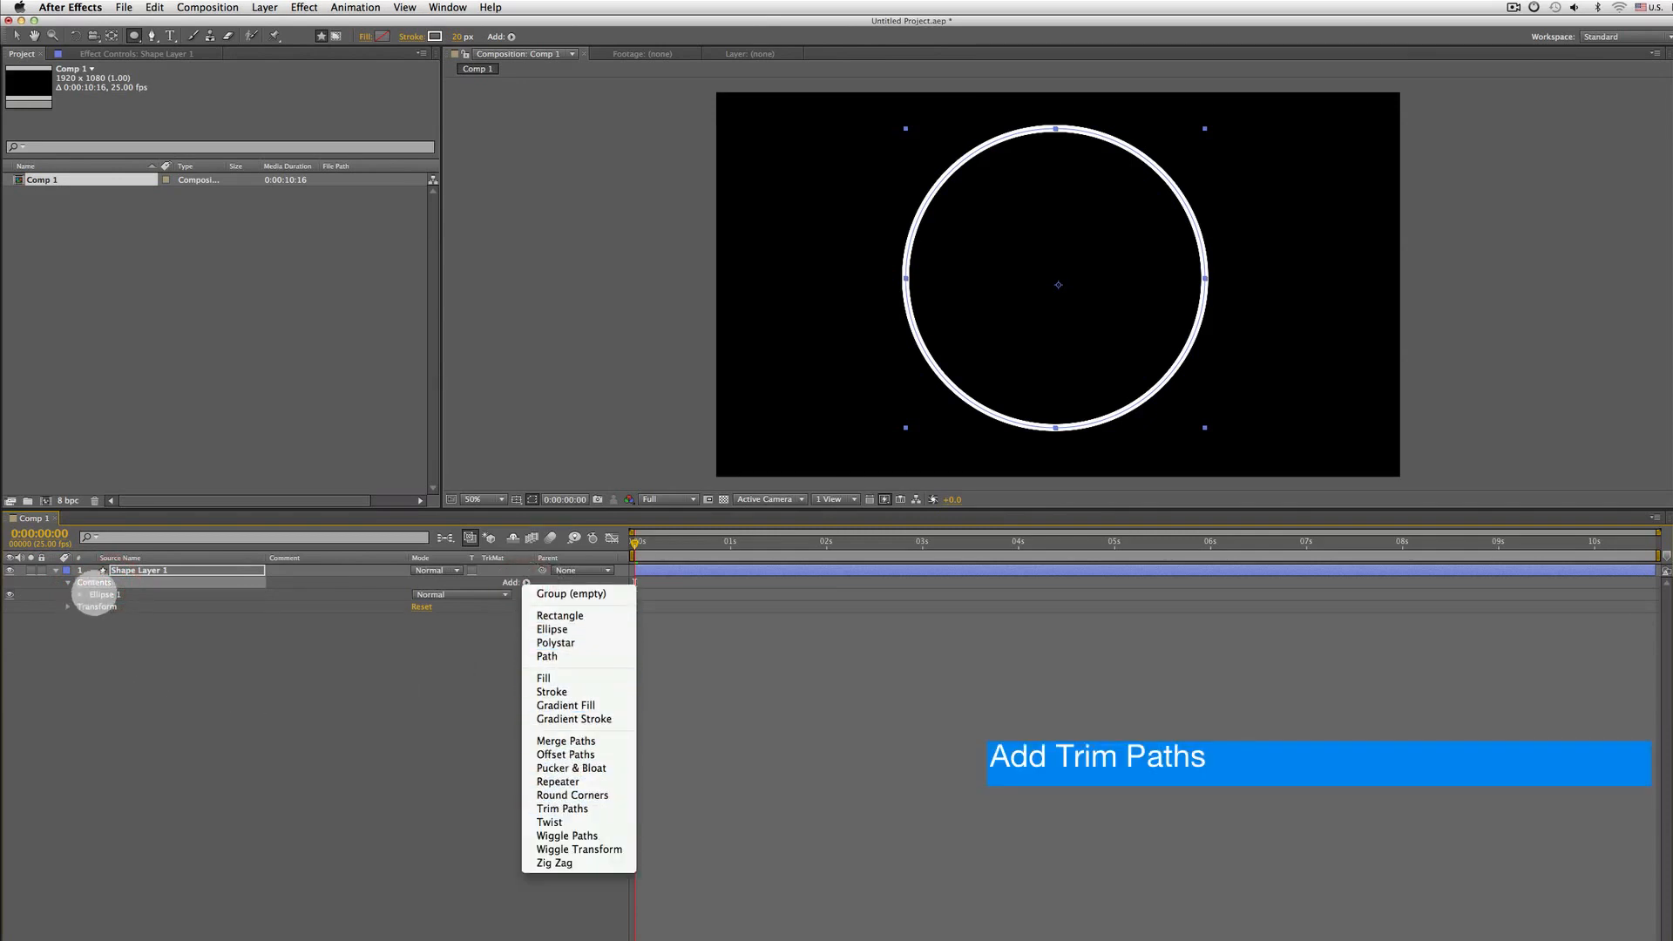
{"action": "left_click", "coordinate": [94, 596]}
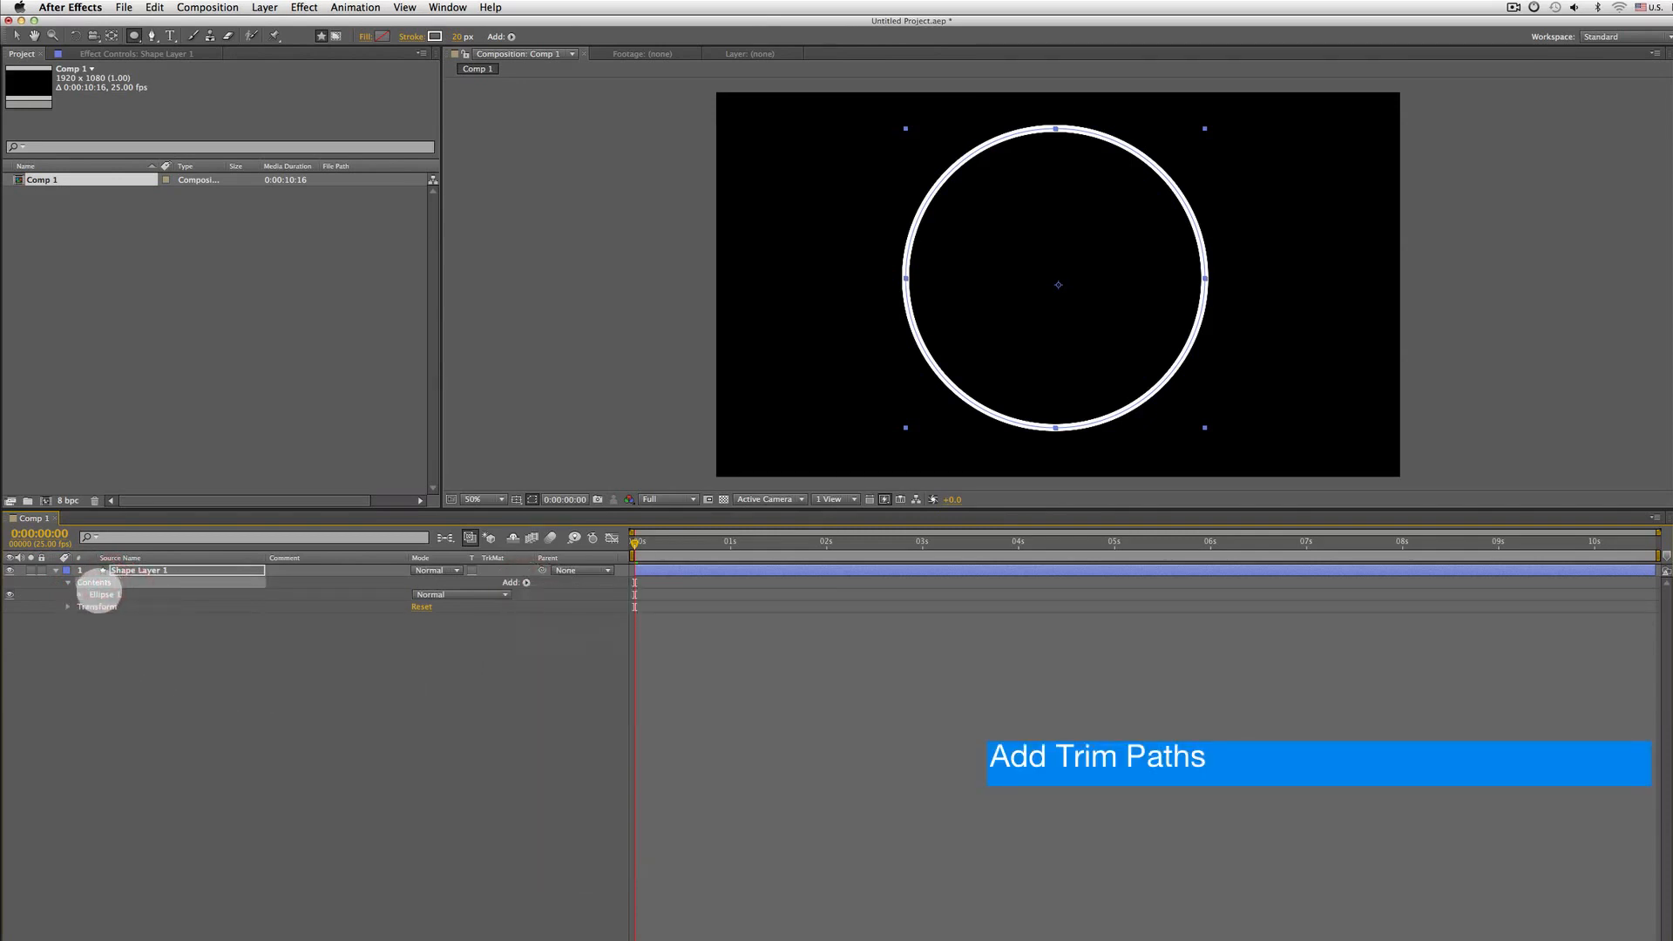
{"action": "left_click", "coordinate": [526, 583]}
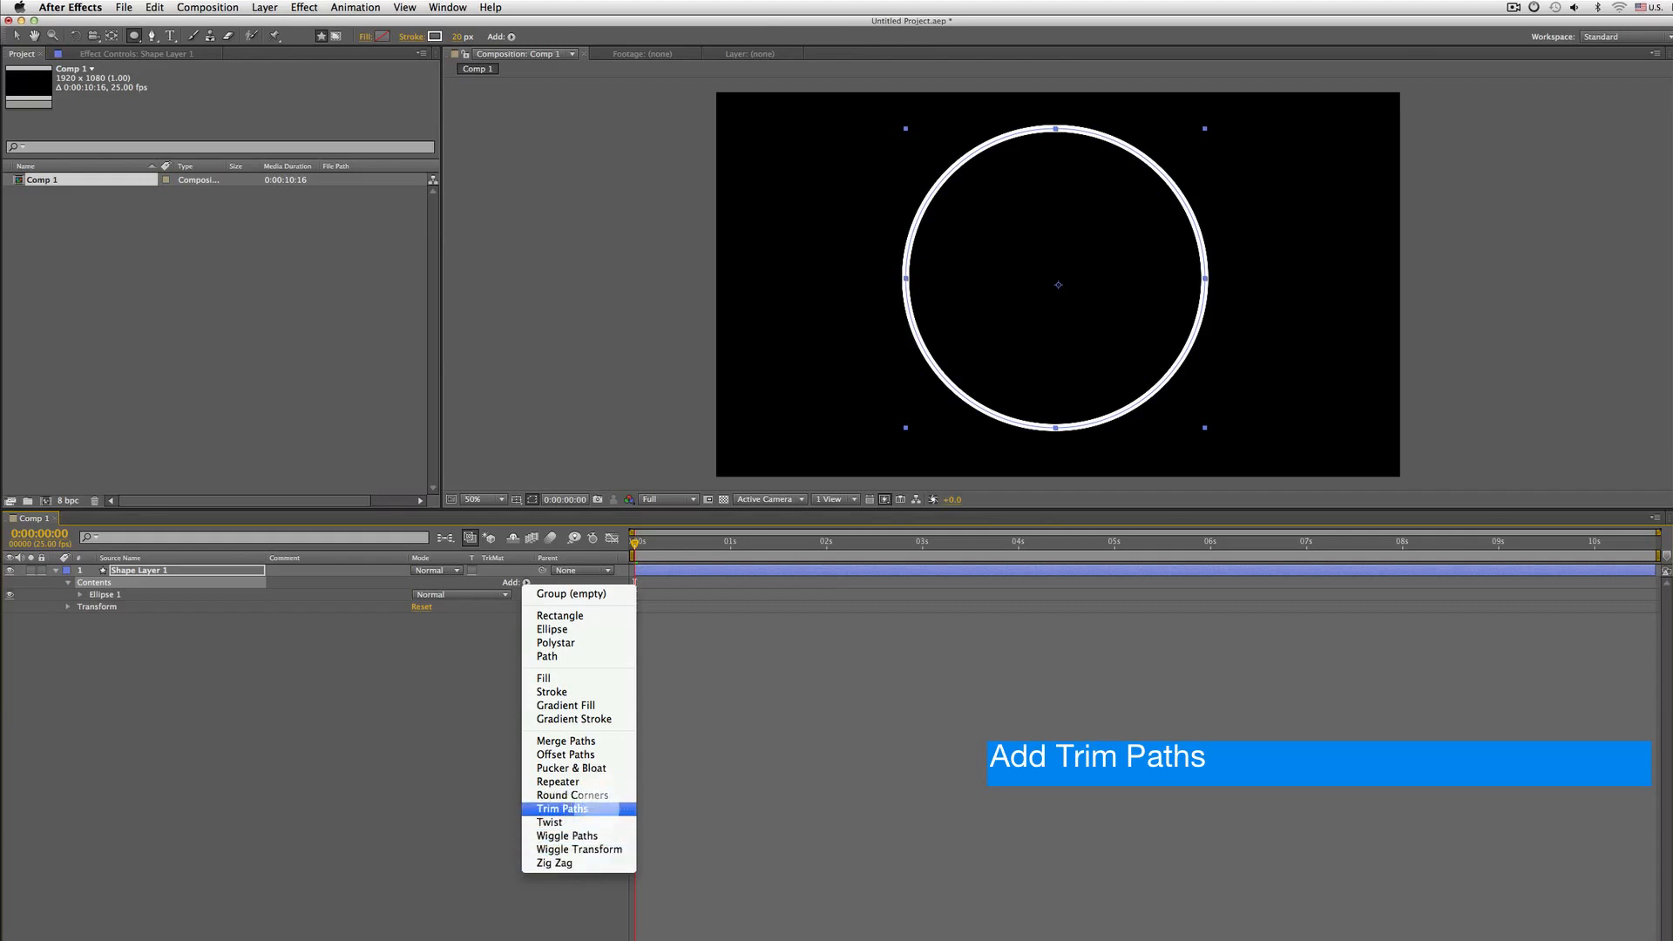
{"action": "left_click", "coordinate": [582, 809]}
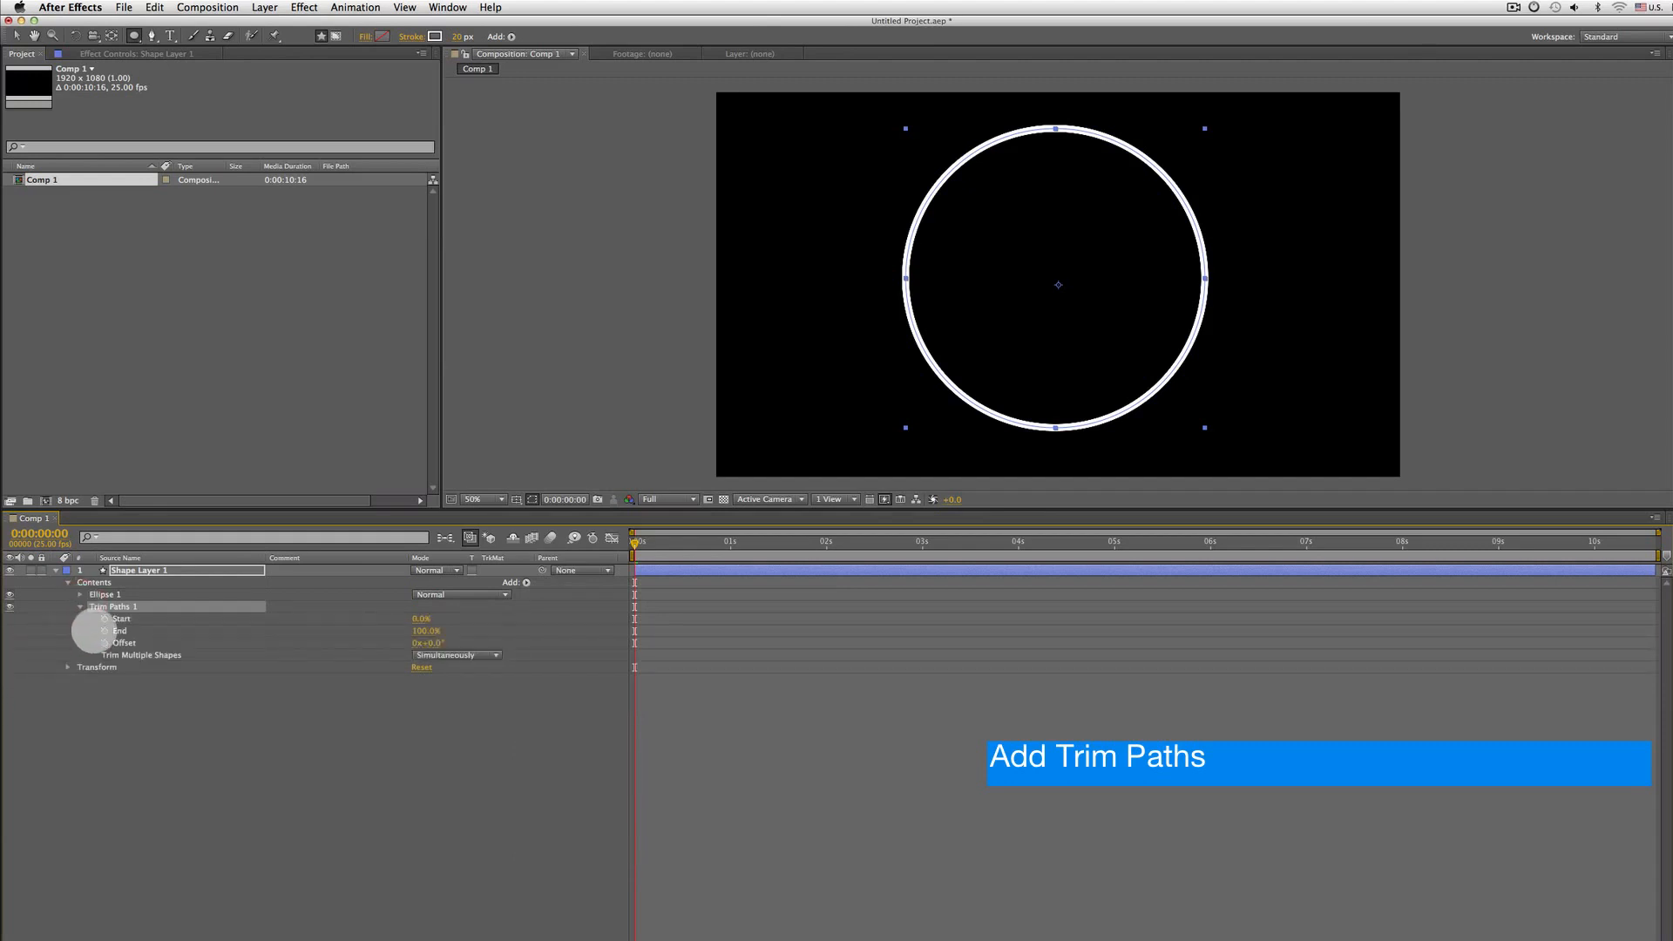
Keyframe Trim Paths End from 0% at the start to 100% at frame 20
{"action": "left_click", "coordinate": [105, 618]}
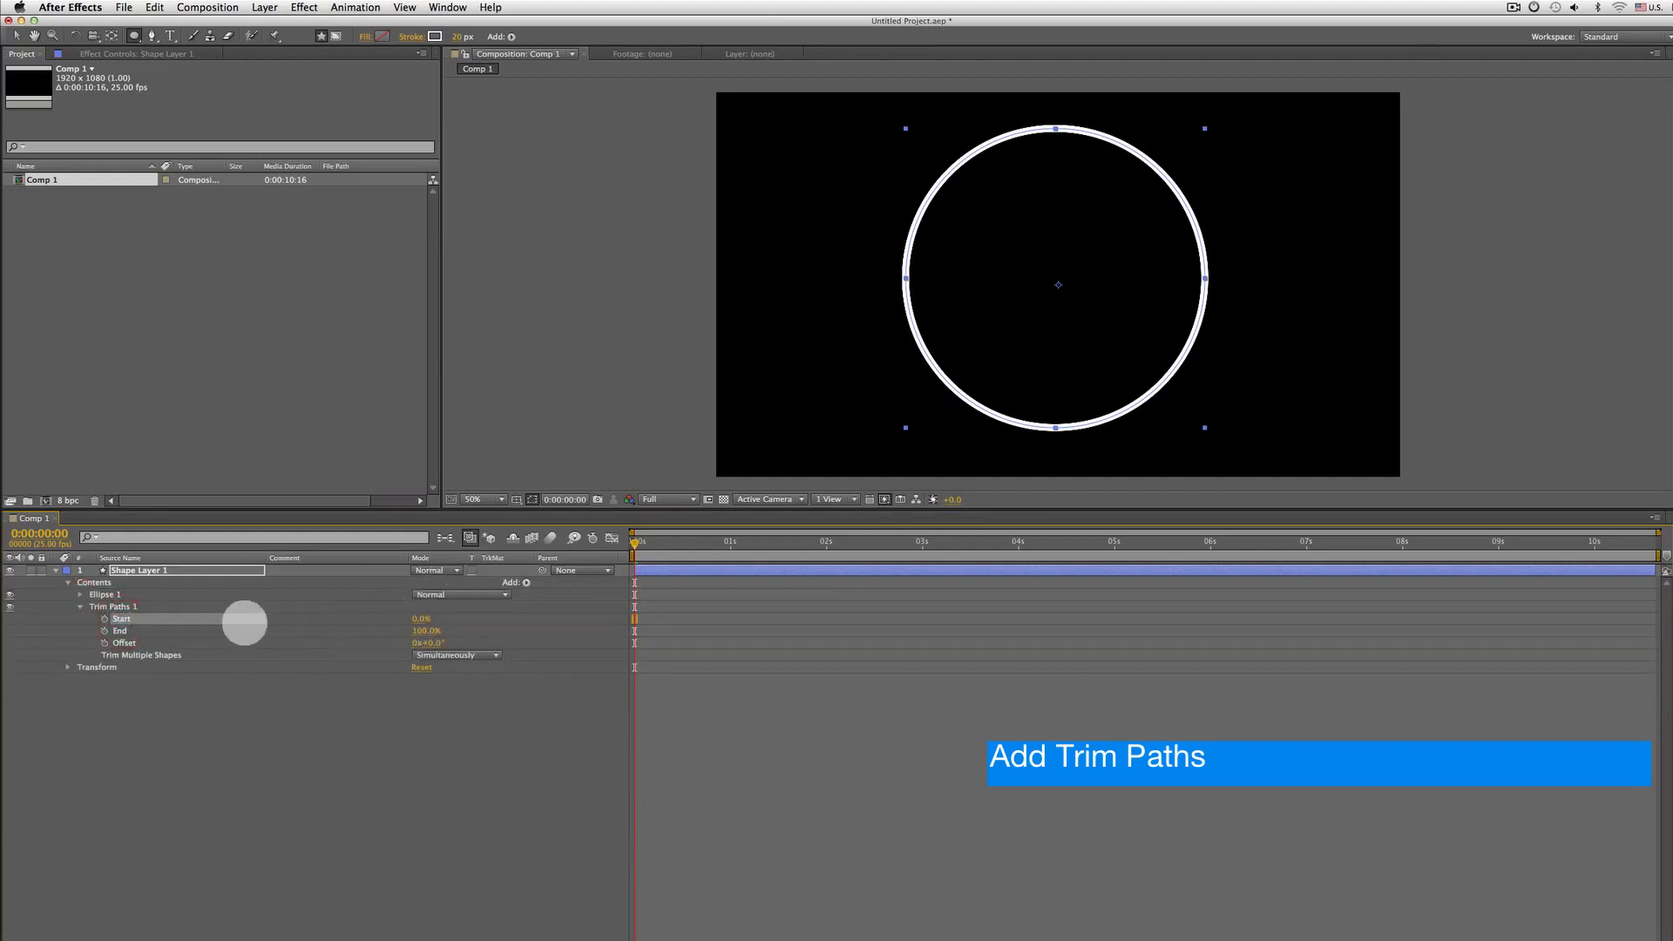
{"action": "left_click", "coordinate": [104, 631]}
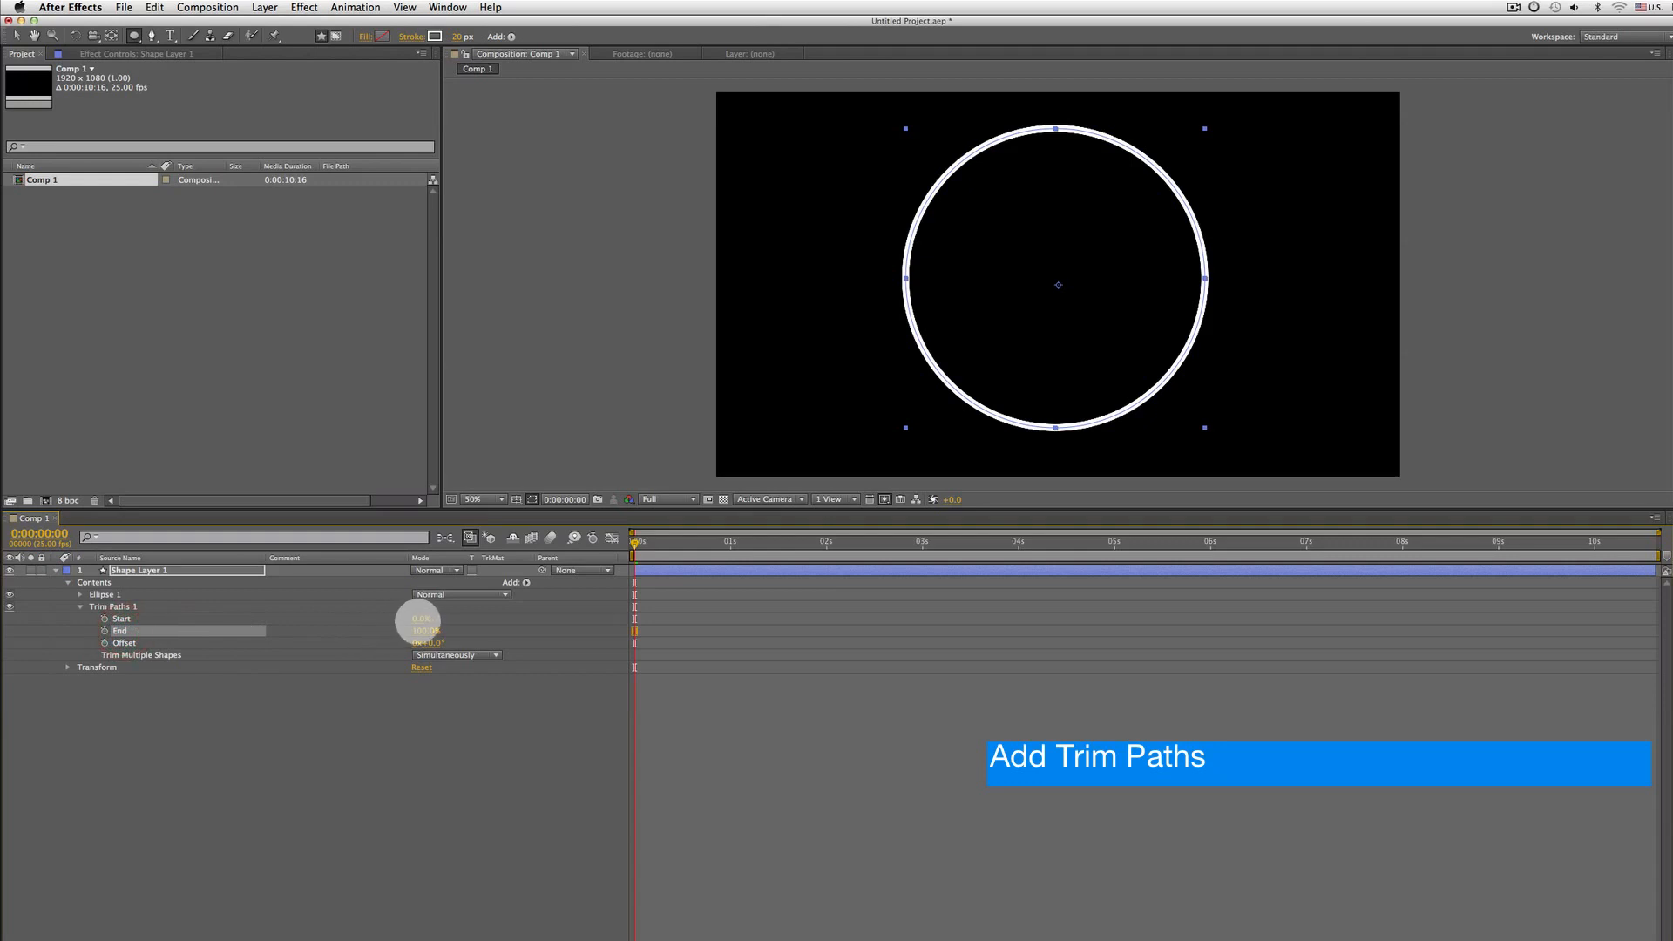
{"action": "mouse_move", "coordinate": [420, 619]}
{"action": "left_mouse_down"}
{"action": "mouse_move", "coordinate": [478, 622]}
{"action": "mouse_move", "coordinate": [441, 605]}
{"action": "mouse_move", "coordinate": [485, 598]}
{"action": "mouse_move", "coordinate": [419, 601]}
{"action": "mouse_move", "coordinate": [455, 587]}
{"action": "mouse_move", "coordinate": [373, 629]}
{"action": "mouse_move", "coordinate": [332, 630]}
{"action": "mouse_move", "coordinate": [410, 622]}
{"action": "mouse_move", "coordinate": [193, 629]}
{"action": "left_mouse_up"}
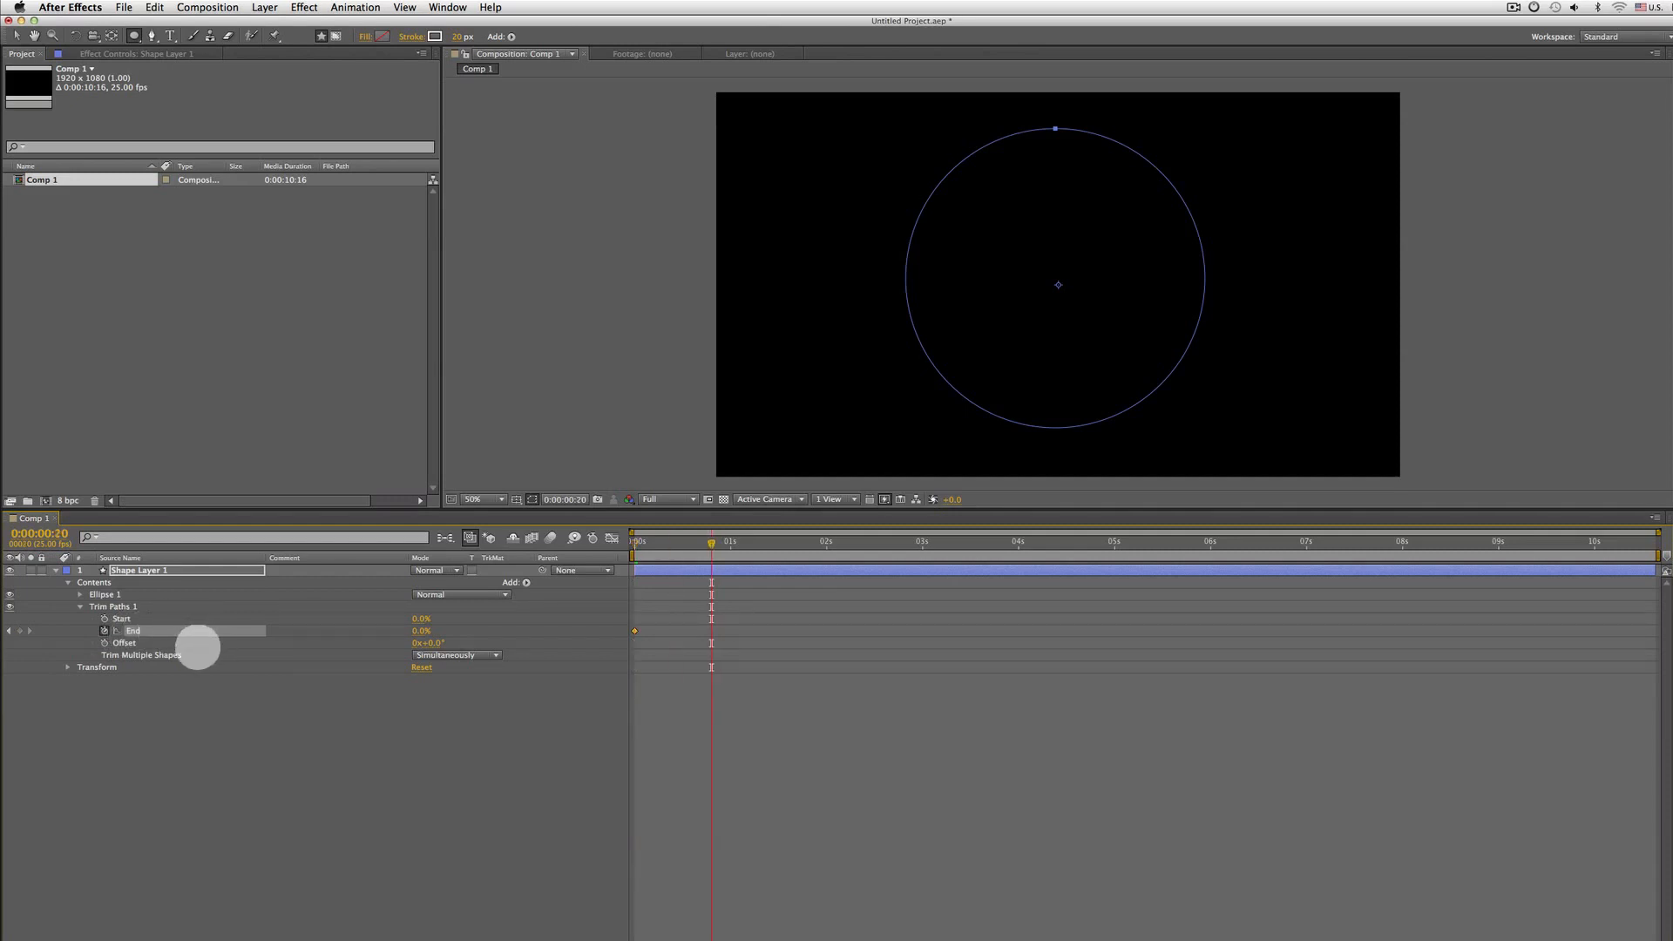
{"action": "left_click_drag", "start_coordinate": [427, 629], "coordinate": [505, 625]}
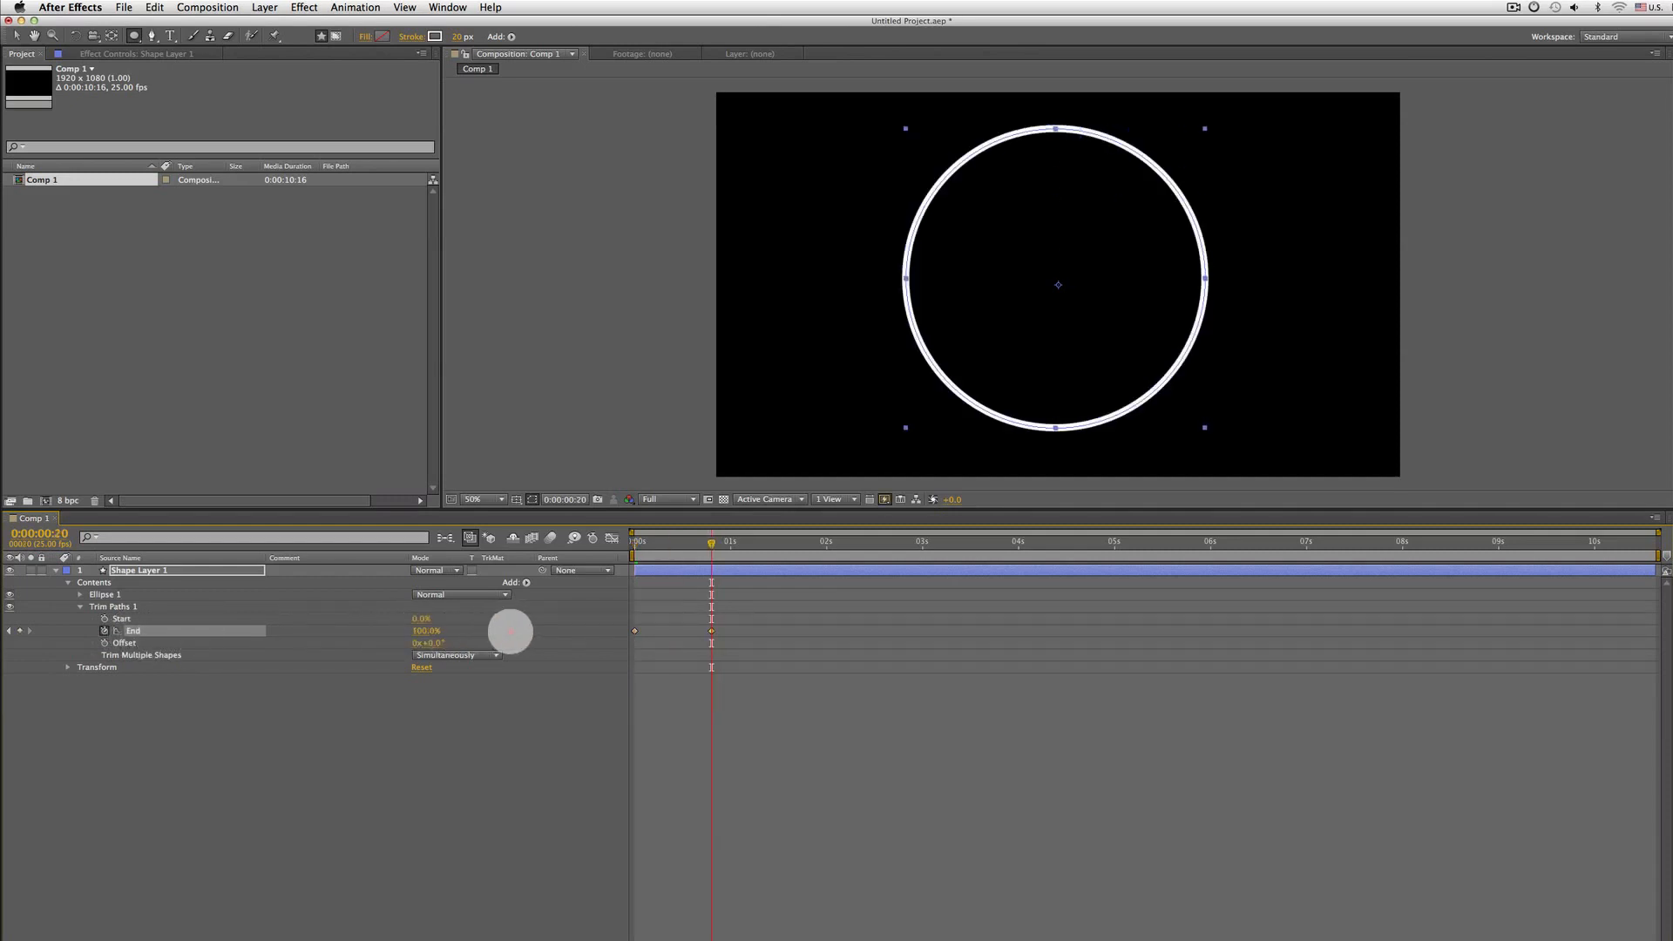
Play back the stroke animation from the beginning
{"action": "key", "text": "Home"}
{"action": "key", "text": "space"}
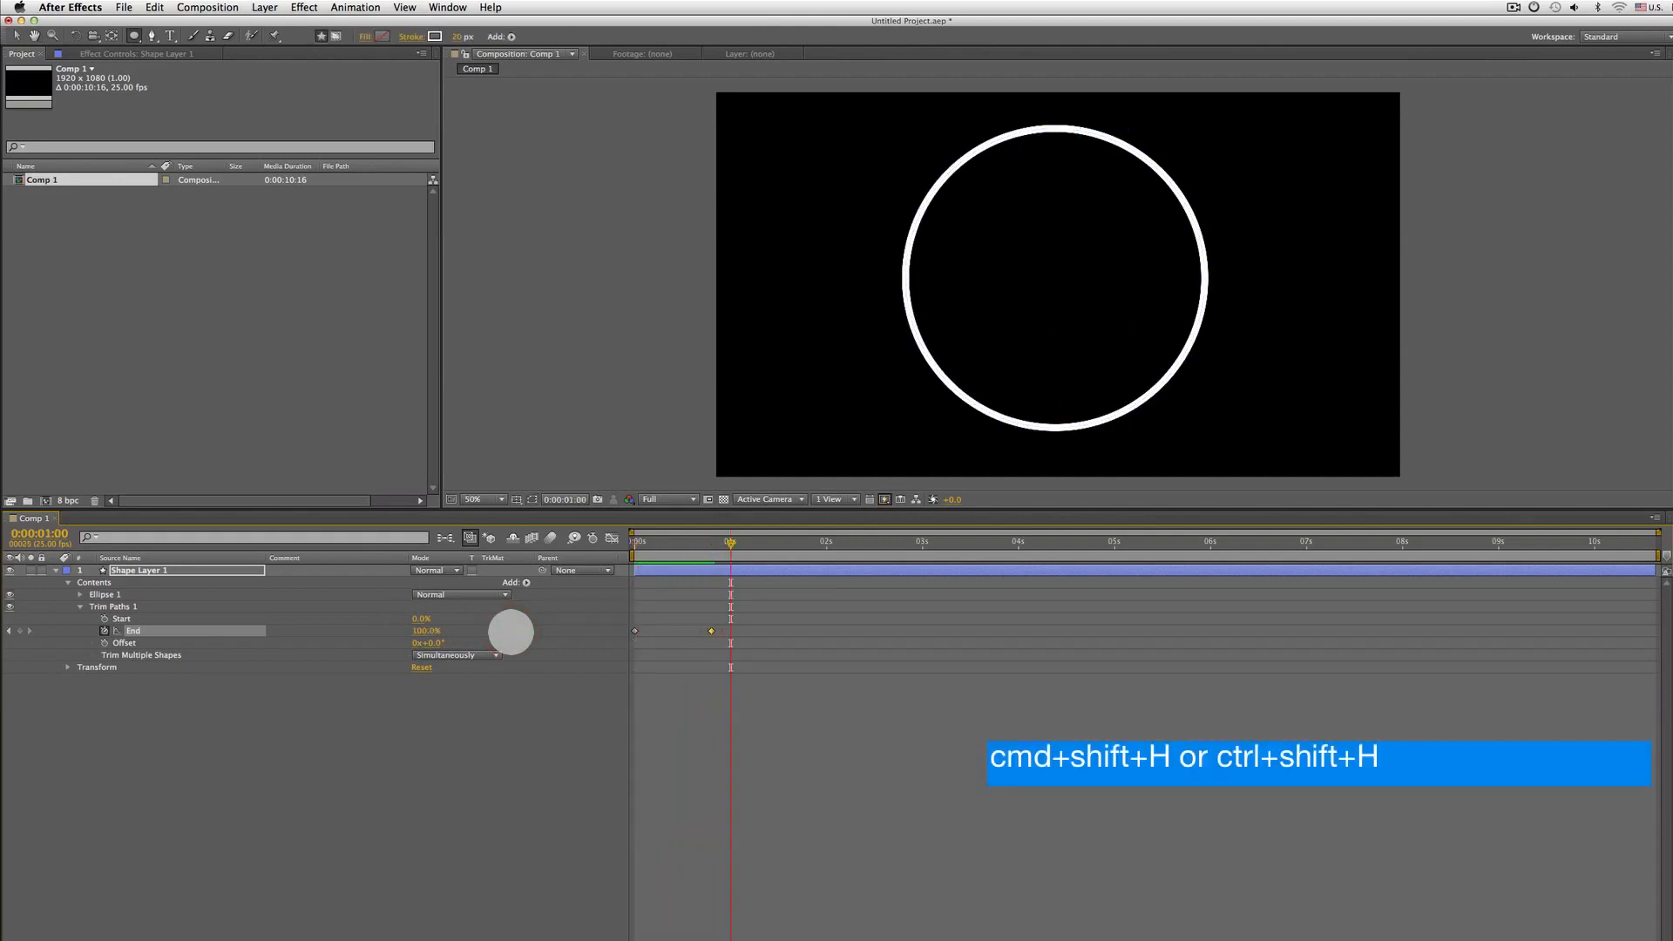
{"action": "key", "text": "Home"}
{"action": "key", "text": "space"}
{"action": "key", "text": "space"}
{"action": "key", "text": "Home"}
{"action": "key", "text": "space"}
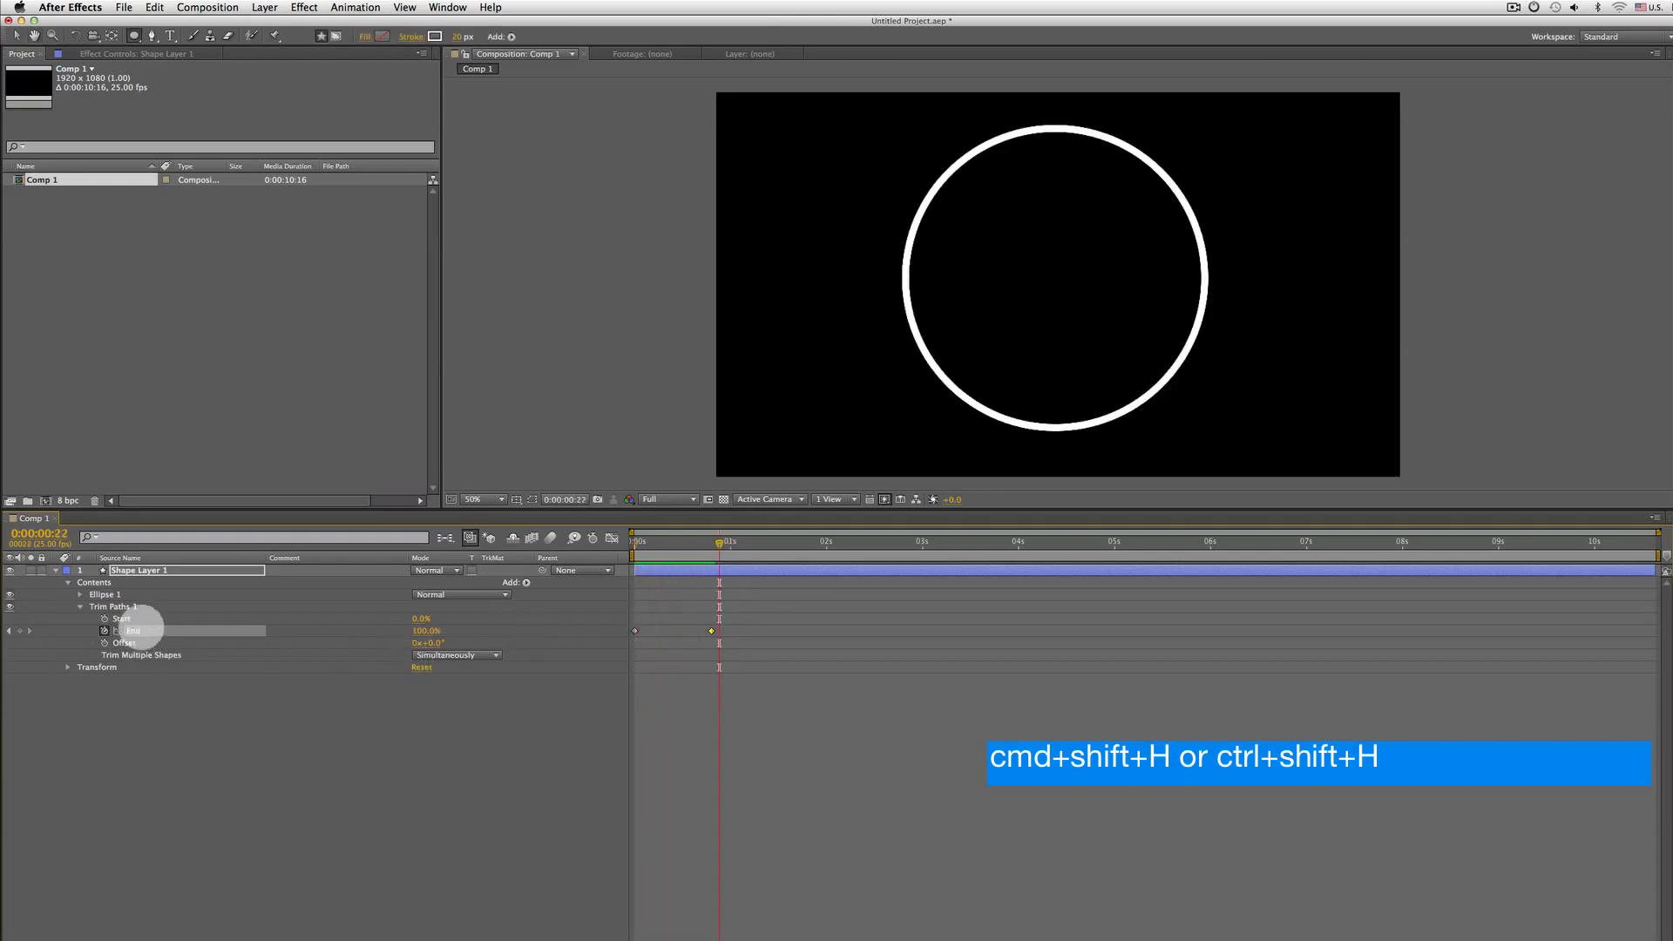
{"action": "left_click", "coordinate": [106, 606]}
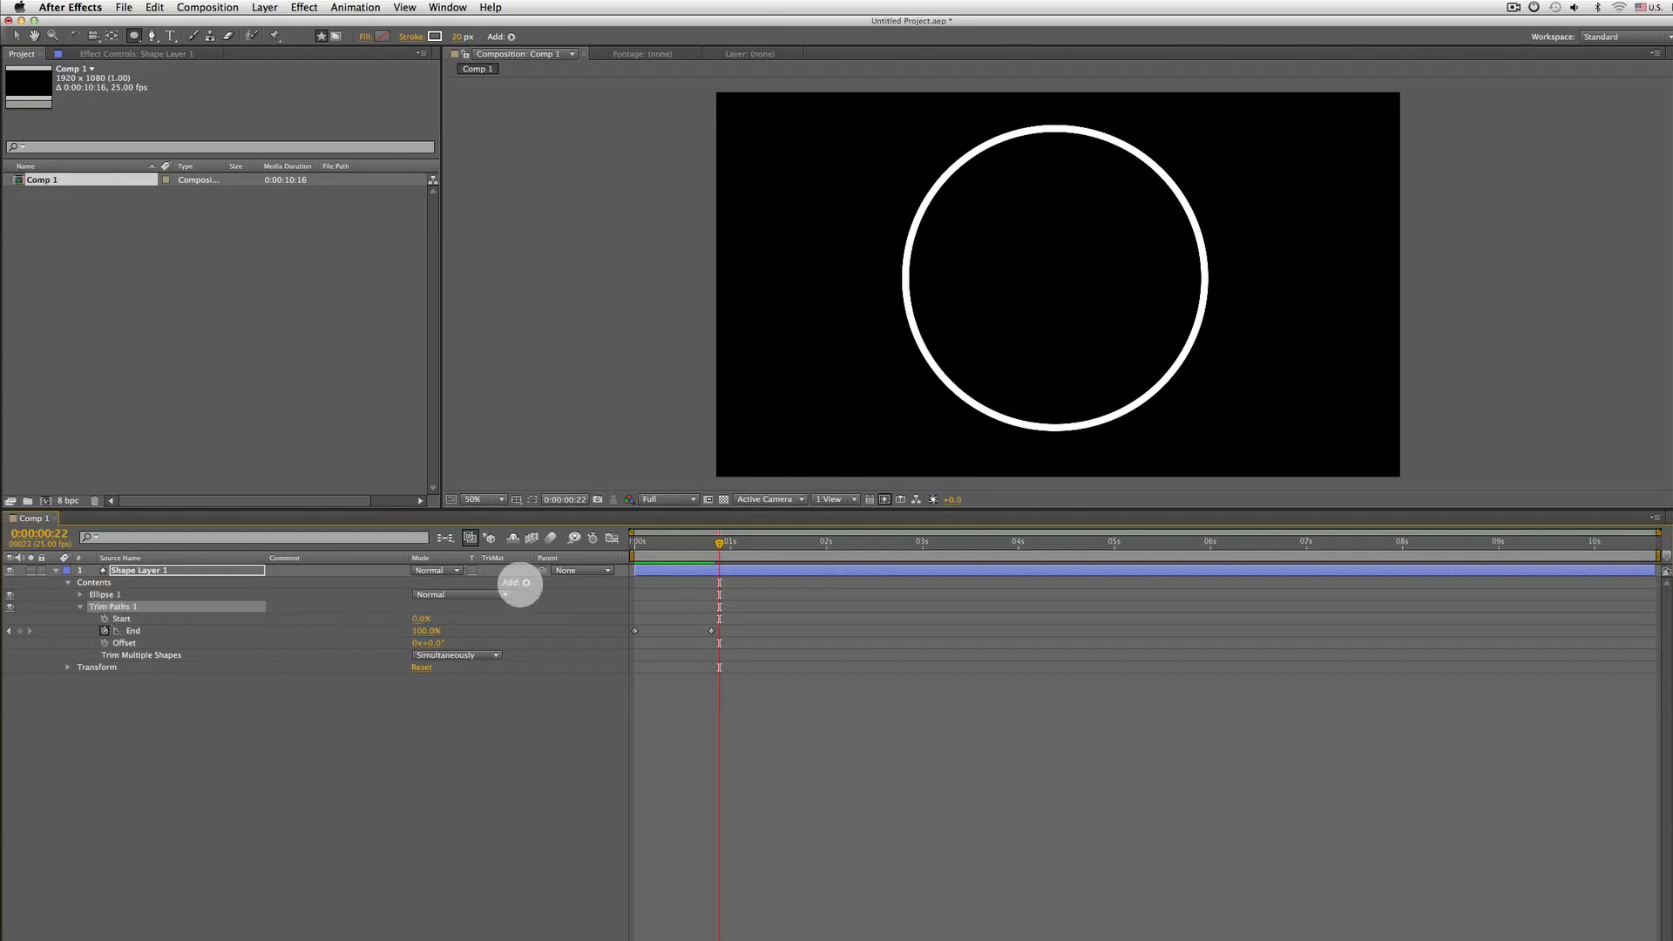
{"action": "left_click", "coordinate": [526, 582]}
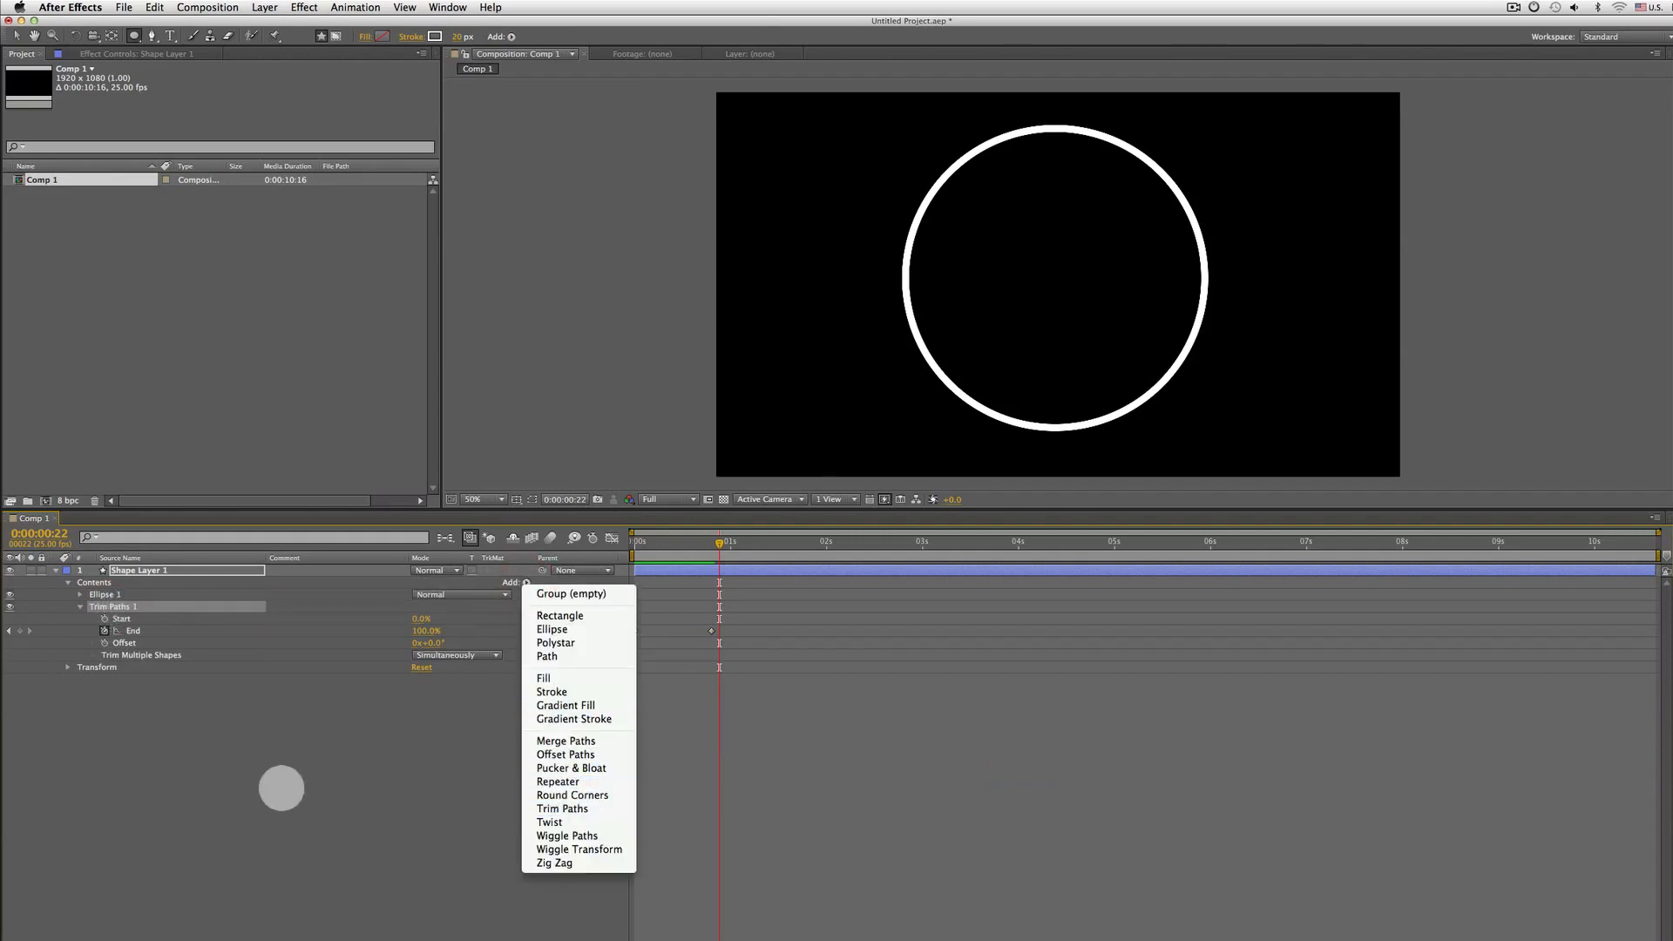
{"action": "left_click", "coordinate": [274, 784]}
Scrub the Trim Paths Start value and replay the stroke animation from the beginning
{"action": "left_click_drag", "start_coordinate": [415, 620], "coordinate": [457, 620]}
{"action": "key", "text": "Home"}
{"action": "key", "text": "space"}
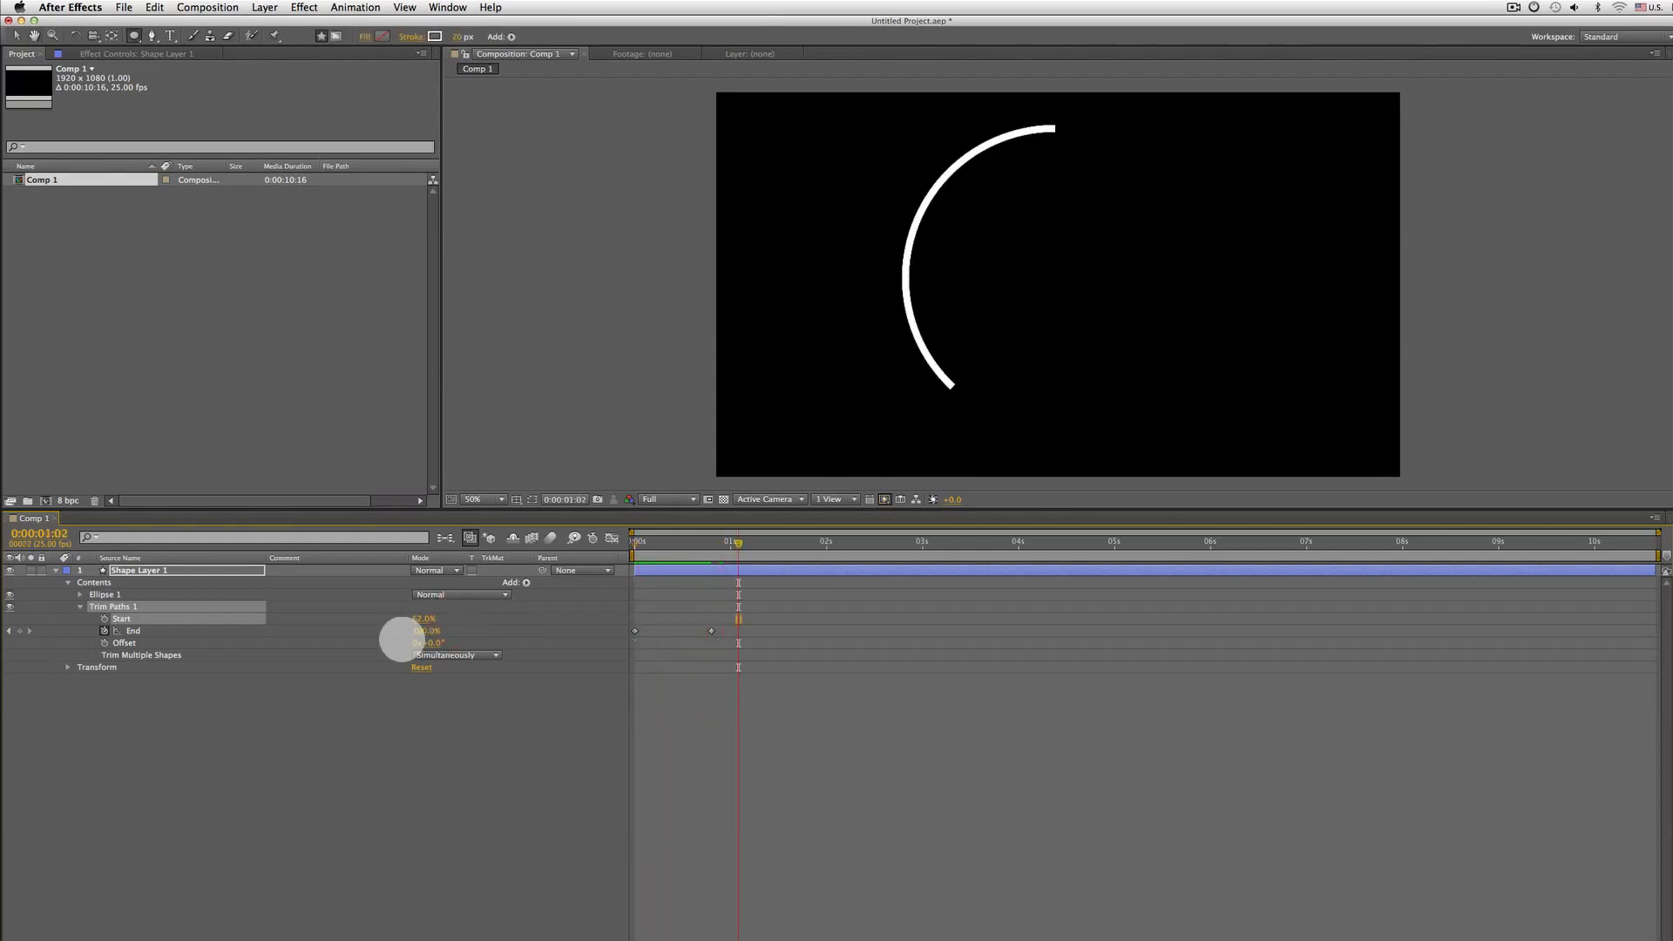
Add a Repeater to the shape layer's contents below Trim Paths 1
{"action": "left_click", "coordinate": [135, 607]}
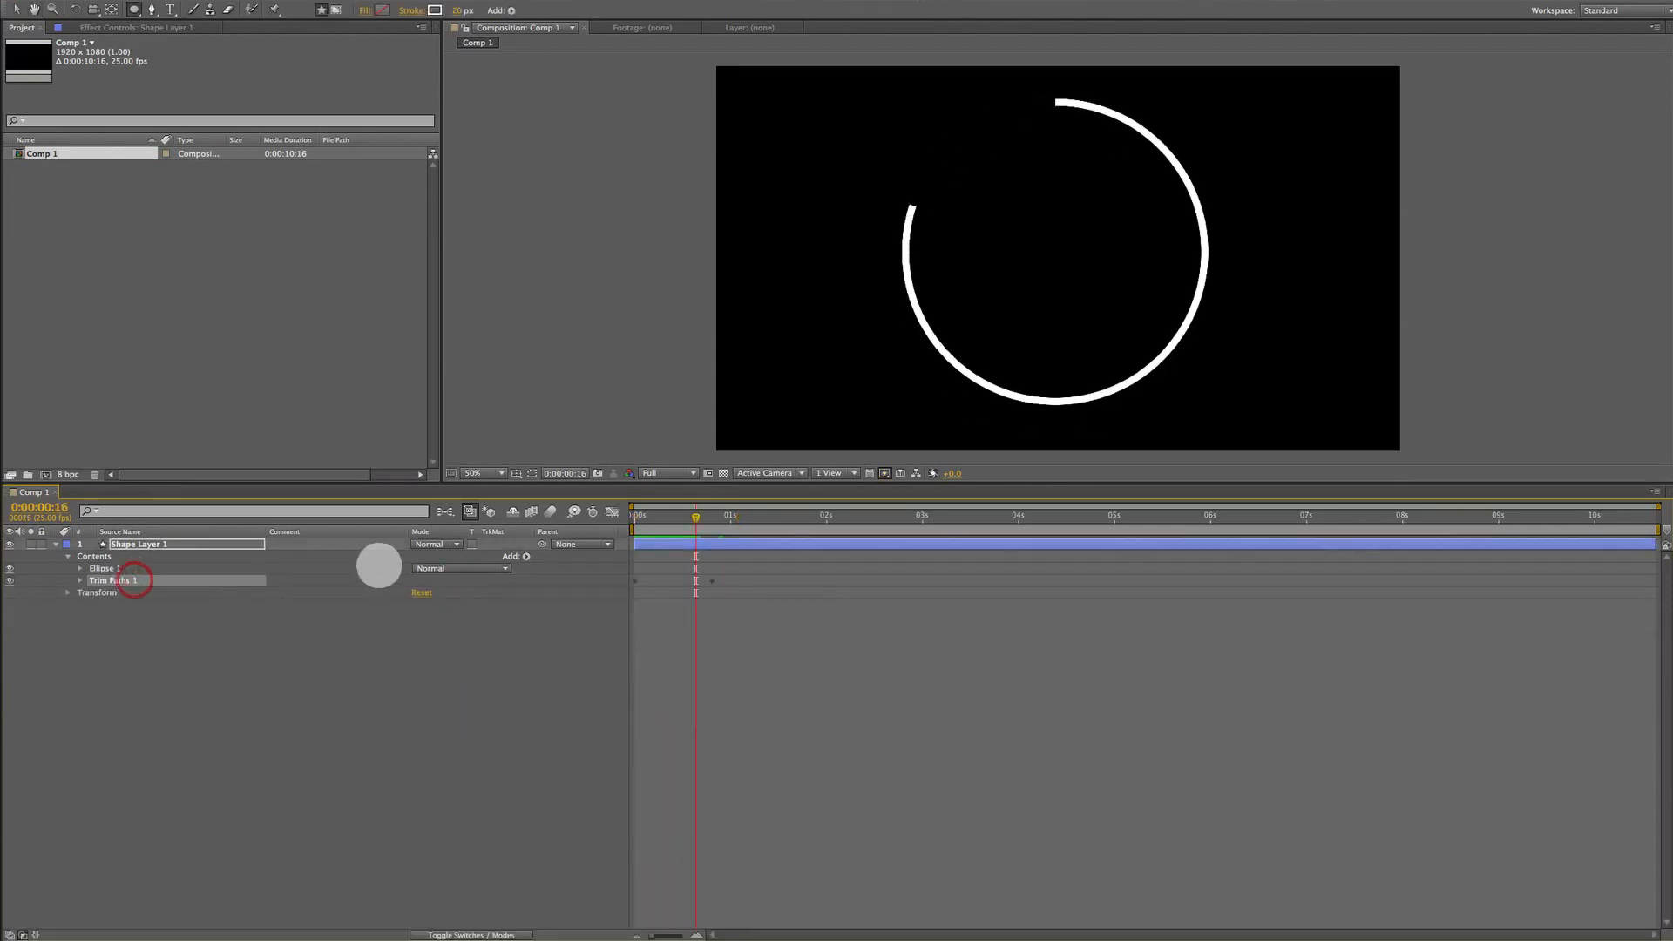
{"action": "left_click", "coordinate": [527, 556]}
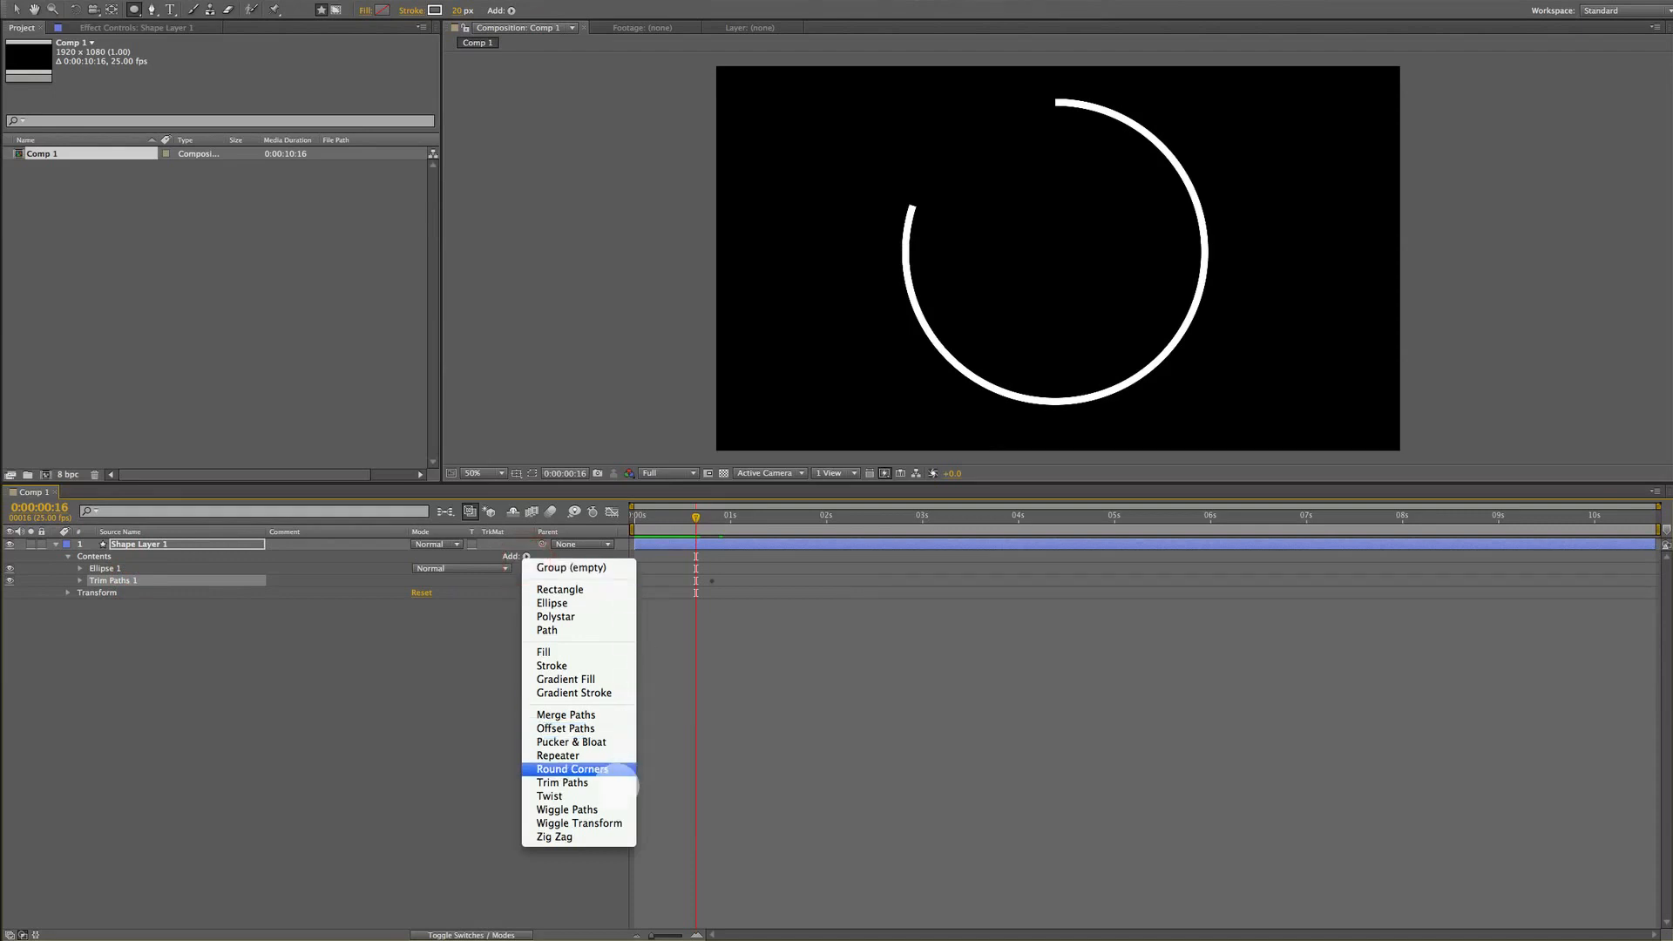
{"action": "left_click", "coordinate": [566, 755]}
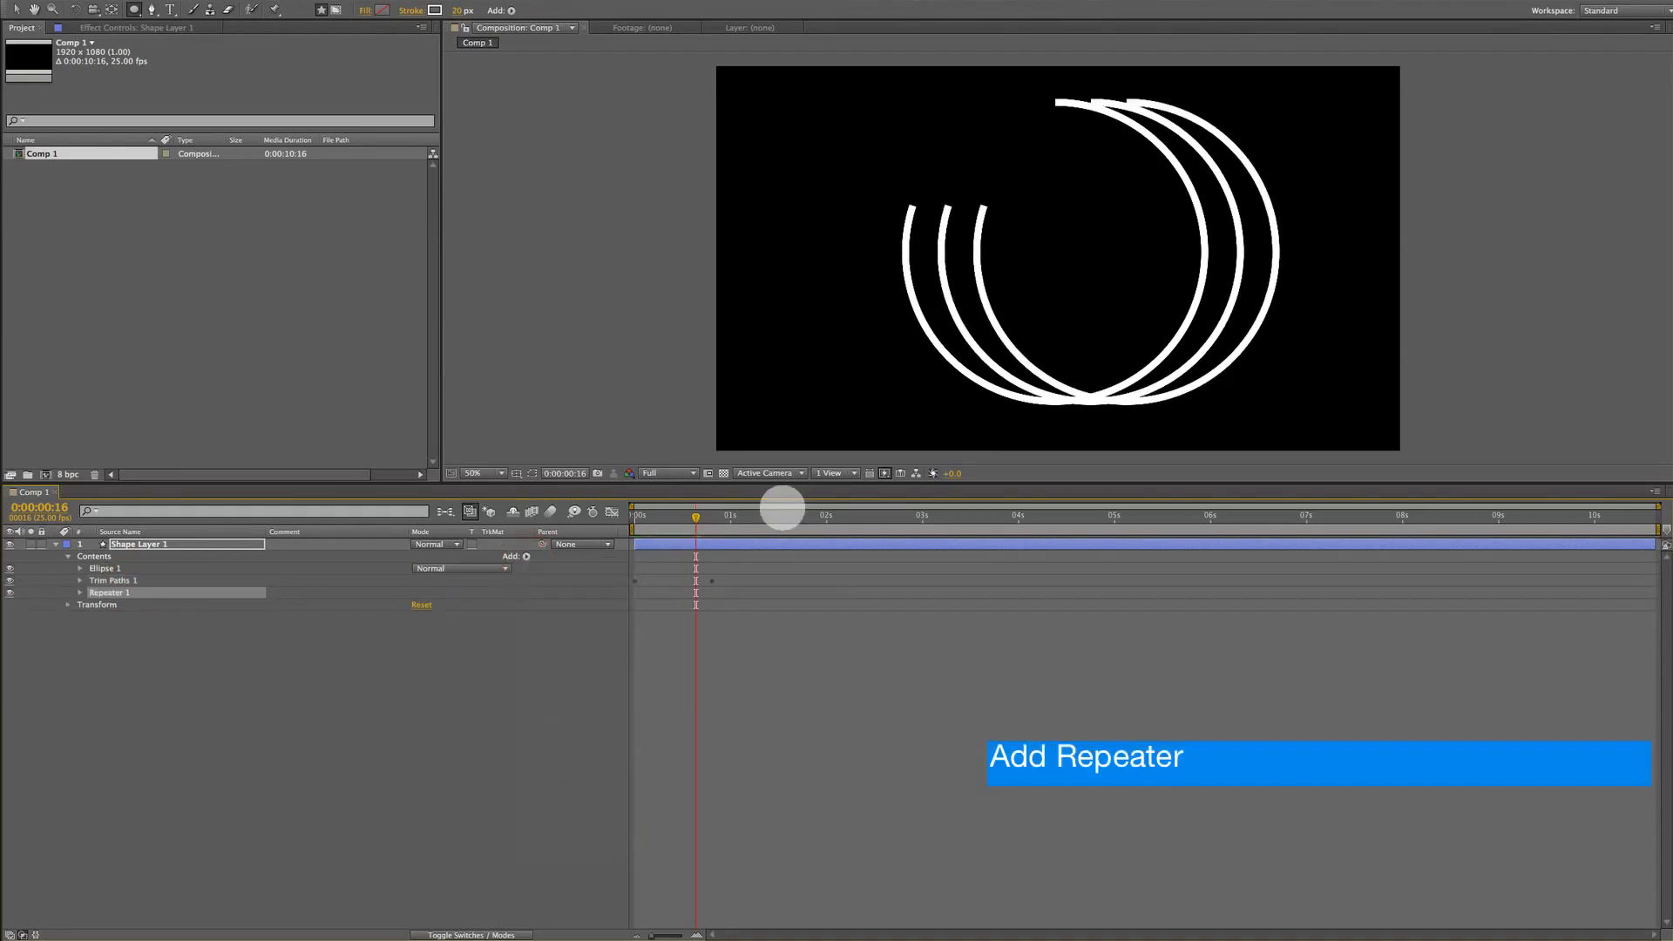
Expand Repeater 1 and set its Copies to 8 and Offset to -7
{"action": "left_click", "coordinate": [81, 593]}
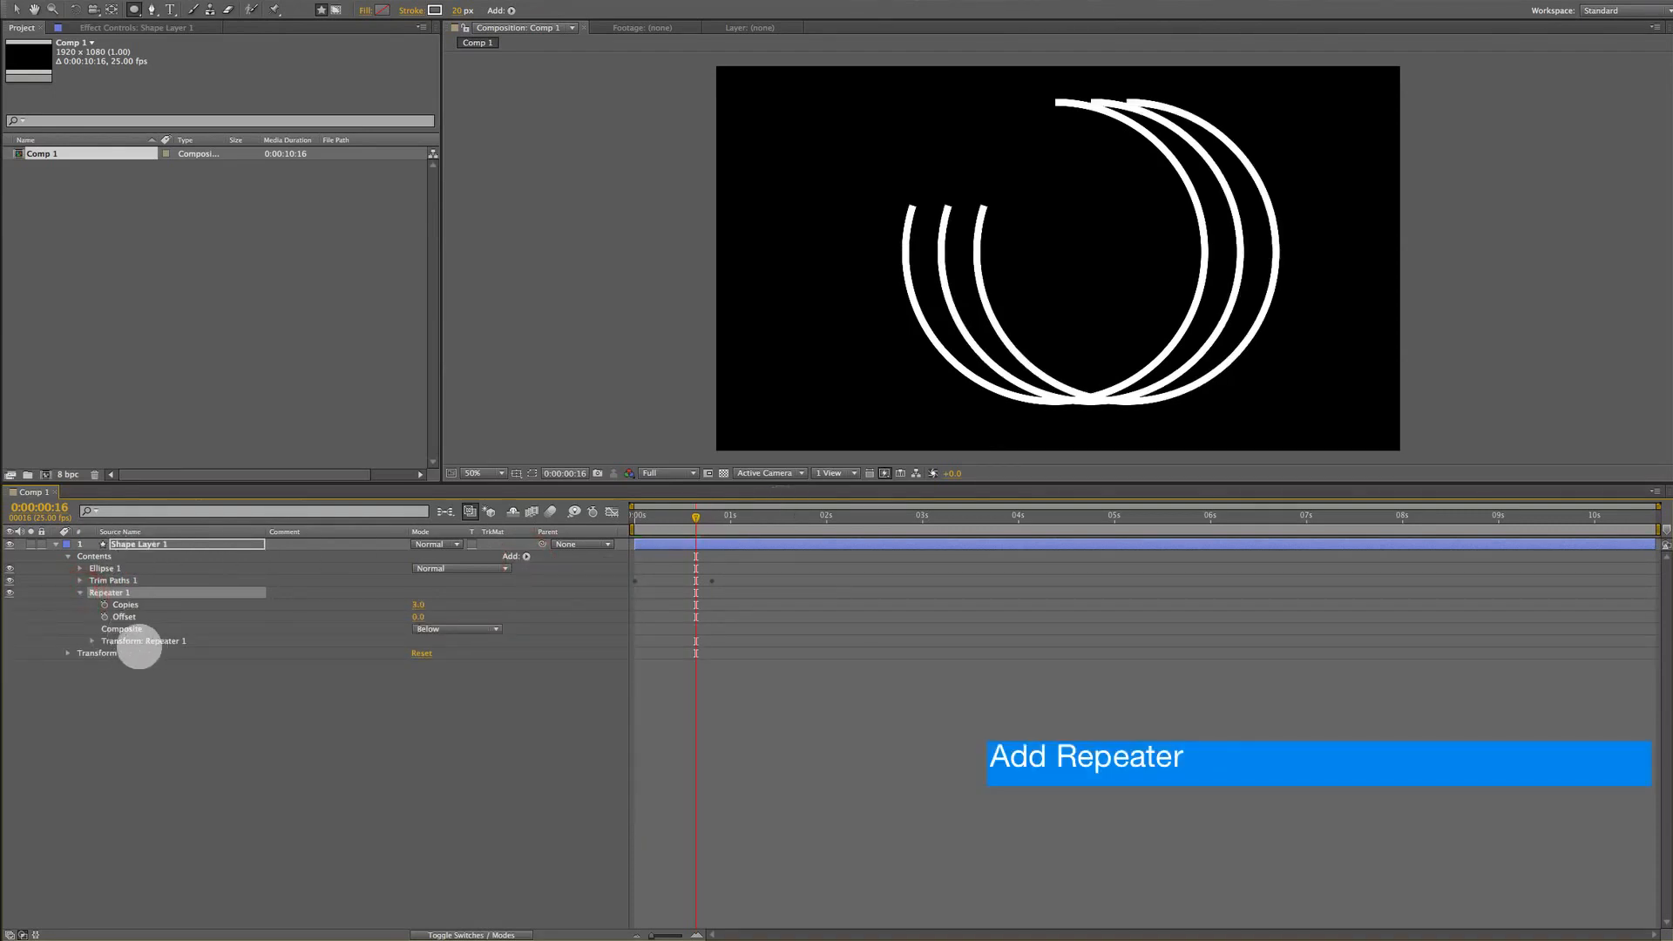
{"action": "left_click", "coordinate": [174, 605]}
{"action": "left_click_drag", "start_coordinate": [417, 604], "coordinate": [409, 603]}
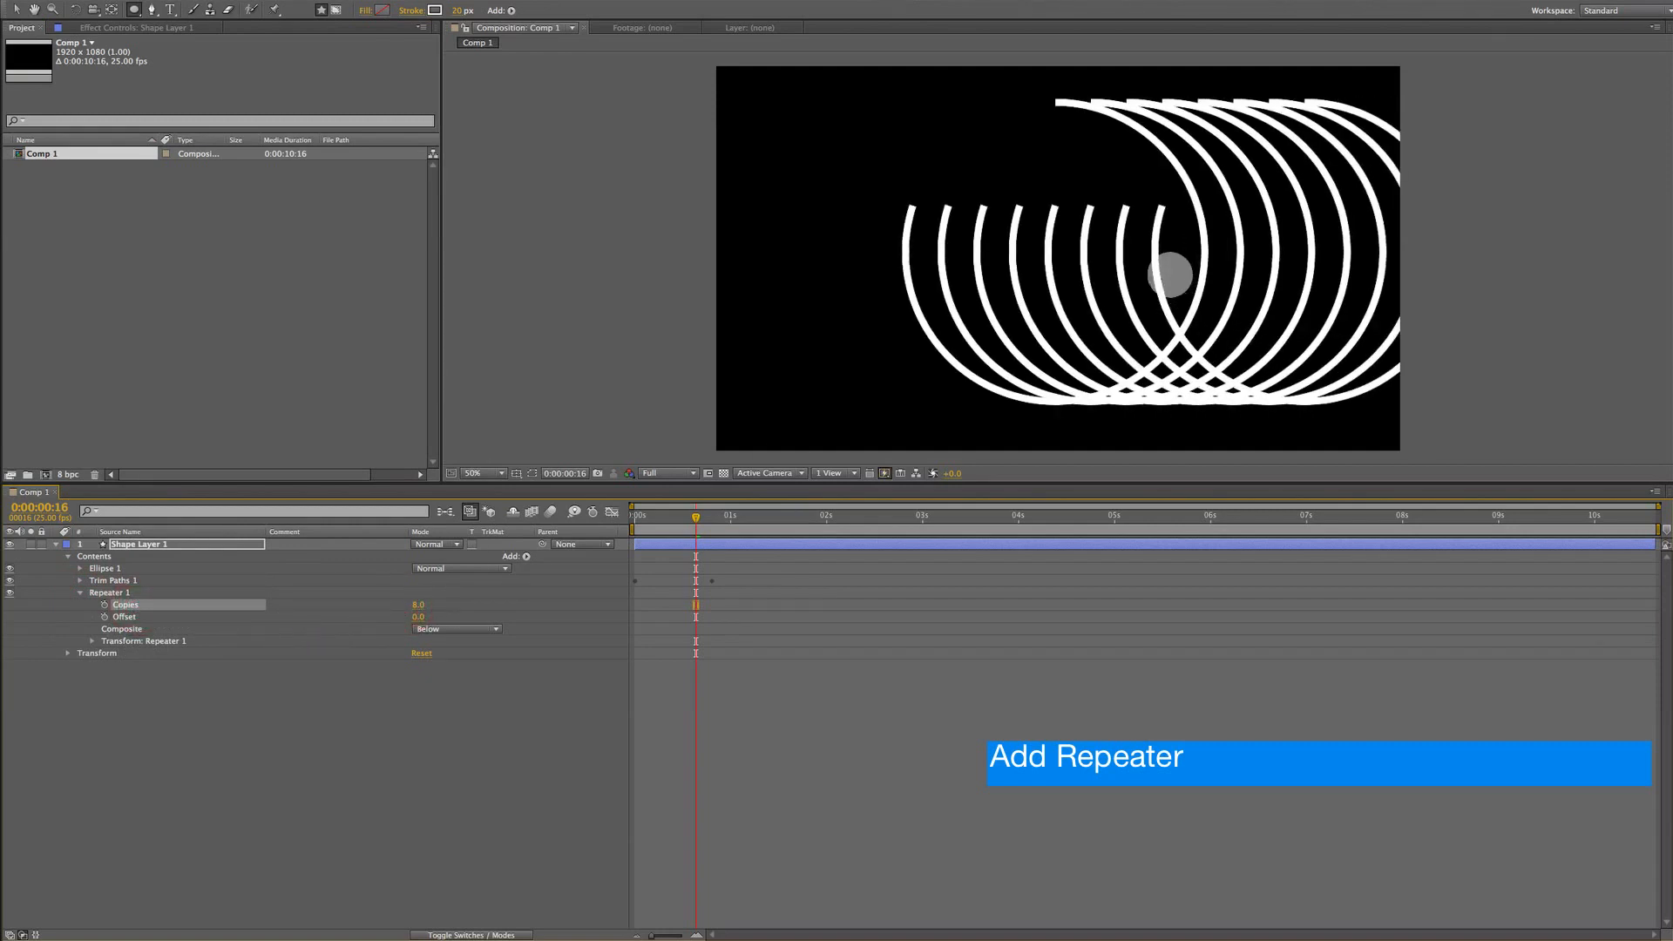
{"action": "left_click", "coordinate": [117, 616]}
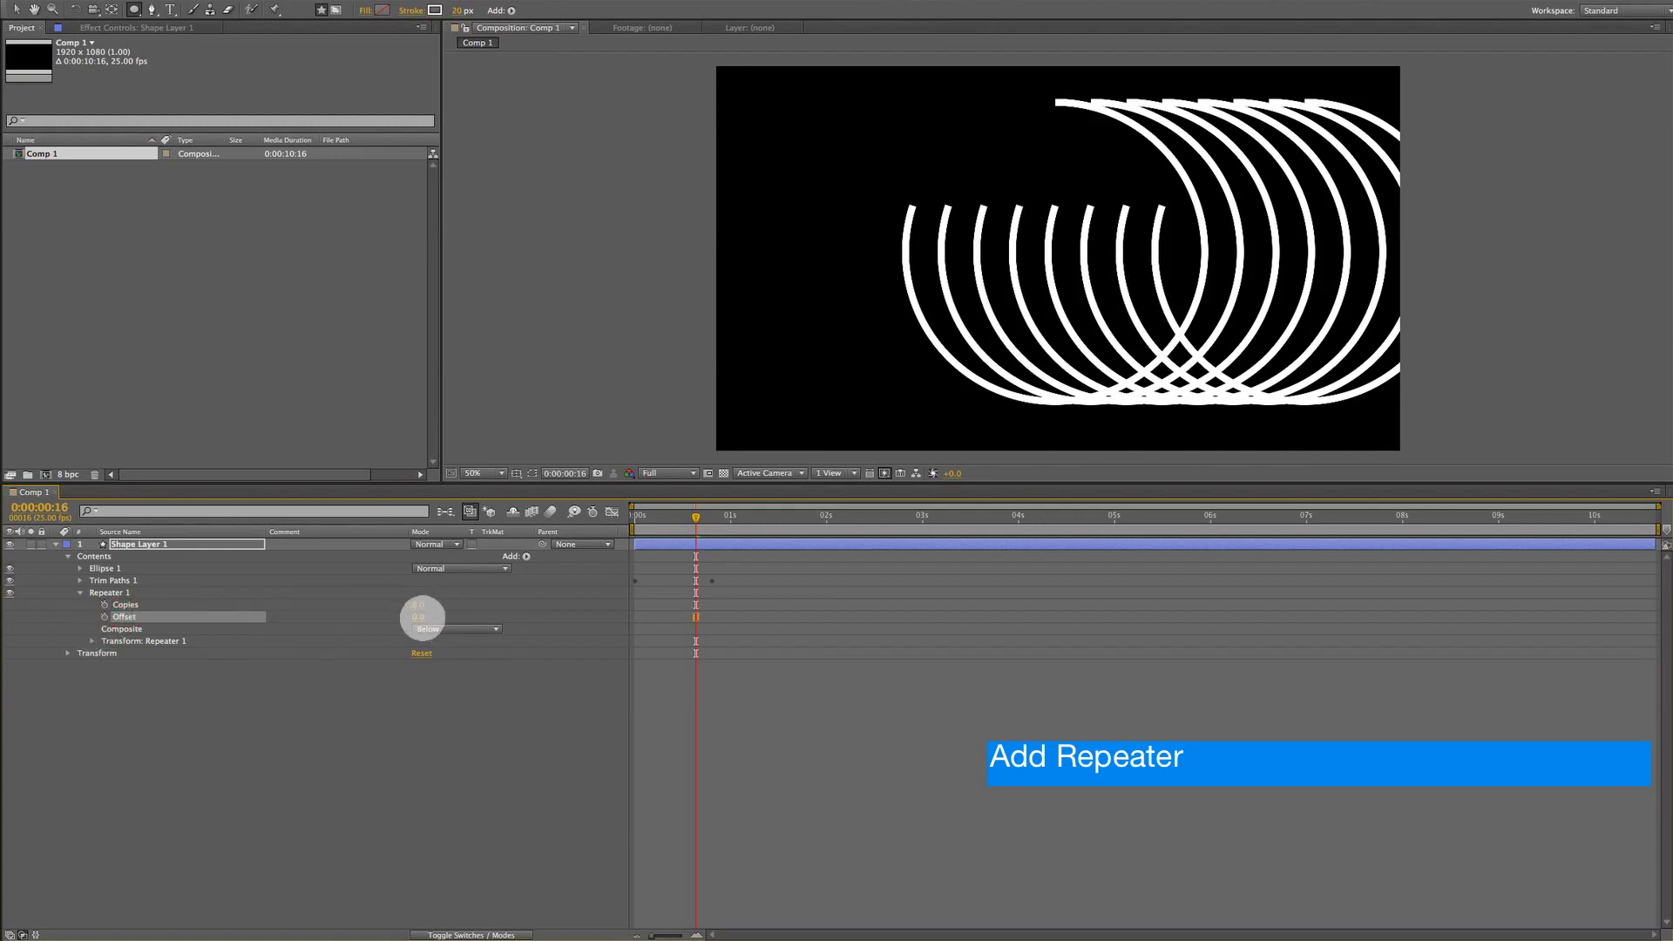
{"action": "mouse_move", "coordinate": [422, 616]}
{"action": "left_mouse_down"}
{"action": "mouse_move", "coordinate": [470, 620]}
{"action": "mouse_move", "coordinate": [417, 618]}
{"action": "left_mouse_up"}
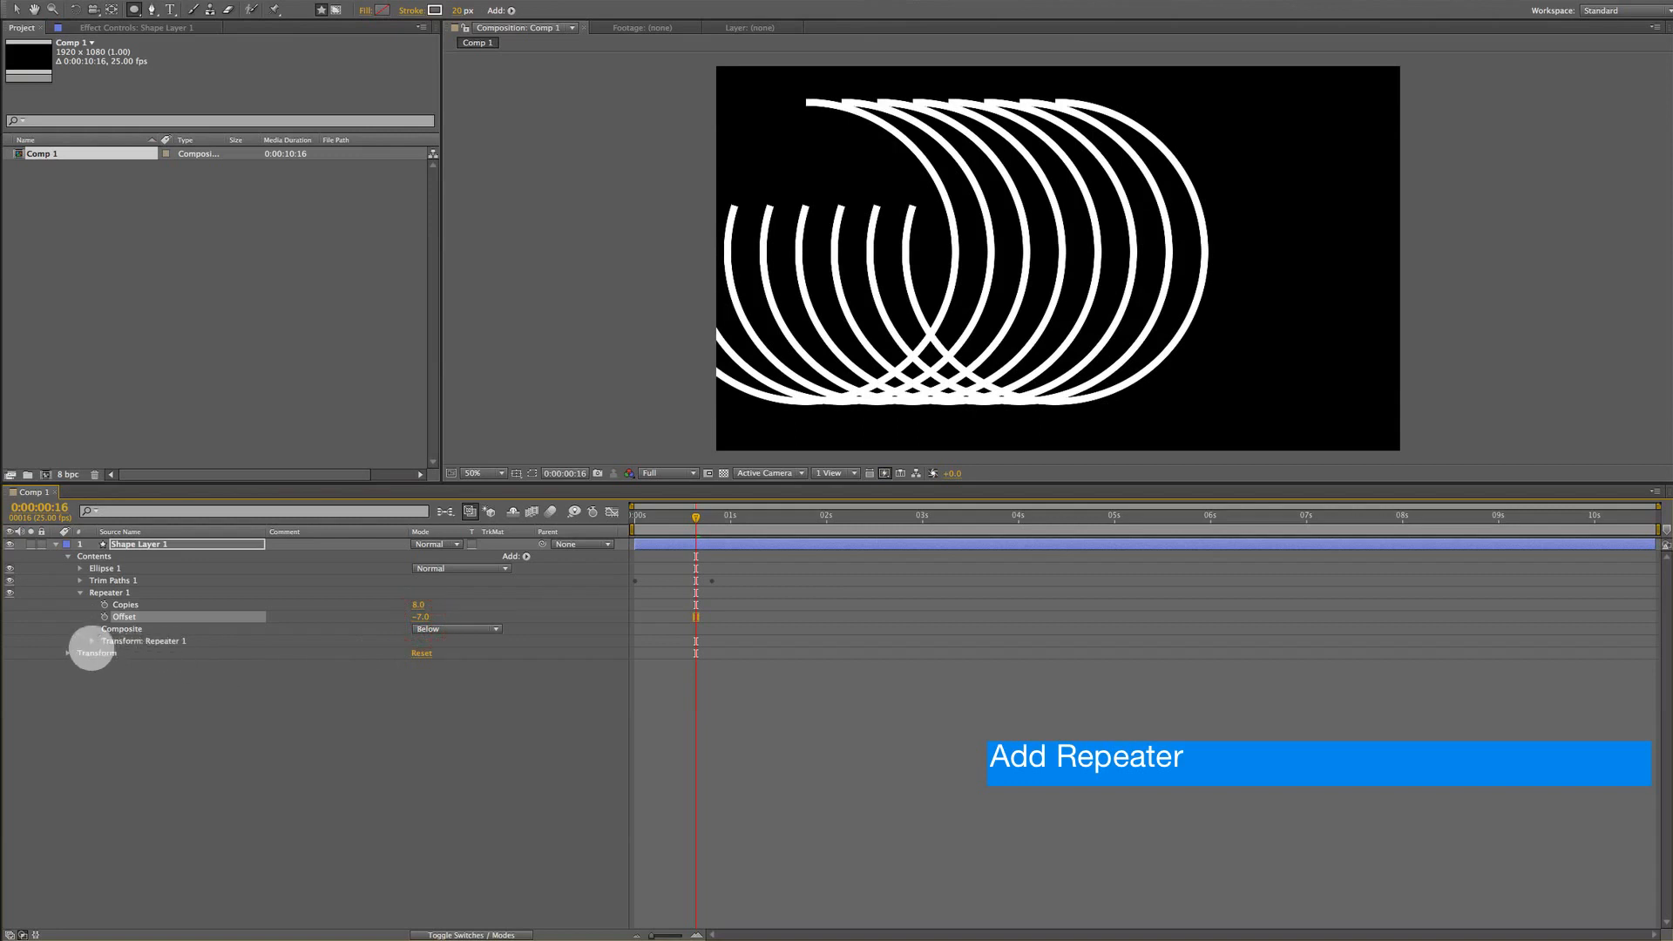
In the Repeater's transform, set Position to -161,0, Scale to 129% and Rotation to 63°
{"action": "left_click", "coordinate": [134, 642]}
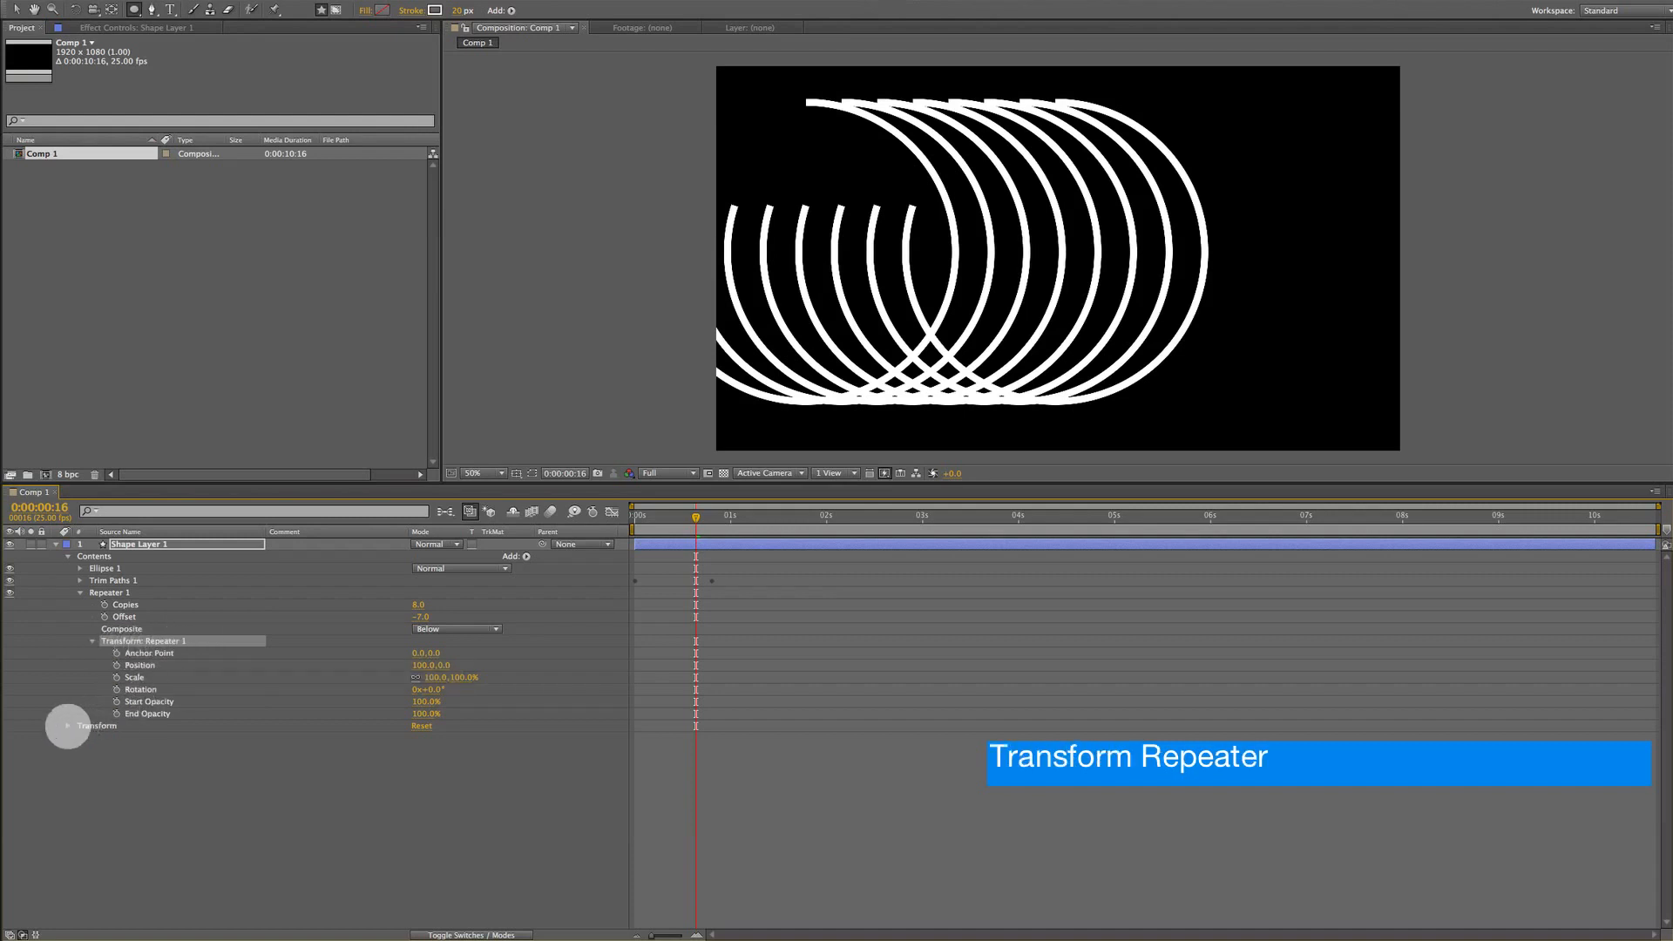
{"action": "left_click", "coordinate": [93, 729]}
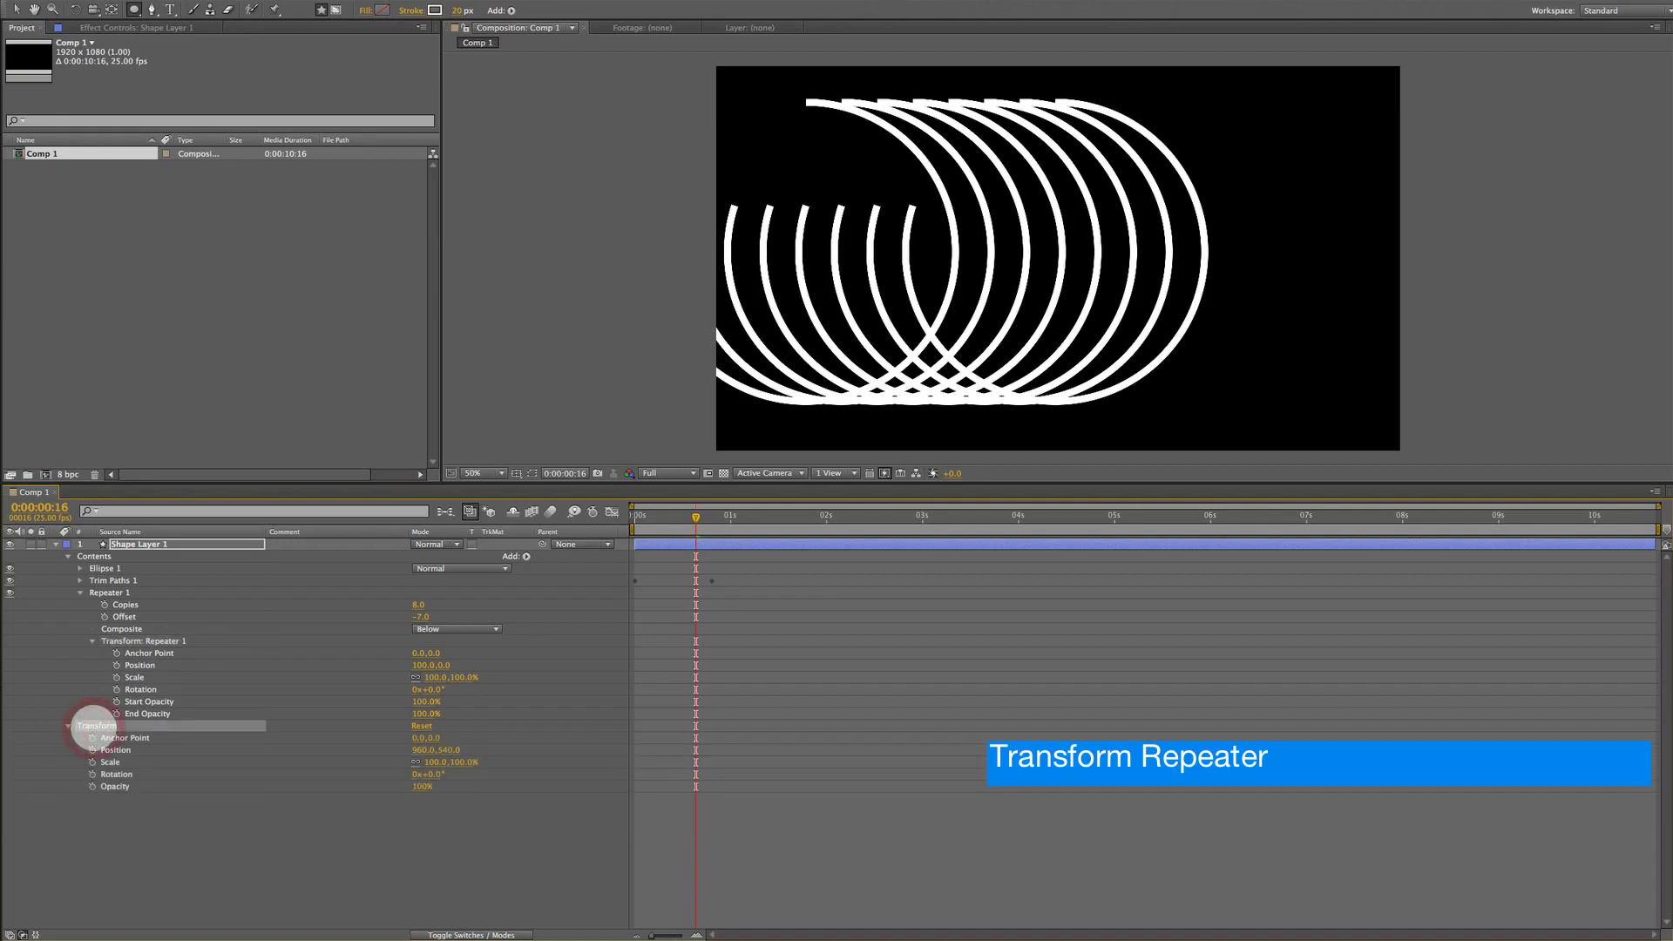
{"action": "left_click", "coordinate": [139, 642]}
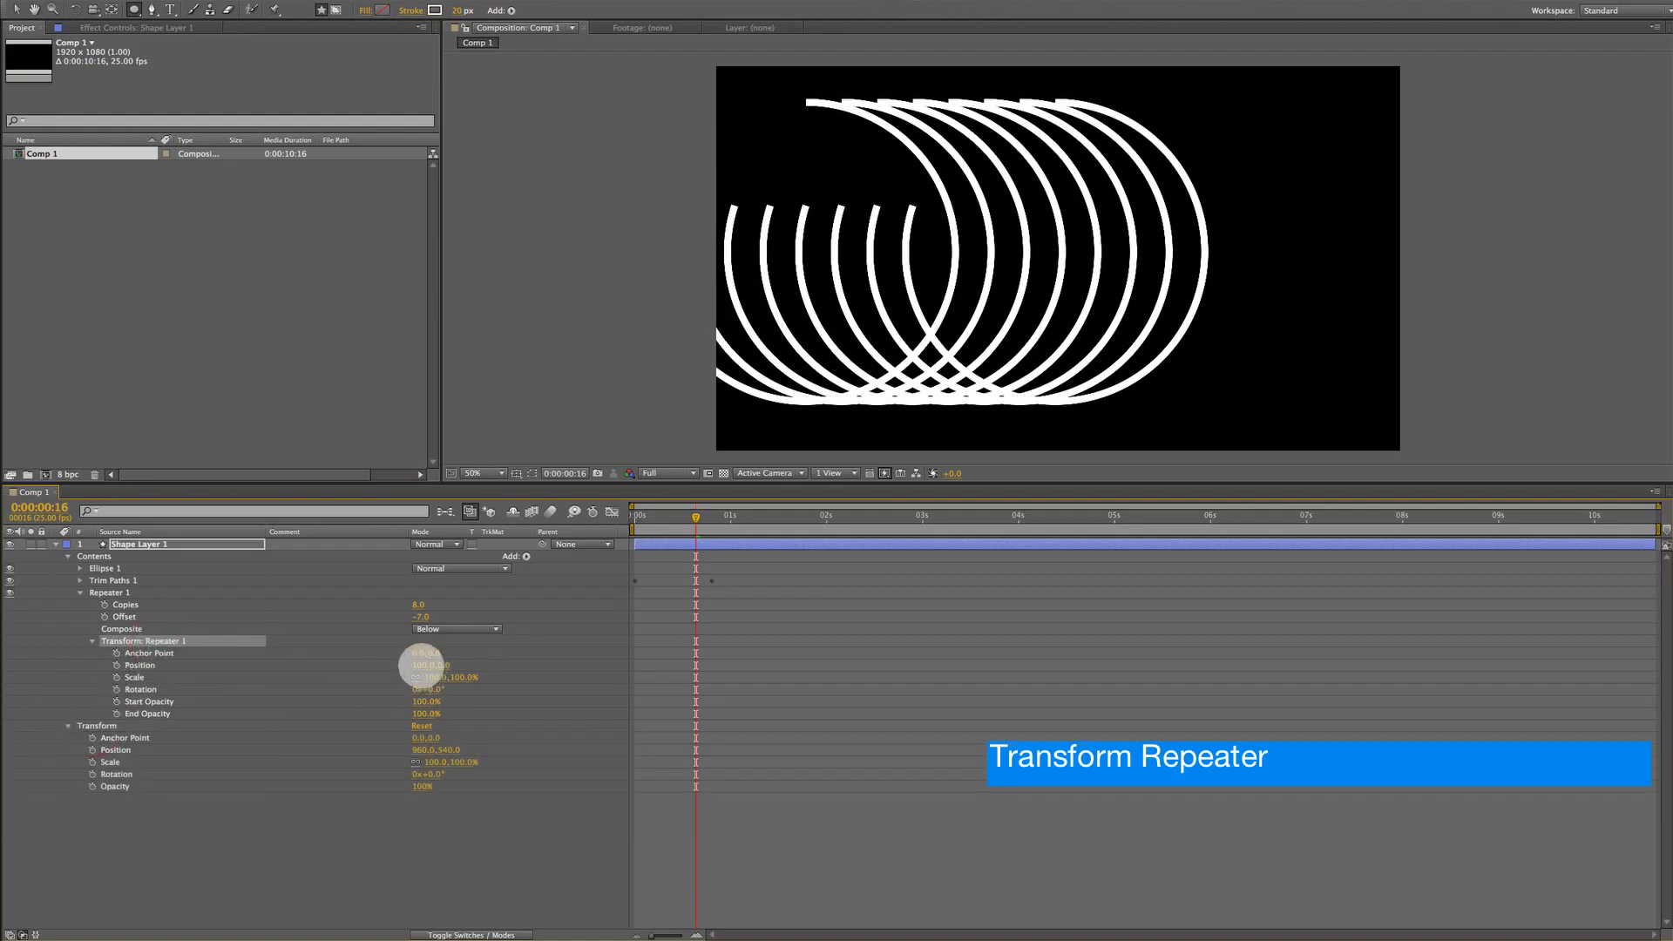
{"action": "left_click_drag", "start_coordinate": [422, 665], "coordinate": [474, 685]}
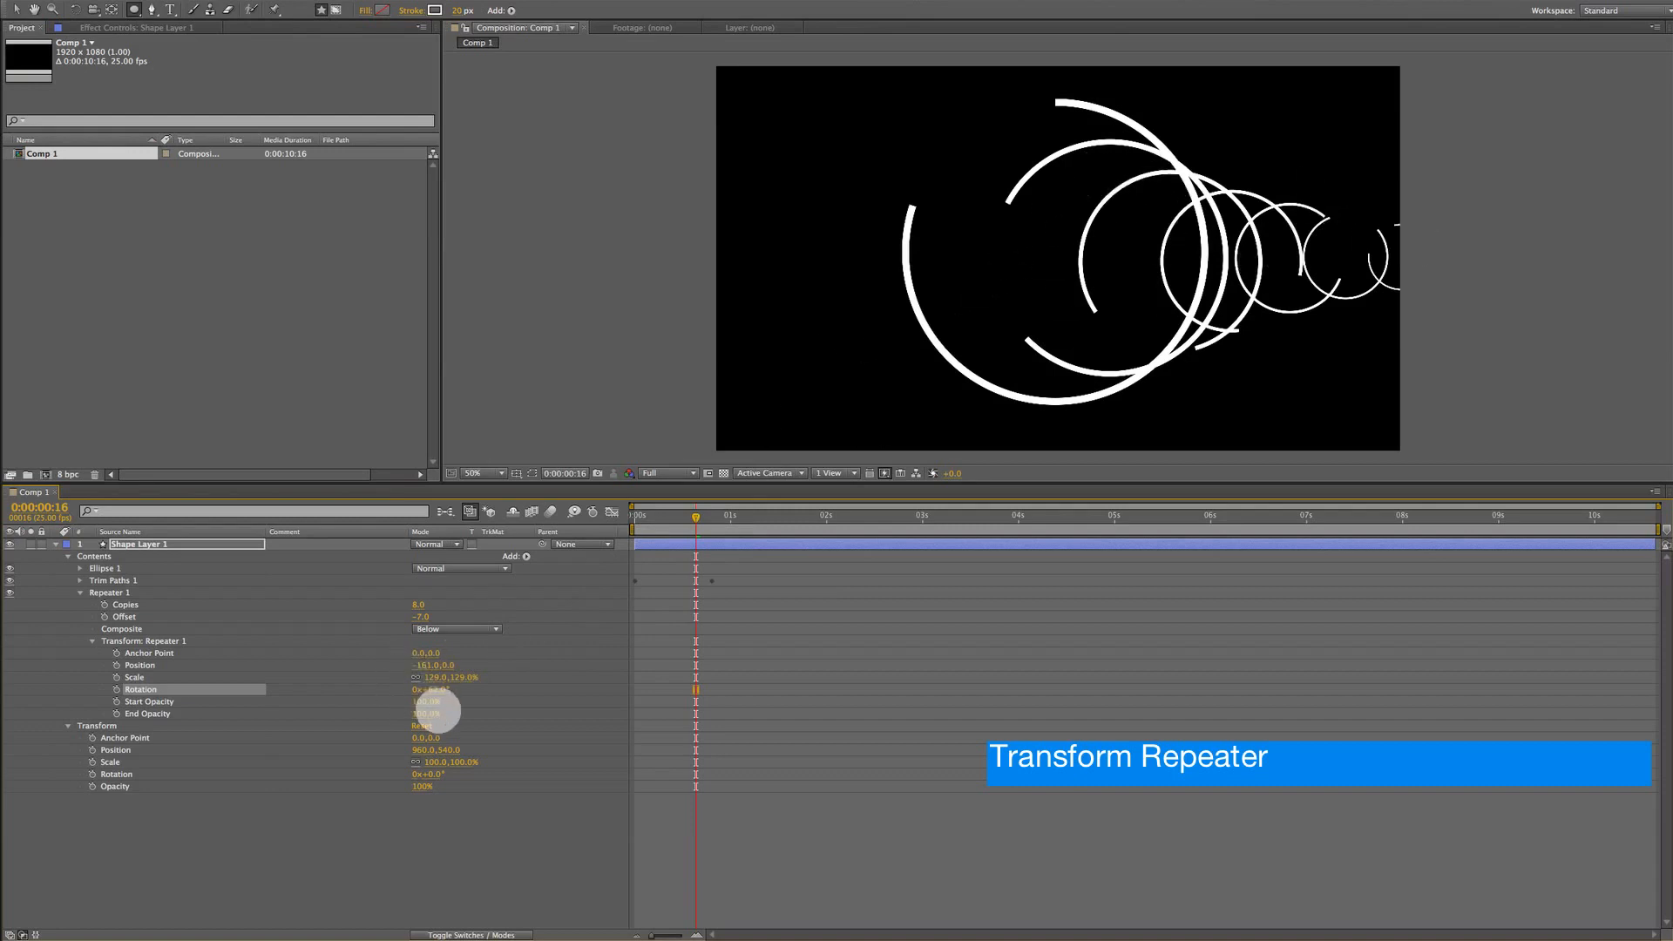
Set the Repeater transform's Start Opacity to 0%
{"action": "left_click", "coordinate": [217, 701]}
{"action": "left_click_drag", "start_coordinate": [421, 702], "coordinate": [397, 715]}
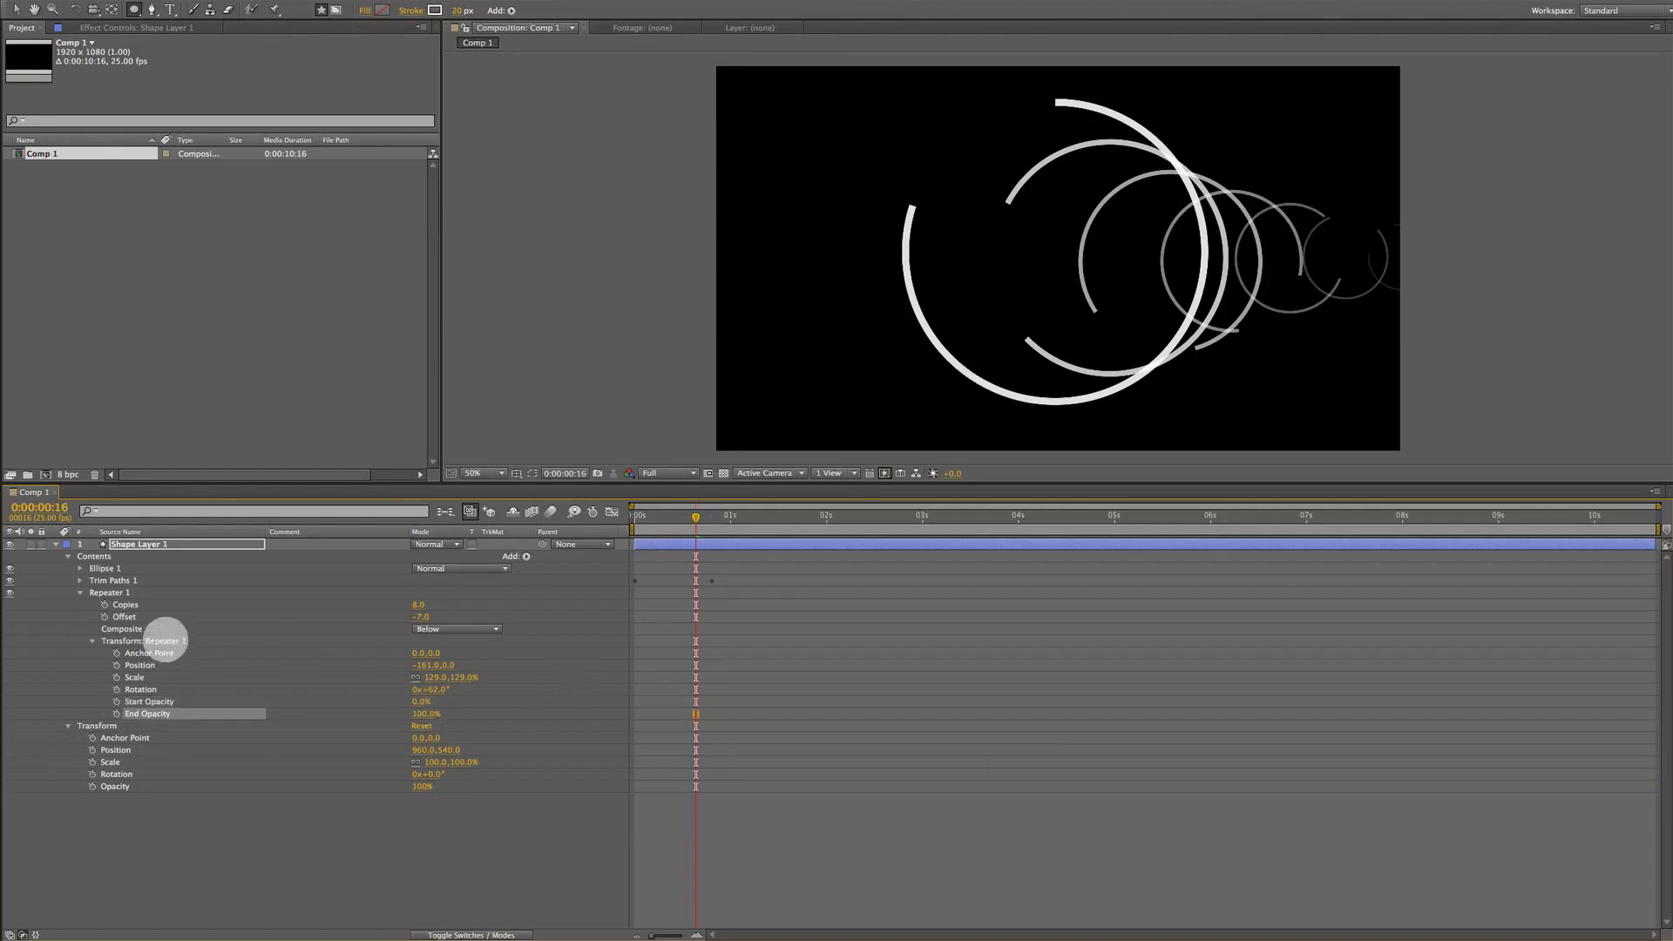
Scrub the Repeater's Copies value to vary the number of circles
{"action": "left_click_drag", "start_coordinate": [420, 604], "coordinate": [207, 606]}
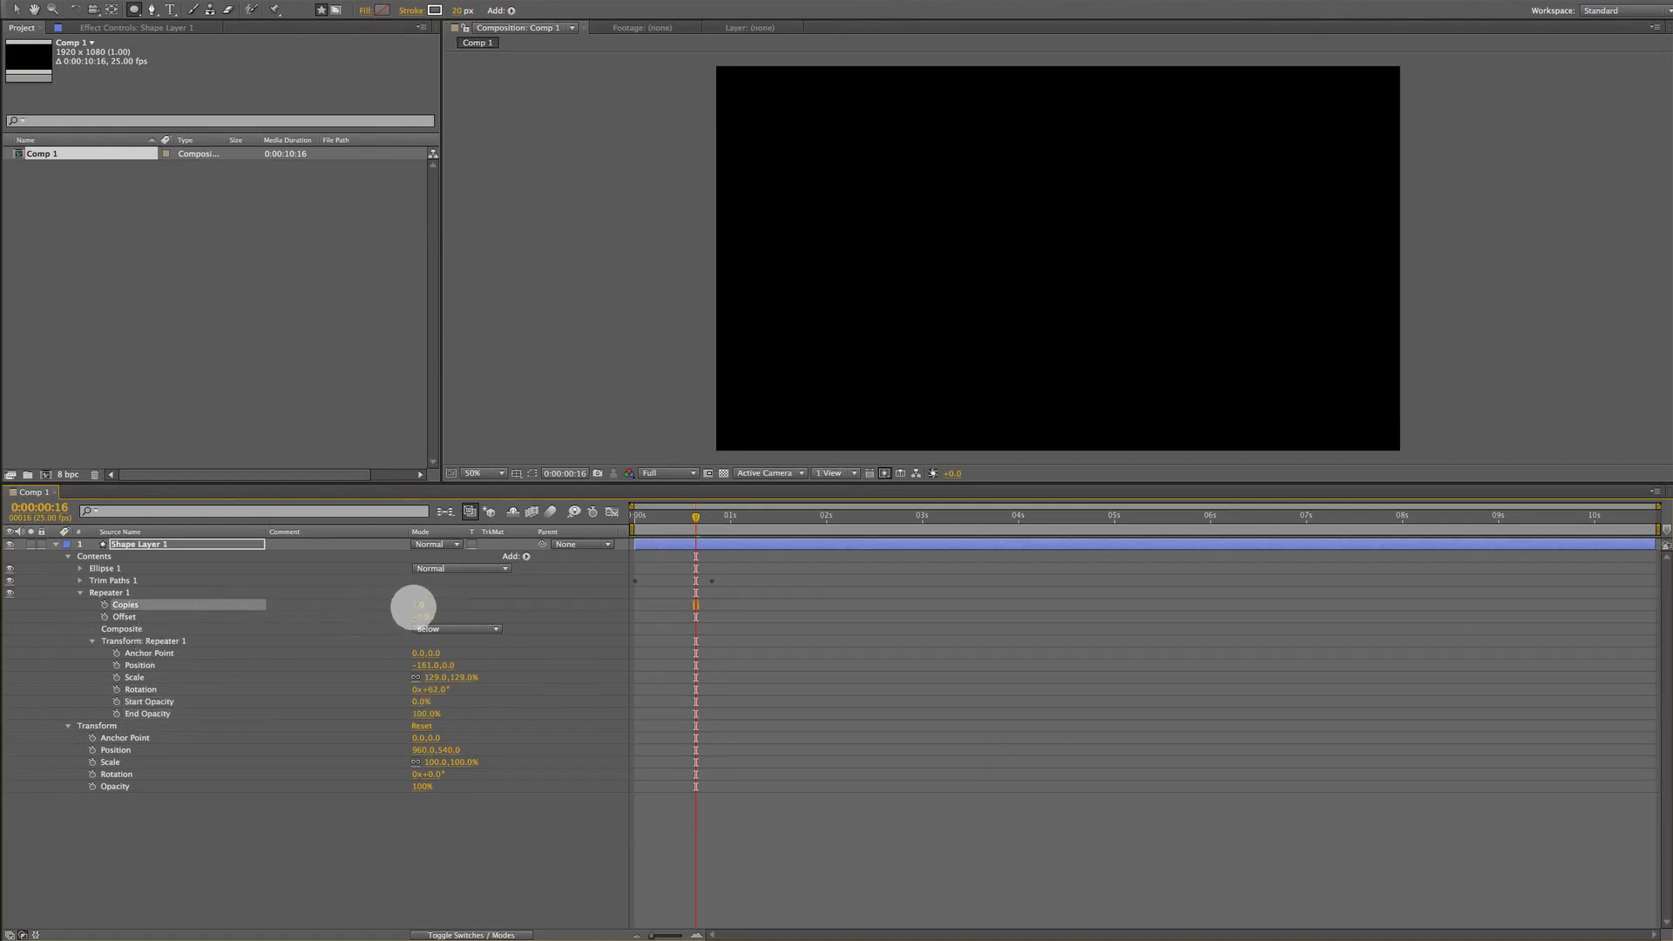
{"action": "mouse_move", "coordinate": [422, 605]}
{"action": "left_mouse_down"}
{"action": "mouse_move", "coordinate": [444, 605]}
{"action": "mouse_move", "coordinate": [423, 605]}
{"action": "left_mouse_up"}
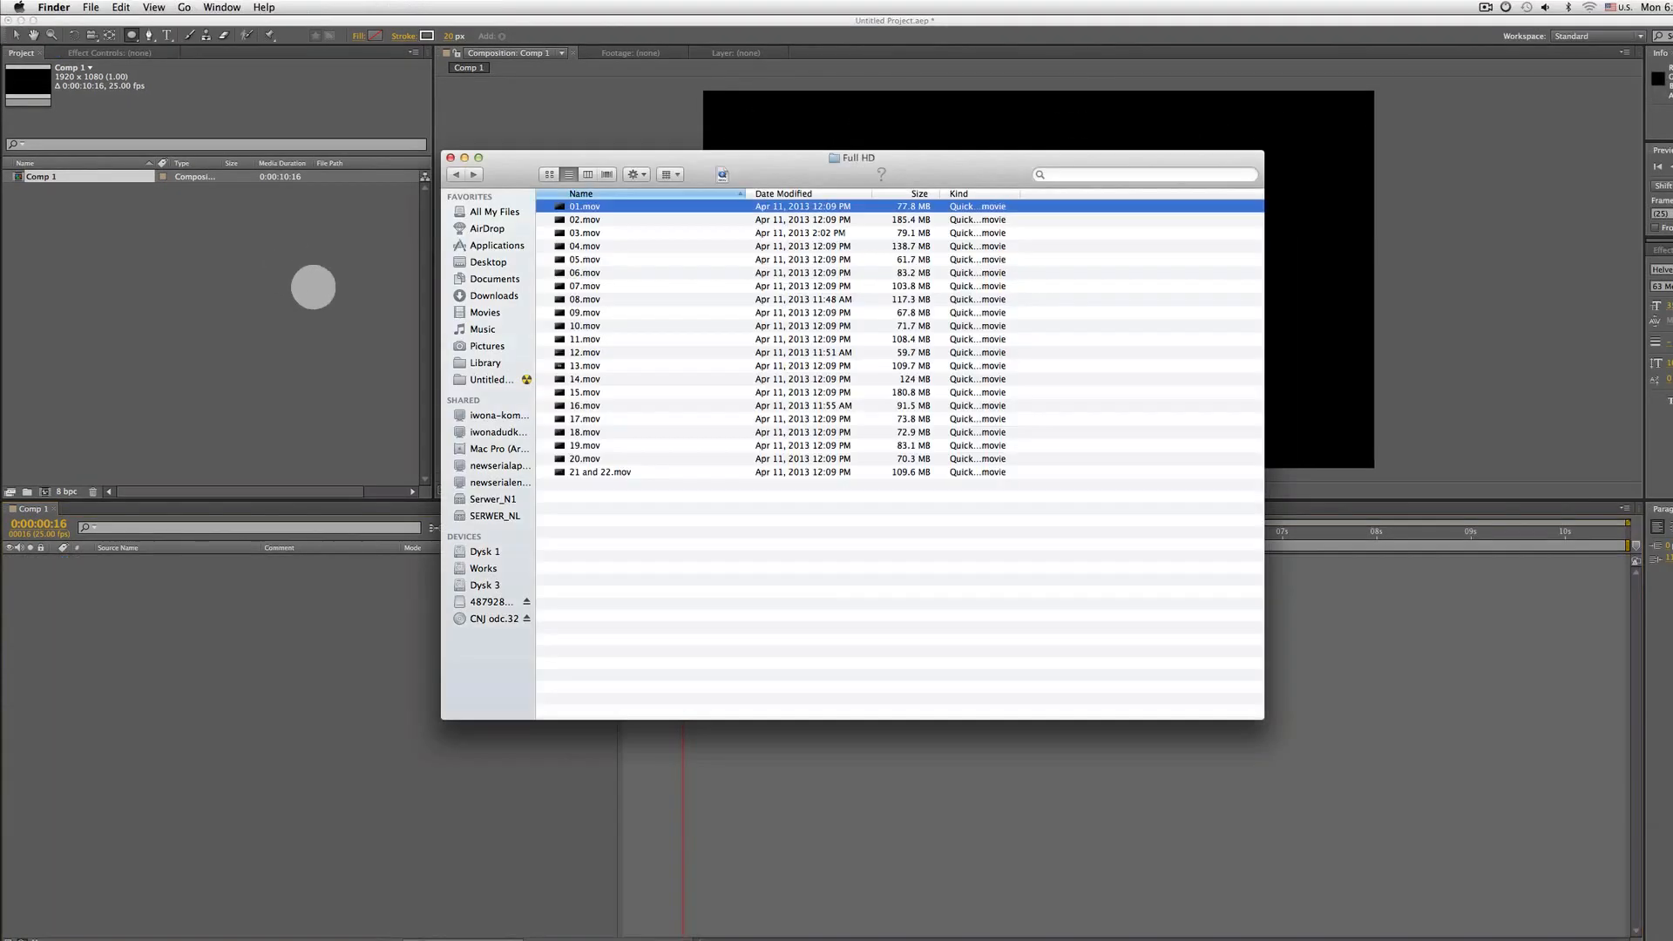
Switch to Finder and preview the sample movie 01.mov from the Full HD folder
{"action": "left_click_drag", "start_coordinate": [749, 167], "coordinate": [754, 101]}
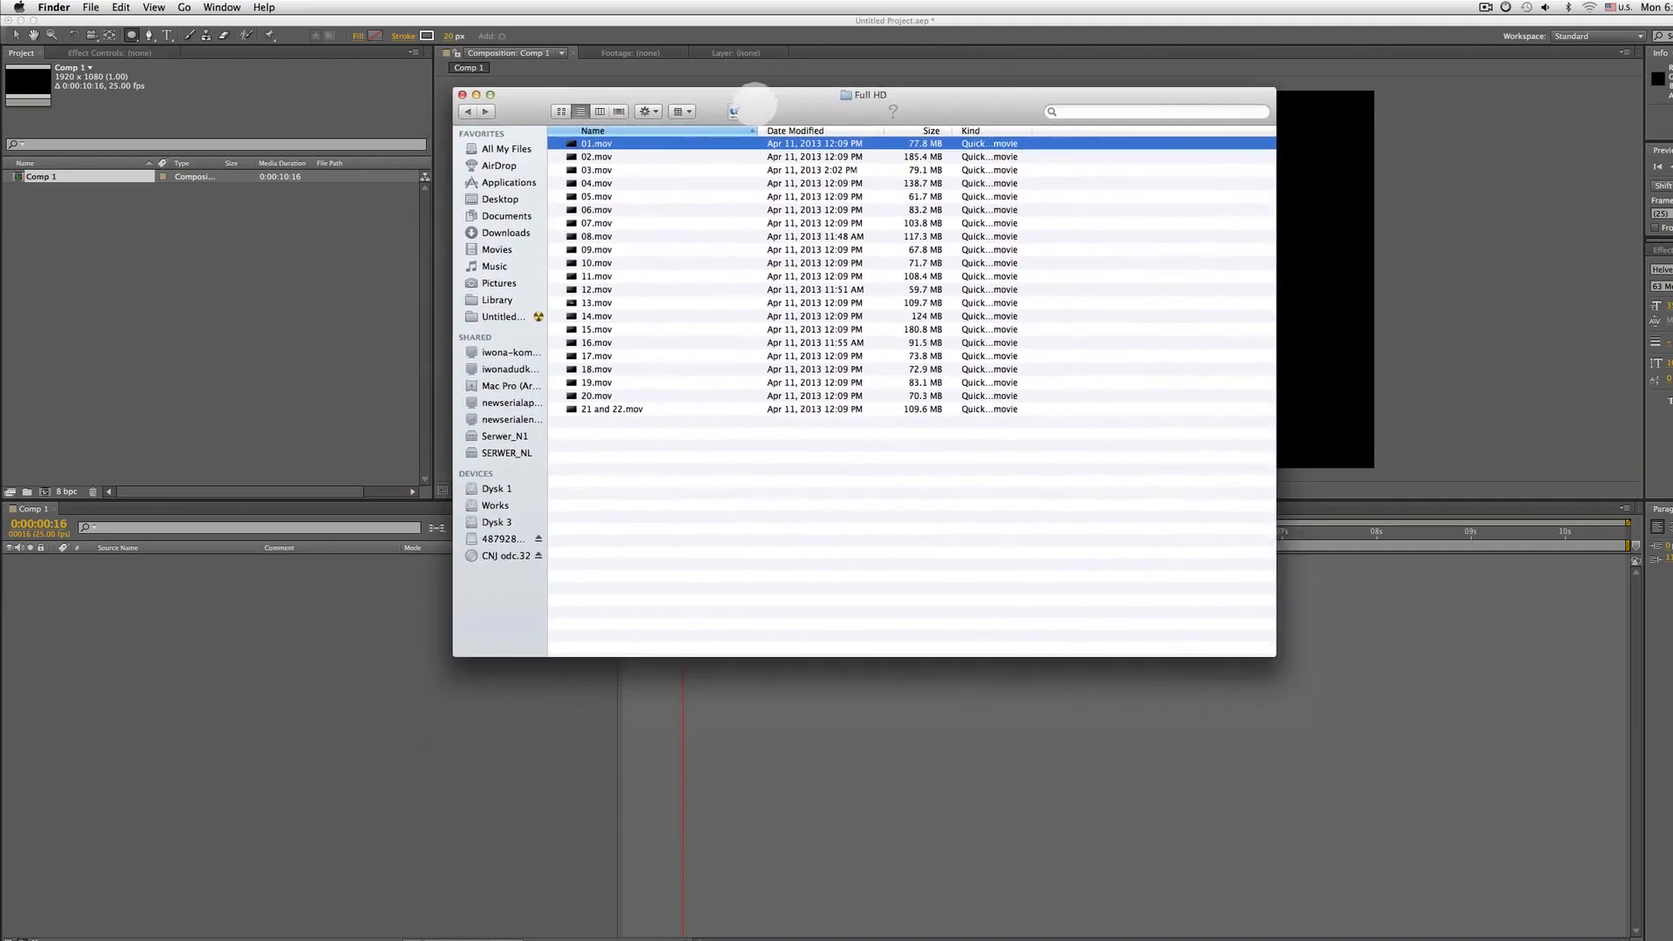
{"action": "key", "text": "space"}
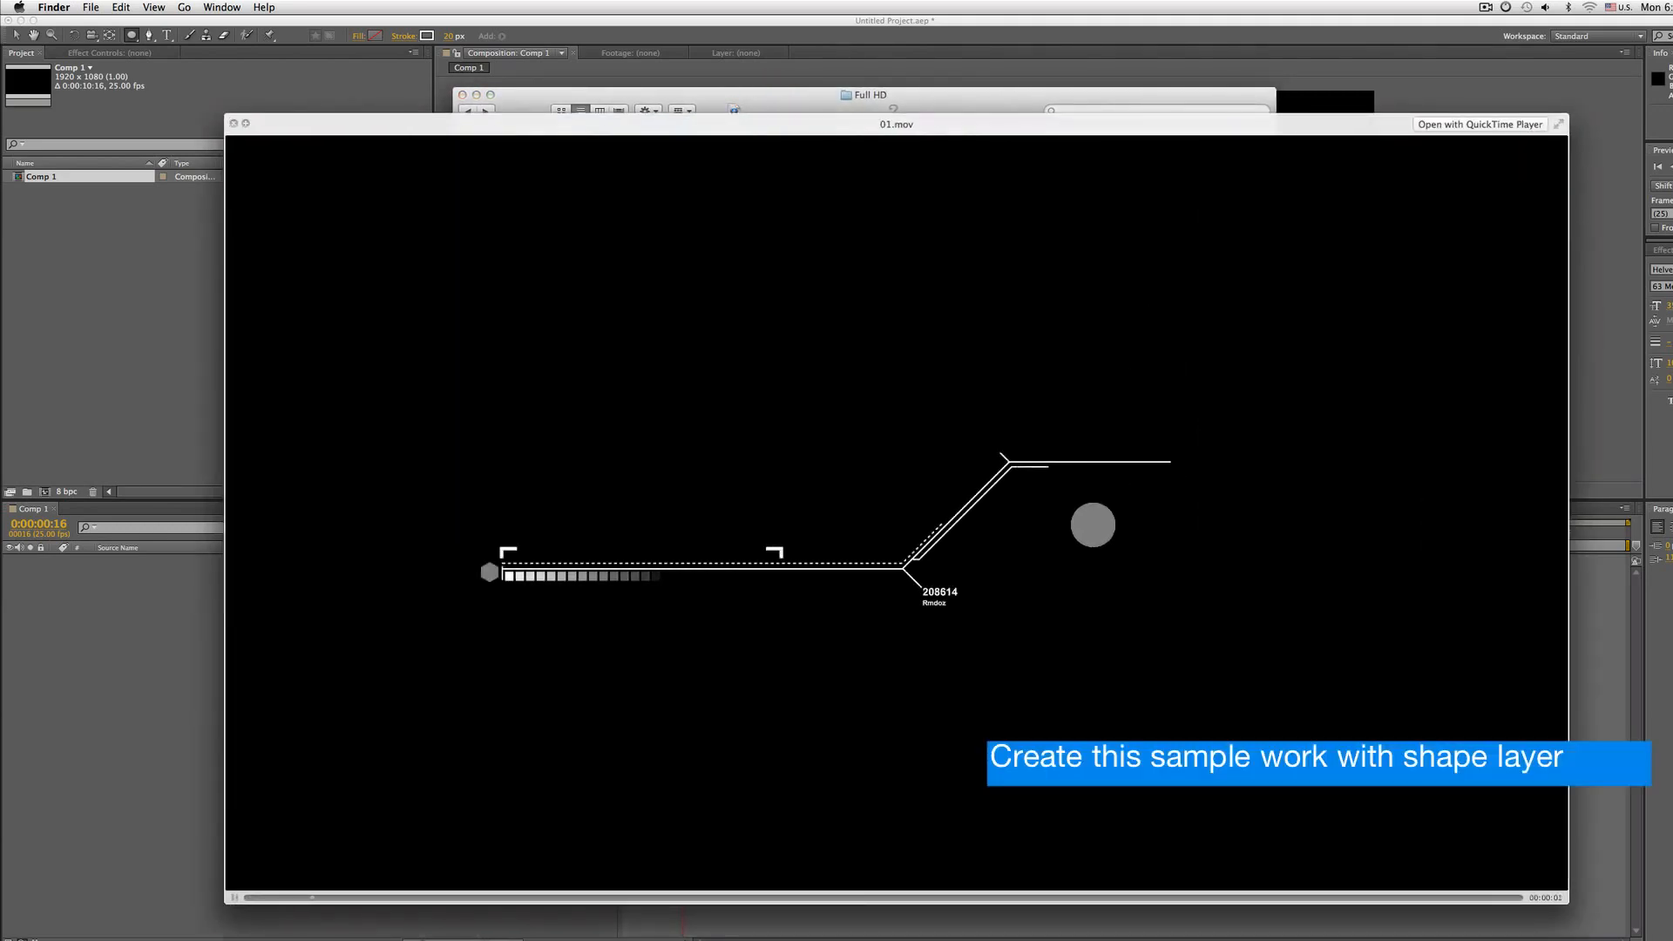
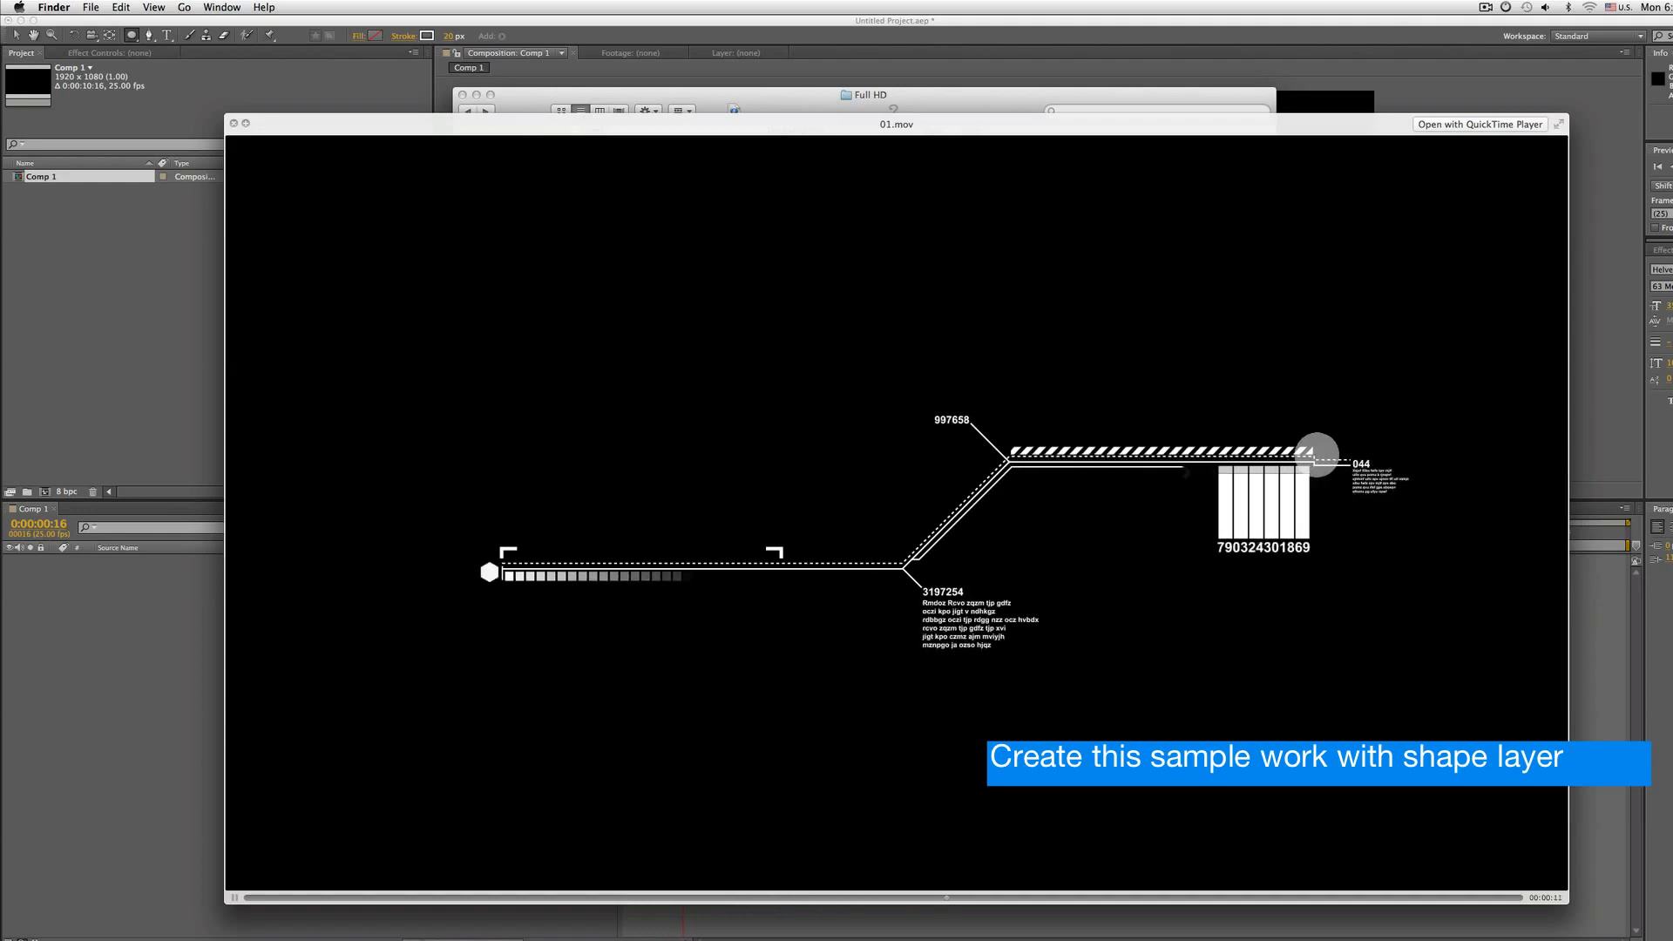
Import 01.mov into the project and create a new composition from it
{"action": "key", "text": "space"}
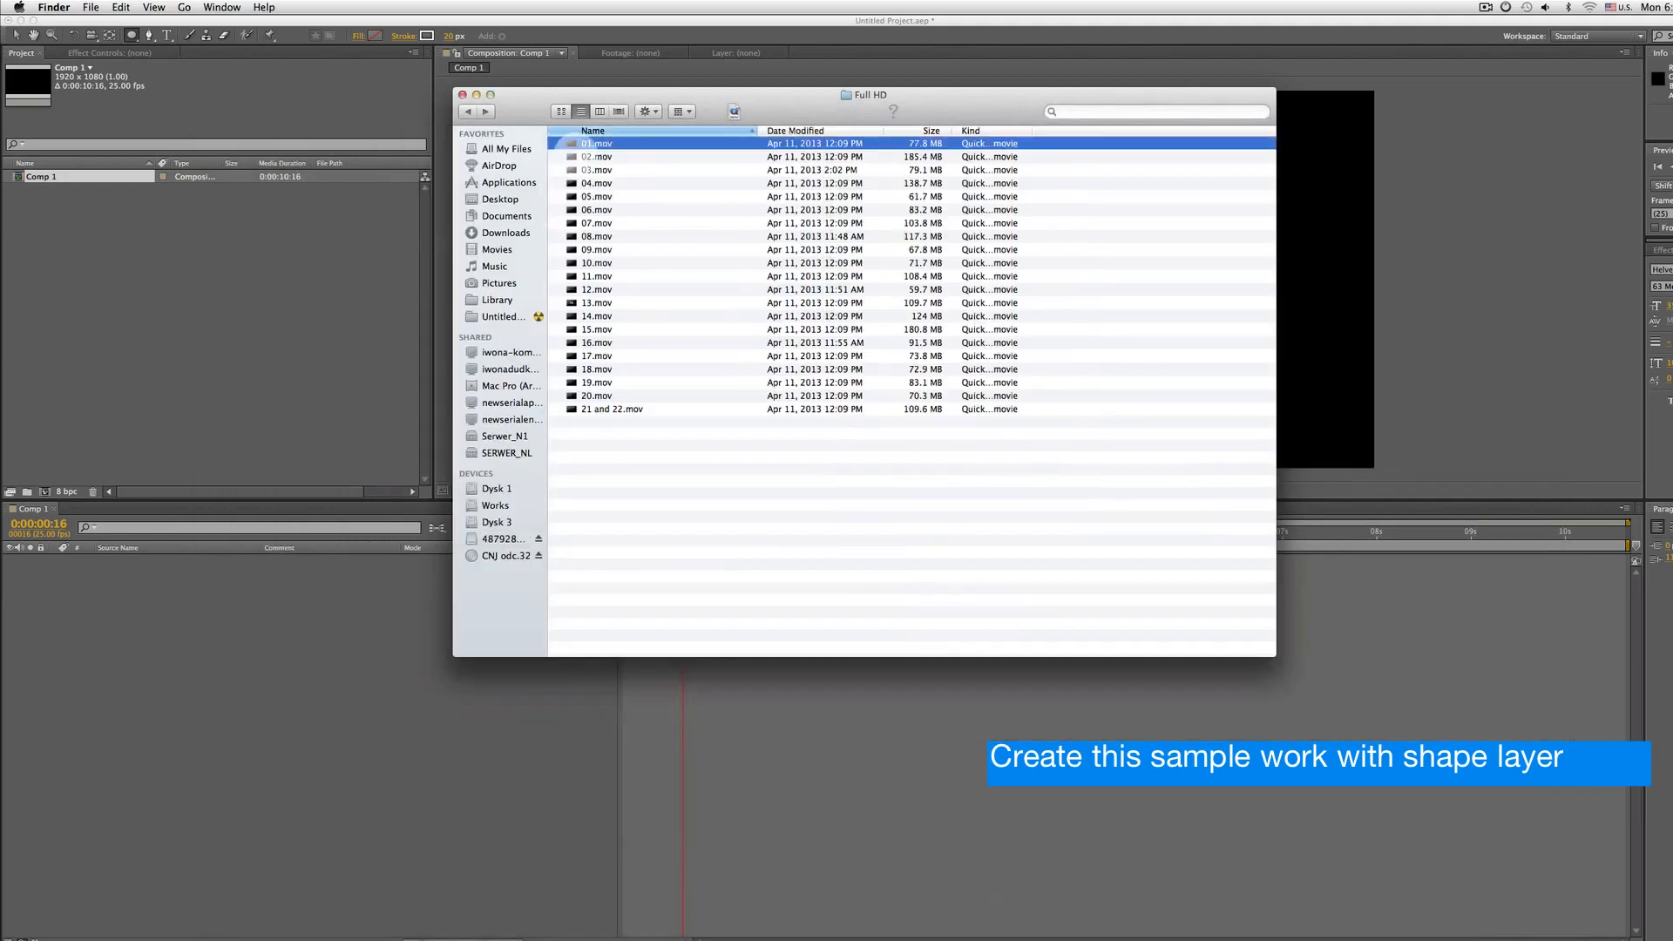
{"action": "left_click_drag", "start_coordinate": [587, 143], "coordinate": [129, 284]}
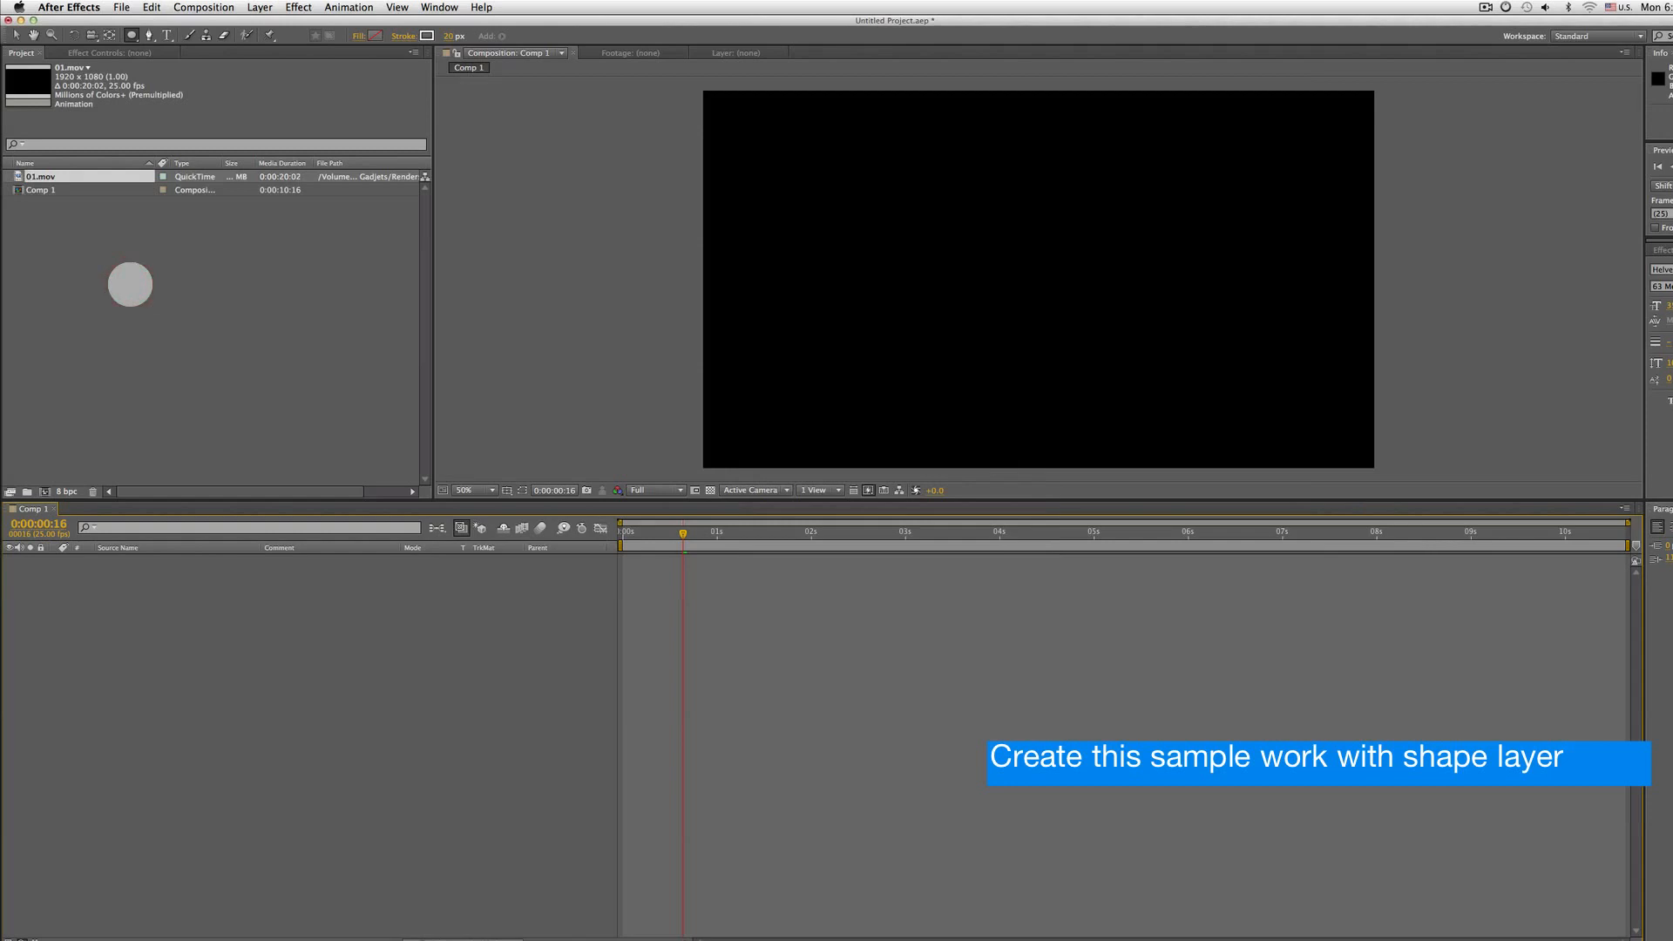
{"action": "left_click_drag", "start_coordinate": [29, 176], "coordinate": [45, 491]}
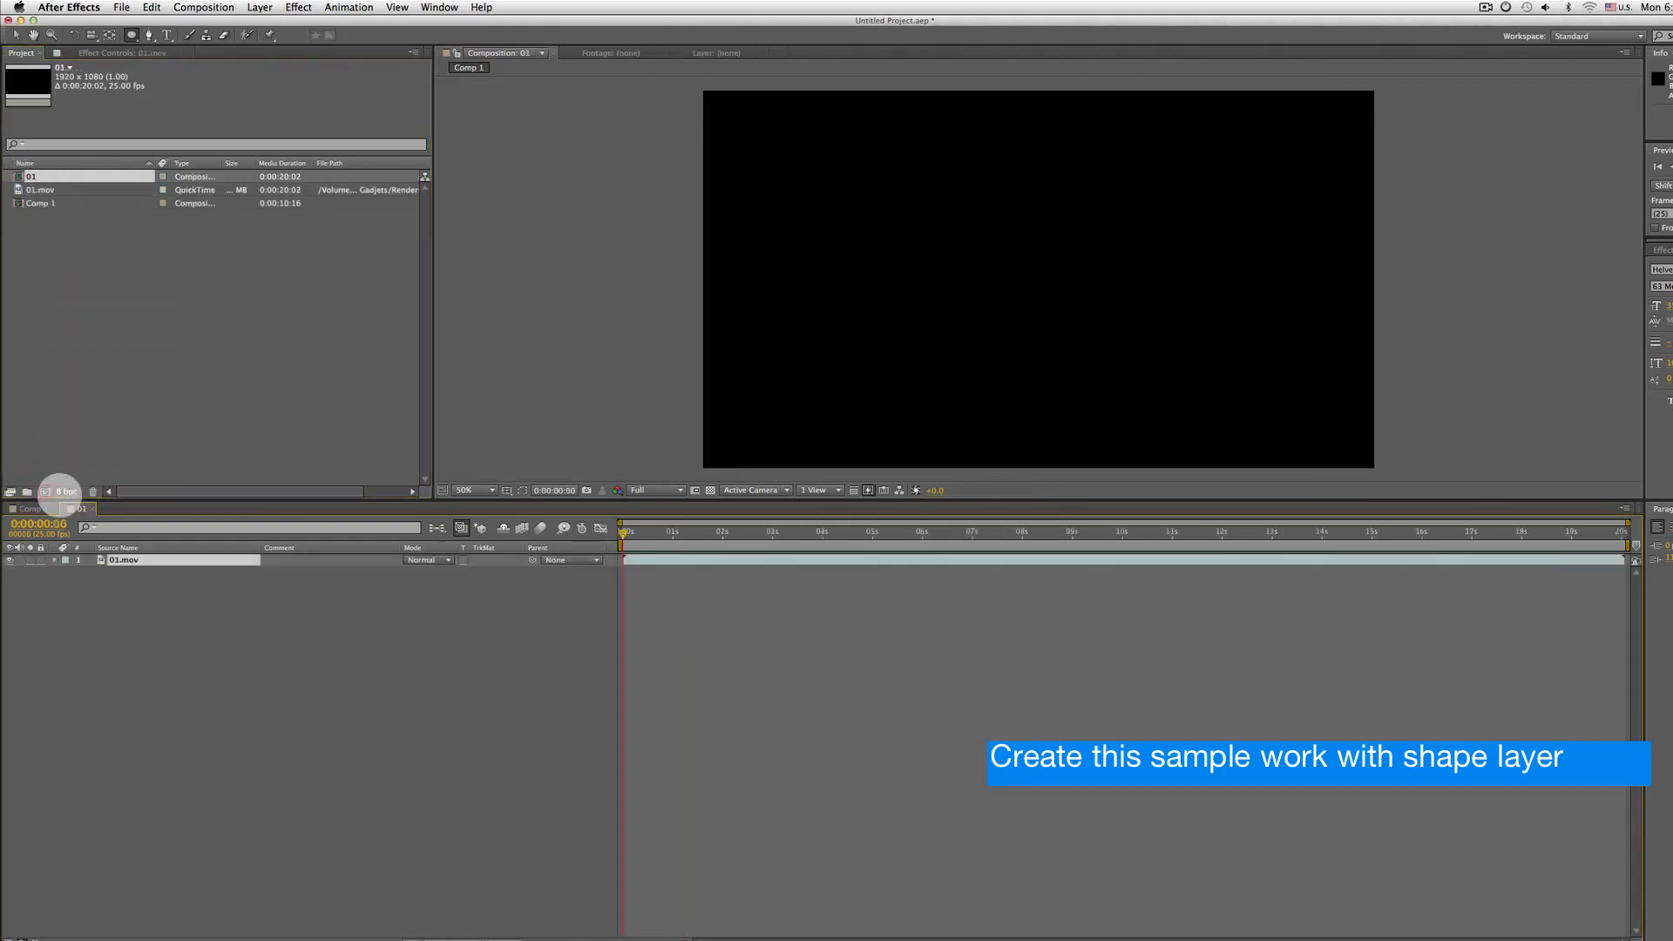
Scrub and play through the footage in the composition to find a frame to freeze
{"action": "left_click_drag", "start_coordinate": [736, 530], "coordinate": [976, 547]}
{"action": "key", "text": "grave"}
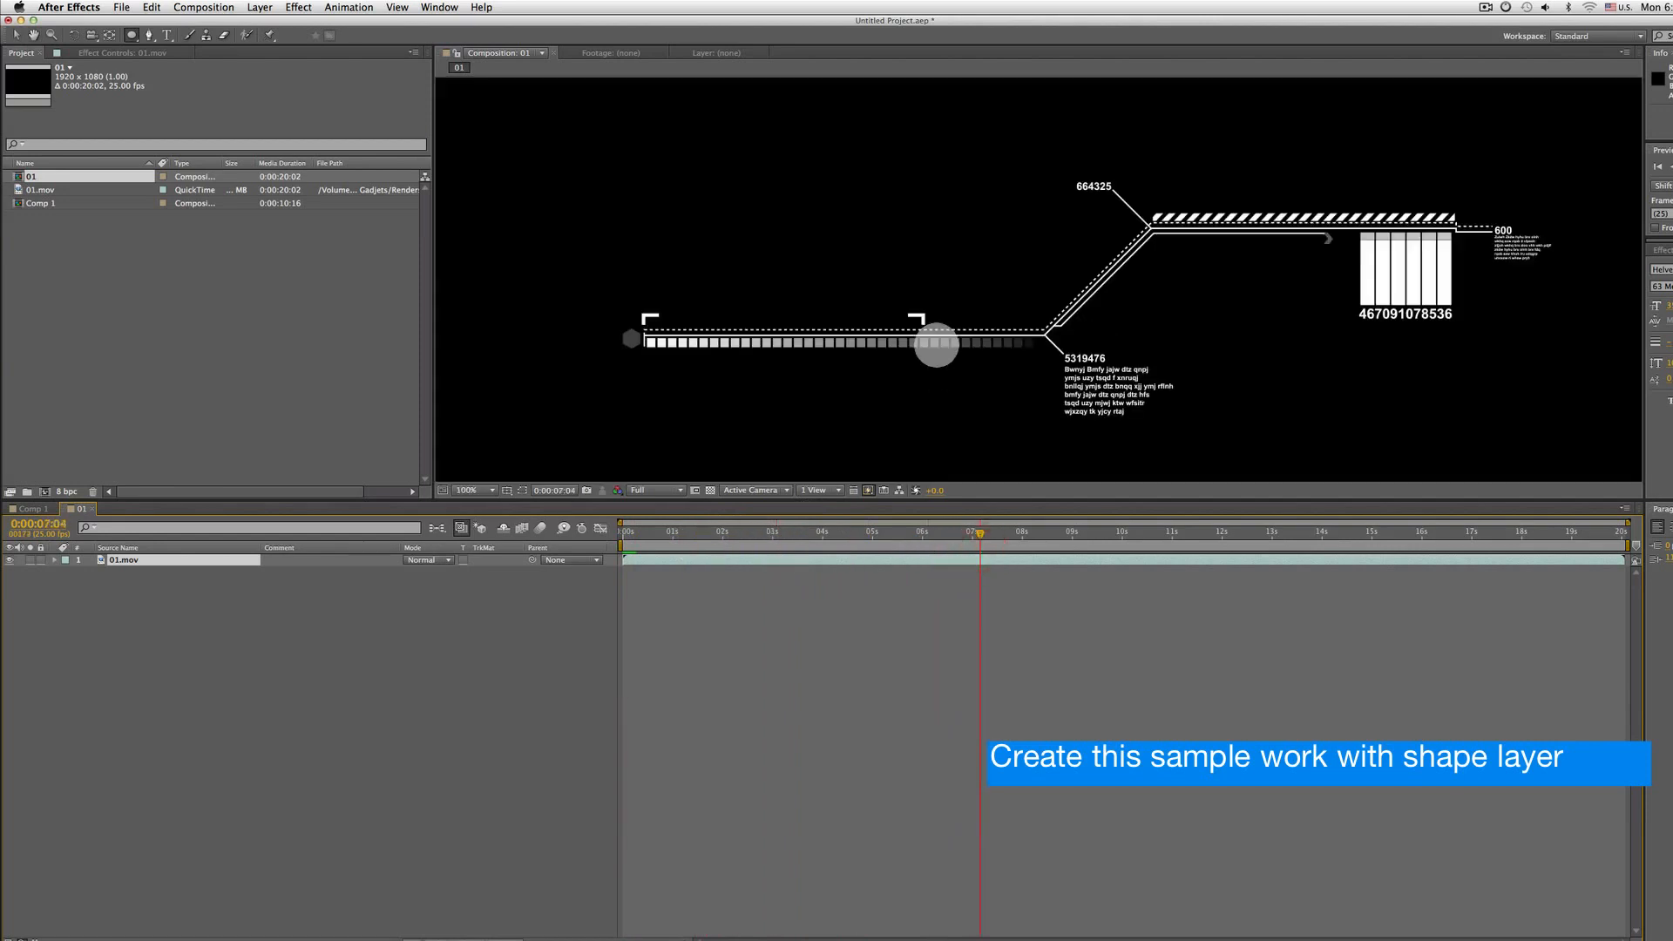
{"action": "key", "text": "grave"}
{"action": "key", "text": "v"}
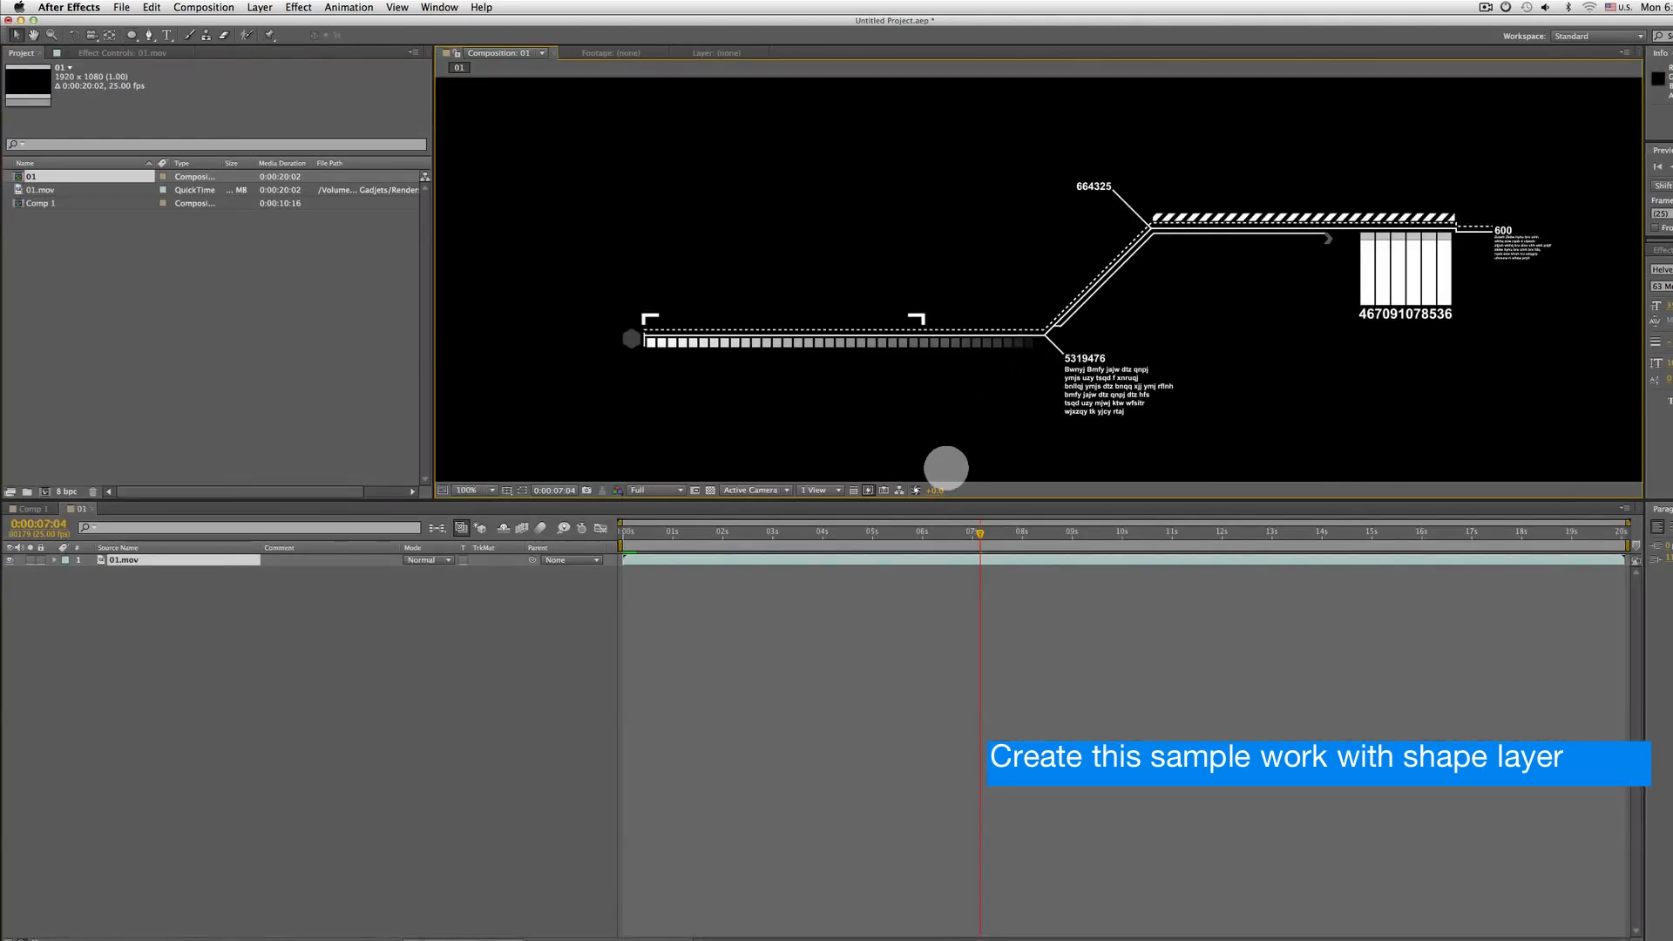
{"action": "mouse_move", "coordinate": [1000, 534]}
{"action": "left_mouse_down"}
{"action": "mouse_move", "coordinate": [1068, 534]}
{"action": "mouse_move", "coordinate": [840, 541]}
{"action": "mouse_move", "coordinate": [1169, 549]}
{"action": "mouse_move", "coordinate": [814, 552]}
{"action": "mouse_move", "coordinate": [999, 554]}
{"action": "left_mouse_up"}
{"action": "key", "text": "space"}
{"action": "key", "text": "space"}
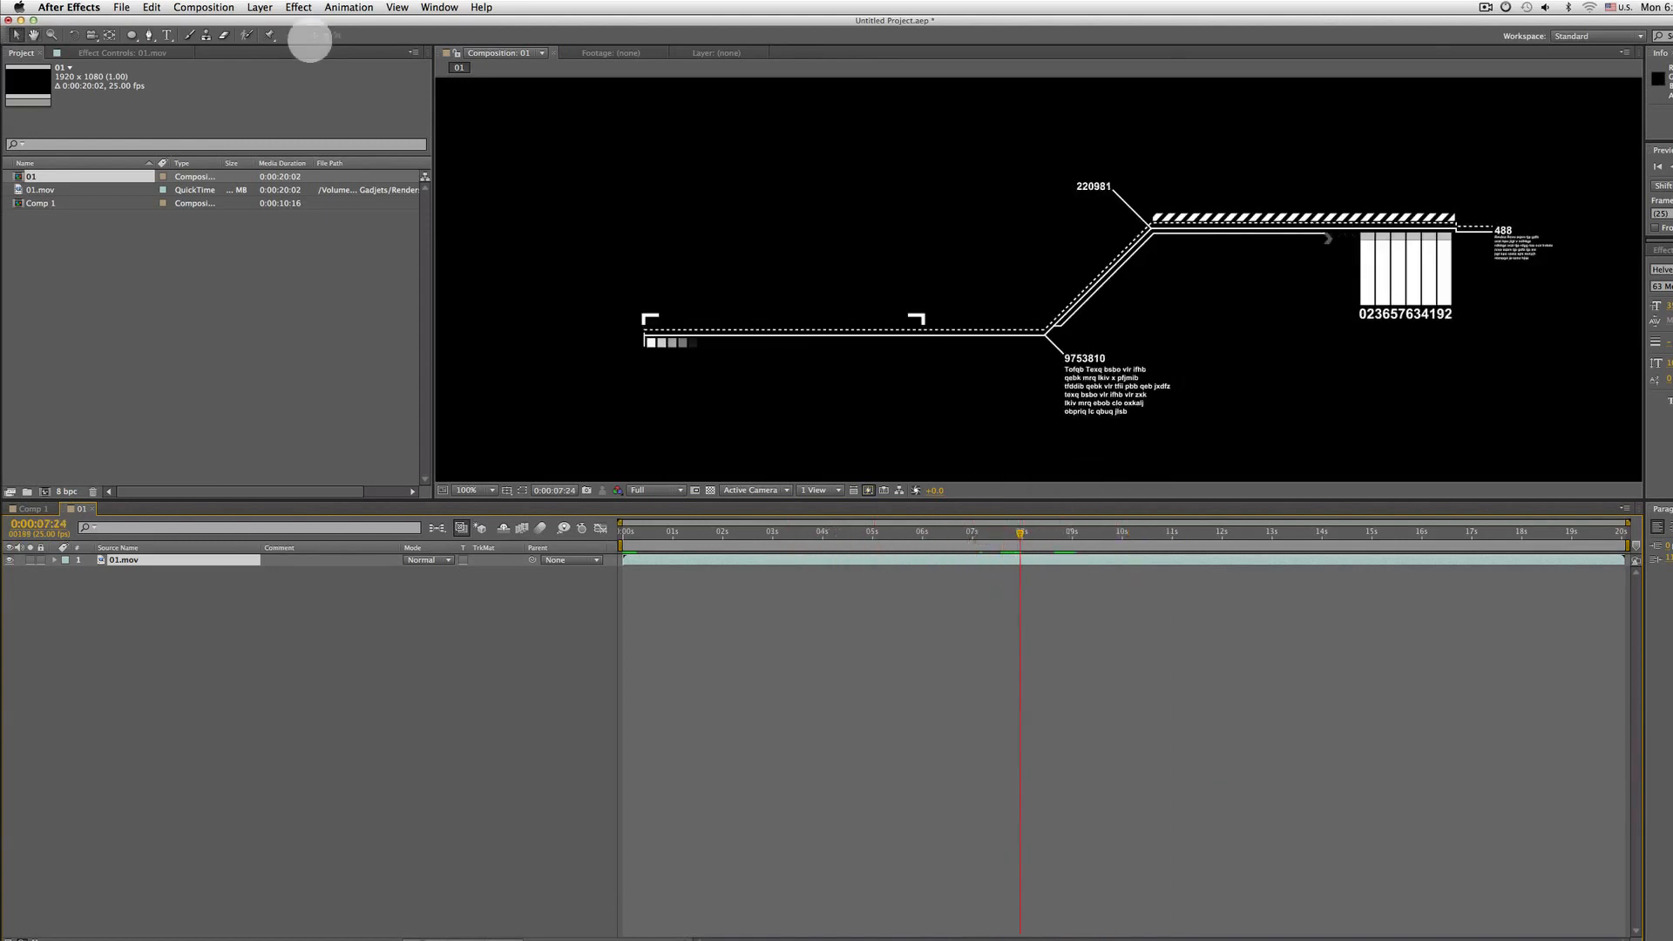
Apply Freeze Frame to the 01.mov layer at the current time
{"action": "left_click", "coordinate": [259, 7]}
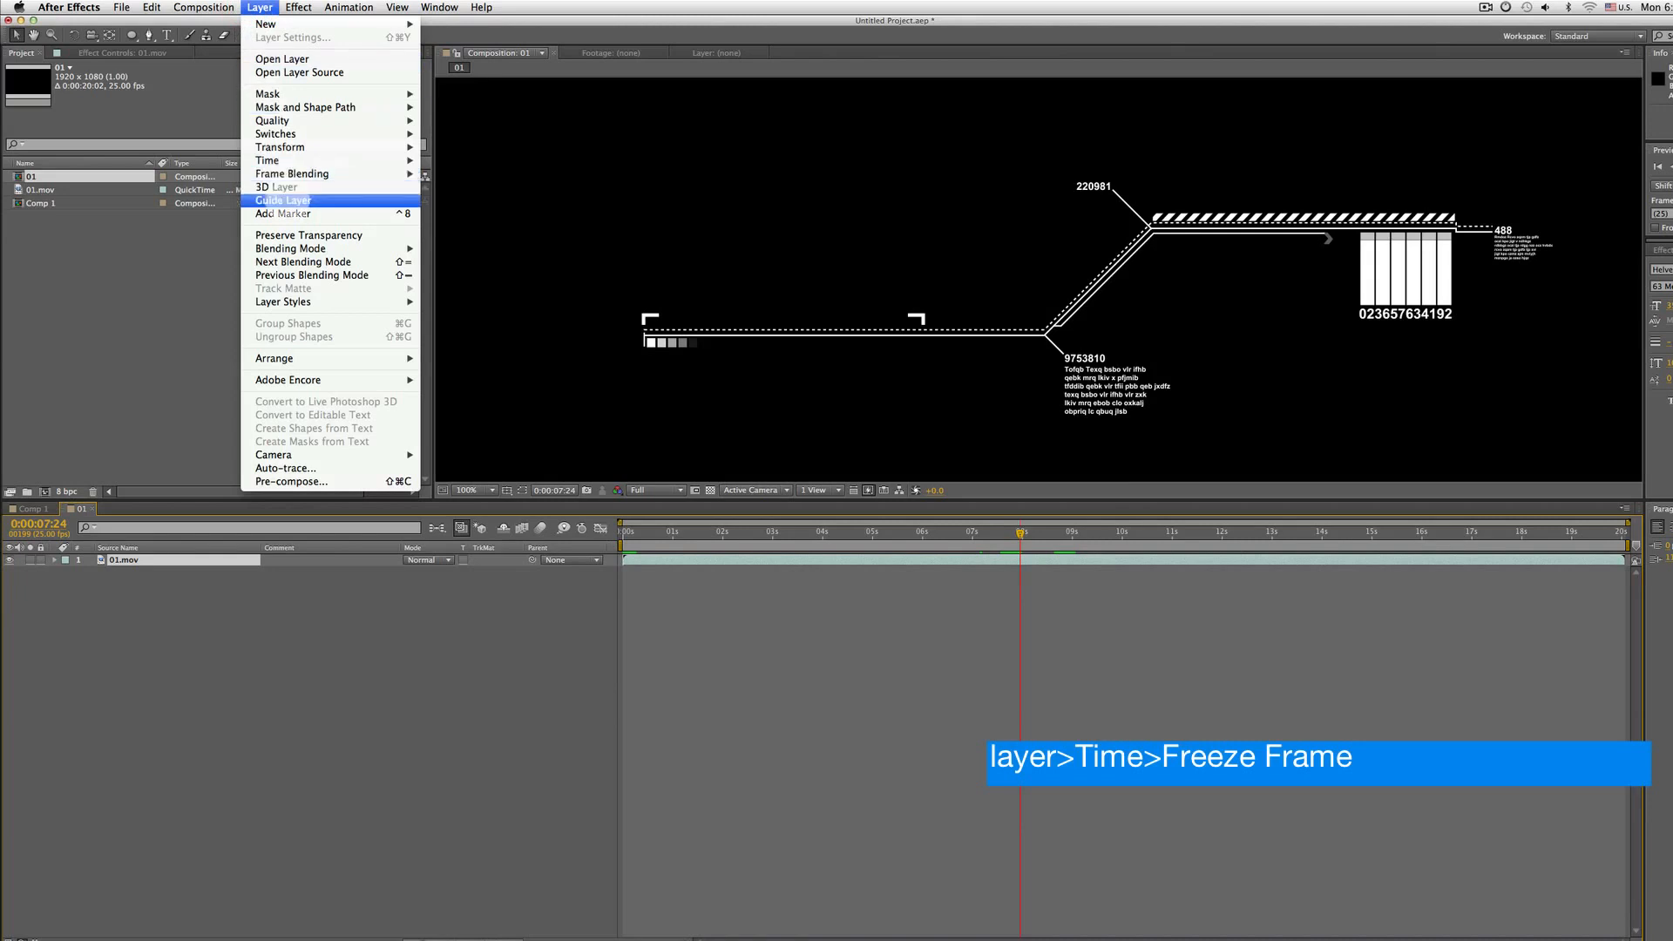
{"action": "mouse_move", "coordinate": [288, 161]}
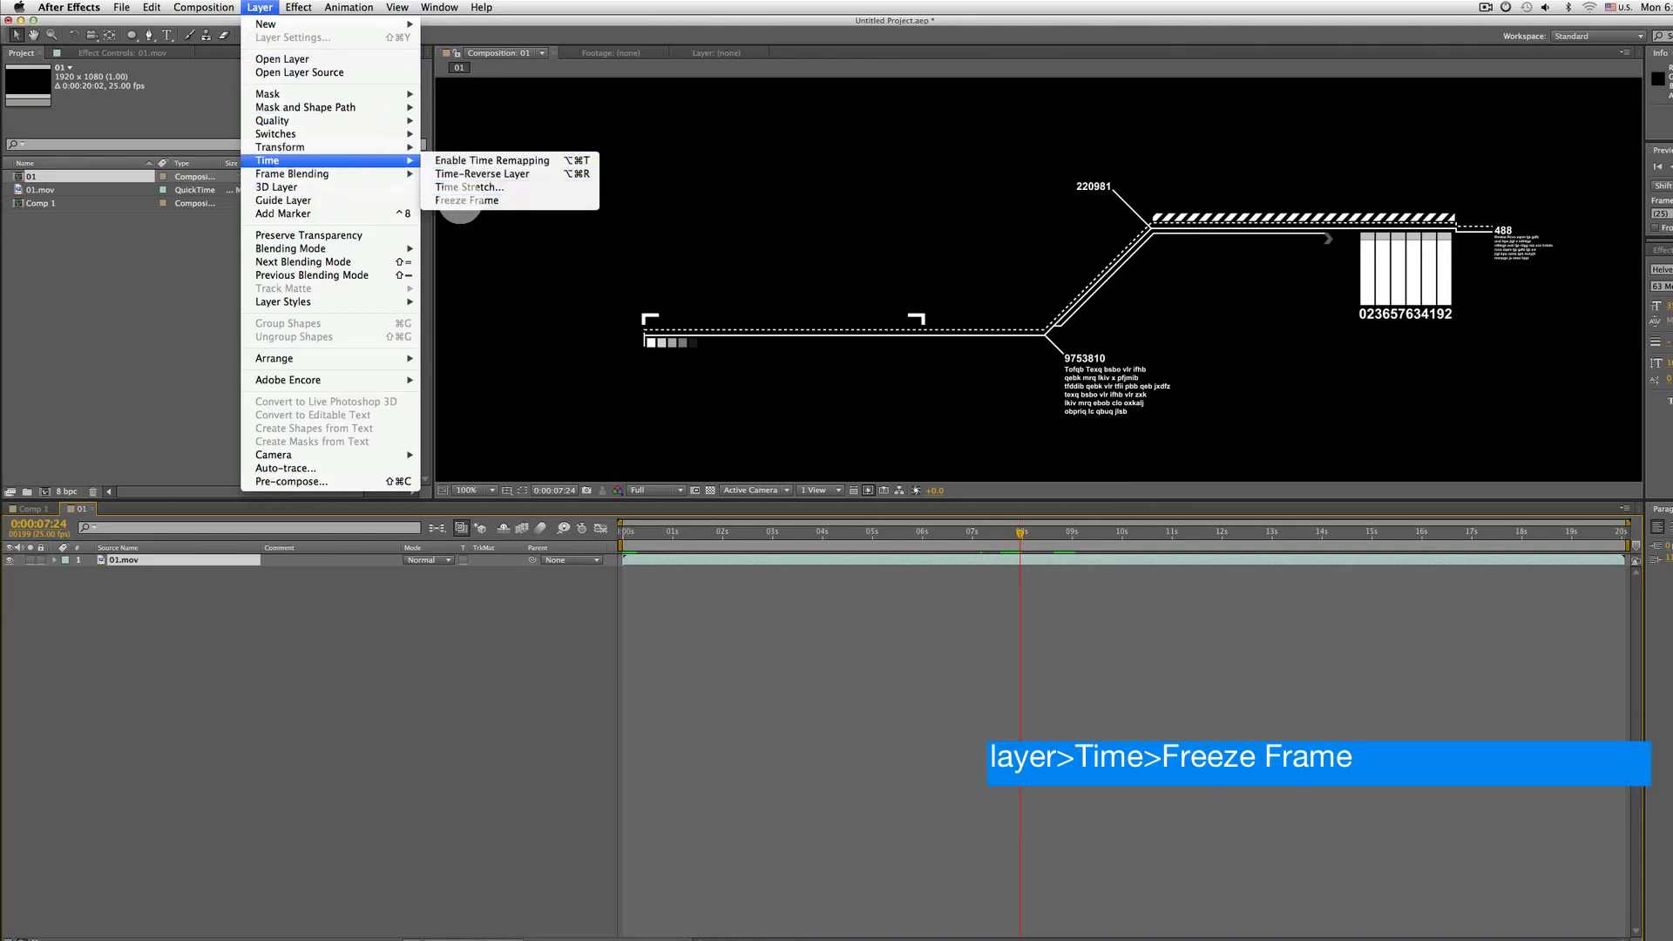
{"action": "left_click", "coordinate": [467, 200]}
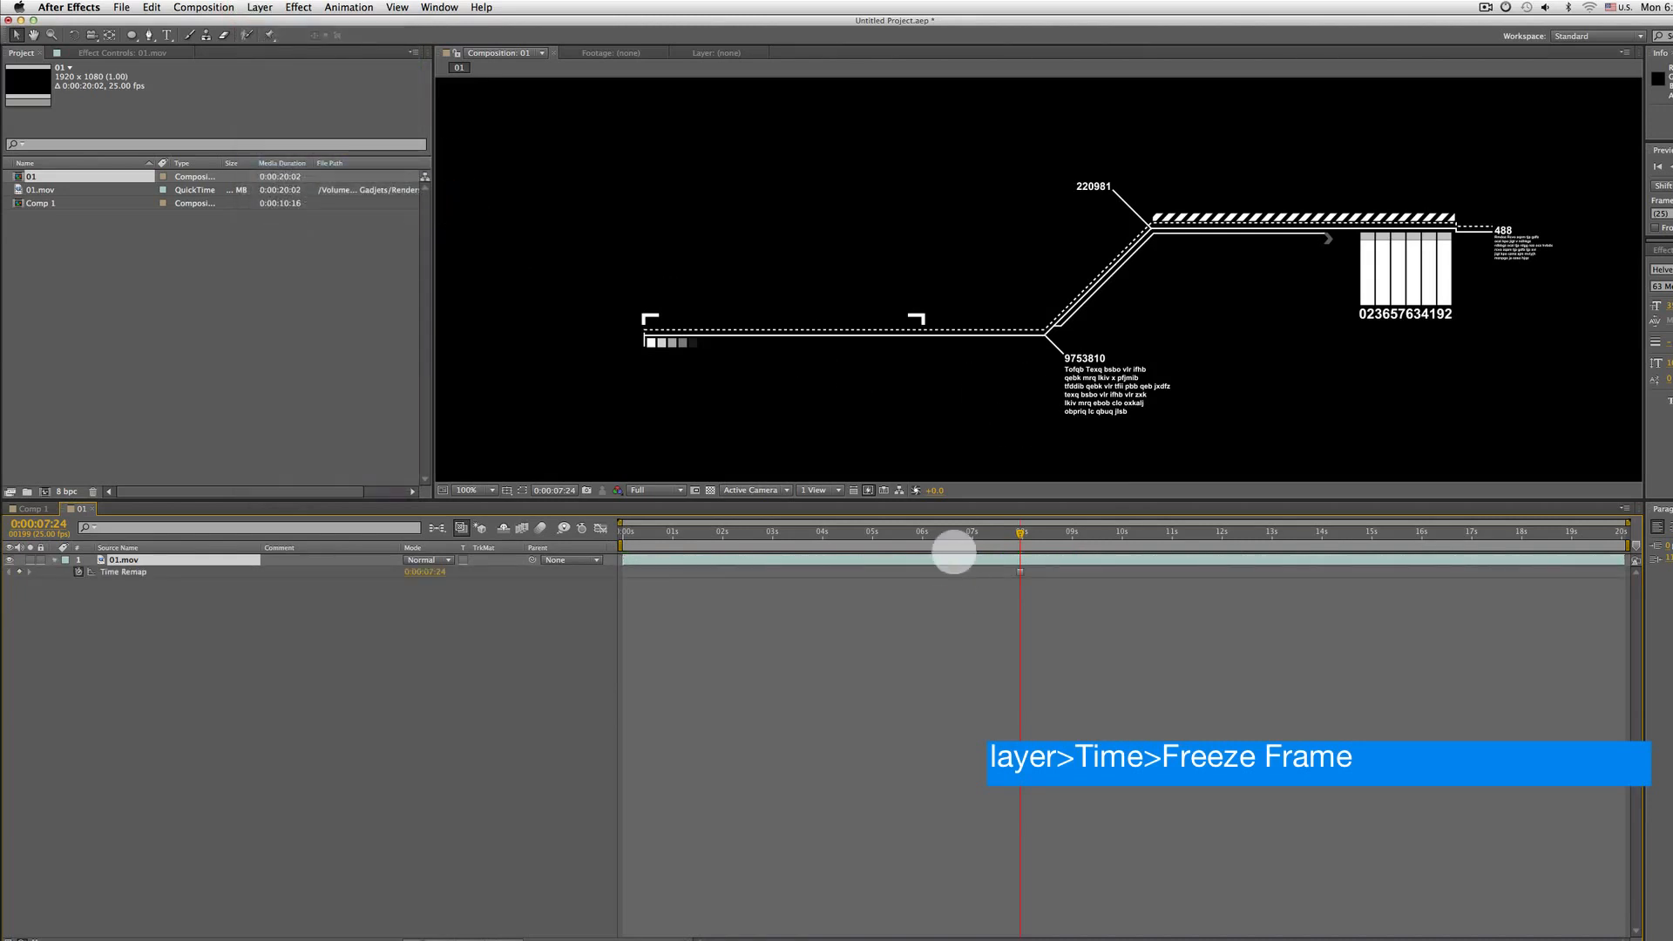
Move to 0:00:04:13 and add a Time Remap keyframe there by scrubbing the remapped time value
{"action": "left_click_drag", "start_coordinate": [954, 552], "coordinate": [880, 538]}
{"action": "left_click_drag", "start_coordinate": [1098, 534], "coordinate": [849, 533]}
{"action": "key", "text": "comma"}
{"action": "key", "text": "period"}
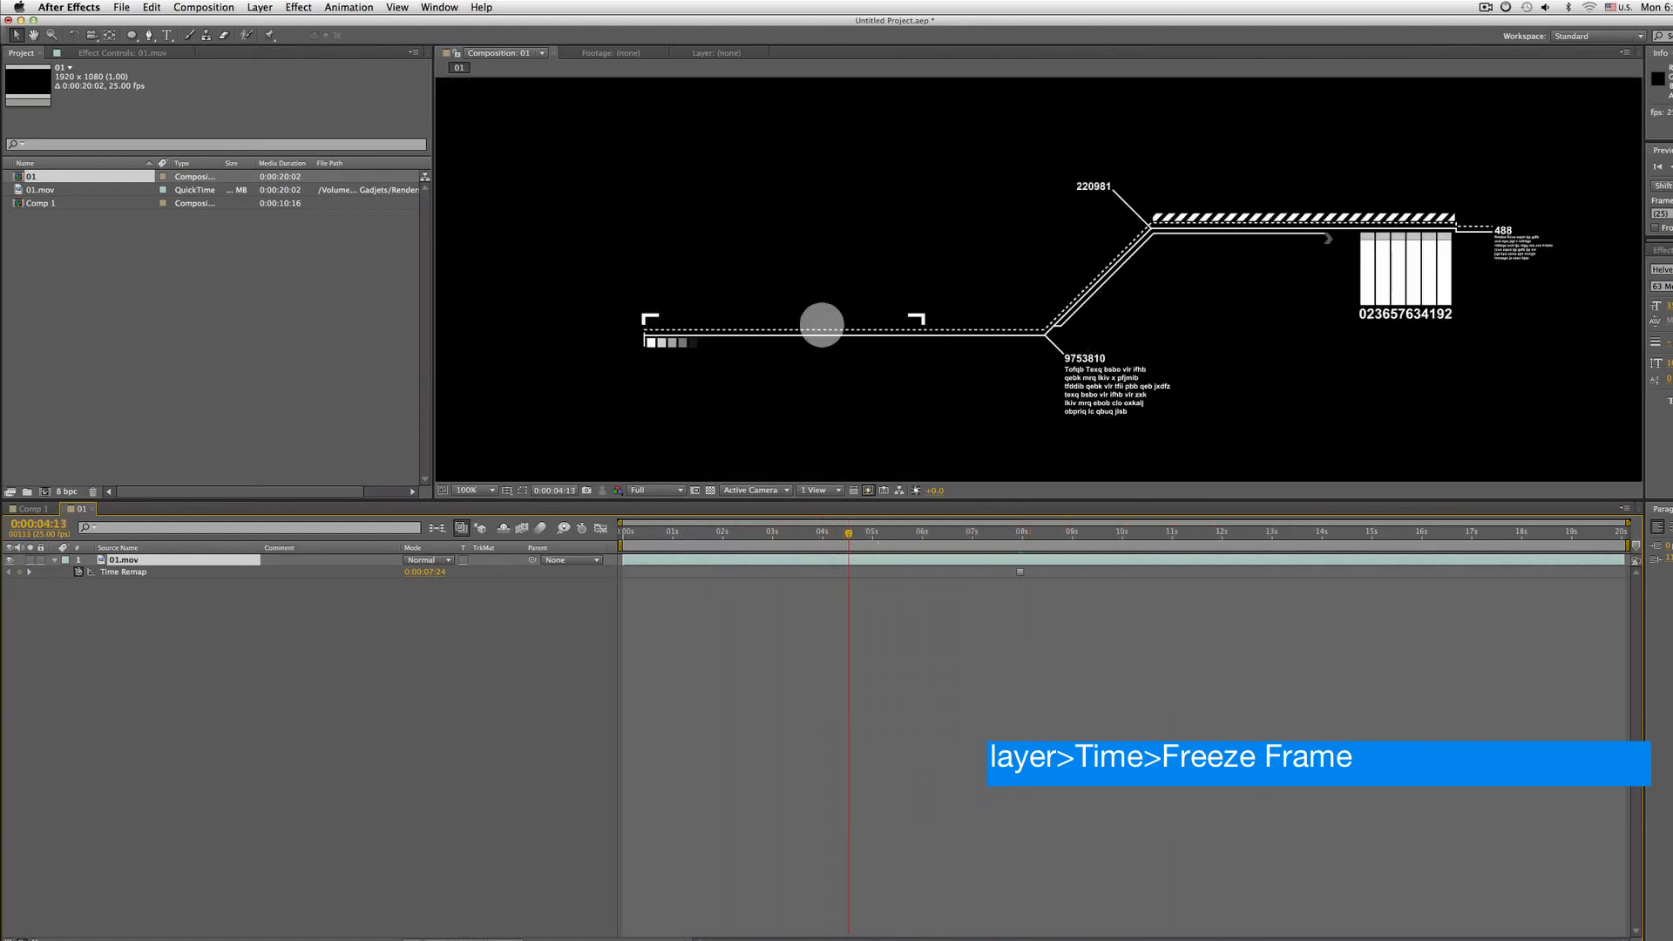
{"action": "left_click", "coordinate": [111, 572]}
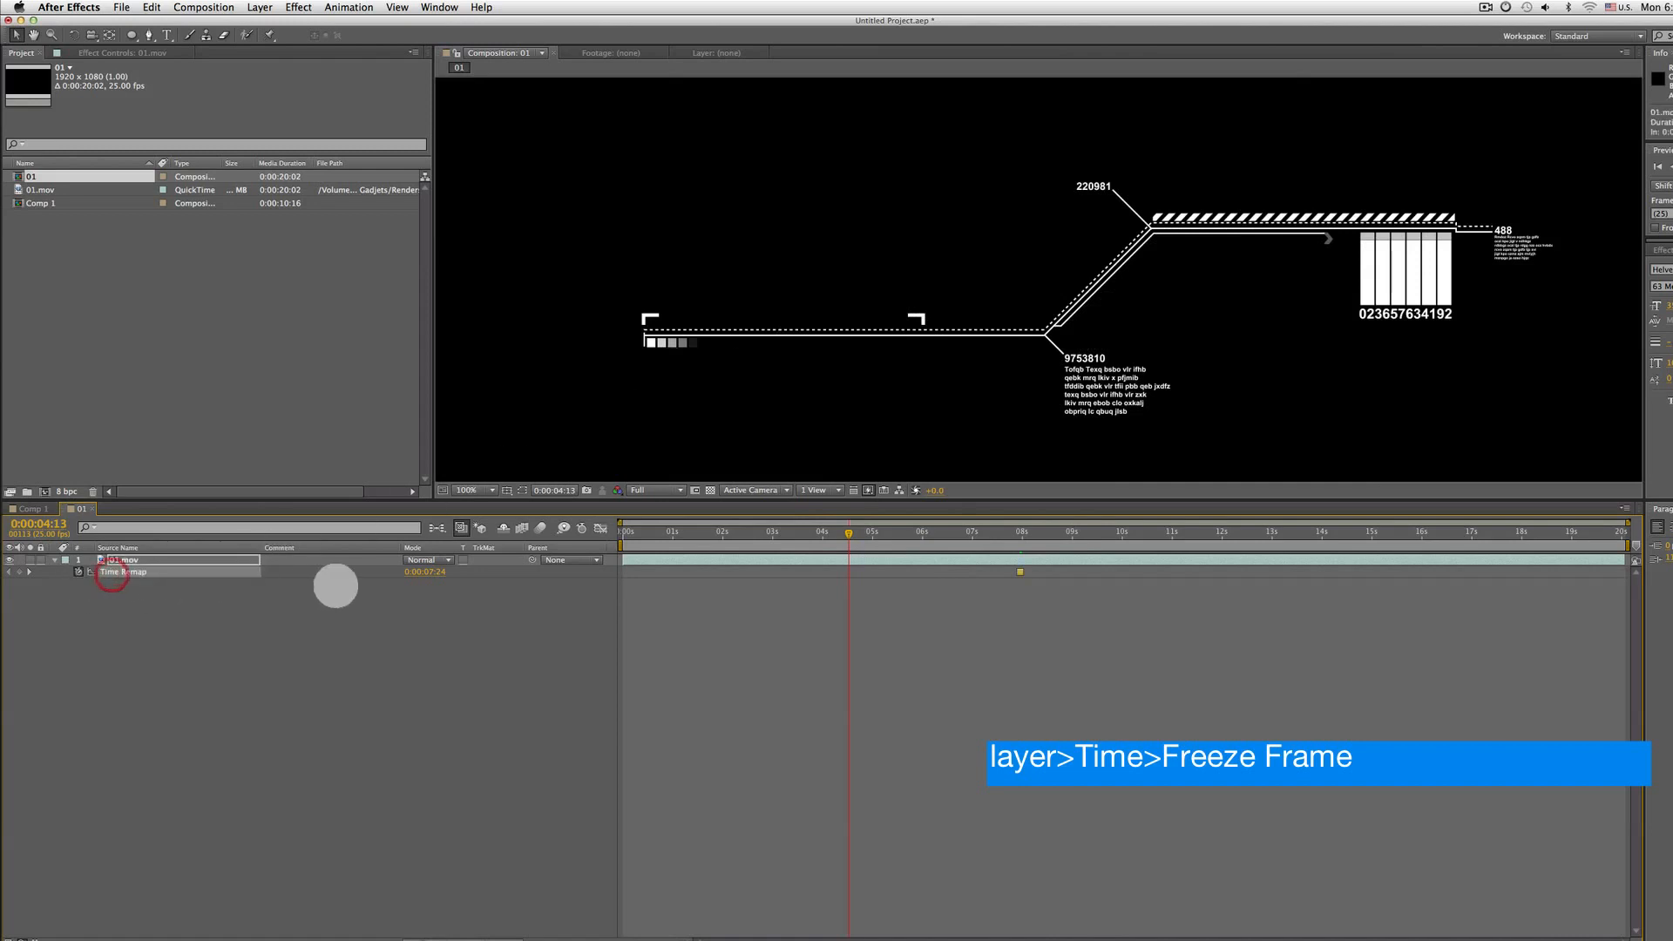
{"action": "left_click_drag", "start_coordinate": [427, 571], "coordinate": [496, 562]}
Delete the original Time Remap keyframe from the freeze frame
{"action": "left_click_drag", "start_coordinate": [914, 533], "coordinate": [972, 533]}
{"action": "left_click", "coordinate": [1019, 572]}
{"action": "key", "text": "Delete"}
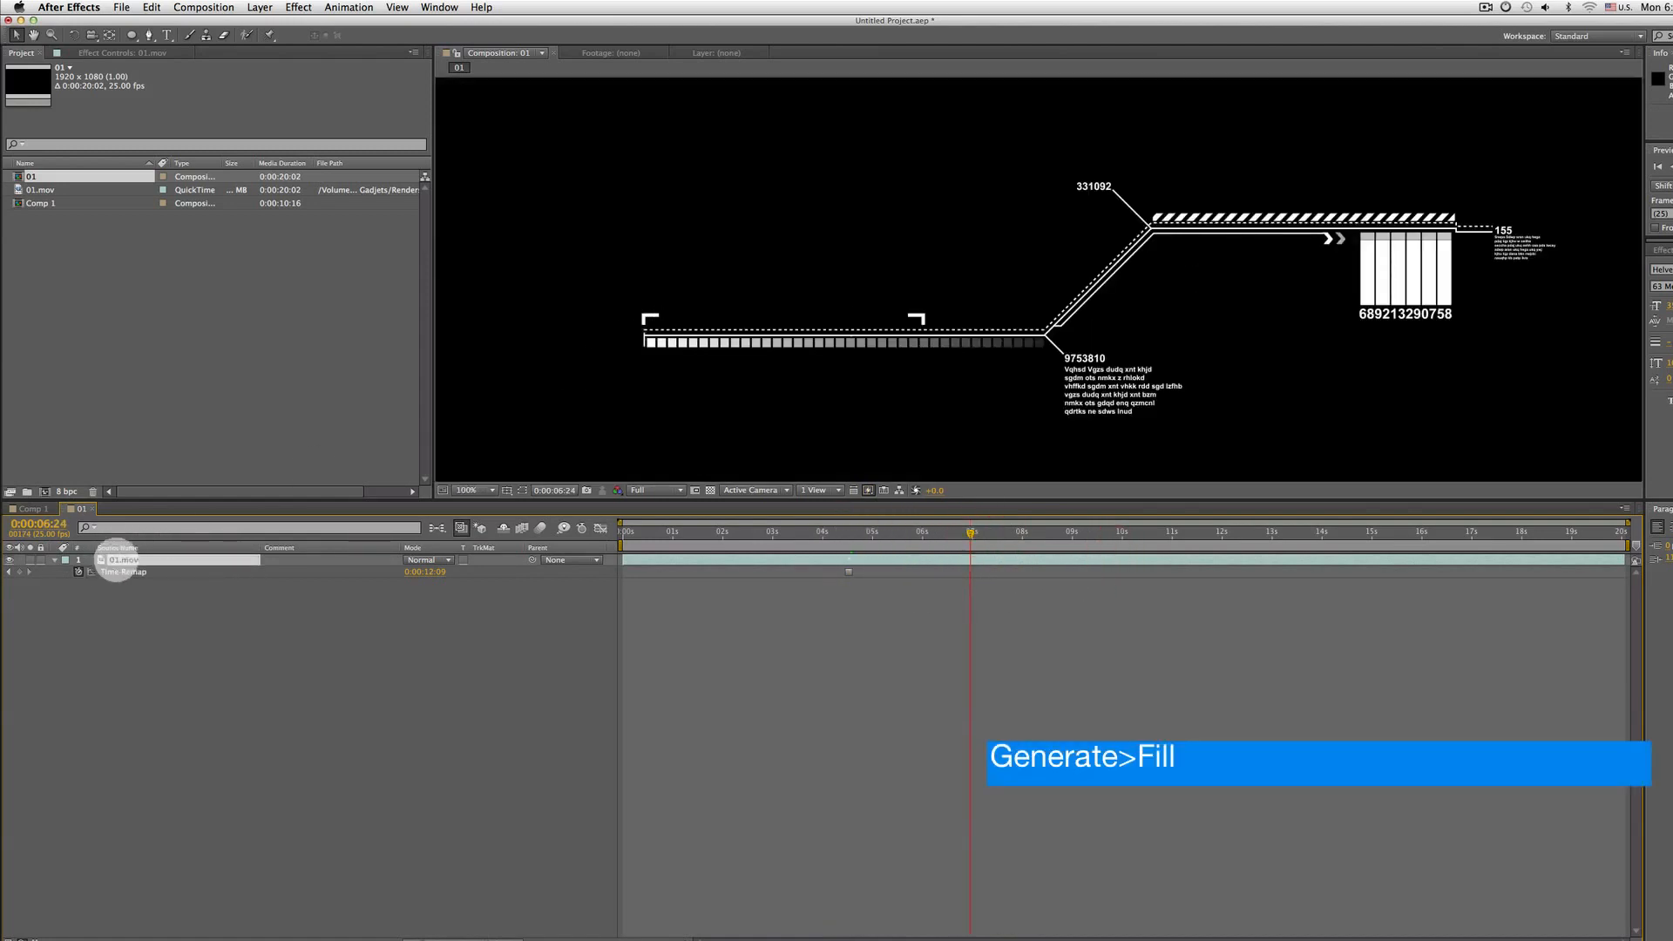
Apply the Generate > Fill effect to the 01.mov layer
{"action": "left_click", "coordinate": [117, 52]}
{"action": "right_click", "coordinate": [109, 113]}
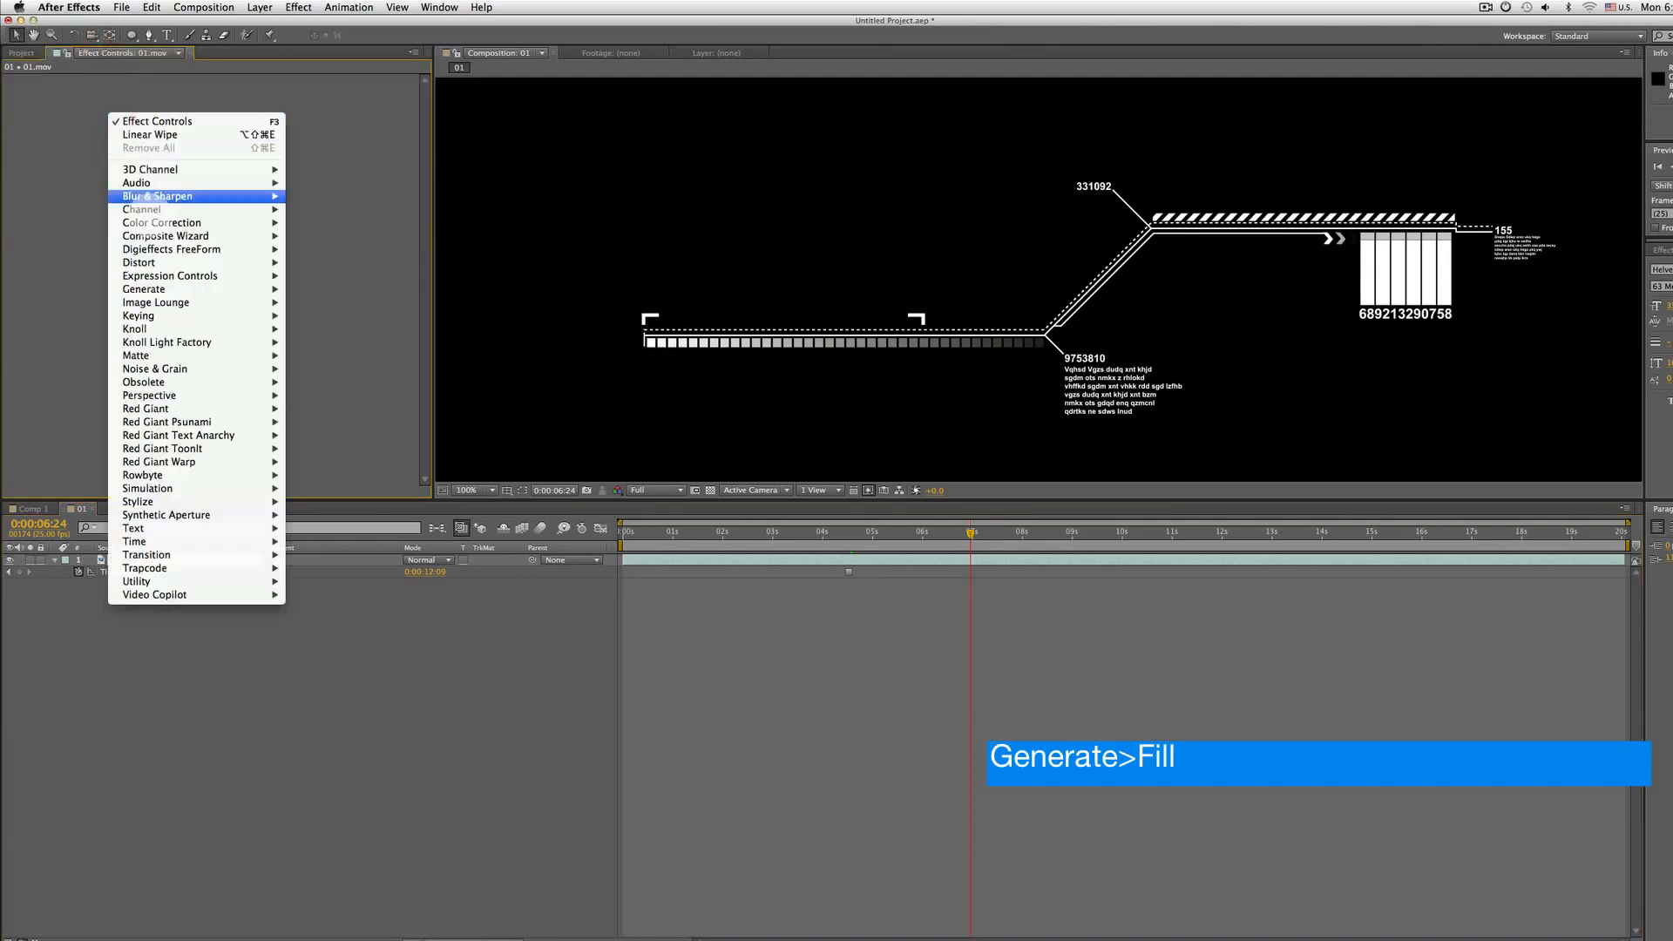
{"action": "mouse_move", "coordinate": [161, 289]}
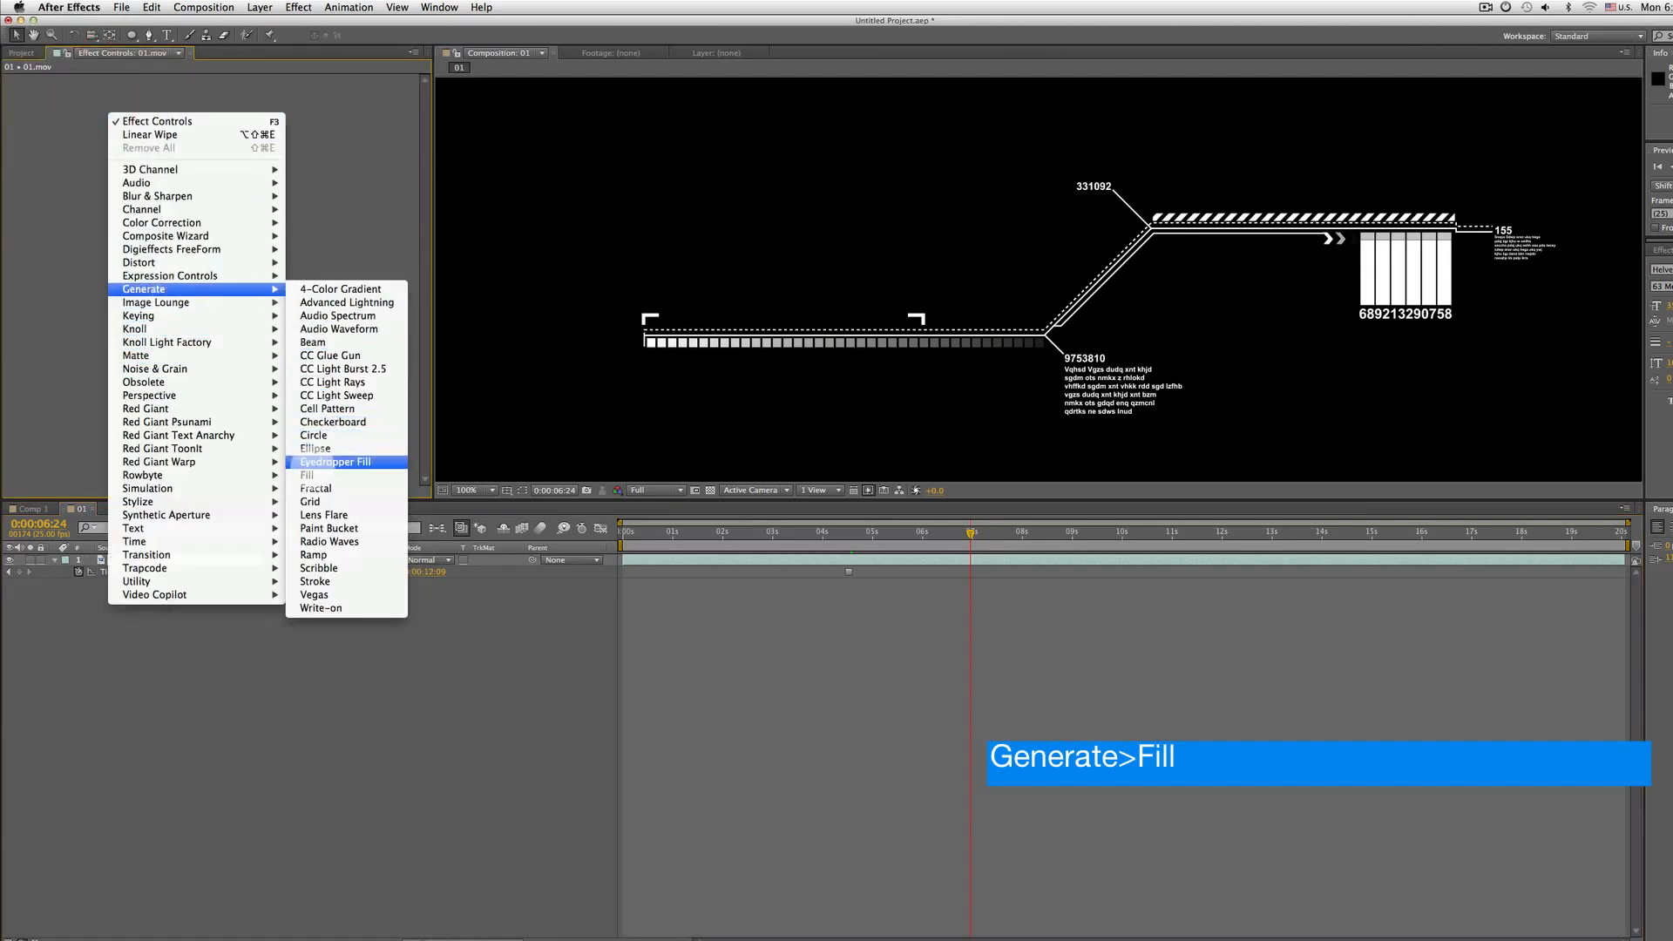
{"action": "left_click", "coordinate": [309, 475]}
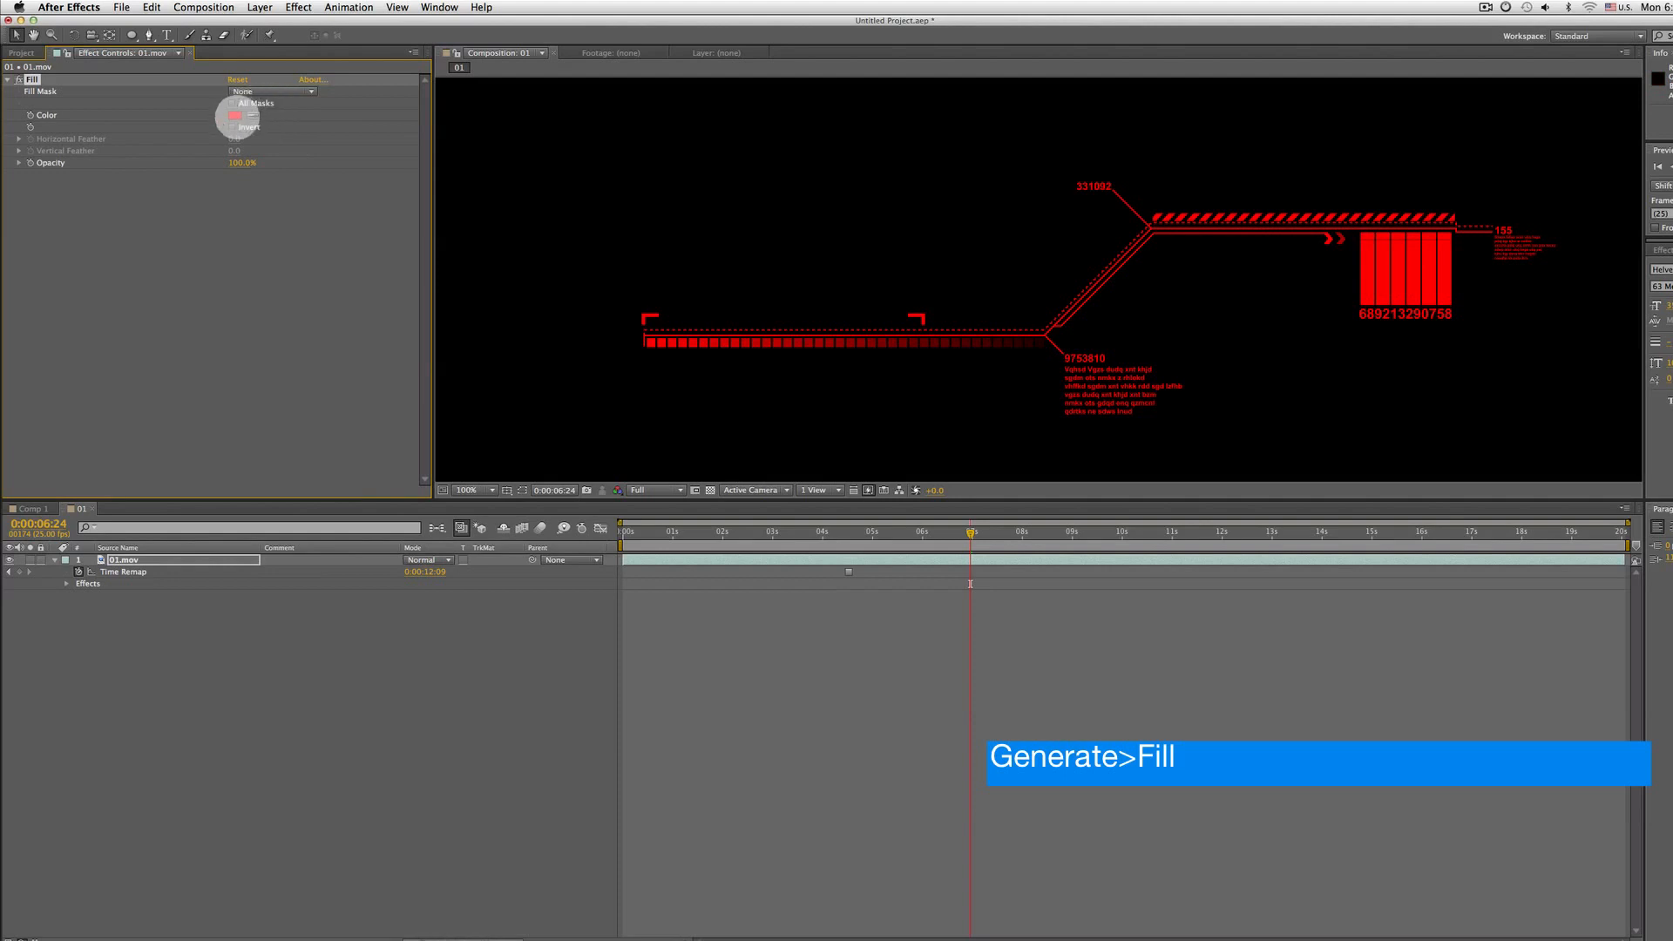
Set the Fill effect's color to bright green
{"action": "left_click", "coordinate": [234, 115]}
{"action": "left_click", "coordinate": [870, 593]}
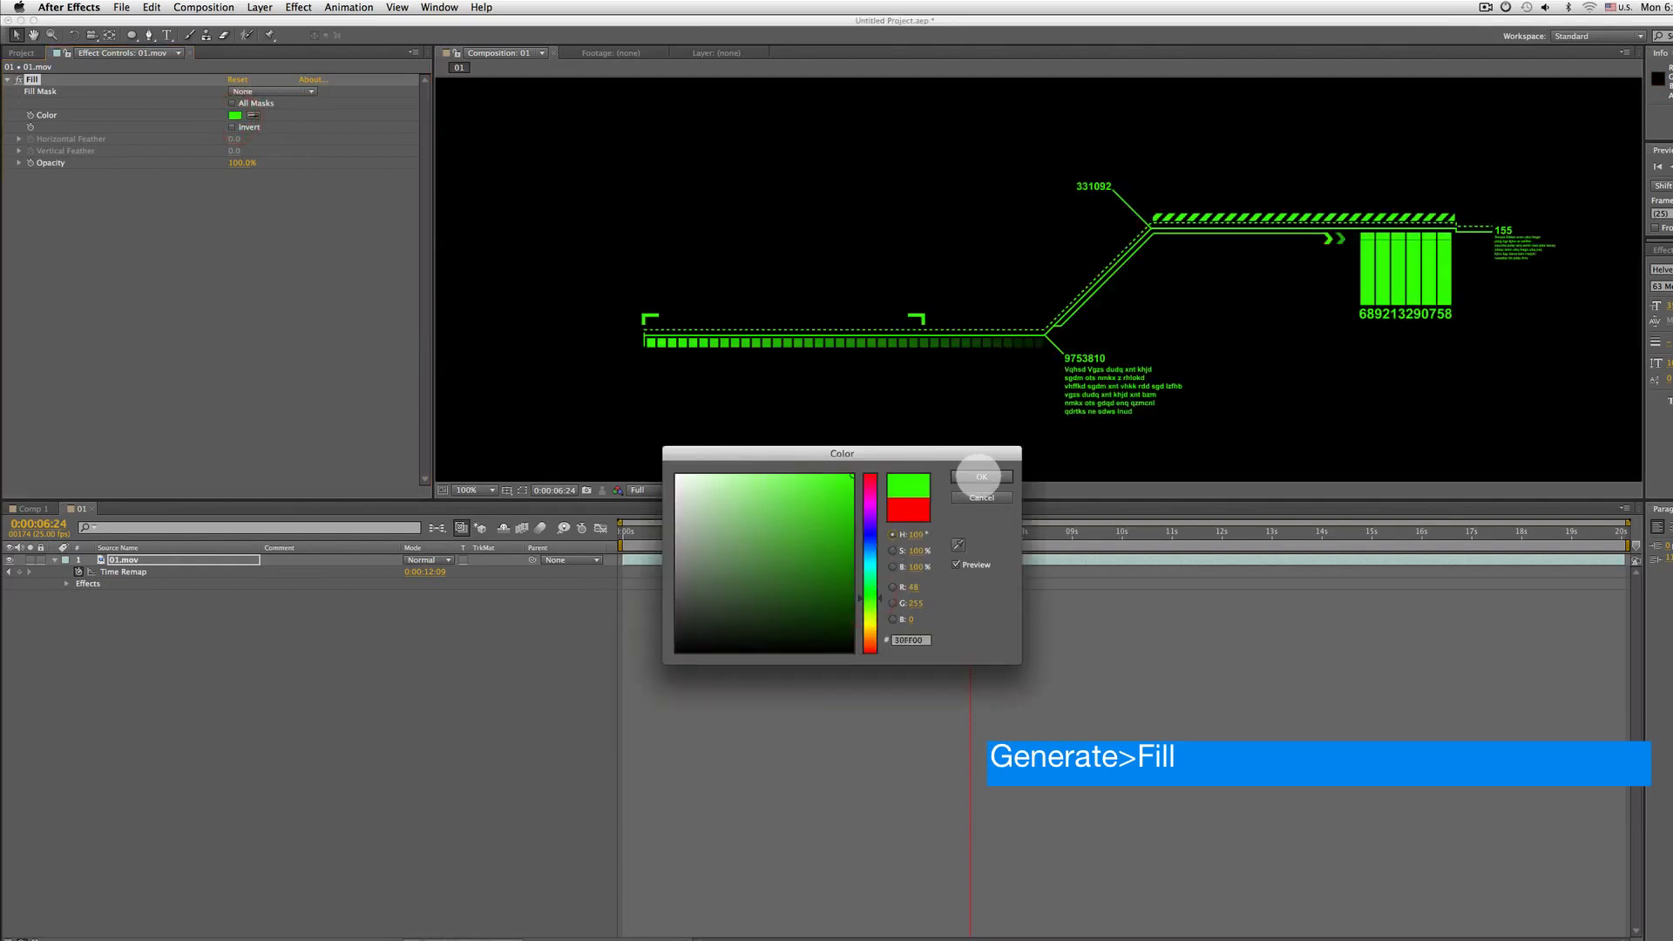
{"action": "left_click", "coordinate": [981, 477]}
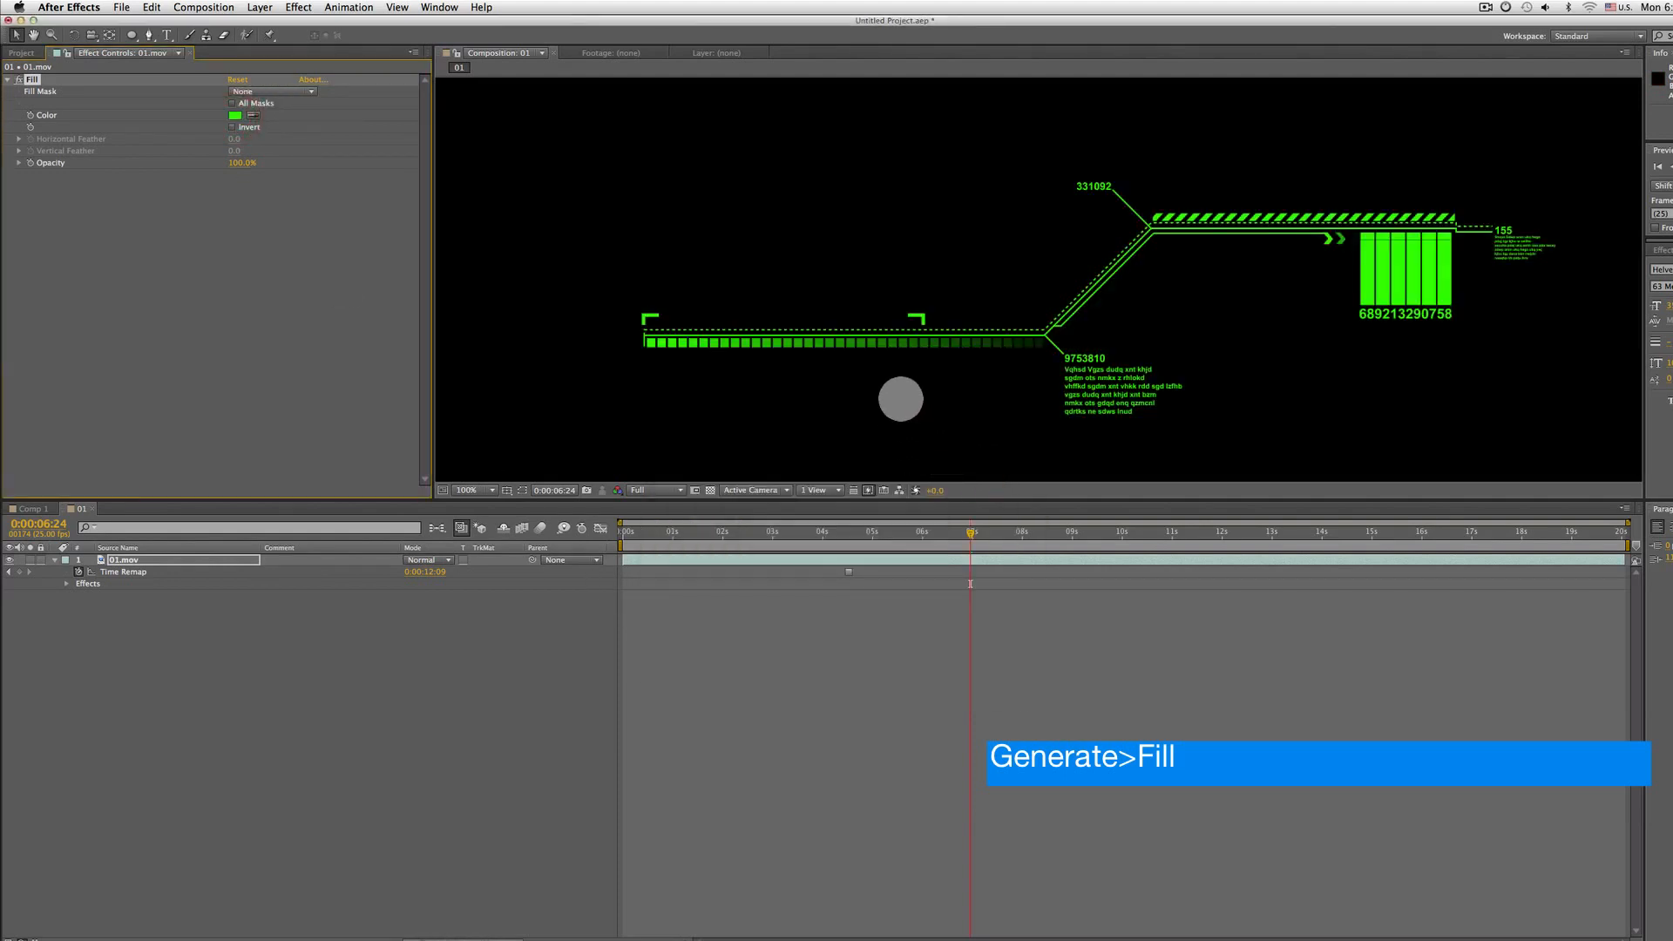
Return to 0:00:04:13 and lock the 01.mov layer
{"action": "left_click_drag", "start_coordinate": [900, 398], "coordinate": [889, 340]}
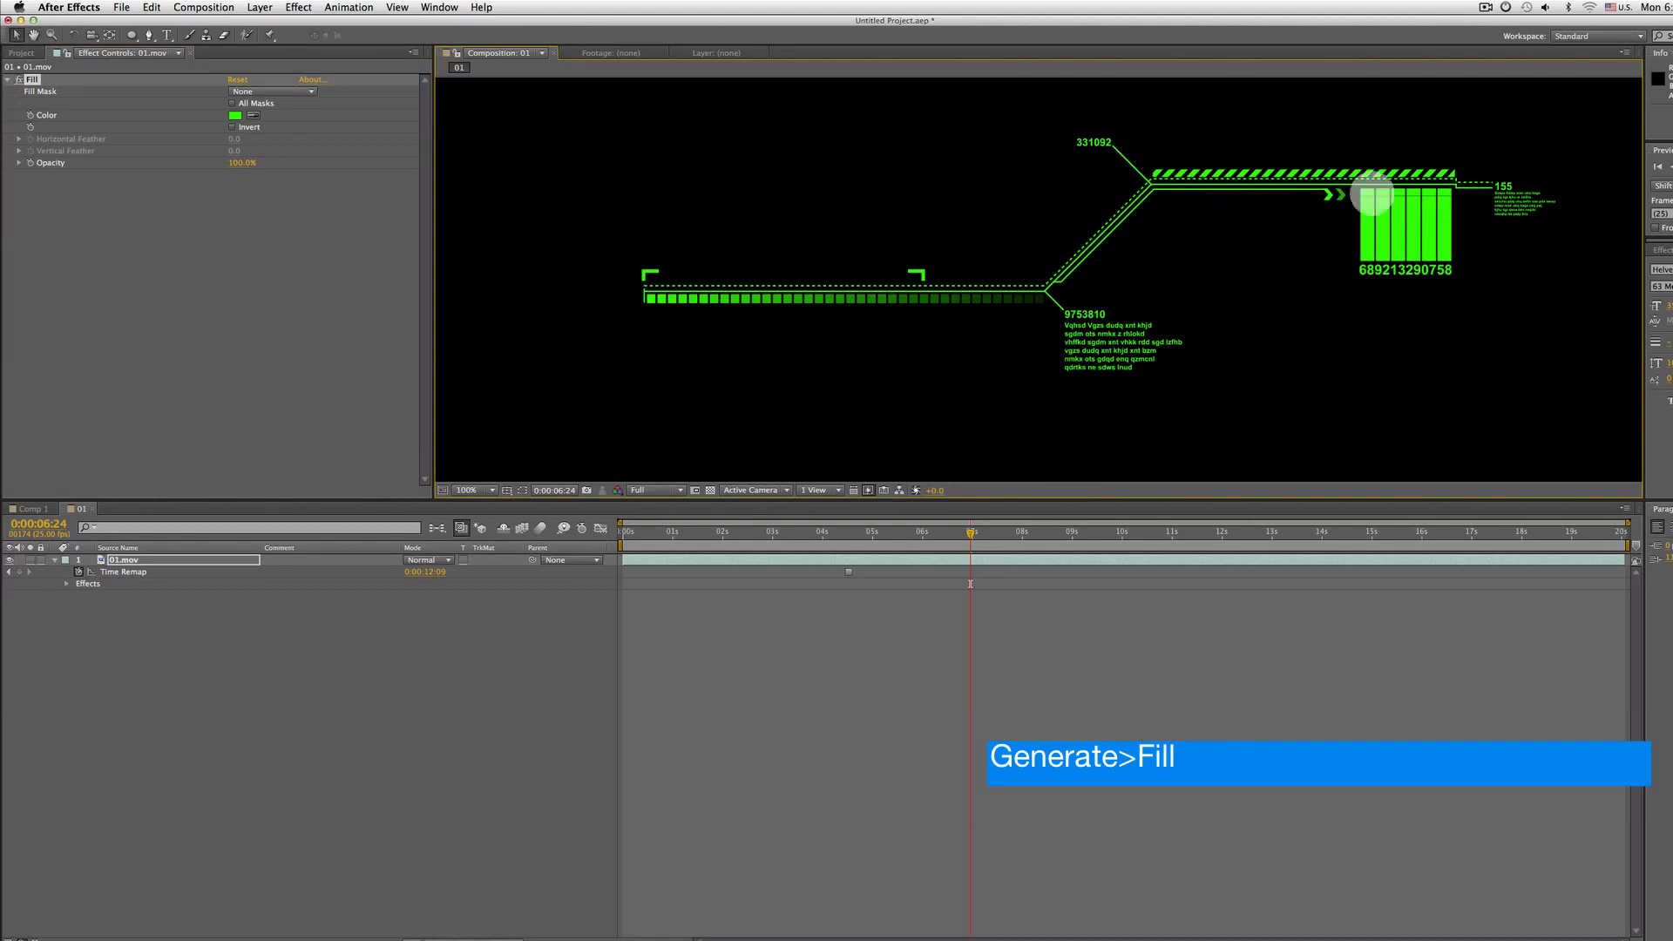
{"action": "left_click_drag", "start_coordinate": [813, 535], "coordinate": [848, 534]}
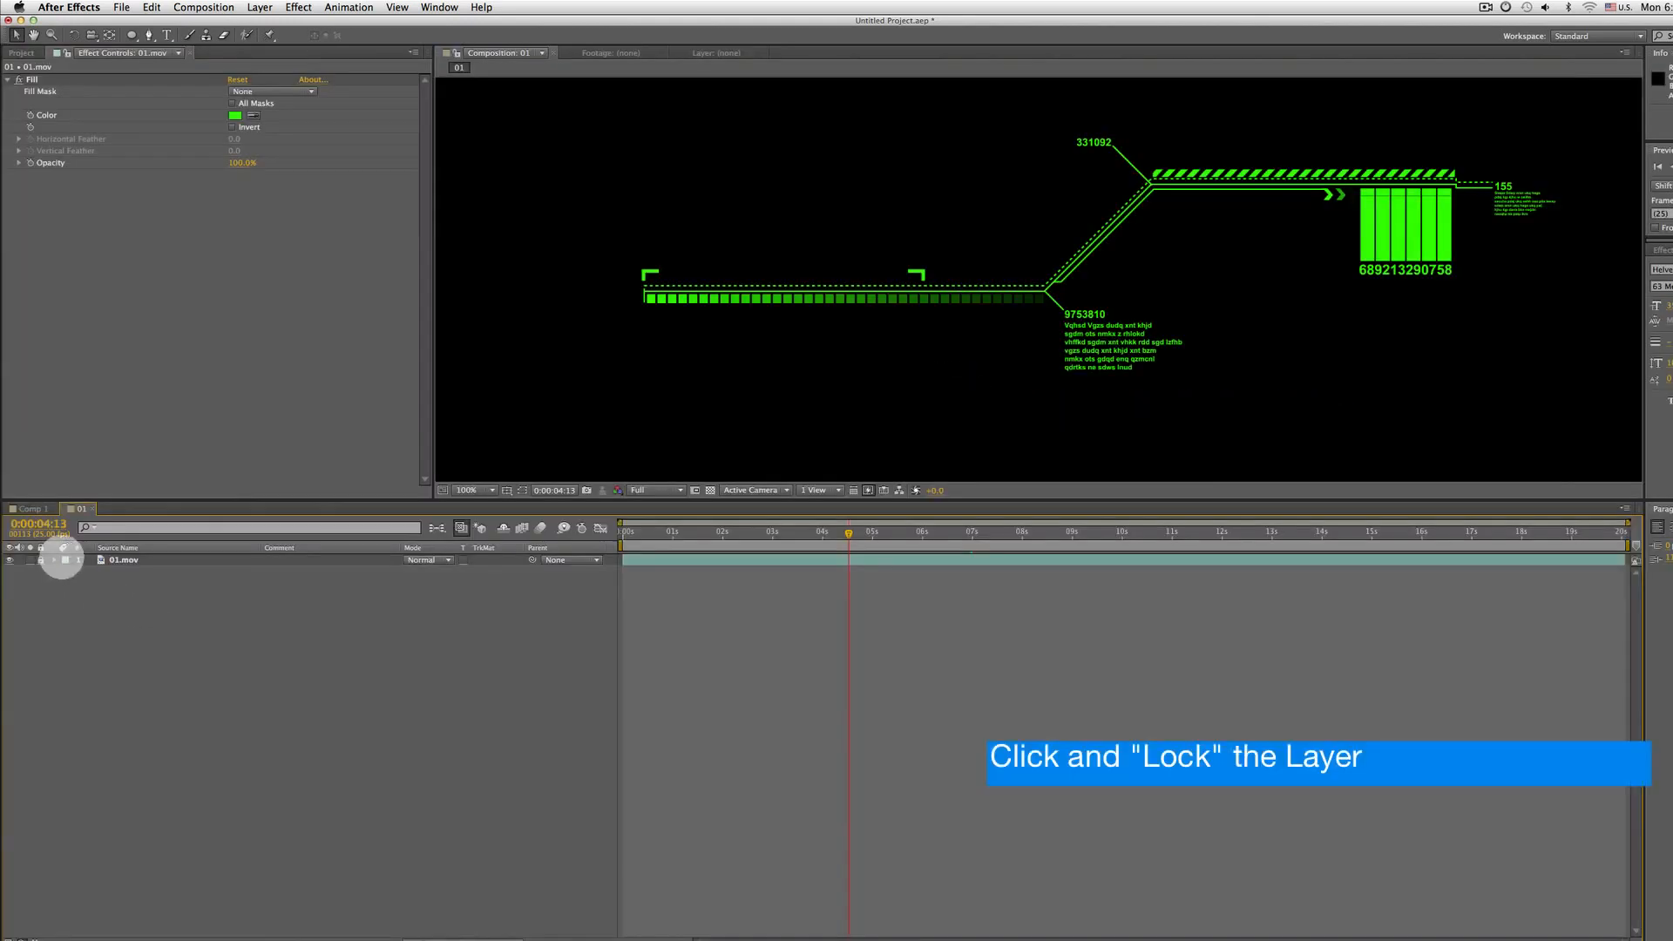
{"action": "left_click", "coordinate": [40, 559]}
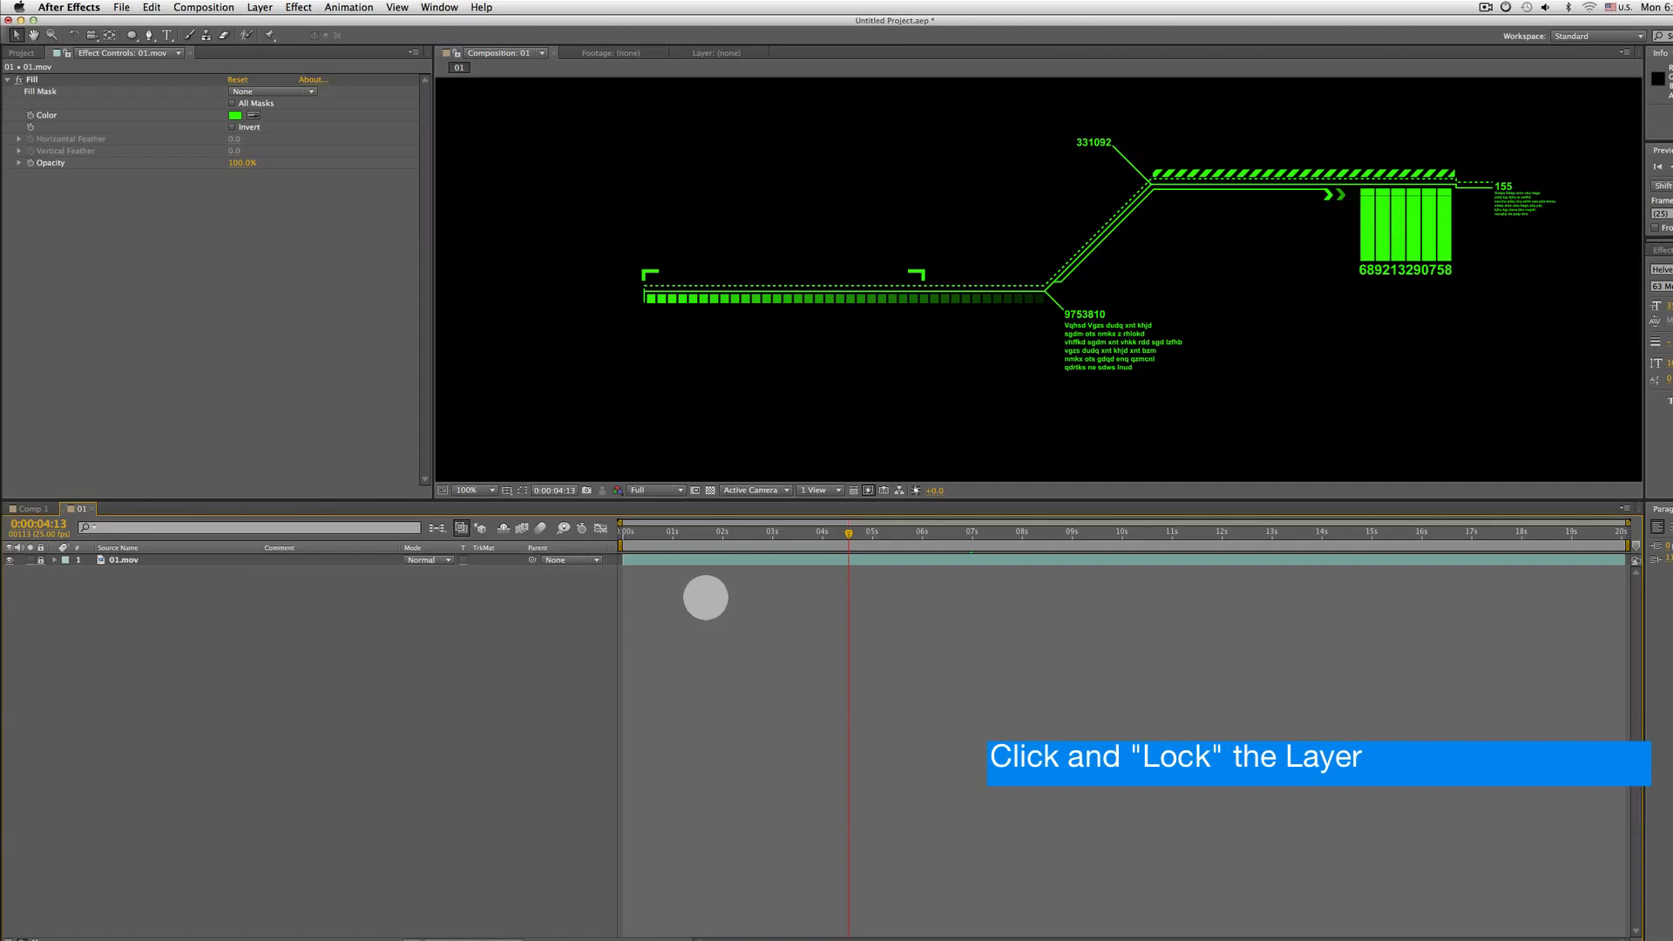
{"action": "left_click", "coordinate": [747, 556]}
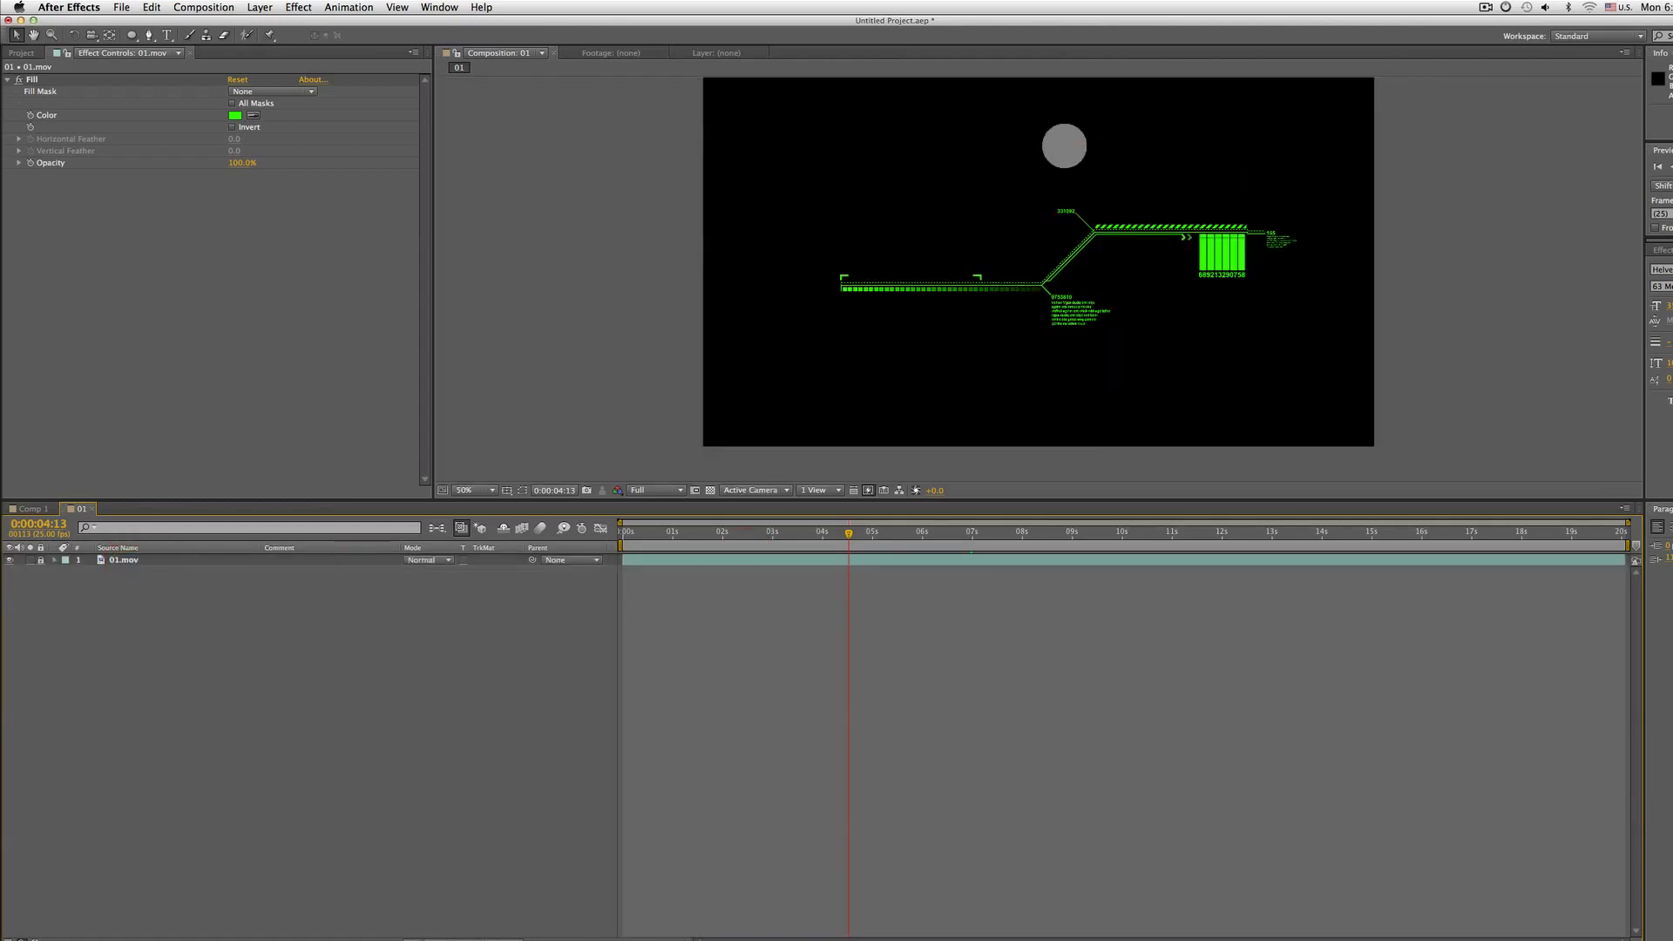
{"action": "key", "text": "grave"}
{"action": "key", "text": "grave"}
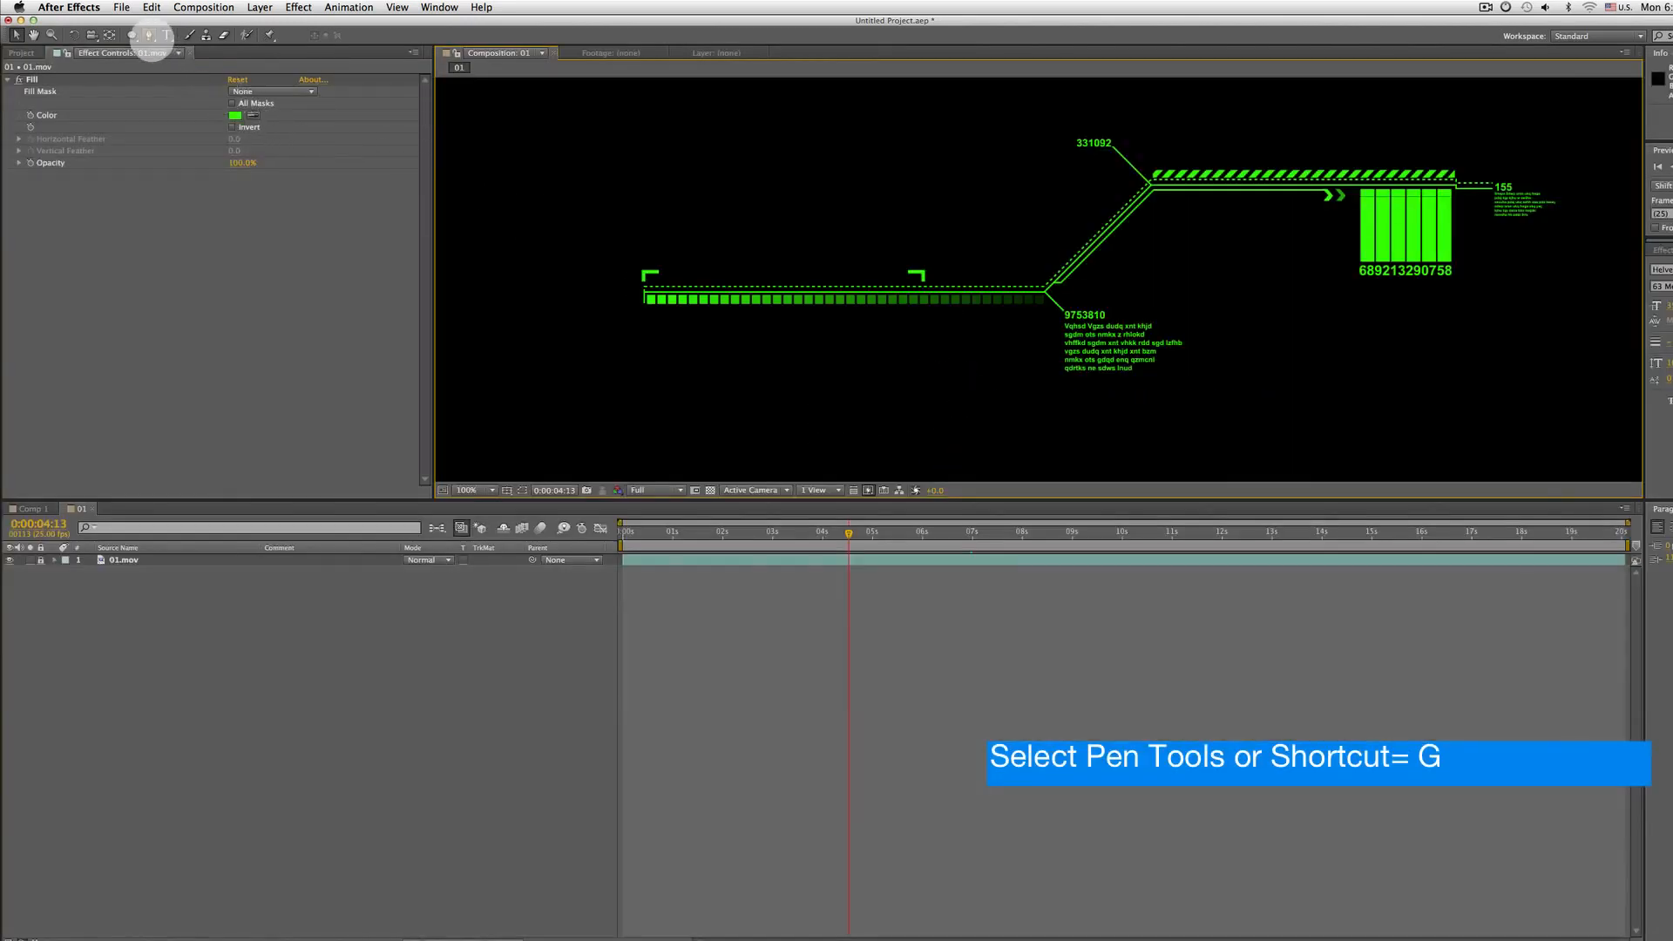
Select the Pen tool and place the first path point at the left end of the footage's horizontal line
{"action": "left_click", "coordinate": [150, 37]}
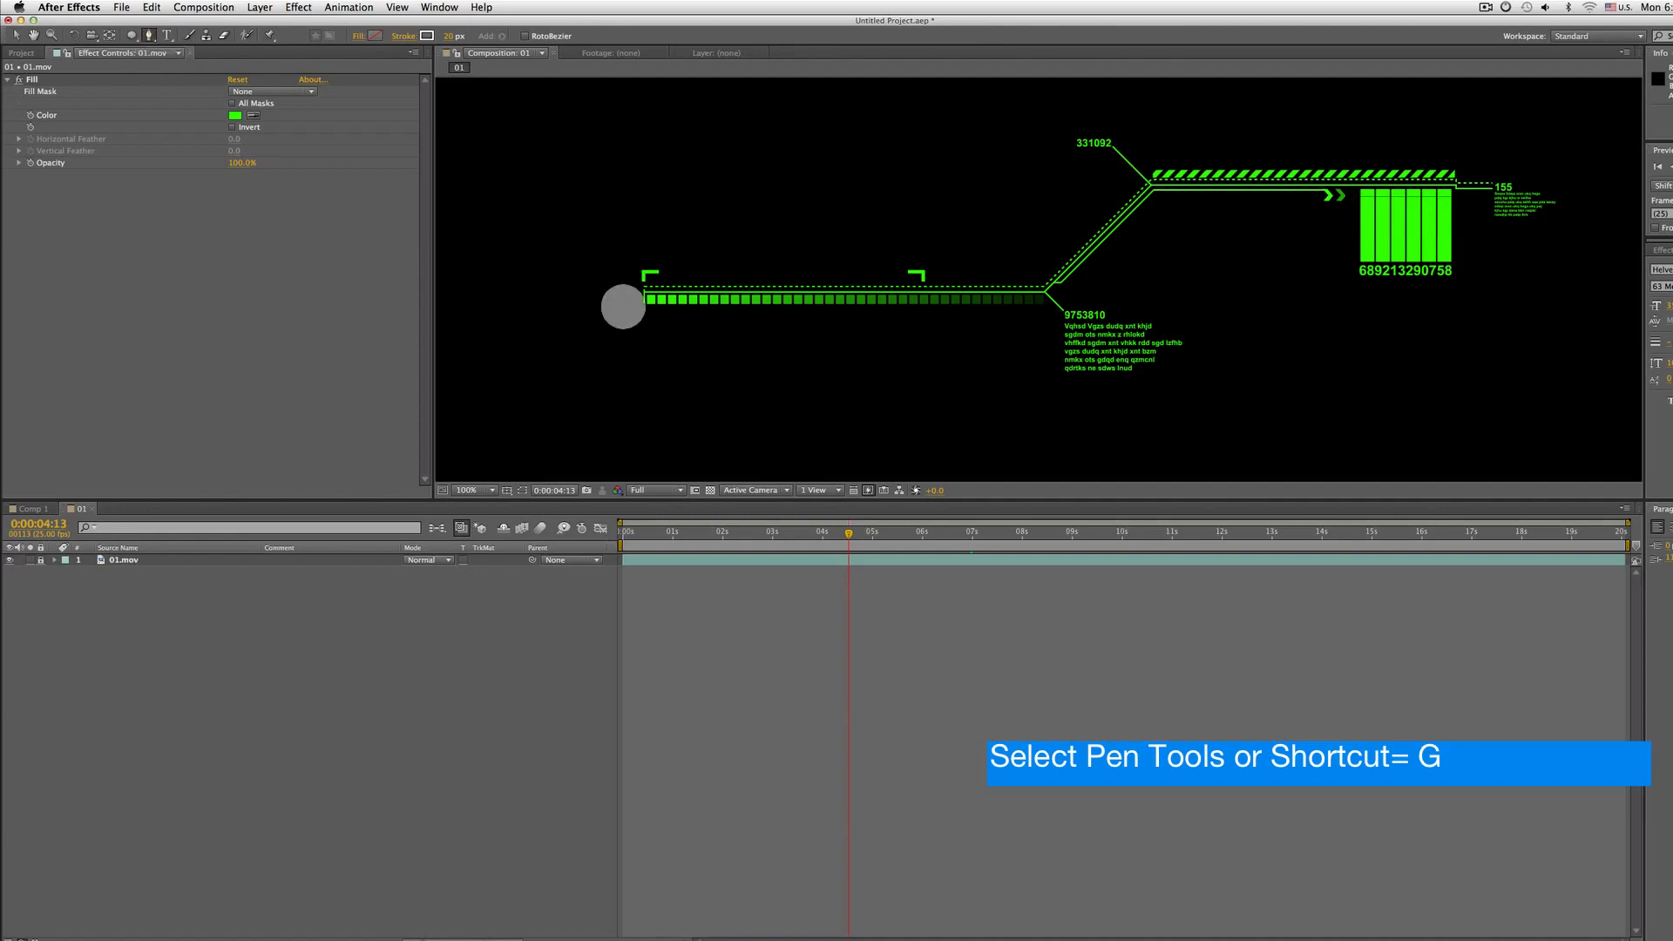
{"action": "scroll", "coordinate": [624, 306], "scroll_direction": "up", "scroll_amount": 1}
{"action": "left_click_drag", "start_coordinate": [609, 336], "coordinate": [706, 358]}
{"action": "scroll", "coordinate": [850, 349], "scroll_direction": "down", "scroll_amount": 1}
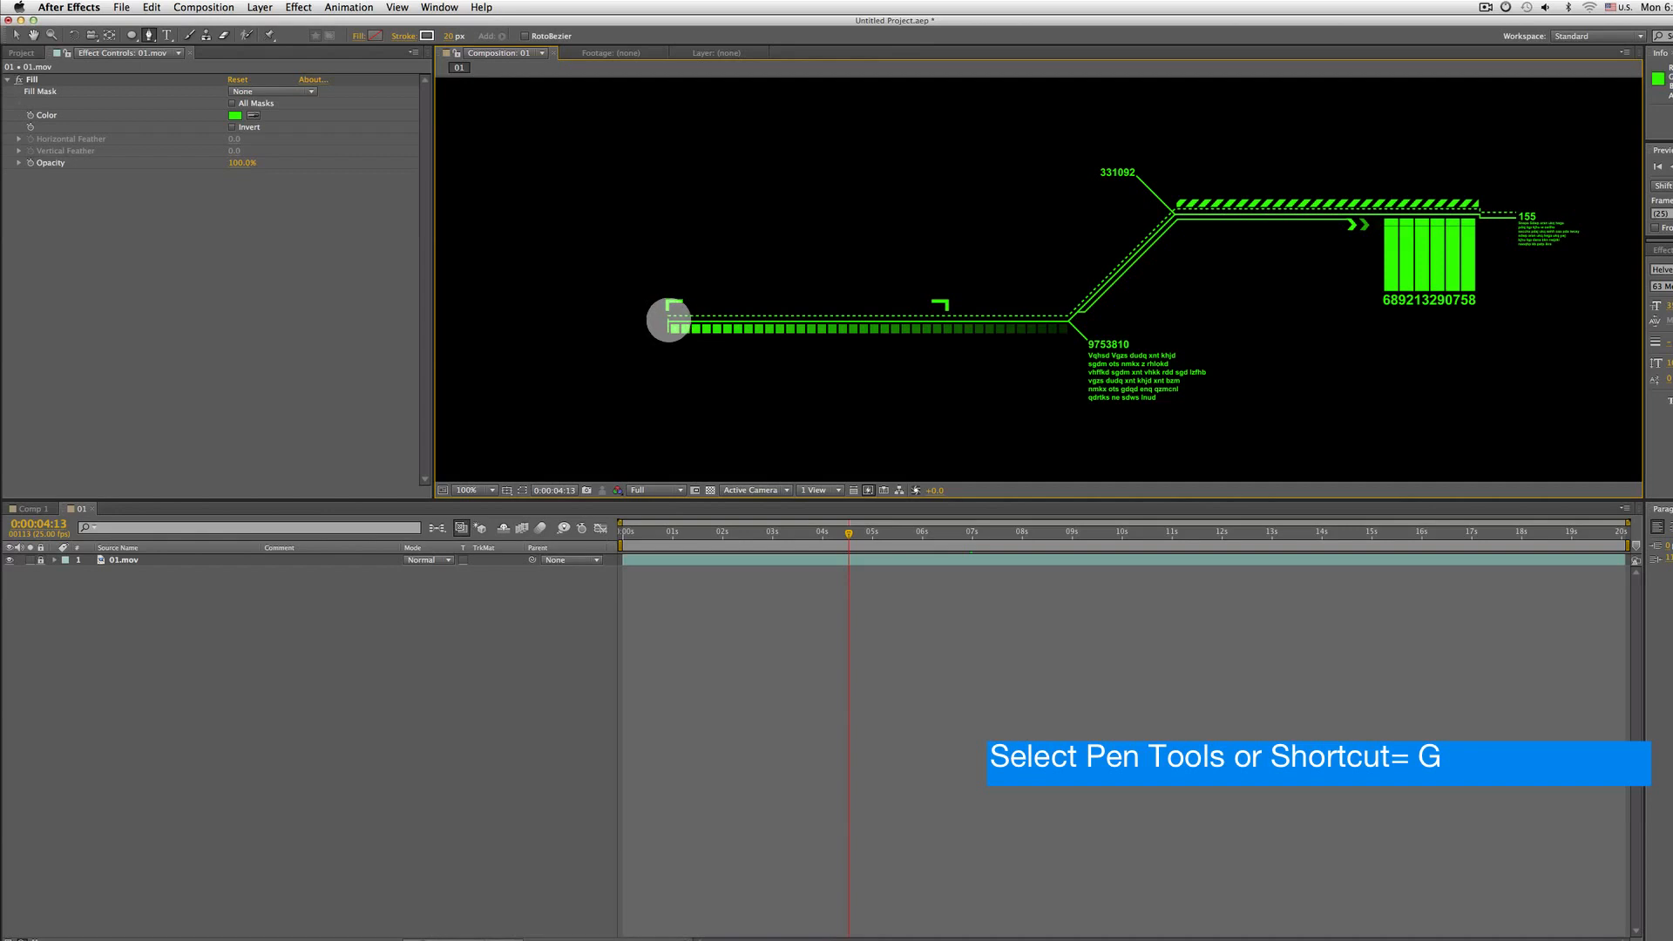
{"action": "left_click", "coordinate": [667, 320]}
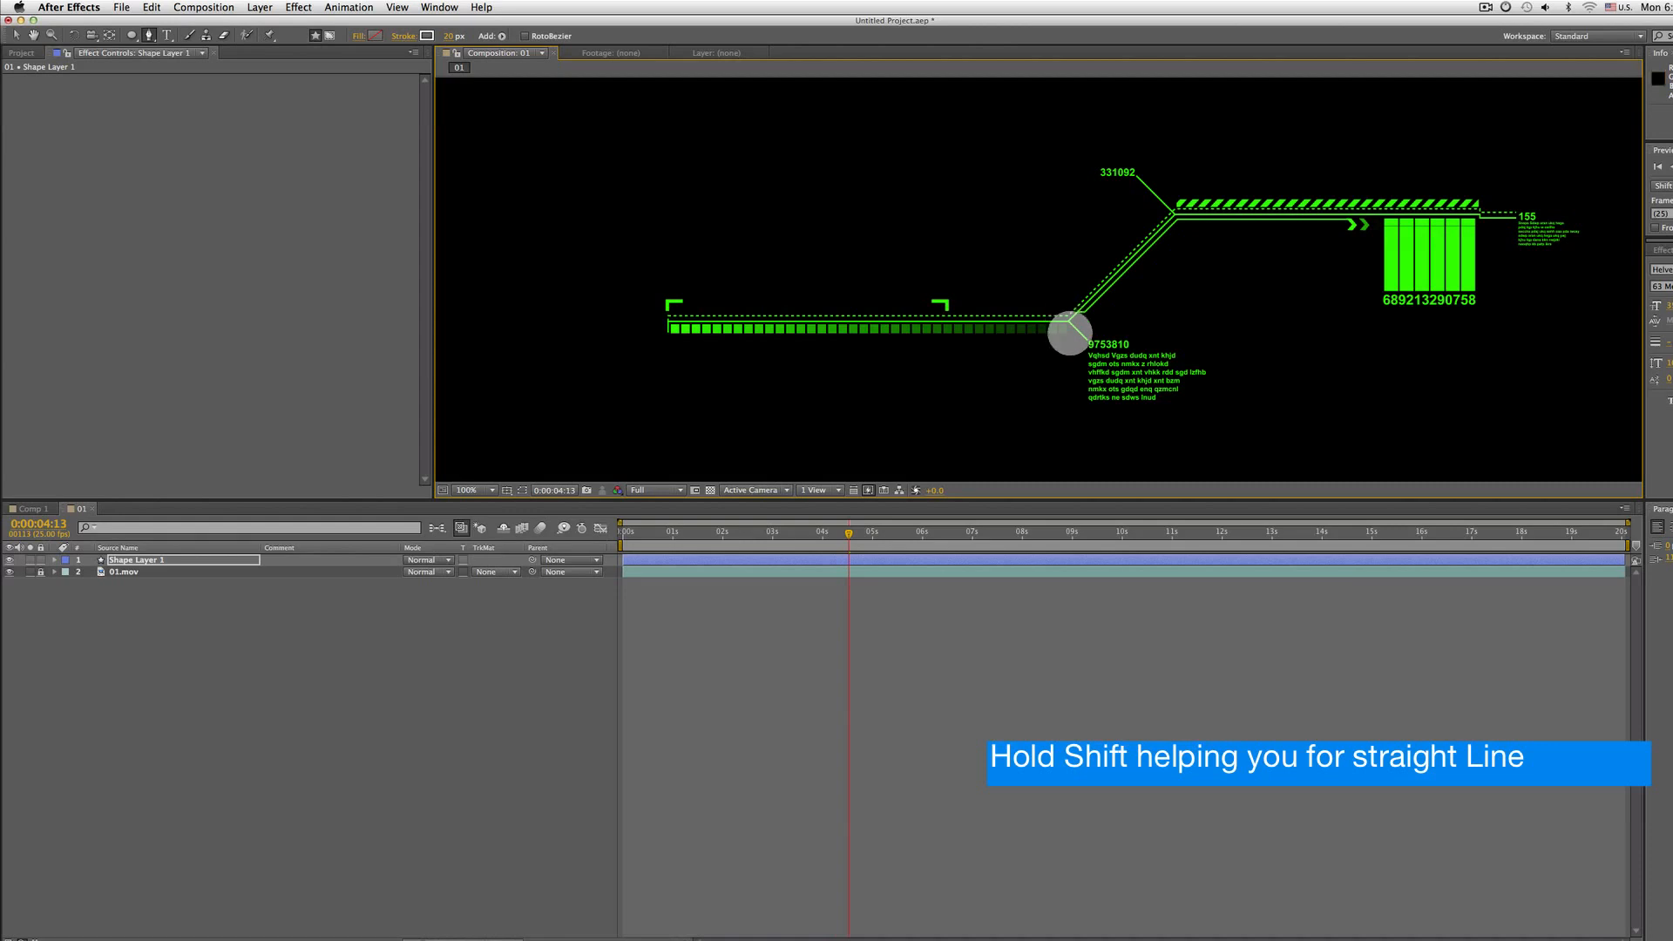
{"action": "mouse_move", "coordinate": [1068, 331]}
{"action": "left_mouse_down"}
{"action": "mouse_move", "coordinate": [1074, 281]}
{"action": "mouse_move", "coordinate": [1087, 300]}
{"action": "left_mouse_up"}
{"action": "key", "text": "super+z"}
{"action": "left_click", "coordinate": [1072, 282]}
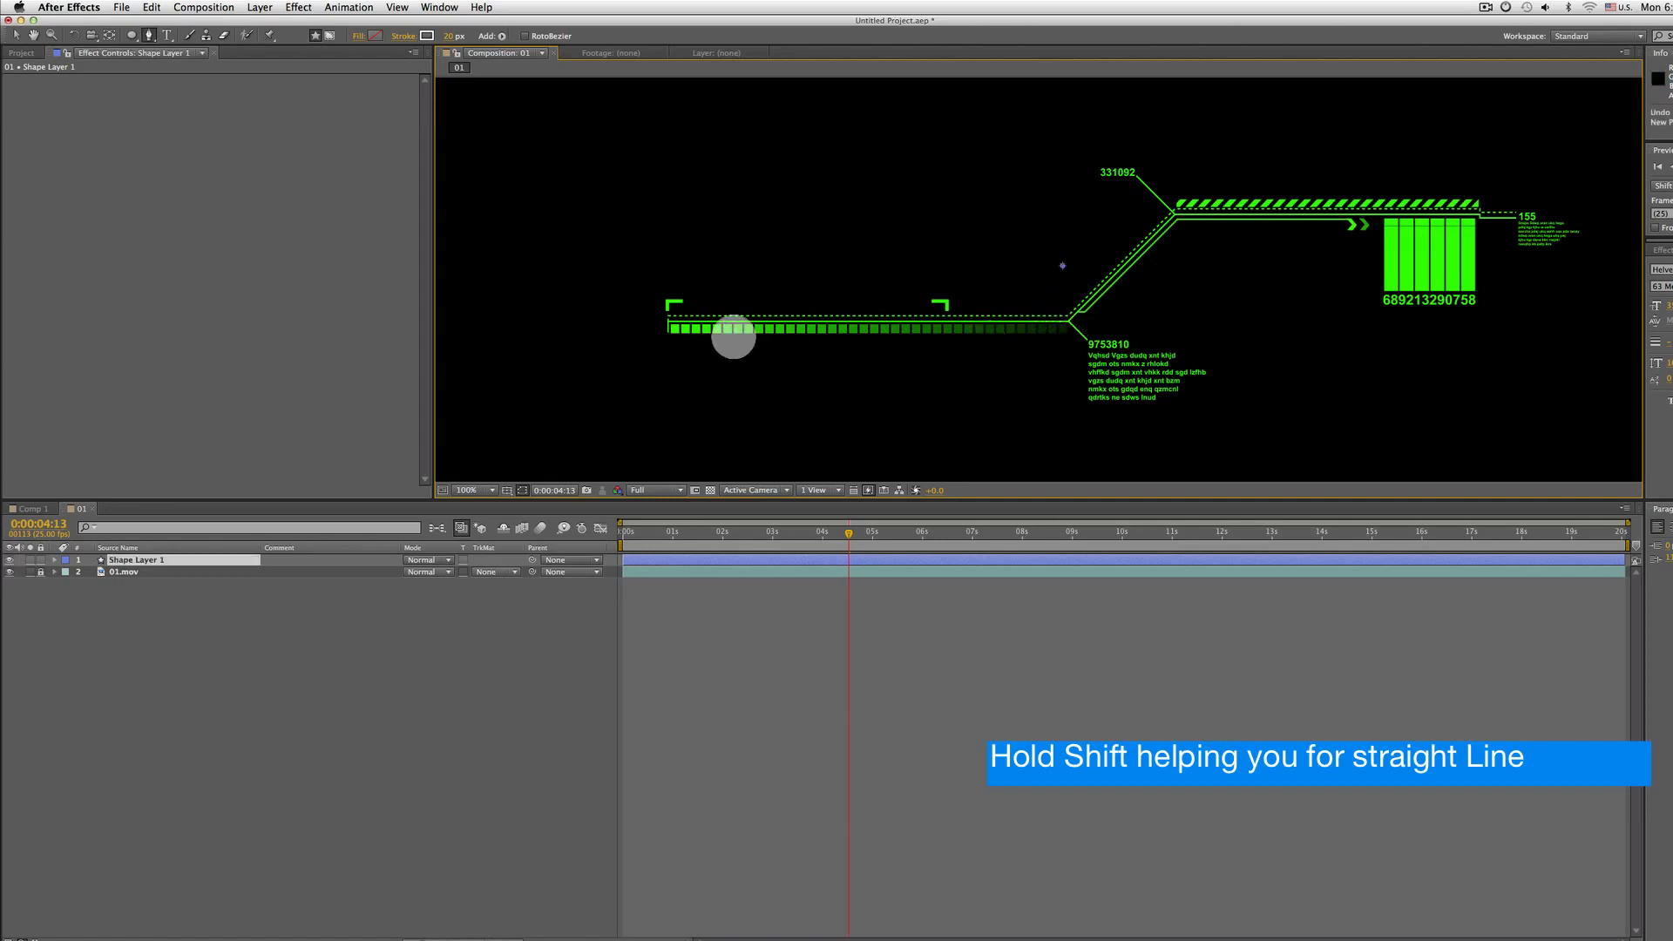
{"action": "key", "text": "super+z"}
Continue the path with points at the bend, the top of the diagonal, and the right end of the upper line
{"action": "left_click", "coordinate": [668, 322]}
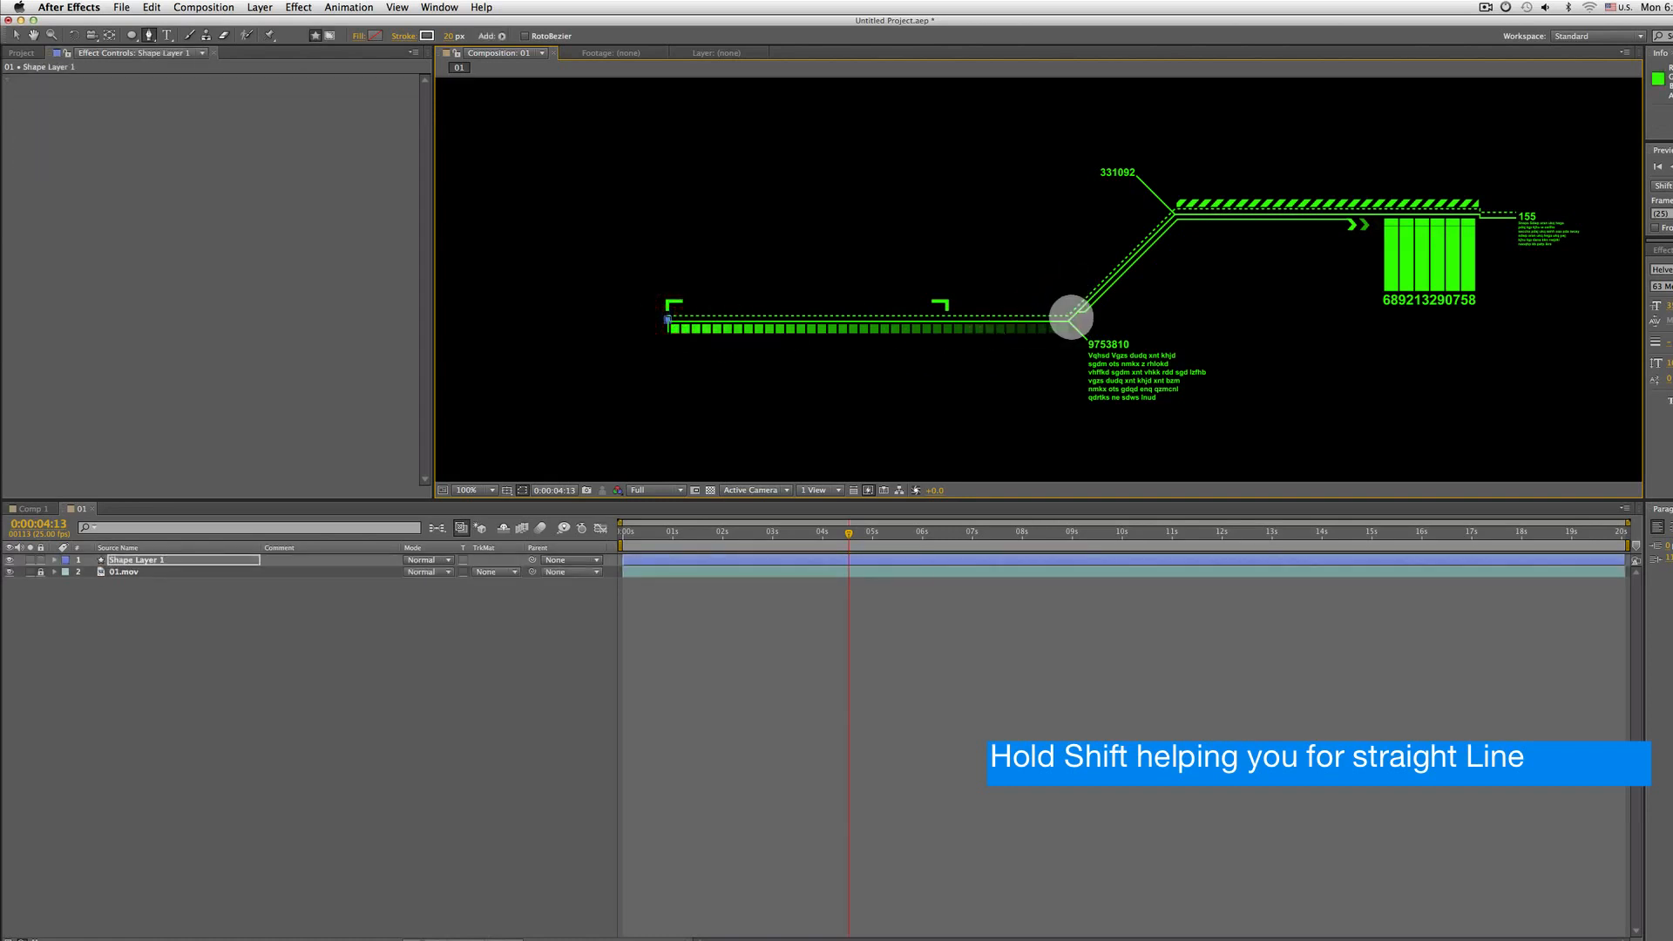
{"action": "left_click", "coordinate": [1068, 319], "text": "shift"}
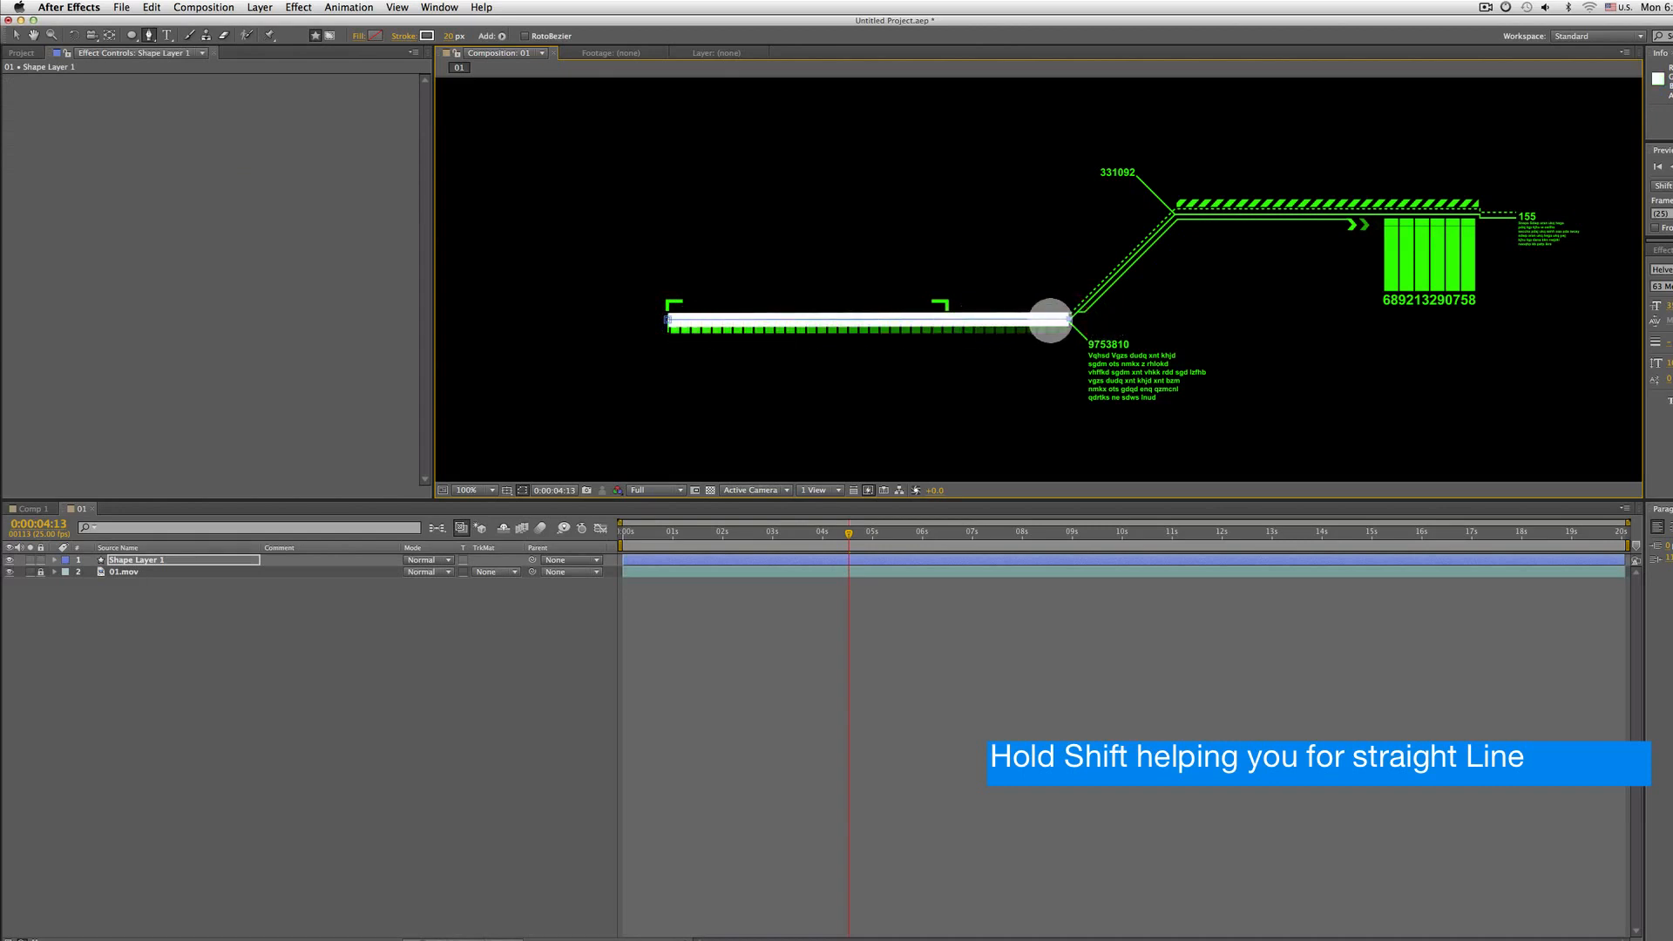
{"action": "key", "text": "super+z"}
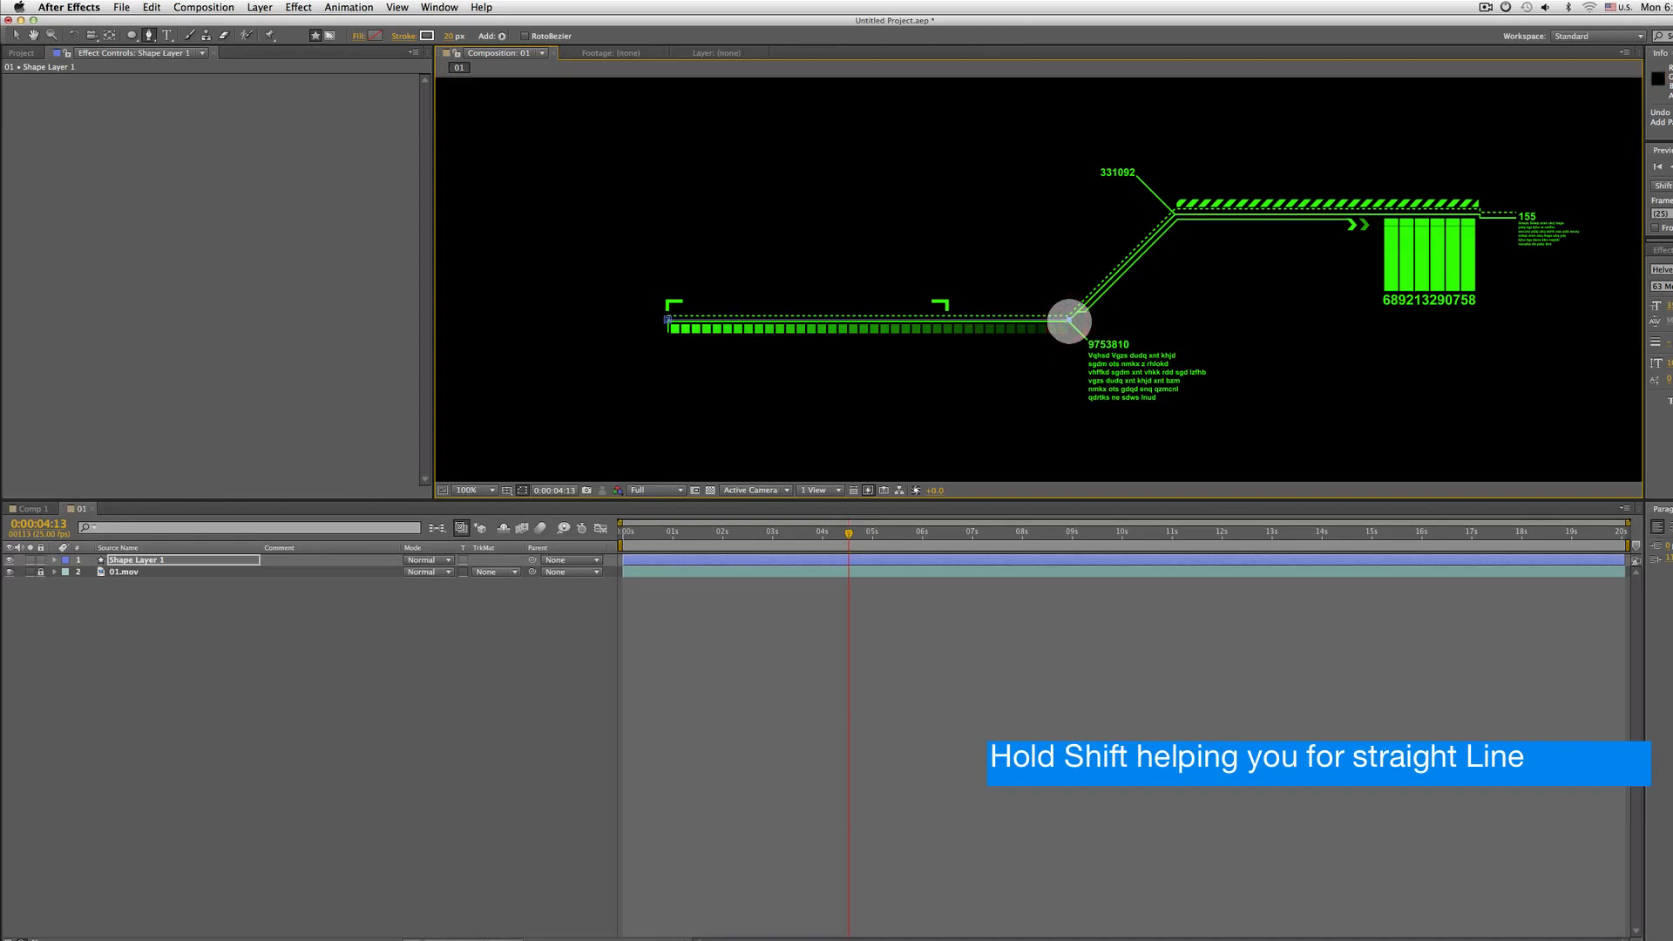
{"action": "left_click", "coordinate": [1068, 319], "text": "shift"}
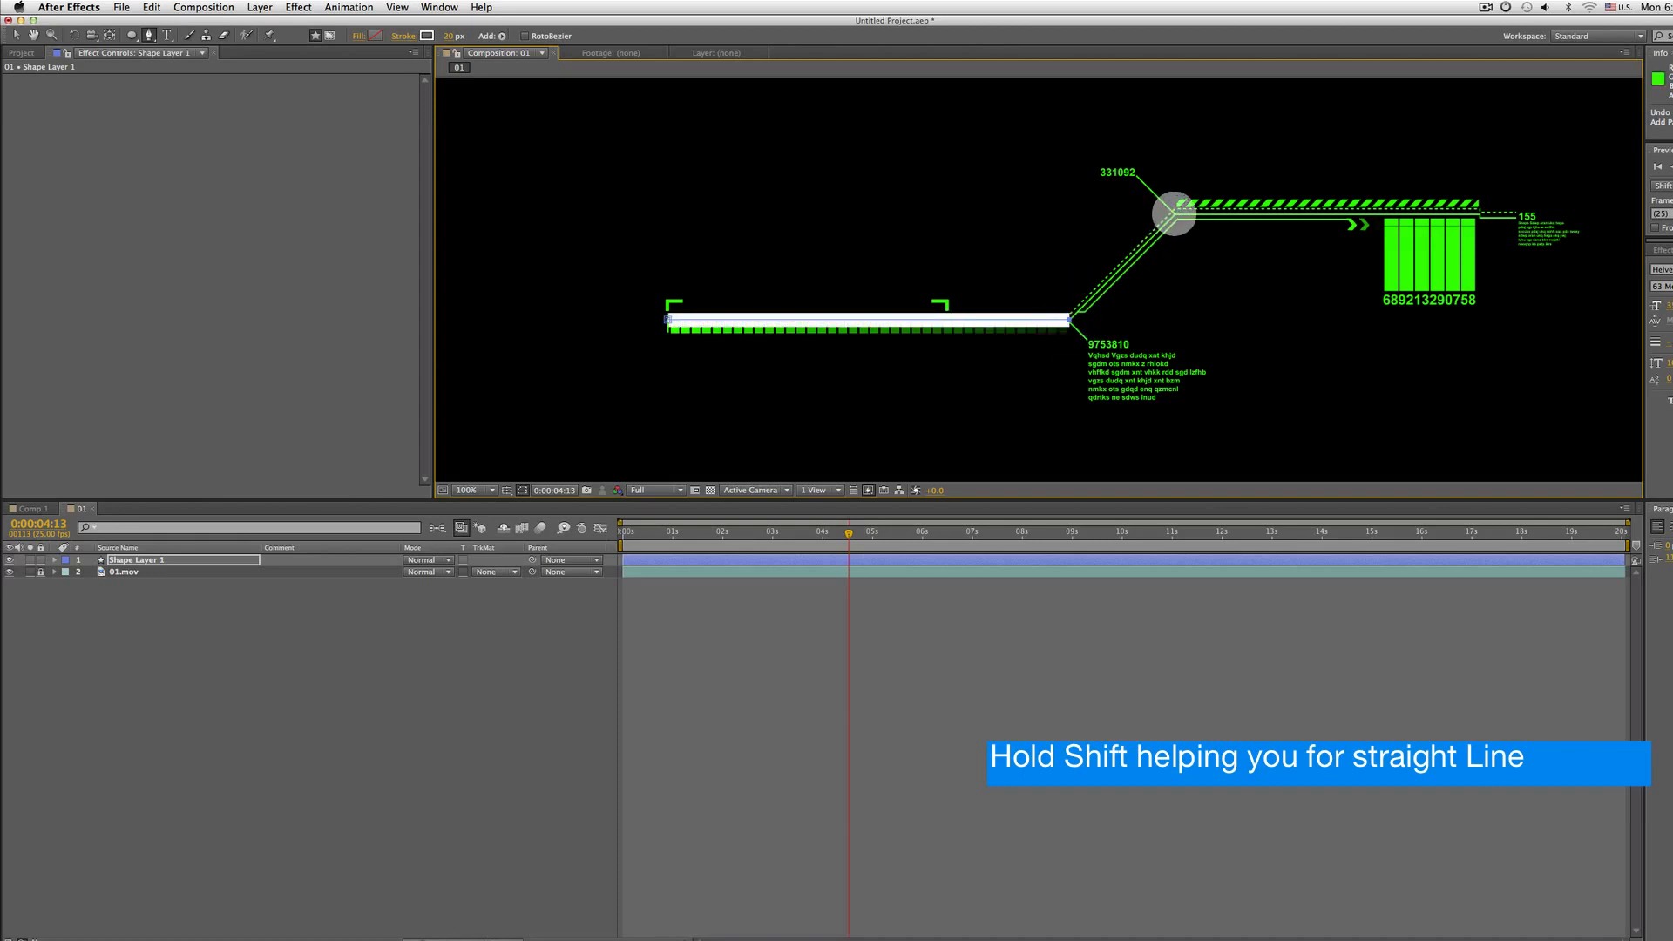
{"action": "left_click", "coordinate": [1174, 214], "text": "shift"}
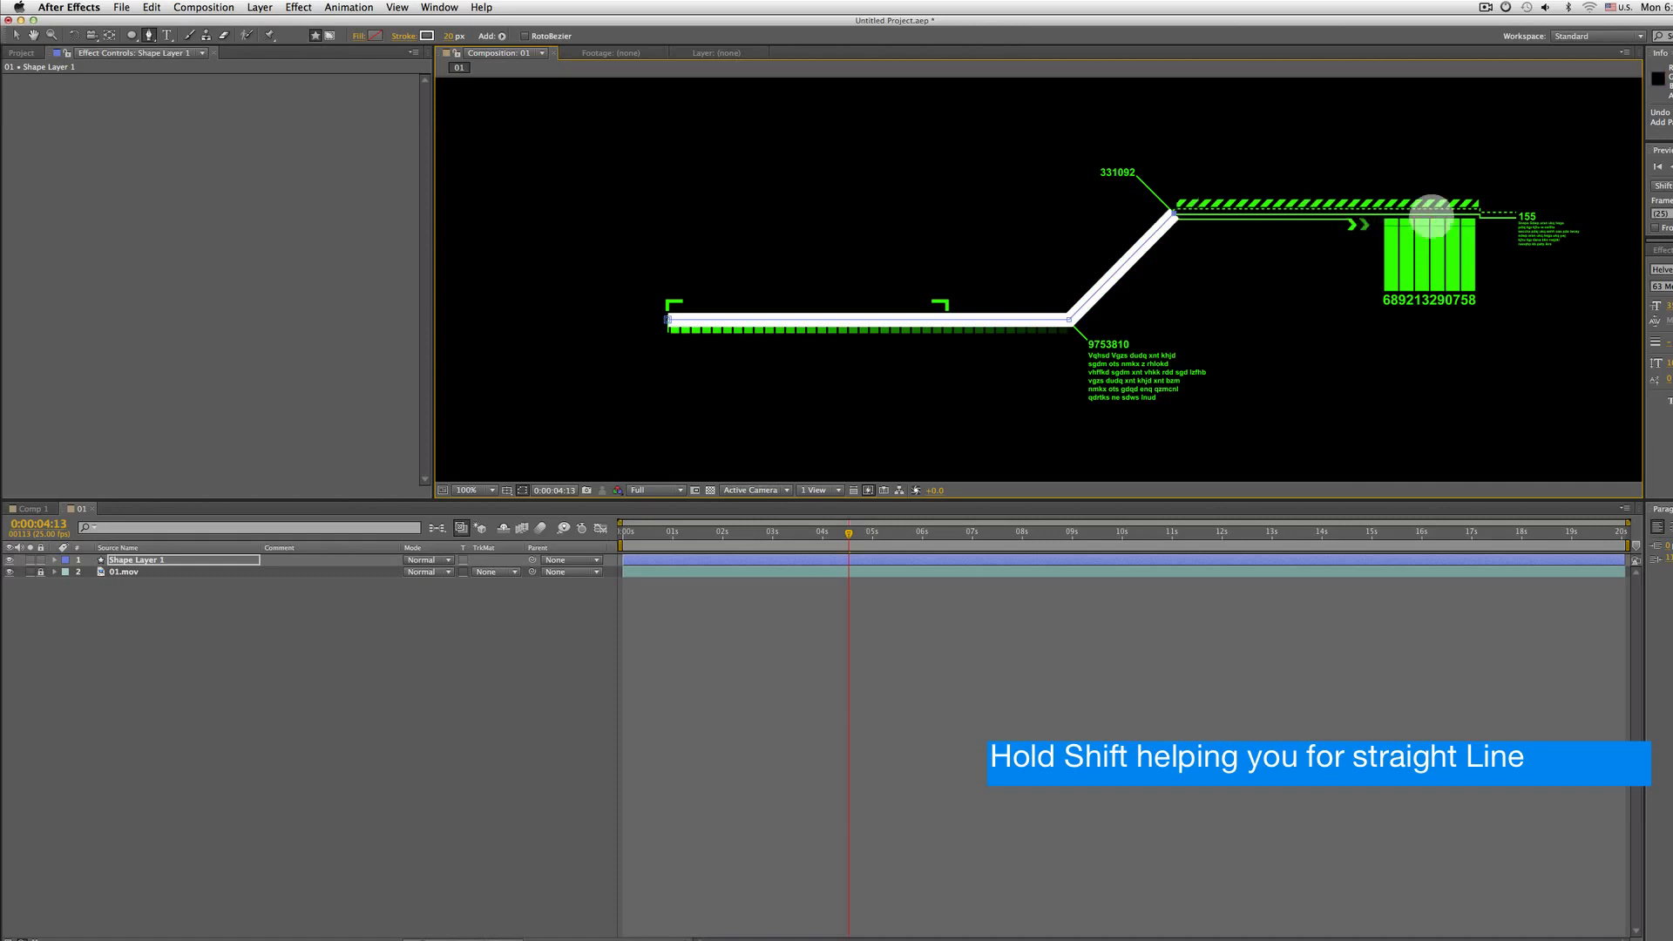
{"action": "left_click", "coordinate": [1479, 212], "text": "shift"}
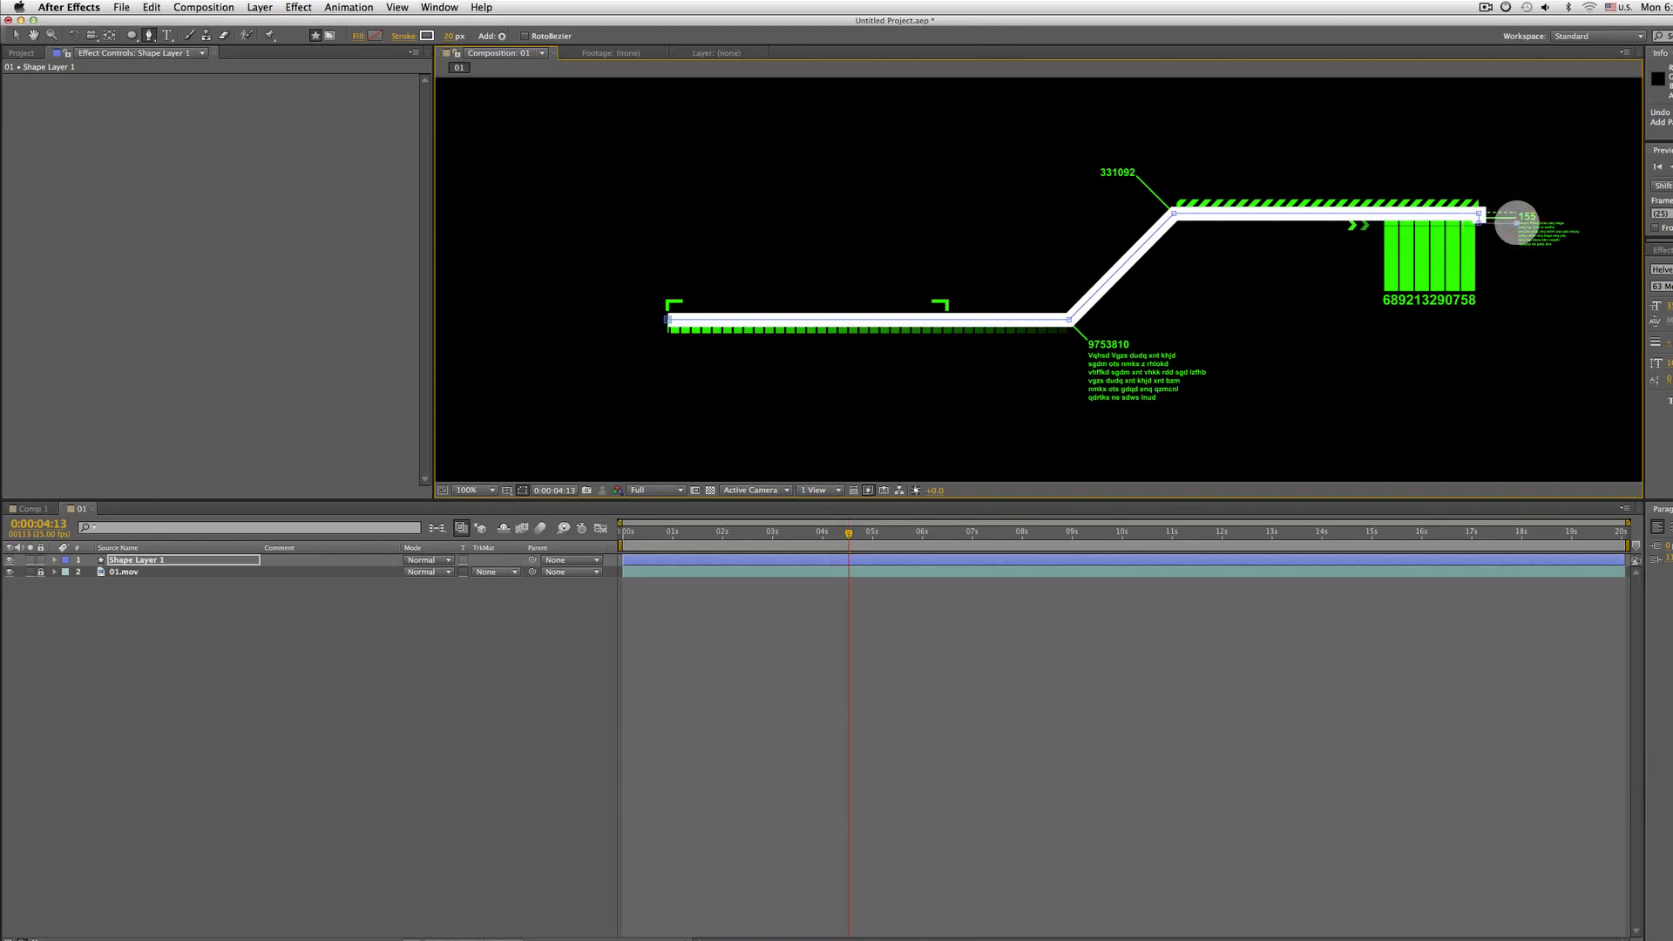
Set the path's stroke width to 10 px
{"action": "left_click", "coordinate": [452, 37]}
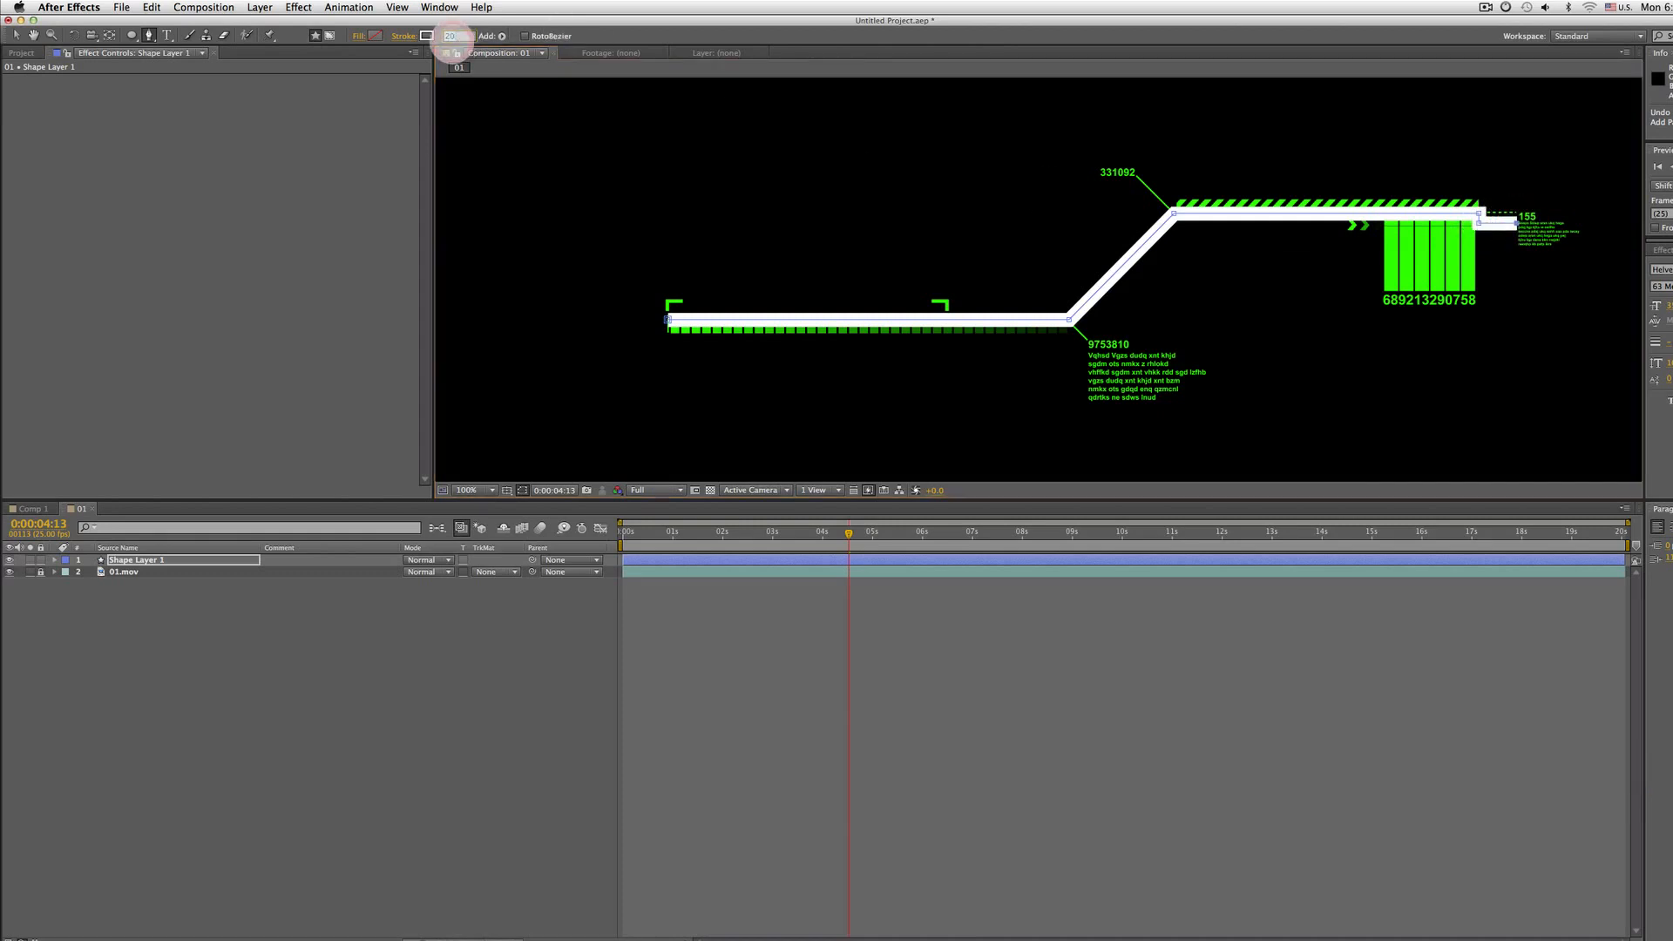
{"action": "type", "text": "10"}
{"action": "key", "text": "Return"}
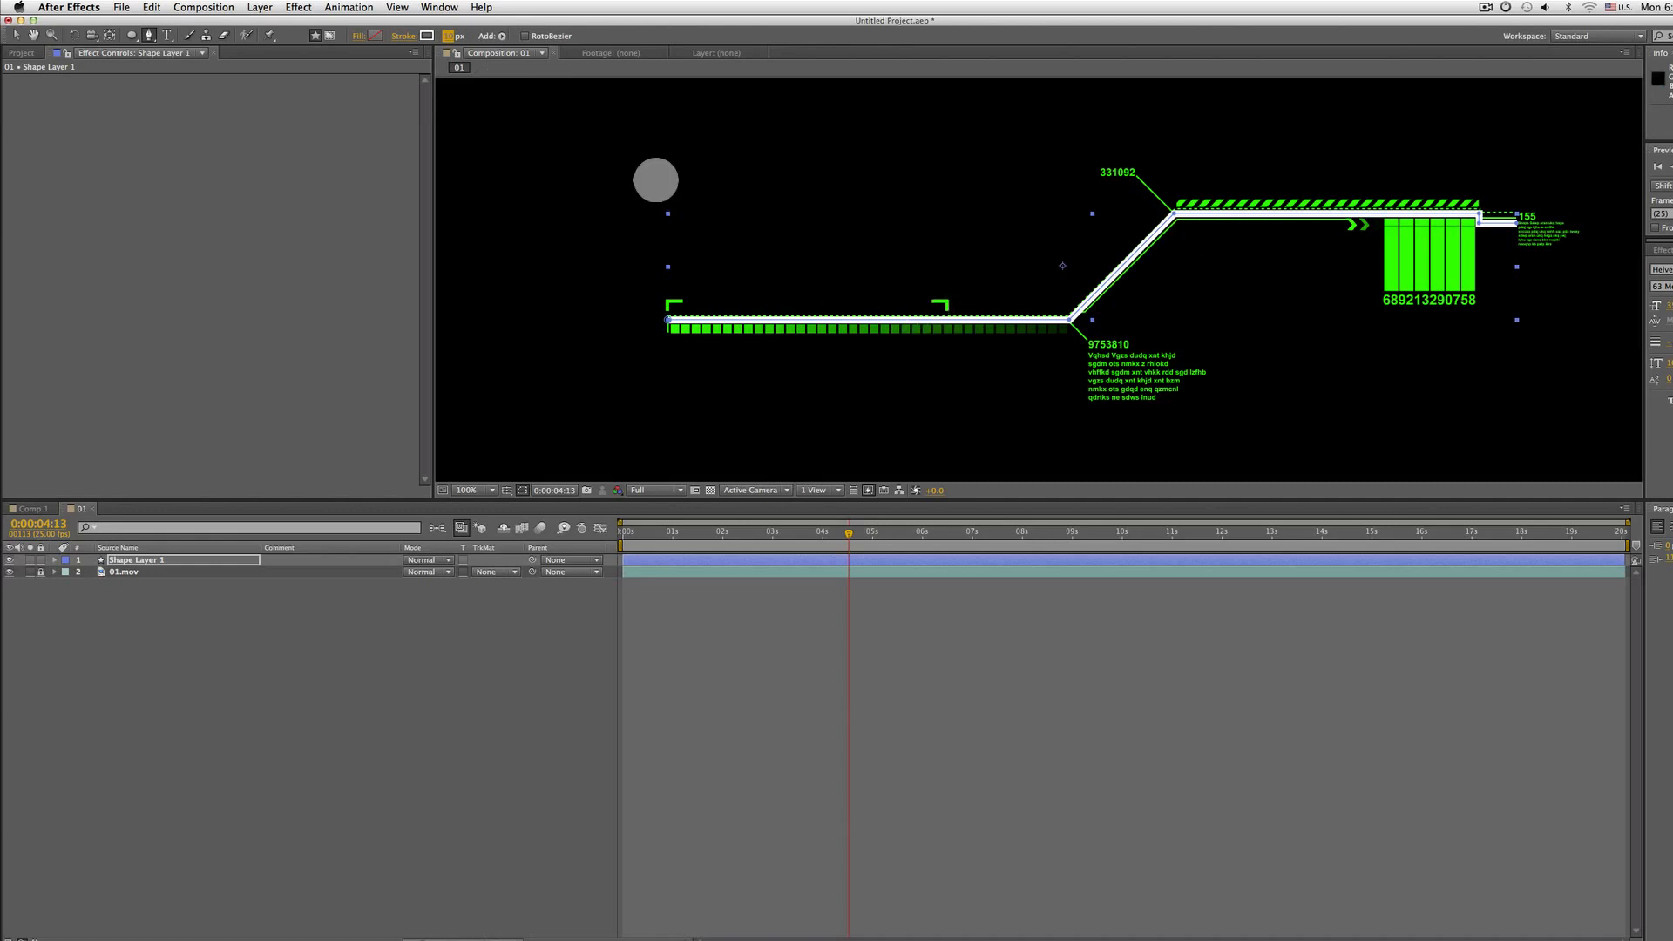
{"action": "key", "text": "Return"}
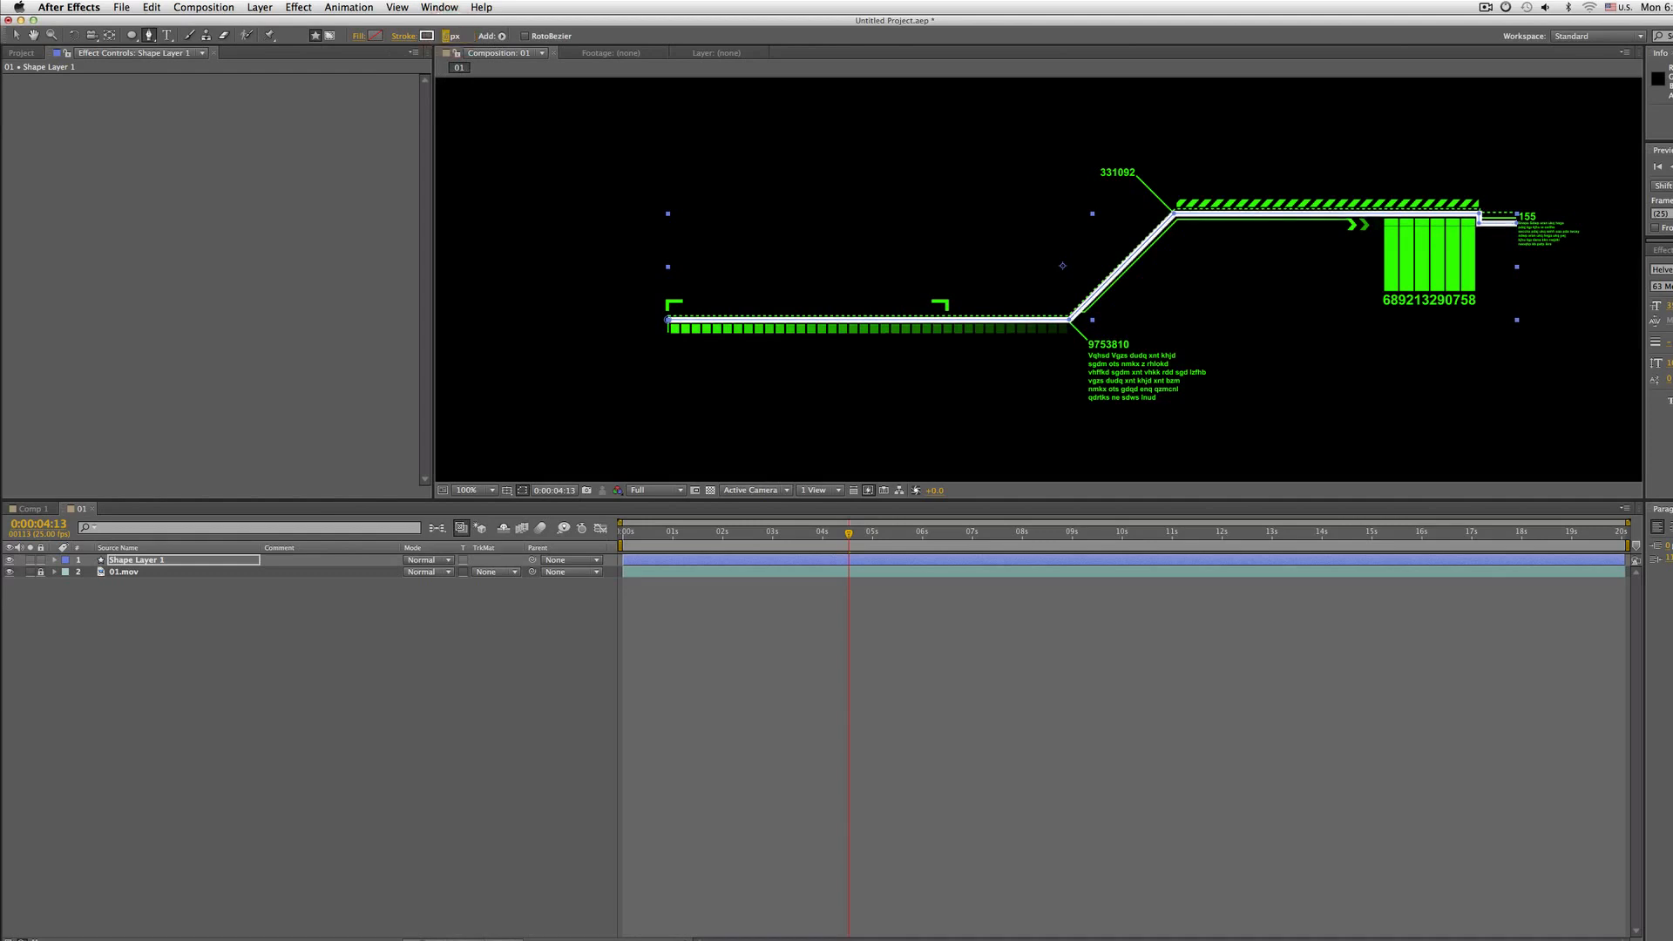
Draw a second Pen path along the footage's upper thin line, from the bend to the chevrons, with a 2 px stroke
{"action": "left_click", "coordinate": [139, 562]}
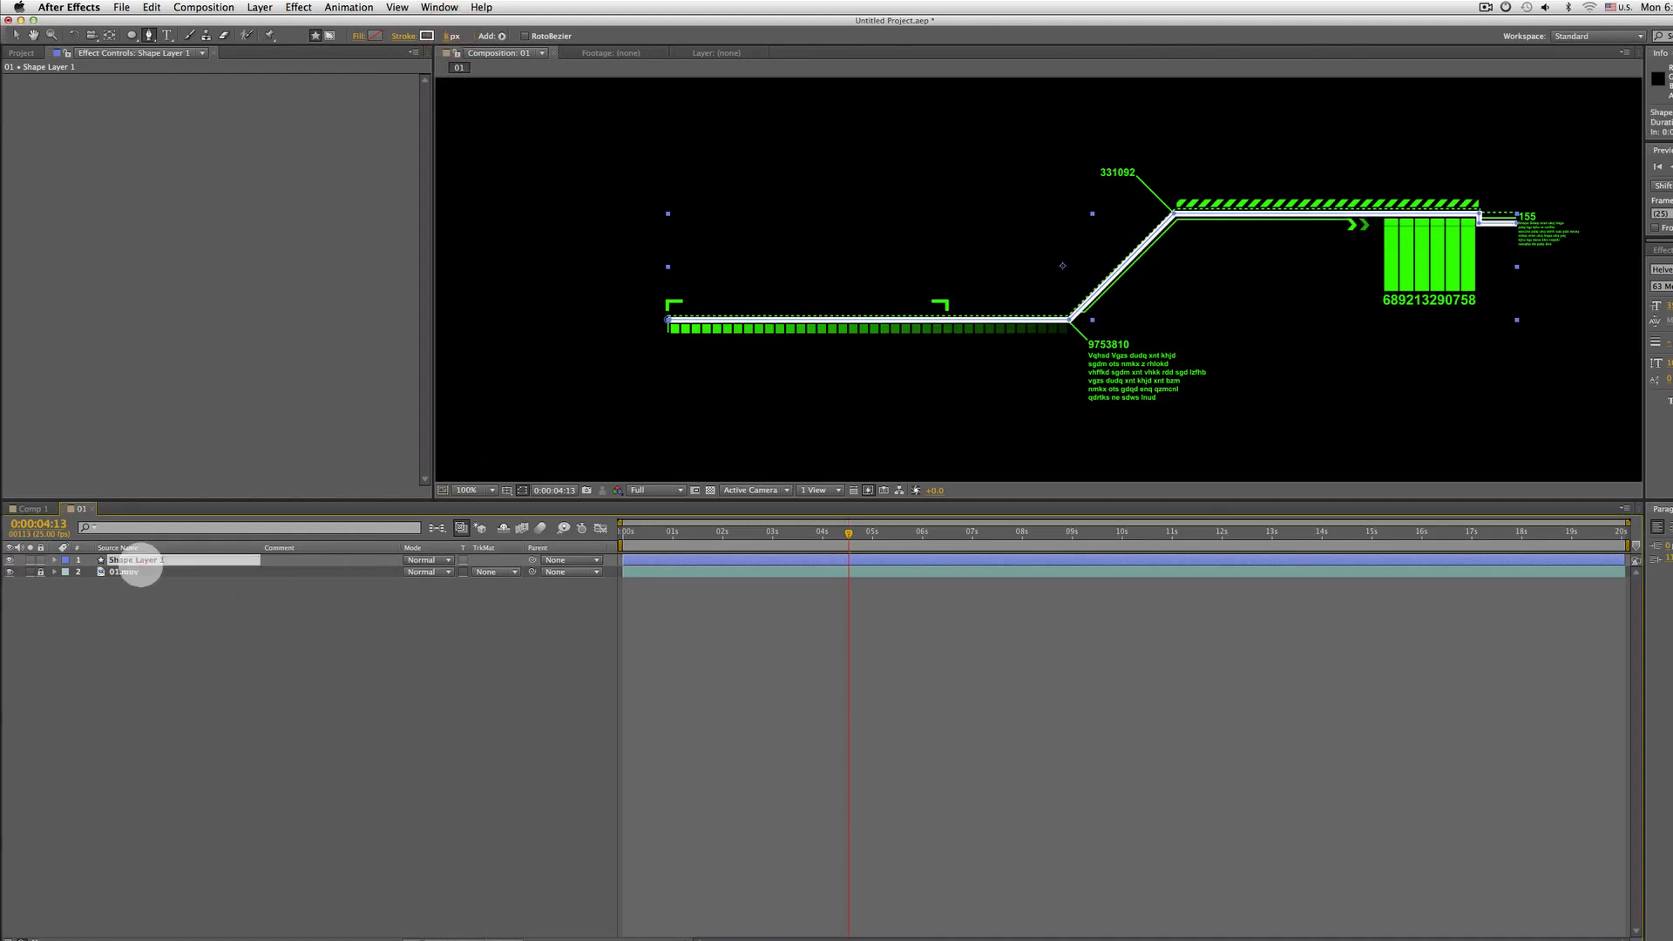
{"action": "scroll", "coordinate": [869, 340], "scroll_direction": "up", "scroll_amount": 1}
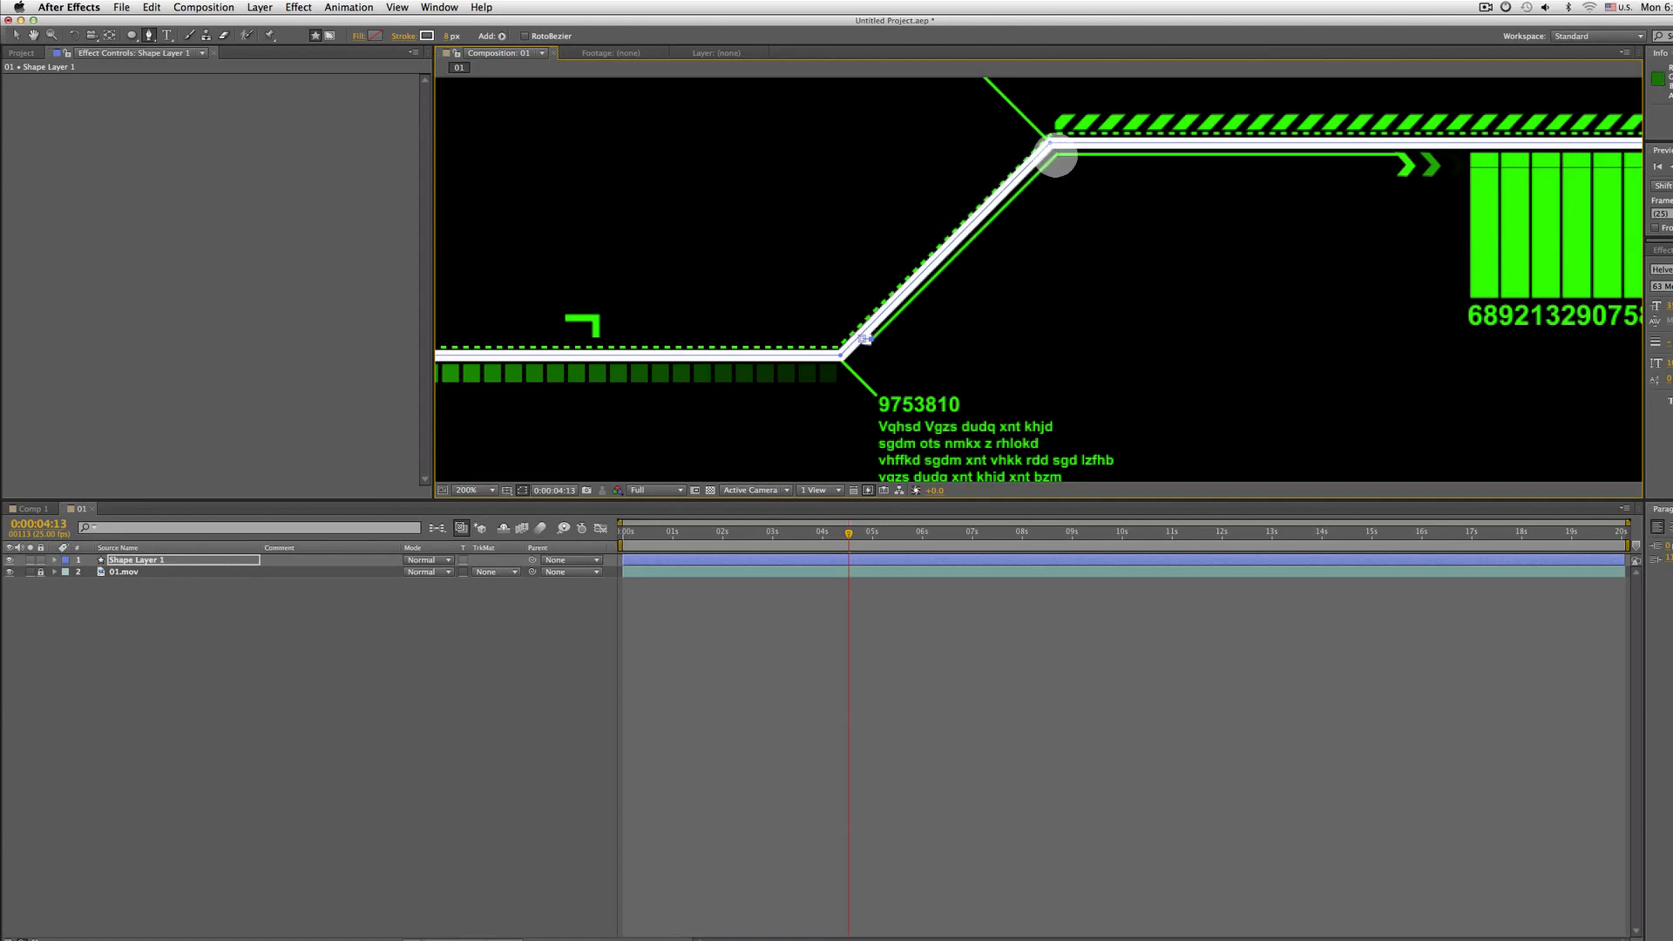
{"action": "left_click", "coordinate": [1055, 154]}
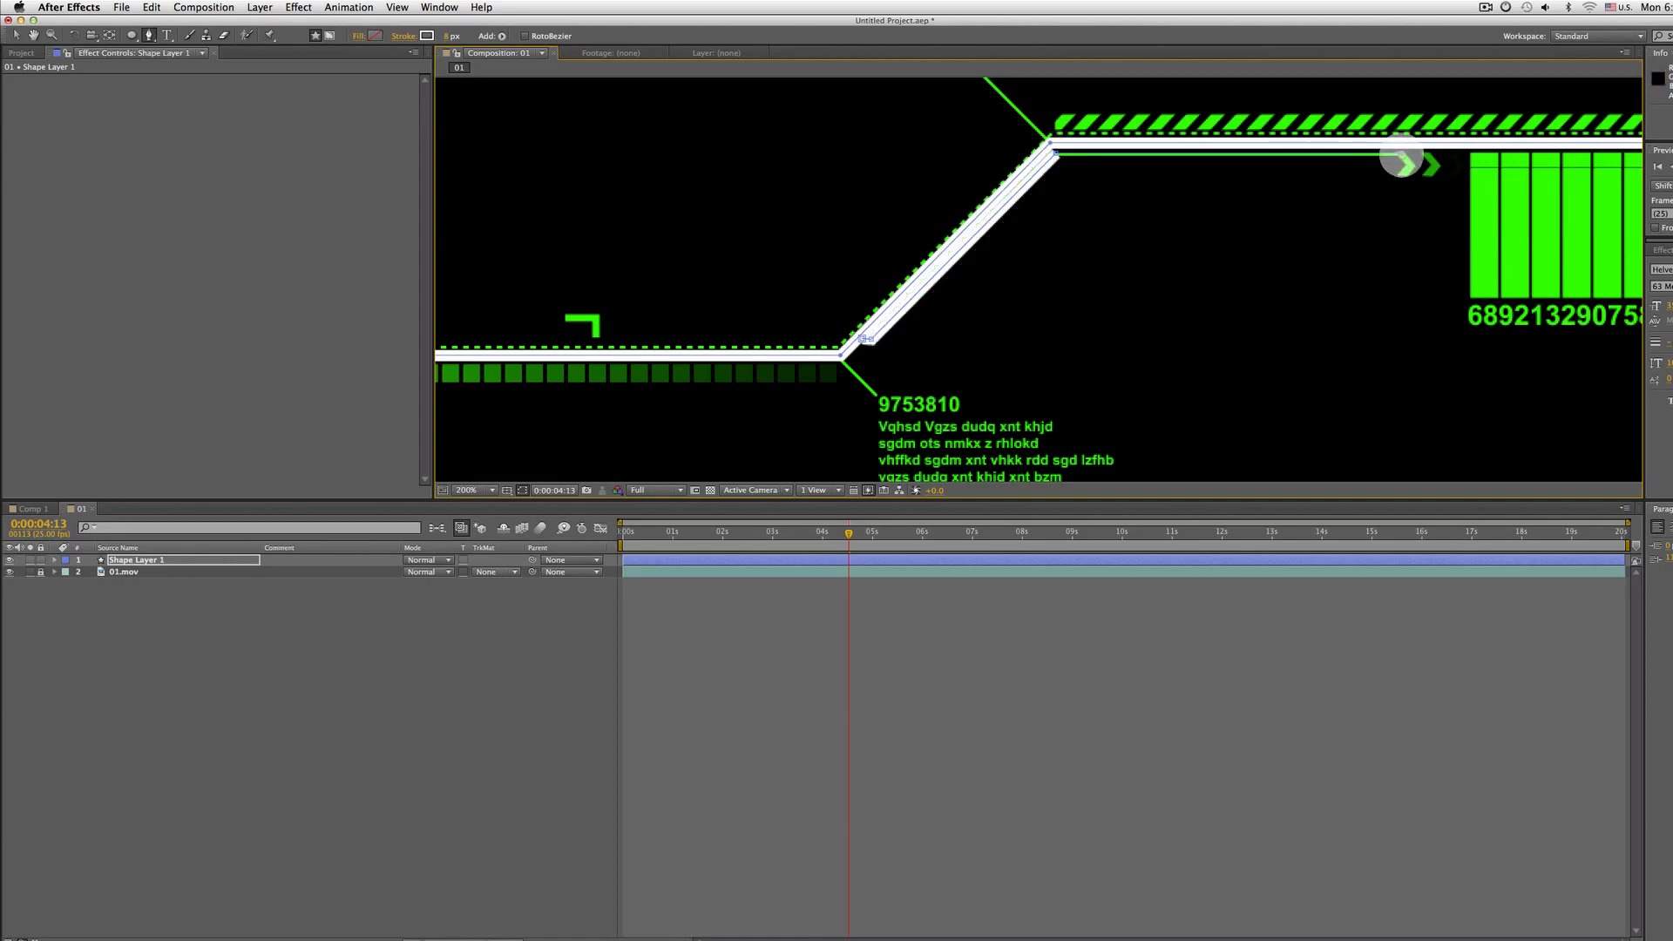
{"action": "left_click", "coordinate": [1401, 155]}
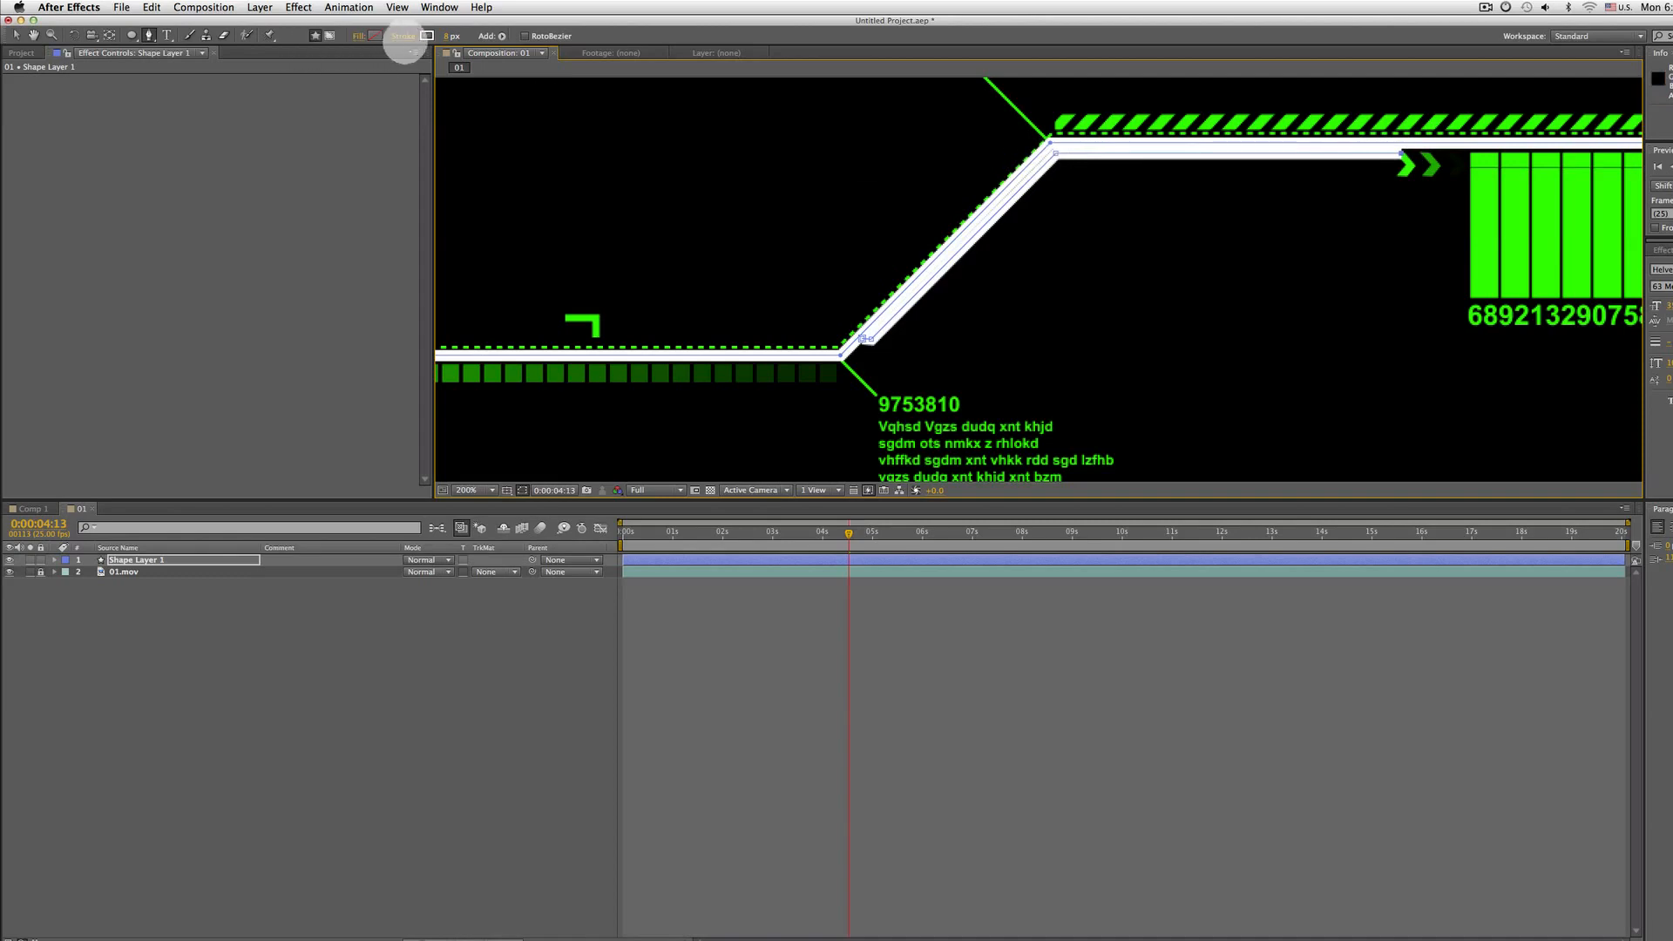
{"action": "left_click", "coordinate": [448, 35]}
{"action": "type", "text": "2"}
{"action": "key", "text": "Return"}
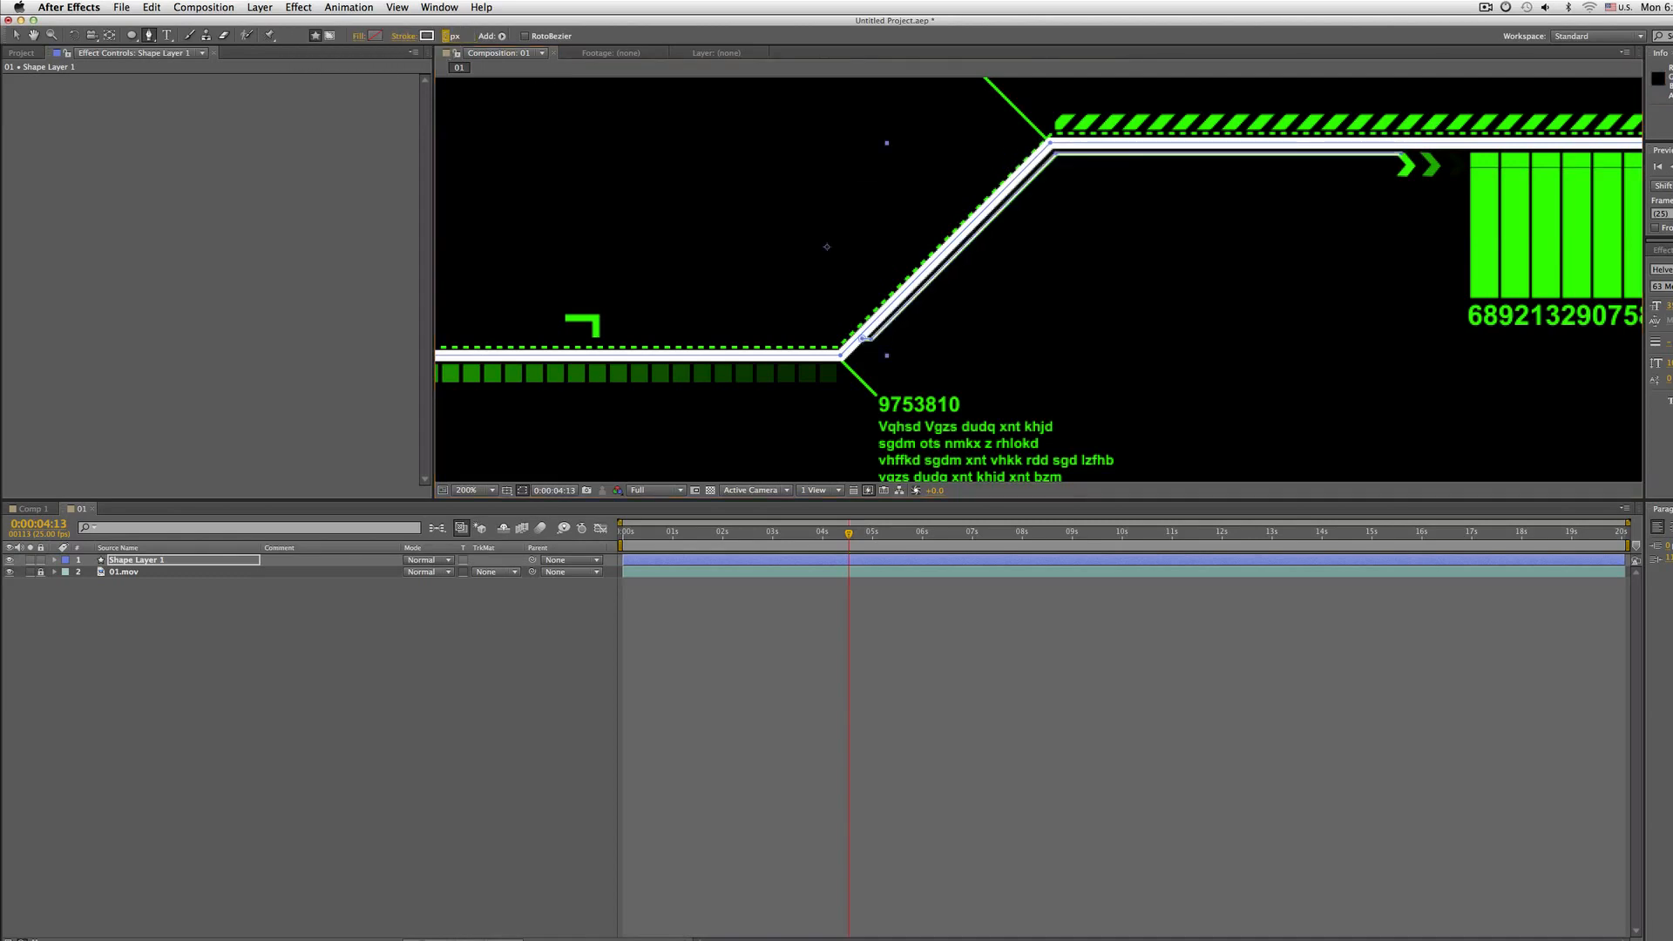
Trace a third Pen path along the footage's thin outline, from the lower line's left end to the upper right end
{"action": "key", "text": "Up"}
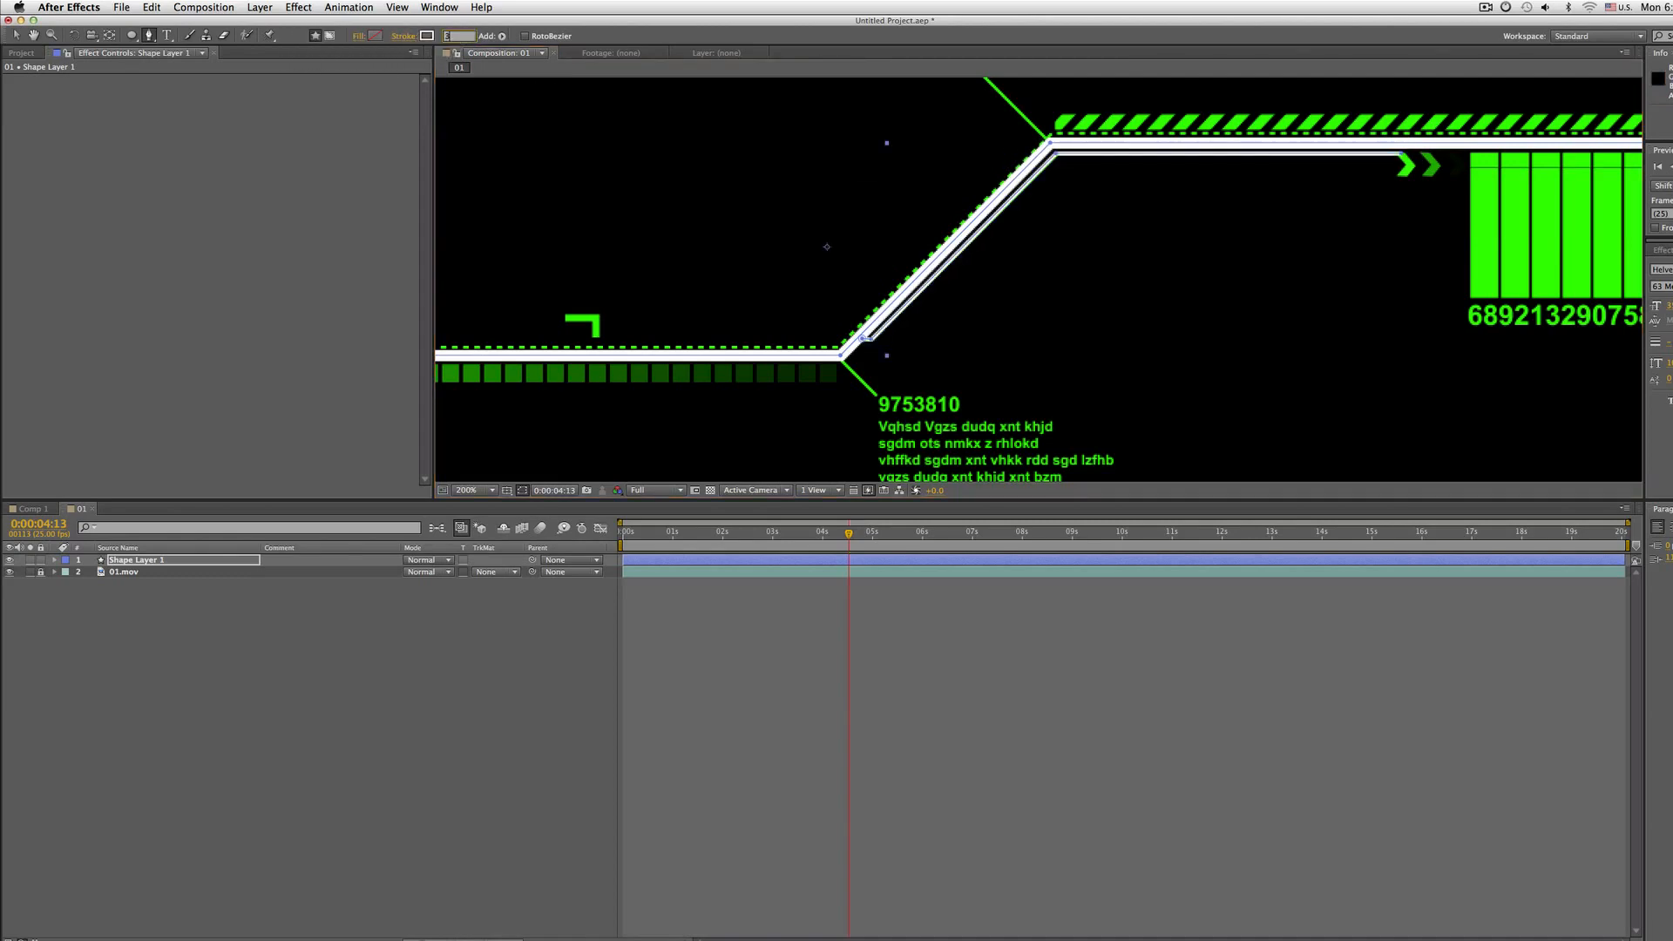
{"action": "key", "text": "comma"}
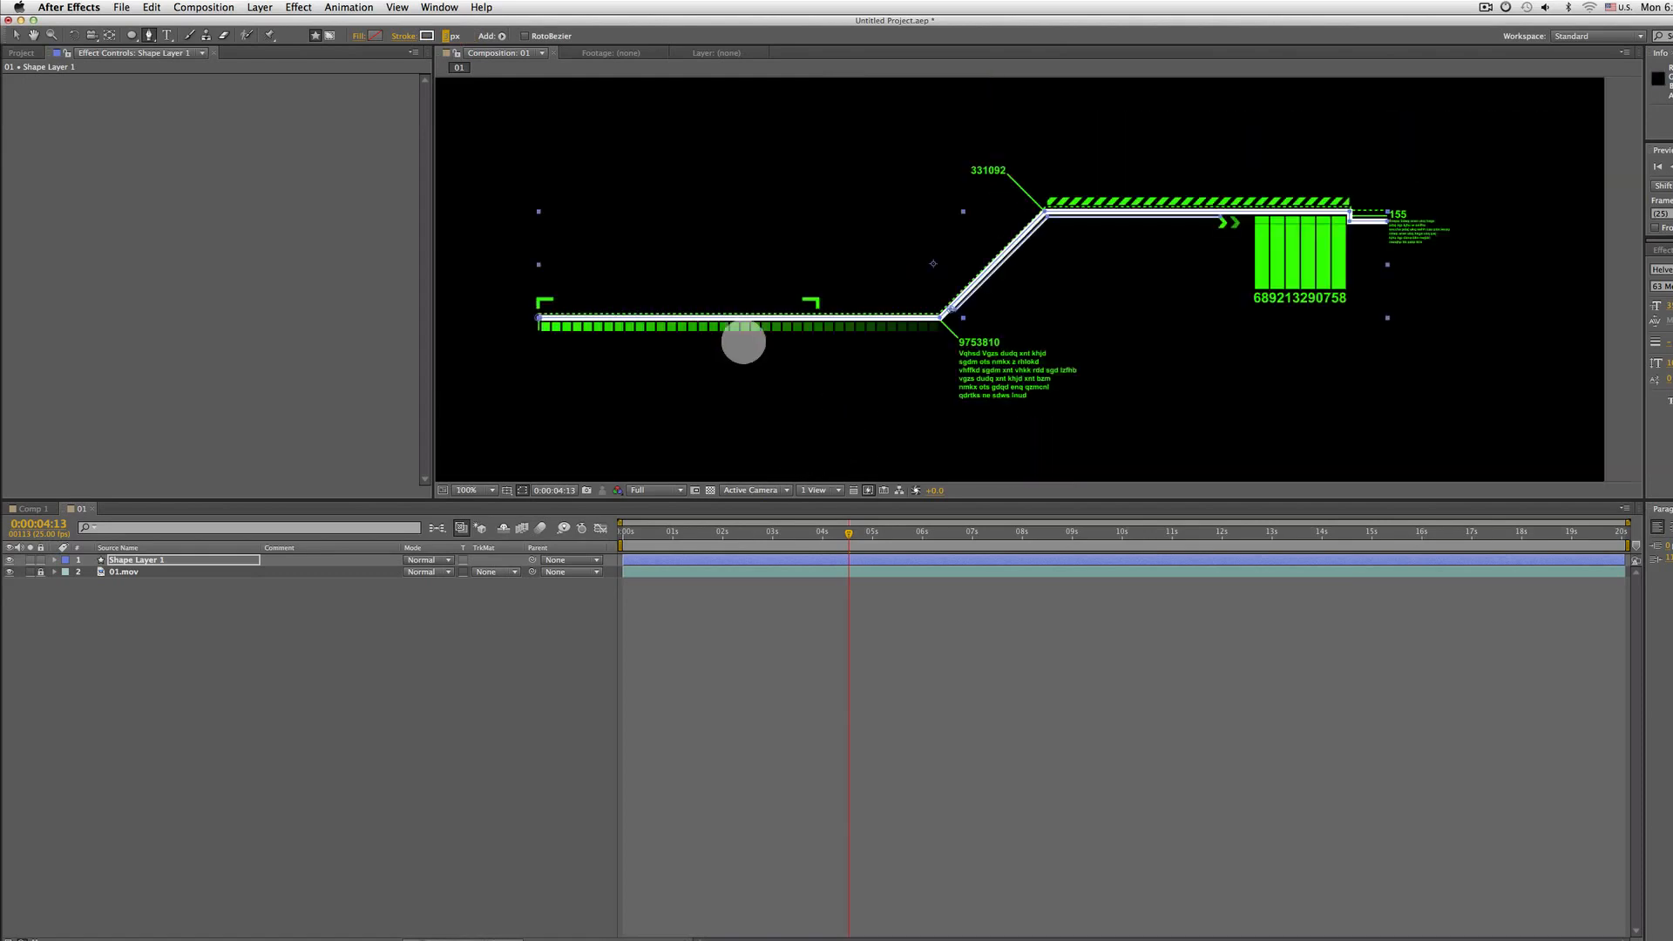
{"action": "left_click_drag", "start_coordinate": [738, 340], "coordinate": [814, 345]}
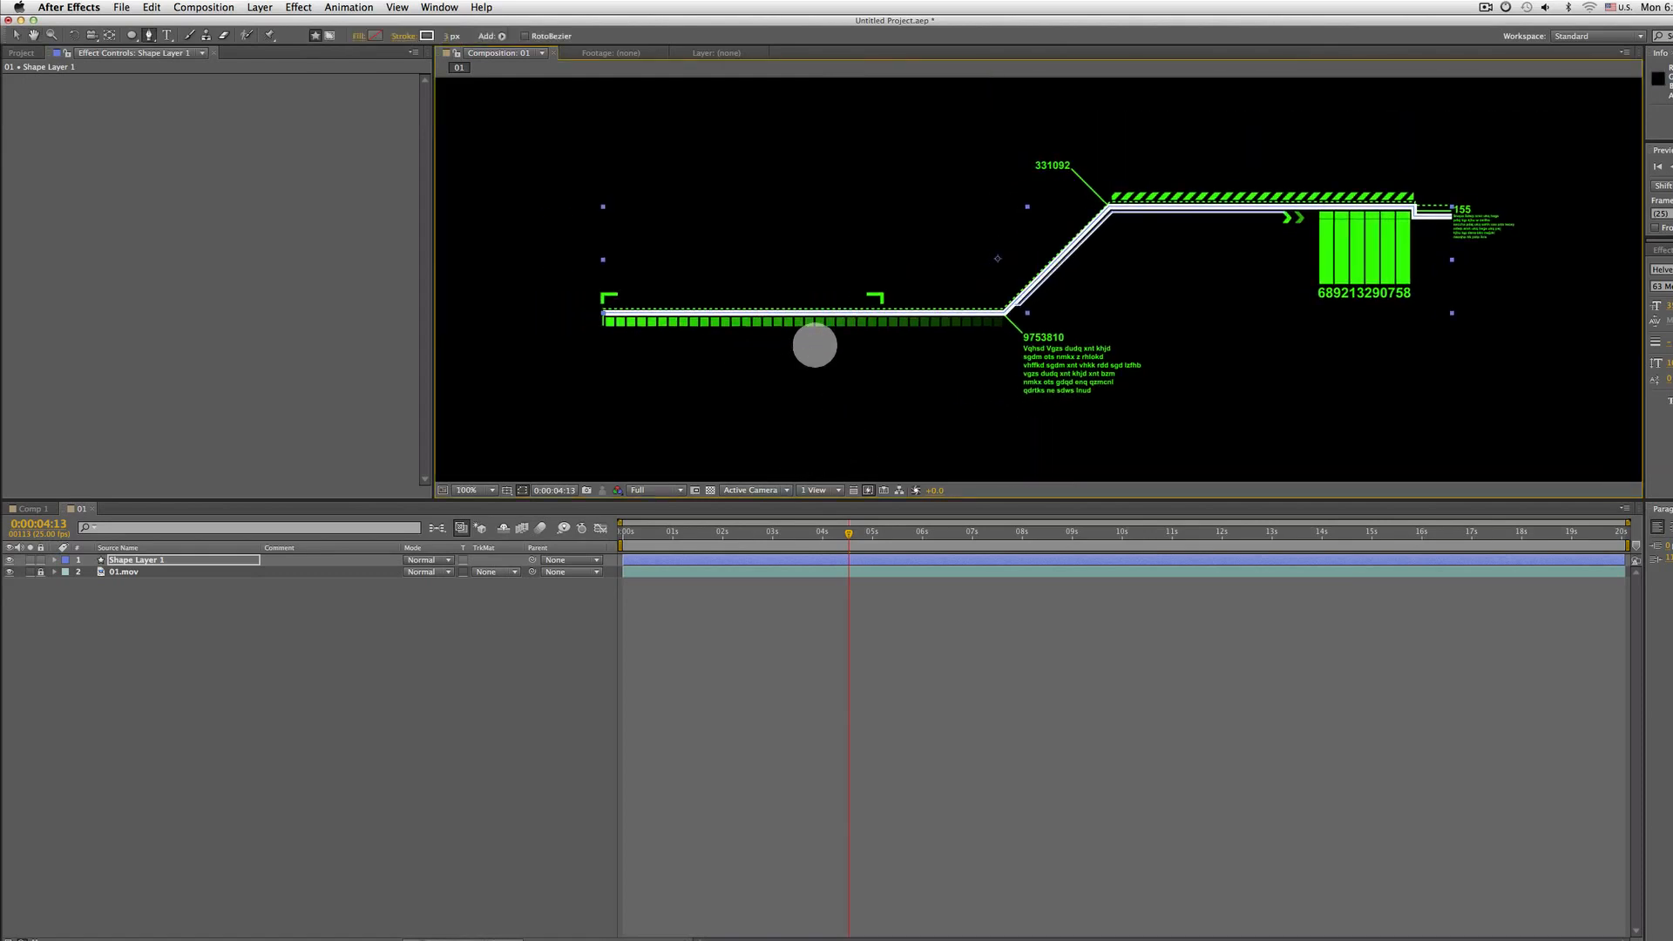
{"action": "left_click_drag", "start_coordinate": [623, 318], "coordinate": [710, 355]}
{"action": "key", "text": "period"}
{"action": "left_click_drag", "start_coordinate": [626, 399], "coordinate": [755, 260]}
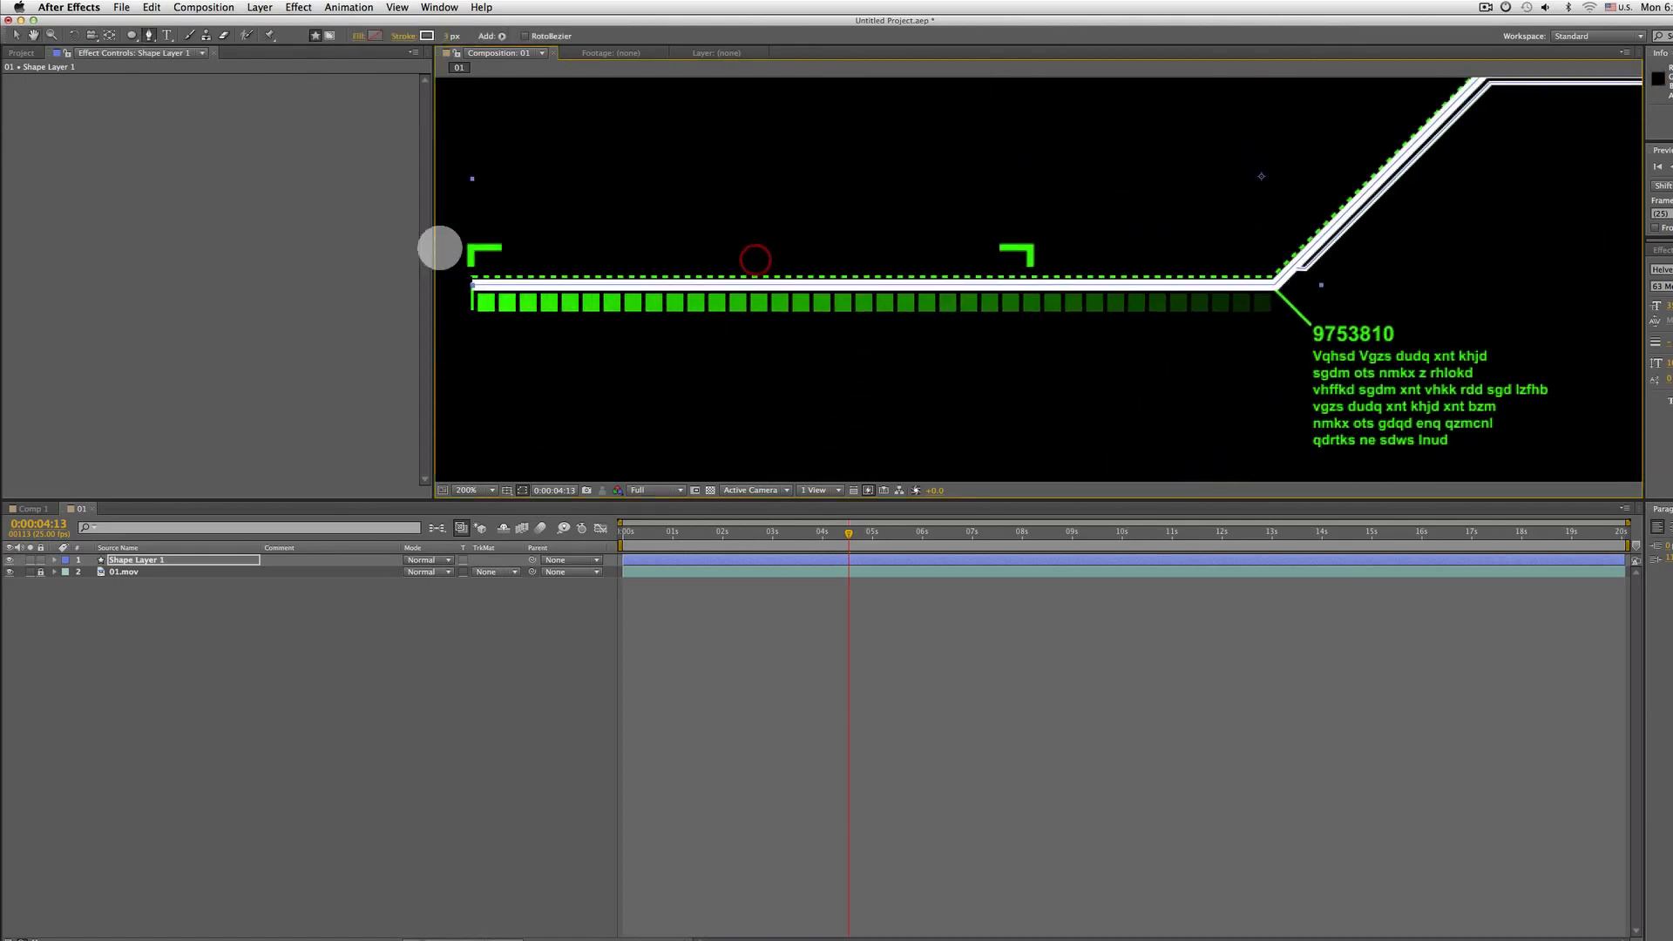
{"action": "left_click_drag", "start_coordinate": [1350, 149], "coordinate": [1272, 232]}
{"action": "key", "text": "comma"}
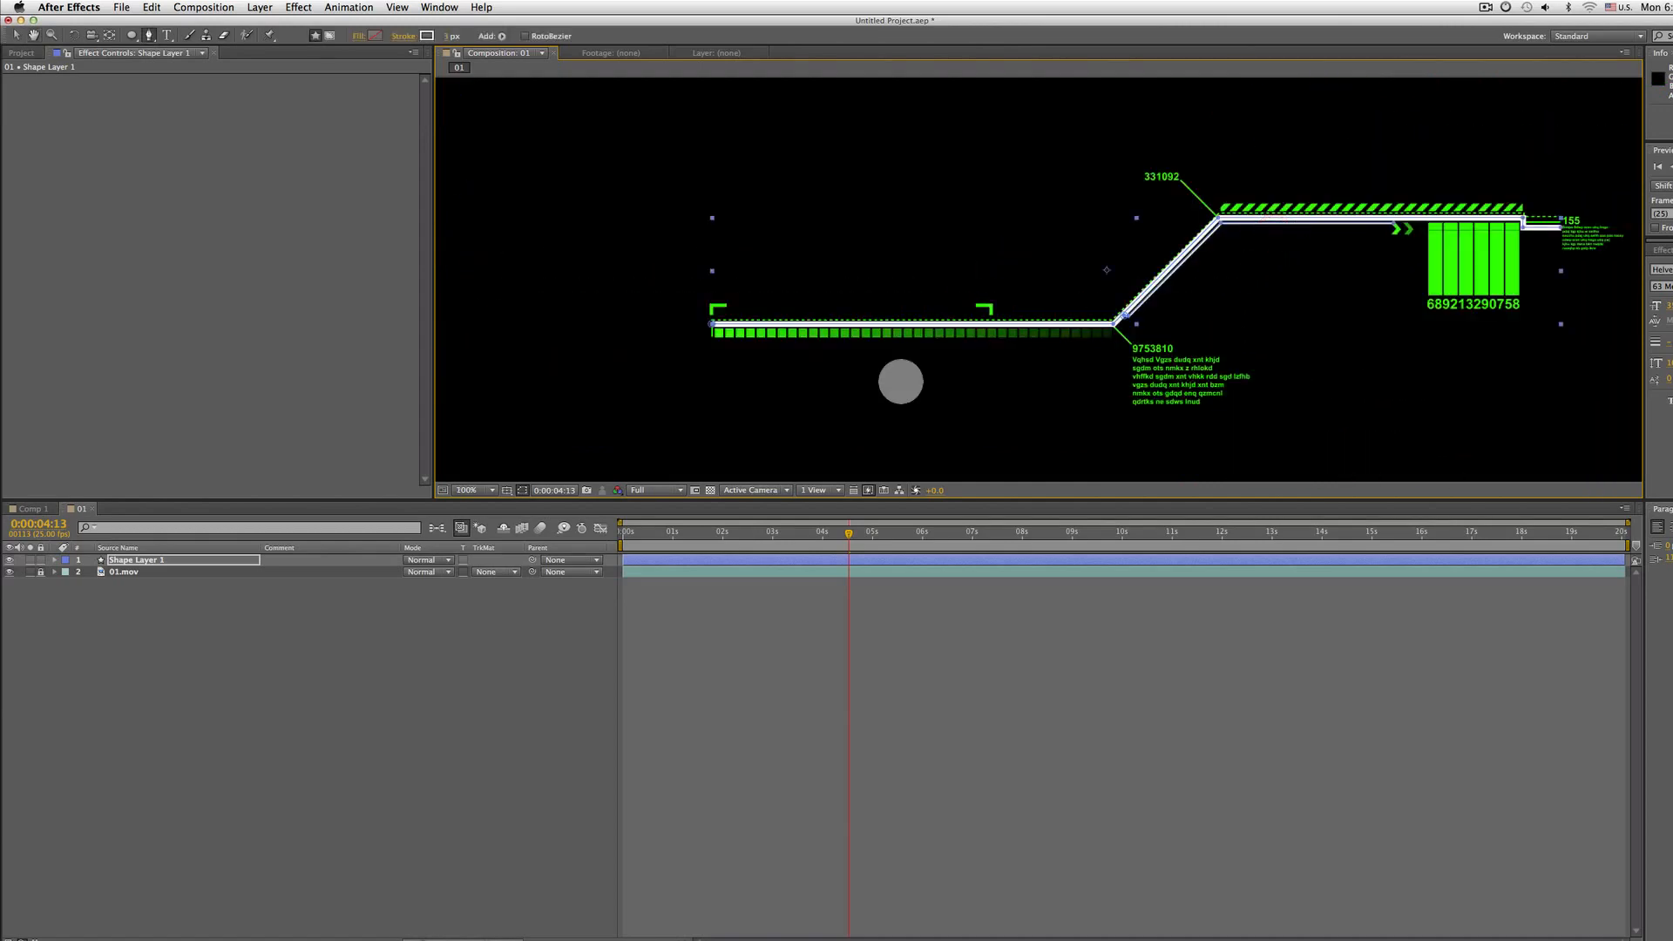
{"action": "left_click", "coordinate": [131, 560]}
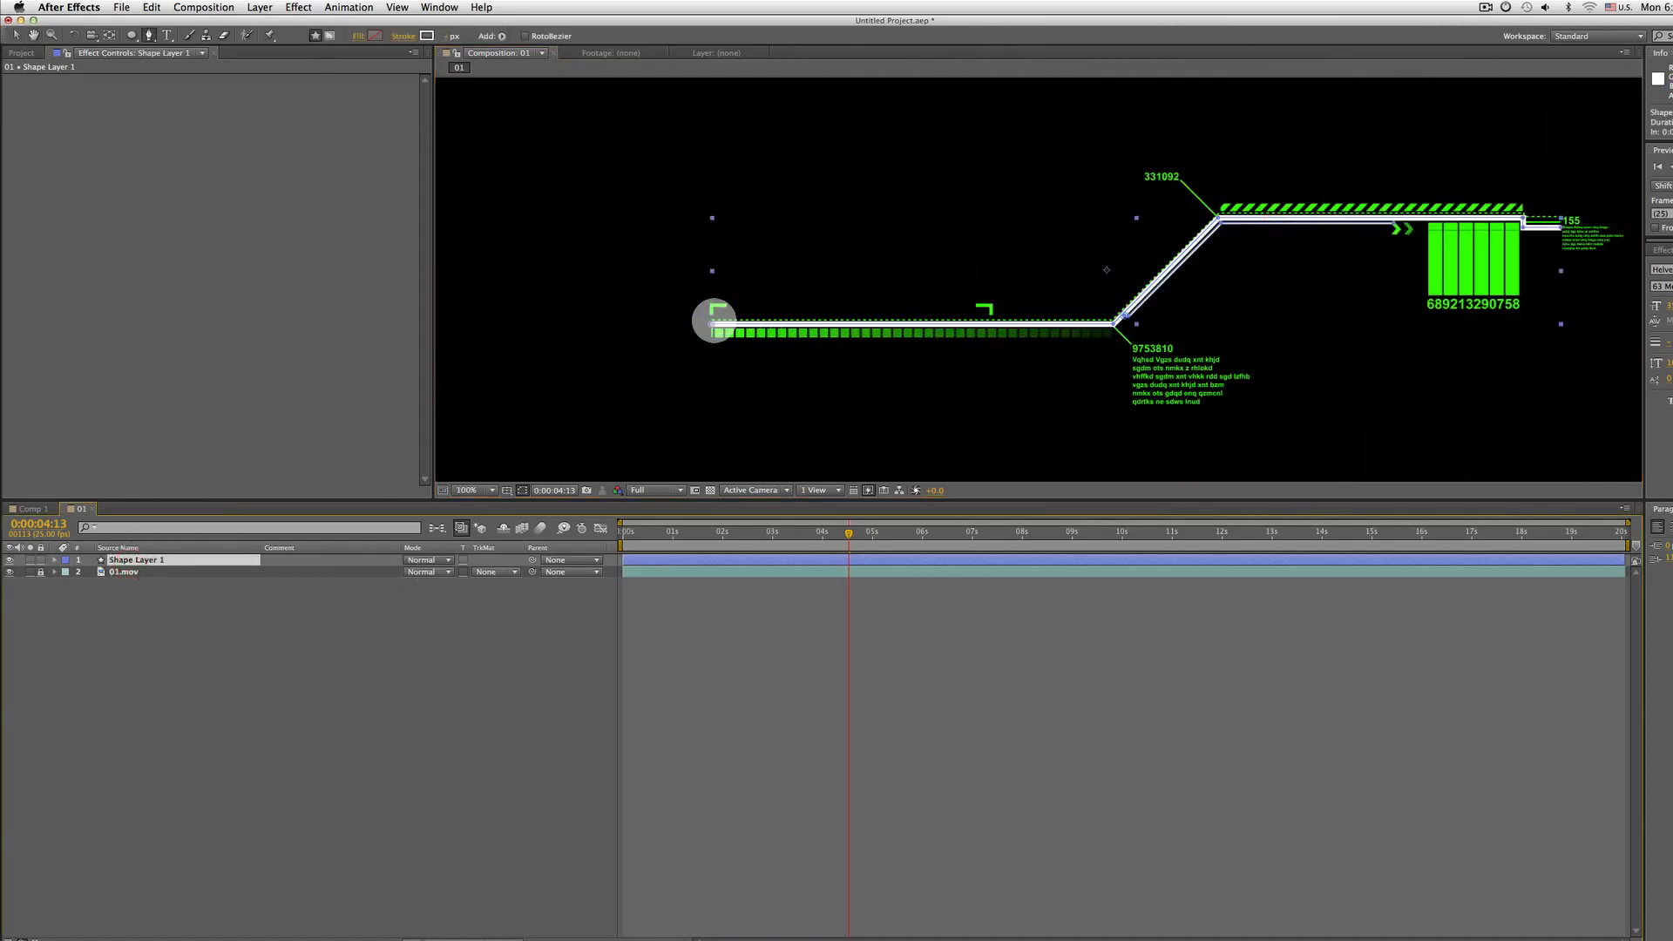
{"action": "key", "text": "period"}
{"action": "left_click_drag", "start_coordinate": [706, 317], "coordinate": [937, 299]}
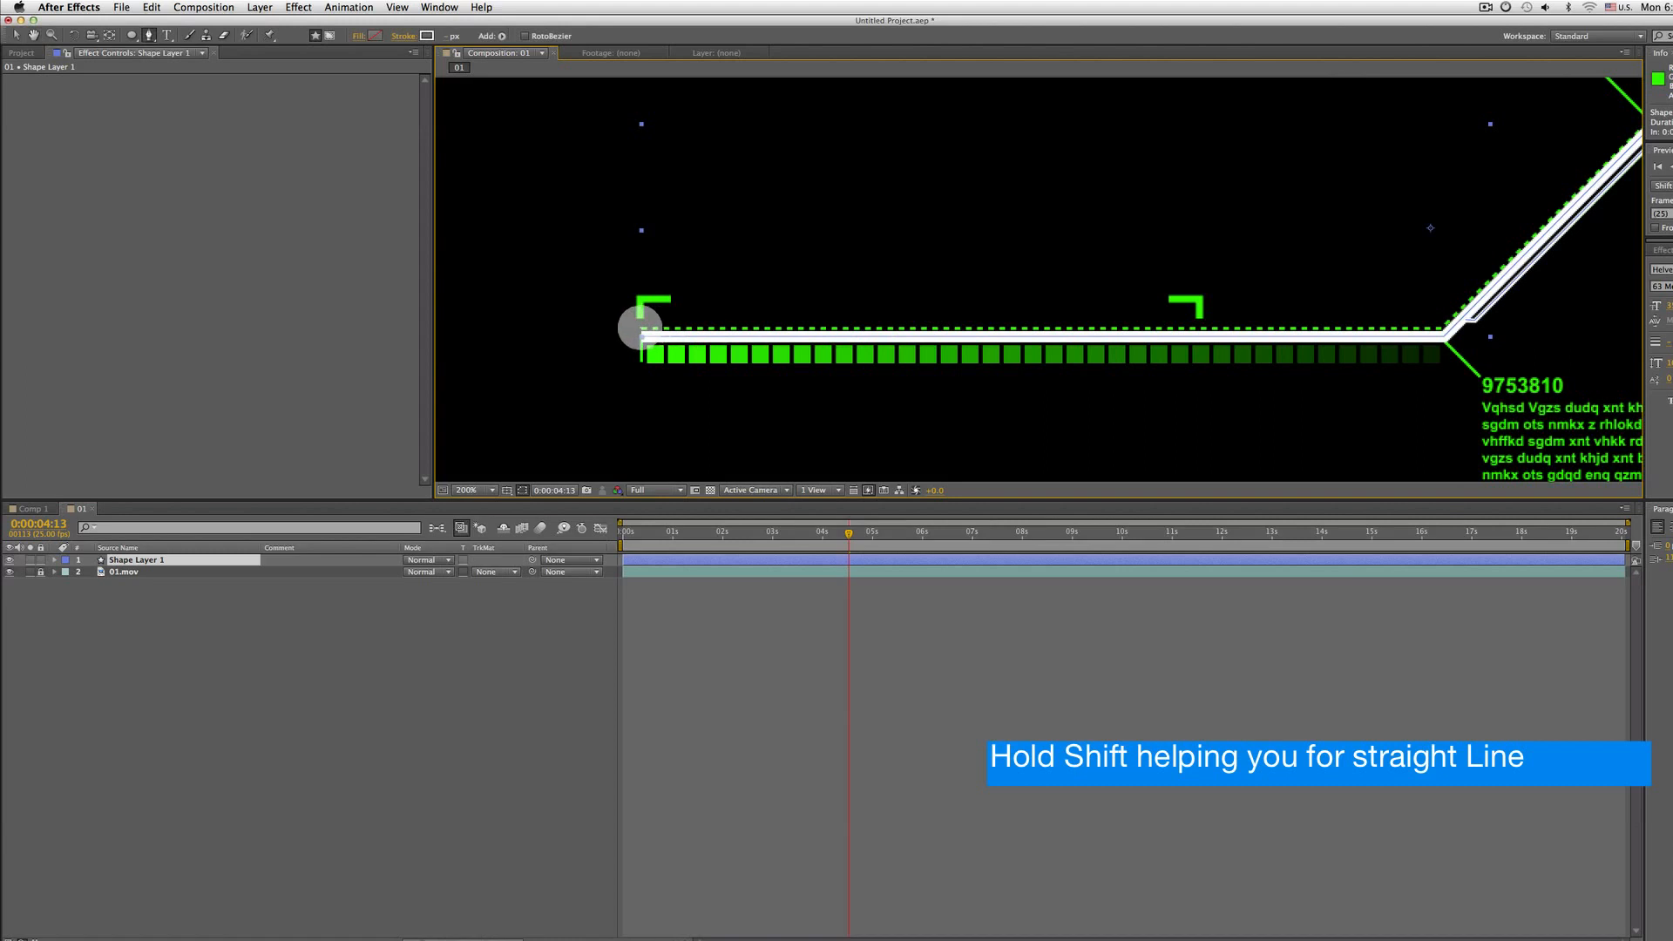
{"action": "left_click_drag", "start_coordinate": [1113, 285], "coordinate": [750, 317]}
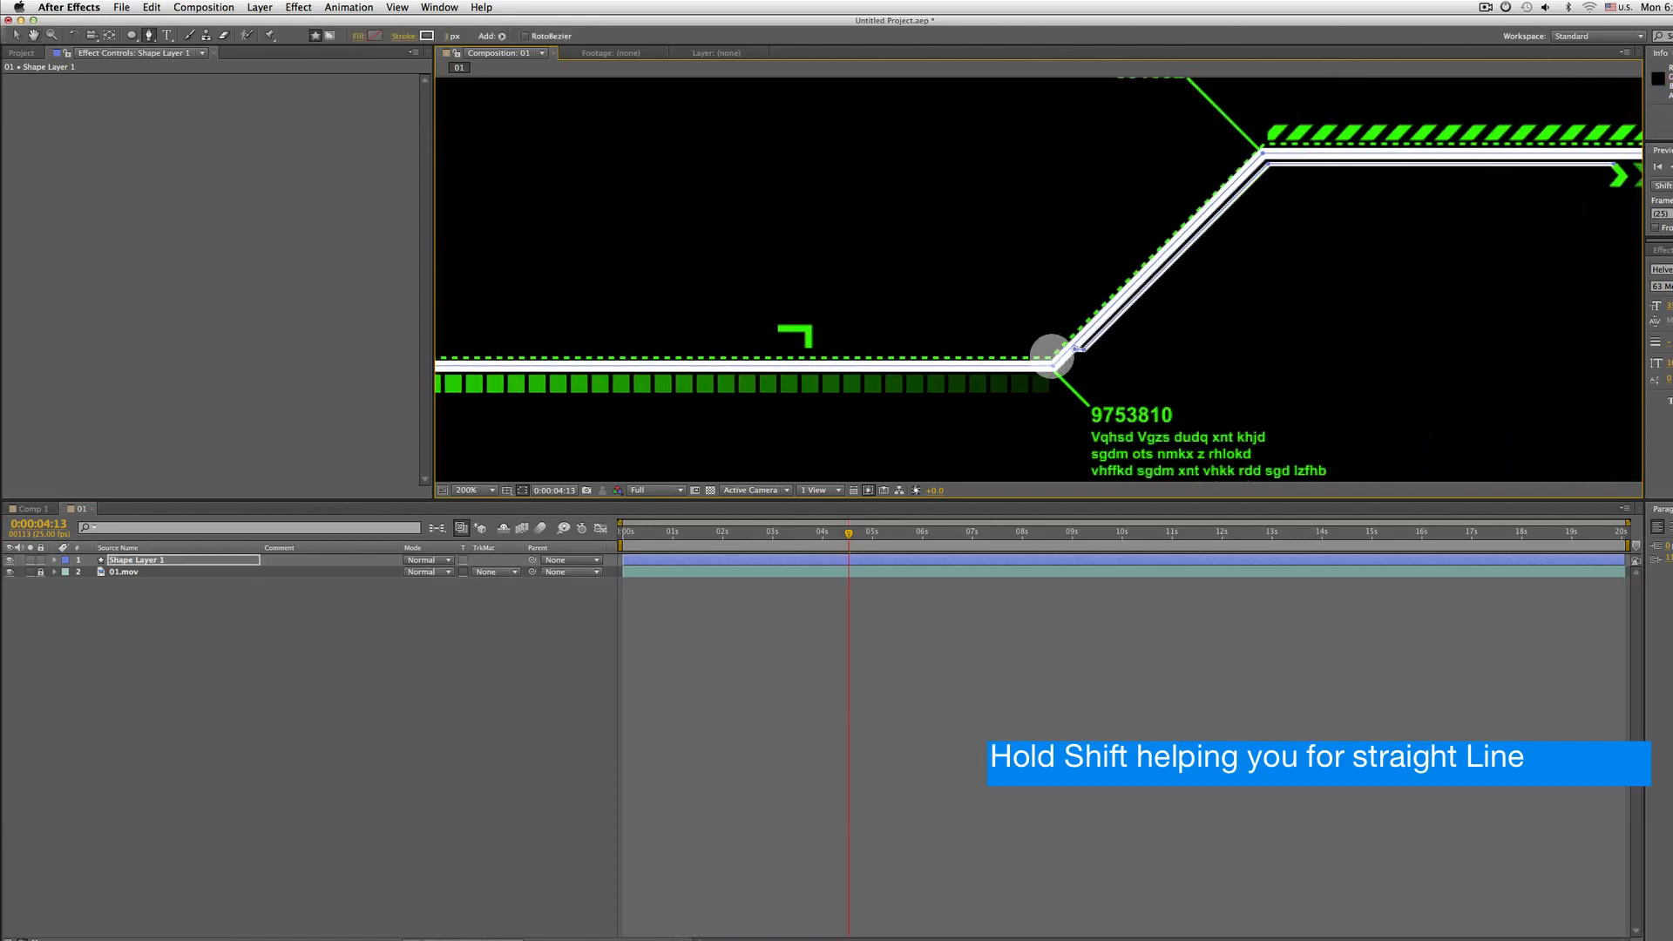
{"action": "left_click_drag", "start_coordinate": [1132, 213], "coordinate": [971, 329]}
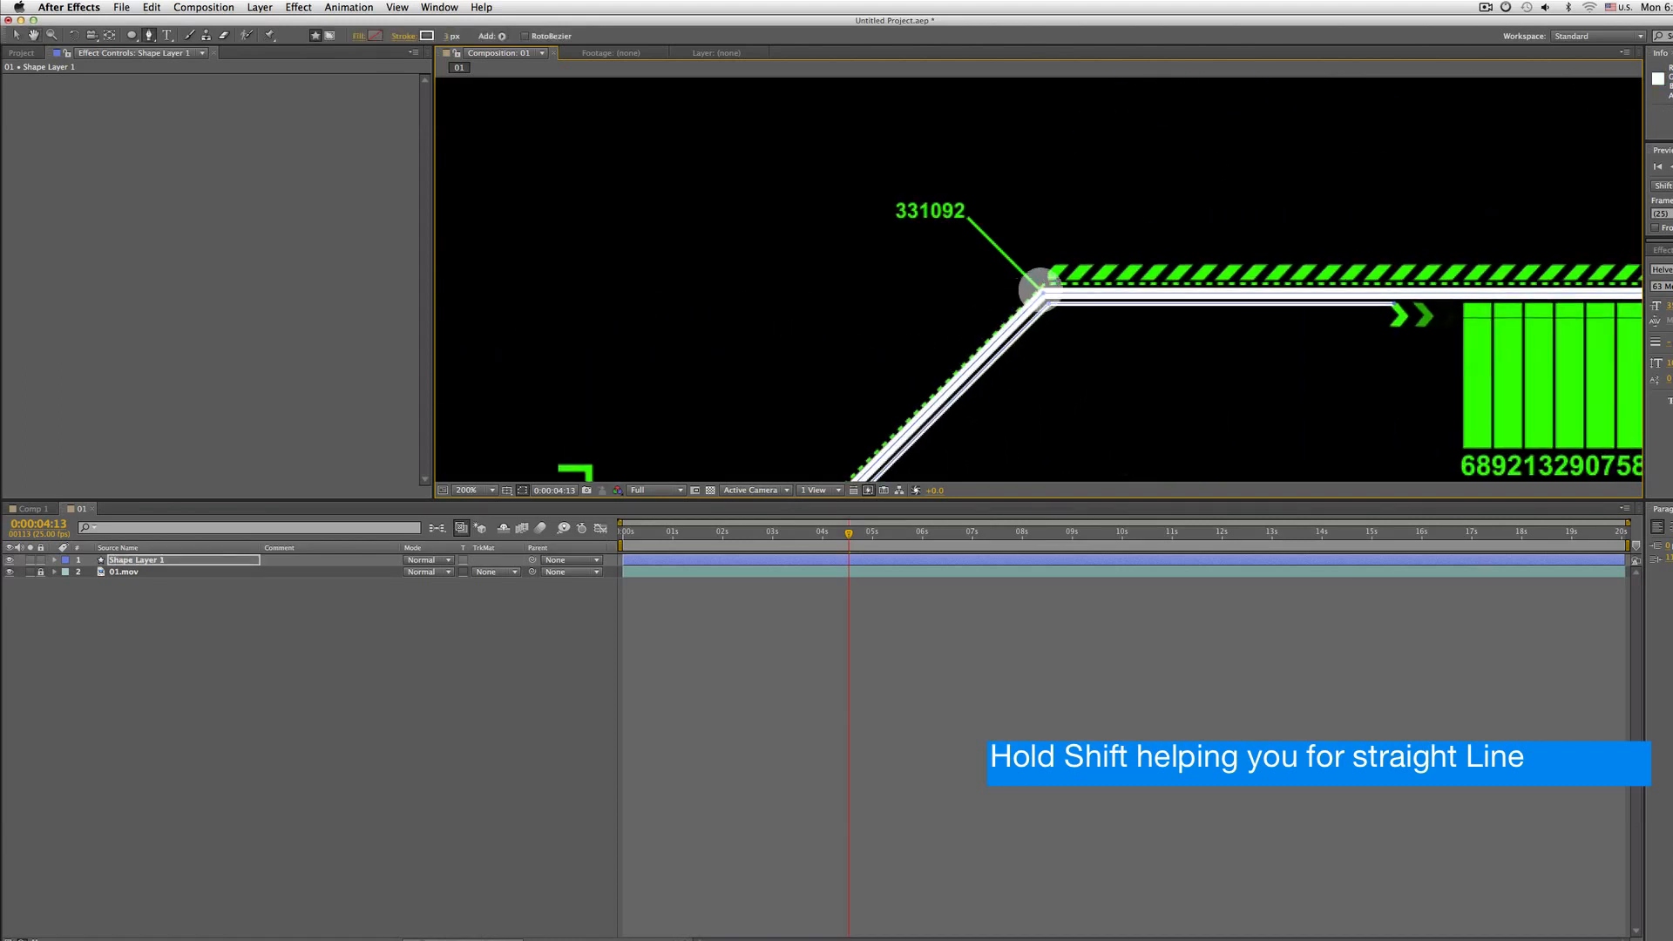
{"action": "left_click_drag", "start_coordinate": [1045, 281], "coordinate": [709, 287]}
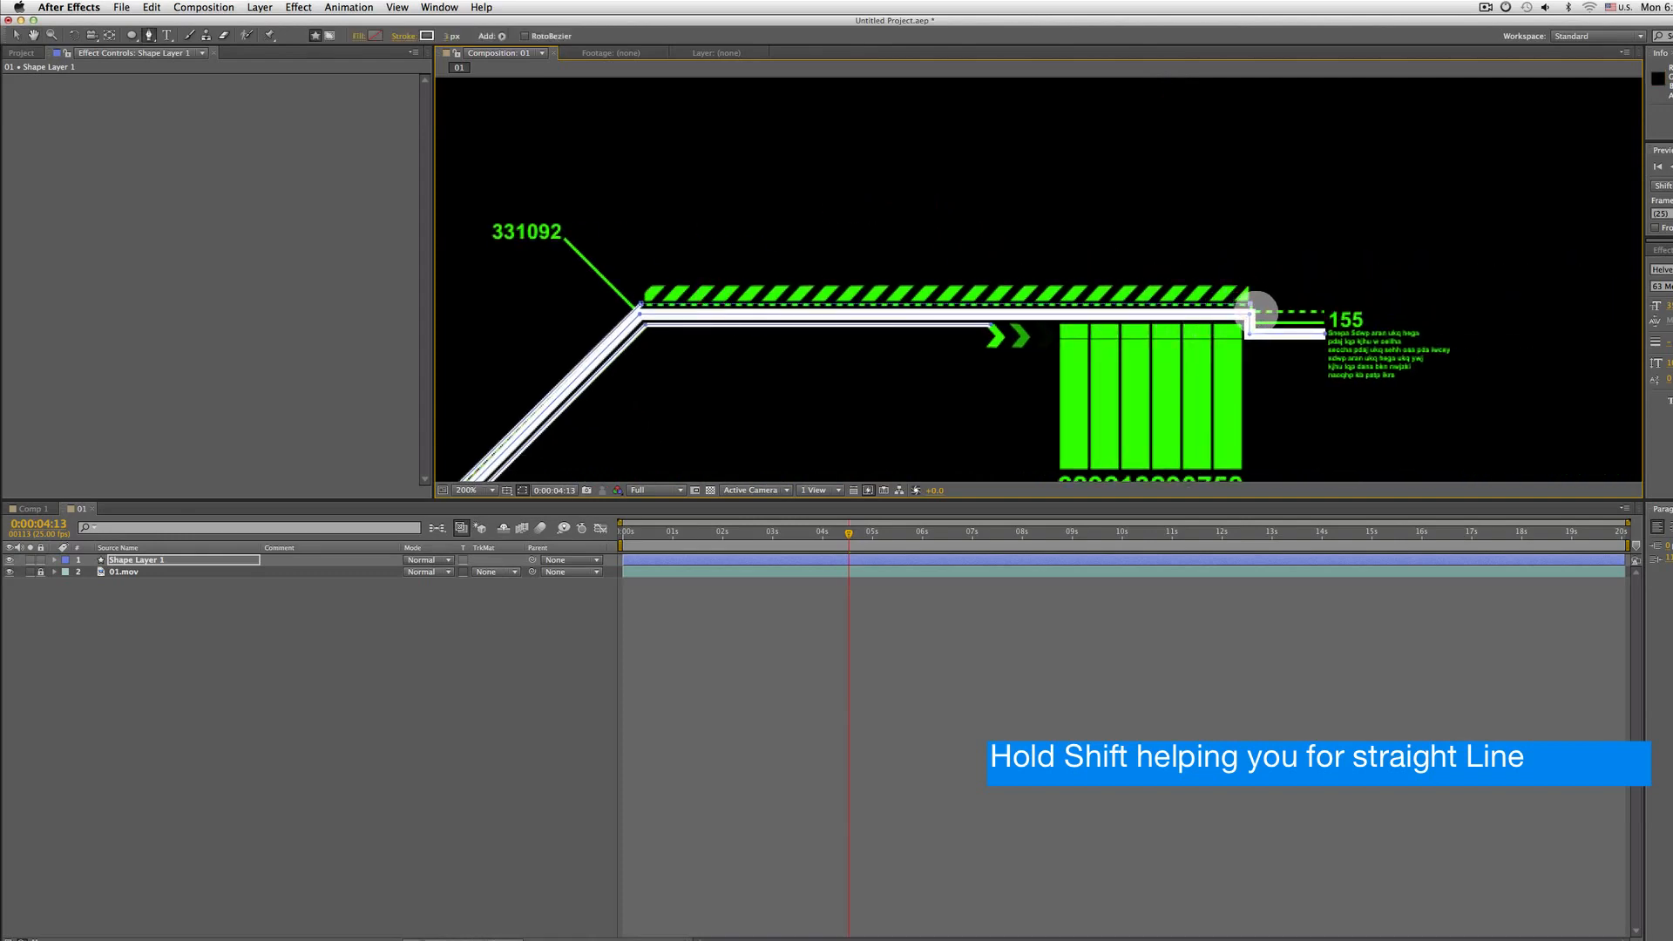
{"action": "left_click", "coordinate": [1254, 309]}
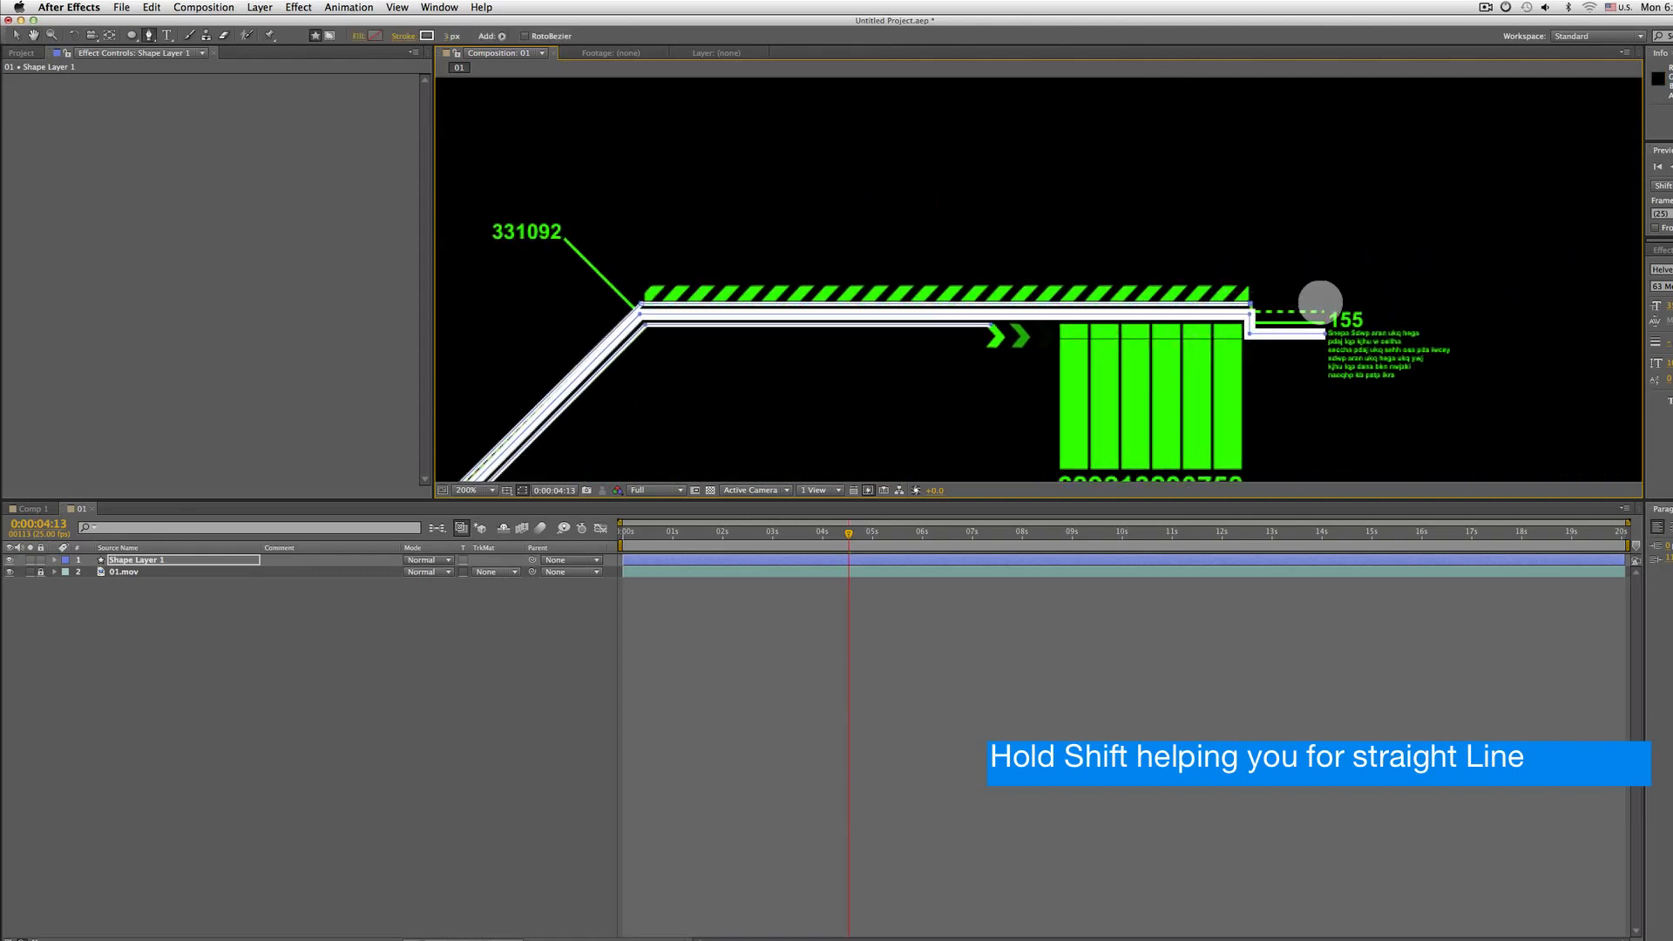
{"action": "left_click", "coordinate": [1320, 302]}
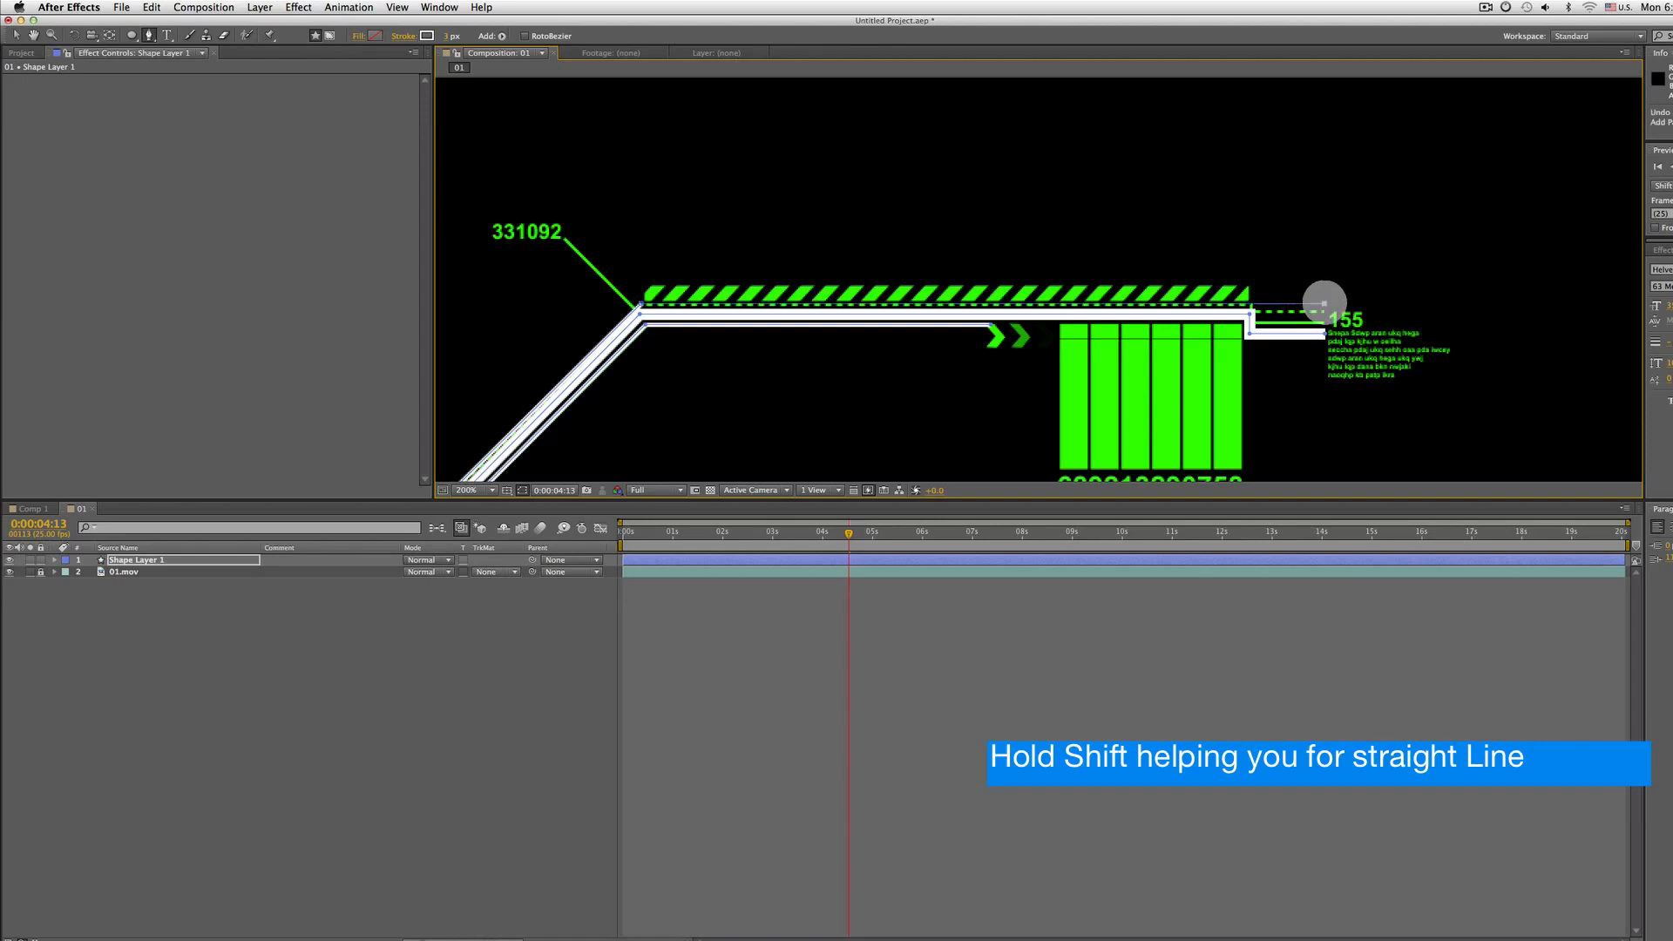
{"action": "left_click_drag", "start_coordinate": [953, 341], "coordinate": [1179, 241]}
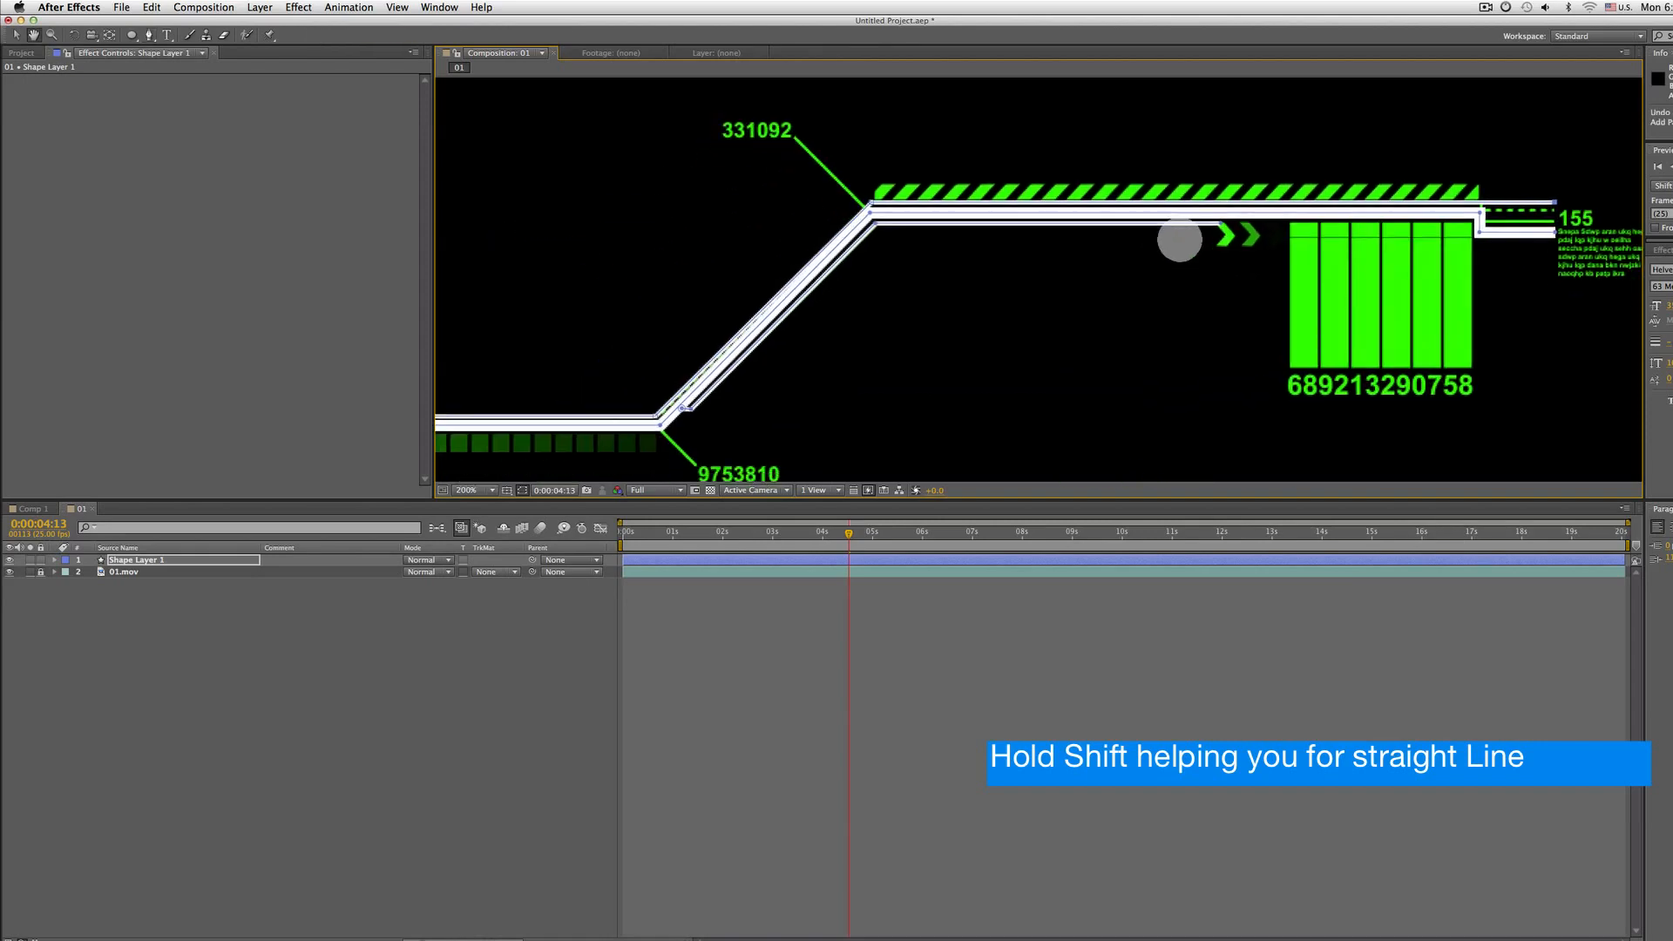
{"action": "scroll", "coordinate": [999, 296], "scroll_direction": "down", "scroll_amount": 2}
{"action": "left_click_drag", "start_coordinate": [727, 327], "coordinate": [885, 303]}
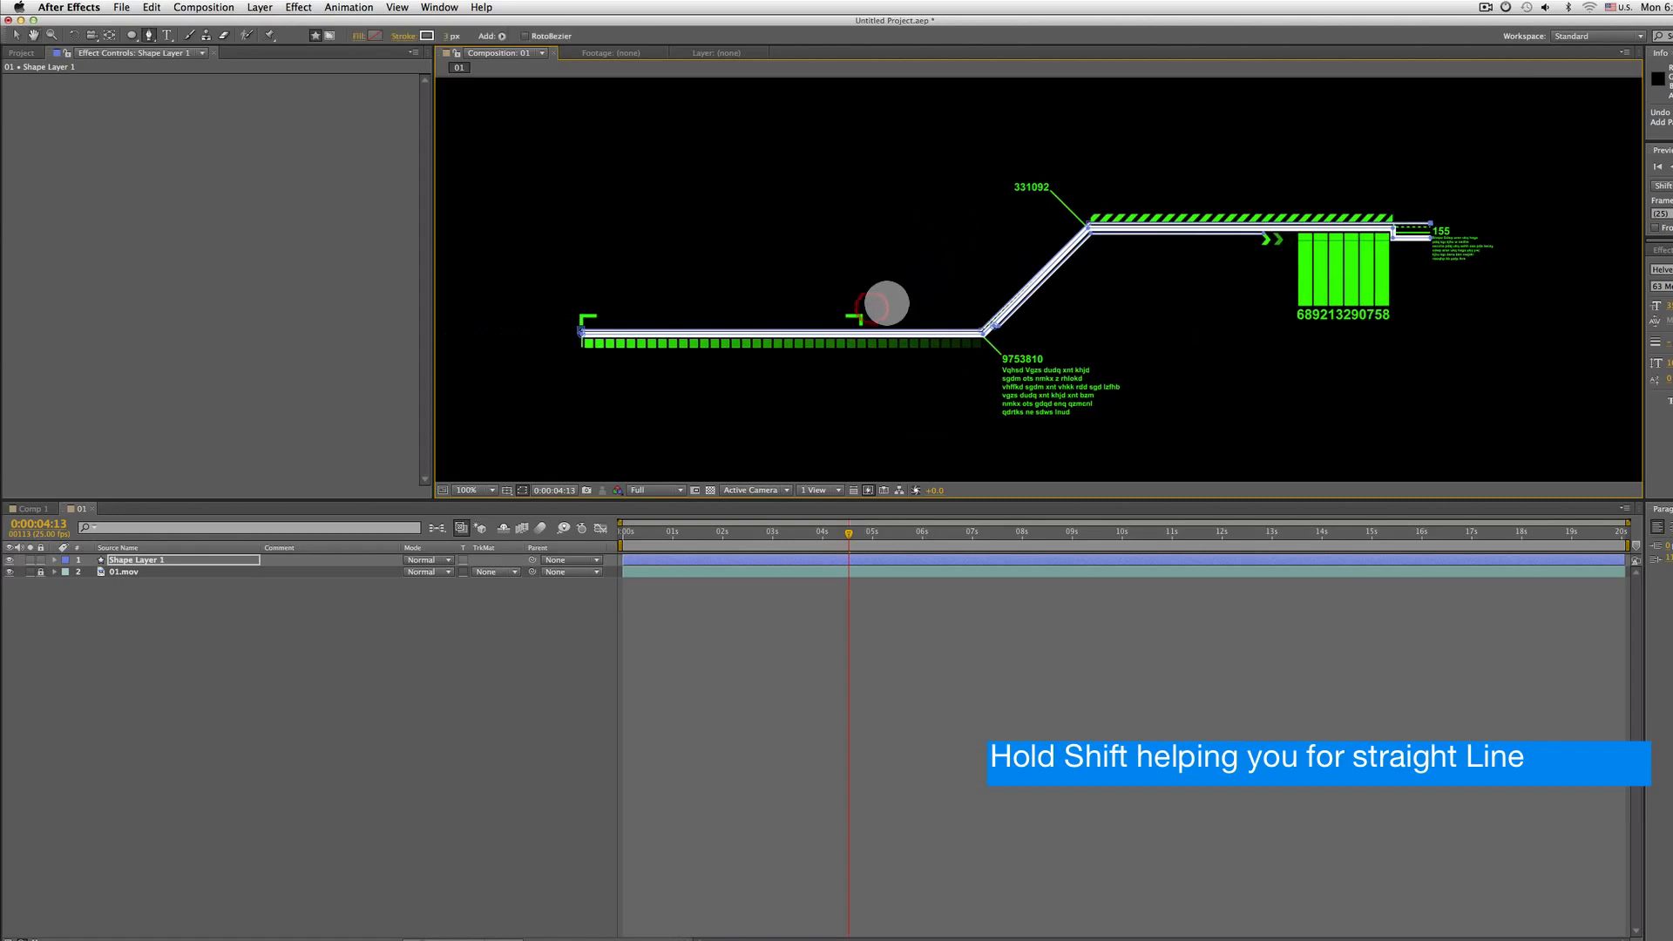
{"action": "scroll", "coordinate": [1008, 328], "scroll_direction": "up", "scroll_amount": 1}
{"action": "left_click_drag", "start_coordinate": [865, 377], "coordinate": [1147, 348]}
{"action": "scroll", "coordinate": [1148, 347], "scroll_direction": "down", "scroll_amount": 1}
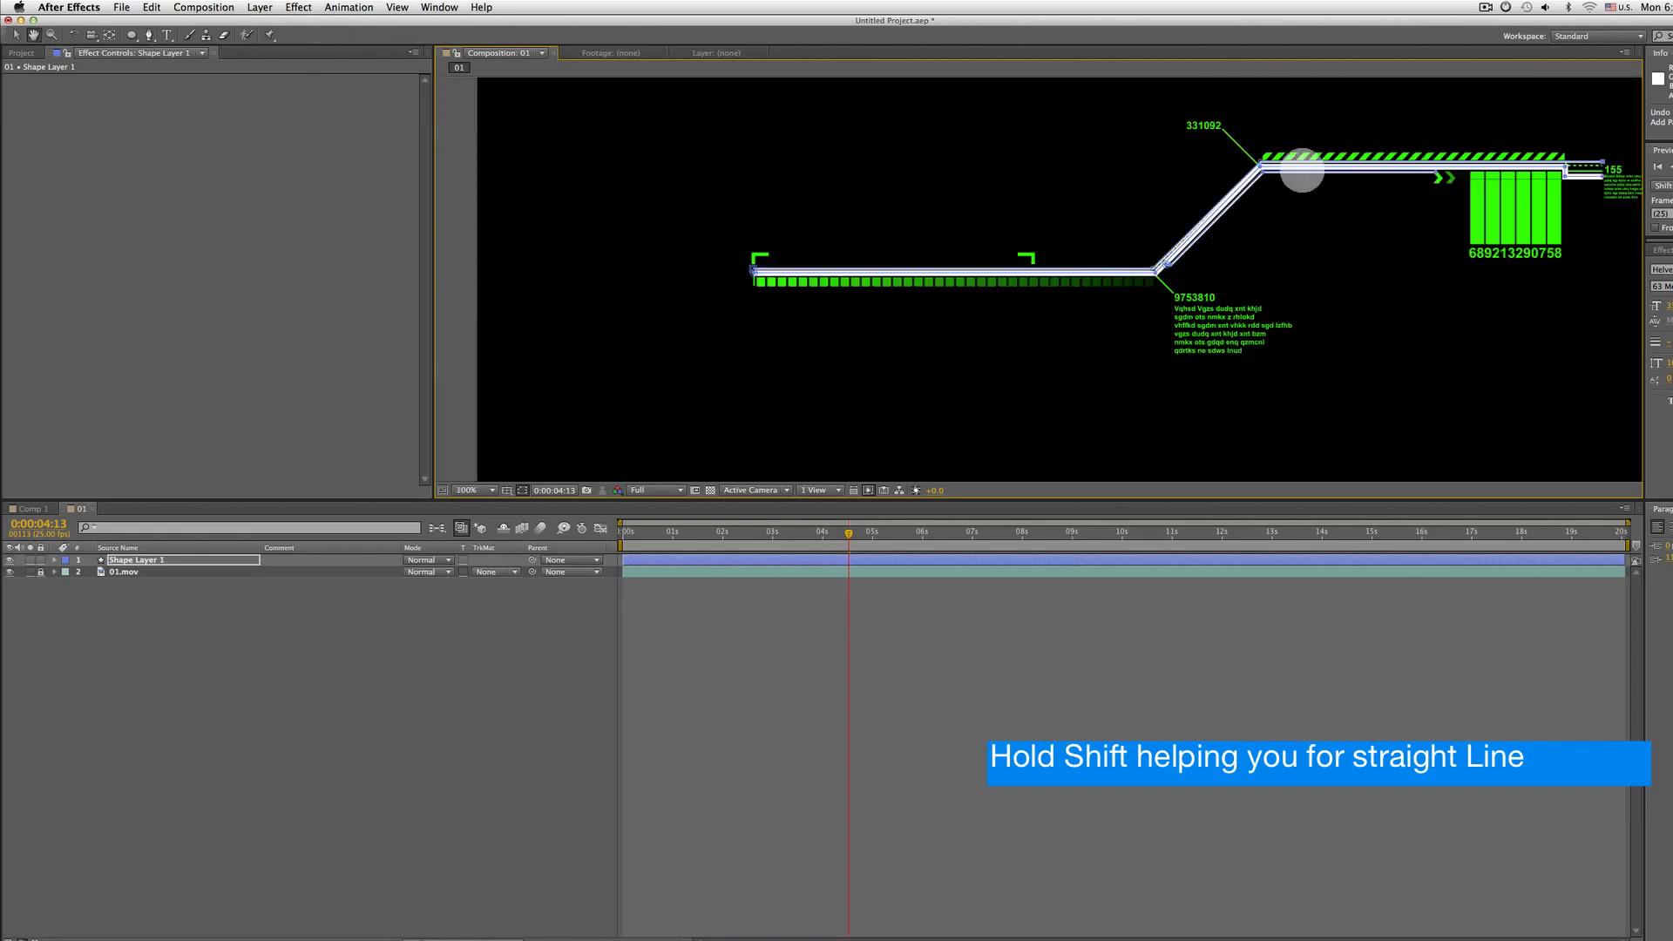
{"action": "left_click_drag", "start_coordinate": [1301, 170], "coordinate": [1215, 222]}
Expand the shape layer's contents, hide 01.mov to inspect the paths, delete Shape 3, and show the footage again
{"action": "left_click", "coordinate": [54, 559]}
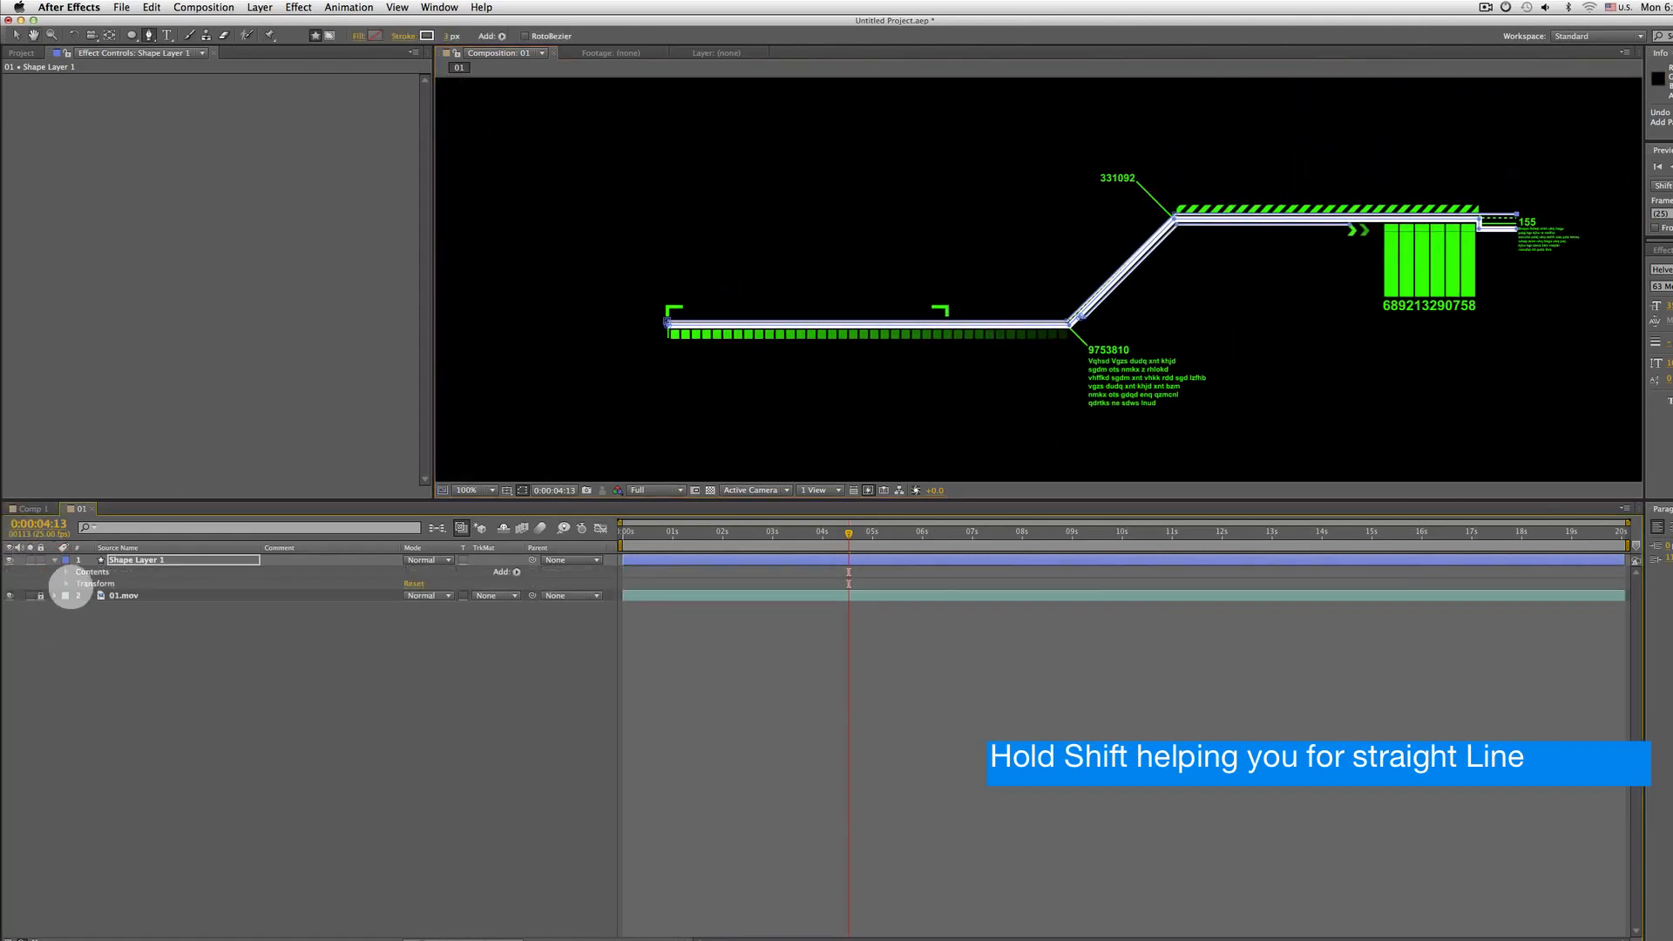
{"action": "left_click", "coordinate": [68, 572]}
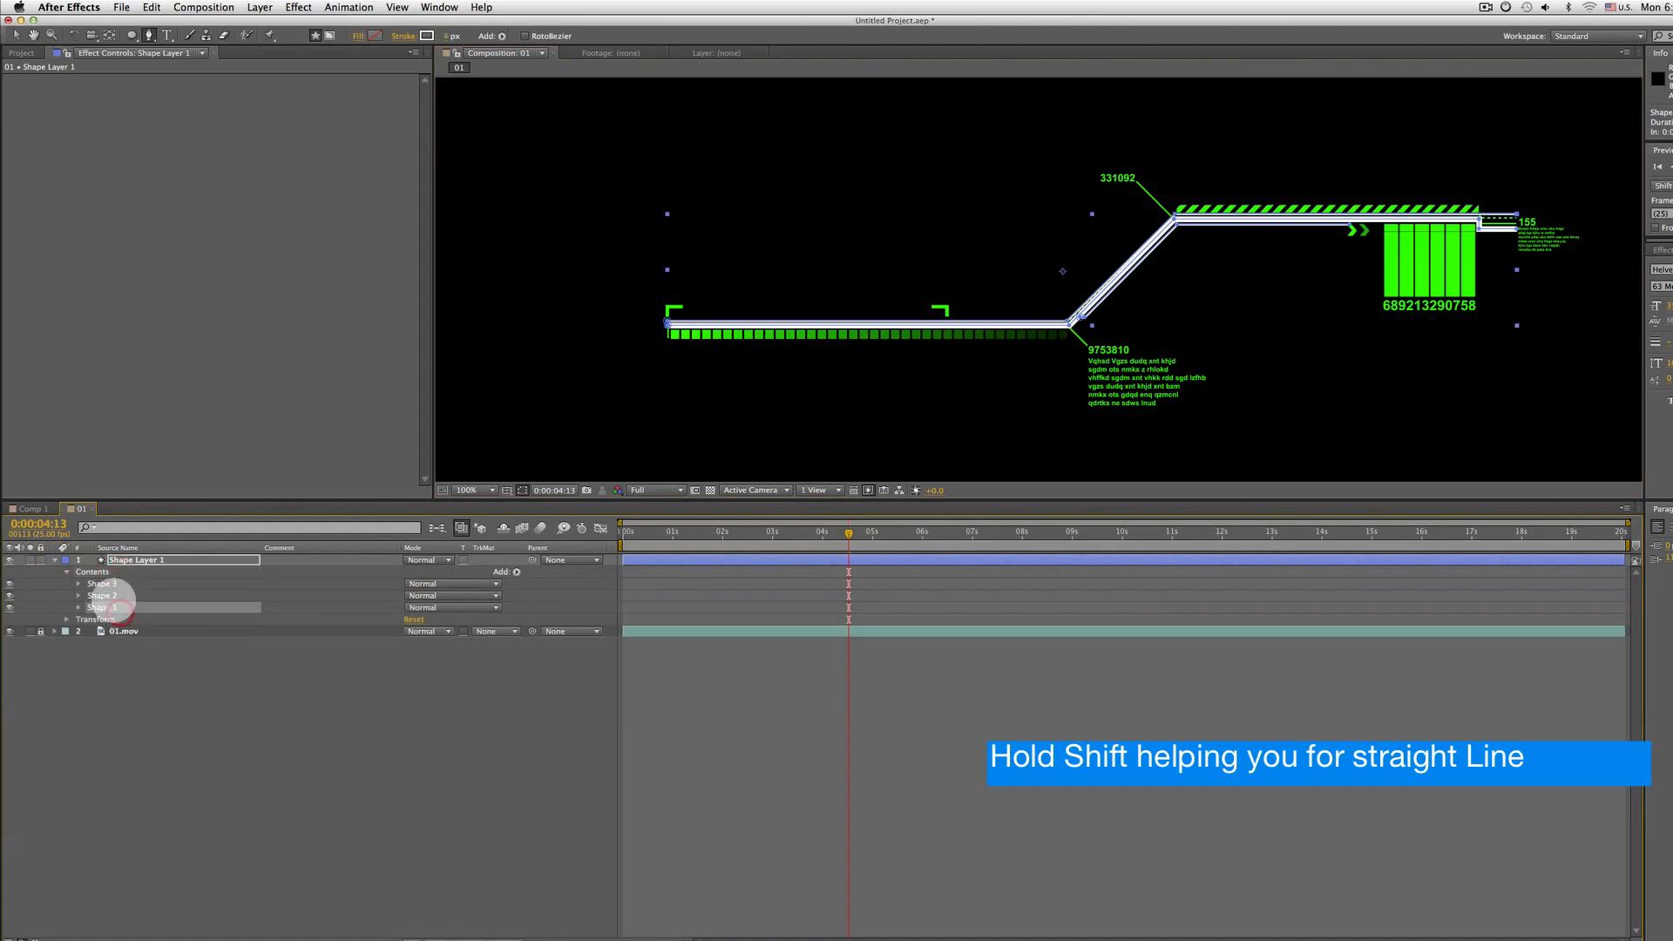
{"action": "left_click", "coordinate": [129, 595]}
{"action": "left_click", "coordinate": [129, 583]}
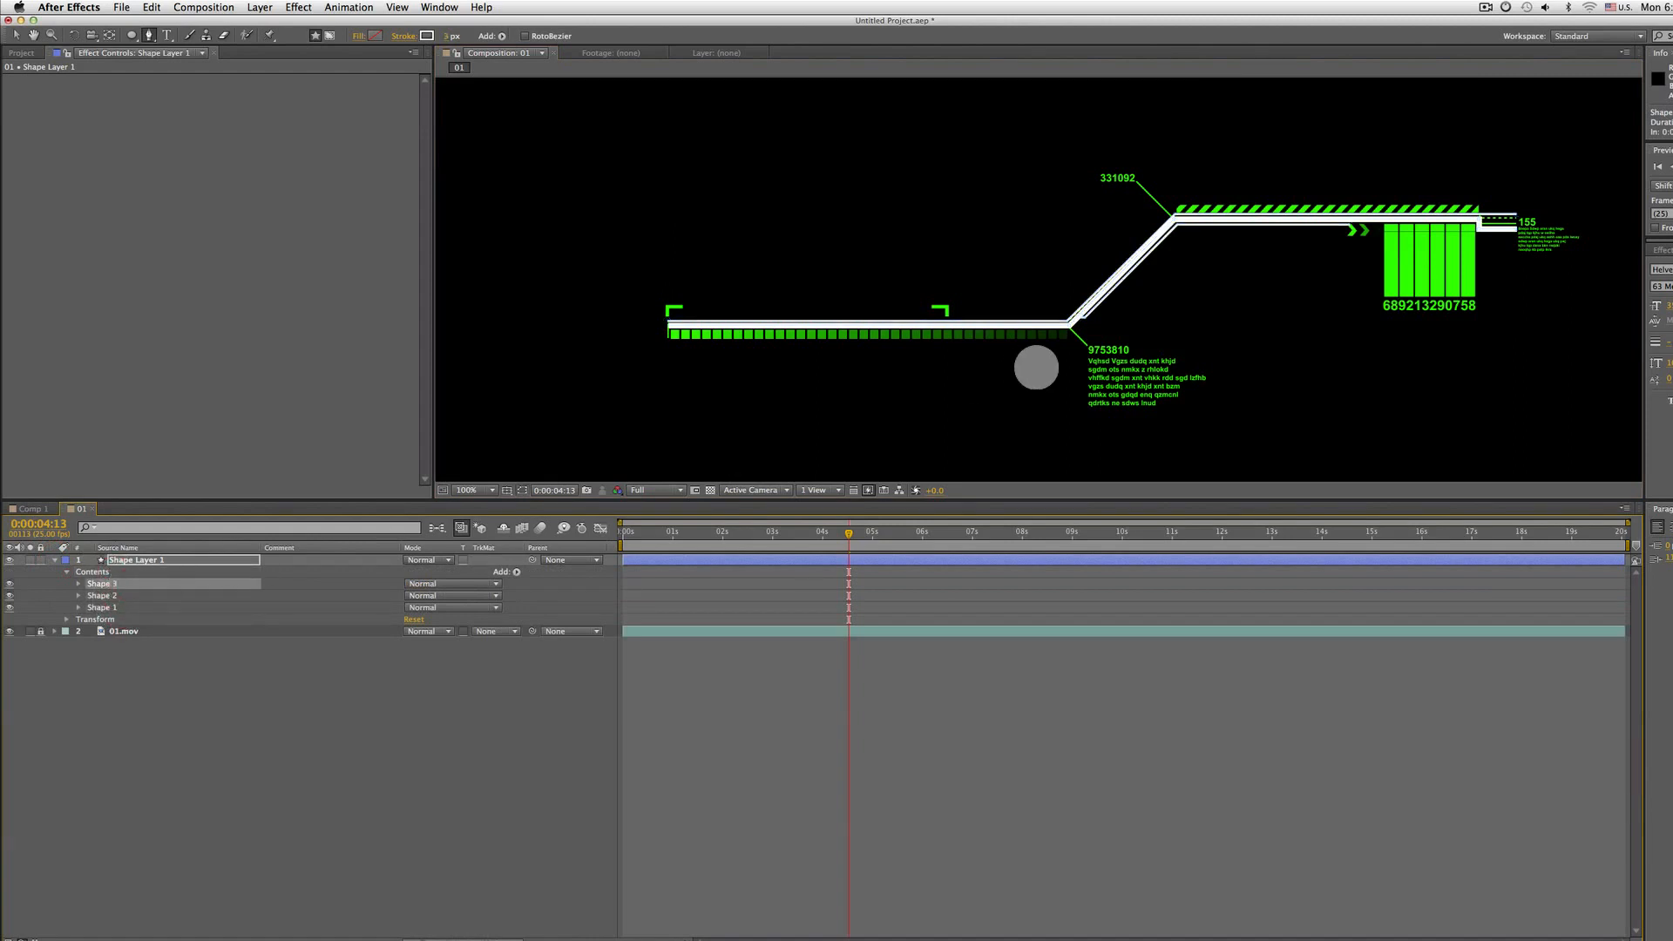
{"action": "left_click", "coordinate": [9, 631]}
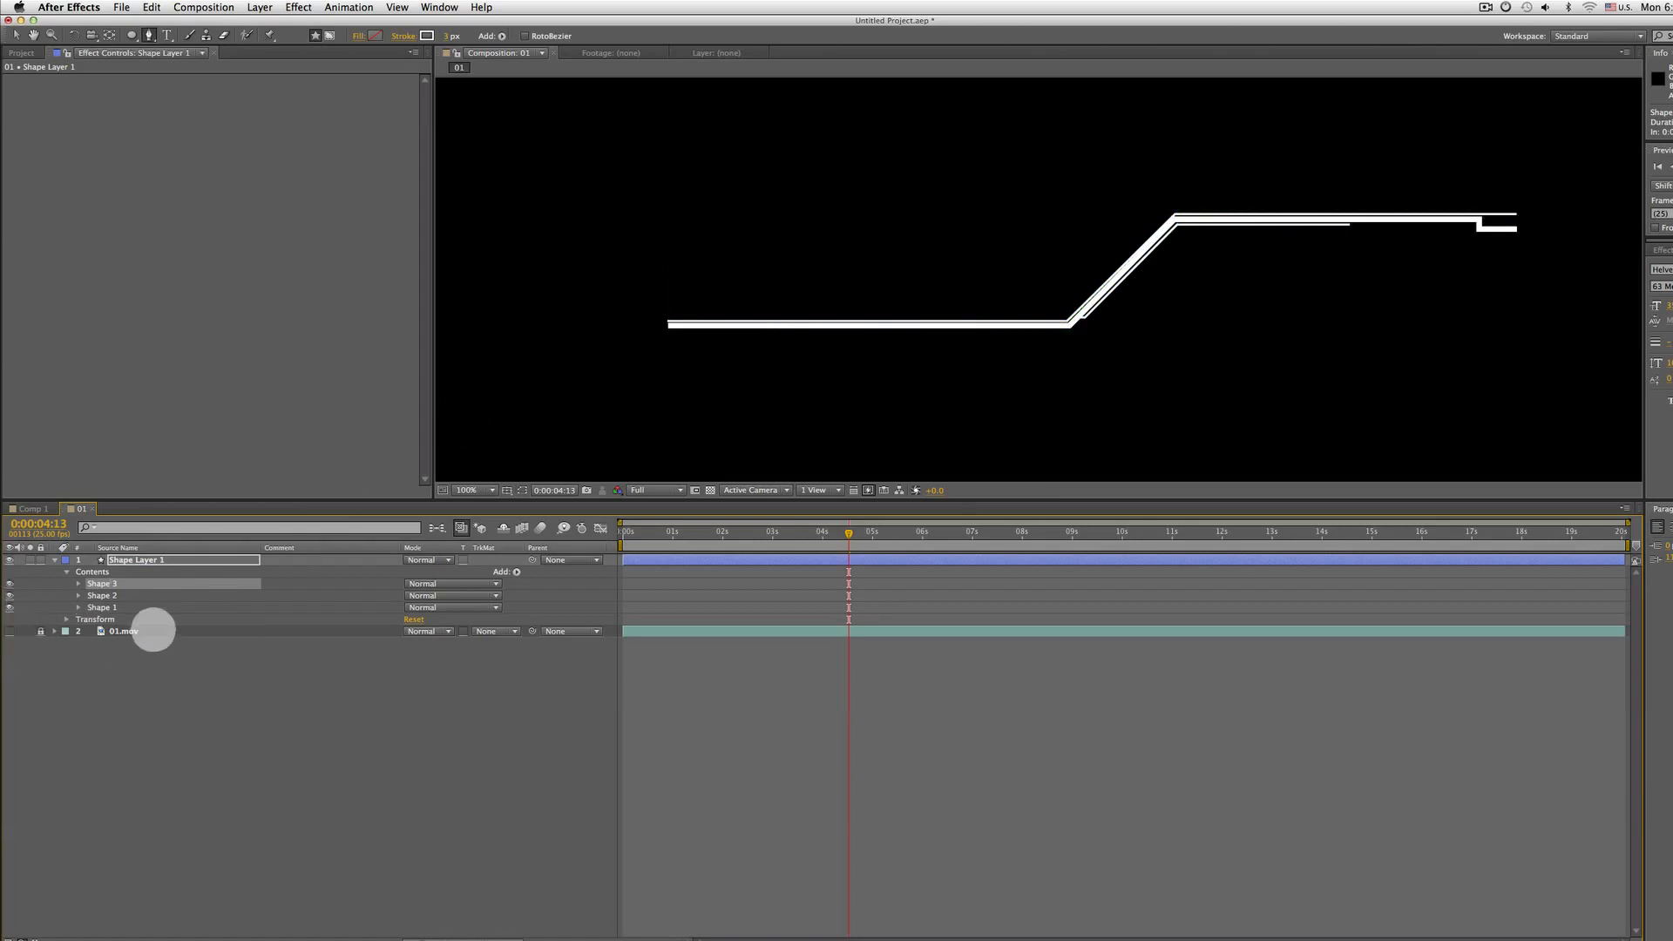
{"action": "left_click", "coordinate": [10, 630]}
{"action": "left_click", "coordinate": [10, 630]}
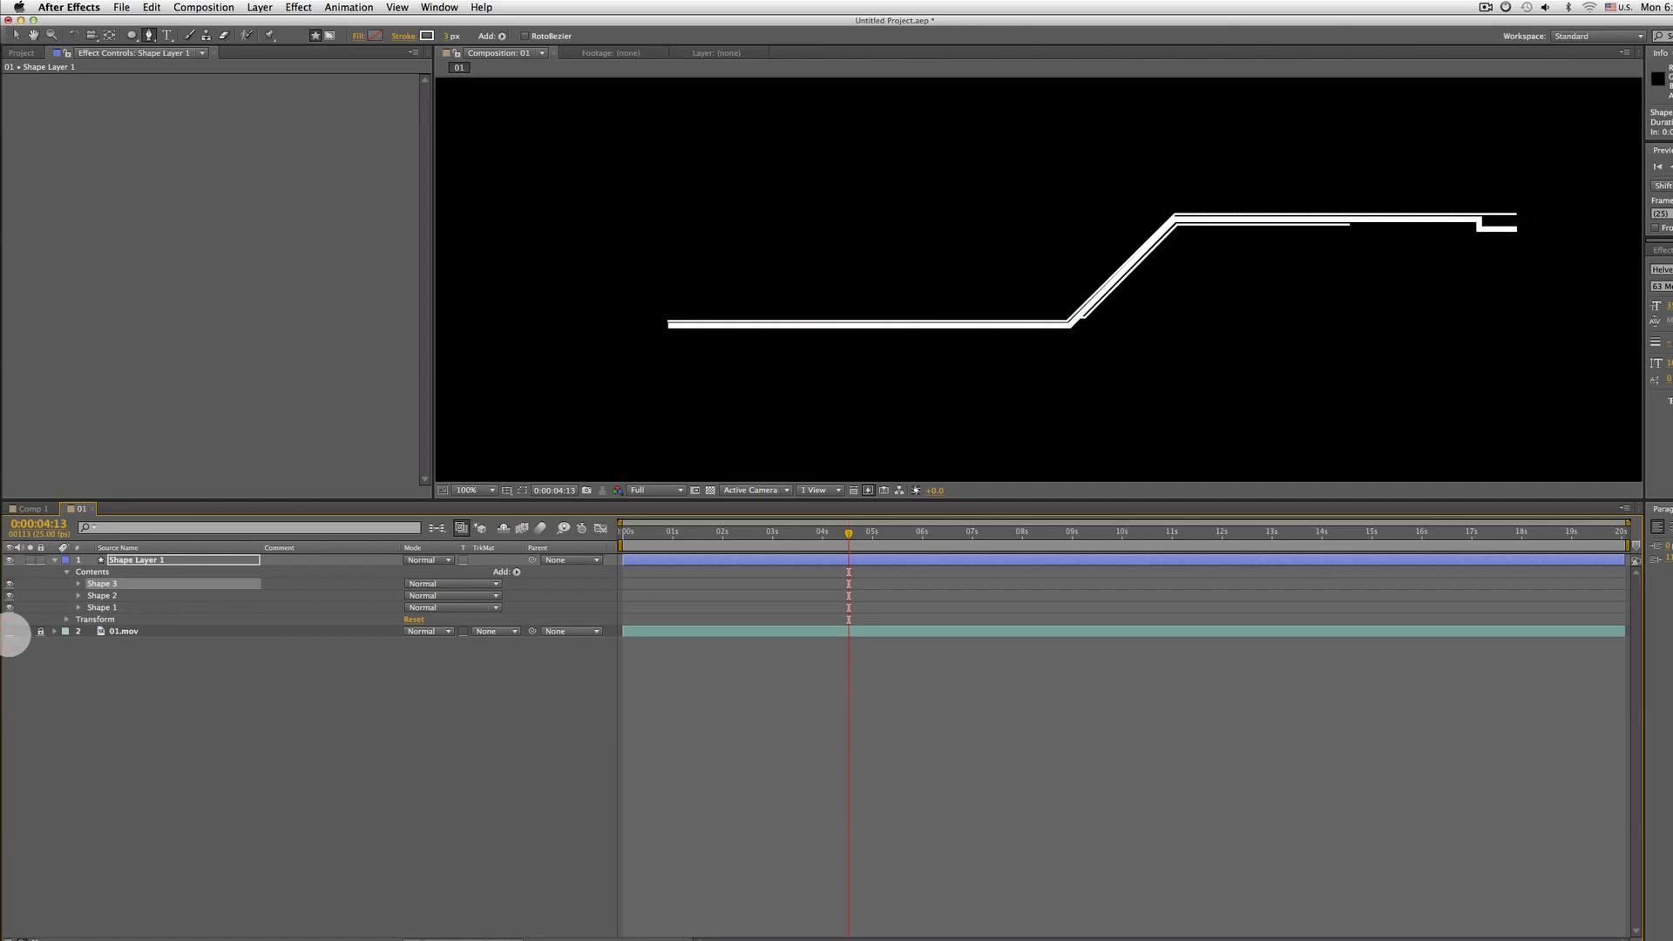
{"action": "left_click", "coordinate": [119, 608]}
{"action": "left_click", "coordinate": [116, 595]}
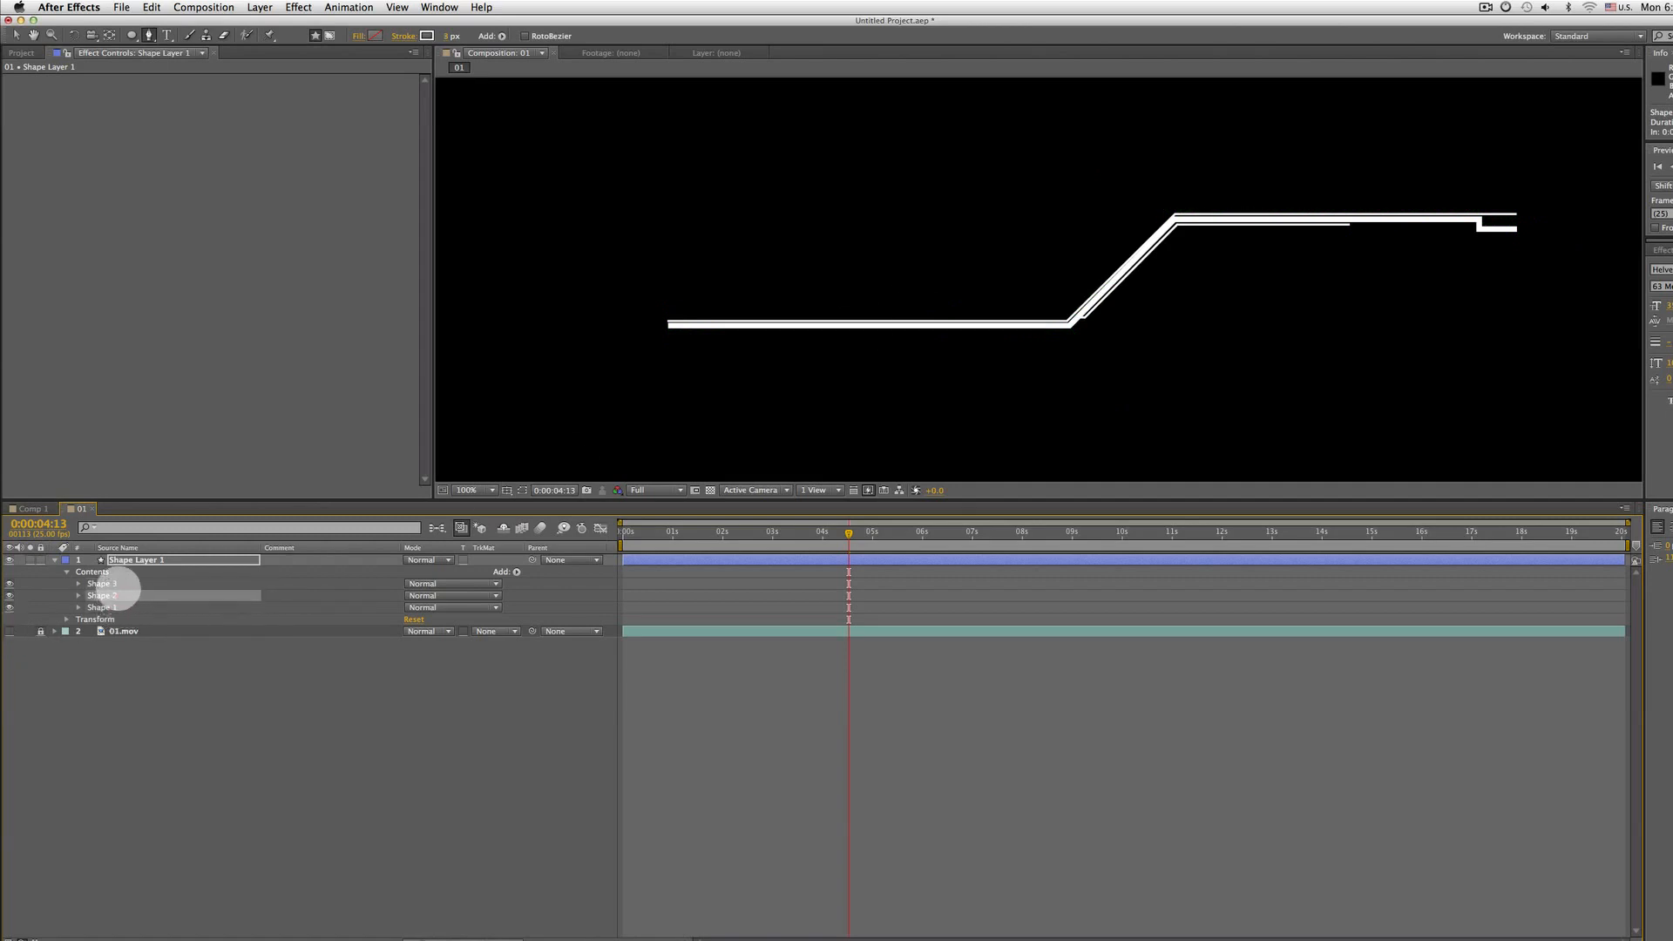
{"action": "left_click", "coordinate": [103, 582]}
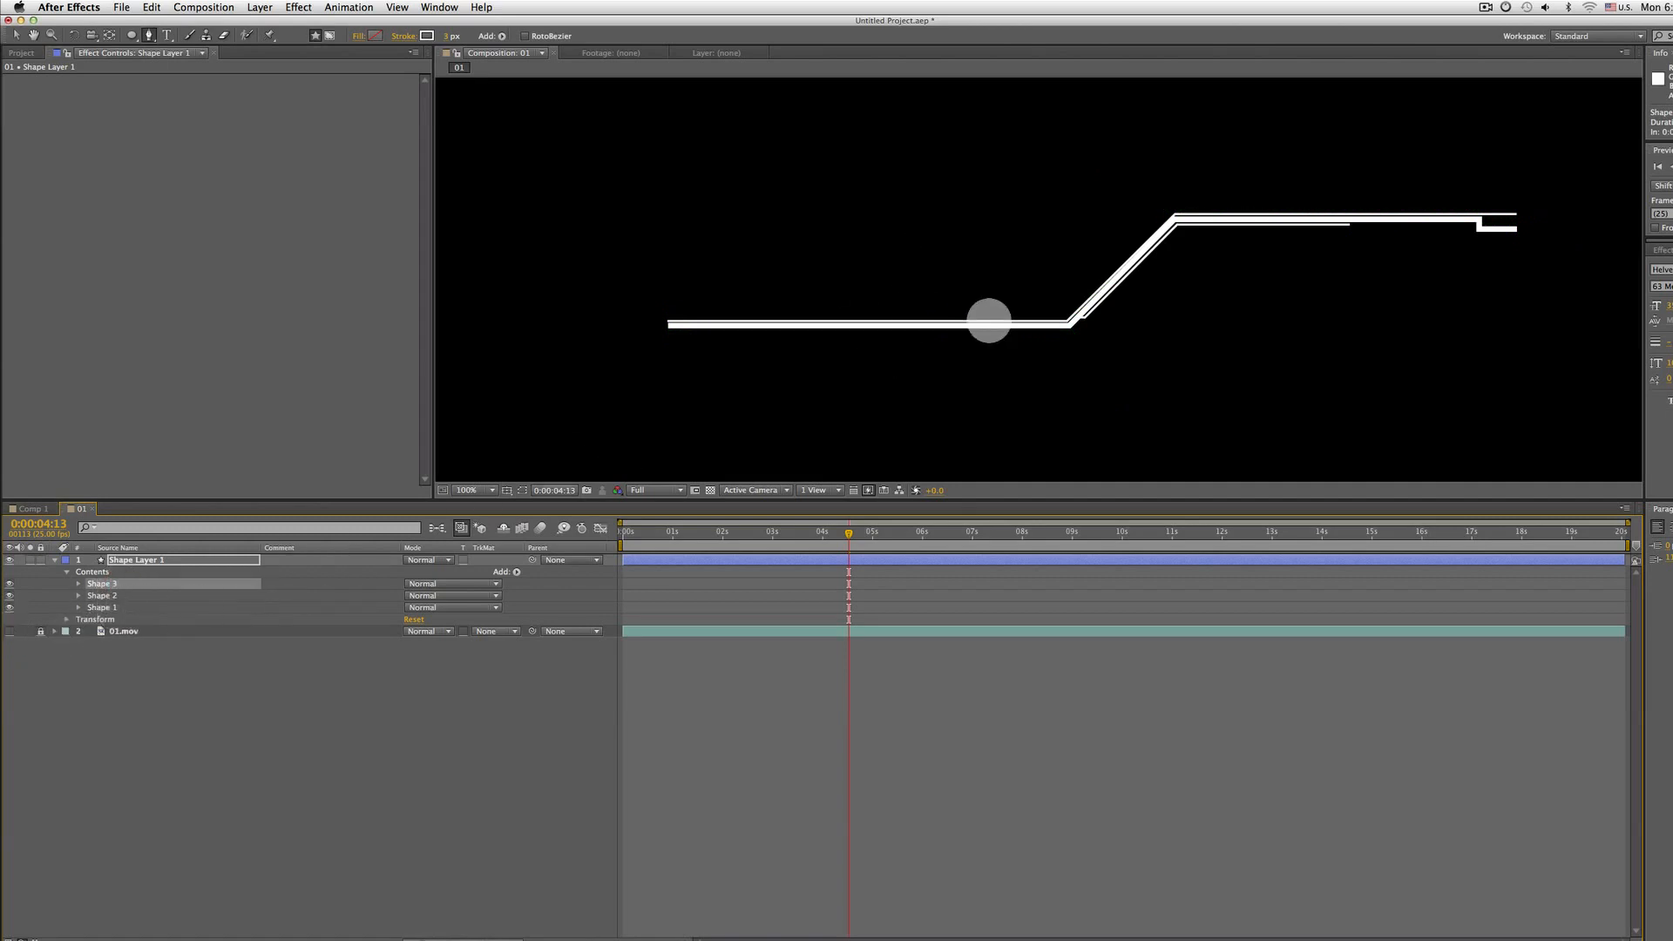
{"action": "left_click_drag", "start_coordinate": [979, 303], "coordinate": [945, 289]}
{"action": "key", "text": "v"}
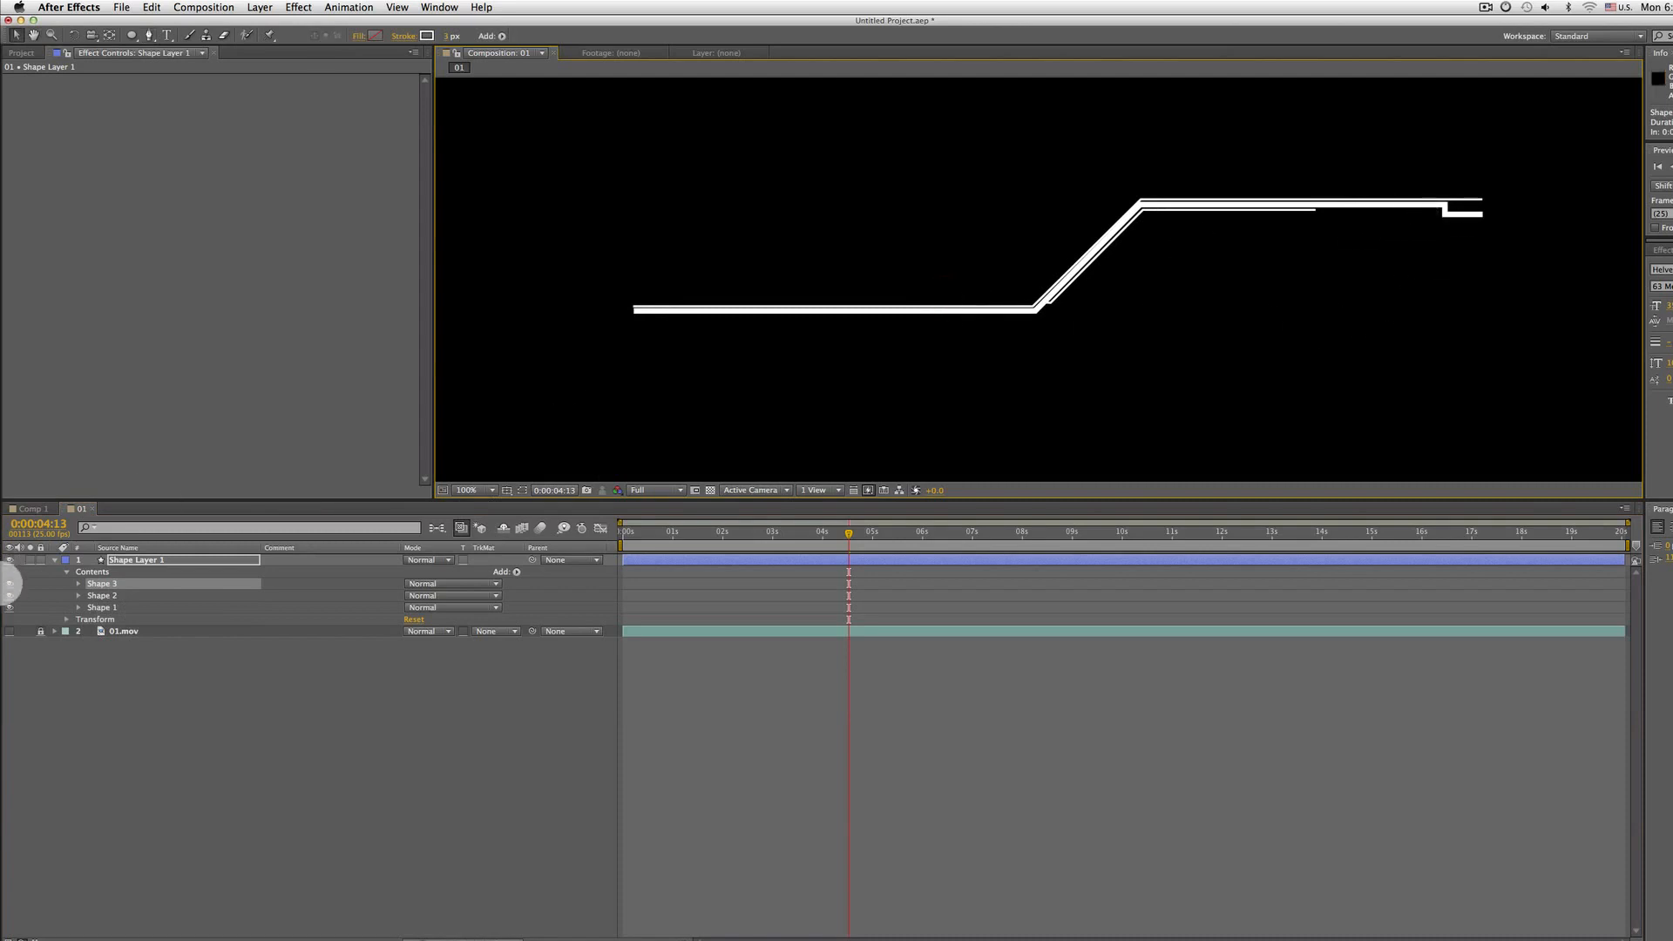
{"action": "key", "text": "Delete"}
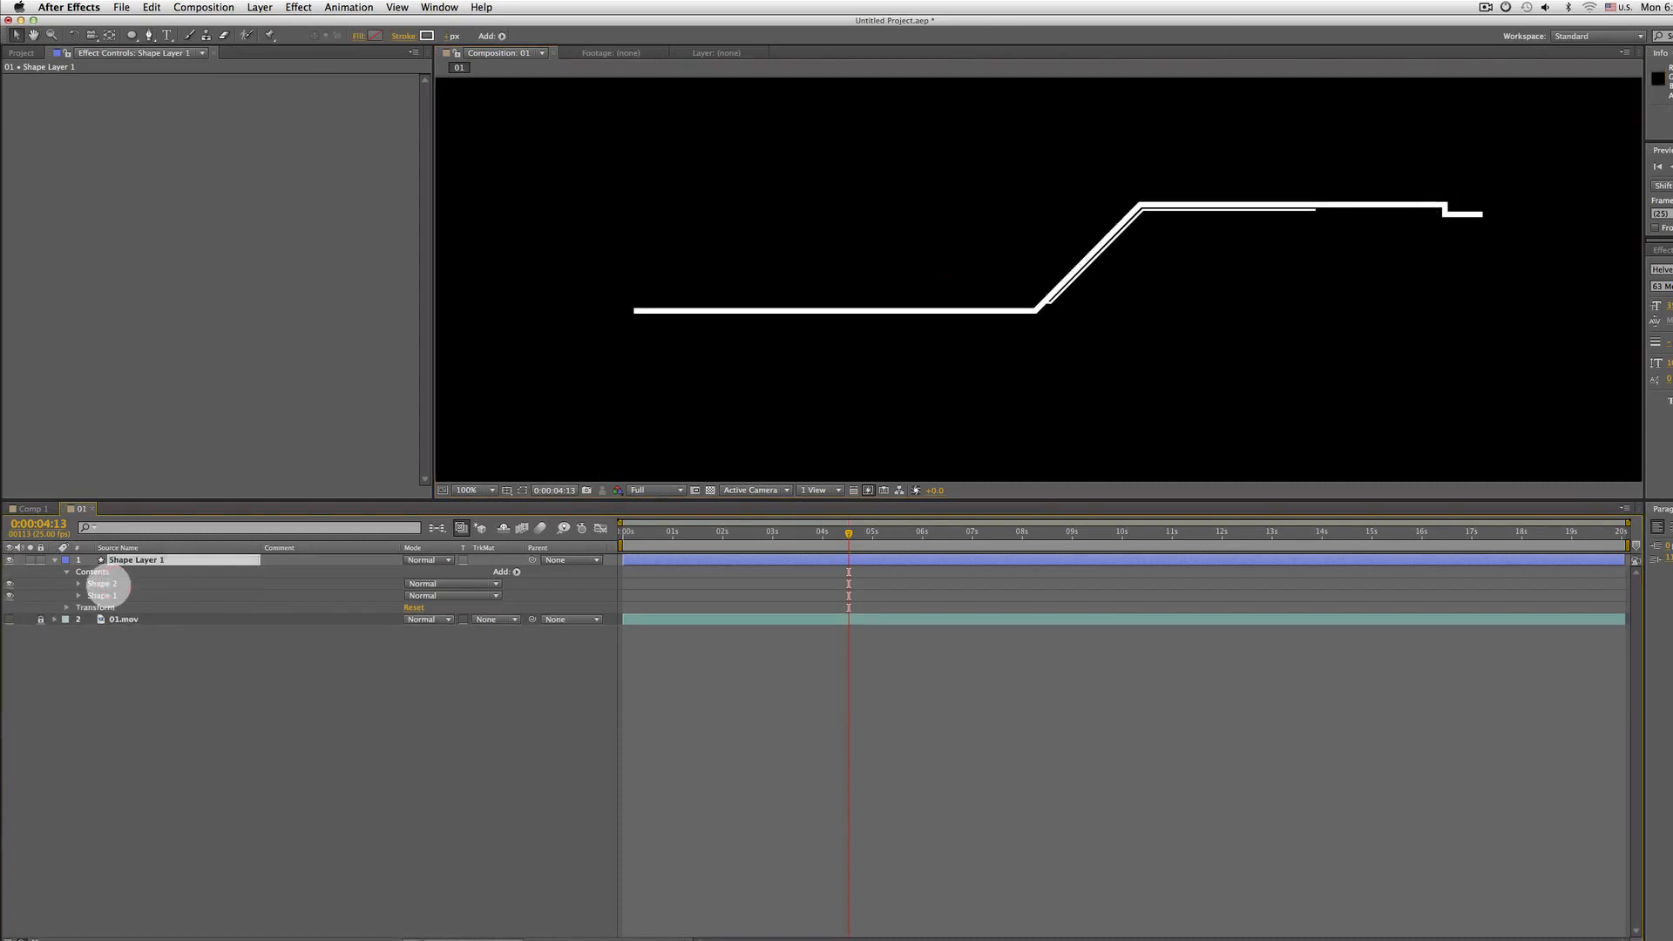
{"action": "left_click", "coordinate": [10, 619]}
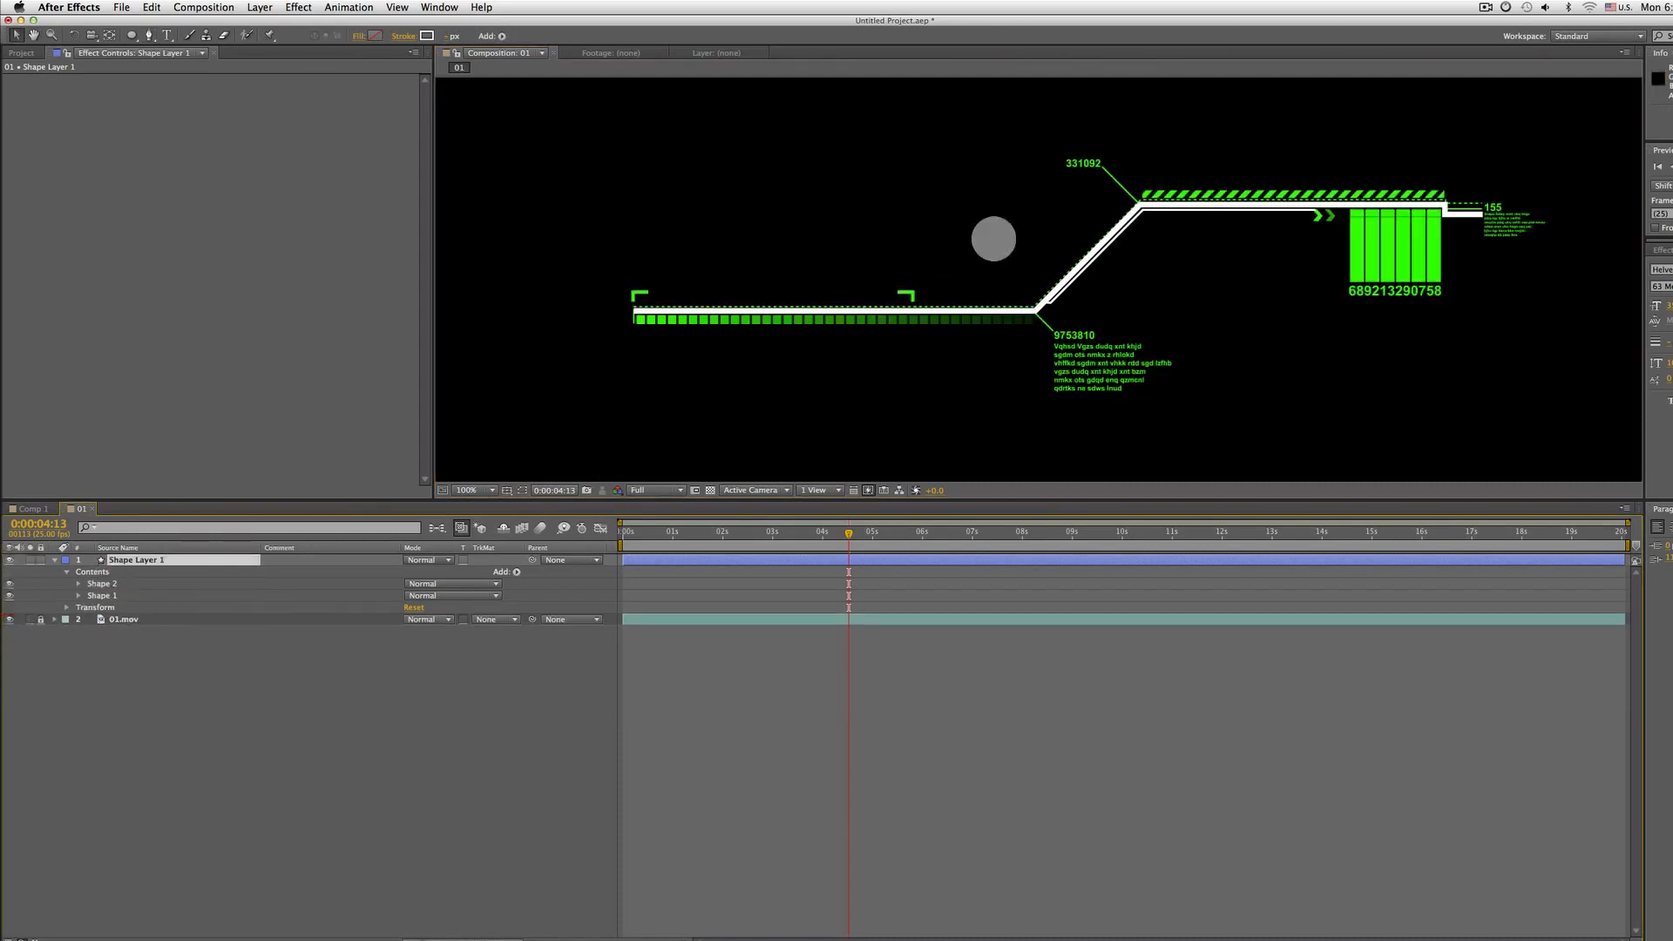
Select Shape 1 and set its stroke width to 4 px
{"action": "key", "text": "h"}
{"action": "left_click_drag", "start_coordinate": [990, 236], "coordinate": [1057, 194]}
{"action": "scroll", "coordinate": [941, 243], "scroll_direction": "up", "scroll_amount": 2}
{"action": "left_click_drag", "start_coordinate": [1120, 327], "coordinate": [983, 298]}
{"action": "key", "text": "v"}
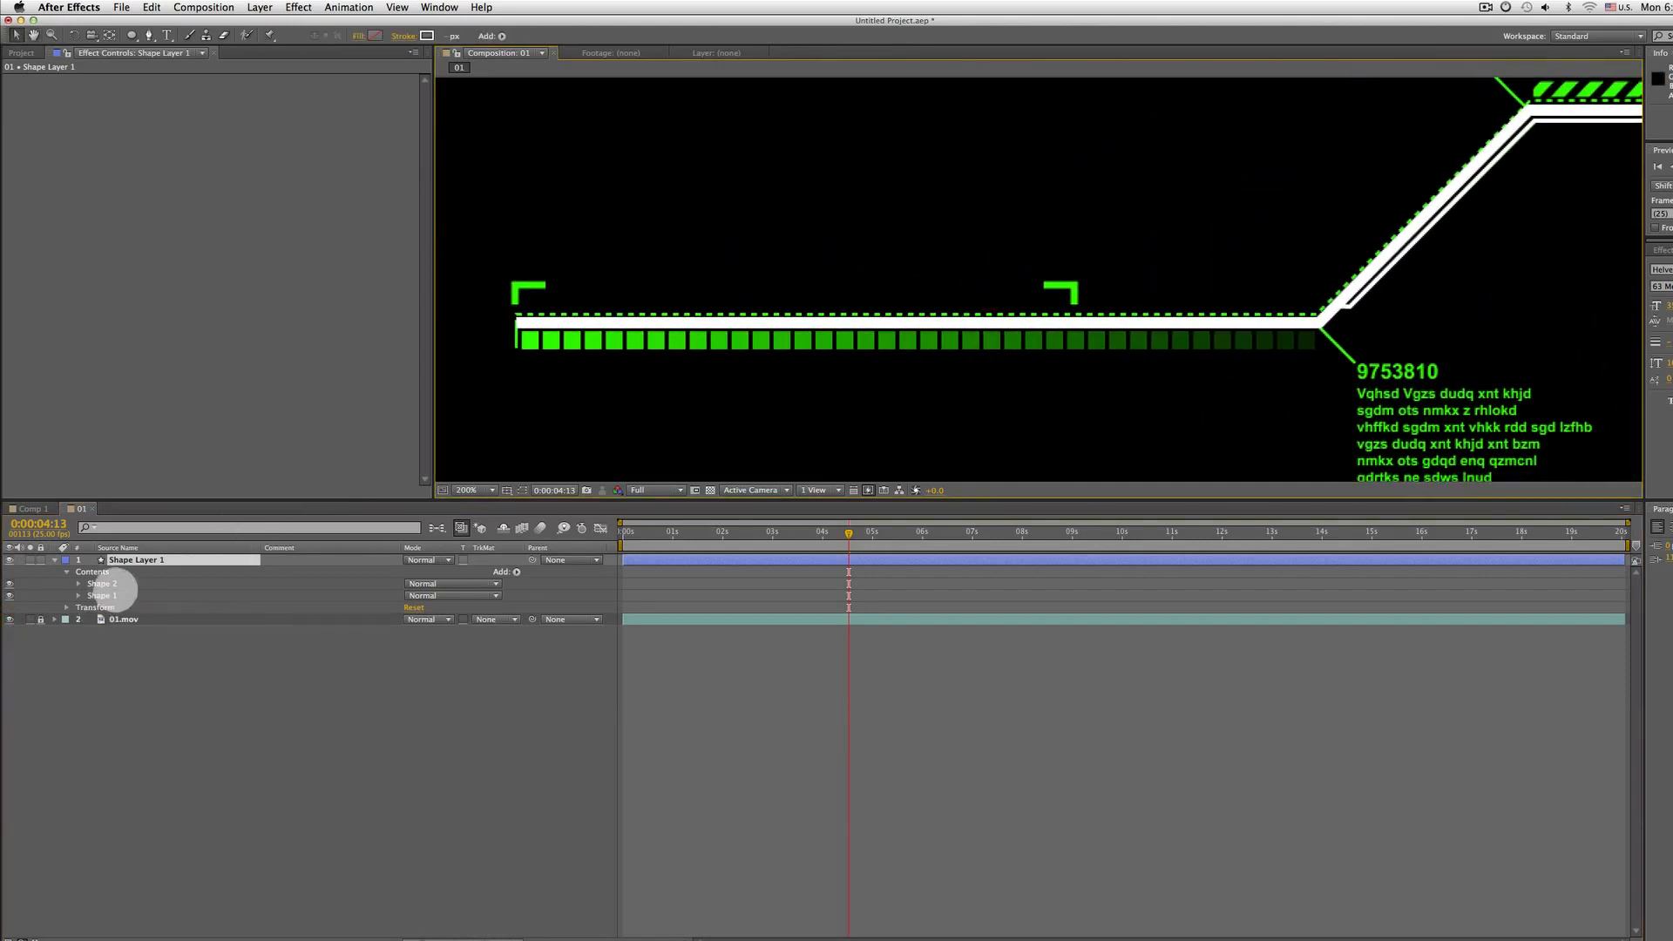
{"action": "left_click", "coordinate": [109, 584]}
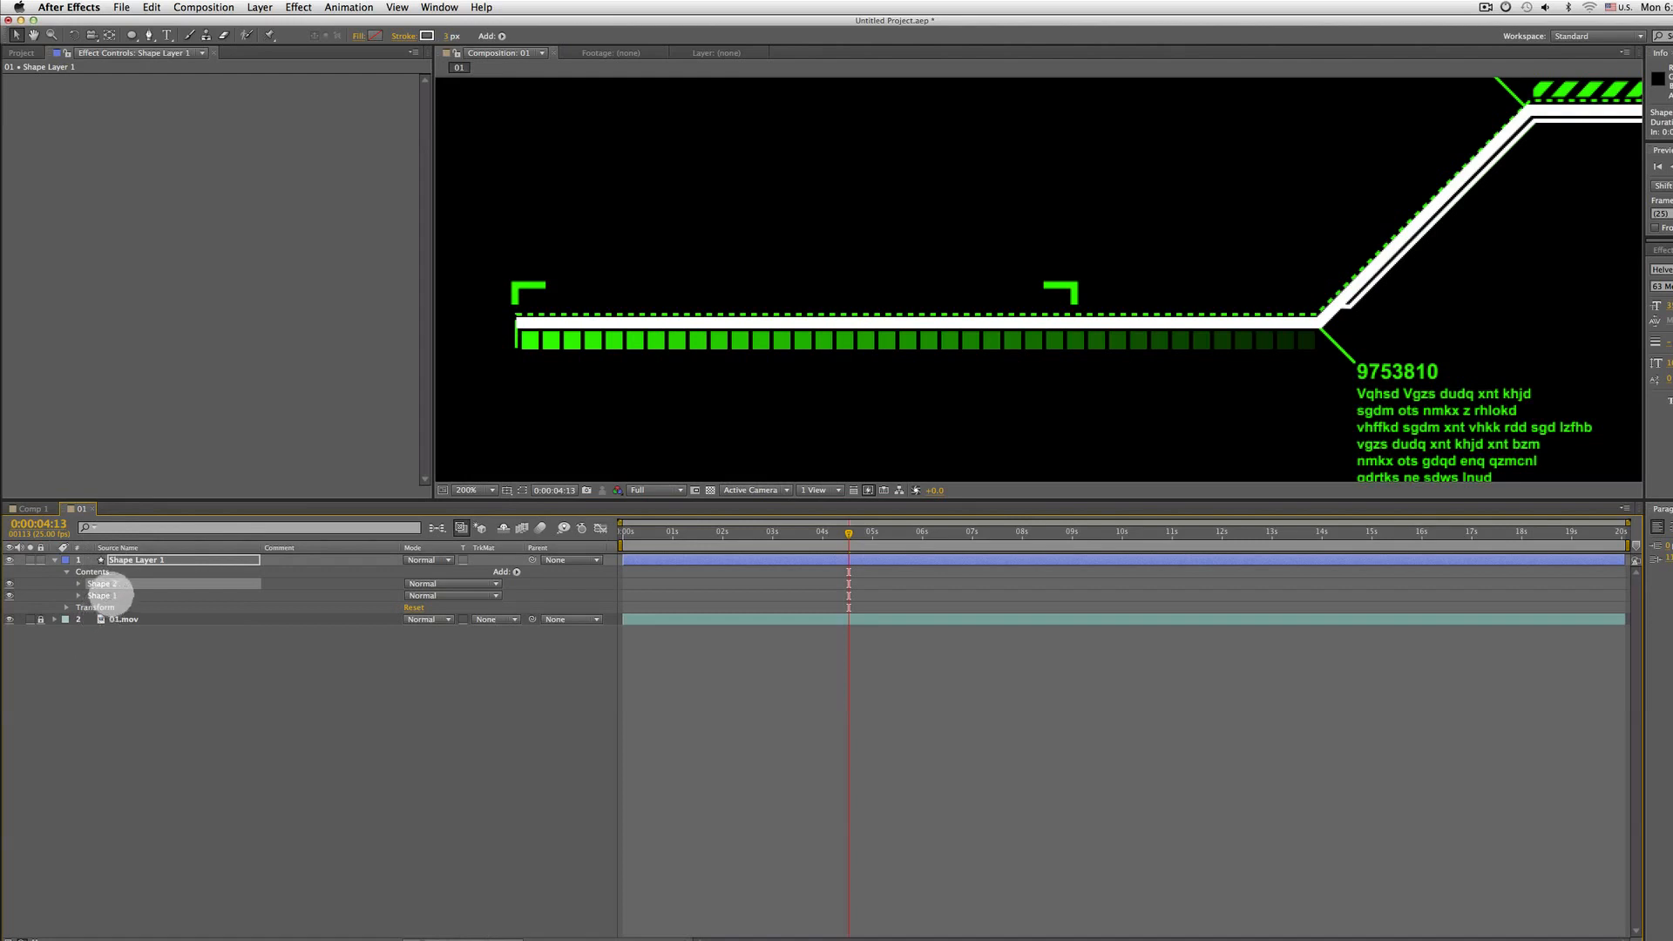
{"action": "left_click", "coordinate": [102, 595]}
{"action": "left_click", "coordinate": [451, 35]}
{"action": "type", "text": "5"}
{"action": "key", "text": "Return"}
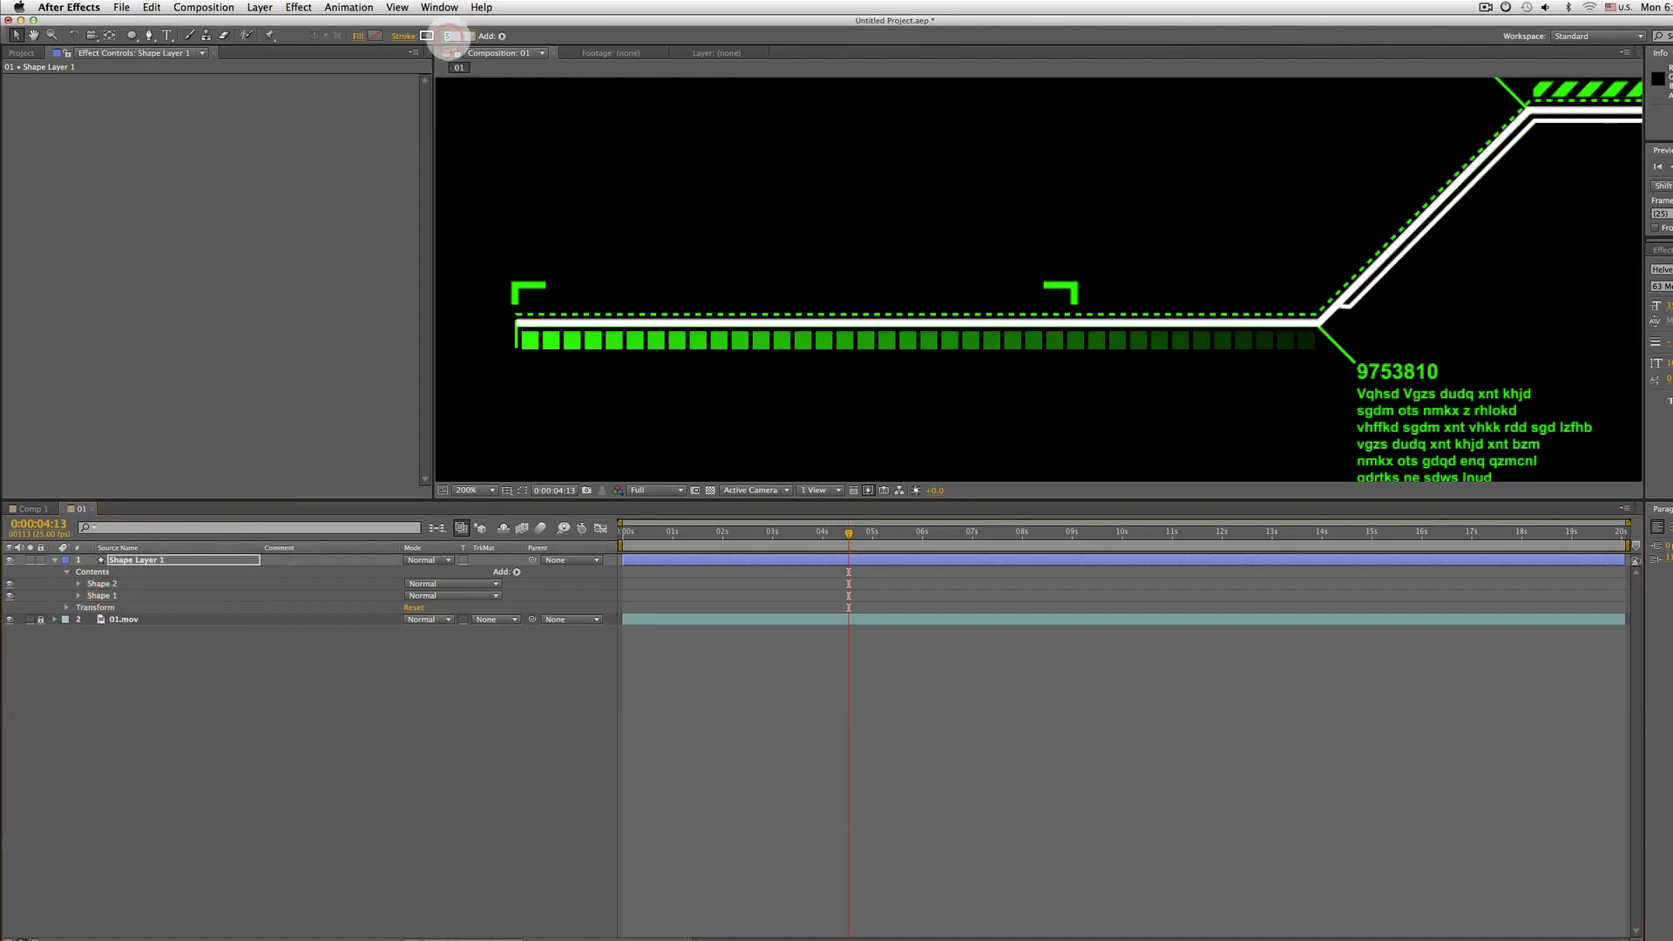
{"action": "type", "text": "4"}
{"action": "key", "text": "Return"}
{"action": "key", "text": "comma"}
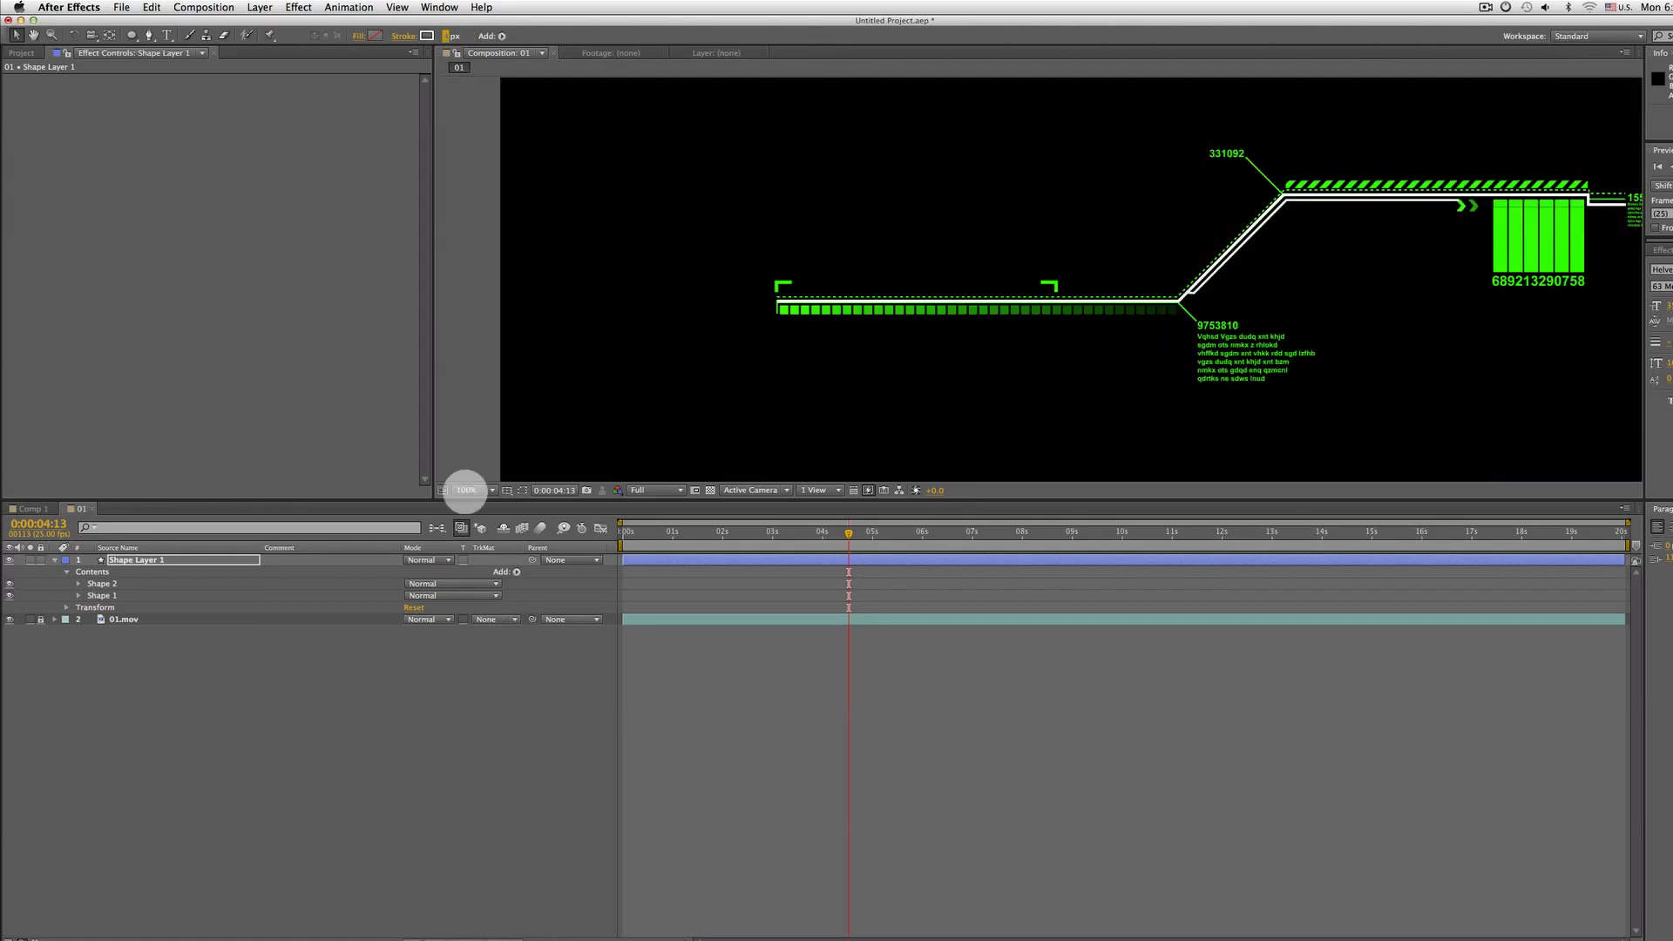
{"action": "left_click_drag", "start_coordinate": [921, 269], "coordinate": [679, 325]}
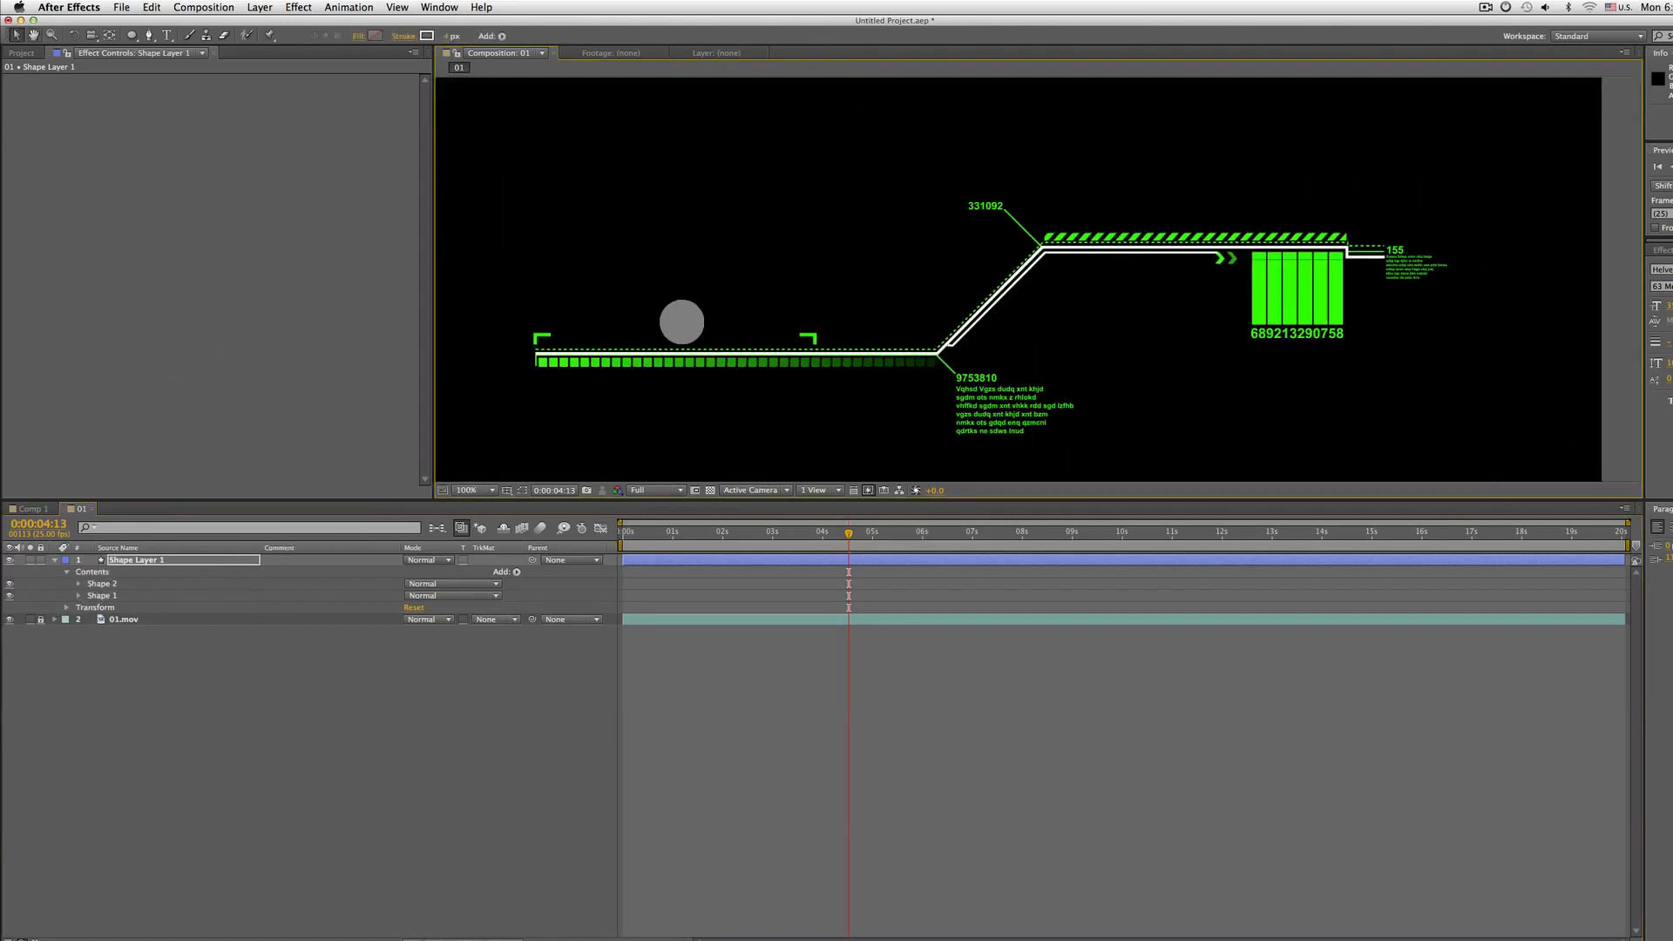
Trace a new Pen path along the footage's lower line from its left end to the bend and up the diagonal to the upper line
{"action": "left_click", "coordinate": [149, 37]}
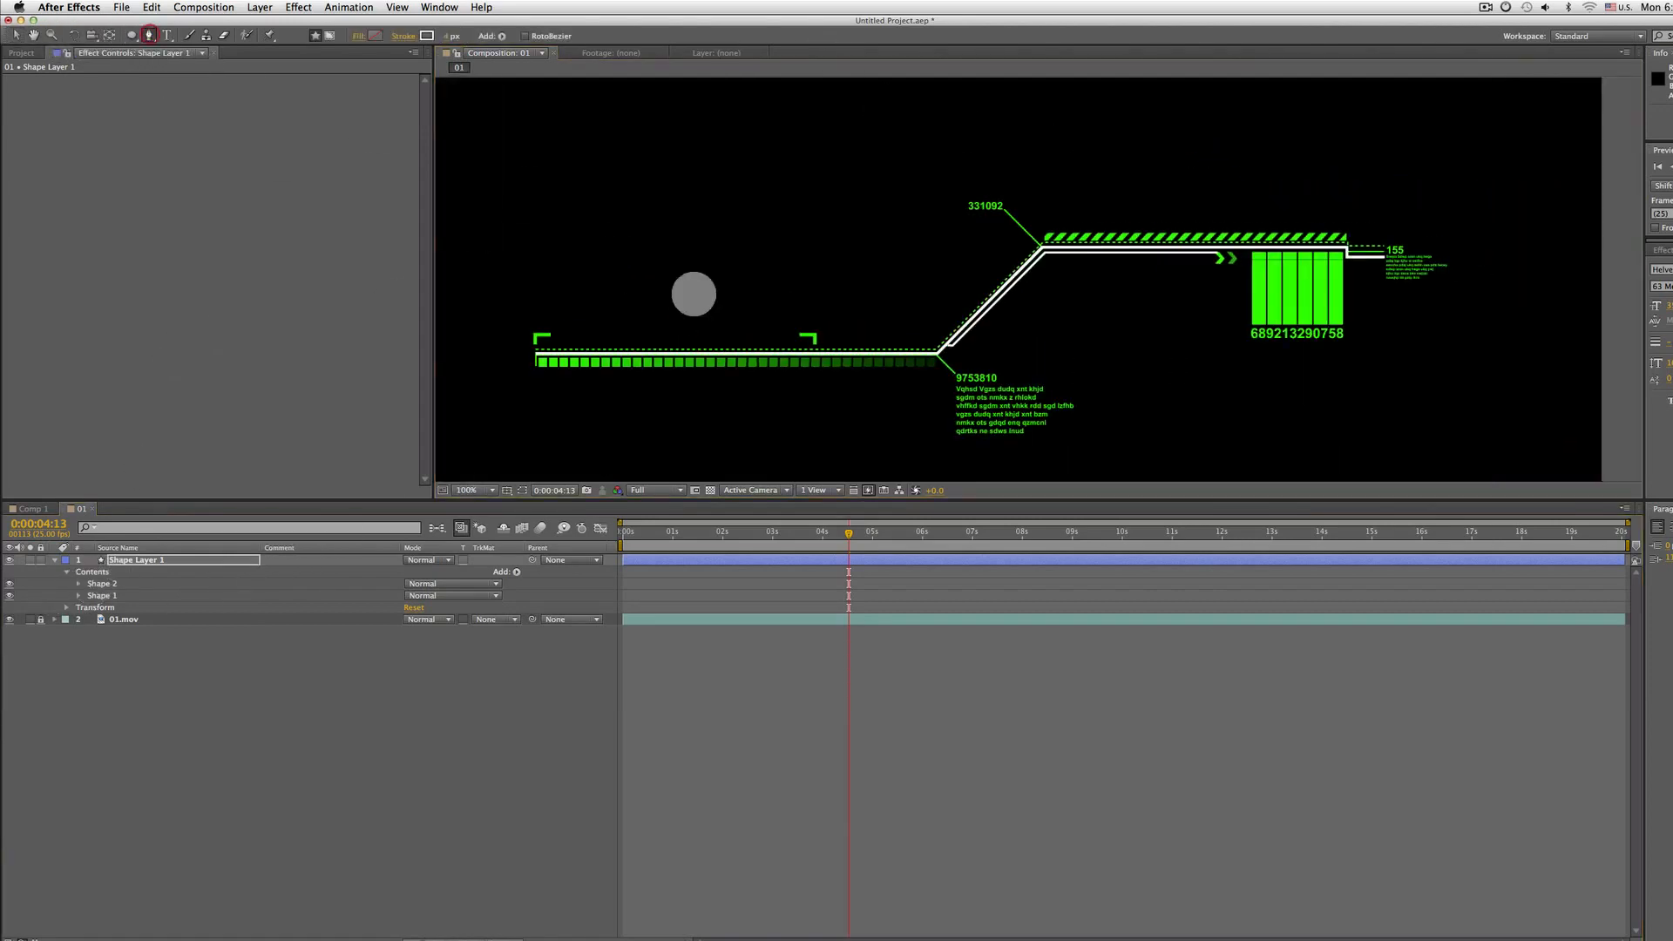
{"action": "key", "text": "period"}
{"action": "left_click_drag", "start_coordinate": [535, 409], "coordinate": [1000, 328]}
{"action": "left_click", "coordinate": [498, 338]}
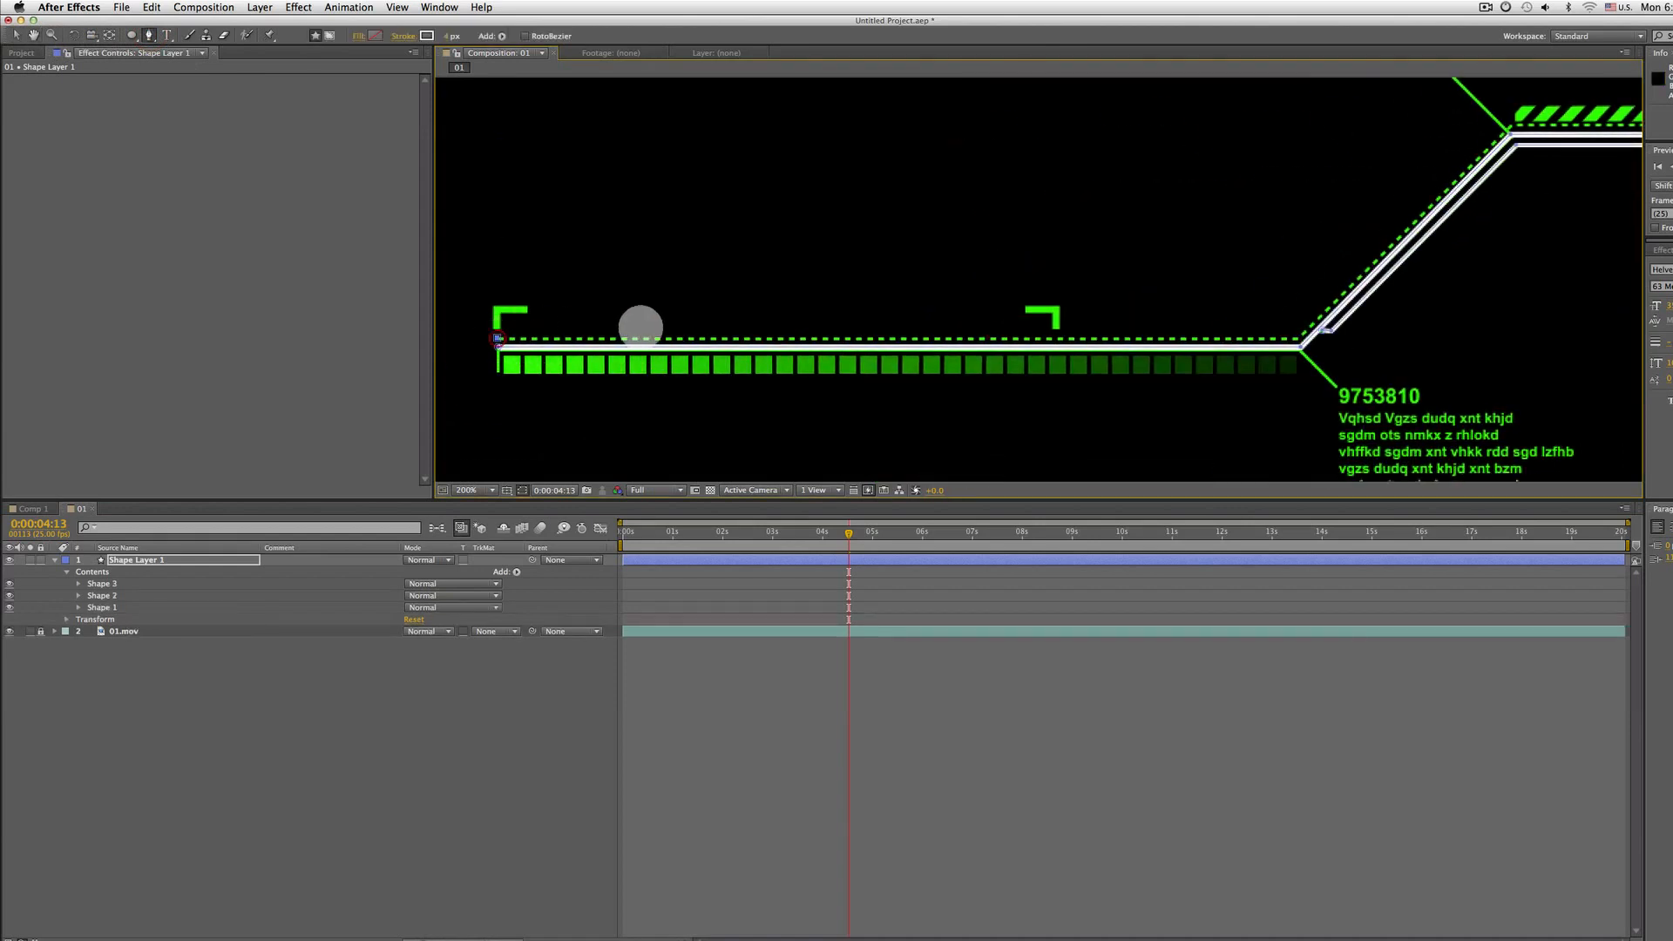
{"action": "left_click_drag", "start_coordinate": [1298, 338], "coordinate": [1085, 384]}
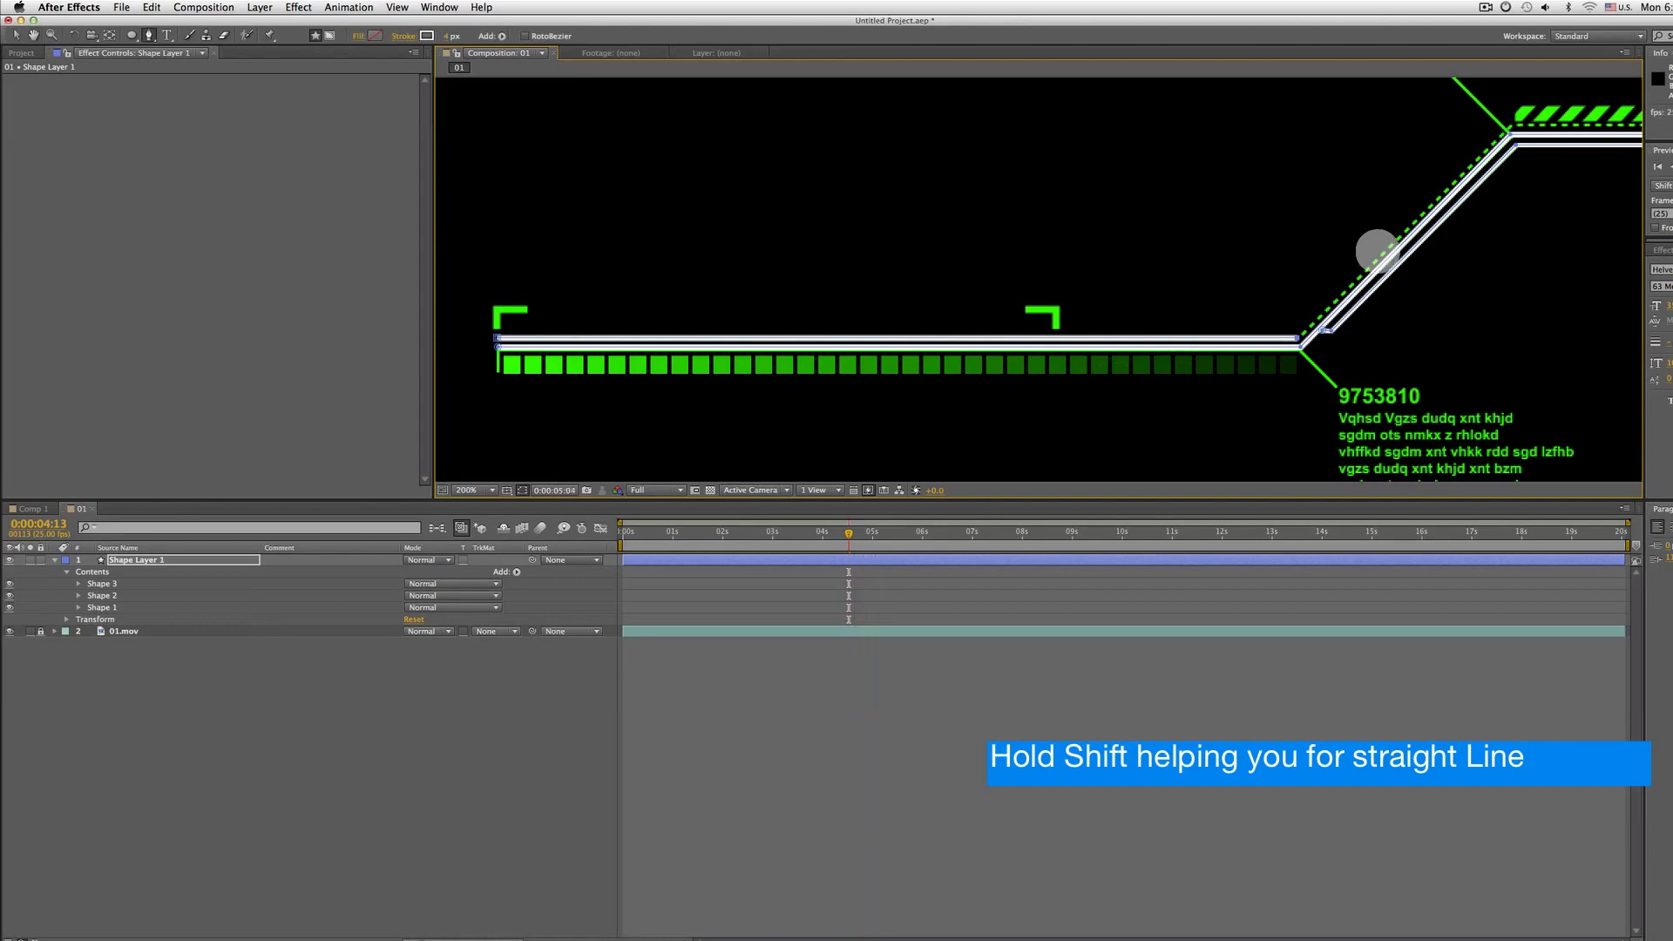
{"action": "left_click_drag", "start_coordinate": [1376, 251], "coordinate": [1176, 311]}
{"action": "key", "text": "space"}
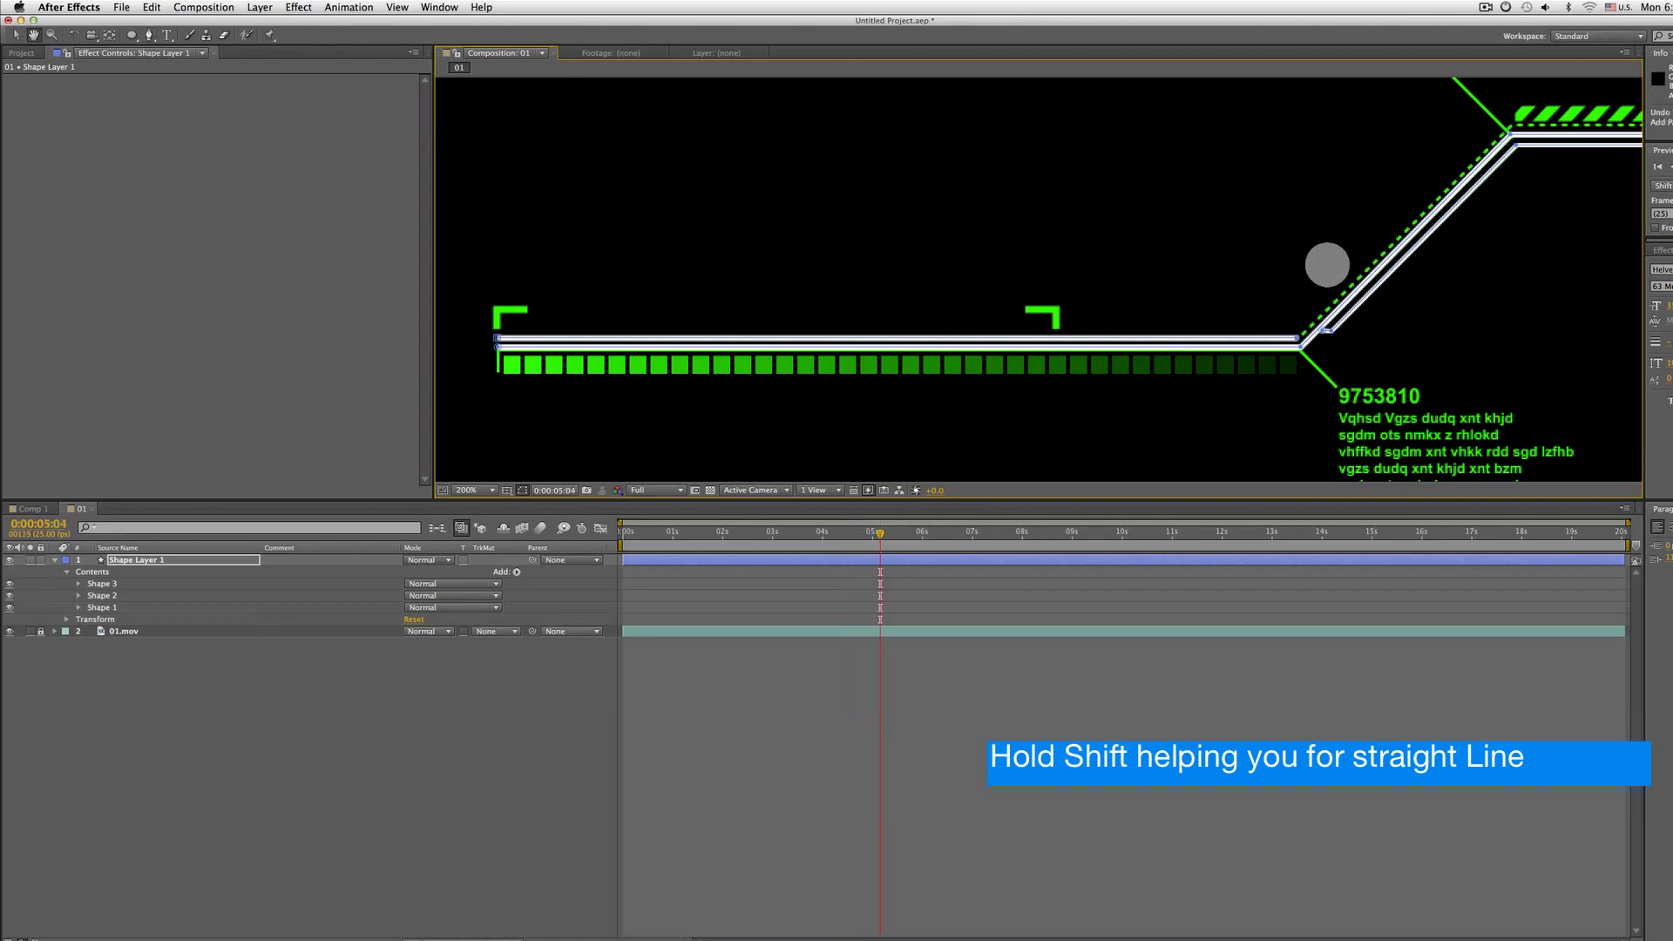
{"action": "left_click_drag", "start_coordinate": [1336, 258], "coordinate": [939, 329]}
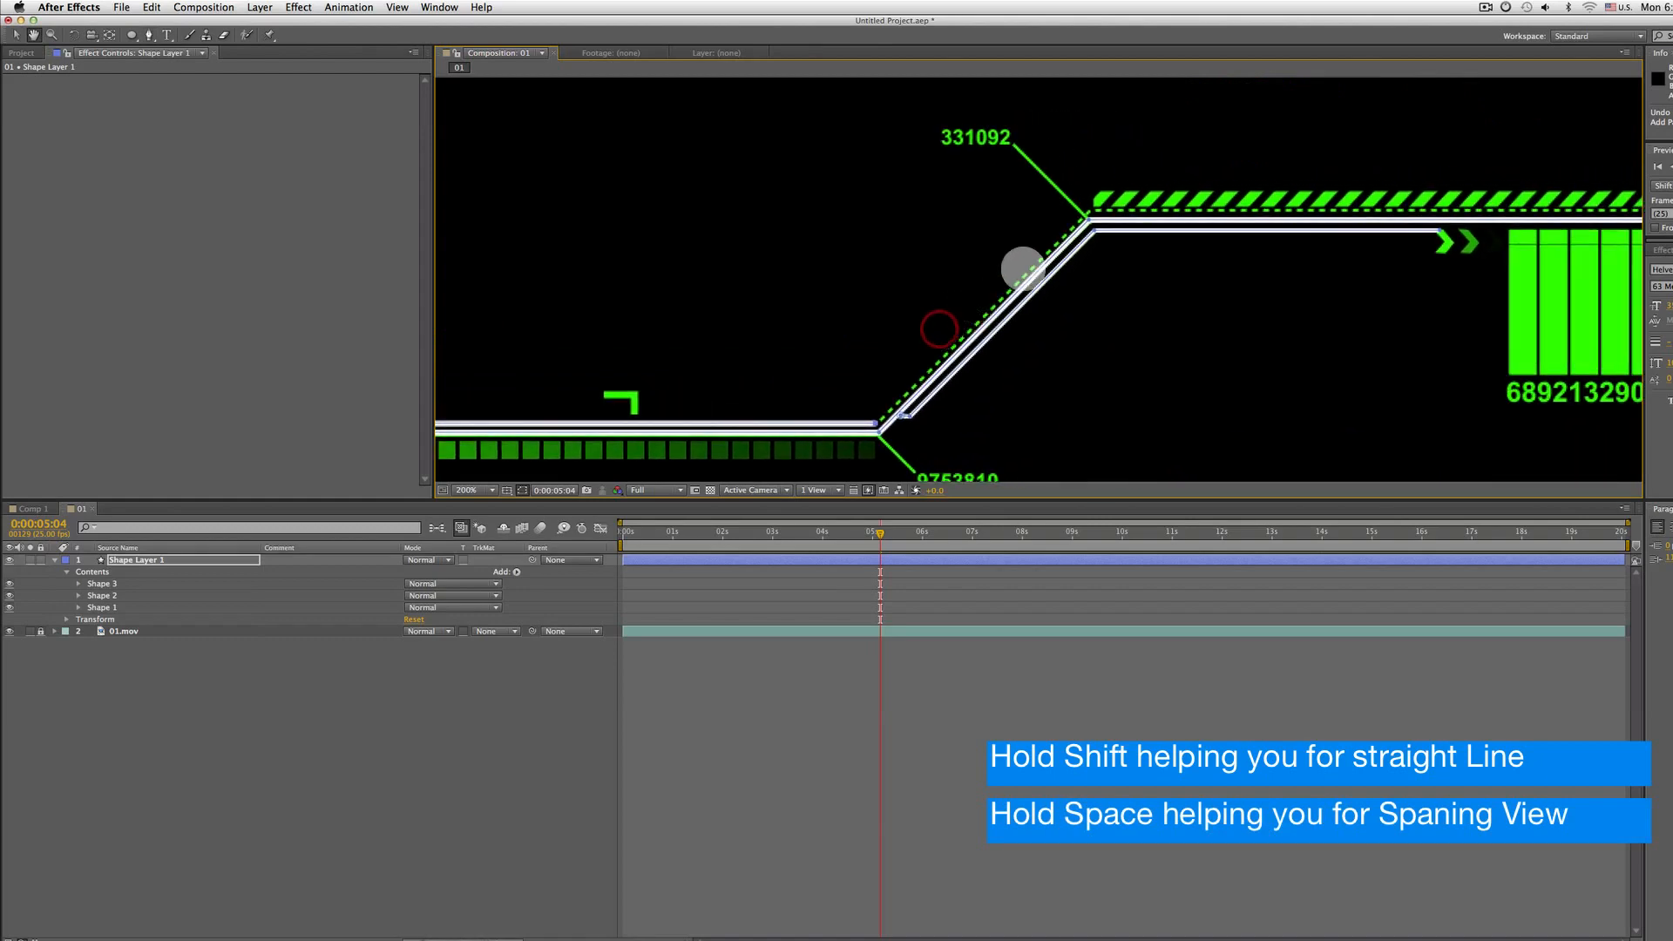
{"action": "key", "text": "shift"}
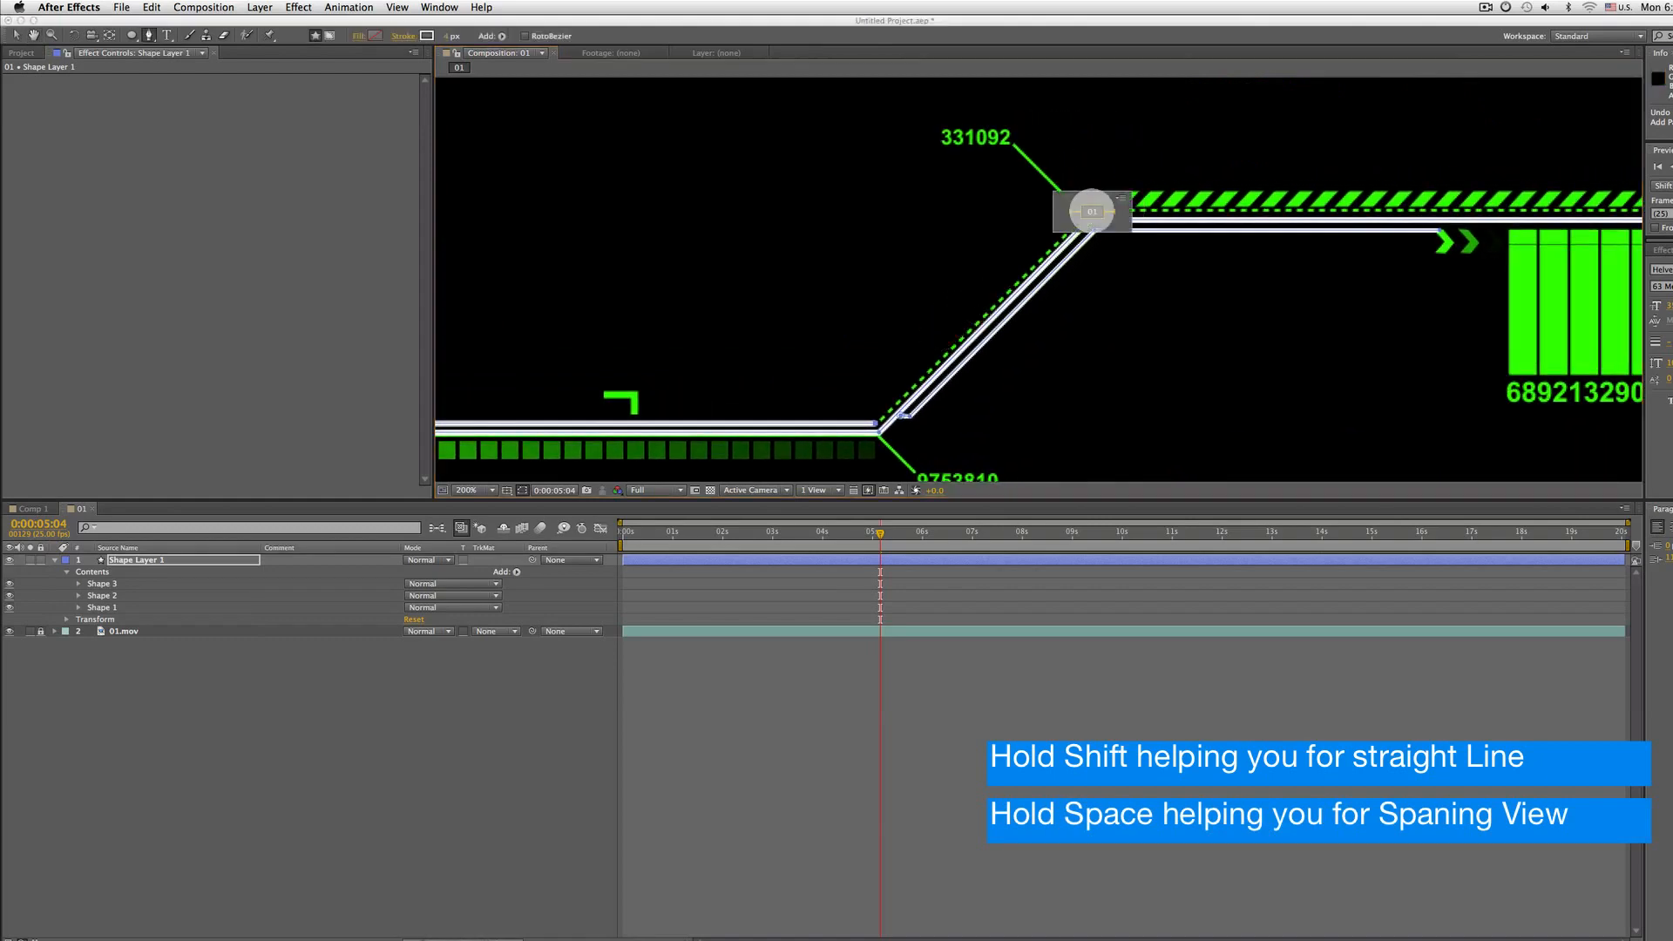
{"action": "left_click", "coordinate": [1010, 210]}
{"action": "key", "text": "super+z"}
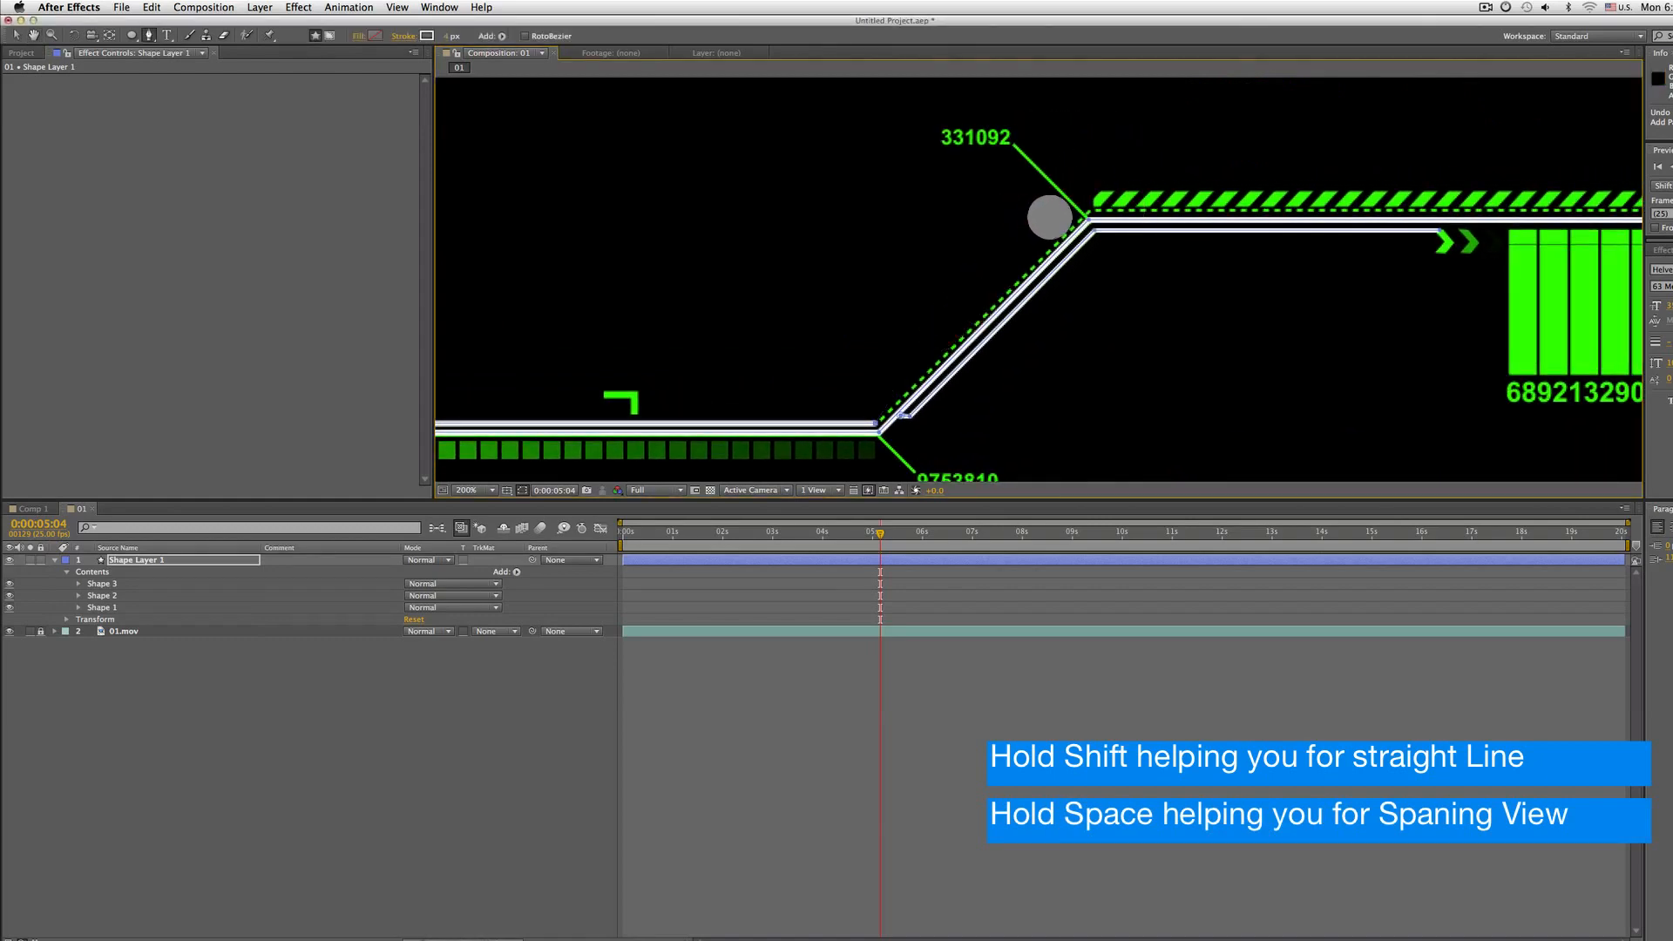
{"action": "left_click", "coordinate": [1088, 211]}
{"action": "left_click_drag", "start_coordinate": [1186, 234], "coordinate": [875, 266]}
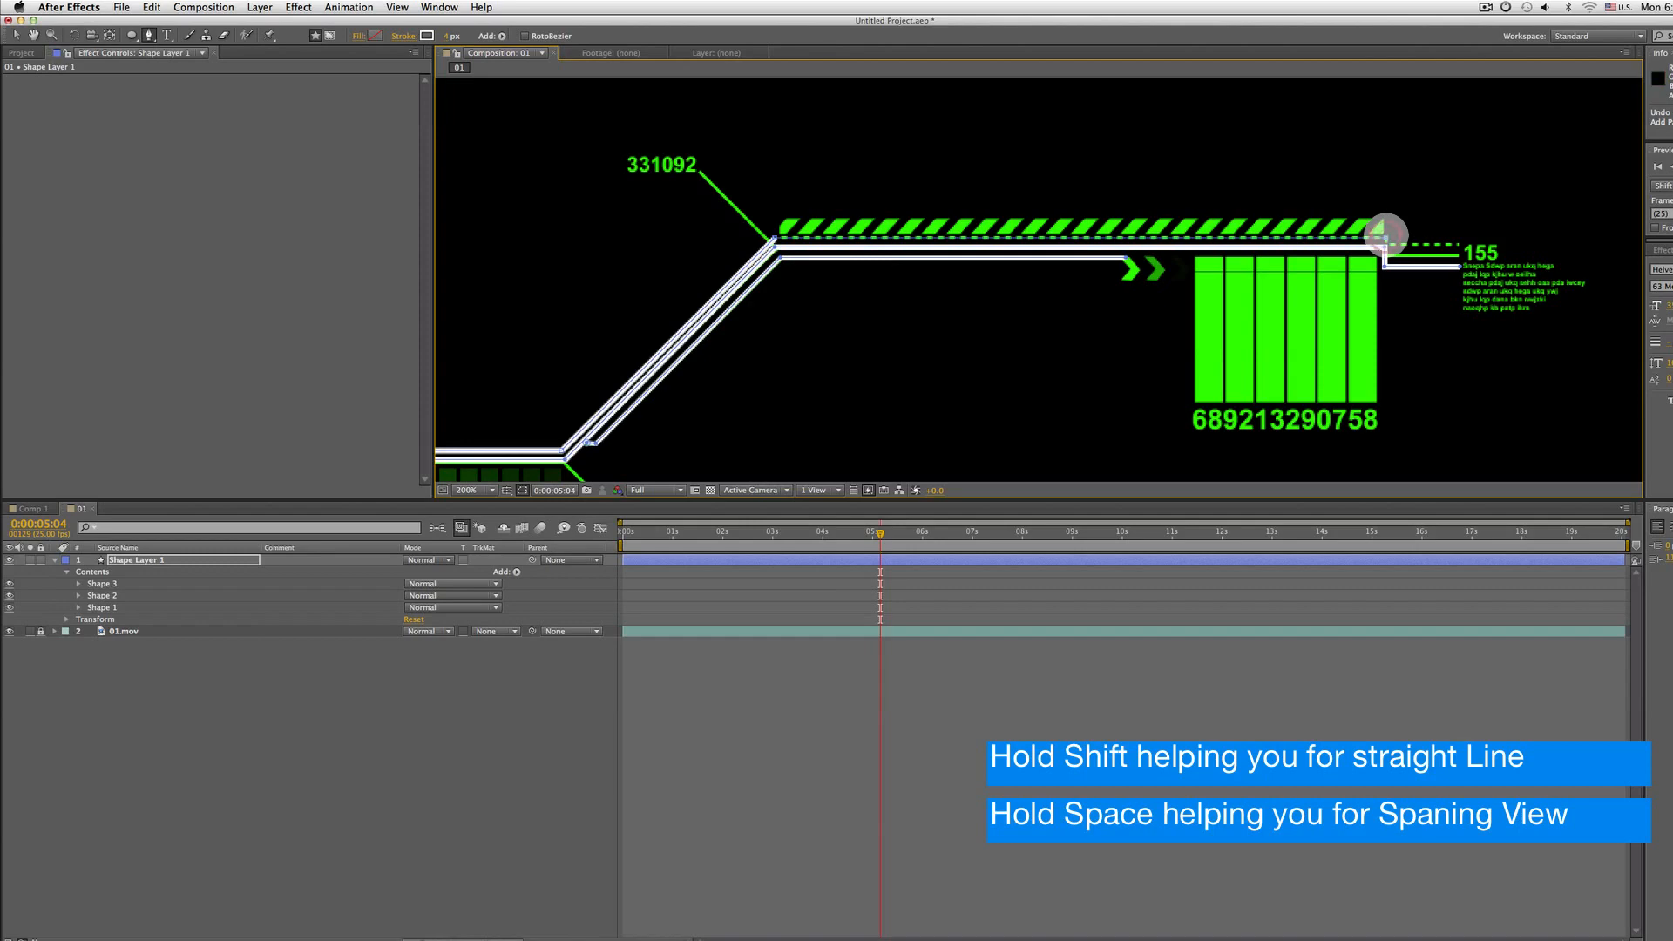
{"action": "key", "text": "super+z"}
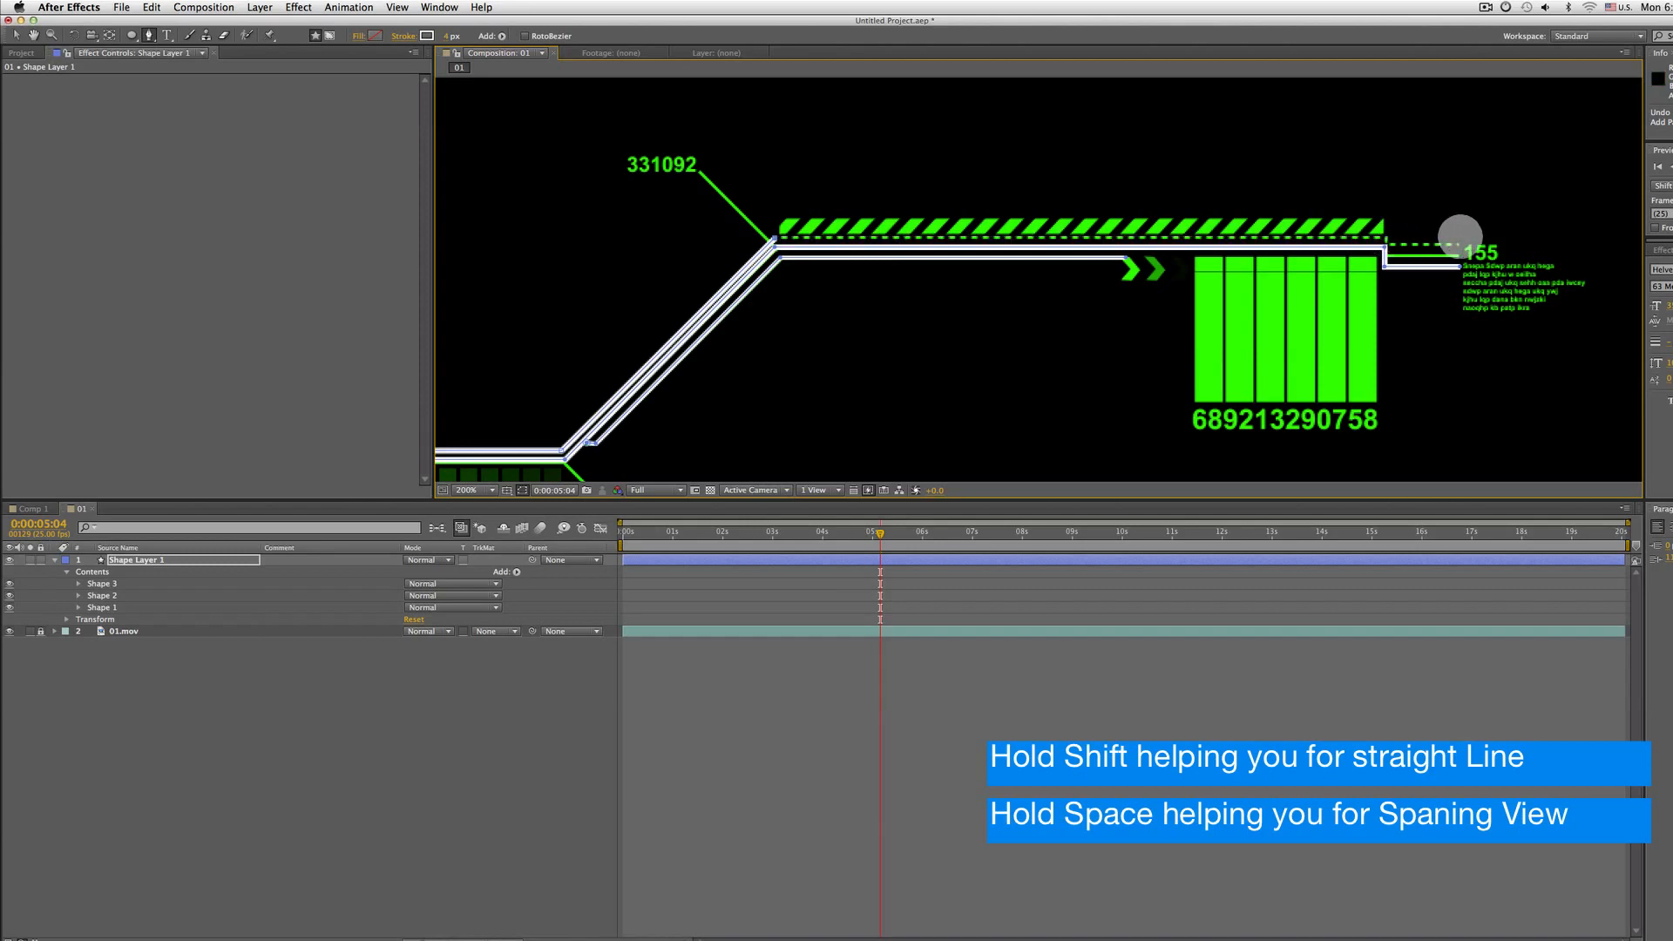
{"action": "mouse_move", "coordinate": [663, 312]}
{"action": "left_mouse_down"}
{"action": "mouse_move", "coordinate": [926, 280]}
{"action": "mouse_move", "coordinate": [1001, 234]}
{"action": "left_mouse_up"}
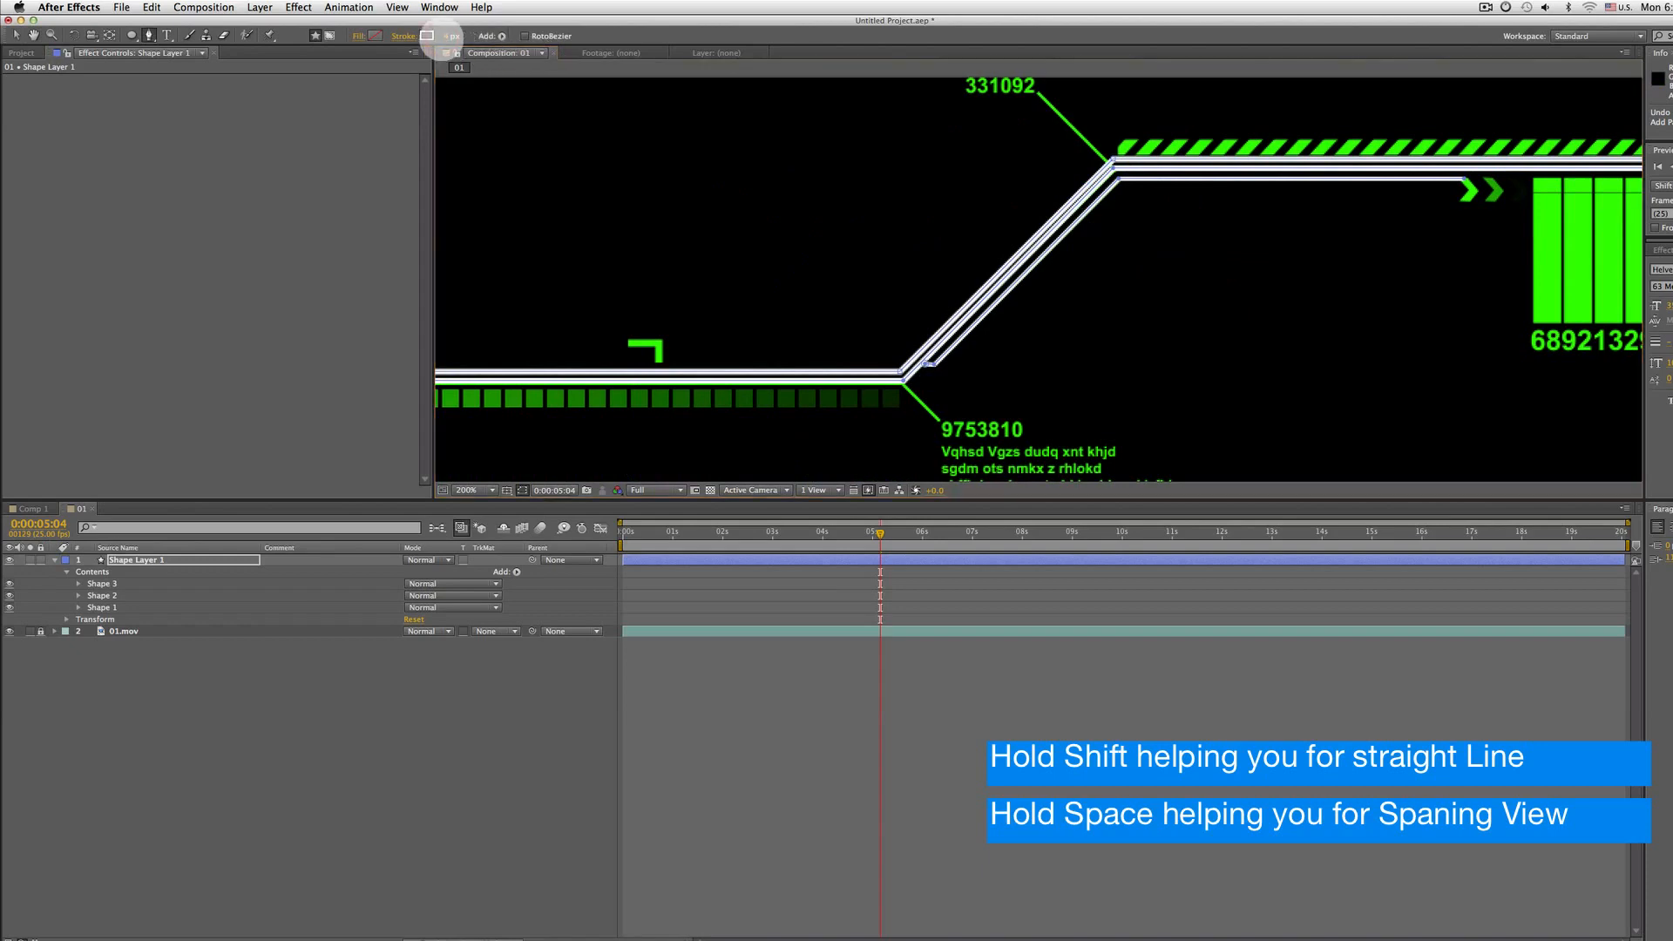
Set the new path's stroke width to 2 px
{"action": "left_click", "coordinate": [448, 36]}
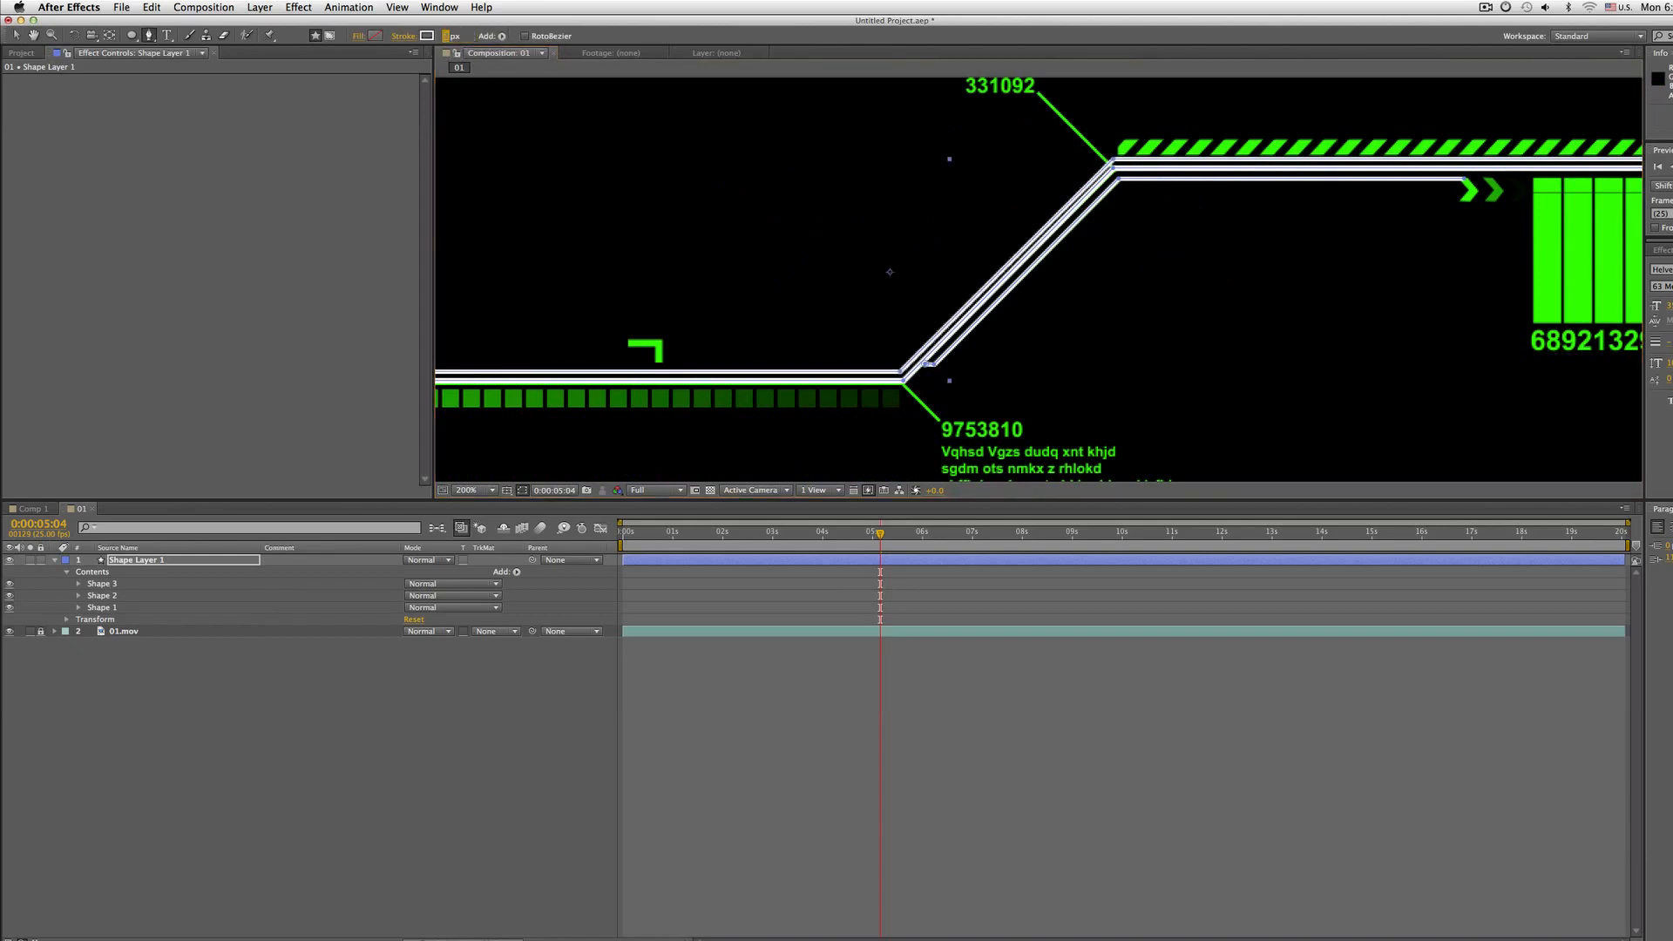
{"action": "type", "text": "2"}
{"action": "key", "text": "Return"}
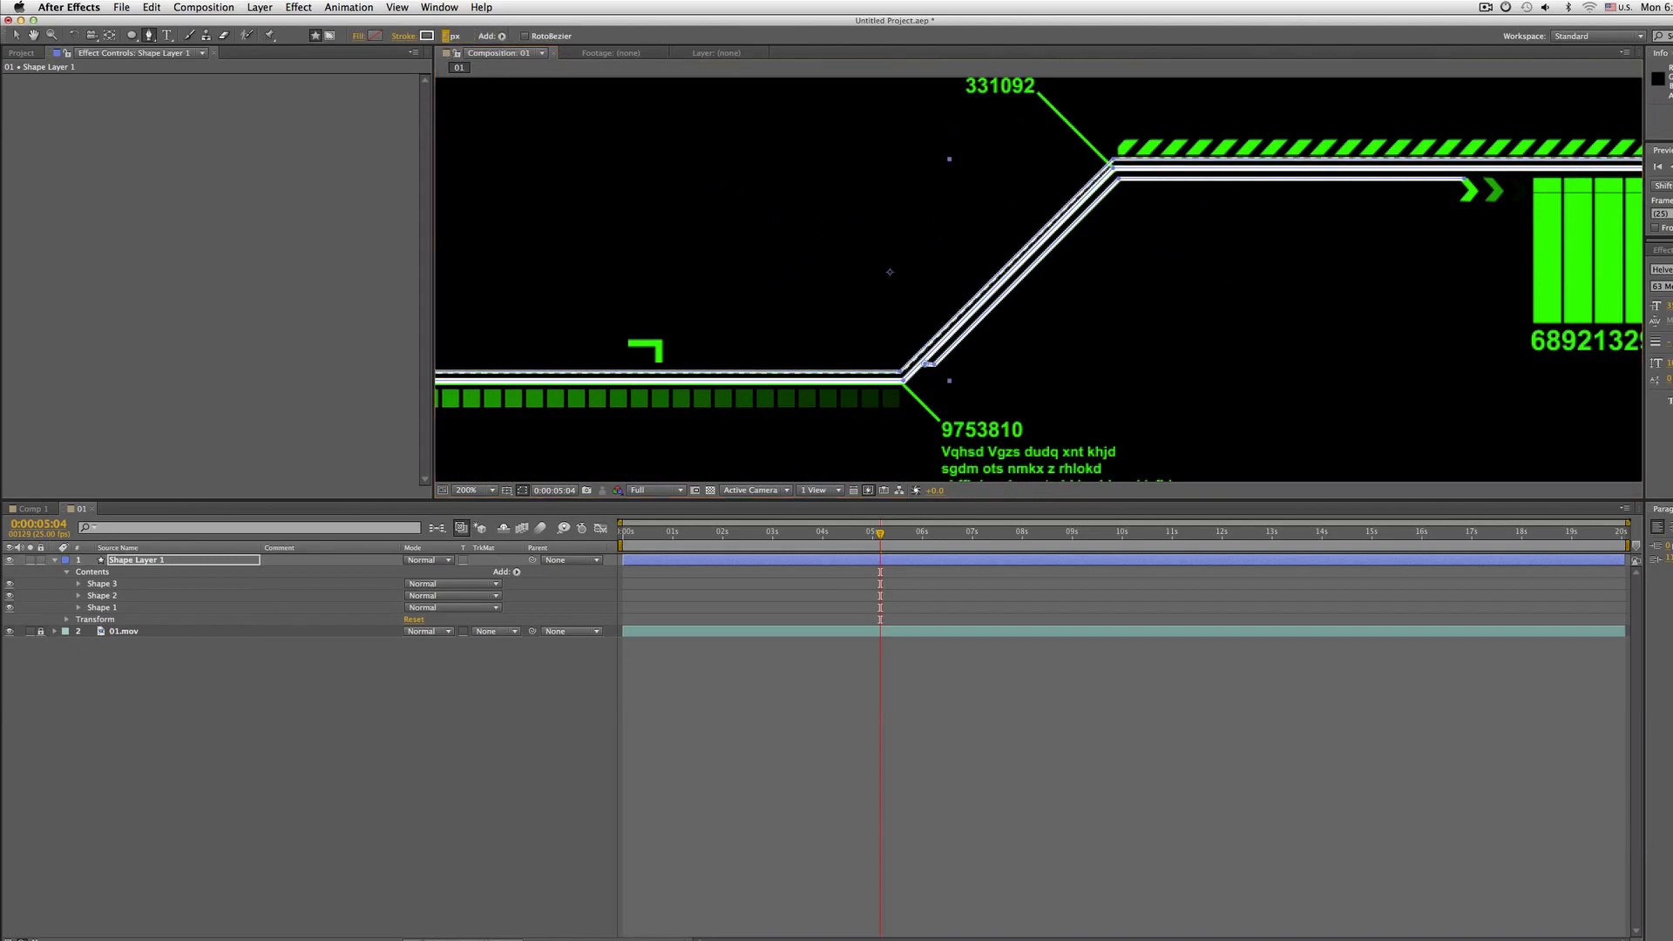
Toggle the visibility of Shape 1, Shape 2 and Shape 3 to compare each traced path against the footage
{"action": "scroll", "coordinate": [910, 138], "scroll_direction": "down", "scroll_amount": 1}
{"action": "left_click_drag", "start_coordinate": [894, 217], "coordinate": [982, 183]}
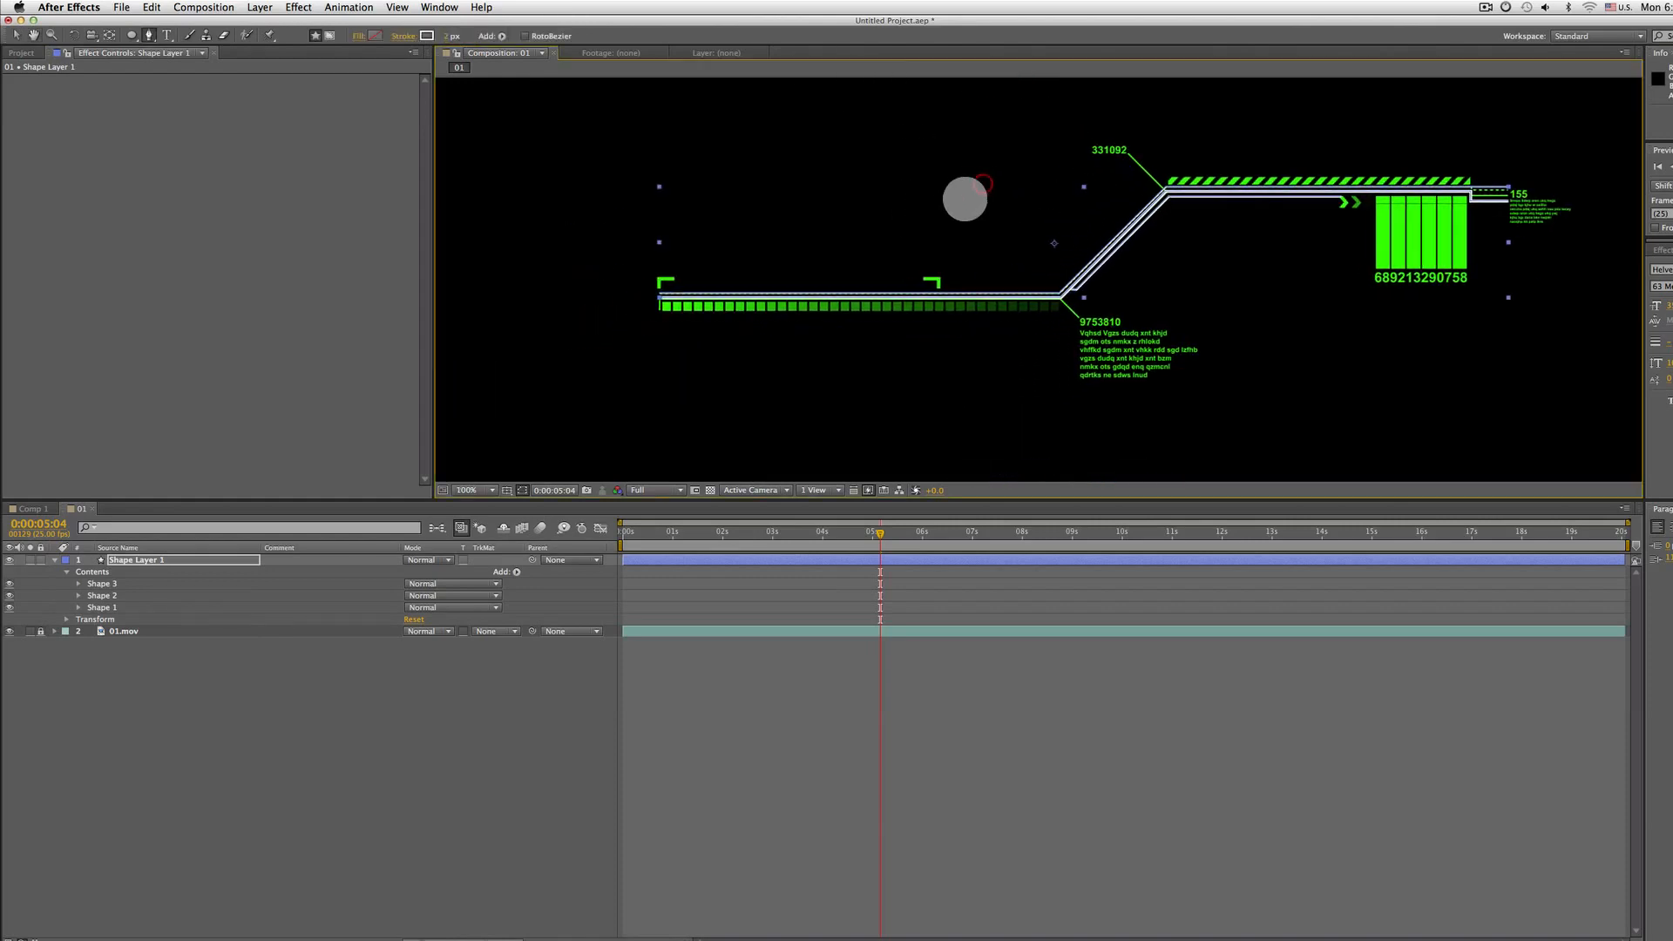
{"action": "left_click", "coordinate": [133, 607]}
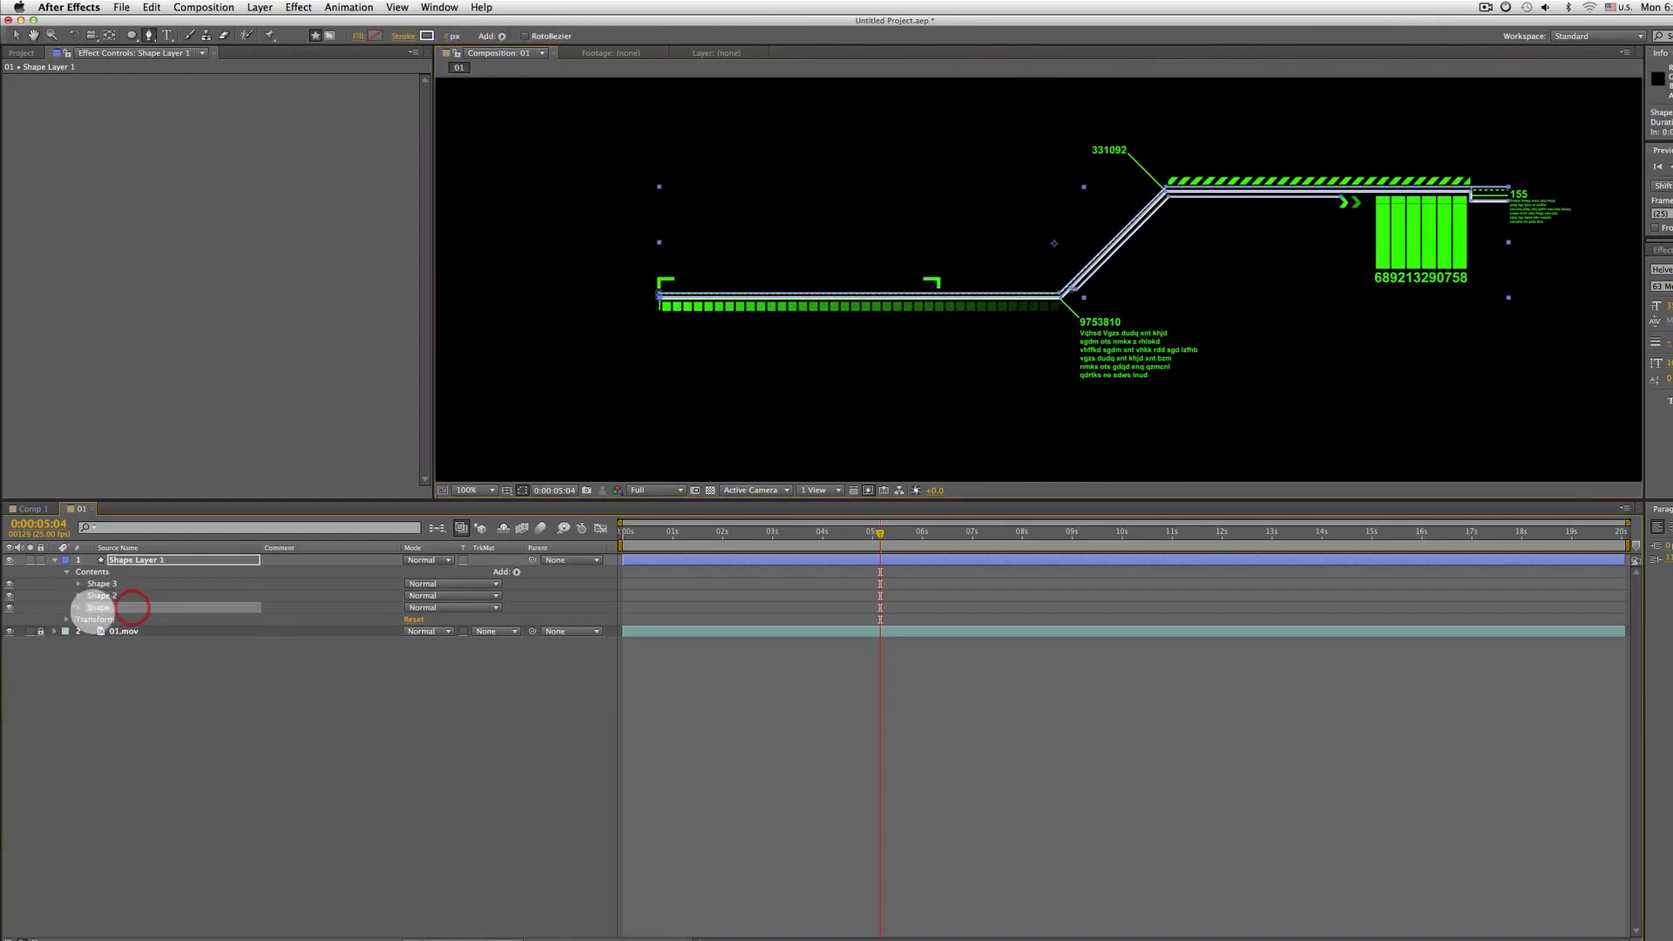
{"action": "left_click", "coordinate": [121, 595]}
{"action": "left_click", "coordinate": [122, 584]}
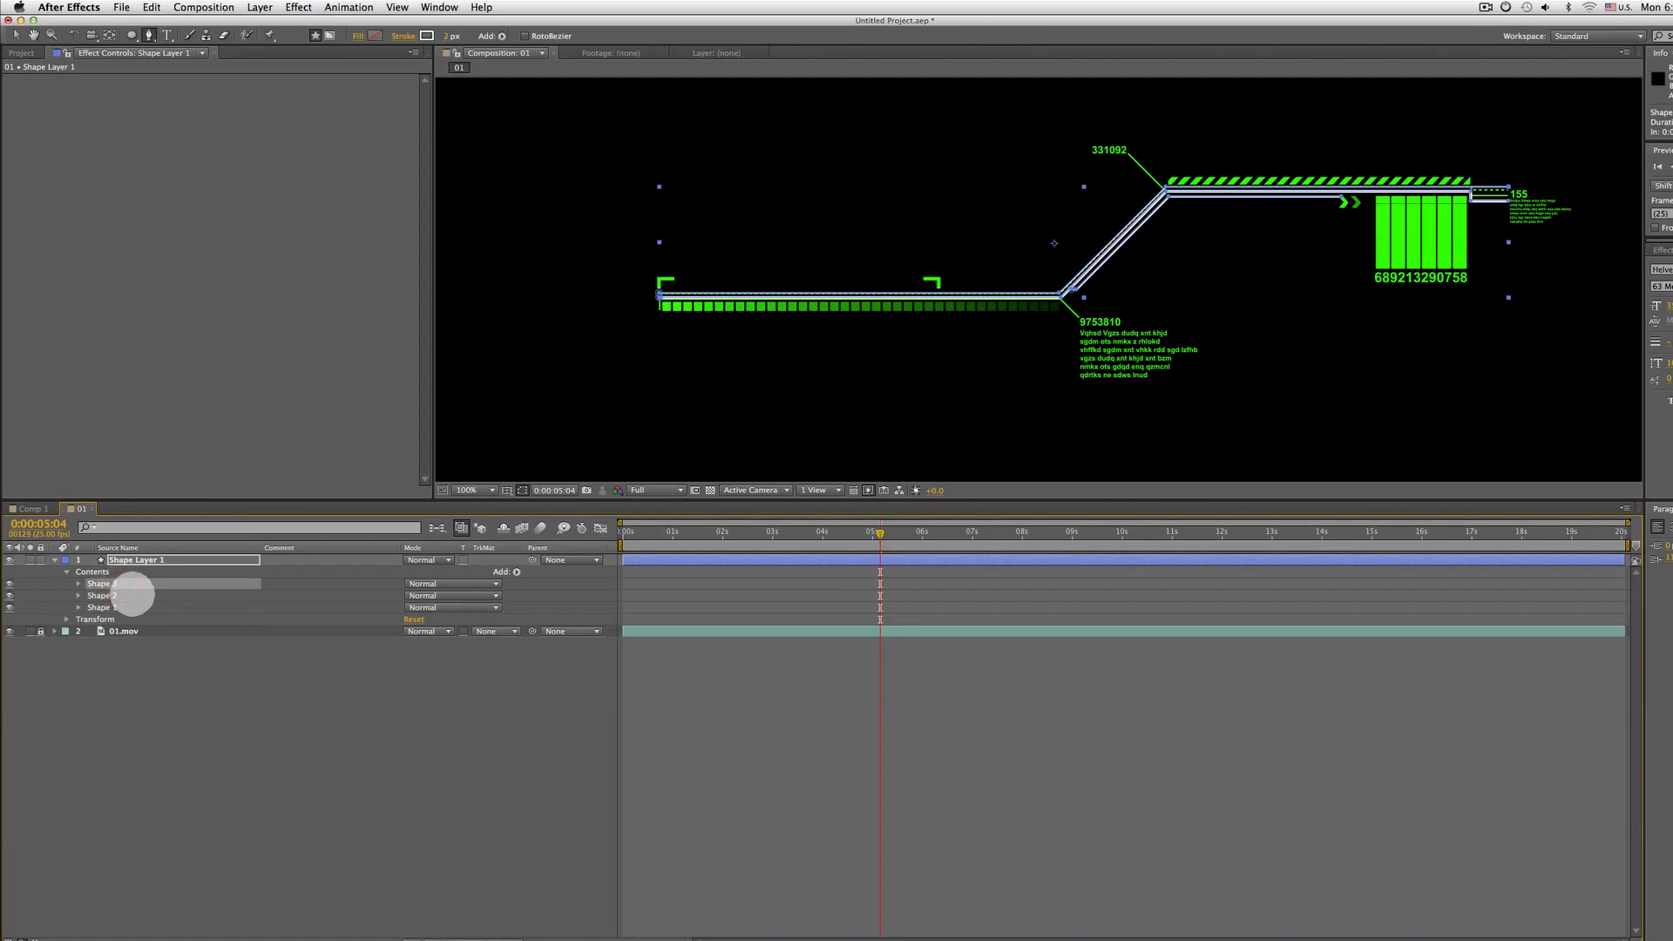
{"action": "left_click", "coordinate": [98, 607]}
{"action": "left_click", "coordinate": [10, 607]}
{"action": "left_click", "coordinate": [9, 607]}
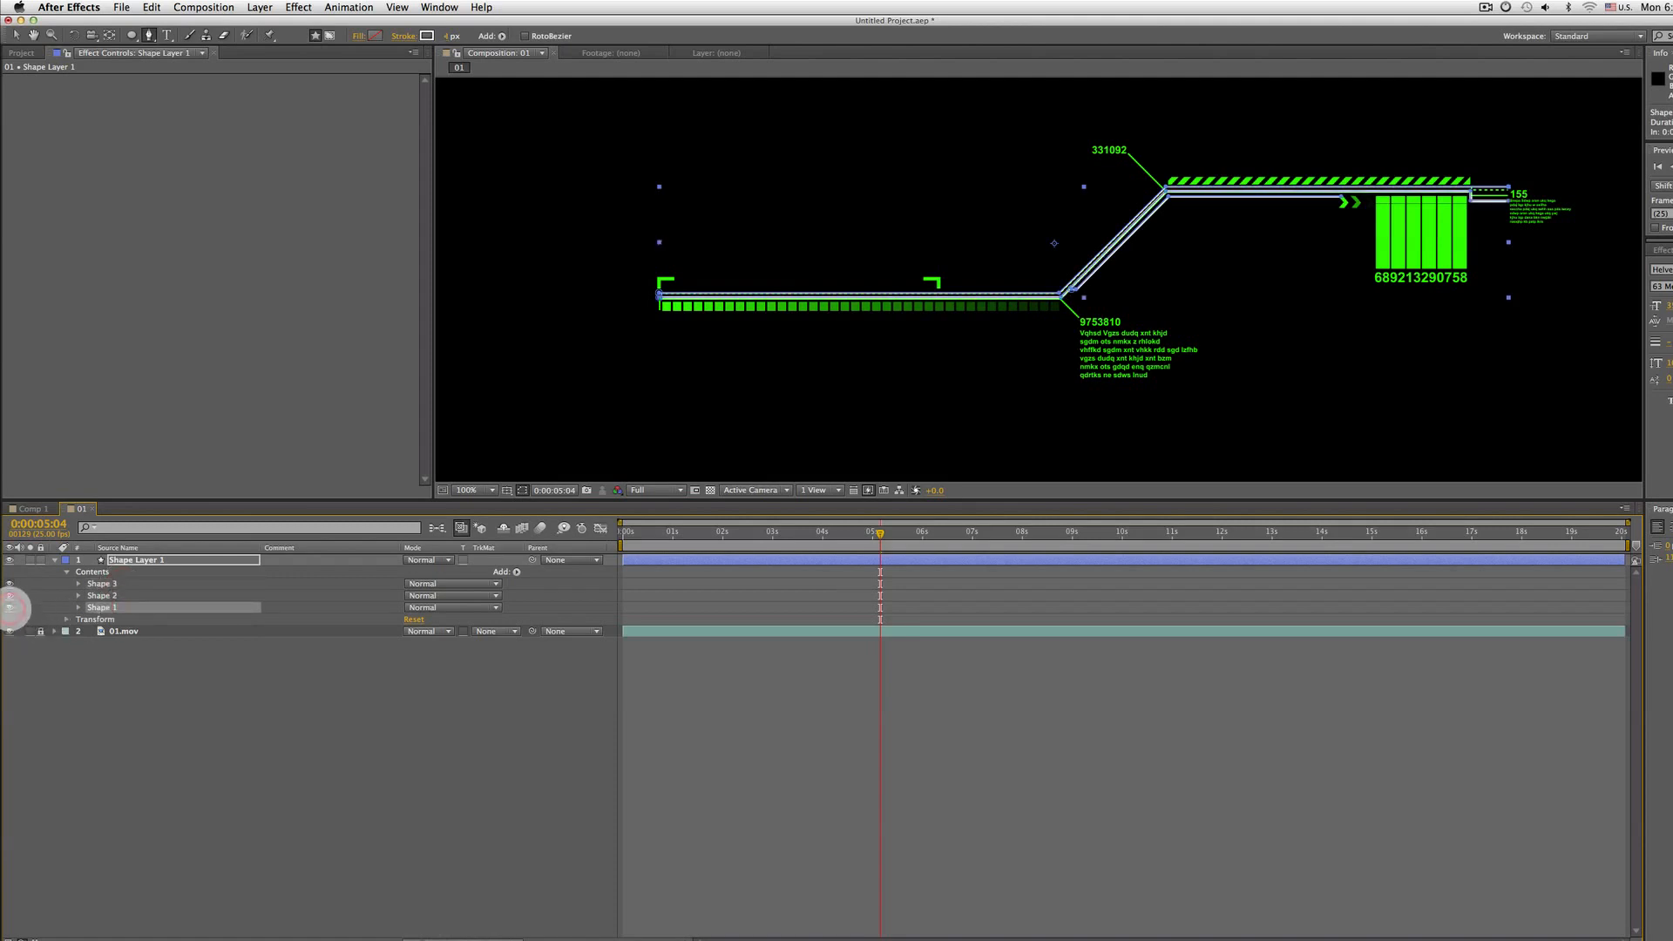
{"action": "left_click", "coordinate": [10, 595]}
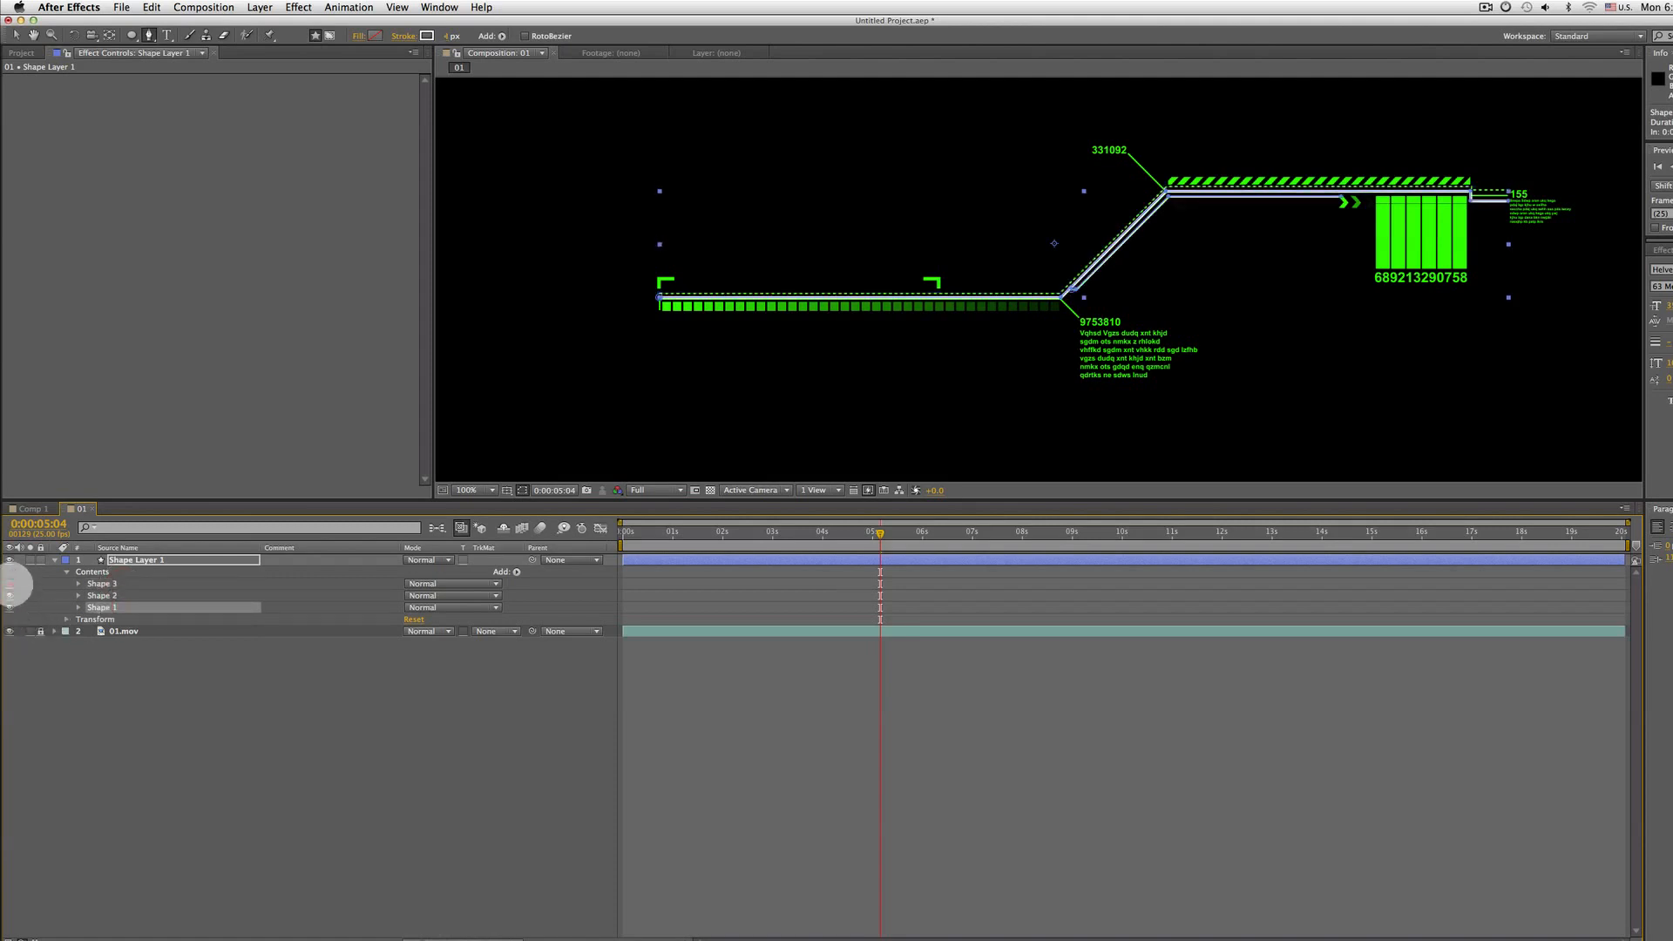
{"action": "left_click", "coordinate": [10, 595]}
{"action": "left_click", "coordinate": [9, 608]}
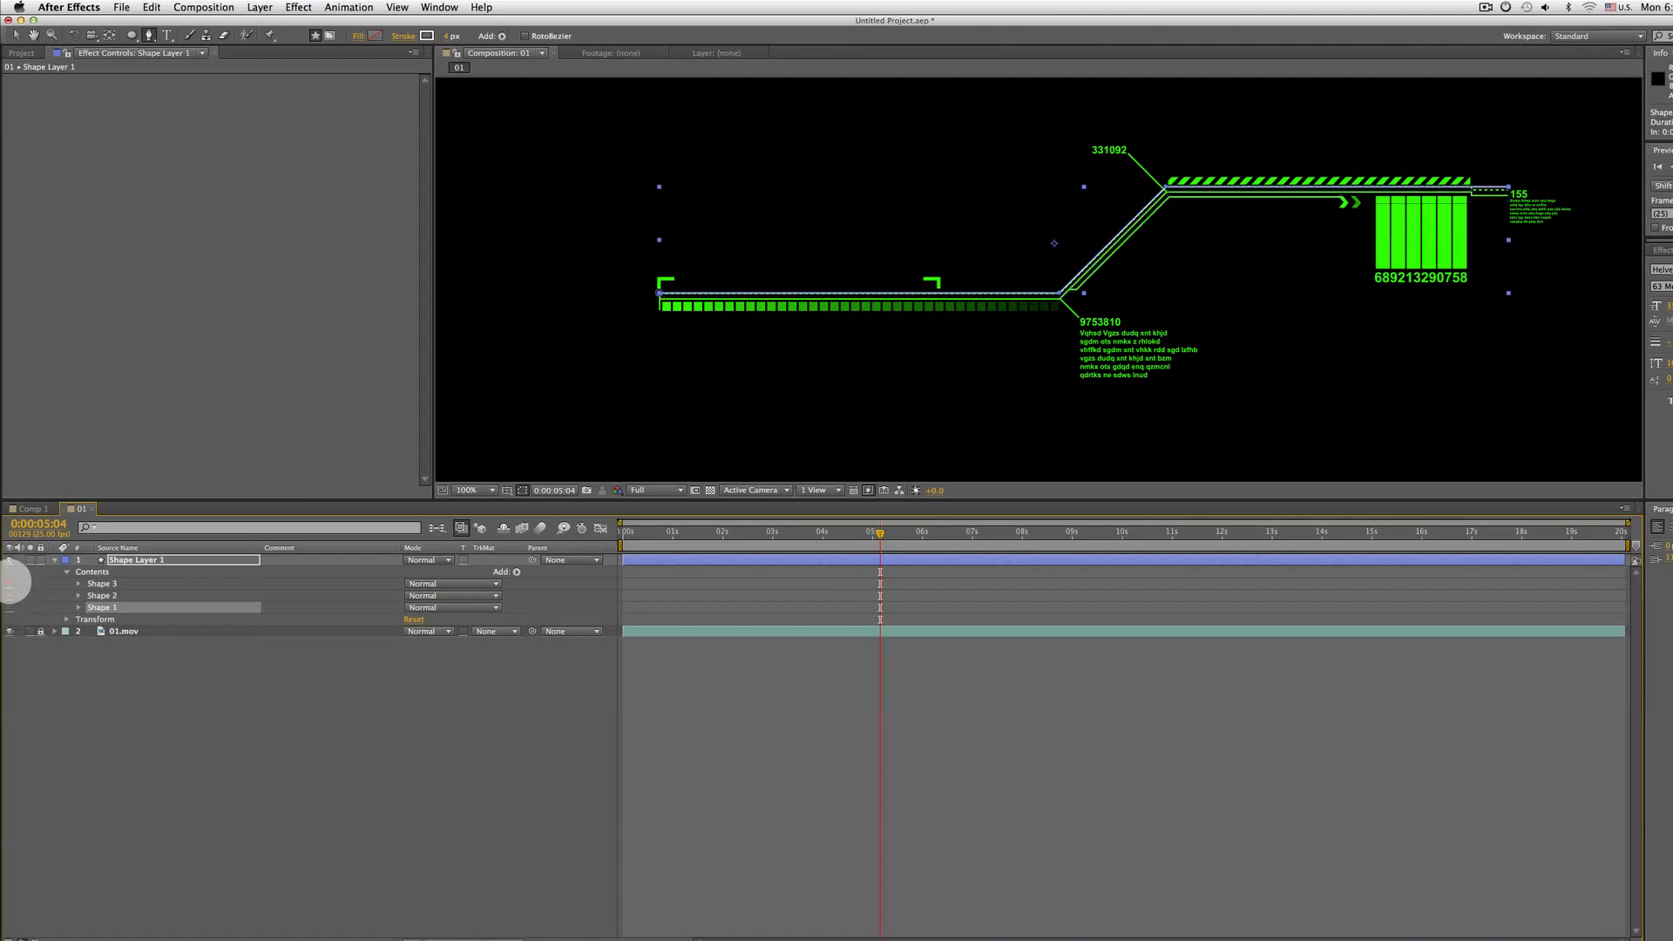
{"action": "left_click", "coordinate": [9, 584]}
{"action": "left_click", "coordinate": [9, 584]}
{"action": "left_click", "coordinate": [7, 595]}
{"action": "left_click", "coordinate": [10, 607]}
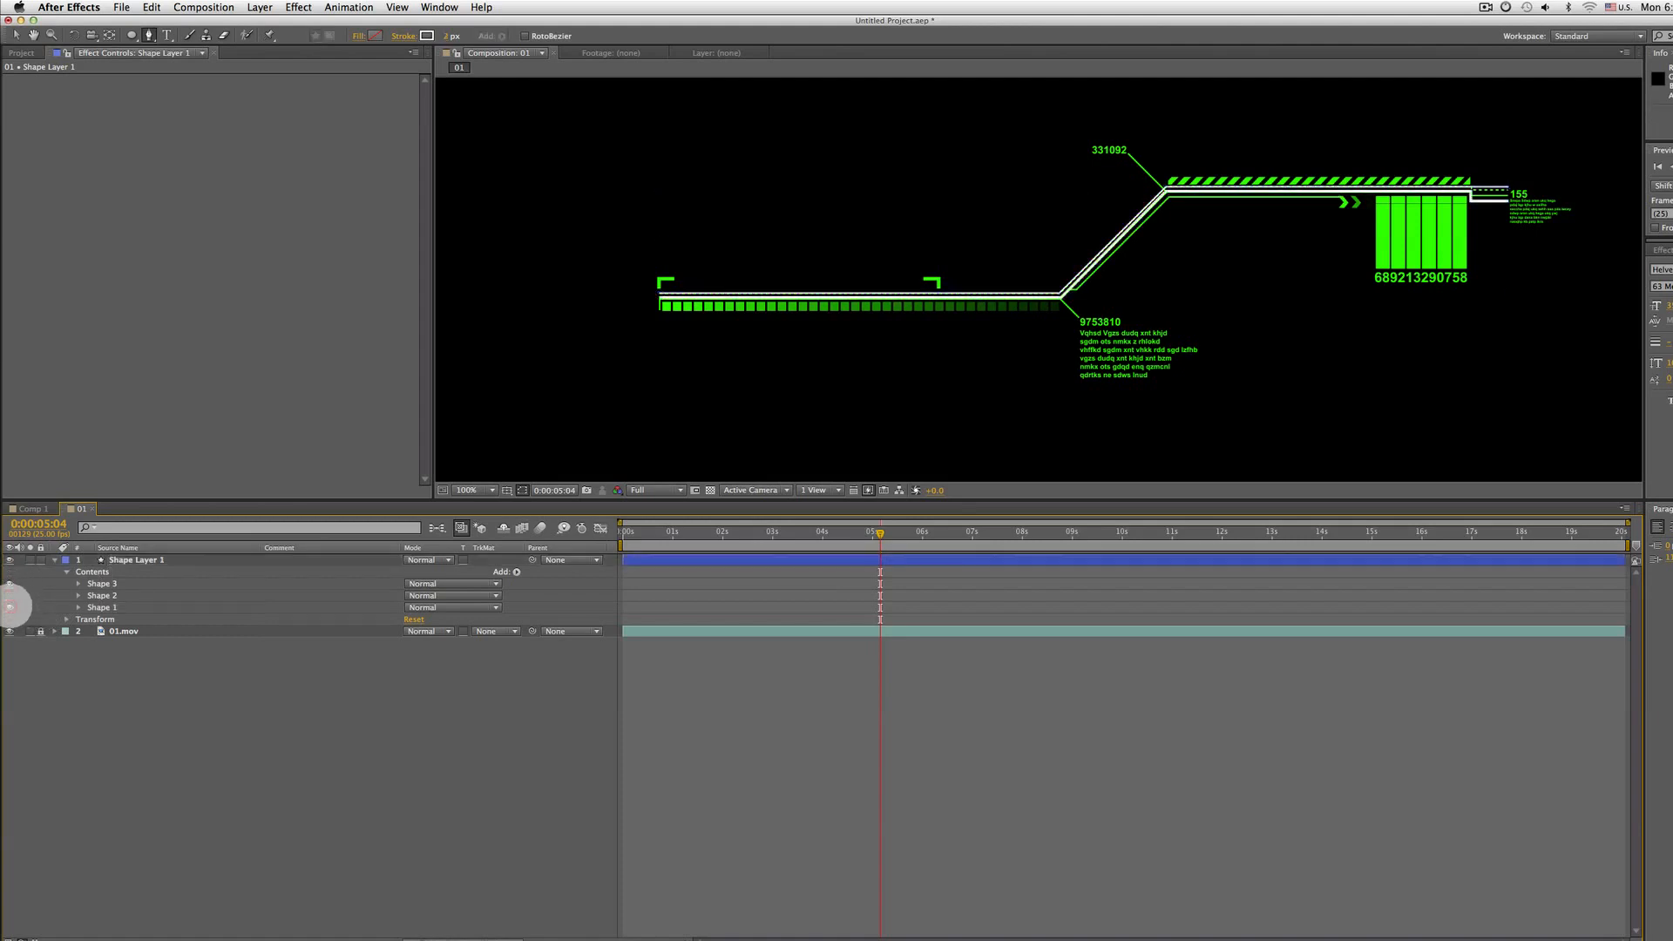
{"action": "left_click", "coordinate": [8, 607]}
{"action": "left_click", "coordinate": [9, 595]}
{"action": "left_click", "coordinate": [8, 607]}
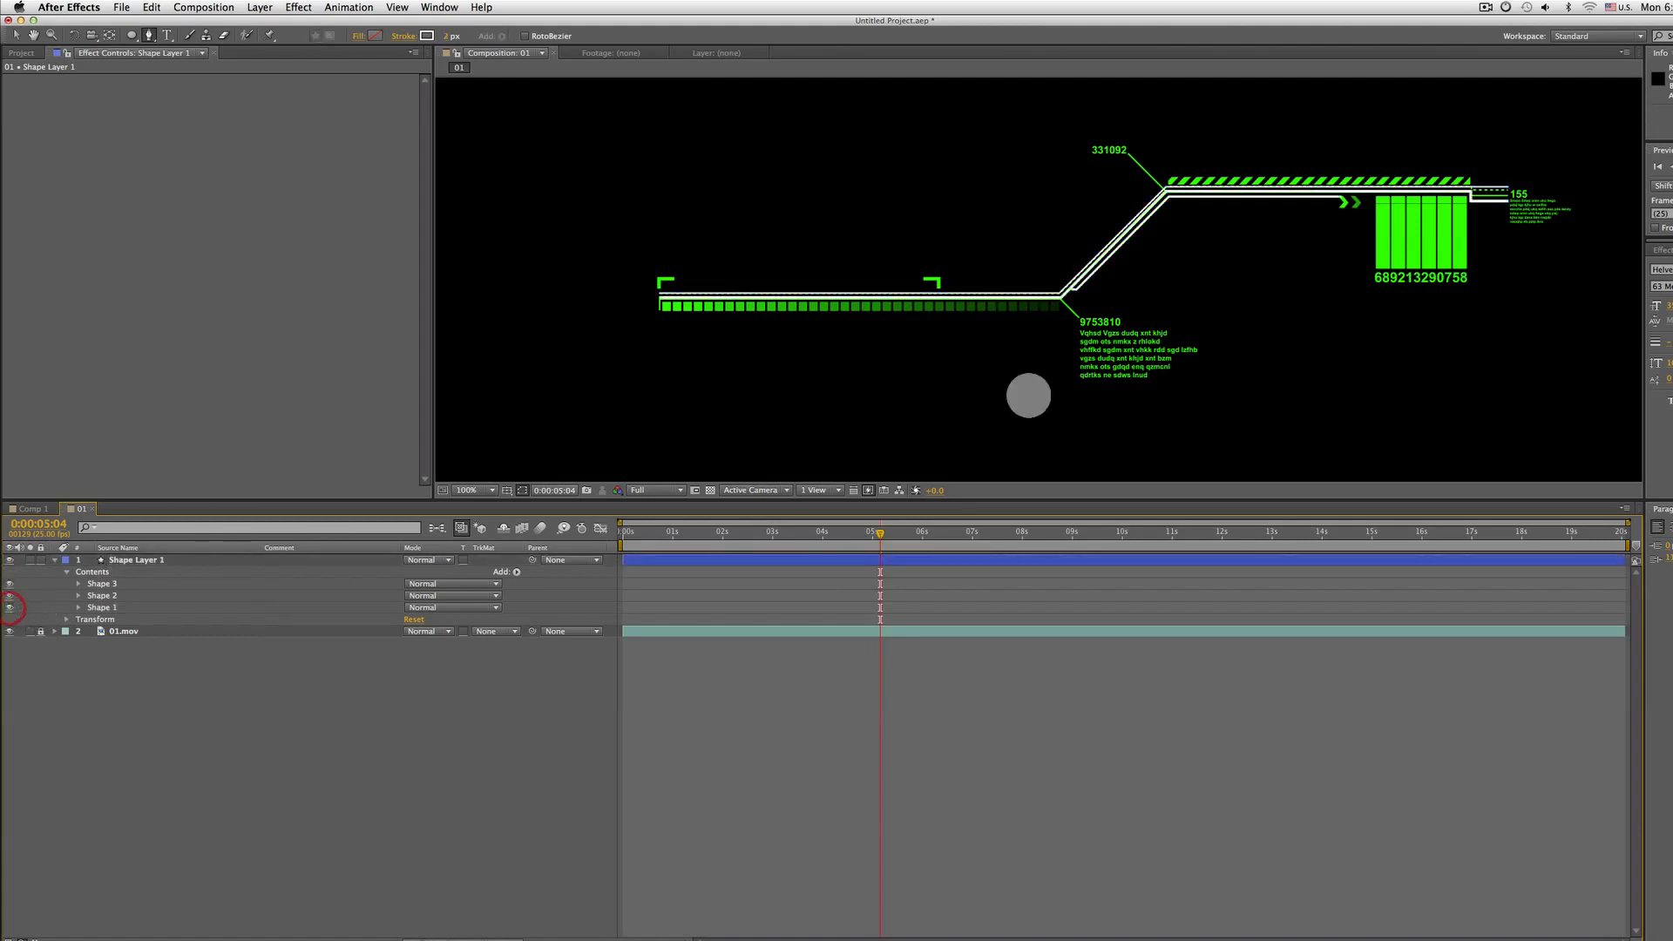
{"action": "key", "text": "space"}
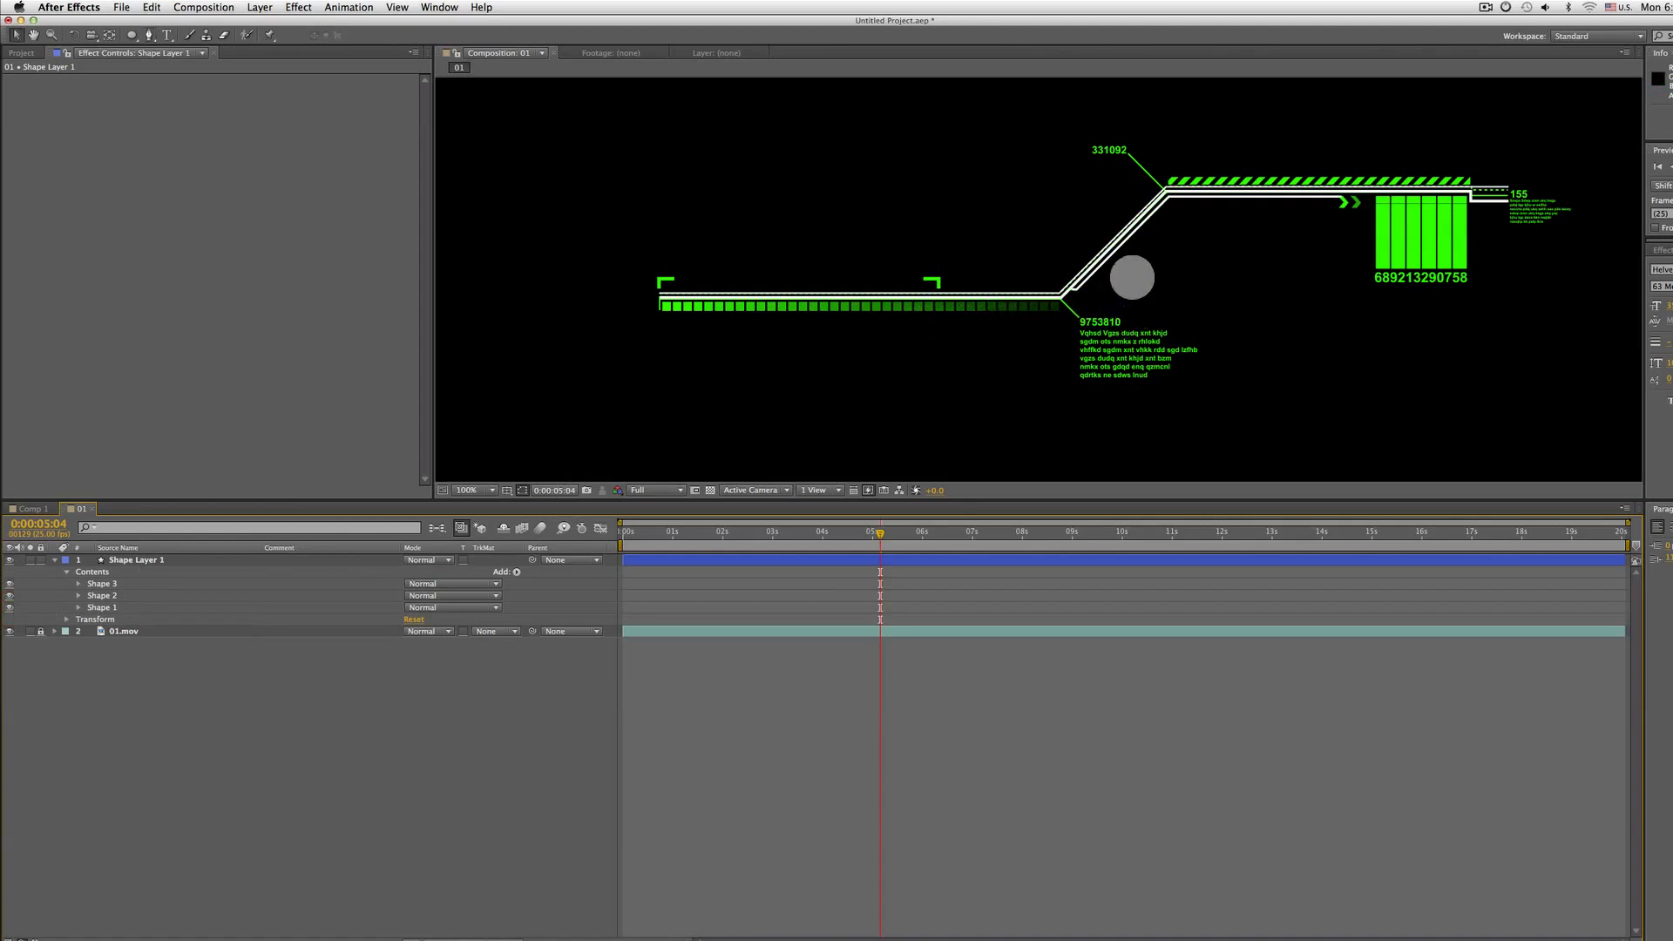
{"action": "left_click_drag", "start_coordinate": [1136, 222], "coordinate": [1147, 258]}
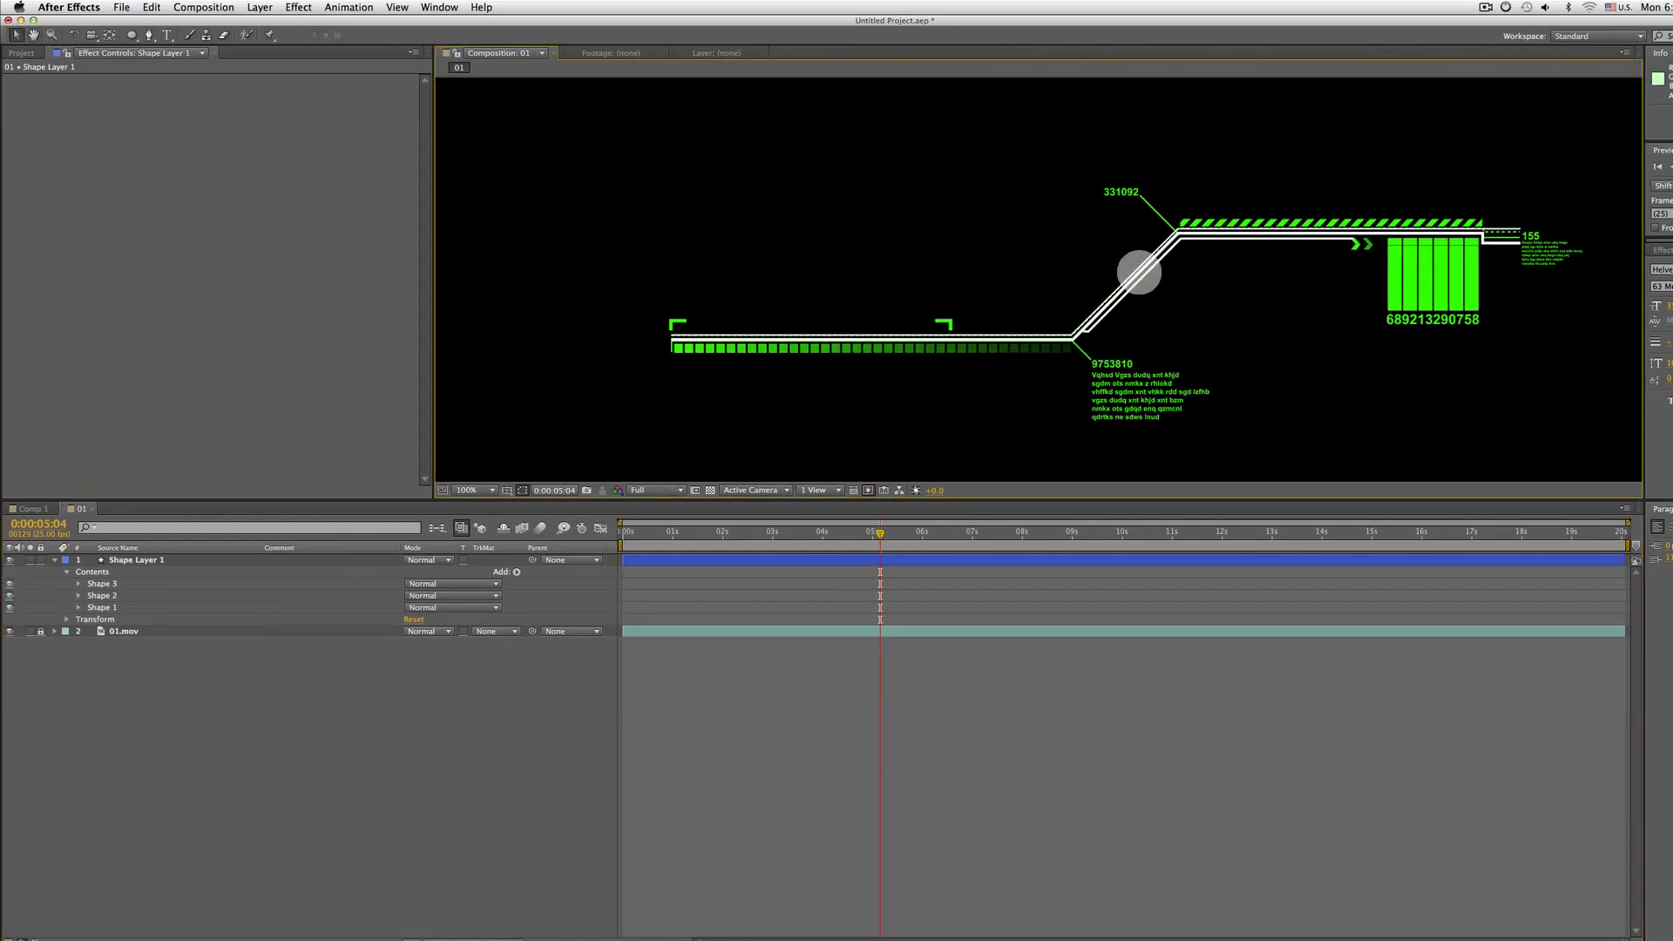
{"action": "key", "text": "space"}
{"action": "left_click_drag", "start_coordinate": [1088, 334], "coordinate": [1053, 309]}
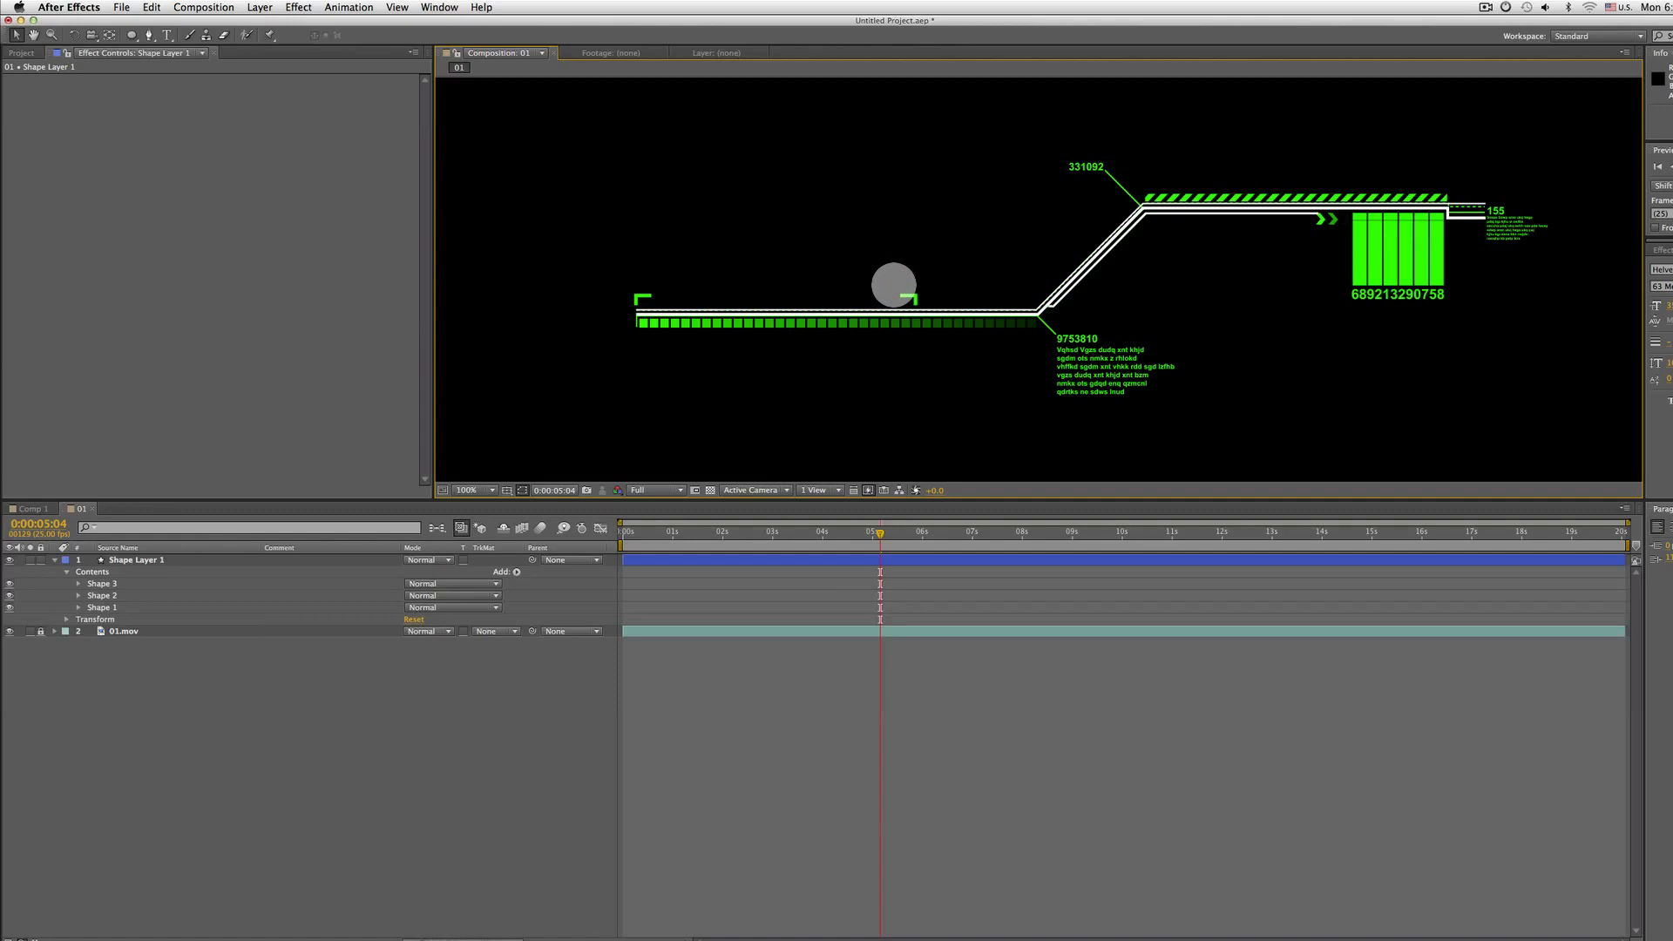
Try to start a new Pen path at the lower bend of the traced line on Shape 3
{"action": "left_click", "coordinate": [101, 583]}
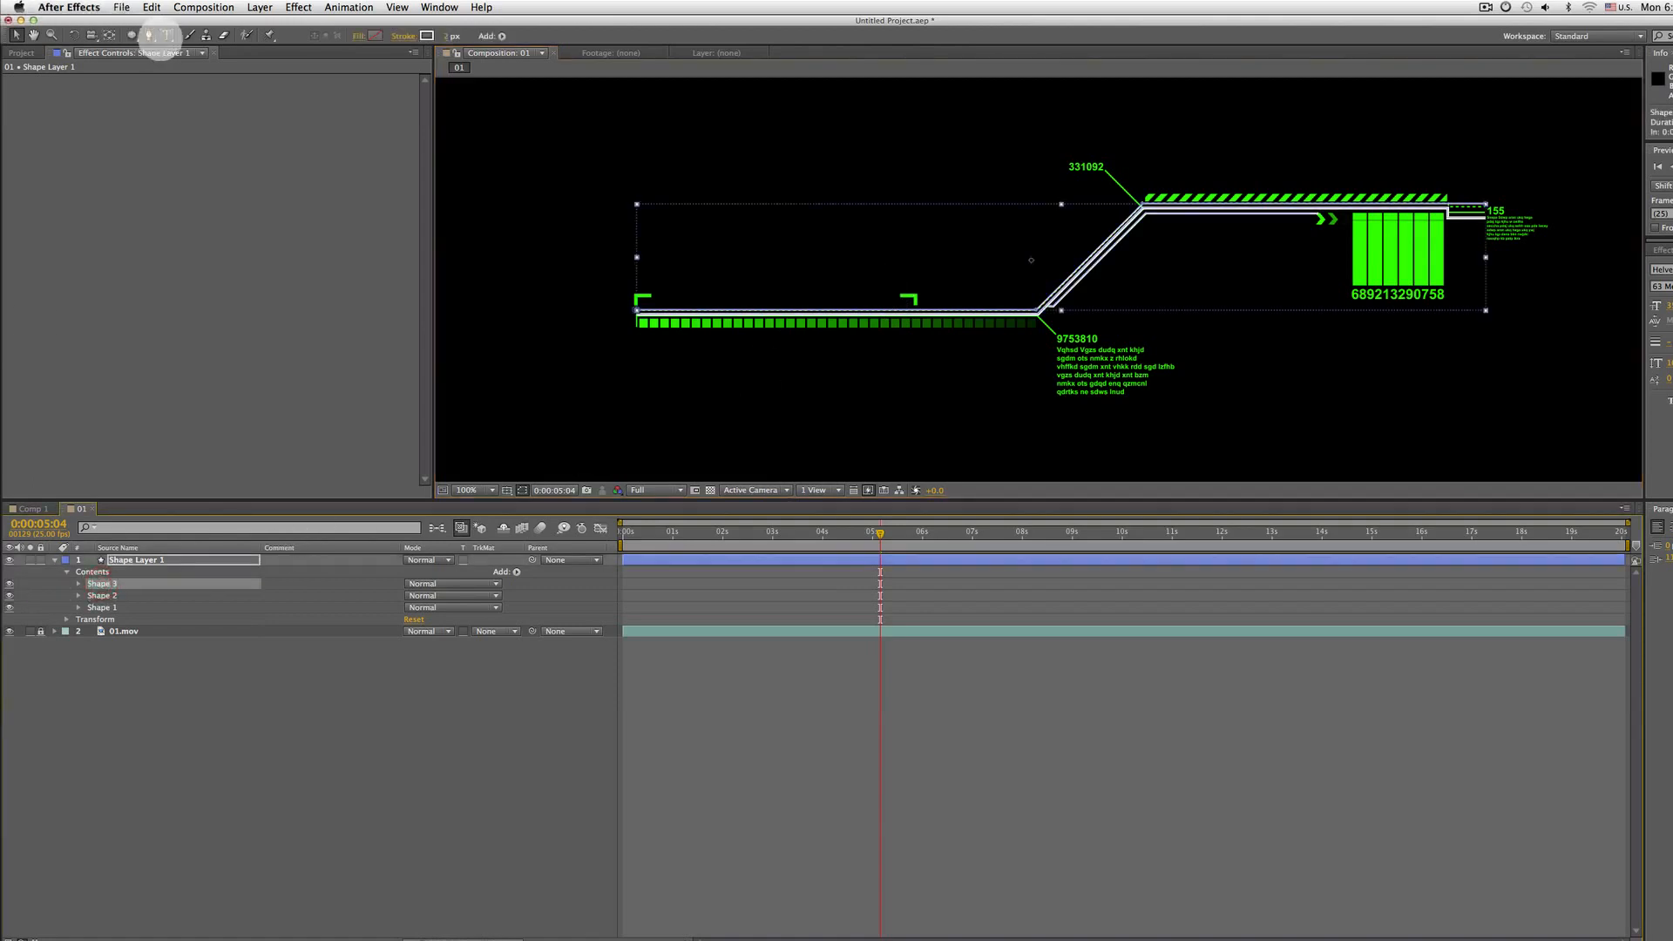
{"action": "left_click", "coordinate": [149, 35]}
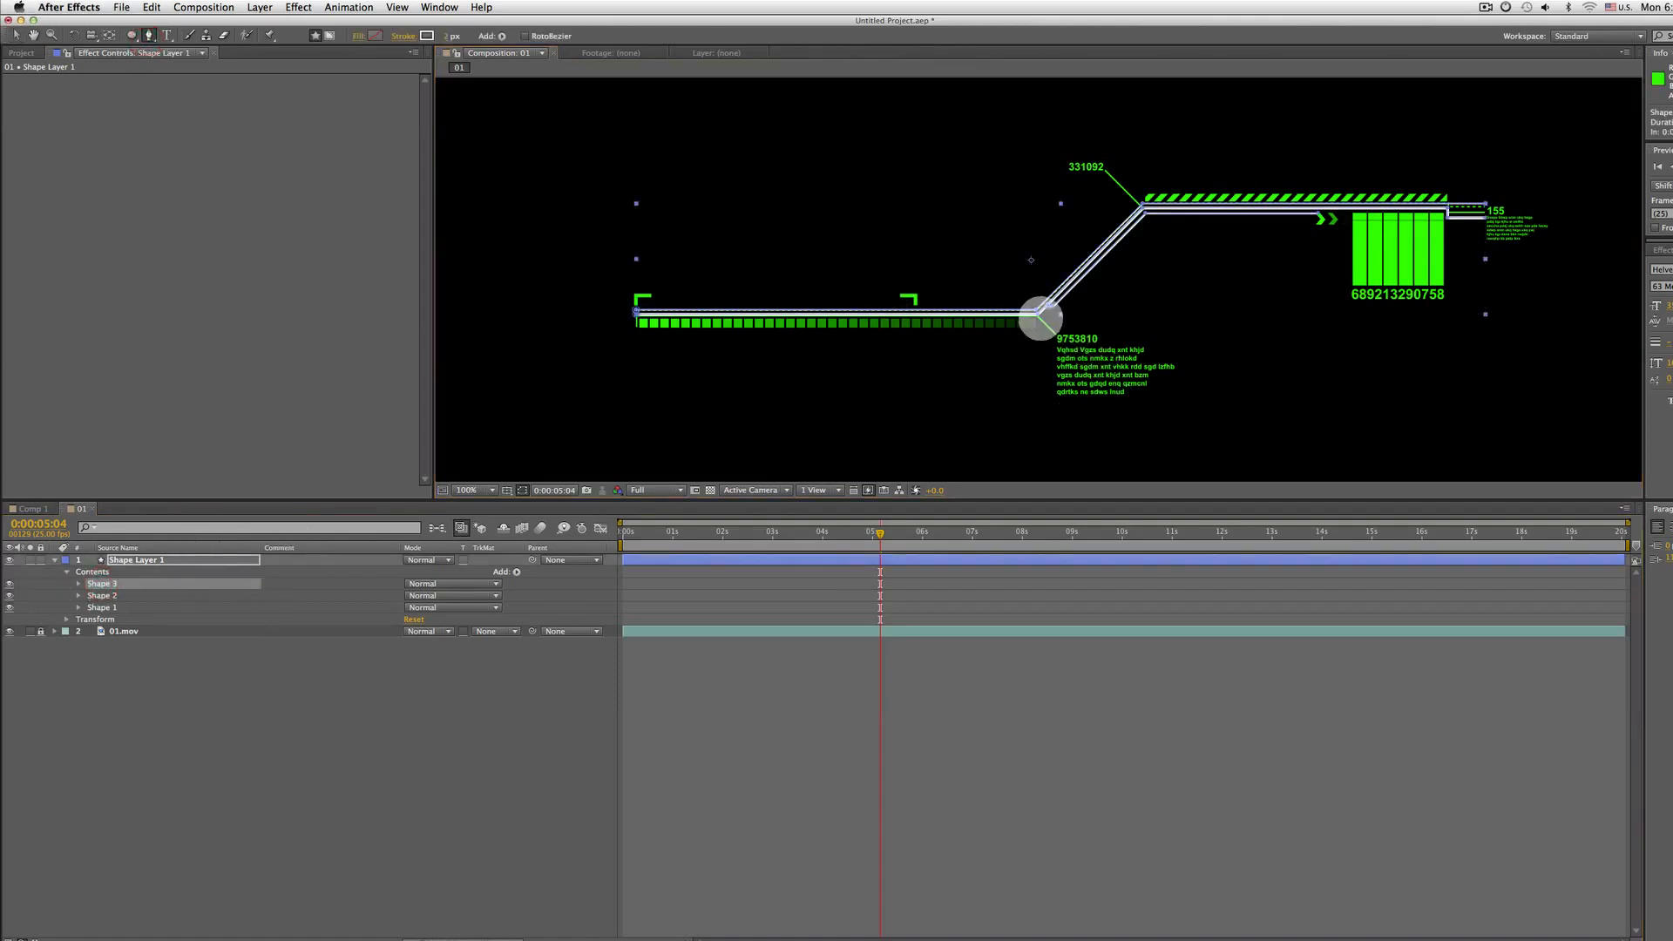
{"action": "key", "text": "period"}
{"action": "left_click_drag", "start_coordinate": [1032, 382], "coordinate": [918, 191]}
{"action": "left_click", "coordinate": [138, 559]}
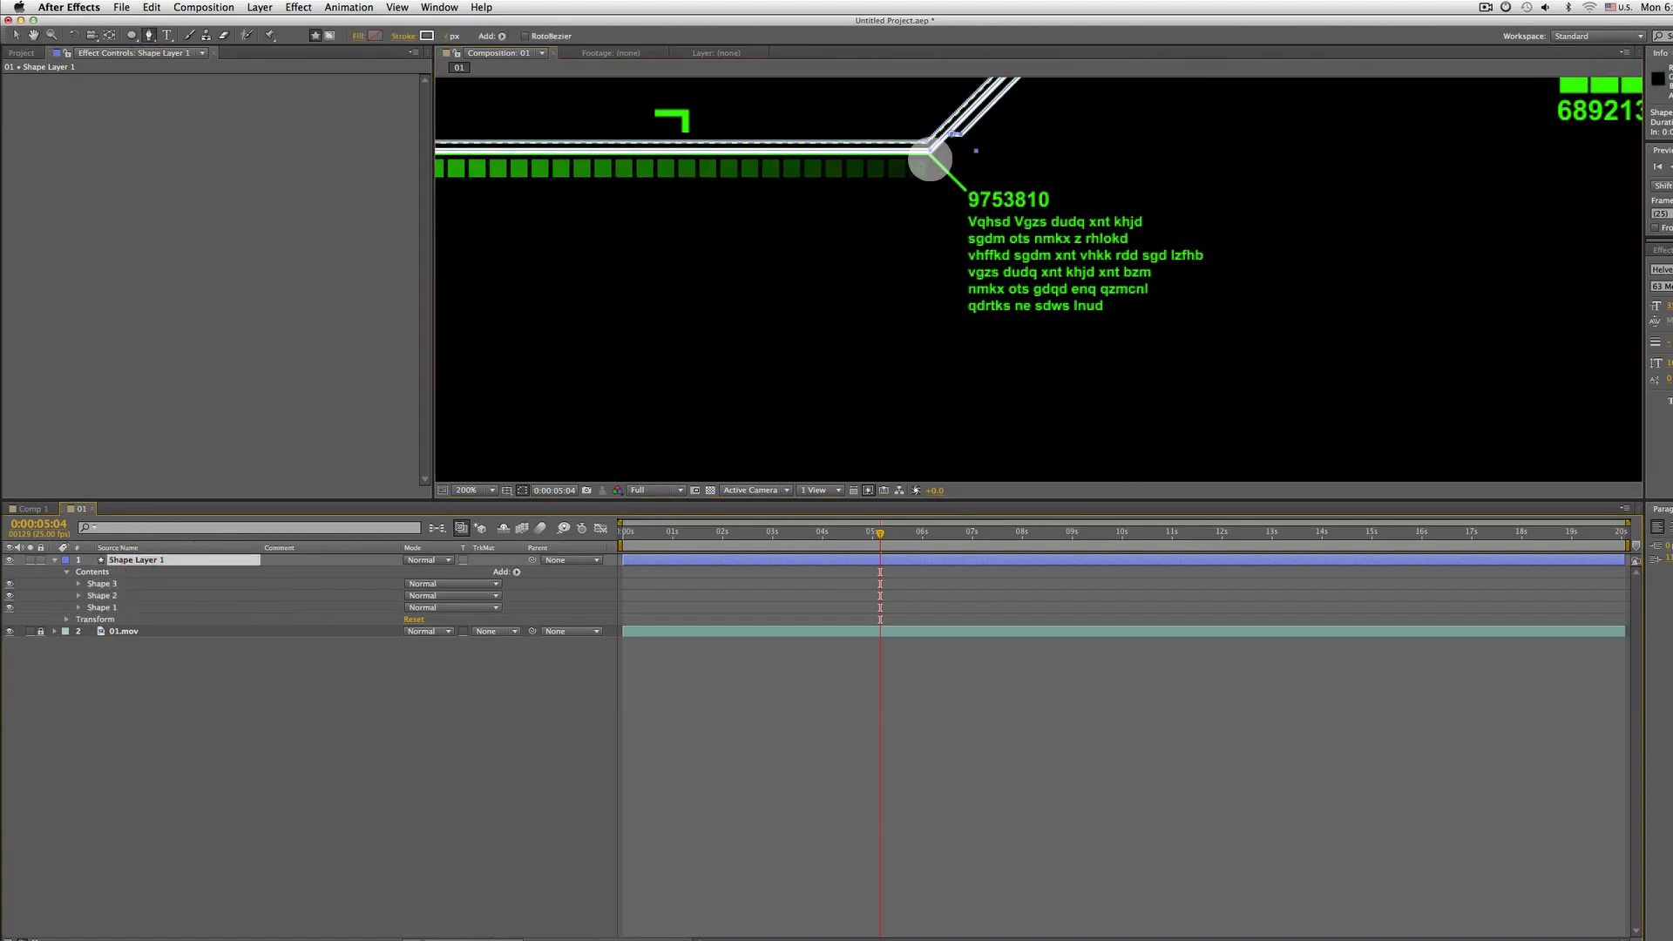
{"action": "left_click_drag", "start_coordinate": [926, 178], "coordinate": [886, 346]}
{"action": "key", "text": "period"}
{"action": "left_click_drag", "start_coordinate": [789, 410], "coordinate": [928, 372]}
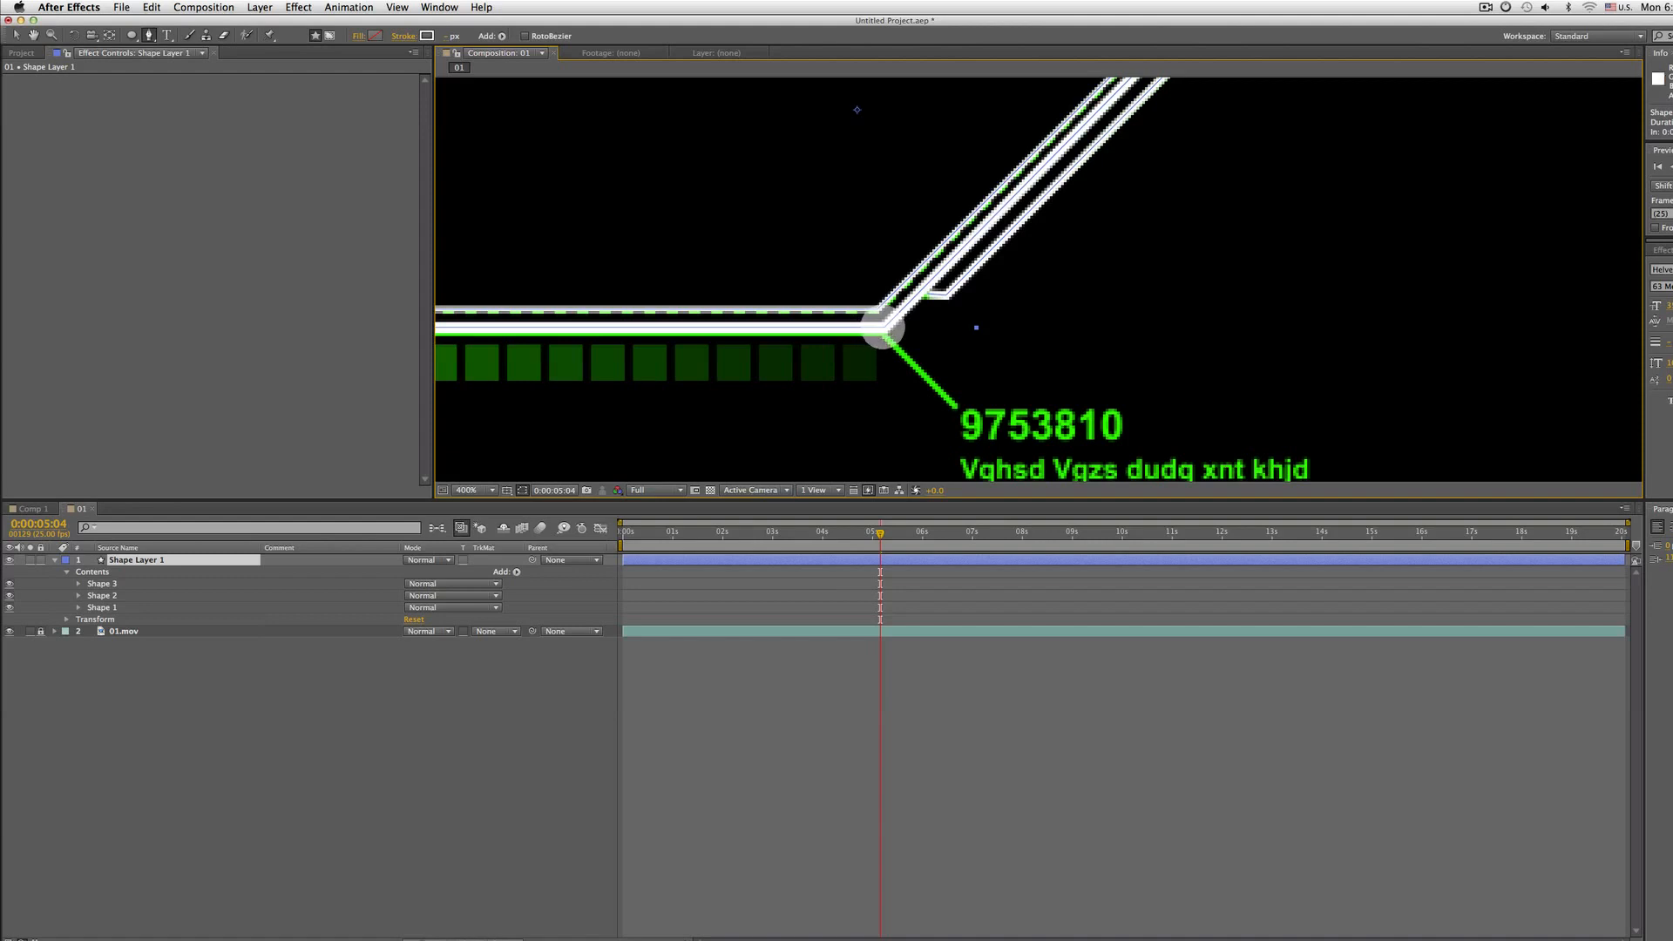
{"action": "left_click", "coordinate": [881, 329]}
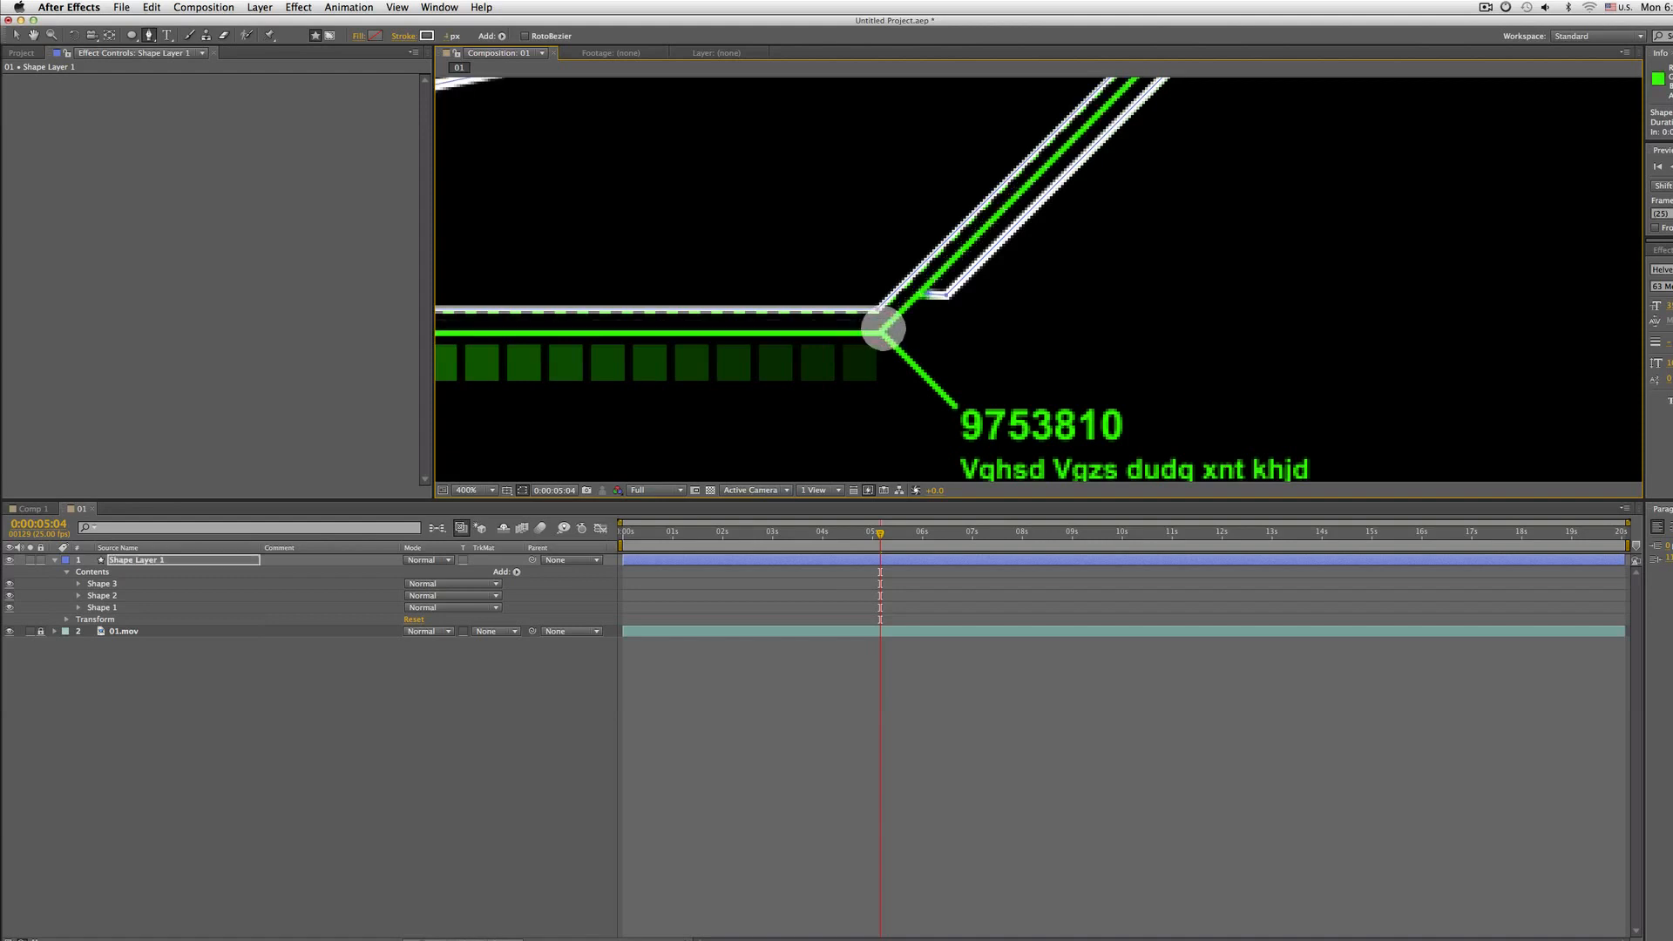
{"action": "key", "text": "comma"}
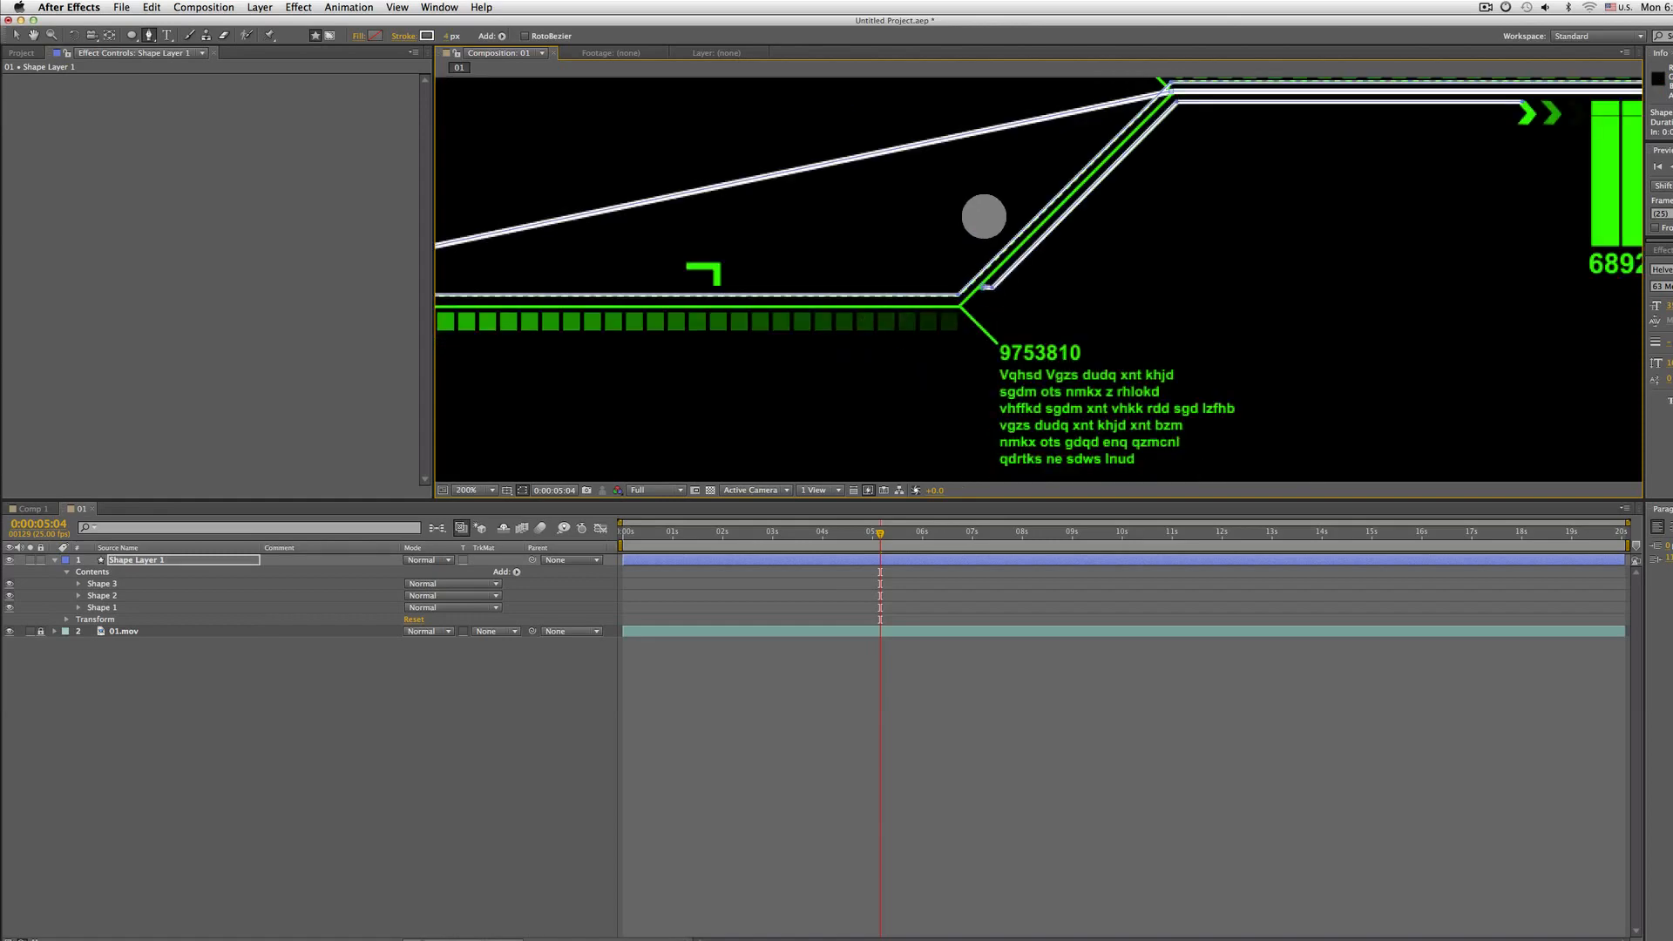
{"action": "key", "text": "super+z"}
Try to trace a Pen path from the lower bend down the leader line toward the 9753810 label
{"action": "key", "text": "period"}
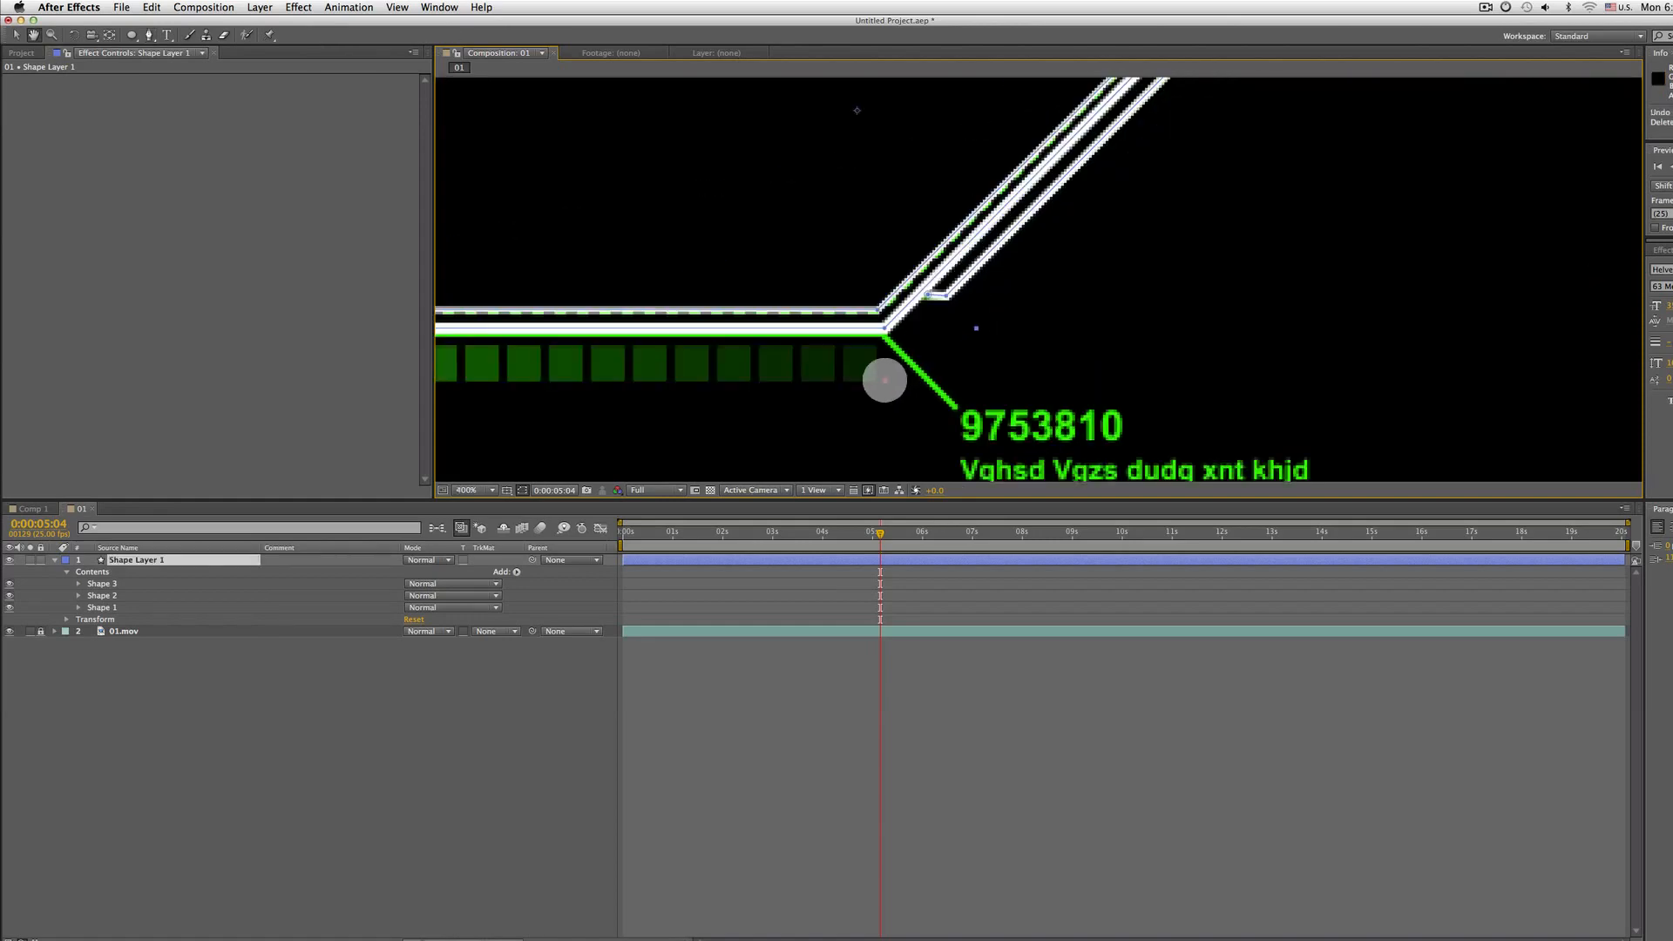
{"action": "left_click_drag", "start_coordinate": [885, 383], "coordinate": [918, 278]}
{"action": "left_click", "coordinate": [913, 234]}
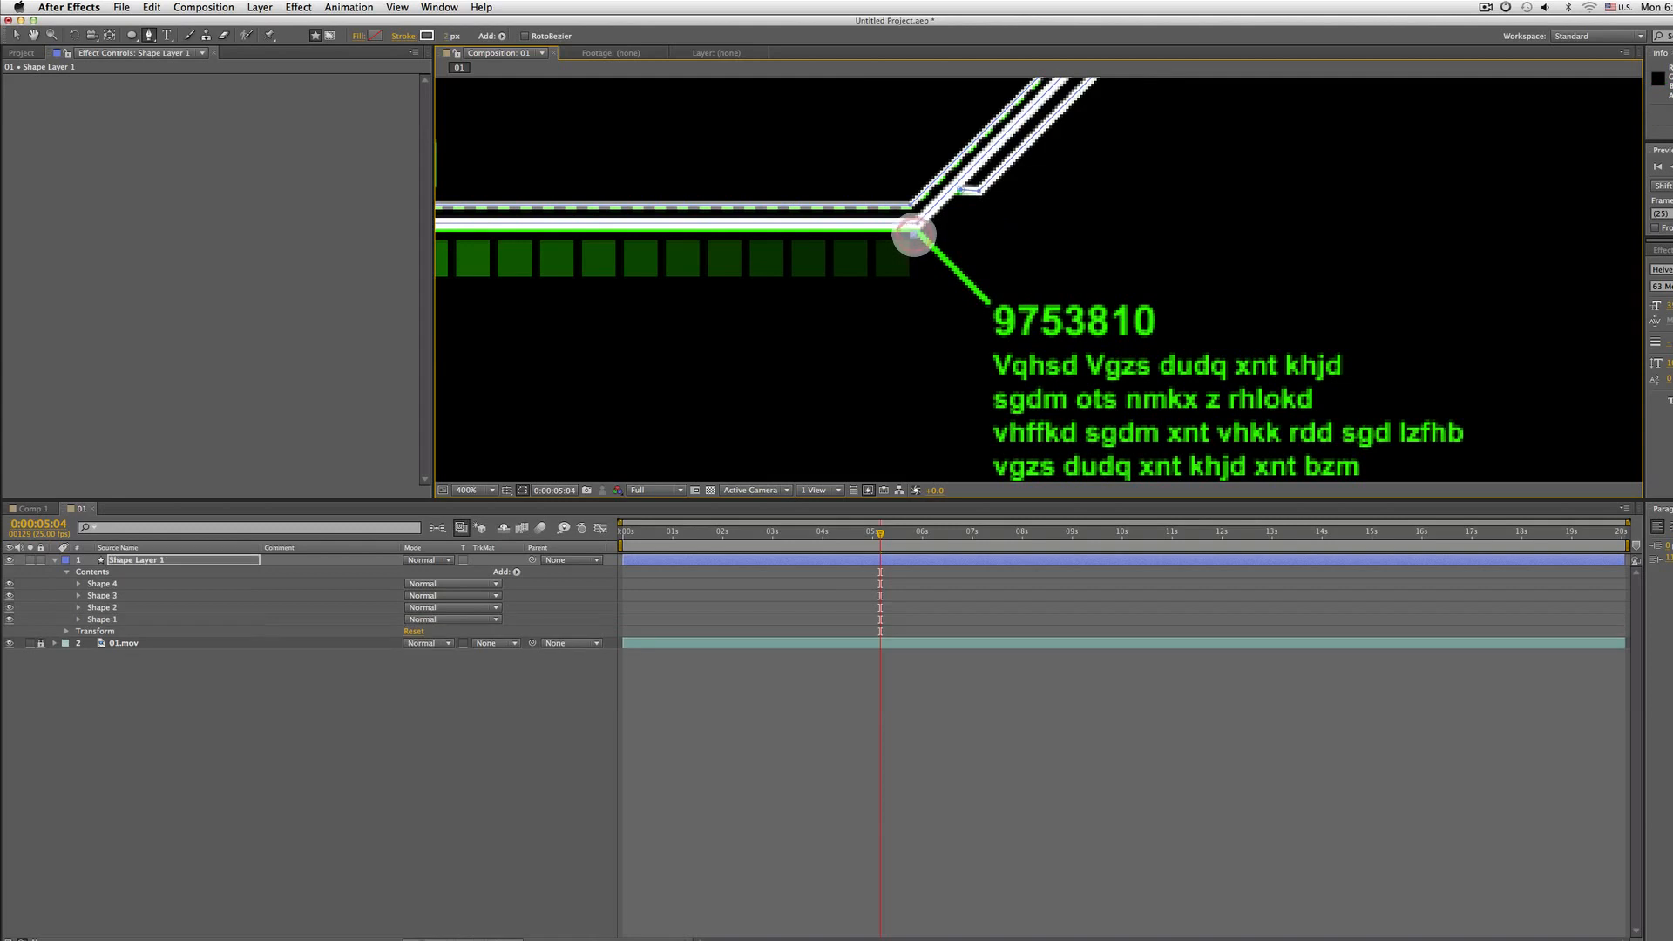
{"action": "left_click", "coordinate": [973, 300]}
{"action": "right_click", "coordinate": [985, 305]}
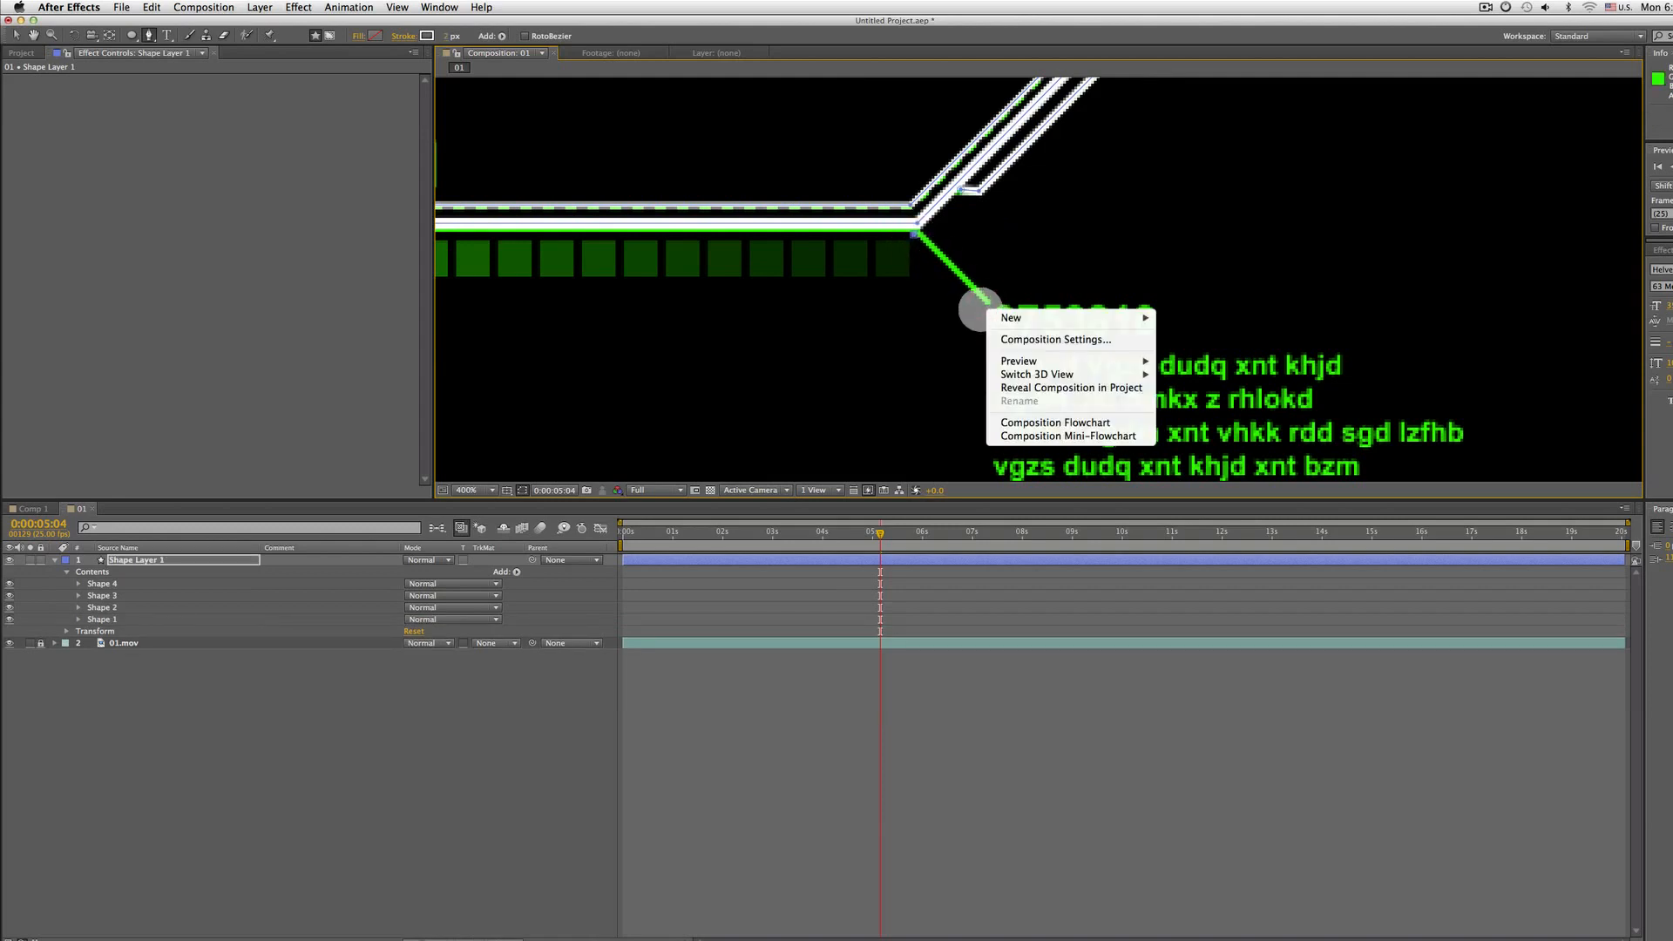
{"action": "left_click", "coordinate": [980, 310]}
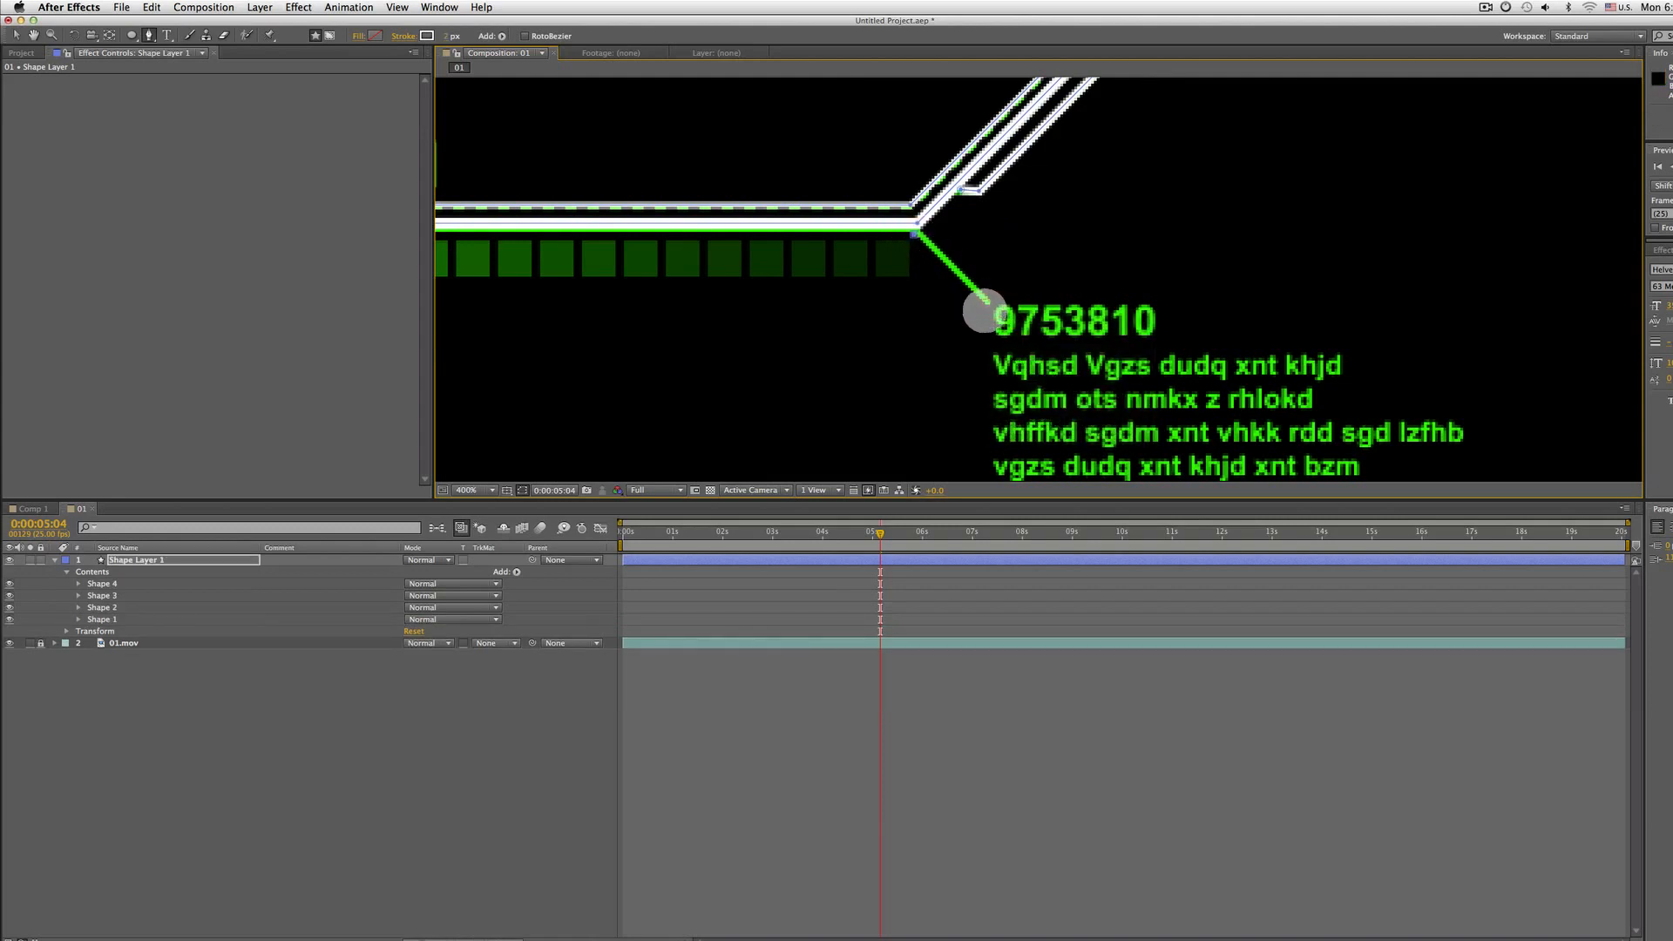
{"action": "key", "text": "super+z"}
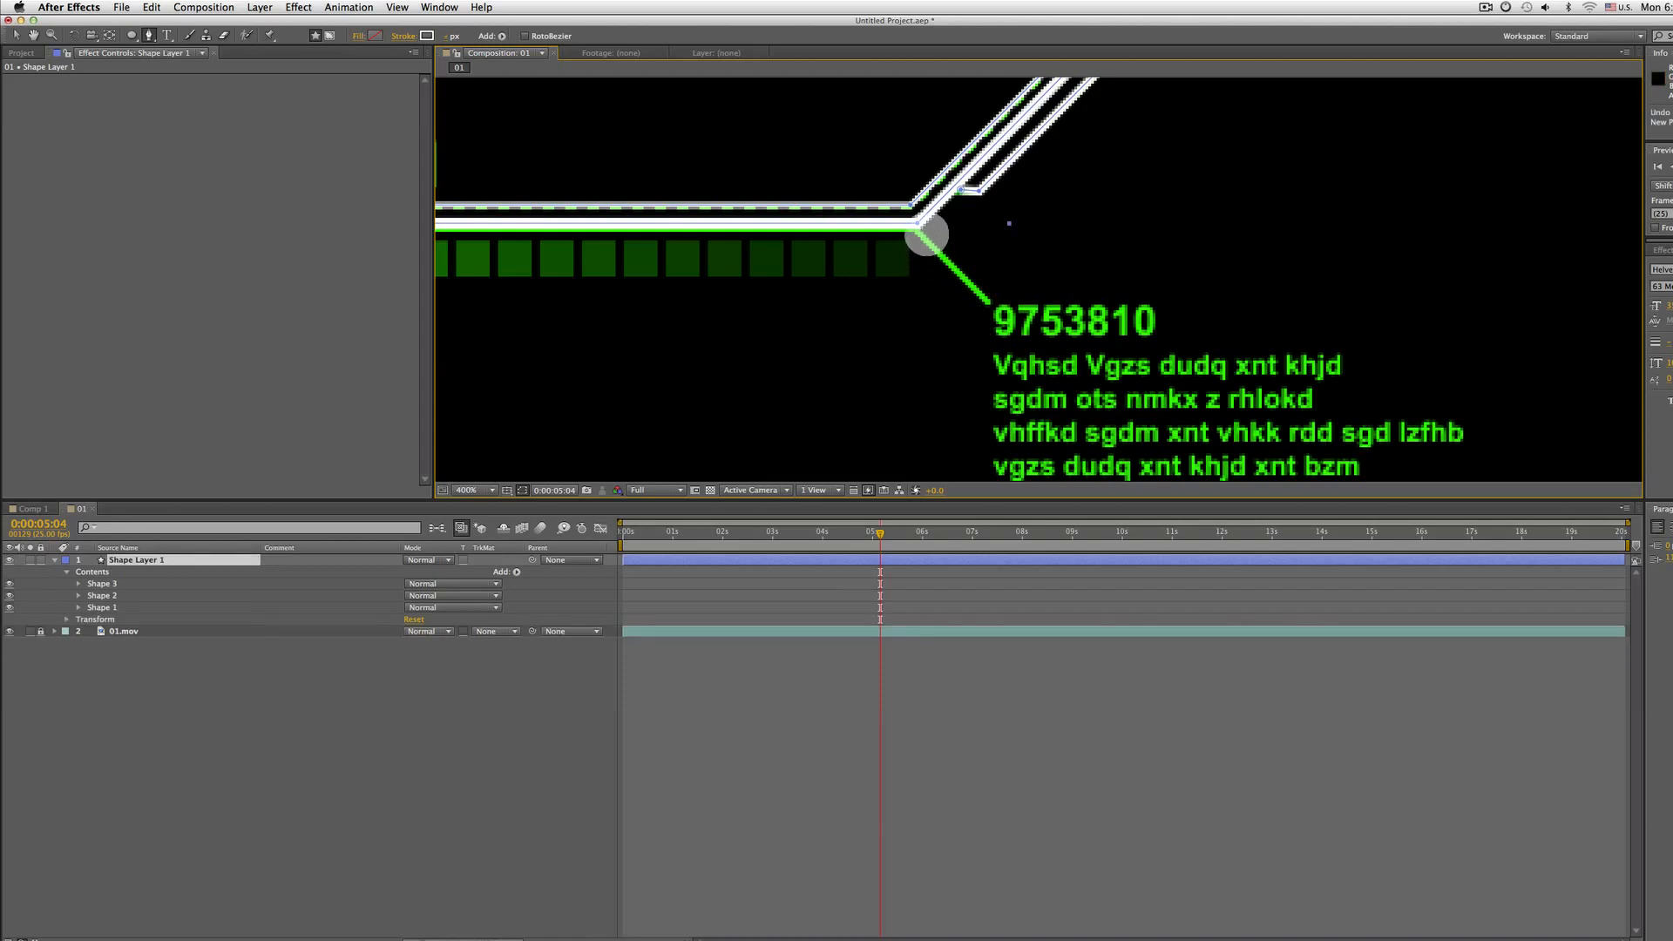
Trace a new Pen path along the leader line from the lower bend down to the 9753810 label
{"action": "left_click_drag", "start_coordinate": [919, 232], "coordinate": [986, 304]}
{"action": "left_click_drag", "start_coordinate": [872, 294], "coordinate": [782, 420]}
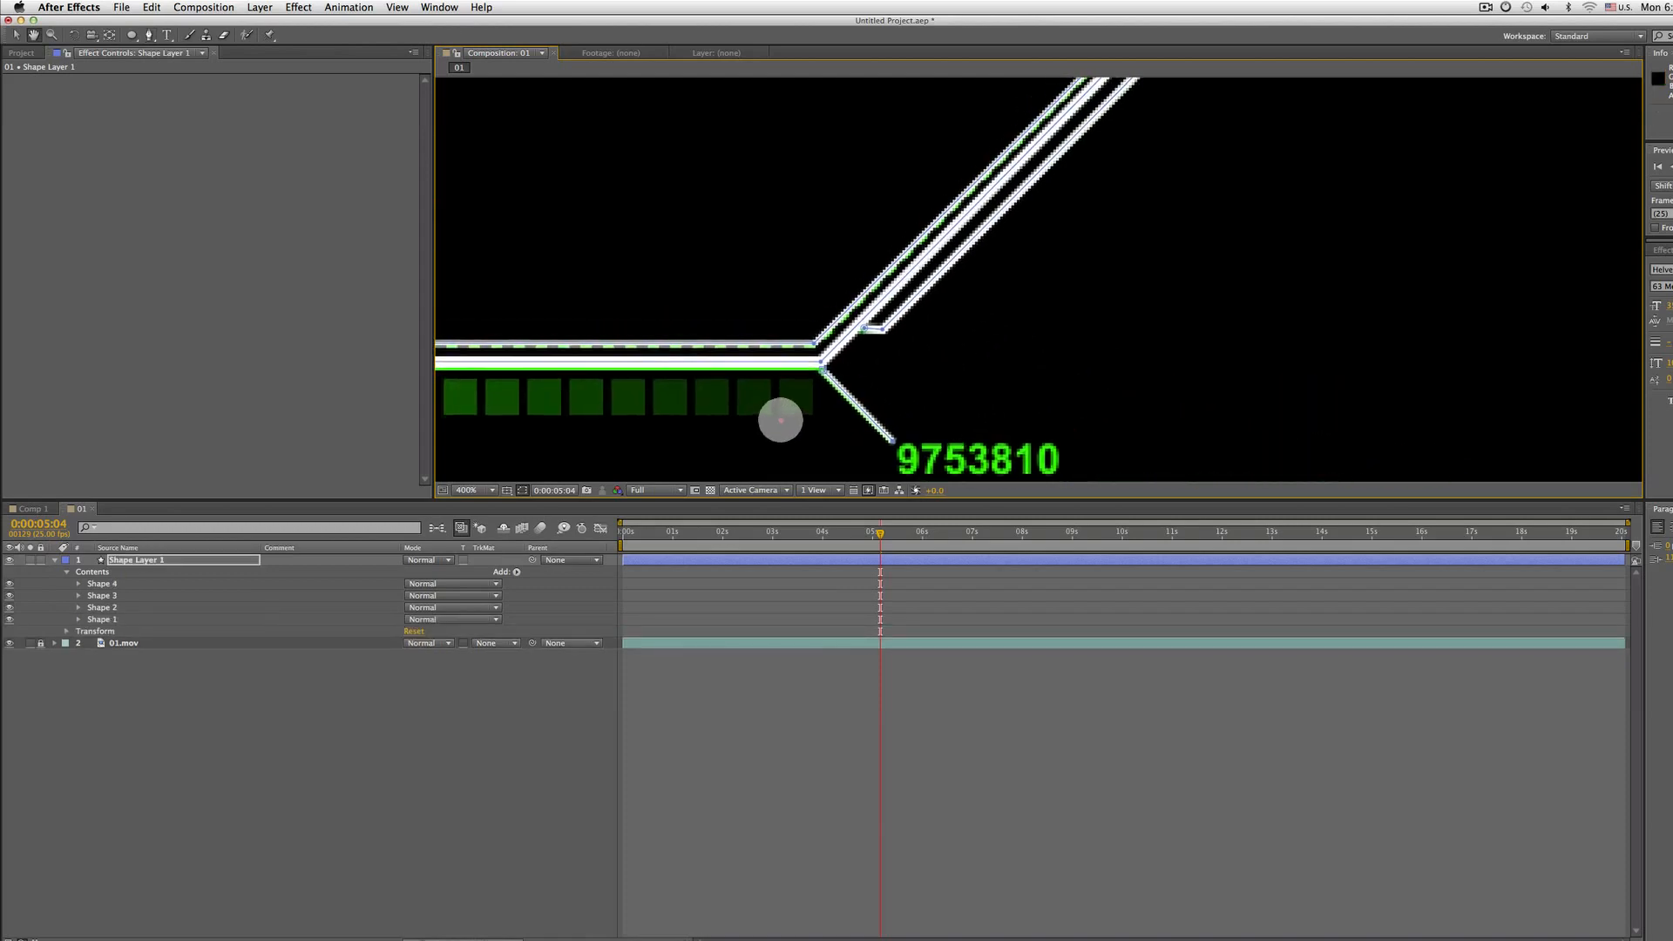
{"action": "scroll", "coordinate": [792, 391], "scroll_direction": "up", "scroll_amount": 1}
{"action": "scroll", "coordinate": [1176, 279], "scroll_direction": "down", "scroll_amount": 1}
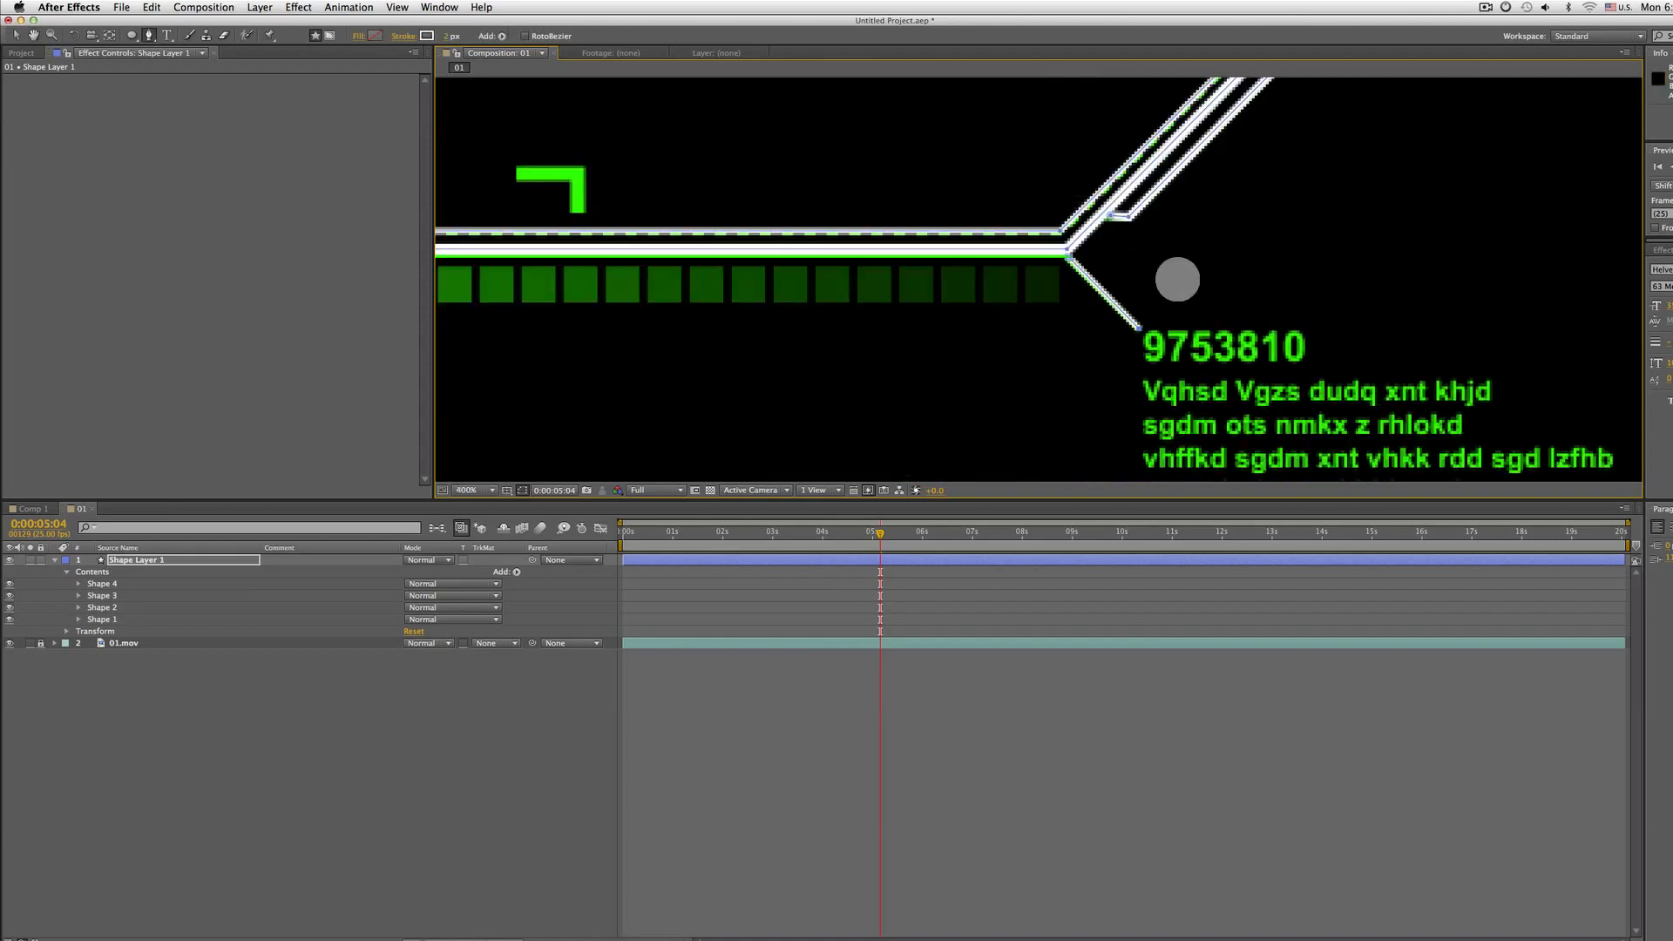
Trace a new Pen path along the leader line from the upper bend up to the 331092 label
{"action": "left_click_drag", "start_coordinate": [1263, 185], "coordinate": [979, 422]}
{"action": "scroll", "coordinate": [1101, 280], "scroll_direction": "down", "scroll_amount": 1}
{"action": "left_click_drag", "start_coordinate": [1221, 247], "coordinate": [961, 435]}
{"action": "scroll", "coordinate": [886, 395], "scroll_direction": "up", "scroll_amount": 1}
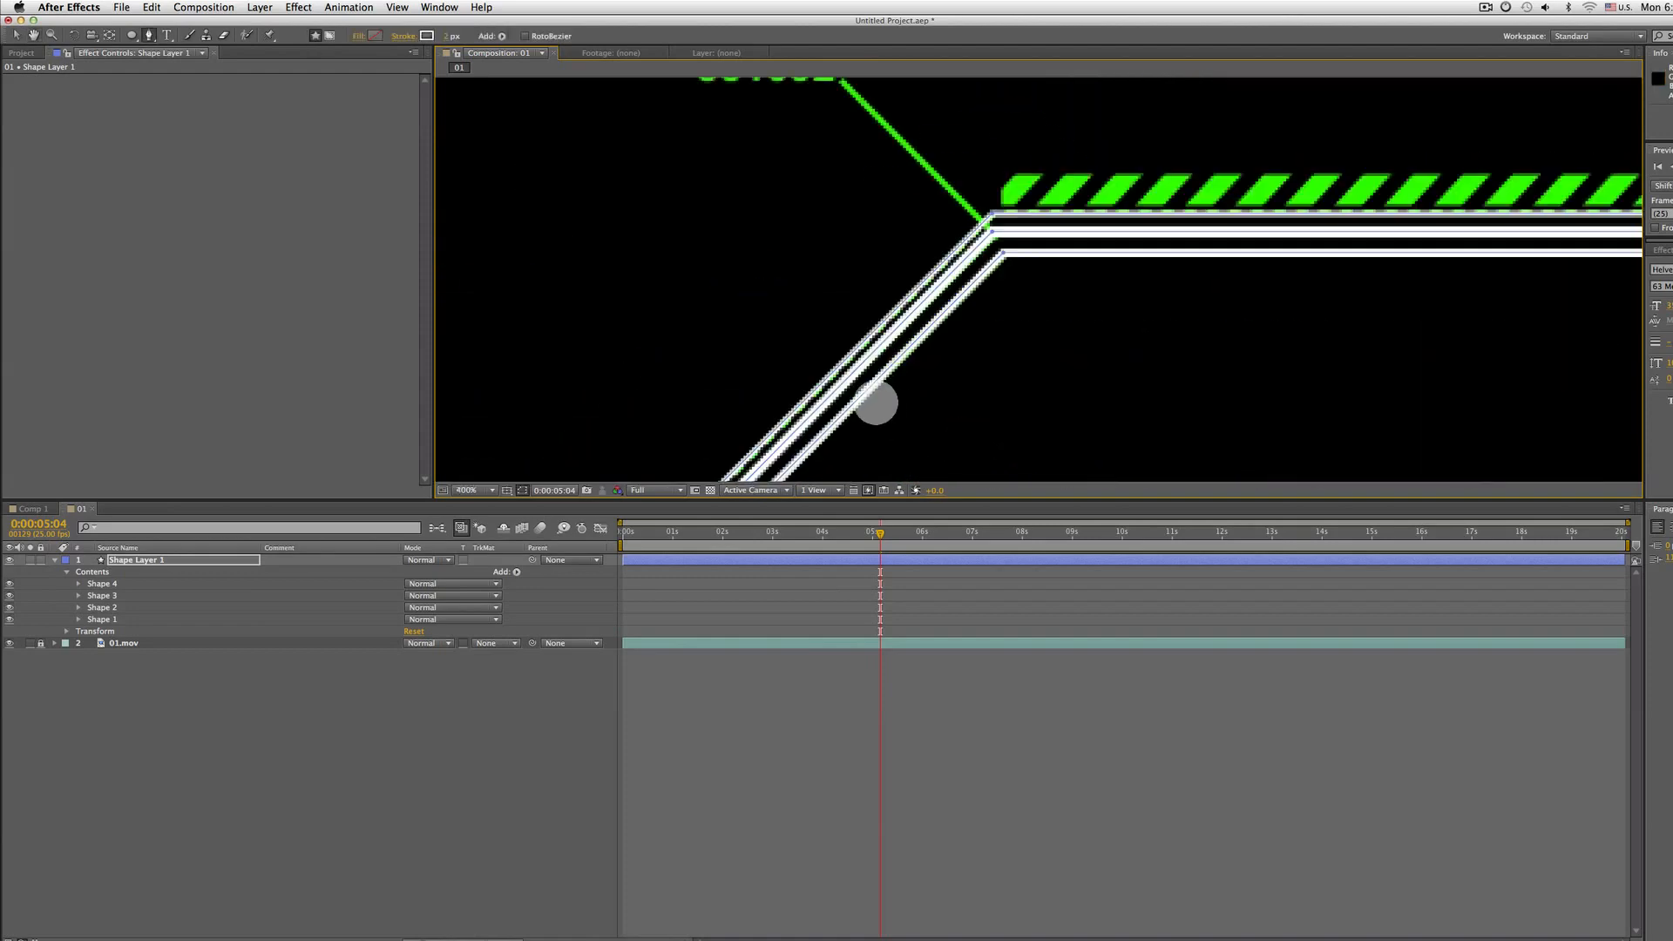
{"action": "left_click_drag", "start_coordinate": [861, 388], "coordinate": [1011, 460]}
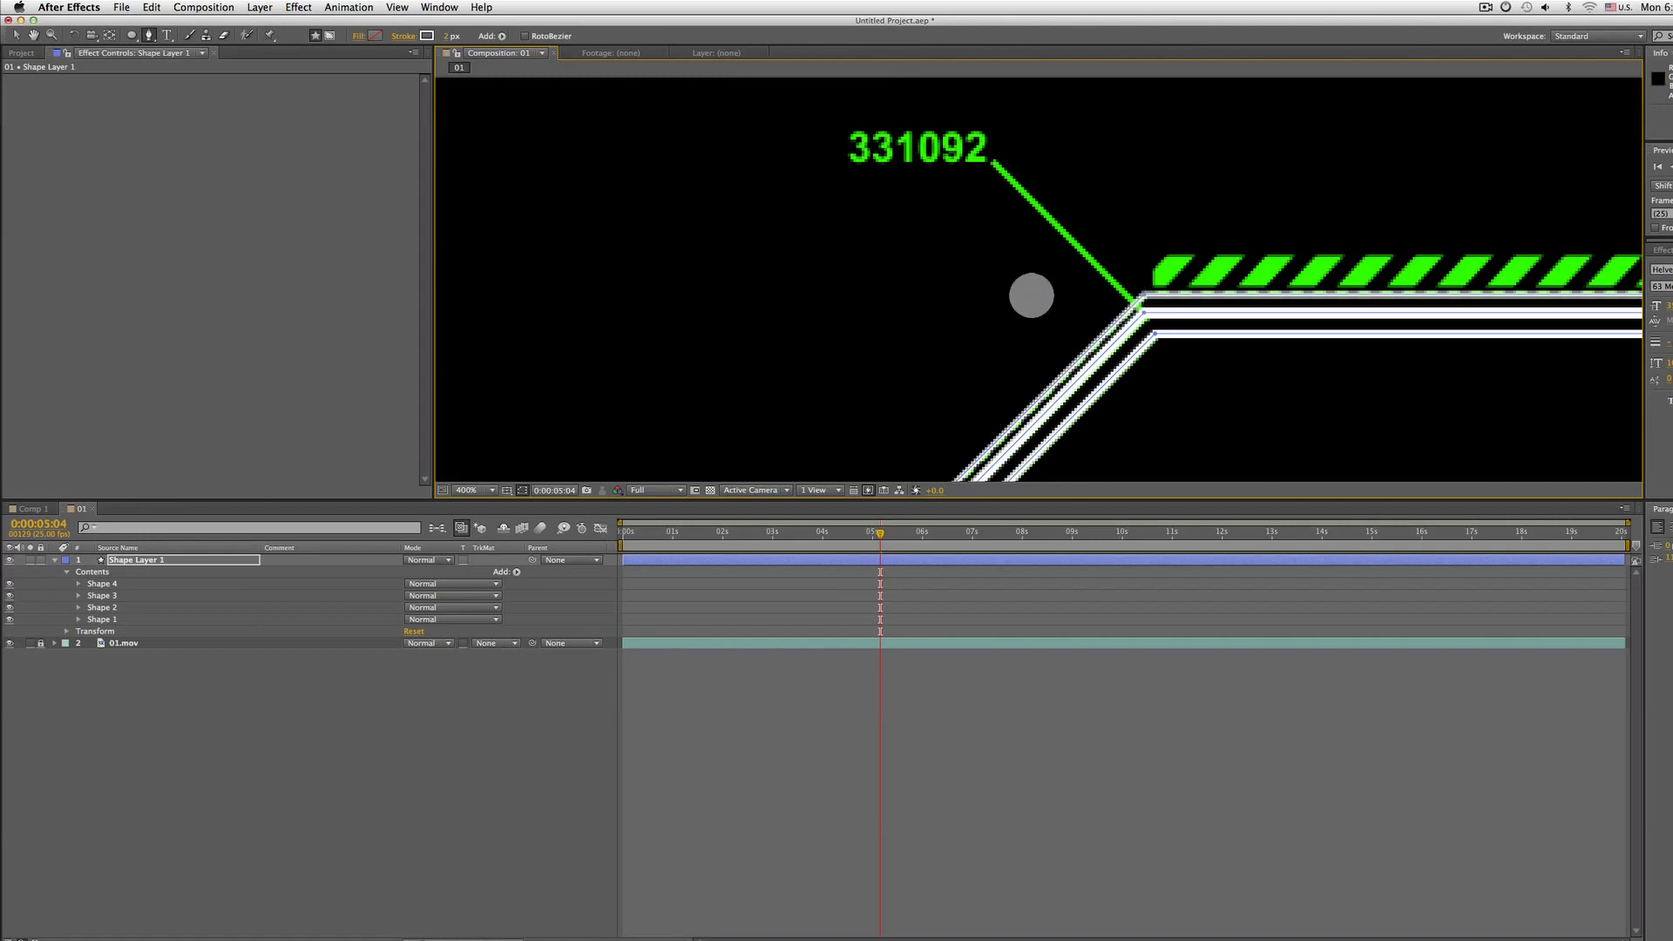
{"action": "scroll", "coordinate": [1028, 297], "scroll_direction": "down", "scroll_amount": 1}
{"action": "left_click_drag", "start_coordinate": [983, 353], "coordinate": [1027, 117]}
{"action": "left_click", "coordinate": [174, 558]}
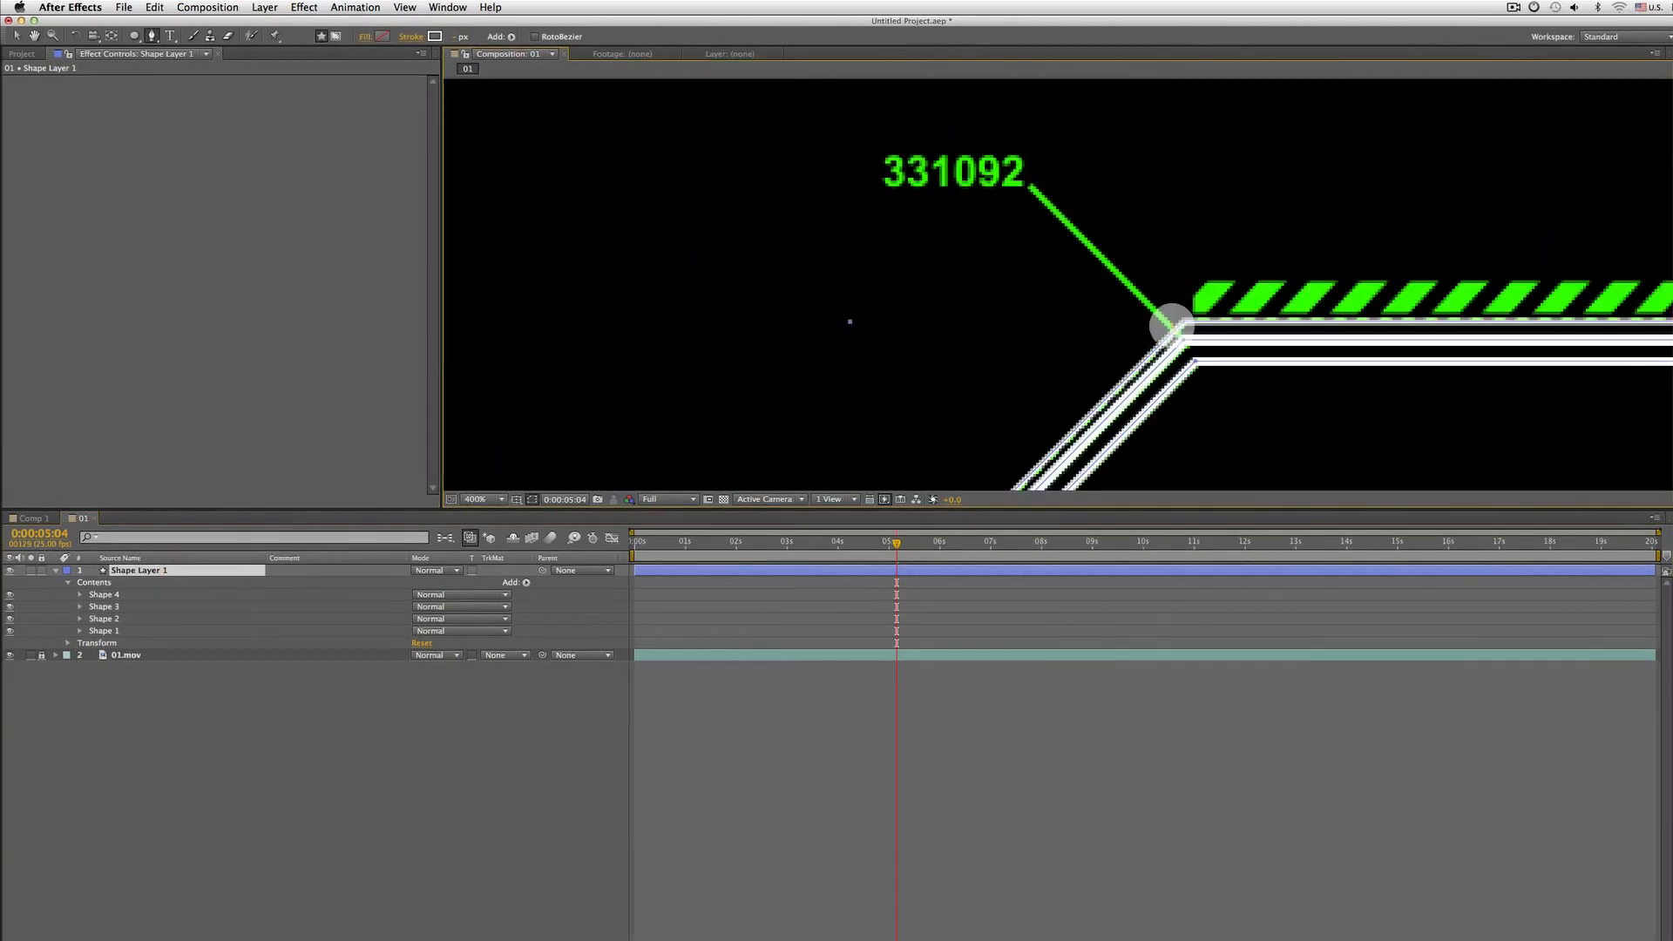
{"action": "left_click", "coordinate": [1153, 321]}
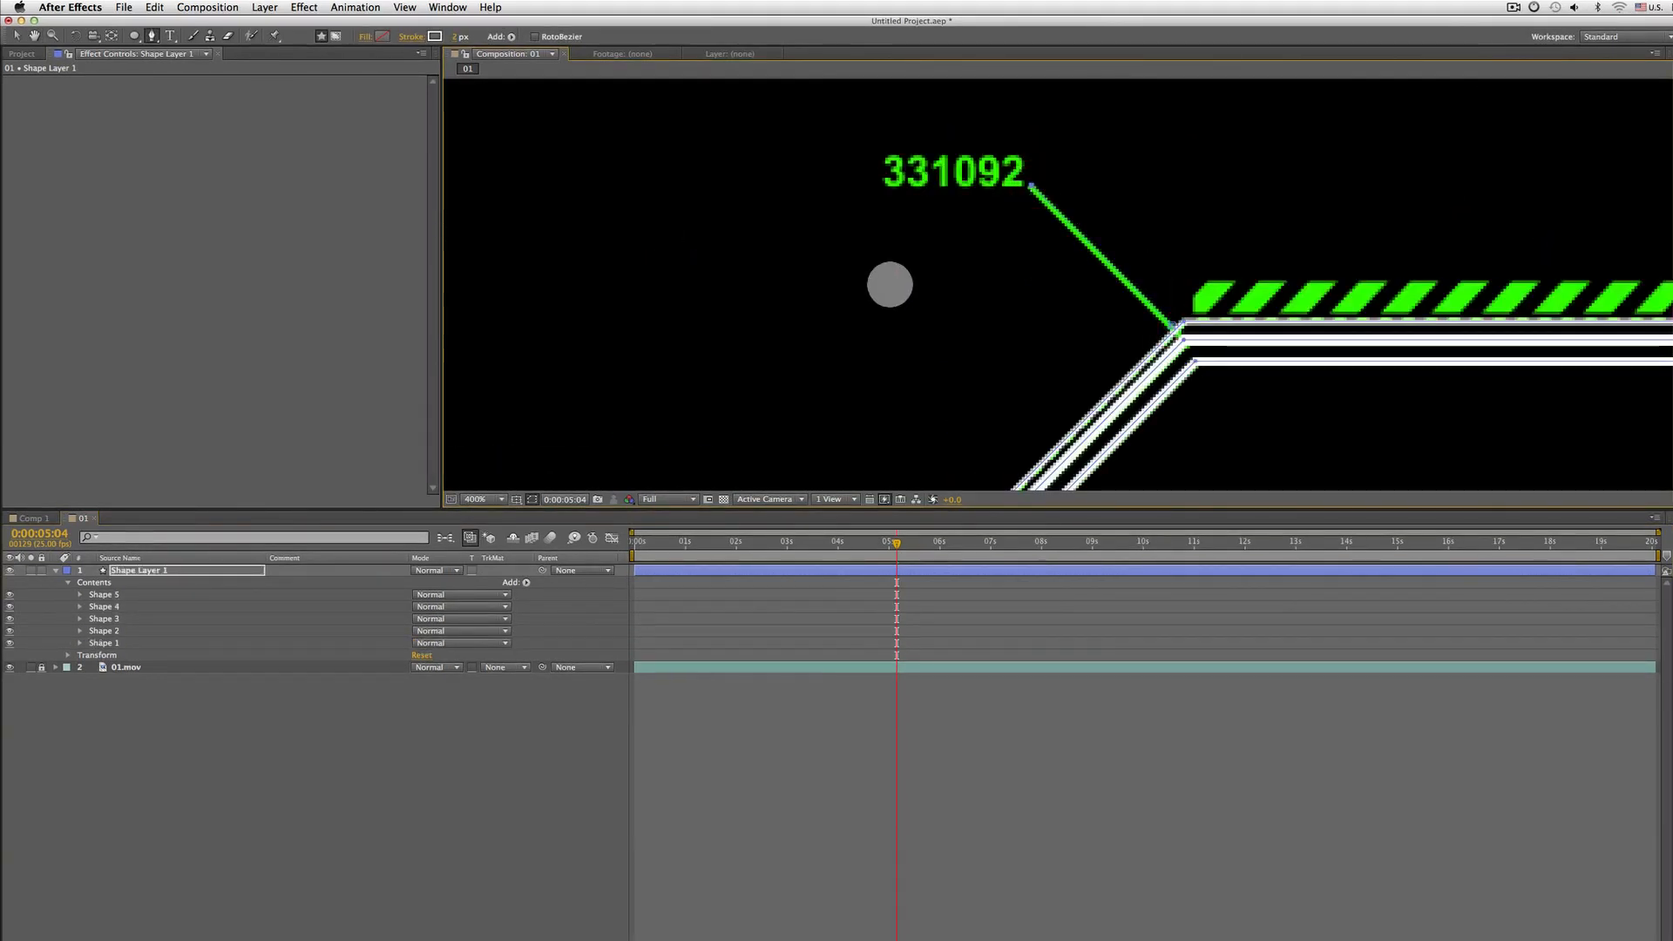
Review the traced paths along the whole HUD line against the footage
{"action": "key", "text": "comma"}
{"action": "key", "text": "h"}
{"action": "left_click_drag", "start_coordinate": [918, 329], "coordinate": [801, 218]}
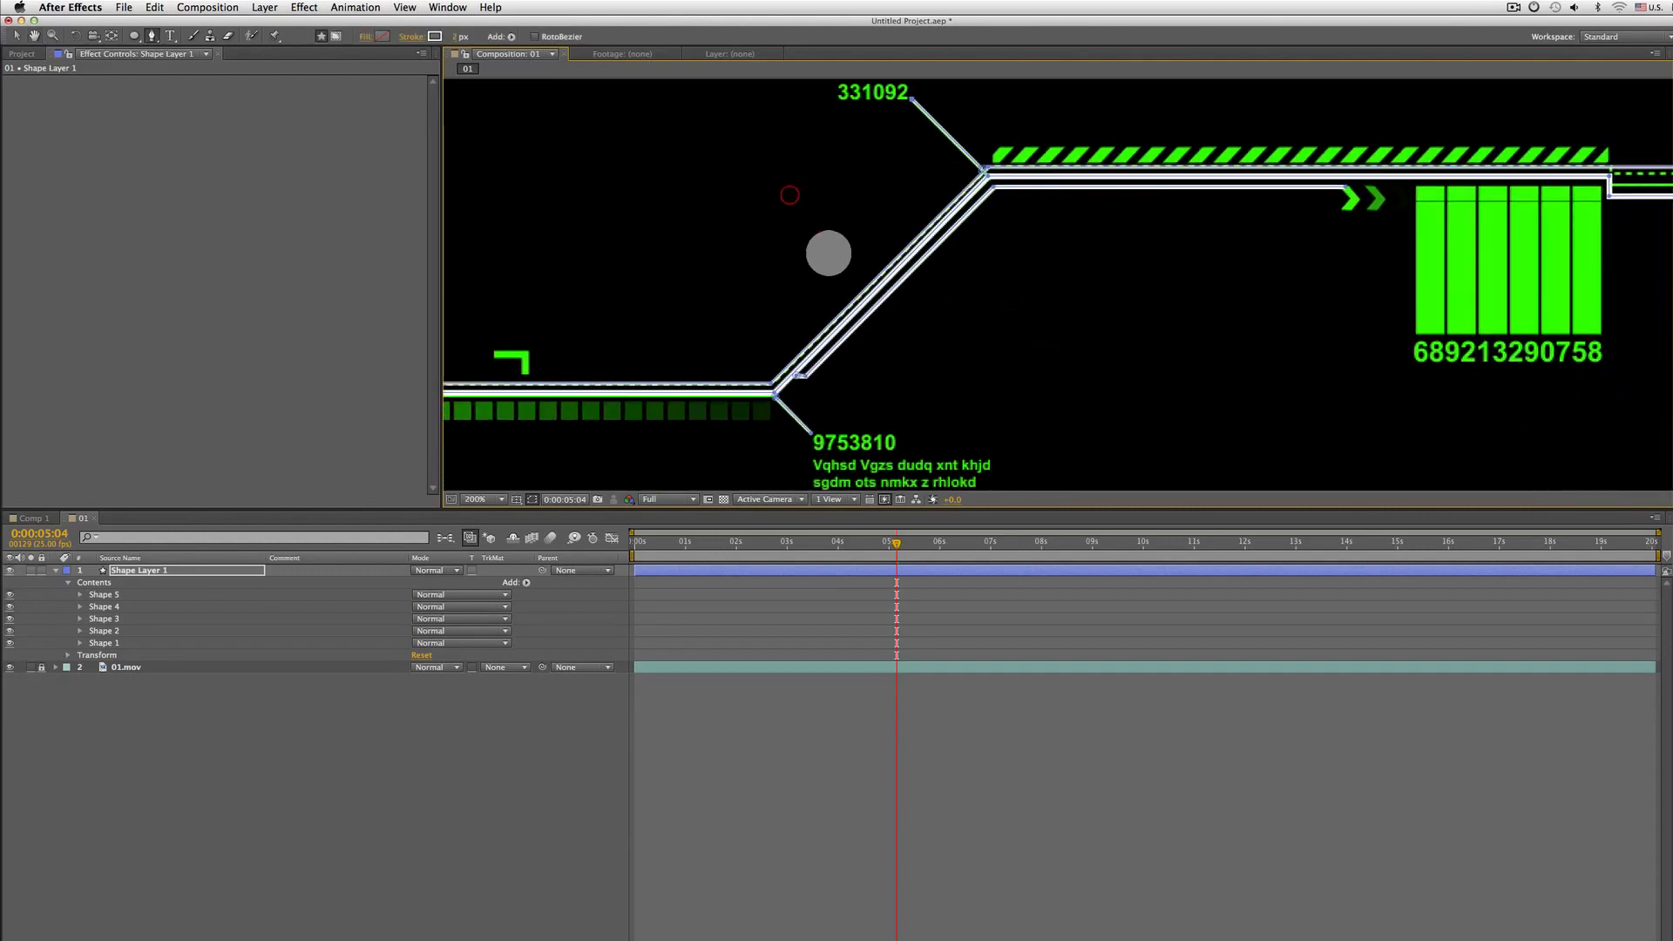
{"action": "left_click_drag", "start_coordinate": [1209, 233], "coordinate": [776, 306]}
{"action": "left_click_drag", "start_coordinate": [586, 305], "coordinate": [1135, 261]}
{"action": "left_click_drag", "start_coordinate": [885, 358], "coordinate": [1012, 321]}
{"action": "key", "text": "comma"}
{"action": "key", "text": "g"}
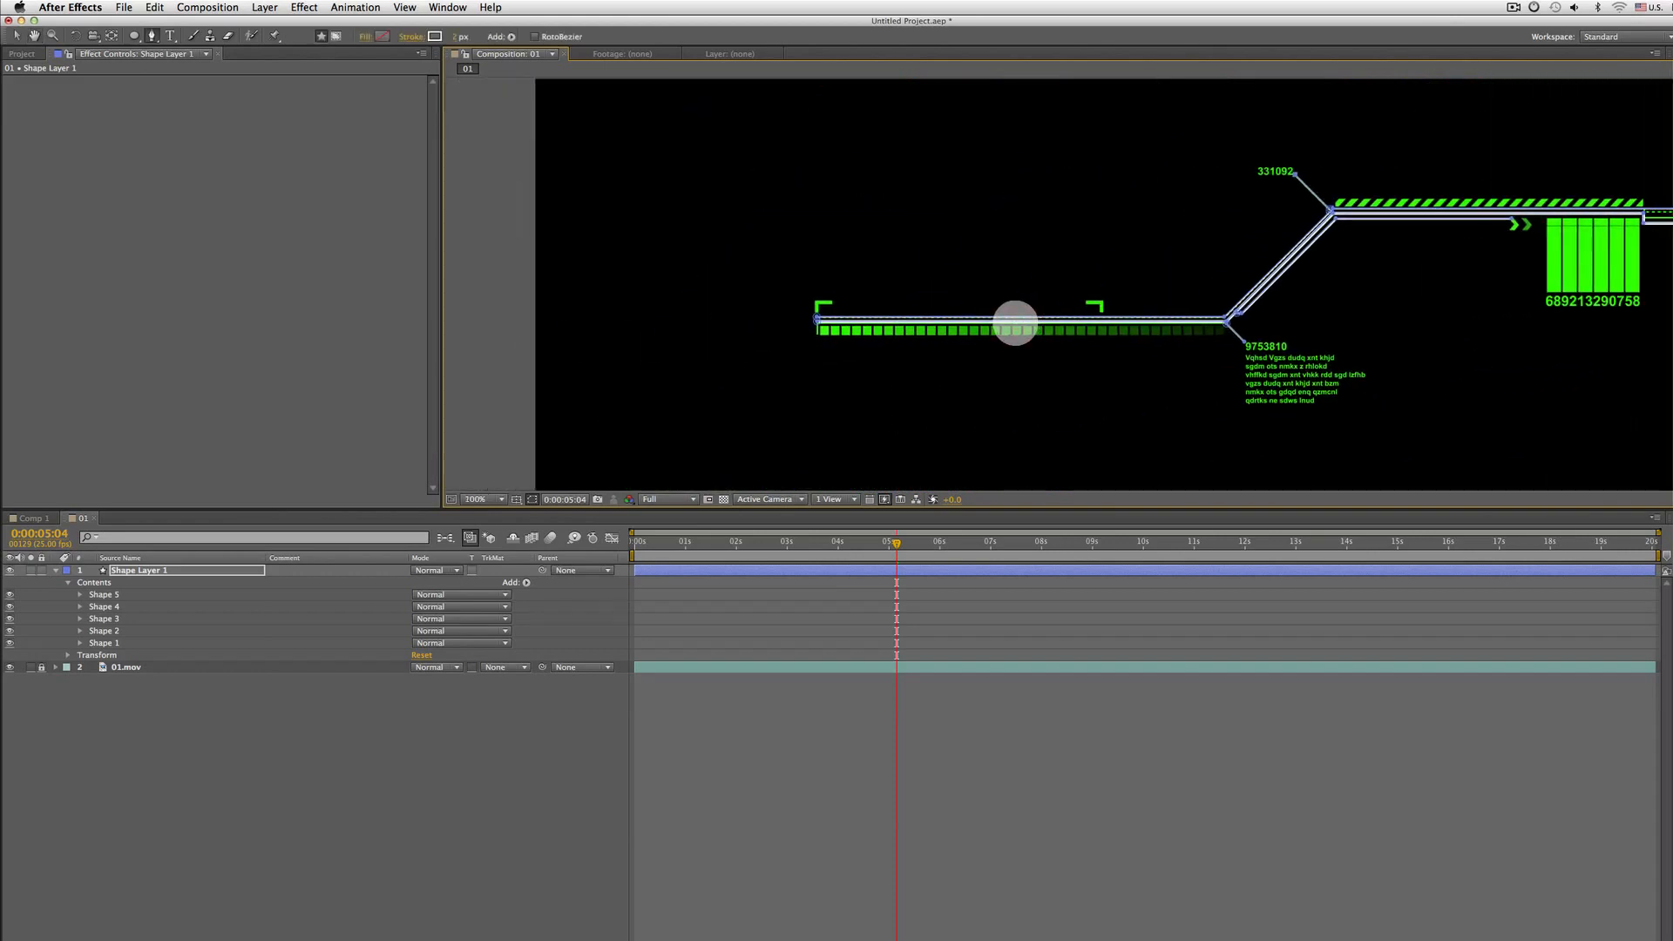
Hide the 01.mov footage layer and the layer controls to view the traced paths alone
{"action": "left_click", "coordinate": [10, 667]}
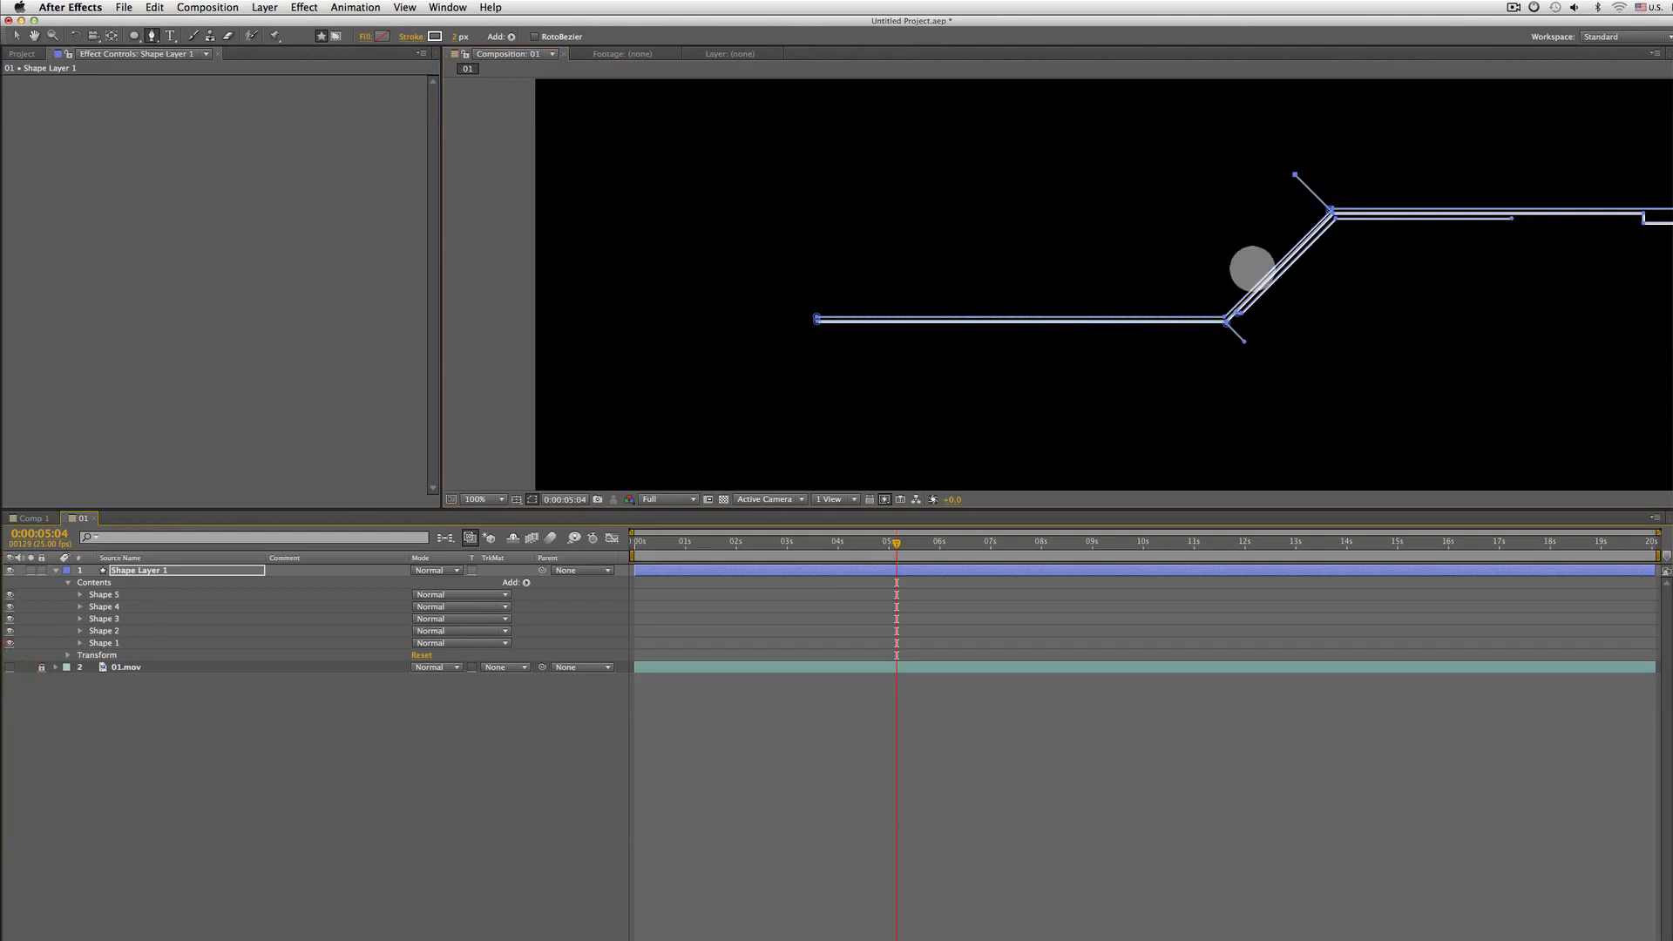
{"action": "key", "text": "shift+super+h"}
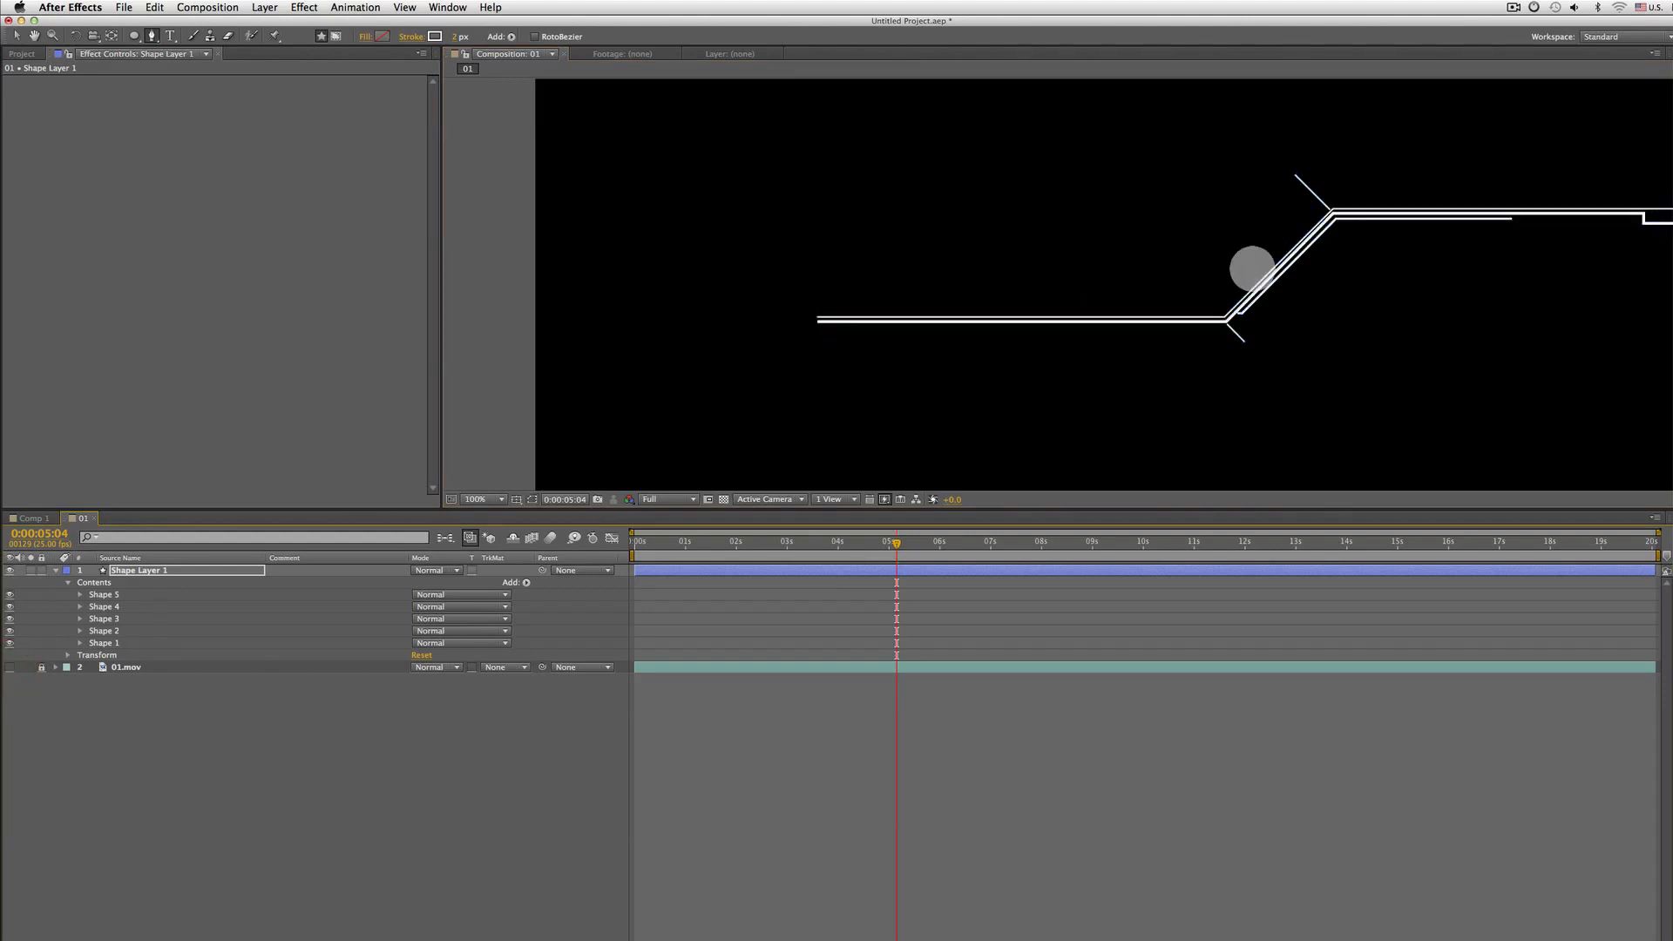
{"action": "left_click_drag", "start_coordinate": [1382, 194], "coordinate": [1183, 202]}
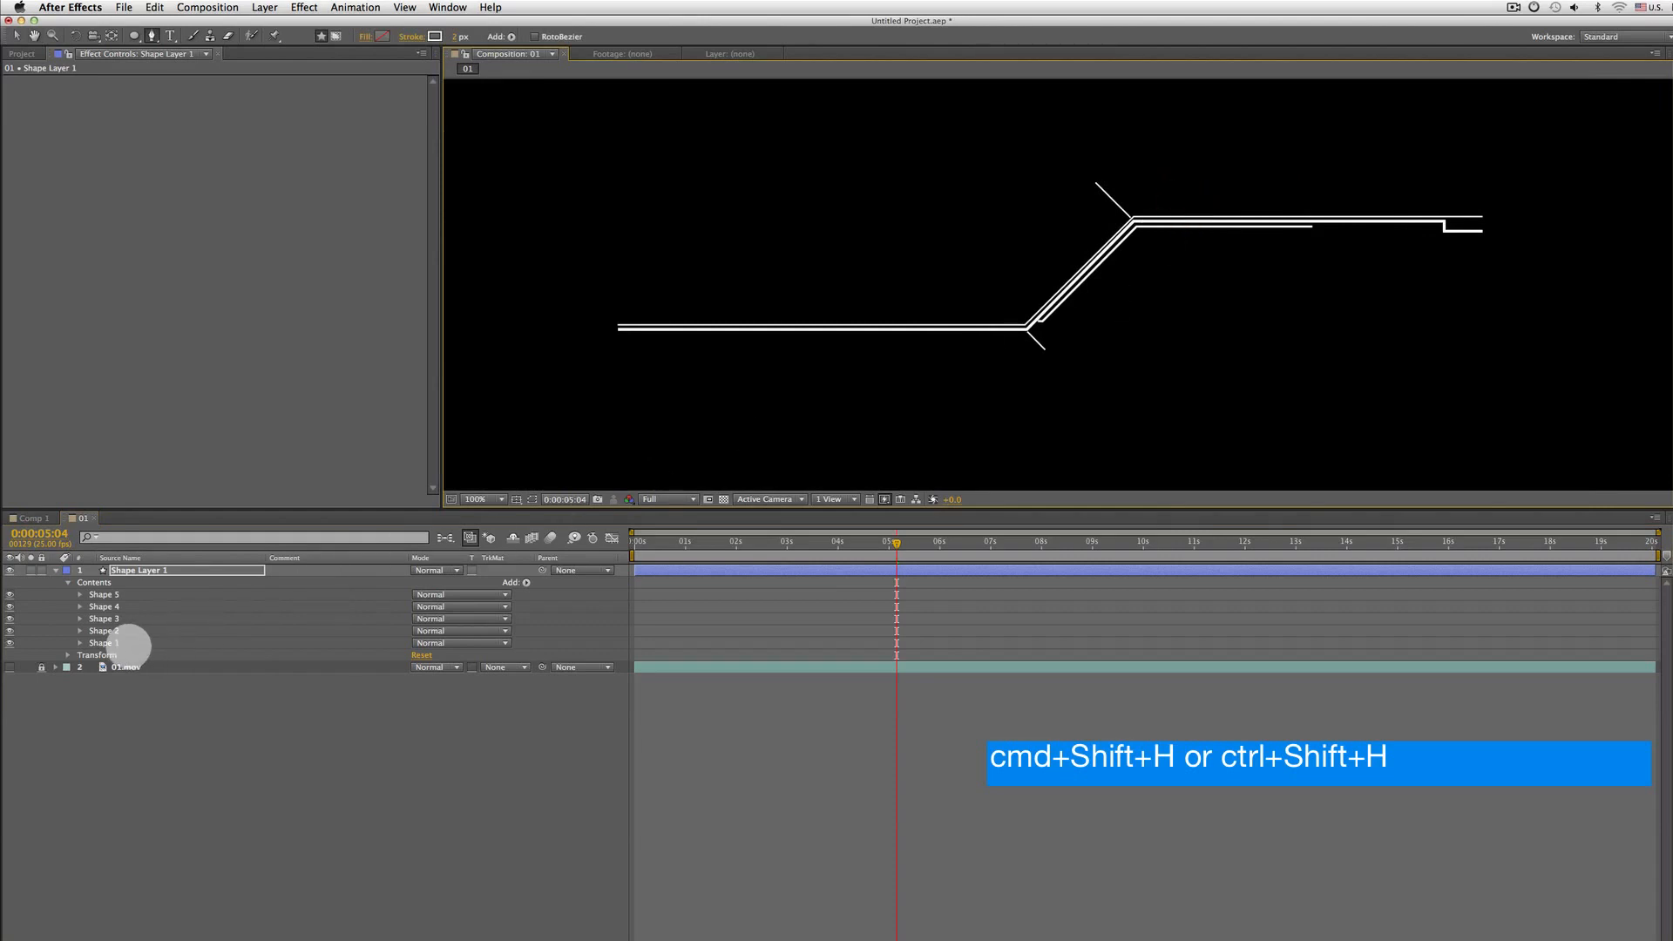
Add a Trim Paths operator to Shape Layer 1's contents
{"action": "left_click", "coordinate": [109, 631]}
{"action": "left_click", "coordinate": [105, 594]}
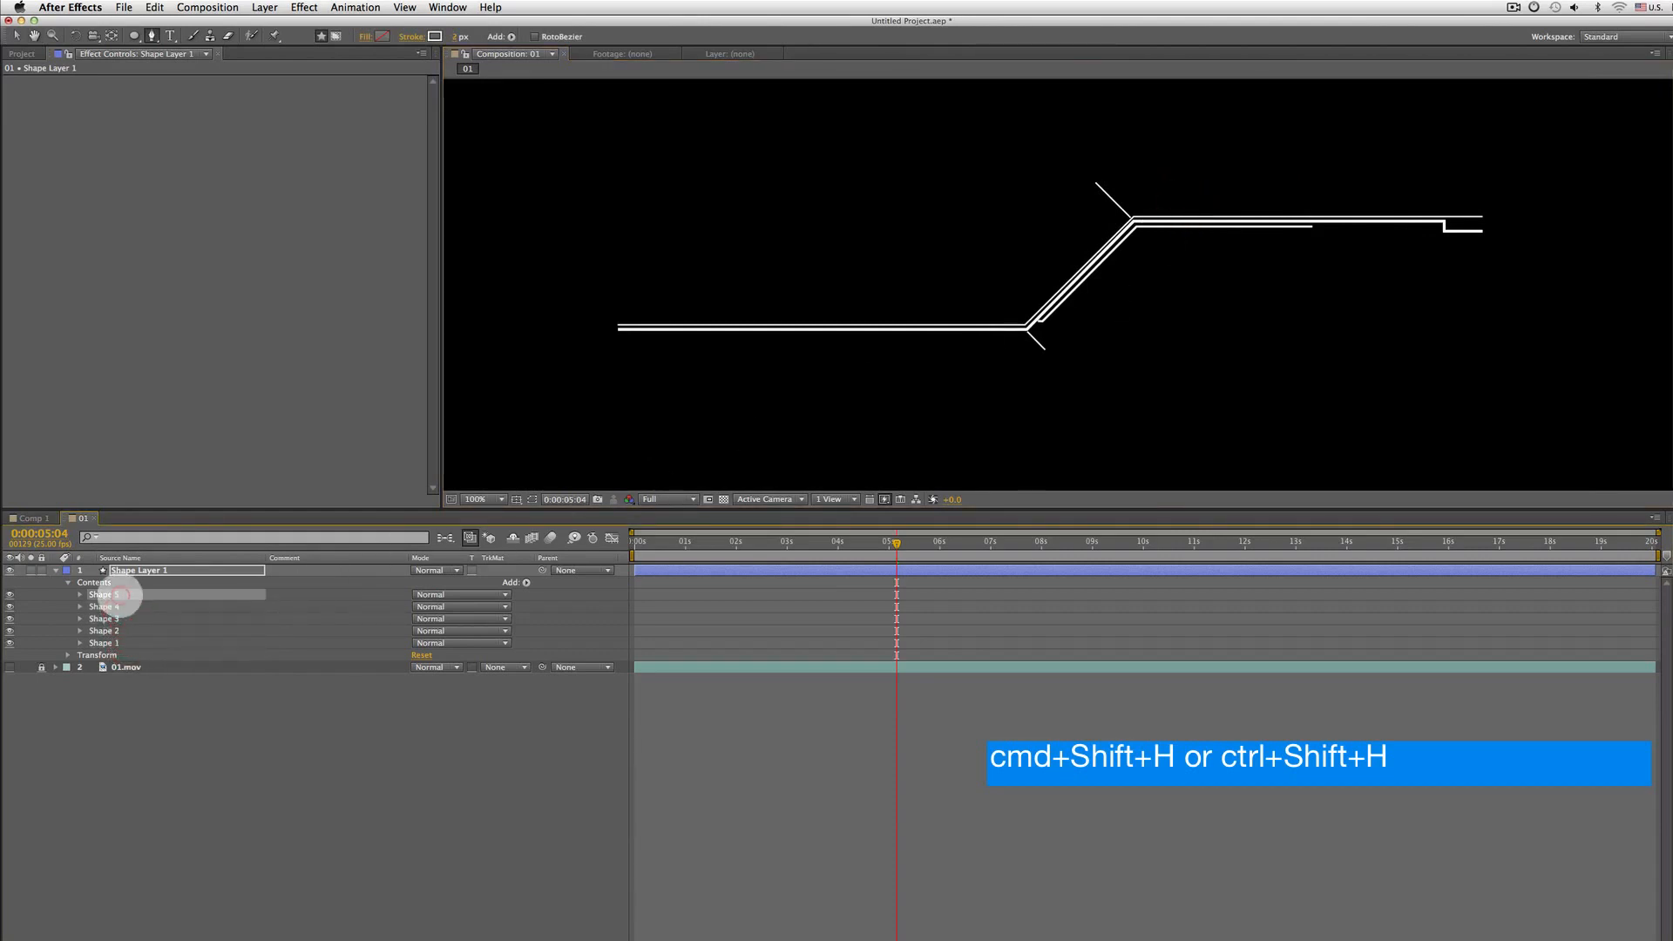
{"action": "left_click", "coordinate": [109, 582]}
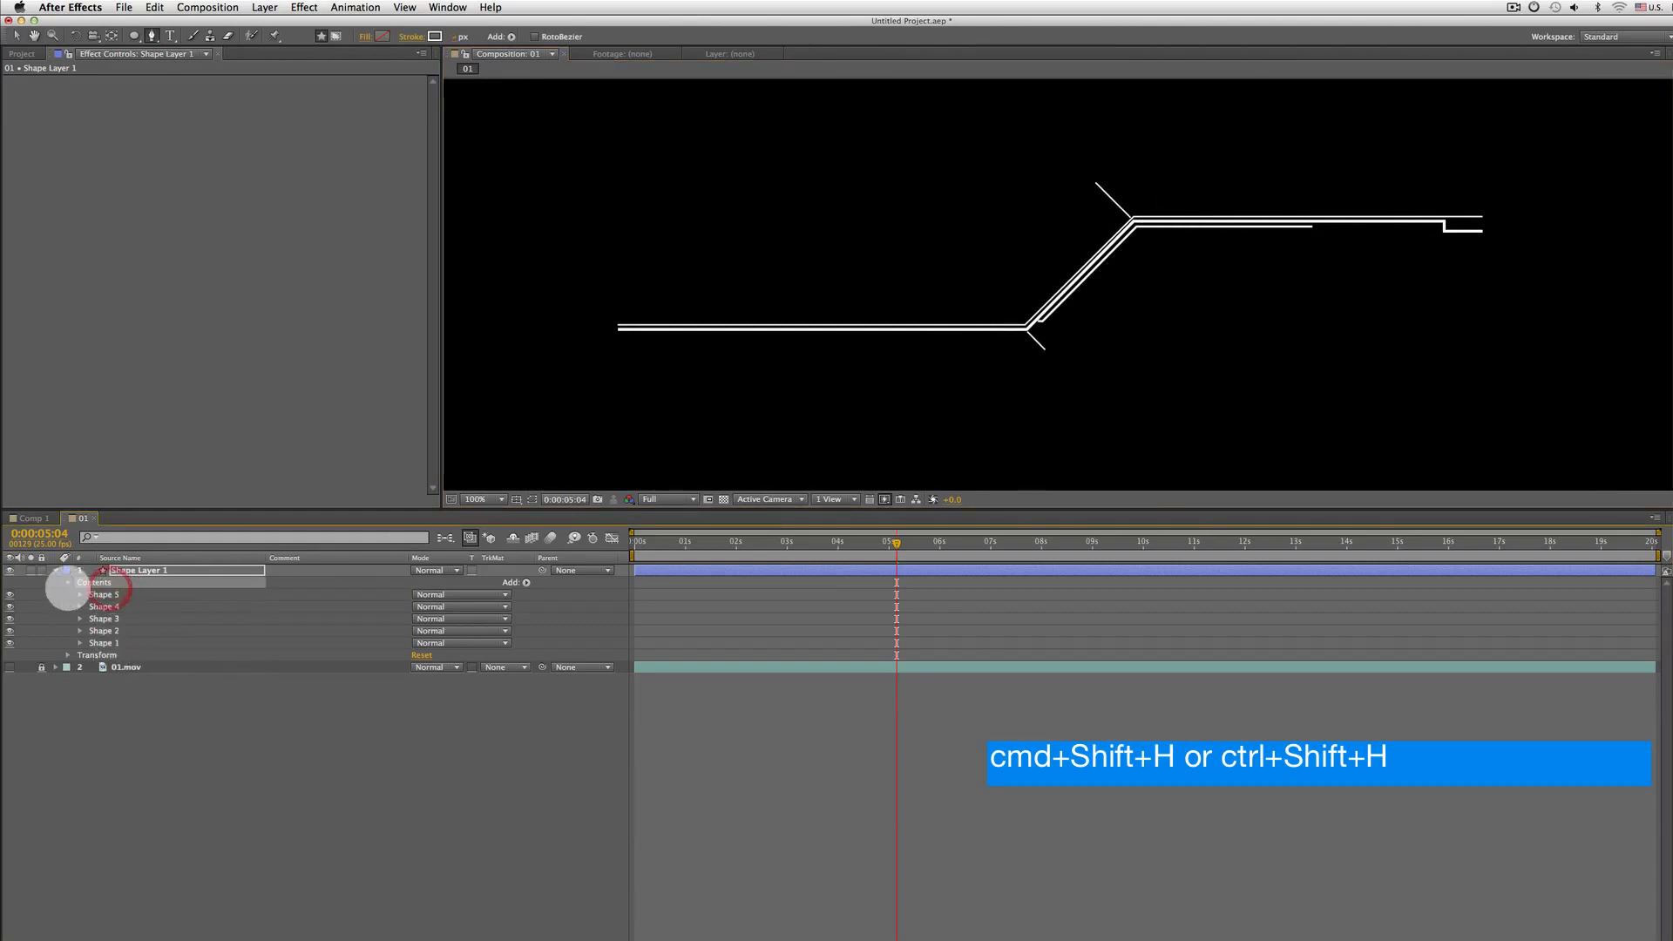
{"action": "left_click", "coordinate": [68, 581]}
{"action": "left_click", "coordinate": [68, 582]}
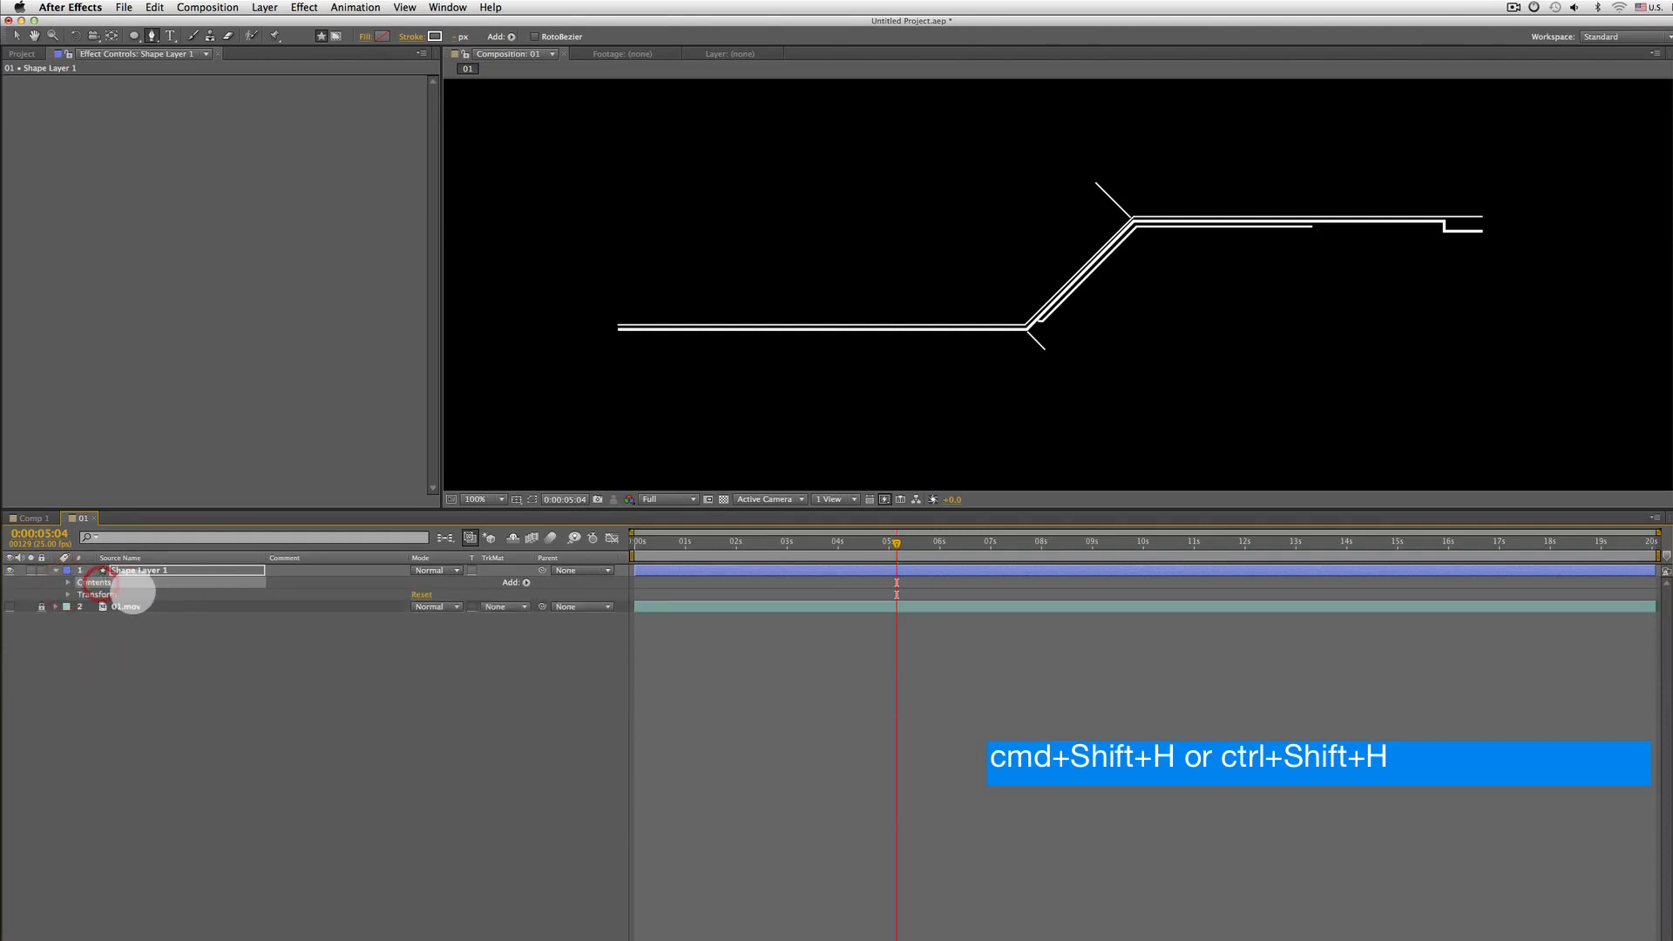
{"action": "left_click", "coordinate": [526, 581]}
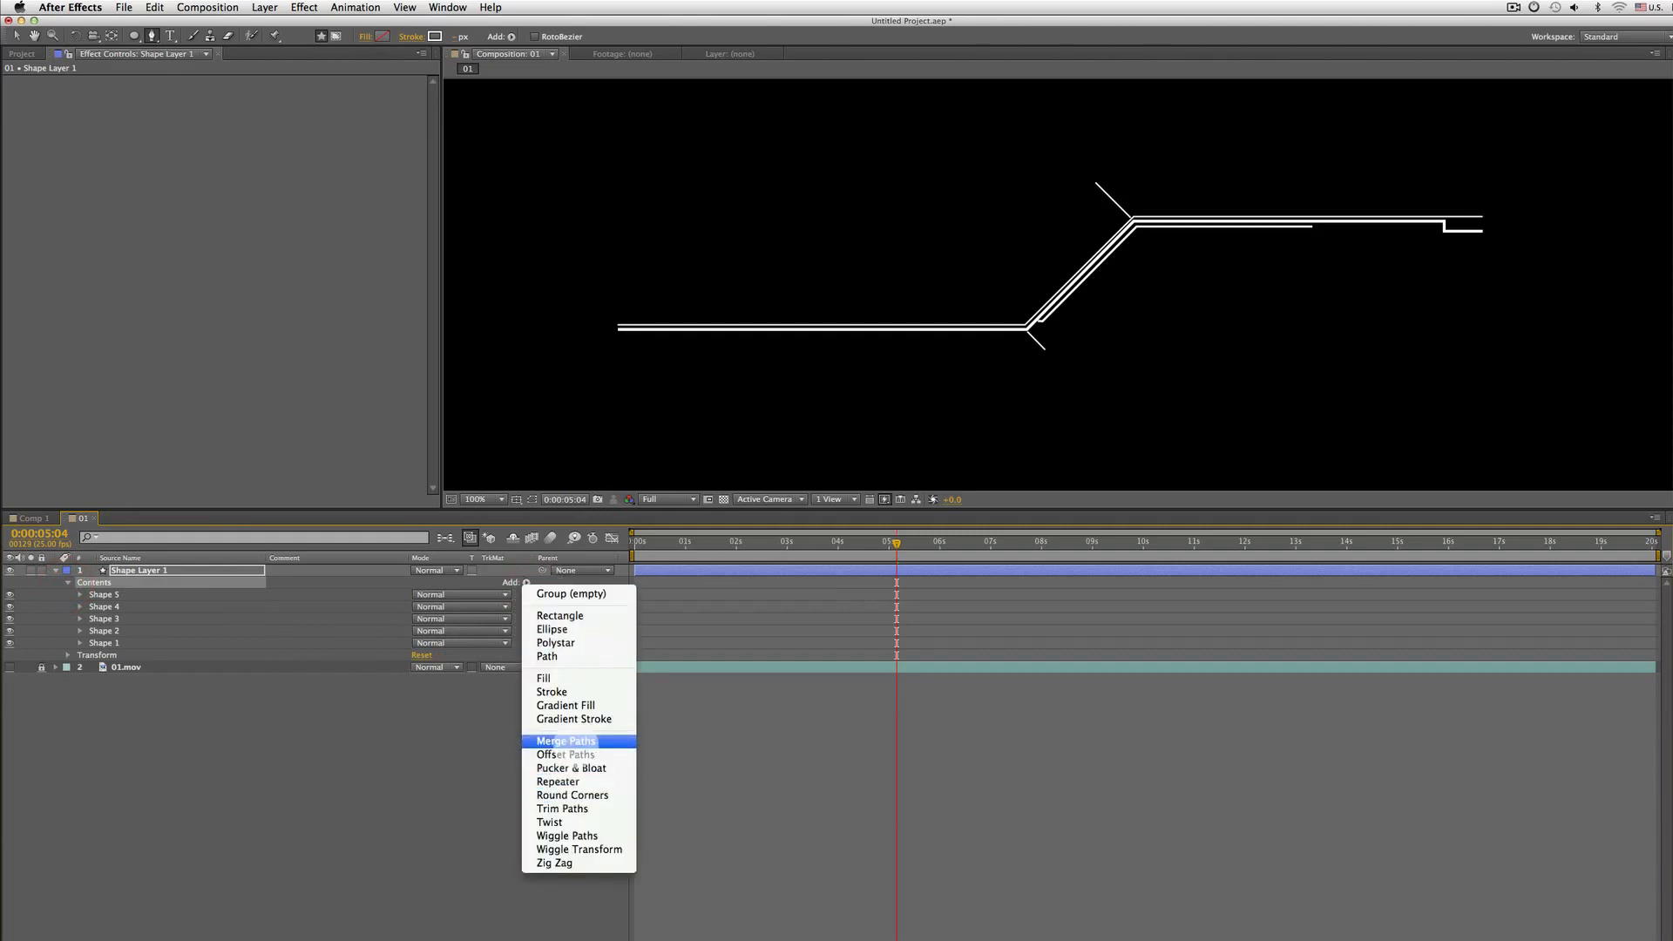
{"action": "left_click", "coordinate": [582, 809]}
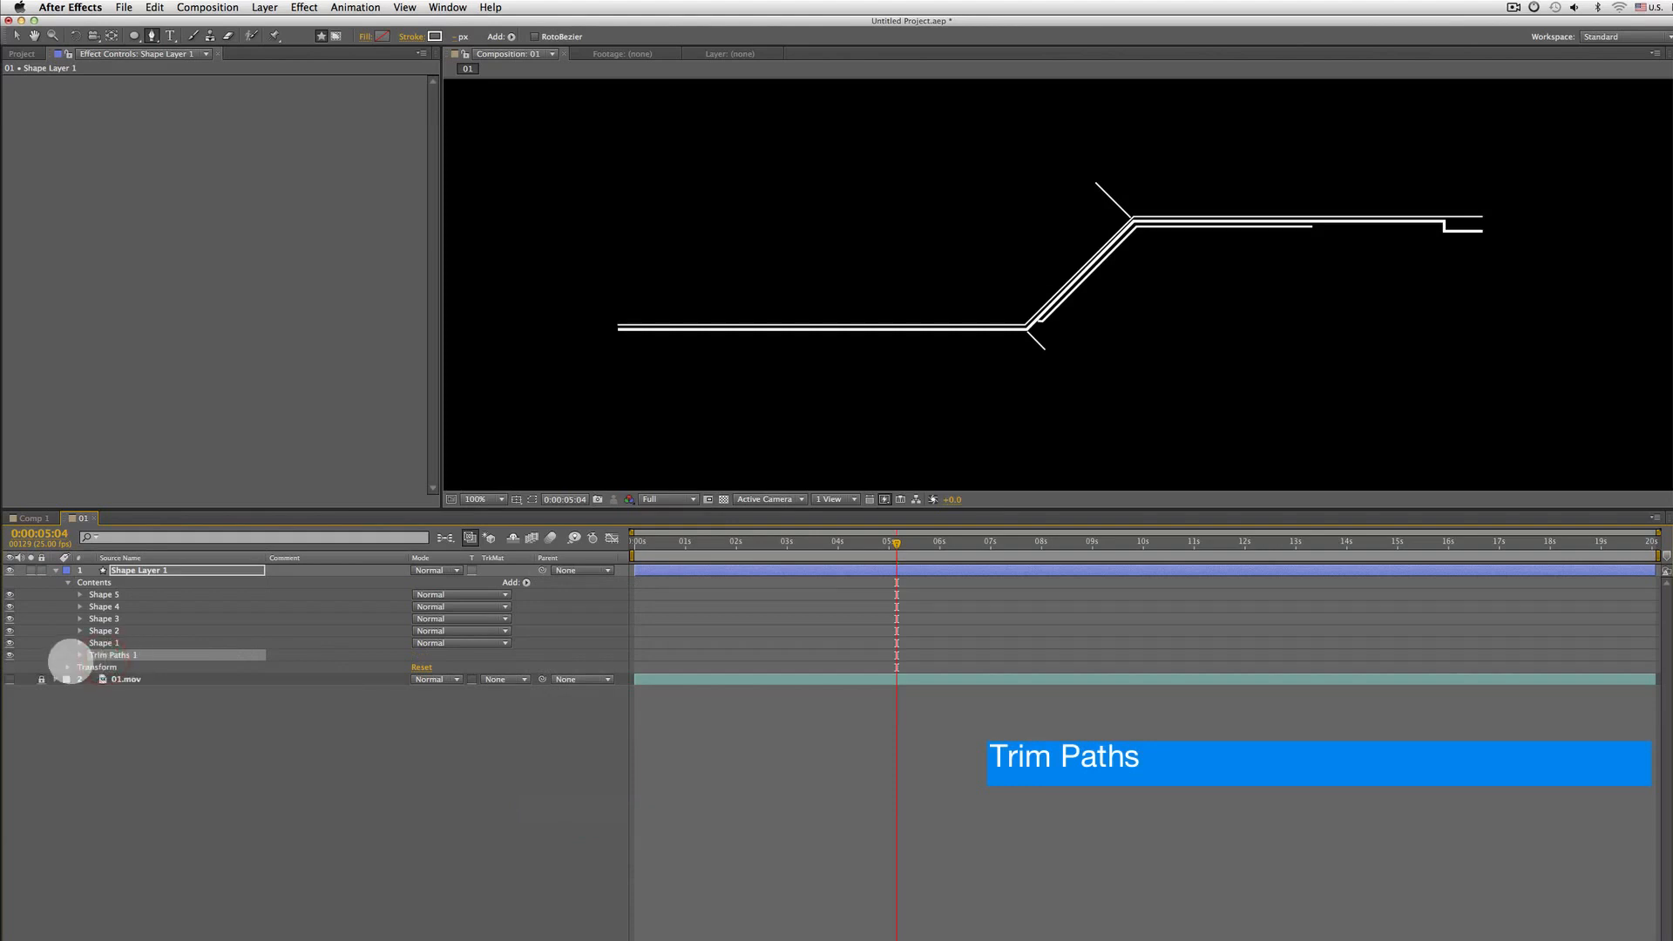
Set a Trim Paths Start keyframe of 100% at the beginning of the composition
{"action": "left_click", "coordinate": [81, 655]}
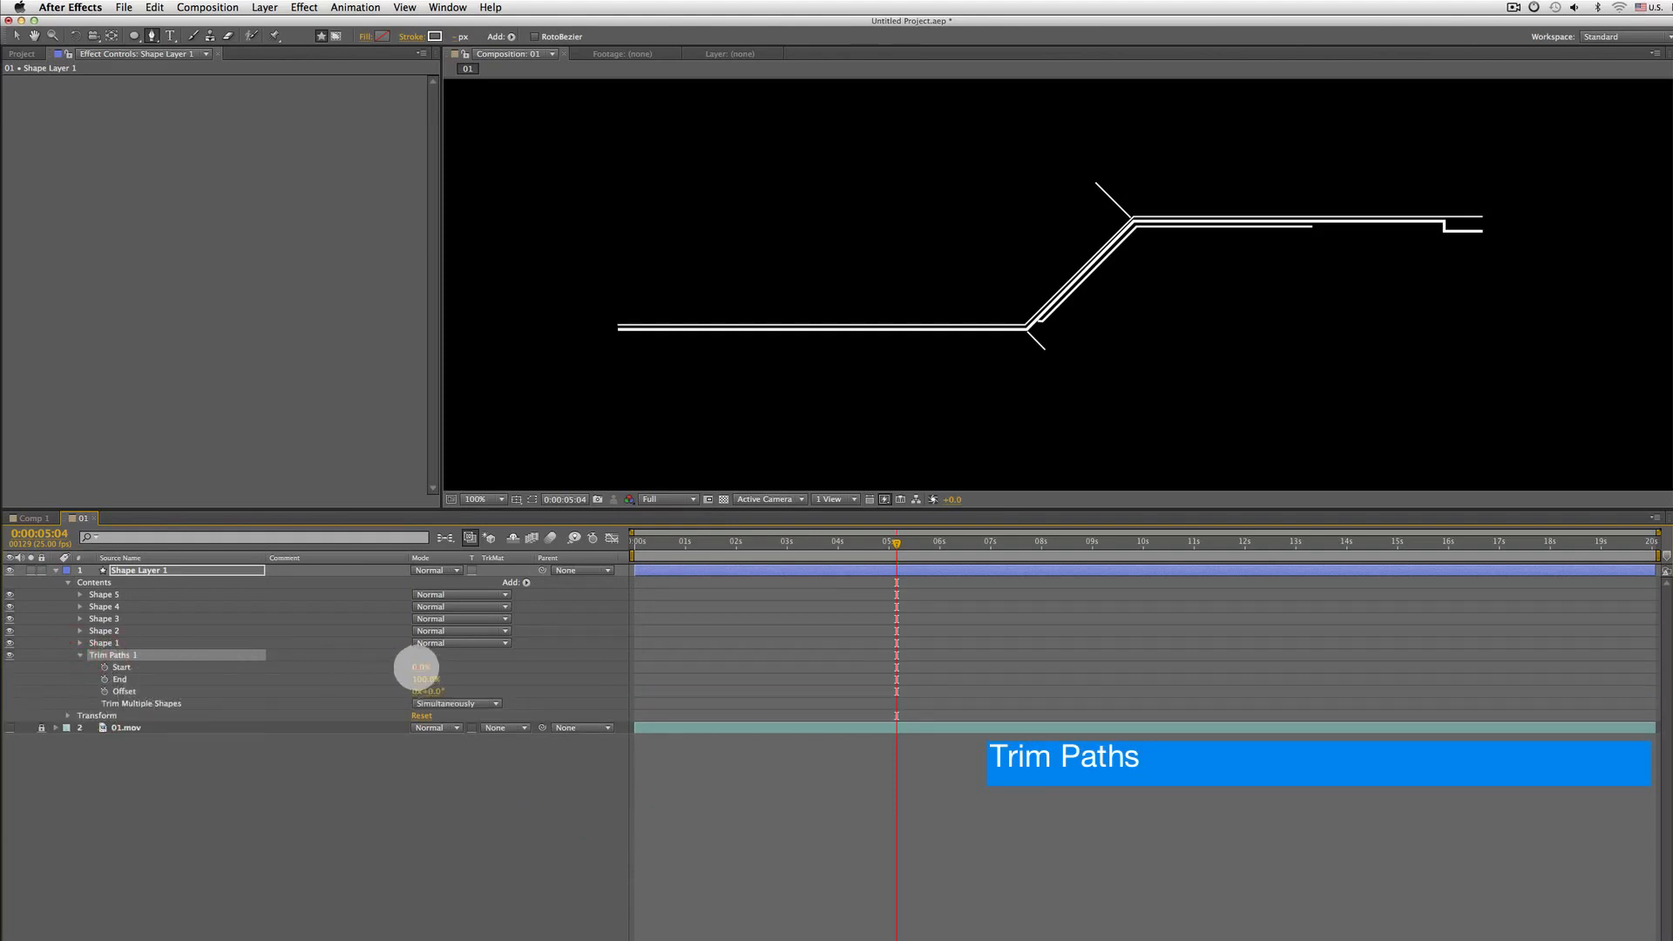
{"action": "left_click", "coordinate": [390, 667]}
{"action": "mouse_move", "coordinate": [394, 667]}
{"action": "left_mouse_down"}
{"action": "mouse_move", "coordinate": [530, 663]}
{"action": "mouse_move", "coordinate": [370, 675]}
{"action": "mouse_move", "coordinate": [515, 672]}
{"action": "mouse_move", "coordinate": [402, 675]}
{"action": "left_mouse_up"}
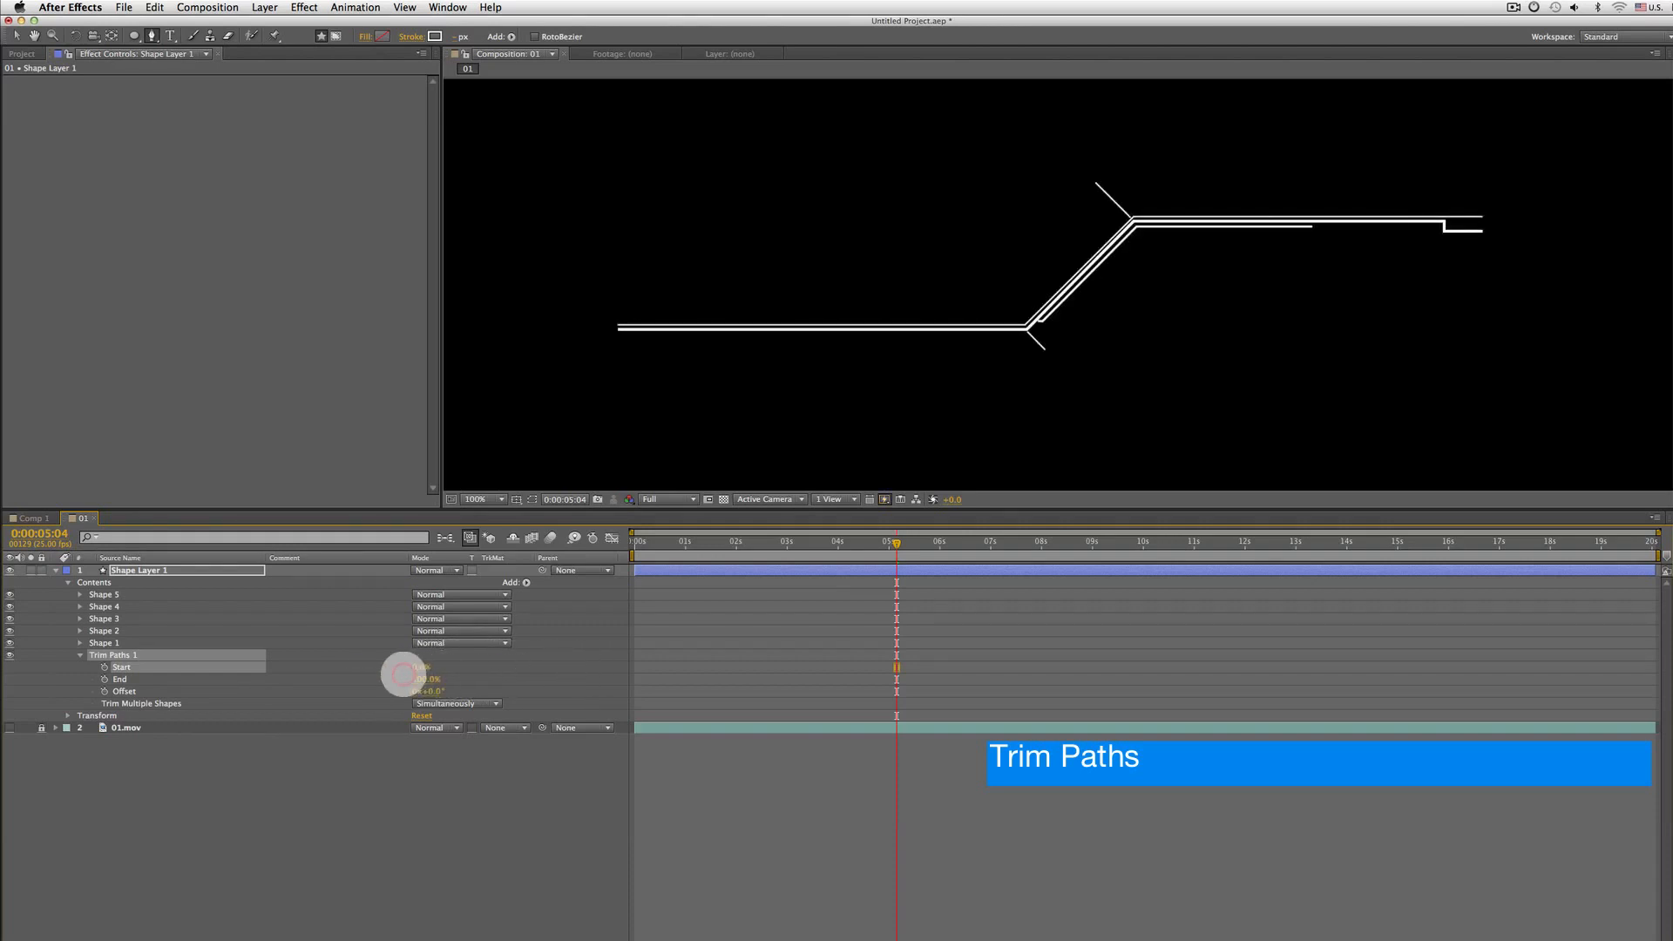
{"action": "left_click", "coordinate": [104, 666]}
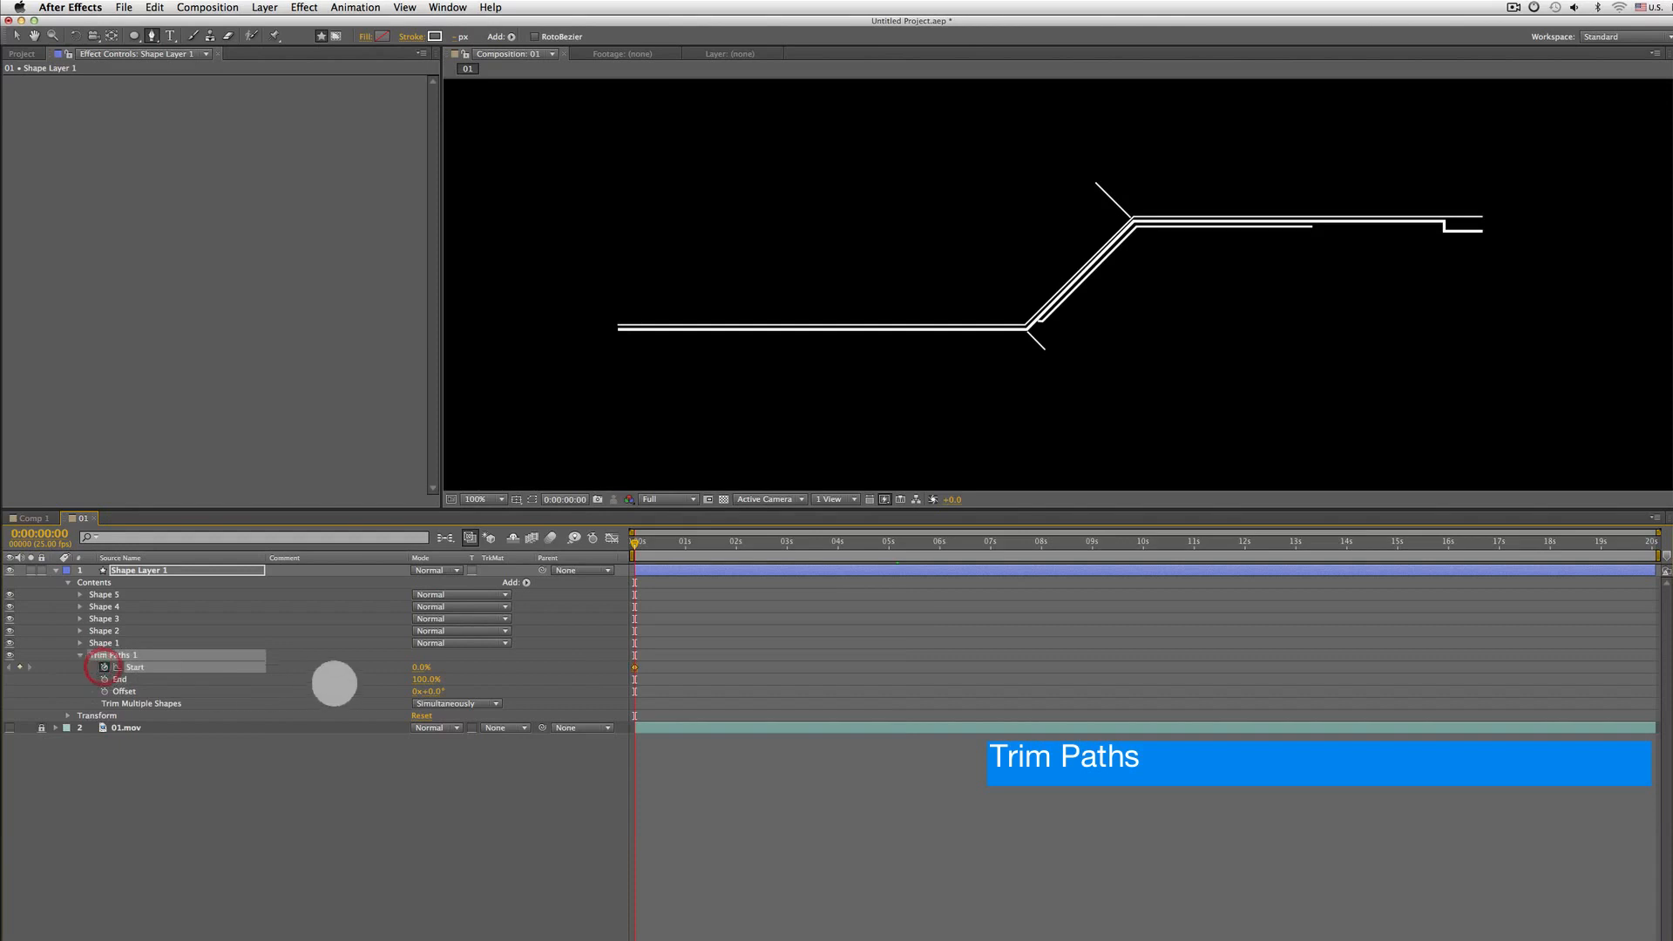
{"action": "left_click_drag", "start_coordinate": [420, 666], "coordinate": [534, 651]}
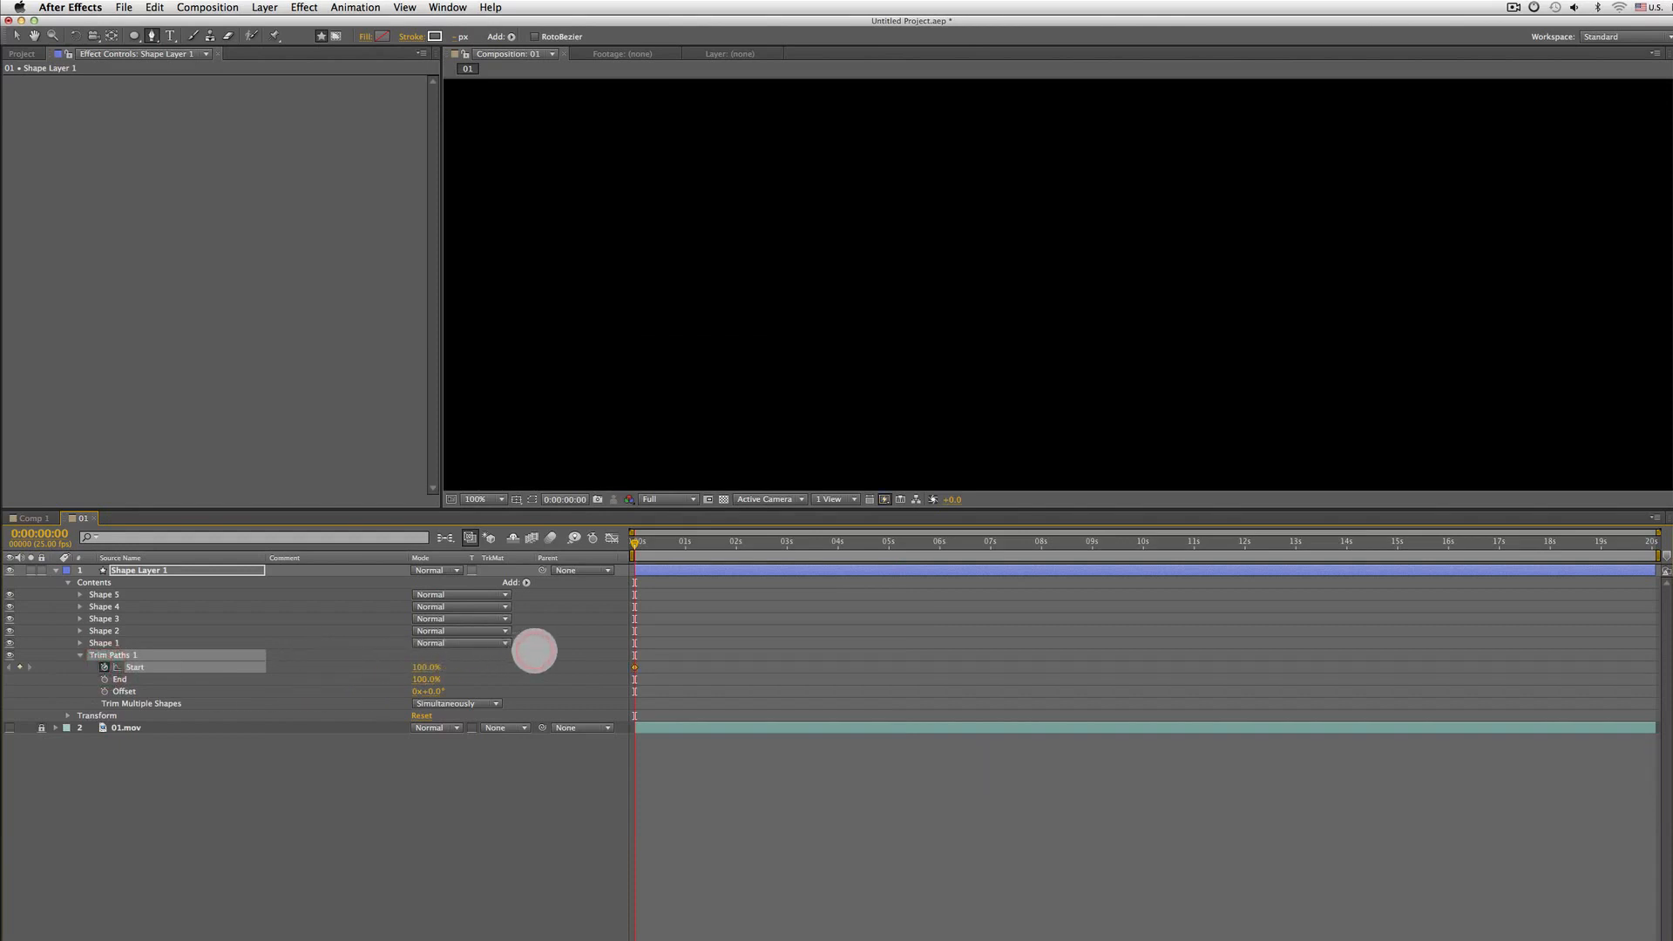
Move 20 frames forward and set the Trim Paths Start to 0%
{"action": "key", "text": "shift+Page_Down"}
{"action": "key", "text": "shift+Page_Down"}
{"action": "left_click_drag", "start_coordinate": [436, 666], "coordinate": [247, 658]}
Preview the trim path animation from the start of the composition
{"action": "key", "text": "Home"}
{"action": "key", "text": "space"}
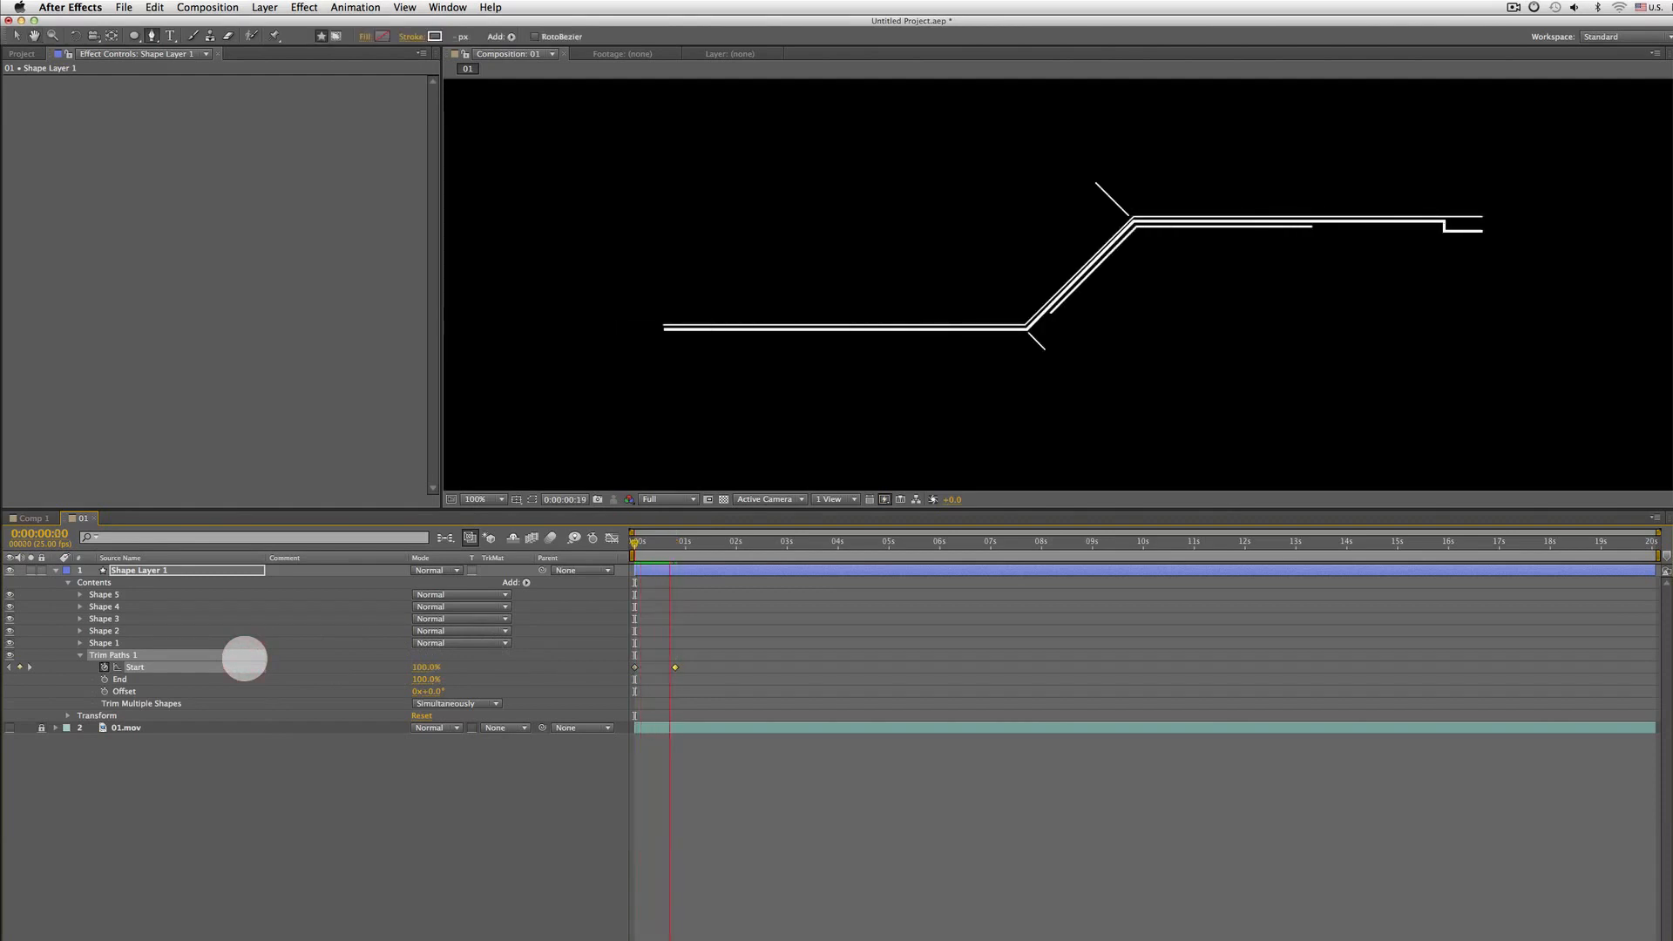
{"action": "key", "text": "space"}
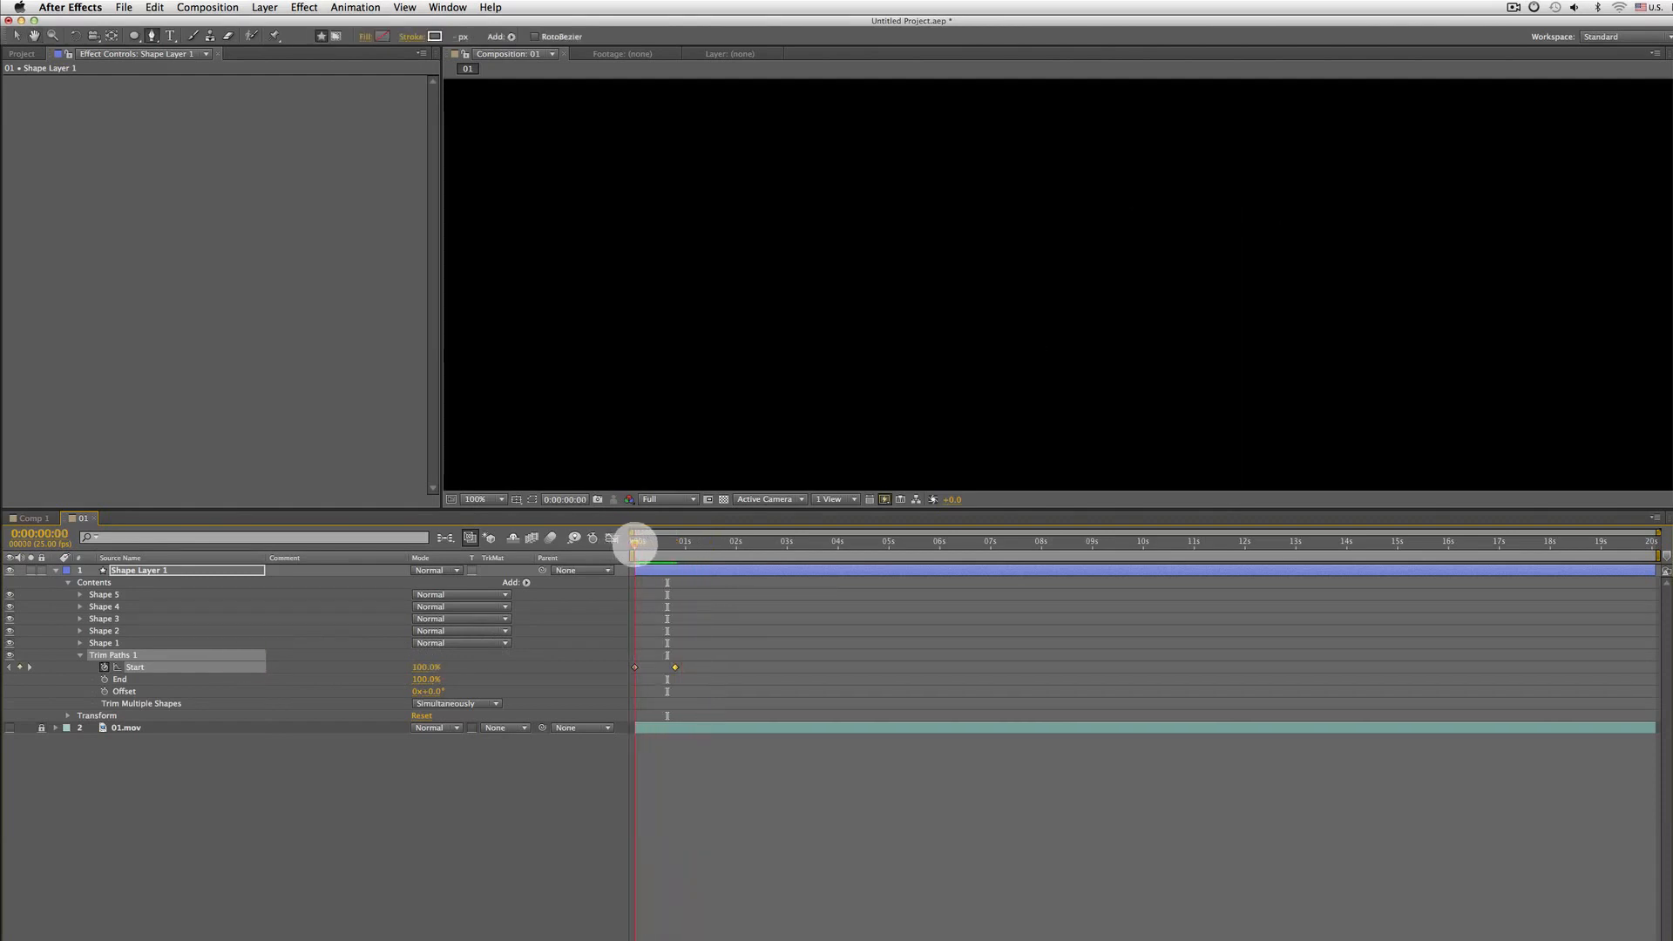
{"action": "left_click_drag", "start_coordinate": [635, 541], "coordinate": [676, 542]}
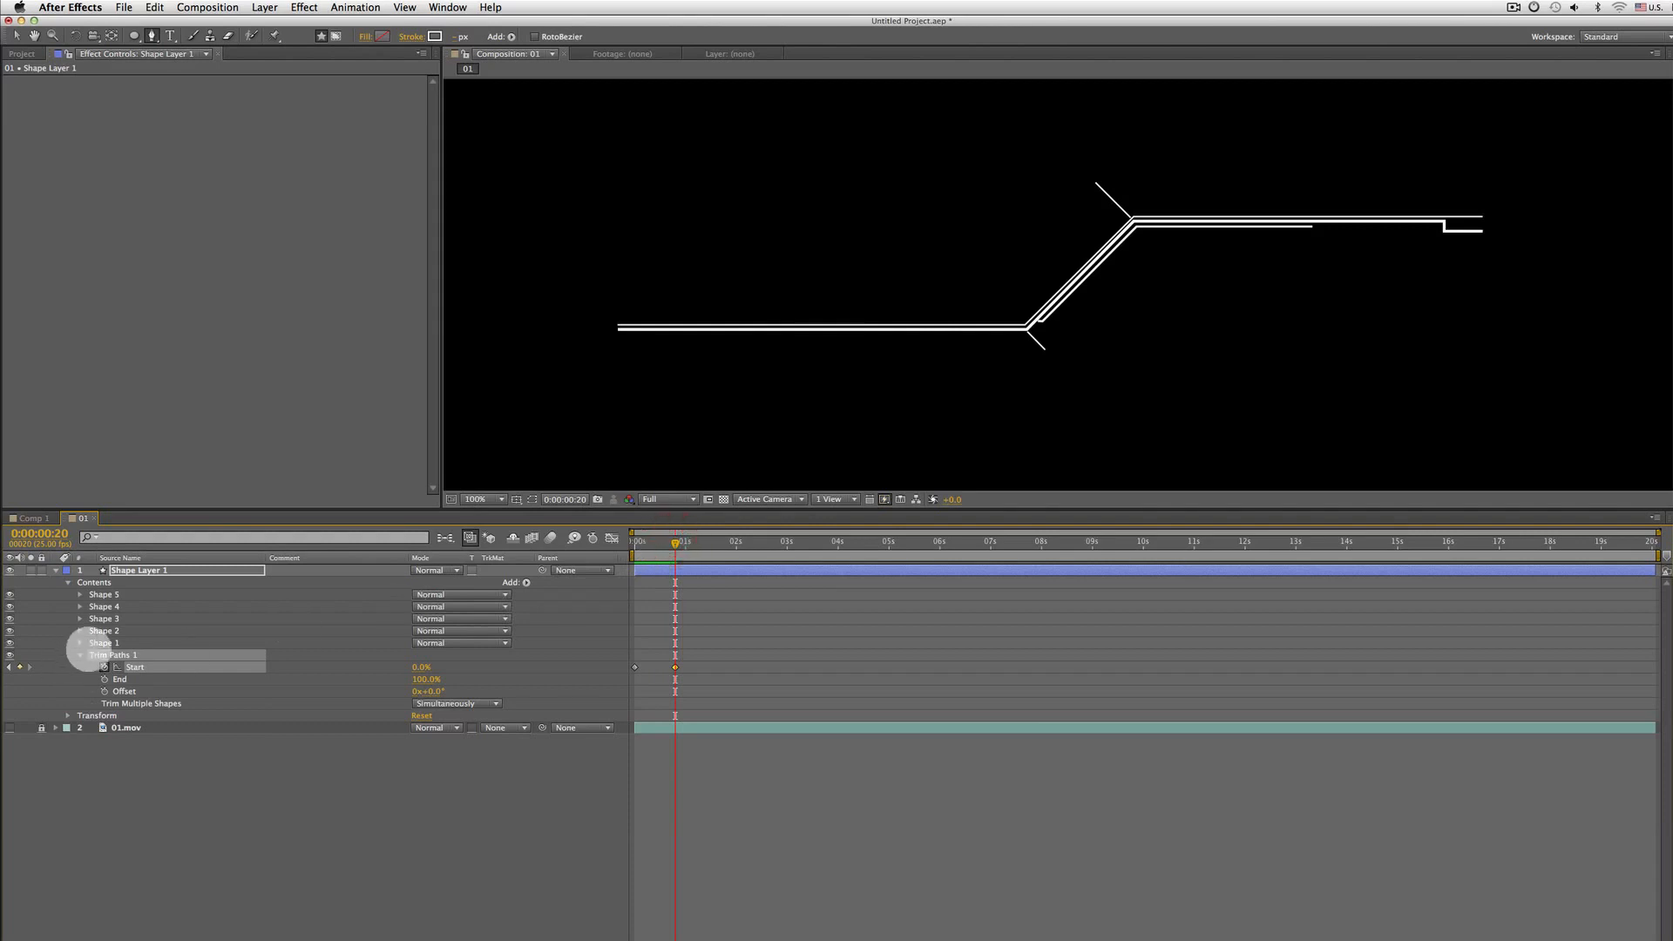
Delete the layer-level Trim Paths operator from Shape Layer 1's contents
{"action": "left_click", "coordinate": [103, 643]}
{"action": "left_click", "coordinate": [105, 631]}
{"action": "left_click", "coordinate": [107, 618]}
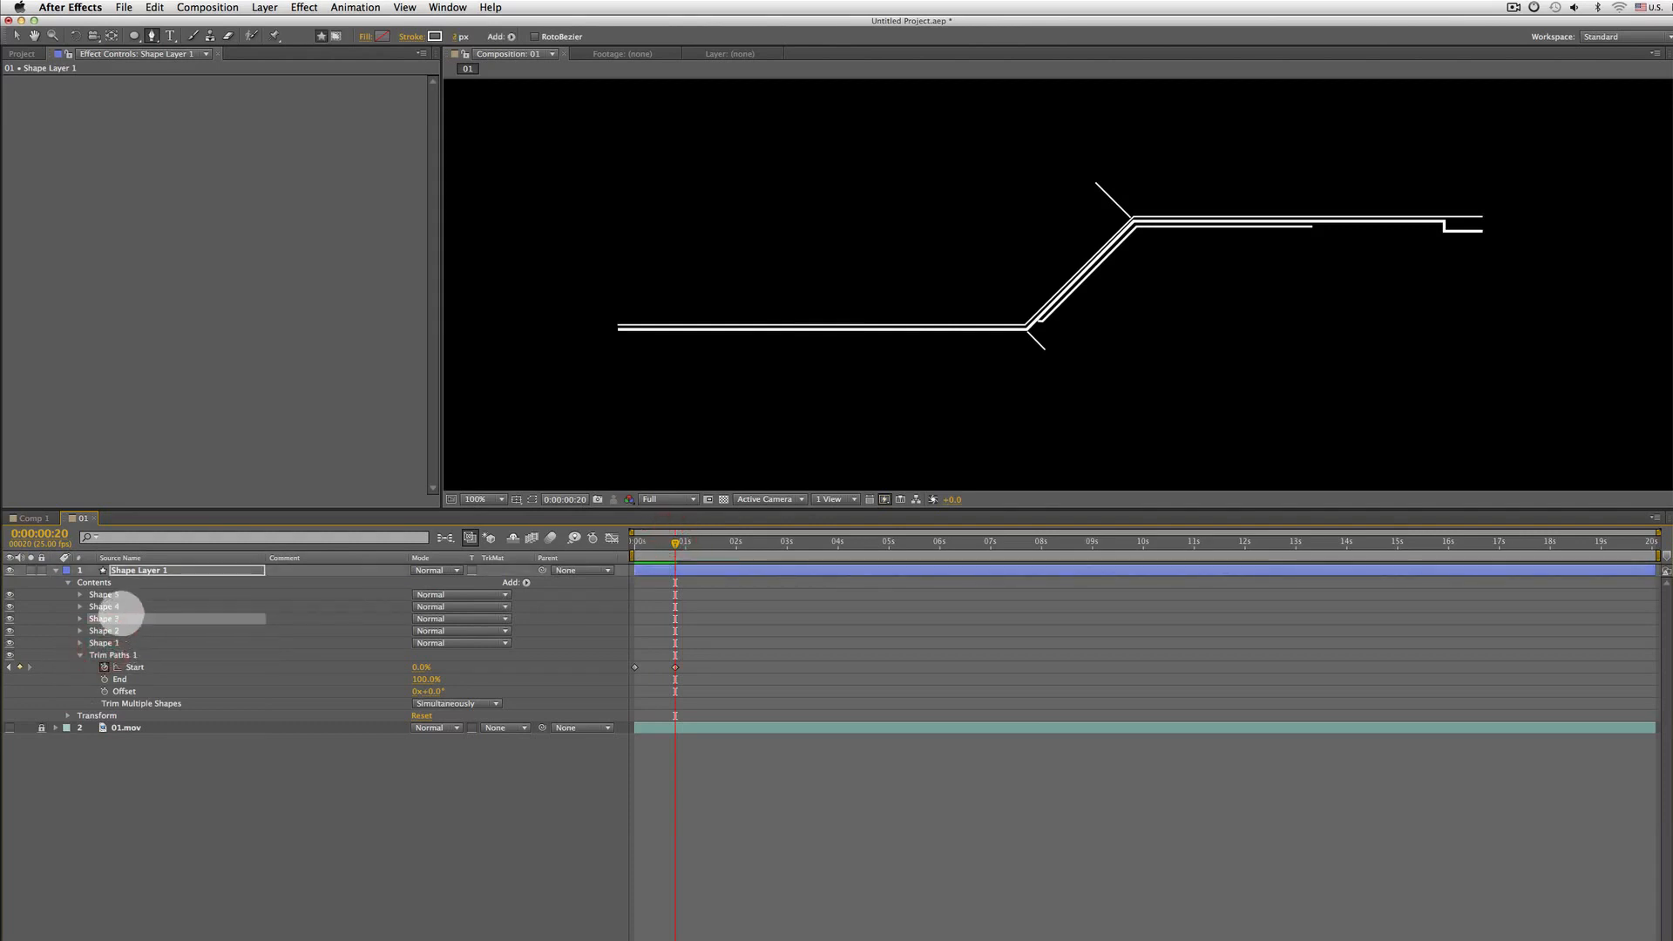
{"action": "left_click", "coordinate": [109, 606]}
{"action": "left_click", "coordinate": [120, 594]}
{"action": "left_click", "coordinate": [119, 655]}
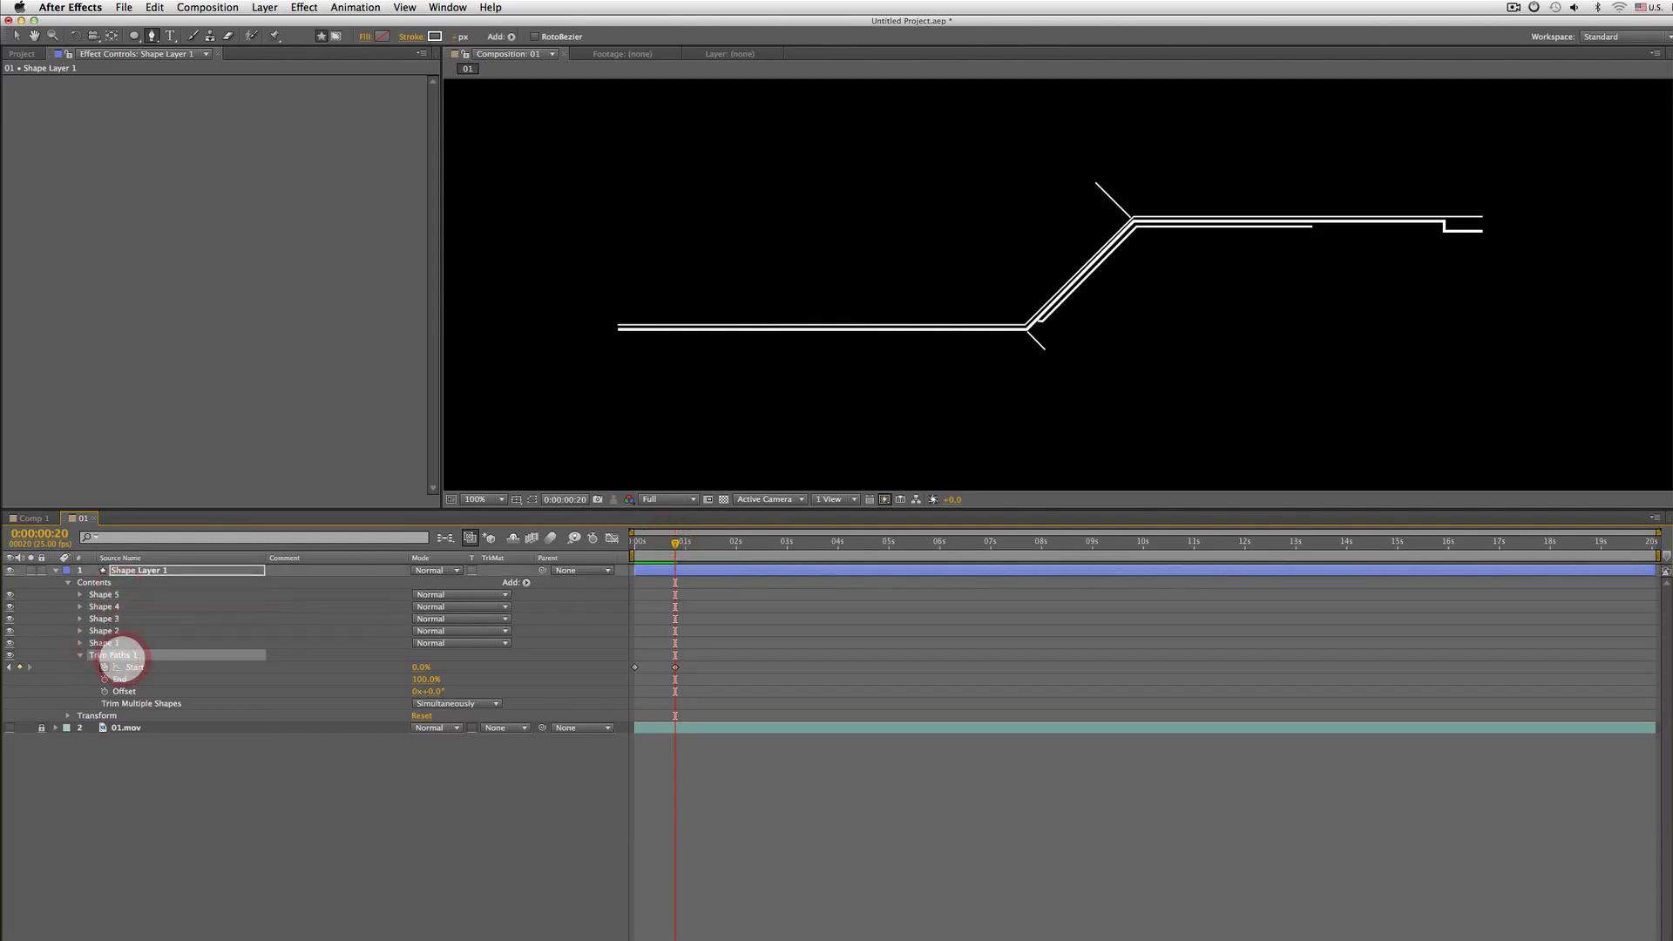
{"action": "key", "text": "Delete"}
Add a Trim Paths operator inside the Shape 1 group and expand its properties
{"action": "left_click", "coordinate": [122, 643]}
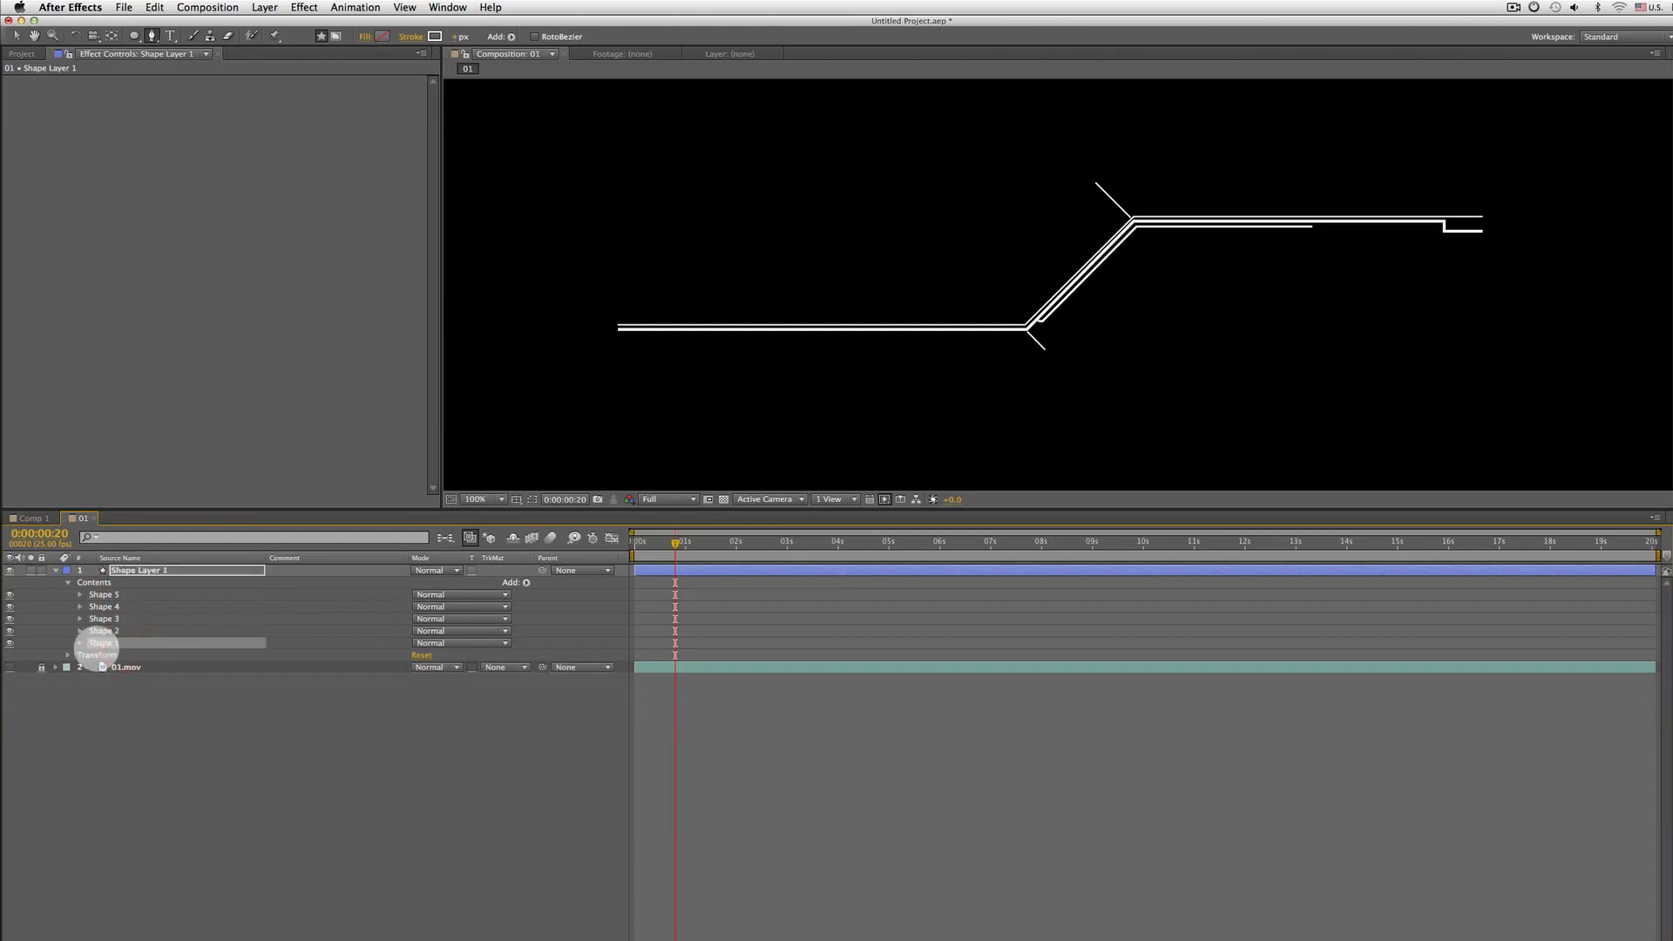
{"action": "left_click", "coordinate": [79, 642]}
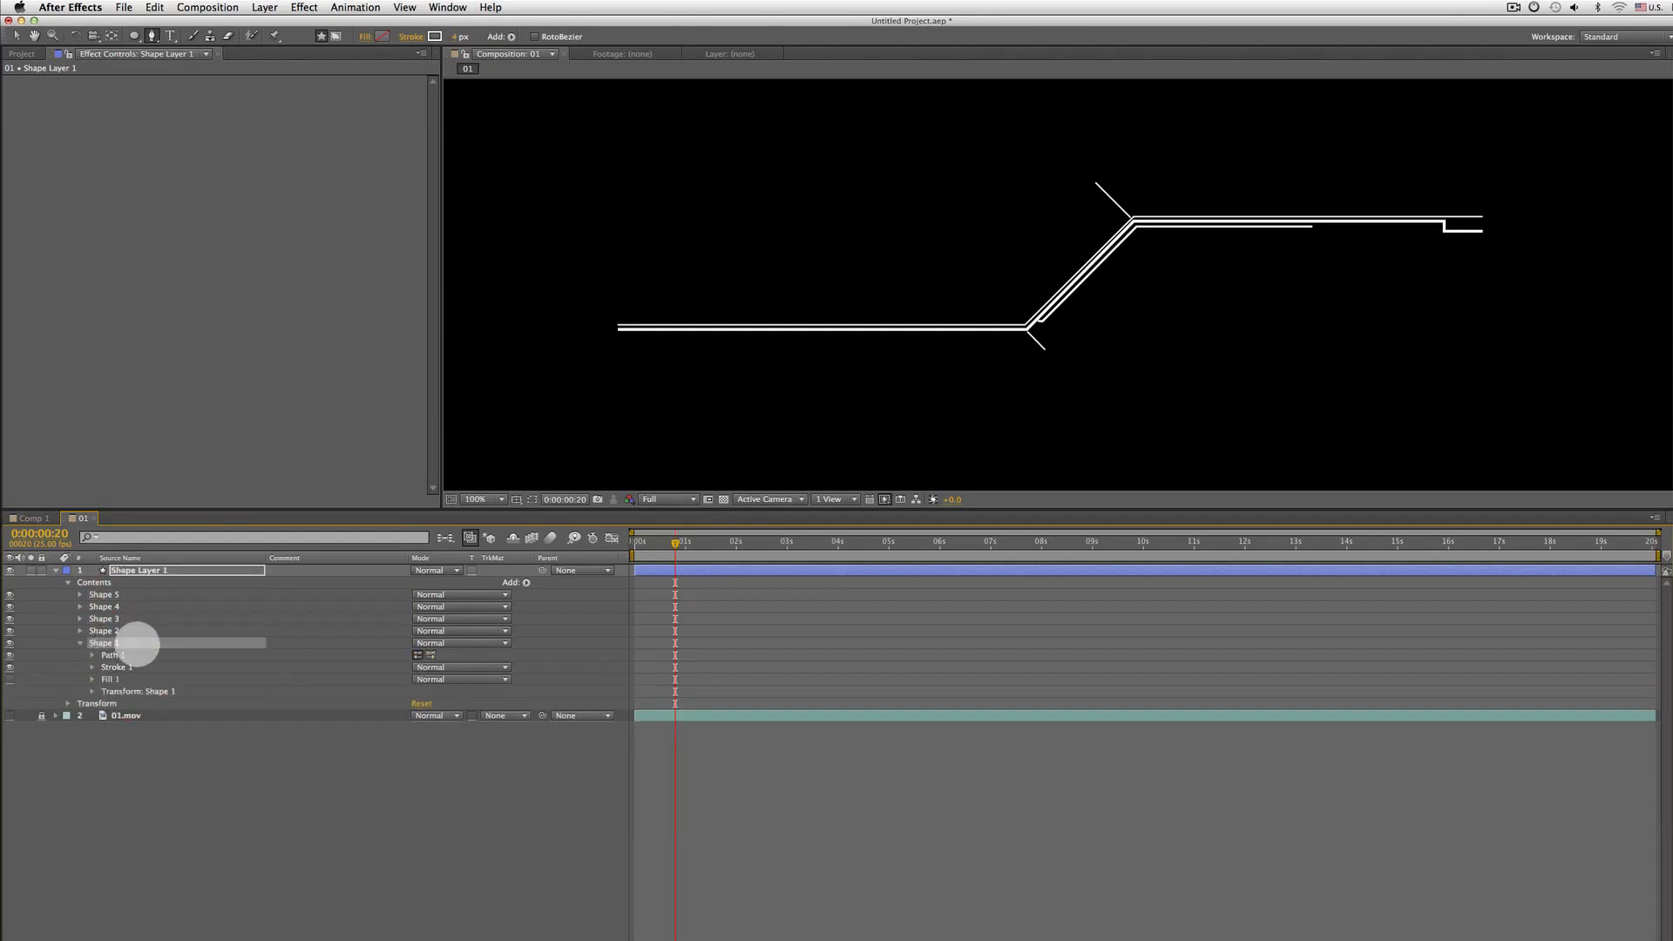
{"action": "left_click", "coordinate": [526, 582]}
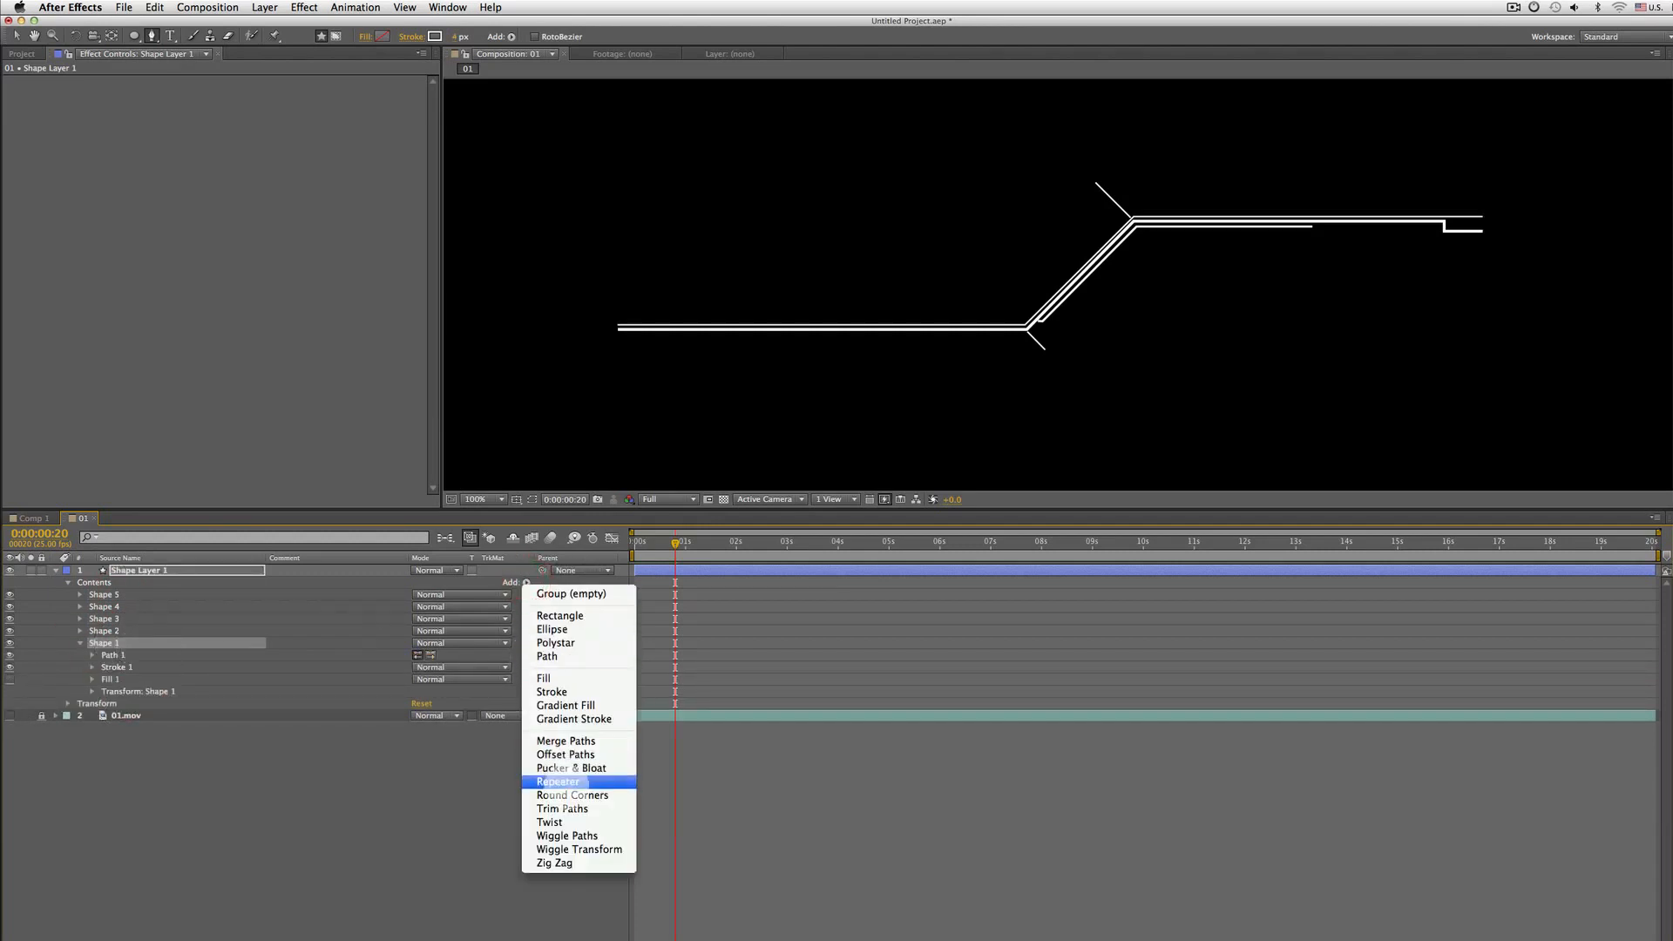
{"action": "left_click", "coordinate": [563, 808]}
{"action": "key", "text": "Home"}
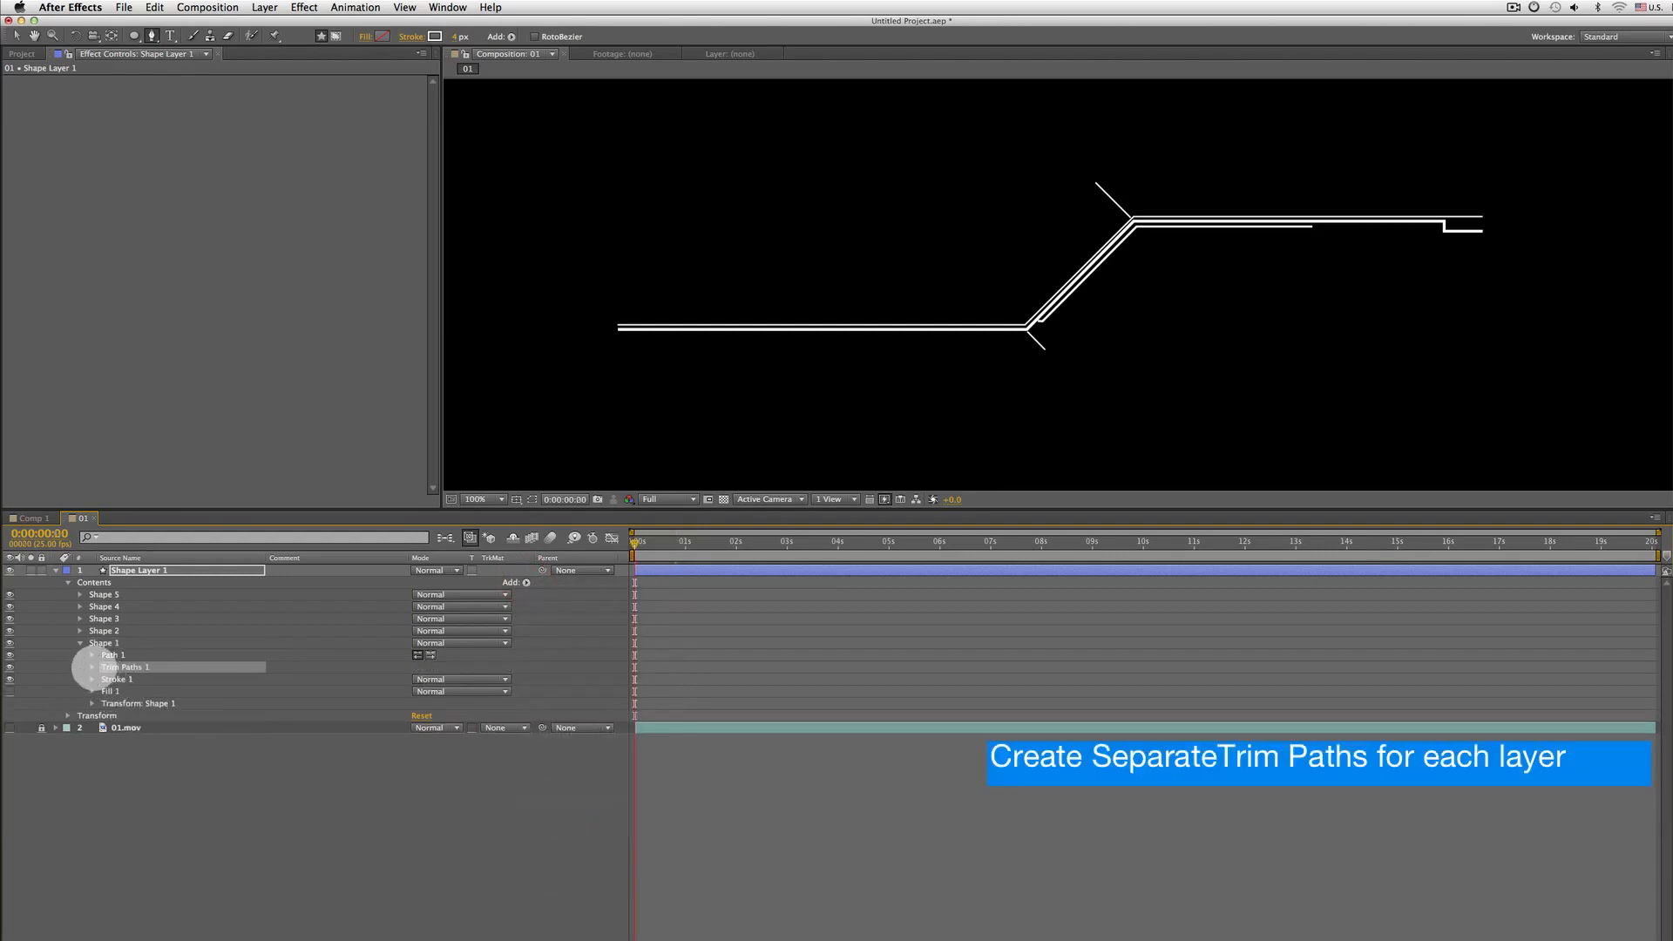
{"action": "left_click", "coordinate": [92, 666]}
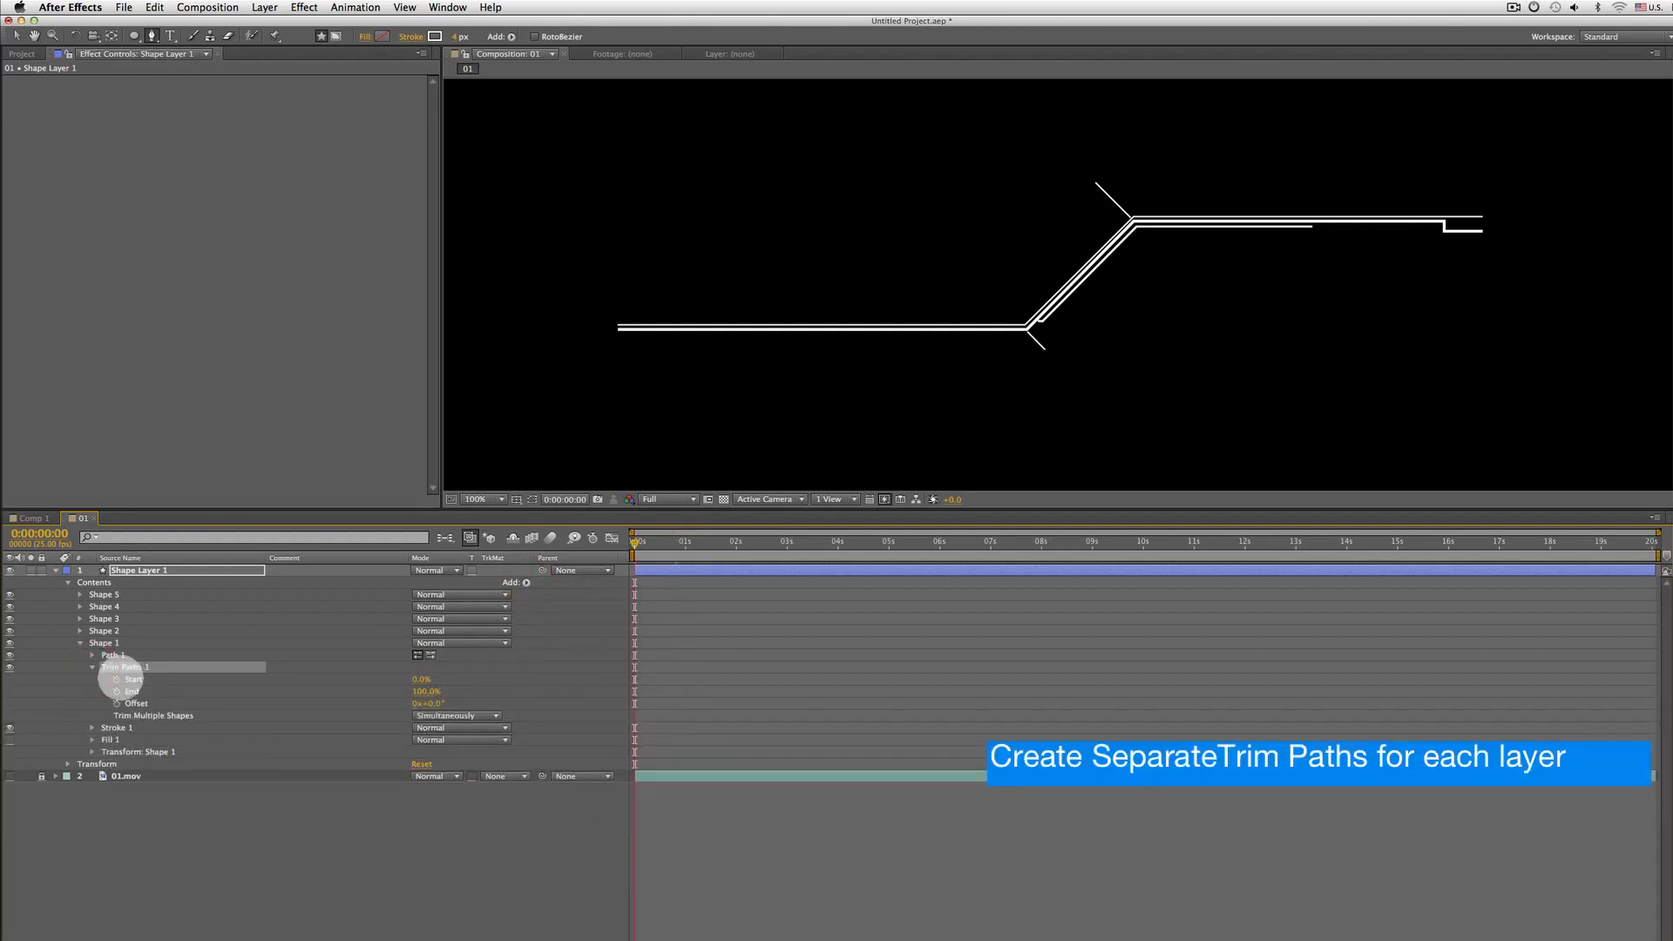
{"action": "left_click", "coordinate": [116, 679]}
{"action": "mouse_move", "coordinate": [410, 679]}
{"action": "left_mouse_down"}
{"action": "mouse_move", "coordinate": [489, 679]}
{"action": "mouse_move", "coordinate": [435, 679]}
{"action": "mouse_move", "coordinate": [450, 678]}
{"action": "left_mouse_up"}
{"action": "key", "text": "super+z"}
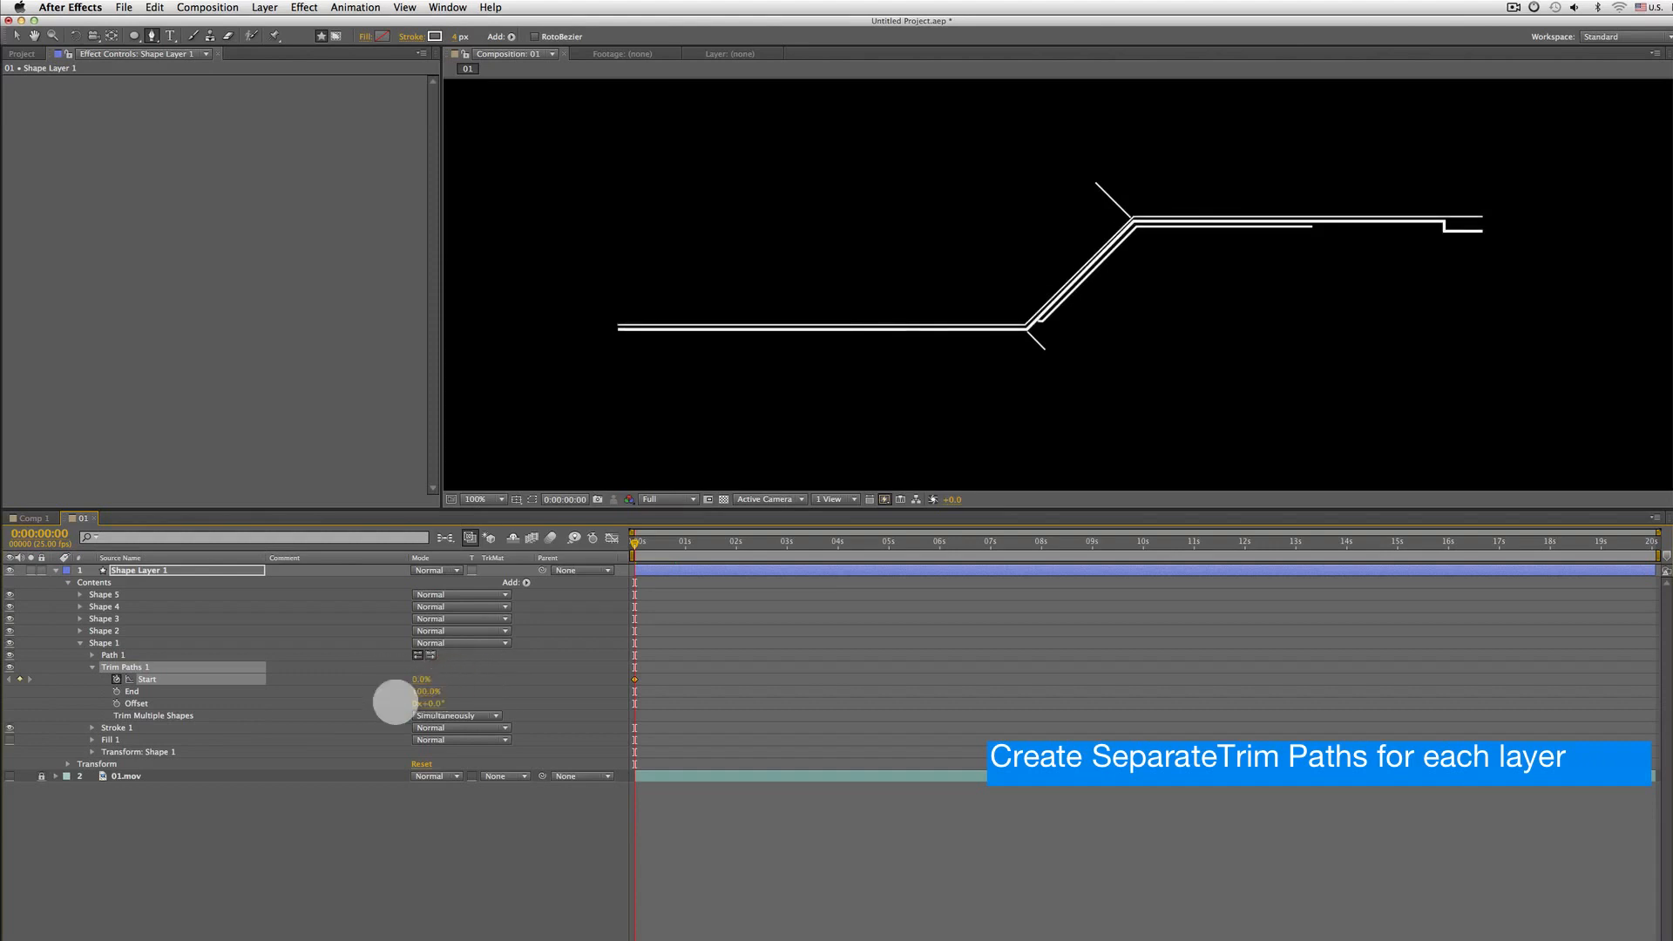
{"action": "key", "text": "super+z"}
Set a Shape 1 Trim Paths End keyframe of 0% at the start of the composition
{"action": "left_click", "coordinate": [117, 691]}
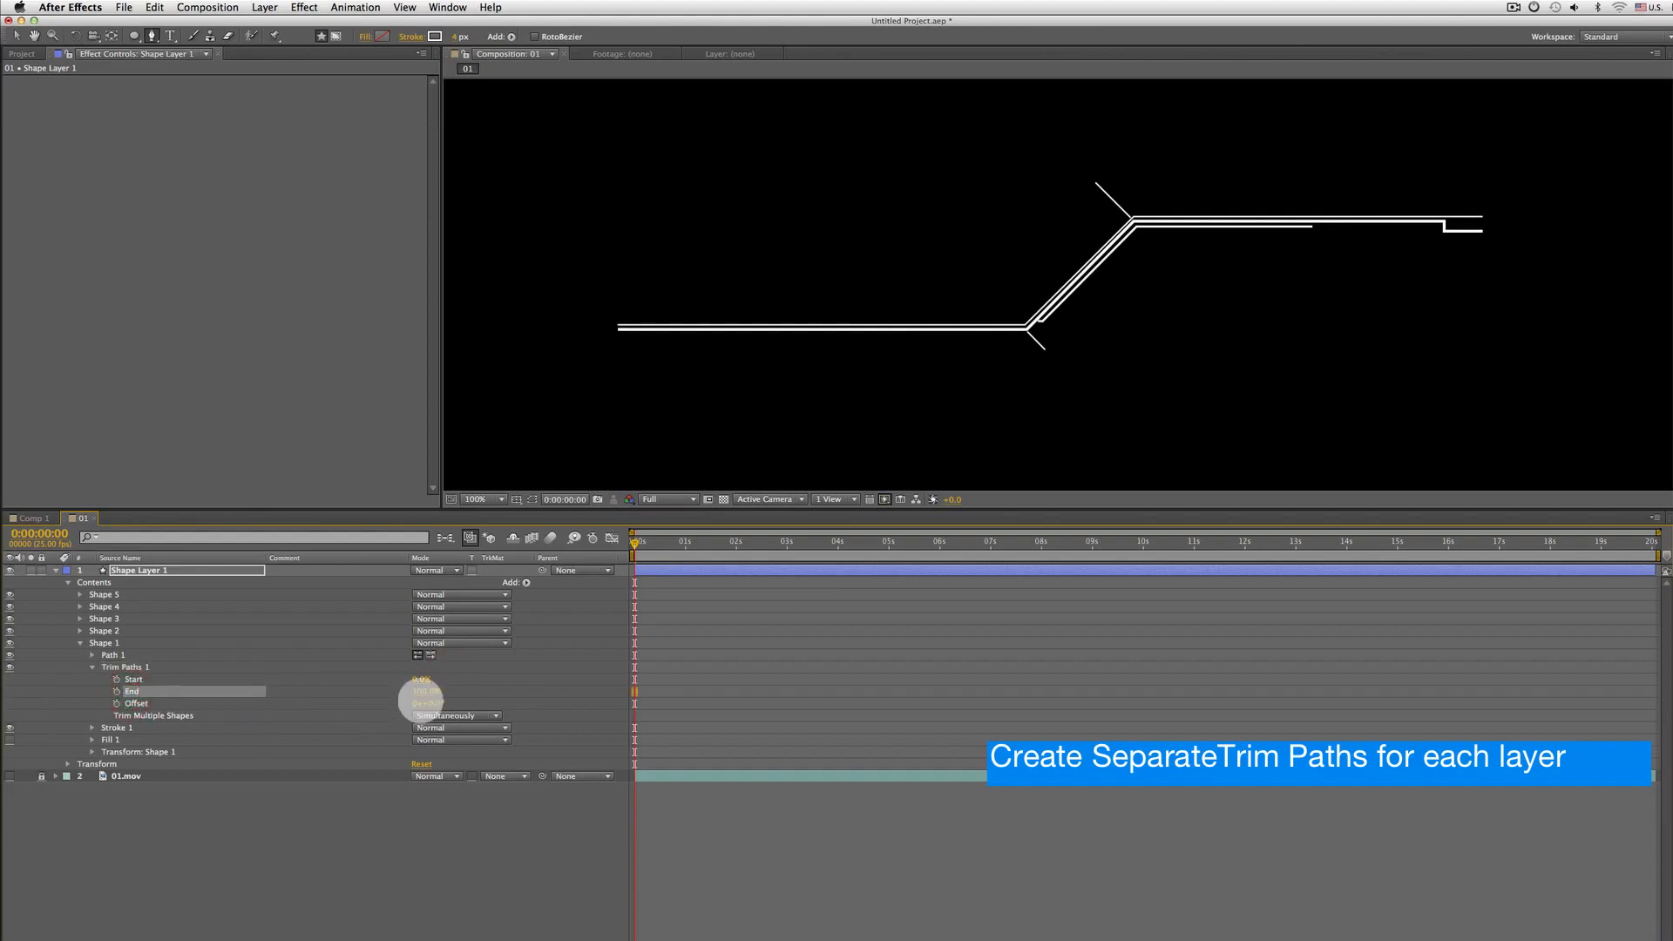
{"action": "mouse_move", "coordinate": [422, 693]}
{"action": "left_mouse_down"}
{"action": "mouse_move", "coordinate": [273, 683]}
{"action": "mouse_move", "coordinate": [358, 676]}
{"action": "mouse_move", "coordinate": [292, 684]}
{"action": "left_mouse_up"}
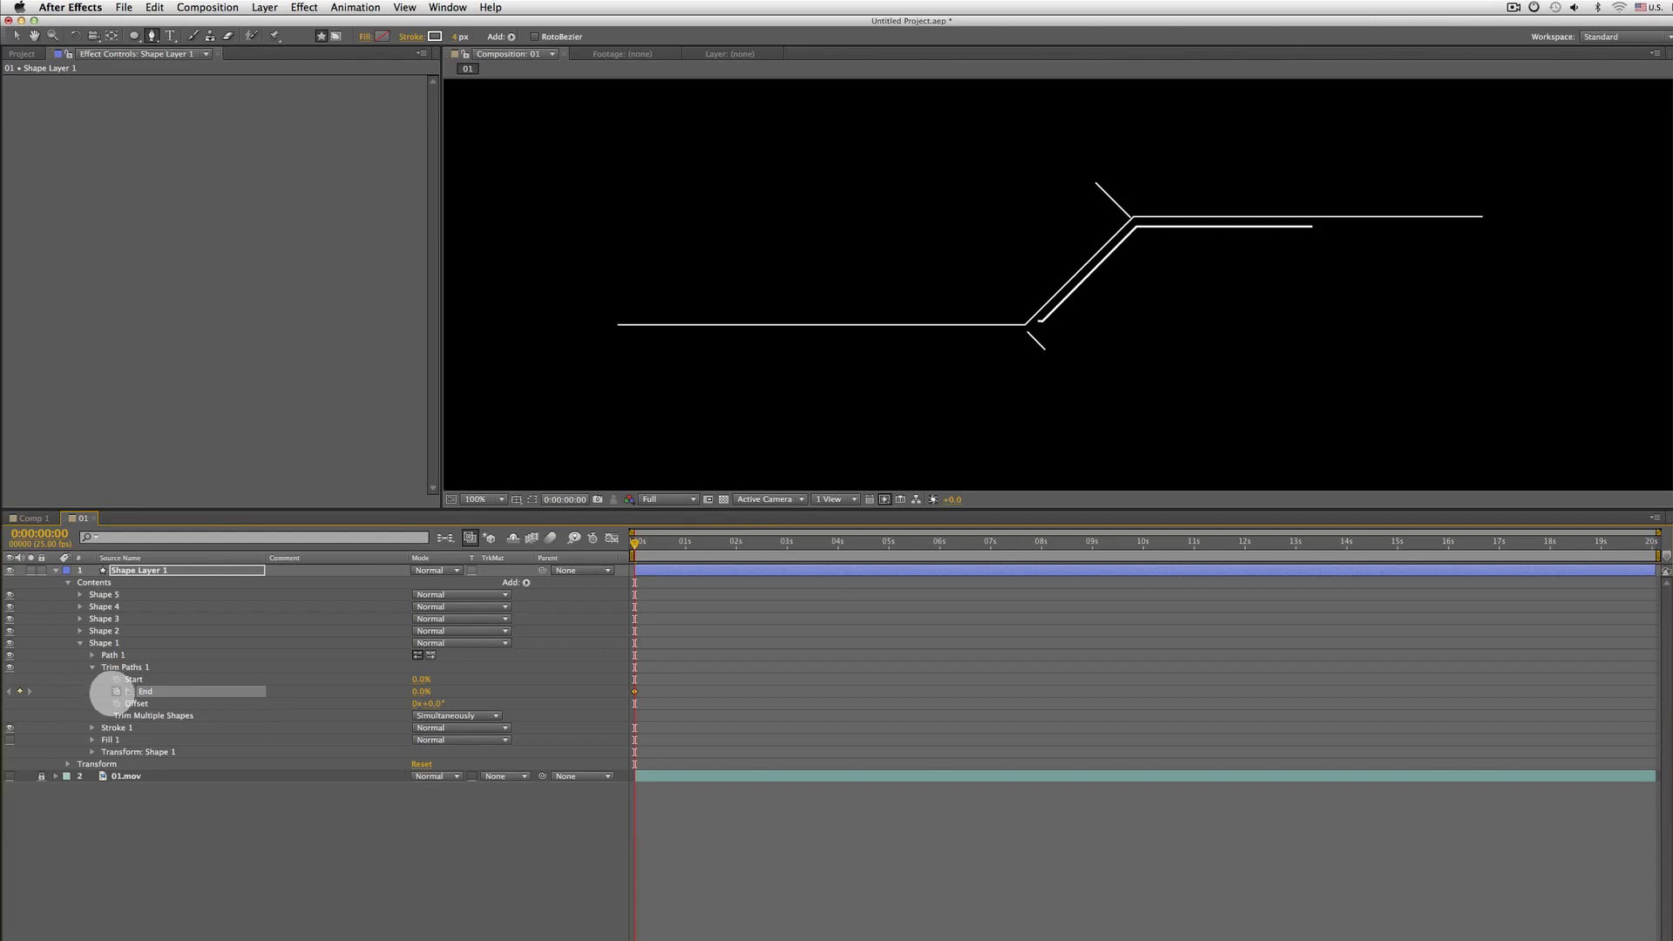
Move 20 frames forward and set the Shape 1 Trim Paths End to 100%
{"action": "key", "text": "shift+Page_Down"}
{"action": "key", "text": "shift+Page_Down"}
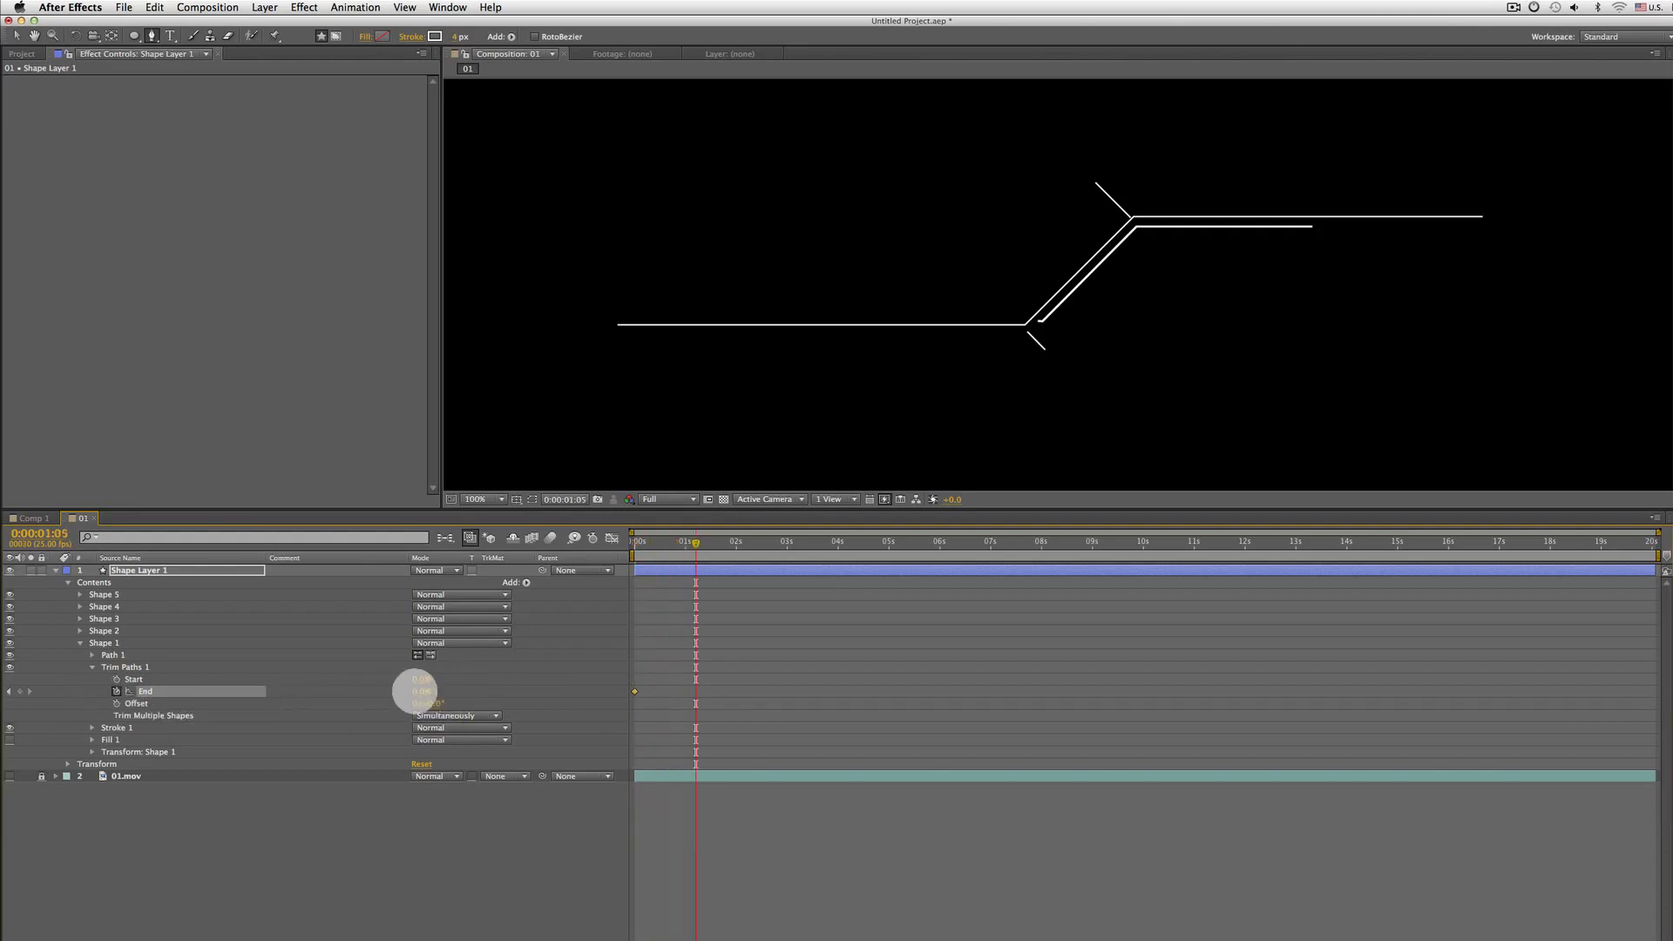
{"action": "left_click_drag", "start_coordinate": [421, 691], "coordinate": [540, 687]}
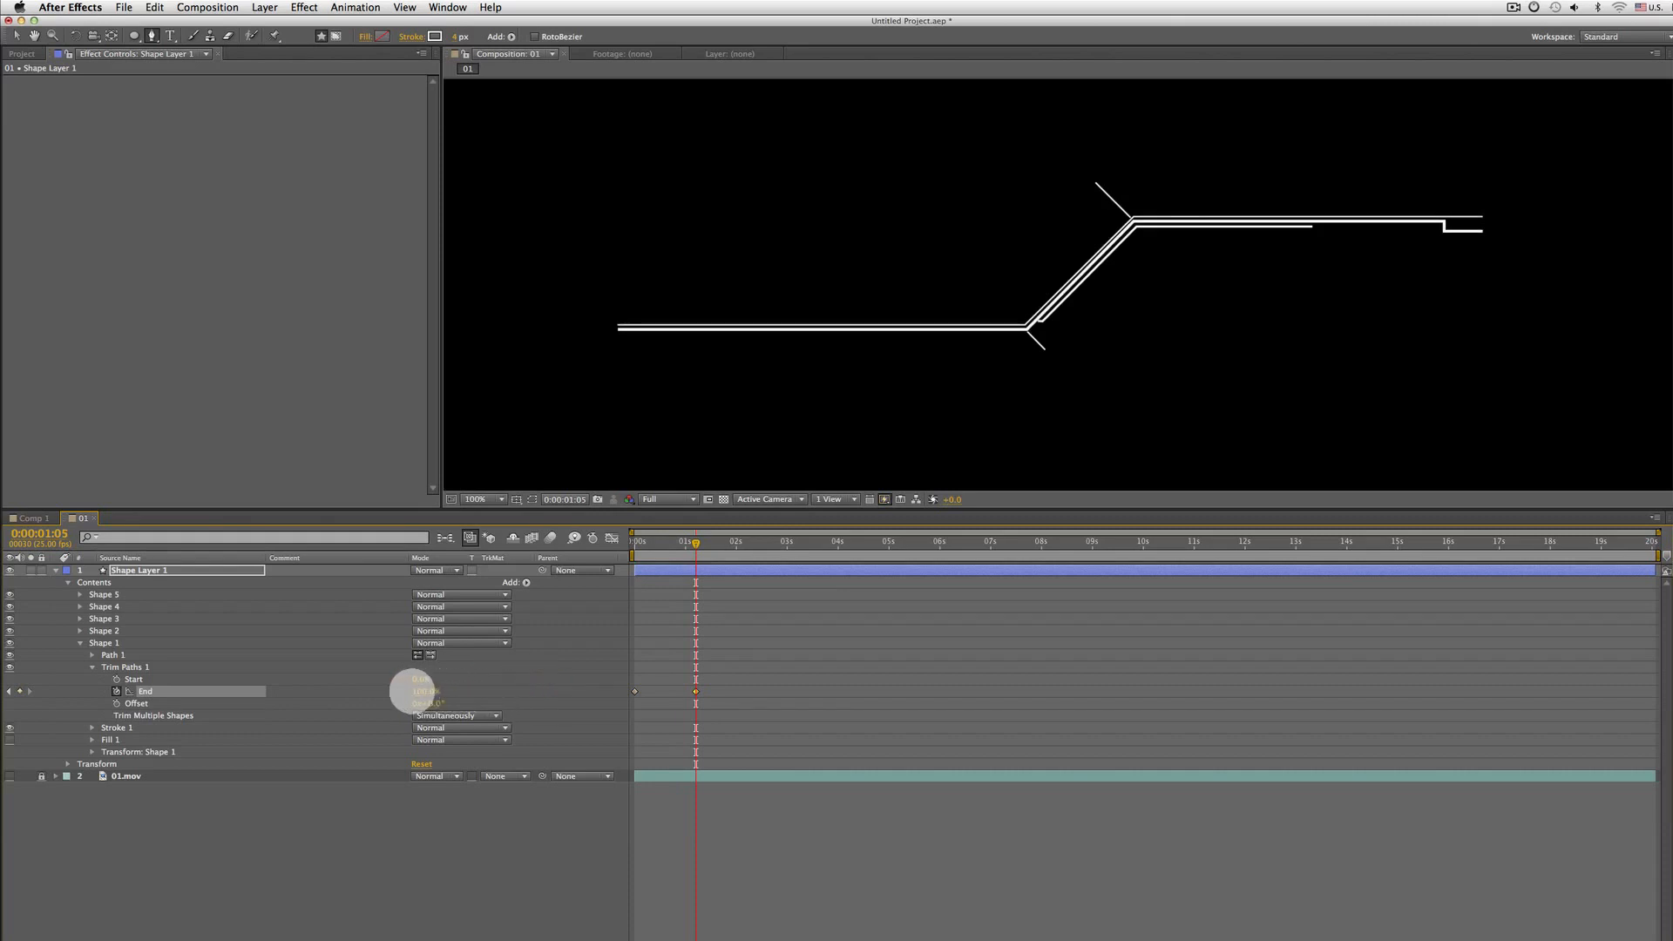
Apply Easy Ease to the 100% End keyframe
{"action": "key", "text": "space"}
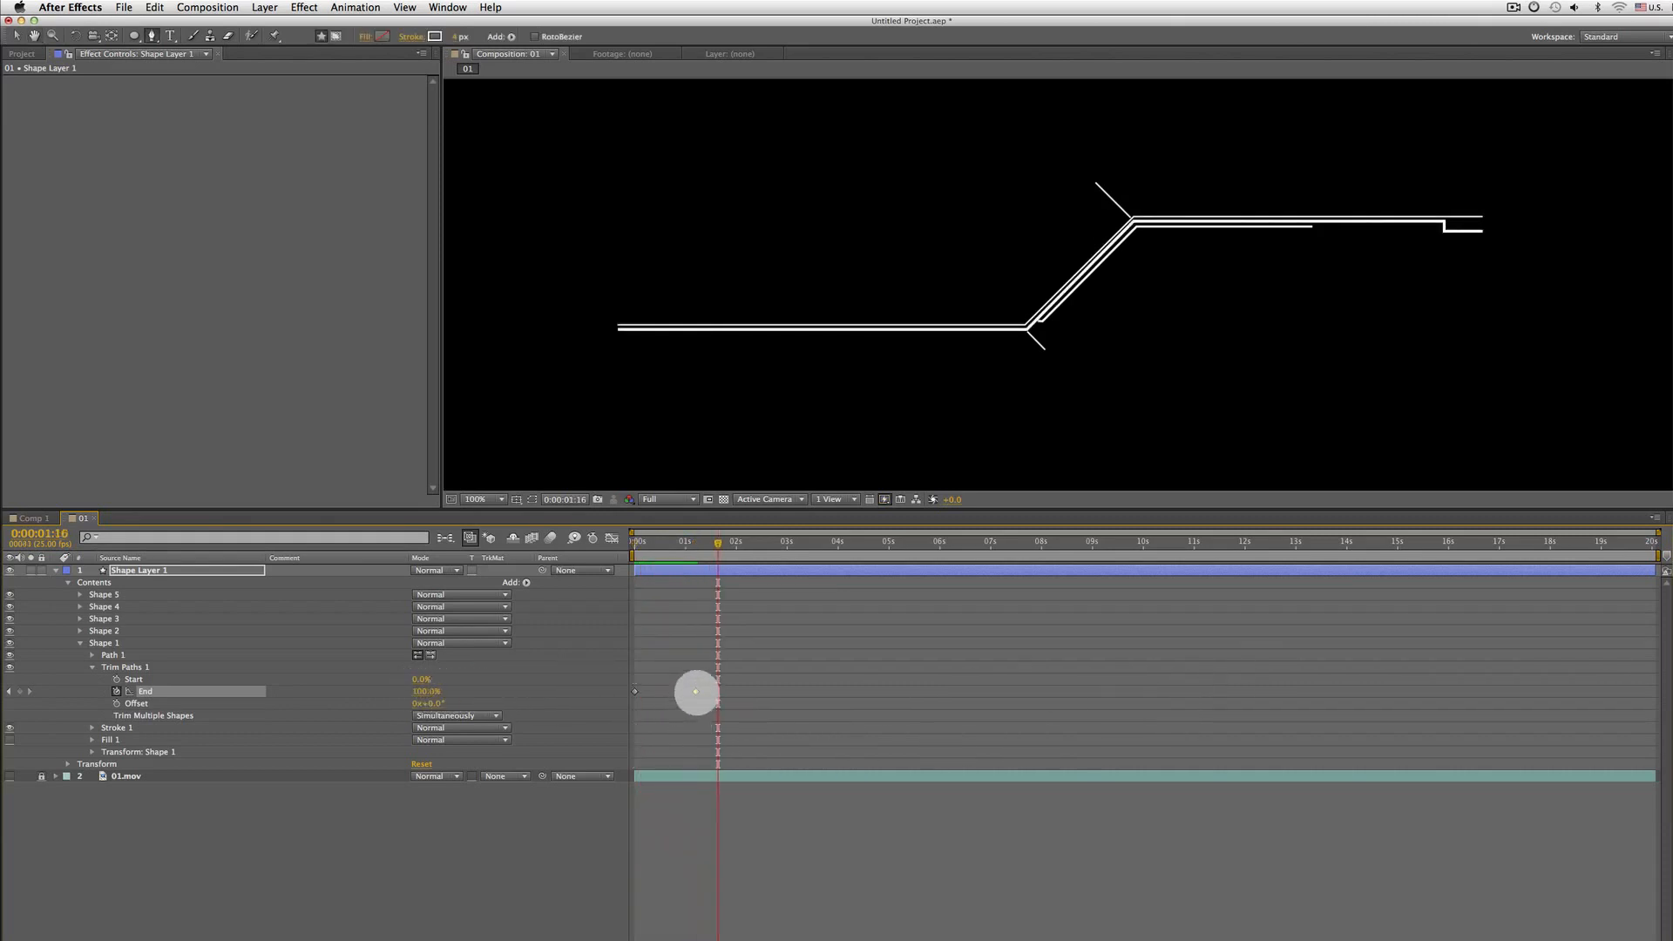
{"action": "right_click", "coordinate": [695, 691]}
{"action": "mouse_move", "coordinate": [758, 842]}
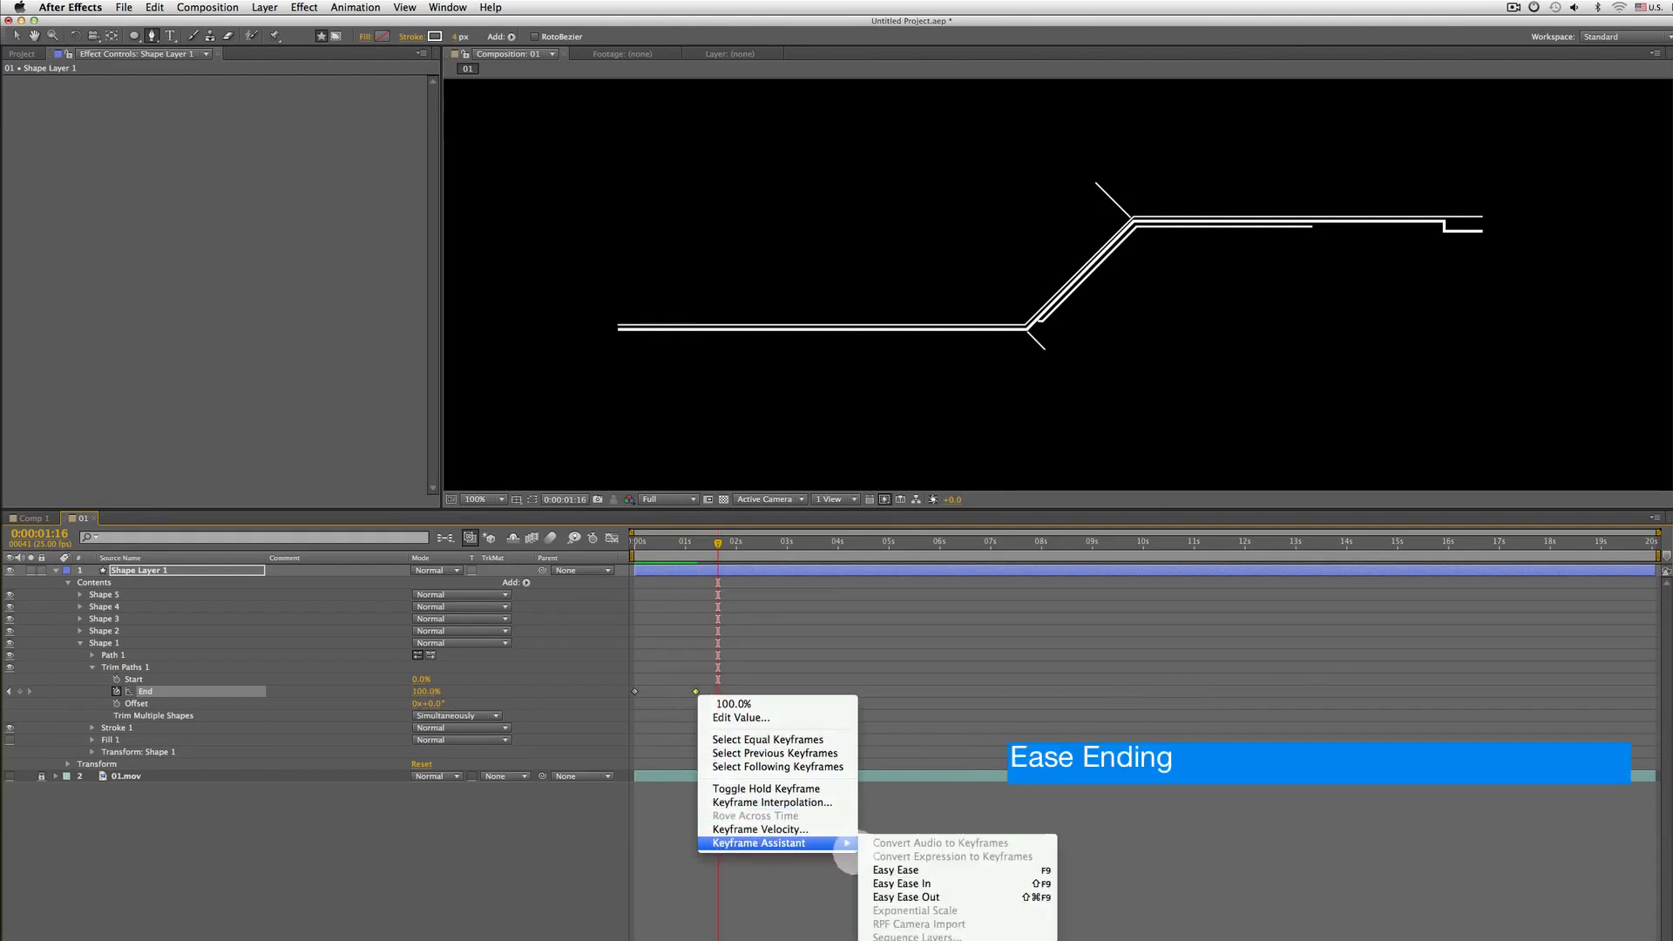
{"action": "left_click", "coordinate": [908, 868]}
Preview the eased trim path animation from the start of the composition
{"action": "key", "text": "Home"}
{"action": "key", "text": "space"}
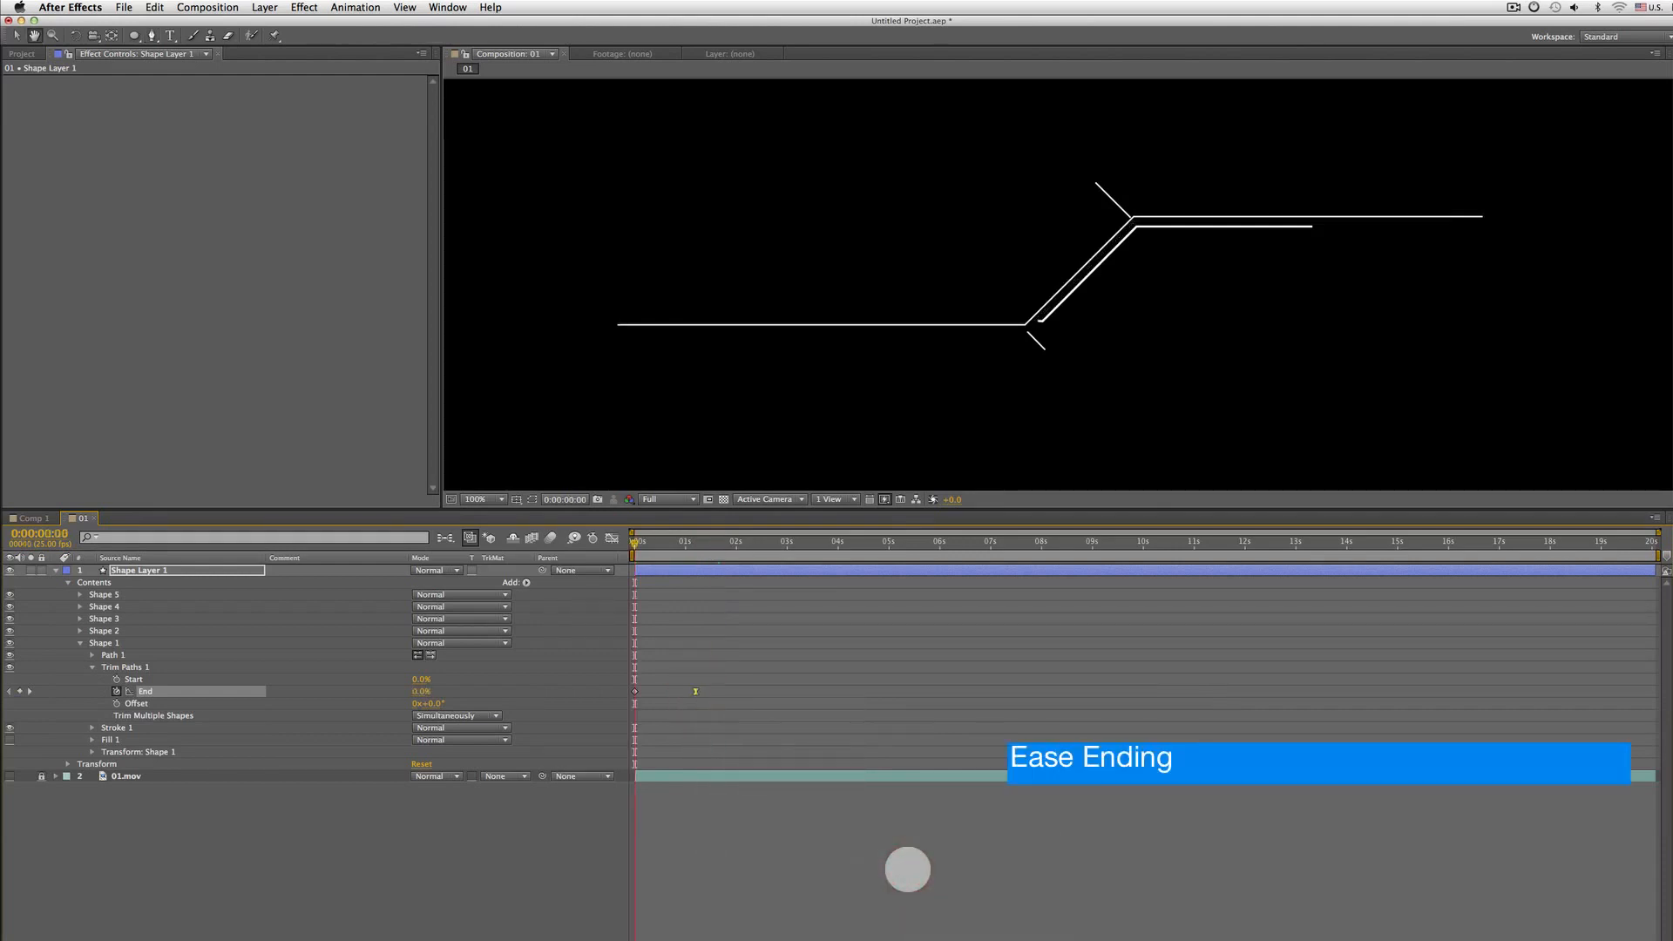
{"action": "key", "text": "space"}
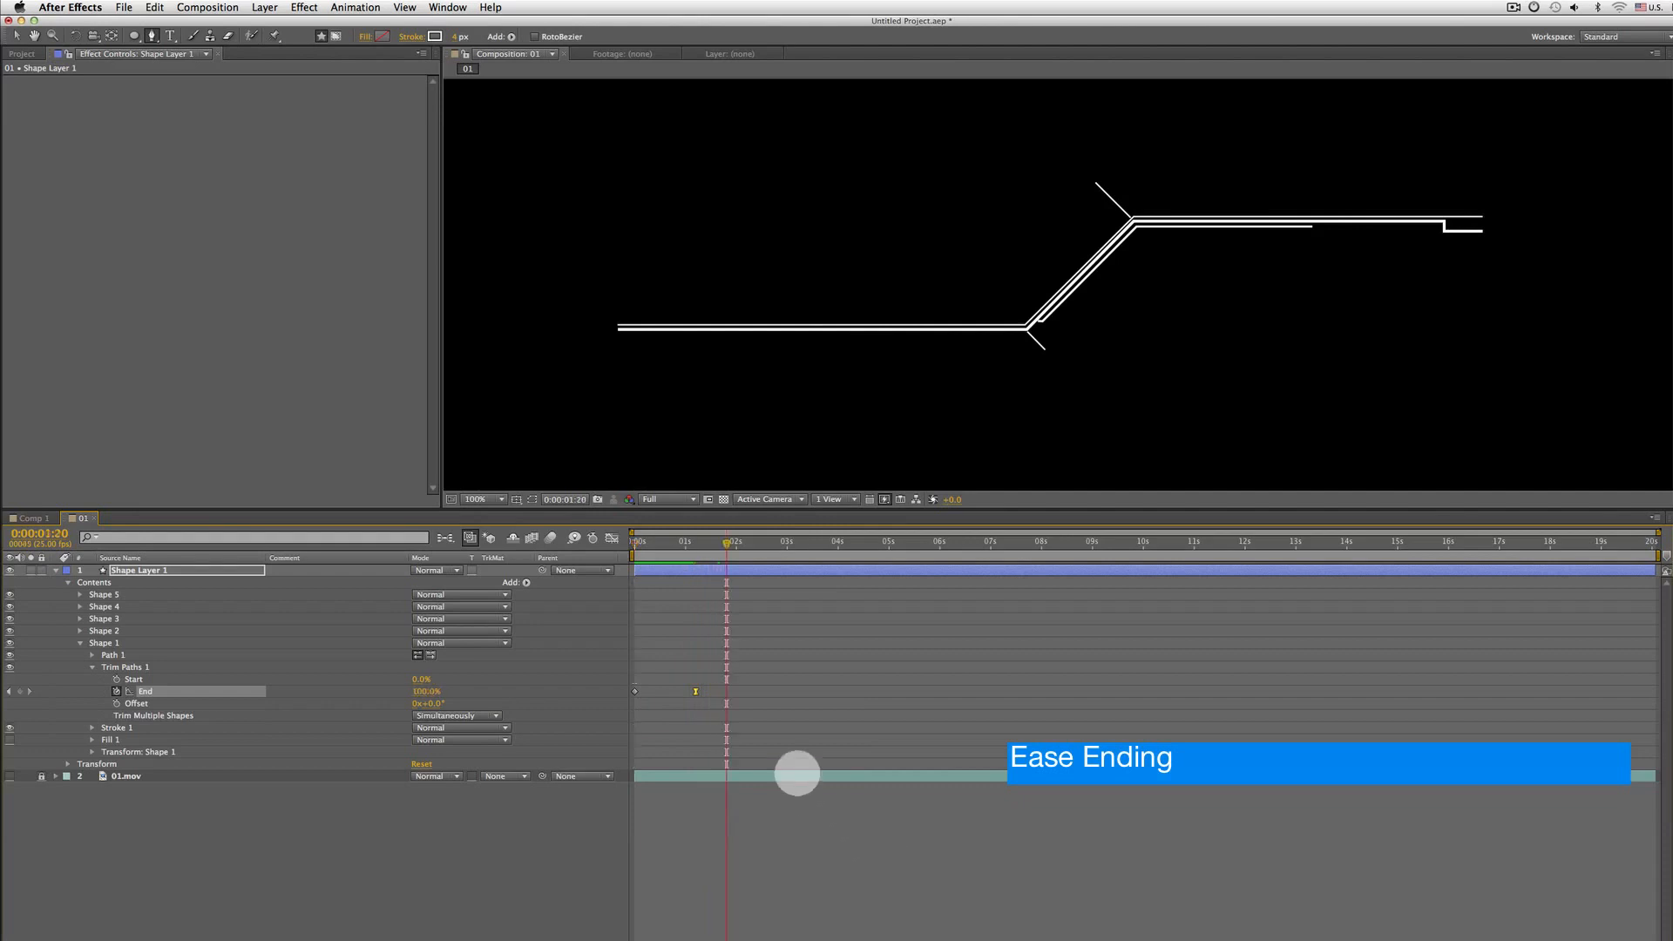
{"action": "left_click_drag", "start_coordinate": [725, 542], "coordinate": [622, 538]}
{"action": "key", "text": "space"}
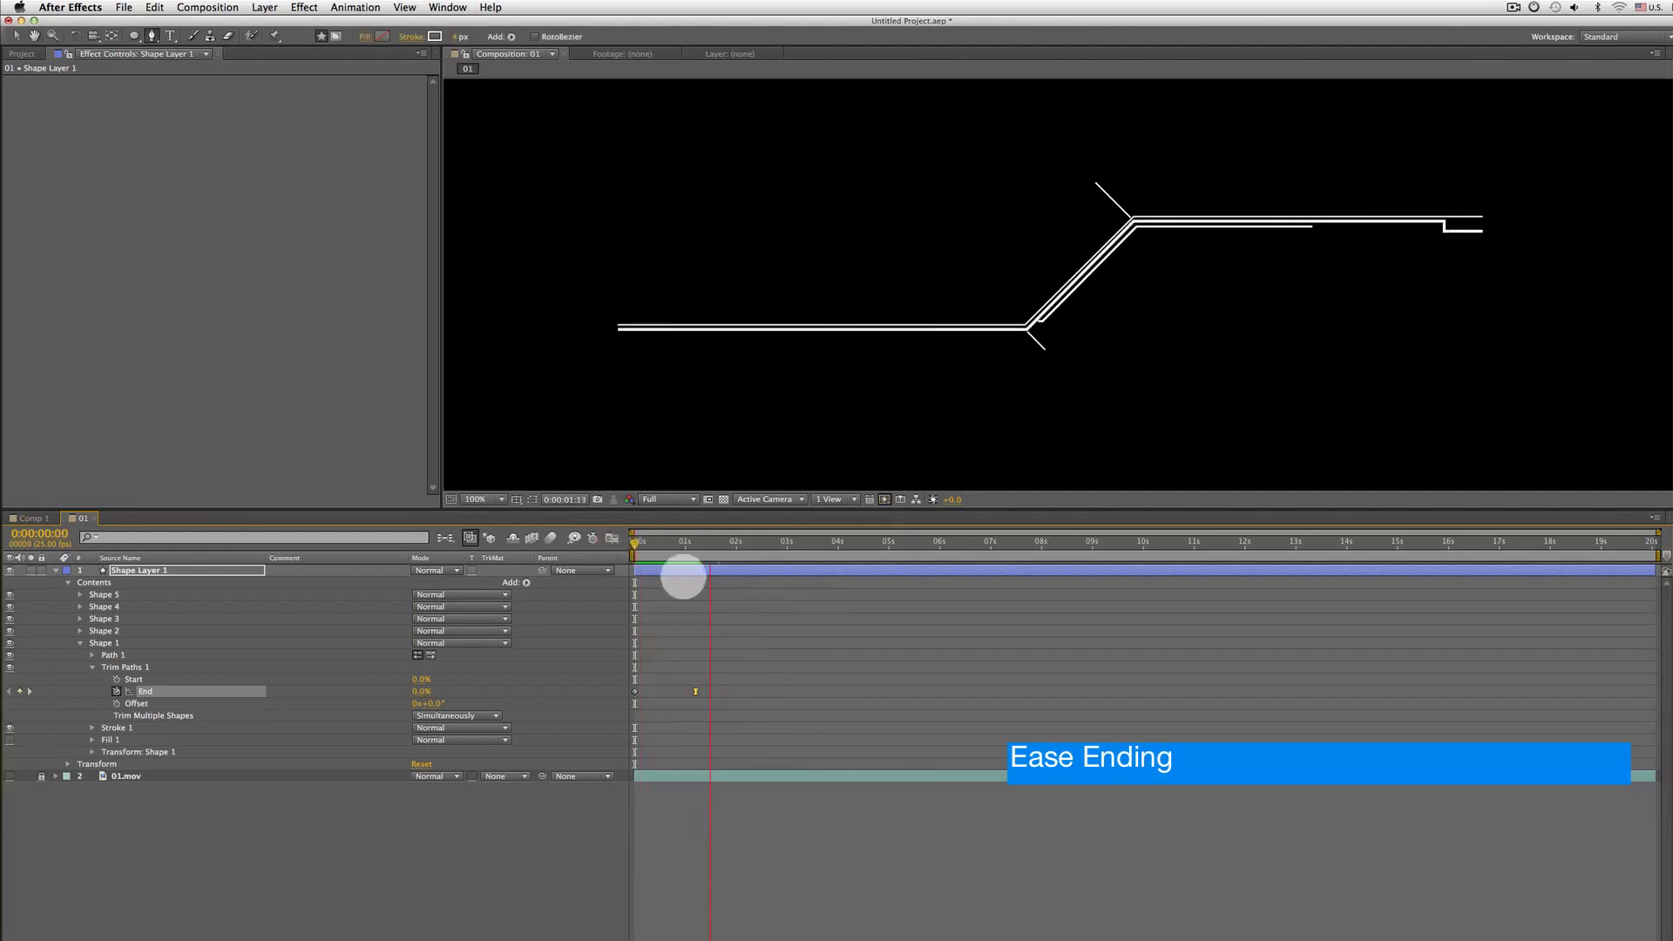
{"action": "key", "text": "space"}
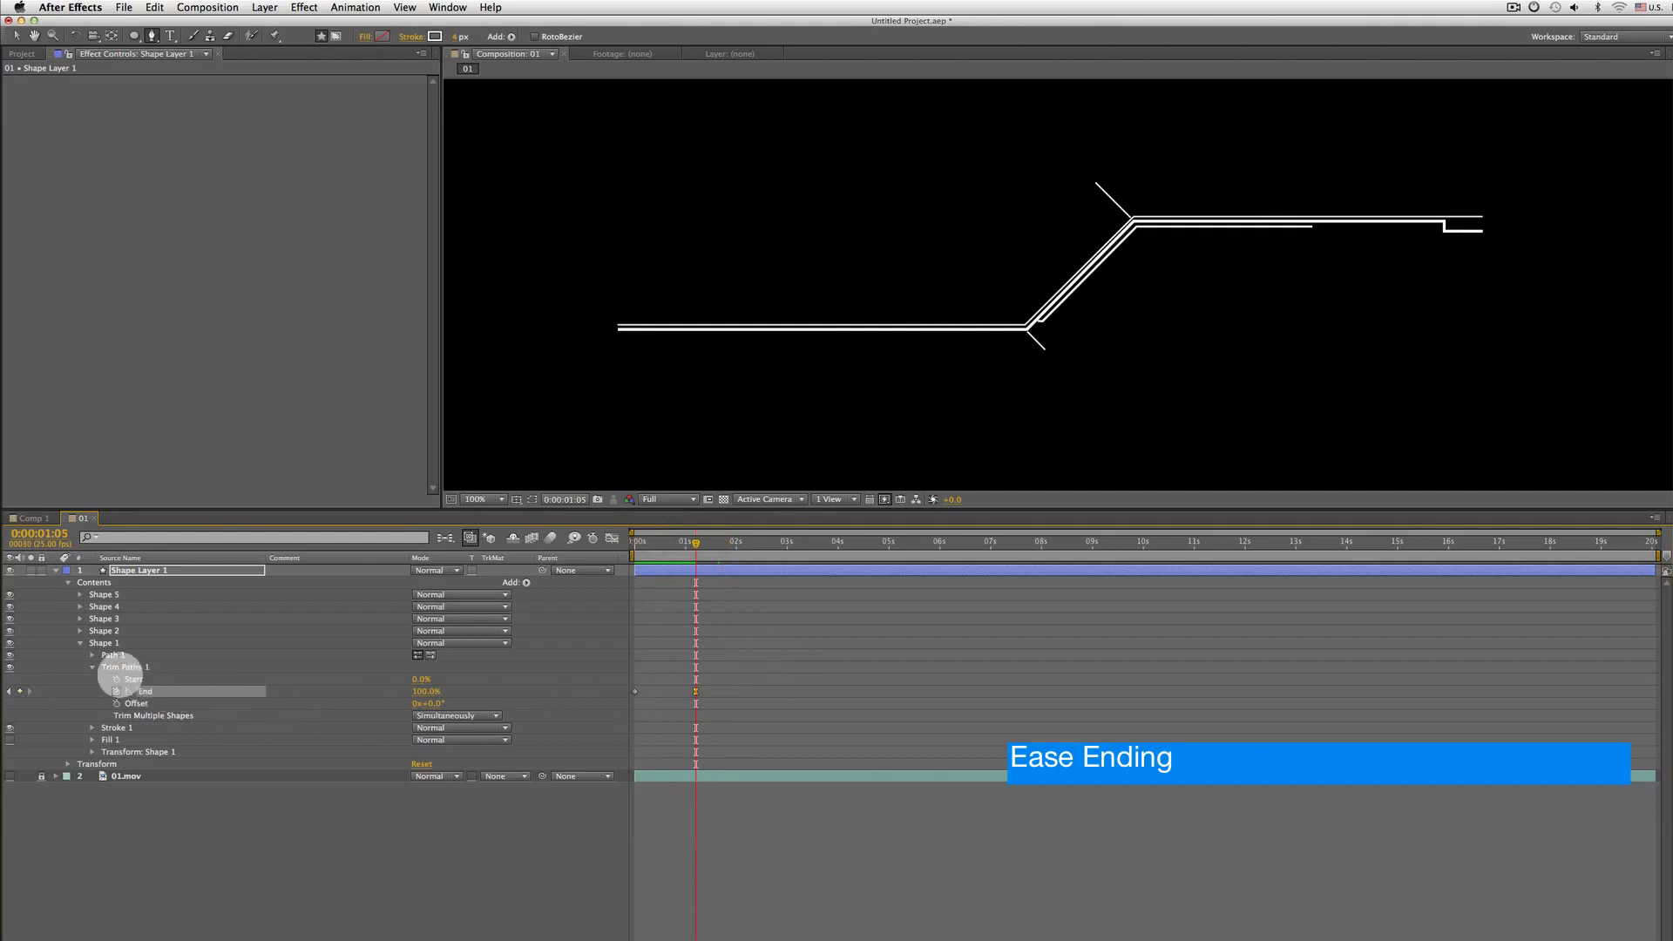
{"action": "left_click", "coordinate": [92, 666]}
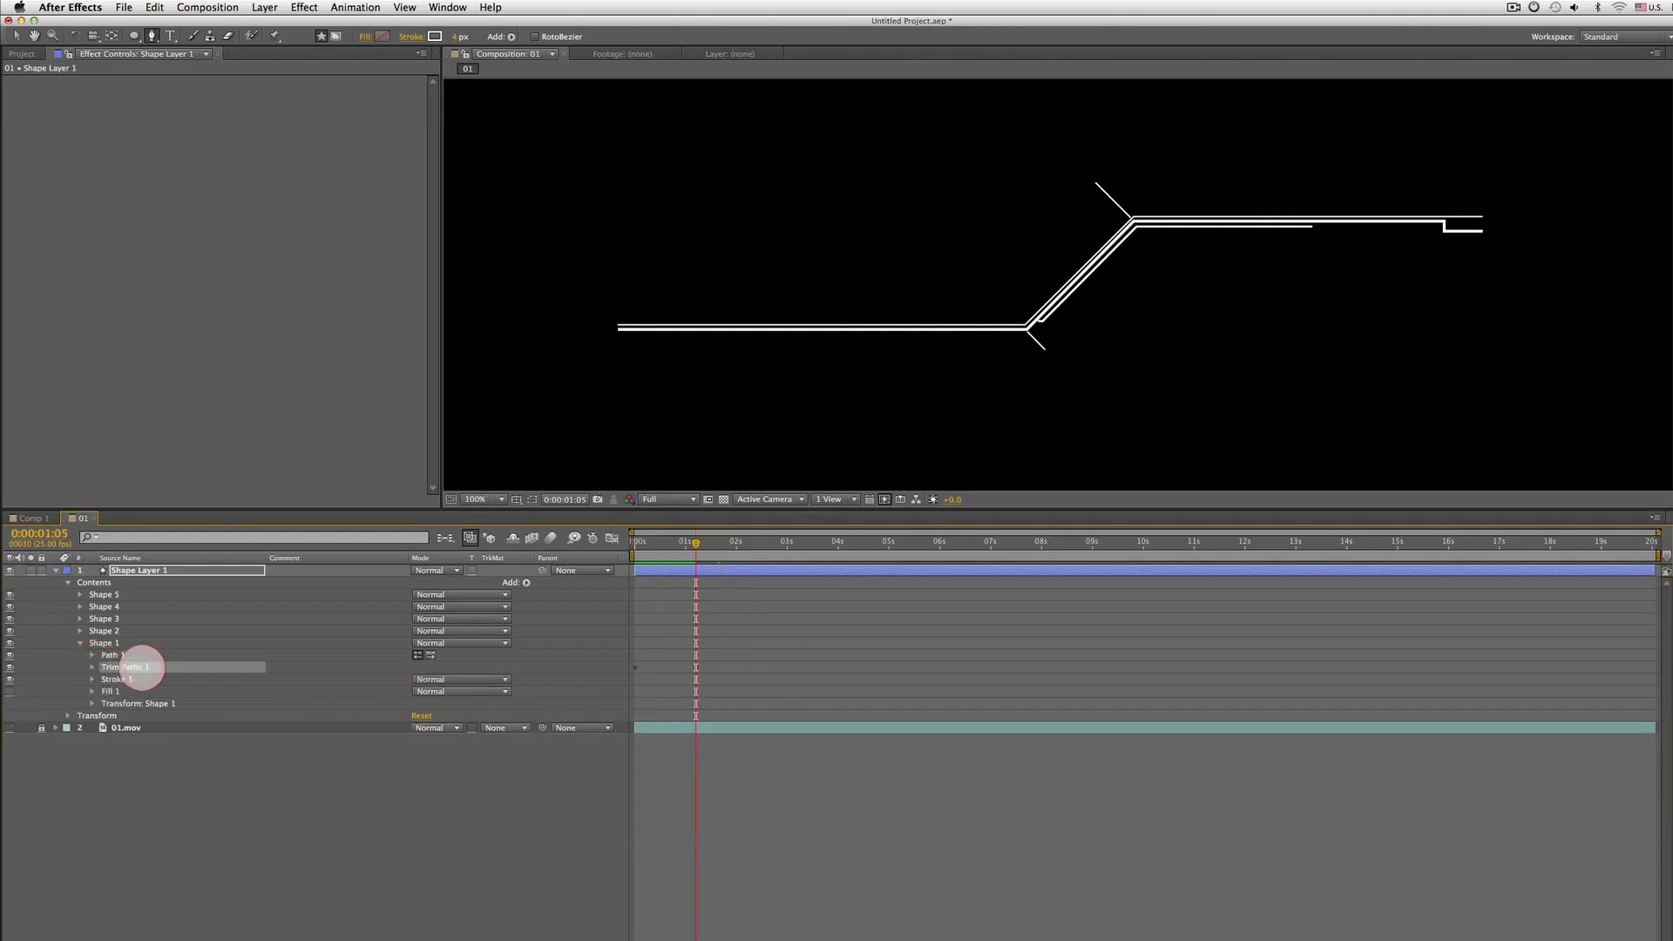
{"action": "key", "text": "Home"}
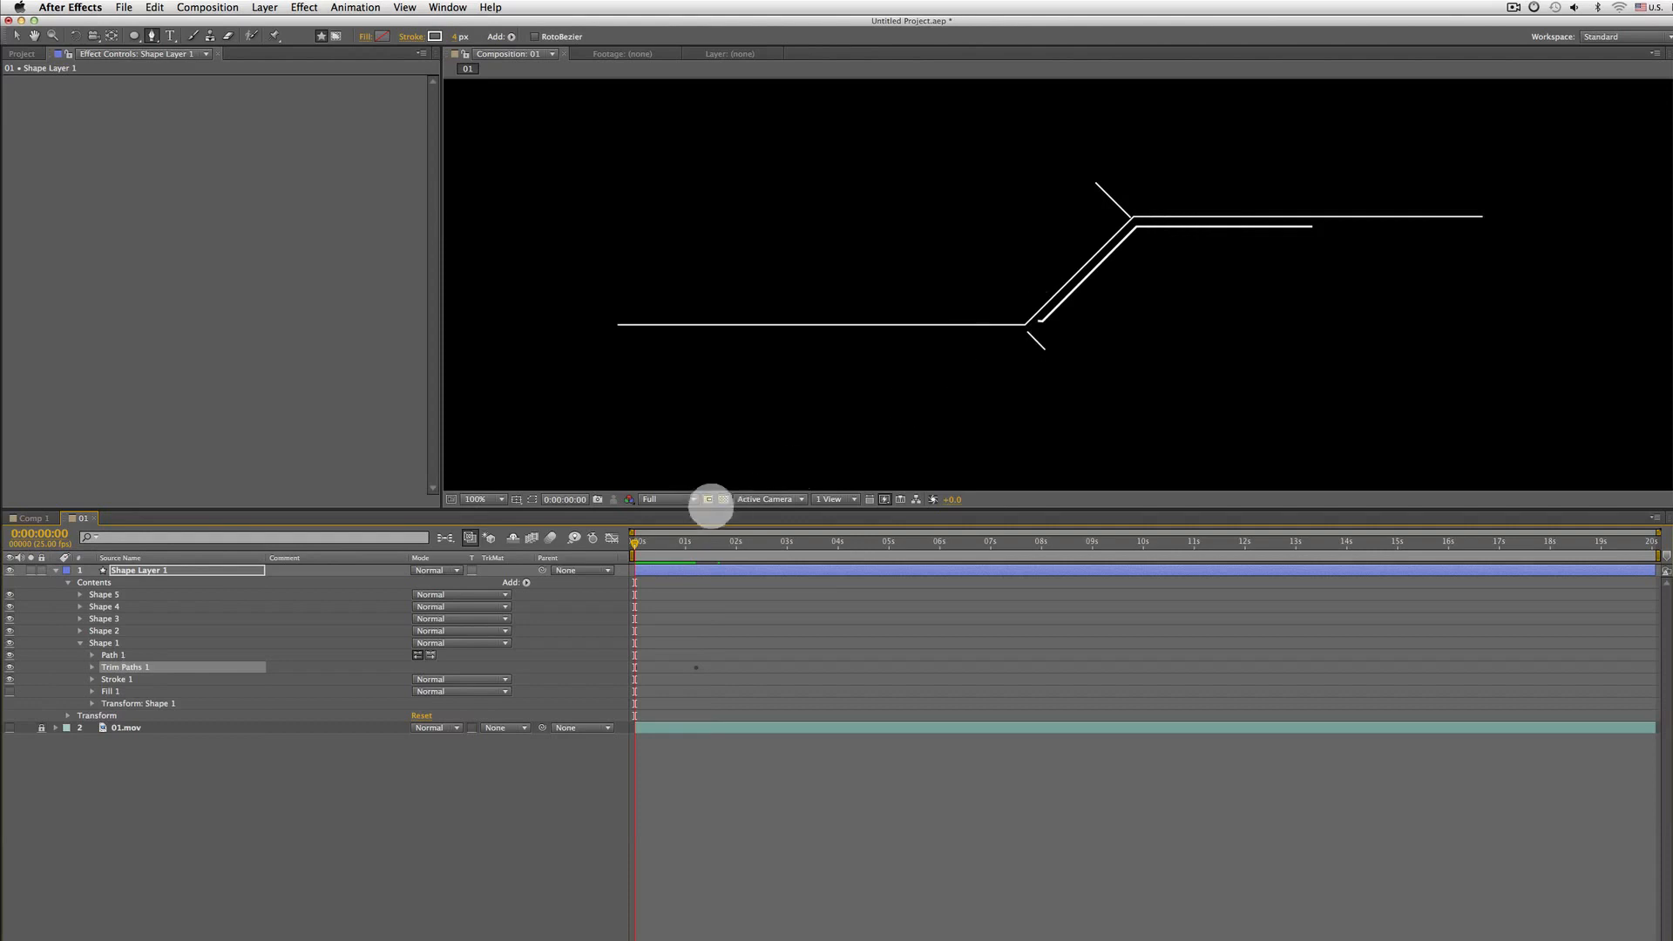
{"action": "left_click_drag", "start_coordinate": [636, 544], "coordinate": [651, 544]}
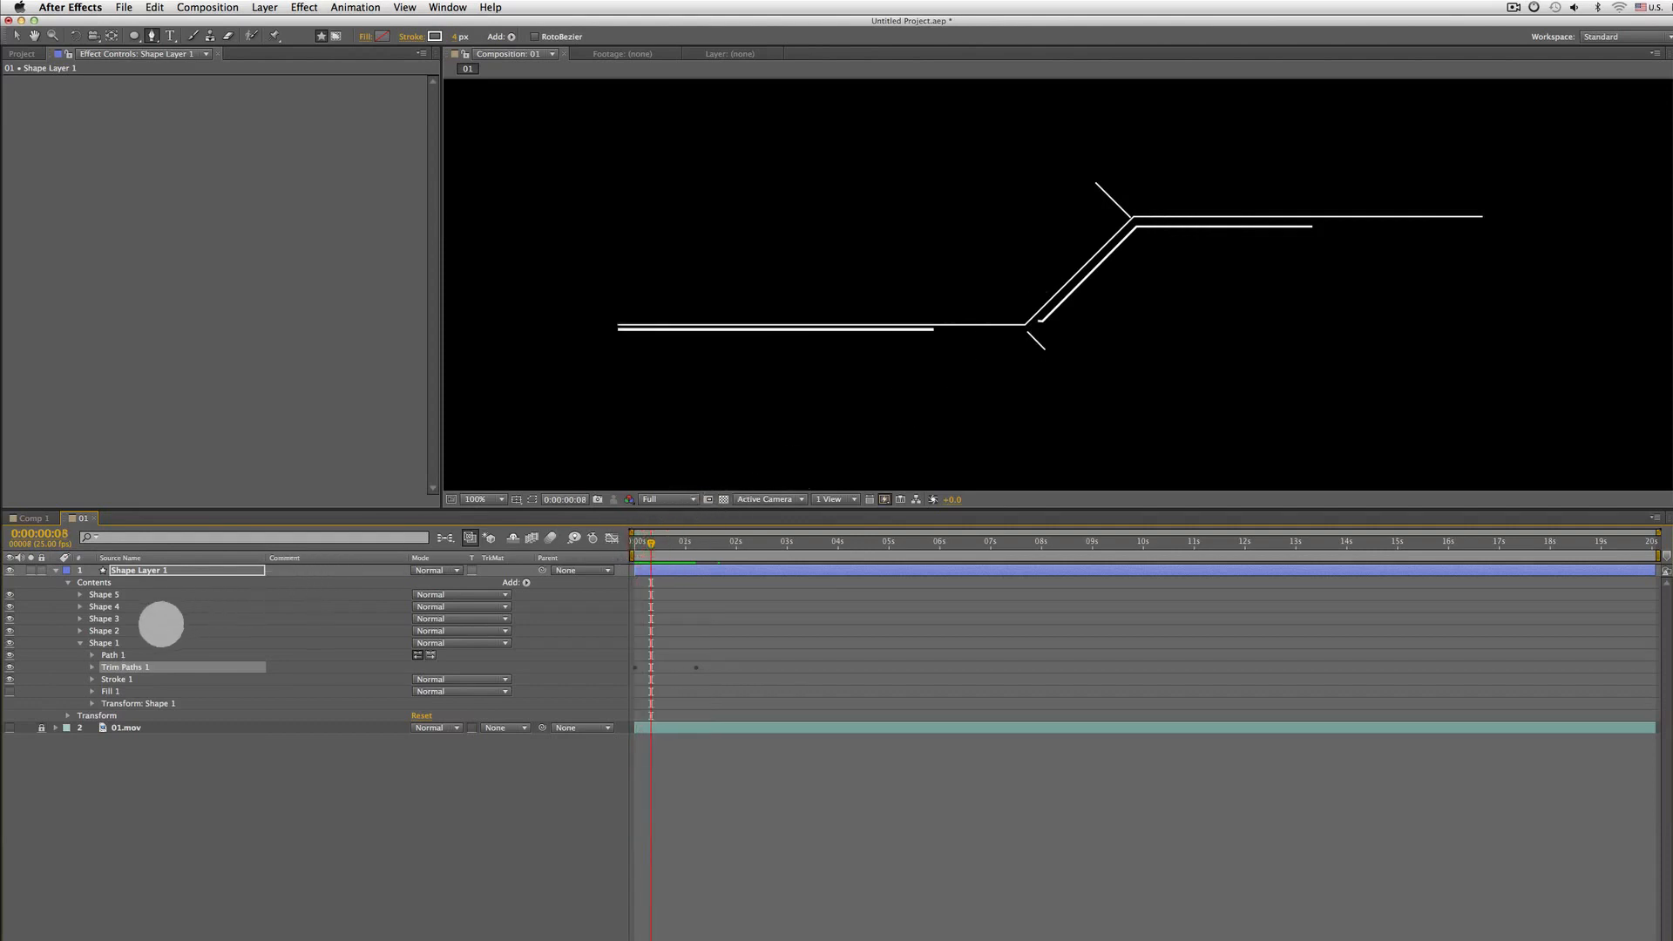
Toggle Shape 3's visibility to identify which line it draws
{"action": "left_click", "coordinate": [104, 630]}
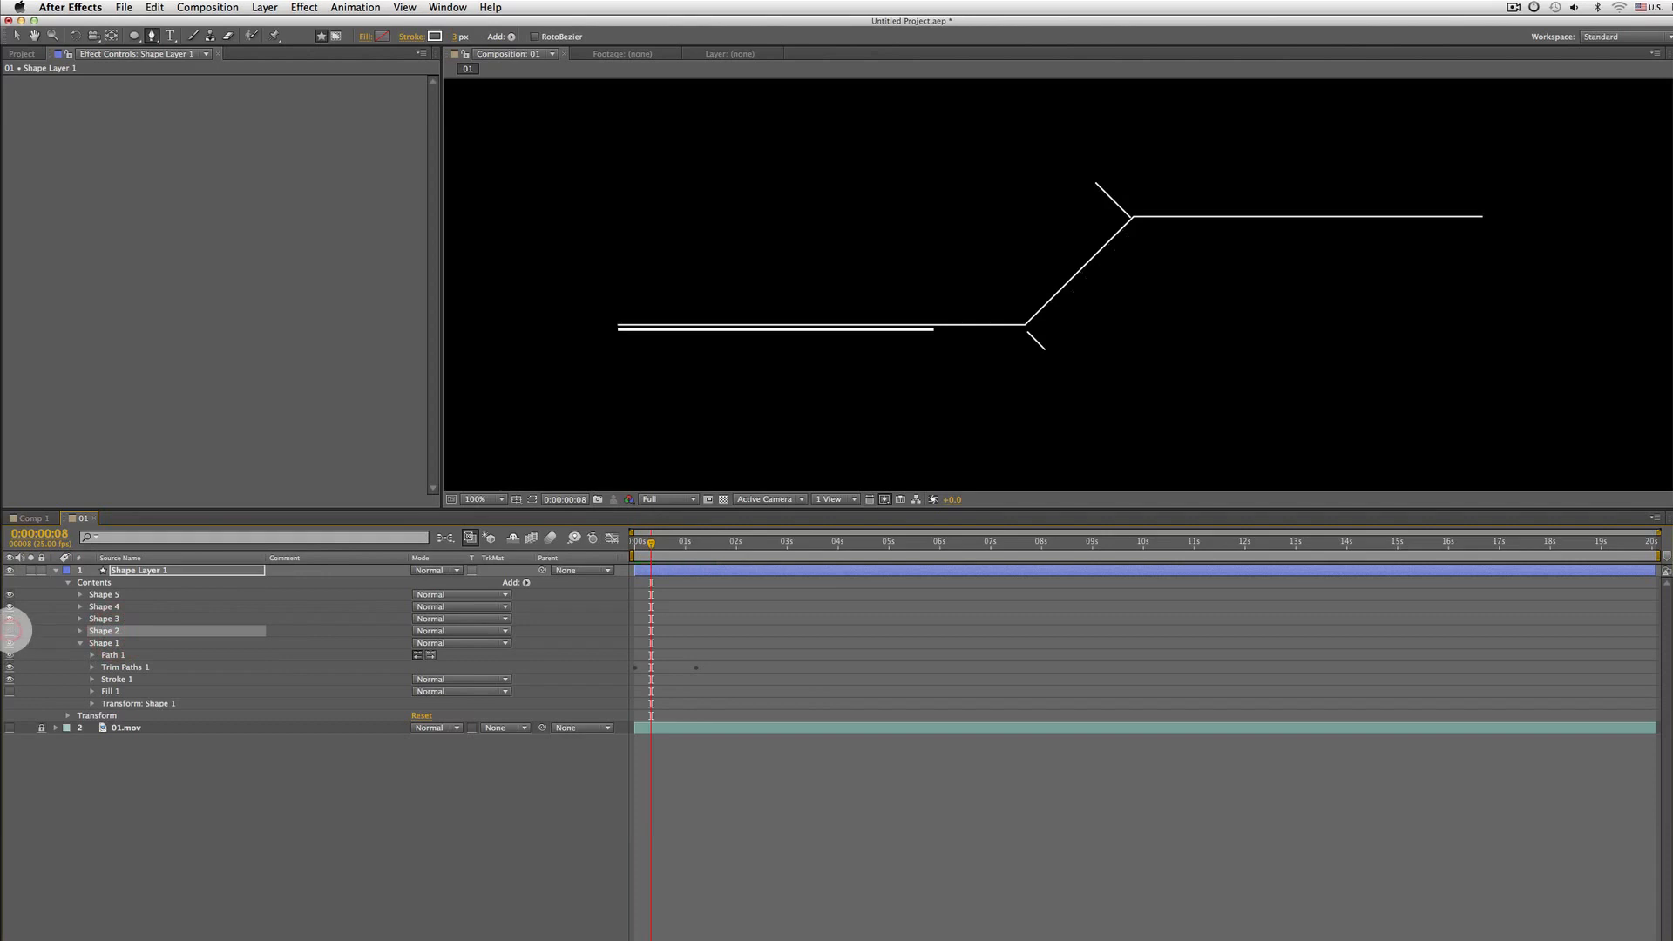
{"action": "left_click", "coordinate": [102, 618]}
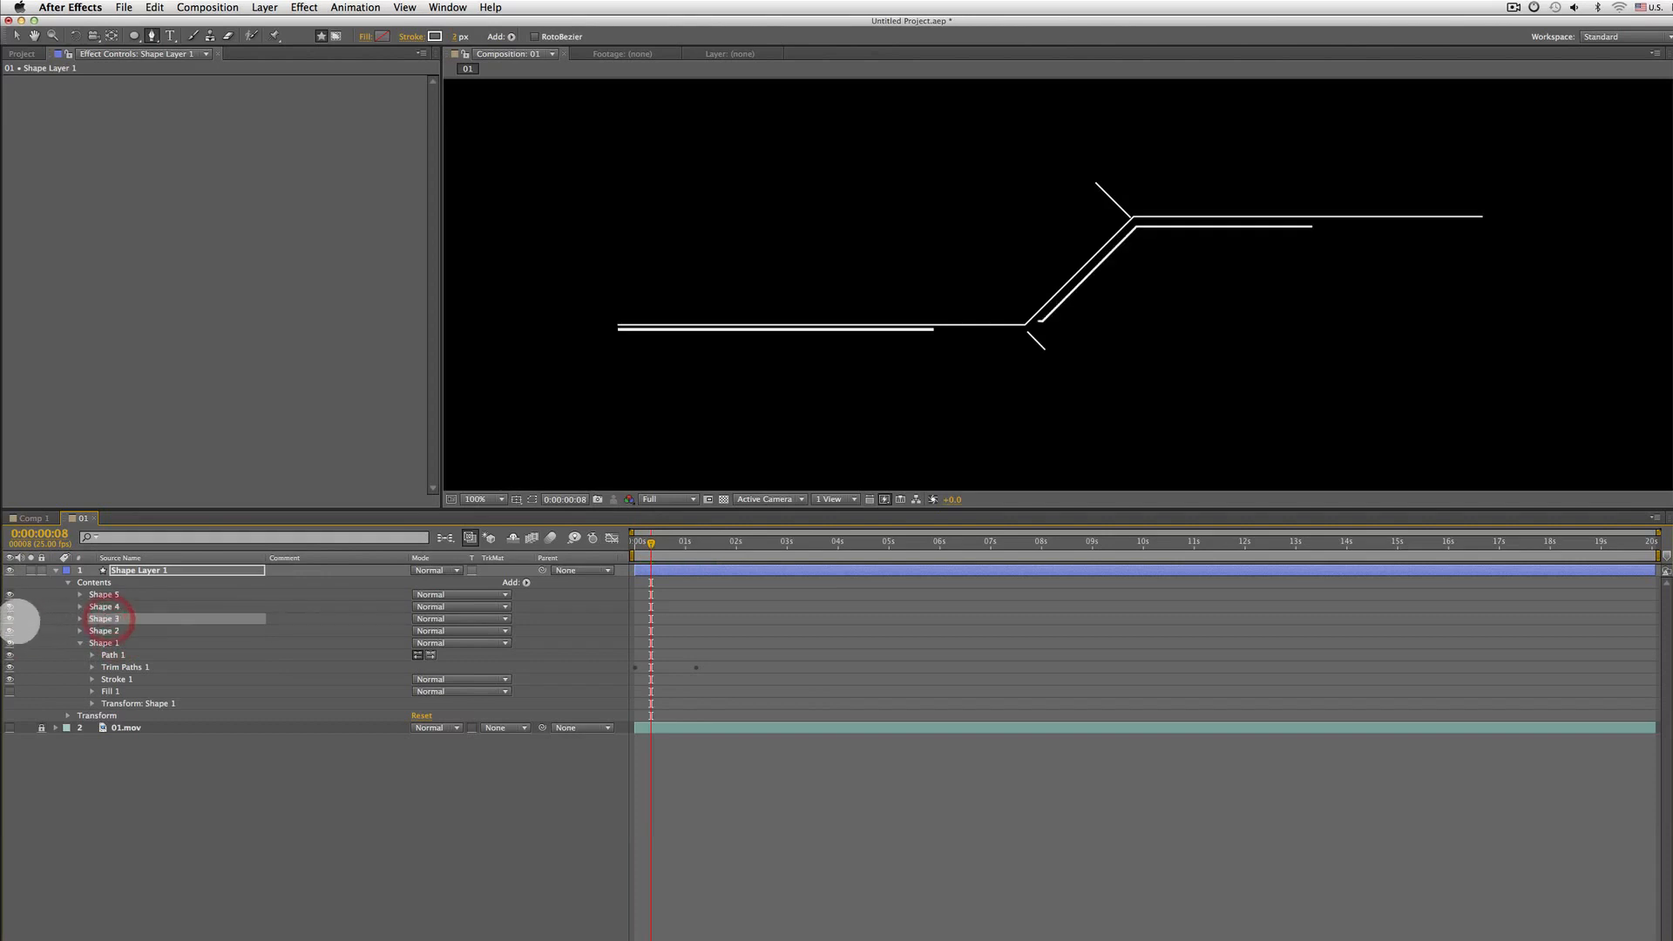
{"action": "left_click", "coordinate": [10, 618]}
{"action": "left_click", "coordinate": [9, 618]}
{"action": "left_click", "coordinate": [10, 619]}
{"action": "left_click", "coordinate": [10, 619]}
{"action": "left_click", "coordinate": [10, 618]}
{"action": "left_click", "coordinate": [10, 618]}
{"action": "left_click", "coordinate": [9, 618]}
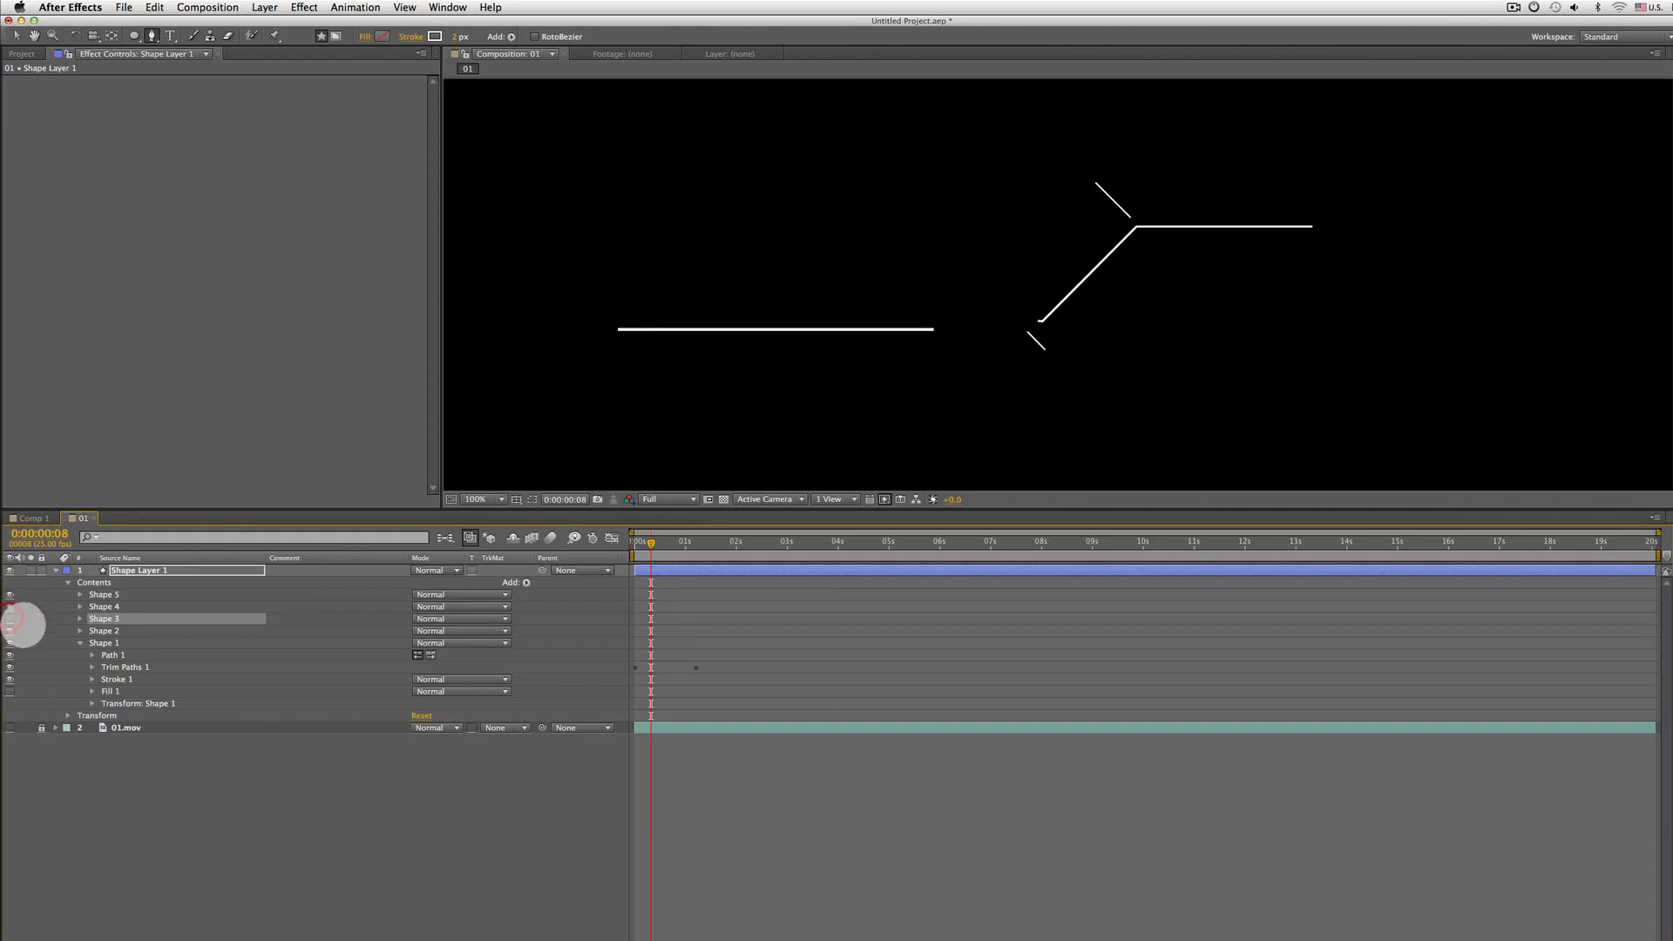
{"action": "mouse_move", "coordinate": [654, 541]}
{"action": "left_mouse_down"}
{"action": "mouse_move", "coordinate": [619, 548]}
{"action": "mouse_move", "coordinate": [654, 547]}
{"action": "left_mouse_up"}
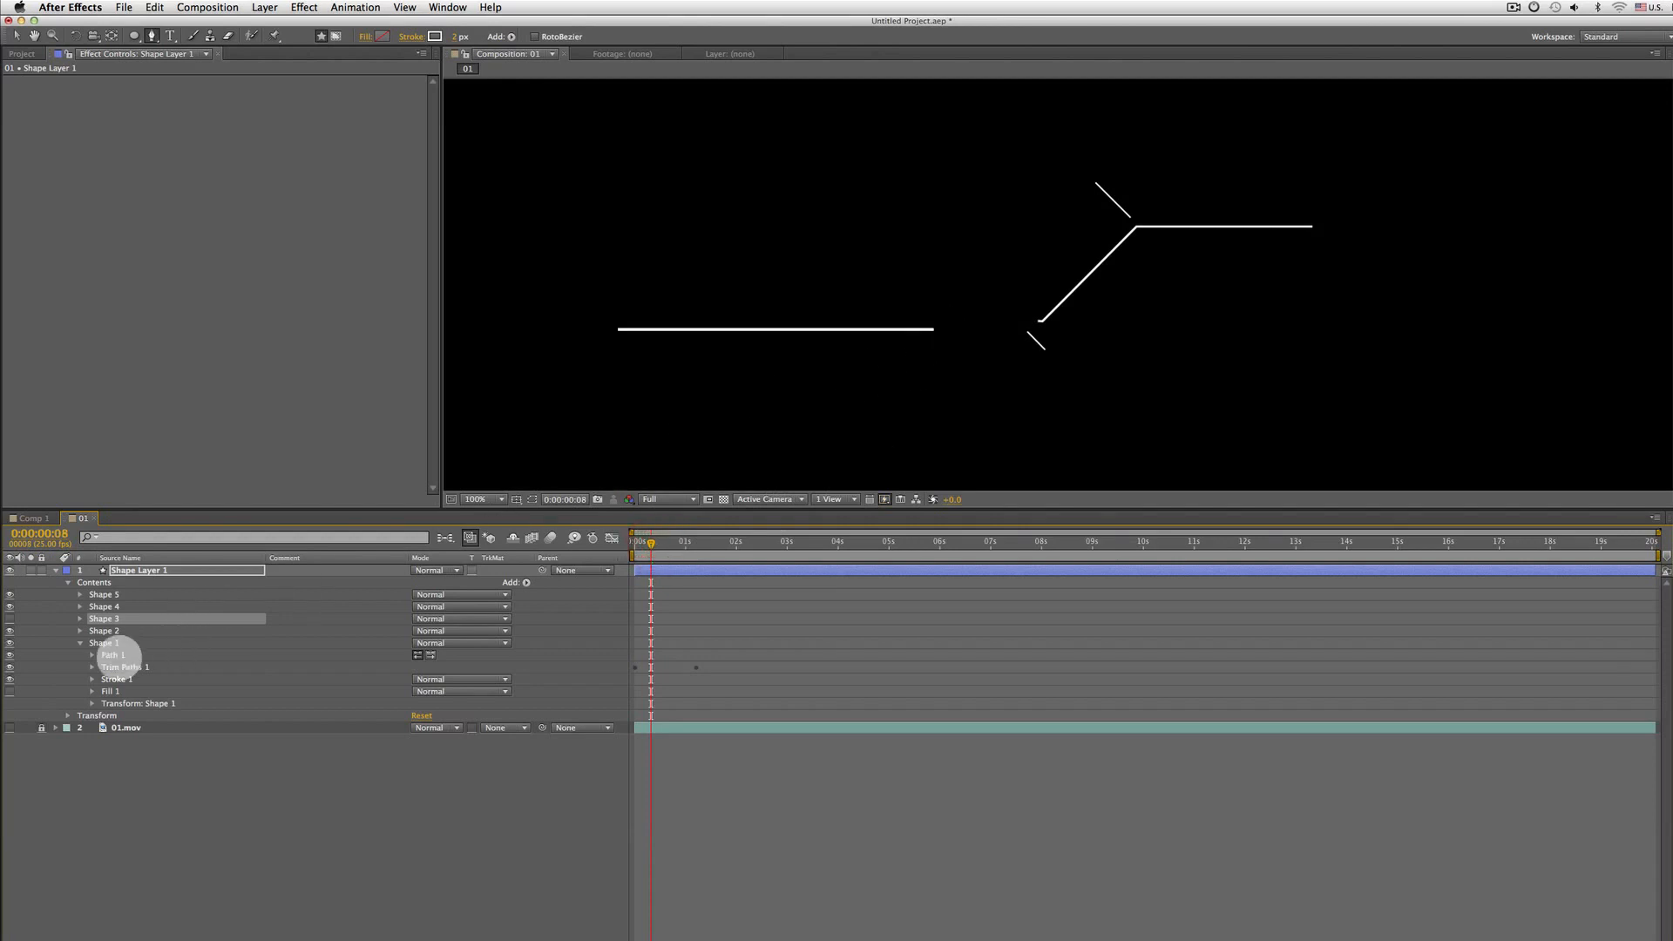
{"action": "left_click", "coordinate": [122, 667]}
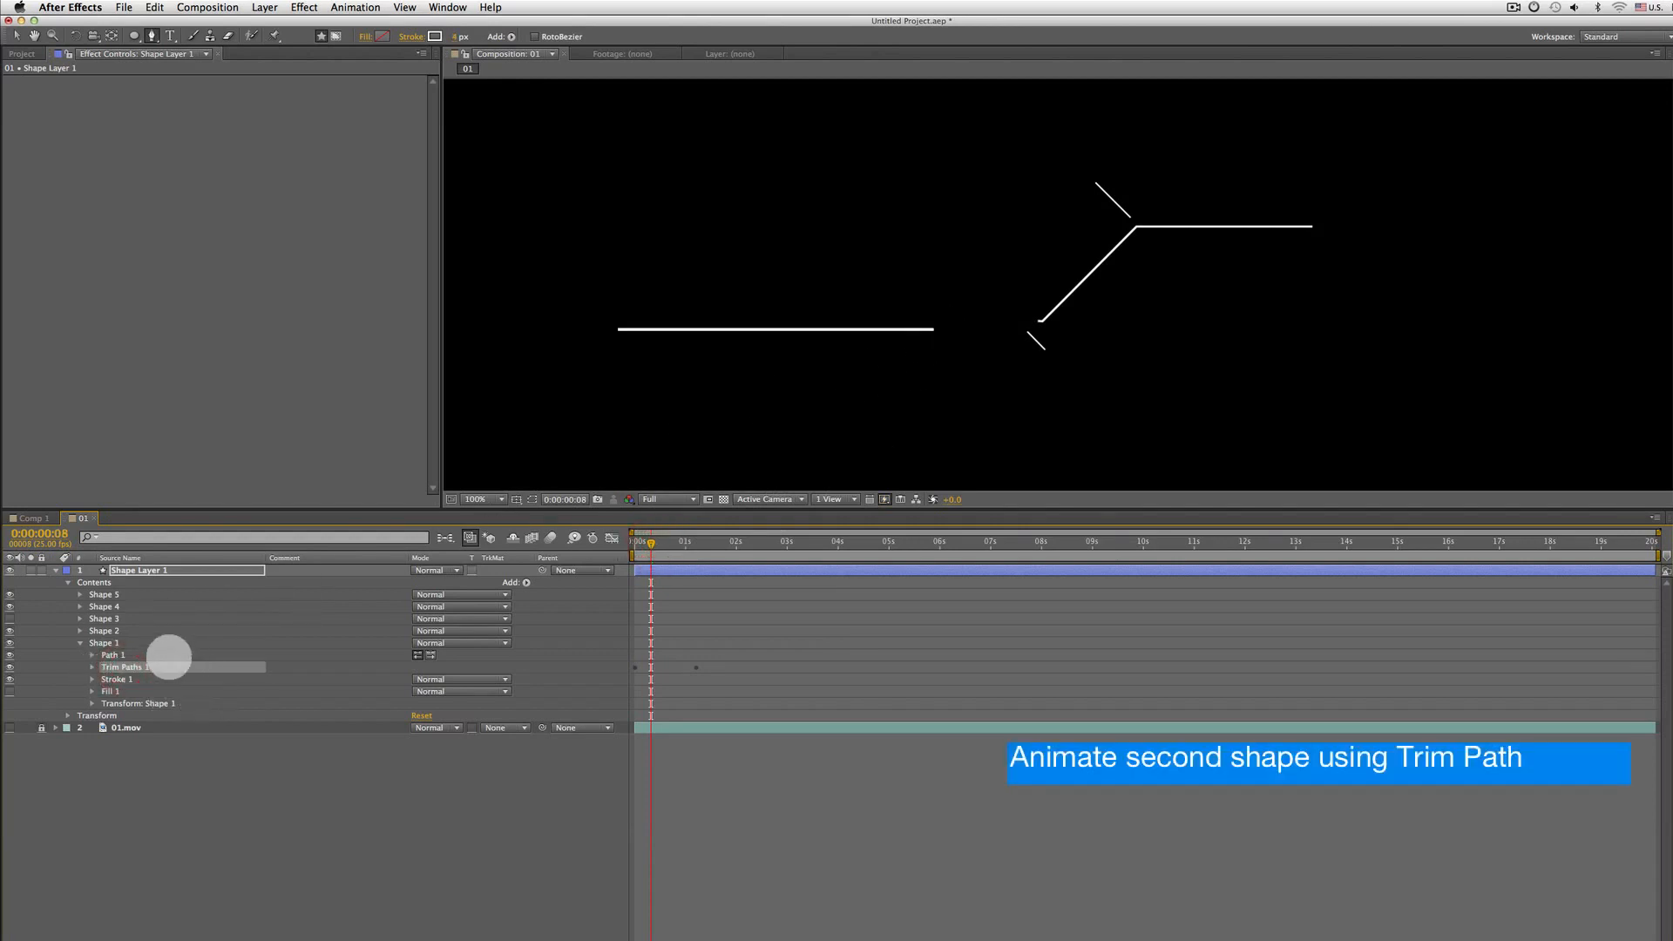
{"action": "left_click", "coordinate": [109, 619]}
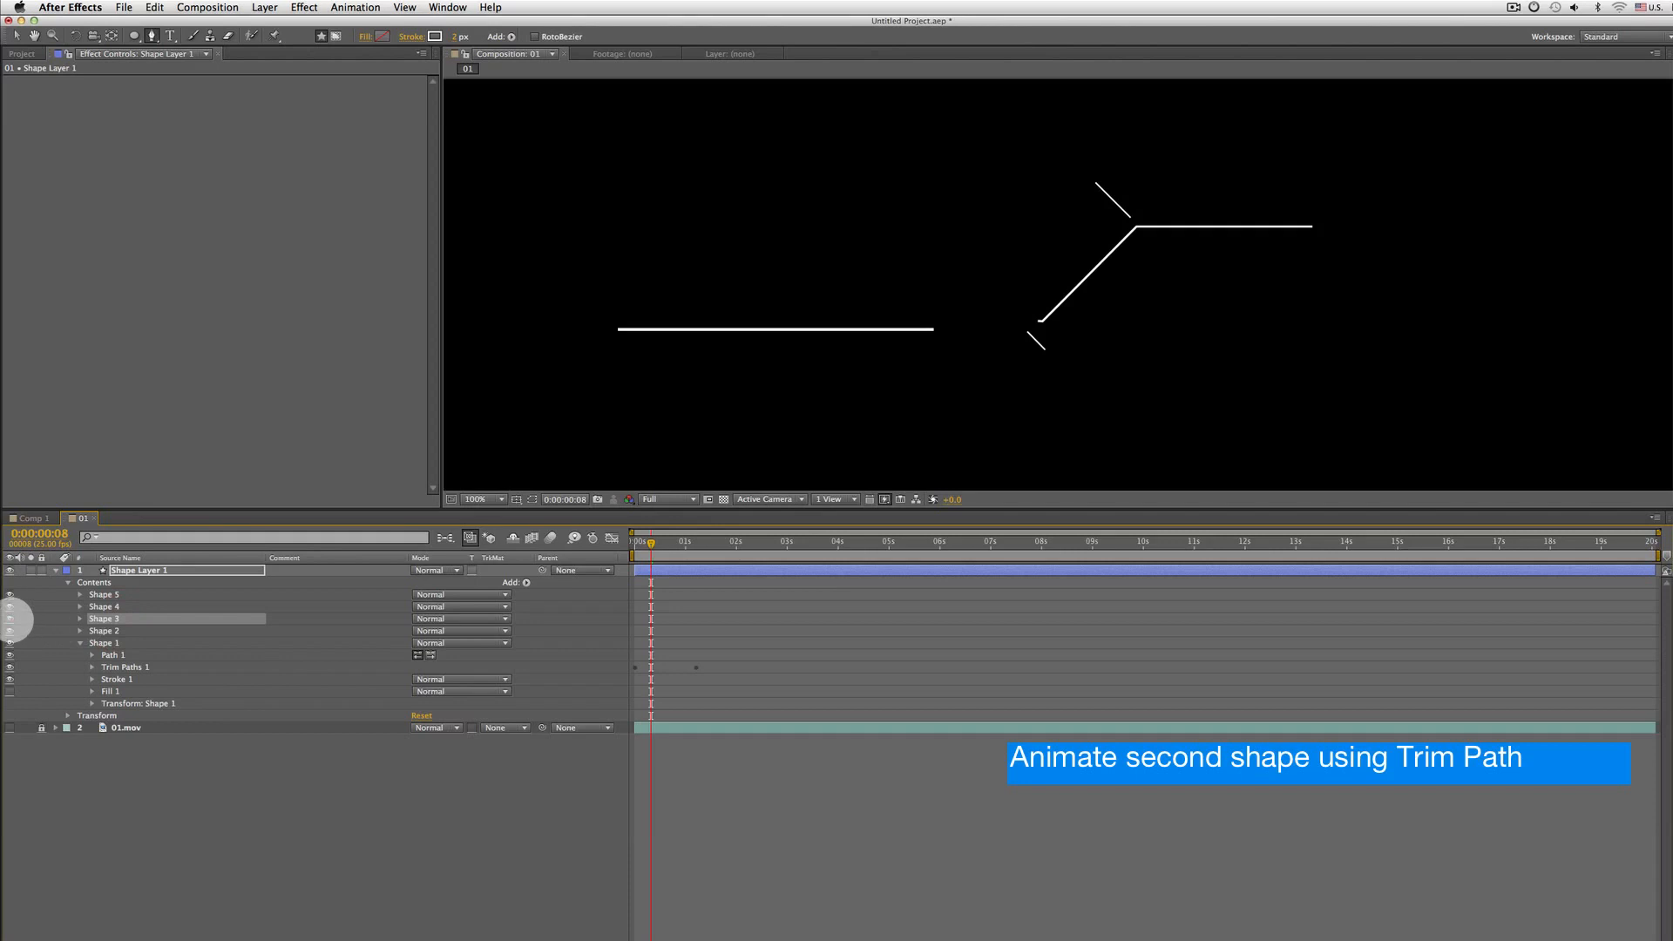
{"action": "left_click", "coordinate": [10, 618]}
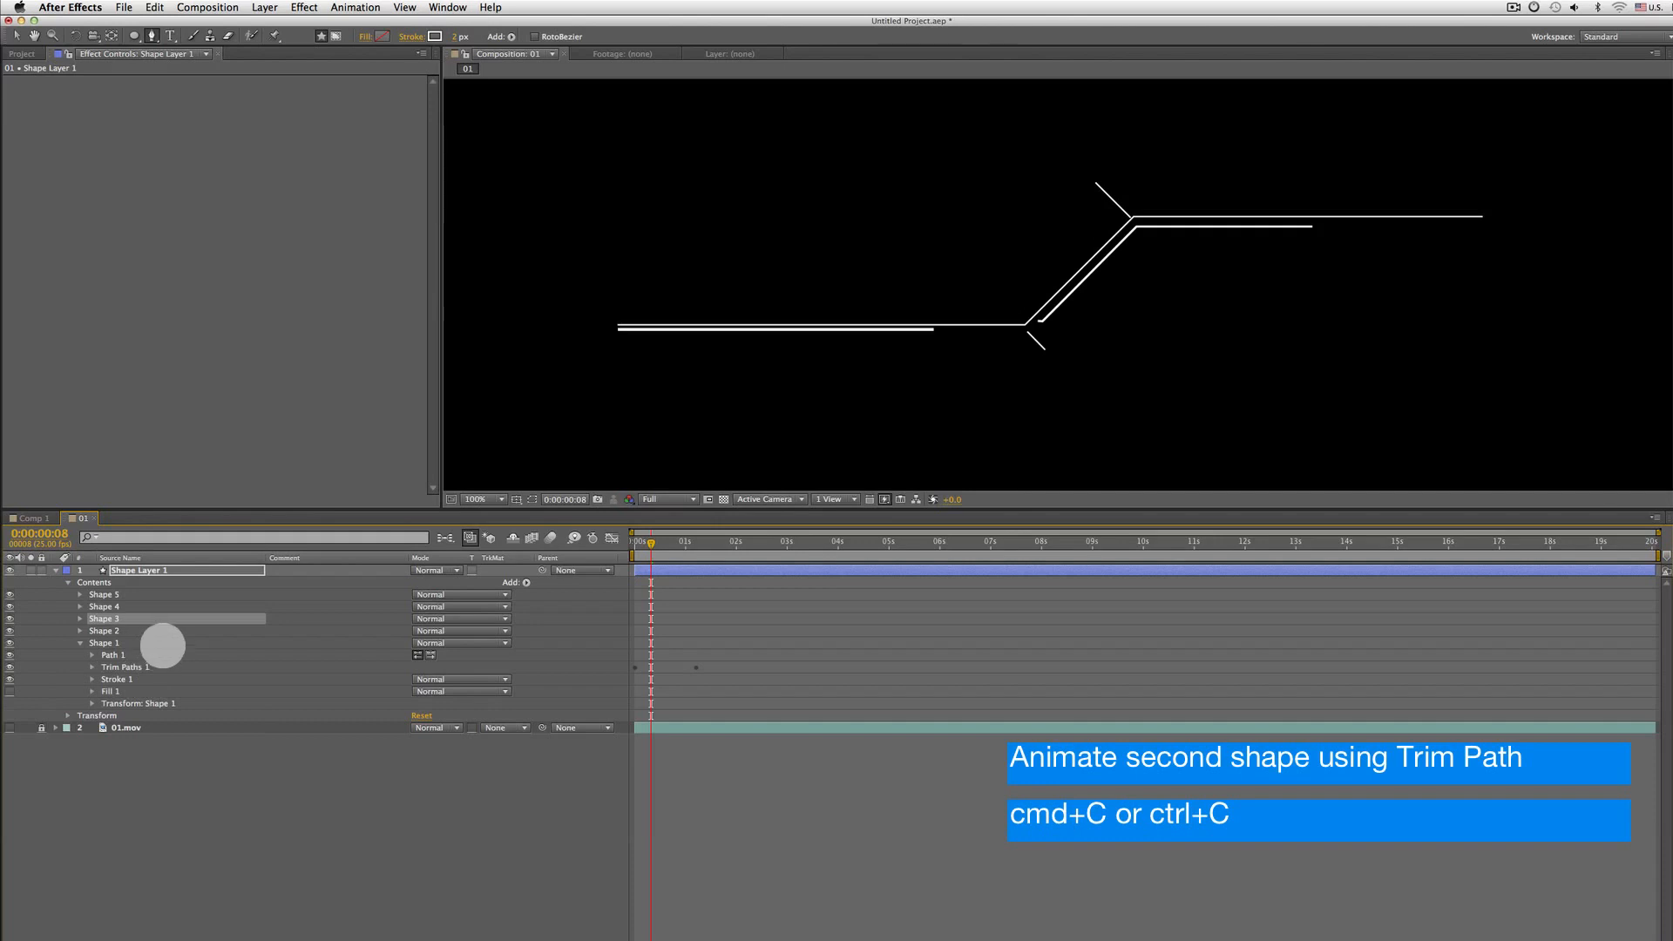
{"action": "left_click", "coordinate": [157, 8]}
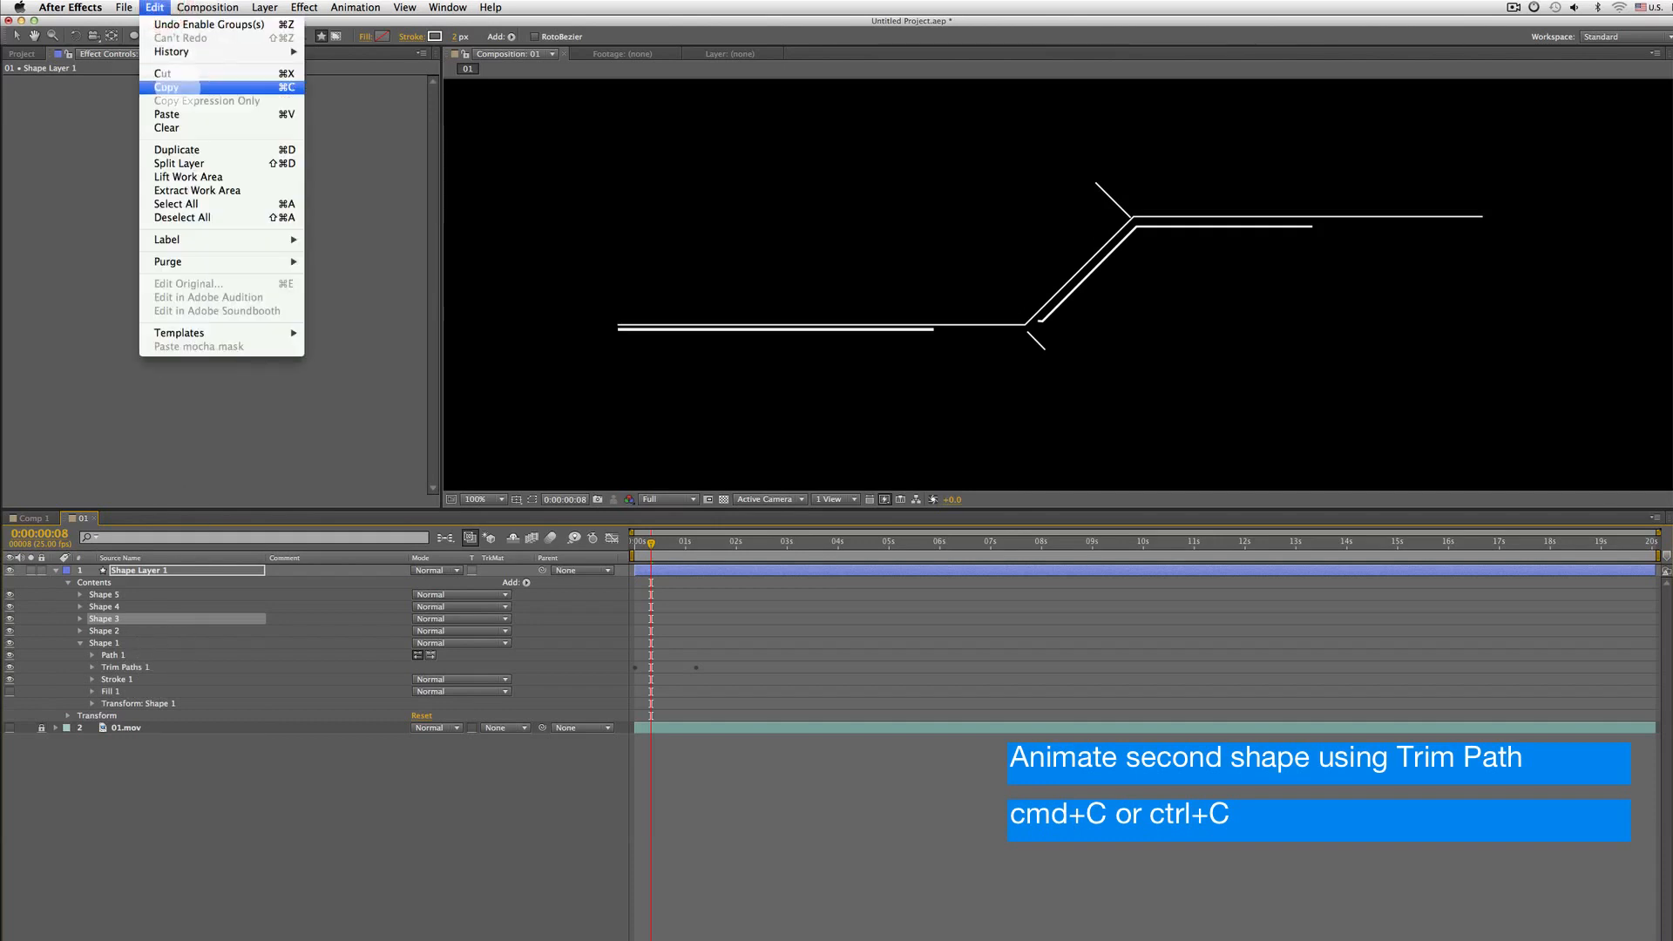
{"action": "left_click", "coordinate": [185, 87]}
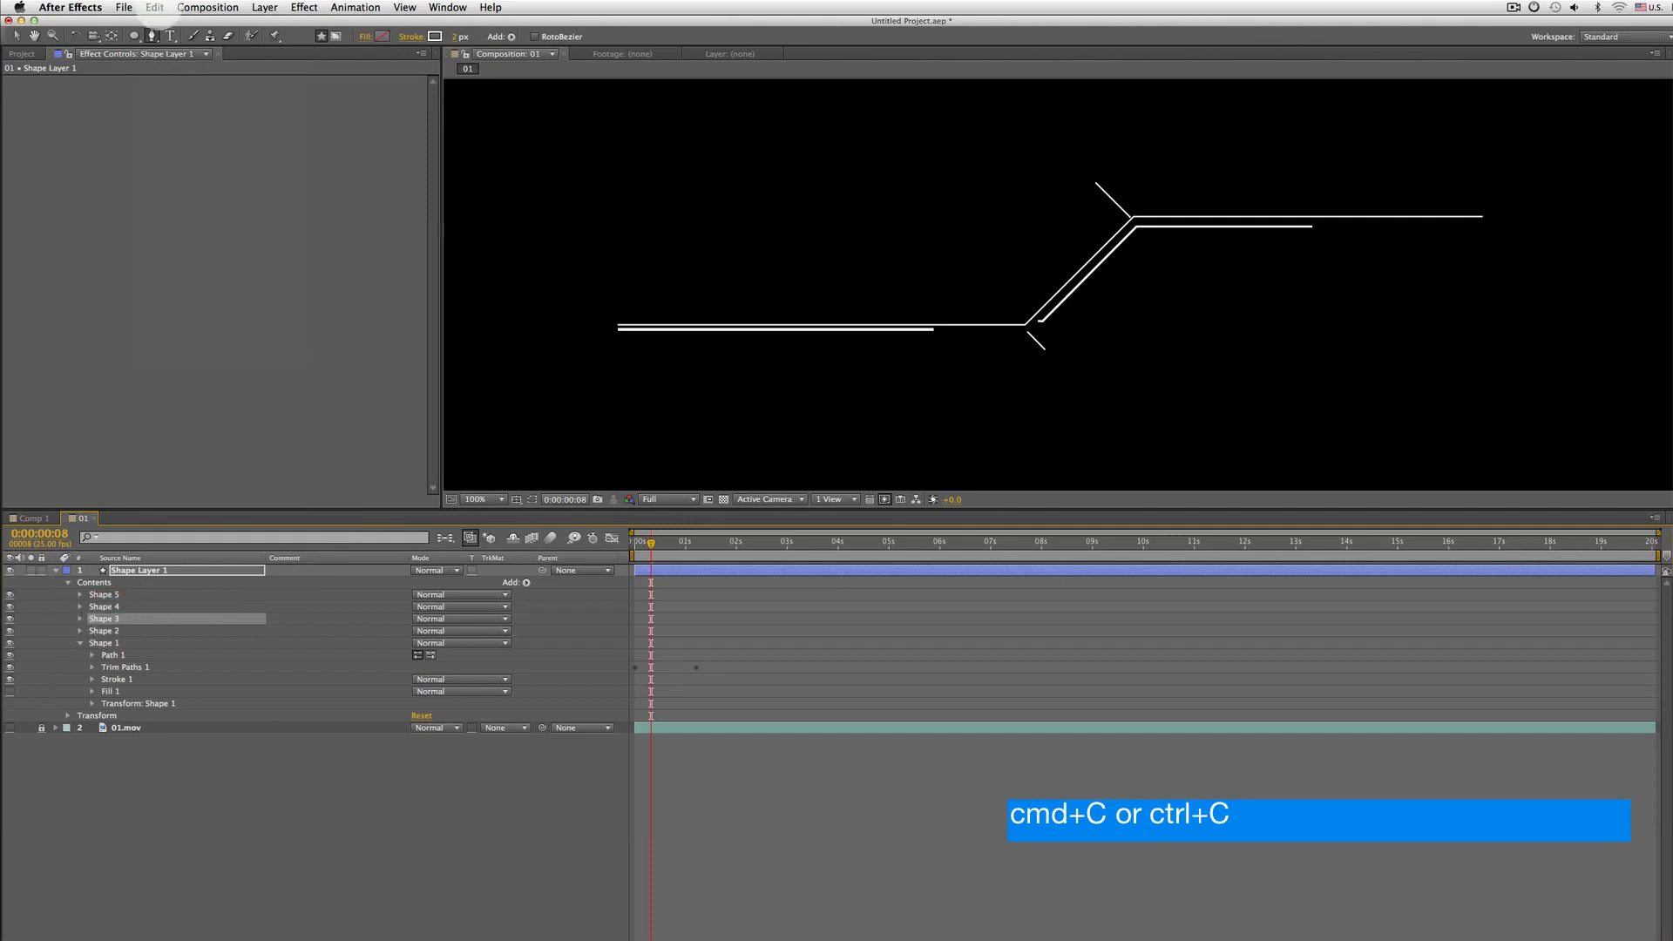
{"action": "left_click", "coordinate": [155, 8]}
{"action": "left_click", "coordinate": [184, 109]}
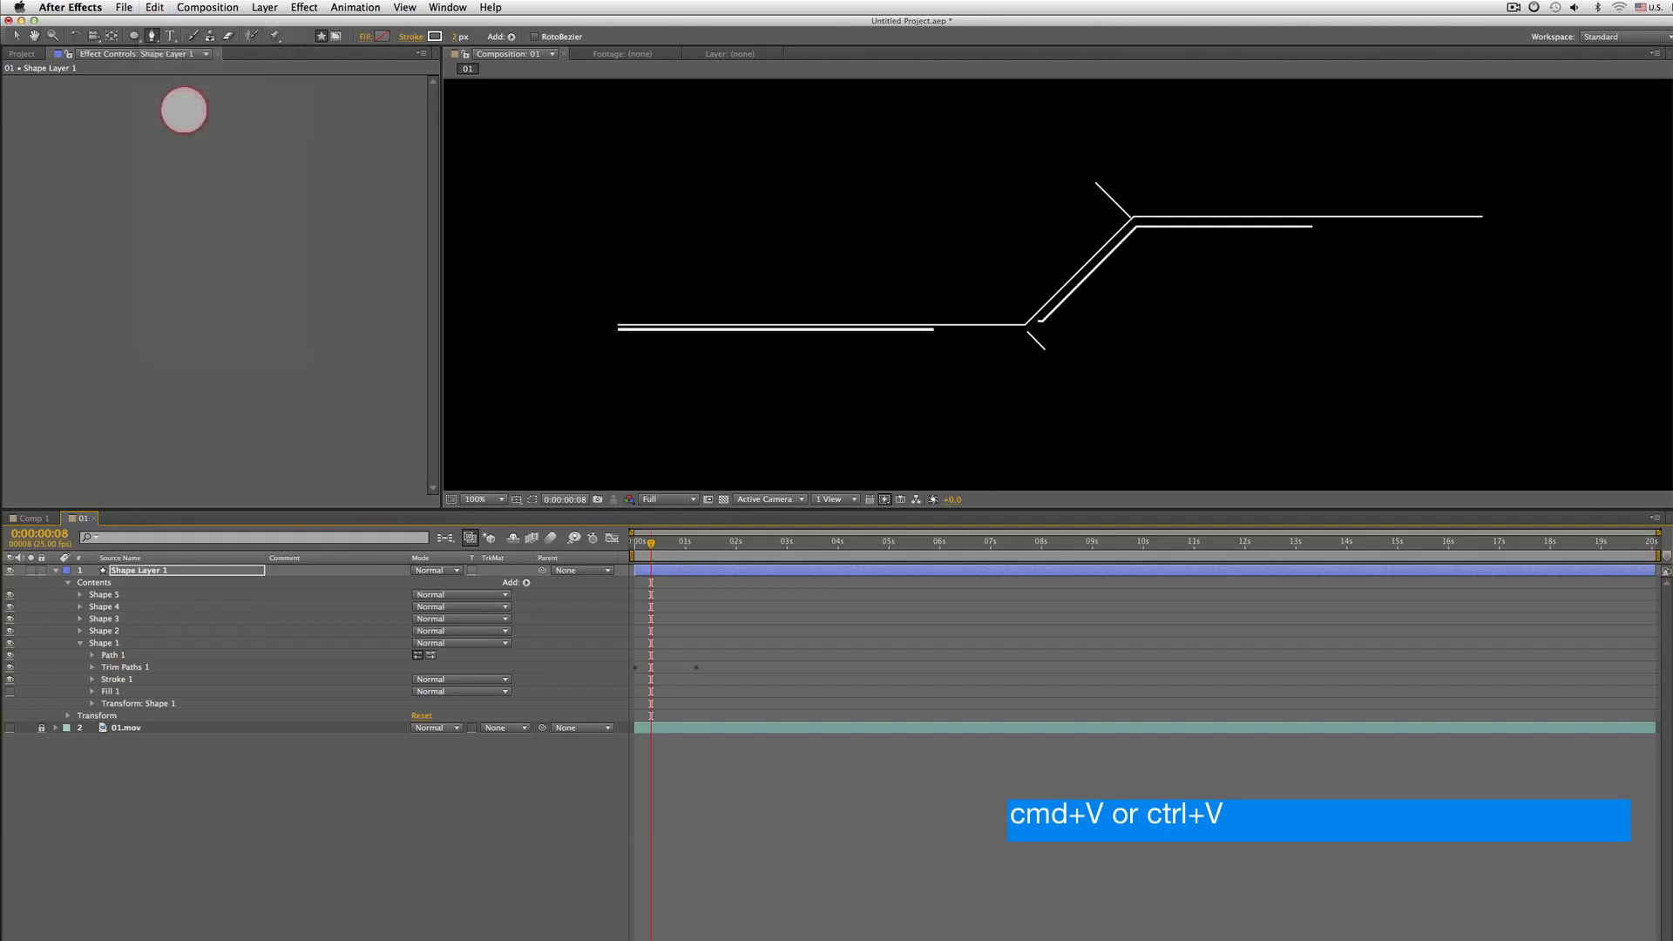
Copy Shape 1's Trim Paths operator and paste it into the Shape 3 group
{"action": "left_click", "coordinate": [135, 666]}
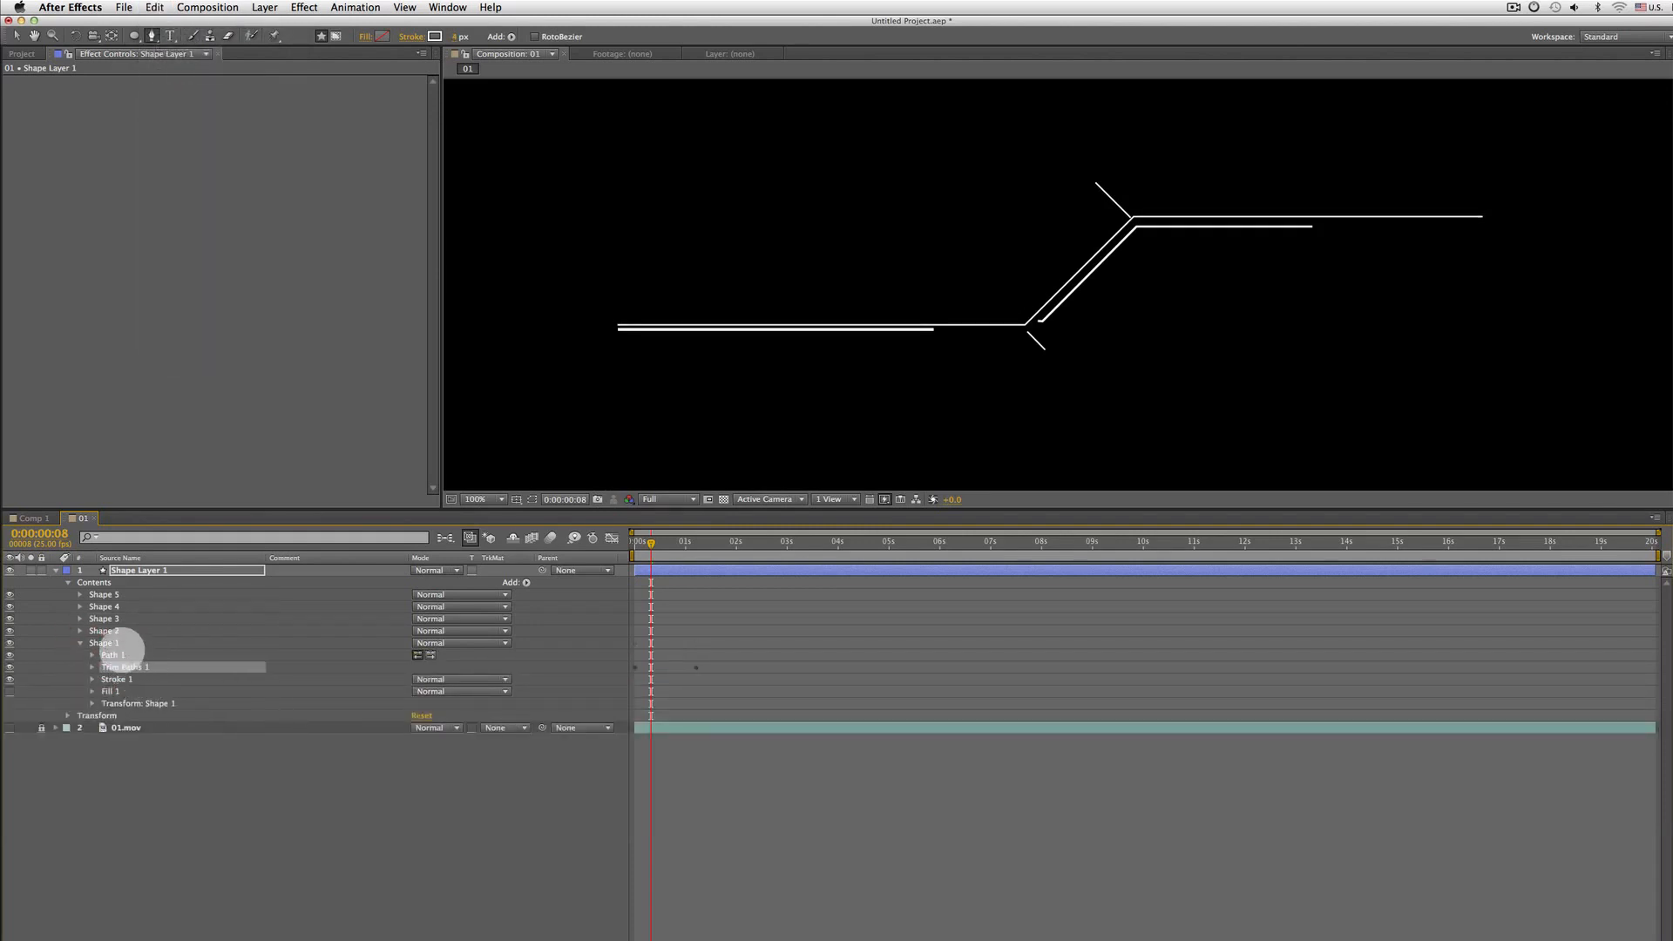
{"action": "key", "text": "super+c"}
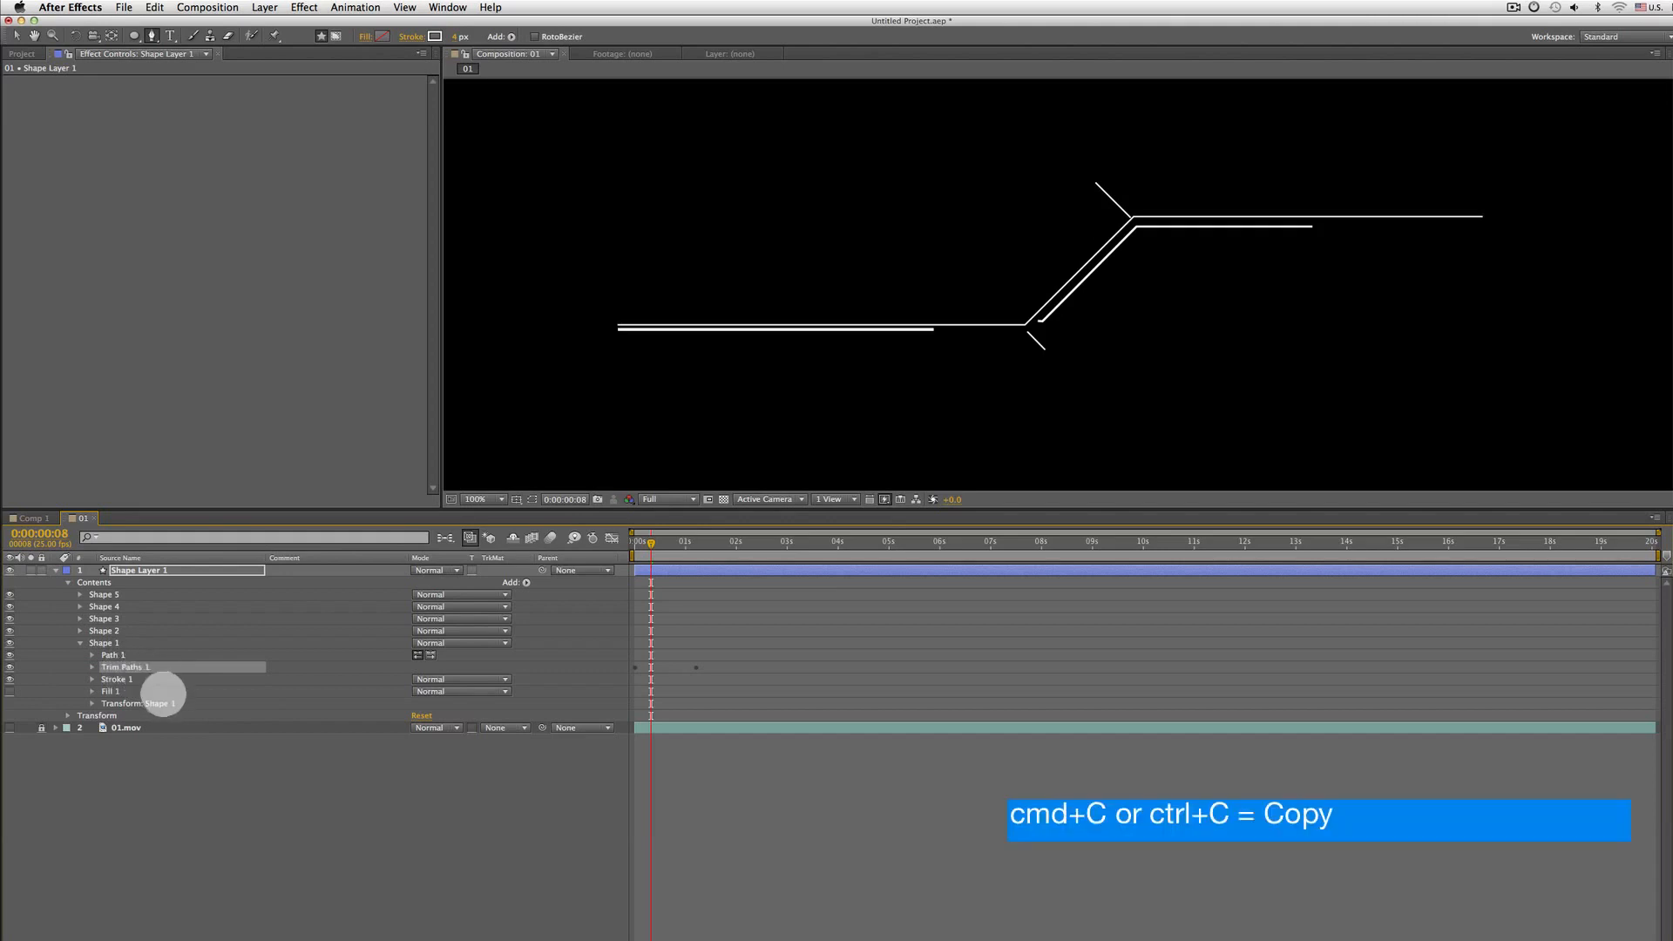
{"action": "left_click", "coordinate": [113, 620]}
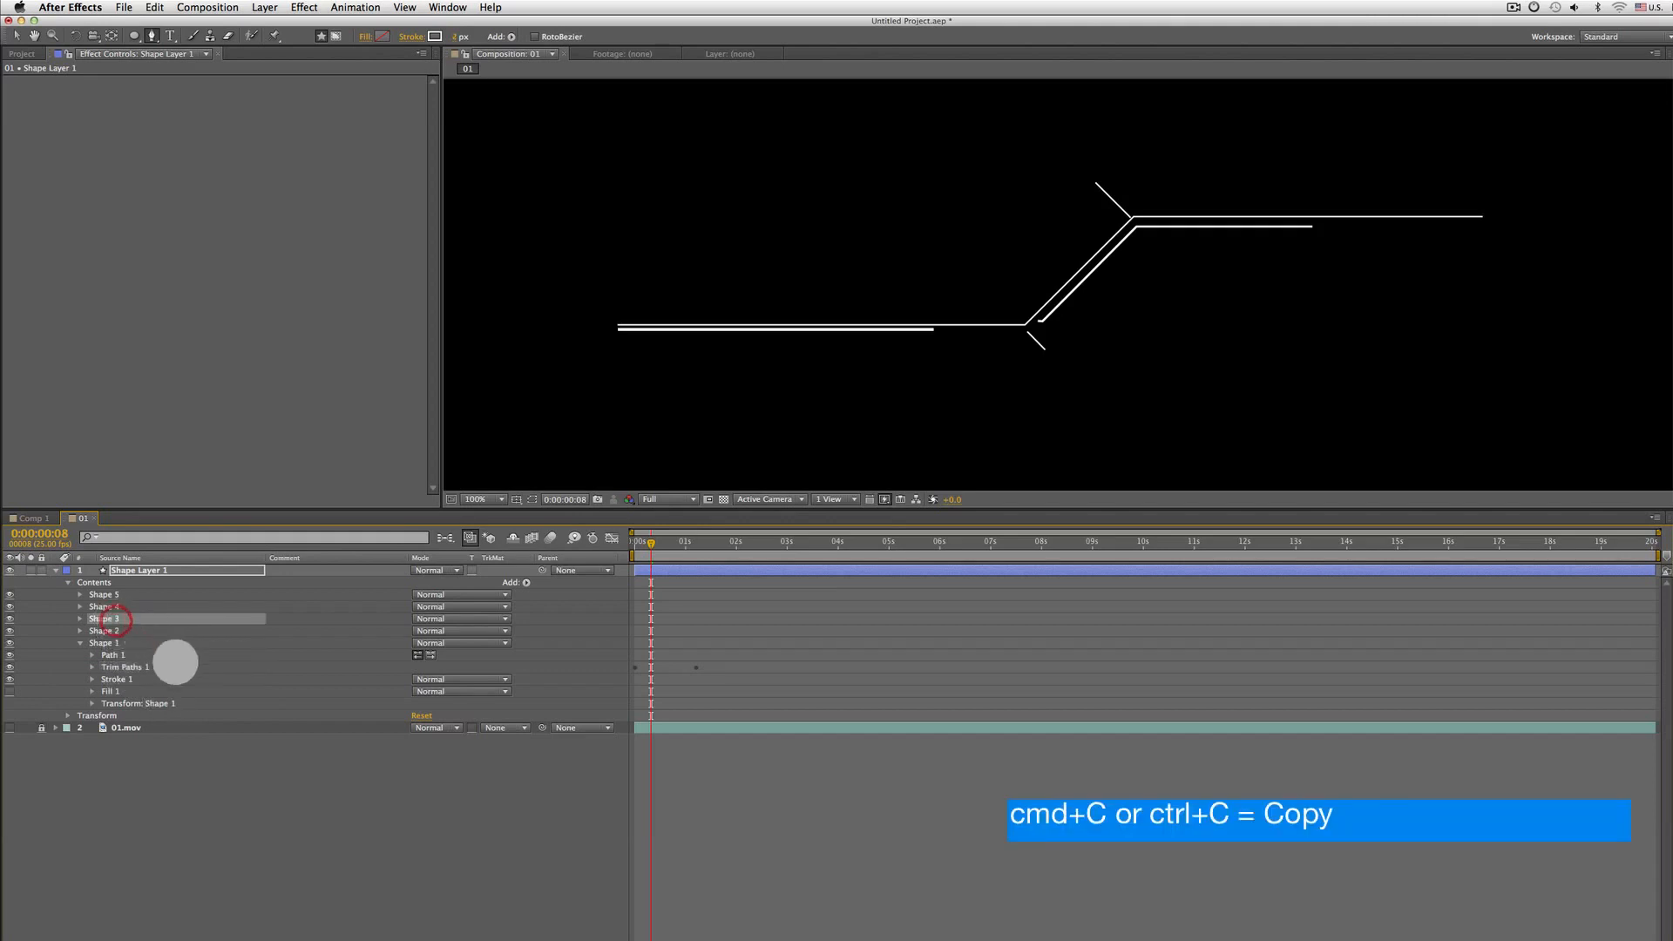
{"action": "key", "text": "super+v"}
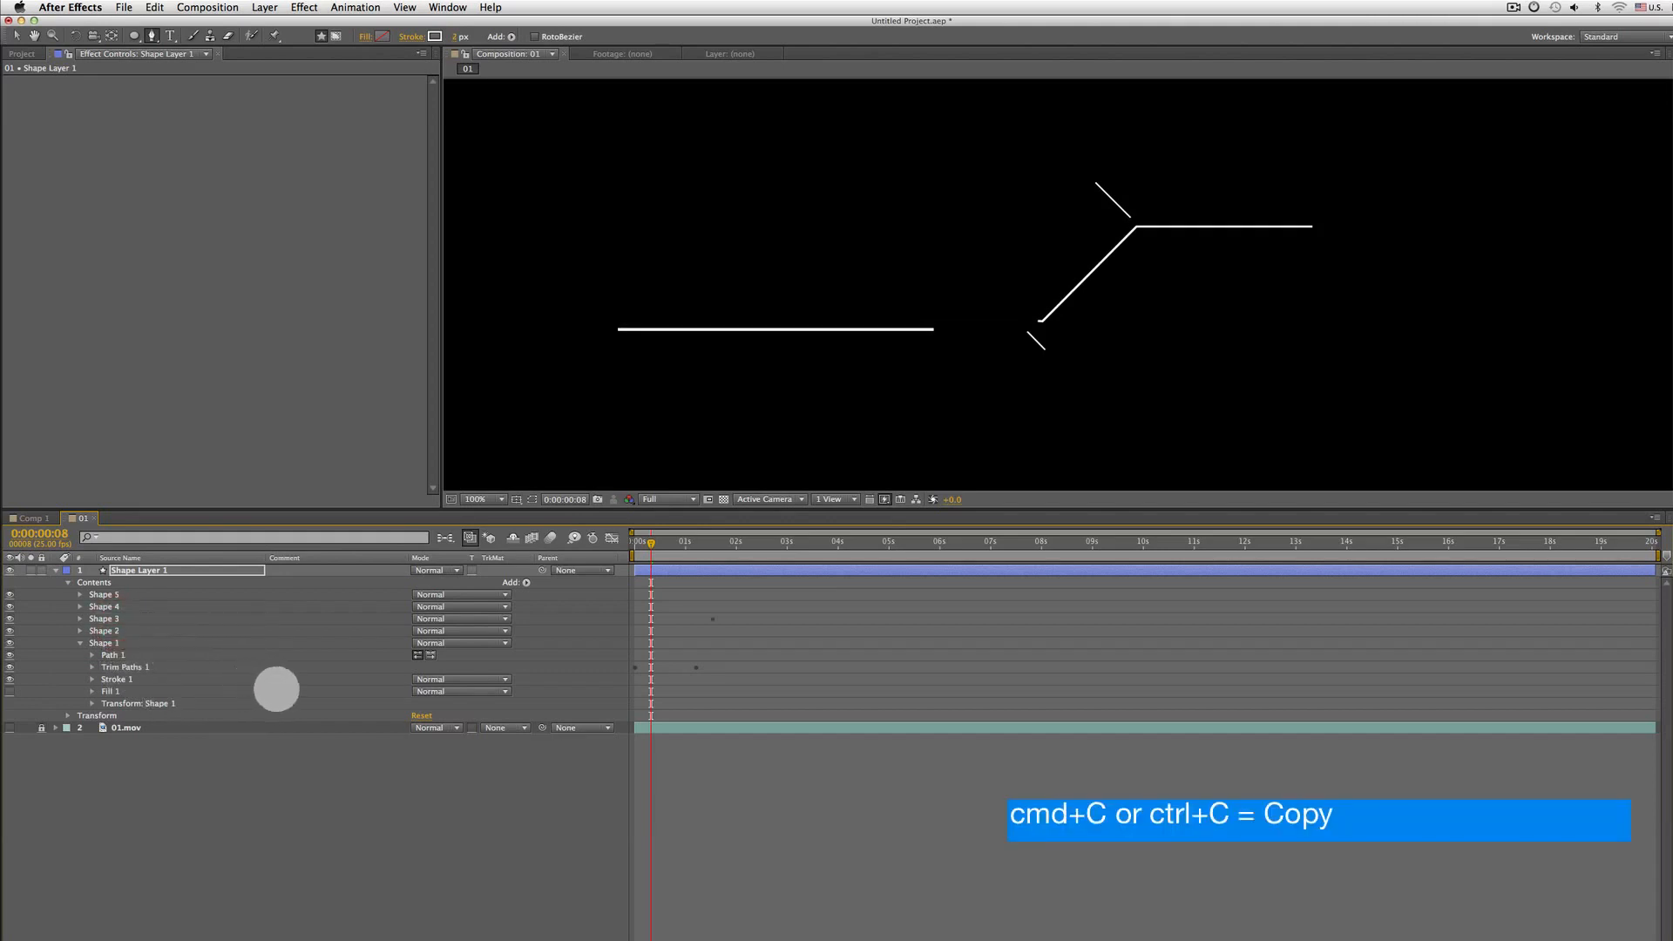
Show the animated End properties and preview the animation with Shape 3's pasted Trim Paths
{"action": "key", "text": "u"}
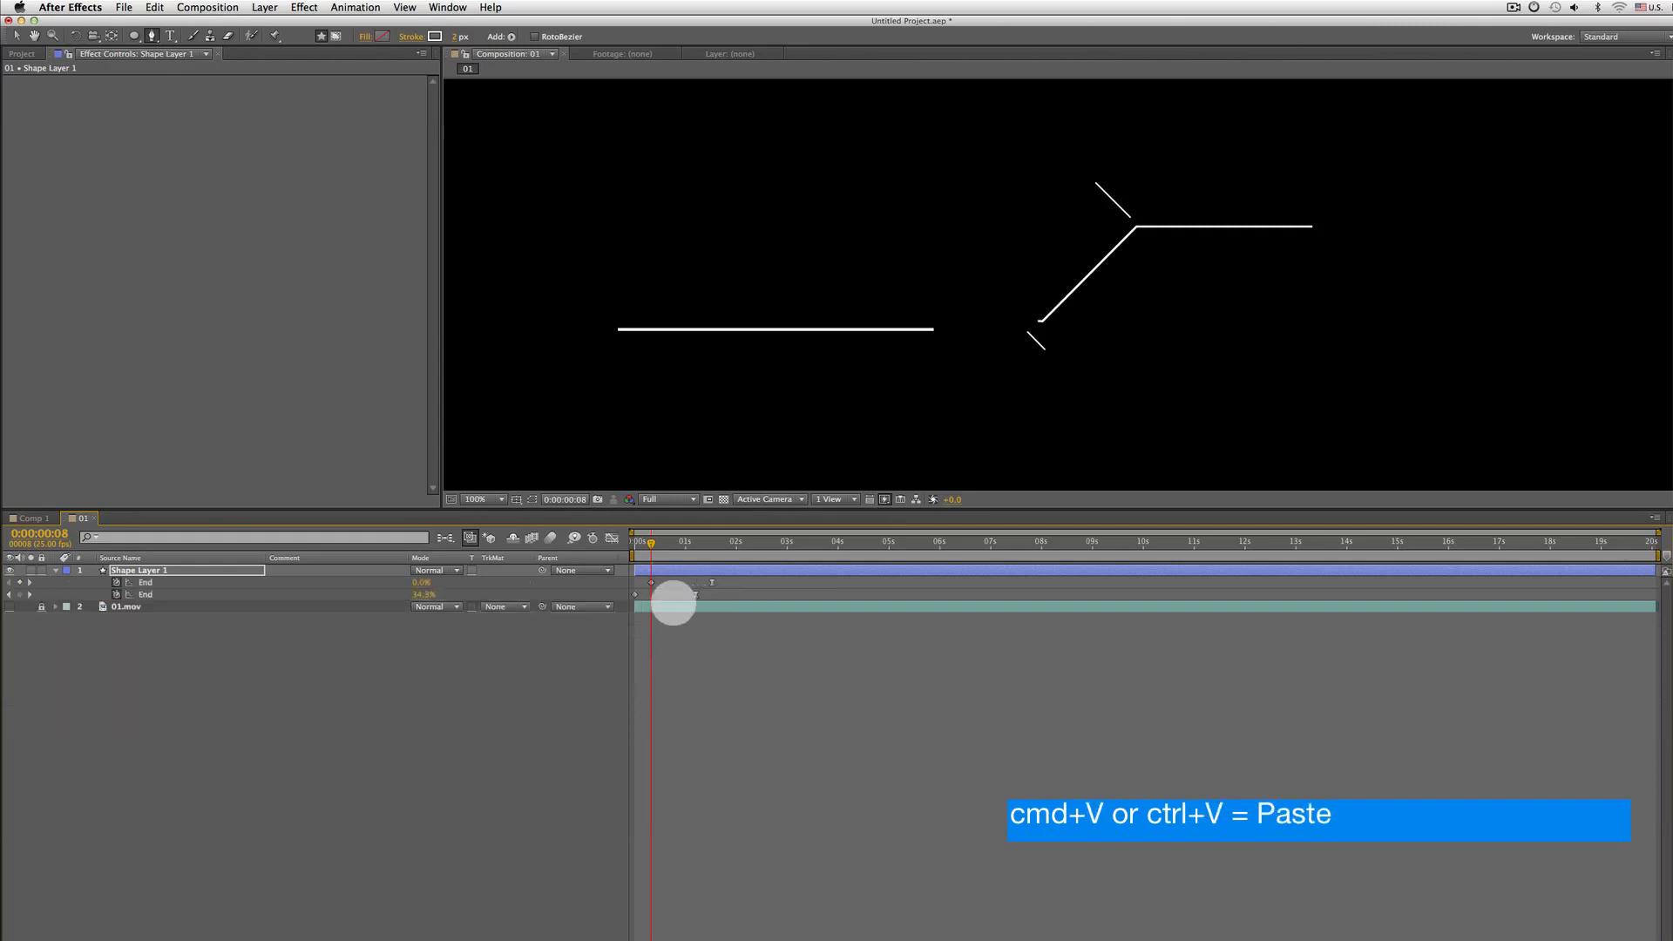
{"action": "key", "text": "space"}
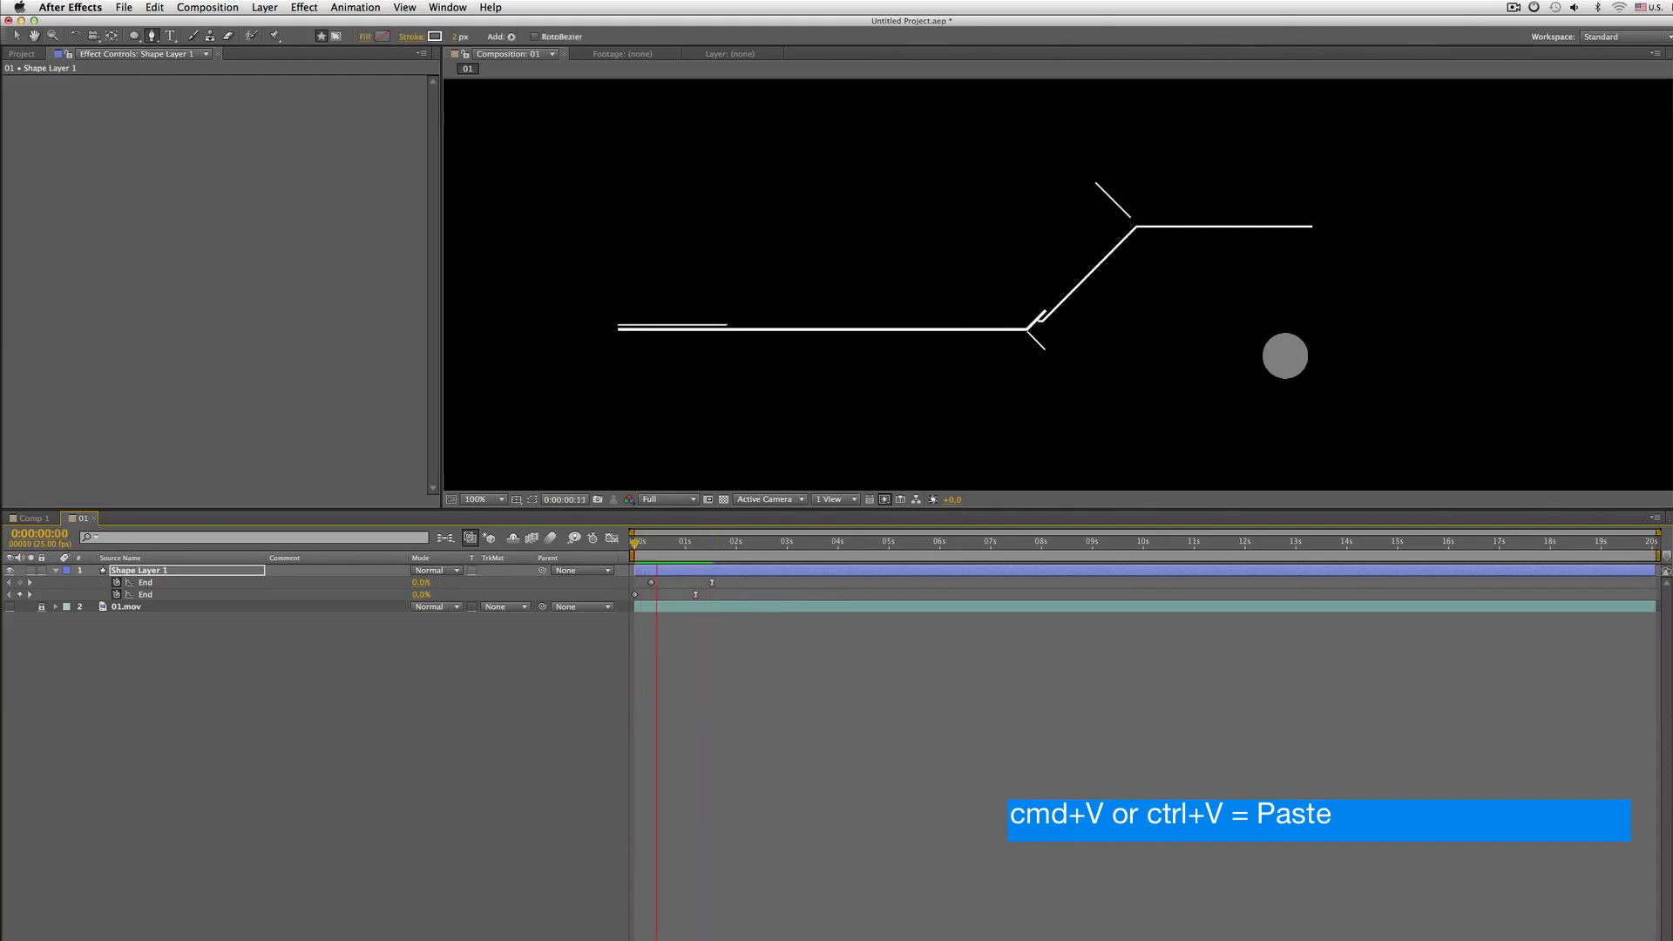
{"action": "key", "text": "equal"}
{"action": "key", "text": "equal"}
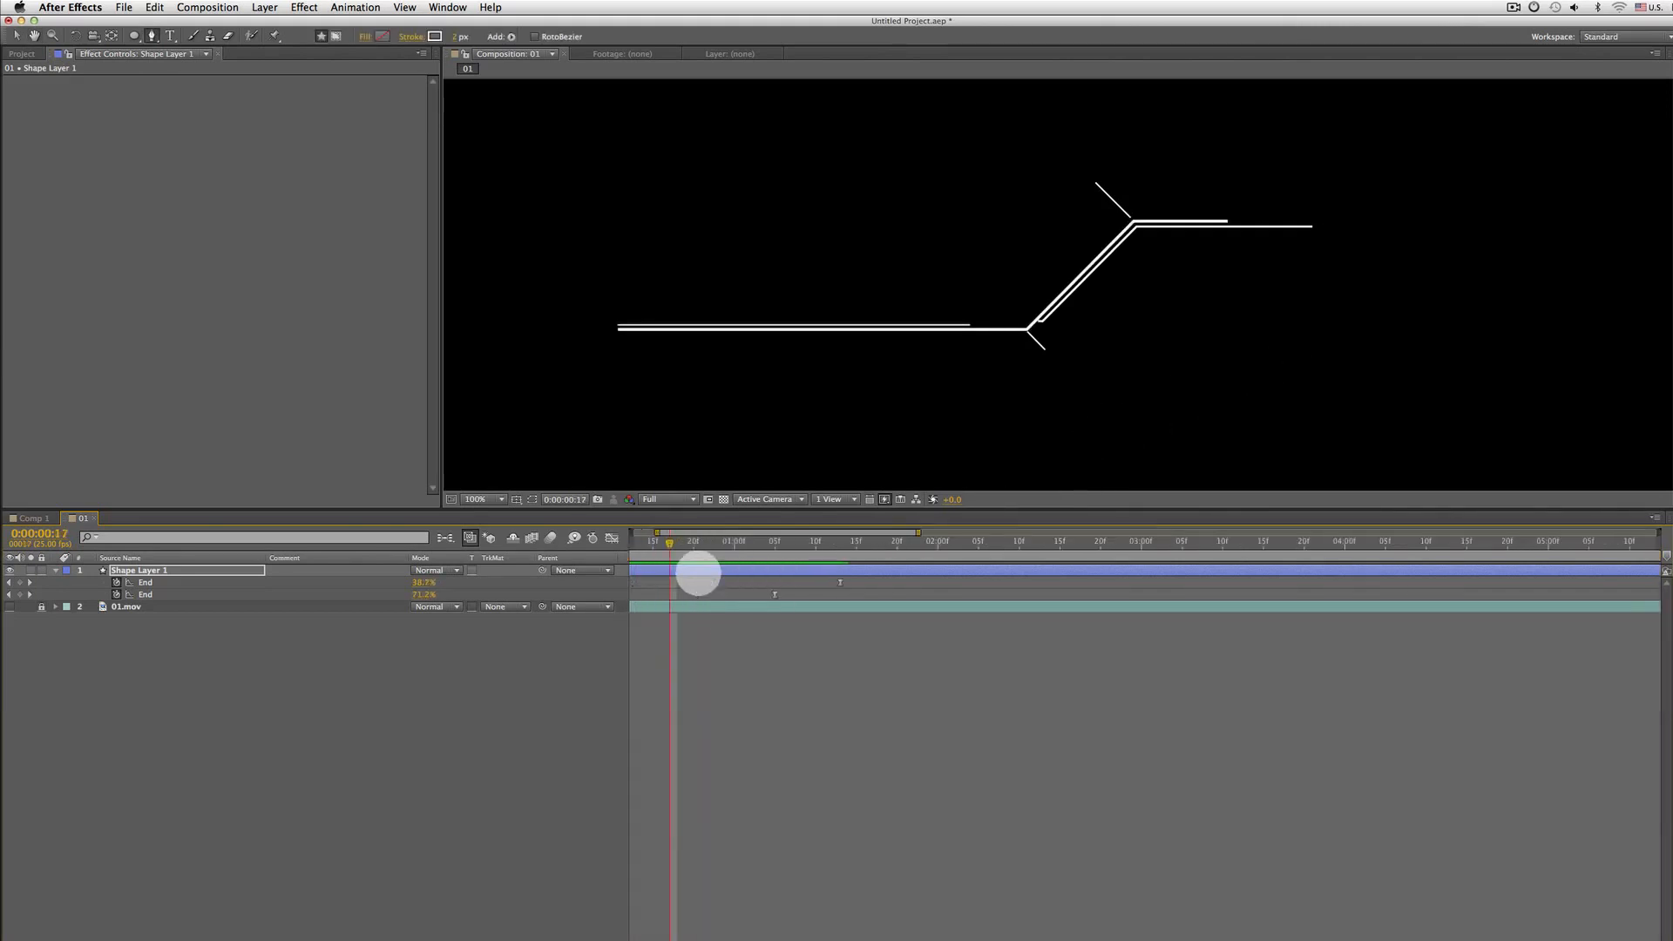
{"action": "key", "text": "space"}
{"action": "key", "text": "space"}
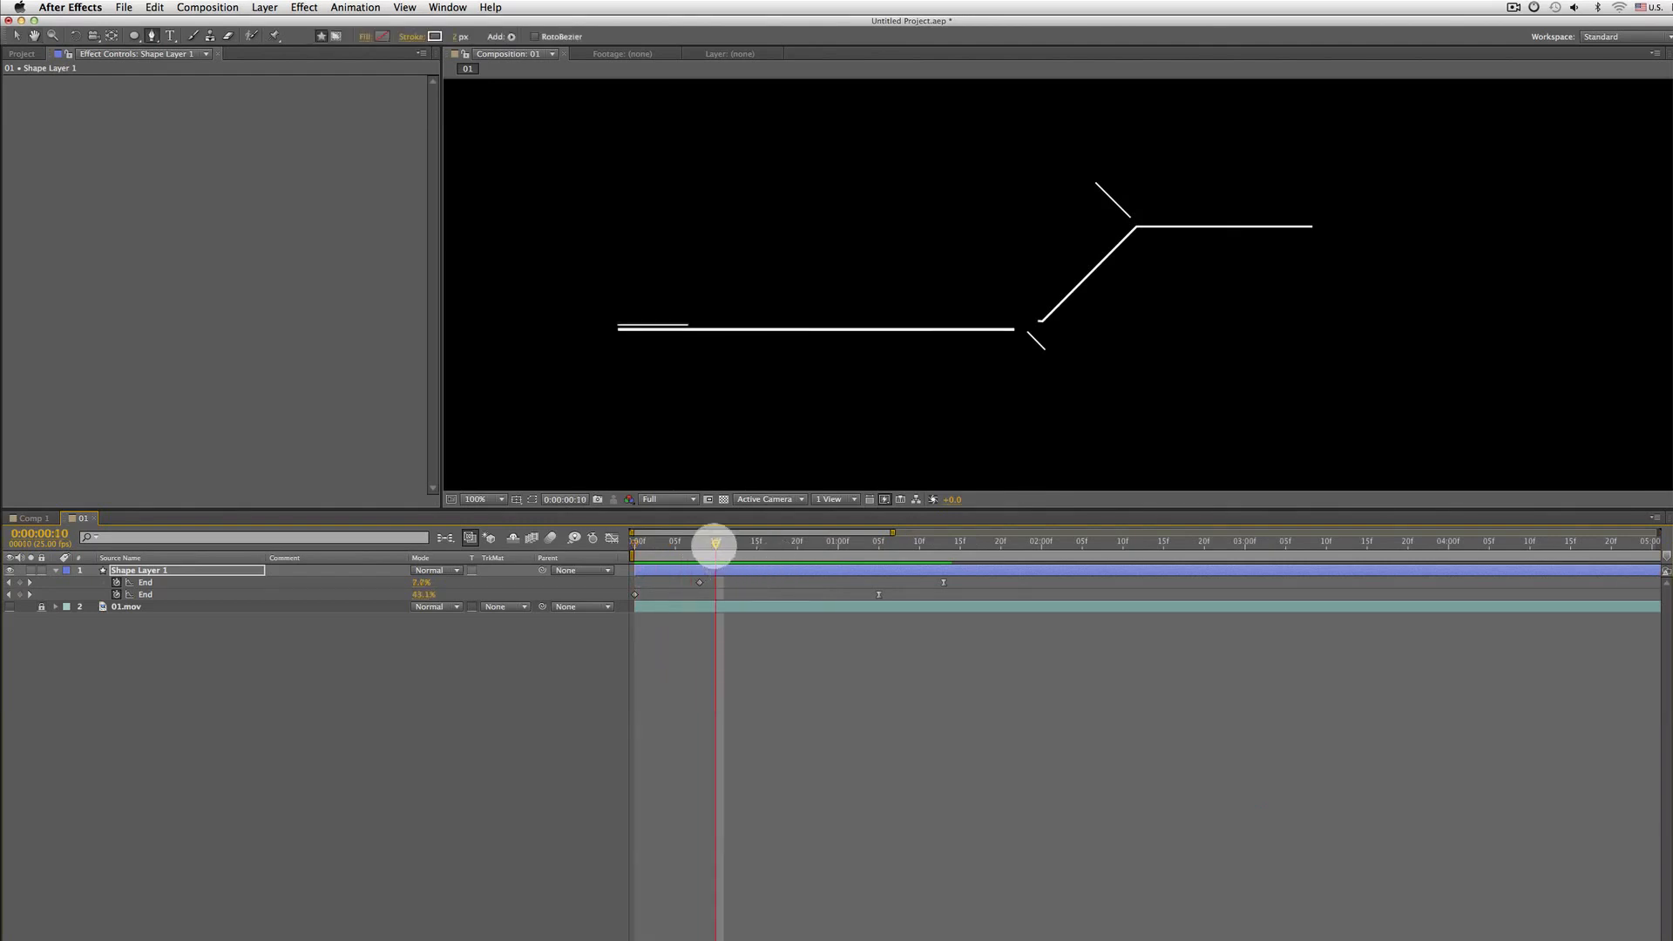
Move Shape 3's End keyframes later so its line starts drawing at about frame 12
{"action": "left_click_drag", "start_coordinate": [714, 545], "coordinate": [793, 522]}
{"action": "left_click_drag", "start_coordinate": [700, 583], "coordinate": [815, 567]}
{"action": "mouse_move", "coordinate": [749, 581]}
{"action": "left_mouse_down"}
{"action": "mouse_move", "coordinate": [705, 583]}
{"action": "mouse_move", "coordinate": [732, 580]}
{"action": "left_mouse_up"}
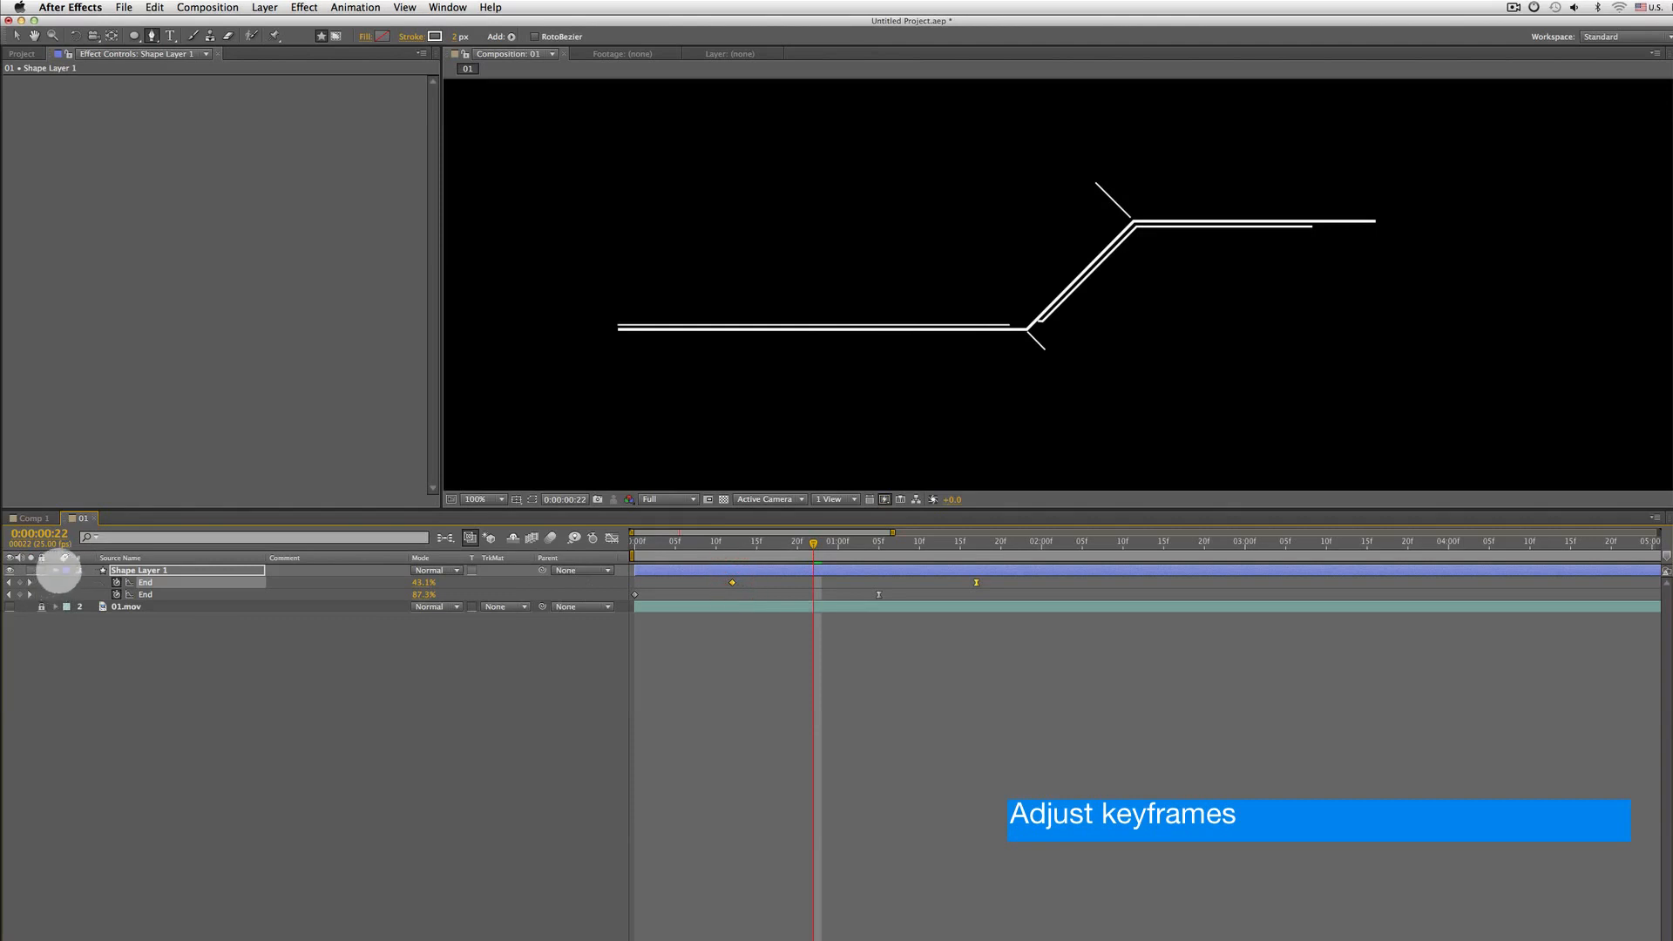
Expand and collapse the shape groups of Shape Layer 1 to inspect their properties
{"action": "key", "text": "u"}
{"action": "key", "text": "u"}
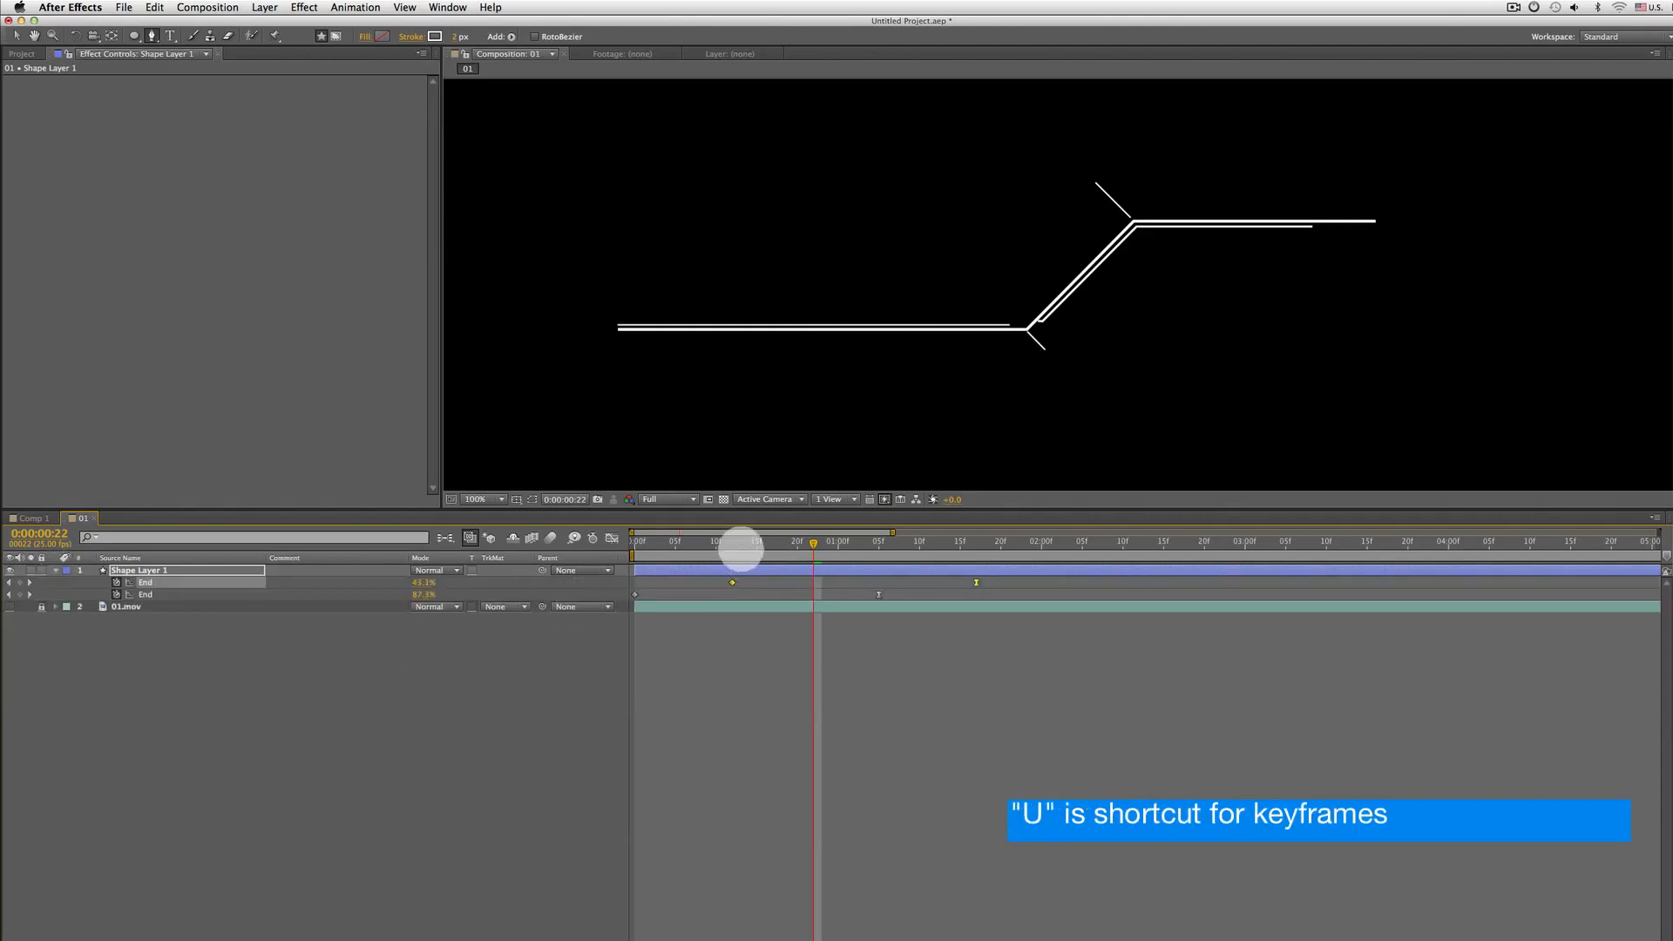
{"action": "key", "text": "u"}
{"action": "key", "text": "u"}
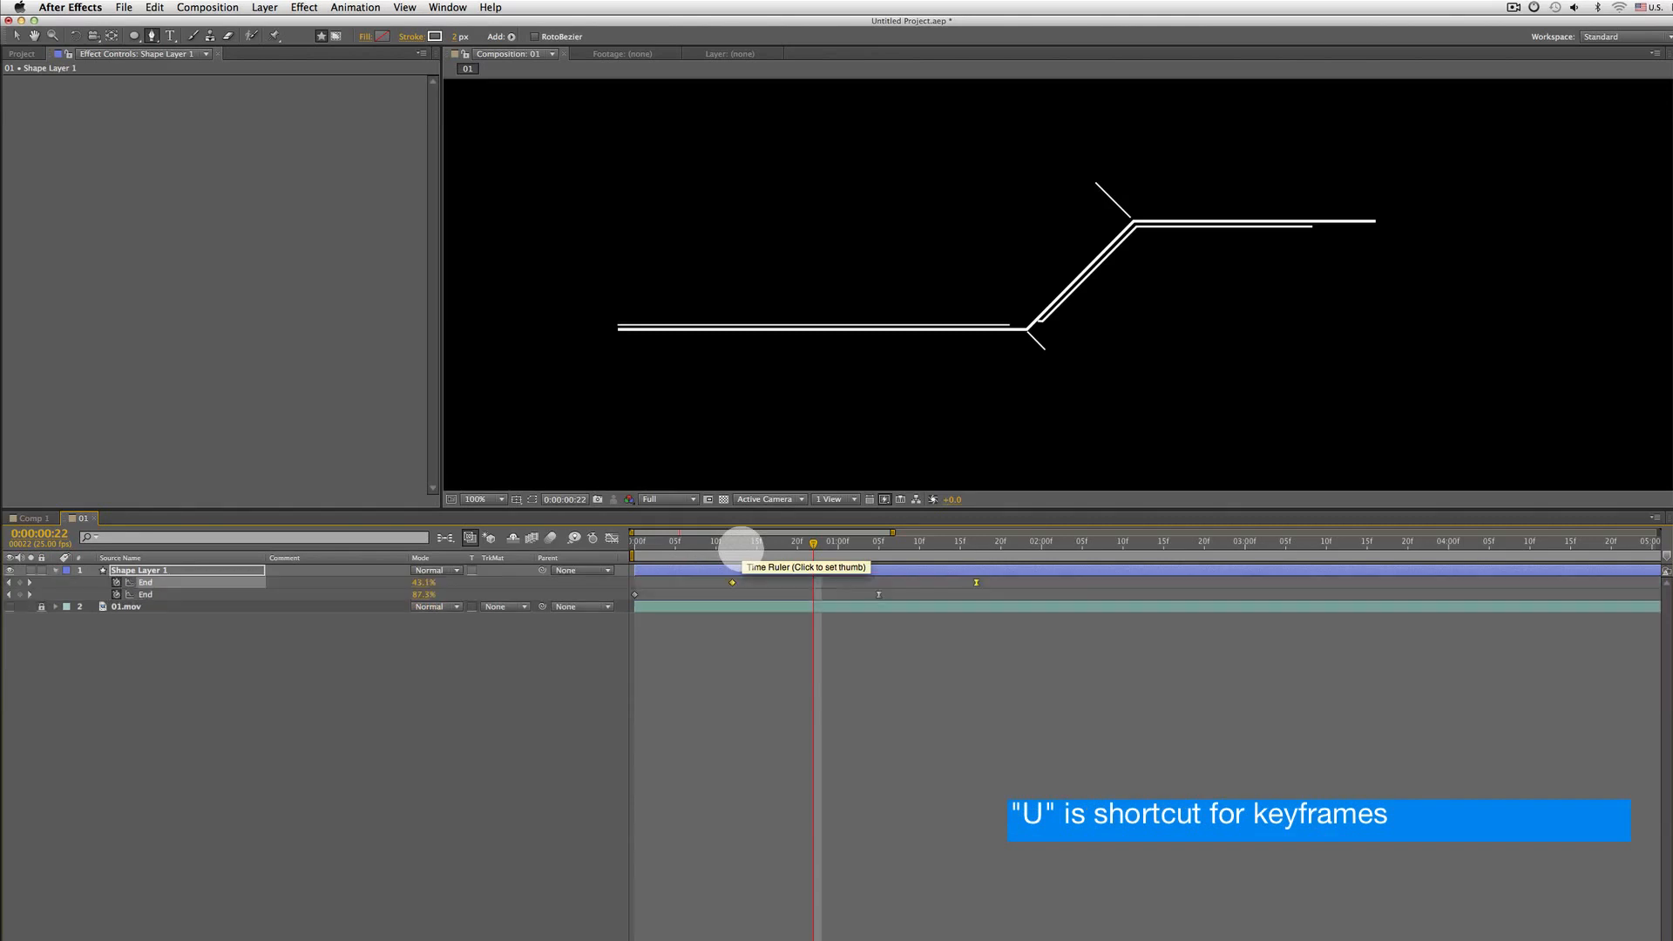
{"action": "key", "text": "u"}
{"action": "key", "text": "u"}
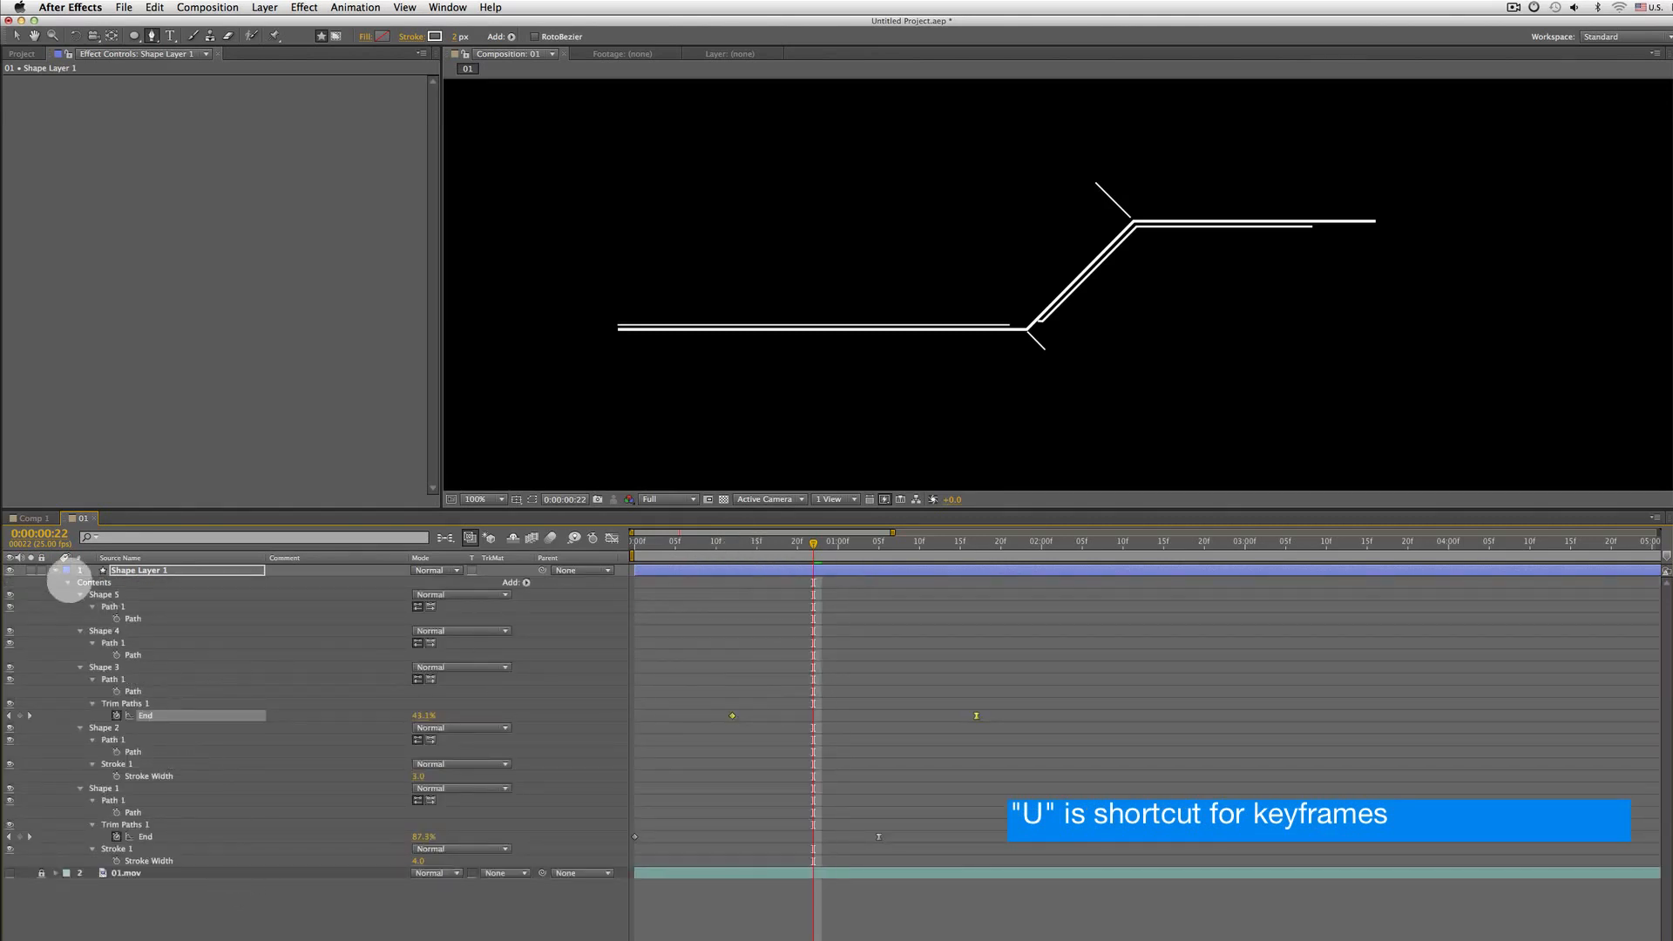
{"action": "left_click", "coordinate": [79, 667]}
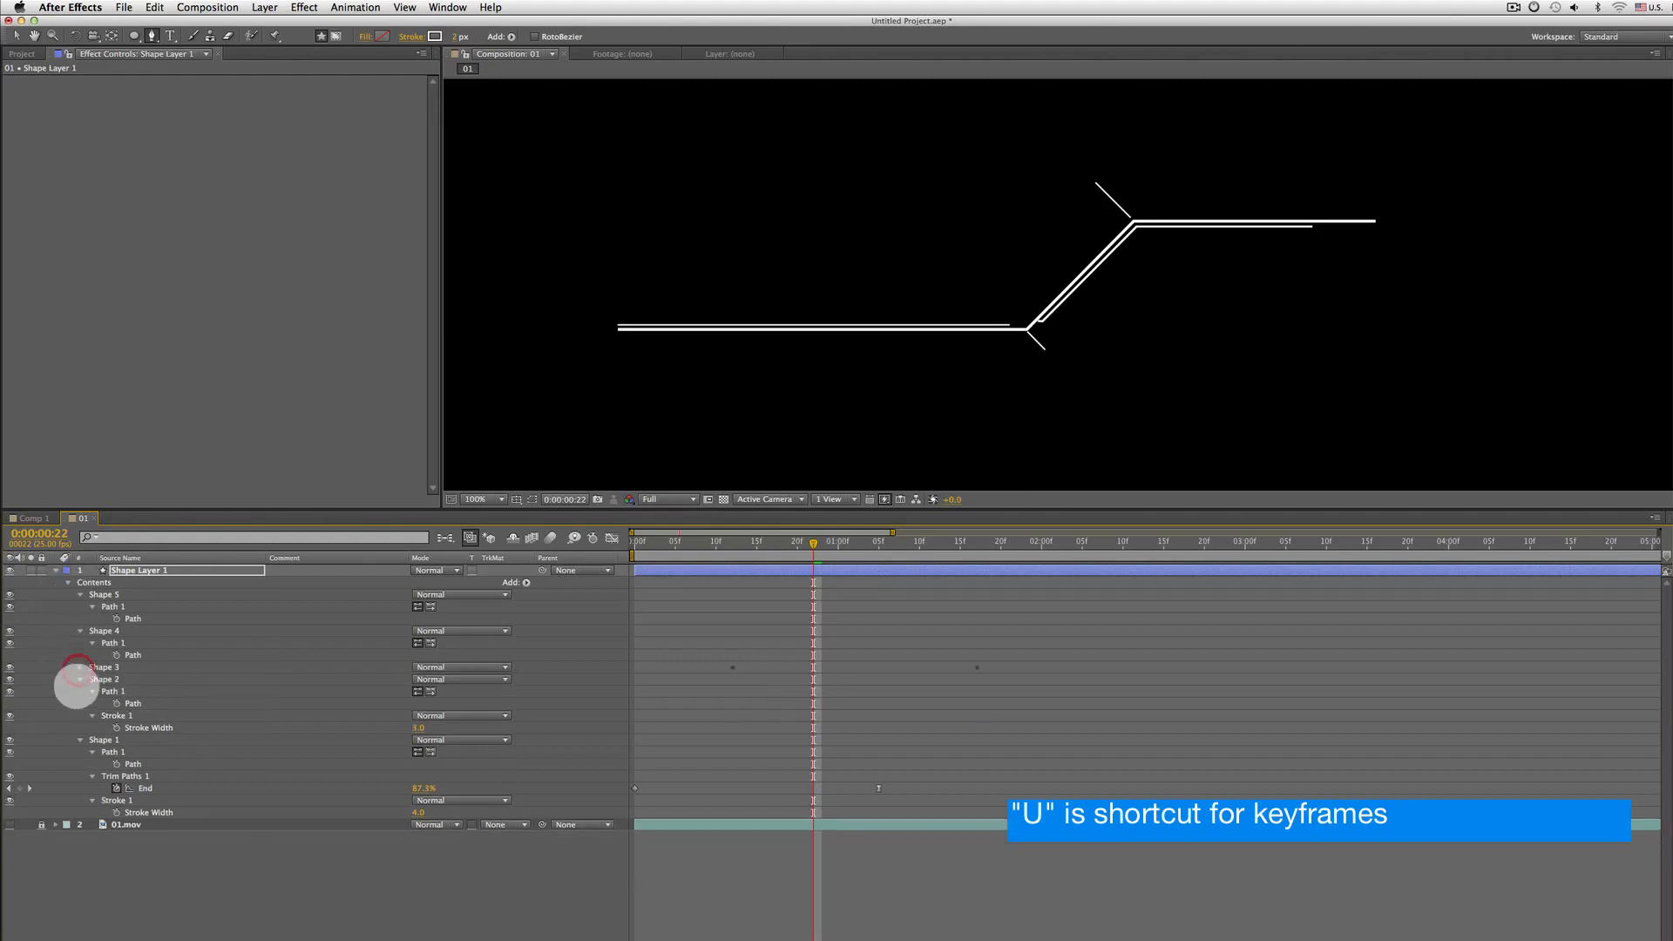
{"action": "left_click", "coordinate": [79, 679]}
{"action": "left_click", "coordinate": [79, 691]}
{"action": "left_click", "coordinate": [111, 667]}
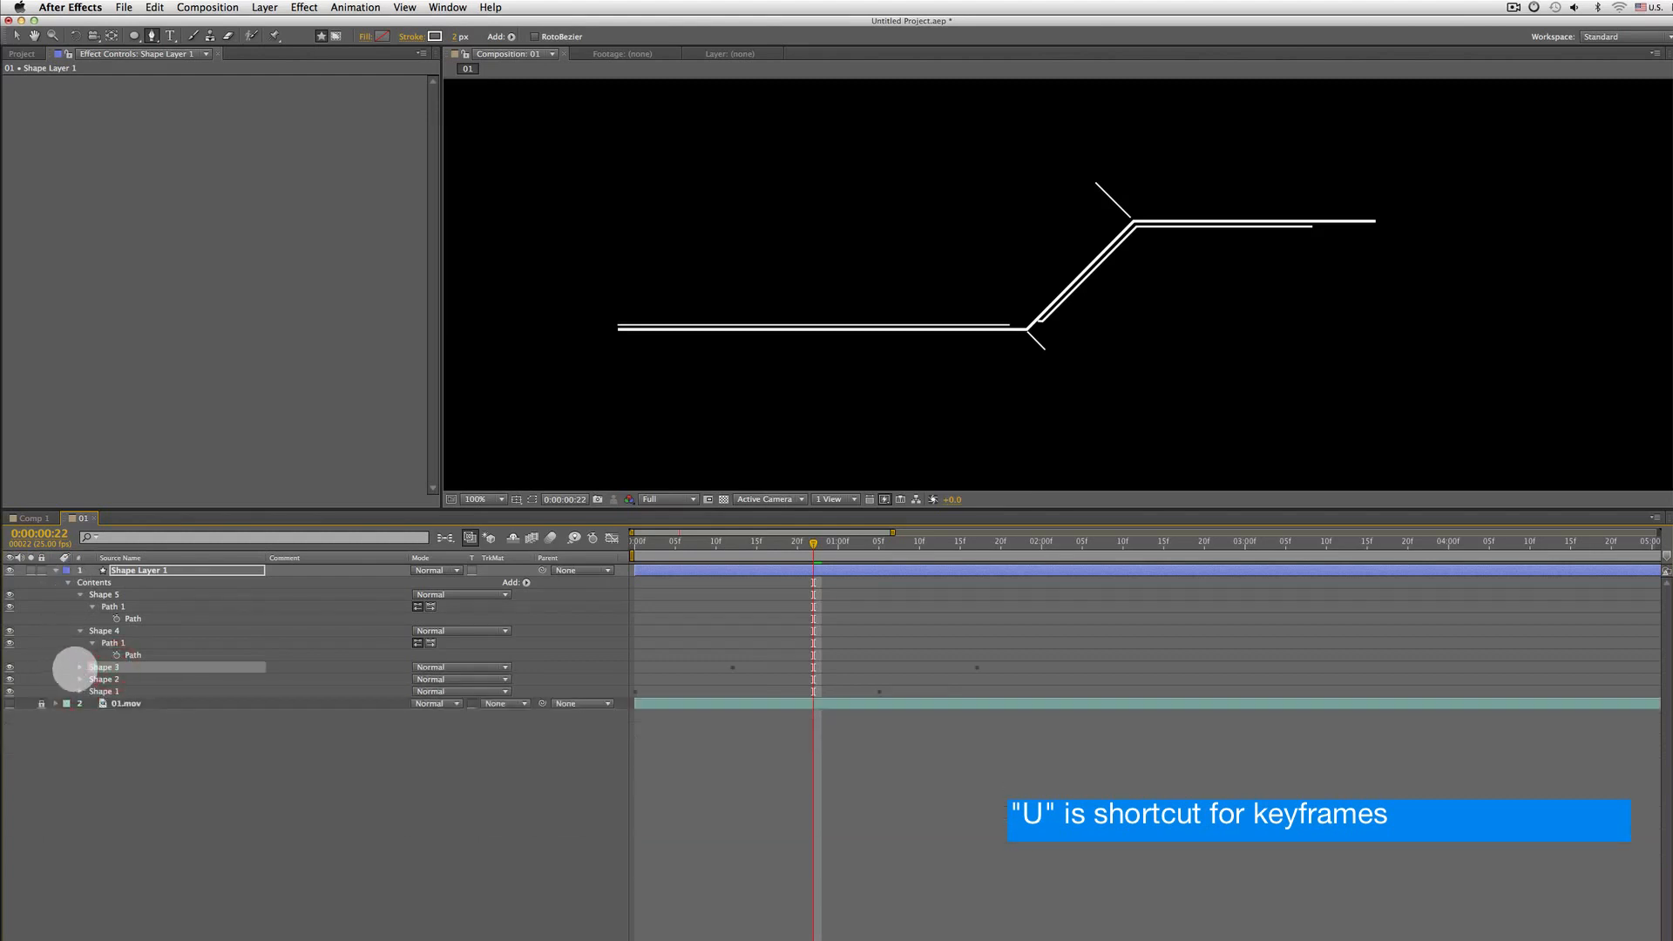
{"action": "left_click", "coordinate": [75, 669]}
{"action": "left_click", "coordinate": [79, 667]}
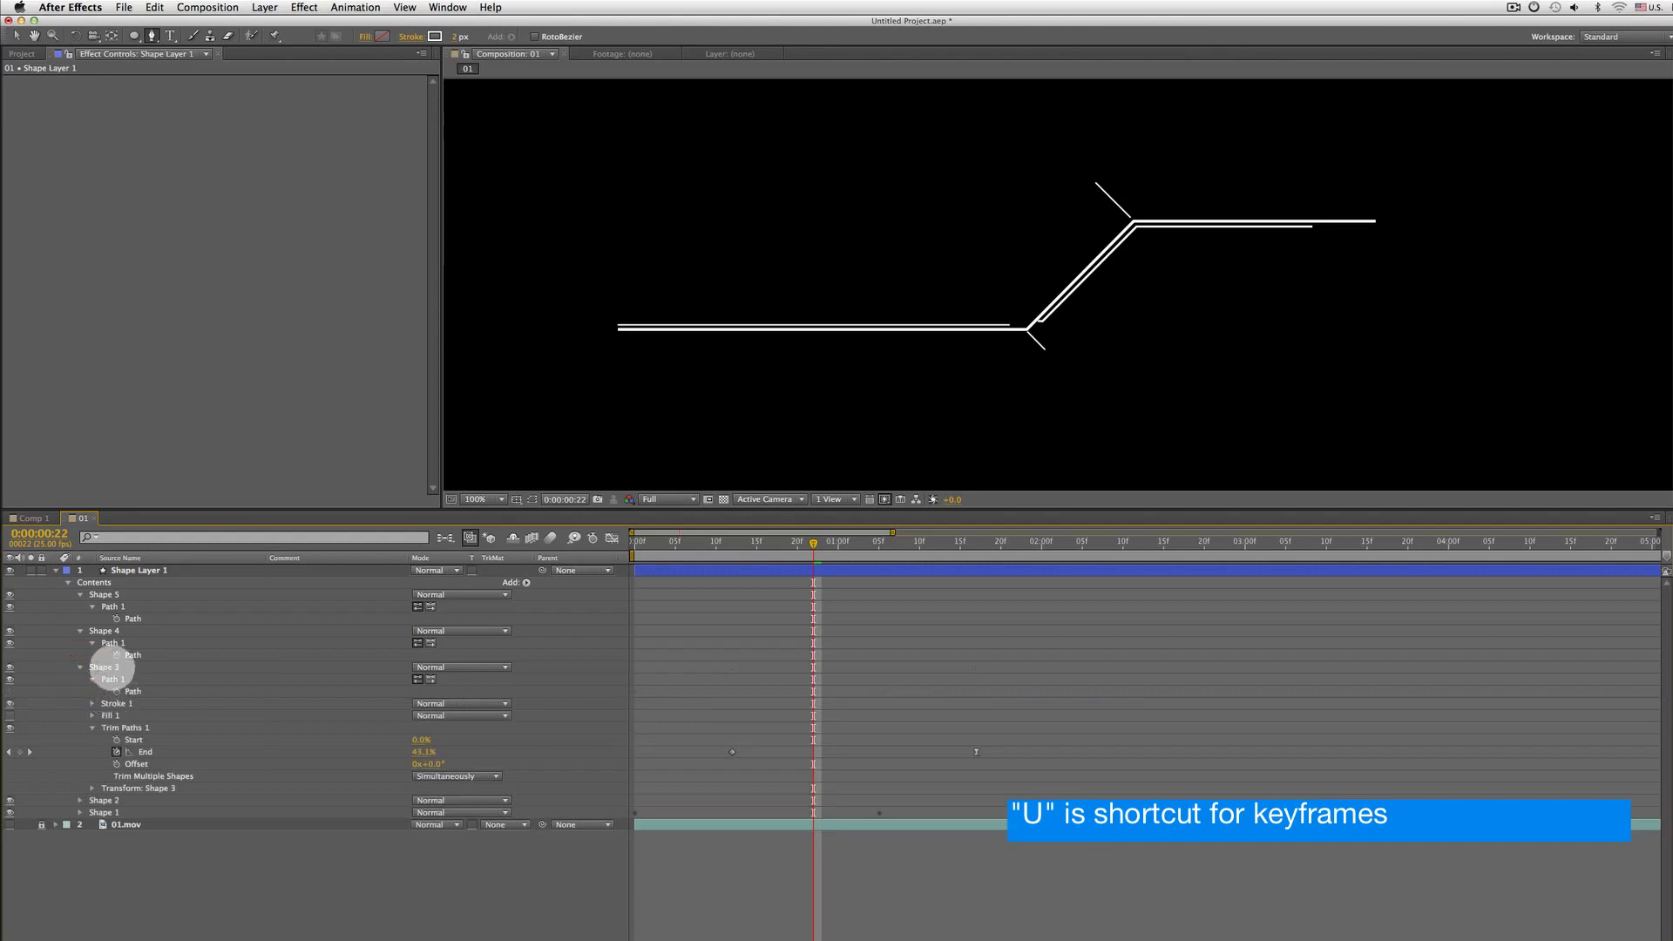
{"action": "left_click", "coordinate": [111, 667]}
{"action": "left_click", "coordinate": [79, 668]}
{"action": "left_click", "coordinate": [104, 679]}
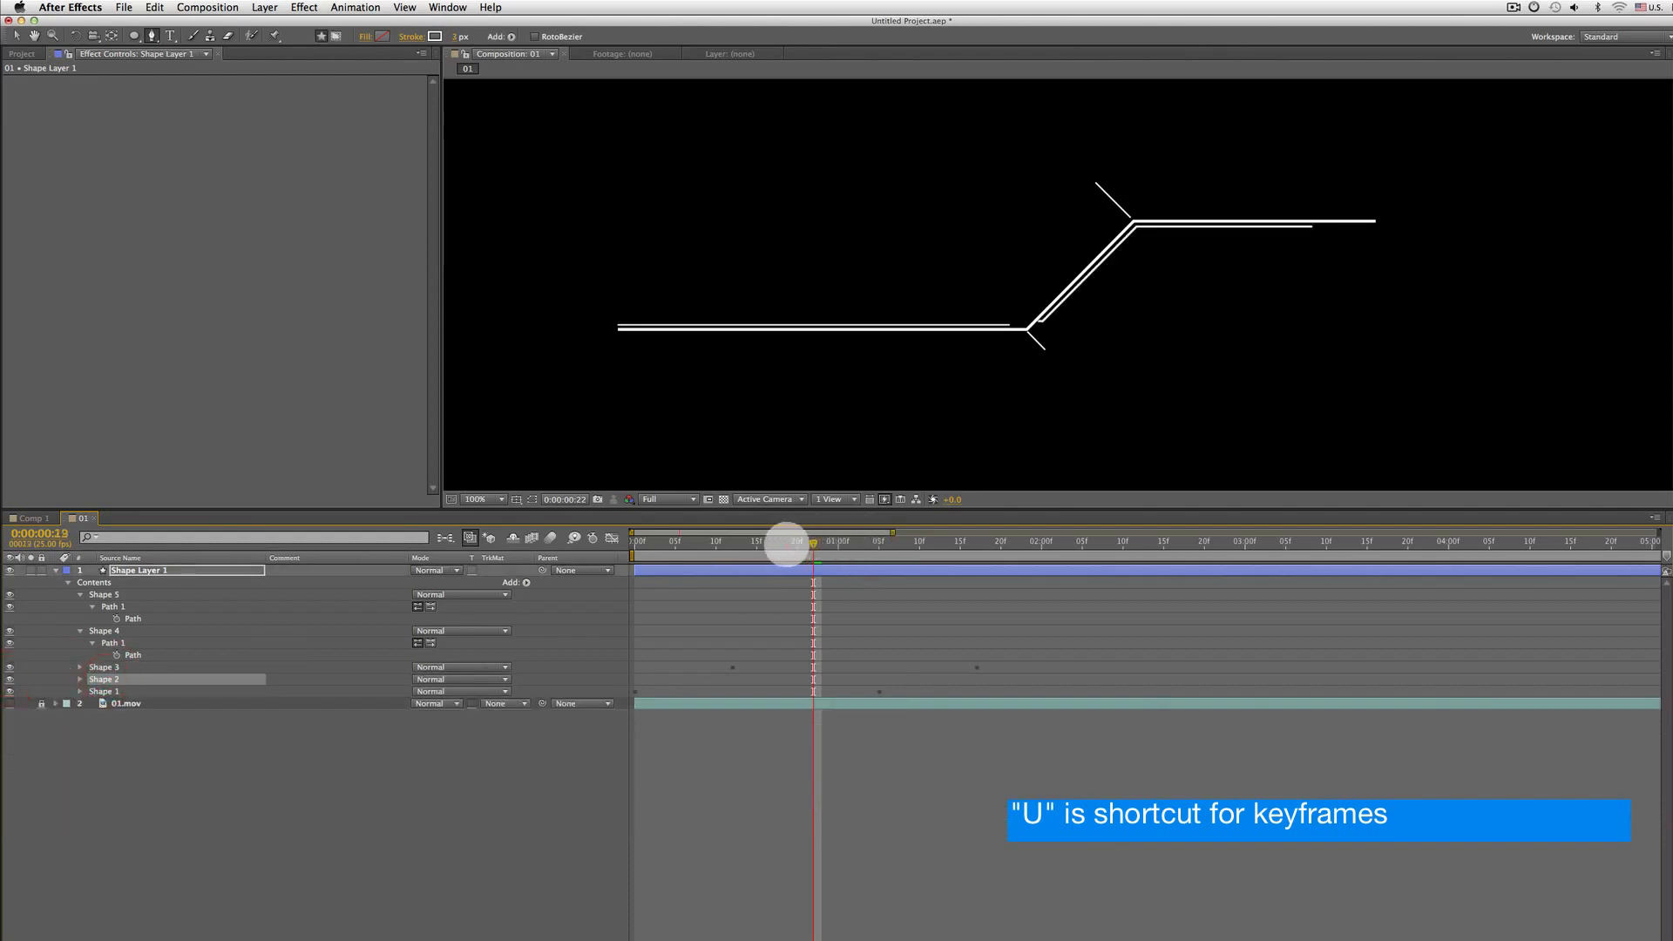
Copy Shape 1's Trim Paths operator and paste it into Shape 2 at frame 12
{"action": "left_click_drag", "start_coordinate": [784, 546], "coordinate": [732, 543]}
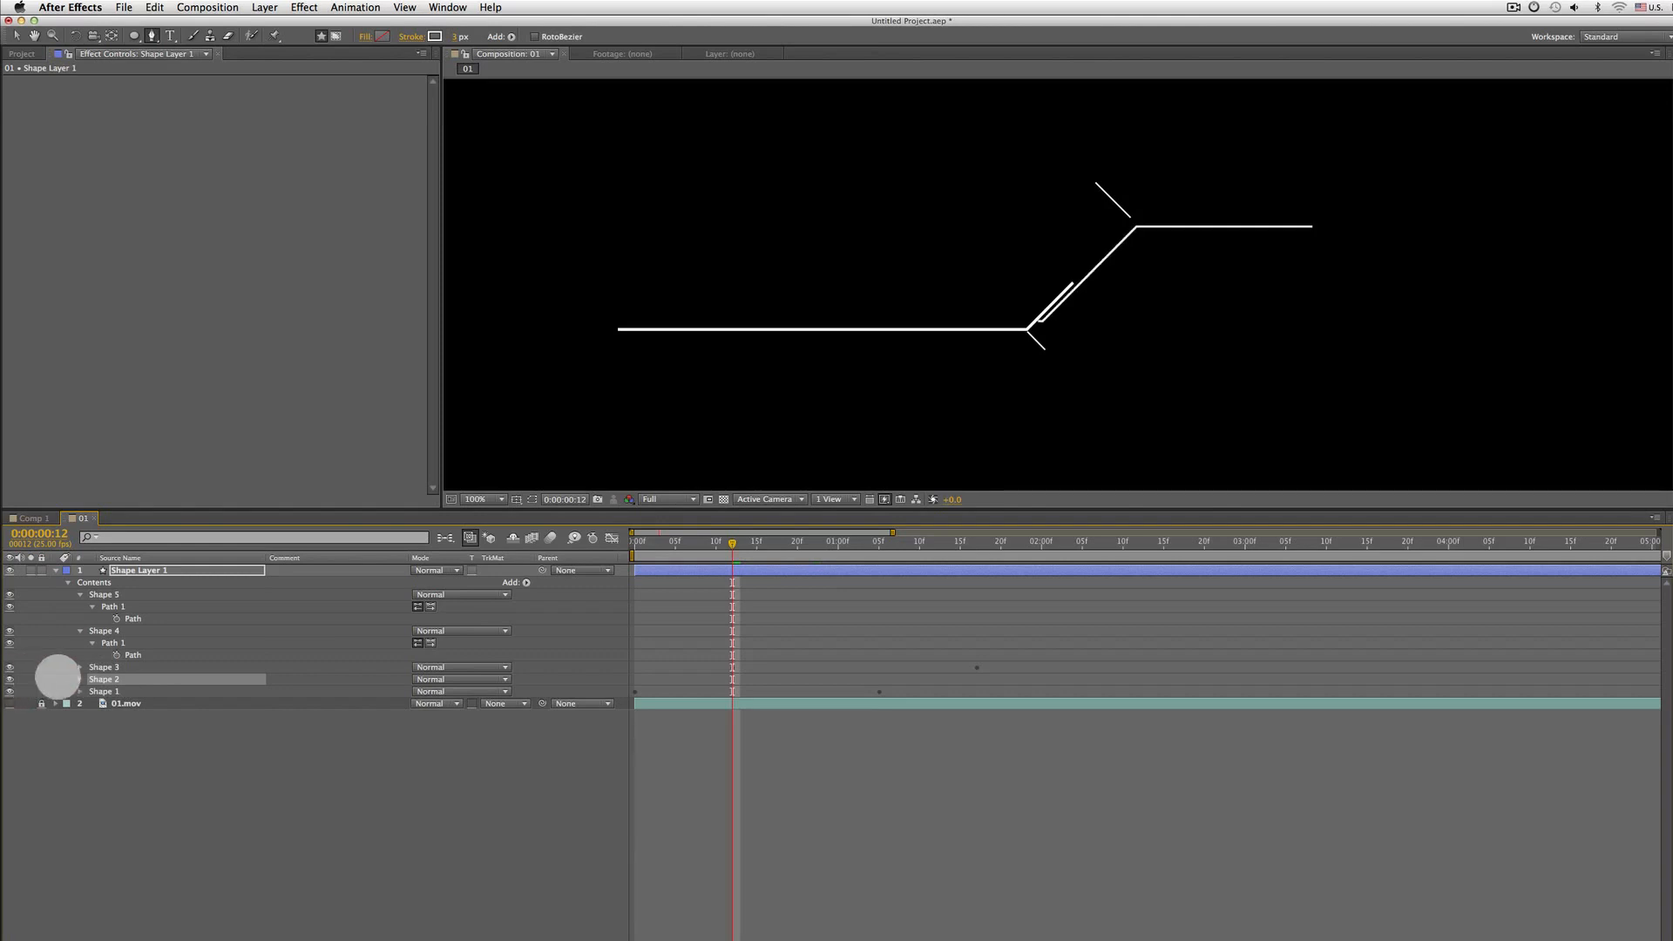
{"action": "left_click", "coordinate": [81, 691]}
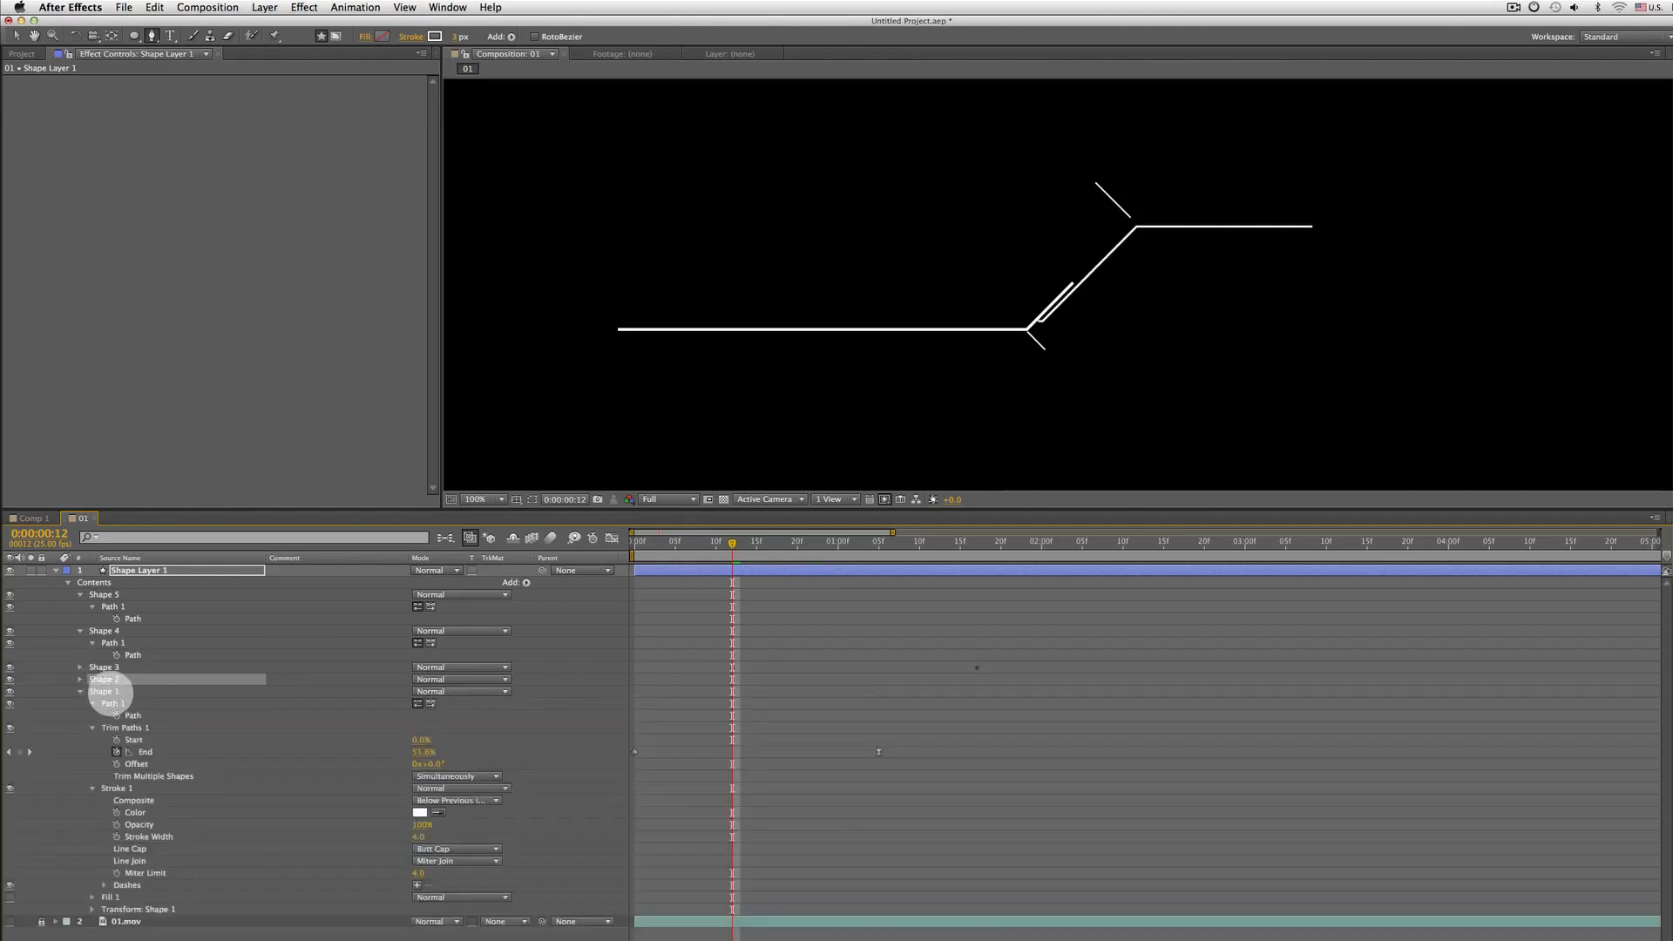
{"action": "left_click", "coordinate": [107, 692]}
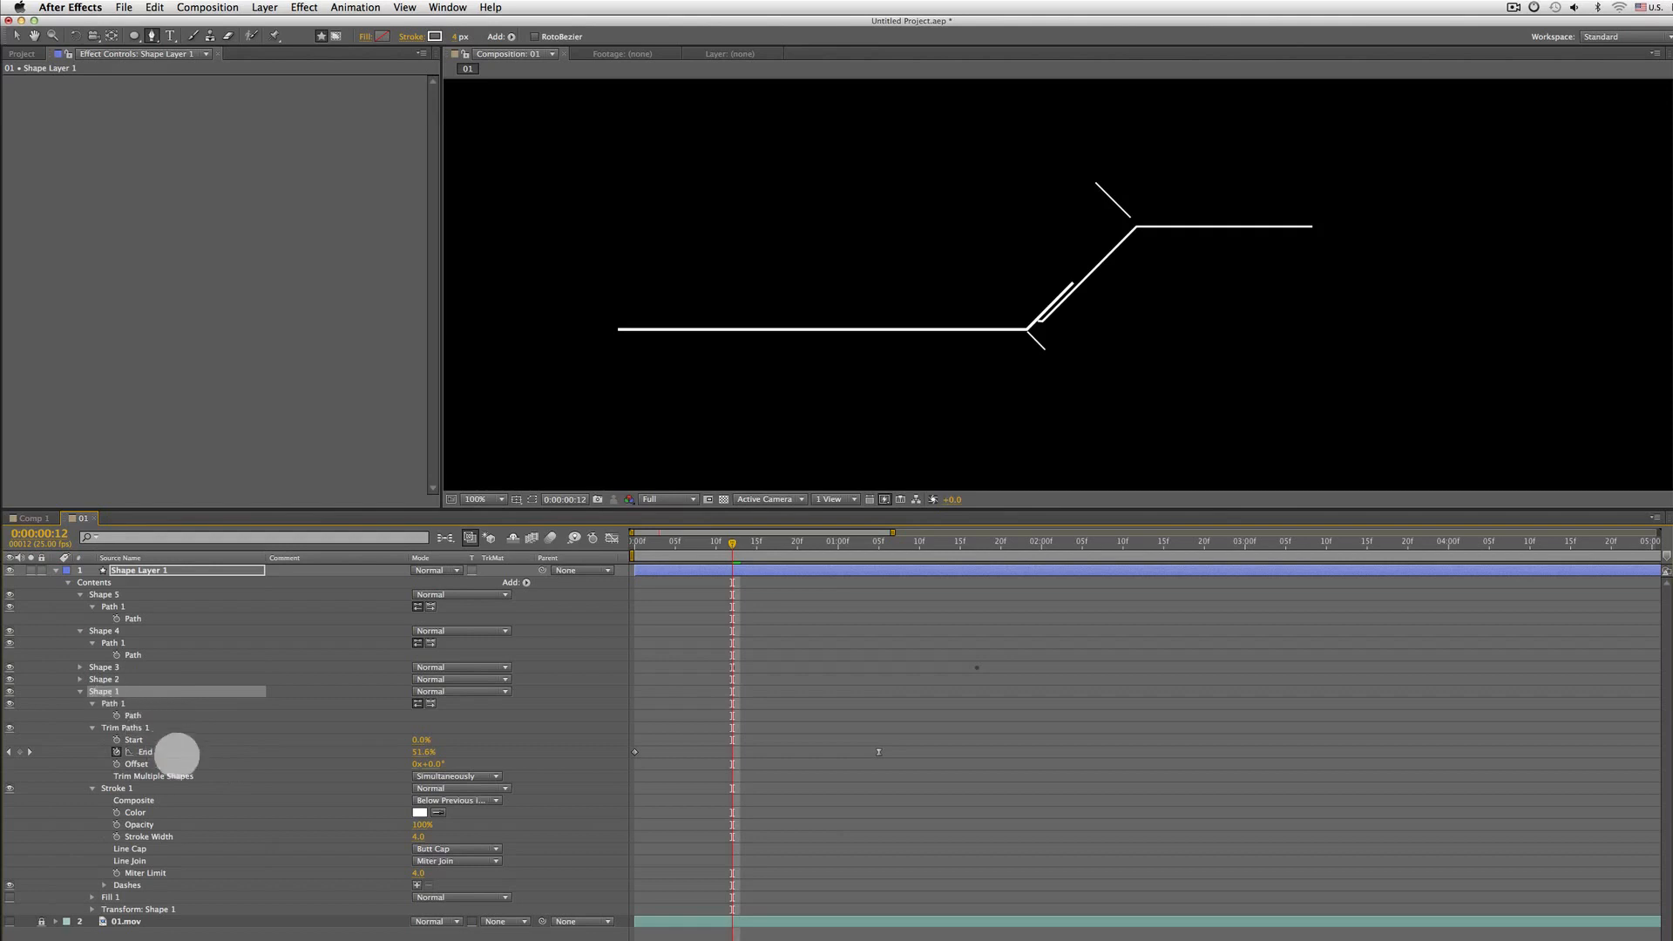
{"action": "left_click", "coordinate": [135, 729]}
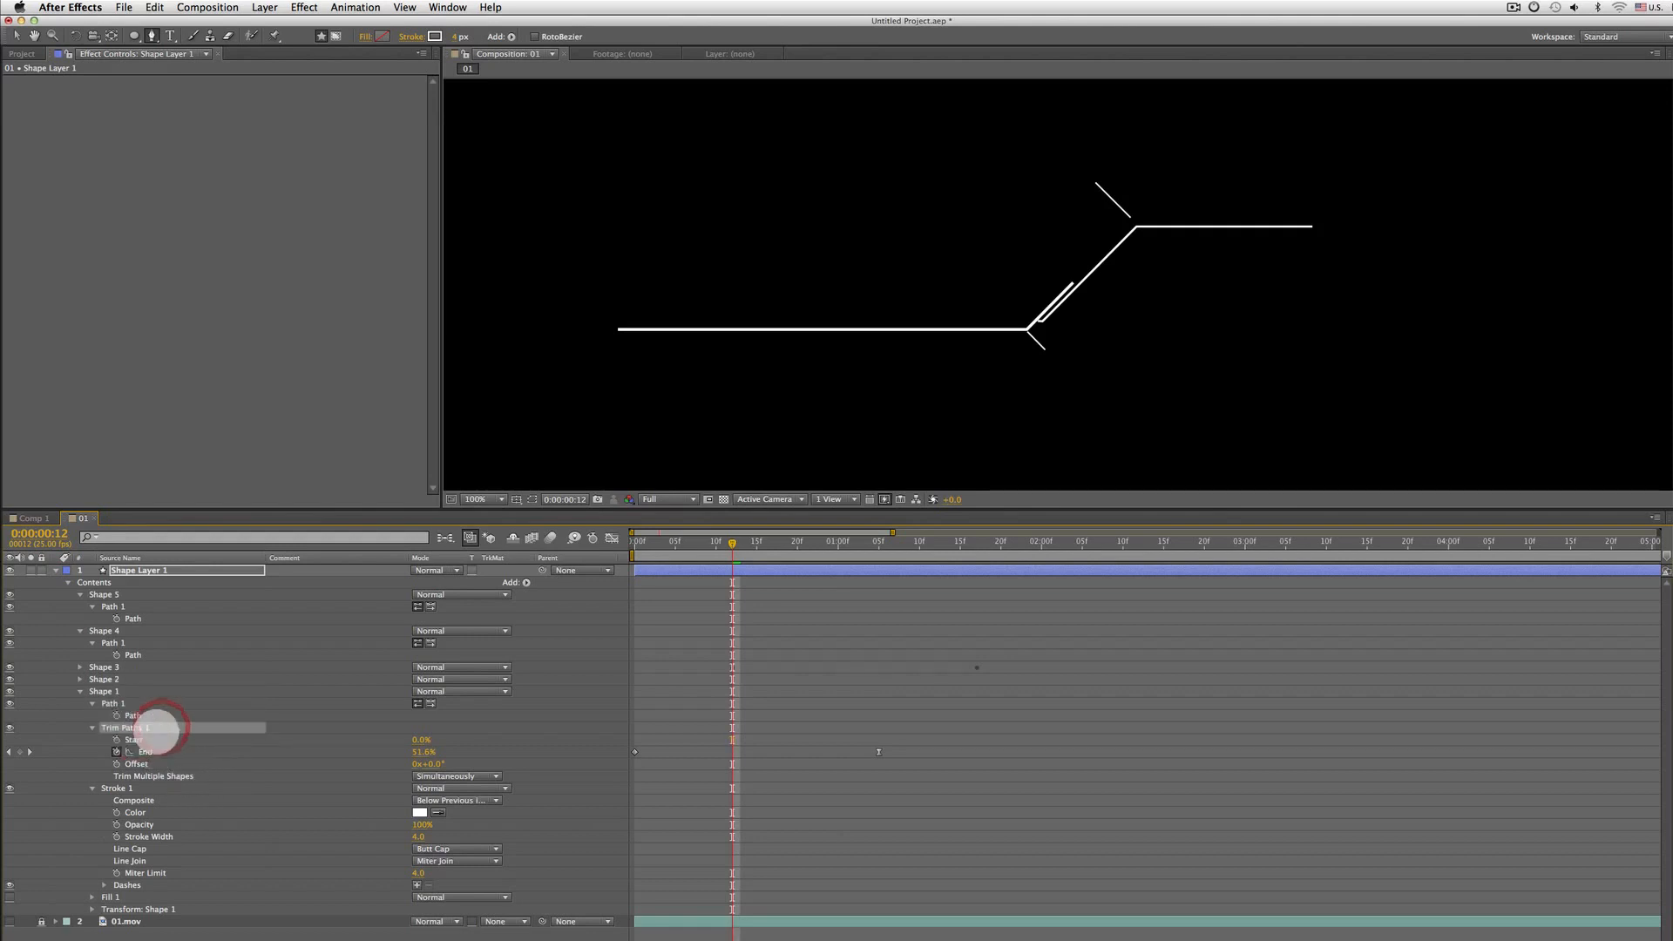
{"action": "left_click", "coordinate": [92, 727]}
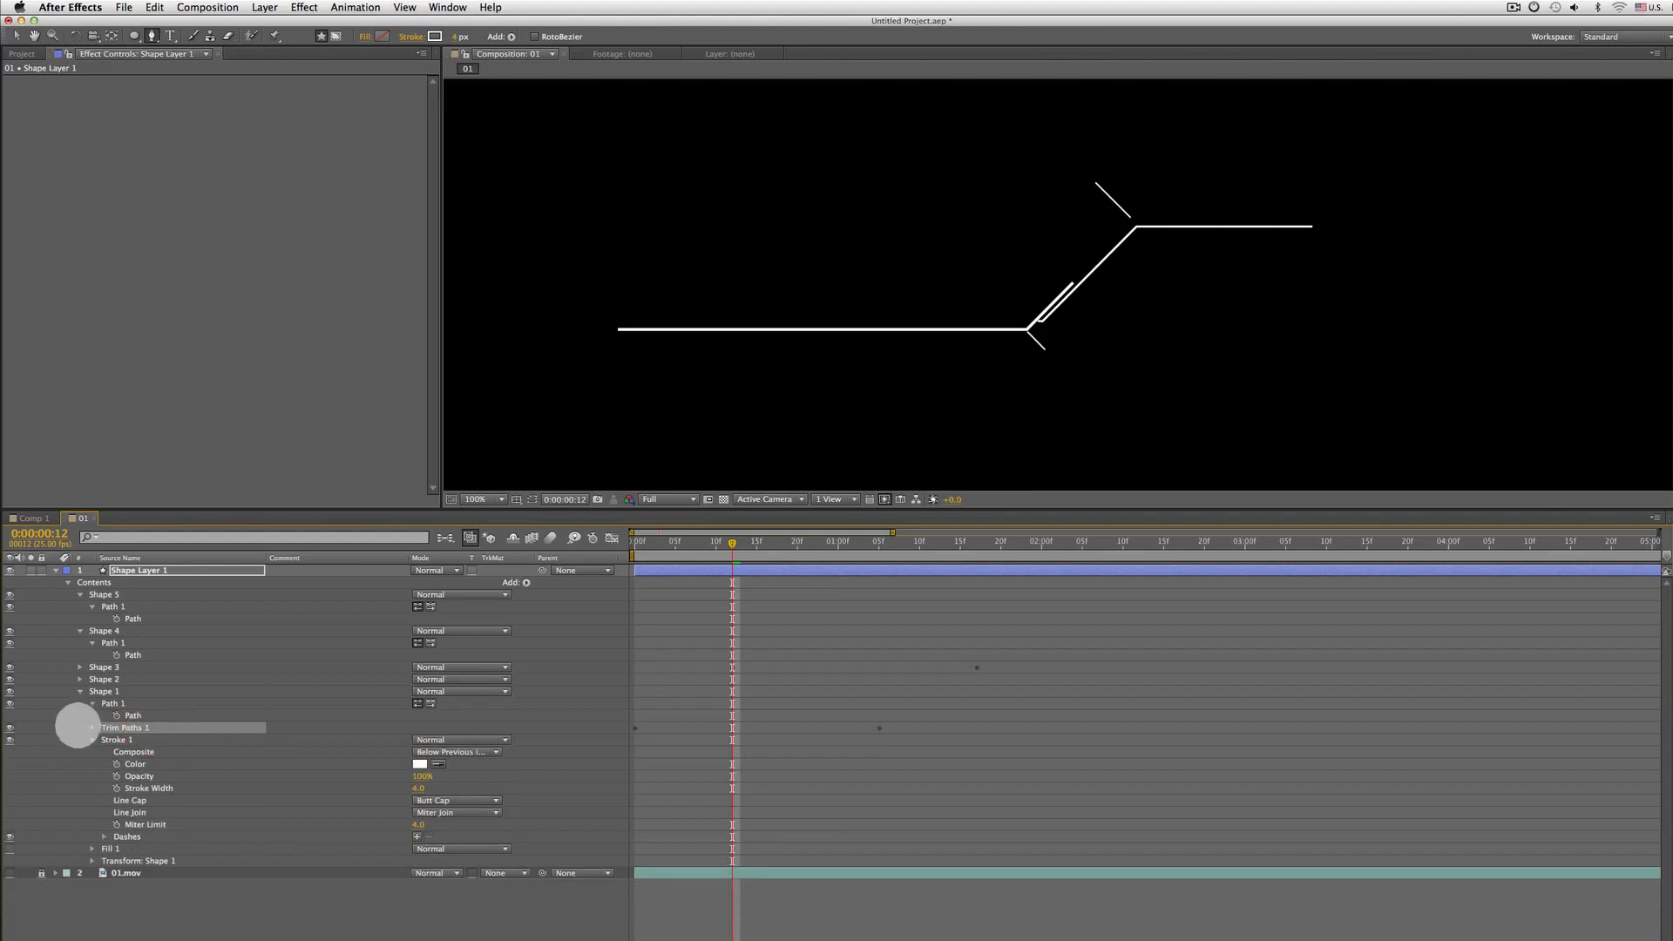
{"action": "key", "text": "super+c"}
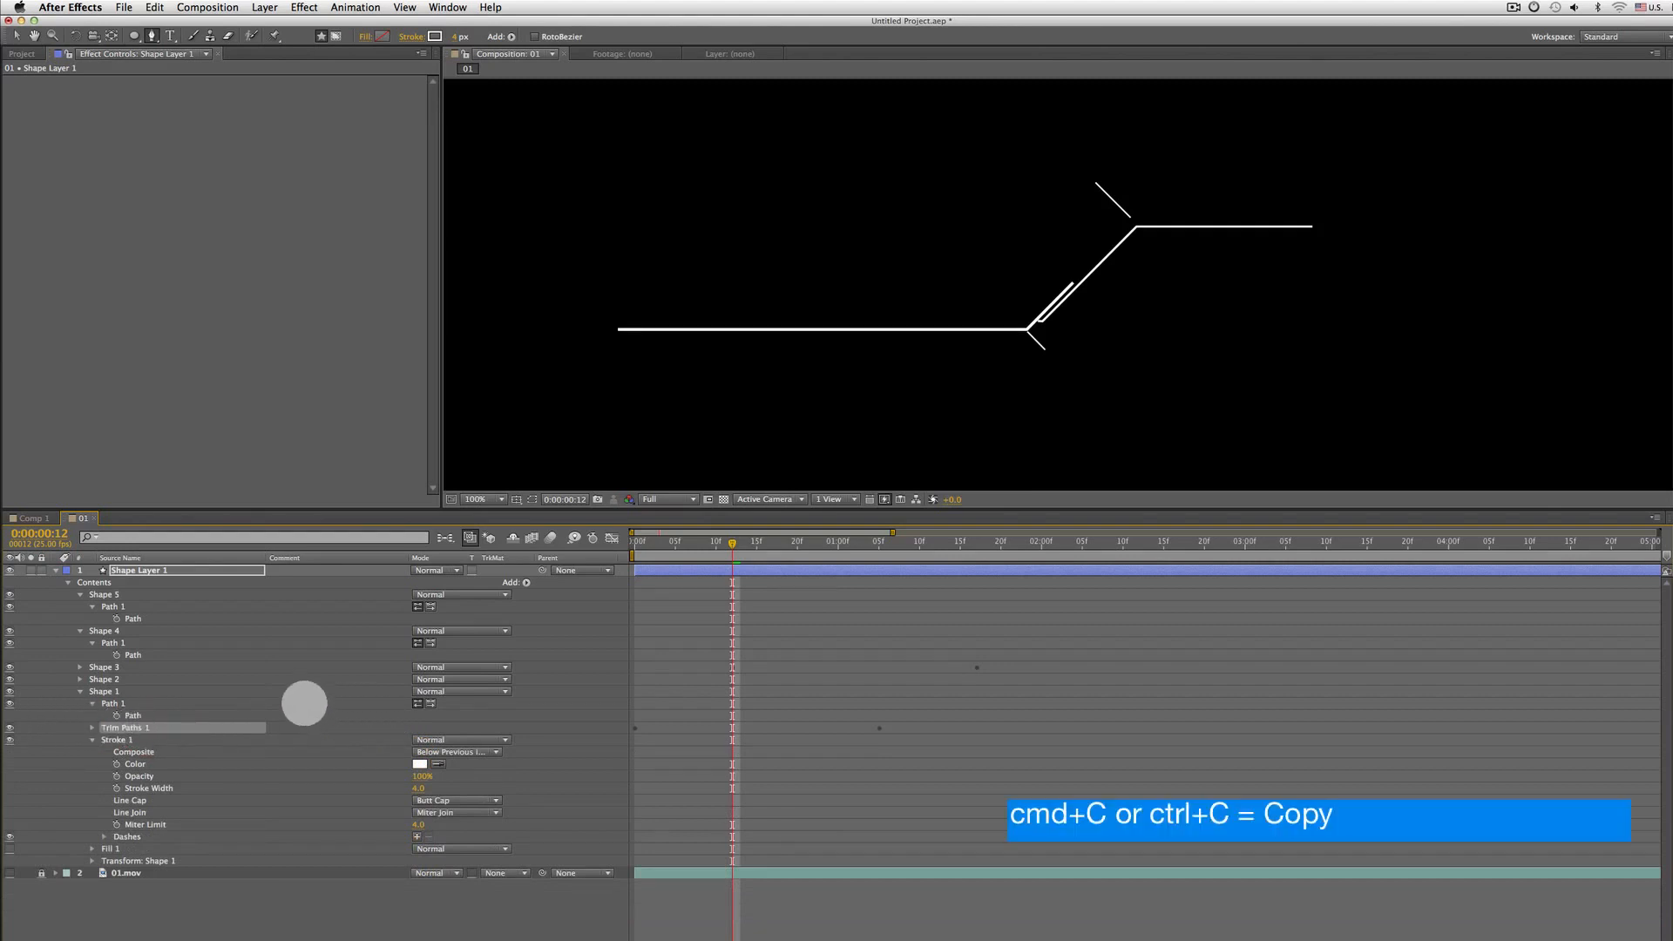
{"action": "left_click", "coordinate": [107, 667]}
{"action": "left_click", "coordinate": [103, 678]}
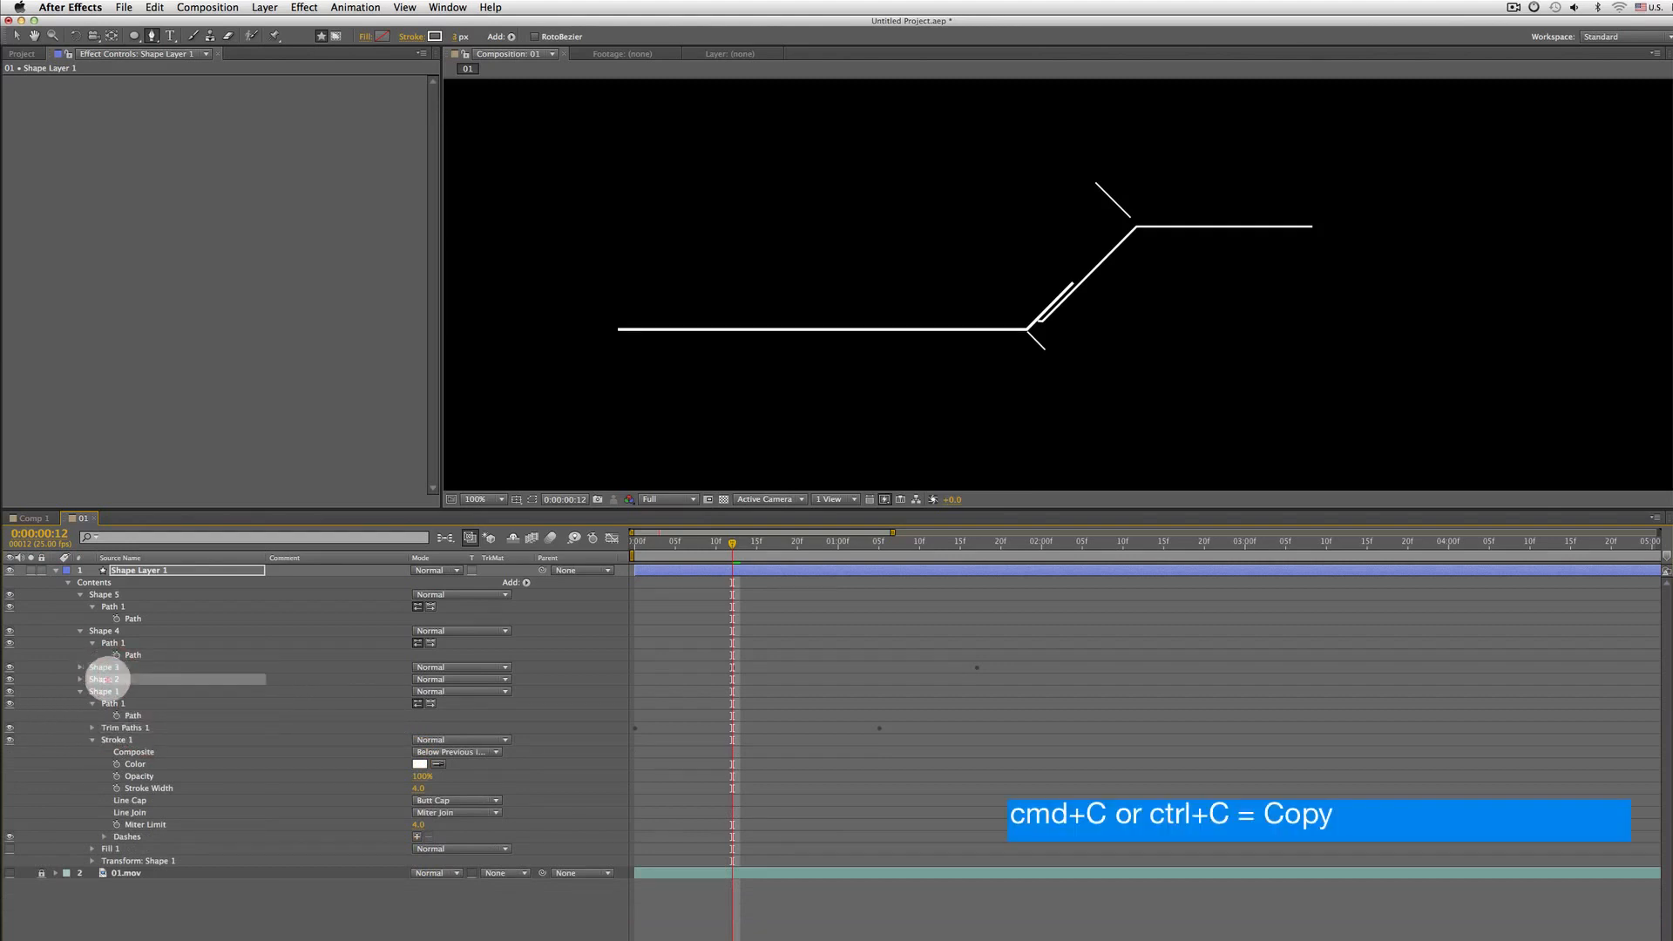
{"action": "key", "text": "super+v"}
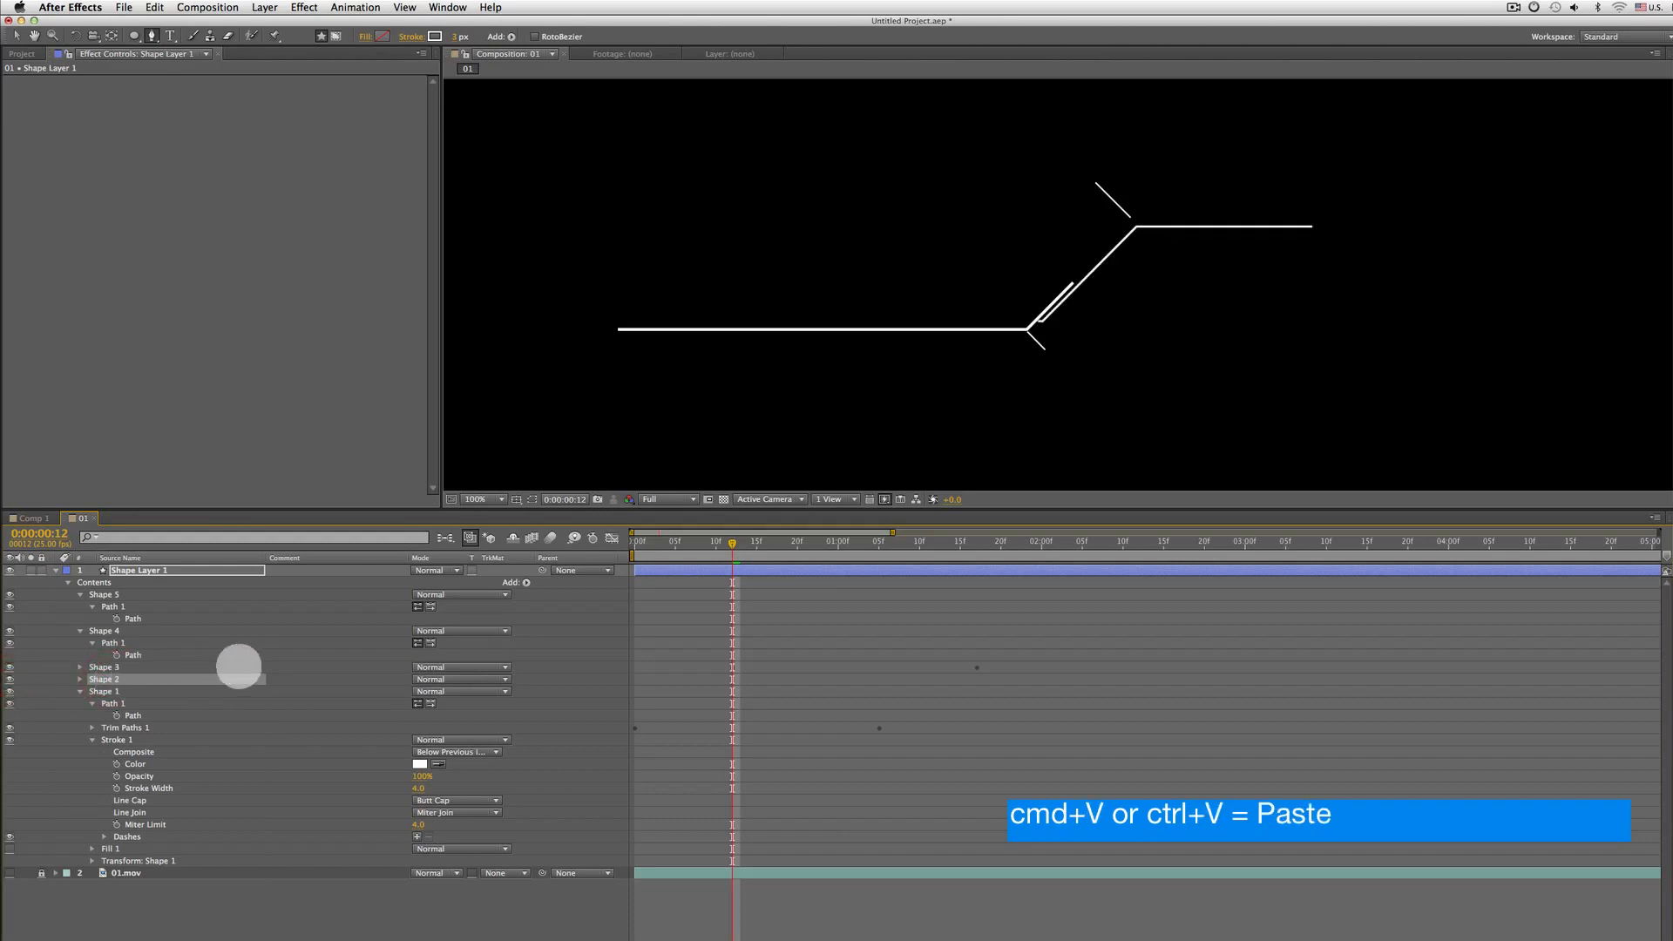
{"action": "key", "text": "super+v"}
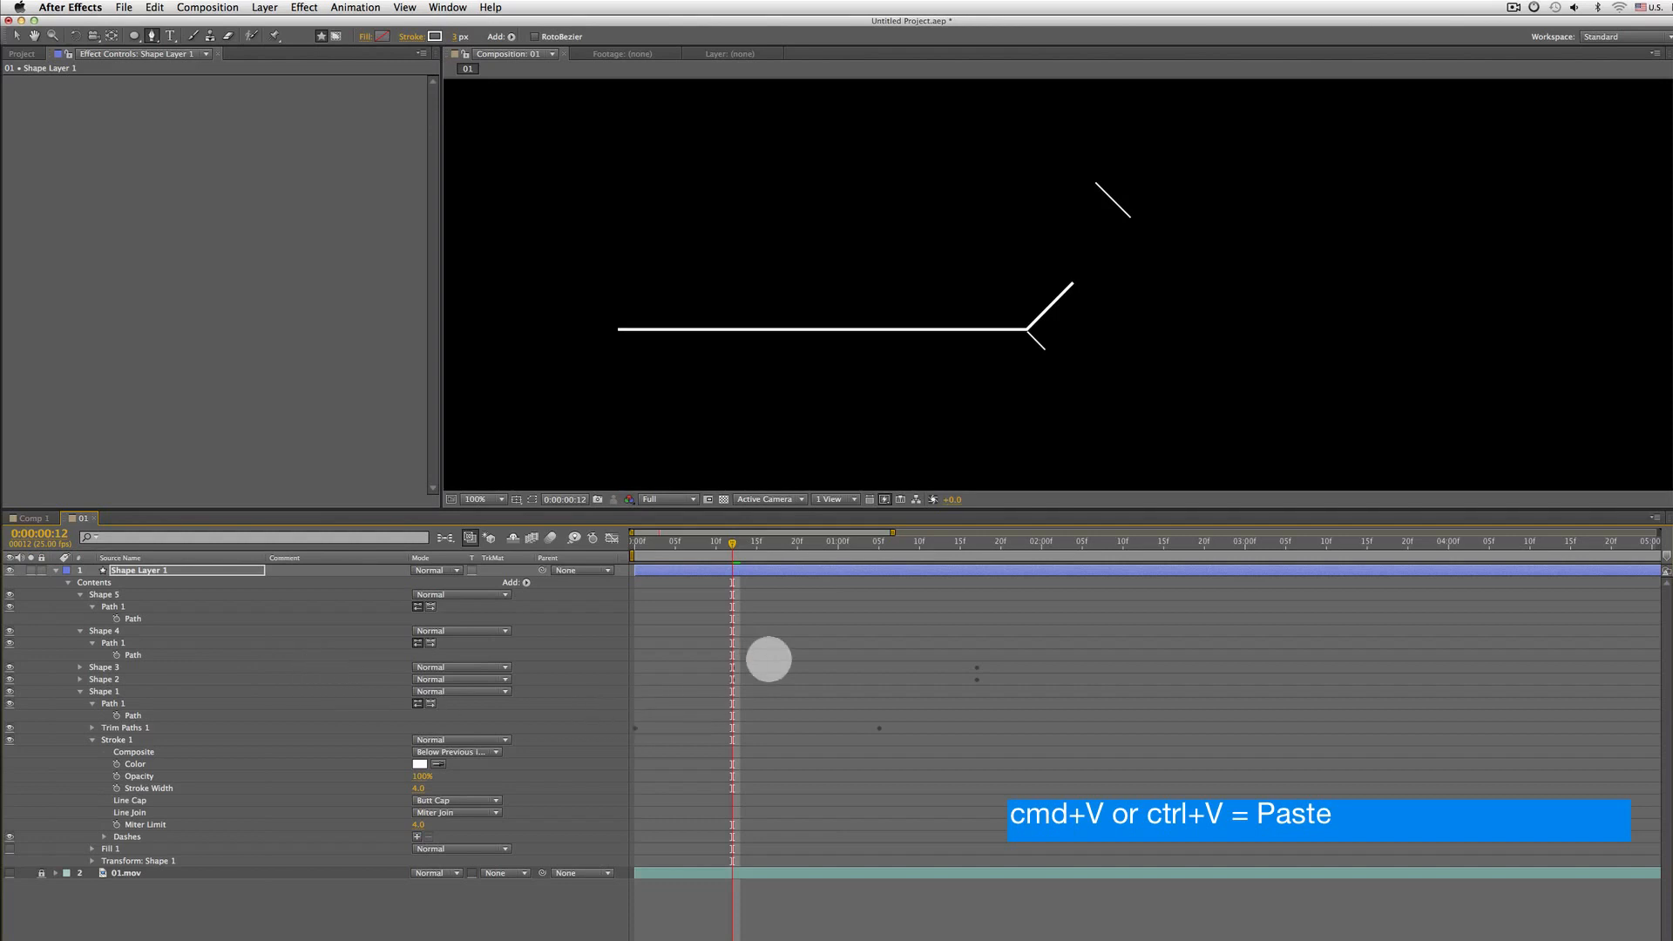
Shift Shape 3's End keyframes about 10 frames later so it starts near frame 22
{"action": "mouse_move", "coordinate": [736, 544]}
{"action": "left_mouse_down"}
{"action": "mouse_move", "coordinate": [791, 545]}
{"action": "mouse_move", "coordinate": [575, 550]}
{"action": "mouse_move", "coordinate": [978, 545]}
{"action": "mouse_move", "coordinate": [538, 557]}
{"action": "mouse_move", "coordinate": [704, 554]}
{"action": "left_mouse_up"}
{"action": "key", "text": "space"}
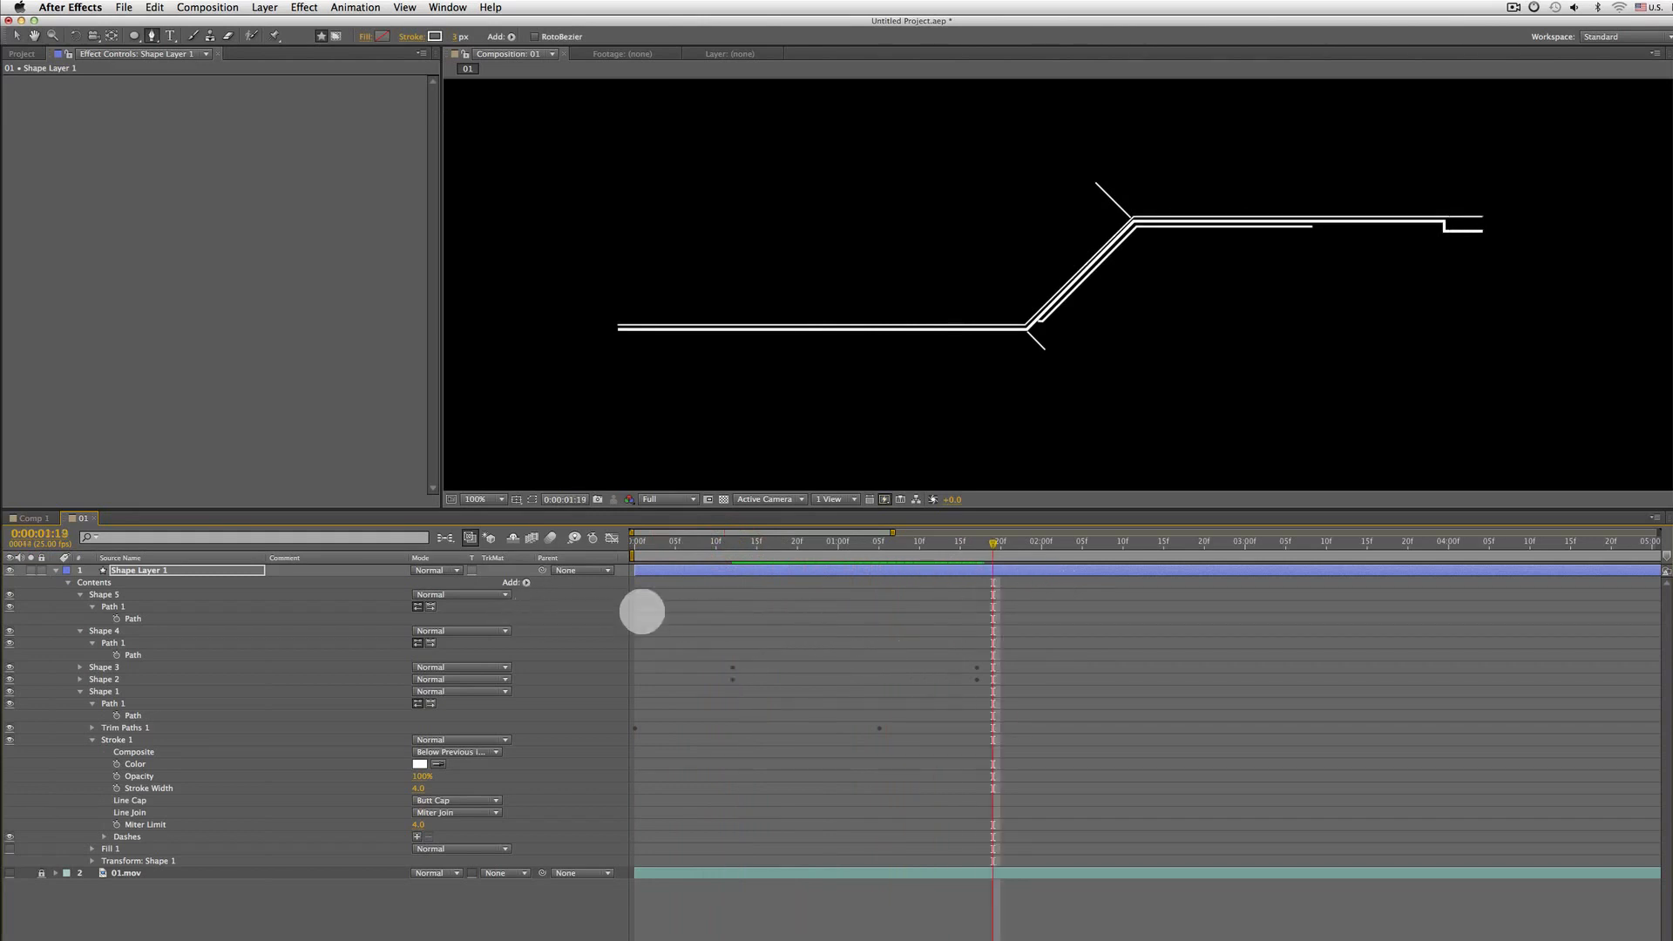
{"action": "key", "text": "u"}
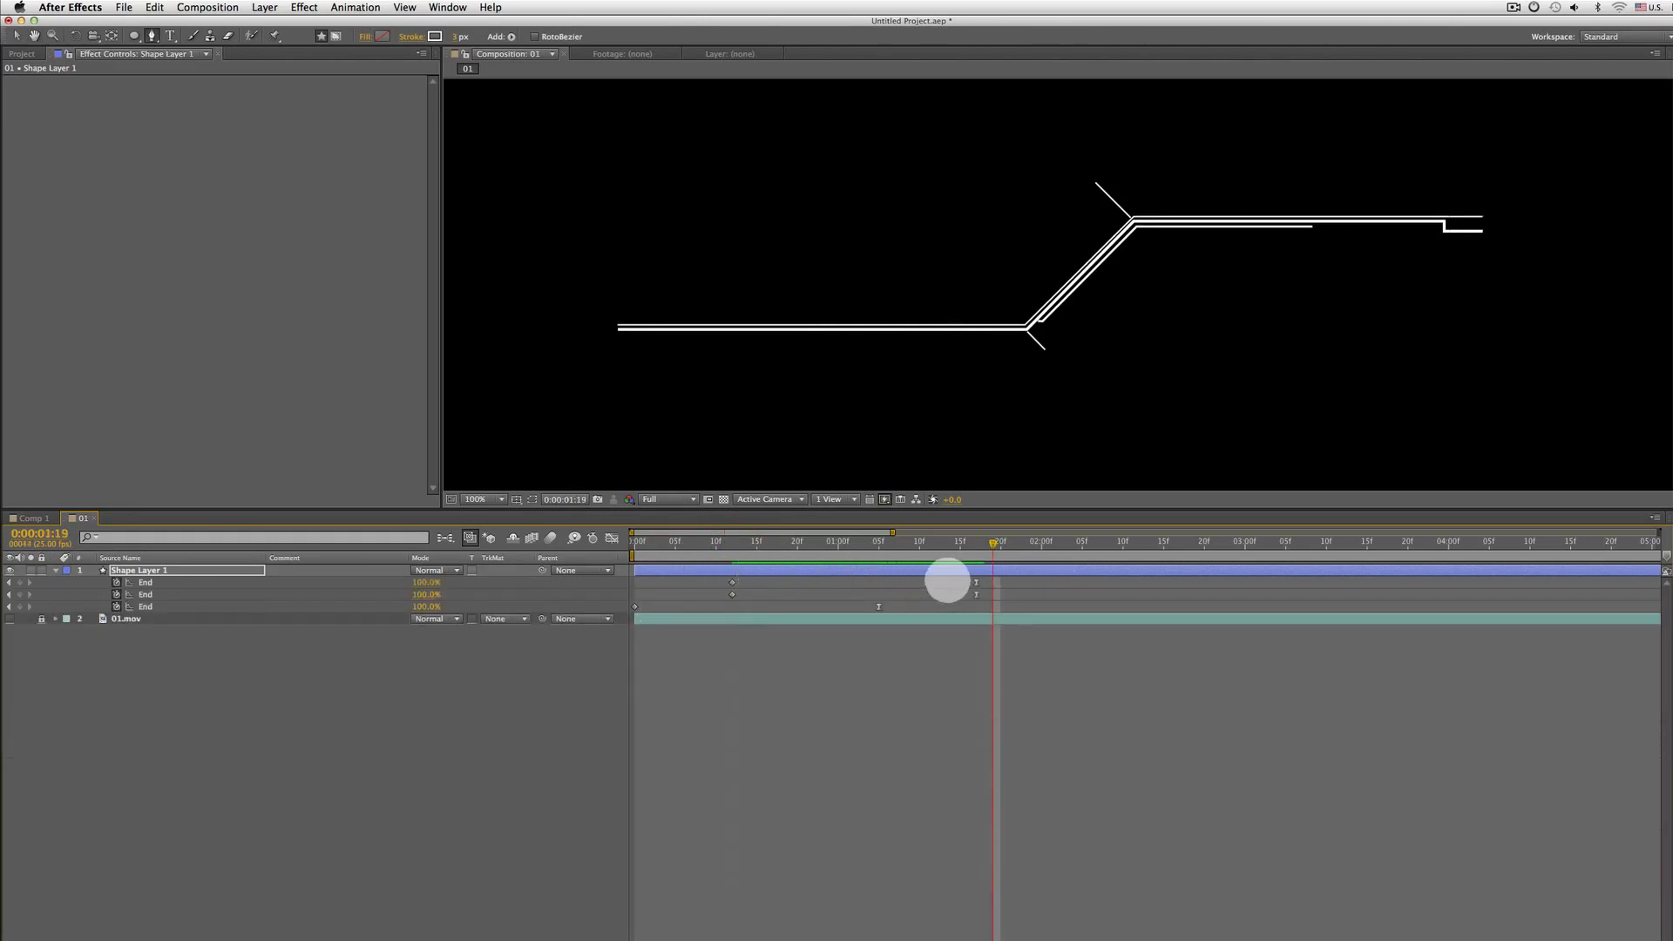
{"action": "left_click", "coordinate": [158, 603]}
{"action": "left_click", "coordinate": [158, 593]}
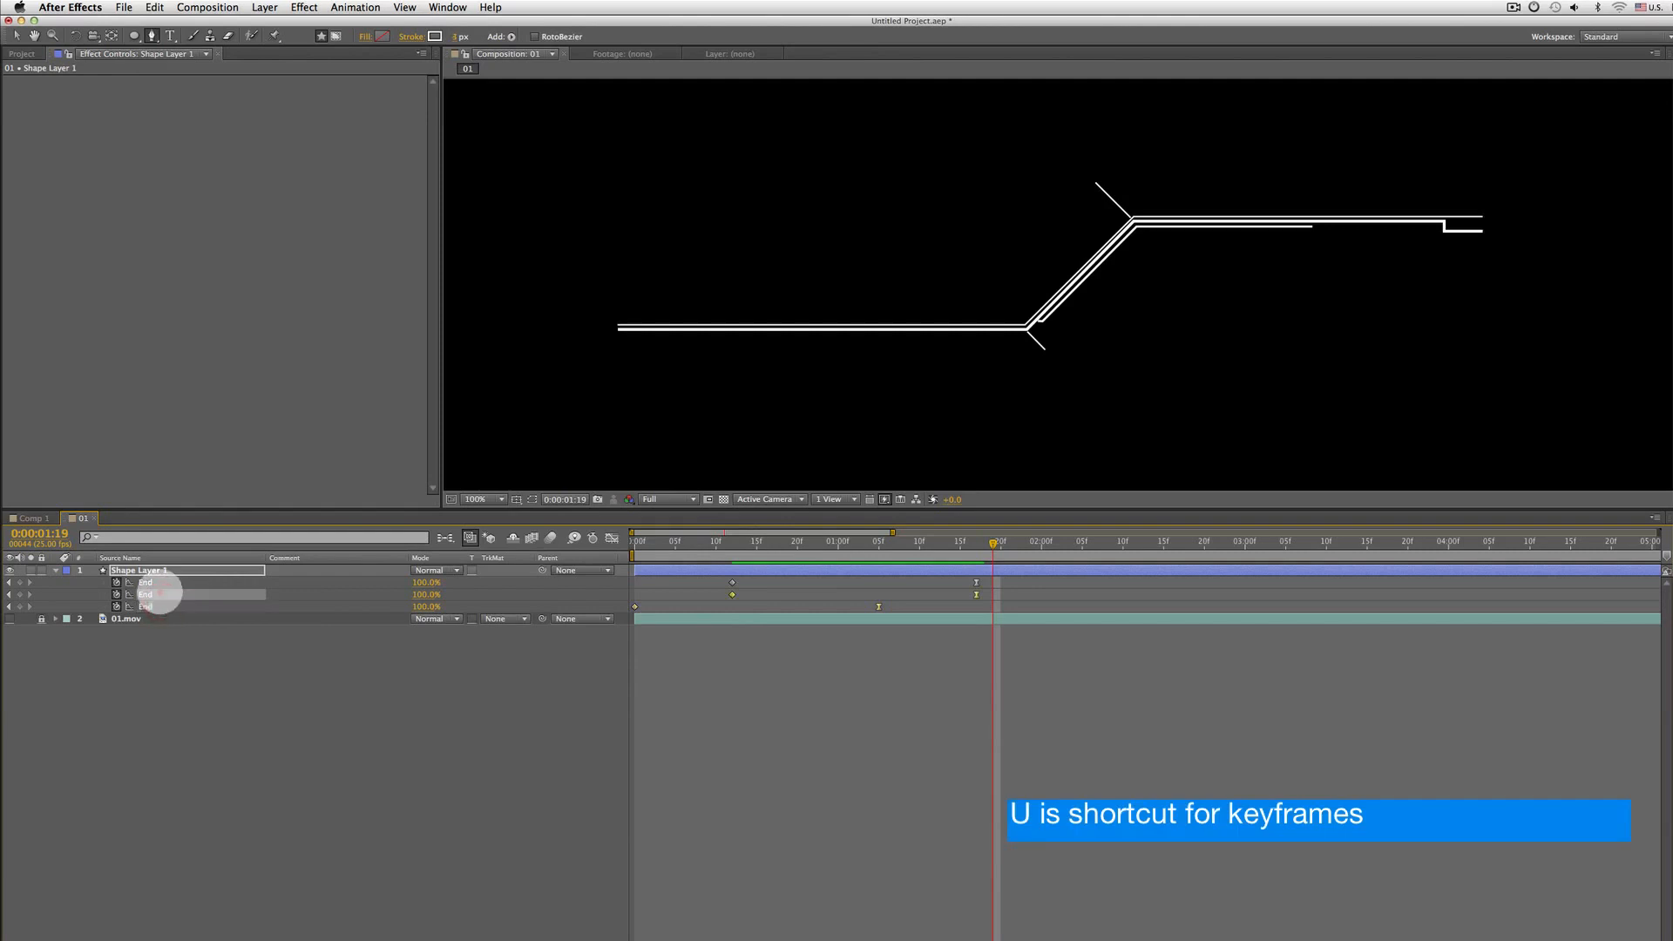
{"action": "left_click", "coordinate": [156, 580]}
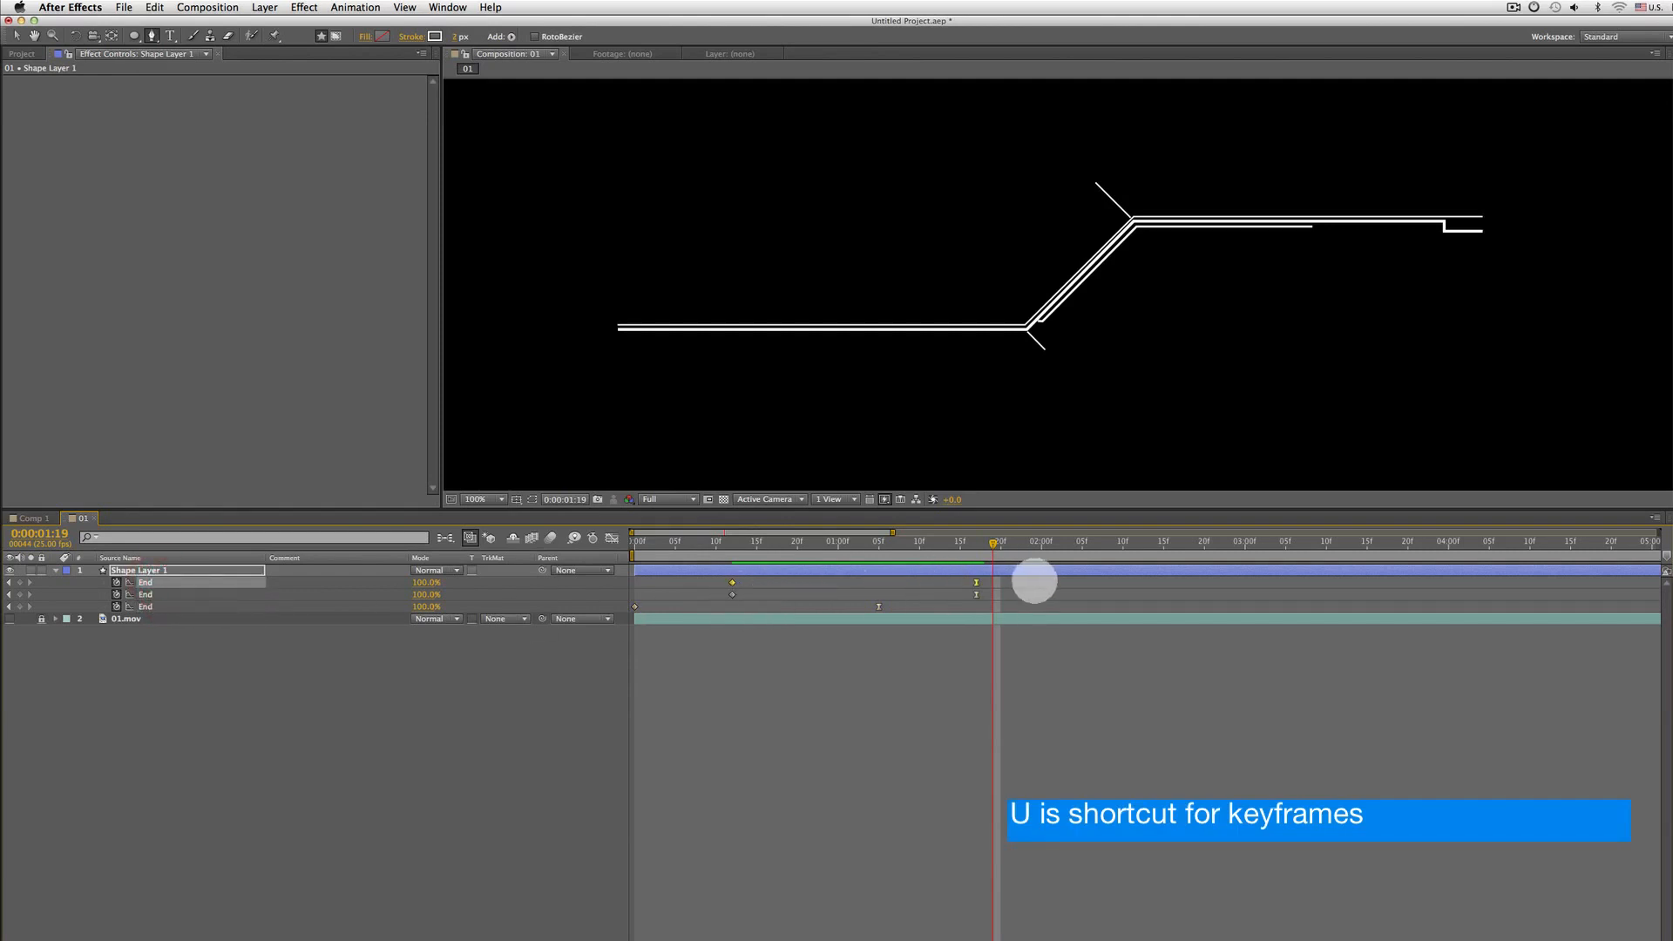
{"action": "left_click_drag", "start_coordinate": [1034, 572], "coordinate": [709, 578]}
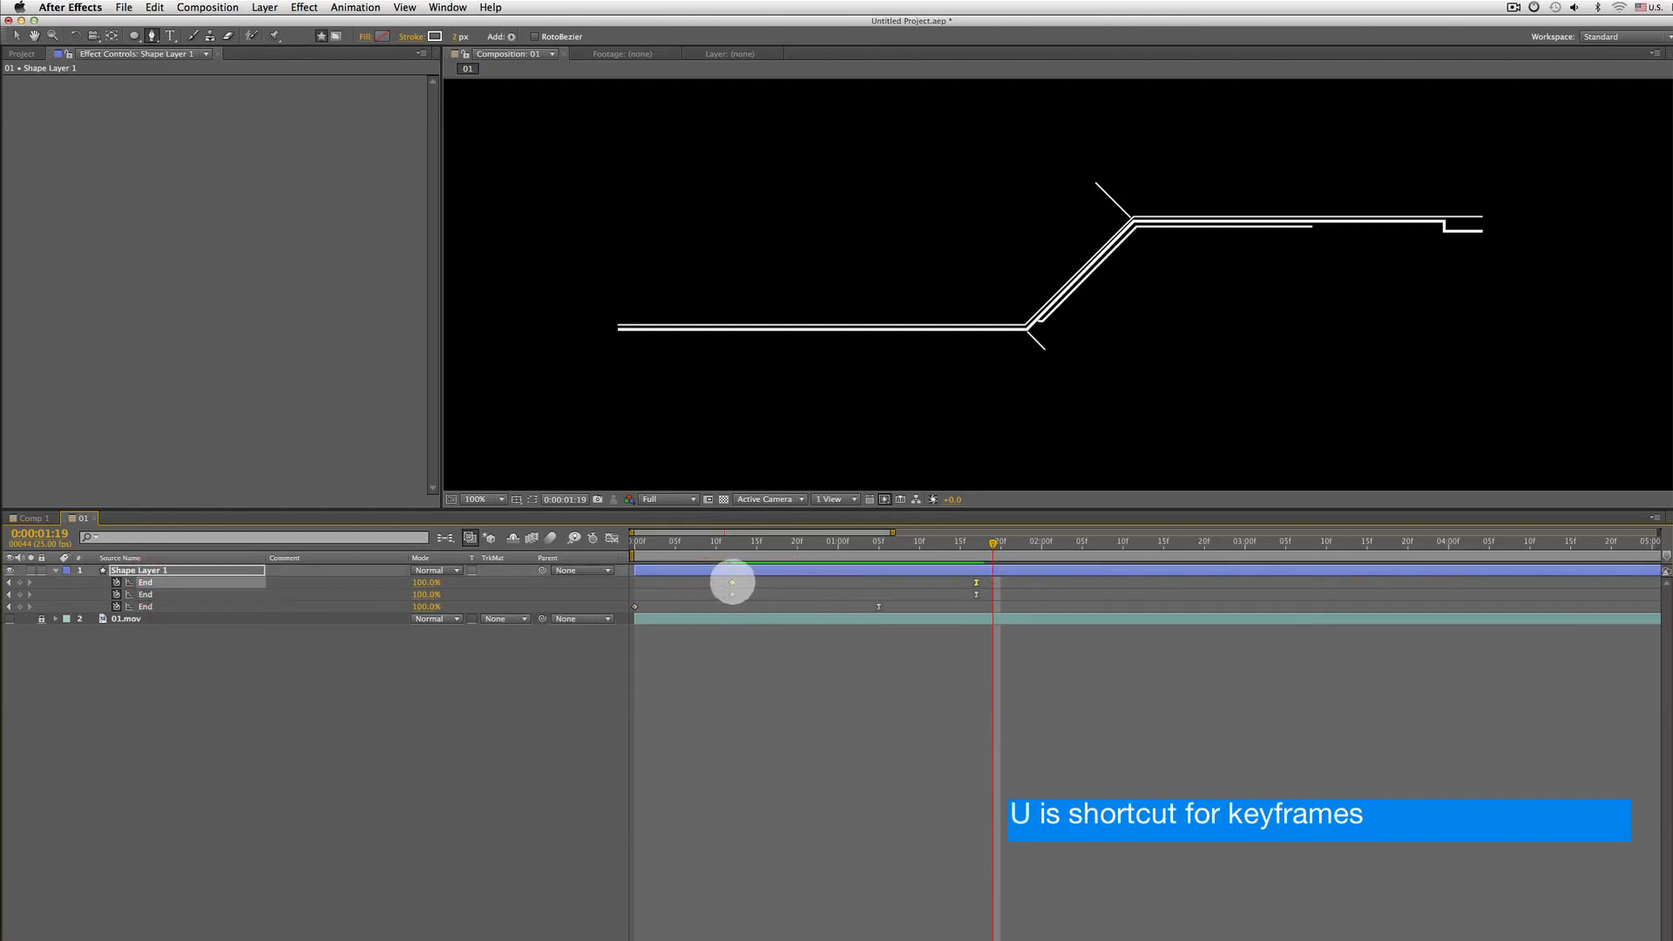
{"action": "mouse_move", "coordinate": [784, 547]}
{"action": "left_mouse_down"}
{"action": "mouse_move", "coordinate": [560, 552]}
{"action": "mouse_move", "coordinate": [1008, 542]}
{"action": "mouse_move", "coordinate": [476, 556]}
{"action": "left_mouse_up"}
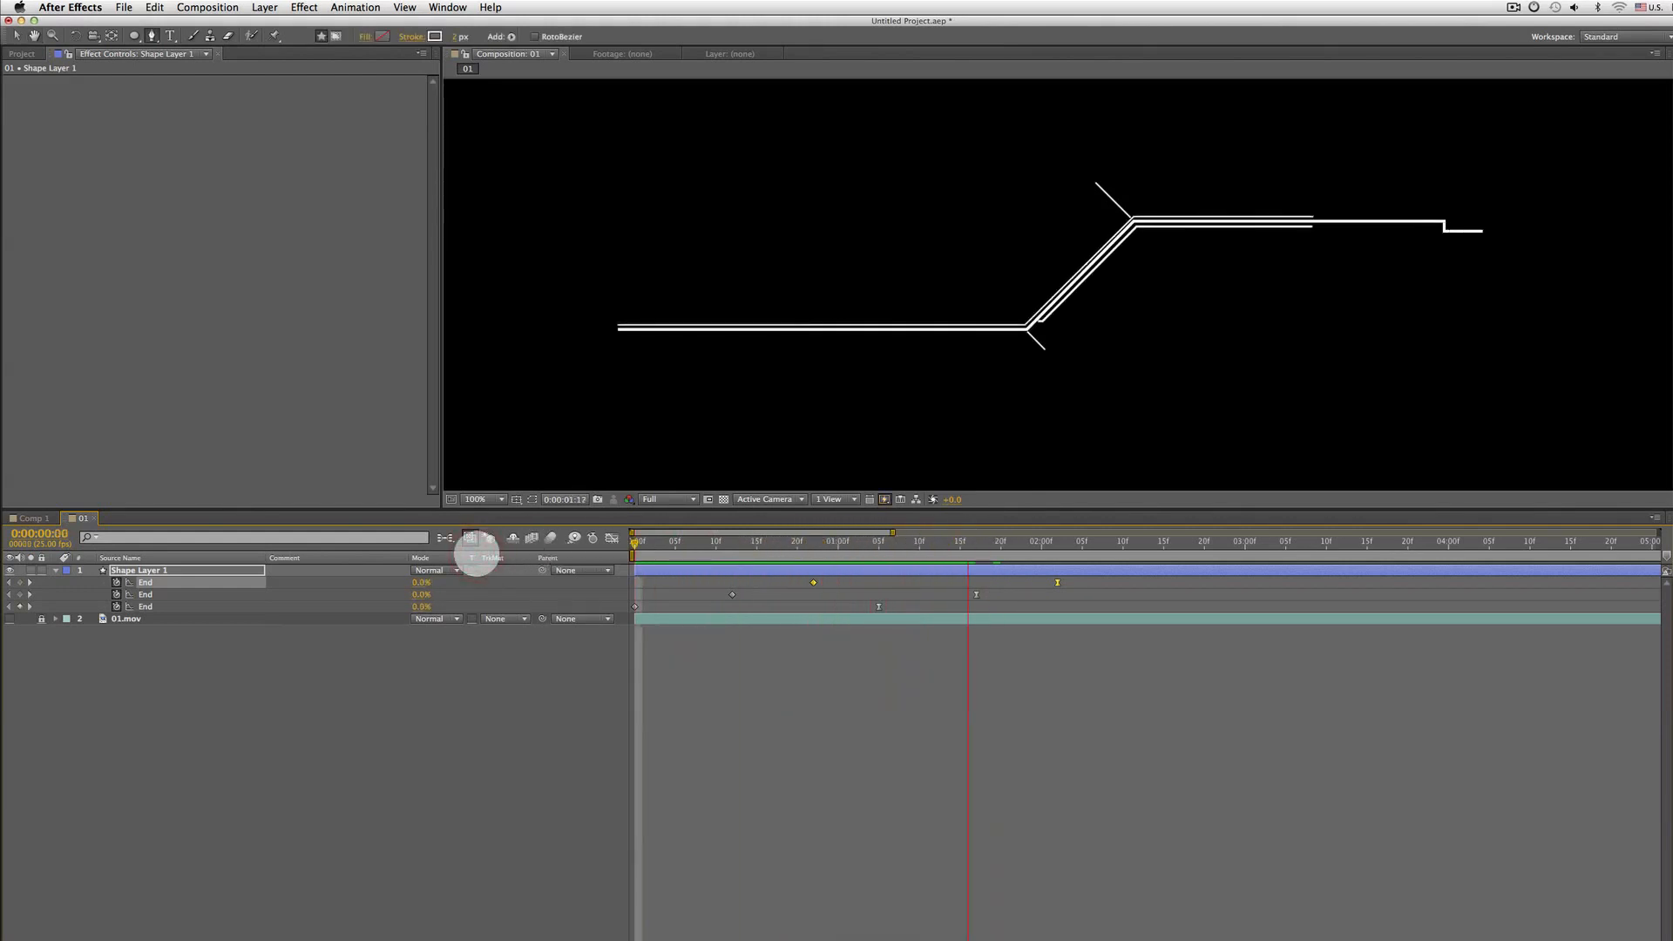
Preview the staggered line animation from the start of the composition
{"action": "key", "text": "space"}
{"action": "key", "text": "Home"}
{"action": "key", "text": "space"}
{"action": "key", "text": "space"}
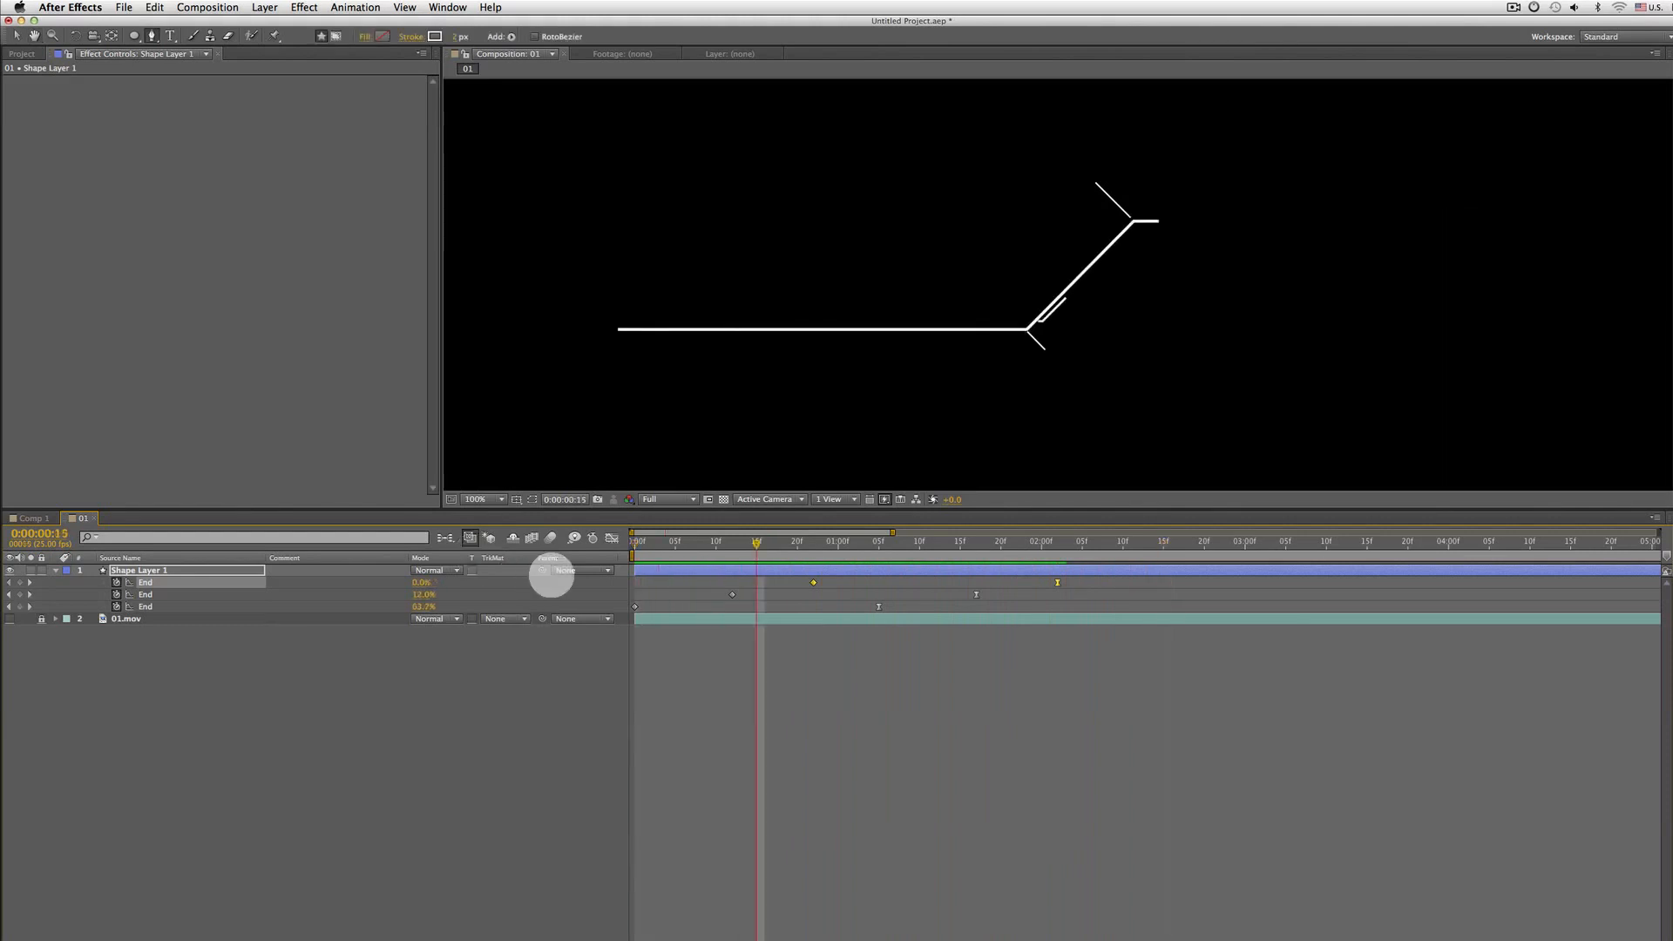
{"action": "mouse_move", "coordinate": [743, 541]}
{"action": "left_mouse_down"}
{"action": "mouse_move", "coordinate": [635, 541]}
{"action": "mouse_move", "coordinate": [734, 541]}
{"action": "left_mouse_up"}
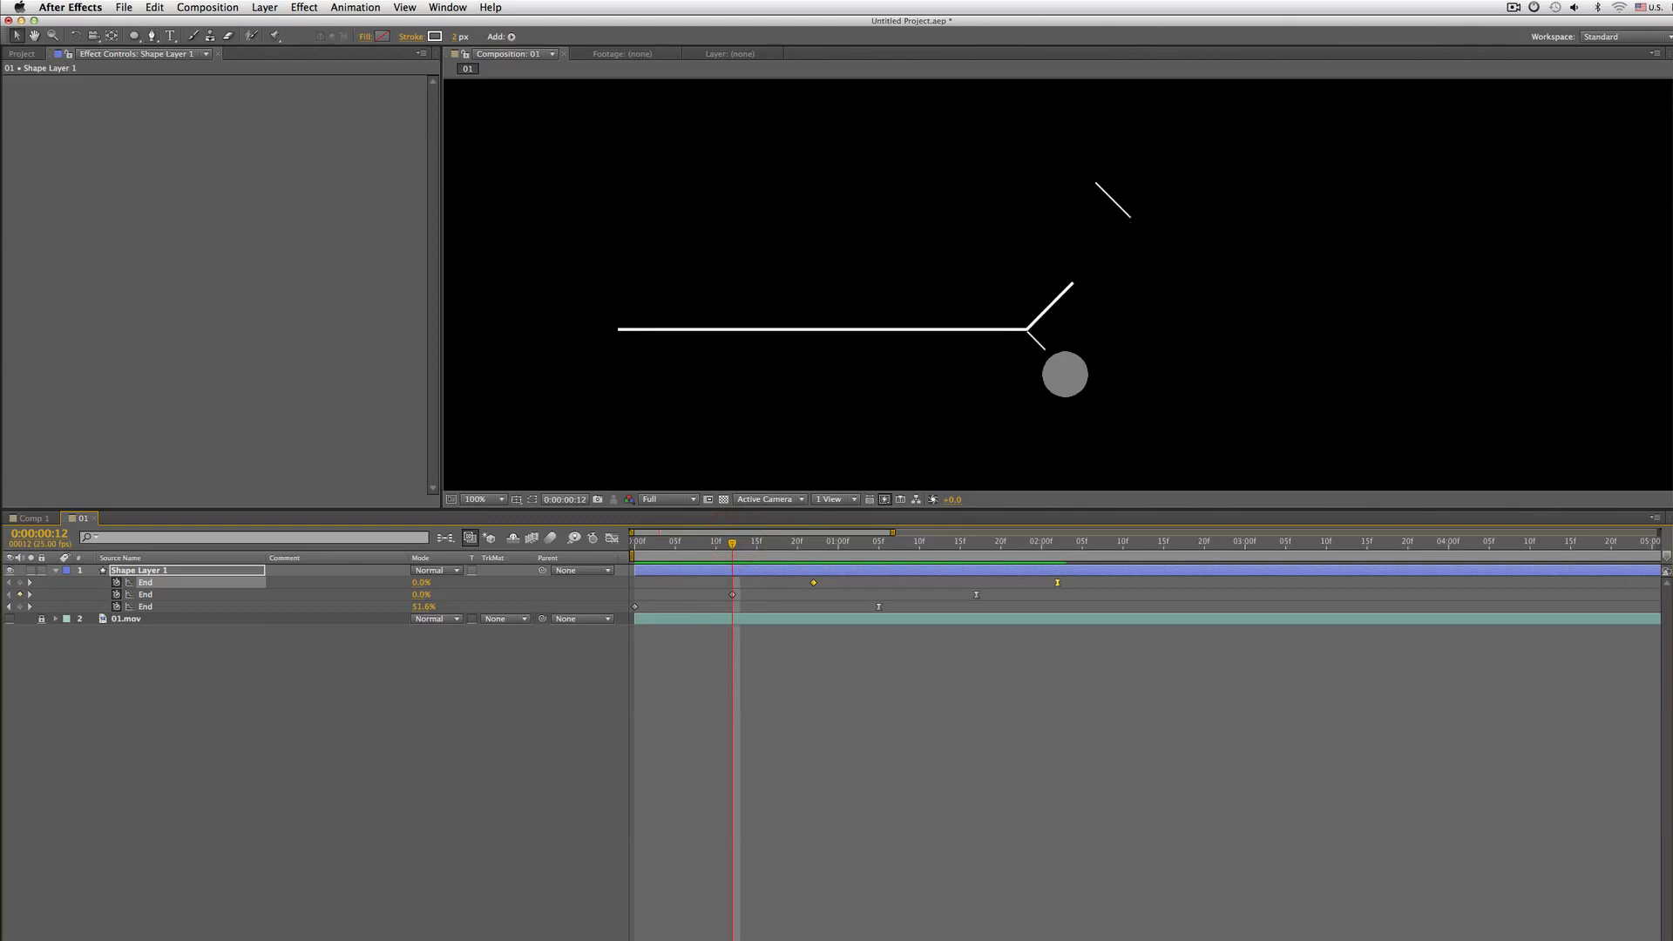
Copy a Trim Paths operator from an animated shape and paste it into Shape 4 at frame 11
{"action": "key", "text": "v"}
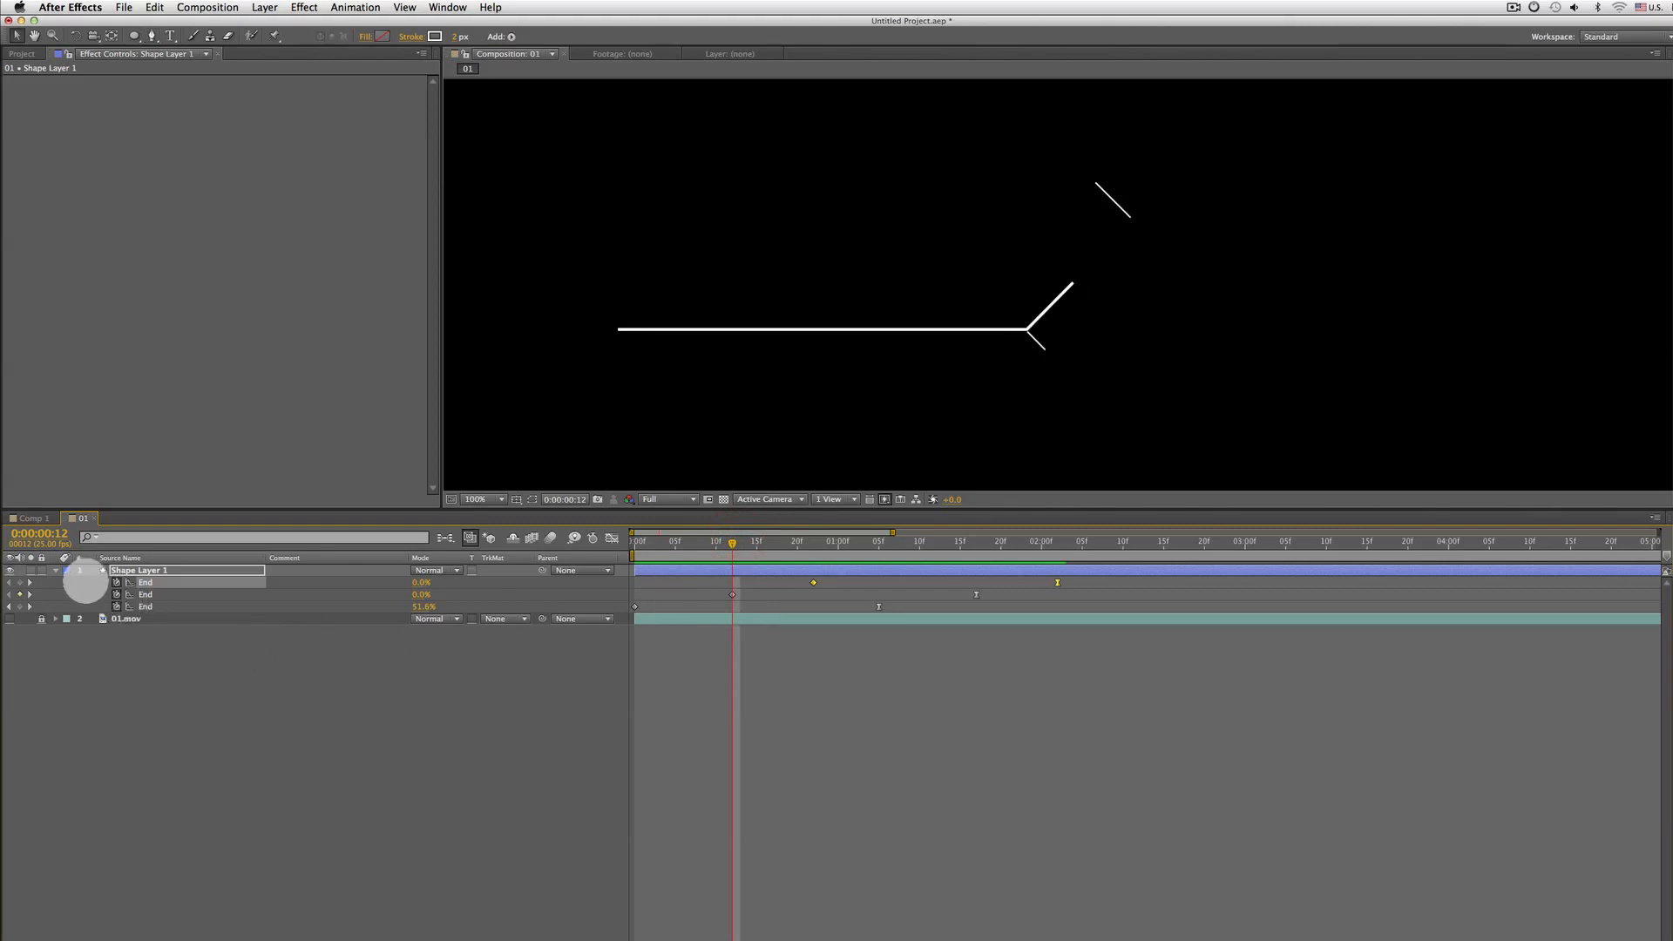
{"action": "key", "text": "u"}
{"action": "key", "text": "u"}
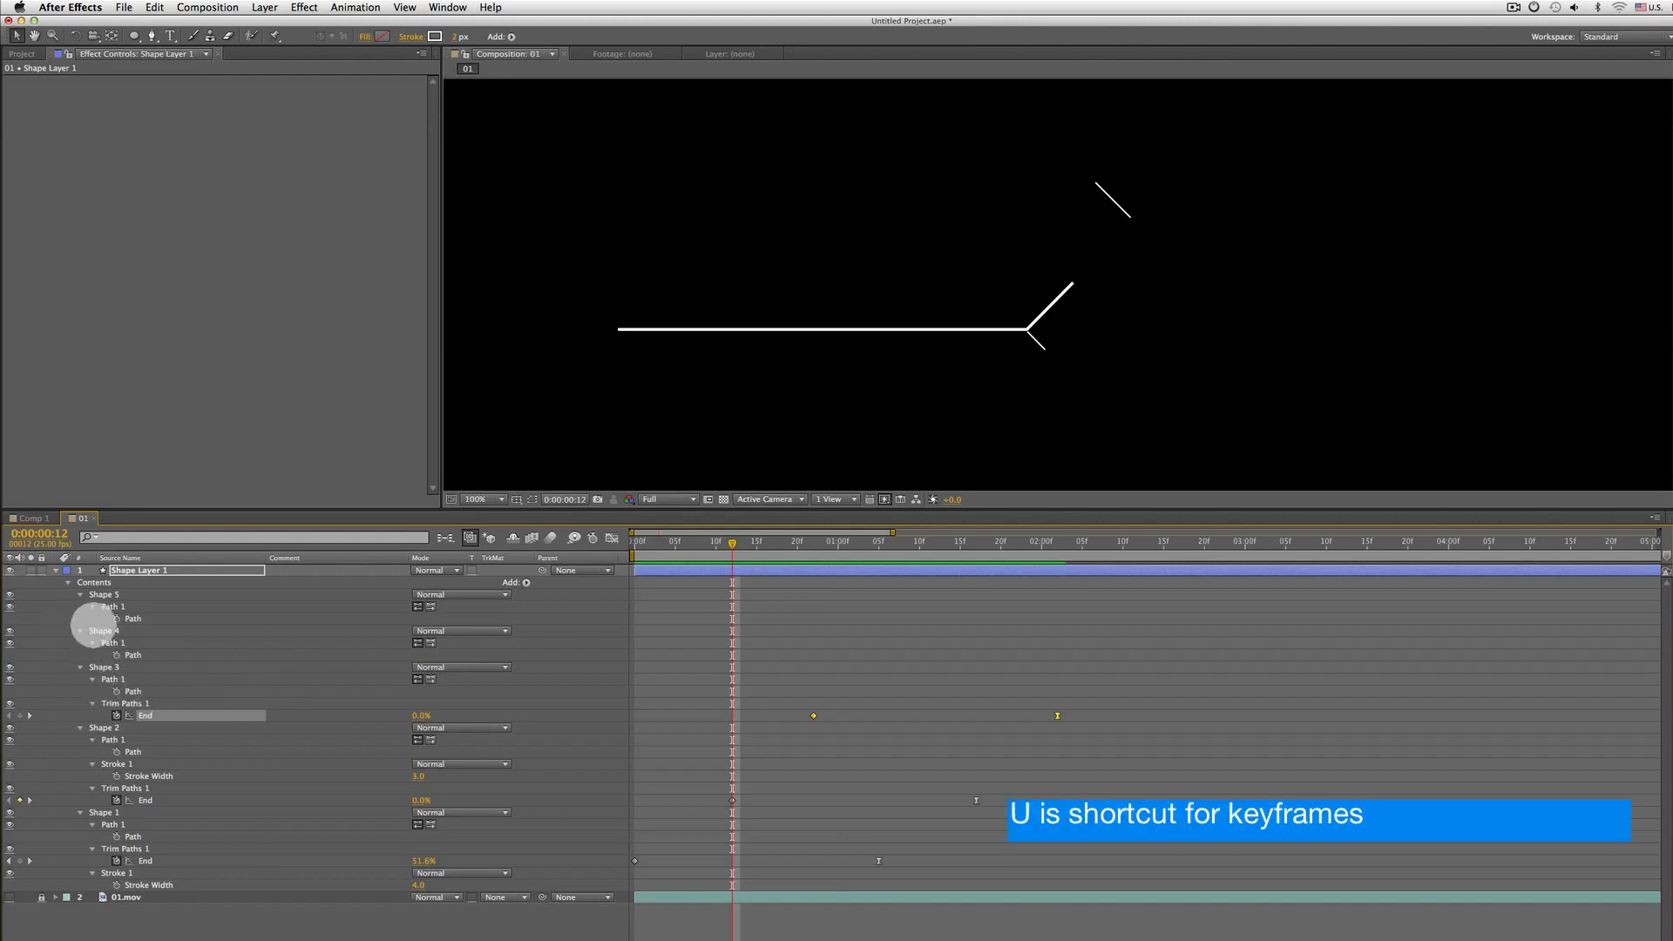
{"action": "left_click", "coordinate": [112, 629]}
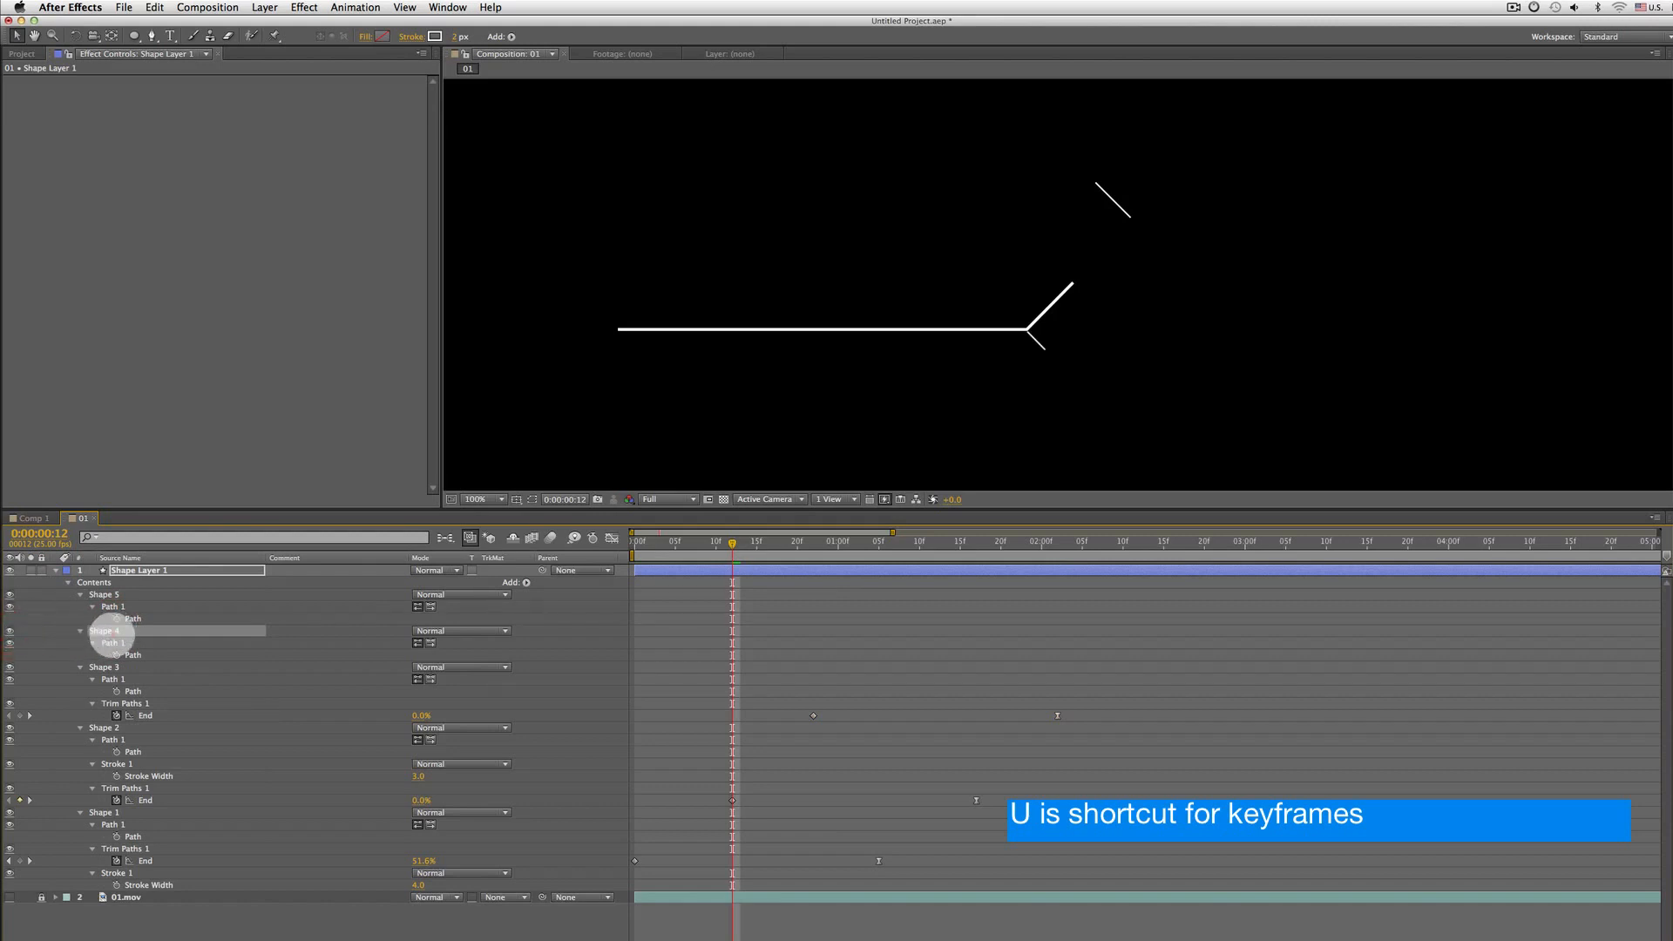
{"action": "left_click_drag", "start_coordinate": [747, 546], "coordinate": [754, 544]}
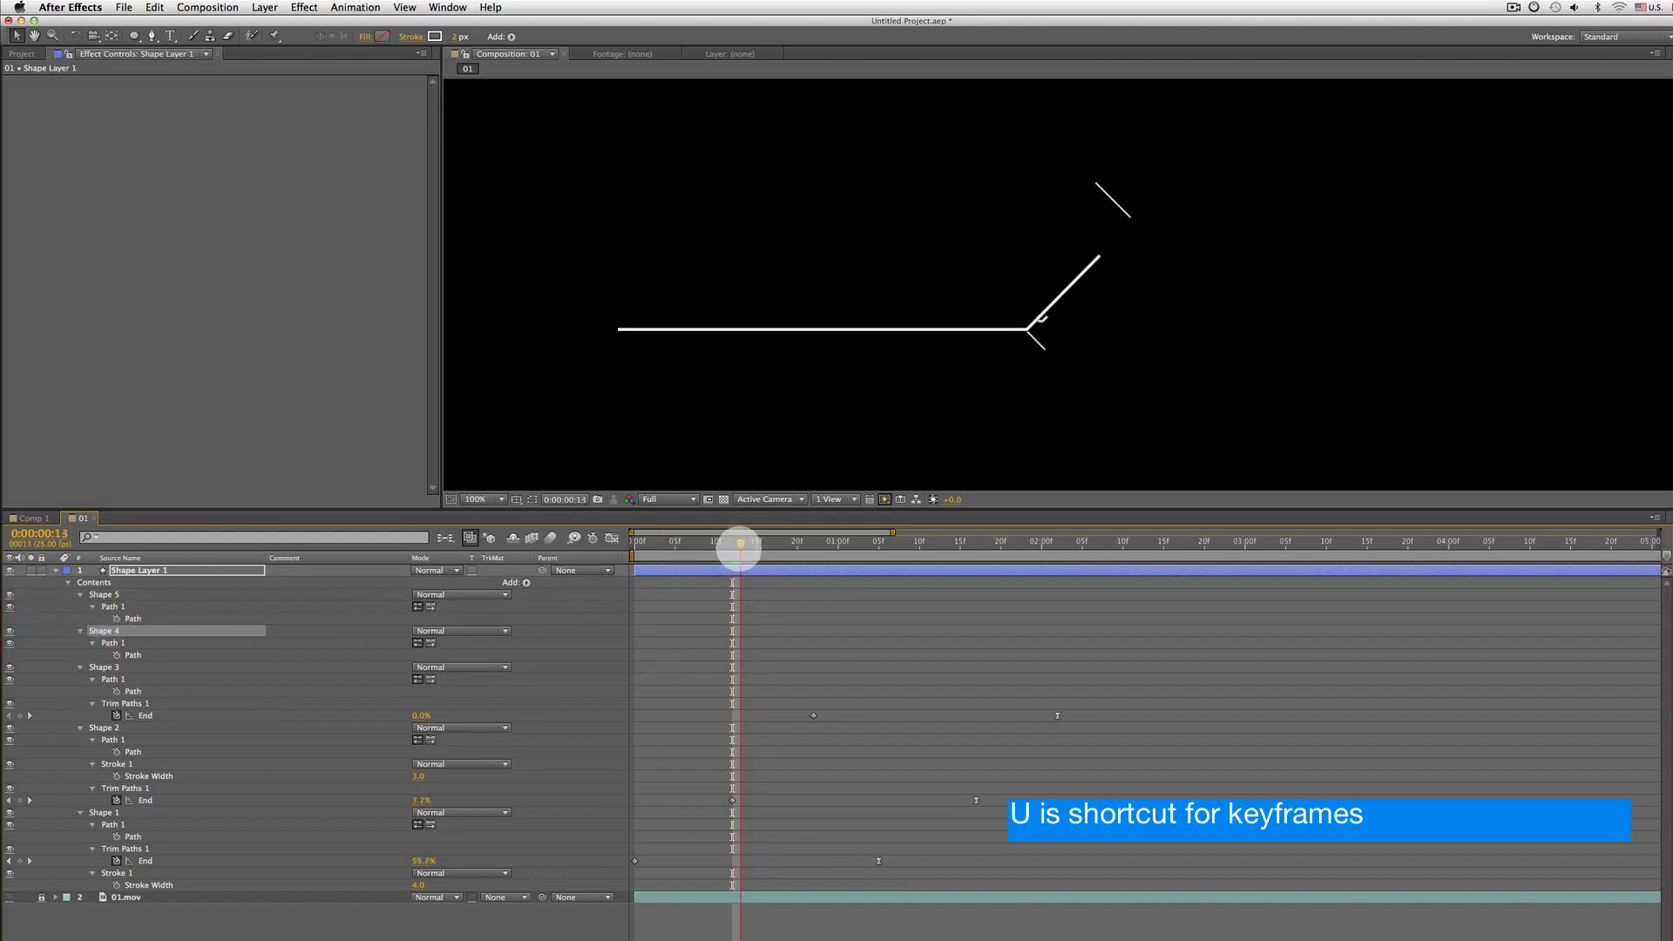
{"action": "left_click", "coordinate": [720, 551]}
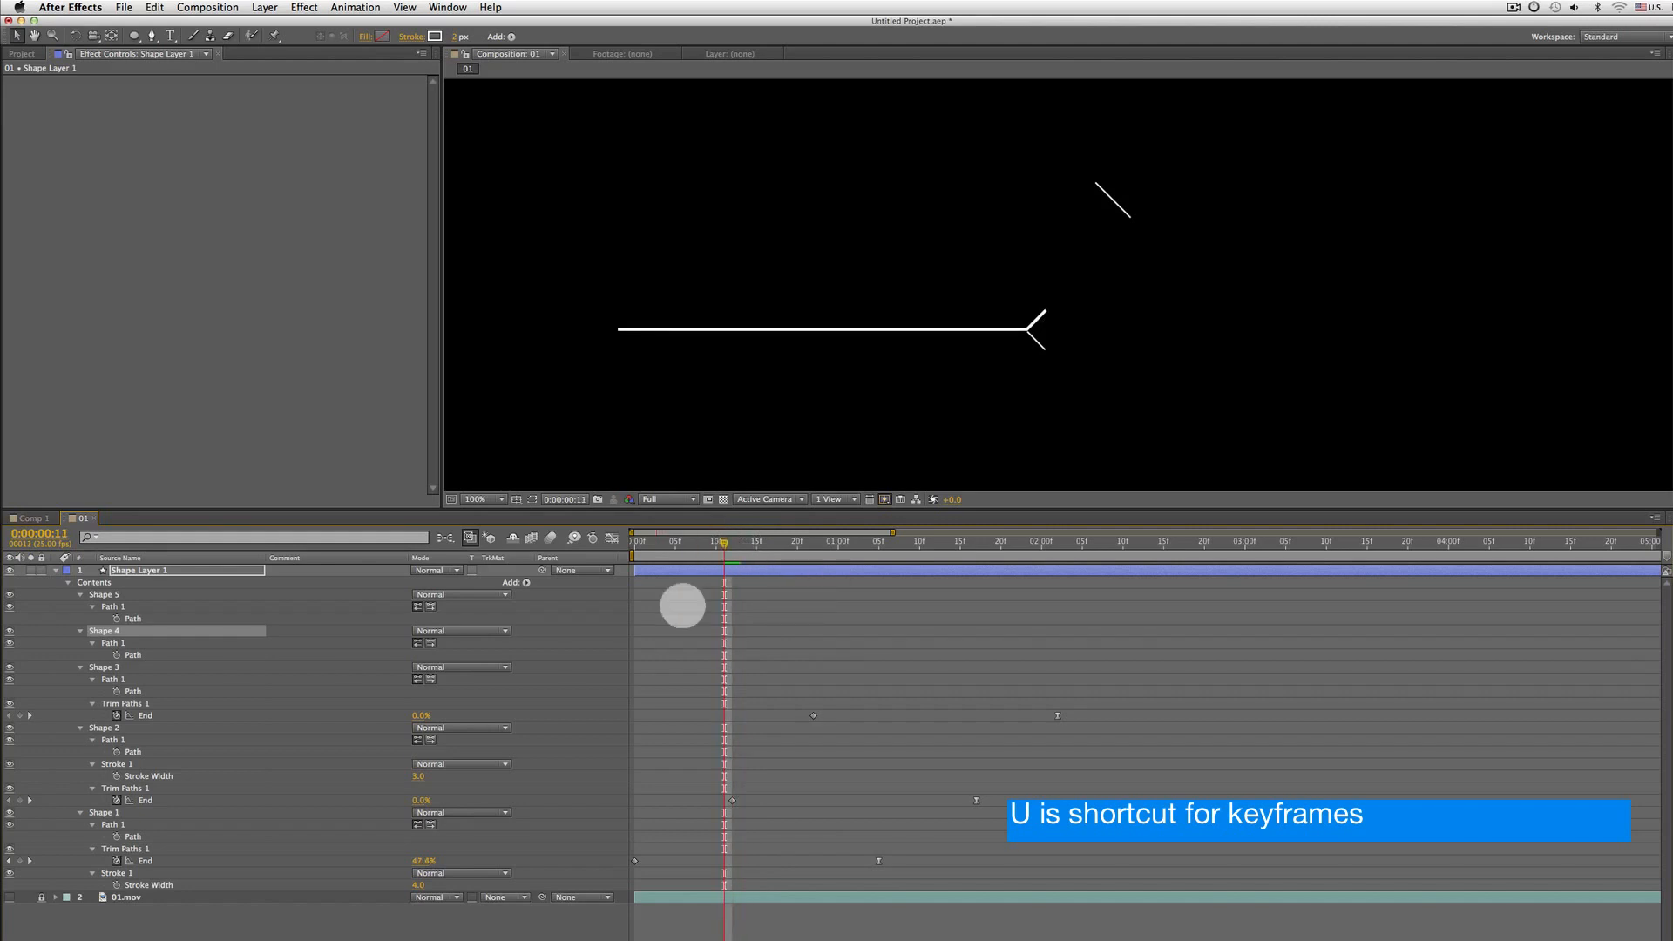
{"action": "left_click", "coordinate": [130, 788]}
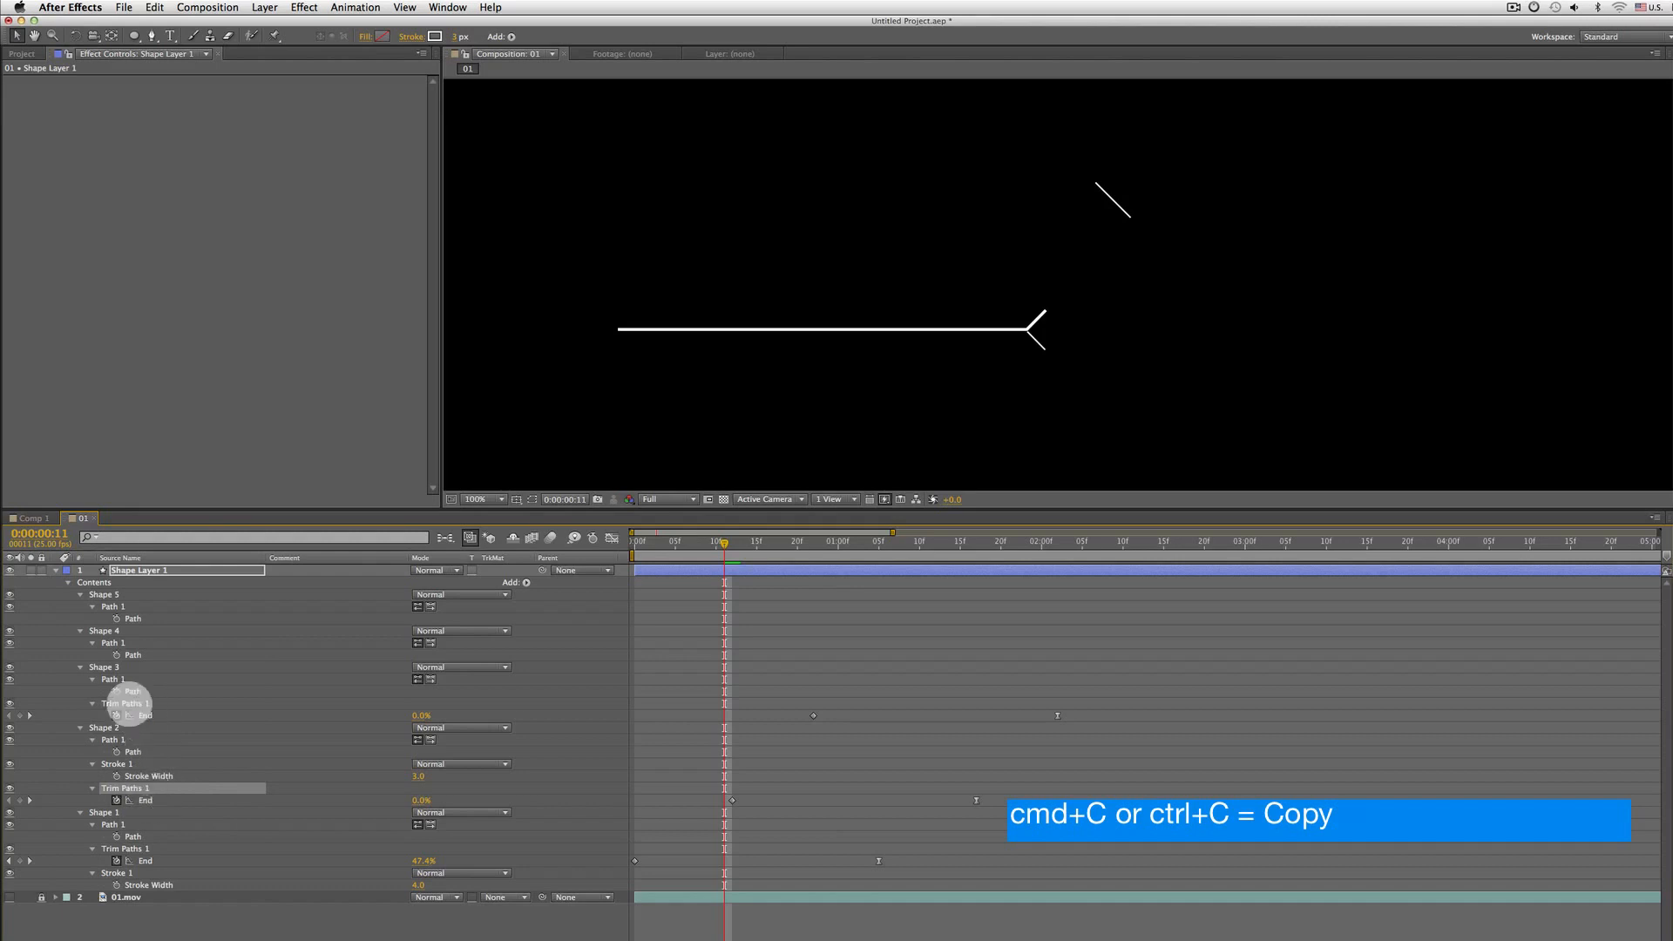
{"action": "left_click", "coordinate": [141, 703]}
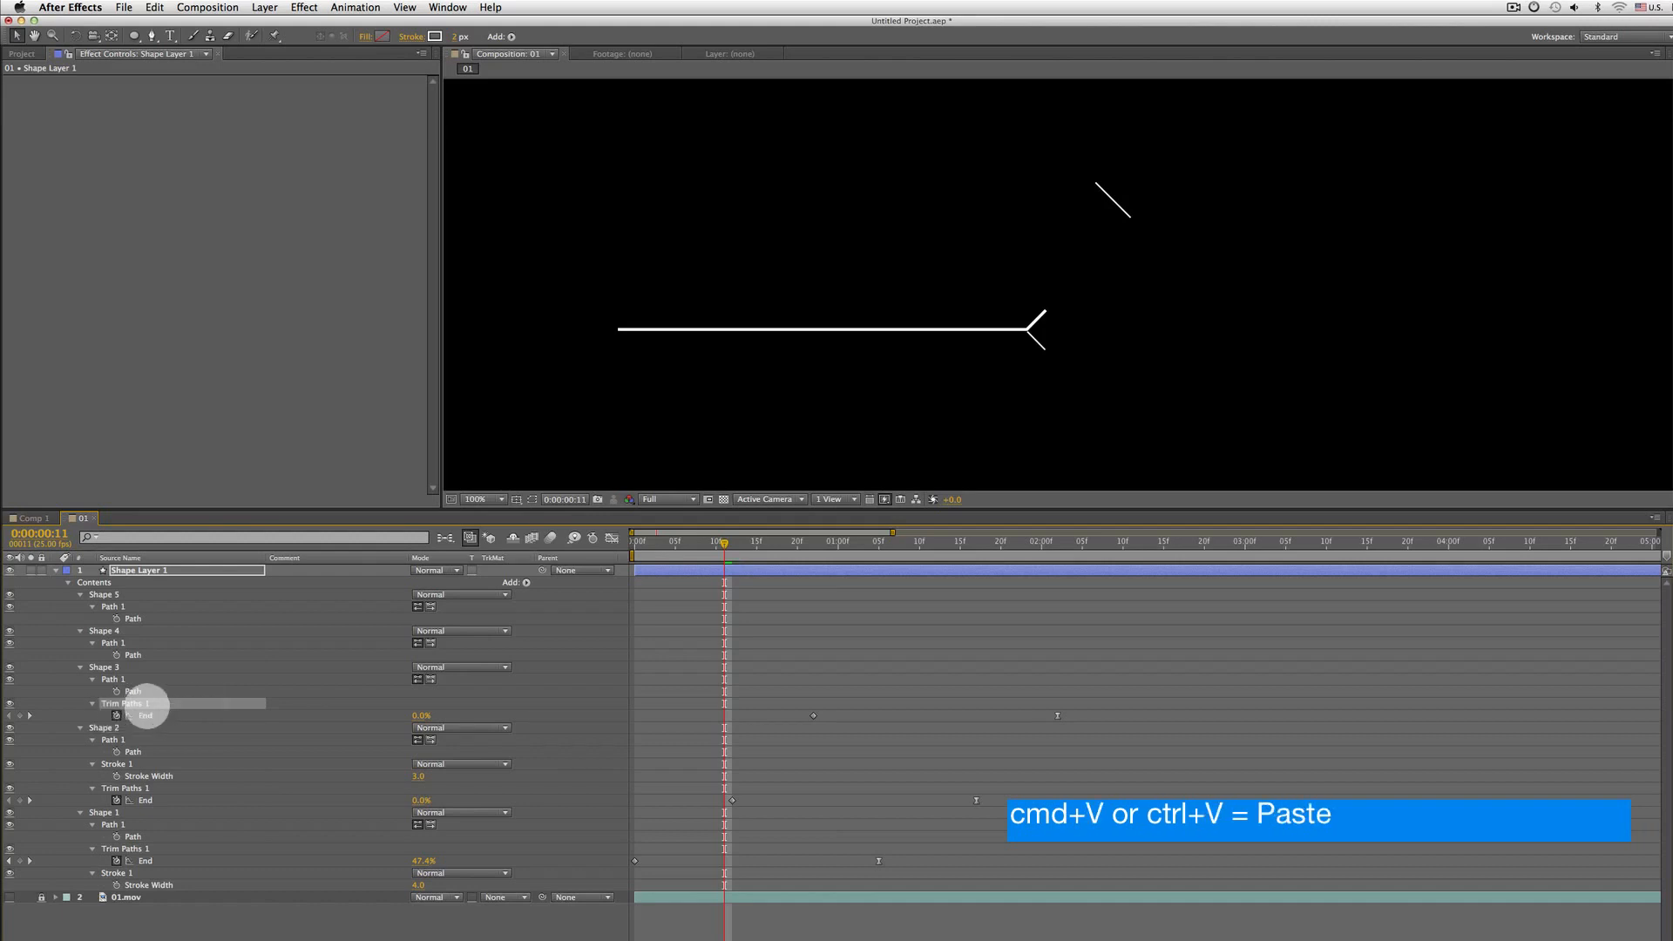
{"action": "left_click", "coordinate": [103, 629]}
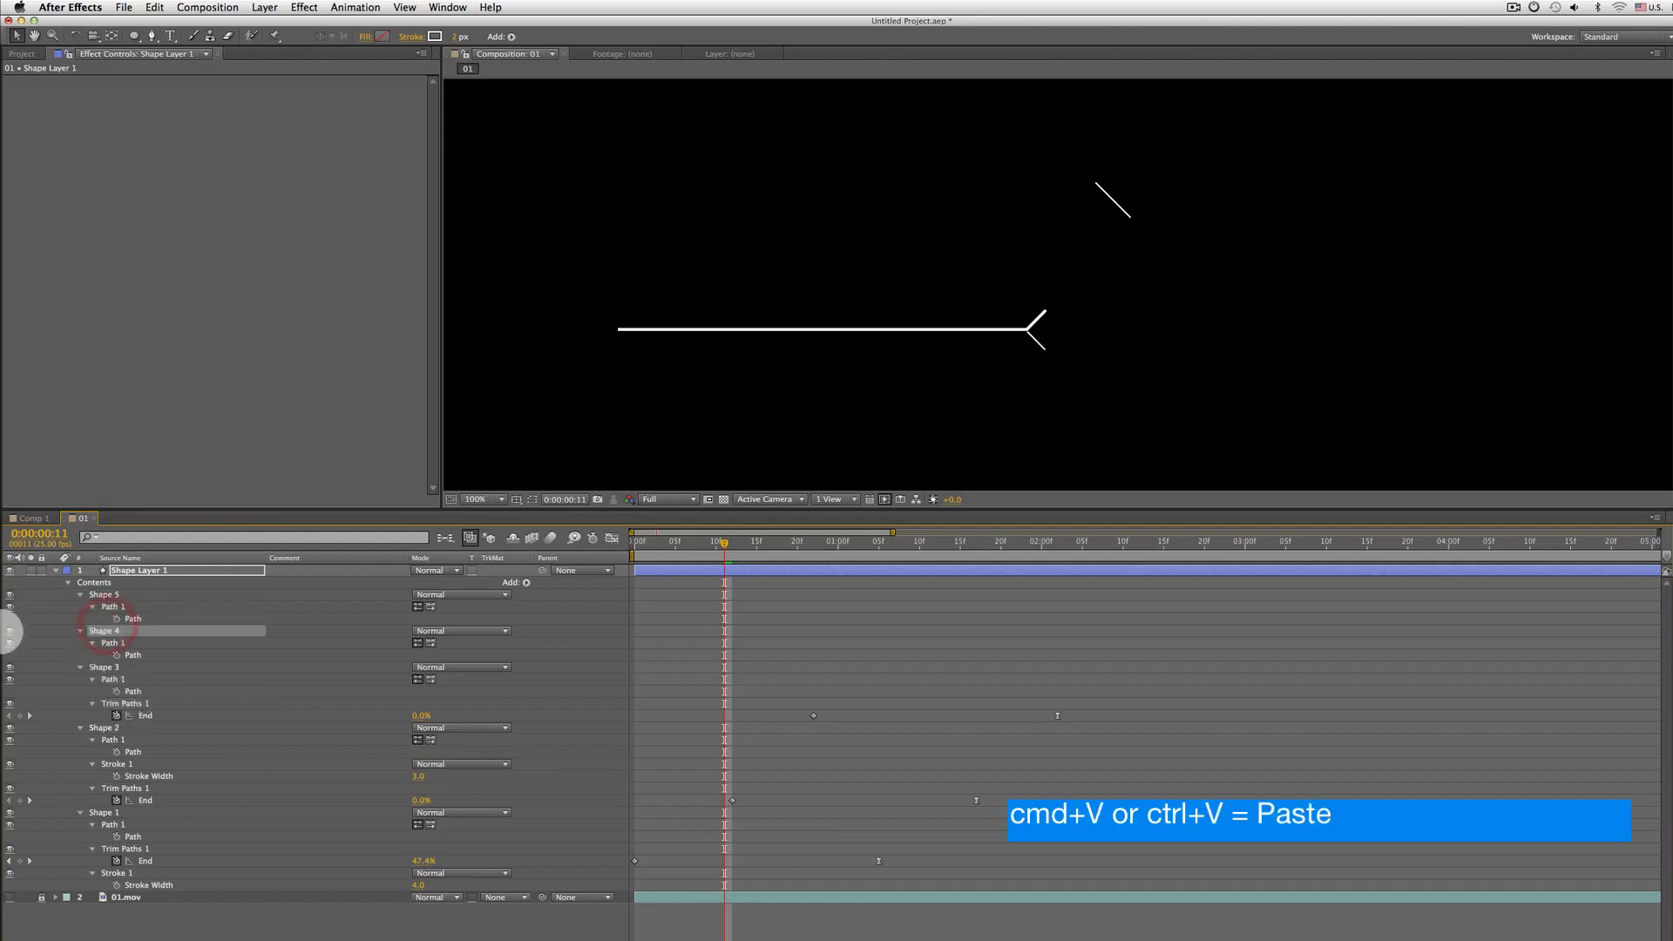
{"action": "key", "text": "super+v"}
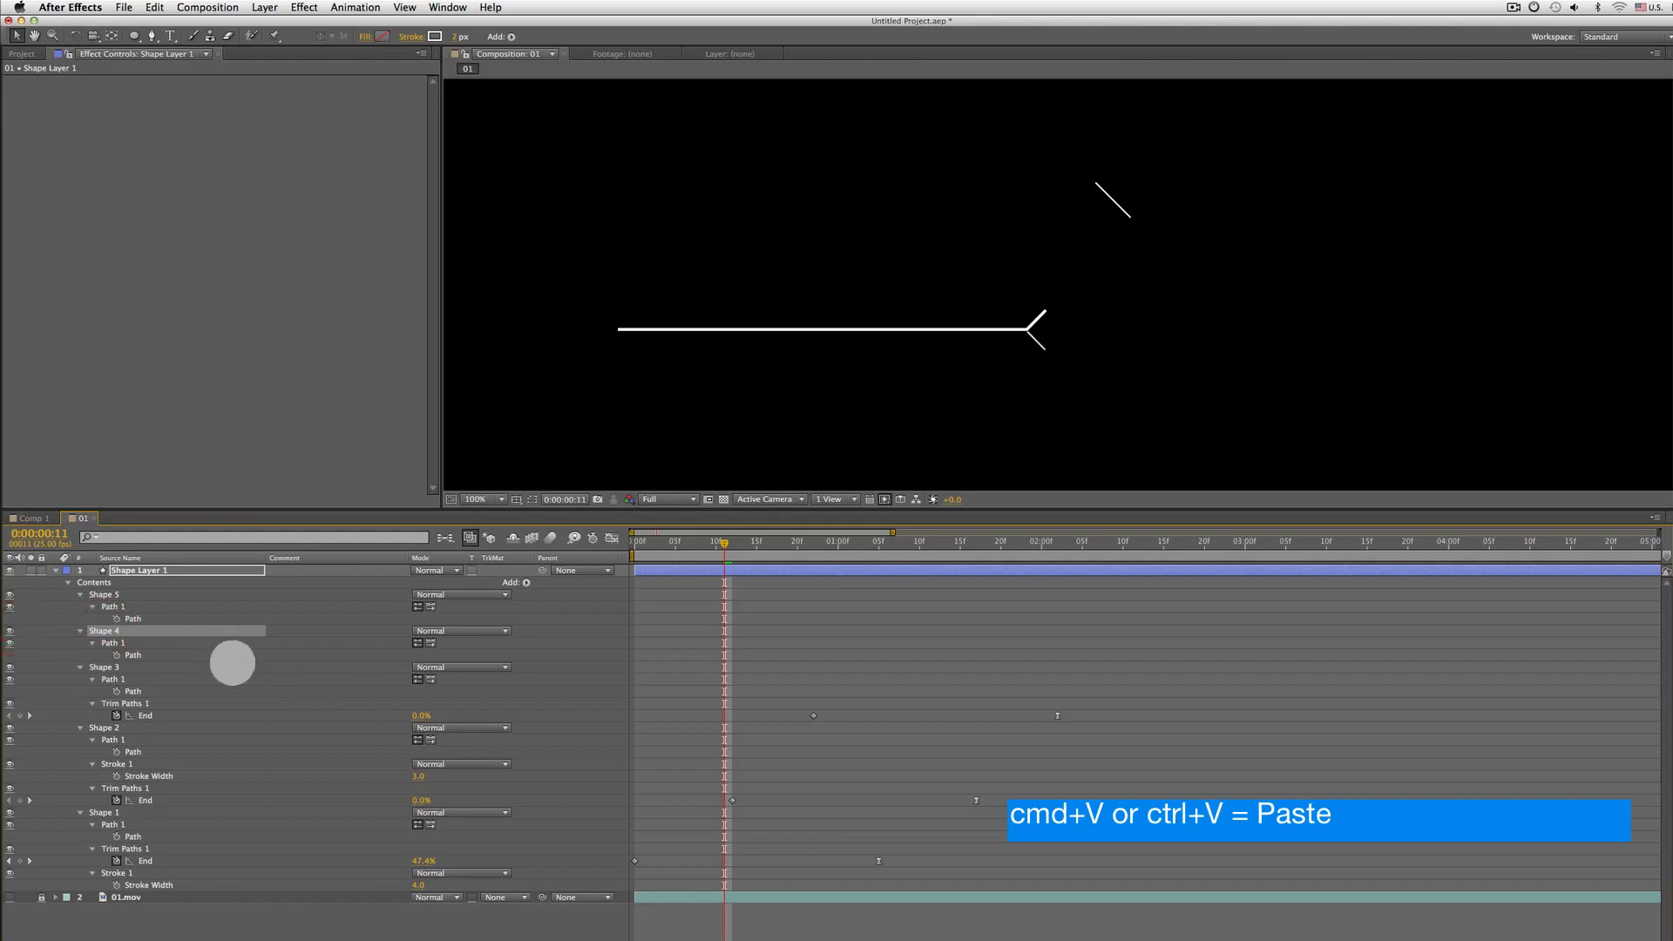
{"action": "key", "text": "super+v"}
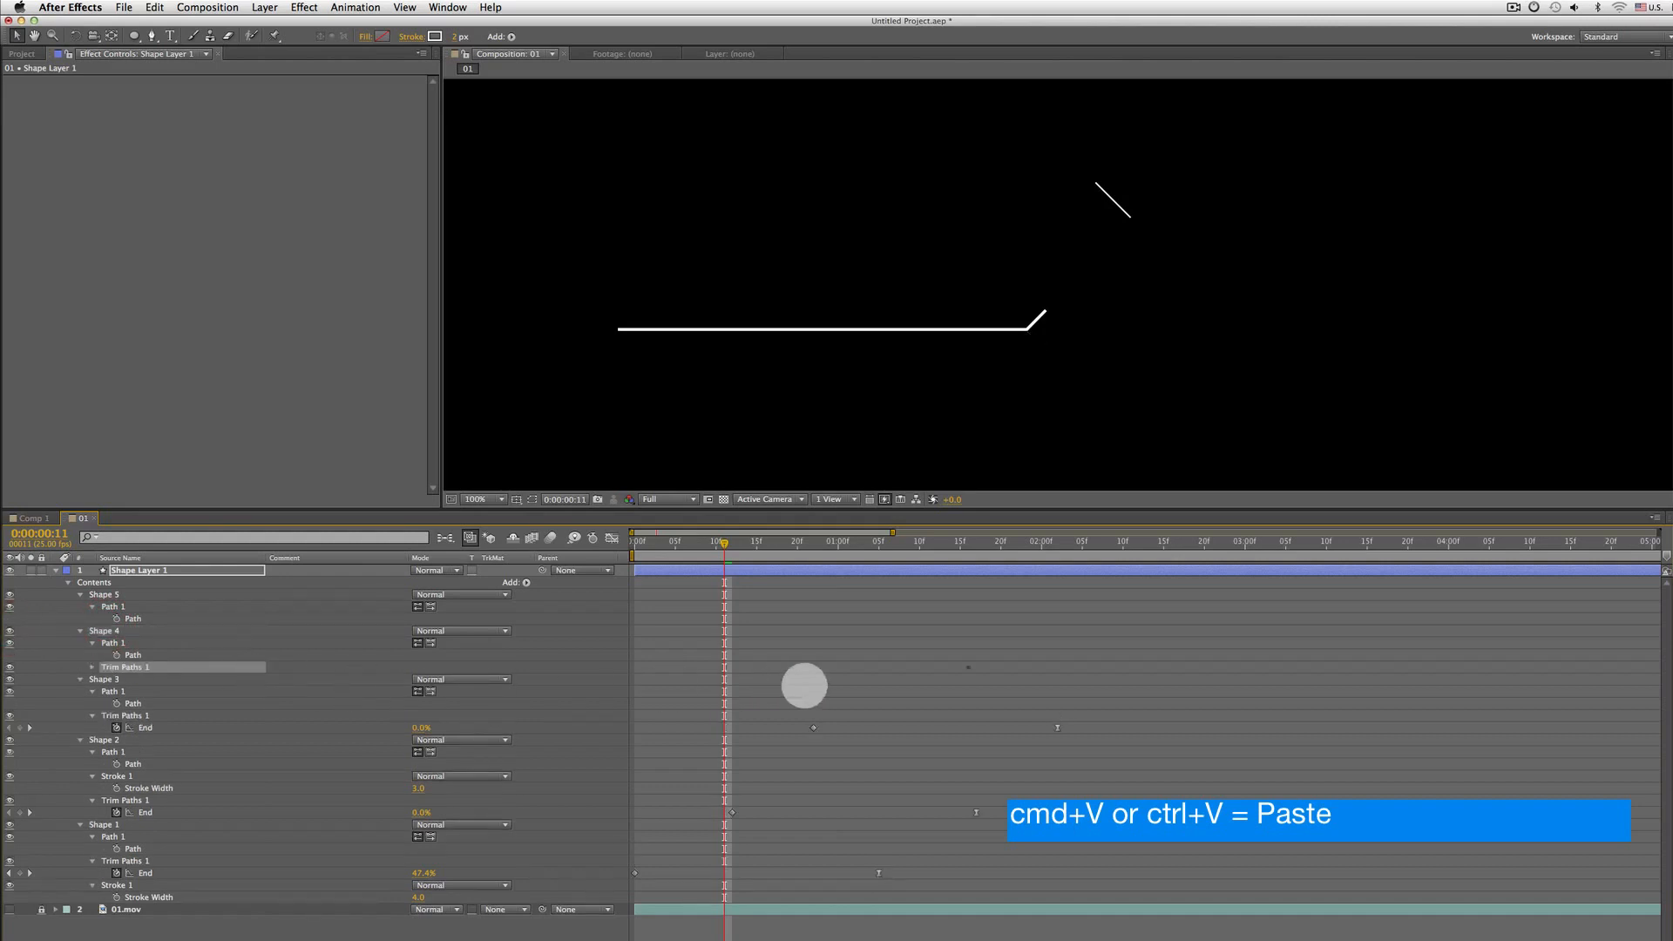
{"action": "left_click", "coordinate": [105, 631]}
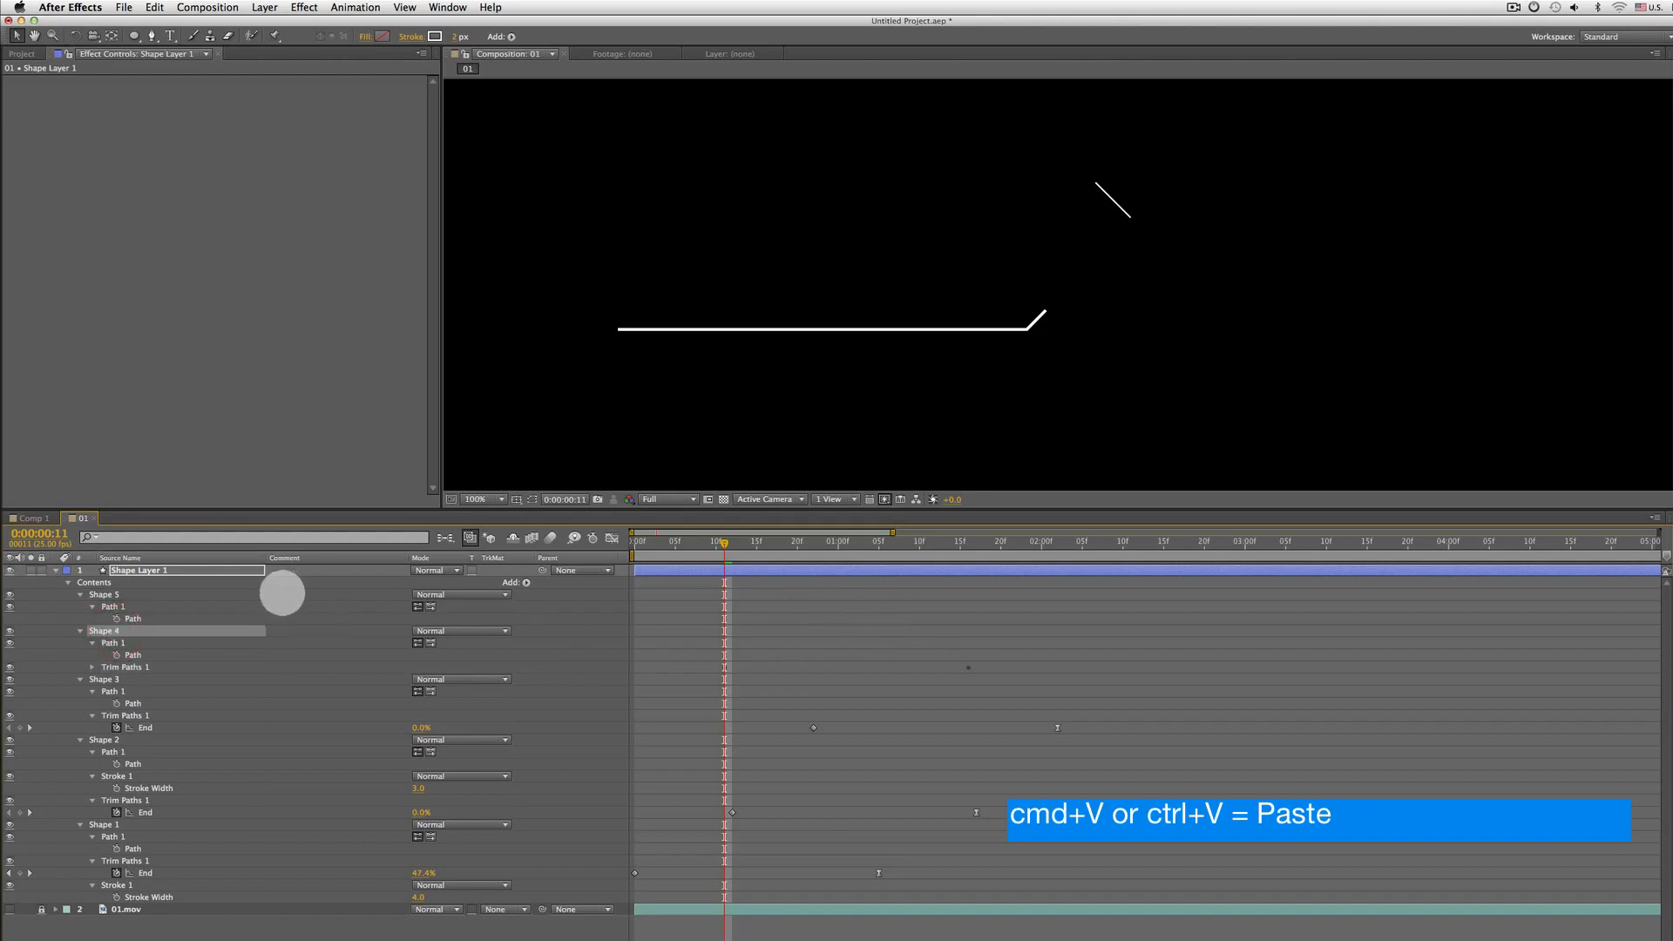
Move Shape 4's last End keyframe earlier so its line draws on faster, previewing the timing
{"action": "left_click", "coordinate": [158, 571]}
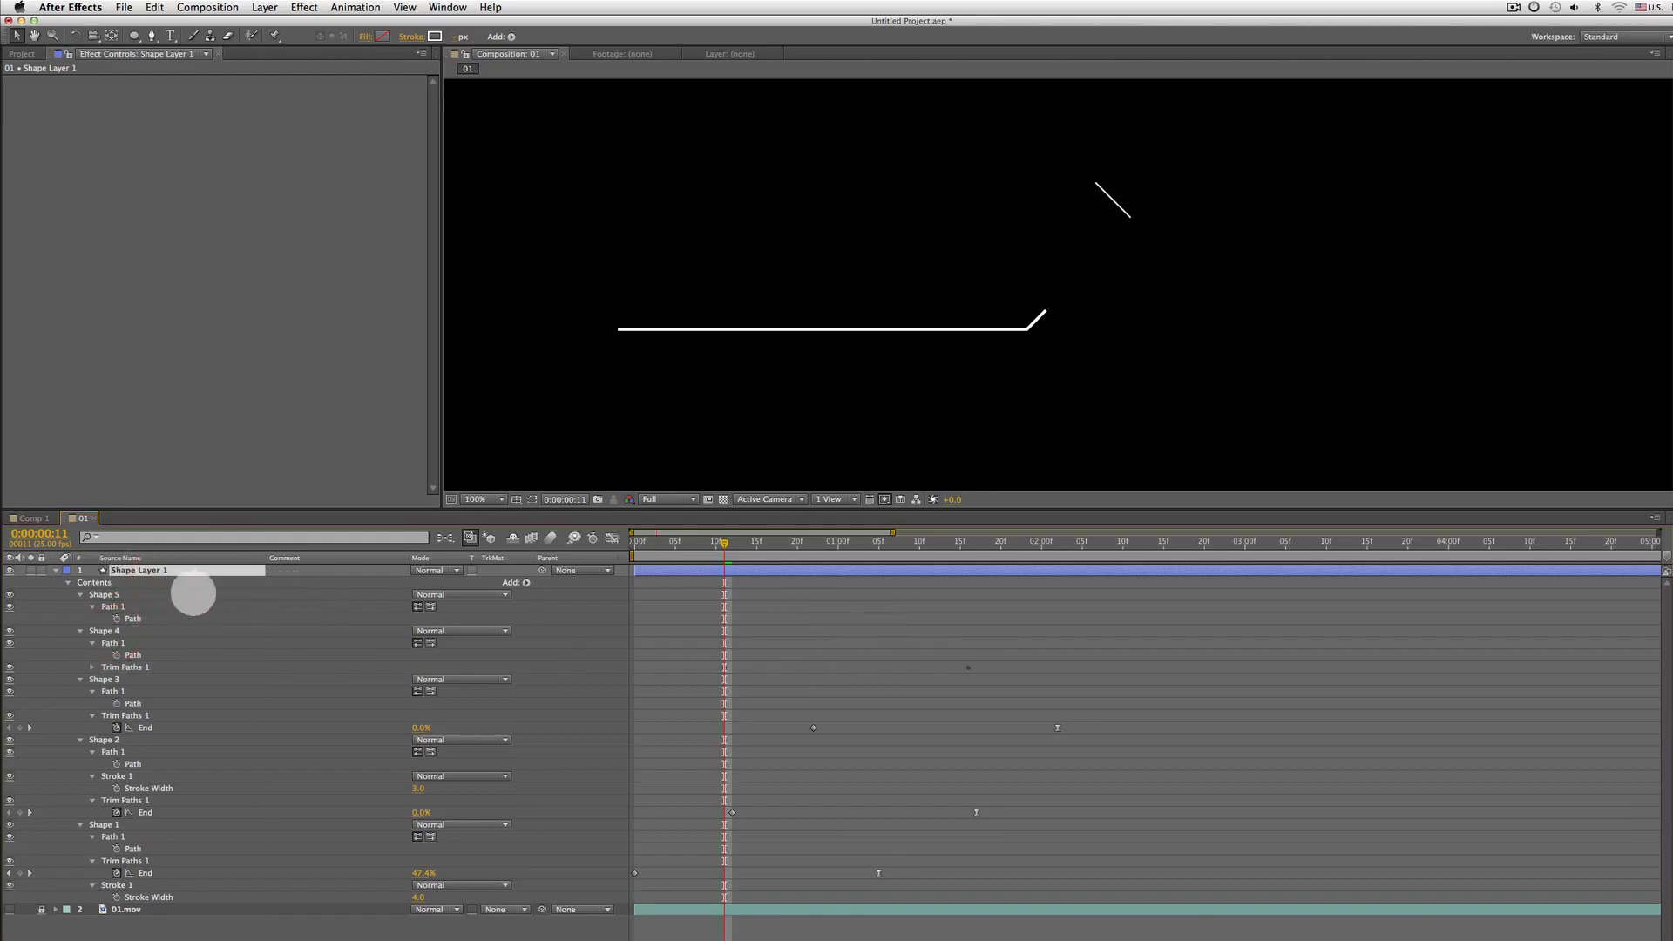
{"action": "key", "text": "u"}
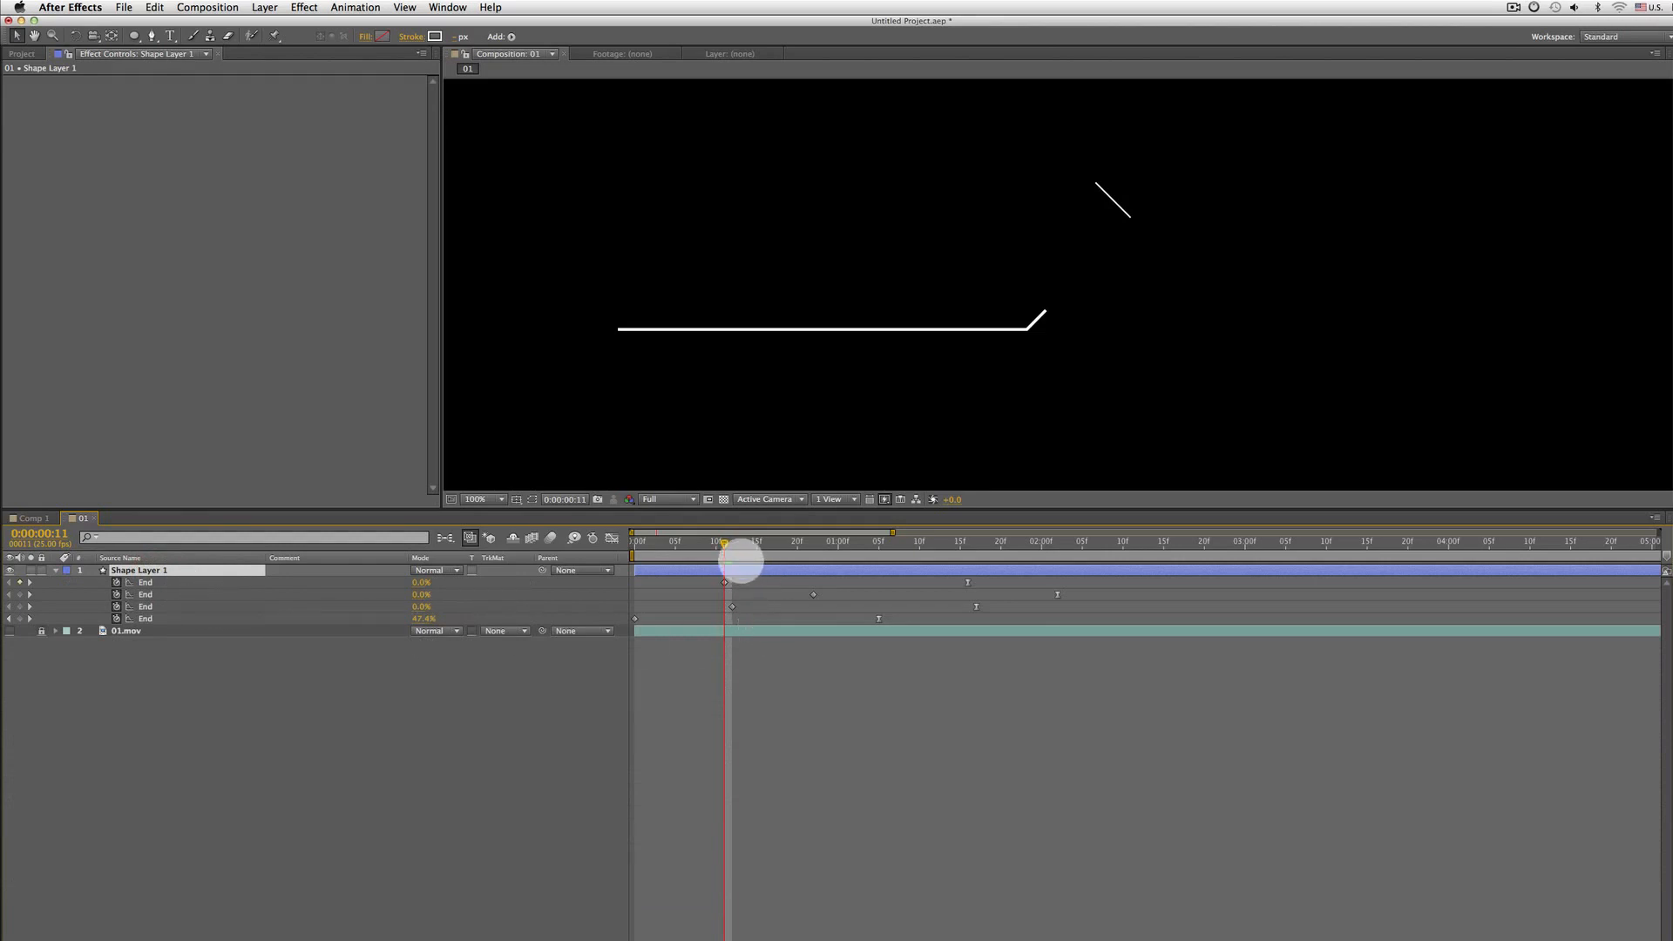
{"action": "mouse_move", "coordinate": [735, 548]}
{"action": "left_mouse_down"}
{"action": "mouse_move", "coordinate": [1053, 549]}
{"action": "mouse_move", "coordinate": [619, 571]}
{"action": "left_mouse_up"}
{"action": "left_click", "coordinate": [174, 582]}
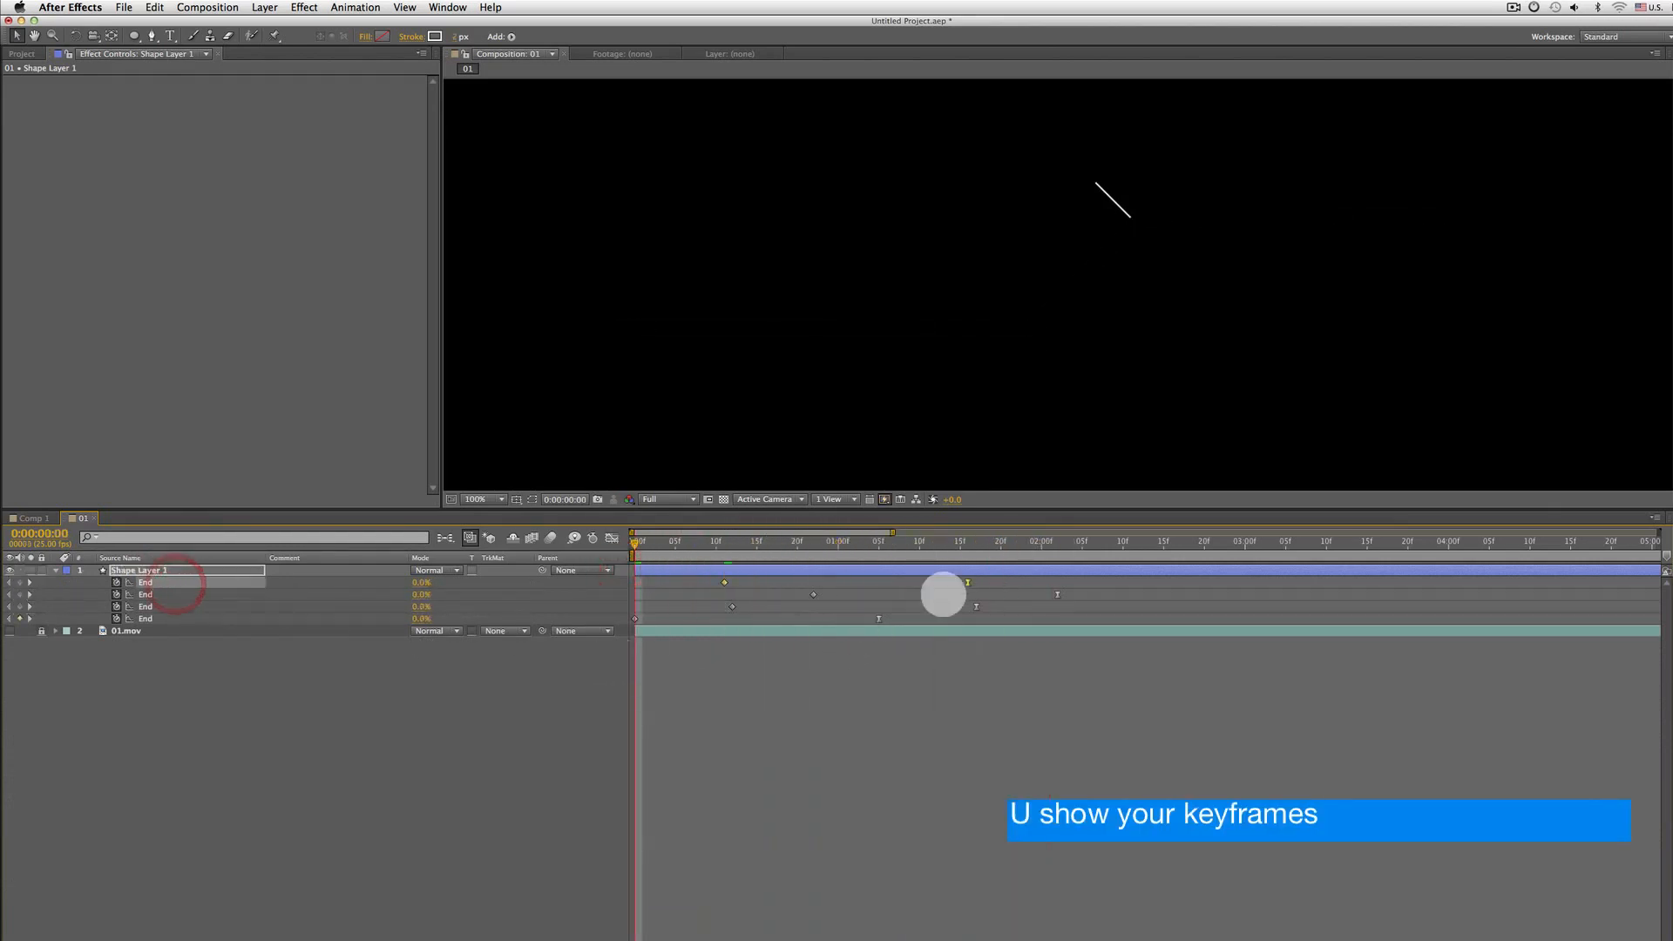
{"action": "mouse_move", "coordinate": [971, 582]}
{"action": "left_mouse_down"}
{"action": "mouse_move", "coordinate": [1080, 574]}
{"action": "mouse_move", "coordinate": [903, 582]}
{"action": "left_mouse_up"}
{"action": "mouse_move", "coordinate": [698, 550]}
{"action": "left_mouse_down"}
{"action": "mouse_move", "coordinate": [870, 552]}
{"action": "mouse_move", "coordinate": [448, 560]}
{"action": "left_mouse_up"}
{"action": "key", "text": "space"}
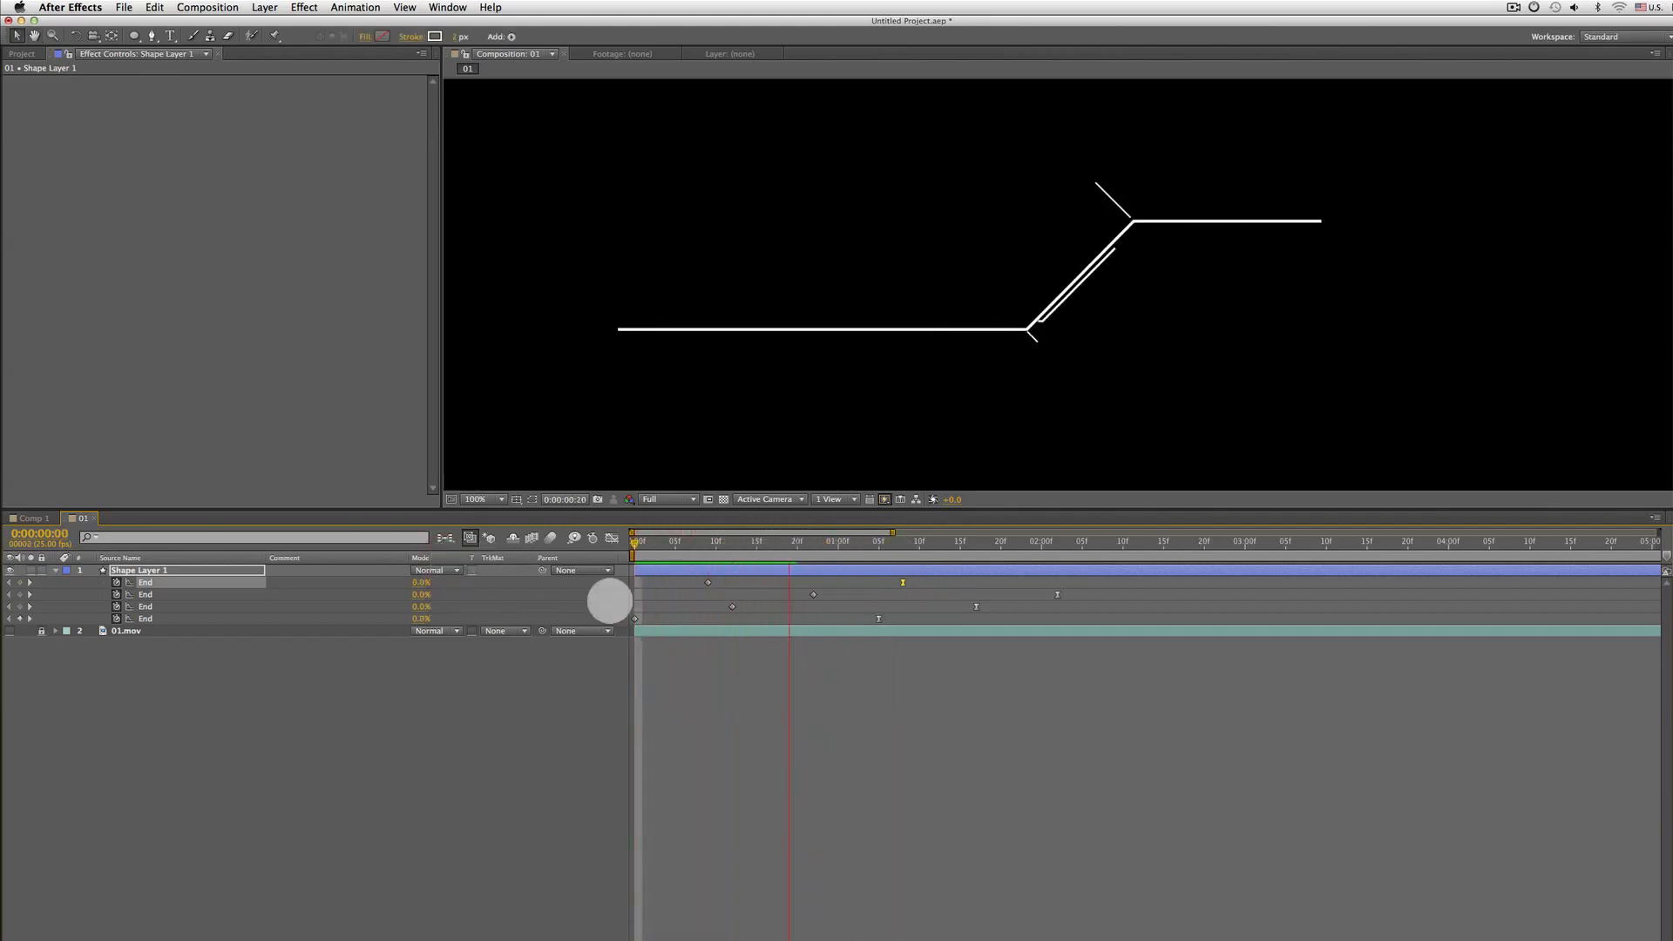
{"action": "left_click_drag", "start_coordinate": [902, 582], "coordinate": [829, 582]}
{"action": "left_click", "coordinate": [682, 547]}
{"action": "key", "text": "space"}
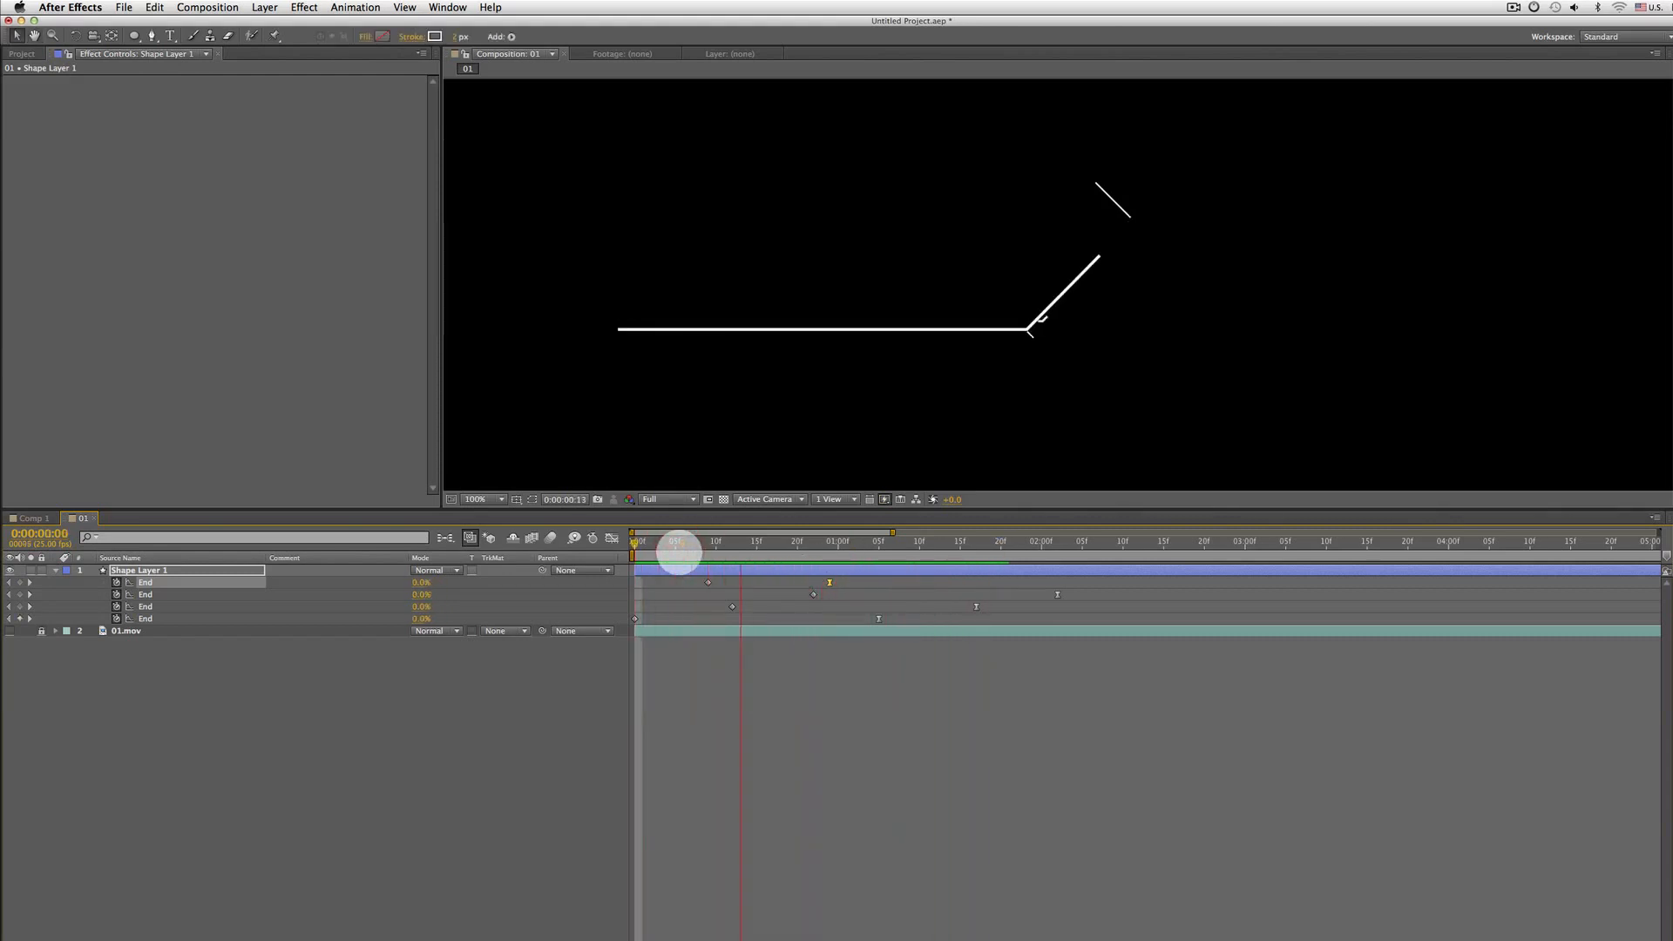
Copy Shape 4's Trim Paths operator and paste it into Shape 5 at frame 15
{"action": "left_click", "coordinate": [764, 541]}
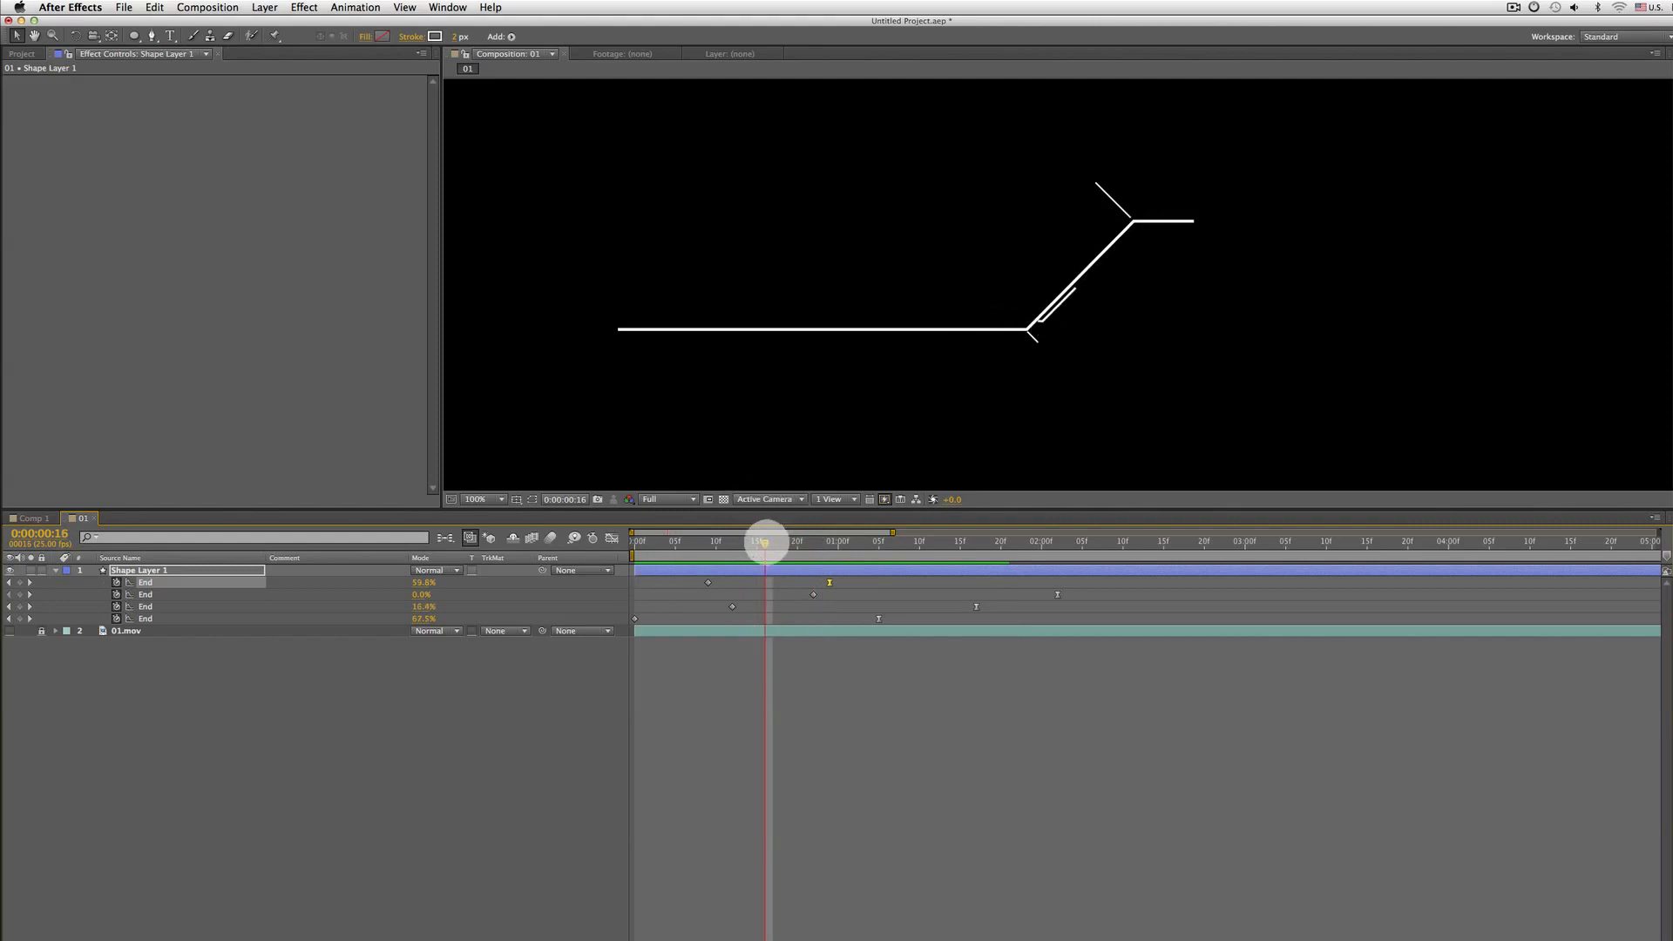
{"action": "left_click_drag", "start_coordinate": [765, 541], "coordinate": [757, 542]}
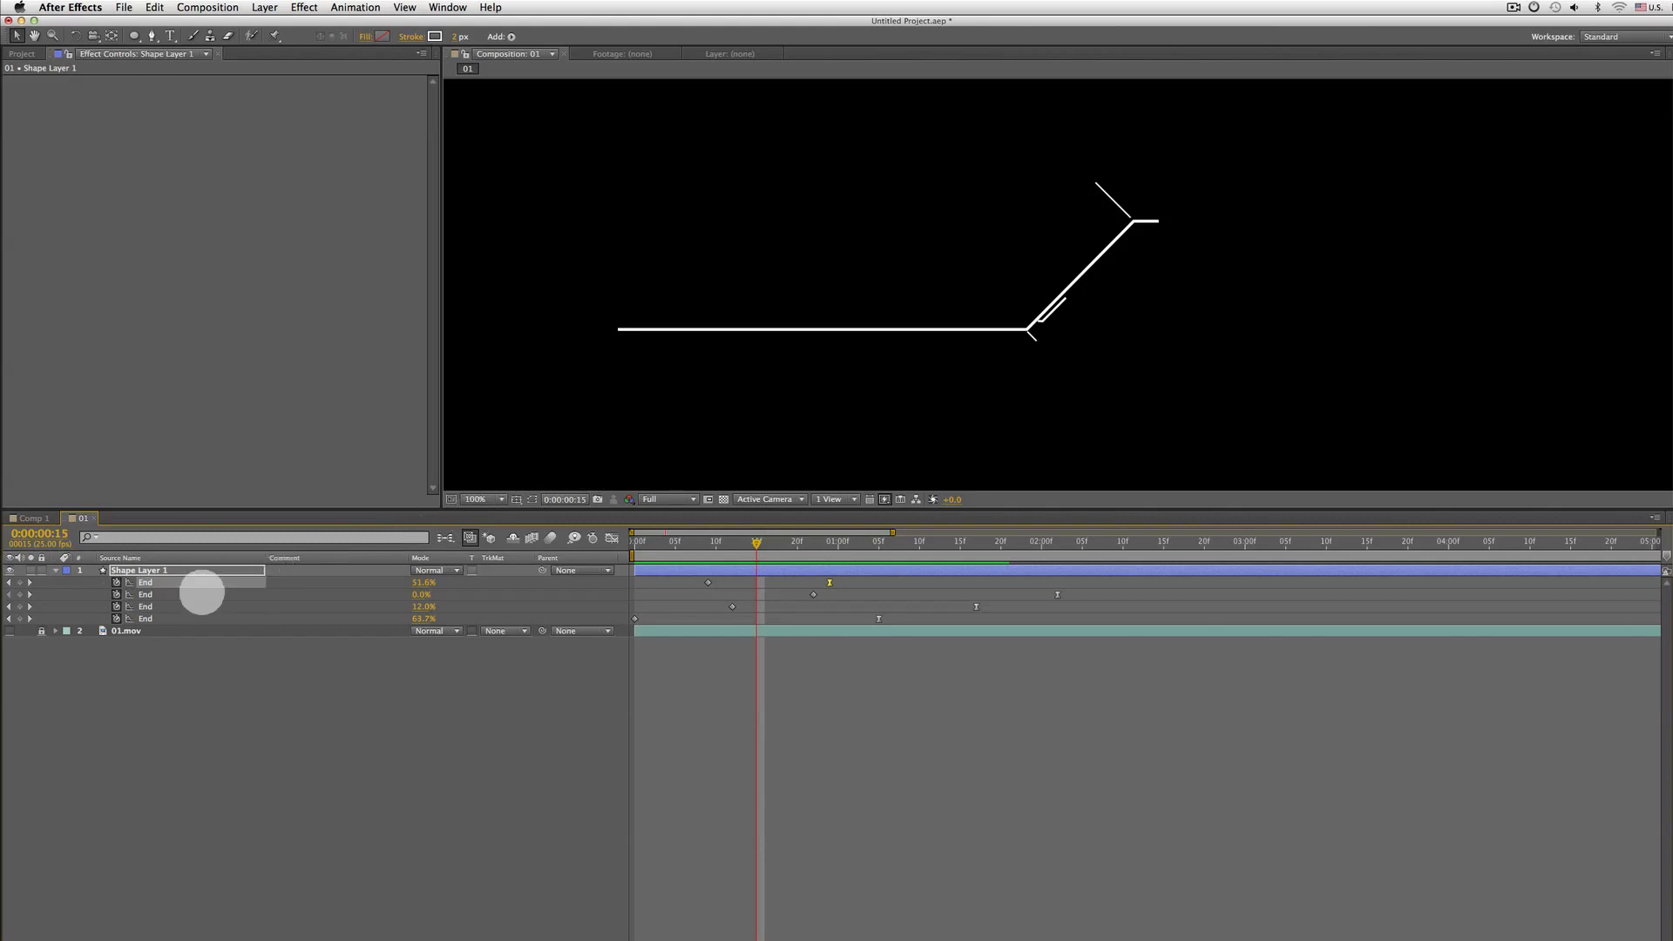
{"action": "key", "text": "u"}
{"action": "key", "text": "u"}
{"action": "key", "text": "u"}
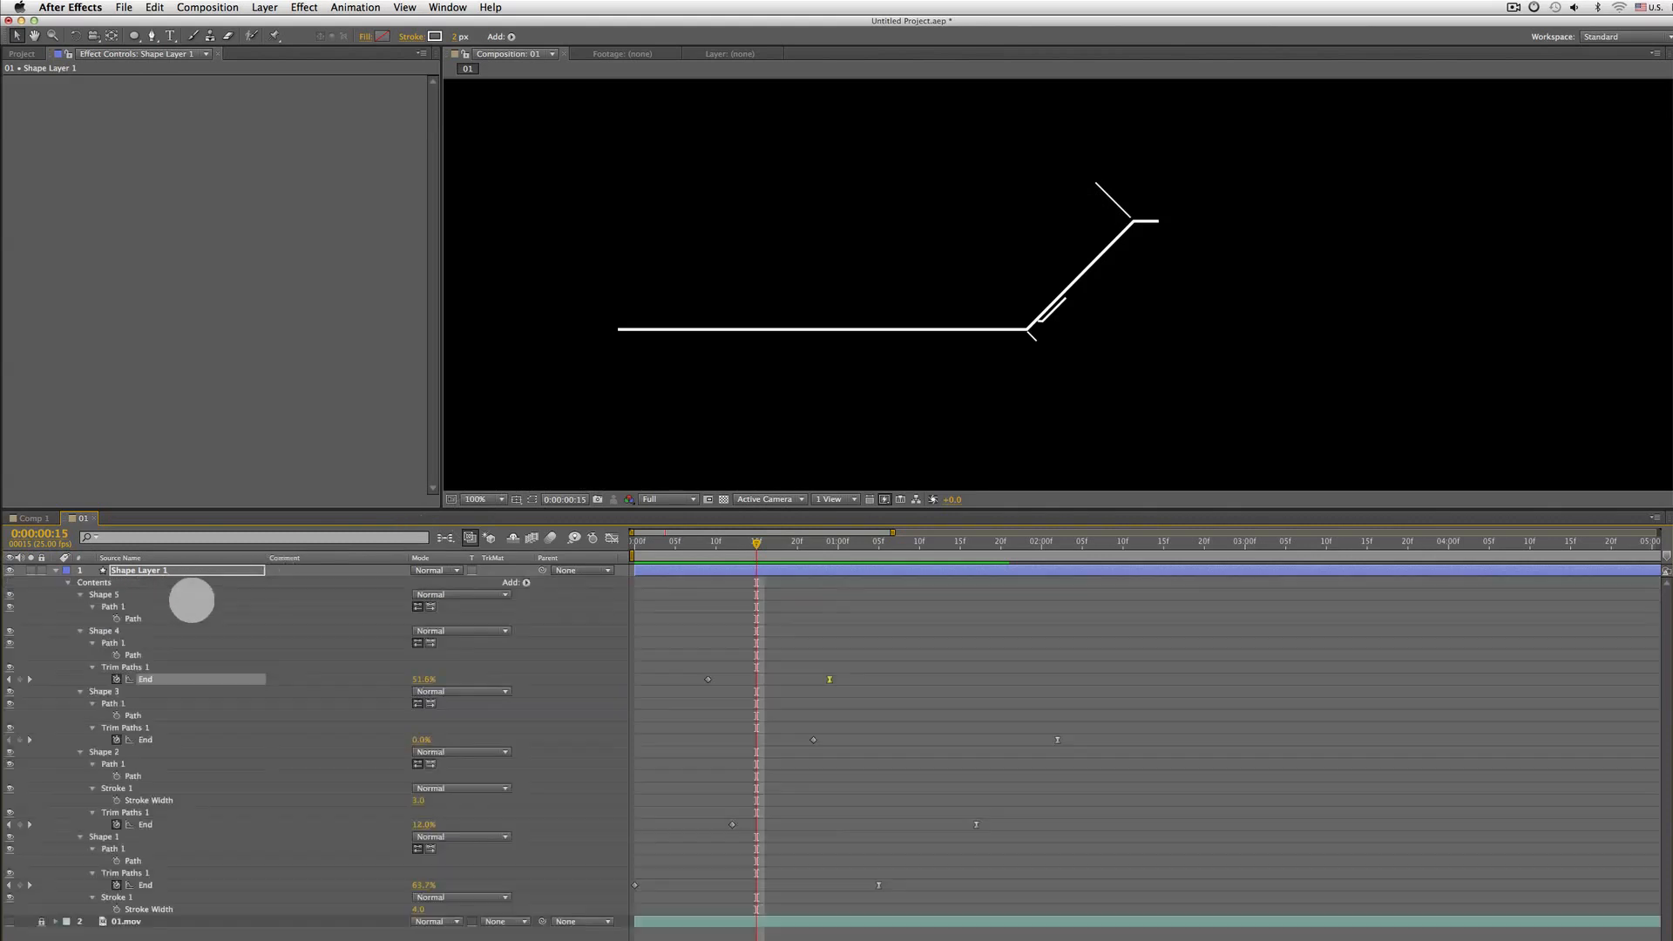
{"action": "left_click", "coordinate": [112, 596]}
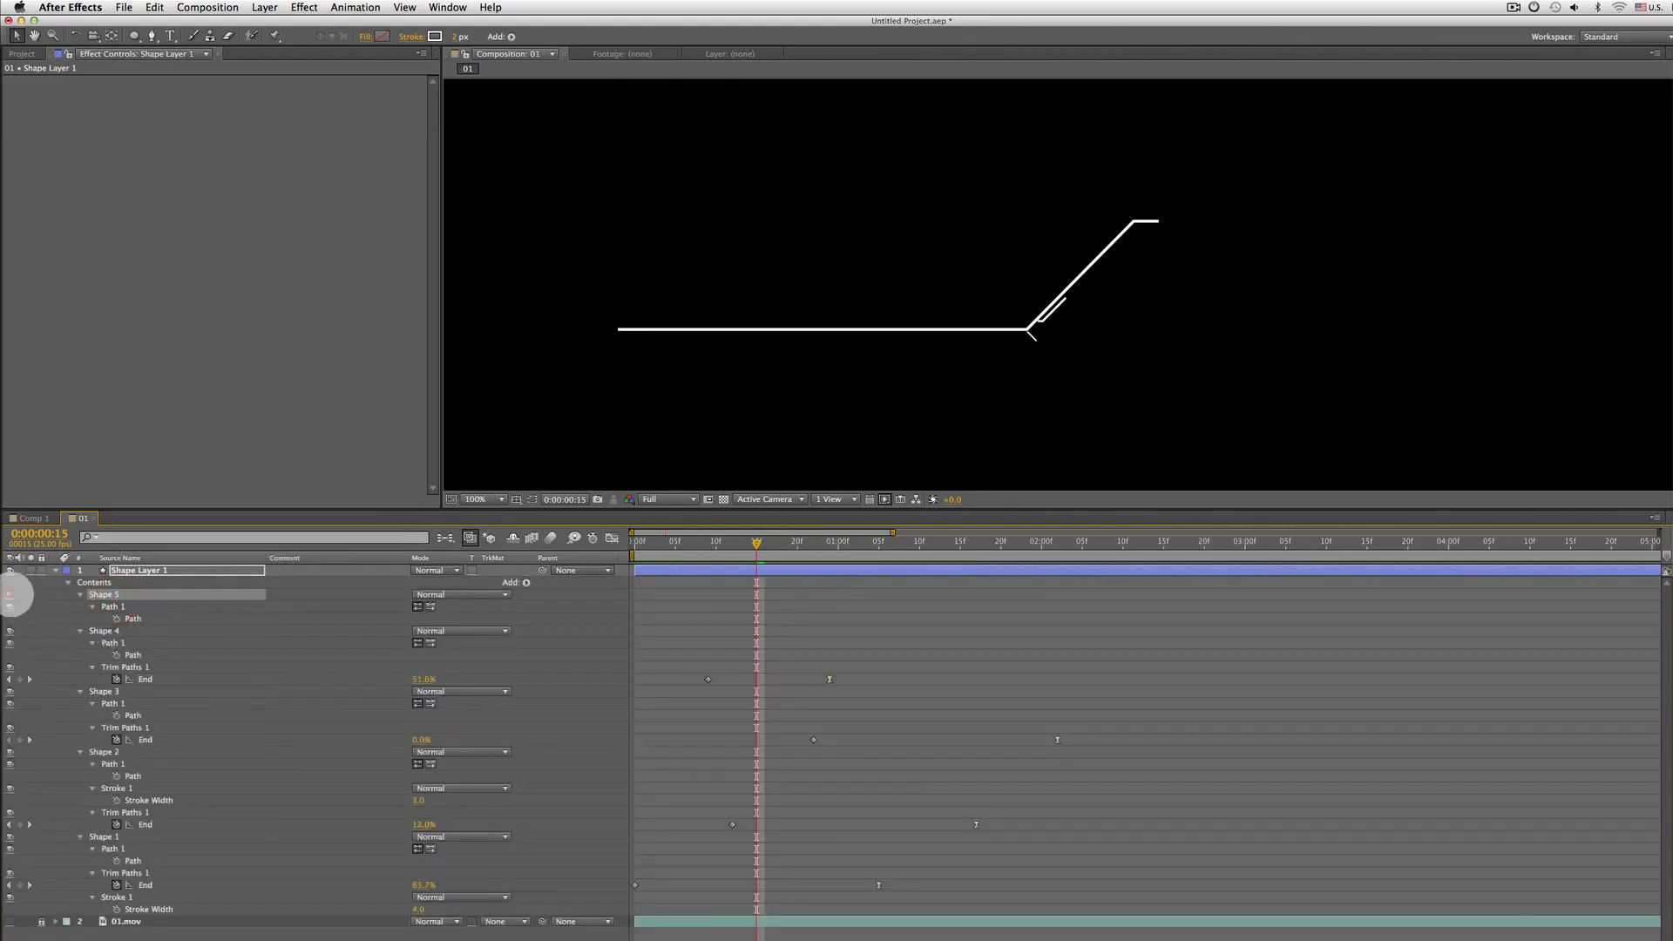
{"action": "left_click", "coordinate": [139, 667]}
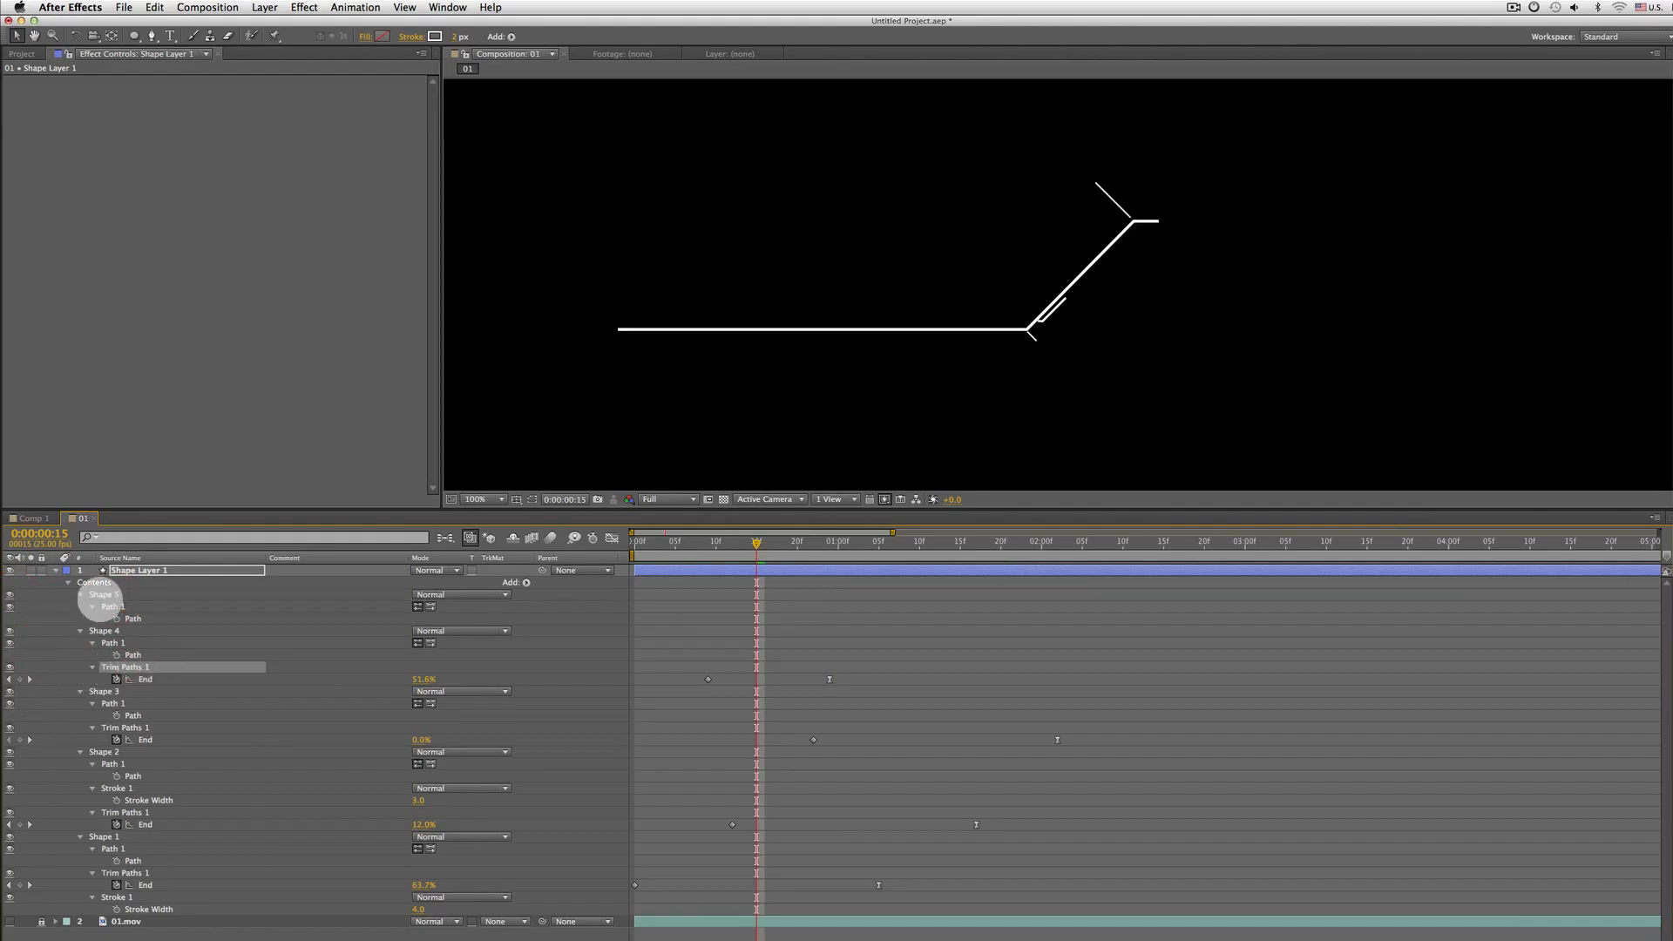
{"action": "left_click", "coordinate": [105, 594]}
{"action": "key", "text": "super+c"}
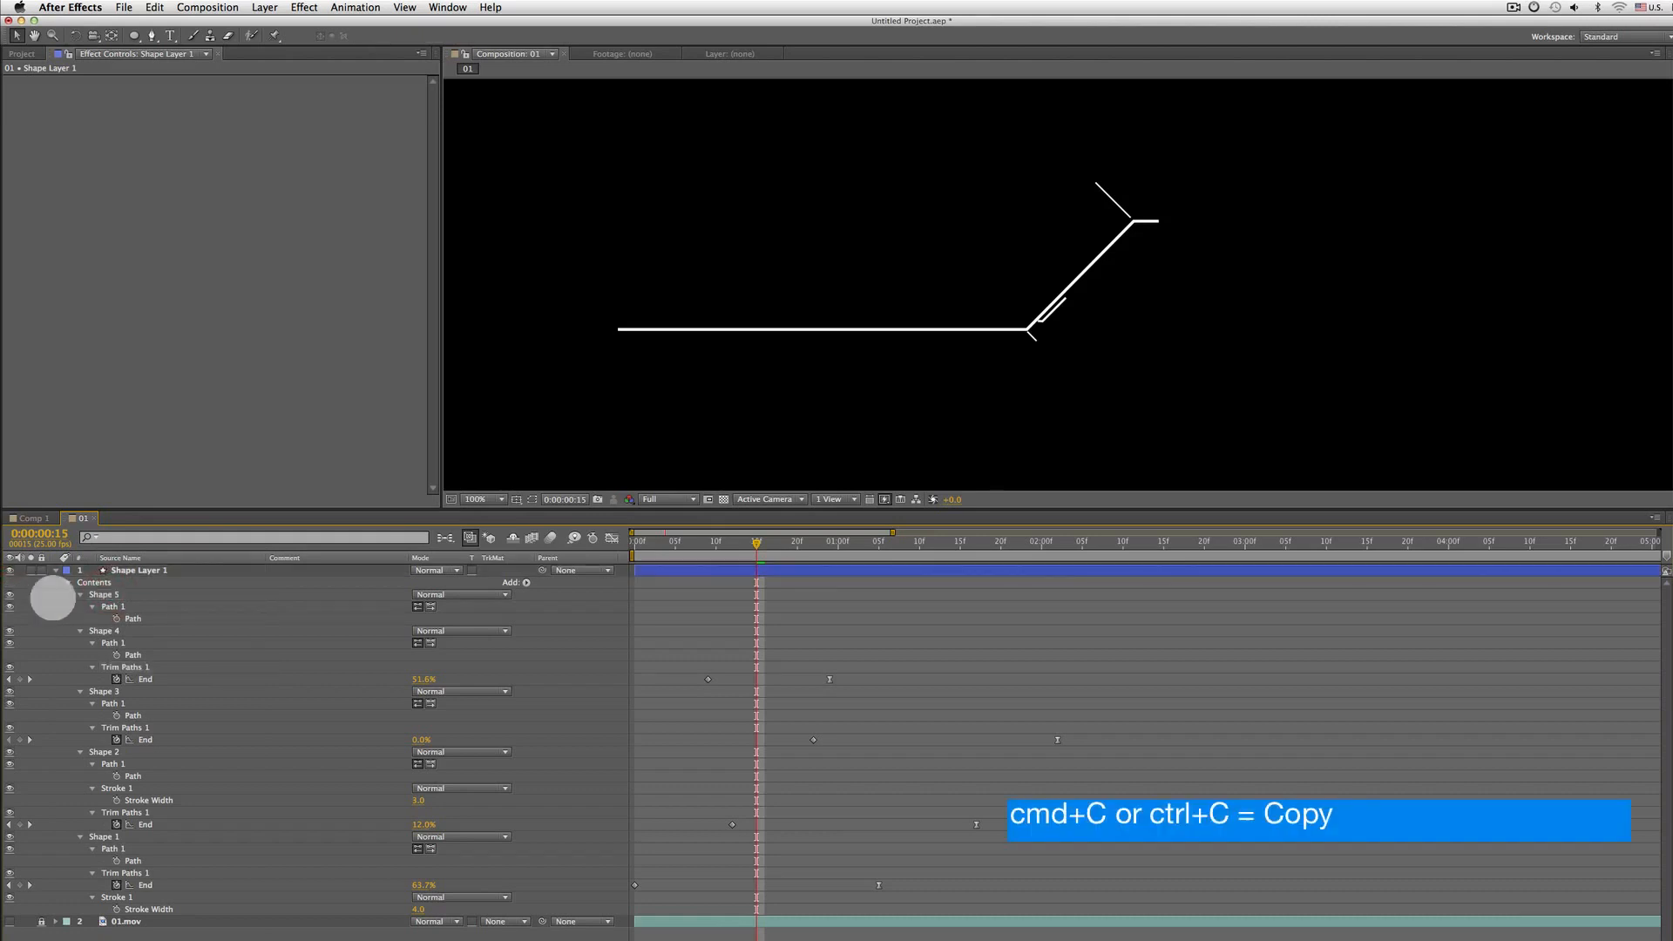
{"action": "left_click", "coordinate": [122, 594]}
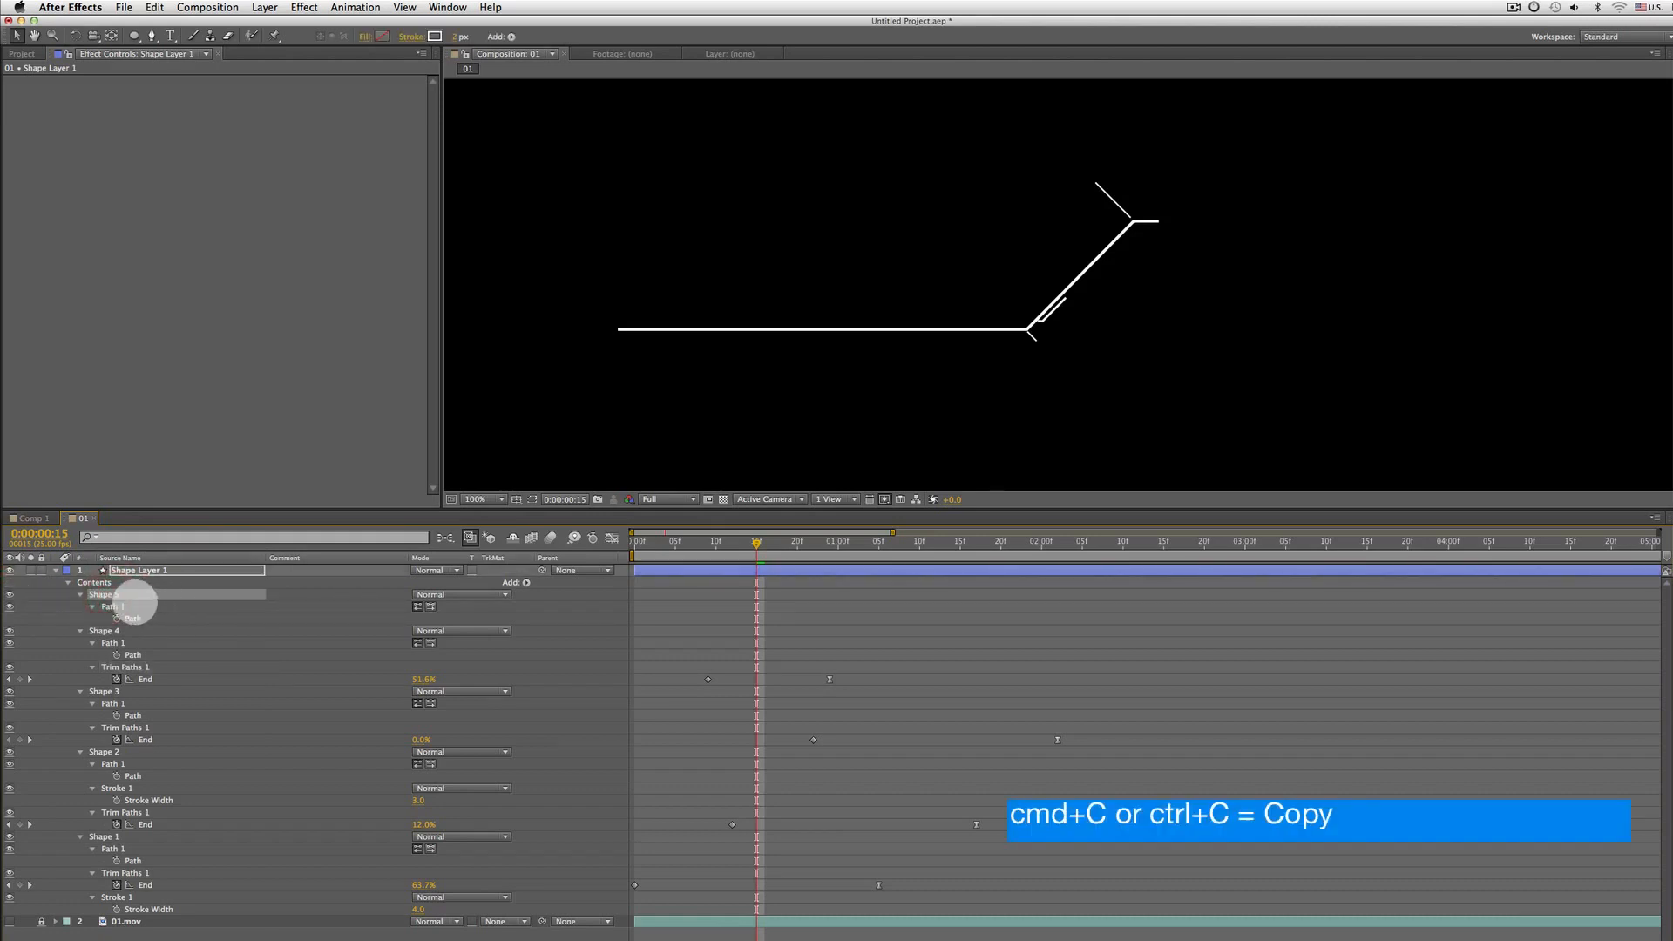
{"action": "key", "text": "super+v"}
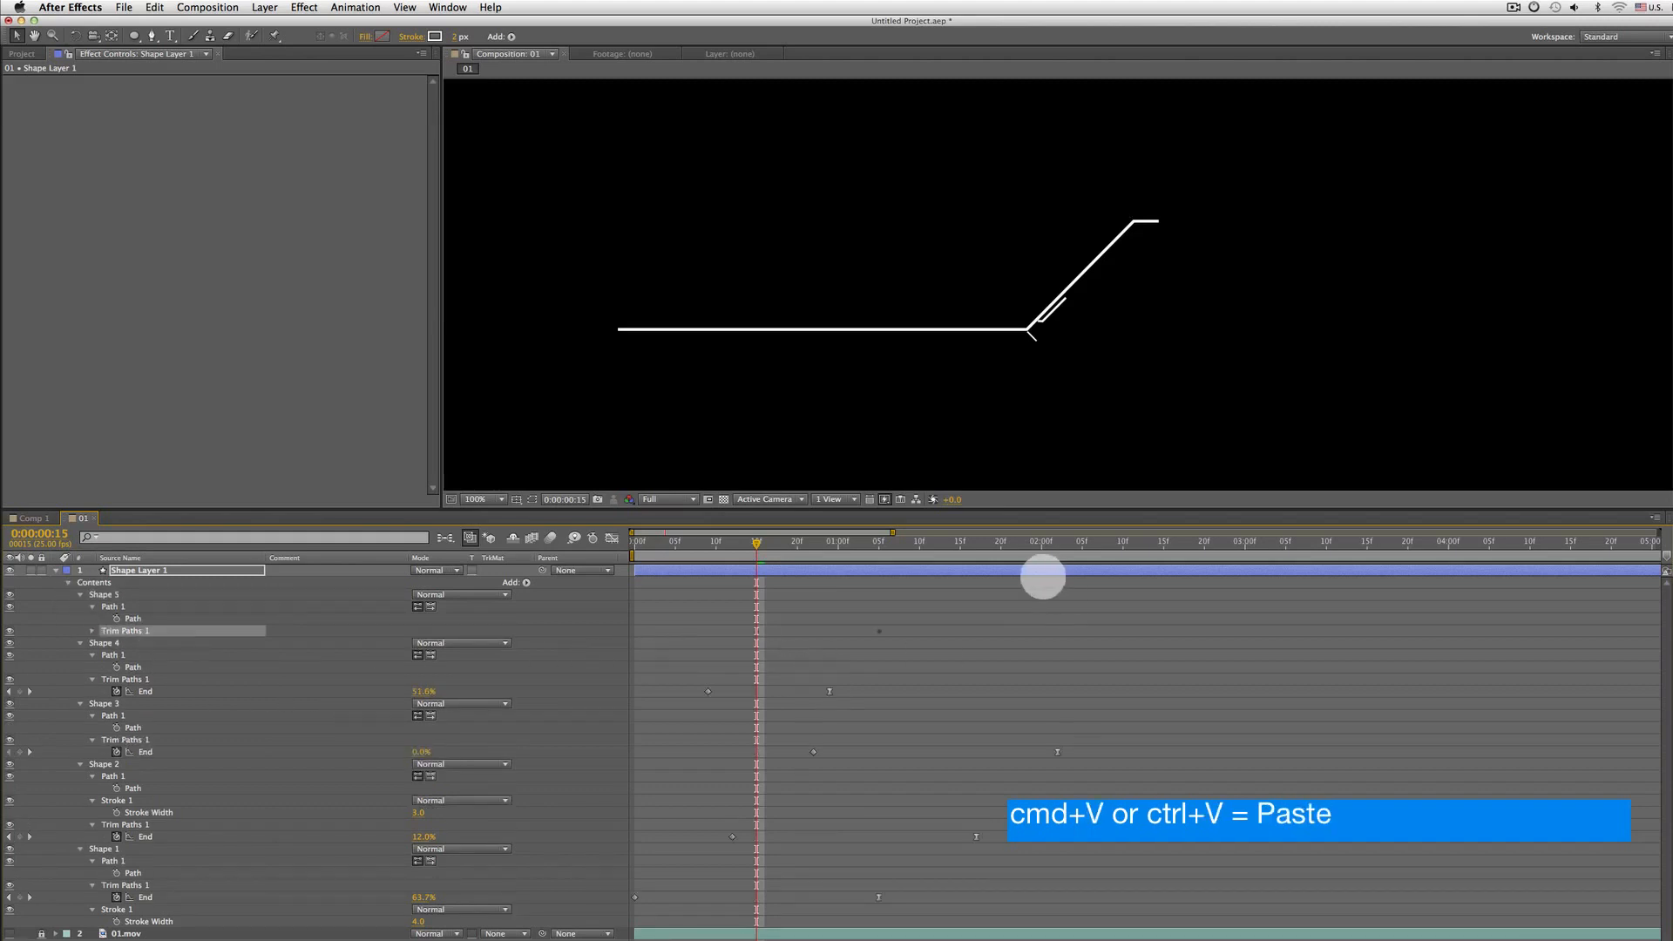
Drag Shape 5's last End keyframe later to slow its draw-on, then preview
{"action": "key", "text": "u"}
{"action": "left_click", "coordinate": [155, 582]}
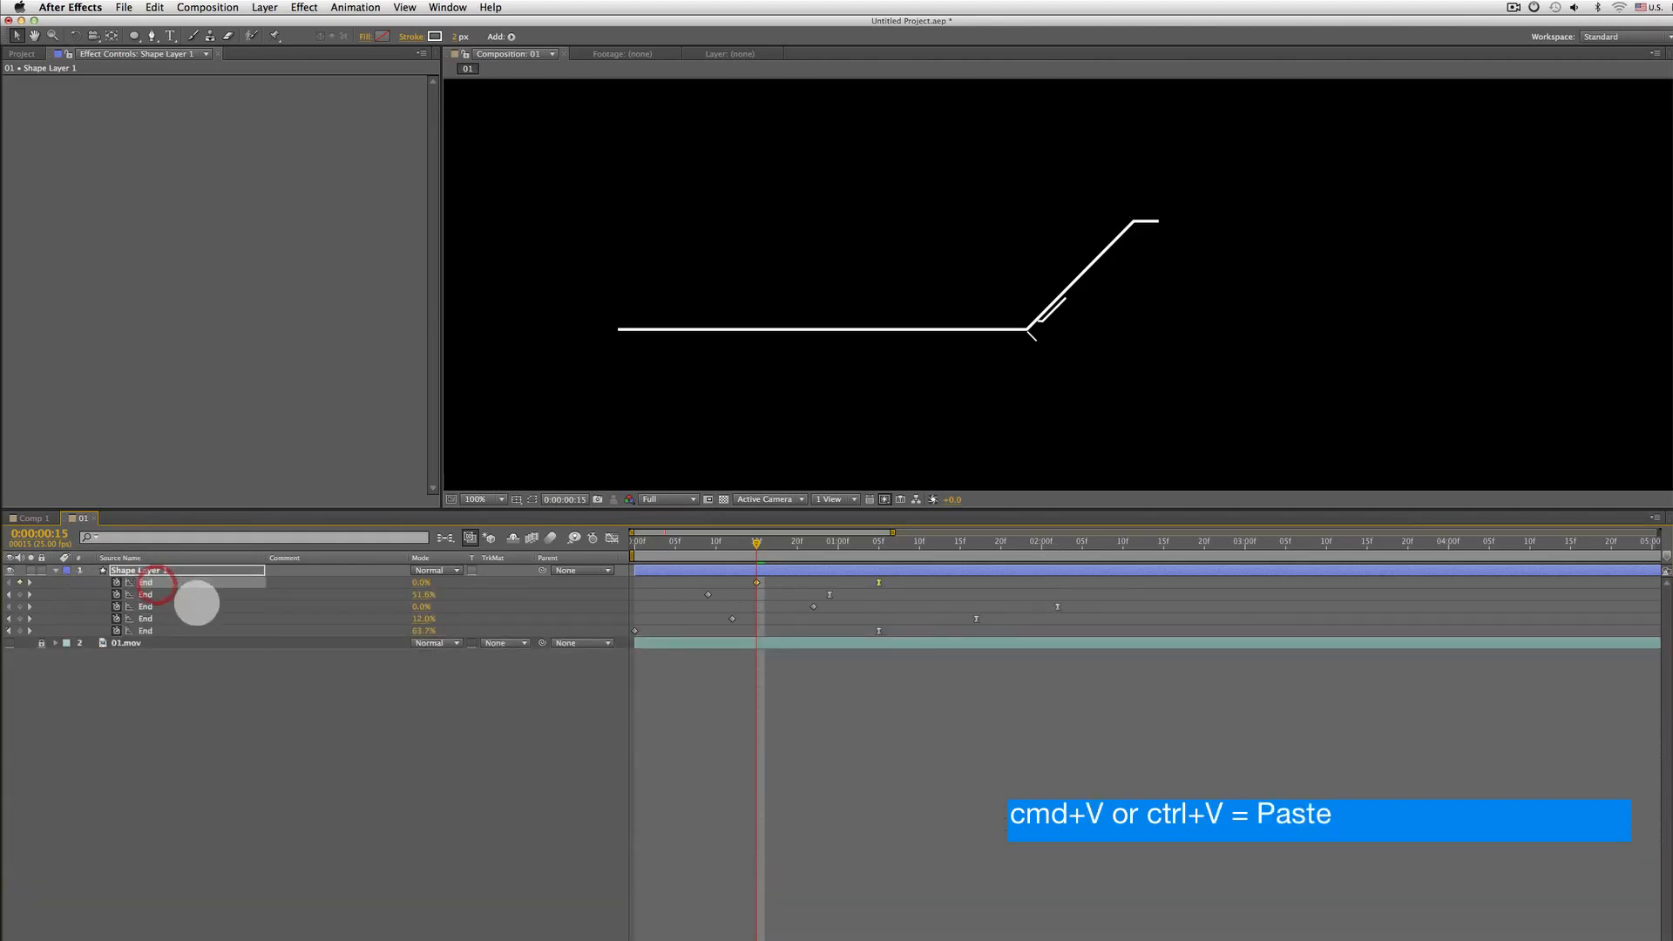
{"action": "left_click_drag", "start_coordinate": [878, 582], "coordinate": [943, 578]}
{"action": "key", "text": "space"}
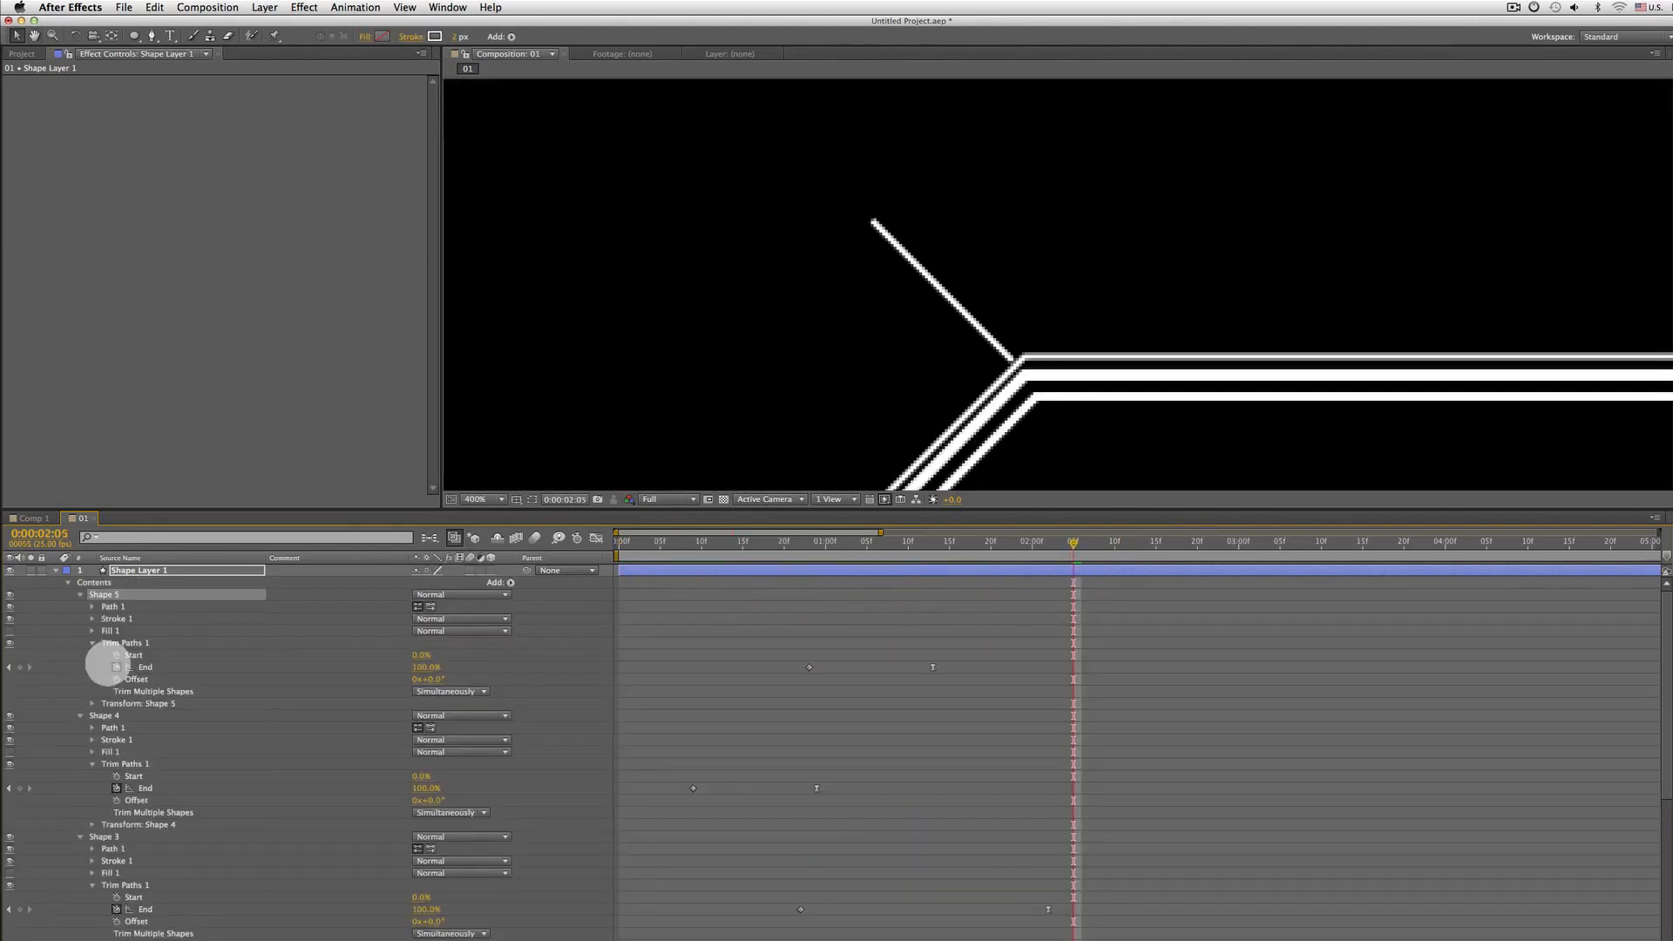
Toggle the display of layer controls in the composition viewer
{"action": "key", "text": "super+shift+h"}
{"action": "key", "text": "super+shift+h"}
{"action": "key", "text": "super+shift+h"}
{"action": "key", "text": "super+shift+h"}
{"action": "key", "text": "super+shift+h"}
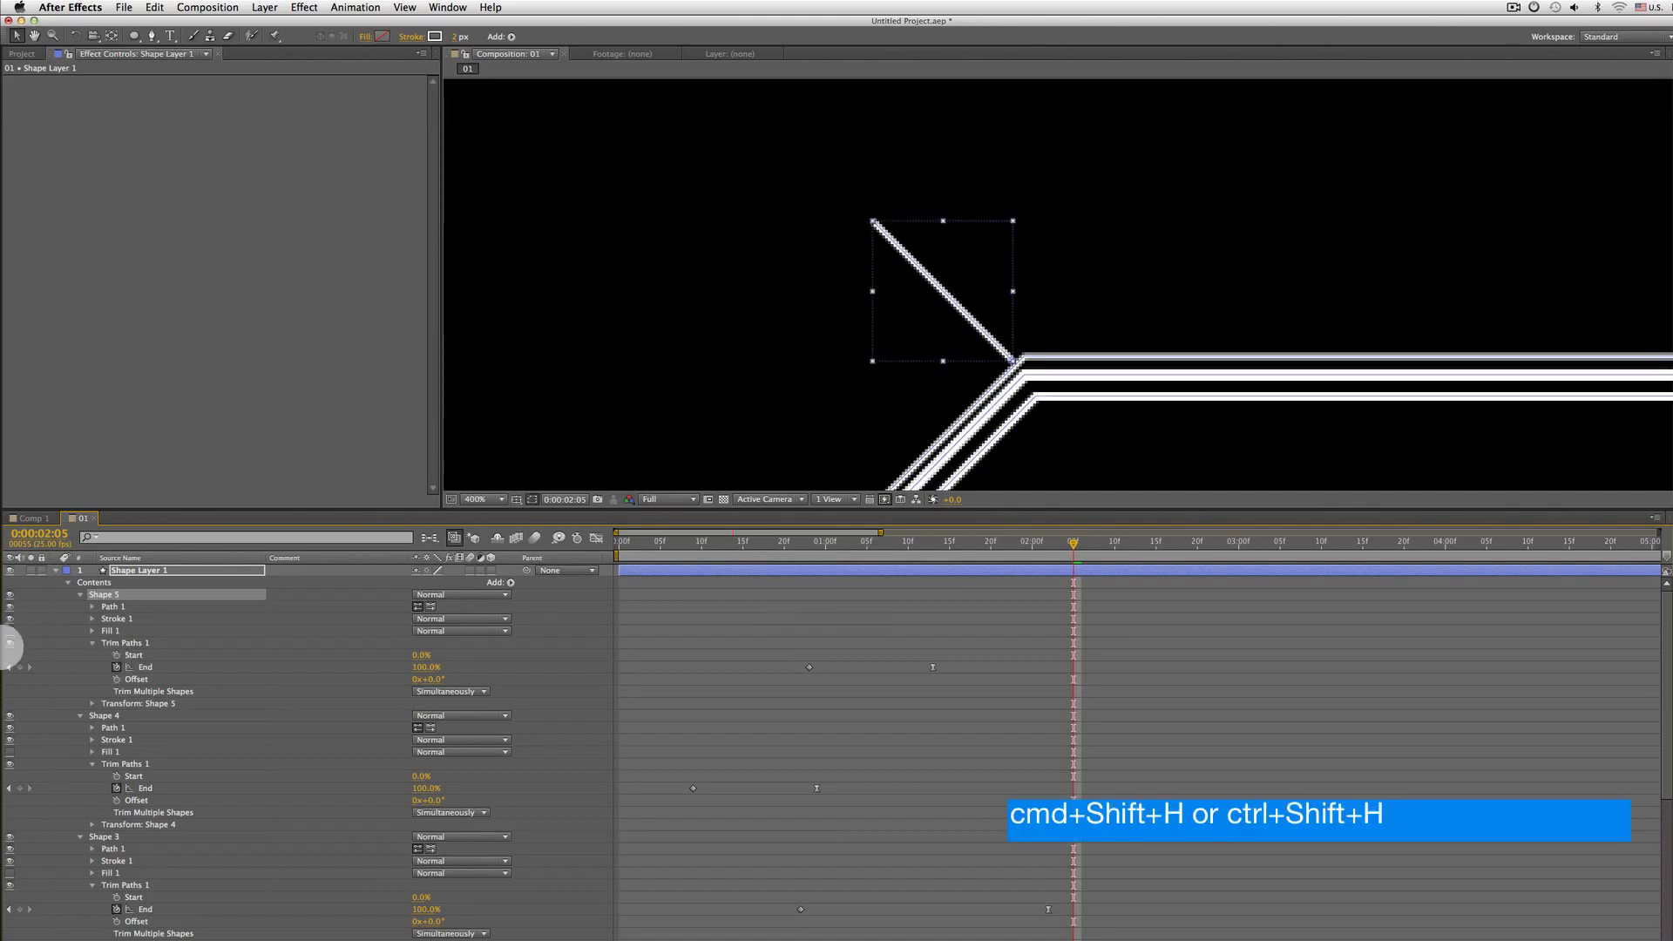
Collapse the Shape 1 to Shape 5 groups under the layer's Contents
{"action": "left_click", "coordinate": [79, 594]}
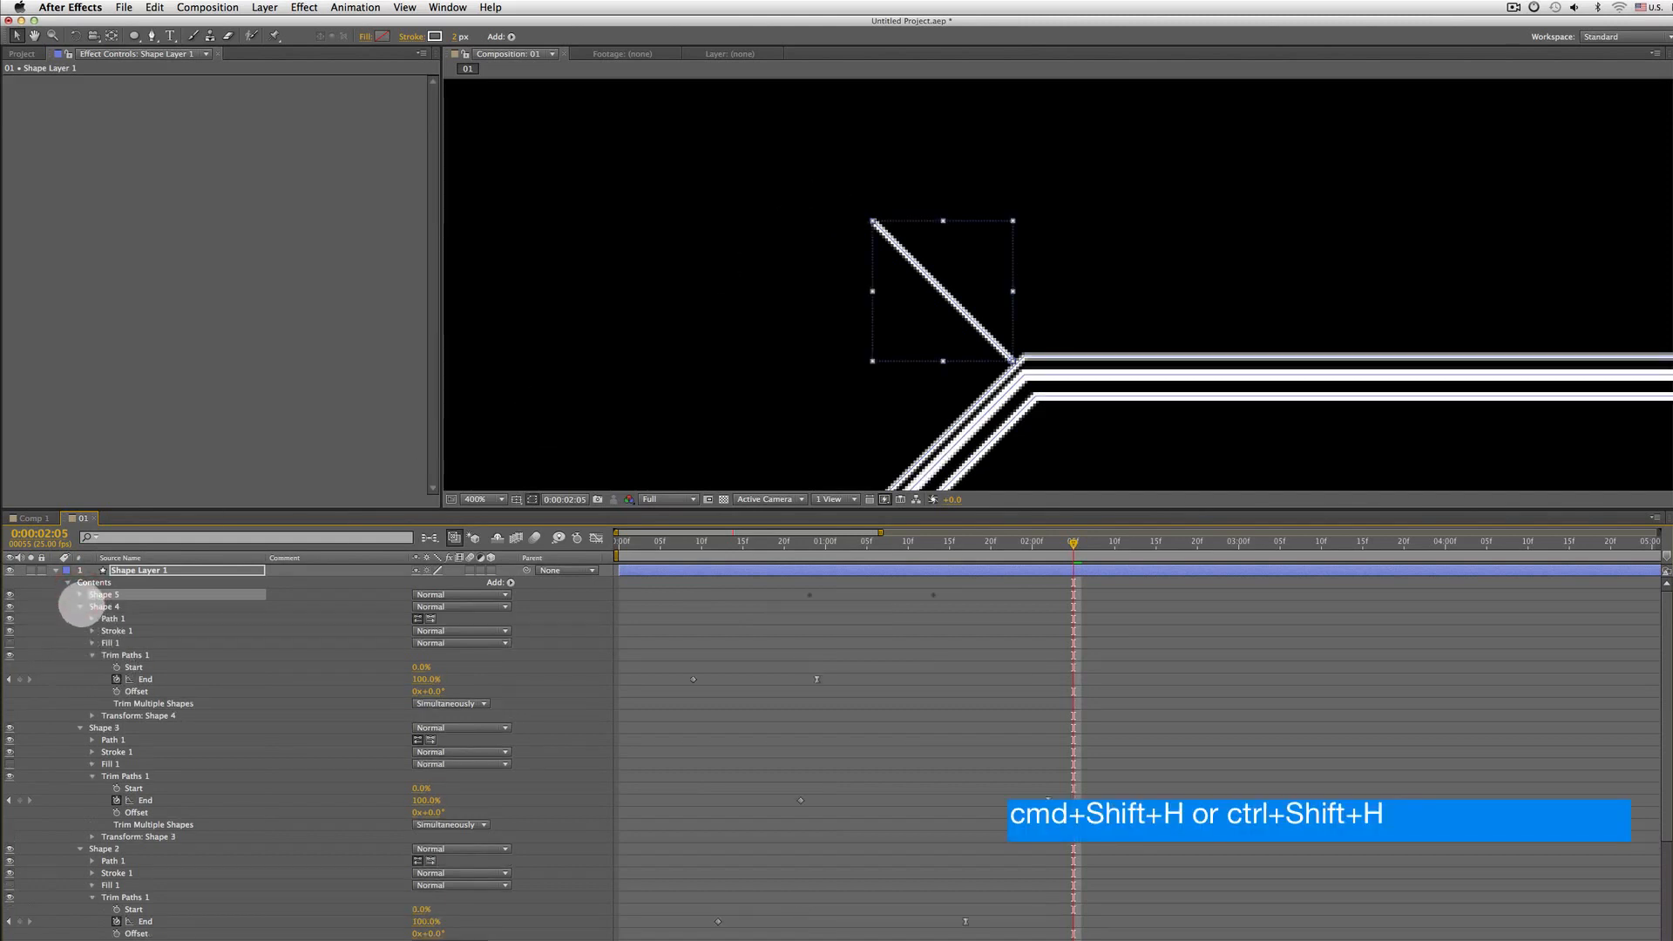
{"action": "left_click", "coordinate": [80, 606]}
{"action": "left_click", "coordinate": [111, 619]}
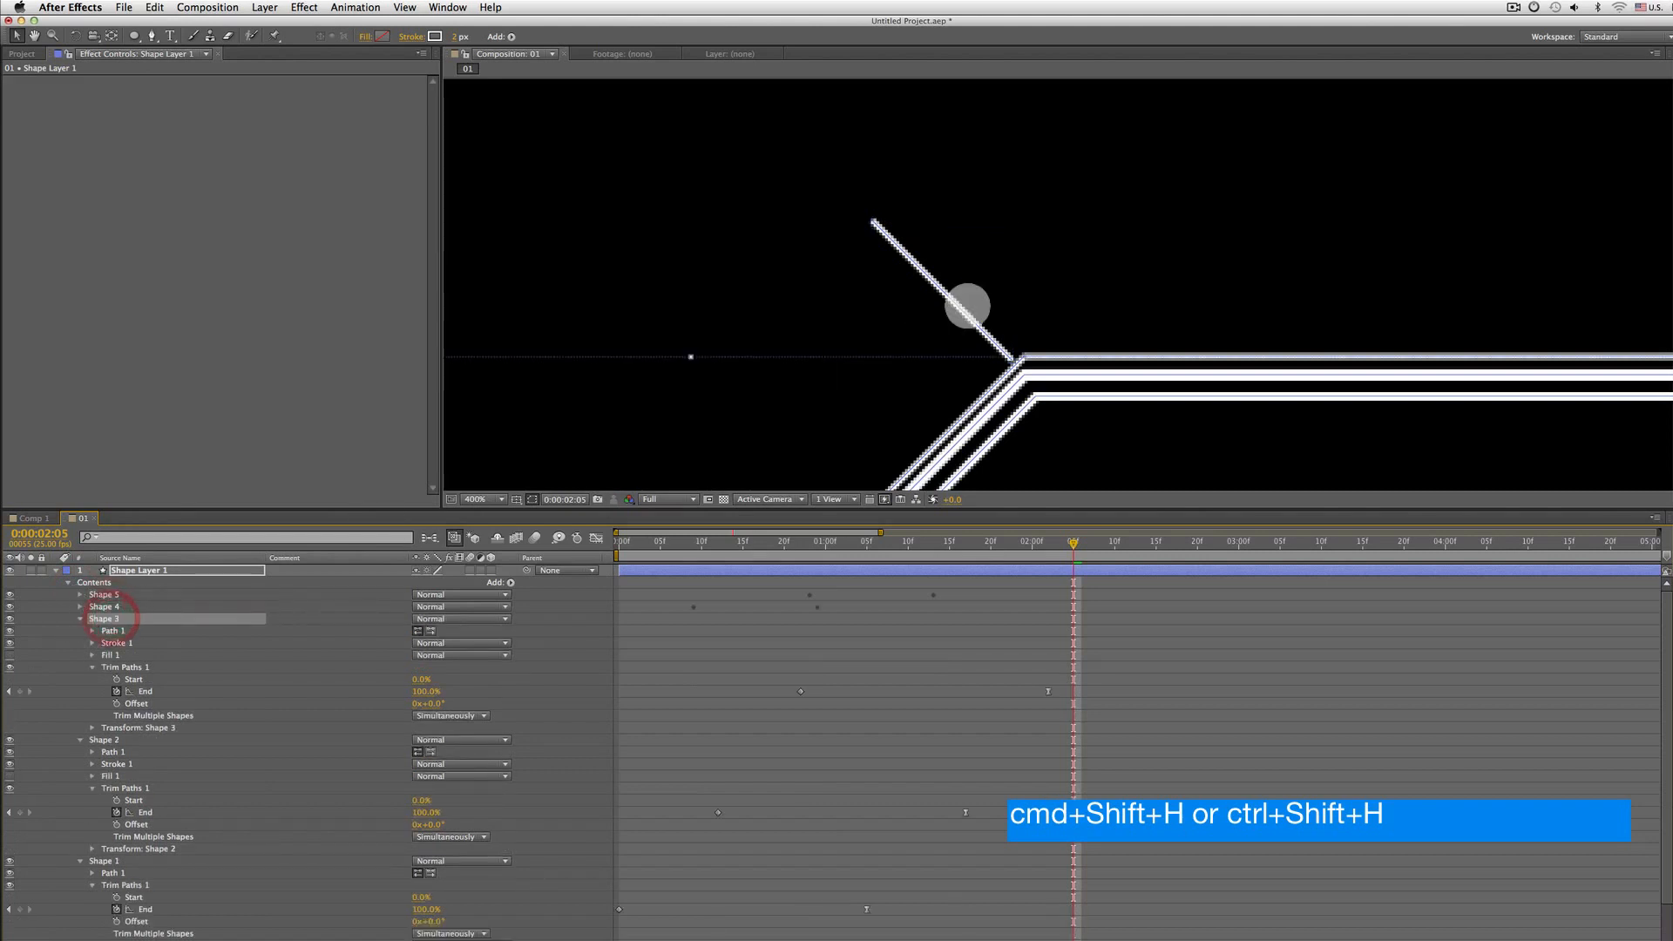
{"action": "scroll", "coordinate": [967, 306], "scroll_direction": "down", "scroll_amount": 1}
{"action": "key", "text": "space"}
{"action": "left_click_drag", "start_coordinate": [915, 366], "coordinate": [964, 274]}
{"action": "scroll", "coordinate": [958, 304], "scroll_direction": "down", "scroll_amount": 1}
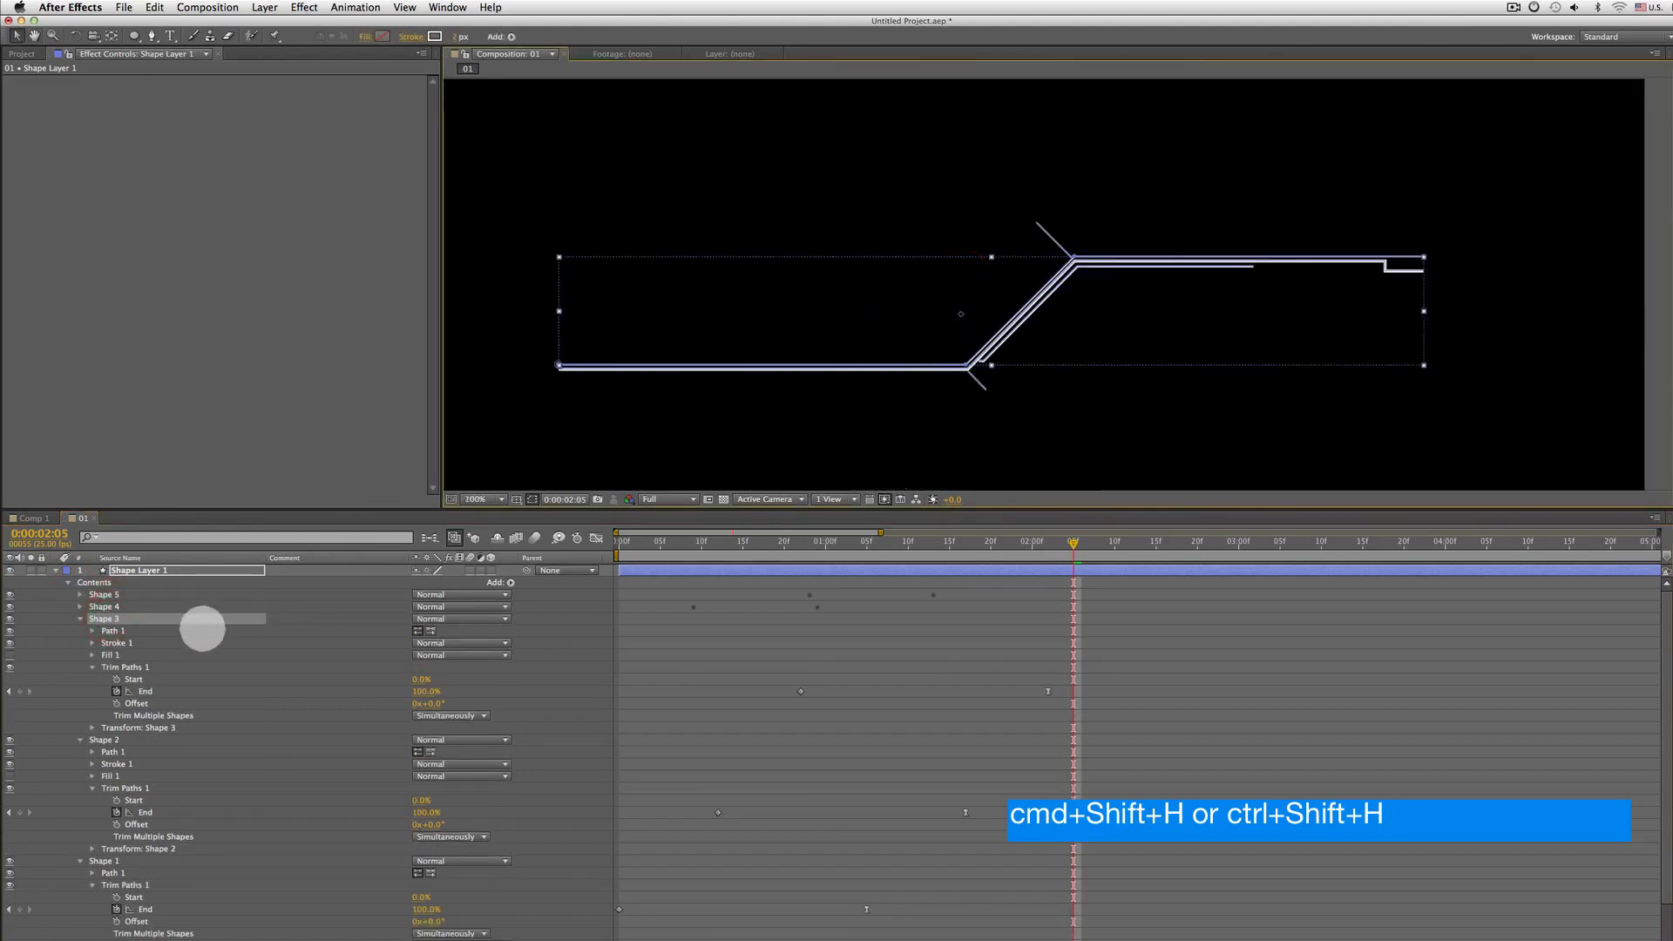
{"action": "left_click", "coordinate": [140, 629]}
{"action": "left_click", "coordinate": [80, 619]}
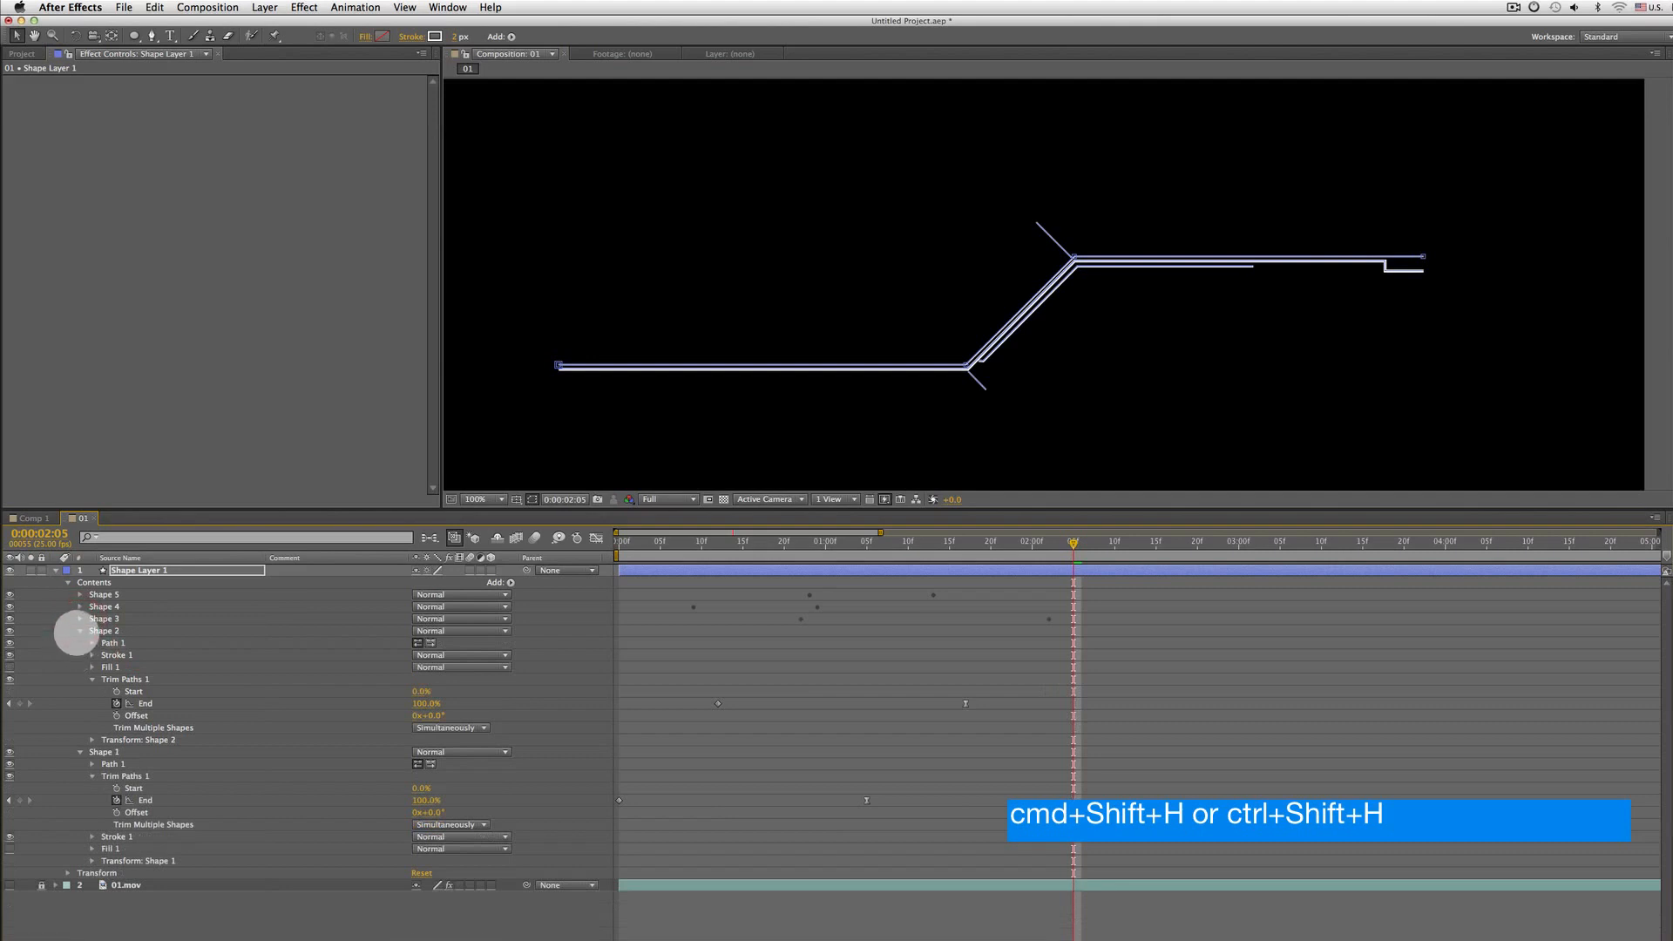
{"action": "left_click", "coordinate": [78, 630]}
{"action": "left_click", "coordinate": [83, 643]}
{"action": "left_click", "coordinate": [79, 642]}
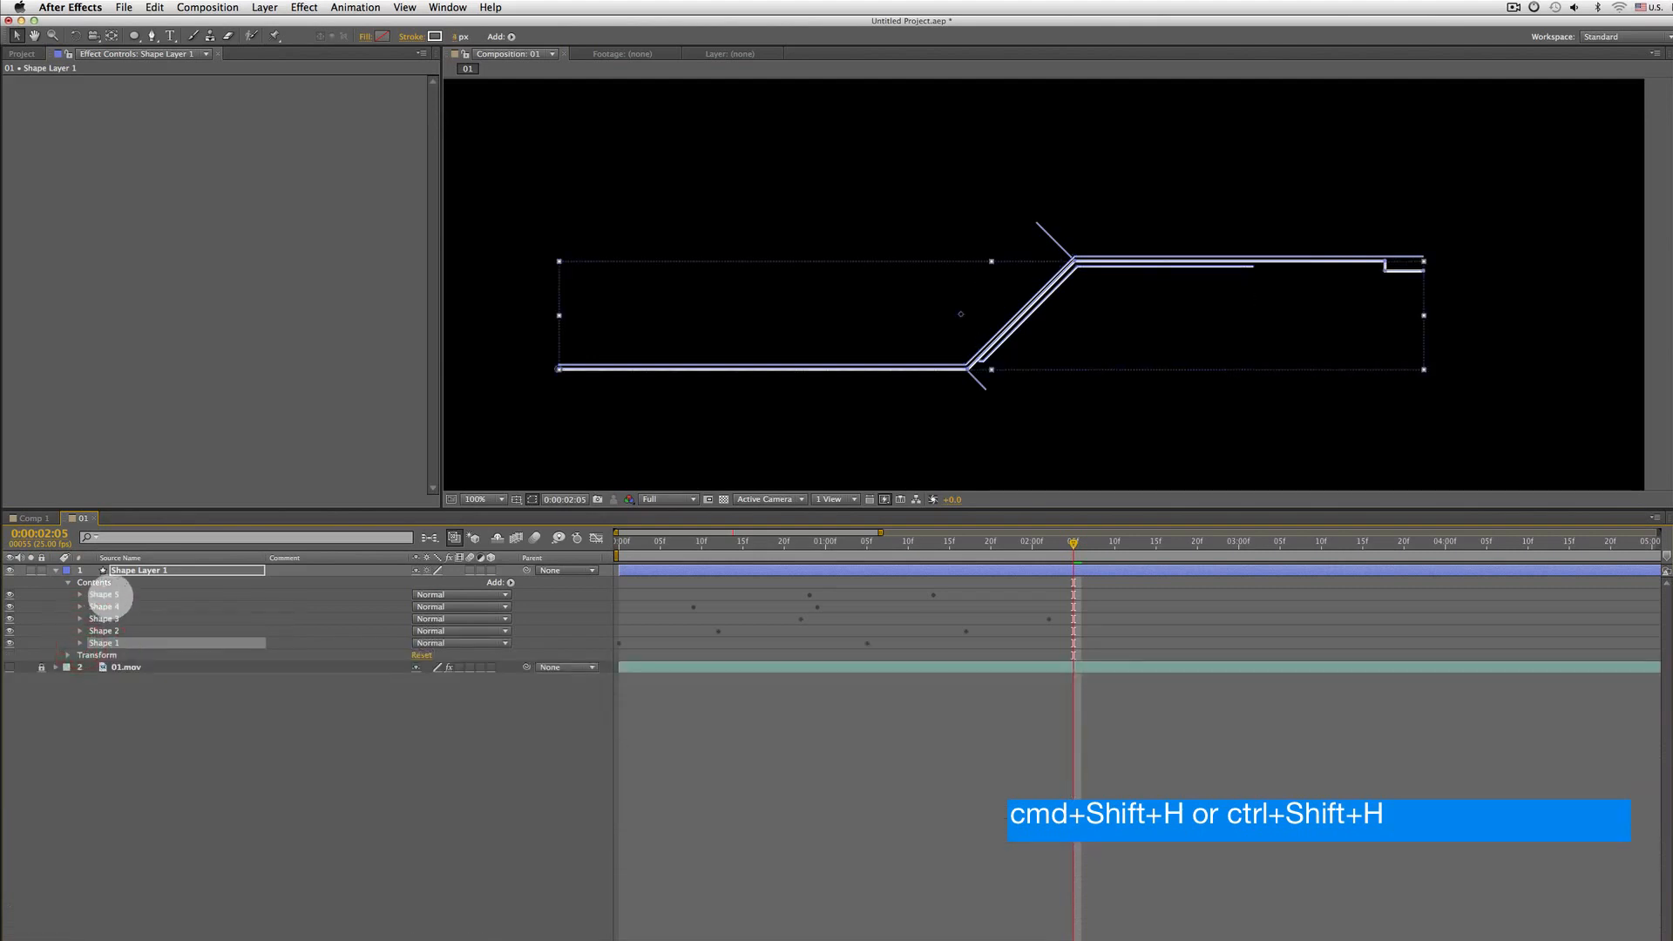
{"action": "left_click", "coordinate": [104, 594]}
{"action": "left_click", "coordinate": [137, 605]}
{"action": "left_click", "coordinate": [114, 595]}
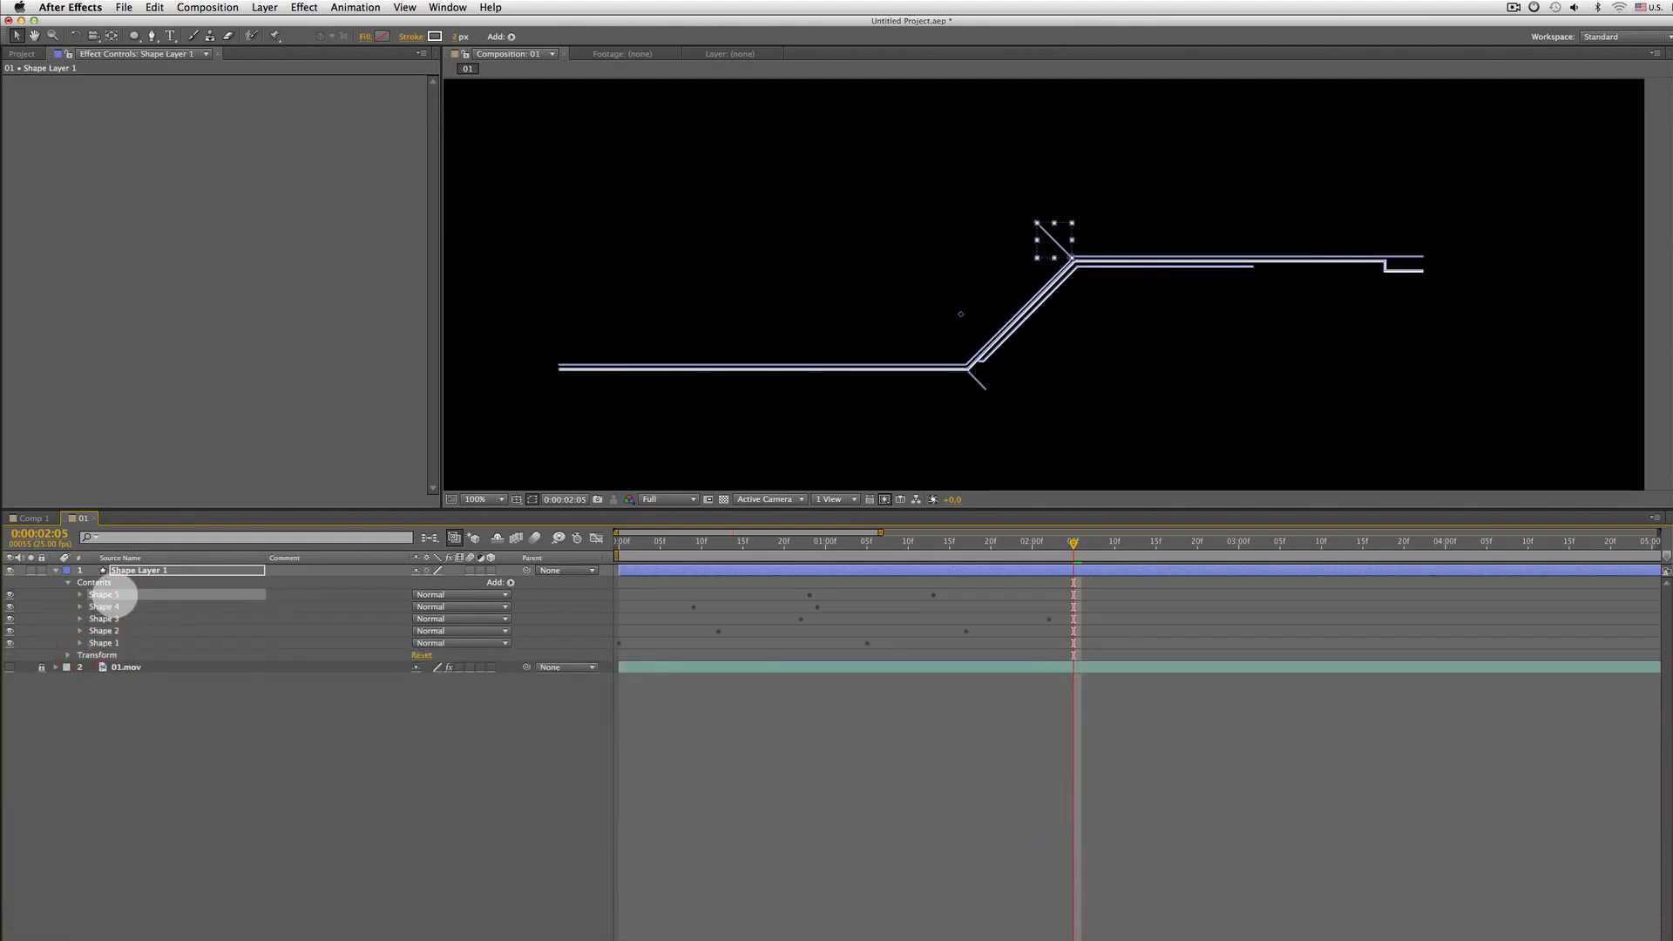
Preview the staggered line animation zoomed in on the composition
{"action": "scroll", "coordinate": [1246, 209], "scroll_direction": "up", "scroll_amount": 3}
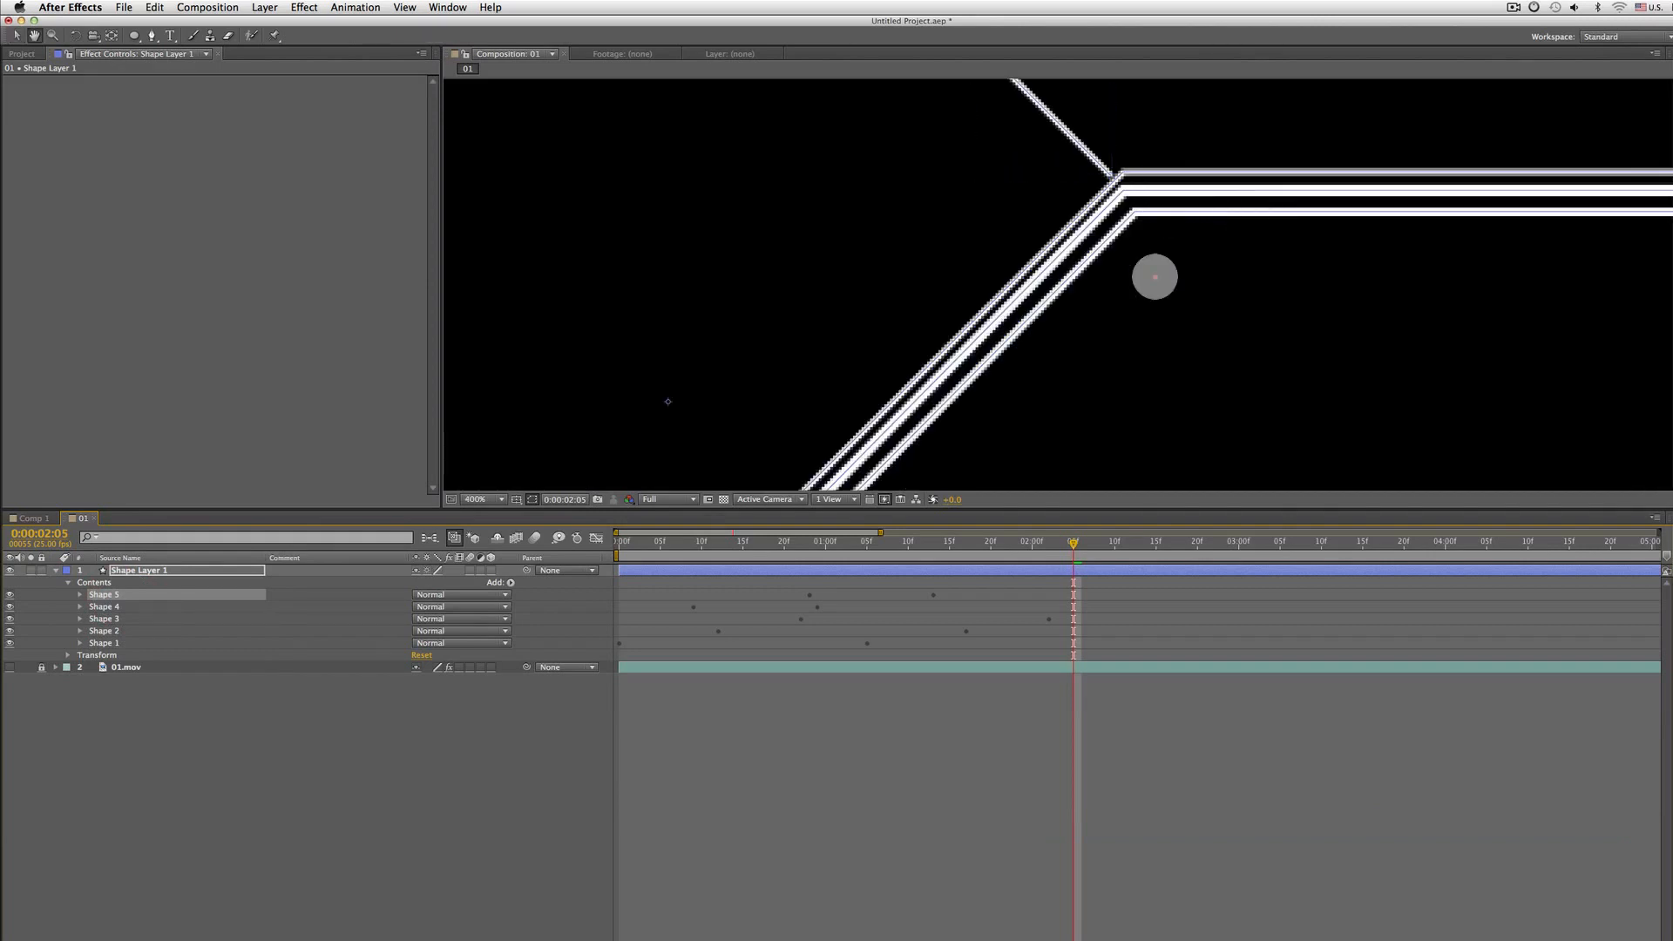
{"action": "scroll", "coordinate": [1153, 273], "scroll_direction": "up", "scroll_amount": 1}
{"action": "left_click_drag", "start_coordinate": [1038, 238], "coordinate": [1202, 415]}
{"action": "key", "text": "comma"}
{"action": "key", "text": "space"}
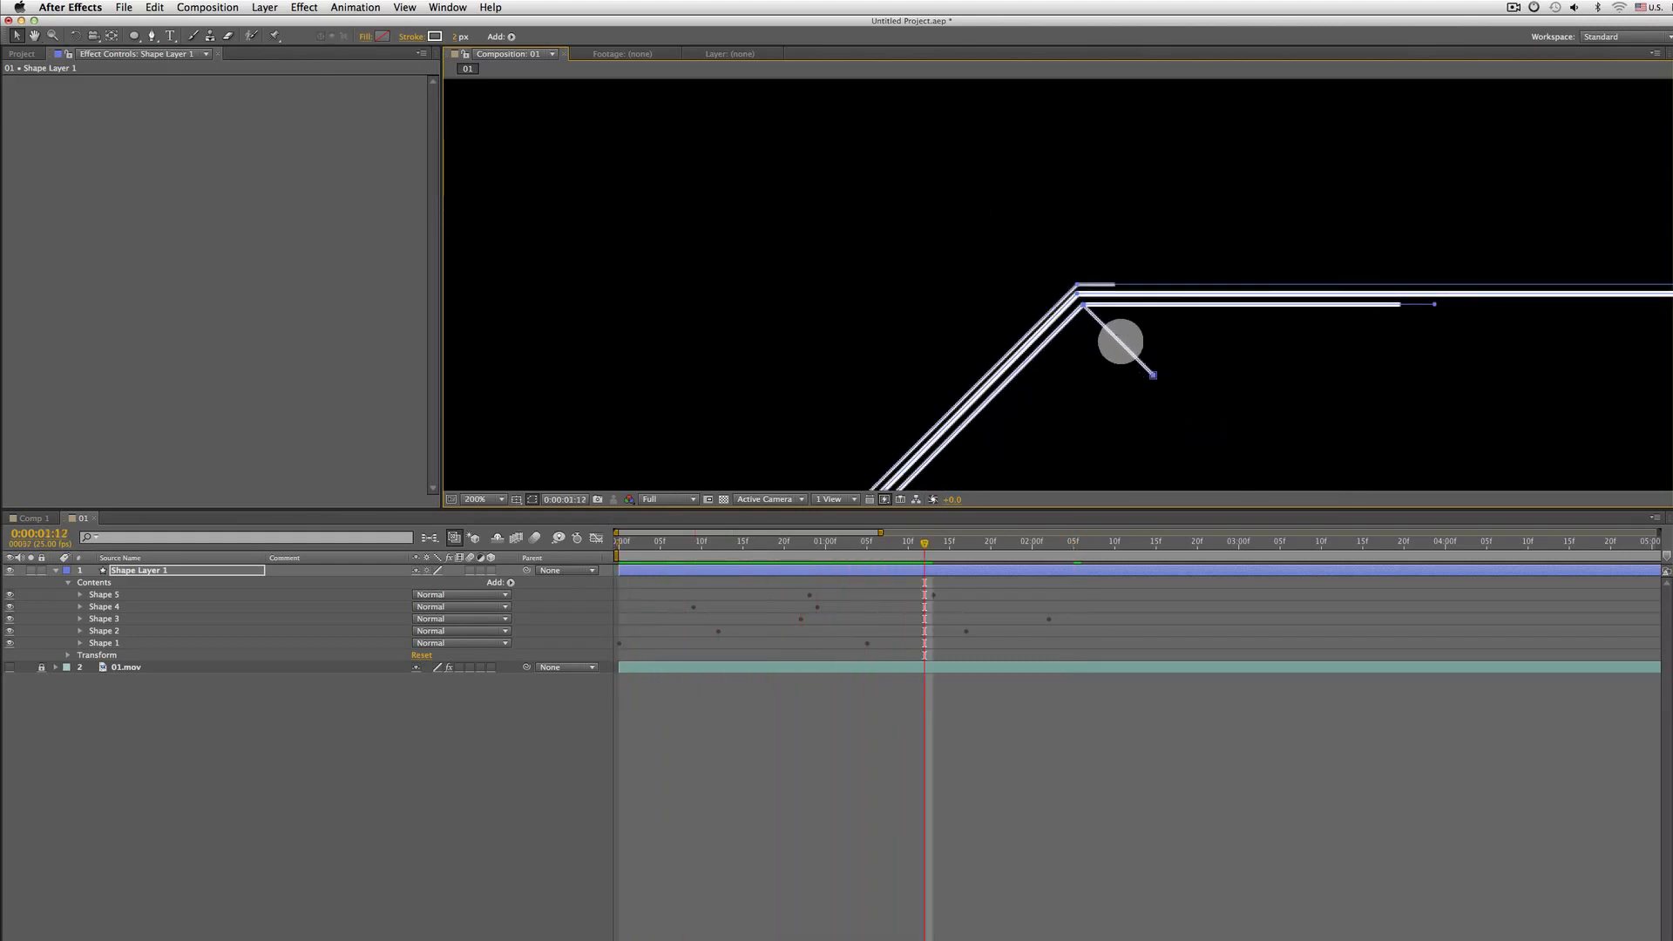
Zoom in on the line junction and toggle Shape 3's visibility to inspect how the traced lines overlap
{"action": "left_click", "coordinate": [184, 821]}
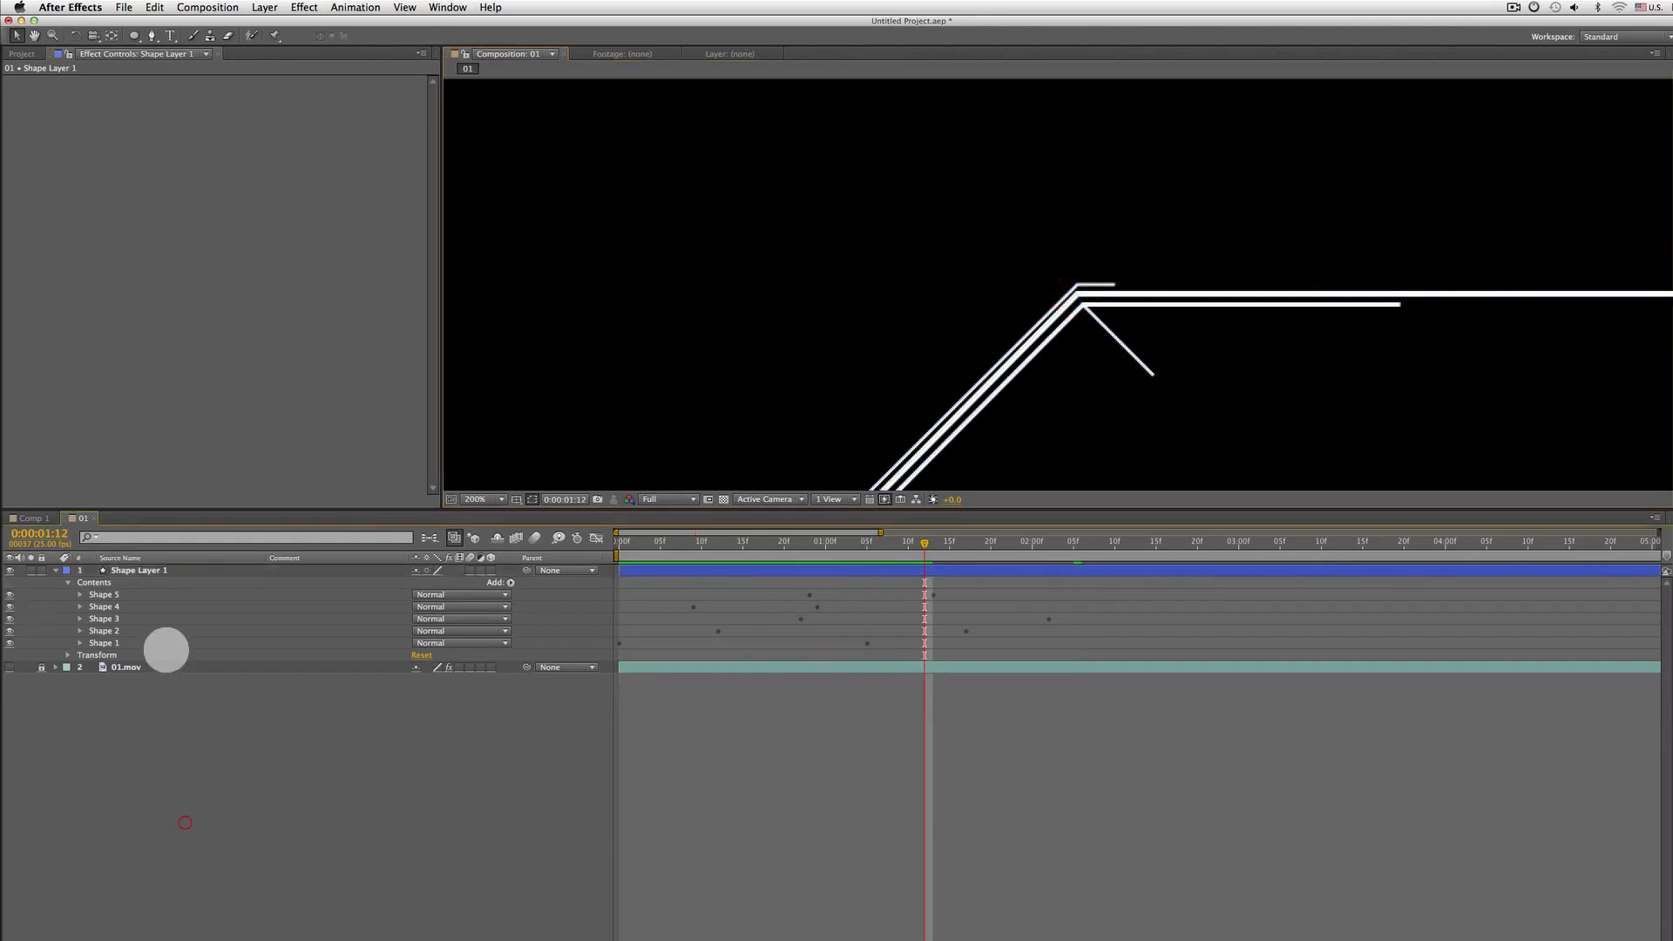
{"action": "left_click", "coordinate": [126, 572]}
{"action": "left_click_drag", "start_coordinate": [1124, 351], "coordinate": [1048, 266]}
{"action": "scroll", "coordinate": [1048, 252], "scroll_direction": "up", "scroll_amount": 3}
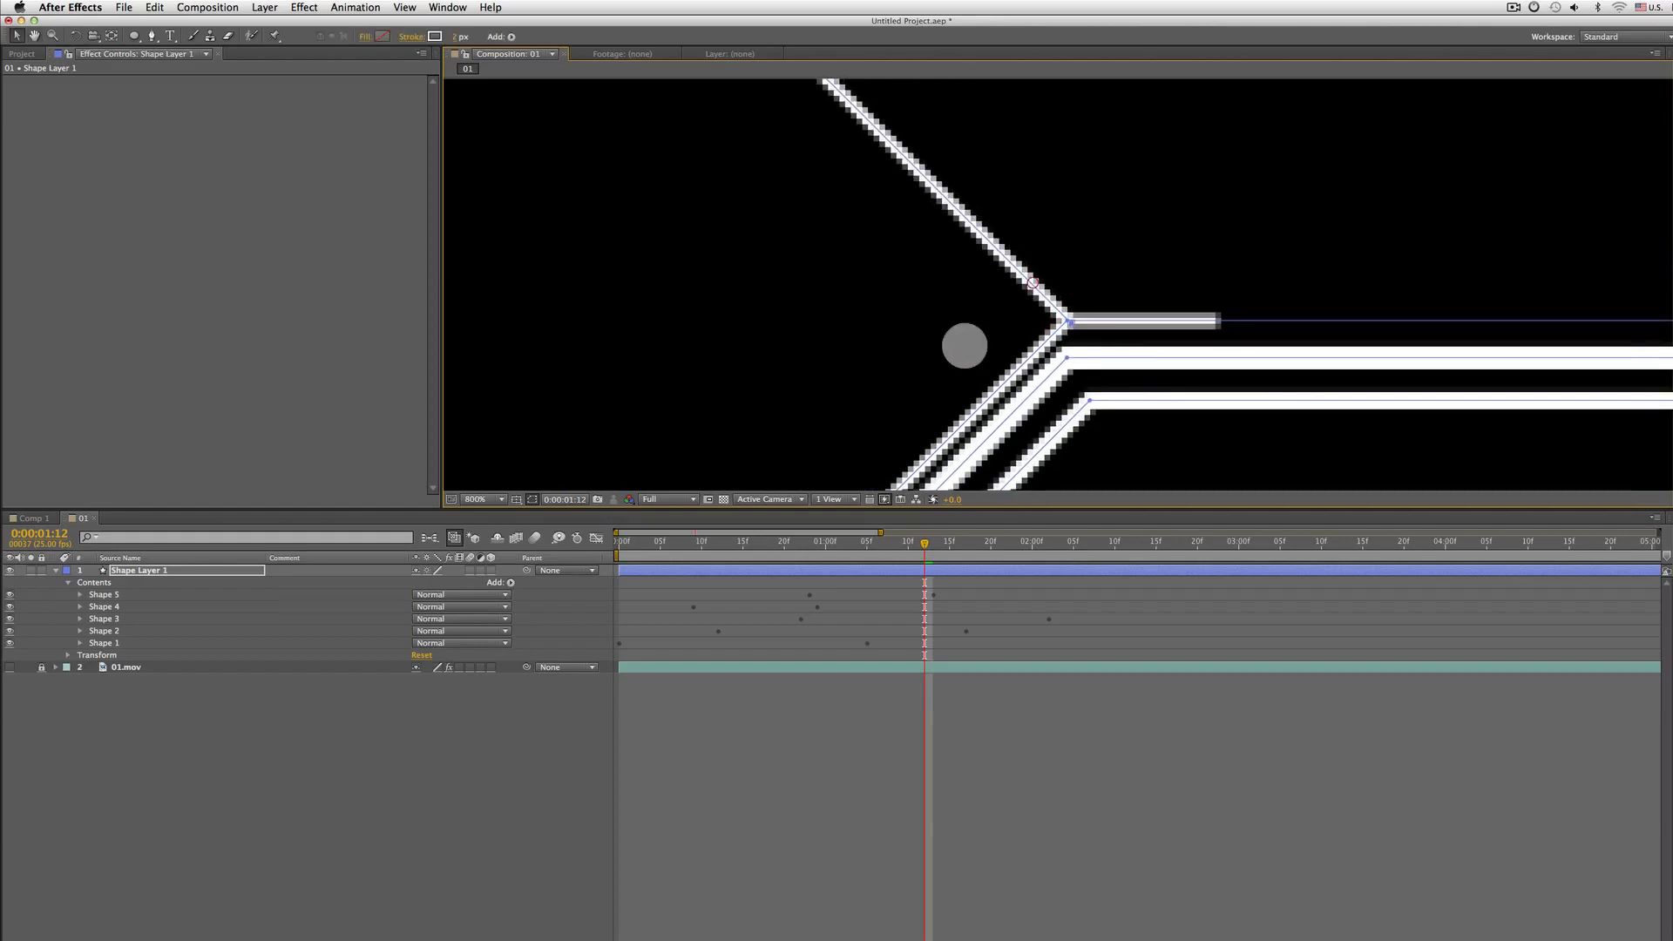
{"action": "scroll", "coordinate": [963, 345], "scroll_direction": "down", "scroll_amount": 3}
{"action": "left_click_drag", "start_coordinate": [903, 366], "coordinate": [933, 273]}
{"action": "scroll", "coordinate": [932, 348], "scroll_direction": "up", "scroll_amount": 3}
{"action": "left_click_drag", "start_coordinate": [715, 419], "coordinate": [1165, 384]}
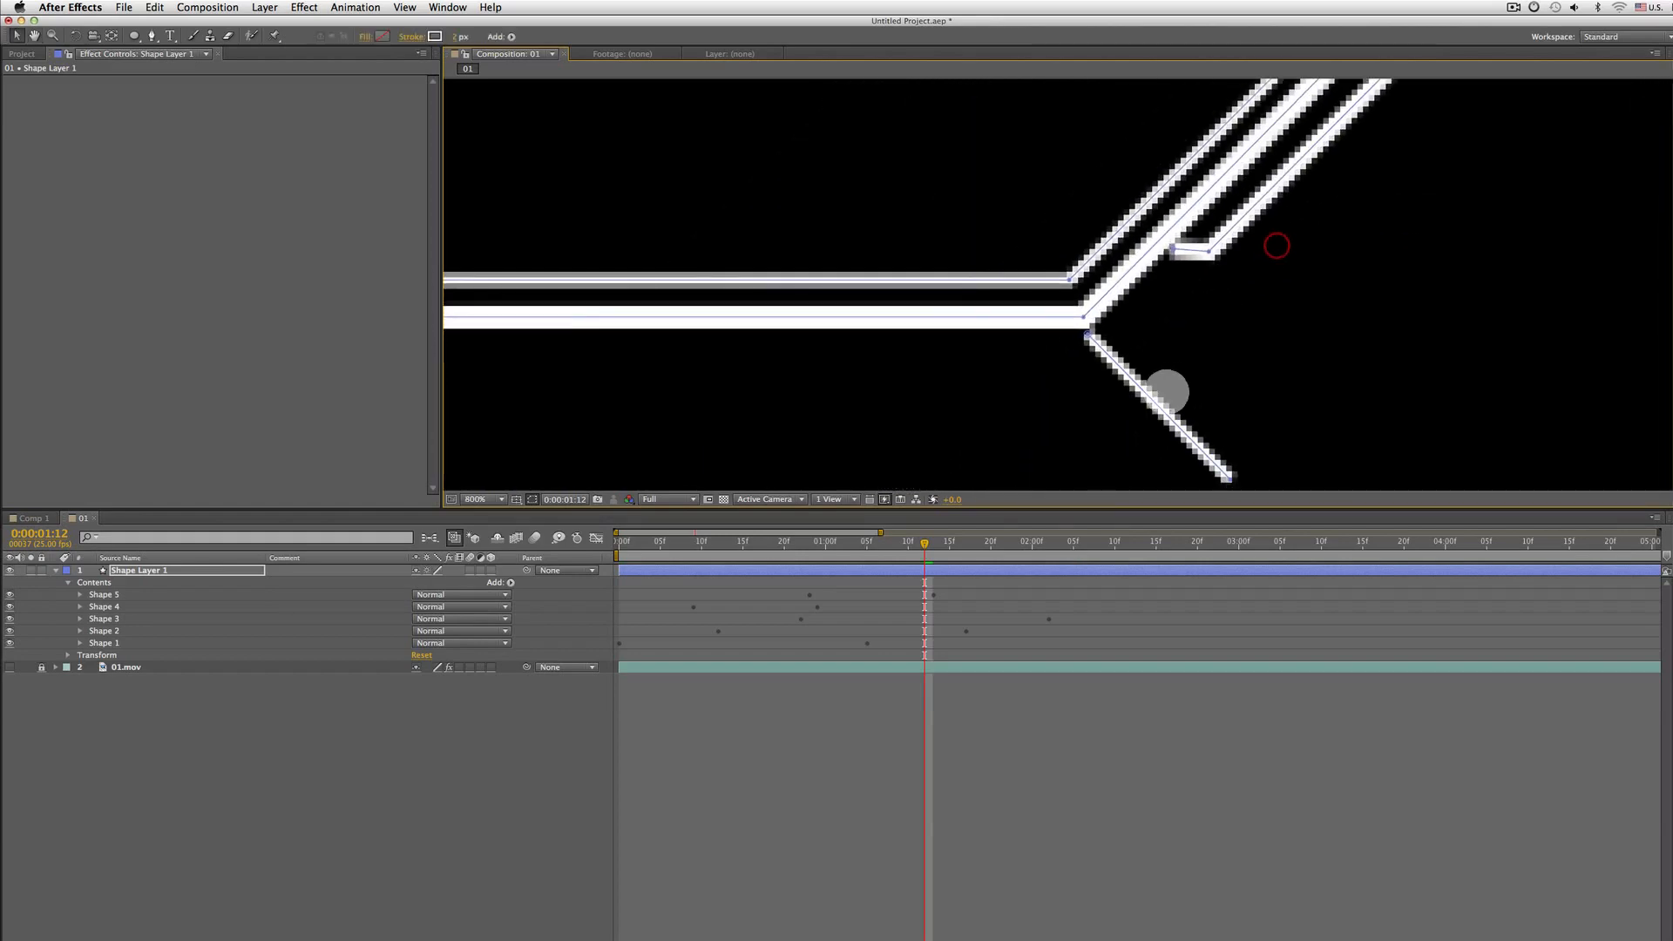
{"action": "left_click", "coordinate": [109, 620]}
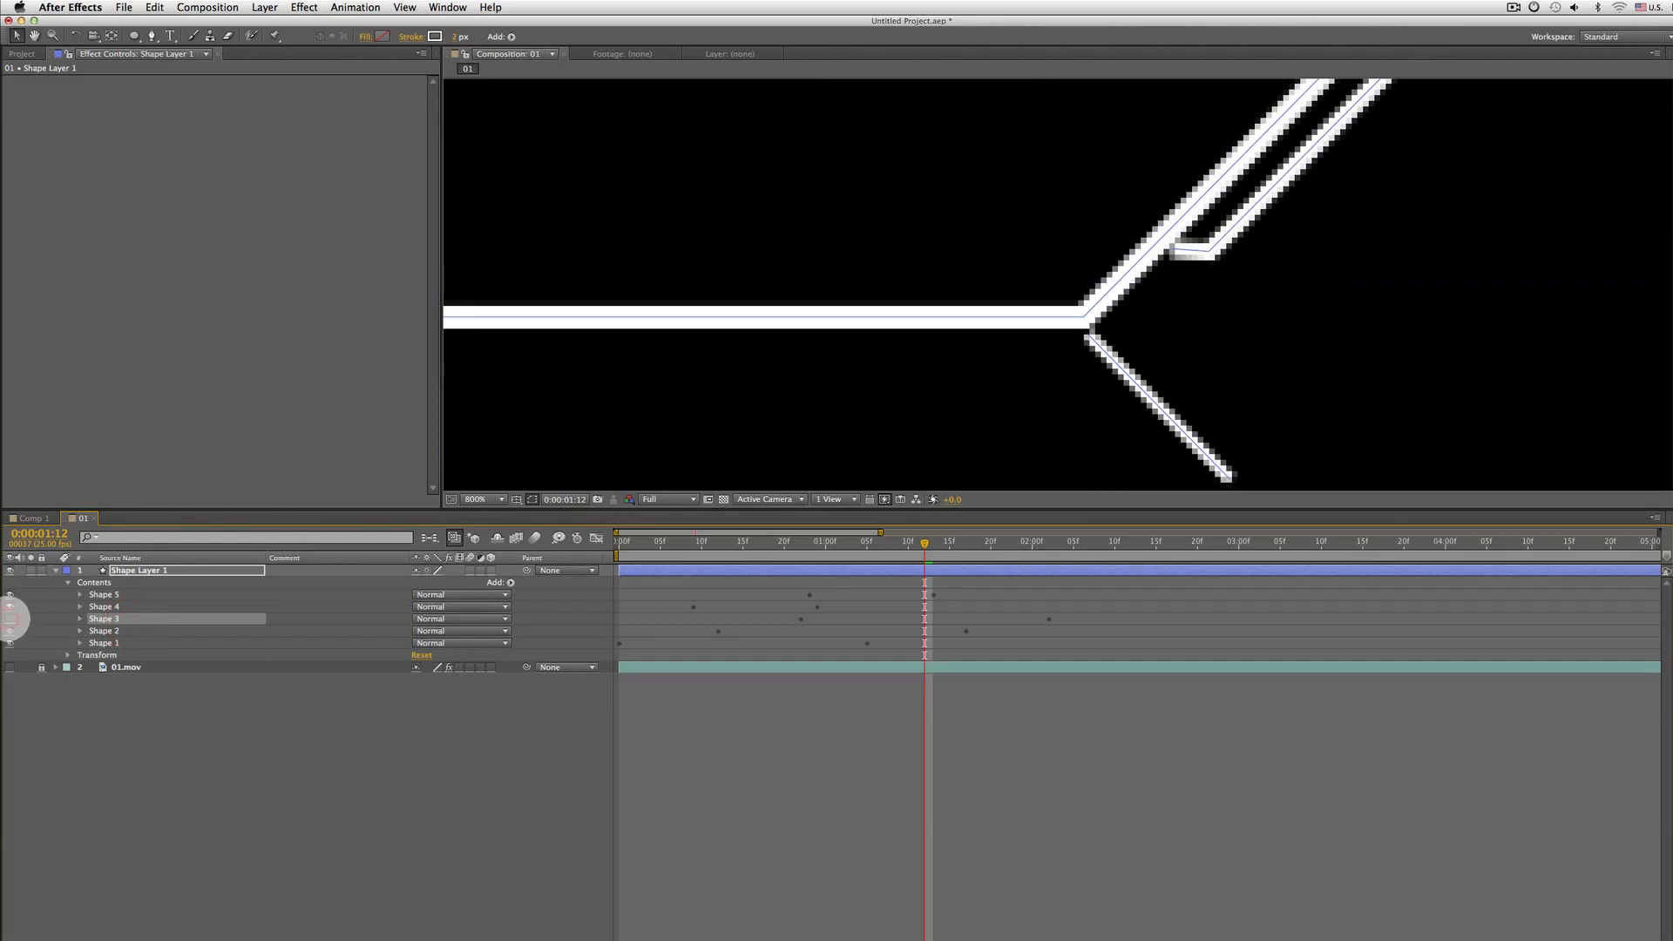
{"action": "left_click", "coordinate": [10, 616]}
{"action": "left_click", "coordinate": [10, 616]}
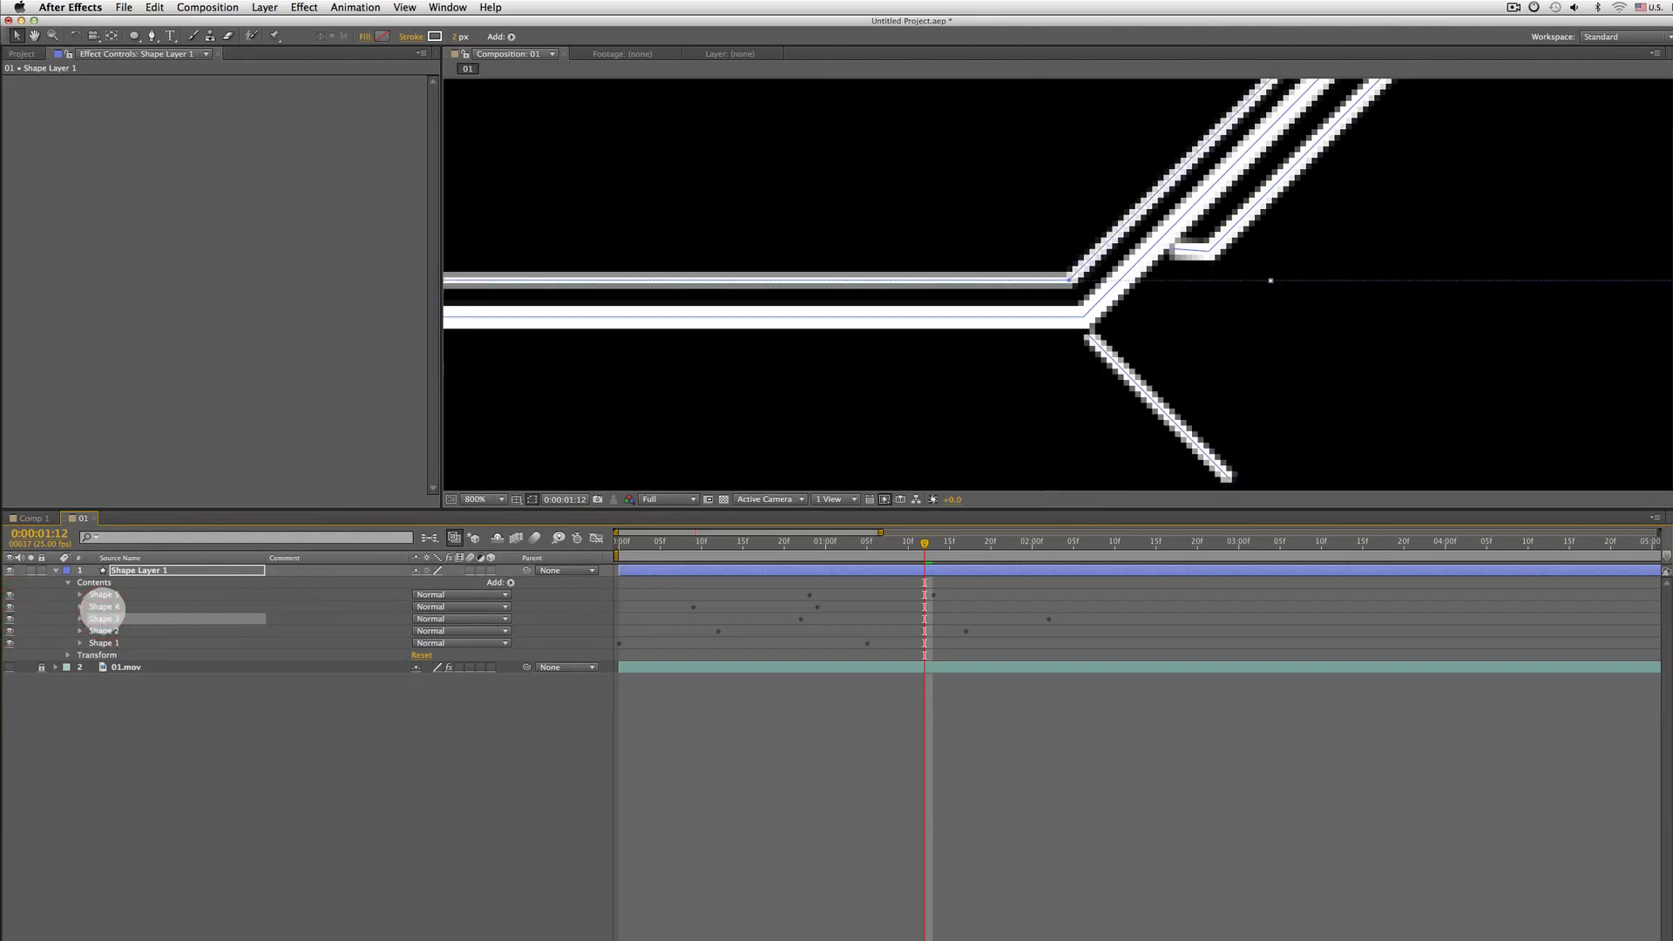
Nudge Shape 4's diagonal line slightly upward so it starts at the junction of the lines
{"action": "left_click", "coordinate": [103, 606]}
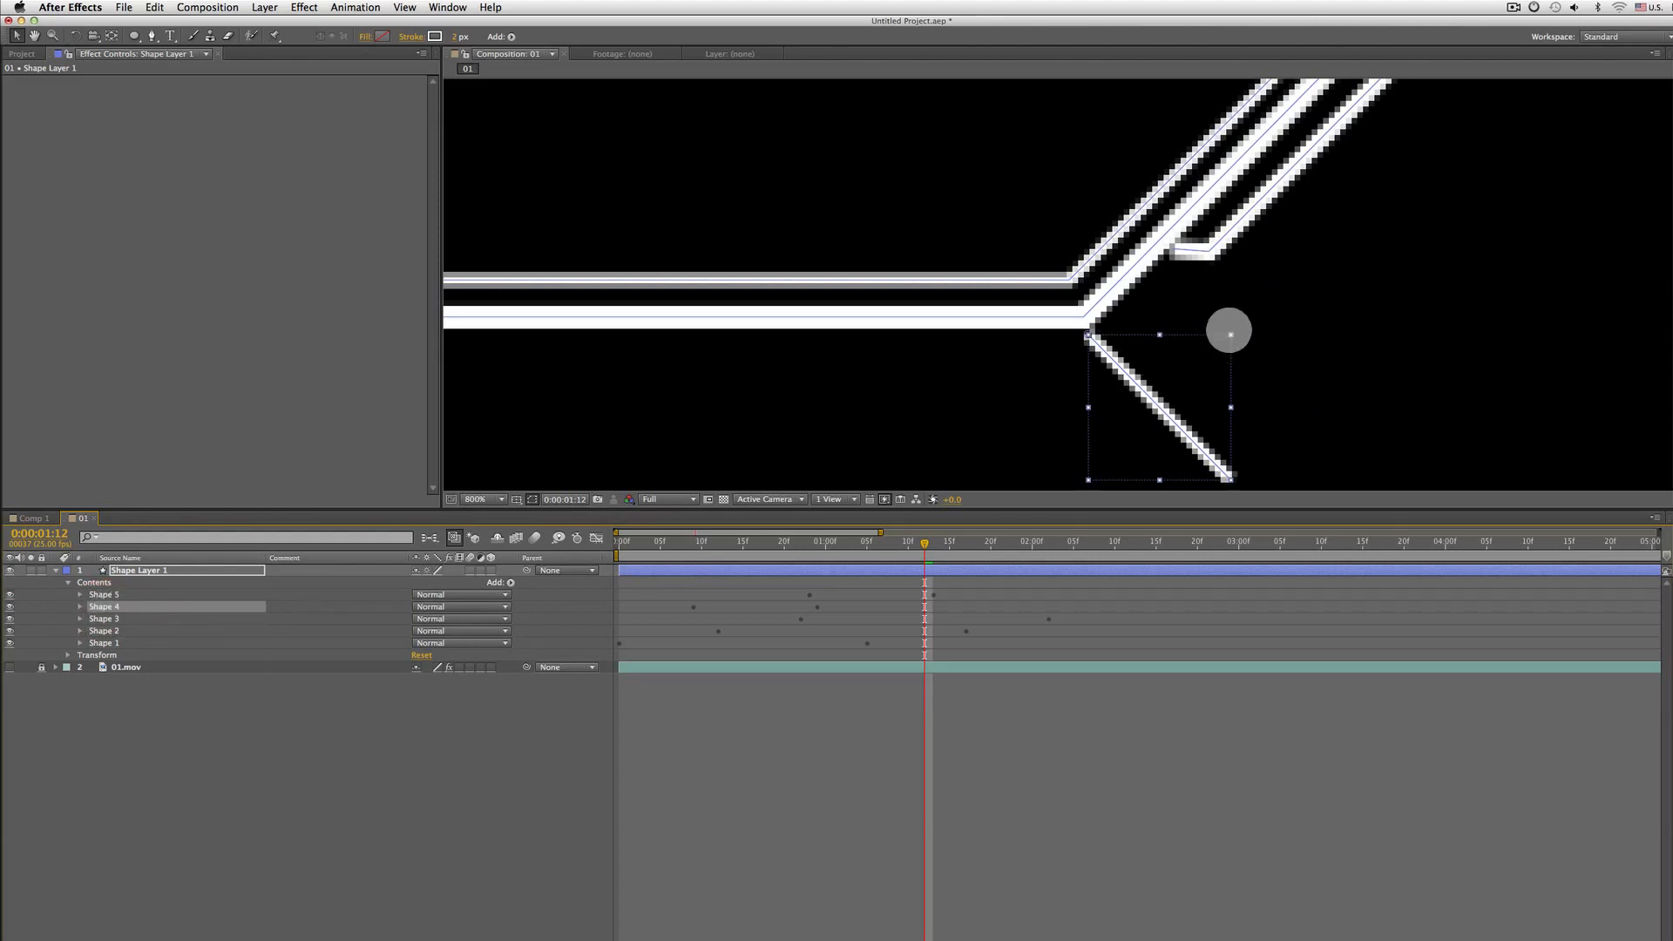
{"action": "left_click_drag", "start_coordinate": [1230, 335], "coordinate": [1407, 290]}
{"action": "key", "text": "super+z"}
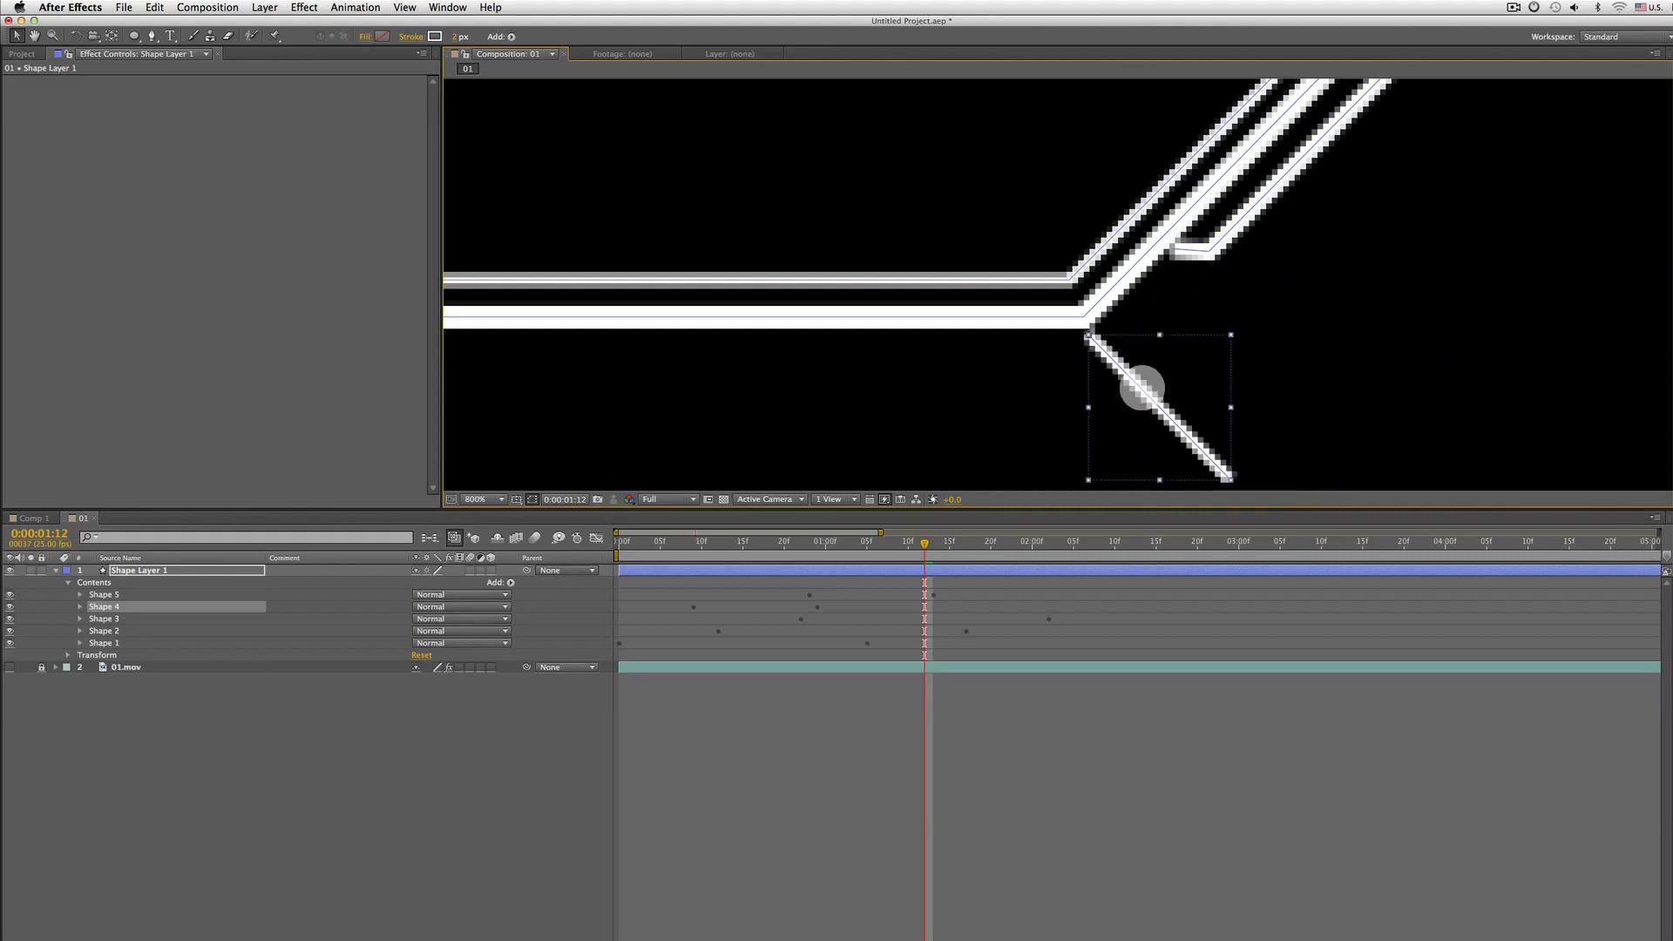
{"action": "left_click_drag", "start_coordinate": [1142, 387], "coordinate": [1142, 373]}
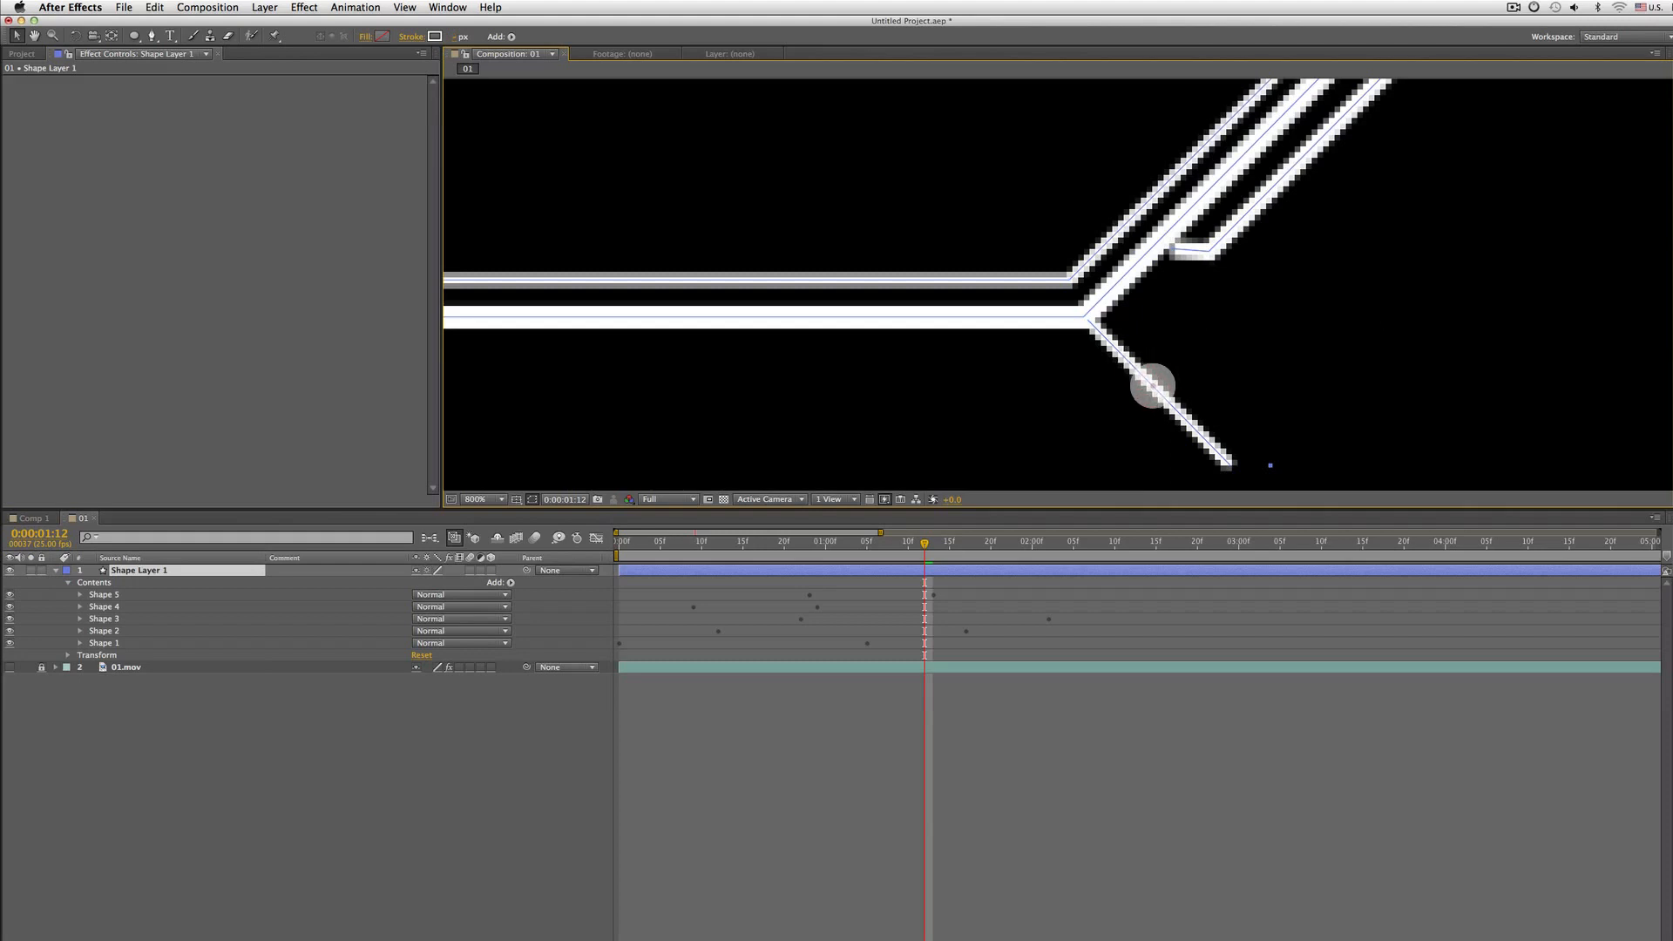
{"action": "left_click_drag", "start_coordinate": [1152, 386], "coordinate": [1150, 383]}
{"action": "left_click", "coordinate": [128, 595]}
{"action": "left_click", "coordinate": [122, 605]}
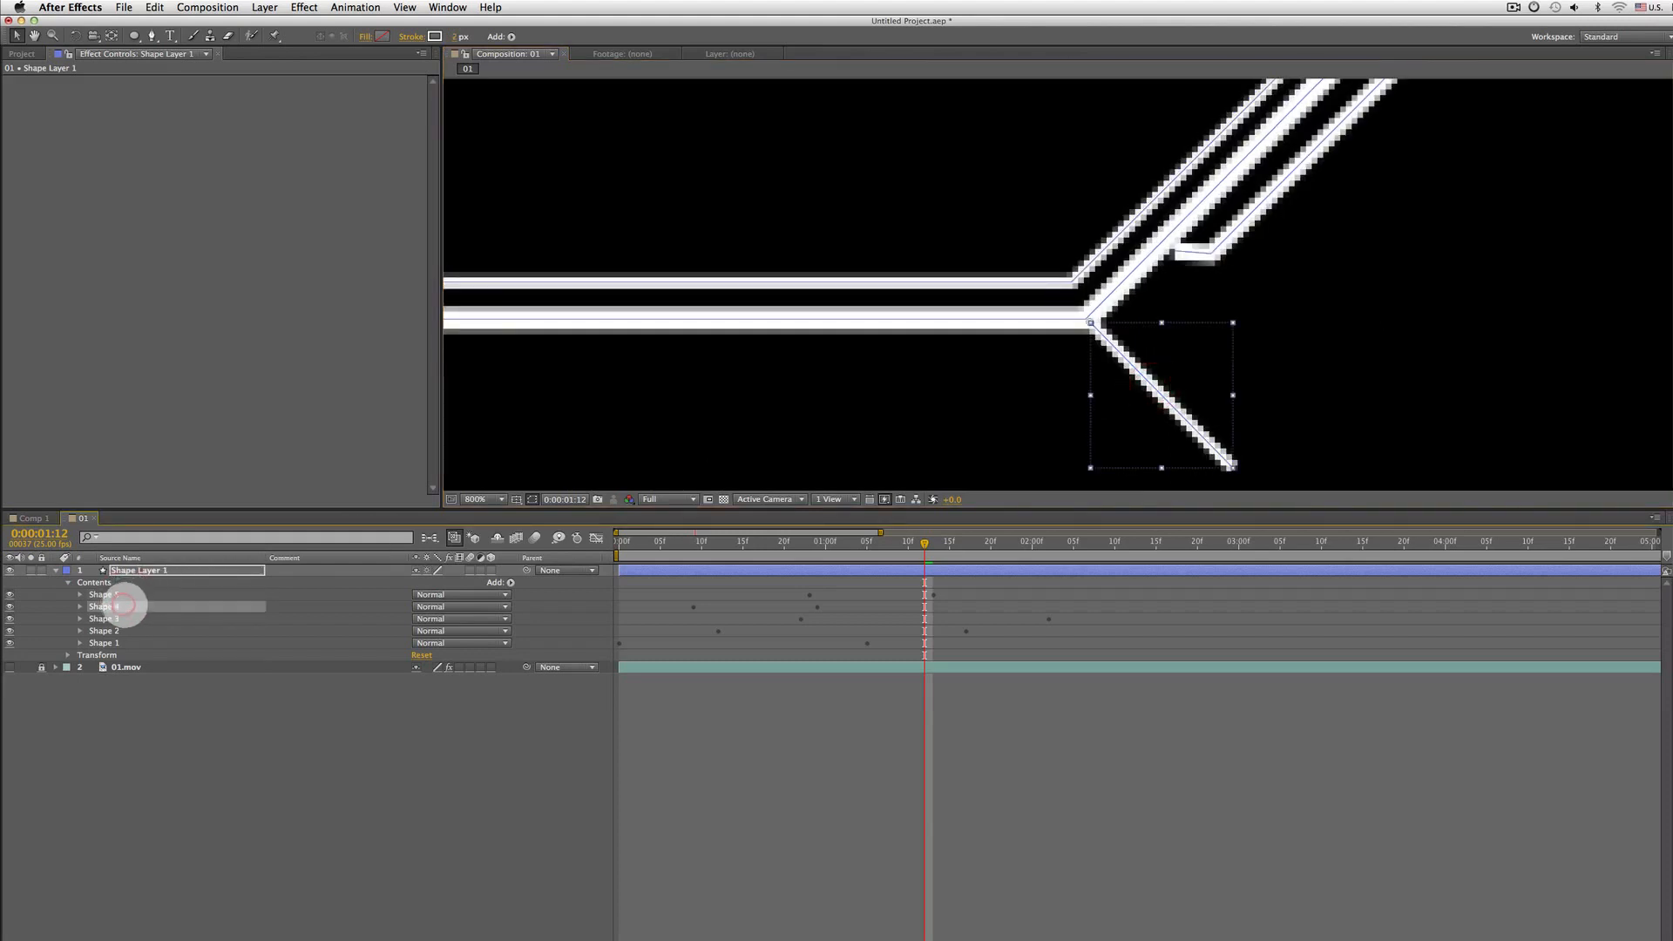
{"action": "left_click_drag", "start_coordinate": [1146, 380], "coordinate": [1147, 380]}
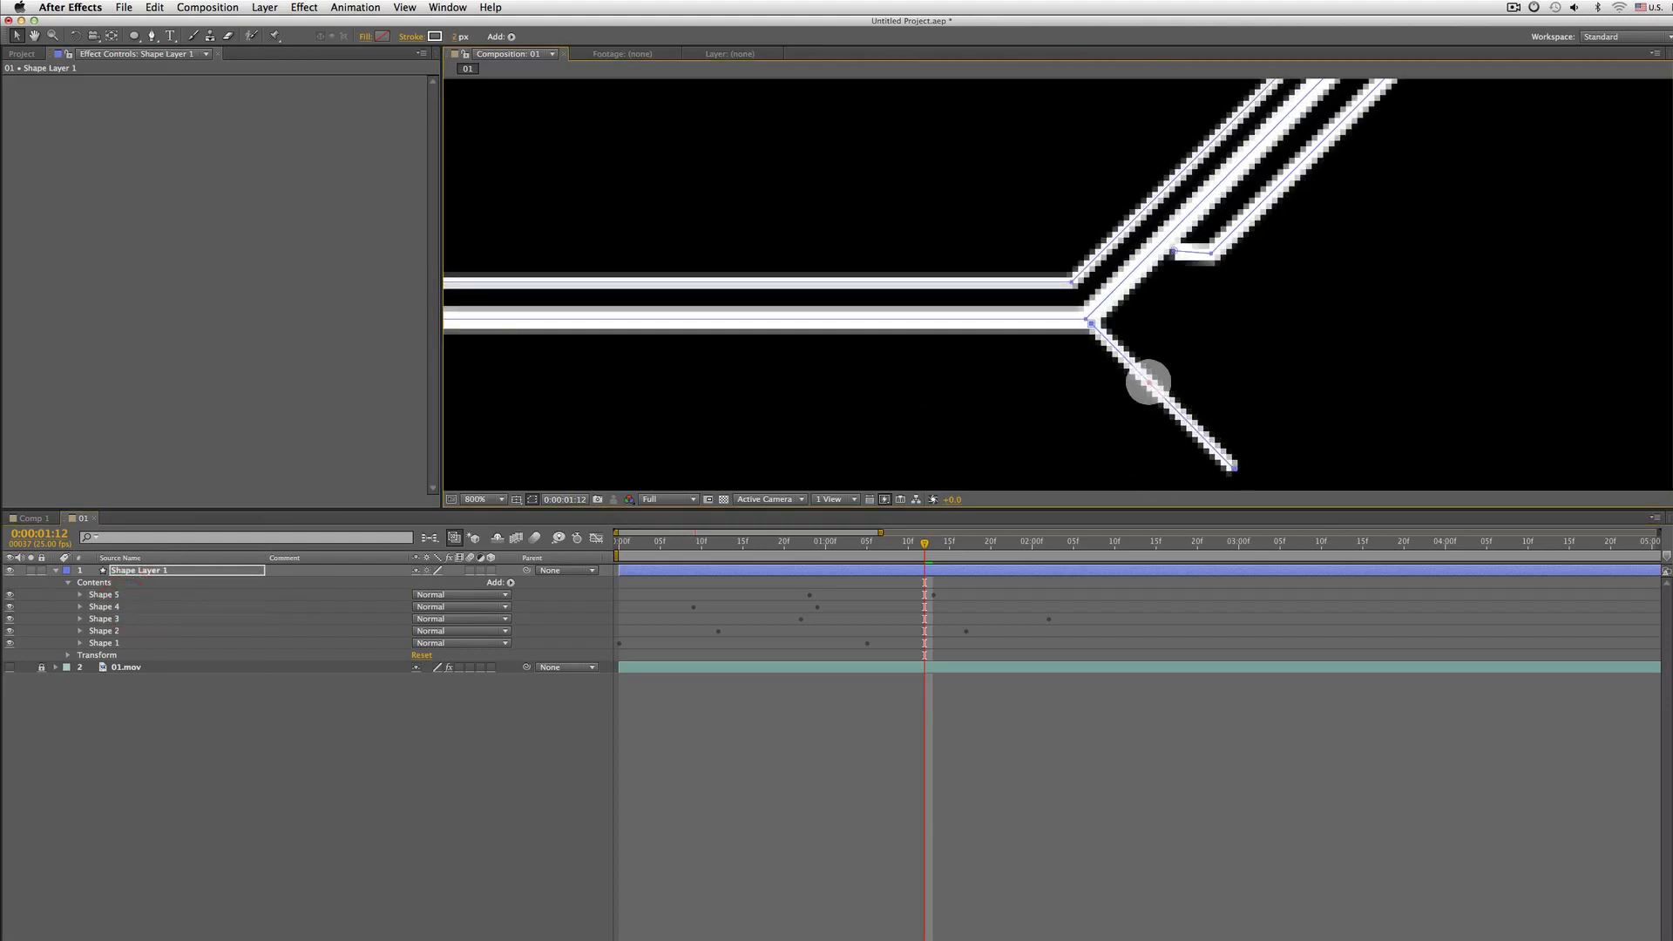
Zoom out, hide the layer controls, and preview the line animation from the start
{"action": "key", "text": "comma"}
{"action": "key", "text": "comma"}
{"action": "key", "text": "comma"}
{"action": "left_click_drag", "start_coordinate": [1052, 284], "coordinate": [999, 379]}
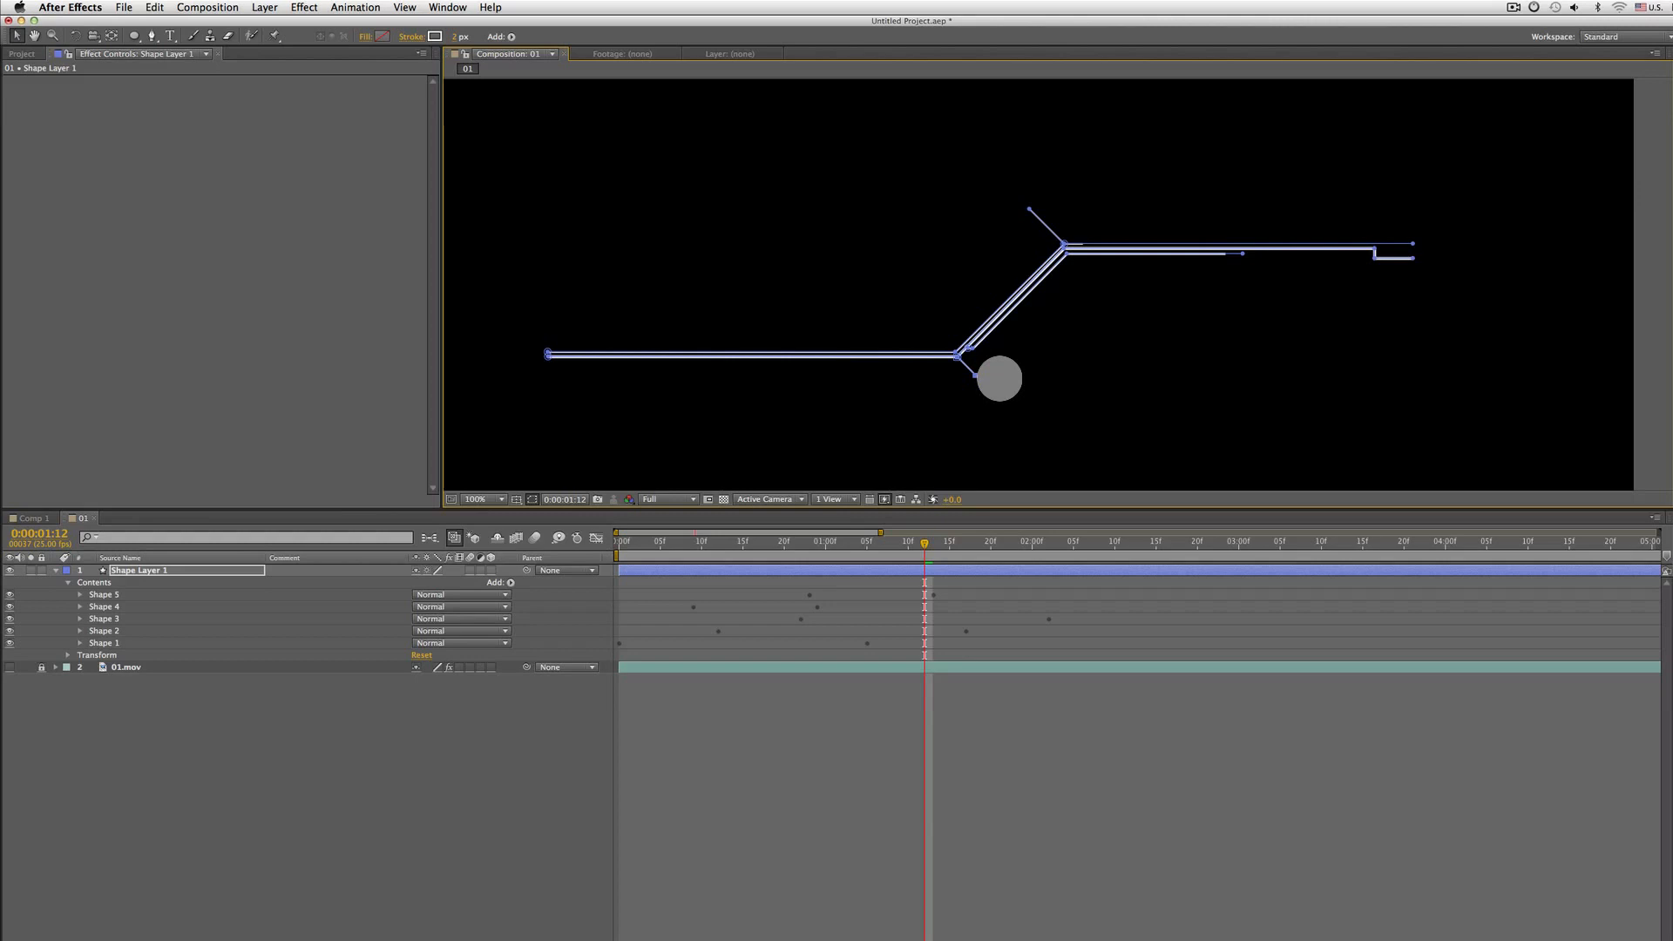
{"action": "key", "text": "ctrl+shift+h"}
{"action": "key", "text": "Home"}
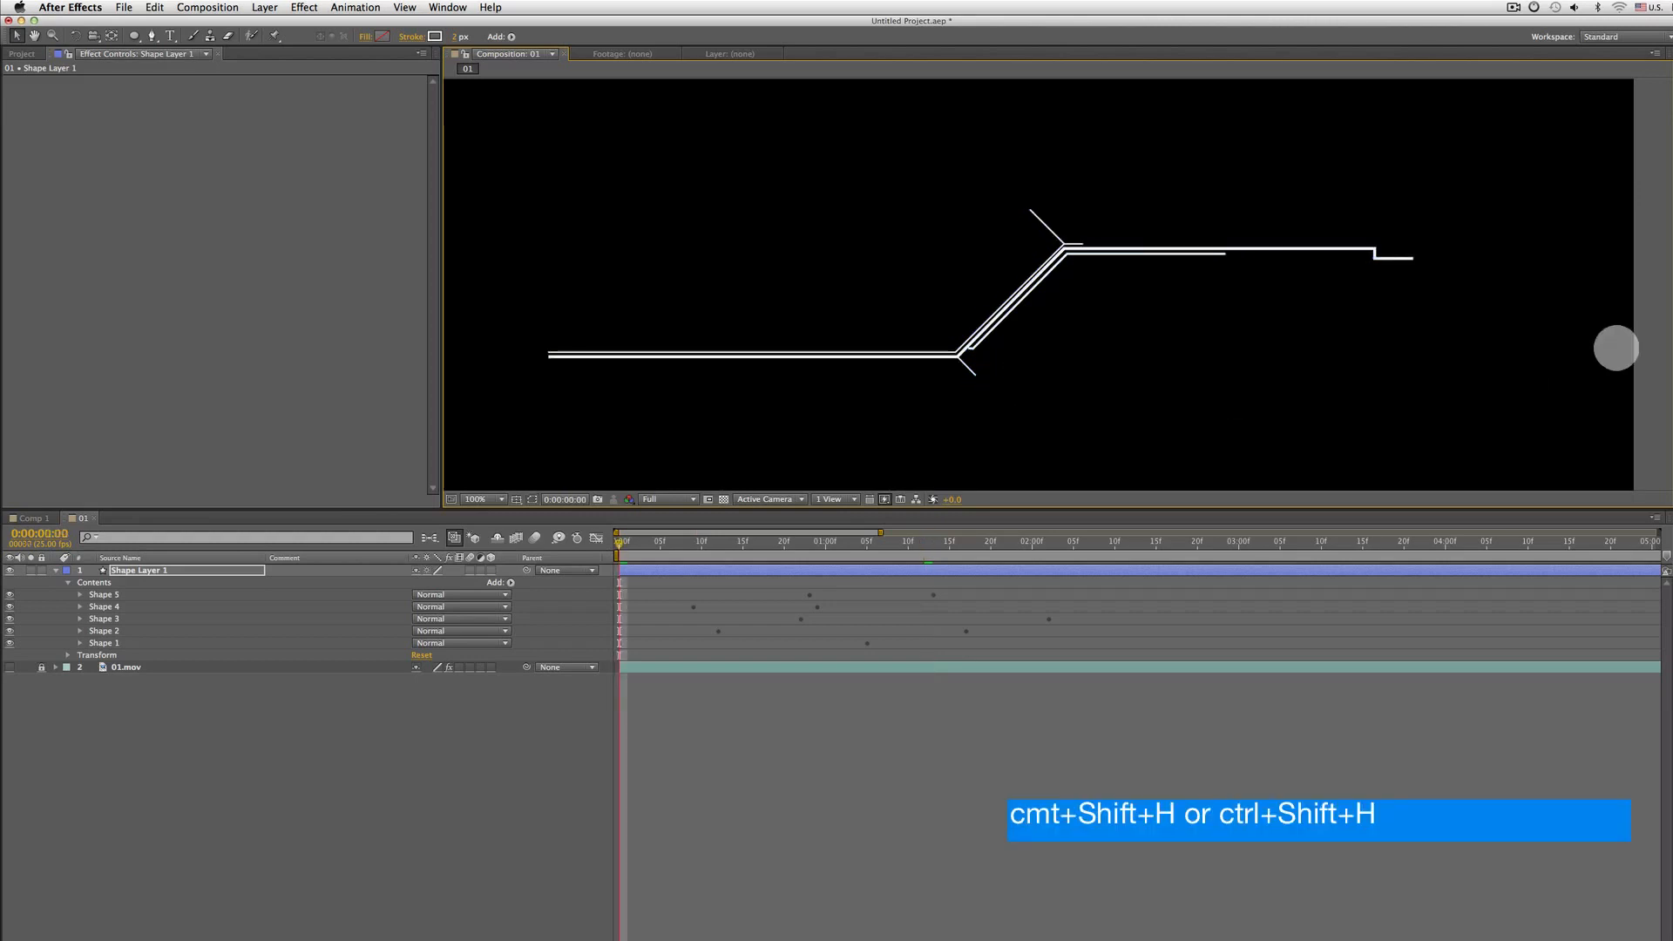
{"action": "key", "text": "space"}
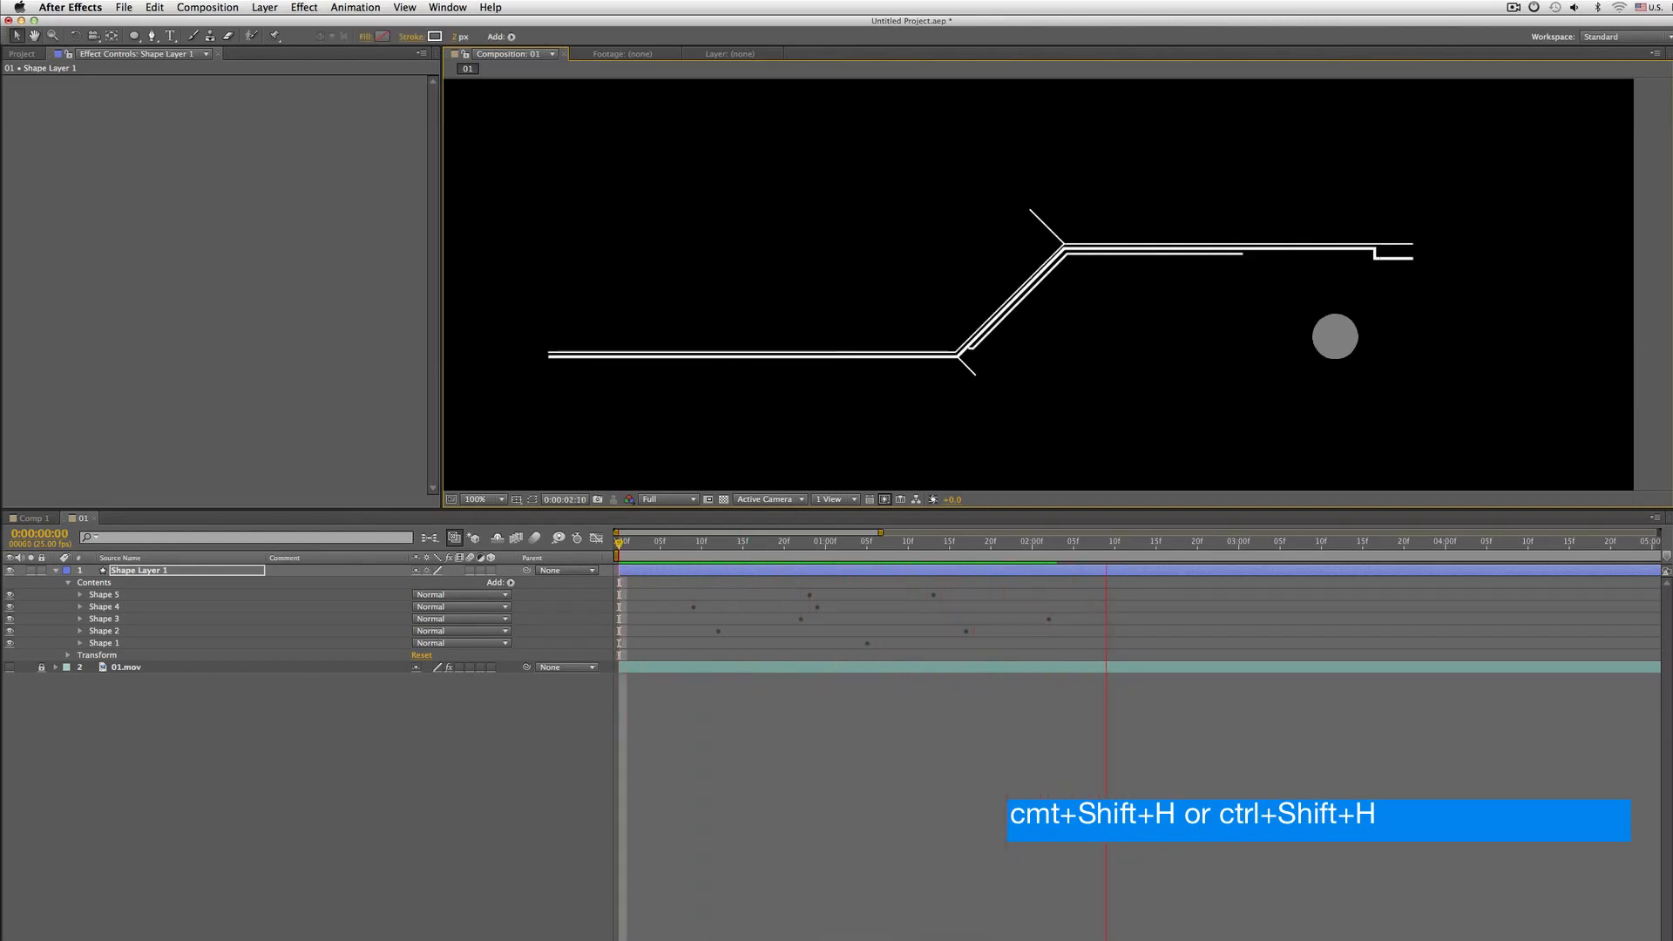
{"action": "key", "text": "space"}
{"action": "left_click_drag", "start_coordinate": [732, 374], "coordinate": [929, 335]}
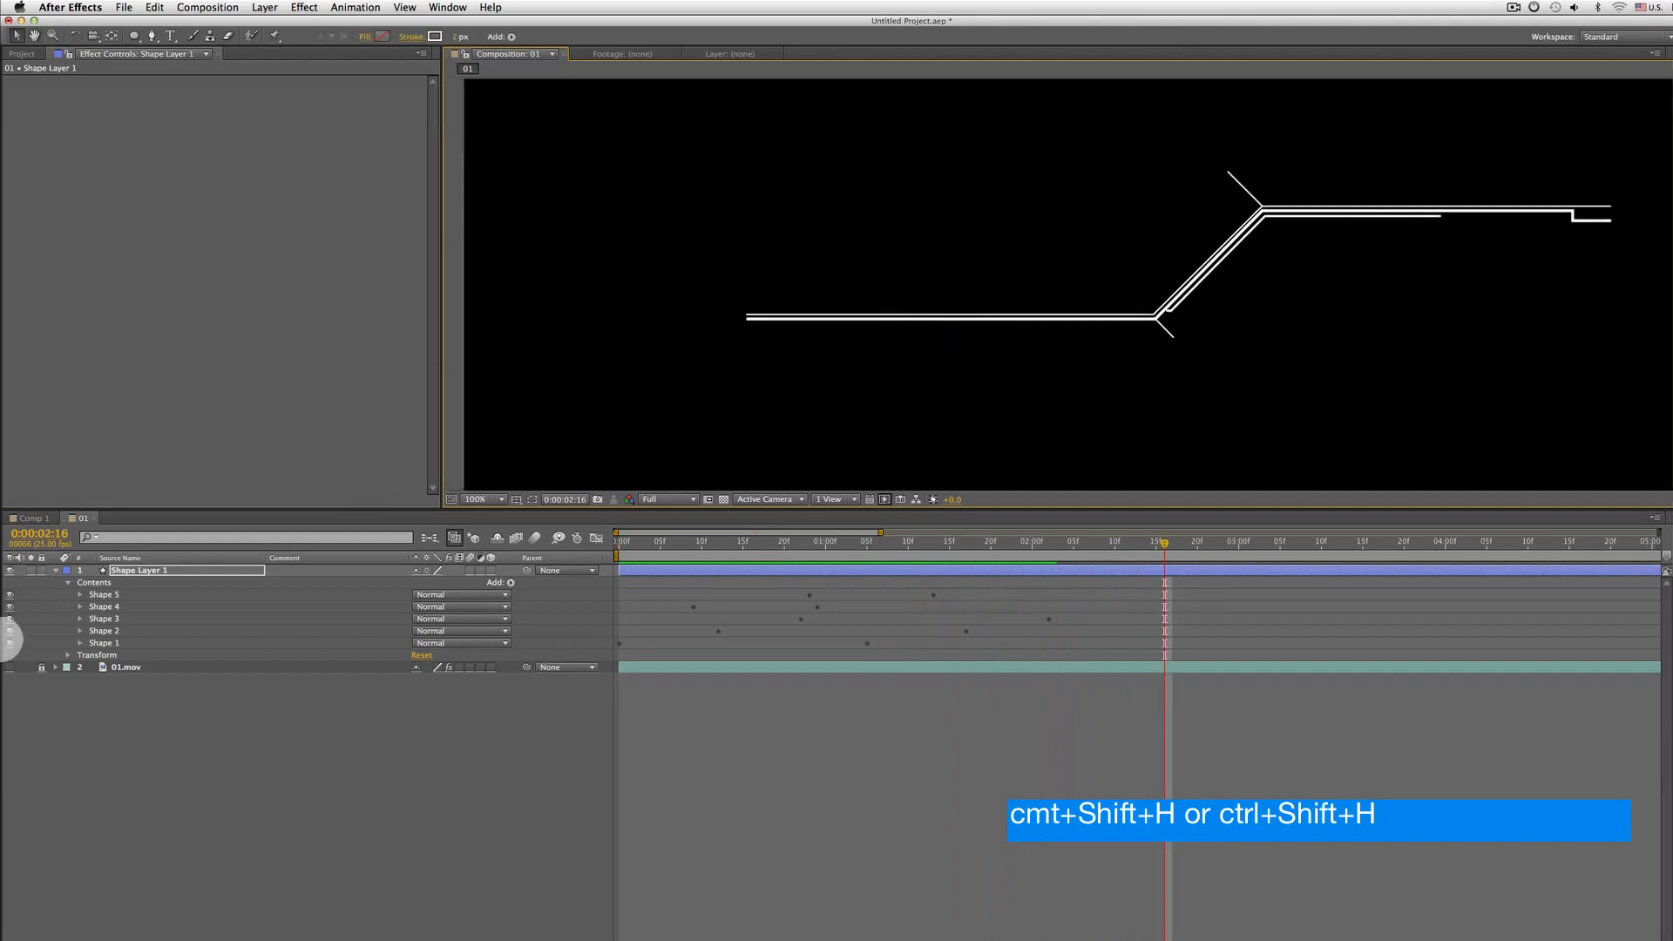
Toggle the 01.mov footage on and off to compare it with the traced shape lines
{"action": "left_click", "coordinate": [166, 664]}
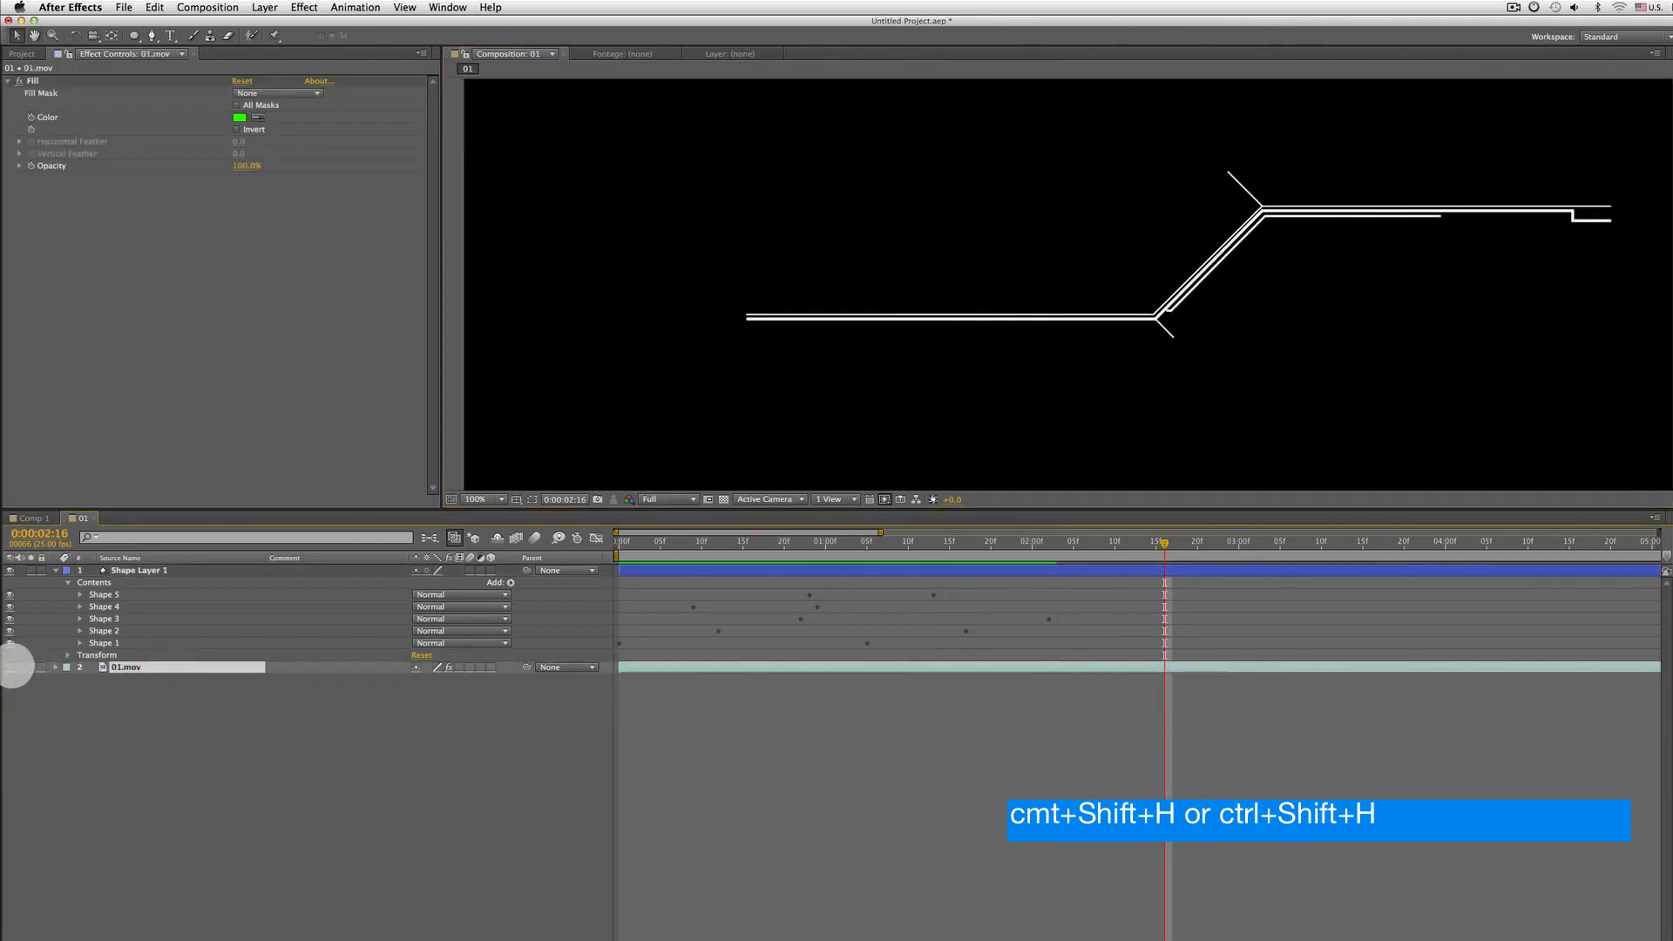
{"action": "left_click", "coordinate": [12, 666]}
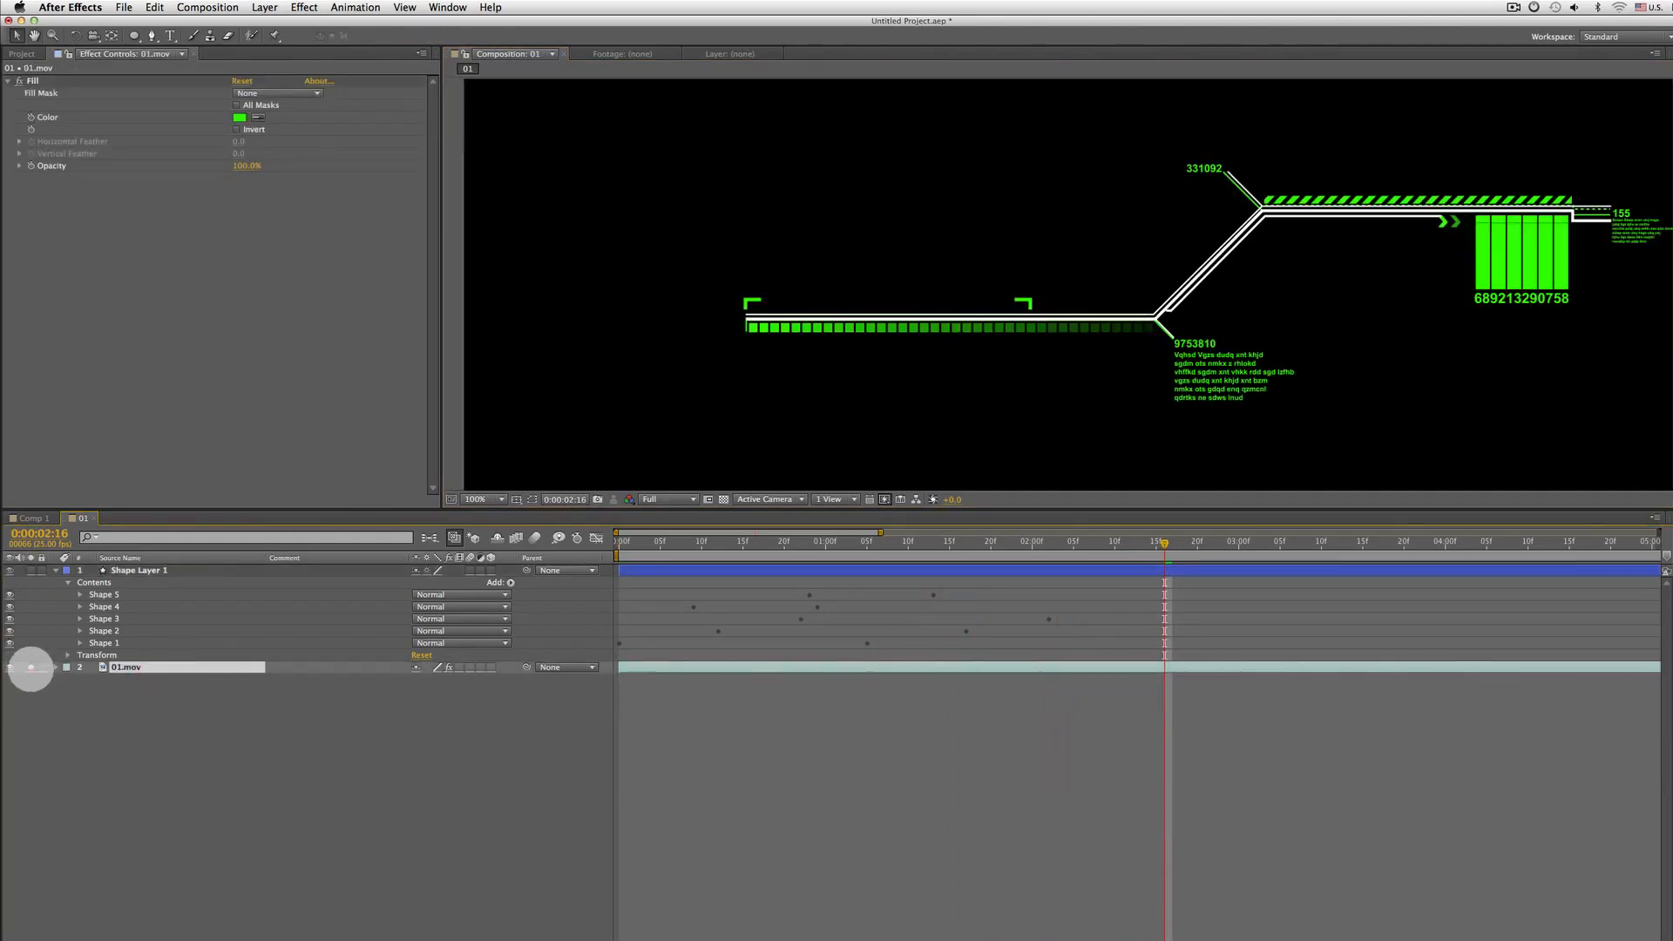
{"action": "left_click", "coordinate": [31, 668]}
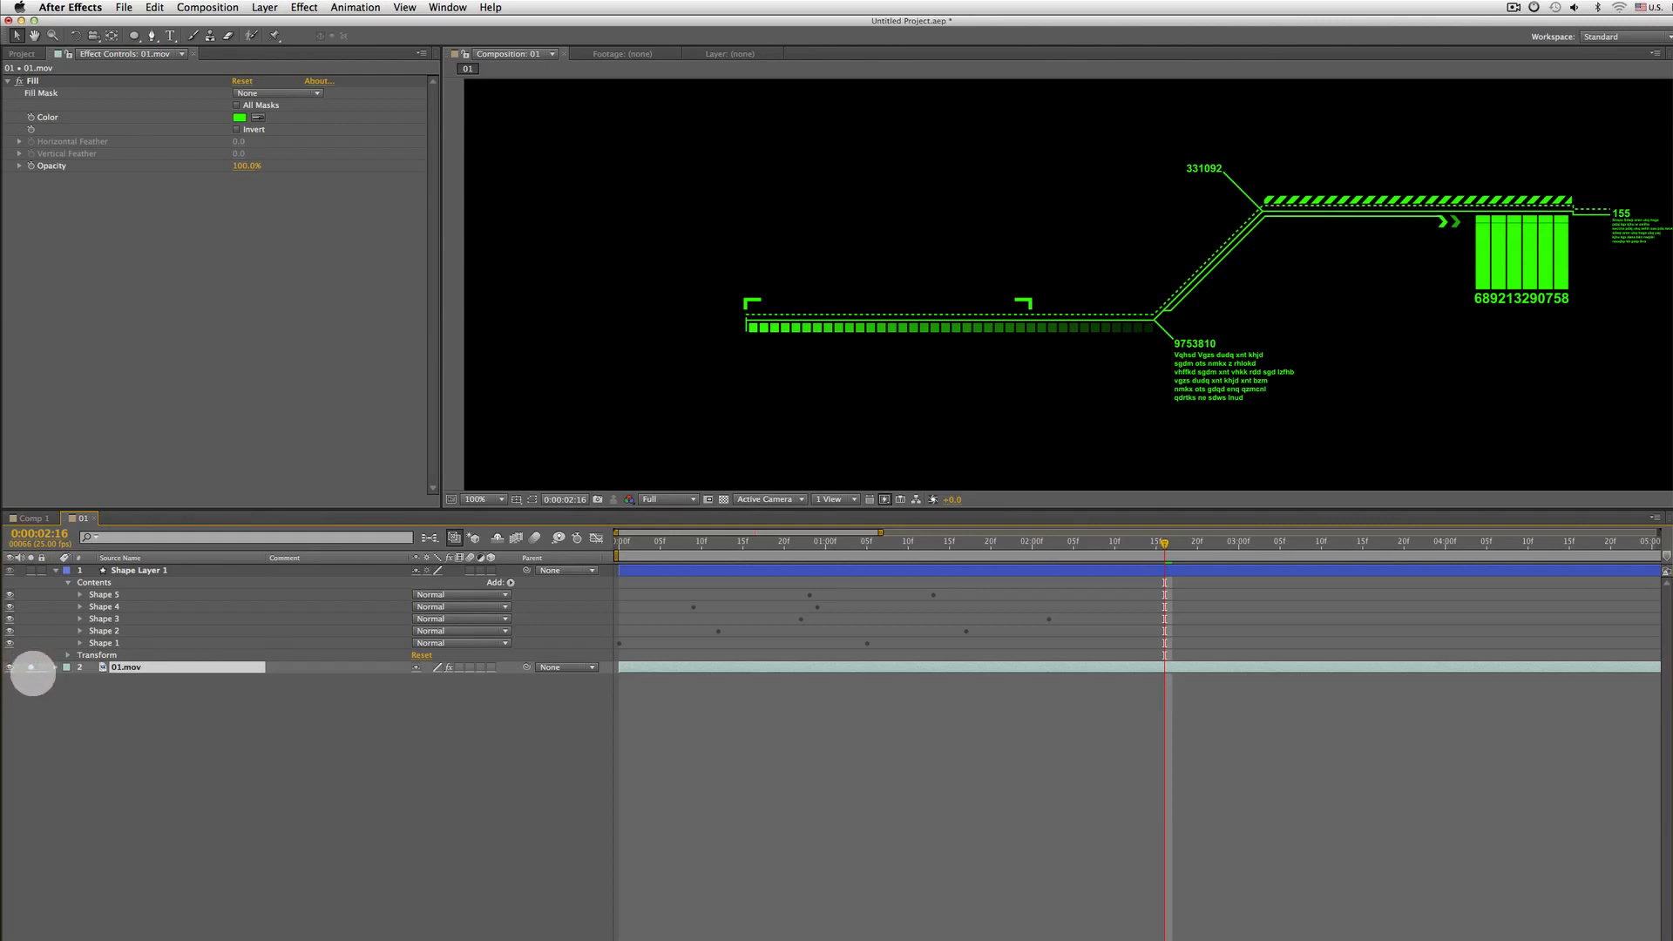
{"action": "left_click", "coordinate": [54, 583]}
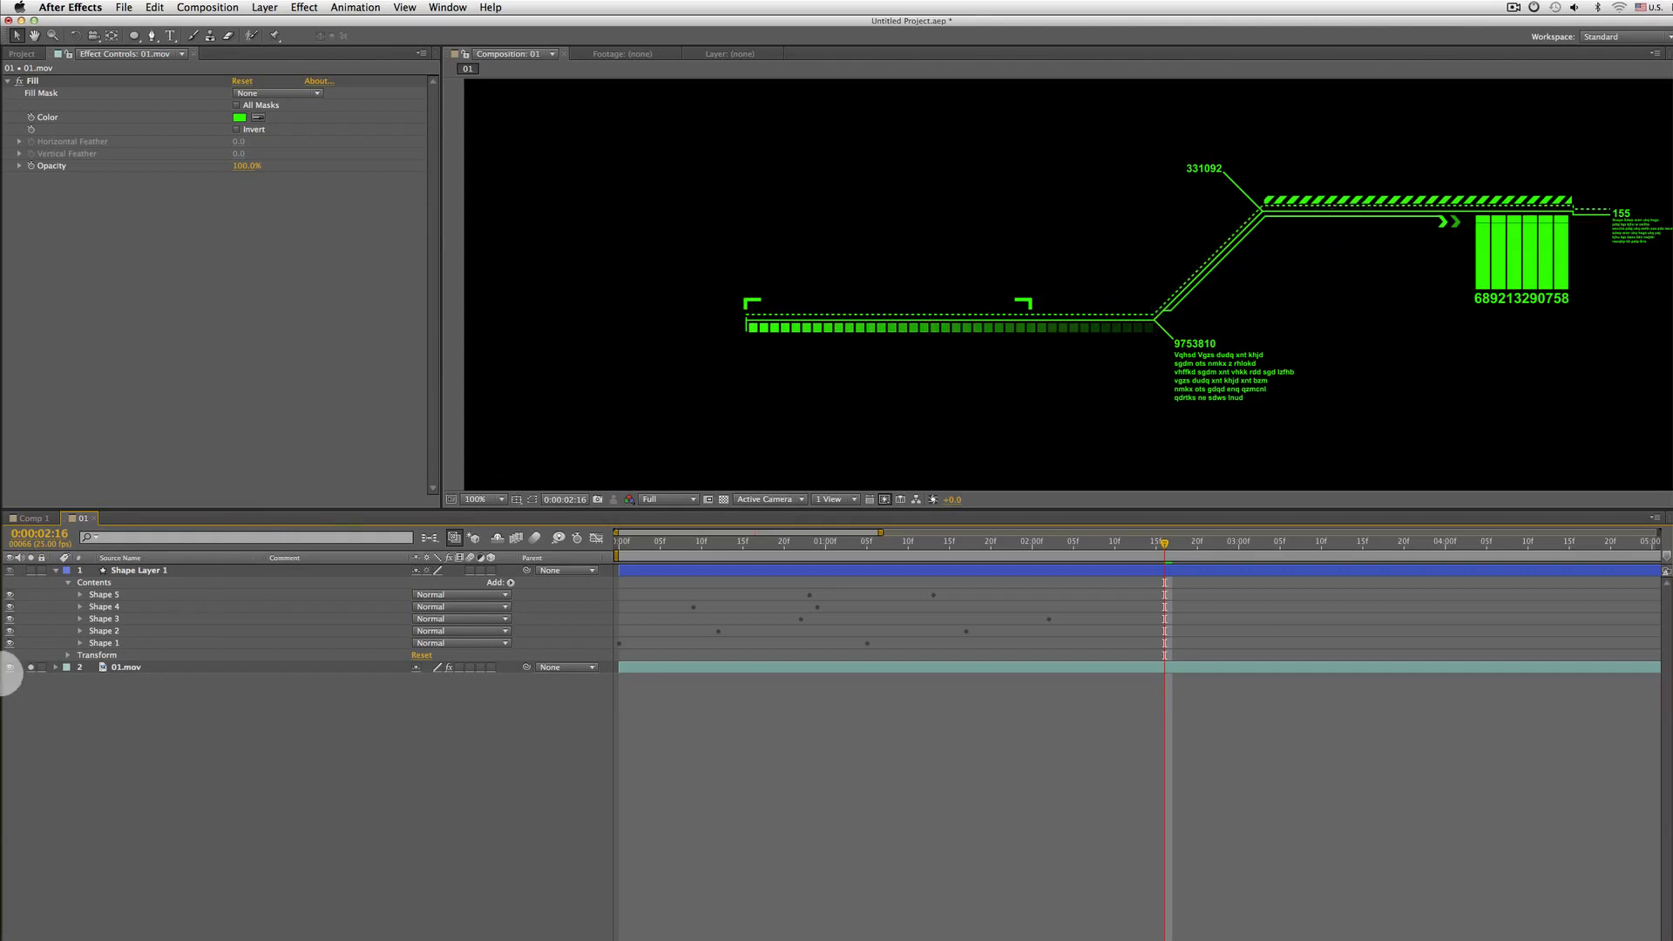
{"action": "left_click", "coordinate": [11, 667]}
Add Dashes to Shape 3's stroke and scrub the dash length shorter, undoing a trial offset change
{"action": "left_click", "coordinate": [80, 619]}
{"action": "left_click", "coordinate": [80, 619]}
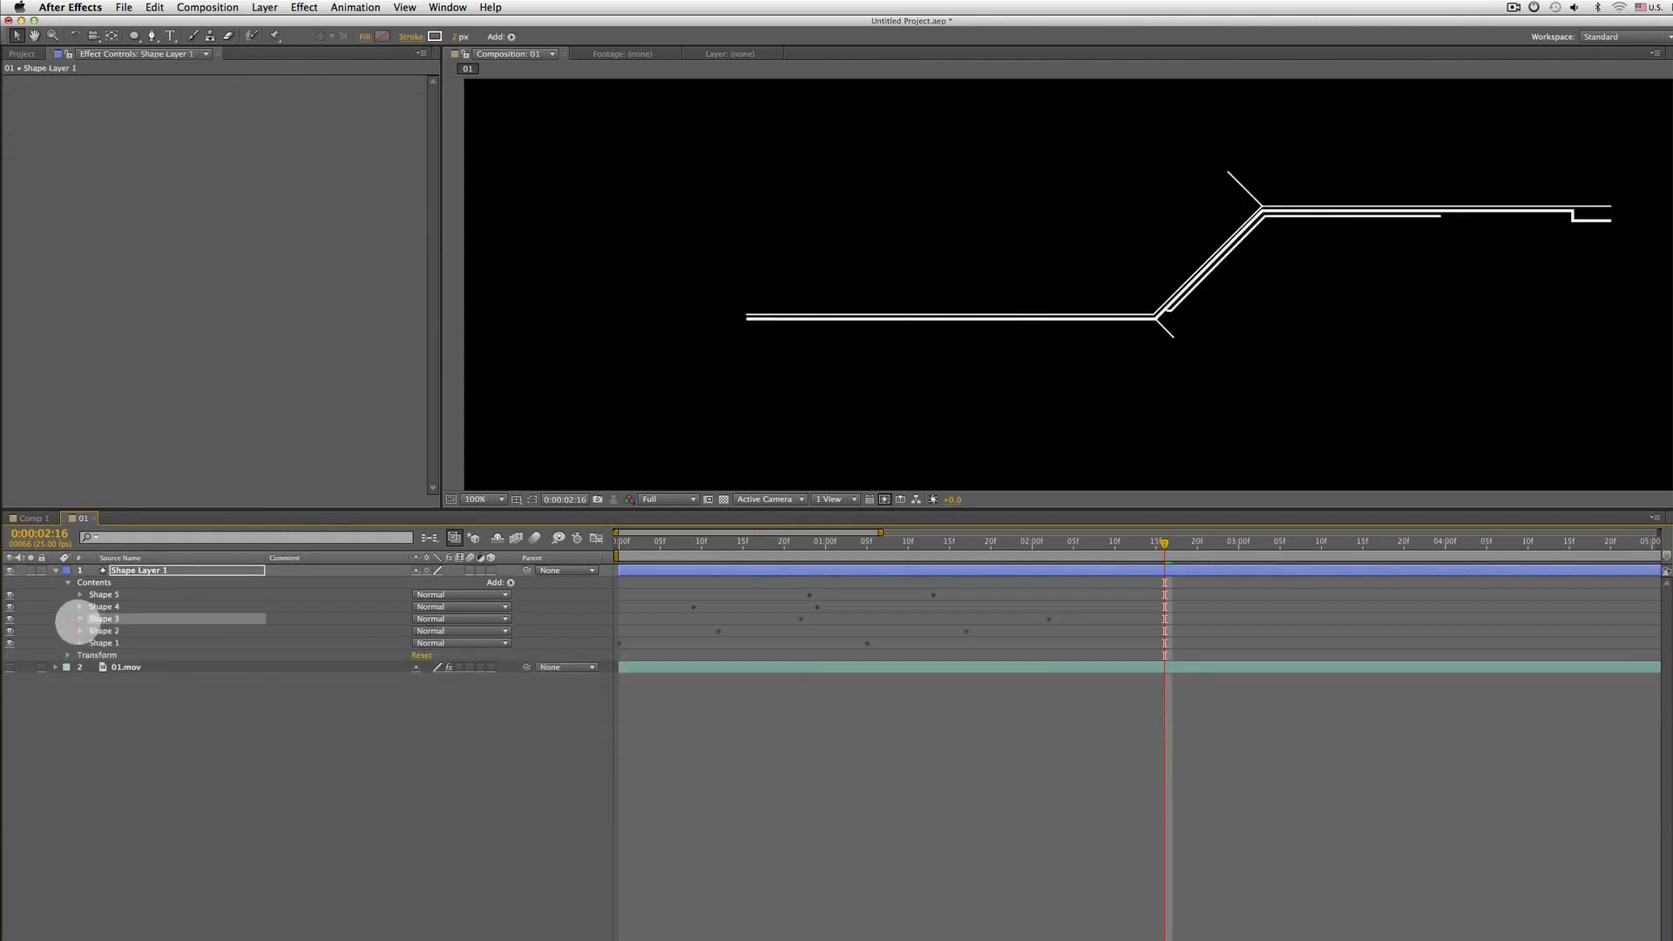
{"action": "left_click", "coordinate": [79, 619]}
{"action": "left_click", "coordinate": [150, 678]}
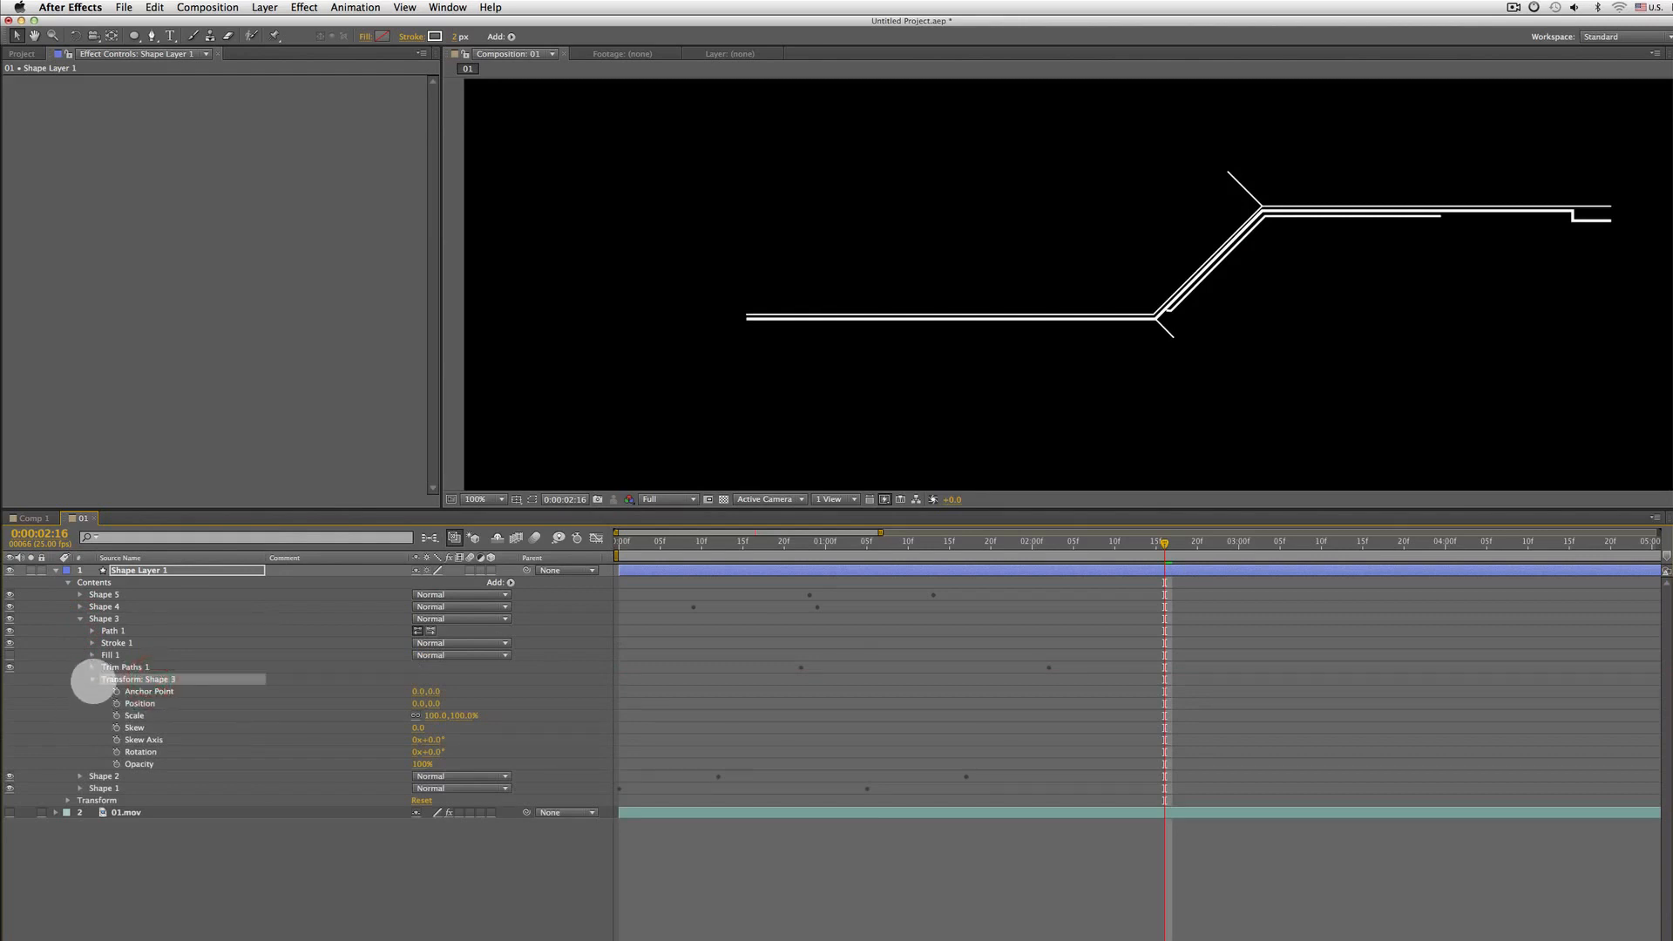
{"action": "left_click", "coordinate": [93, 678]}
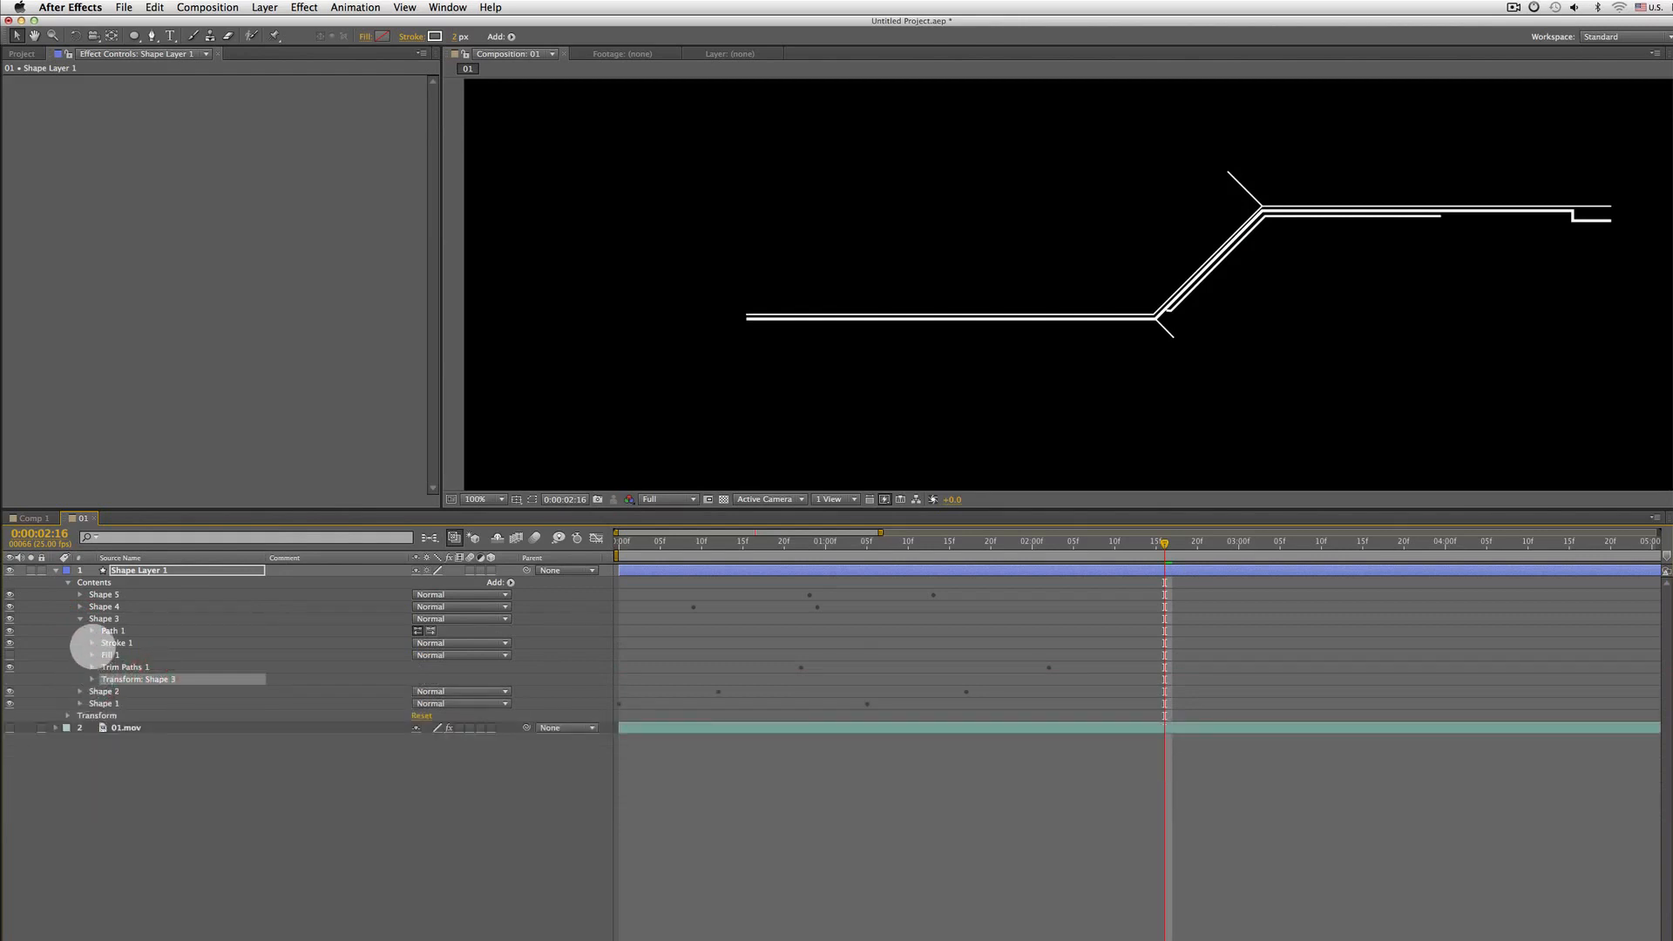
{"action": "left_click", "coordinate": [92, 643]}
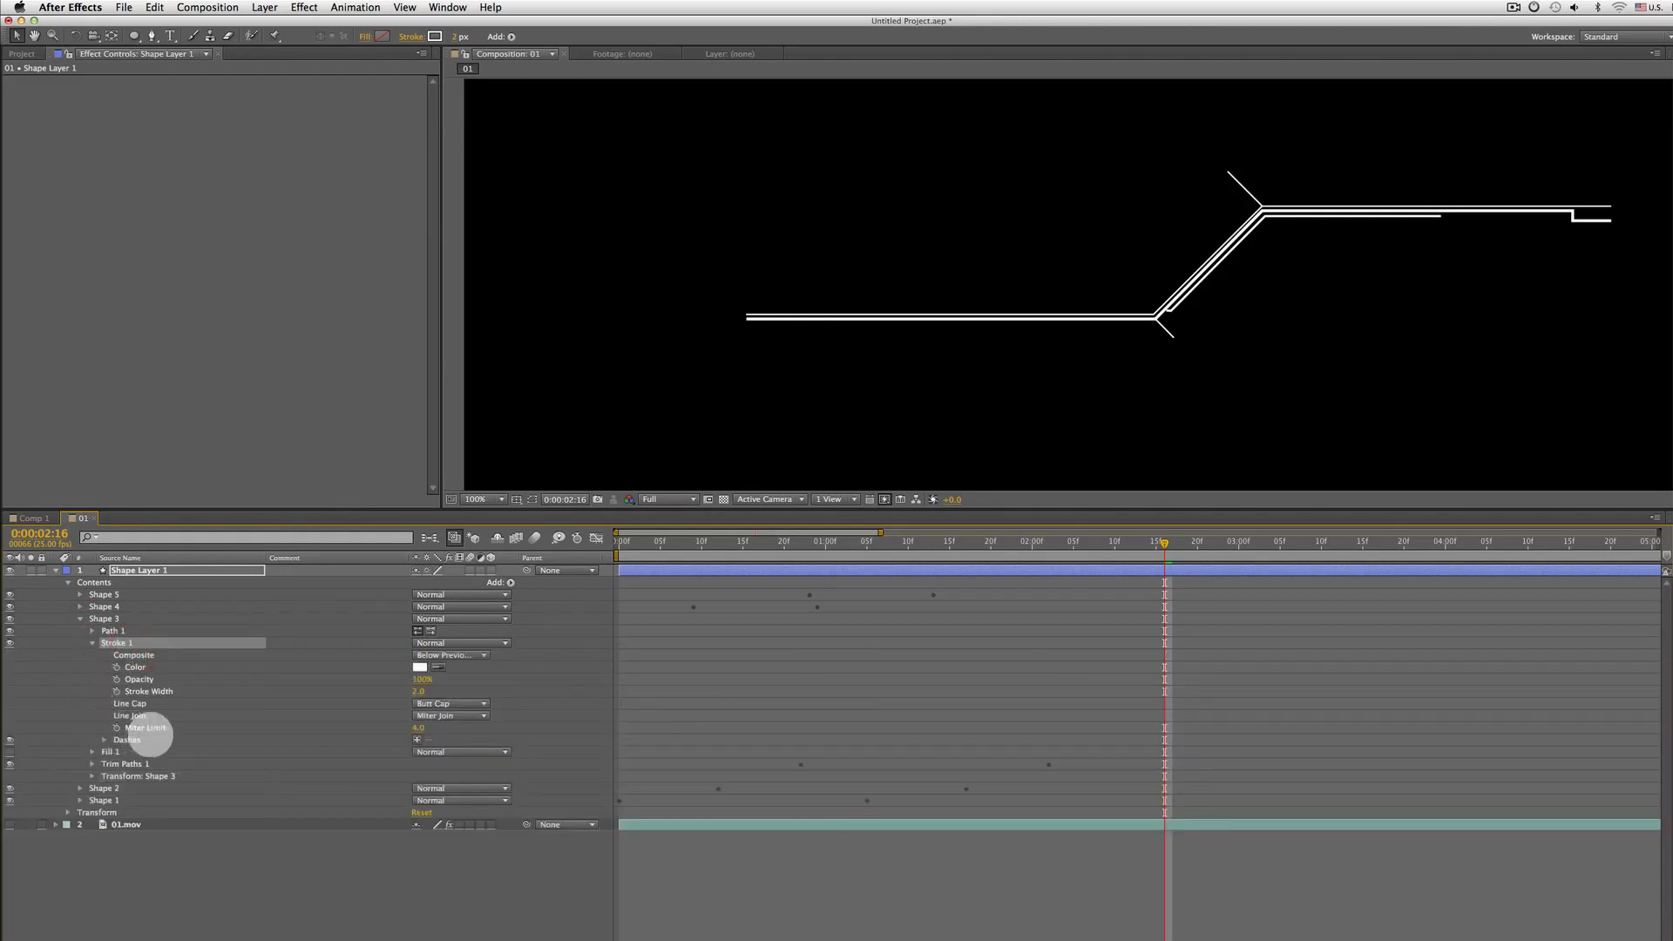
{"action": "left_click", "coordinate": [137, 740]}
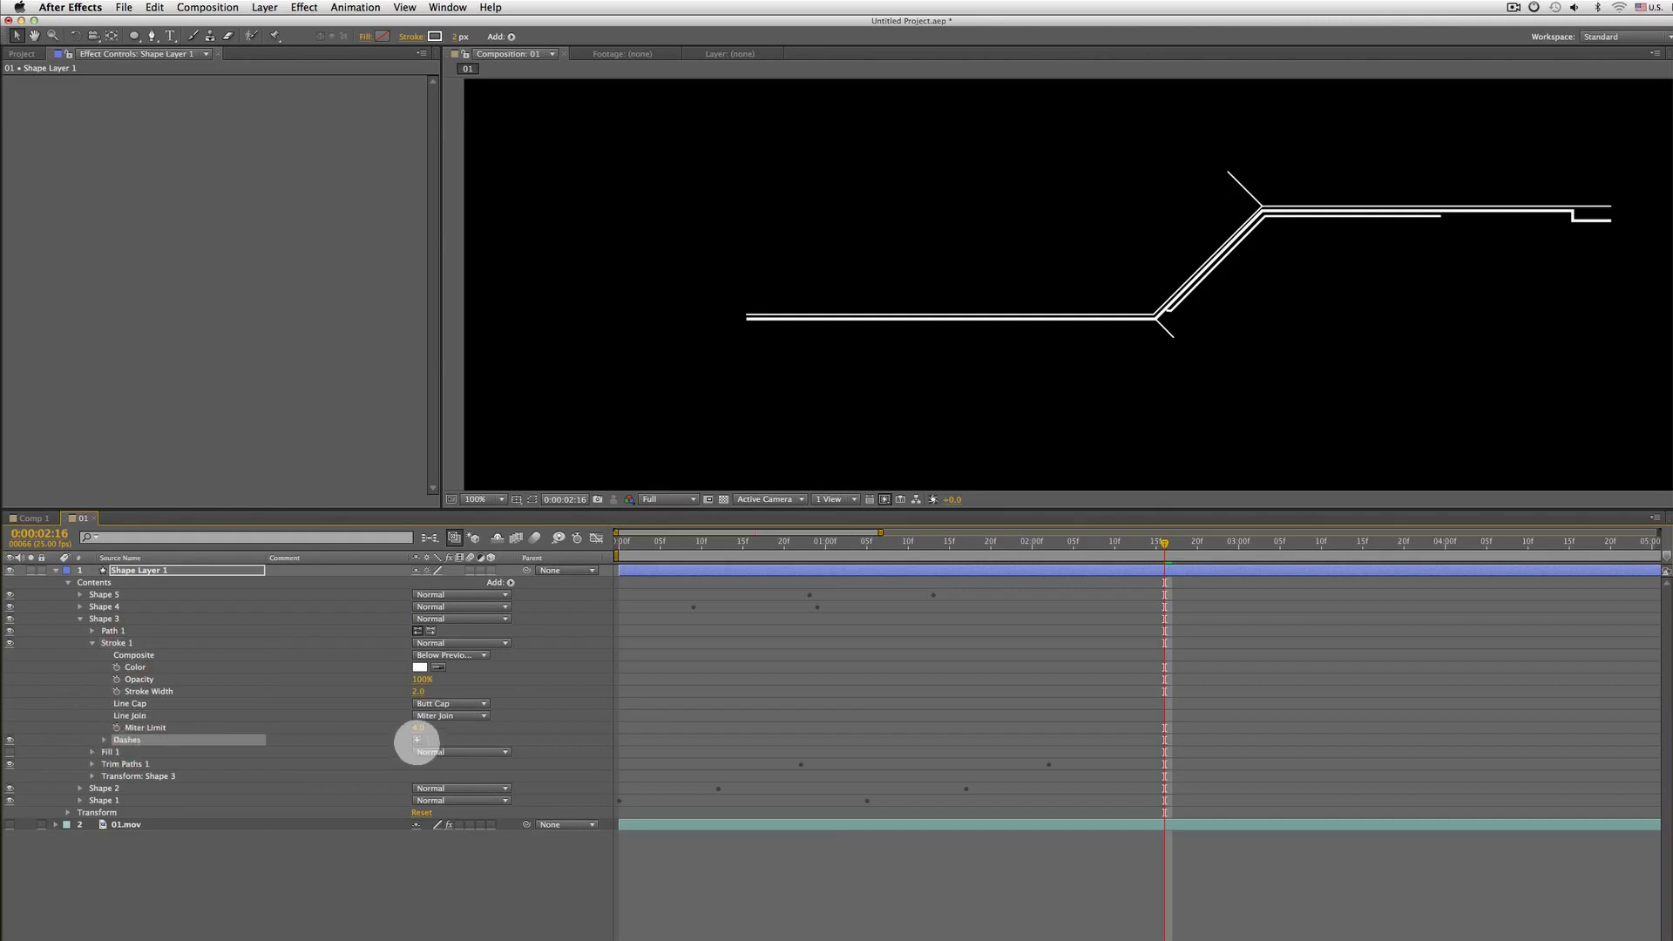
{"action": "left_click", "coordinate": [417, 740]}
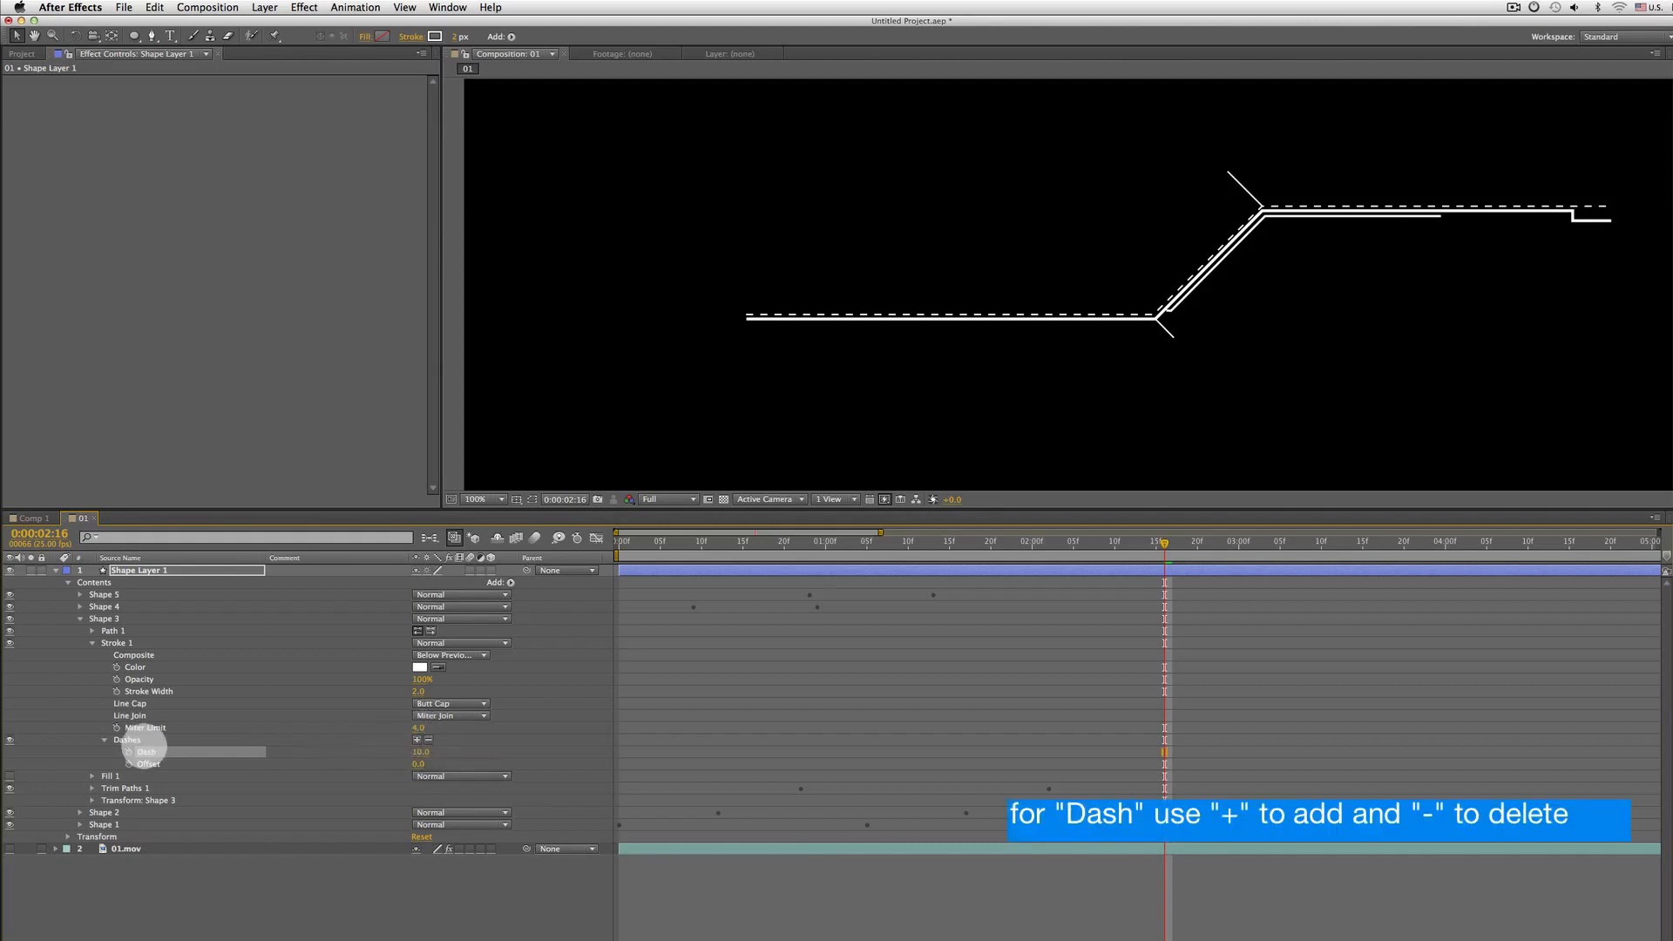
{"action": "mouse_move", "coordinate": [436, 747]}
{"action": "left_mouse_down"}
{"action": "mouse_move", "coordinate": [567, 743]}
{"action": "mouse_move", "coordinate": [413, 749]}
{"action": "left_mouse_up"}
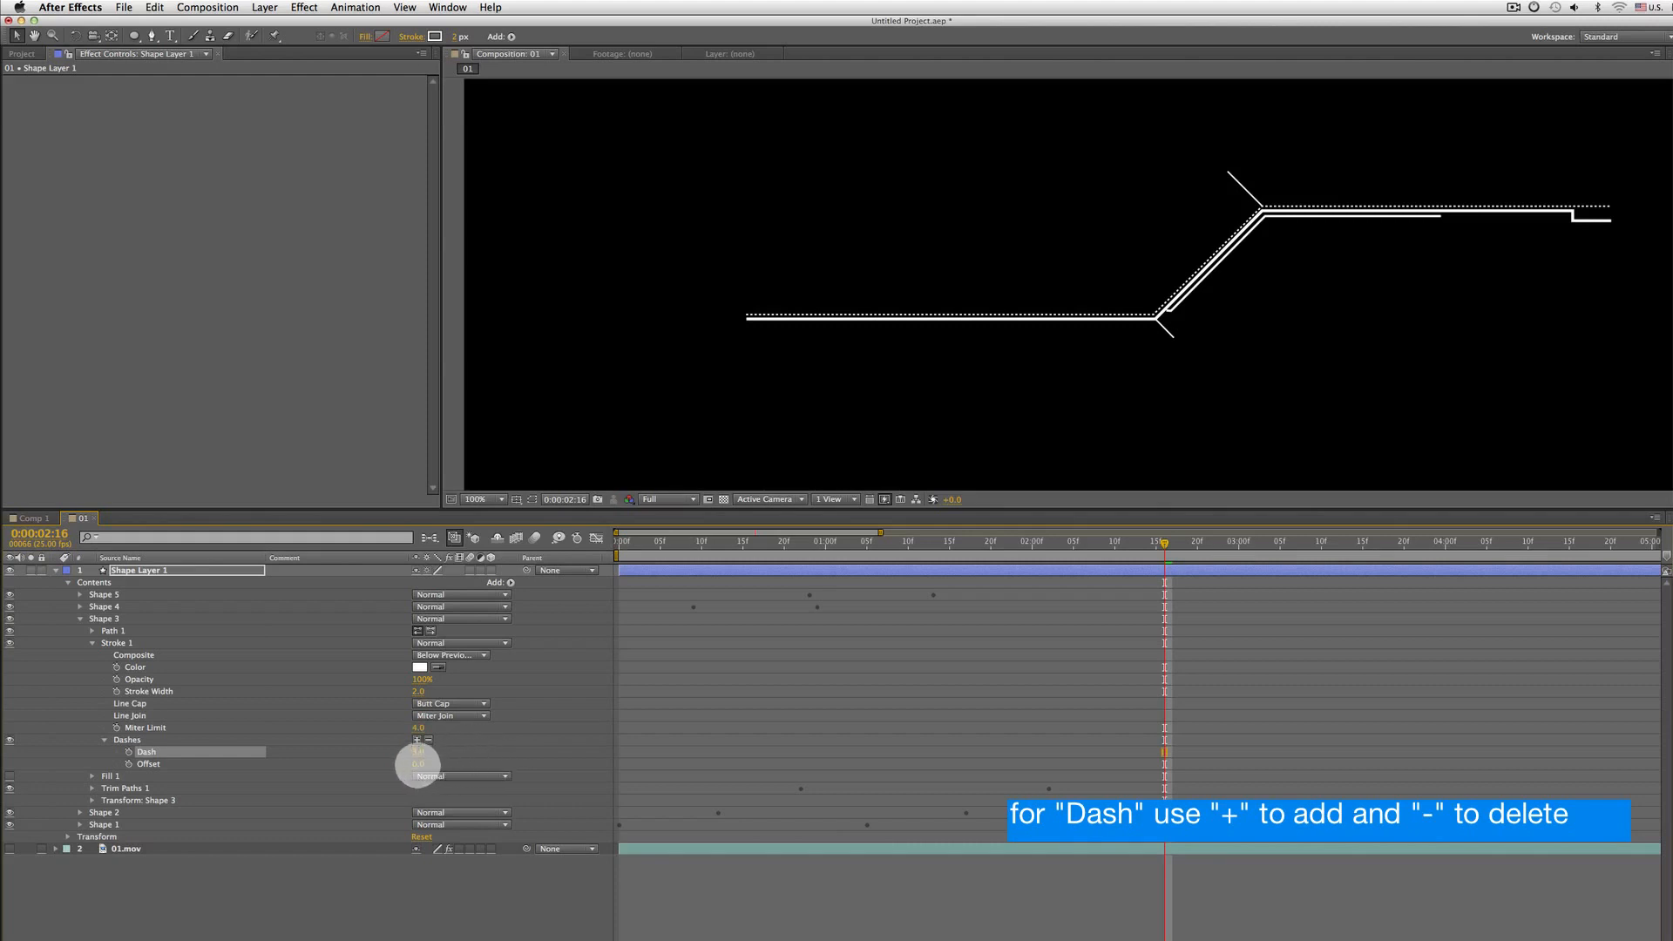
{"action": "left_click_drag", "start_coordinate": [417, 765], "coordinate": [376, 763]}
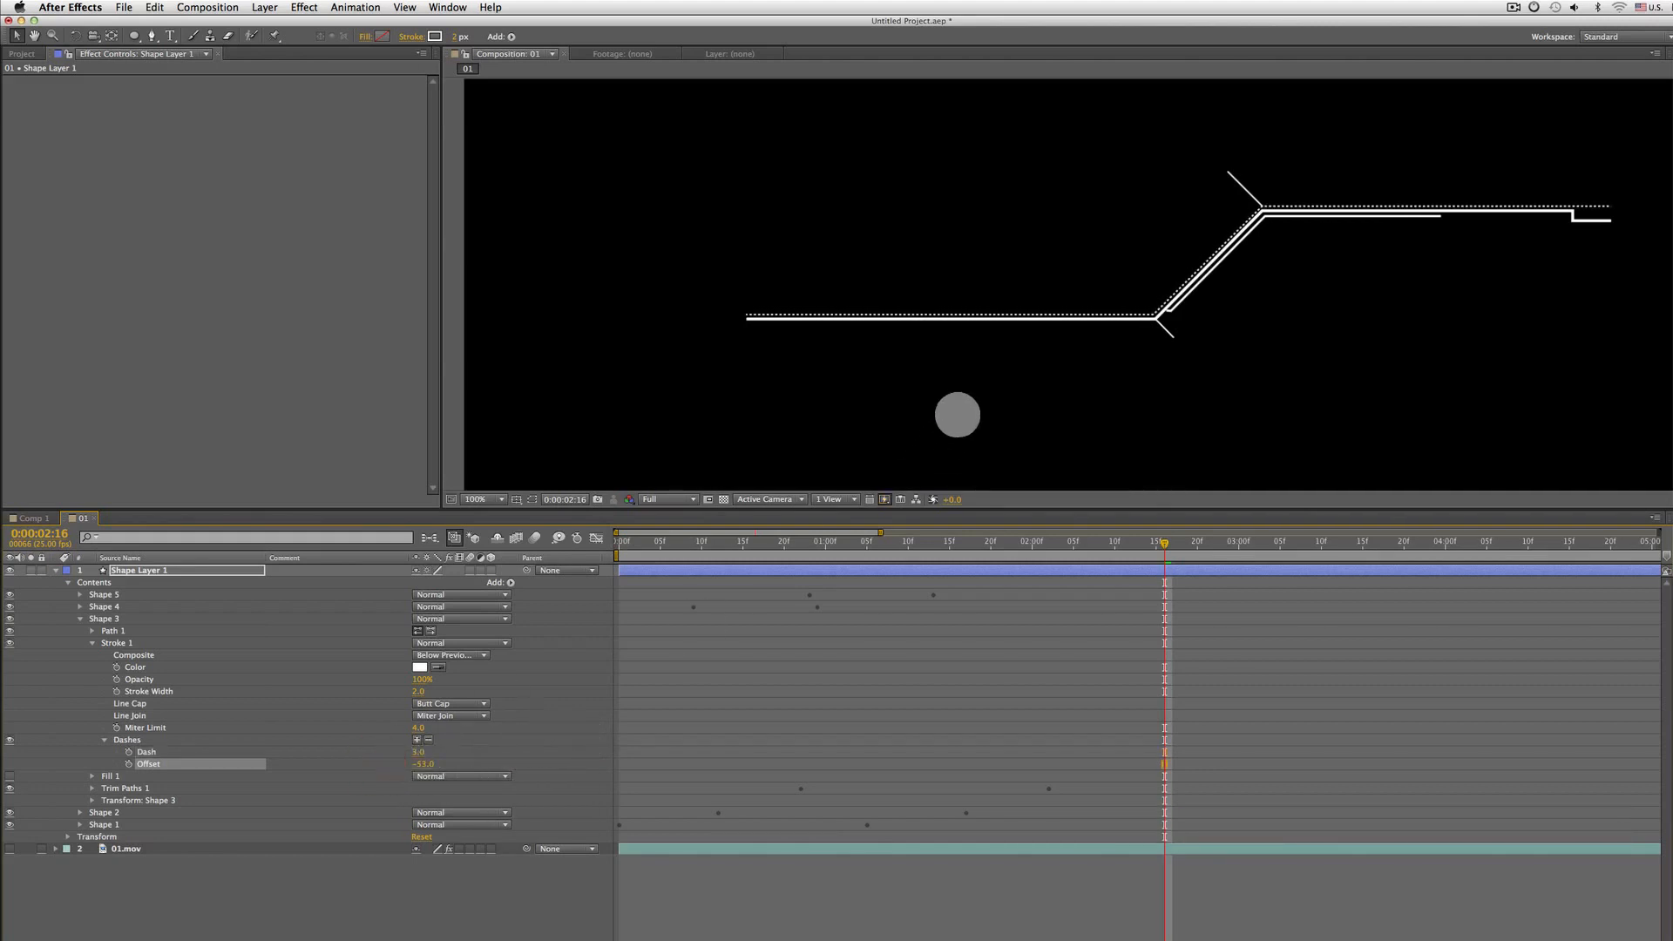
{"action": "key", "text": "super+z"}
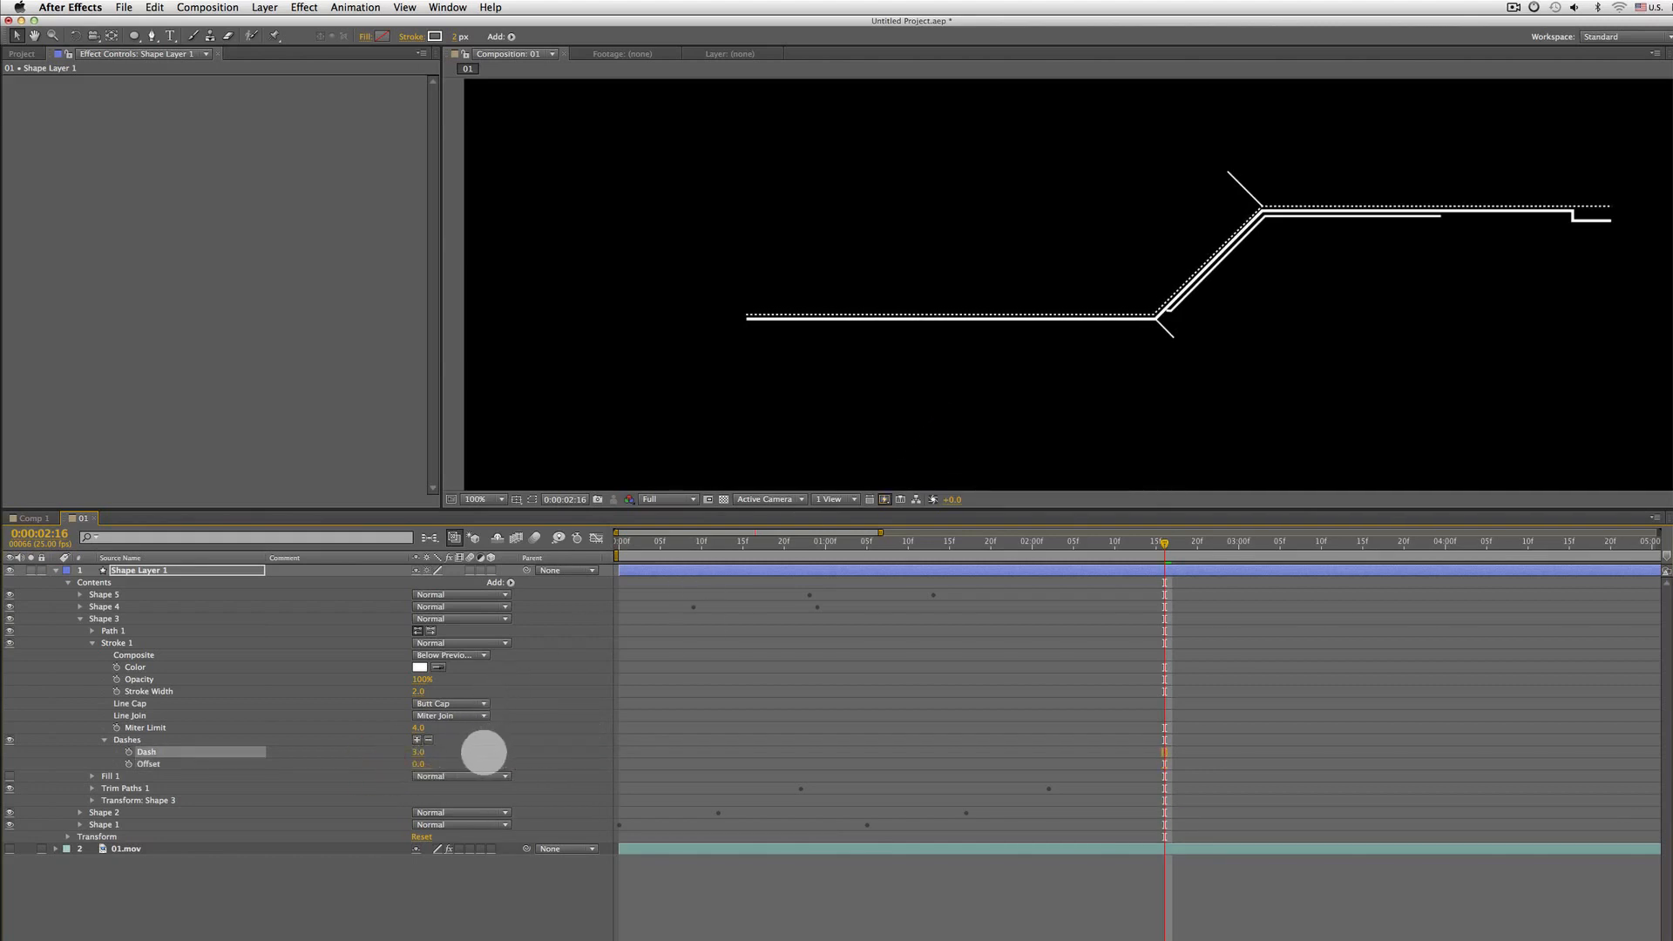
{"action": "mouse_move", "coordinate": [418, 751]}
{"action": "left_mouse_down"}
{"action": "mouse_move", "coordinate": [508, 747]}
{"action": "mouse_move", "coordinate": [418, 752]}
{"action": "left_mouse_up"}
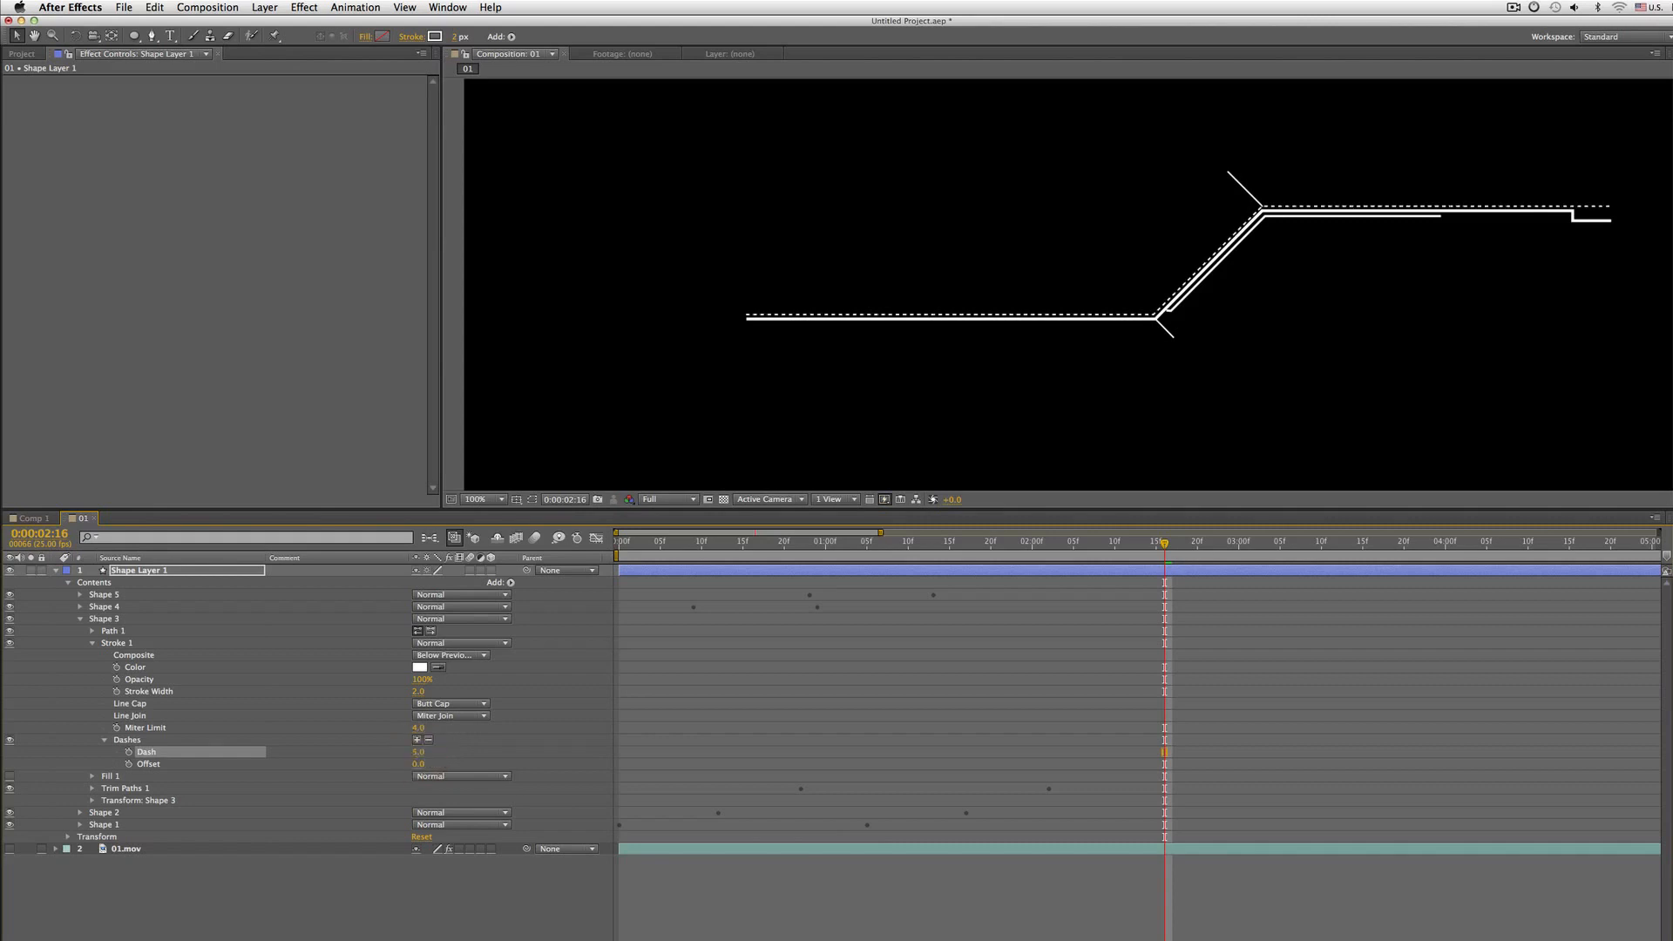
Preview the animation from the start with the dashed Shape 3 line
{"action": "key", "text": "Home"}
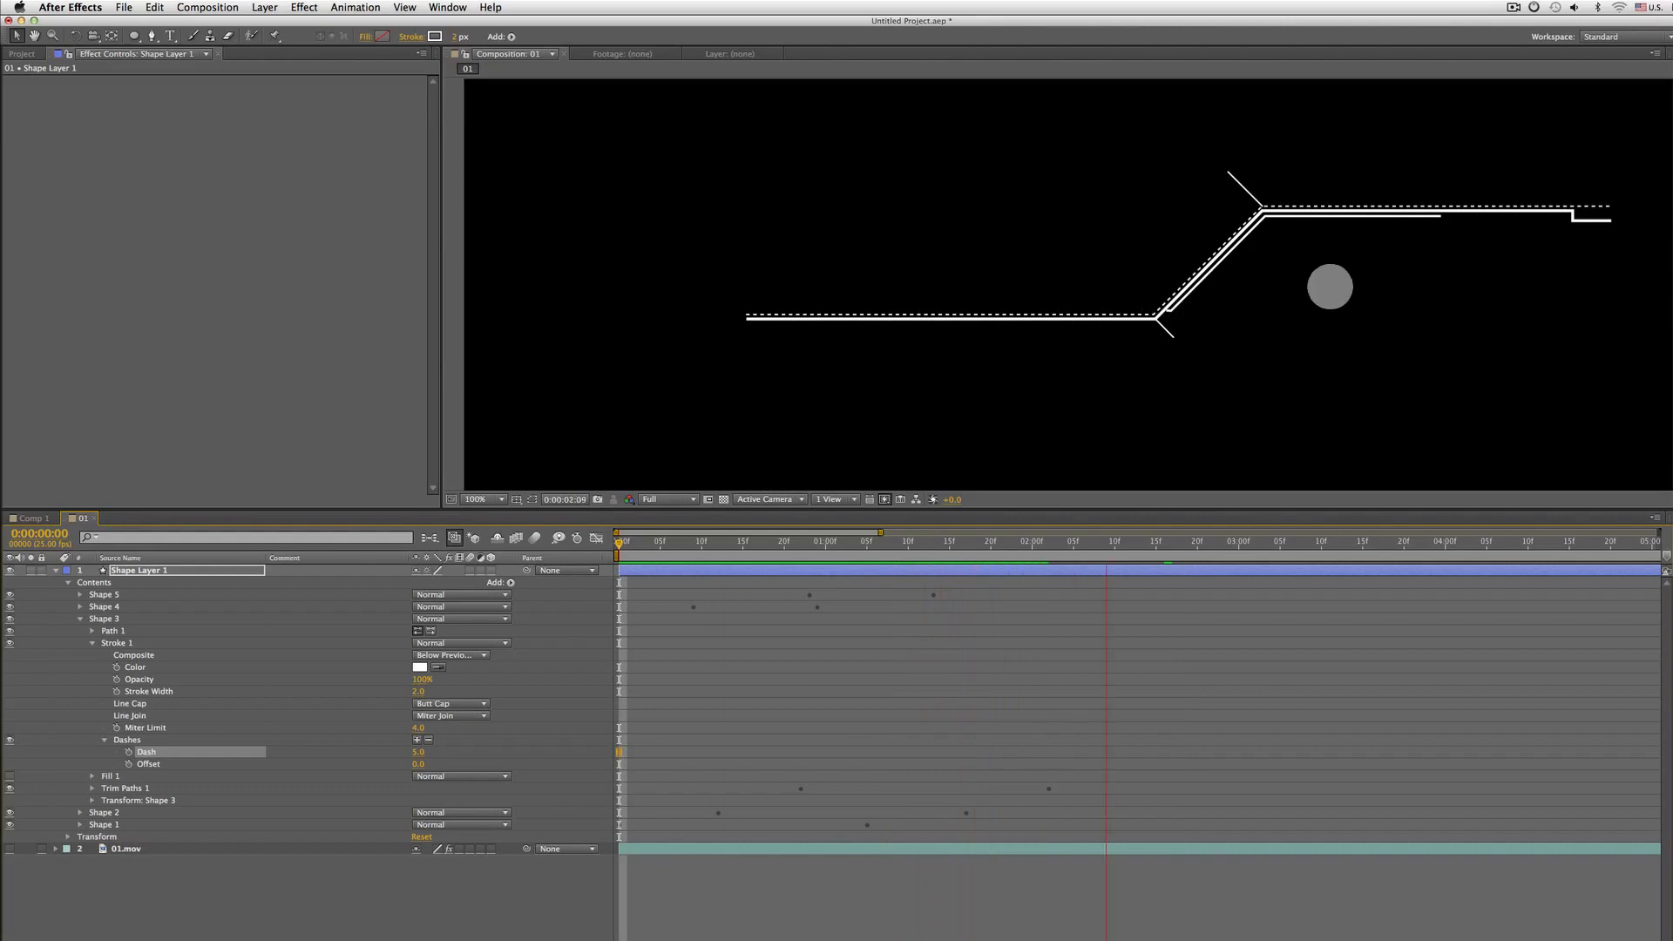
{"action": "scroll", "coordinate": [1333, 287], "scroll_direction": "down", "scroll_amount": 1}
{"action": "scroll", "coordinate": [1334, 292], "scroll_direction": "up", "scroll_amount": 1}
{"action": "key", "text": "Home"}
{"action": "key", "text": "space"}
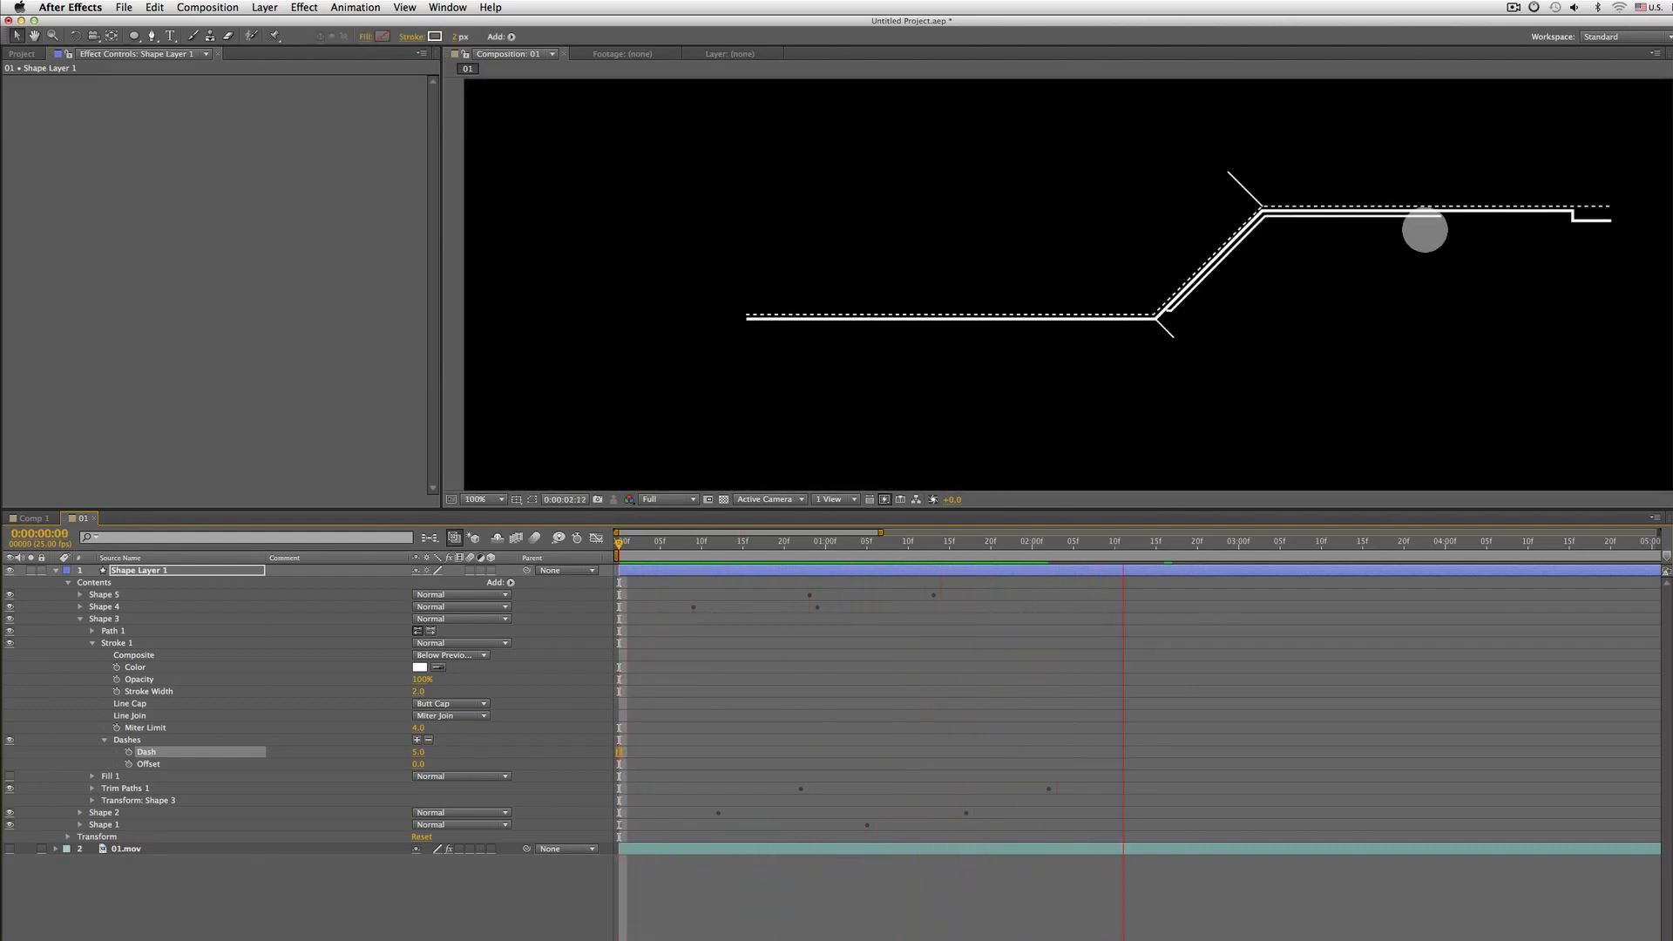
{"action": "key", "text": "space"}
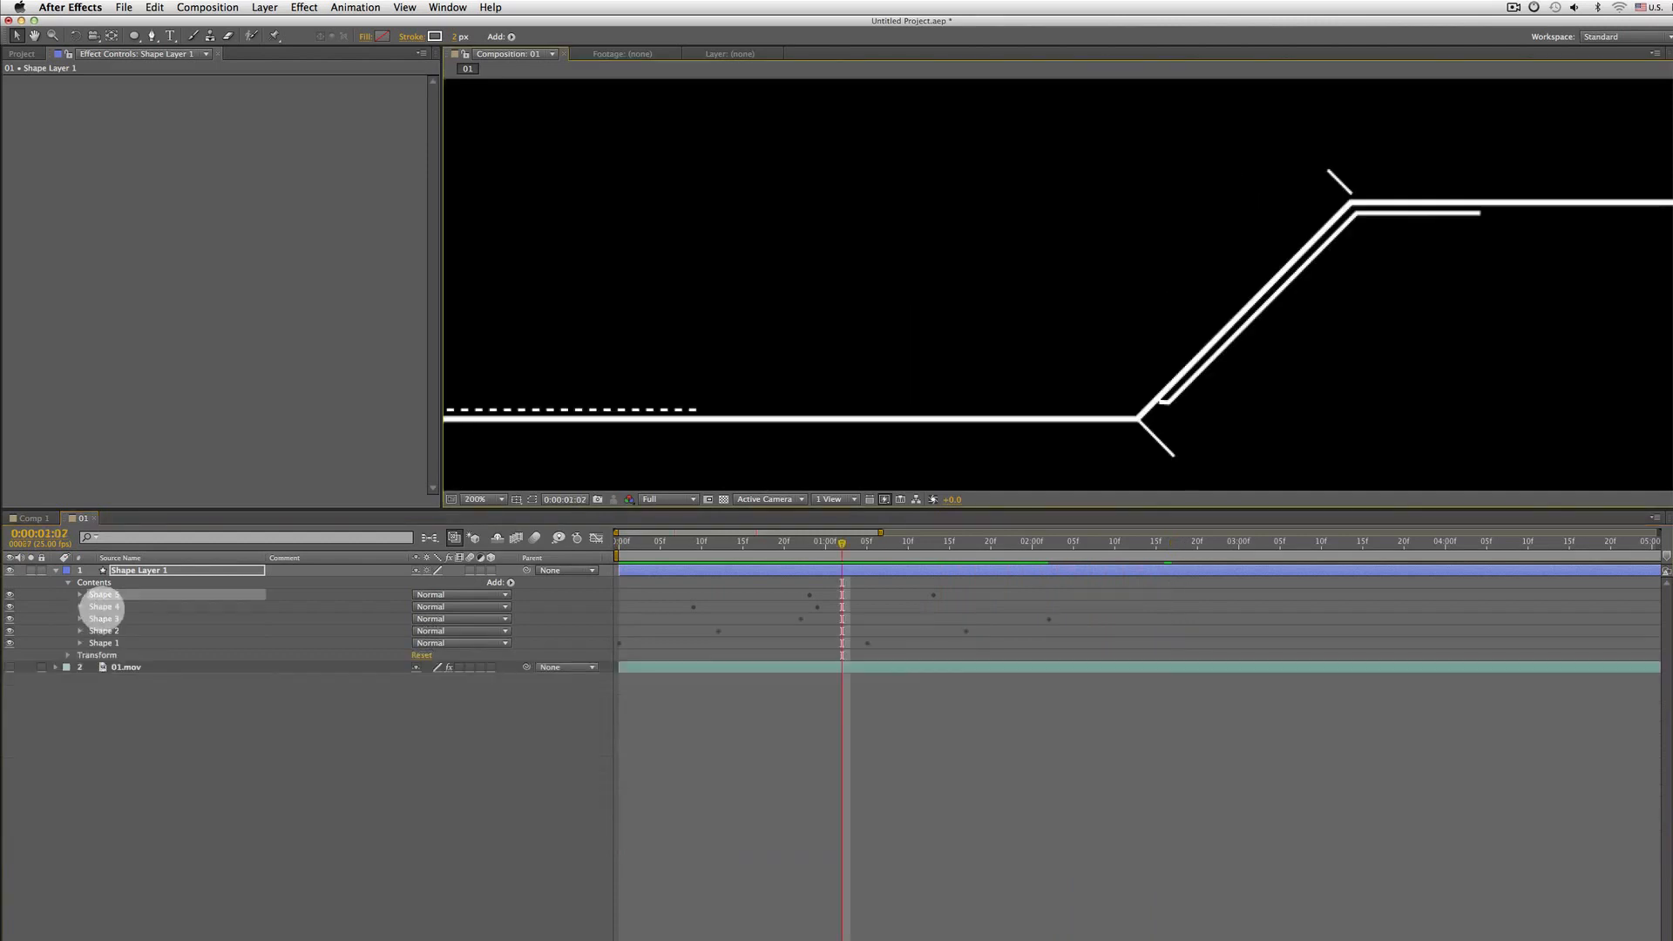
Nudge Shape 5's diagonal line so it meets the junction, then hide layer controls and zoom out
{"action": "left_click", "coordinate": [101, 606]}
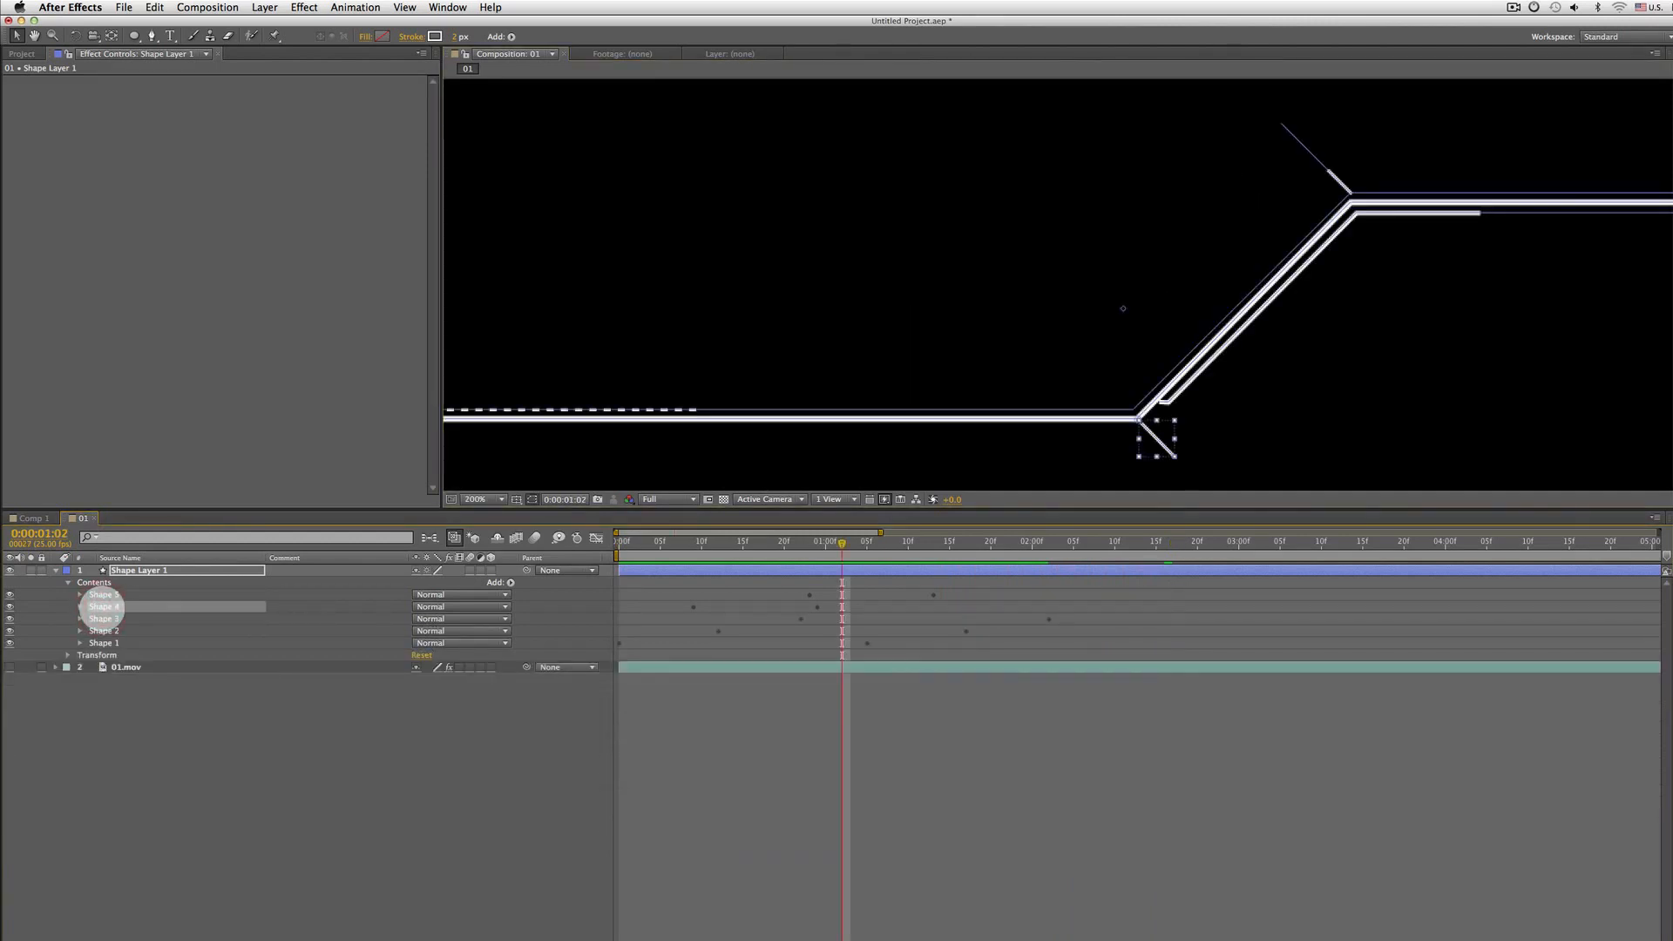
{"action": "left_click", "coordinate": [118, 595]}
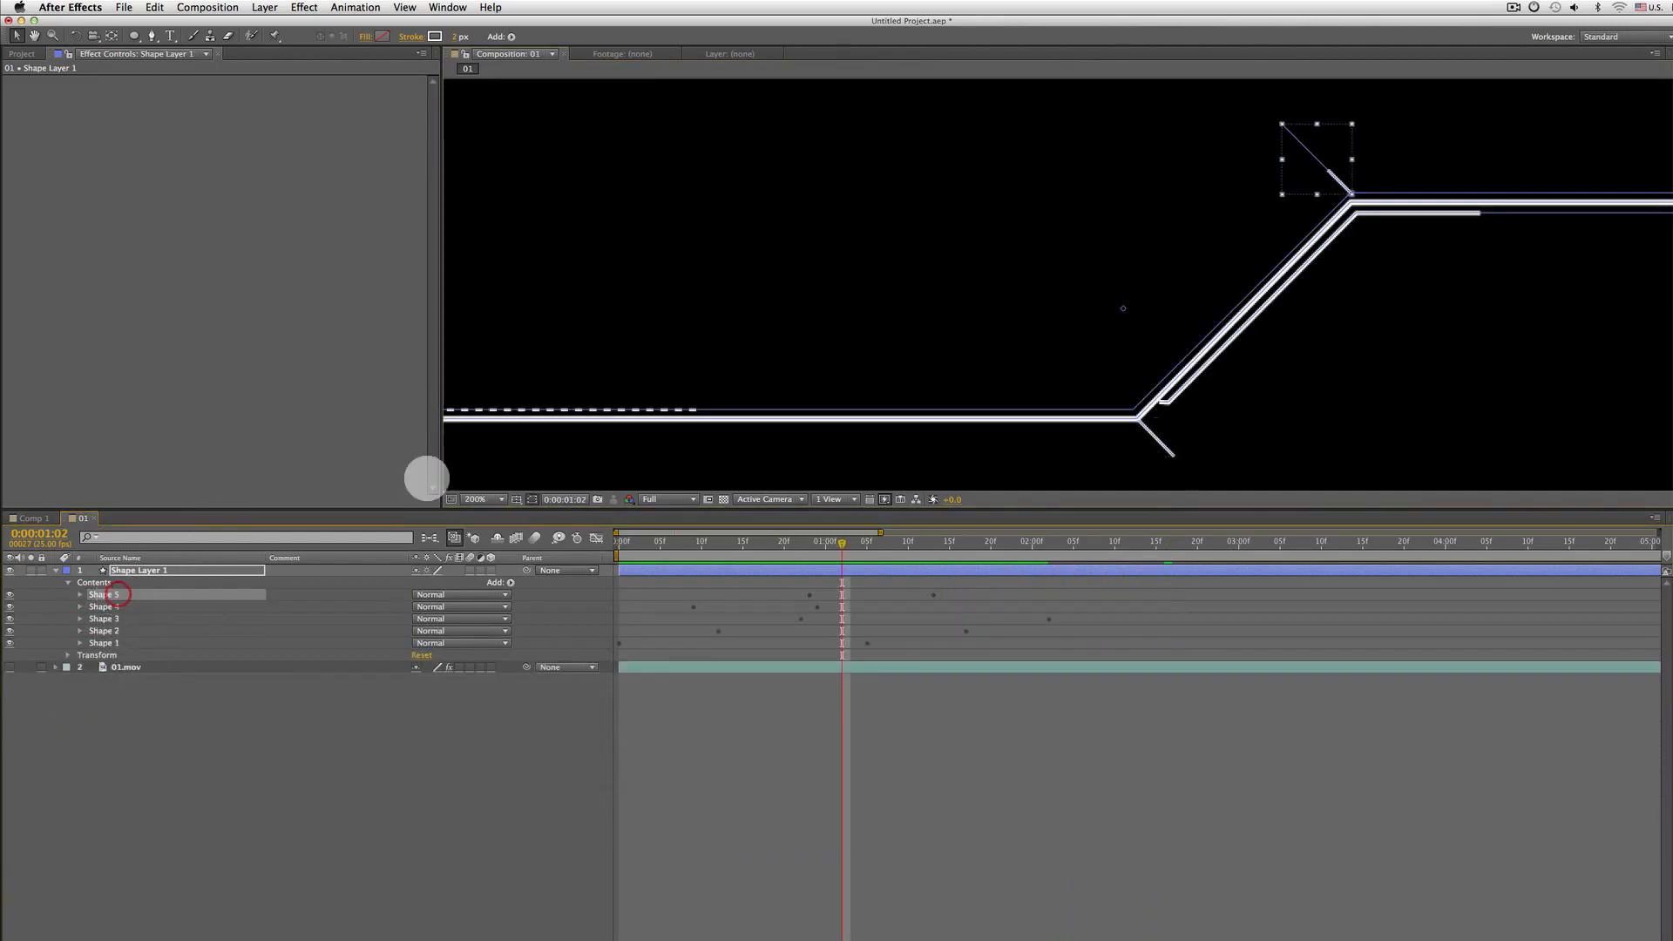
{"action": "scroll", "coordinate": [1347, 331], "scroll_direction": "up", "scroll_amount": 1}
{"action": "key", "text": "space"}
{"action": "left_click_drag", "start_coordinate": [1450, 176], "coordinate": [715, 378]}
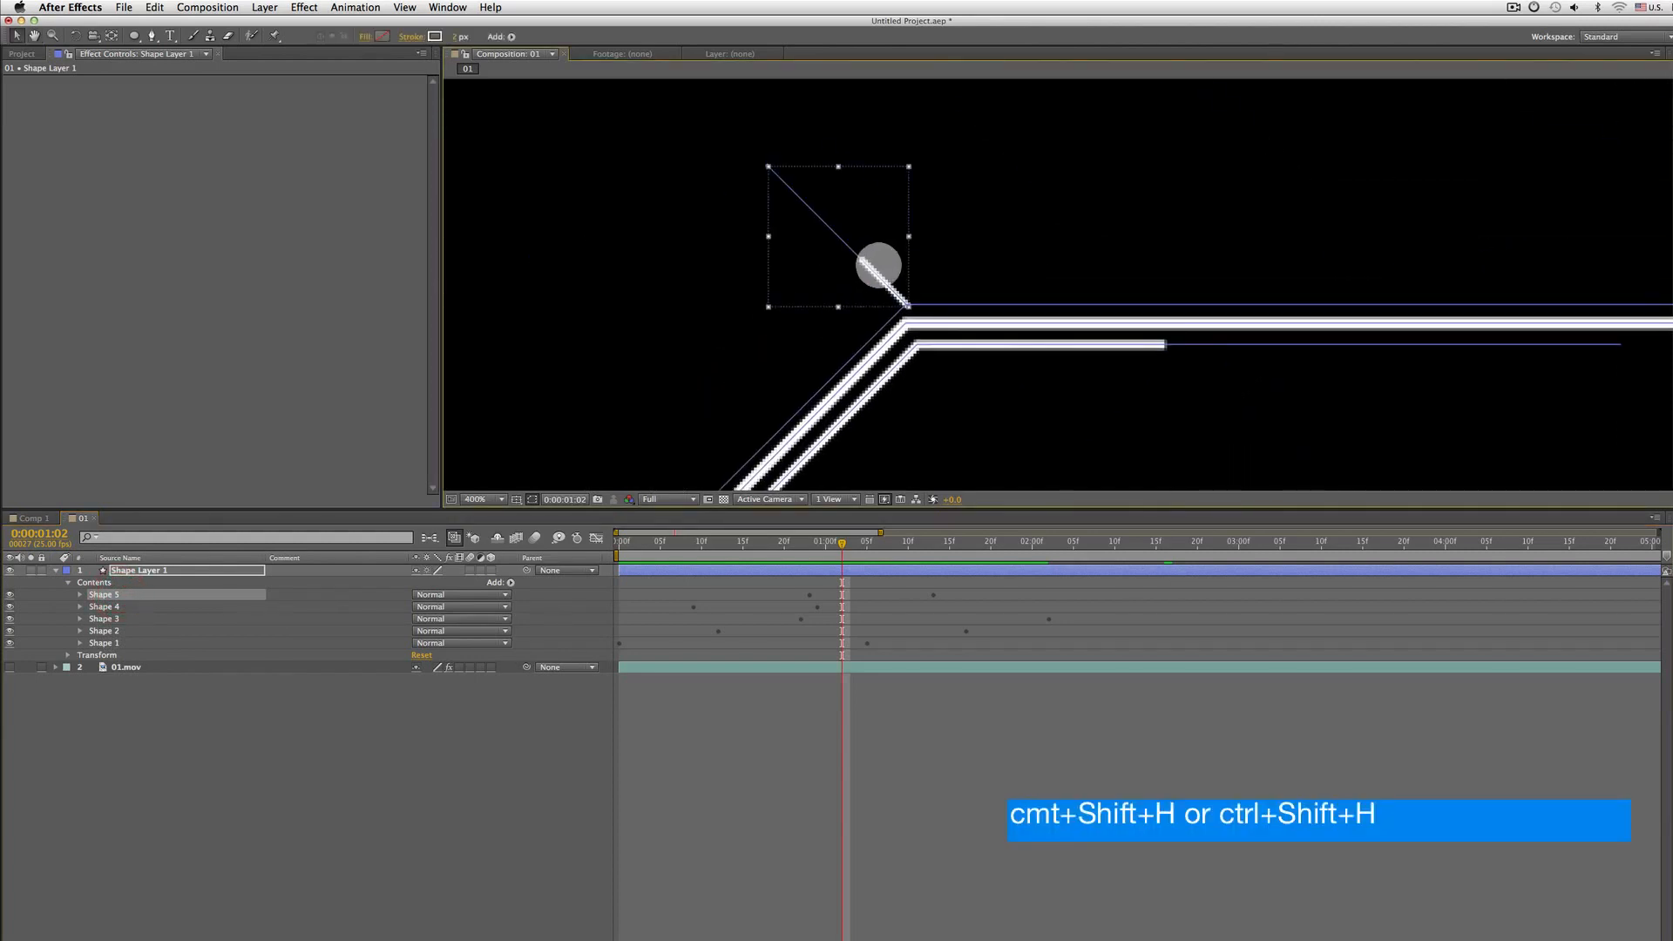
{"action": "left_click_drag", "start_coordinate": [876, 272], "coordinate": [864, 281]}
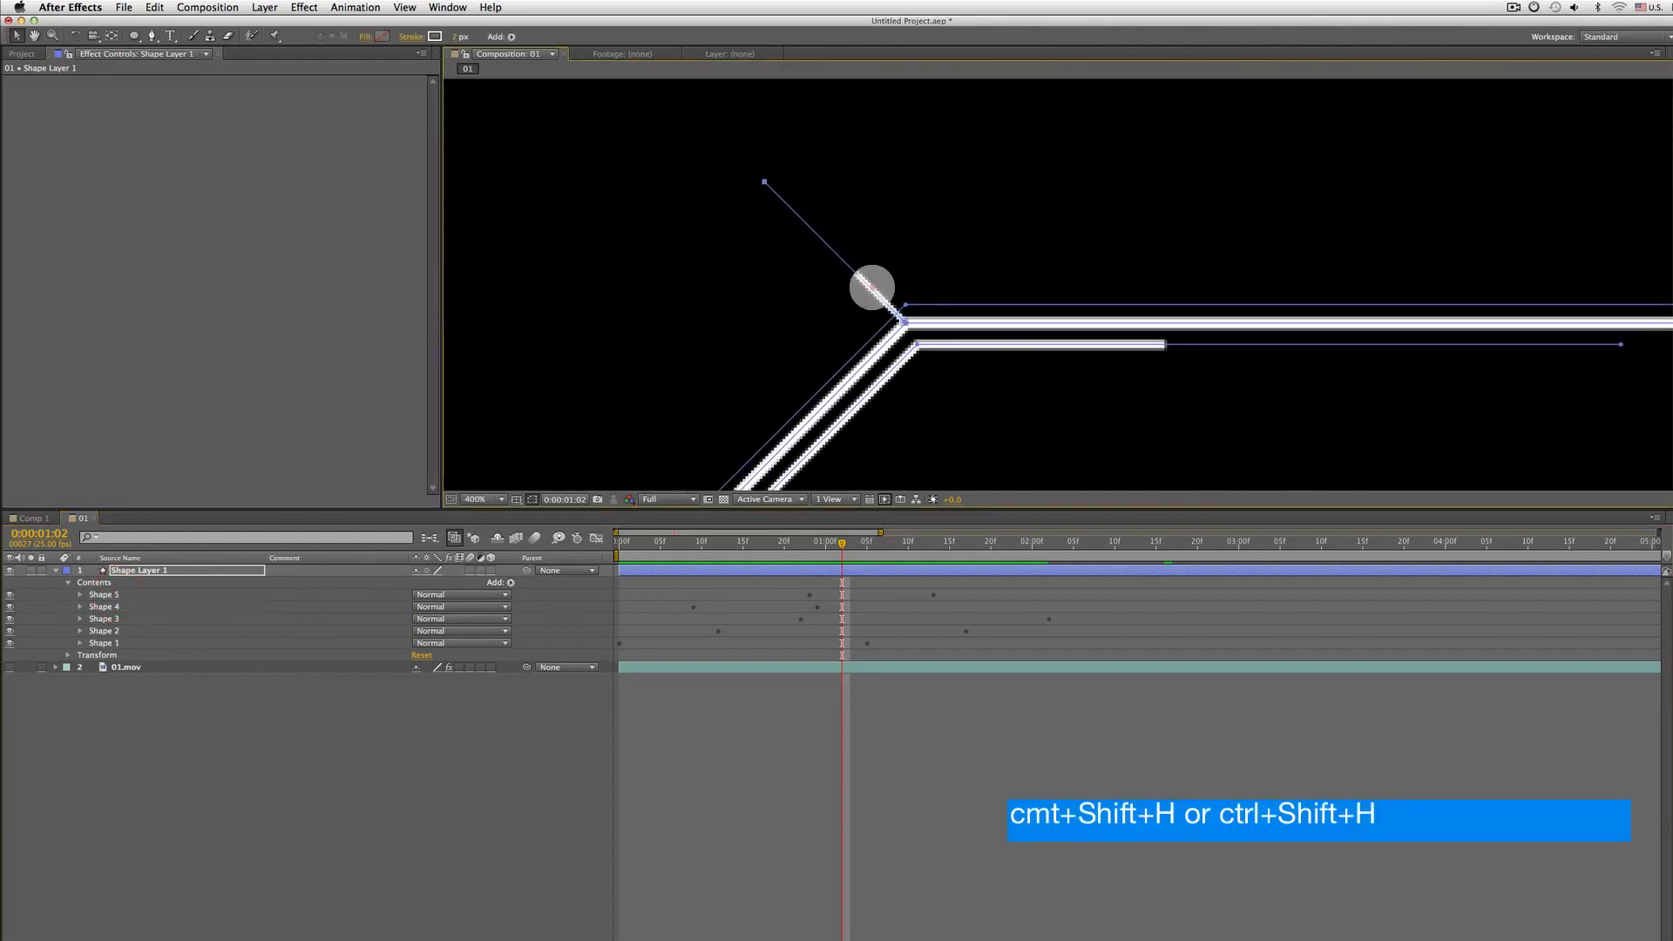
{"action": "left_click", "coordinate": [872, 287]}
{"action": "key", "text": "super+shift+h"}
{"action": "key", "text": "comma"}
{"action": "key", "text": "comma"}
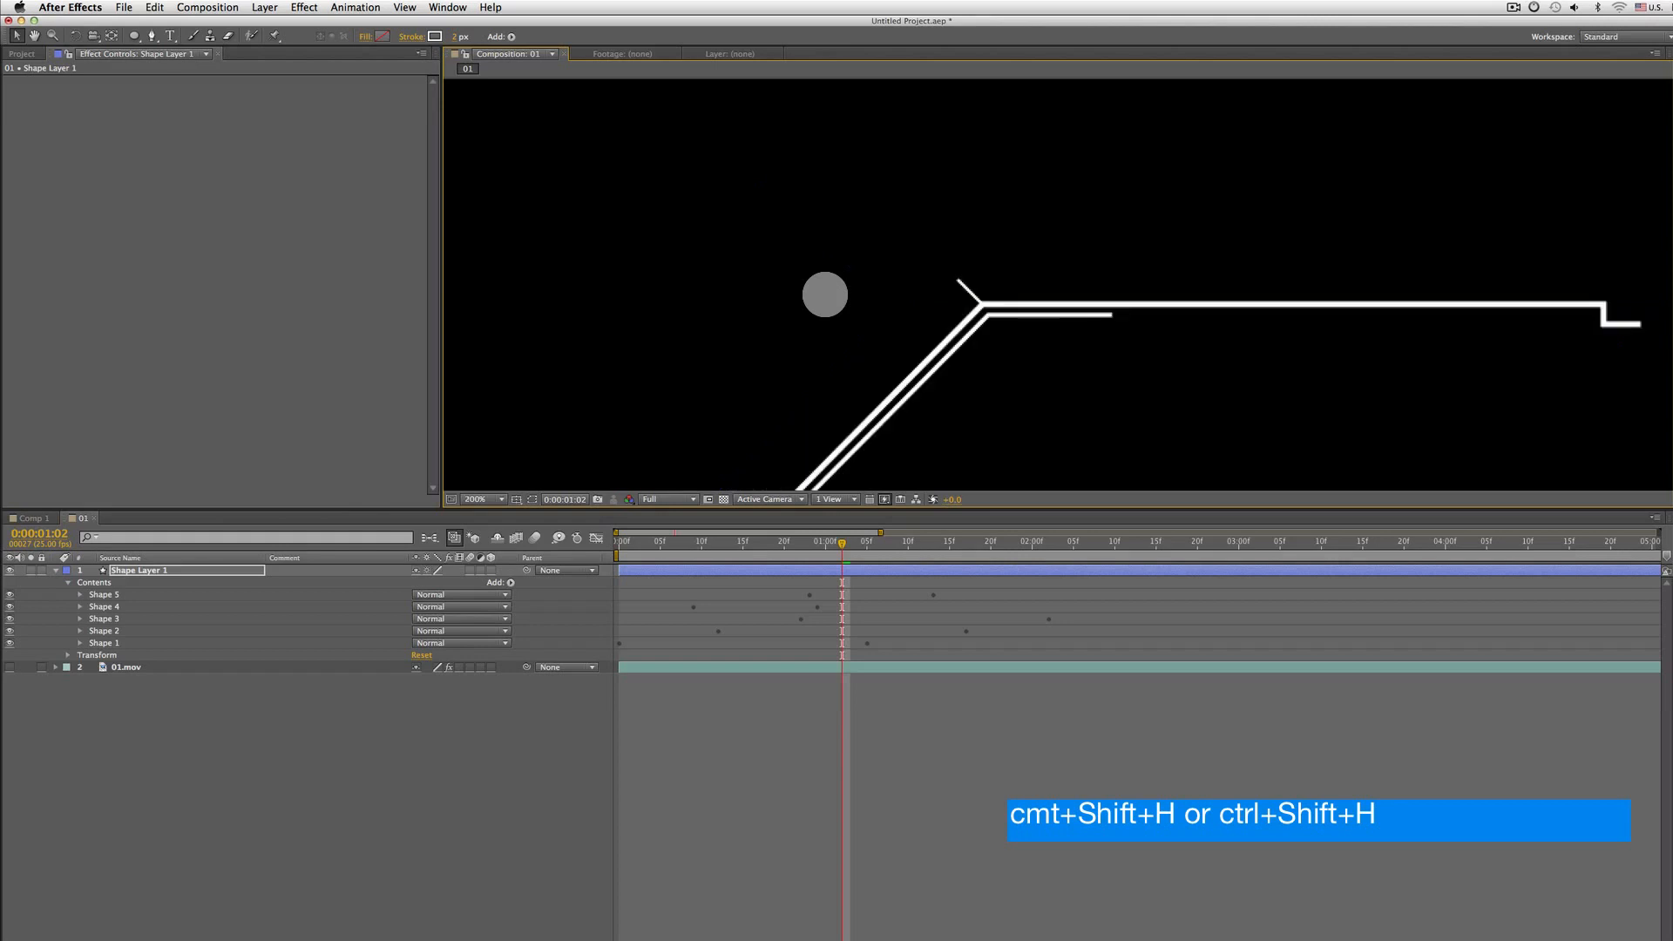
Turn the 01.mov footage back on and preview the shape animation over it from the start
{"action": "key", "text": "space"}
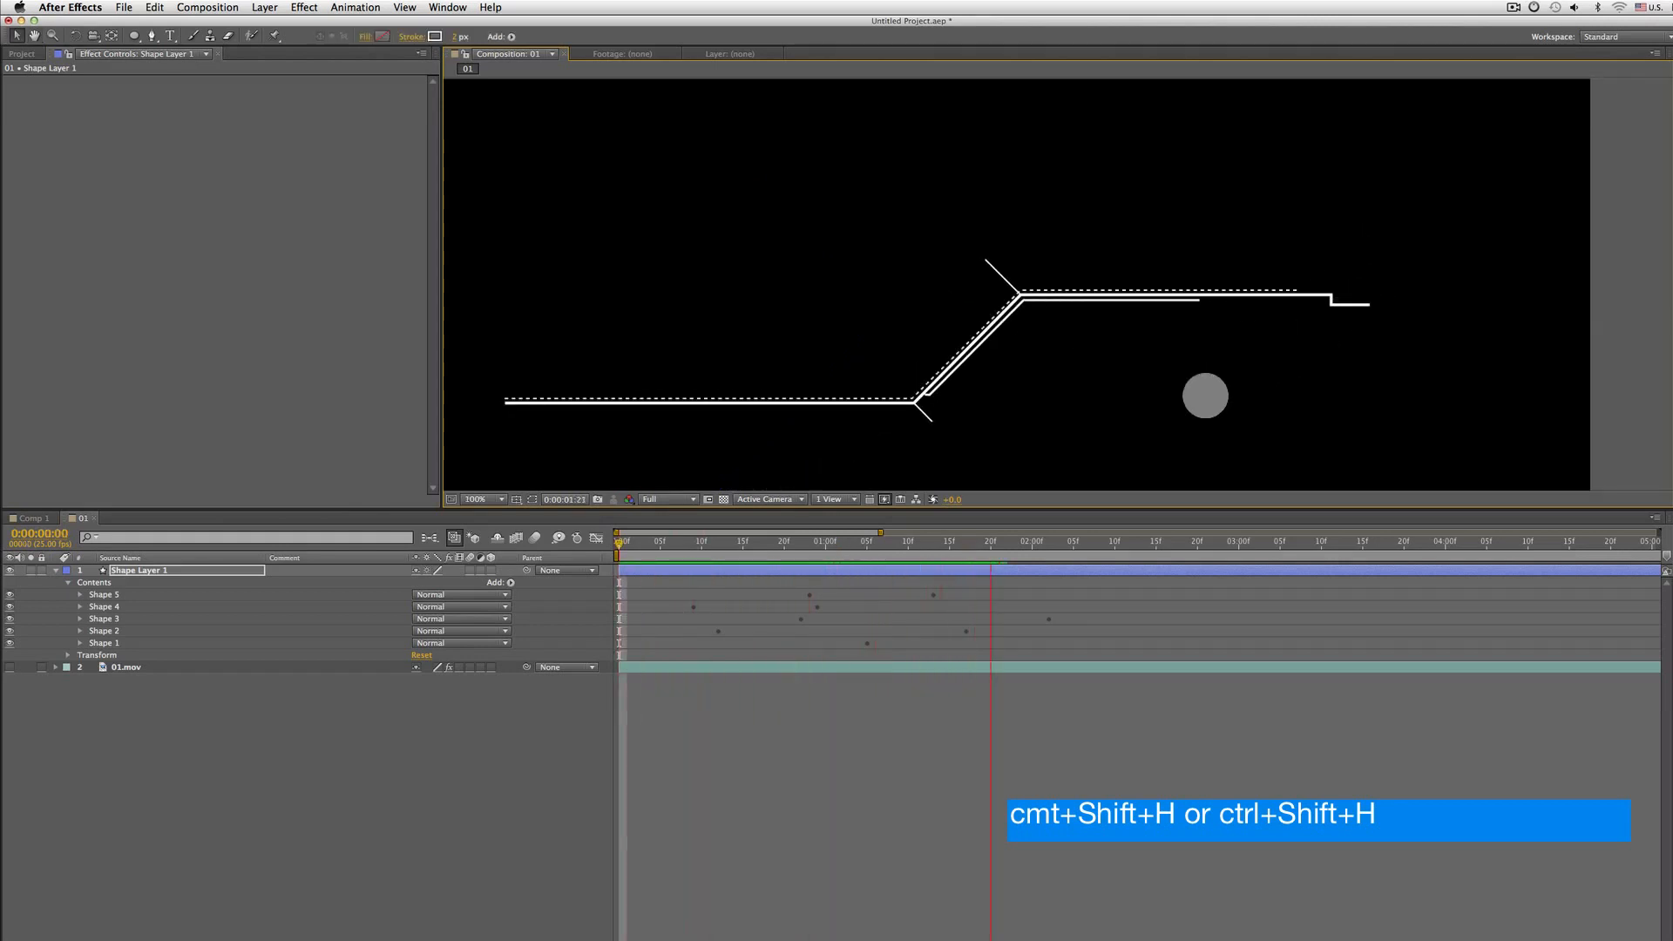
{"action": "left_click_drag", "start_coordinate": [915, 400], "coordinate": [1020, 322]}
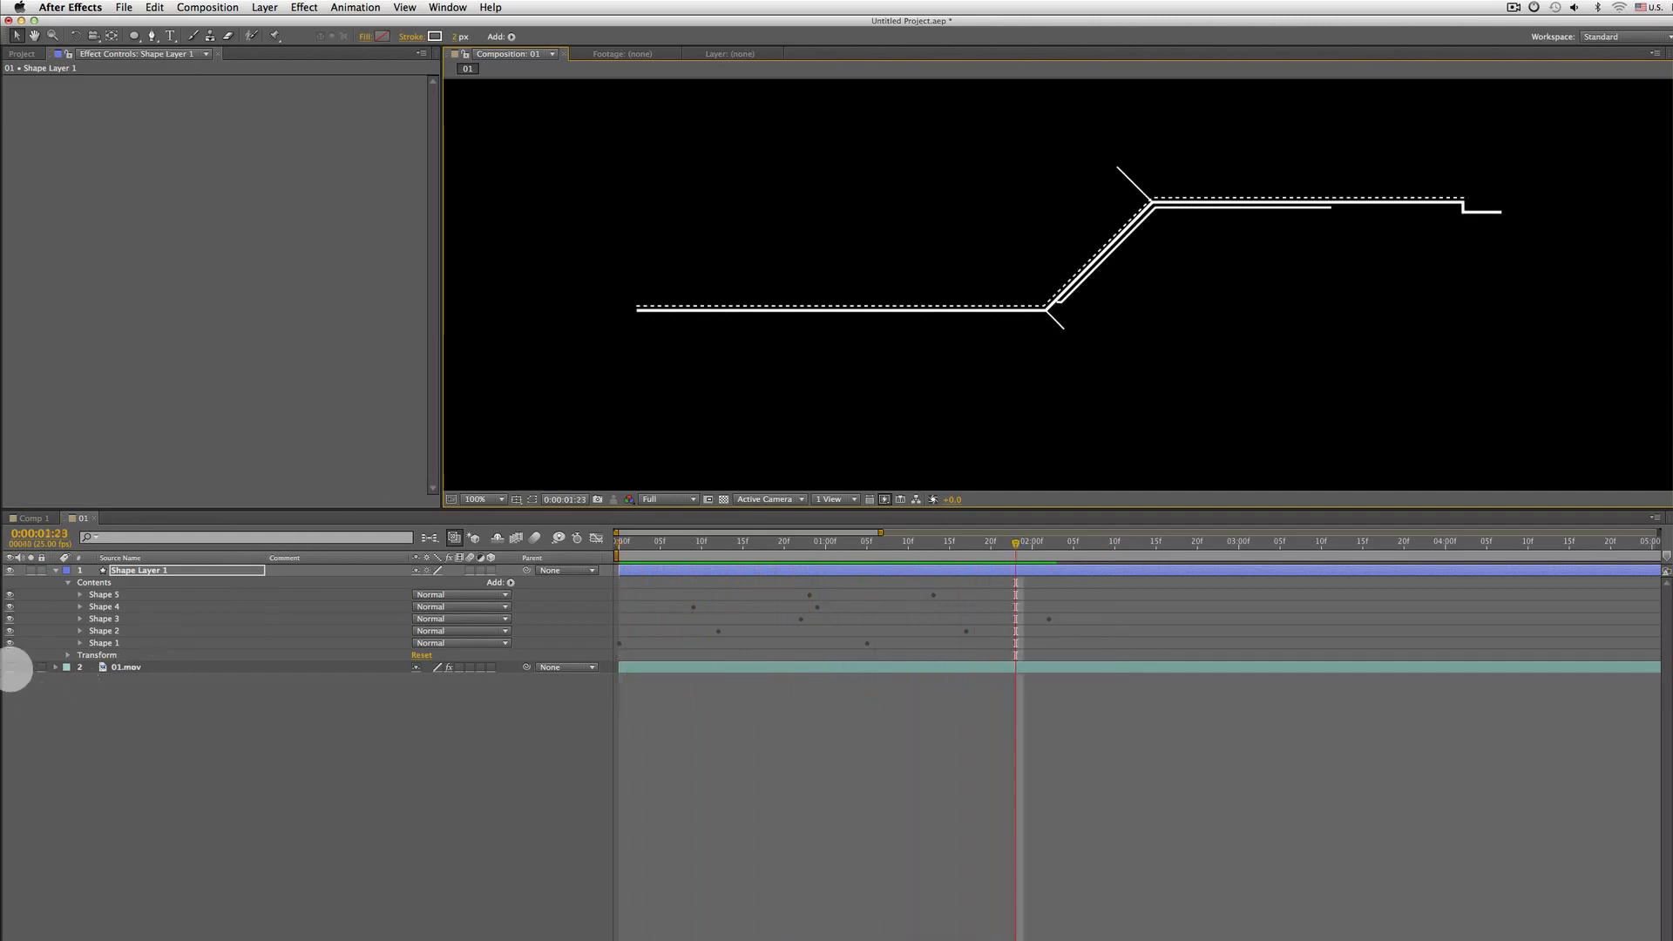
{"action": "left_click", "coordinate": [9, 667]}
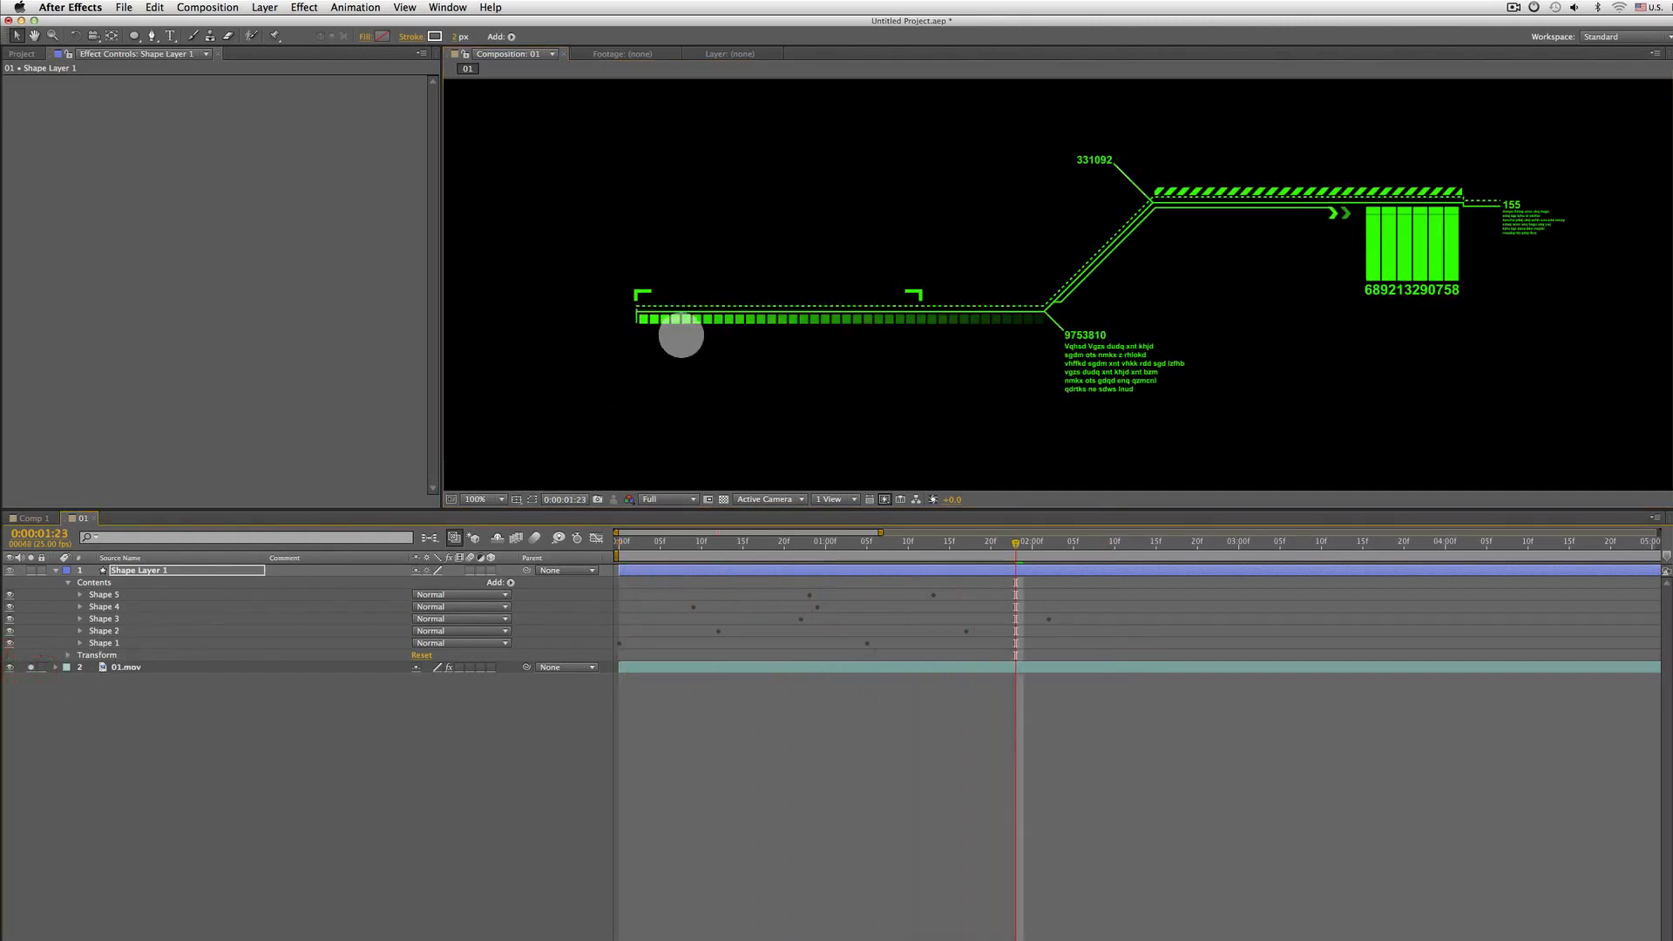
{"action": "left_click", "coordinate": [680, 340]}
{"action": "key", "text": "space"}
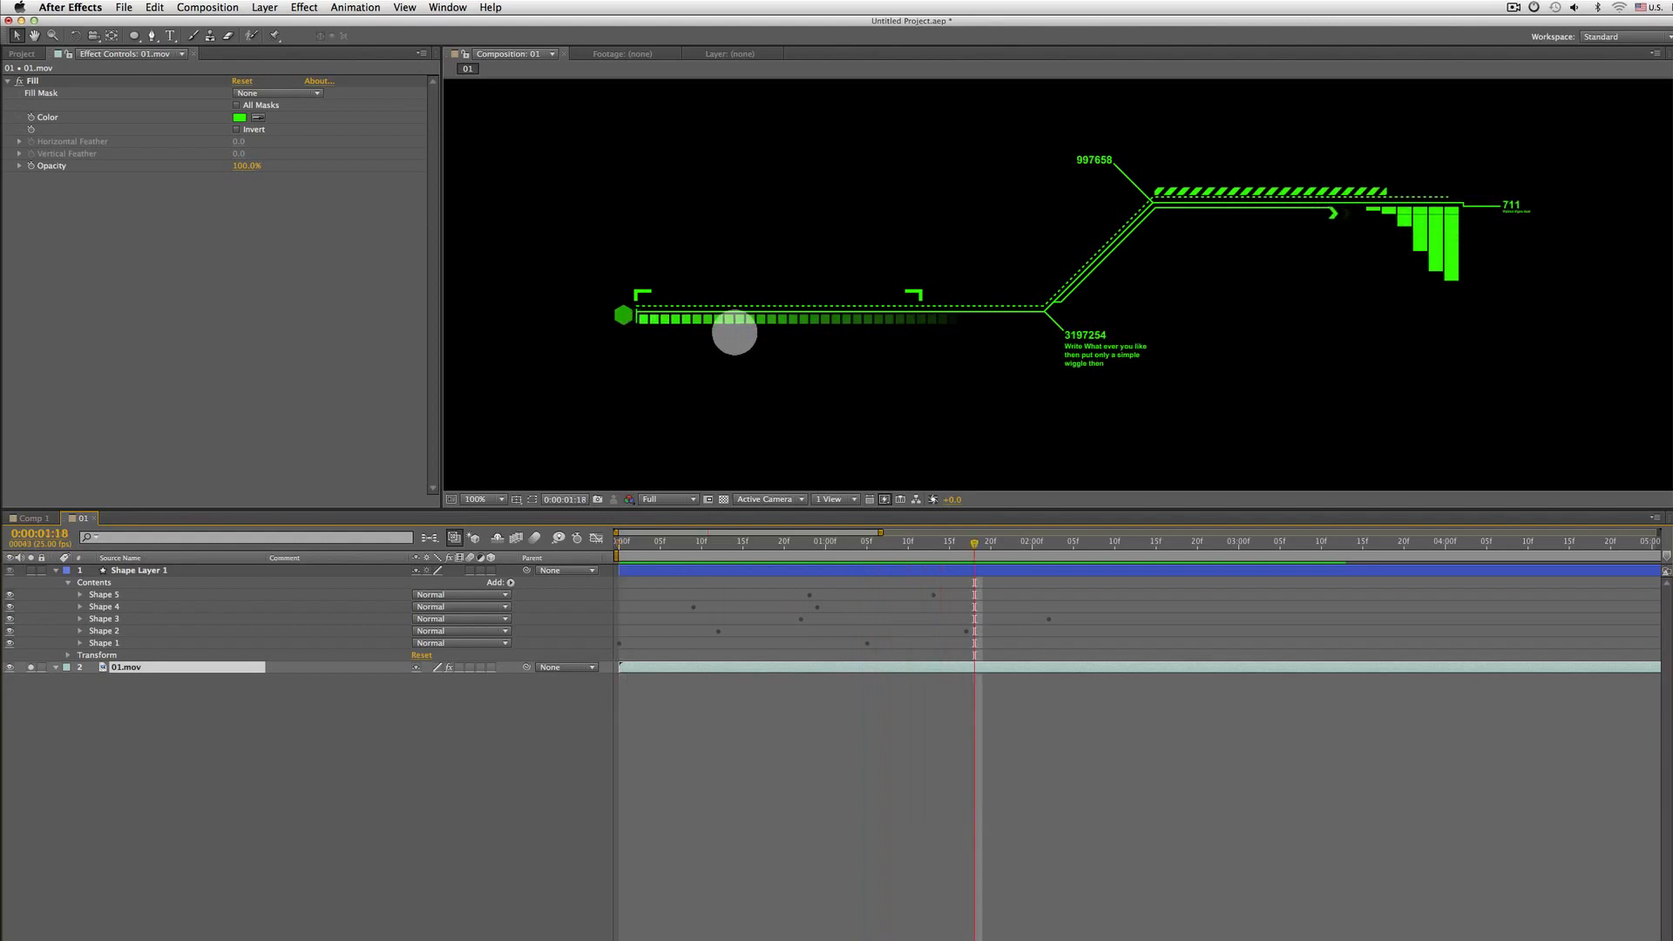
{"action": "key", "text": "Home"}
{"action": "key", "text": "space"}
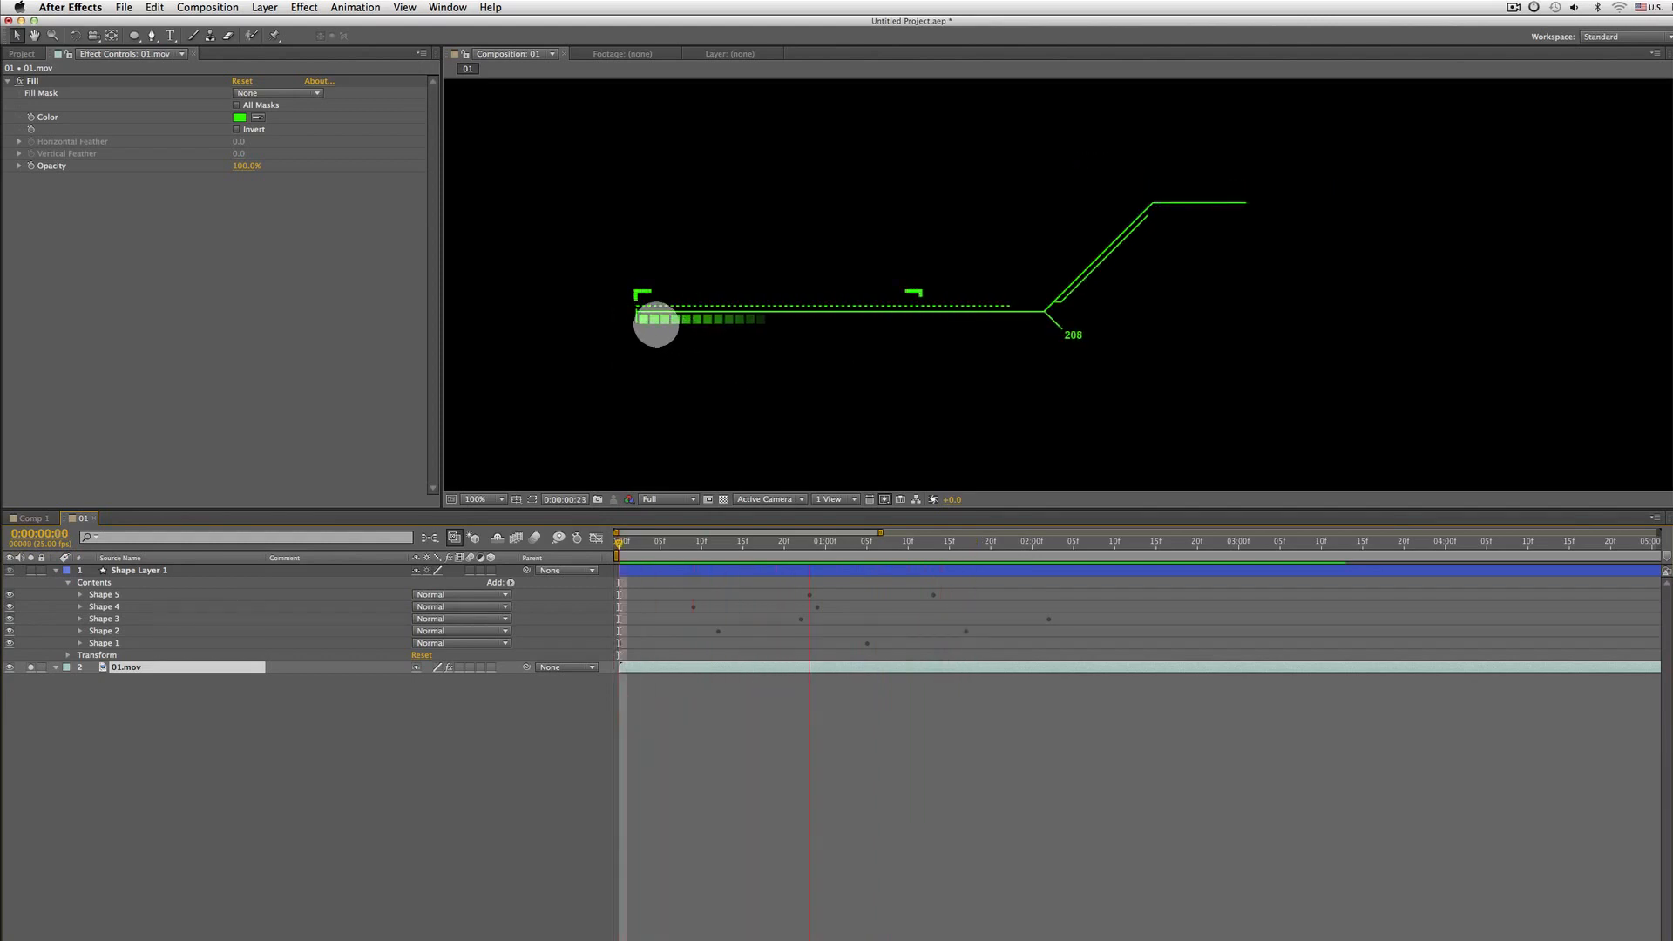
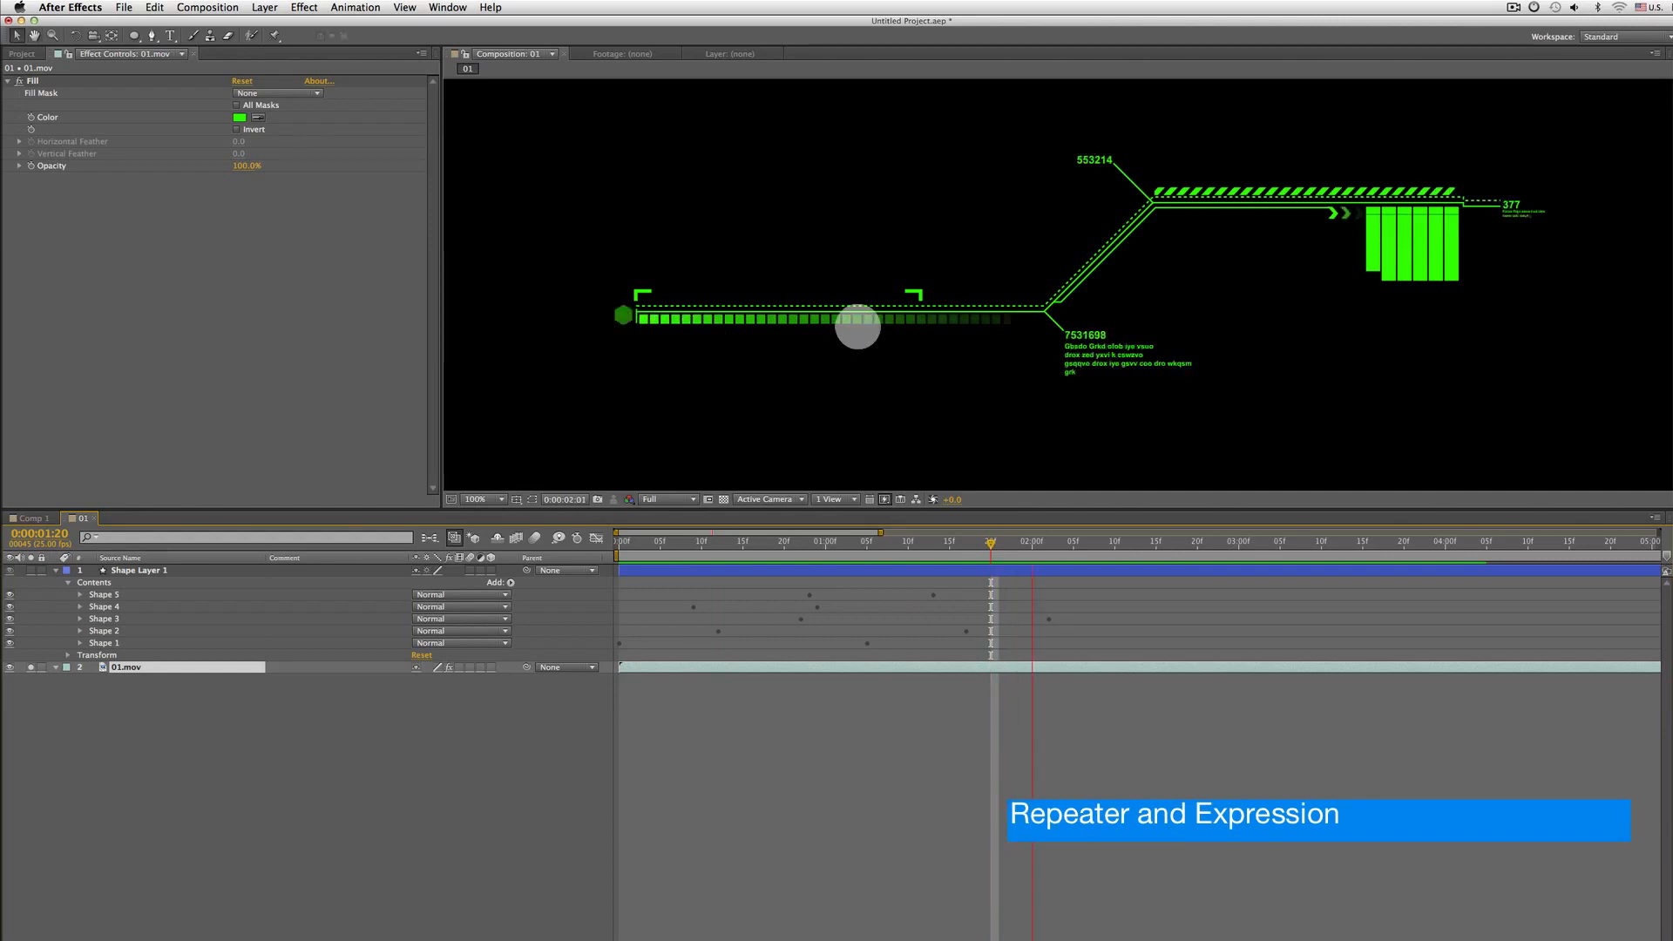
Play the composition back from the start to review the line animation
{"action": "key", "text": "Home"}
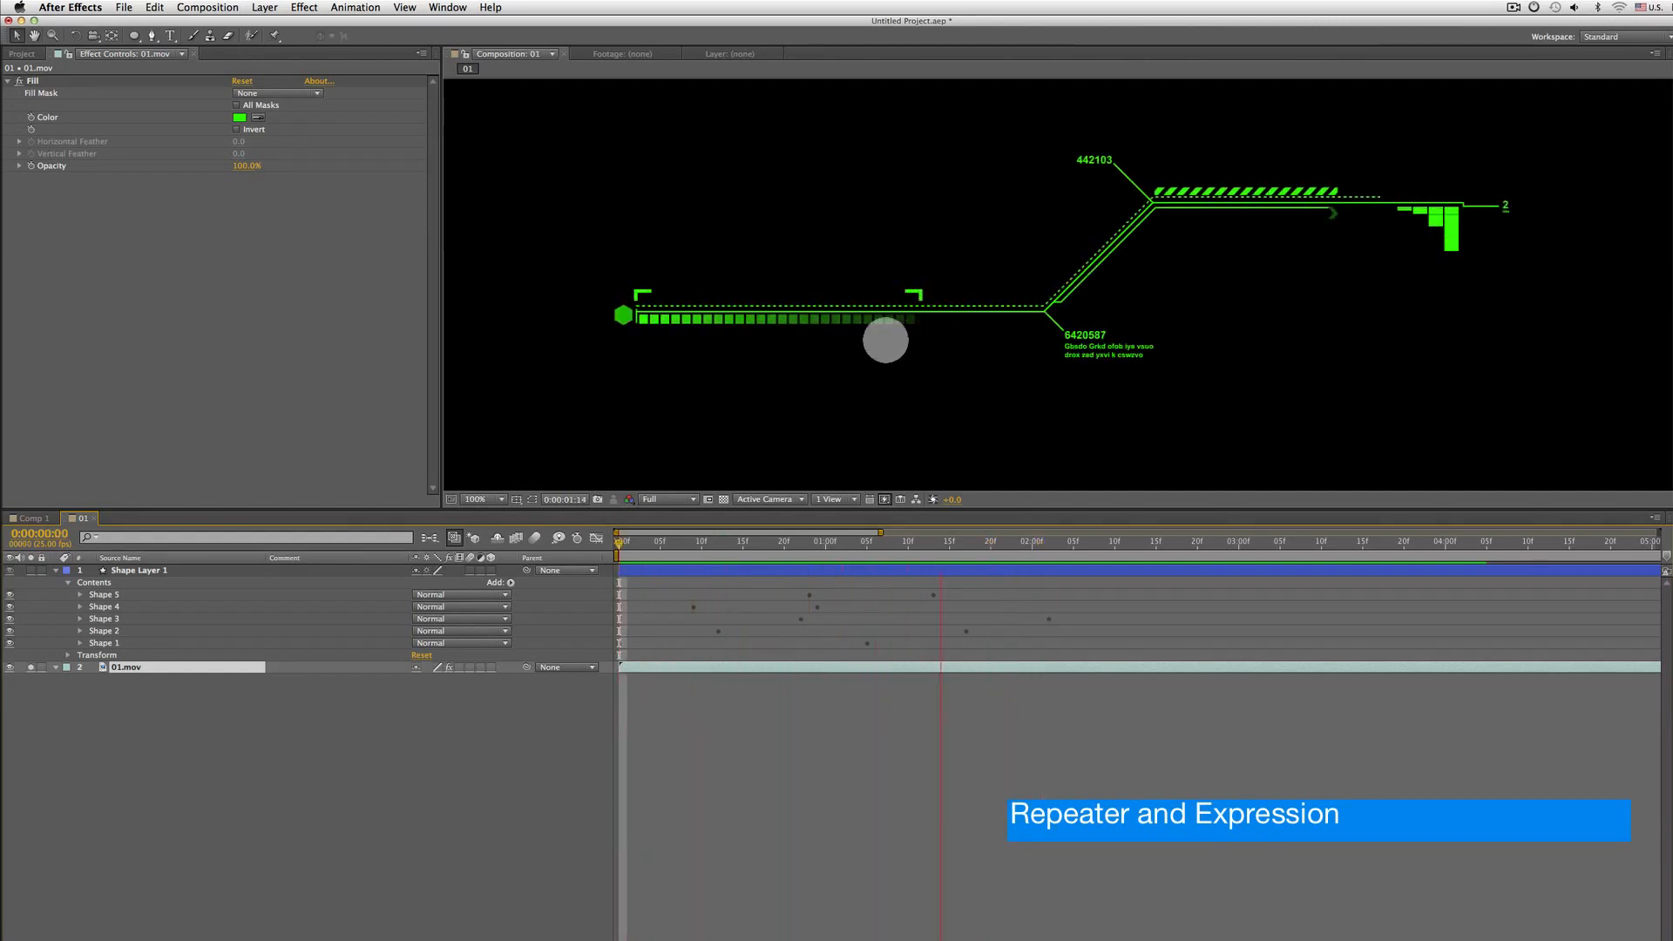
{"action": "key", "text": "Home"}
{"action": "key", "text": "space"}
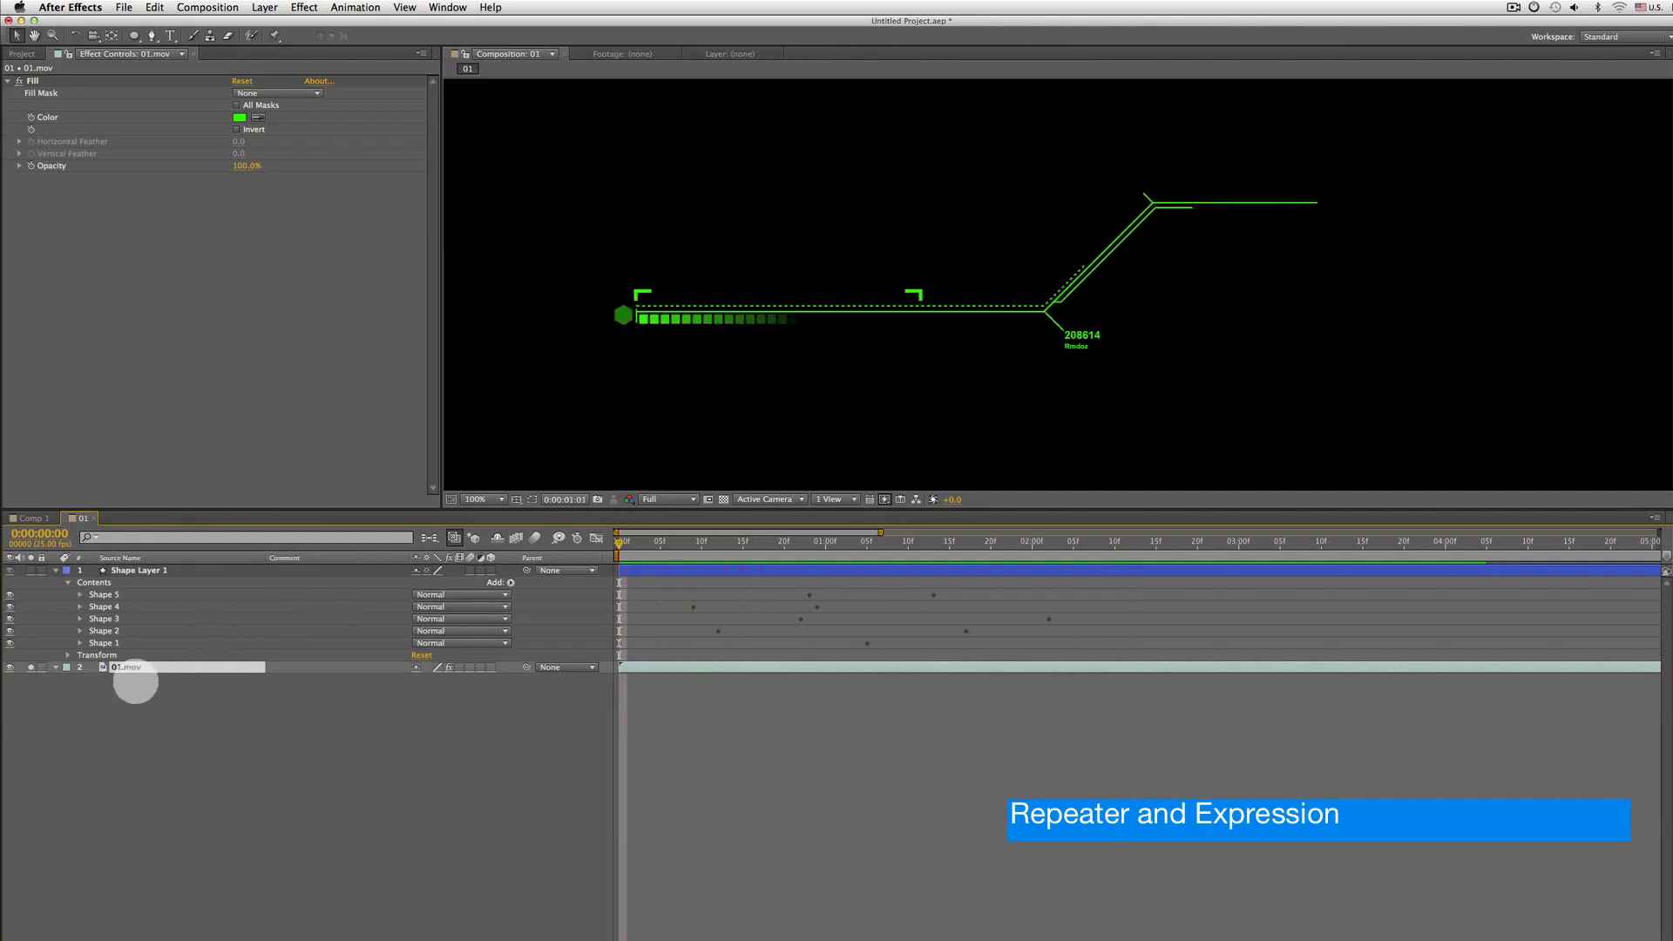
{"action": "key", "text": "space"}
Draw a small square rectangle on a new shape layer just below the left end of the horizontal line
{"action": "left_click", "coordinate": [132, 570]}
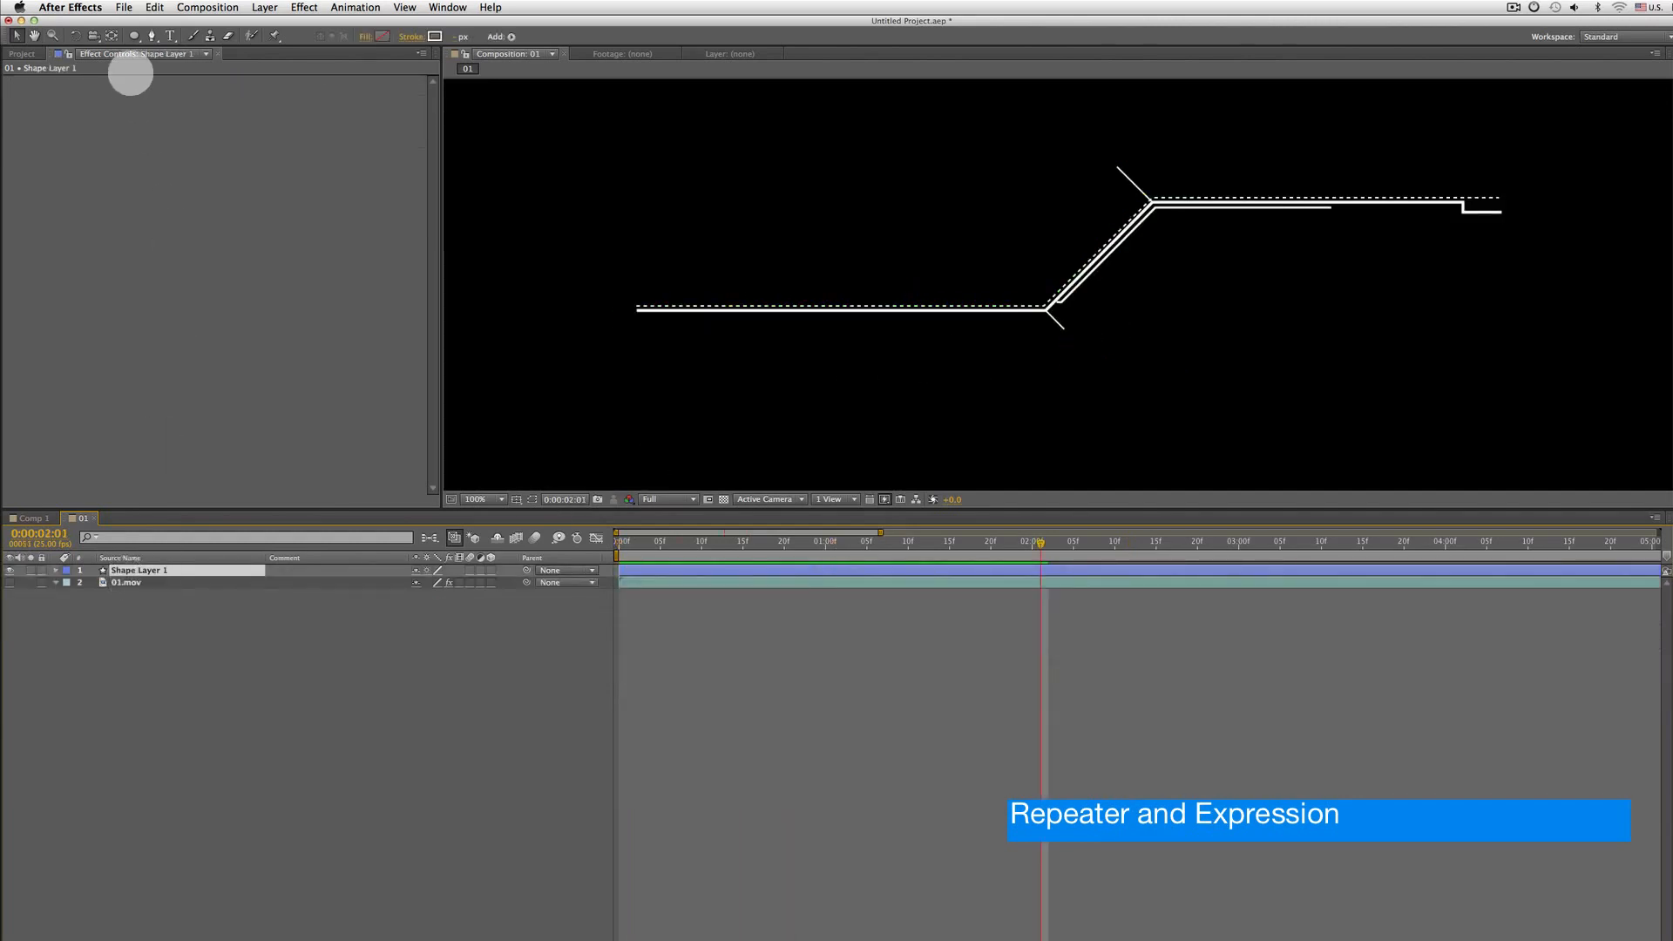
{"action": "left_click_drag", "start_coordinate": [134, 35], "coordinate": [187, 38]}
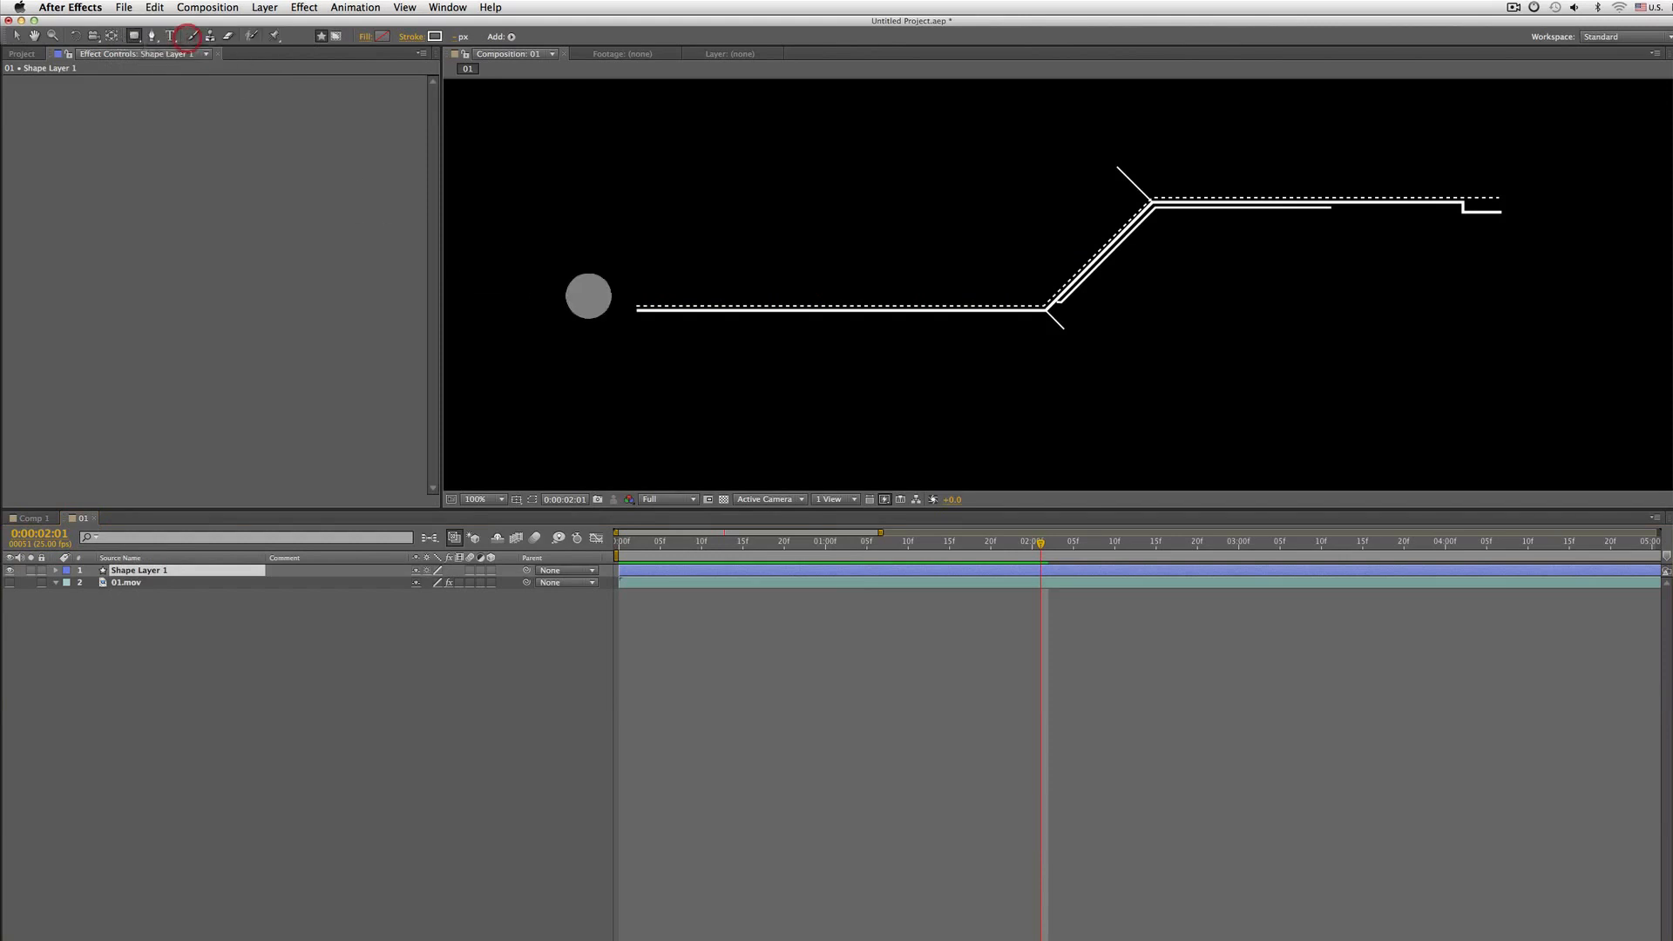
{"action": "scroll", "coordinate": [611, 310], "scroll_direction": "up", "scroll_amount": 1}
{"action": "left_click_drag", "start_coordinate": [612, 324], "coordinate": [1018, 261]}
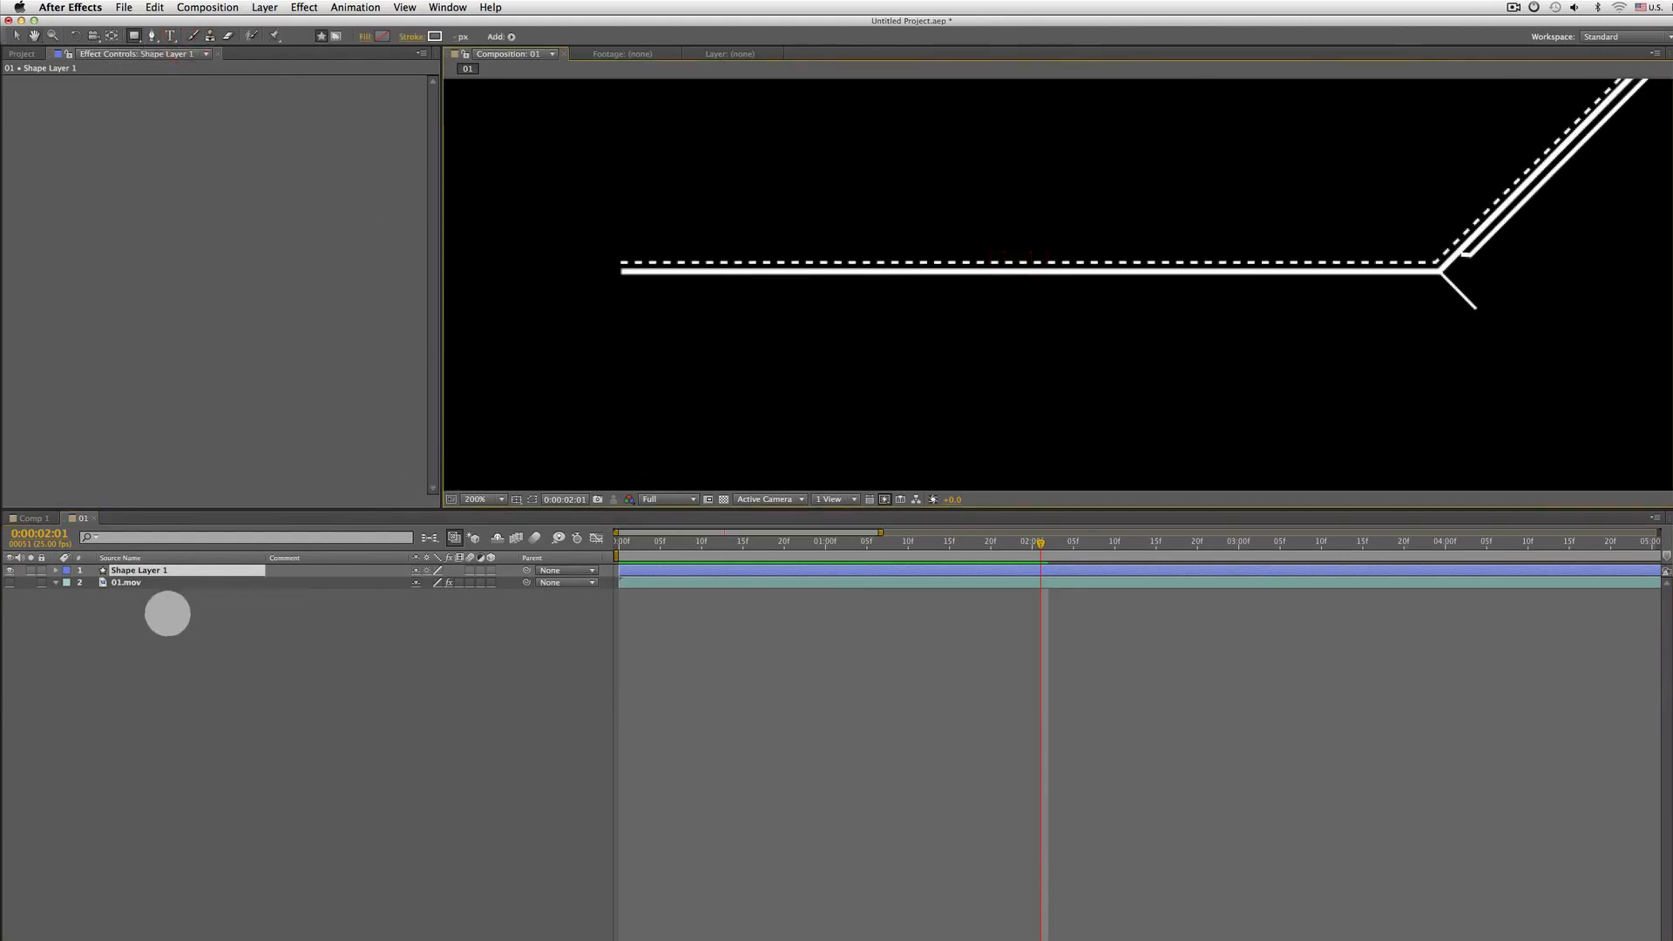
{"action": "left_click", "coordinate": [165, 609]}
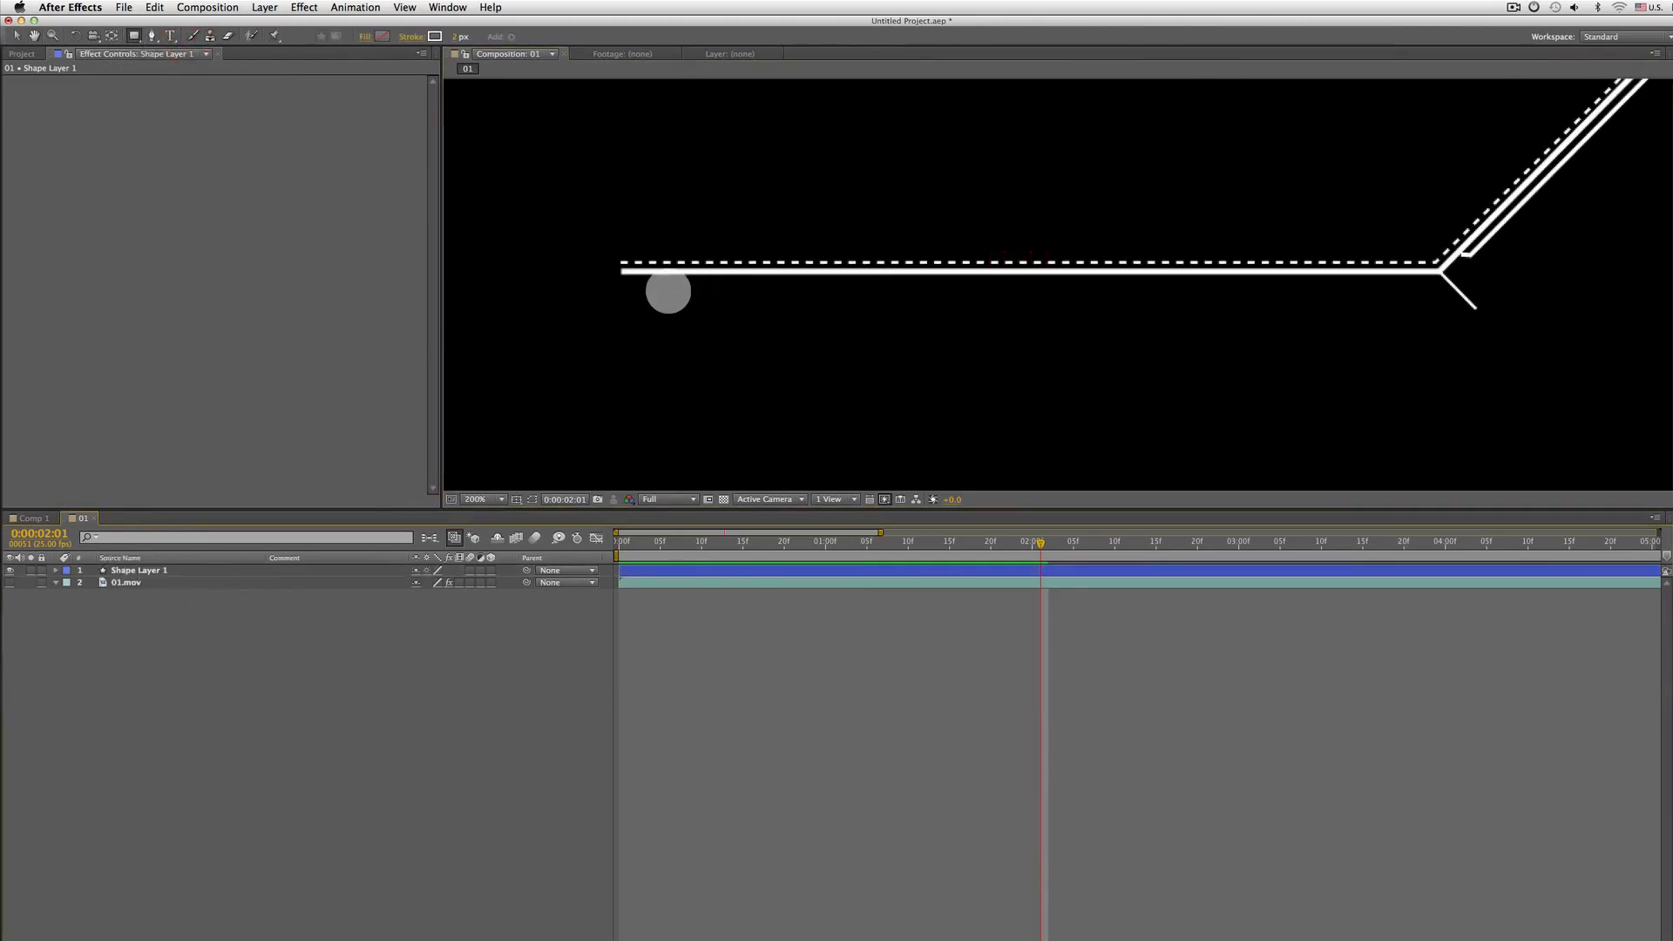
{"action": "left_click_drag", "start_coordinate": [657, 284], "coordinate": [620, 306]}
{"action": "mouse_move", "coordinate": [820, 362]}
{"action": "left_mouse_down"}
{"action": "mouse_move", "coordinate": [1011, 367]}
{"action": "mouse_move", "coordinate": [728, 332]}
{"action": "mouse_move", "coordinate": [1106, 325]}
{"action": "mouse_move", "coordinate": [899, 407]}
{"action": "mouse_move", "coordinate": [609, 310]}
{"action": "mouse_move", "coordinate": [674, 354]}
{"action": "mouse_move", "coordinate": [635, 272]}
{"action": "mouse_move", "coordinate": [630, 328]}
{"action": "mouse_move", "coordinate": [639, 340]}
{"action": "mouse_move", "coordinate": [664, 286]}
{"action": "mouse_move", "coordinate": [627, 284]}
{"action": "mouse_move", "coordinate": [627, 269]}
{"action": "mouse_move", "coordinate": [787, 355]}
{"action": "mouse_move", "coordinate": [683, 332]}
{"action": "mouse_move", "coordinate": [624, 273]}
{"action": "mouse_move", "coordinate": [963, 332]}
{"action": "mouse_move", "coordinate": [1002, 320]}
{"action": "mouse_move", "coordinate": [837, 284]}
{"action": "mouse_move", "coordinate": [851, 305]}
{"action": "mouse_move", "coordinate": [783, 294]}
{"action": "mouse_move", "coordinate": [1011, 354]}
{"action": "mouse_move", "coordinate": [865, 308]}
{"action": "mouse_move", "coordinate": [852, 313]}
{"action": "mouse_move", "coordinate": [930, 355]}
{"action": "mouse_move", "coordinate": [861, 344]}
{"action": "mouse_move", "coordinate": [653, 252]}
{"action": "left_mouse_up"}
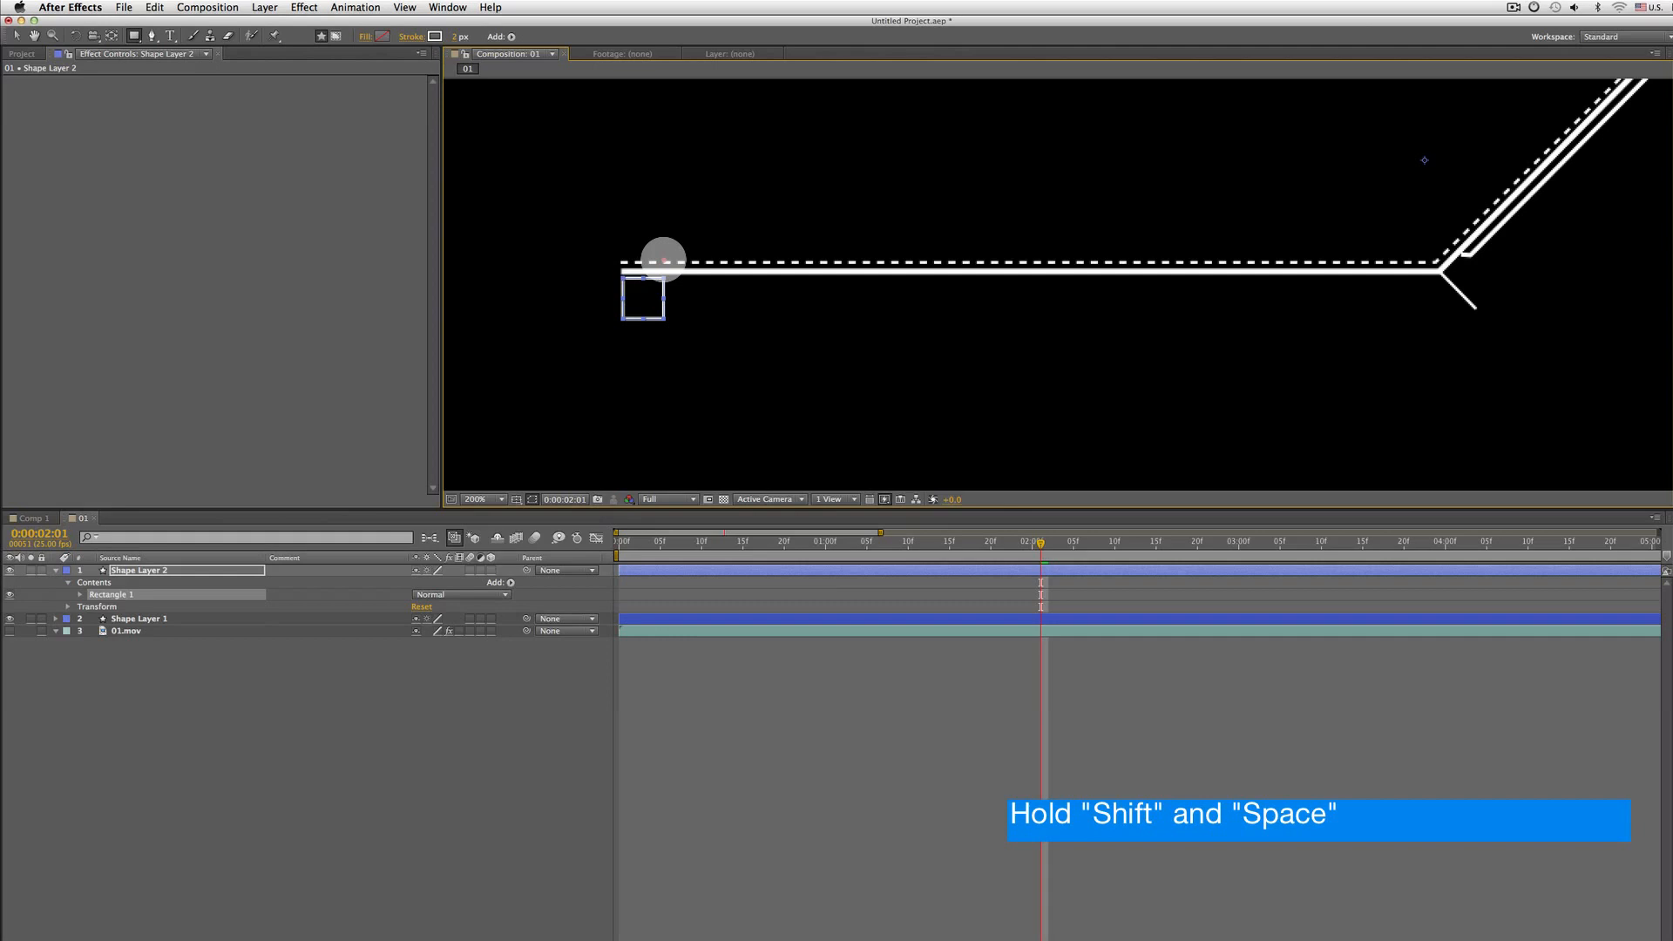
{"action": "mouse_move", "coordinate": [660, 260]}
{"action": "left_mouse_down"}
{"action": "mouse_move", "coordinate": [653, 243]}
{"action": "mouse_move", "coordinate": [720, 269]}
{"action": "mouse_move", "coordinate": [660, 253]}
{"action": "left_mouse_up"}
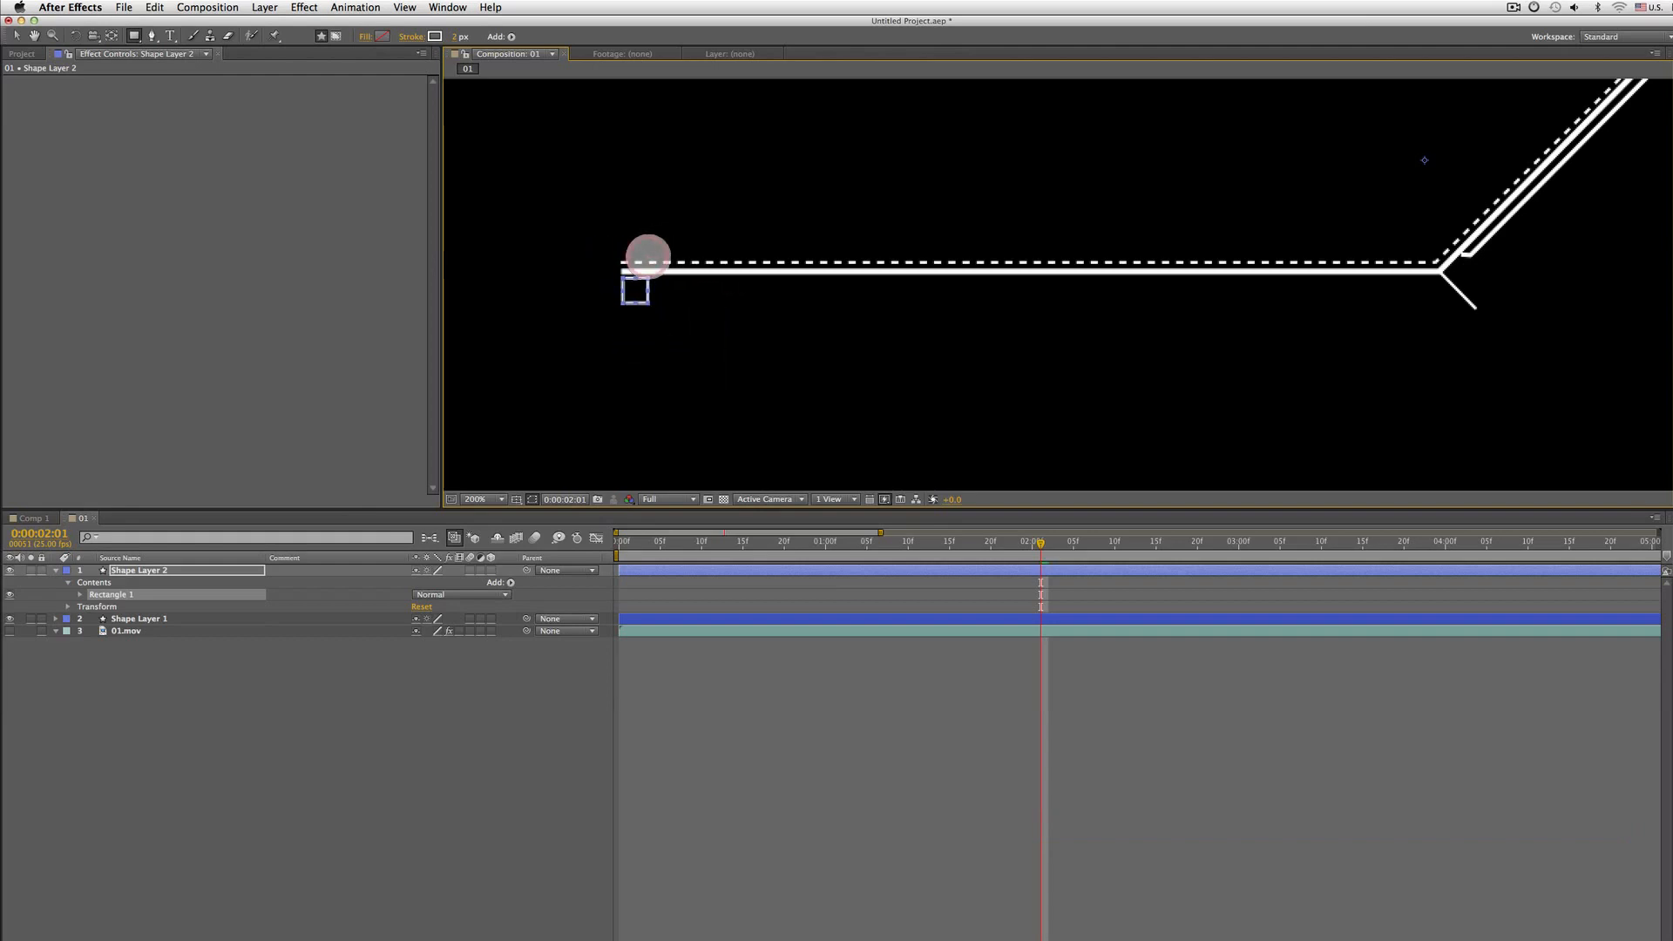
{"action": "left_click_drag", "start_coordinate": [647, 256], "coordinate": [649, 257]}
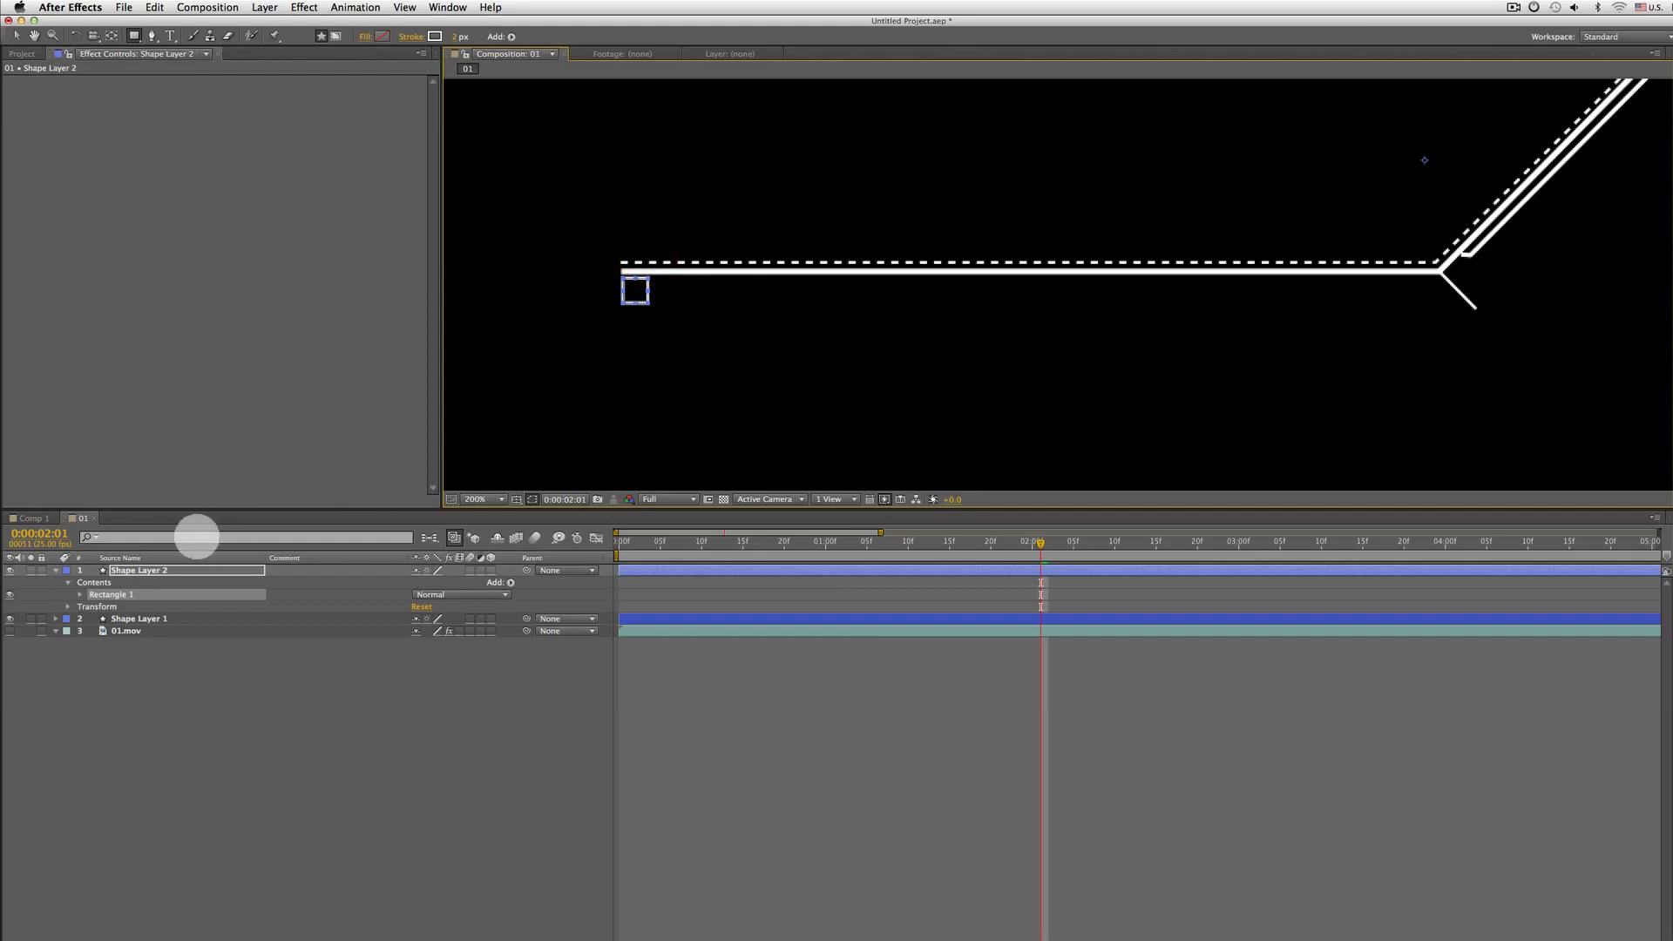
Set the new rectangle's stroke to none
{"action": "left_click", "coordinate": [155, 573]}
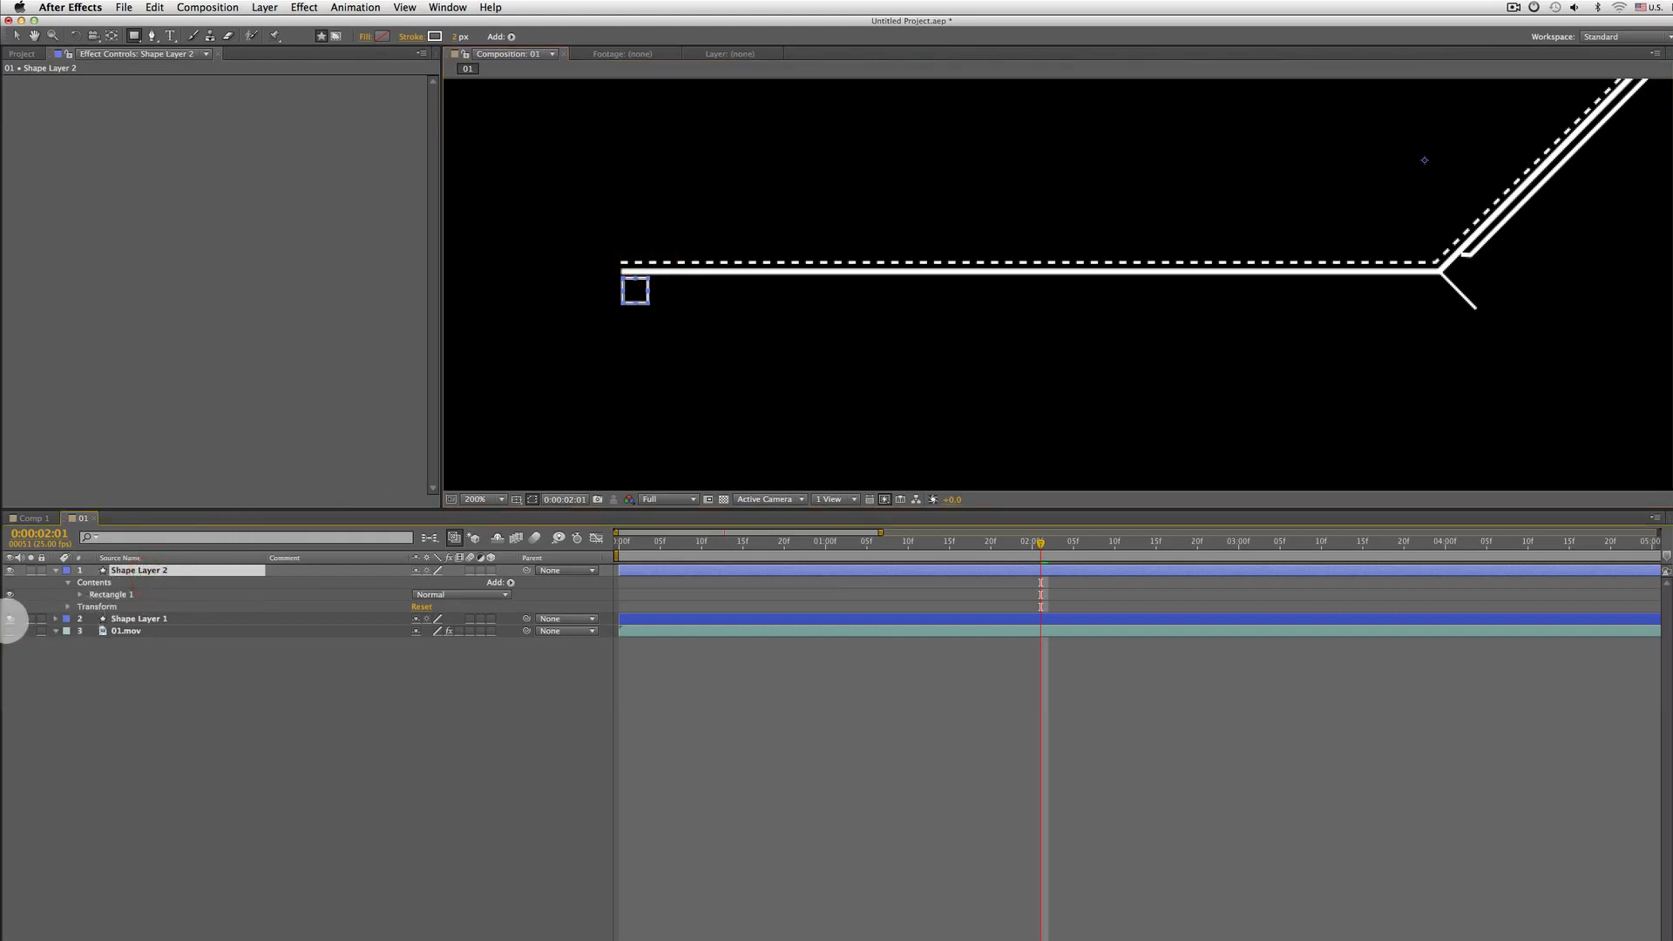
{"action": "left_click", "coordinate": [10, 619]}
{"action": "left_click", "coordinate": [9, 618]}
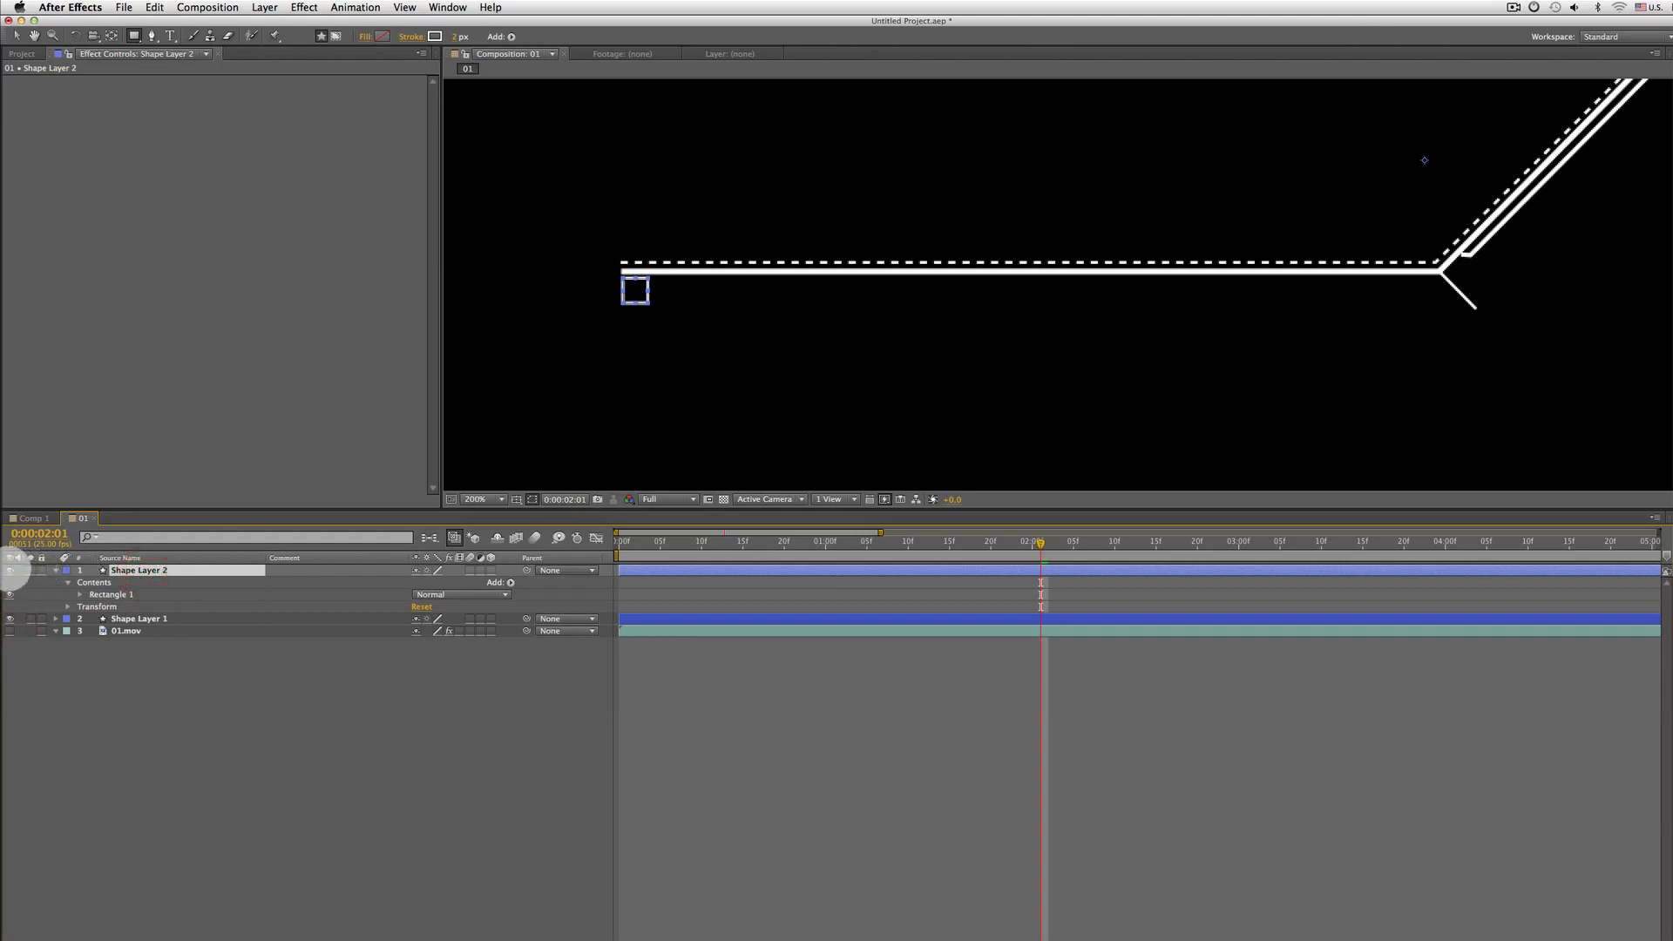
{"action": "left_click", "coordinate": [11, 569]}
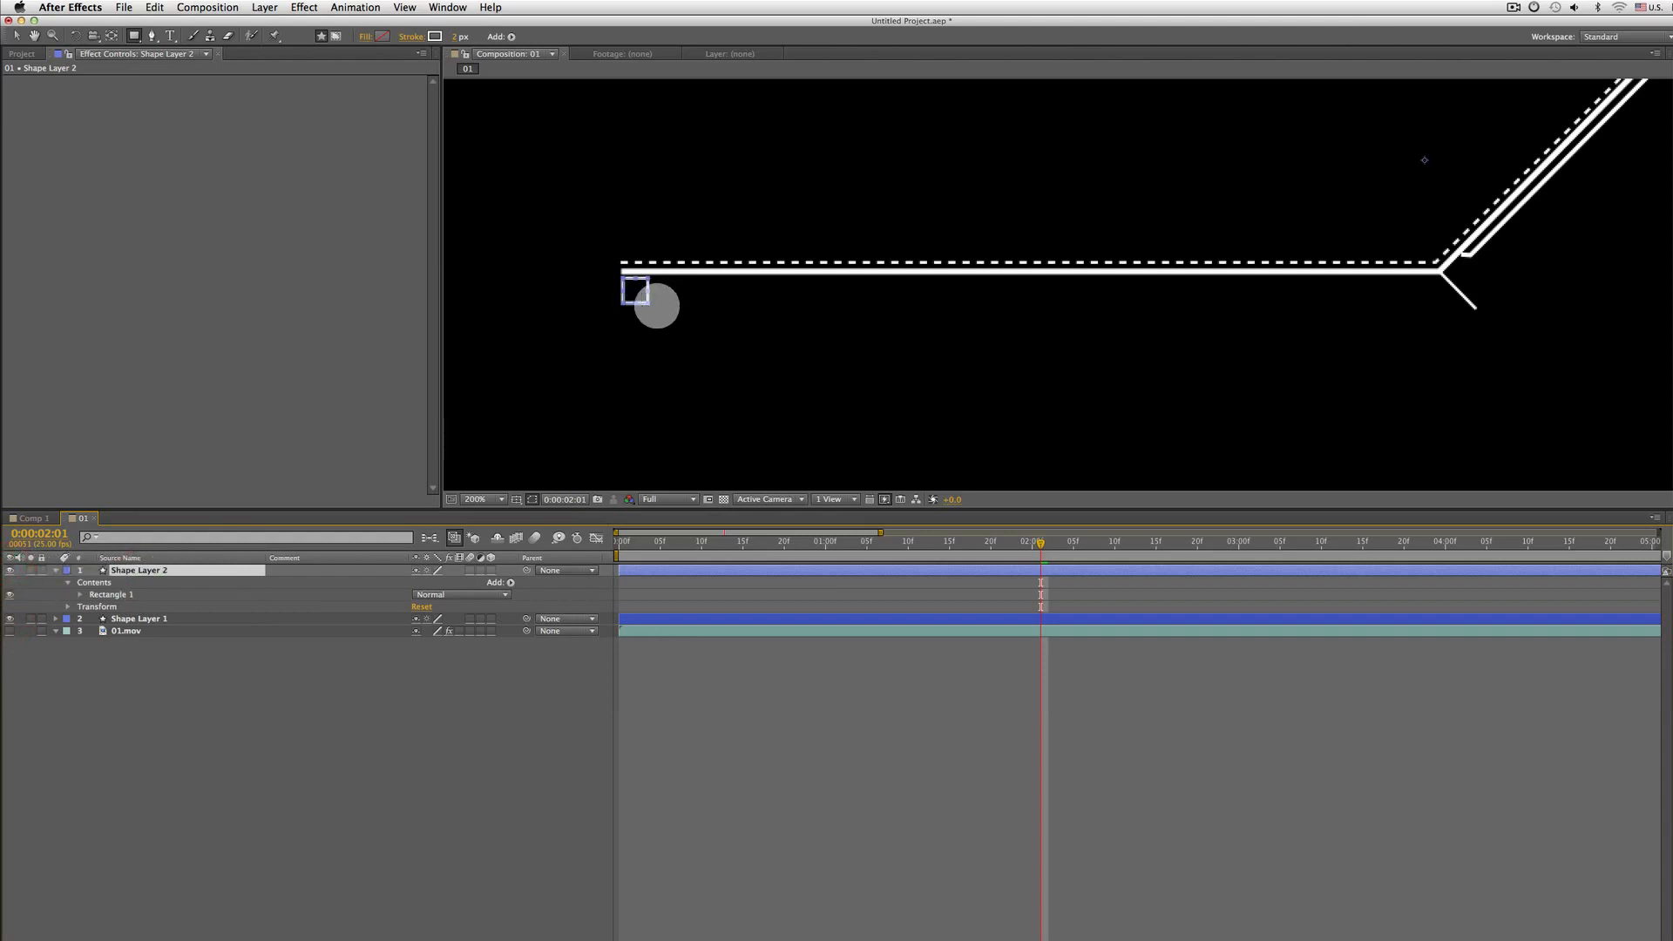
{"action": "left_click", "coordinate": [410, 37]}
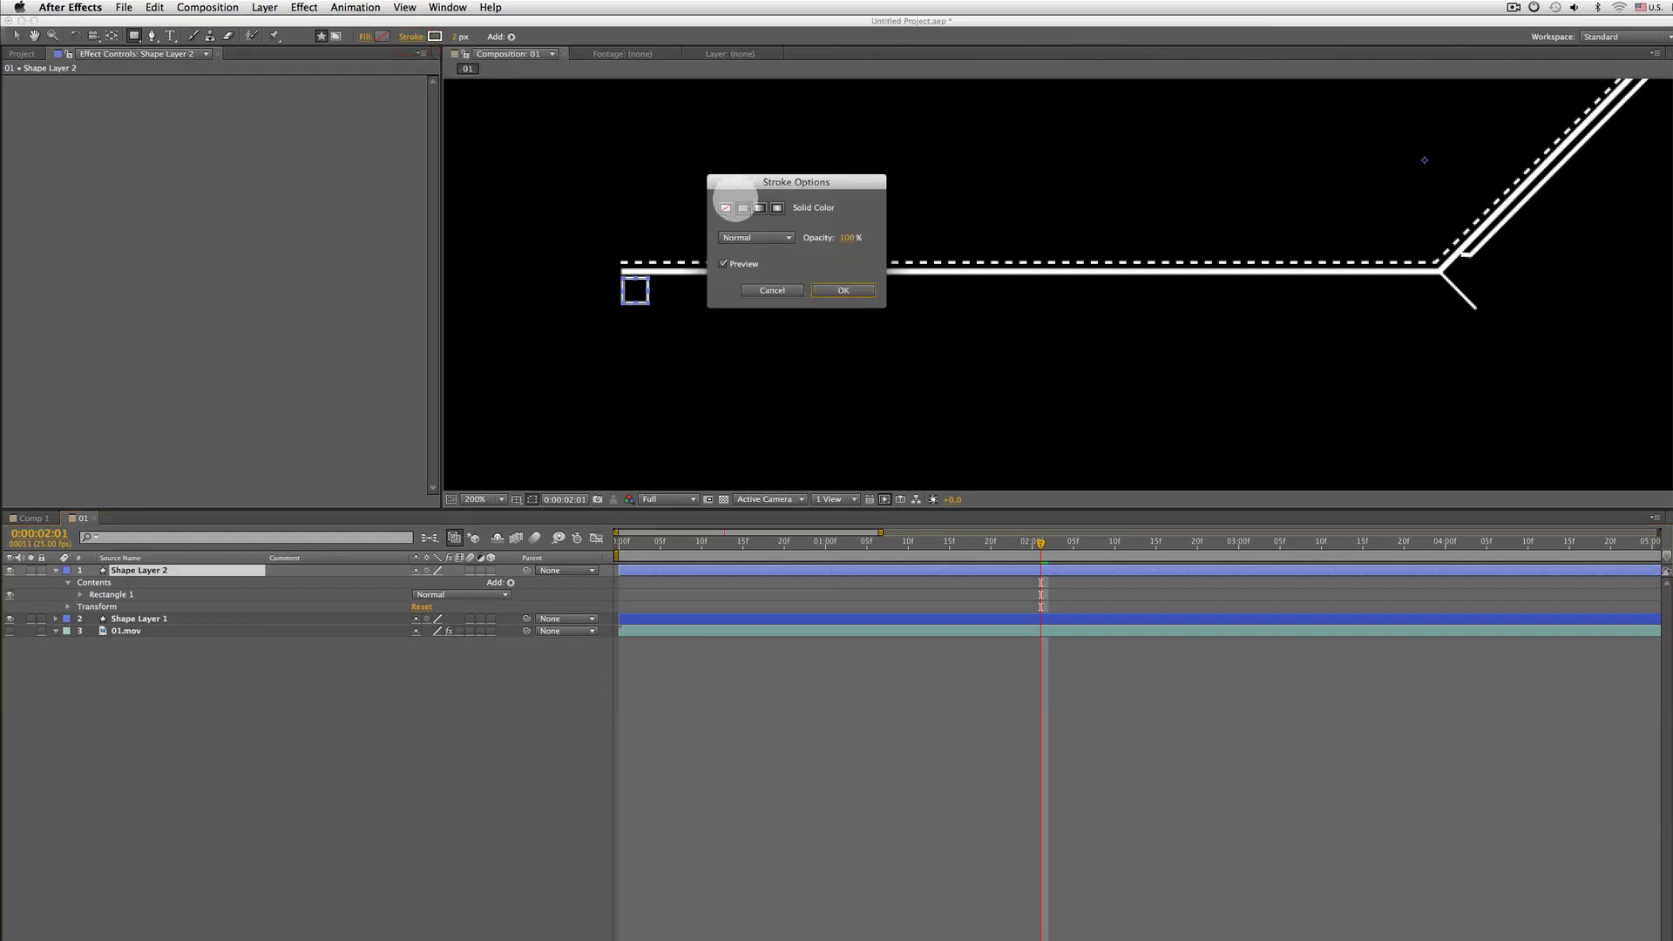
{"action": "left_click", "coordinate": [726, 207]}
{"action": "left_click", "coordinate": [843, 291]}
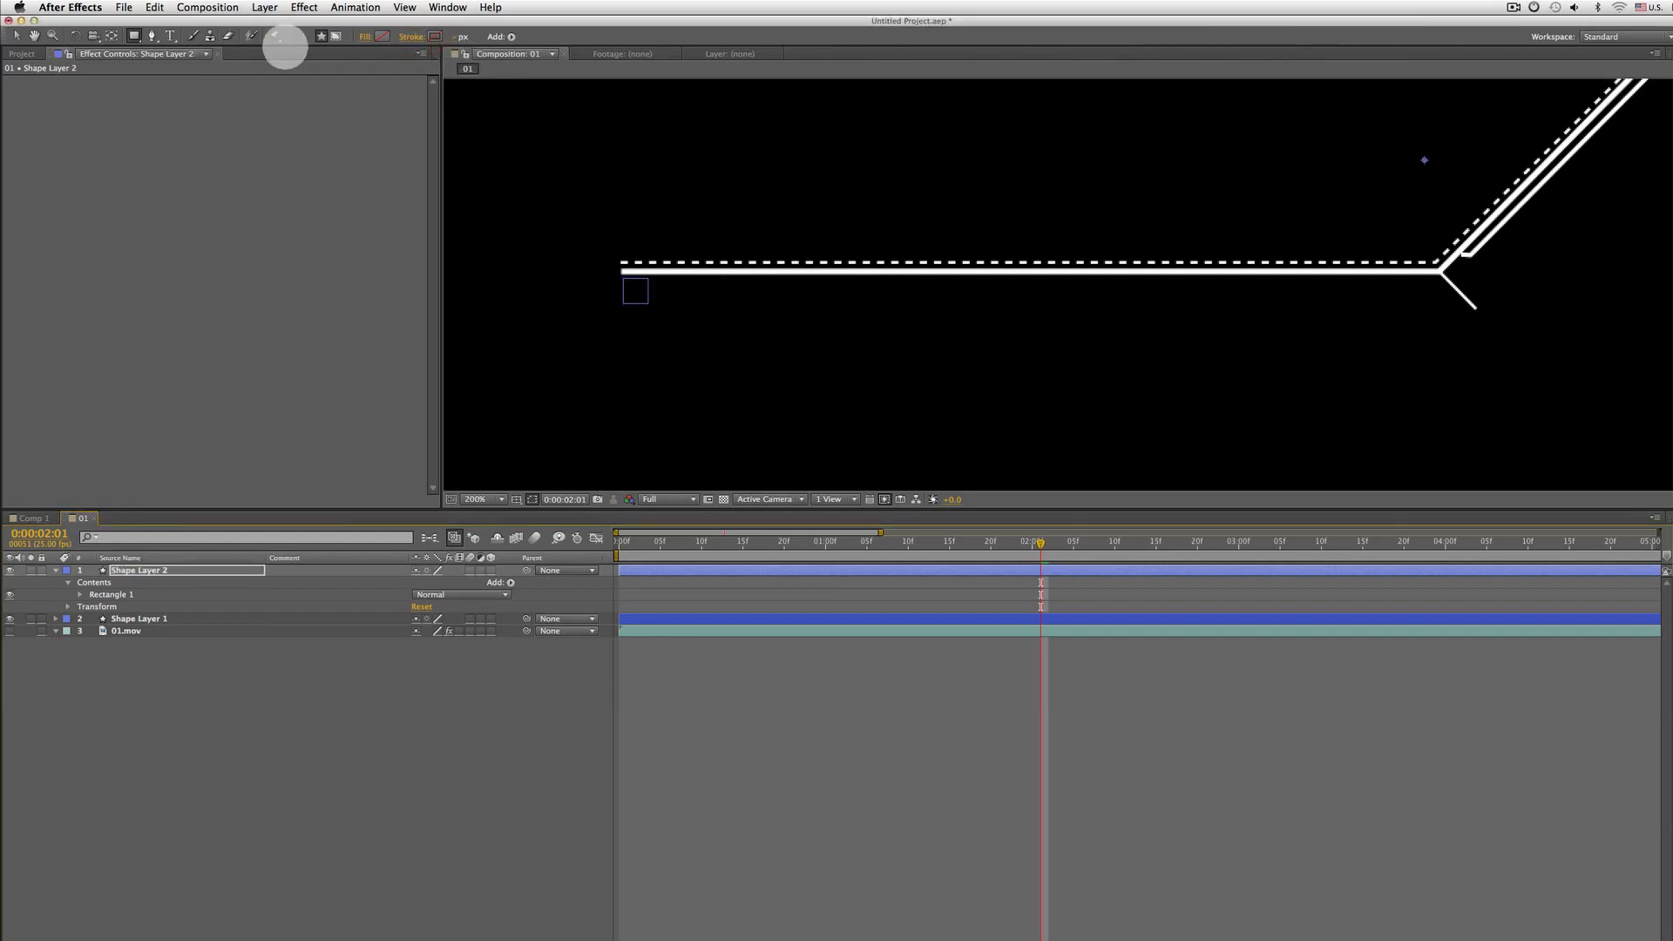
Give the rectangle a solid white fill and return to the Selection tool
{"action": "left_click", "coordinate": [365, 37]}
{"action": "left_click", "coordinate": [743, 207]}
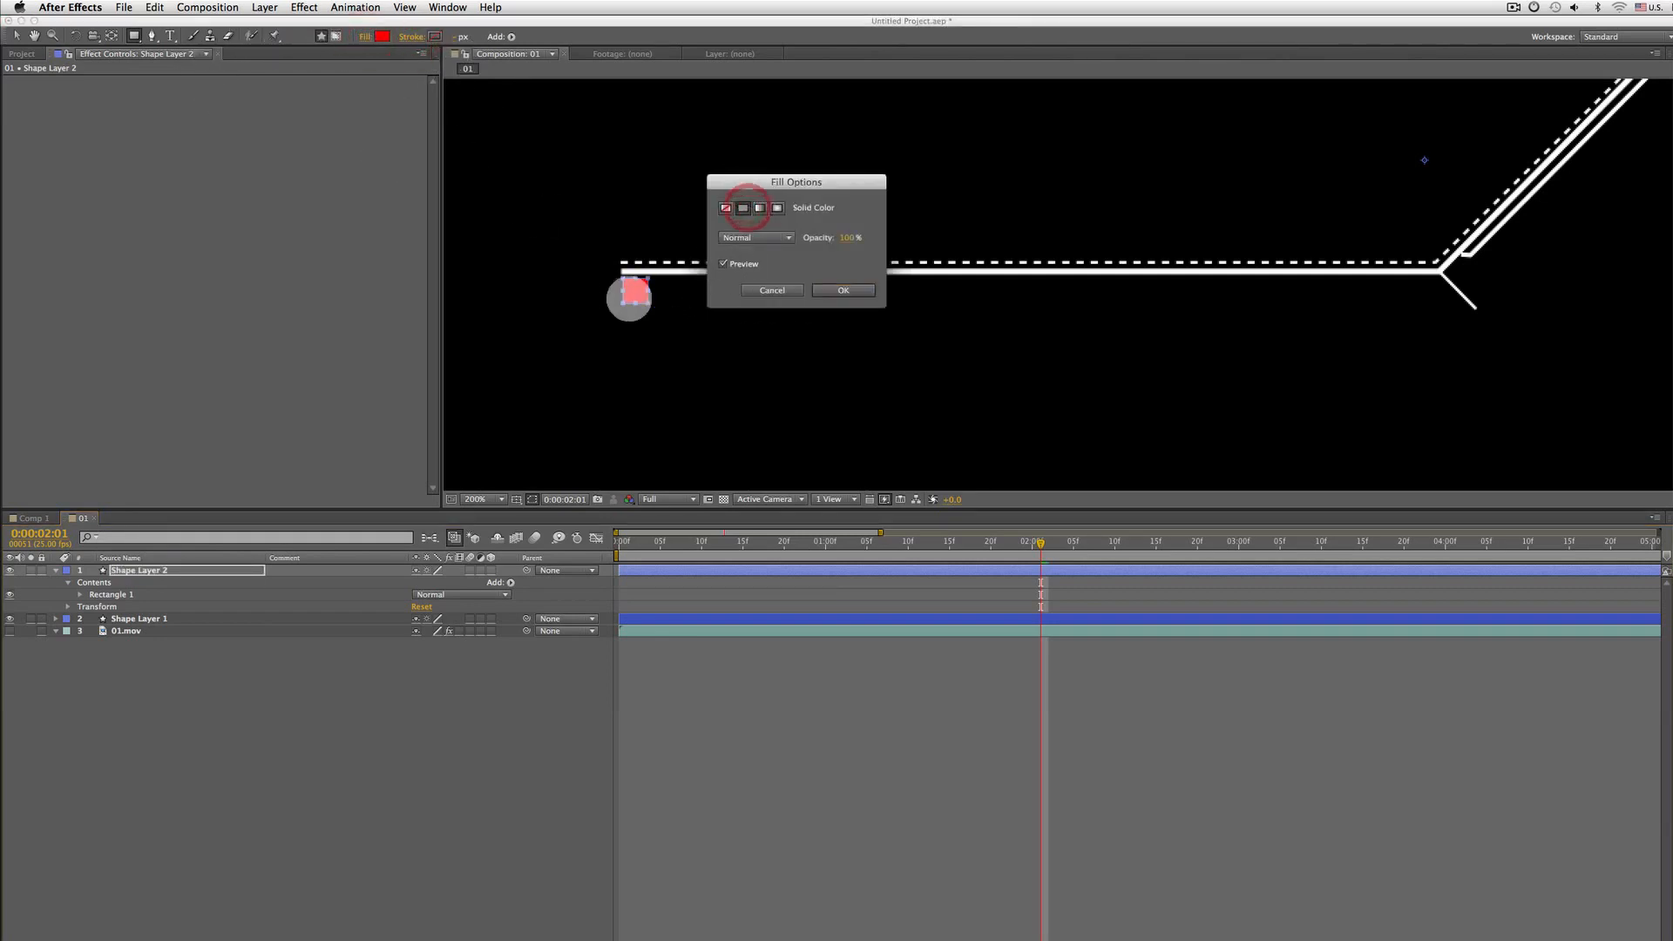
{"action": "left_click", "coordinate": [842, 290]}
{"action": "key", "text": "v"}
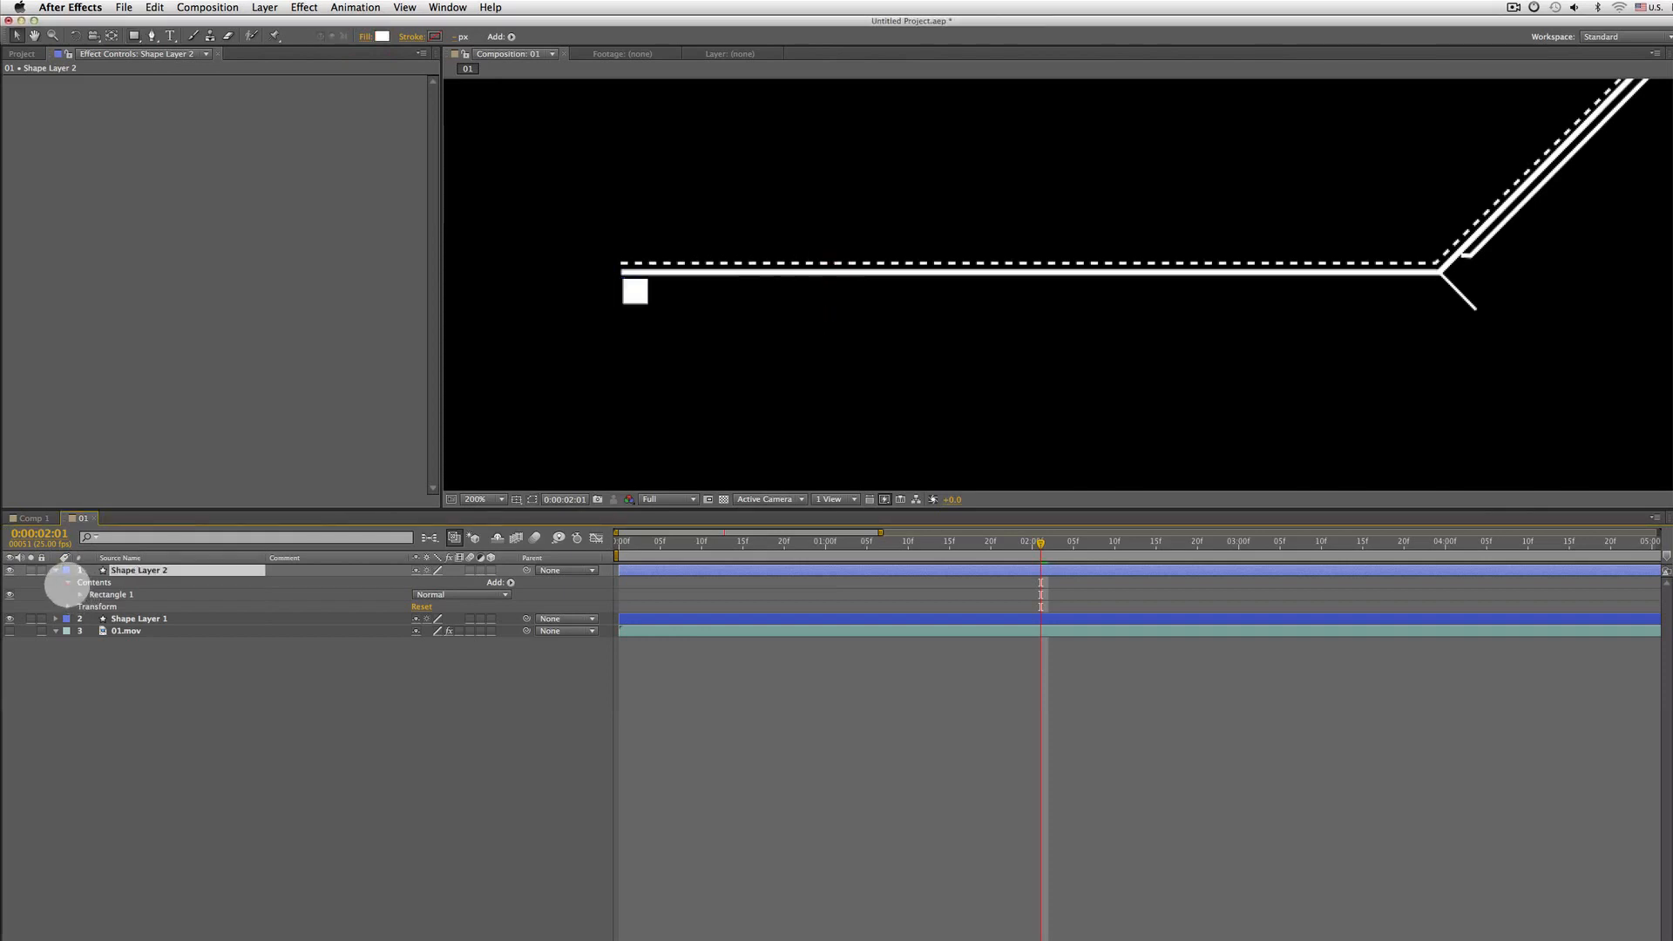
Add a Repeater to Shape Layer 2's contents
{"action": "left_click", "coordinate": [67, 583]}
{"action": "left_click", "coordinate": [67, 583]}
{"action": "left_click", "coordinate": [100, 582]}
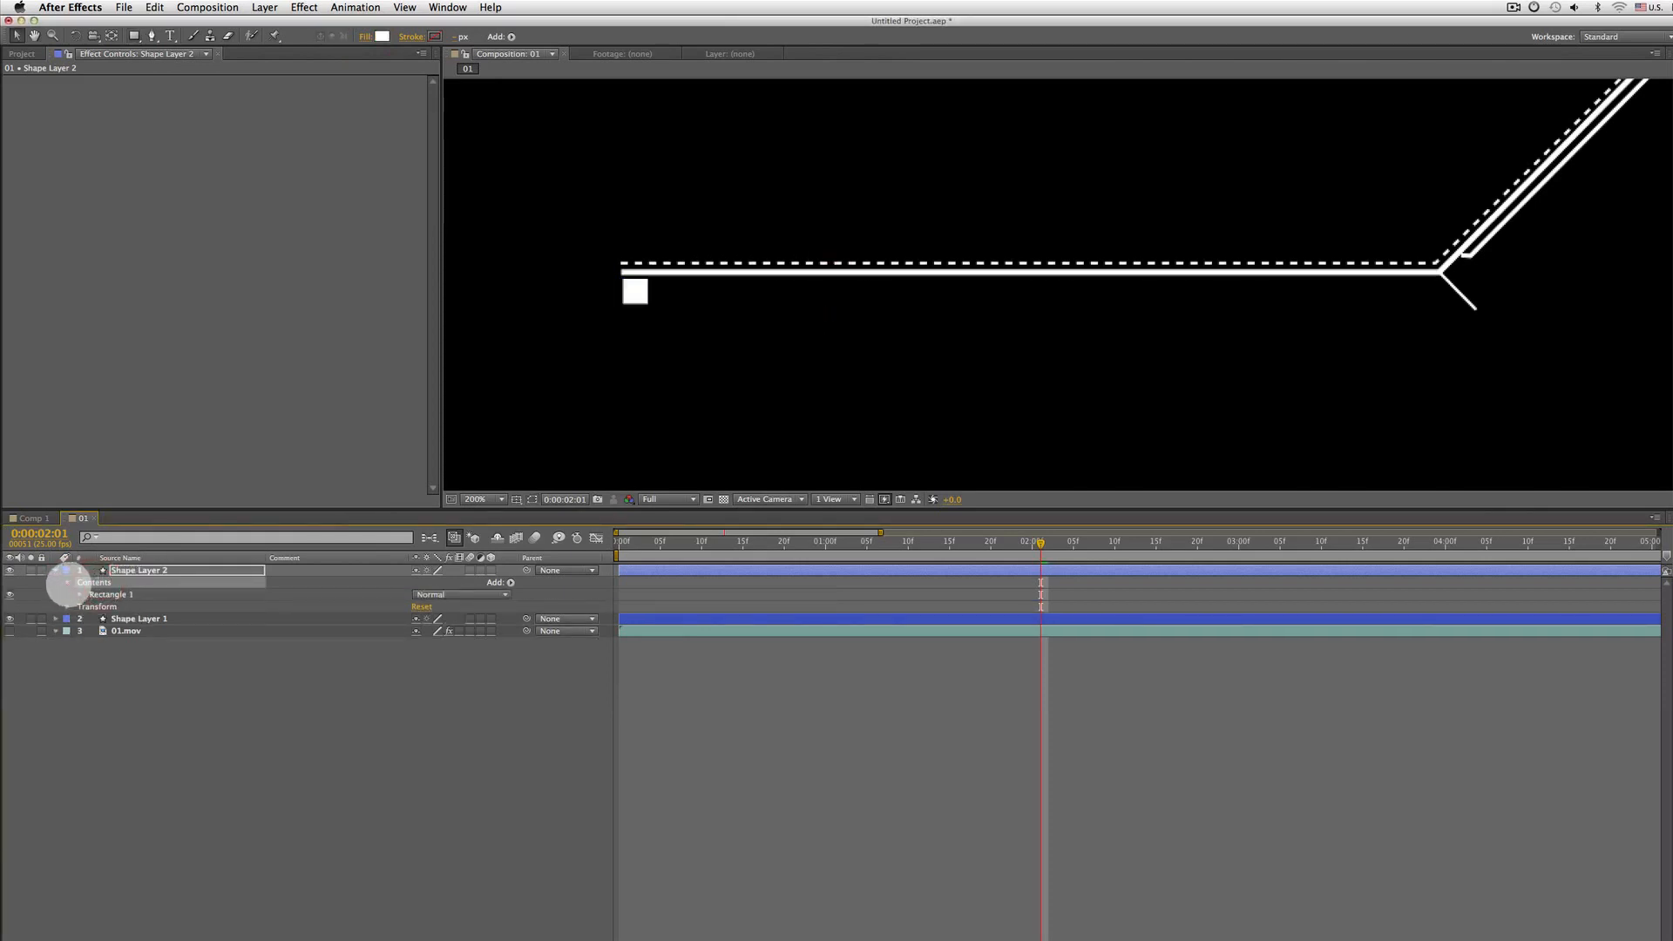
{"action": "left_click", "coordinate": [67, 583]}
{"action": "left_click", "coordinate": [511, 582]}
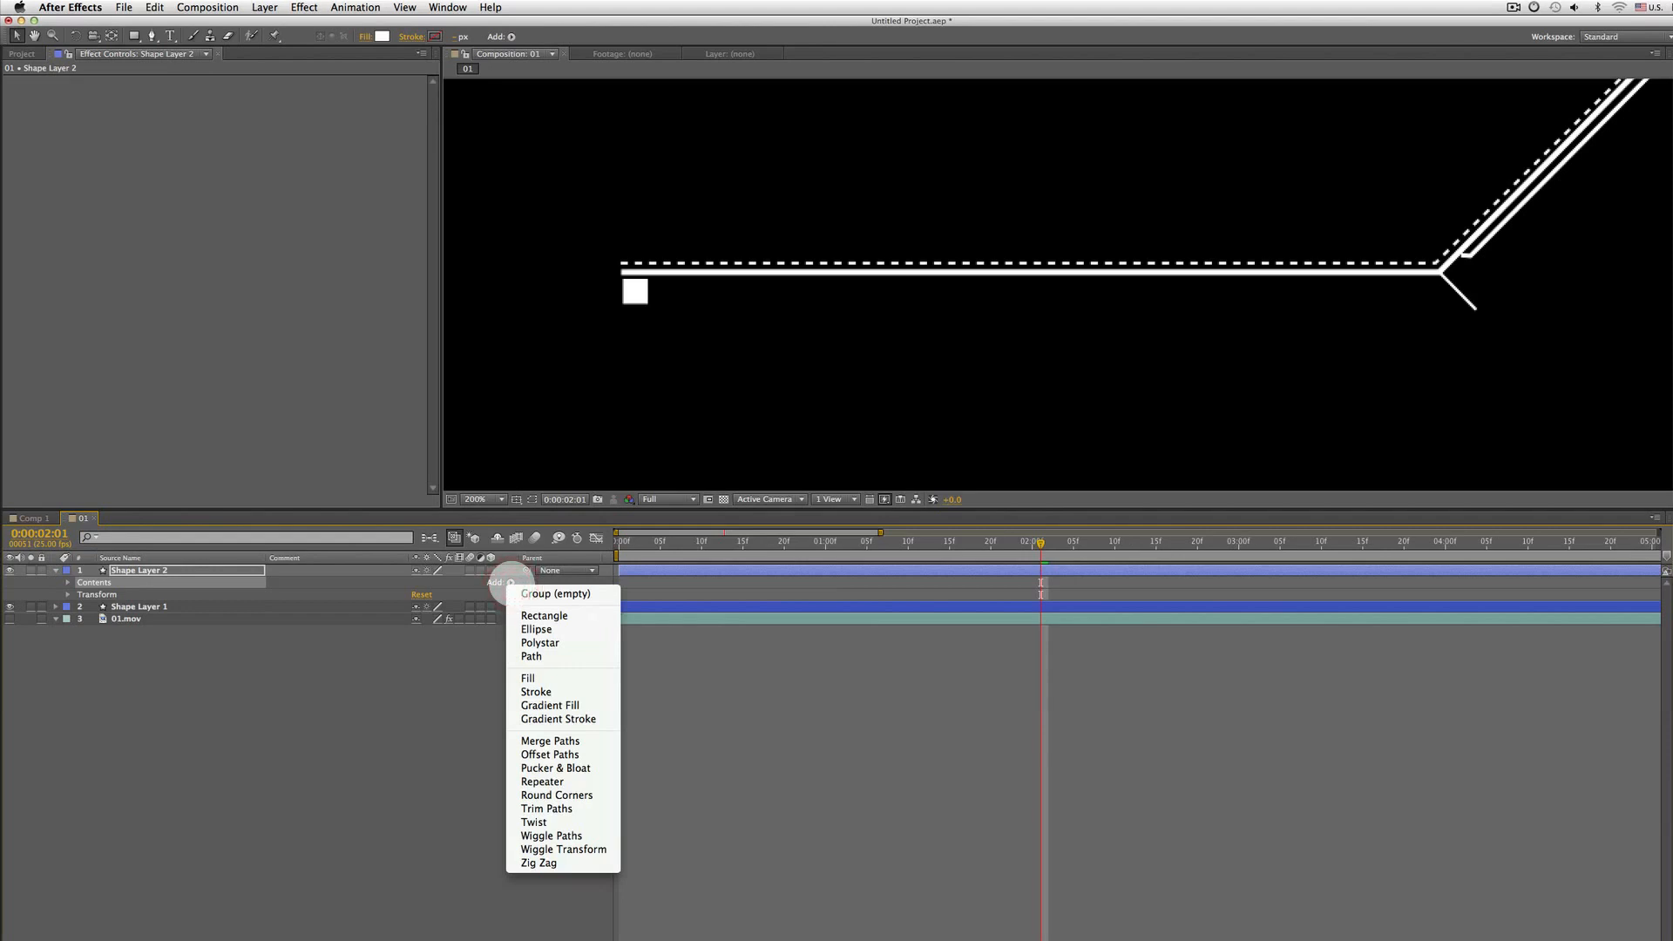
{"action": "left_click", "coordinate": [543, 784]}
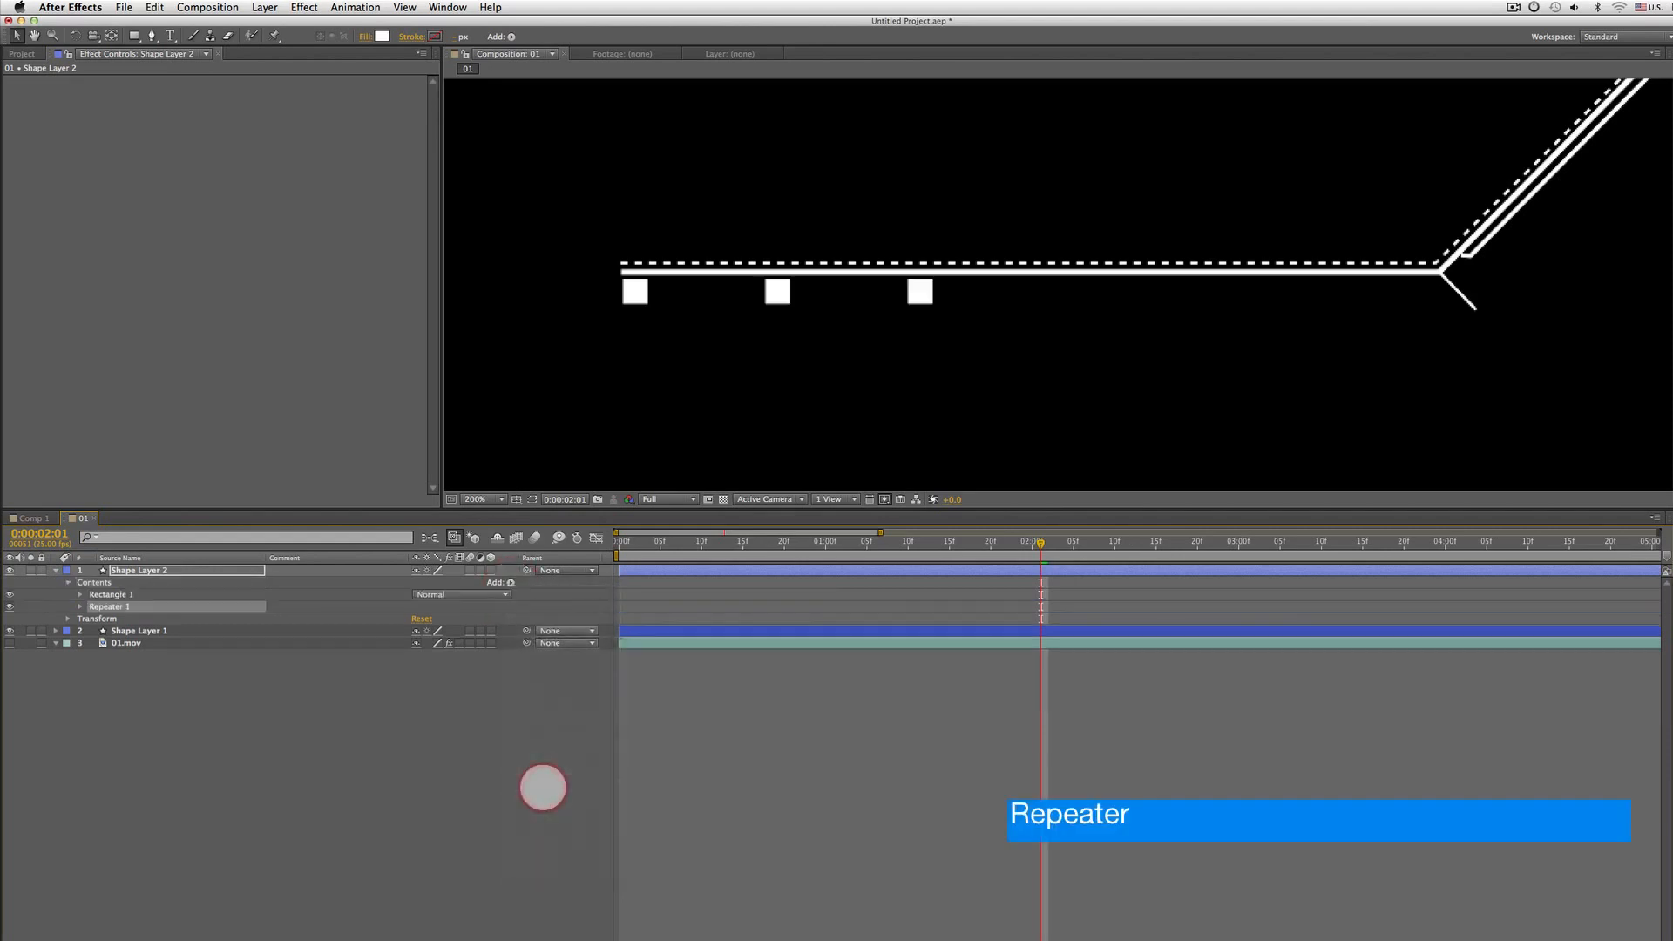
Set the Repeater to 28 copies with a transform position of 20, 0 so the squares form a row
{"action": "left_click", "coordinate": [80, 606]}
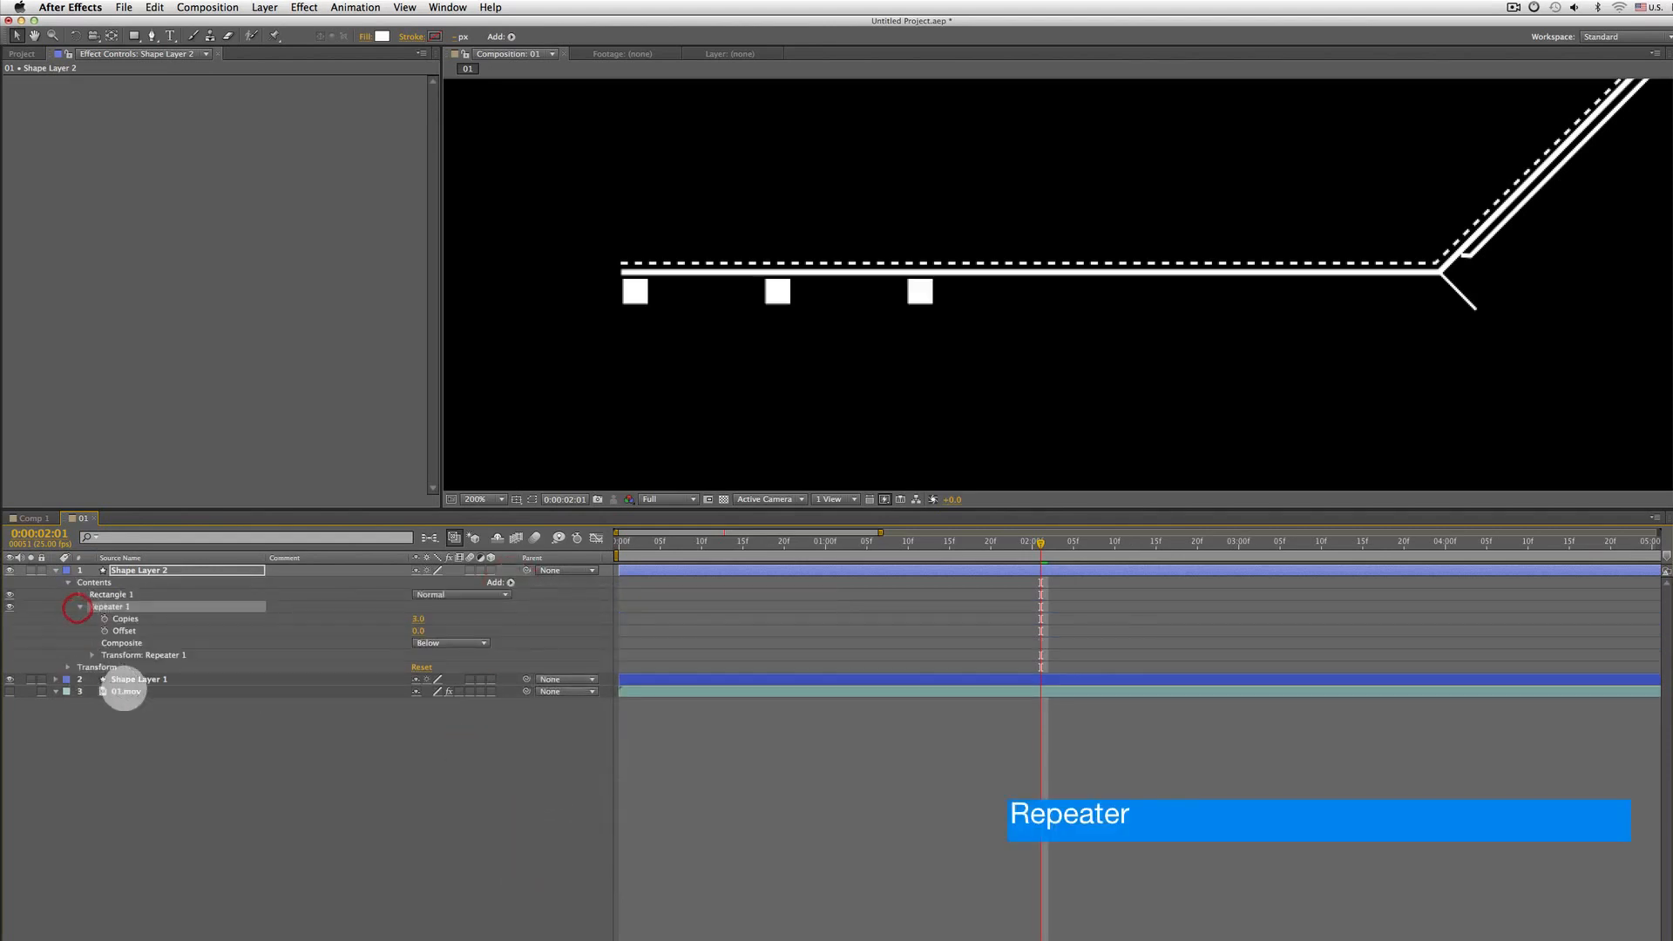
{"action": "mouse_move", "coordinate": [420, 618]}
{"action": "left_mouse_down"}
{"action": "mouse_move", "coordinate": [442, 617]}
{"action": "mouse_move", "coordinate": [406, 617]}
{"action": "left_mouse_up"}
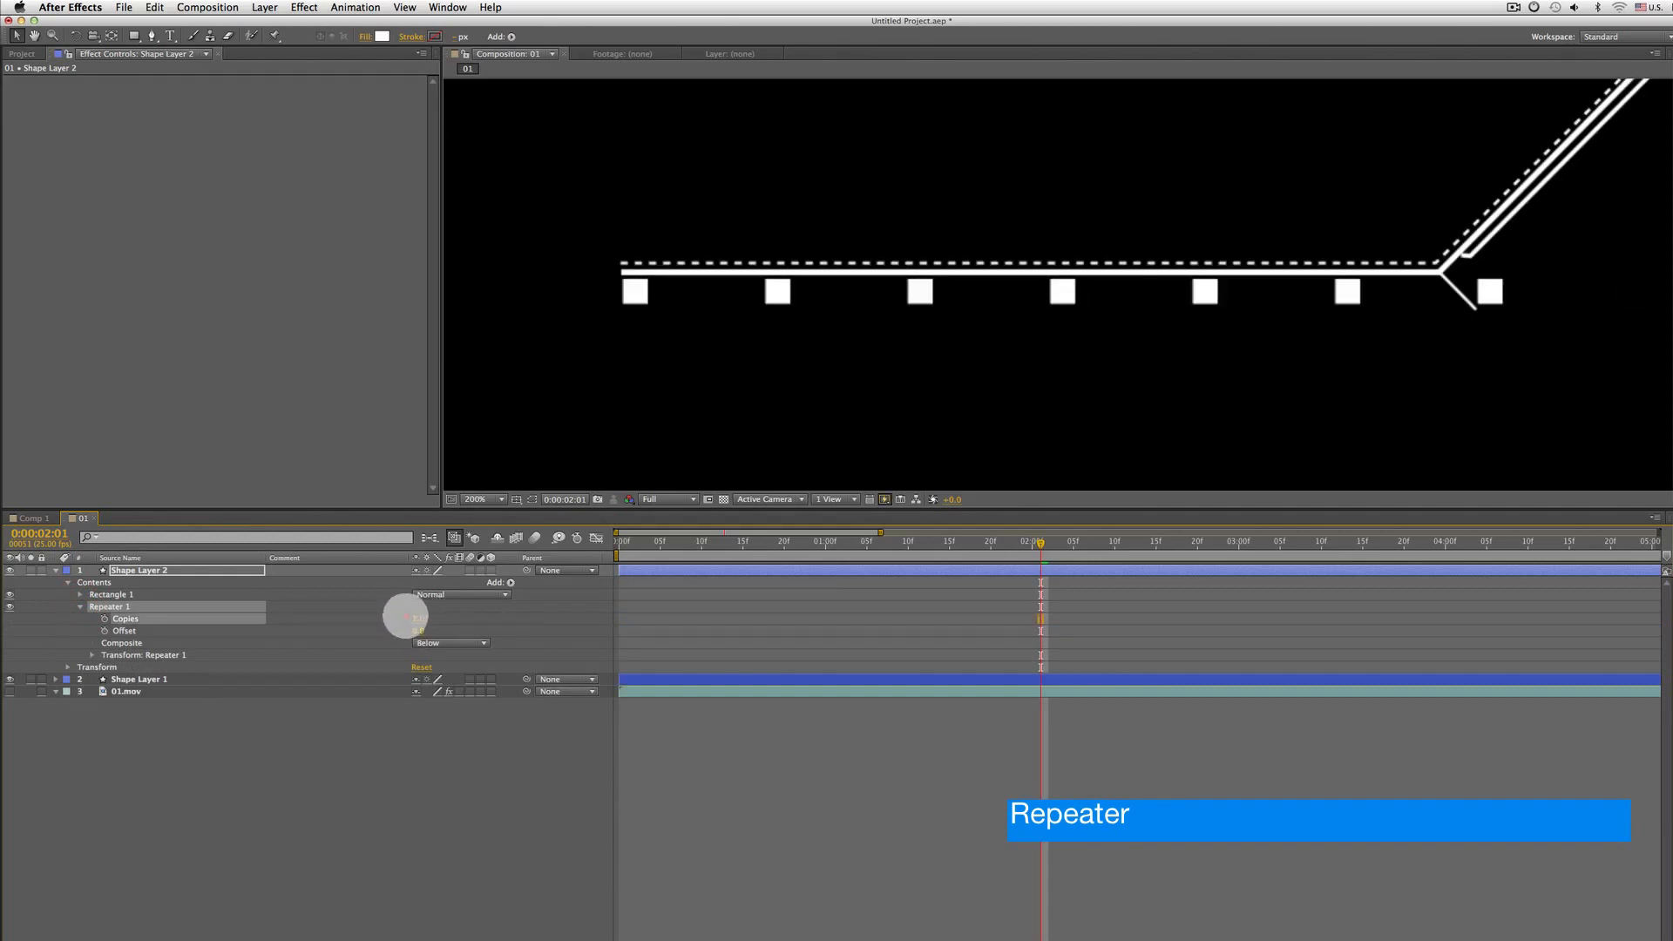
{"action": "left_click", "coordinate": [91, 654]}
{"action": "left_click", "coordinate": [159, 679]}
{"action": "left_click_drag", "start_coordinate": [423, 682], "coordinate": [389, 684]}
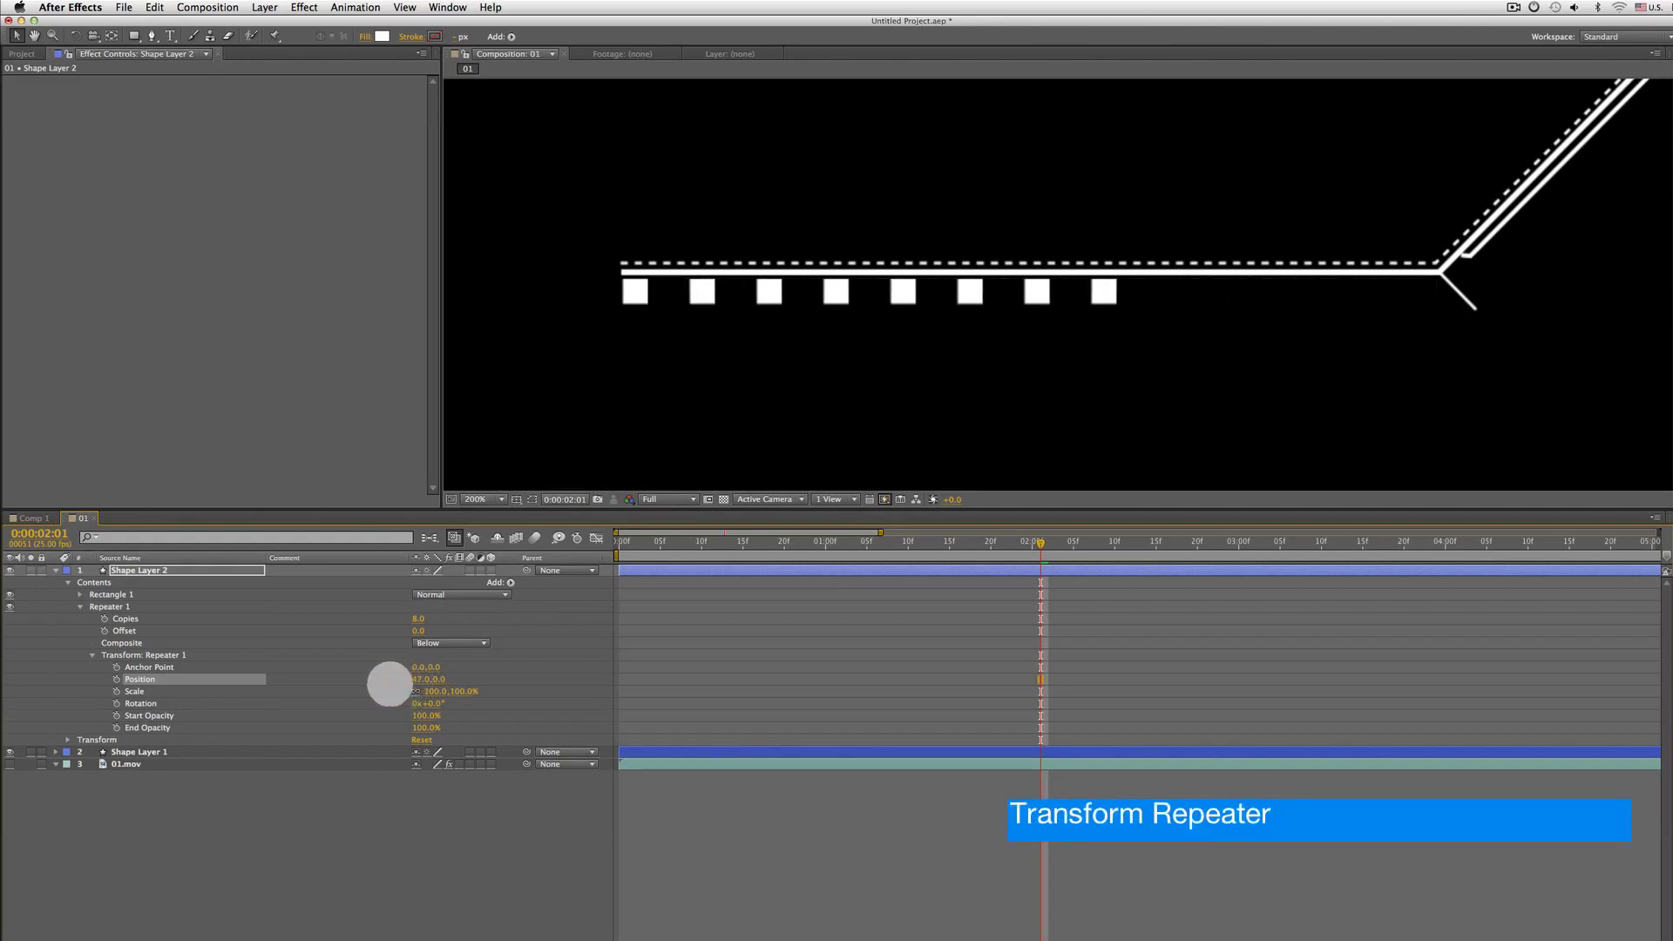
{"action": "left_click", "coordinate": [174, 655]}
{"action": "left_click", "coordinate": [141, 679]}
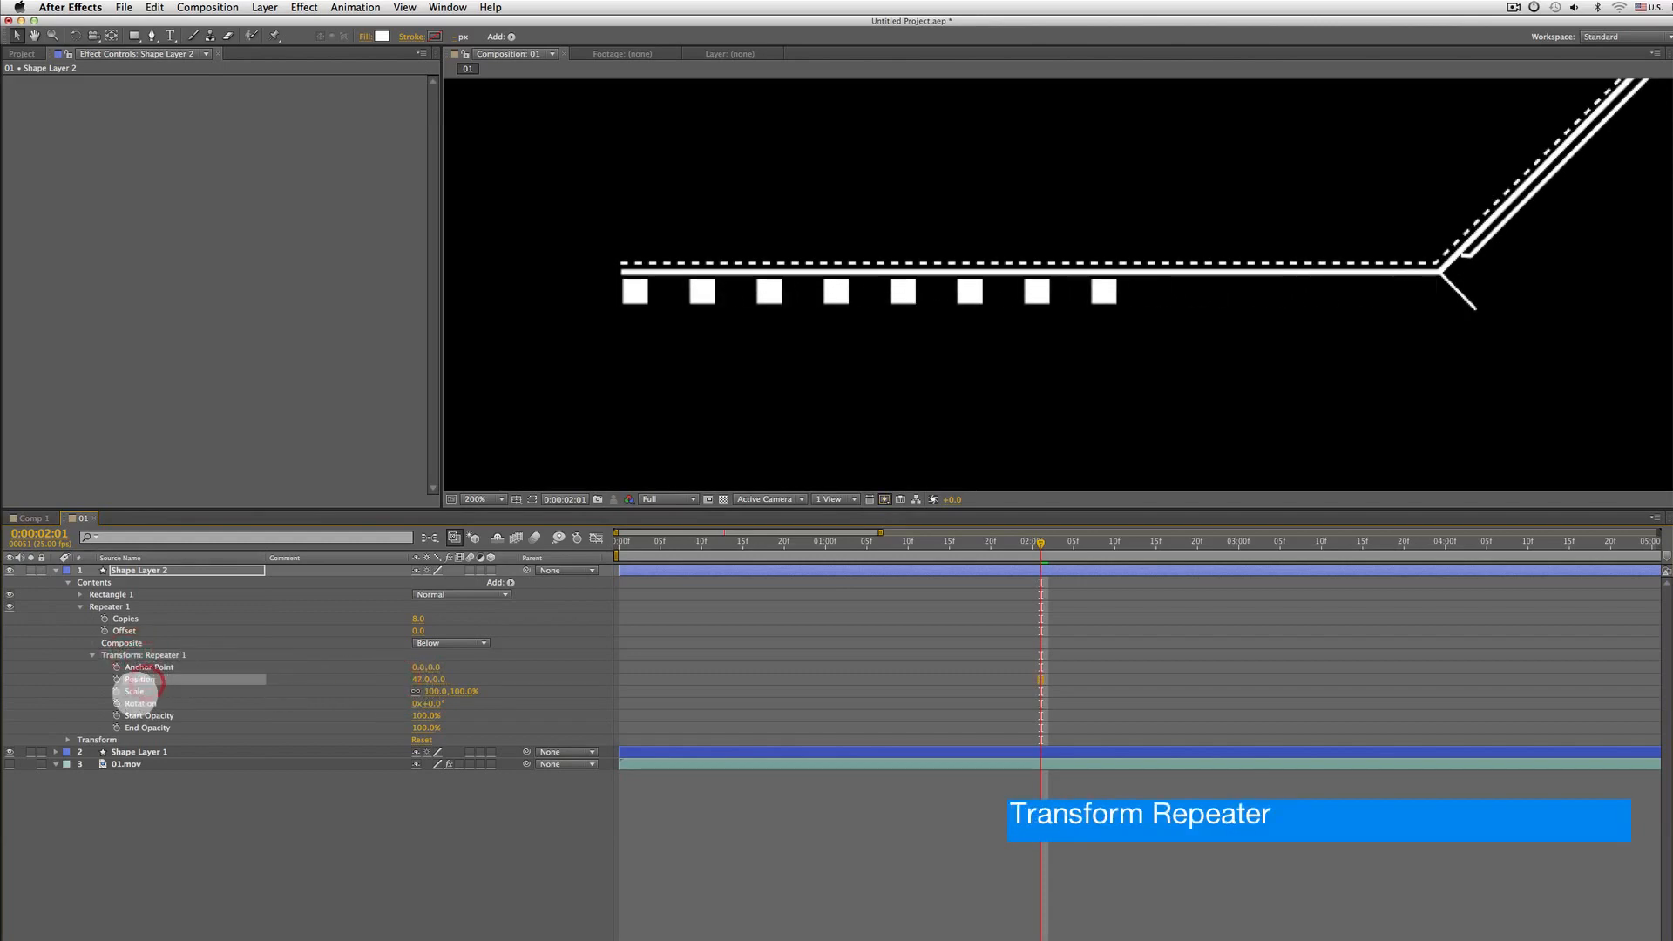
{"action": "left_click_drag", "start_coordinate": [416, 679], "coordinate": [400, 681]}
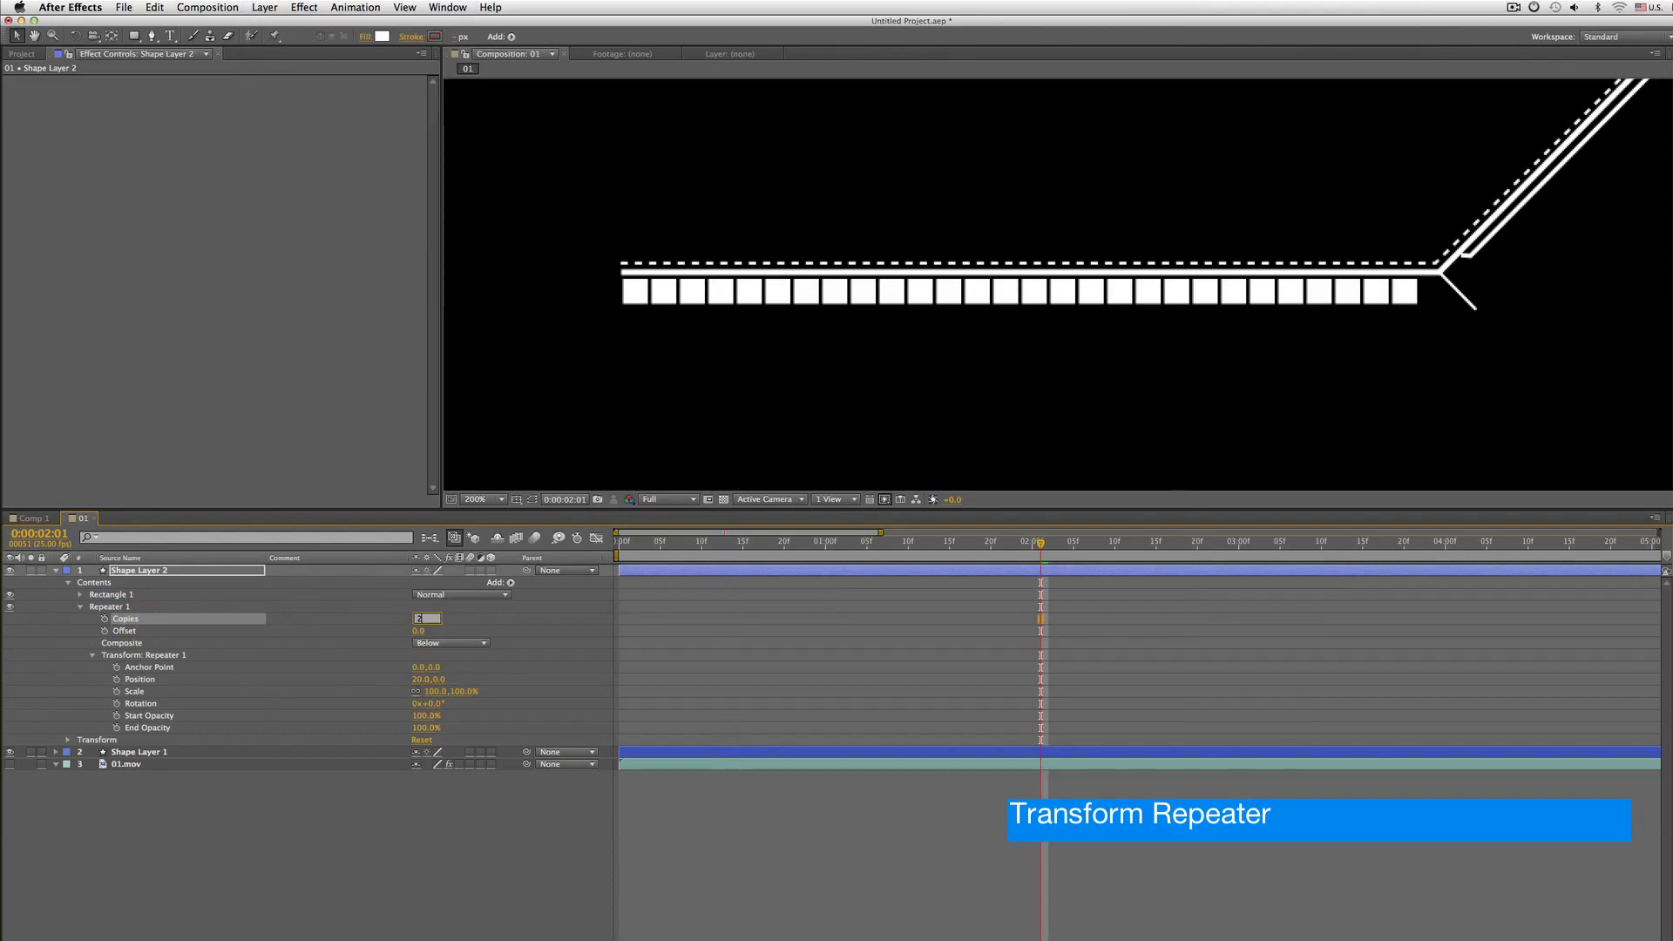
Keyframe the Repeater's Copies at 0 at frame 0:00:00:09
{"action": "key", "text": "Home"}
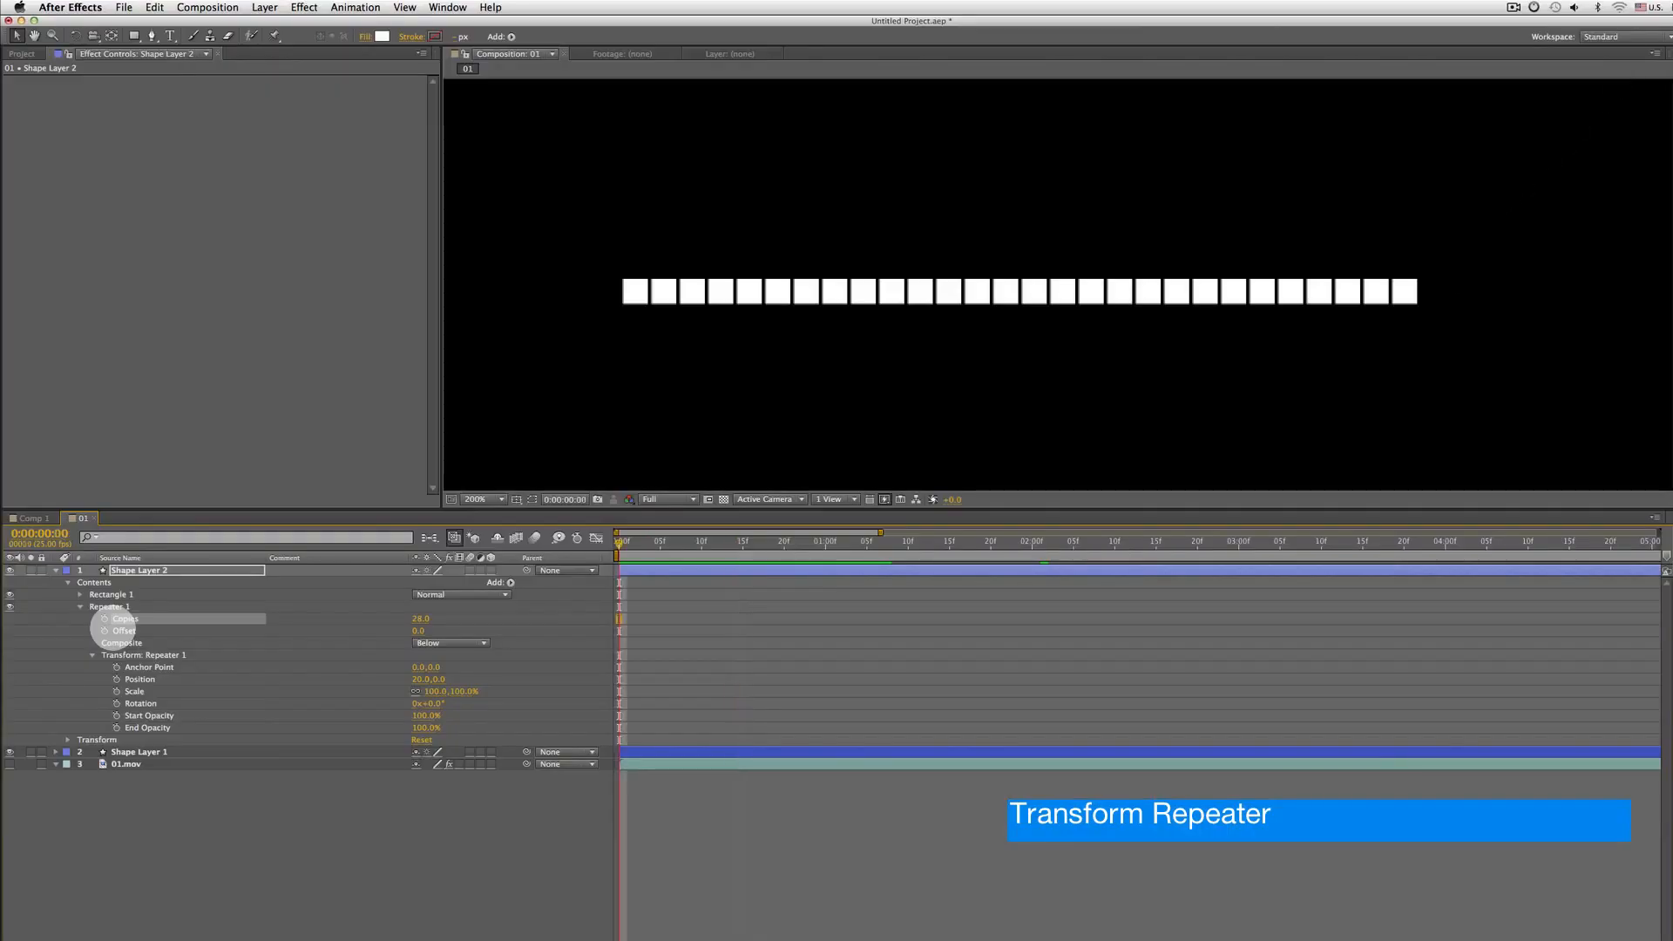
{"action": "key", "text": "space"}
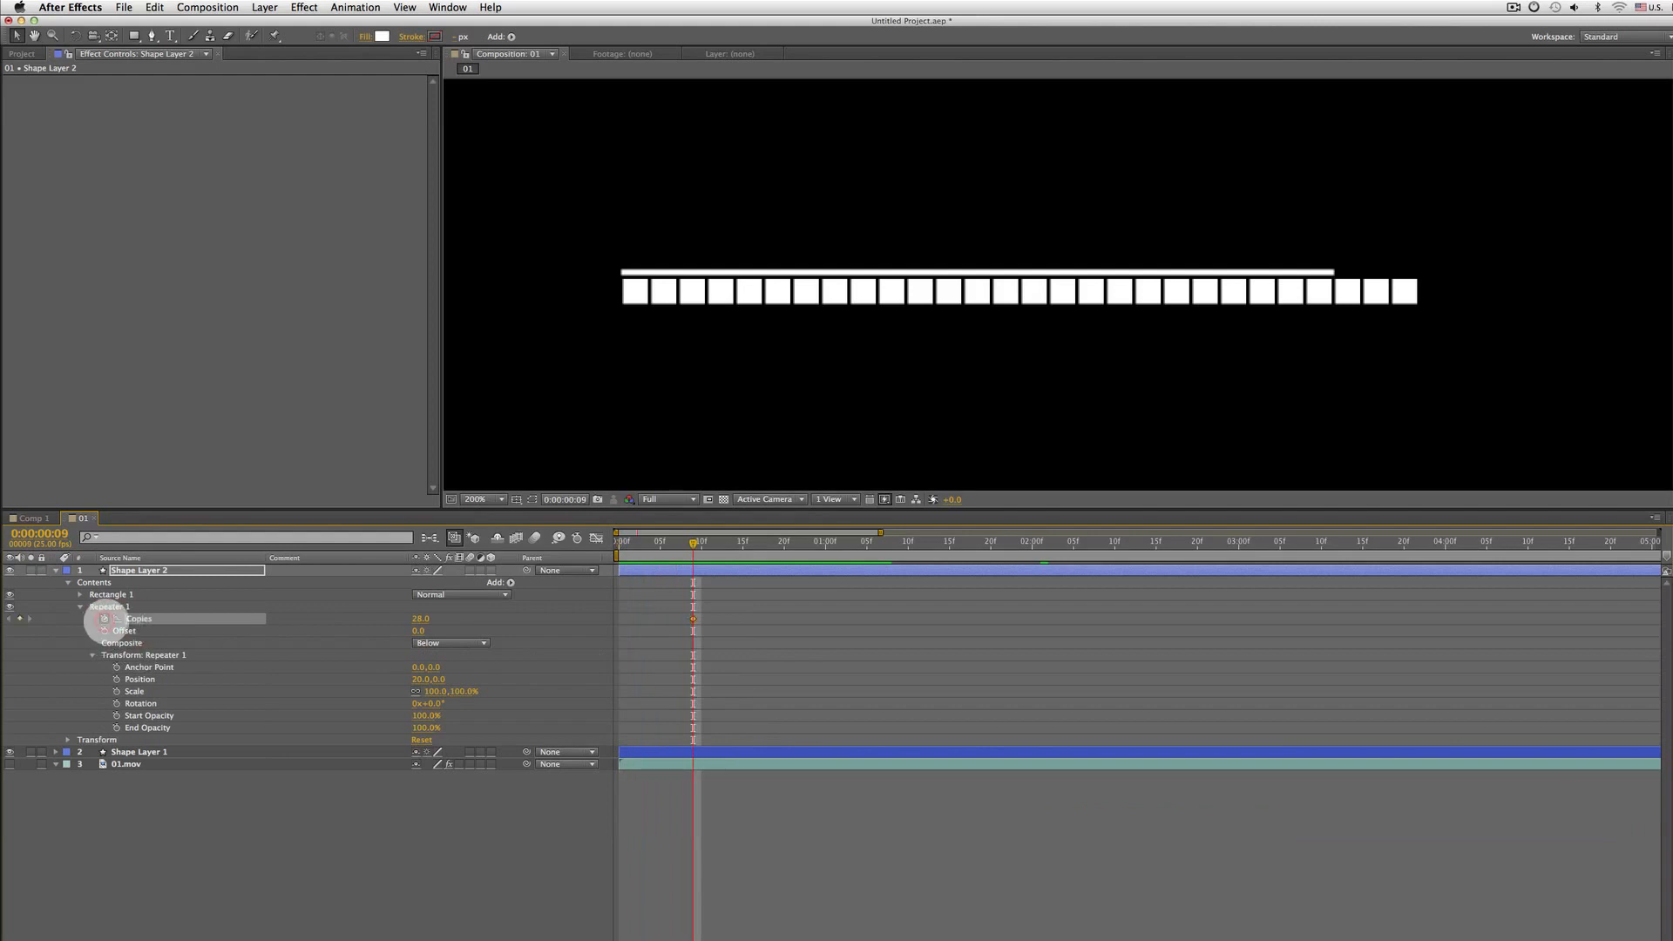
{"action": "left_click", "coordinate": [421, 618]}
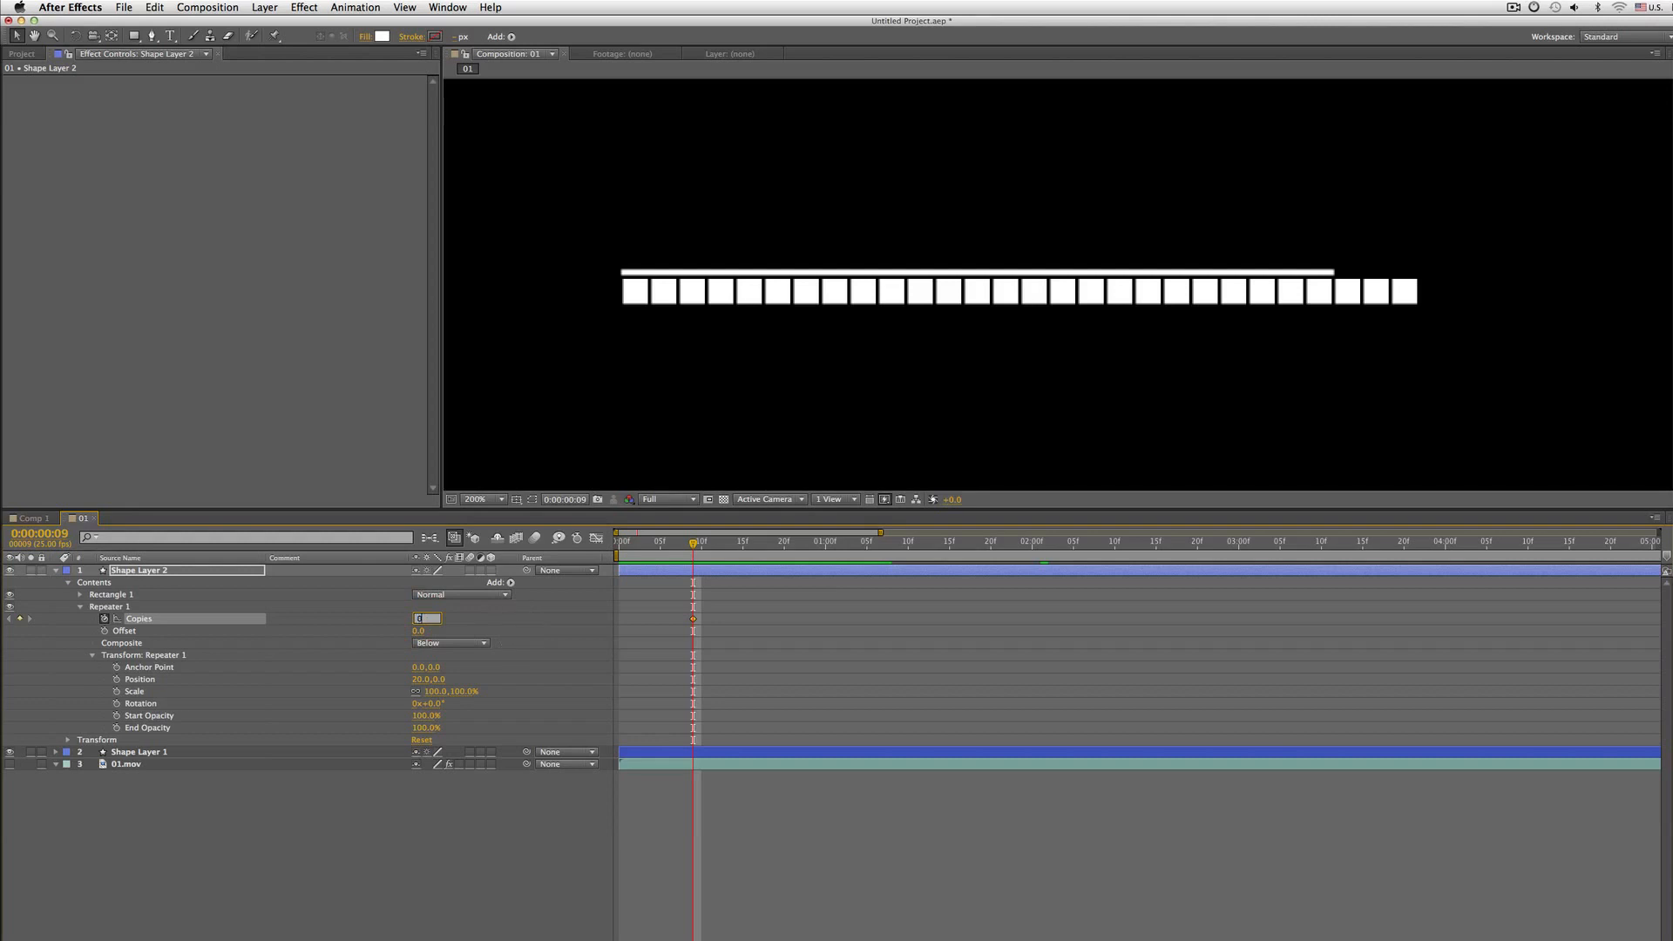
{"action": "key", "text": "Return"}
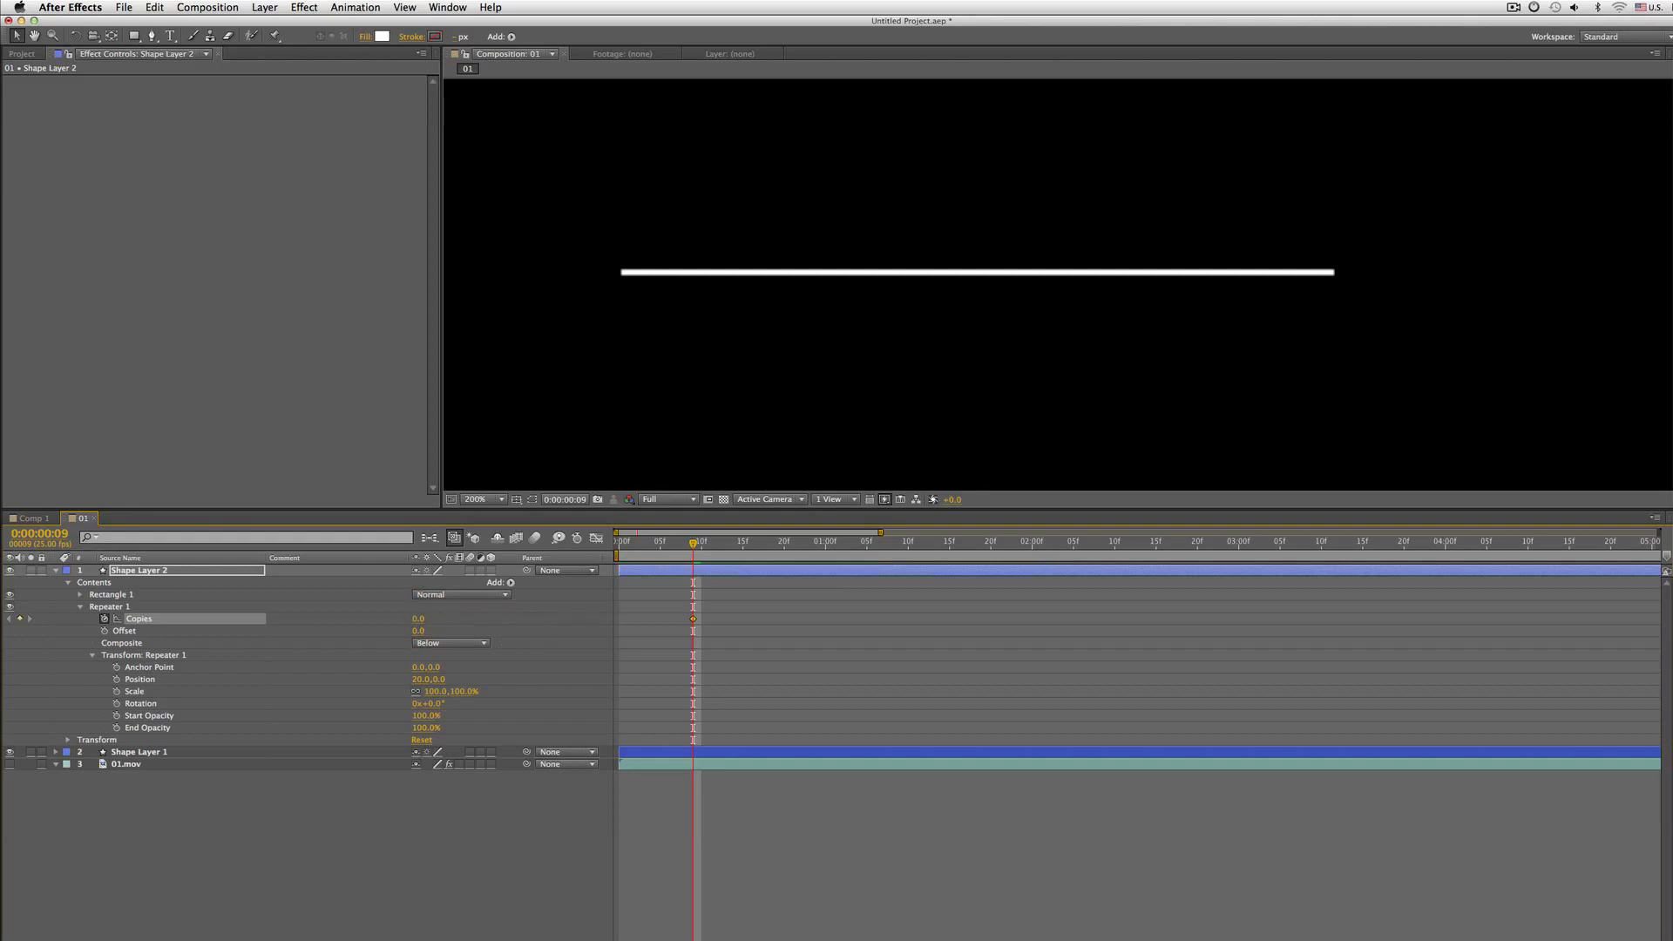
Step back and forth through the timeline in 10-frame jumps to examine the dashed line's progress
{"action": "key", "text": "shift+Page_Down"}
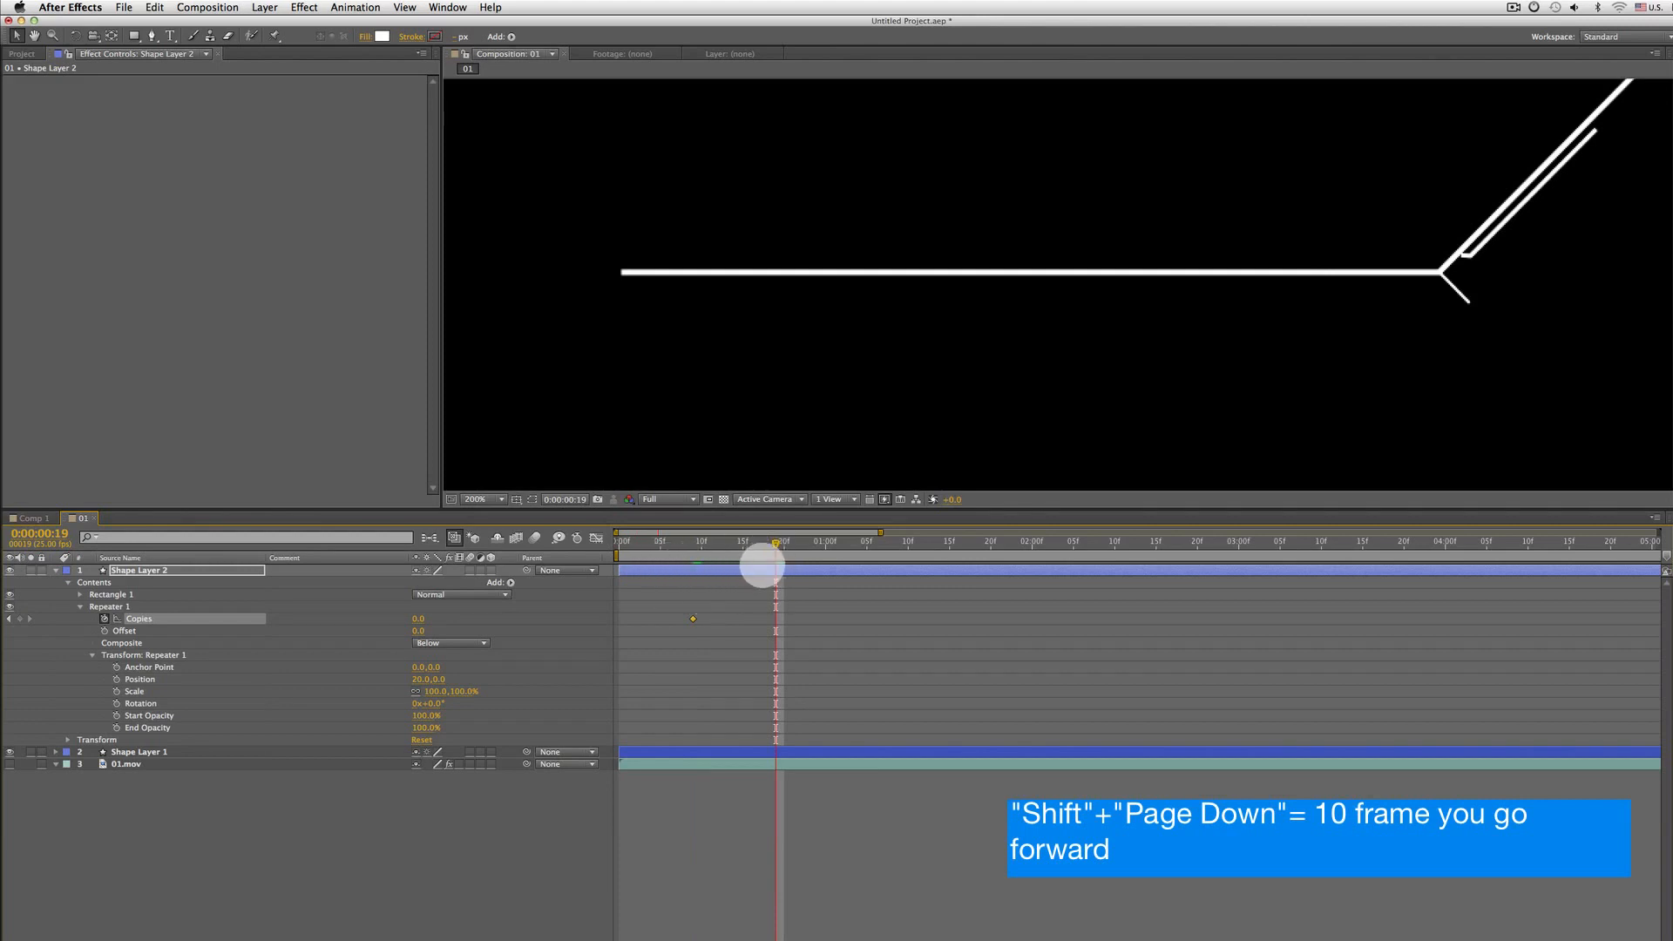
{"action": "key", "text": "shift+Page_Down"}
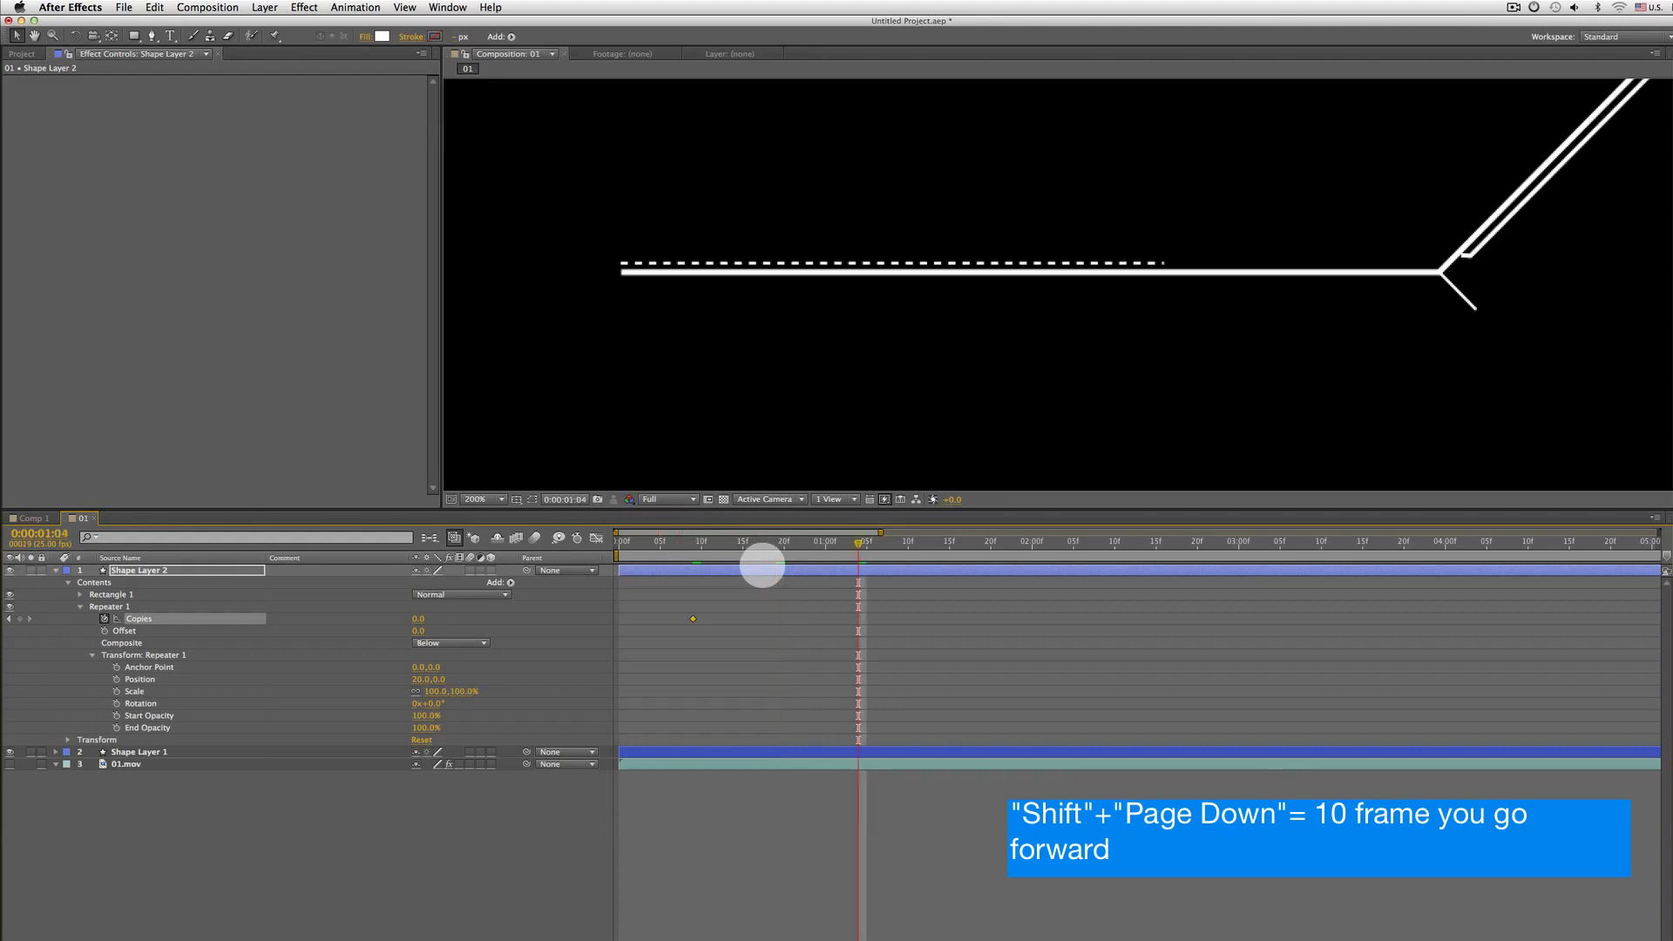
{"action": "key", "text": "shift+Page_Down"}
{"action": "key", "text": "shift+Page_Down"}
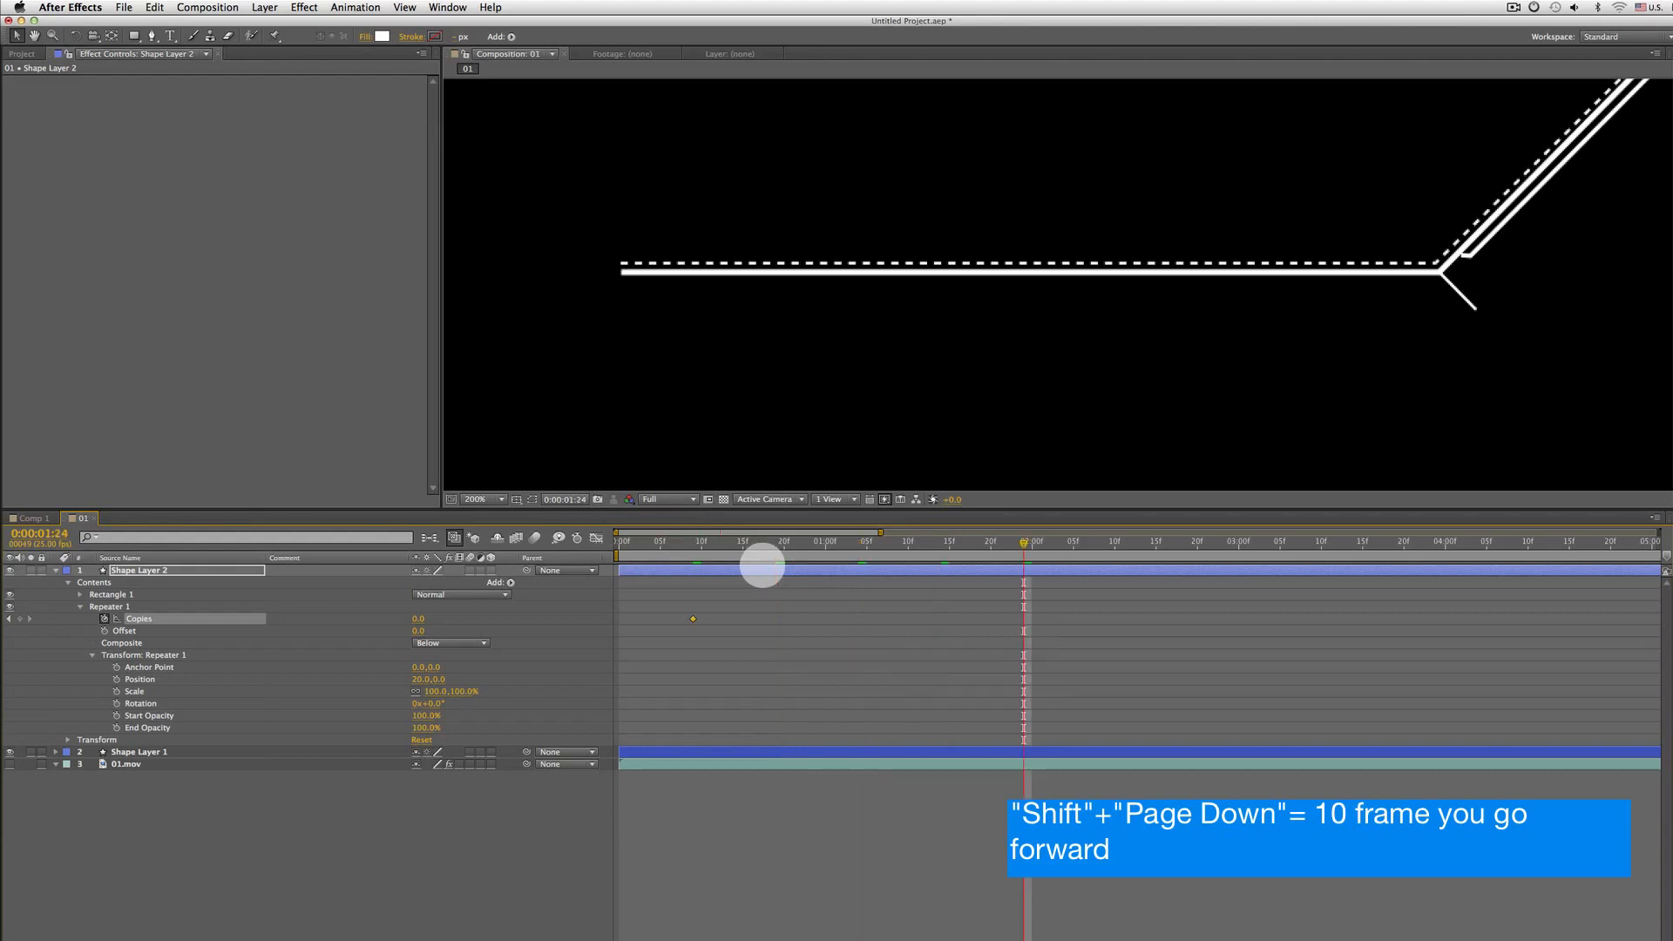
{"action": "key", "text": "shift+Page_Up"}
{"action": "key", "text": "shift+Page_Up"}
{"action": "key", "text": "shift+Page_Up"}
{"action": "key", "text": "shift+Page_Up"}
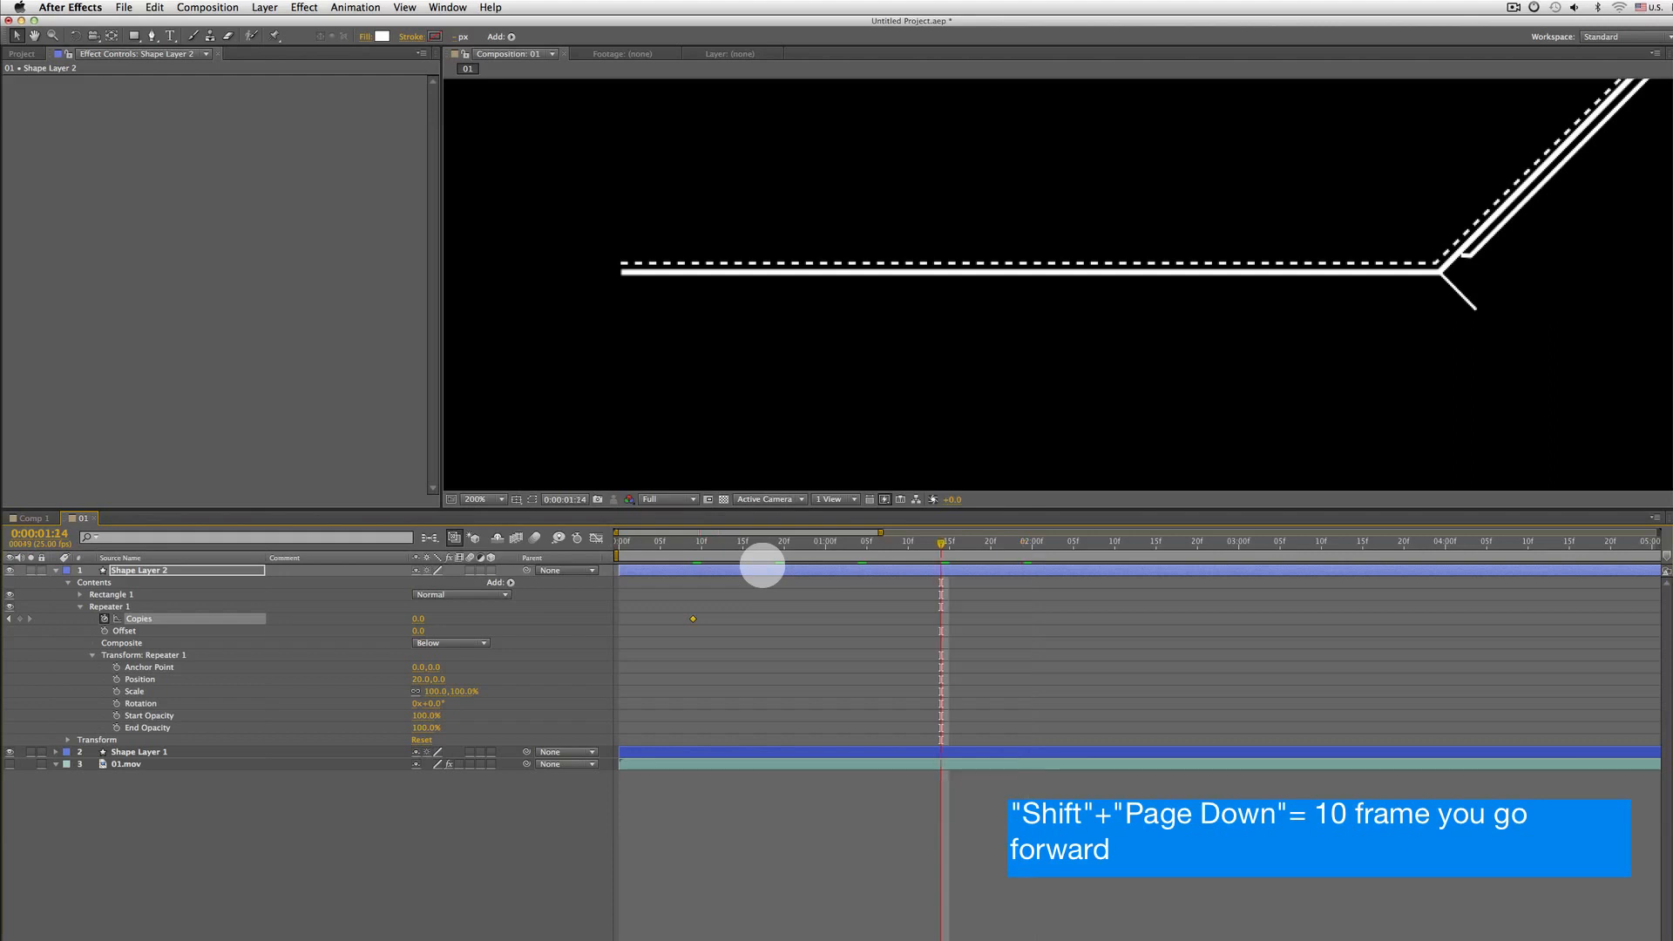
{"action": "key", "text": "shift+Page_Down"}
{"action": "key", "text": "shift+Page_Down"}
{"action": "key", "text": "shift+Page_Down"}
{"action": "key", "text": "shift+Page_Down"}
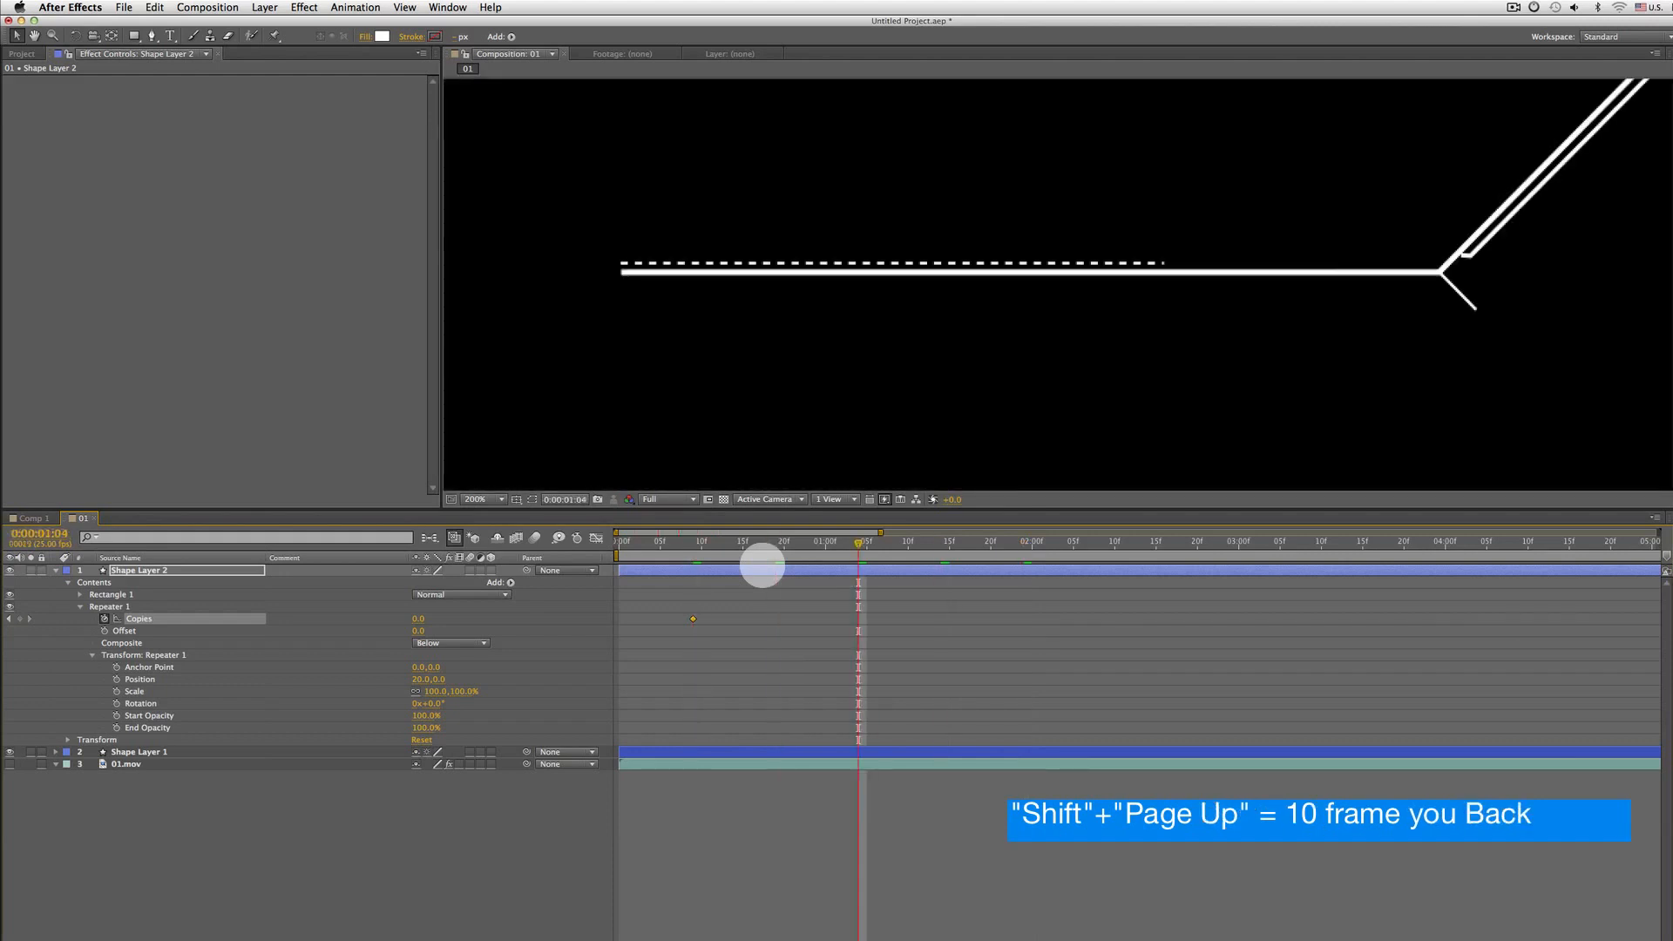
{"action": "key", "text": "shift+Page_Up"}
{"action": "key", "text": "shift+Page_Up"}
{"action": "key", "text": "shift+Page_Down"}
{"action": "key", "text": "shift+Page_Down"}
{"action": "key", "text": "shift+Page_Up"}
{"action": "key", "text": "shift+Page_Up"}
{"action": "key", "text": "shift+Page_Up"}
{"action": "key", "text": "shift+Page_Down"}
{"action": "key", "text": "shift+Page_Down"}
{"action": "key", "text": "shift+Page_Down"}
{"action": "key", "text": "shift+Page_Up"}
{"action": "key", "text": "shift+Page_Up"}
{"action": "key", "text": "shift+Page_Up"}
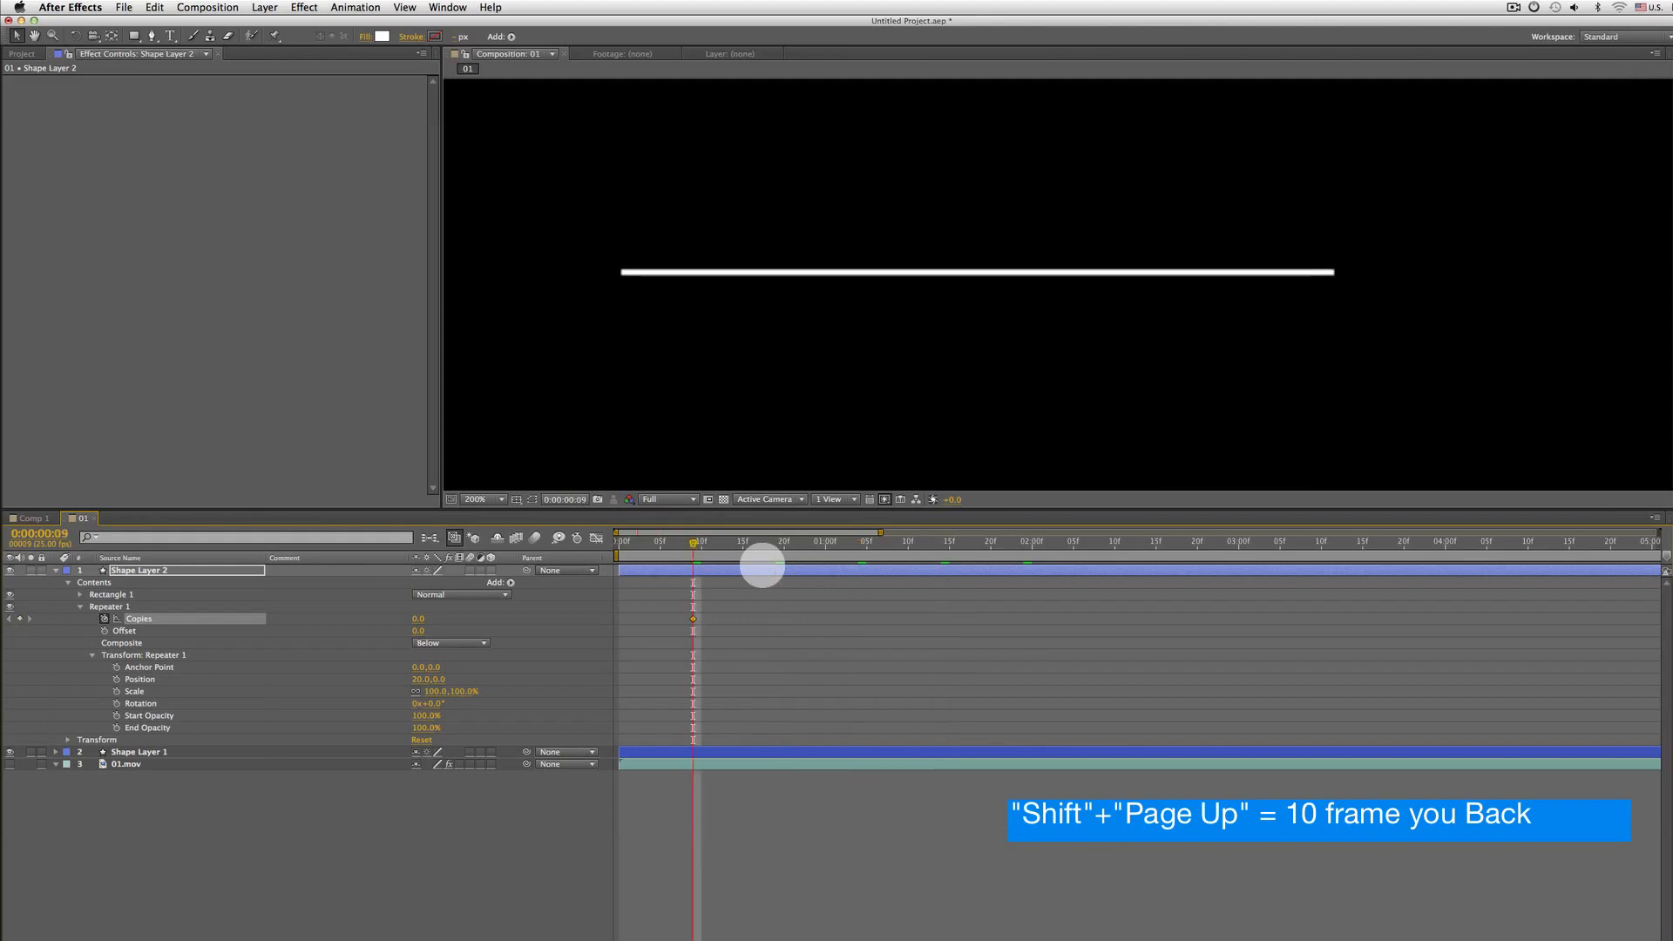
{"action": "key", "text": "shift+Page_Down"}
{"action": "key", "text": "shift+Page_Down"}
{"action": "key", "text": "shift+Page_Down"}
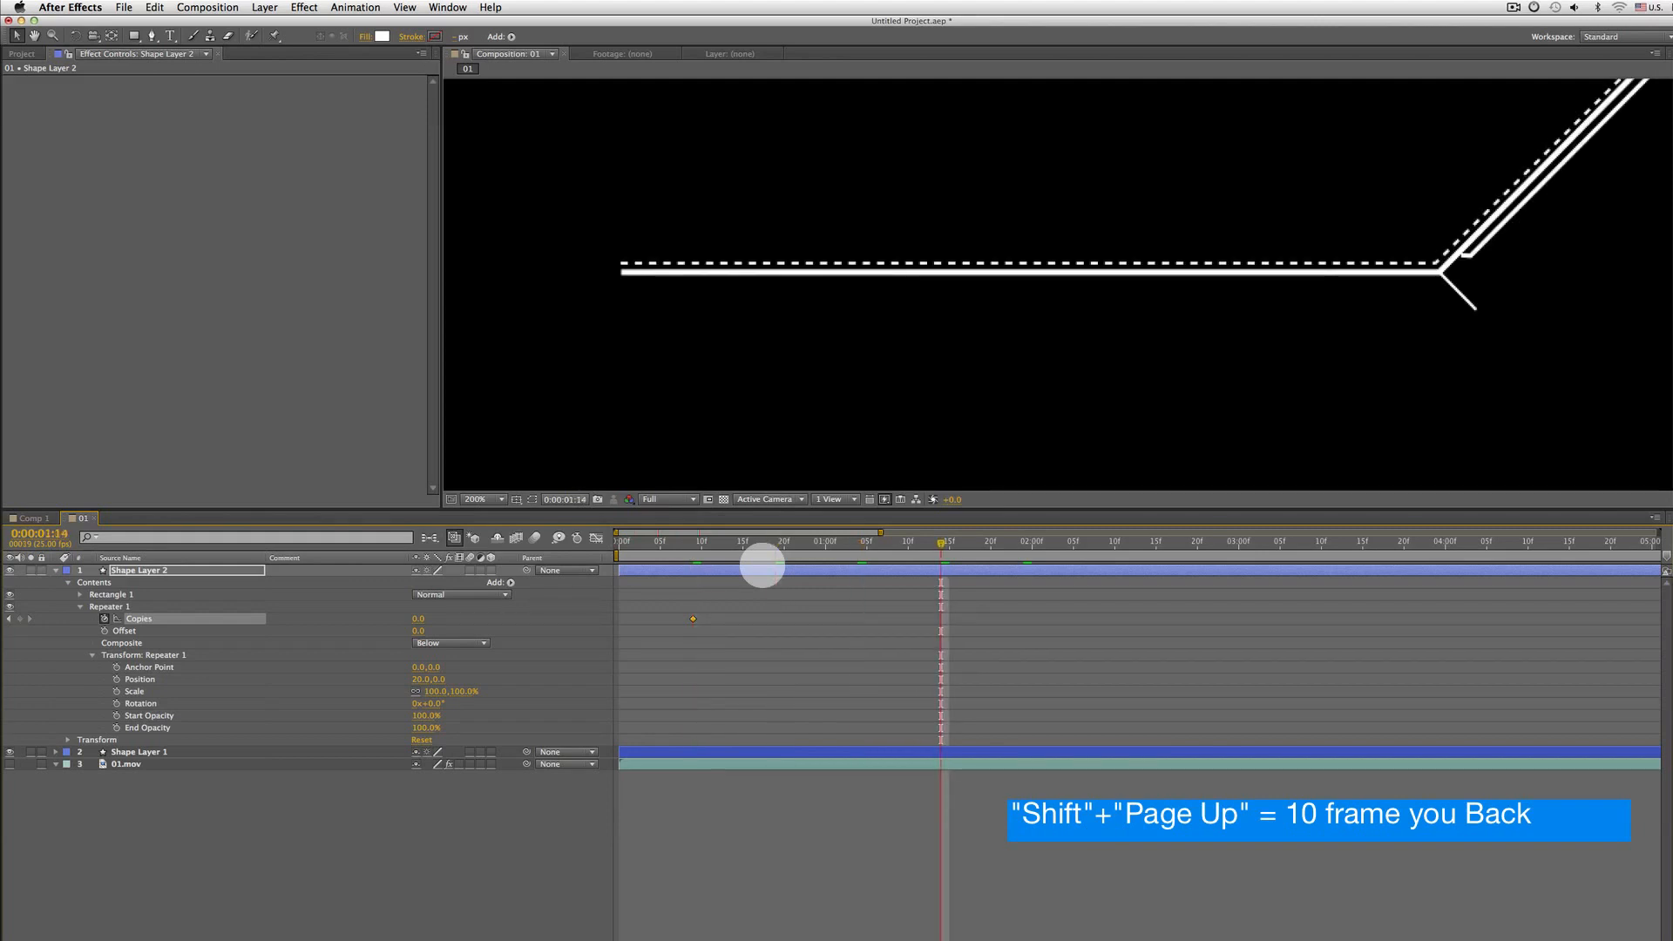
Keyframe the Repeater's Copies at 28 at frame 0:00:00:19 and preview the squares appearing
{"action": "key", "text": "shift+Page_Up"}
{"action": "key", "text": "shift+Page_Up"}
{"action": "key", "text": "shift+Page_Up"}
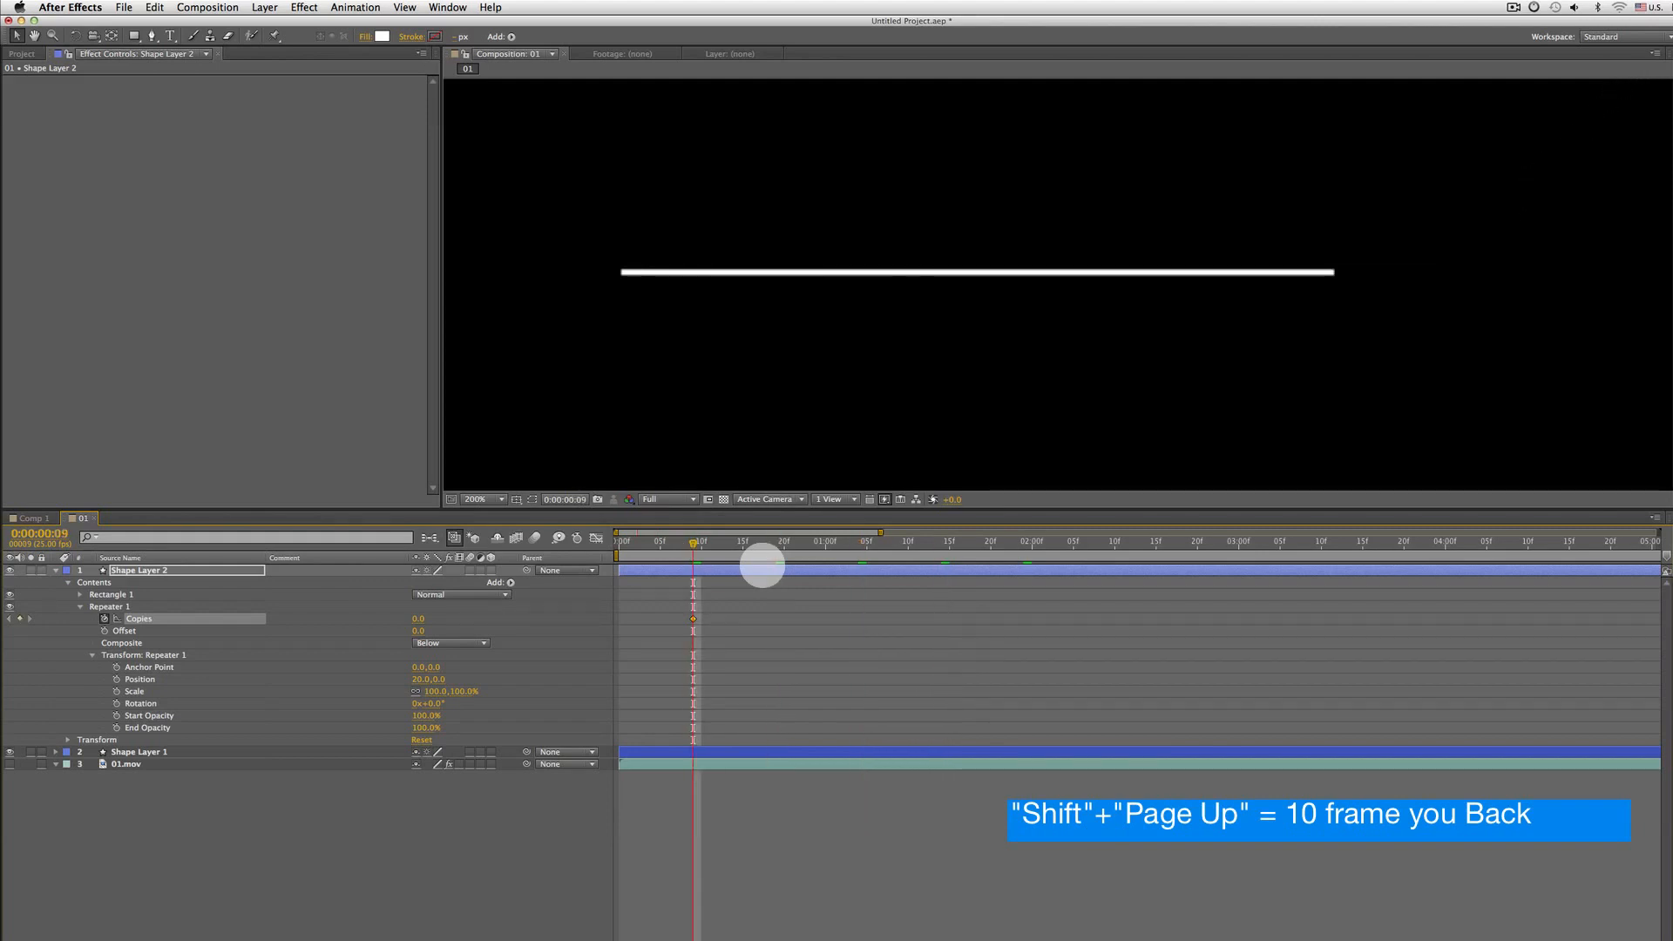
{"action": "key", "text": "shift+Page_Down"}
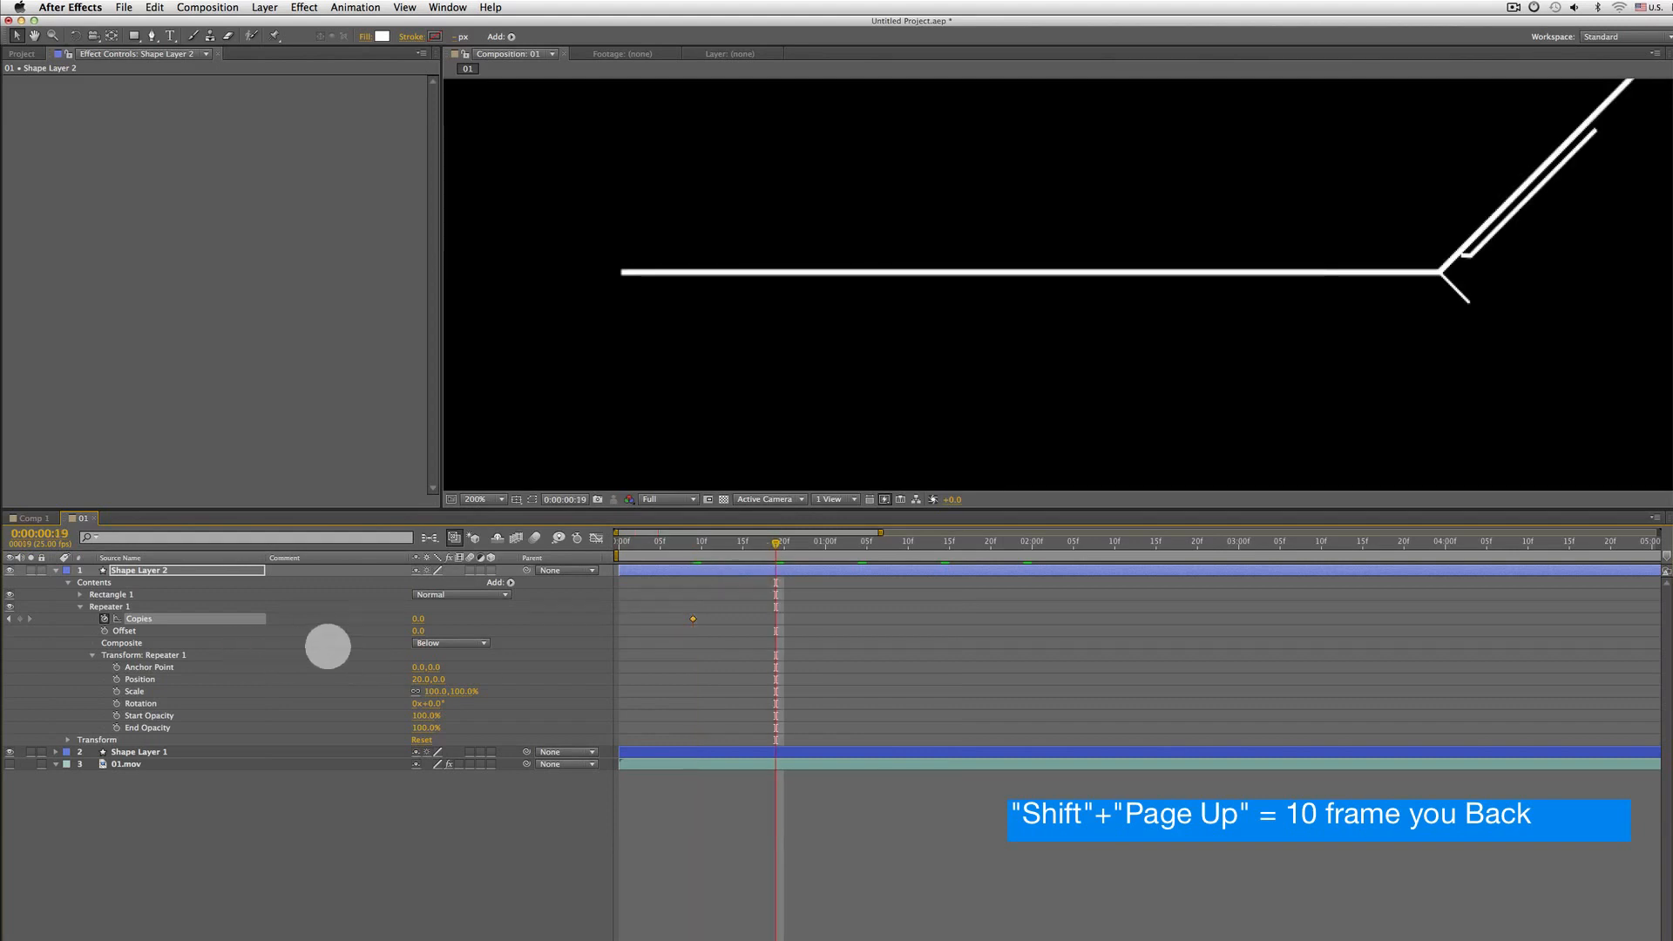
{"action": "type", "text": "28"}
{"action": "key", "text": "Return"}
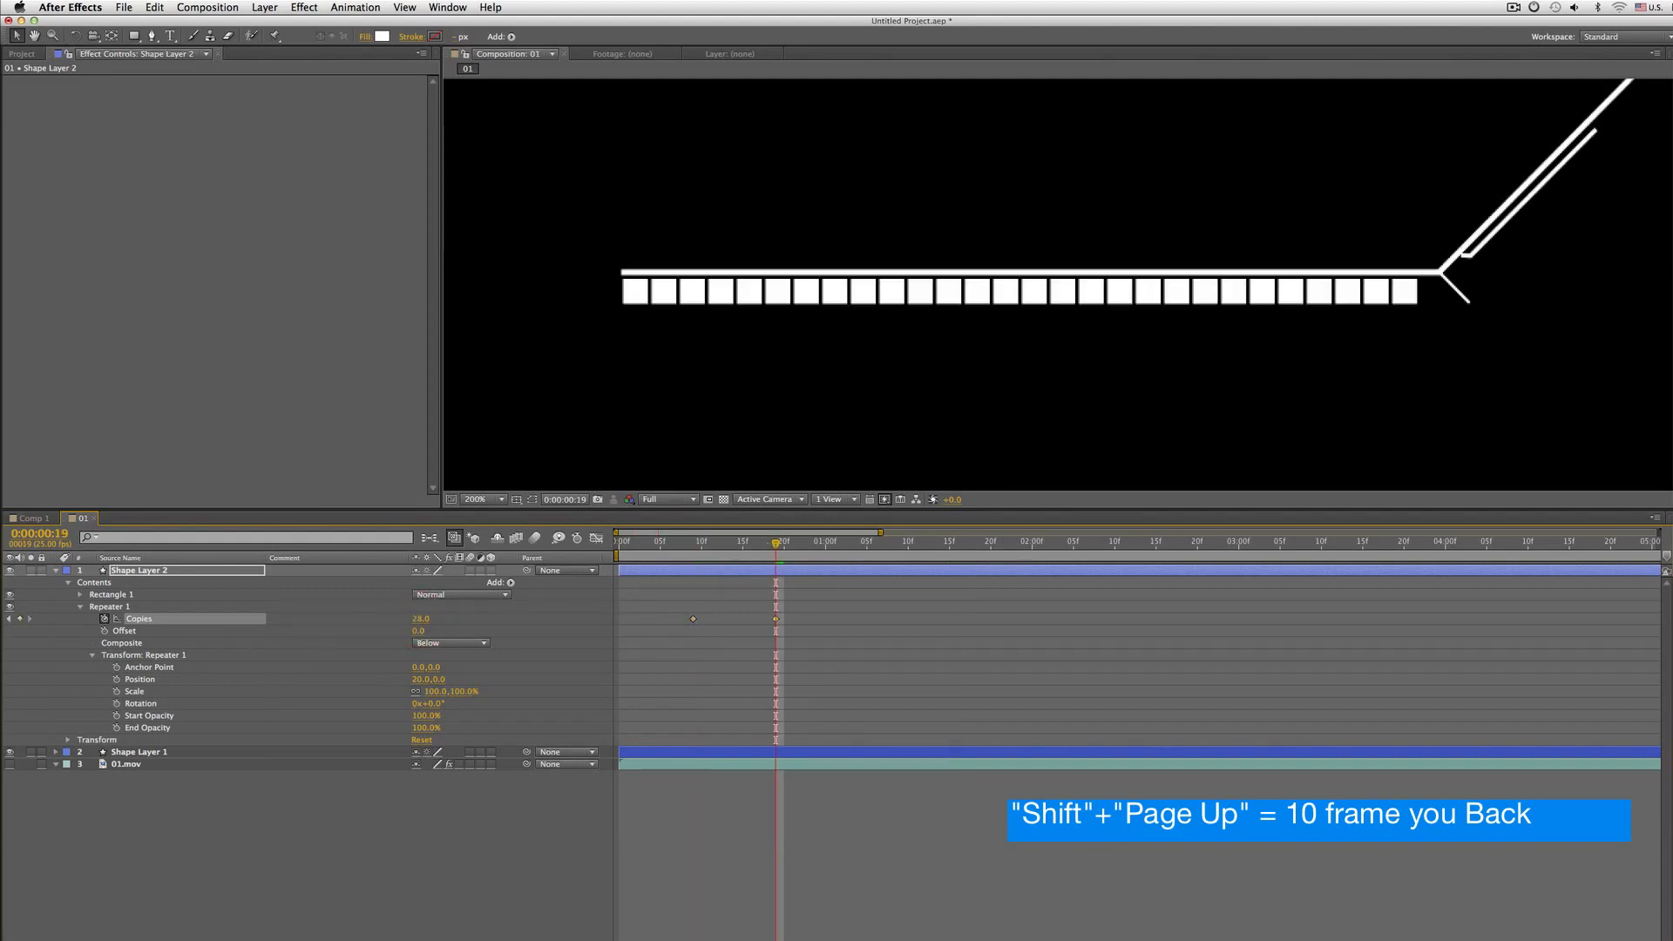
{"action": "key", "text": "KP_0"}
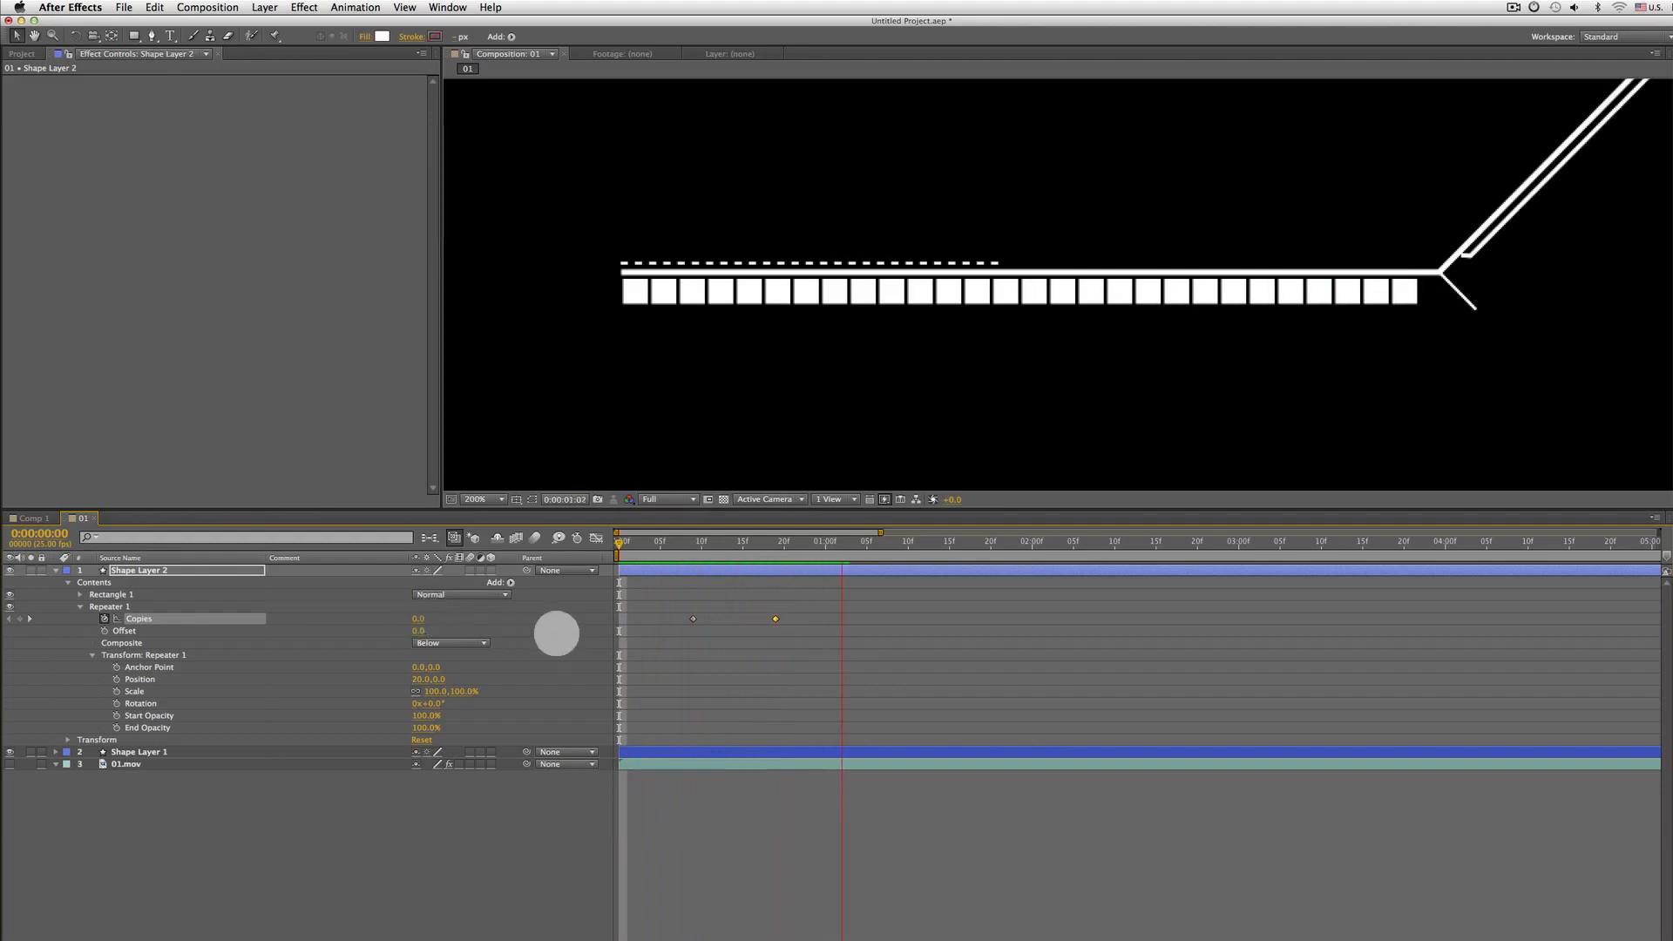
{"action": "key", "text": "space"}
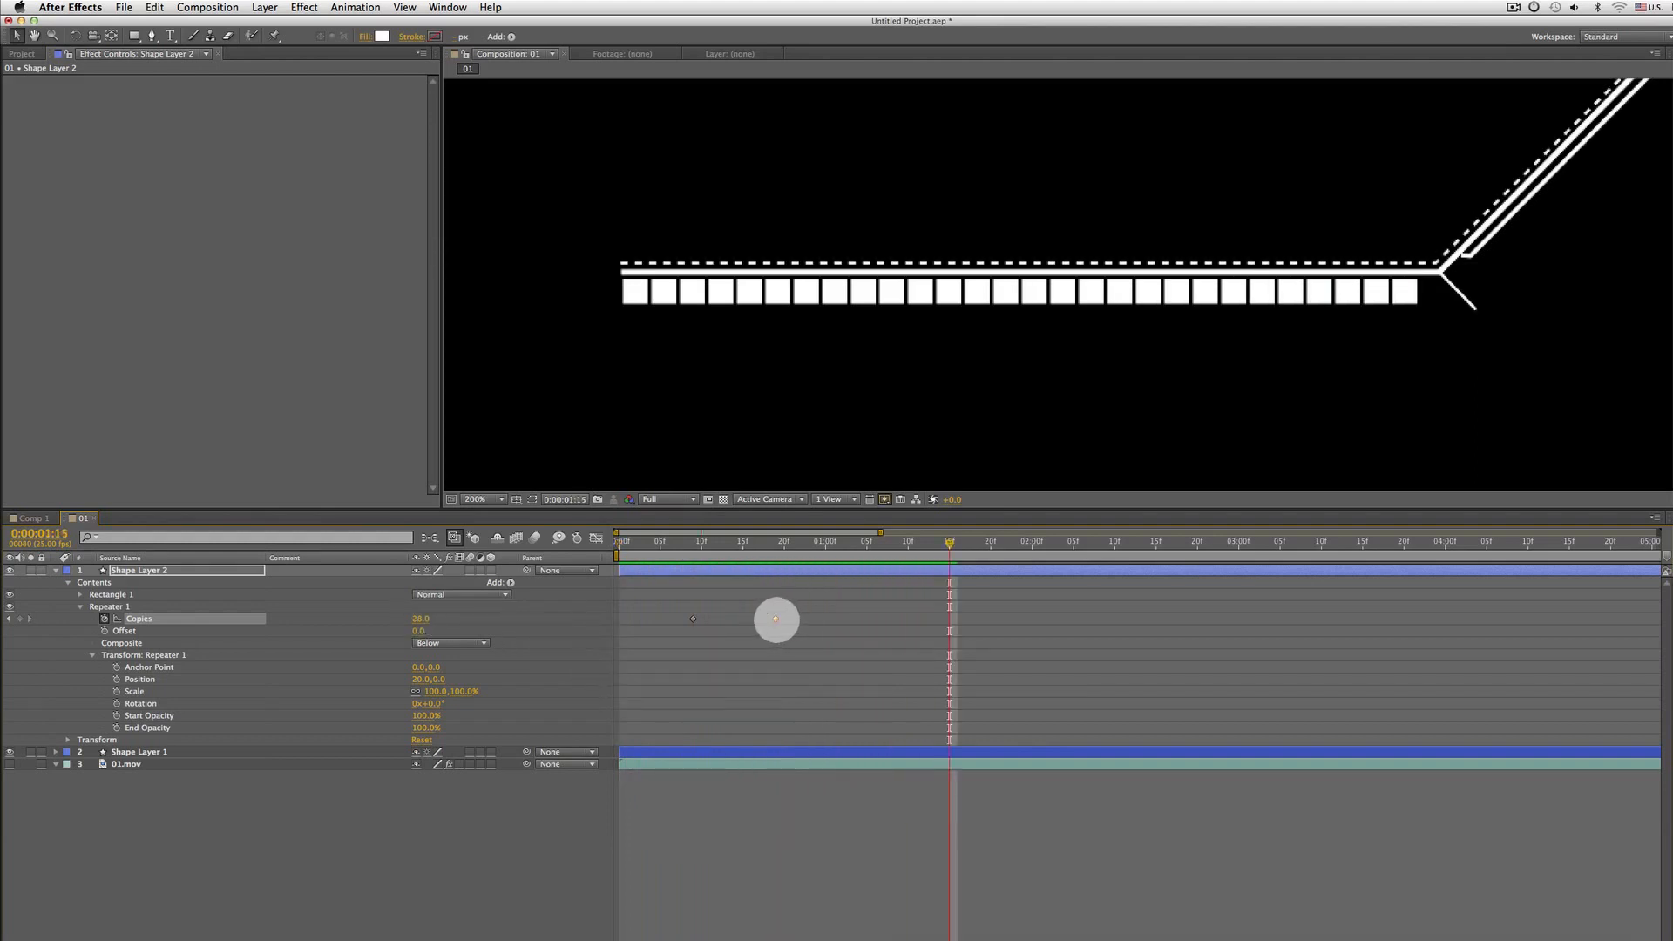
Move the 28-copies keyframe to 0:00:01:15 and apply Easy Ease to it
{"action": "left_click_drag", "start_coordinate": [826, 619], "coordinate": [952, 621]}
{"action": "right_click", "coordinate": [951, 620]}
{"action": "mouse_move", "coordinate": [1030, 773]}
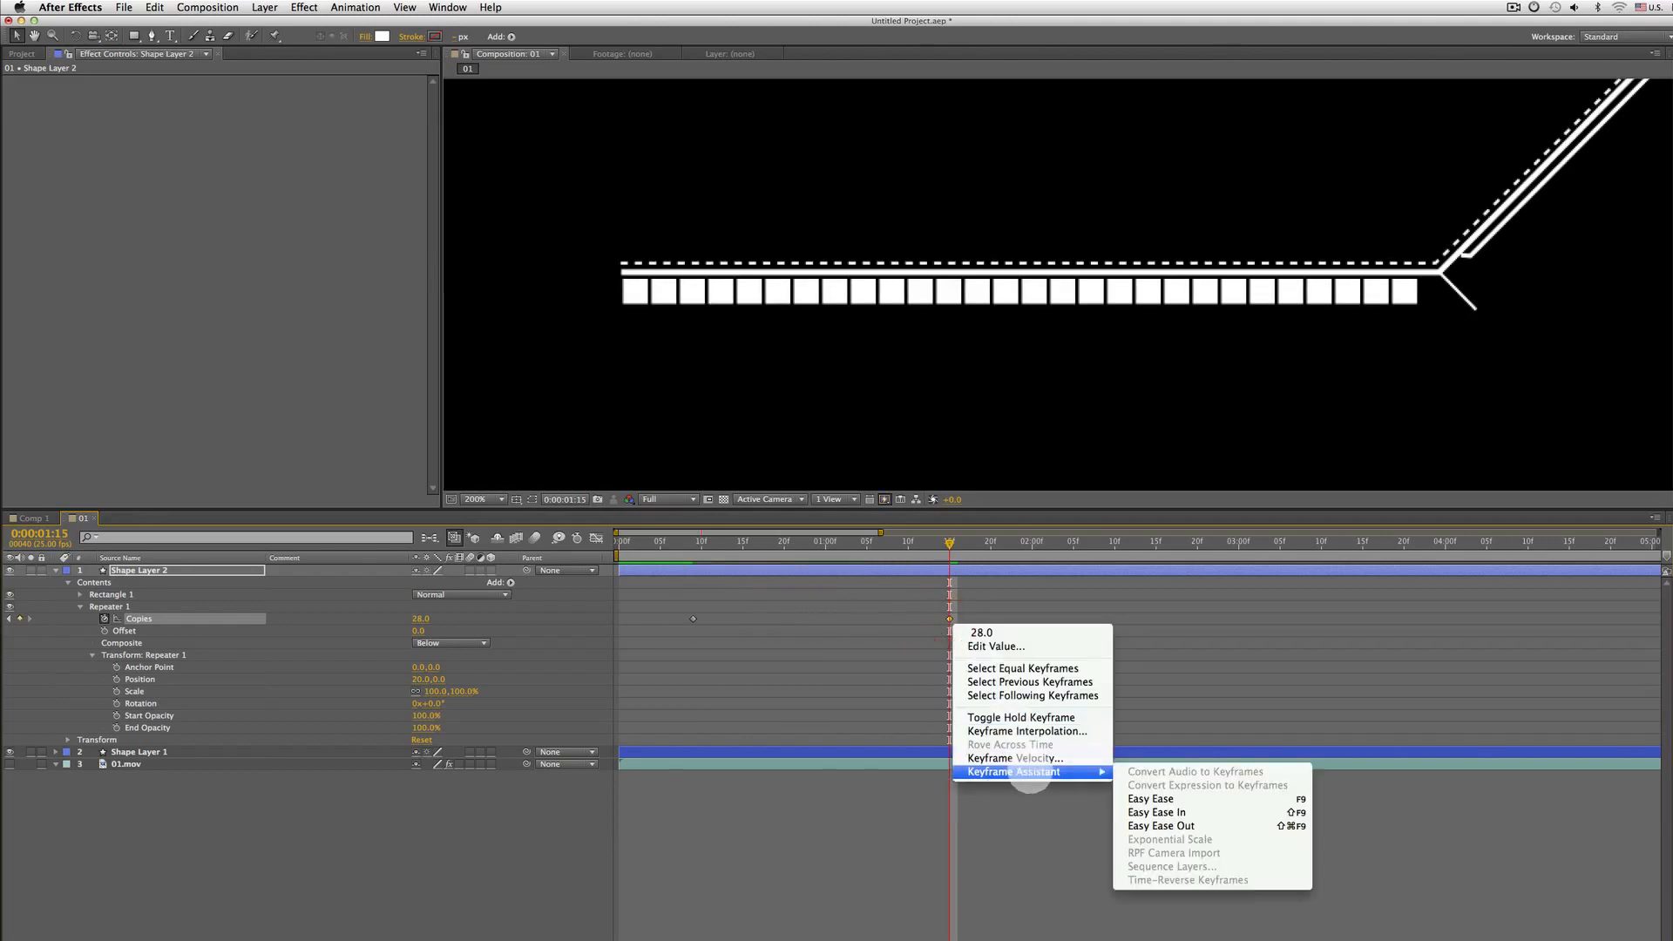
{"action": "left_click", "coordinate": [1164, 796]}
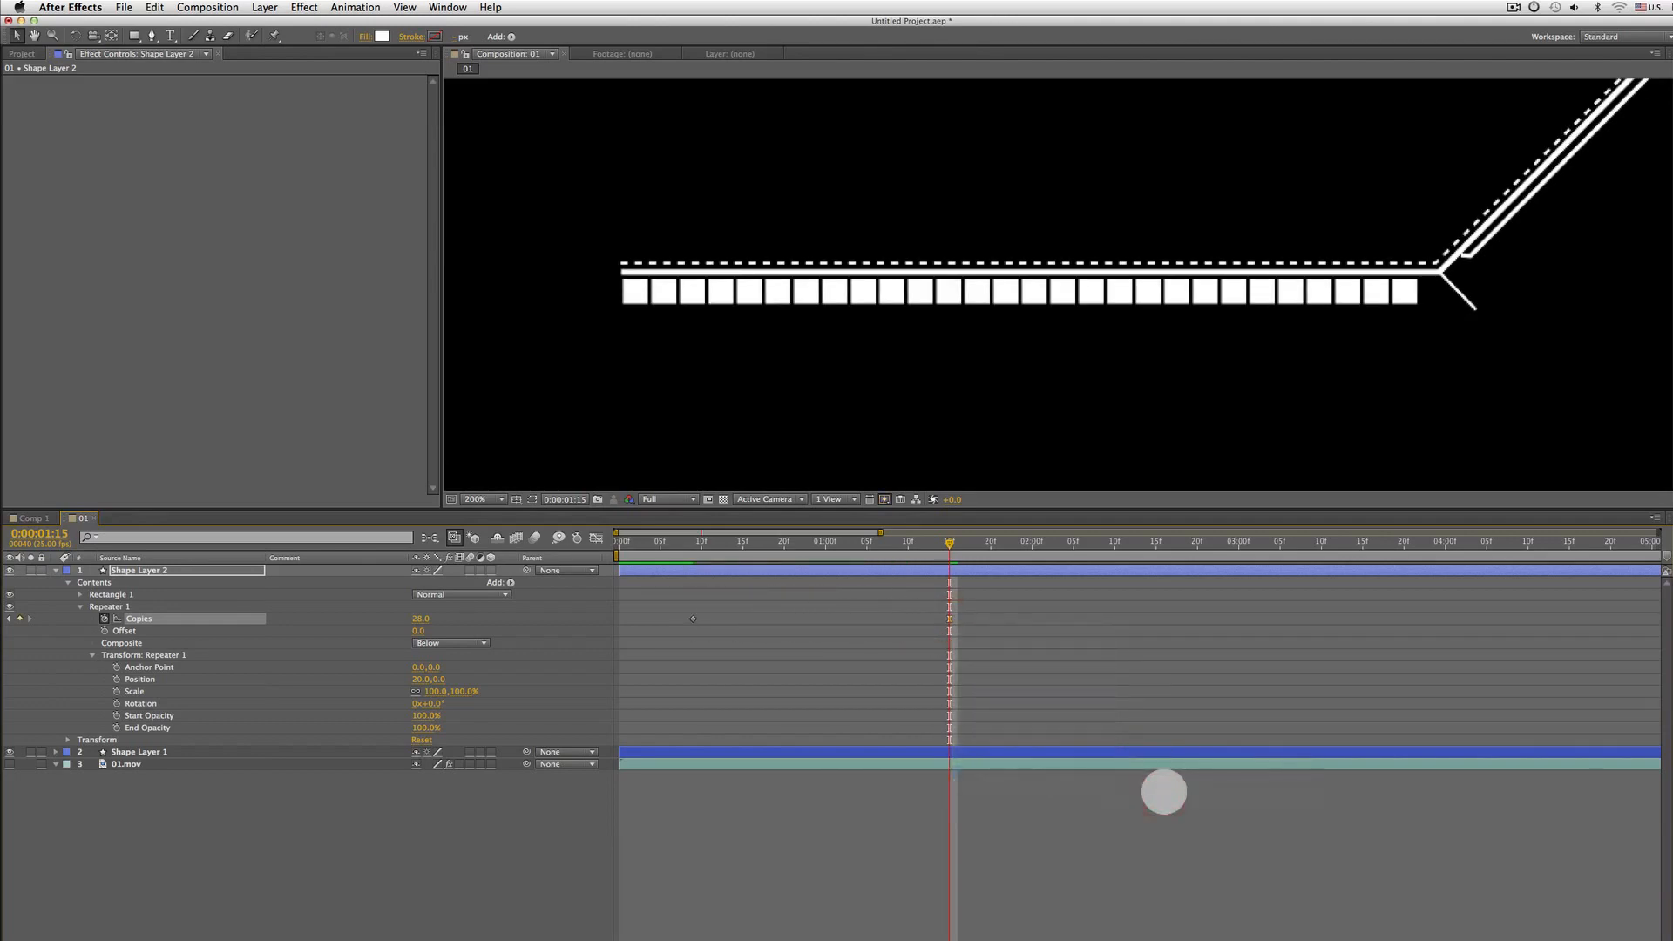
Preview the squares animation in the composition viewer at different zoom levels
{"action": "key", "text": "KP_0"}
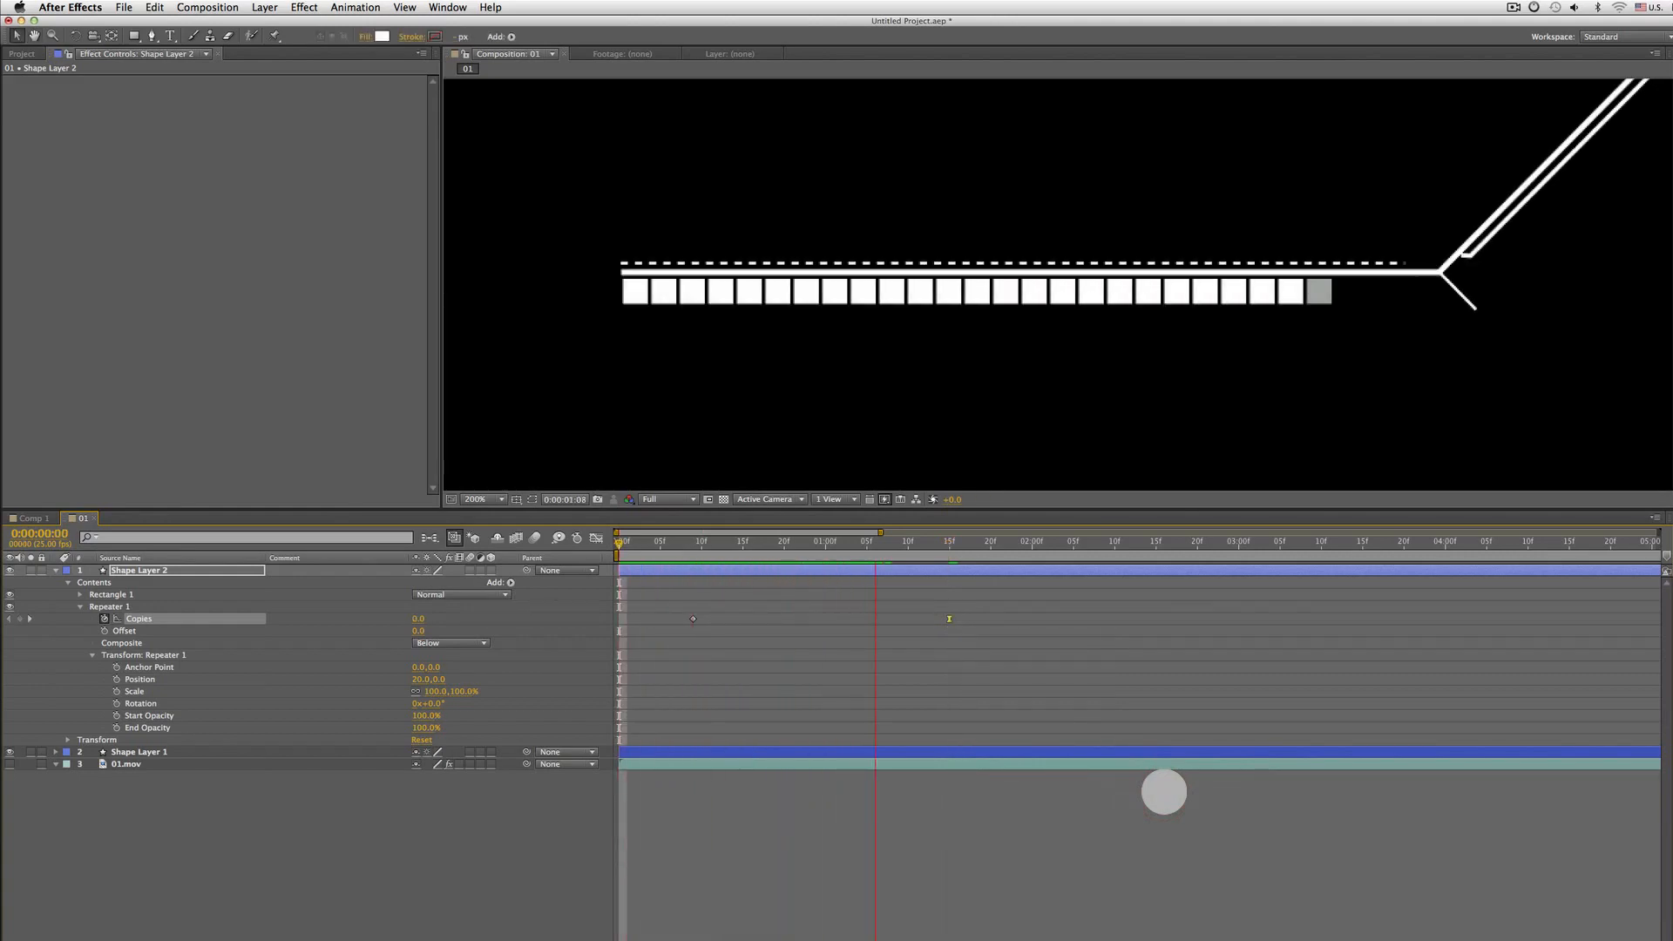
{"action": "scroll", "coordinate": [1185, 471], "scroll_direction": "down", "scroll_amount": 4}
{"action": "key", "text": "space"}
{"action": "left_click_drag", "start_coordinate": [1237, 375], "coordinate": [1157, 391]}
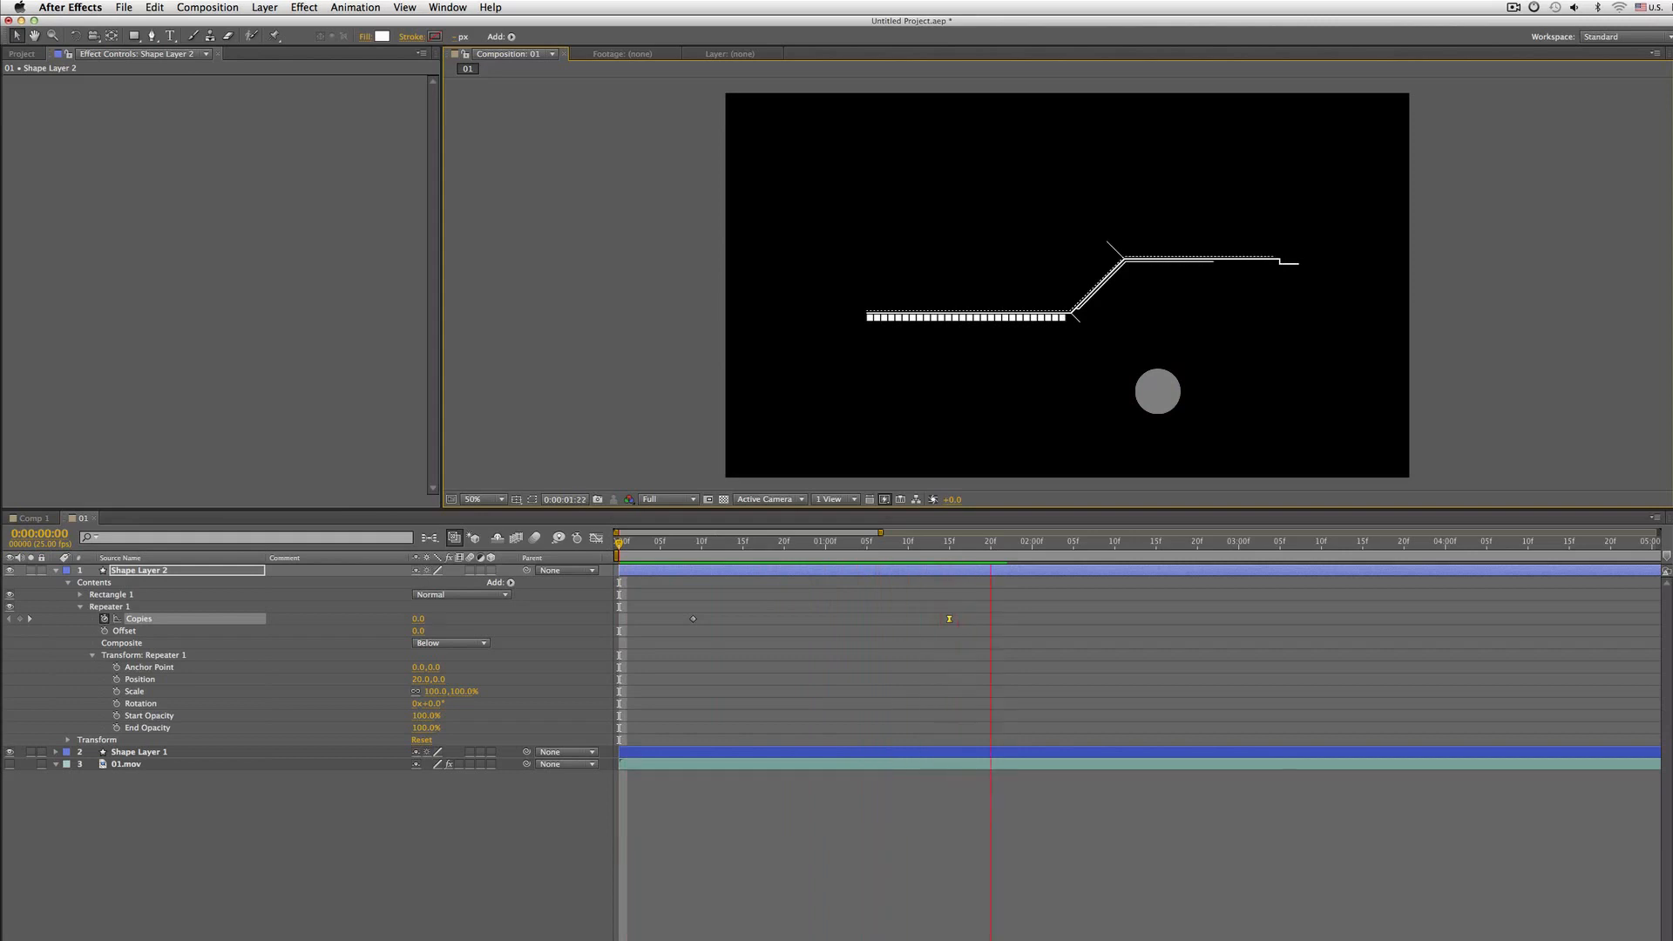
{"action": "key", "text": "period"}
{"action": "key", "text": "KP_0"}
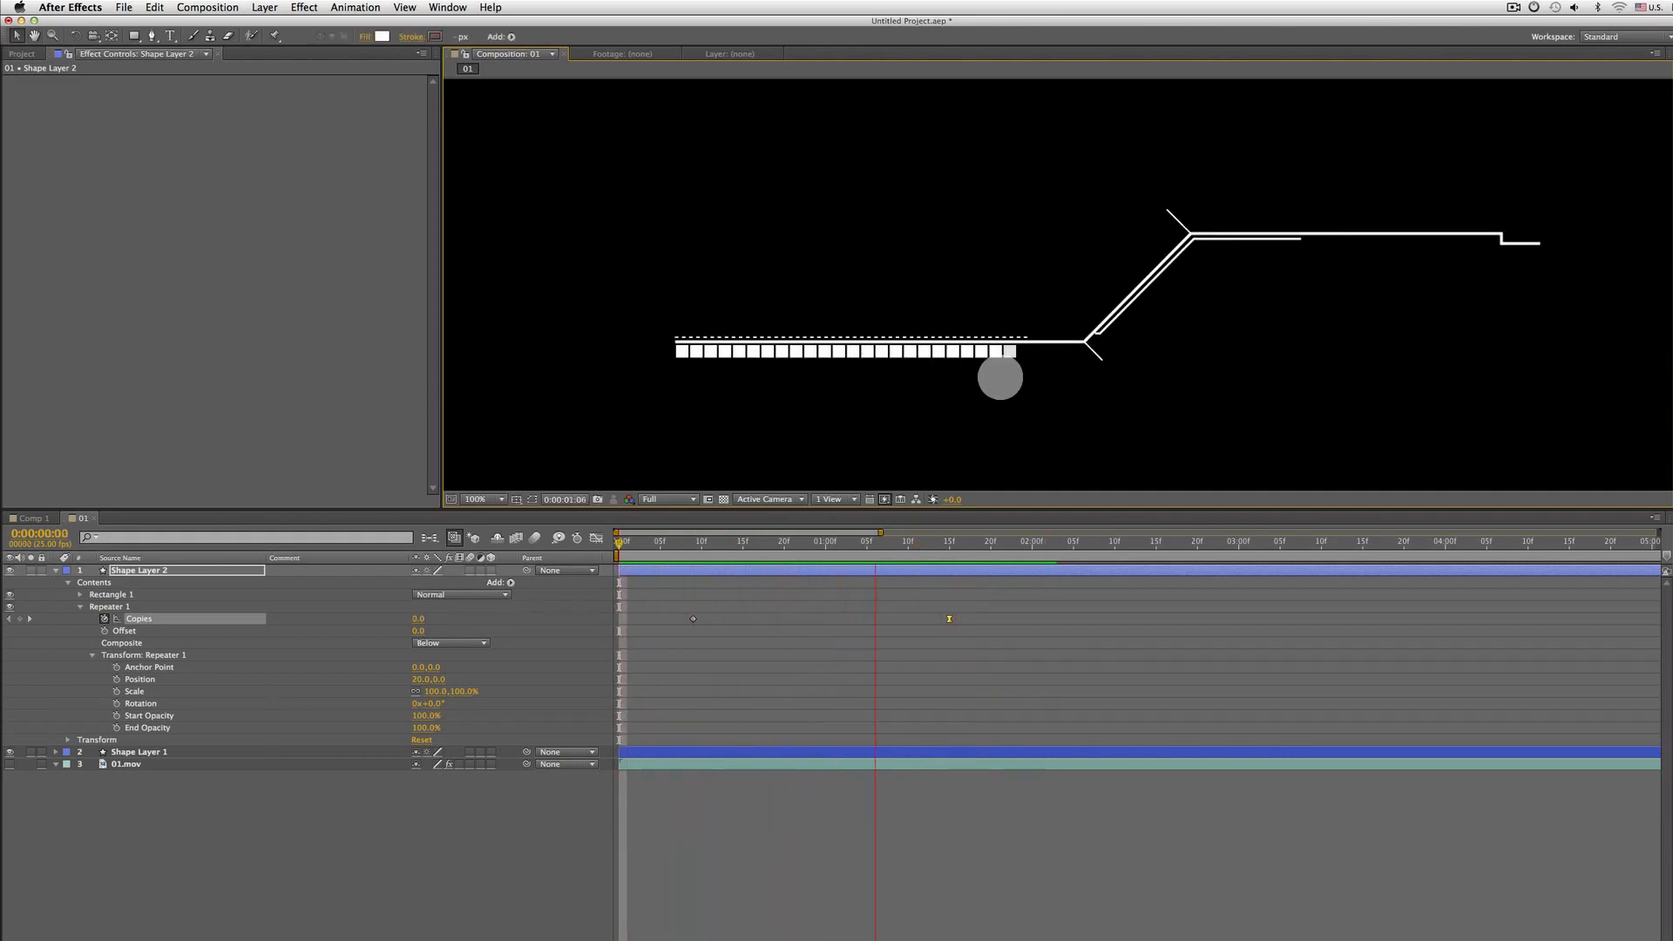
{"action": "key", "text": "space"}
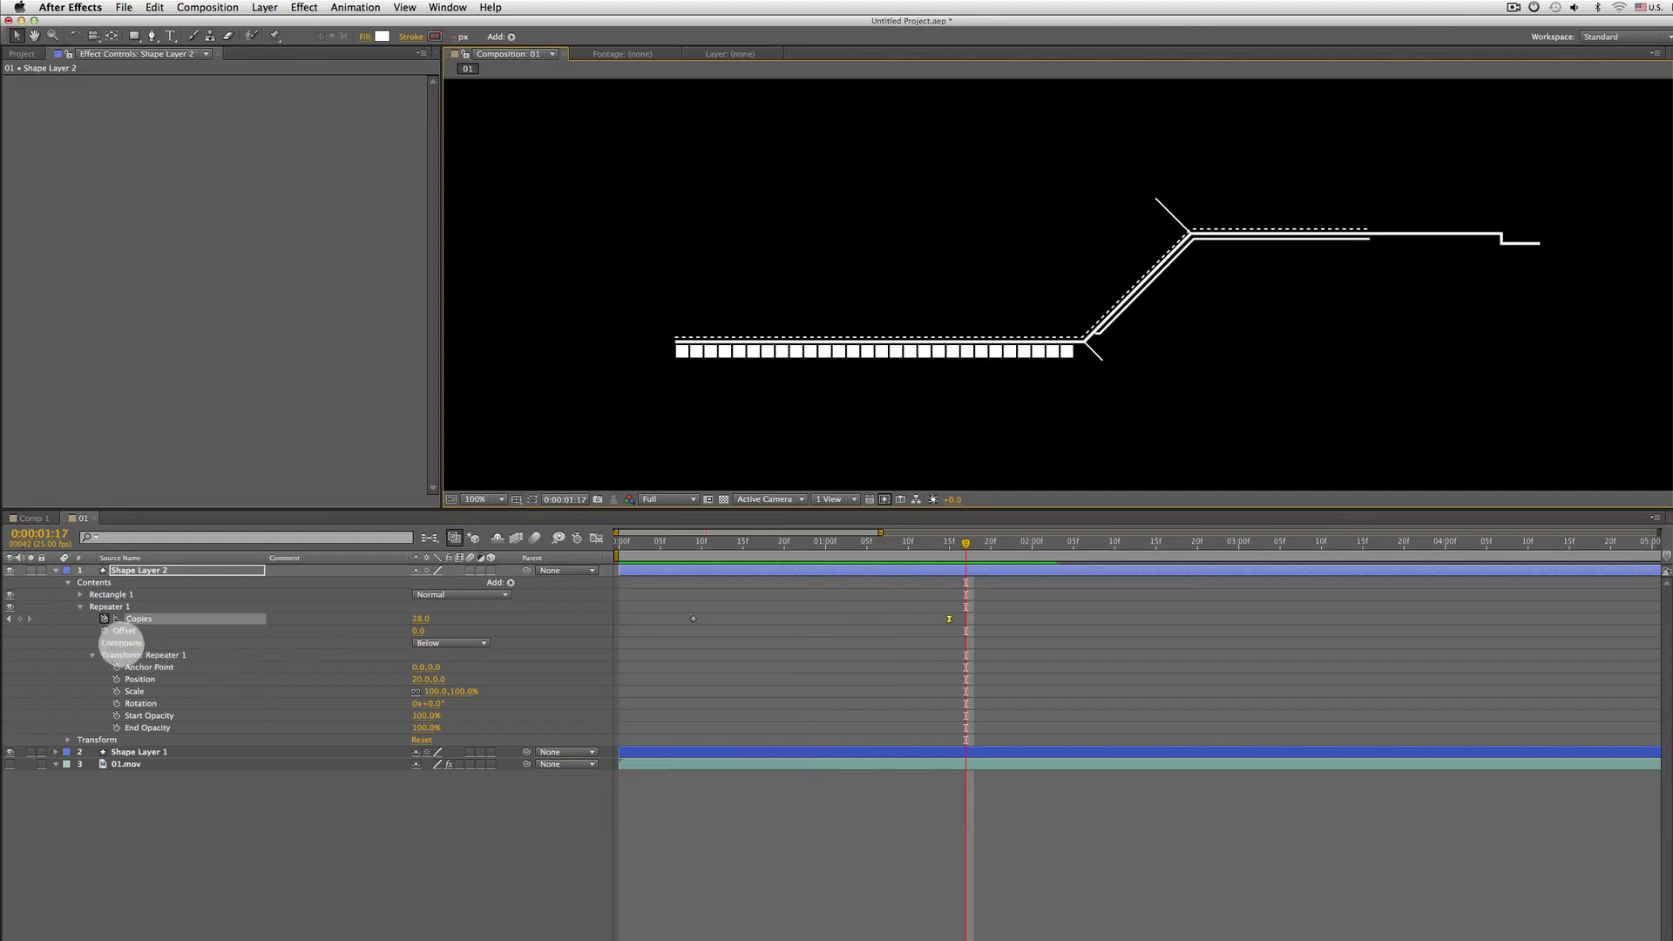
Play the 01.mov reference footage in its own layer viewer to examine the squares, then return to the composition
{"action": "left_click", "coordinate": [104, 605]}
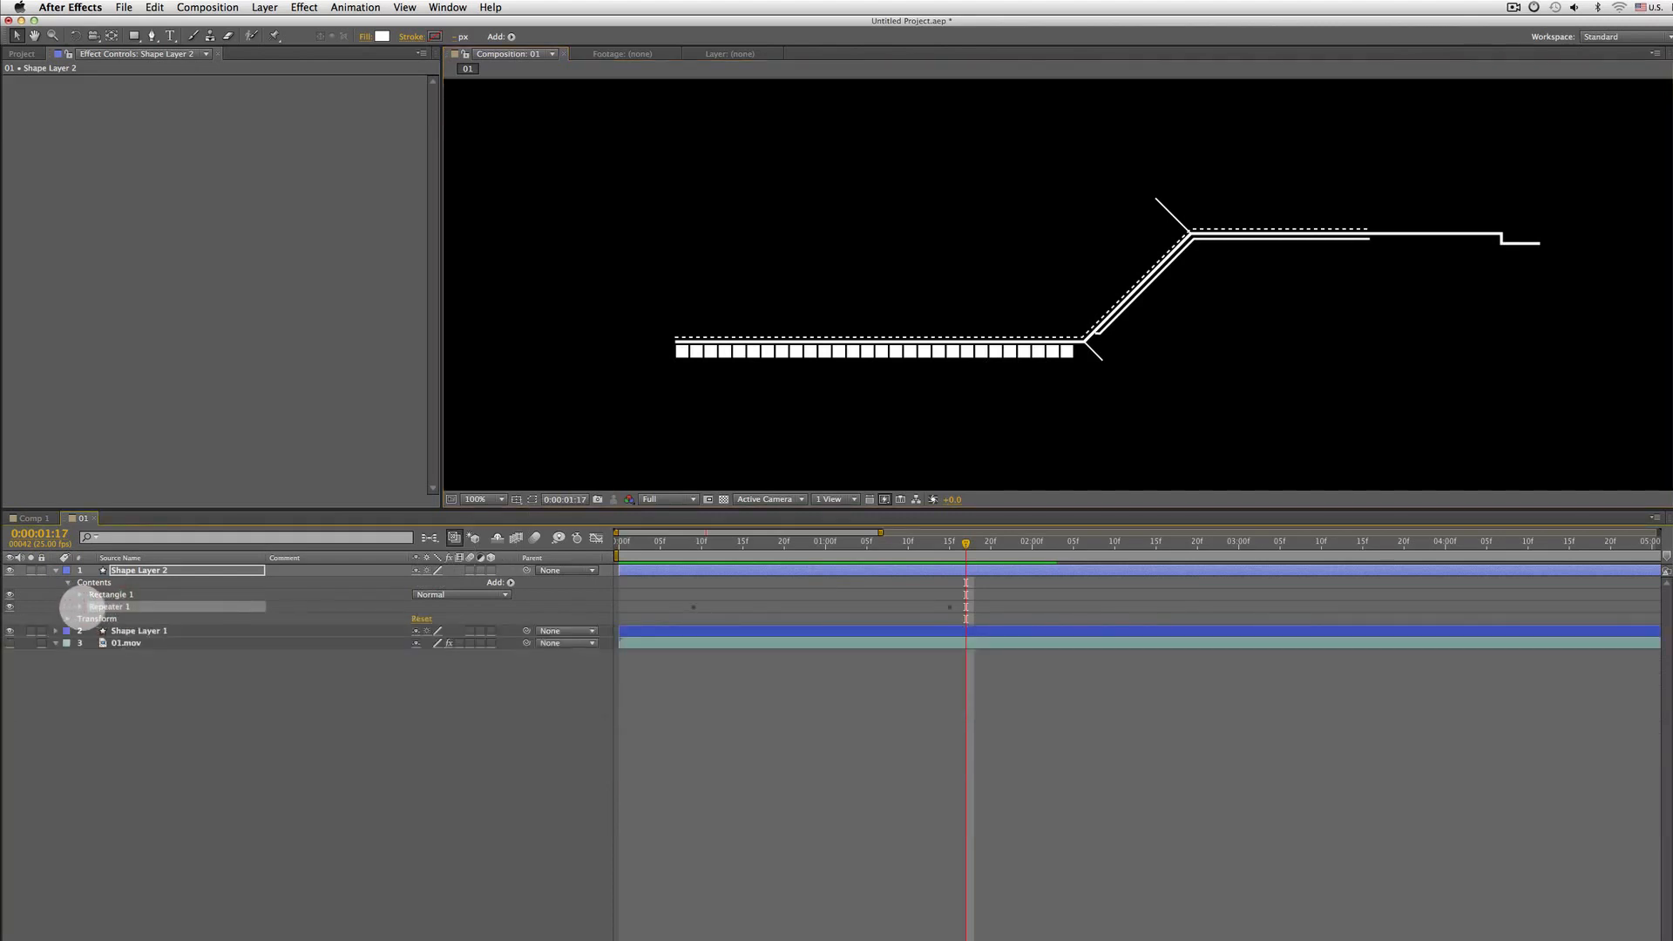
{"action": "left_click", "coordinate": [79, 606]}
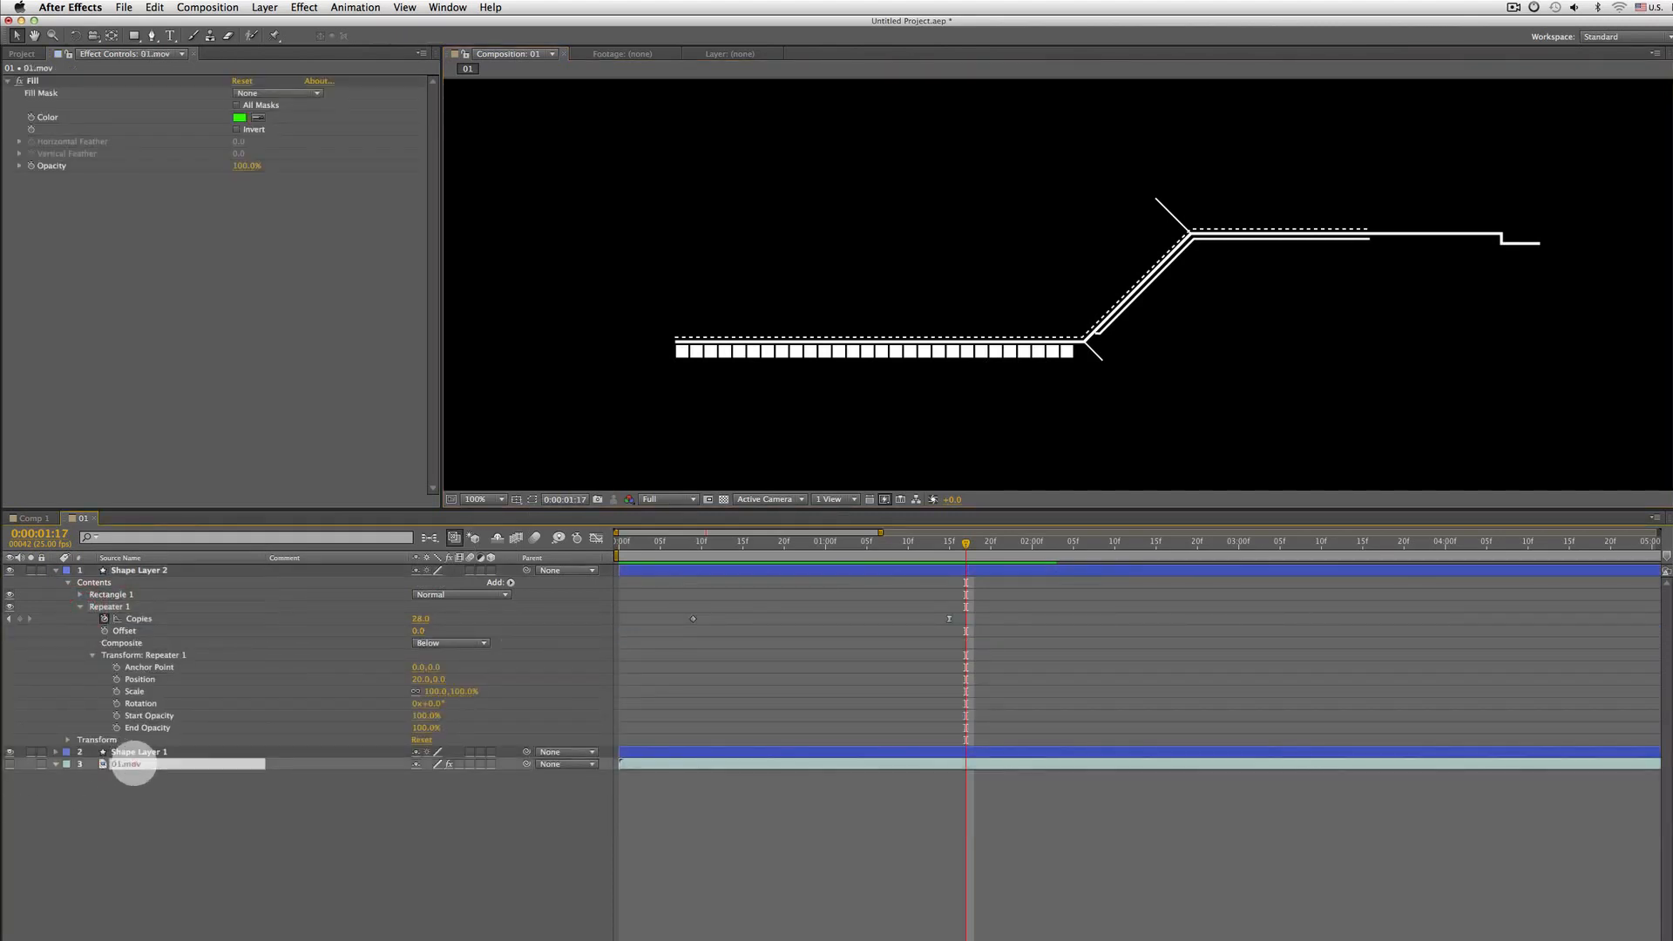
{"action": "double_click", "coordinate": [130, 764]}
{"action": "key", "text": "space"}
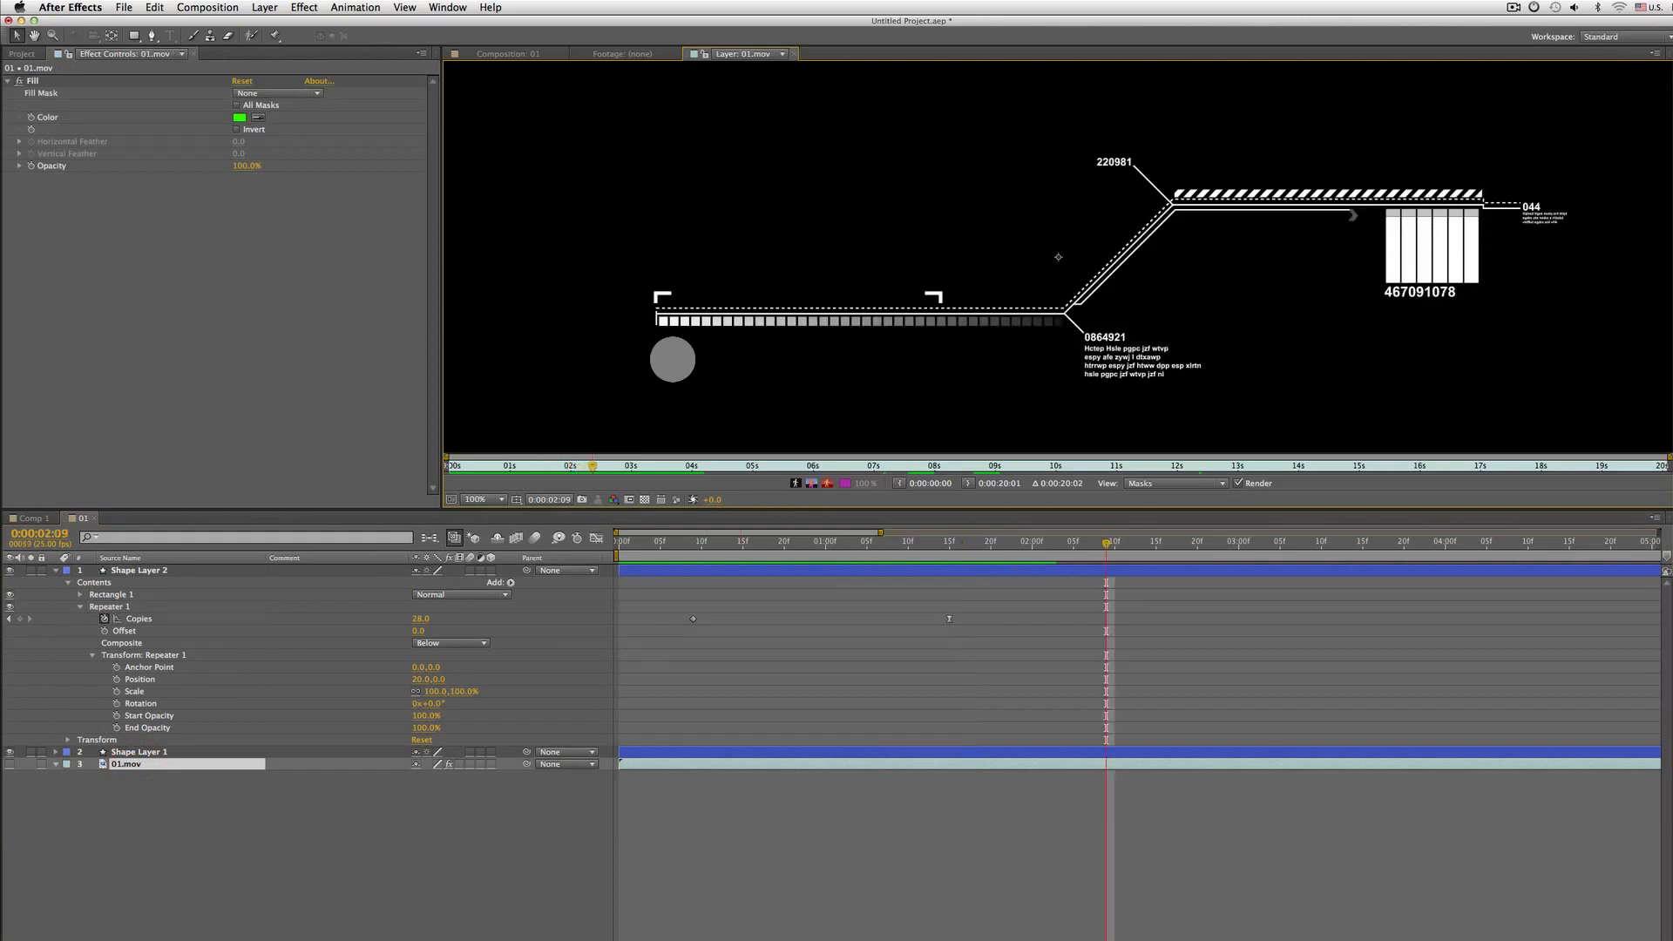
{"action": "key", "text": "Home"}
{"action": "key", "text": "space"}
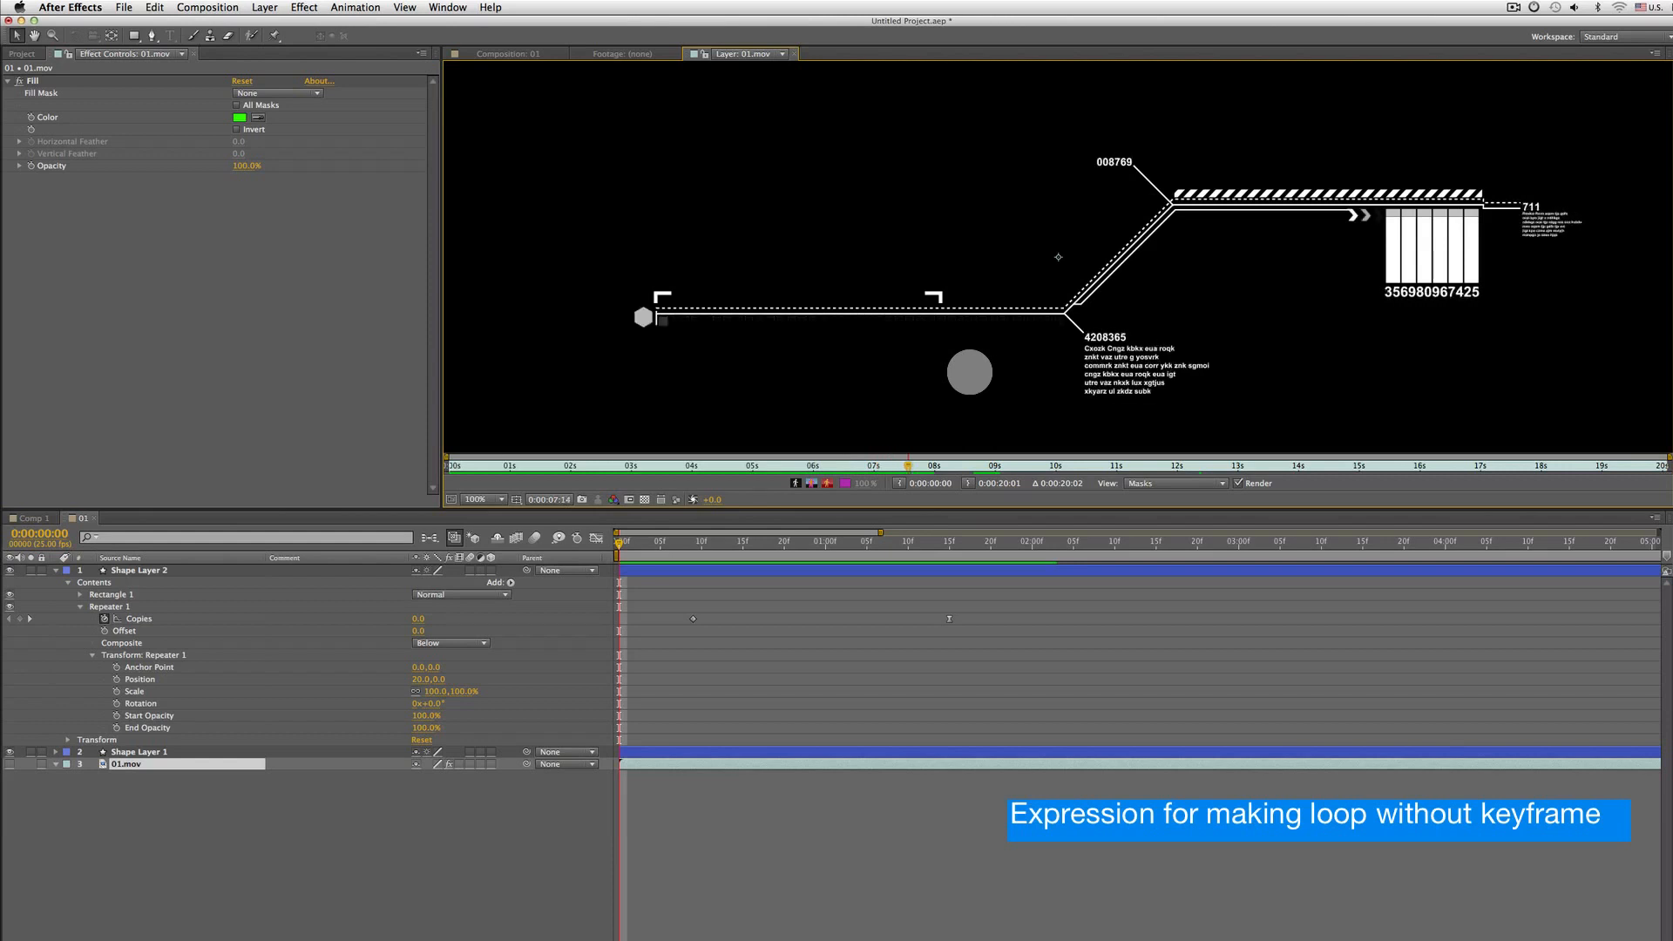
{"action": "left_click", "coordinate": [622, 655]}
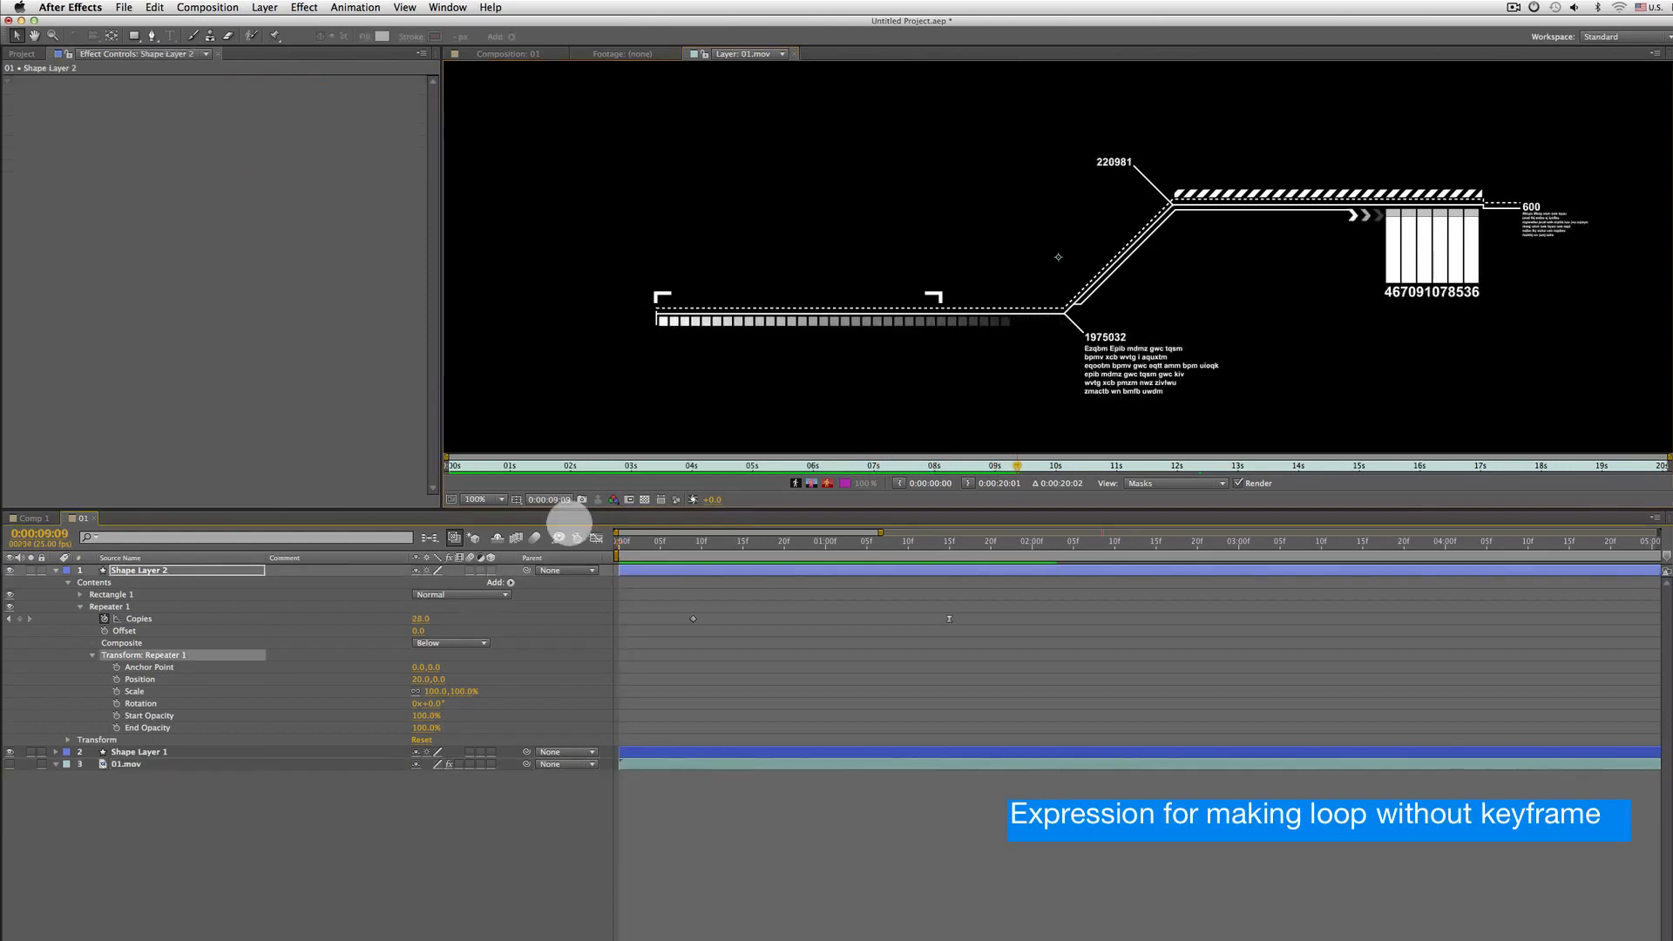
{"action": "left_click", "coordinate": [524, 54]}
{"action": "left_click_drag", "start_coordinate": [722, 547], "coordinate": [949, 549]}
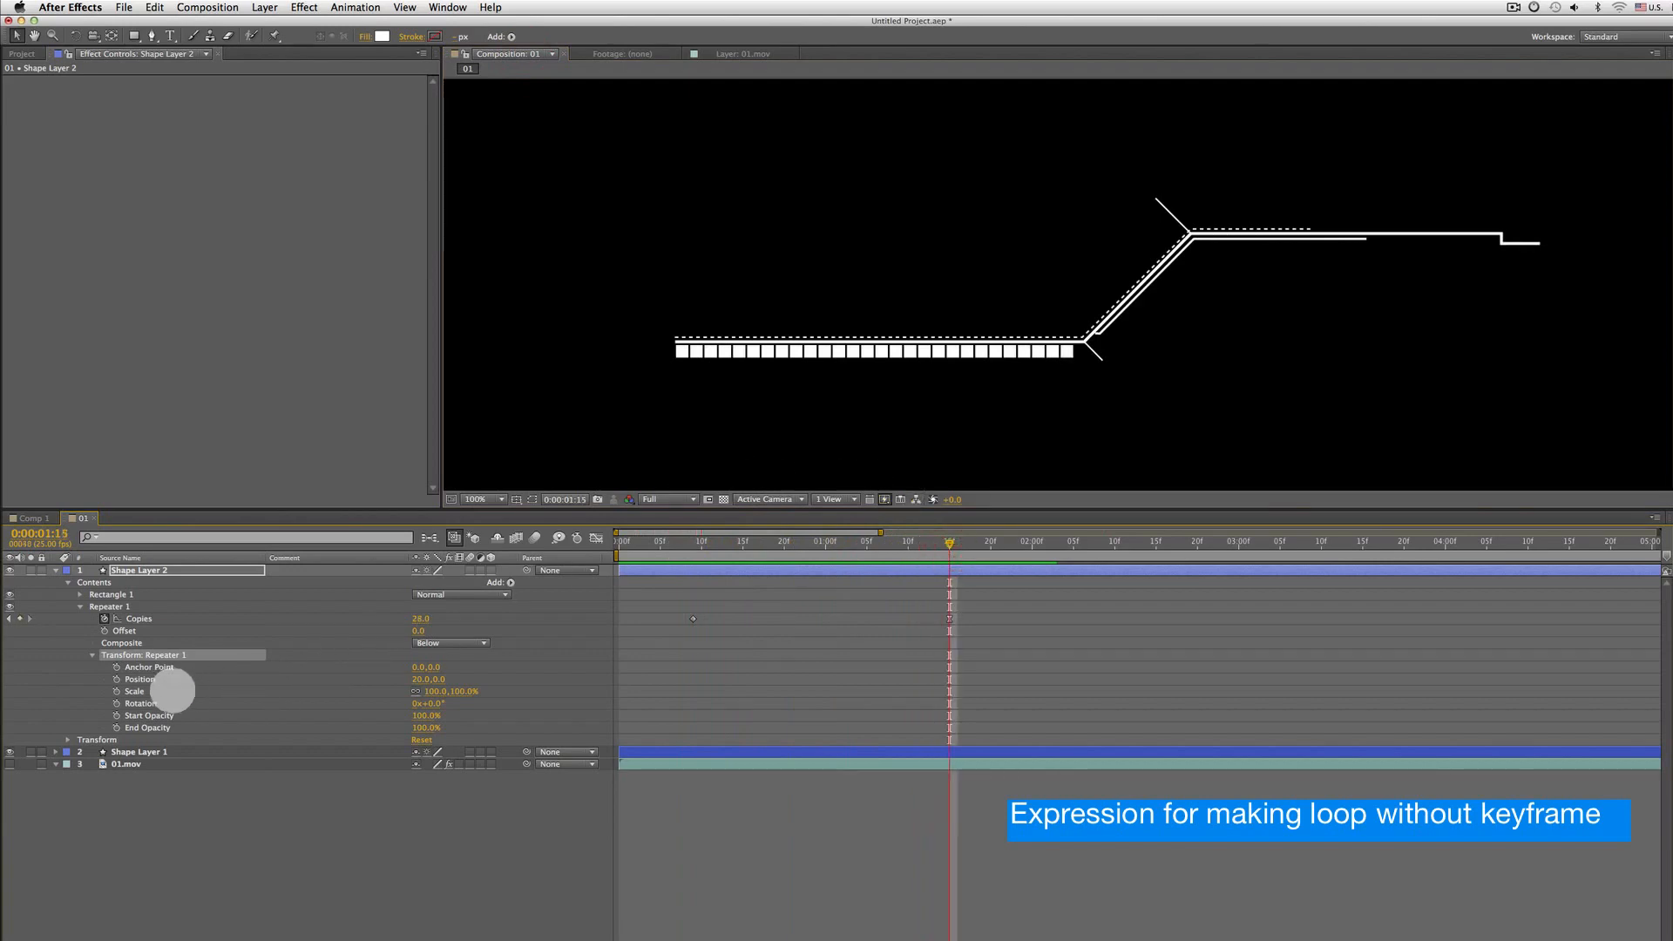
Try setting the Repeater's Start Opacity to 0% and undo it
{"action": "left_click", "coordinate": [139, 715]}
{"action": "left_click", "coordinate": [145, 654]}
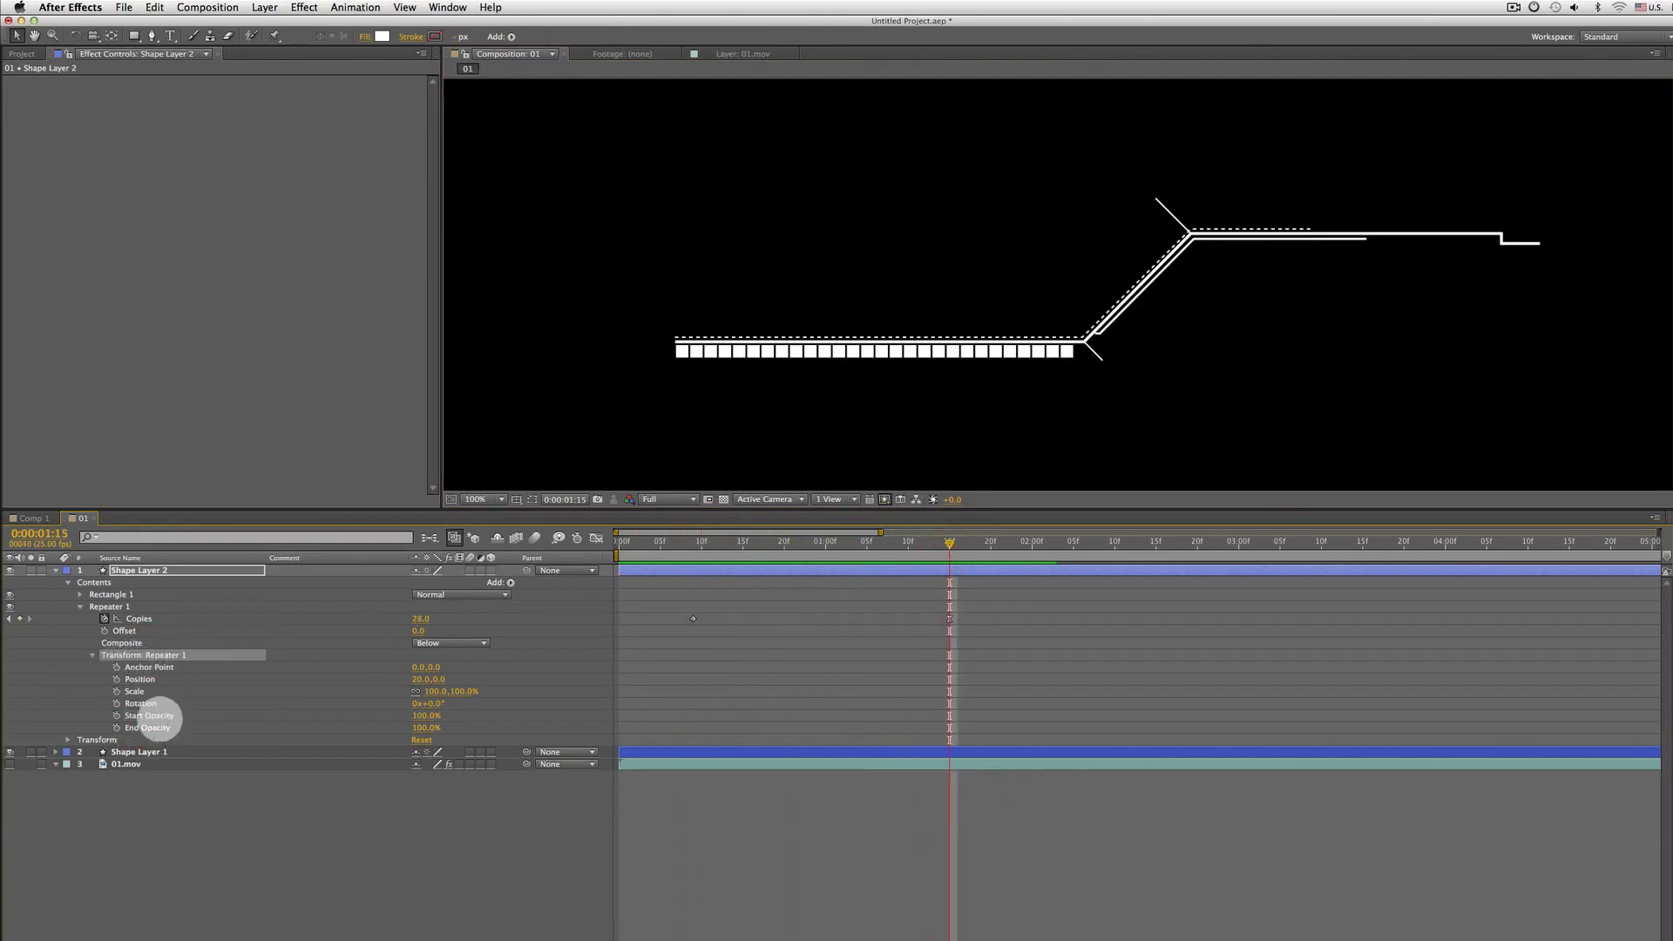
{"action": "left_click", "coordinate": [143, 716]}
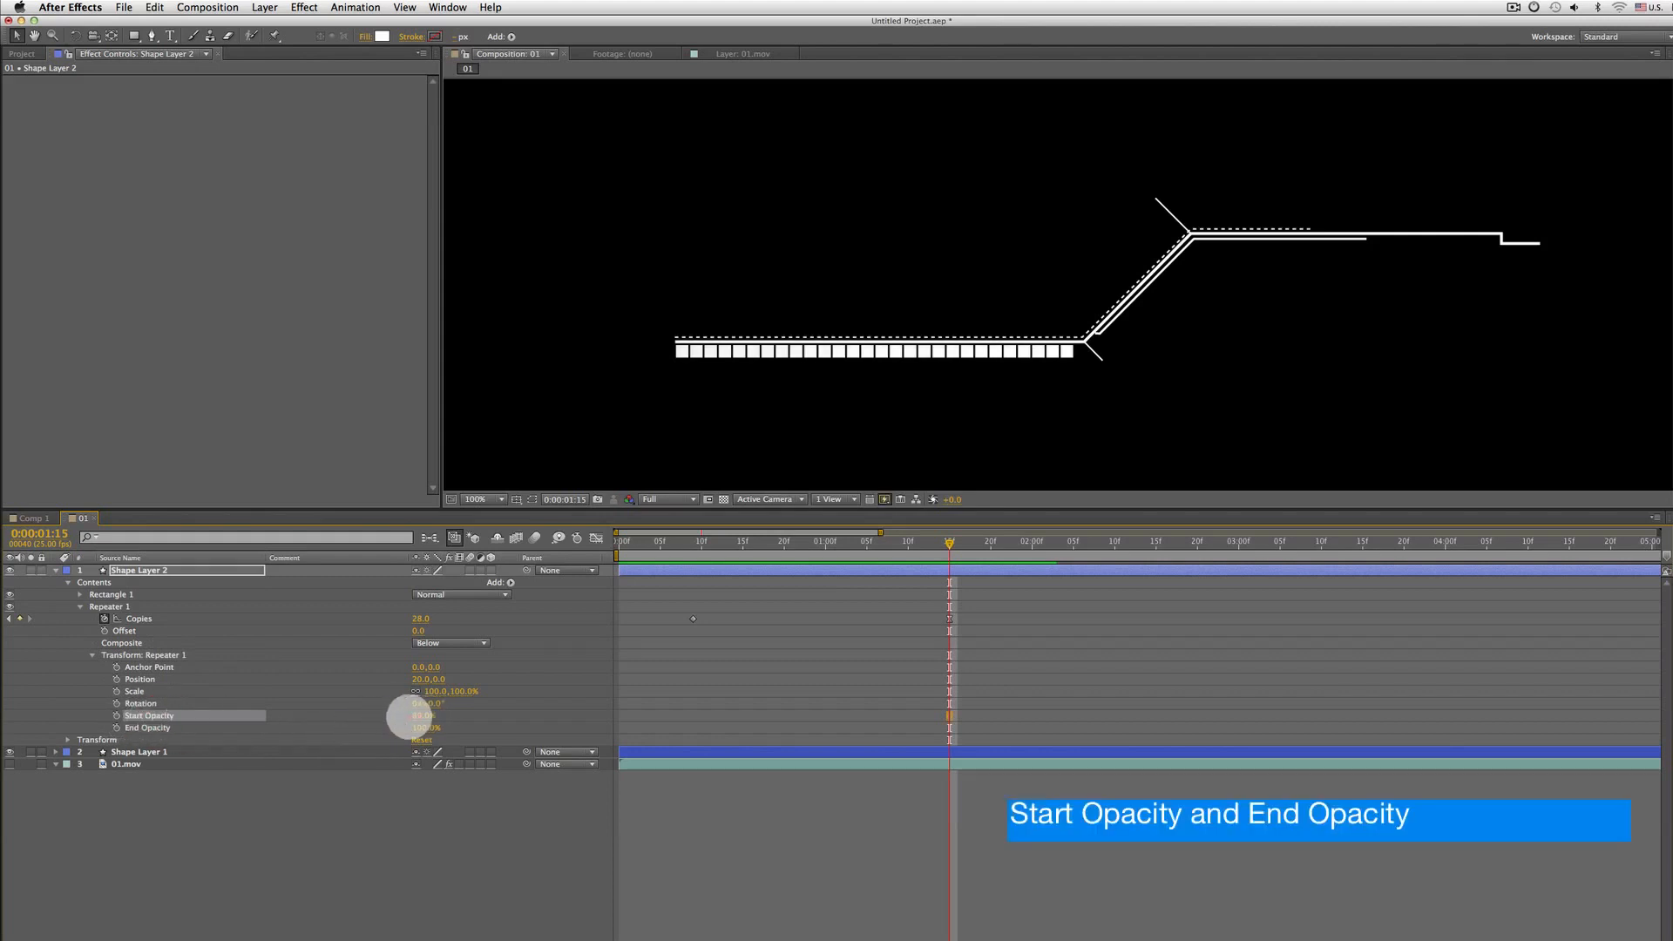
{"action": "left_click_drag", "start_coordinate": [409, 716], "coordinate": [273, 704]}
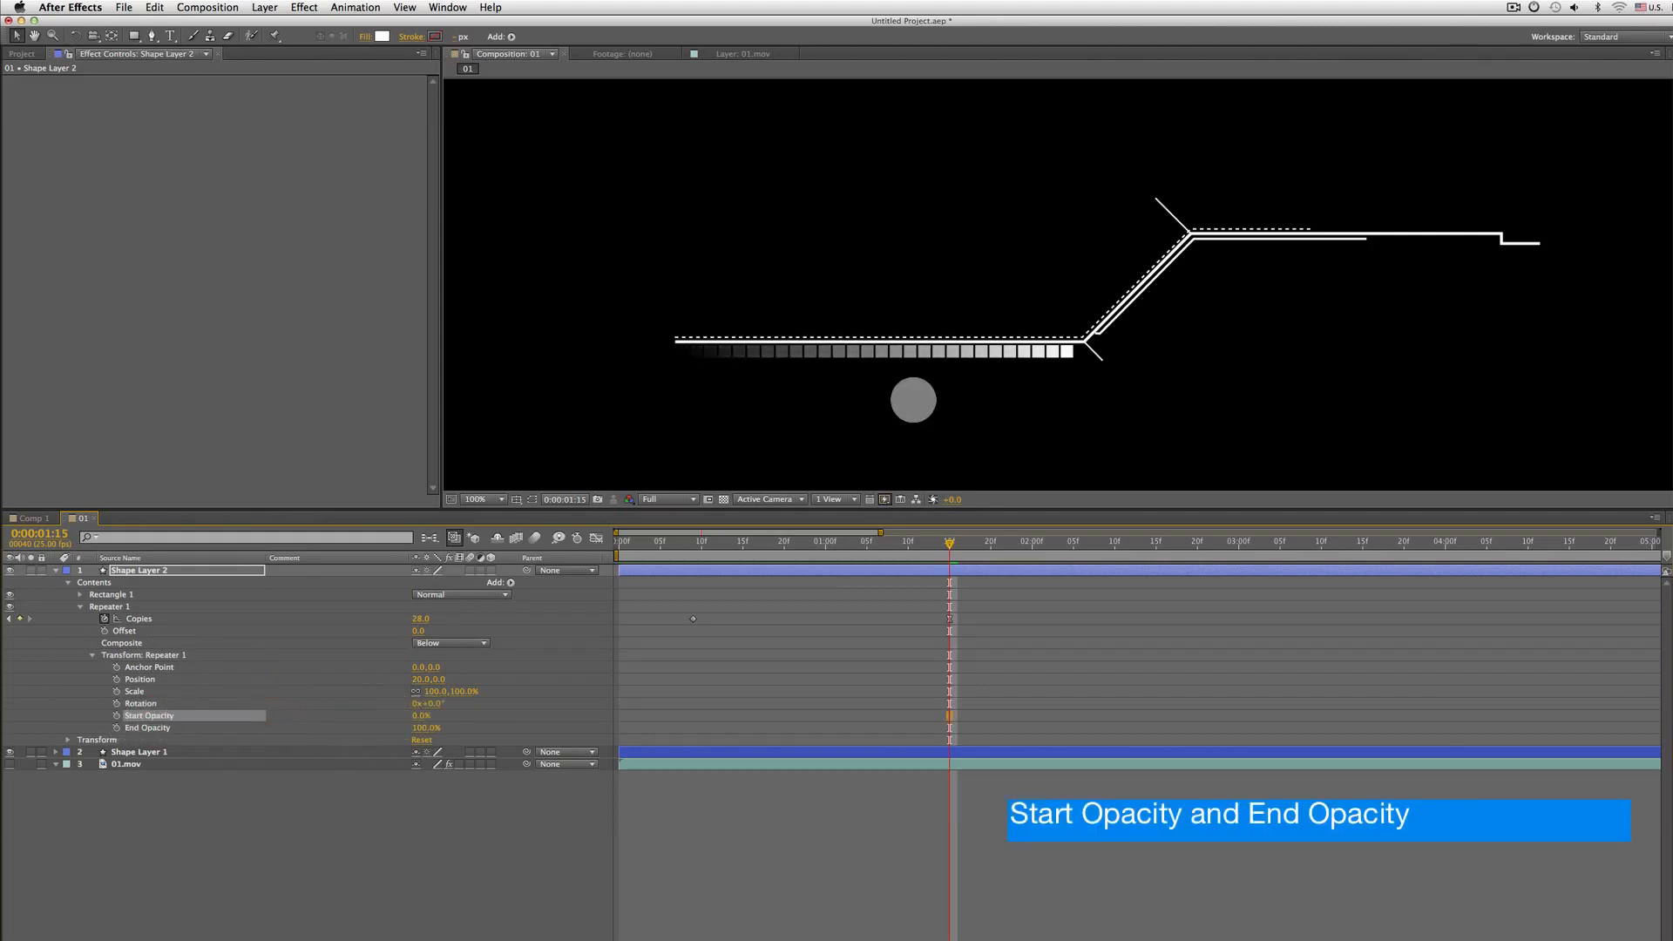
{"action": "key", "text": "super+z"}
Set the Repeater's End Opacity to 50% and preview the fading row of squares
{"action": "left_click", "coordinate": [144, 730]}
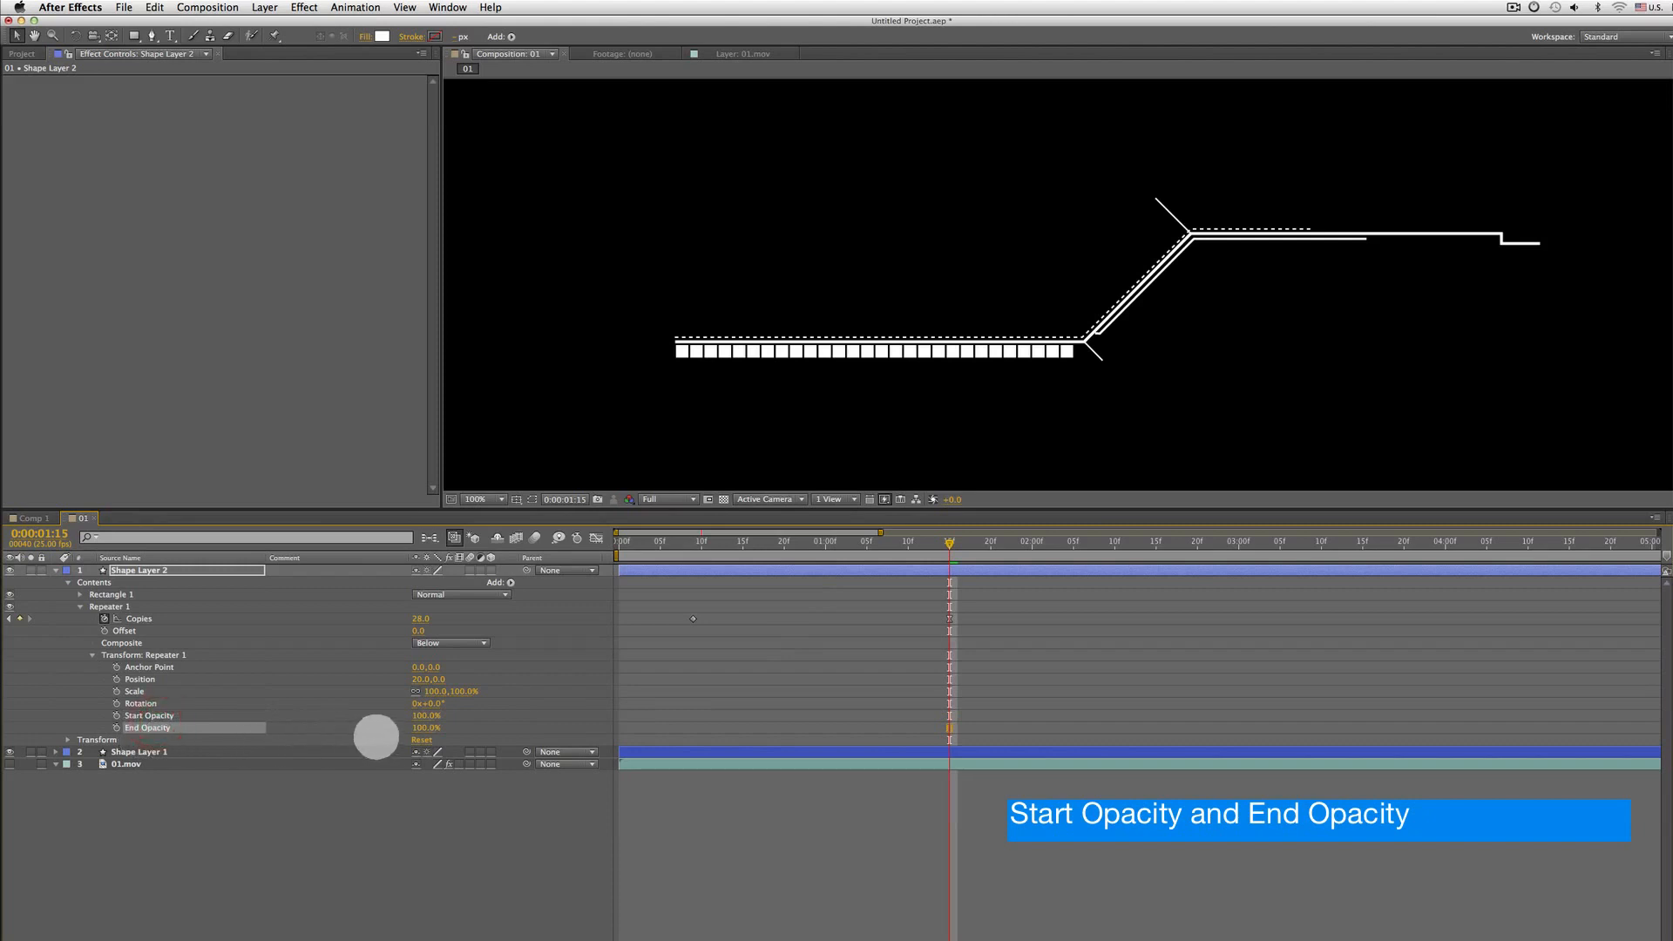
{"action": "left_click_drag", "start_coordinate": [420, 728], "coordinate": [326, 722]}
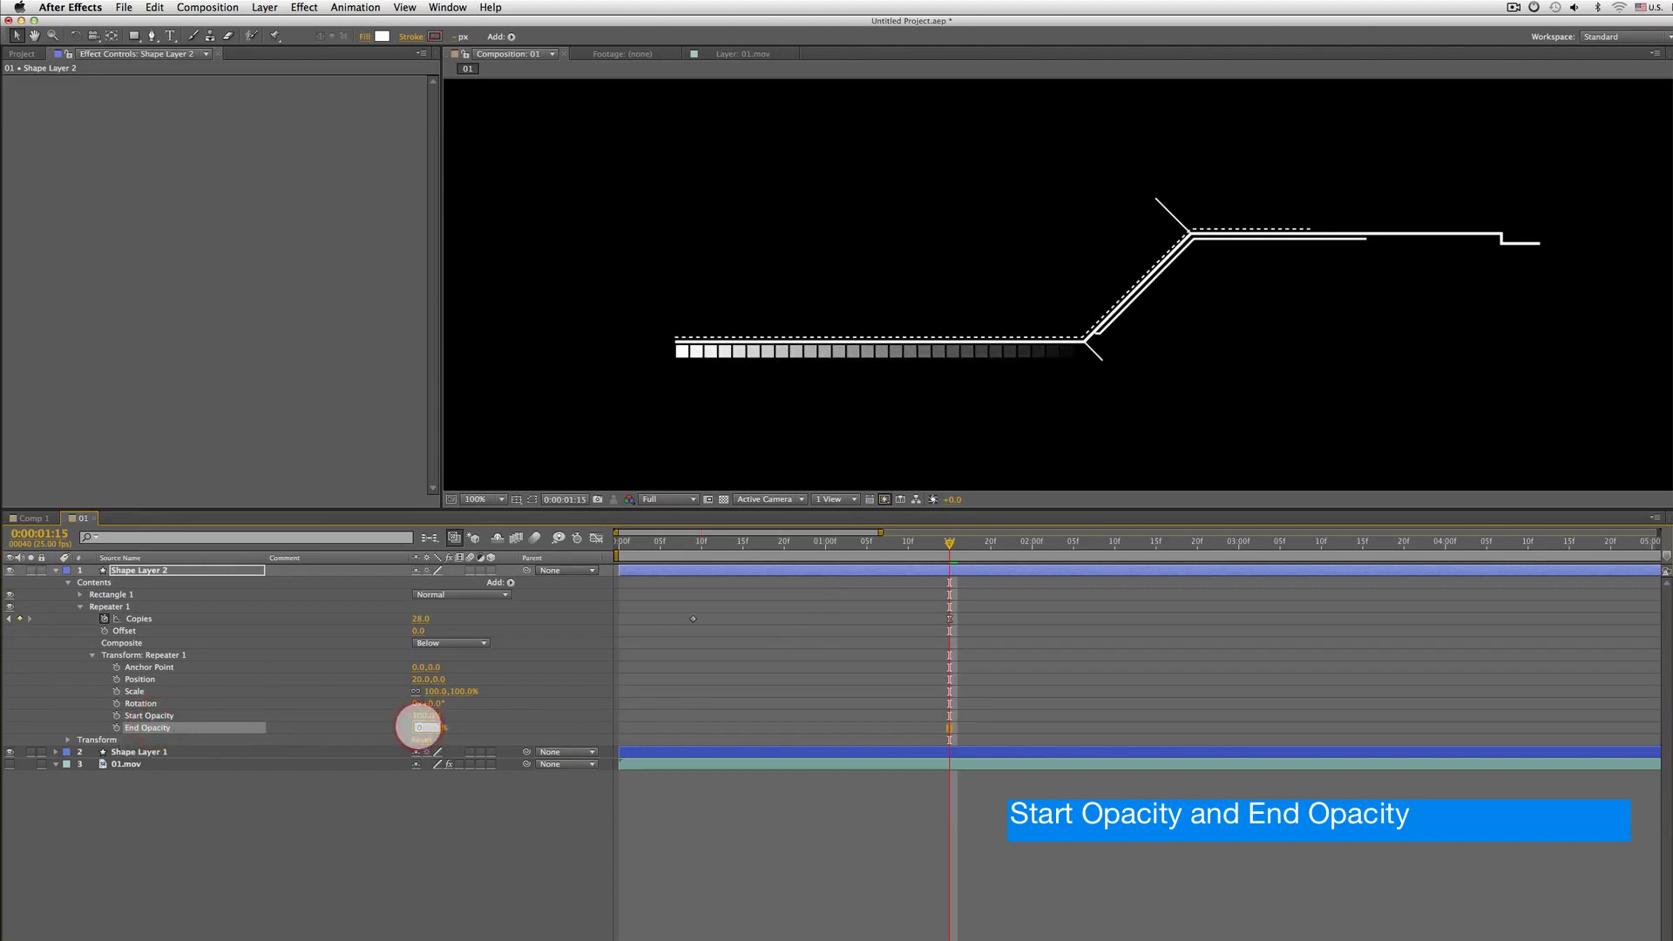
{"action": "type", "text": "50"}
{"action": "key", "text": "Return"}
{"action": "key", "text": "KP_0"}
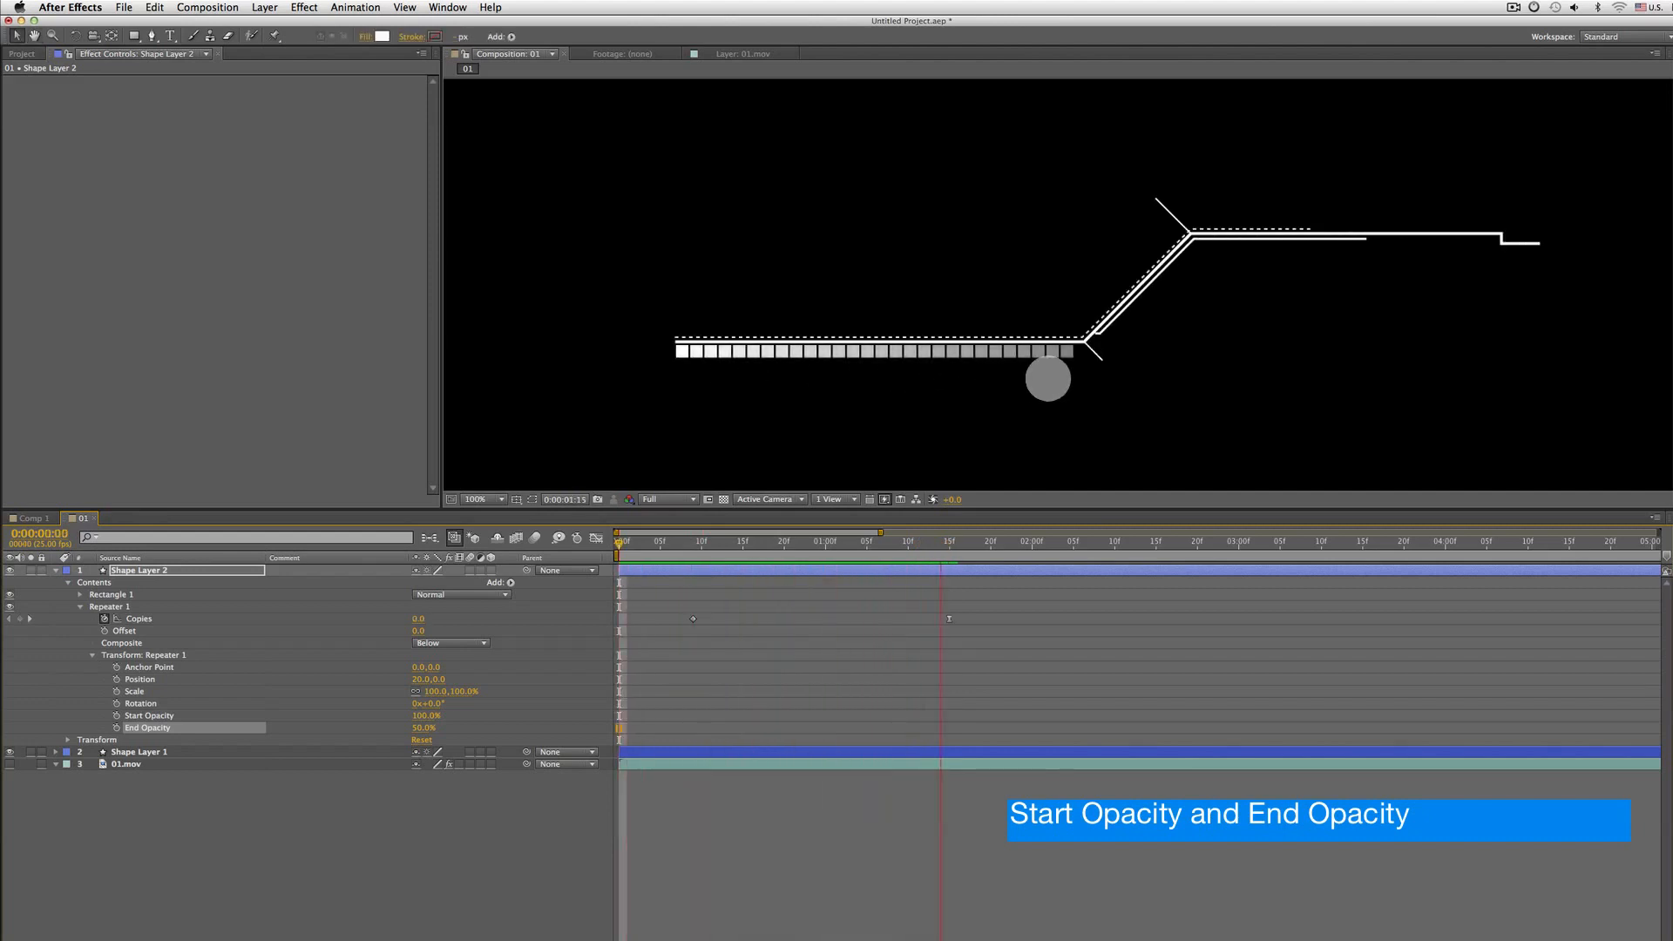
Add a loopOut(type = "cycle", numKeyframes = 0) expression to the Repeater's Copies property
{"action": "left_click", "coordinate": [140, 619]}
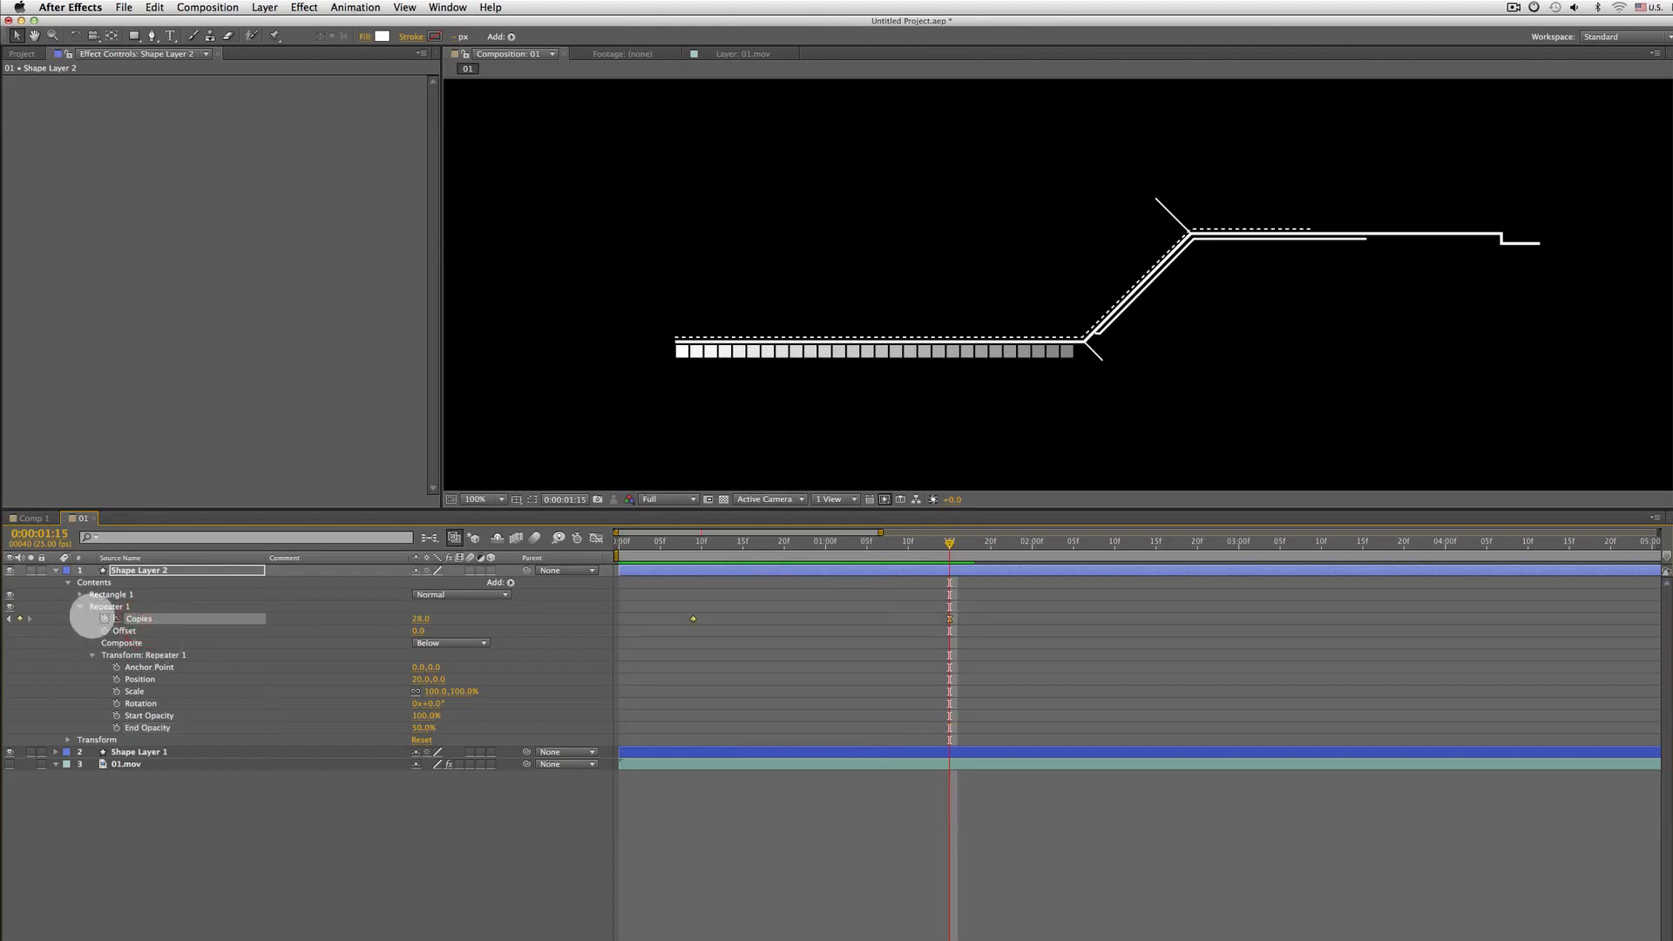
{"action": "left_click_drag", "start_coordinate": [739, 542], "coordinate": [957, 542]}
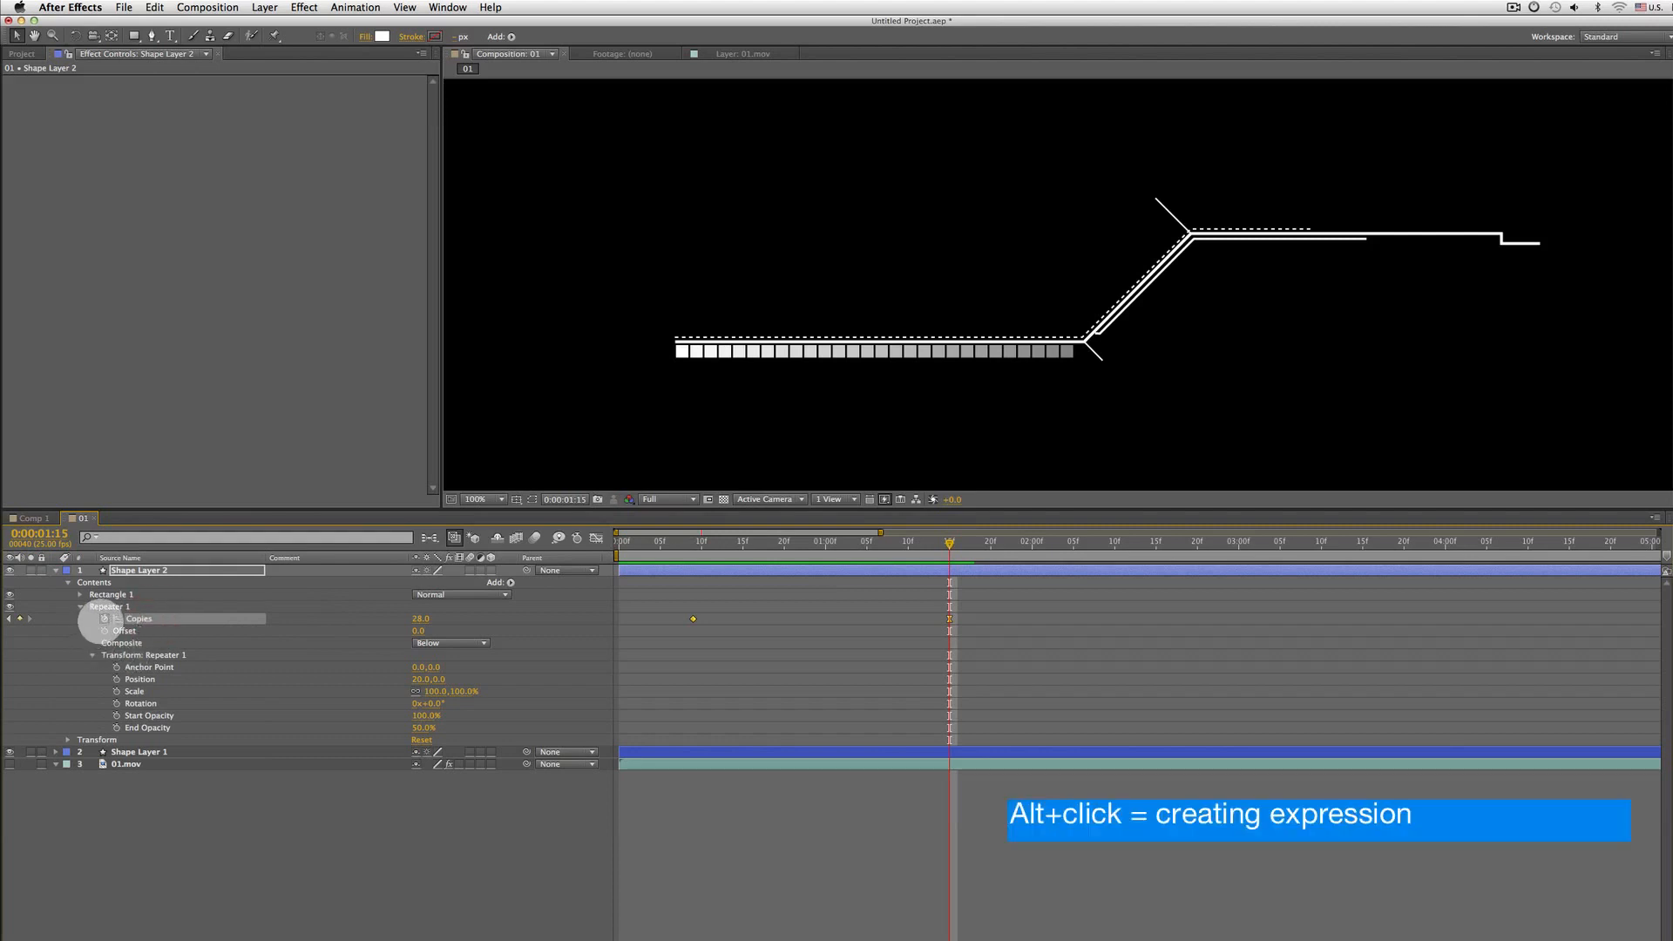
{"action": "left_click", "coordinate": [104, 618], "text": "alt"}
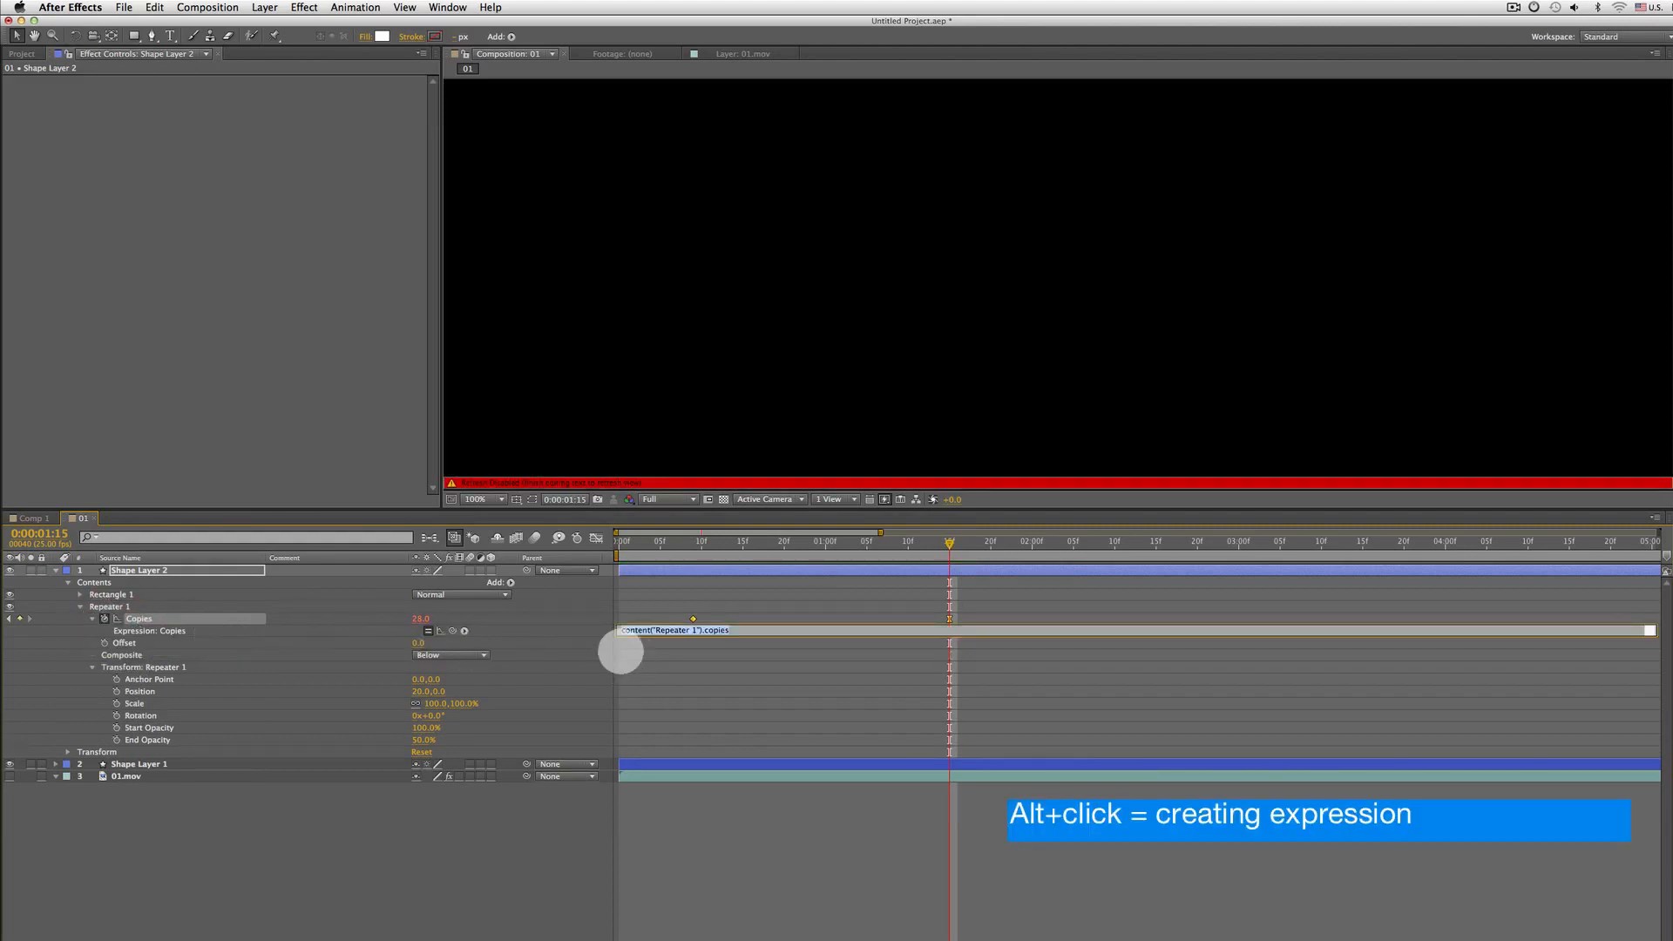
{"action": "left_click", "coordinate": [125, 634]}
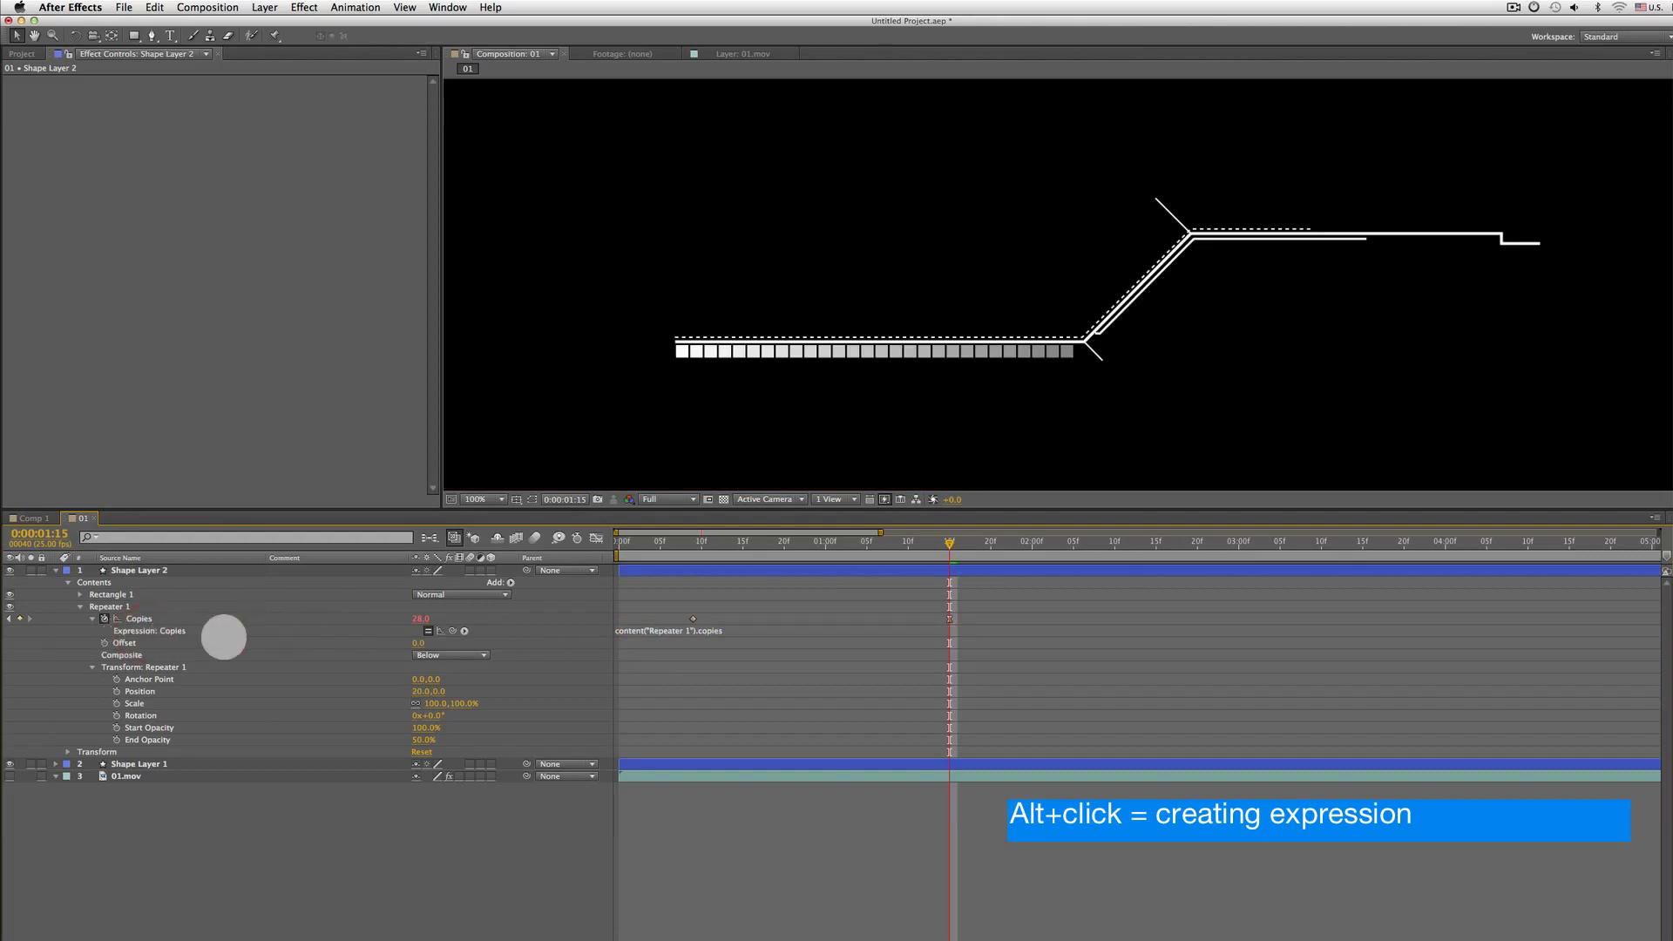
{"action": "left_click", "coordinate": [651, 630]}
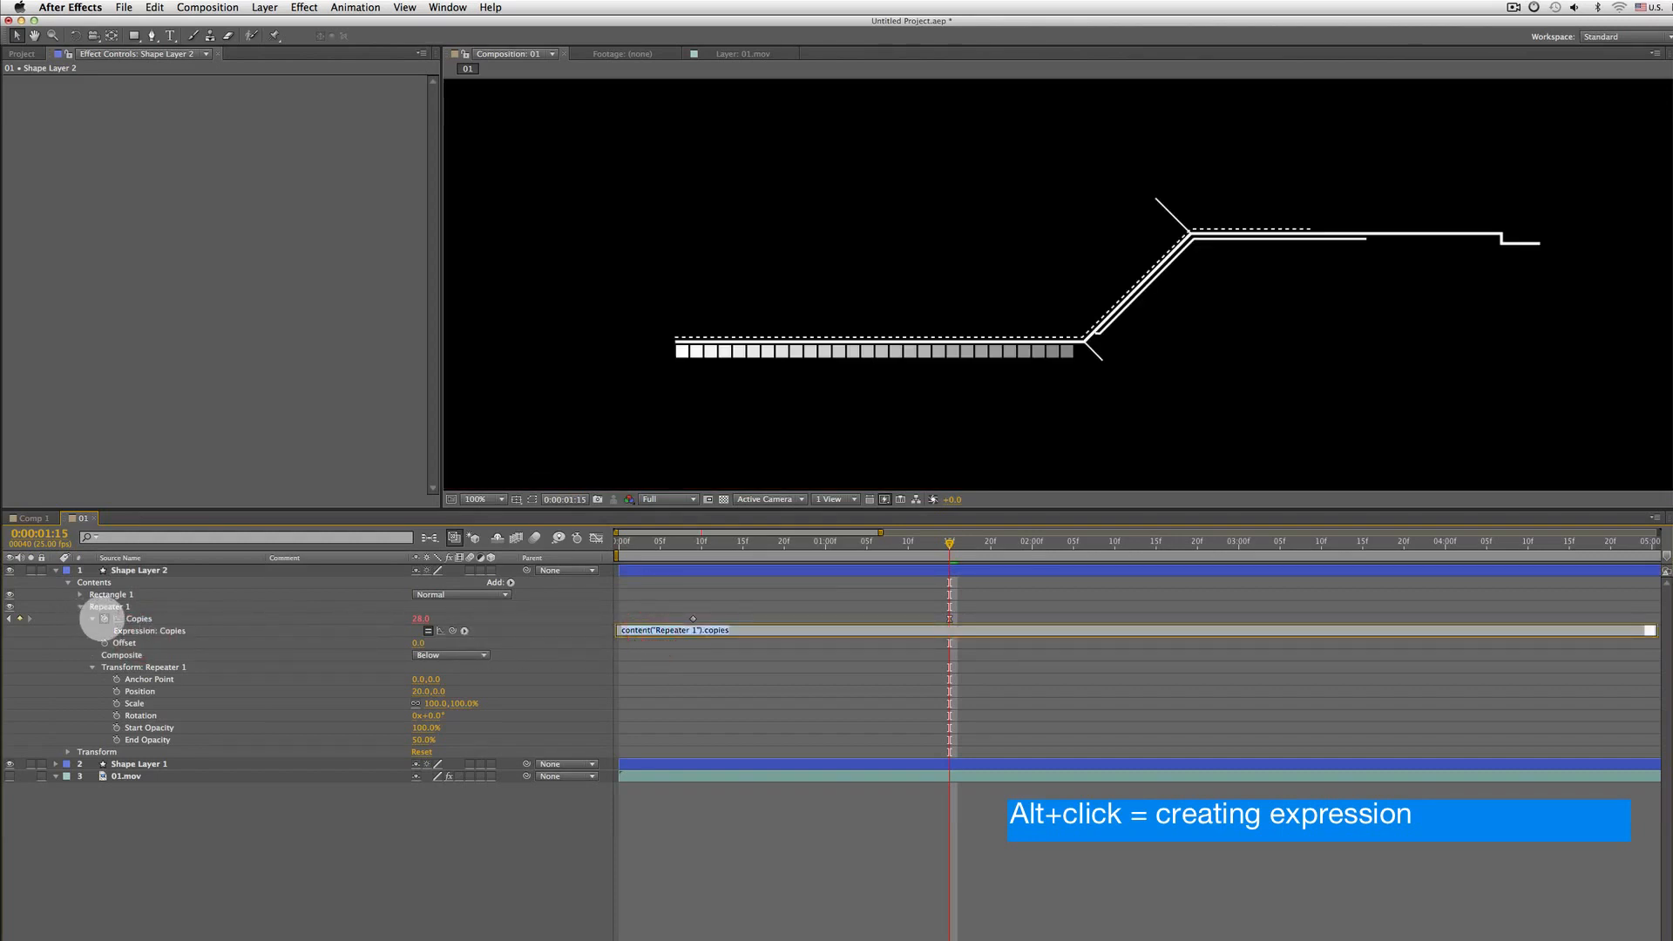
{"action": "left_click", "coordinate": [121, 620]}
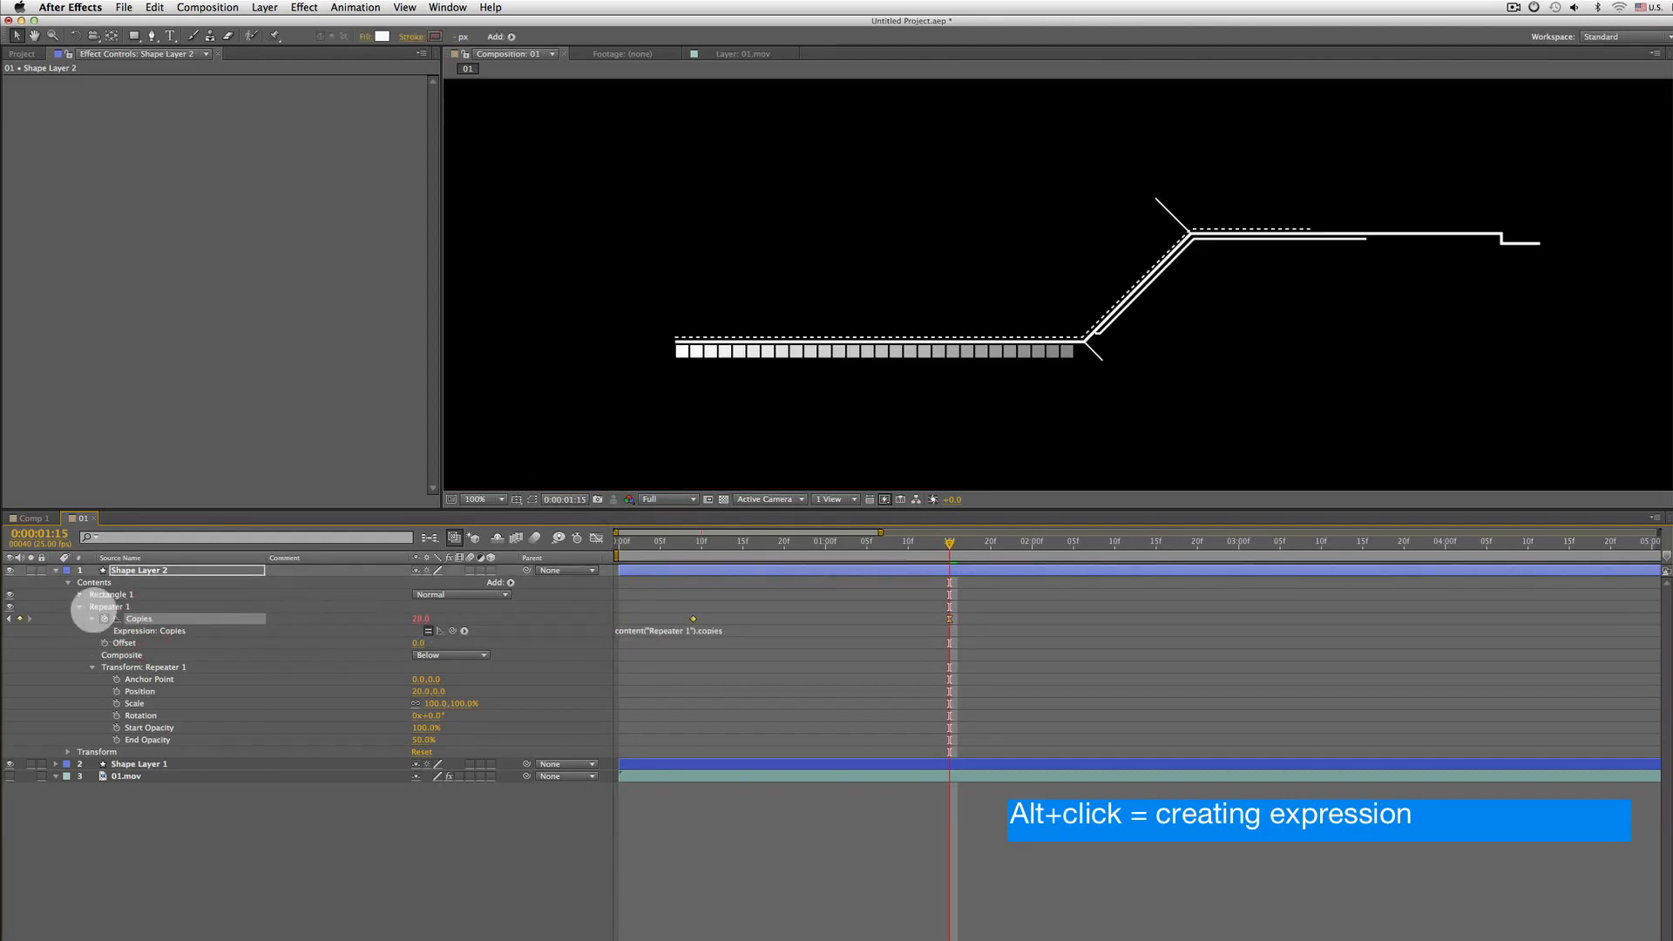
{"action": "left_click", "coordinate": [681, 629]}
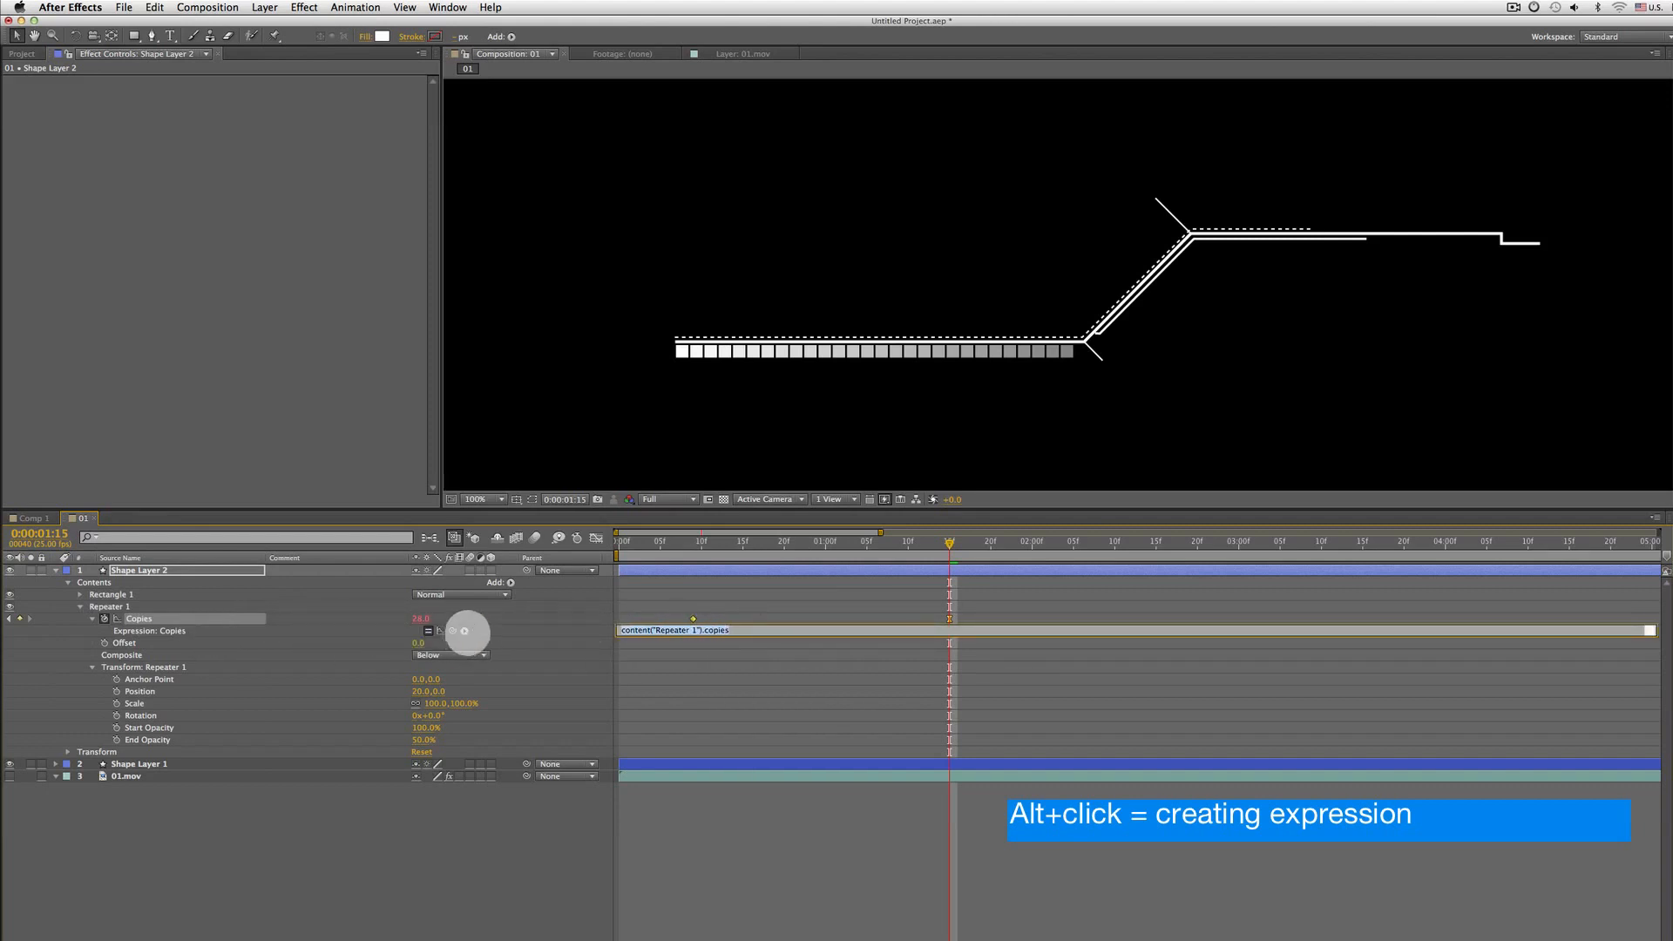
{"action": "left_click", "coordinate": [464, 630]}
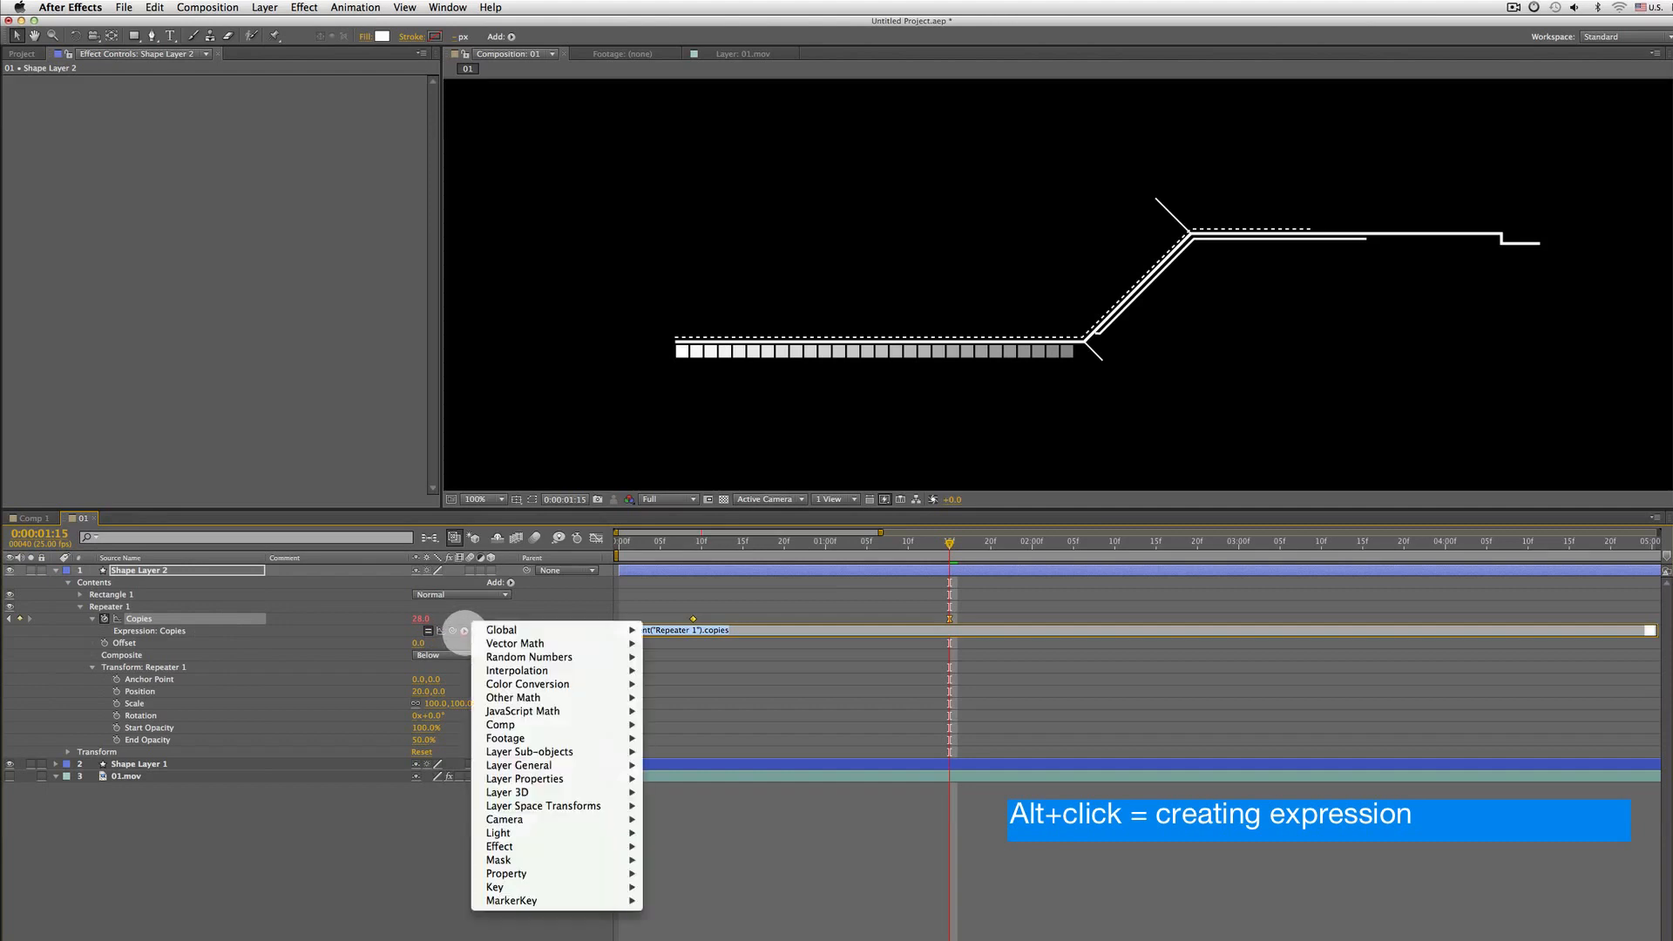
{"action": "mouse_move", "coordinate": [513, 873]}
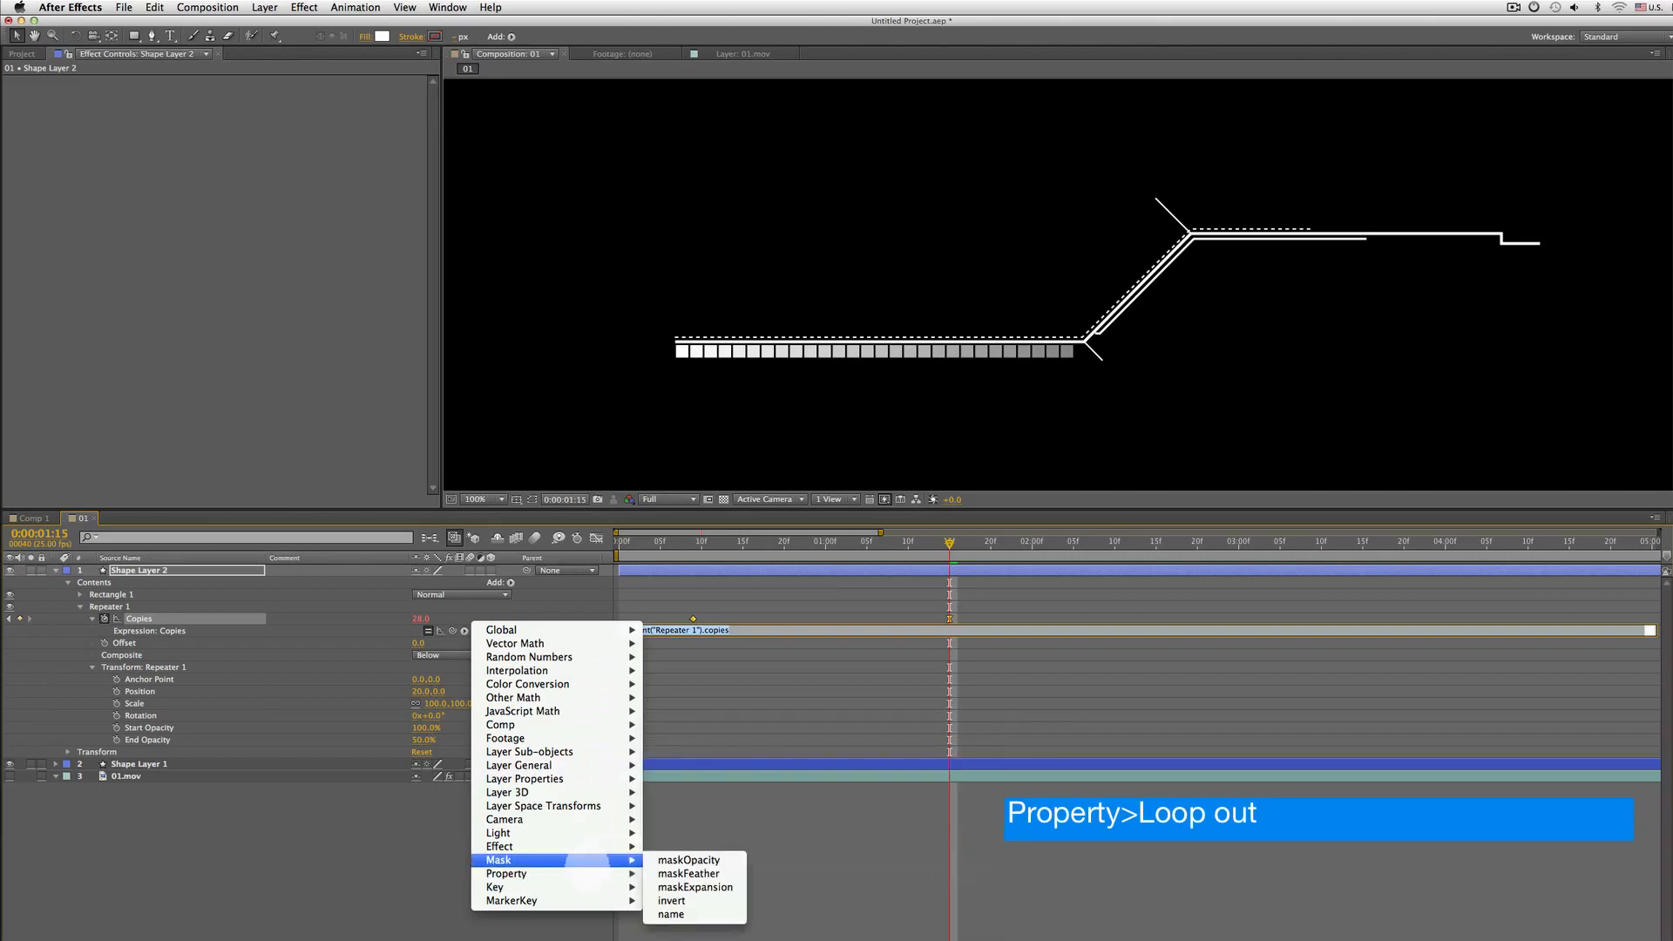
{"action": "left_click", "coordinate": [726, 858]}
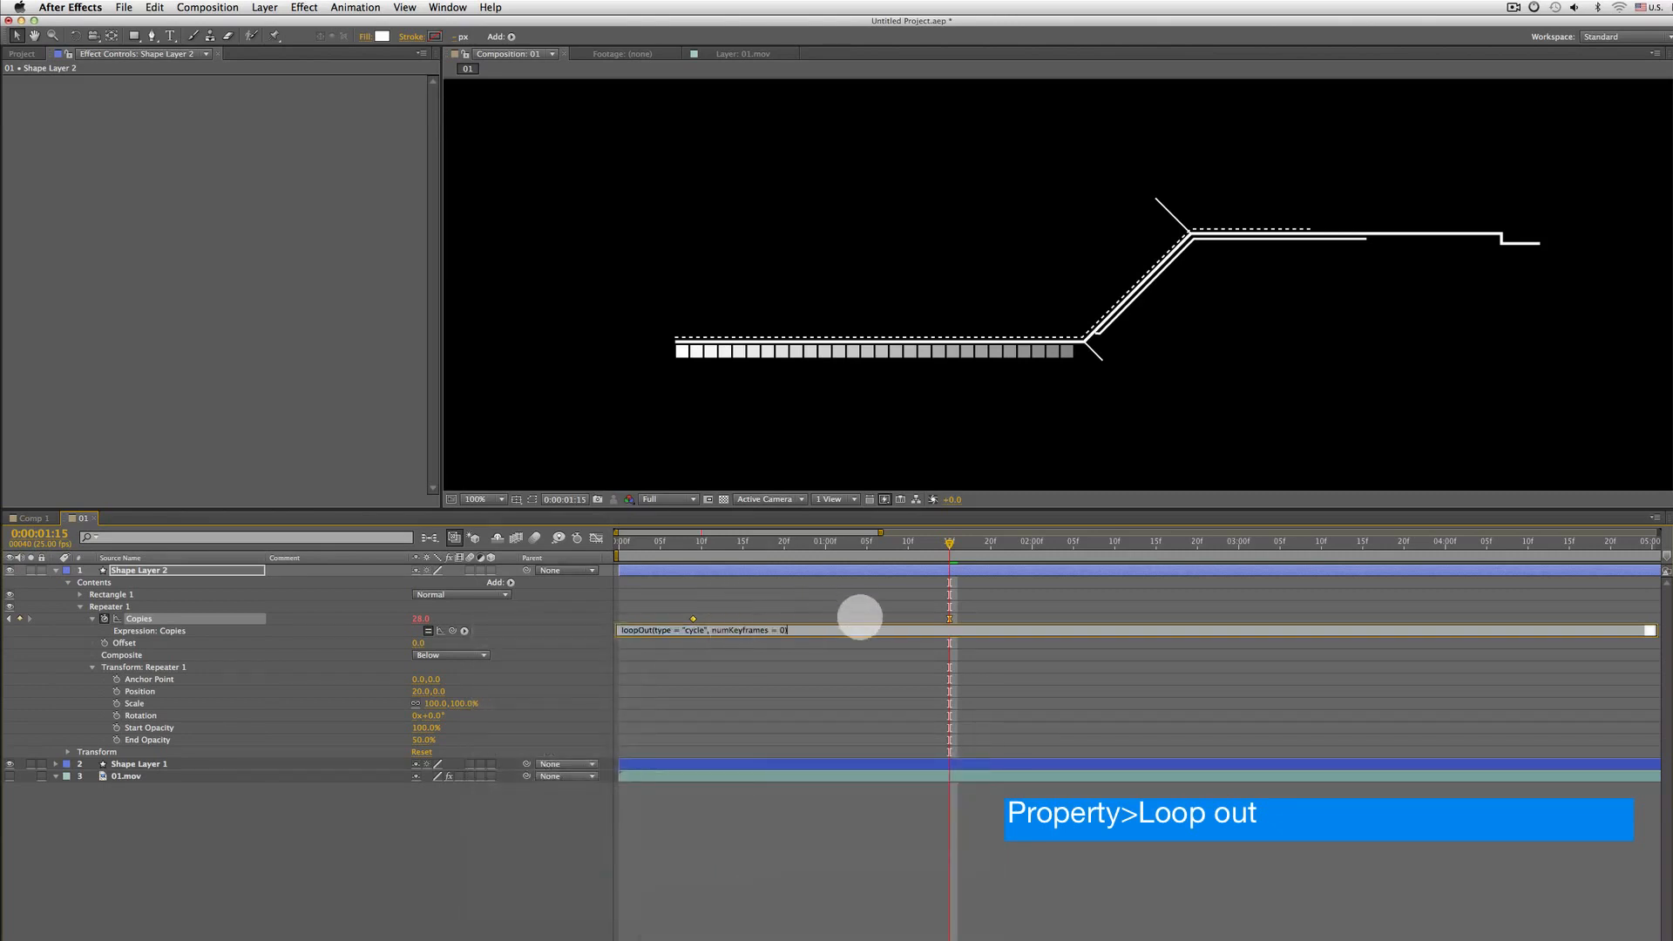
{"action": "left_click", "coordinate": [732, 543]}
{"action": "key", "text": "Home"}
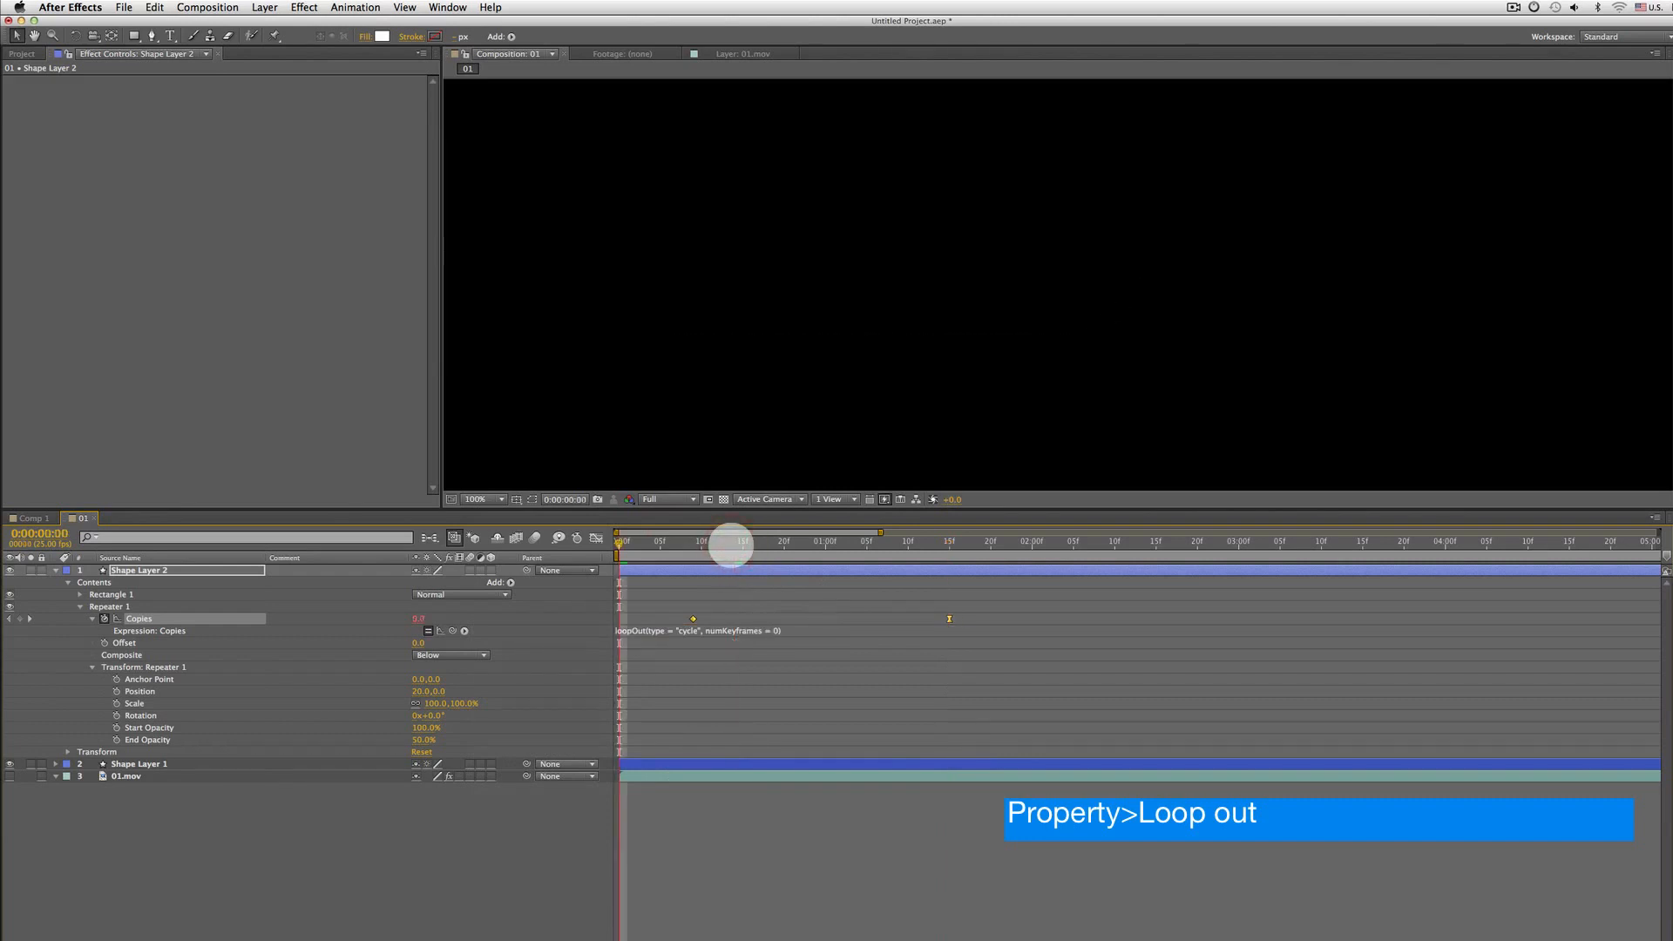
Play back the looping squares animation with the timeline zoomed out
{"action": "key", "text": "space"}
Play back and scrub through the composition to review the looping row of squares
{"action": "key", "text": "space"}
{"action": "key", "text": "minus"}
{"action": "key", "text": "minus"}
{"action": "key", "text": "minus"}
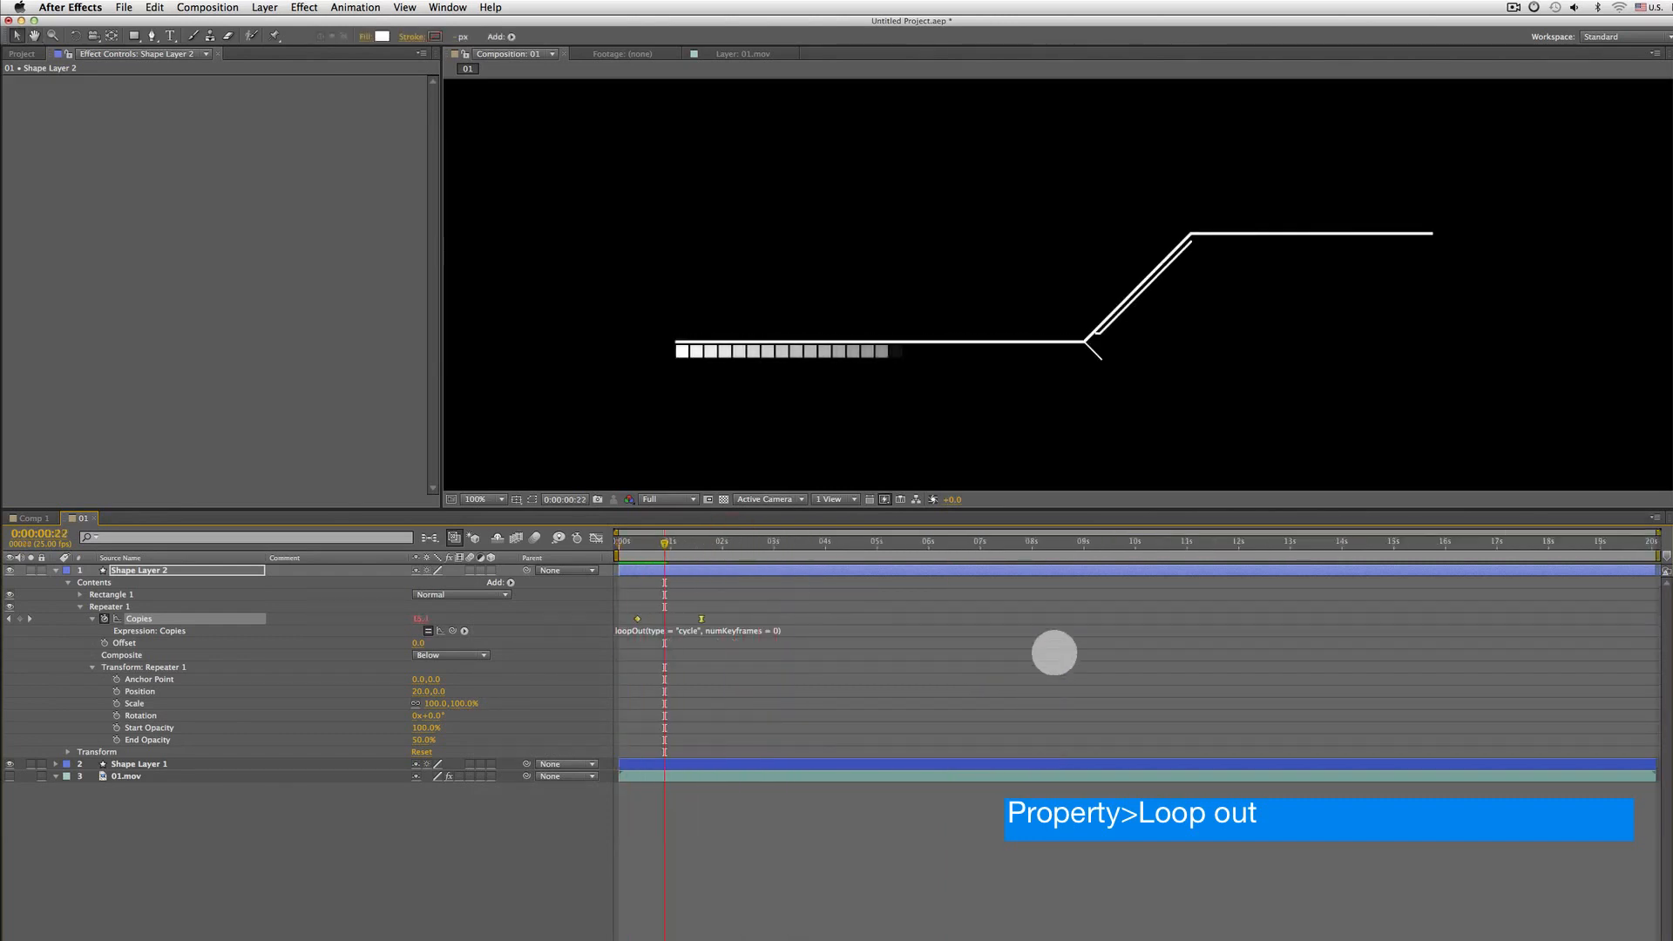
{"action": "key", "text": "space"}
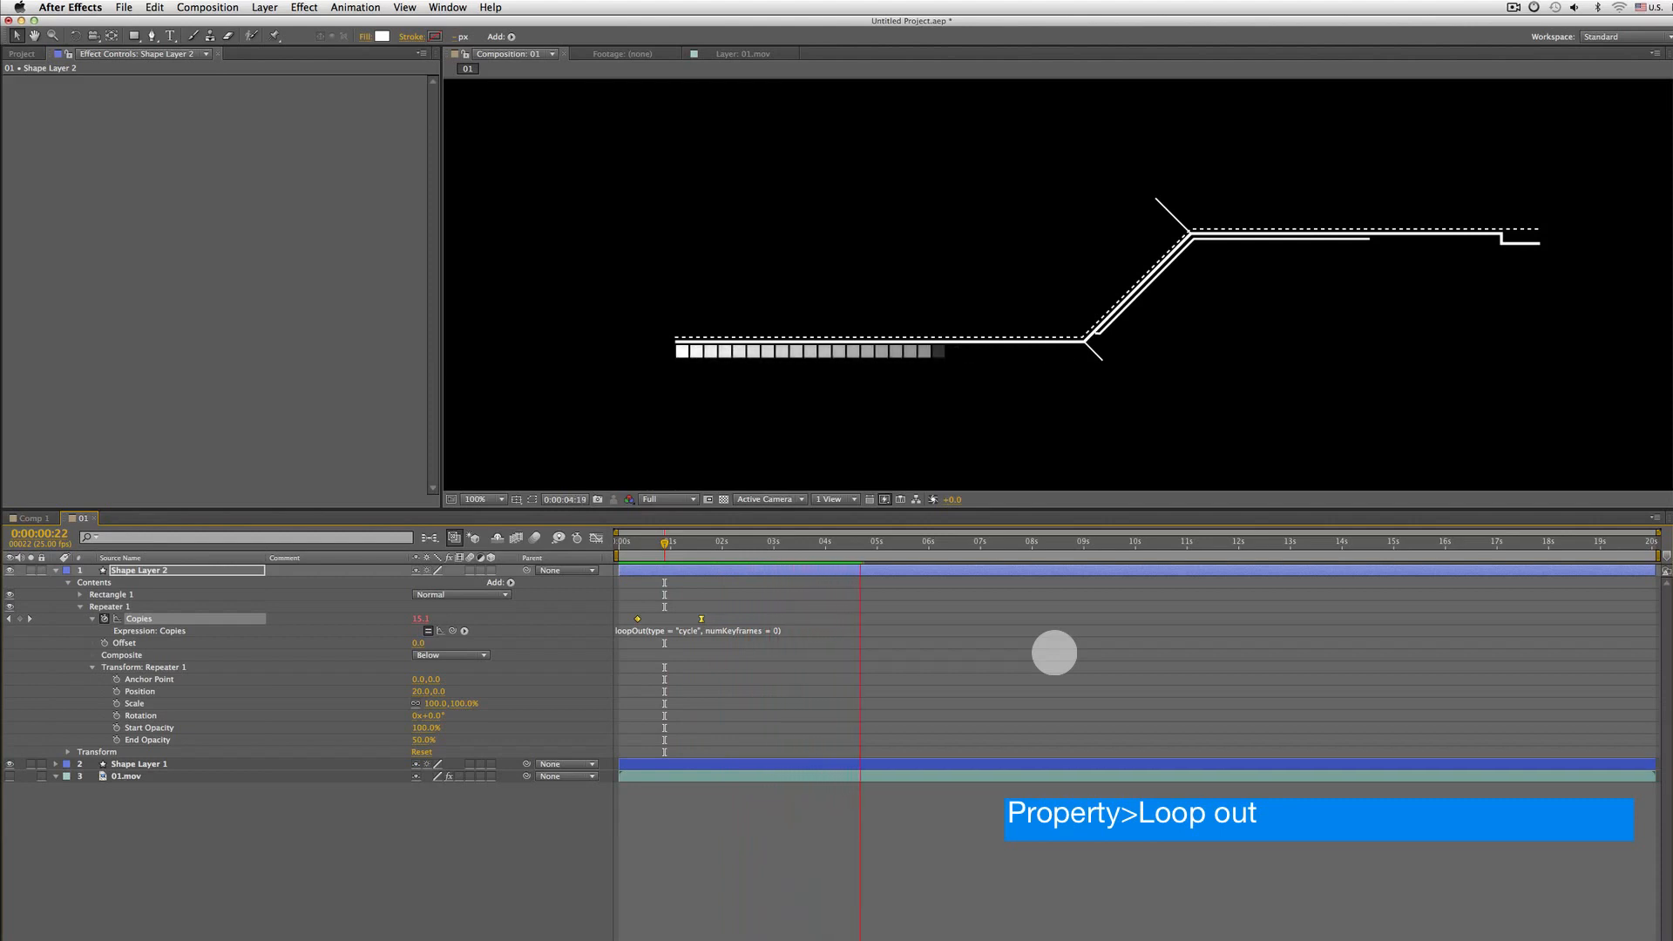
{"action": "left_click", "coordinate": [1102, 541]}
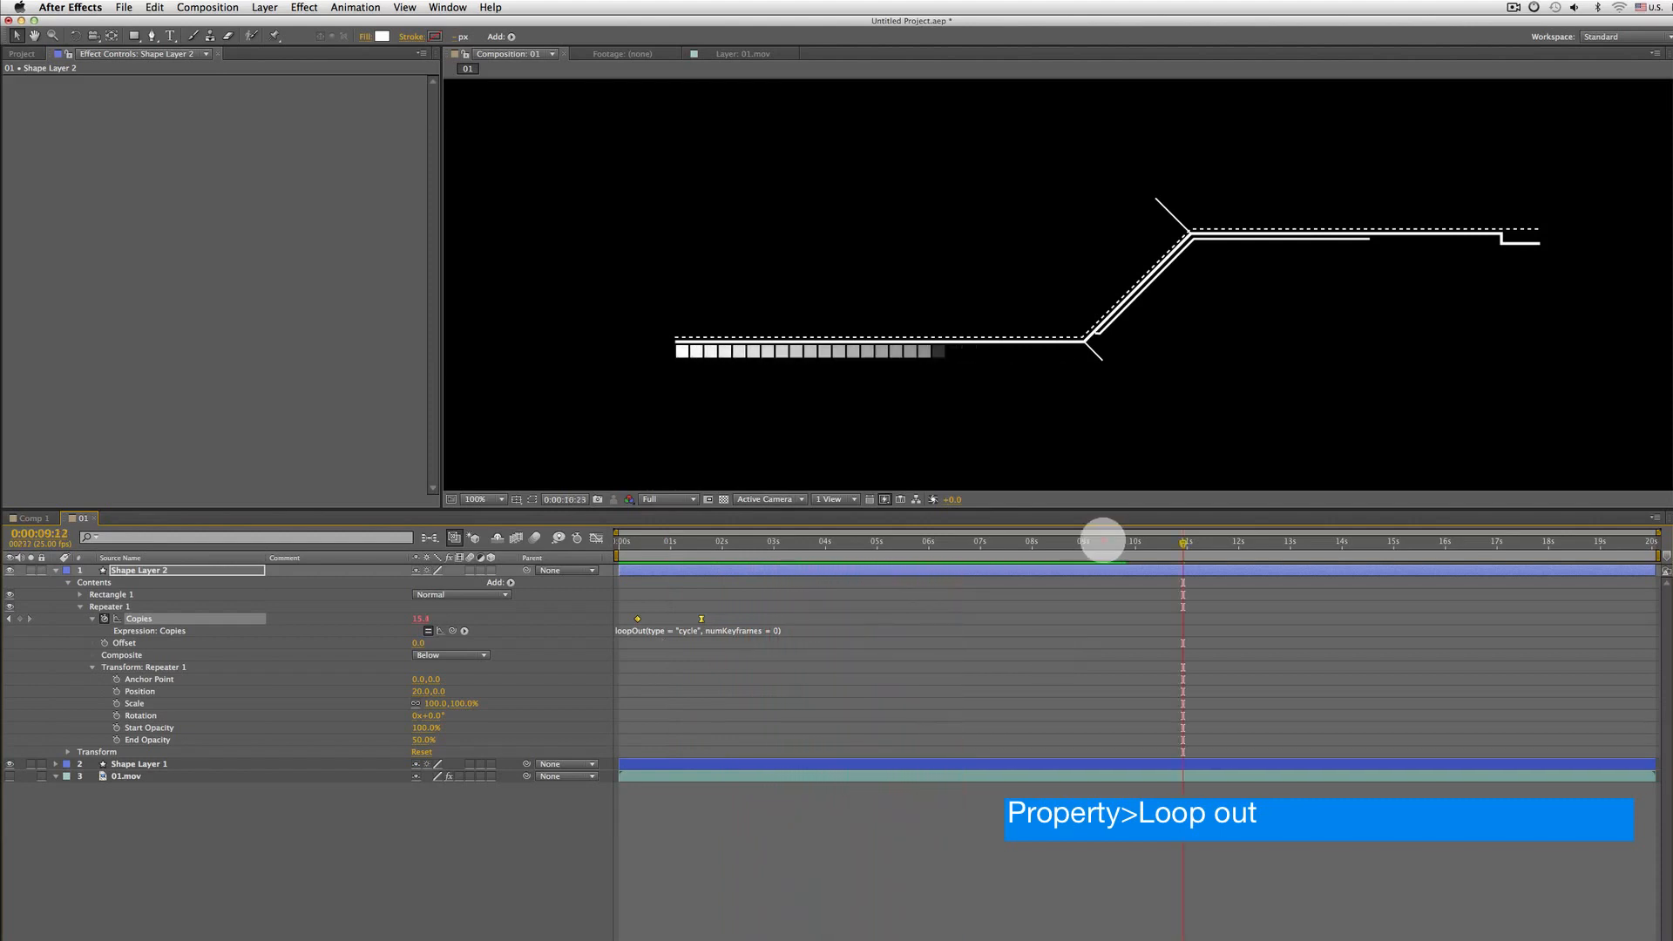
{"action": "left_click_drag", "start_coordinate": [1102, 541], "coordinate": [1630, 506]}
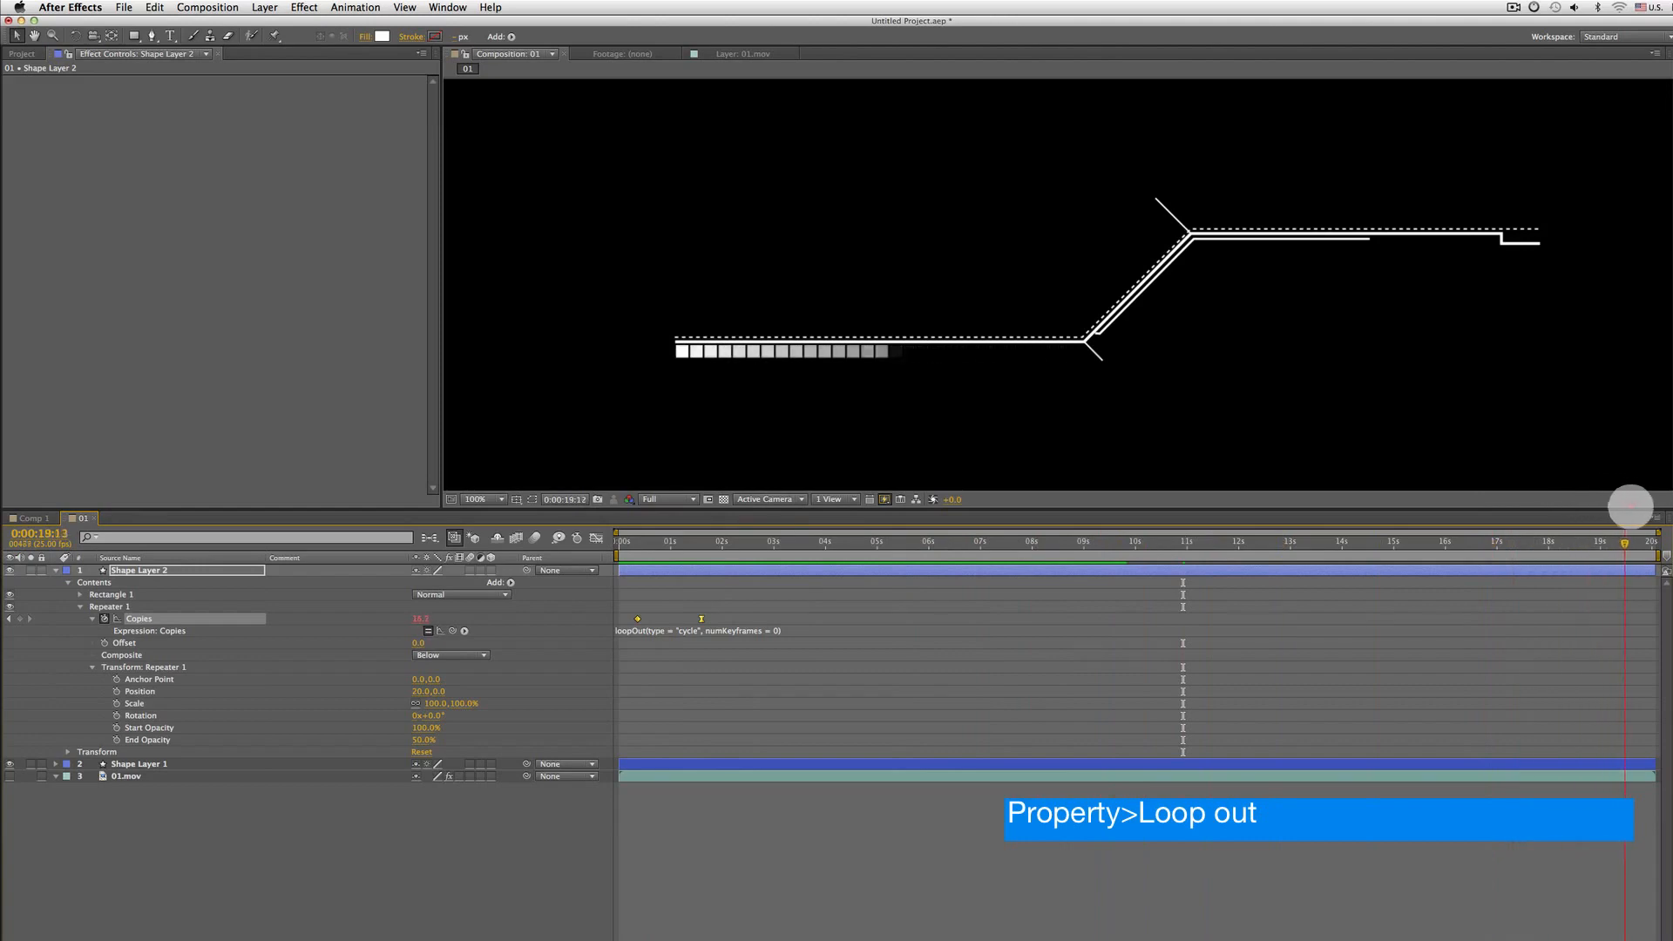
{"action": "left_click_drag", "start_coordinate": [1023, 544], "coordinate": [761, 547]}
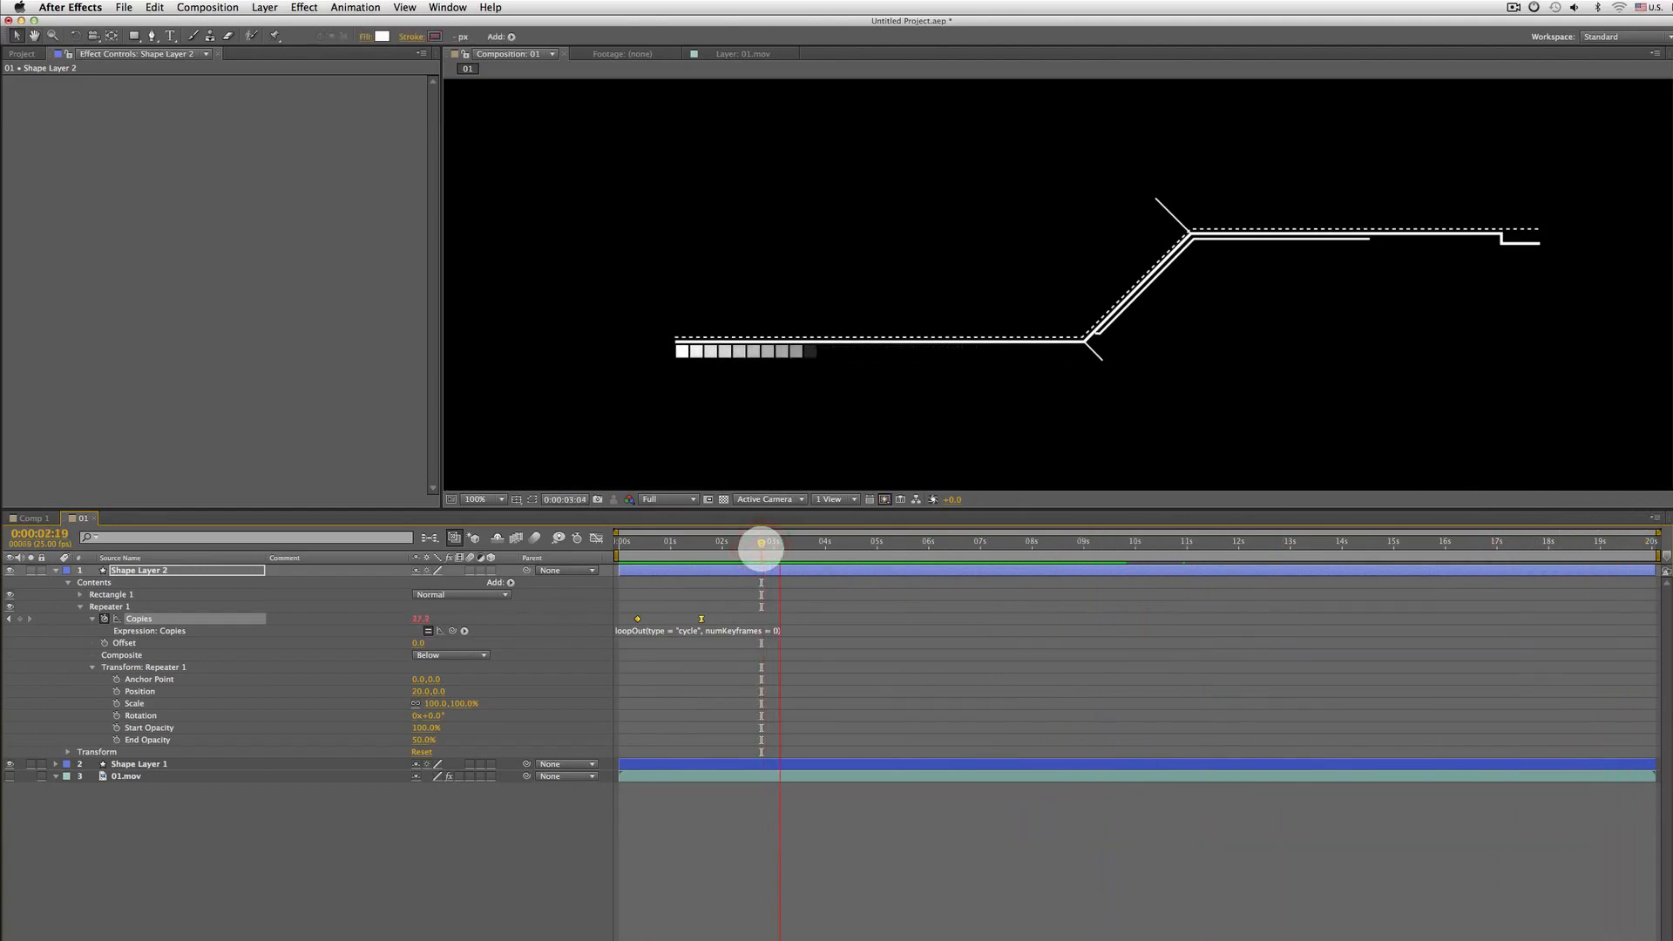
{"action": "key", "text": "Home"}
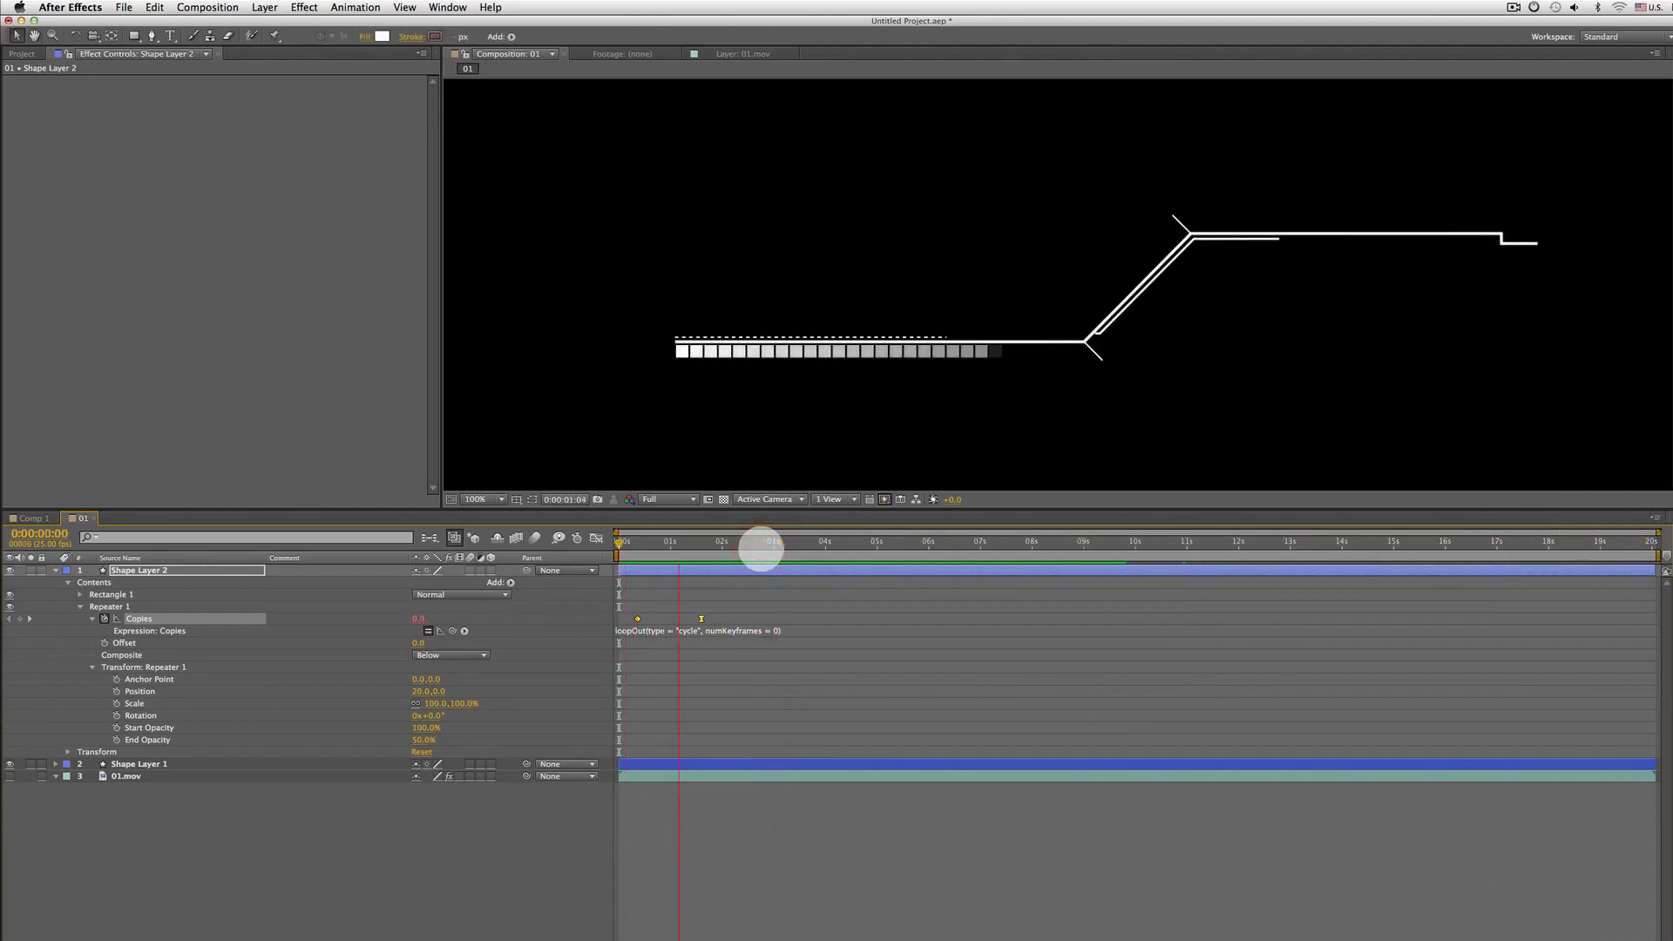
Experiment with retiming the Copies end keyframe, leaving it at 0:00:01:14, and preview the loop
{"action": "left_click", "coordinate": [700, 618]}
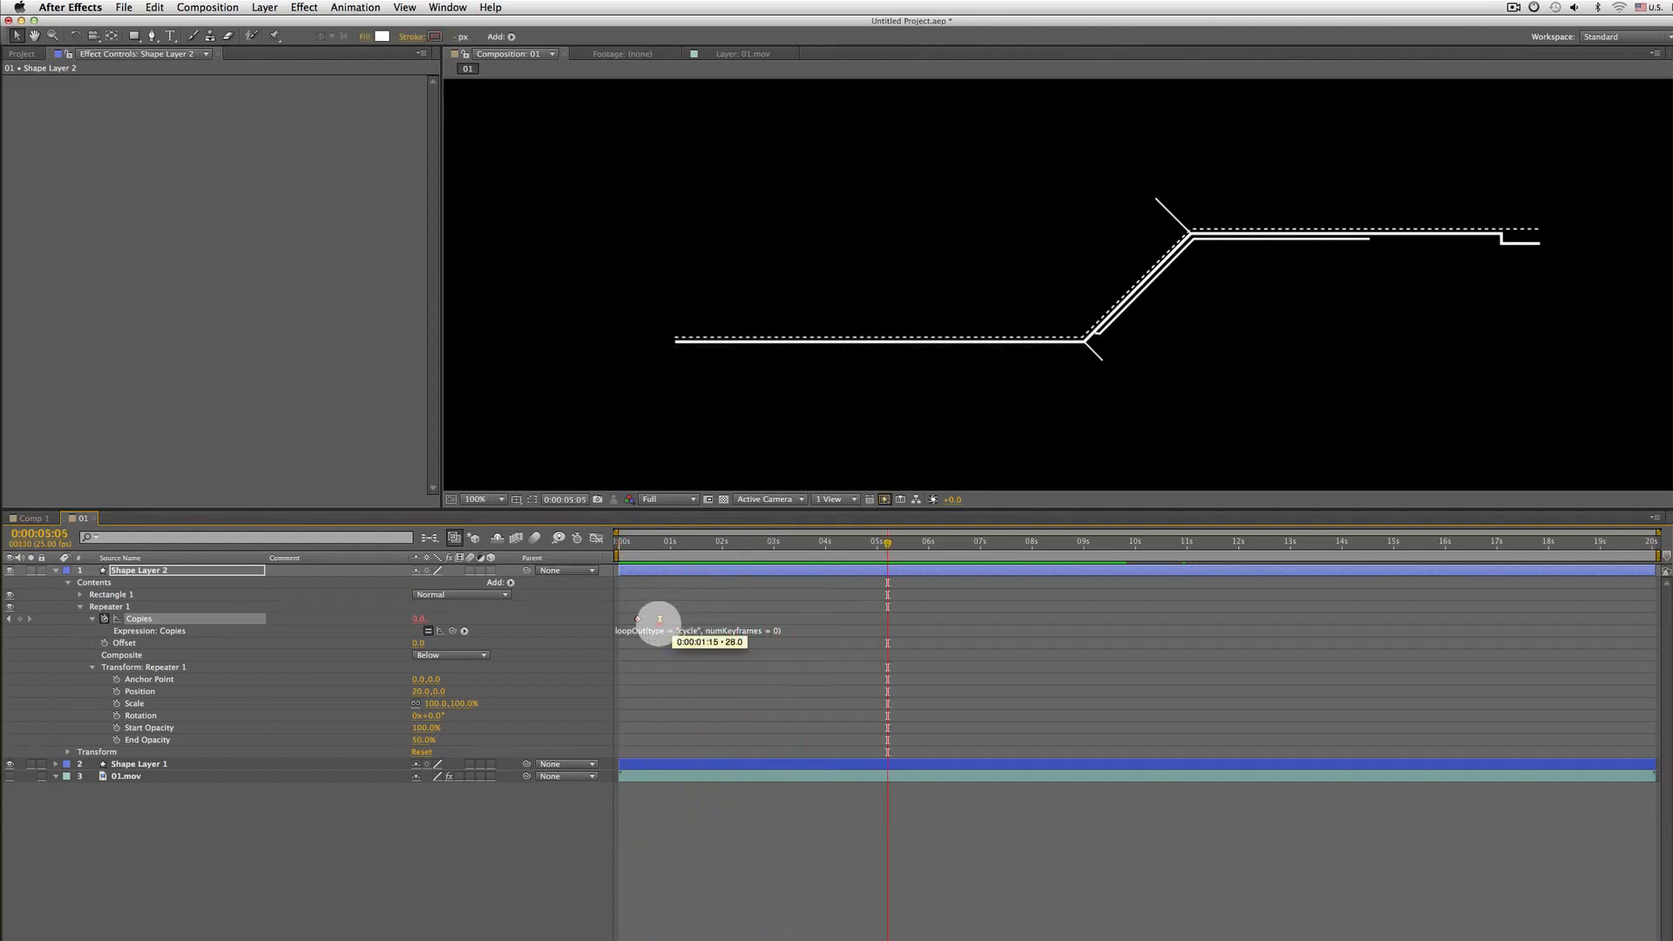
{"action": "key", "text": "space"}
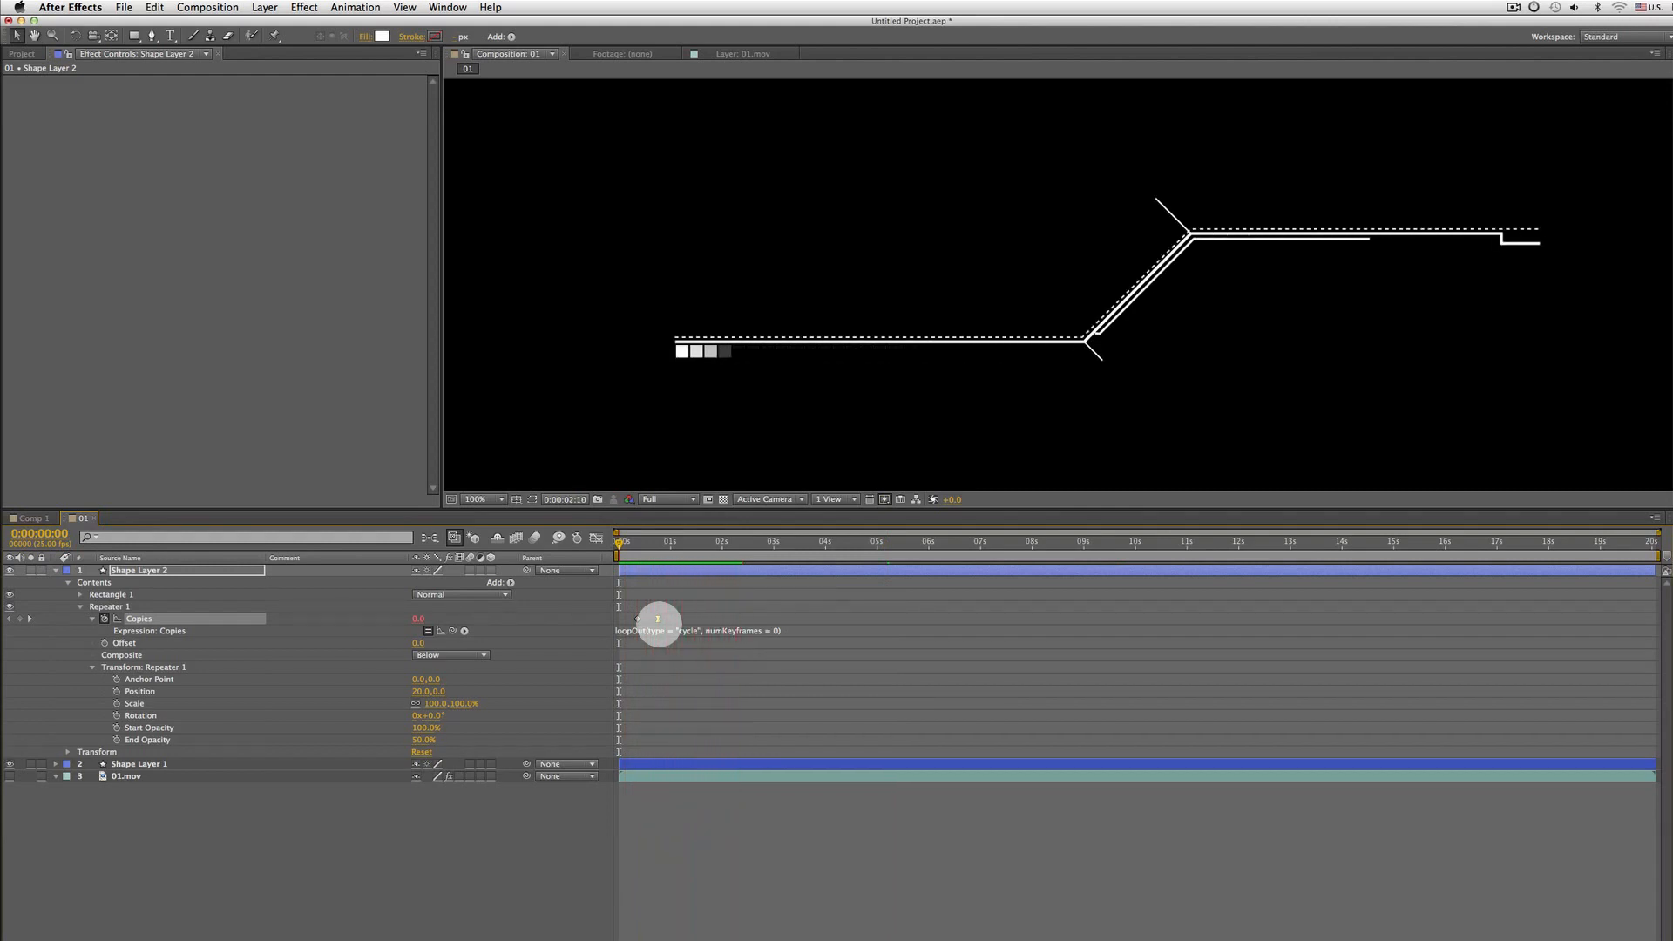
{"action": "left_click", "coordinate": [859, 627]}
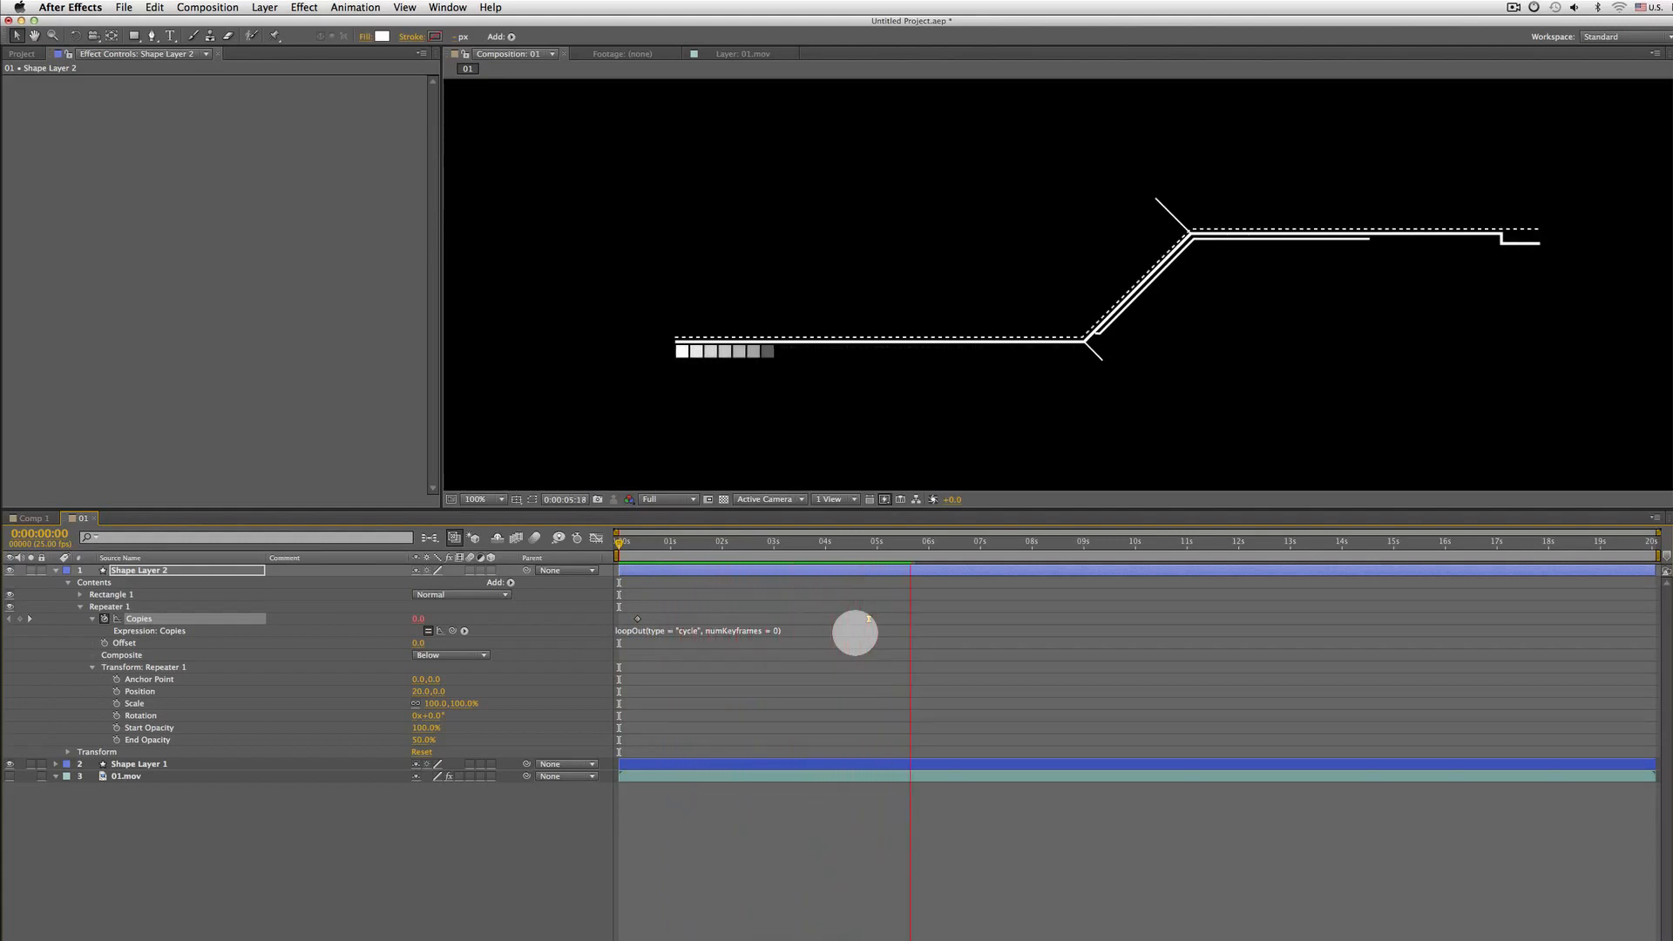
{"action": "left_click_drag", "start_coordinate": [868, 619], "coordinate": [735, 624]}
{"action": "key", "text": "space"}
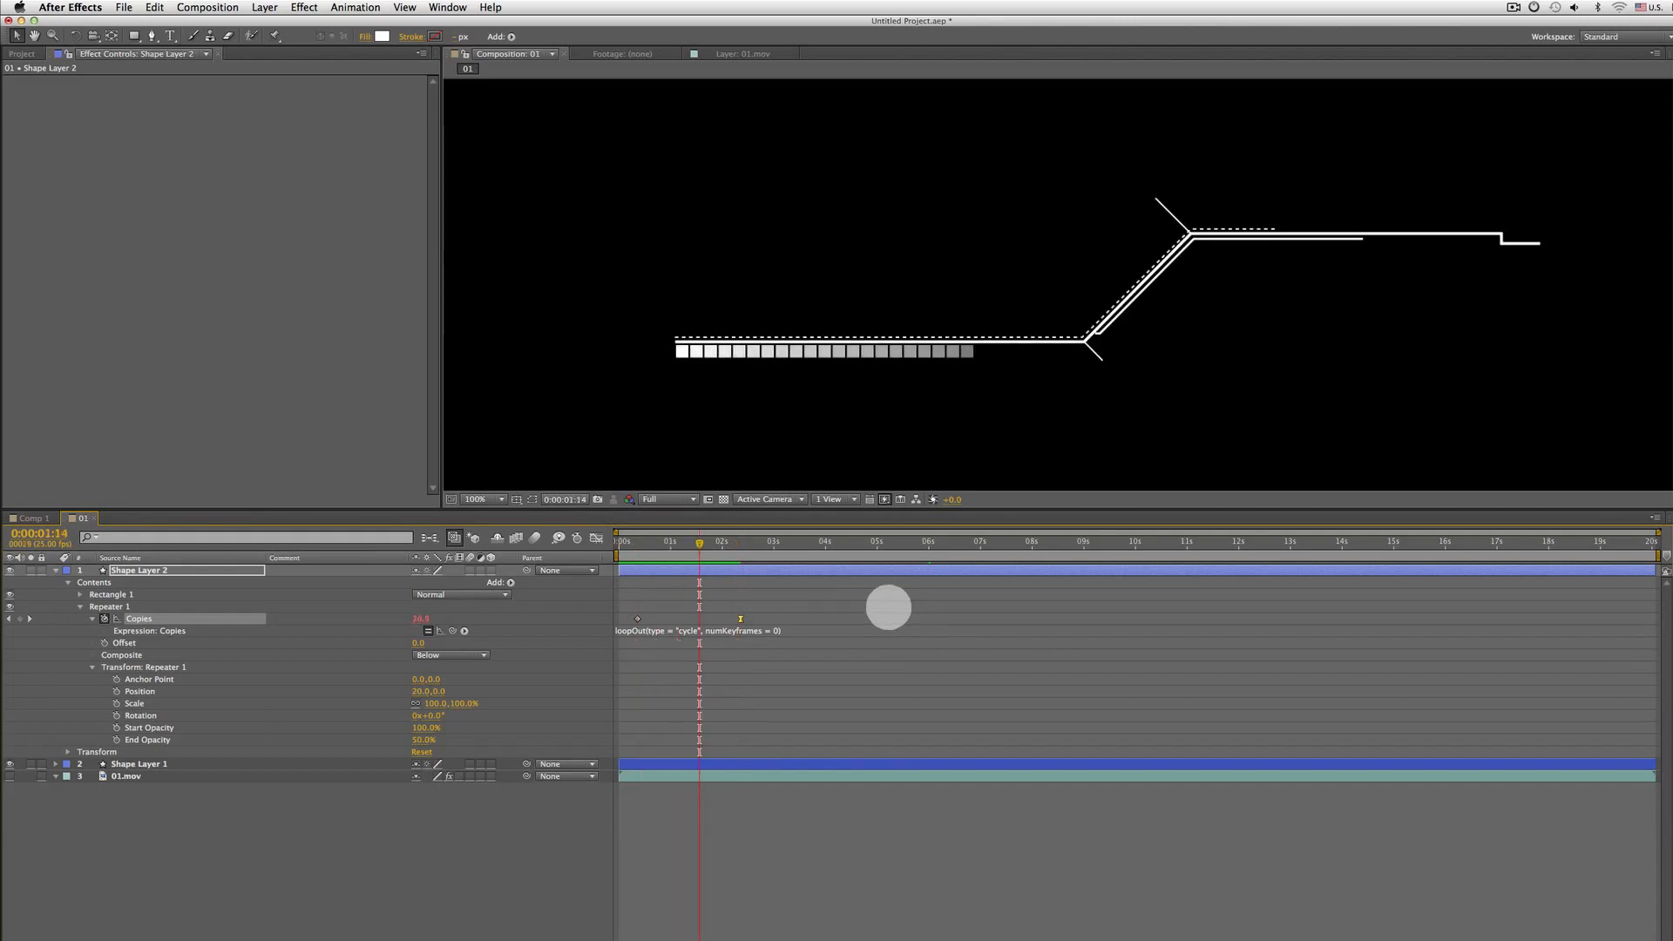
{"action": "left_click_drag", "start_coordinate": [740, 618], "coordinate": [699, 618]}
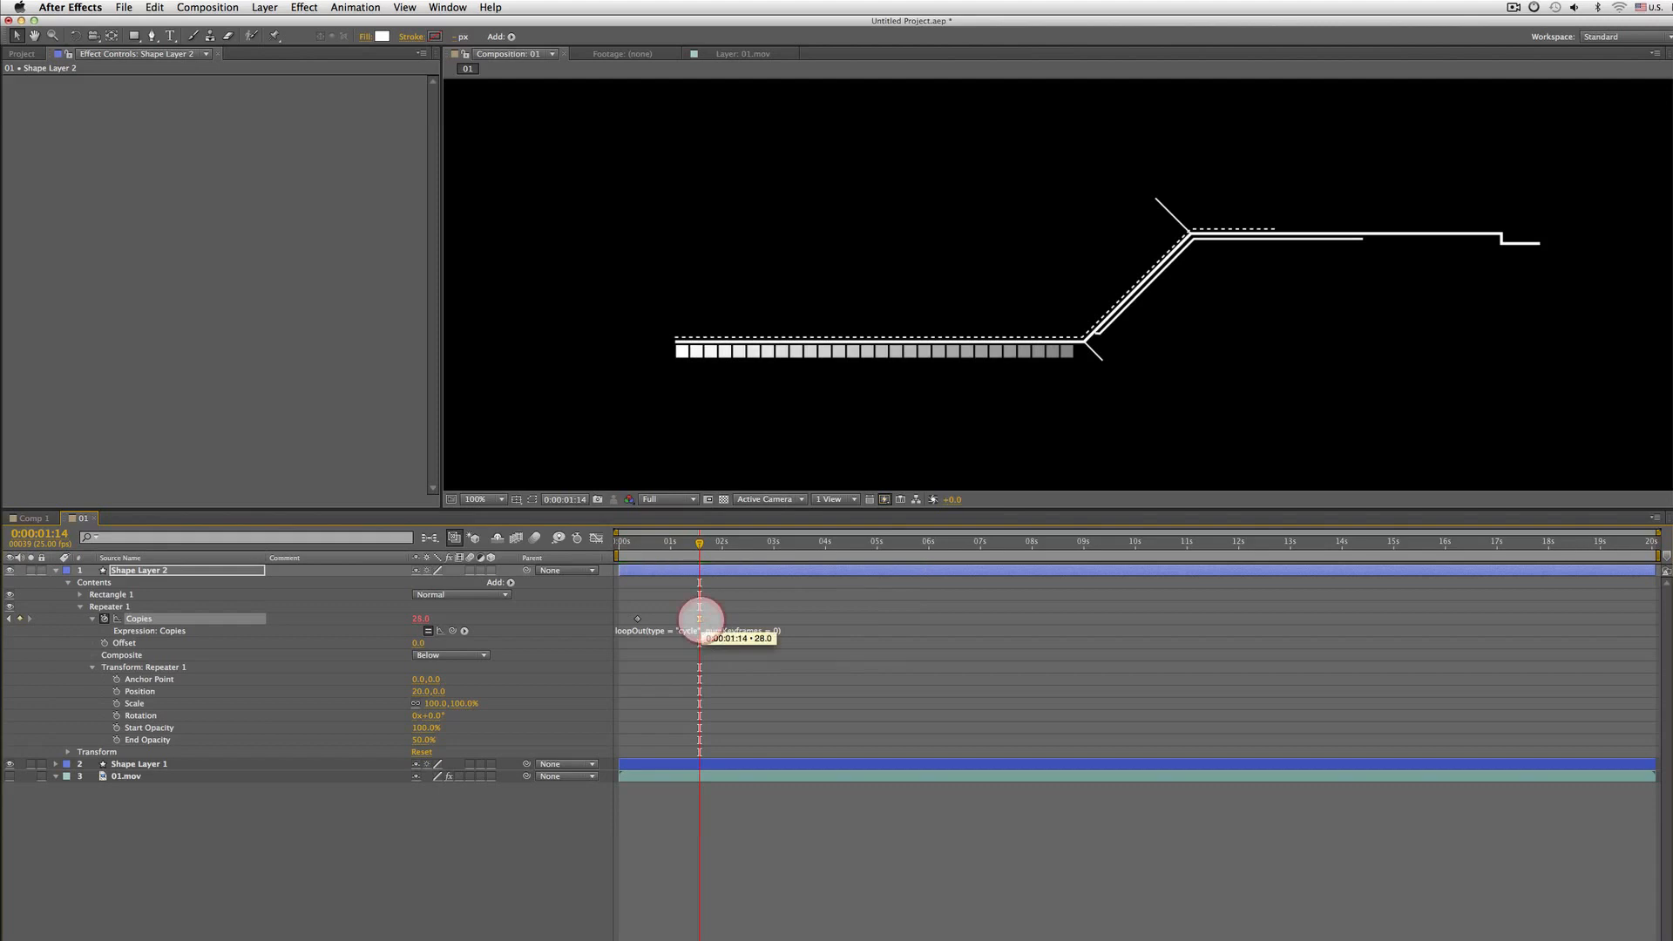
{"action": "key", "text": "Home"}
Review the reference 01.mov animation in its layer viewer, panning the view, then return to the composition
{"action": "key", "text": "space"}
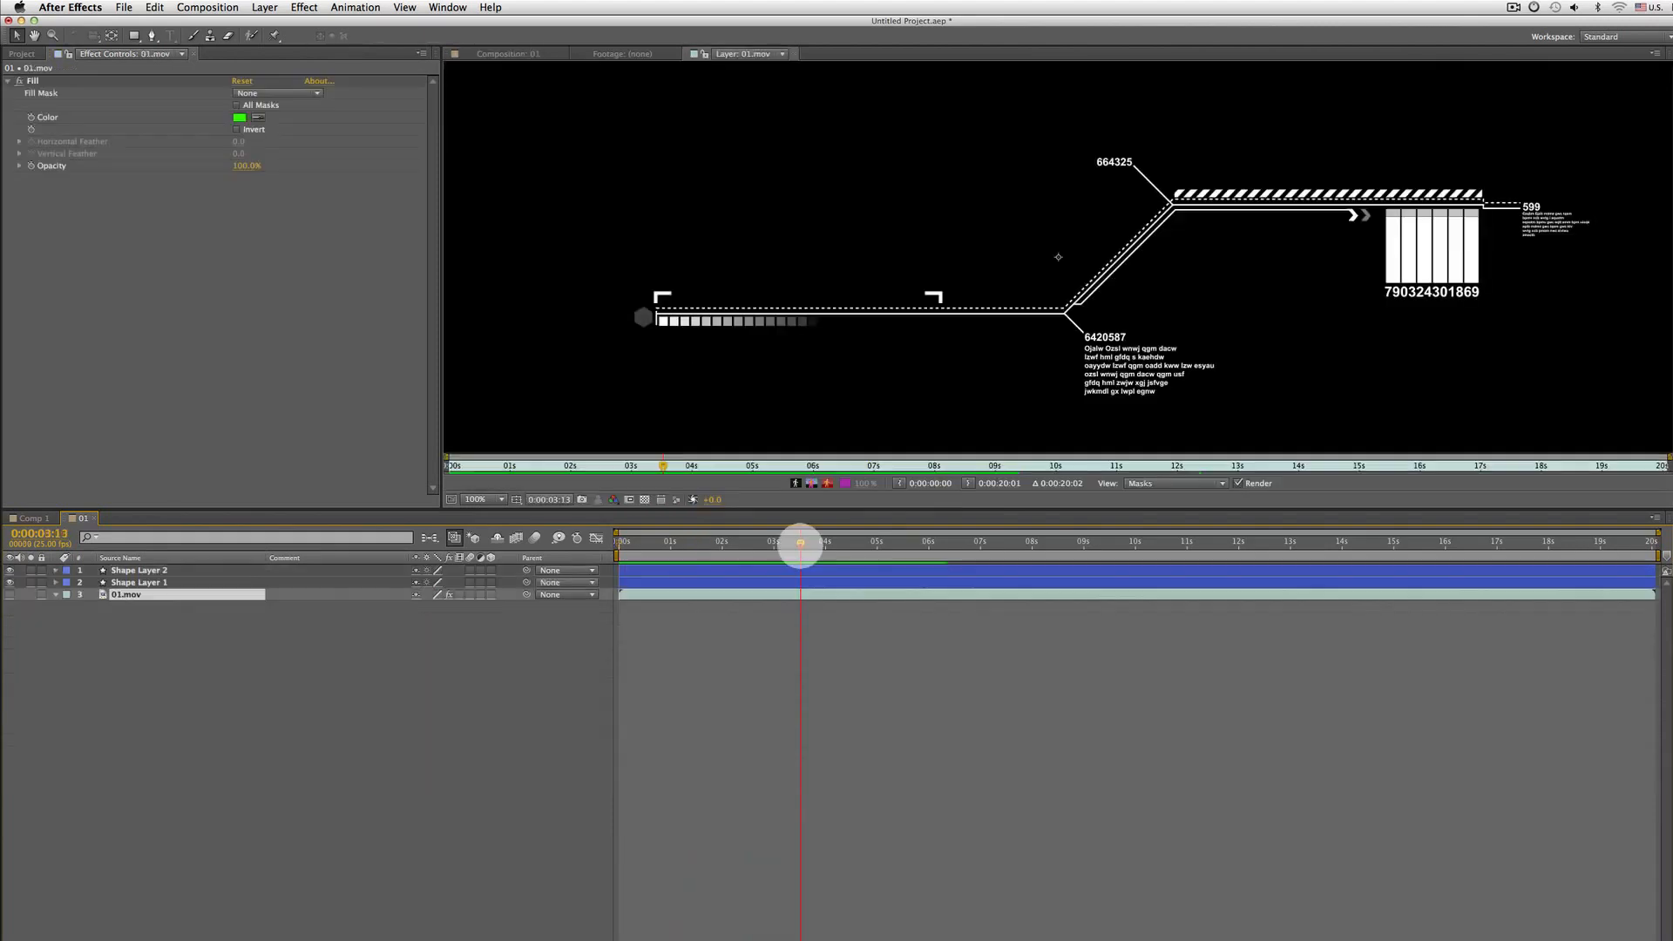
{"action": "mouse_move", "coordinate": [800, 544]}
{"action": "left_mouse_down"}
{"action": "mouse_move", "coordinate": [579, 541]}
{"action": "mouse_move", "coordinate": [786, 533]}
{"action": "left_mouse_up"}
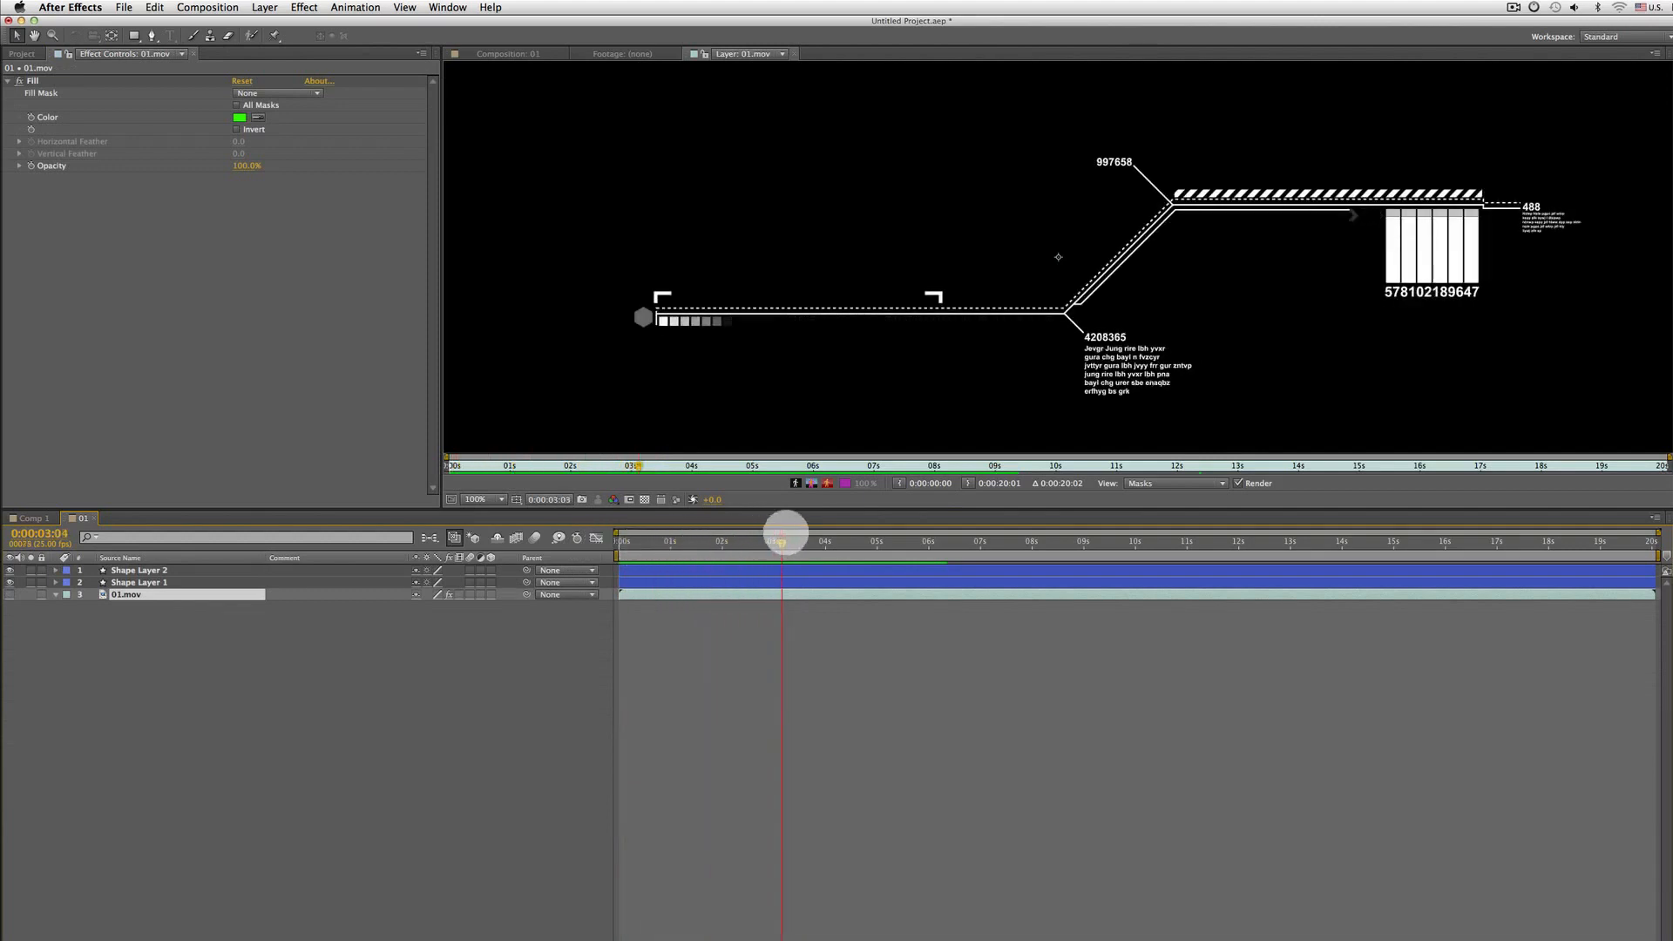
{"action": "key", "text": "h"}
{"action": "left_click_drag", "start_coordinate": [1089, 379], "coordinate": [1021, 347]}
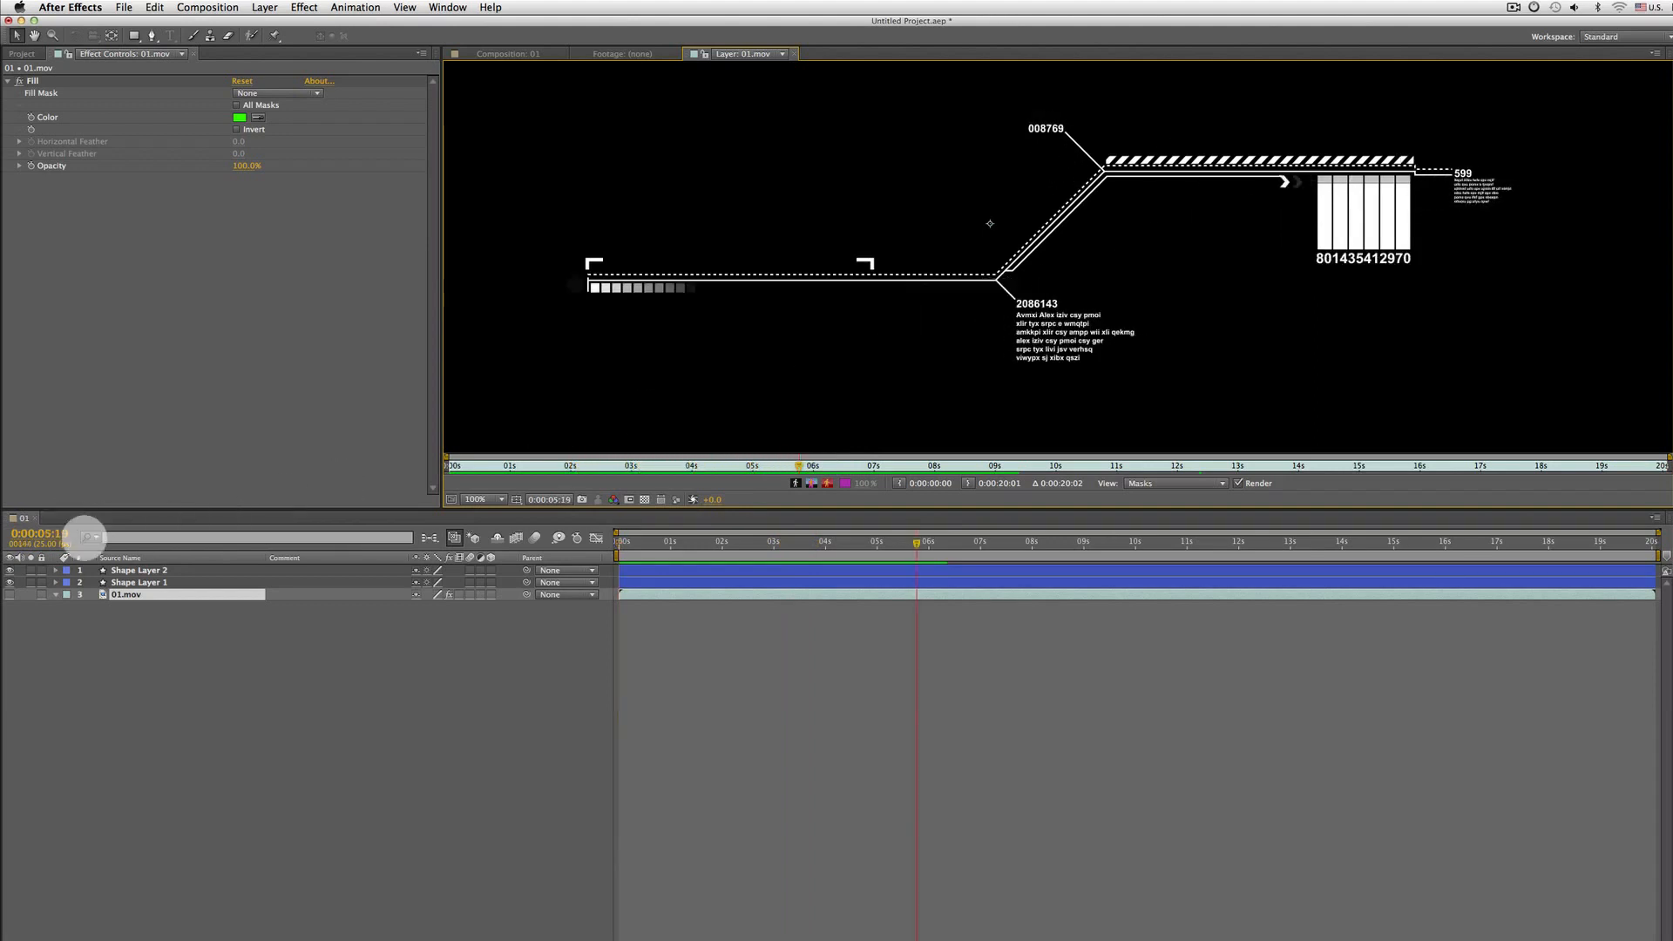
{"action": "left_click", "coordinate": [532, 54]}
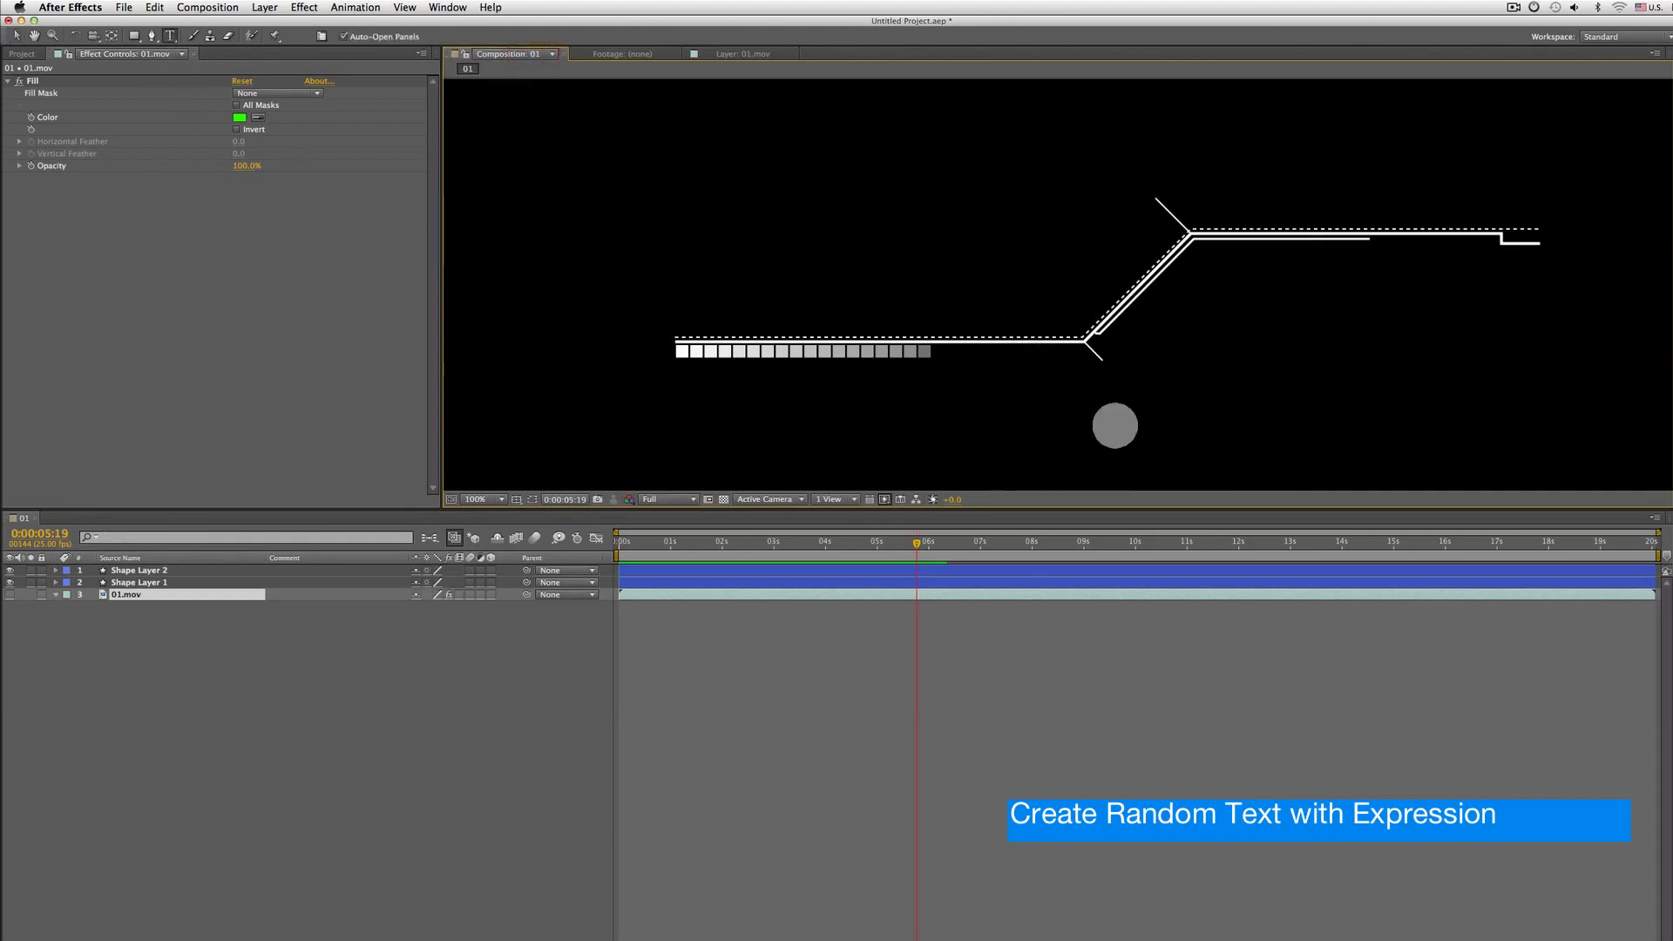
Create a text layer with the number 451879 just beside the line's lower bend
{"action": "key", "text": "ctrl+t"}
{"action": "left_click", "coordinate": [1105, 365]}
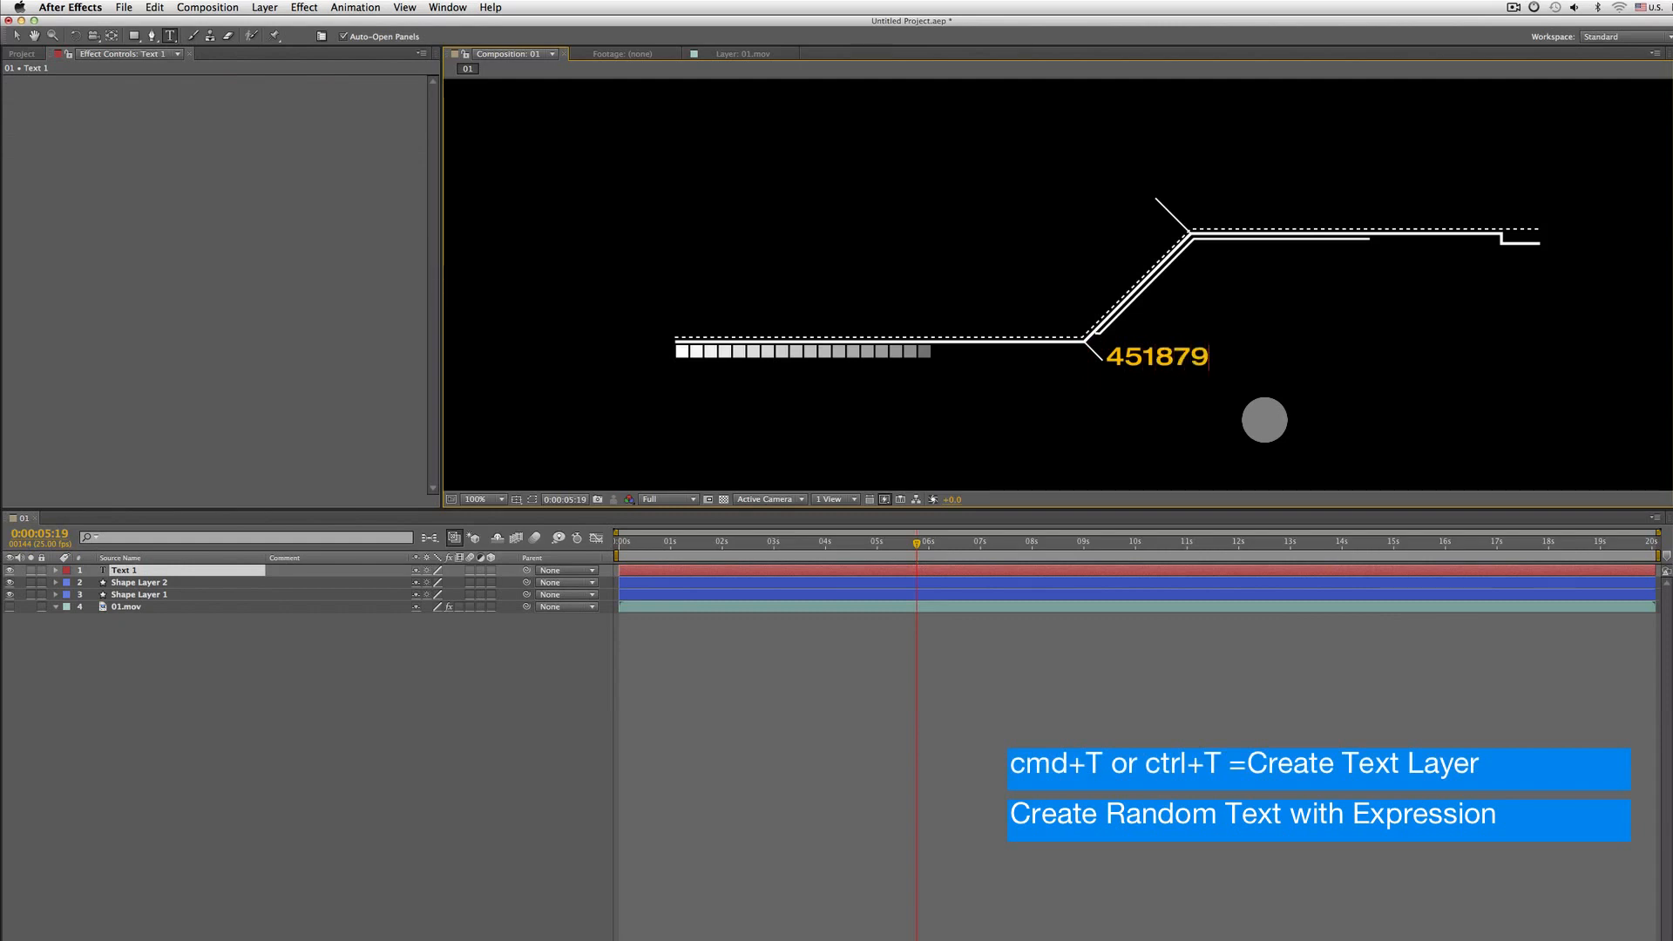
{"action": "left_click", "coordinate": [142, 568]}
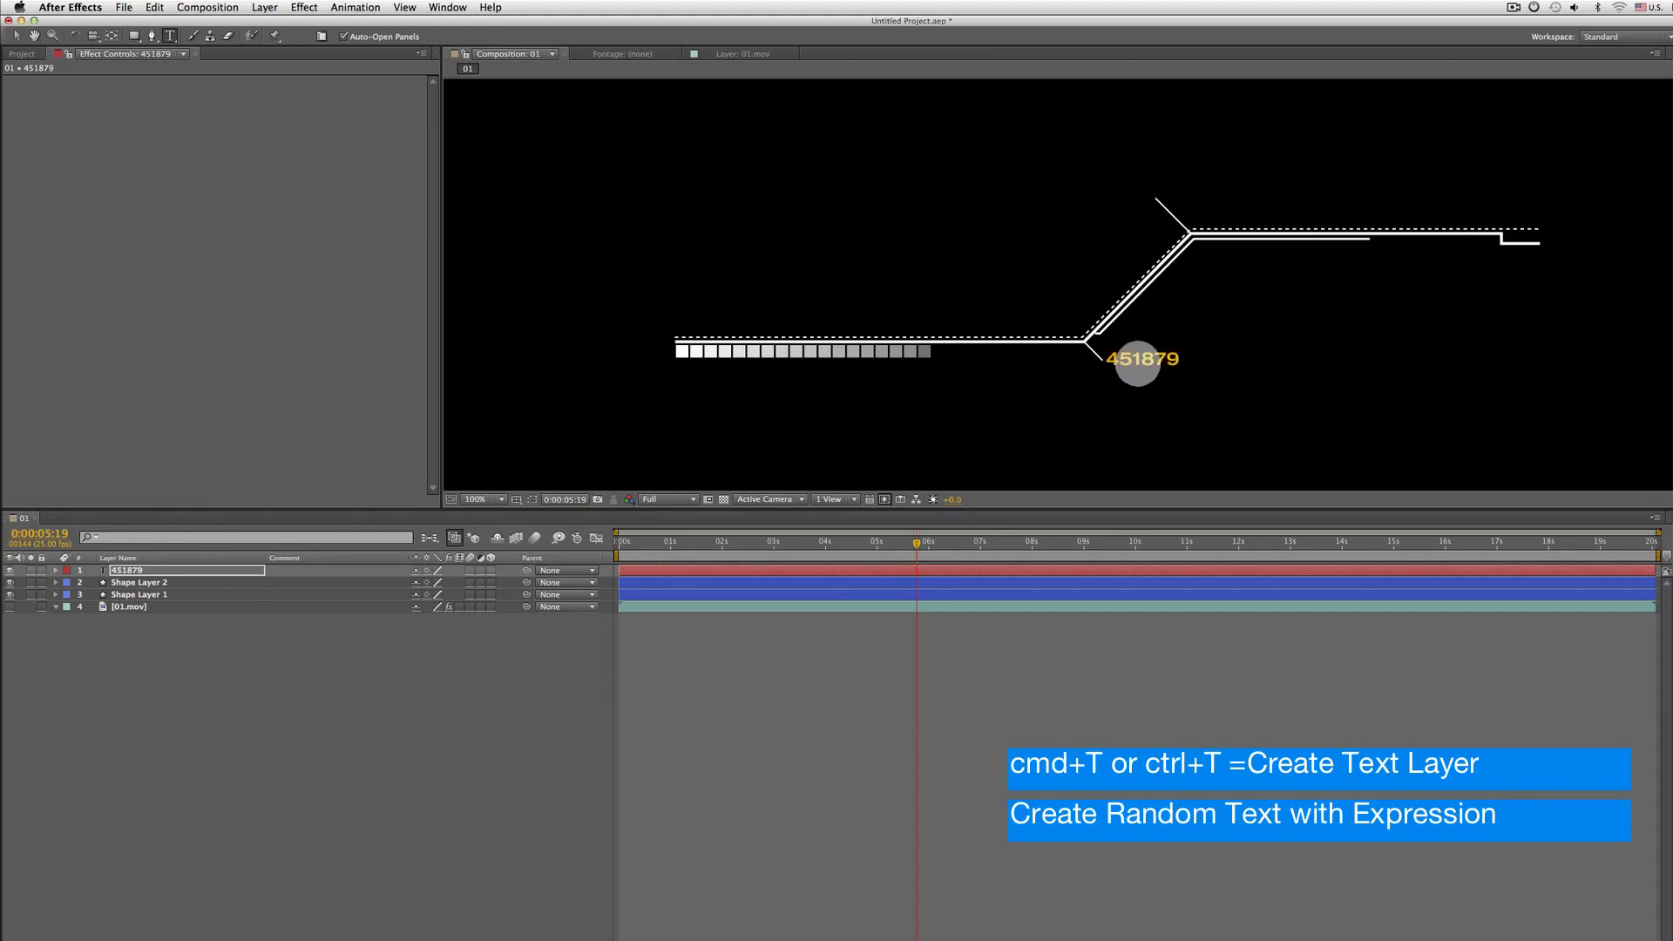
{"action": "double_click", "coordinate": [135, 572]}
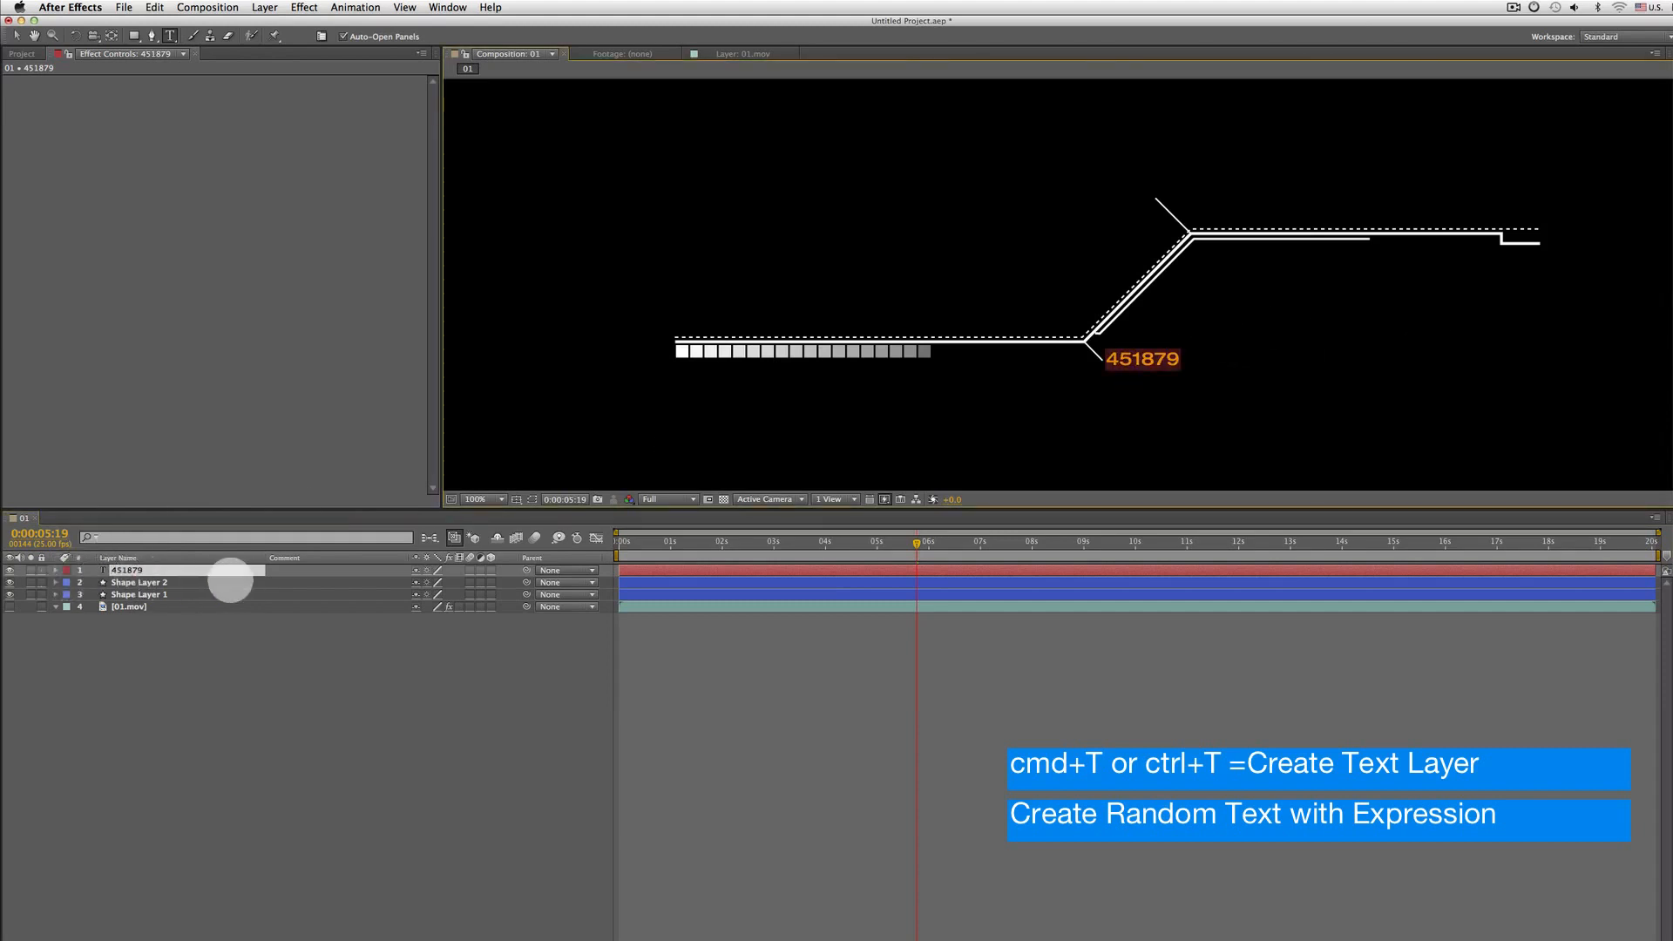
{"action": "left_click", "coordinate": [141, 583]}
{"action": "left_click", "coordinate": [139, 570]}
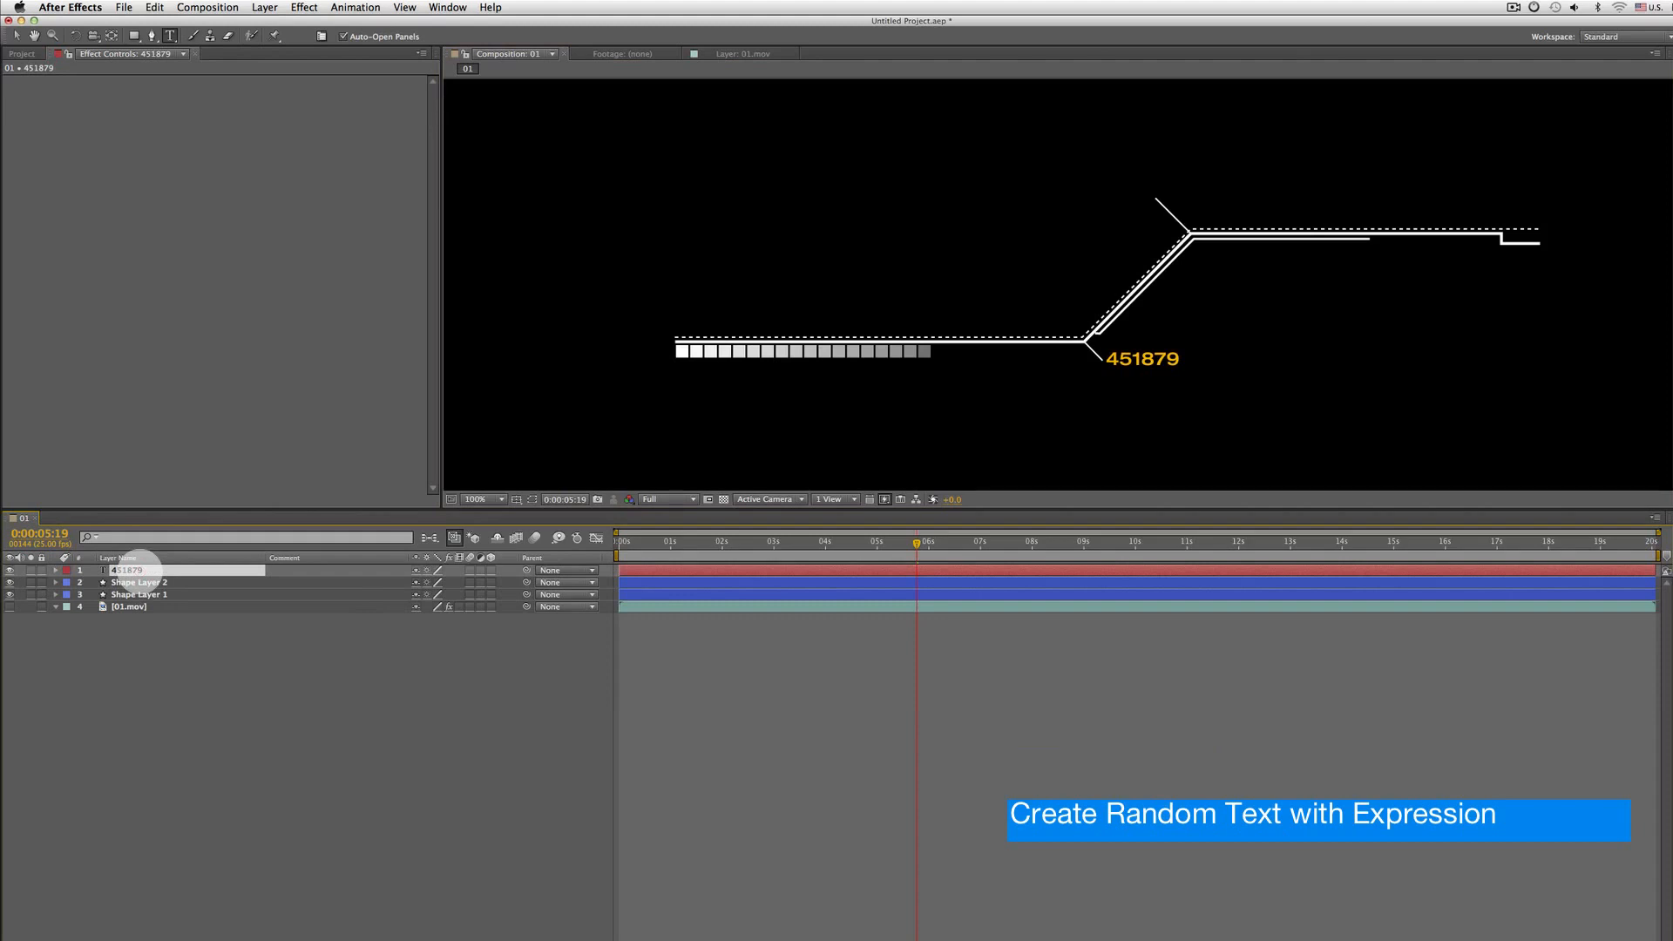
Add a Character Offset animator to the number text layer
{"action": "left_click", "coordinate": [55, 571]}
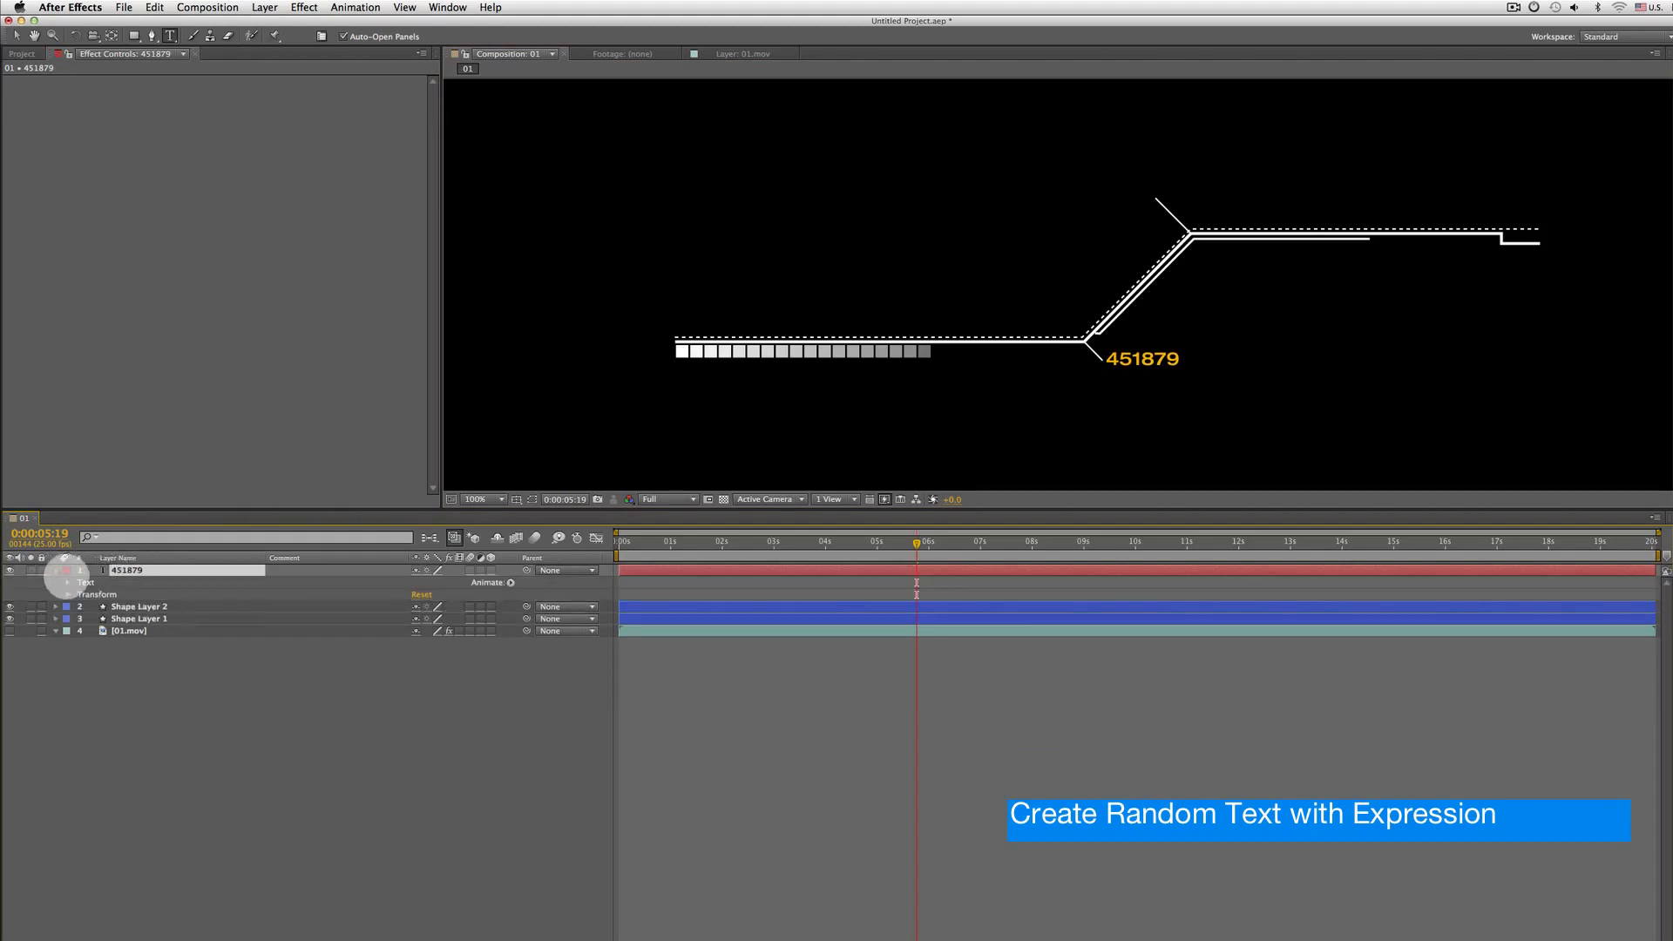
{"action": "left_click_drag", "start_coordinate": [659, 543], "coordinate": [1054, 542]}
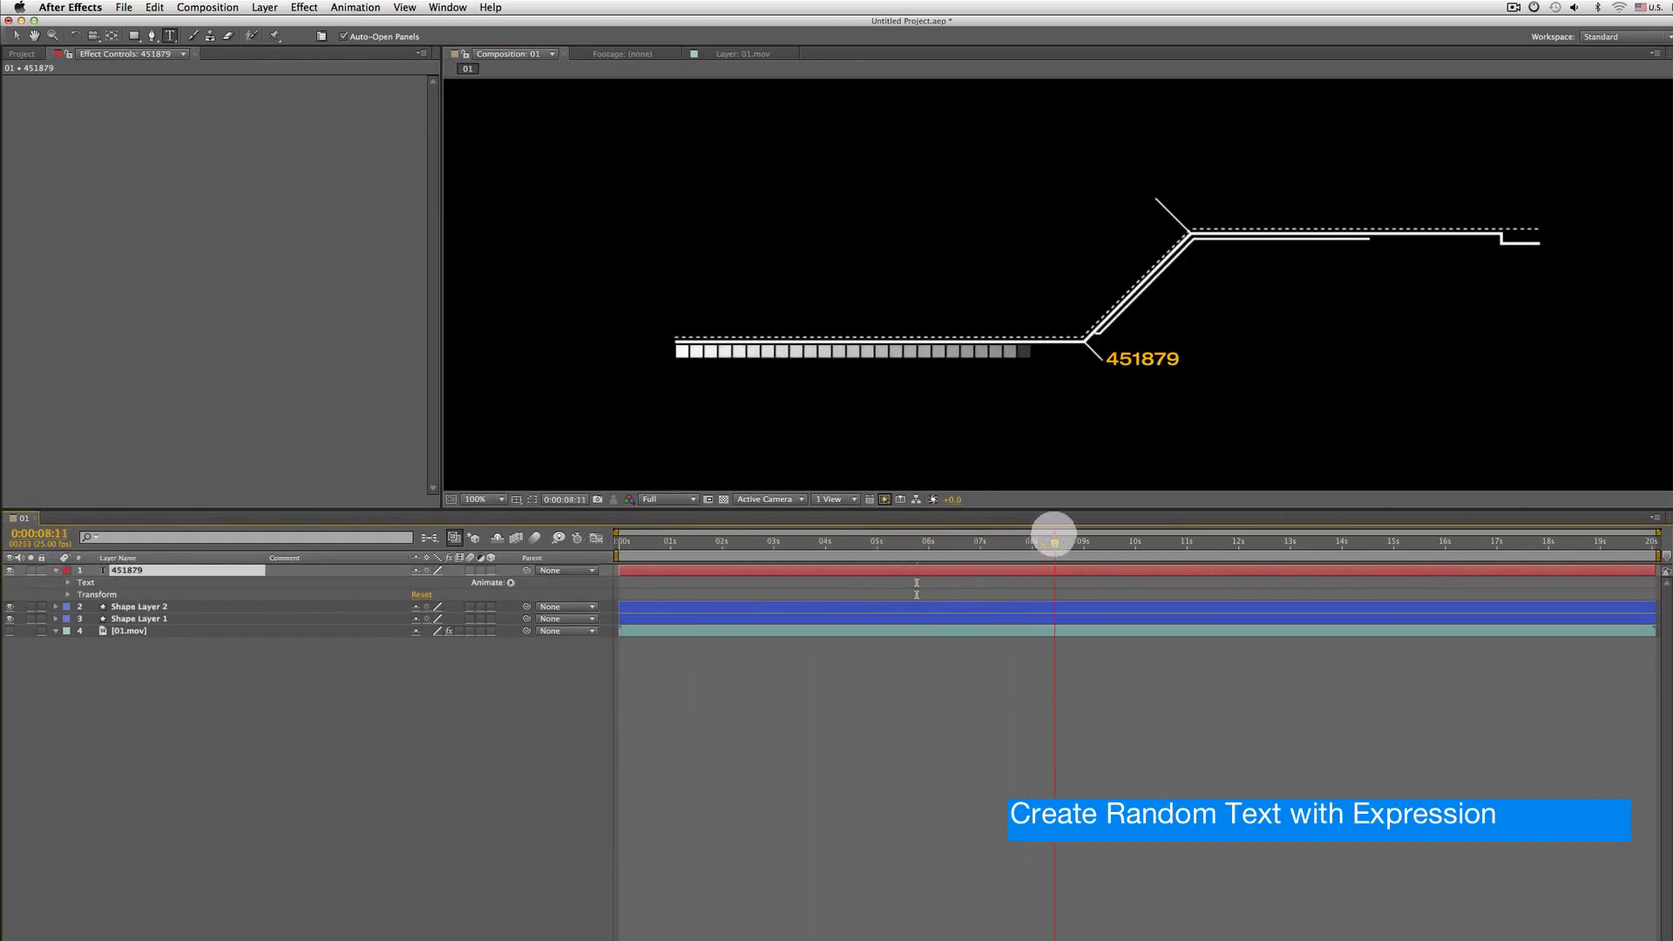
{"action": "left_click", "coordinate": [68, 594]}
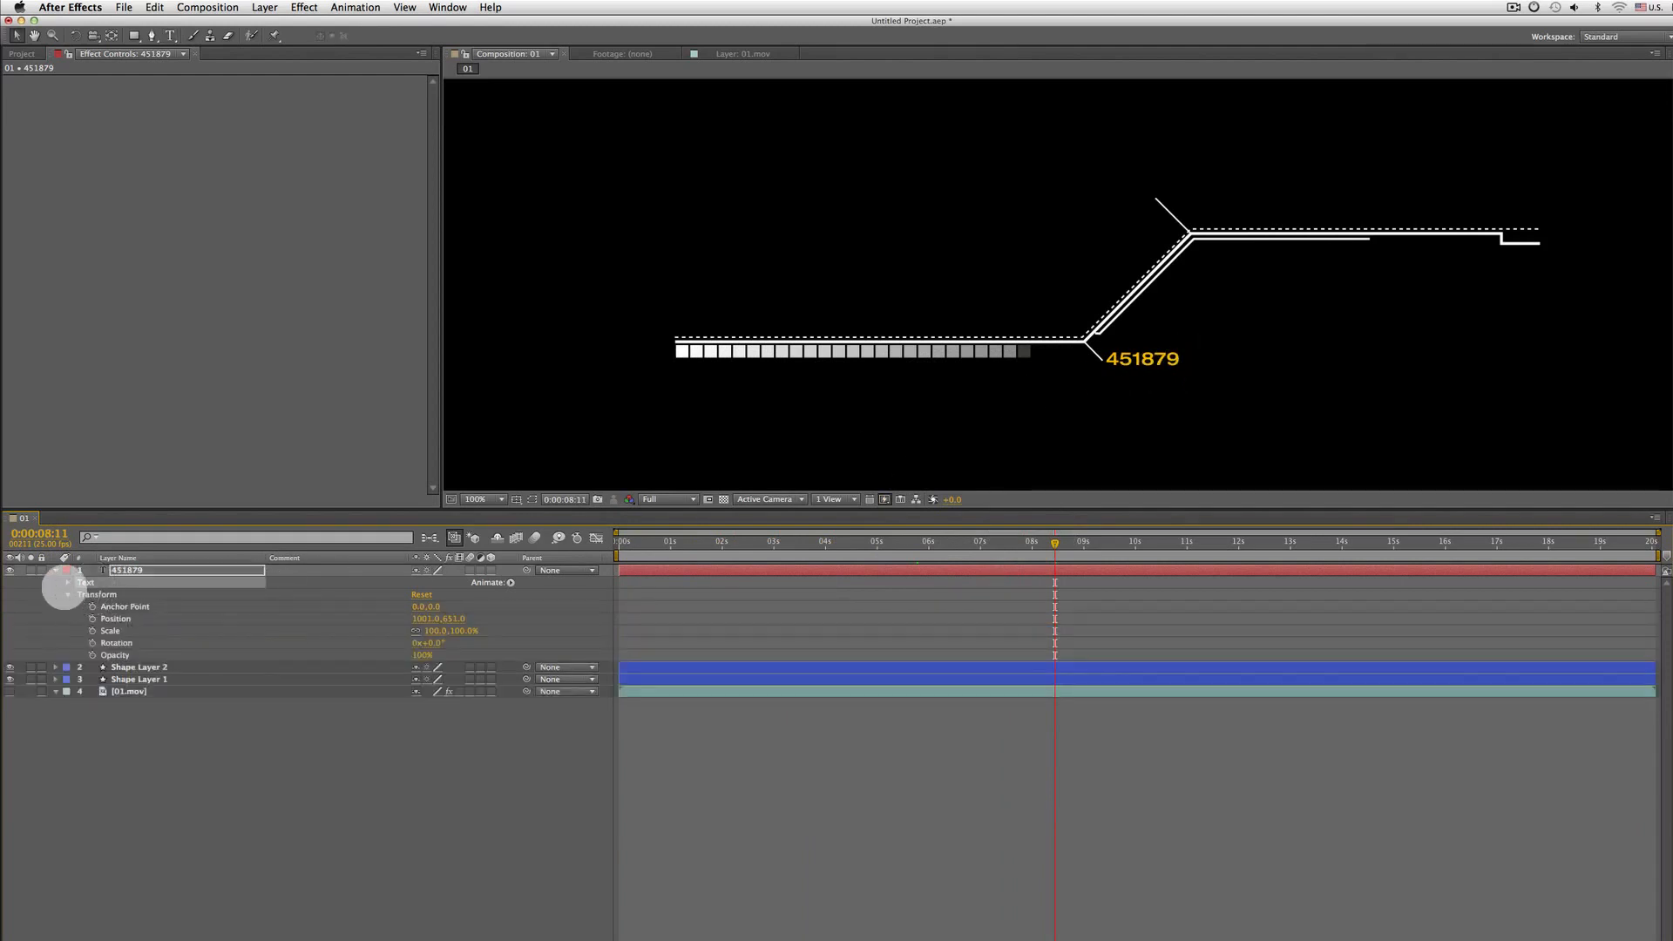
{"action": "left_click", "coordinate": [68, 582]}
{"action": "left_click", "coordinate": [68, 630]}
{"action": "left_click", "coordinate": [110, 620]}
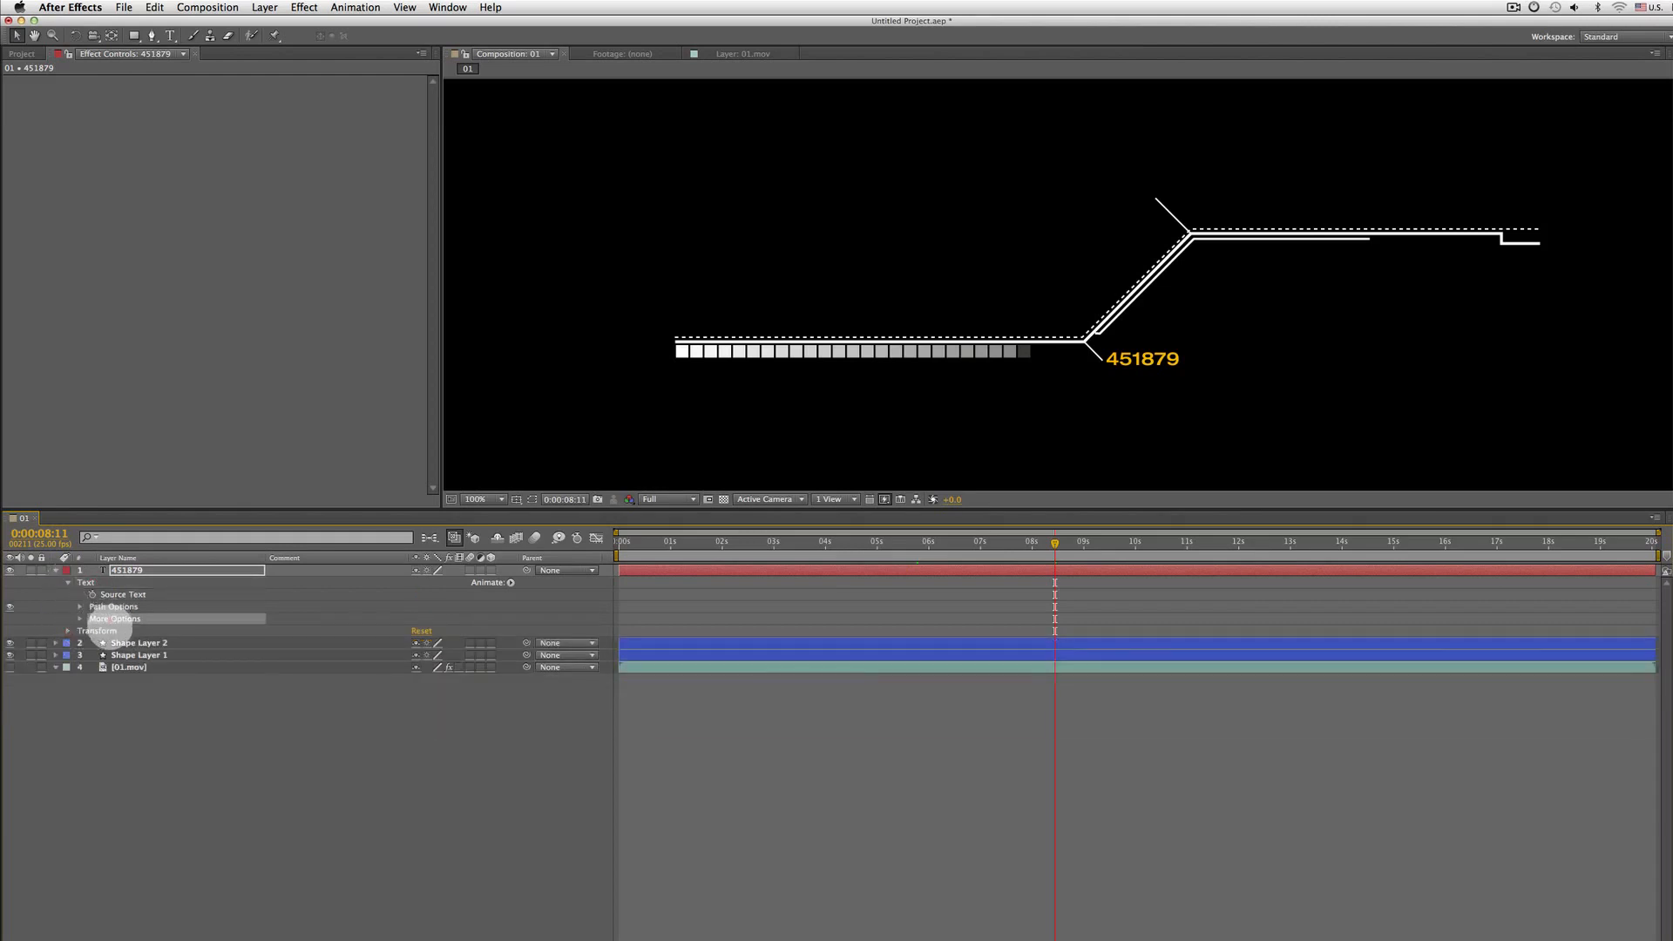
{"action": "left_click", "coordinate": [99, 582]}
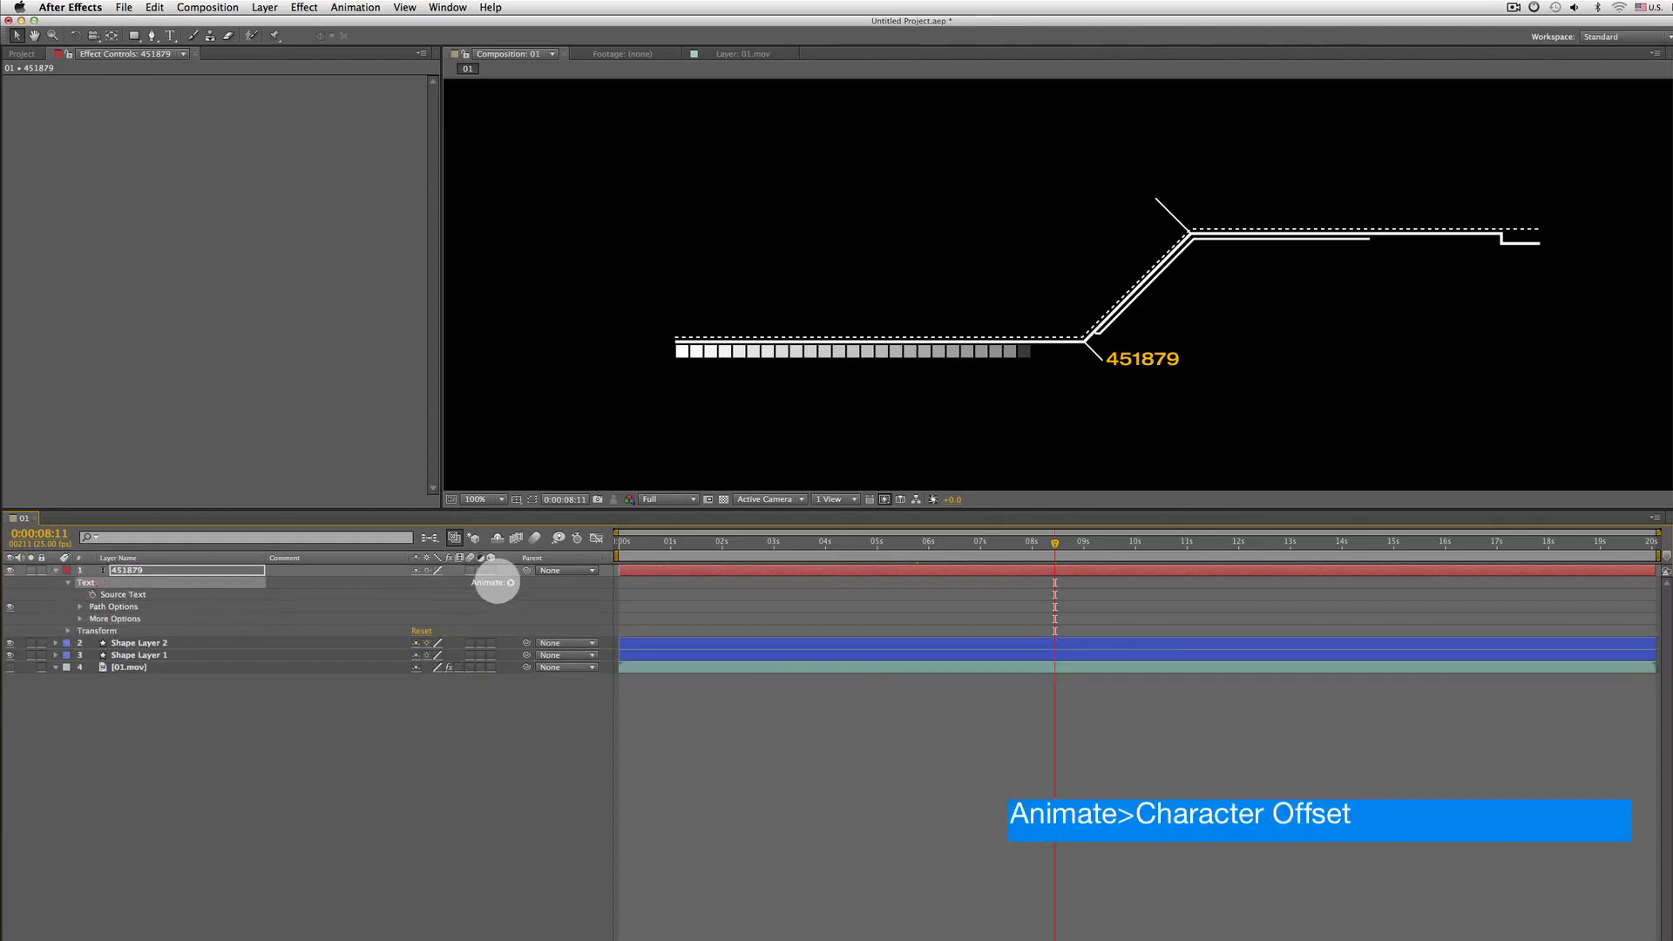
{"action": "left_click", "coordinate": [485, 581]}
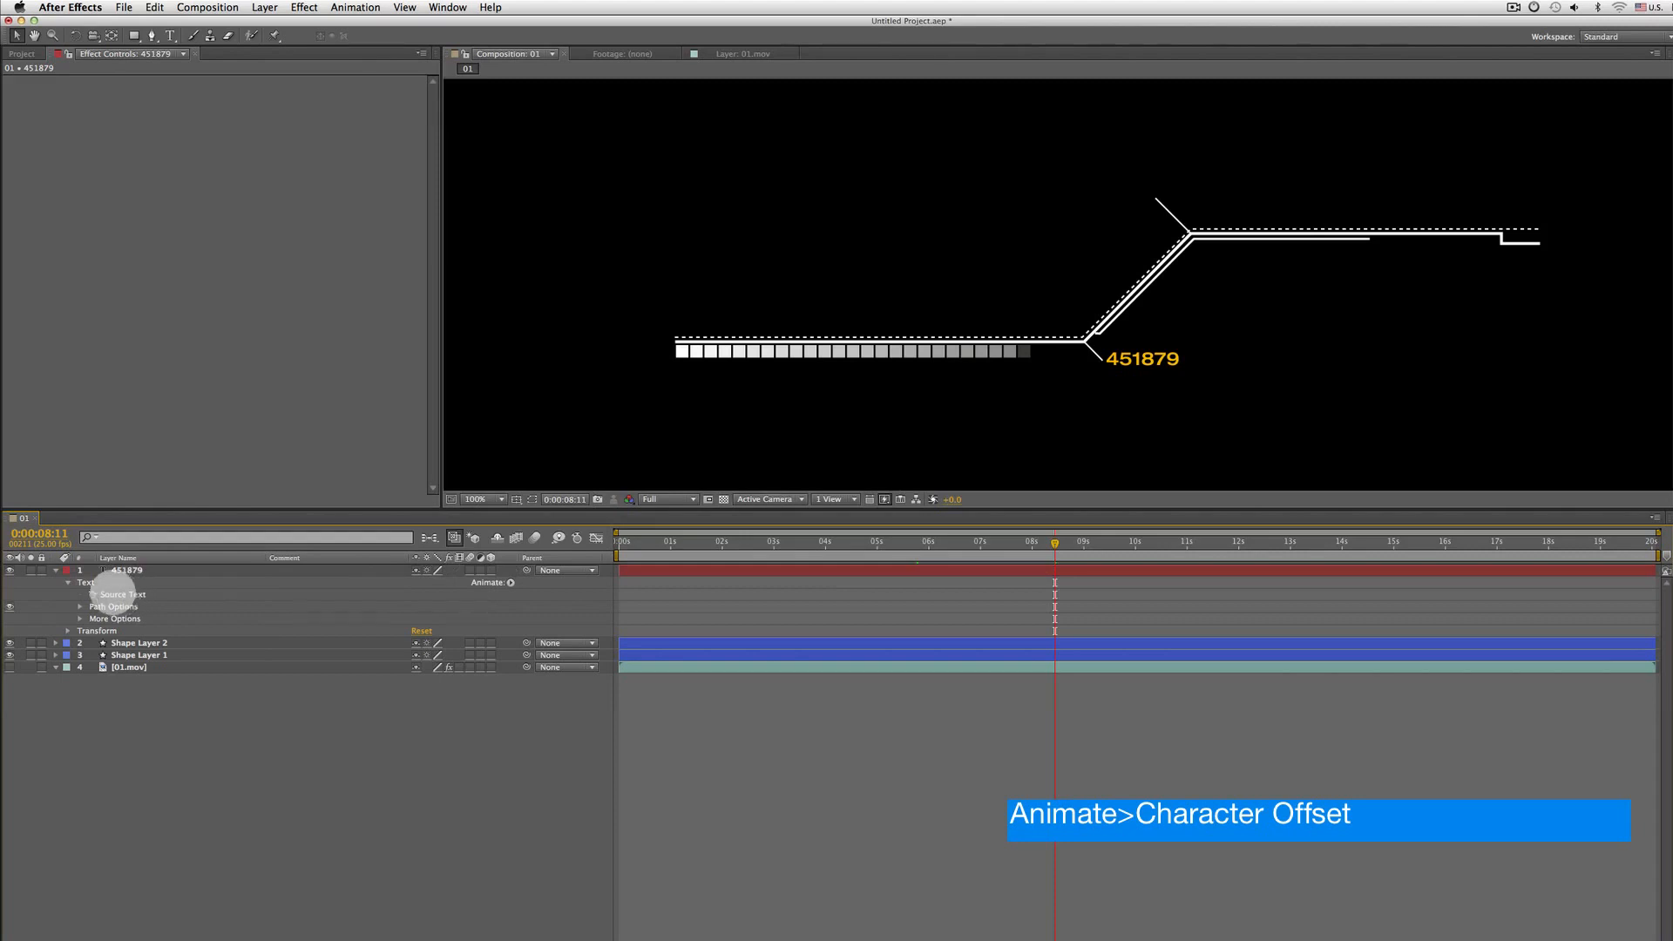
{"action": "left_click", "coordinate": [111, 586]}
{"action": "left_click", "coordinate": [511, 582]}
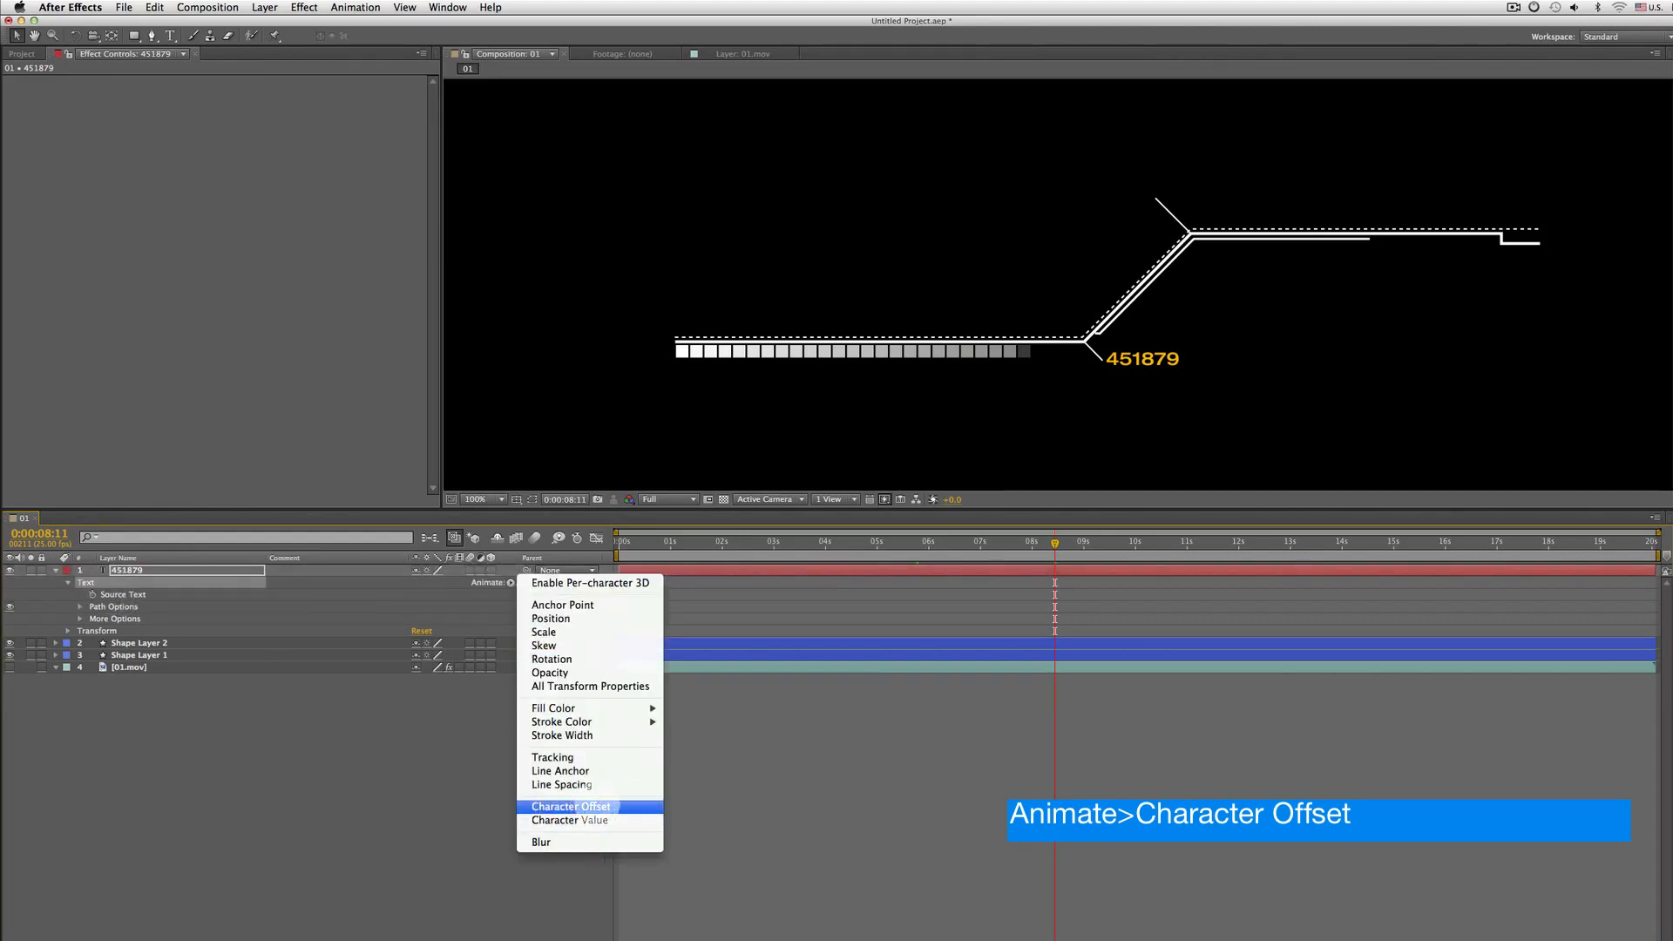
{"action": "left_click", "coordinate": [605, 806]}
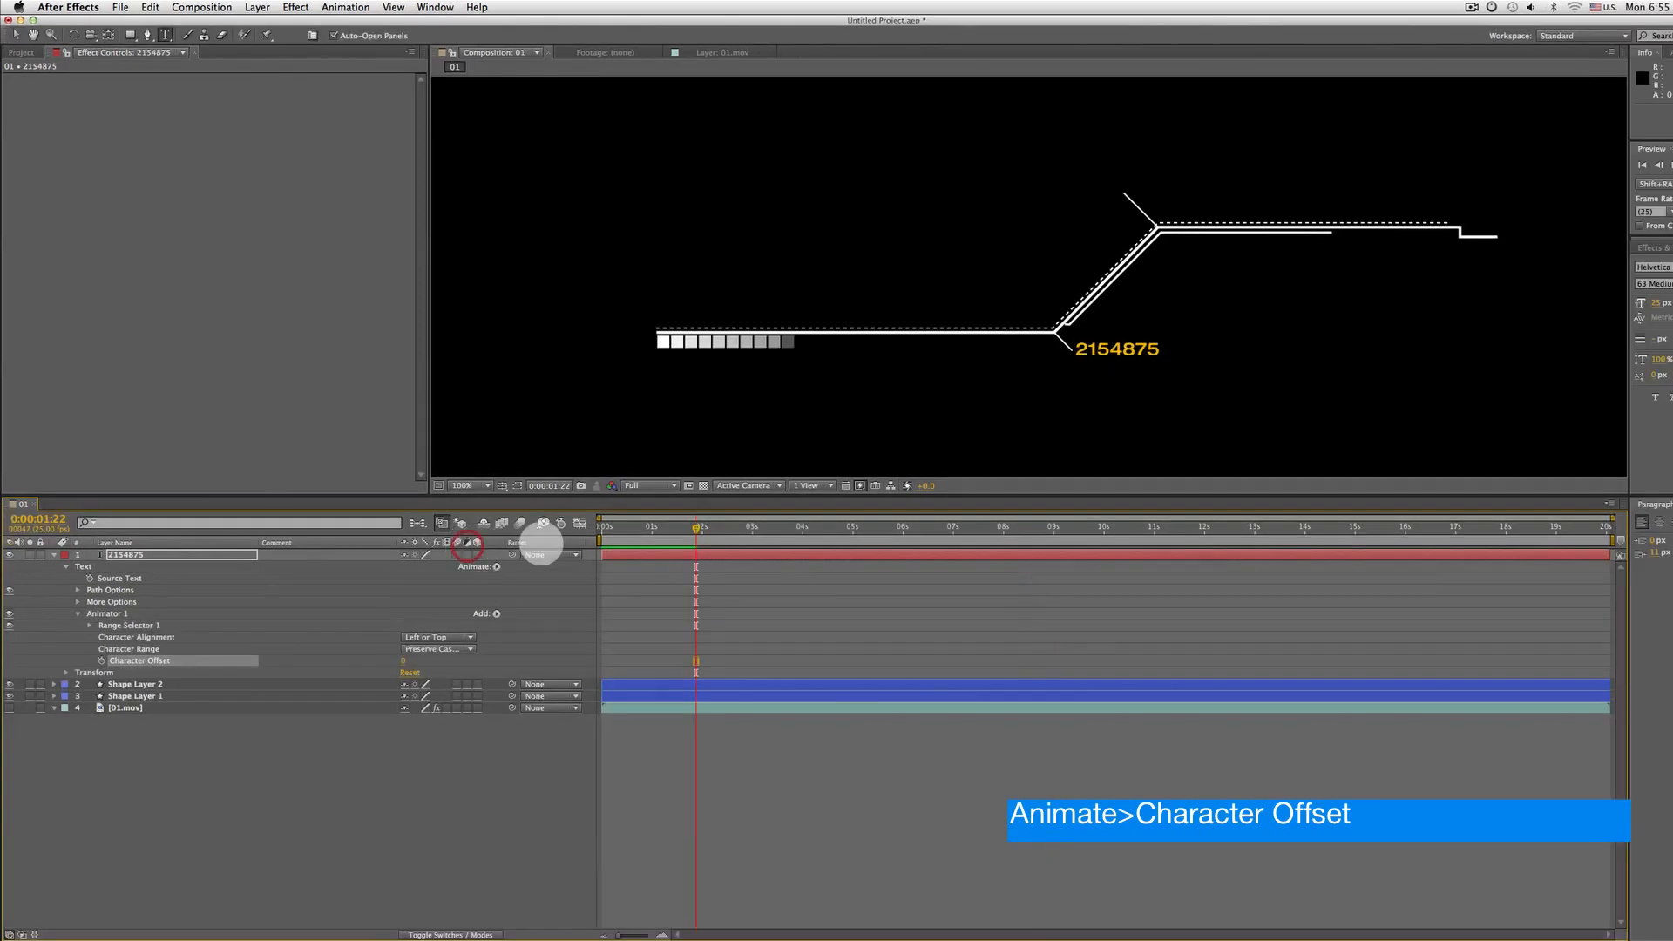
Add an expression to Character Offset, inserting wiggle from the expression language menu's Property list
{"action": "left_click", "coordinate": [603, 527]}
{"action": "left_click_drag", "start_coordinate": [603, 528], "coordinate": [702, 527]}
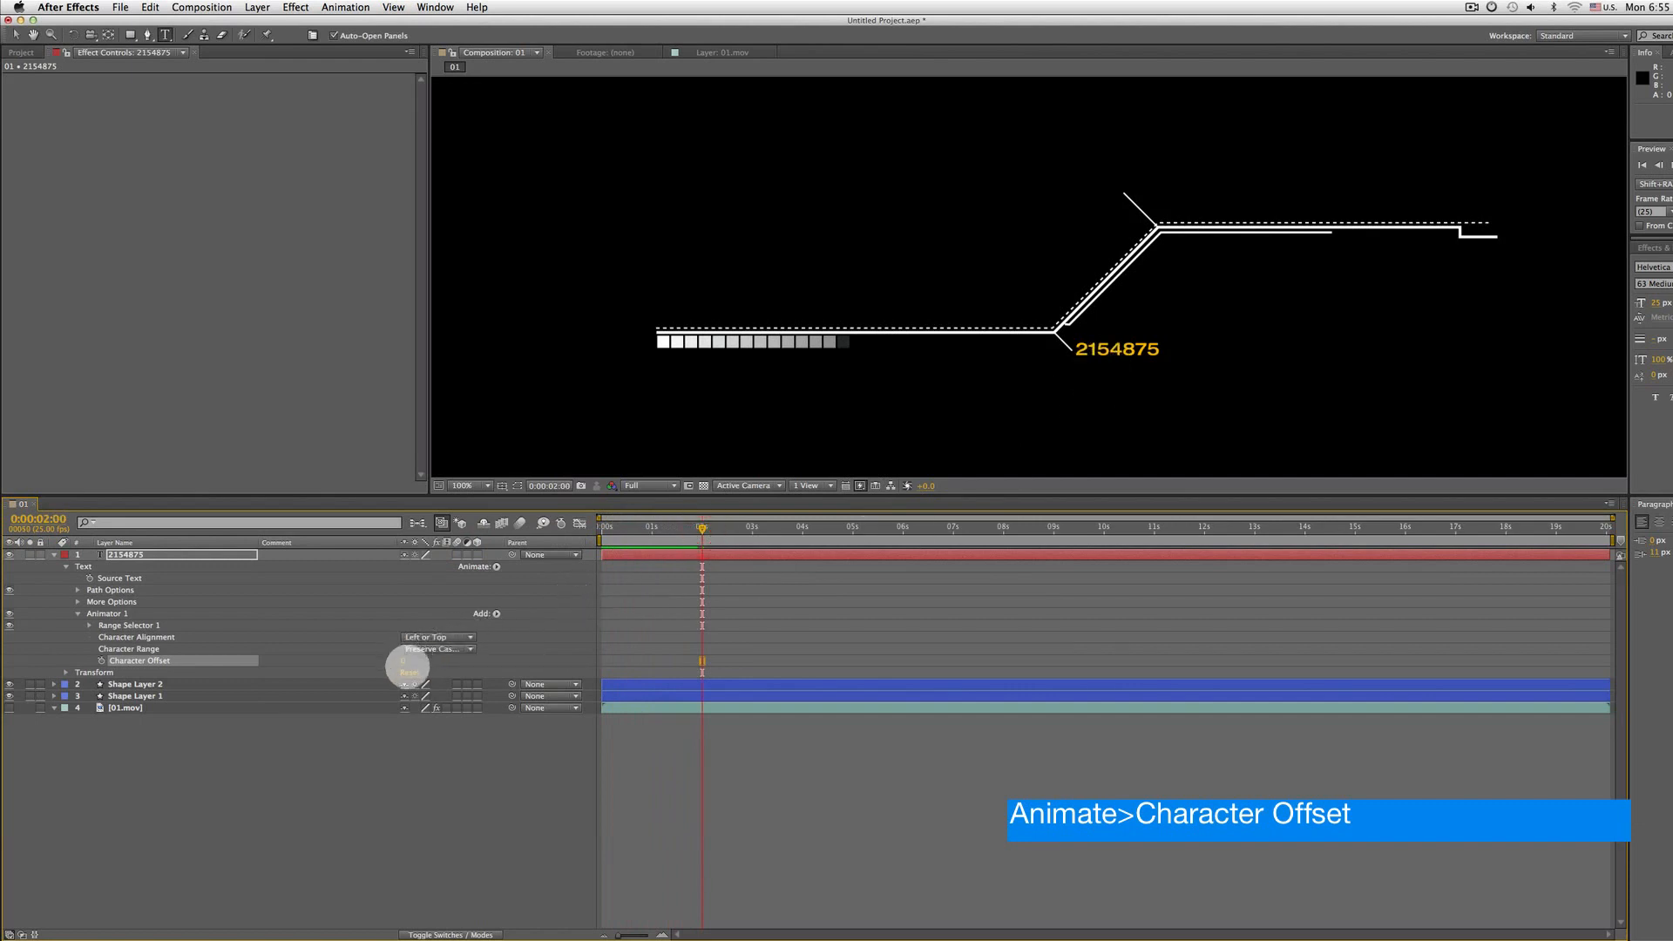
{"action": "left_click_drag", "start_coordinate": [424, 664], "coordinate": [384, 664]}
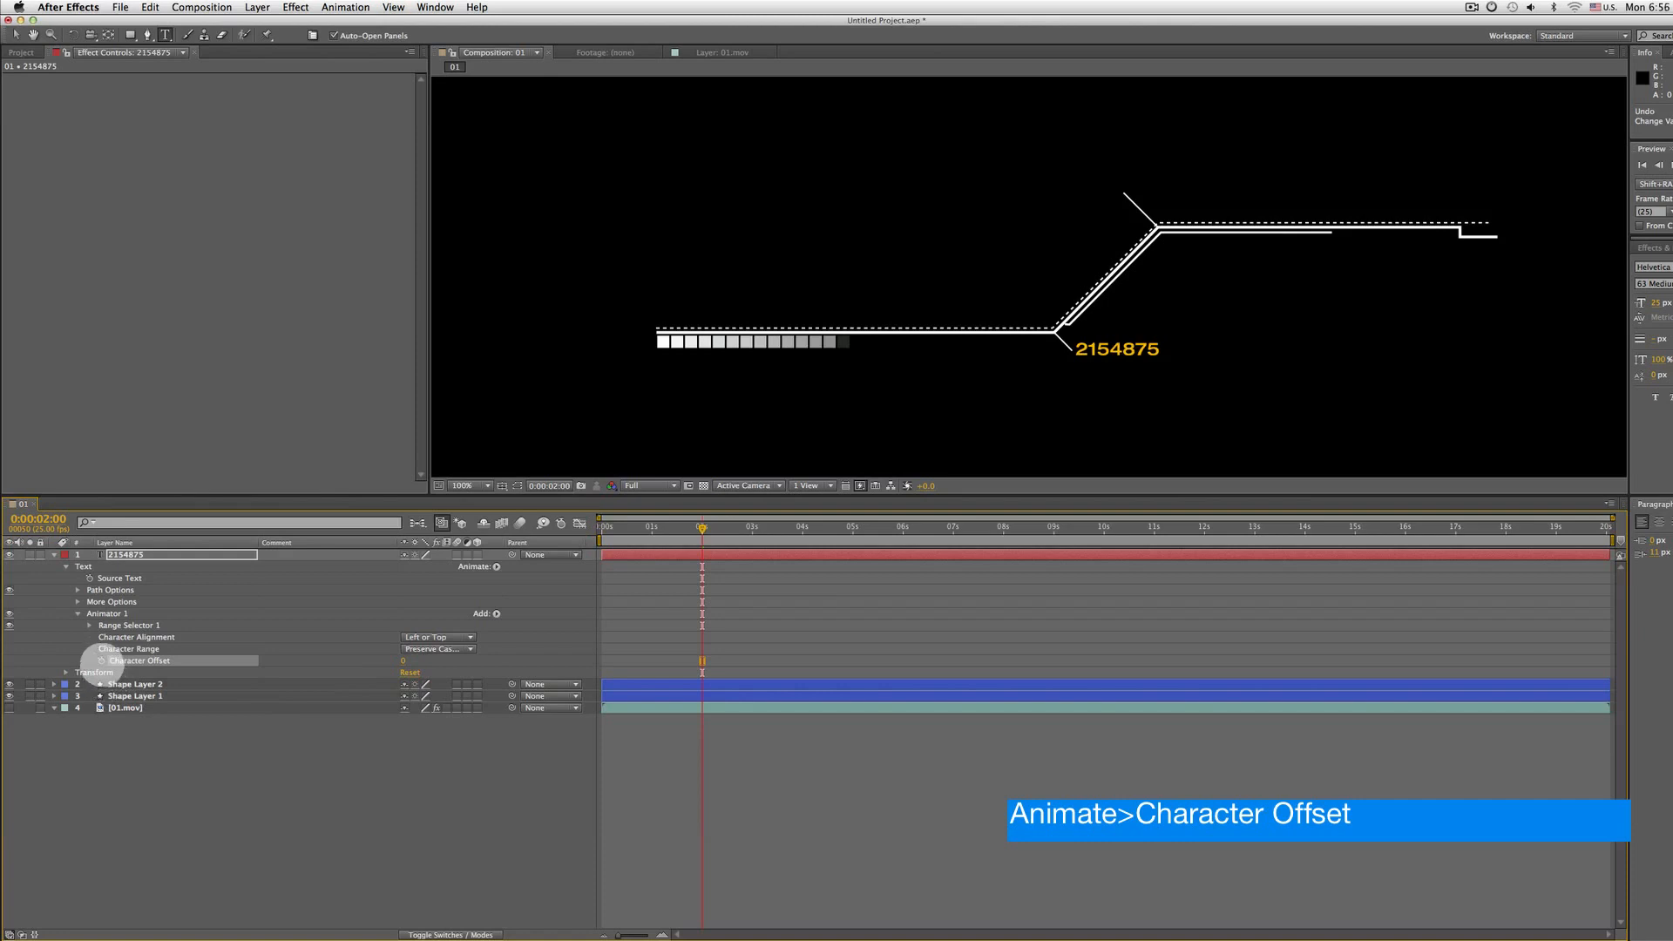
{"action": "left_click", "coordinate": [101, 660], "text": "alt"}
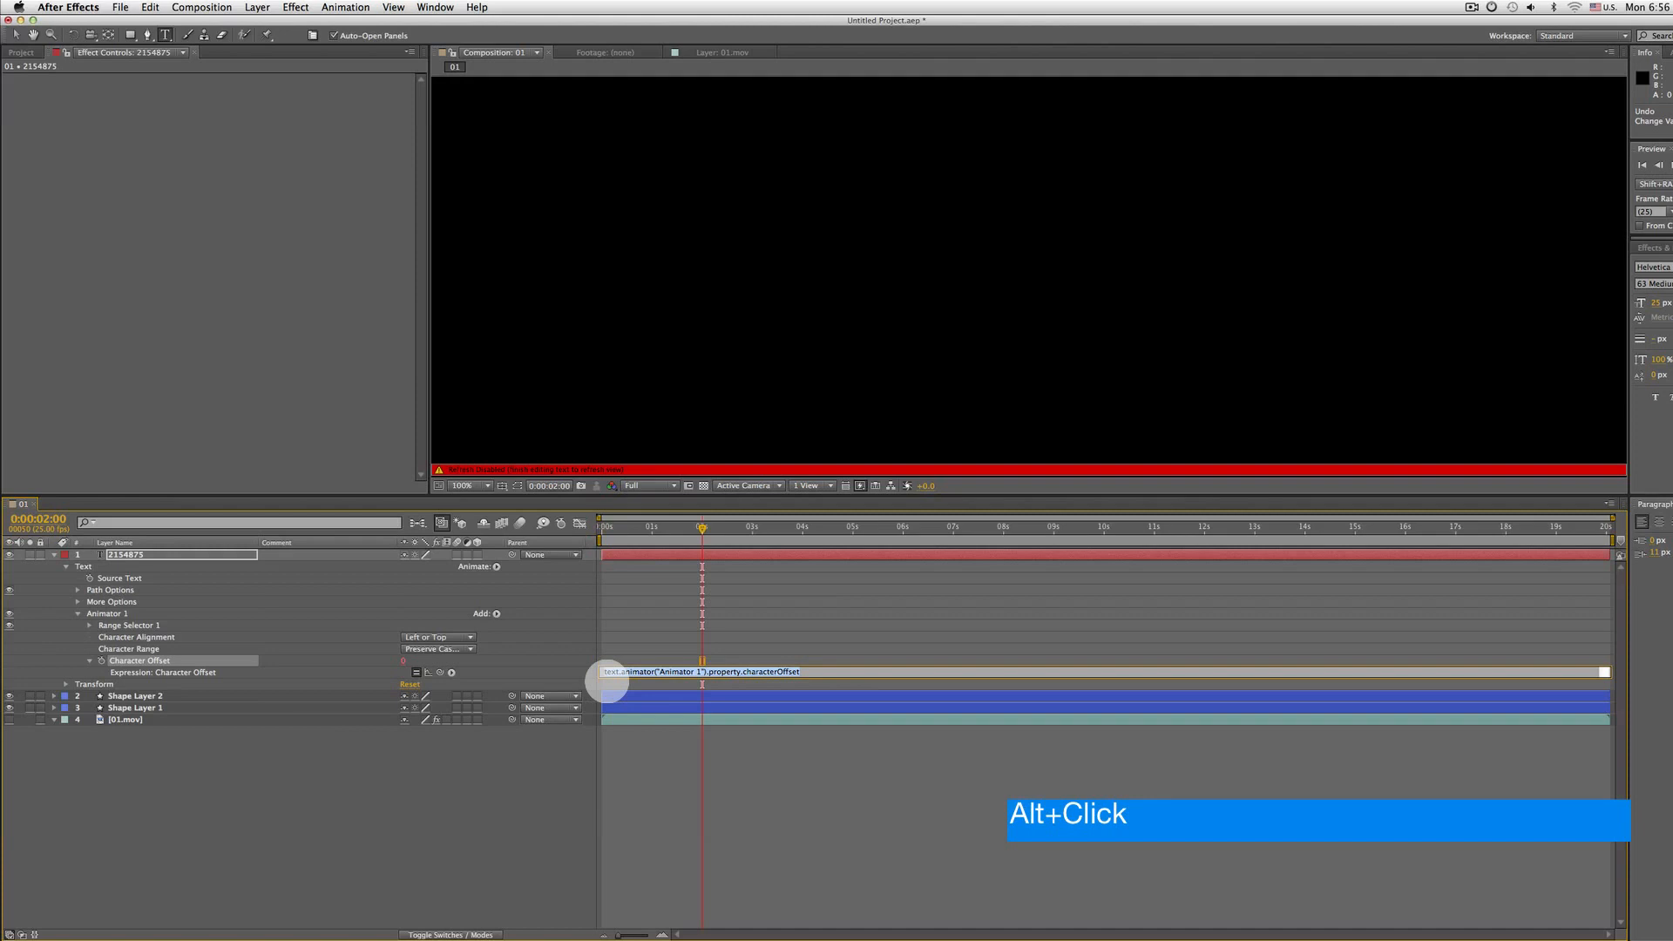
{"action": "left_click", "coordinate": [451, 672]}
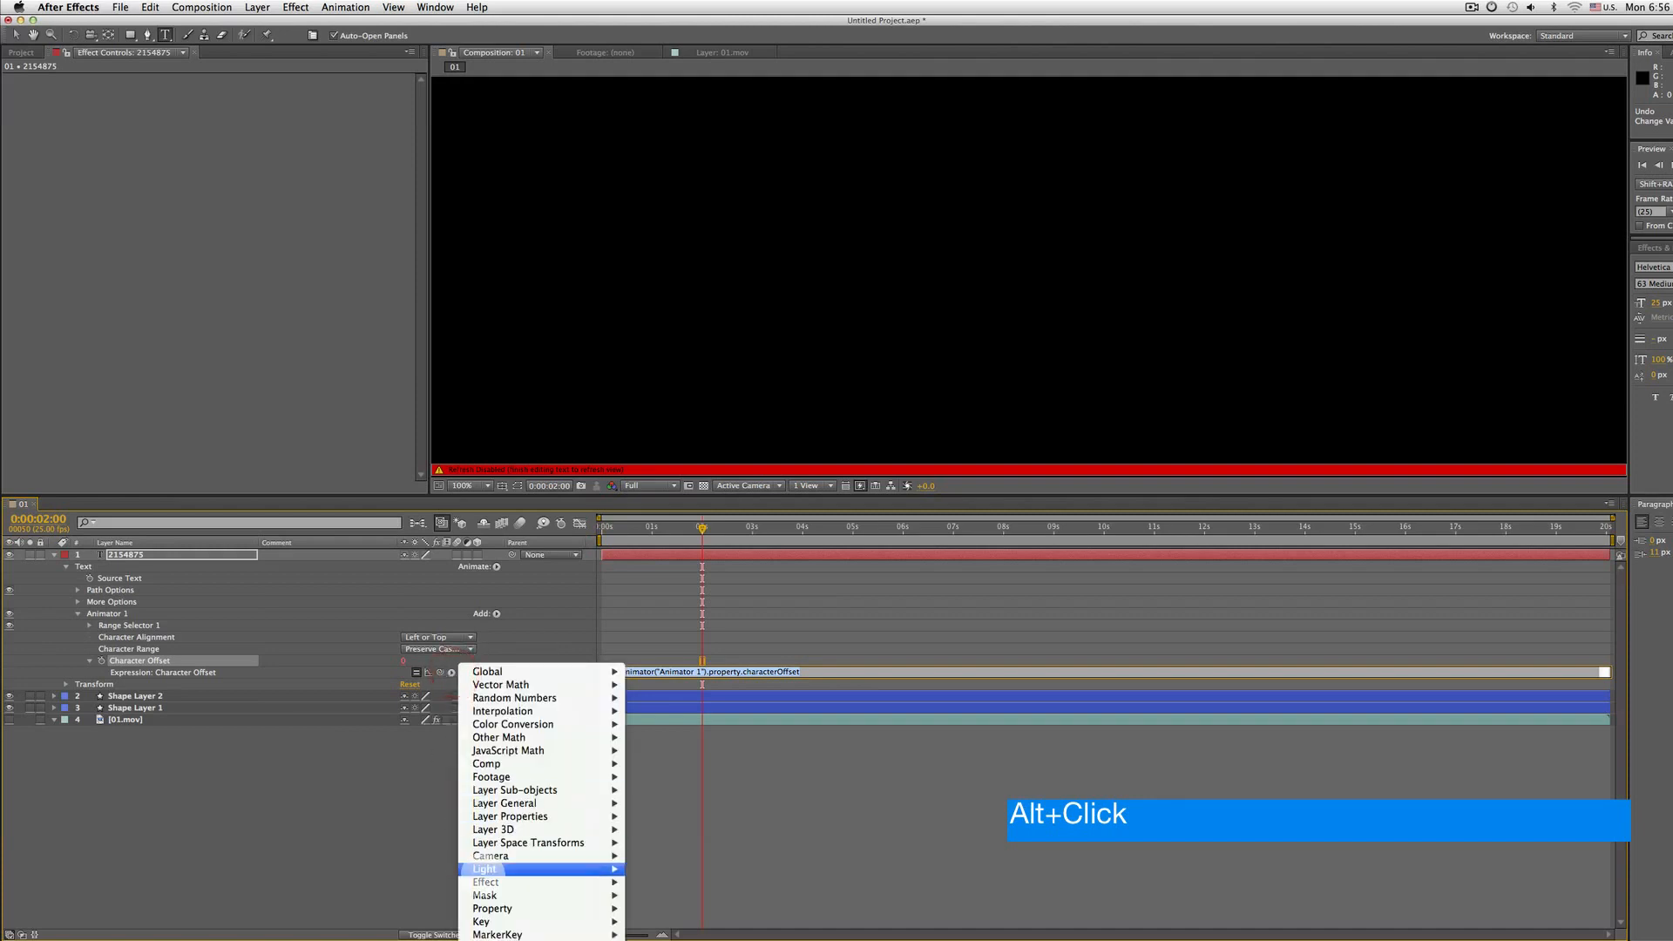
{"action": "mouse_move", "coordinate": [492, 909]}
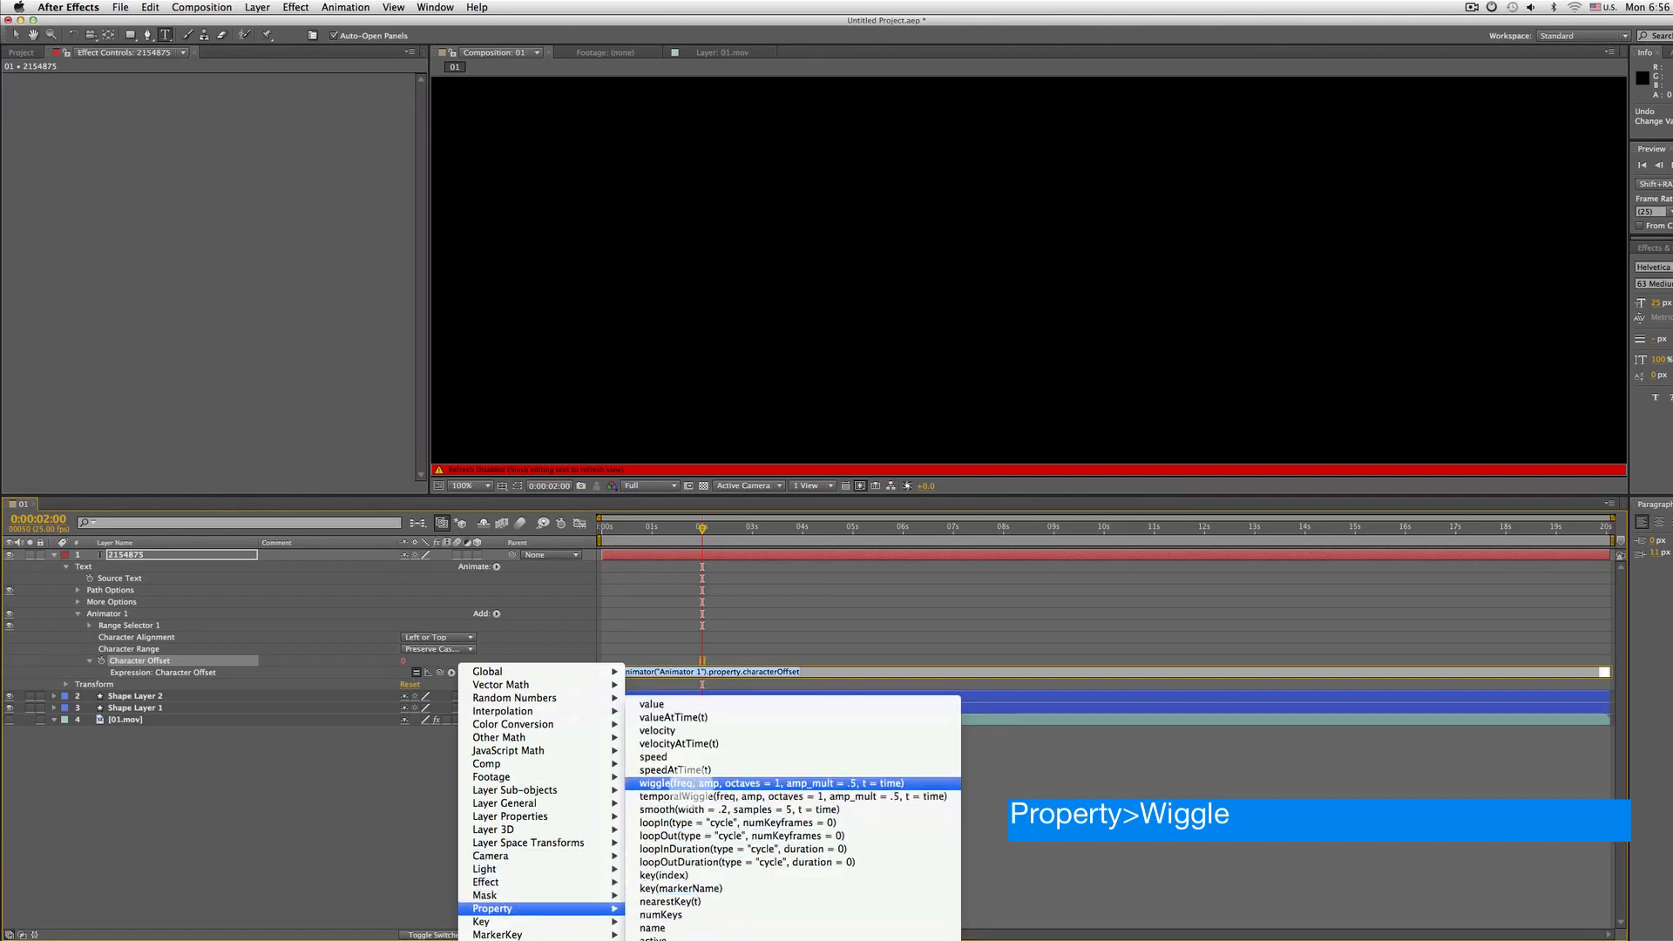
{"action": "mouse_move", "coordinate": [549, 698]}
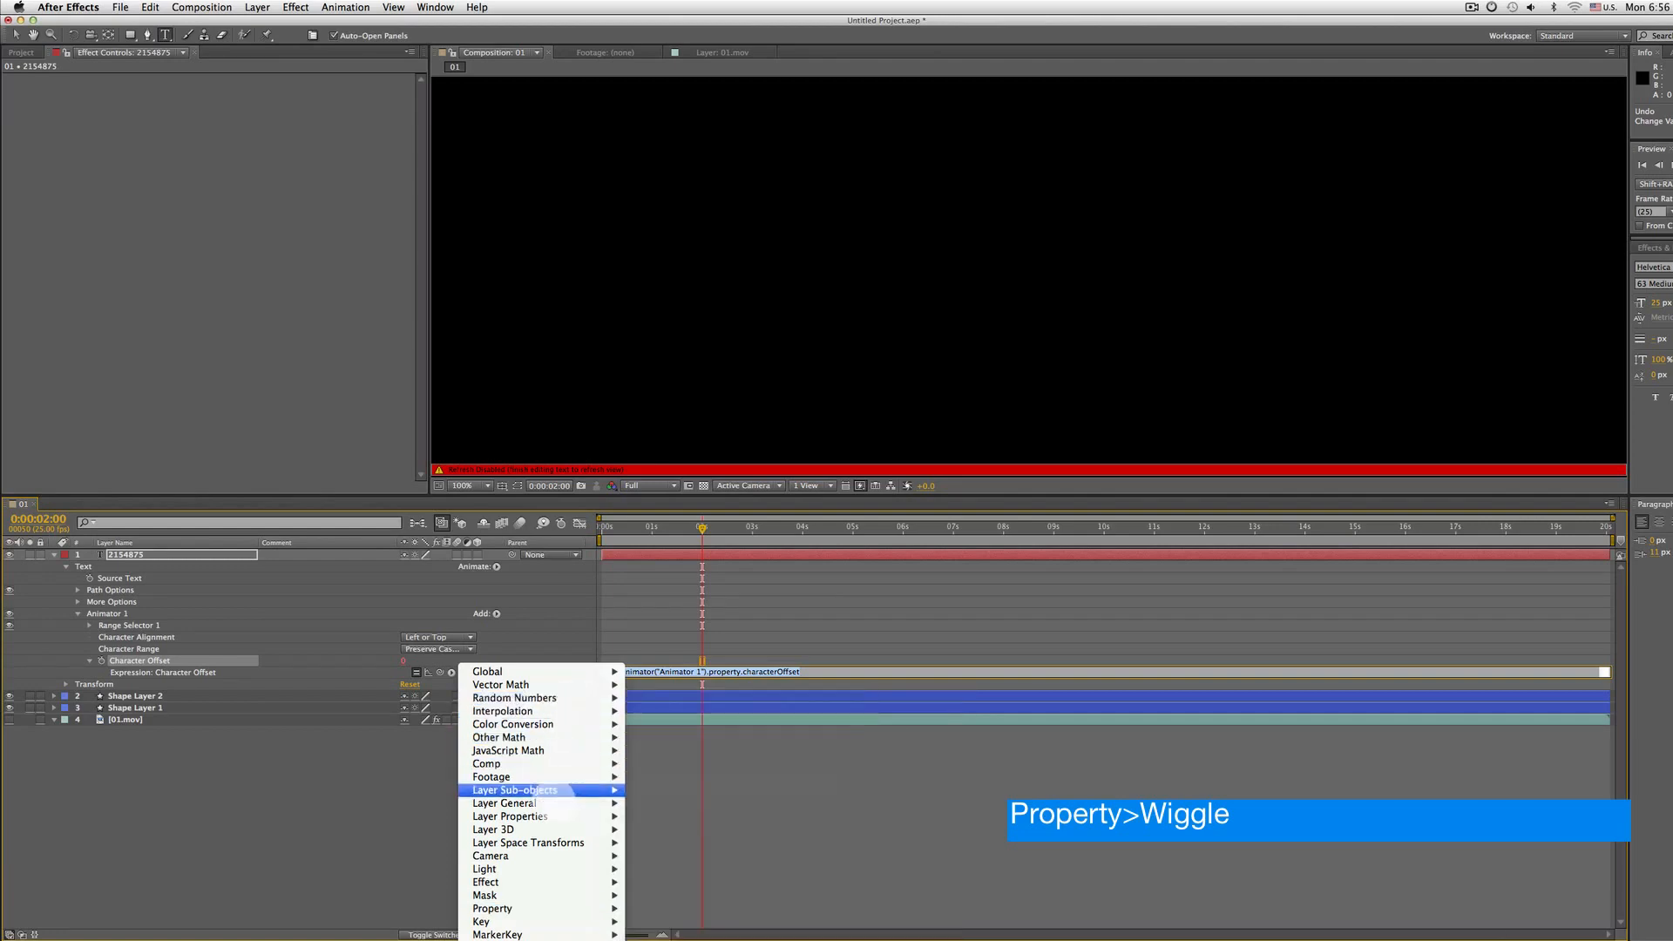
{"action": "left_click", "coordinate": [673, 782]}
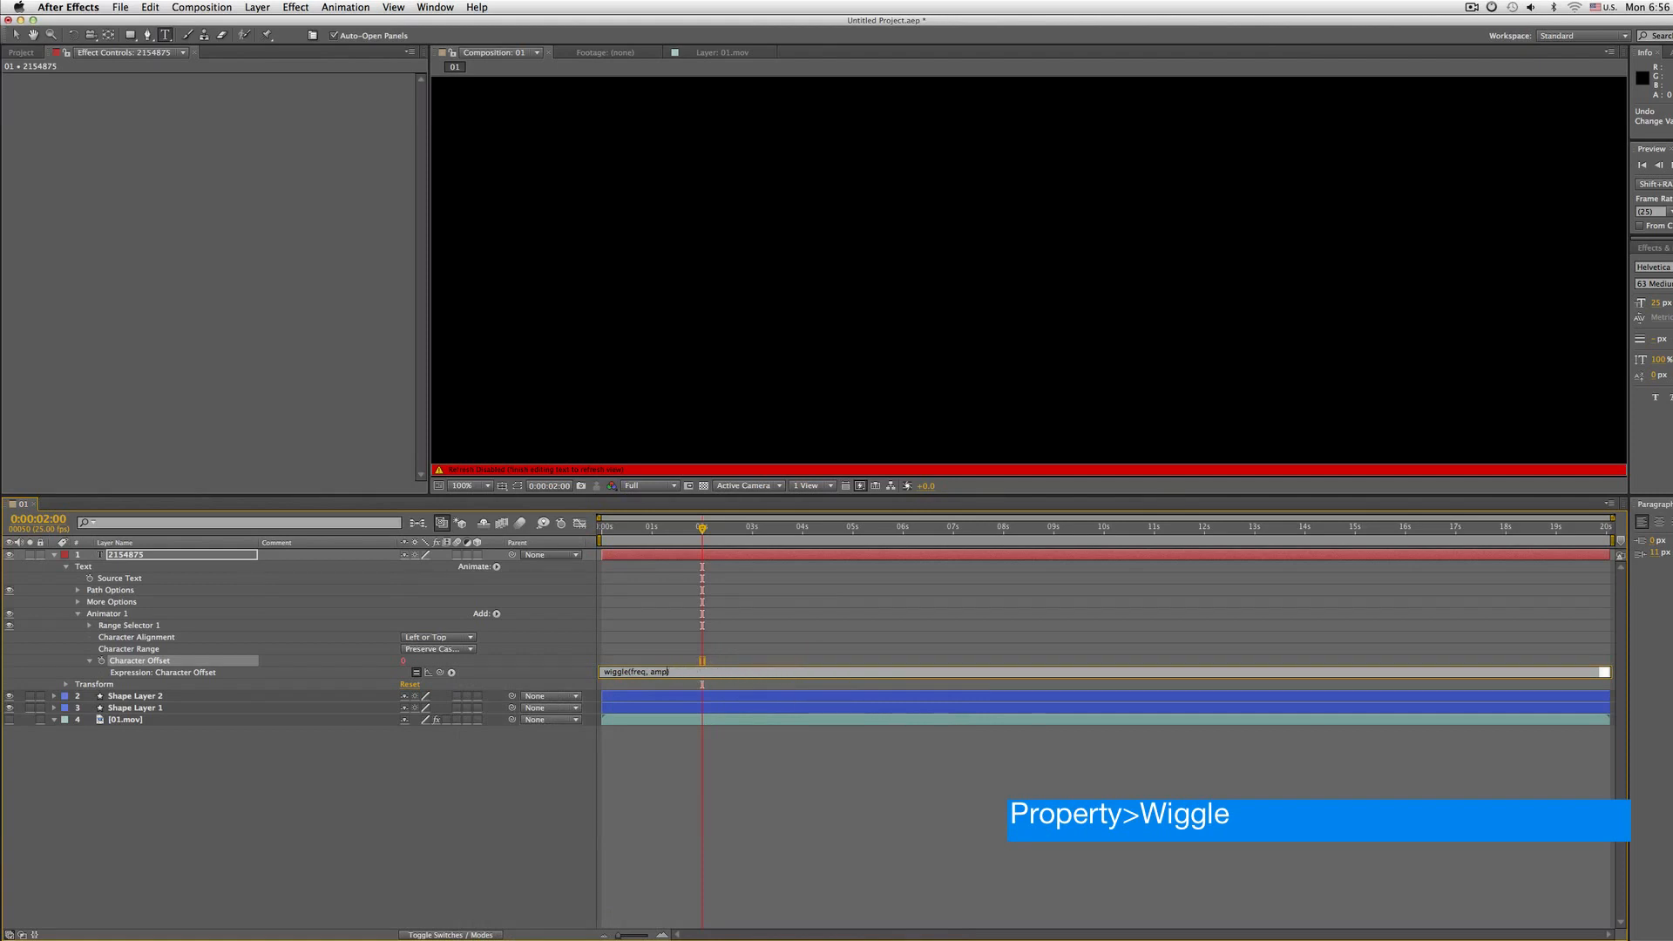
Change the Character Offset expression to wiggle(10,50) and preview the randomly changing digits
{"action": "key", "text": "BackSpace"}
{"action": "key", "text": "BackSpace"}
{"action": "key", "text": "BackSpace"}
{"action": "key", "text": "BackSpace"}
{"action": "key", "text": "BackSpace"}
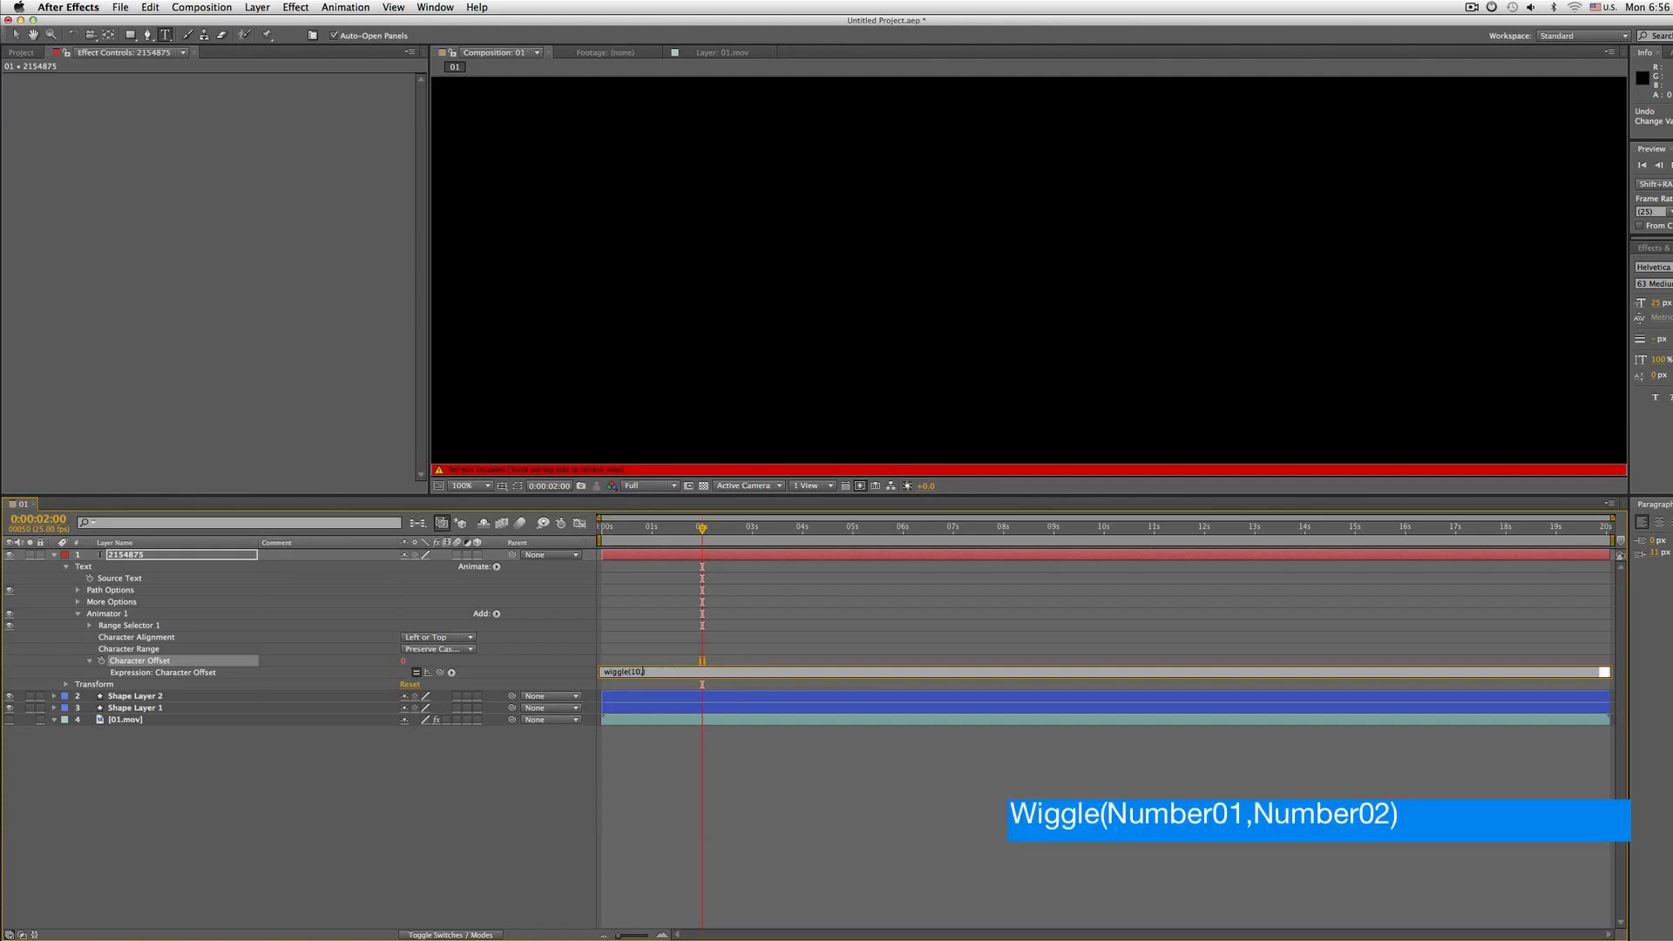
{"action": "key", "text": "KP_Enter"}
{"action": "key", "text": "space"}
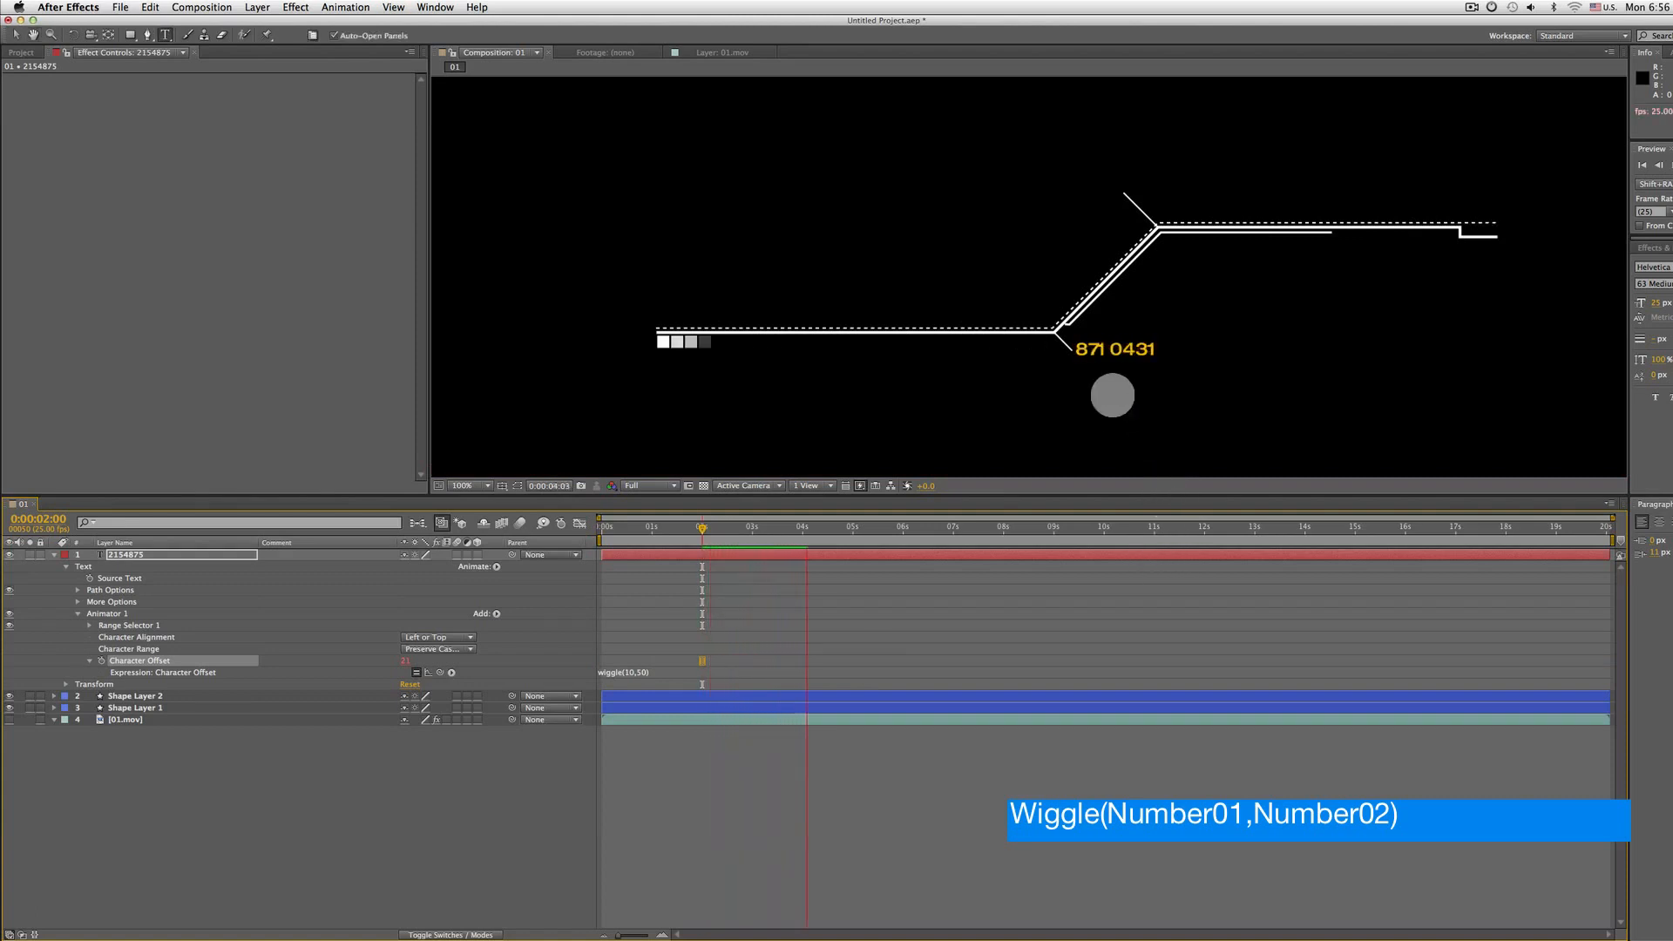
{"action": "left_click", "coordinate": [635, 673]}
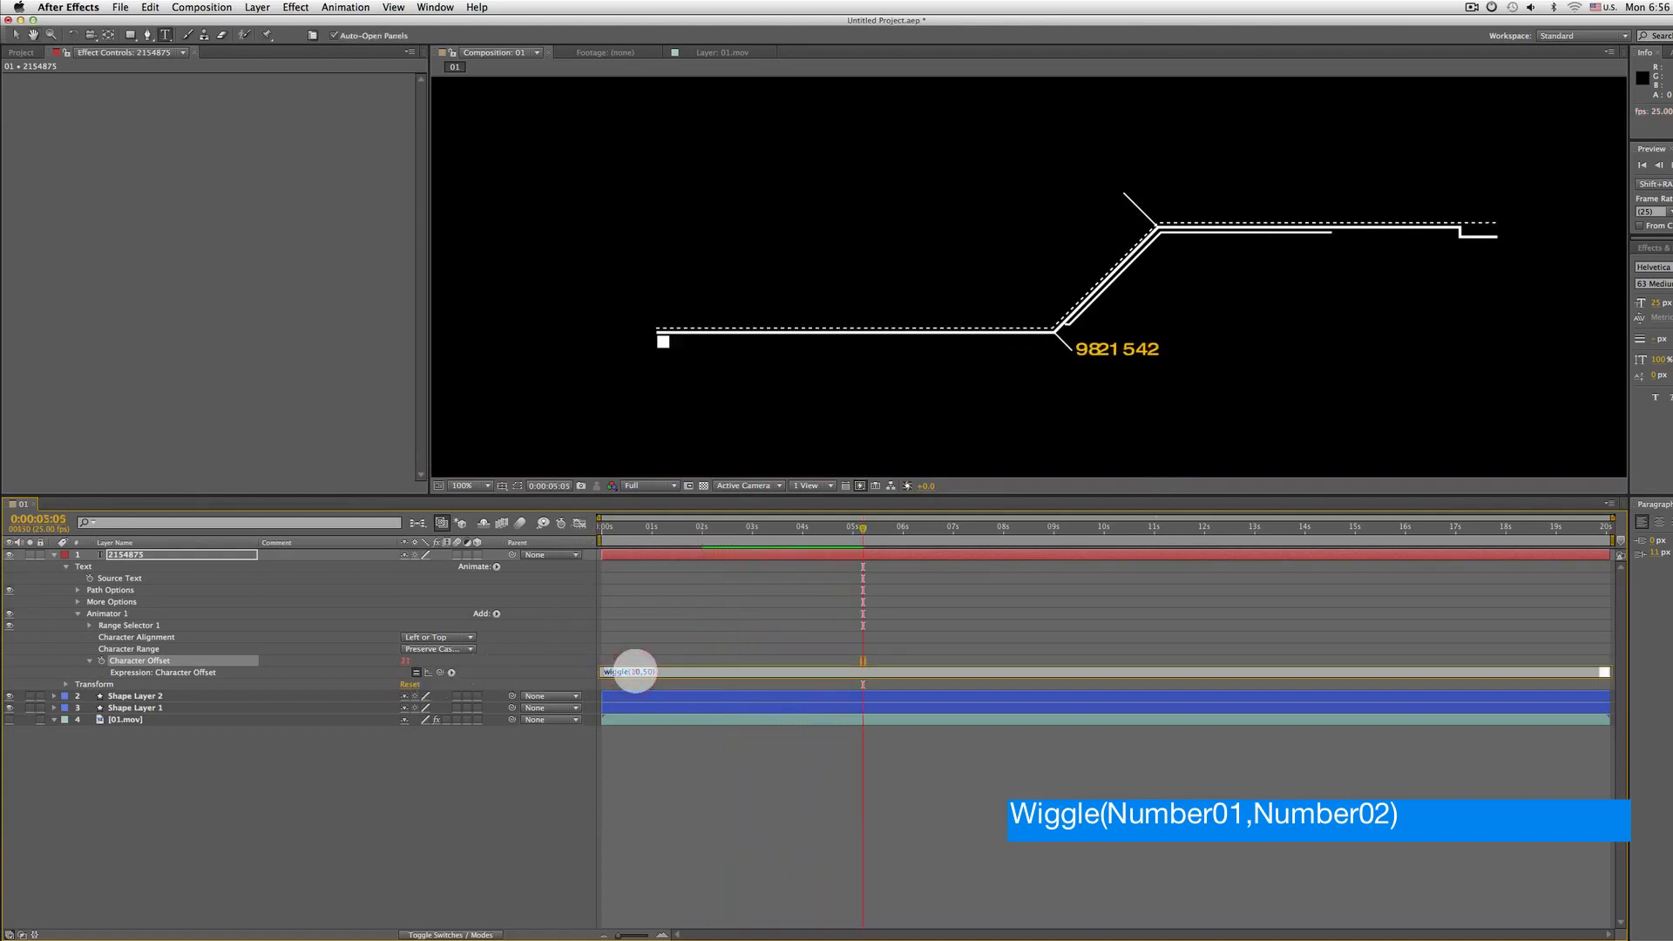
Change the Character Offset expression to wiggle(5,150) and preview the changing digits
{"action": "left_click", "coordinate": [664, 672]}
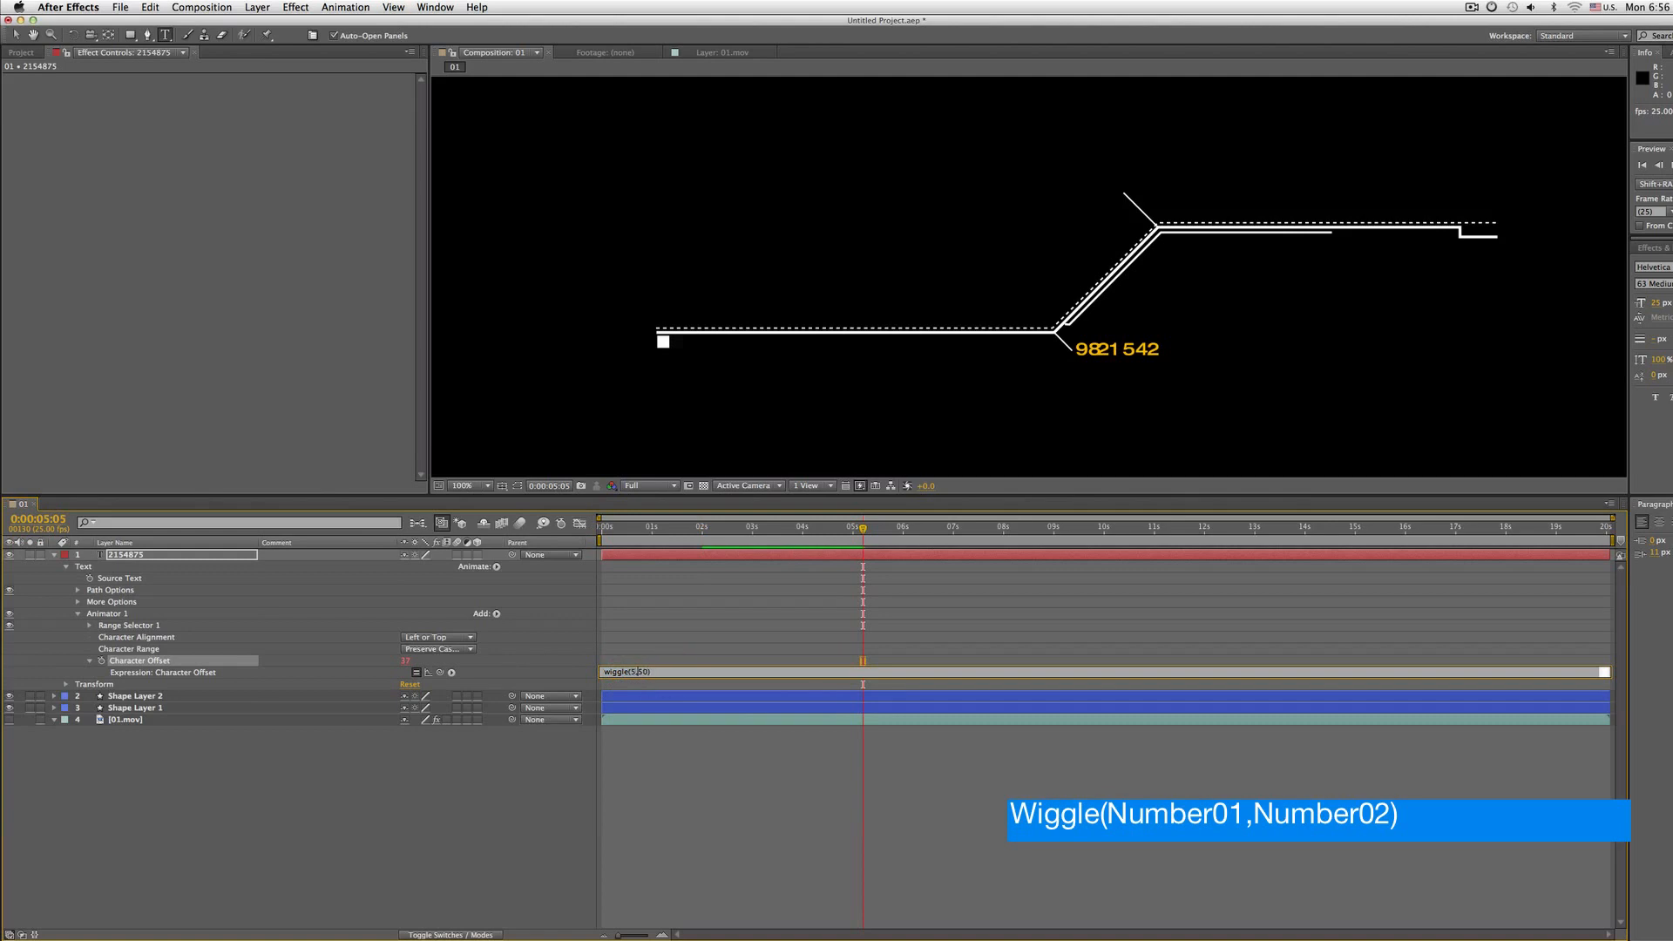
{"action": "type", "text": "1"}
{"action": "key", "text": "KP_Enter"}
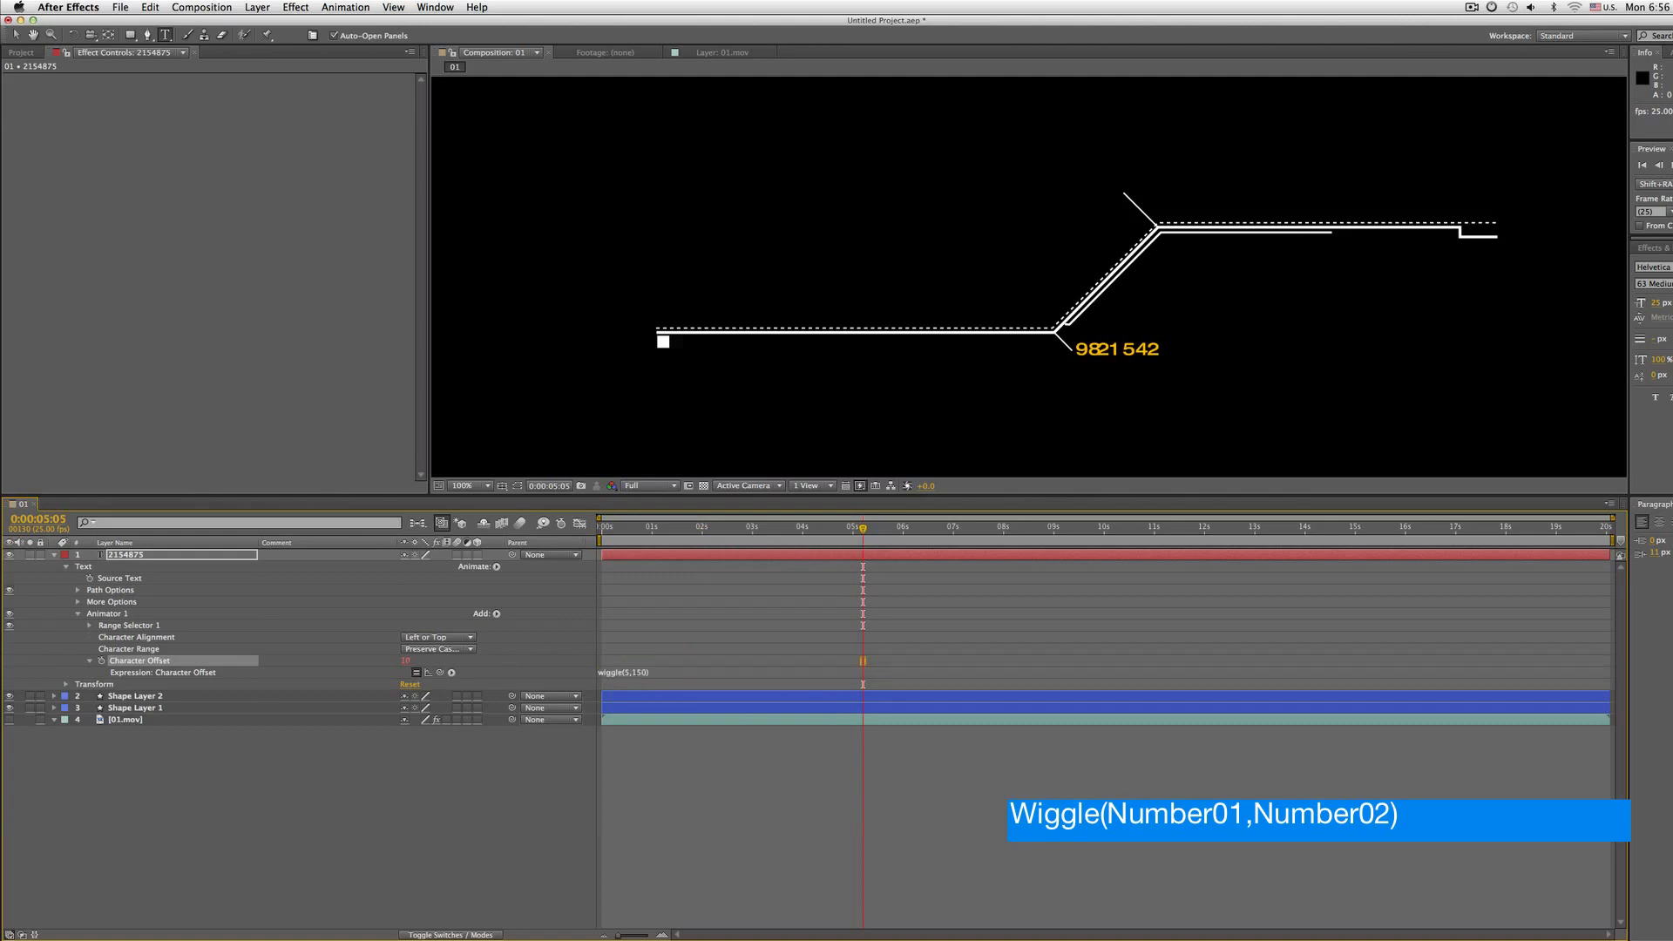
{"action": "key", "text": "space"}
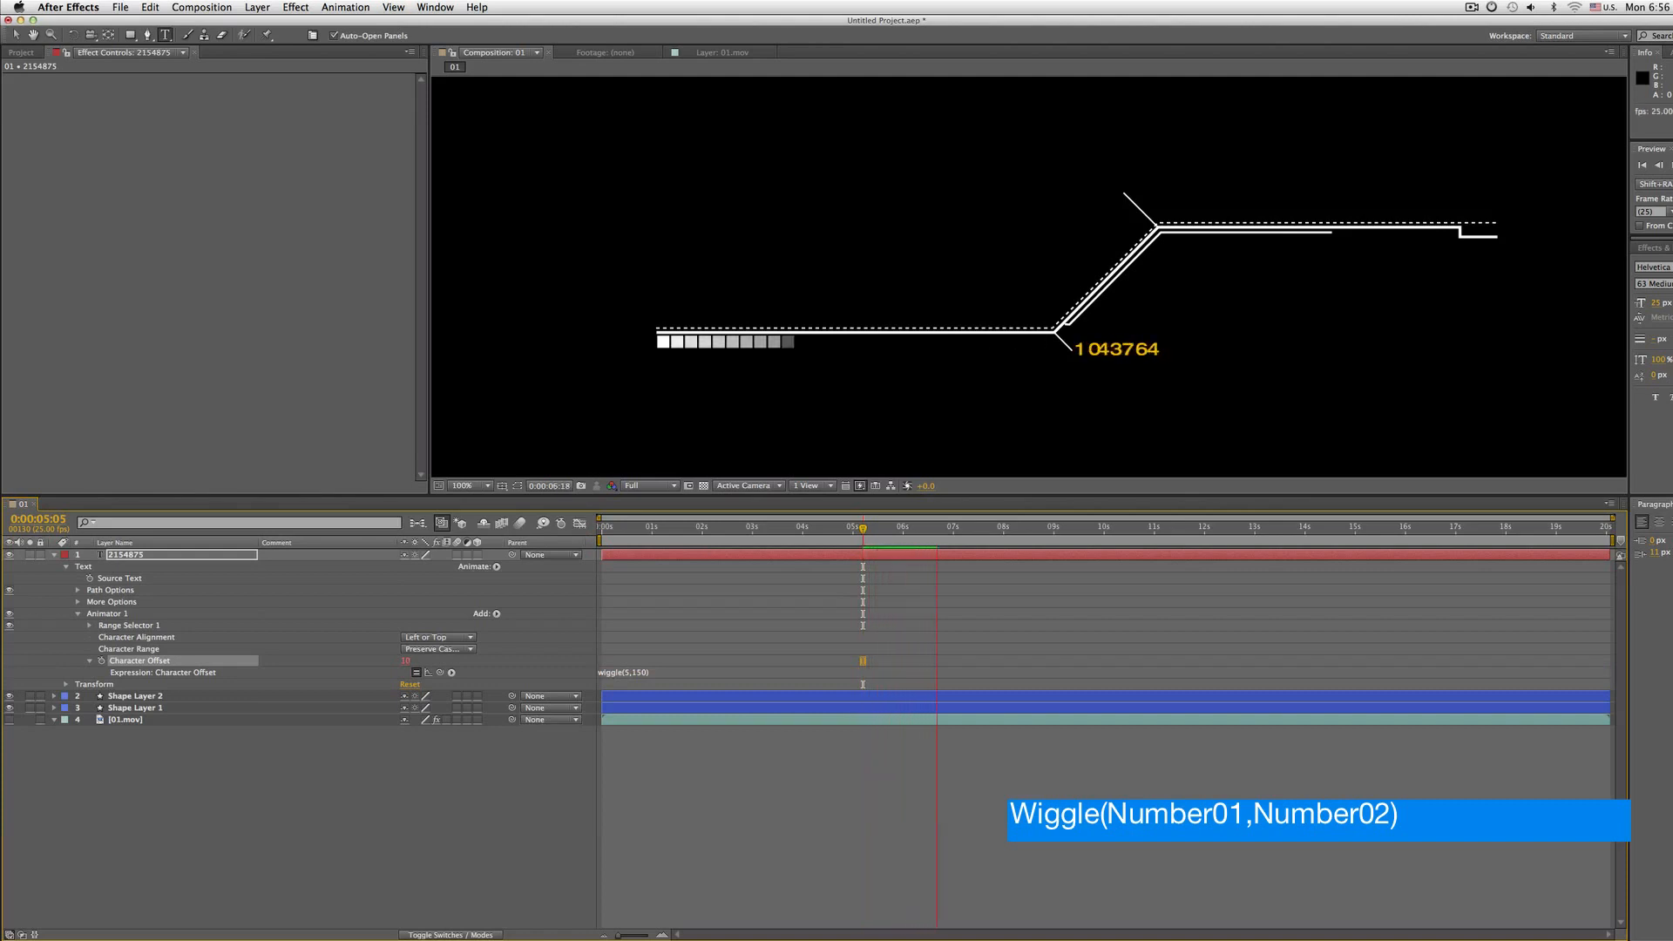
{"action": "left_click_drag", "start_coordinate": [604, 526], "coordinate": [697, 528]}
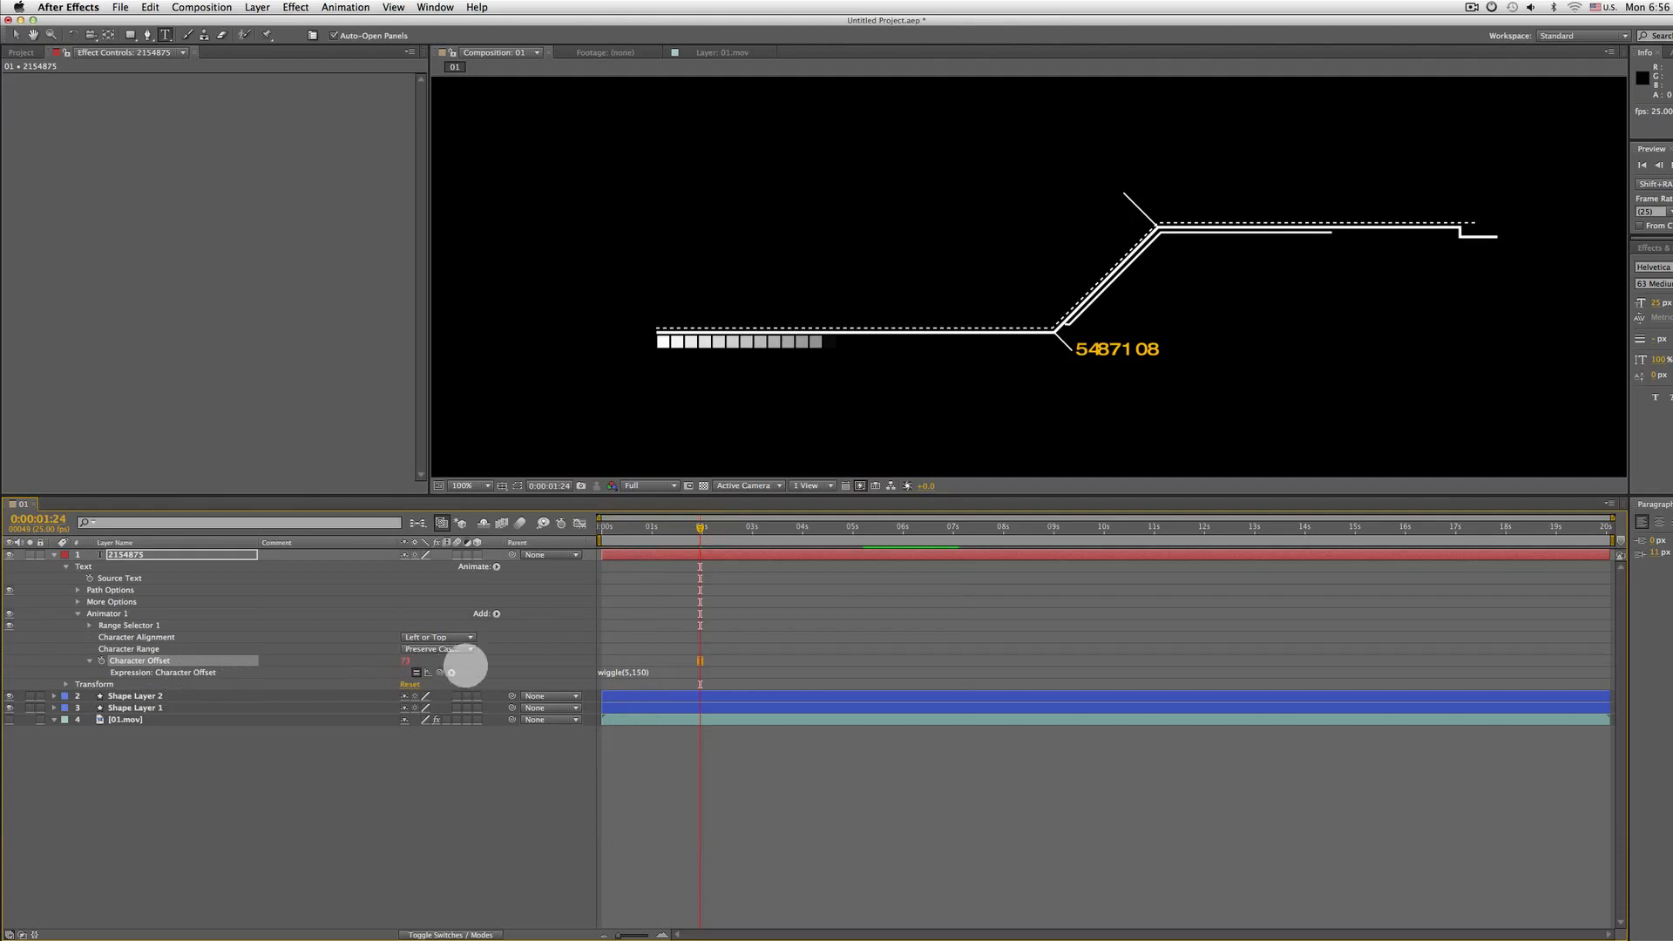
Set the Character Offset animator's Character Alignment to Adjust Kerning
{"action": "left_click", "coordinate": [453, 649]}
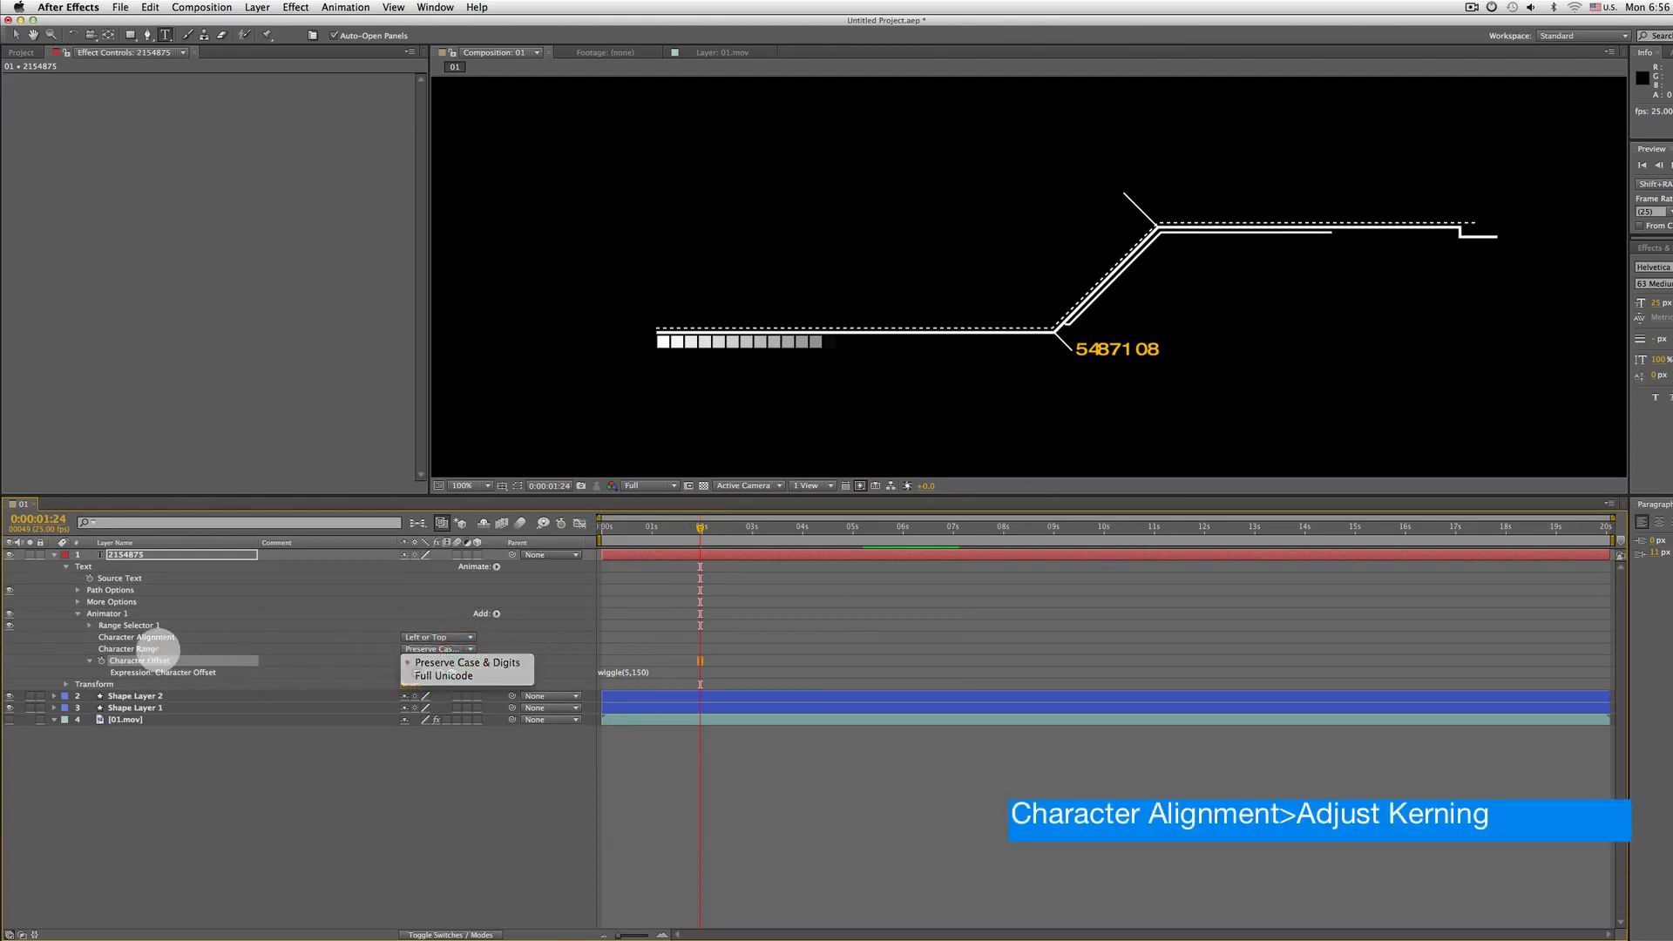
{"action": "left_click", "coordinate": [139, 648]}
{"action": "left_click", "coordinate": [436, 647]}
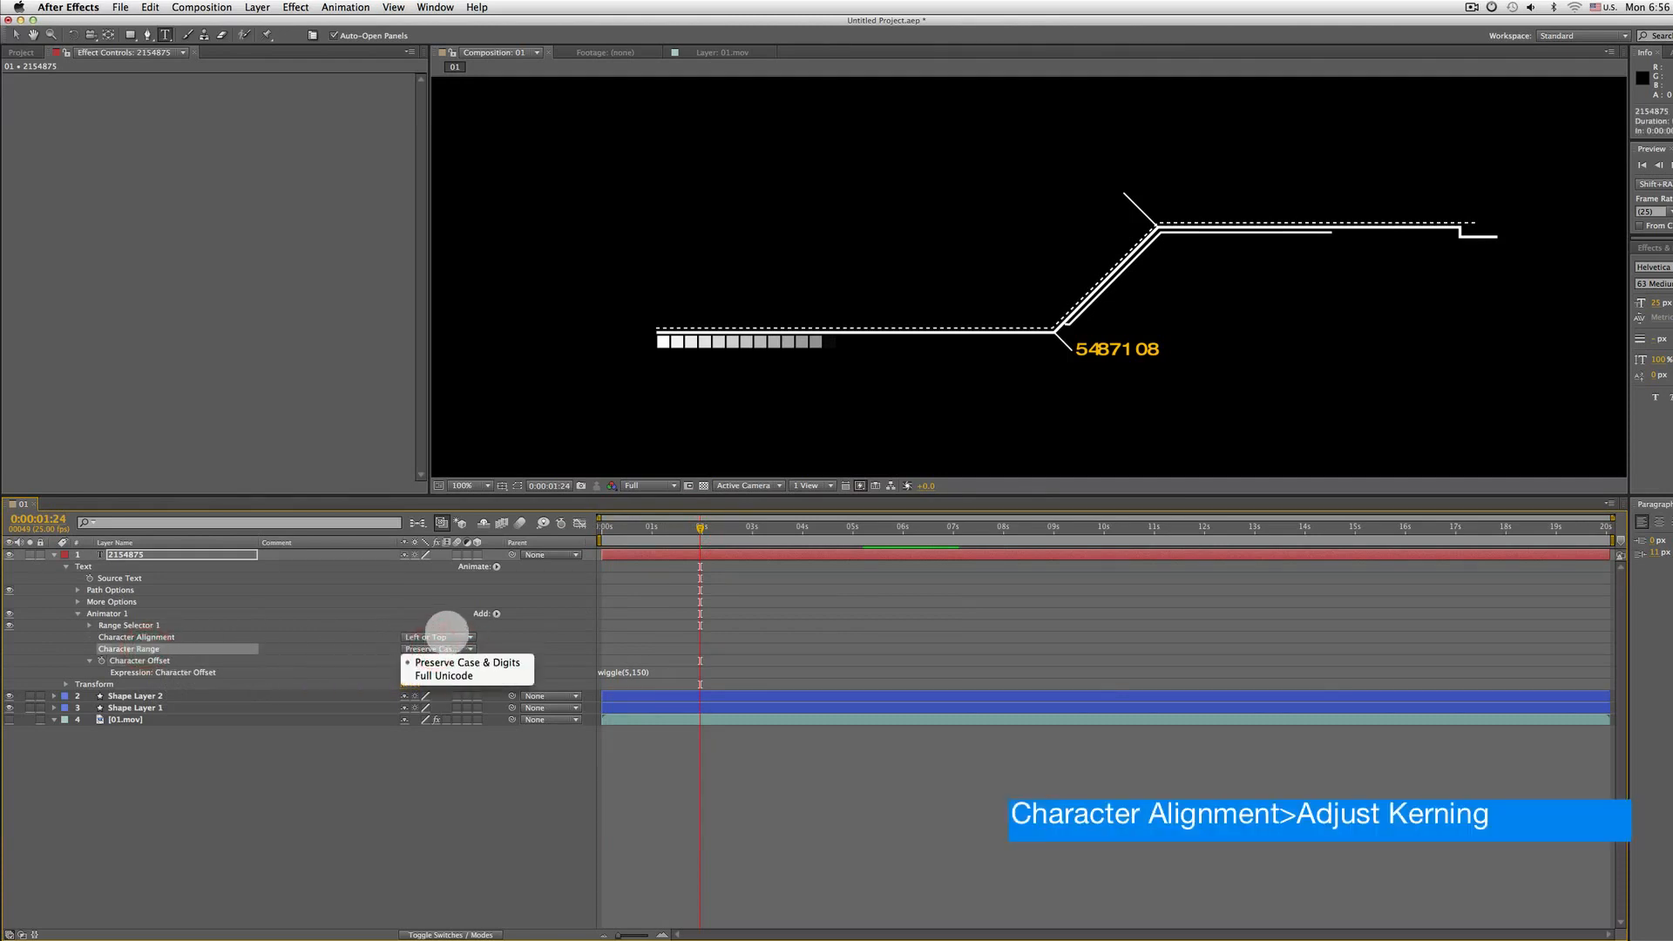
{"action": "left_click", "coordinate": [451, 636]}
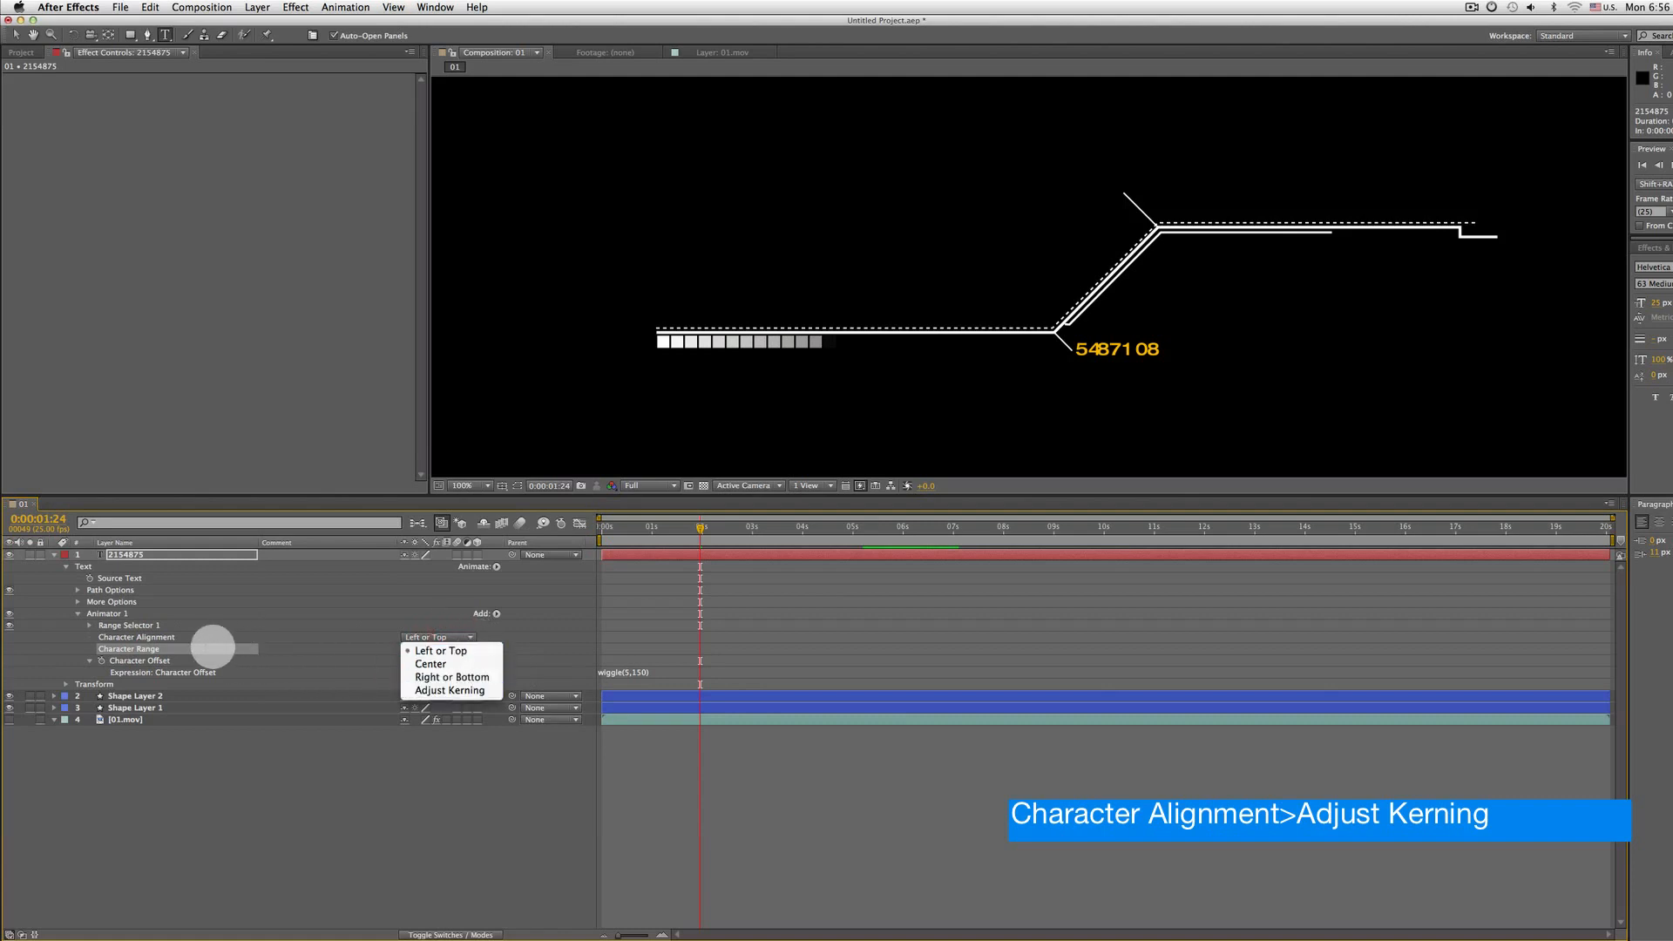
{"action": "left_click", "coordinate": [139, 637]}
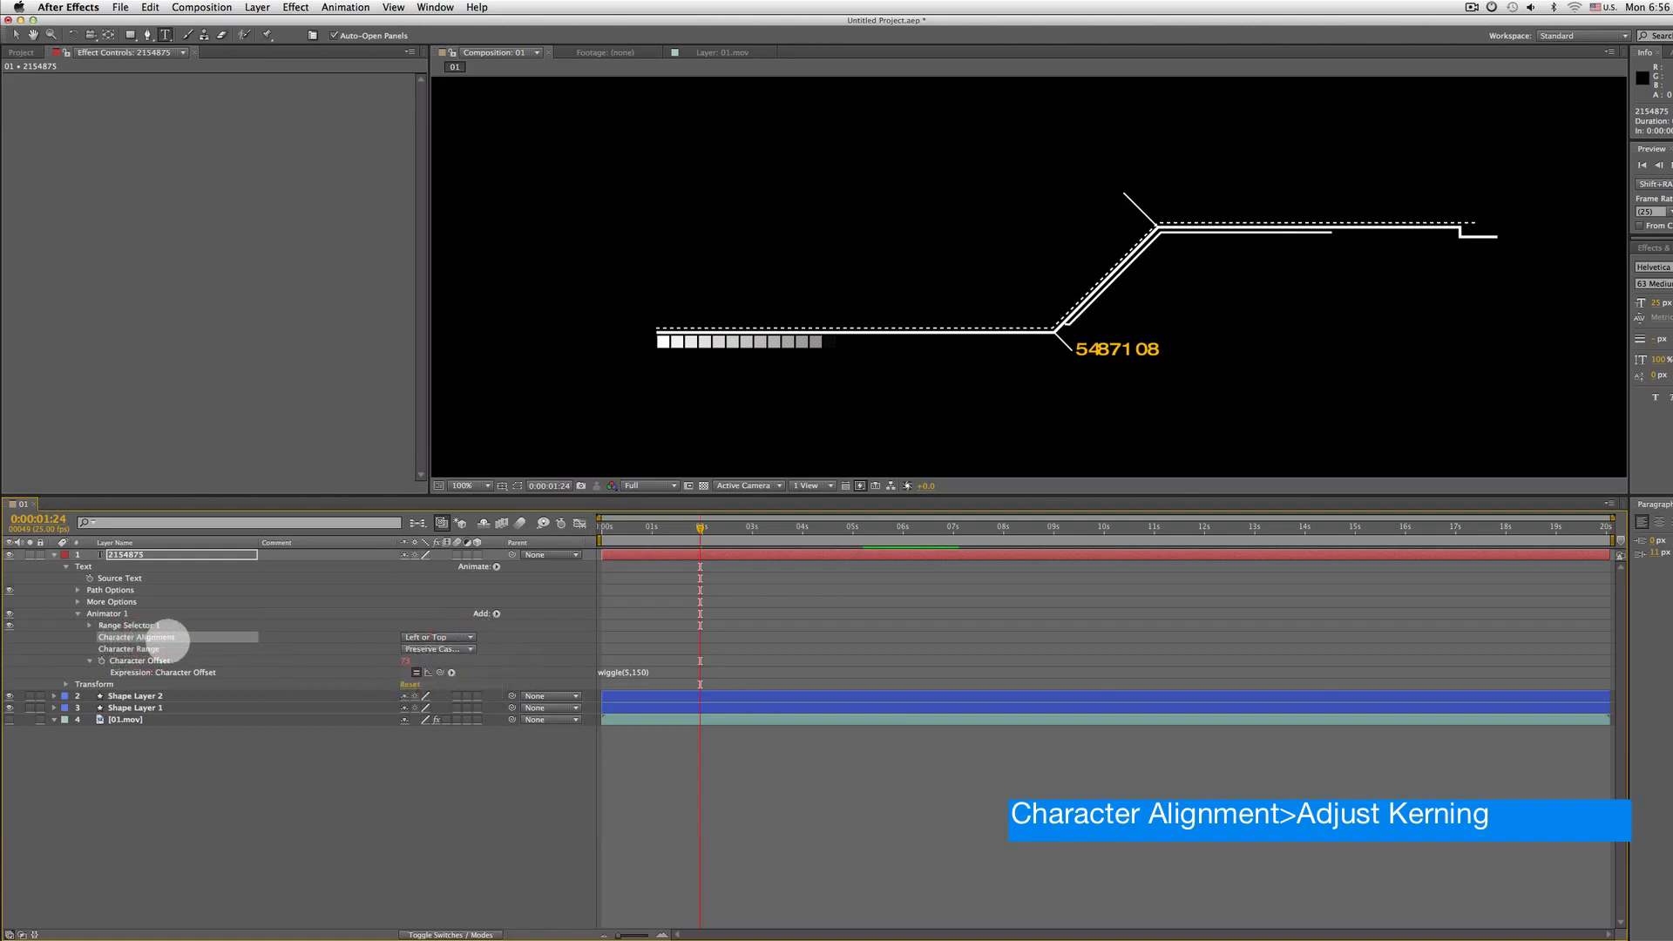
{"action": "key", "text": "period"}
{"action": "left_click_drag", "start_coordinate": [1144, 432], "coordinate": [1016, 385]}
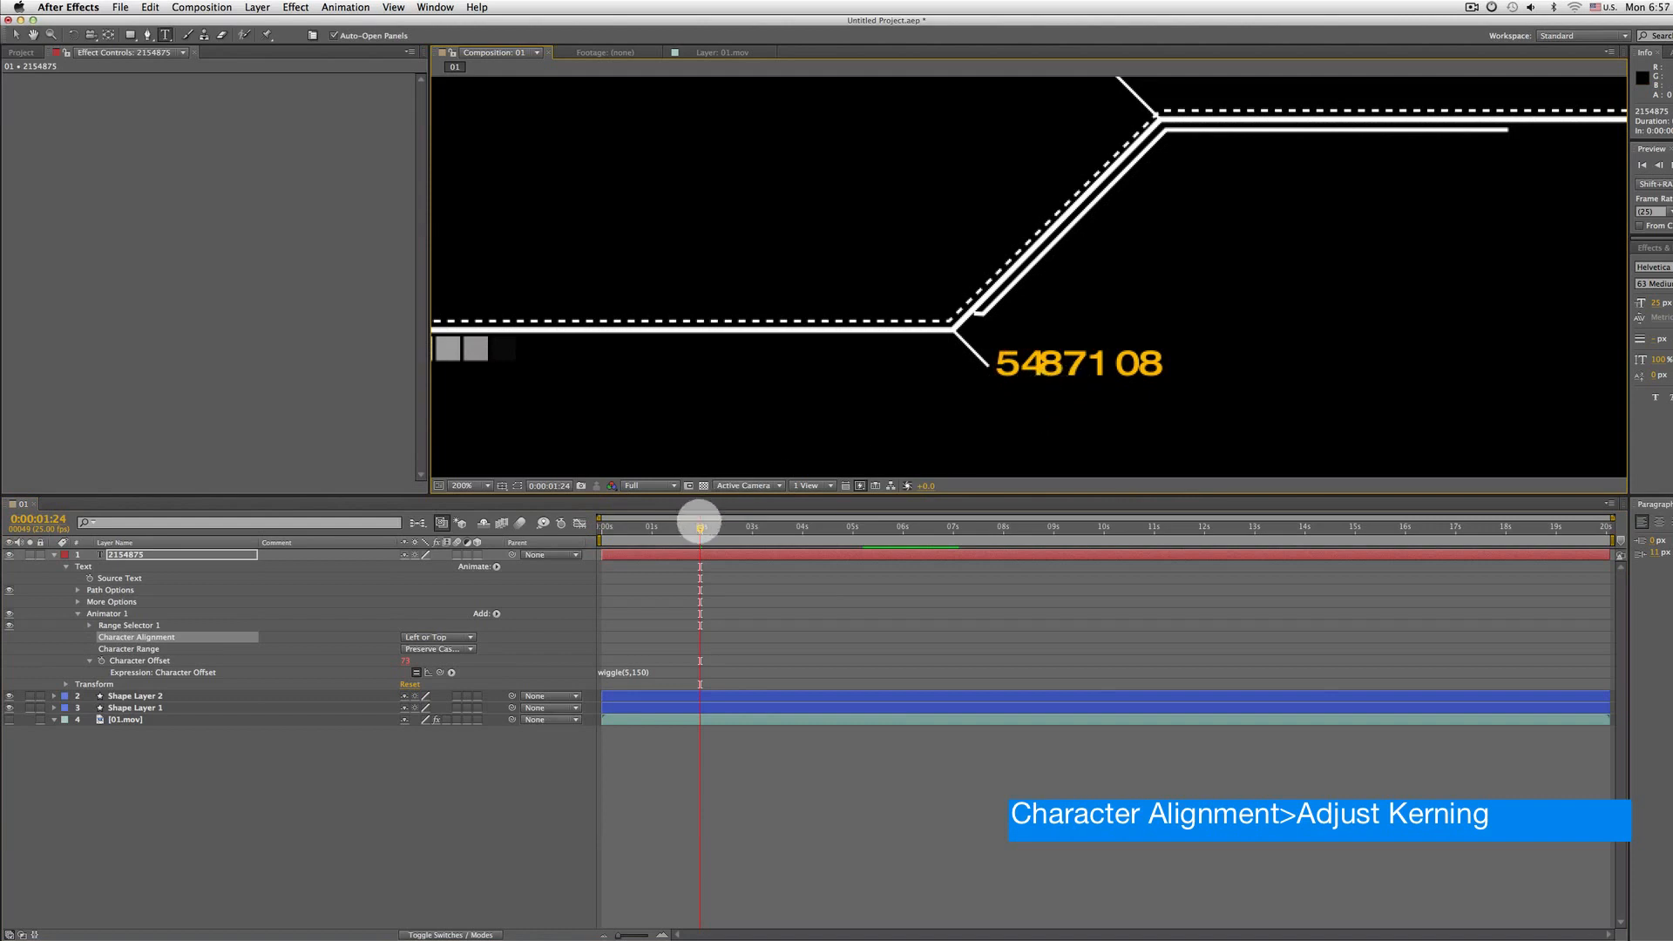
{"action": "left_click_drag", "start_coordinate": [700, 533], "coordinate": [633, 538]}
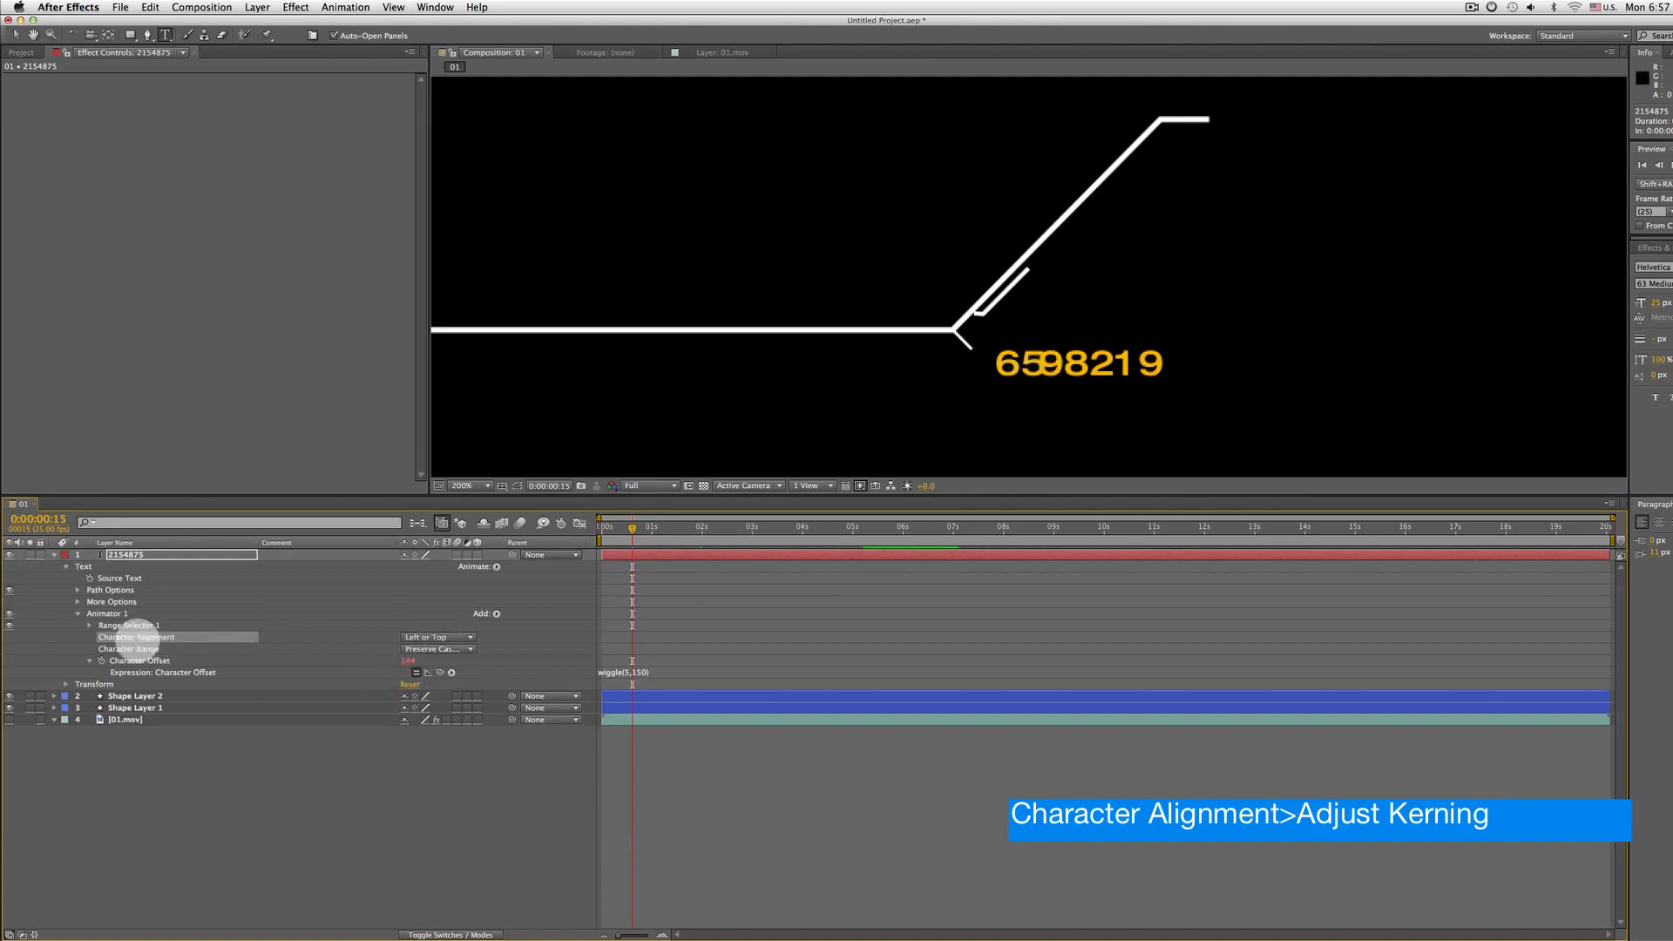
{"action": "left_click", "coordinate": [448, 637]}
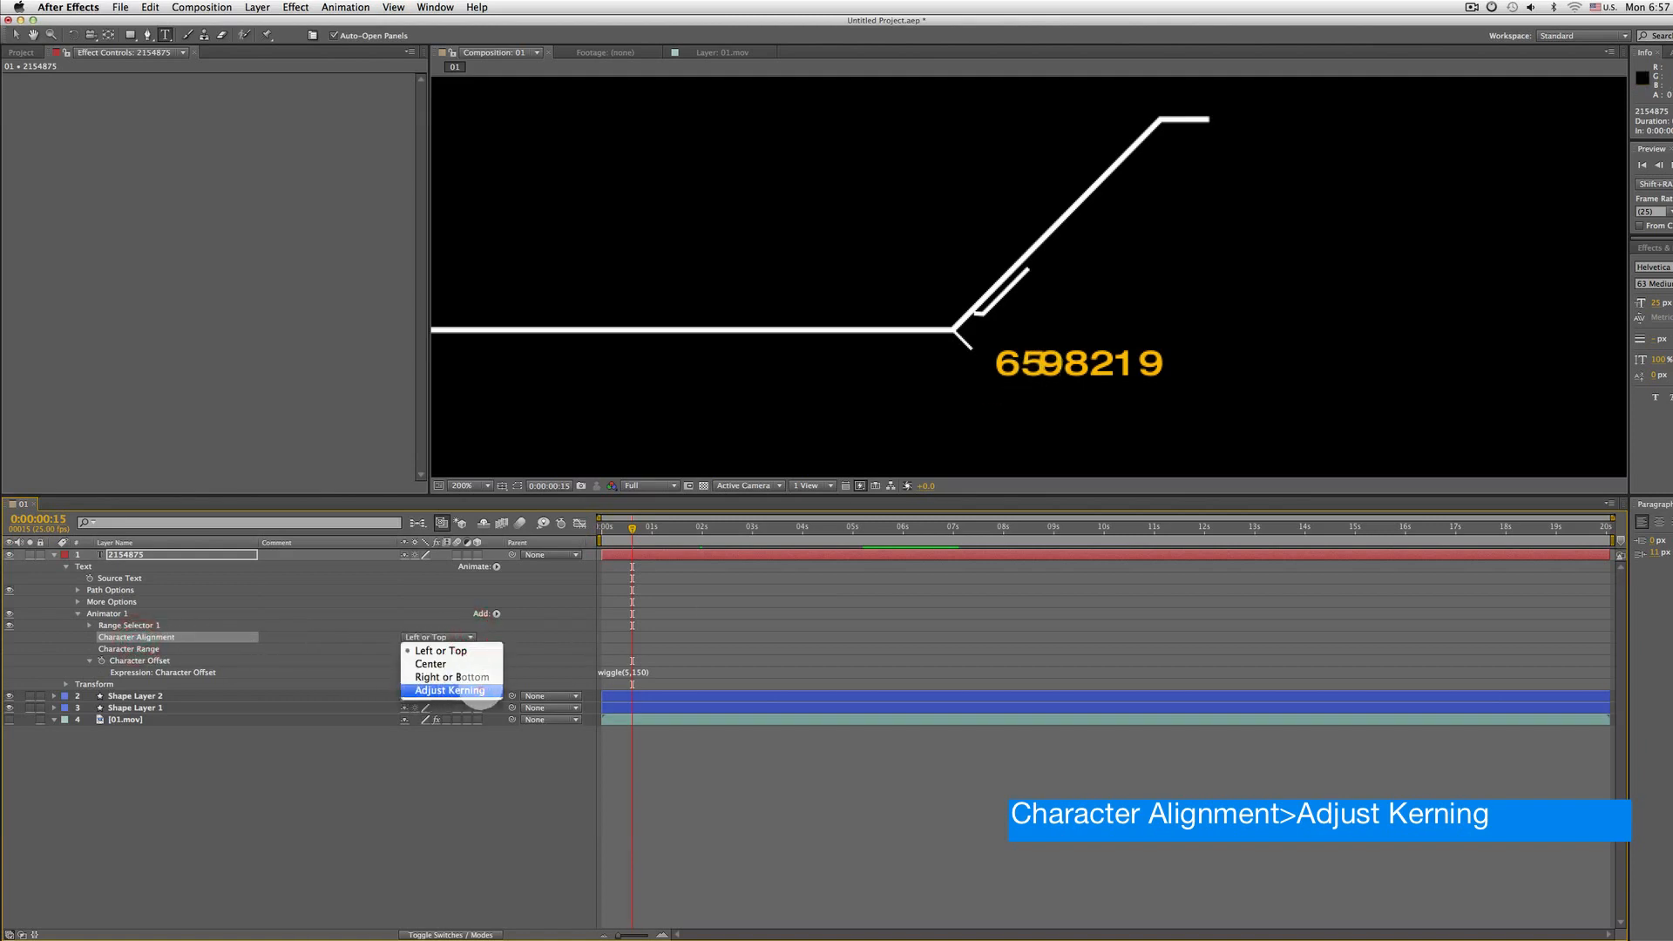
{"action": "left_click", "coordinate": [474, 691]}
Preview the animation to check the number's spacing
{"action": "key", "text": "space"}
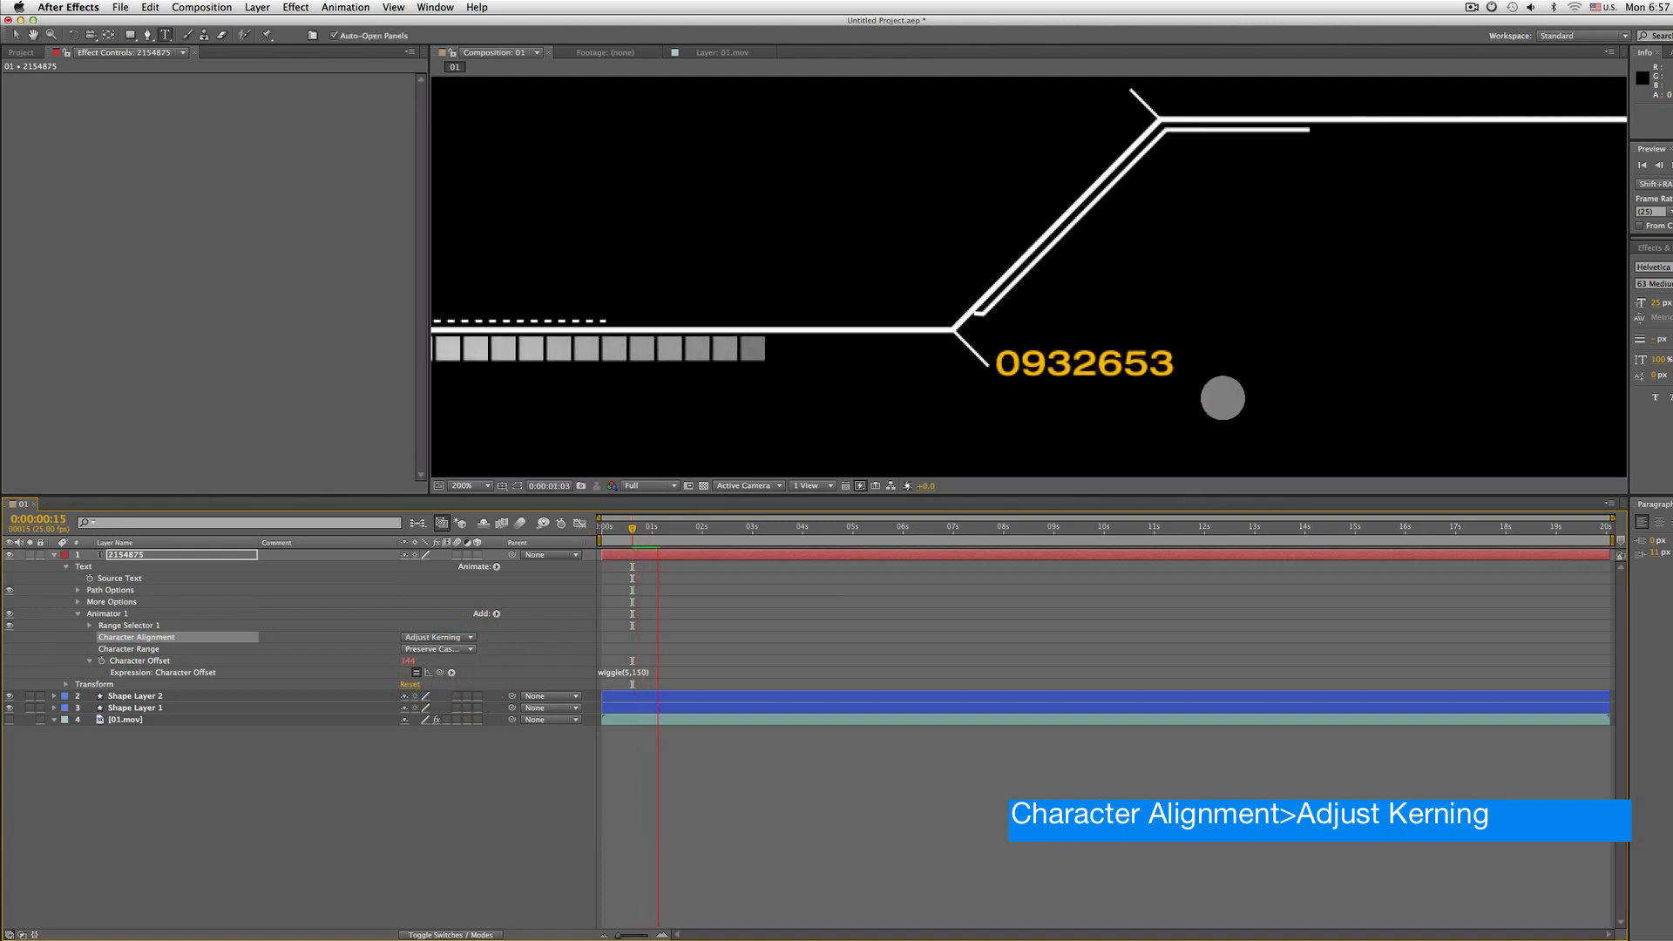
{"action": "key", "text": "space"}
{"action": "key", "text": "comma"}
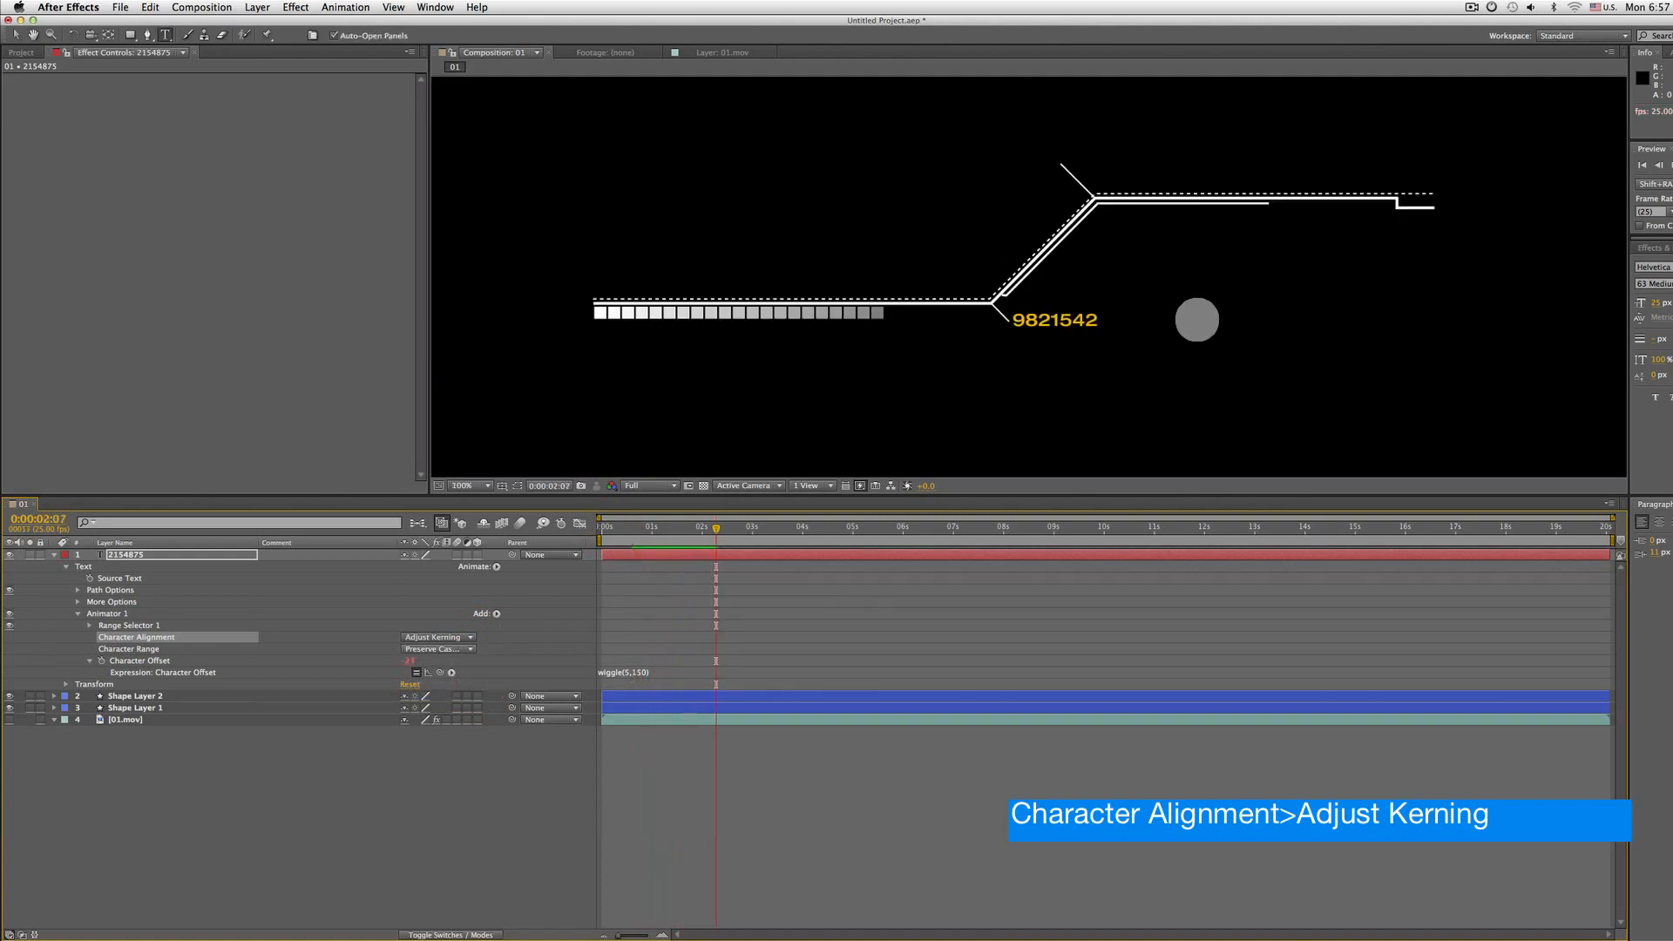
{"action": "key", "text": "v"}
{"action": "left_click_drag", "start_coordinate": [1054, 328], "coordinate": [1067, 332]}
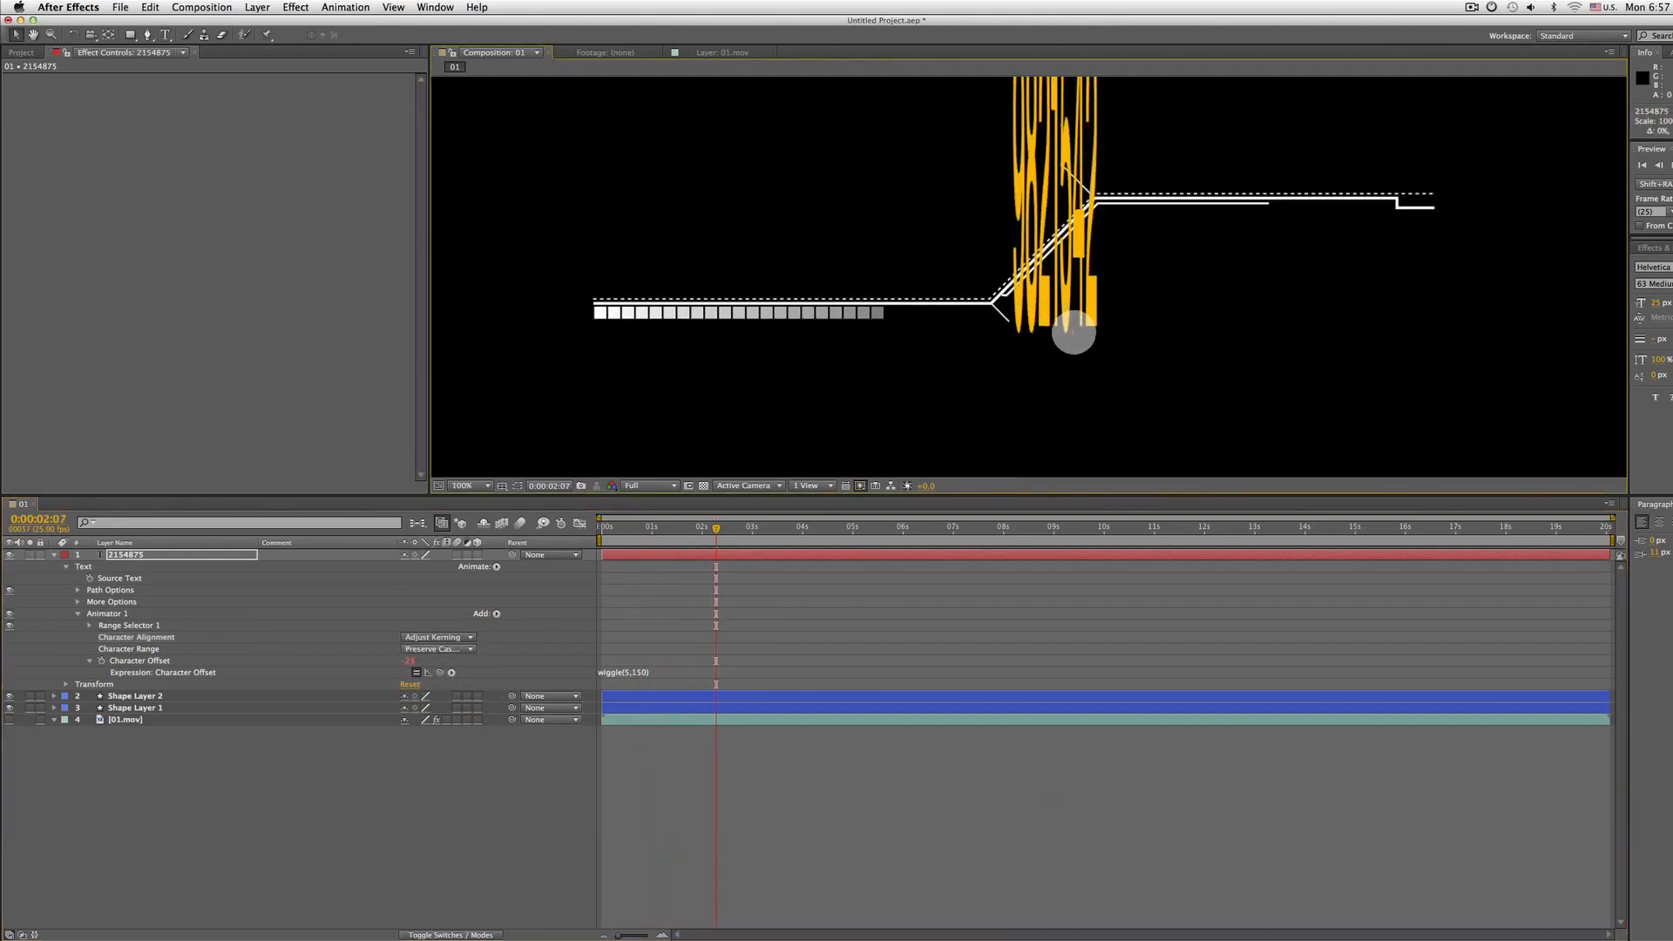
{"action": "key", "text": "super+z"}
Set the number text's font size to 20 px
{"action": "left_click", "coordinate": [77, 613]}
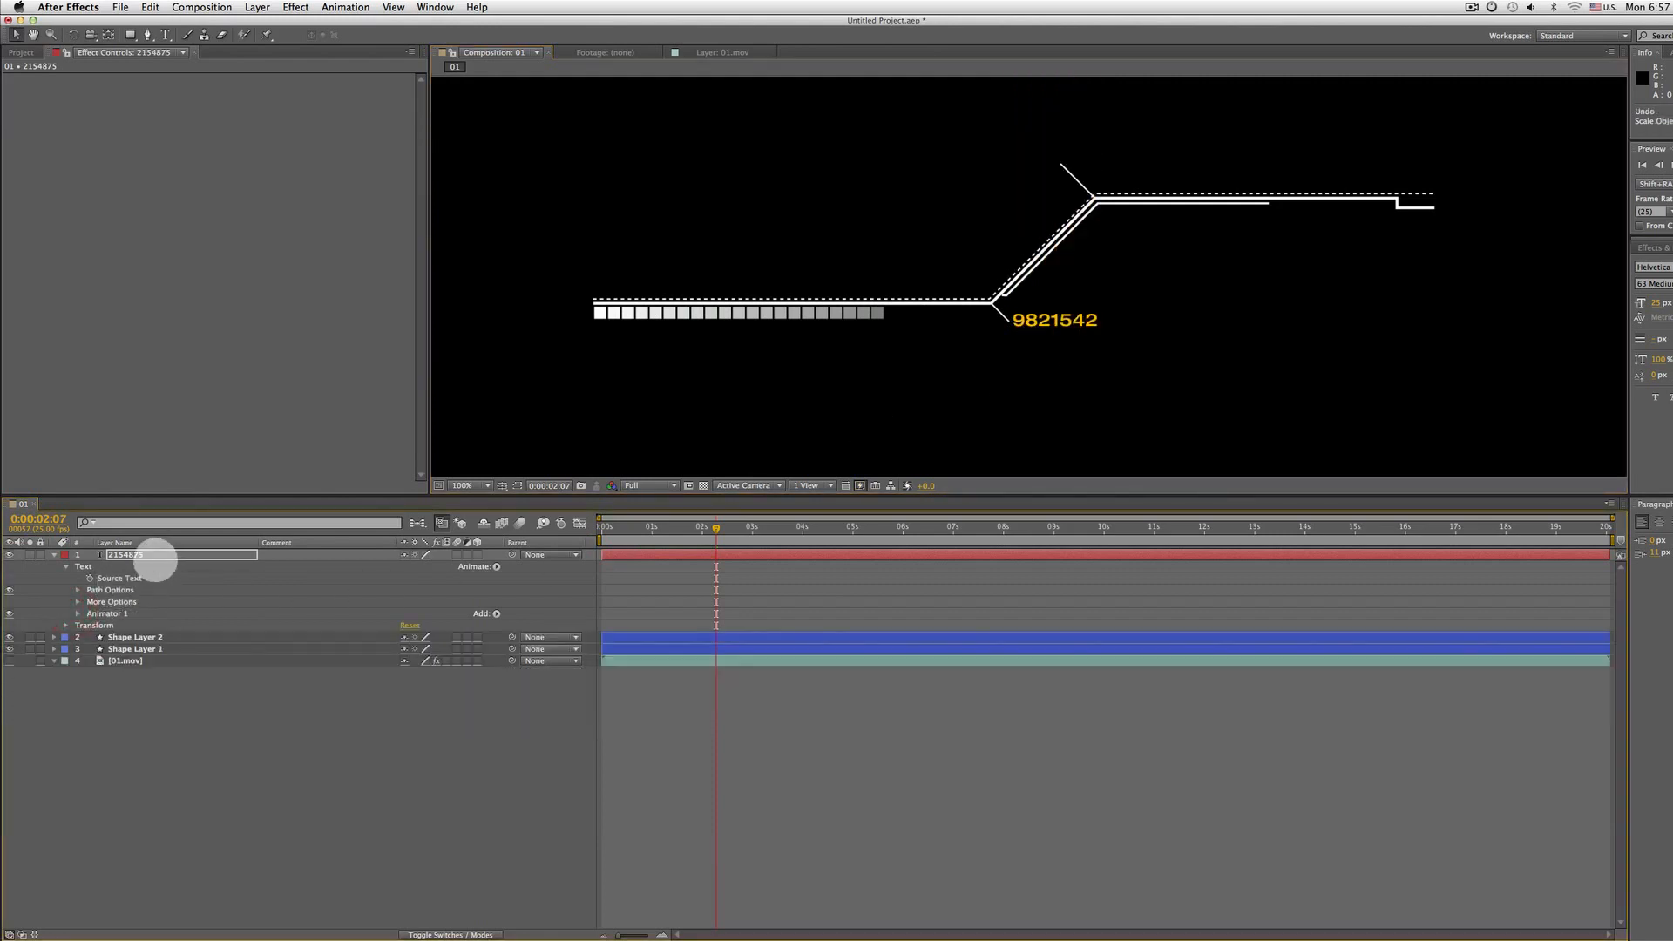
{"action": "left_click", "coordinate": [154, 557]}
{"action": "key", "text": "Home"}
{"action": "key", "text": "space"}
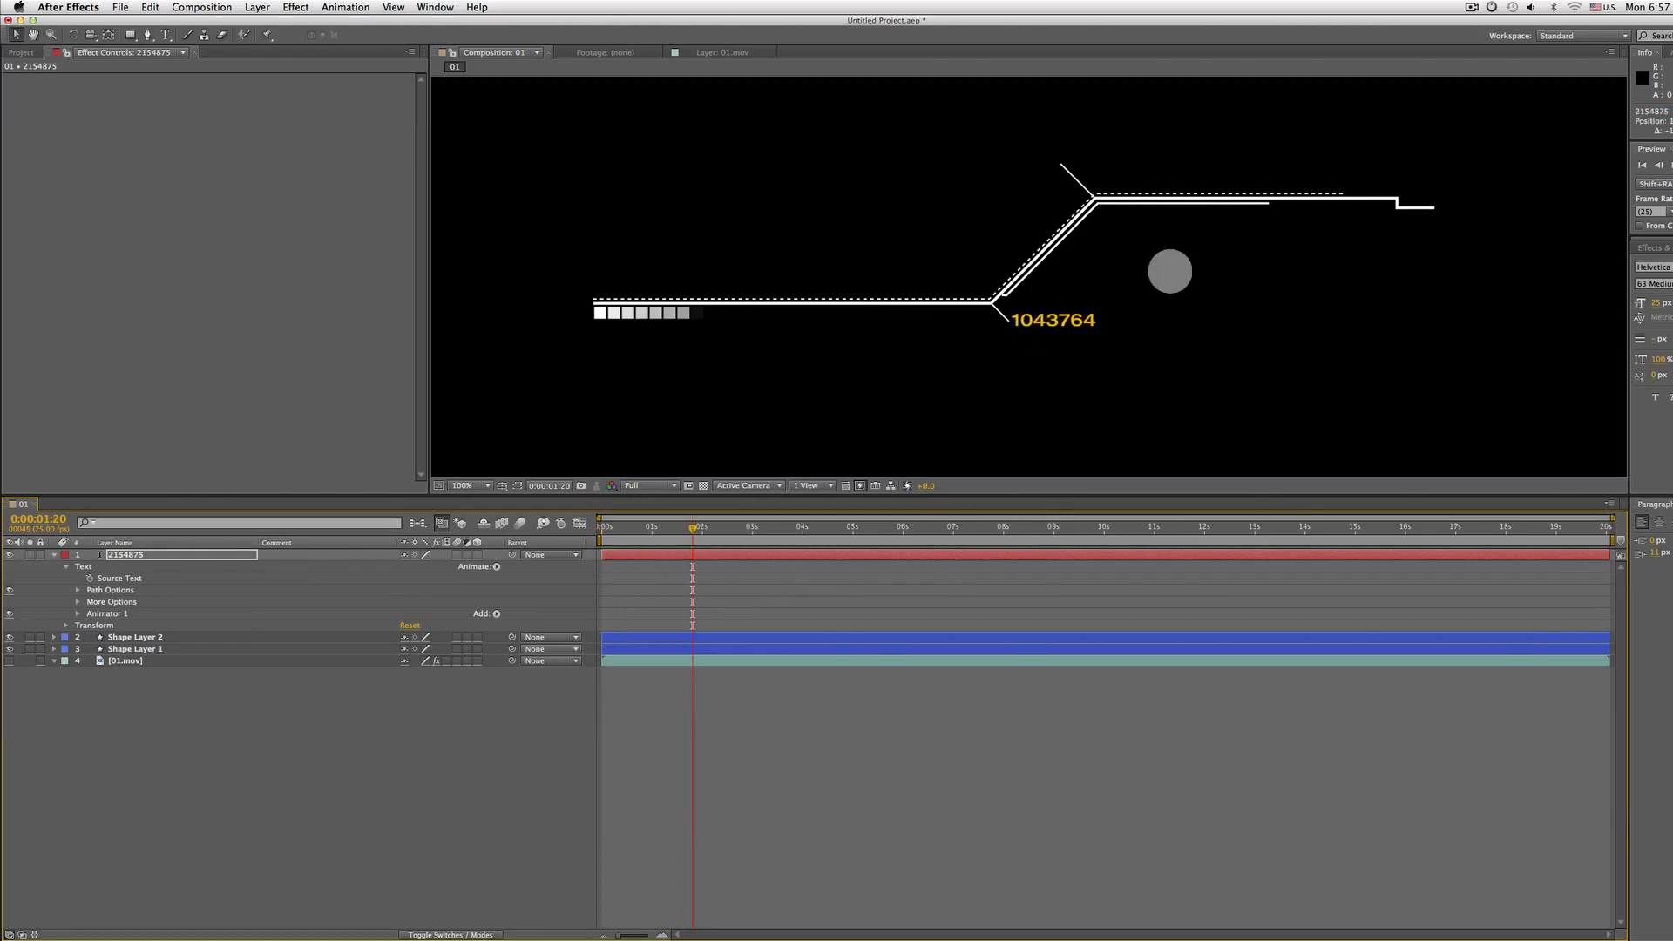
{"action": "left_click", "coordinate": [1653, 303]}
{"action": "type", "text": "20"}
{"action": "key", "text": "Return"}
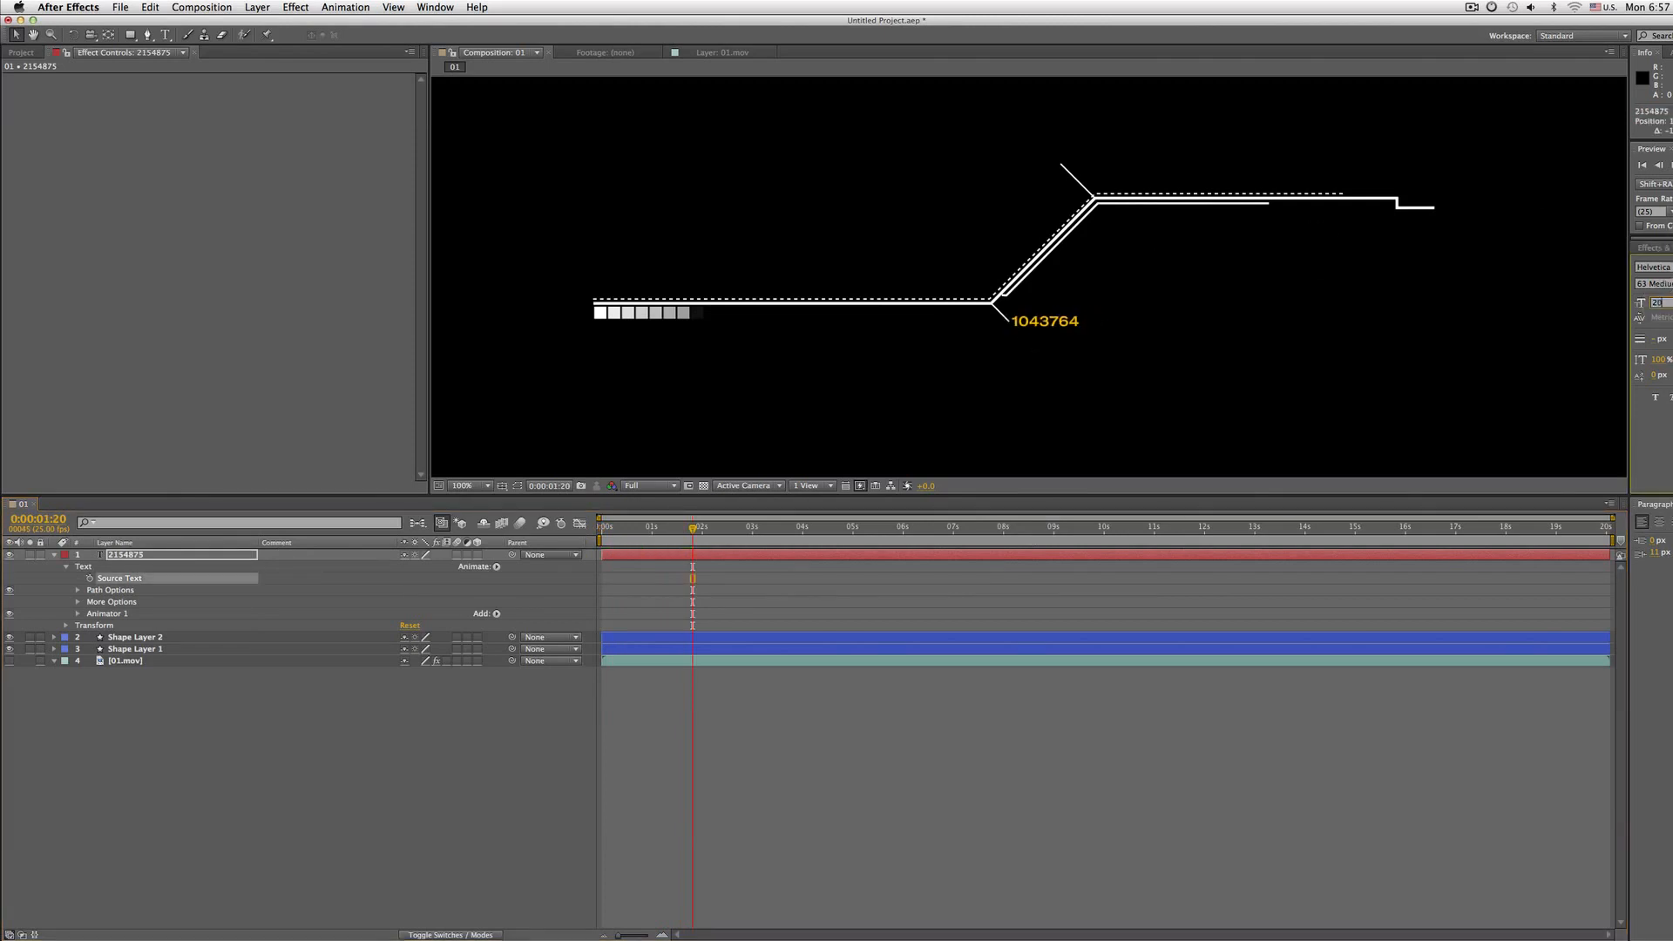
Preview the composition from the start
{"action": "key", "text": "KP_0"}
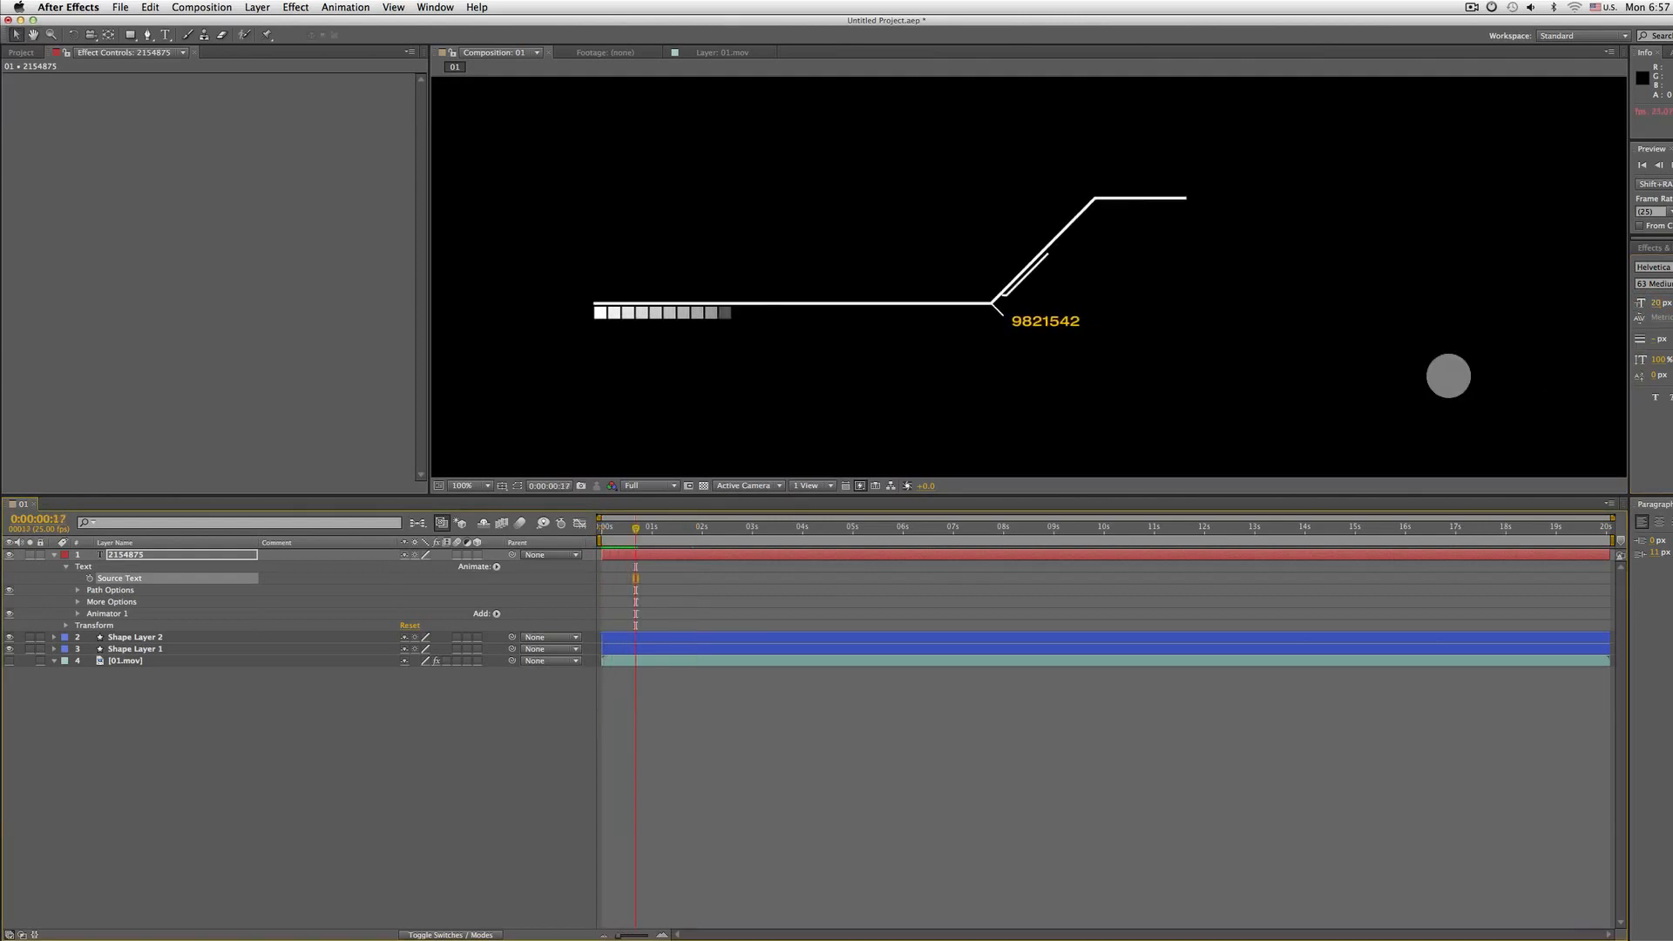
{"action": "left_click", "coordinate": [582, 526]}
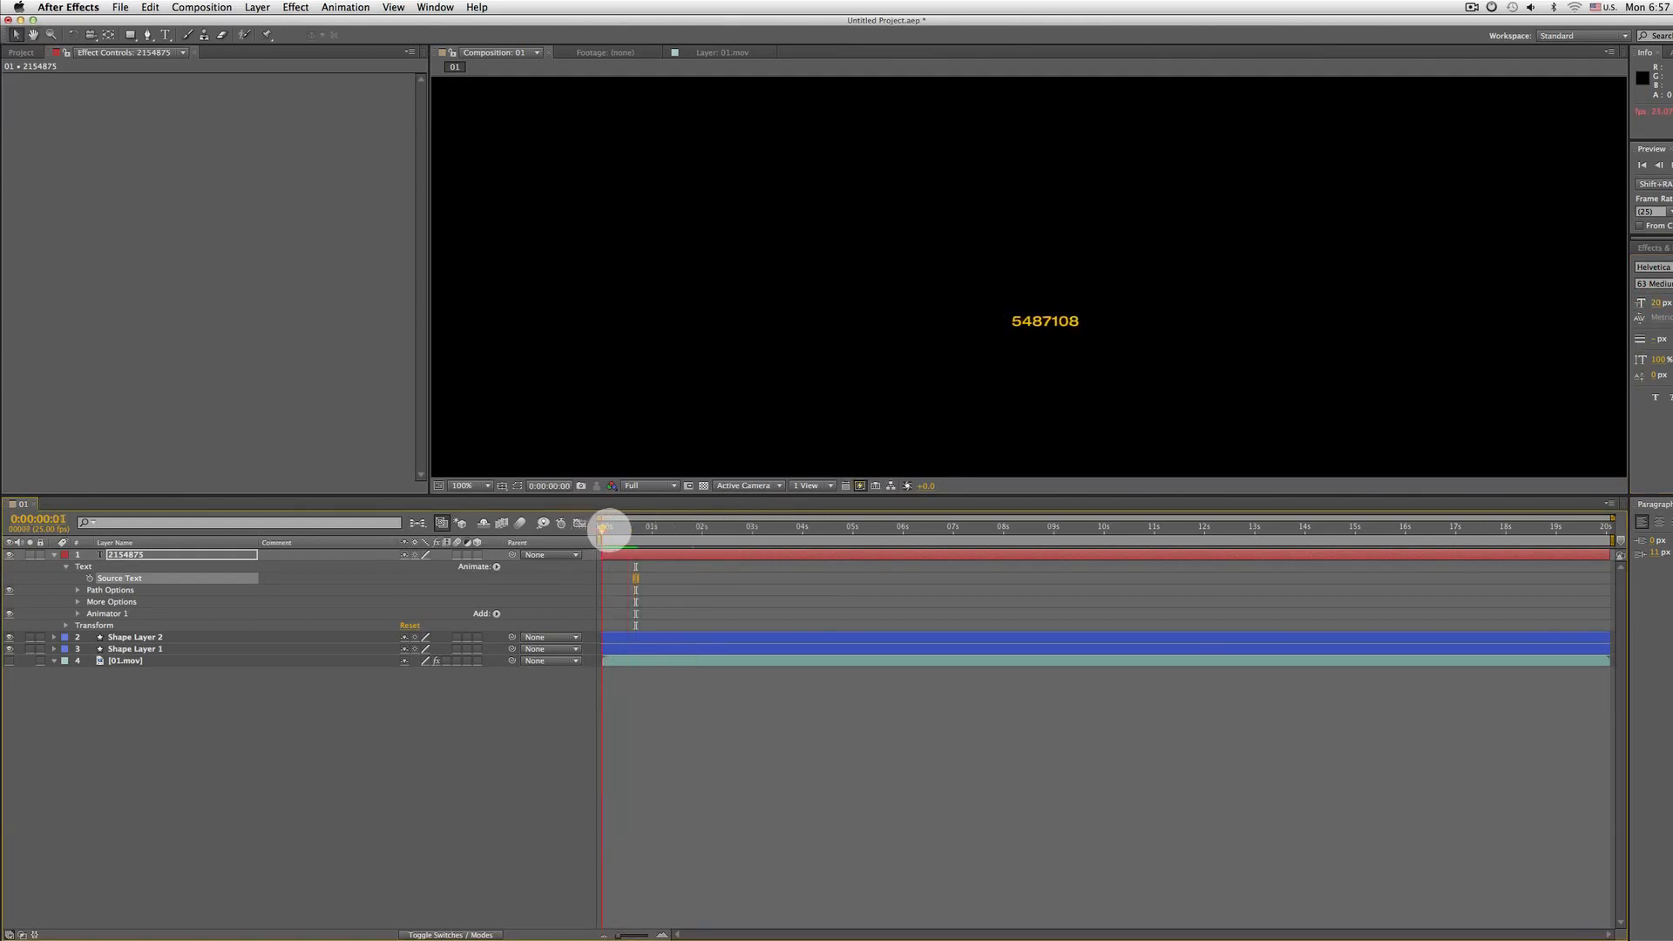
{"action": "mouse_move", "coordinate": [601, 526]}
{"action": "left_mouse_down"}
{"action": "mouse_move", "coordinate": [693, 525]}
{"action": "mouse_move", "coordinate": [607, 528]}
{"action": "mouse_move", "coordinate": [675, 530]}
{"action": "mouse_move", "coordinate": [624, 534]}
{"action": "left_mouse_up"}
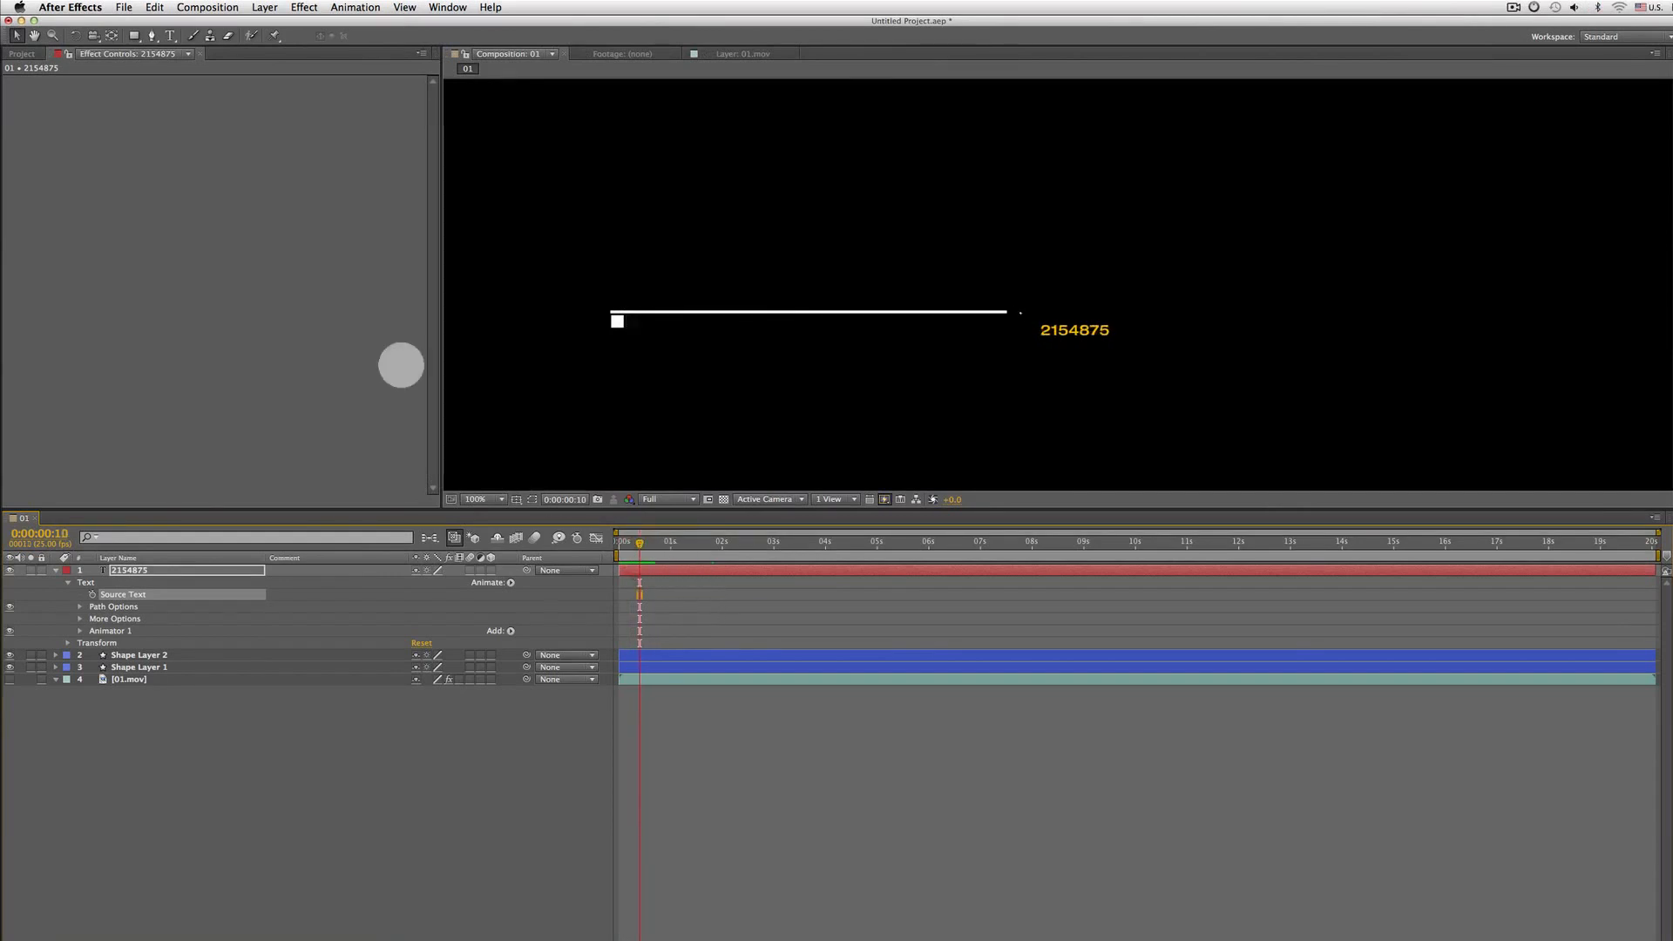
Apply the Typewriter preset from the Text > Animate In presets to the number layer
{"action": "left_click", "coordinate": [354, 7]}
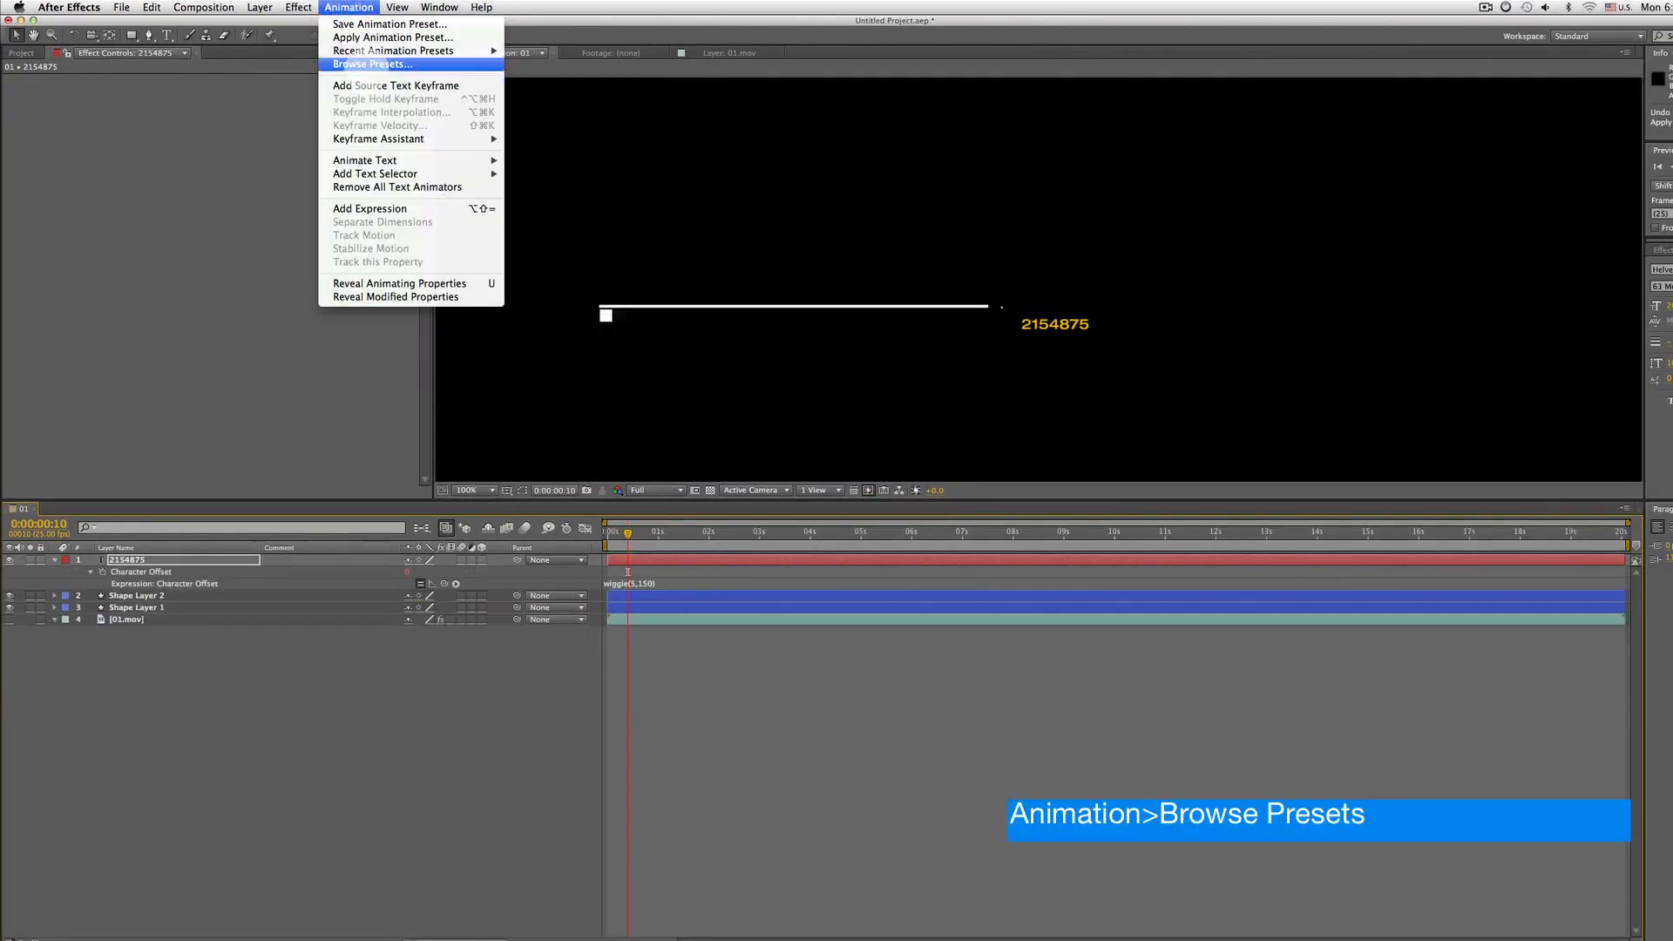
{"action": "left_click", "coordinate": [372, 63]}
{"action": "double_click", "coordinate": [675, 342]}
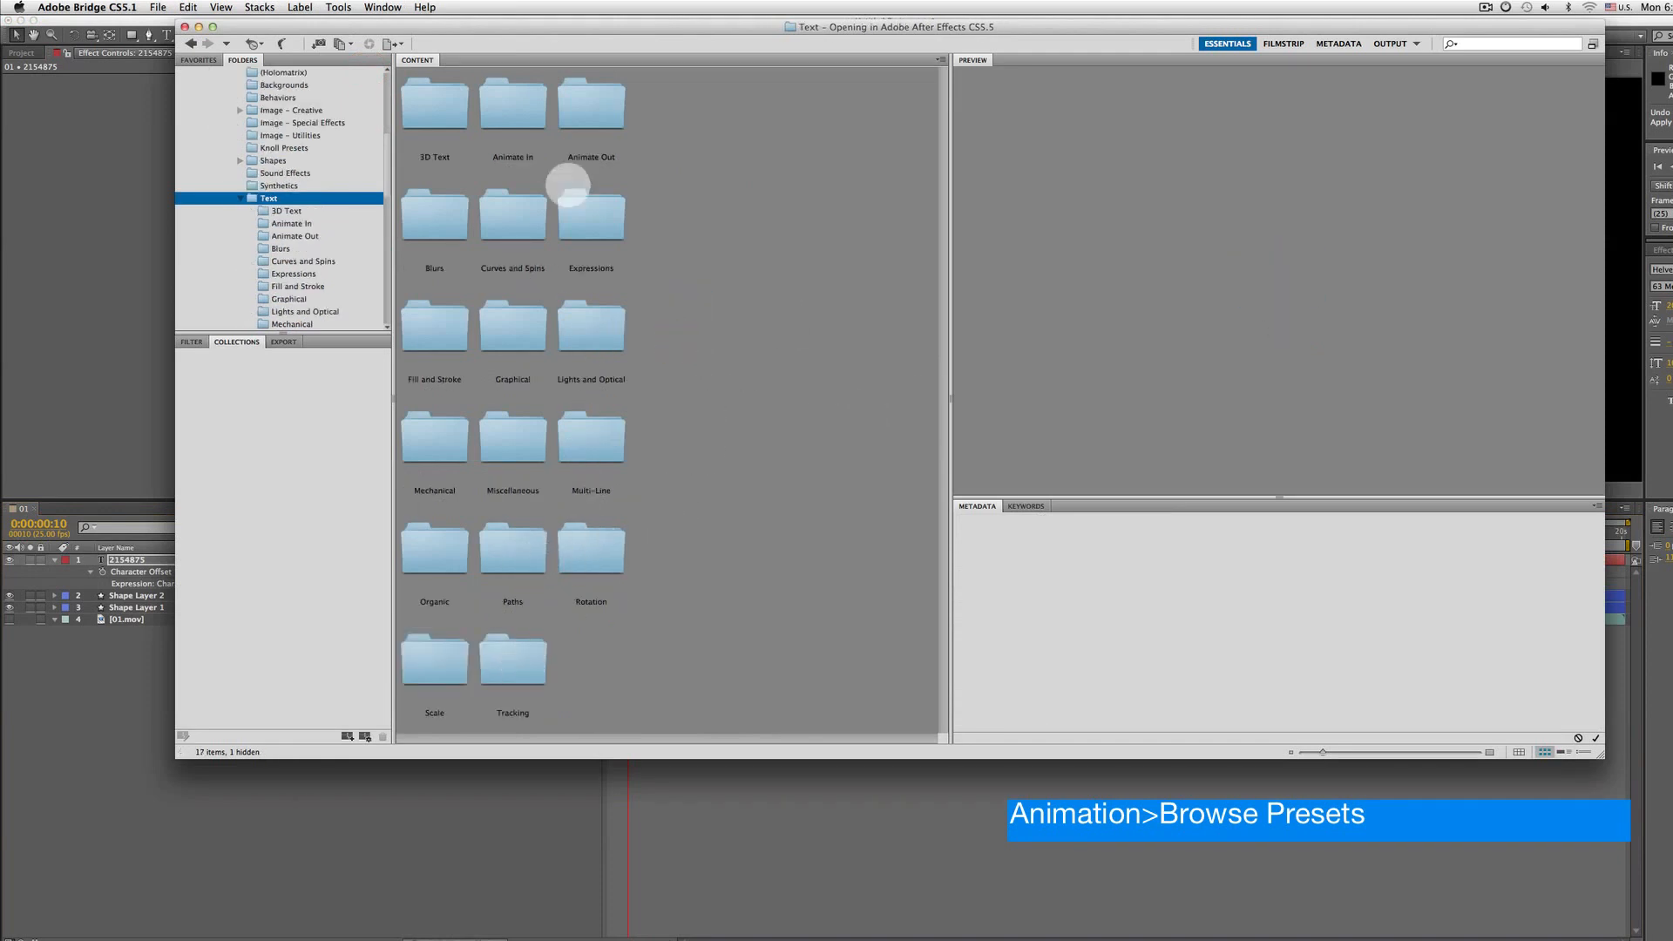
{"action": "left_click", "coordinate": [521, 113]}
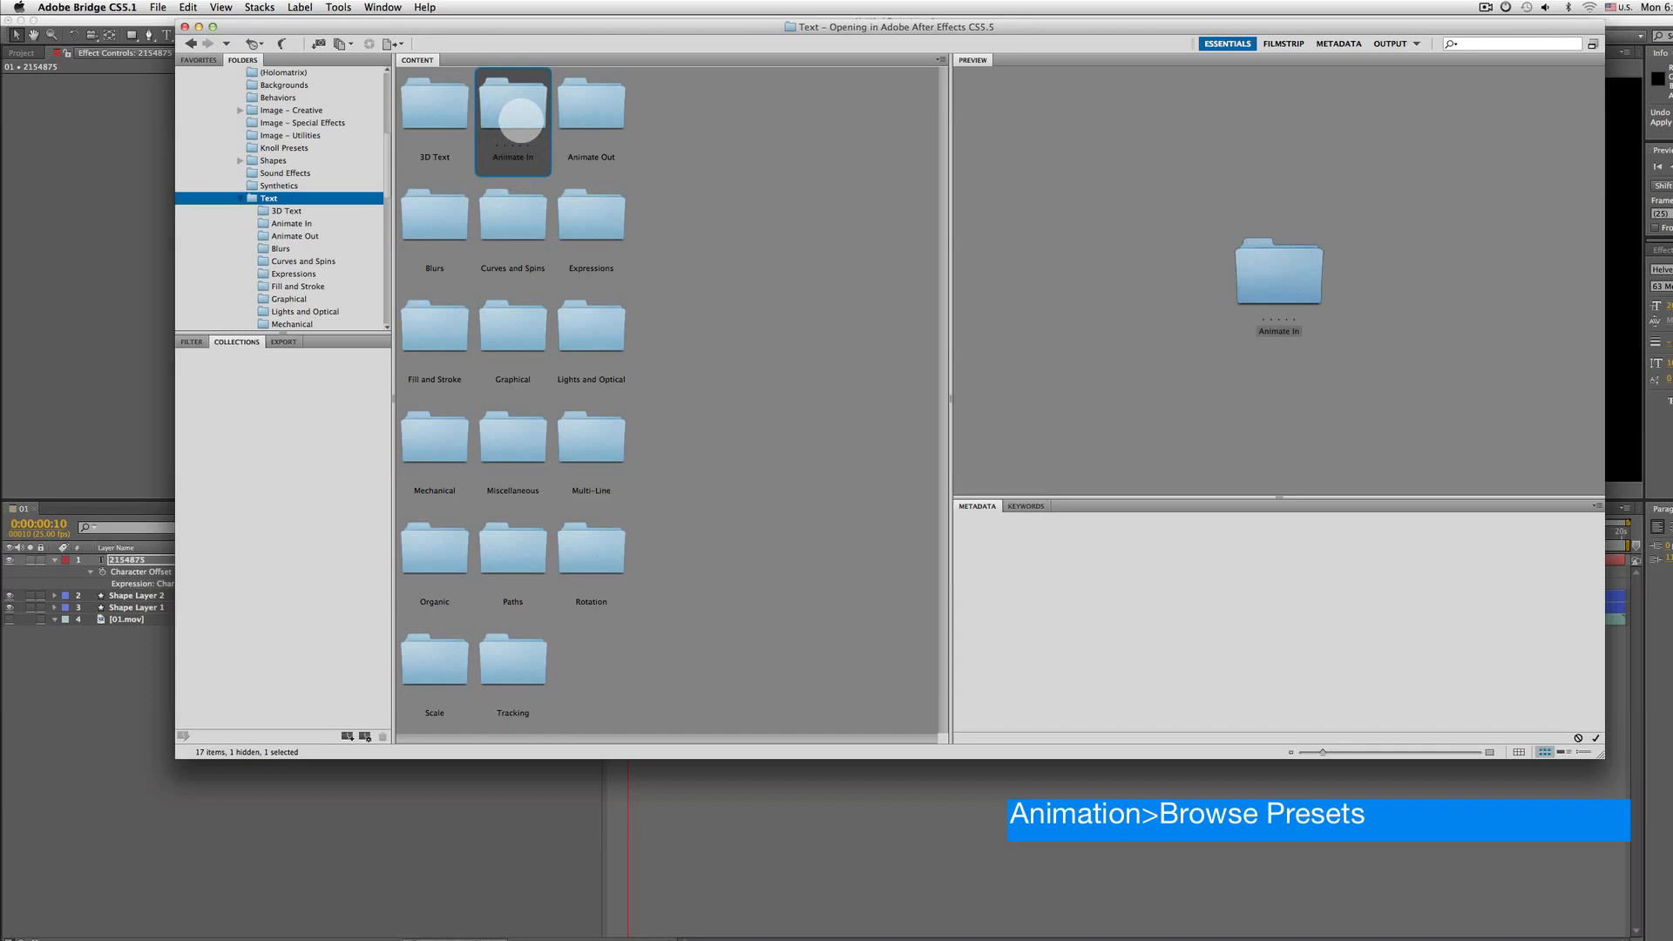
{"action": "double_click", "coordinate": [521, 119]}
{"action": "left_click", "coordinate": [666, 629]}
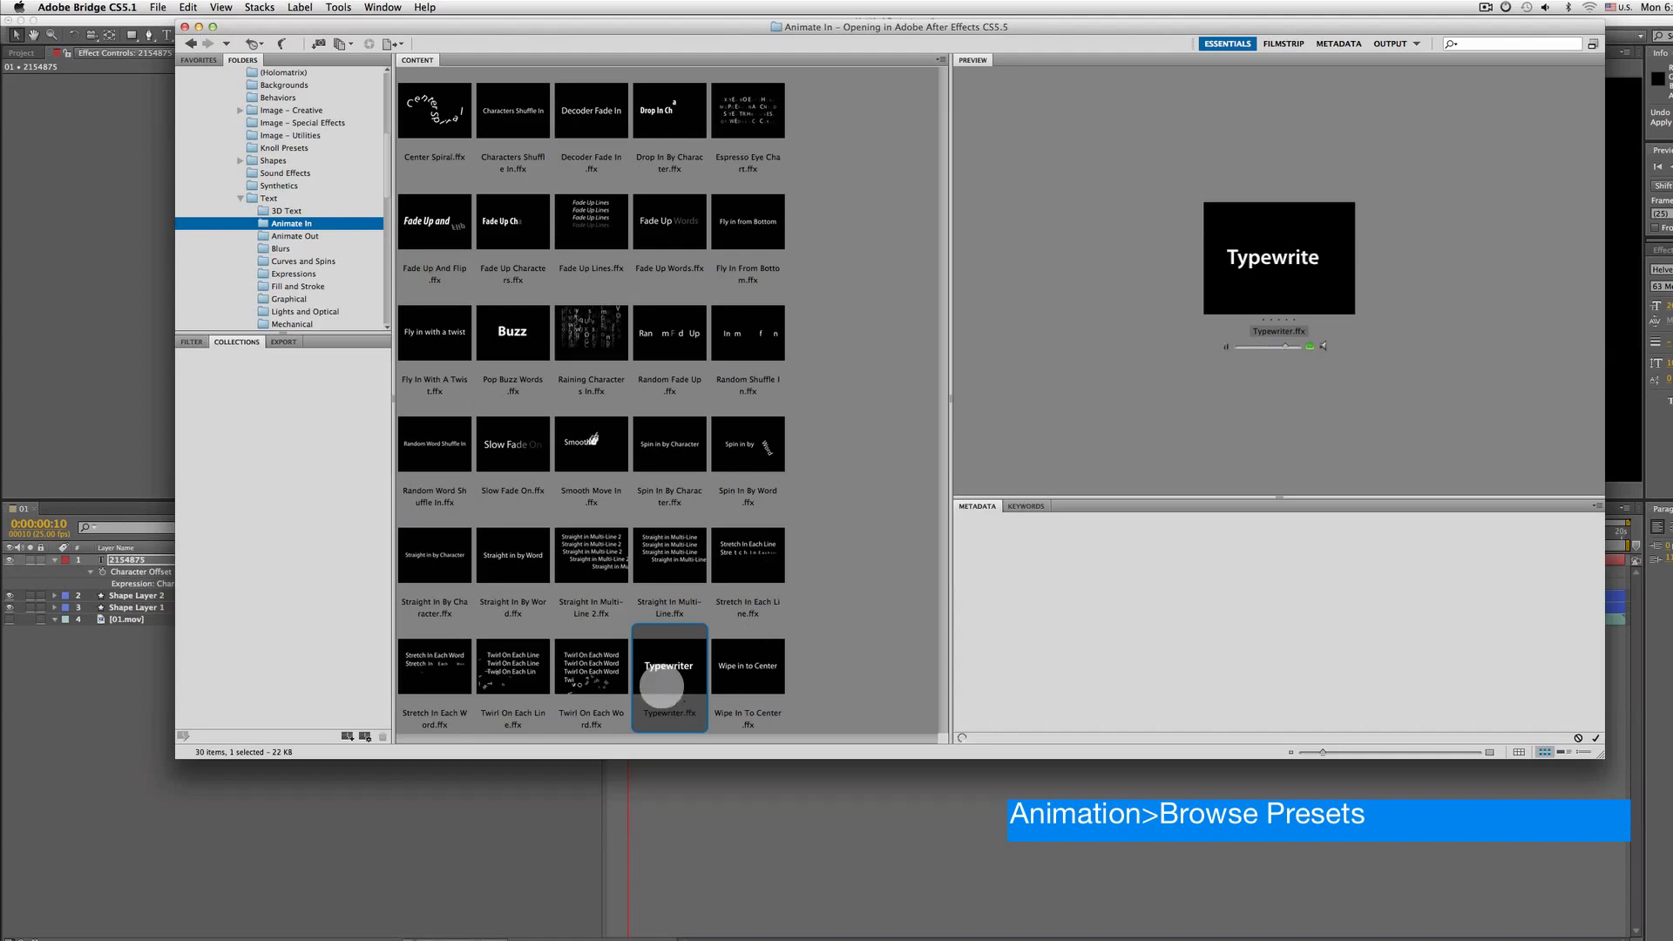
{"action": "double_click", "coordinate": [668, 666]}
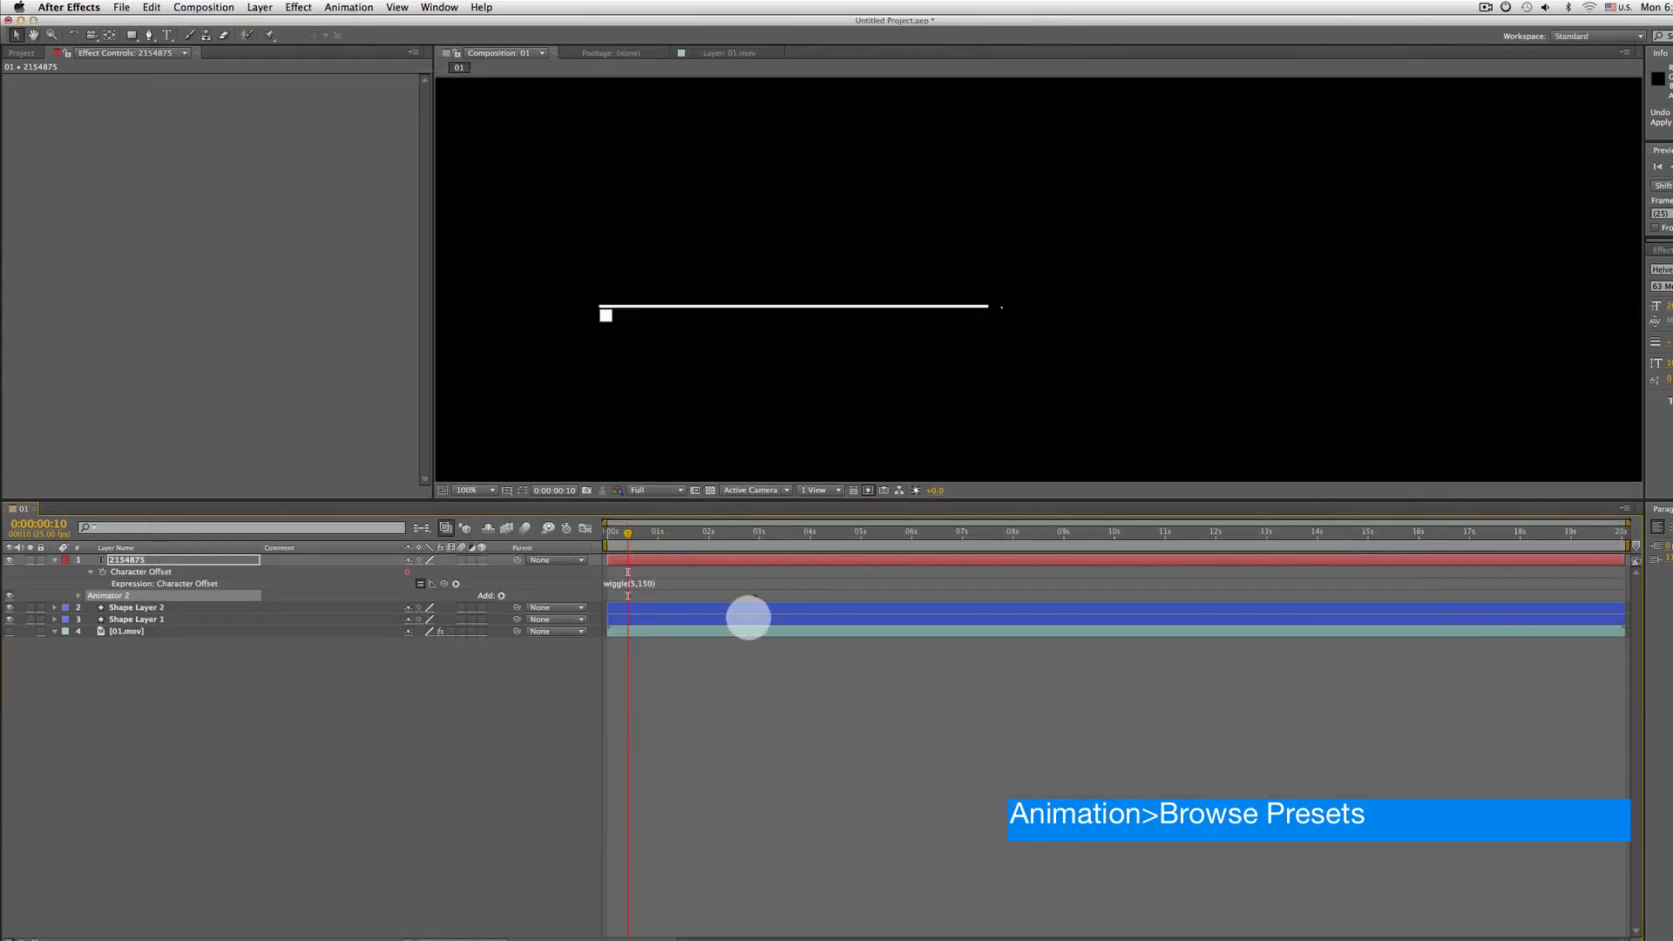
Reveal the Typewriter Start keyframes and move the end keyframe to 0:00:00:15
{"action": "key", "text": "u"}
{"action": "key", "text": "u"}
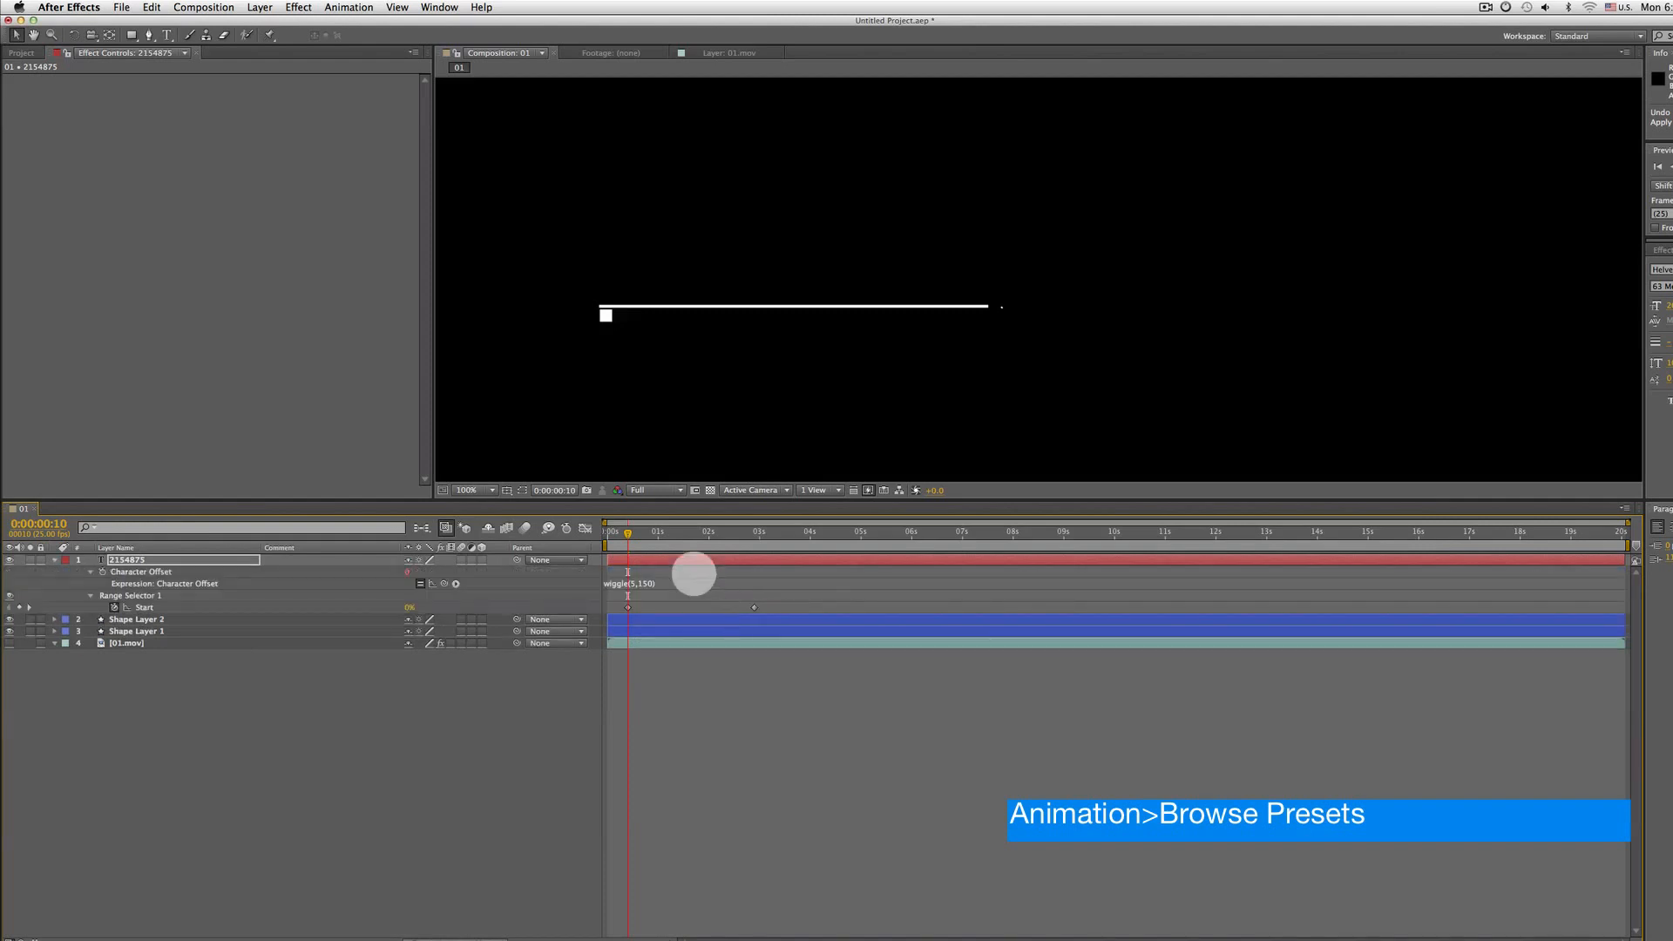
{"action": "left_click_drag", "start_coordinate": [628, 533], "coordinate": [579, 542]}
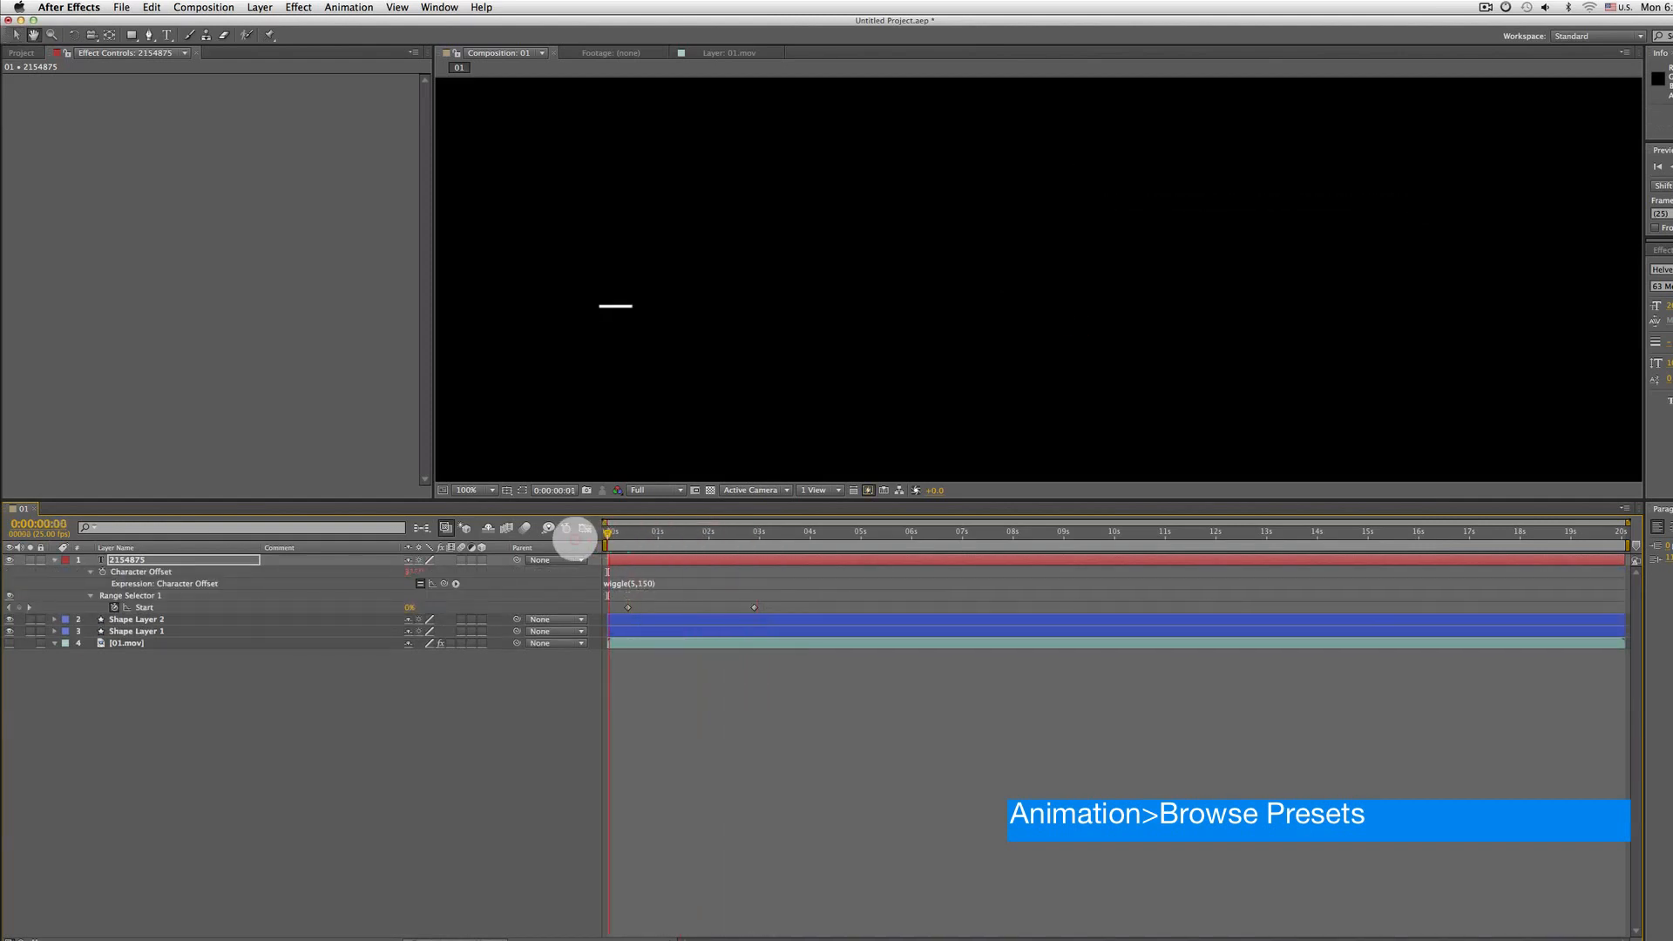
{"action": "key", "text": "space"}
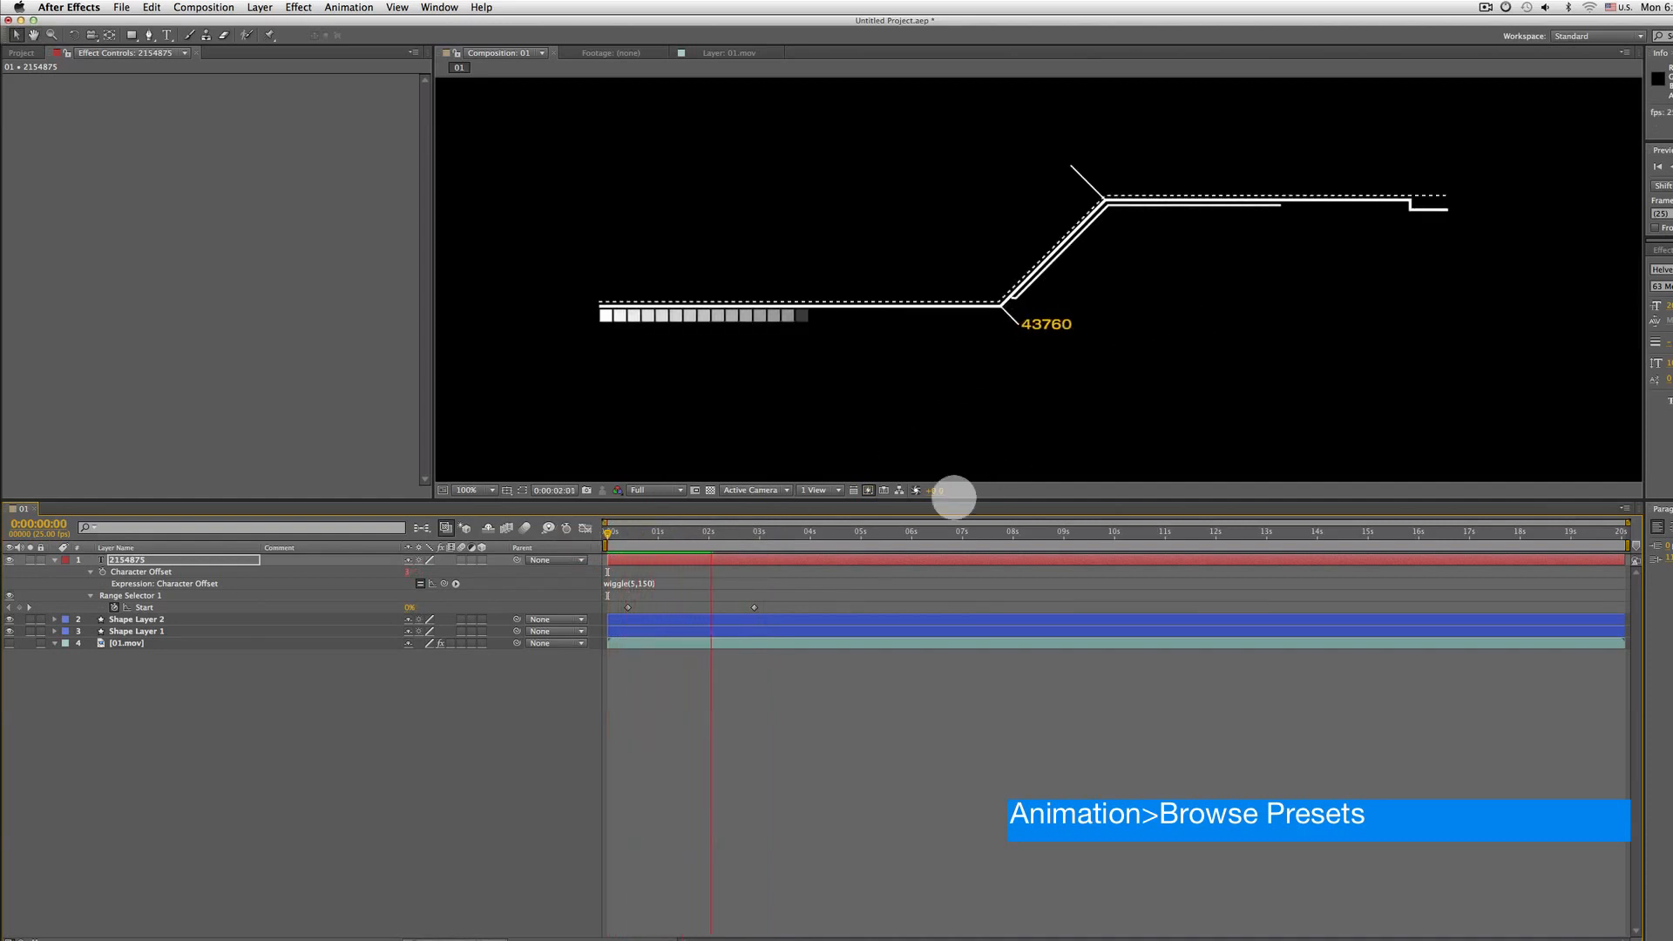
{"action": "left_click_drag", "start_coordinate": [663, 536], "coordinate": [637, 535]}
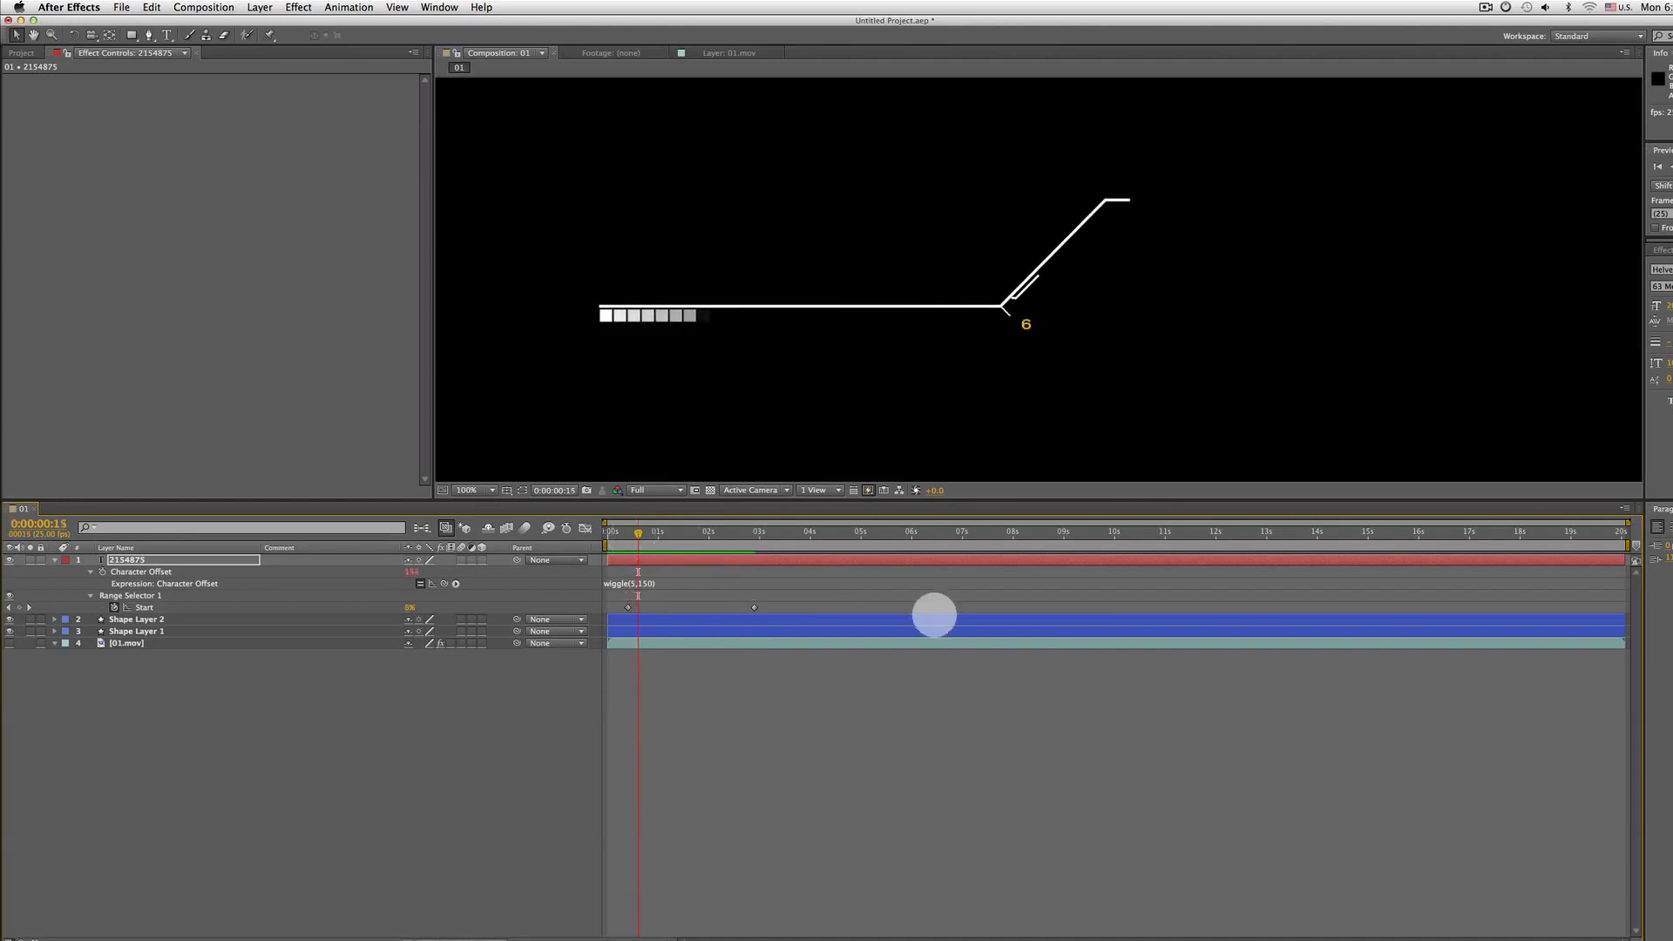
{"action": "left_click_drag", "start_coordinate": [740, 607], "coordinate": [704, 607]}
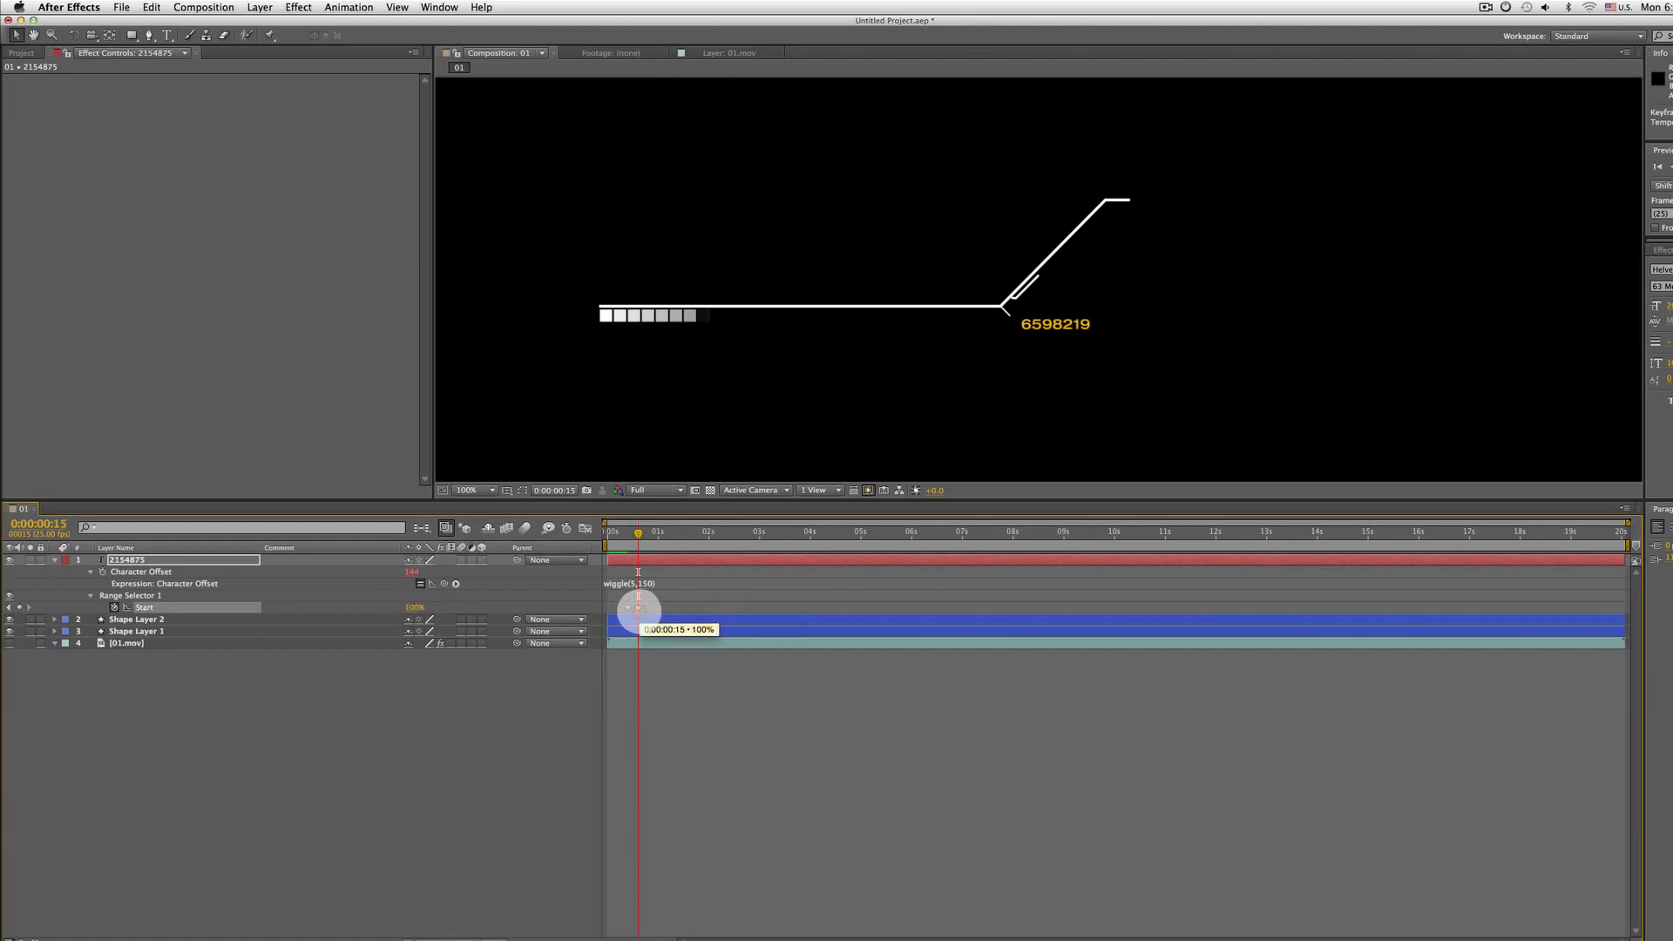
Move the end Start keyframe to 0:00:00:18 and preview the number typing on
{"action": "right_click", "coordinate": [637, 607]}
{"action": "mouse_move", "coordinate": [699, 759]}
{"action": "left_click", "coordinate": [863, 787]}
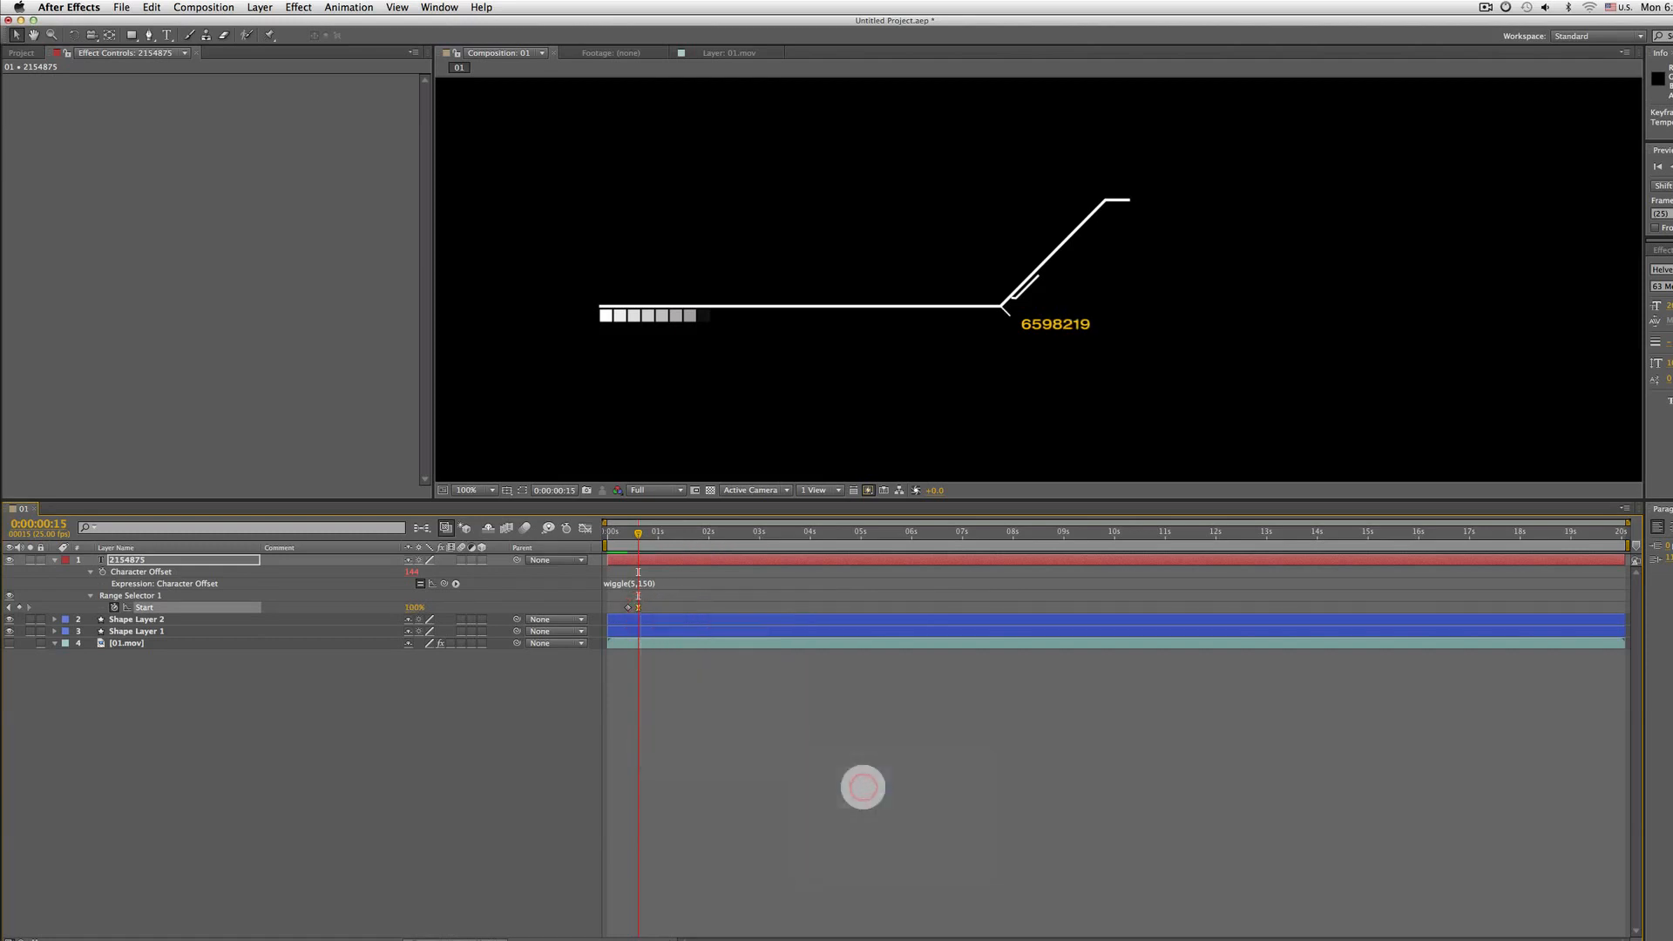
{"action": "key", "text": "Home"}
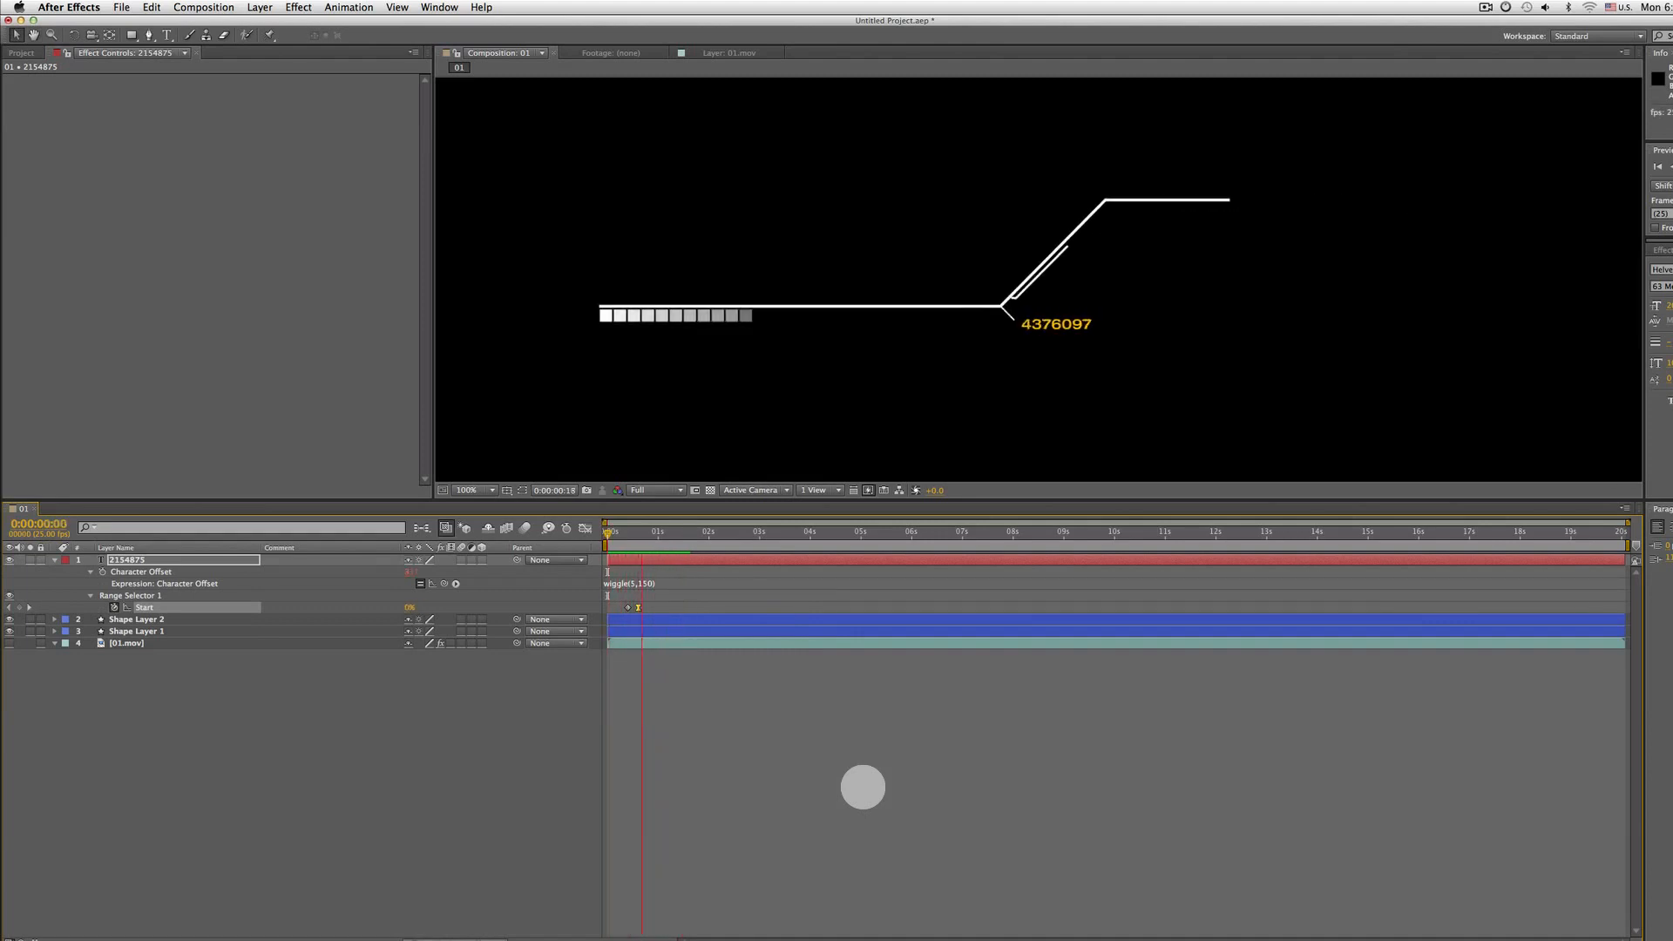
{"action": "key", "text": "space"}
{"action": "key", "text": "="}
{"action": "key", "text": "="}
{"action": "key", "text": "Home"}
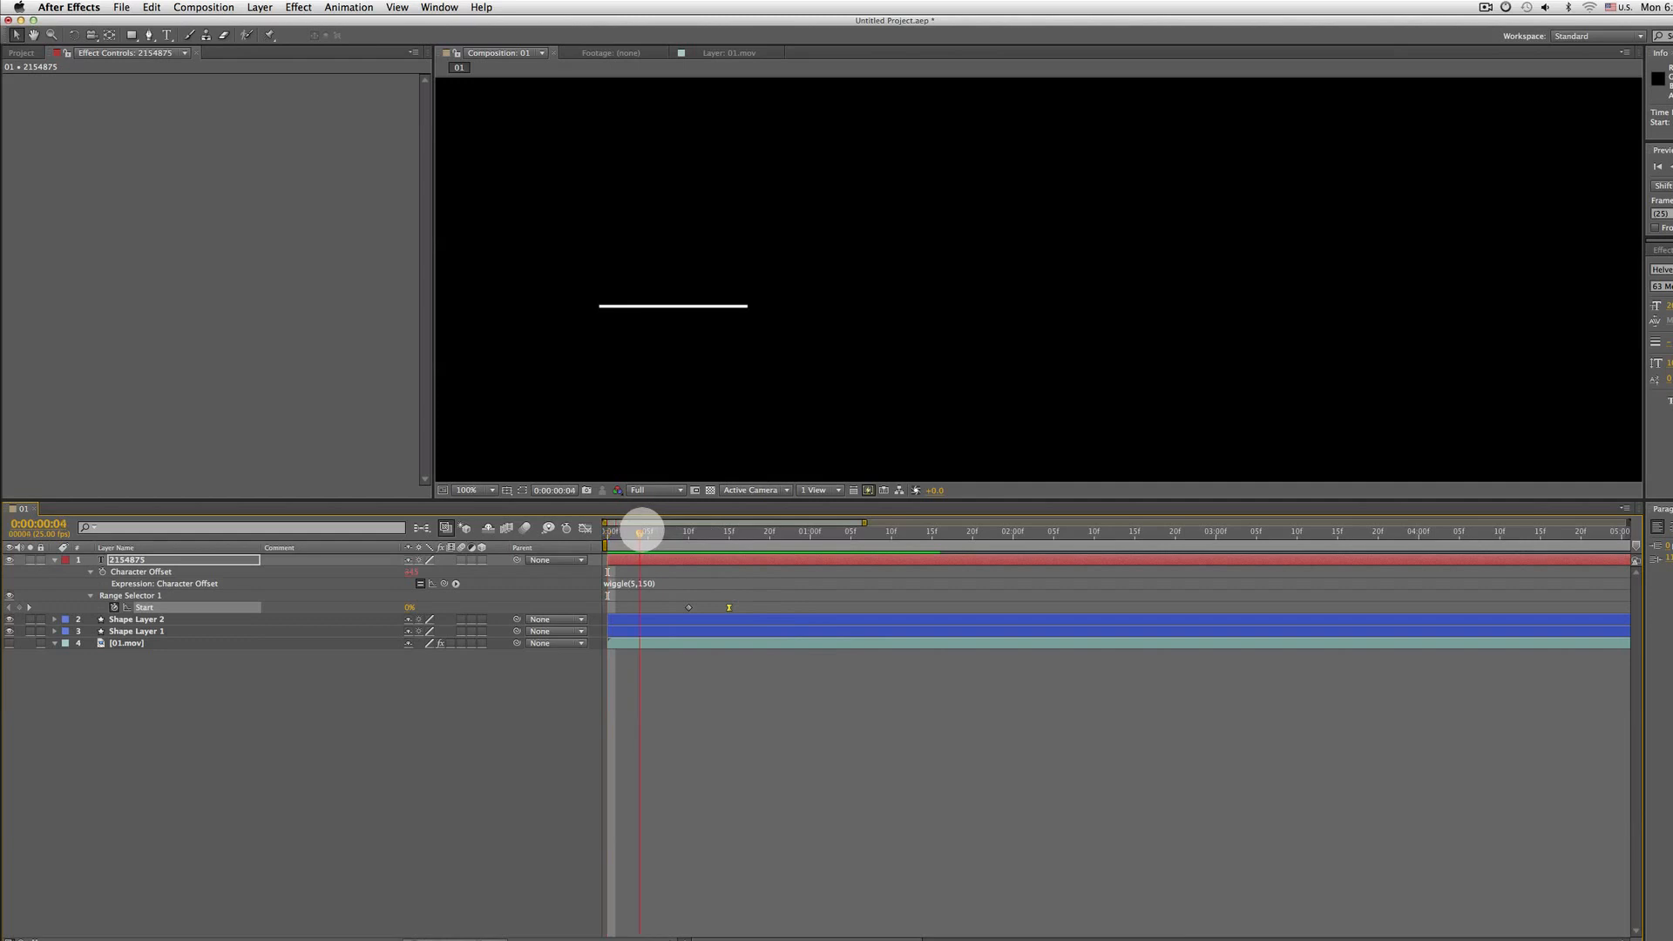
{"action": "left_click_drag", "start_coordinate": [640, 531], "coordinate": [732, 515]}
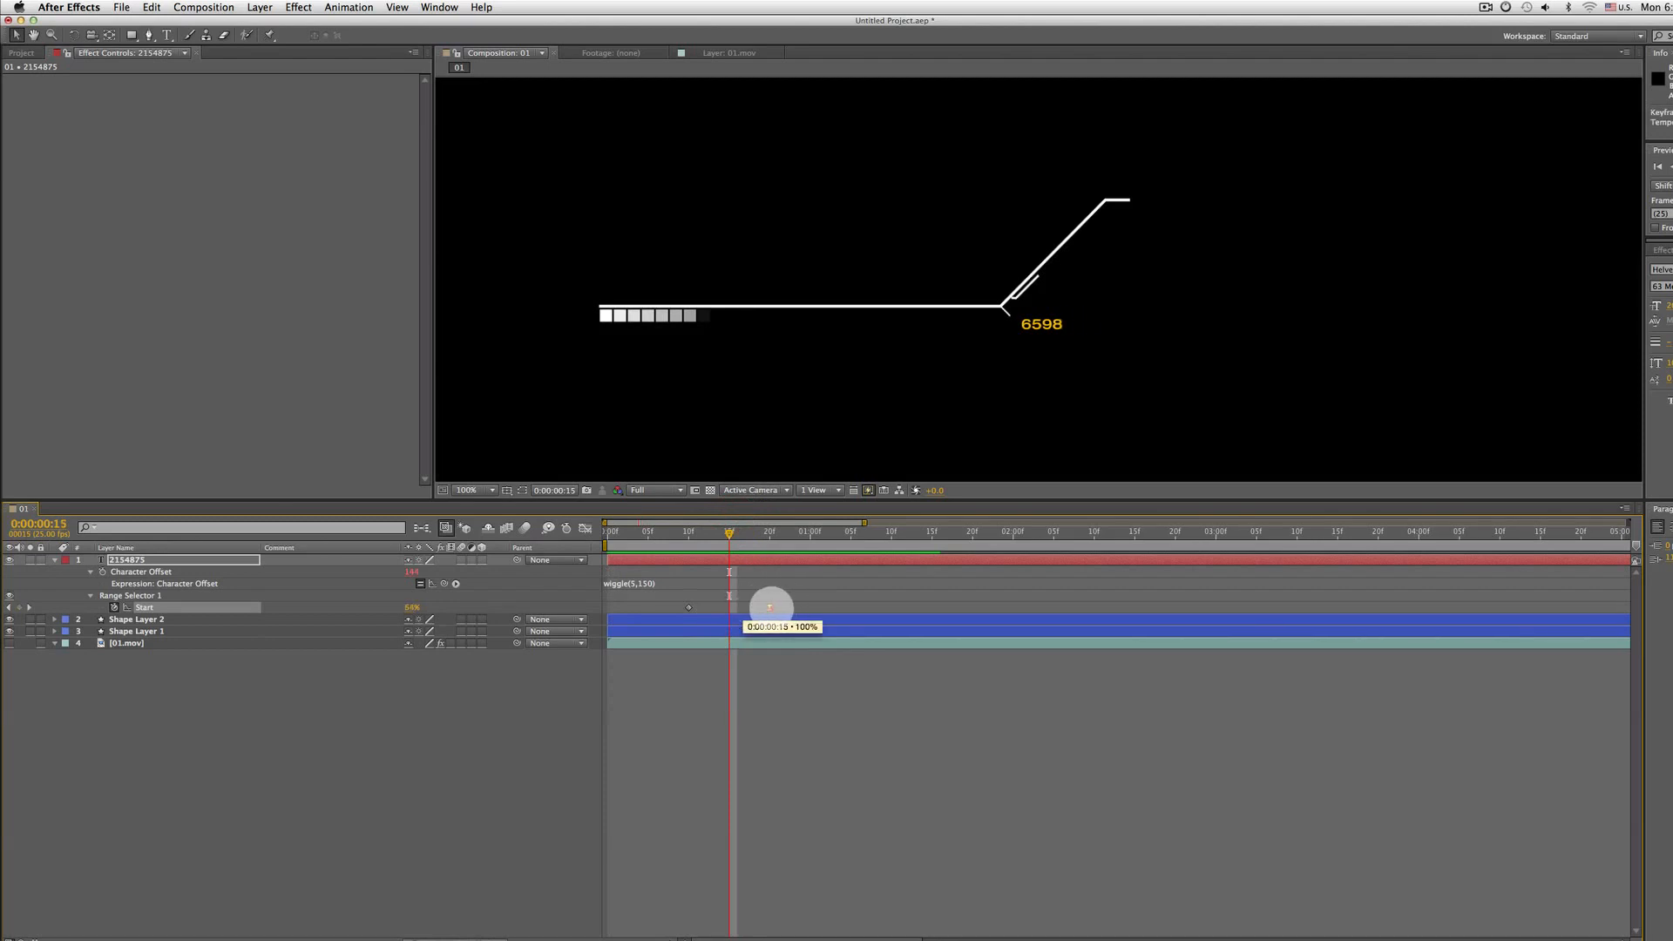
{"action": "key", "text": "KP_0"}
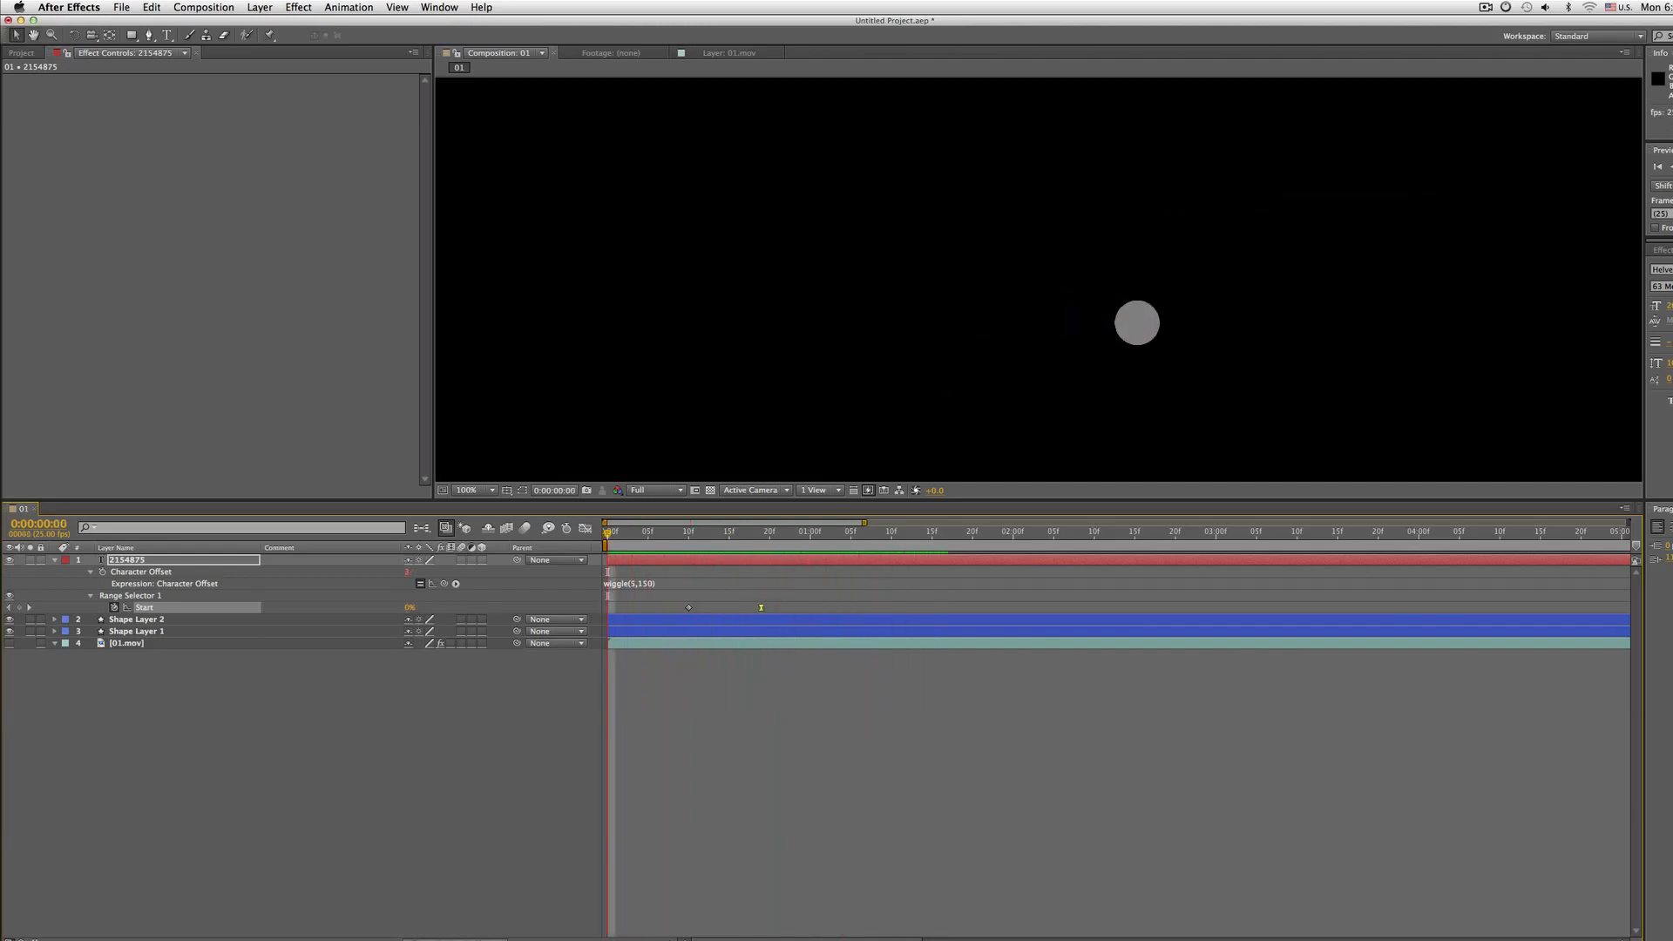
Move the end Start keyframe of the typewriter animation to about 0:00:01:00
{"action": "left_click_drag", "start_coordinate": [906, 531], "coordinate": [761, 531]}
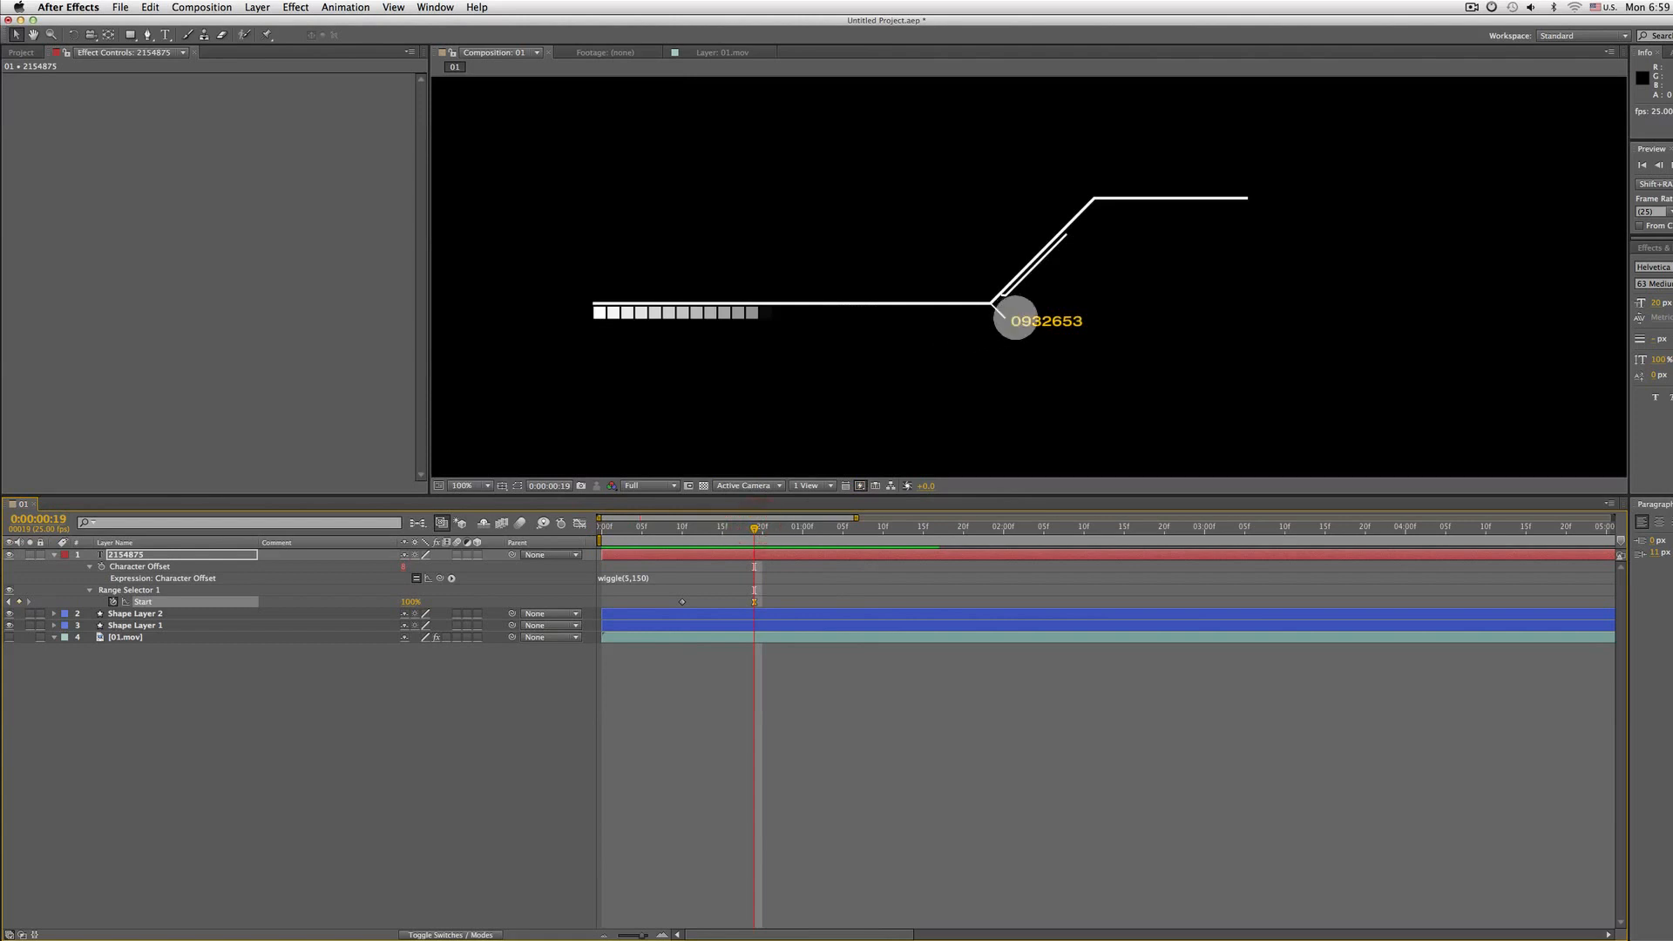
{"action": "left_click_drag", "start_coordinate": [637, 584], "coordinate": [638, 605]}
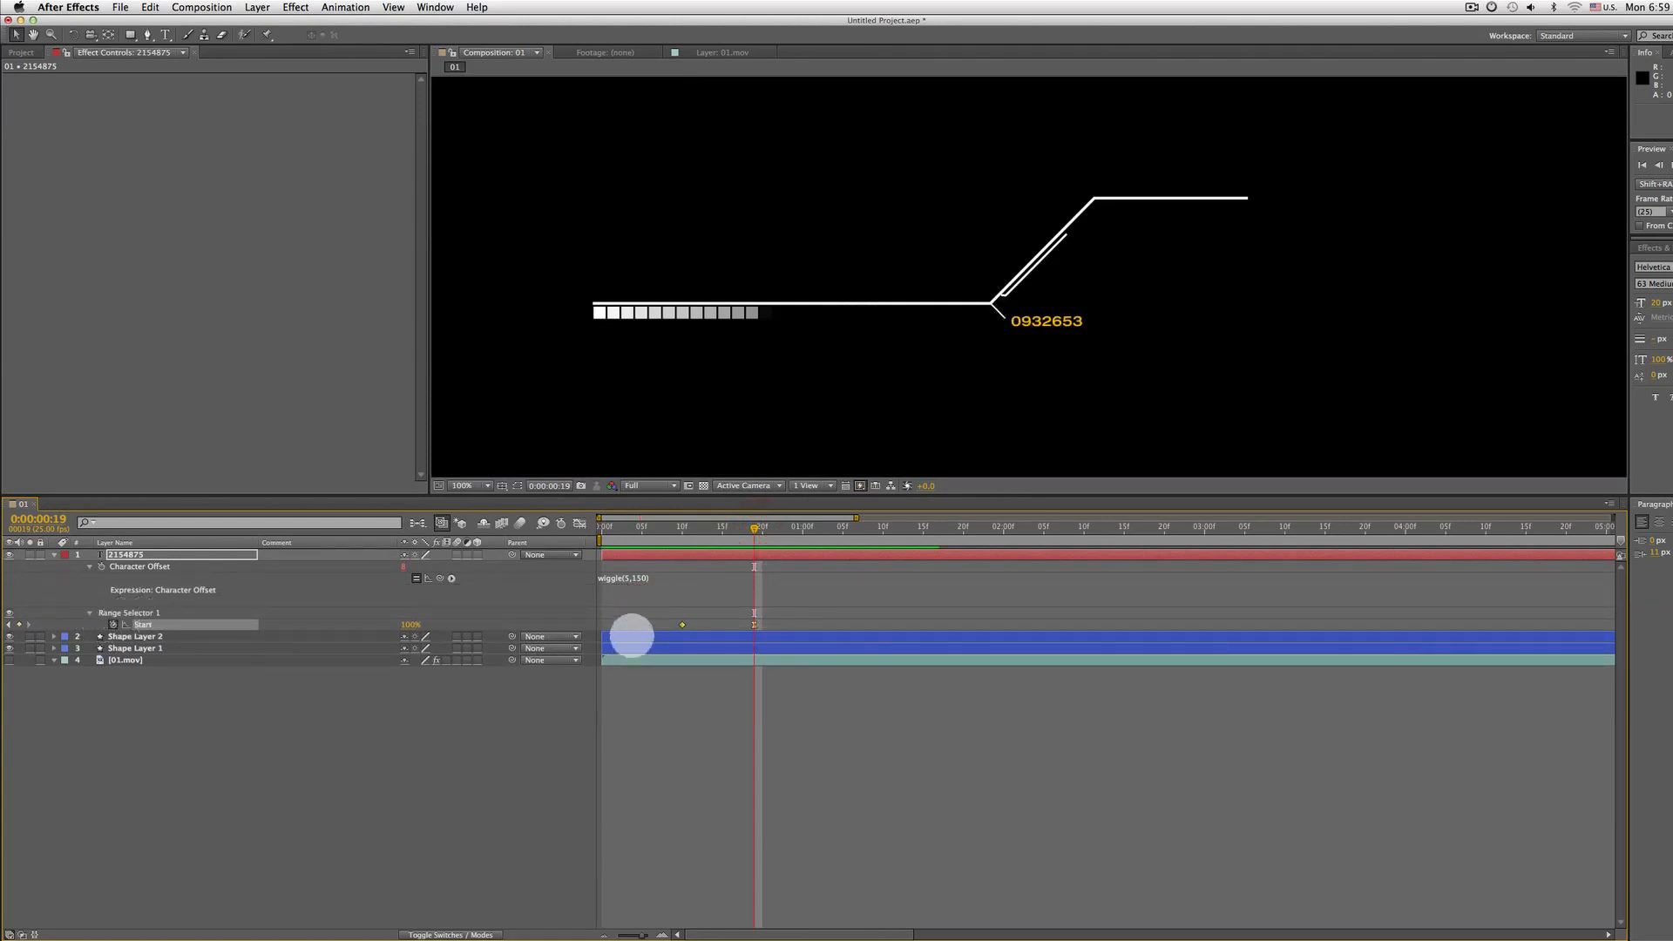
{"action": "left_click_drag", "start_coordinate": [681, 624], "coordinate": [805, 625]}
Preview the number typing on with the new keyframe timing
{"action": "key", "text": "space"}
{"action": "left_click", "coordinate": [888, 607]}
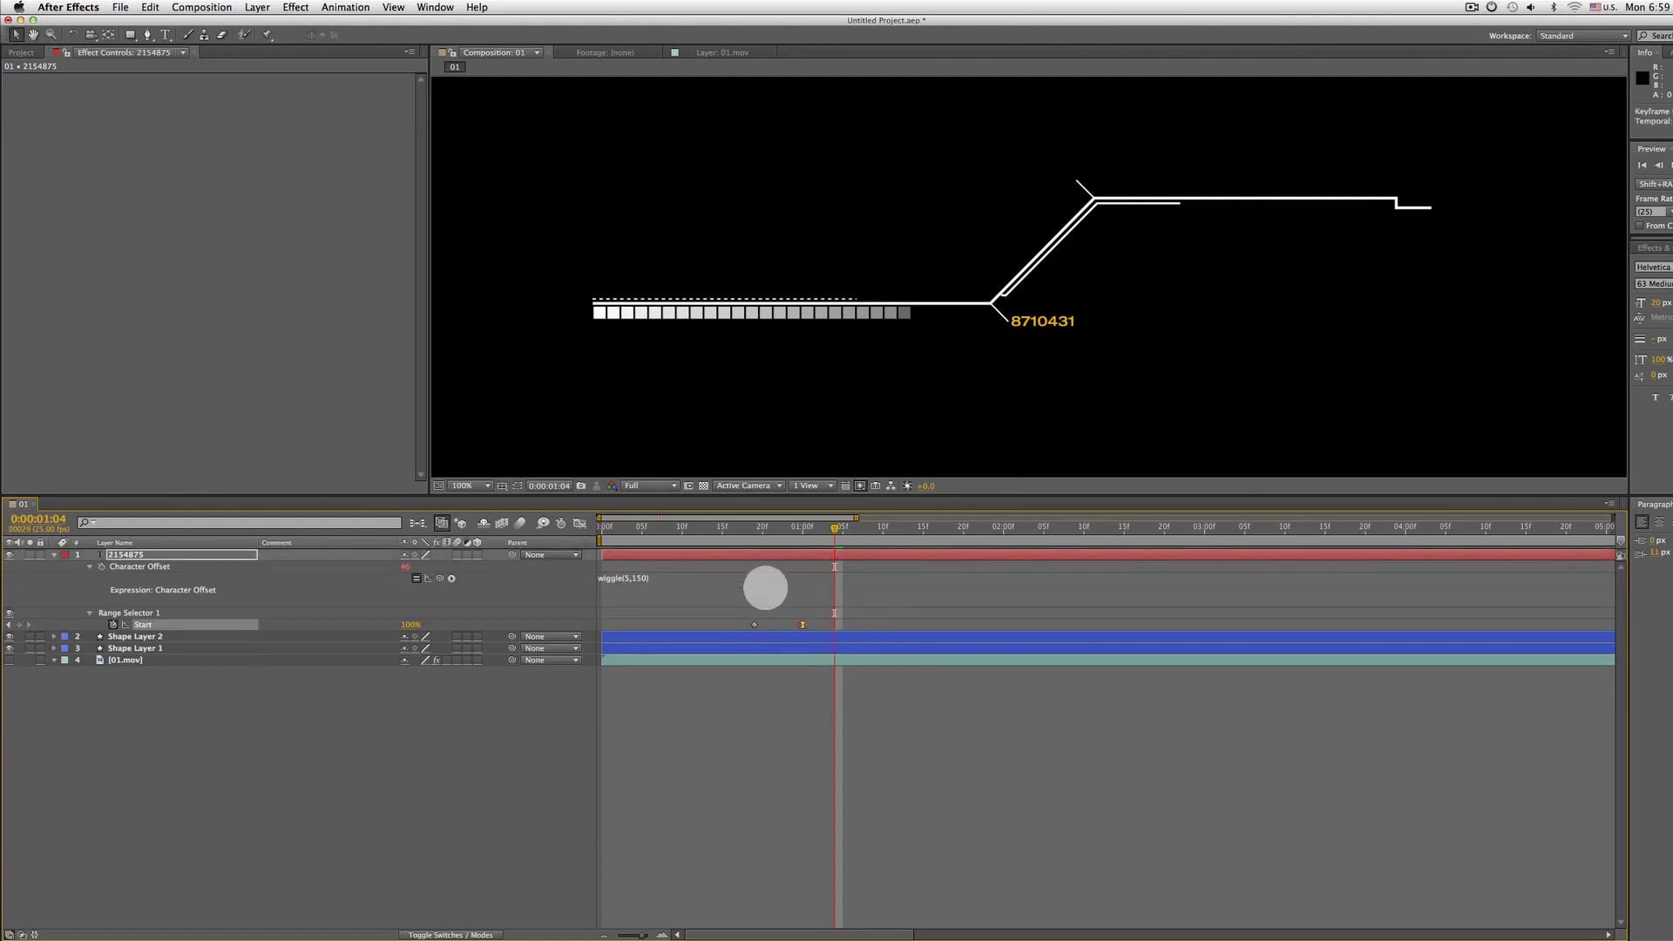
{"action": "left_click", "coordinate": [745, 537]}
{"action": "key", "text": "space"}
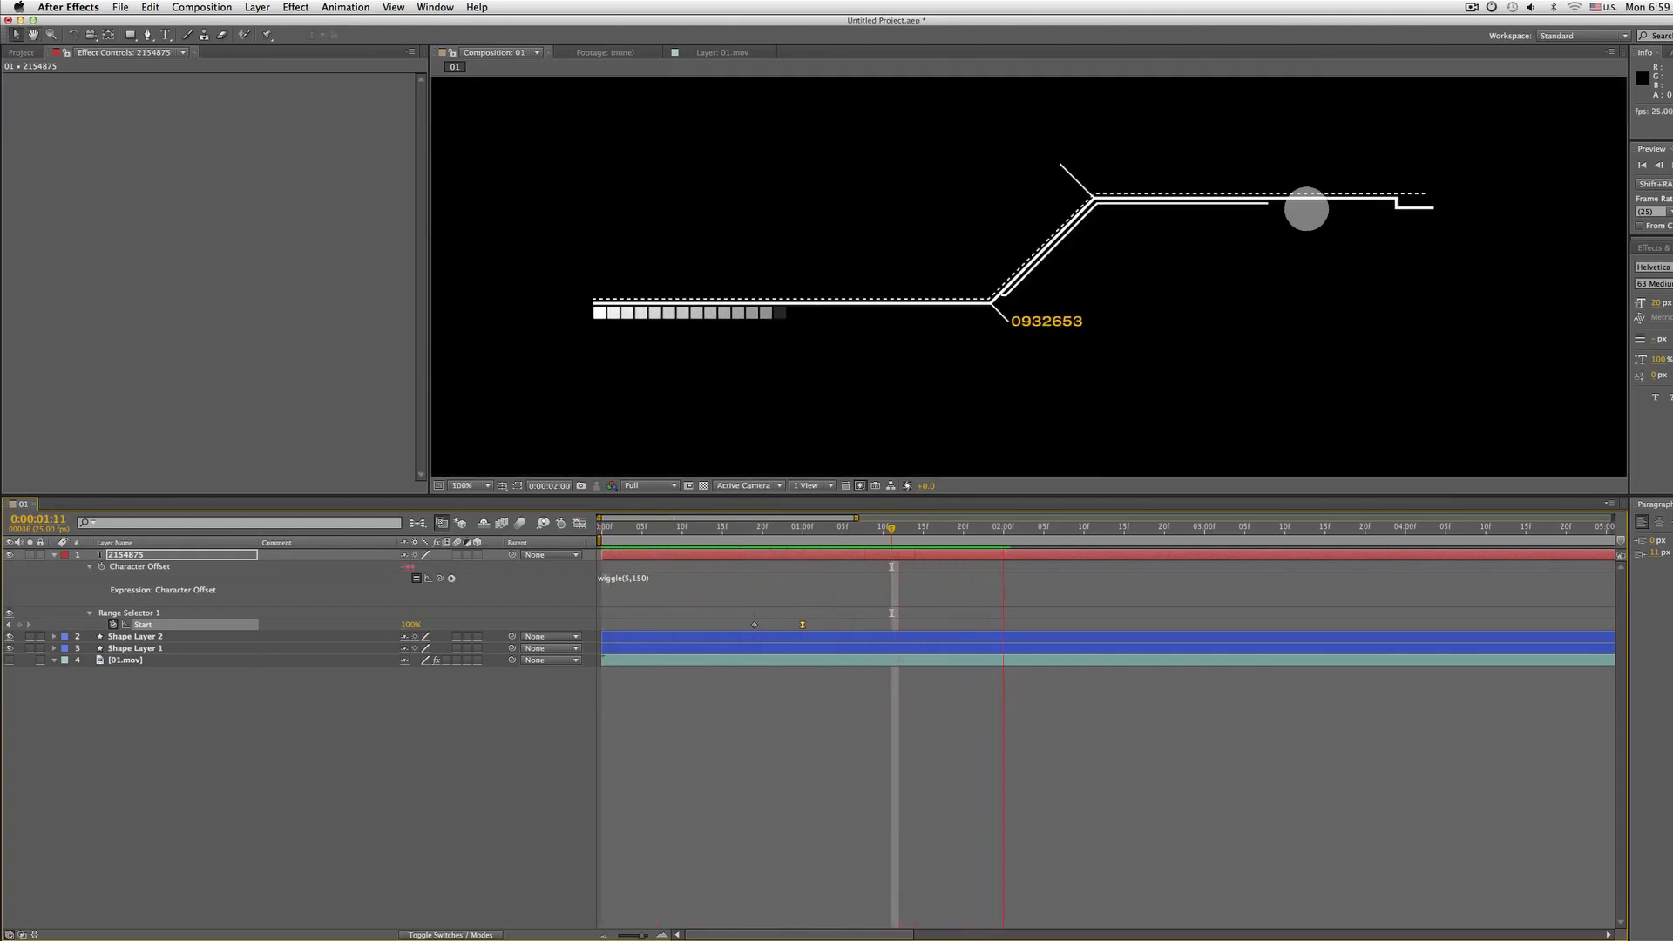
{"action": "key", "text": "space"}
Change the number text colour to white and preview the composition from the start
{"action": "left_click", "coordinate": [1670, 276]}
{"action": "left_click_drag", "start_coordinate": [760, 611], "coordinate": [484, 283]}
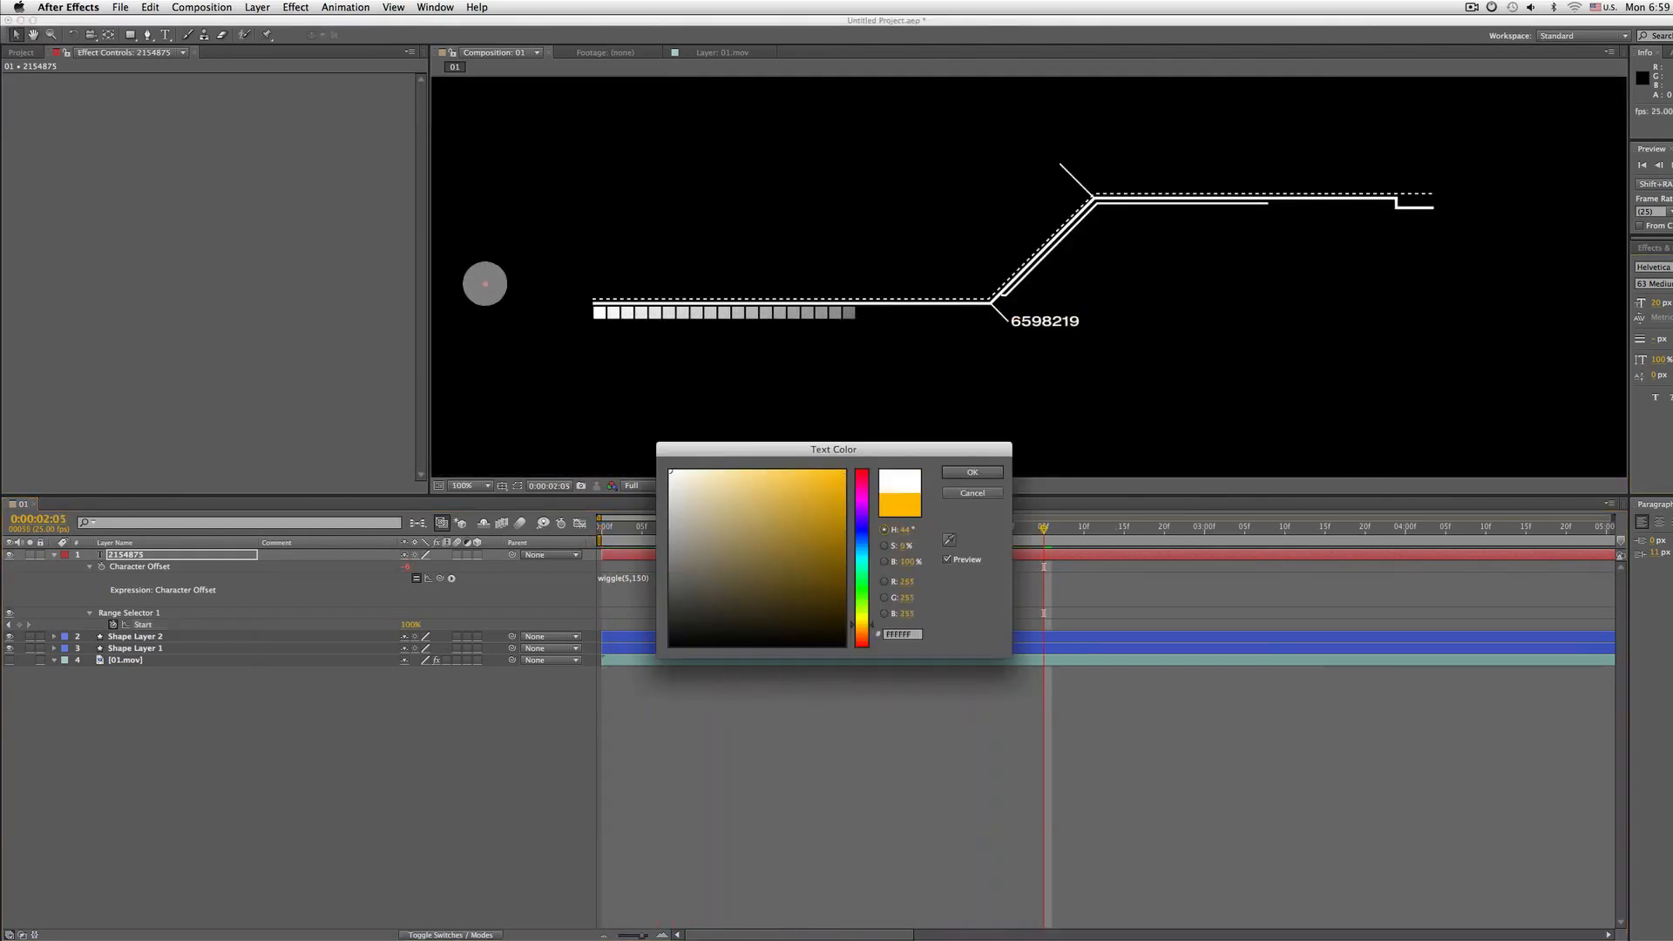
{"action": "key", "text": "Return"}
{"action": "key", "text": "Home"}
{"action": "key", "text": "space"}
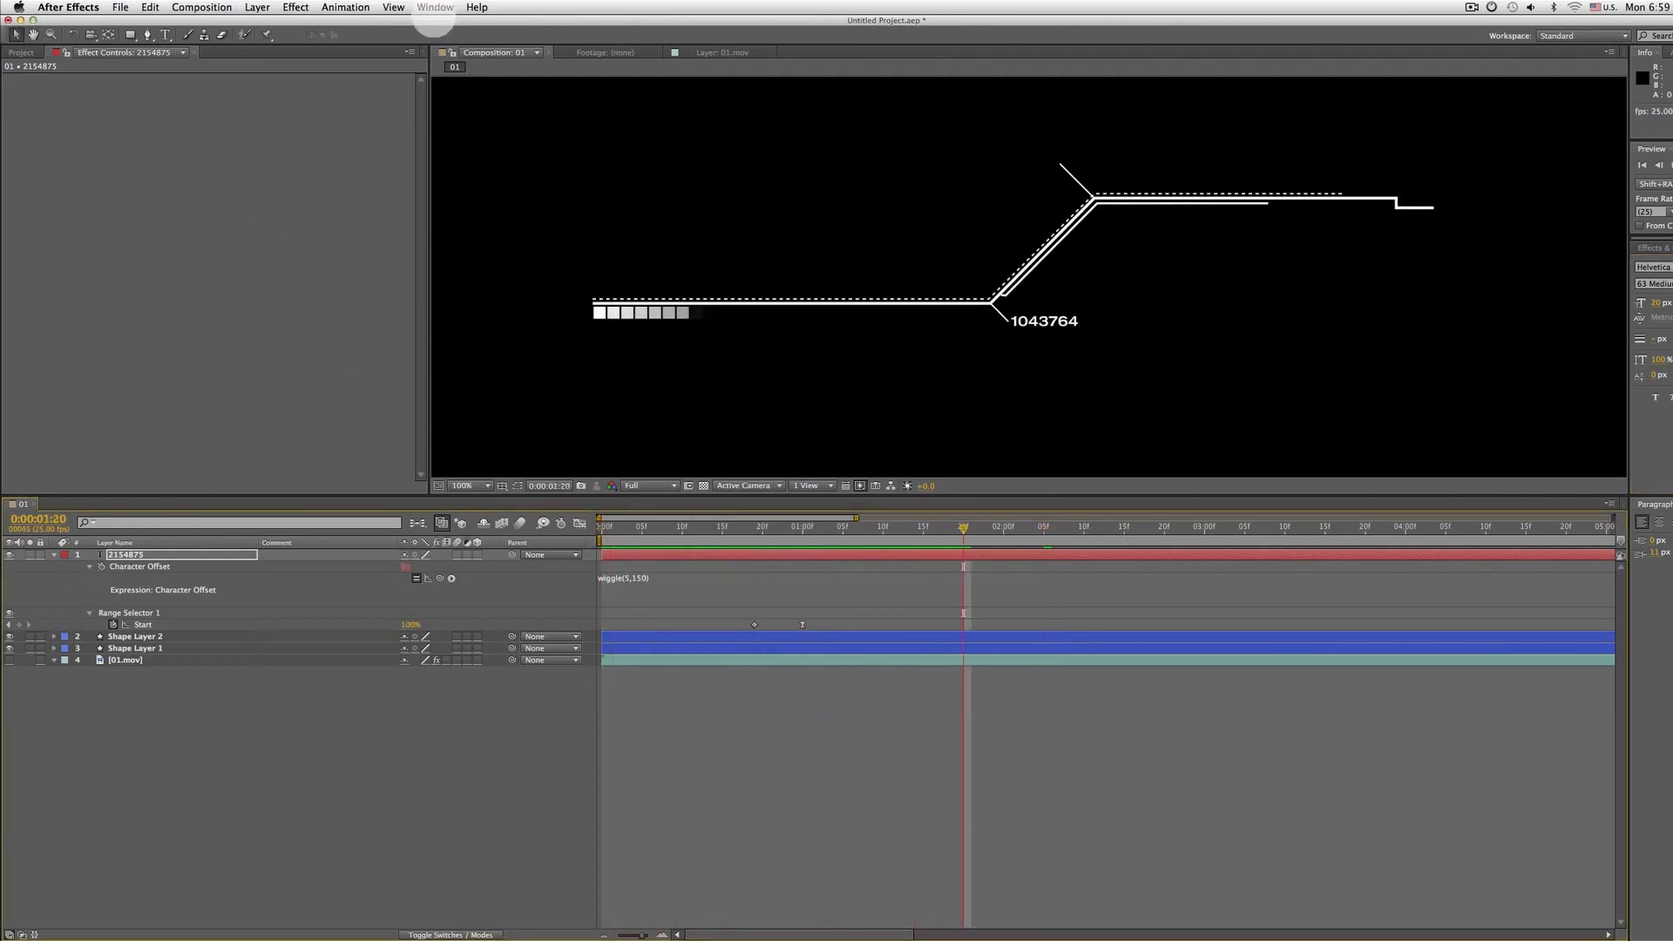
Create a new text layer below the number containing several lines of random letters
{"action": "left_click", "coordinate": [143, 551]}
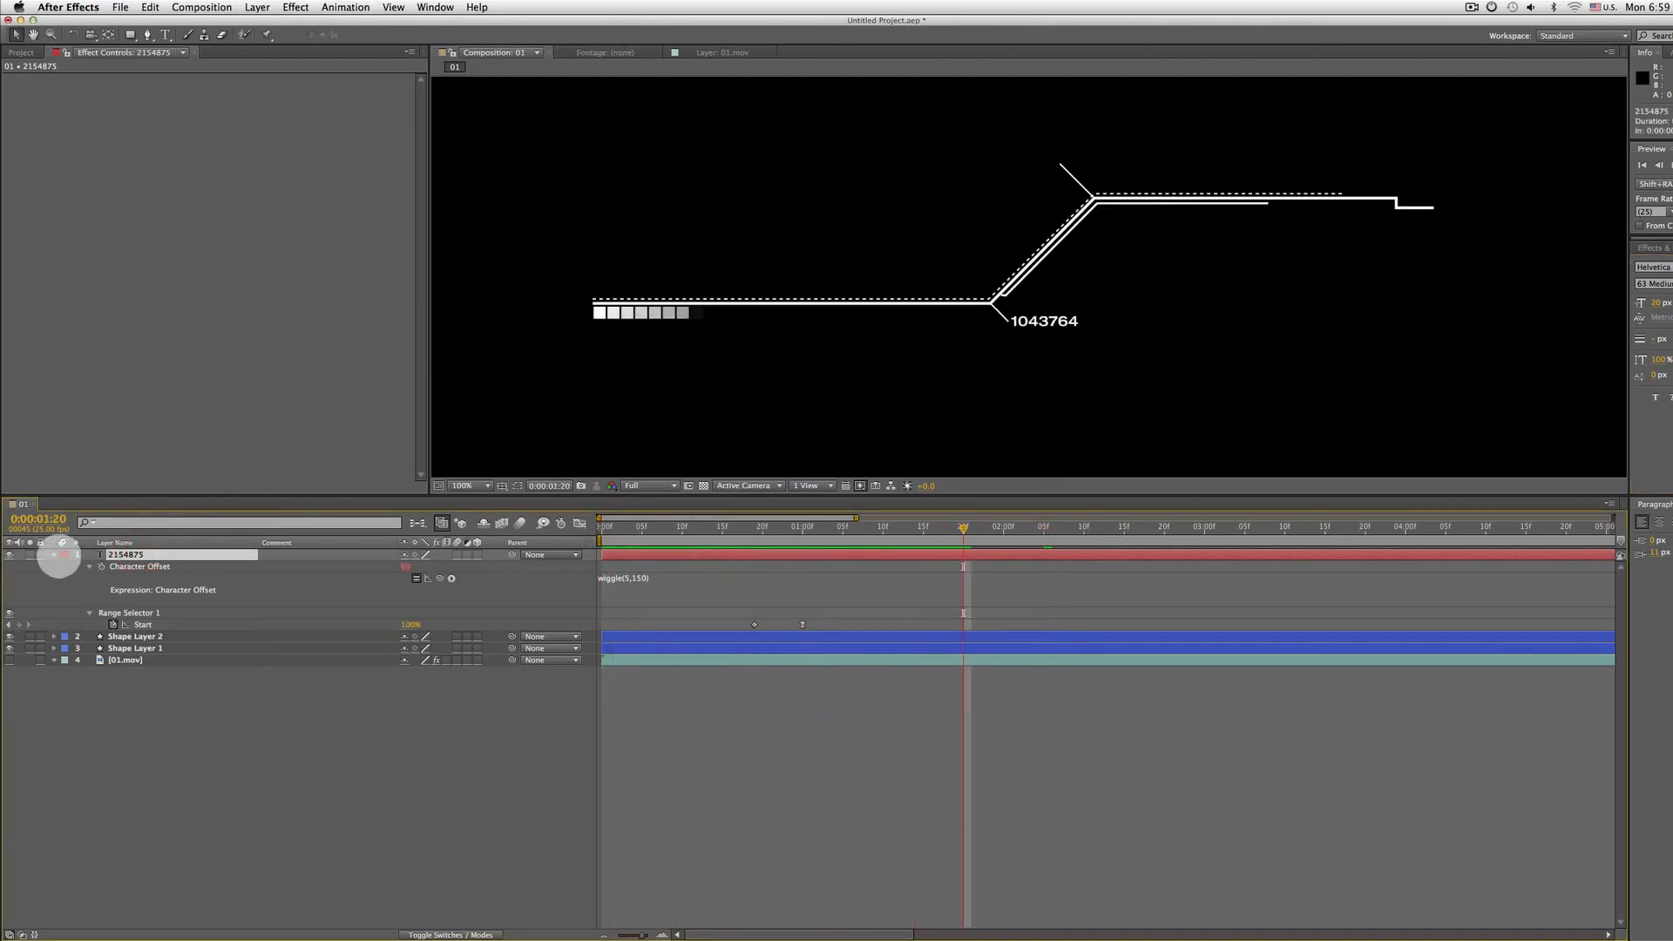
{"action": "left_click", "coordinate": [53, 555]}
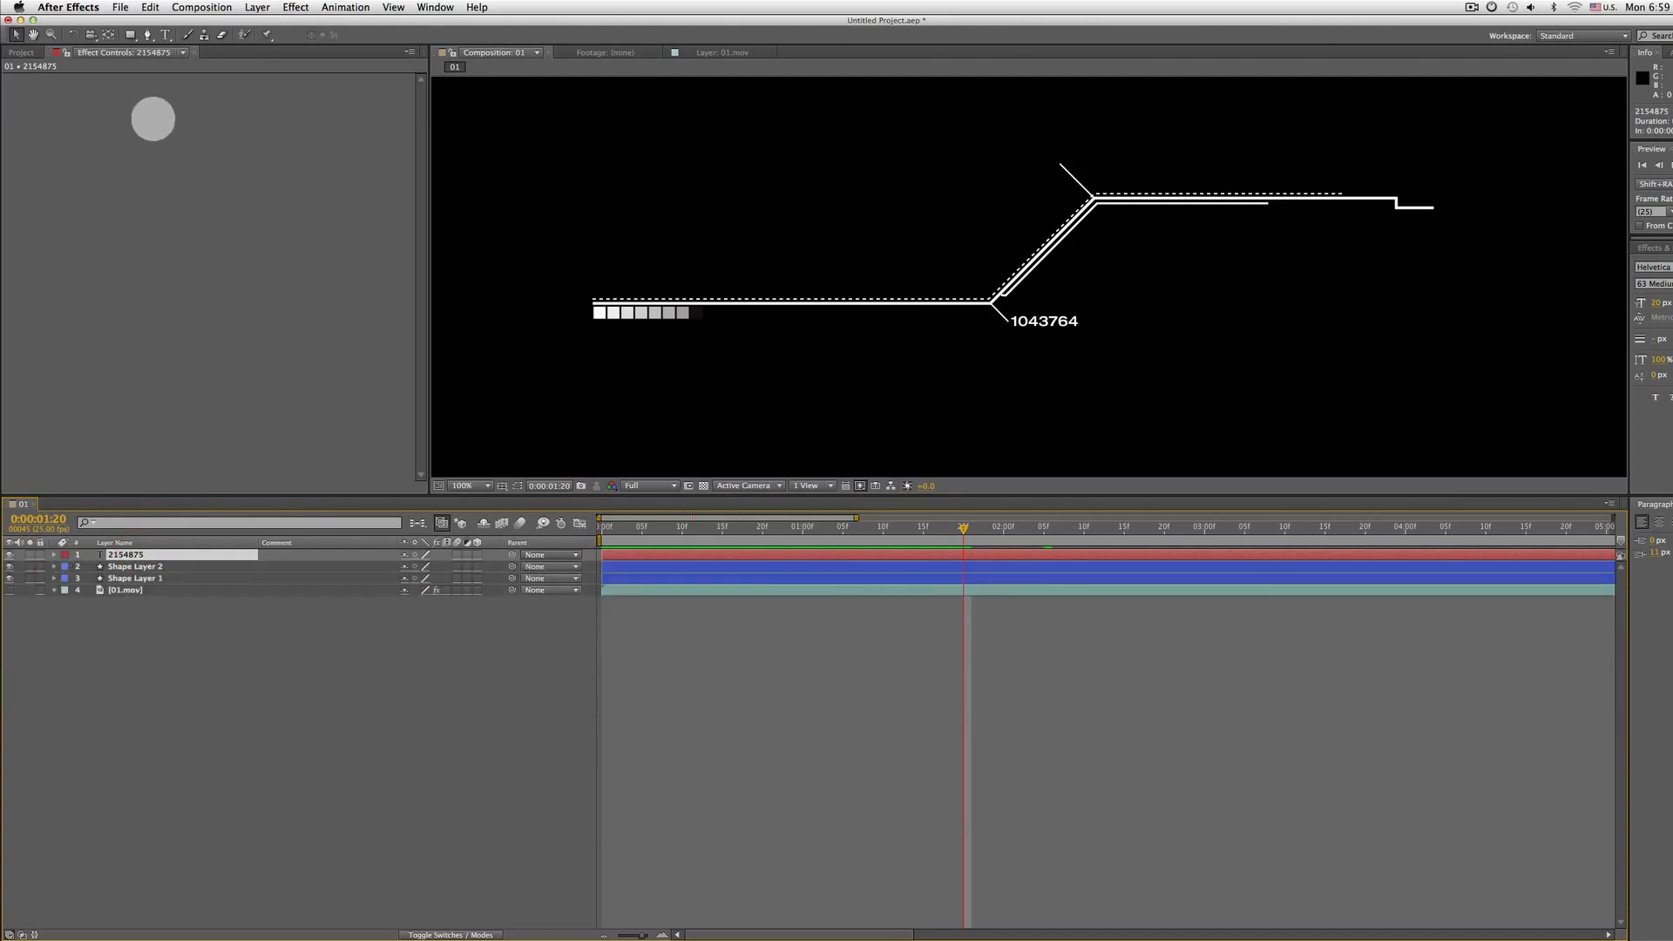
{"action": "left_click", "coordinate": [166, 35]}
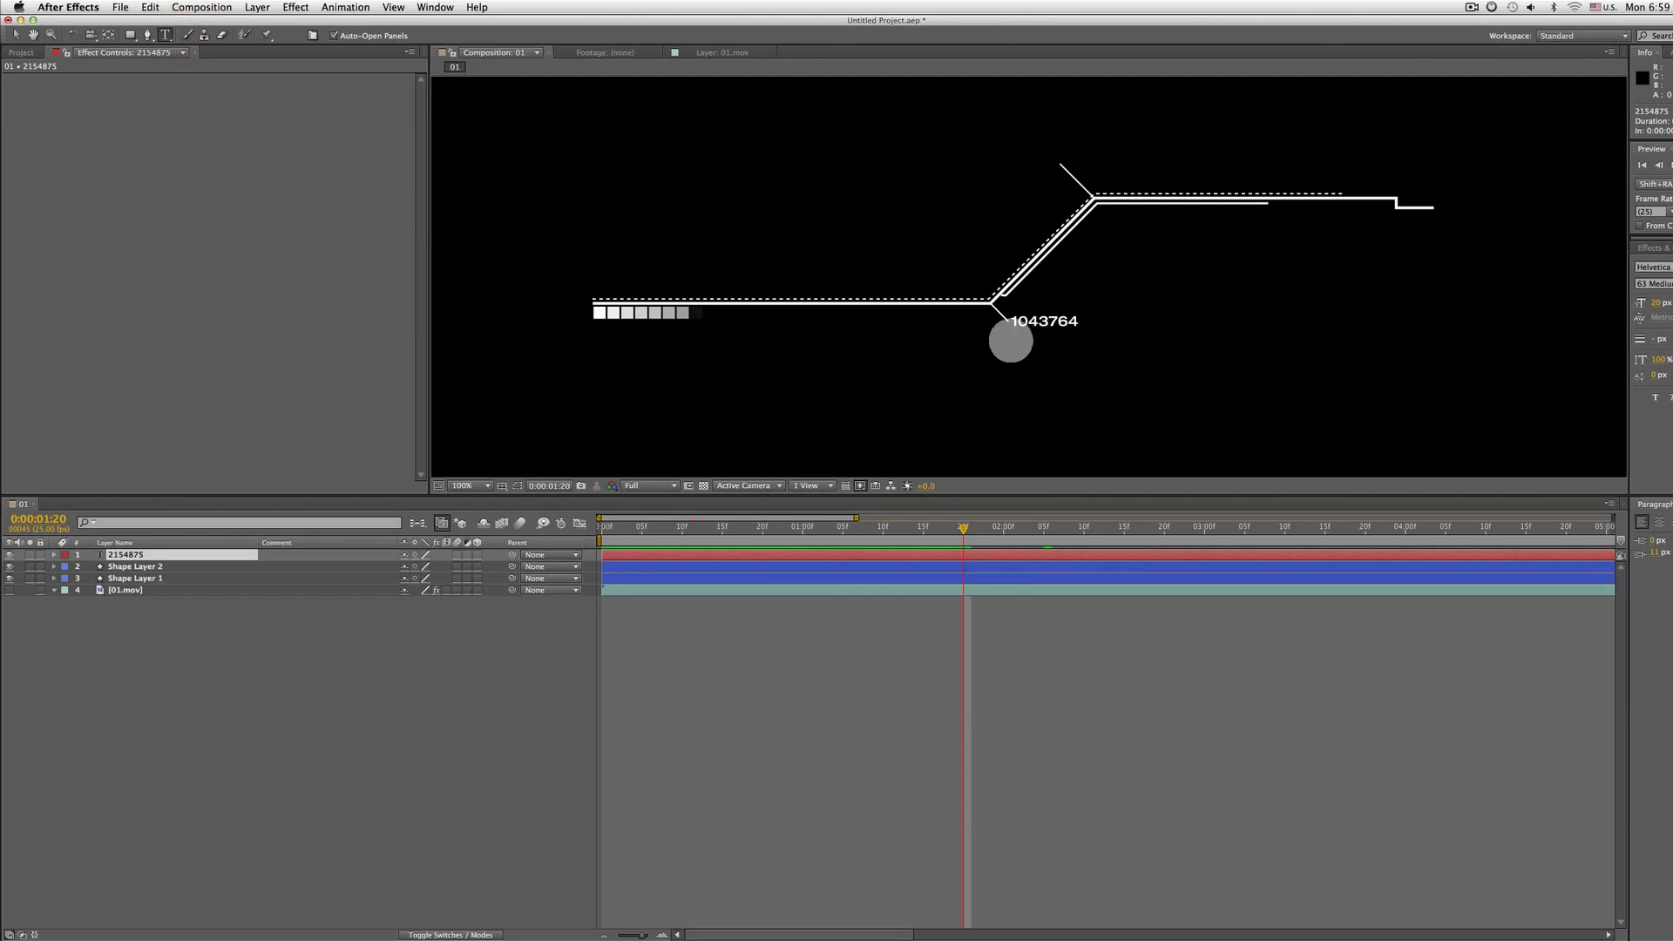
{"action": "left_click", "coordinate": [1014, 342]}
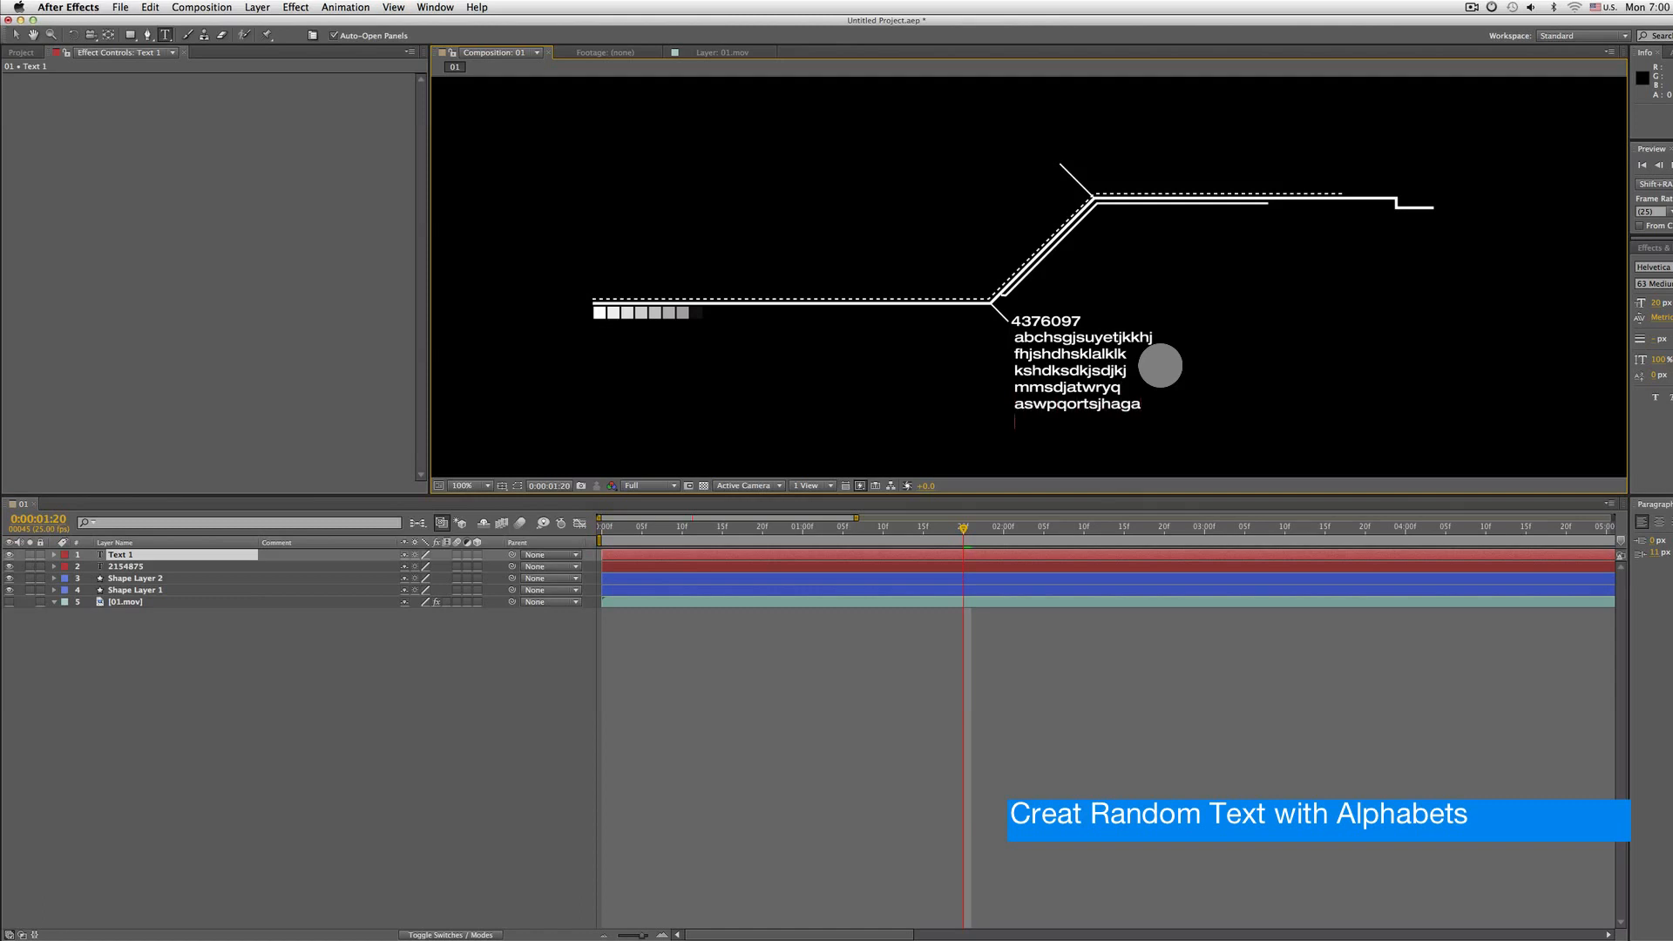
{"action": "left_click", "coordinate": [157, 554]}
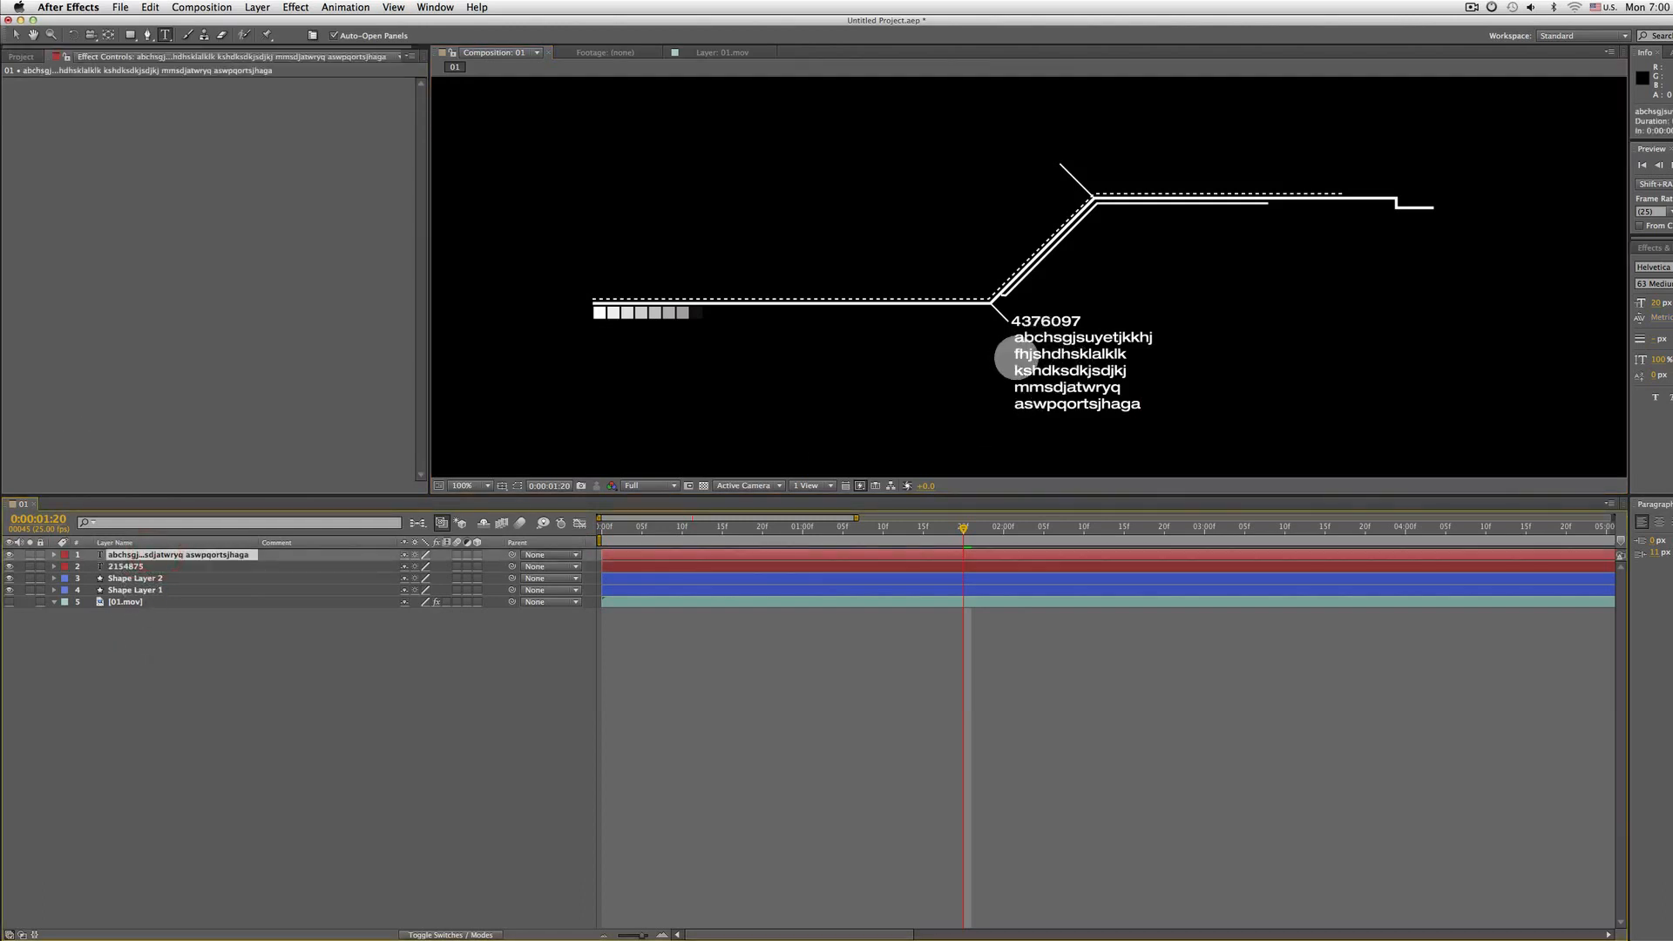
{"action": "key", "text": "v"}
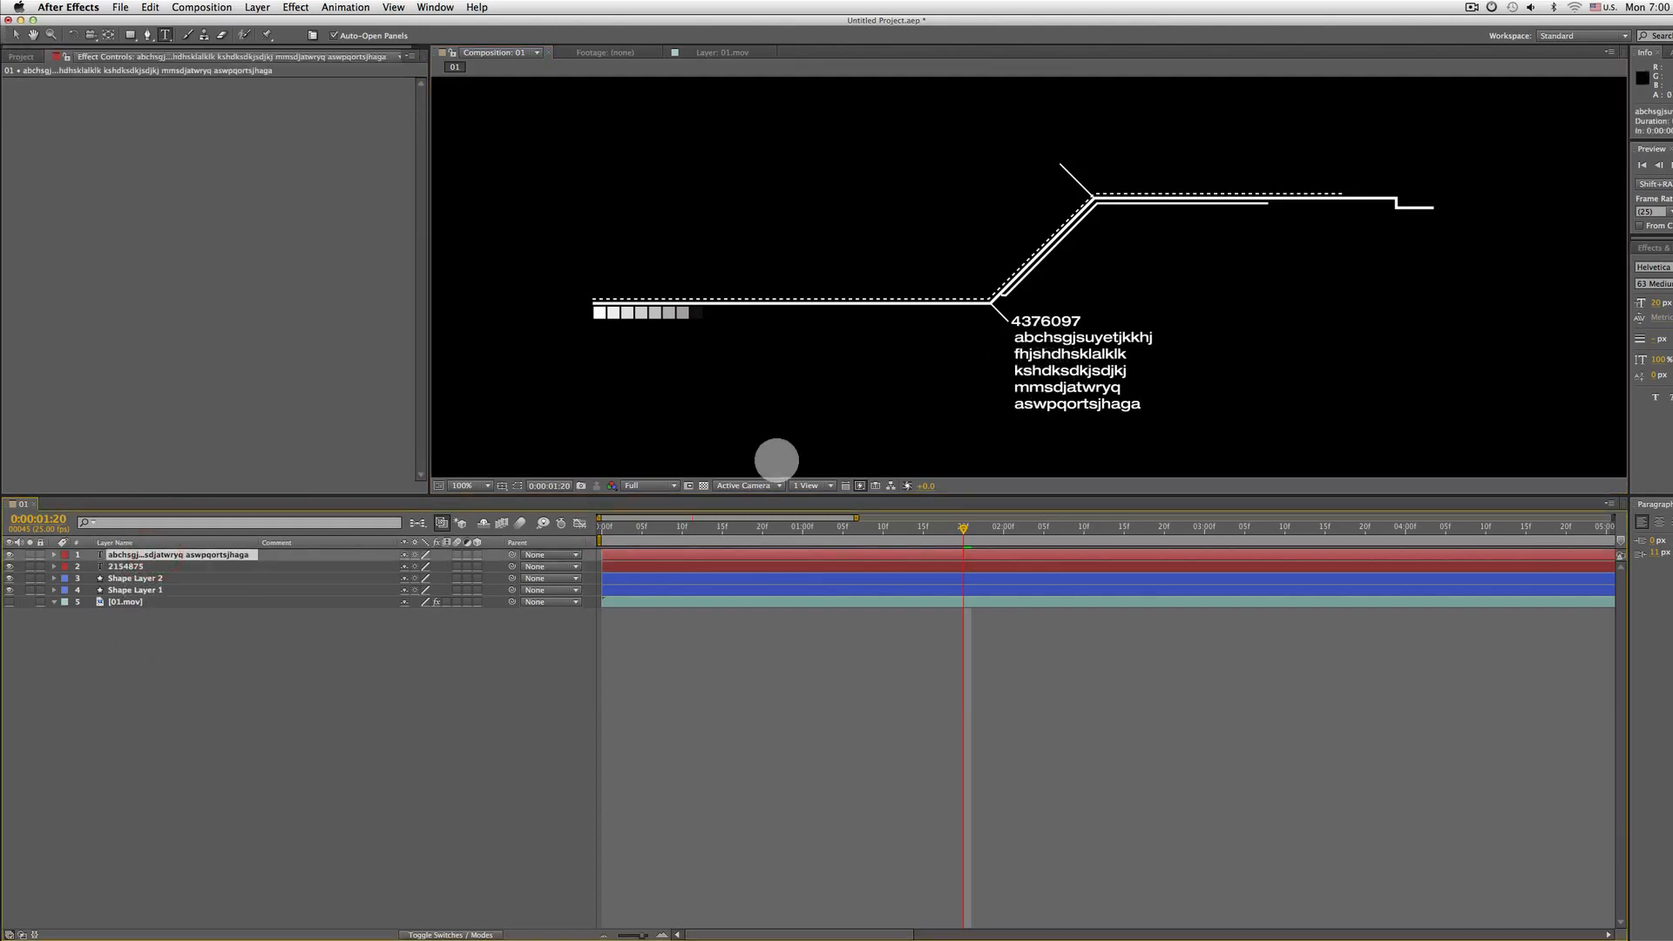
Add a Character Offset animator to the random letters text layer
{"action": "left_click", "coordinate": [53, 554]}
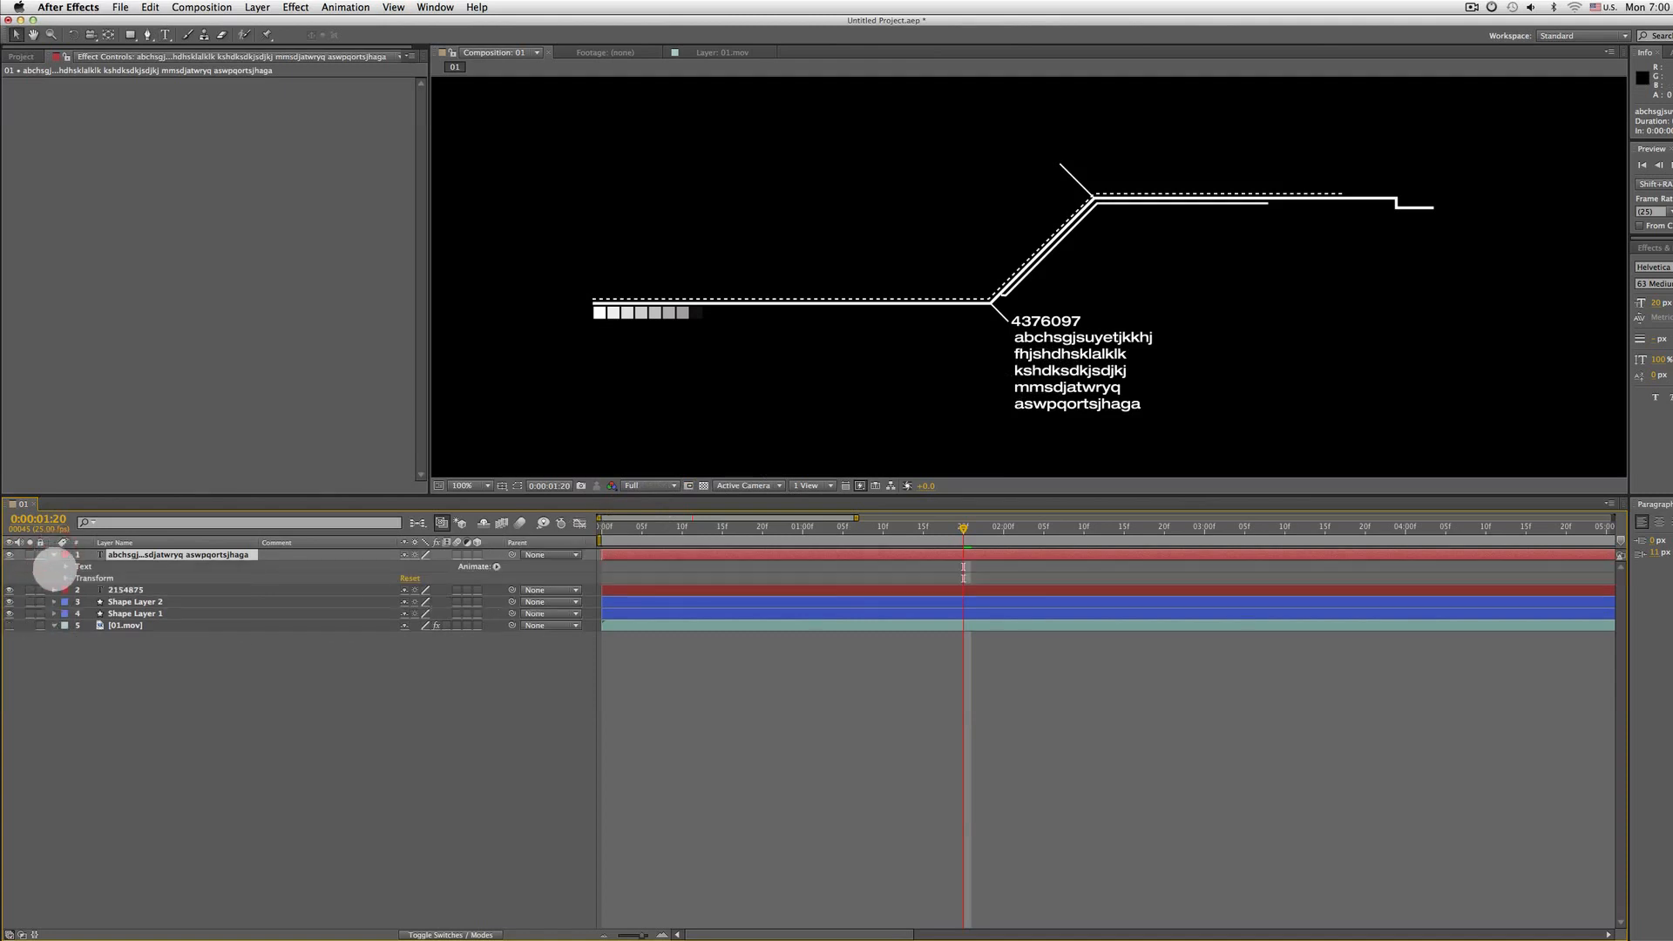
{"action": "left_click", "coordinate": [78, 566]}
{"action": "left_click", "coordinate": [65, 566]}
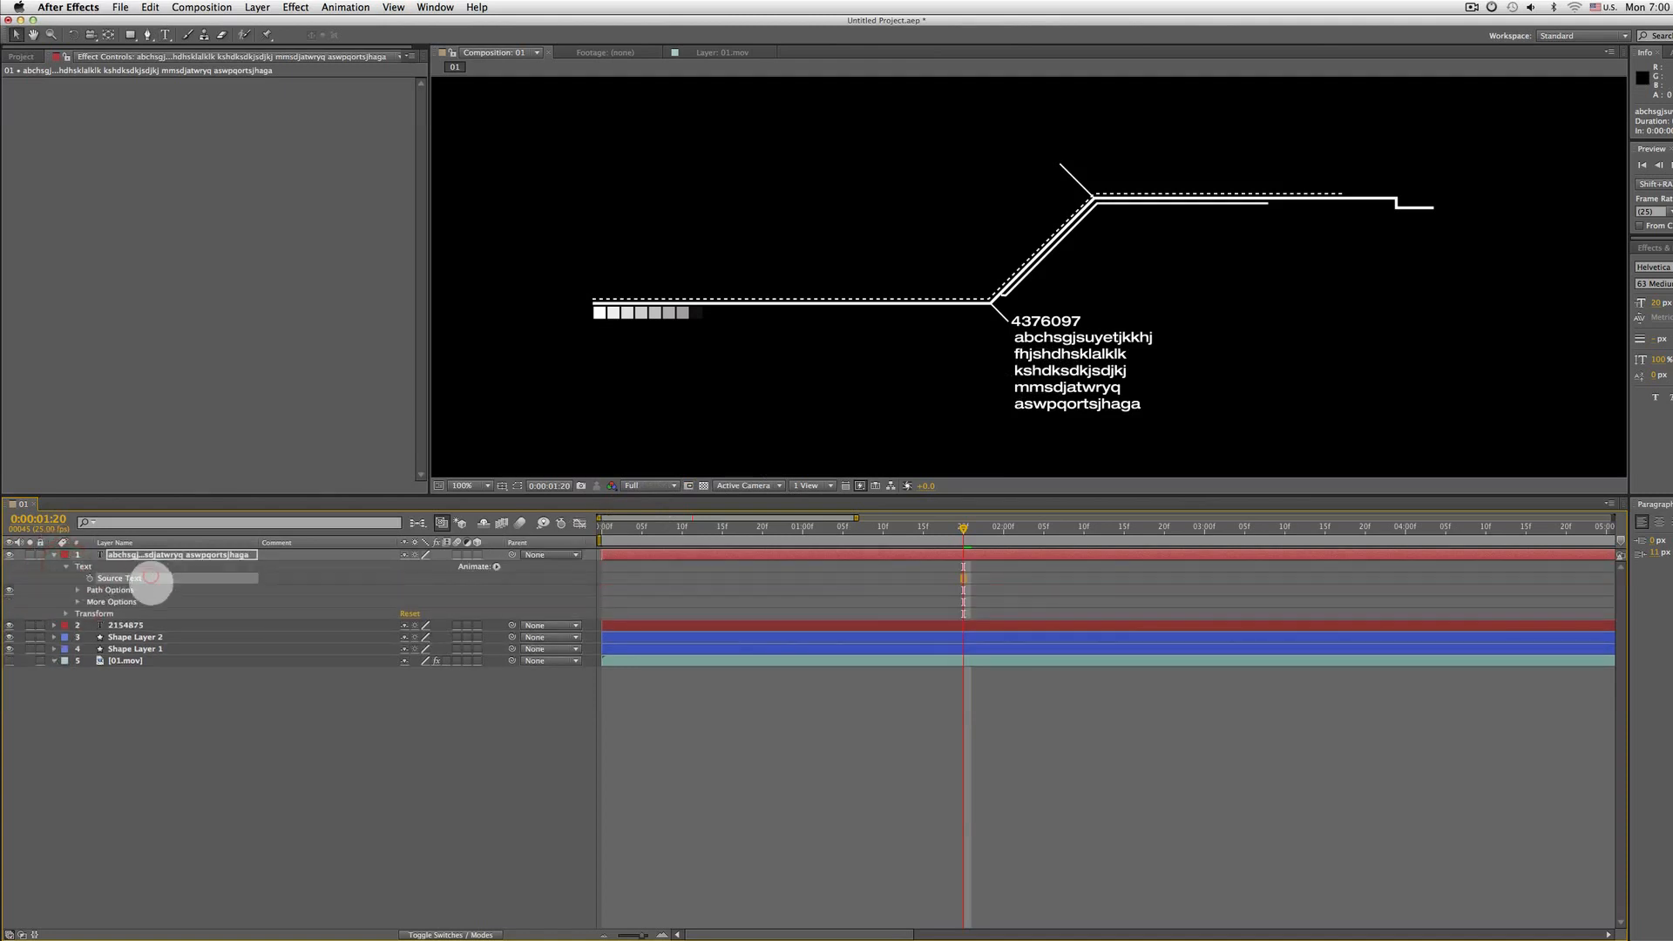
{"action": "left_click", "coordinate": [65, 566]}
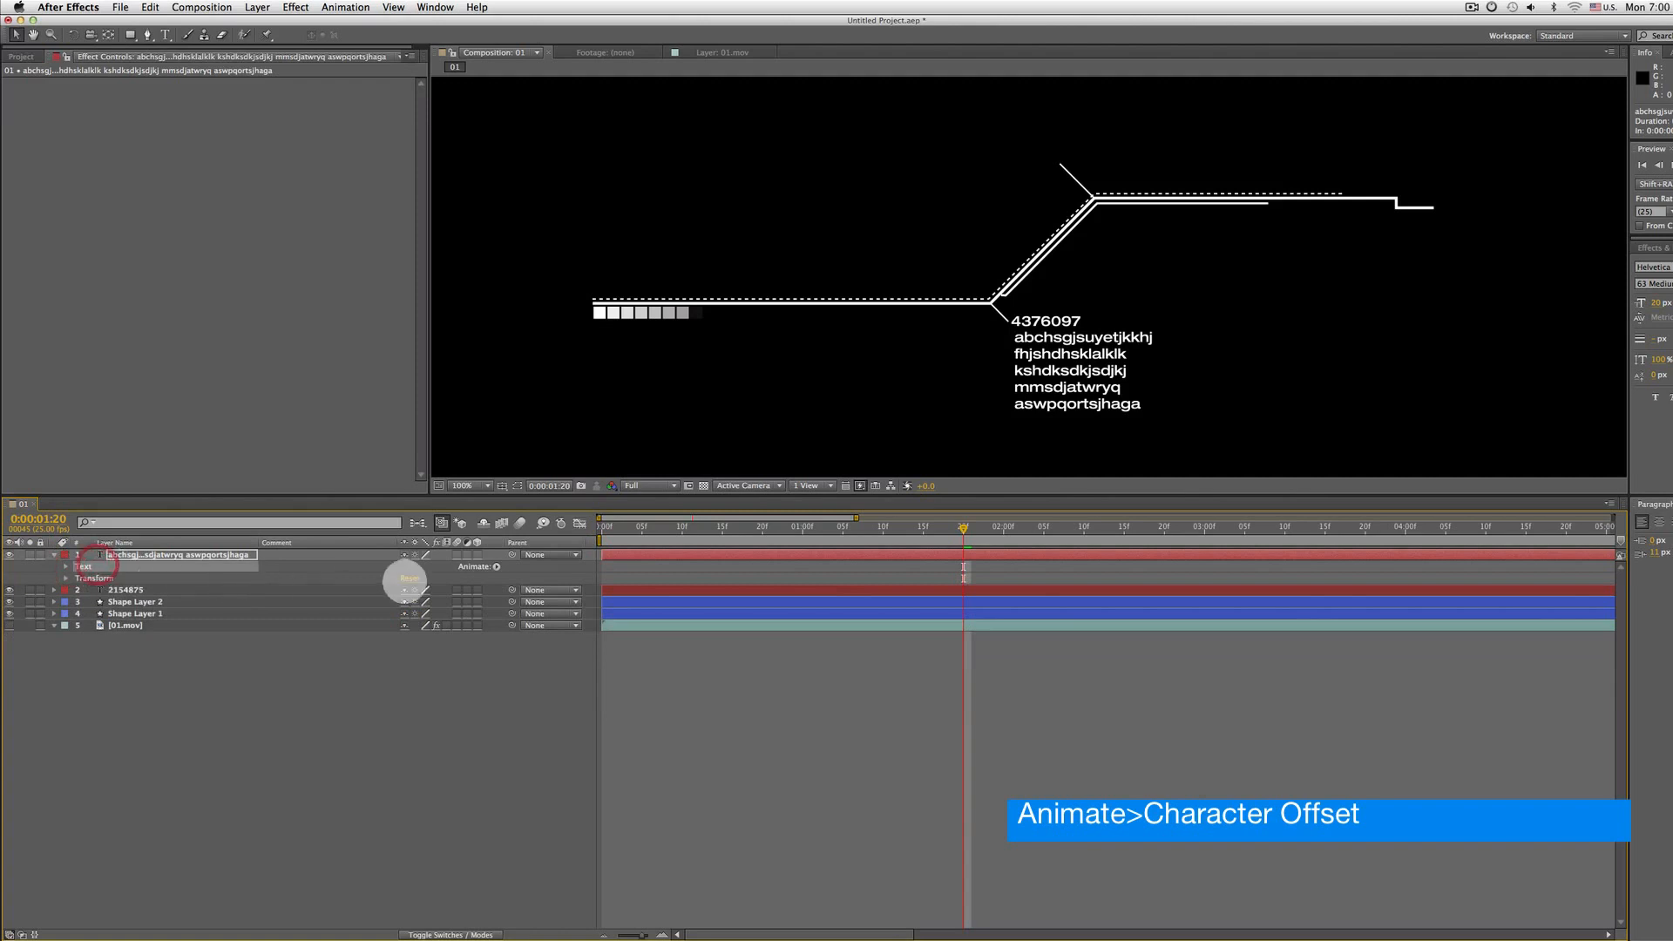
{"action": "left_click", "coordinate": [495, 567]}
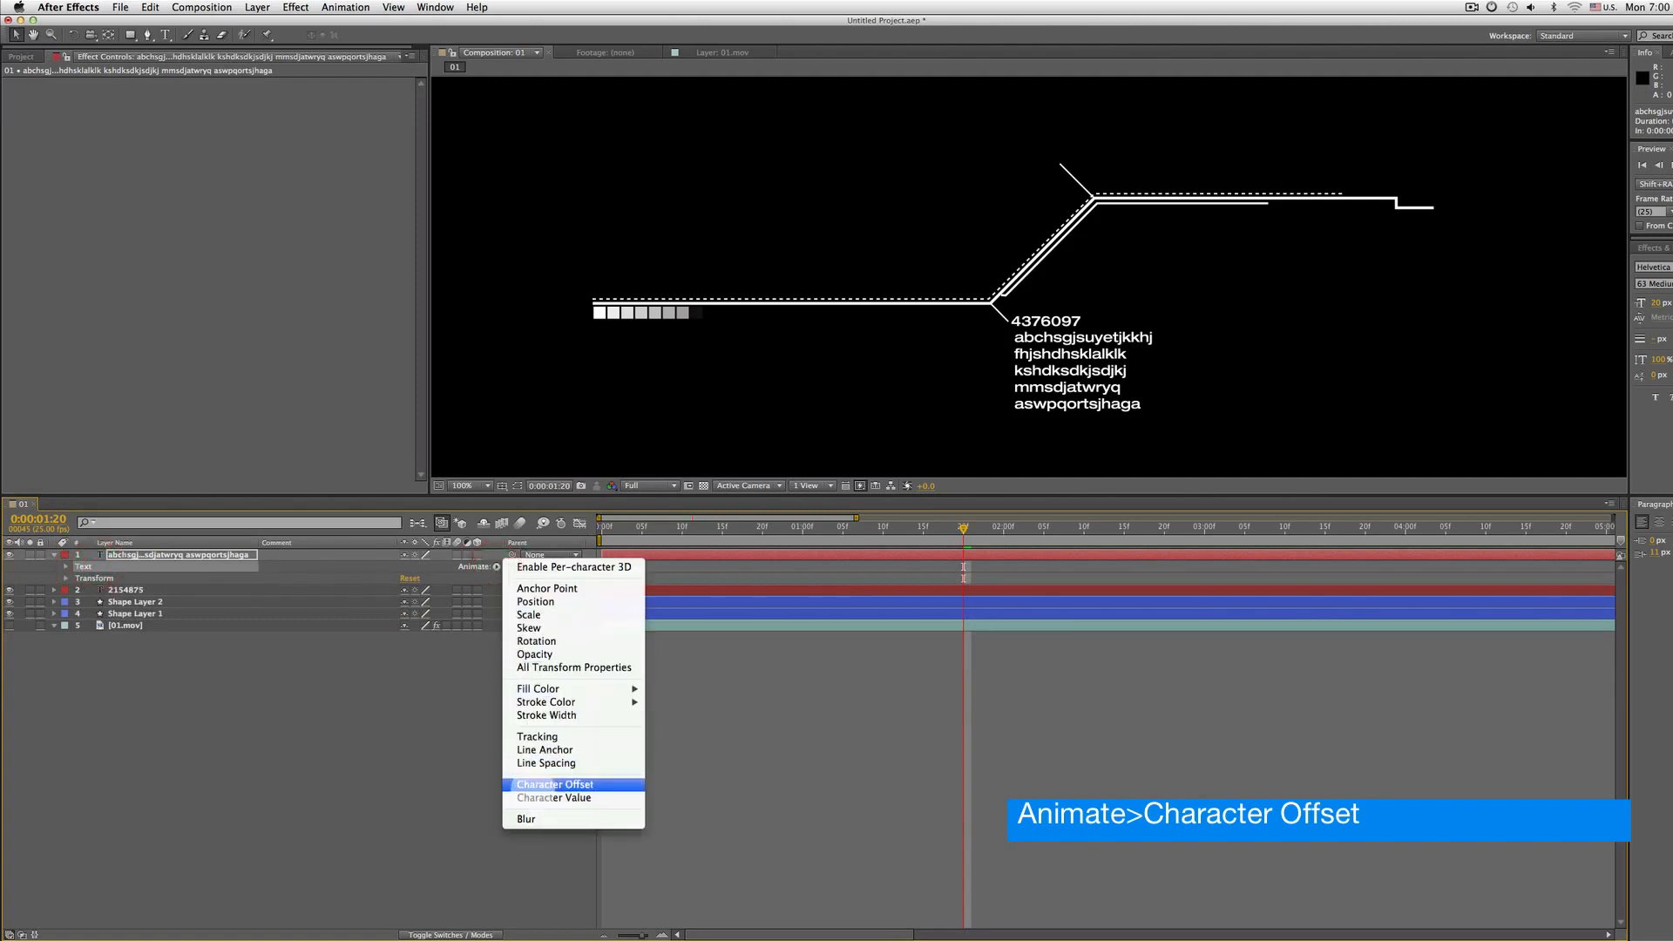
{"action": "left_click", "coordinate": [601, 784]}
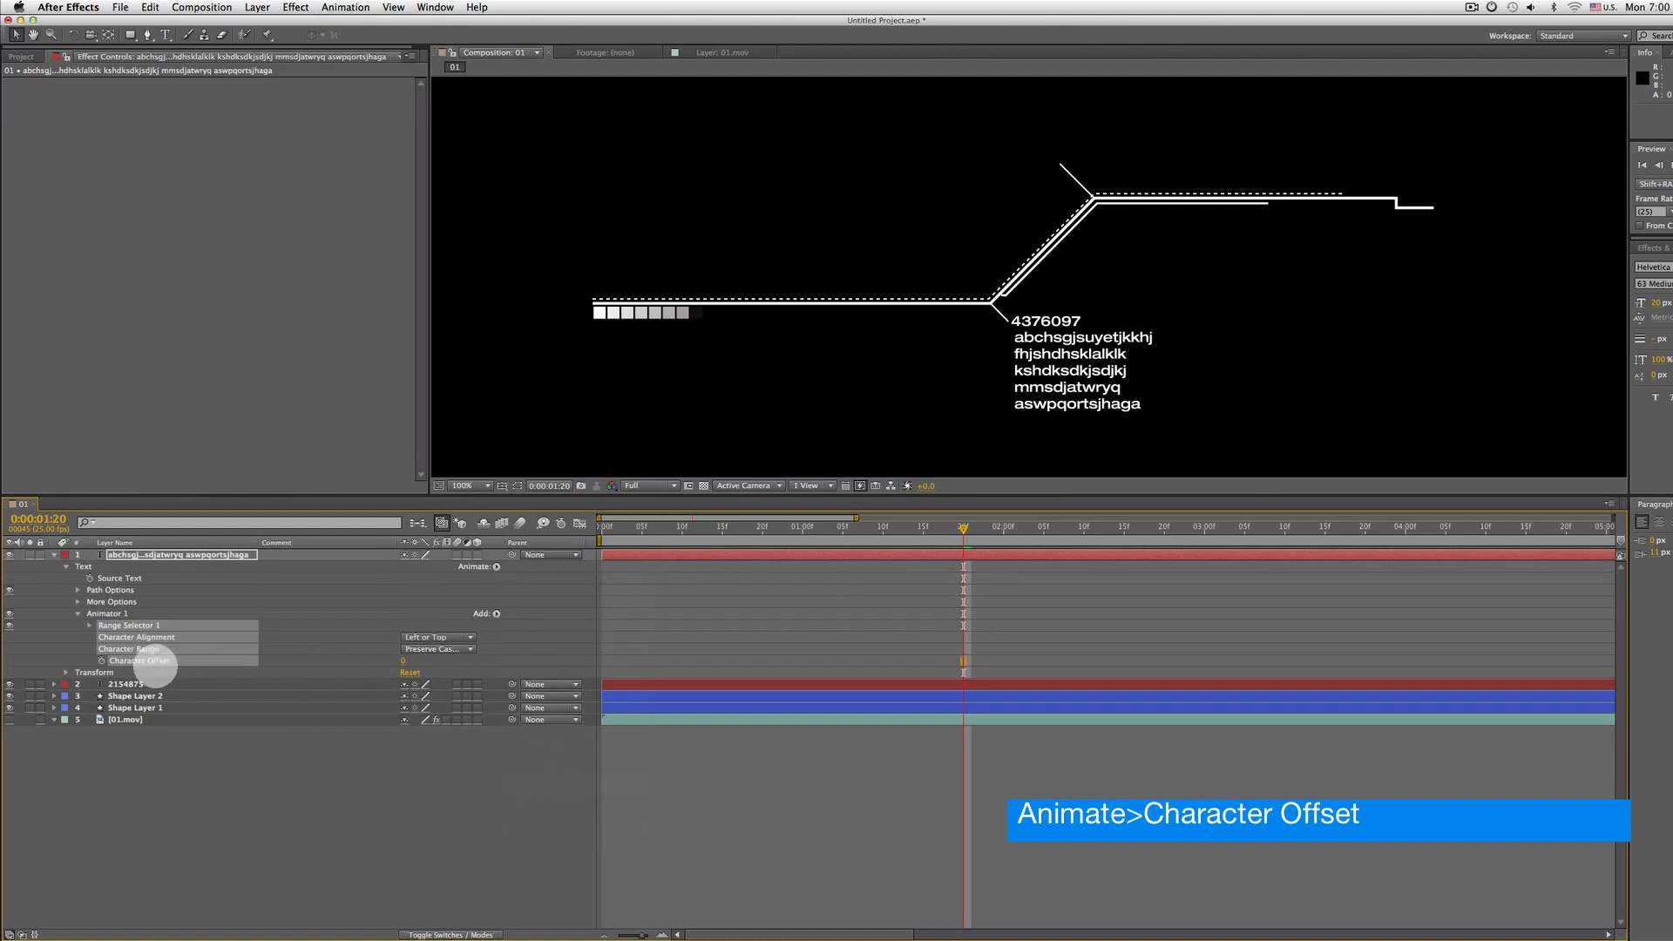
Try scrubbing the Character Offset value and undo it
{"action": "left_click_drag", "start_coordinate": [404, 660], "coordinate": [470, 651]}
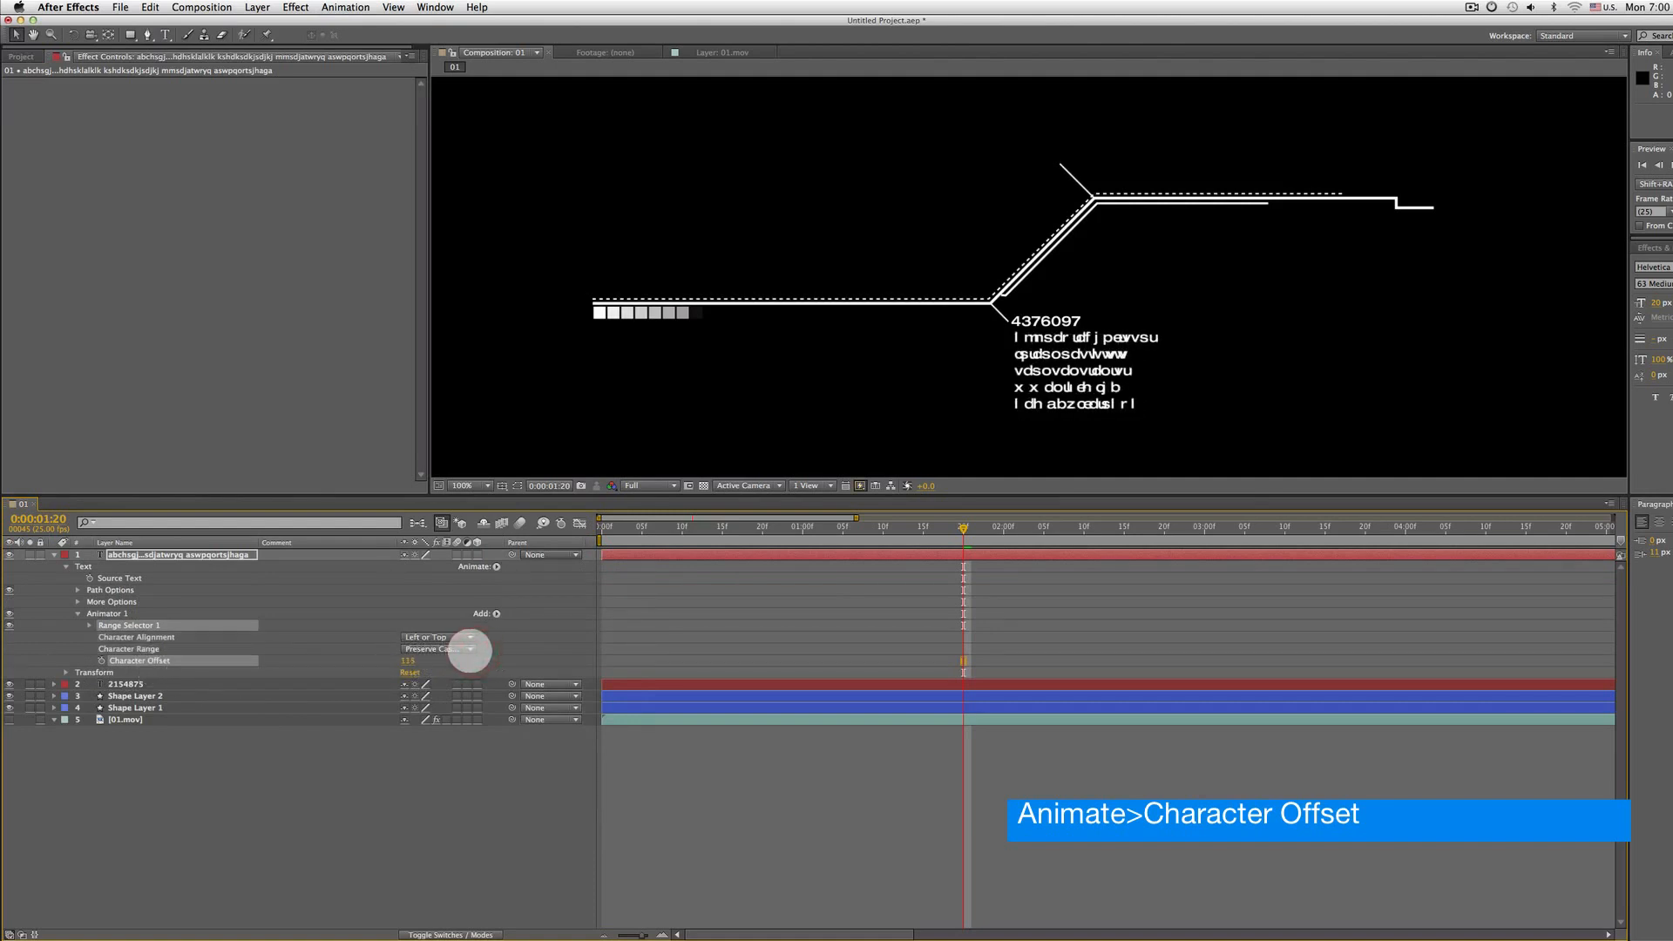
{"action": "key", "text": "super+z"}
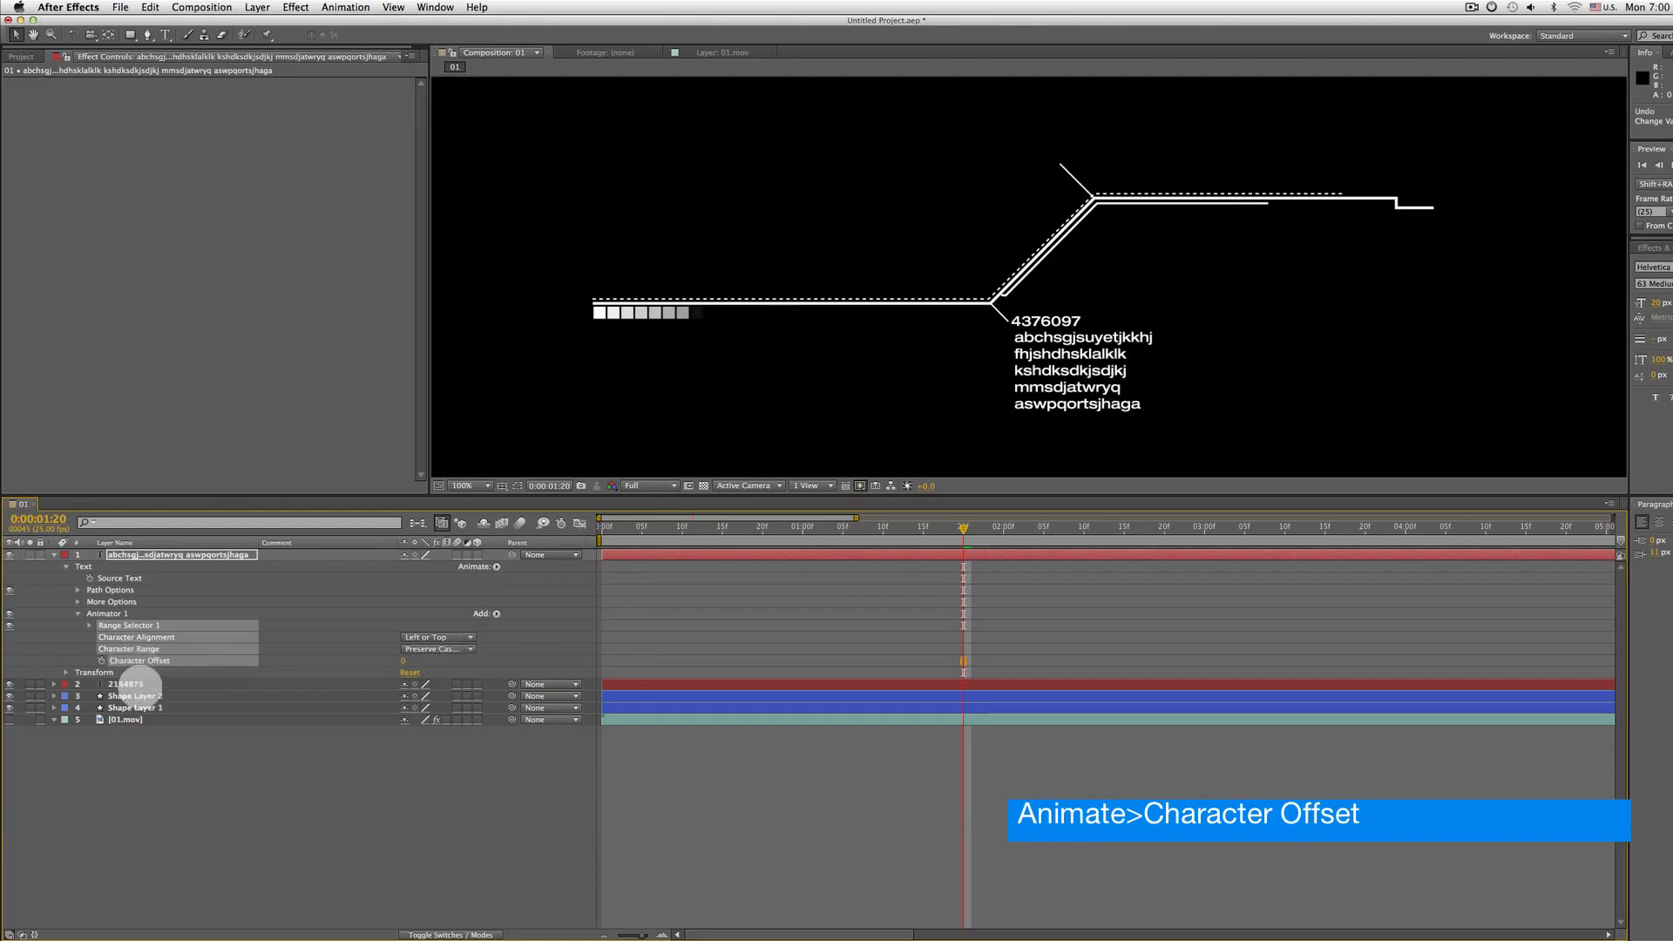
Add a wiggle(20,180) expression to the letters layer's Character Offset property
{"action": "left_click", "coordinate": [122, 684]}
{"action": "left_click", "coordinate": [139, 660]}
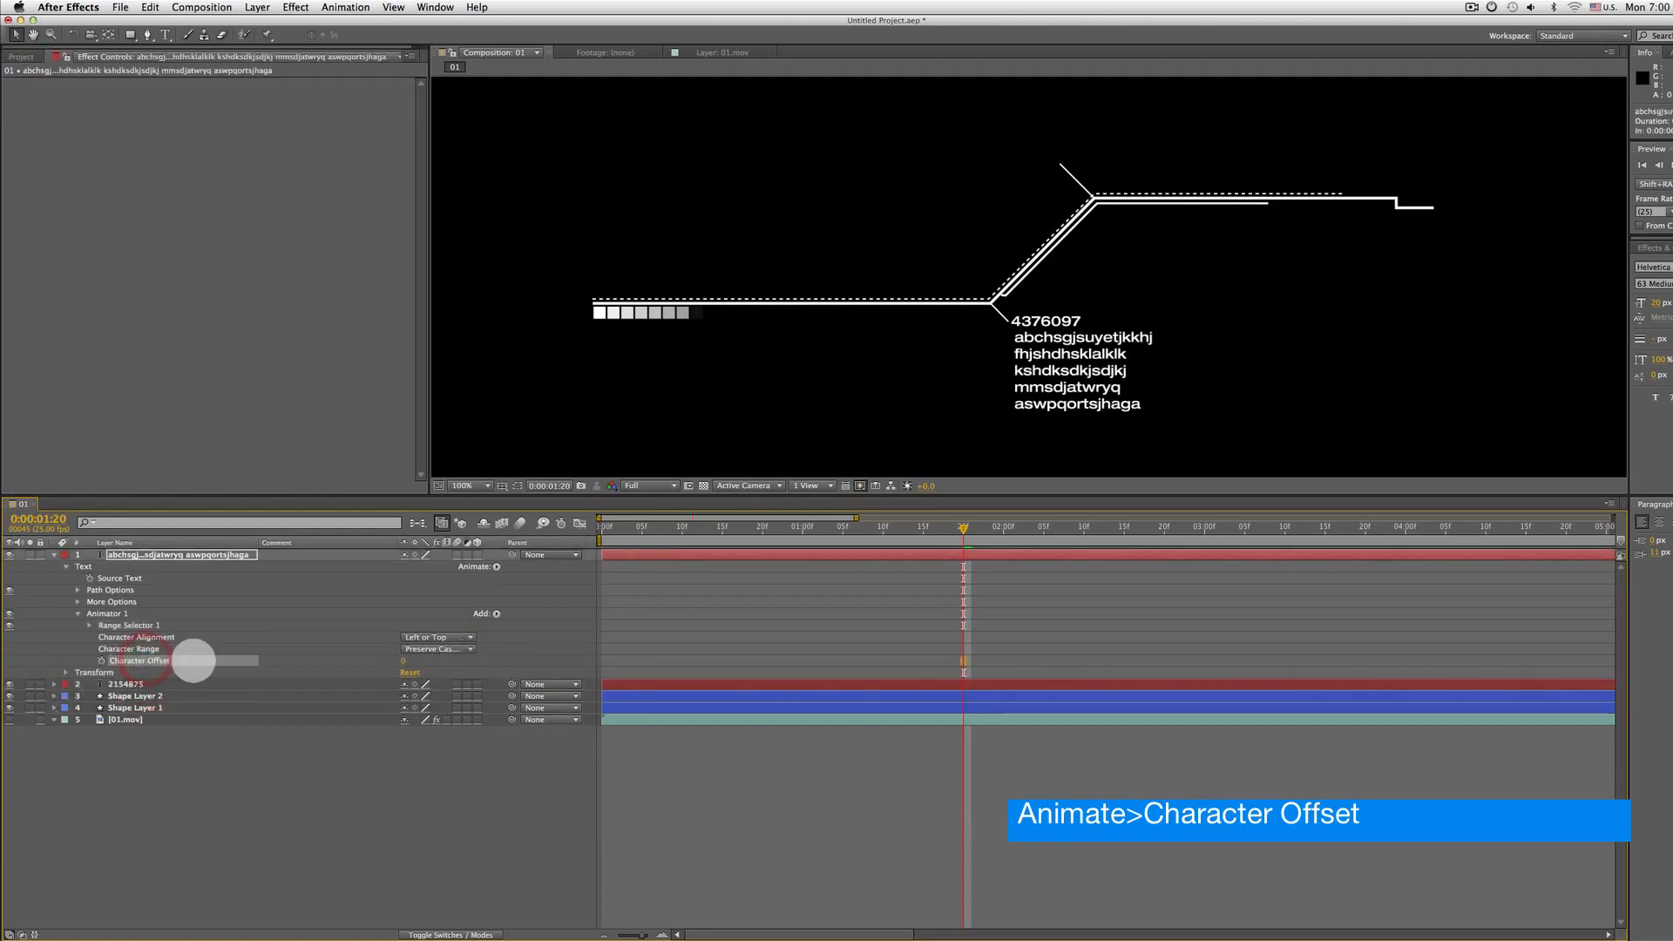
{"action": "left_click", "coordinate": [101, 660], "text": "alt"}
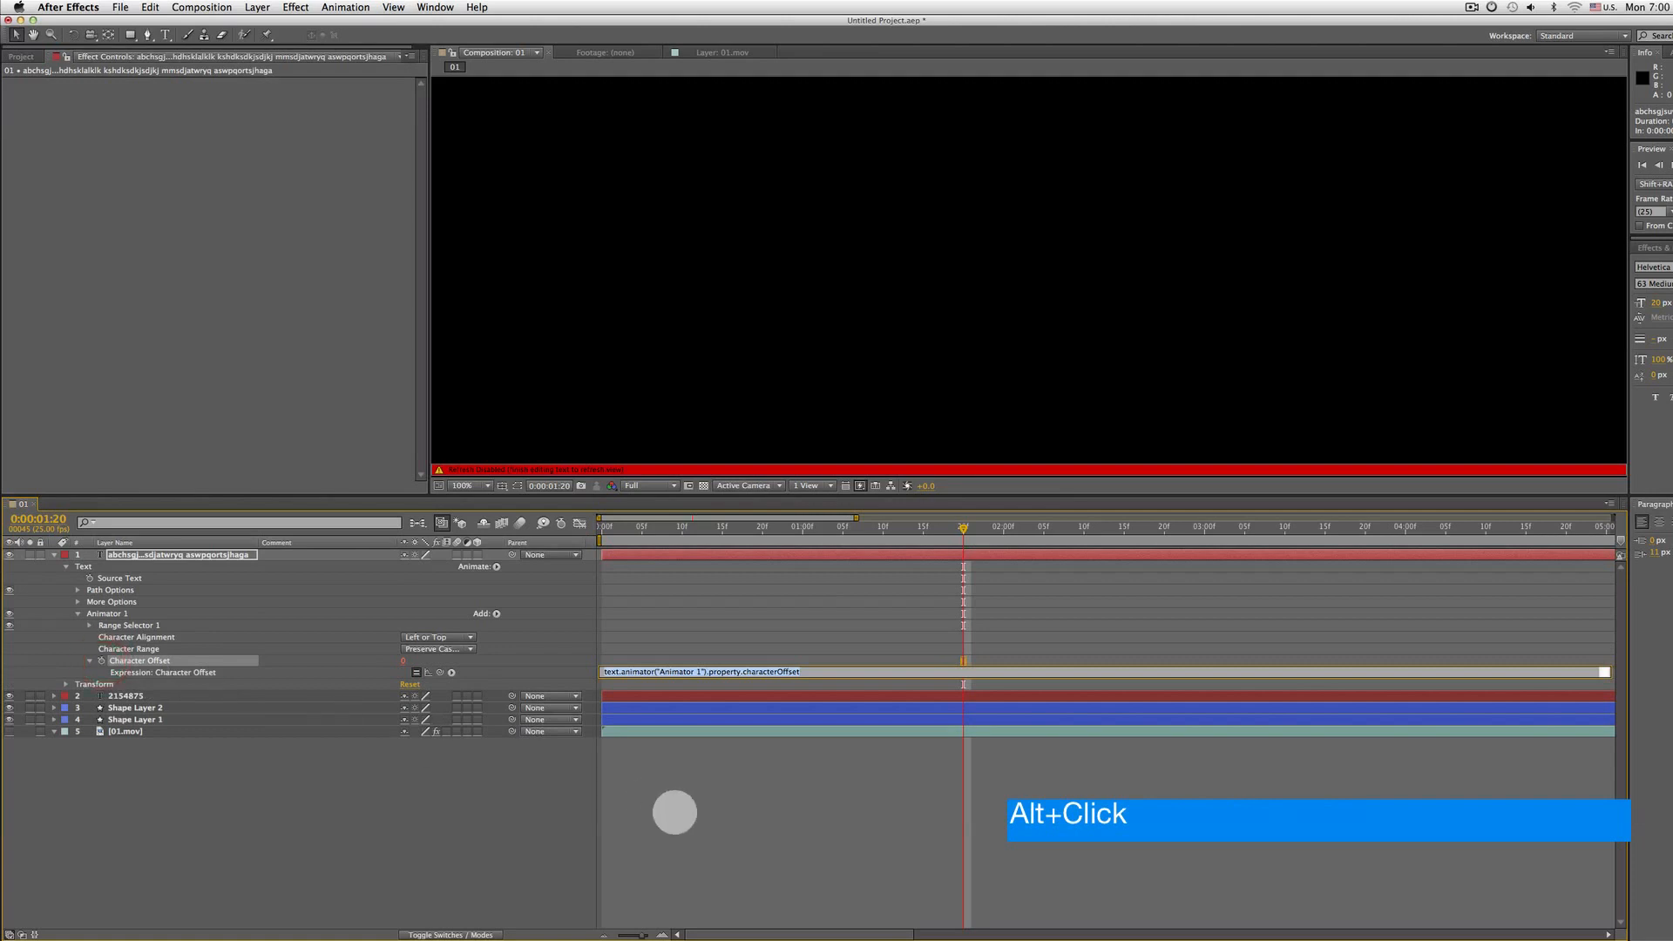
{"action": "left_click", "coordinate": [450, 671]}
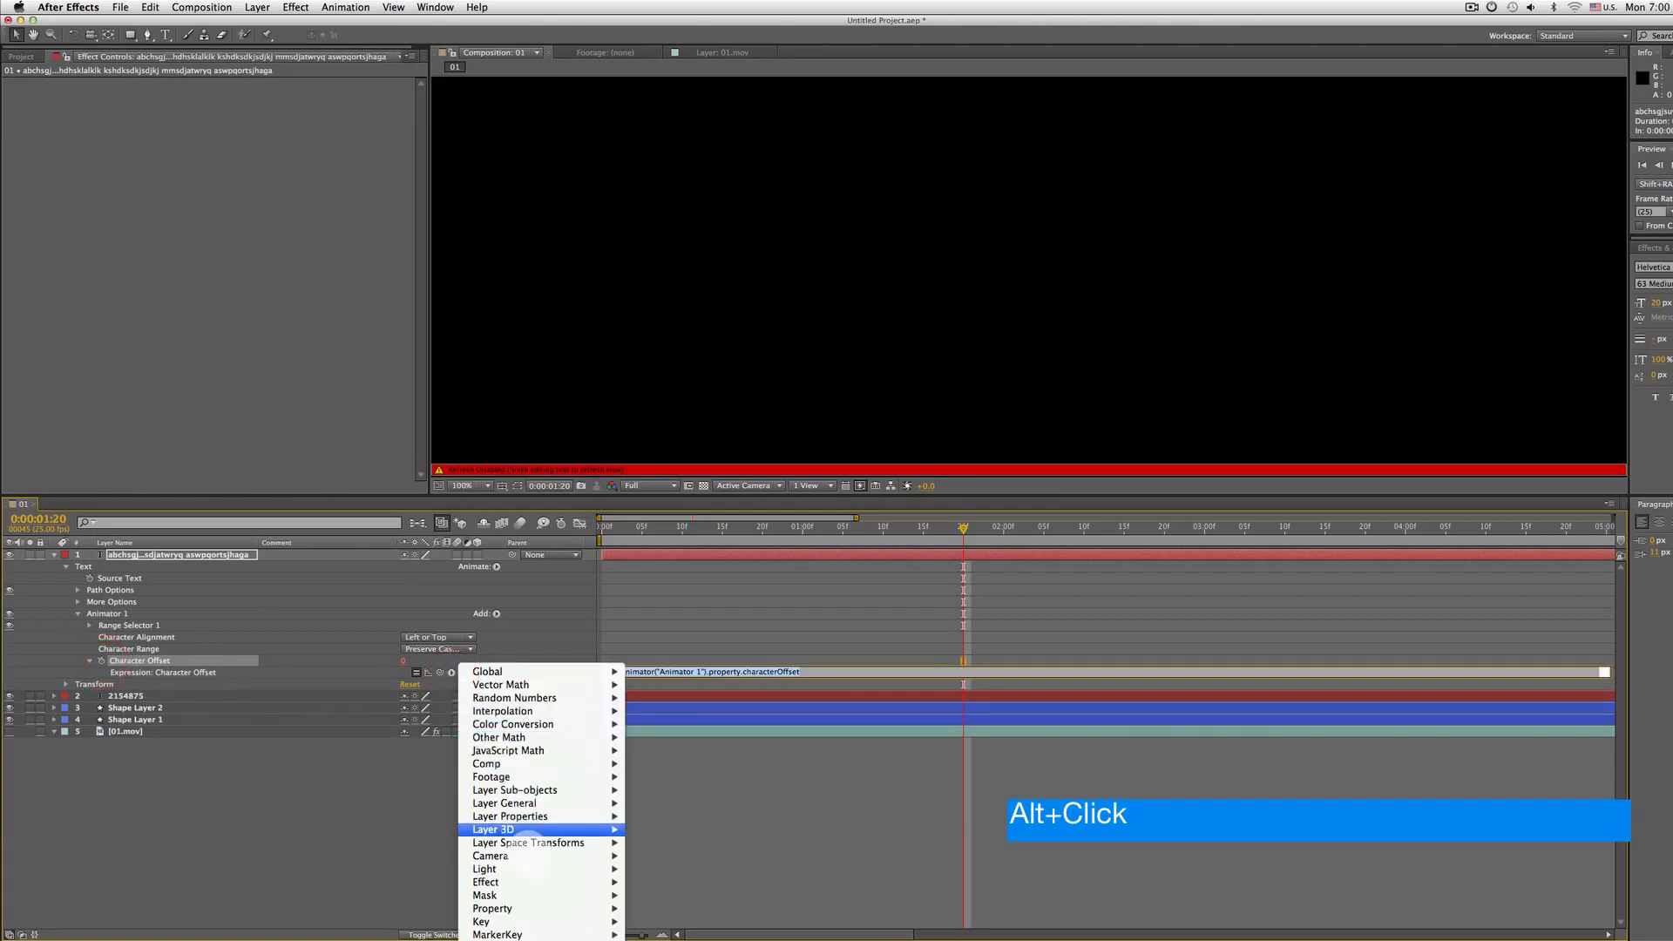
{"action": "mouse_move", "coordinate": [493, 908]}
{"action": "left_click", "coordinate": [723, 783]}
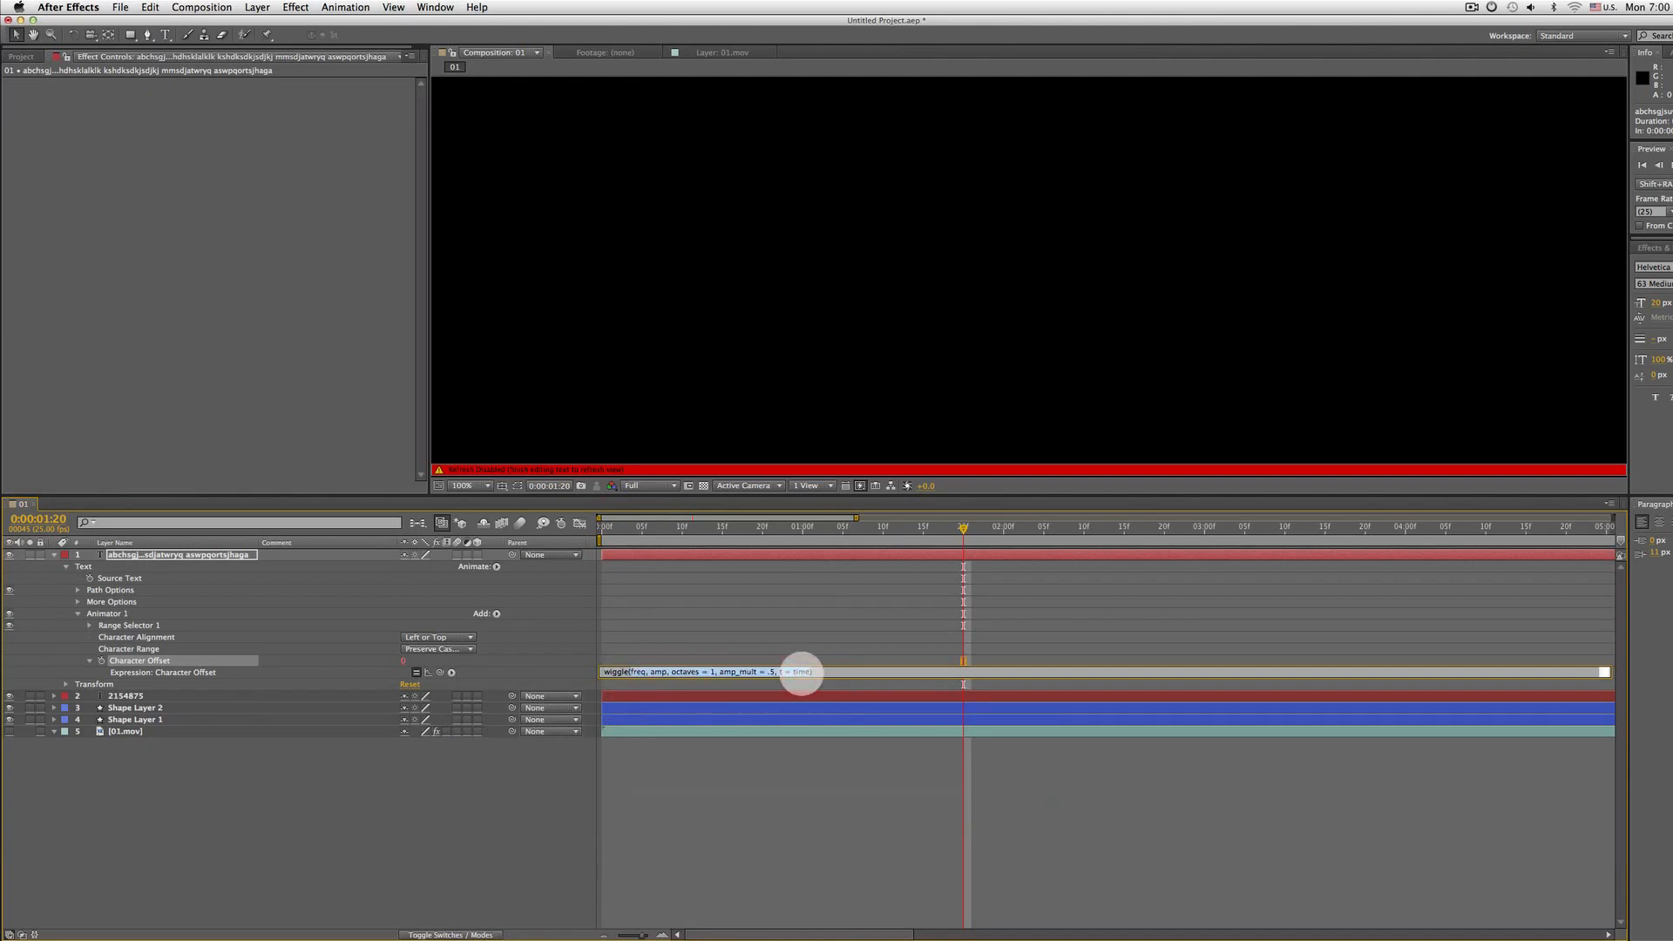
{"action": "left_click_drag", "start_coordinate": [802, 673], "coordinate": [631, 672]}
{"action": "key", "text": "BackSpace"}
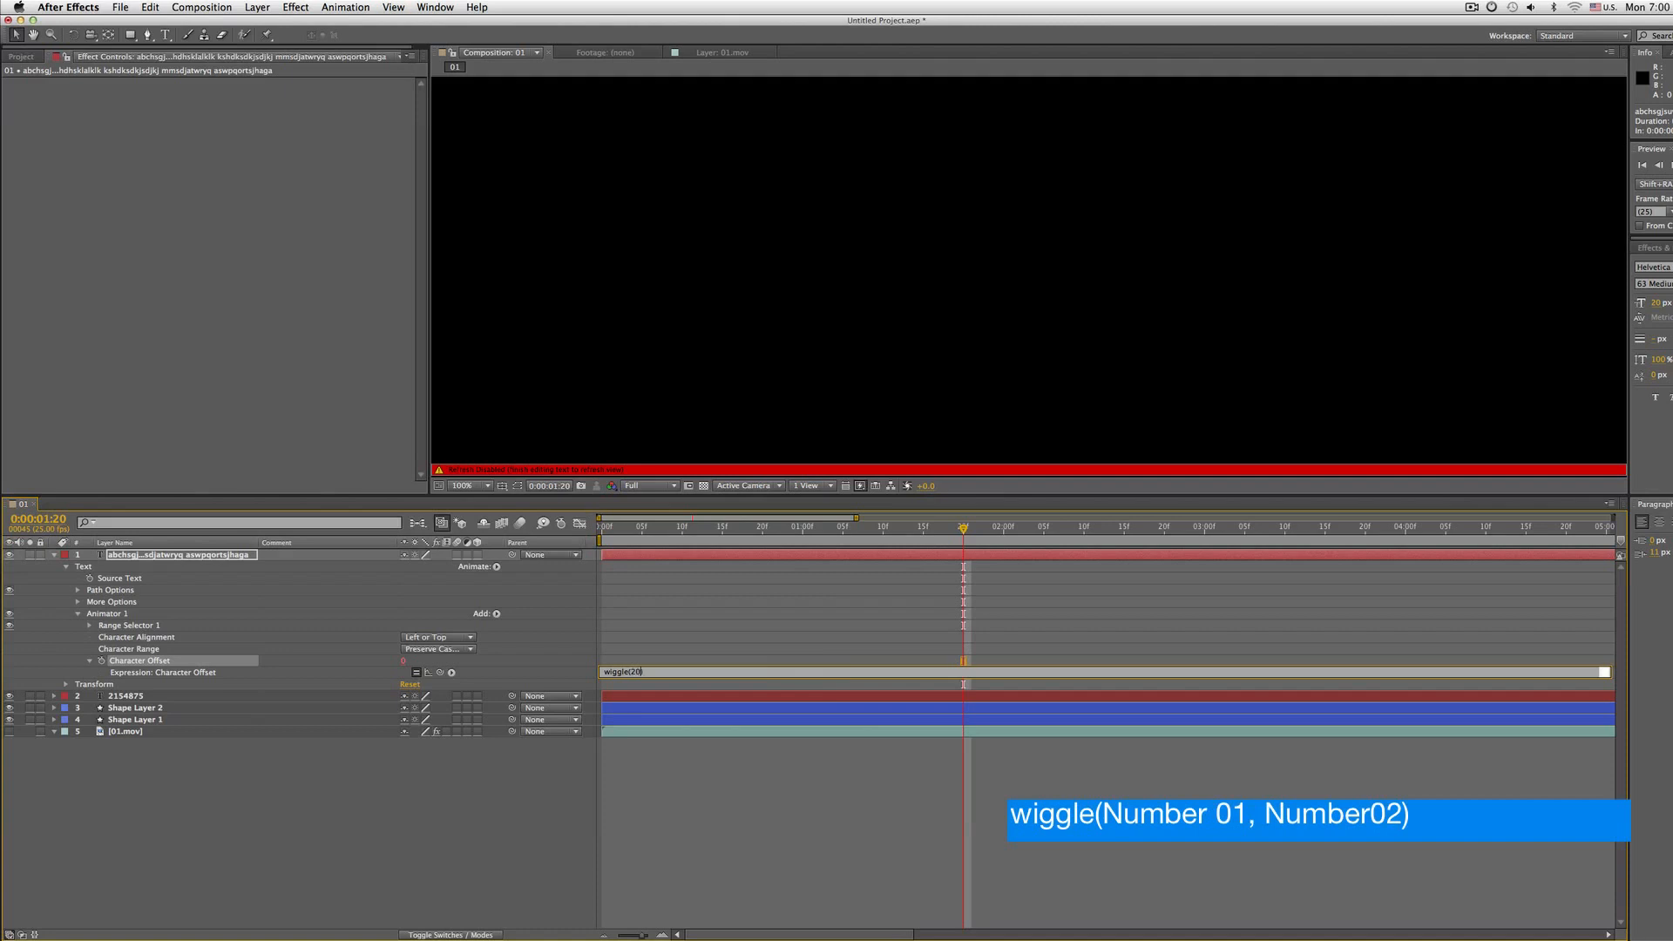
{"action": "type", "text": "20,180"}
{"action": "key", "text": "KP_Enter"}
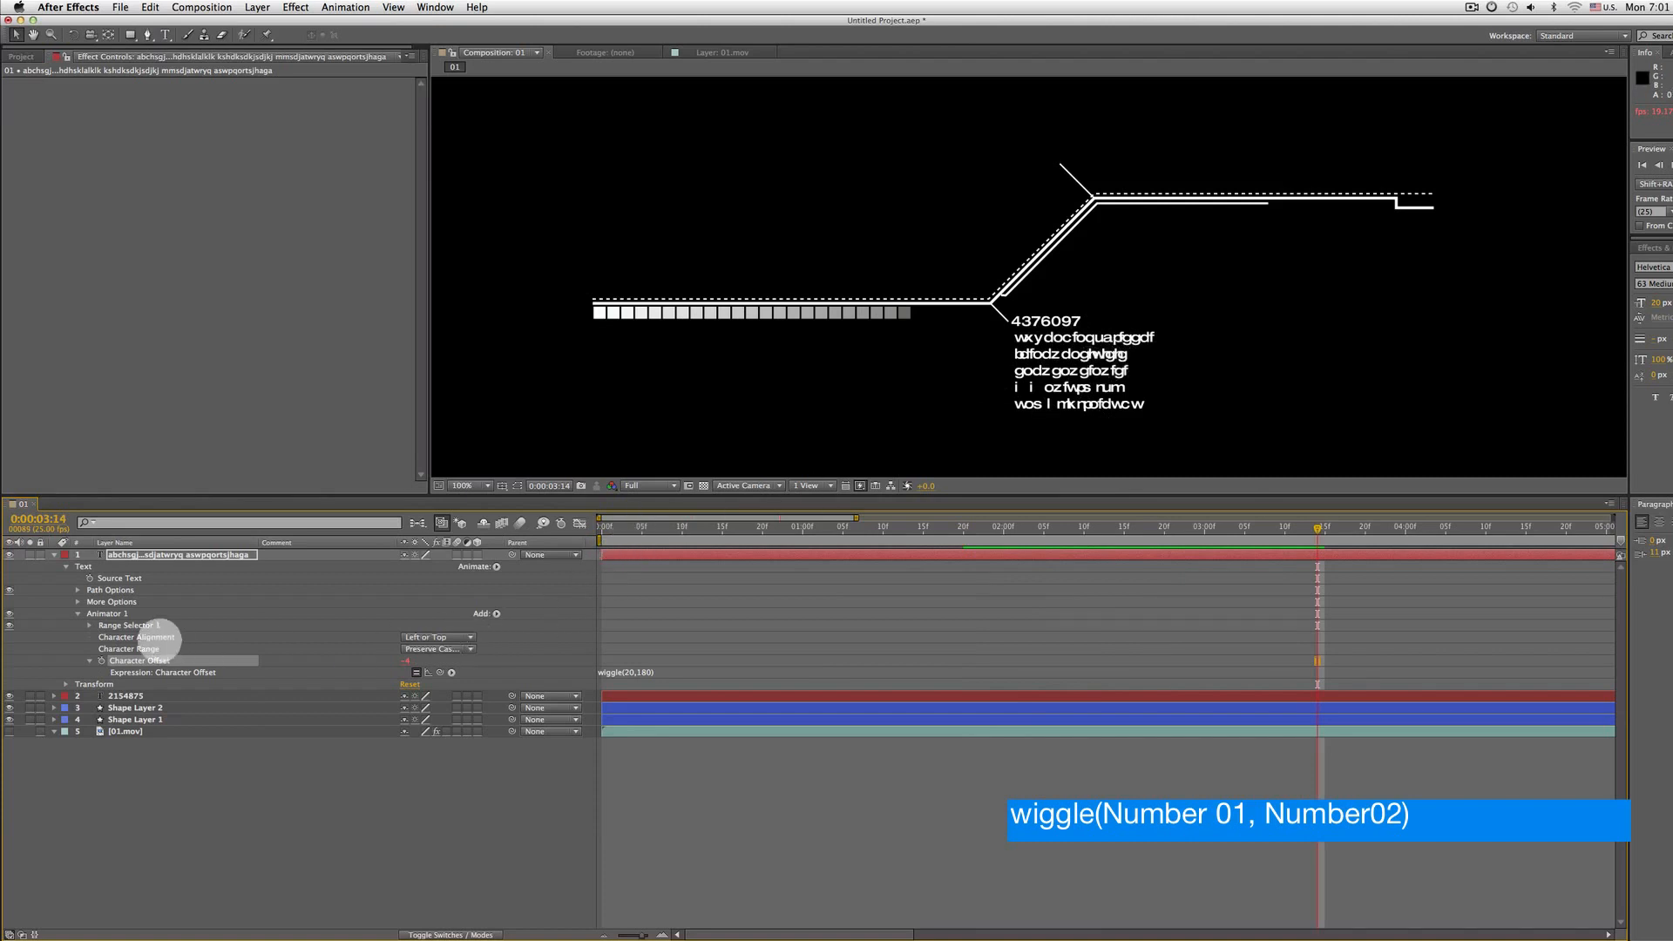
Set the animator's Character Alignment to Adjust Kerning
{"action": "left_click", "coordinate": [138, 636]}
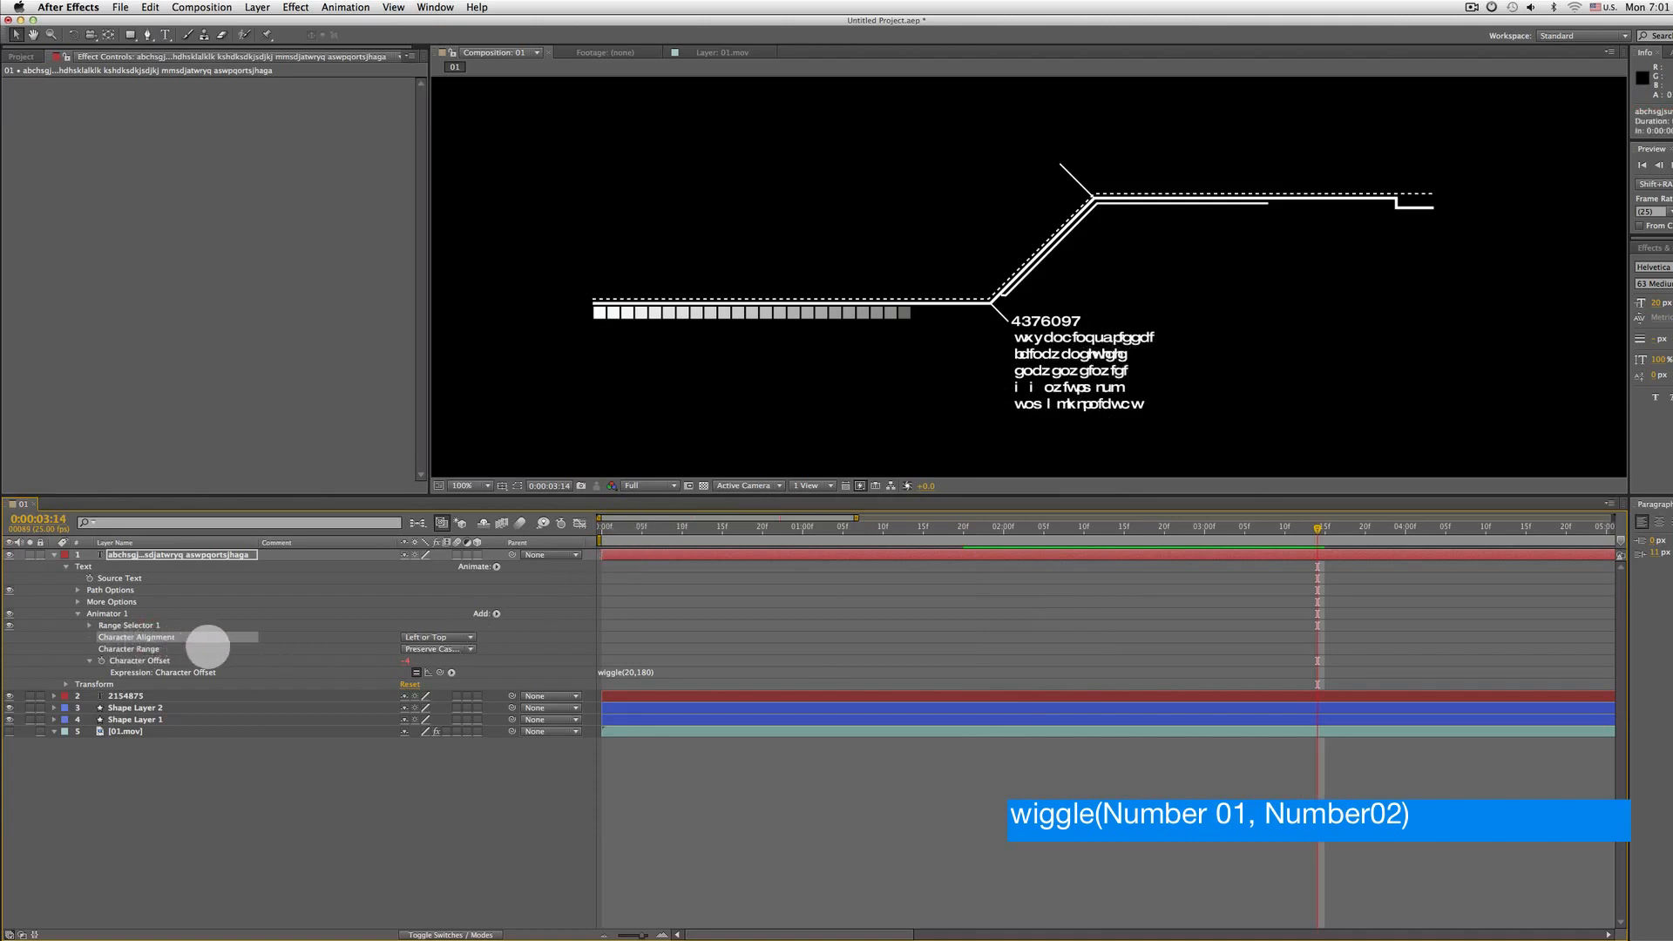
{"action": "key", "text": "period"}
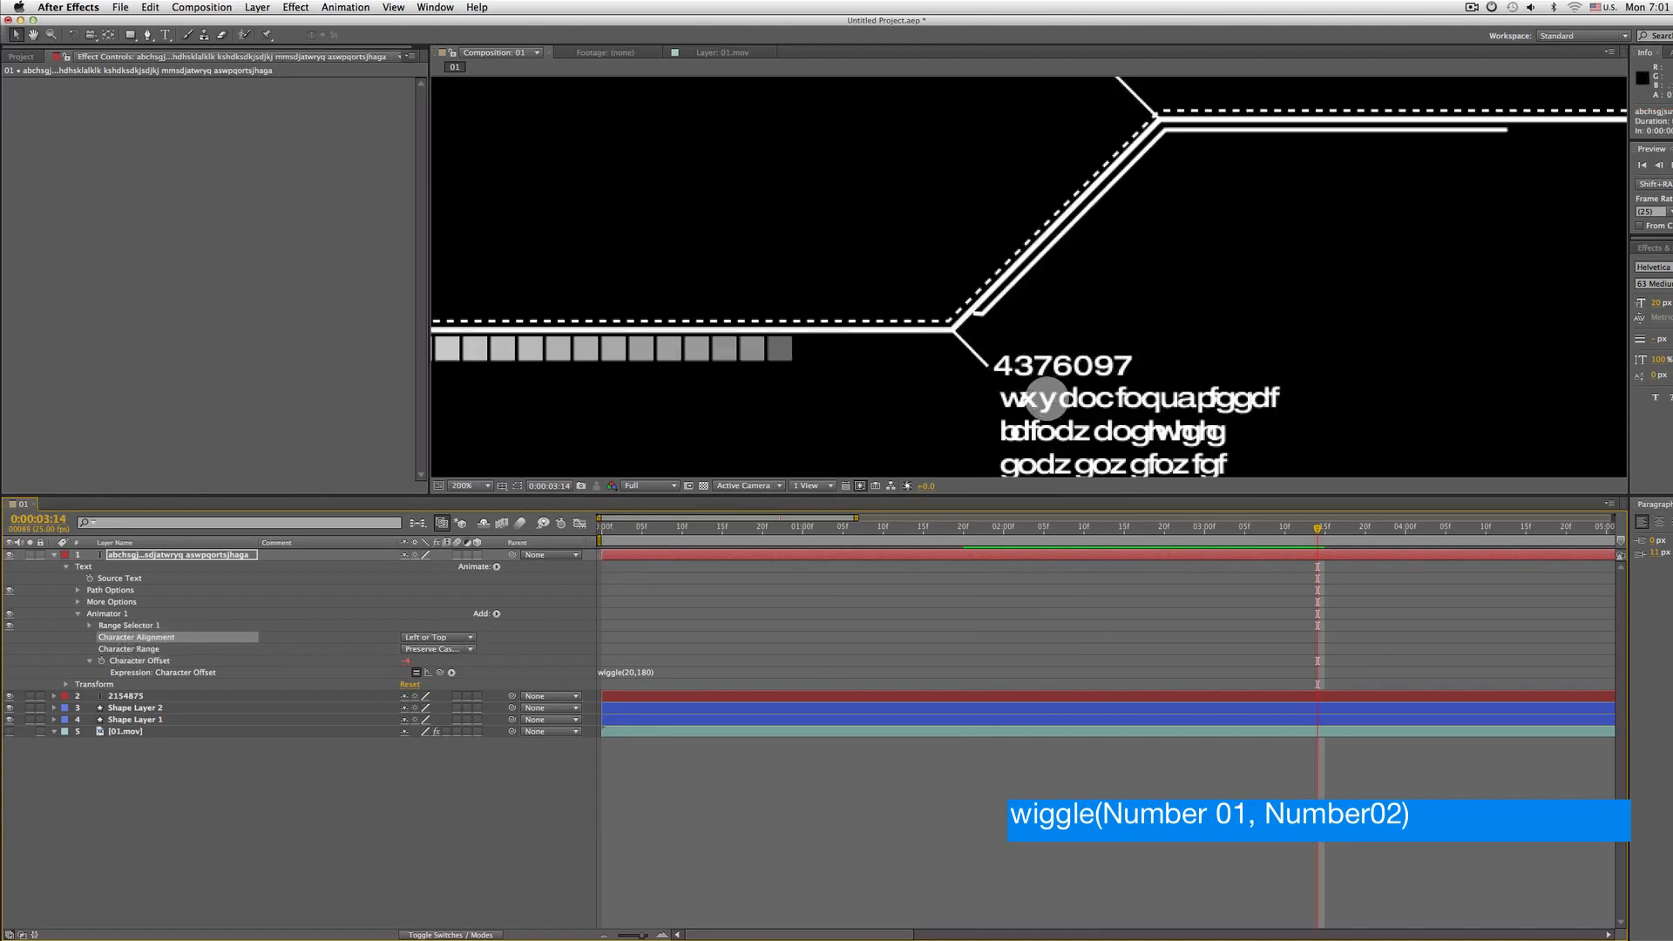
{"action": "key", "text": "comma"}
{"action": "left_click", "coordinate": [464, 637]}
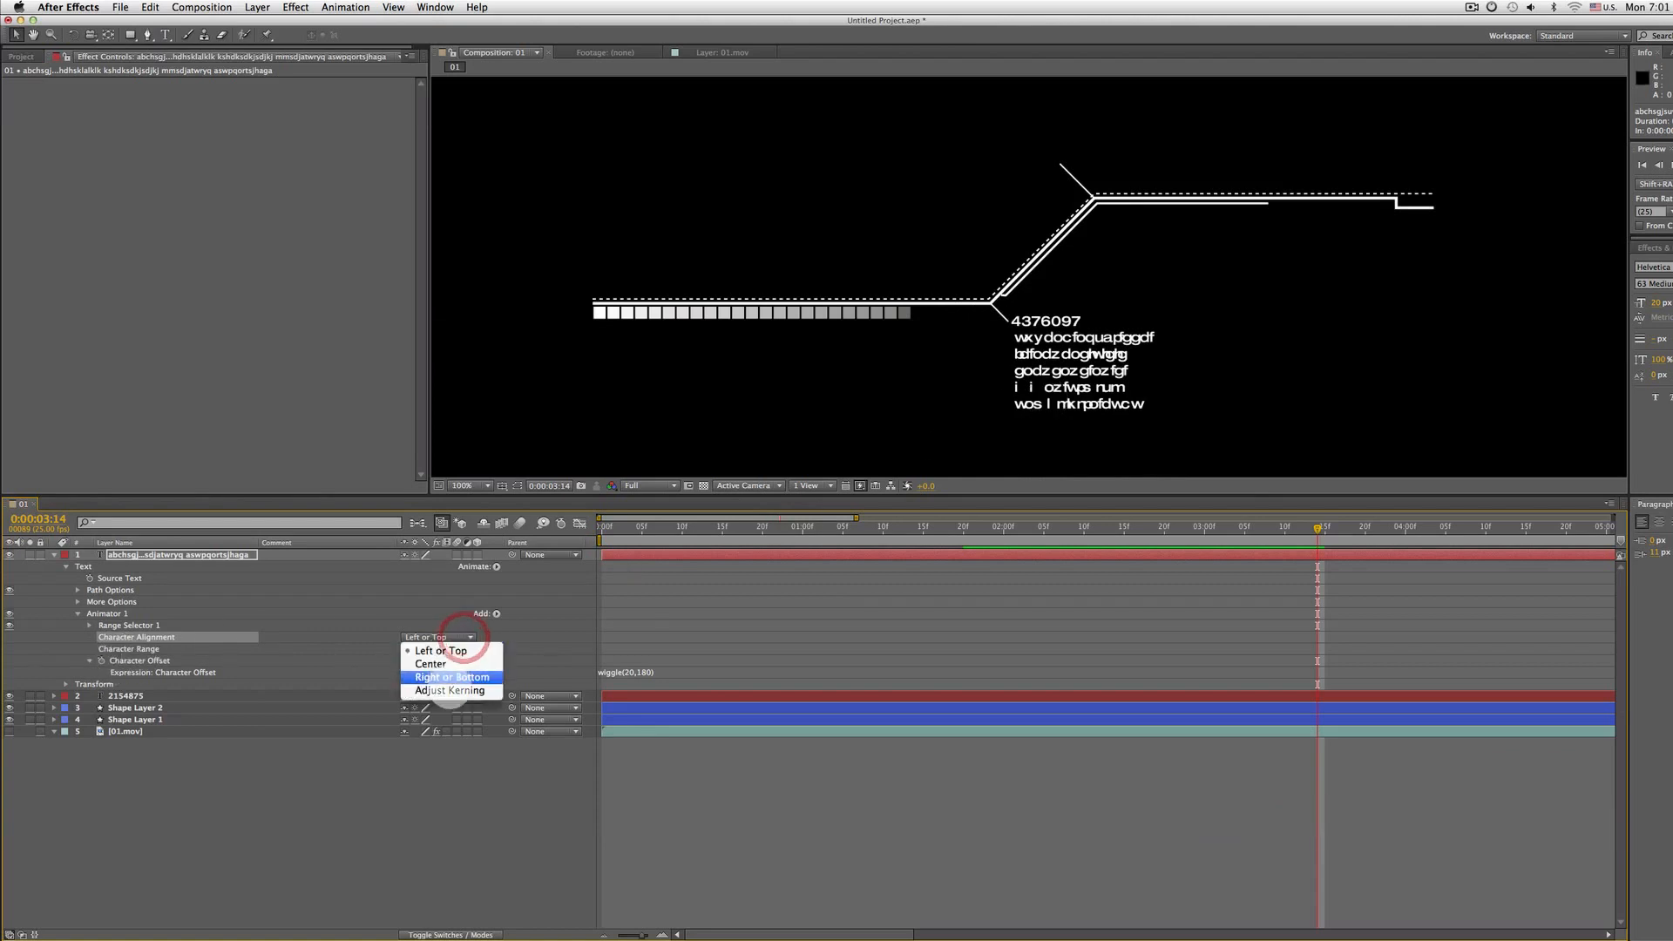
{"action": "left_click", "coordinate": [470, 691]}
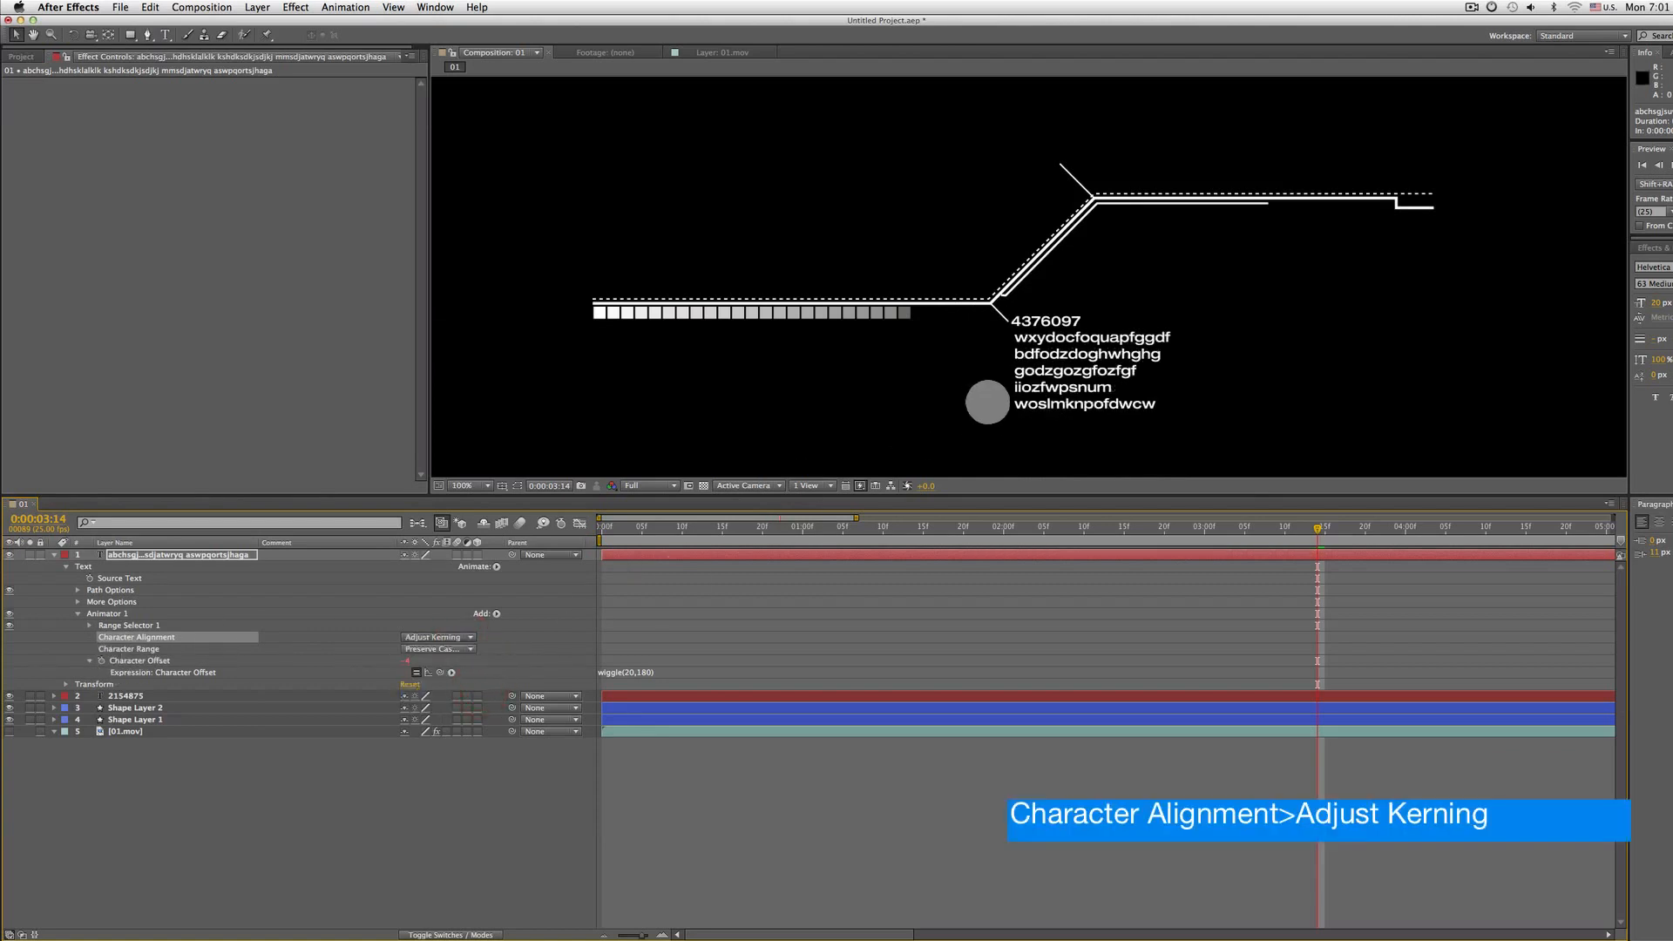
Preview the wiggling letters
{"action": "key", "text": "KP_0"}
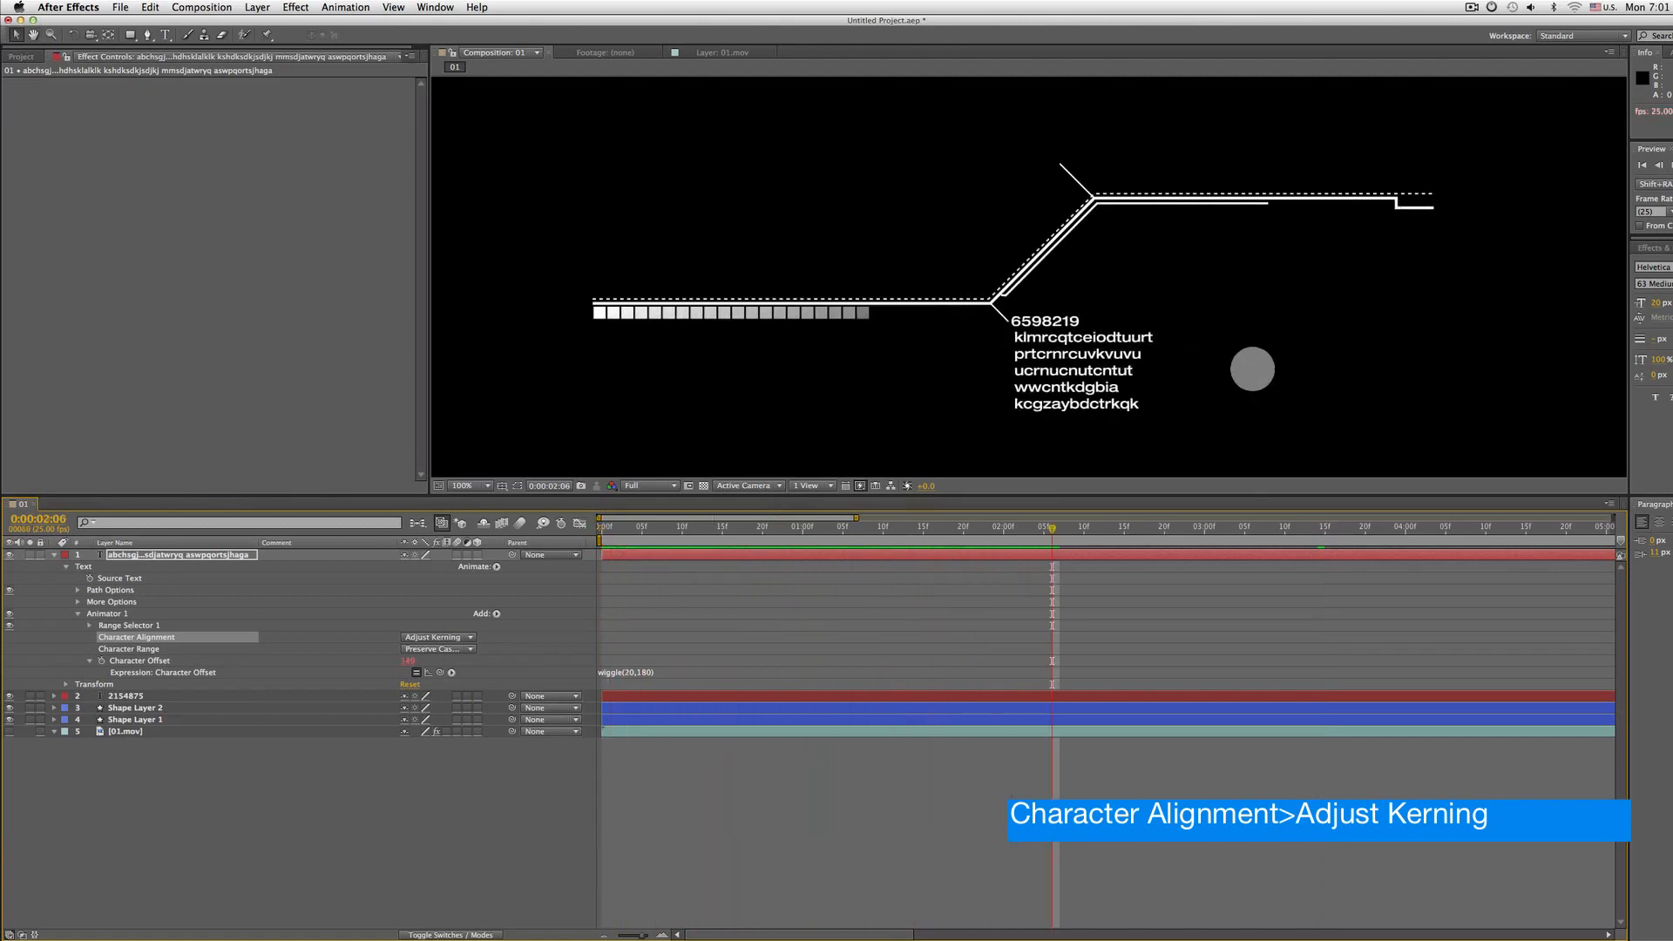
{"action": "key", "text": "comma"}
Apply the Typewriter preset from Text > Animate In to the letters layer and reveal its keyframes
{"action": "left_click", "coordinate": [161, 554]}
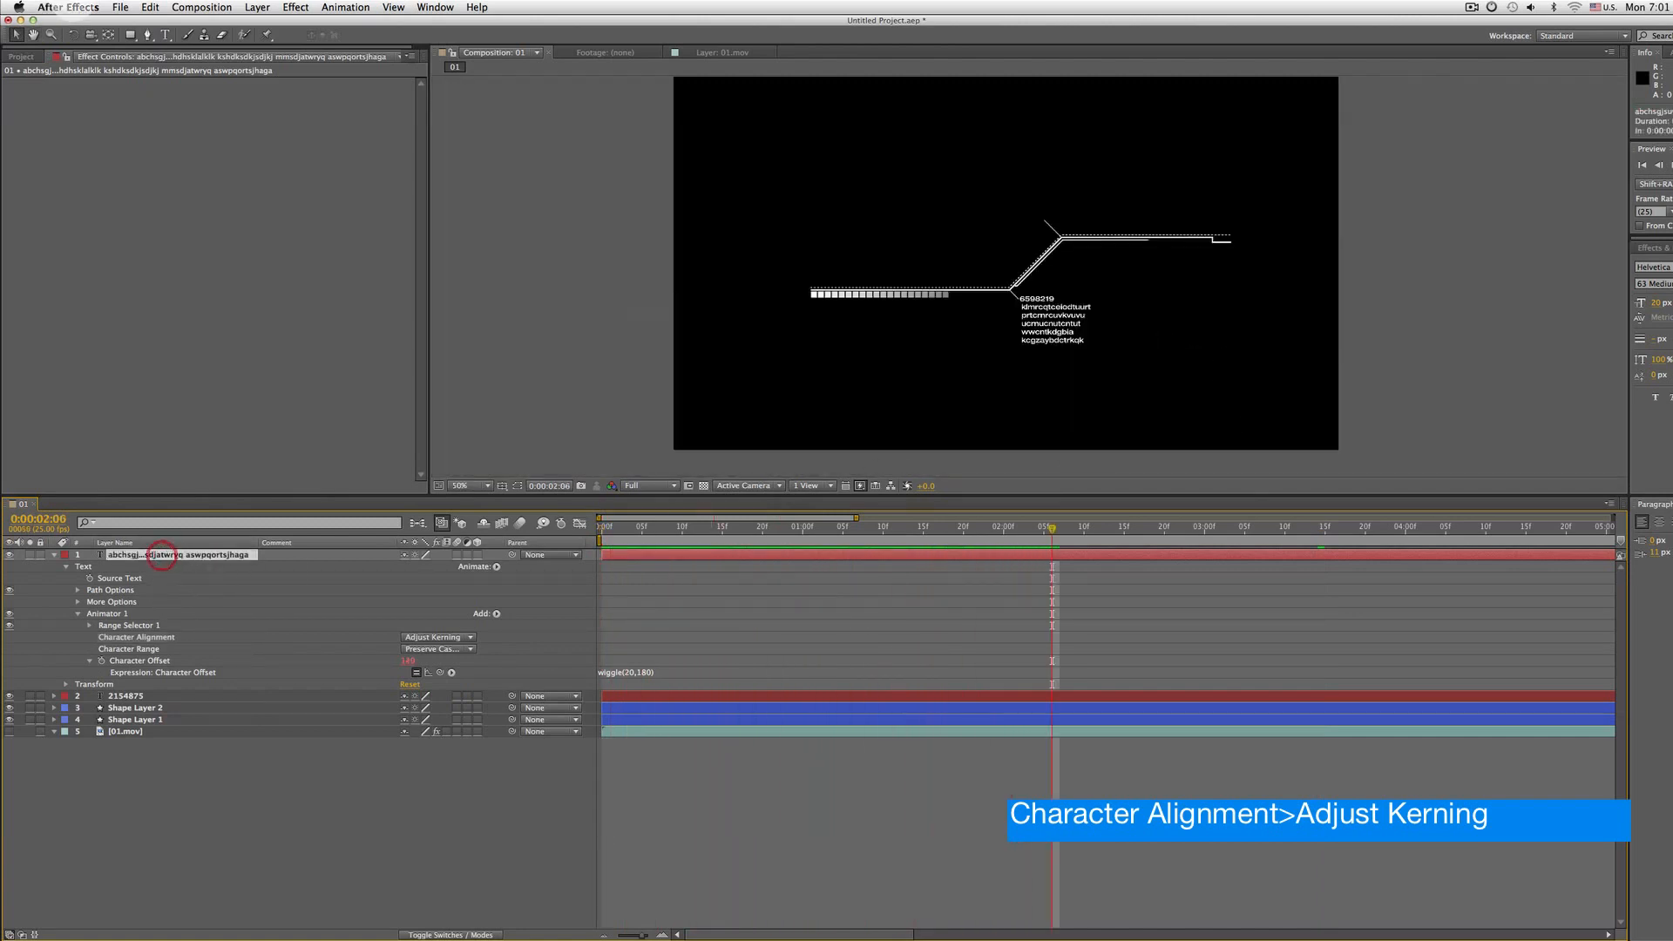
{"action": "left_click", "coordinate": [335, 9]}
{"action": "left_click", "coordinate": [368, 64]}
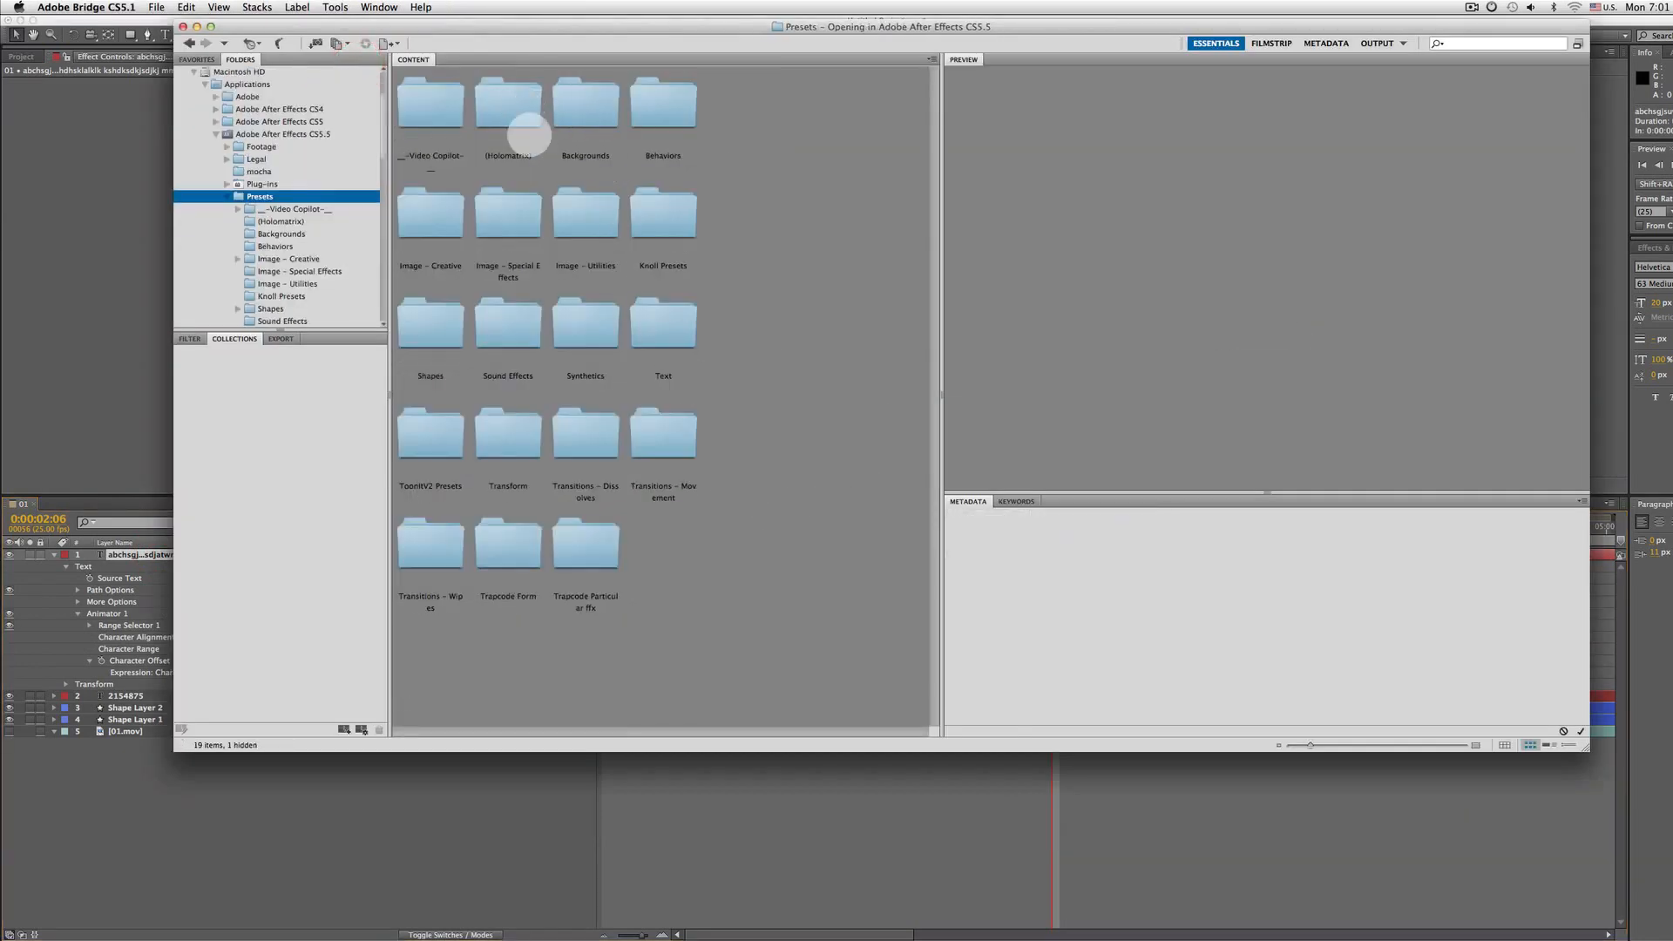
{"action": "double_click", "coordinate": [651, 329]}
{"action": "double_click", "coordinate": [508, 109]}
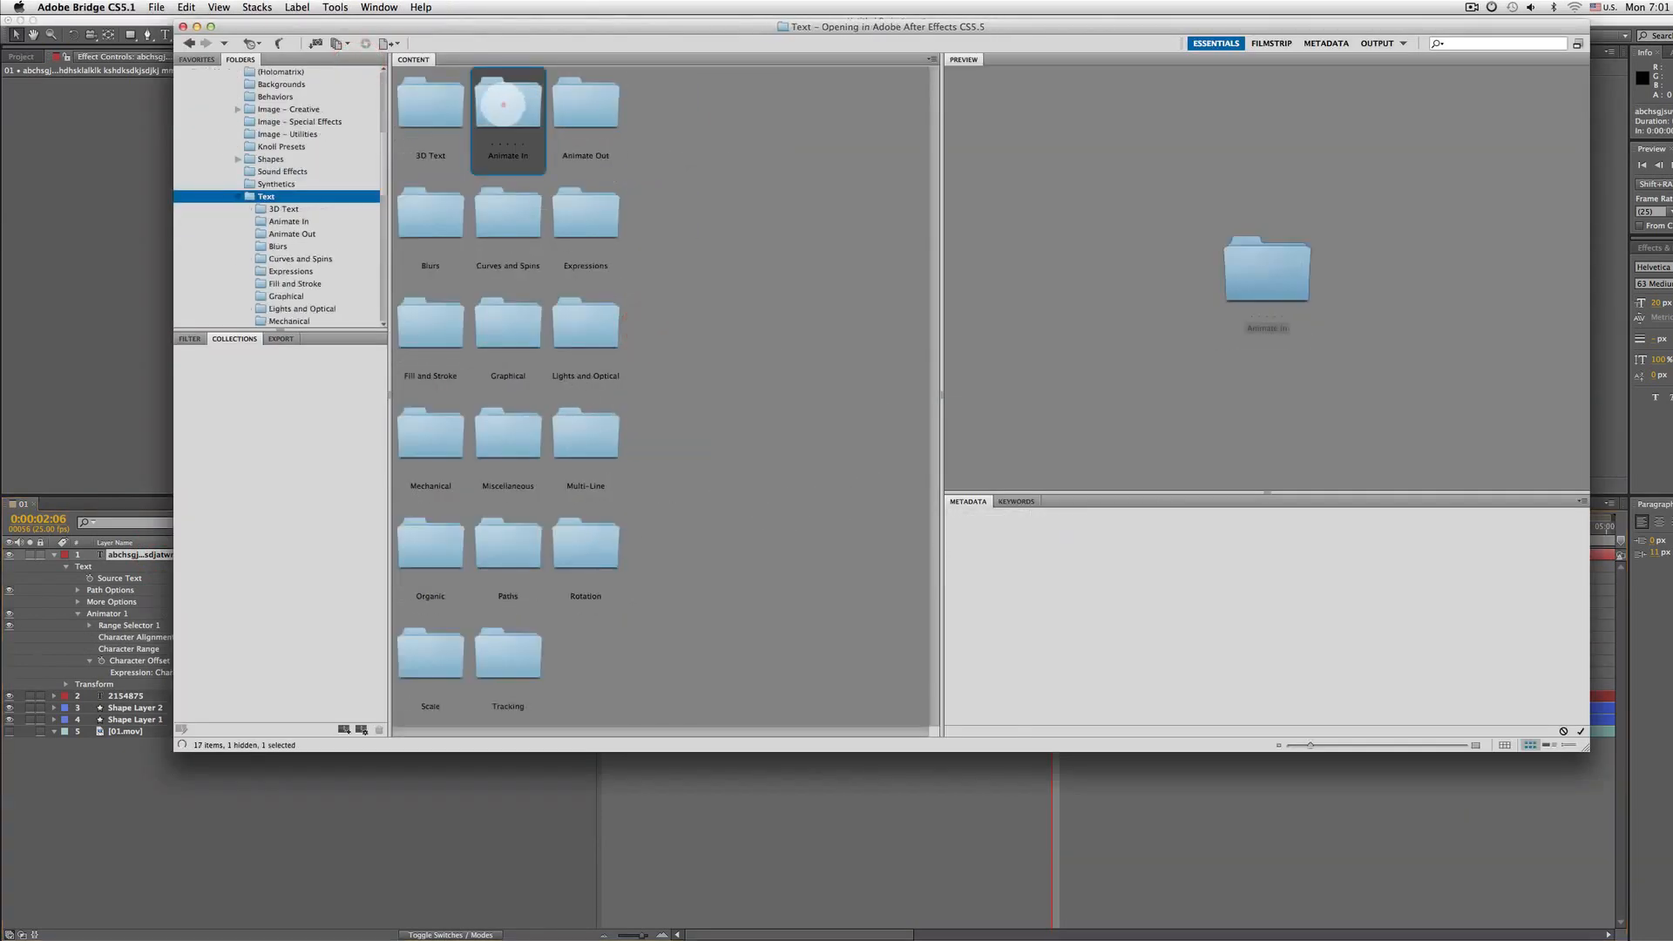
{"action": "double_click", "coordinate": [671, 671]}
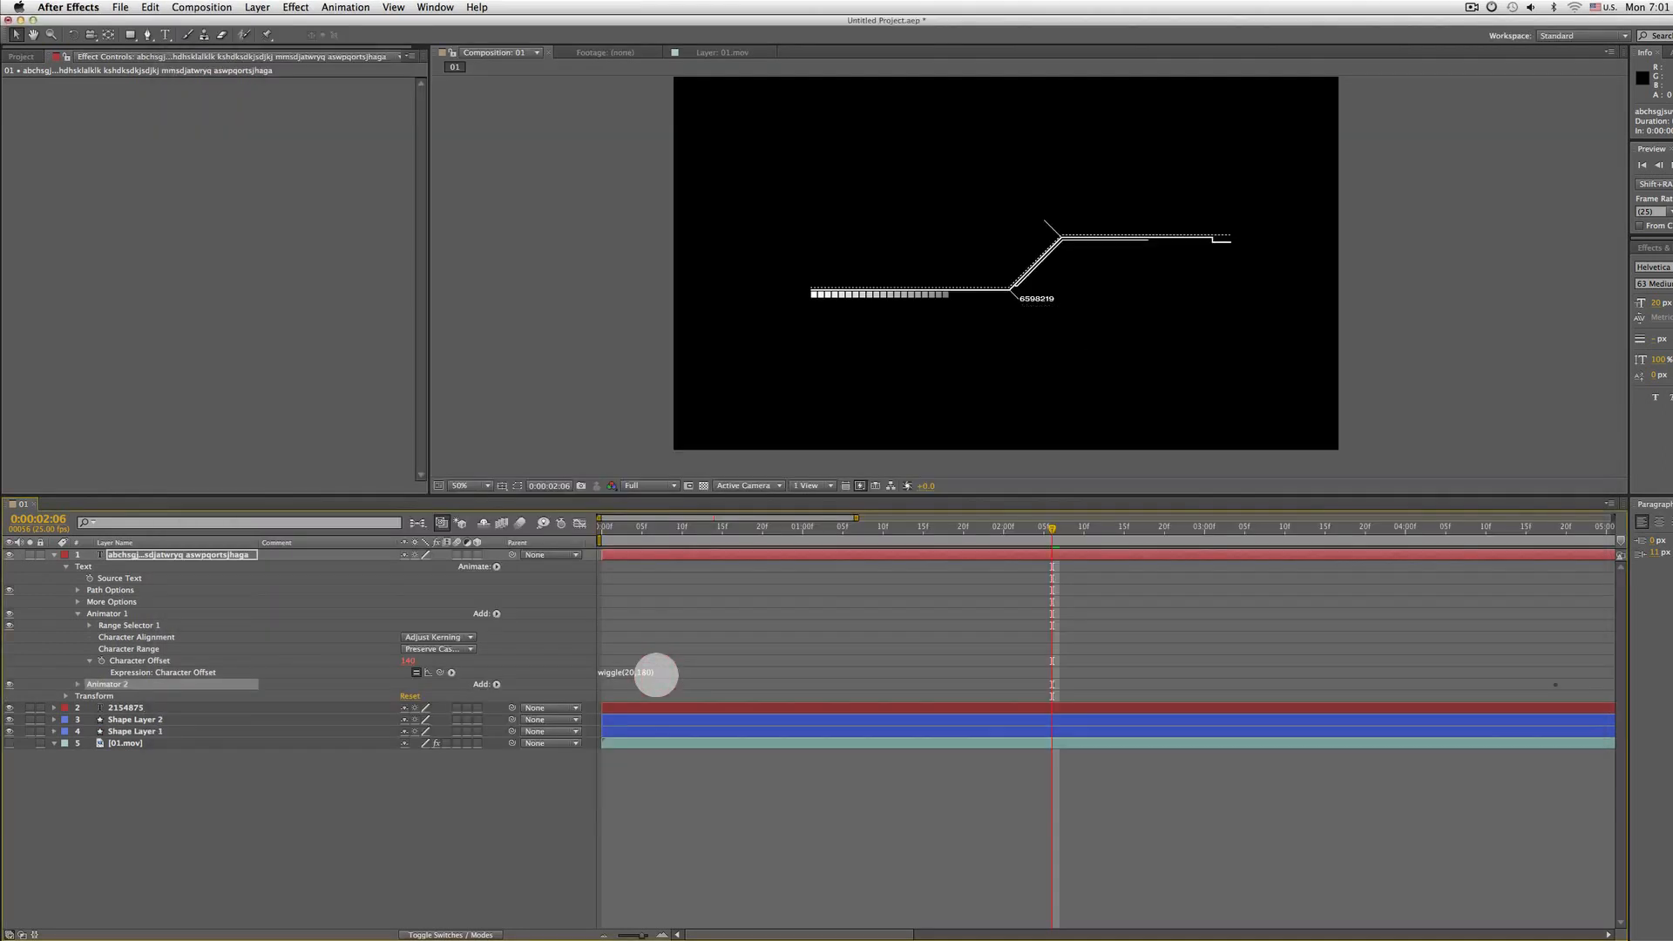
{"action": "key", "text": "u"}
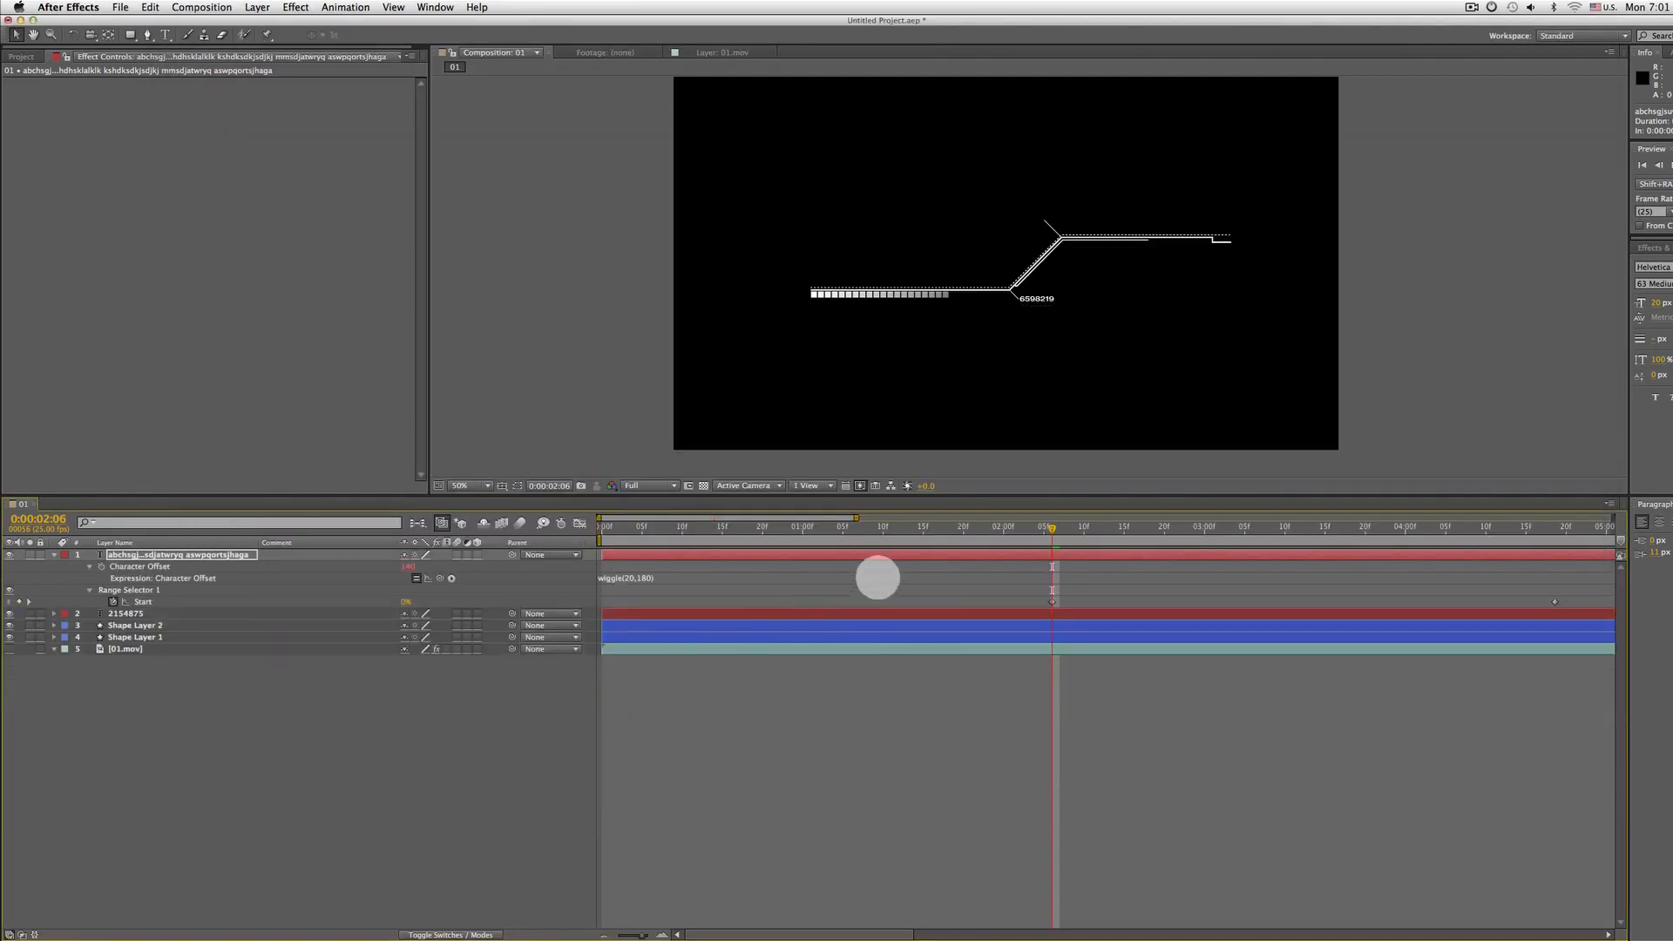
Move the letters layer's typewriter Start keyframes closer together near the layer start and apply Easy Ease to them
{"action": "key", "text": "u"}
{"action": "key", "text": "u"}
{"action": "key", "text": "u"}
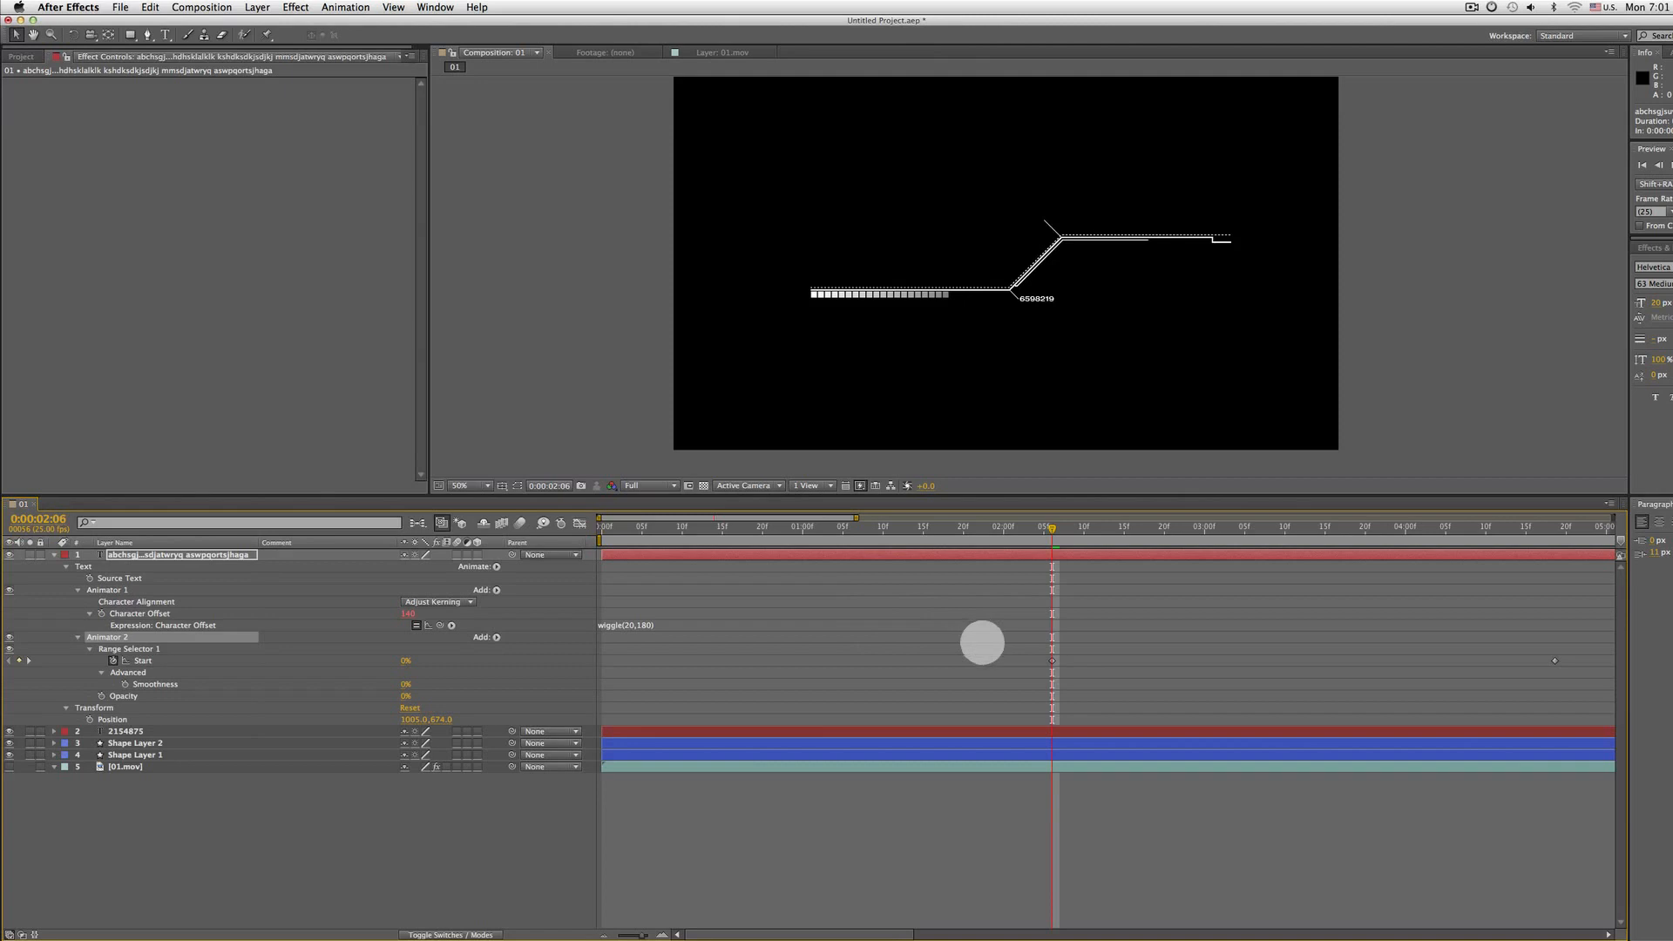
{"action": "key", "text": "minus"}
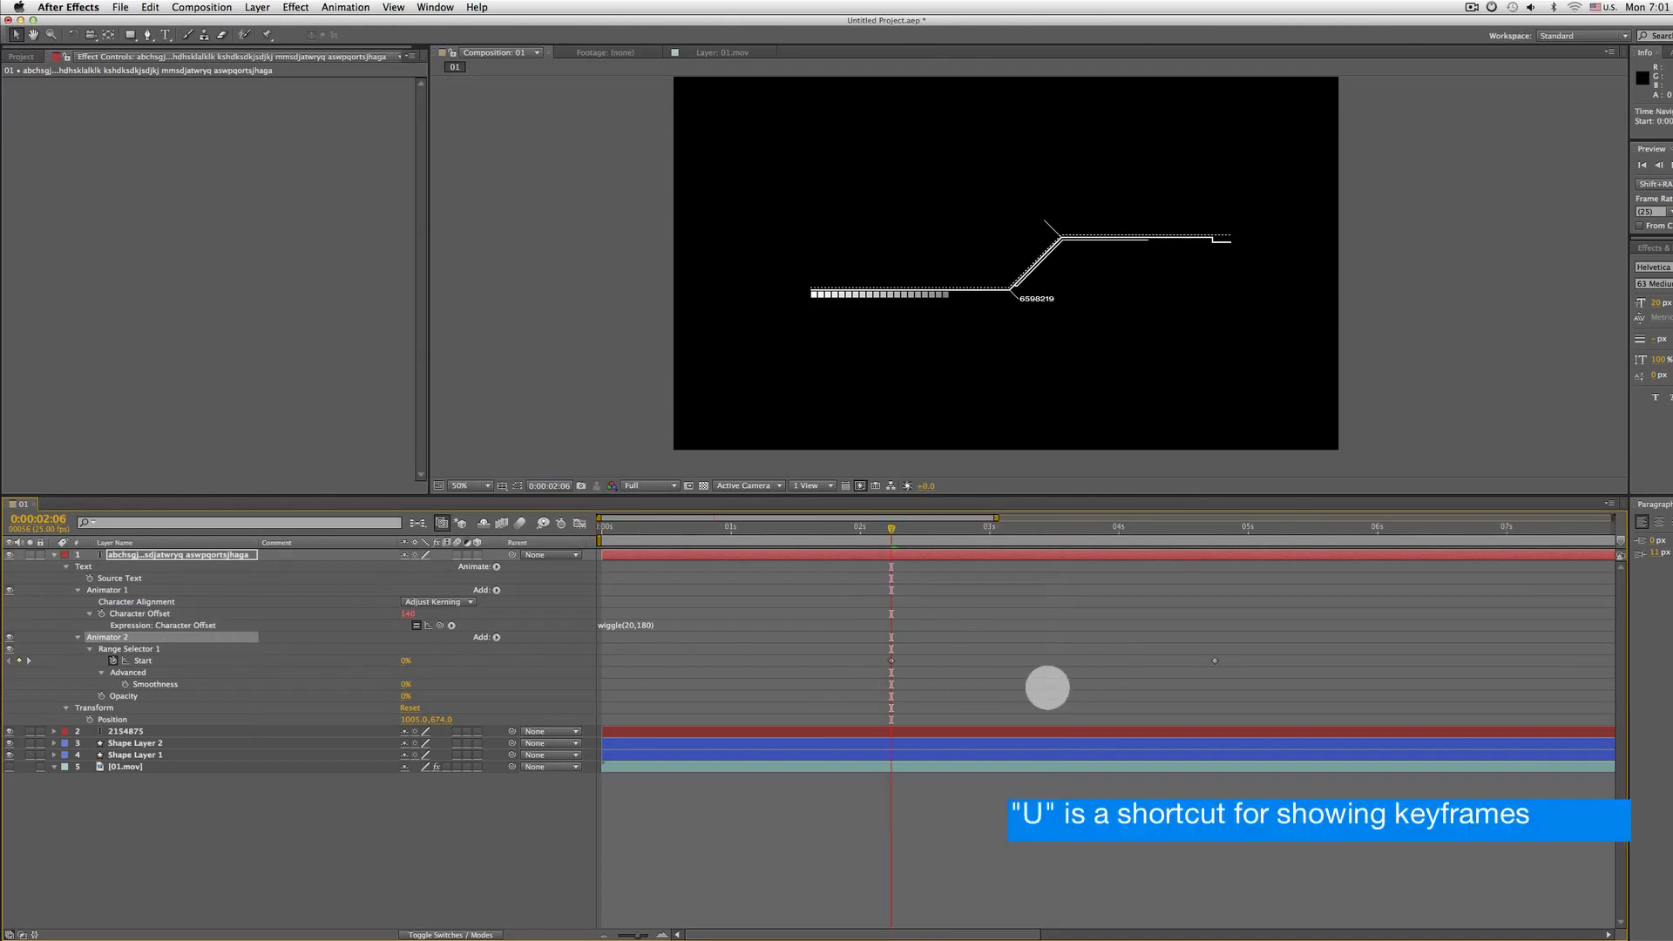
{"action": "left_click_drag", "start_coordinate": [1268, 650], "coordinate": [792, 684]}
{"action": "left_click_drag", "start_coordinate": [890, 660], "coordinate": [636, 662]}
{"action": "left_click", "coordinate": [862, 669]}
{"action": "left_click_drag", "start_coordinate": [965, 661], "coordinate": [704, 660]}
{"action": "right_click", "coordinate": [704, 660]}
{"action": "mouse_move", "coordinate": [766, 810]}
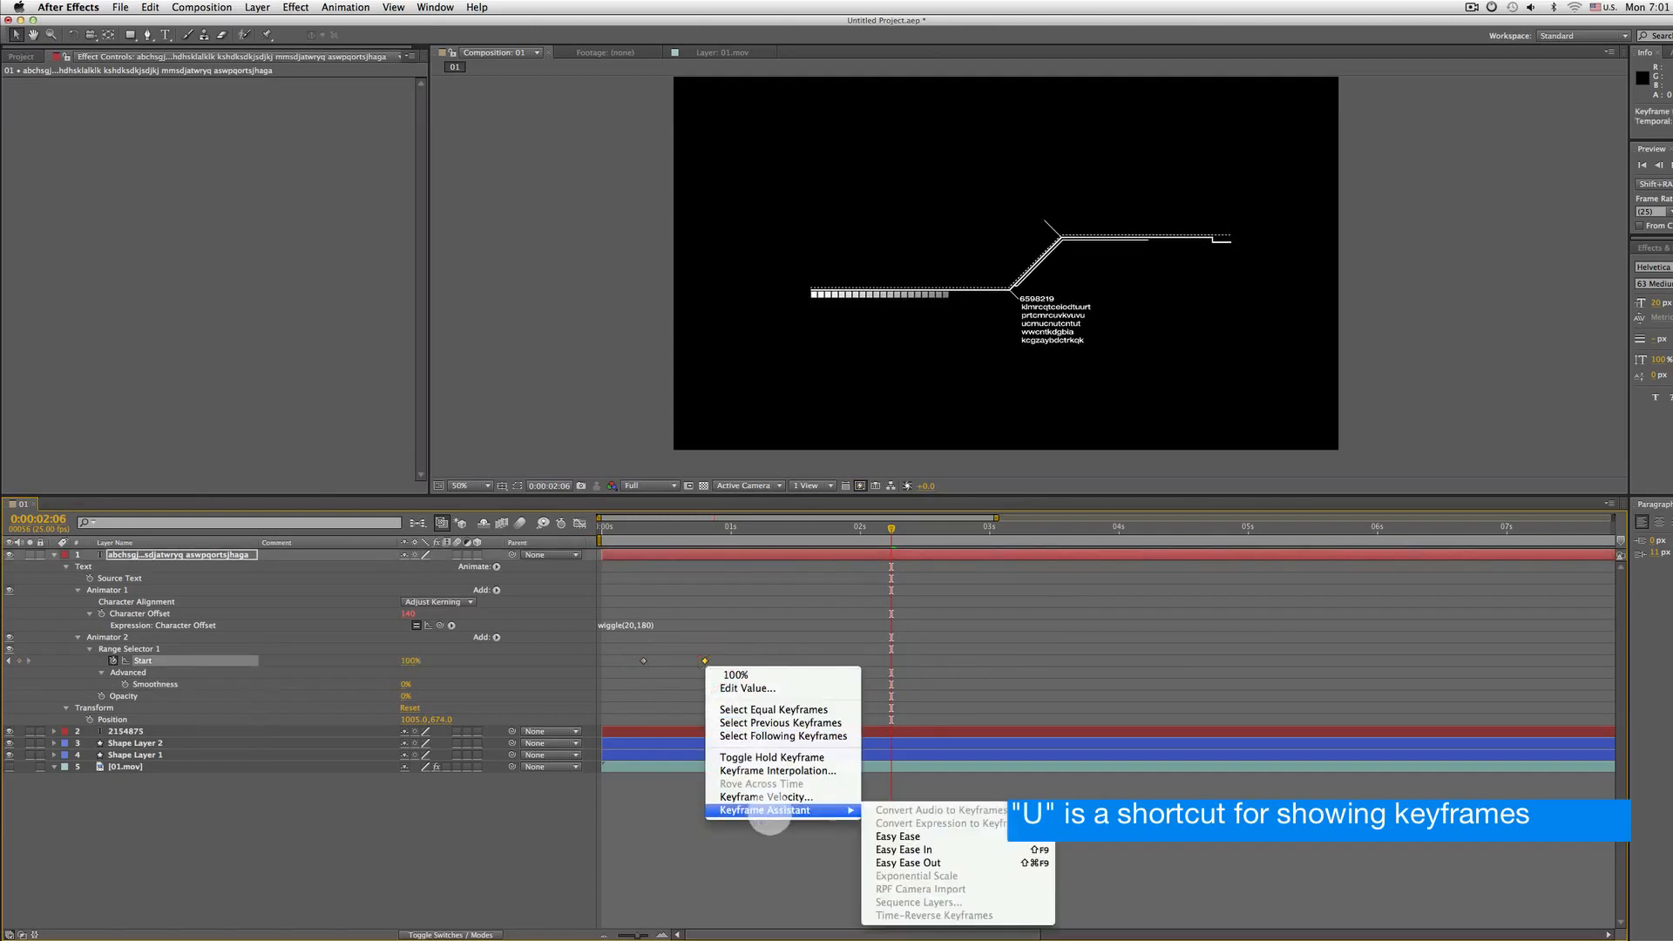
{"action": "left_click", "coordinate": [908, 833]}
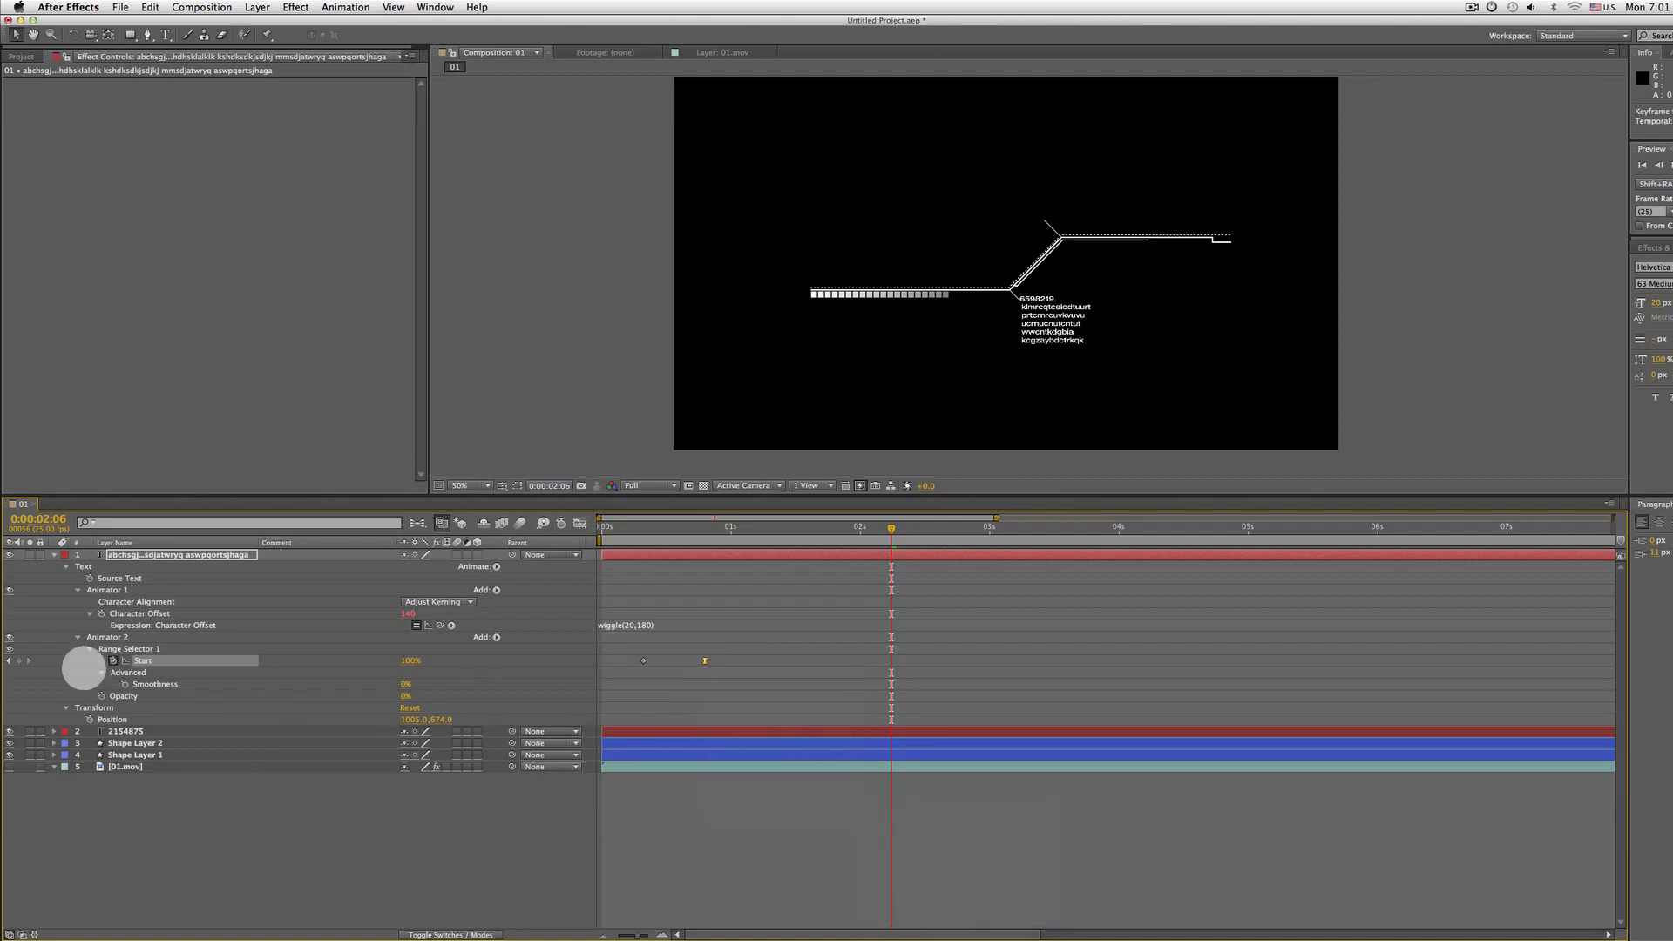
Preview the letters typing on from the beginning of the composition
{"action": "left_click", "coordinate": [131, 554]}
{"action": "key", "text": "Home"}
{"action": "key", "text": "space"}
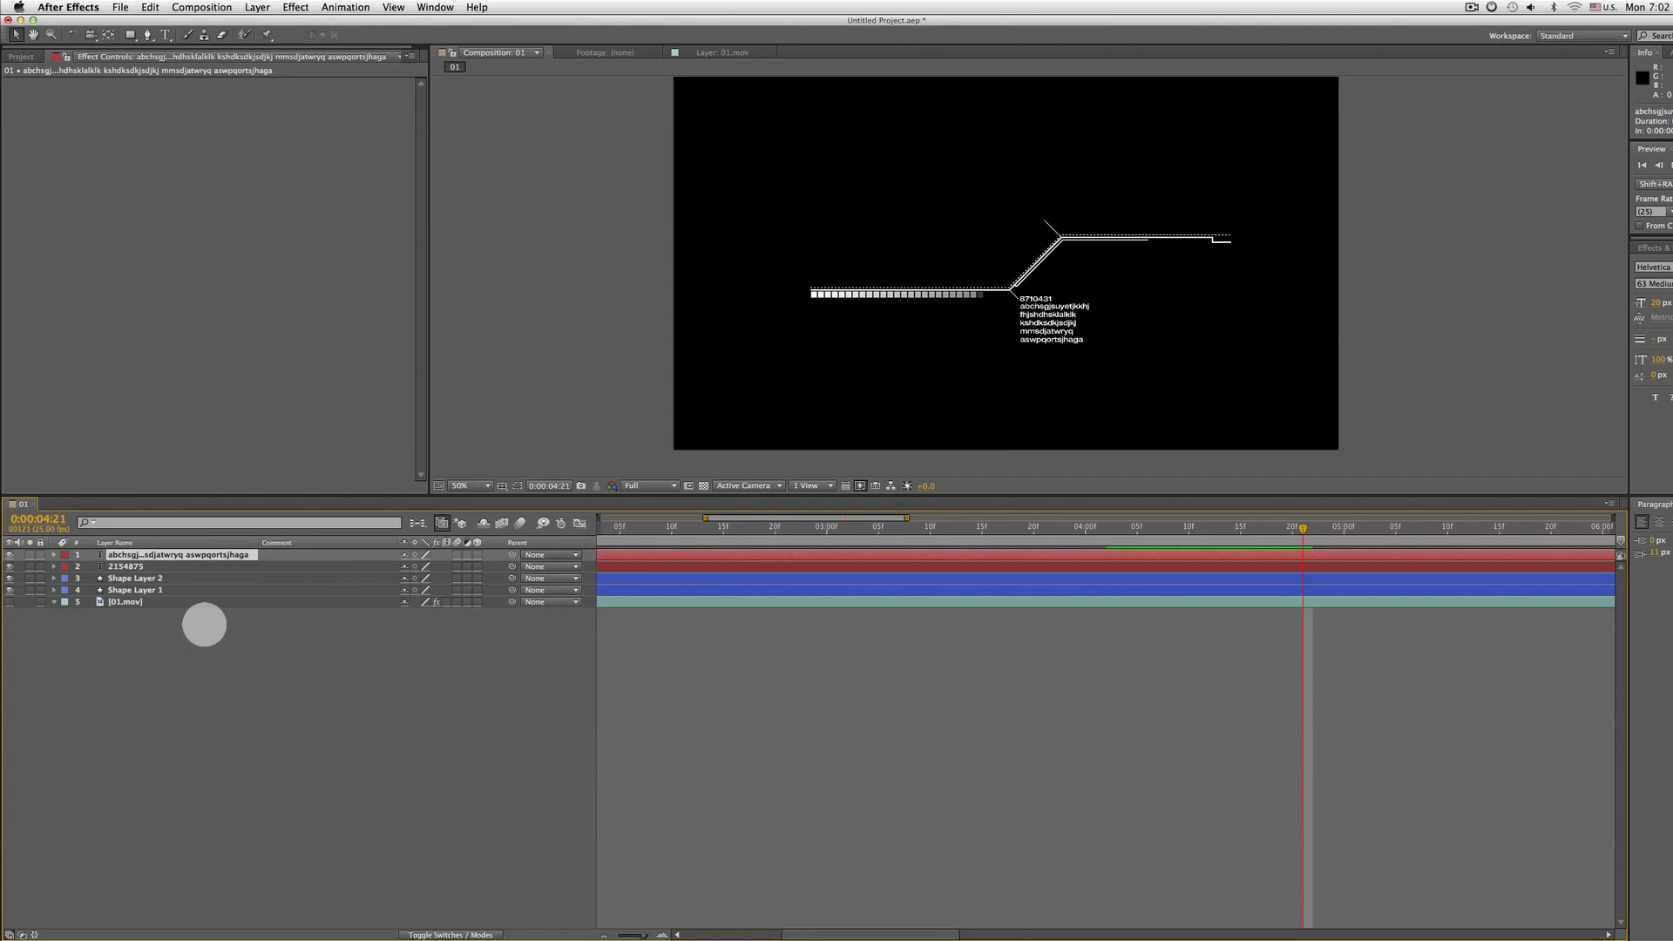
Set the letters layer's Opacity to 80%
{"action": "key", "text": "t"}
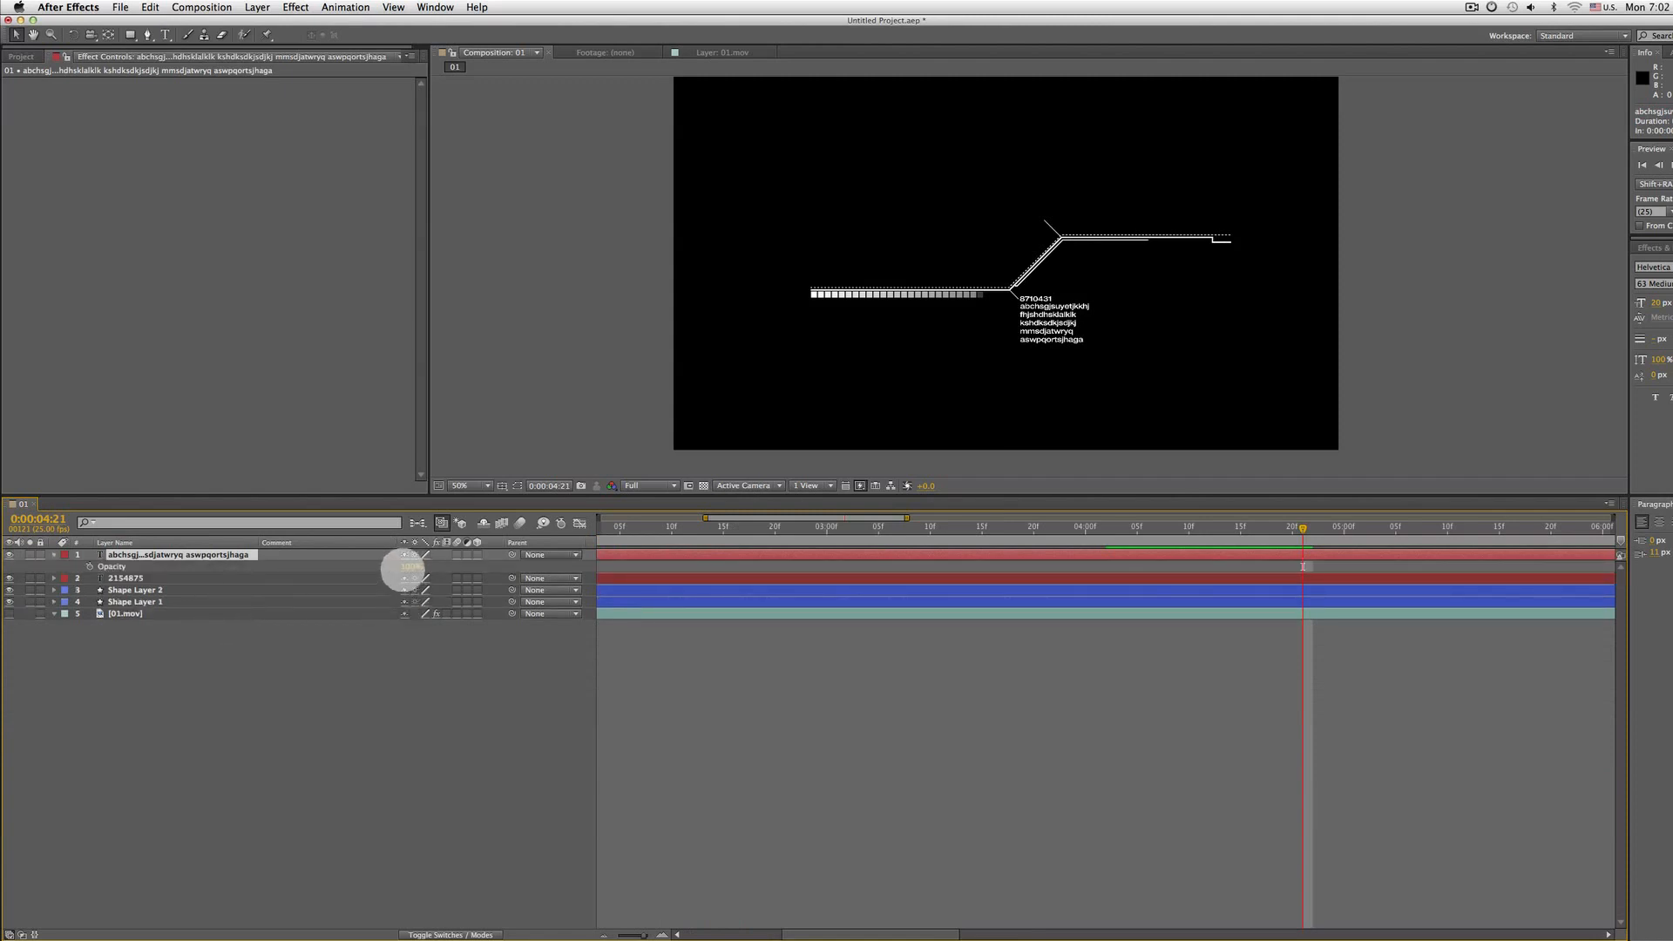
{"action": "type", "text": "50"}
{"action": "key", "text": "Return"}
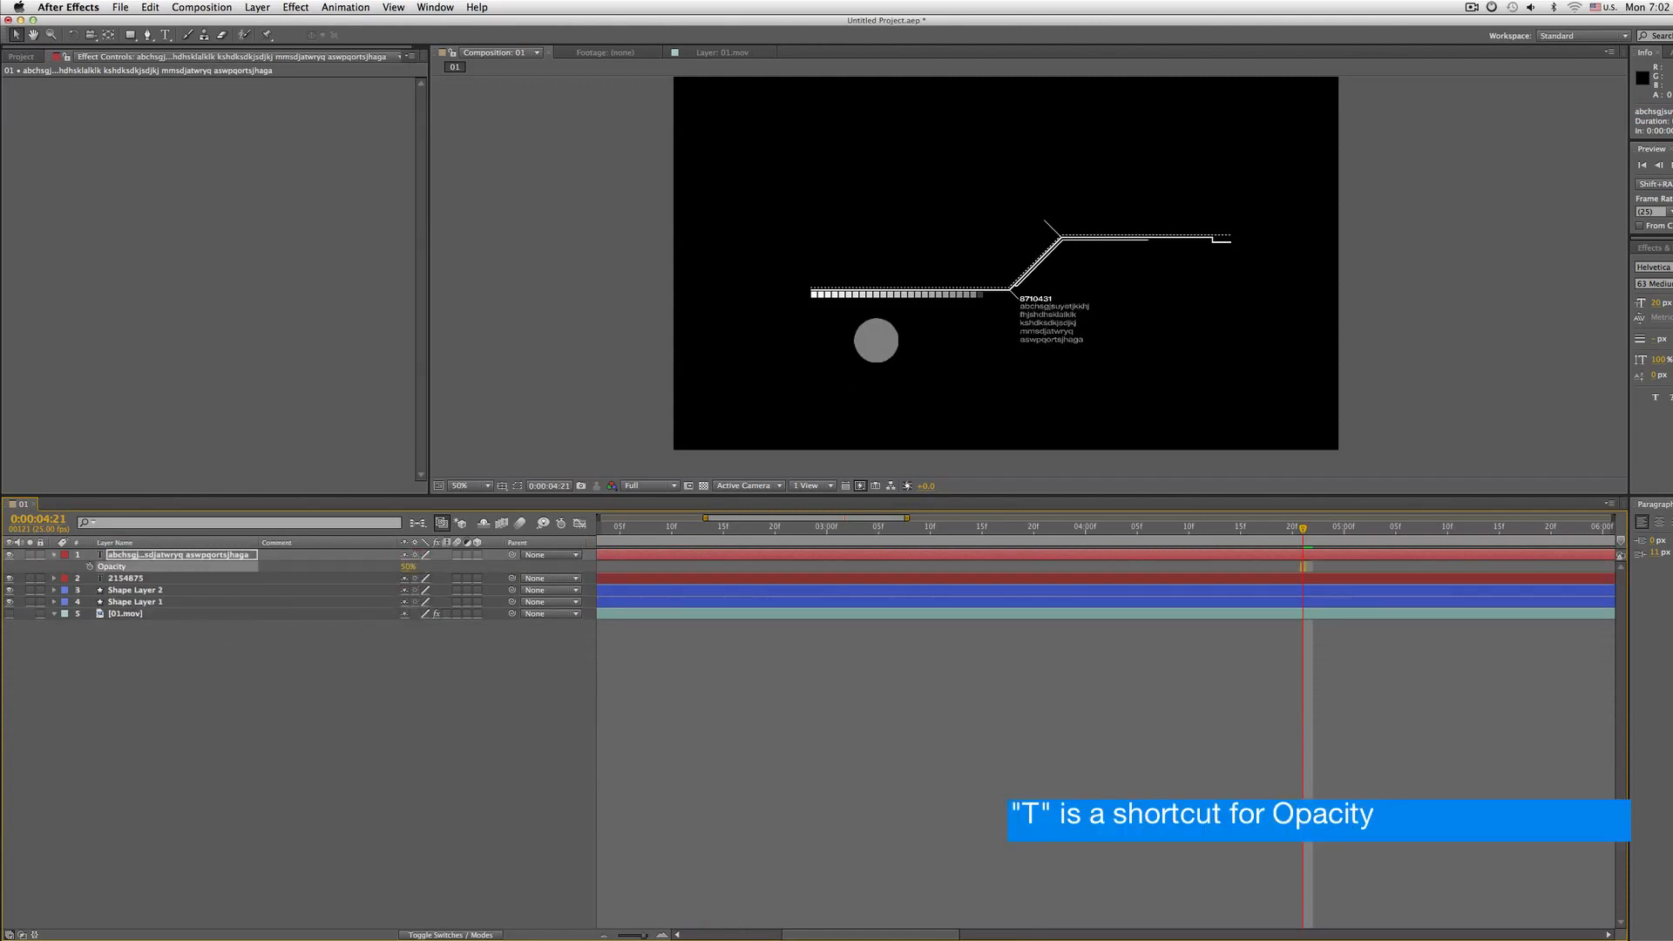
{"action": "scroll", "coordinate": [875, 339], "scroll_direction": "up", "scroll_amount": 1}
{"action": "left_click_drag", "start_coordinate": [411, 567], "coordinate": [571, 566]}
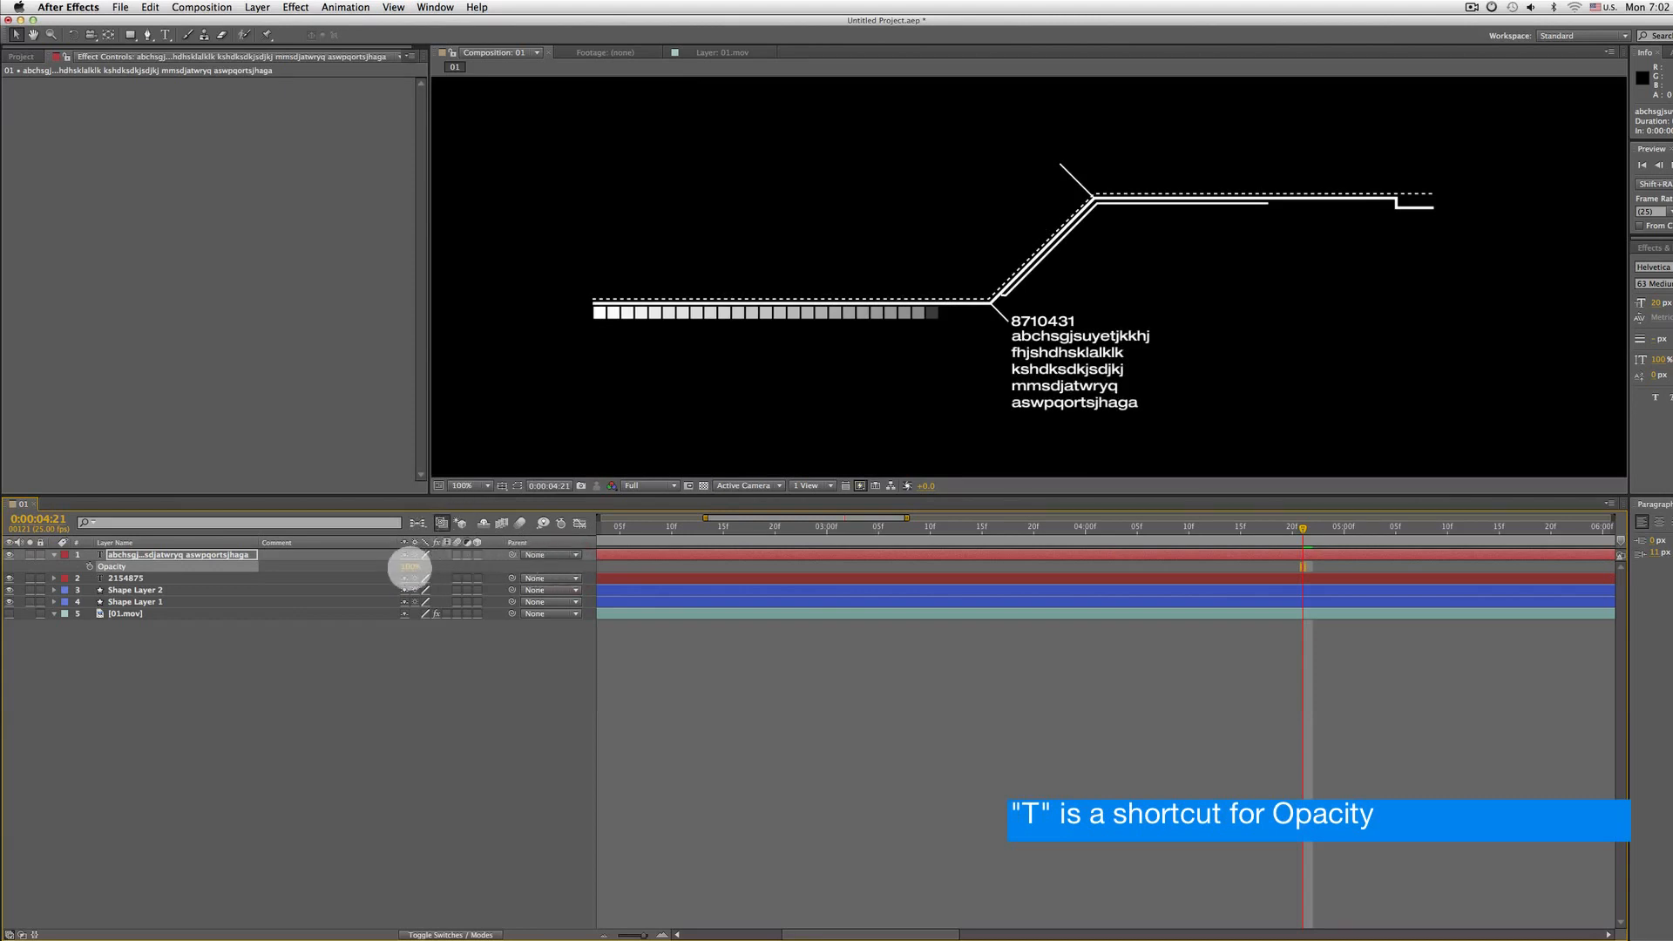
{"action": "type", "text": "80"}
{"action": "key", "text": "Return"}
Set the letters layer's font size to 10 px
{"action": "key", "text": "comma"}
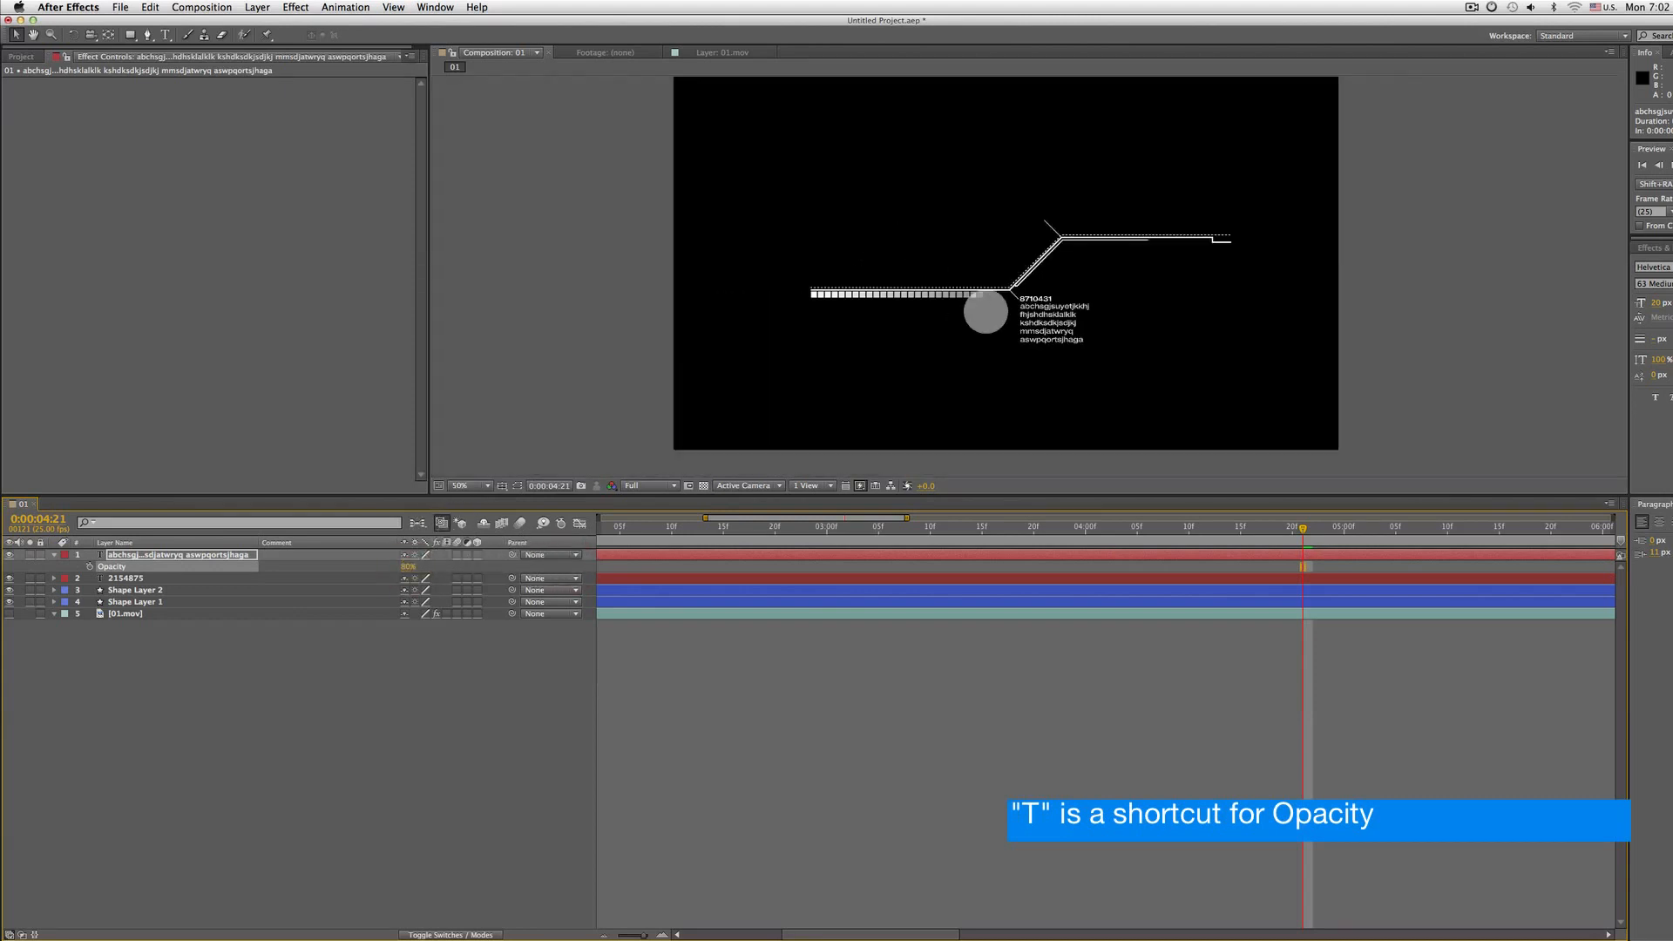
{"action": "key", "text": "Home"}
{"action": "key", "text": "space"}
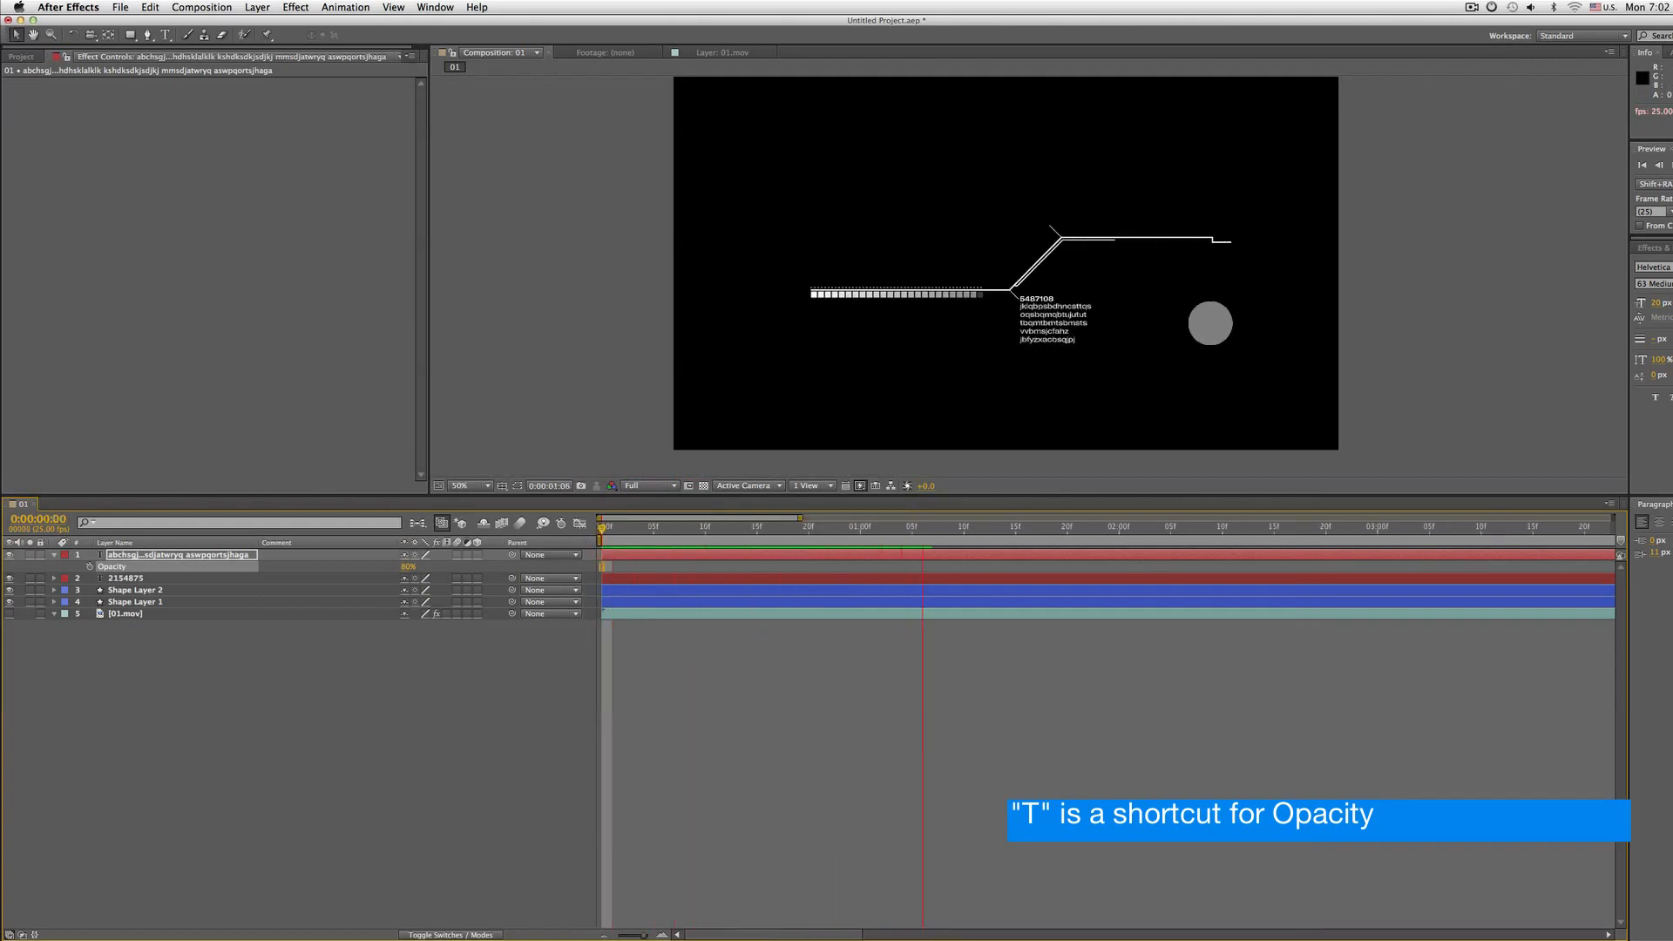
{"action": "key", "text": "period"}
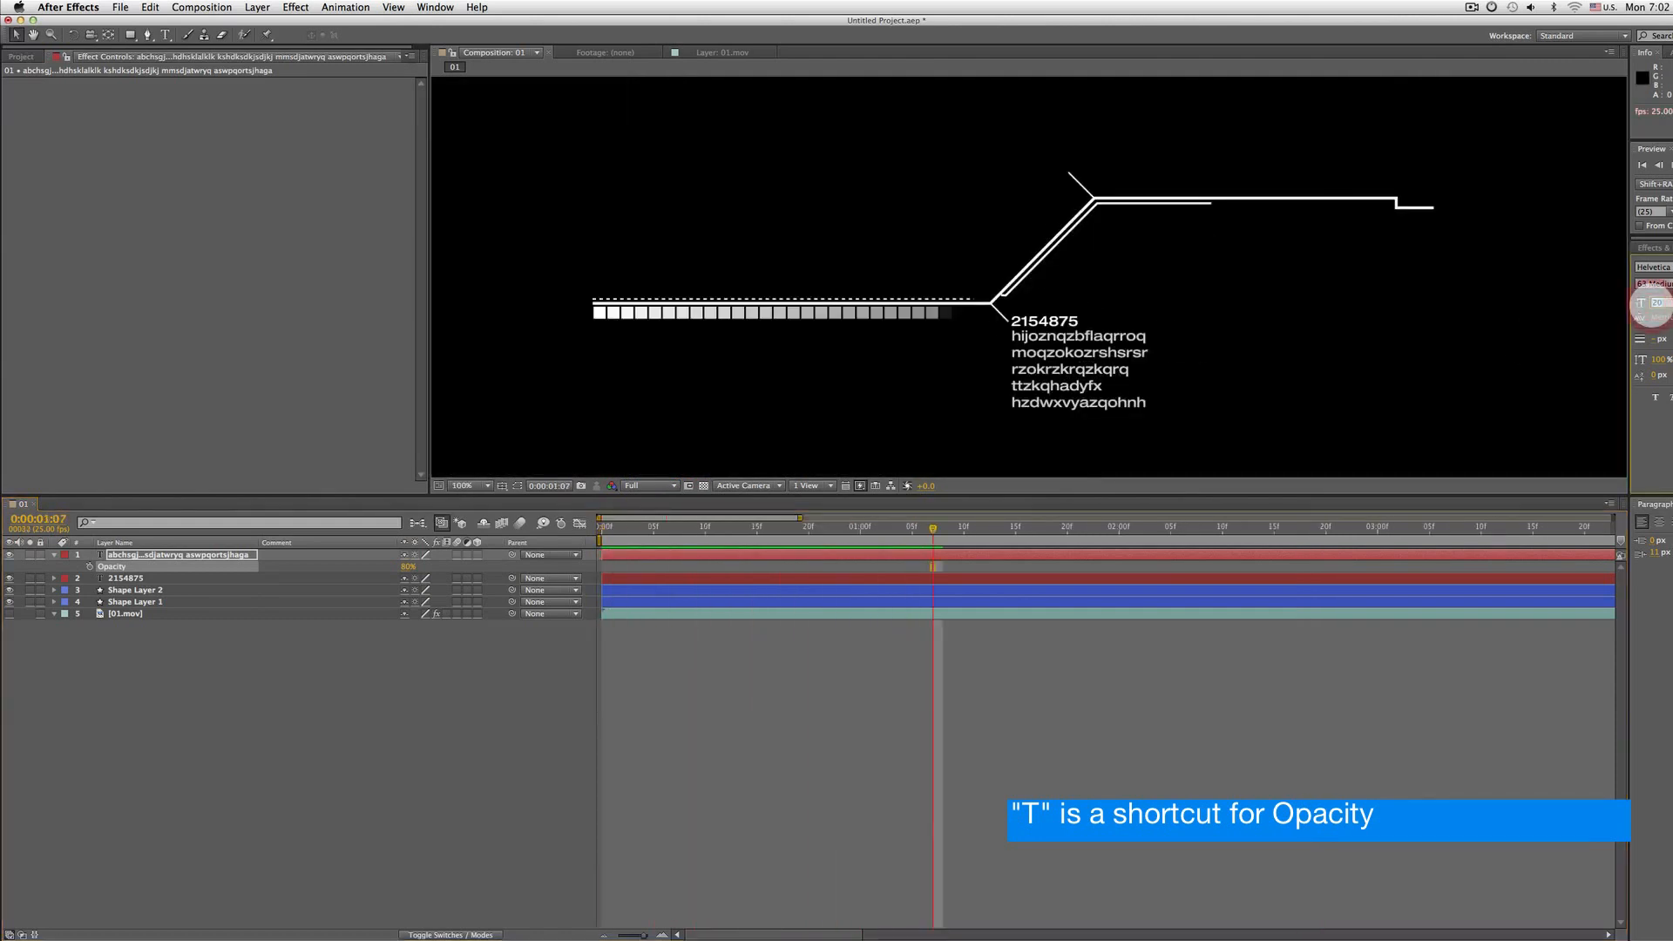
{"action": "type", "text": "10"}
{"action": "key", "text": "Return"}
{"action": "key", "text": "comma"}
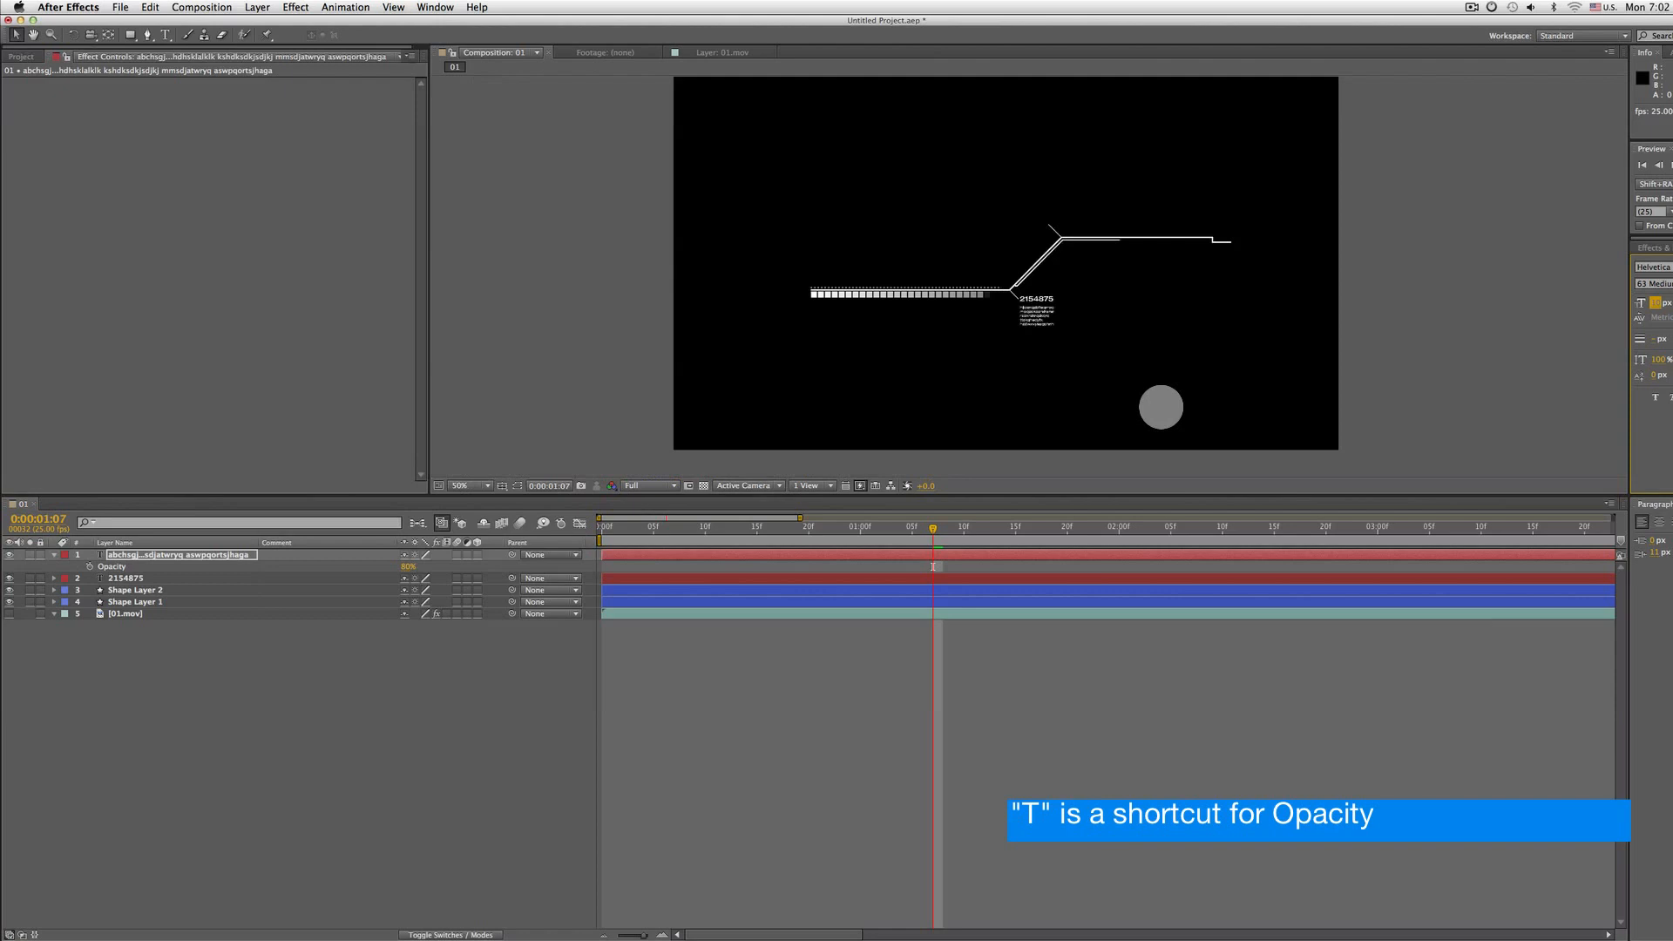
{"action": "key", "text": "period"}
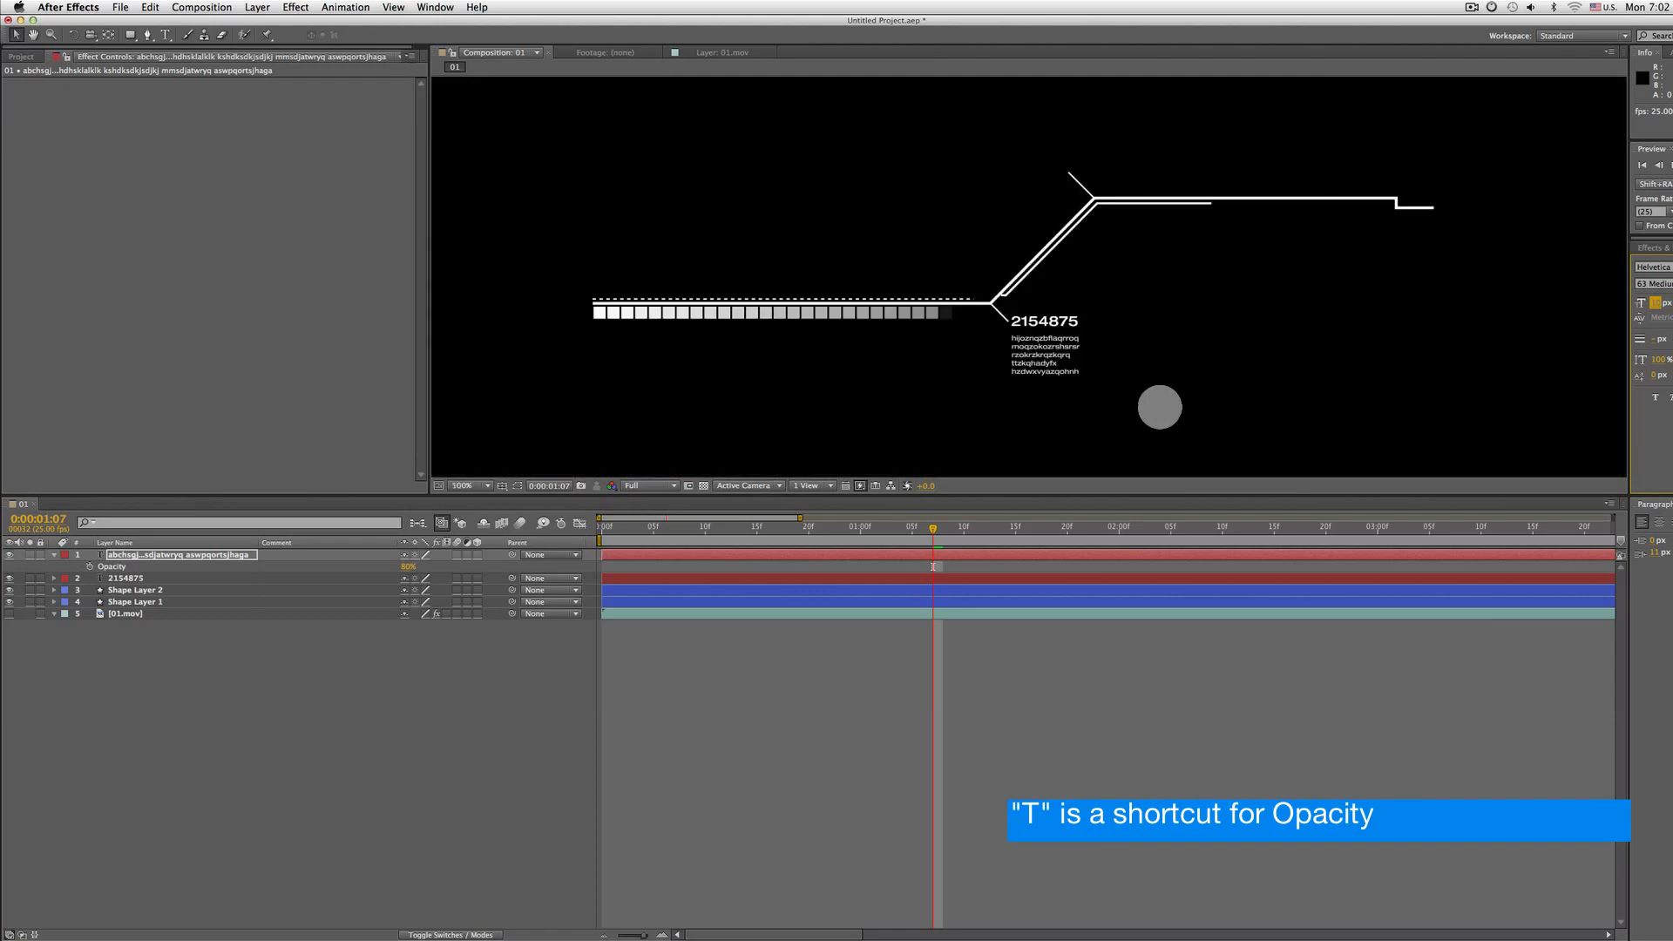
Undo and redo the font size change and preview the animation from the start
{"action": "key", "text": "super+z"}
{"action": "key", "text": "super+shift+z"}
{"action": "key", "text": "Home"}
{"action": "key", "text": "space"}
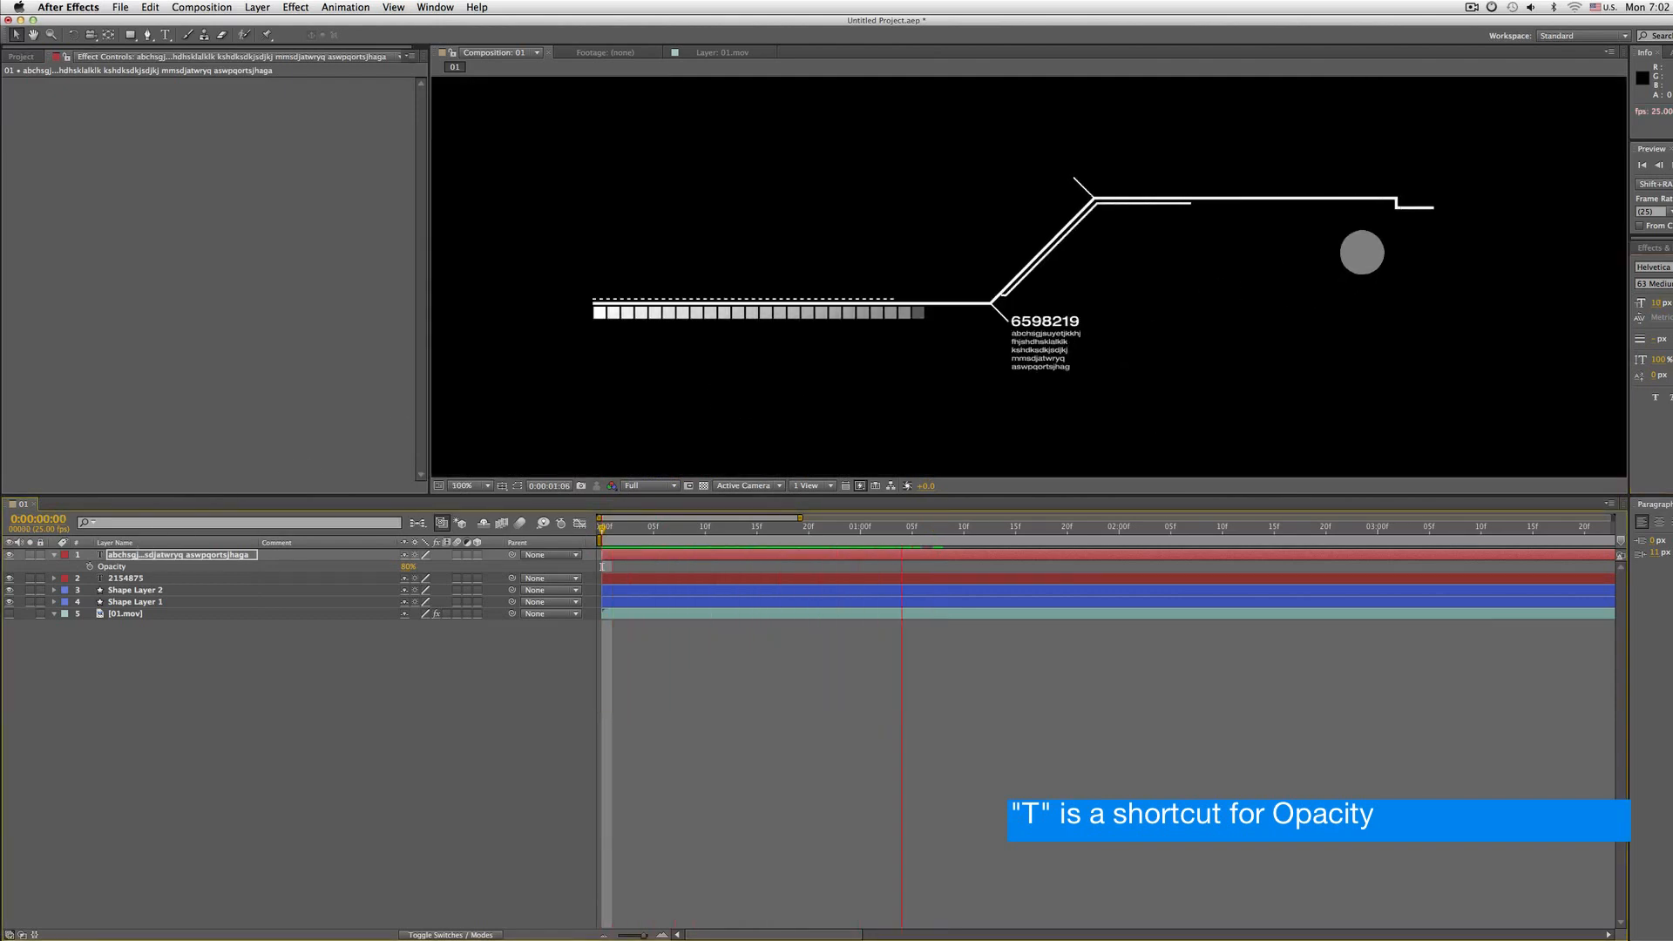
{"action": "key", "text": "comma"}
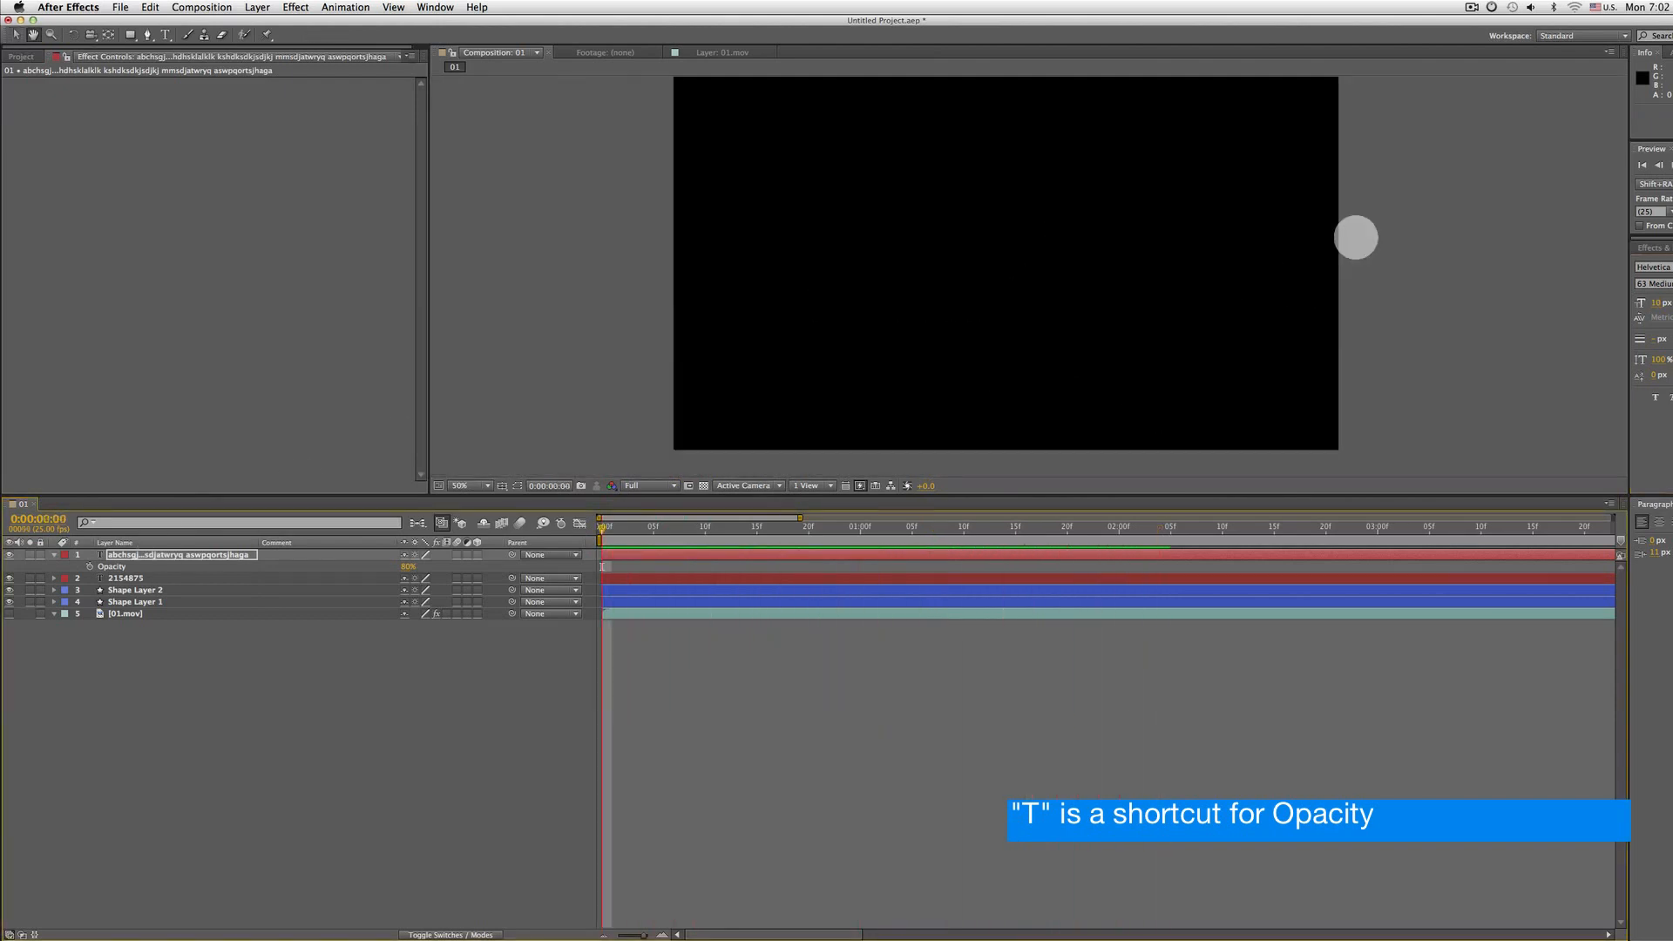
{"action": "key", "text": "period"}
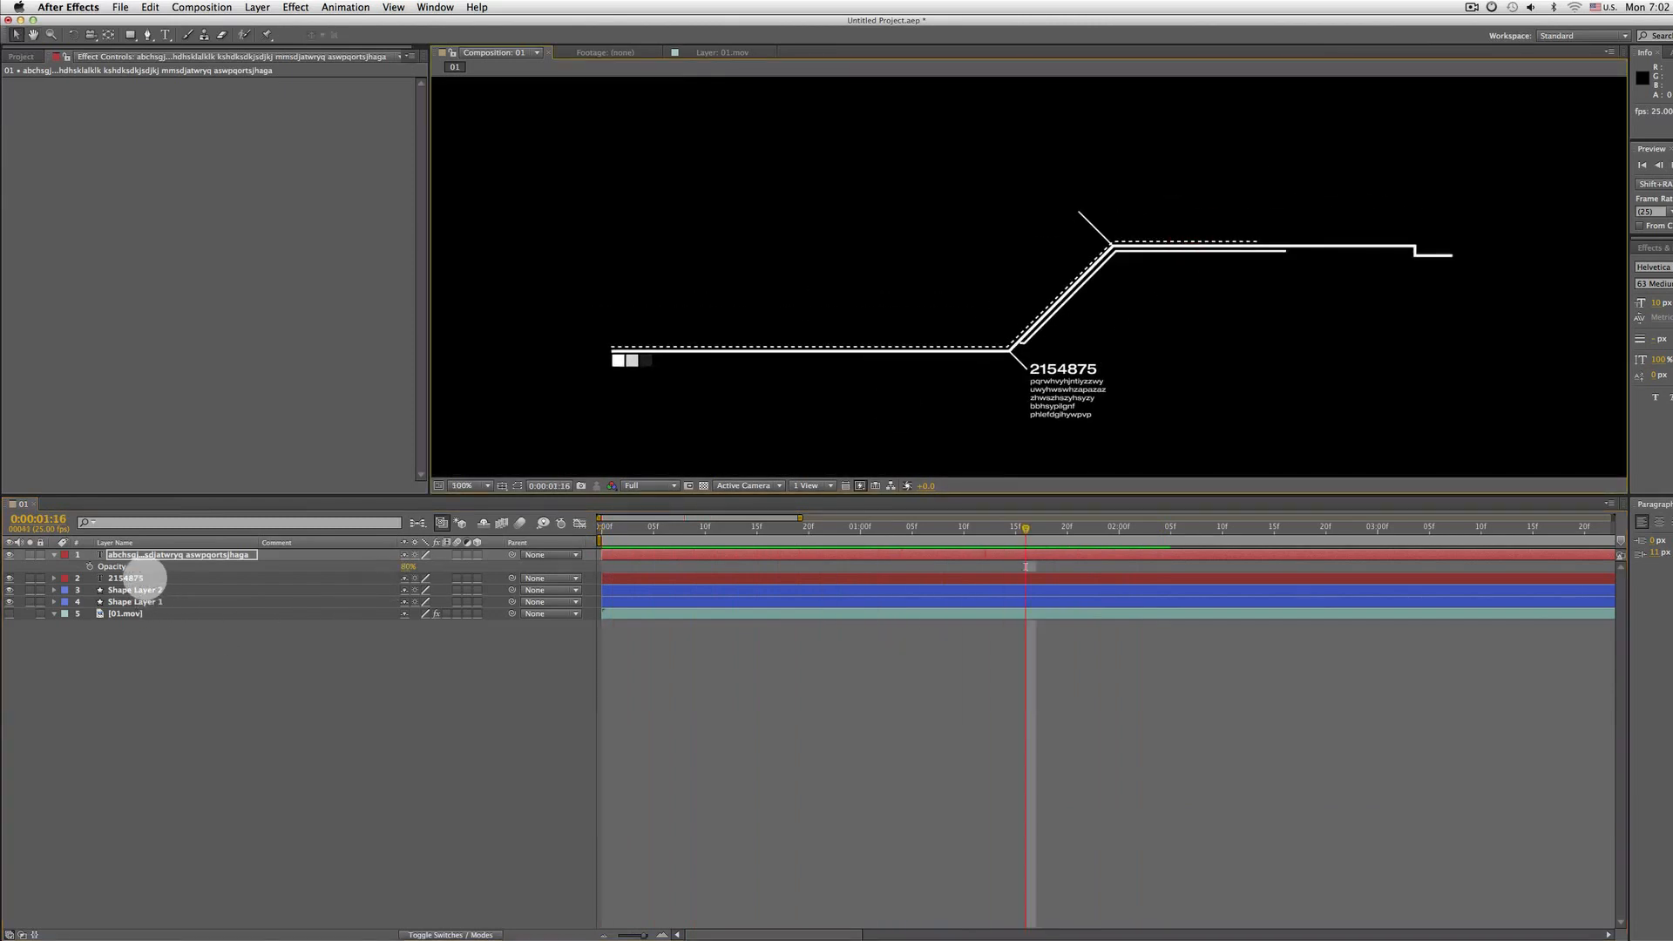
Set the 2154875 number layer's font size to 15 px
{"action": "left_click", "coordinate": [142, 578]}
{"action": "left_click", "coordinate": [1655, 302]}
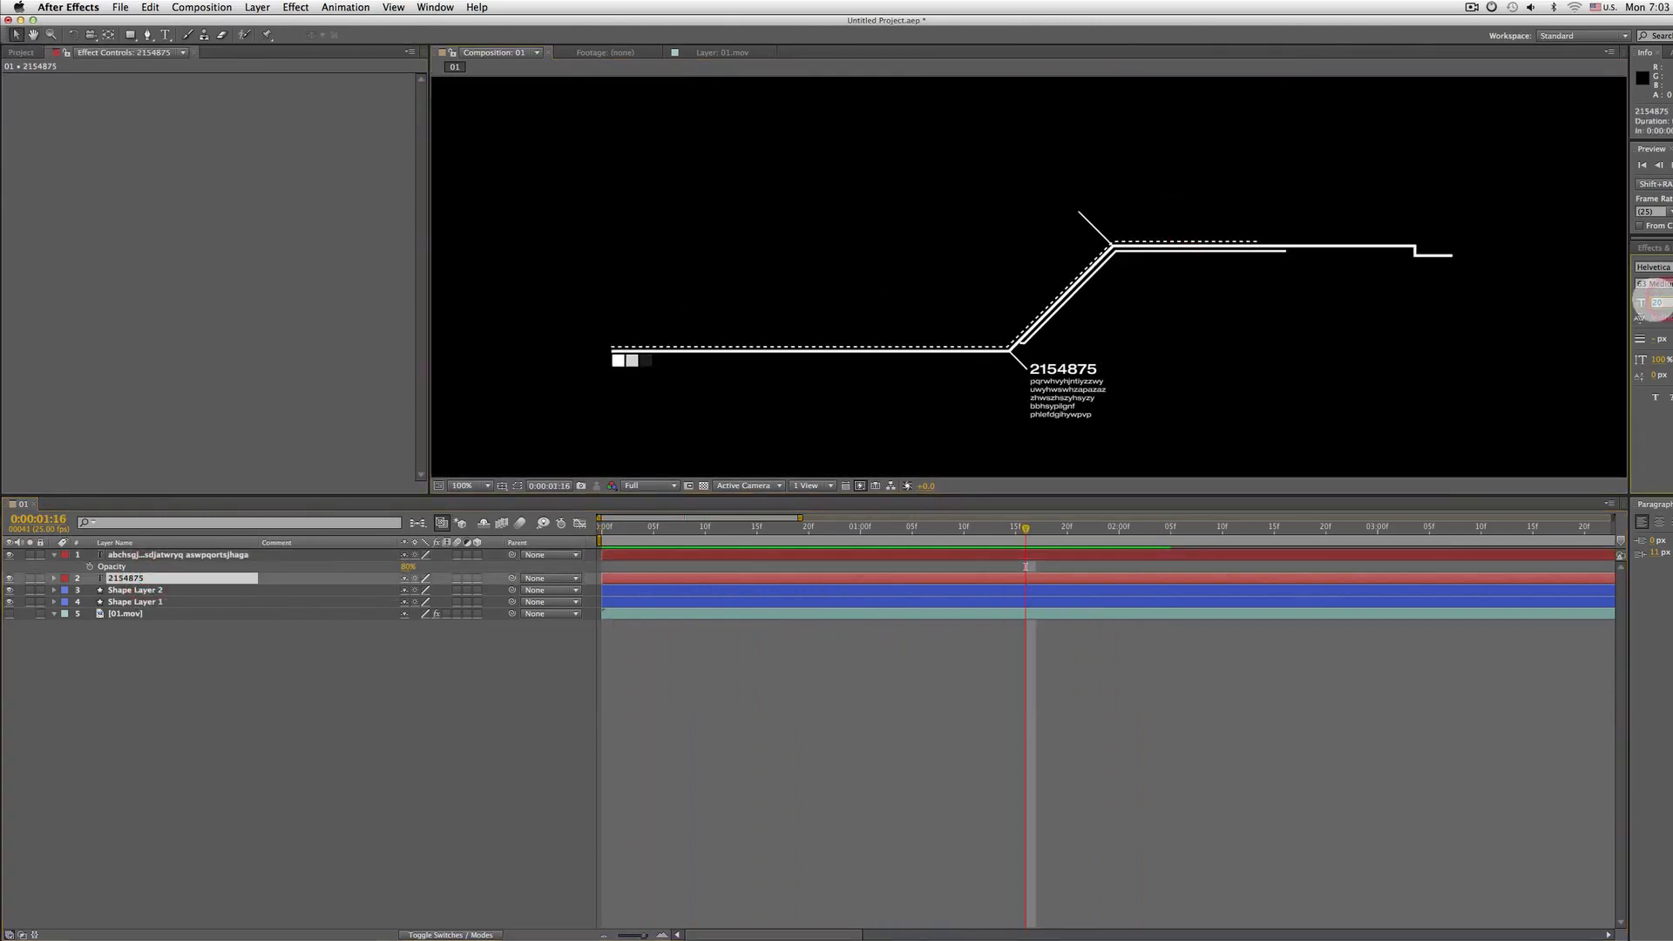
{"action": "type", "text": "15"}
{"action": "key", "text": "Return"}
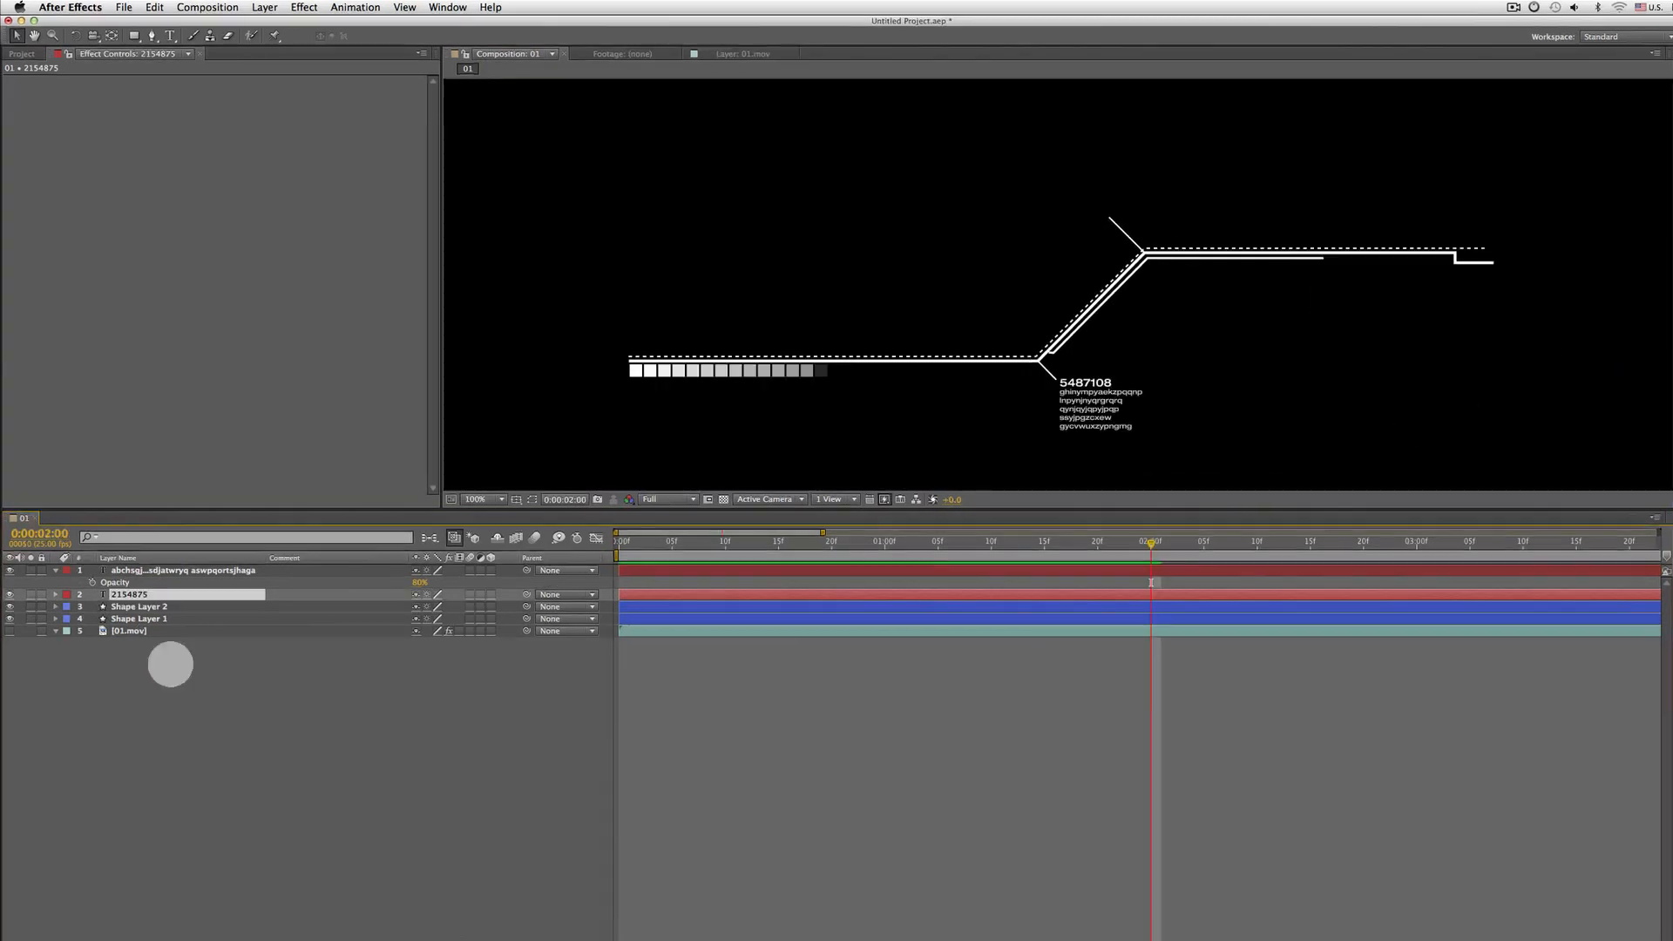
Duplicate the number layer and move the copy above the upper bend of the line
{"action": "key", "text": "super+d"}
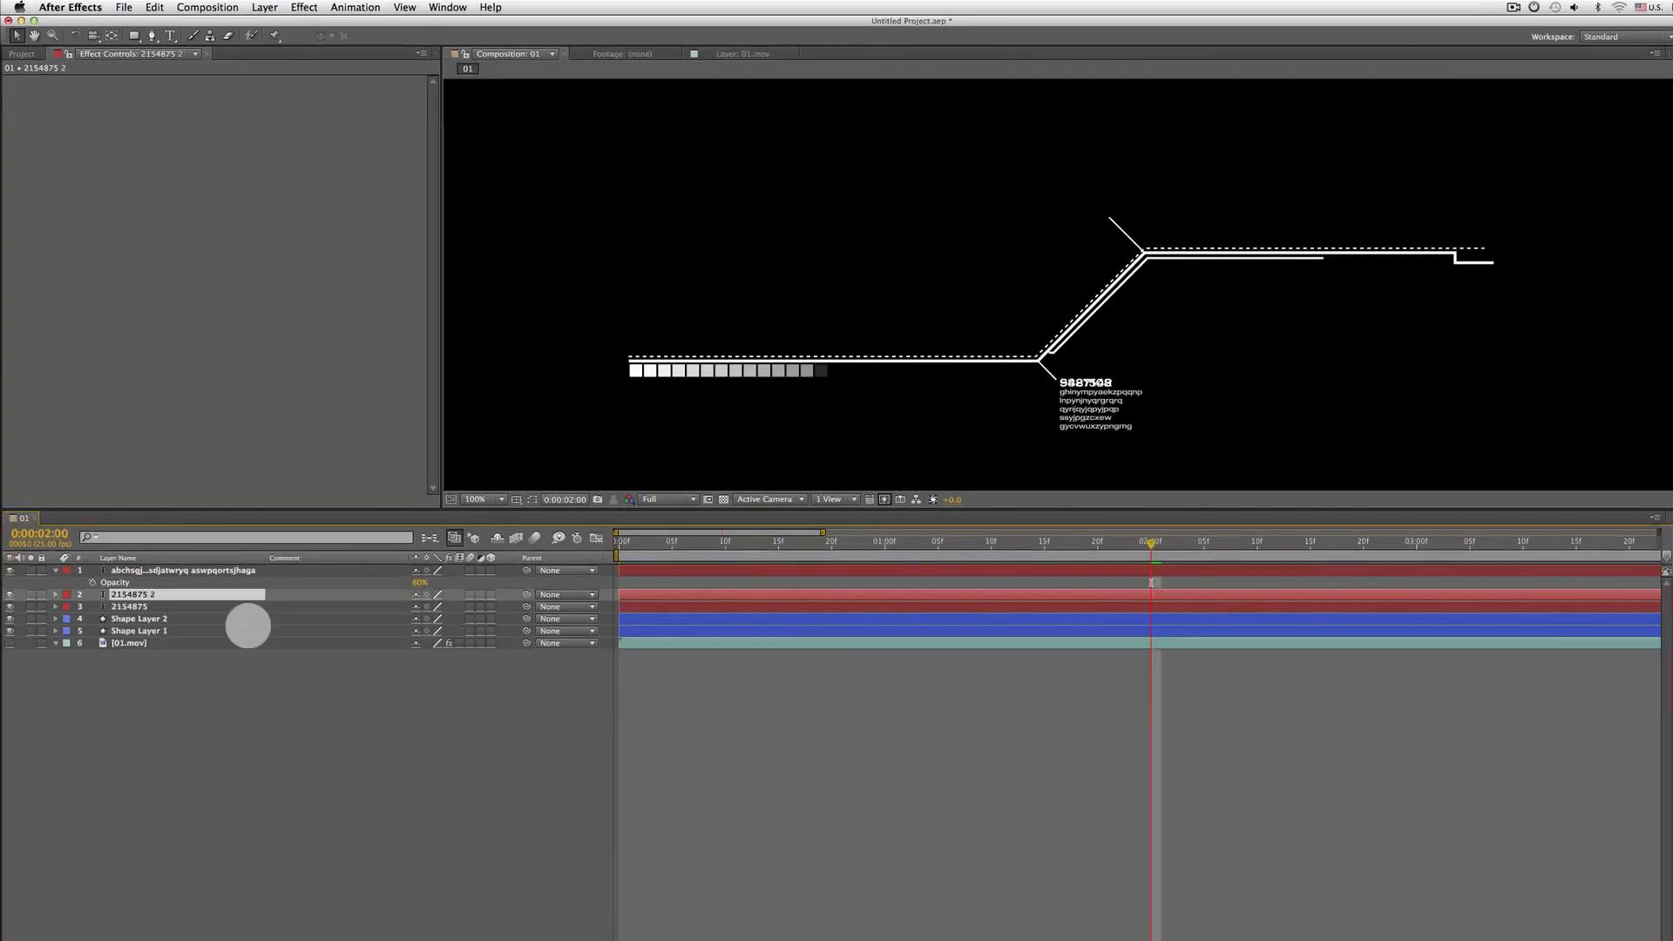
{"action": "double_click", "coordinate": [136, 595]}
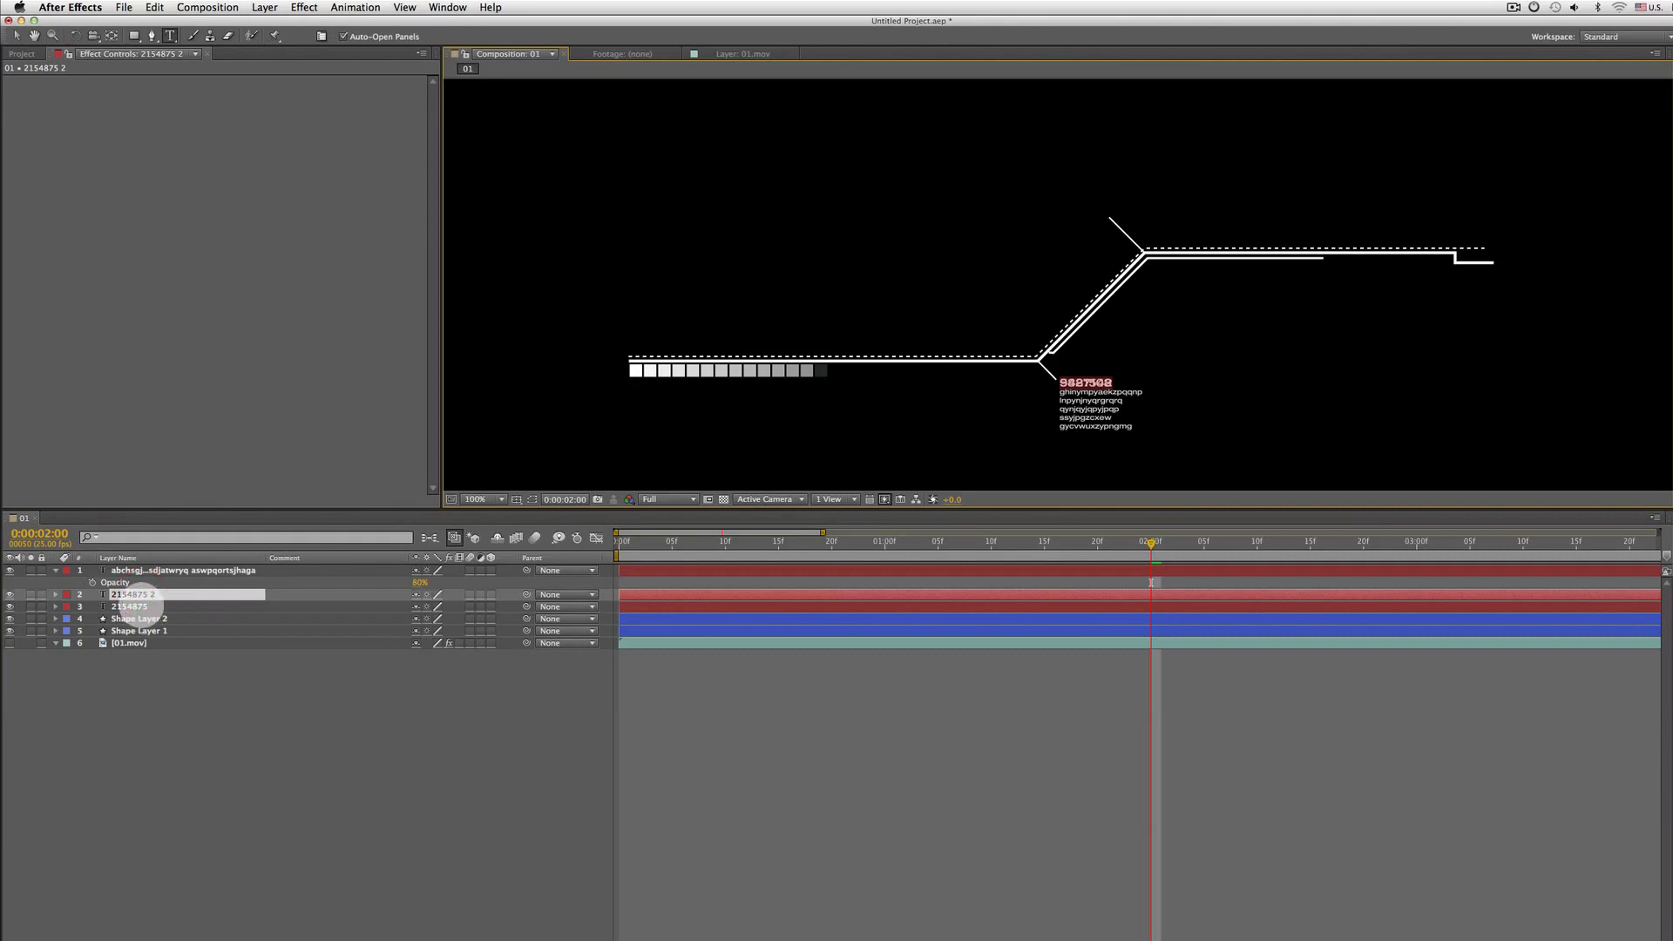
{"action": "left_click", "coordinate": [141, 605]}
{"action": "left_click", "coordinate": [142, 594]}
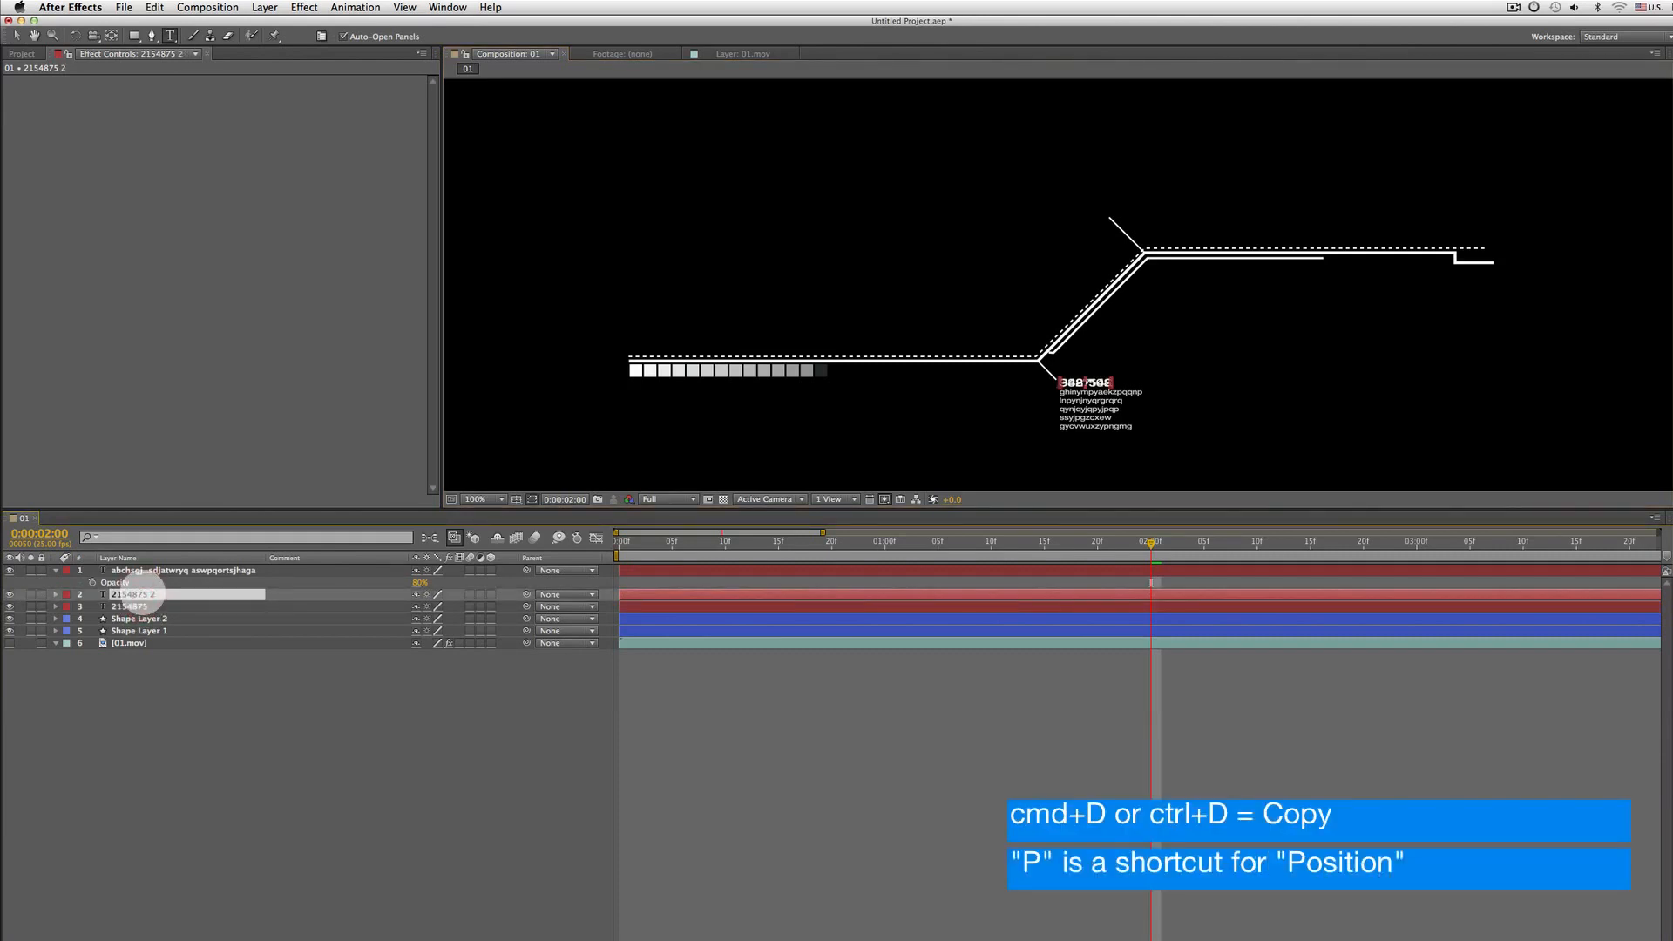
{"action": "key", "text": "p"}
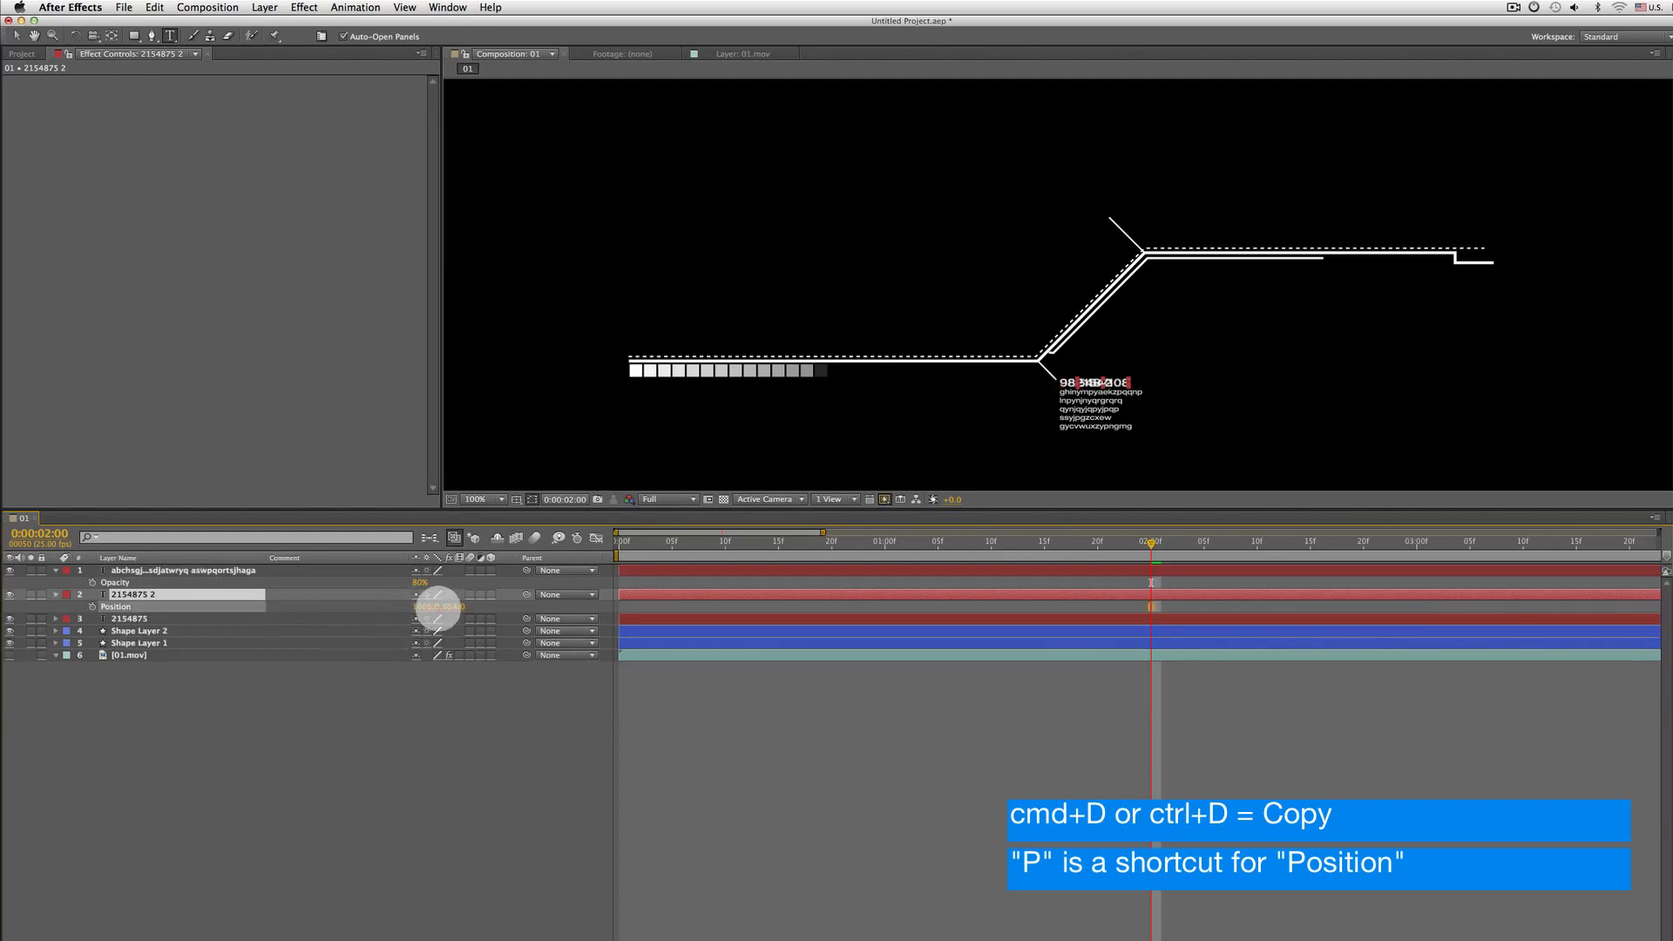
{"action": "mouse_move", "coordinate": [435, 601]}
{"action": "left_mouse_down"}
{"action": "mouse_move", "coordinate": [414, 609]}
{"action": "mouse_move", "coordinate": [450, 610]}
{"action": "left_mouse_up"}
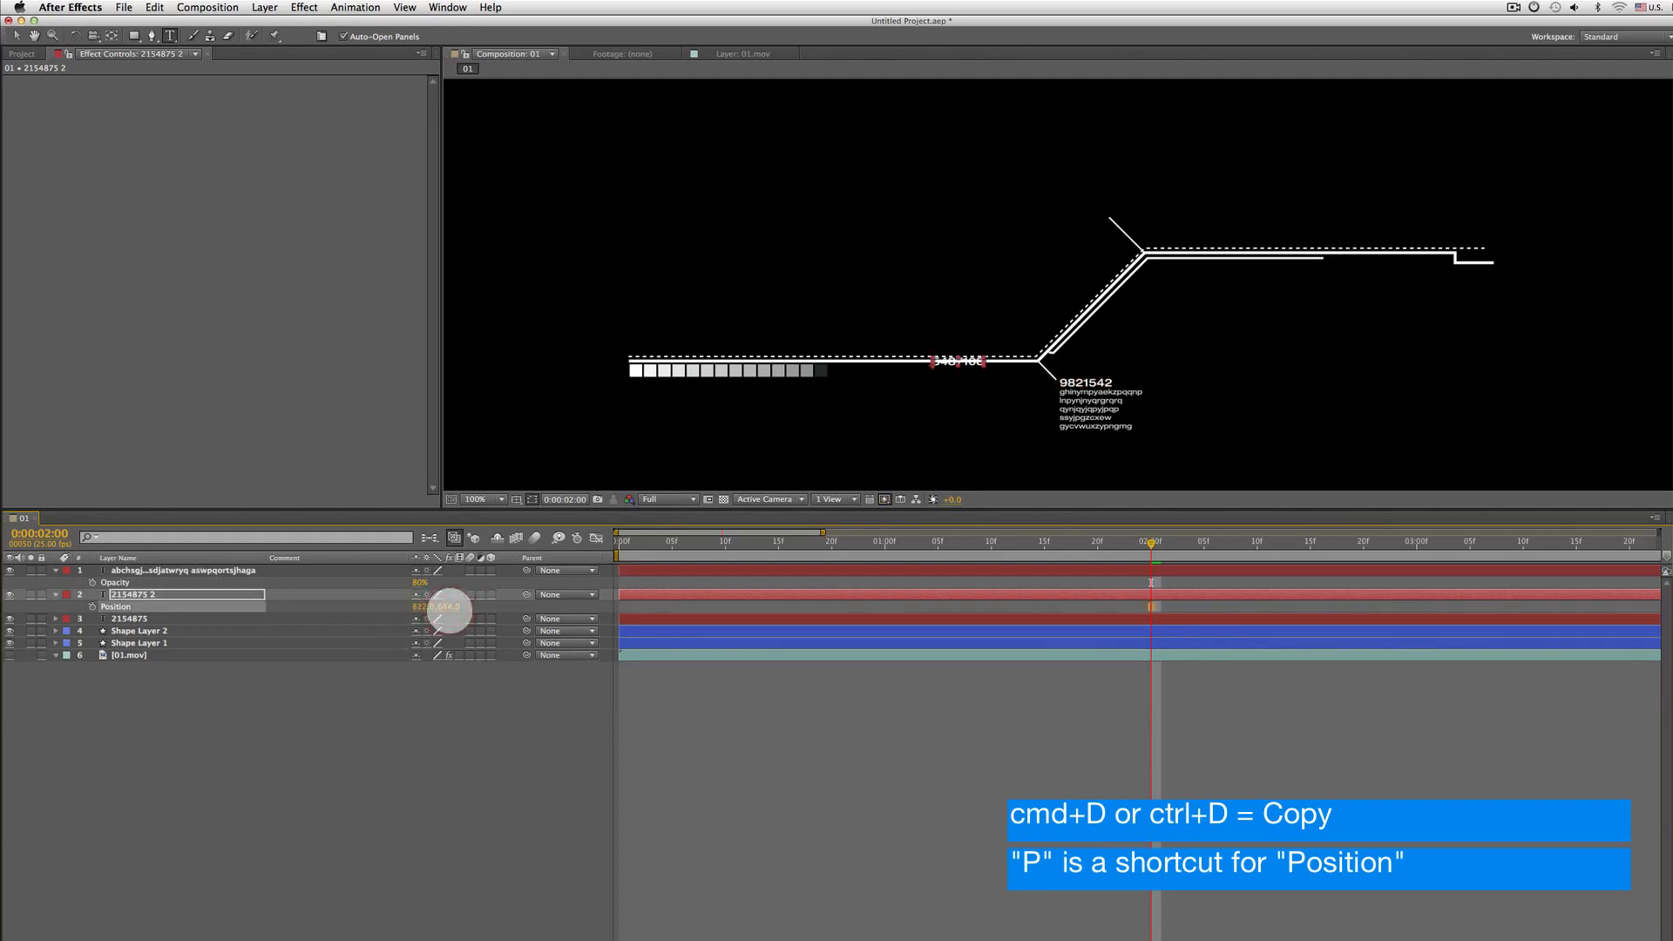
{"action": "left_click_drag", "start_coordinate": [450, 609], "coordinate": [437, 608]}
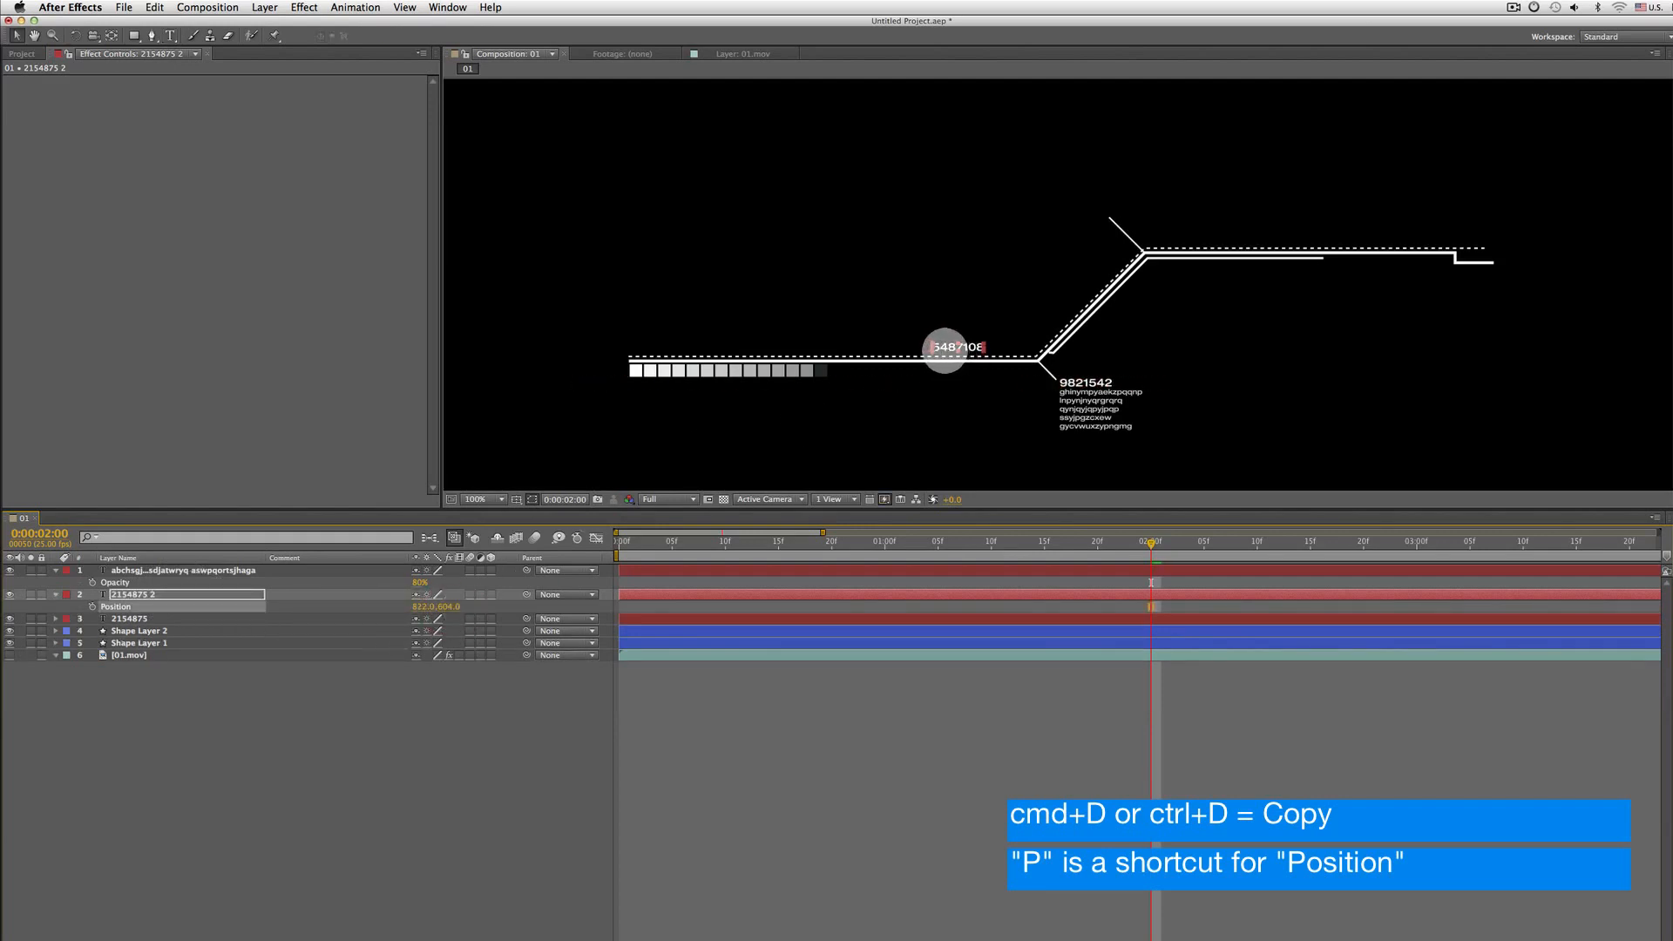
{"action": "left_click_drag", "start_coordinate": [933, 351], "coordinate": [1120, 217]}
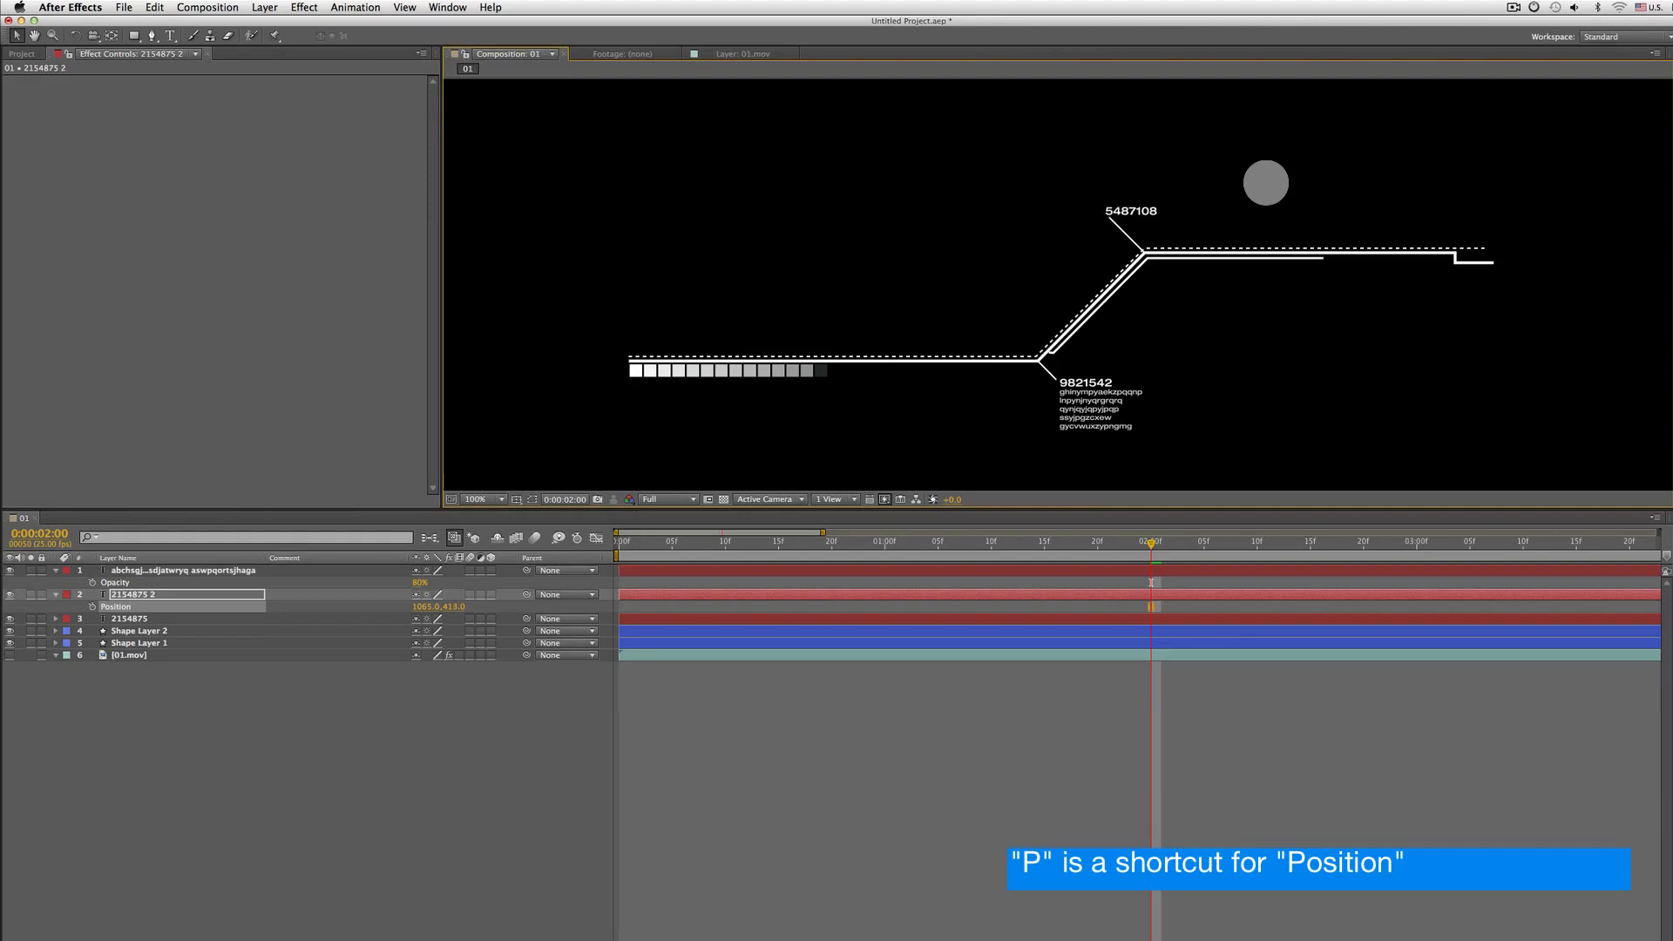
Shift the duplicate number layer's typewriter Start keyframes later so it types on after the first number
{"action": "key", "text": "Home"}
{"action": "key", "text": "space"}
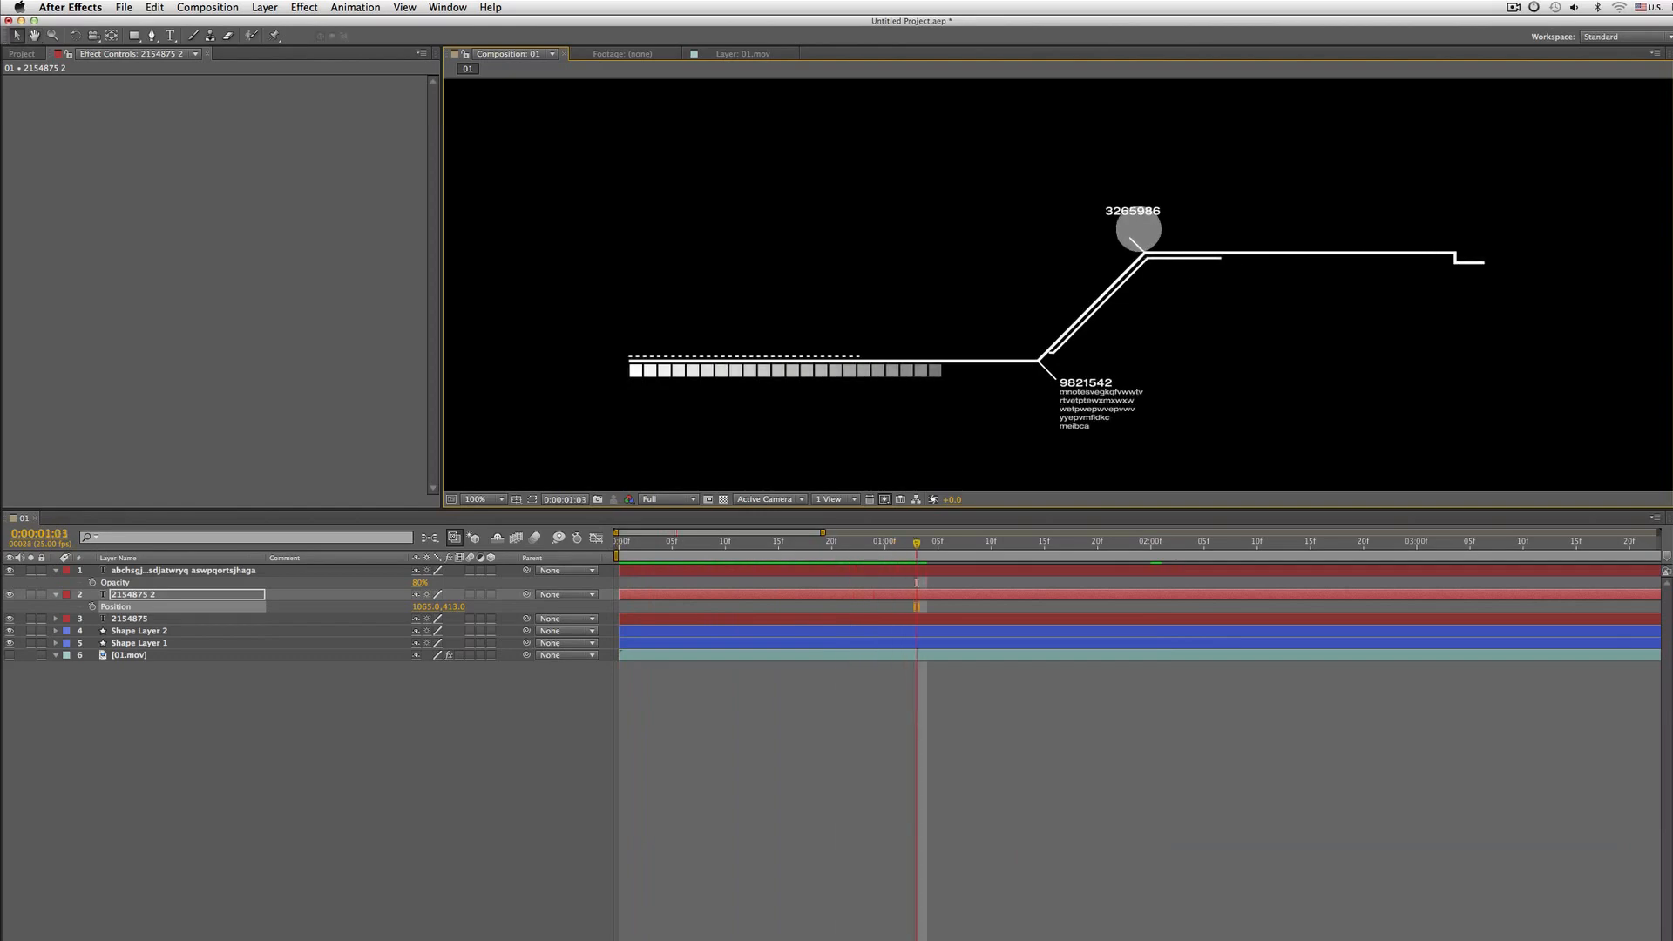
{"action": "left_click", "coordinate": [140, 594]}
{"action": "key", "text": "u"}
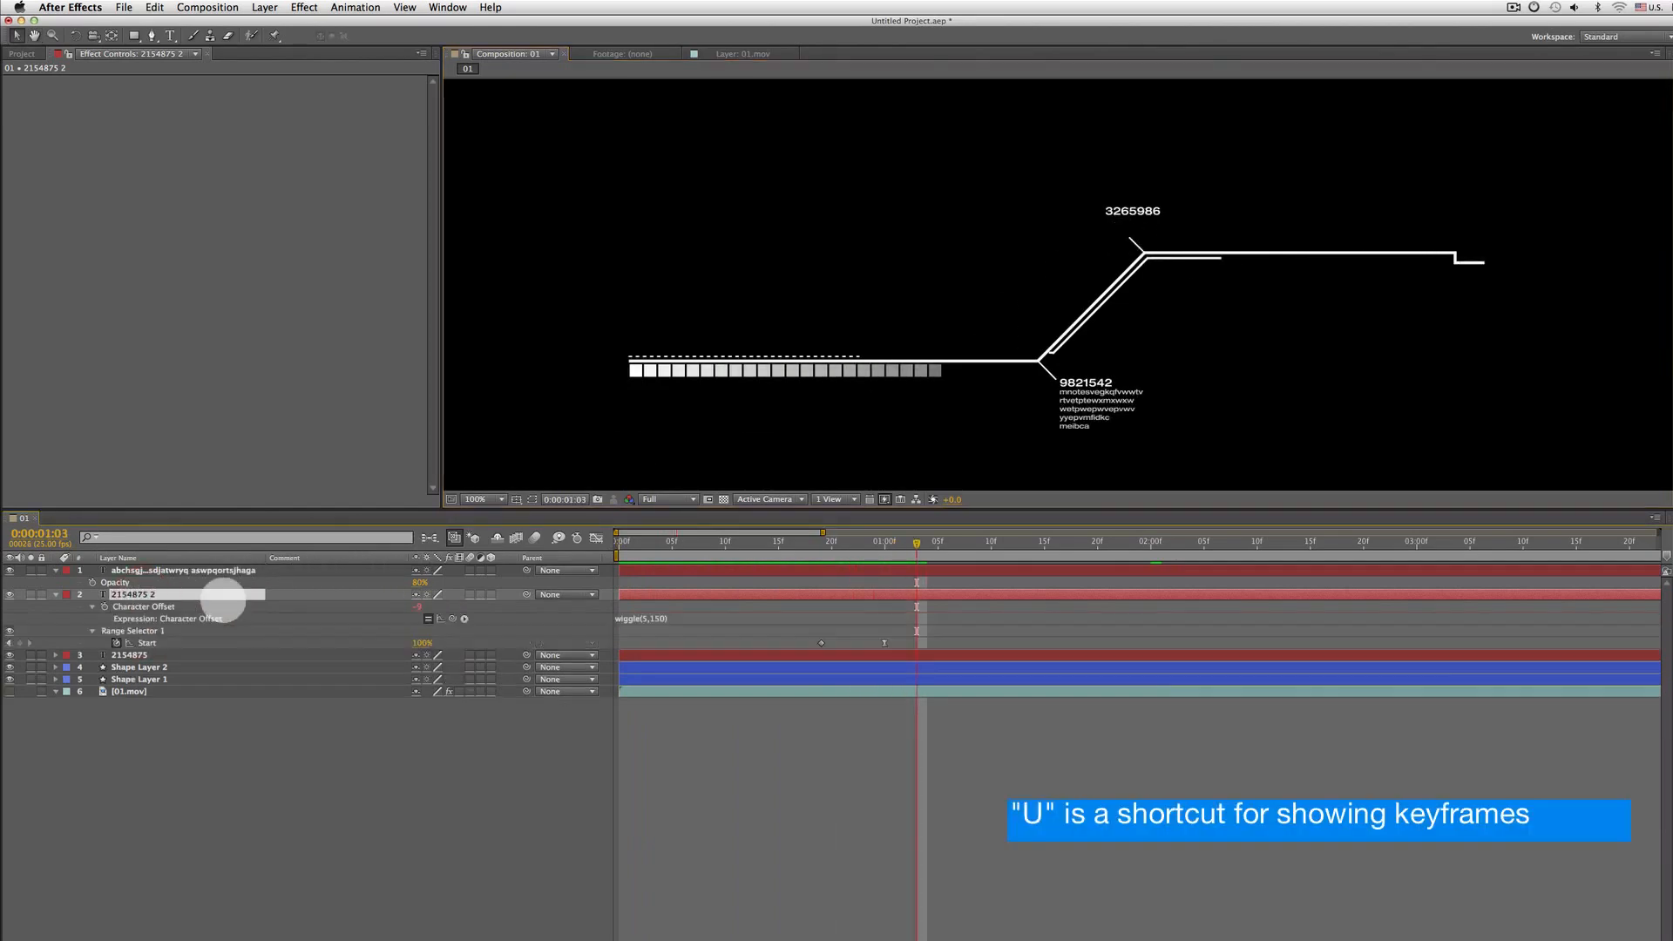
{"action": "left_click_drag", "start_coordinate": [906, 622], "coordinate": [789, 653]}
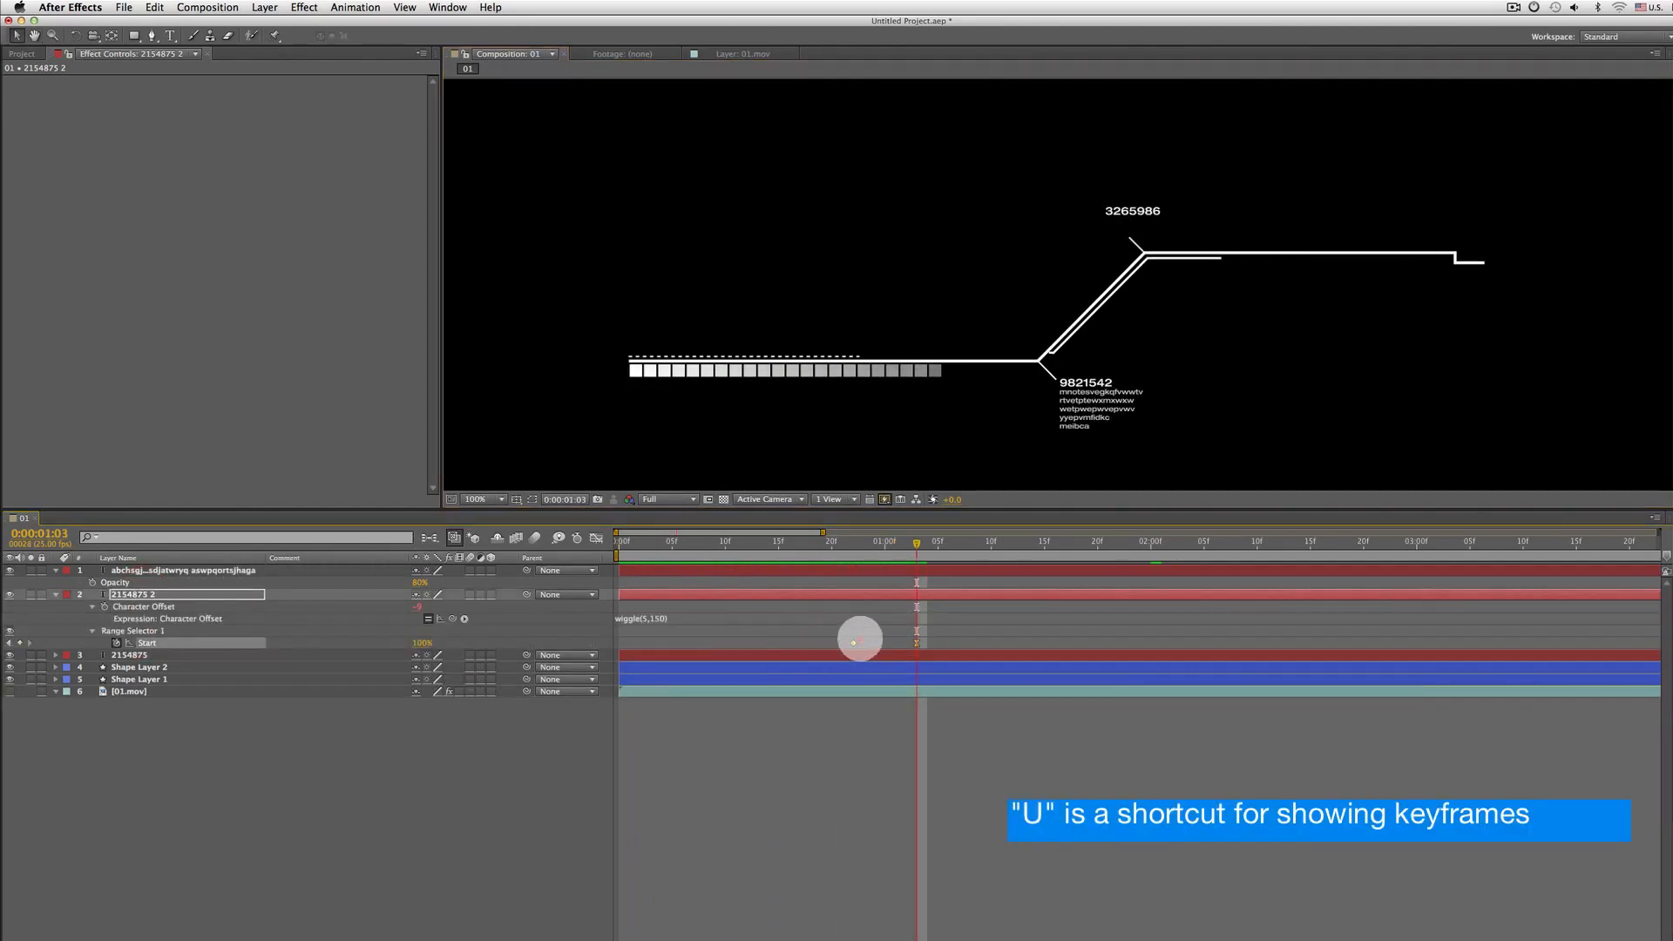
{"action": "key", "text": "space"}
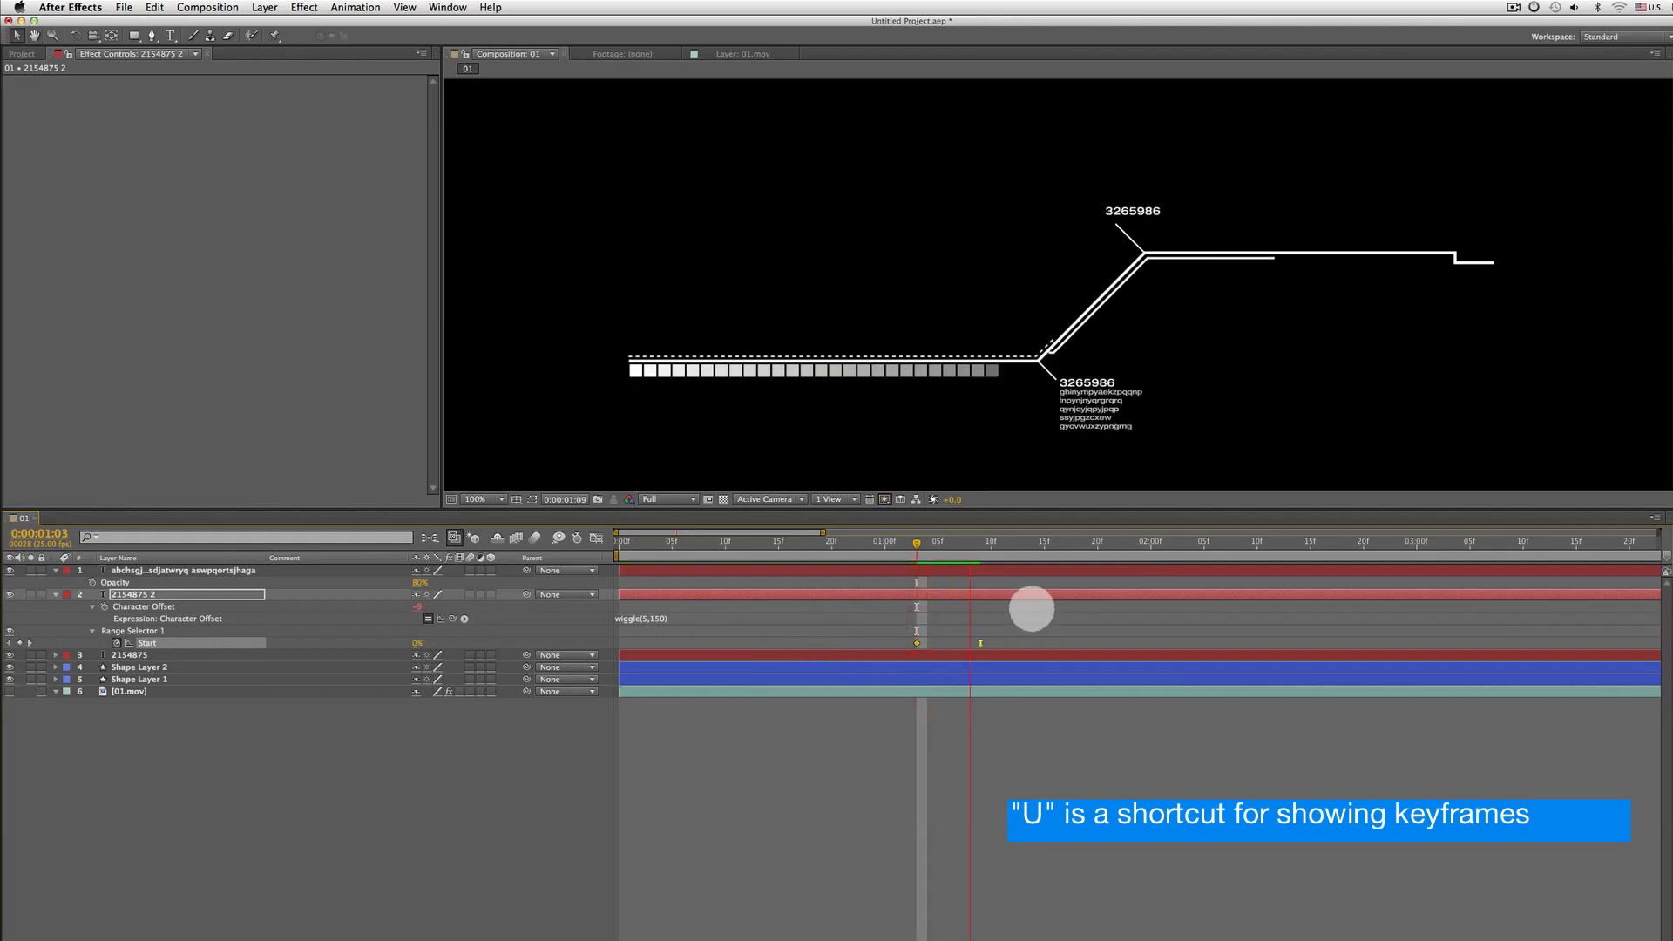
{"action": "key", "text": "space"}
{"action": "left_click_drag", "start_coordinate": [917, 643], "coordinate": [959, 643]}
{"action": "left_click_drag", "start_coordinate": [933, 547], "coordinate": [980, 550]}
{"action": "left_click_drag", "start_coordinate": [959, 643], "coordinate": [970, 642]}
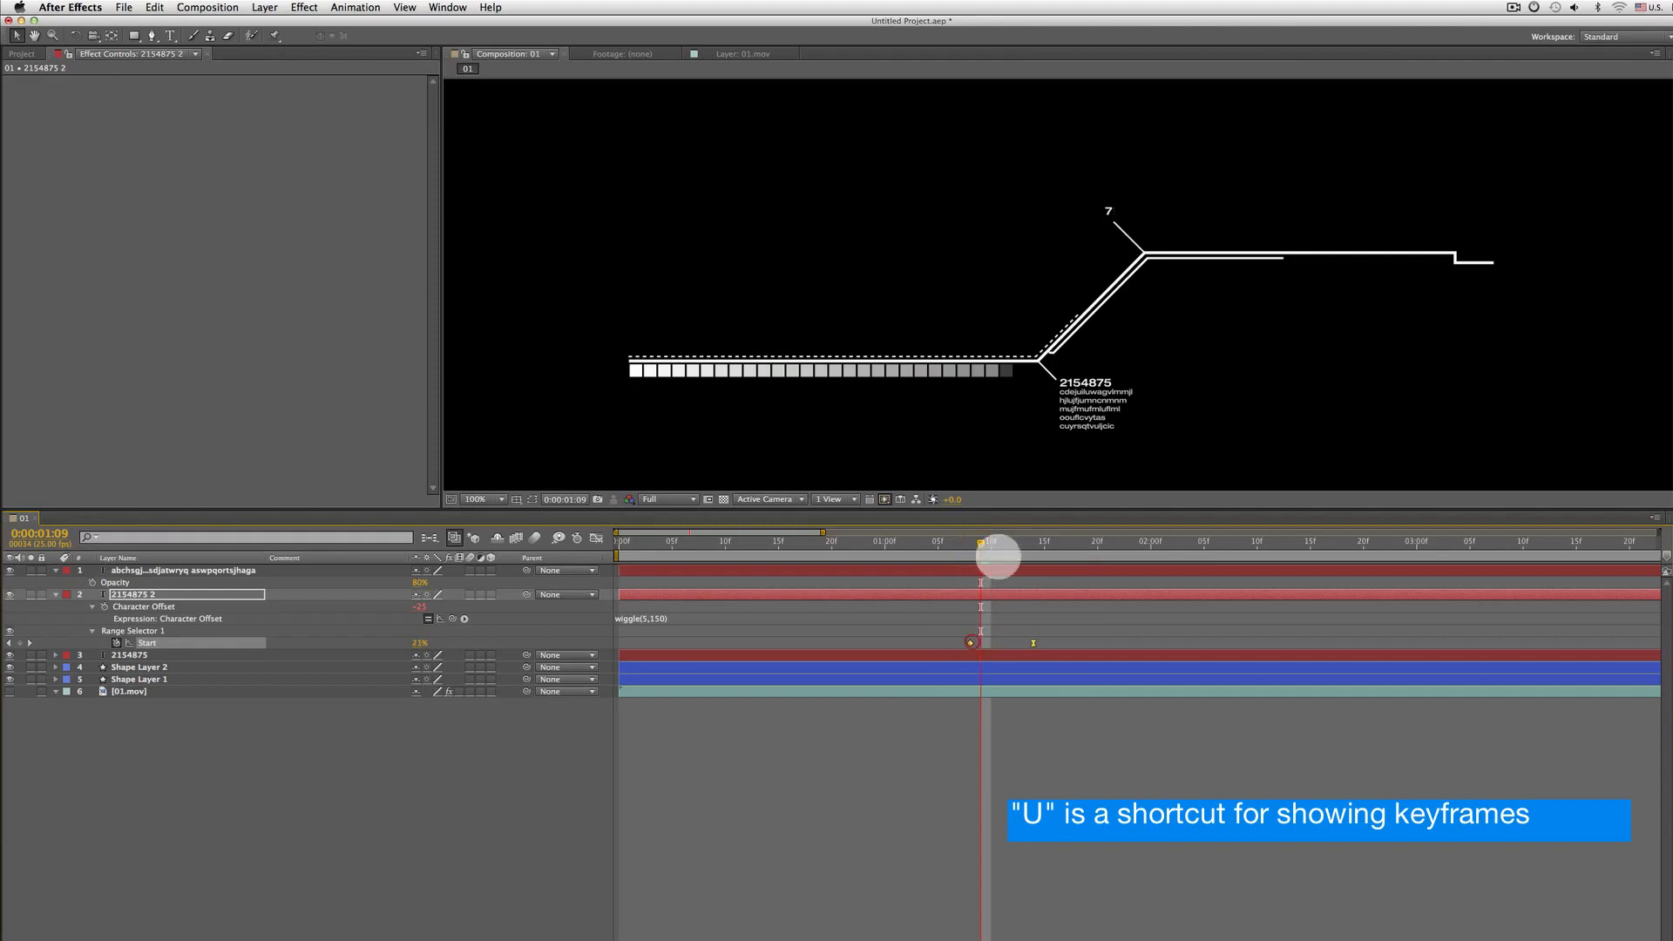
{"action": "left_click_drag", "start_coordinate": [980, 544], "coordinate": [958, 545]}
{"action": "key", "text": "space"}
{"action": "key", "text": "space"}
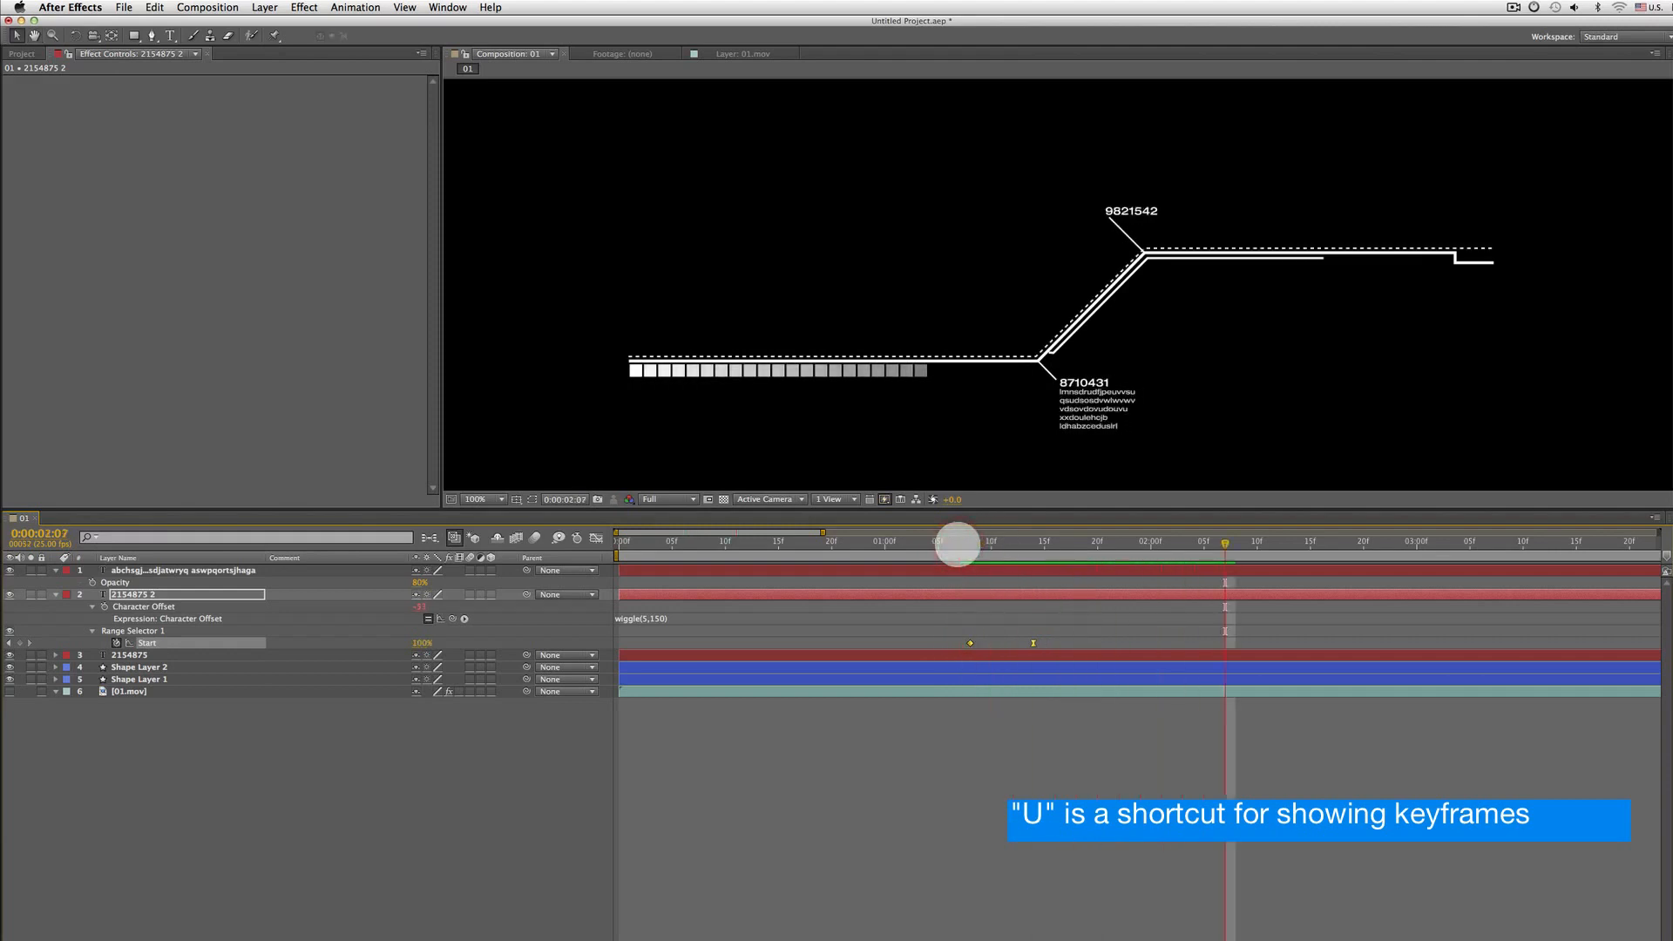
Edit the duplicate number layer's text to 451879
{"action": "double_click", "coordinate": [140, 594]}
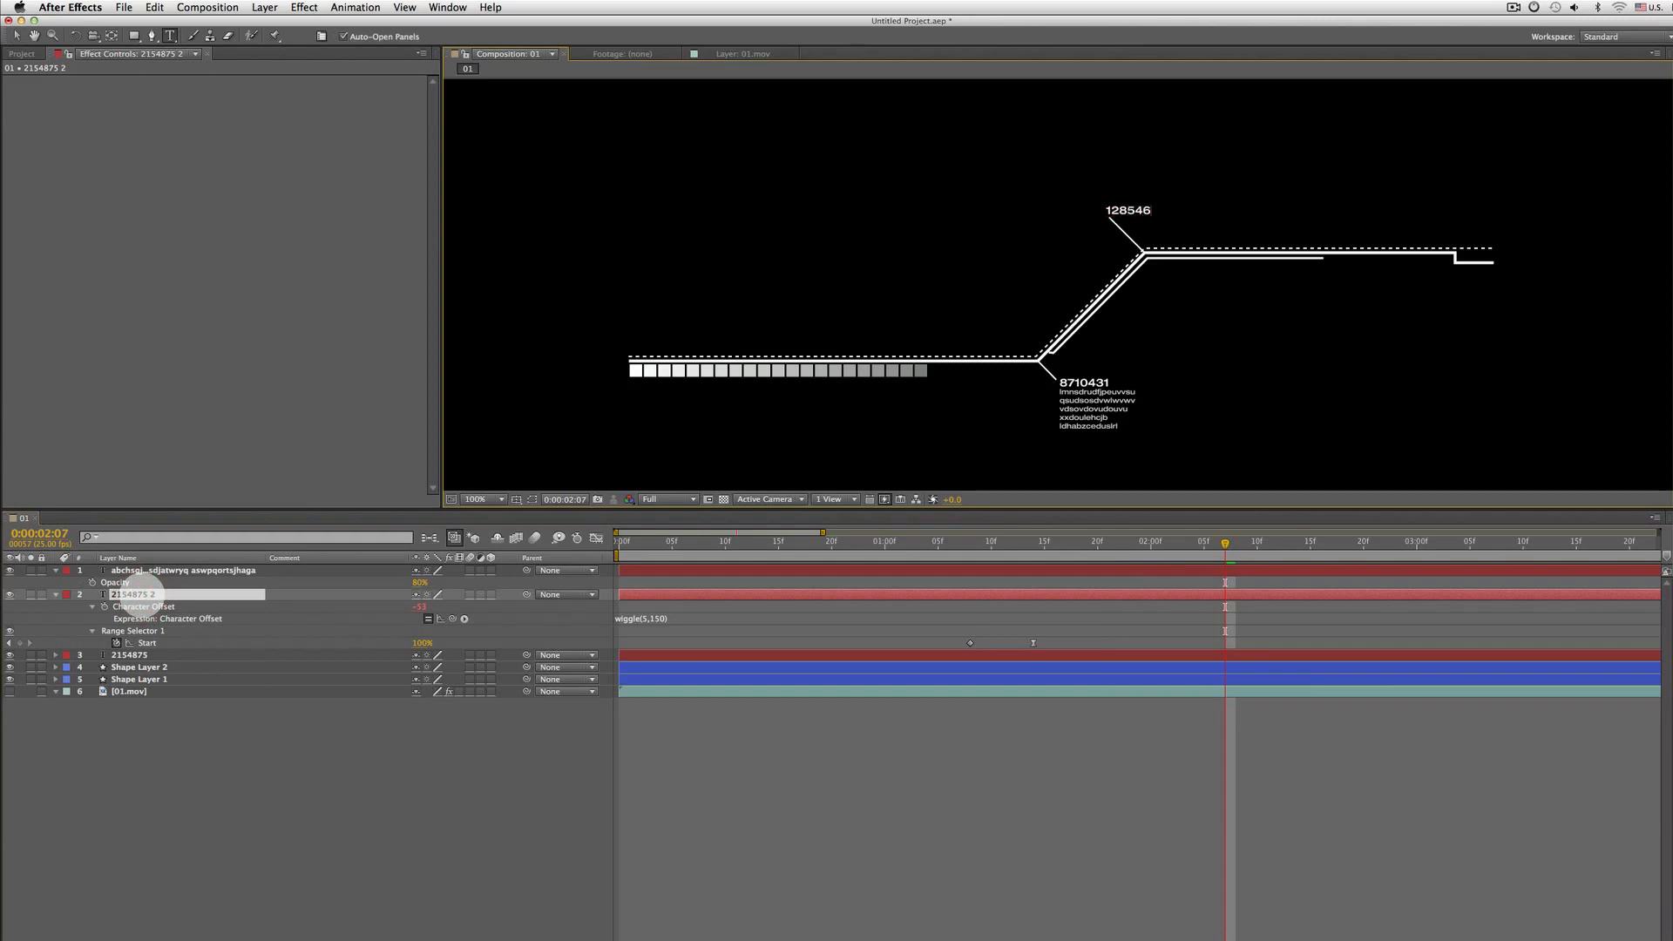
{"action": "left_click", "coordinate": [945, 543]}
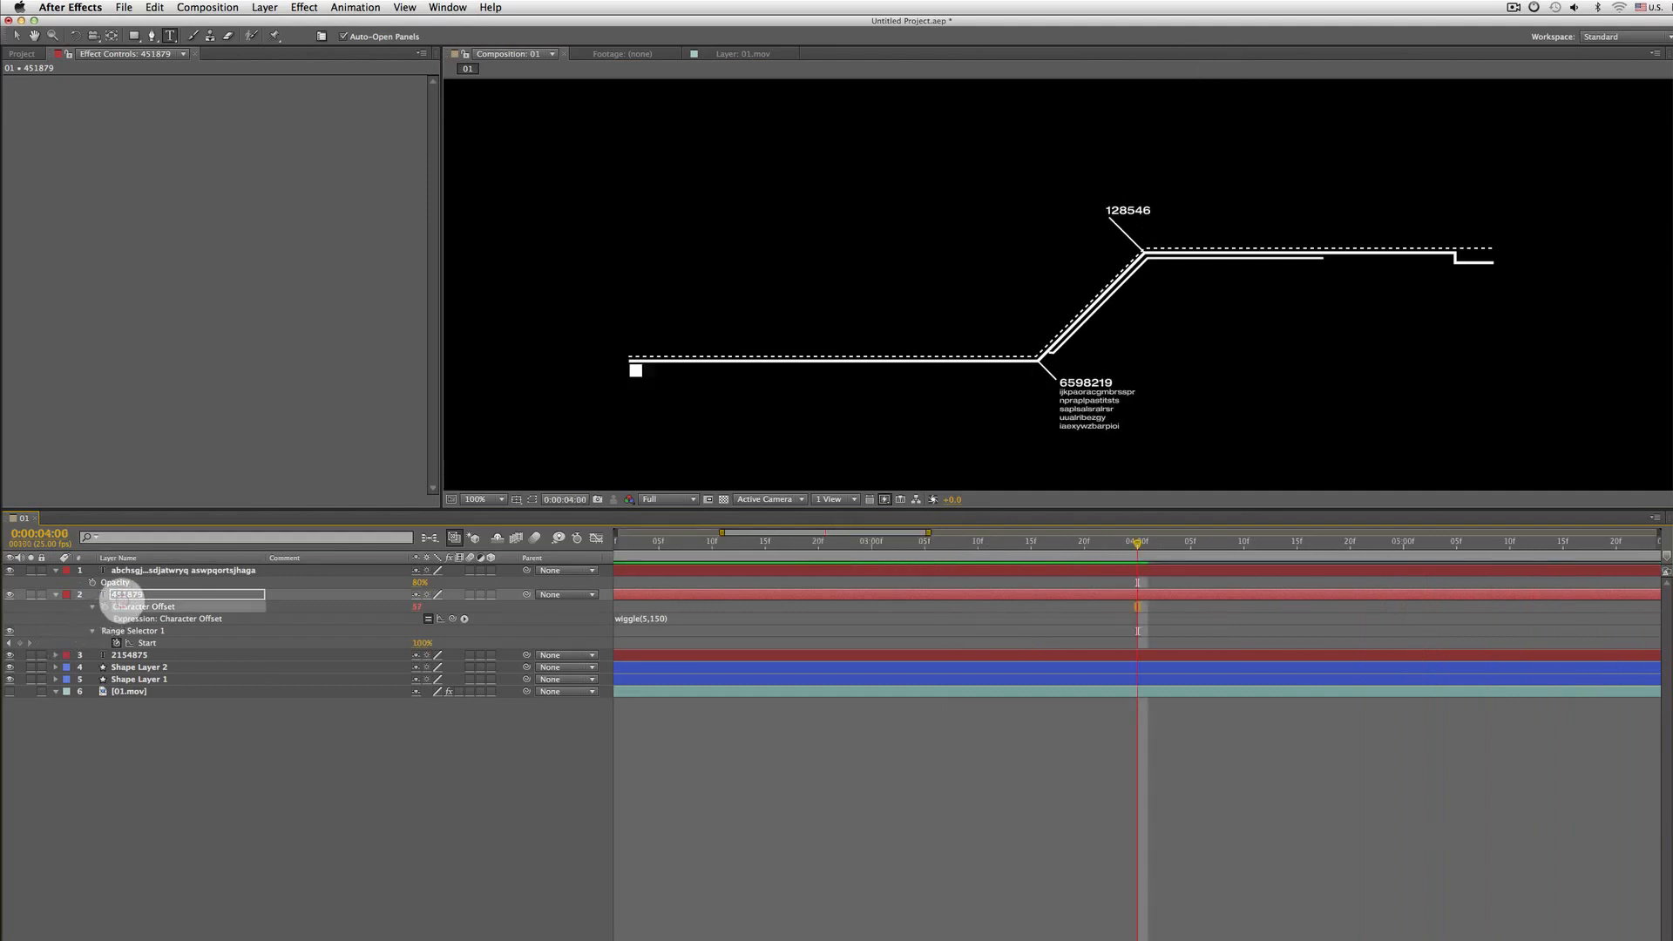
Duplicate the 451879 layer and move the new copy further right along the upper line
{"action": "key", "text": "super+d"}
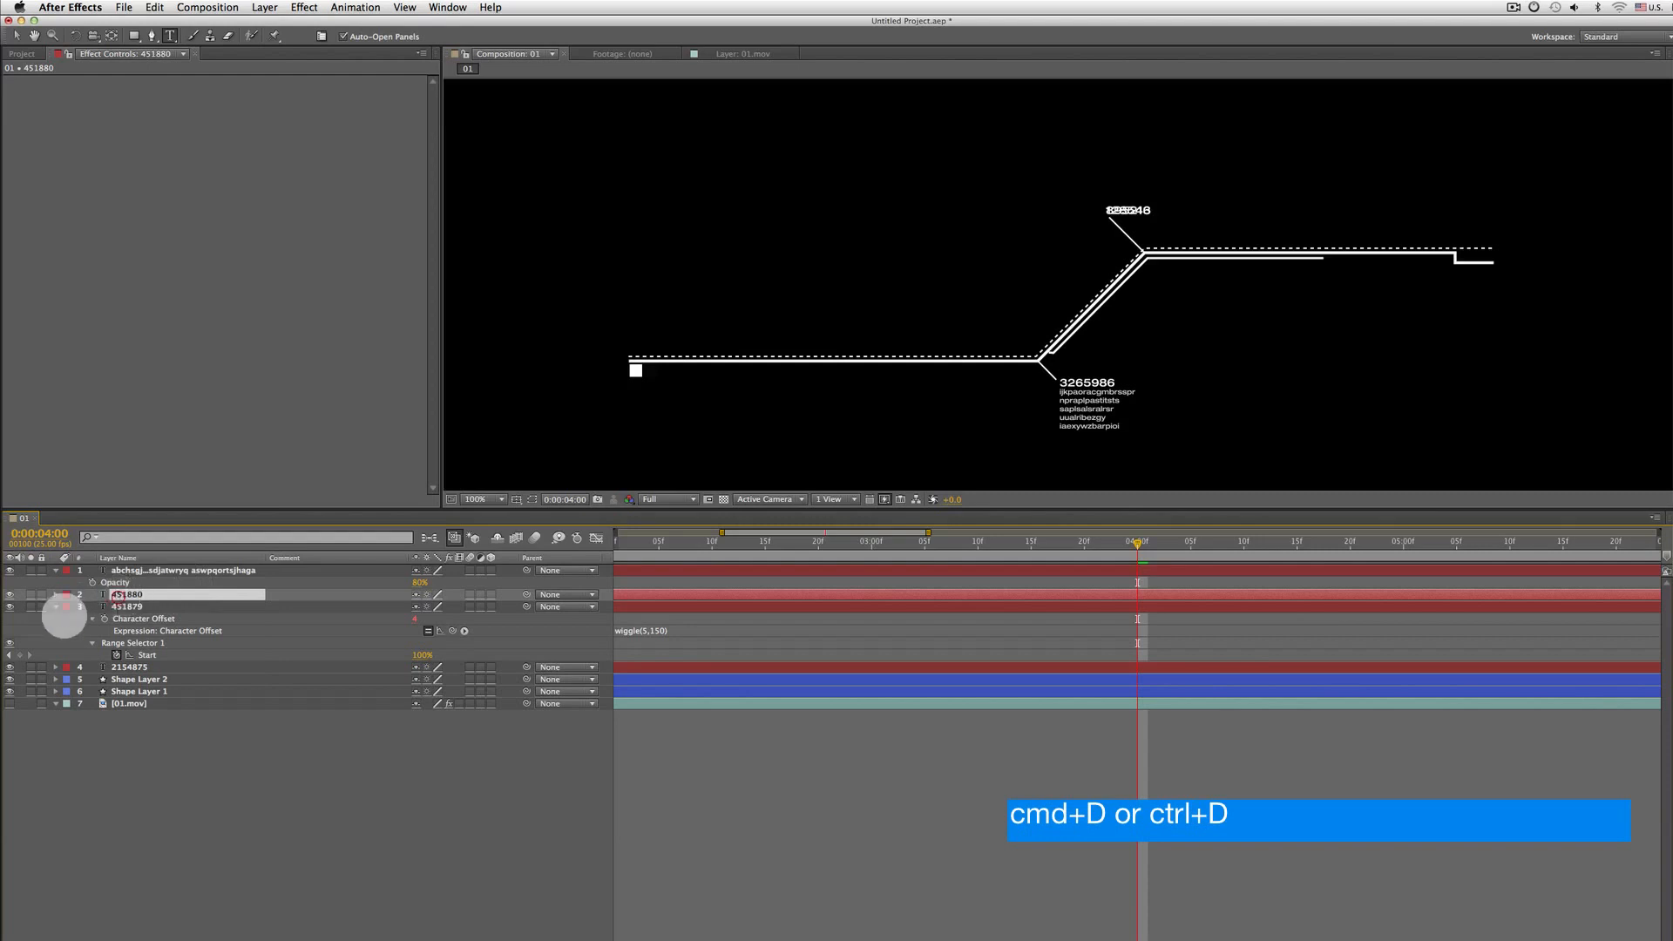
{"action": "left_click", "coordinate": [56, 607]}
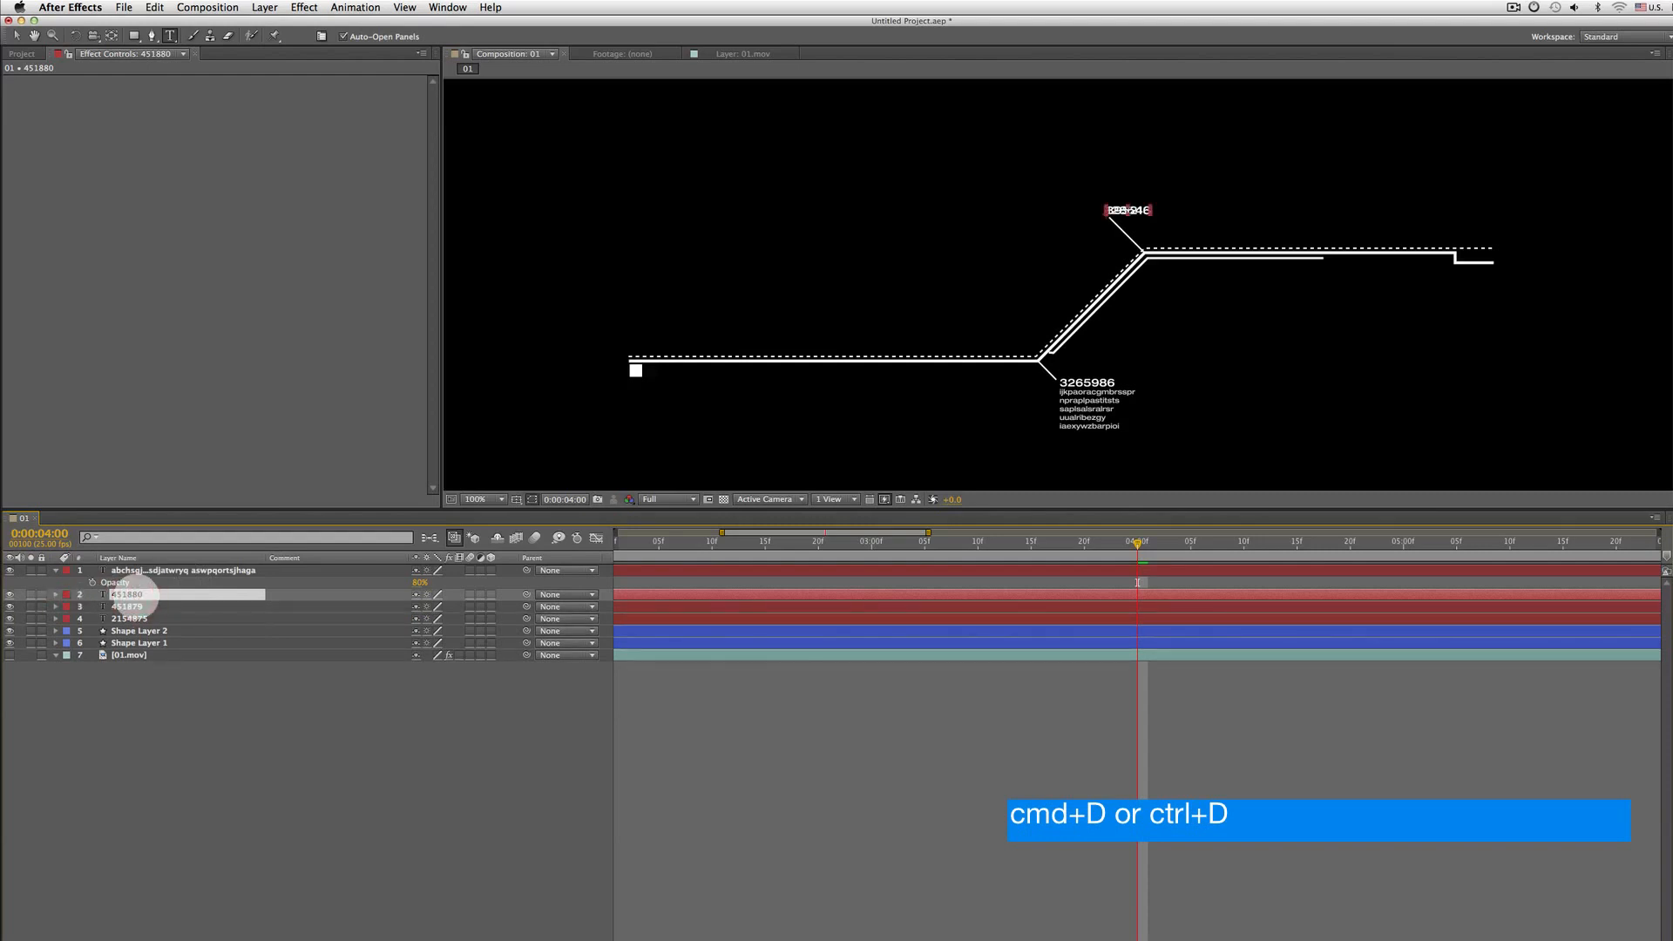
{"action": "key", "text": "Return"}
{"action": "key", "text": "p"}
{"action": "left_click_drag", "start_coordinate": [419, 606], "coordinate": [519, 605]}
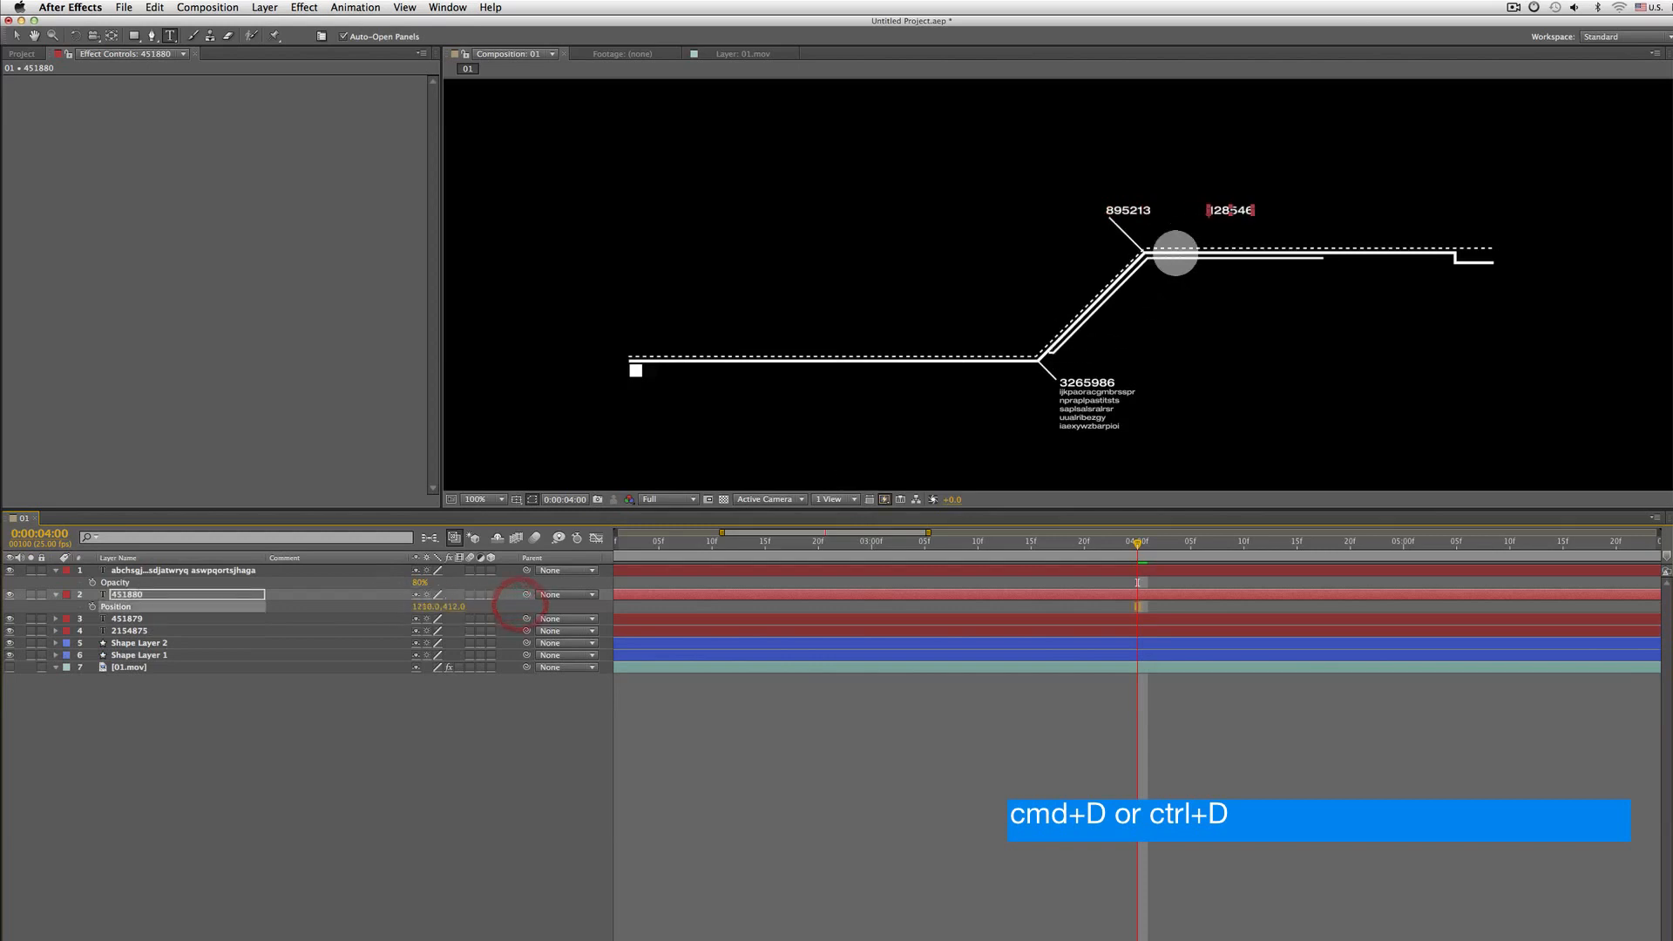
Zoom in on the upper numbers, then compare the composition against the reference footage
{"action": "key", "text": "period"}
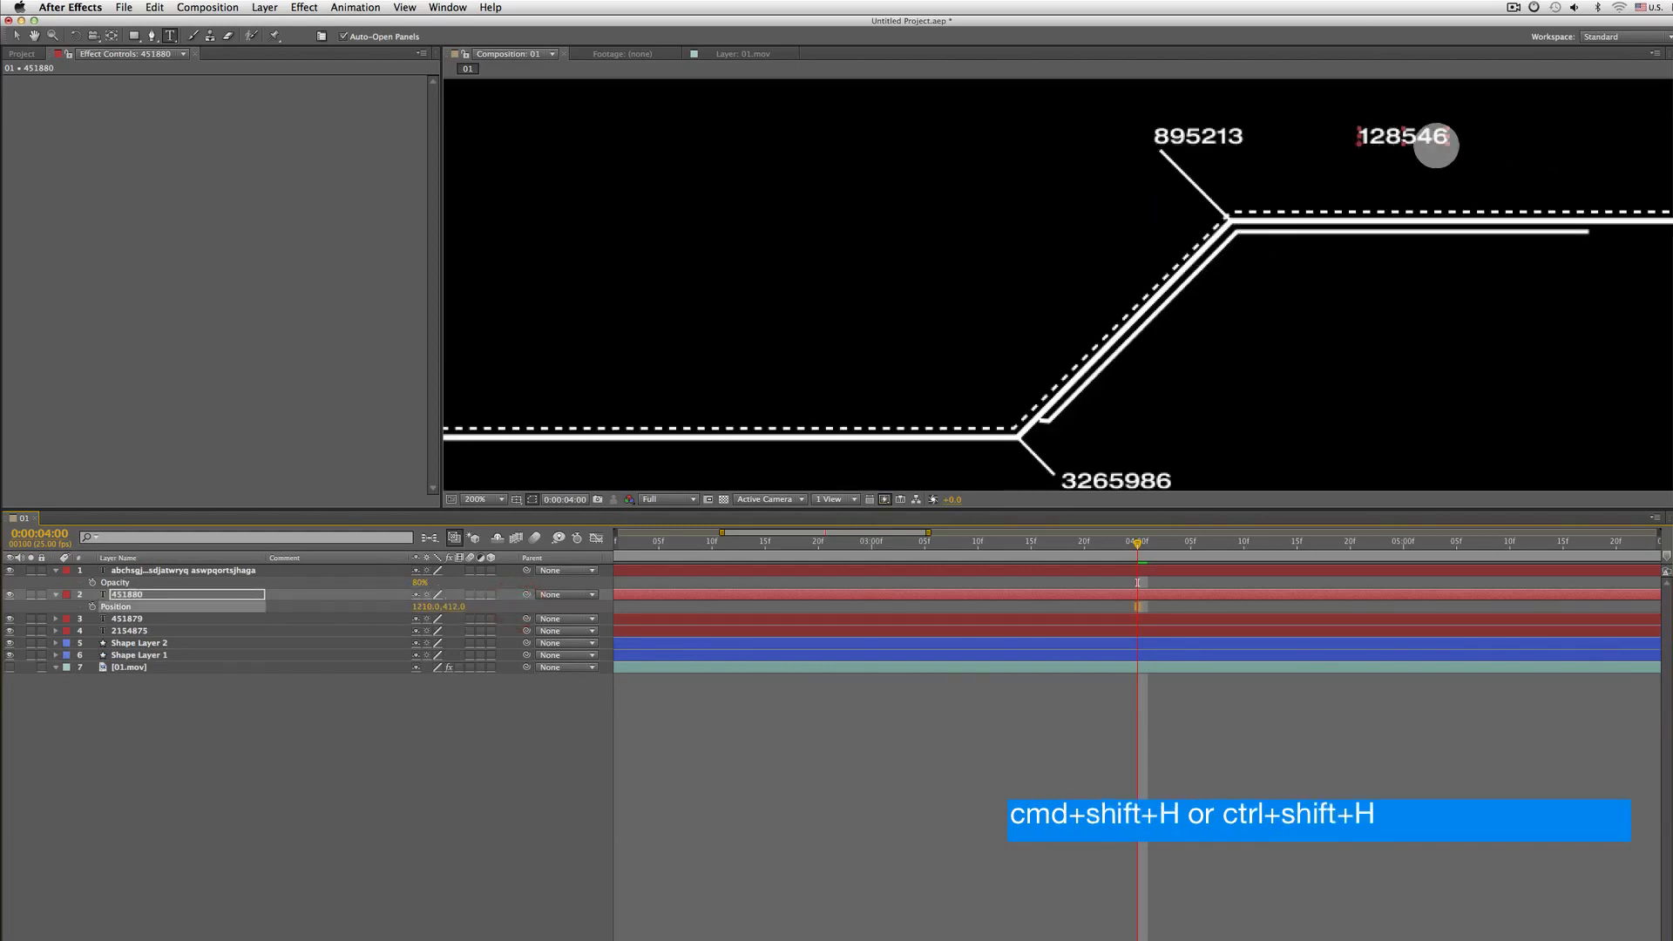
{"action": "key", "text": "comma"}
{"action": "key", "text": "period"}
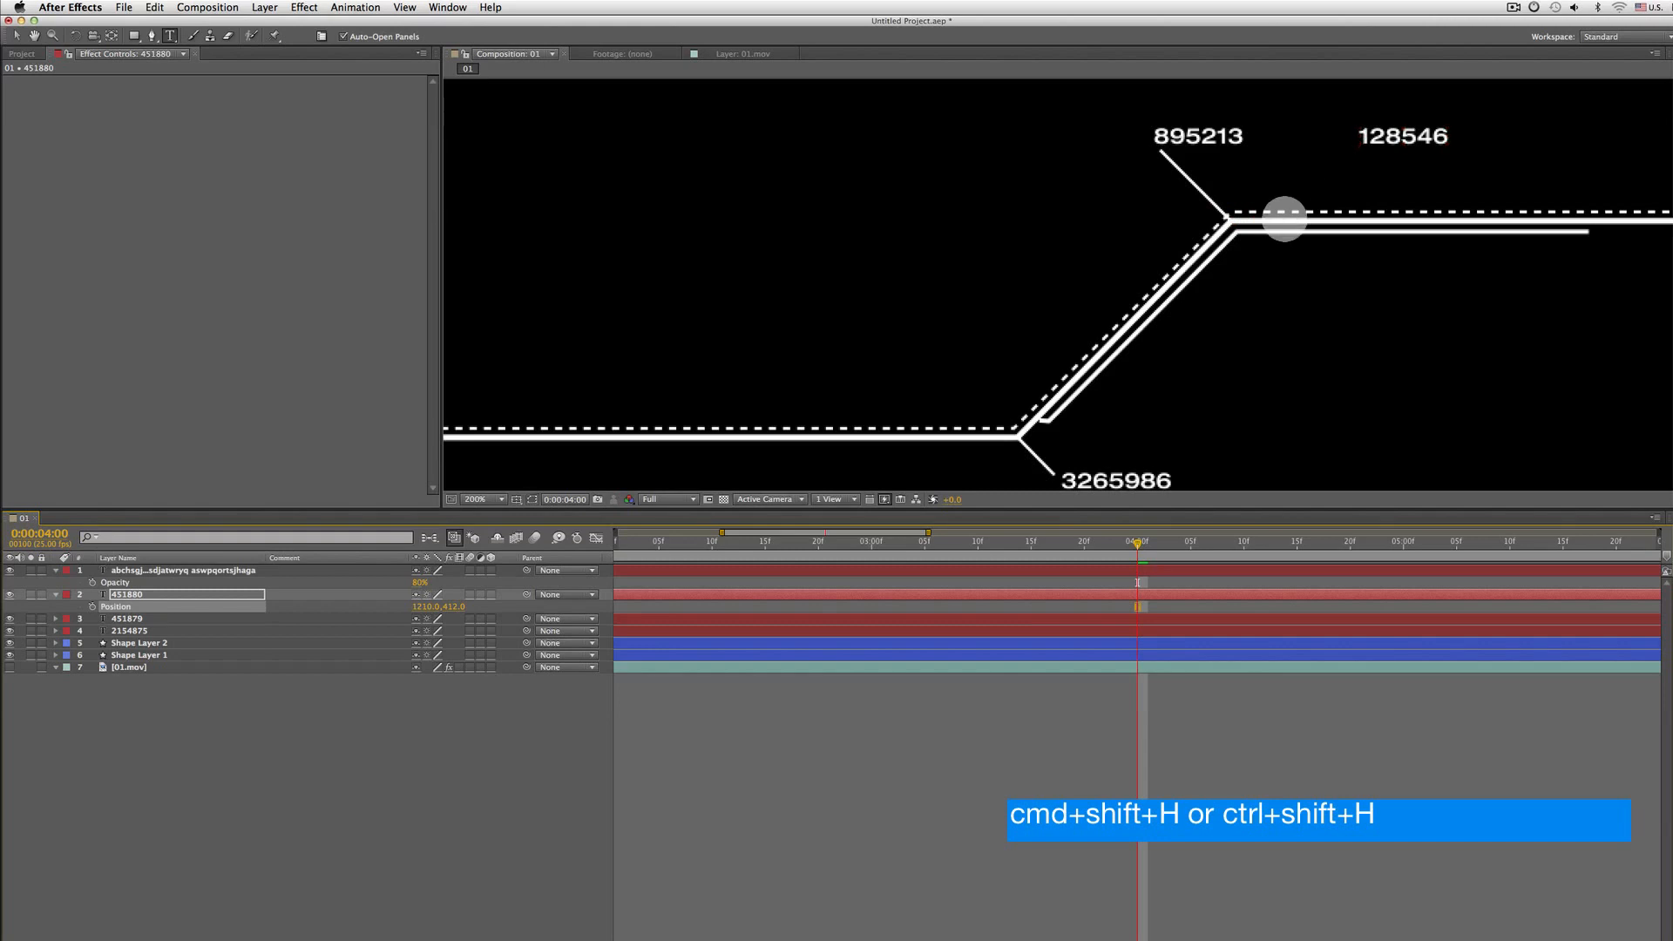
{"action": "key", "text": "h"}
{"action": "left_click_drag", "start_coordinate": [1372, 176], "coordinate": [1350, 288]}
{"action": "scroll", "coordinate": [1122, 230], "scroll_direction": "down", "scroll_amount": 1}
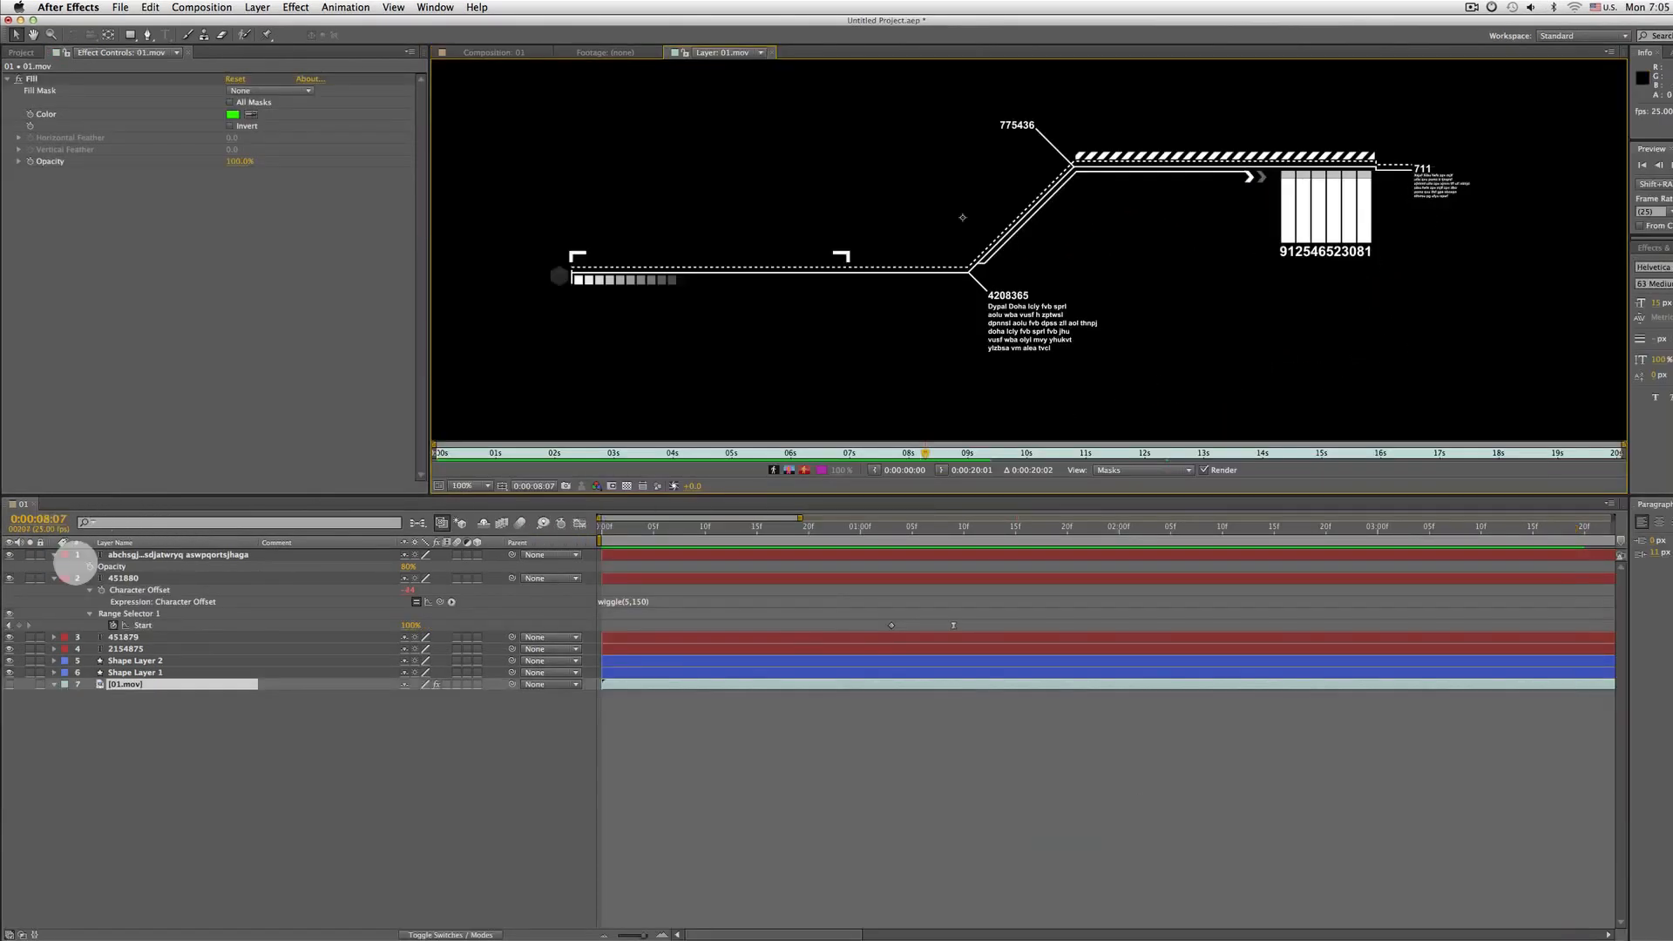
{"action": "left_click", "coordinate": [505, 52]}
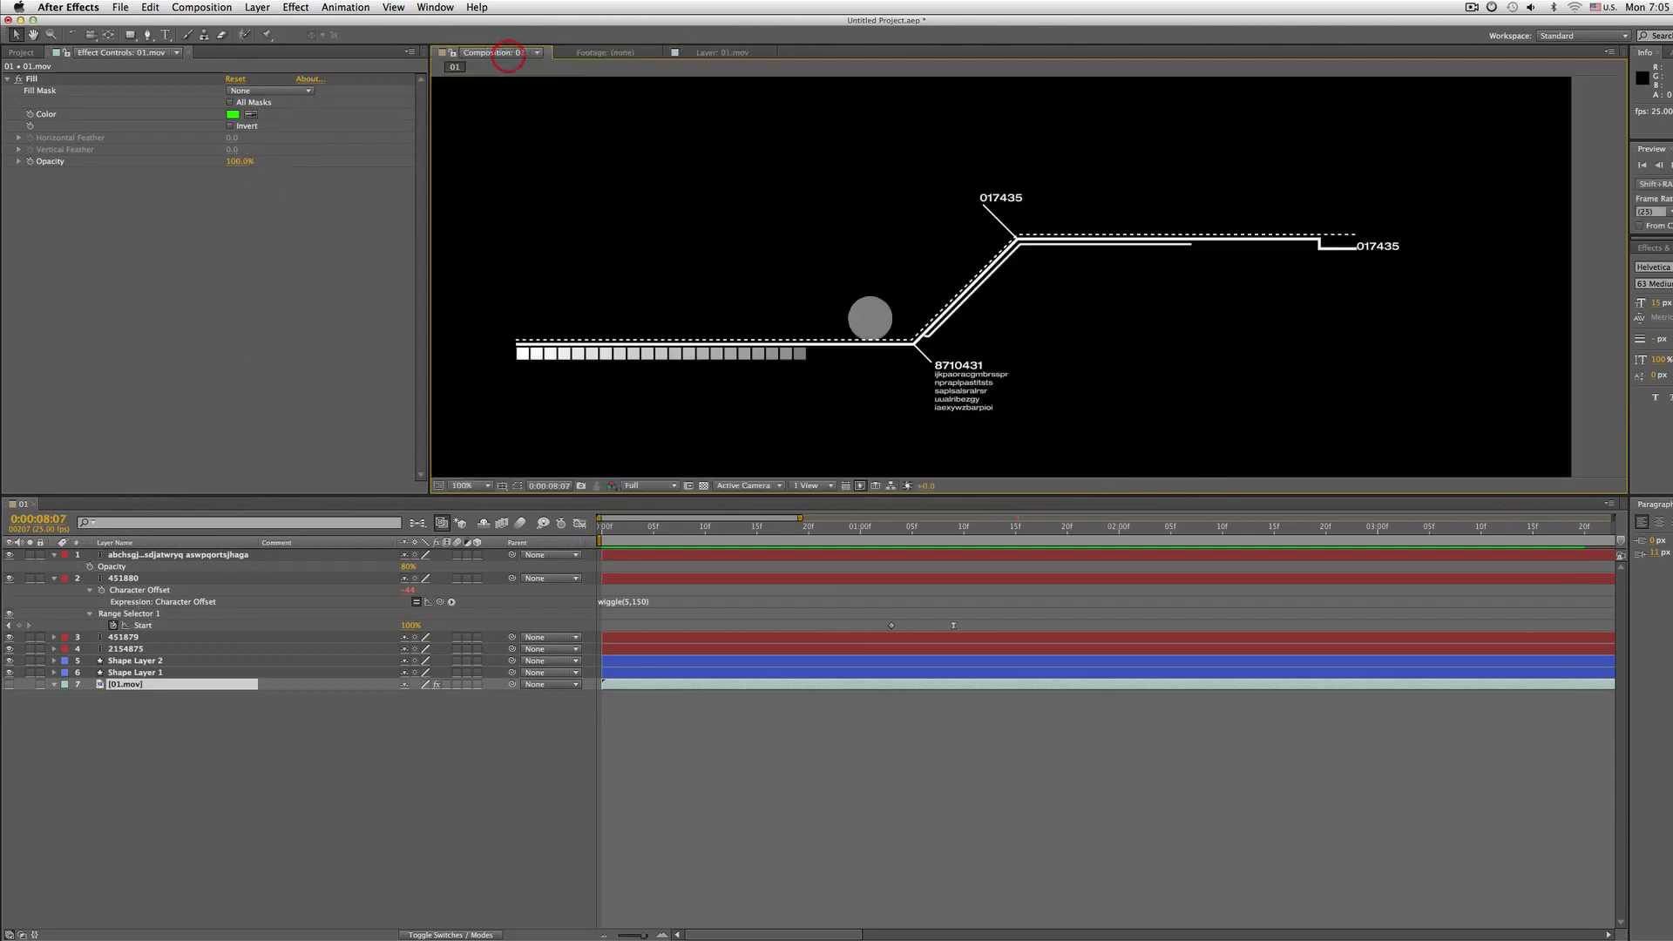
Duplicate the letters text layer and move the copy beneath the number at the right end of the upper line
{"action": "left_click", "coordinate": [53, 577]}
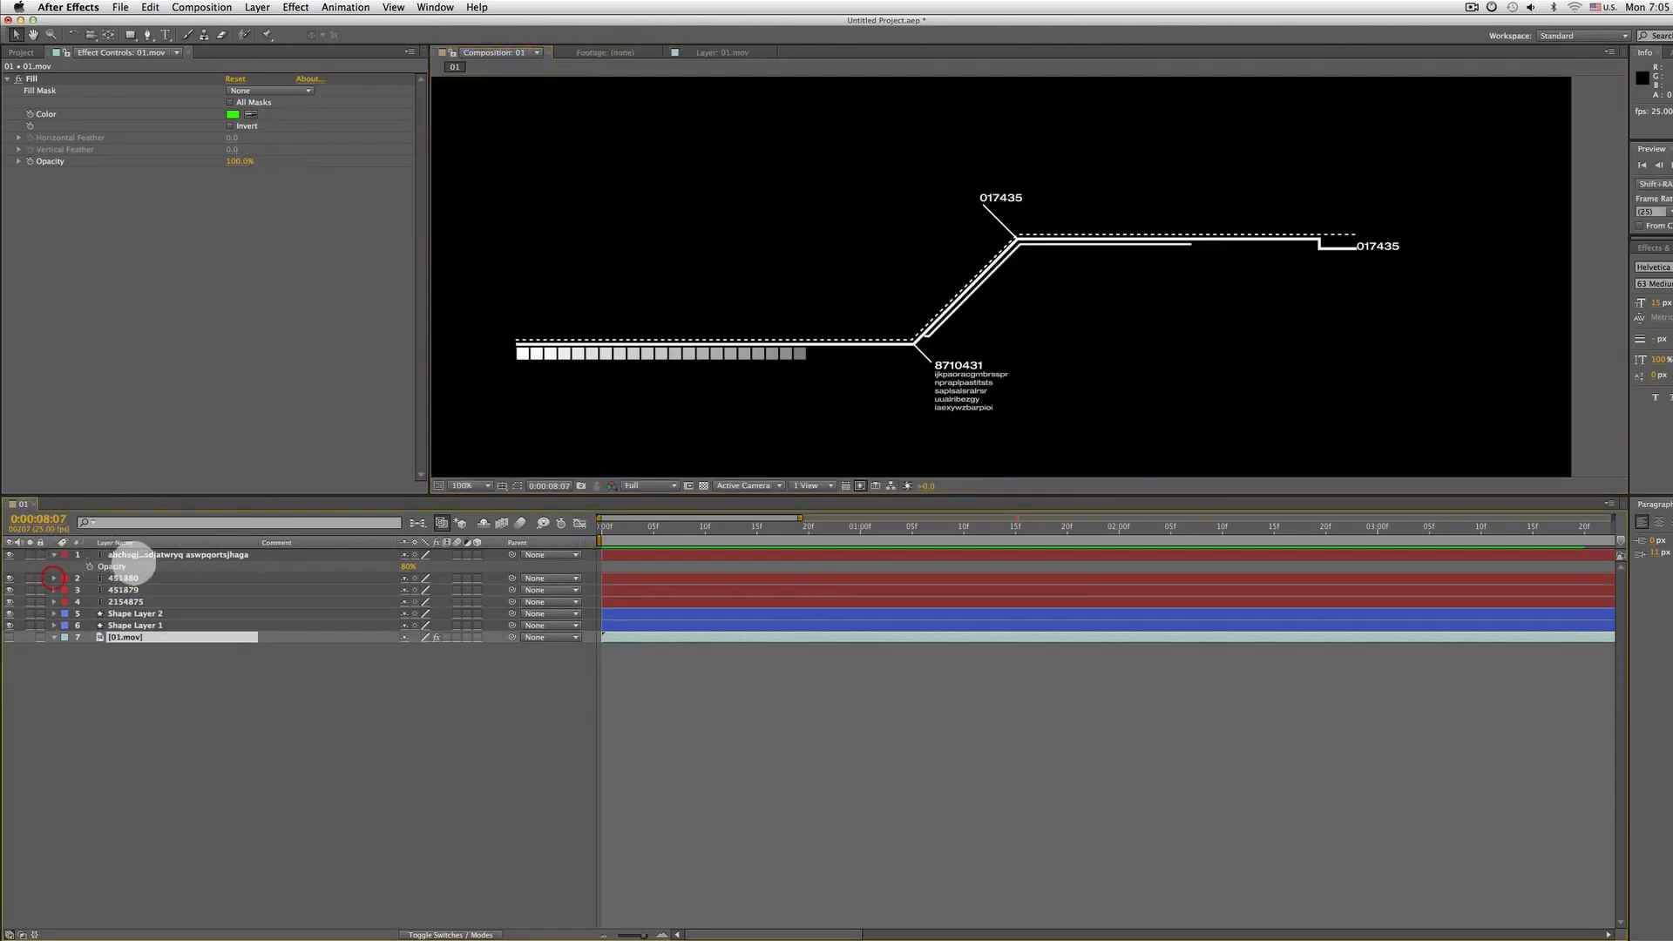
{"action": "left_click", "coordinate": [130, 557]}
{"action": "key", "text": "super+d"}
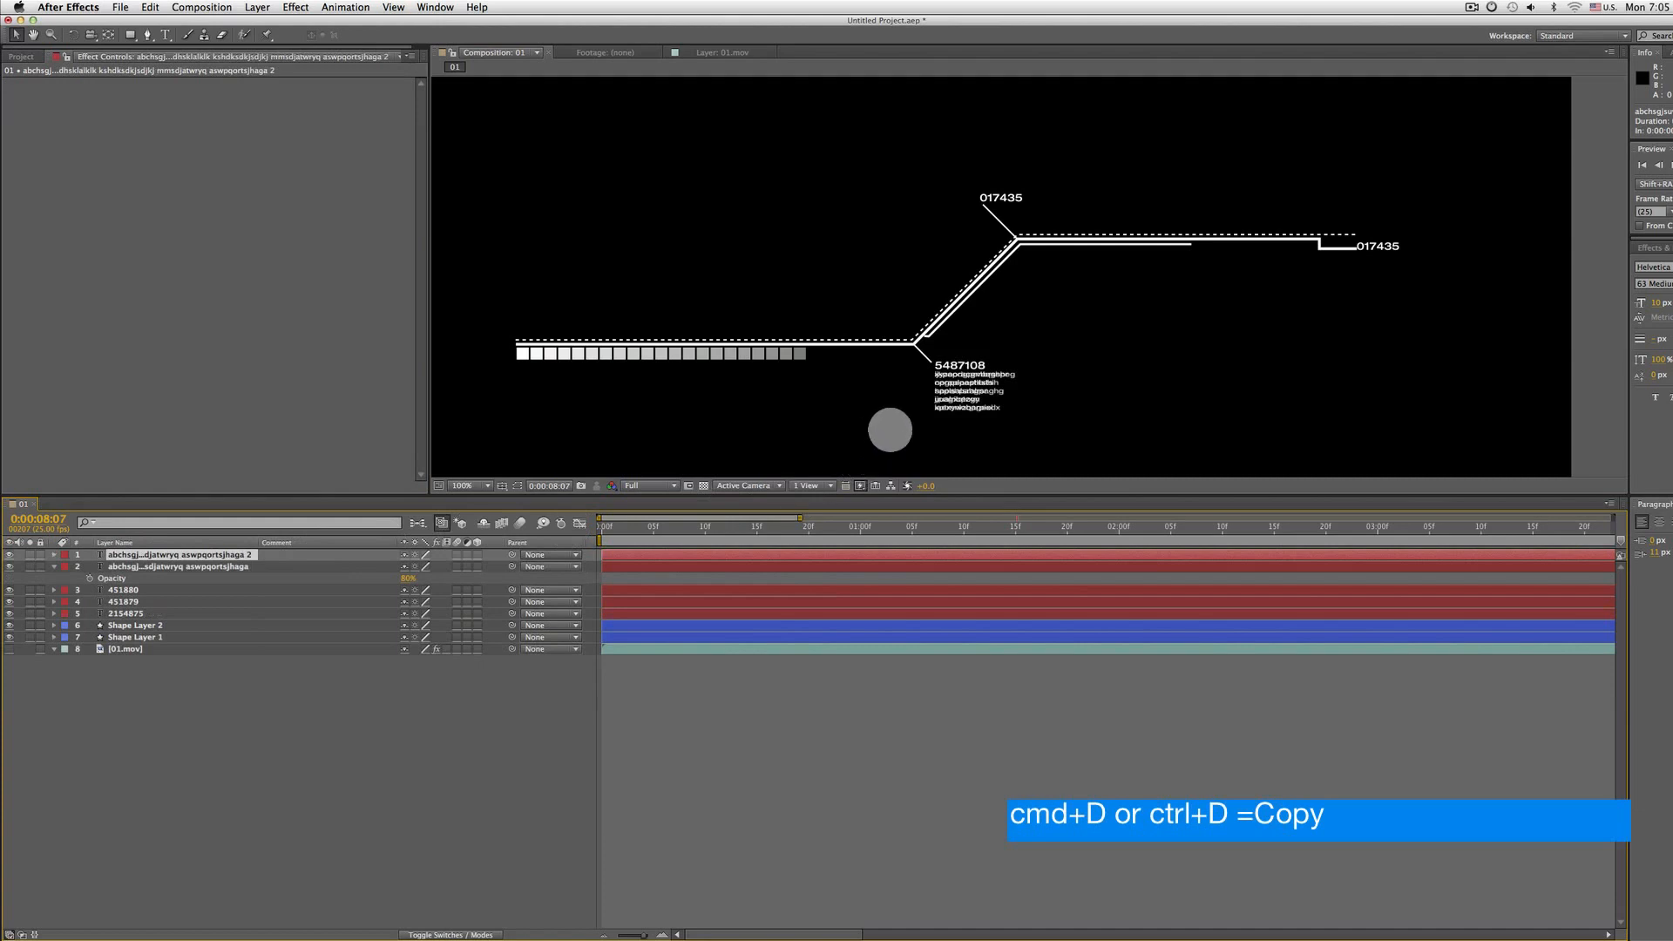
{"action": "left_click_drag", "start_coordinate": [936, 390], "coordinate": [1371, 266]}
Edit the copied letters layer's text to 'change text for 2 lines agshte' and set its font size to 8
{"action": "double_click", "coordinate": [164, 557]}
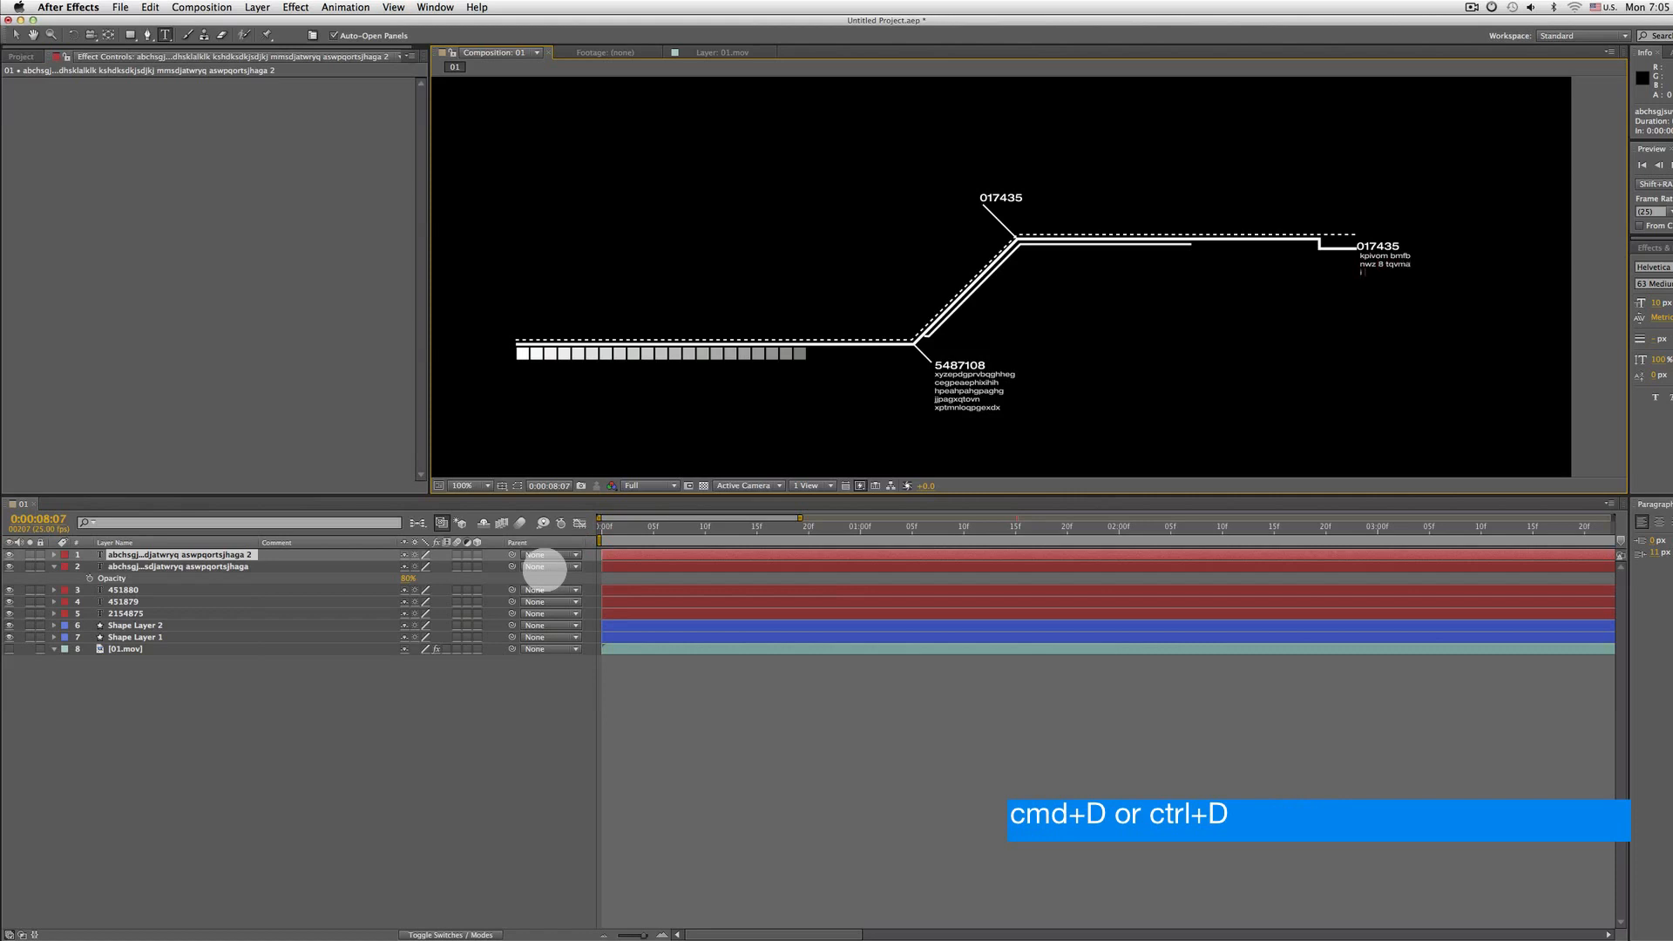
{"action": "key", "text": "KP_Enter"}
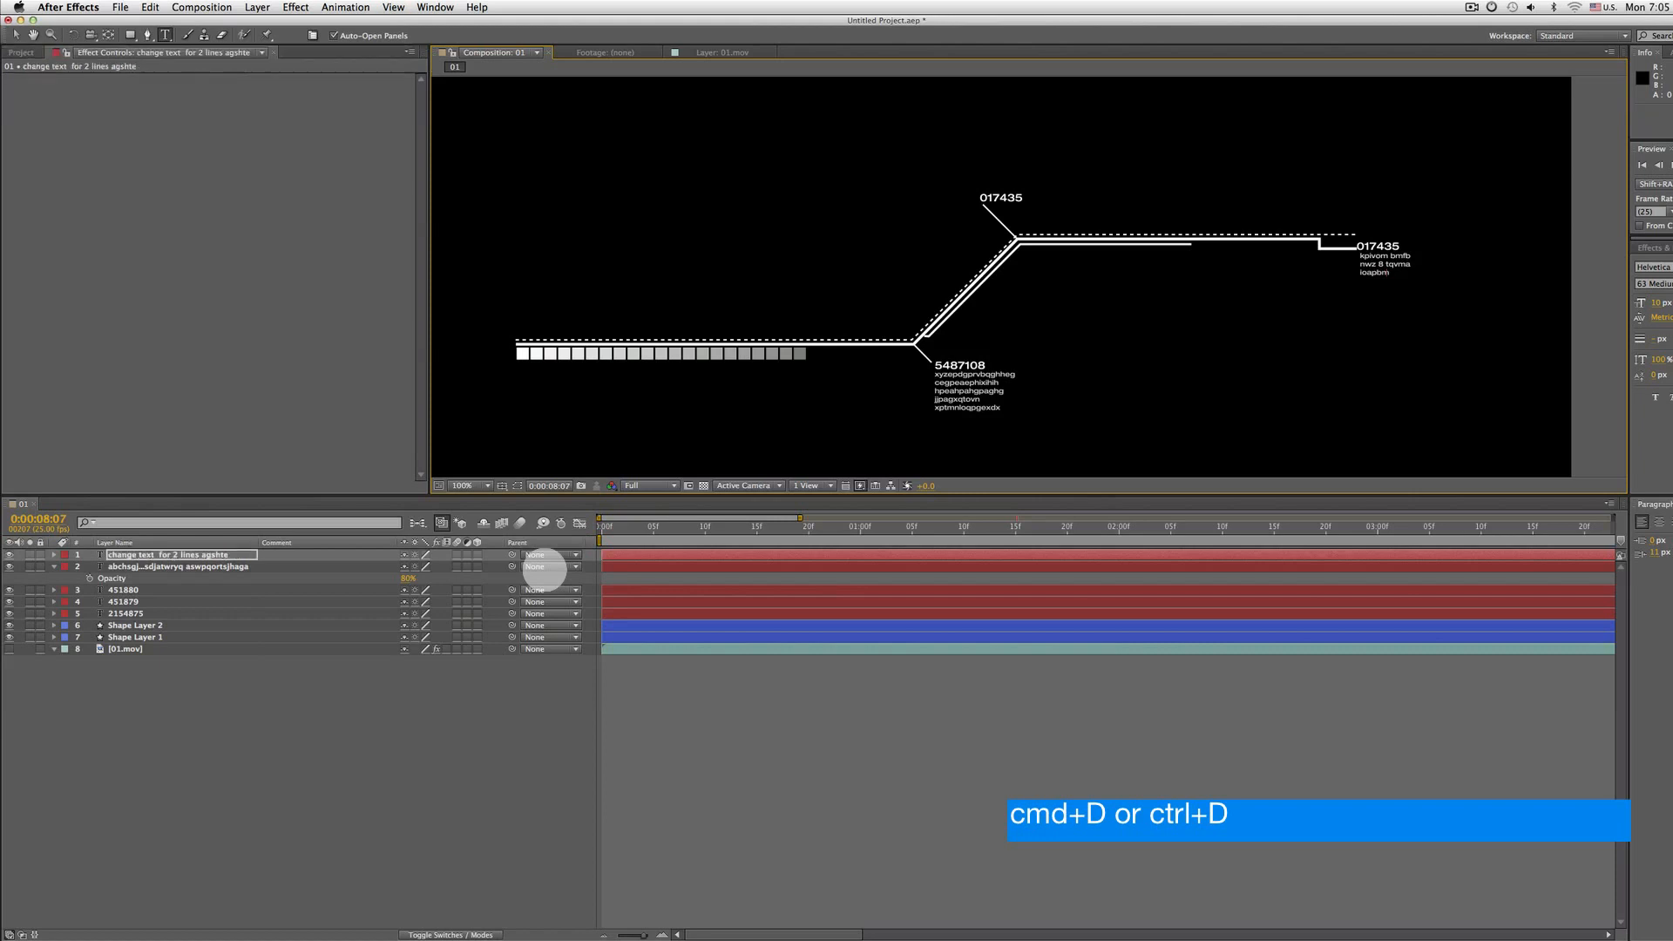
{"action": "left_click", "coordinate": [223, 554]}
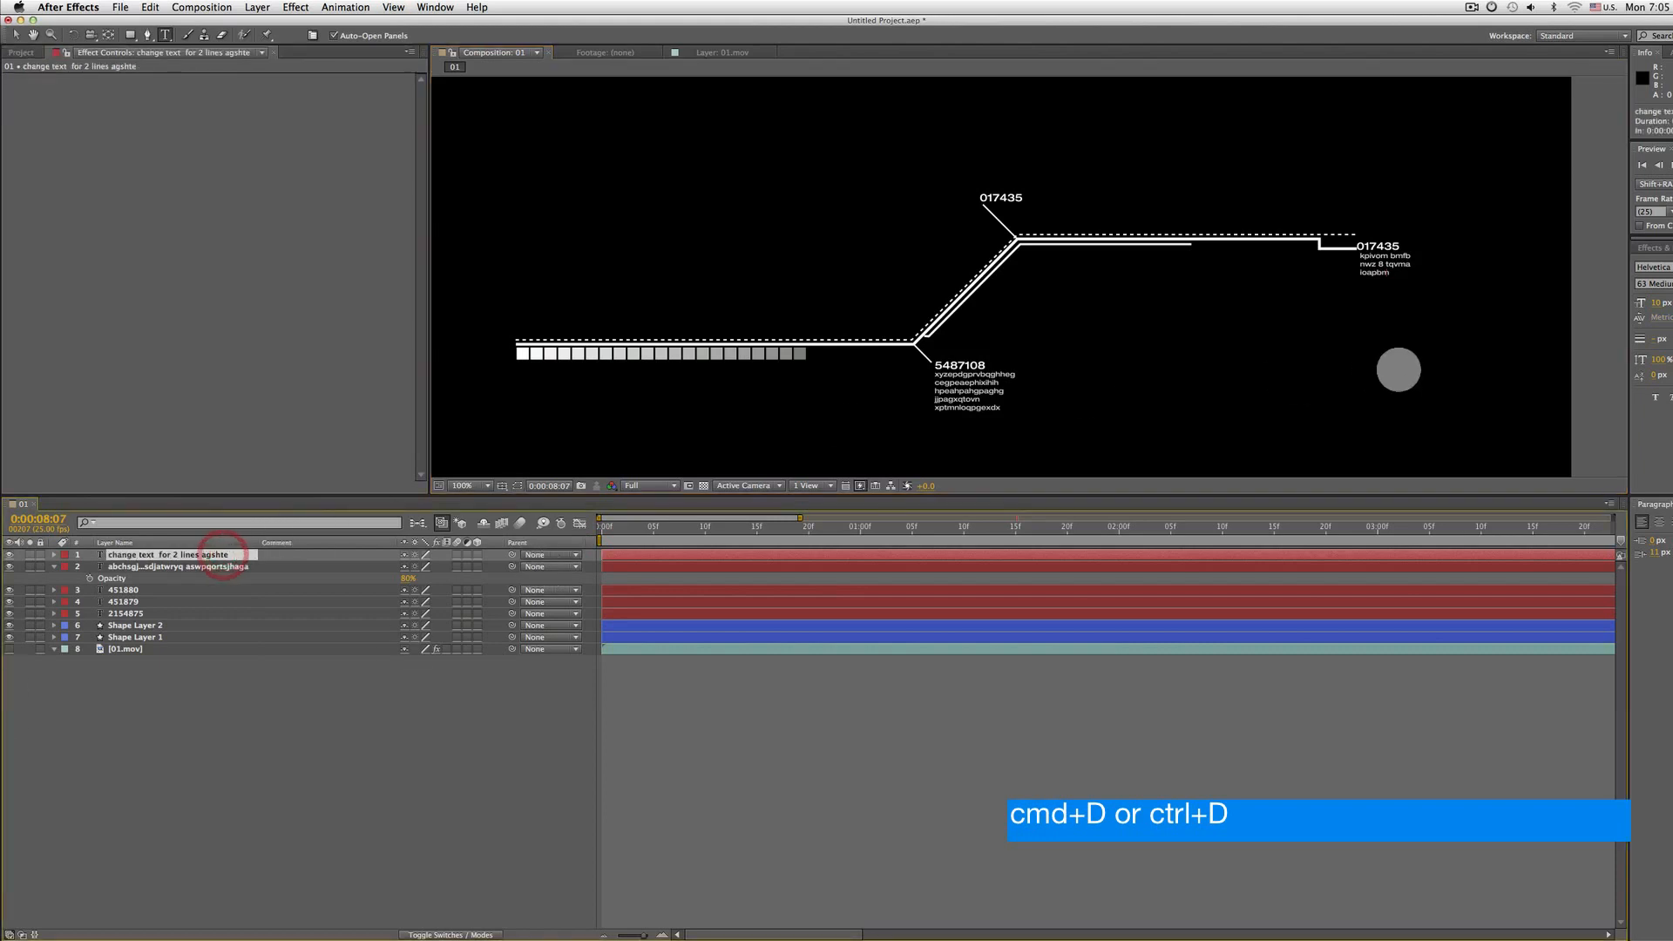
{"action": "left_click", "coordinate": [1657, 302]}
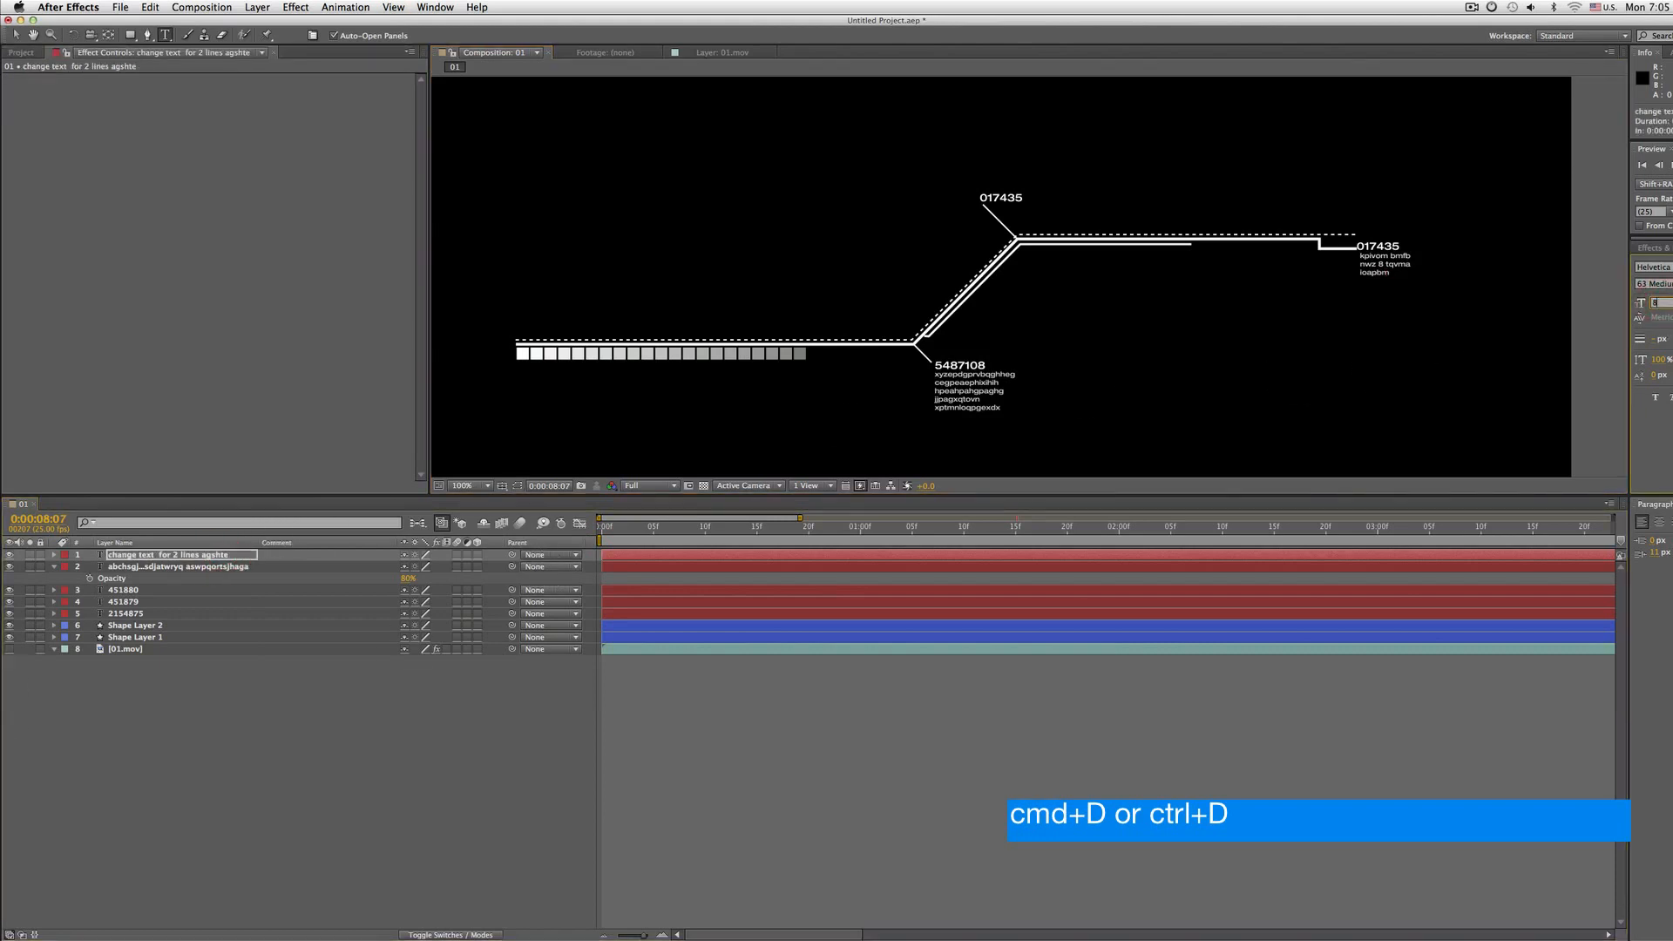
{"action": "type", "text": "8"}
{"action": "key", "text": "Return"}
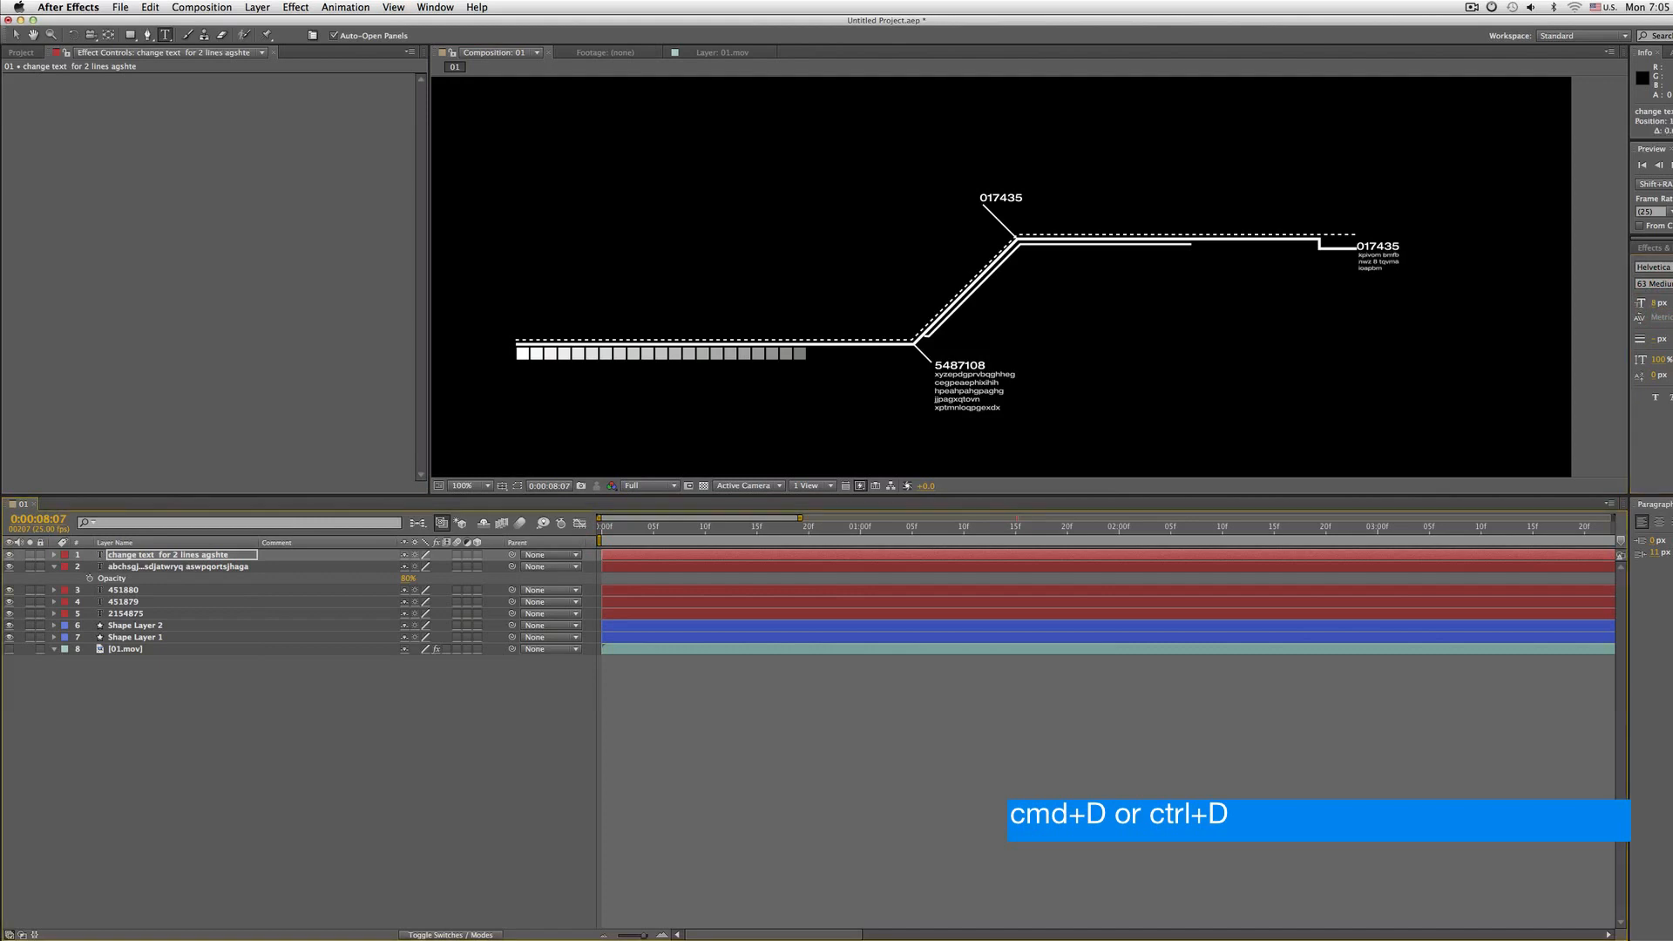
Shift the copied letters layer's typewriter Start keyframe later so it types on after the number
{"action": "key", "text": "space"}
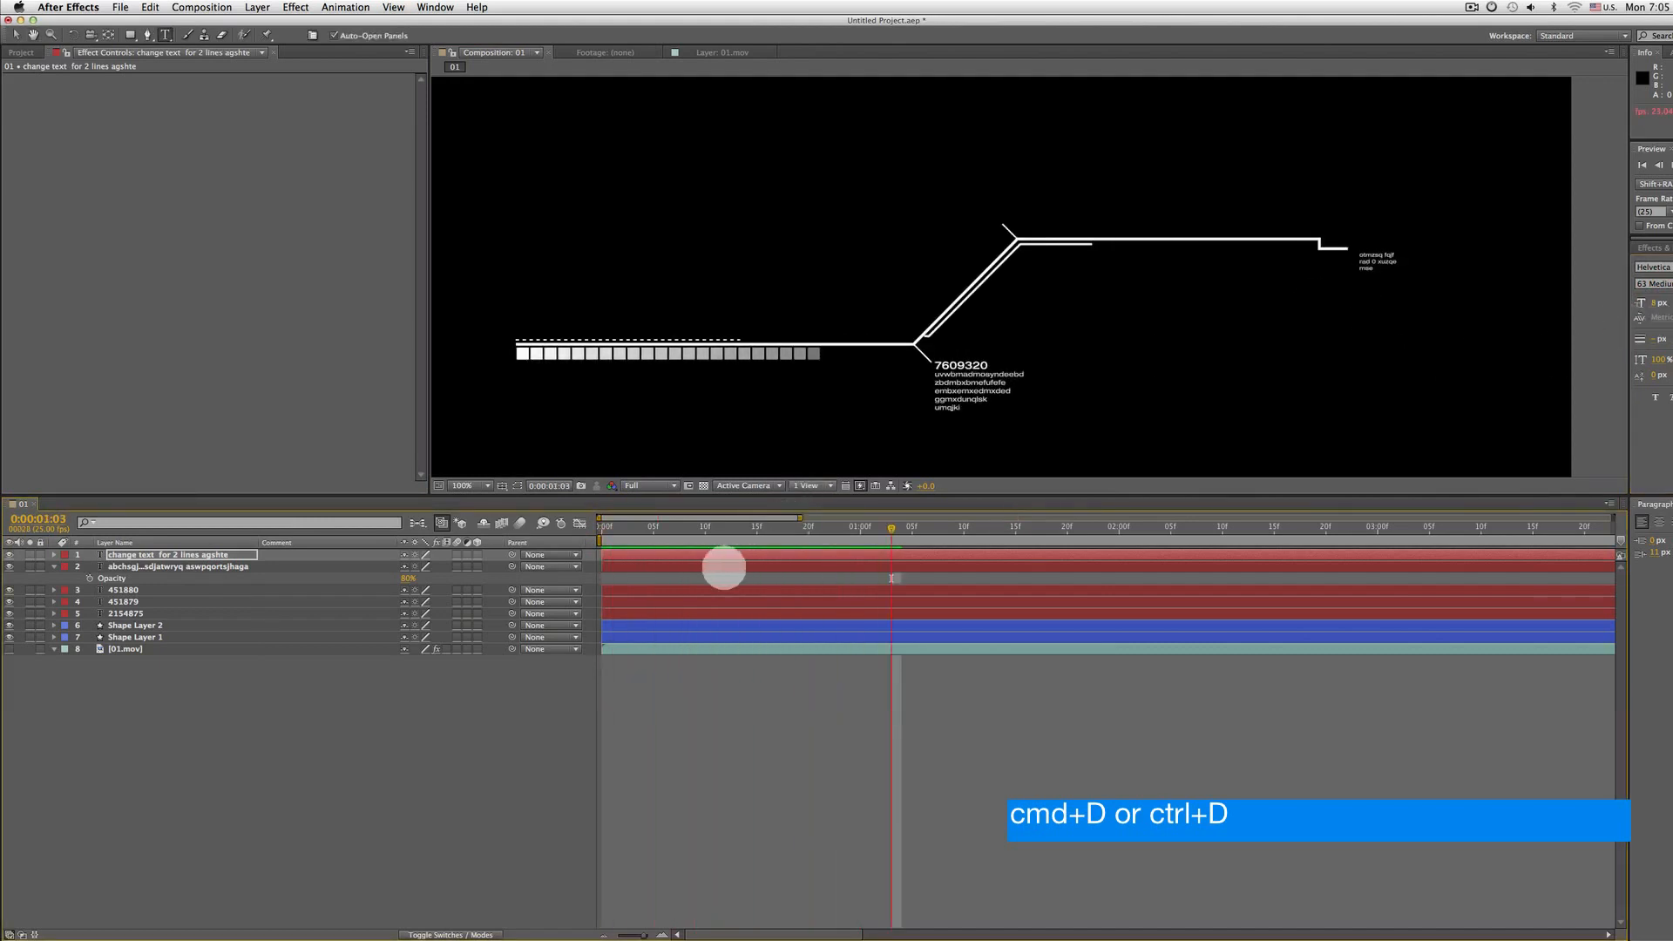
{"action": "key", "text": "u"}
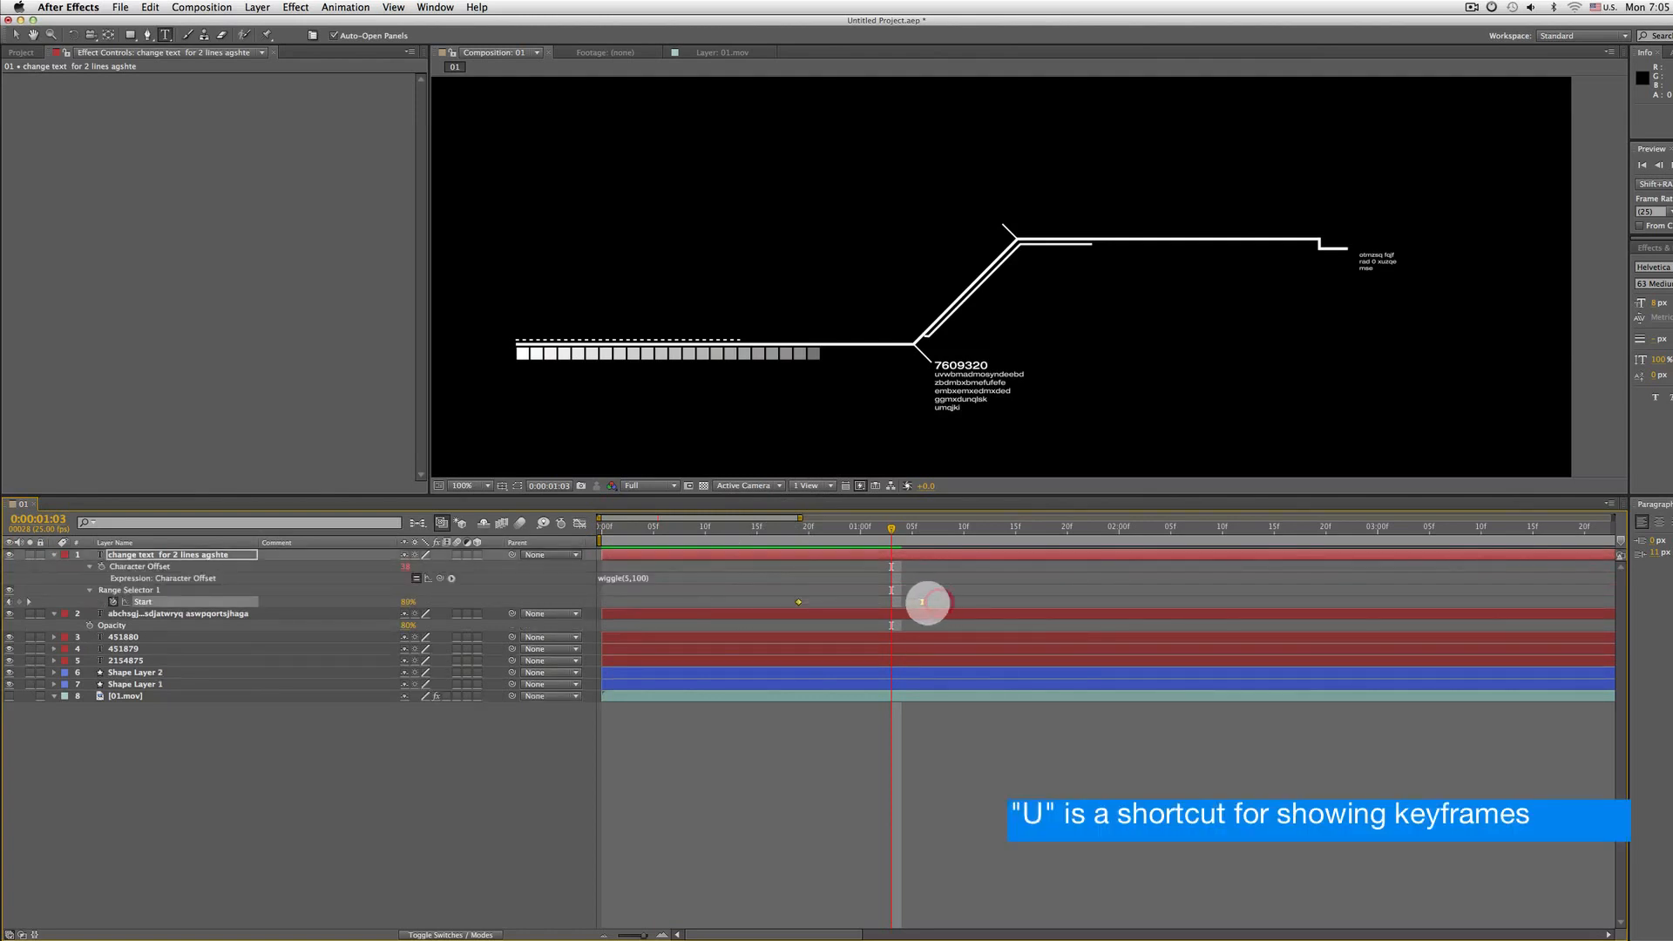
{"action": "left_click_drag", "start_coordinate": [953, 601], "coordinate": [1003, 601]}
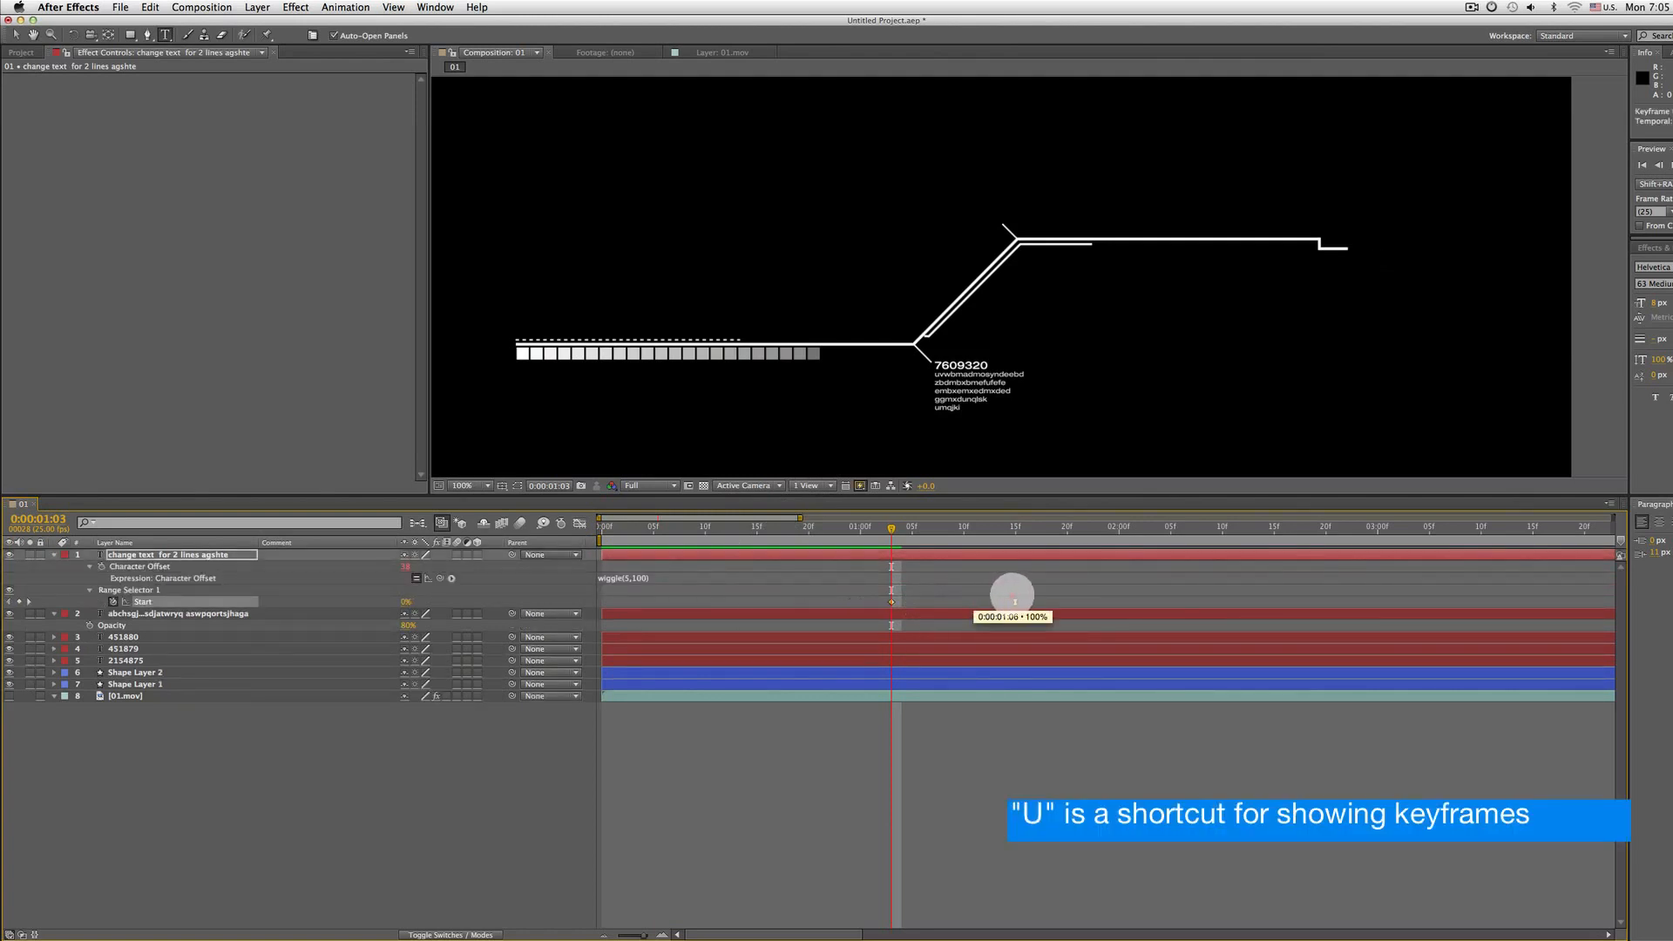
{"action": "left_click_drag", "start_coordinate": [886, 533], "coordinate": [821, 537]}
{"action": "key", "text": "space"}
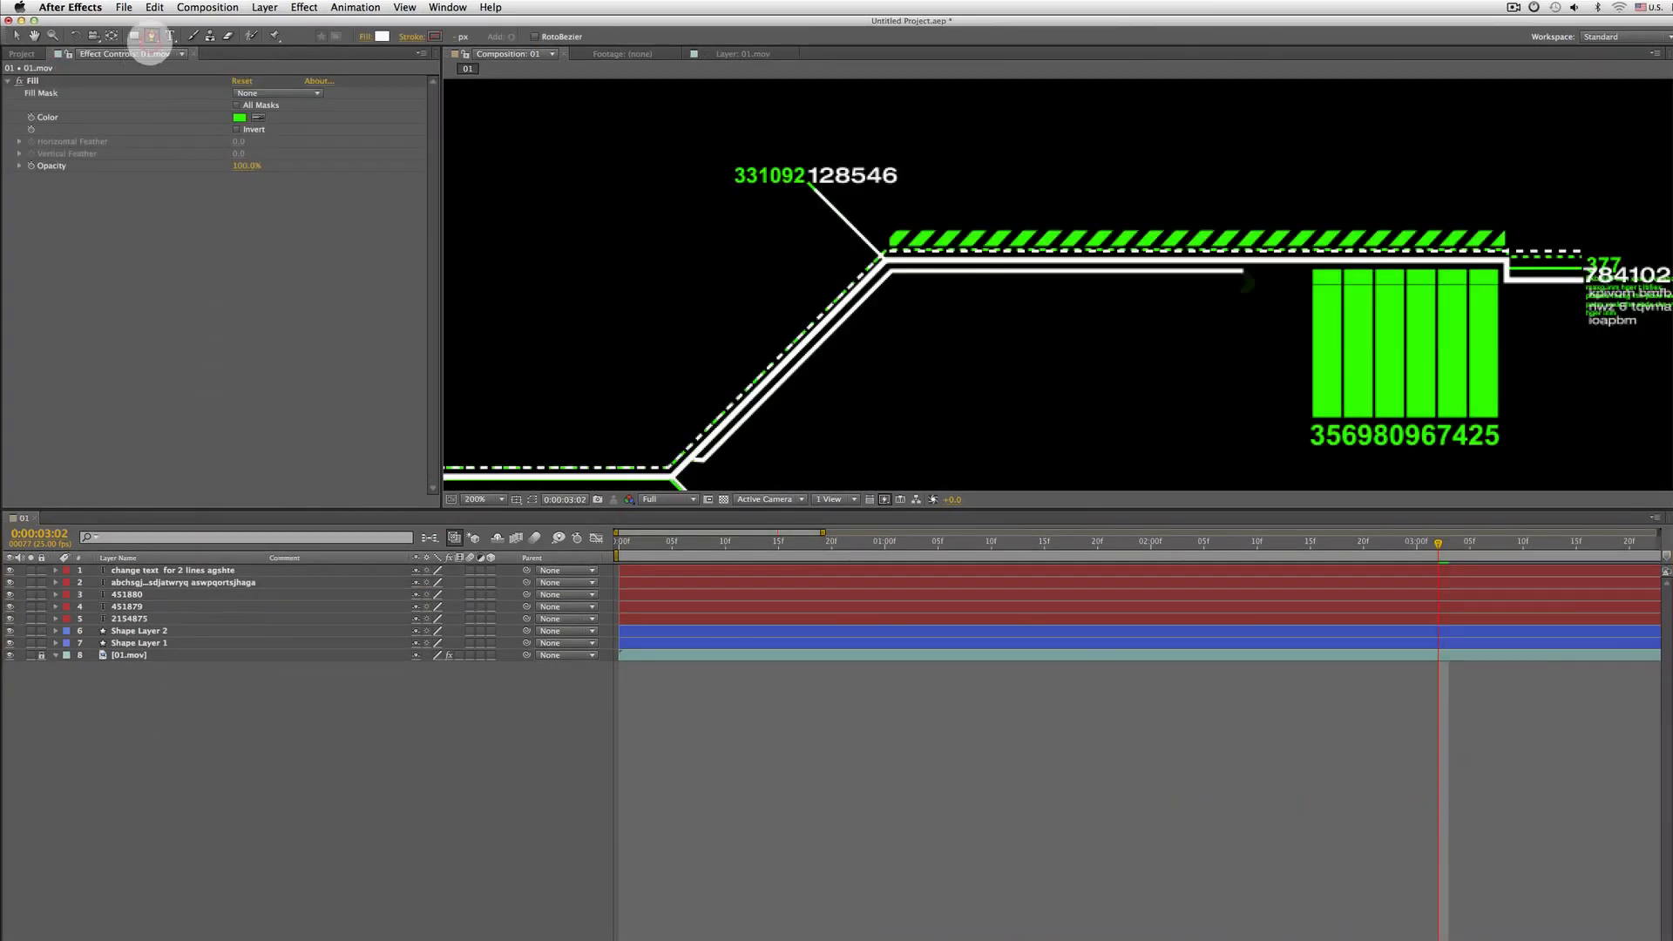
Draw a straight pen path along the top of the upper line with no fill and a solid 15 px stroke
{"action": "left_click_drag", "start_coordinate": [955, 253], "coordinate": [843, 258]}
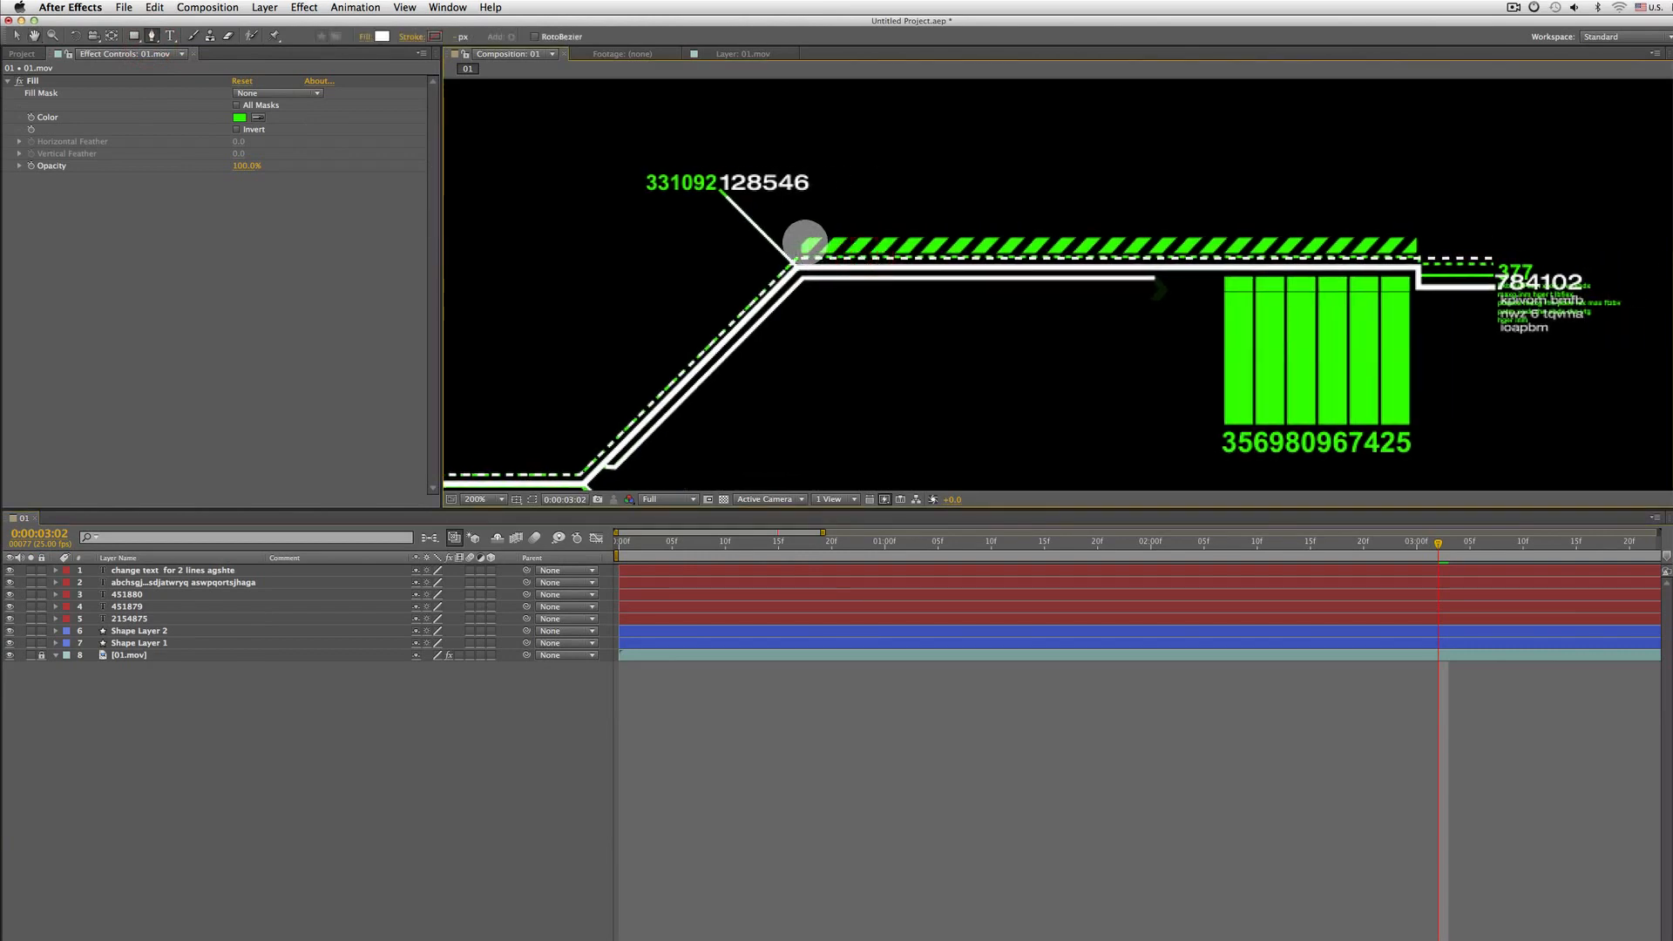
{"action": "left_click", "coordinate": [800, 241]}
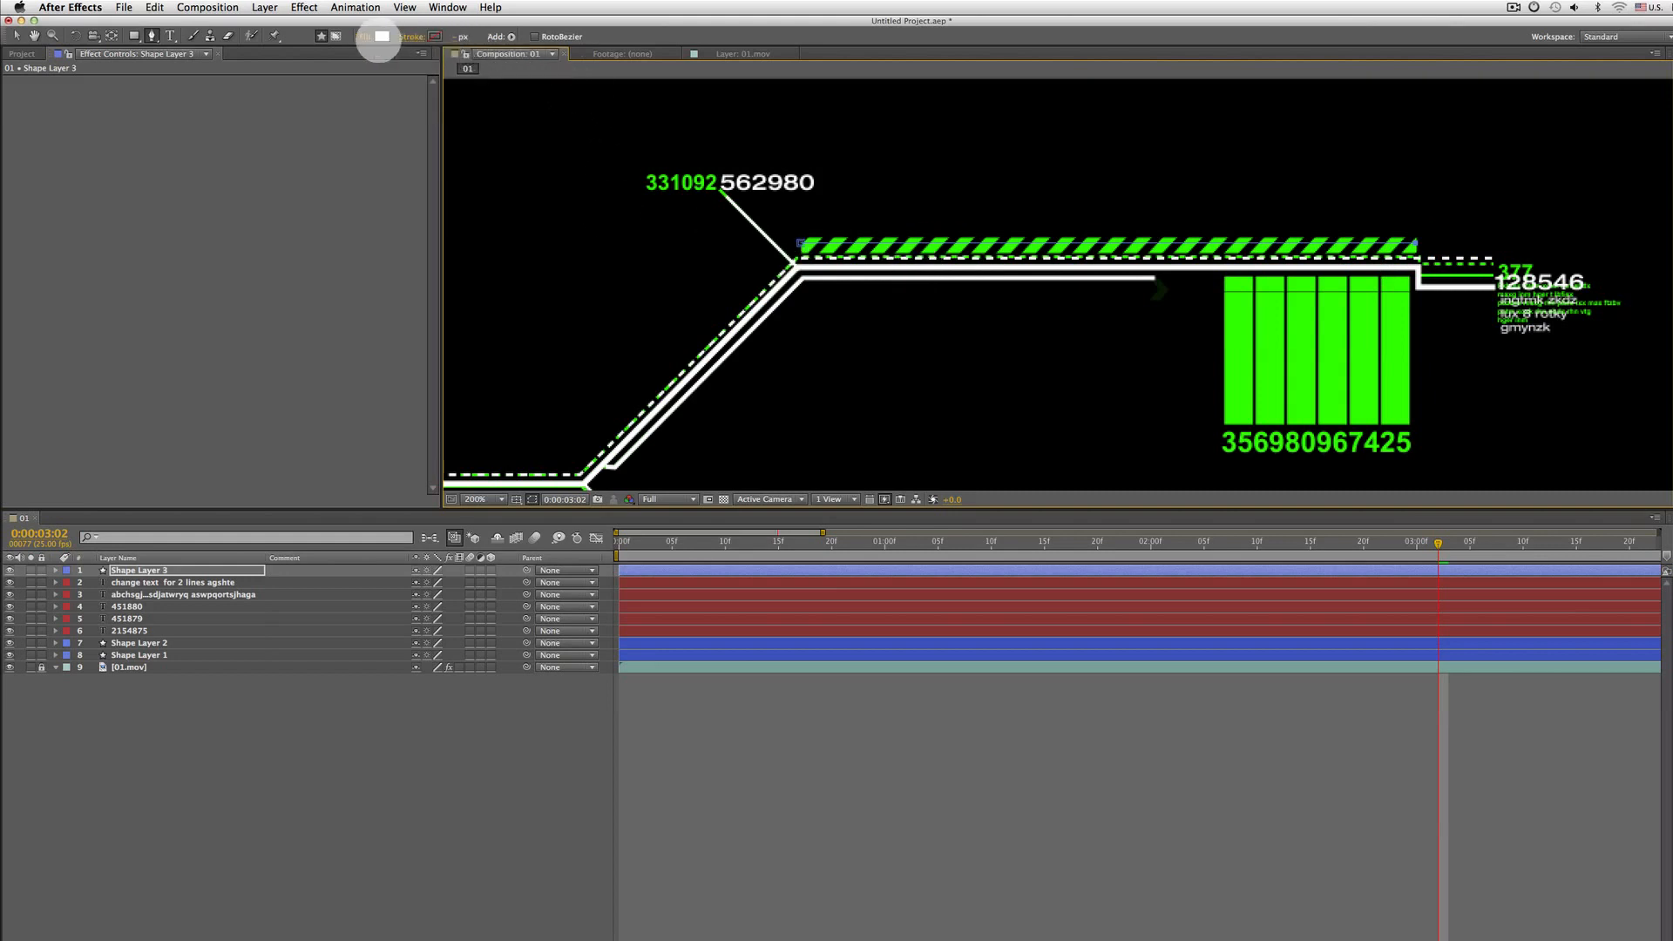
{"action": "left_click", "coordinate": [366, 36]}
{"action": "left_click", "coordinate": [726, 207]}
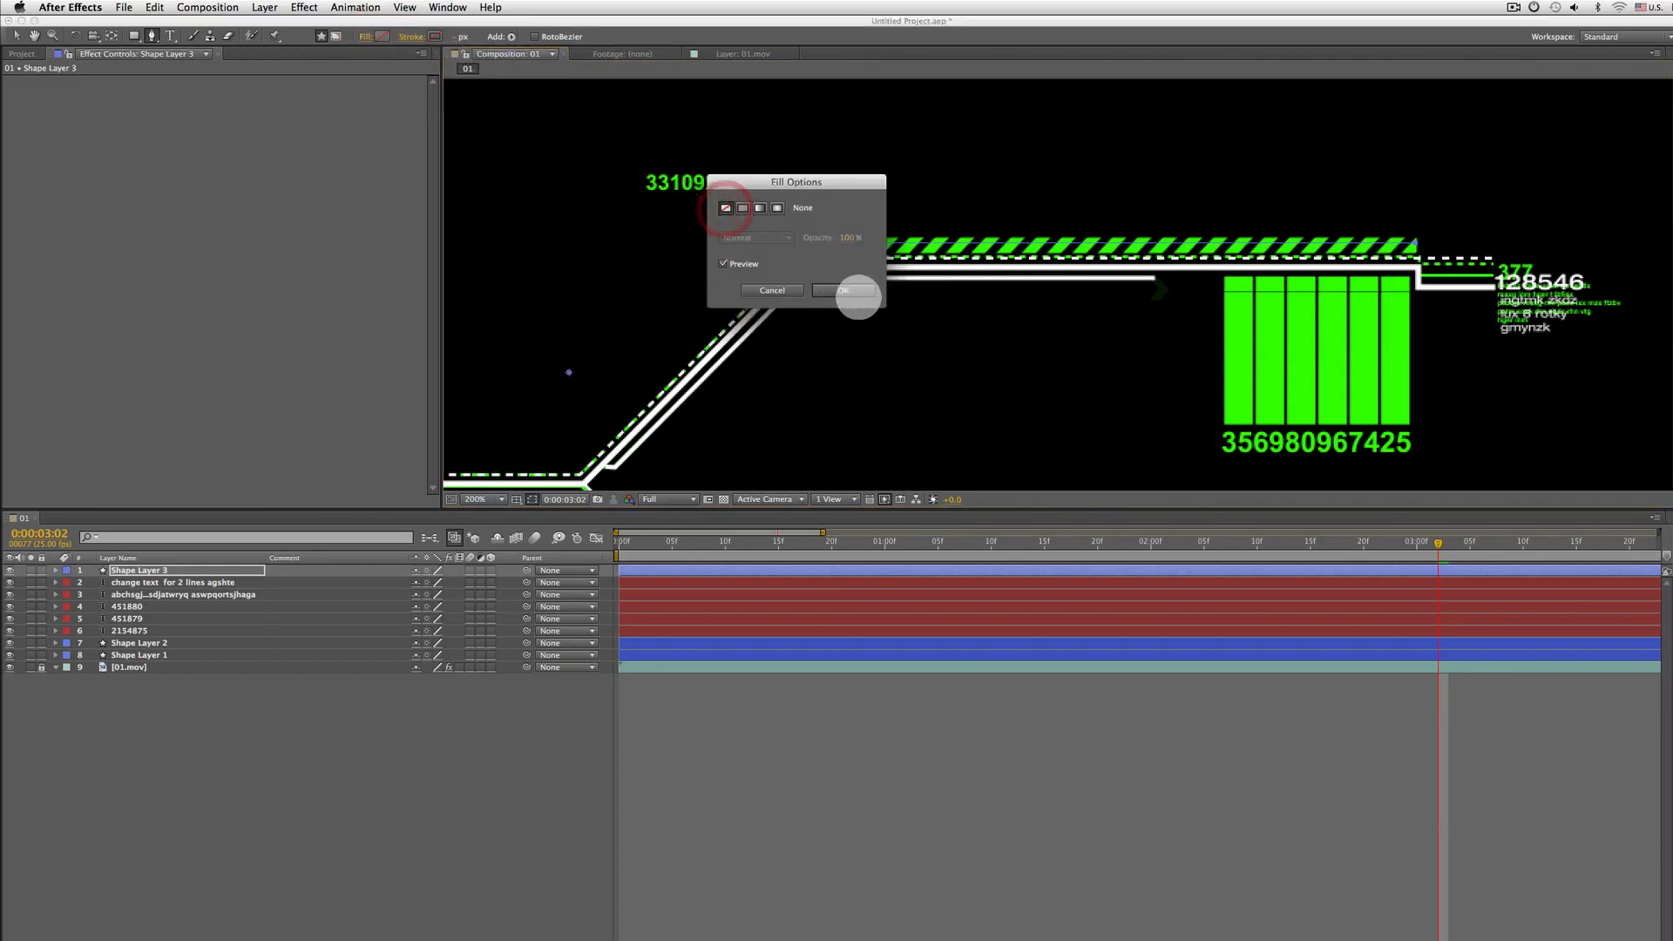
{"action": "left_click", "coordinate": [843, 290]}
{"action": "left_click", "coordinate": [409, 36]}
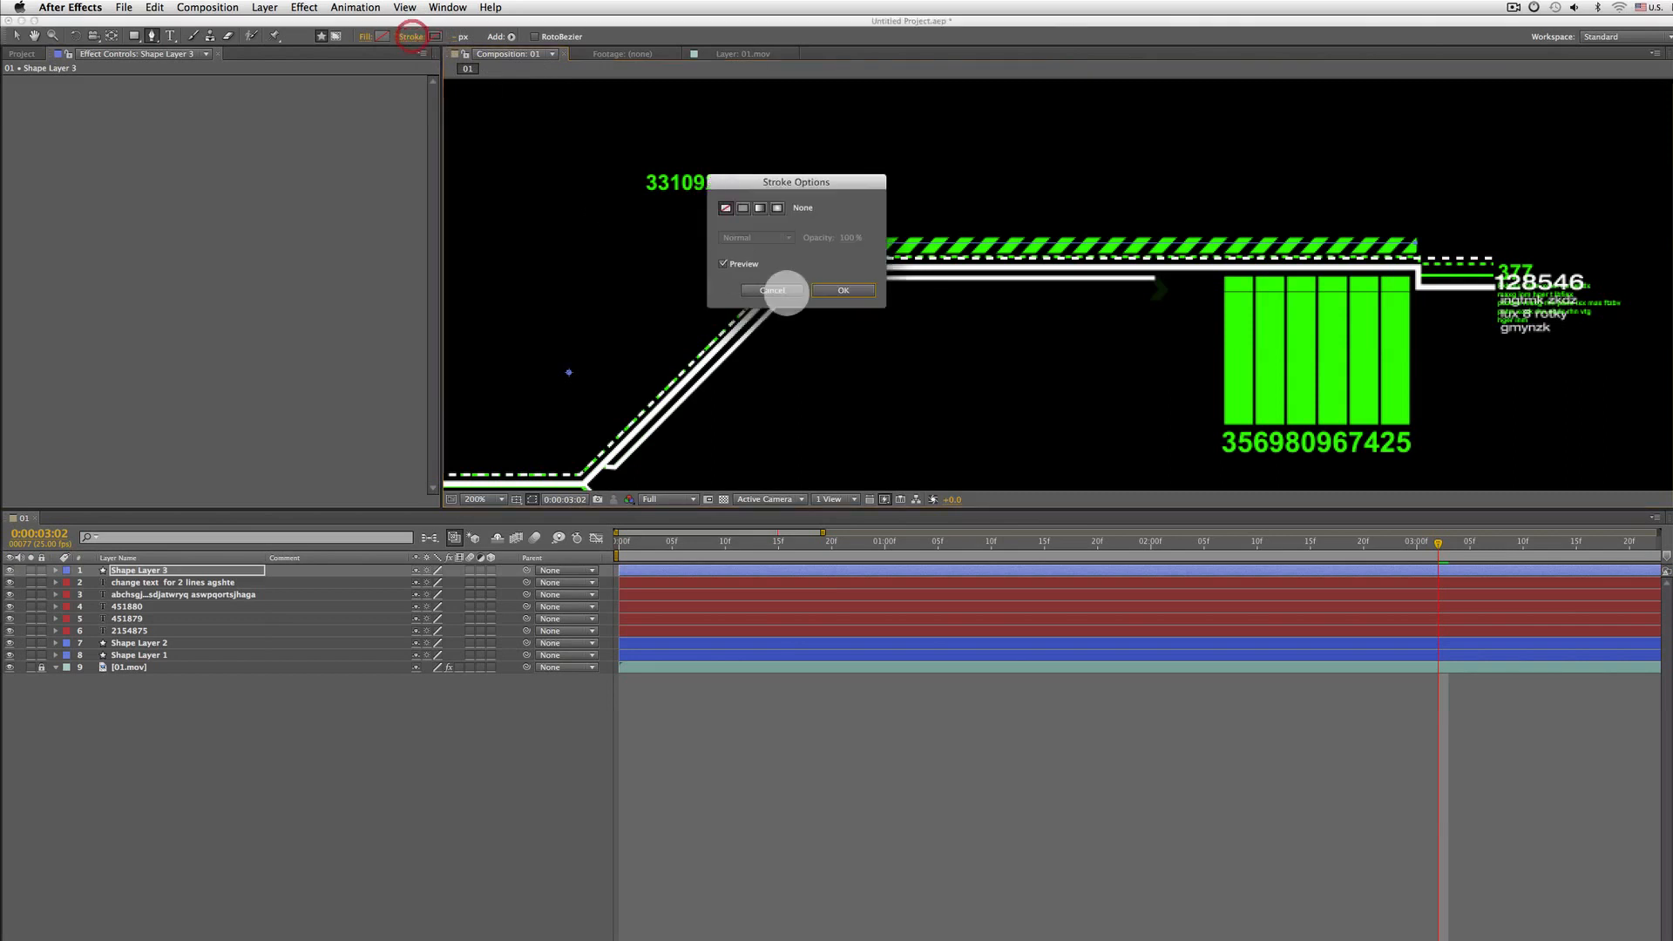
{"action": "left_click", "coordinate": [742, 207]}
{"action": "left_click", "coordinate": [843, 290]}
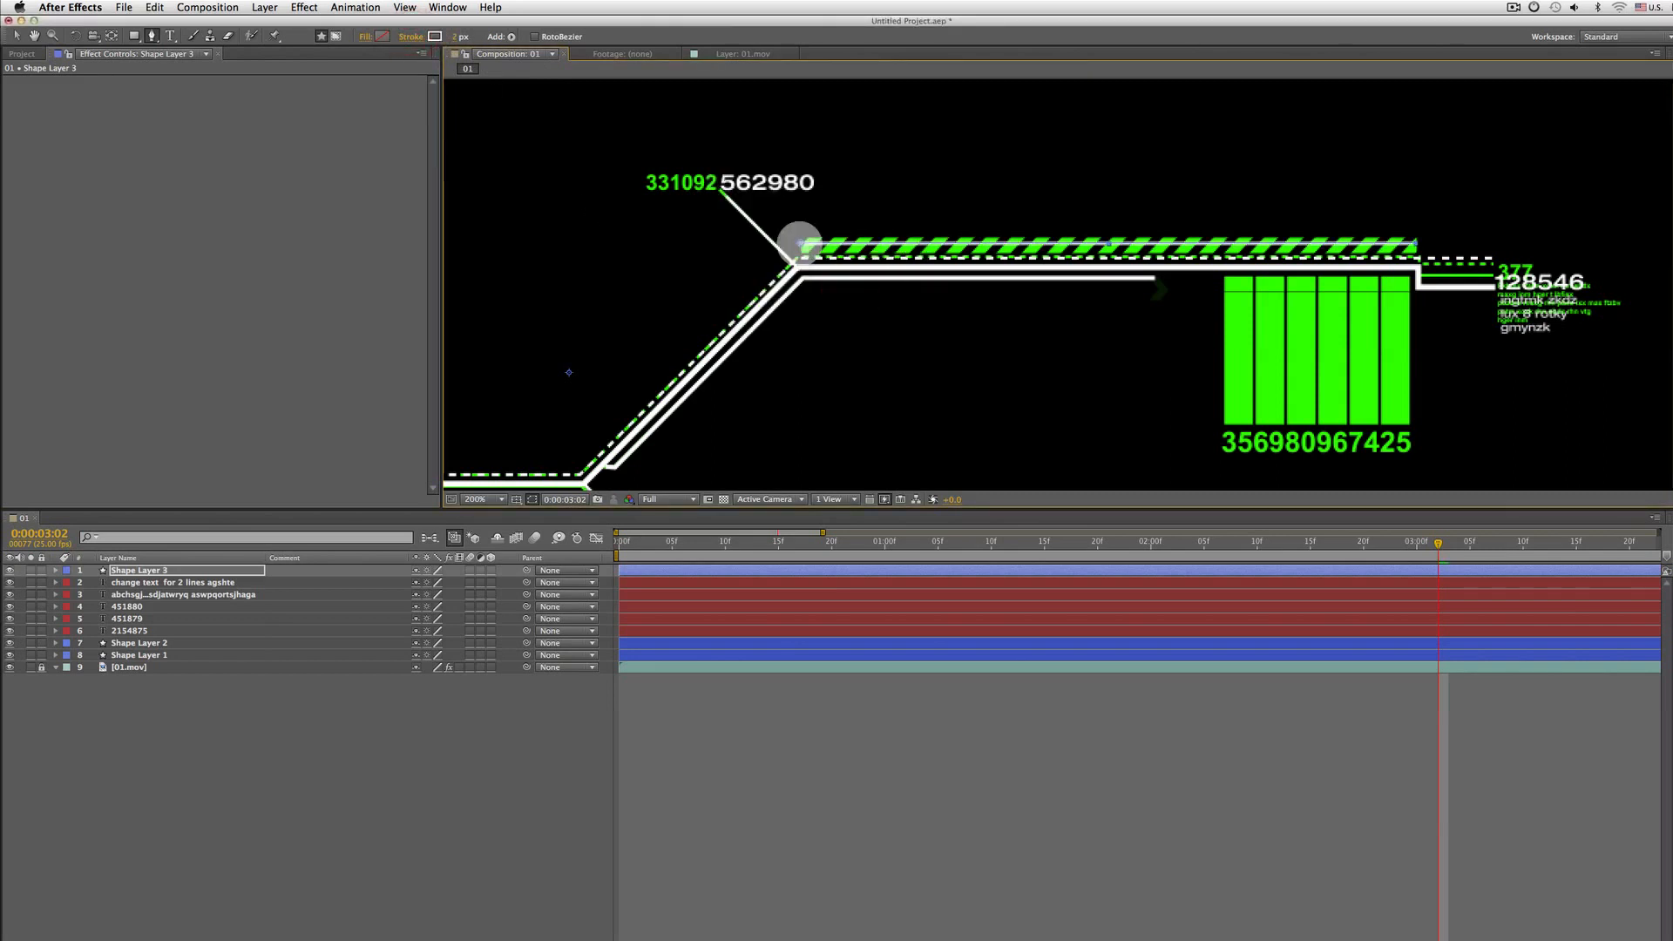
{"action": "left_click_drag", "start_coordinate": [454, 36], "coordinate": [462, 36]}
{"action": "left_click", "coordinate": [455, 37]}
{"action": "type", "text": "15"}
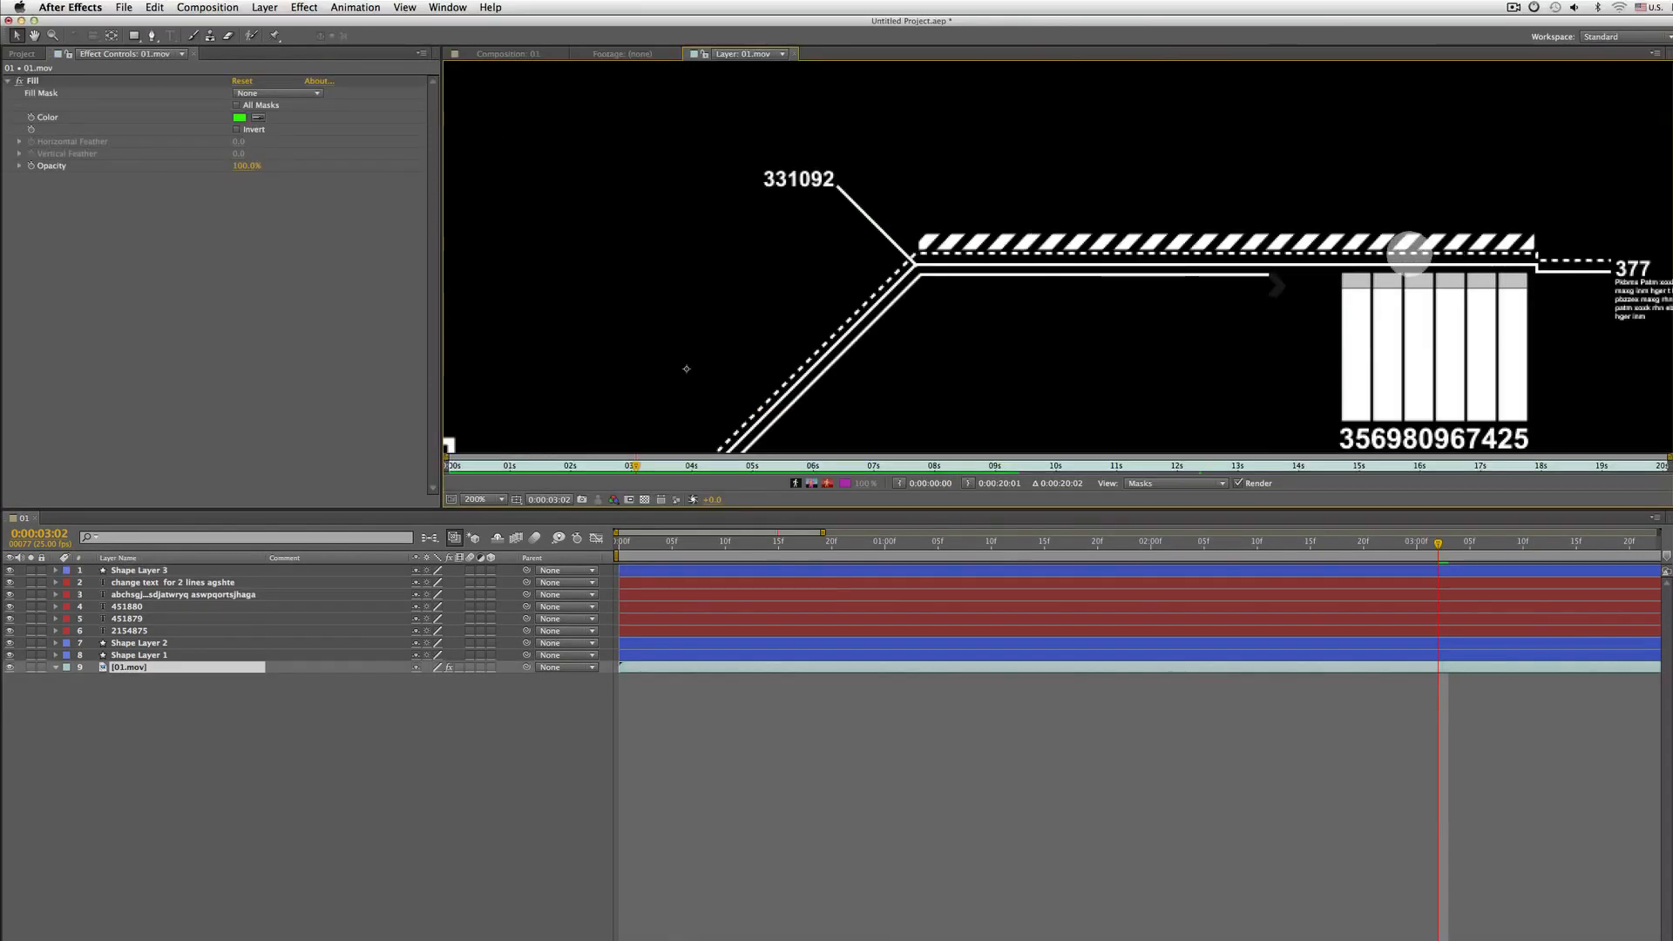
Copy Trim Paths 1 from Shape Layer 1 and paste it into the new Shape Layer 3
{"action": "left_click", "coordinate": [490, 54]}
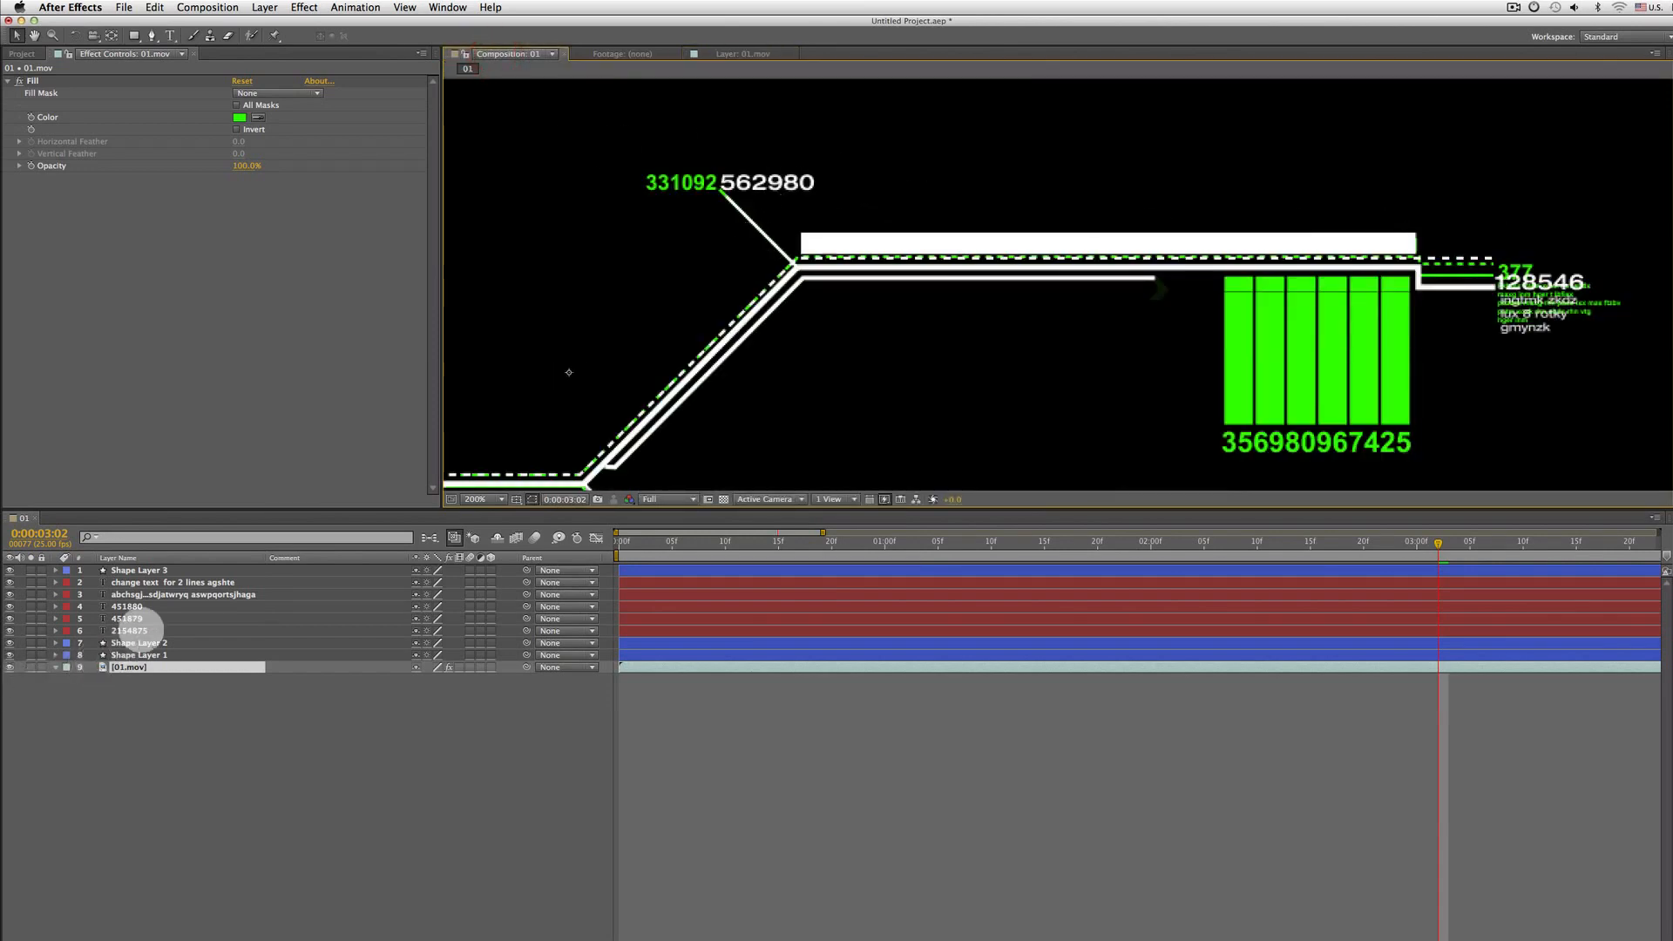
{"action": "left_click", "coordinate": [157, 571]}
{"action": "key", "text": "super+shift+a"}
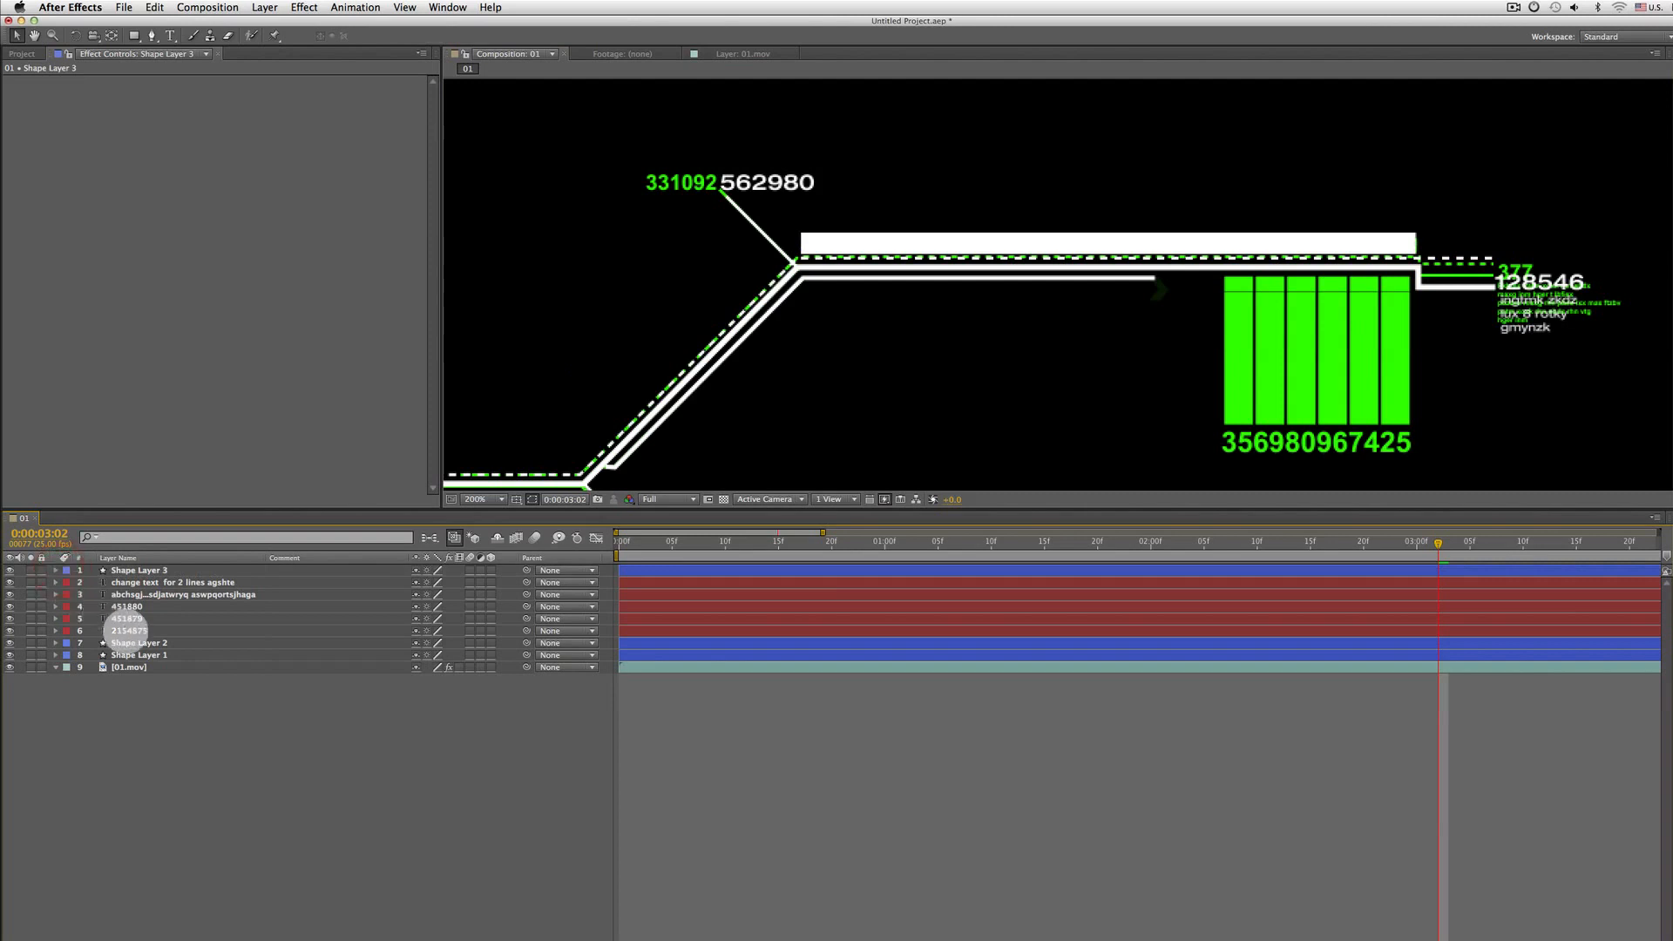
{"action": "left_click", "coordinate": [137, 655]}
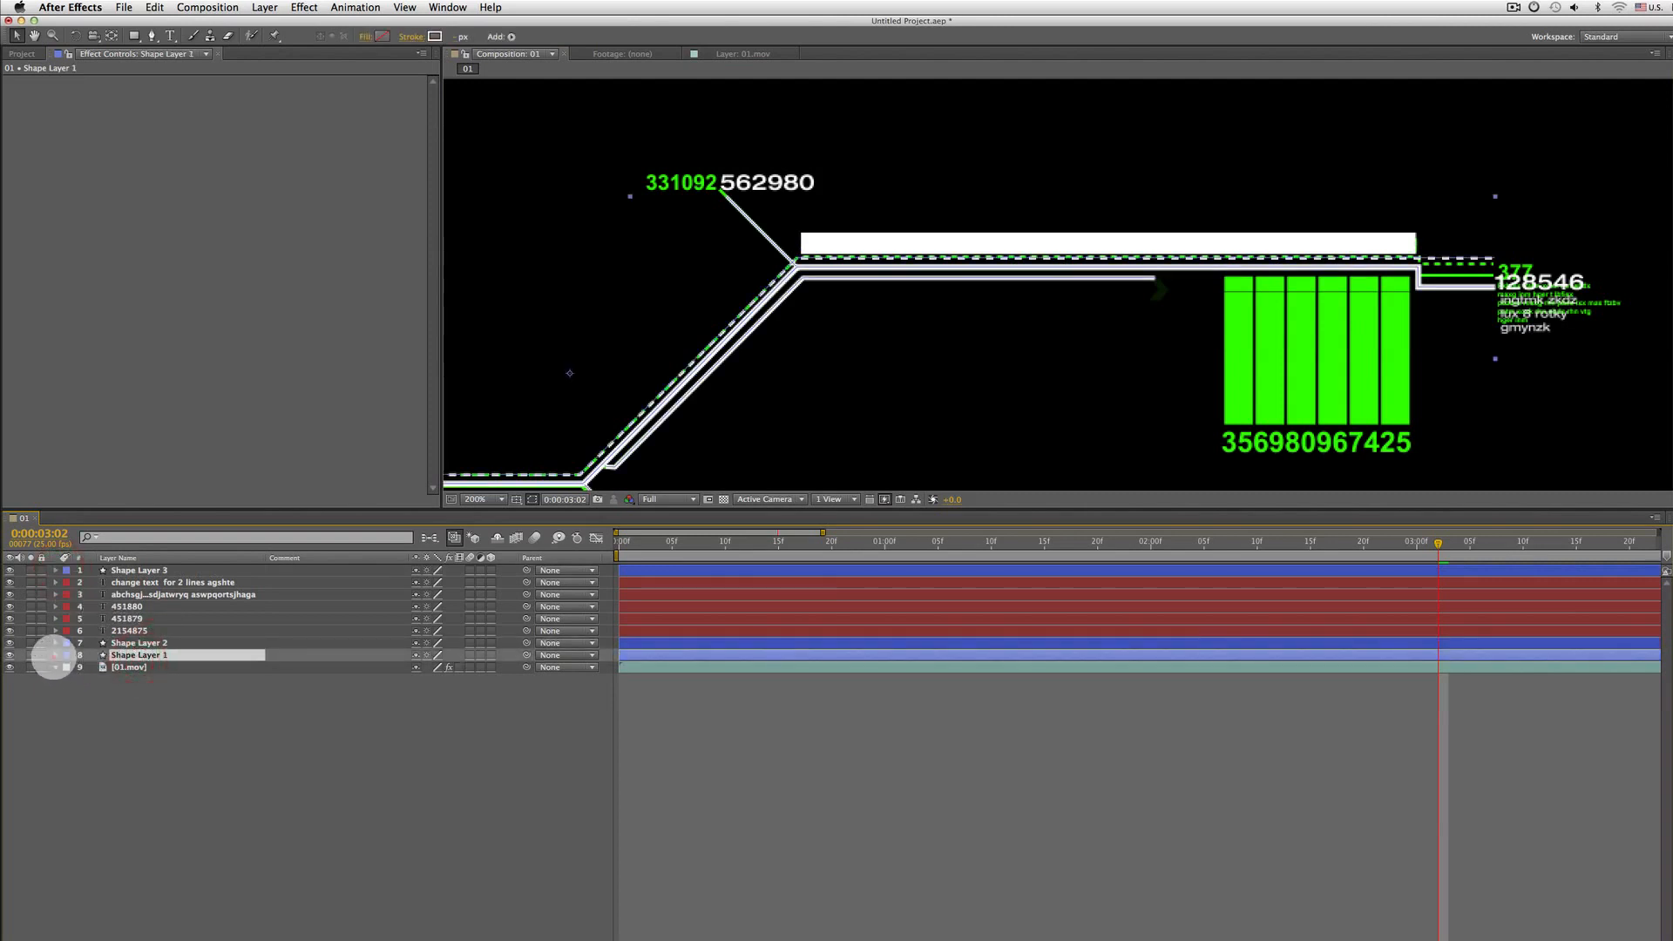
{"action": "left_click", "coordinate": [55, 655]}
{"action": "left_click", "coordinate": [105, 728]}
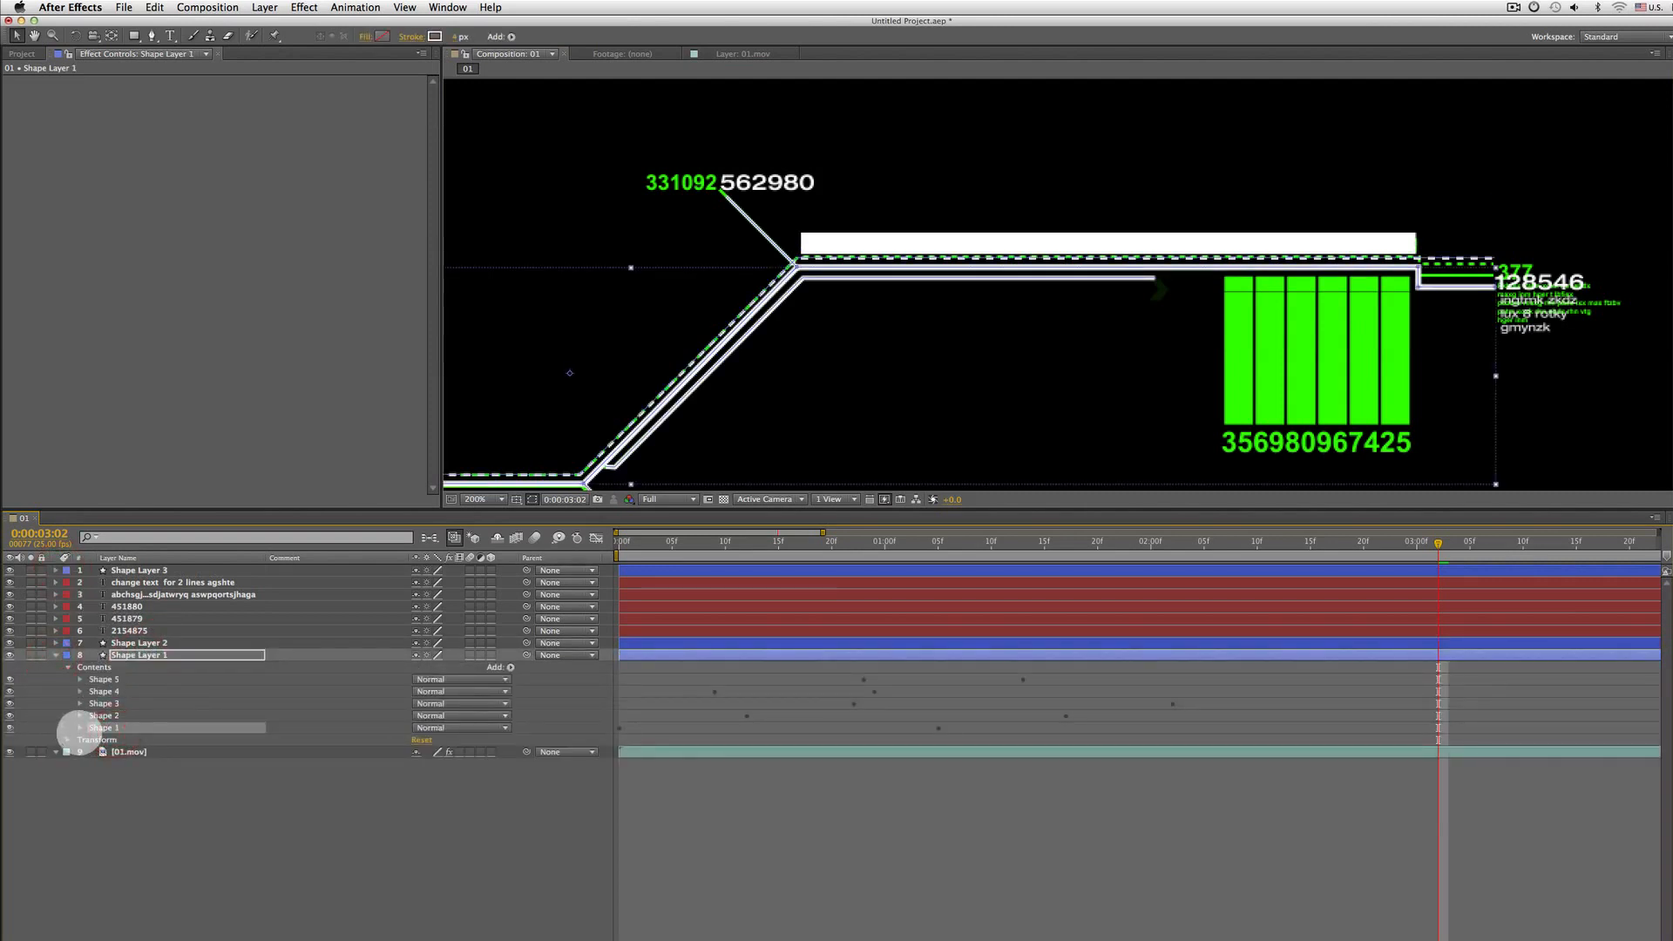
{"action": "key", "text": "F2"}
{"action": "left_click", "coordinate": [81, 728]}
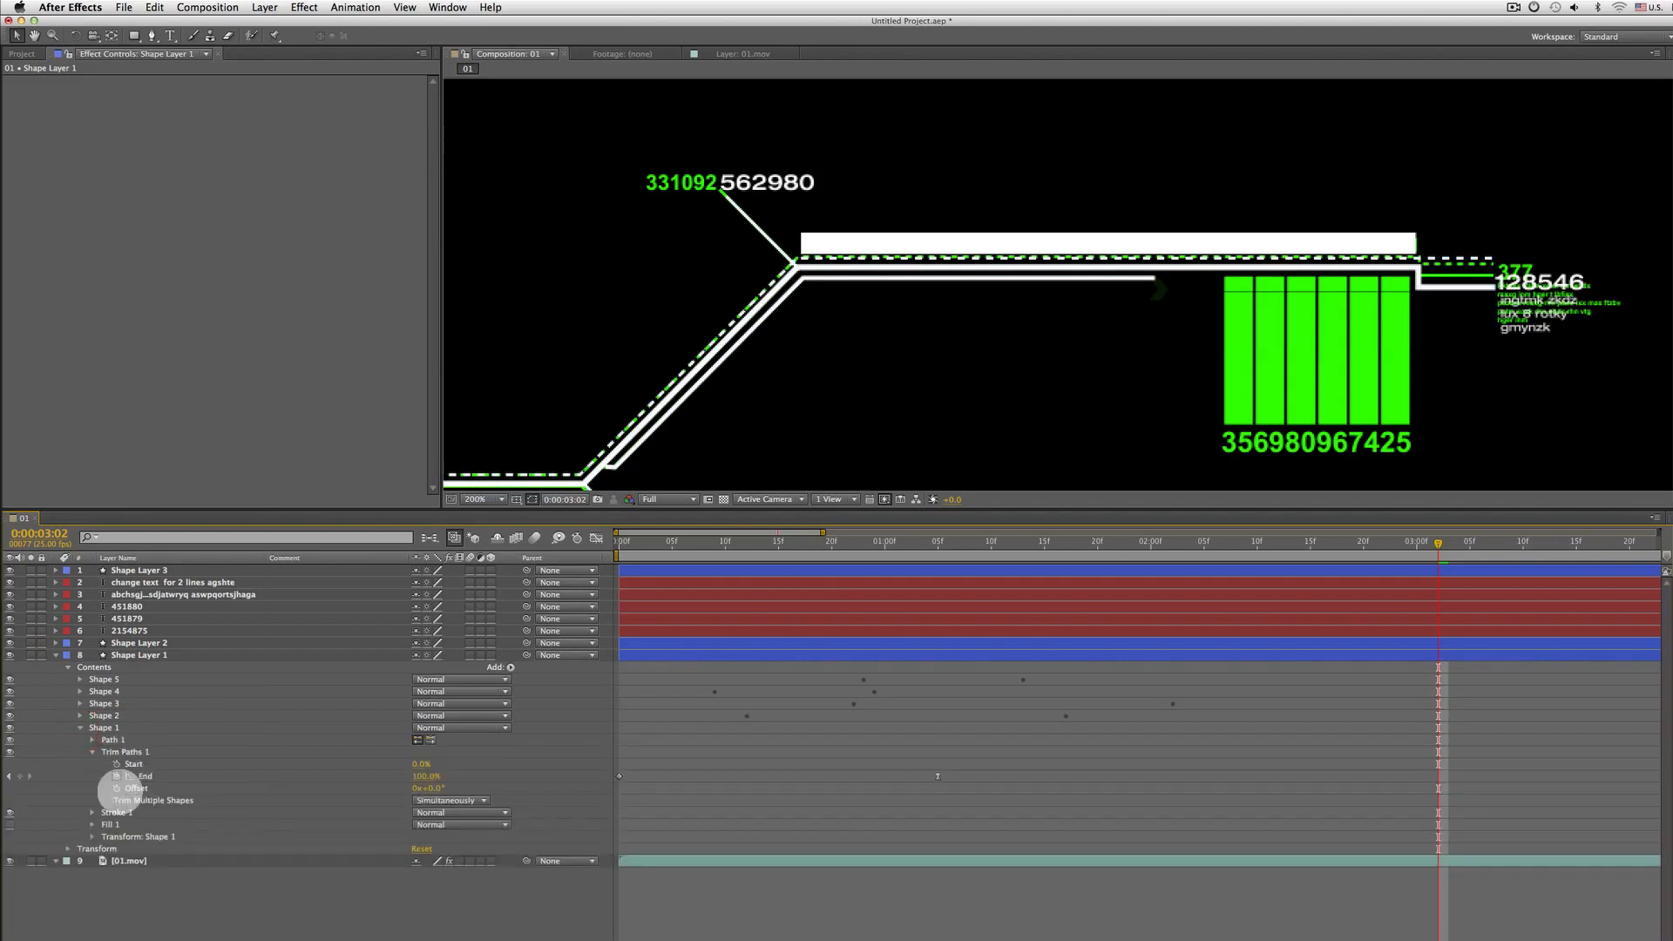
{"action": "left_click", "coordinate": [122, 751]}
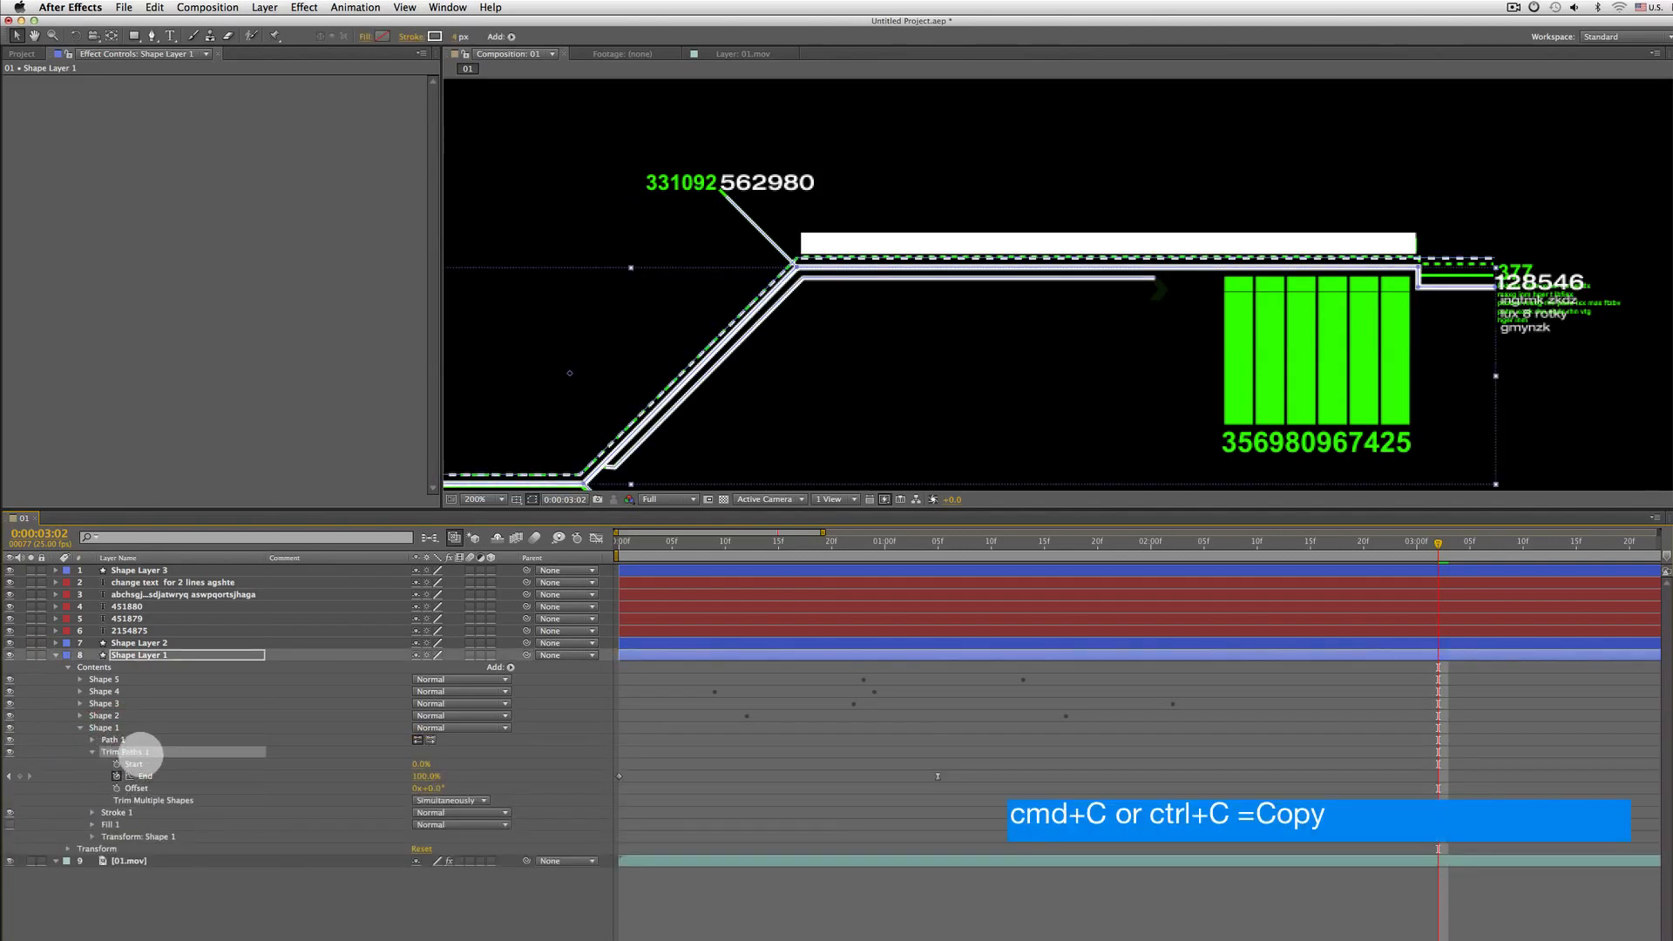
{"action": "left_click", "coordinate": [139, 751]}
{"action": "left_click", "coordinate": [91, 750]}
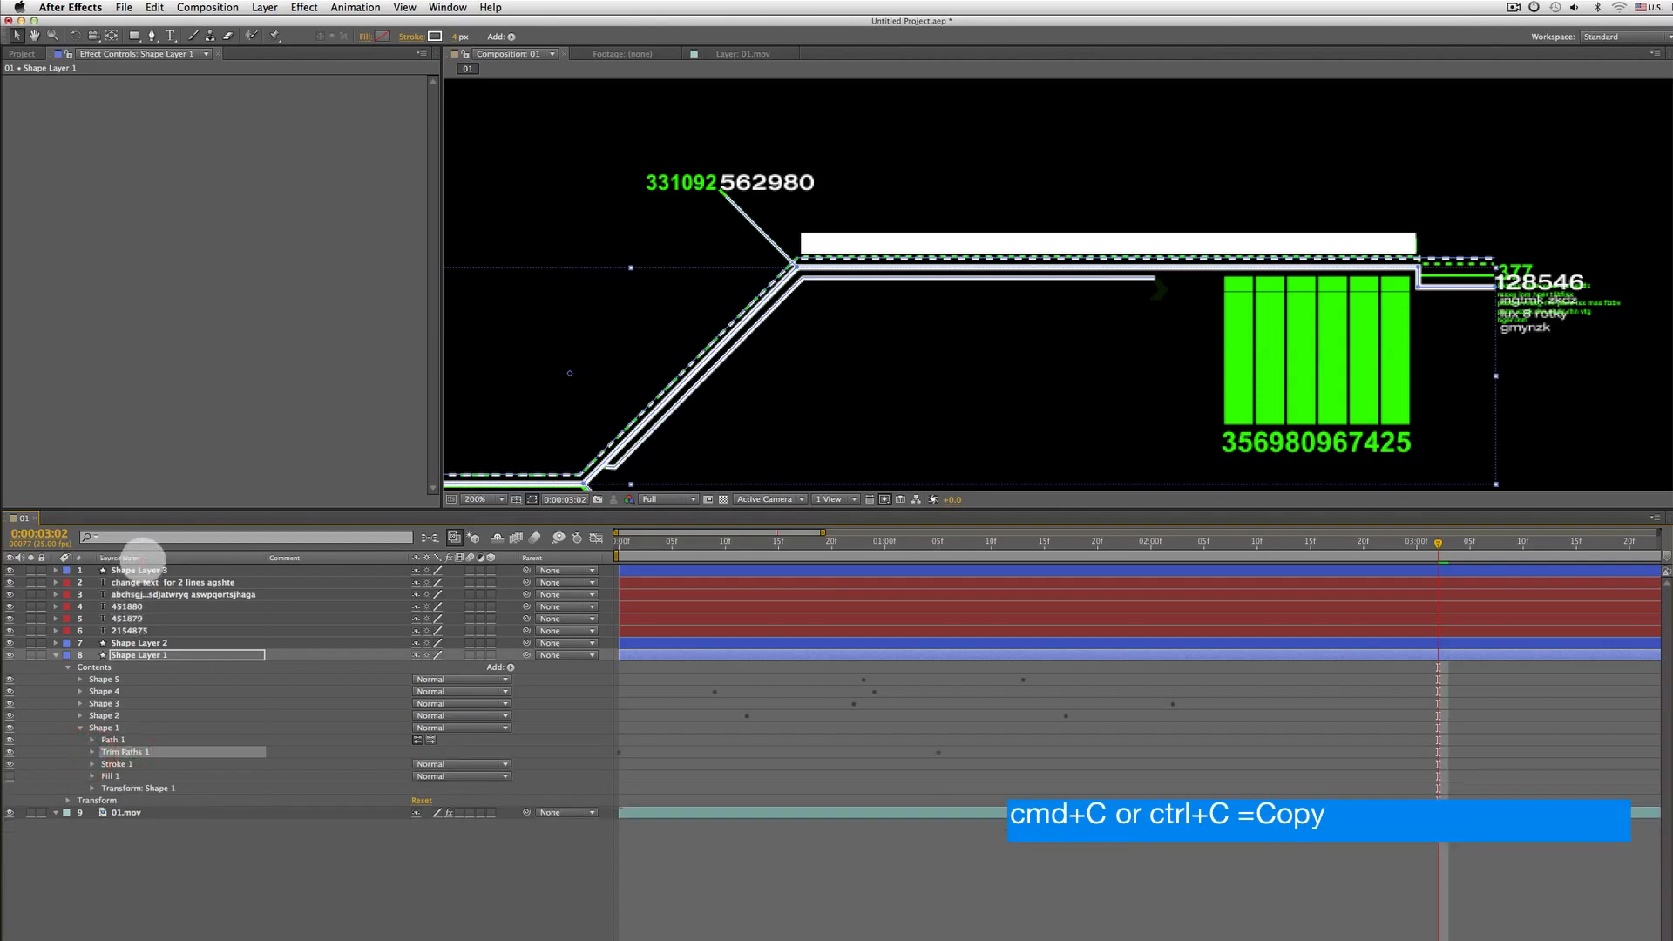
{"action": "left_click", "coordinate": [155, 567]}
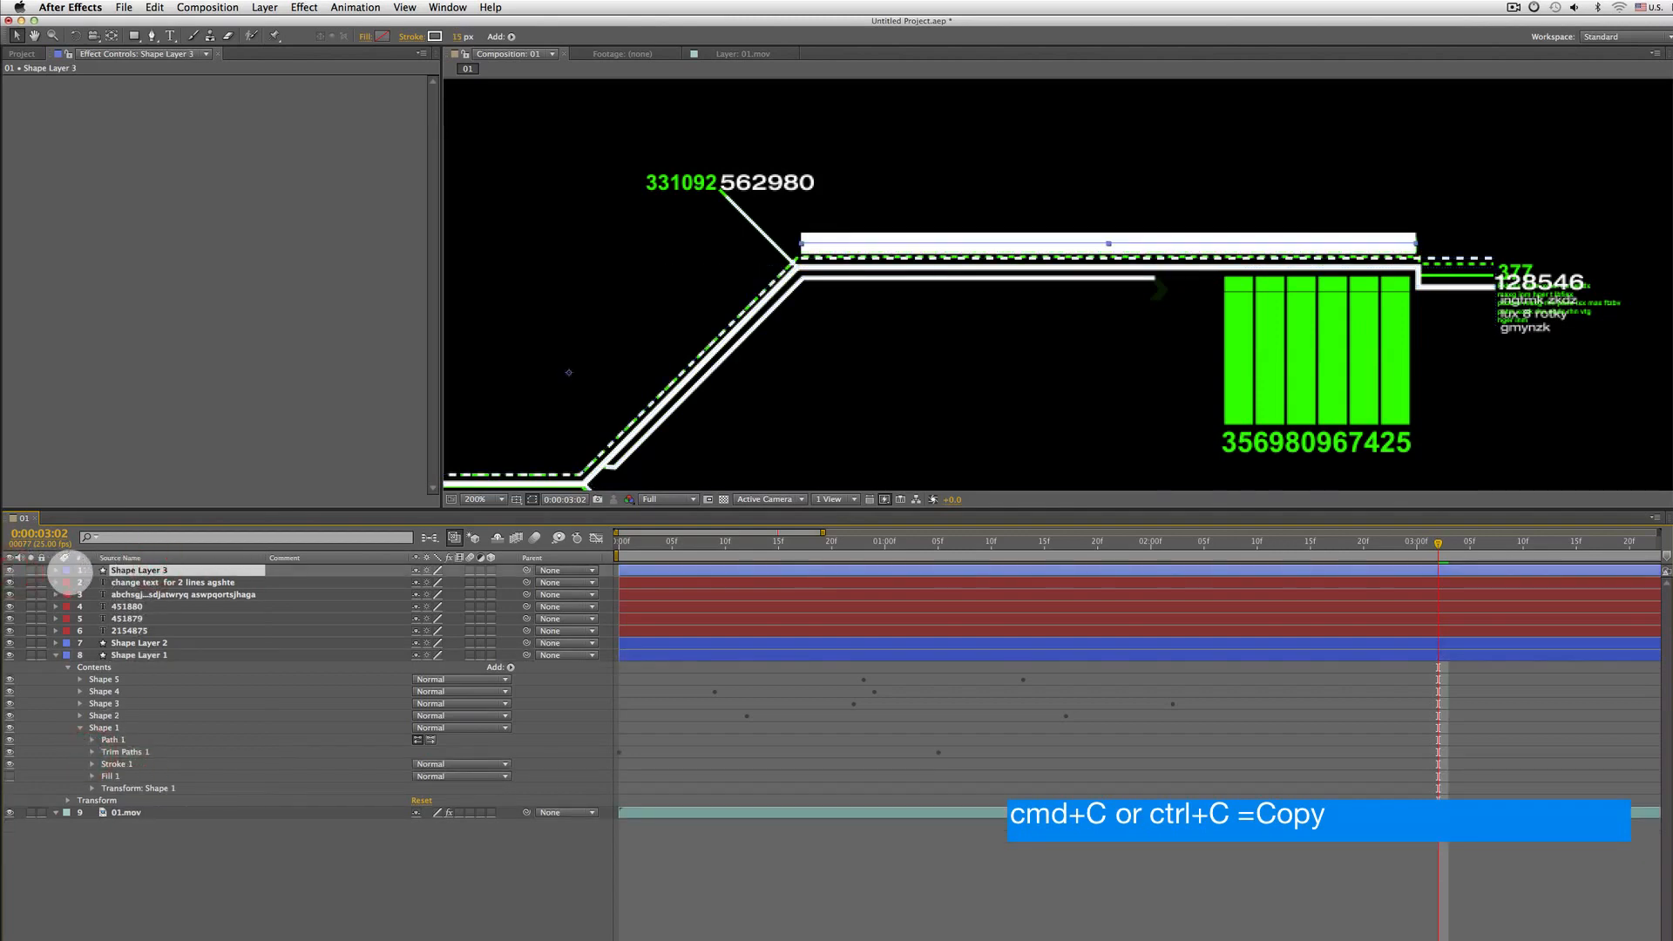
{"action": "left_click", "coordinate": [56, 570]}
{"action": "left_click", "coordinate": [77, 583]}
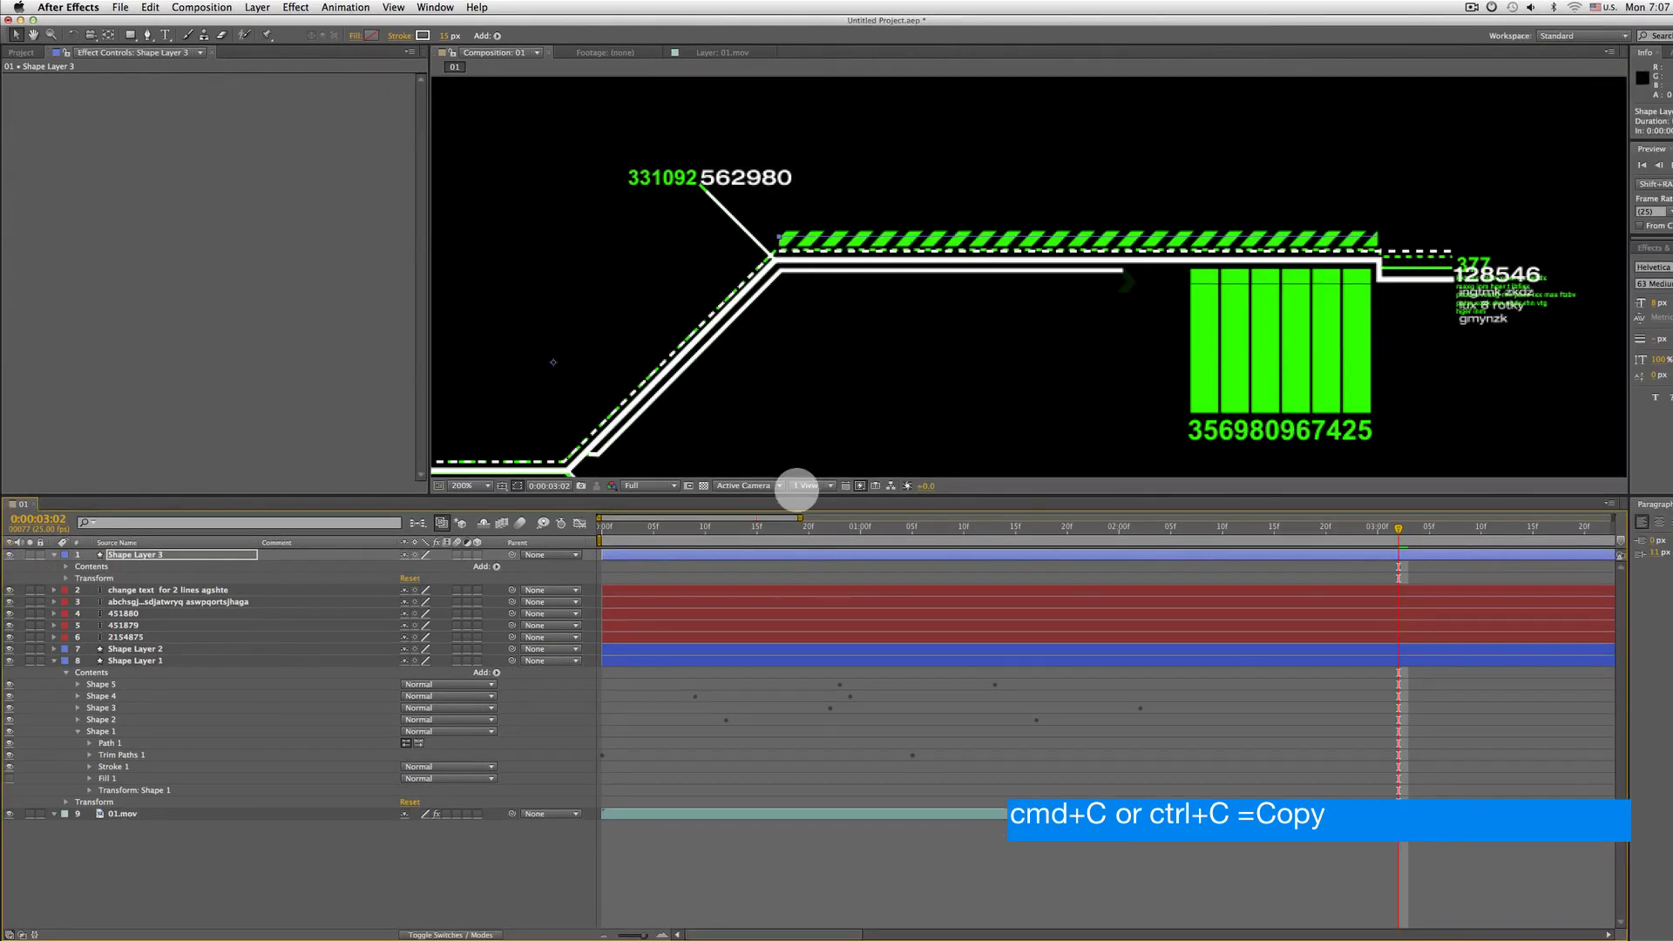
{"action": "key", "text": "super+v"}
Reveal the new shape layer's pasted End keyframes and preview the line animation
{"action": "key", "text": "minus"}
{"action": "key", "text": "minus"}
{"action": "key", "text": "minus"}
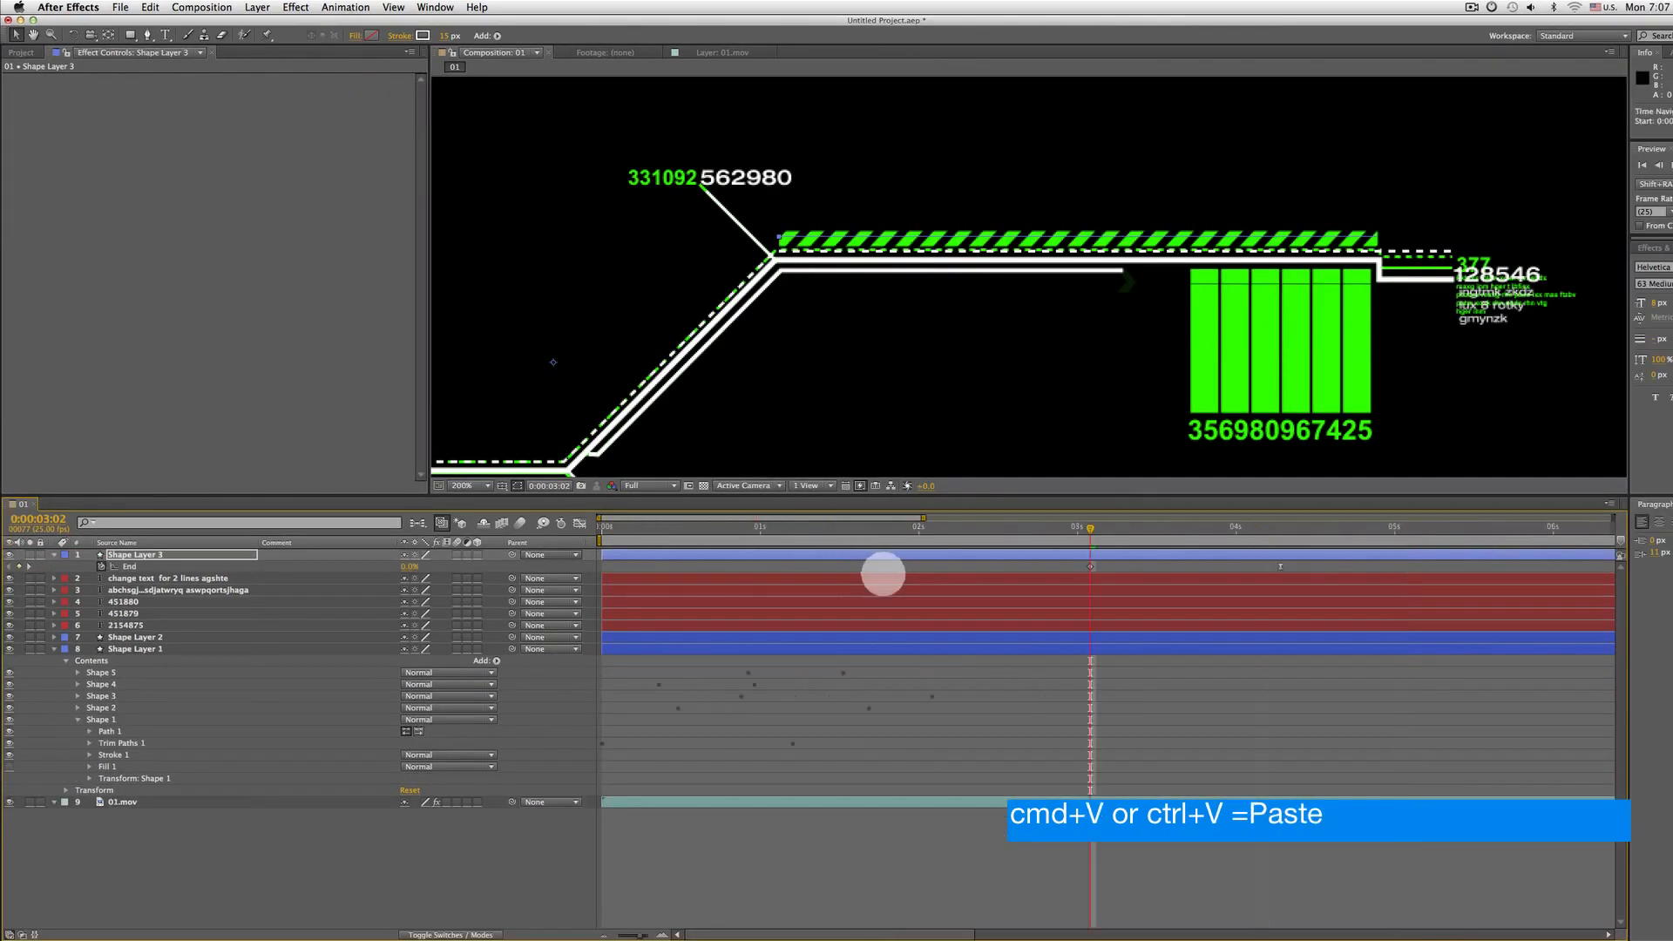
{"action": "key", "text": "u"}
{"action": "key", "text": "u"}
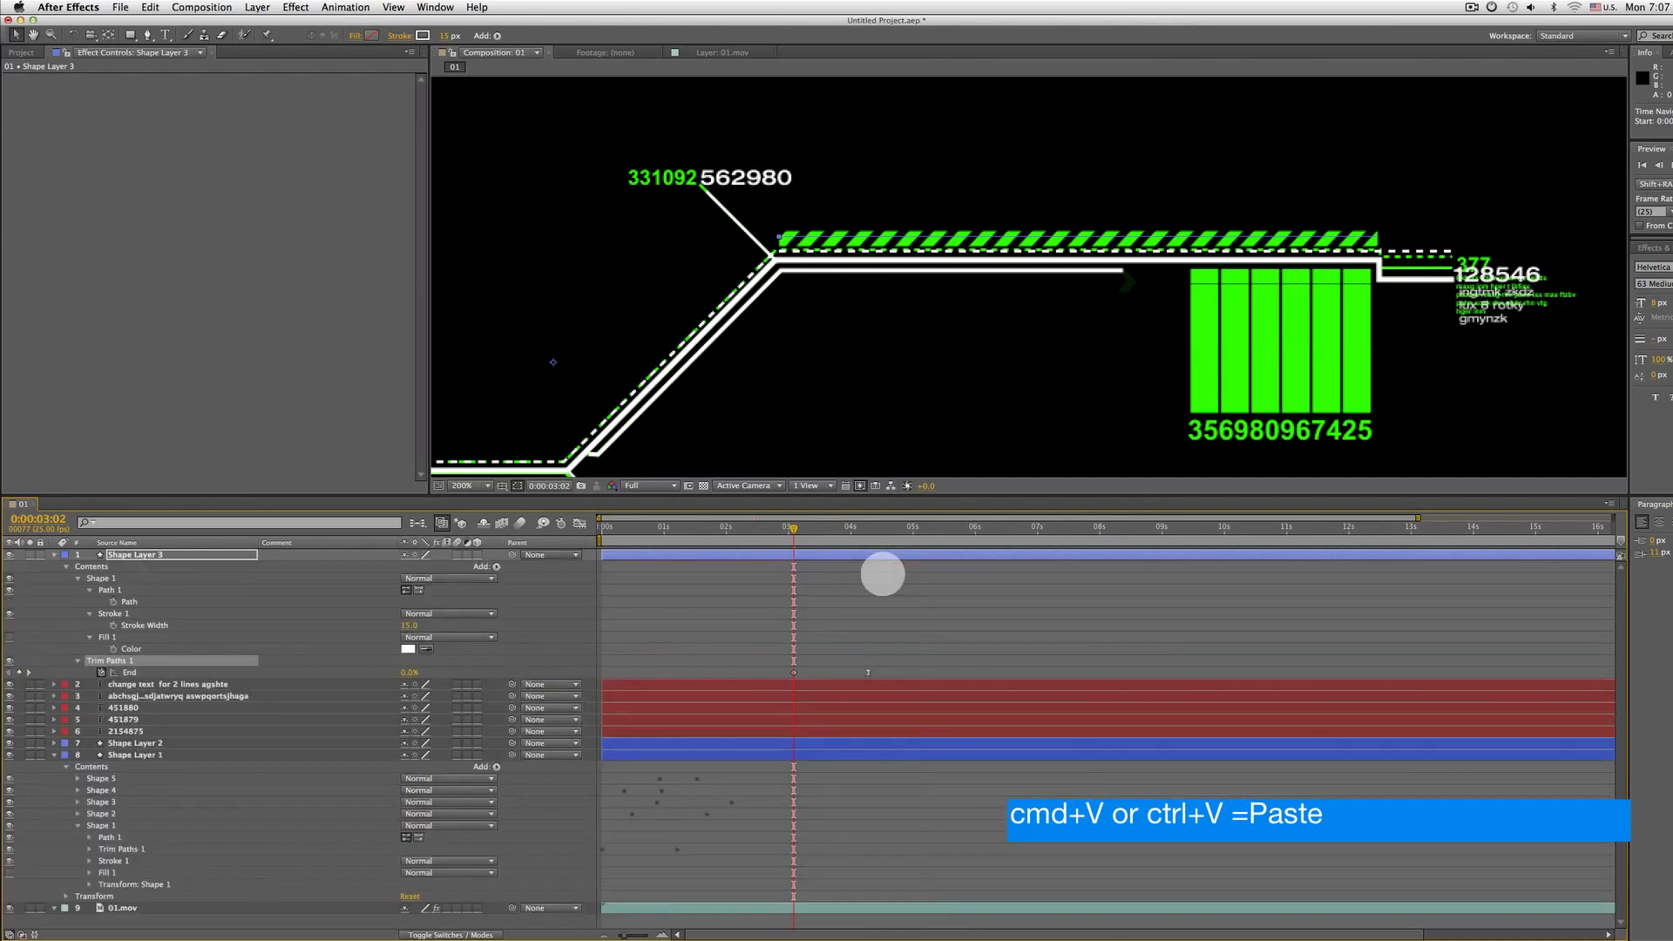
{"action": "key", "text": "u"}
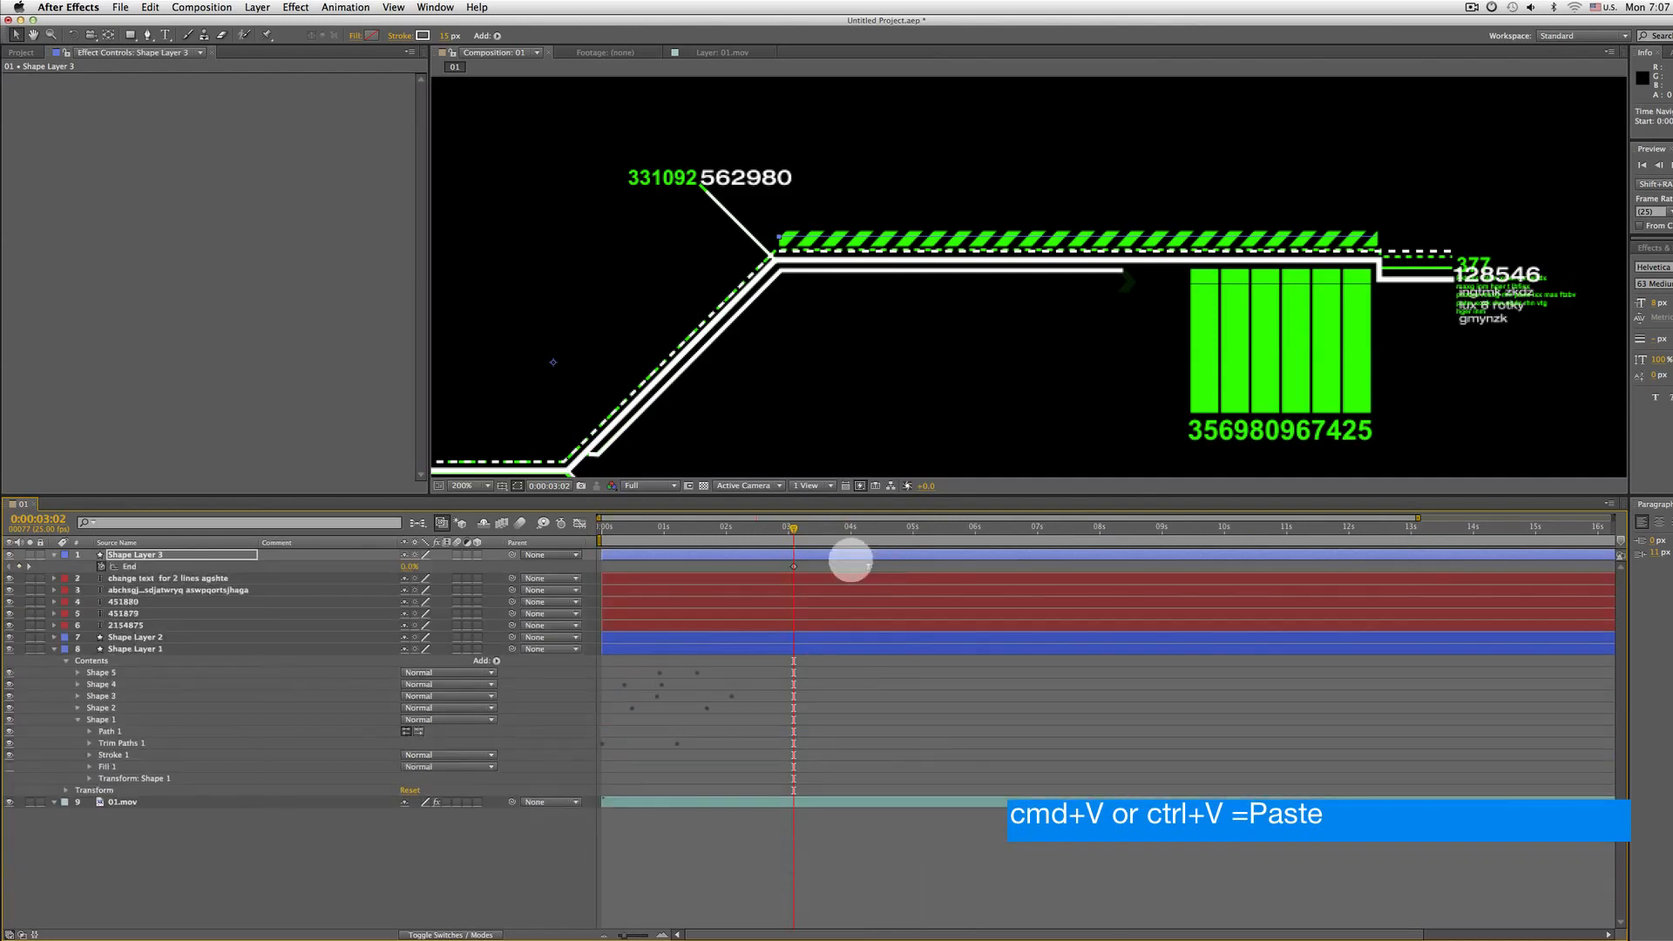
{"action": "key", "text": "space"}
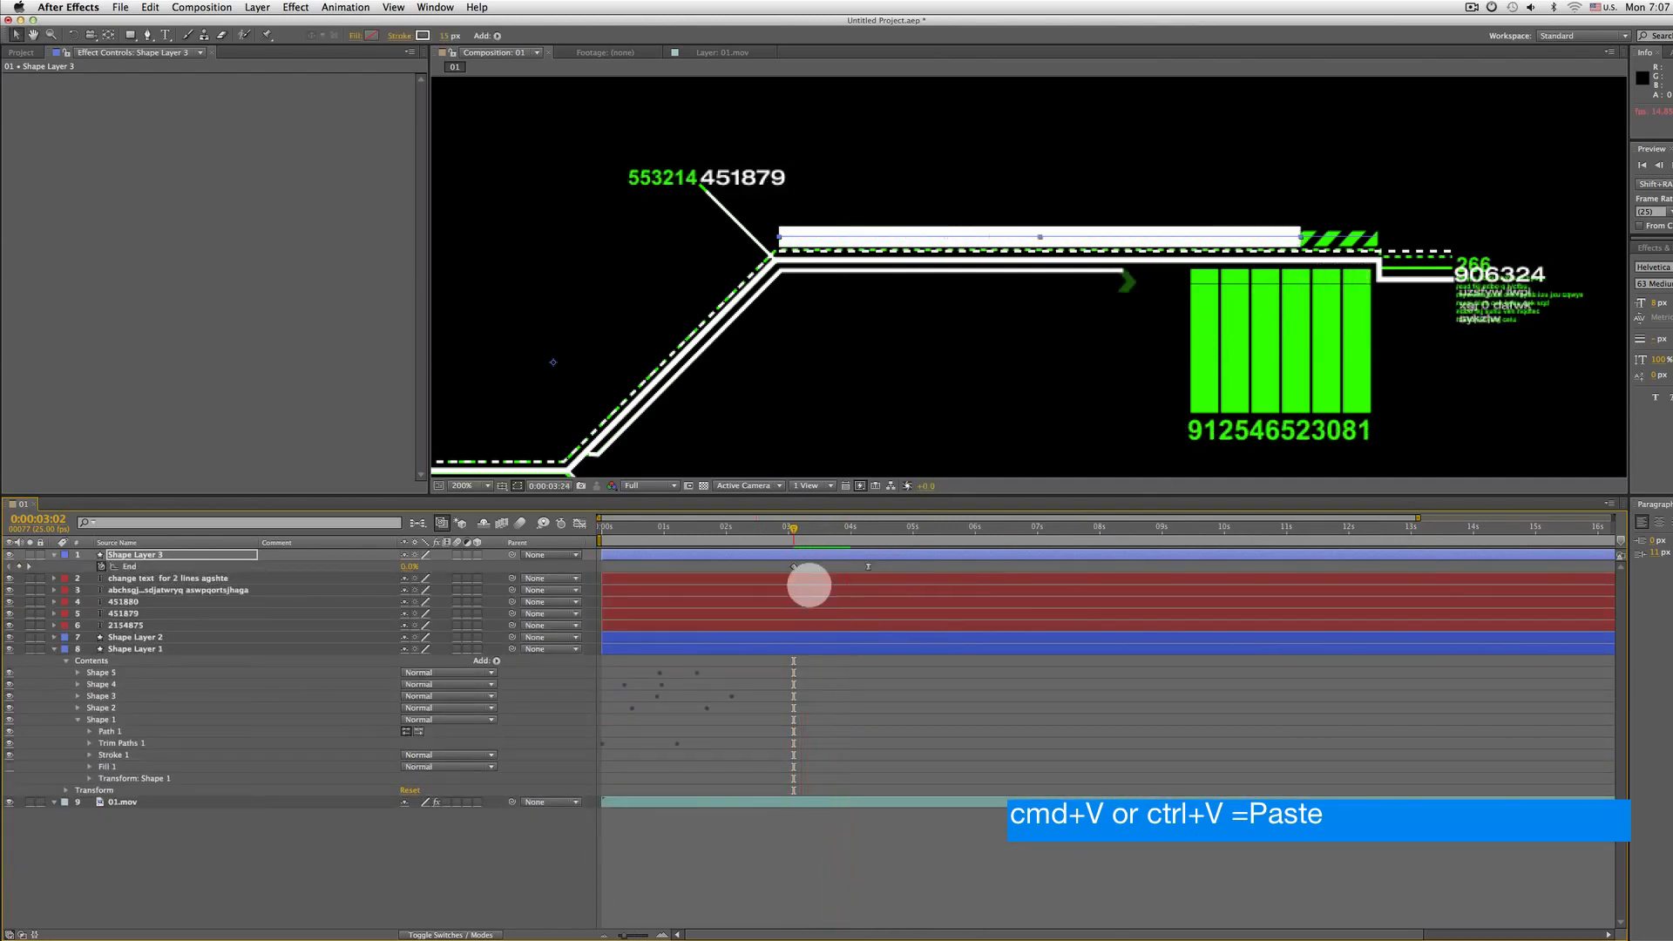
{"action": "left_click_drag", "start_coordinate": [640, 533], "coordinate": [701, 529]}
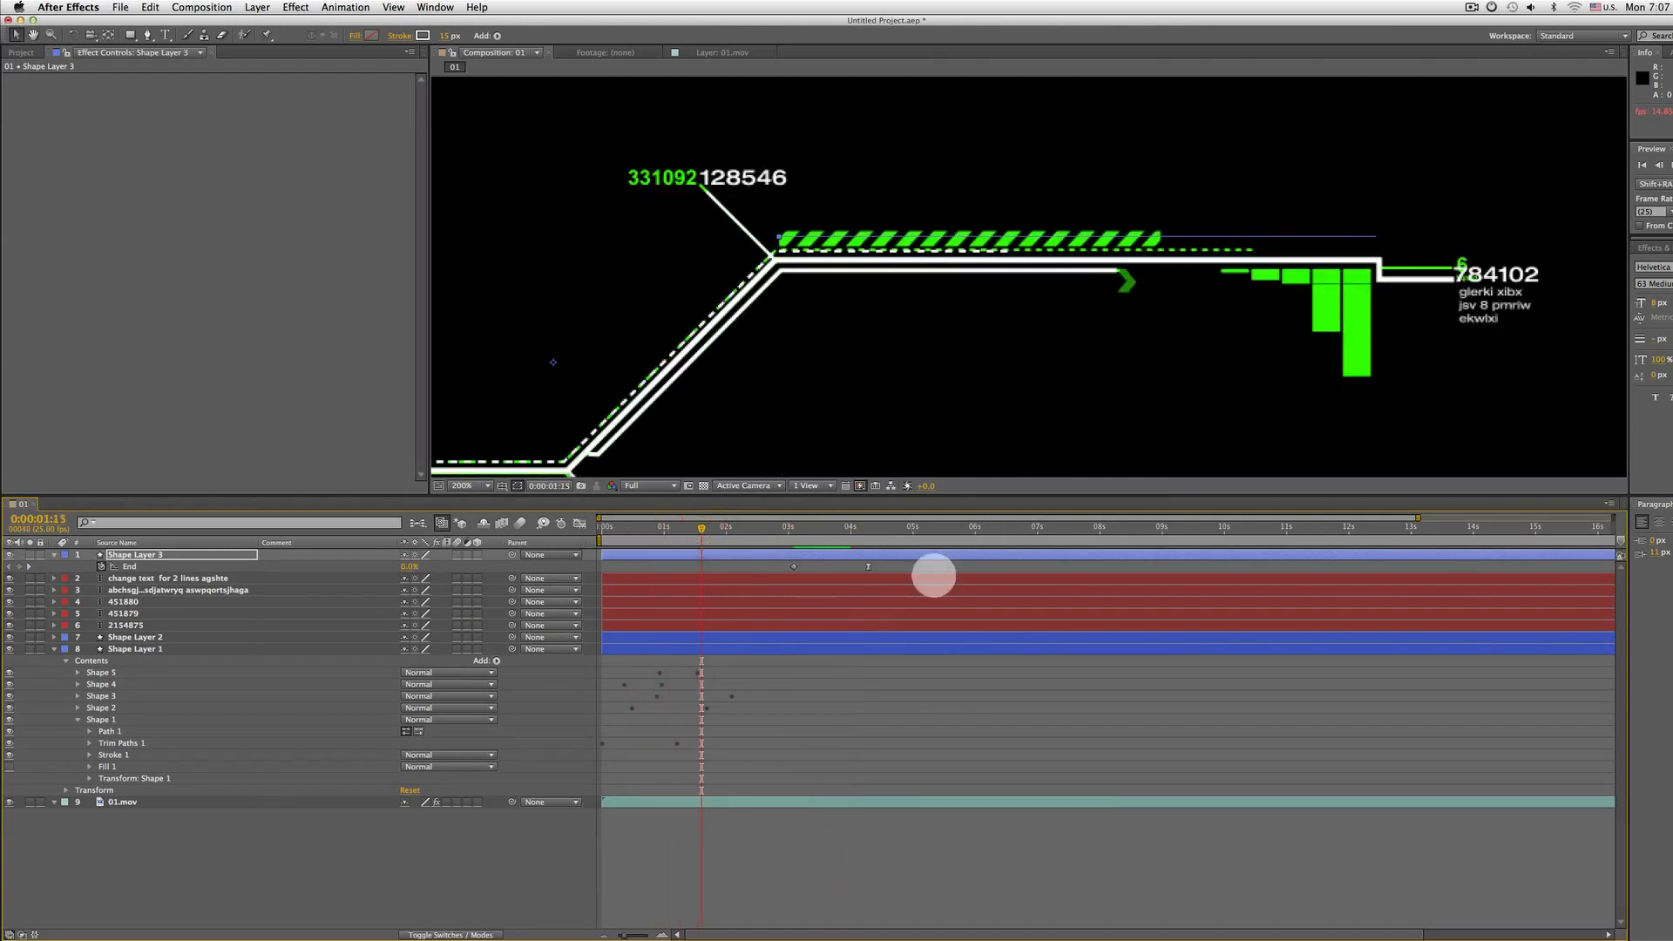
Move the new line's first End keyframe earlier in the timeline and preview the animation
{"action": "left_click", "coordinate": [793, 567]}
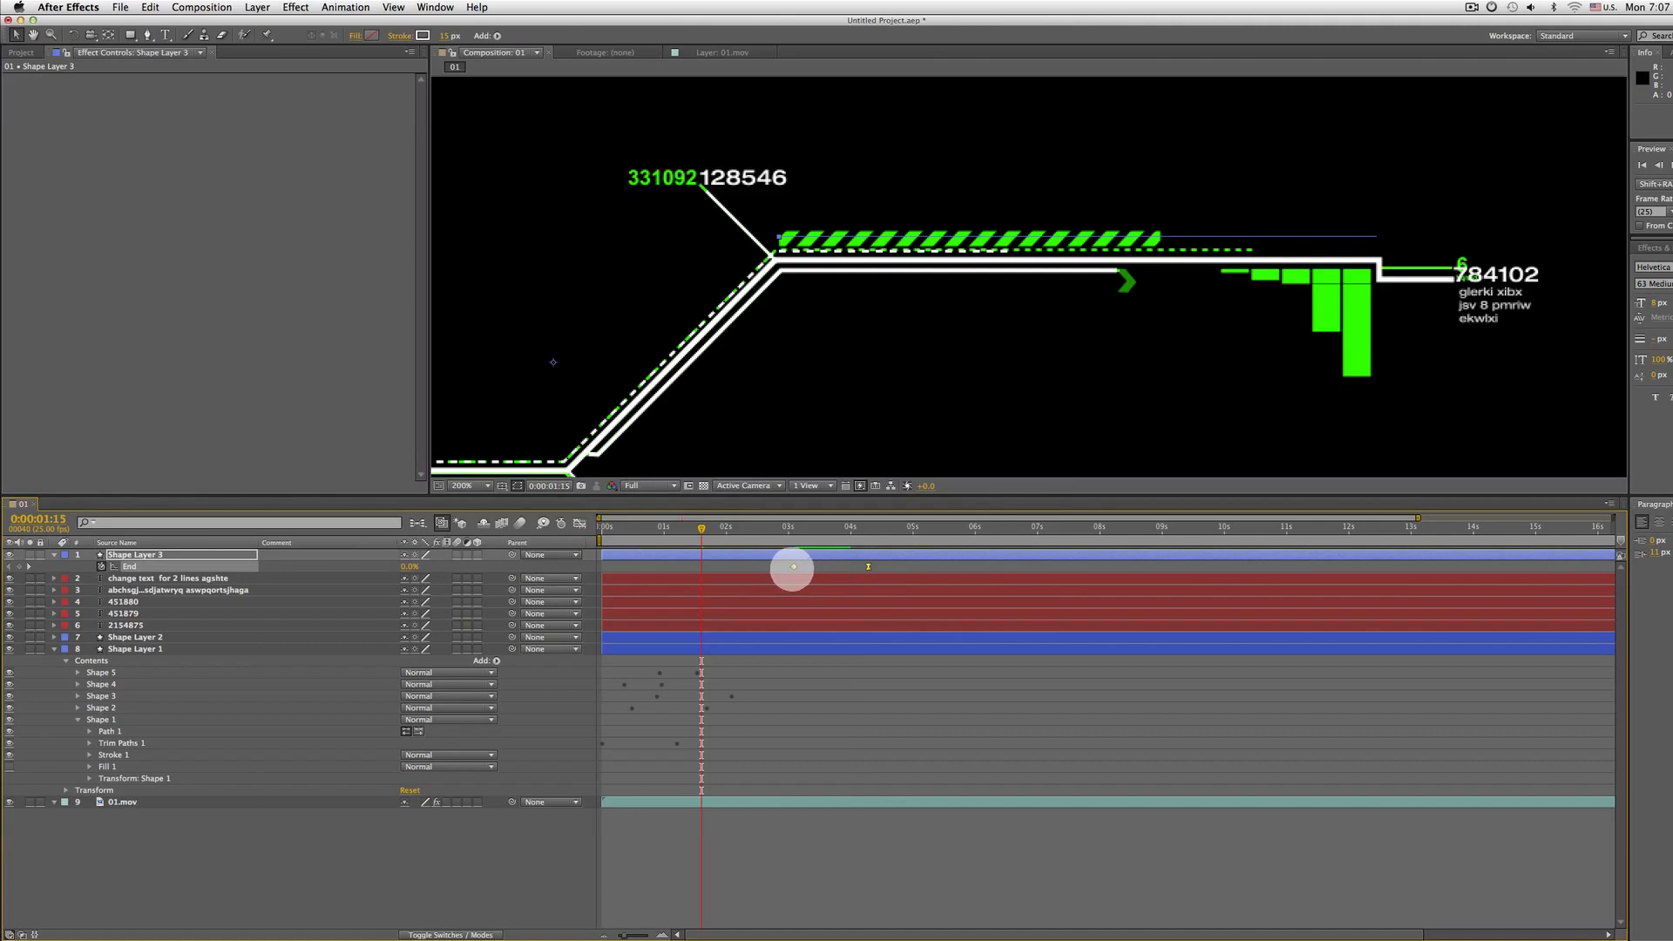
{"action": "left_click_drag", "start_coordinate": [793, 567], "coordinate": [654, 566]}
{"action": "left_click", "coordinate": [639, 528]}
{"action": "key", "text": "space"}
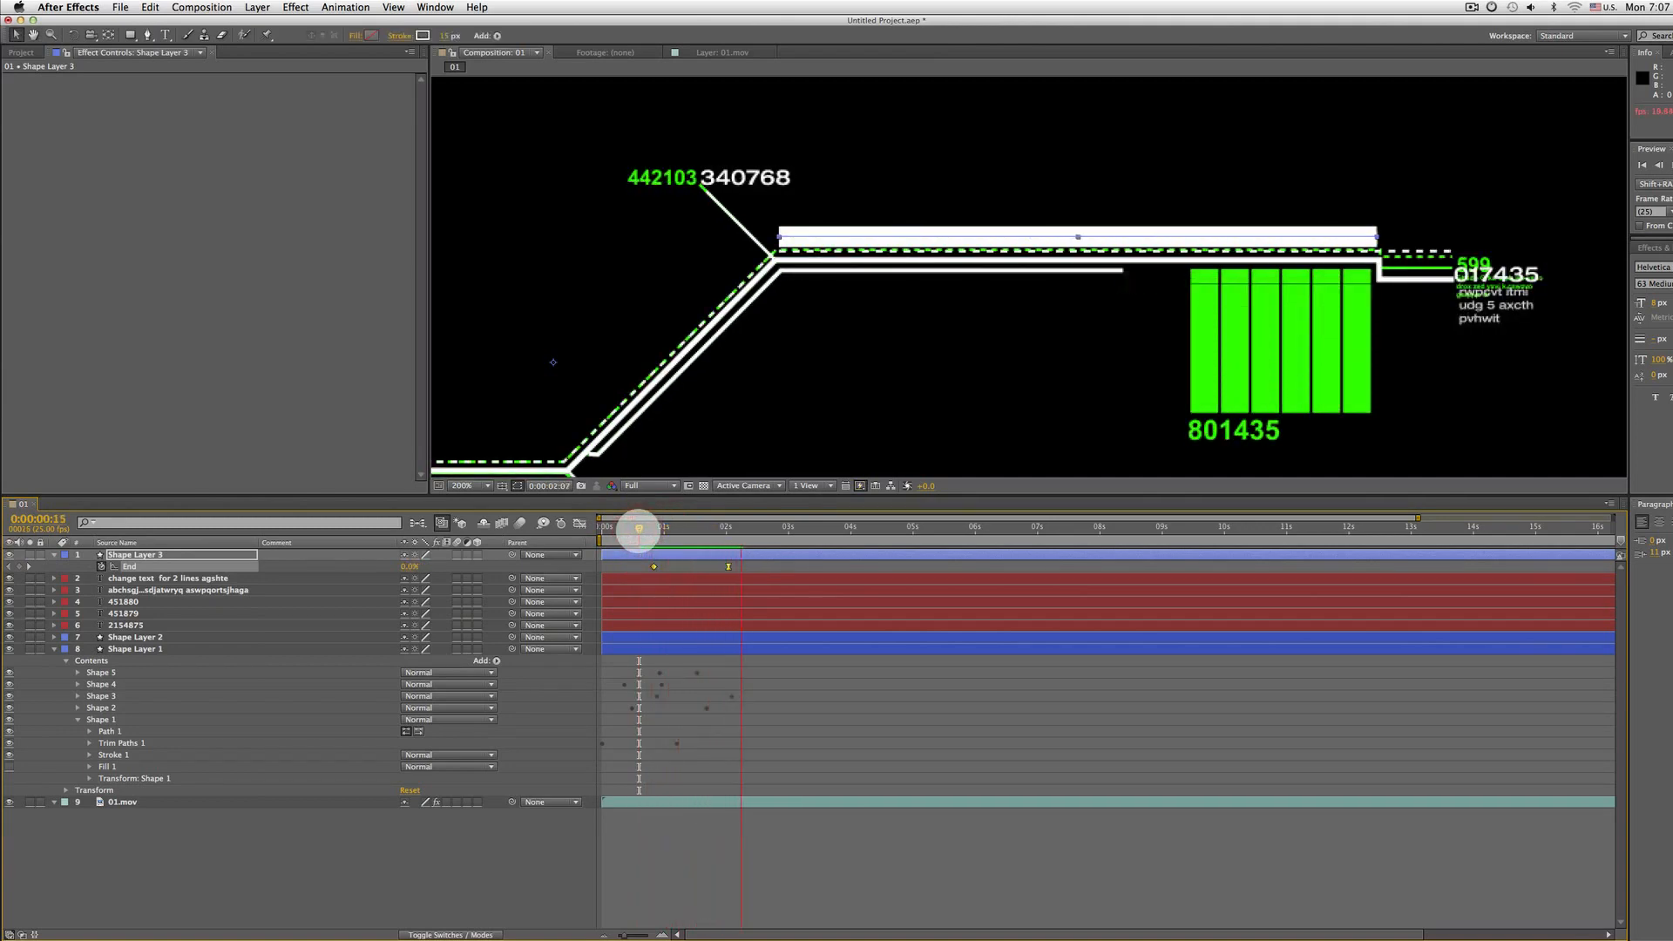
{"action": "key", "text": "space"}
Hide the 01.mov reference layer and preview the animation from the start
{"action": "left_click", "coordinate": [9, 803]}
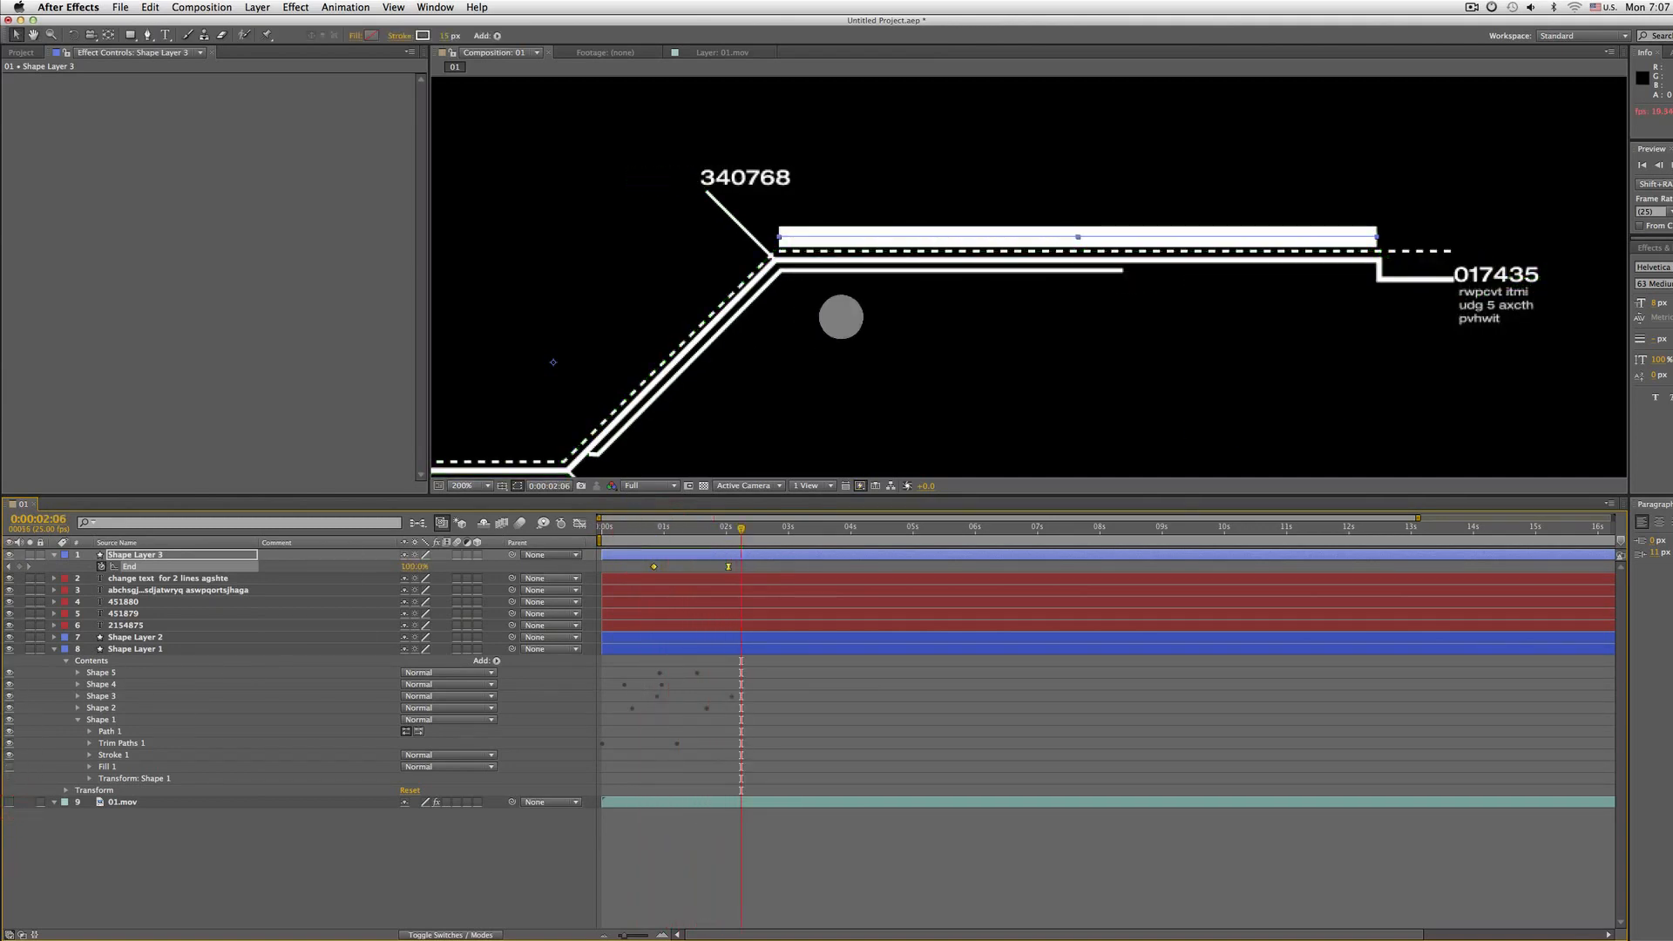
{"action": "key", "text": "Home"}
{"action": "key", "text": "space"}
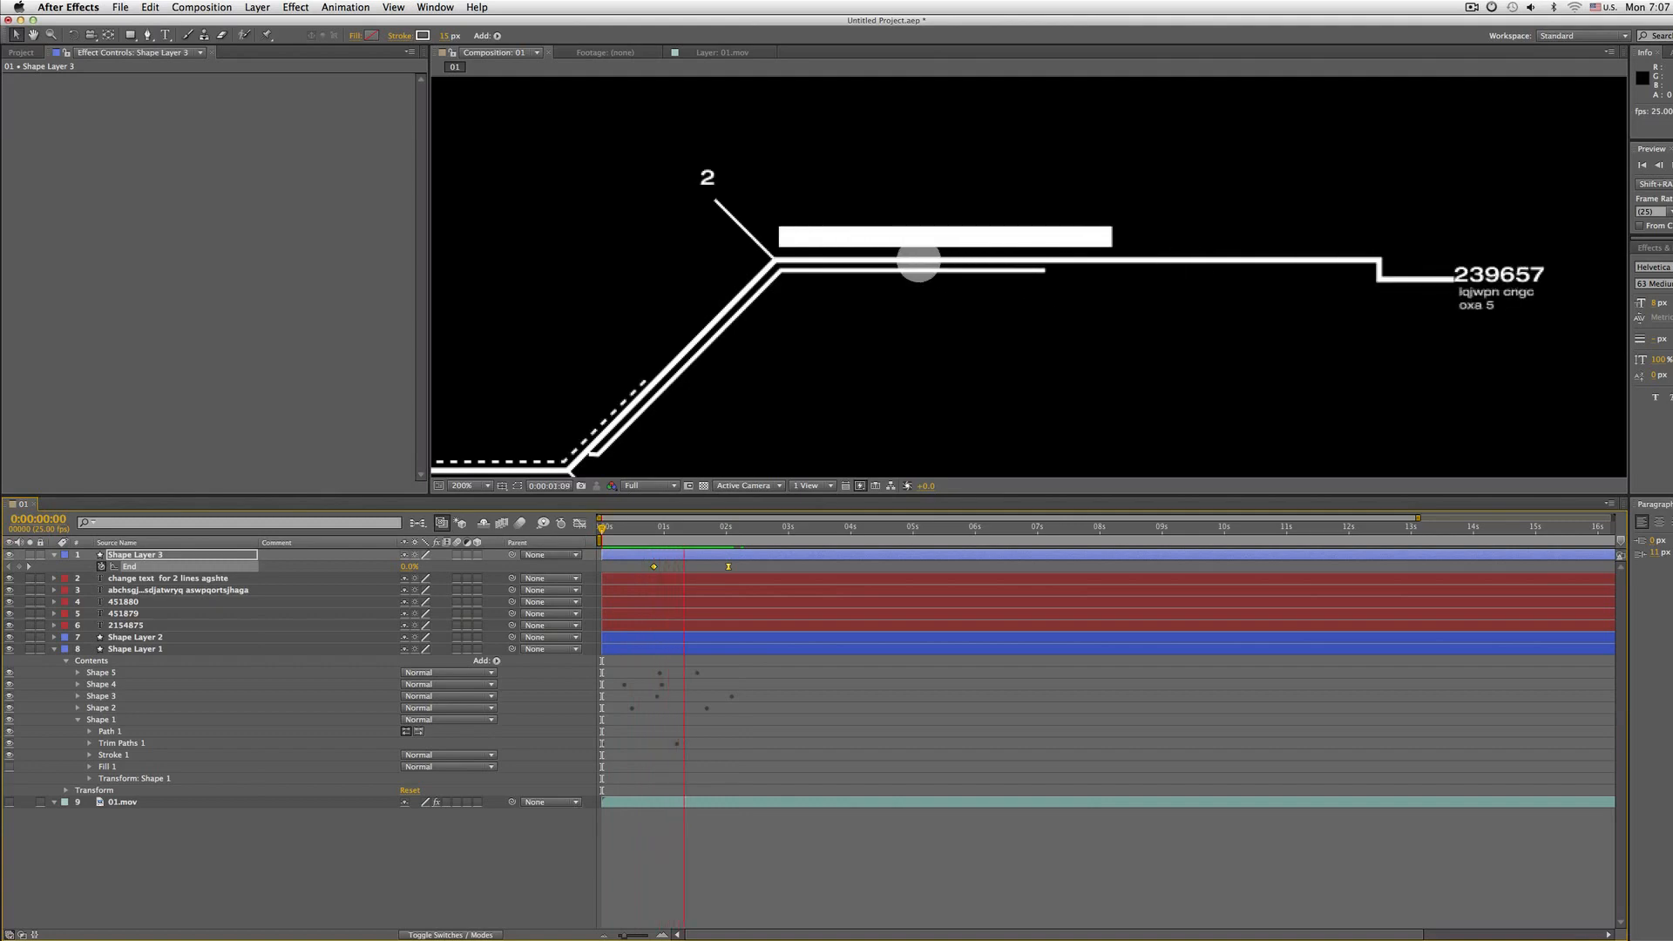
{"action": "key", "text": "space"}
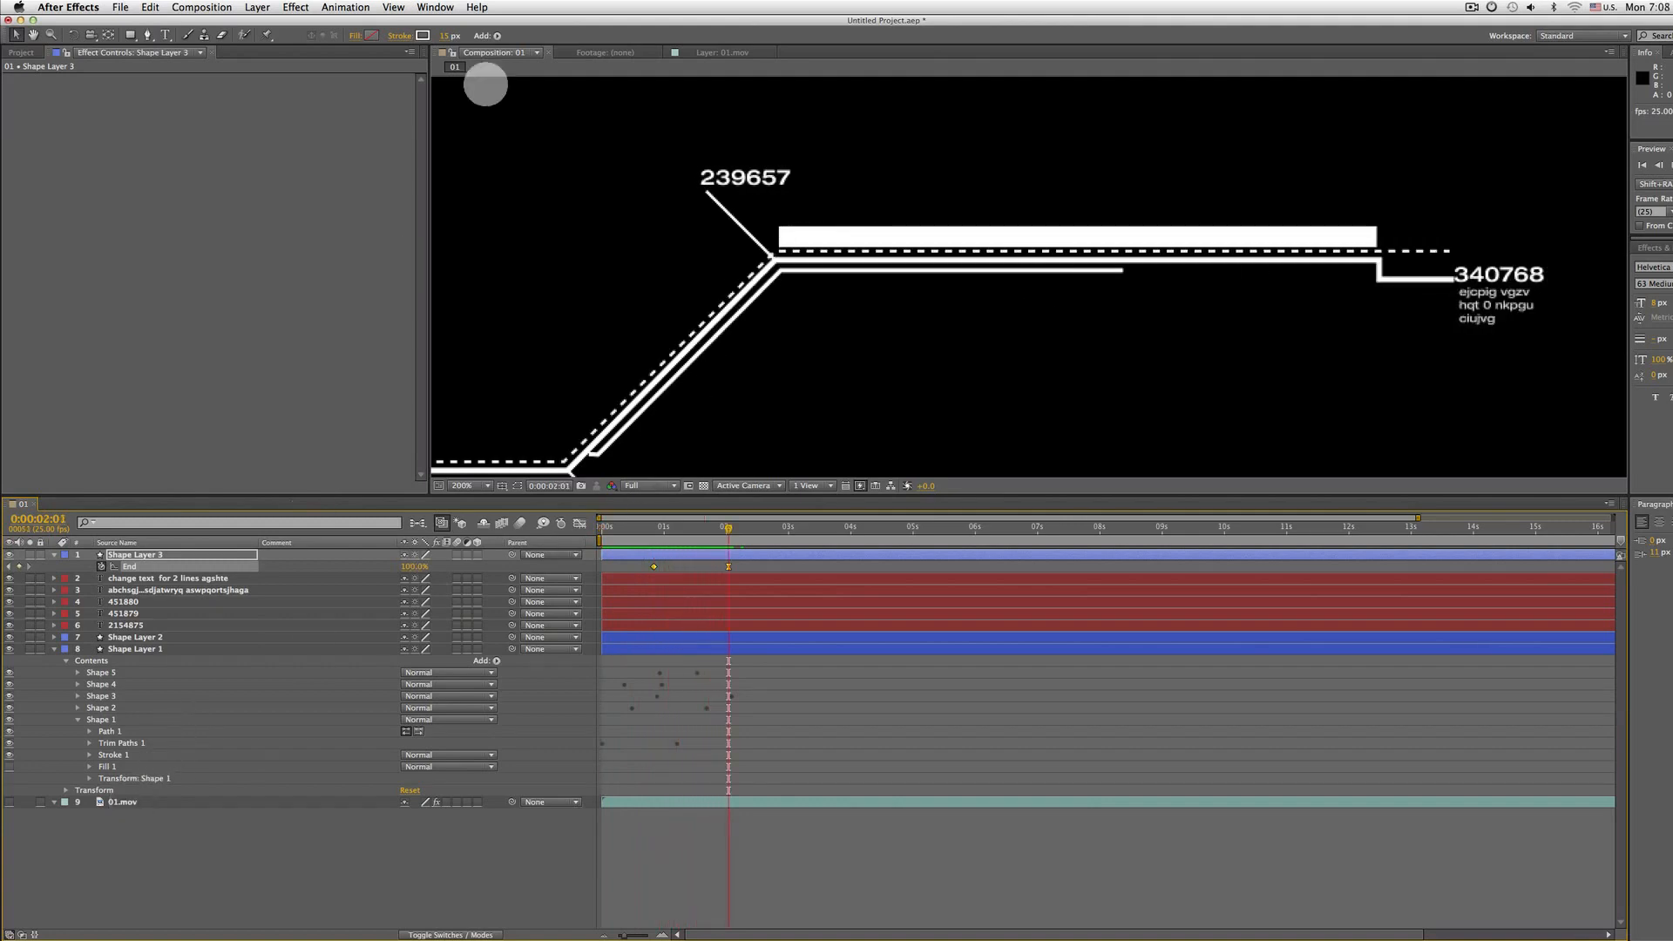
Compare a frame of the reference footage with the composition, collapse Shape Layer 1, and preview
{"action": "left_click", "coordinate": [592, 55]}
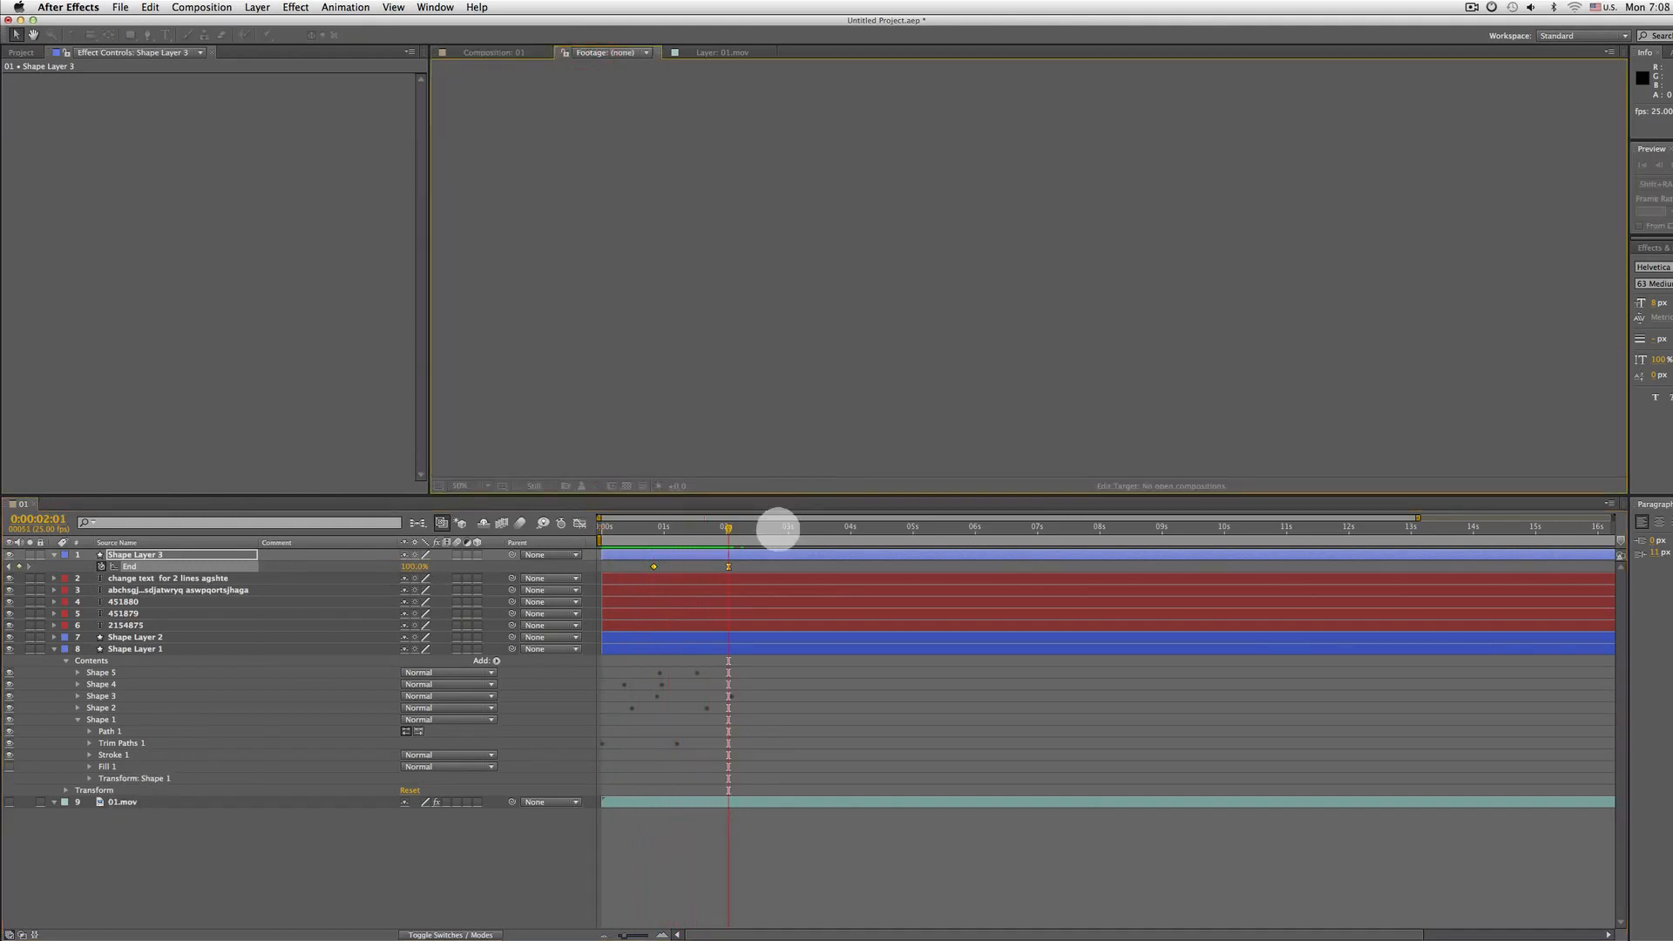
{"action": "left_click", "coordinate": [778, 528]}
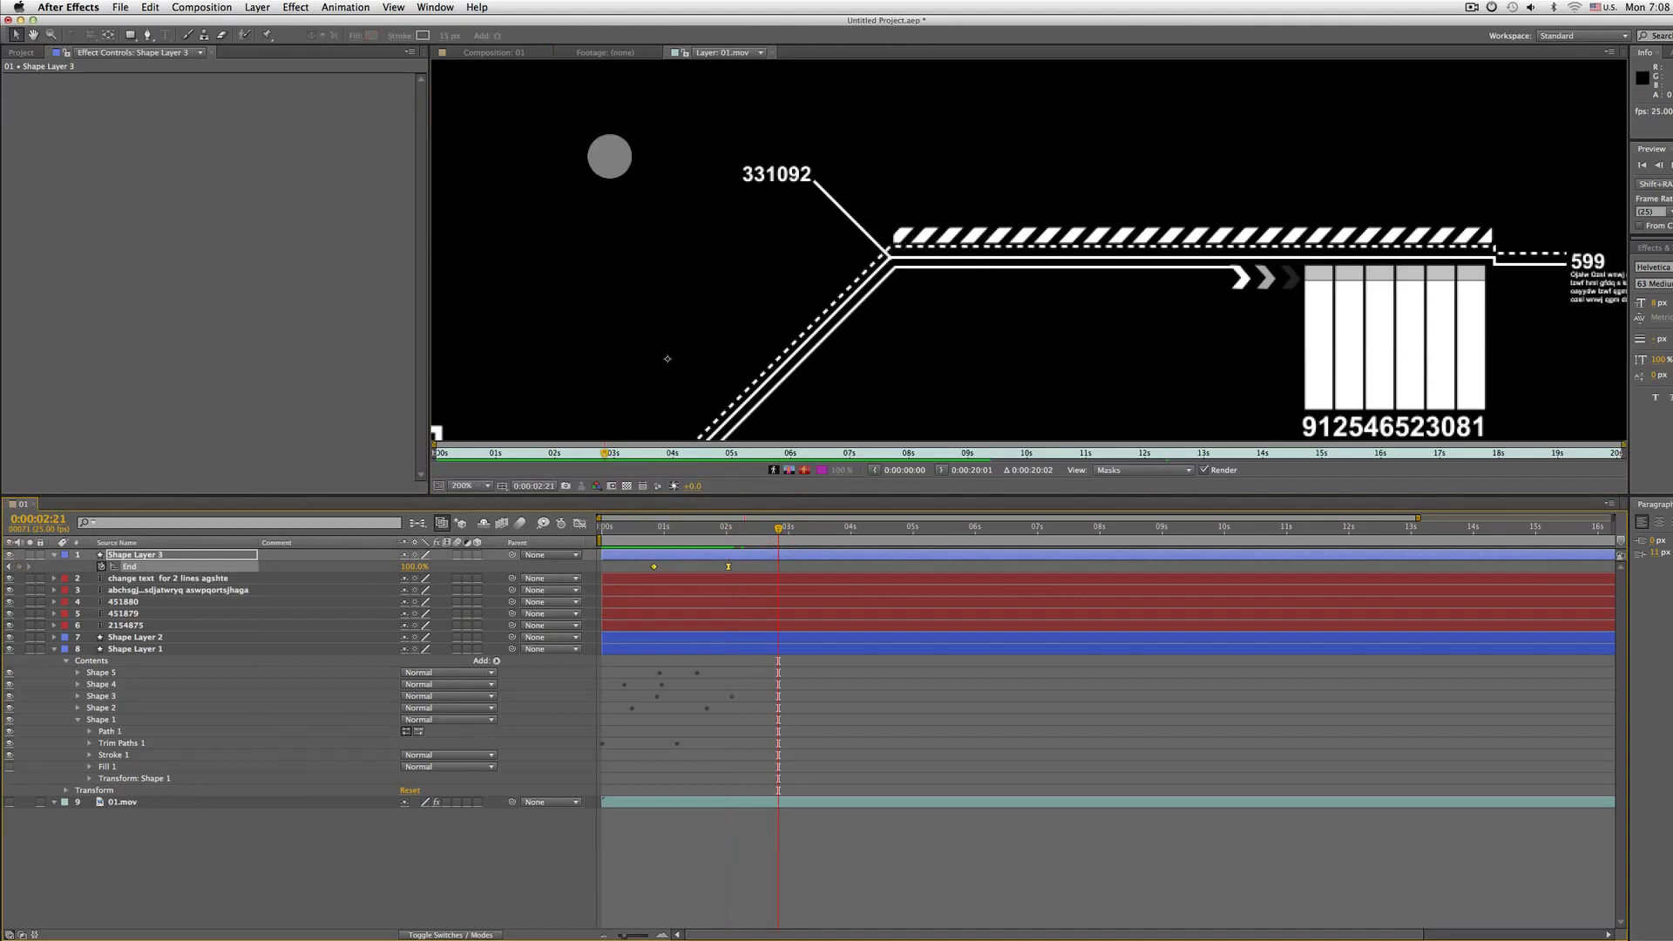
{"action": "left_click", "coordinate": [474, 53]}
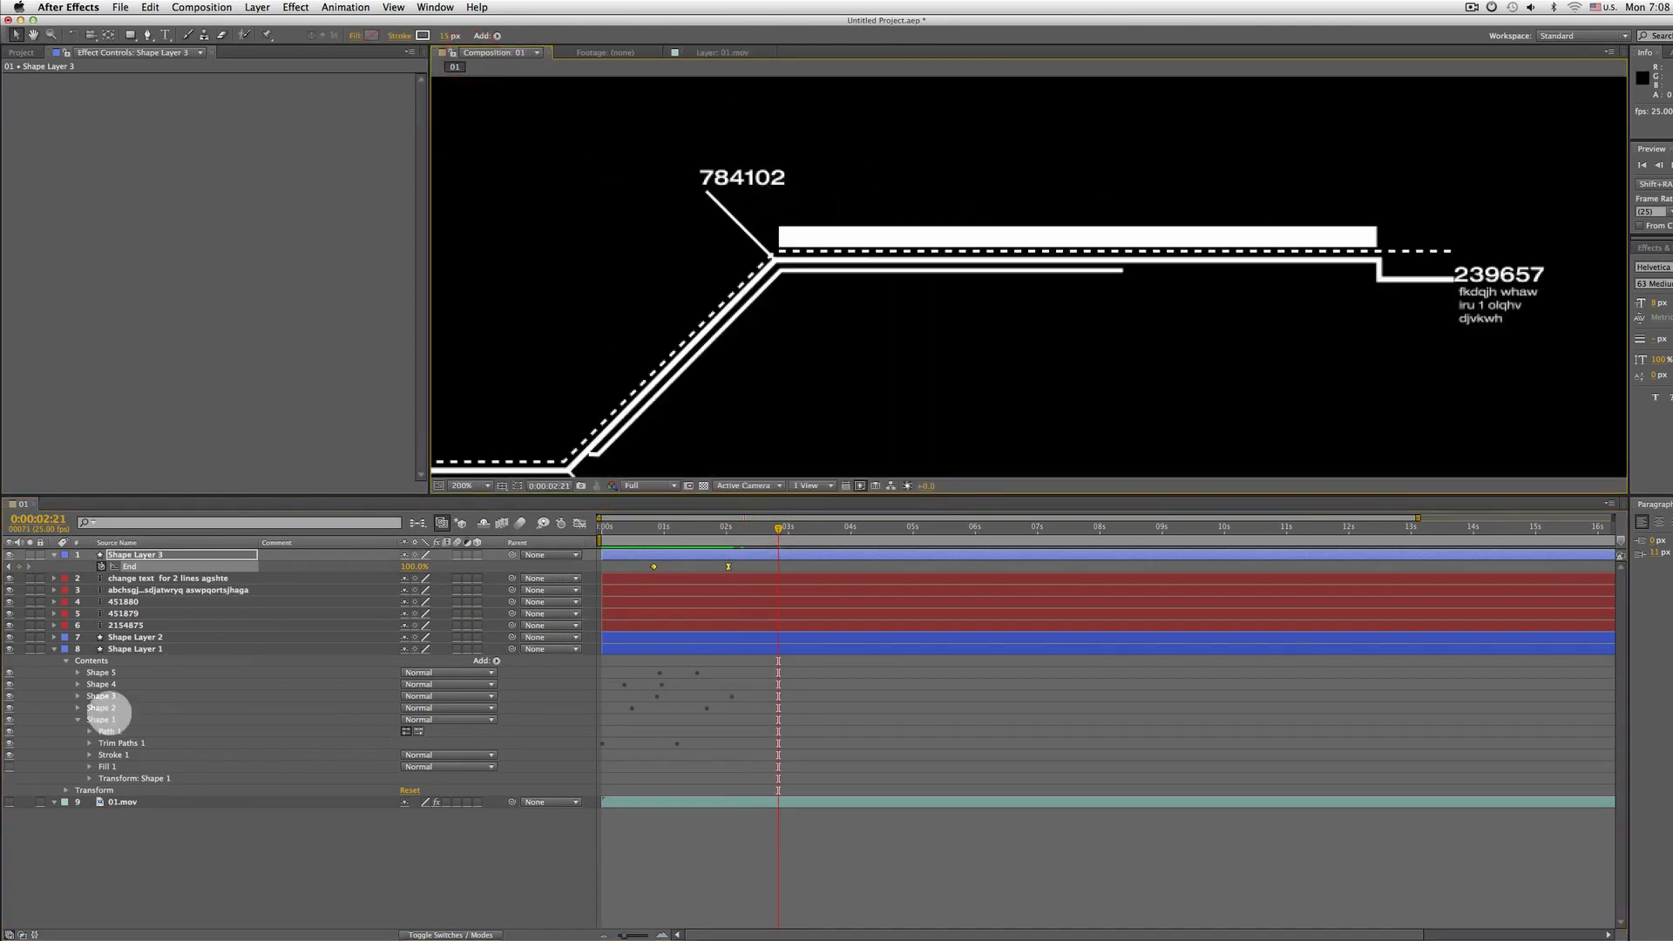
{"action": "left_click", "coordinate": [54, 649]}
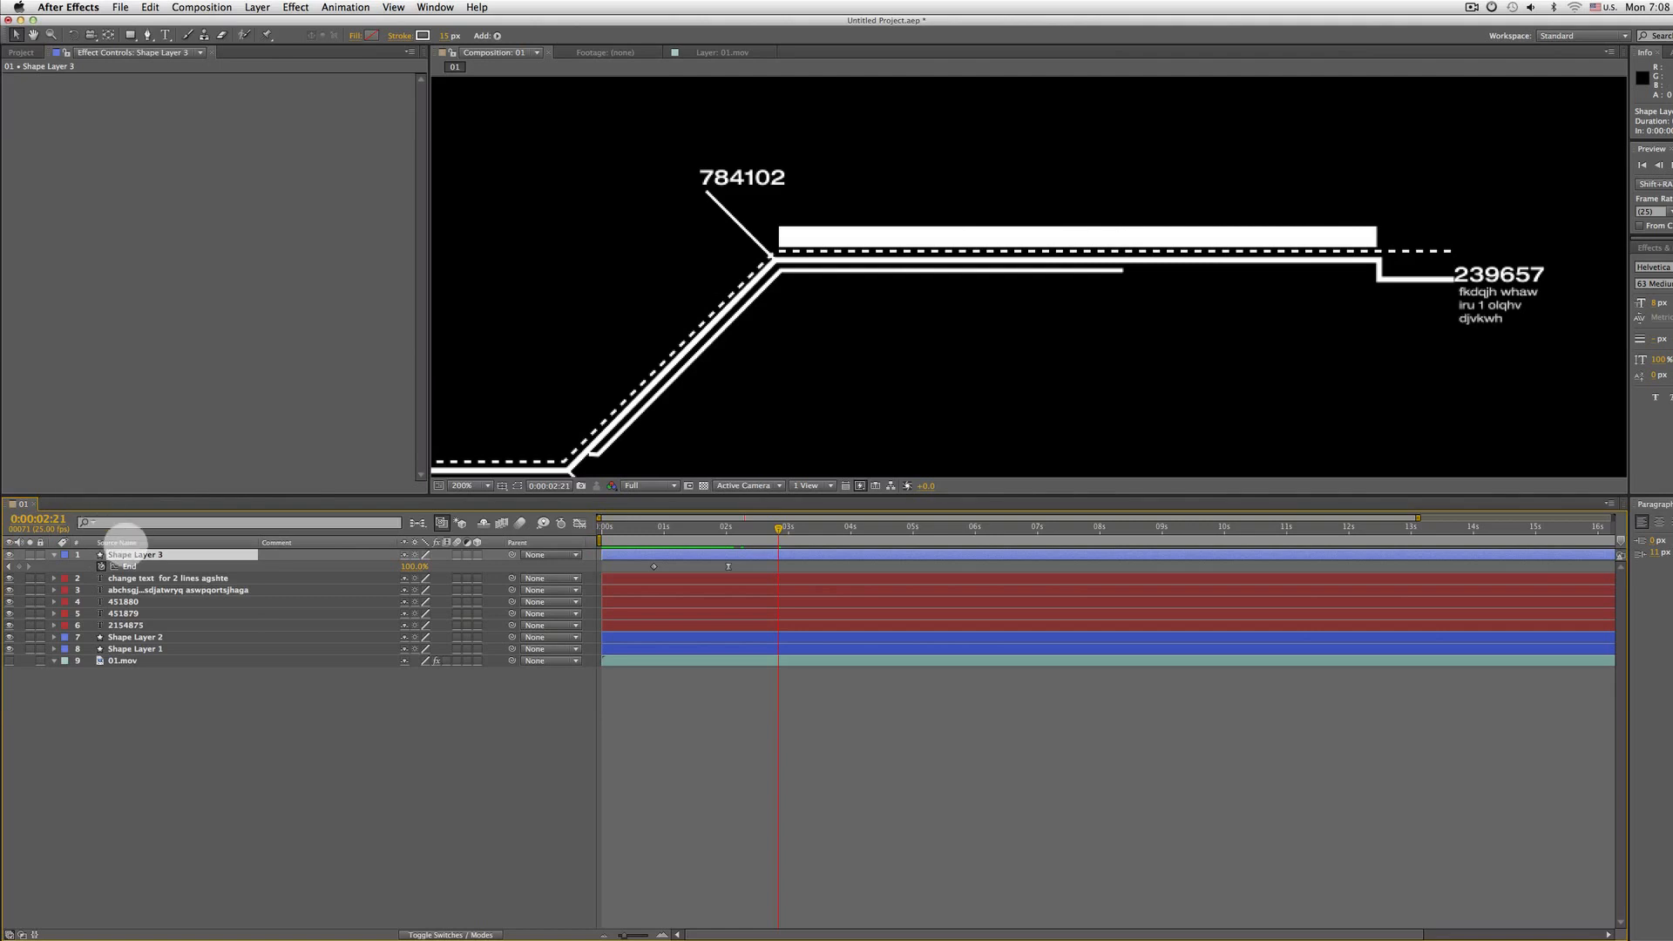
{"action": "key", "text": "space"}
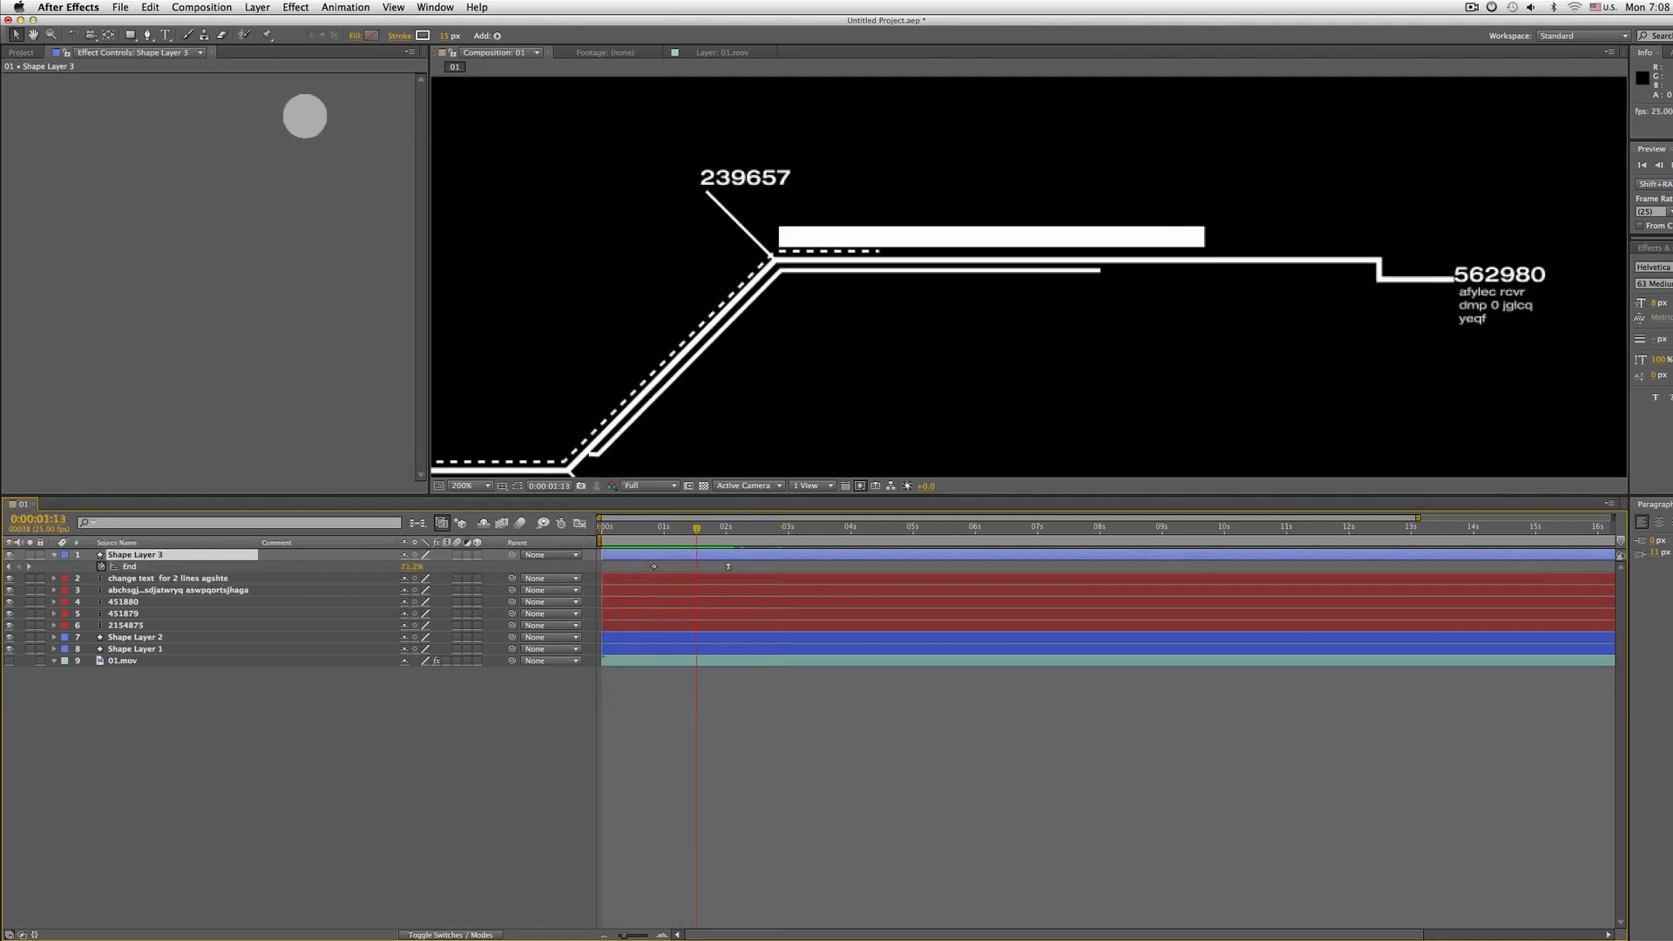
Apply the Venetian Blinds transition effect to Shape Layer 3
{"action": "left_click", "coordinate": [295, 7]}
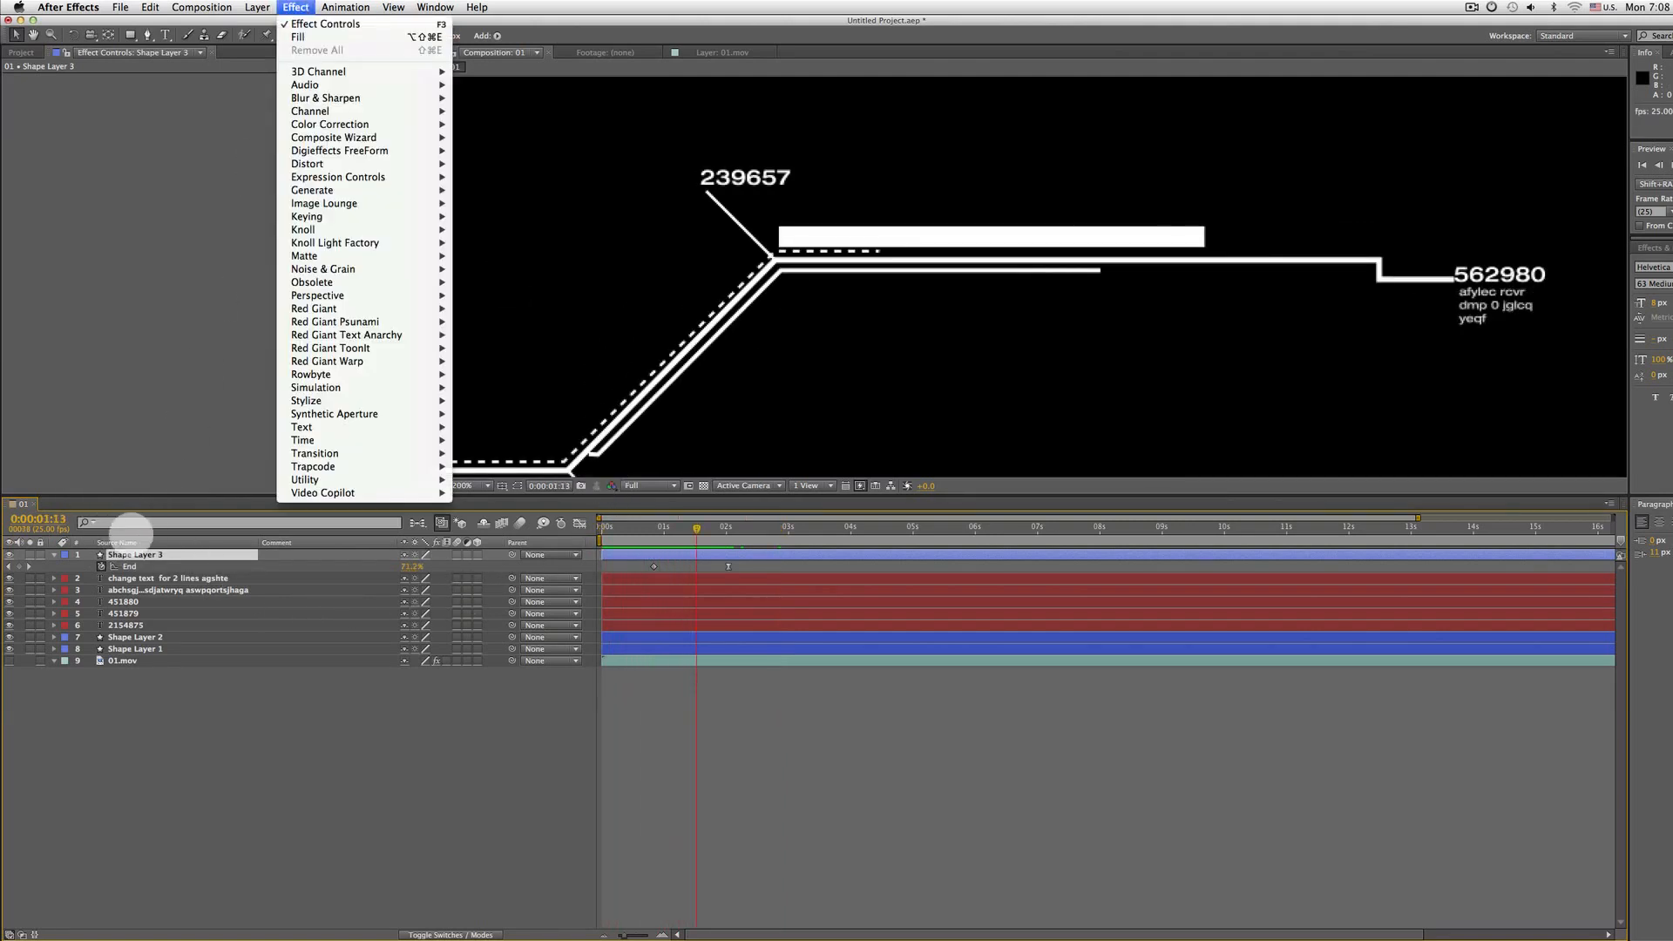
{"action": "left_click", "coordinate": [163, 187]}
{"action": "left_click", "coordinate": [257, 7]}
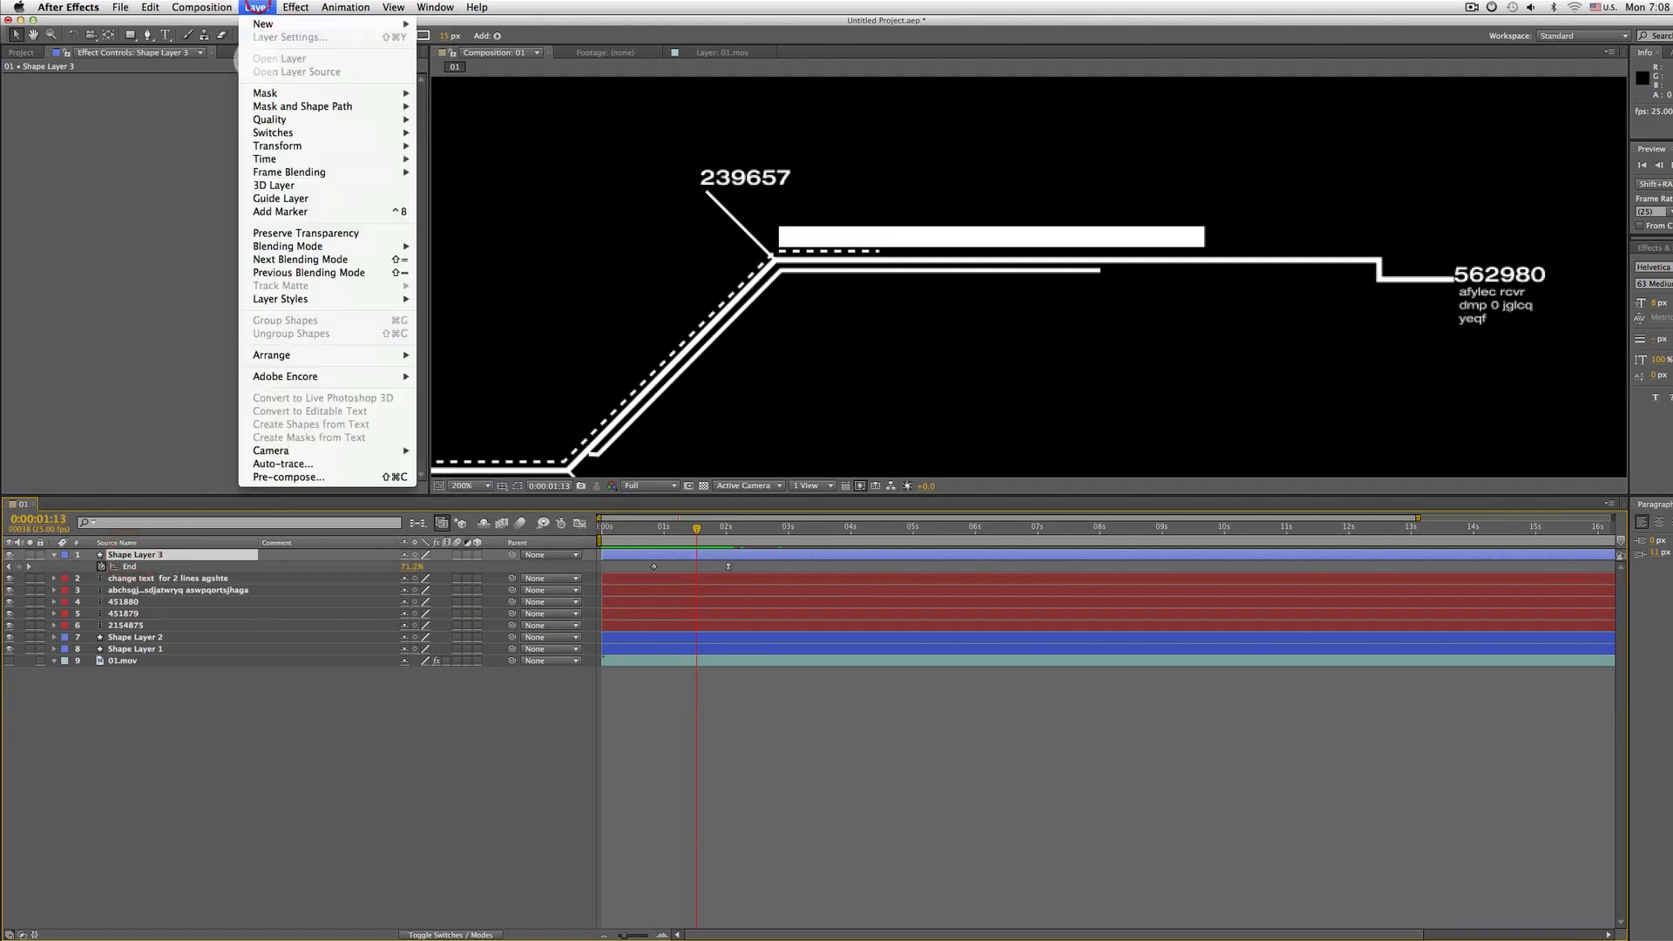
{"action": "mouse_move", "coordinate": [295, 7]}
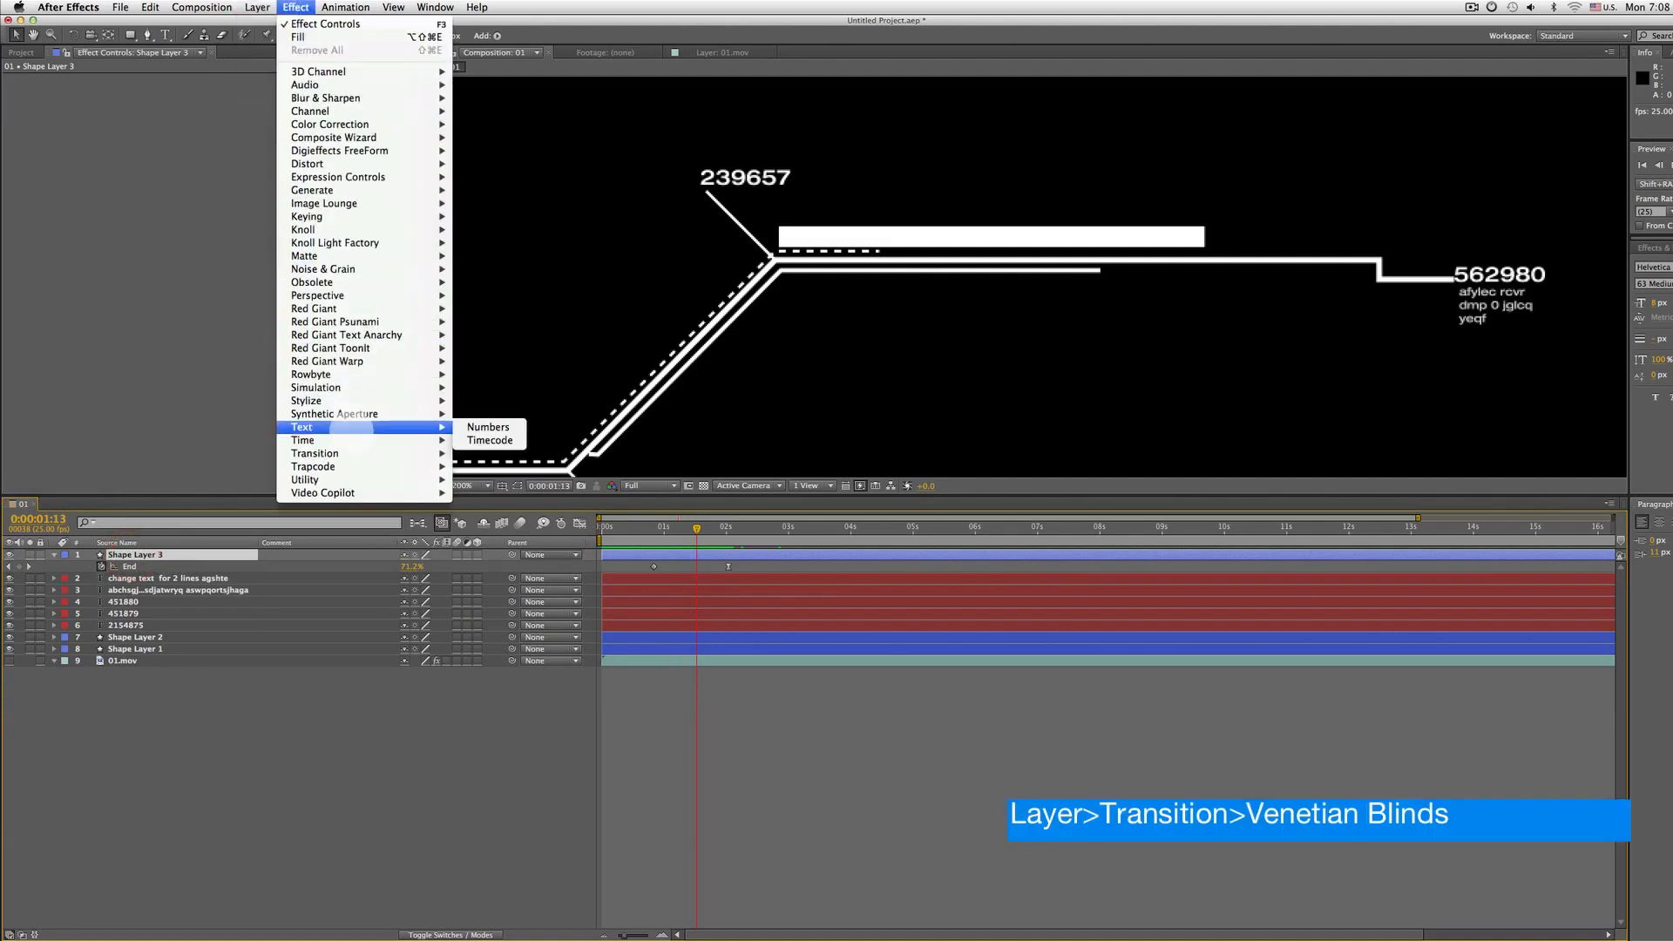
{"action": "mouse_move", "coordinate": [315, 453]}
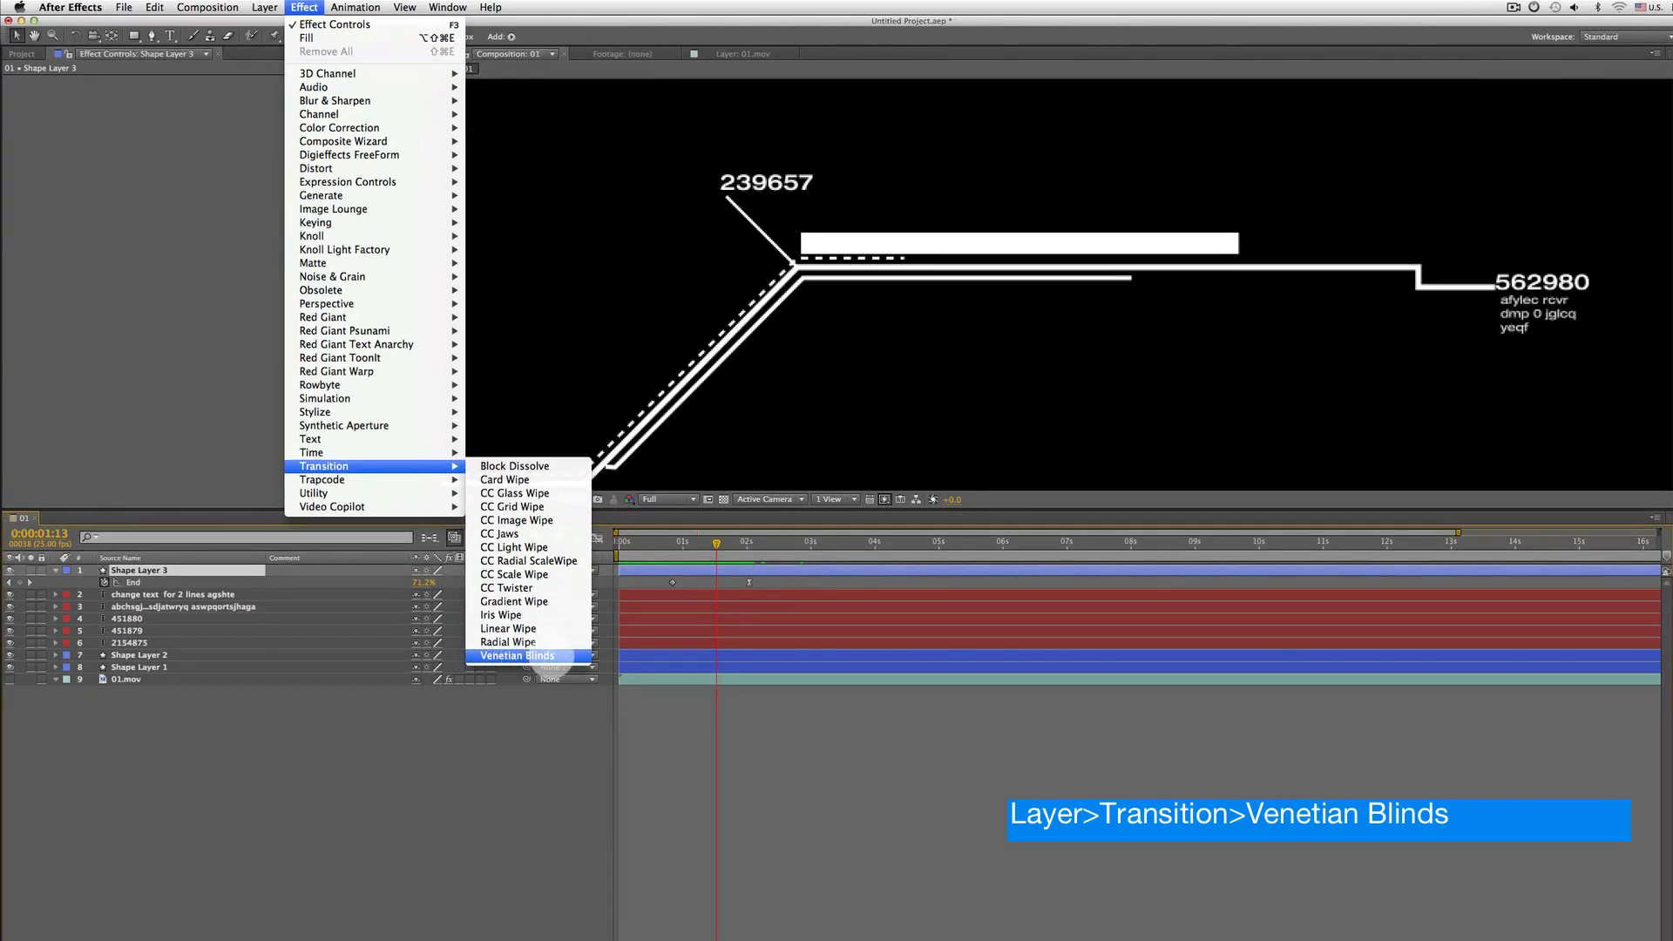
{"action": "left_click", "coordinate": [551, 655]}
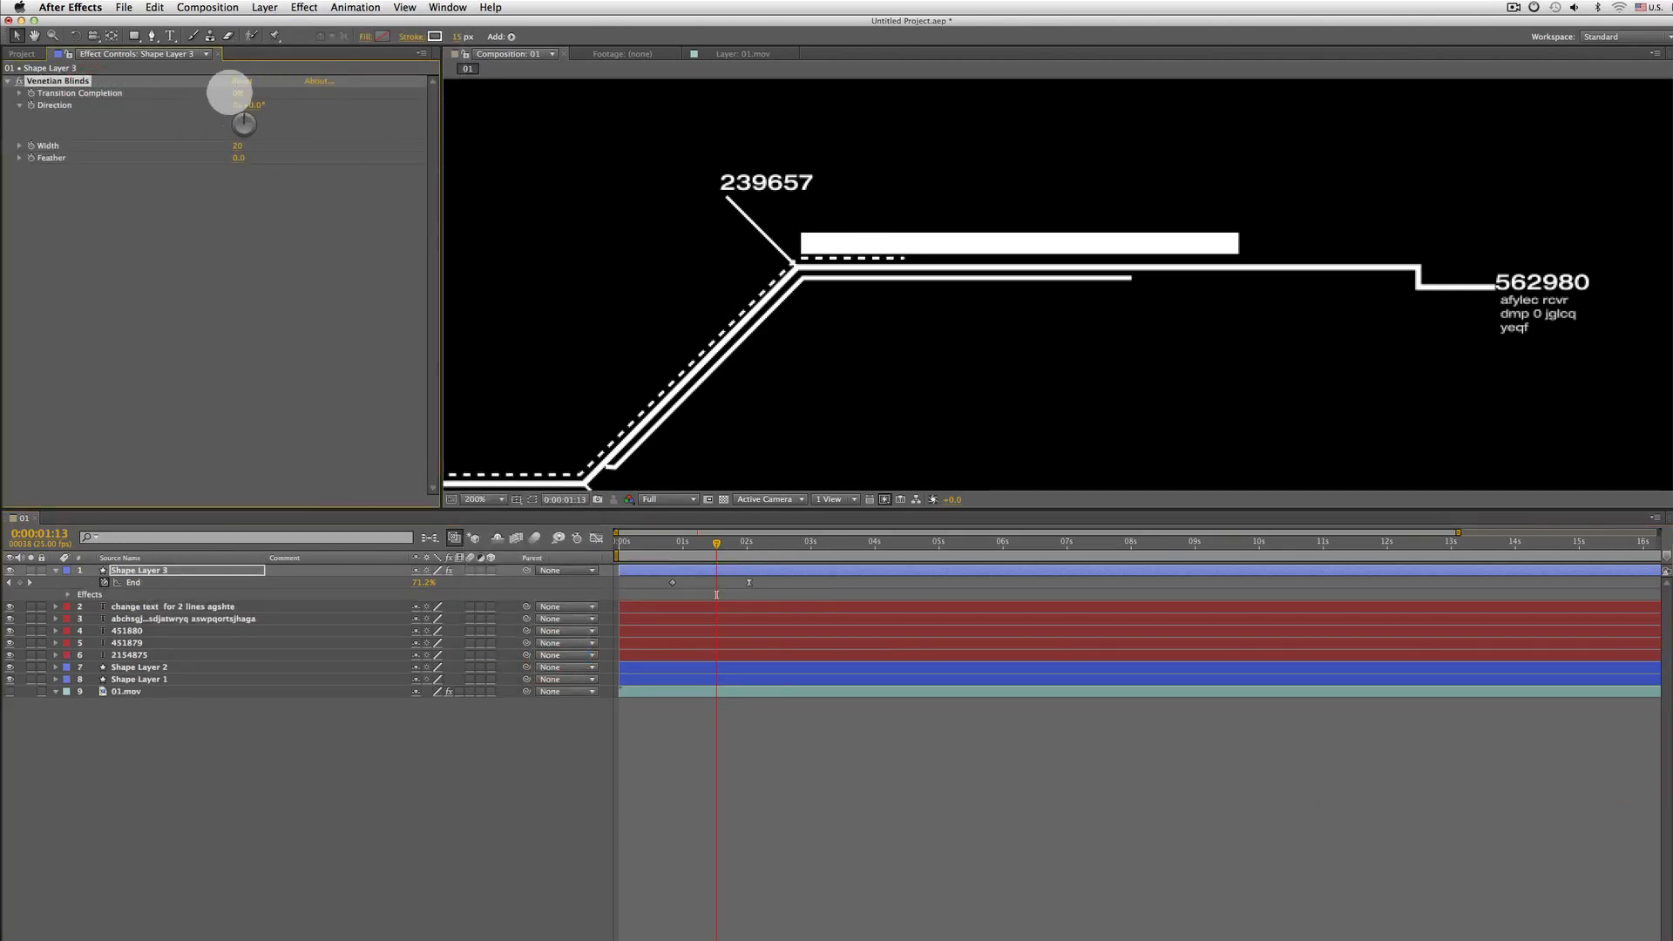
Set Venetian Blinds Transition Completion to 23% and rotate the Direction to about 12°
{"action": "left_click_drag", "start_coordinate": [251, 92], "coordinate": [254, 91]}
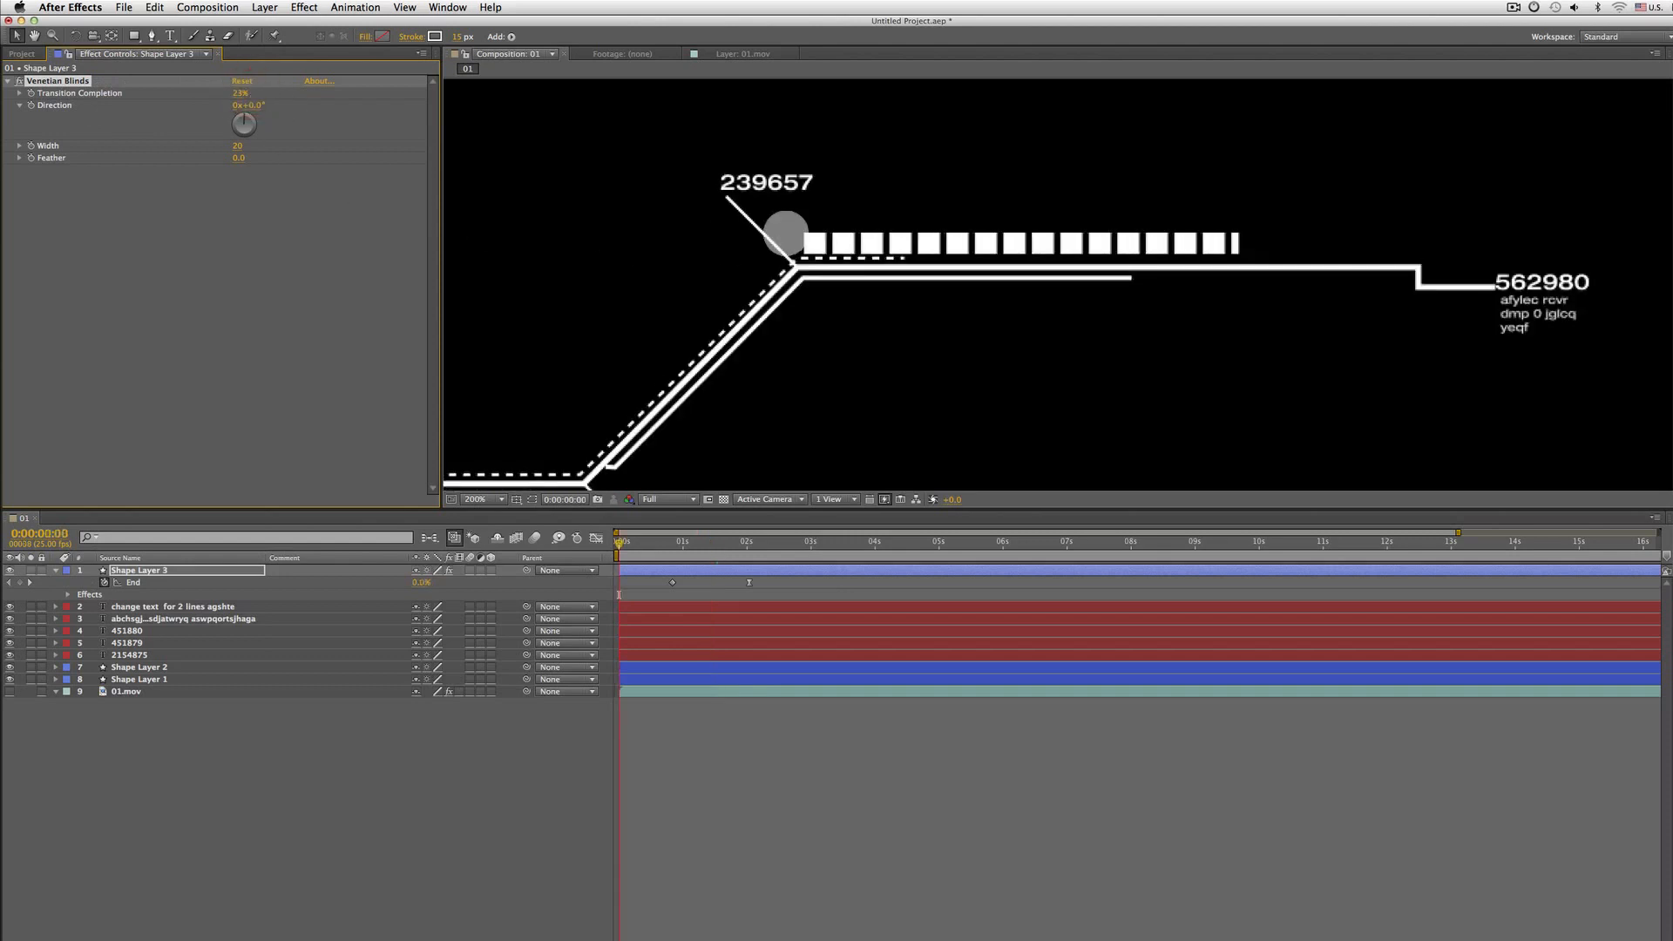
{"action": "key", "text": "space"}
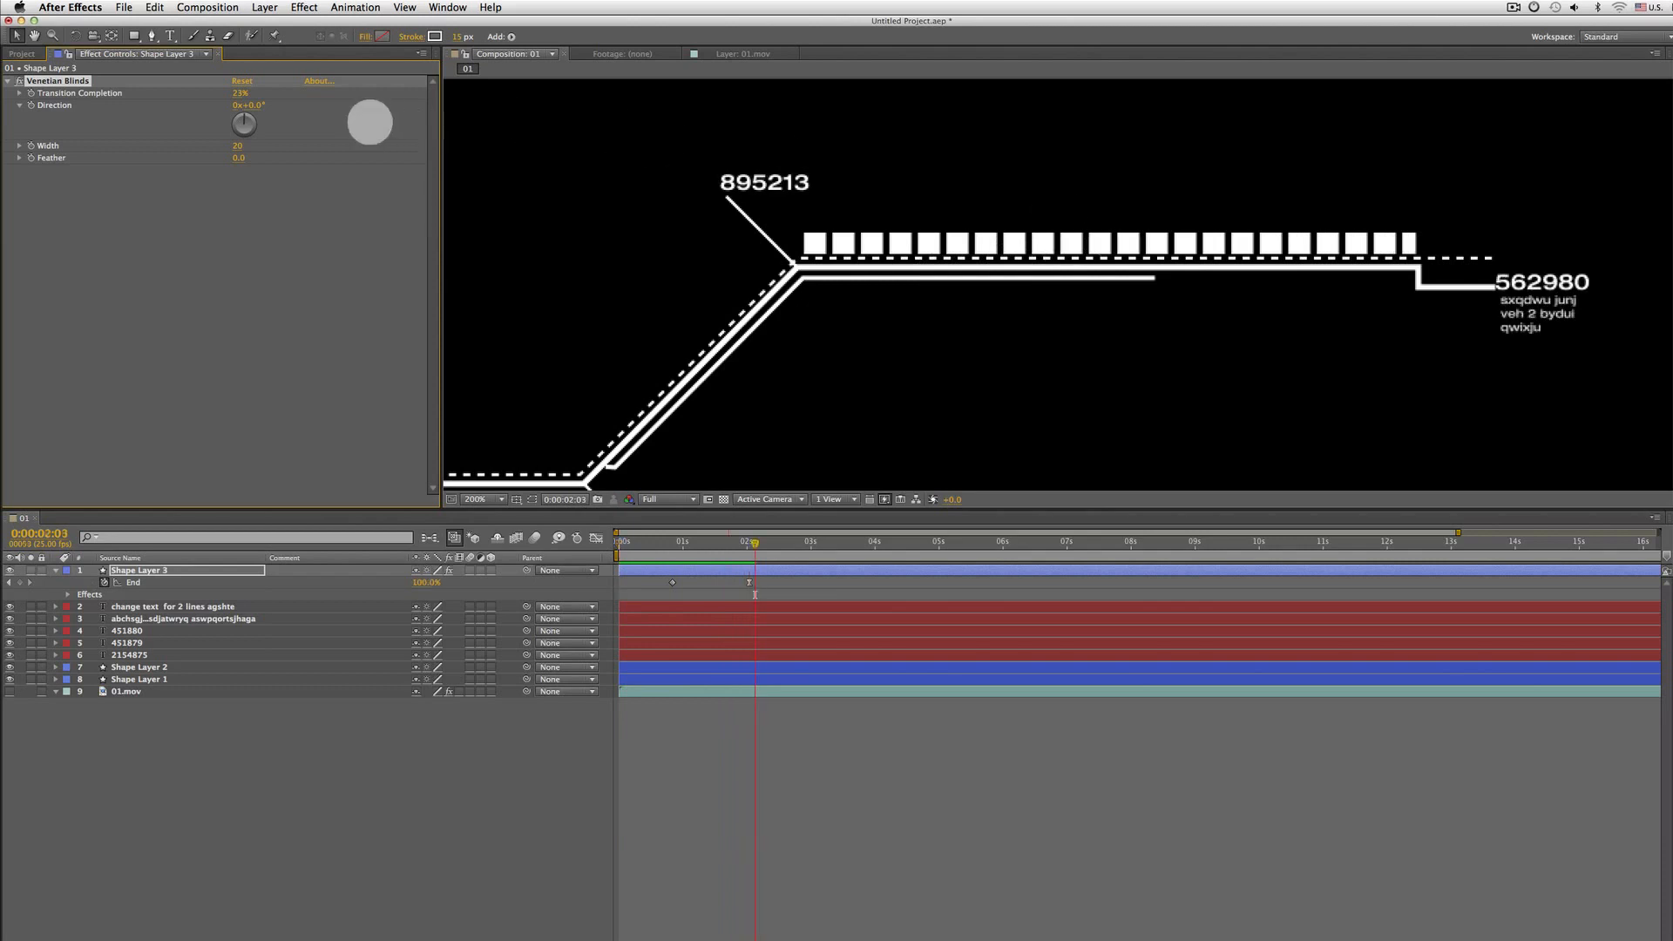
{"action": "left_click", "coordinate": [51, 107]}
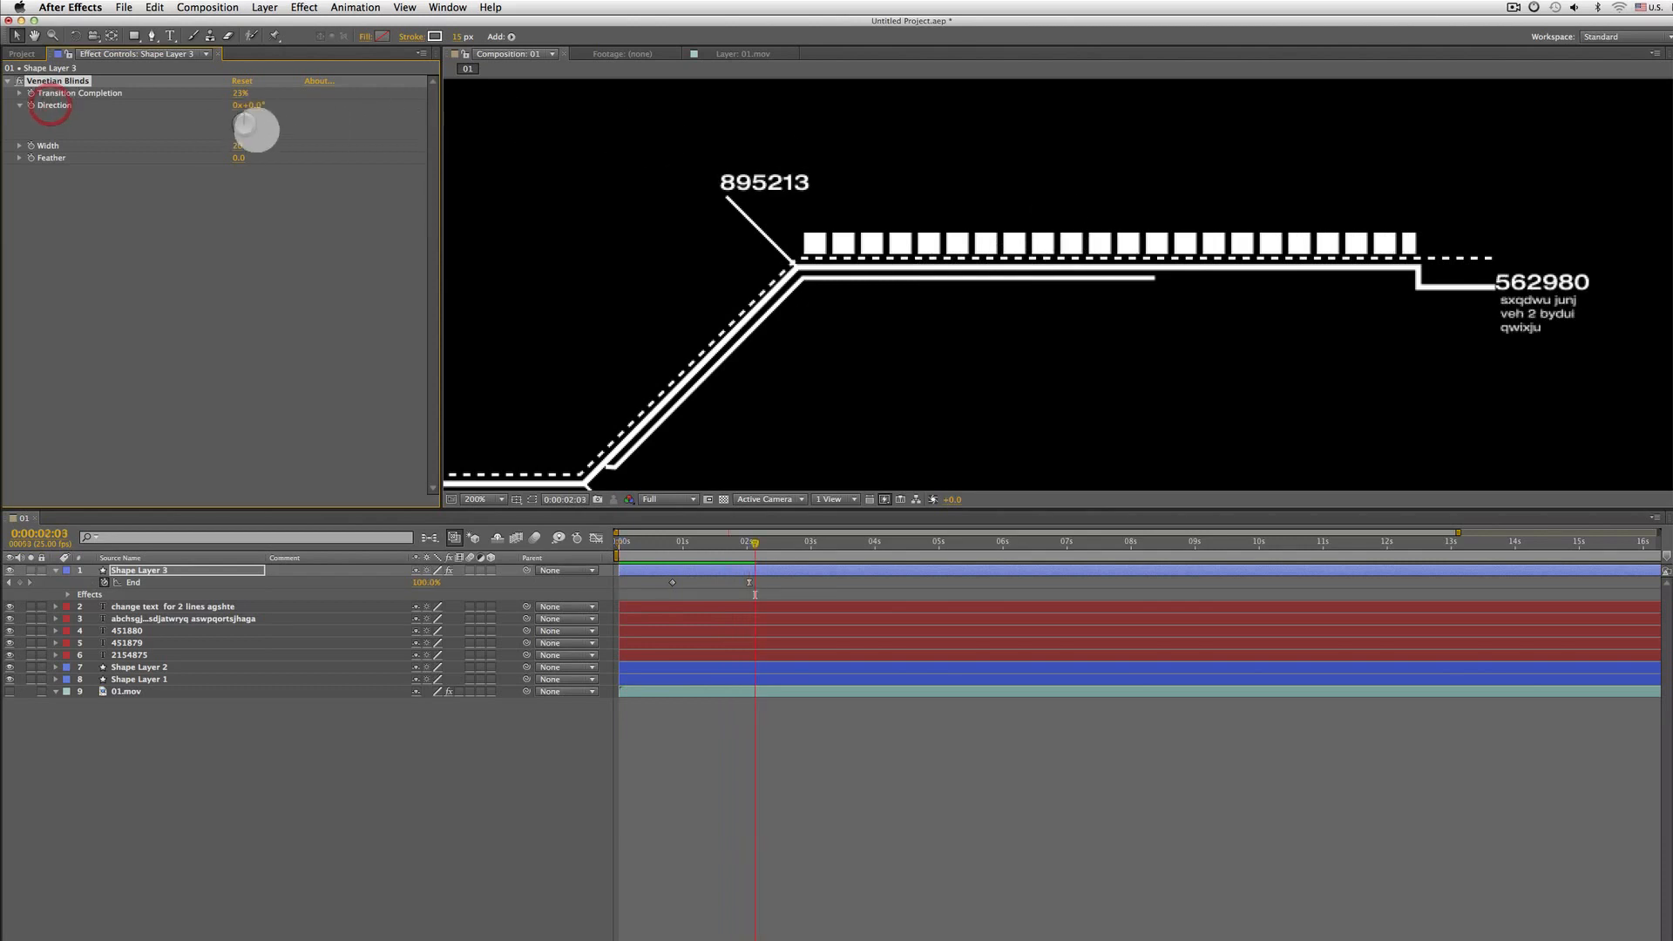
{"action": "left_click_drag", "start_coordinate": [252, 119], "coordinate": [262, 131]}
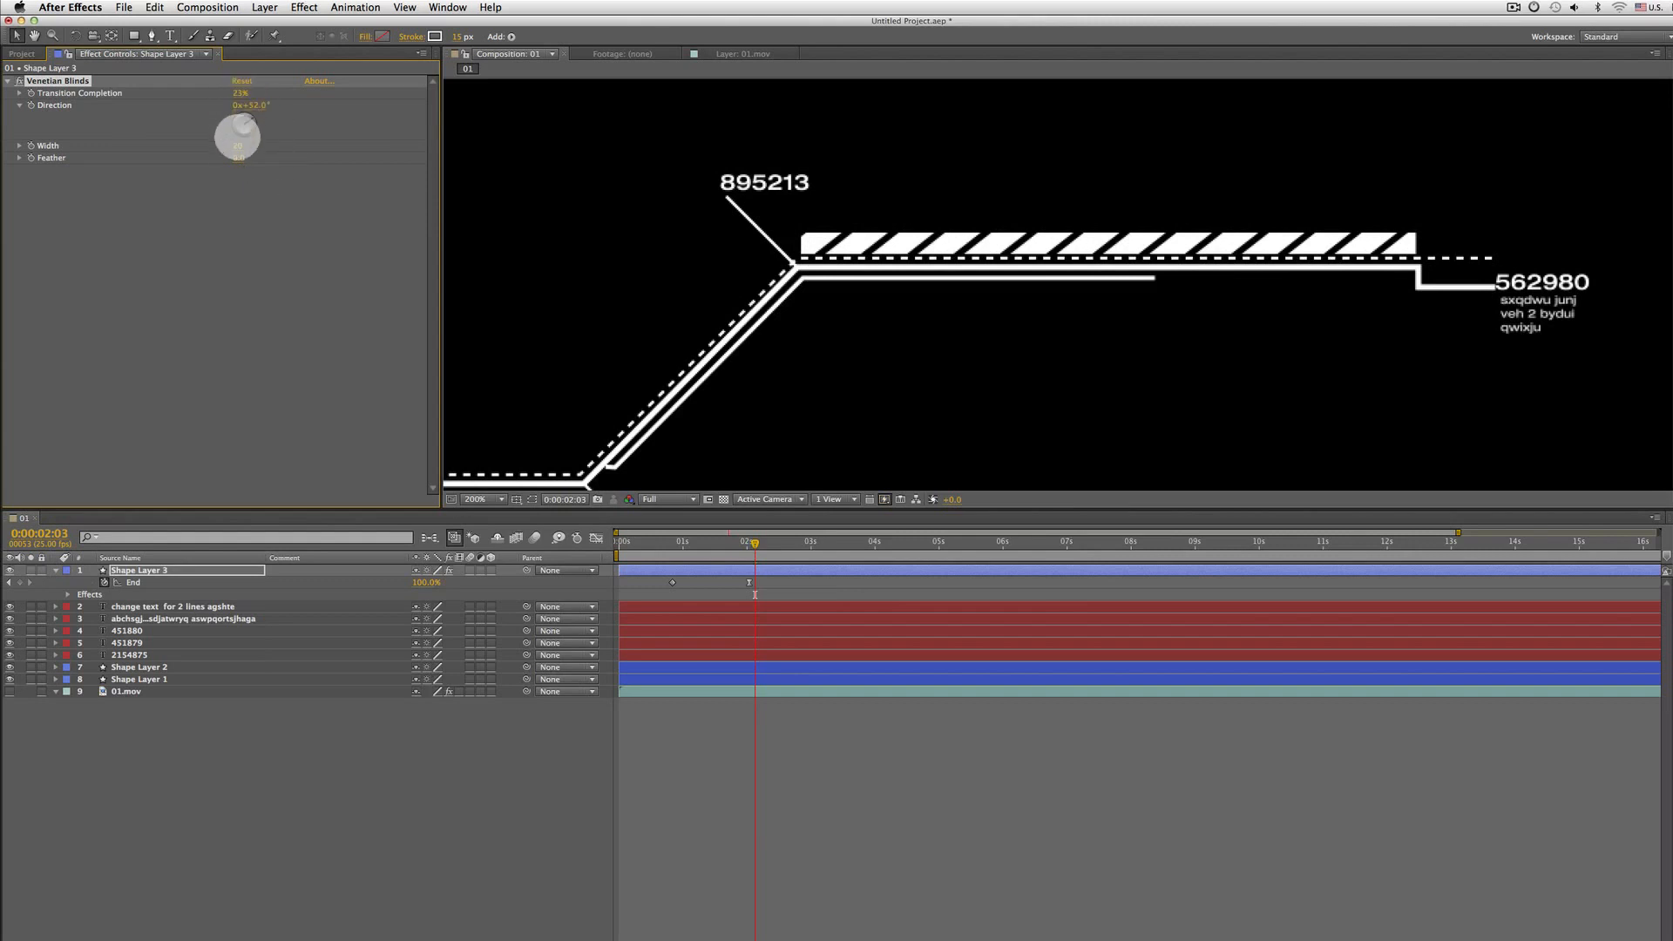
Set Venetian Blinds Transition Completion to 52% and Width to 10 to form diagonal stripes
{"action": "left_click", "coordinate": [58, 151]}
{"action": "mouse_move", "coordinate": [217, 155]}
{"action": "left_mouse_down"}
{"action": "mouse_move", "coordinate": [258, 142]}
{"action": "mouse_move", "coordinate": [224, 149]}
{"action": "left_mouse_up"}
{"action": "left_click", "coordinate": [104, 92]}
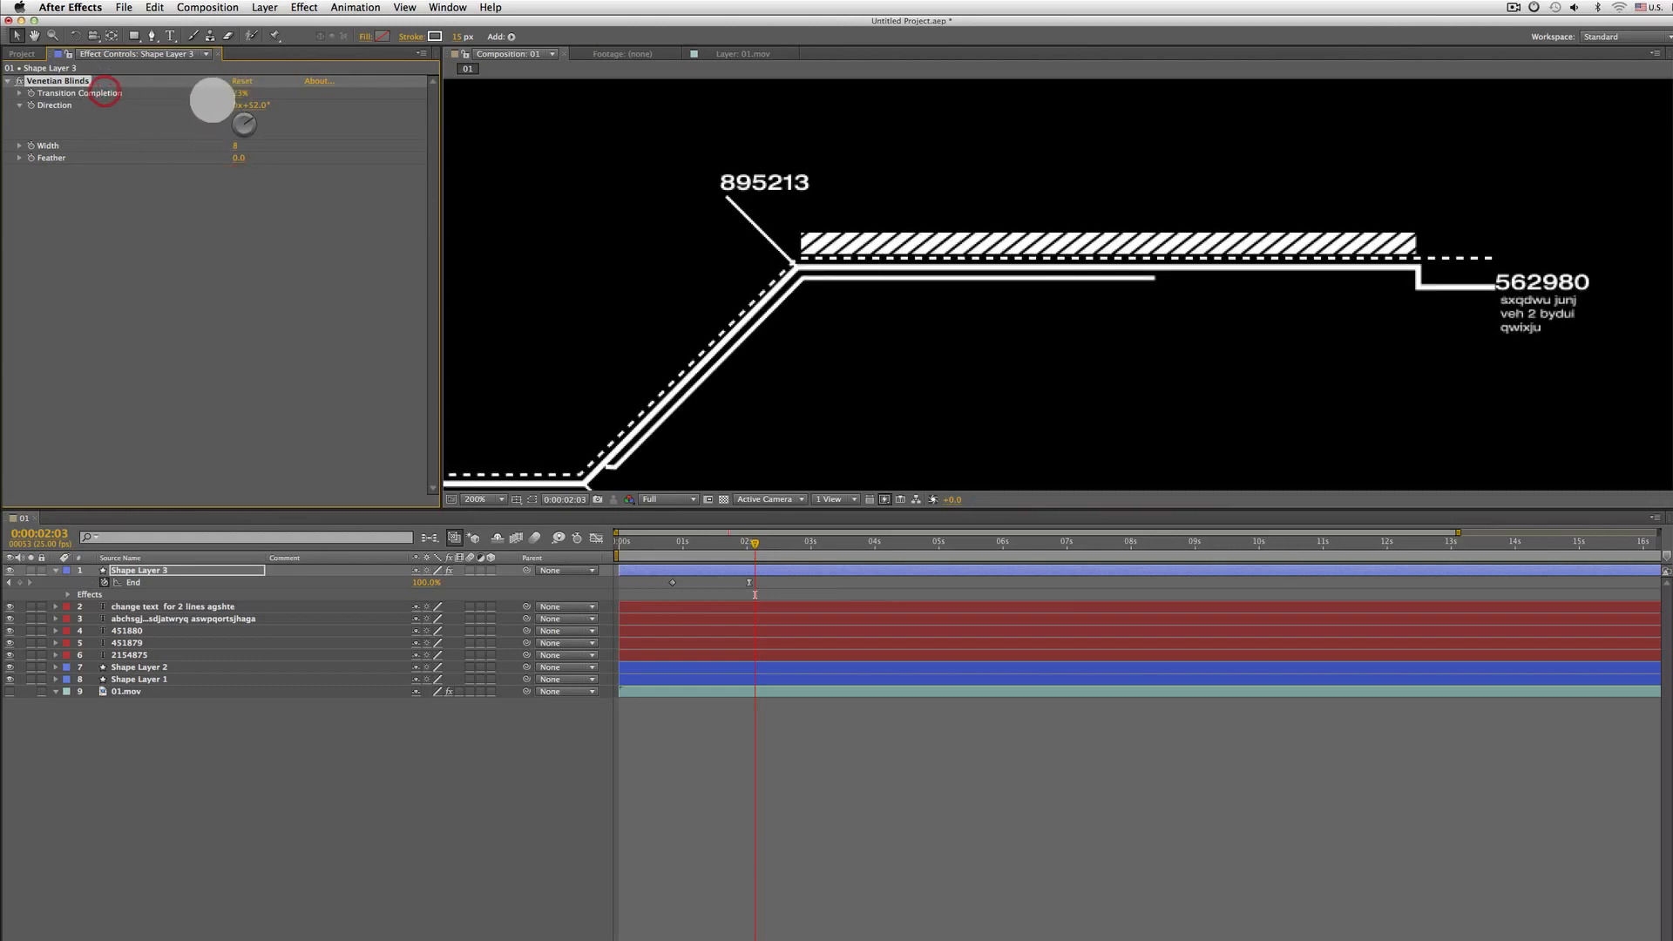
{"action": "mouse_move", "coordinate": [236, 92]}
{"action": "left_mouse_down"}
{"action": "mouse_move", "coordinate": [262, 88]}
{"action": "mouse_move", "coordinate": [235, 89]}
{"action": "left_mouse_up"}
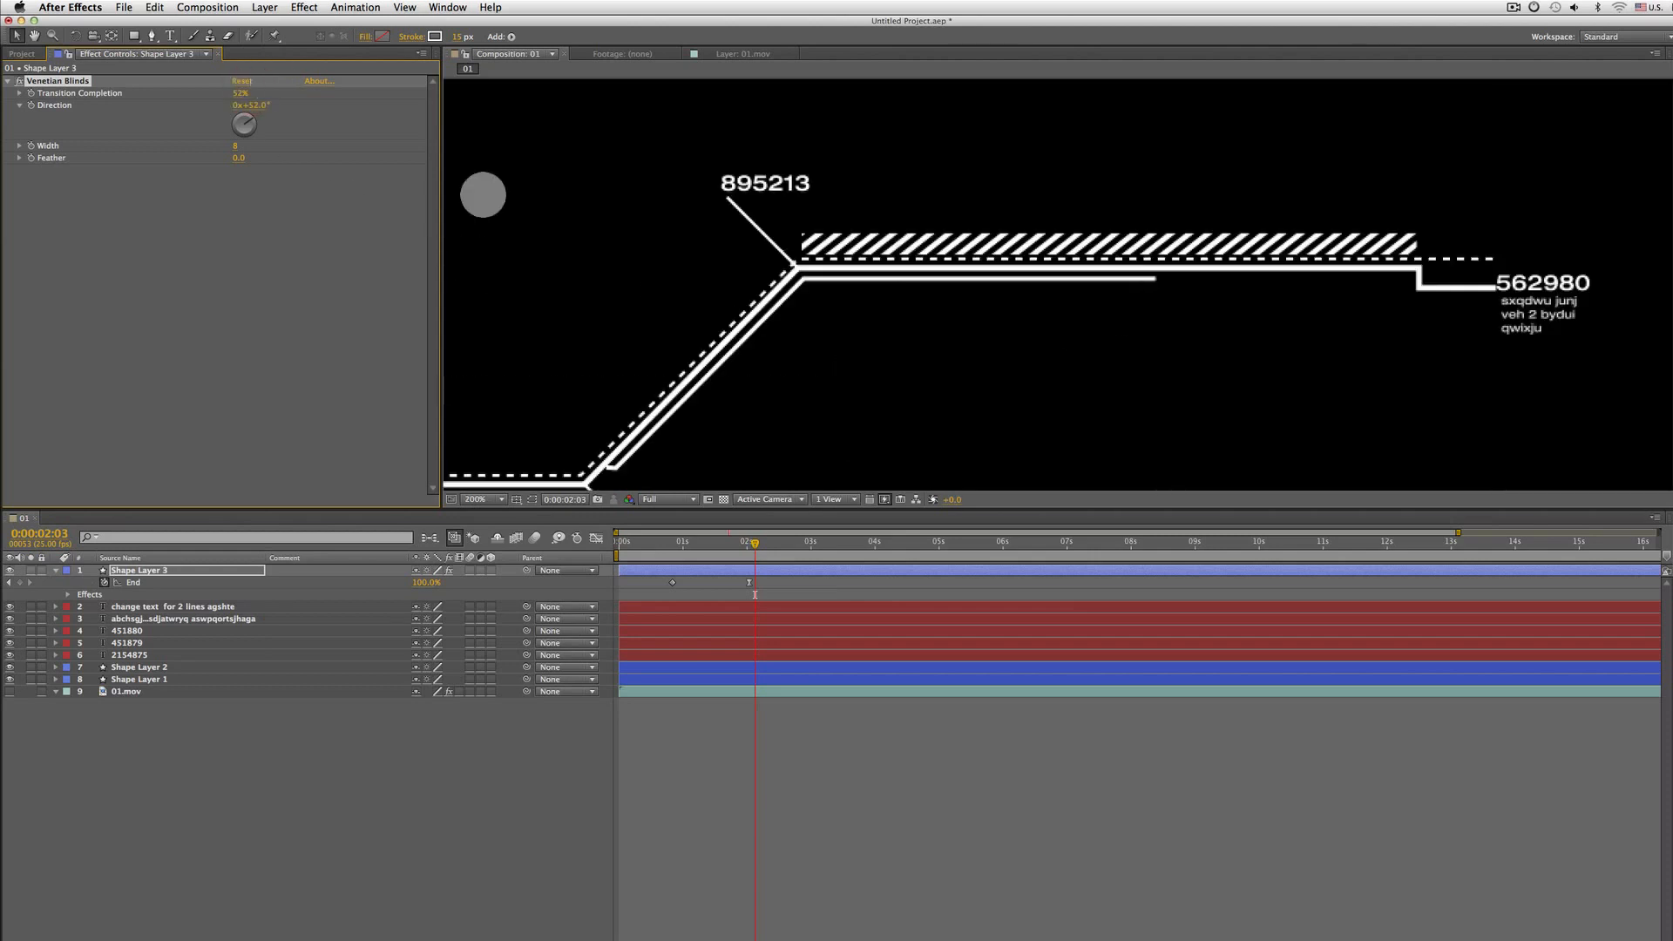
{"action": "left_click_drag", "start_coordinate": [236, 146], "coordinate": [238, 148]}
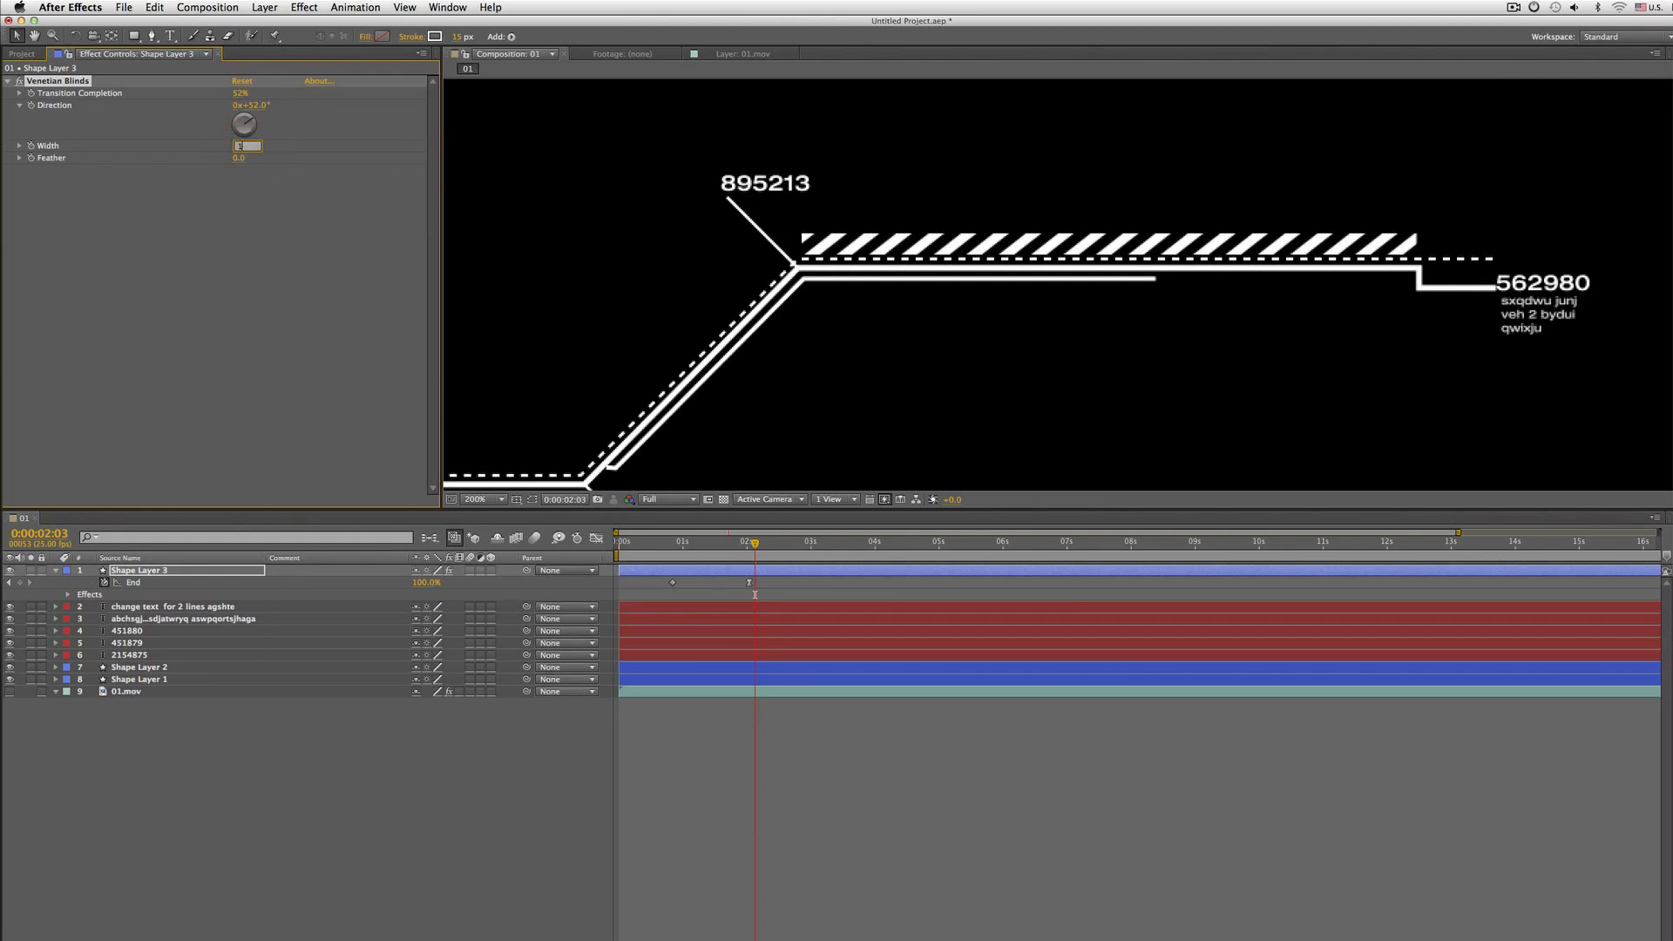
{"action": "type", "text": "10"}
{"action": "key", "text": "Return"}
Preview the whole composition's animation in a maximized viewer
{"action": "scroll", "coordinate": [1078, 270], "scroll_direction": "down", "scroll_amount": 1}
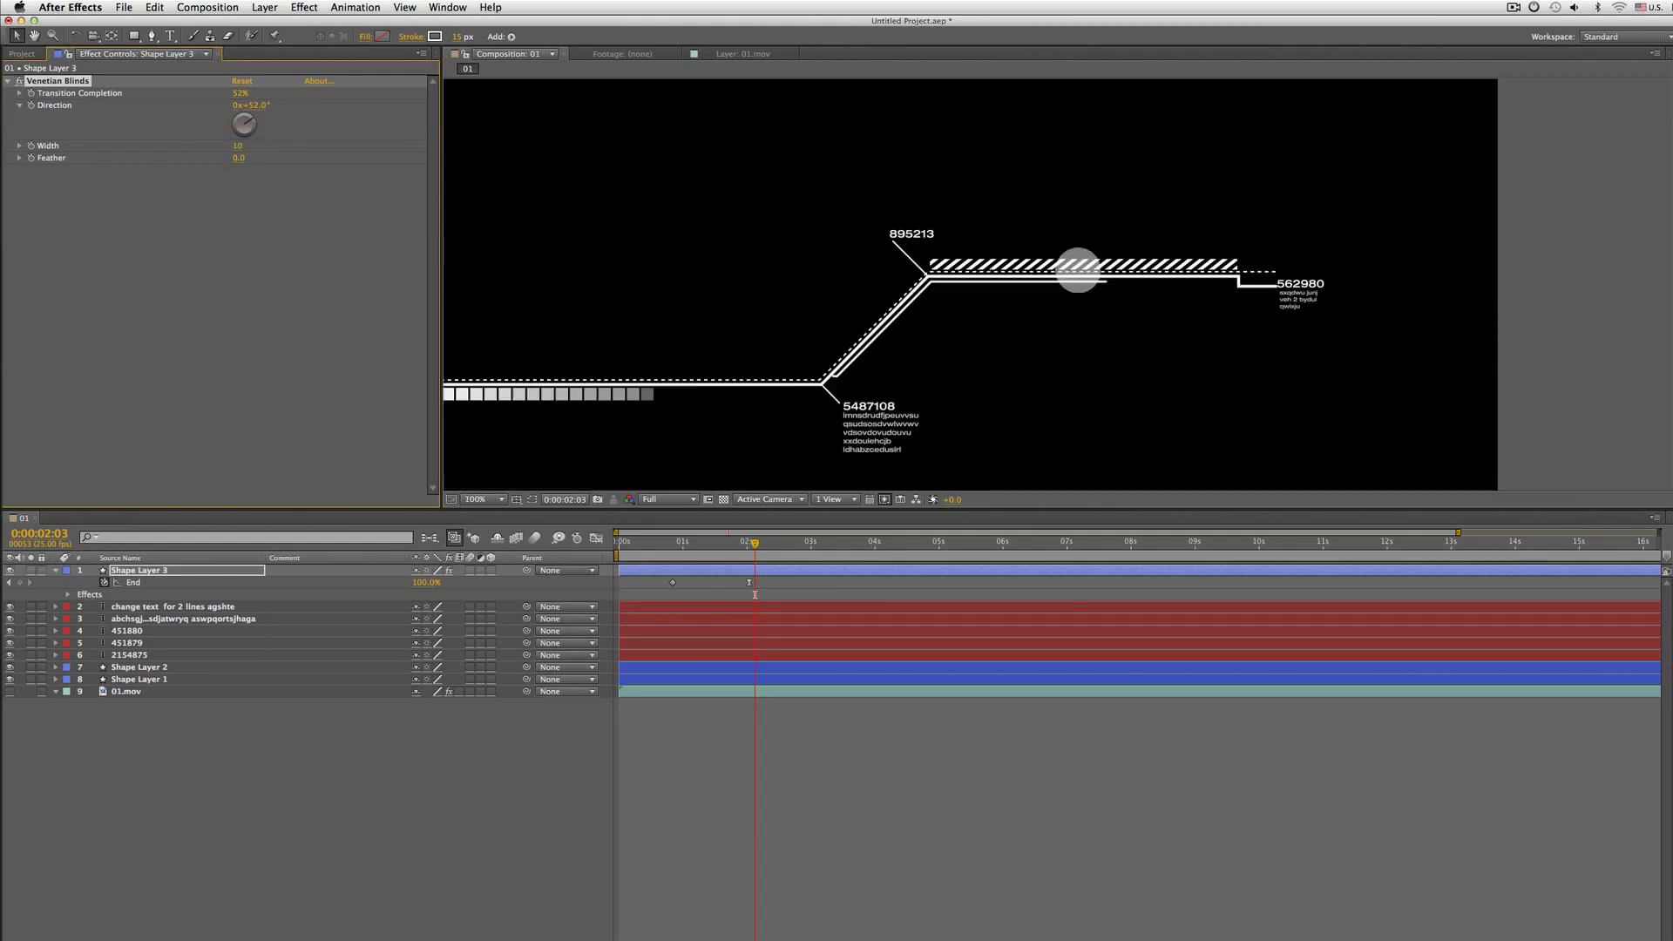
{"action": "key", "text": "grave"}
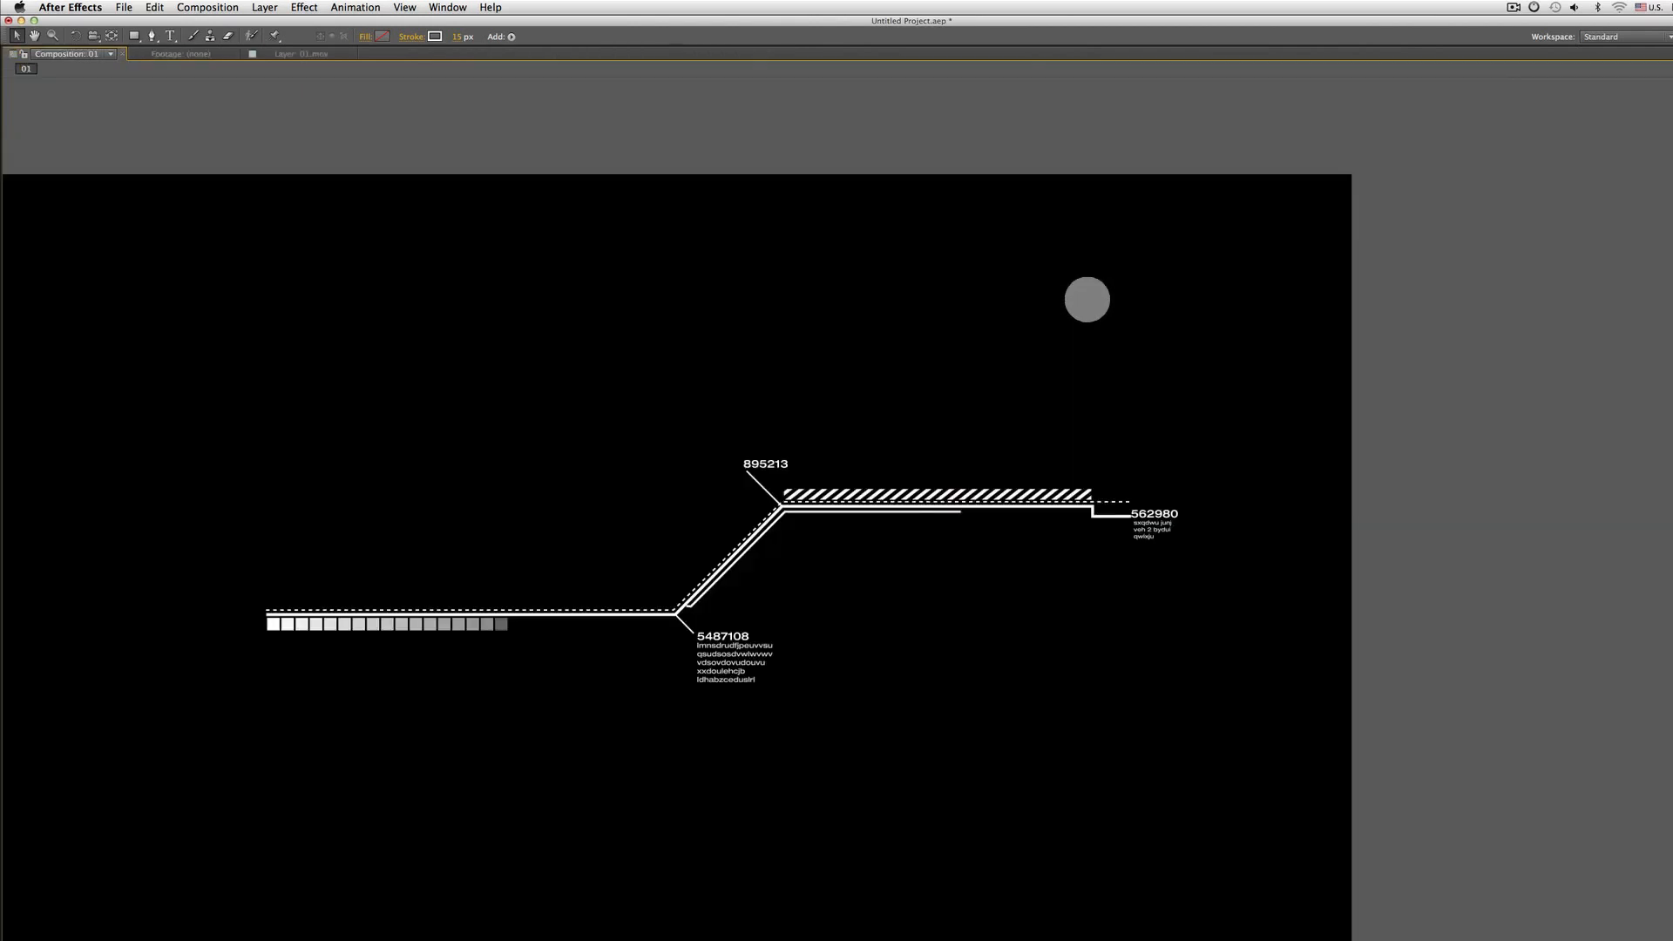
{"action": "key", "text": "KP_0"}
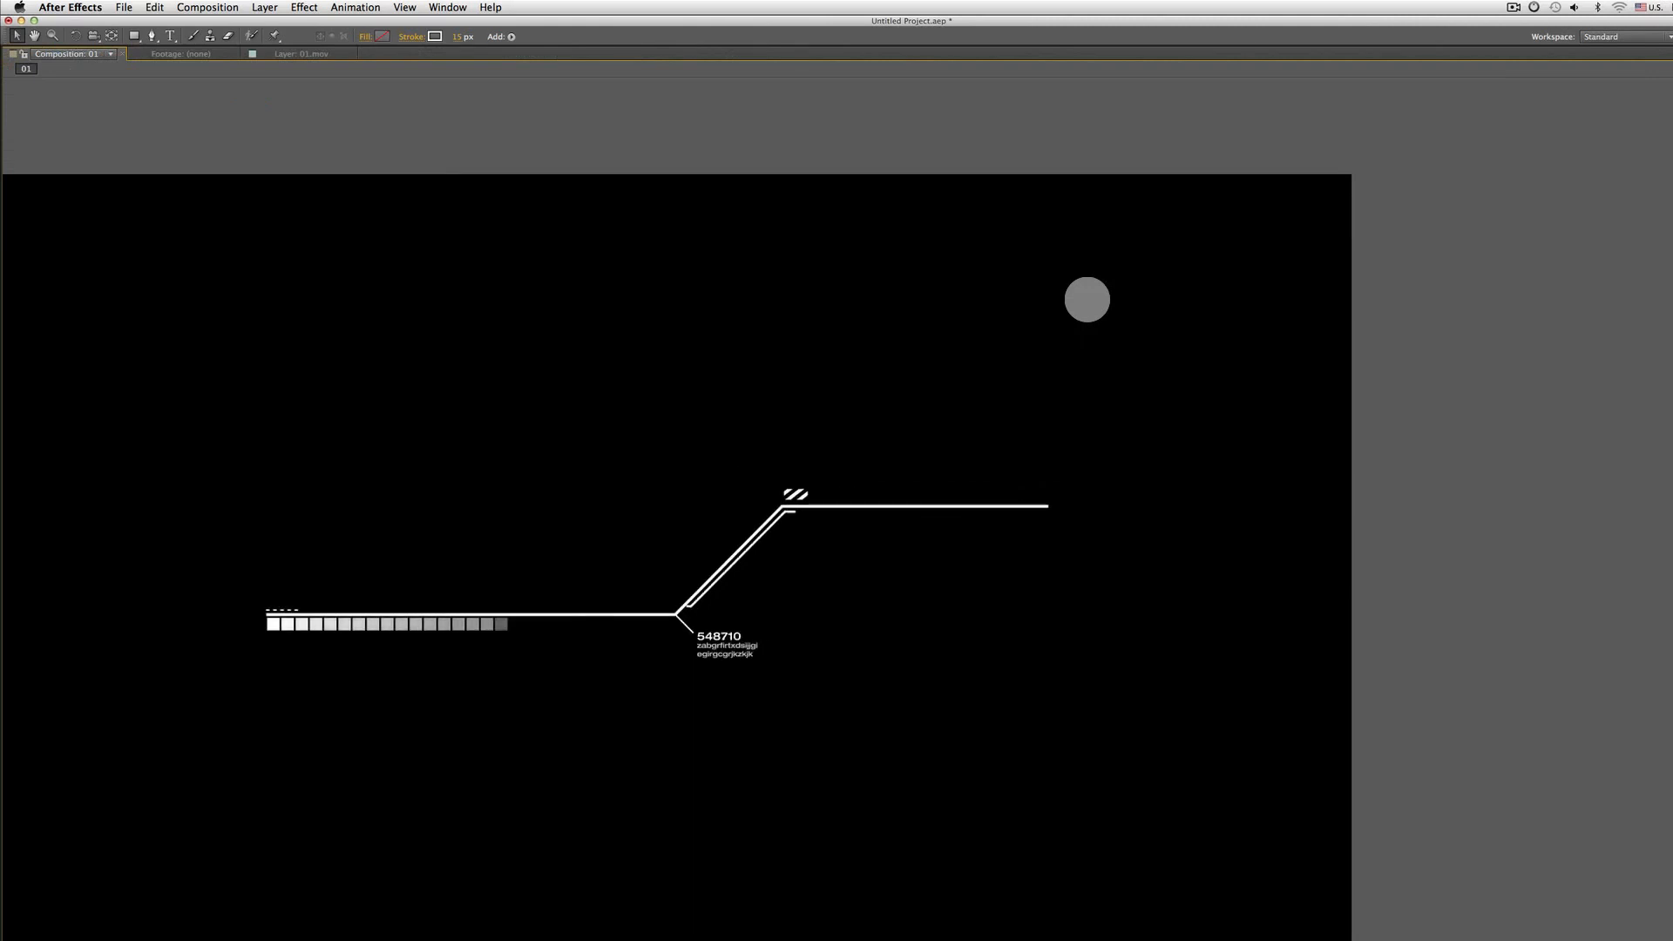
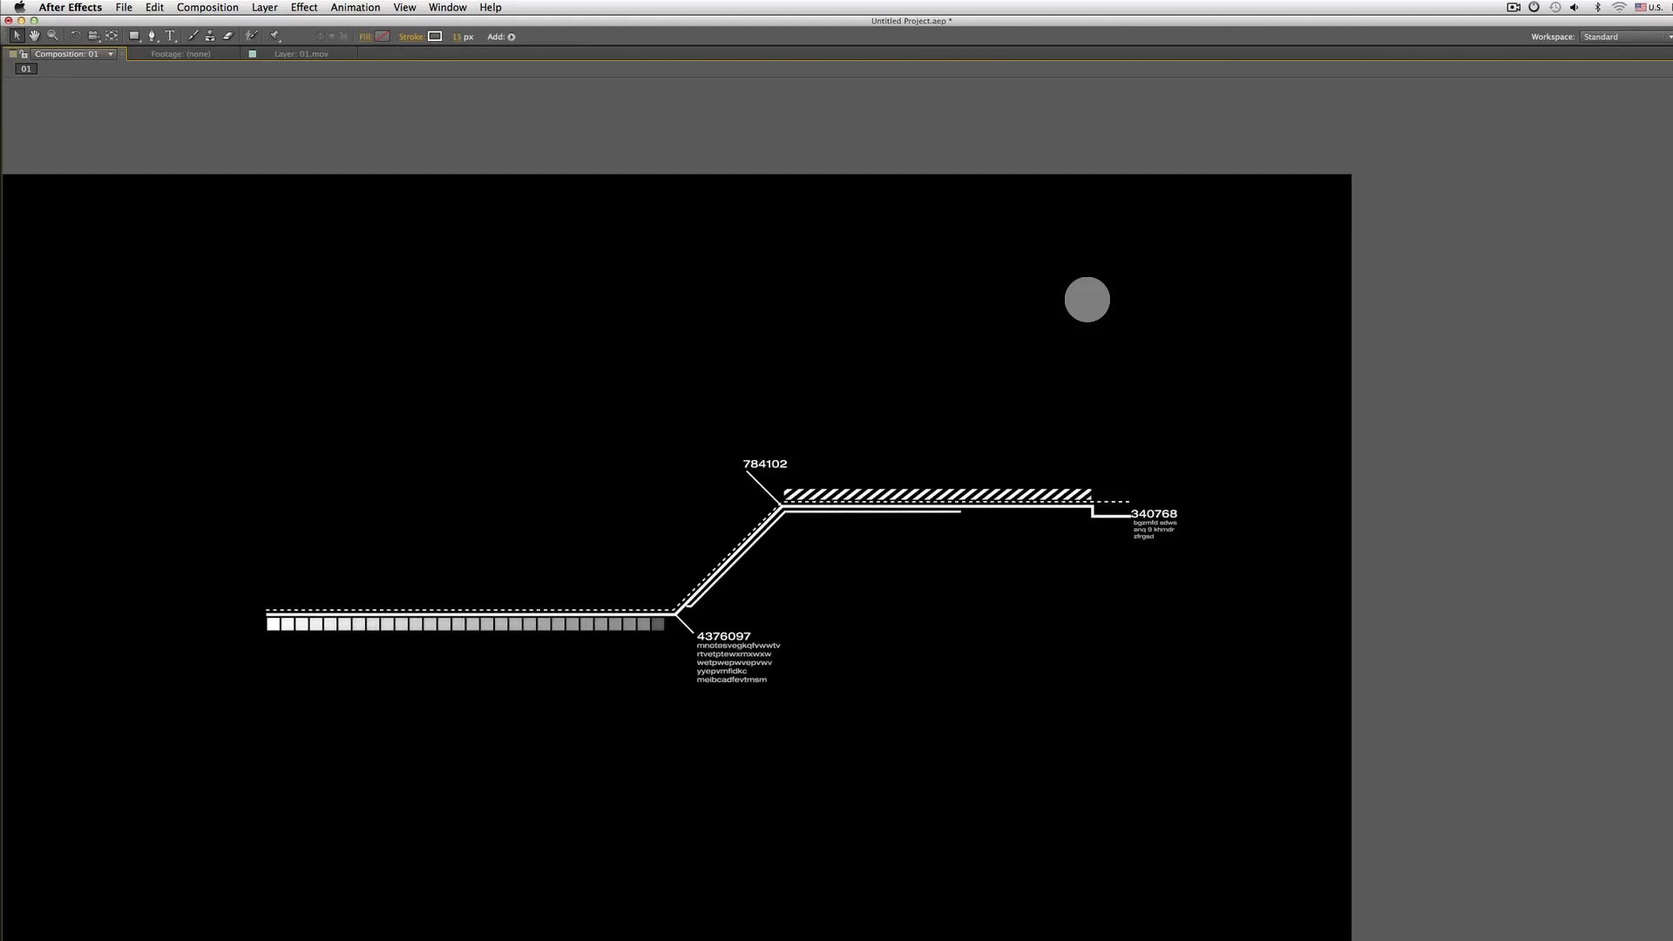
Stop the preview, return to the composition, collapse Shape Layer 3 and lock the 01.mov reference layer
{"action": "key", "text": "space"}
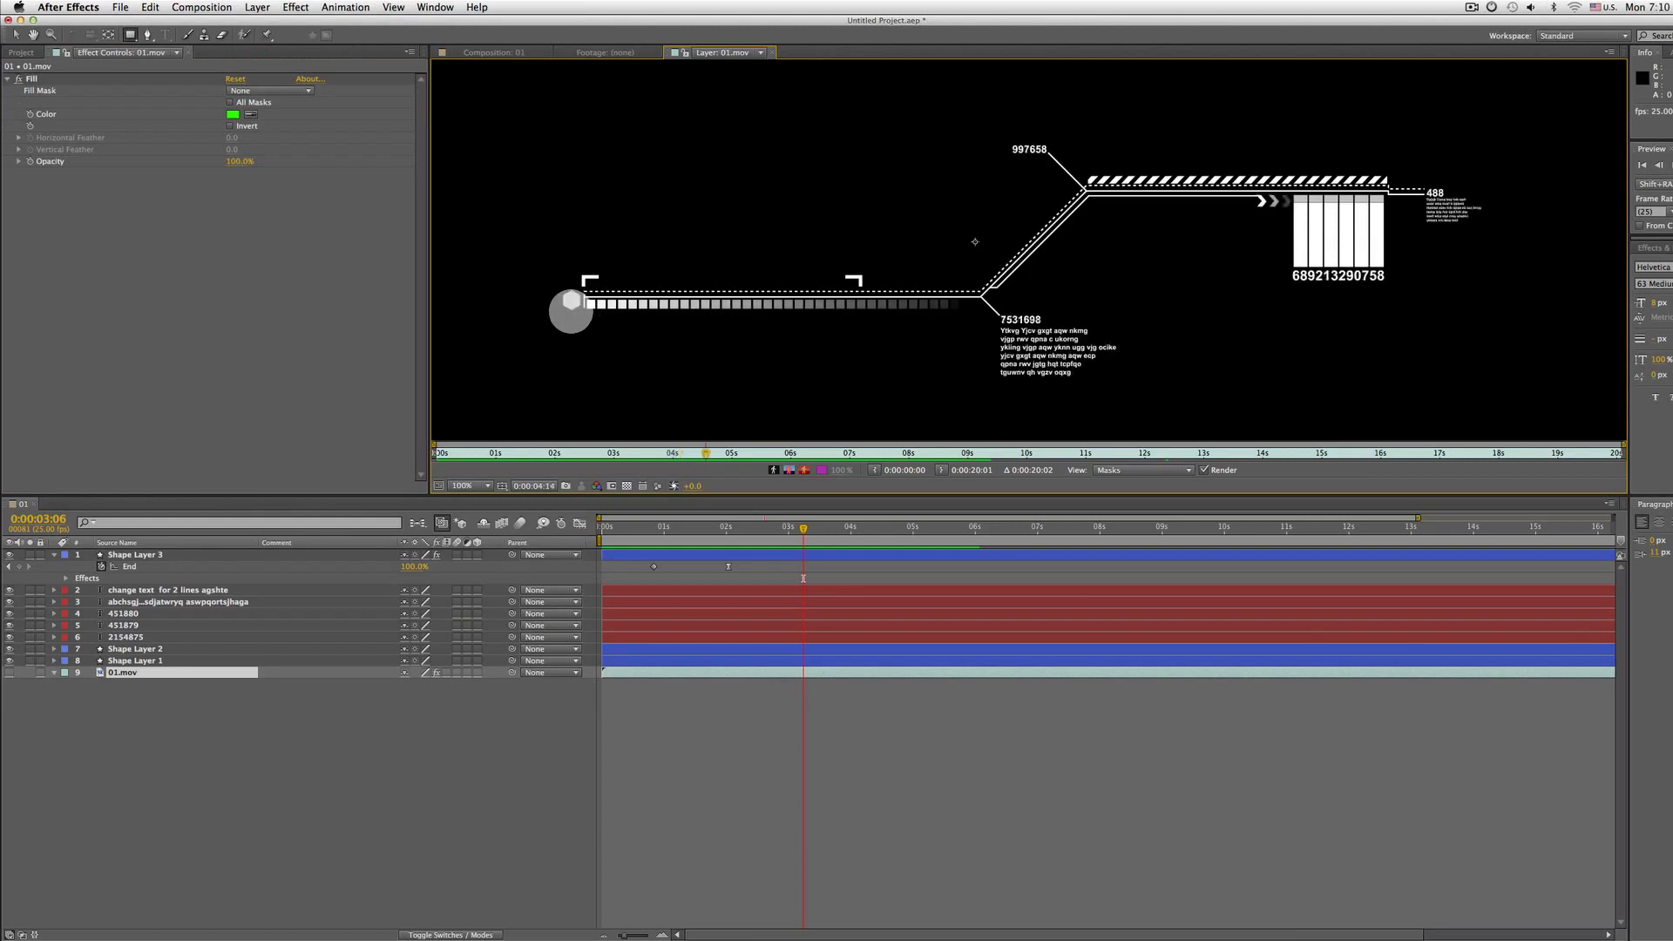
{"action": "left_click", "coordinate": [477, 54]}
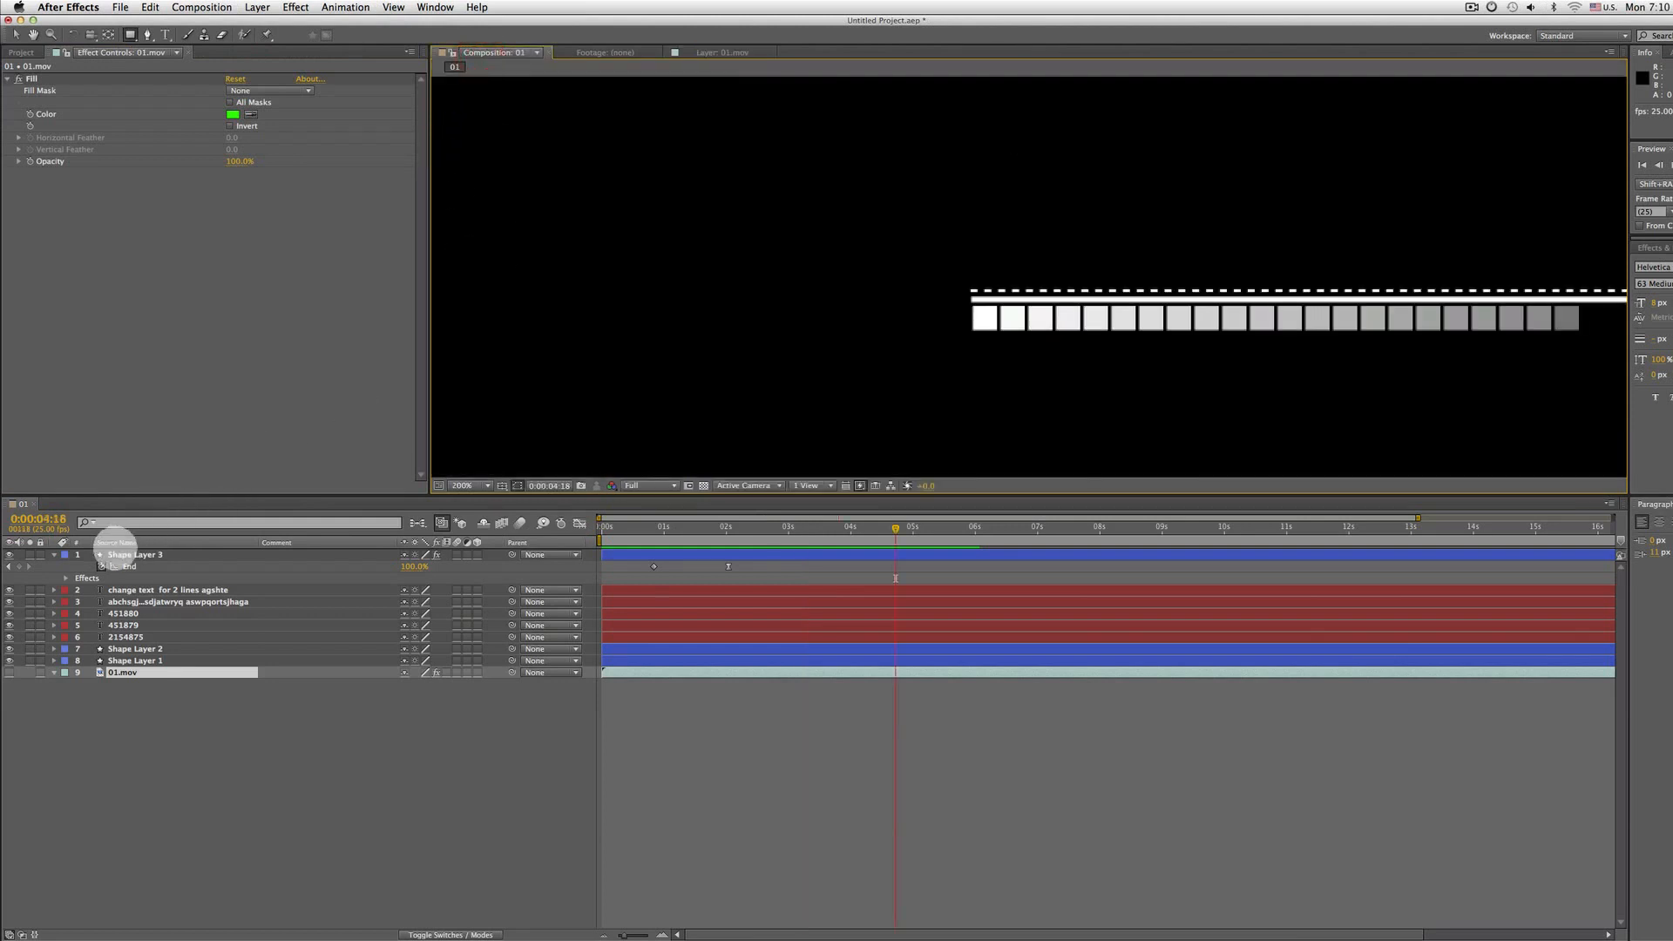
{"action": "left_click", "coordinate": [55, 554]}
{"action": "left_click", "coordinate": [108, 751]}
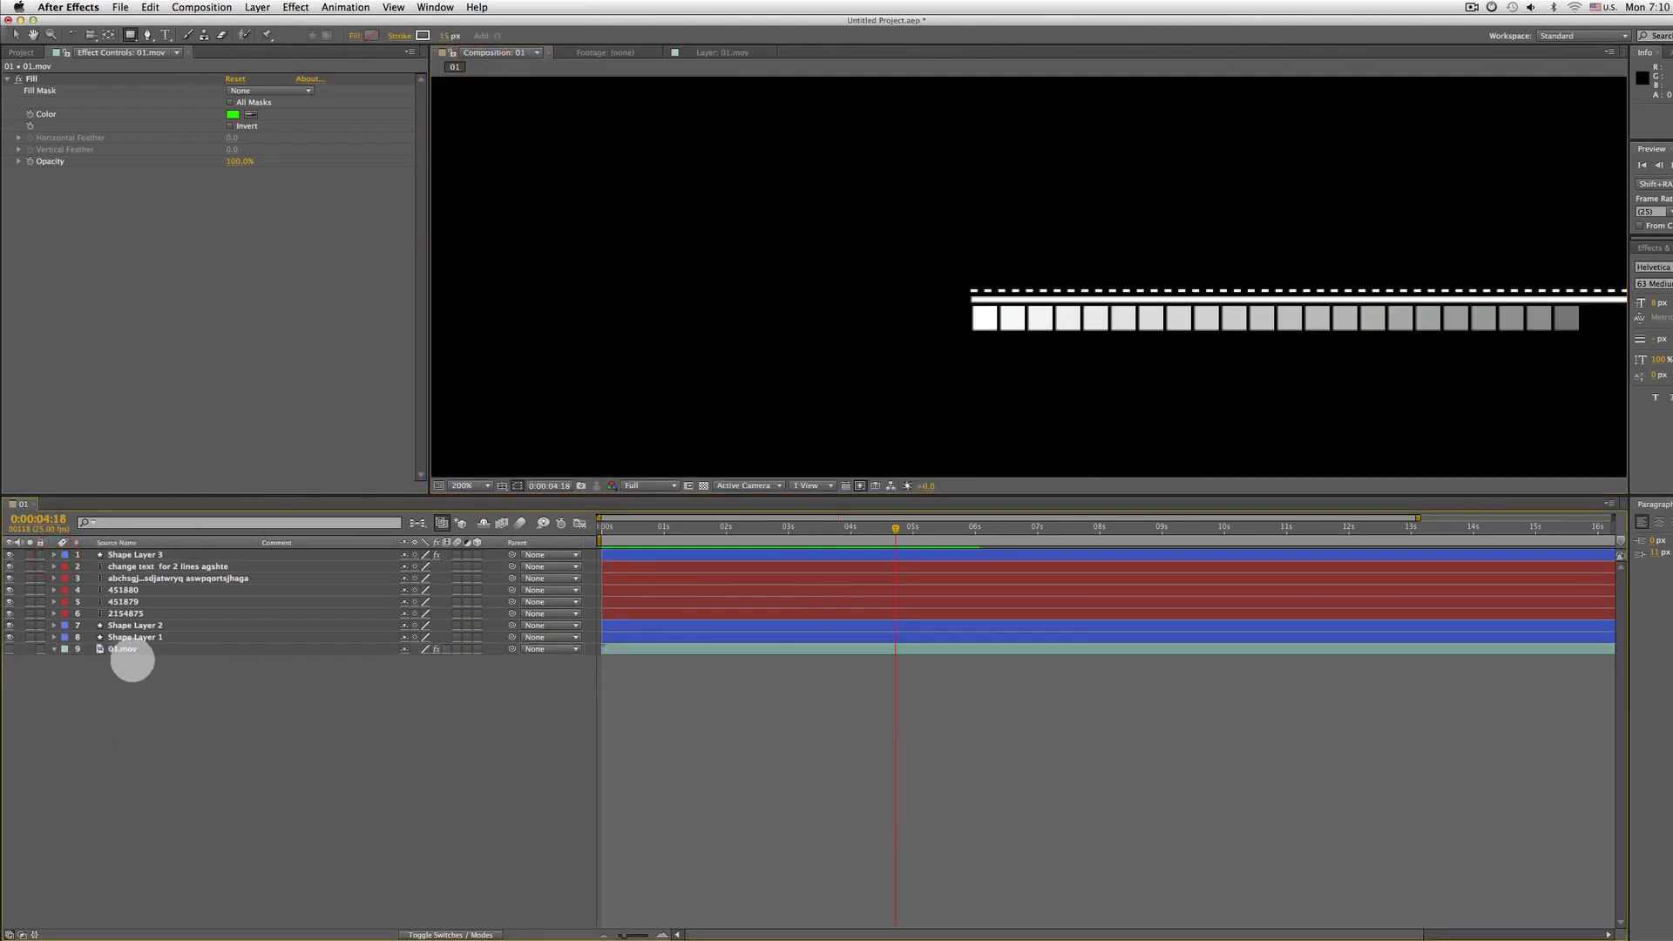
{"action": "left_click", "coordinate": [39, 649]}
Draw a circle with the Ellipse tool using a solid color fill and no stroke near the start of the square bars
{"action": "left_click", "coordinate": [130, 35]}
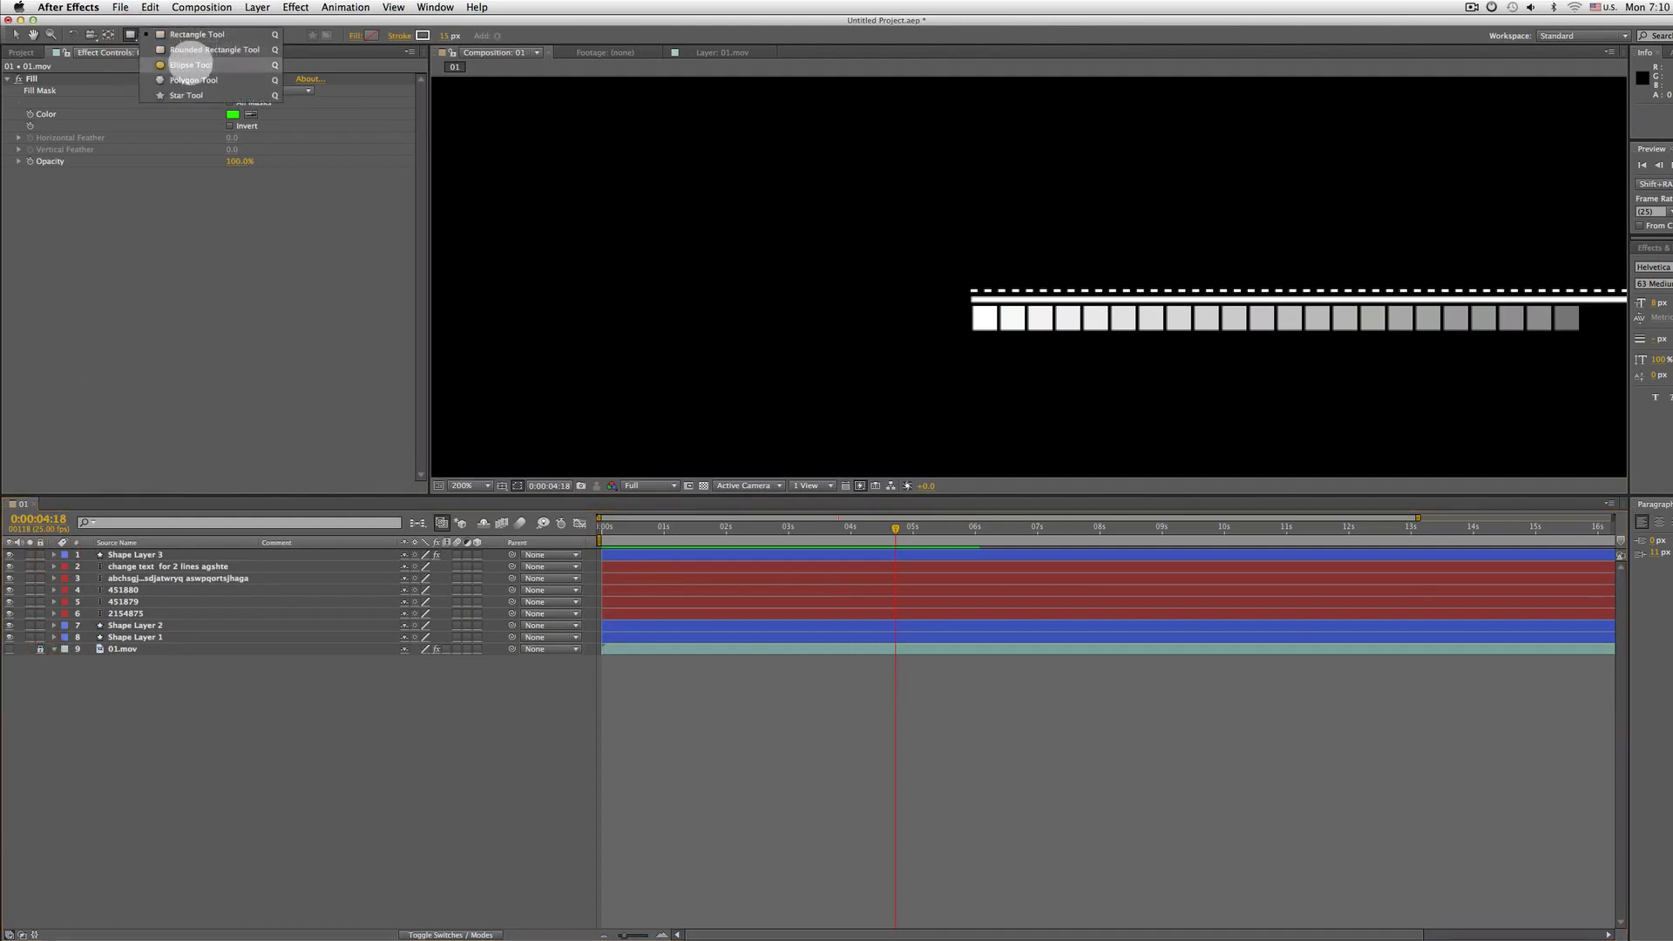
{"action": "left_click", "coordinate": [191, 65]}
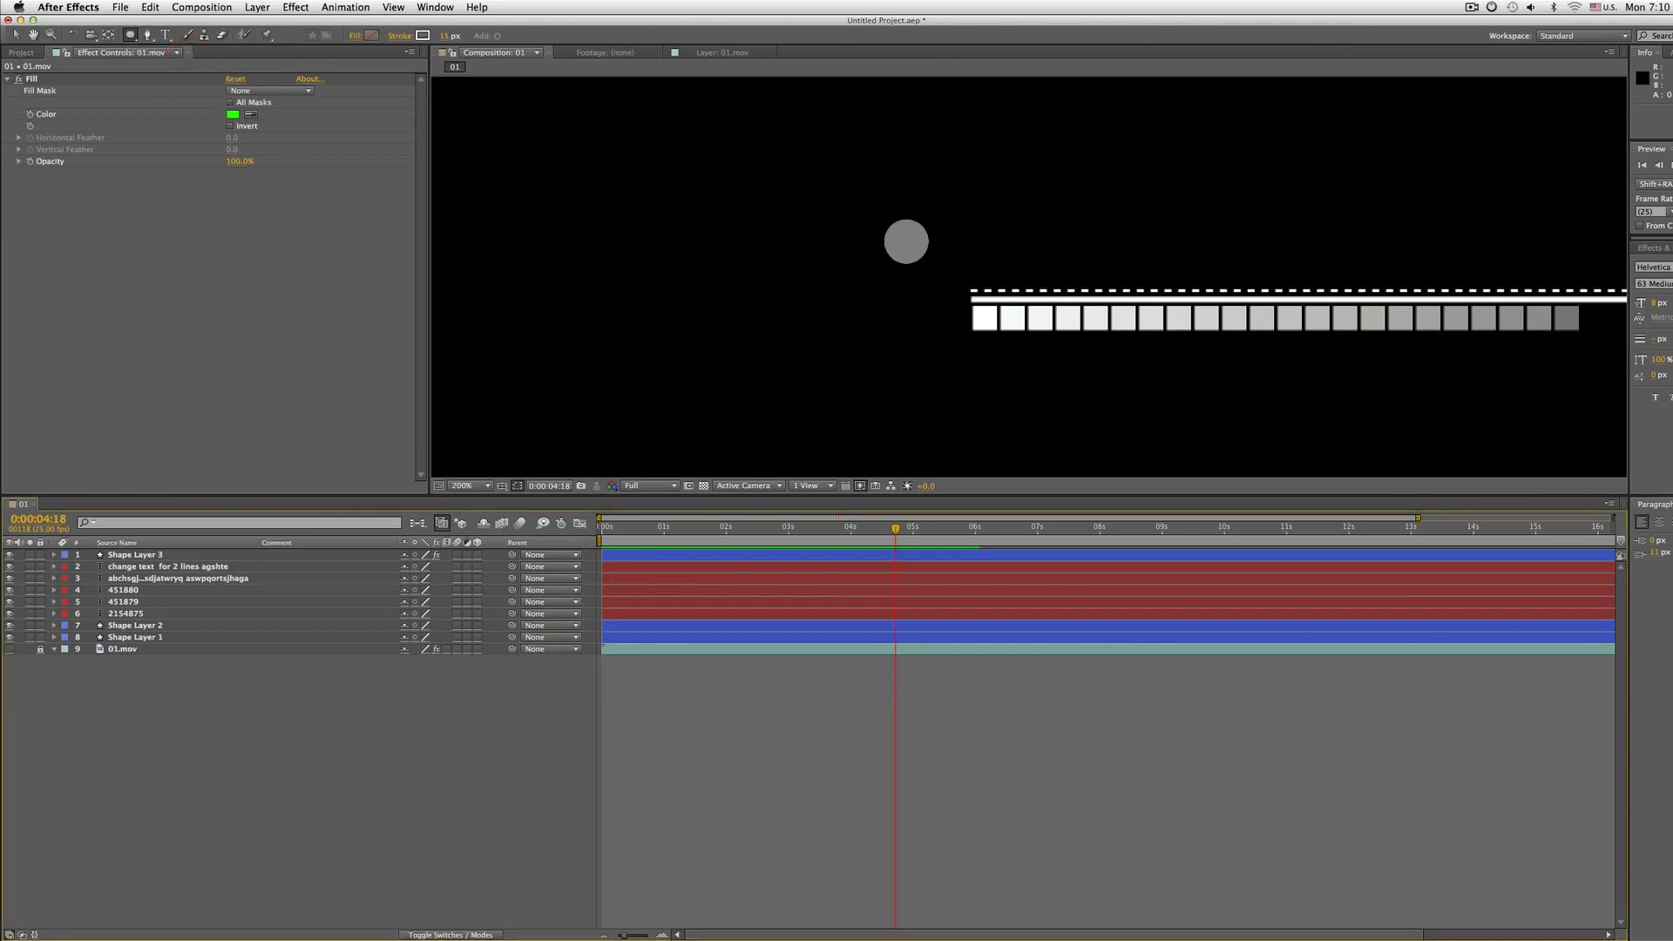
{"action": "left_click", "coordinate": [357, 37]}
{"action": "left_click", "coordinate": [722, 202]}
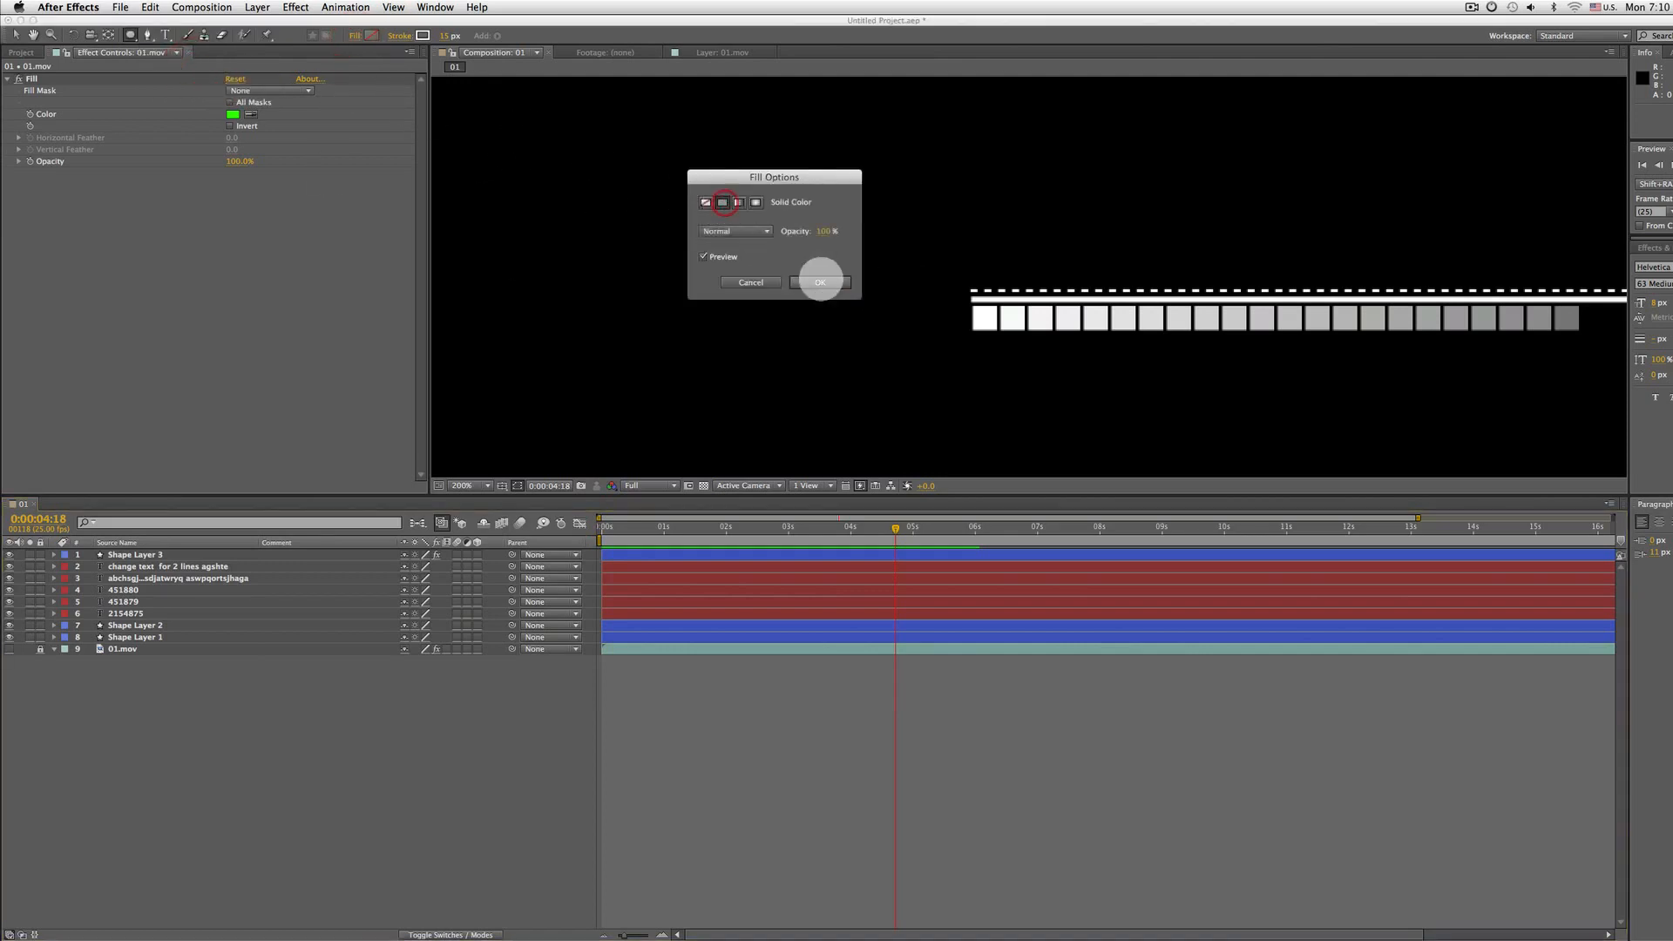
{"action": "left_click", "coordinate": [820, 282]}
{"action": "left_click", "coordinate": [401, 36]}
{"action": "left_click", "coordinate": [699, 198]}
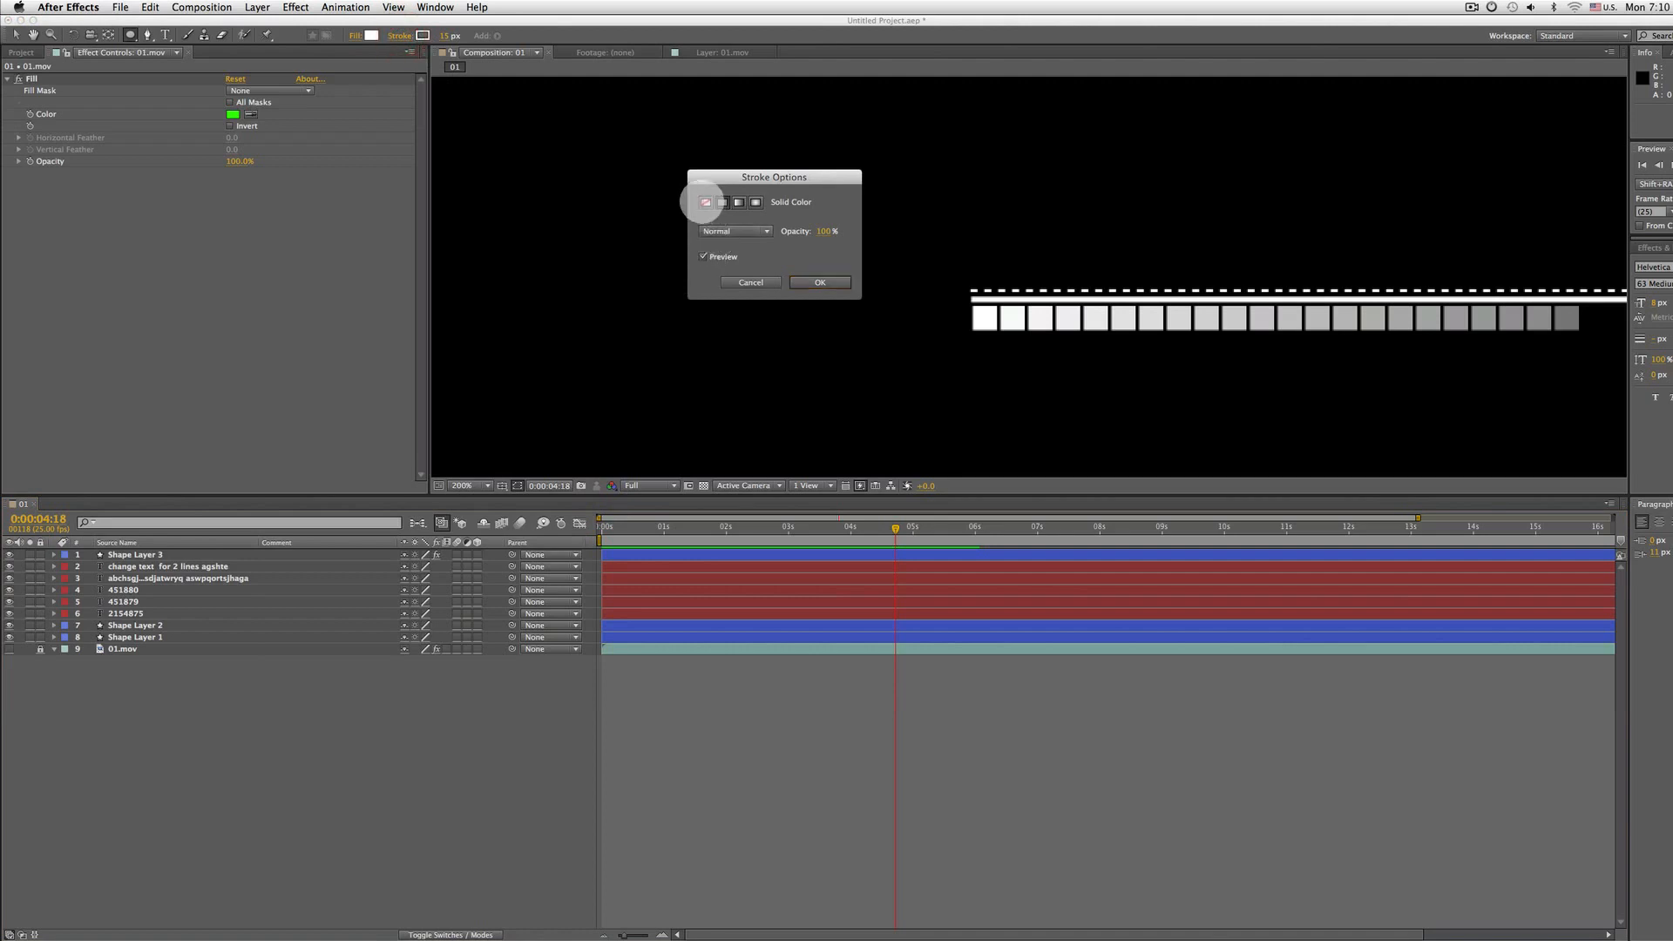
{"action": "left_click", "coordinate": [803, 280]}
{"action": "left_click_drag", "start_coordinate": [868, 279], "coordinate": [968, 347]}
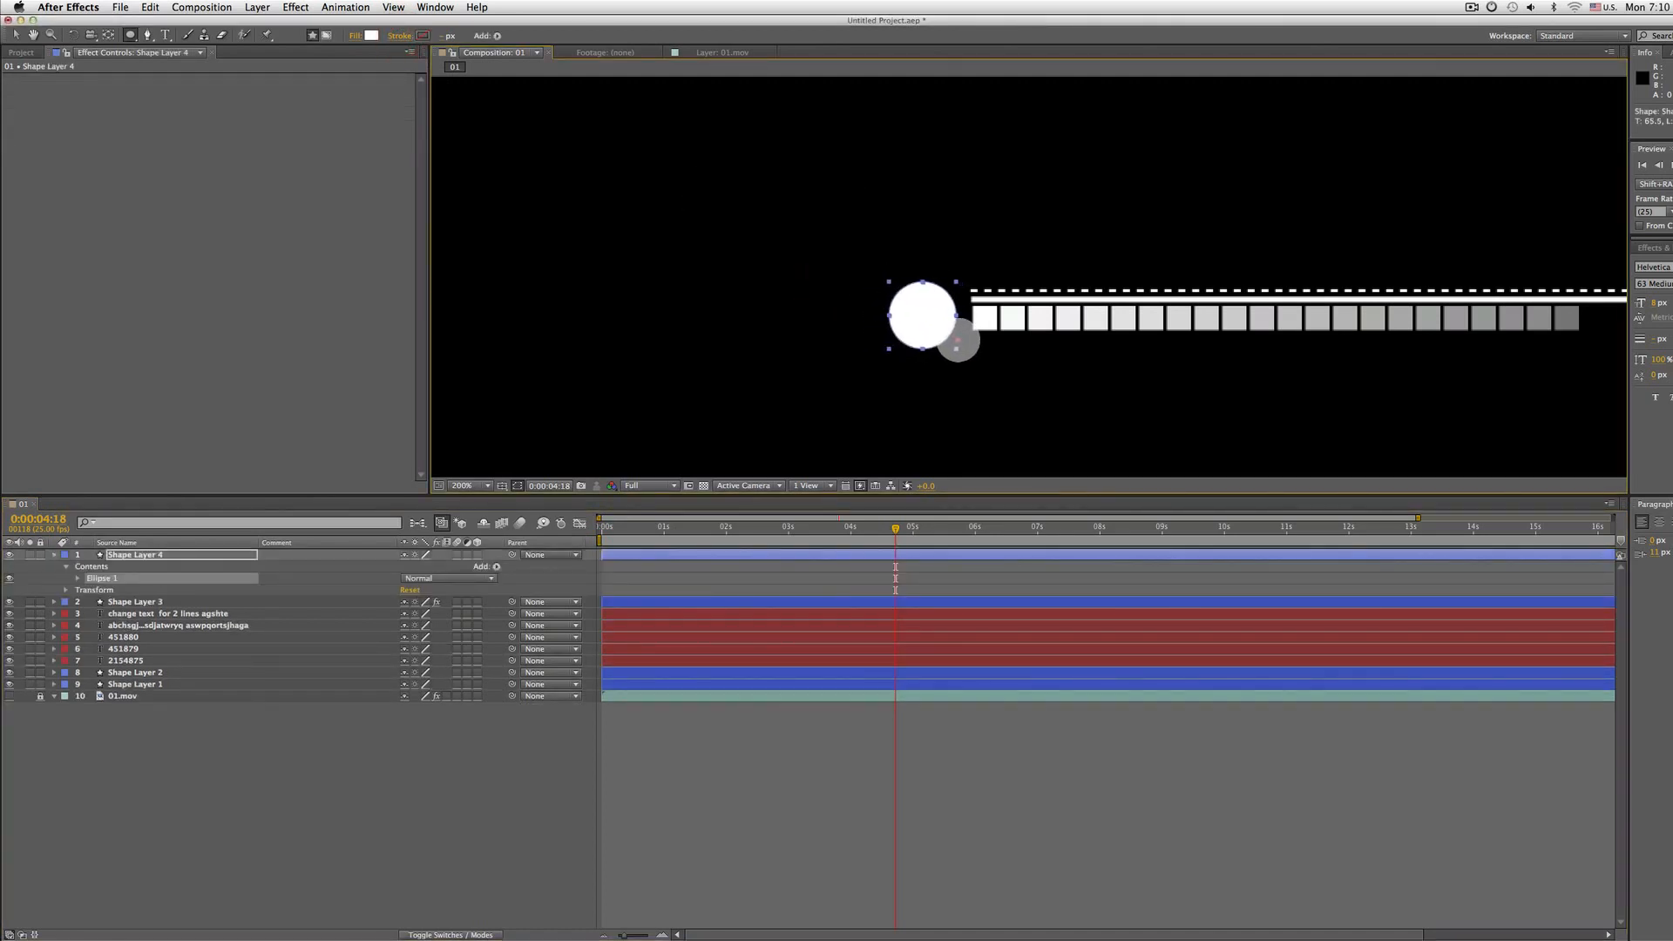
Position the circle just left of the square bars at the start of the line
{"action": "key", "text": "comma"}
{"action": "left_click_drag", "start_coordinate": [866, 336], "coordinate": [638, 352]}
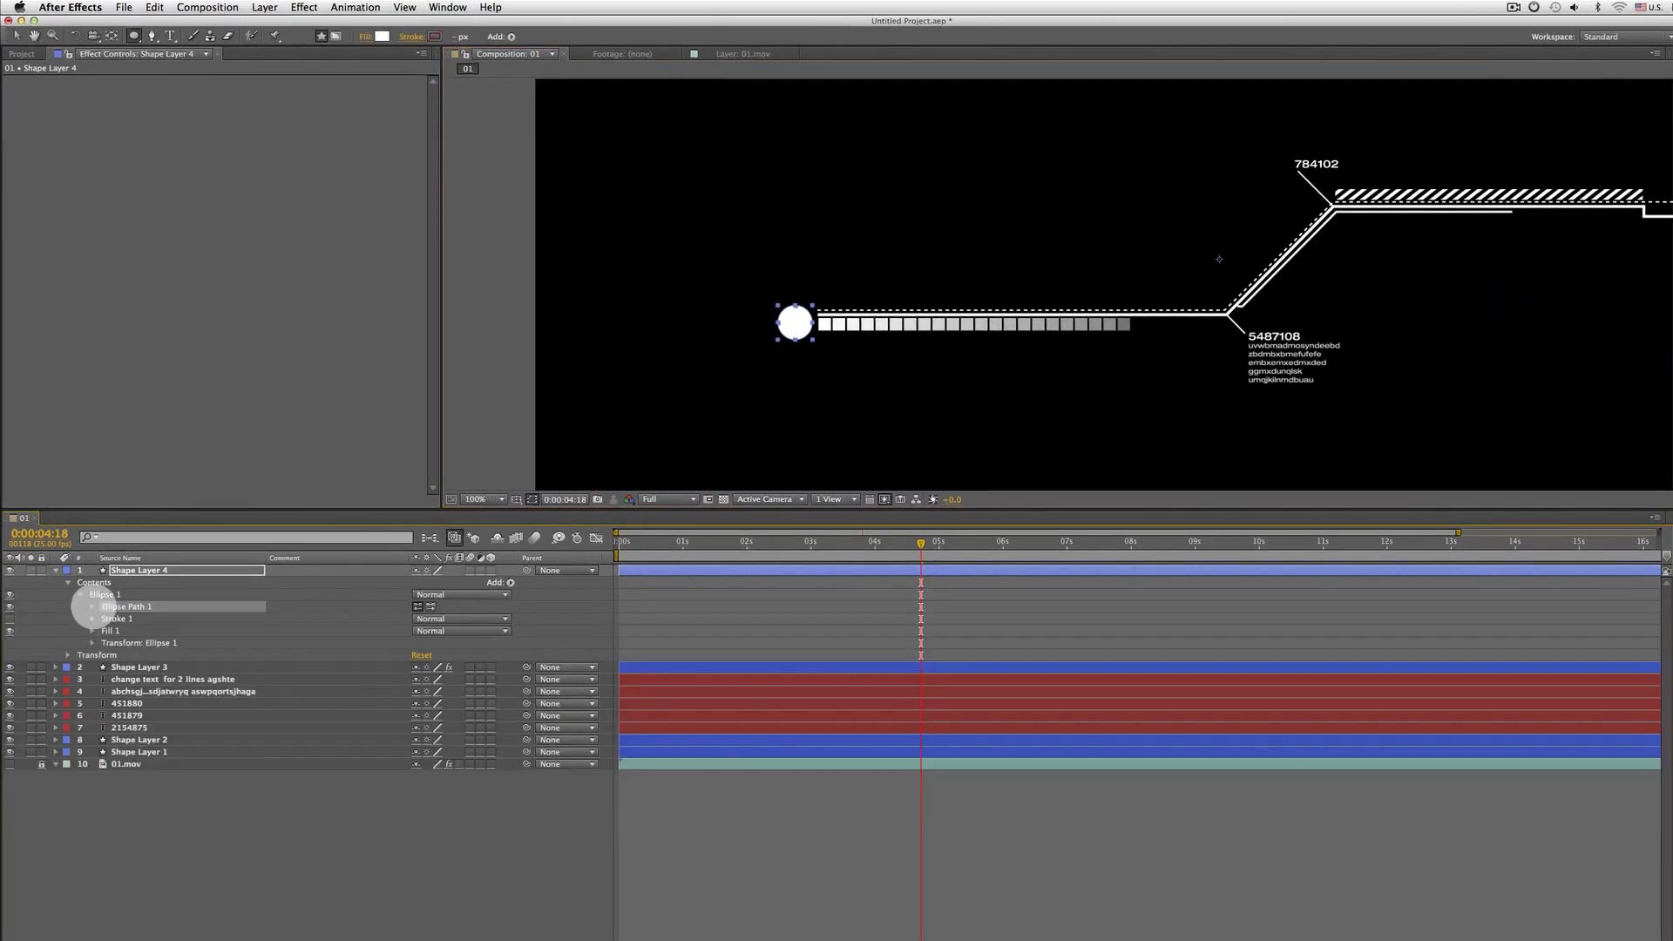
{"action": "left_click", "coordinate": [77, 578]}
{"action": "left_click", "coordinate": [89, 647]}
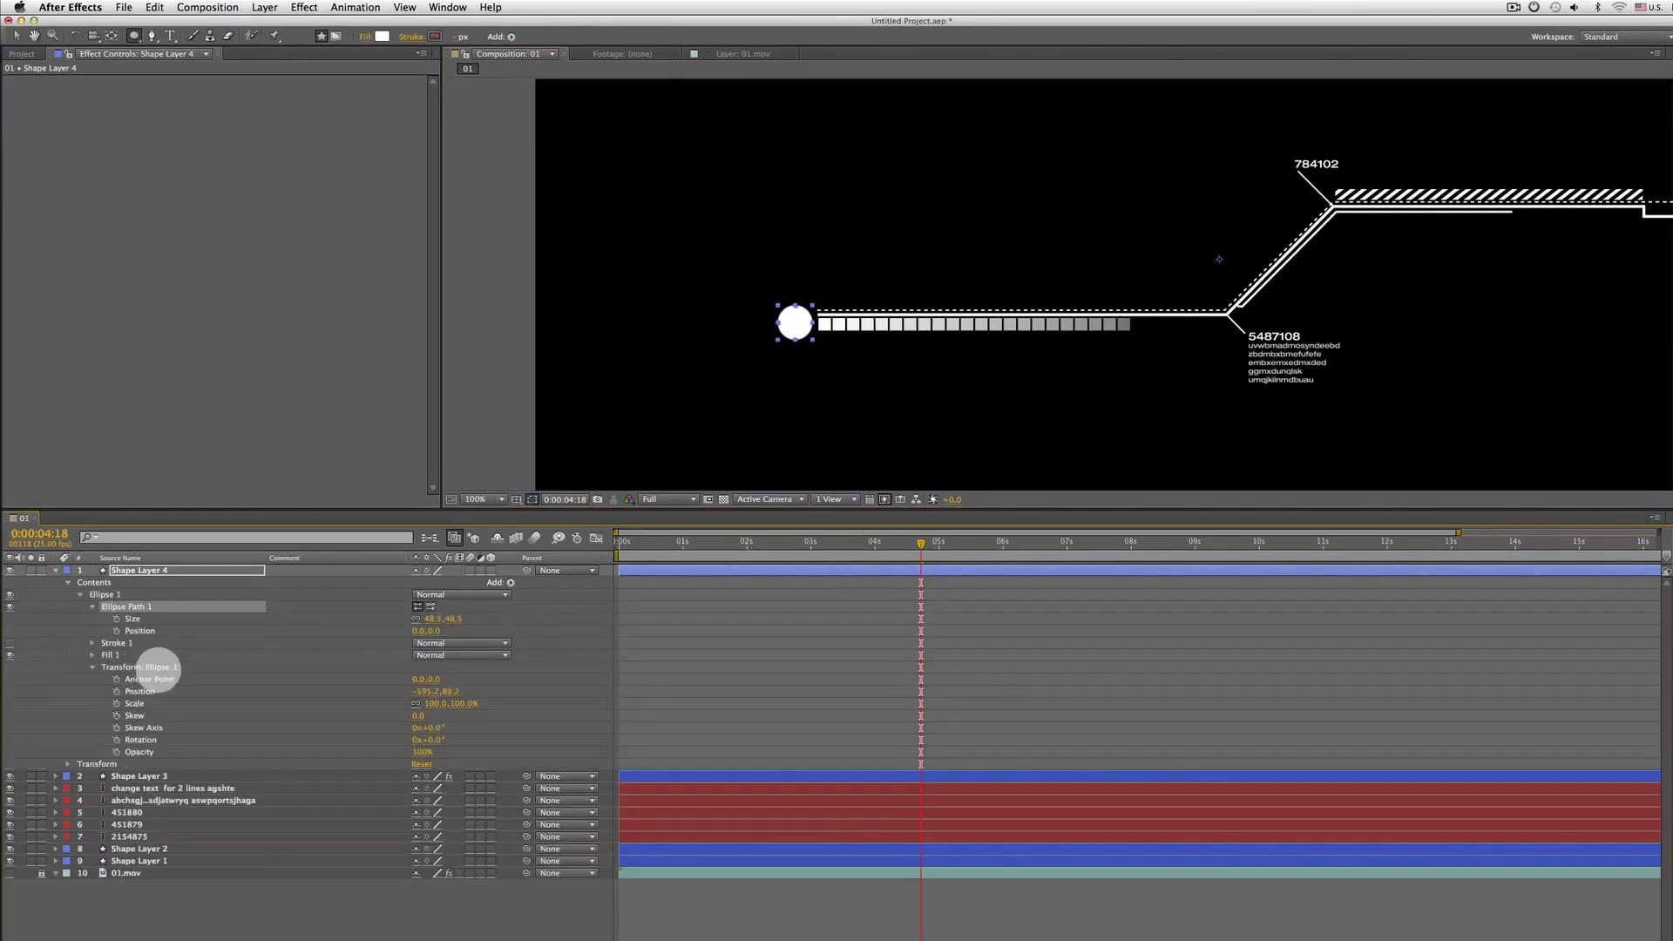
{"action": "left_click", "coordinate": [155, 668]}
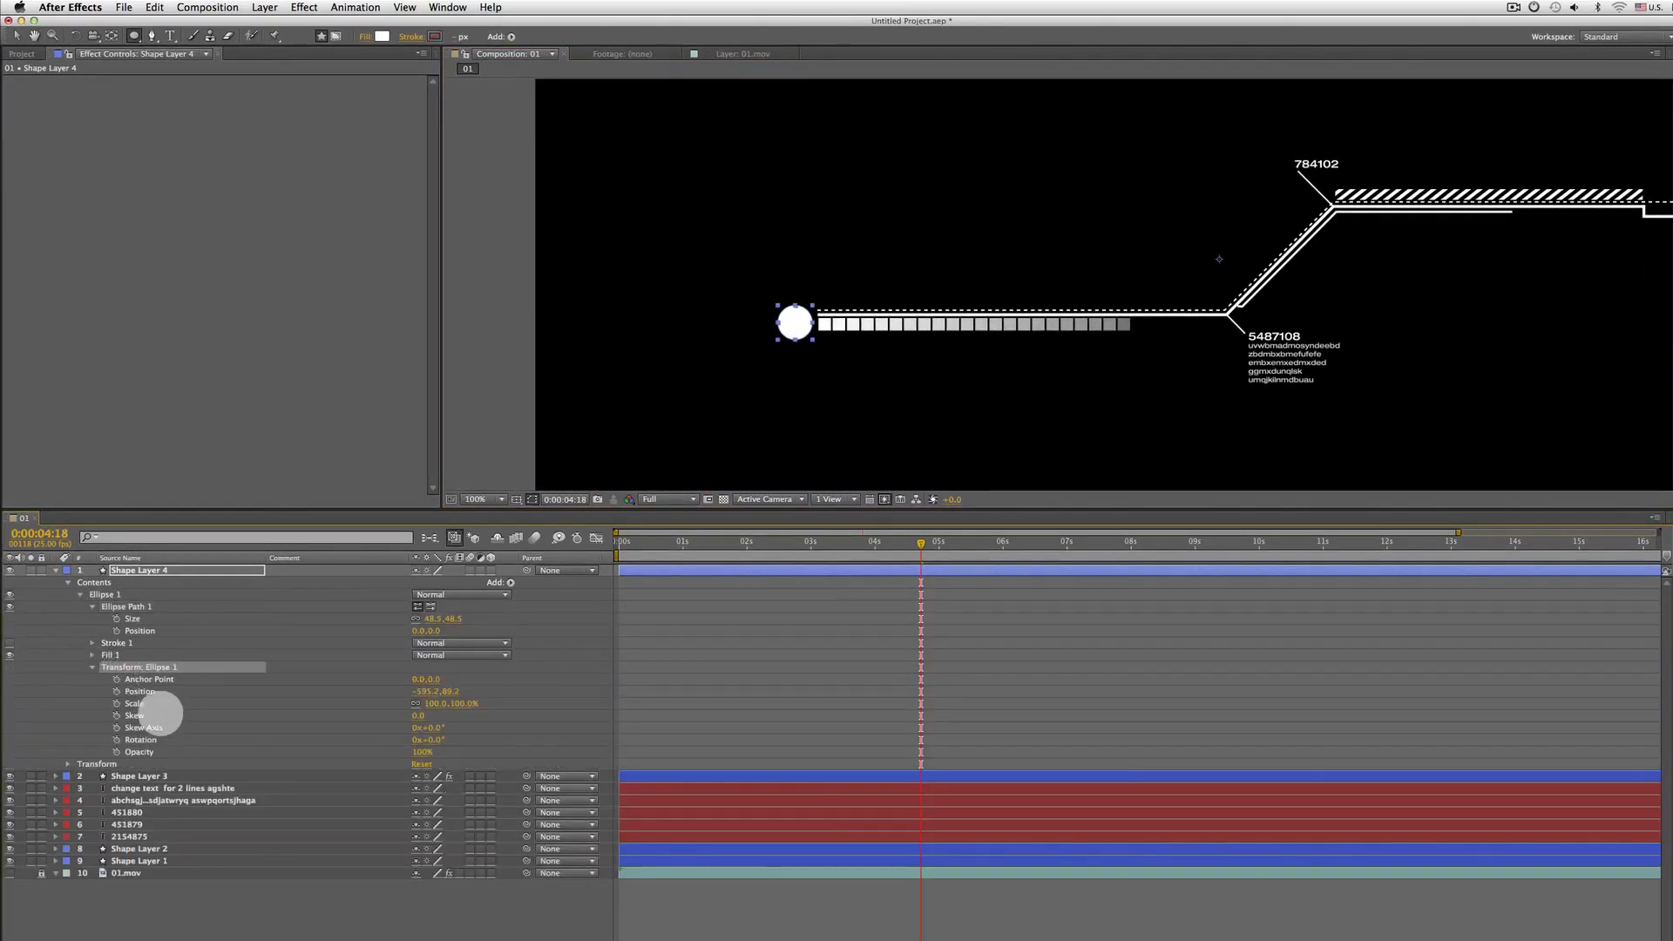
{"action": "mouse_move", "coordinate": [437, 703]}
{"action": "left_mouse_down"}
{"action": "mouse_move", "coordinate": [586, 687]}
{"action": "mouse_move", "coordinate": [397, 680]}
{"action": "mouse_move", "coordinate": [418, 680]}
{"action": "left_mouse_up"}
{"action": "scroll", "coordinate": [794, 285], "scroll_direction": "up", "scroll_amount": 1}
{"action": "left_click_drag", "start_coordinate": [743, 320], "coordinate": [927, 317]}
{"action": "scroll", "coordinate": [899, 320], "scroll_direction": "down", "scroll_amount": 1}
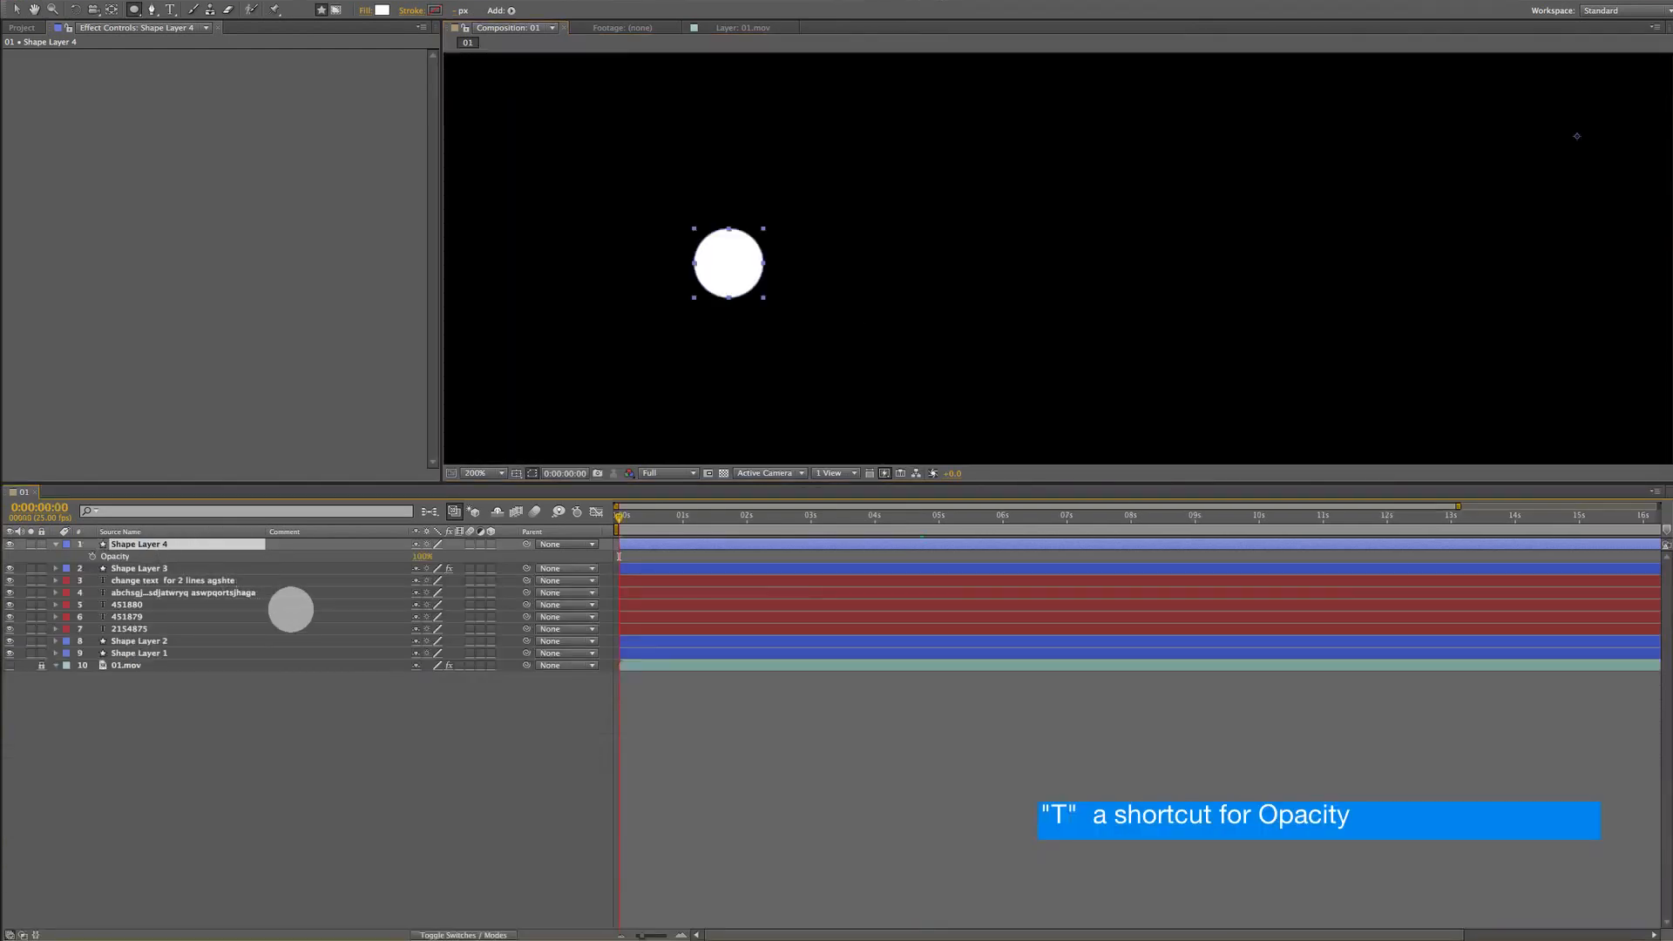
Set an Opacity keyframe of 0% on the circle layer at the first frame
{"action": "key", "text": "t"}
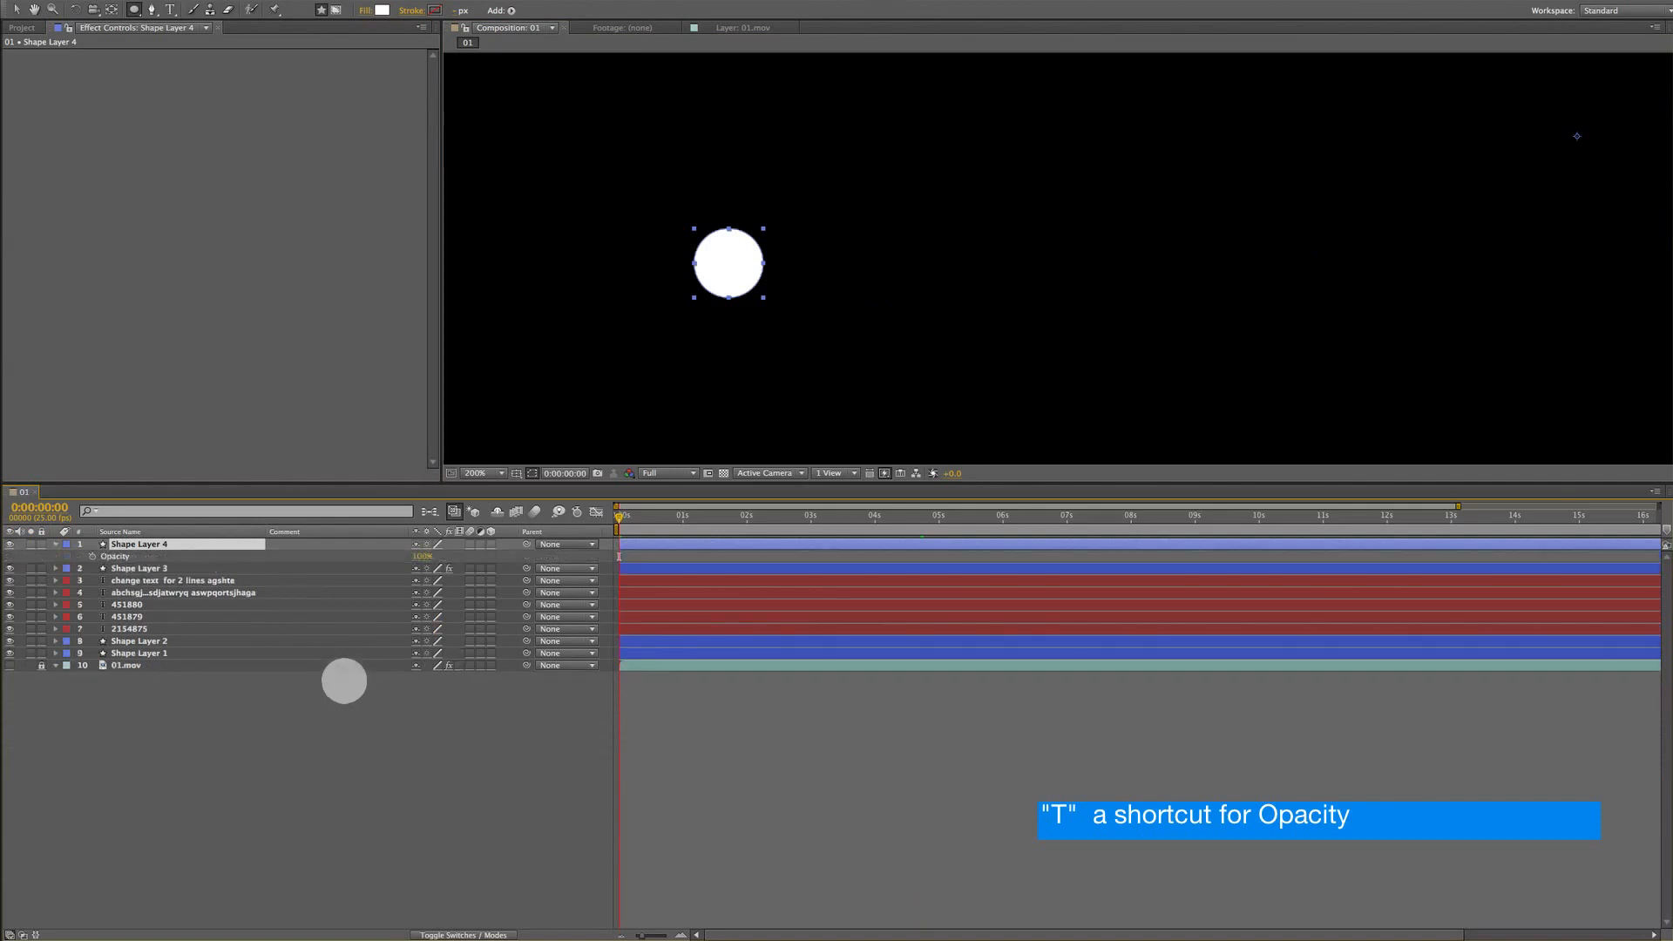
{"action": "key", "text": "t"}
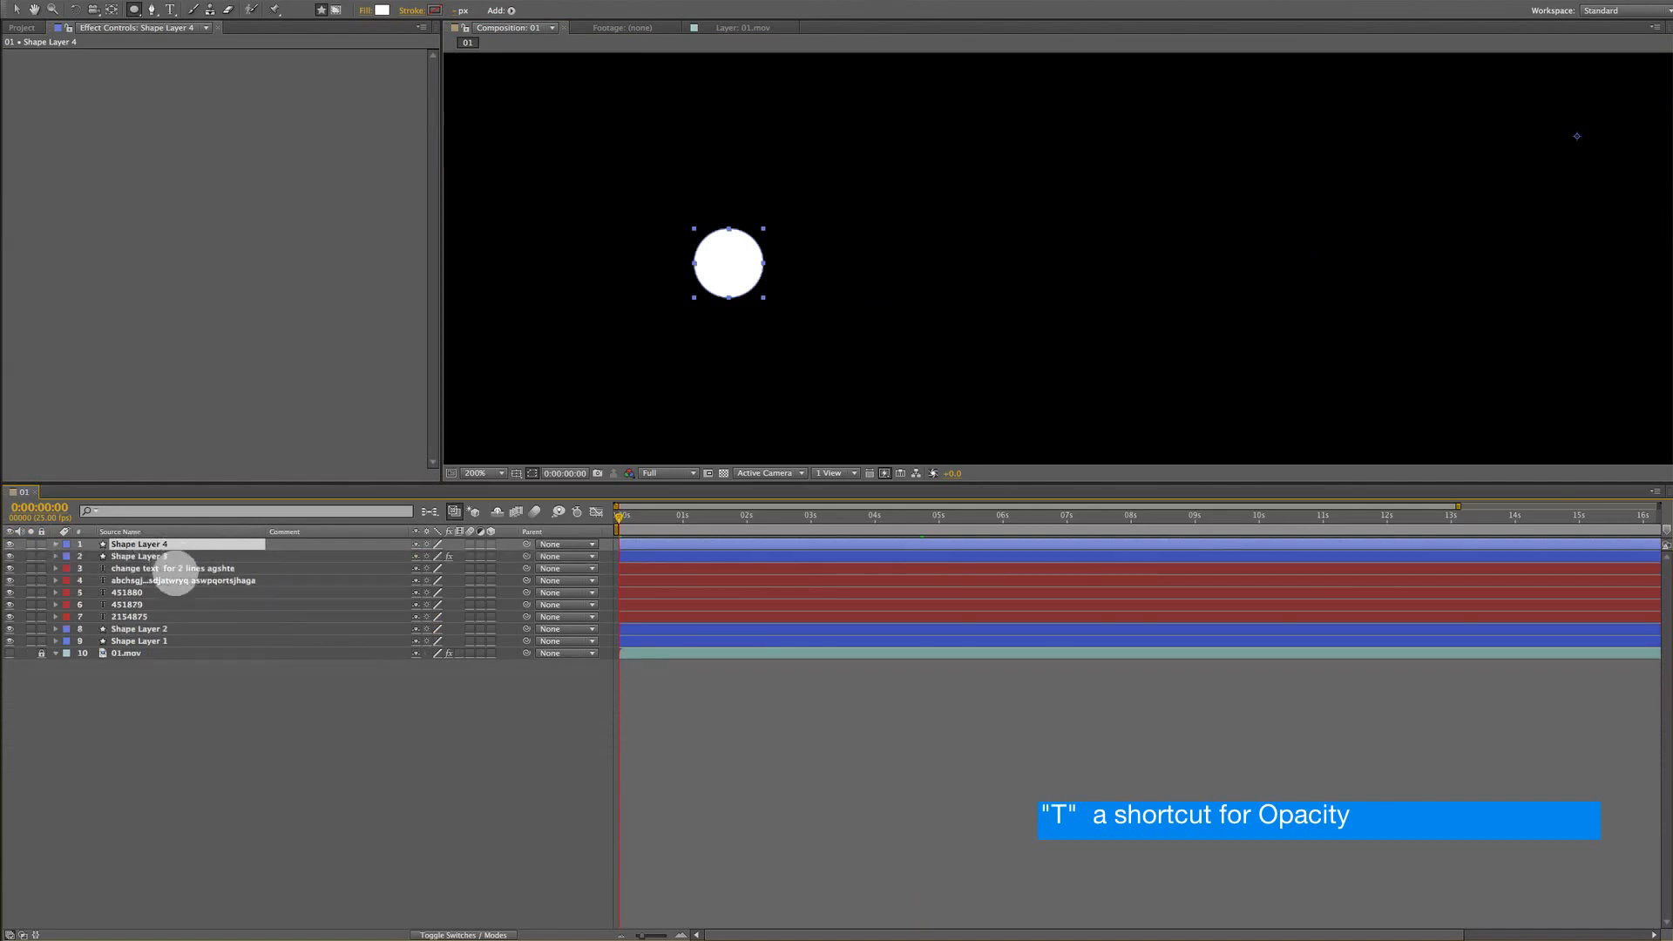
{"action": "key", "text": "t"}
{"action": "left_click", "coordinate": [126, 557]}
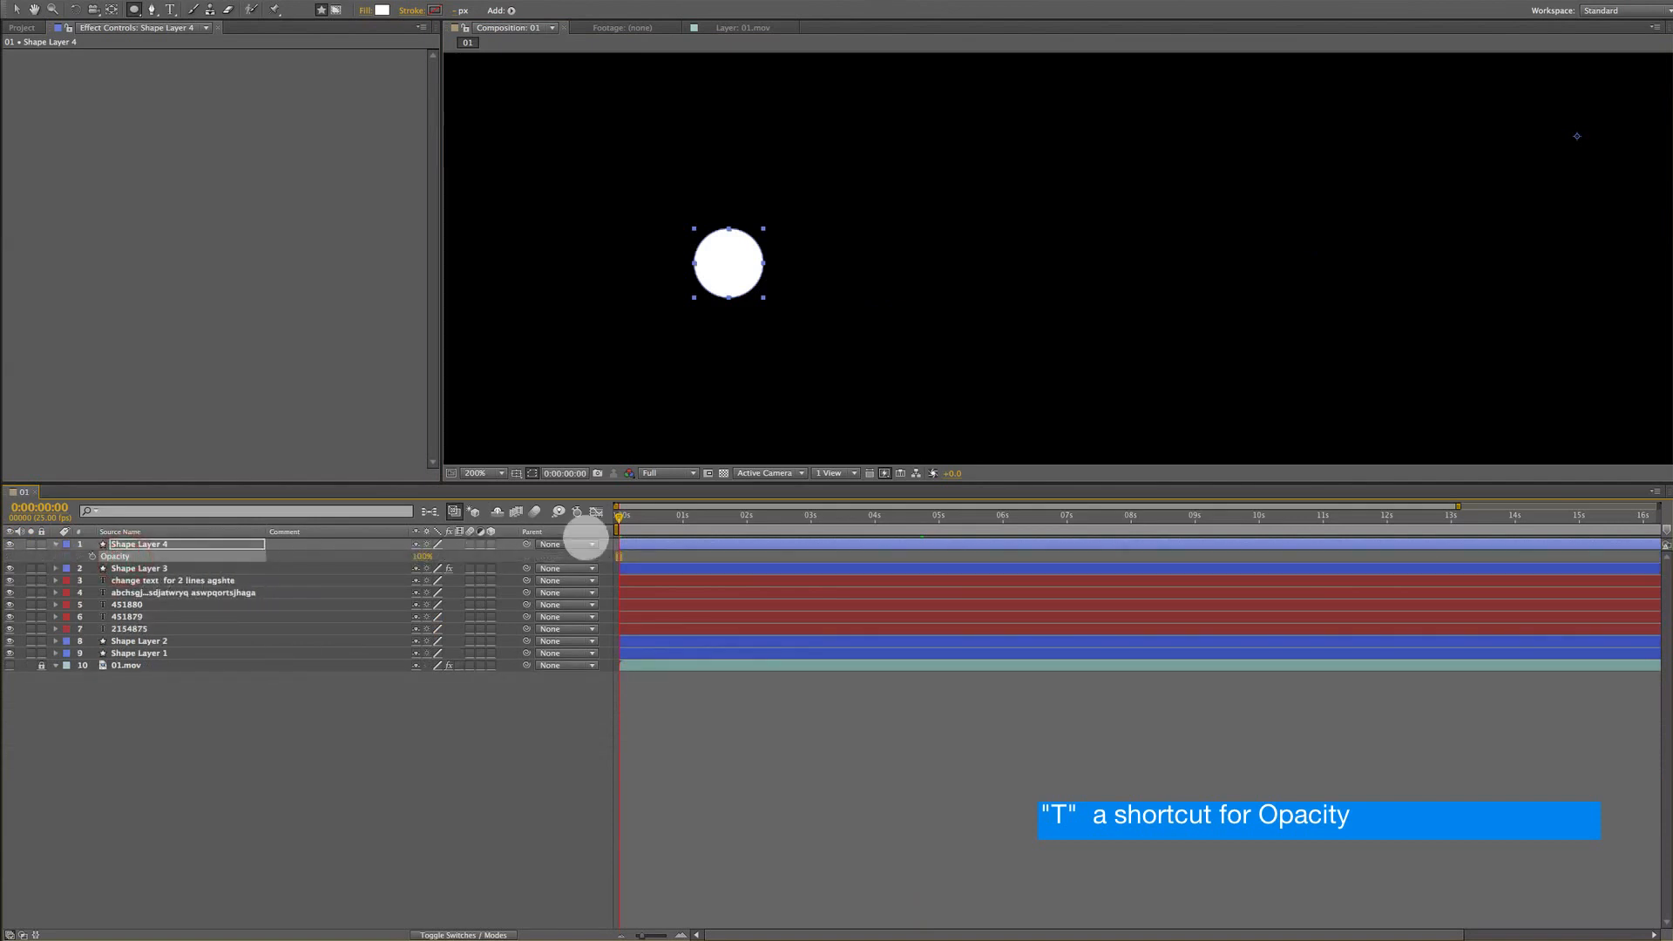
{"action": "left_click", "coordinate": [92, 556]}
{"action": "left_click_drag", "start_coordinate": [422, 556], "coordinate": [193, 547]}
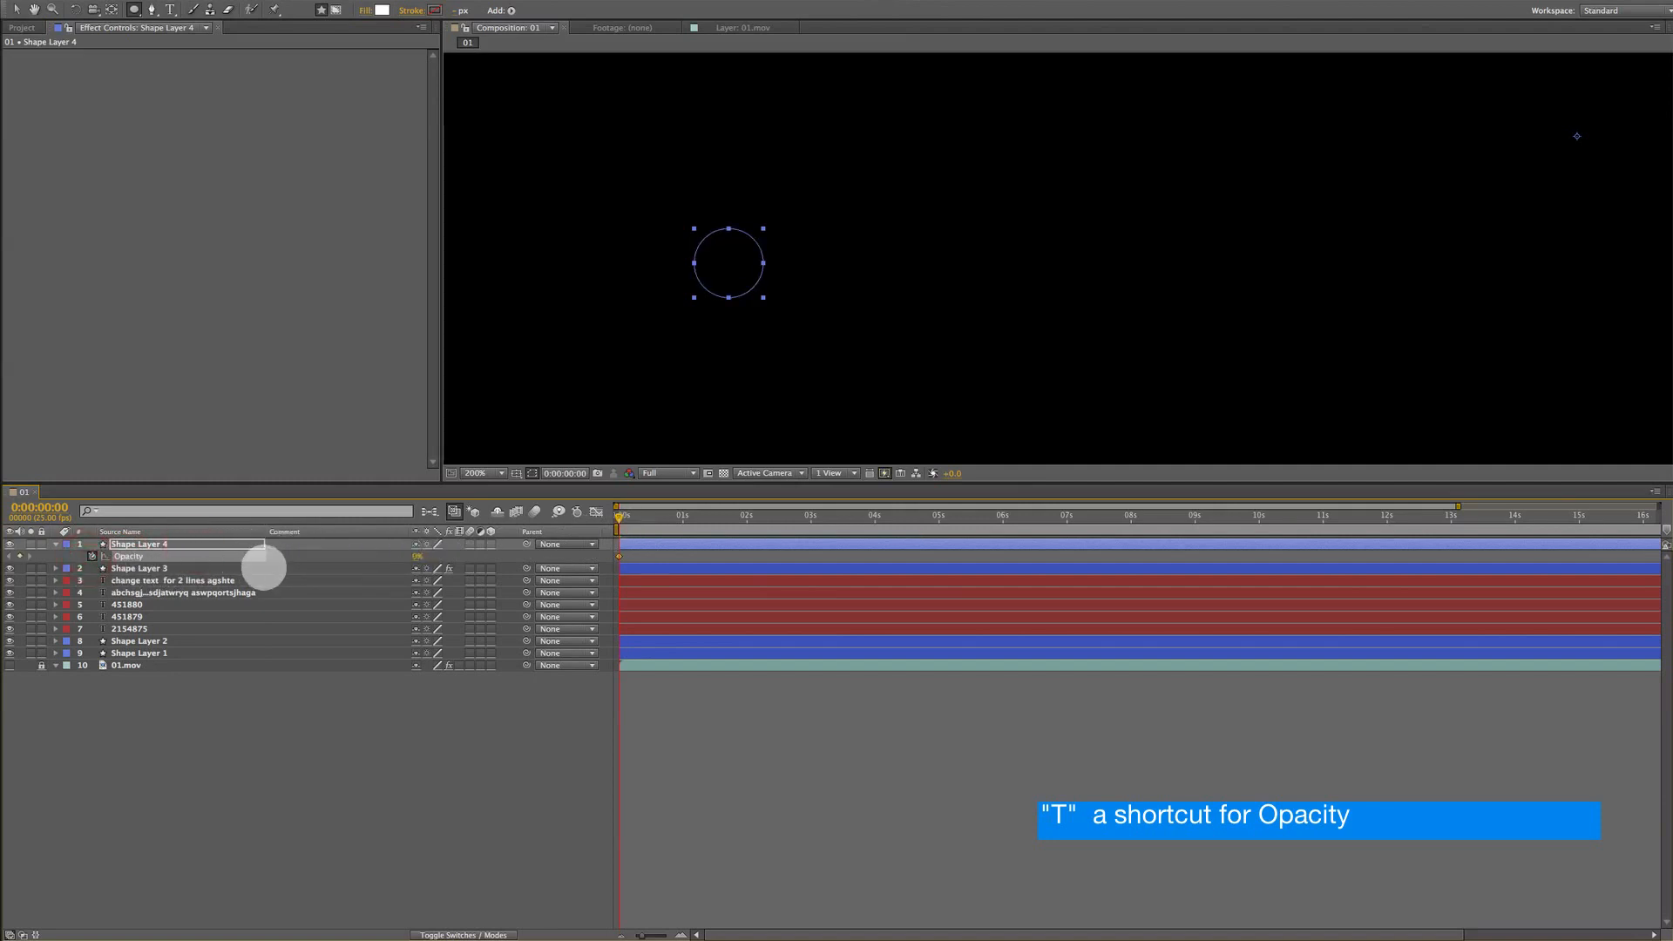
Ten frames later, set the circle's Opacity to 80% to add a second keyframe
{"action": "key", "text": "shift+Page_Down"}
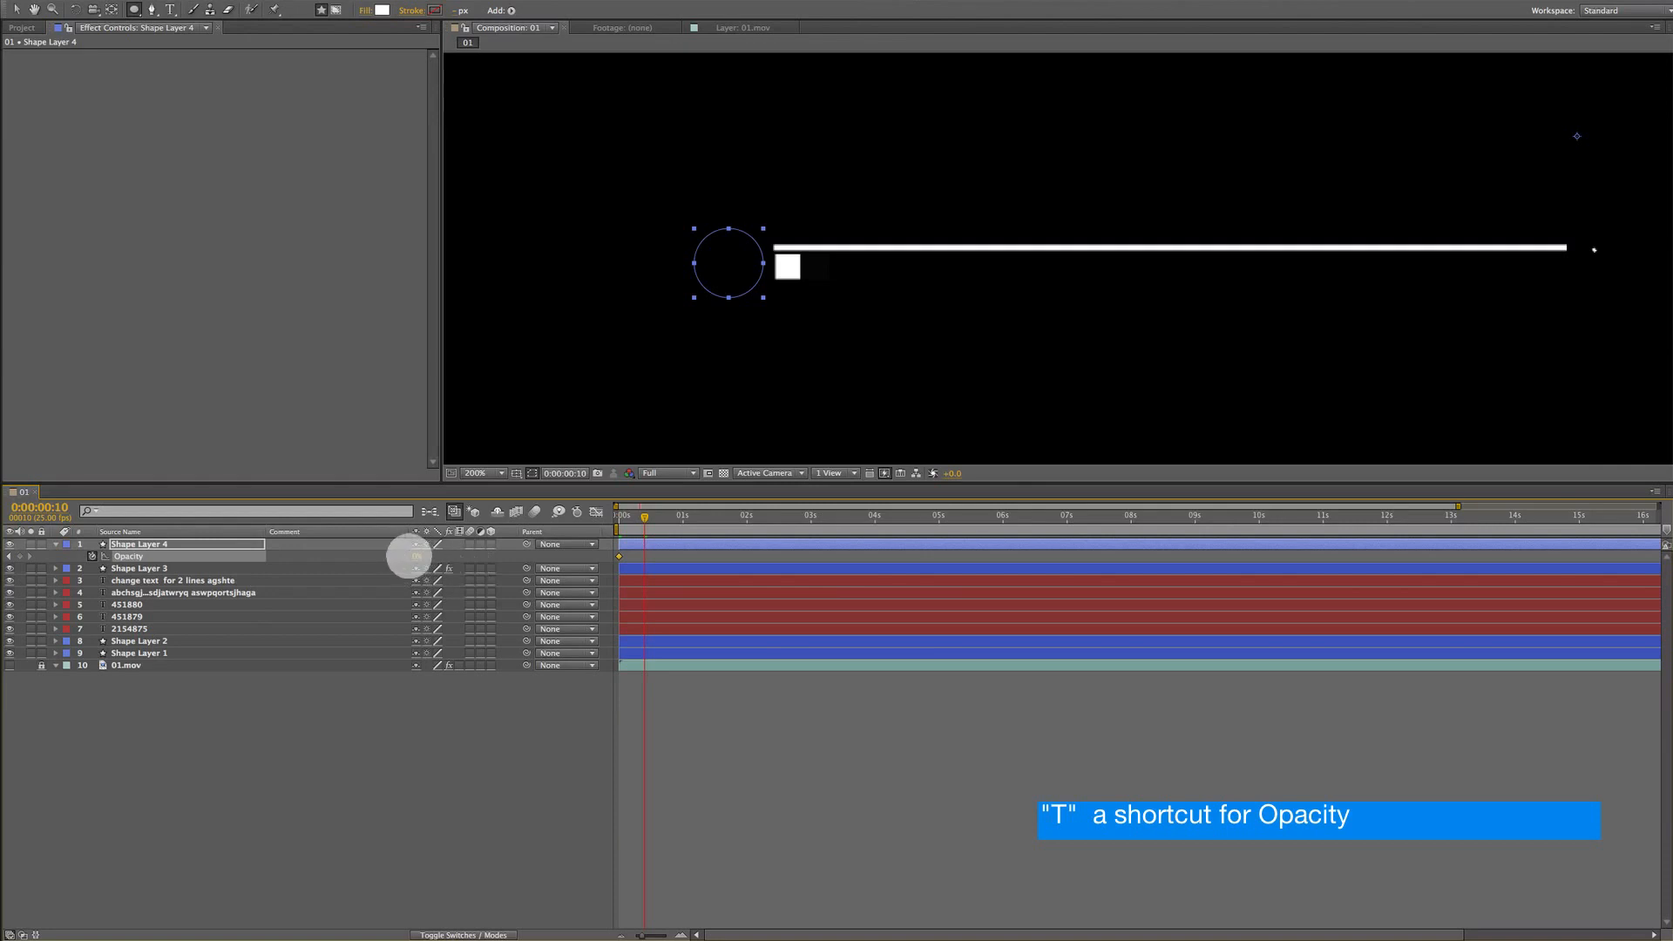
{"action": "left_click", "coordinate": [416, 556]}
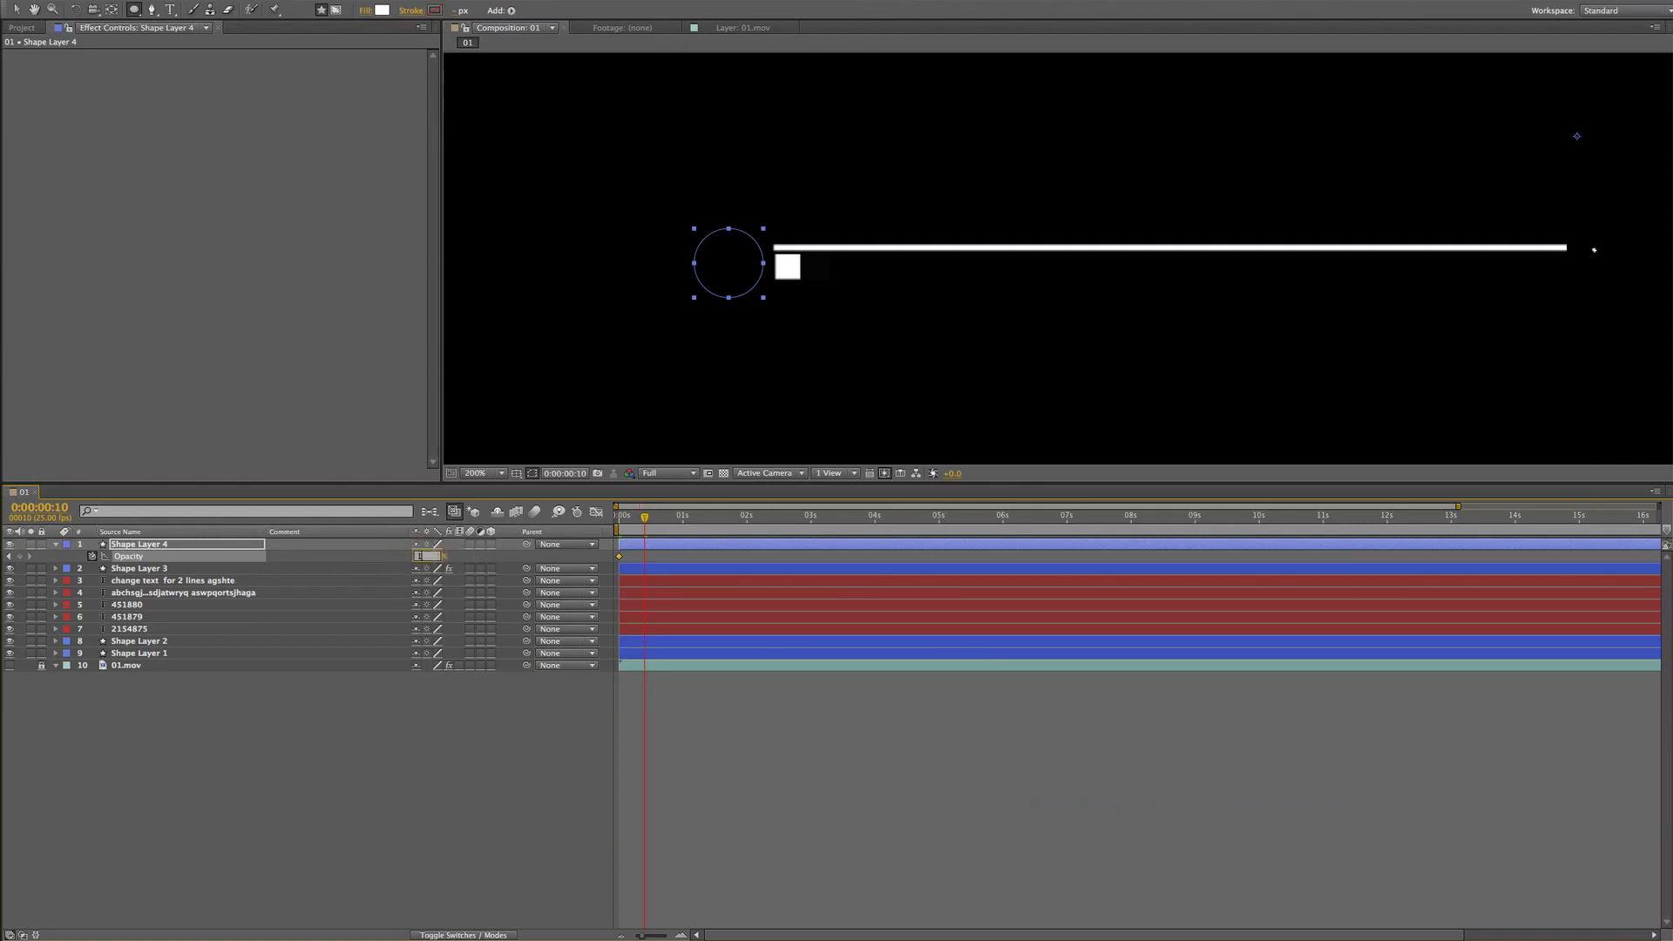
{"action": "type", "text": "80"}
{"action": "key", "text": "Return"}
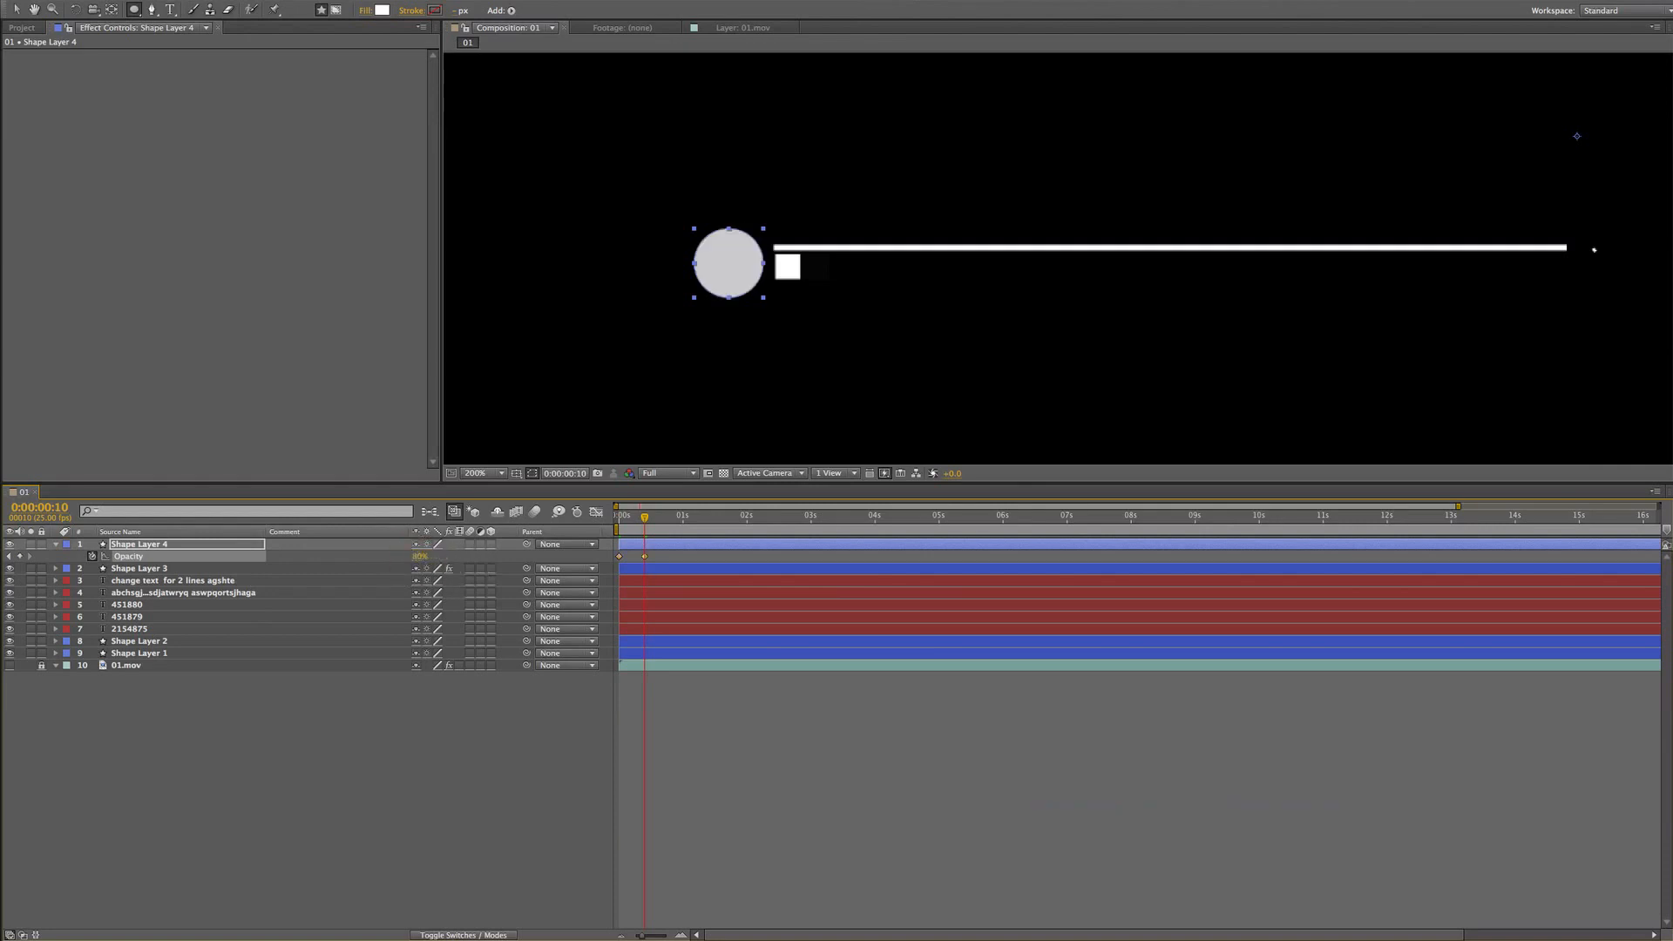
Preview the circle's fade-in animation from the start of the composition
{"action": "key", "text": "KP_0"}
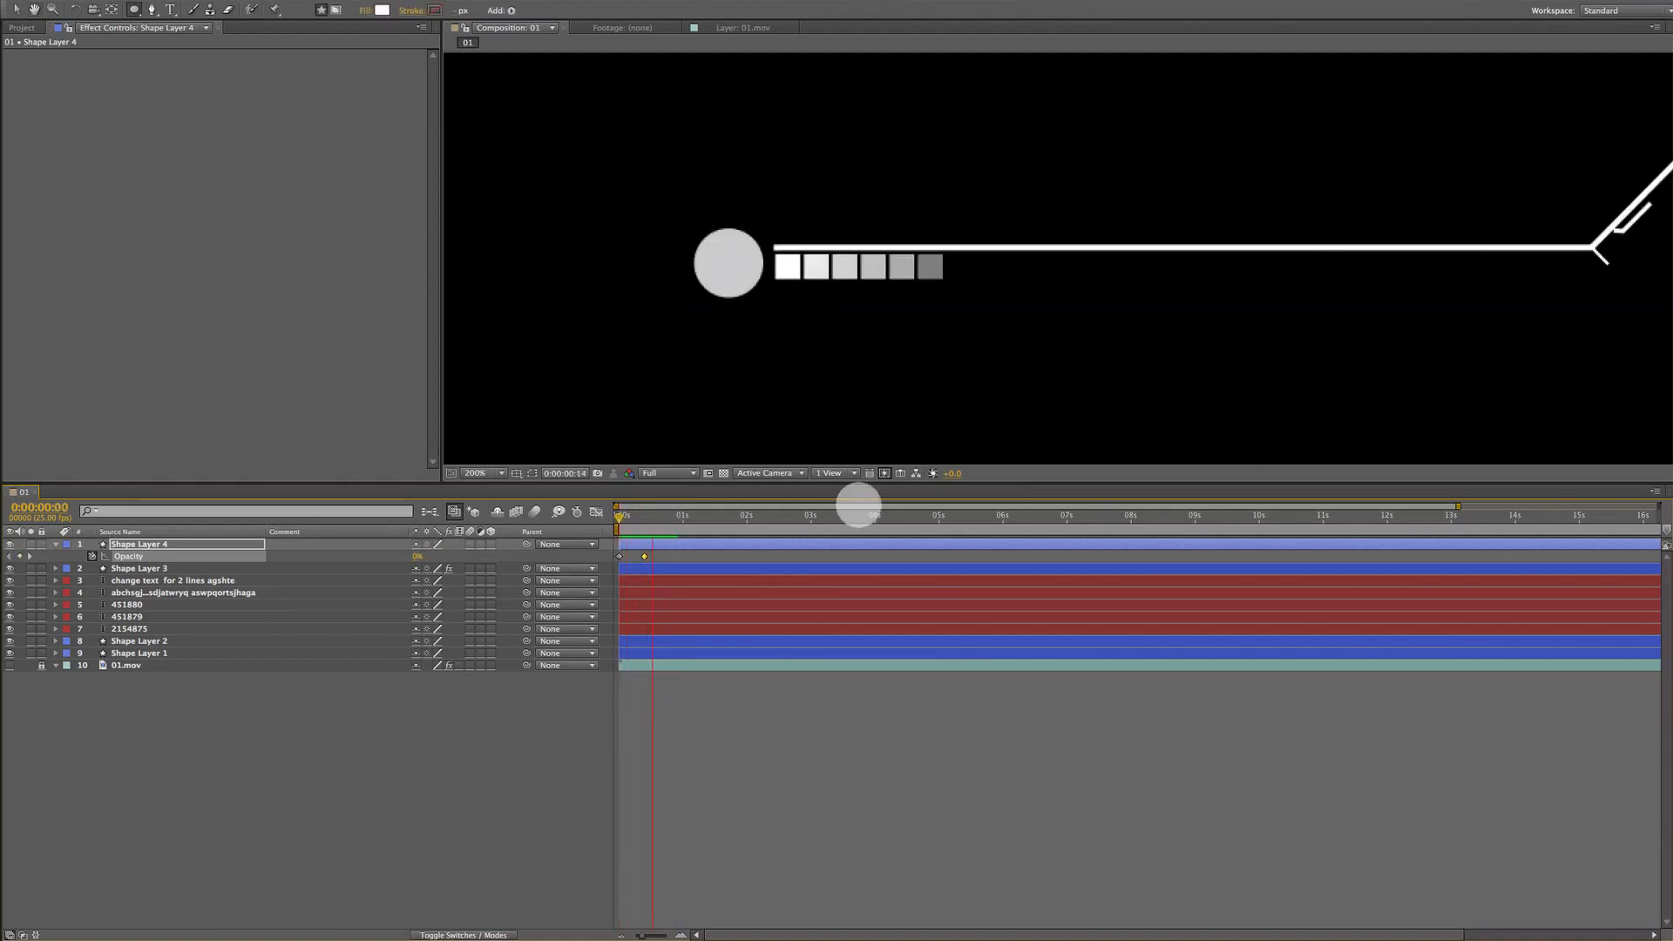
{"action": "key", "text": "comma"}
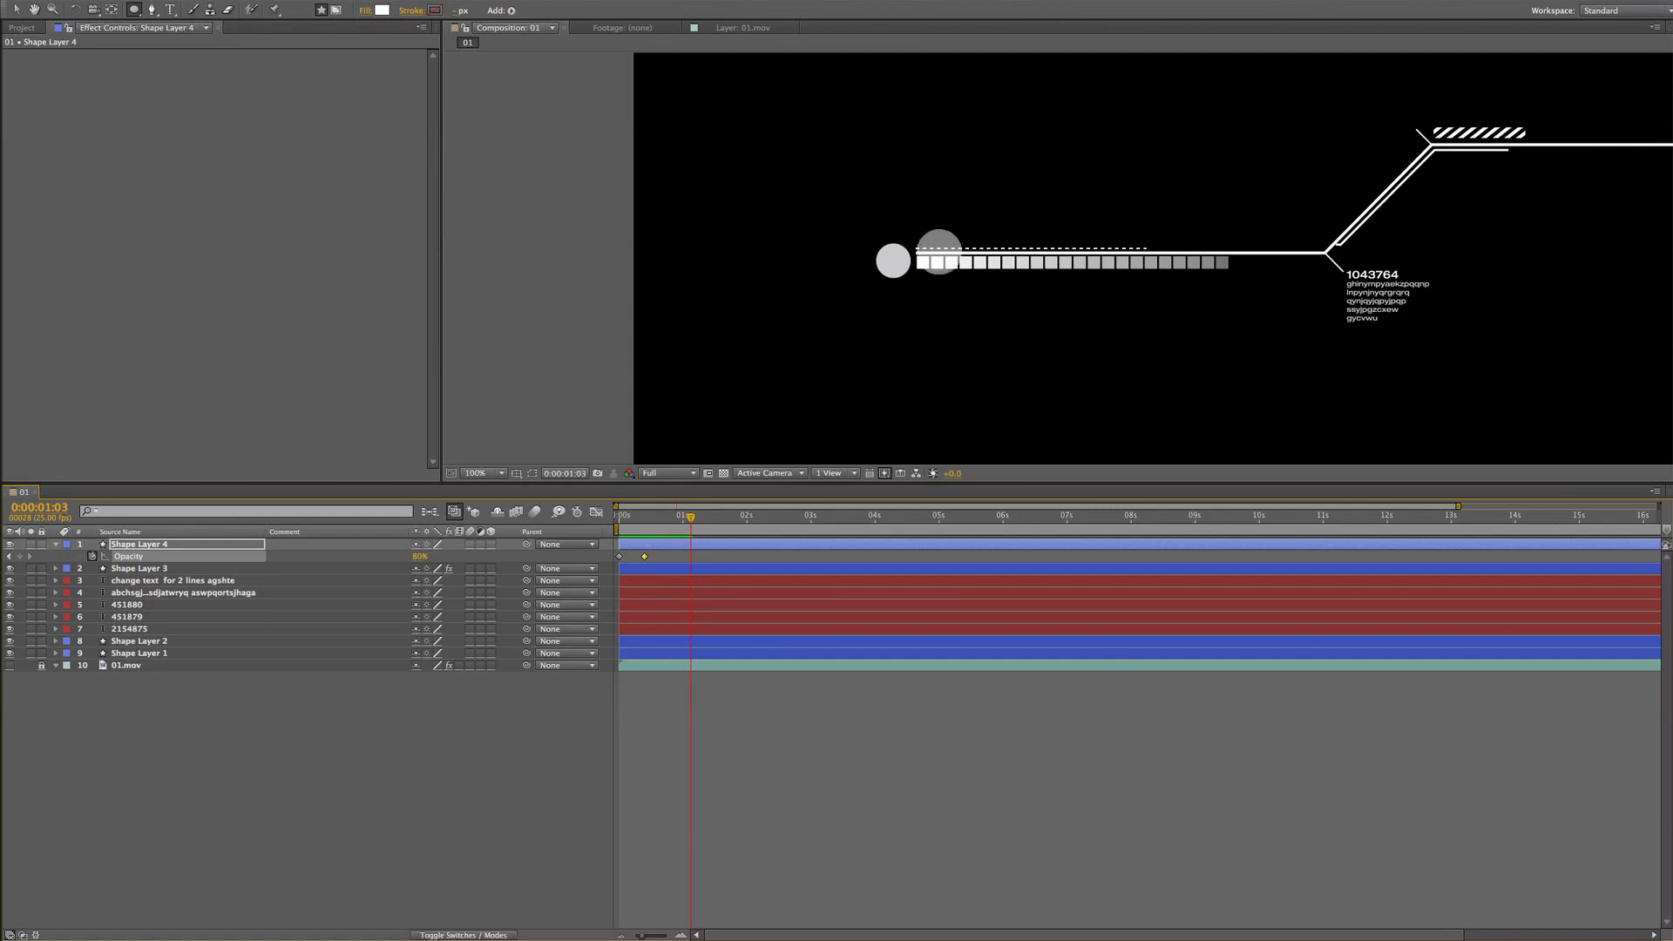
{"action": "key", "text": "period"}
{"action": "key", "text": "comma"}
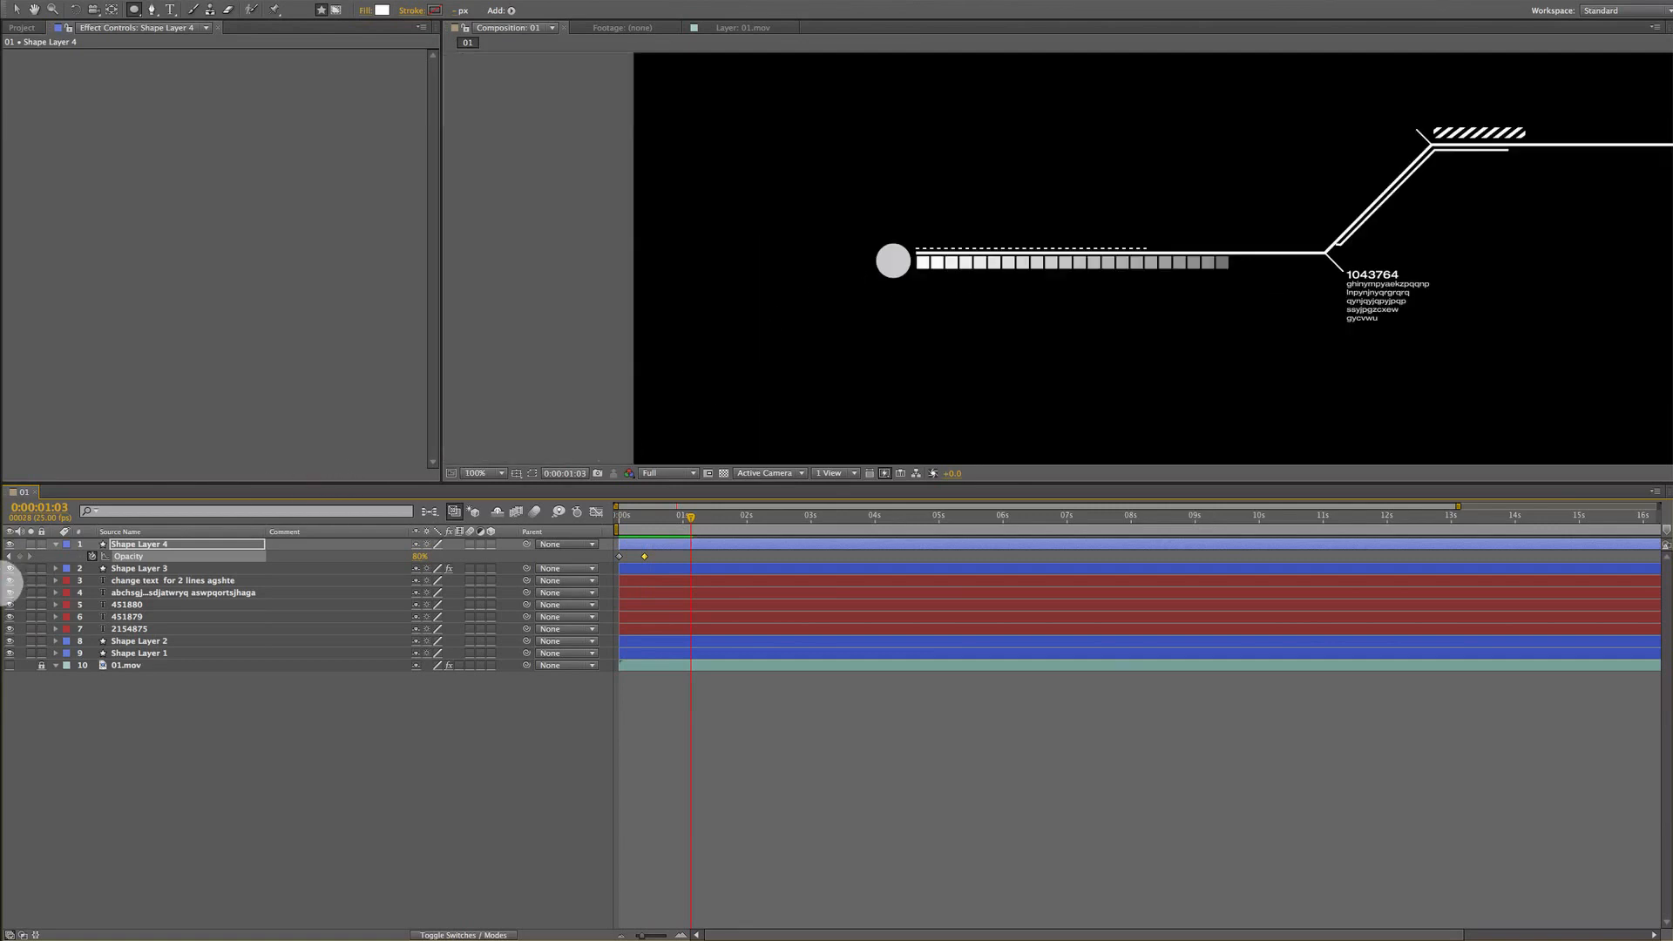
{"action": "left_click", "coordinate": [55, 544]}
{"action": "left_click", "coordinate": [55, 545]}
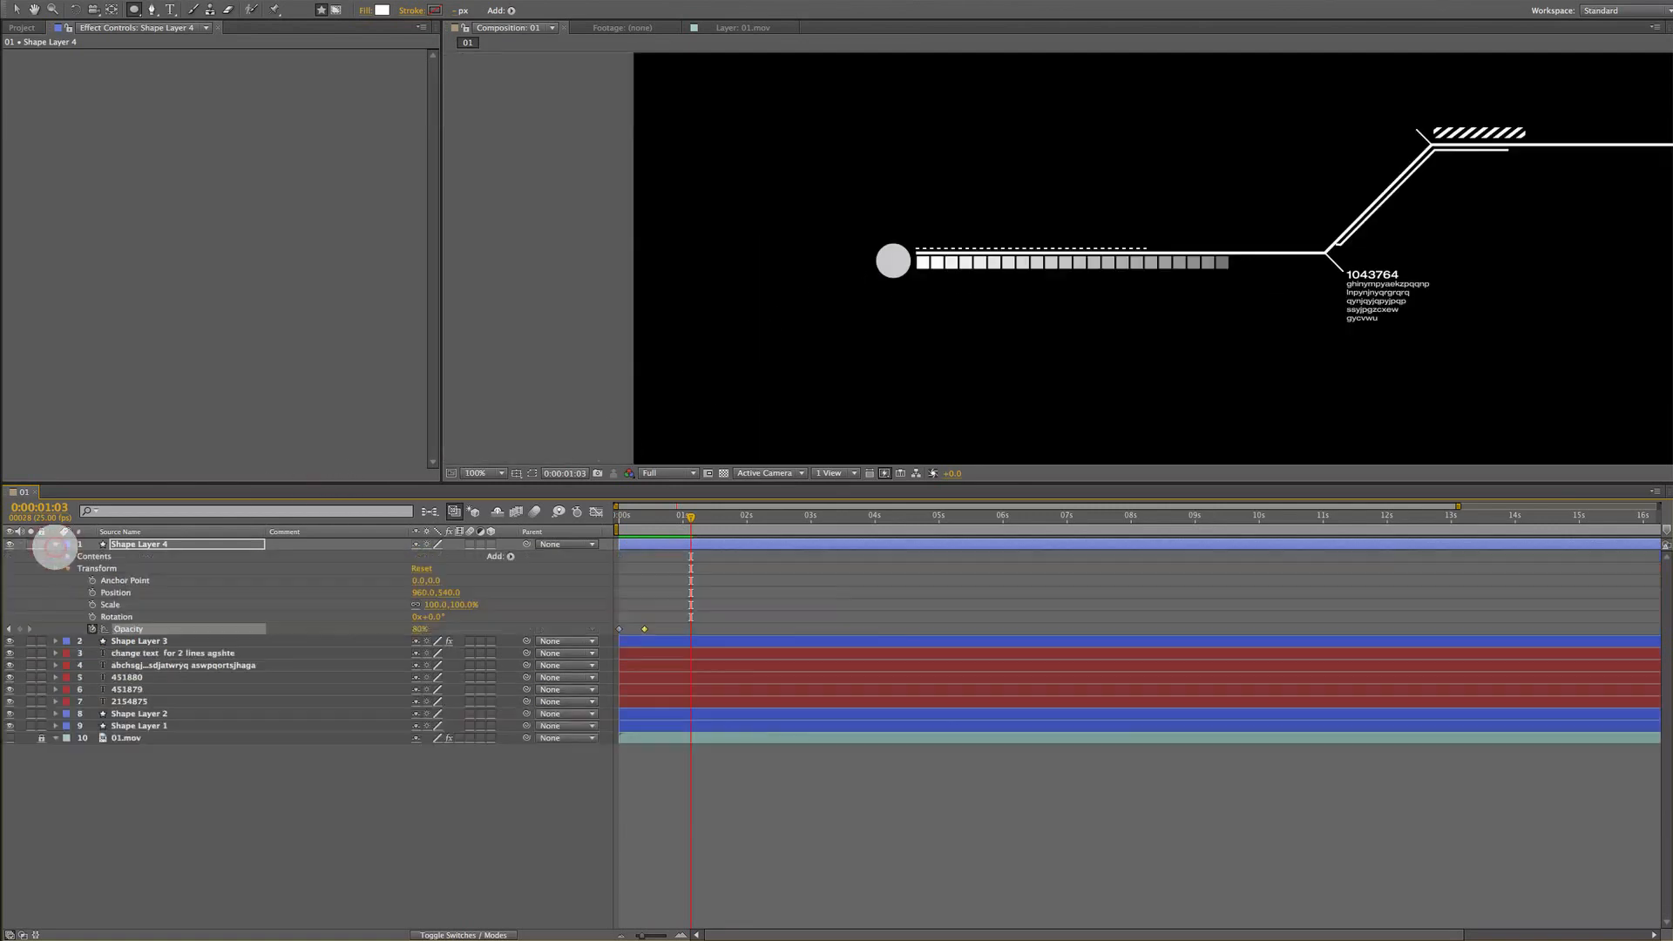
{"action": "key", "text": "Home"}
{"action": "key", "text": "space"}
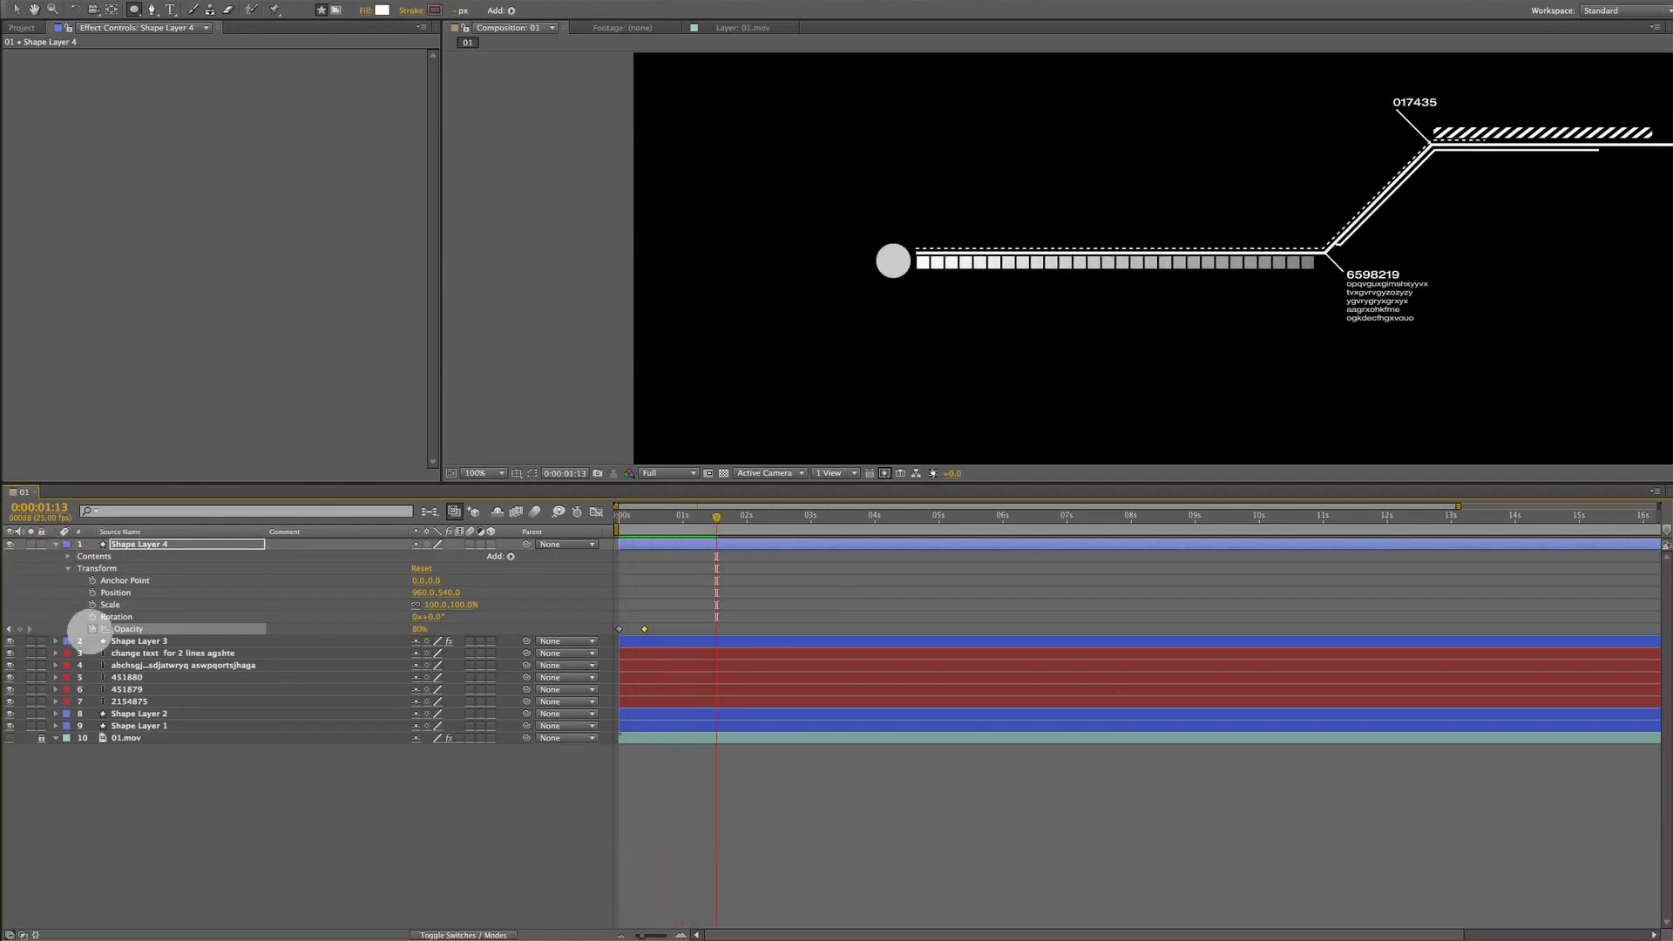
Add a loopOut(type = "cycle", numKeyframes = 0) expression to the circle's Opacity property
{"action": "left_click", "coordinate": [91, 628], "text": "alt"}
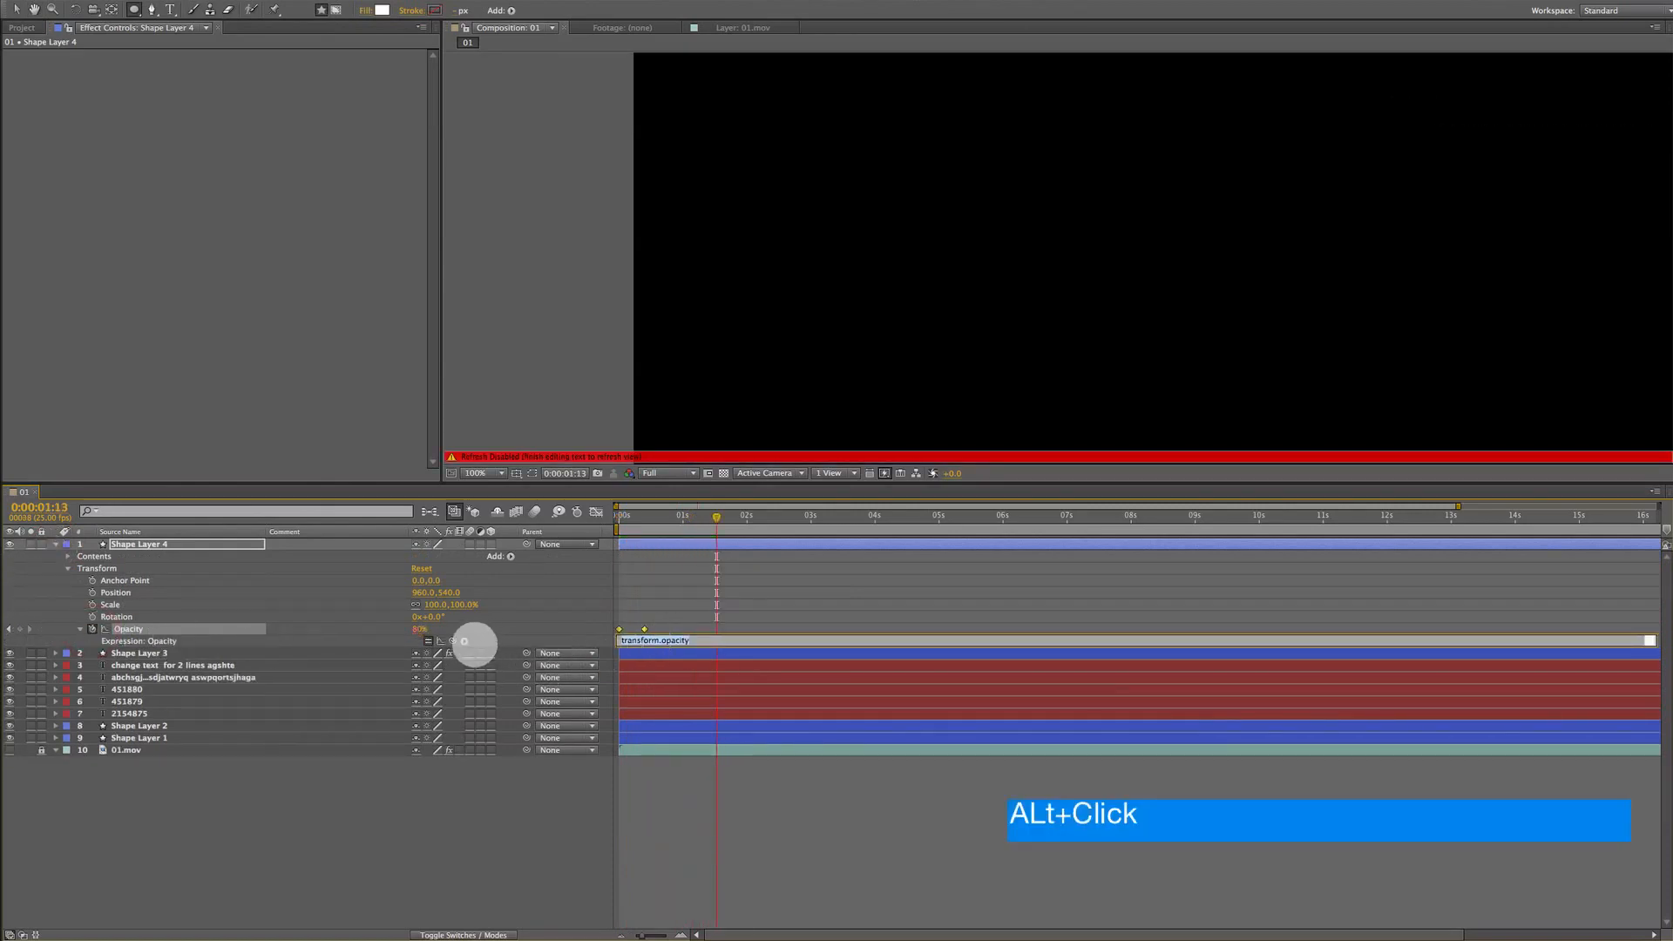
{"action": "left_click", "coordinate": [464, 641]}
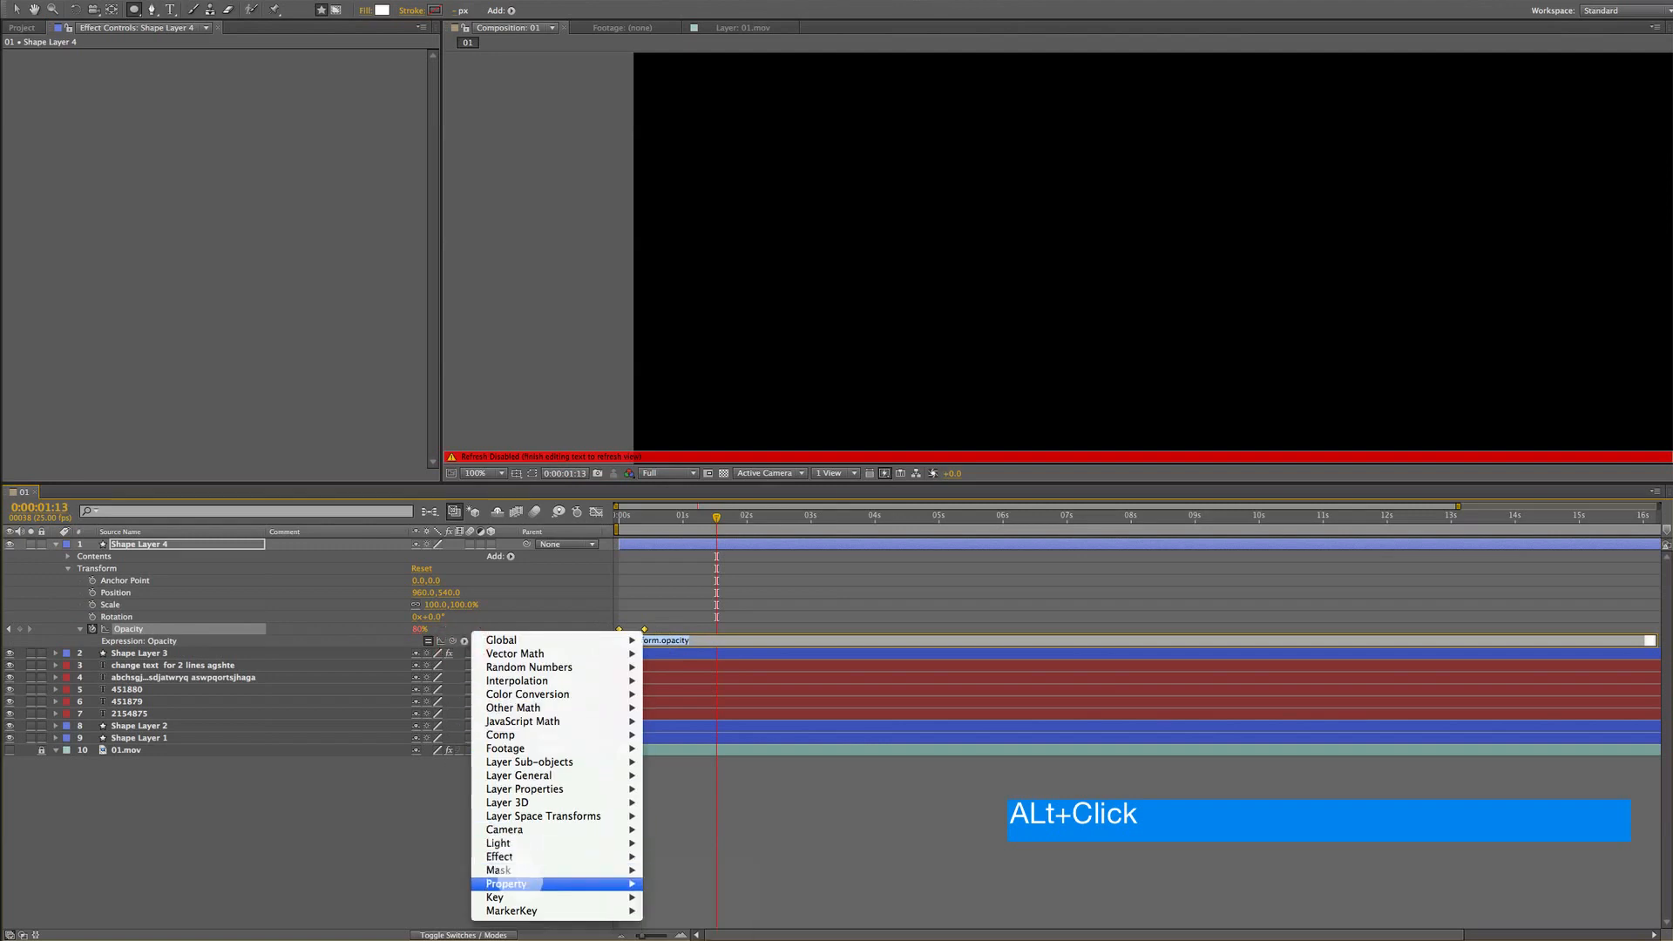
{"action": "mouse_move", "coordinate": [523, 883]}
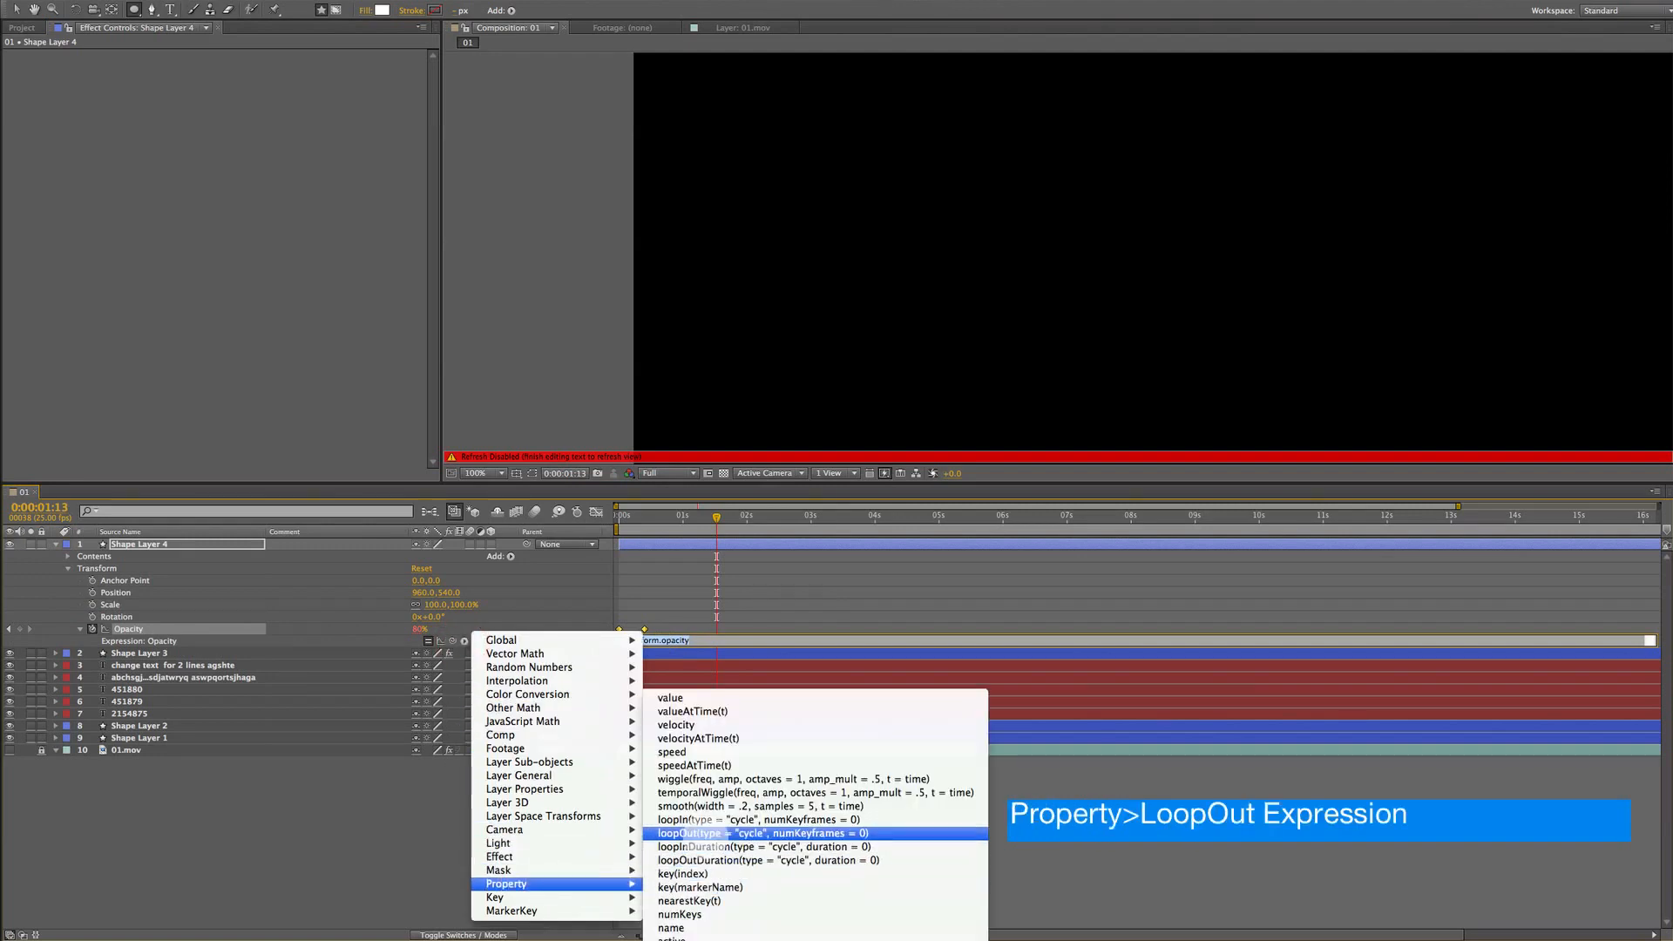
{"action": "left_click", "coordinate": [748, 834]}
{"action": "left_click", "coordinate": [687, 517]}
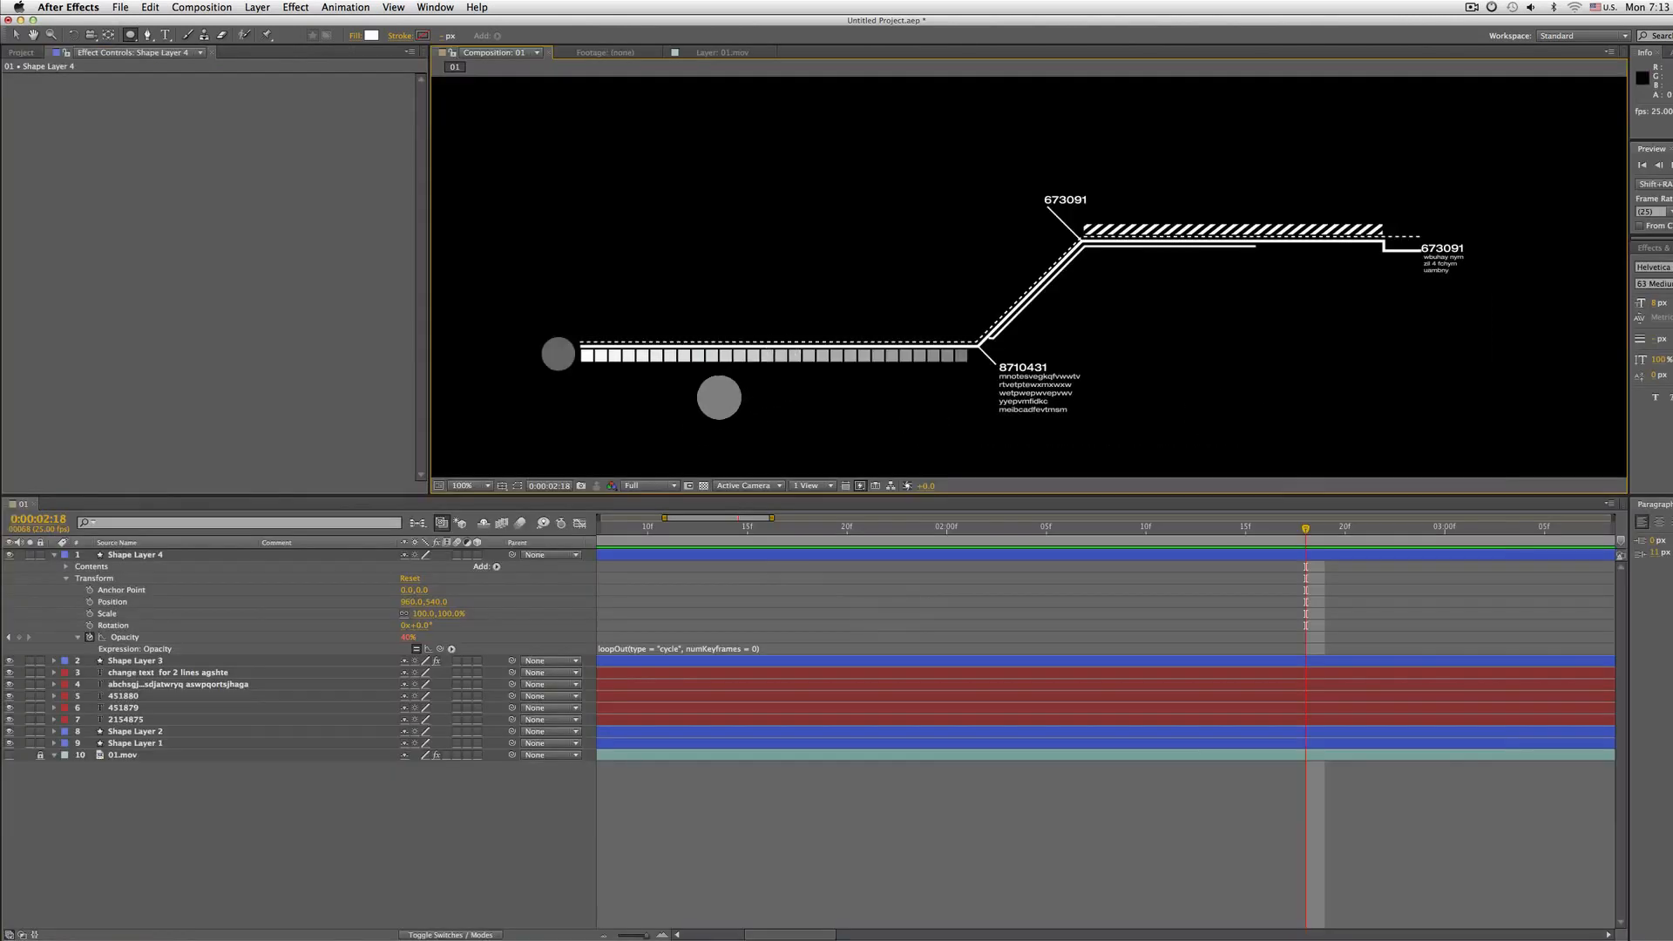
Collapse the circle layer and nudge the circle up to align with the square bars
{"action": "key", "text": "v"}
{"action": "left_click", "coordinate": [53, 555]}
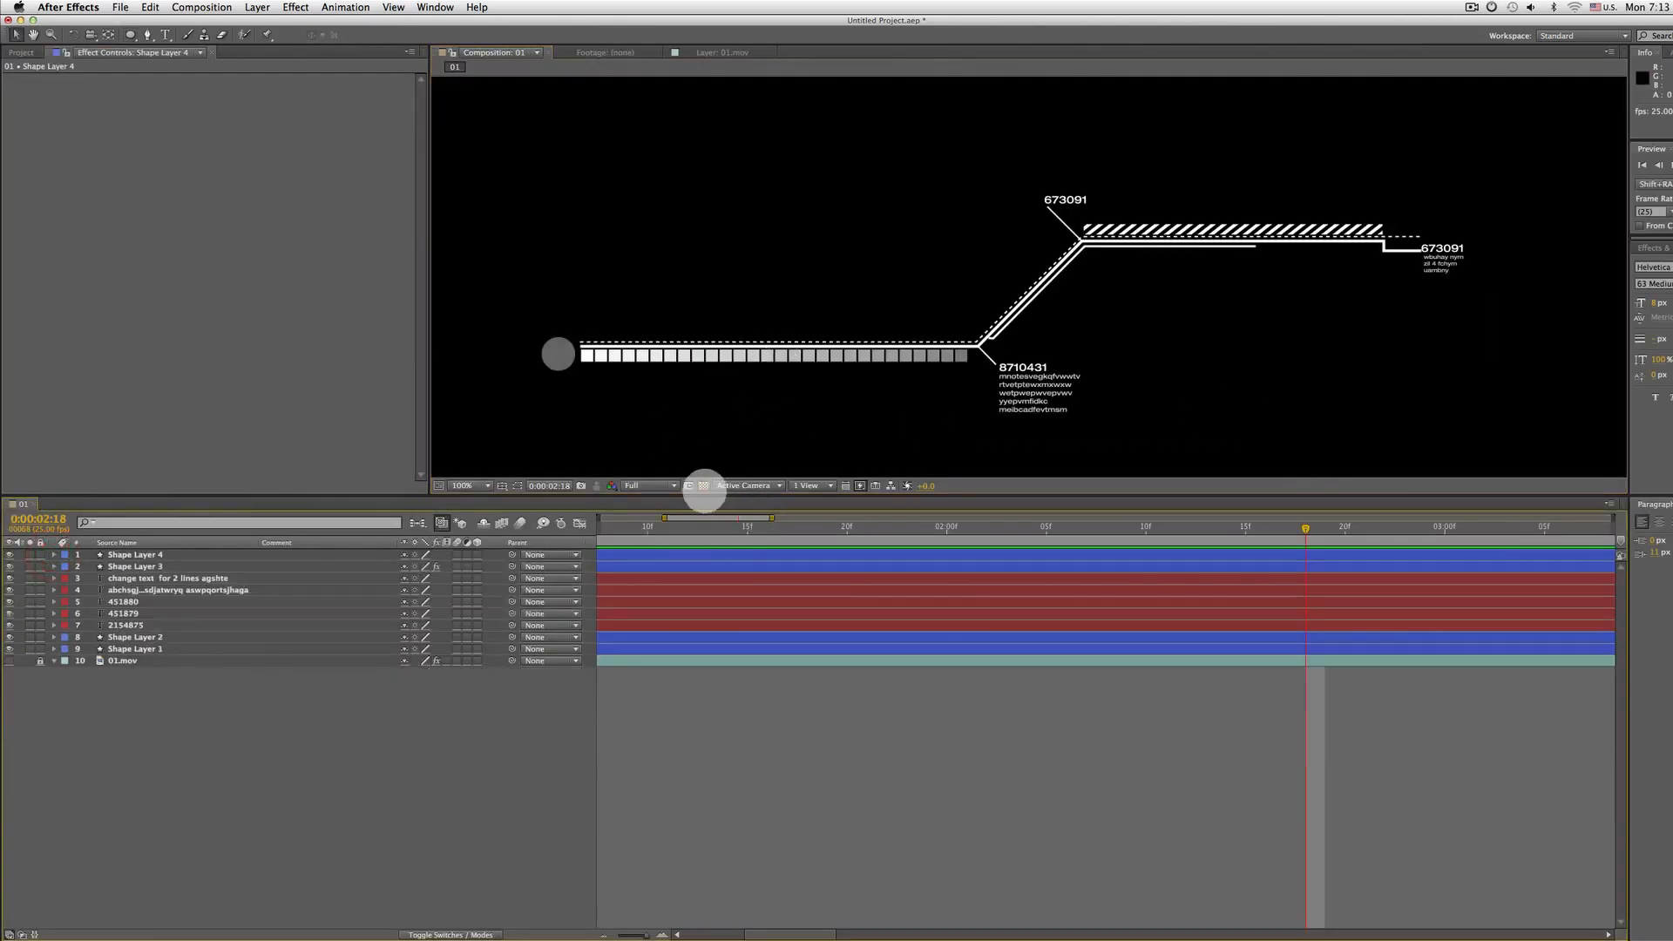
{"action": "left_click", "coordinate": [704, 485]}
{"action": "left_click", "coordinate": [704, 486]}
{"action": "key", "text": "comma"}
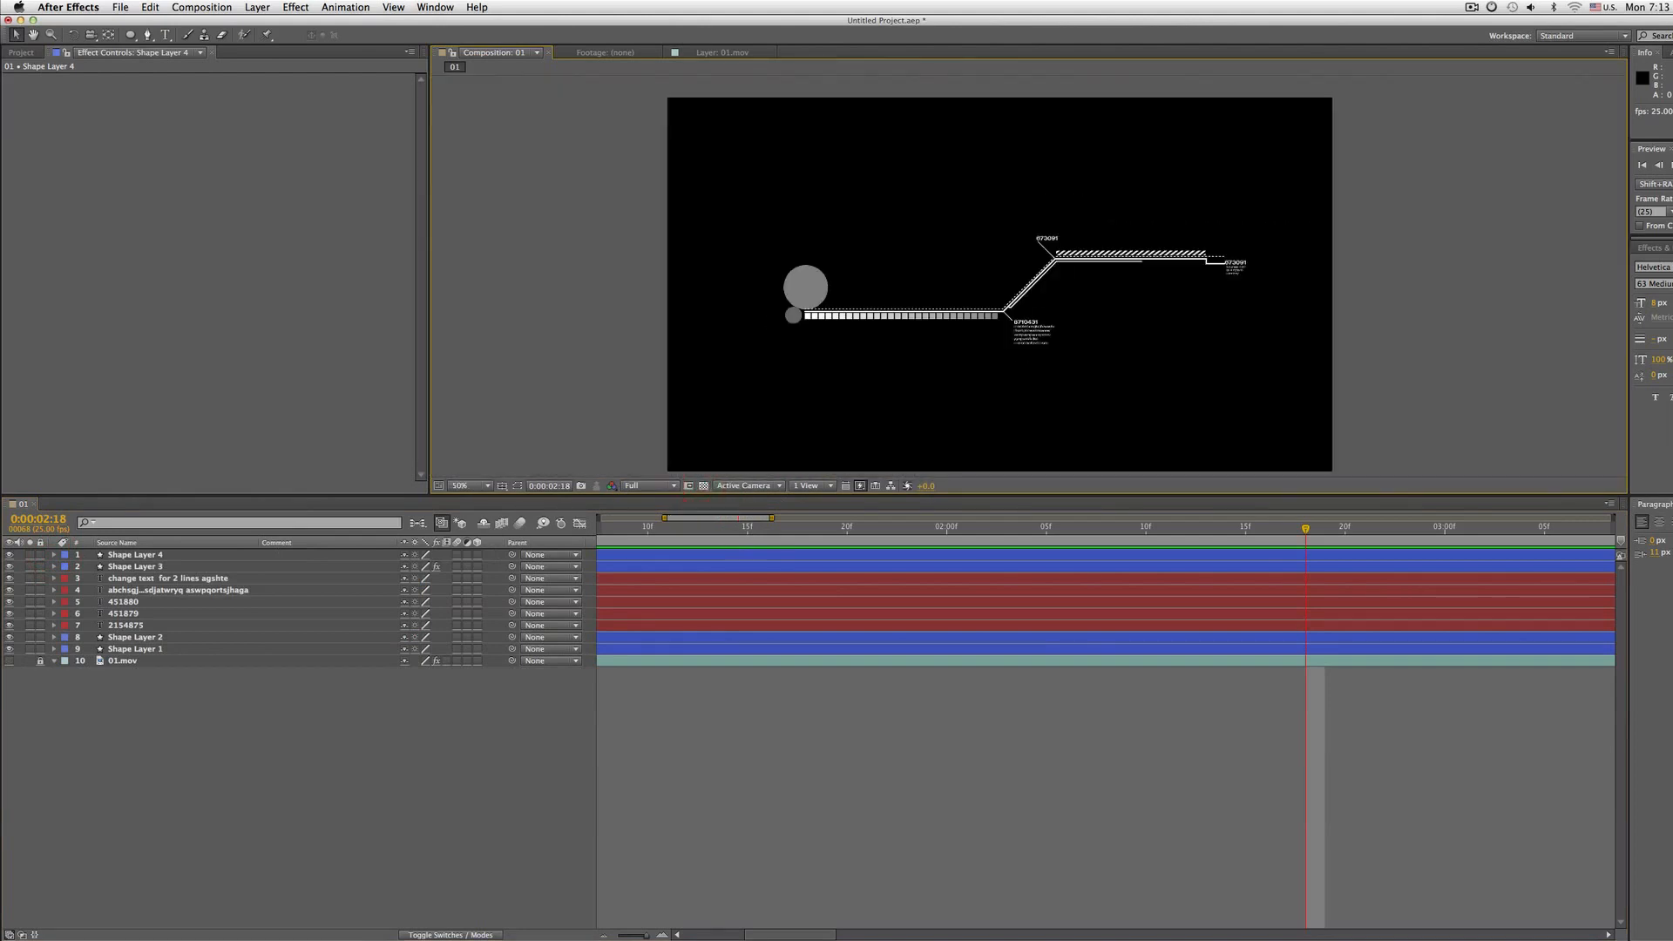
{"action": "left_click_drag", "start_coordinate": [751, 305], "coordinate": [755, 277]}
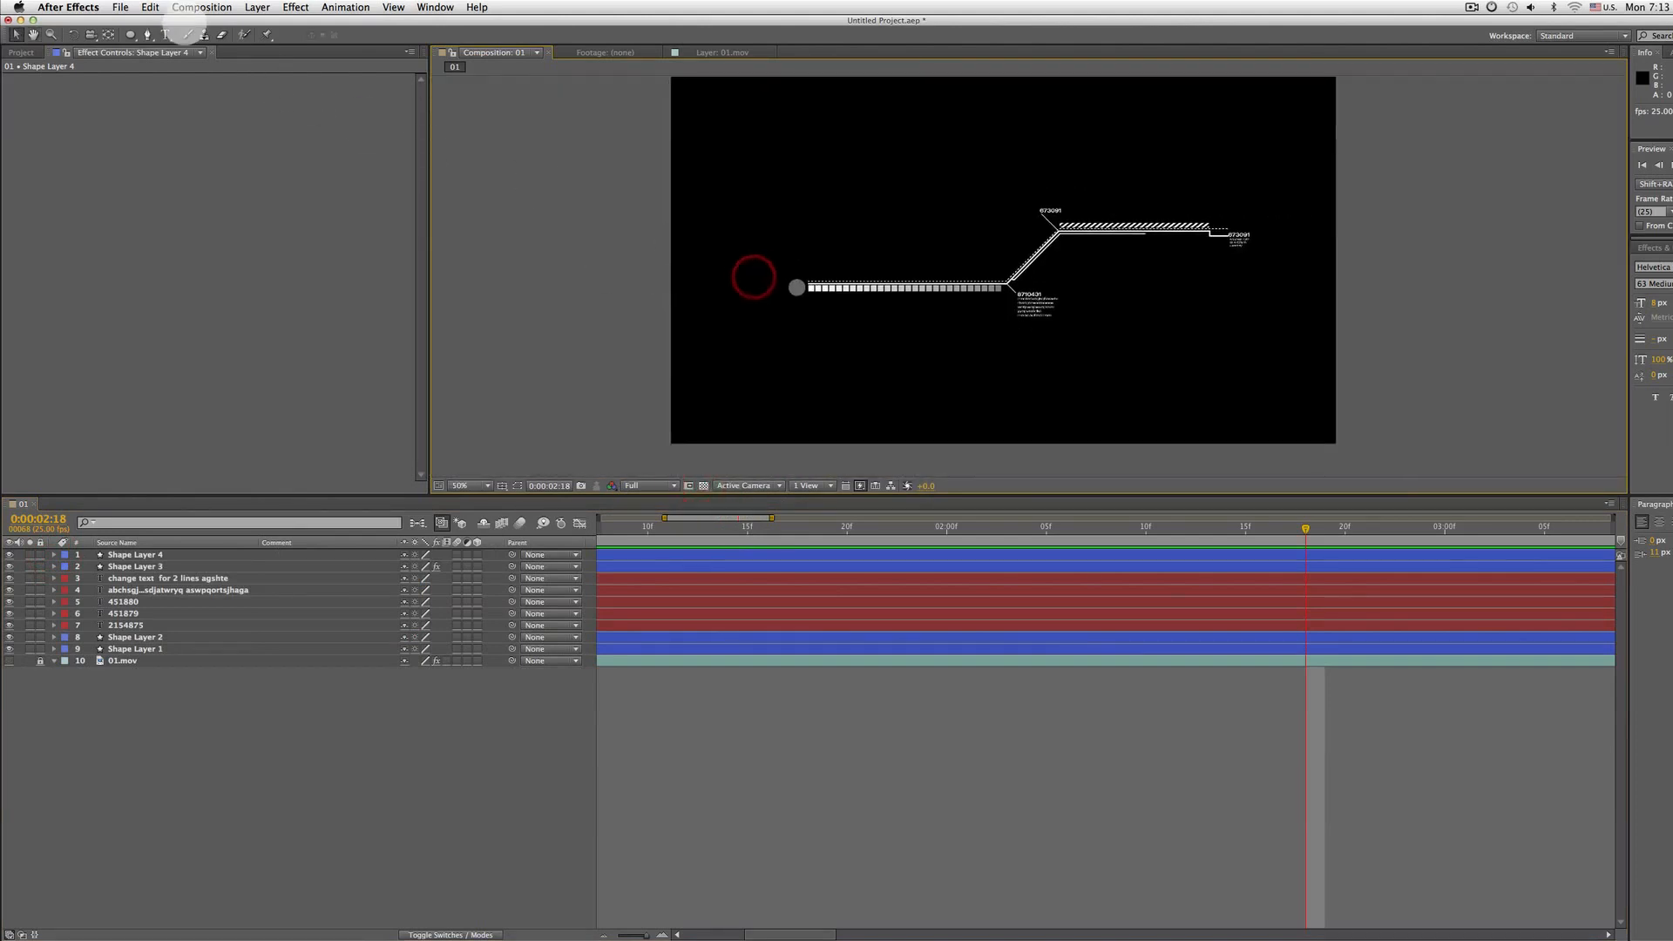
Add the composition to the Render Queue and confirm the Best Settings render settings
{"action": "left_click", "coordinate": [199, 7]}
{"action": "left_click", "coordinate": [202, 106]}
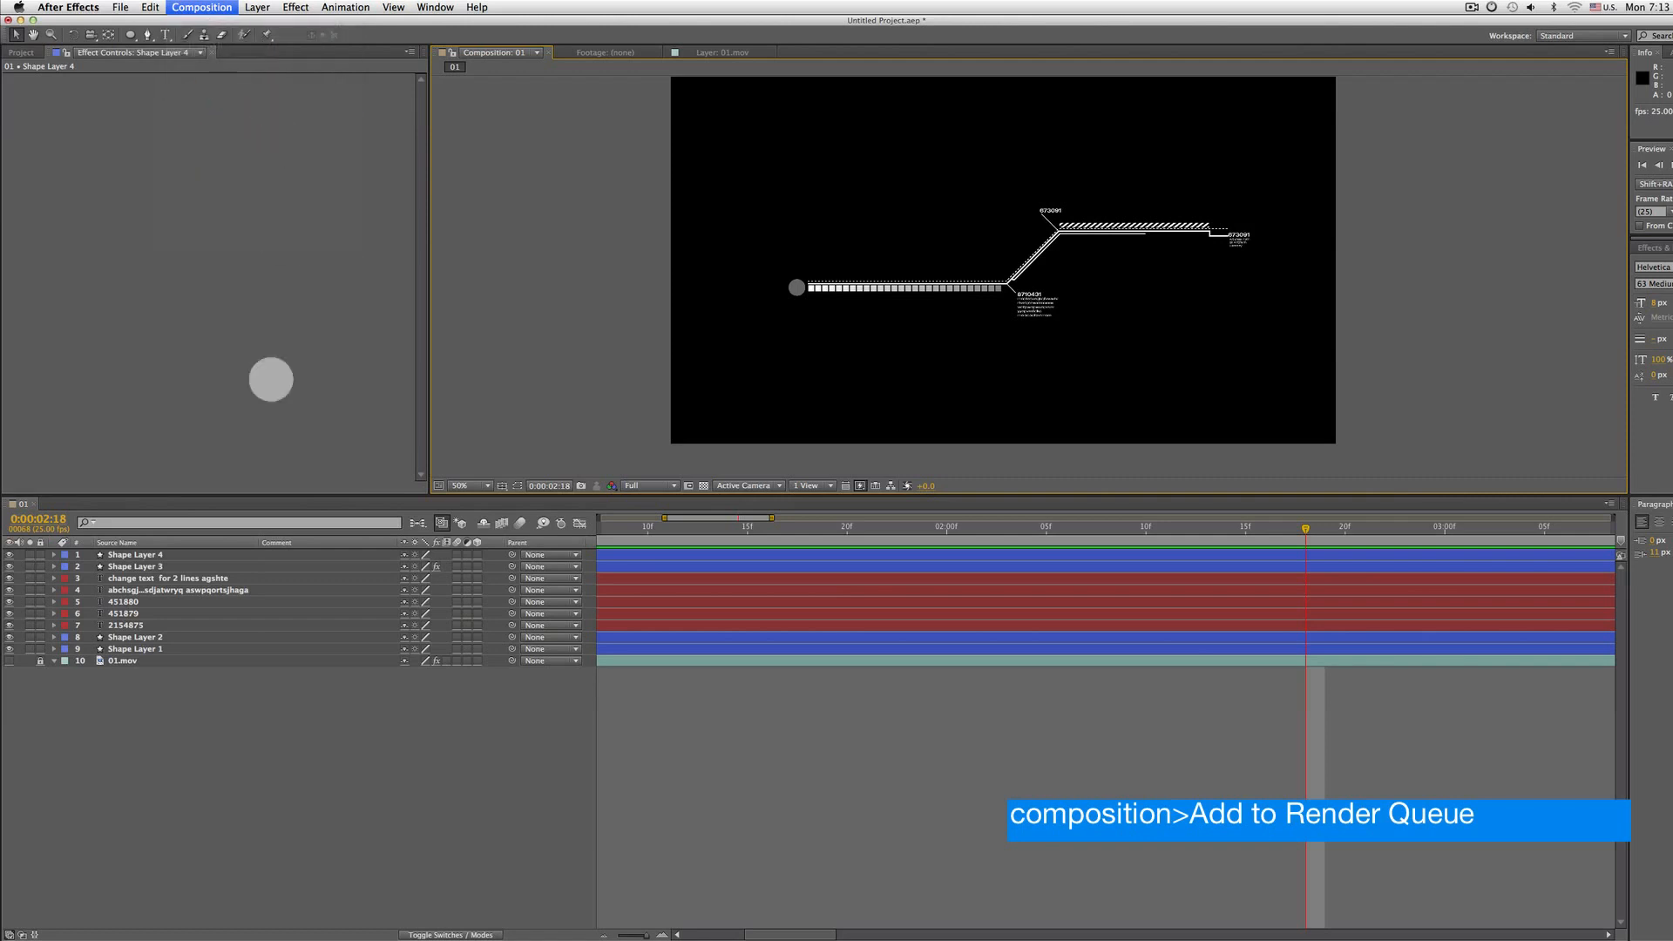
{"action": "left_click", "coordinate": [121, 581]}
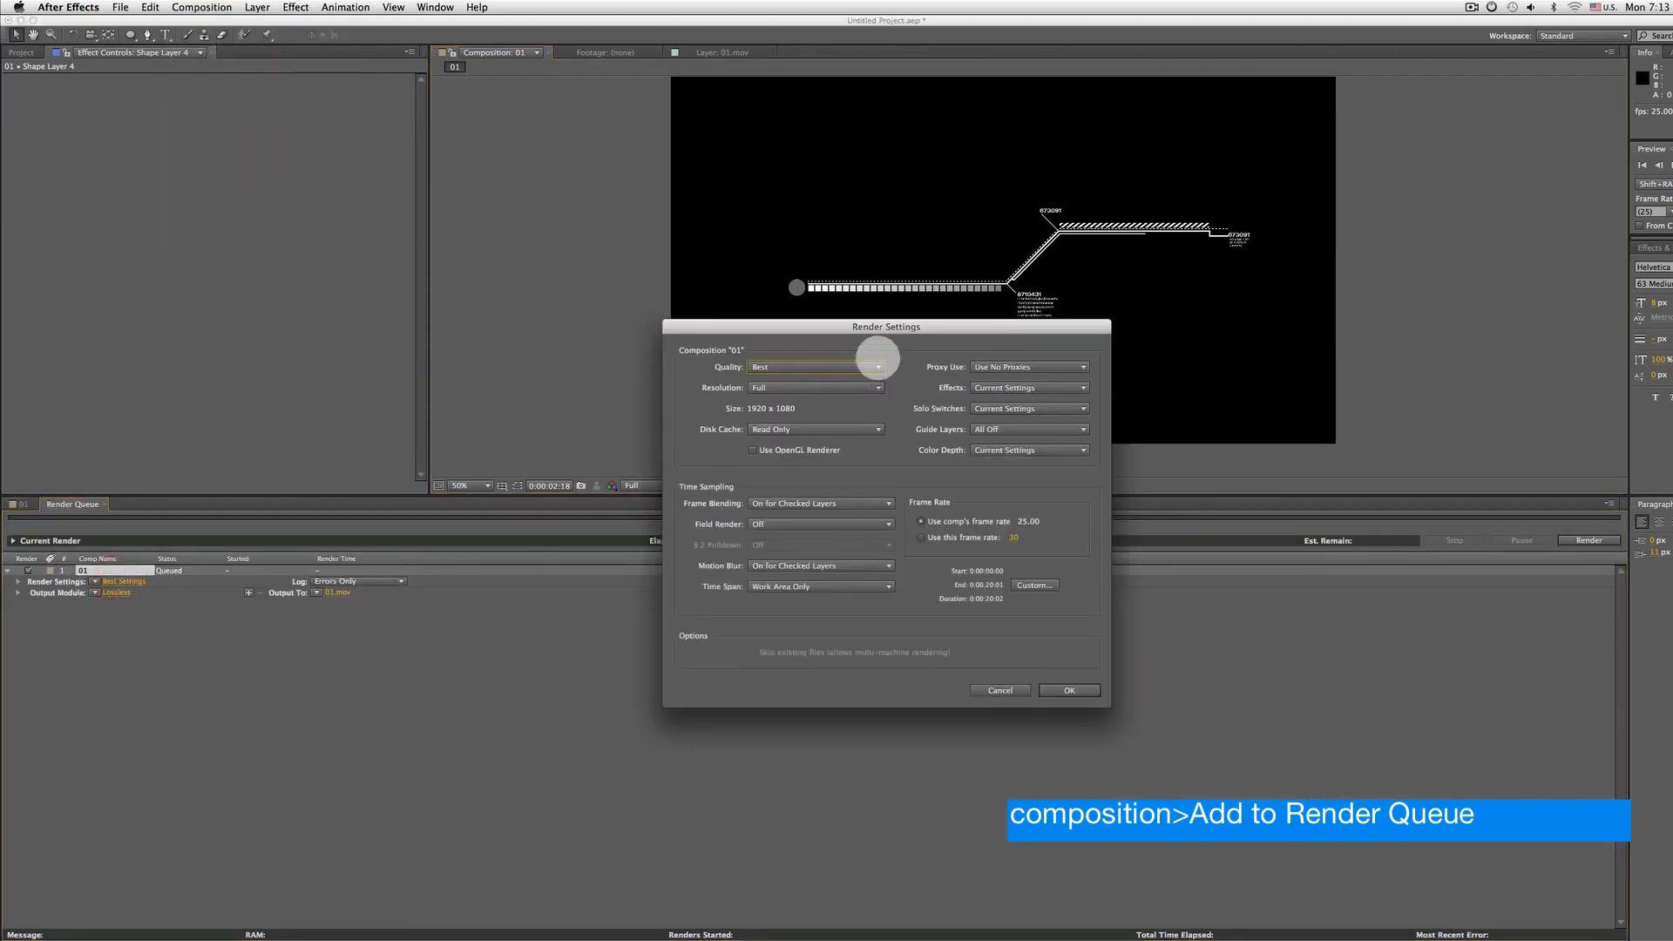
{"action": "left_click", "coordinate": [1083, 689]}
Set the queued item's output module to QuickTime with RGB + Alpha channels
{"action": "left_click", "coordinate": [71, 592]}
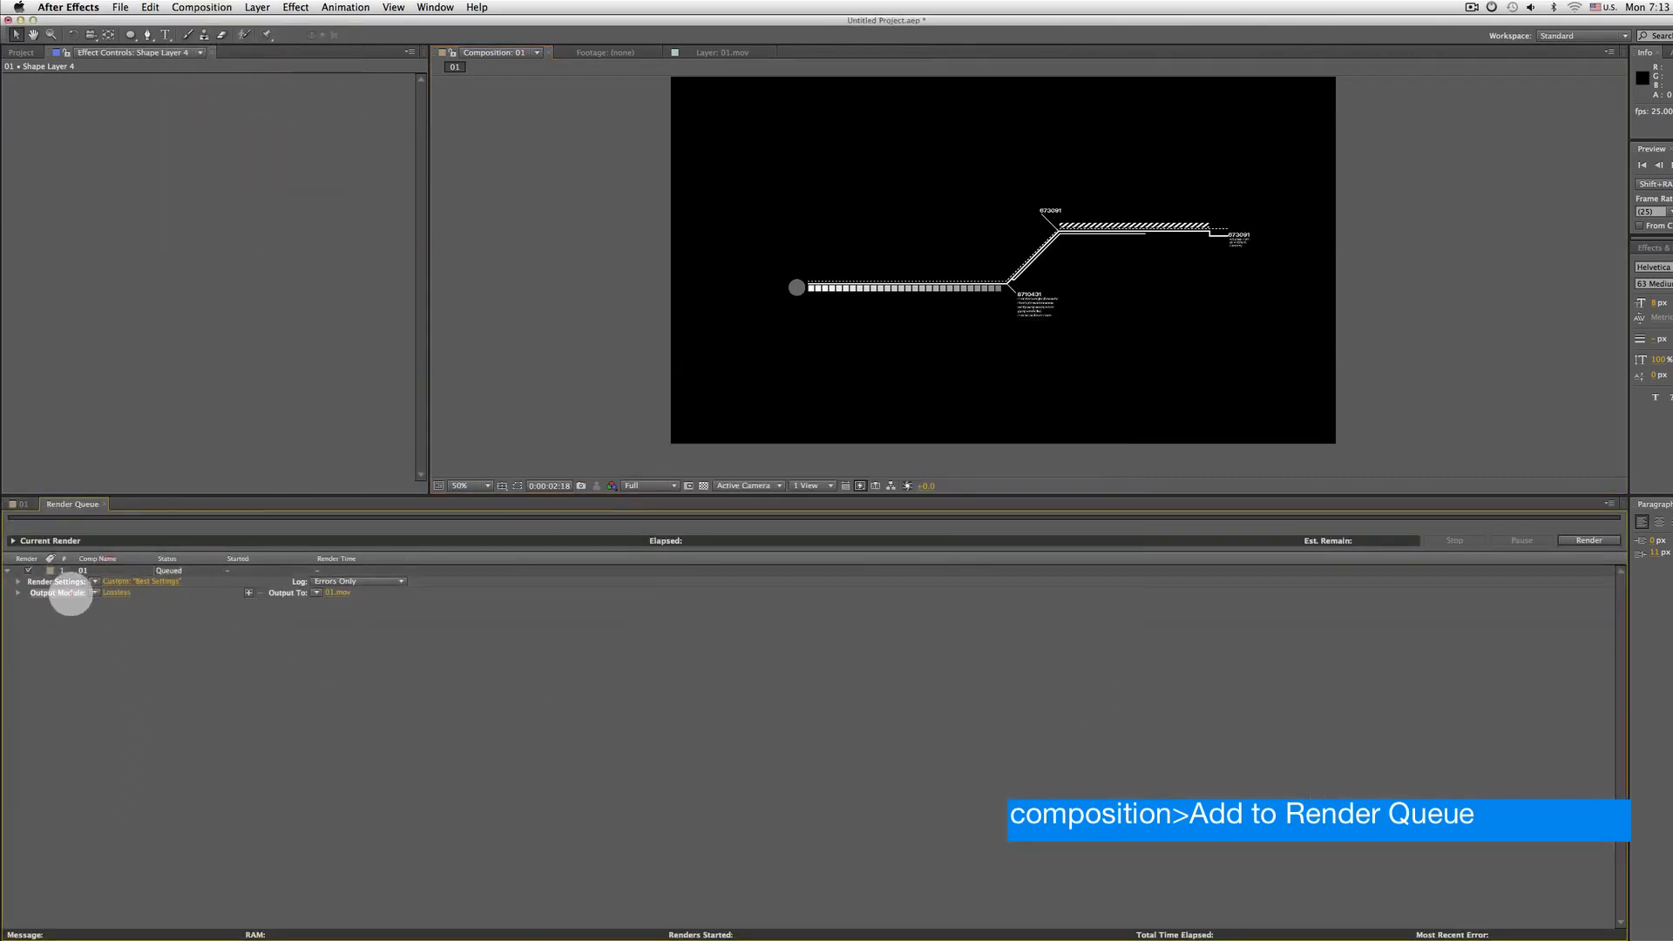
{"action": "left_click", "coordinate": [120, 595]}
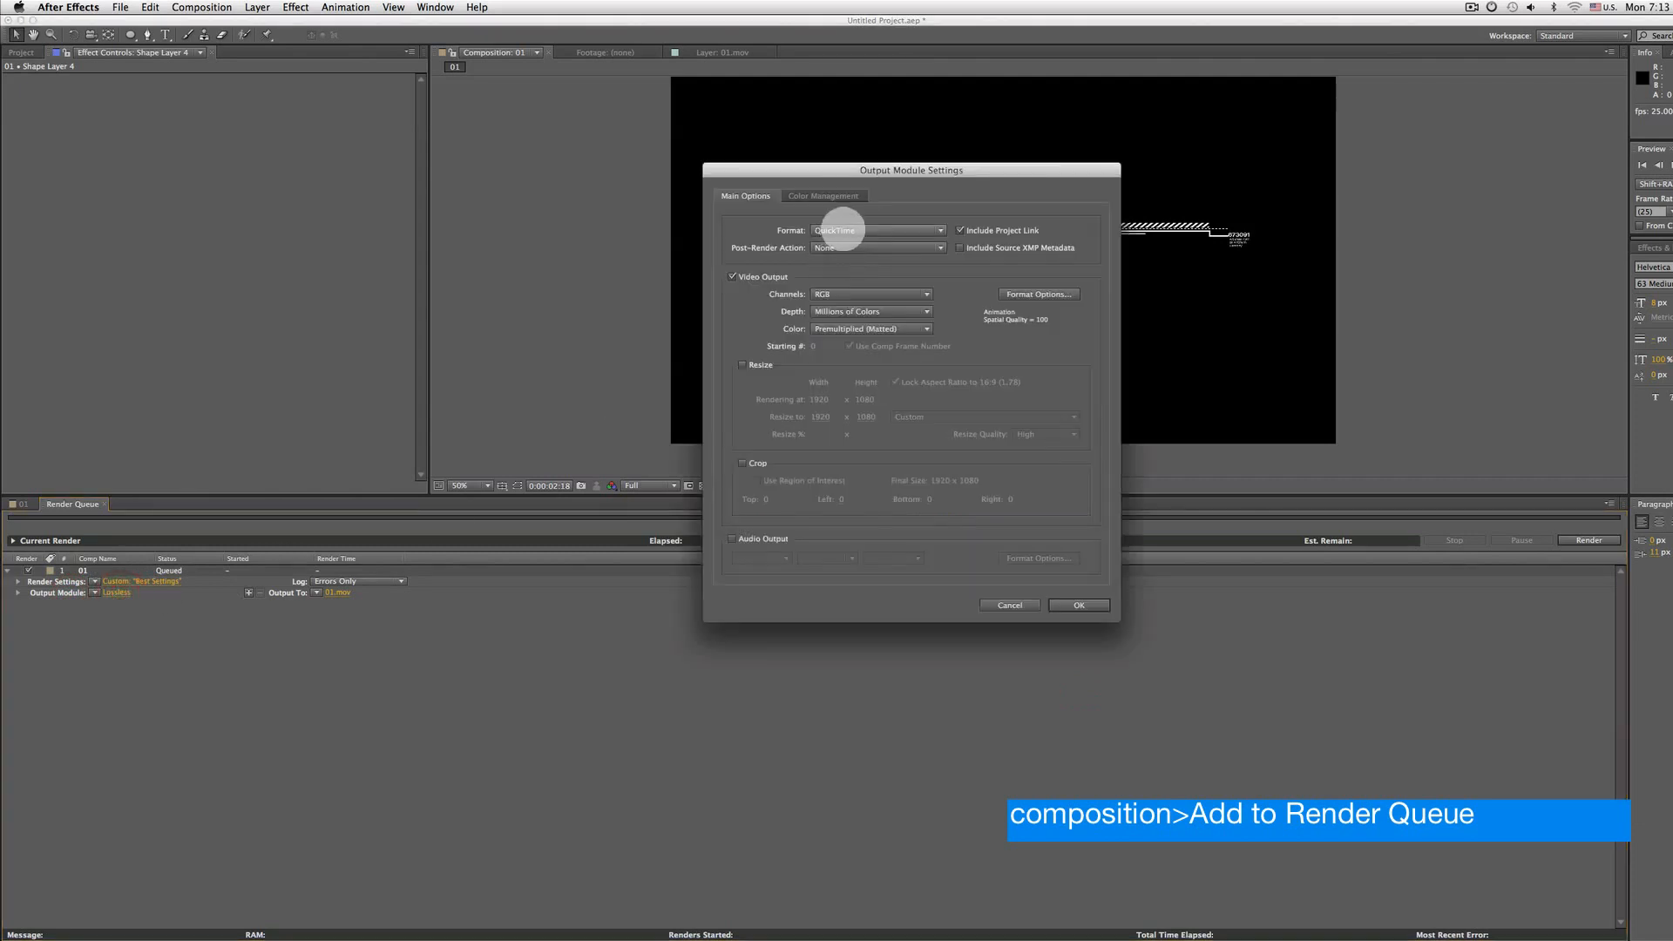
{"action": "left_click", "coordinate": [842, 230]}
{"action": "left_click", "coordinate": [841, 228]}
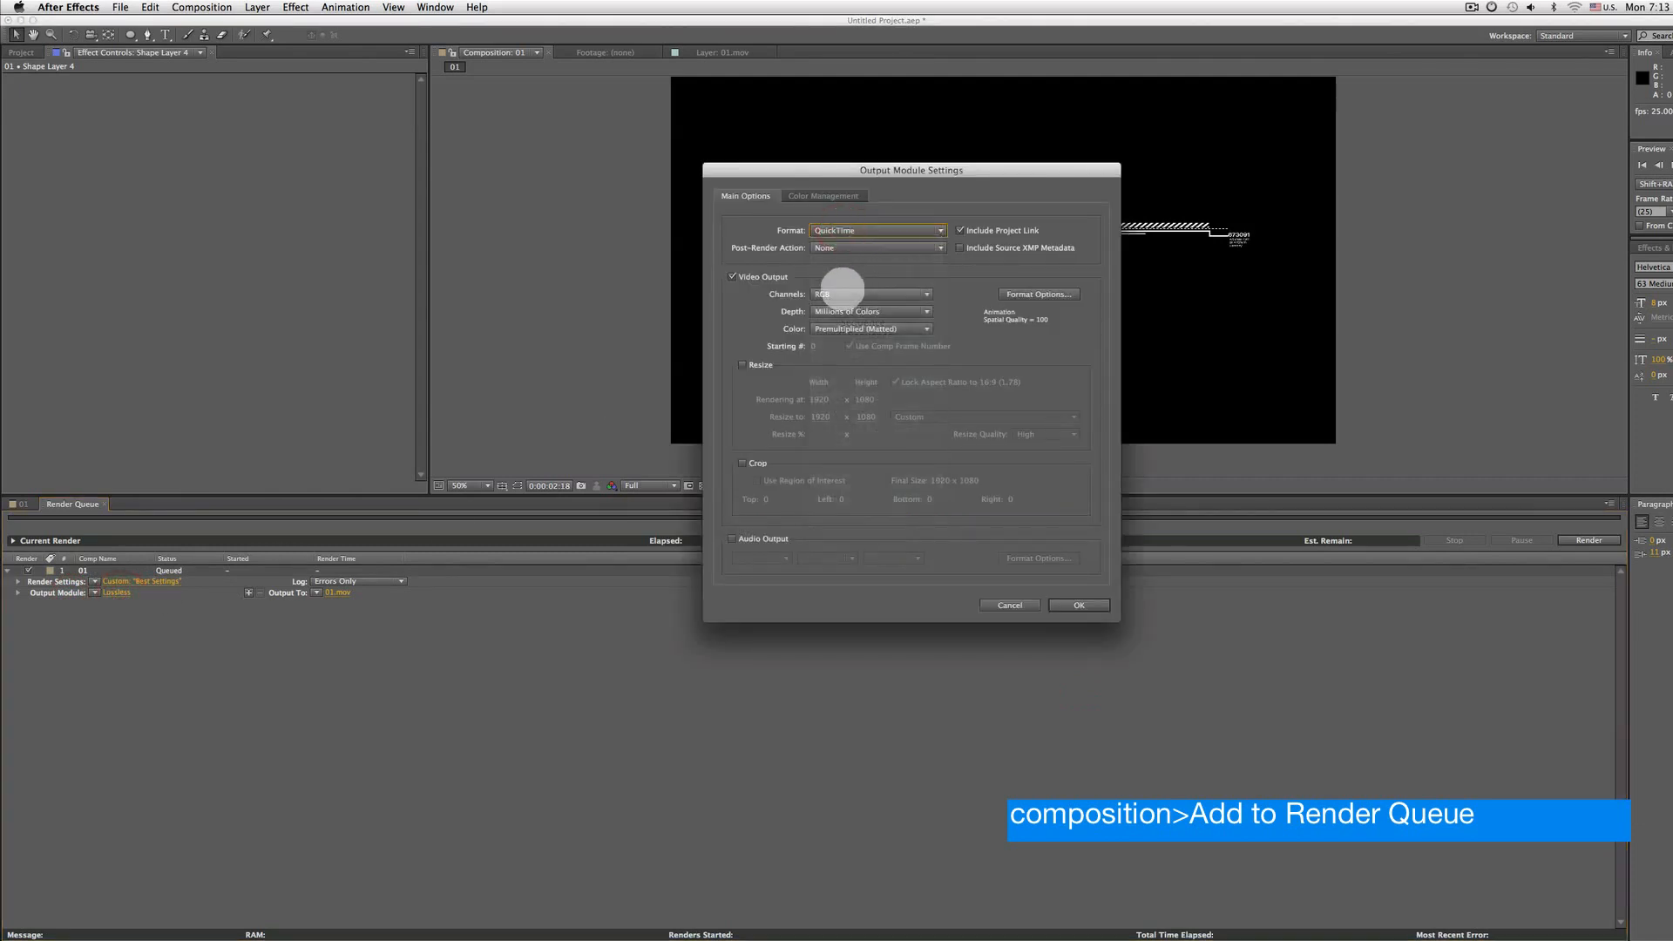
{"action": "left_click", "coordinate": [841, 293]}
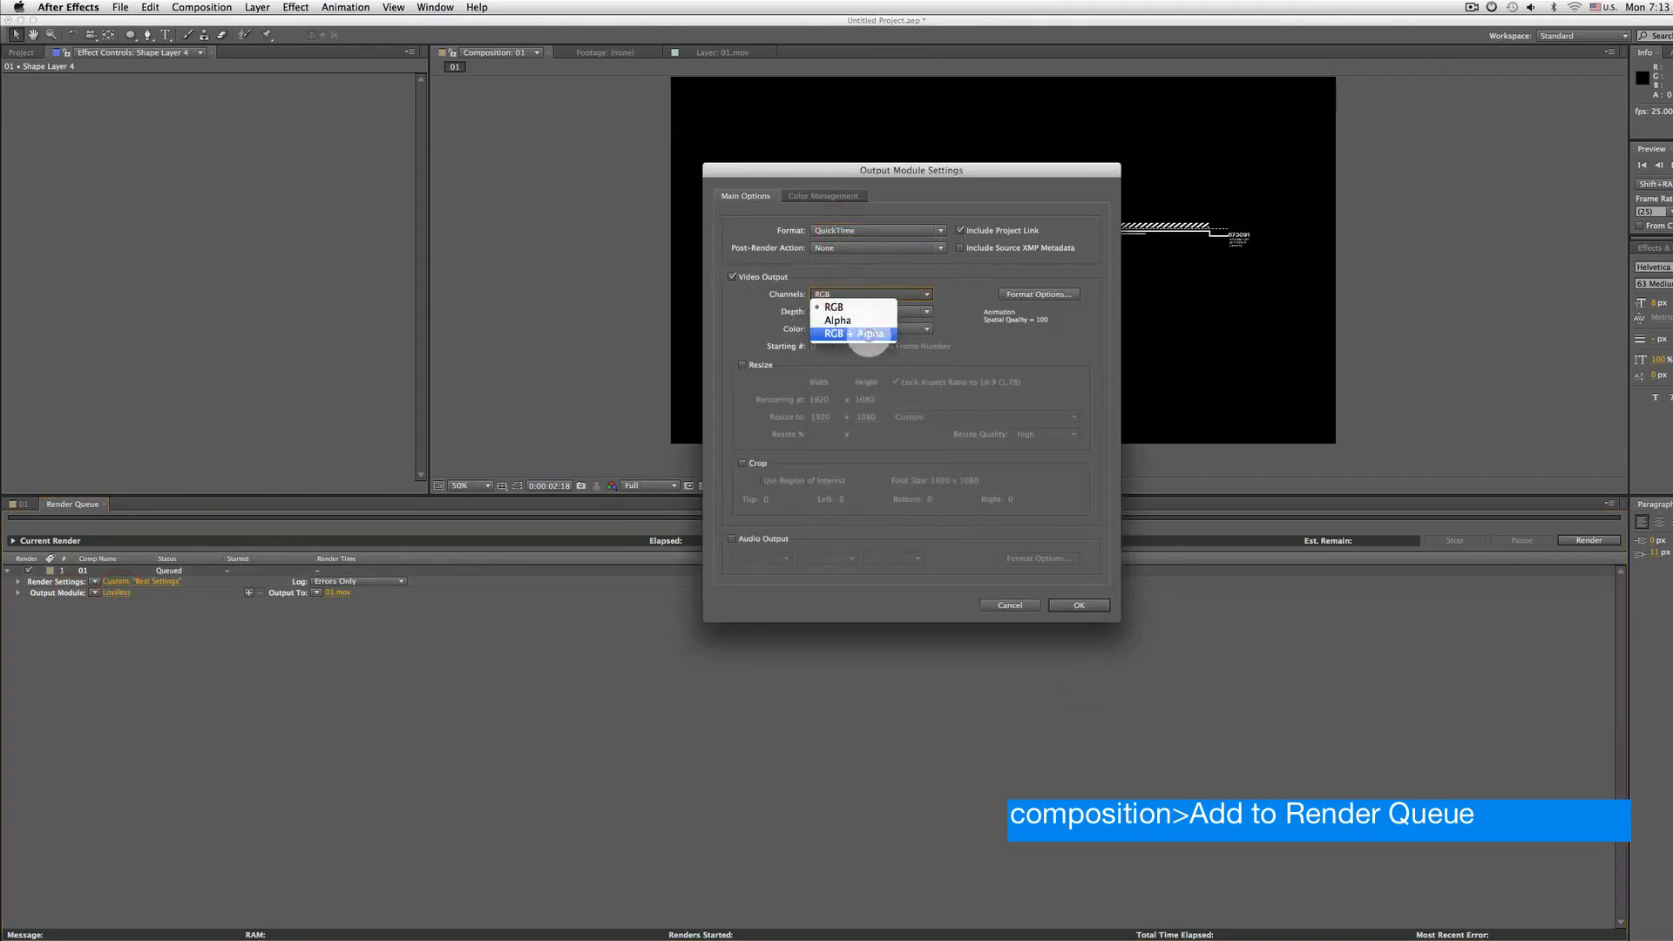
{"action": "left_click", "coordinate": [858, 332]}
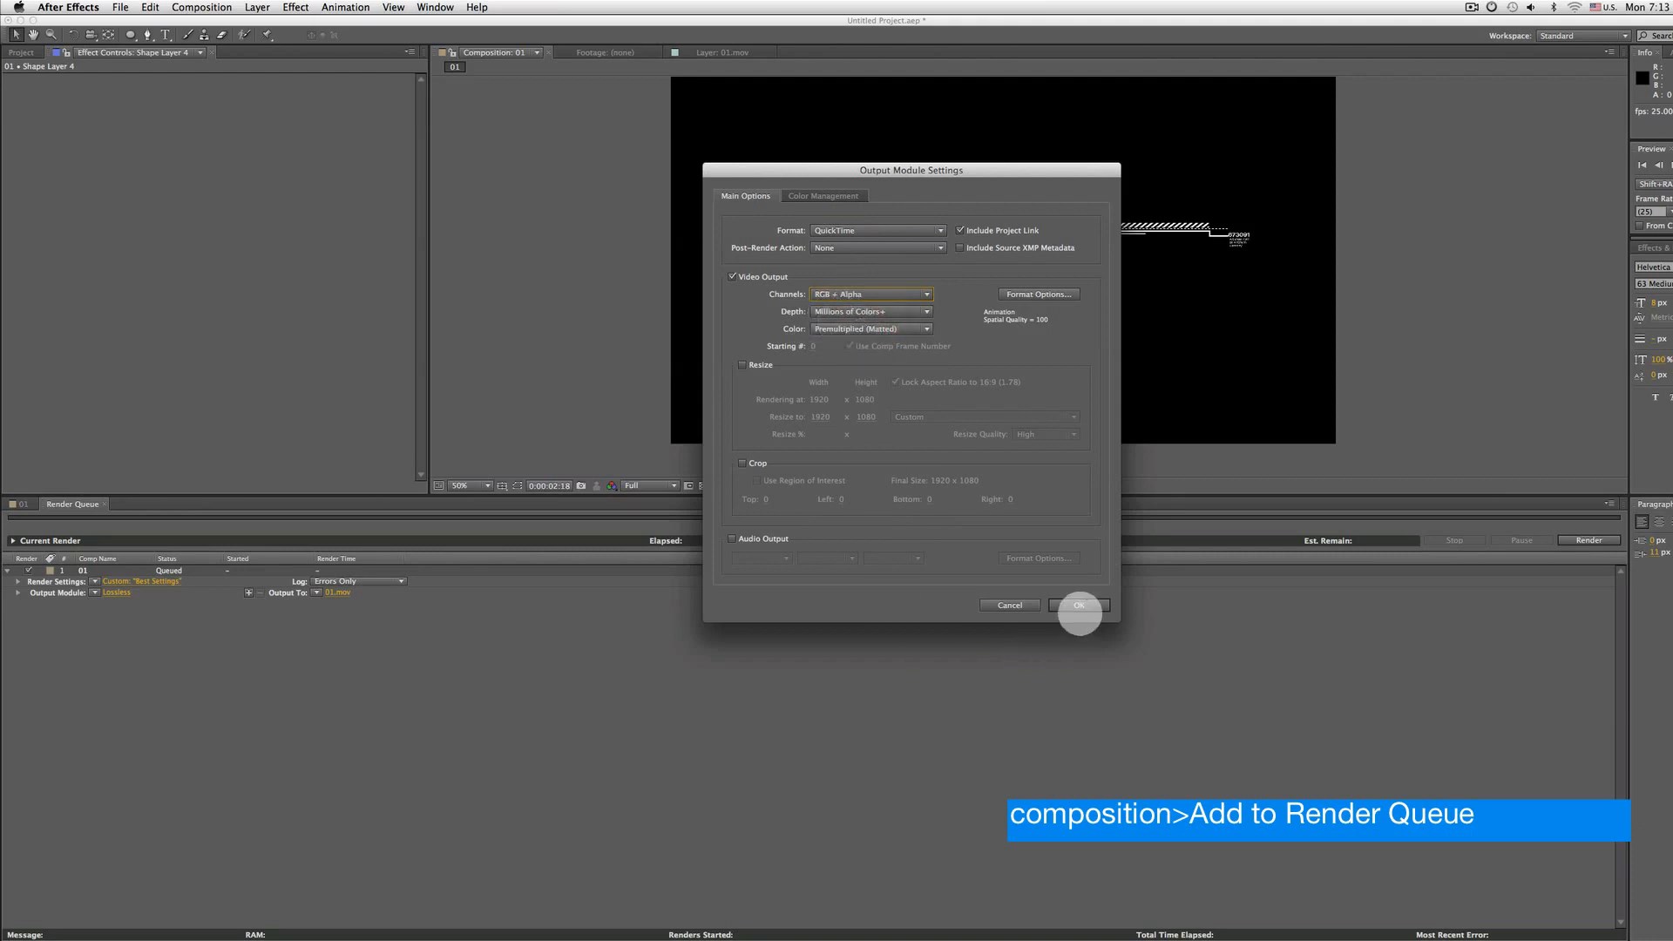
{"action": "left_click", "coordinate": [1078, 606]}
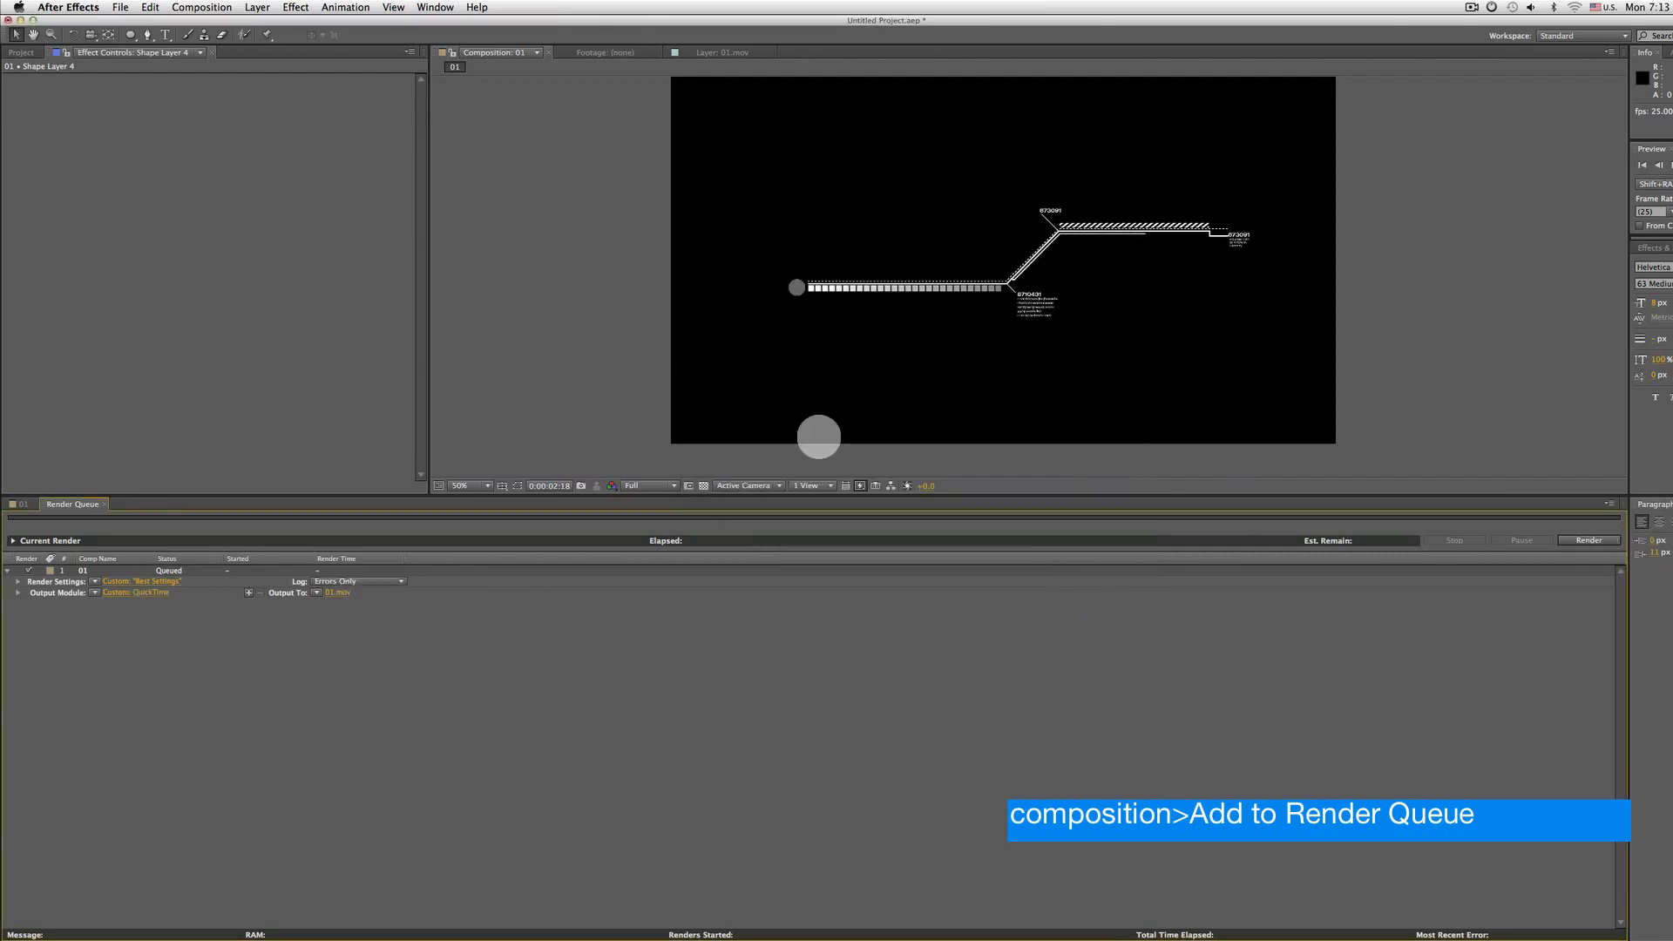
{"action": "left_click", "coordinate": [22, 503]}
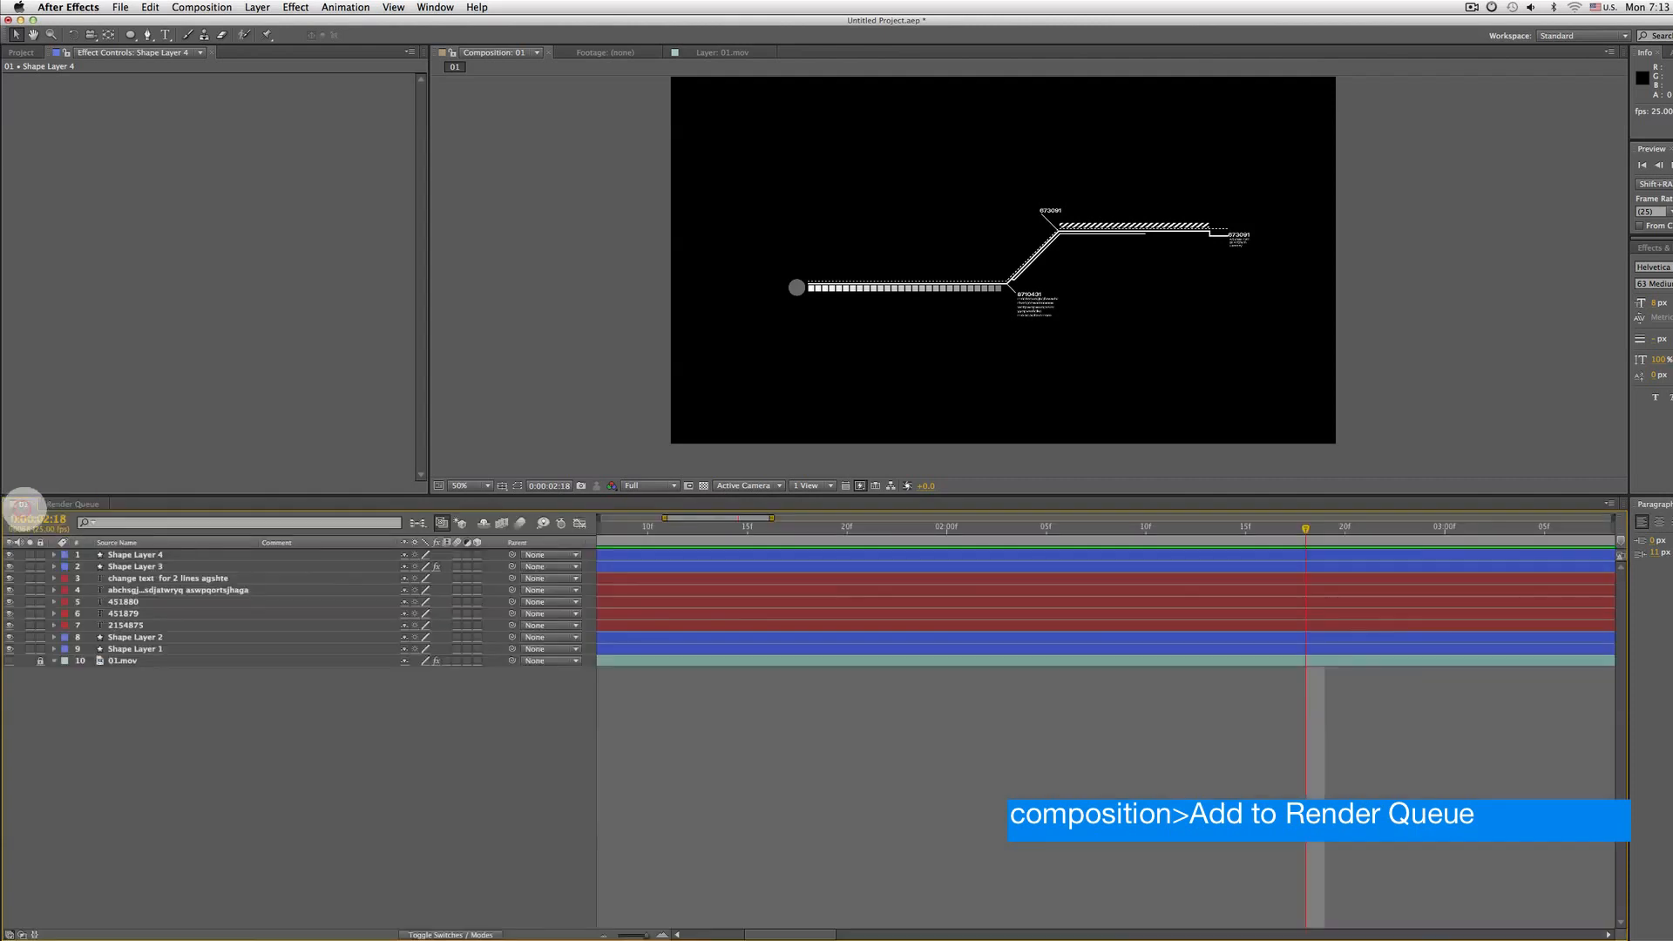
{"action": "left_click", "coordinate": [702, 486]}
{"action": "left_click", "coordinate": [702, 485]}
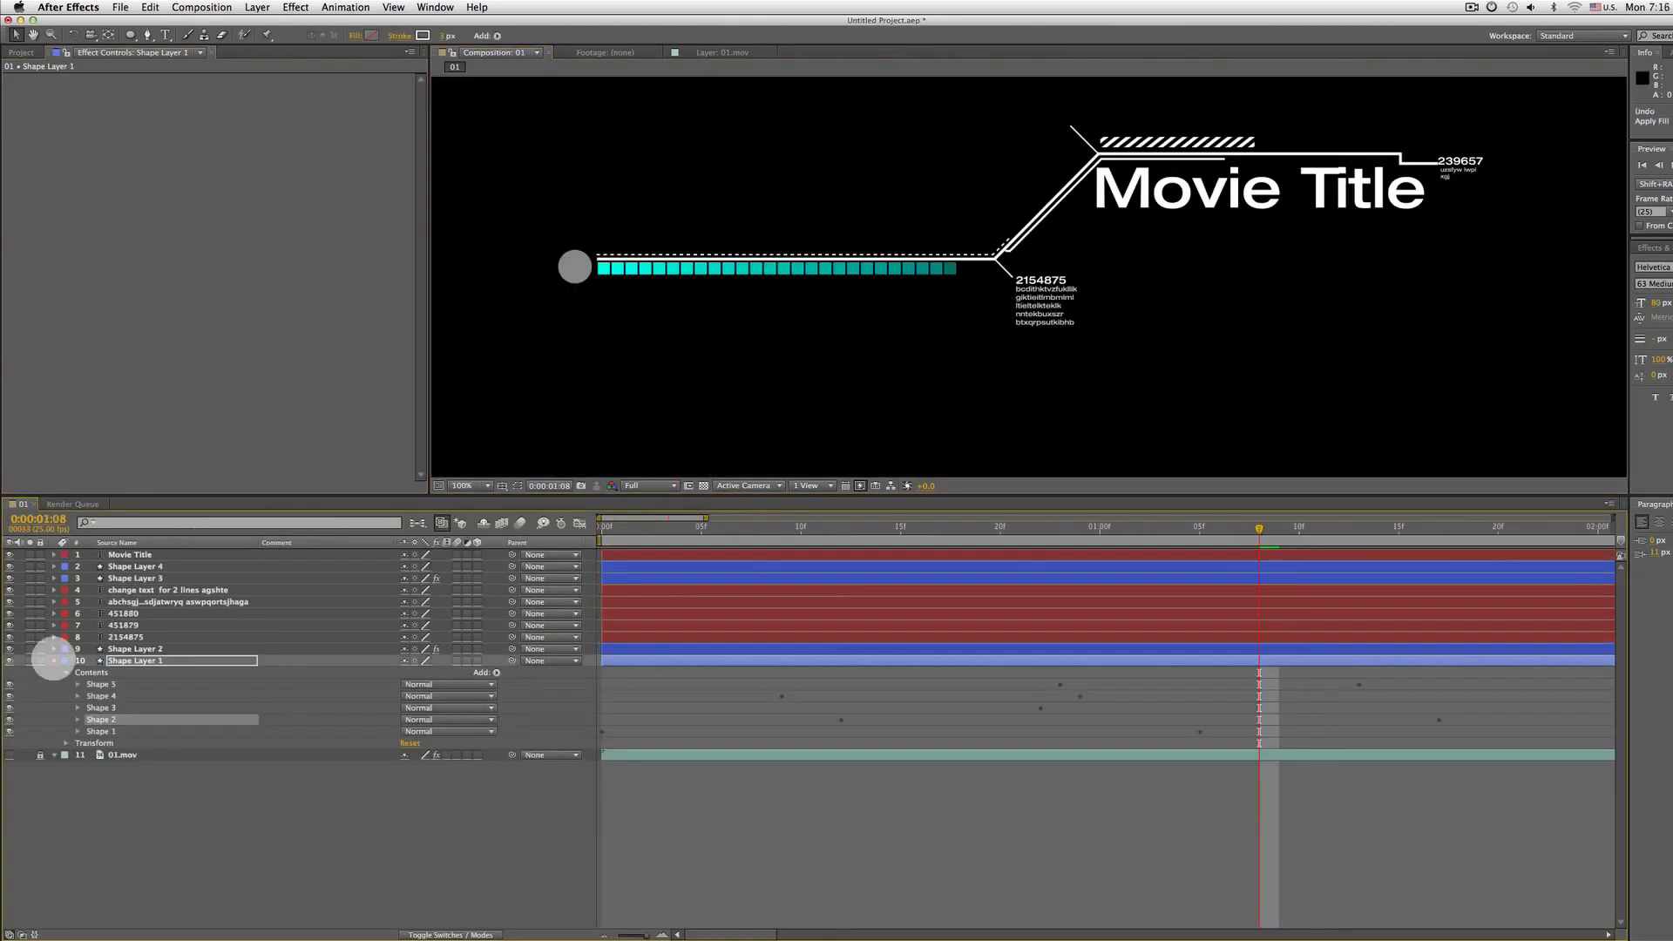
{"action": "left_click", "coordinate": [166, 660]}
{"action": "key", "text": "Return"}
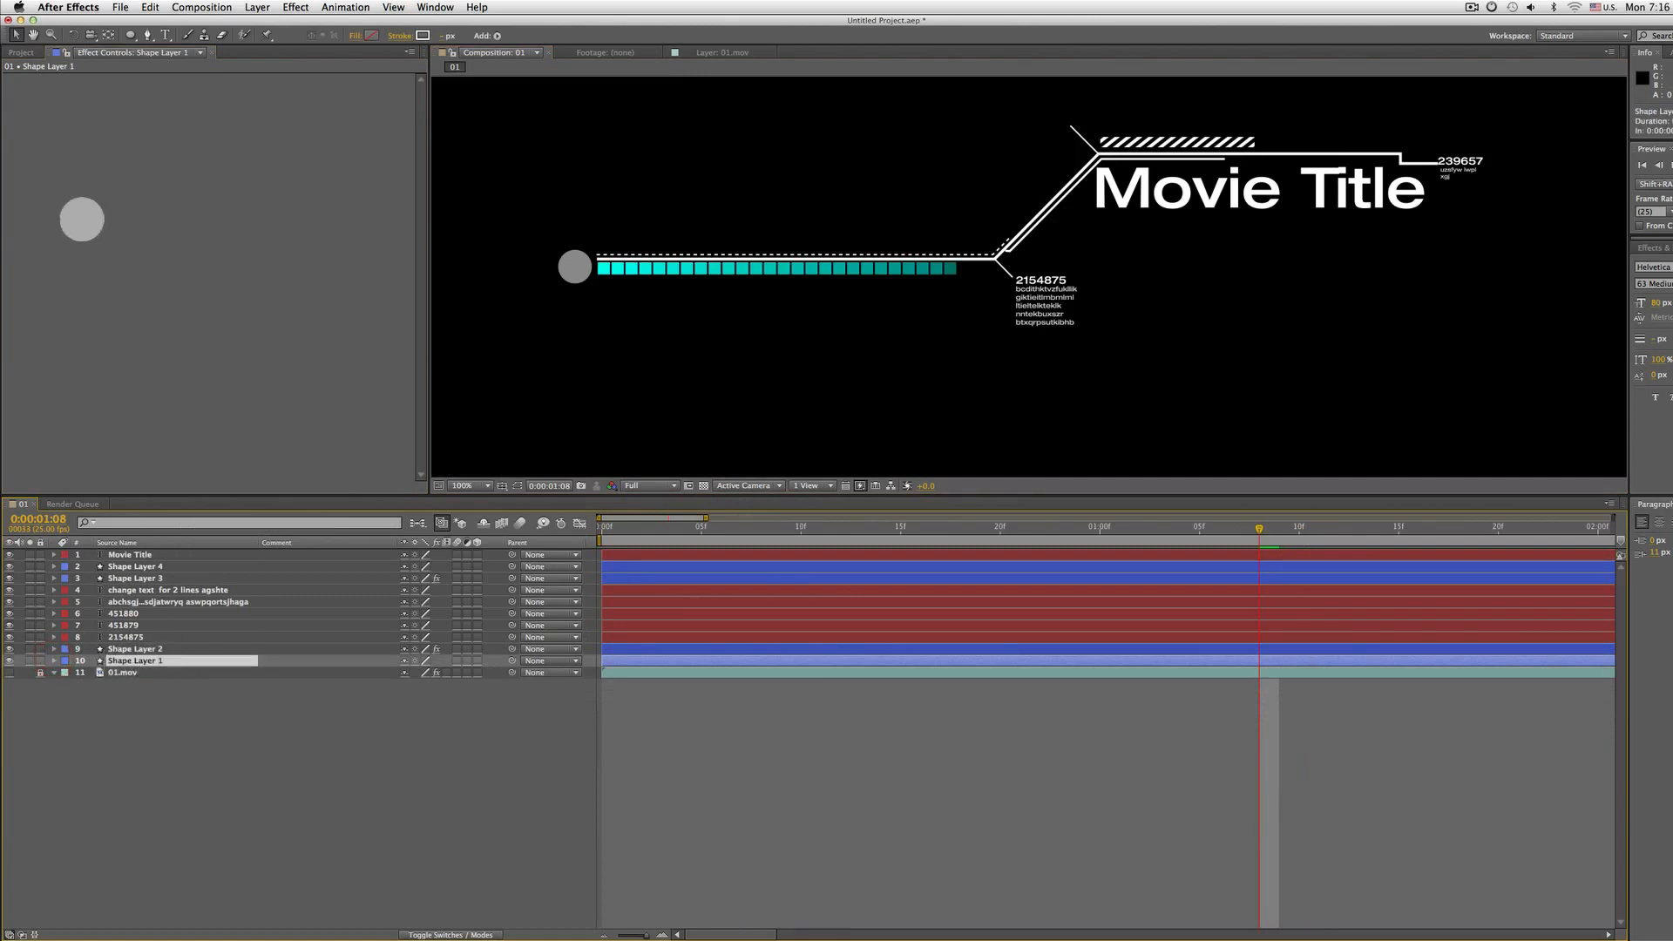
Apply a Fill effect to Shape Layer 1, the line layer
{"action": "right_click", "coordinate": [81, 219]}
{"action": "left_click", "coordinate": [100, 229]}
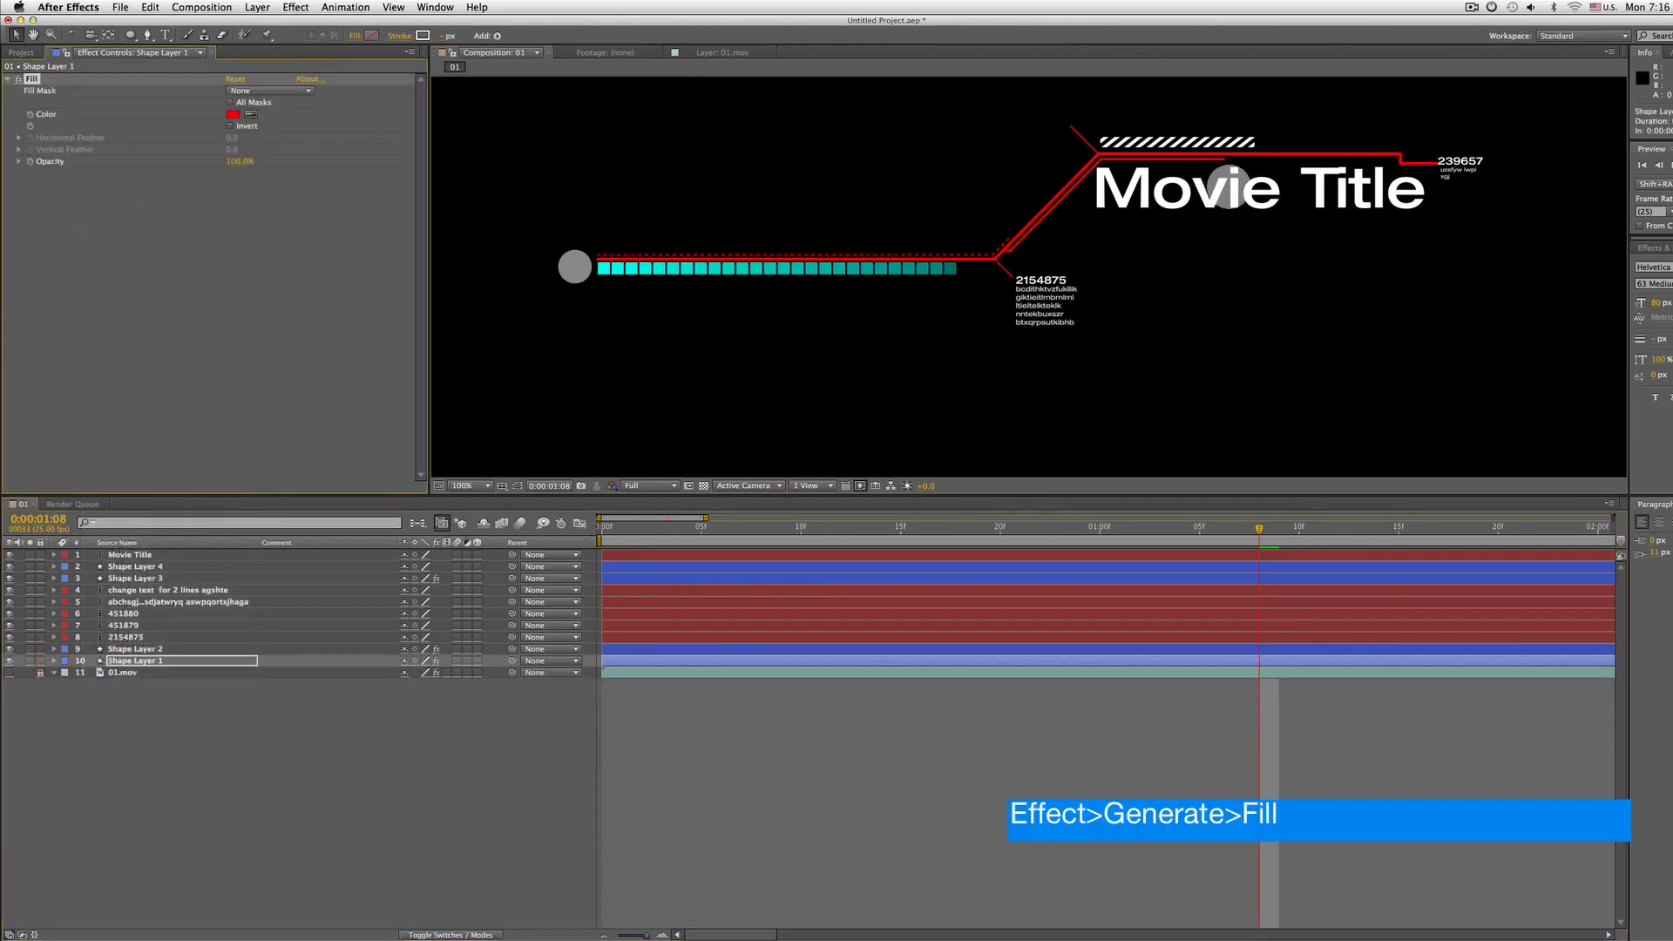
Change the Fill effect color on Shape Layer 2, the square bars, to grey
{"action": "left_click", "coordinate": [102, 649]}
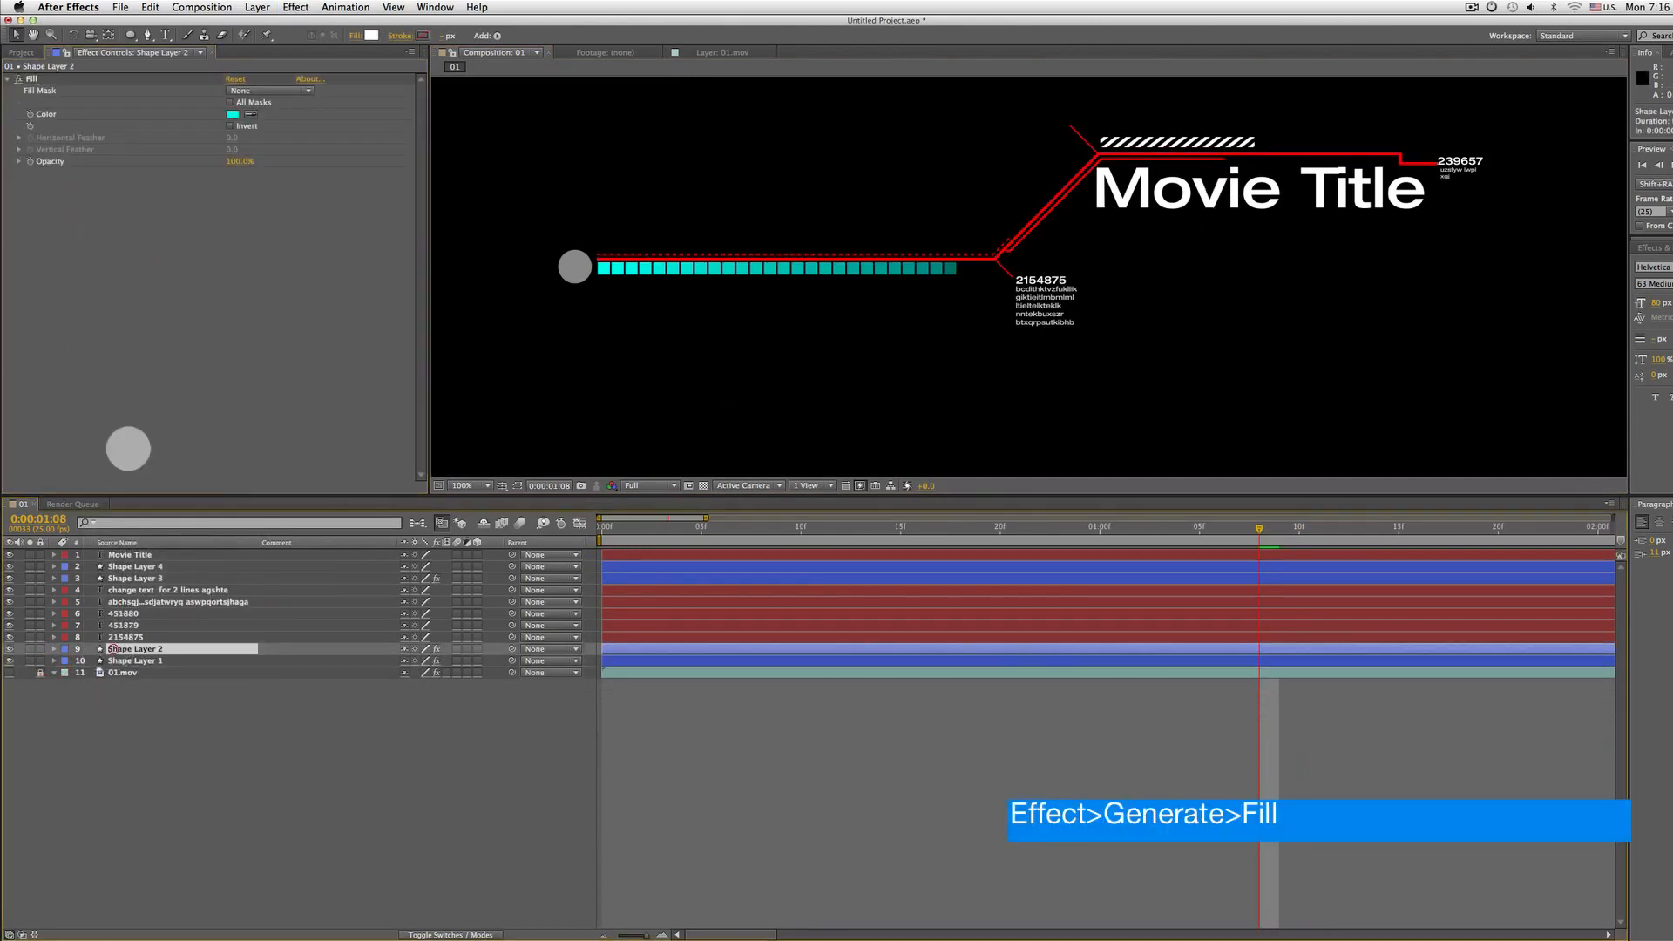
{"action": "left_click", "coordinate": [232, 114]}
{"action": "left_click_drag", "start_coordinate": [847, 542], "coordinate": [861, 646]}
{"action": "left_click", "coordinate": [858, 490]}
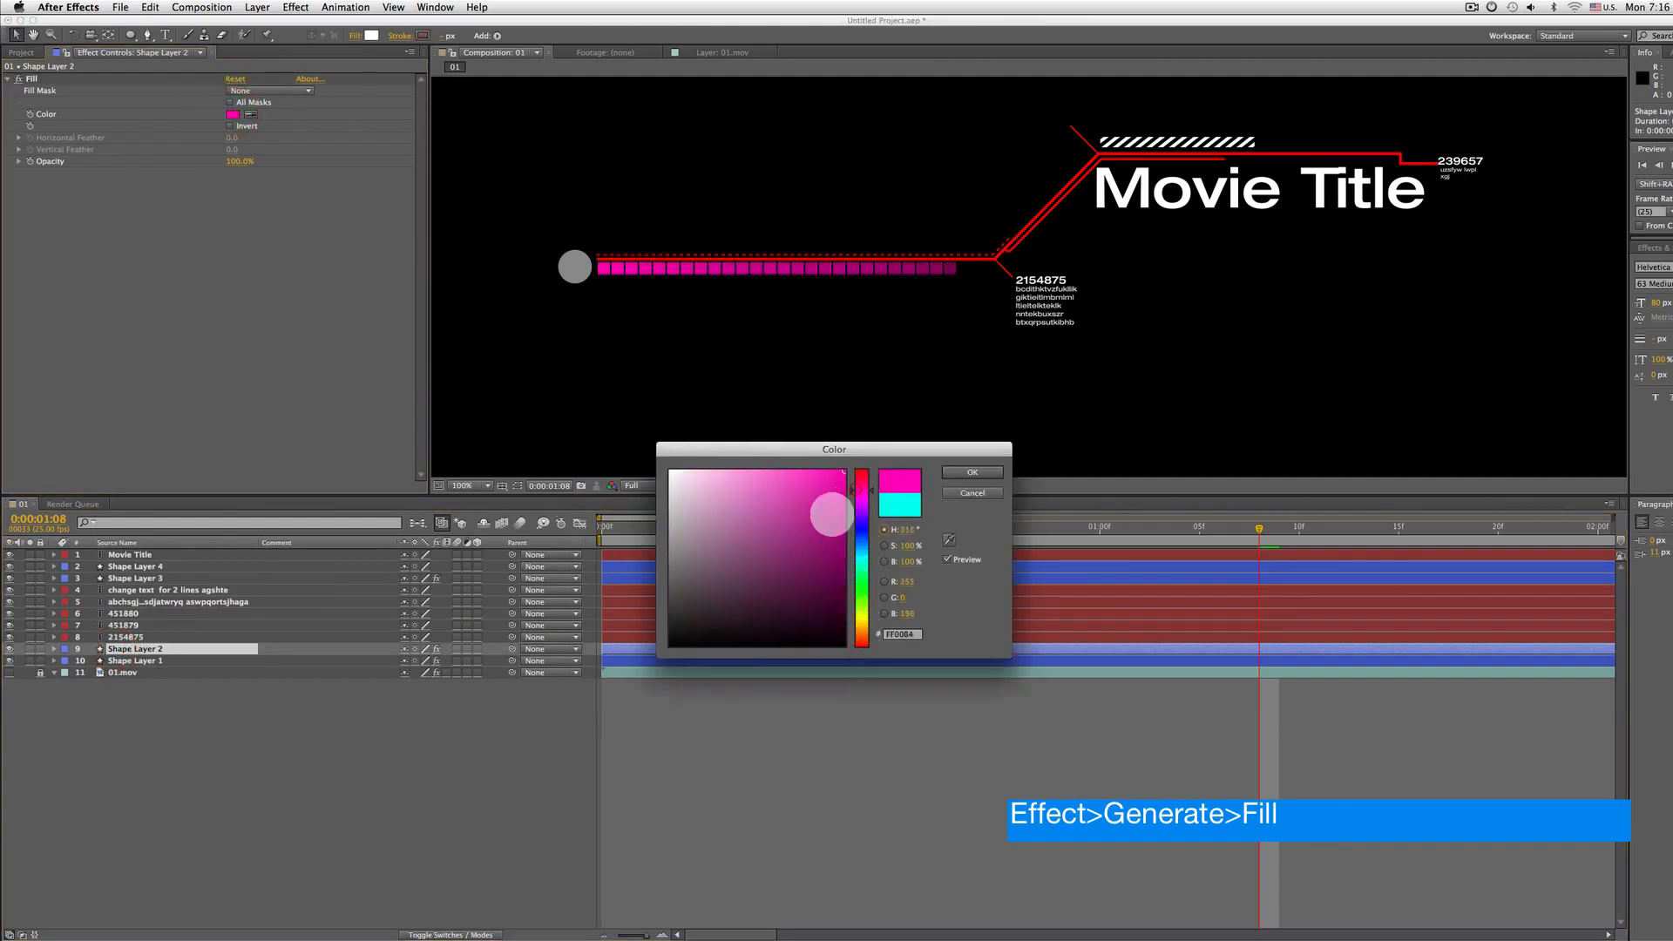
{"action": "left_click_drag", "start_coordinate": [832, 515], "coordinate": [639, 547]}
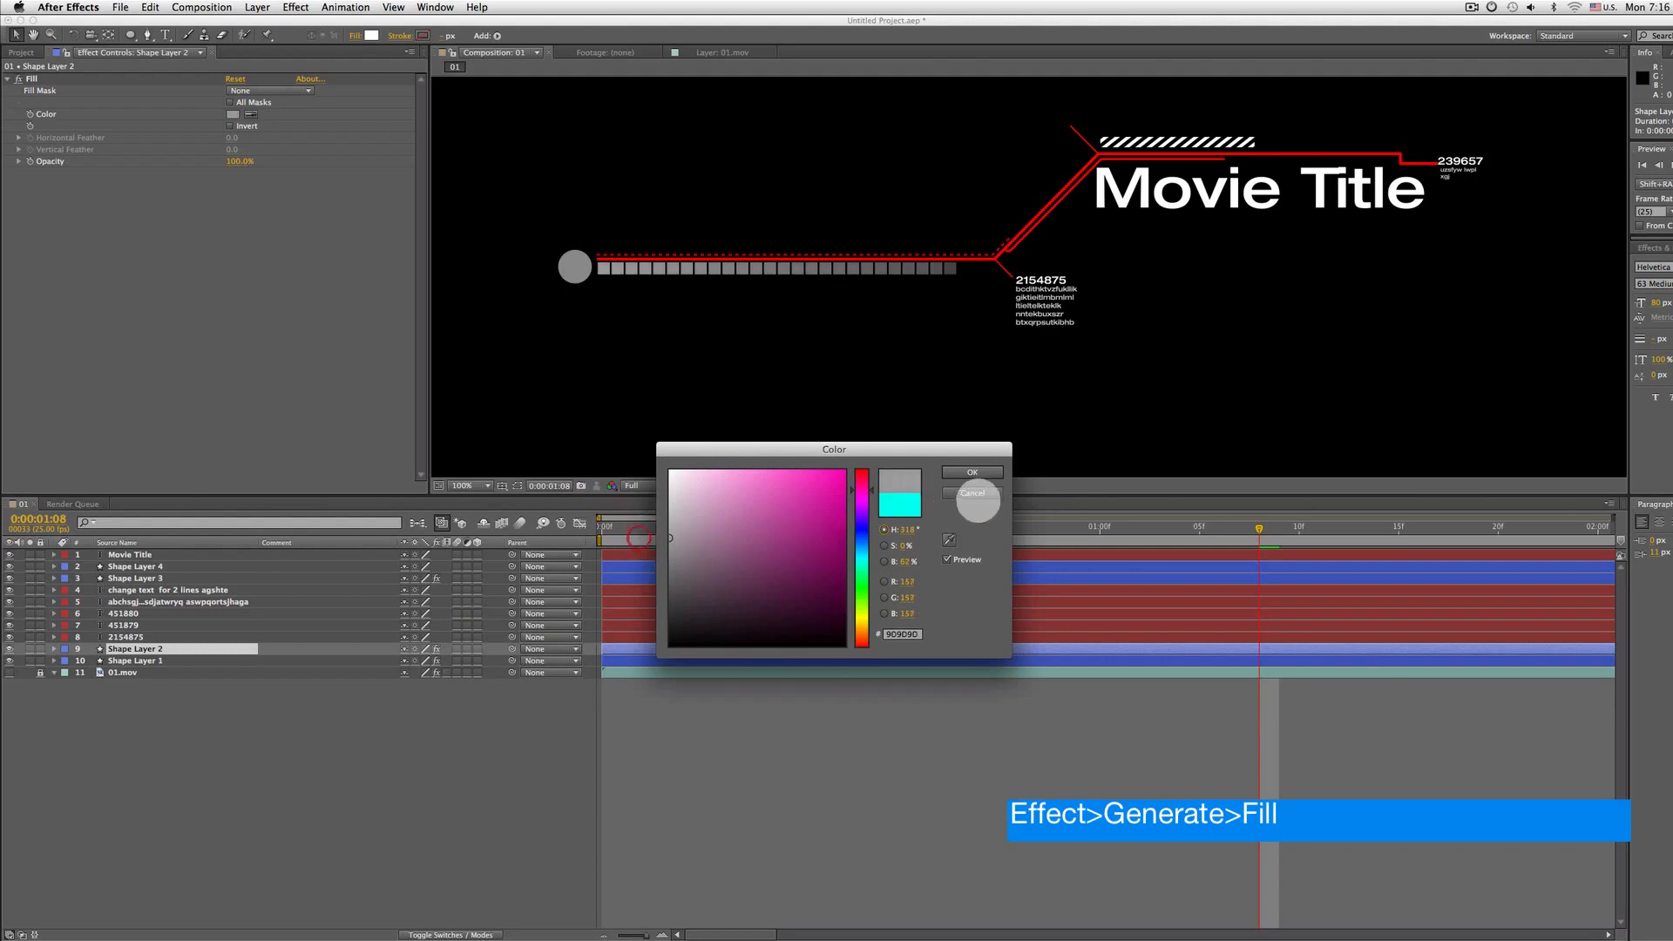
{"action": "left_click", "coordinate": [975, 473]}
{"action": "scroll", "coordinate": [971, 246], "scroll_direction": "down", "scroll_amount": 2}
{"action": "key", "text": "space"}
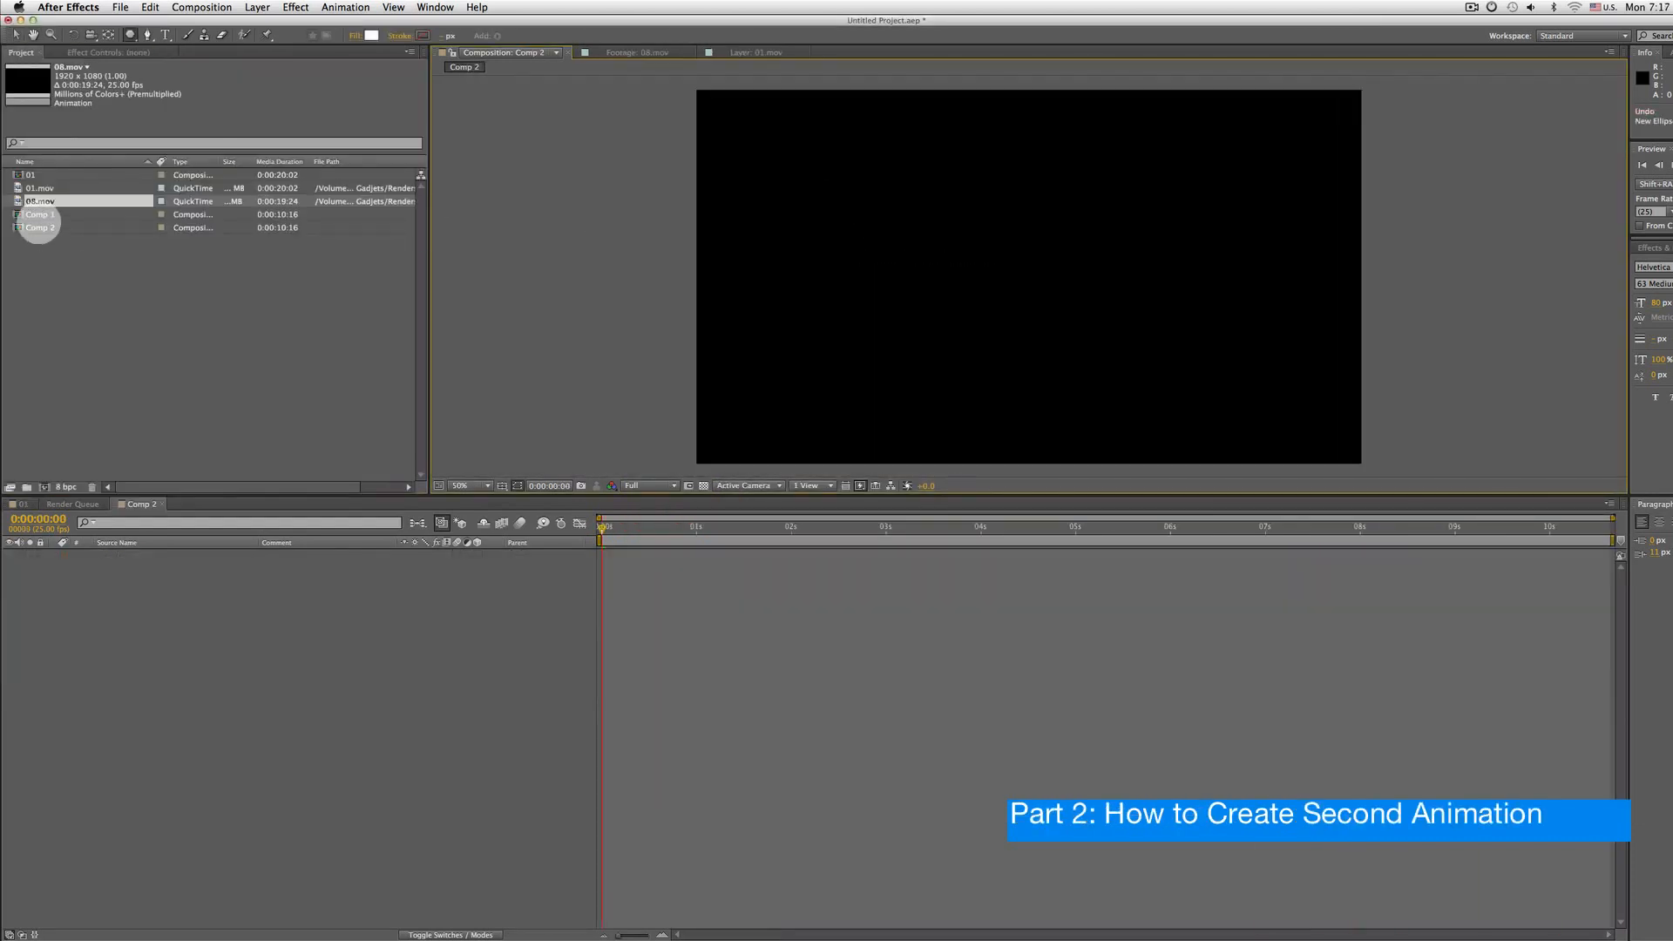
Scrub through the 08.mov reference footage and return to the Comp 2 composition
{"action": "double_click", "coordinate": [39, 202]}
{"action": "left_click_drag", "start_coordinate": [440, 454], "coordinate": [641, 455]}
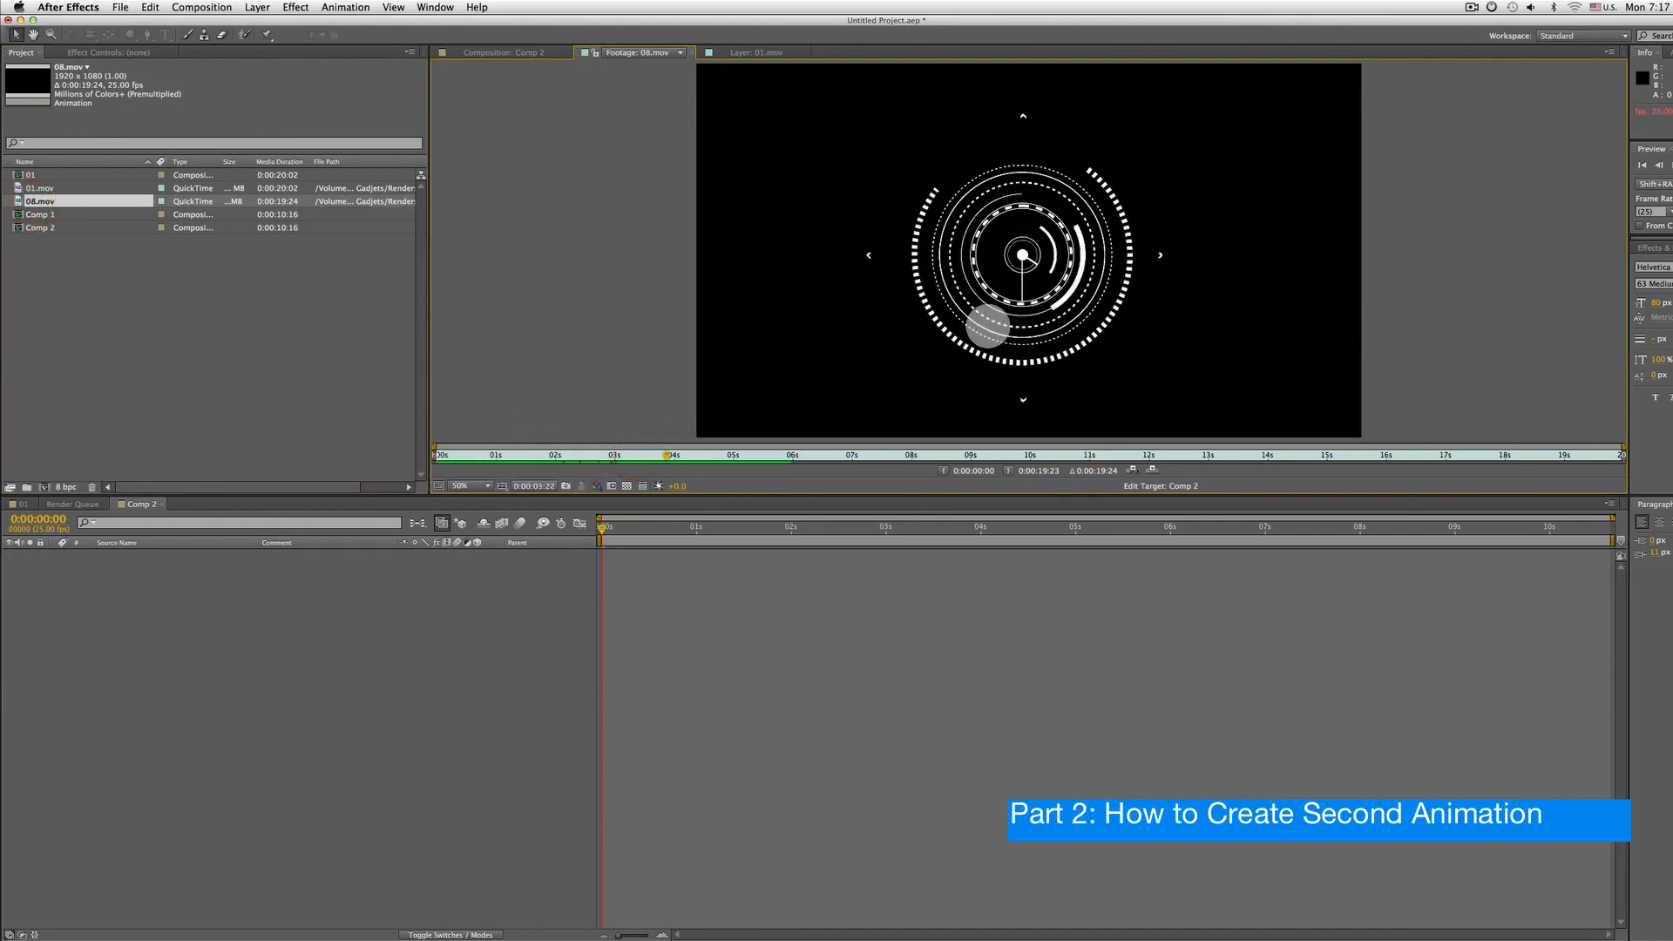
{"action": "left_click", "coordinate": [523, 52]}
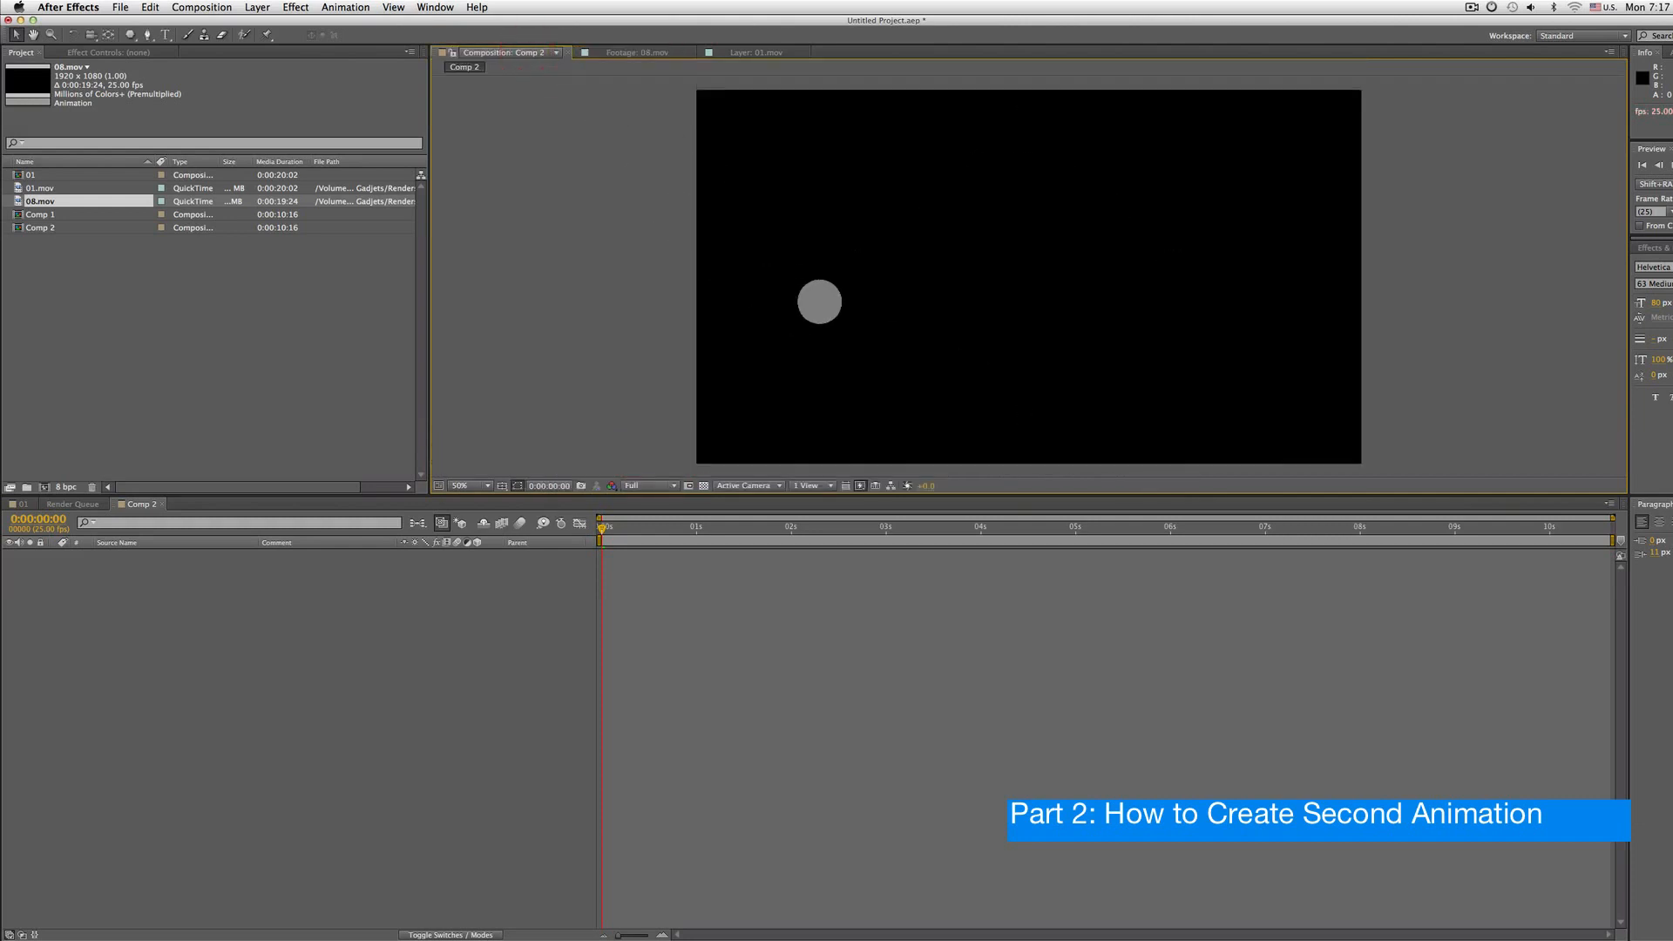
Draw a large circle near the centre of Comp 2 with the Ellipse tool
{"action": "key", "text": "q"}
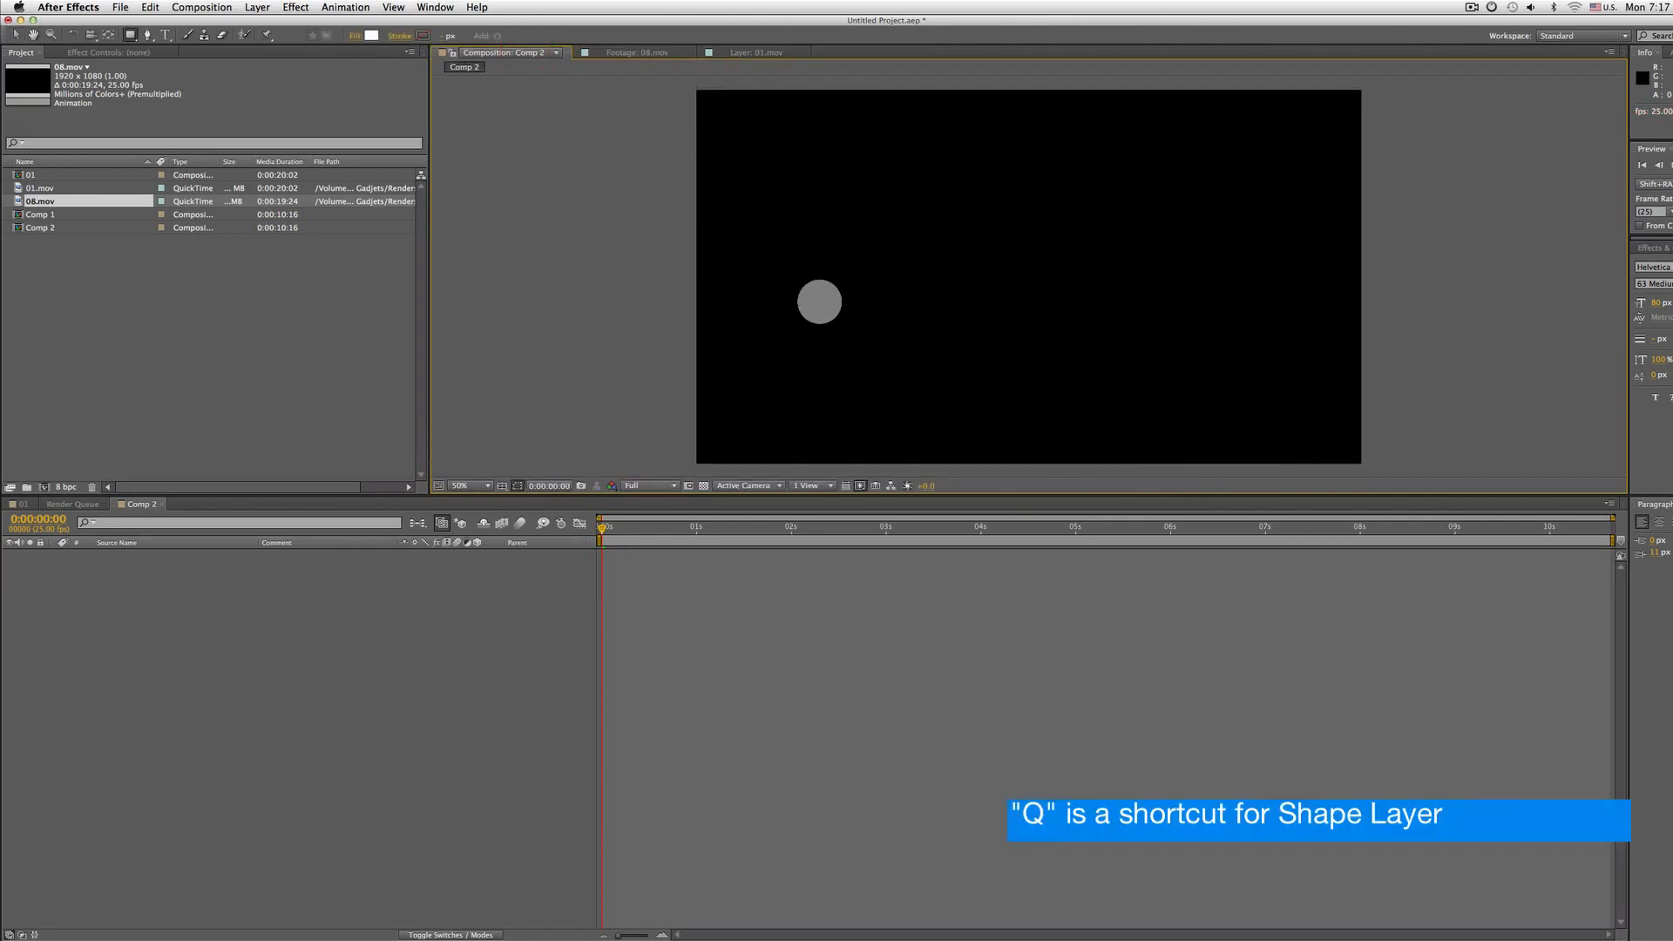
{"action": "key", "text": "q"}
{"action": "key", "text": "q"}
{"action": "key", "text": "q"}
{"action": "key", "text": "q"}
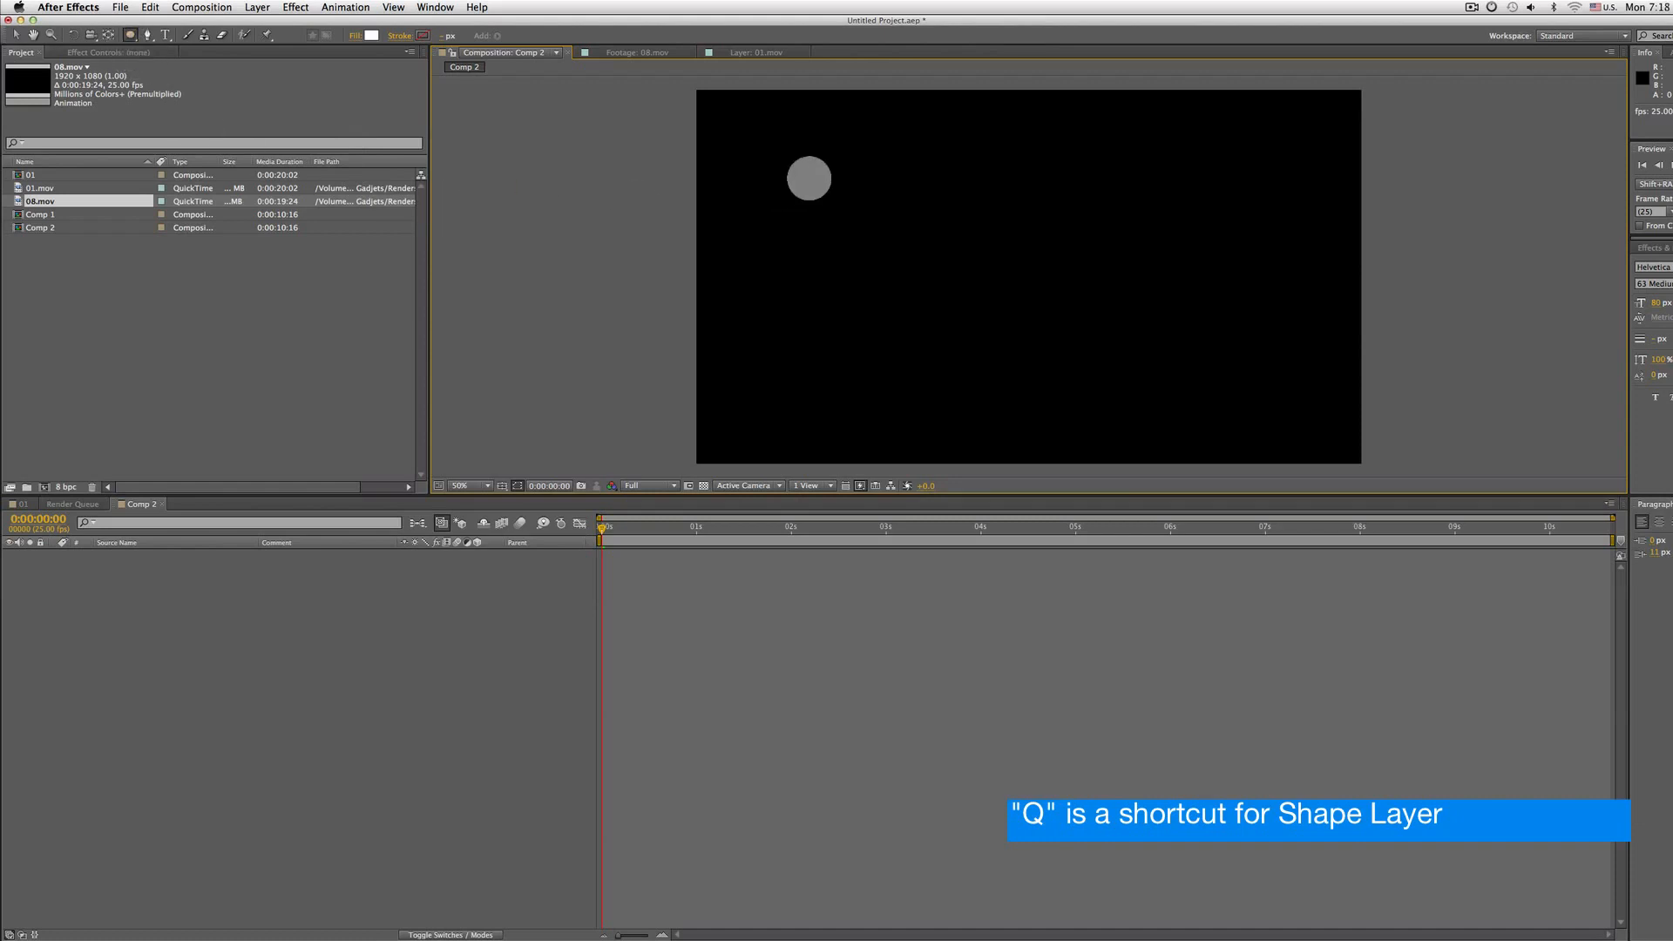
{"action": "mouse_move", "coordinate": [843, 153]}
{"action": "left_mouse_down"}
{"action": "mouse_move", "coordinate": [977, 237]}
{"action": "mouse_move", "coordinate": [1030, 311]}
{"action": "mouse_move", "coordinate": [1071, 329]}
{"action": "mouse_move", "coordinate": [1104, 316]}
{"action": "mouse_move", "coordinate": [1067, 315]}
{"action": "mouse_move", "coordinate": [1307, 347]}
{"action": "mouse_move", "coordinate": [1090, 254]}
{"action": "mouse_move", "coordinate": [1161, 250]}
{"action": "mouse_move", "coordinate": [1126, 213]}
{"action": "mouse_move", "coordinate": [1175, 193]}
{"action": "left_mouse_up"}
{"action": "key", "text": "space"}
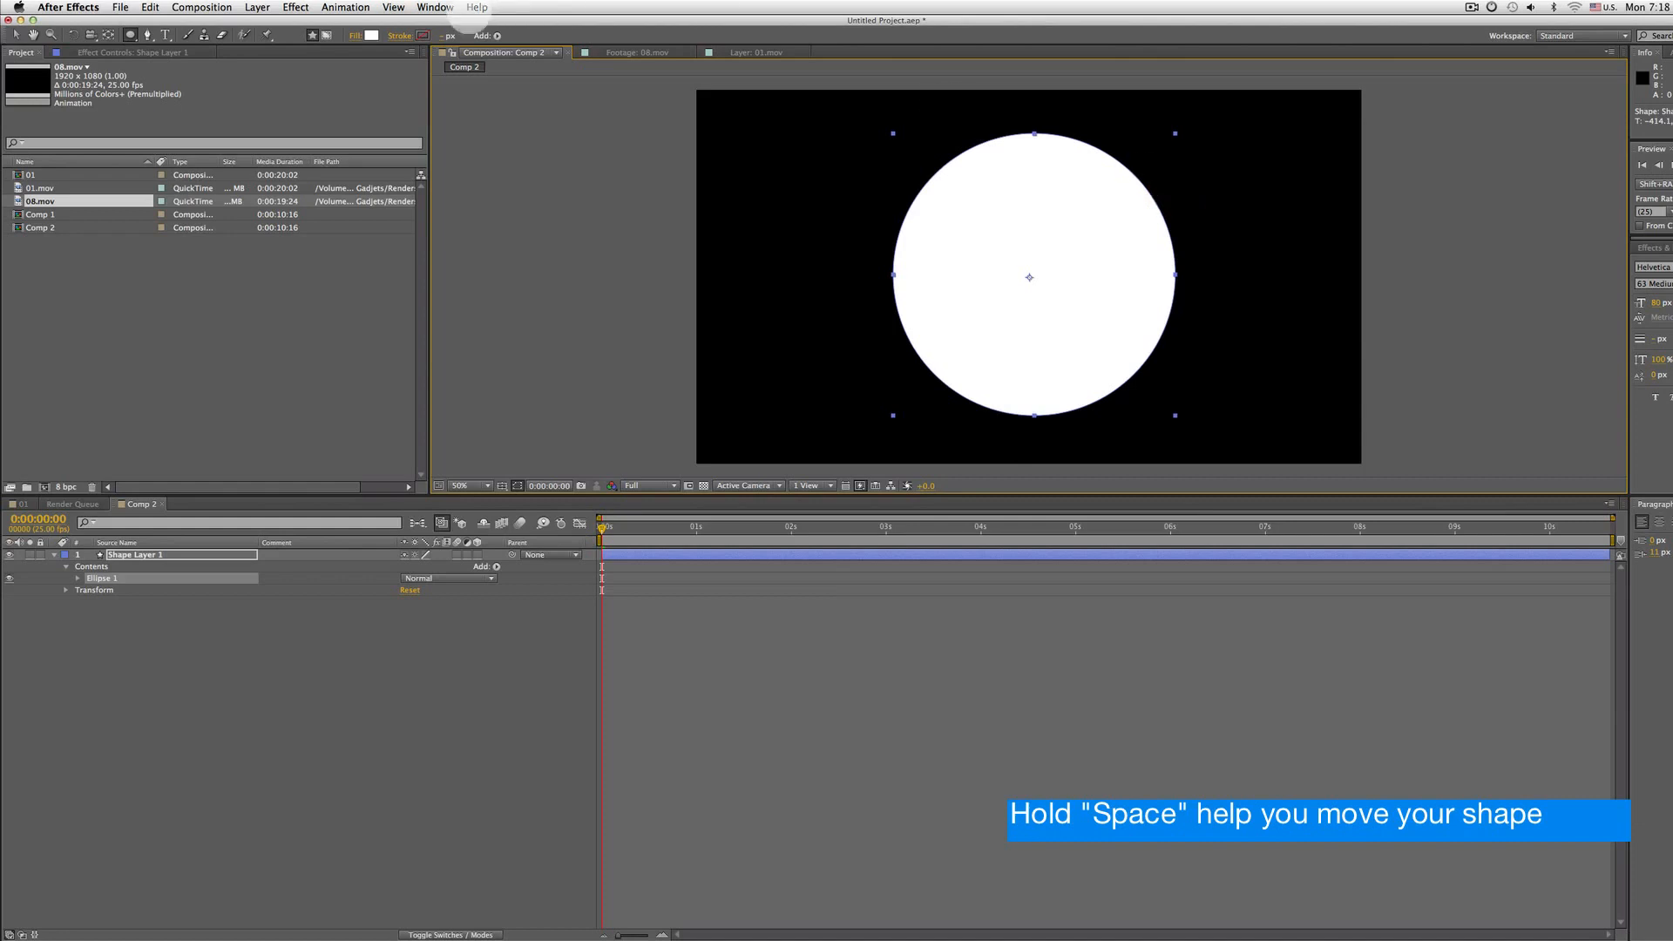
Set the ellipse's fill to None
{"action": "left_click", "coordinate": [359, 37]}
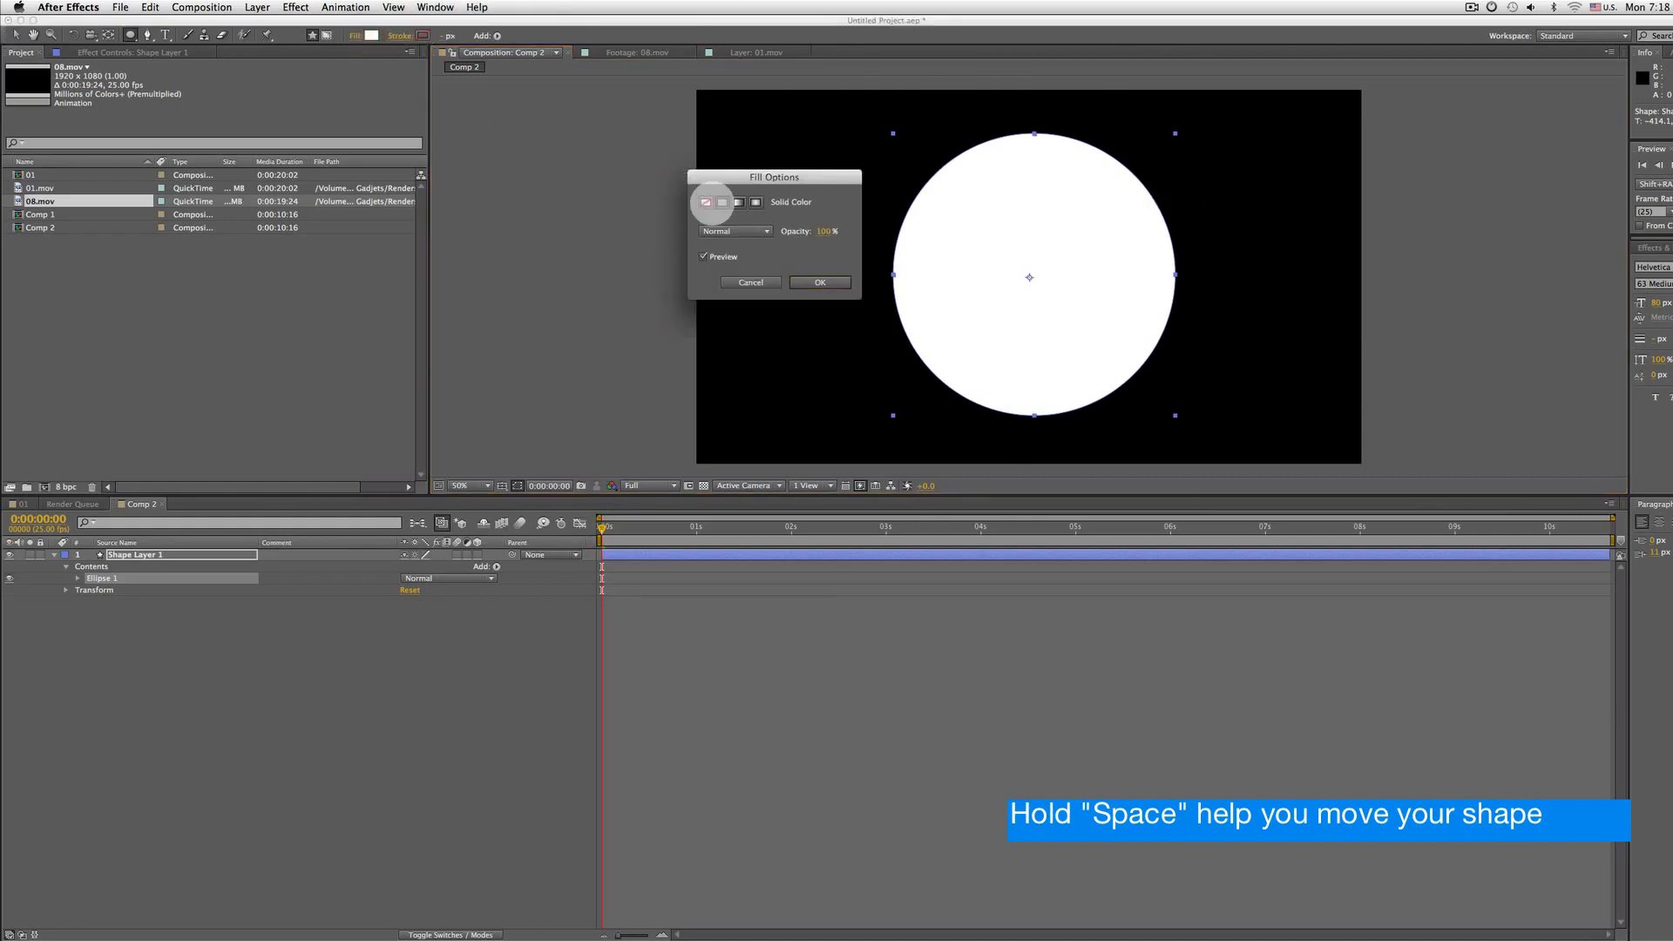
{"action": "left_click", "coordinate": [706, 203]}
{"action": "left_click", "coordinate": [806, 282]}
Give the ellipse a solid-colour stroke with a width of 20 px
{"action": "left_click", "coordinate": [406, 36]}
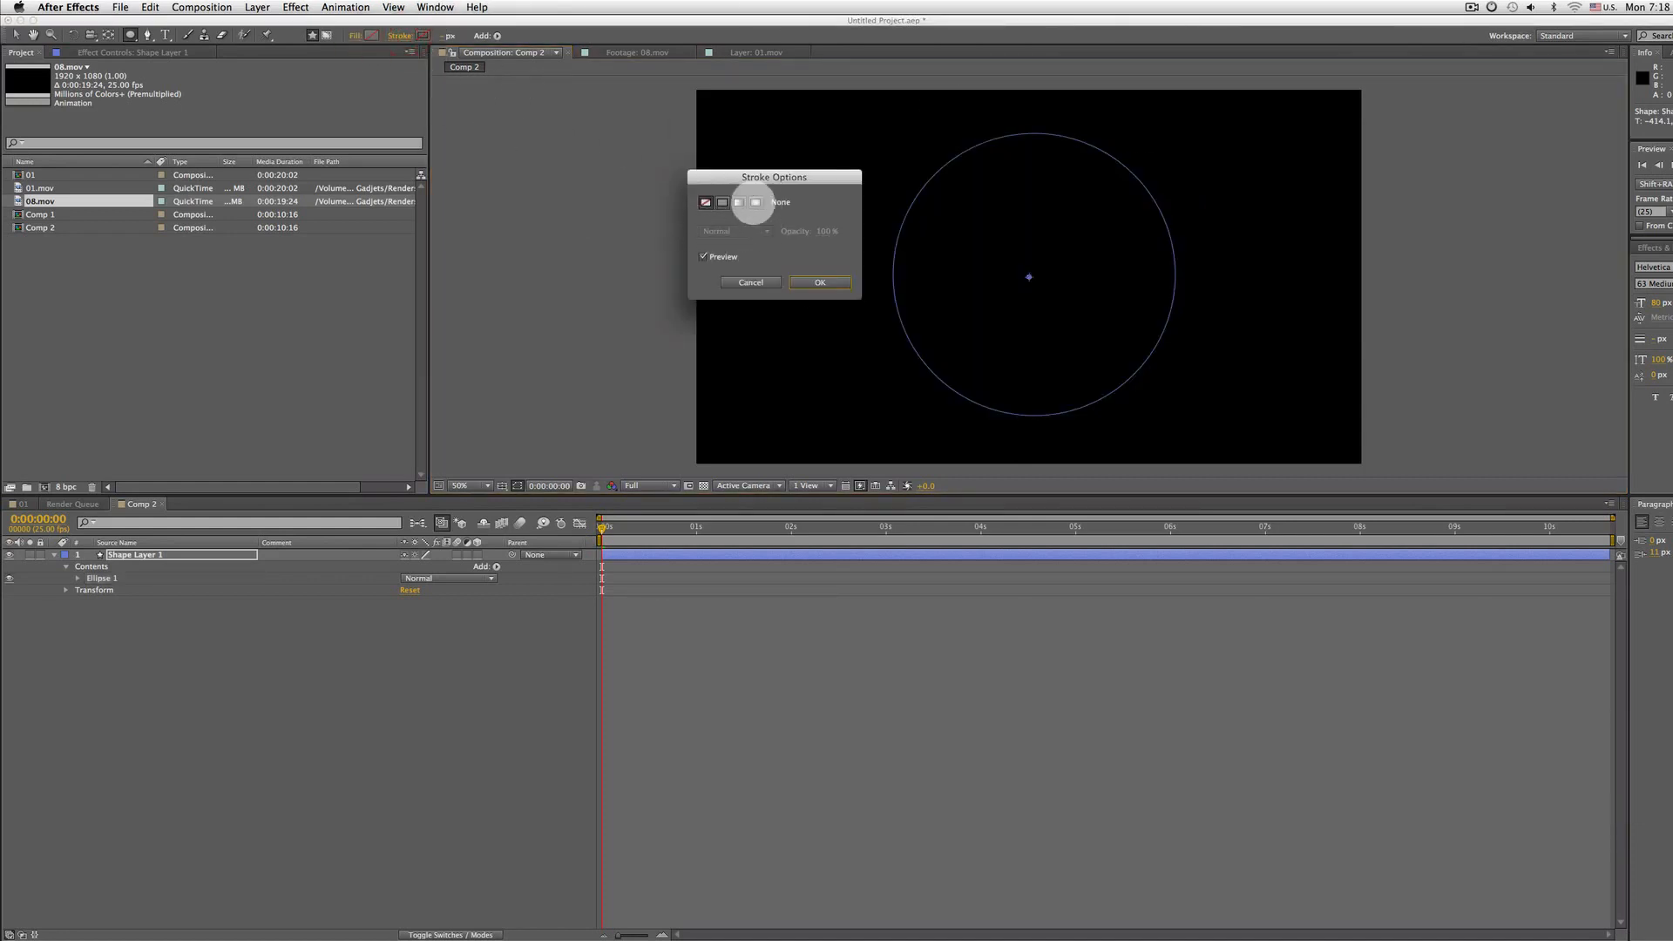
{"action": "left_click", "coordinate": [732, 203]}
{"action": "left_click", "coordinate": [823, 281]}
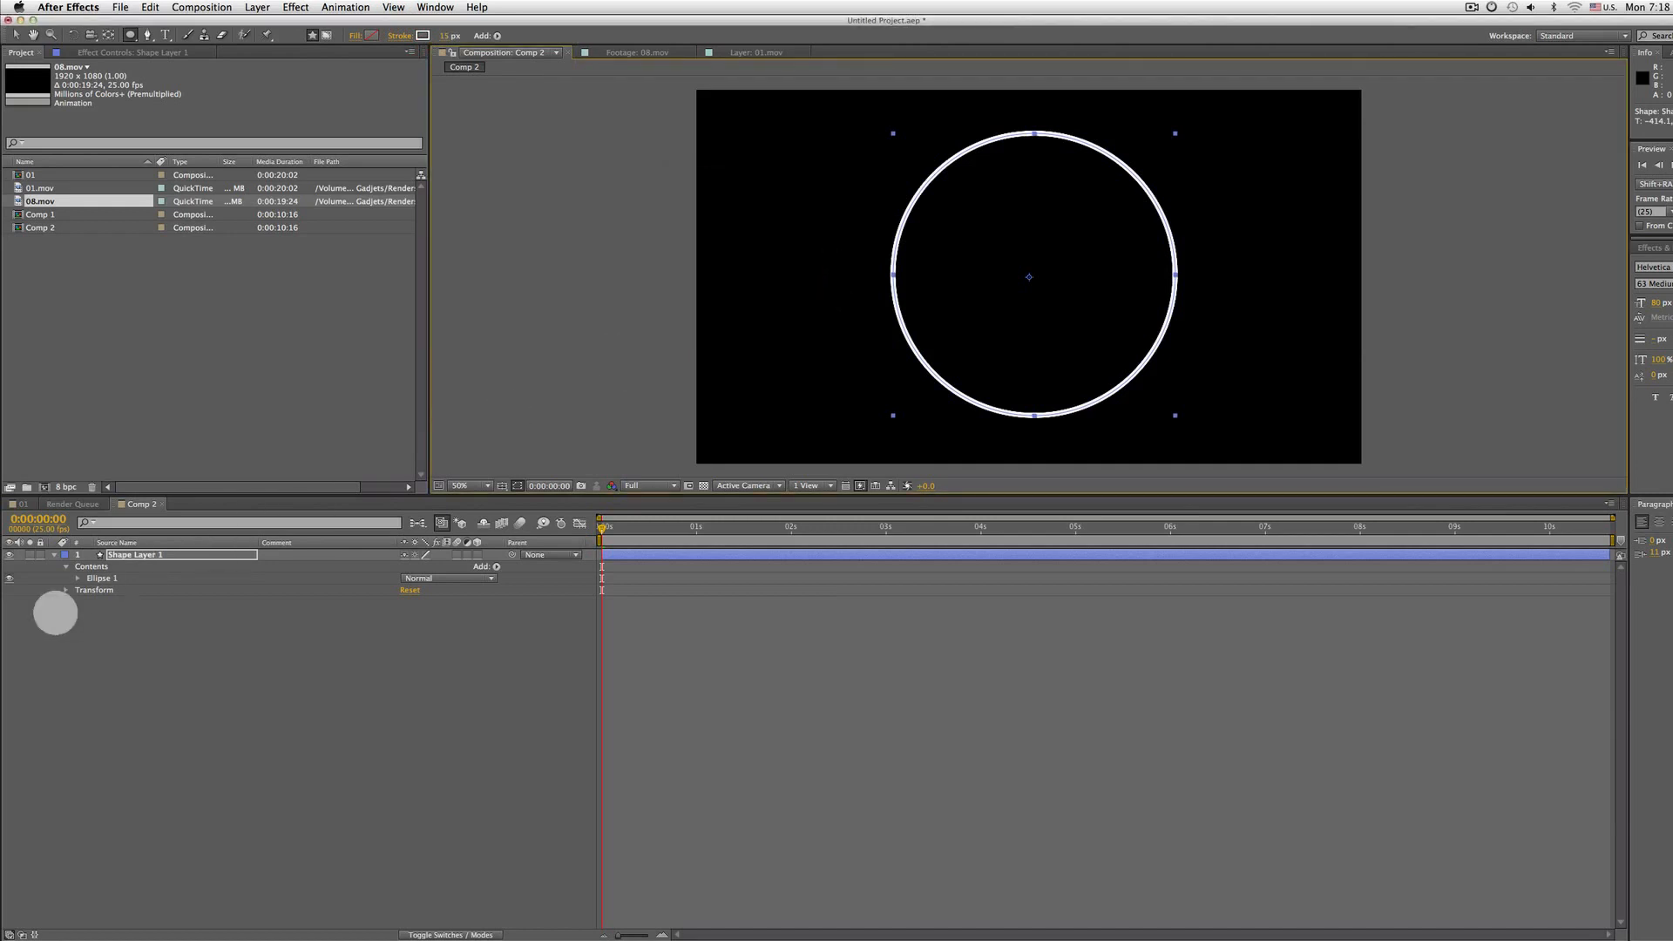
{"action": "left_click", "coordinate": [446, 35]}
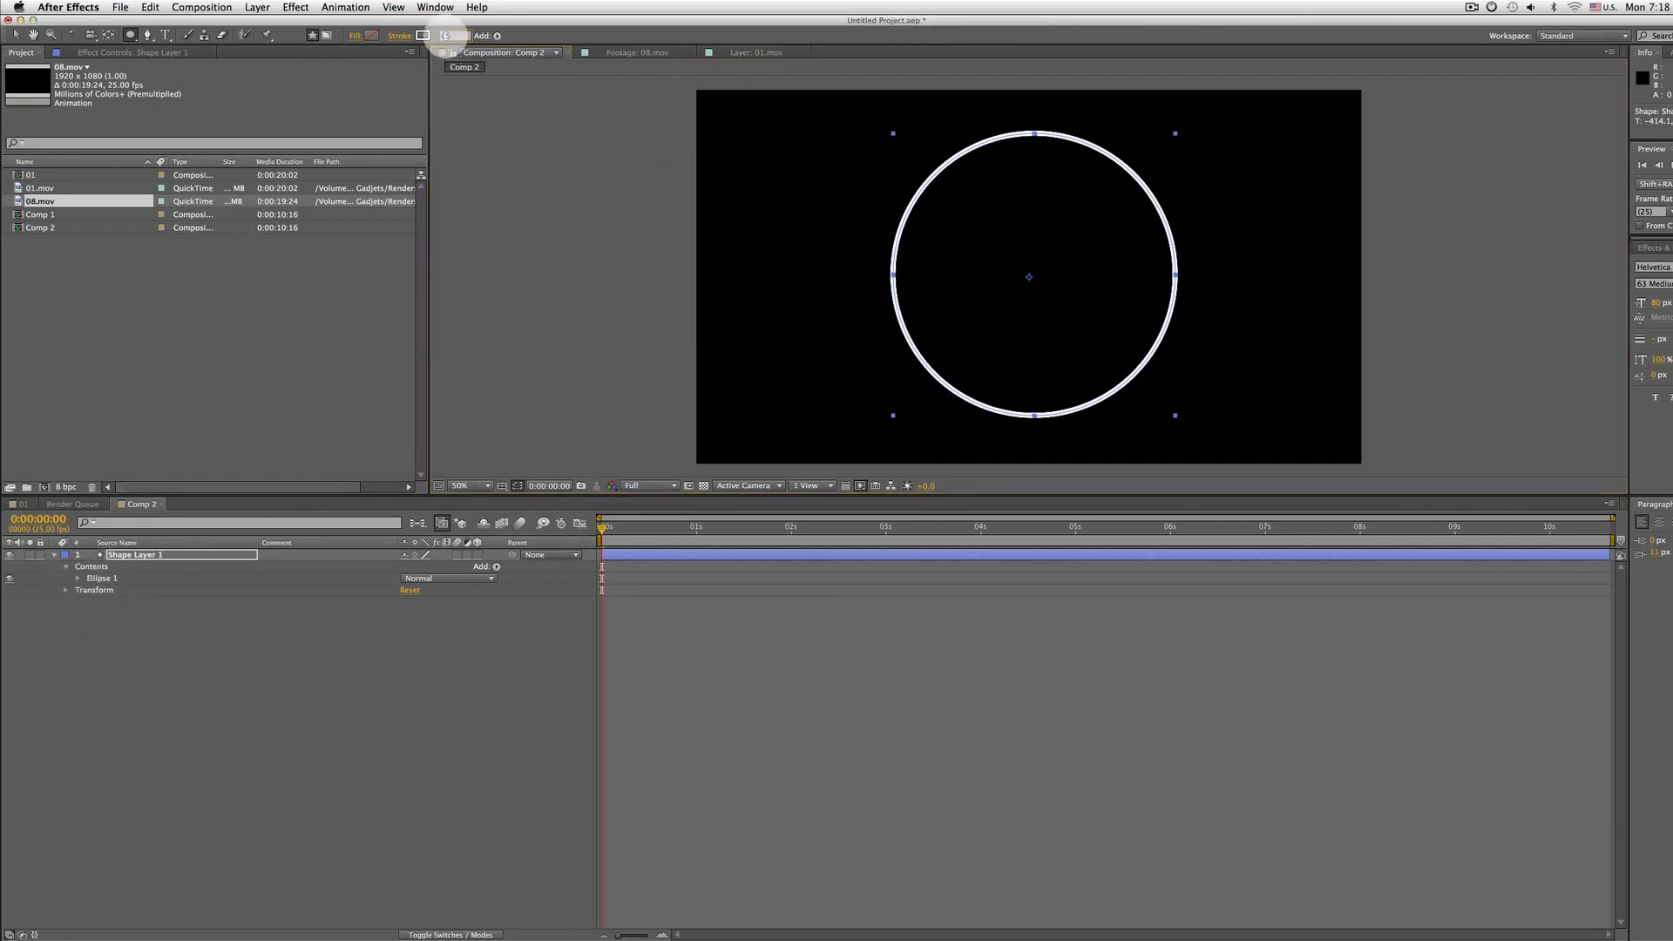
{"action": "type", "text": "20"}
{"action": "key", "text": "Return"}
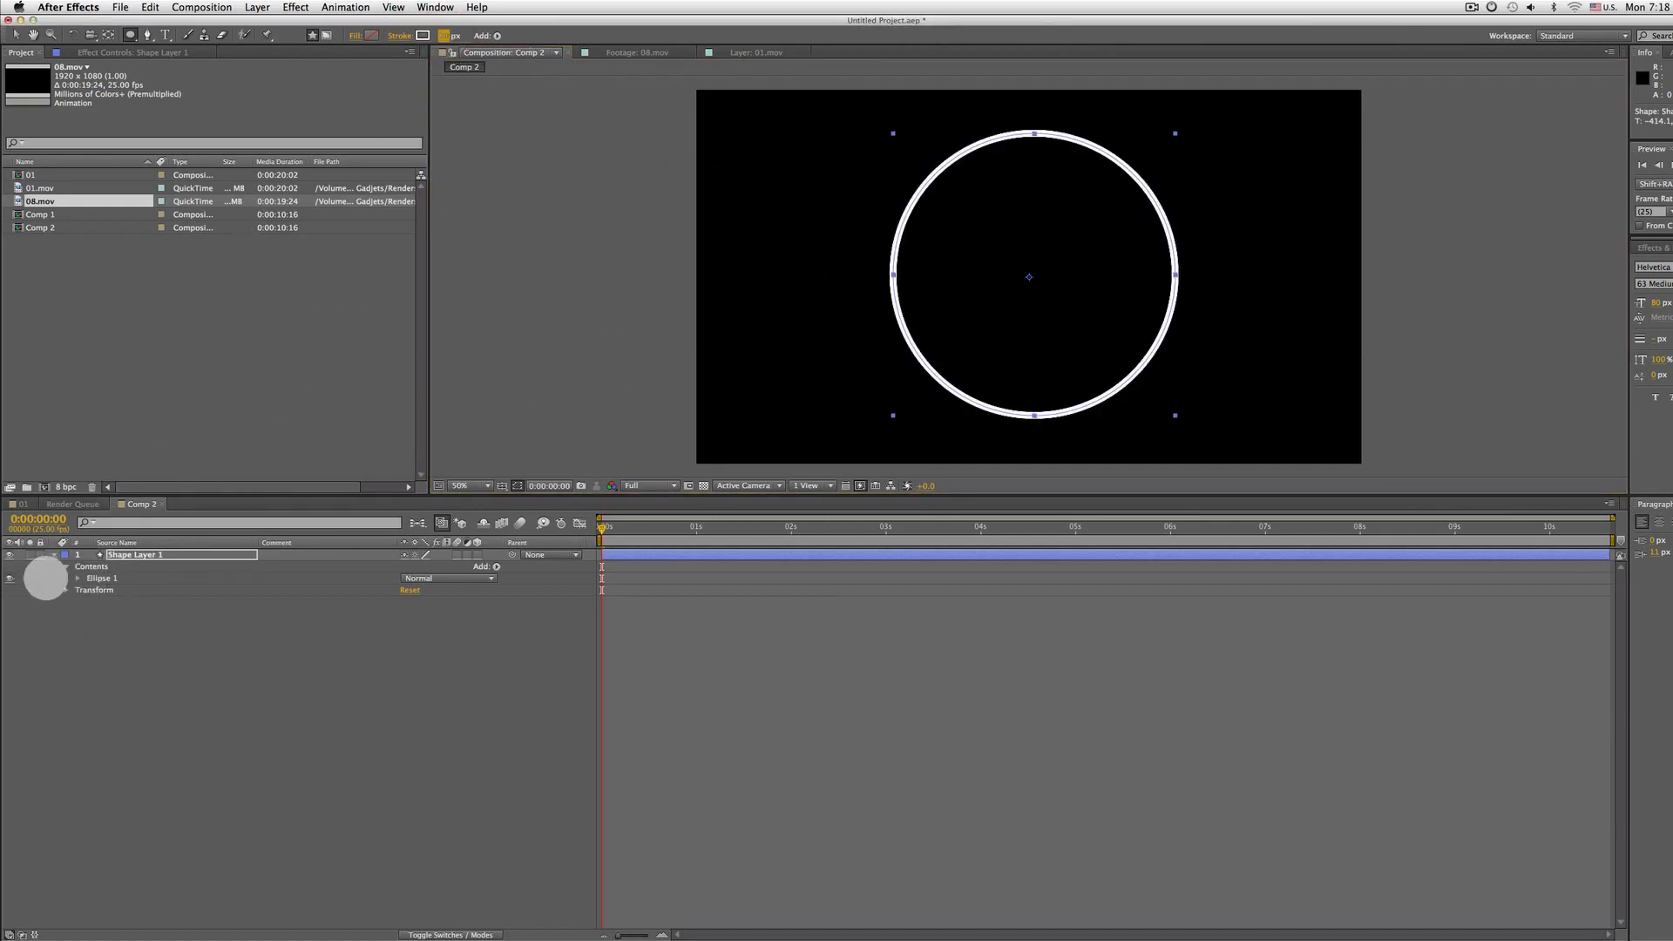
Duplicate the Ellipse 1 group inside the shape layer's contents
{"action": "left_click", "coordinate": [101, 579]}
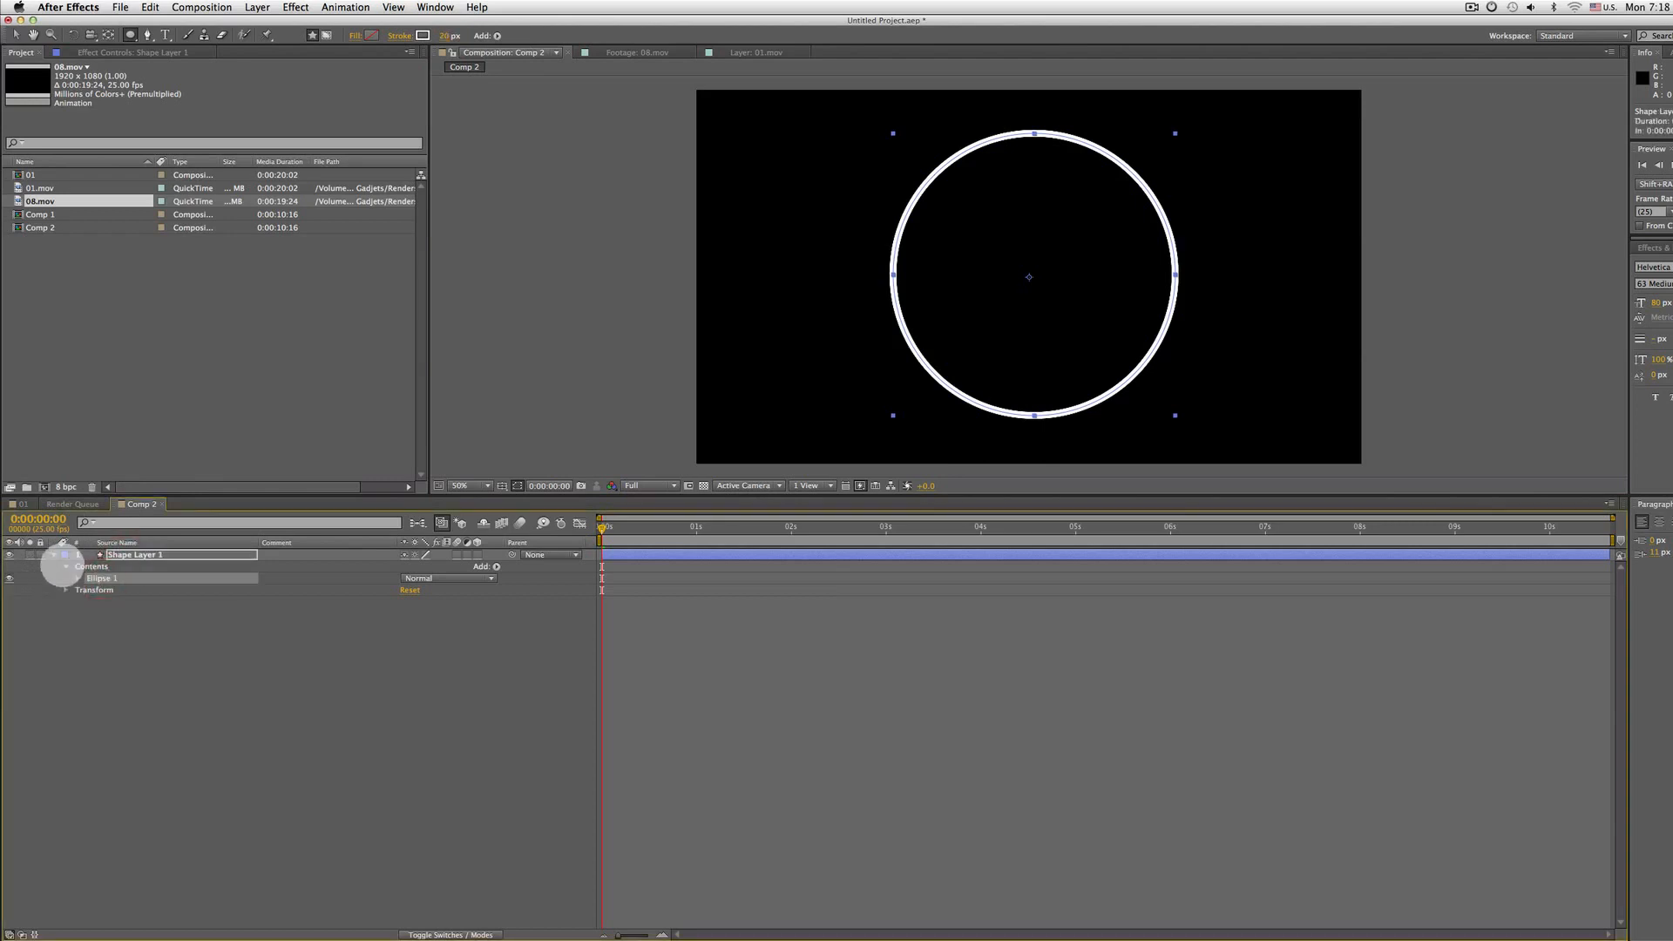
{"action": "left_click", "coordinate": [65, 566]}
{"action": "left_click", "coordinate": [65, 567]}
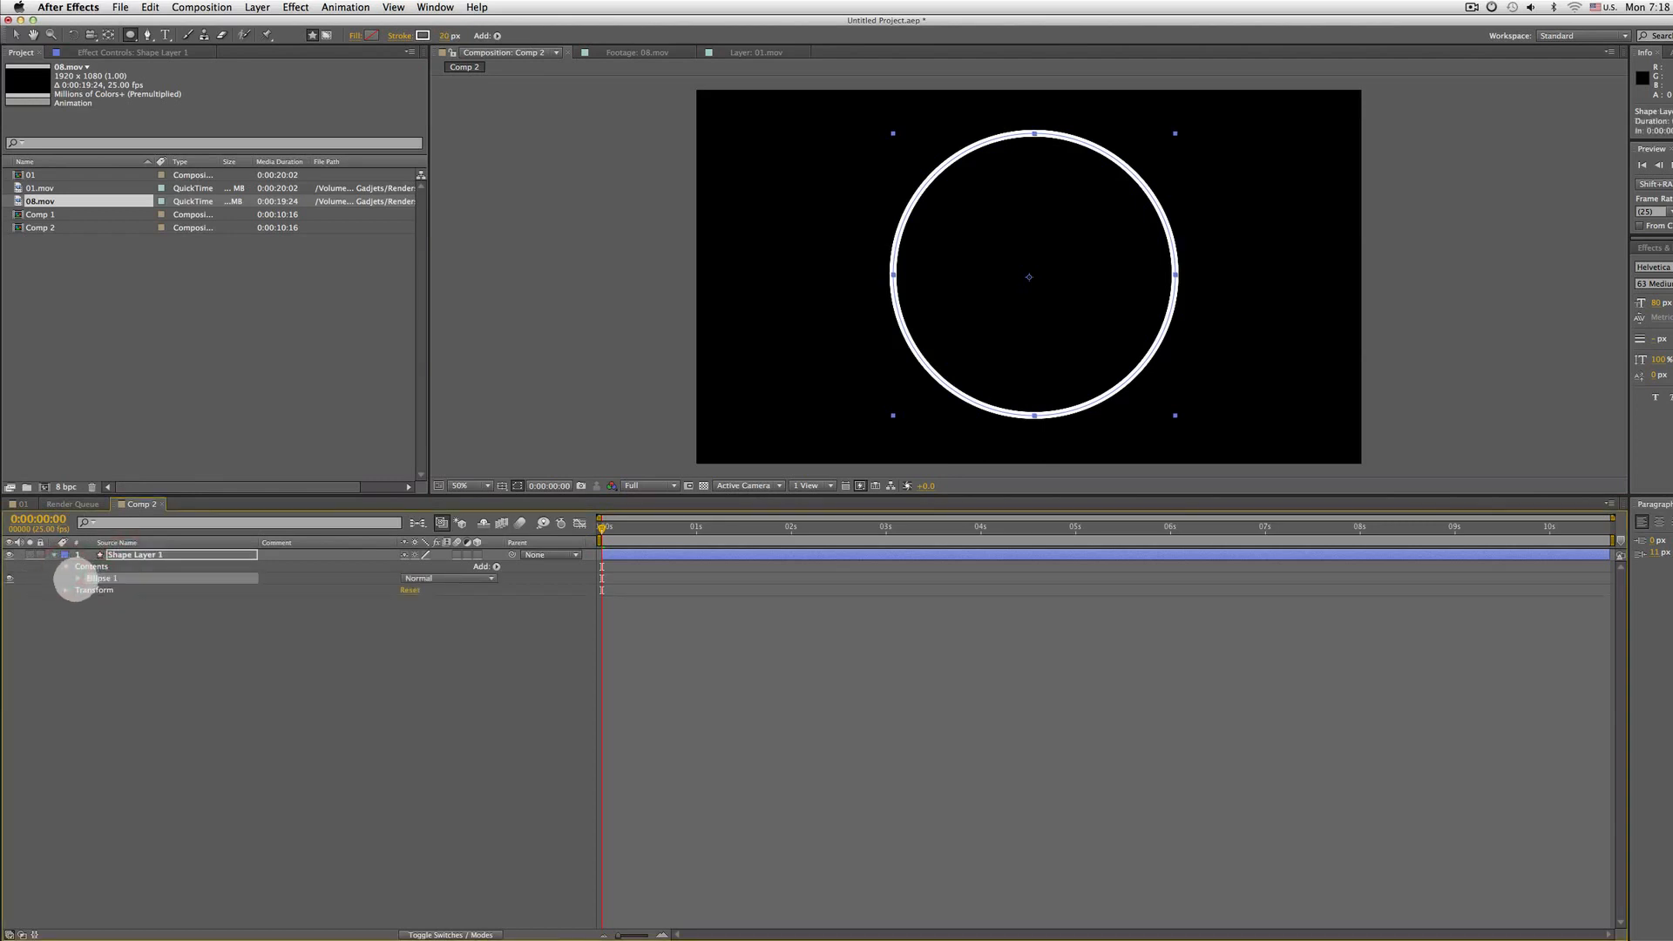
{"action": "left_click", "coordinate": [77, 579]}
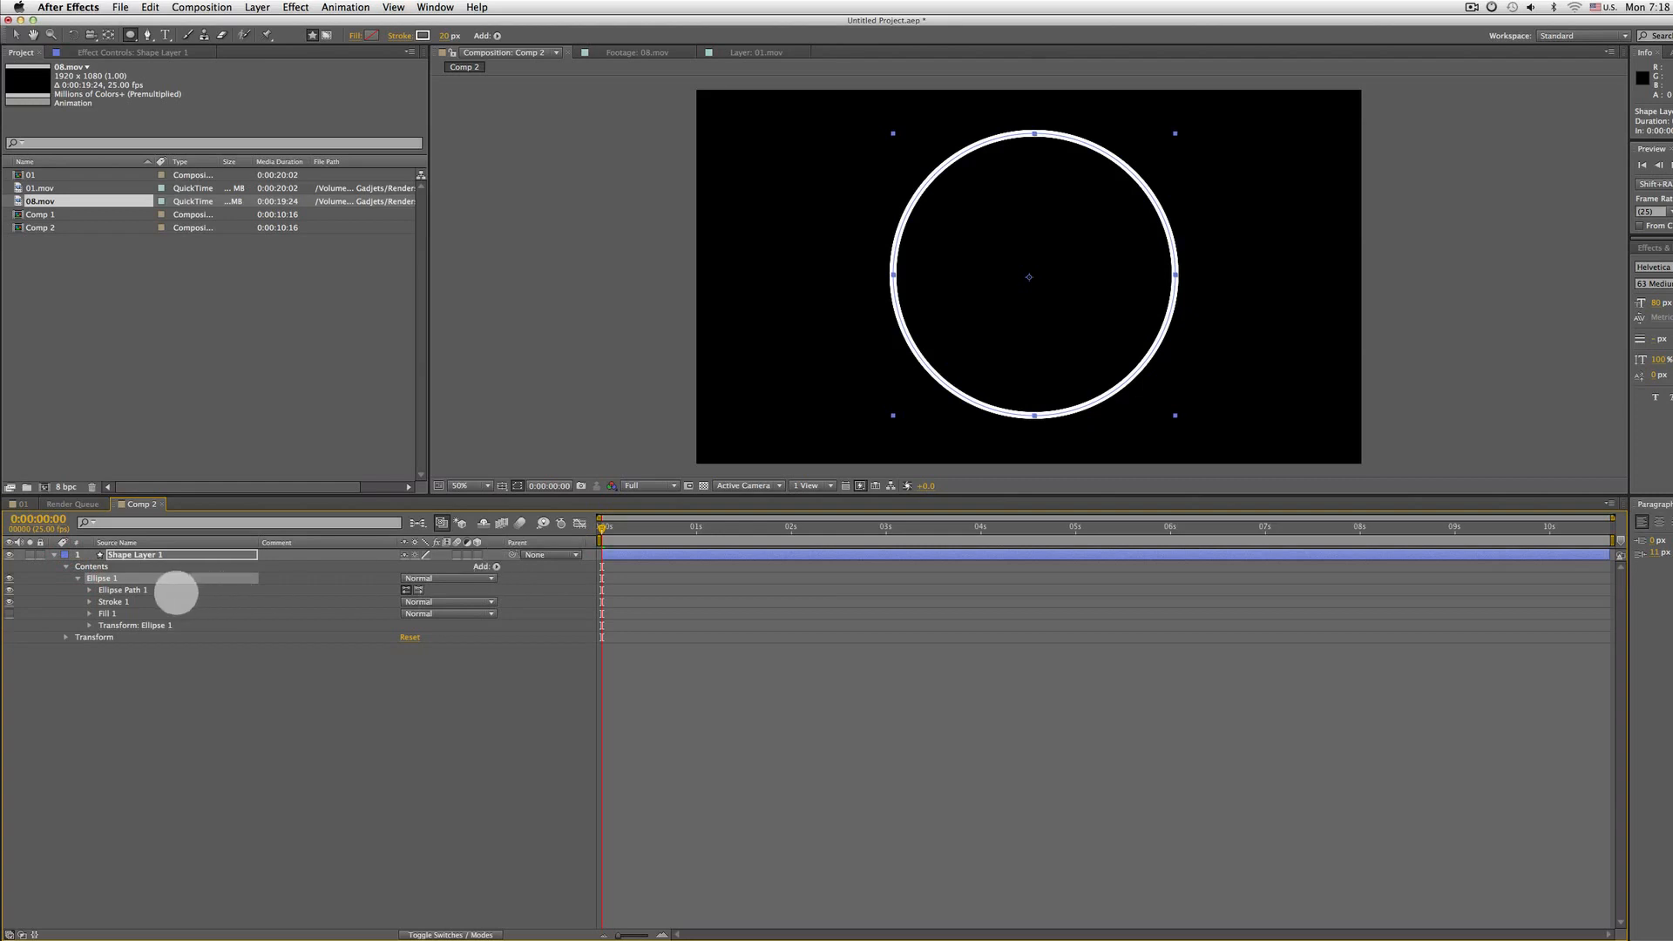
{"action": "left_click", "coordinate": [77, 578]}
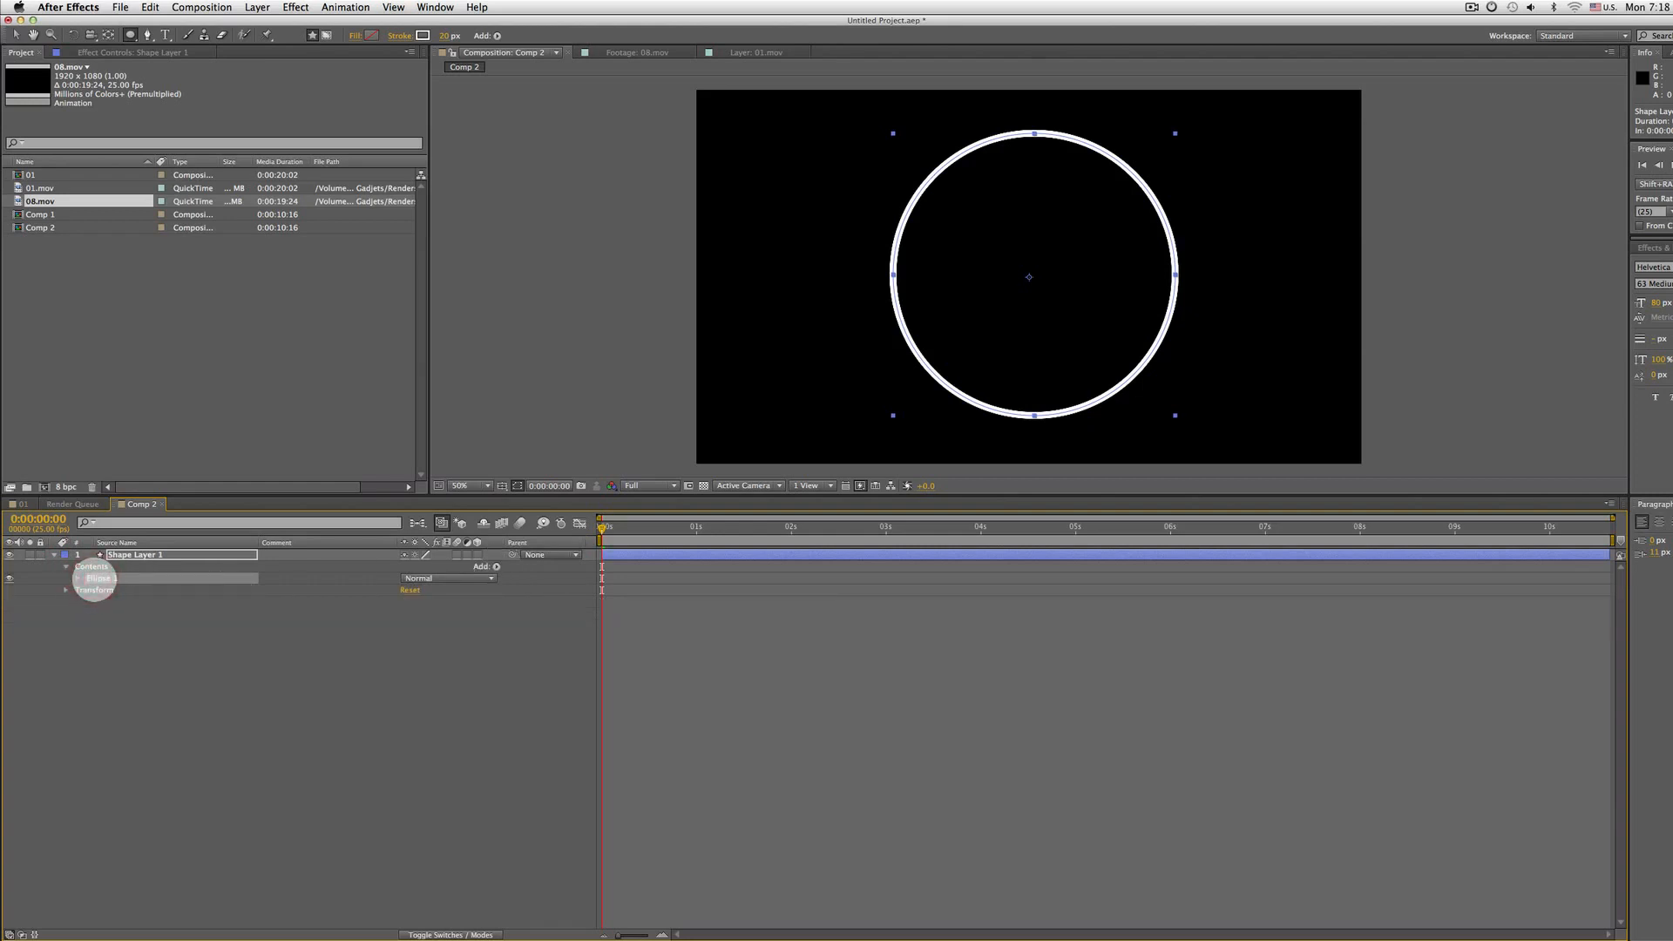
{"action": "left_click", "coordinate": [106, 579]}
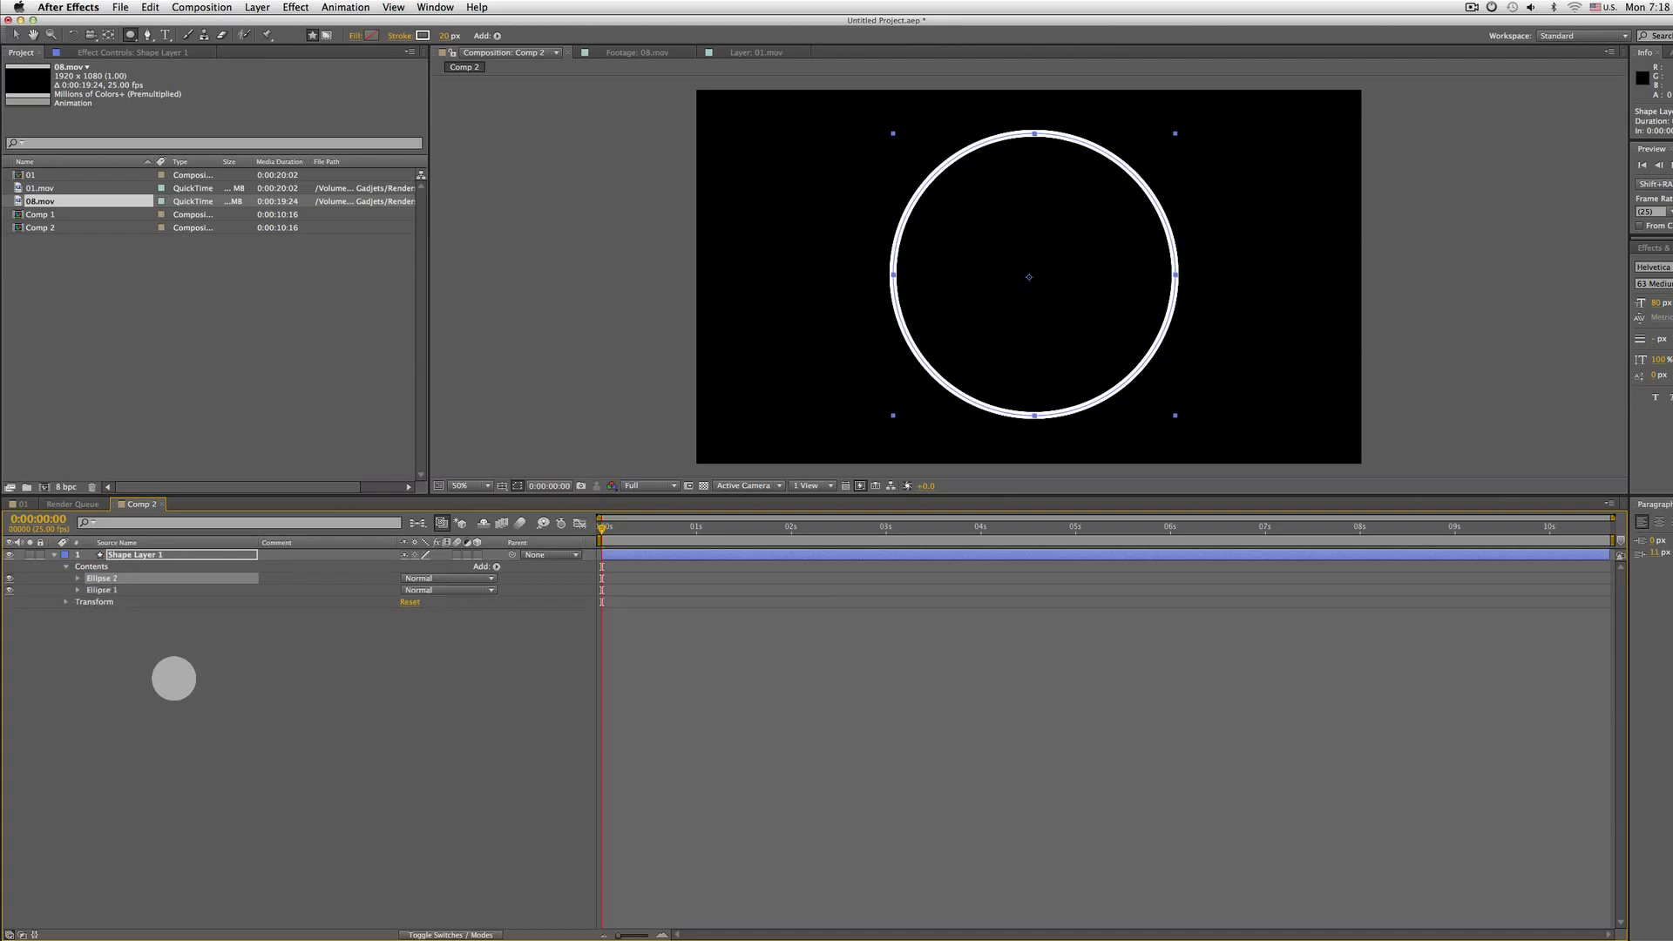
Set Ellipse 2's path size to 700 x 700 px
{"action": "left_click", "coordinate": [78, 577]}
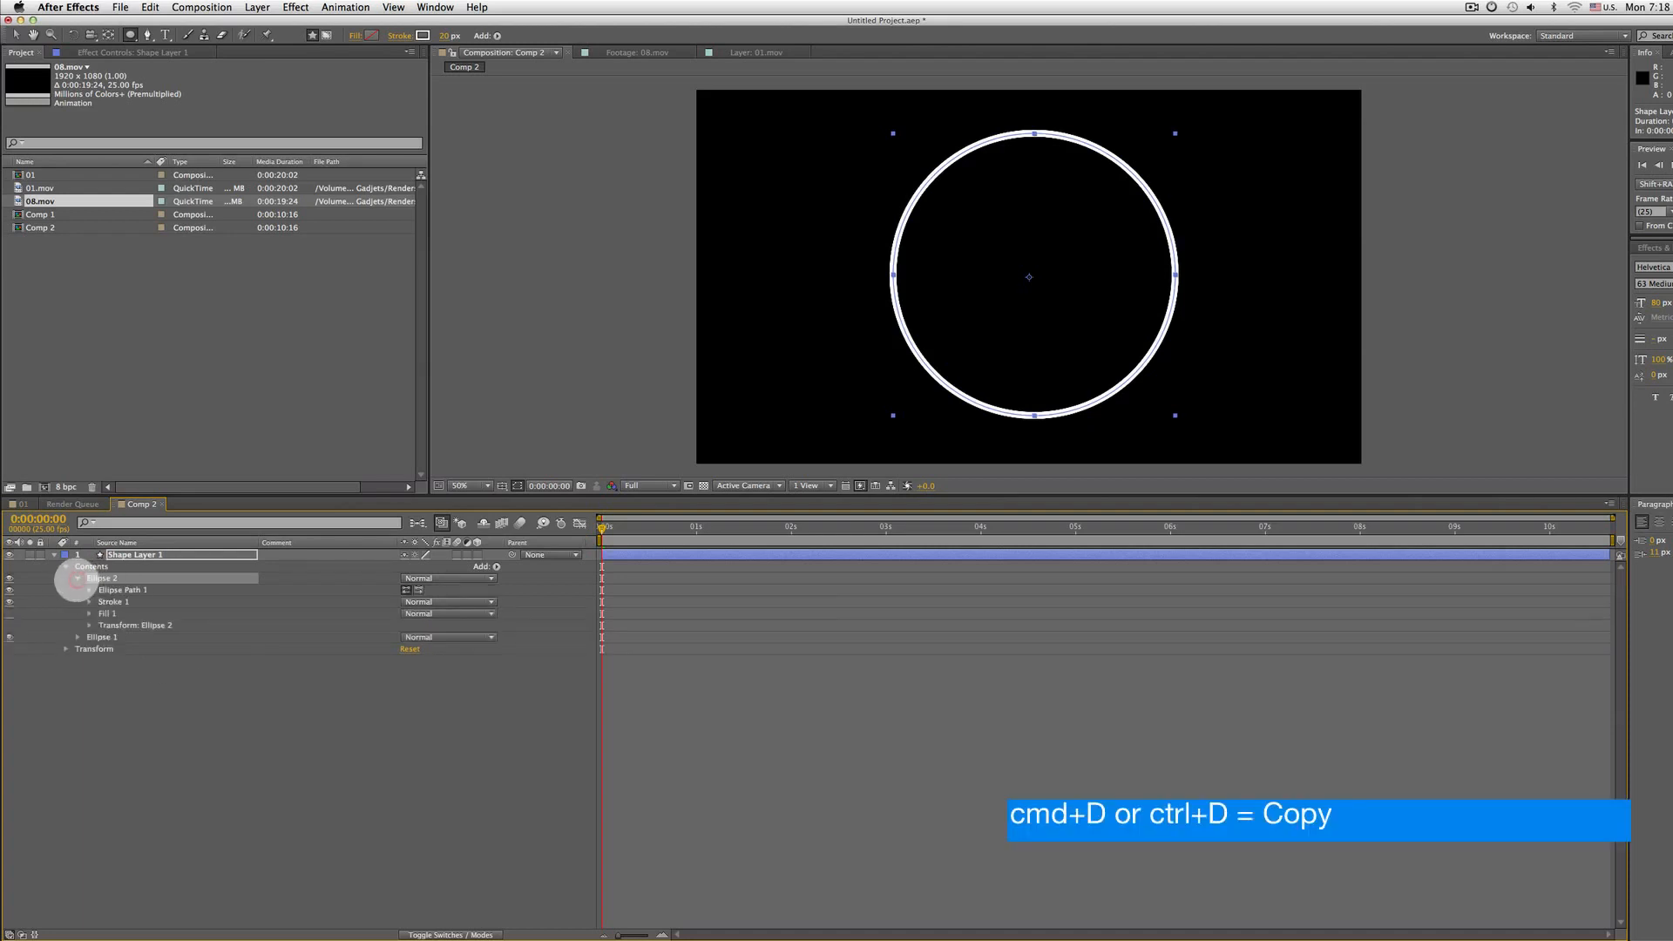
{"action": "left_click", "coordinate": [89, 590]}
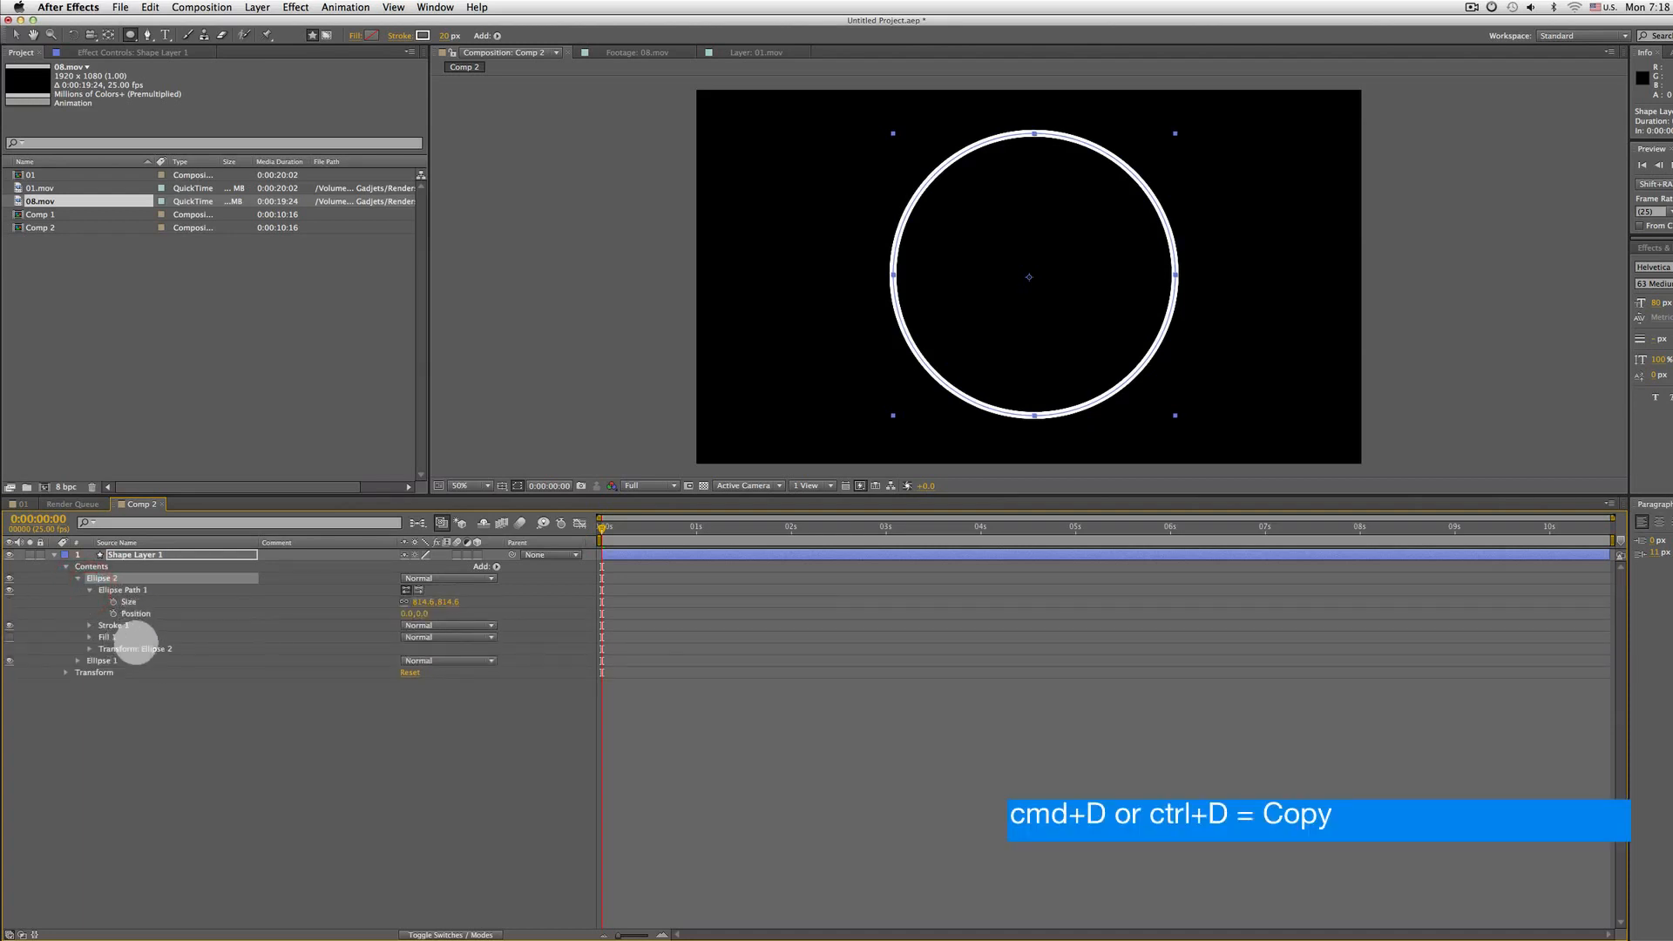
{"action": "left_click_drag", "start_coordinate": [418, 599], "coordinate": [355, 586]}
{"action": "left_click", "coordinate": [419, 601]}
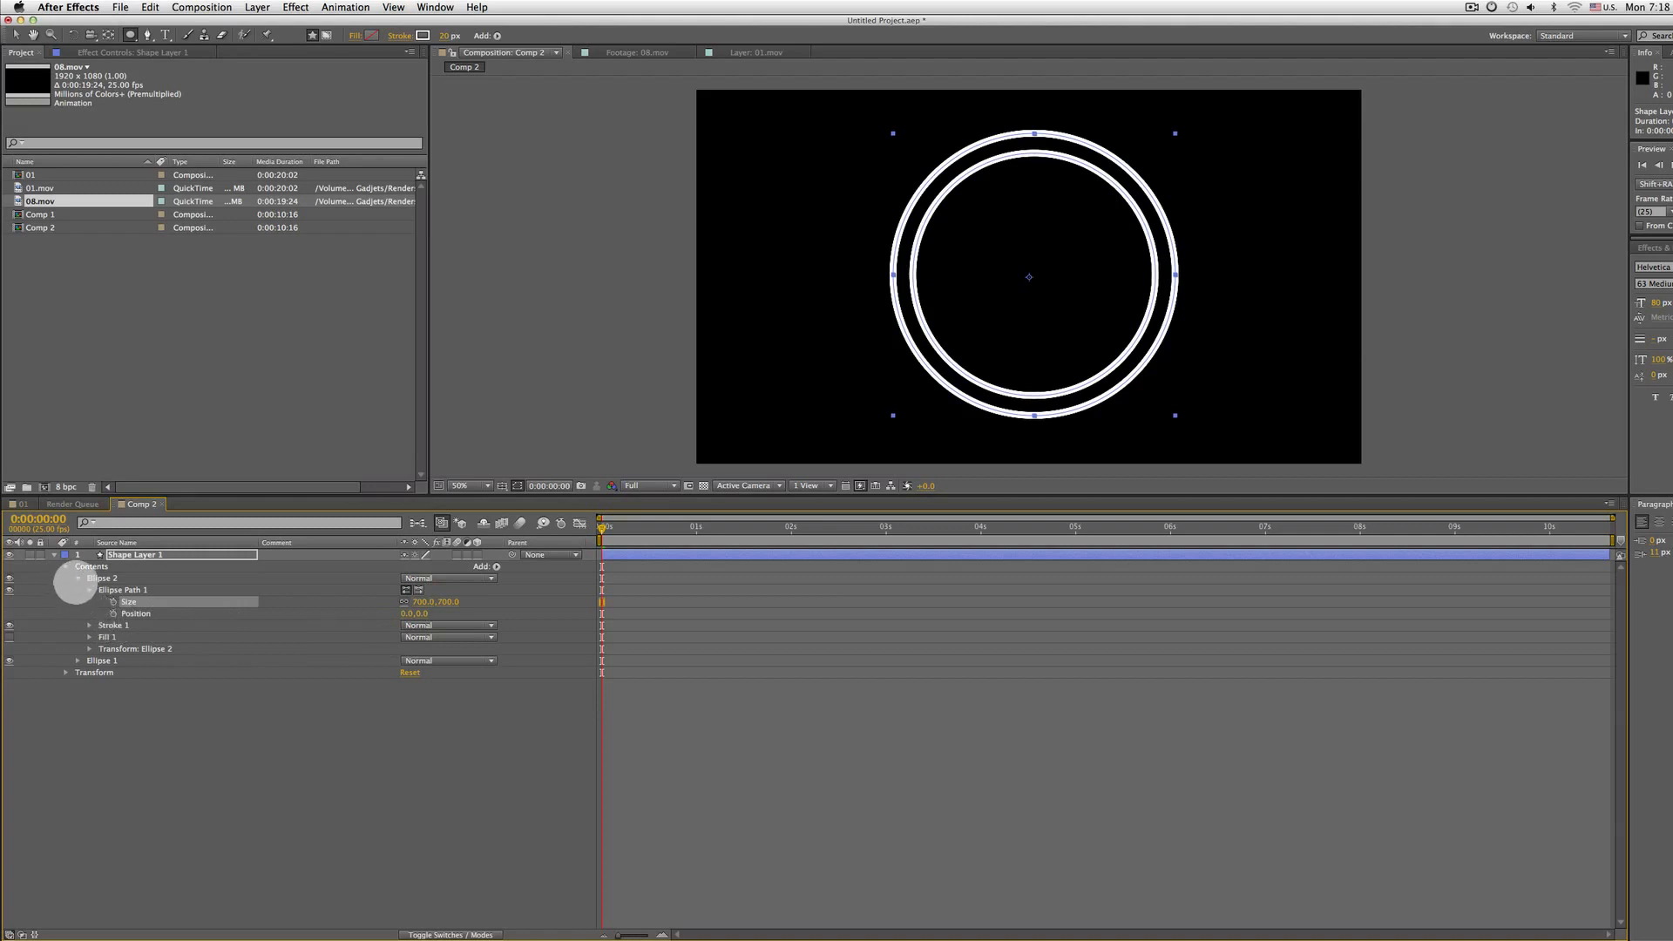
Duplicate Ellipse 2 and set the new Ellipse 3's path size to about 389 x 389 px
{"action": "left_click", "coordinate": [77, 578]}
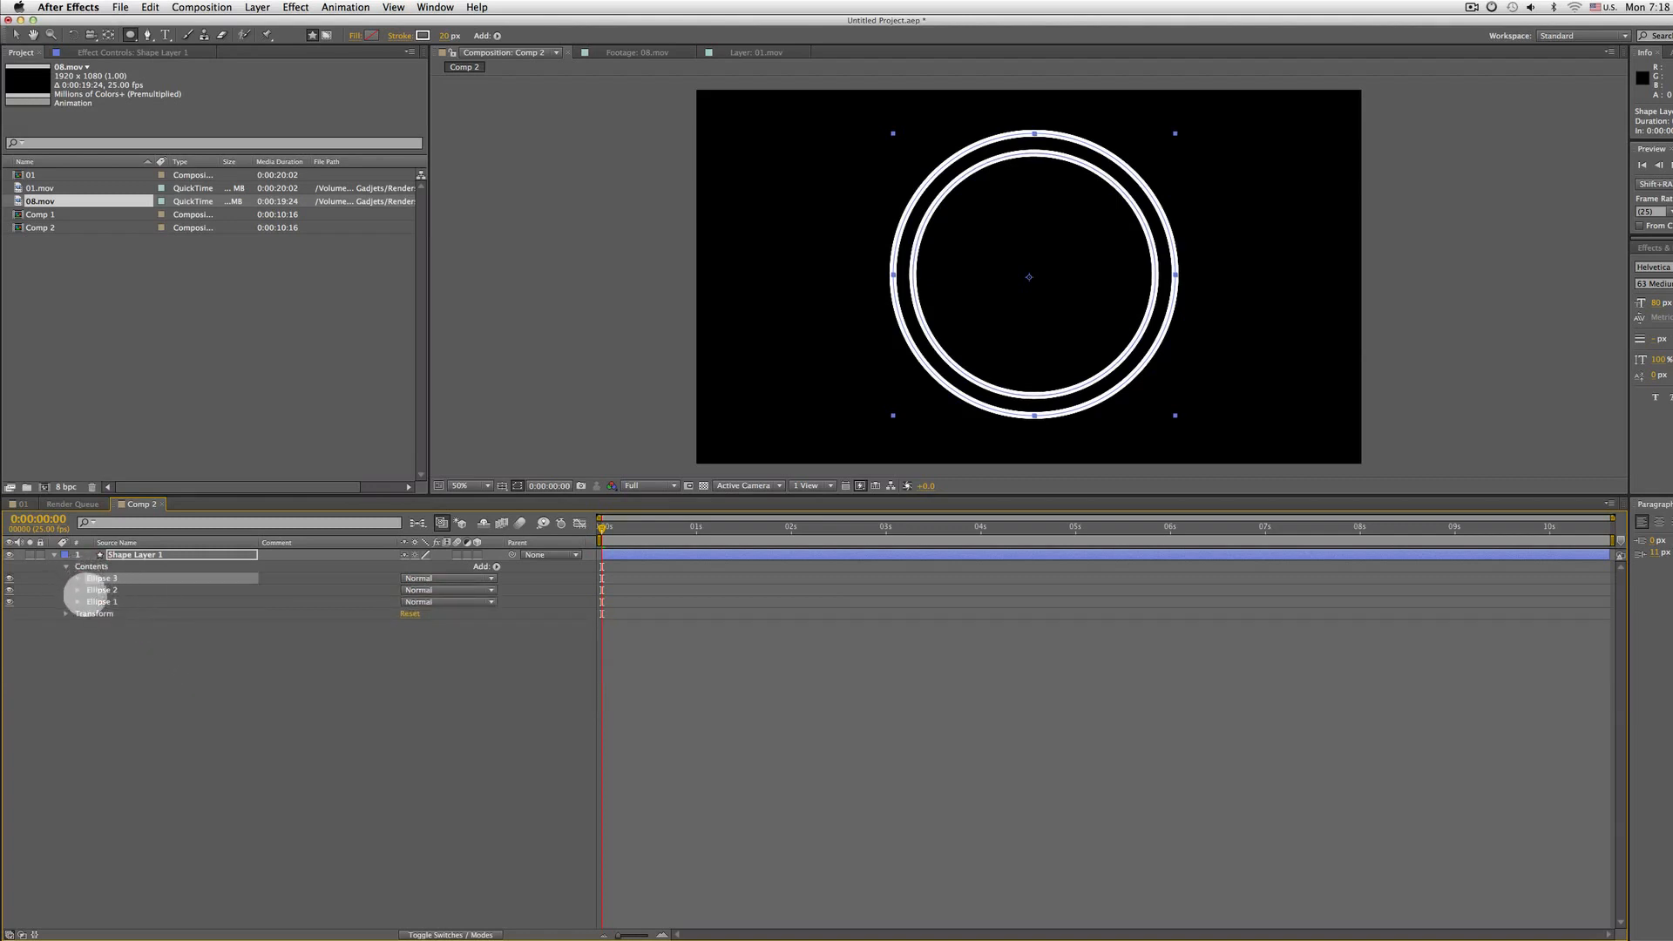
{"action": "left_click", "coordinate": [77, 578]}
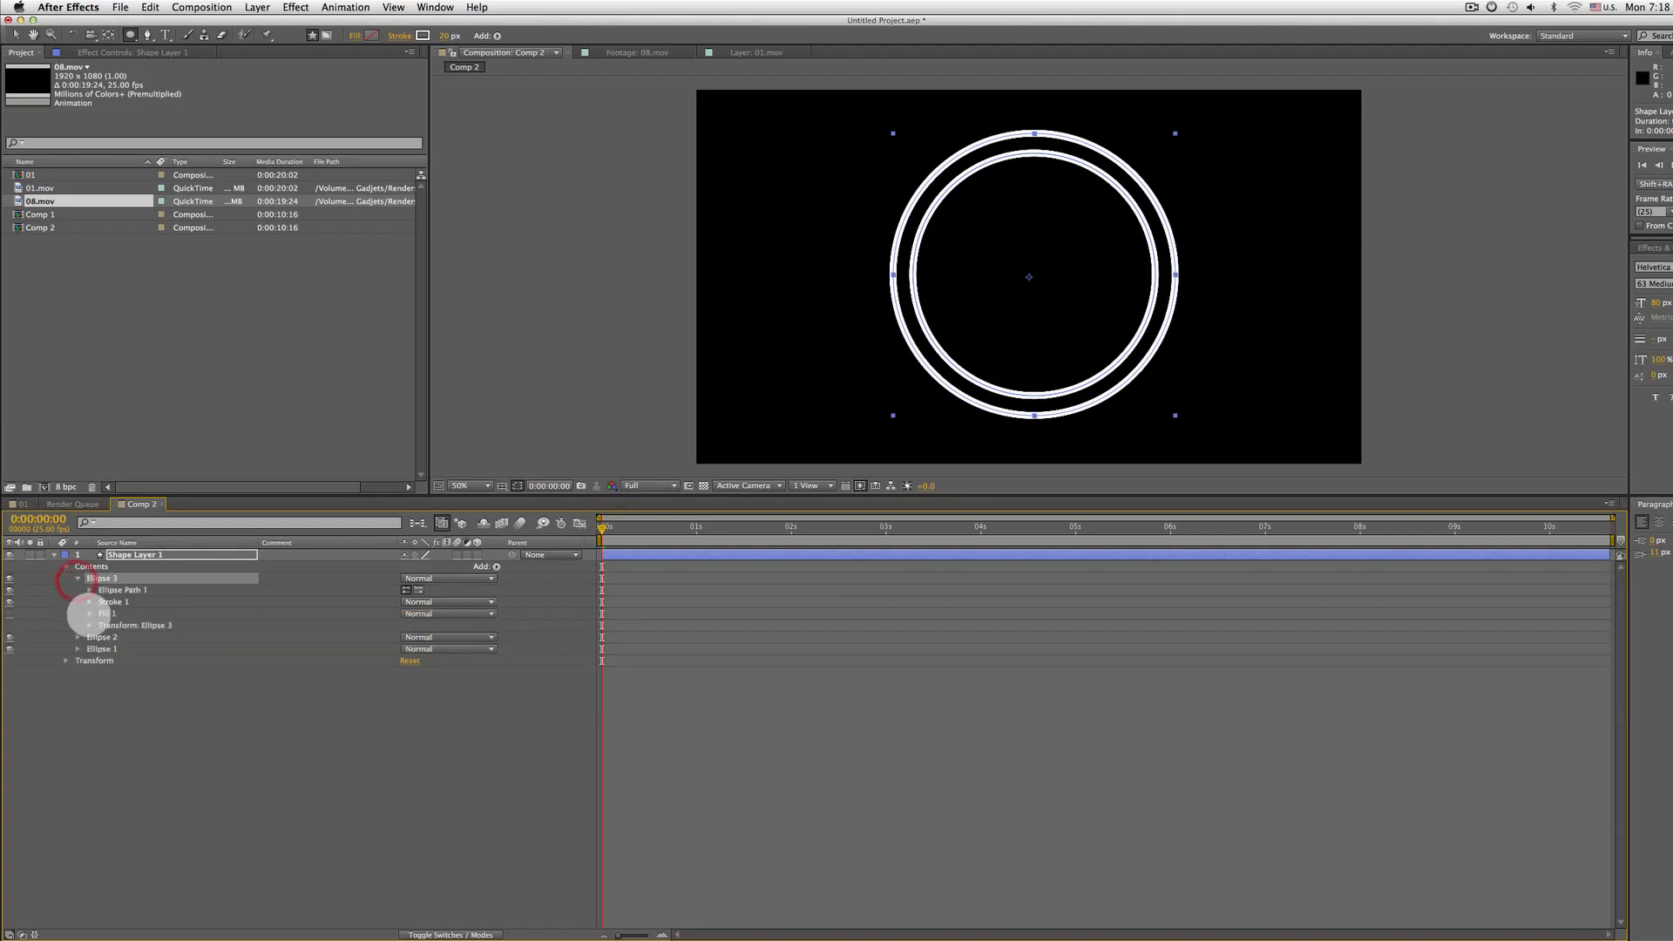
{"action": "left_click", "coordinate": [90, 590]}
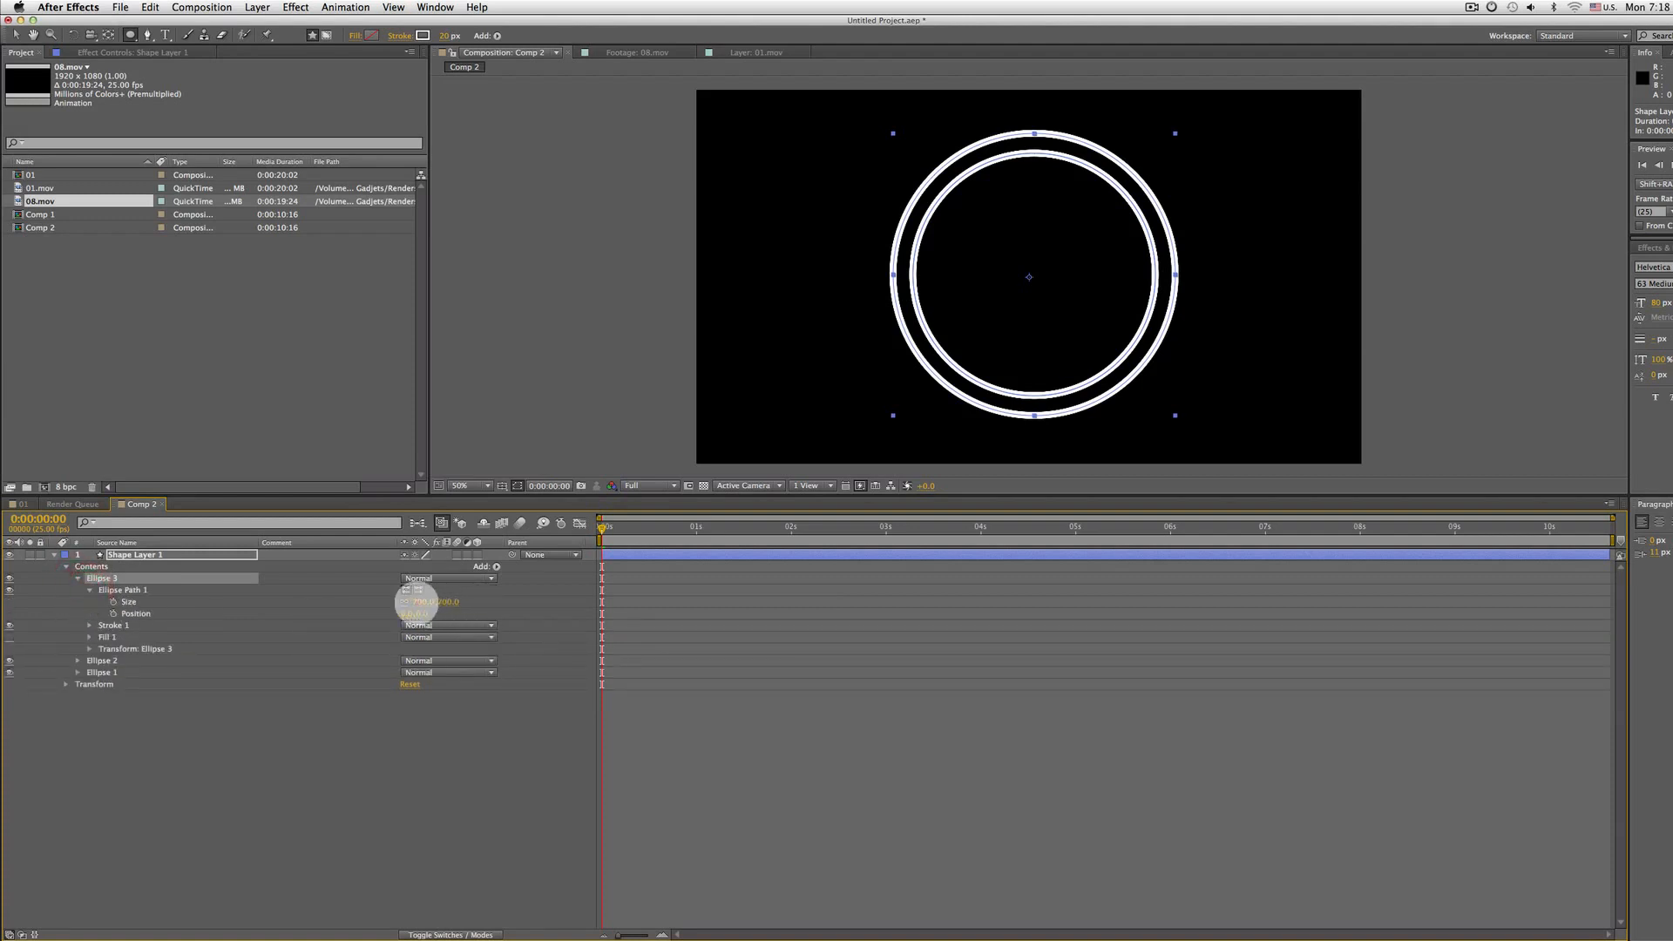
{"action": "left_click_drag", "start_coordinate": [416, 601], "coordinate": [185, 582]}
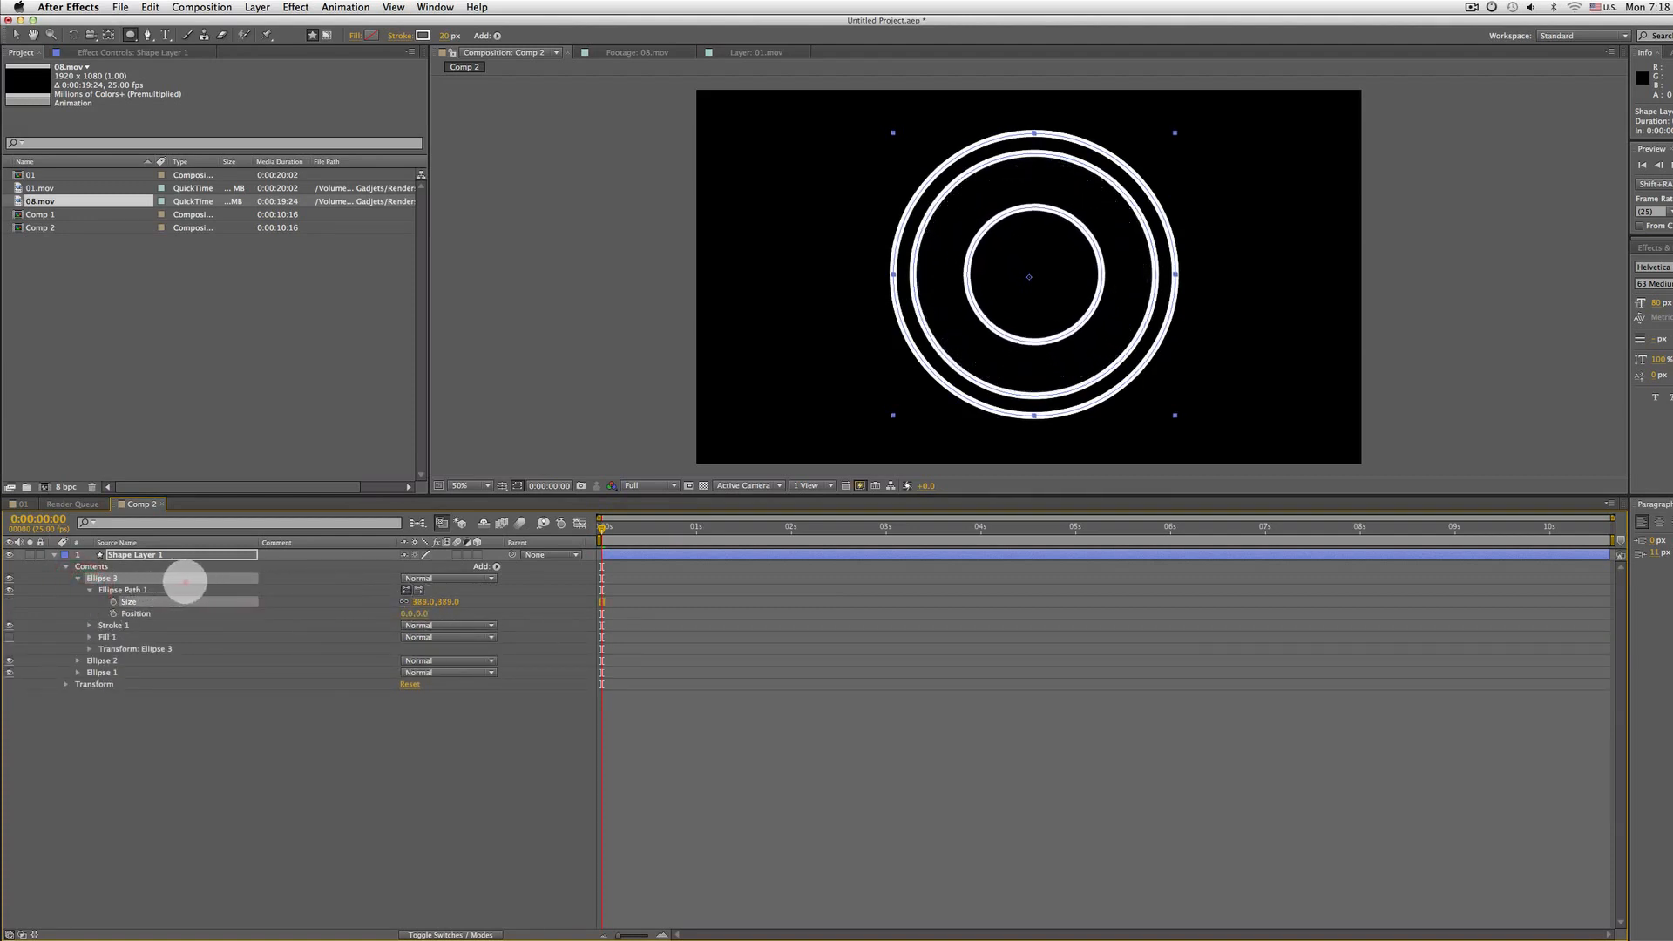
Duplicate Ellipse 3 and set the new Ellipse 4's path size to about 143 x 143 px
{"action": "left_click", "coordinate": [102, 578]}
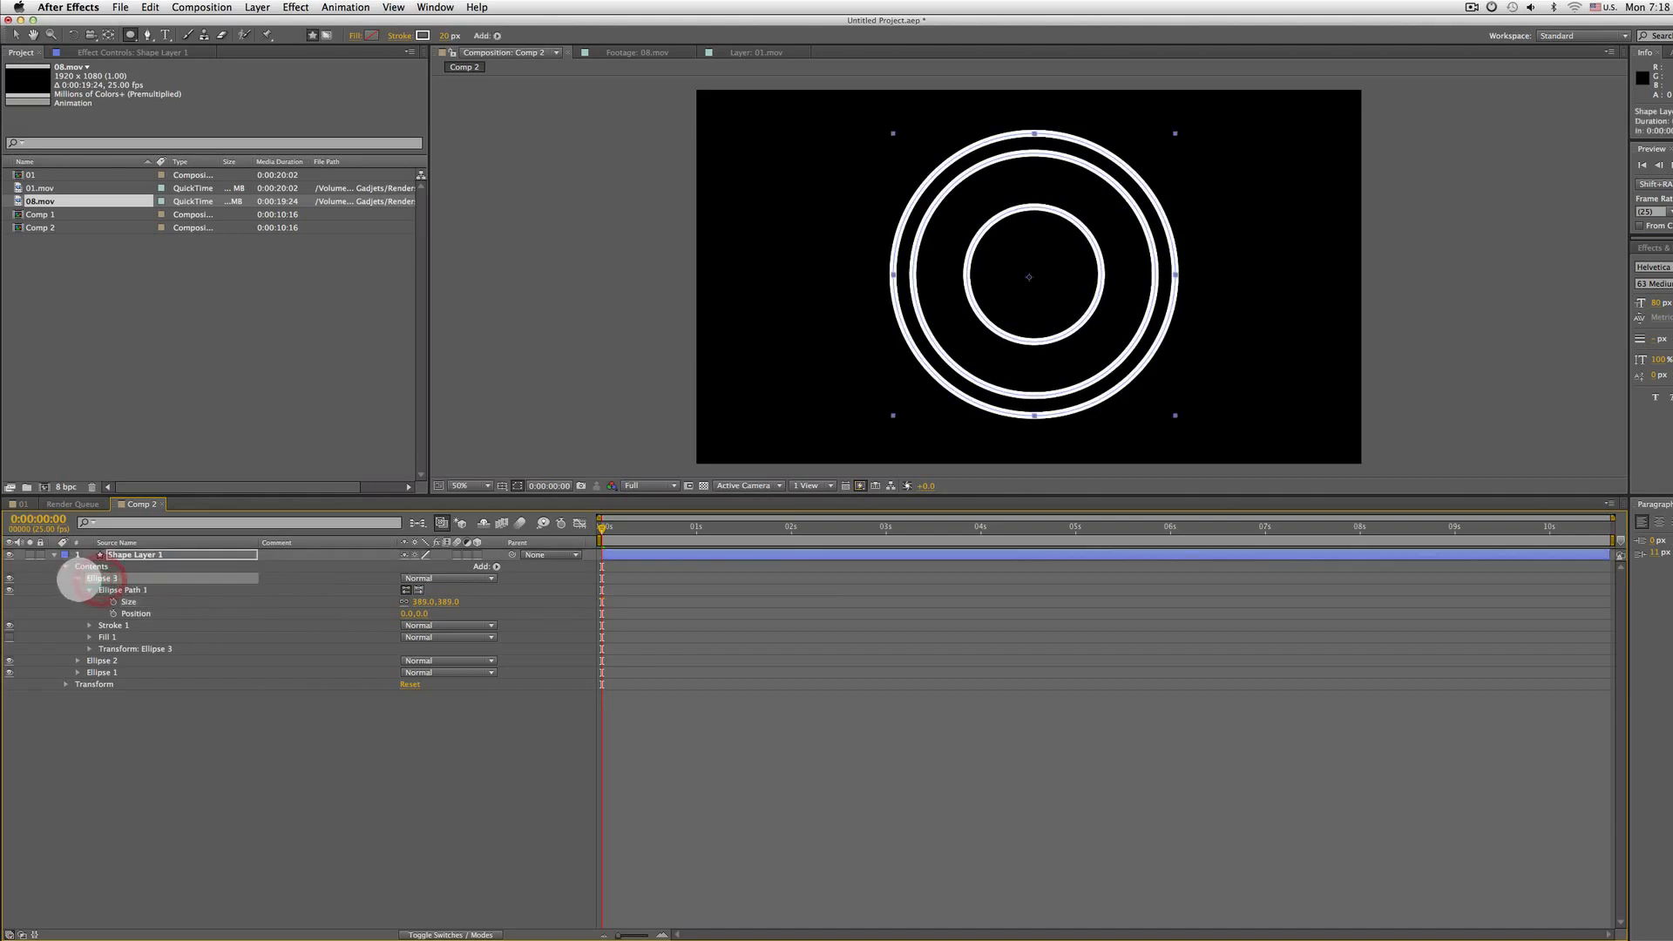
{"action": "left_click", "coordinate": [78, 578]}
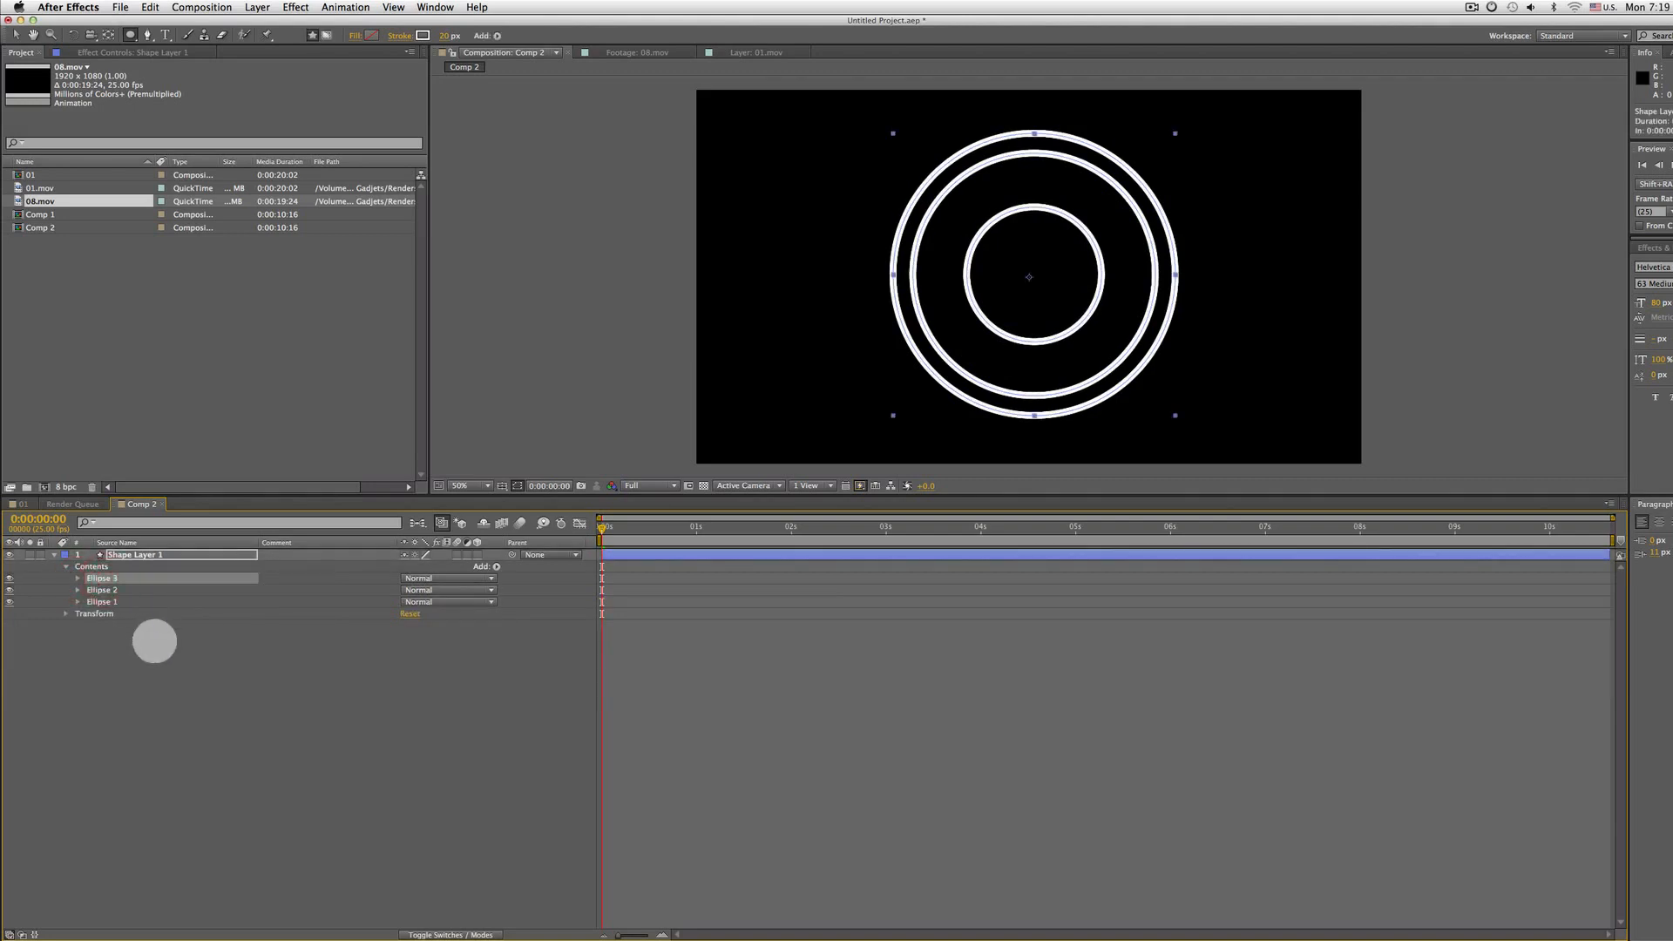
{"action": "key", "text": "ctrl+d"}
{"action": "left_click", "coordinate": [77, 578]}
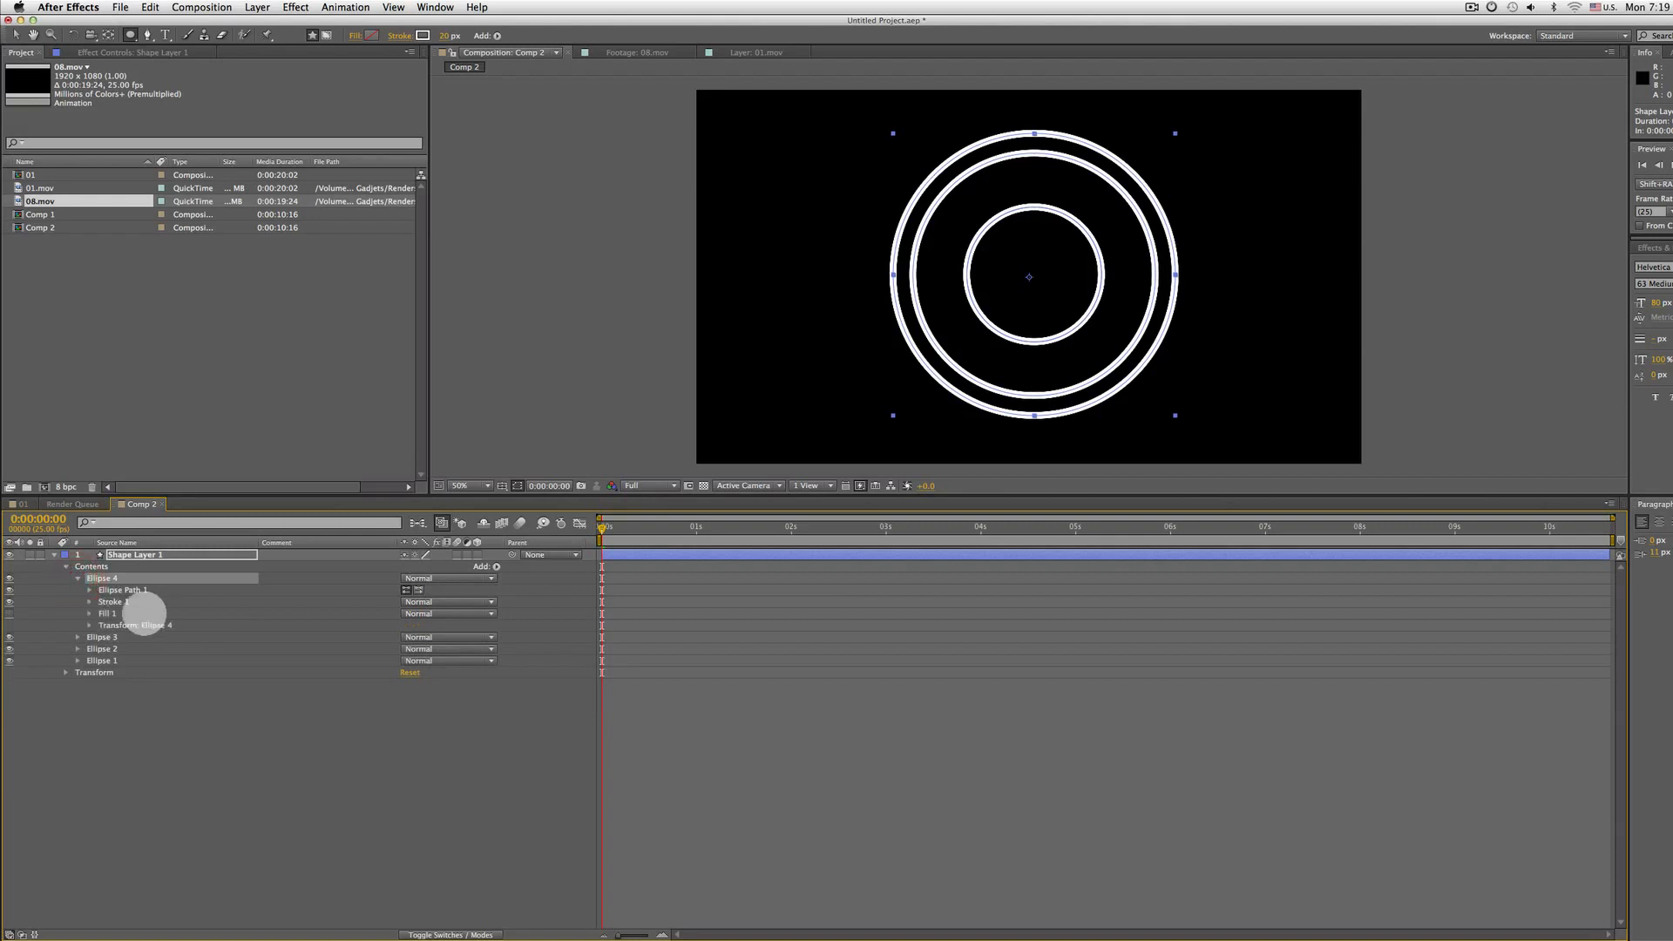
{"action": "left_click", "coordinate": [90, 590]}
{"action": "left_click", "coordinate": [414, 601]}
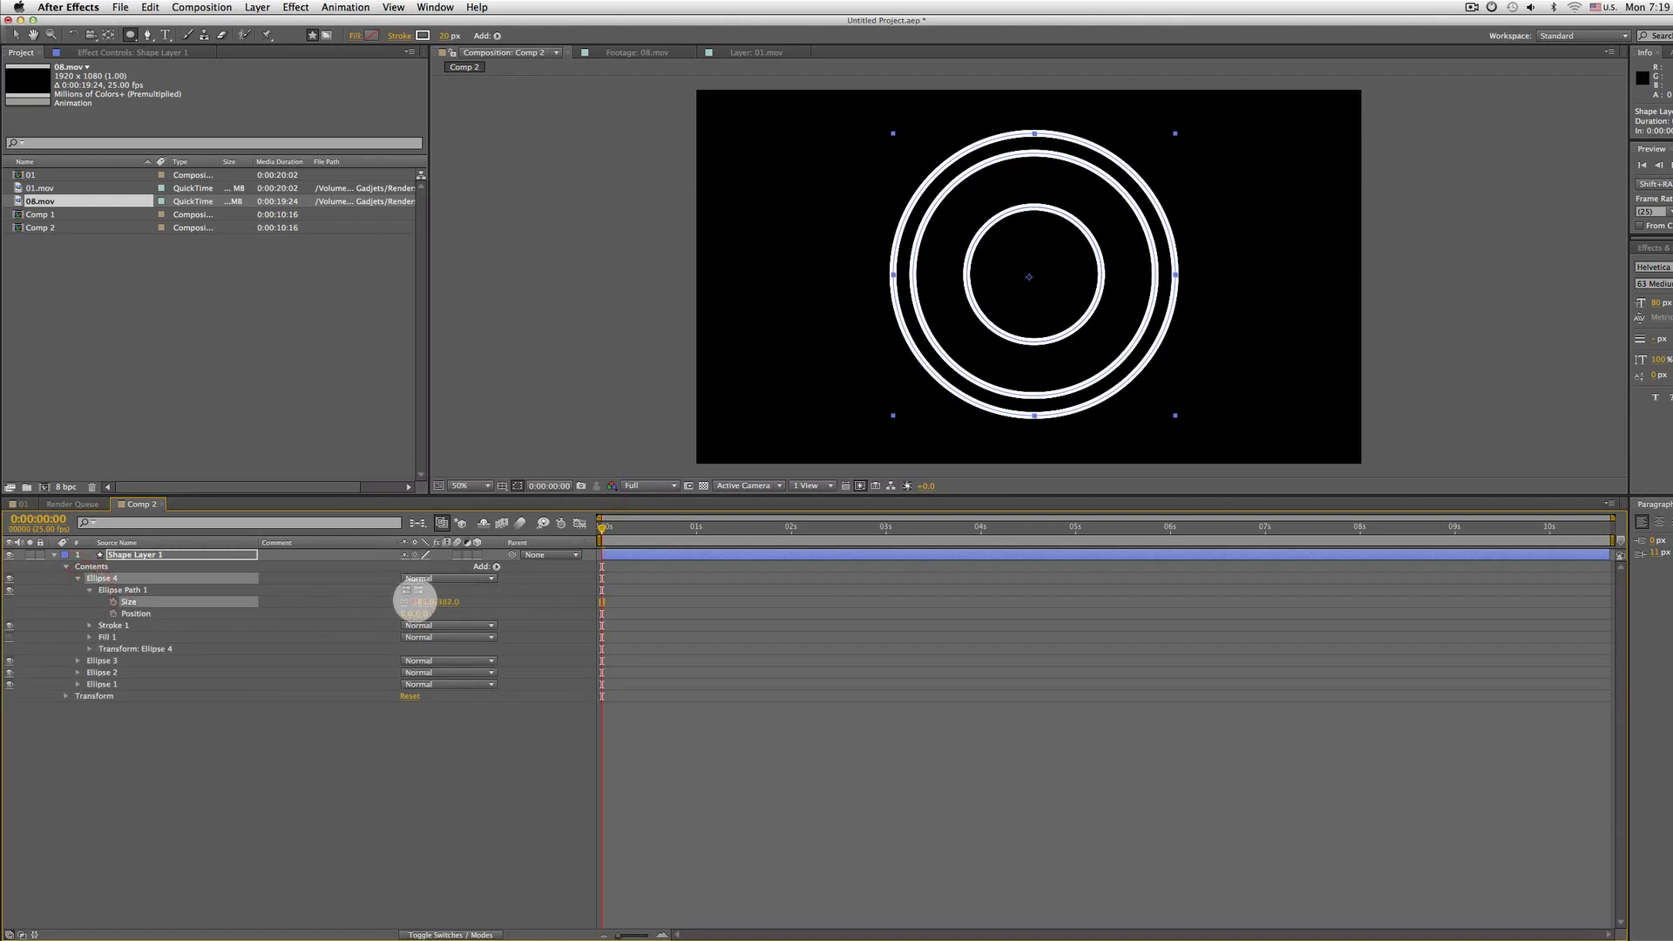
{"action": "left_click_drag", "start_coordinate": [414, 601], "coordinate": [243, 579]}
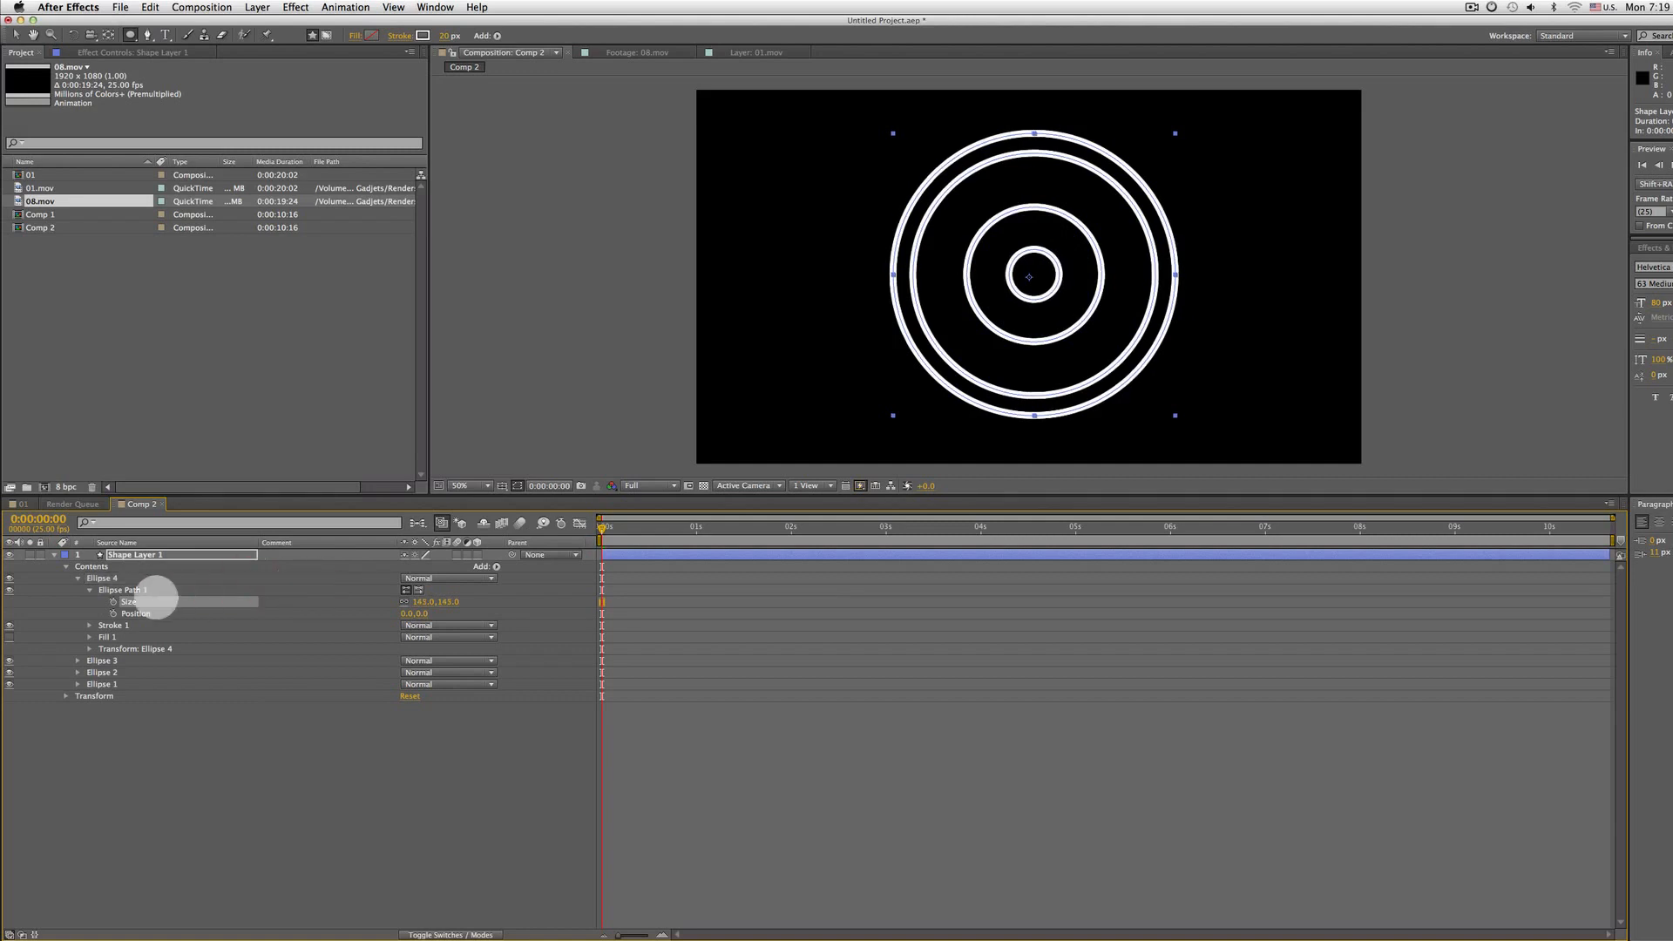
{"action": "left_click", "coordinate": [77, 578]}
{"action": "left_click", "coordinate": [84, 568]}
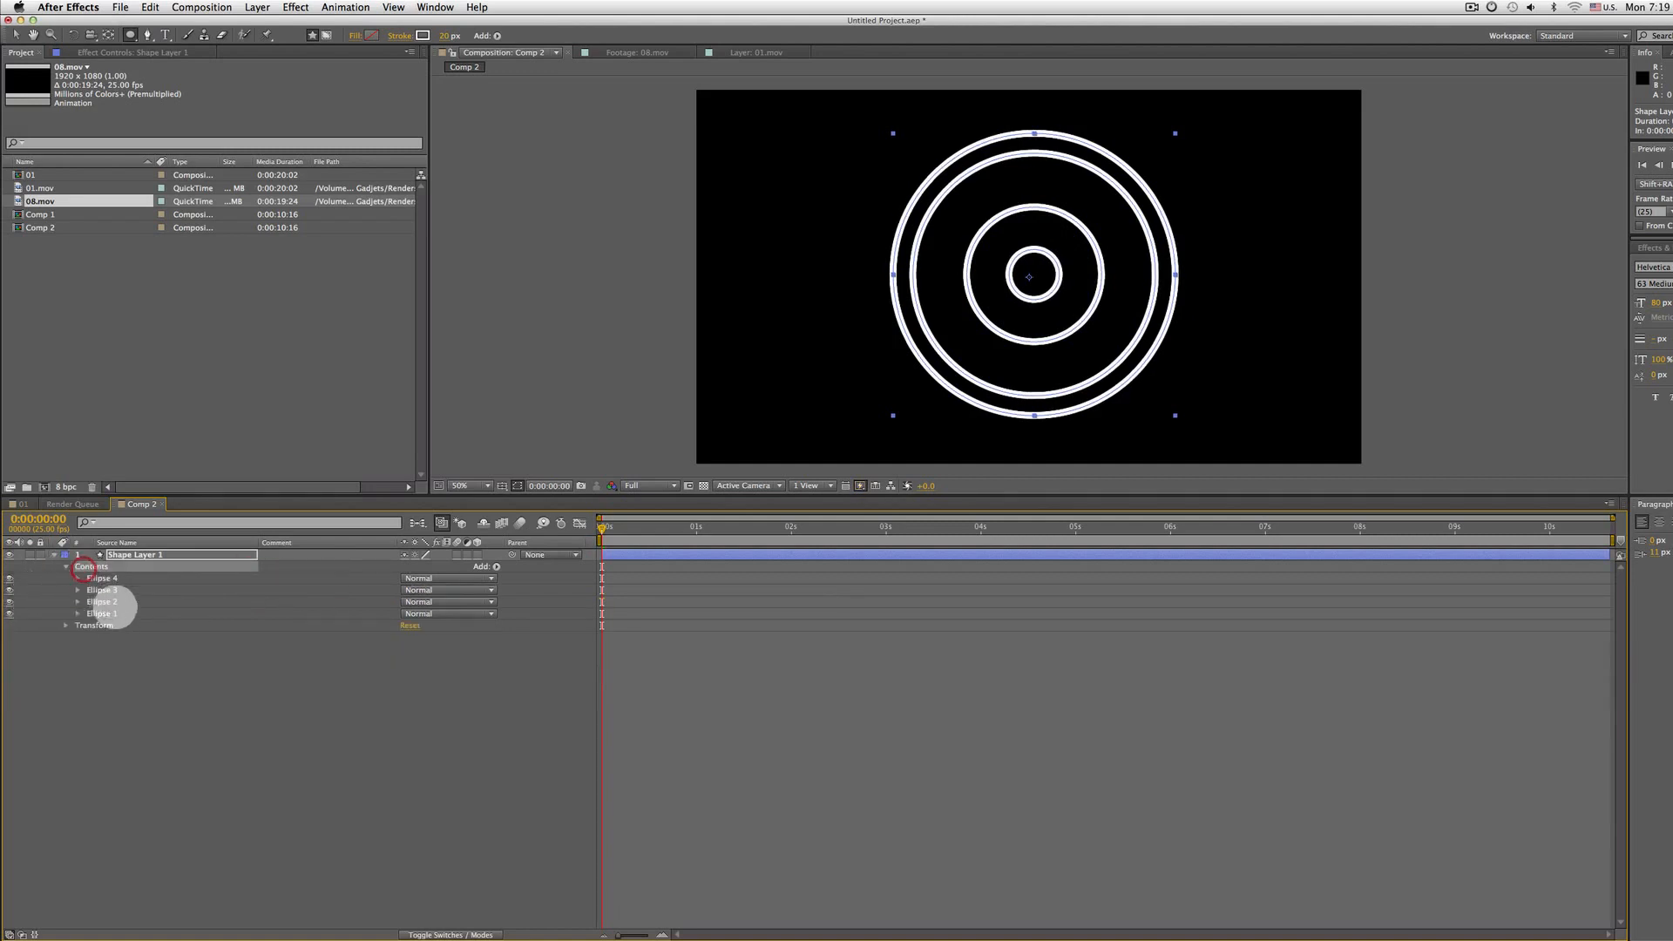
Select the ellipse groups one by one and toggle Ellipse 2's visibility to identify its ring
{"action": "left_click", "coordinate": [120, 612]}
{"action": "left_click", "coordinate": [123, 580], "text": "shift"}
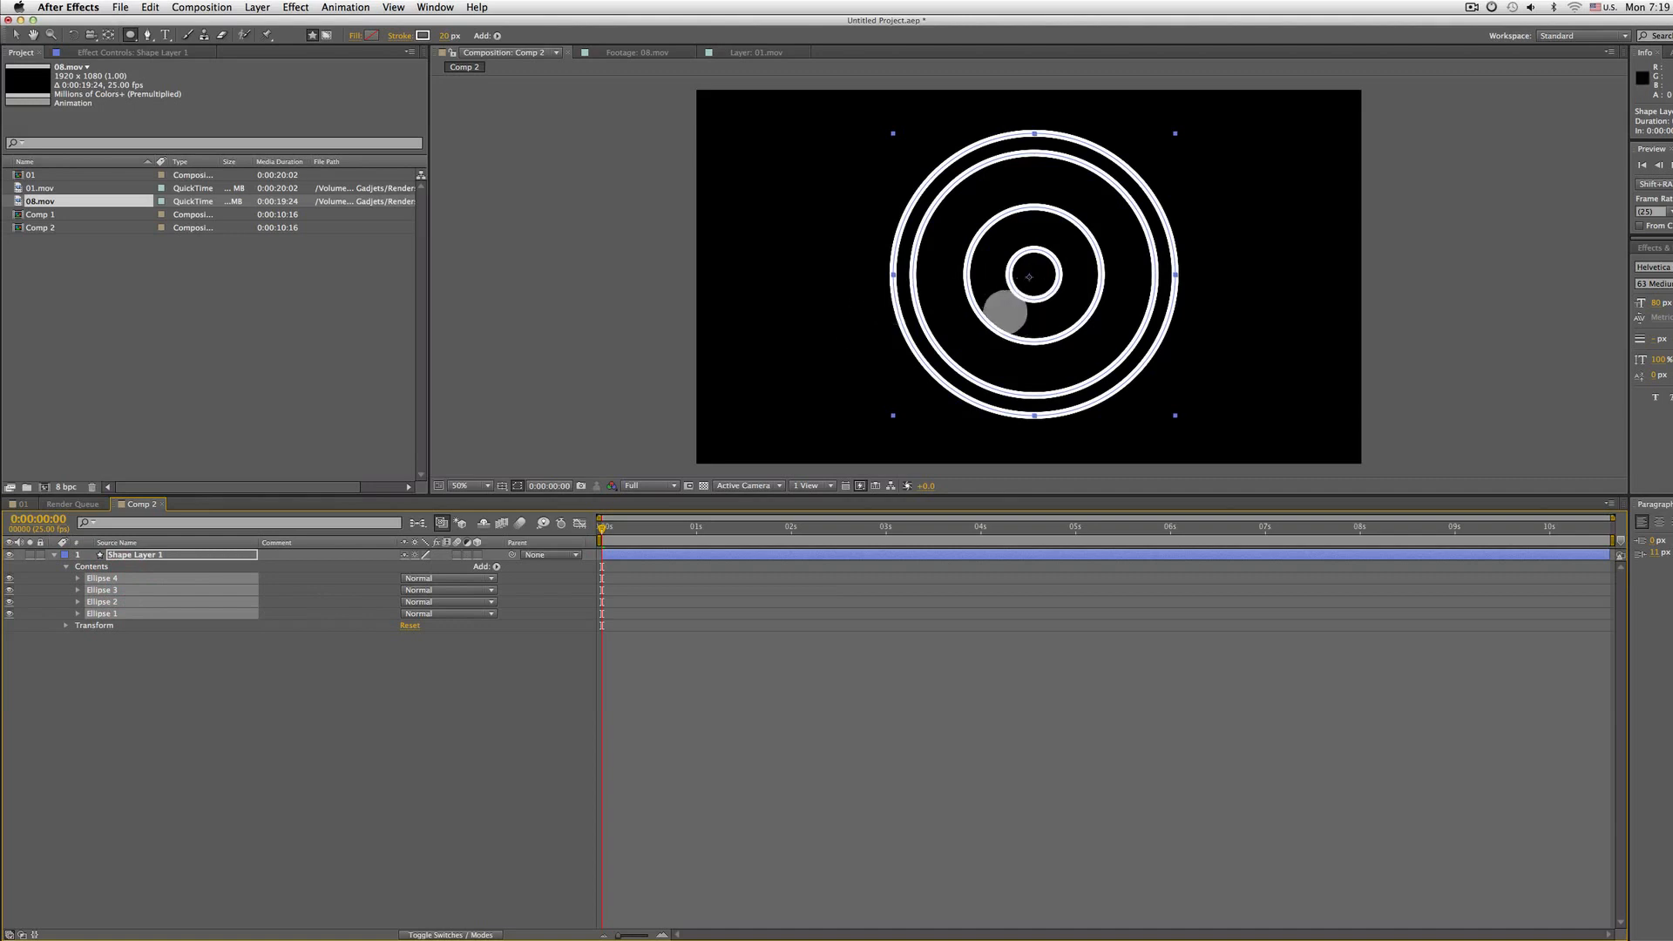
{"action": "key", "text": "v"}
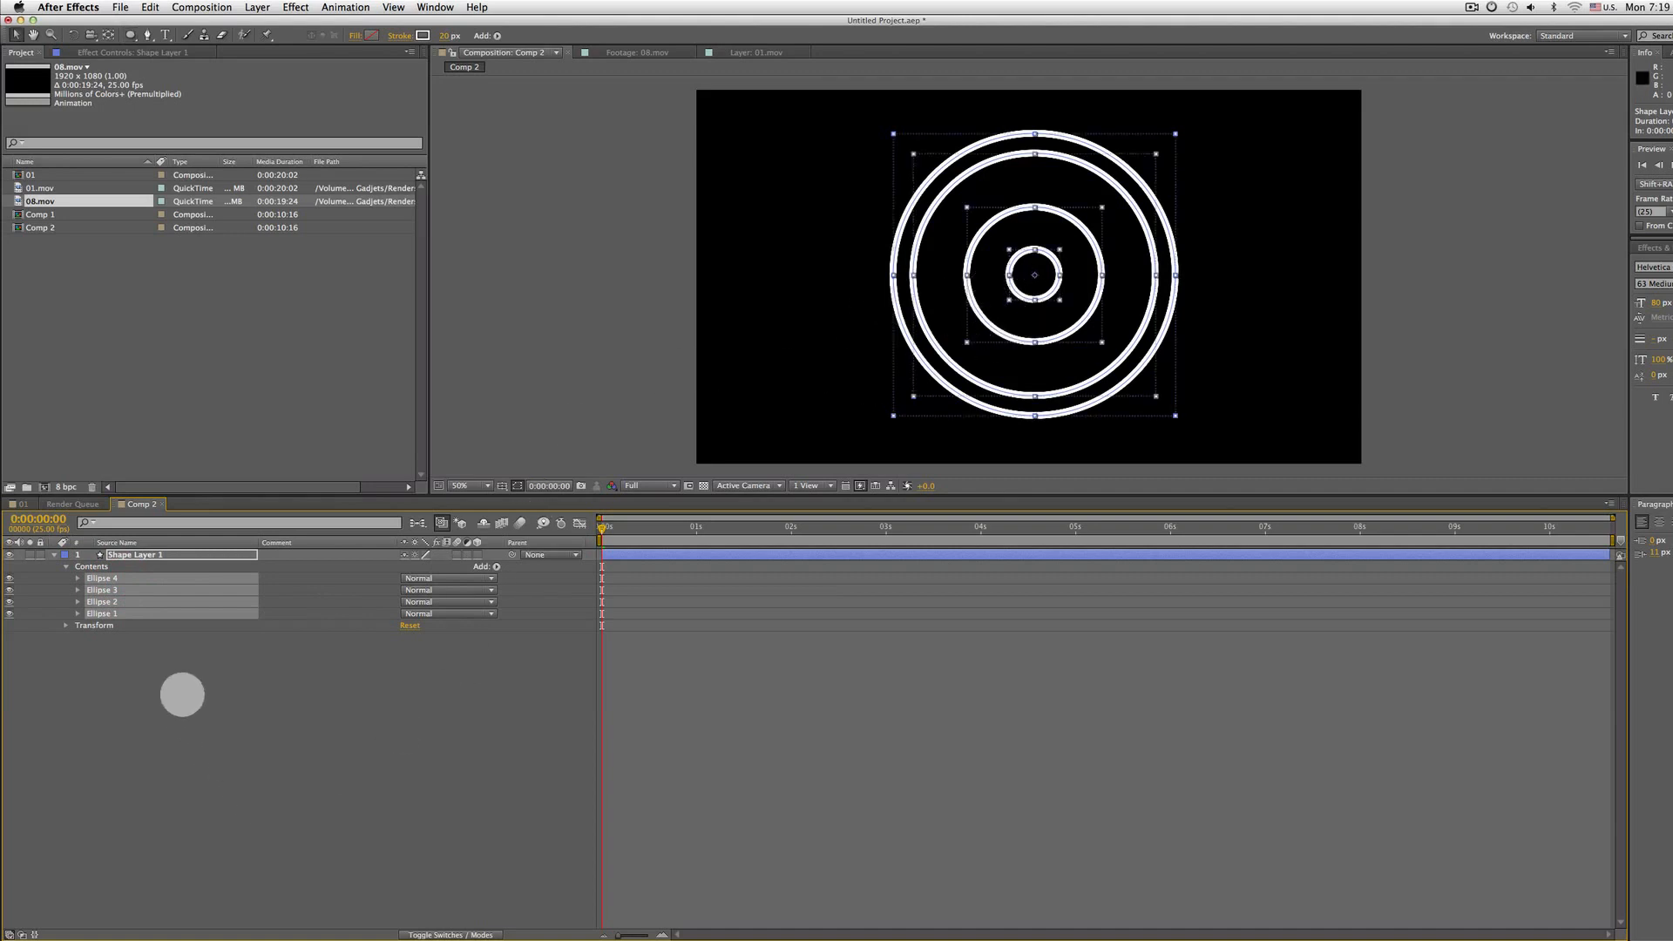
{"action": "left_click", "coordinate": [174, 686]}
{"action": "left_click", "coordinate": [102, 613]}
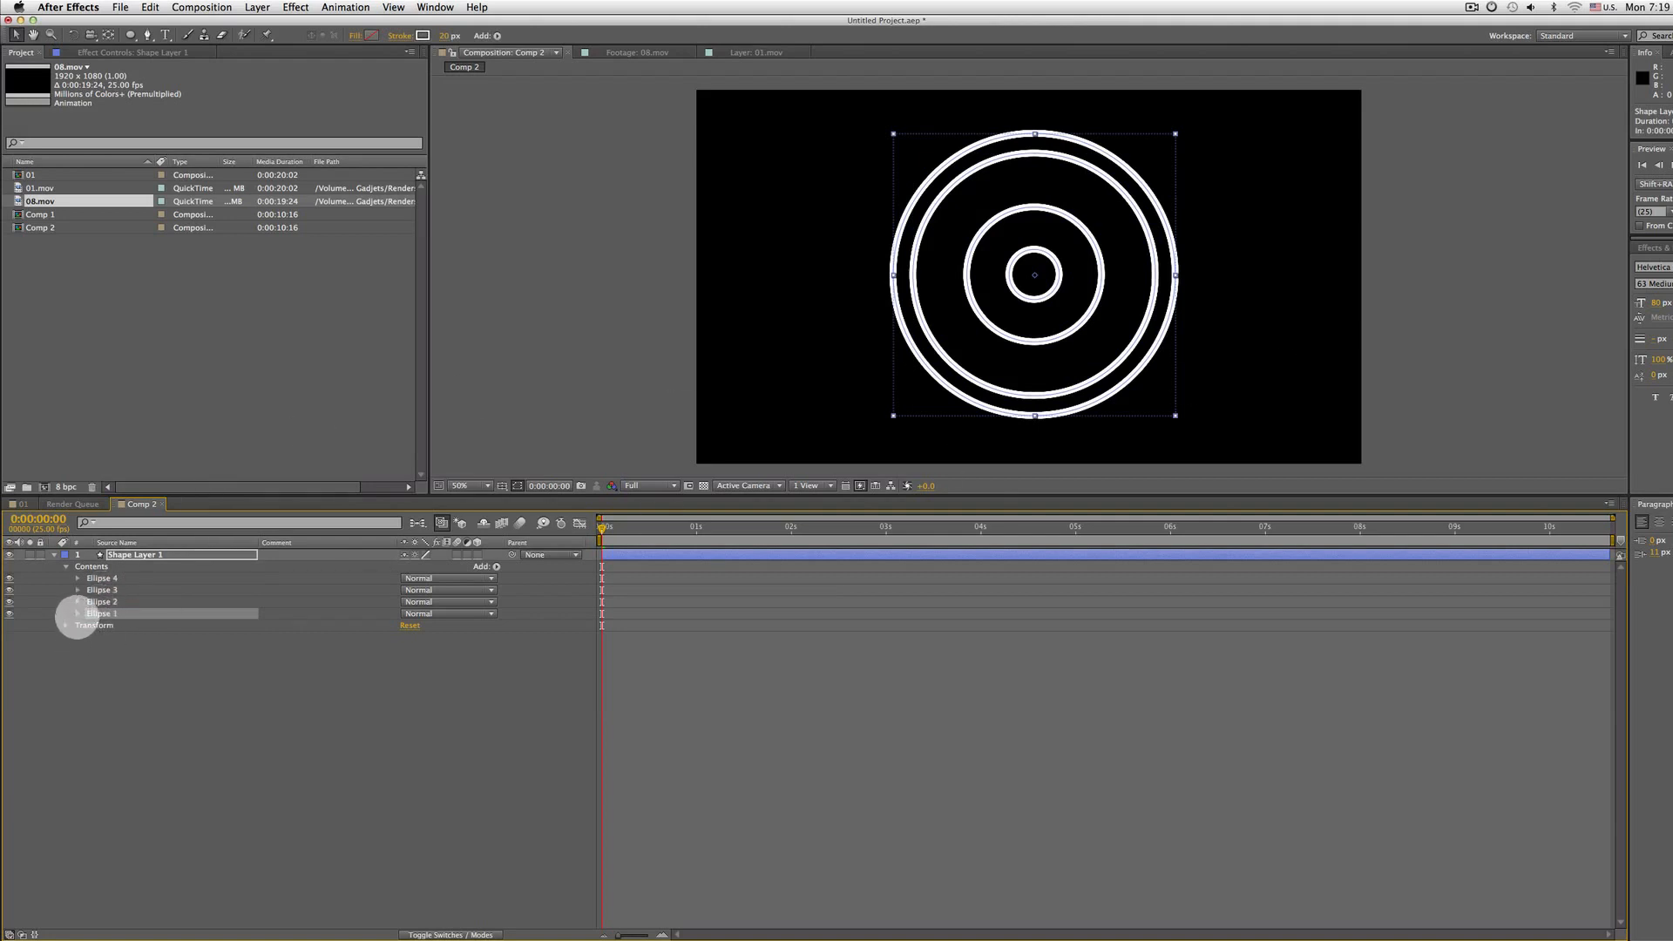
{"action": "left_click", "coordinate": [120, 602]}
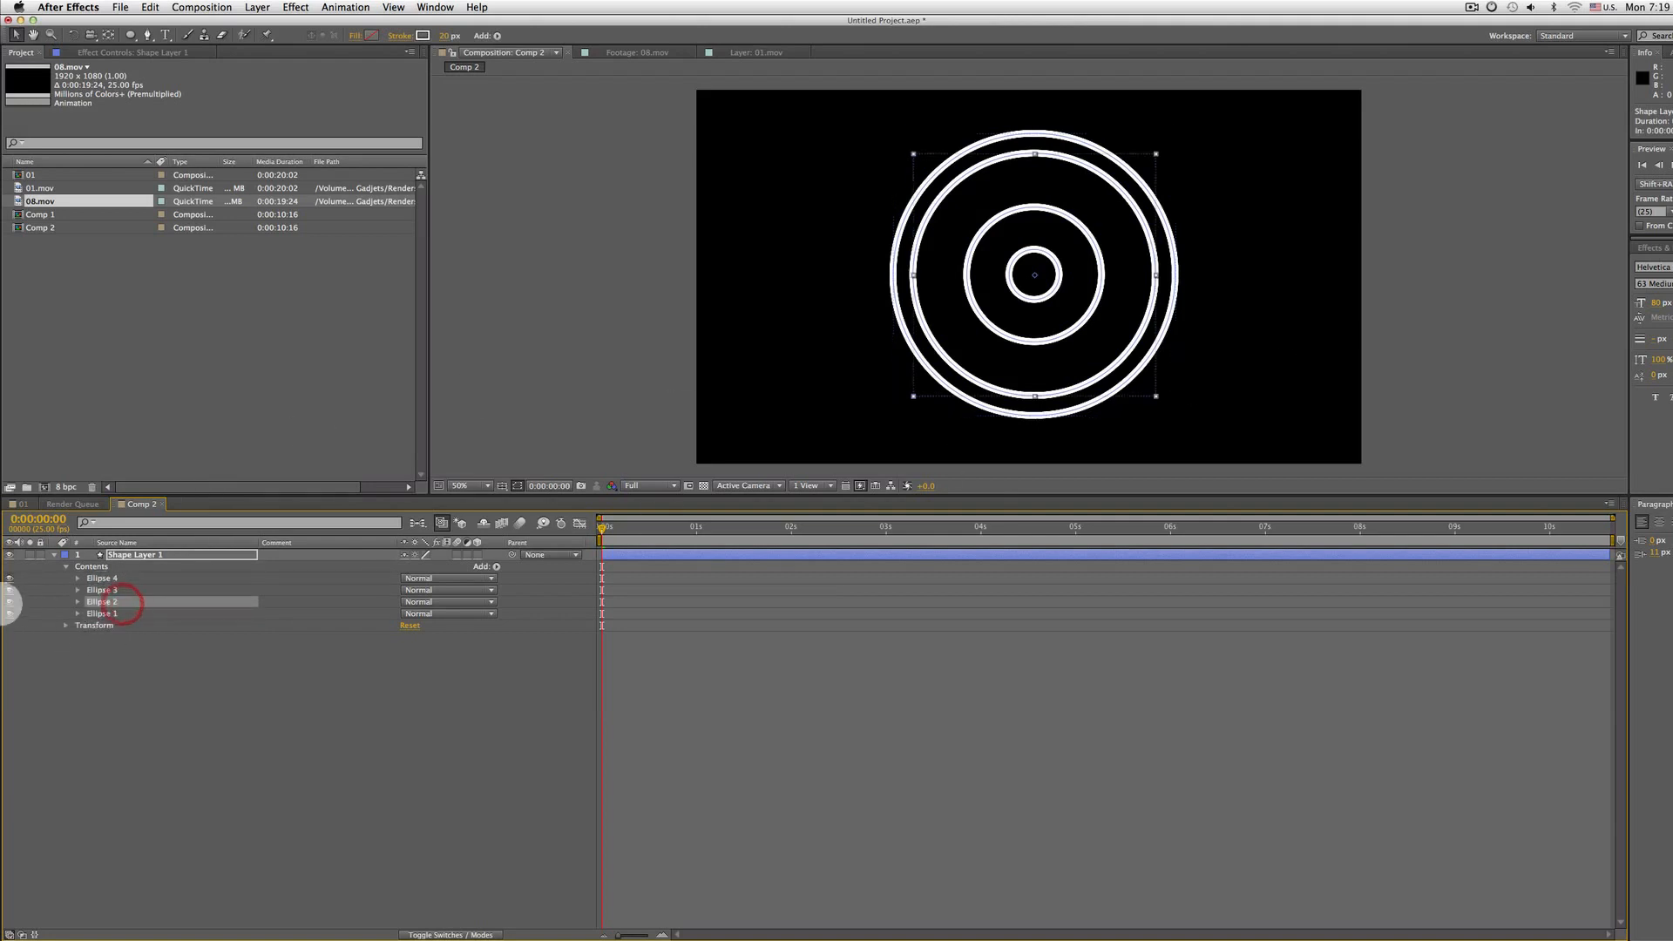
{"action": "left_click", "coordinate": [10, 602]}
{"action": "left_click", "coordinate": [9, 602]}
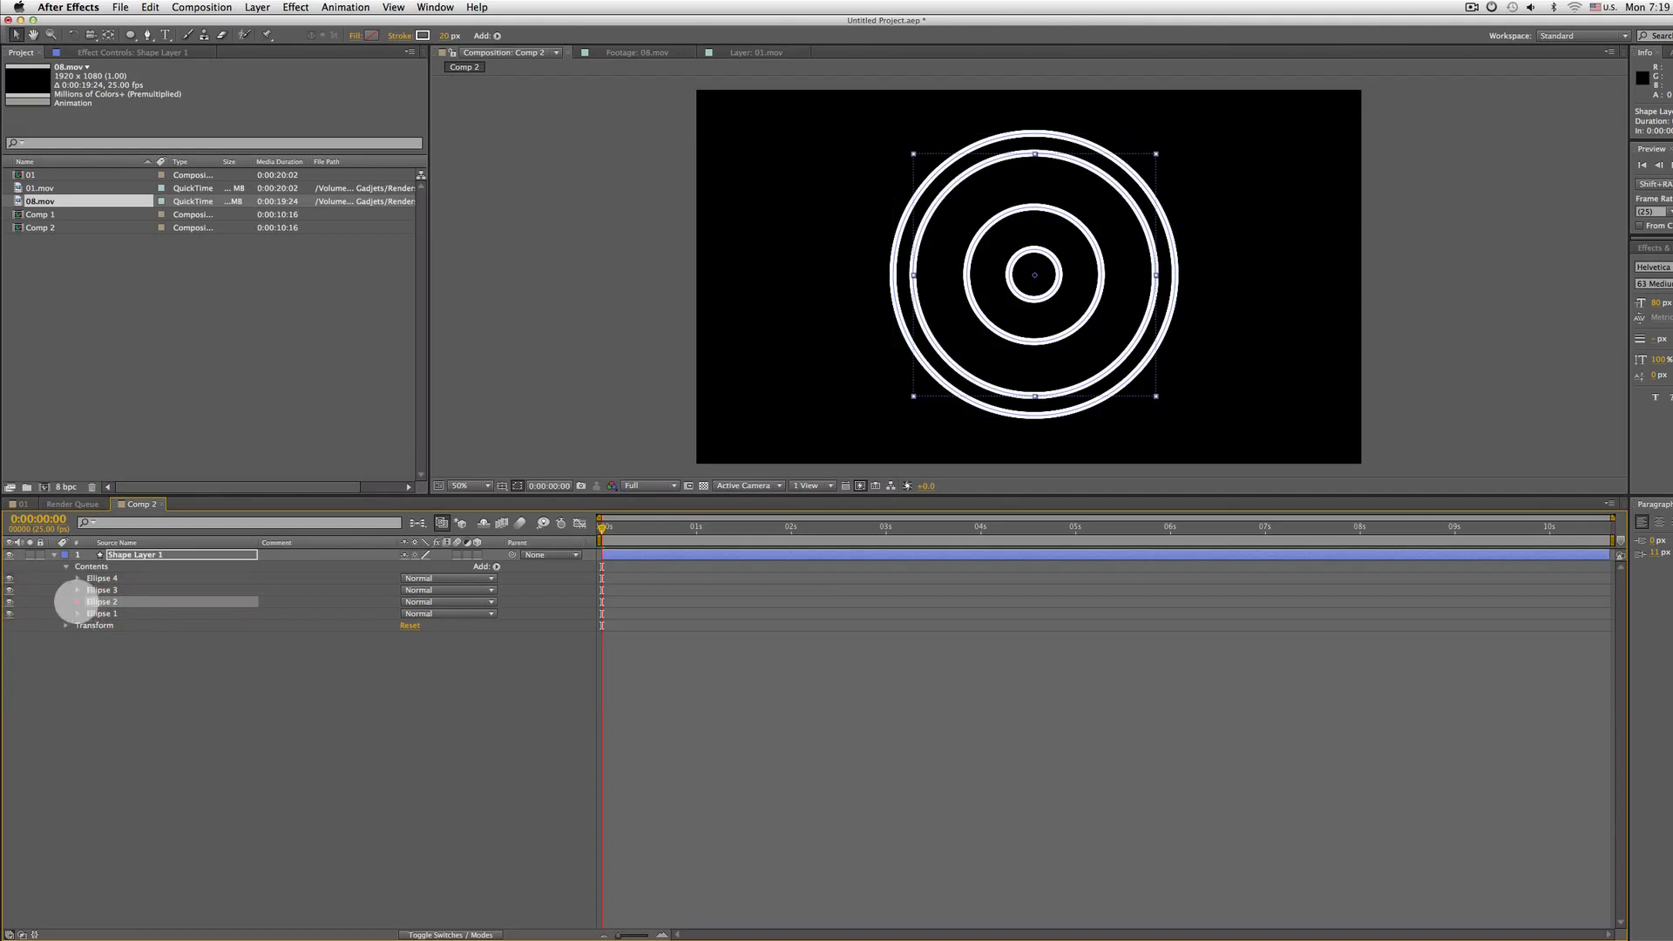
{"action": "left_click", "coordinate": [77, 602]}
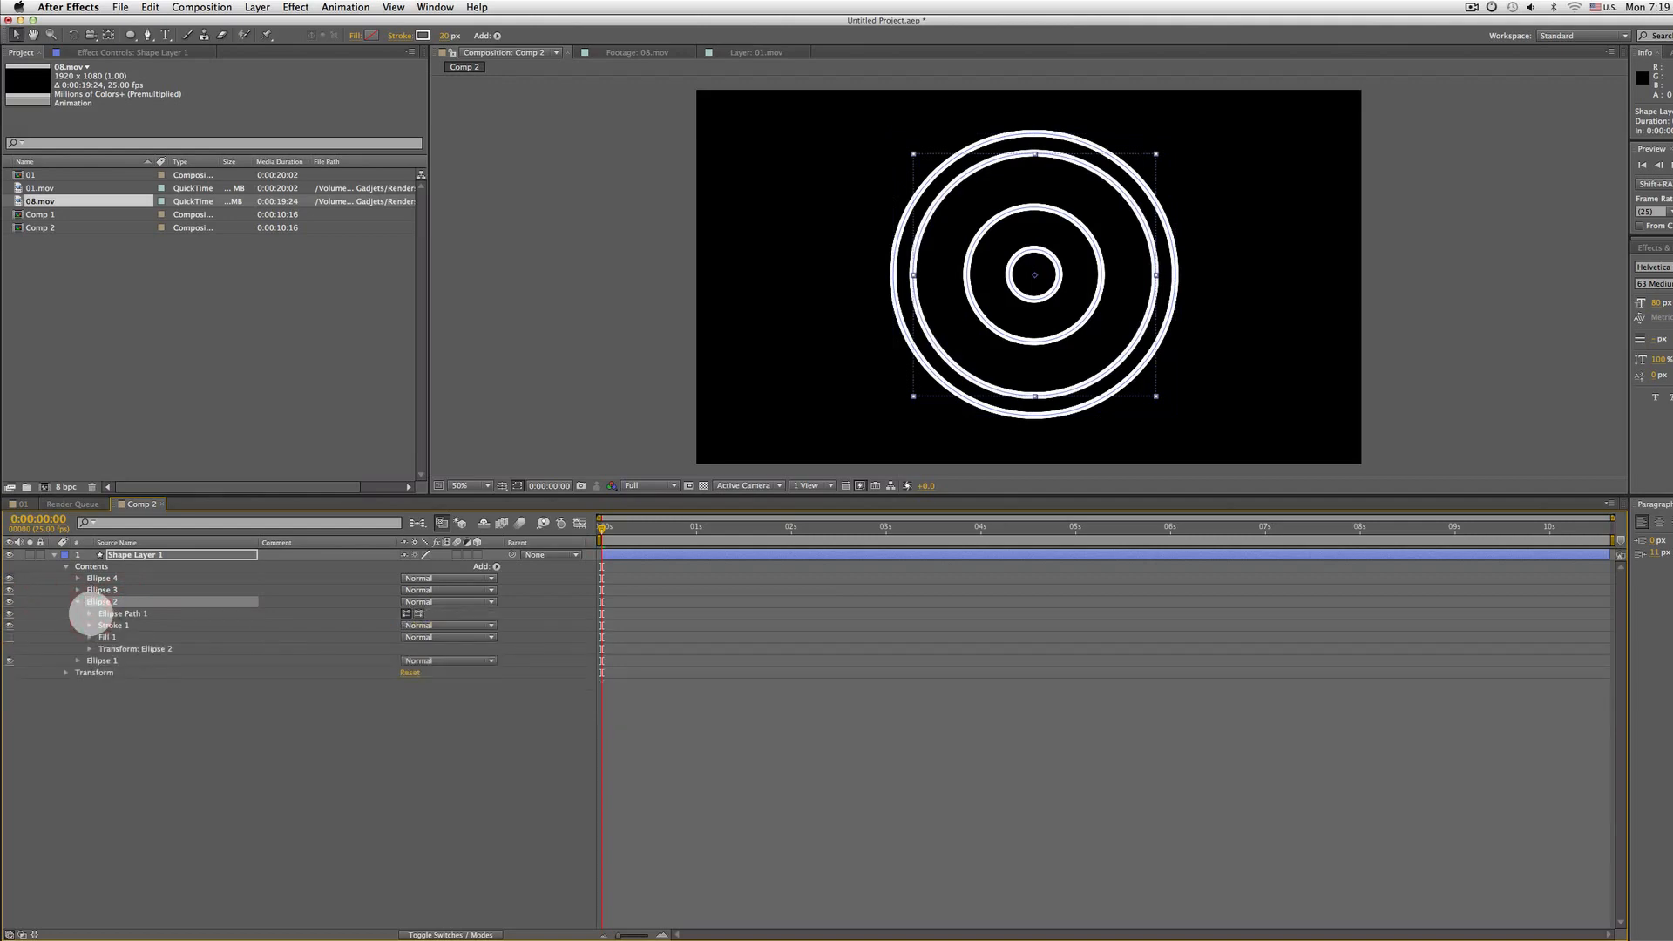
Switch to Illustrator and toggle the dashed line on the circle's stroke
{"action": "key", "text": "super+Tab"}
{"action": "key", "text": "super+Tab"}
{"action": "key", "text": "super+Tab"}
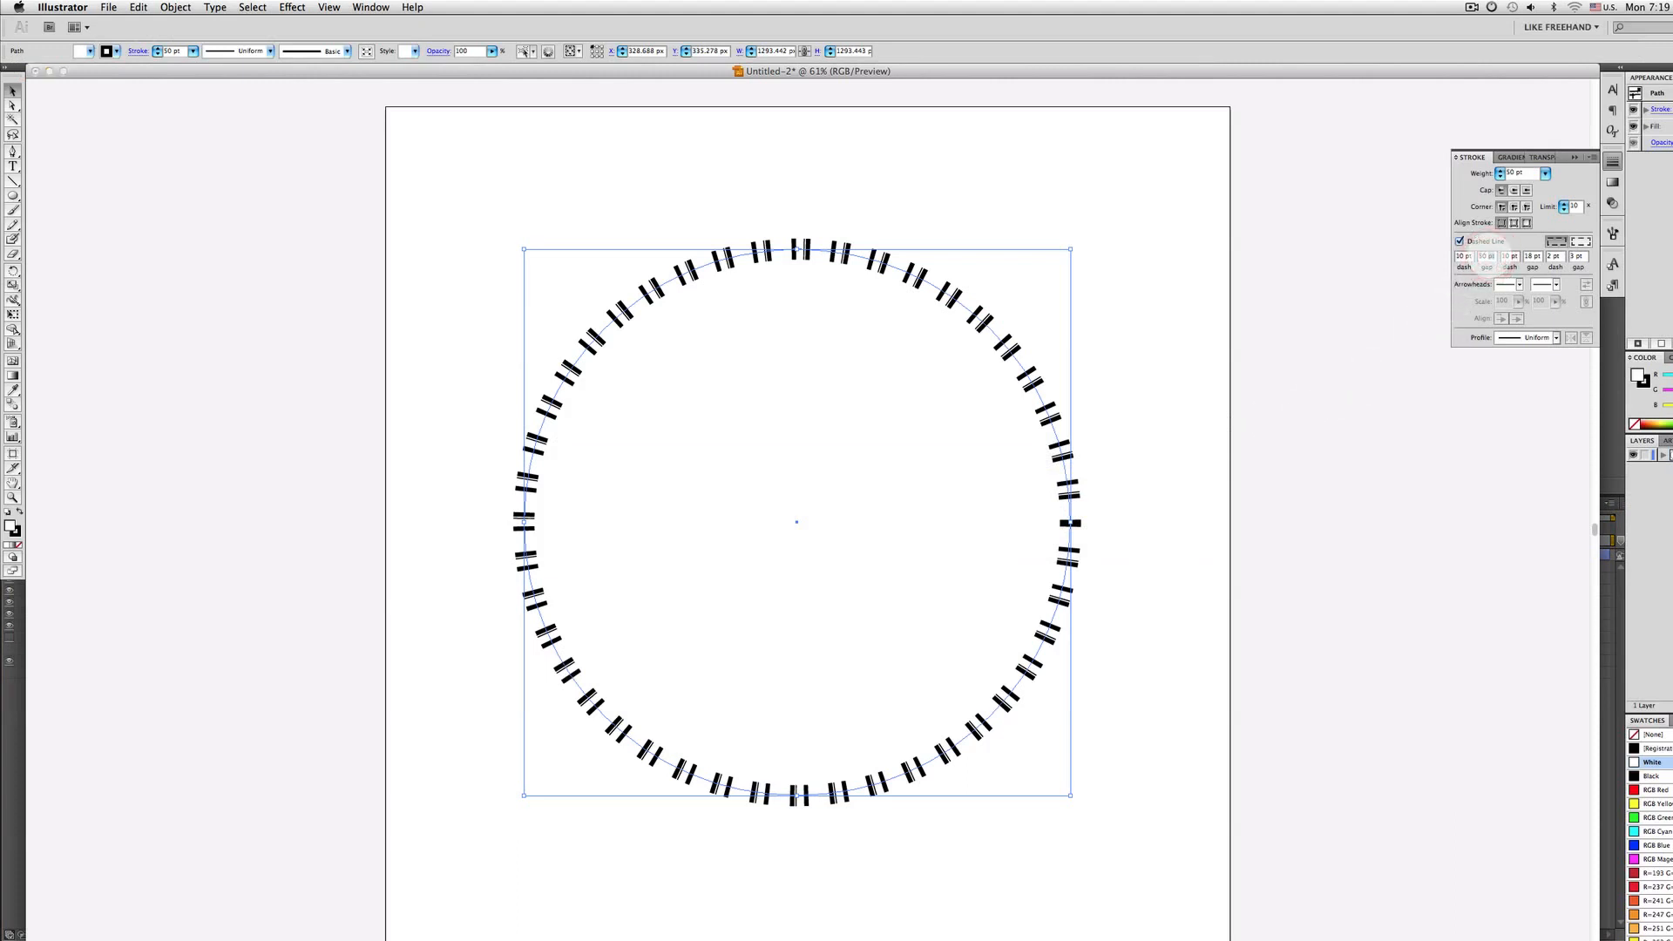
{"action": "type", "text": "10"}
{"action": "key", "text": "Return"}
{"action": "key", "text": "Return"}
{"action": "left_click", "coordinate": [1459, 240]}
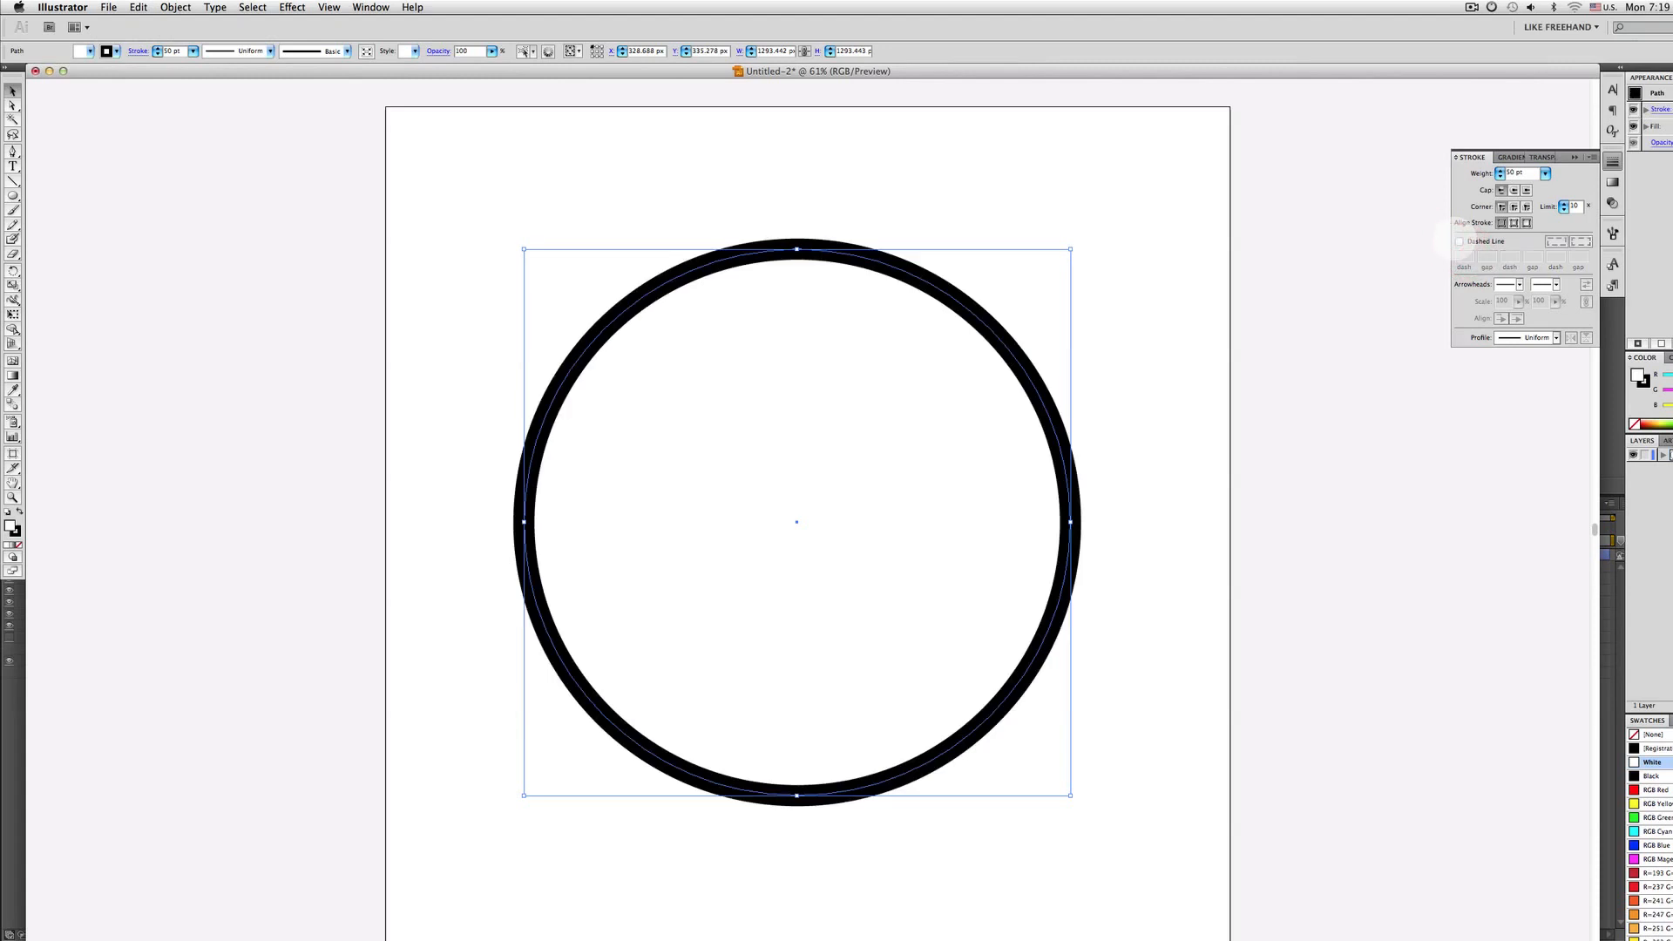
{"action": "left_click", "coordinate": [1459, 241]}
{"action": "left_click", "coordinate": [1459, 241]}
{"action": "left_click", "coordinate": [1459, 240]}
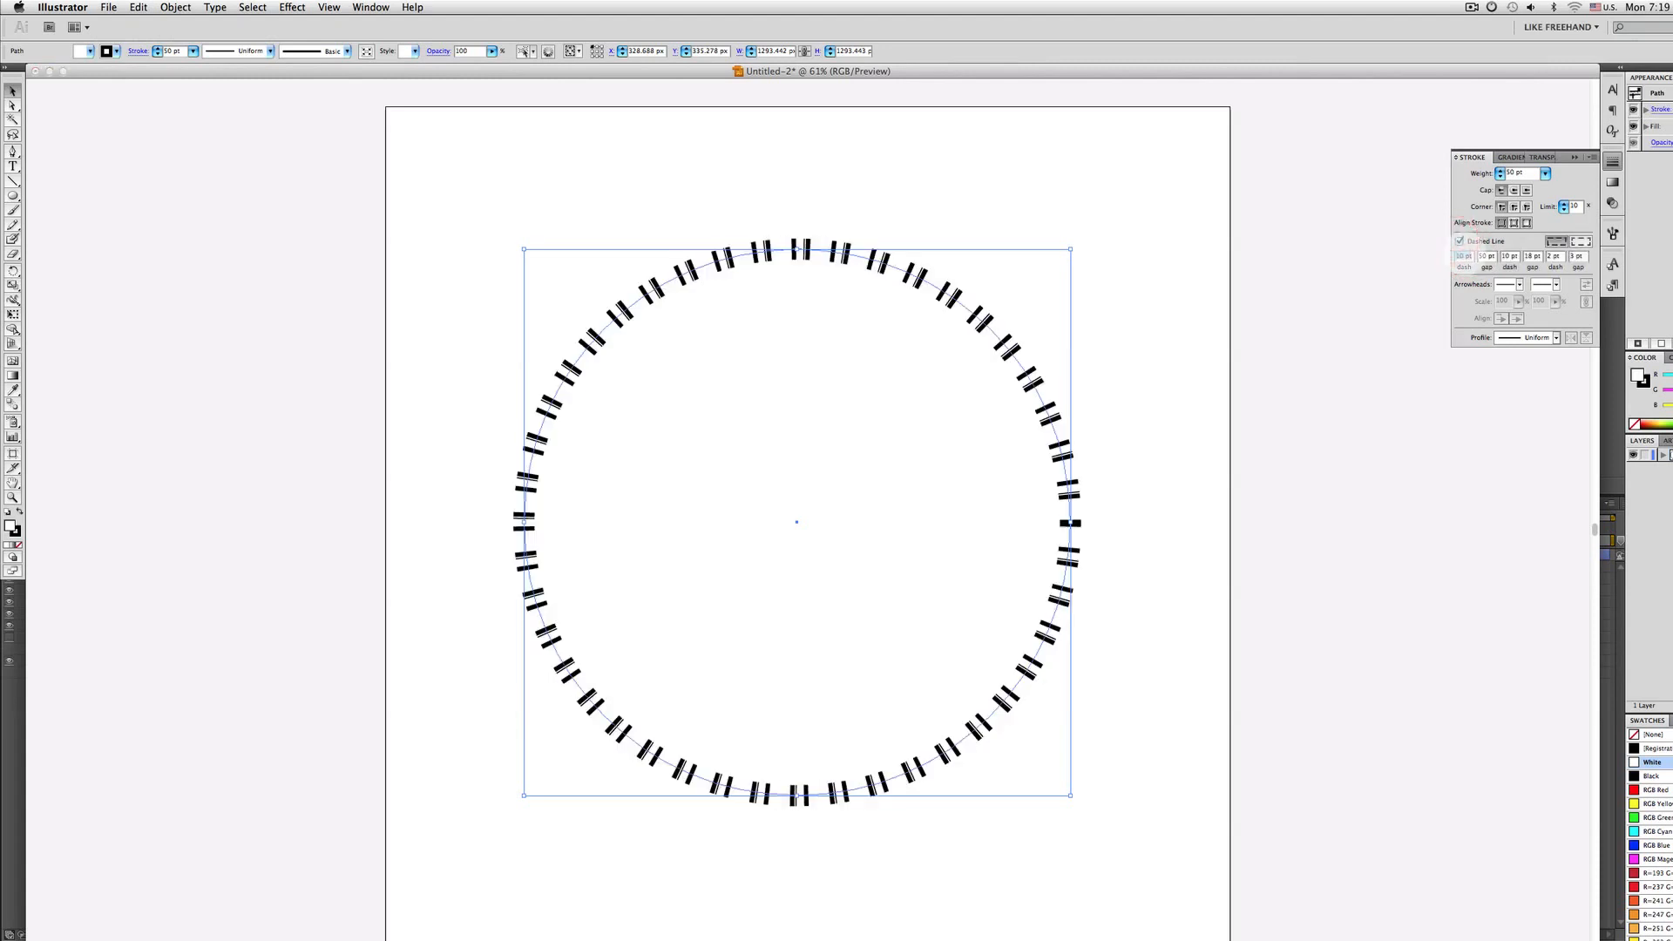
Enter the circle's dash and gap values, using 0, then 10 and 50 pt
{"action": "type", "text": "0"}
{"action": "key", "text": "Tab"}
{"action": "type", "text": "0"}
{"action": "key", "text": "Tab"}
{"action": "type", "text": "0"}
{"action": "key", "text": "Tab"}
{"action": "type", "text": "0"}
{"action": "key", "text": "Tab"}
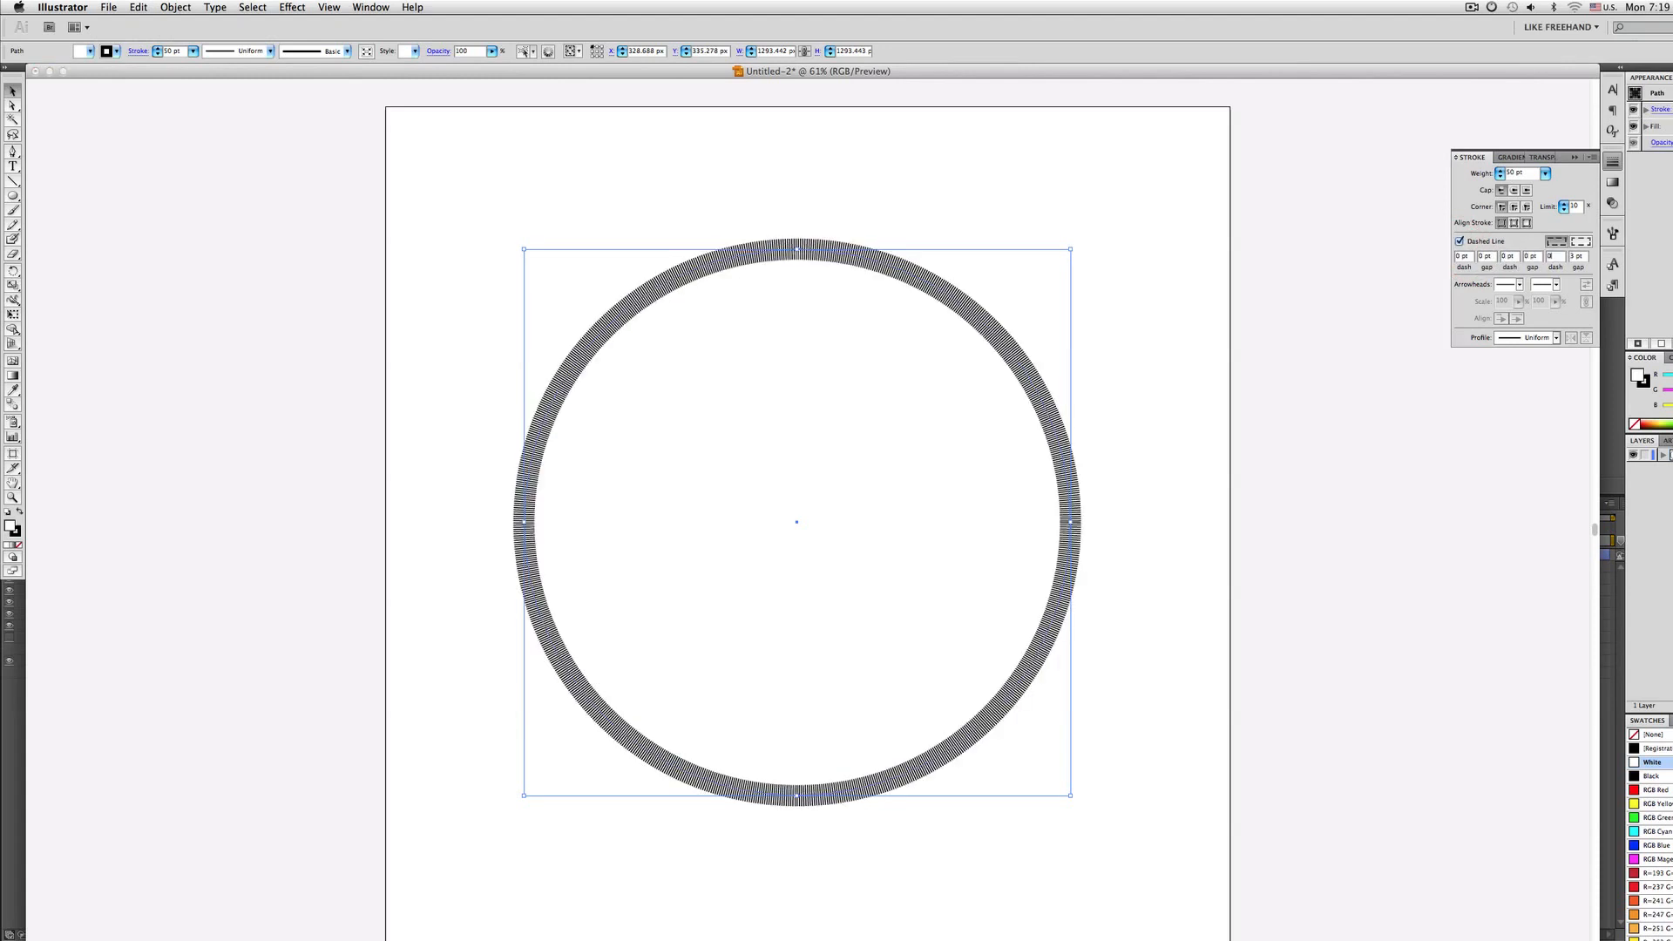
{"action": "key", "text": "Tab"}
{"action": "type", "text": "0"}
{"action": "key", "text": "Tab"}
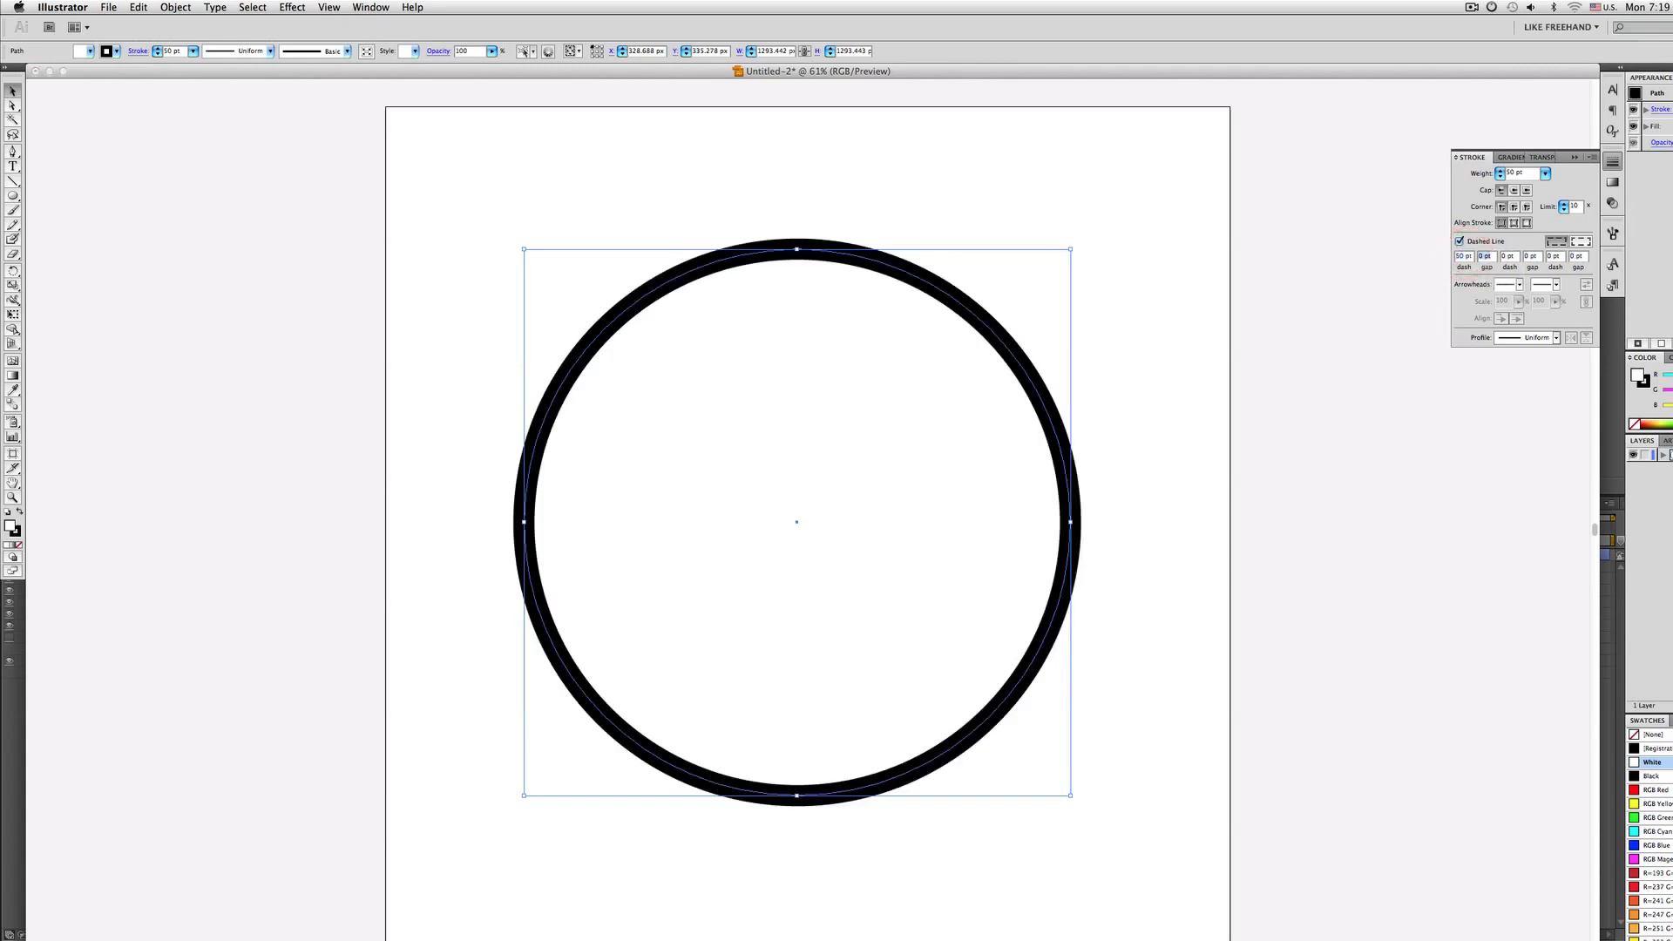
{"action": "type", "text": "10"}
{"action": "key", "text": "Tab"}
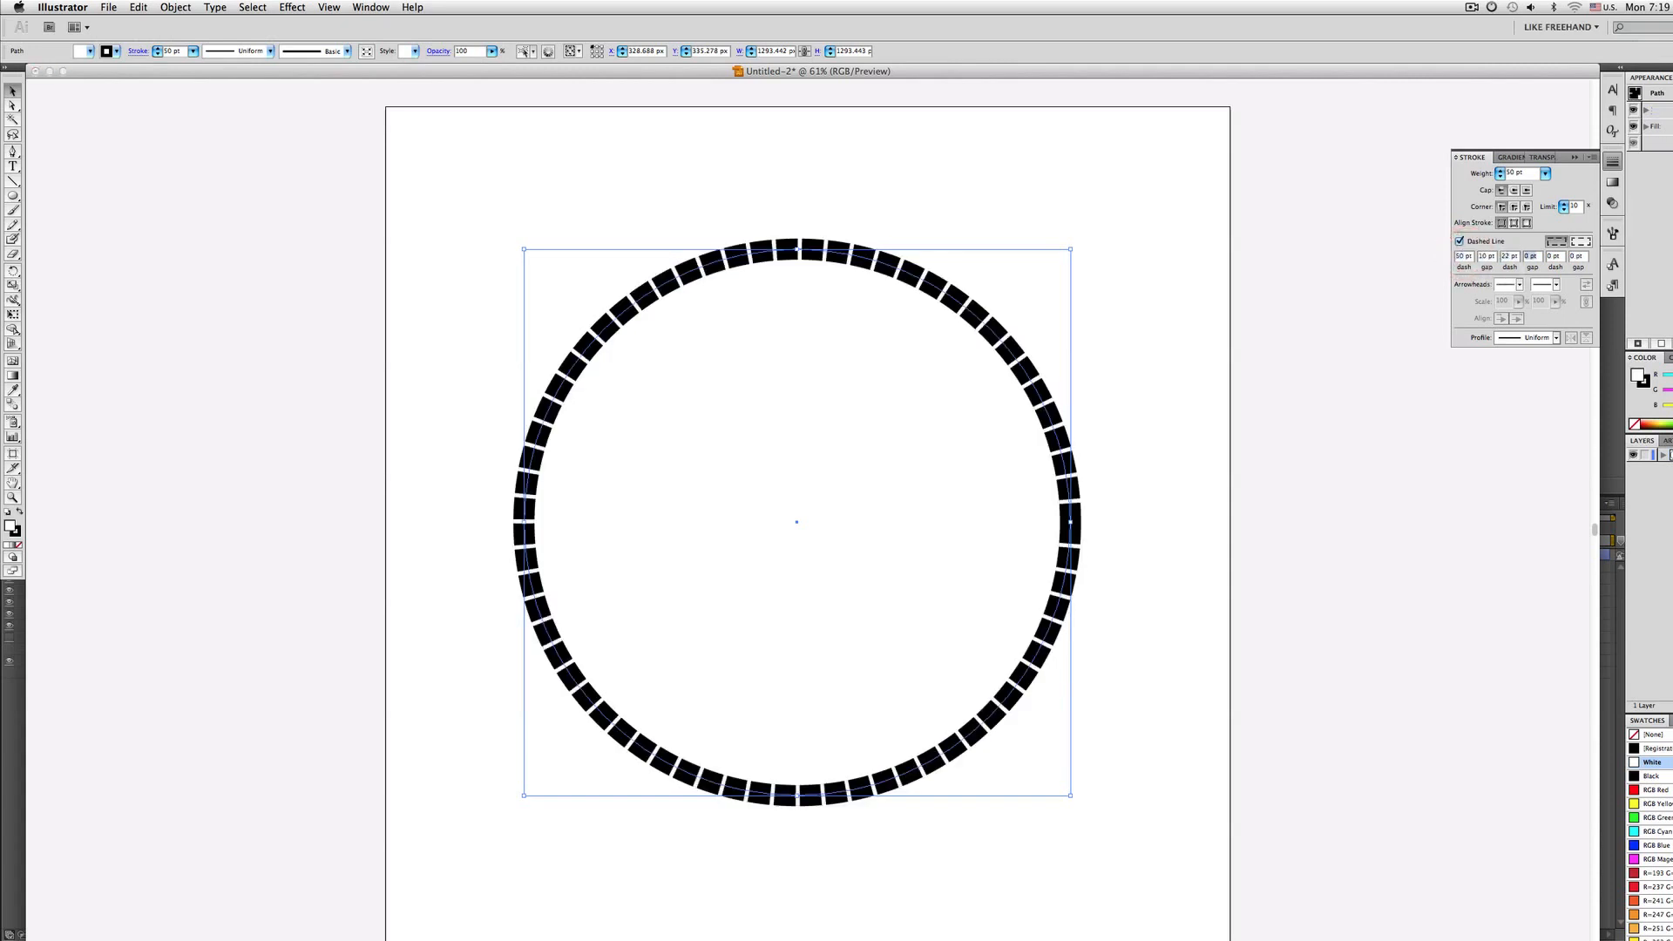
{"action": "type", "text": "50"}
{"action": "key", "text": "Tab"}
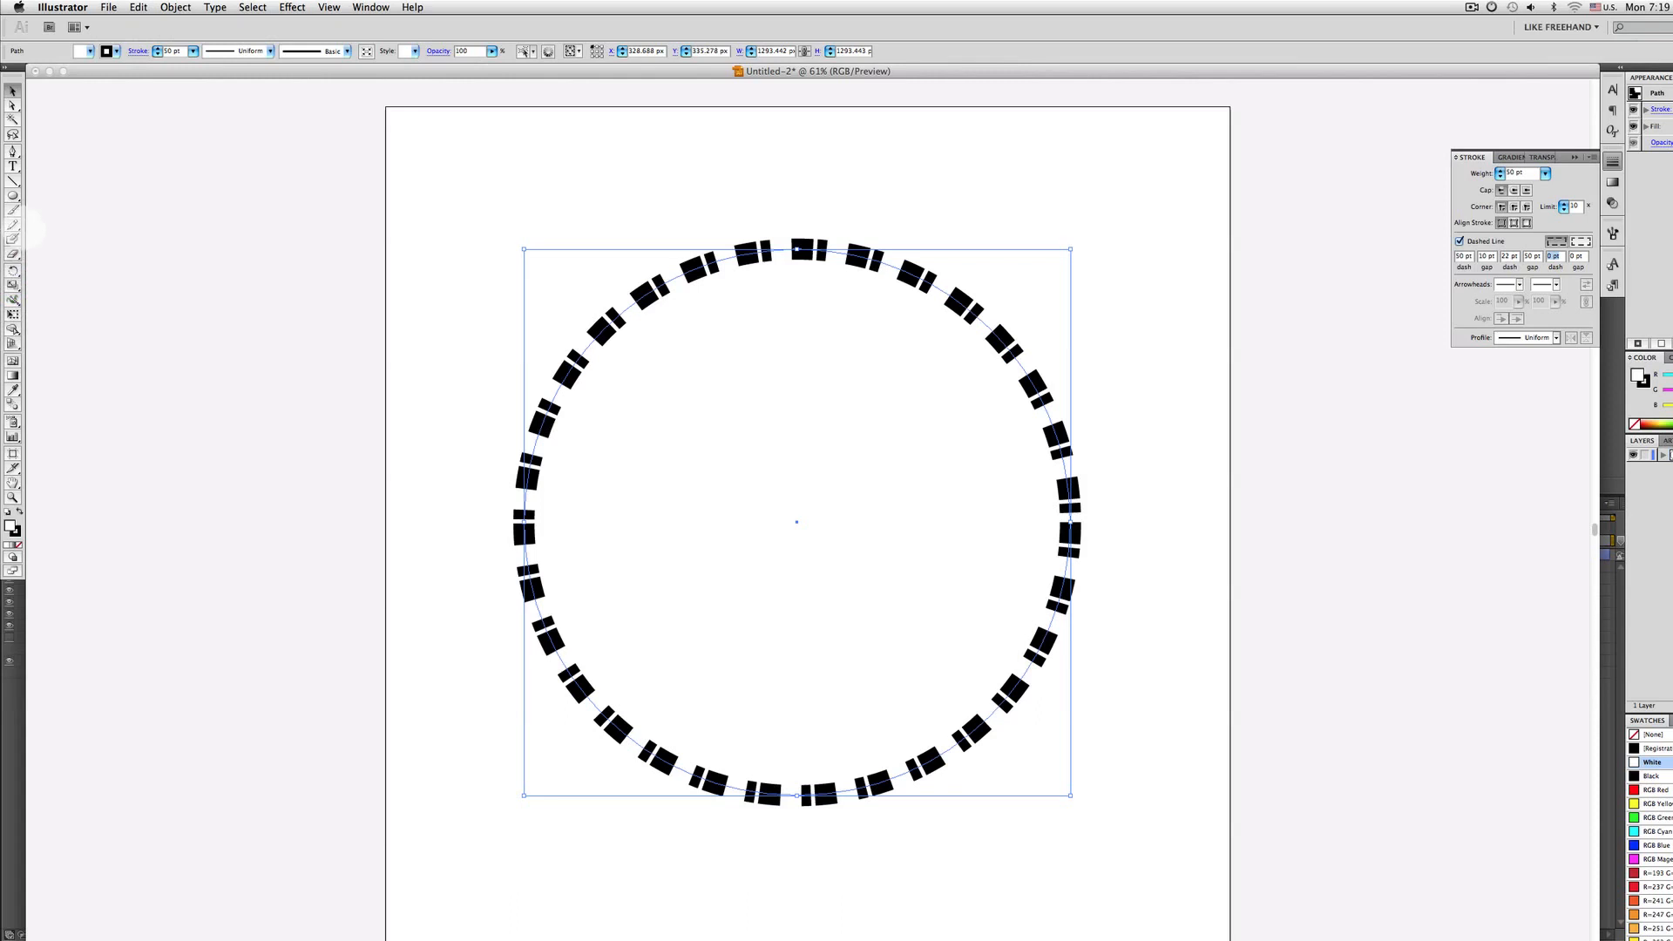
Draw a second, smaller circle with the Ellipse tool and toggle its dashed line
{"action": "left_click", "coordinate": [12, 195]}
{"action": "mouse_move", "coordinate": [794, 476]}
{"action": "left_mouse_down"}
{"action": "mouse_move", "coordinate": [879, 587]}
{"action": "mouse_move", "coordinate": [1010, 645]}
{"action": "mouse_move", "coordinate": [1008, 684]}
{"action": "left_mouse_up"}
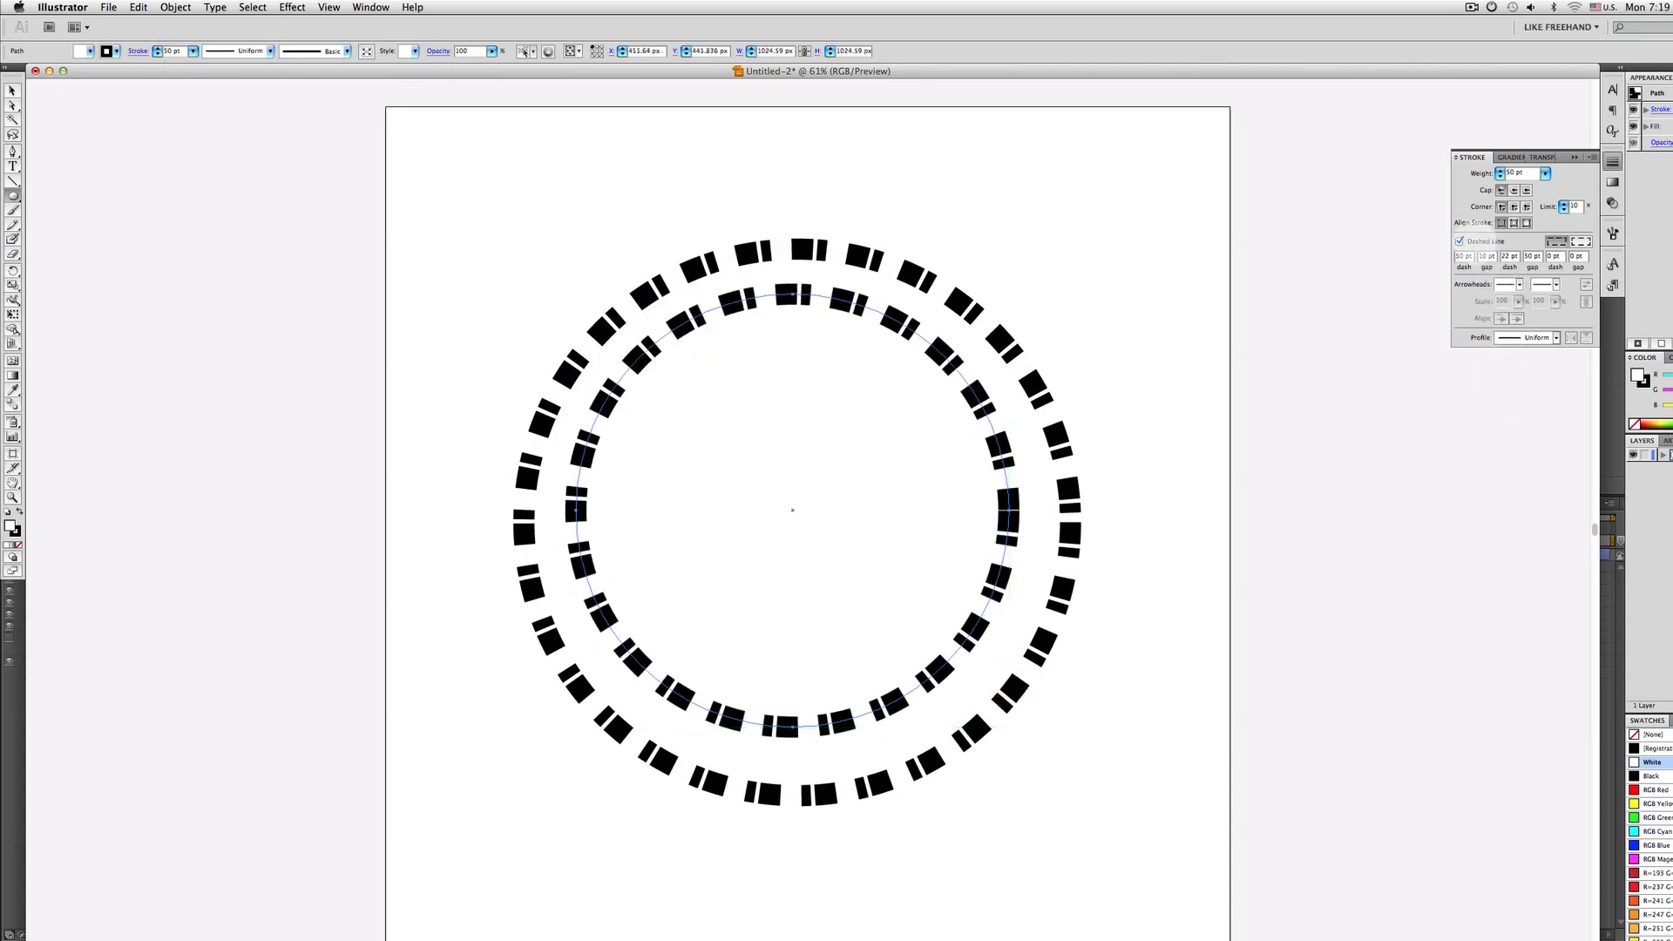
{"action": "left_click", "coordinate": [1461, 242]}
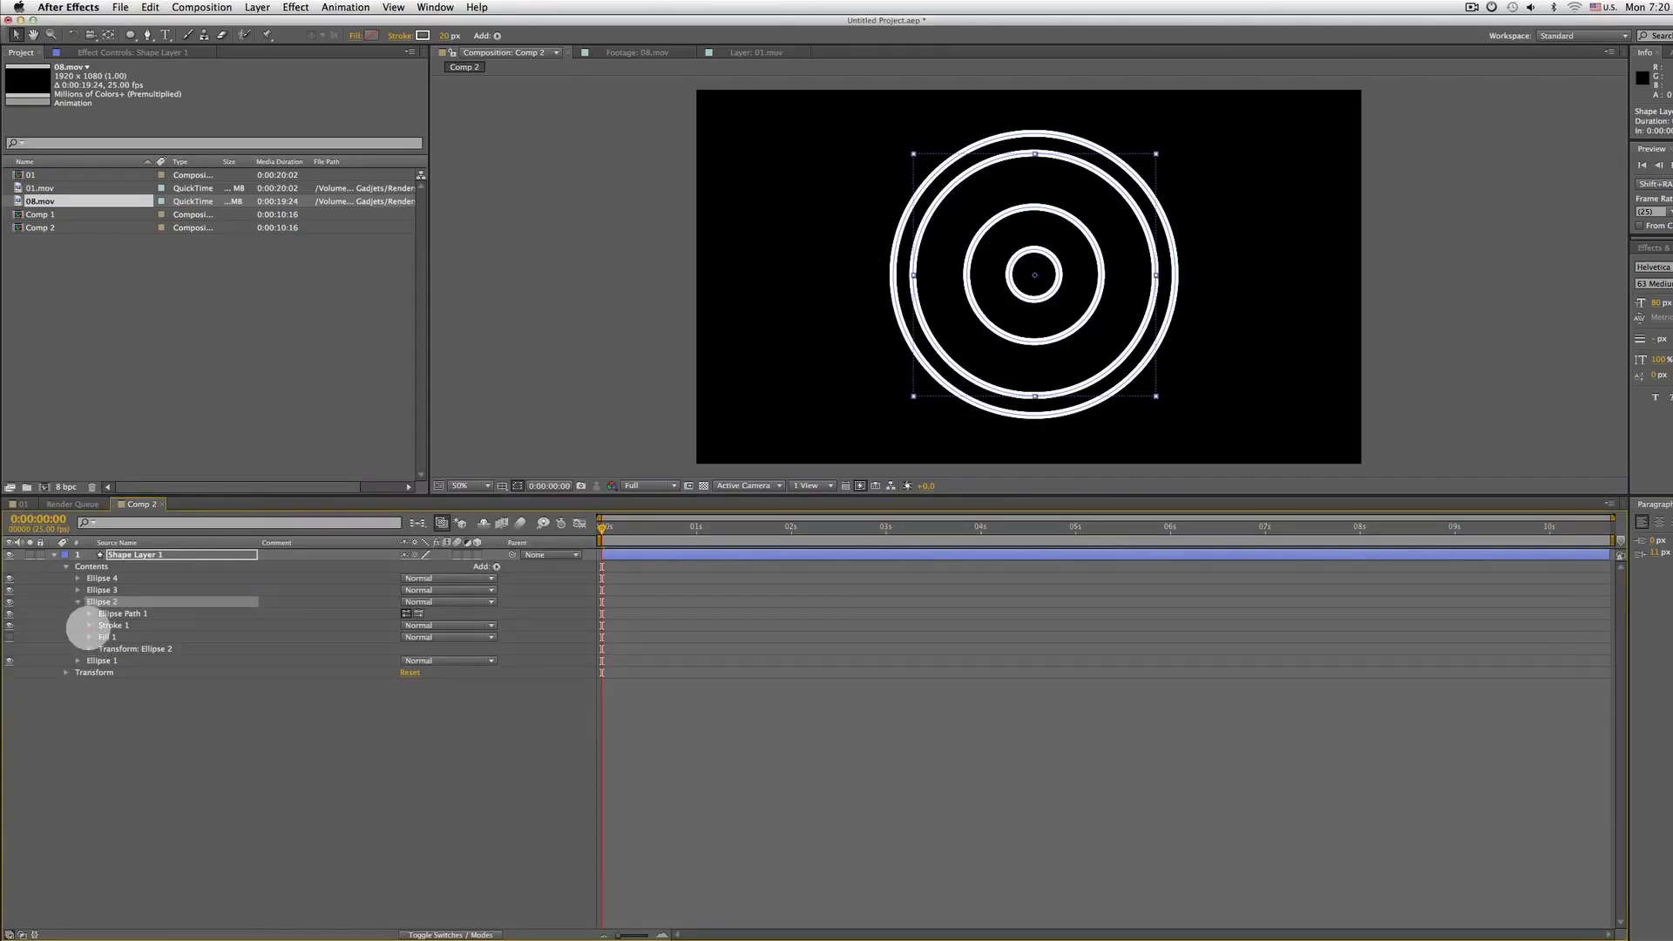
Add dashes to Ellipse 2's stroke, with a dash of about 87 and a gap of 10
{"action": "left_click", "coordinate": [90, 625]}
{"action": "left_click", "coordinate": [10, 601]}
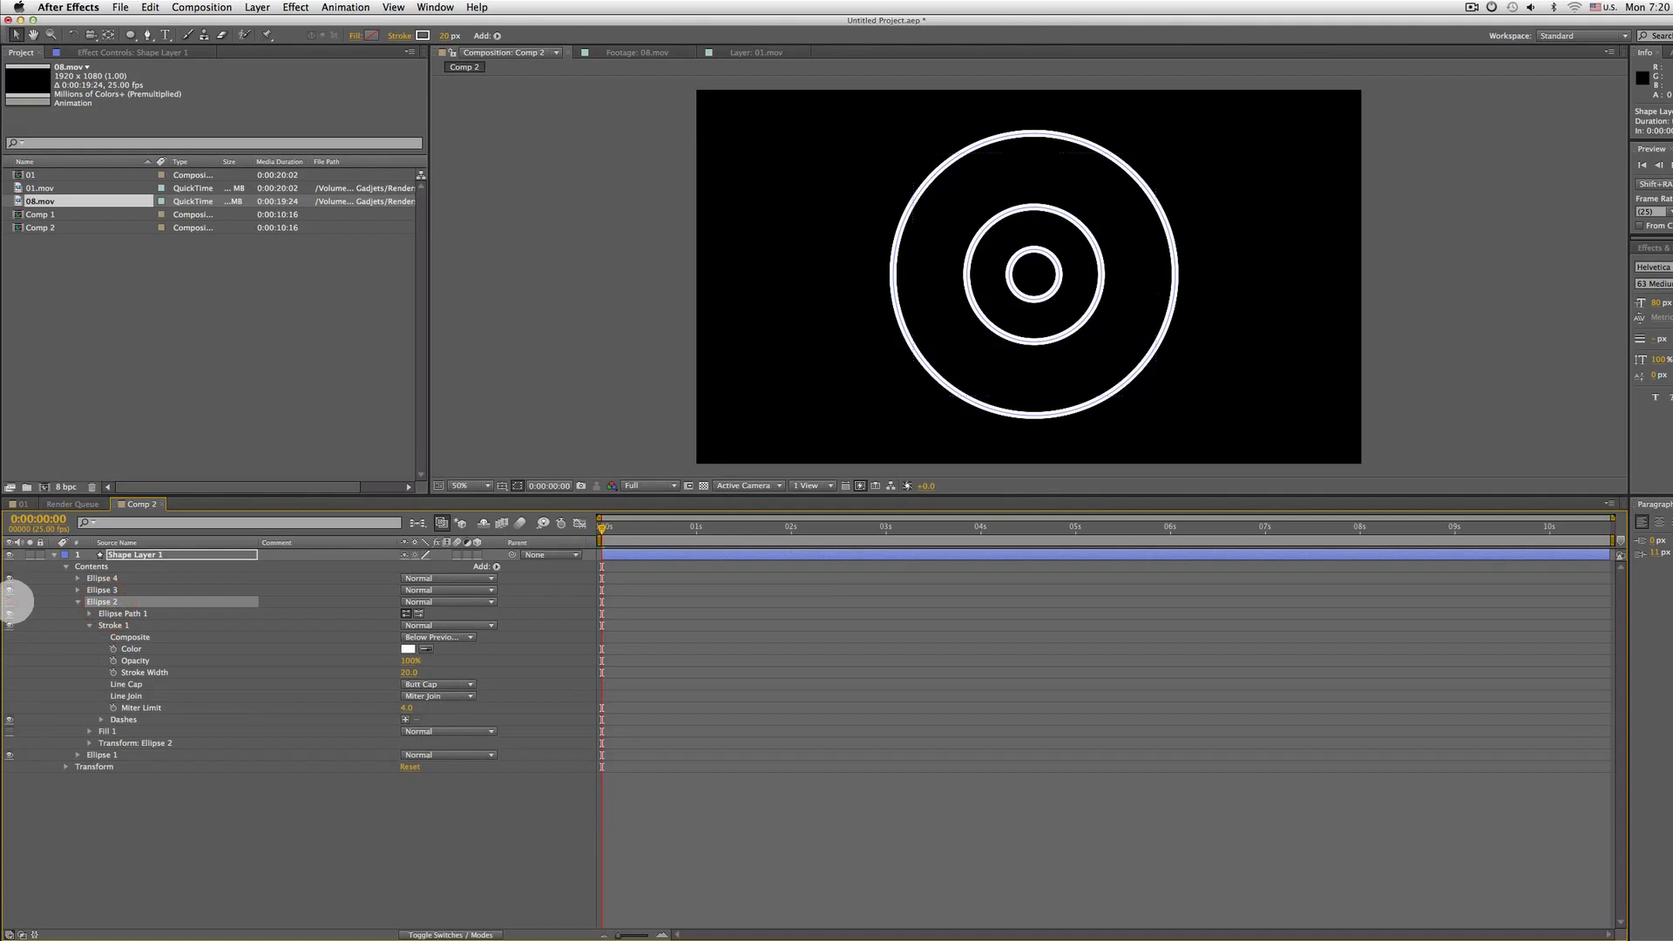
{"action": "left_click", "coordinate": [10, 601]}
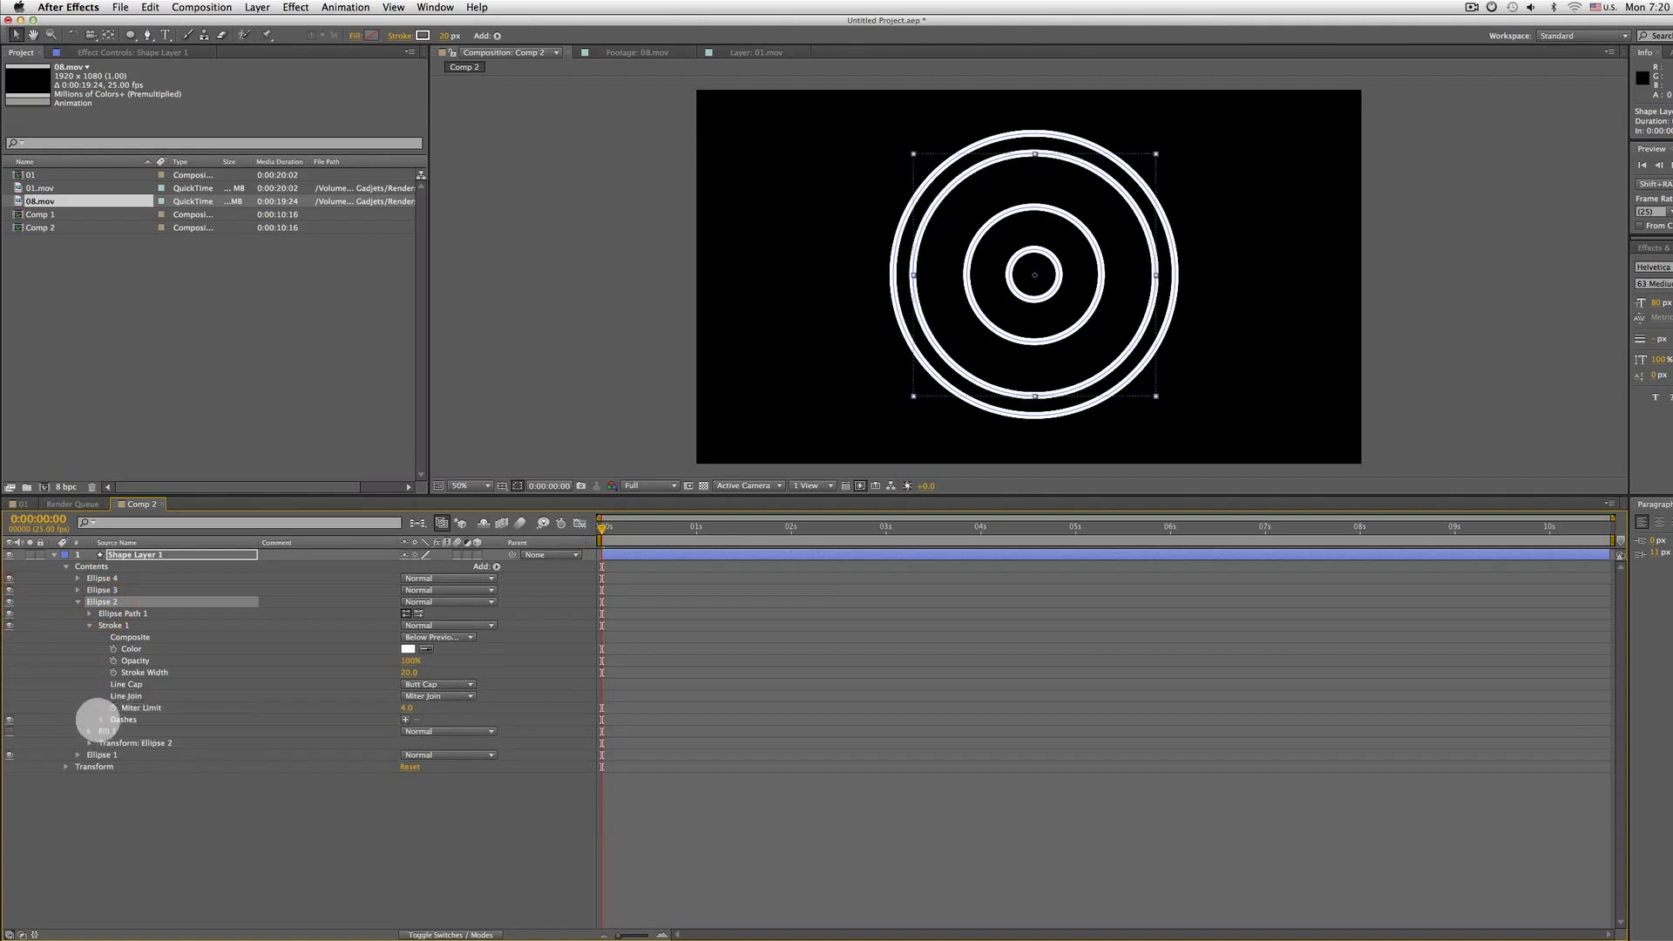
{"action": "left_click", "coordinate": [122, 719]}
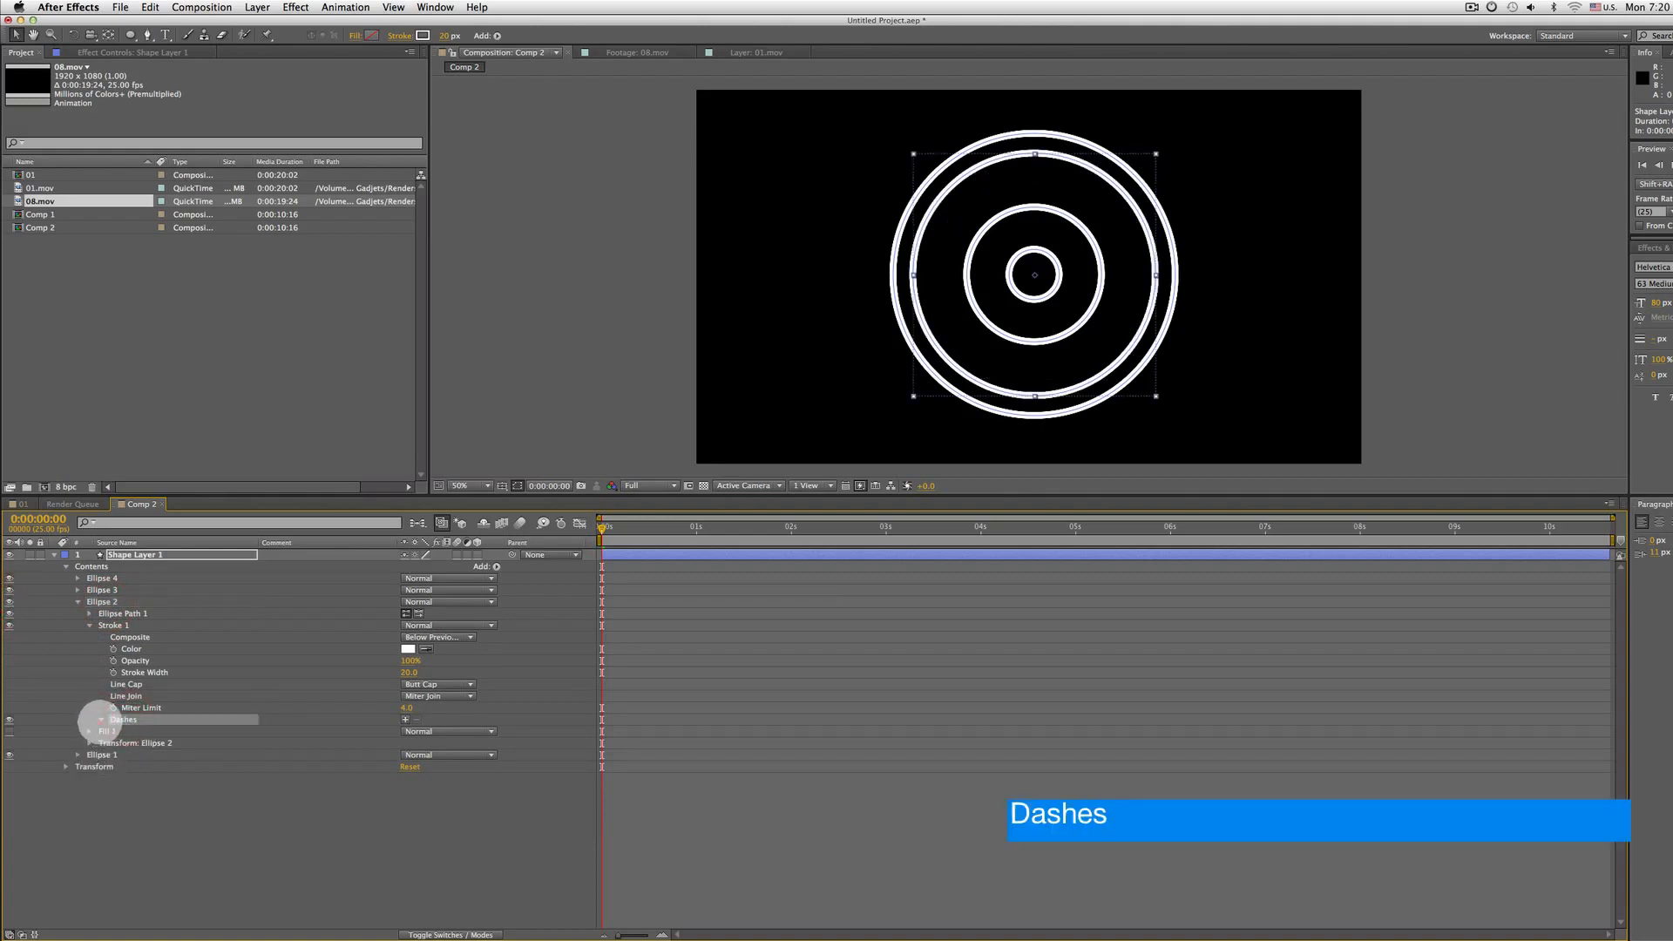
{"action": "left_click", "coordinate": [404, 720]}
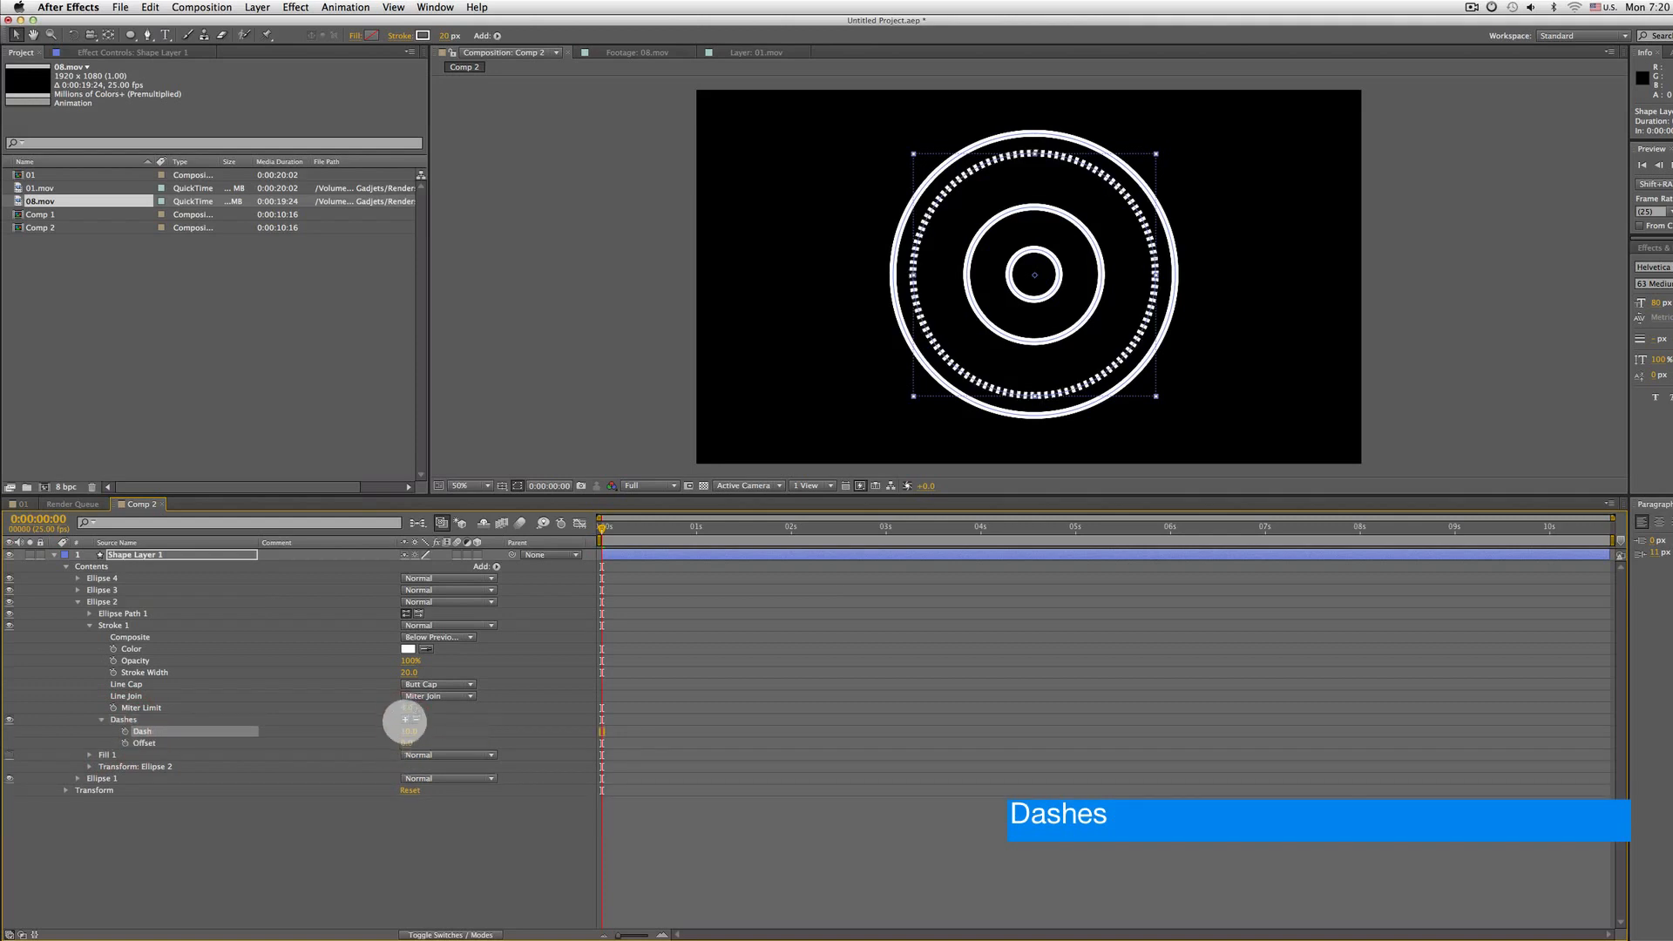
{"action": "left_click", "coordinate": [404, 720]}
{"action": "mouse_move", "coordinate": [408, 732]}
{"action": "left_mouse_down"}
{"action": "mouse_move", "coordinate": [447, 737]}
{"action": "mouse_move", "coordinate": [412, 734]}
{"action": "left_mouse_up"}
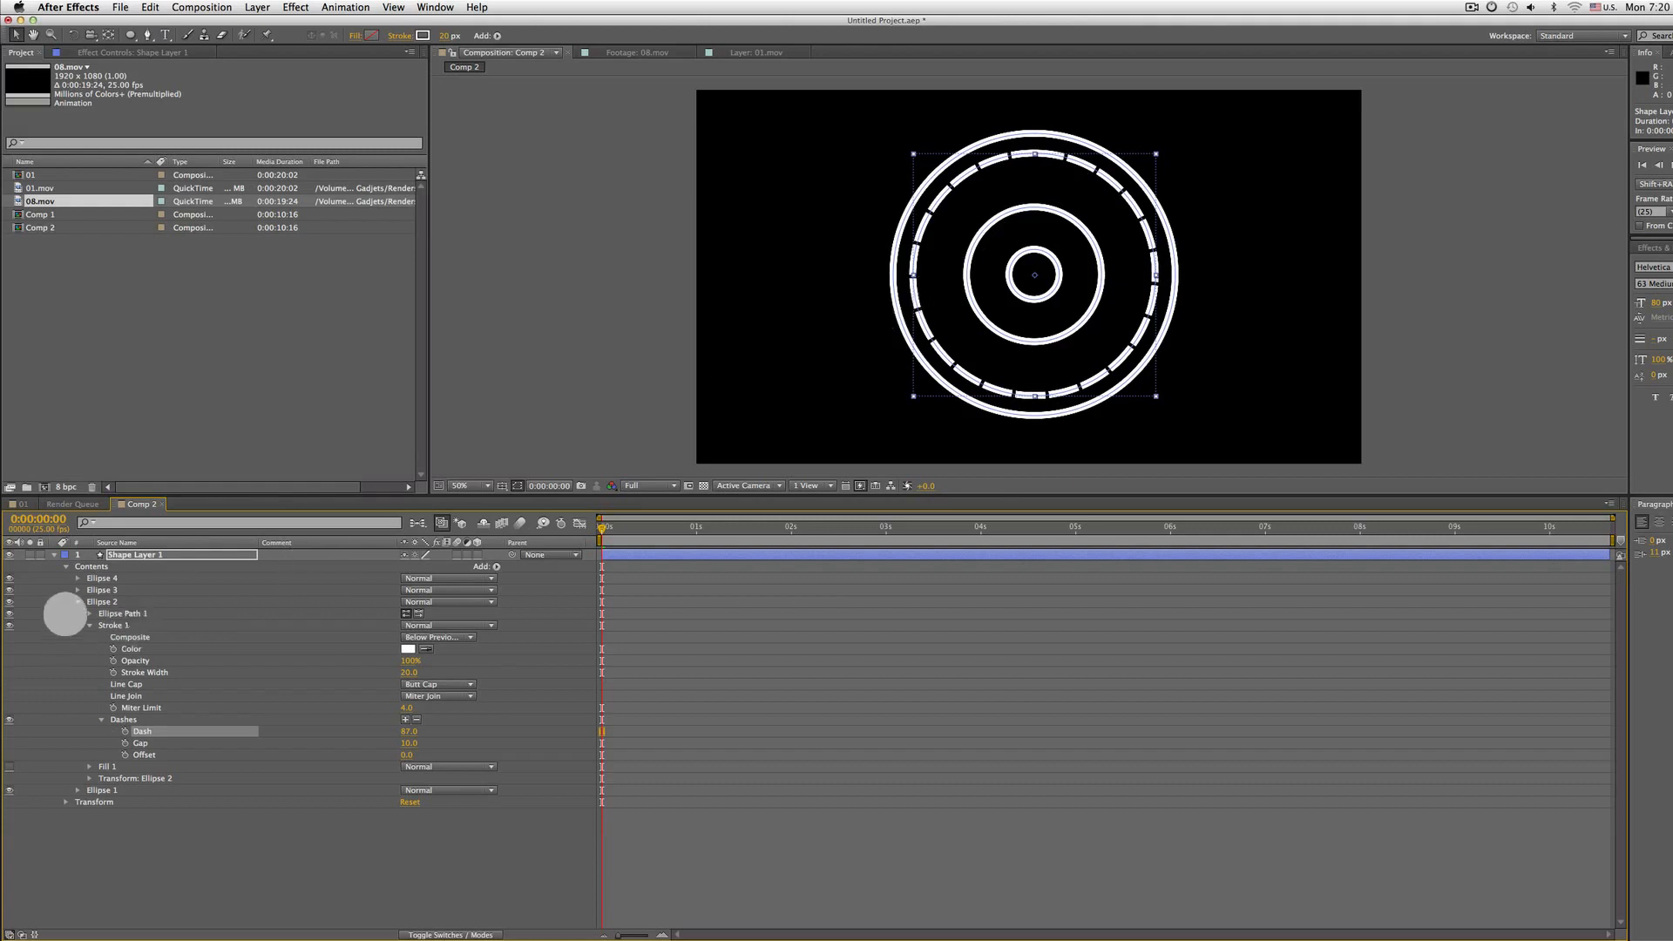
Add dashes to Ellipse 3's stroke with a dash of 10
{"action": "left_click", "coordinate": [79, 601]}
{"action": "left_click", "coordinate": [101, 590]}
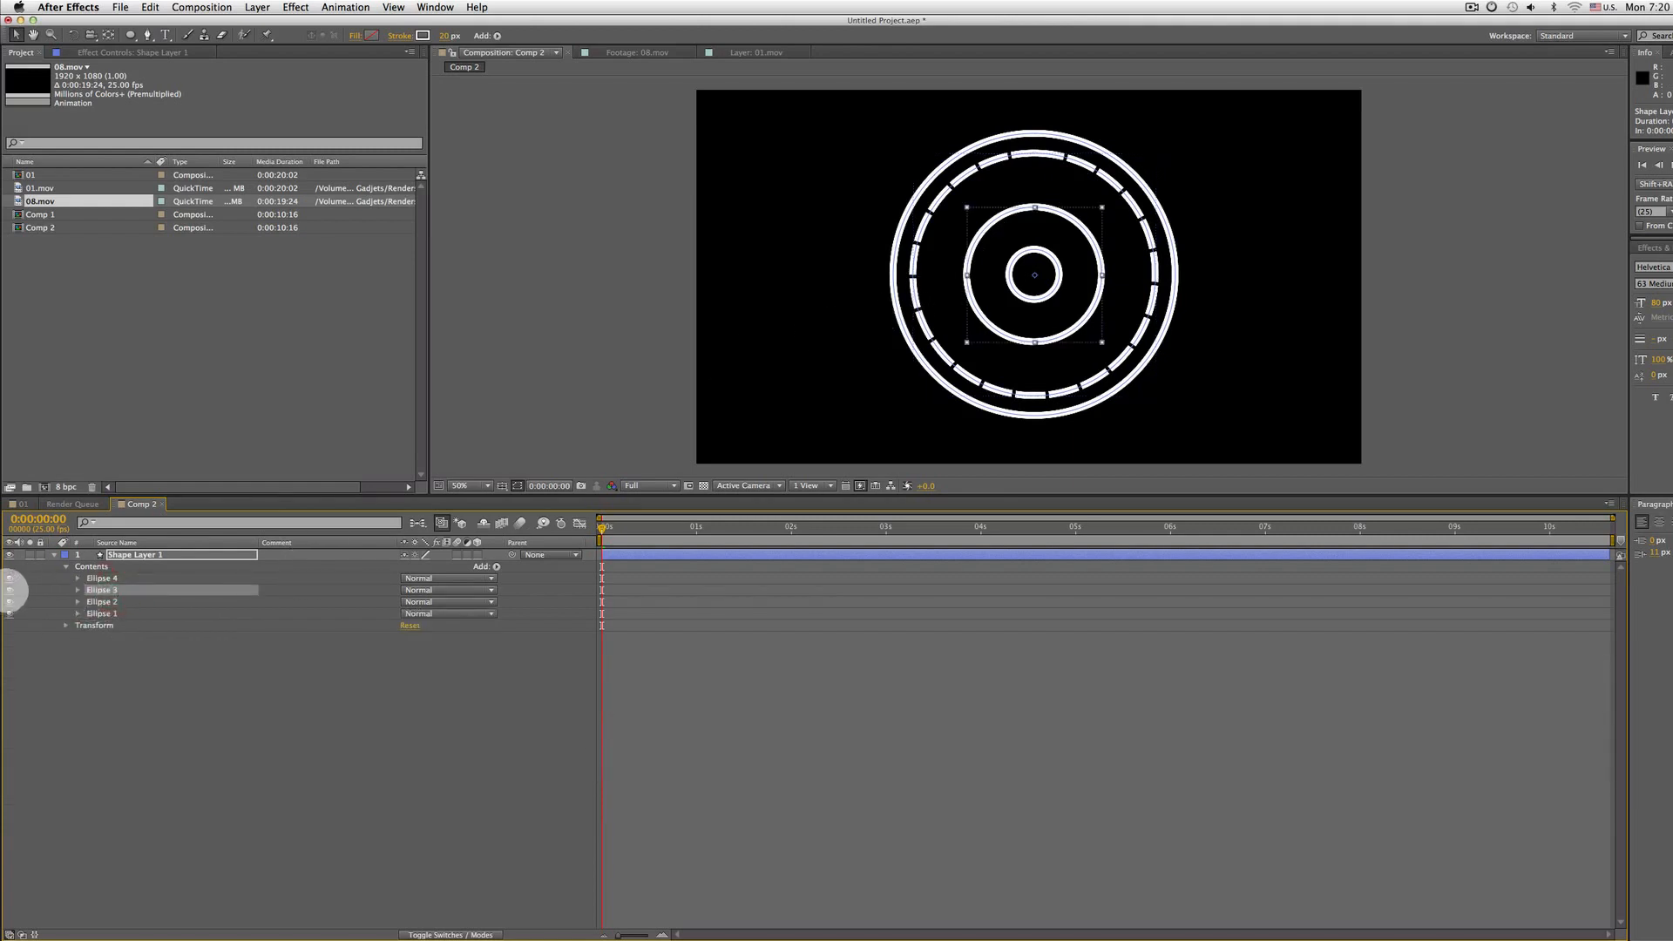
{"action": "left_click", "coordinate": [10, 590]}
{"action": "left_click", "coordinate": [10, 590]}
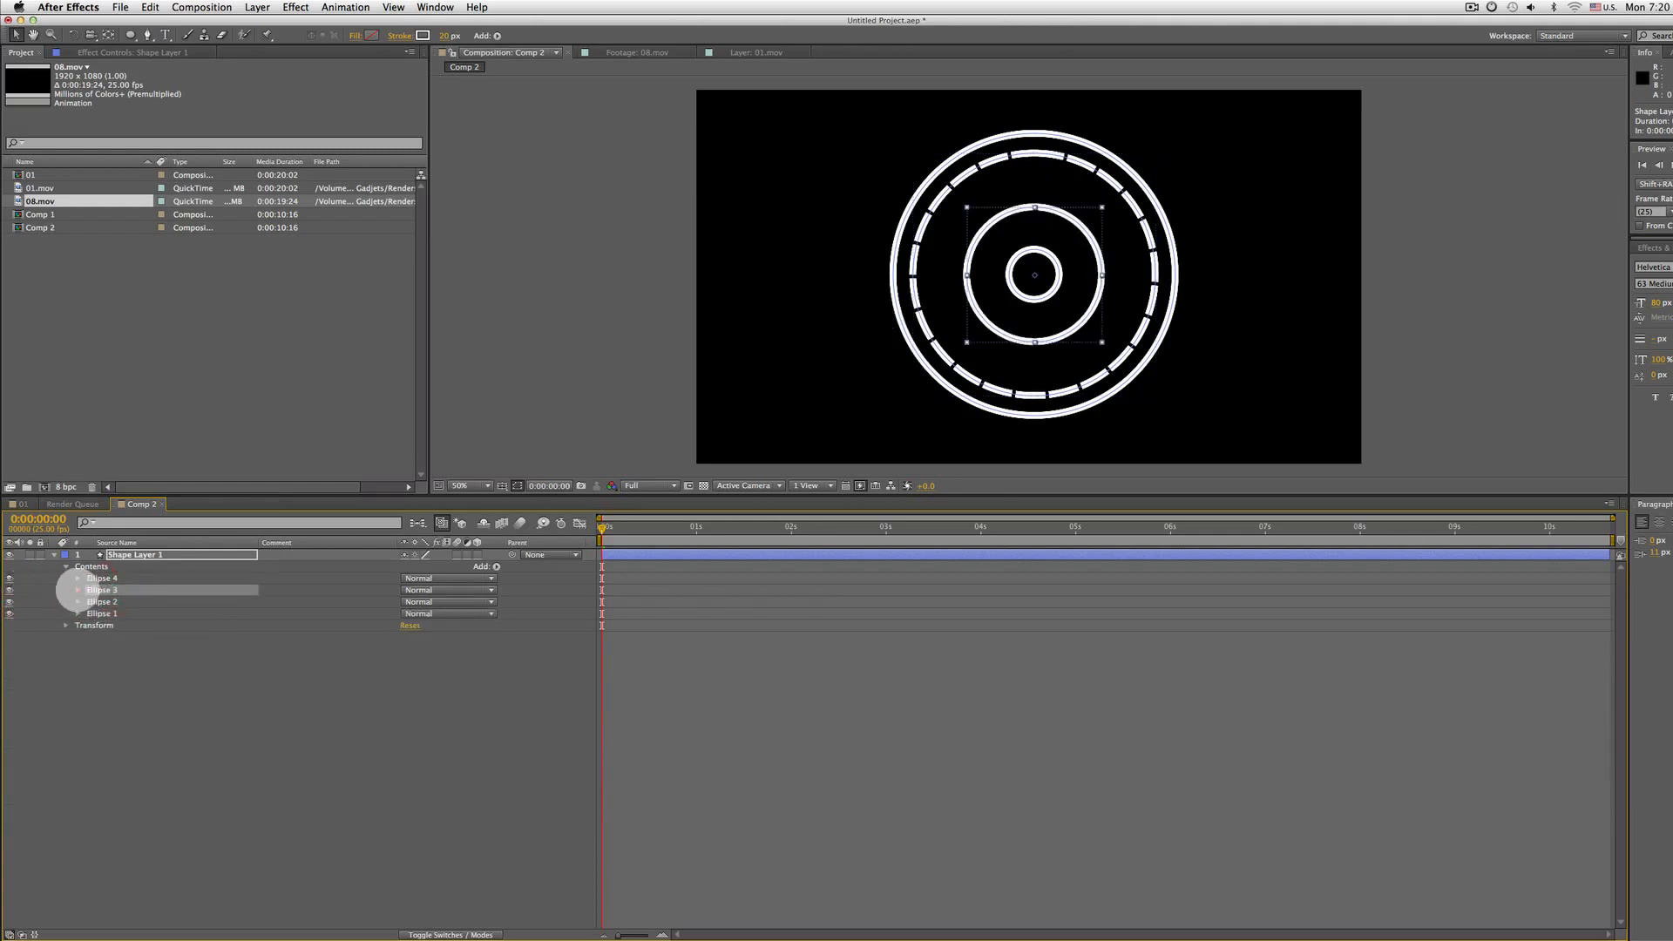
{"action": "left_click", "coordinate": [77, 589]}
{"action": "left_click", "coordinate": [90, 636]}
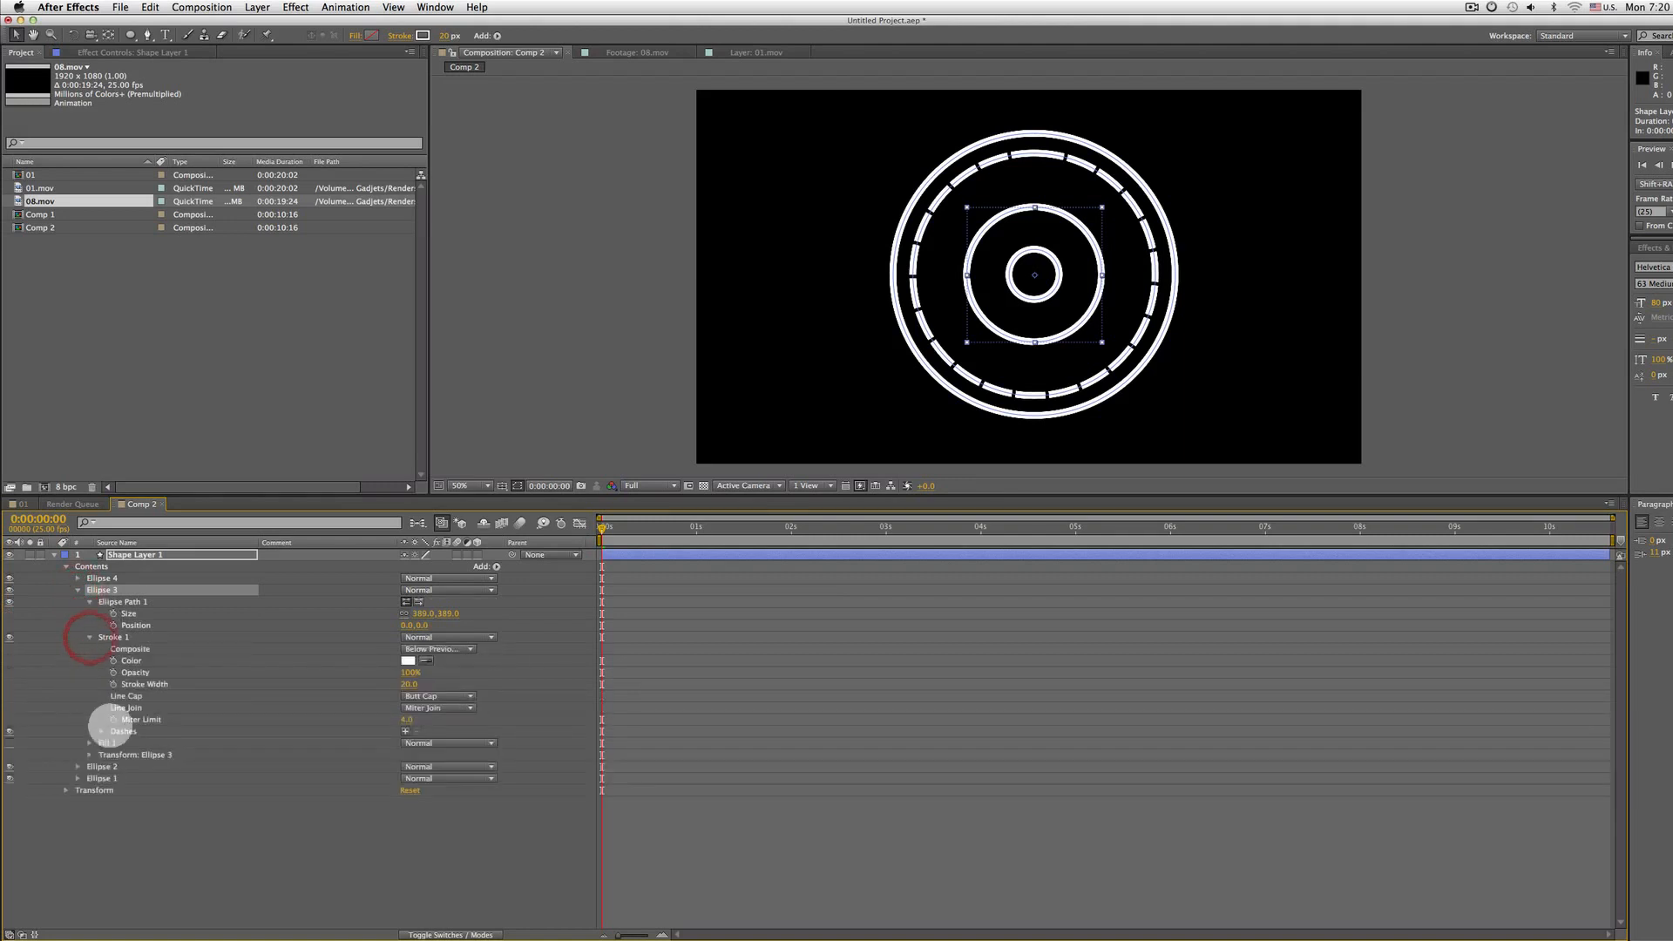
{"action": "left_click", "coordinate": [405, 731]}
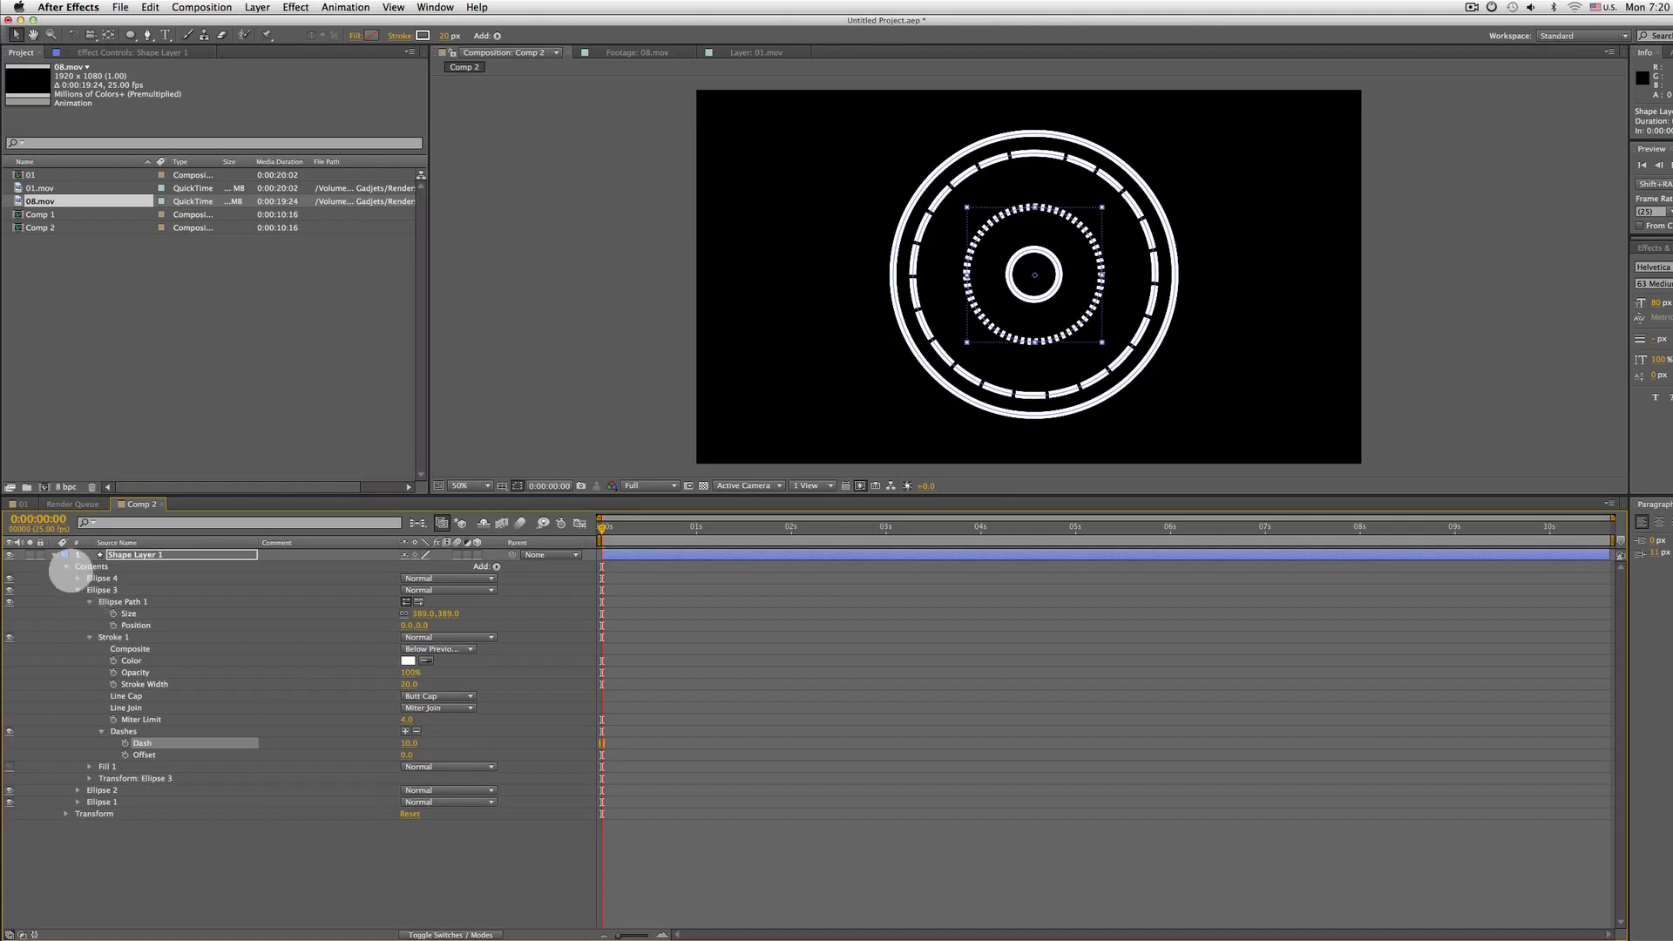
{"action": "left_click", "coordinate": [66, 566]}
{"action": "left_click", "coordinate": [92, 566]}
{"action": "left_click", "coordinate": [66, 566]}
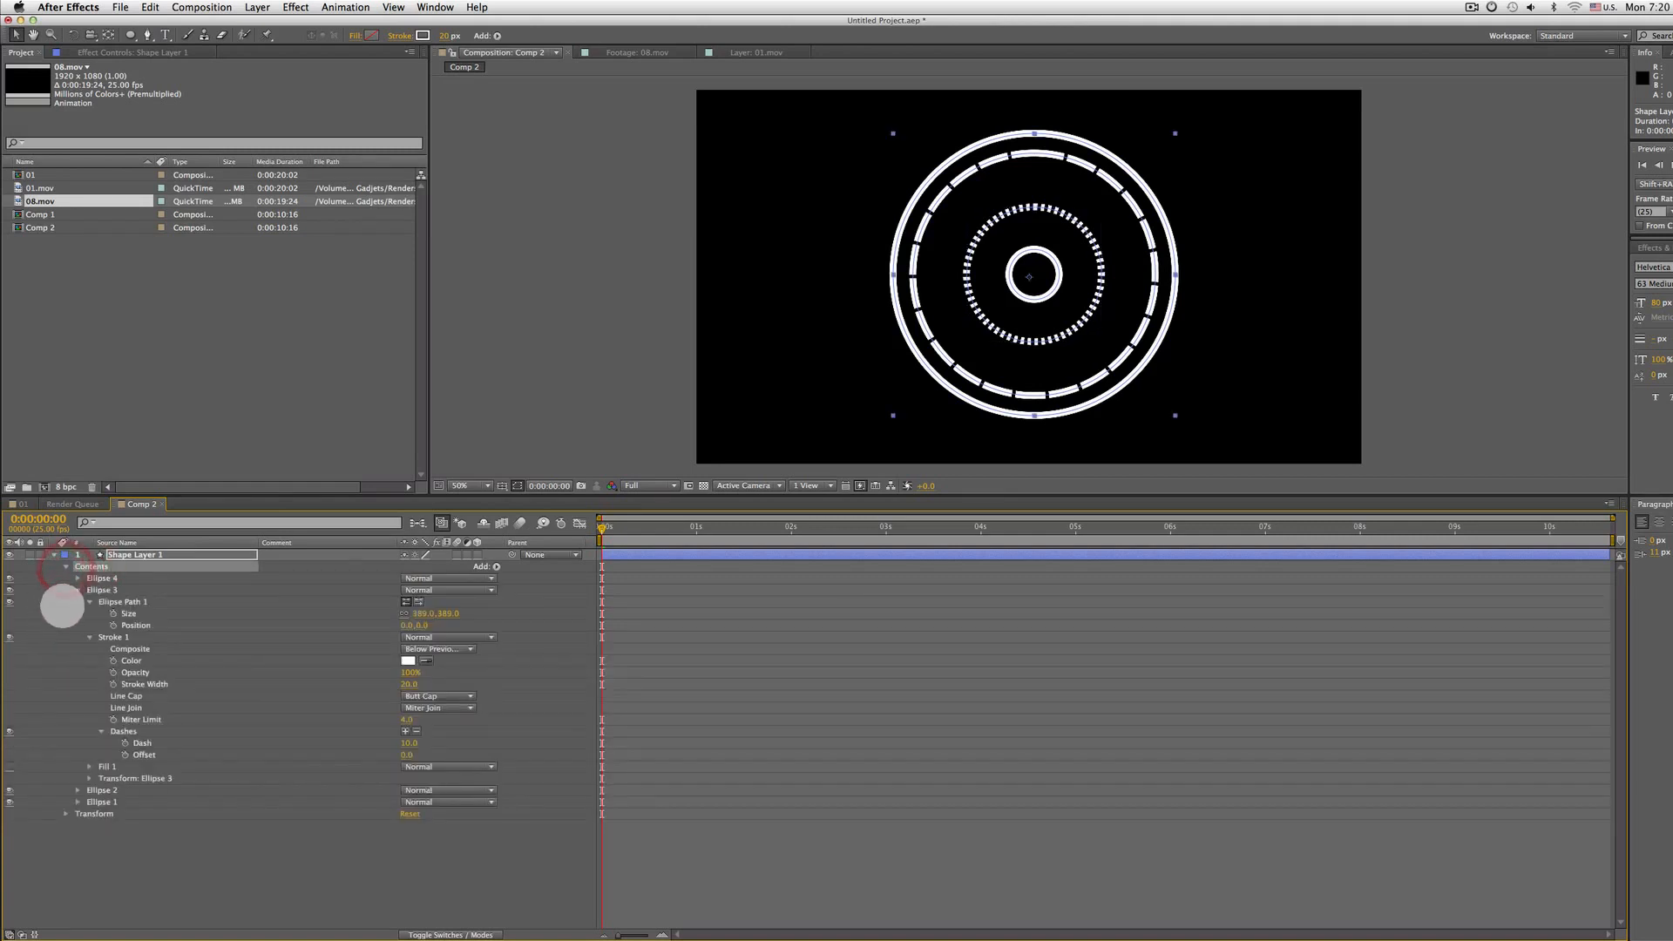
{"action": "left_click", "coordinate": [77, 590]}
{"action": "left_click", "coordinate": [166, 614]}
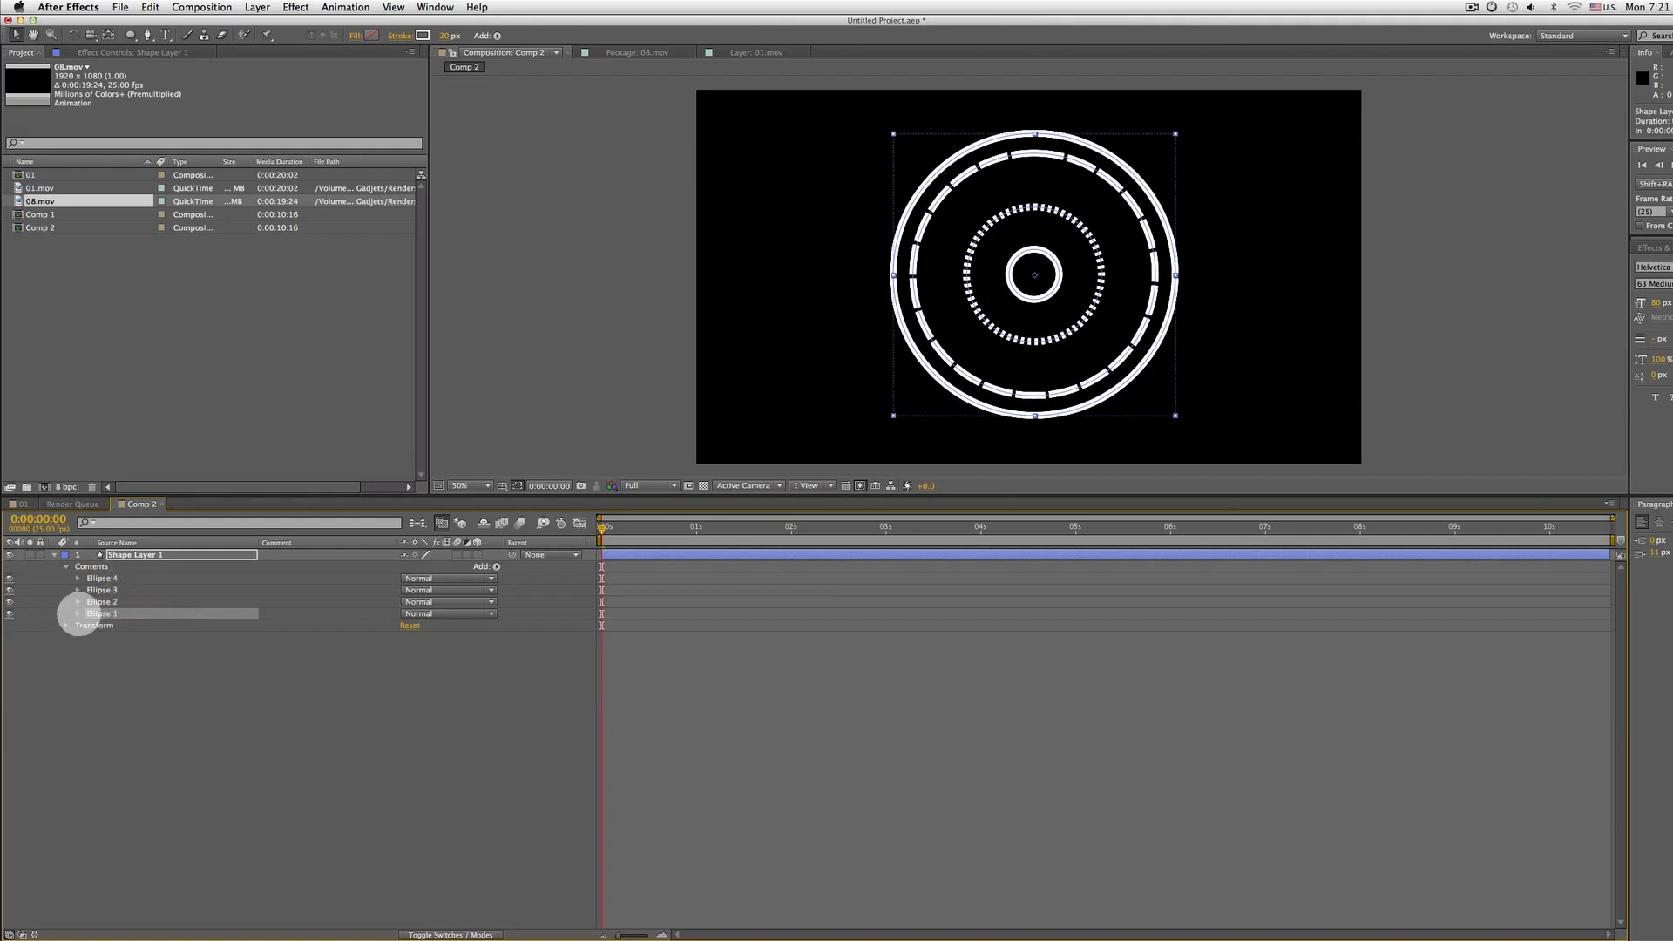
{"action": "left_click", "coordinate": [78, 613]}
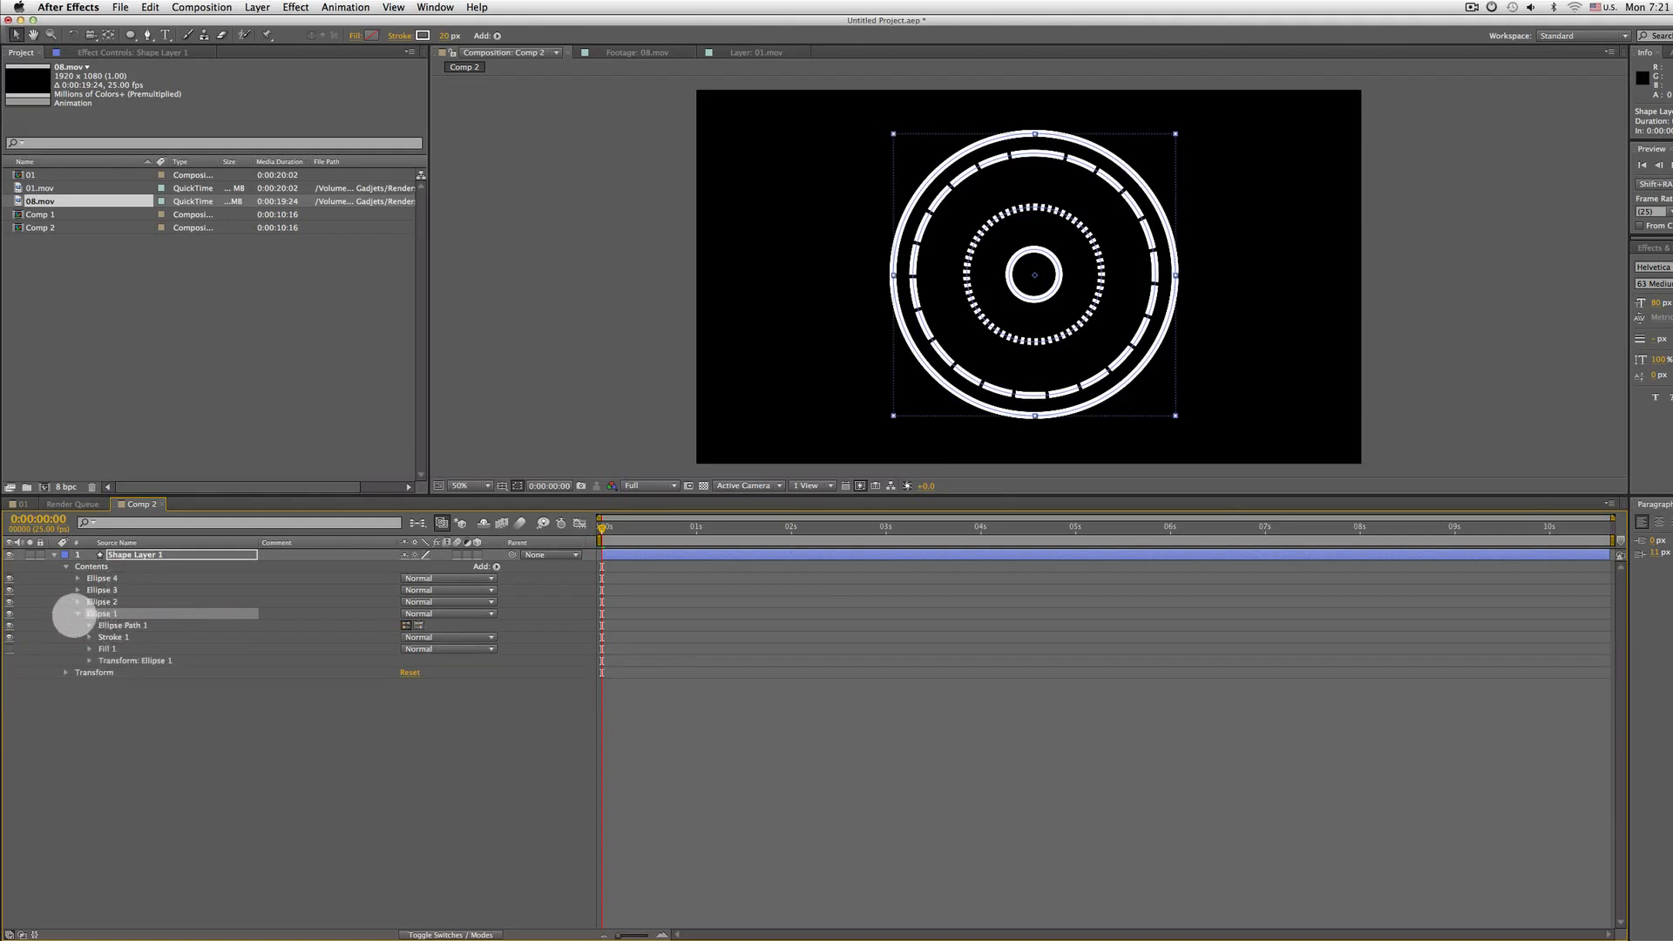
{"action": "left_click", "coordinate": [78, 614]}
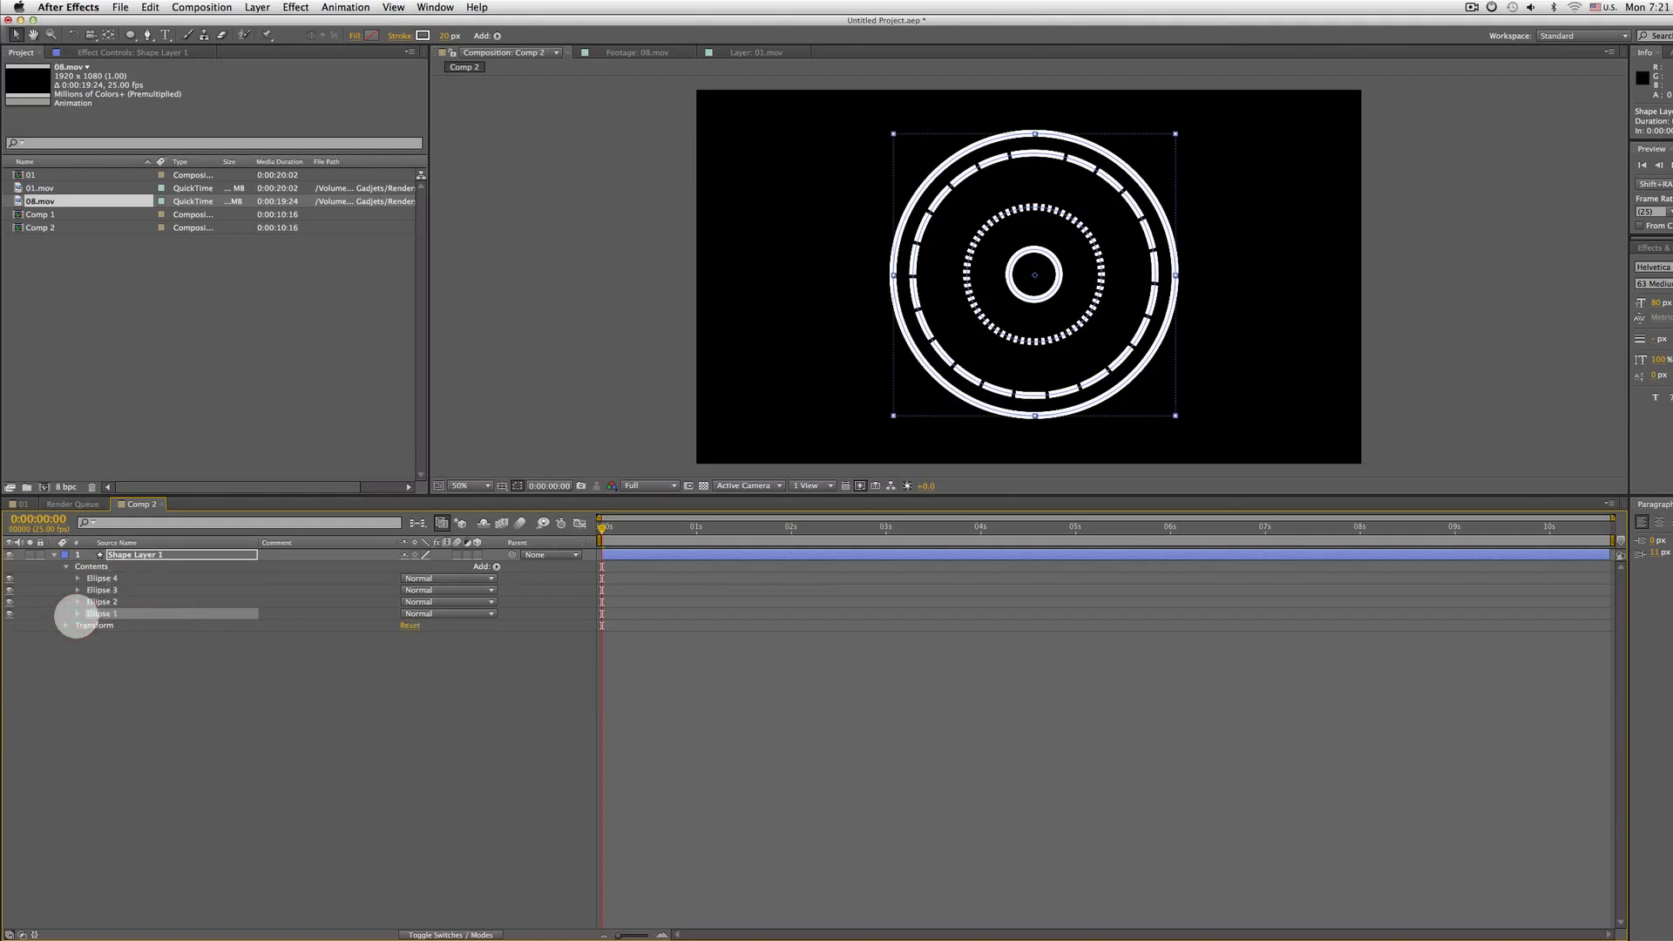
{"action": "left_click", "coordinate": [94, 504]}
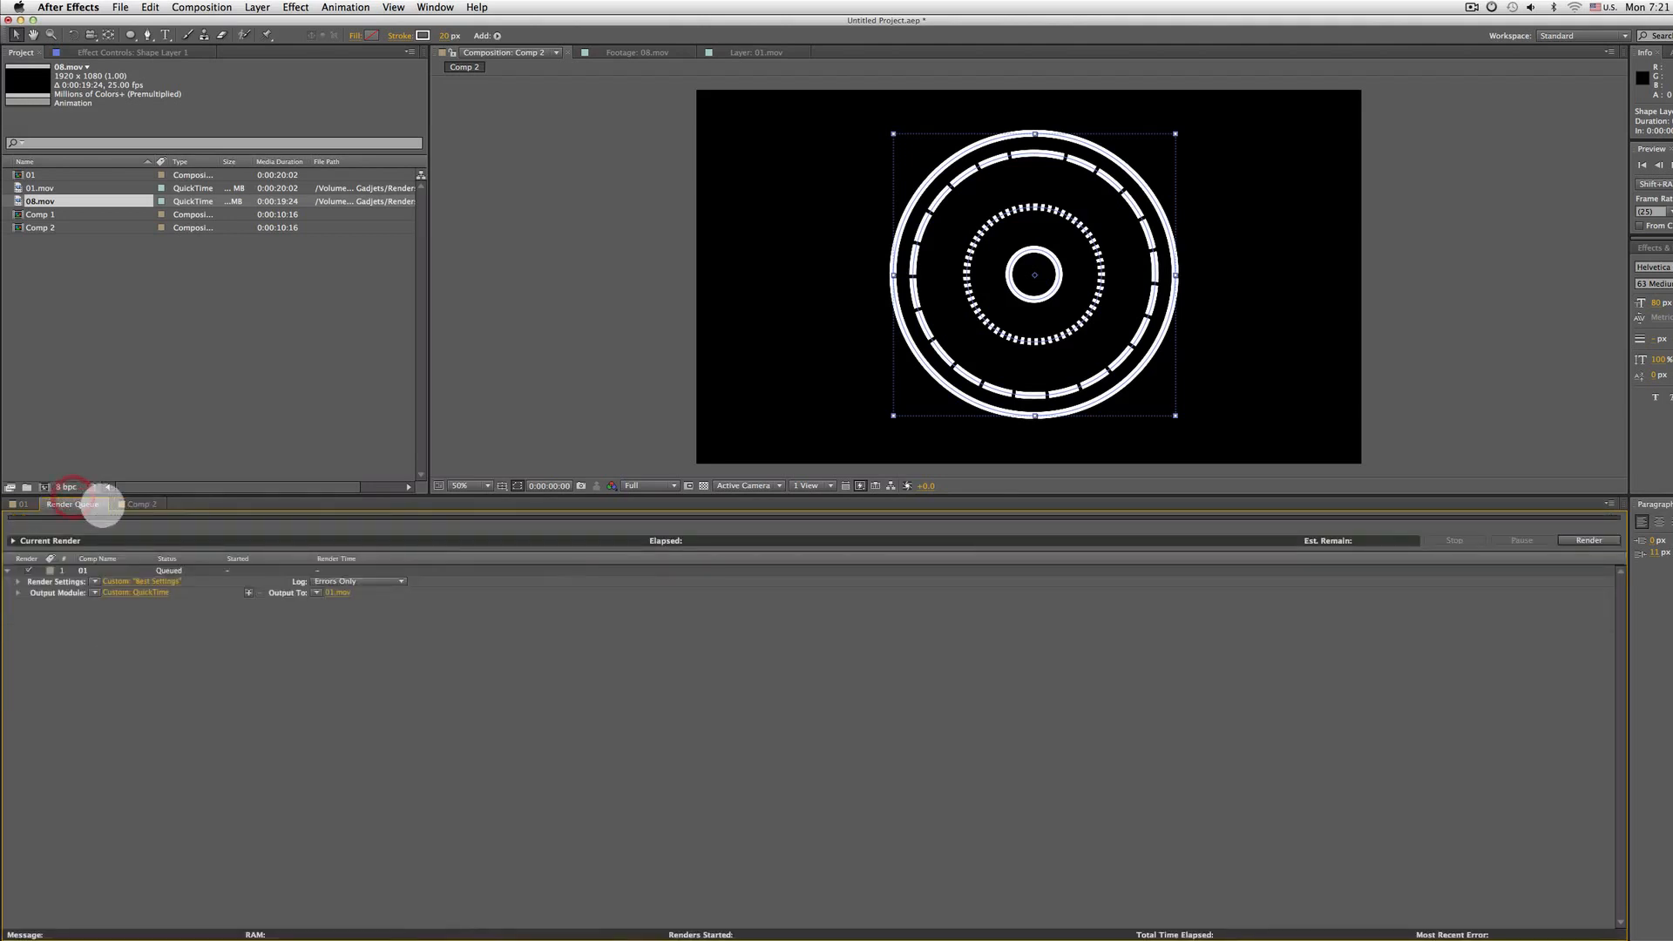
{"action": "left_click", "coordinate": [105, 504]}
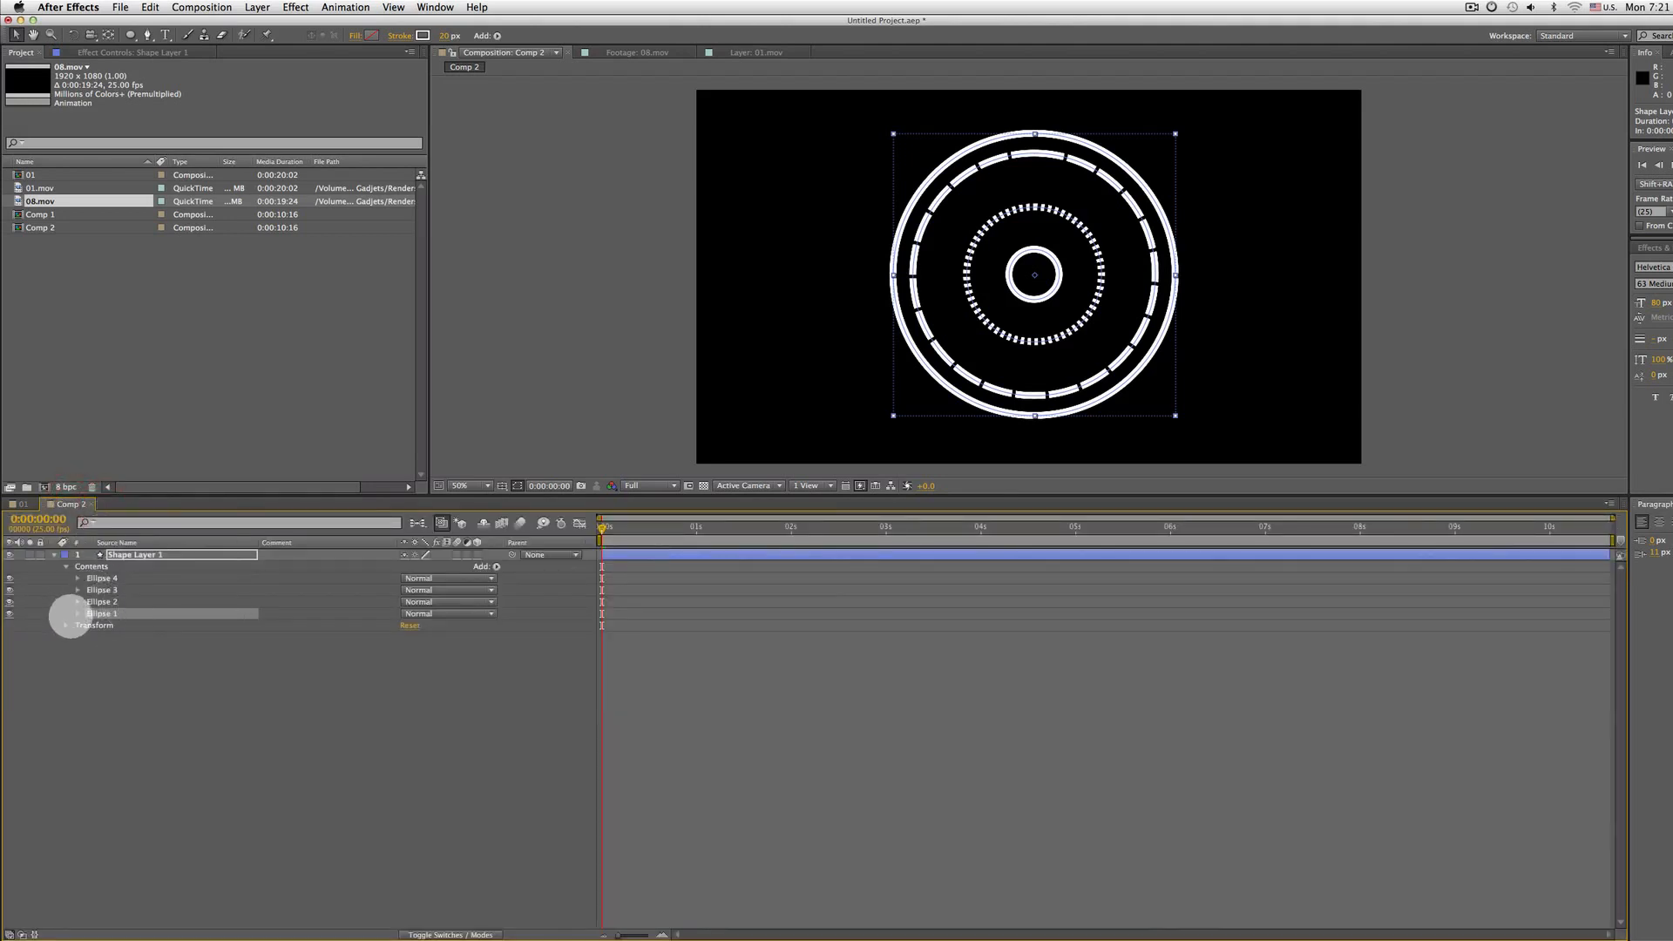
{"action": "left_click", "coordinate": [209, 688]}
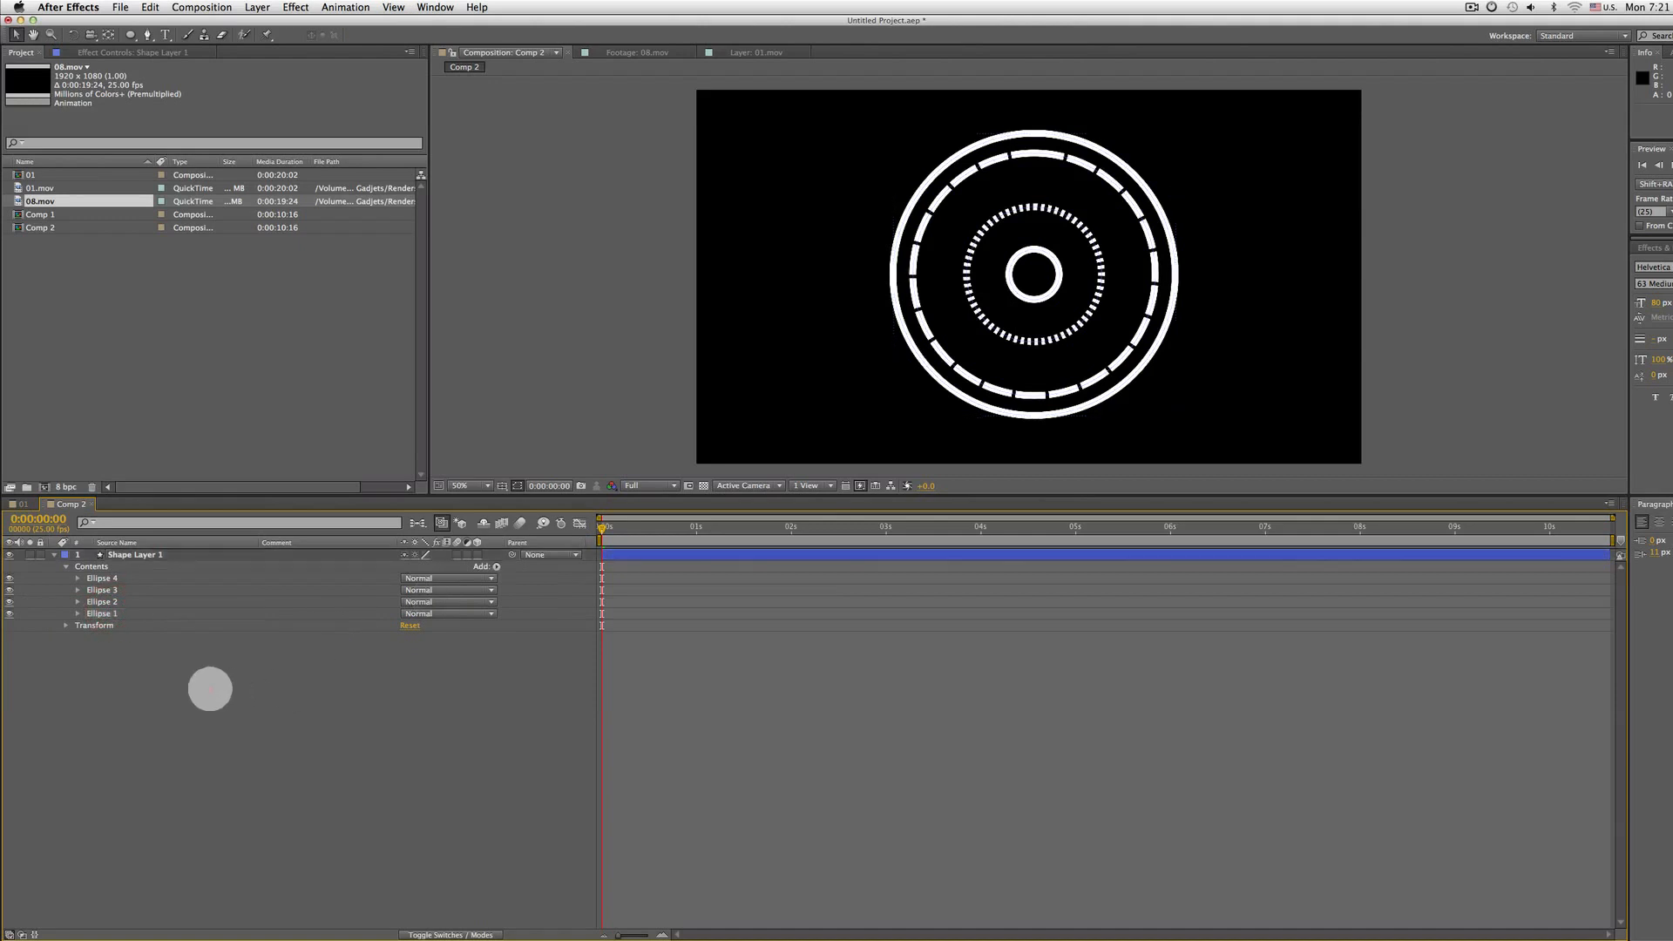
Add a Trim Paths operator to Ellipse 1 and expand its properties
{"action": "left_click", "coordinate": [118, 615]}
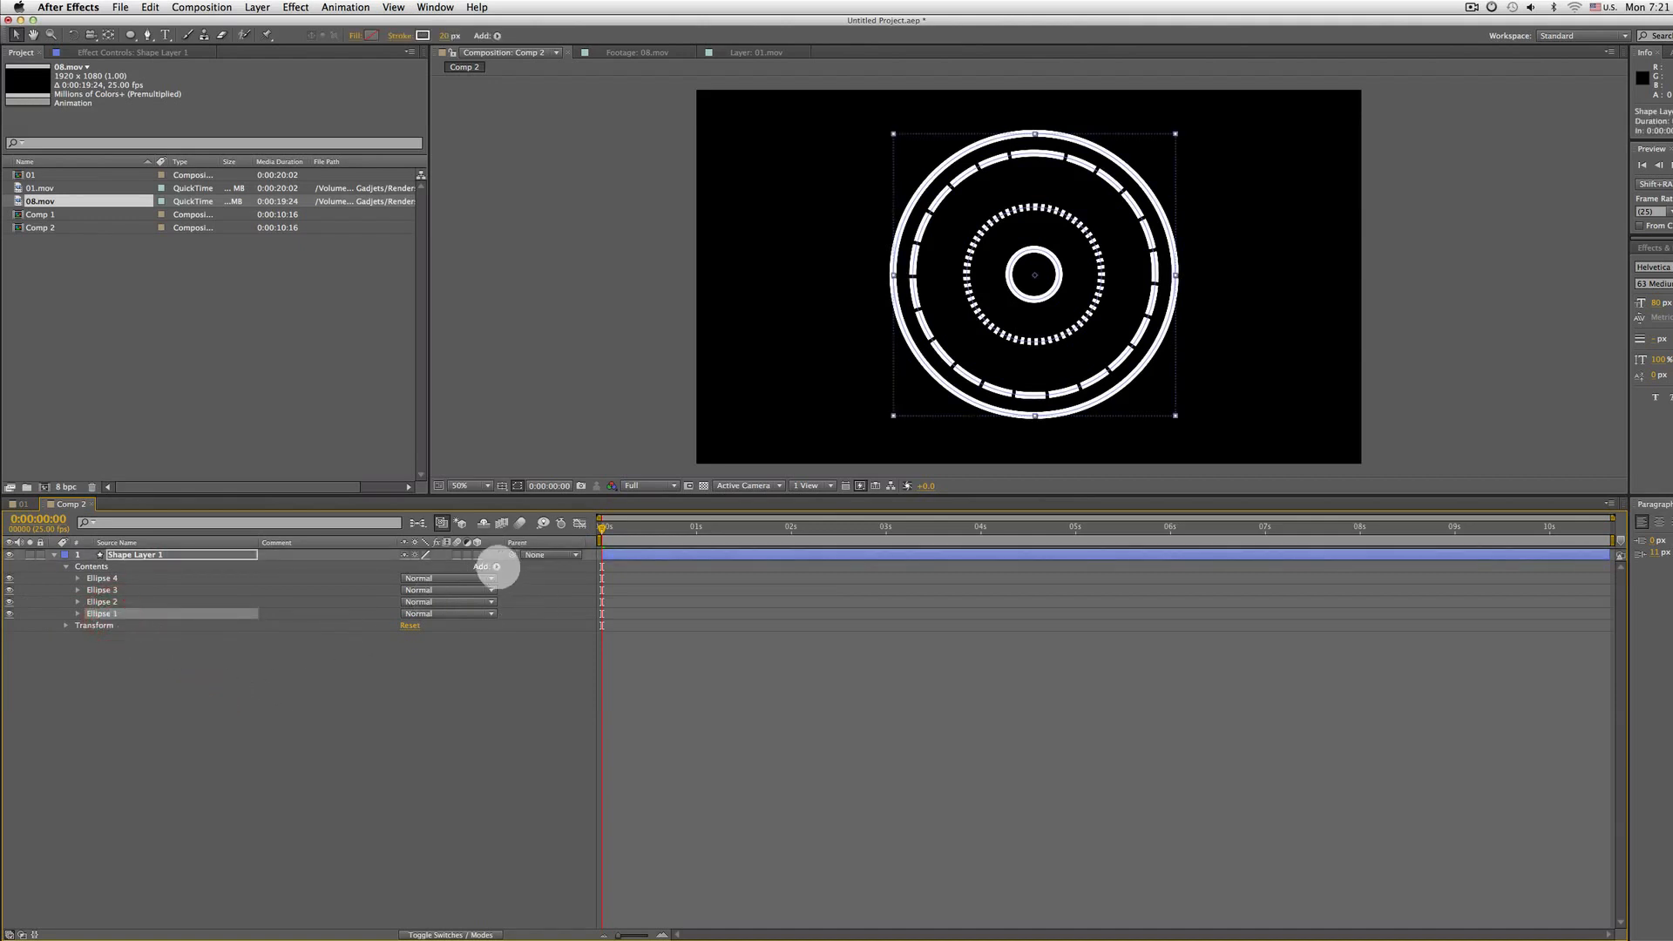
{"action": "left_click", "coordinate": [497, 566]}
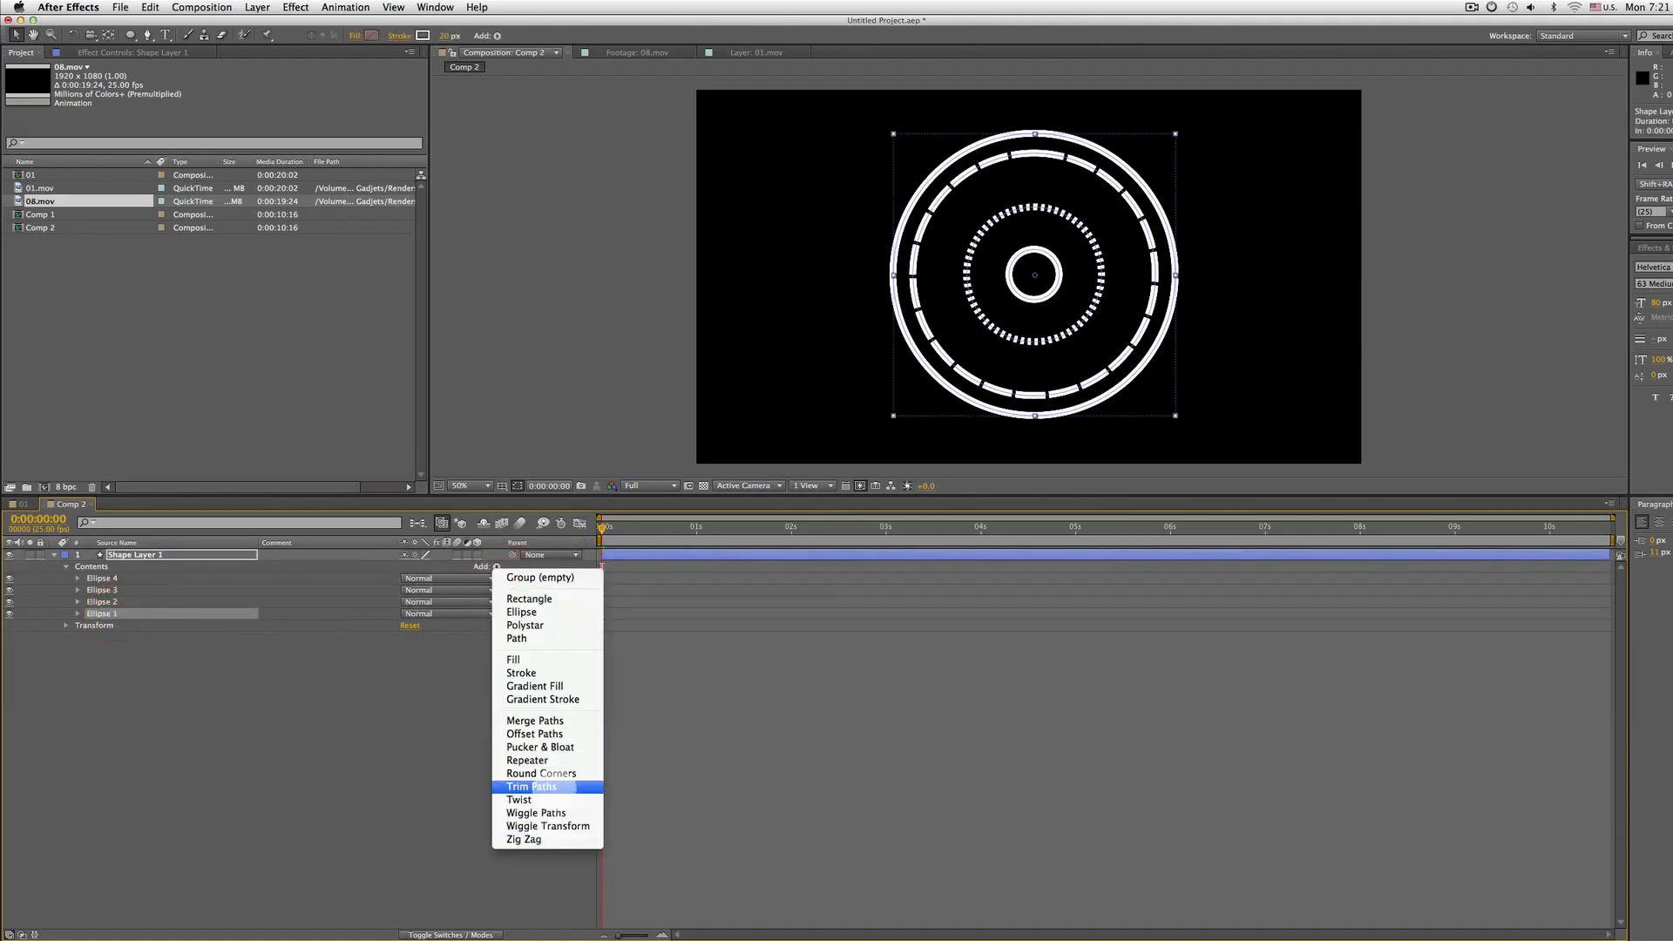
{"action": "left_click", "coordinate": [581, 786]}
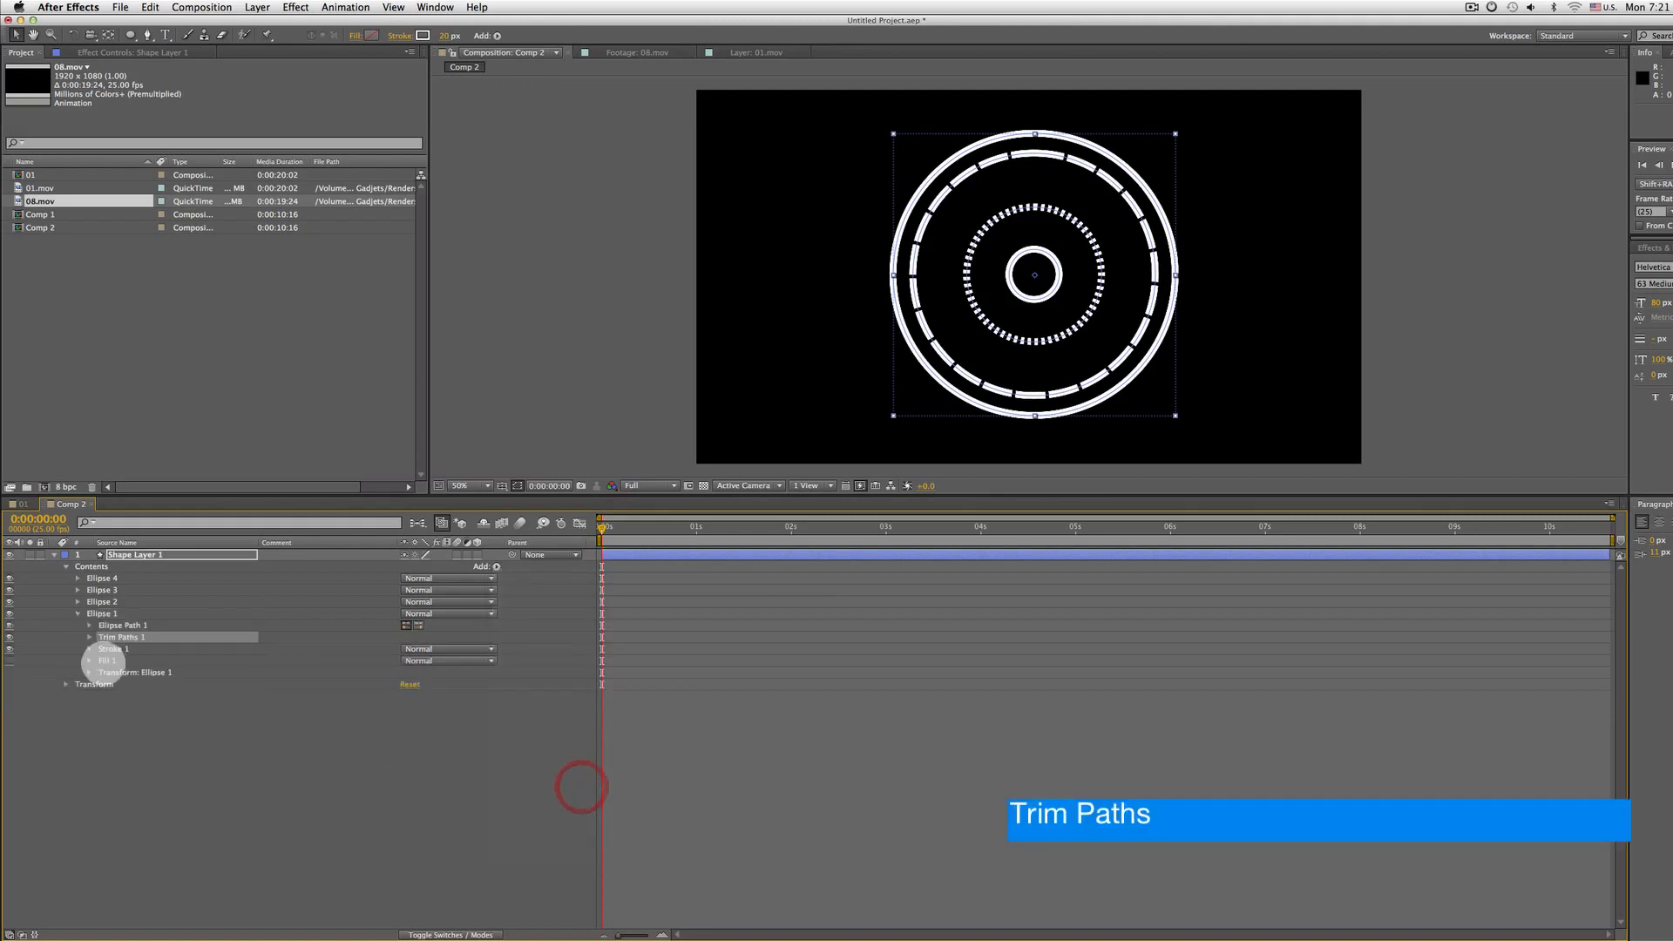
{"action": "left_click", "coordinate": [89, 637]}
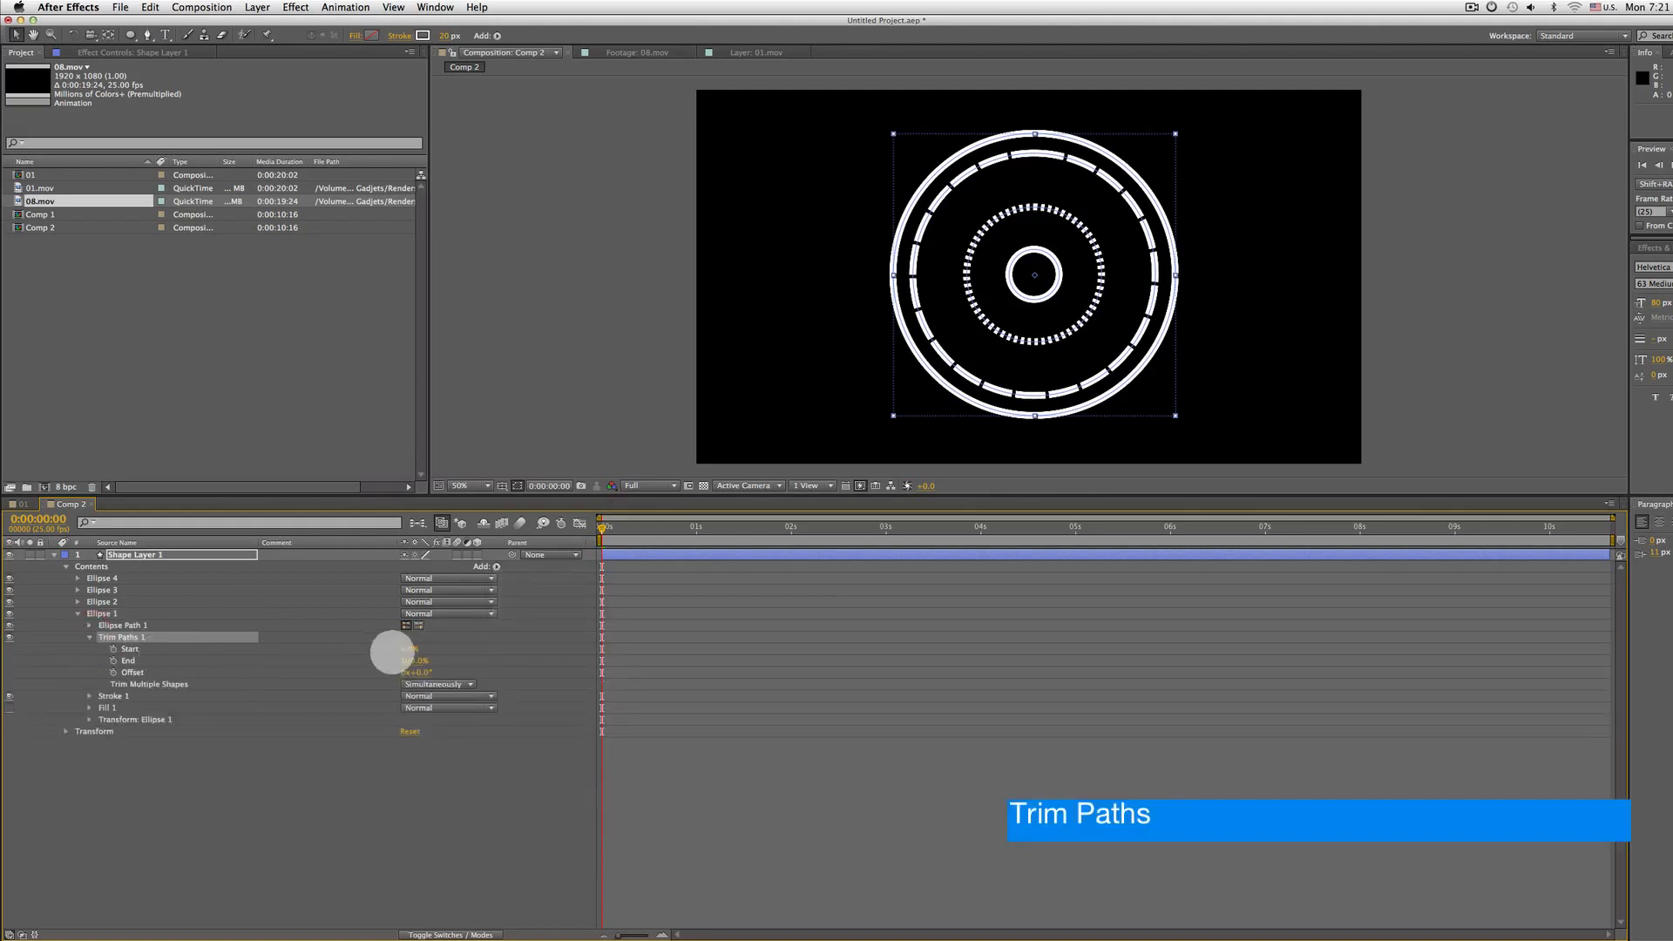
Keyframe Ellipse 1's Trim Paths Start from 100% at the beginning to 0% at about 20 frames
{"action": "left_click_drag", "start_coordinate": [409, 648], "coordinate": [485, 648]}
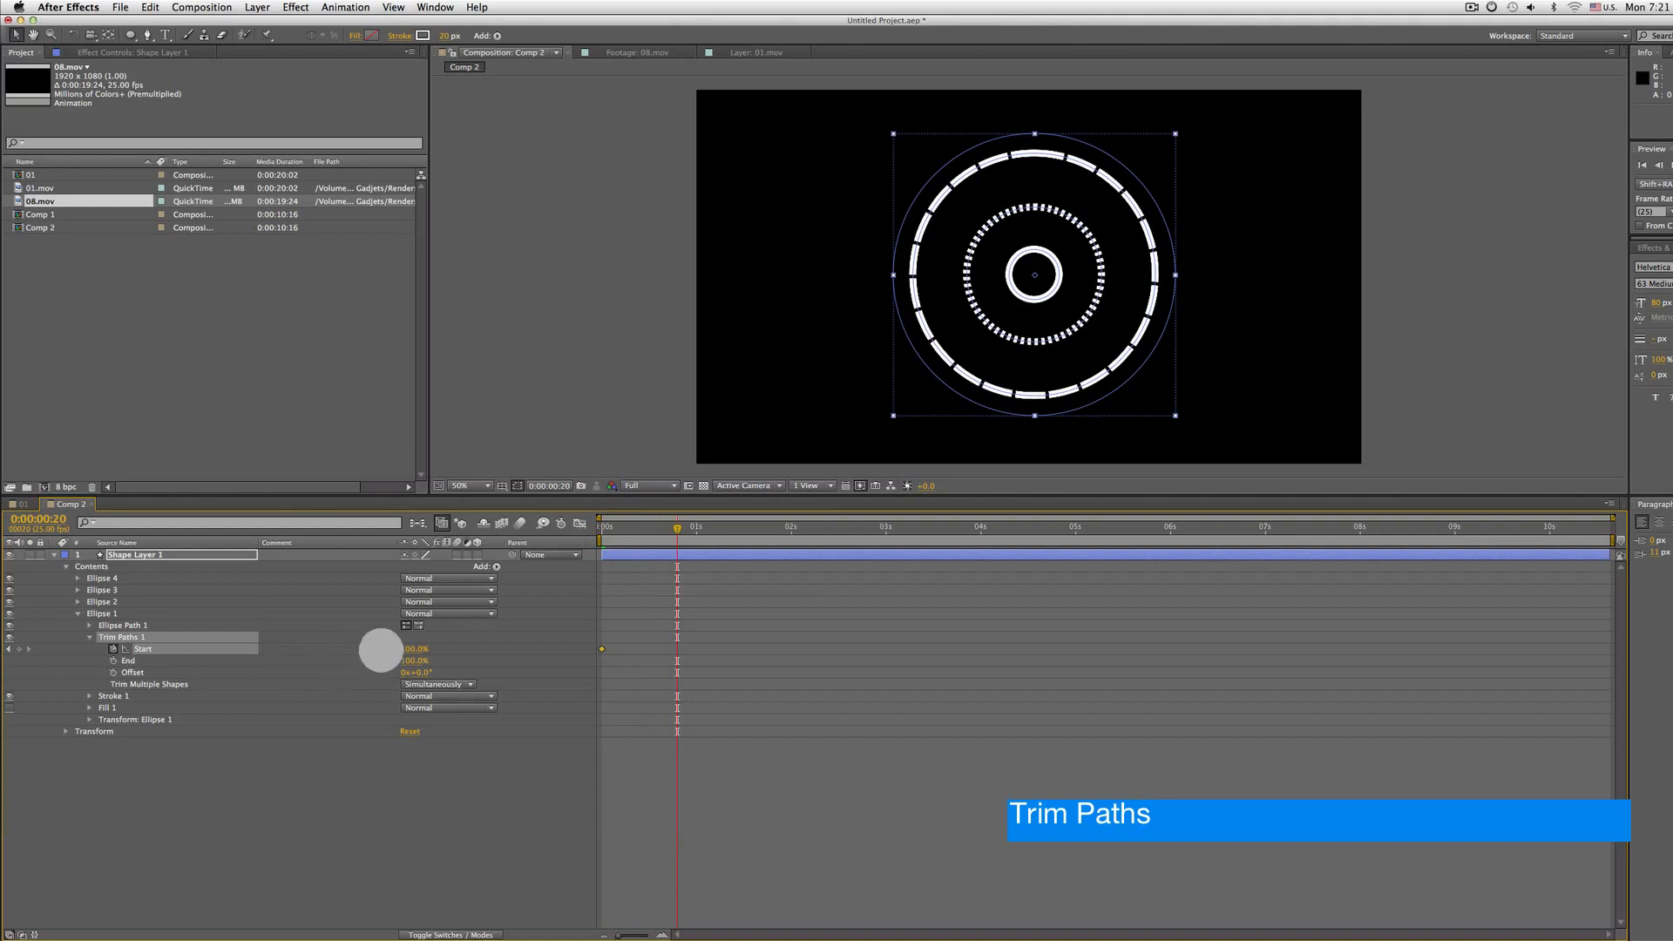
{"action": "left_click_drag", "start_coordinate": [413, 649], "coordinate": [152, 613]}
{"action": "key", "text": "KP_0"}
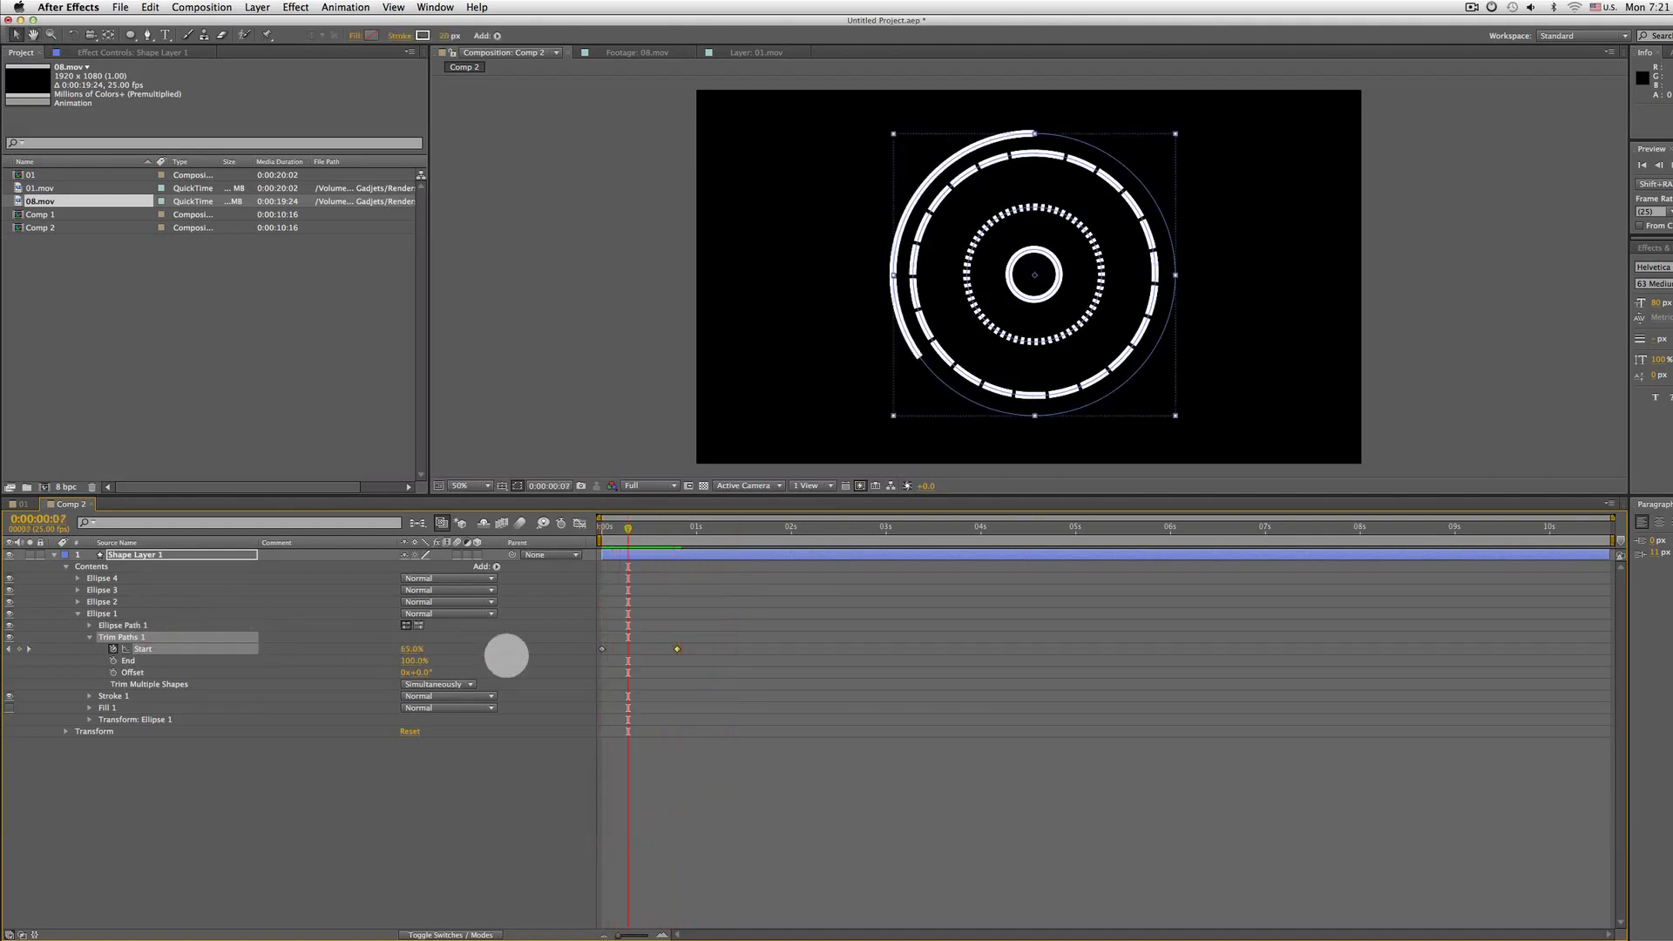
Apply Easy Ease to Ellipse 1's final Start keyframe and preview the animation from the start
{"action": "right_click", "coordinate": [676, 648]}
{"action": "mouse_move", "coordinate": [784, 796]}
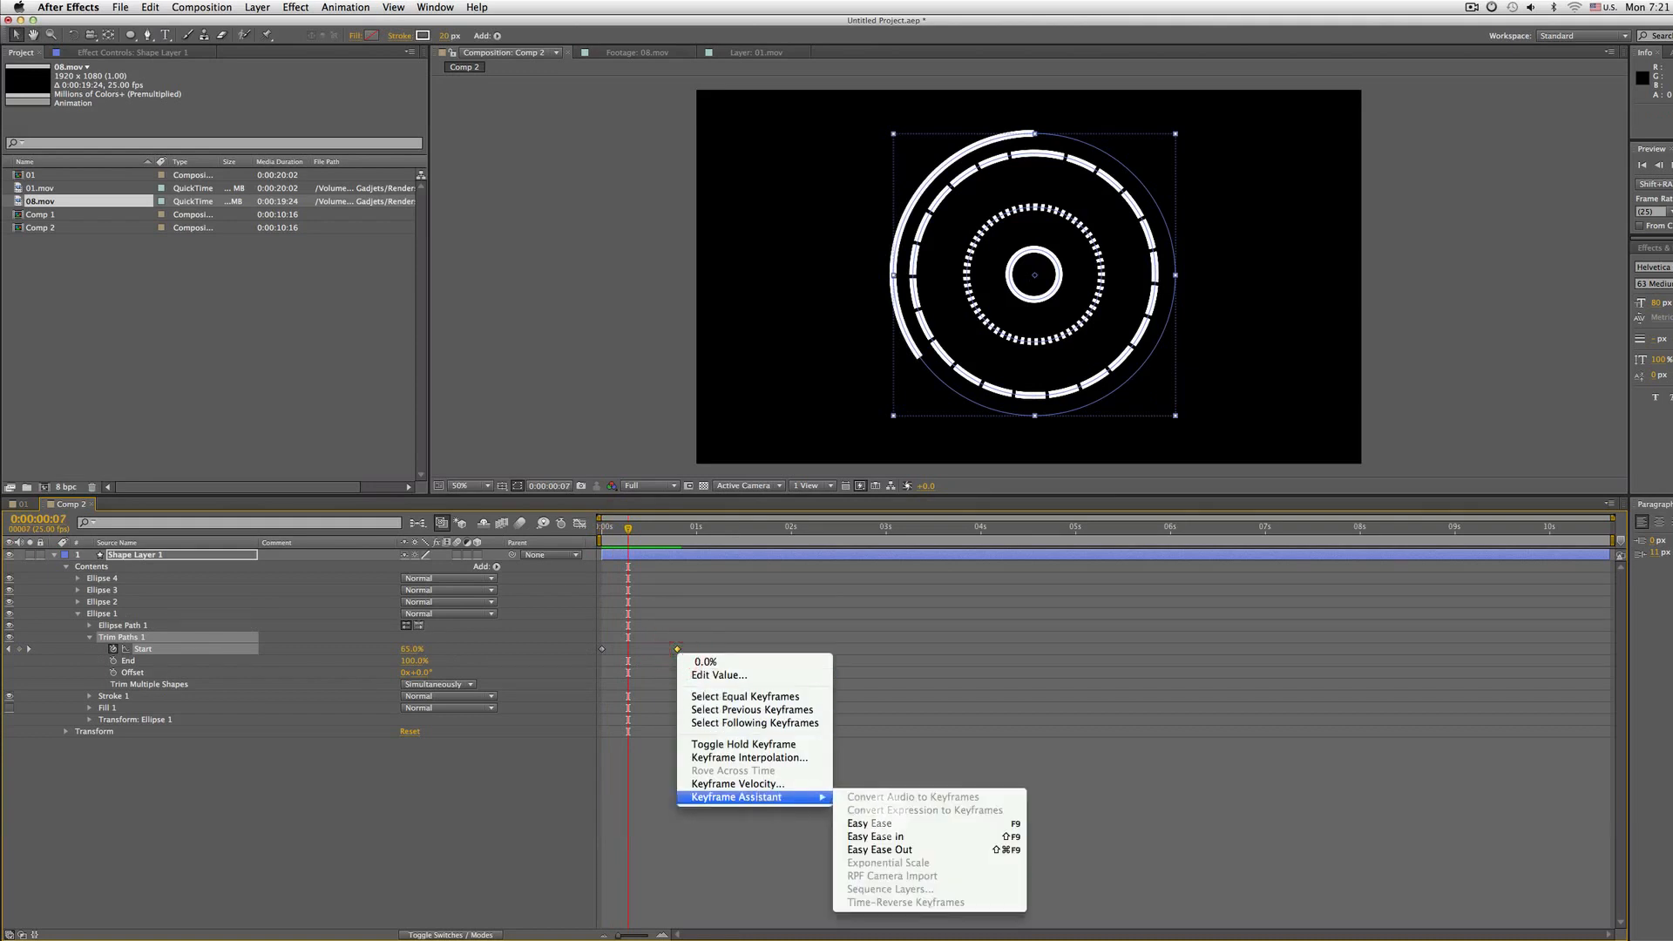
{"action": "left_click", "coordinate": [888, 819]}
{"action": "key", "text": "Home"}
{"action": "key", "text": "KP_0"}
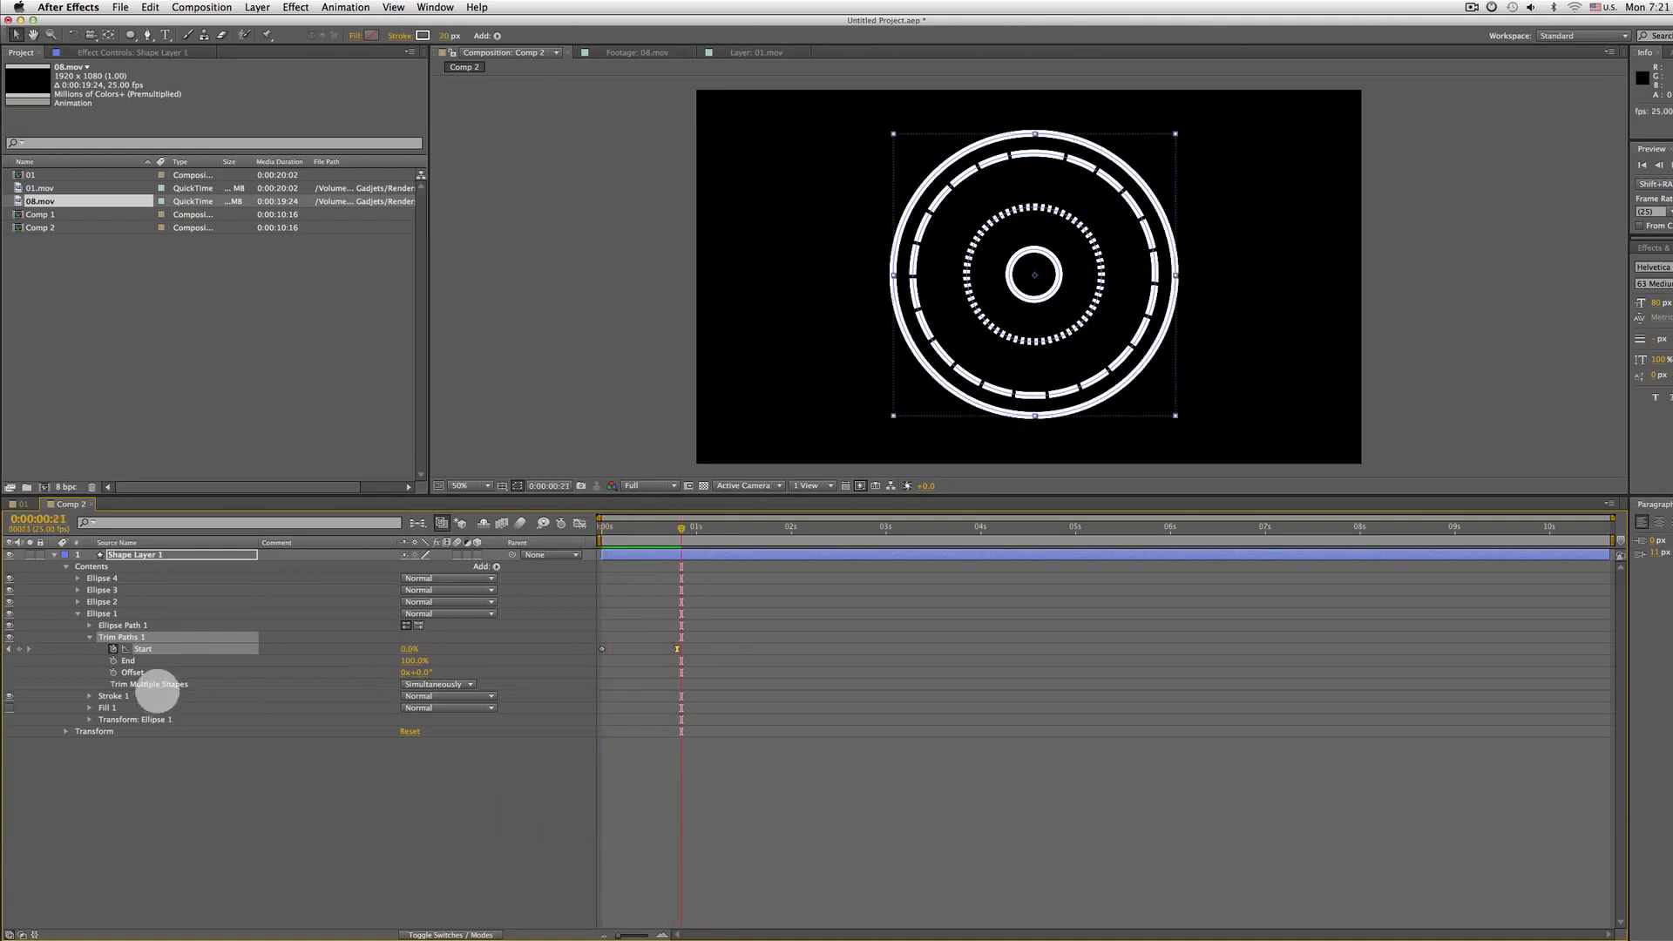
Add a Trim Paths operator to Ellipse 2 and expand its properties
{"action": "left_click", "coordinate": [103, 601]}
{"action": "left_click", "coordinate": [8, 602]}
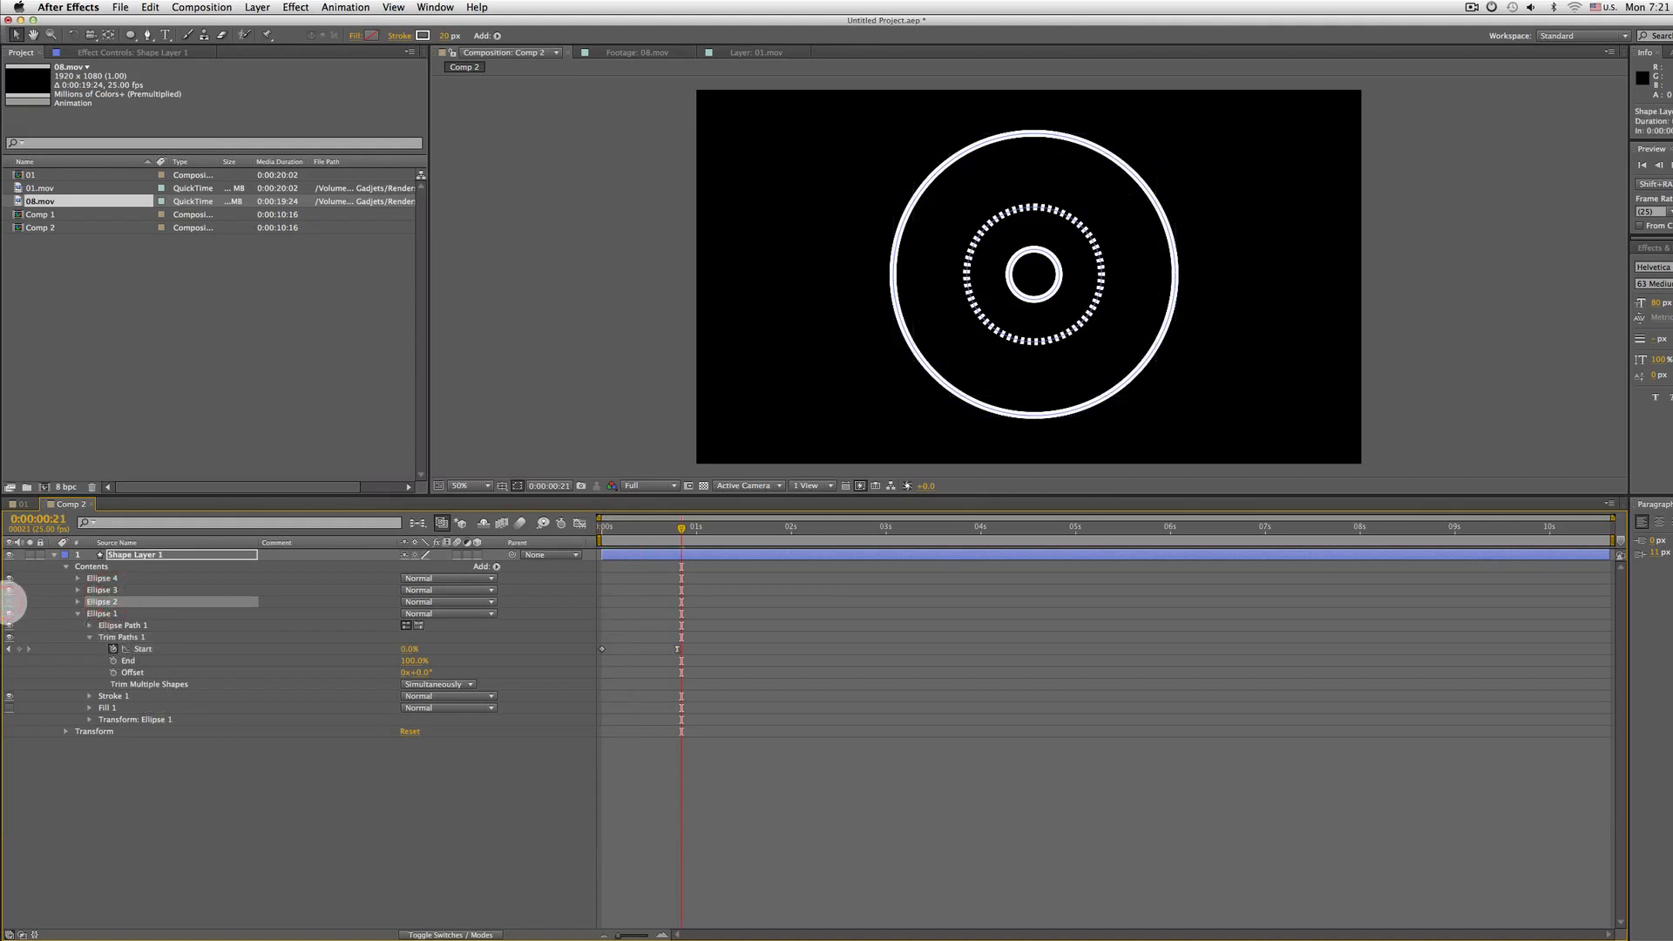
{"action": "left_click", "coordinate": [9, 602]}
{"action": "left_click", "coordinate": [77, 601]}
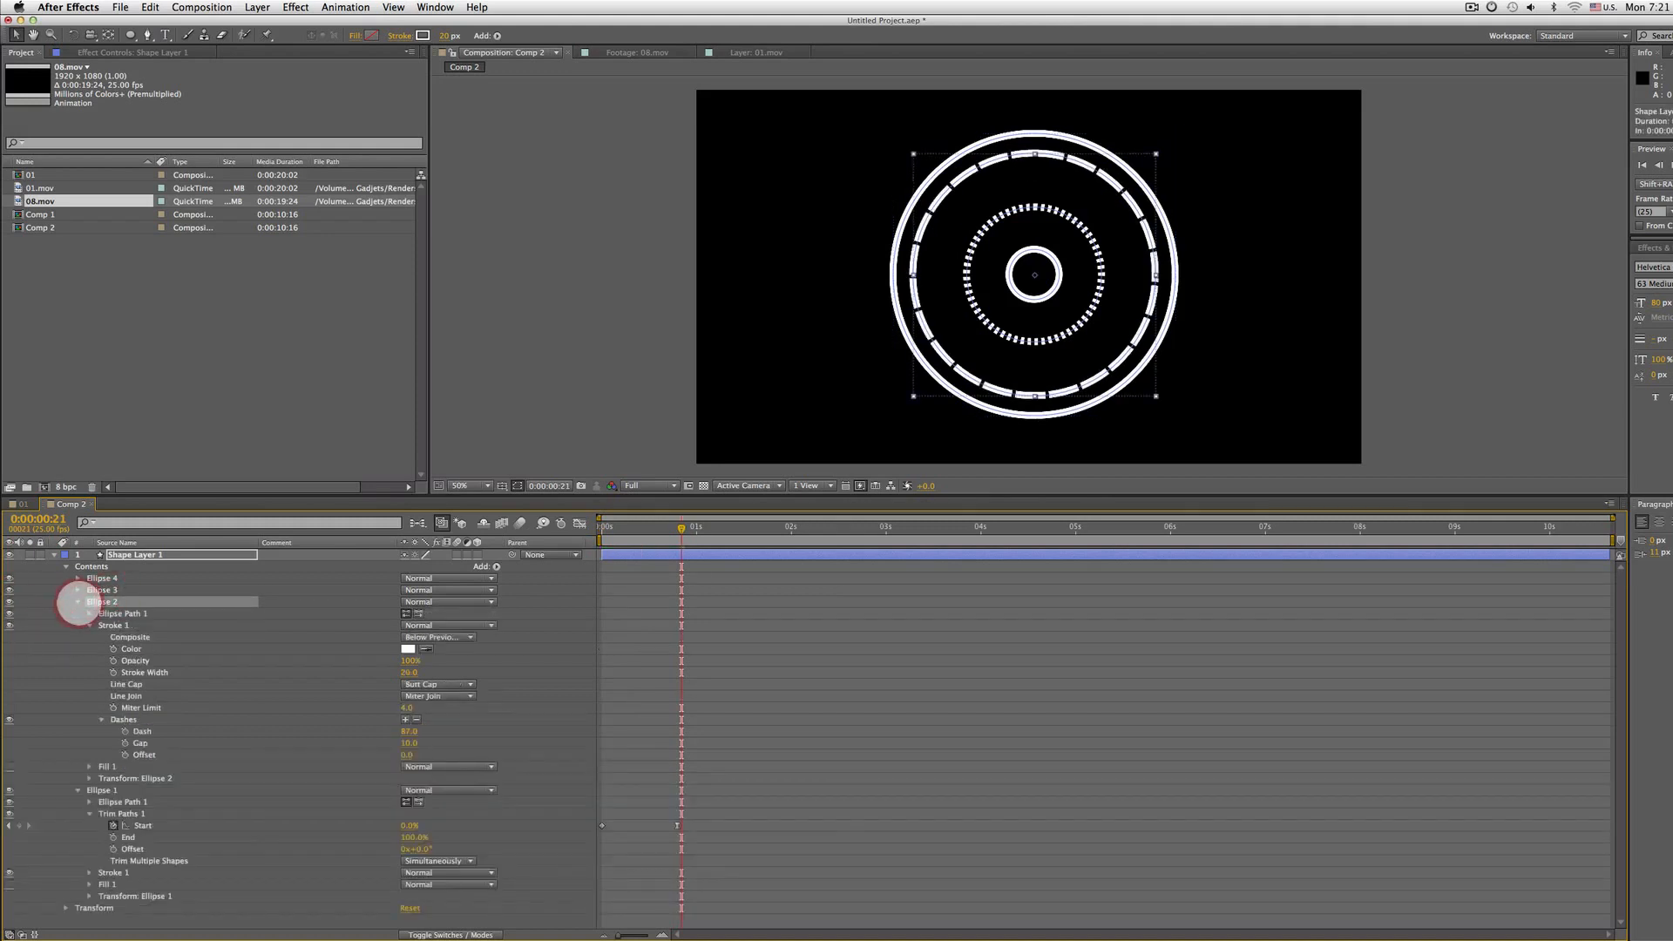
{"action": "left_click", "coordinate": [89, 625]}
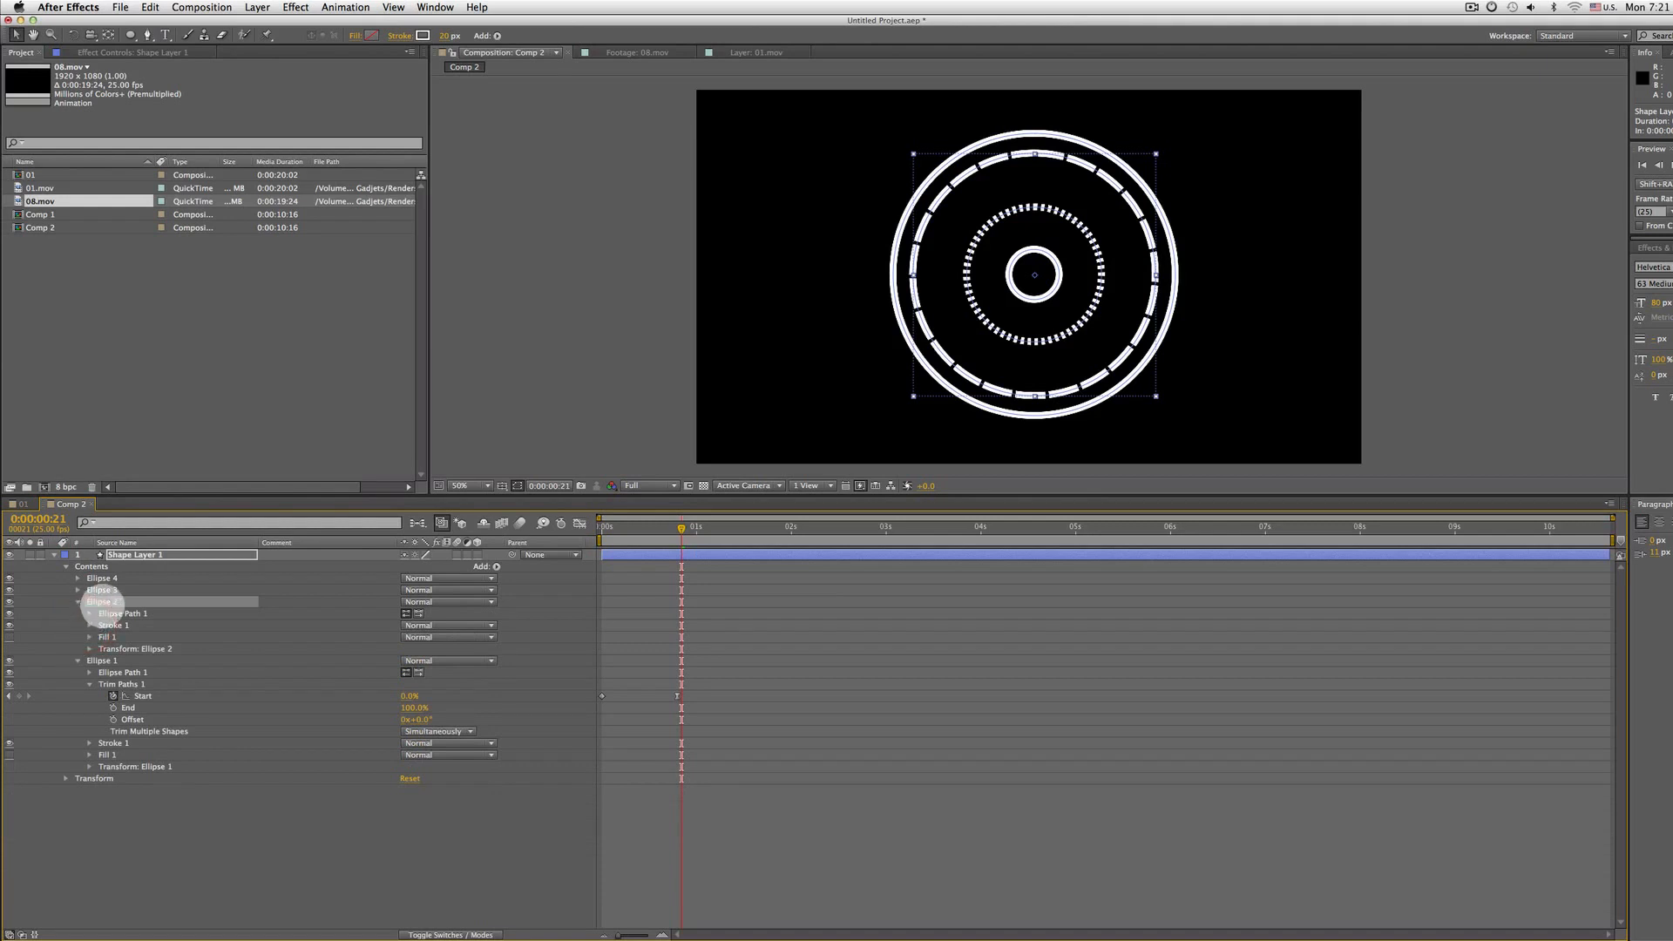
{"action": "left_click", "coordinate": [102, 605]}
{"action": "left_click", "coordinate": [496, 566]}
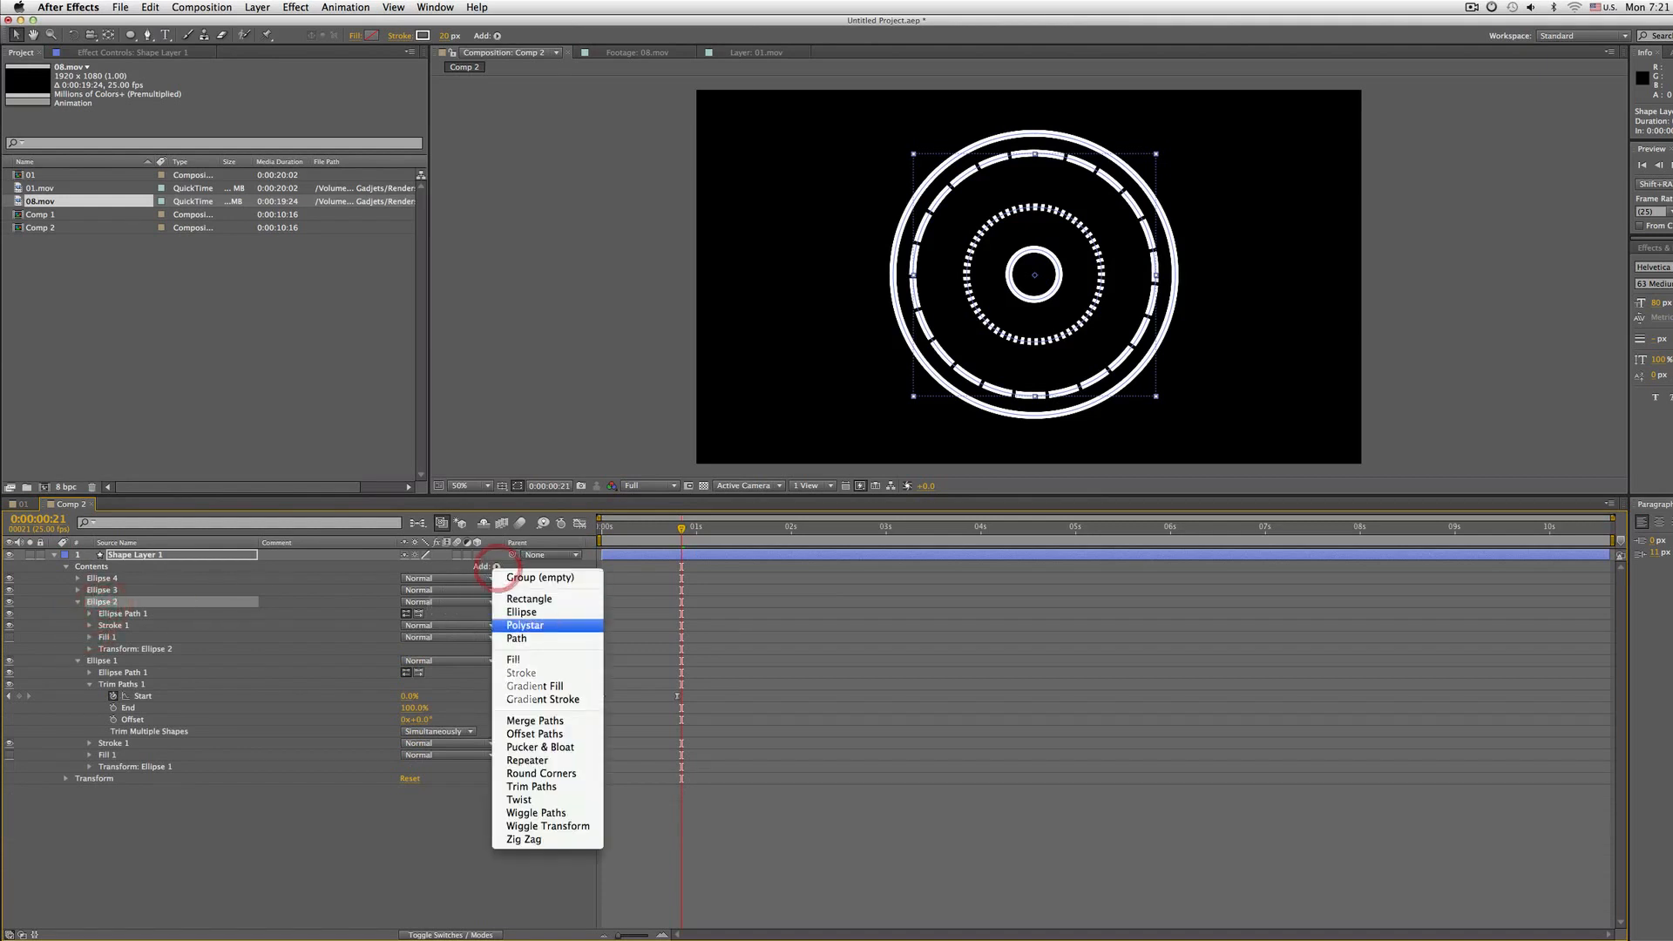
{"action": "left_click", "coordinate": [523, 788]}
{"action": "left_click", "coordinate": [89, 624]}
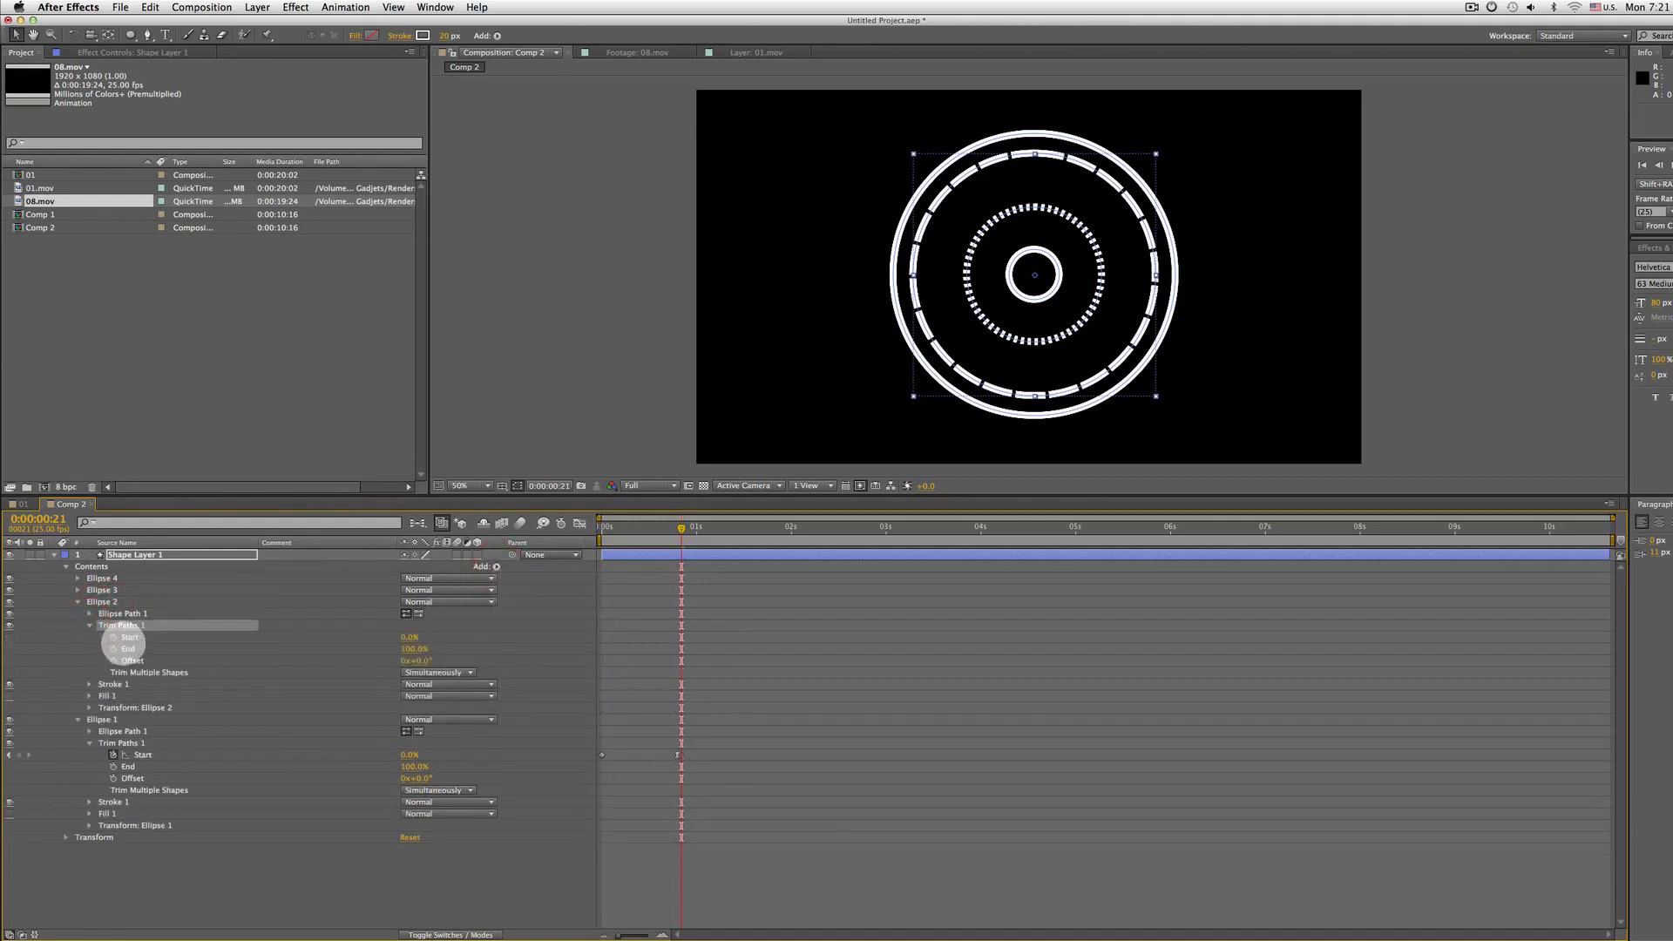
{"action": "left_click_drag", "start_coordinate": [411, 637], "coordinate": [455, 635]}
{"action": "key", "text": "super+z"}
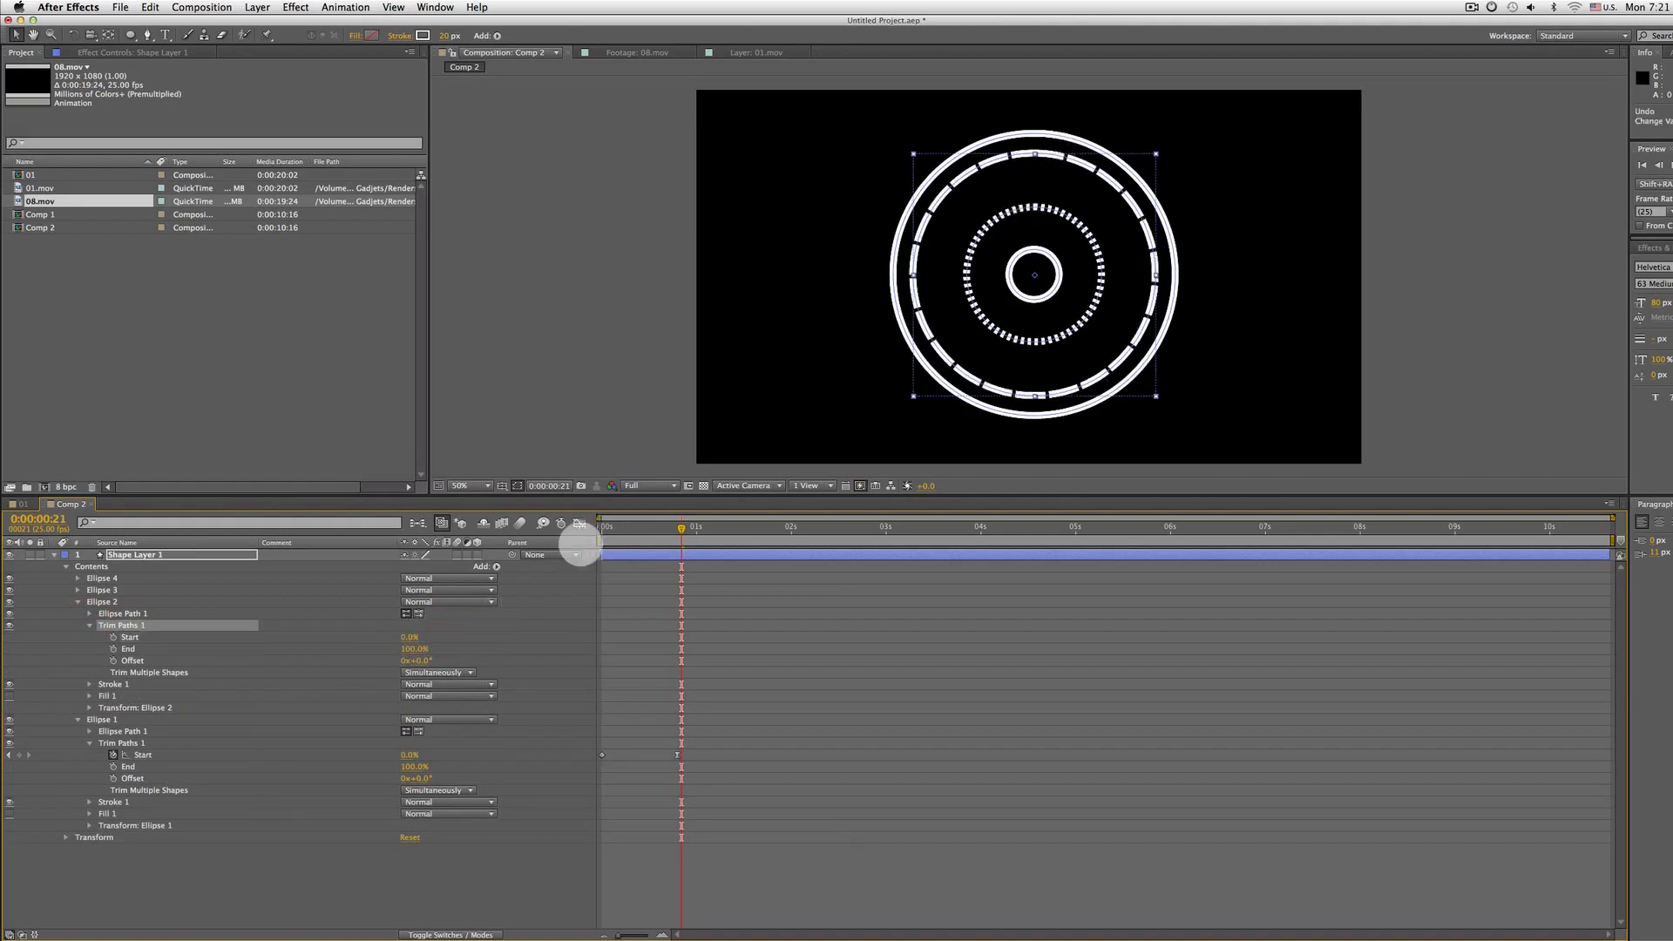
{"action": "left_click_drag", "start_coordinate": [413, 637], "coordinate": [449, 626]}
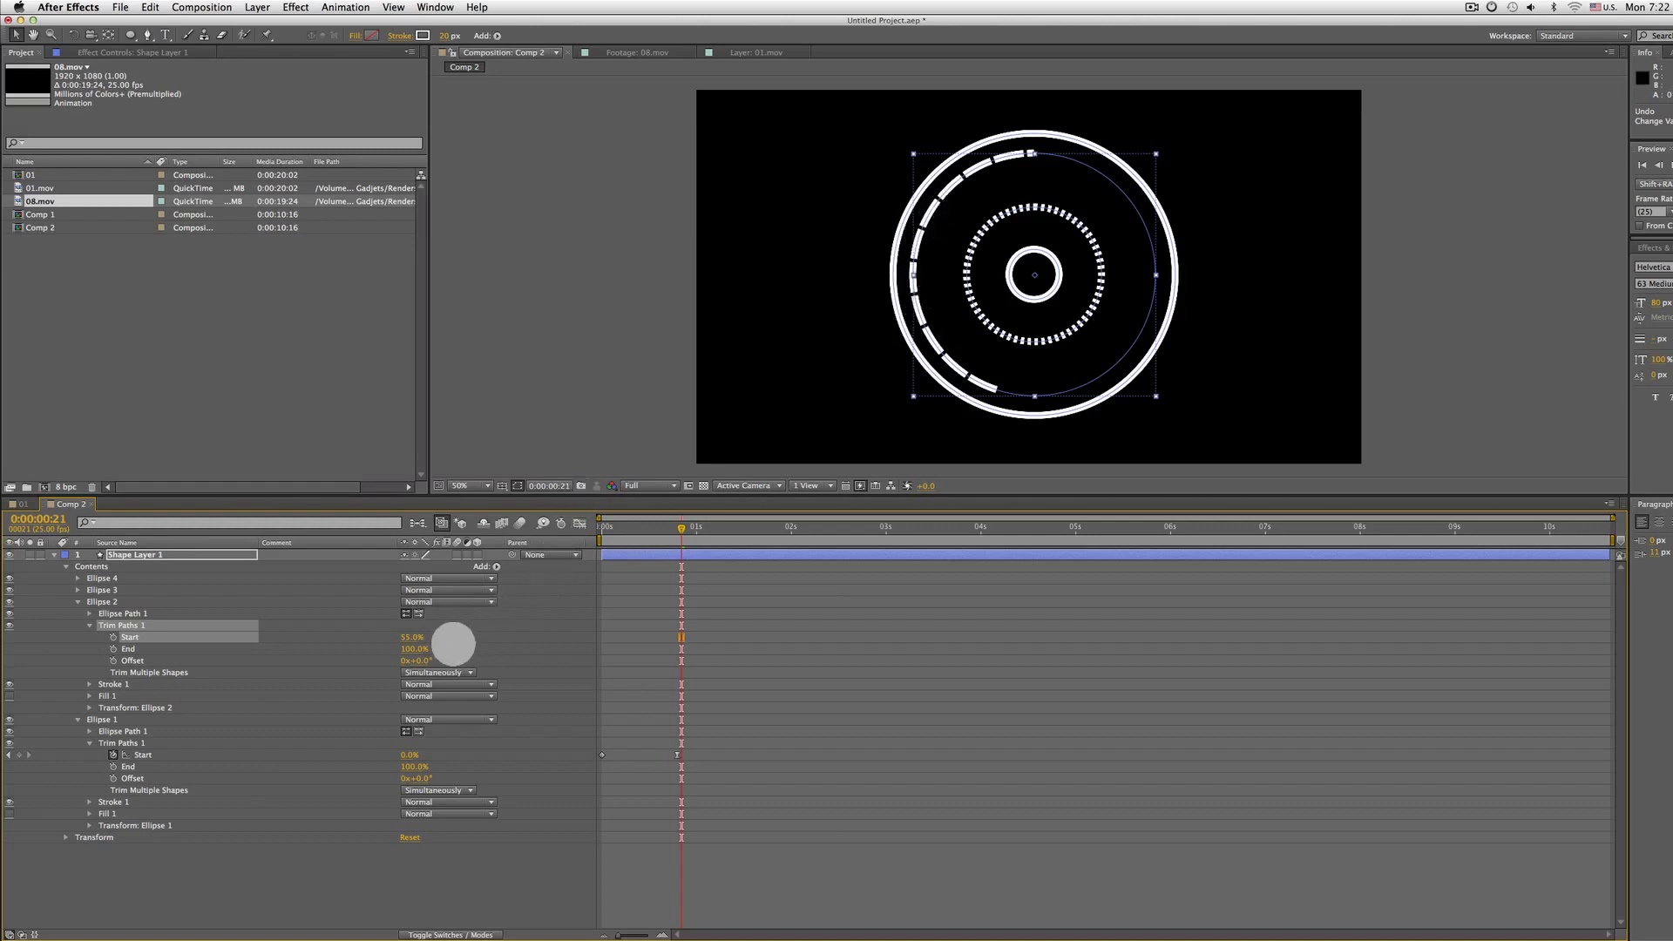
{"action": "mouse_move", "coordinate": [412, 637]}
{"action": "left_mouse_down"}
{"action": "mouse_move", "coordinate": [439, 634]}
{"action": "mouse_move", "coordinate": [413, 634]}
{"action": "left_mouse_up"}
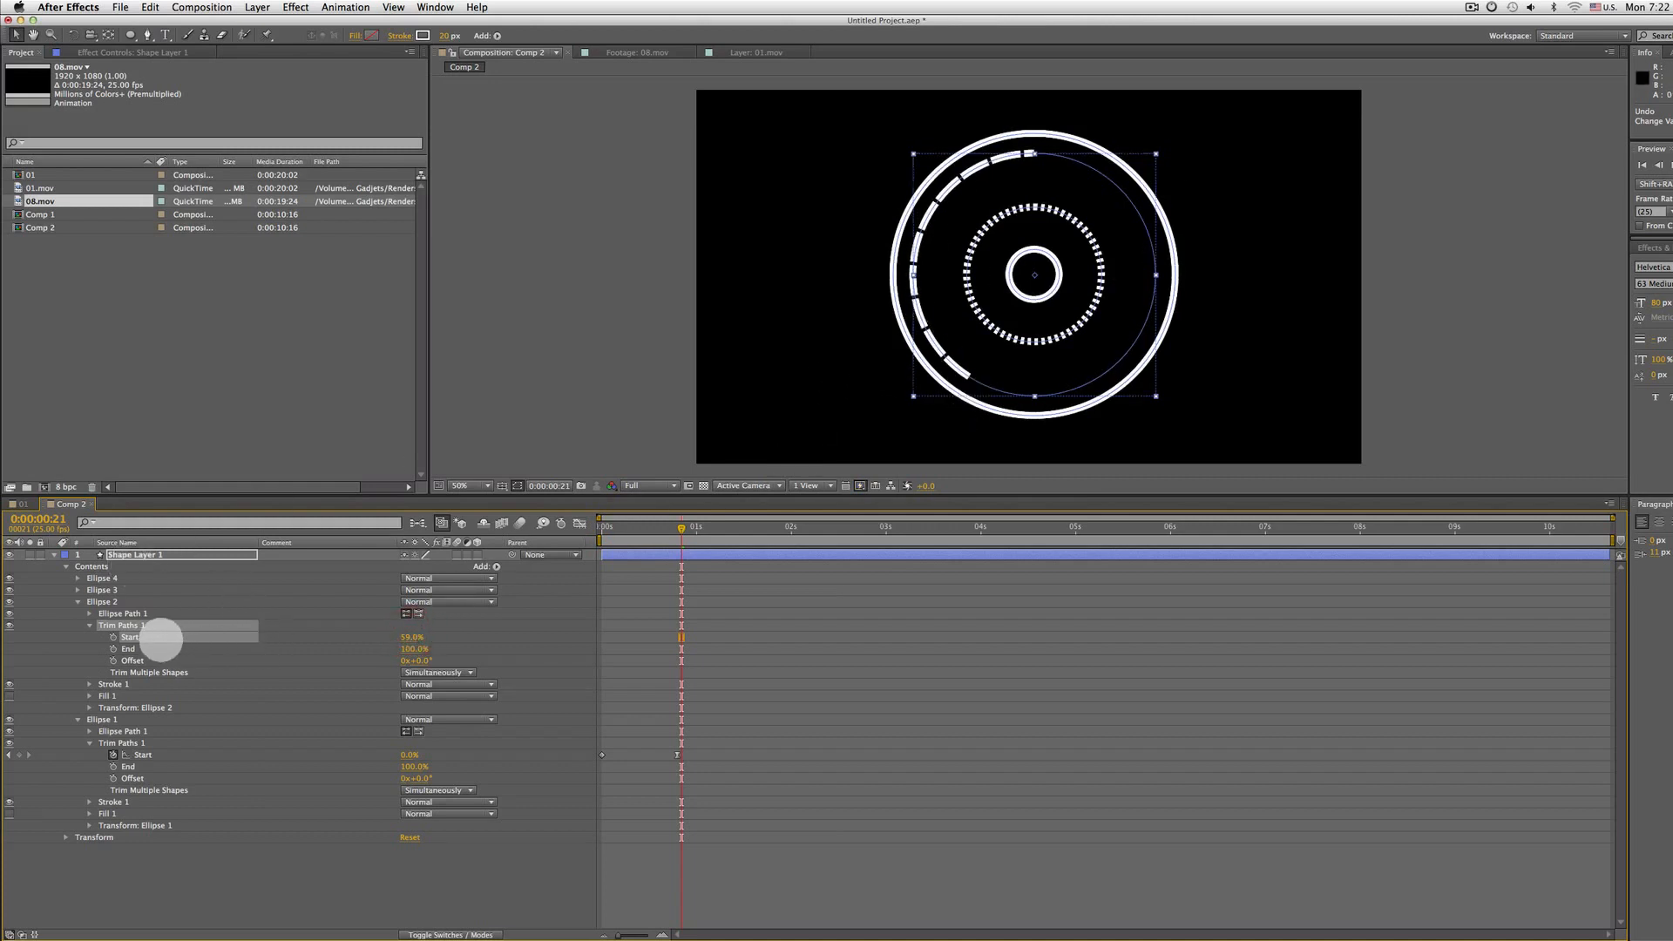
{"action": "mouse_move", "coordinate": [413, 637]}
{"action": "left_mouse_down"}
{"action": "mouse_move", "coordinate": [374, 627]}
{"action": "mouse_move", "coordinate": [328, 654]}
{"action": "mouse_move", "coordinate": [391, 650]}
{"action": "left_mouse_up"}
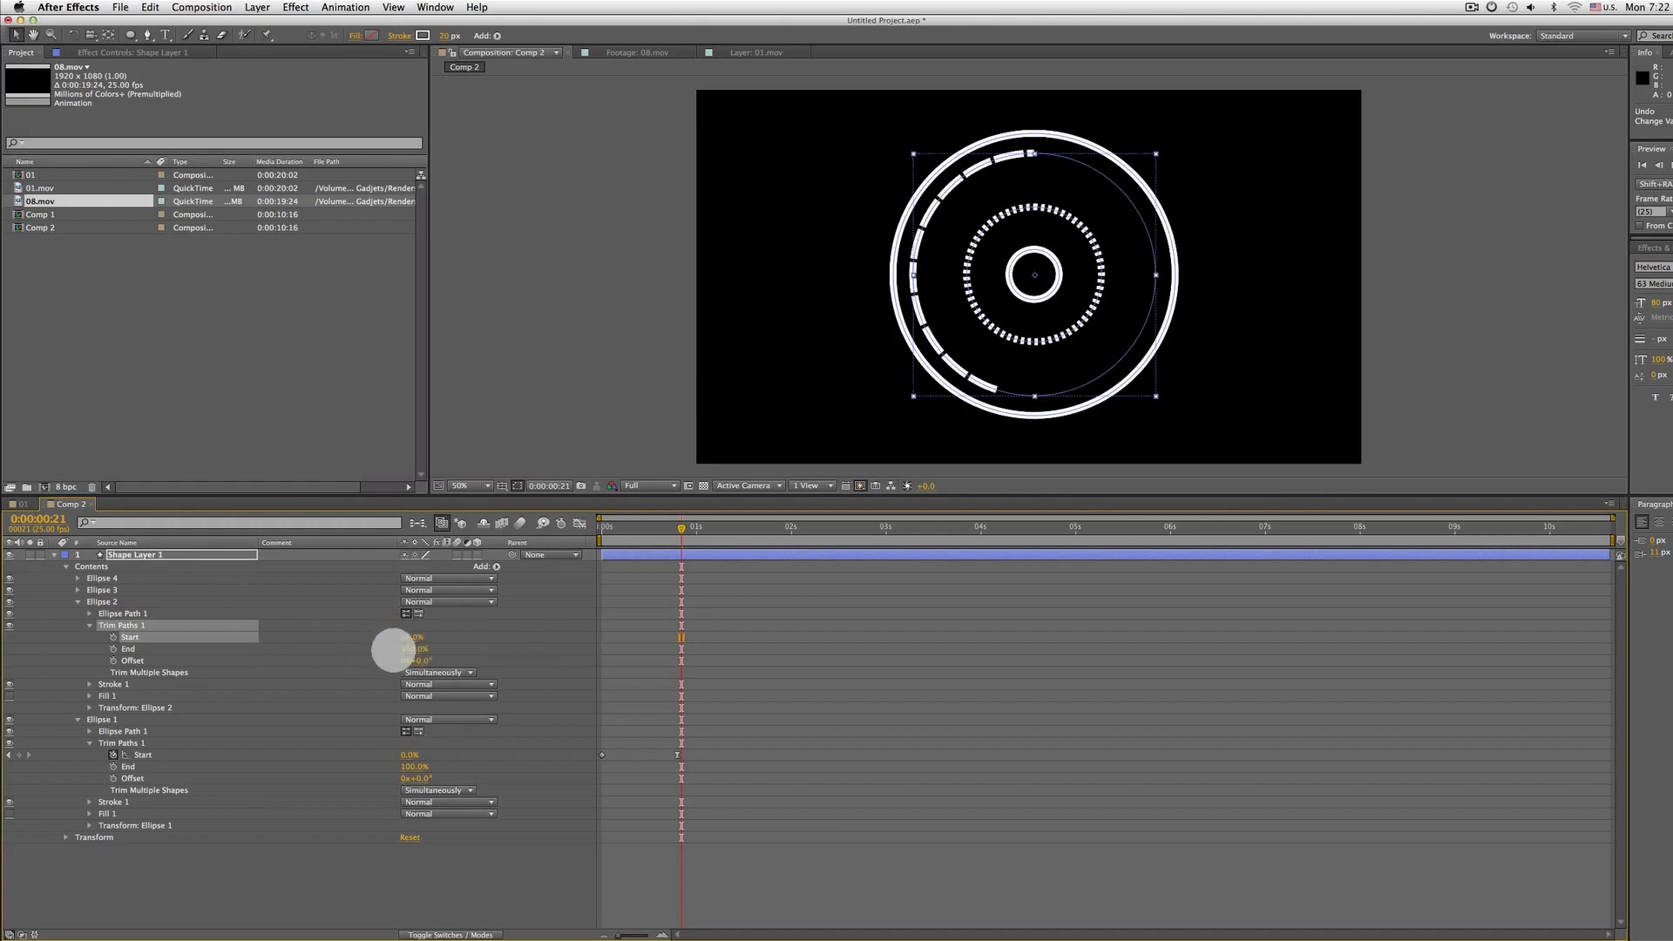
{"action": "right_click", "coordinate": [165, 638]}
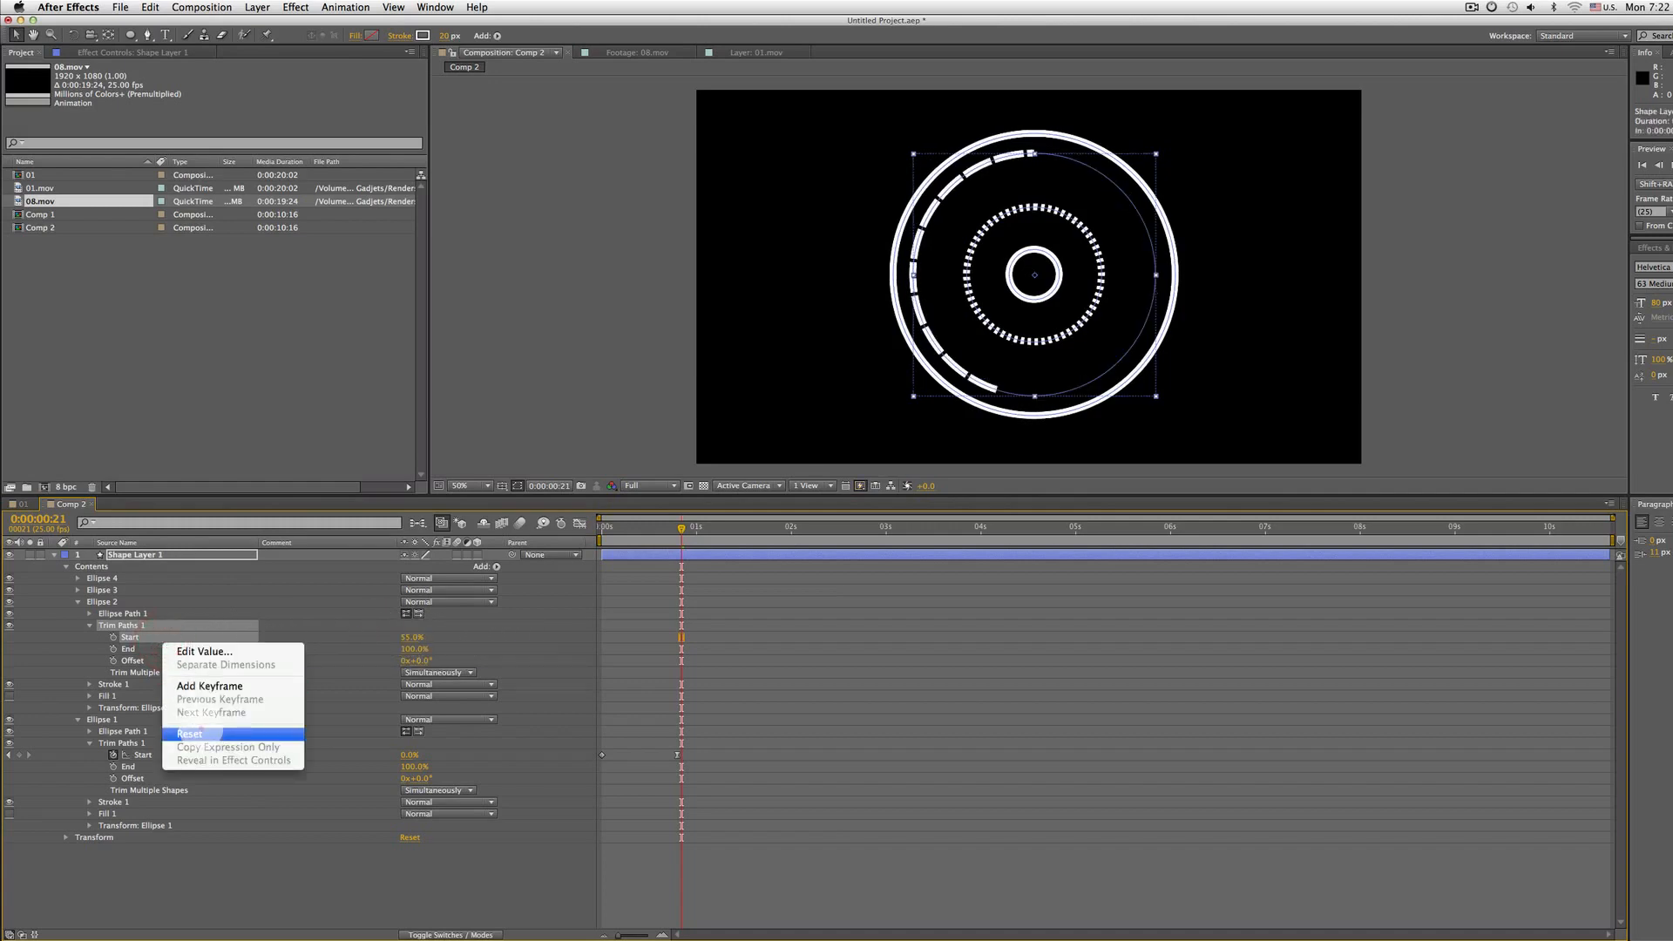
{"action": "left_click", "coordinate": [199, 732]}
Keyframe Ellipse 2's Trim Paths End animating from 0% to 100% and preview it
{"action": "left_click_drag", "start_coordinate": [410, 649], "coordinate": [222, 648]}
{"action": "key", "text": "Home"}
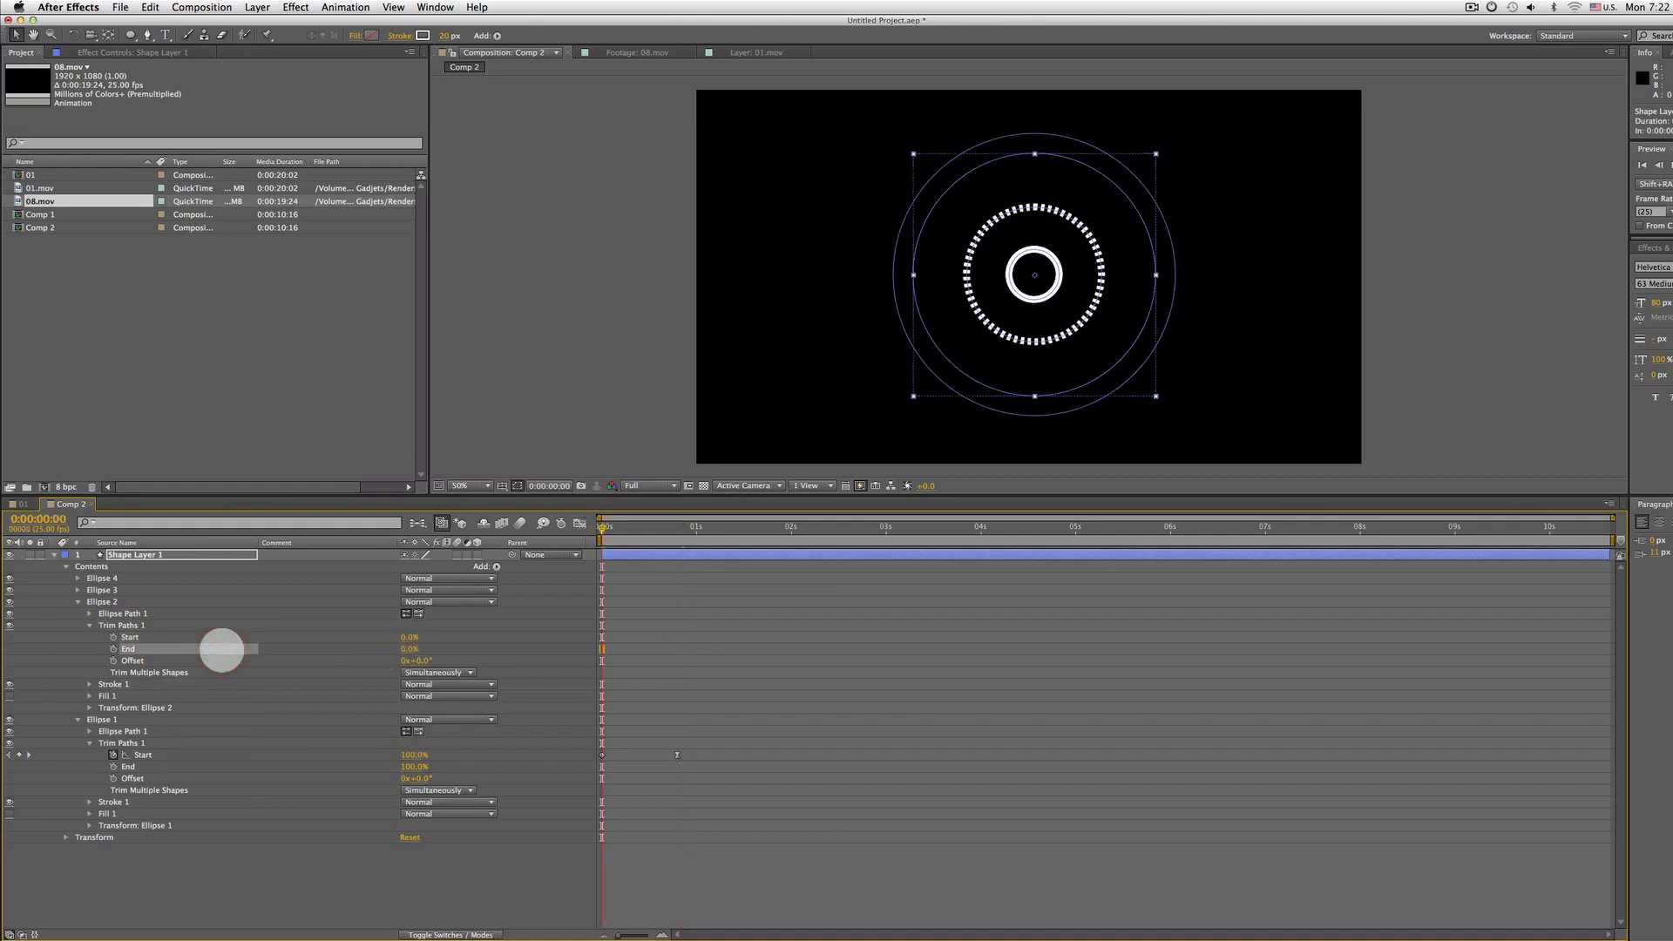
{"action": "key", "text": "space"}
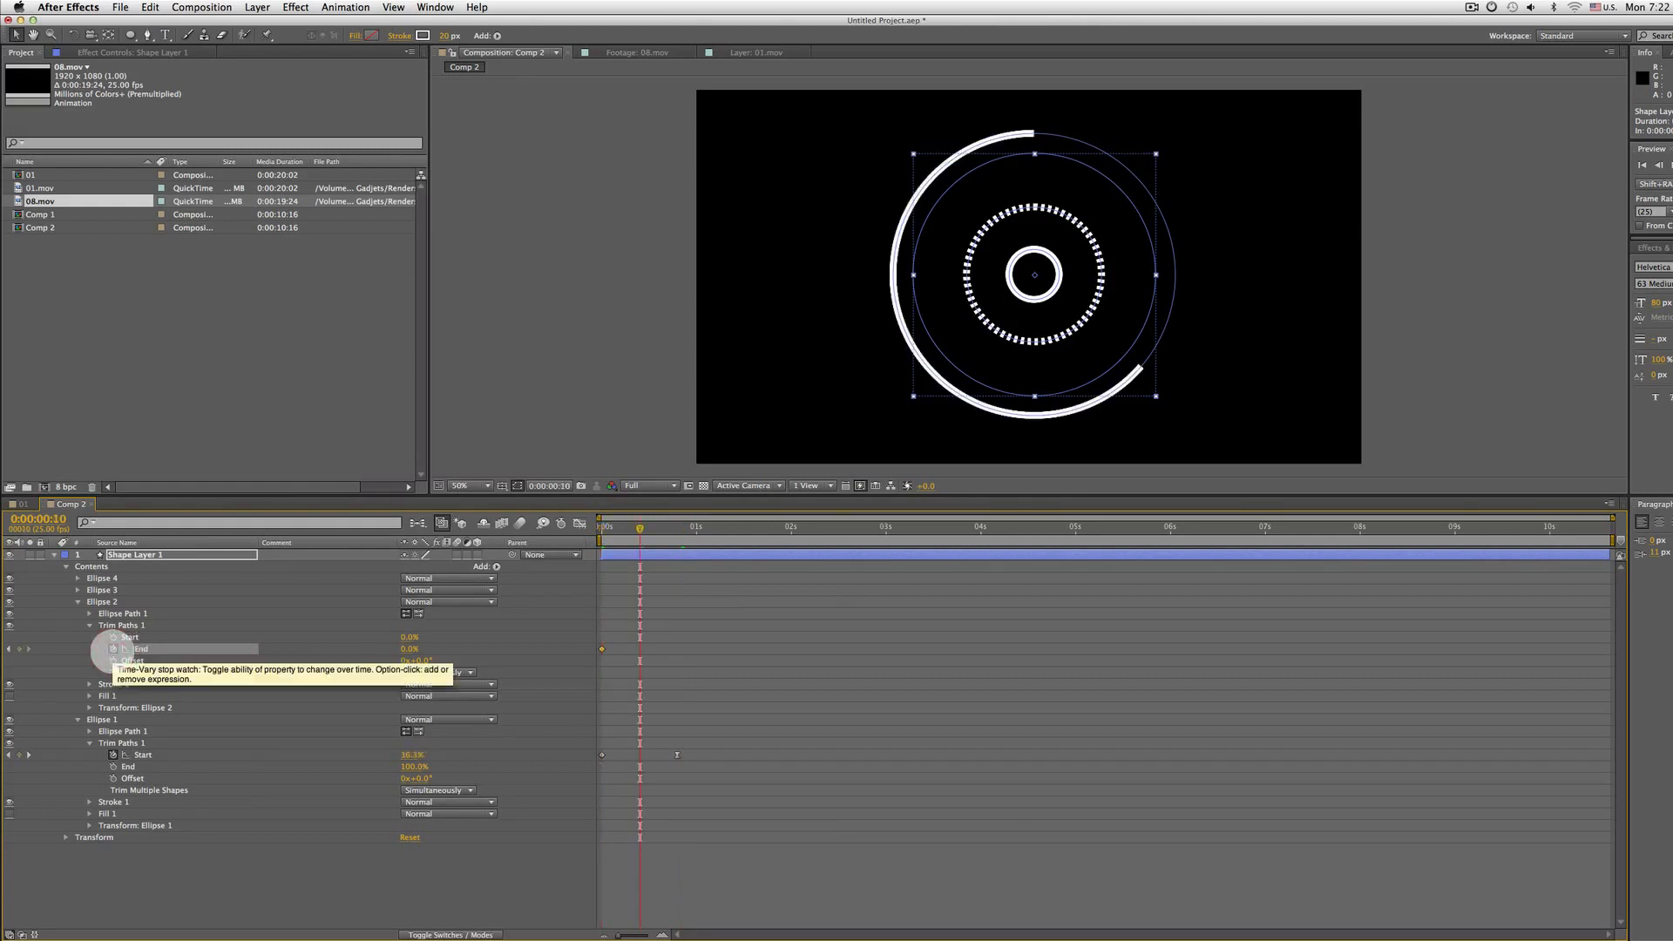
{"action": "left_click_drag", "start_coordinate": [408, 648], "coordinate": [500, 643]}
{"action": "key", "text": "Home"}
{"action": "key", "text": "space"}
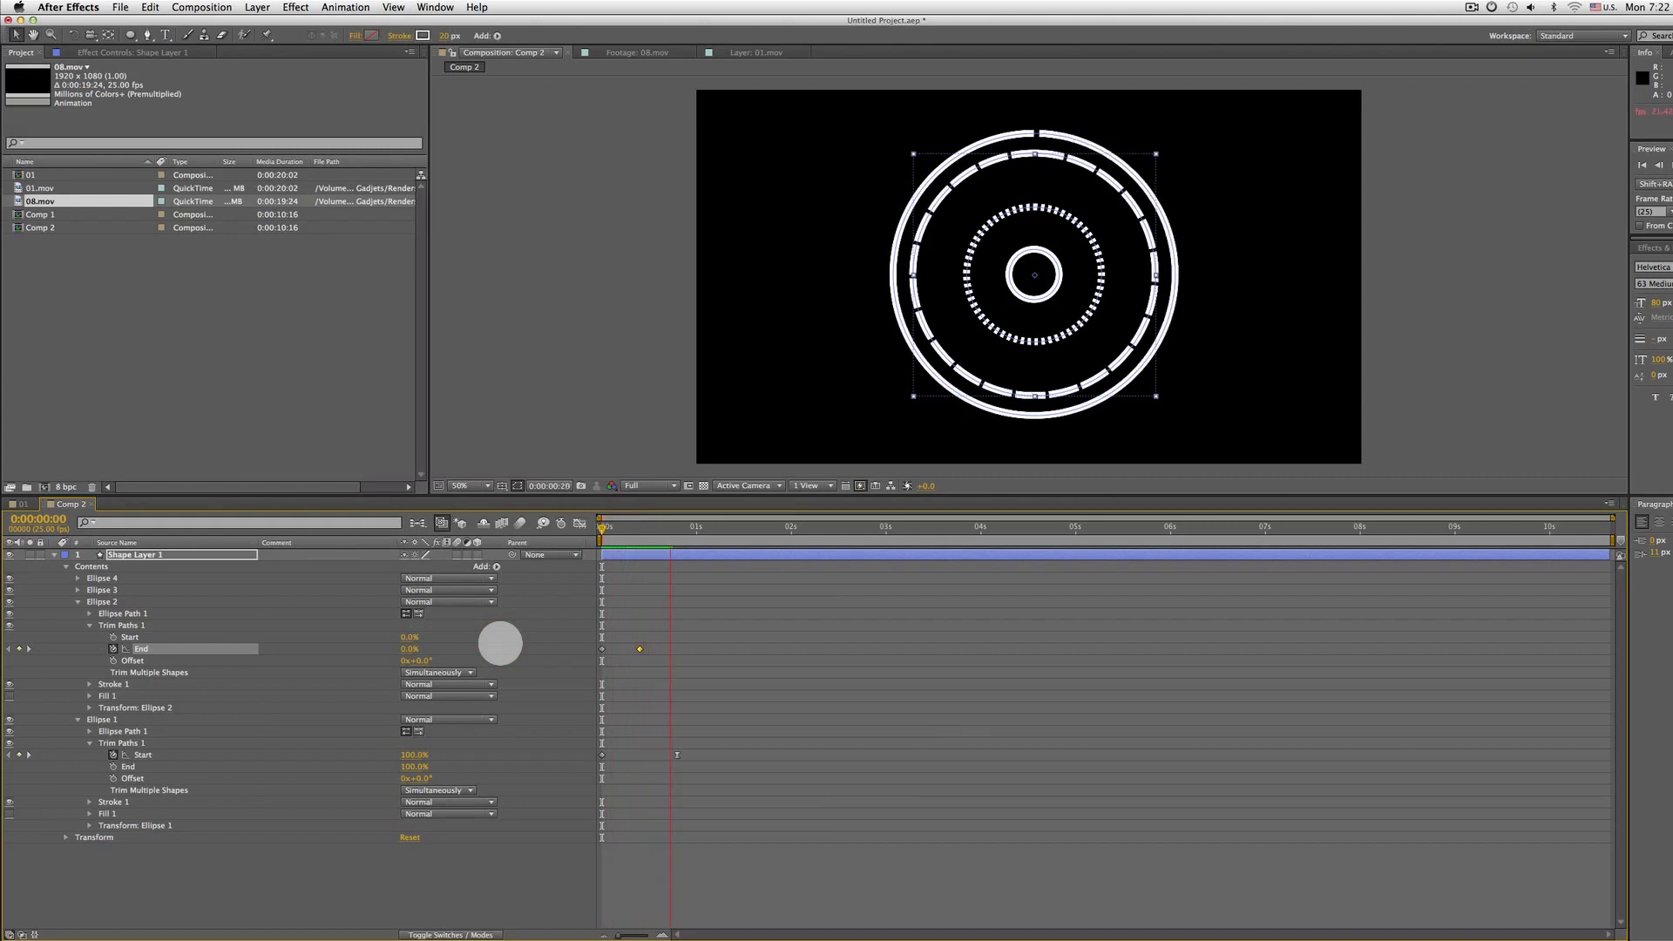
Move Ellipse 2's first End keyframe later, to about frame 8
{"action": "mouse_move", "coordinate": [661, 644]}
{"action": "left_mouse_down"}
{"action": "mouse_move", "coordinate": [576, 657]}
{"action": "mouse_move", "coordinate": [631, 648]}
{"action": "left_mouse_up"}
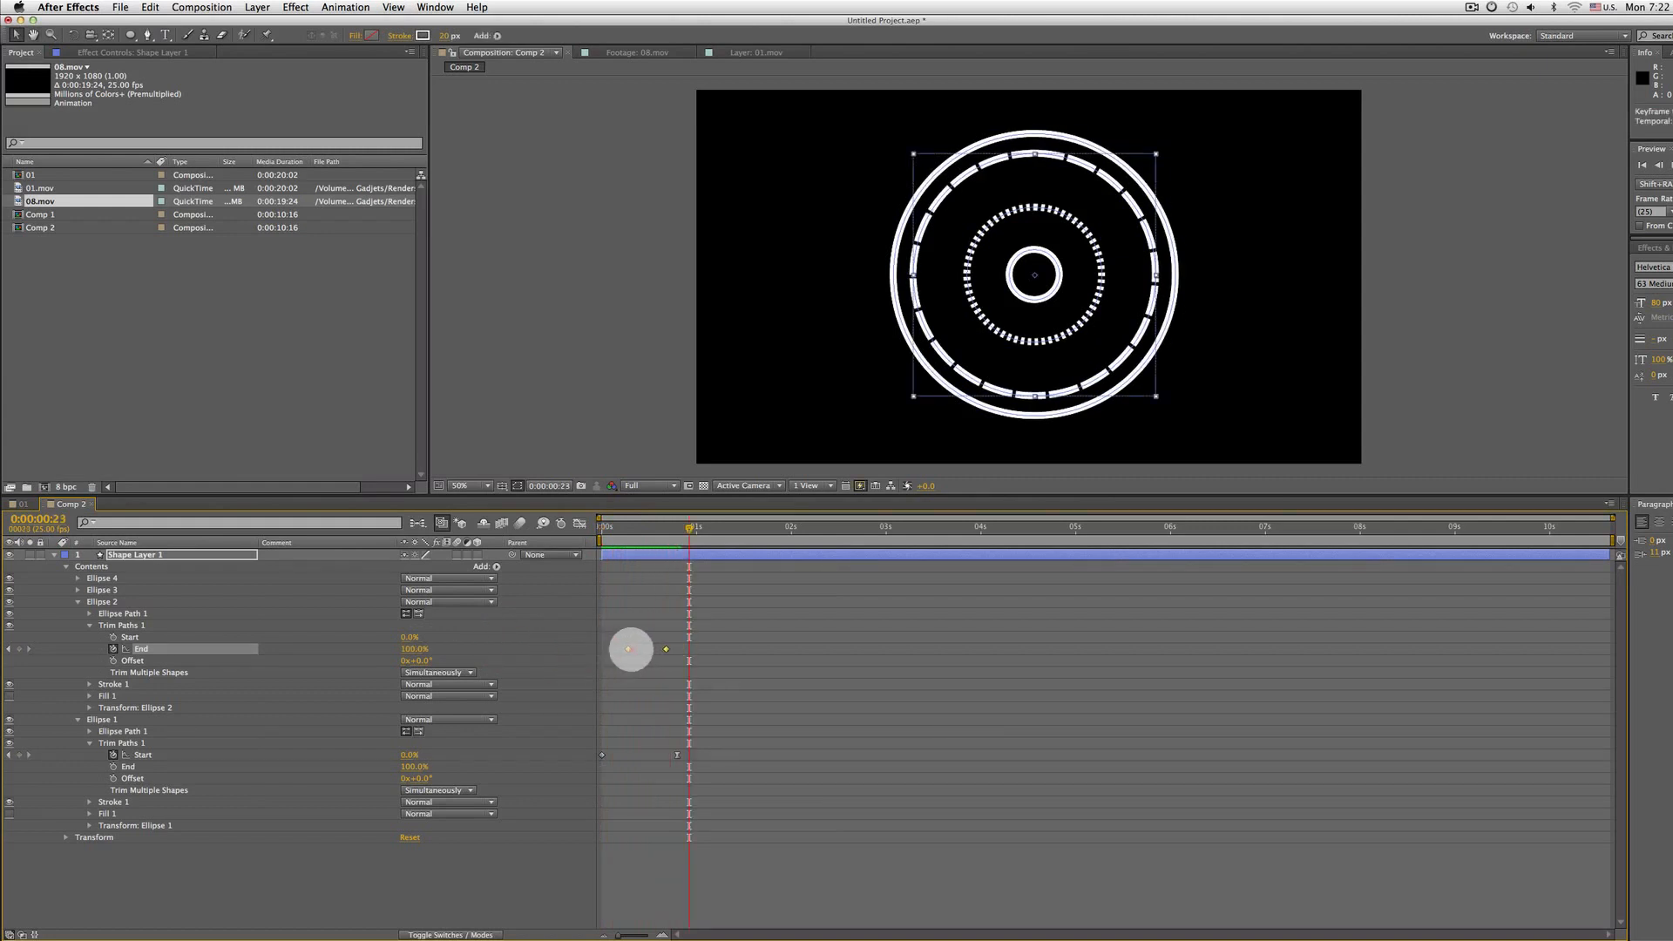
{"action": "left_click", "coordinate": [679, 644]}
{"action": "double_click", "coordinate": [688, 648]}
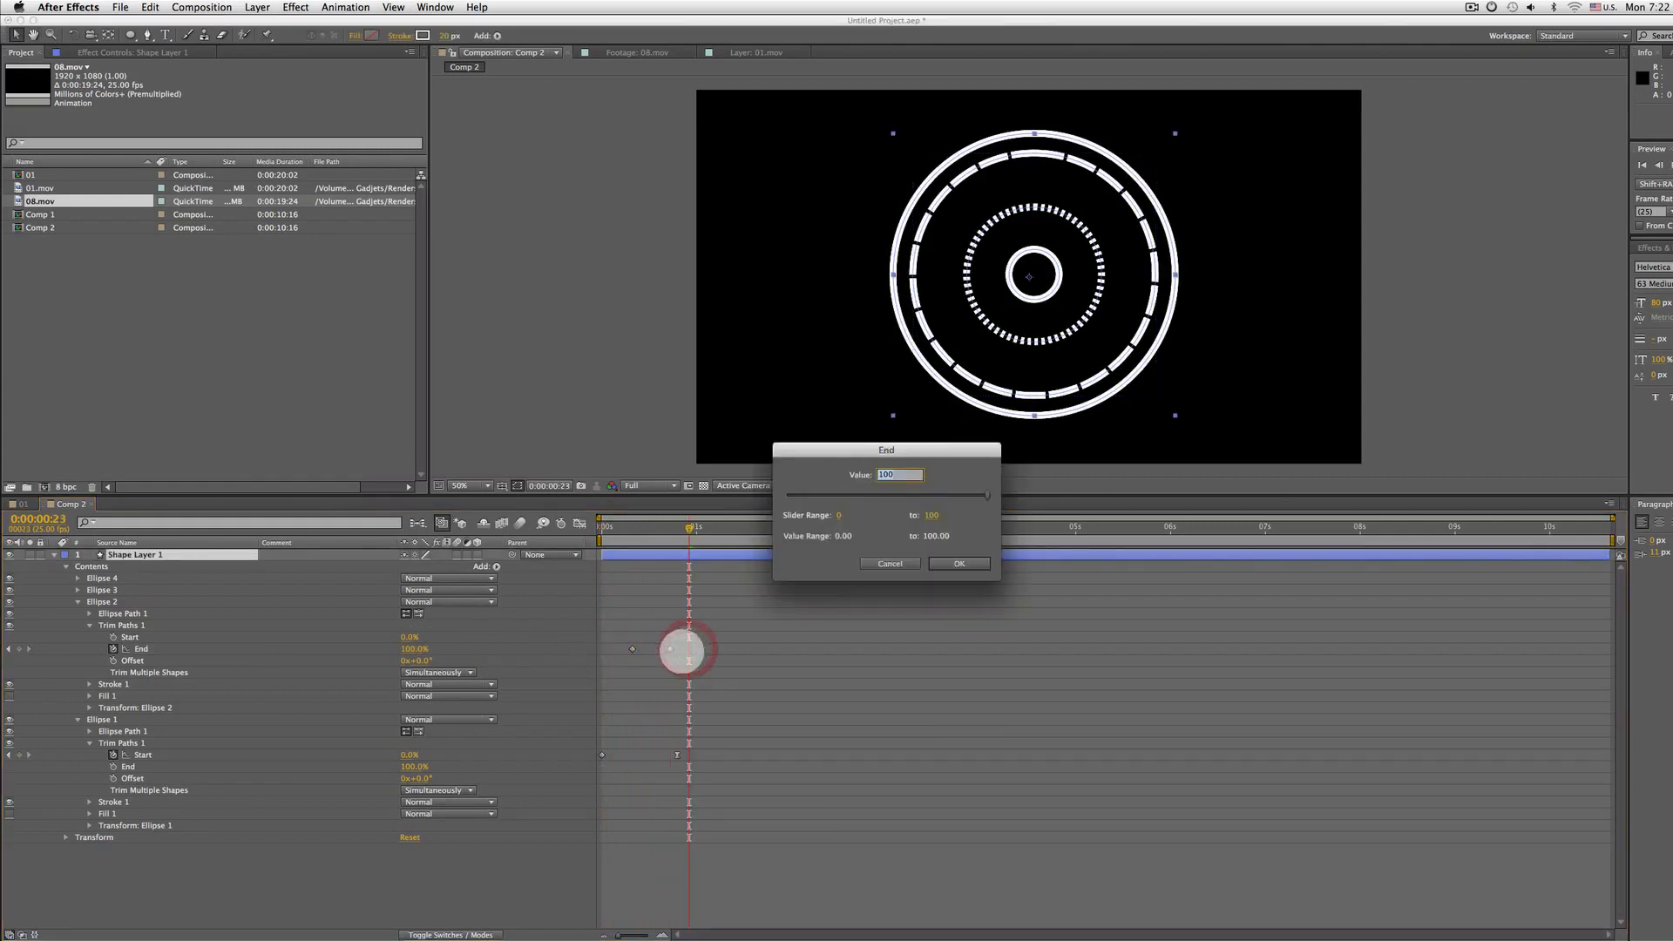
{"action": "key", "text": "Escape"}
Apply Easy Ease to Ellipse 2's last End keyframe and preview the animation from the start
{"action": "left_click", "coordinate": [688, 649]}
{"action": "right_click", "coordinate": [688, 649]}
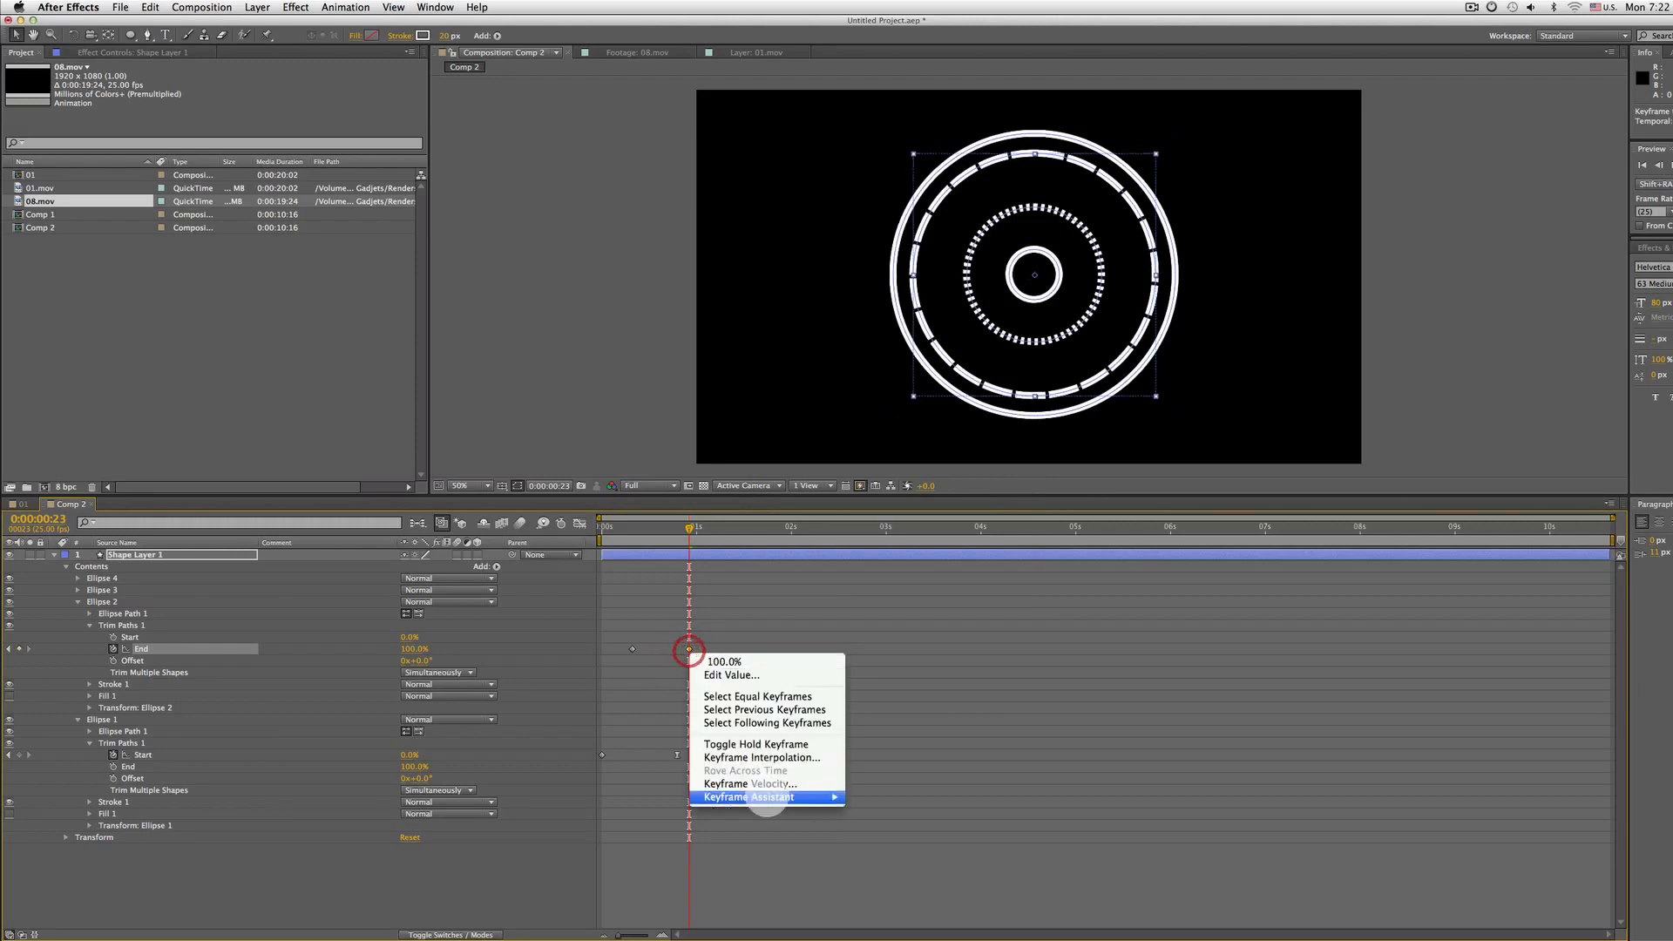
{"action": "mouse_move", "coordinate": [766, 797]}
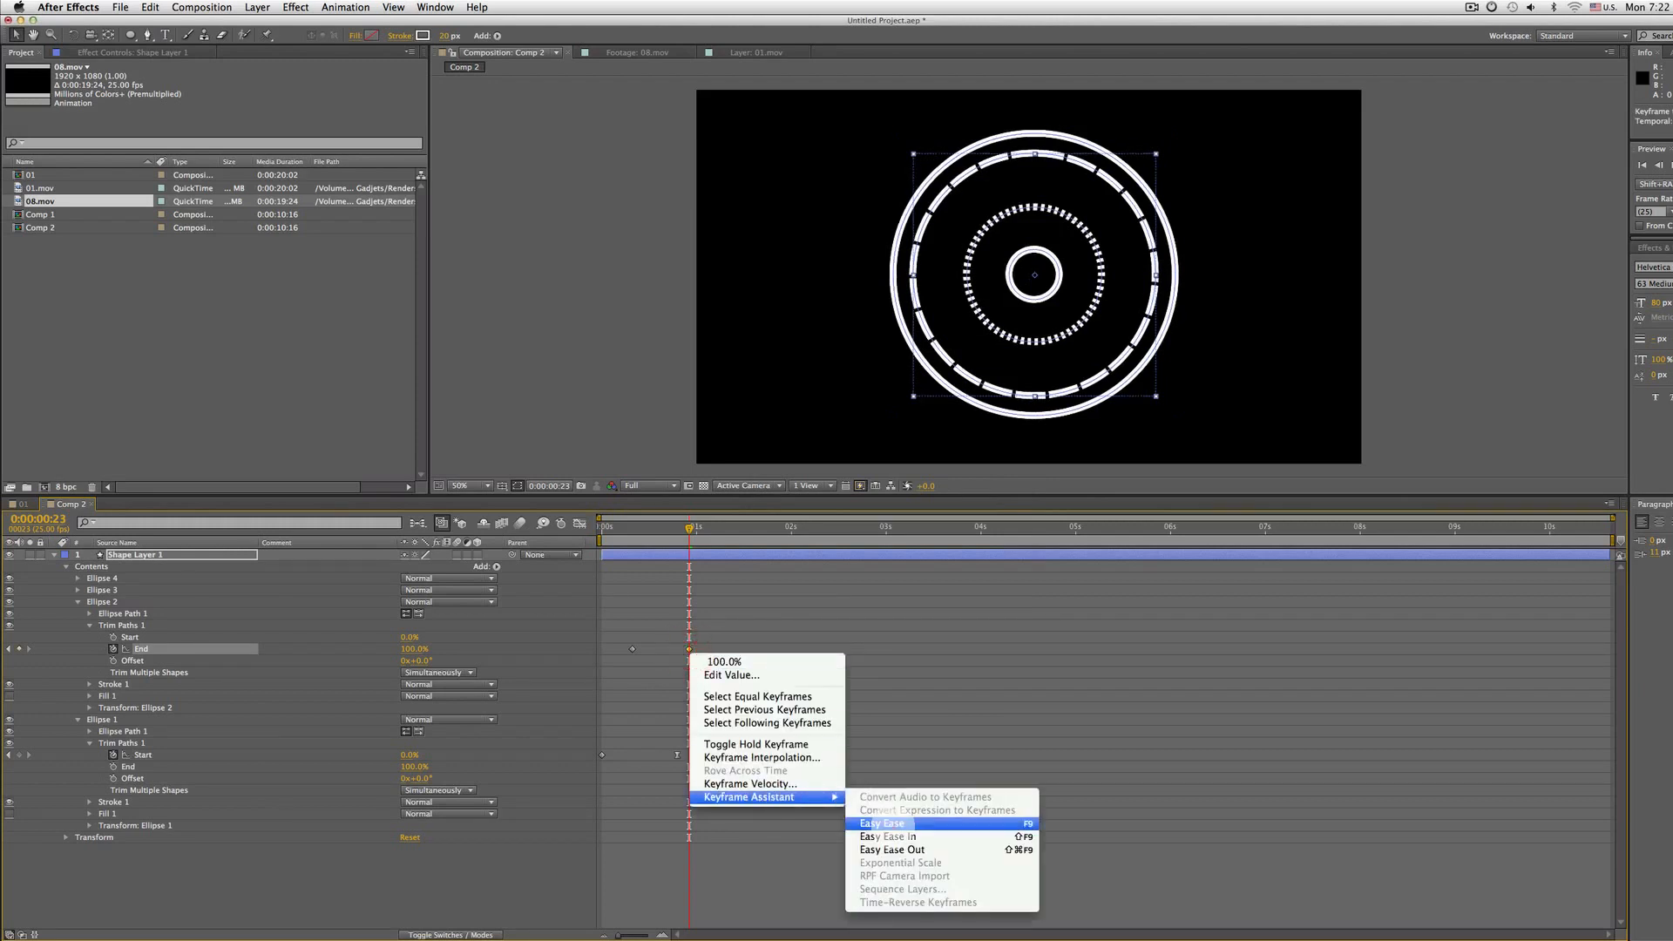
{"action": "left_click", "coordinate": [888, 824]}
{"action": "key", "text": "Home"}
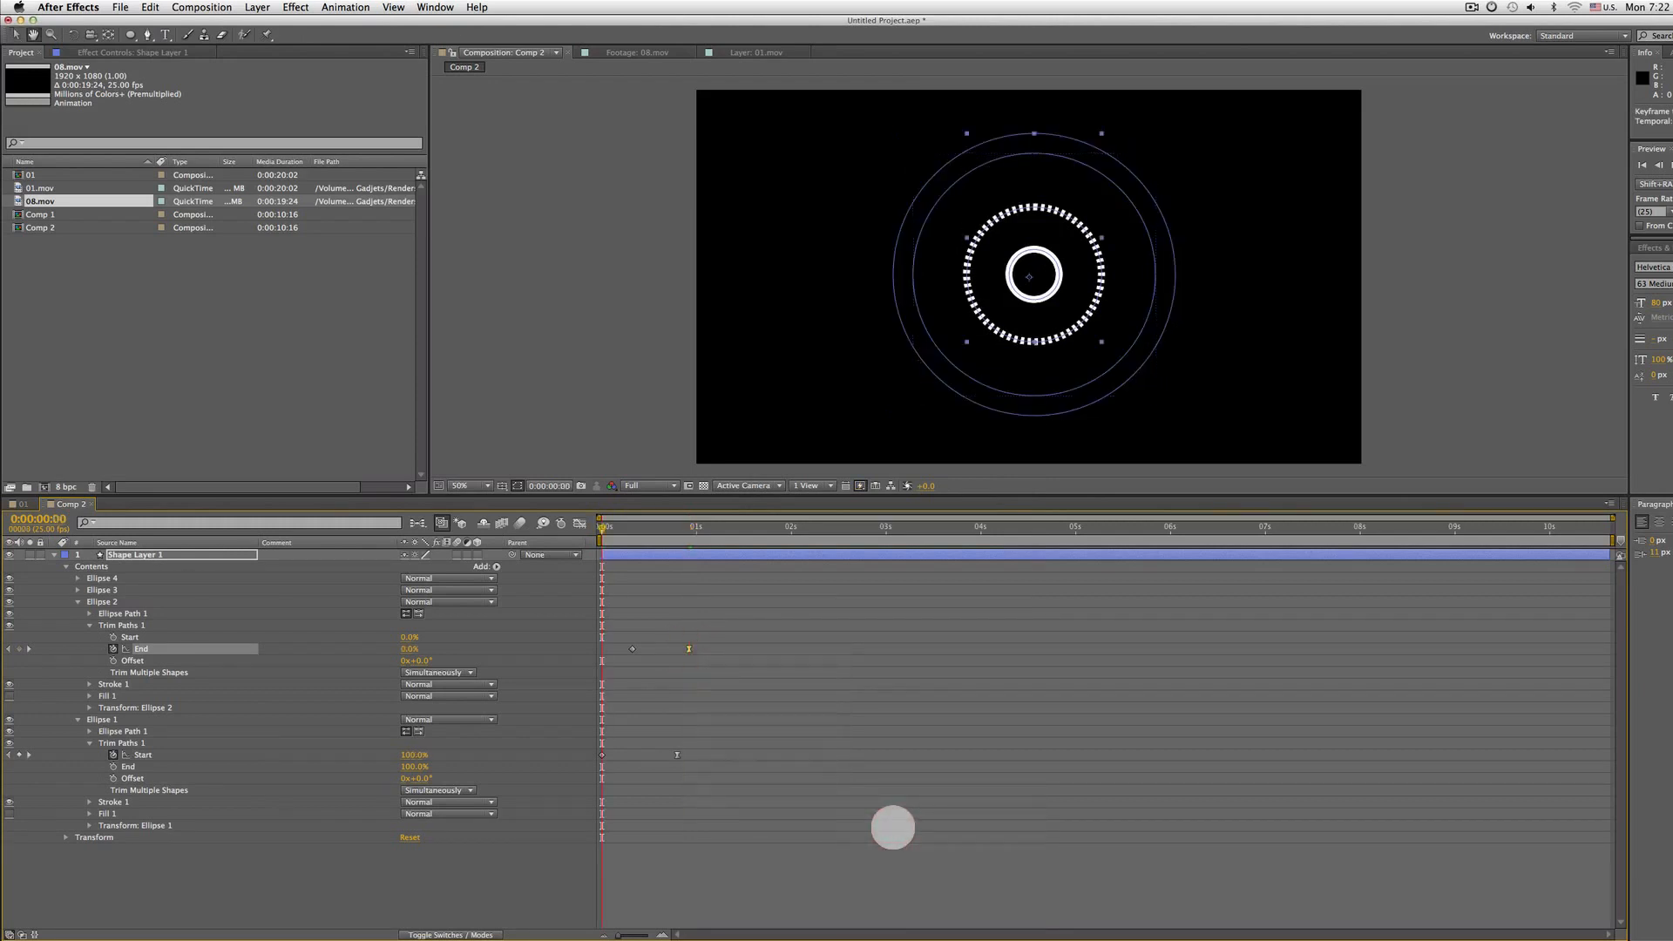
{"action": "key", "text": "space"}
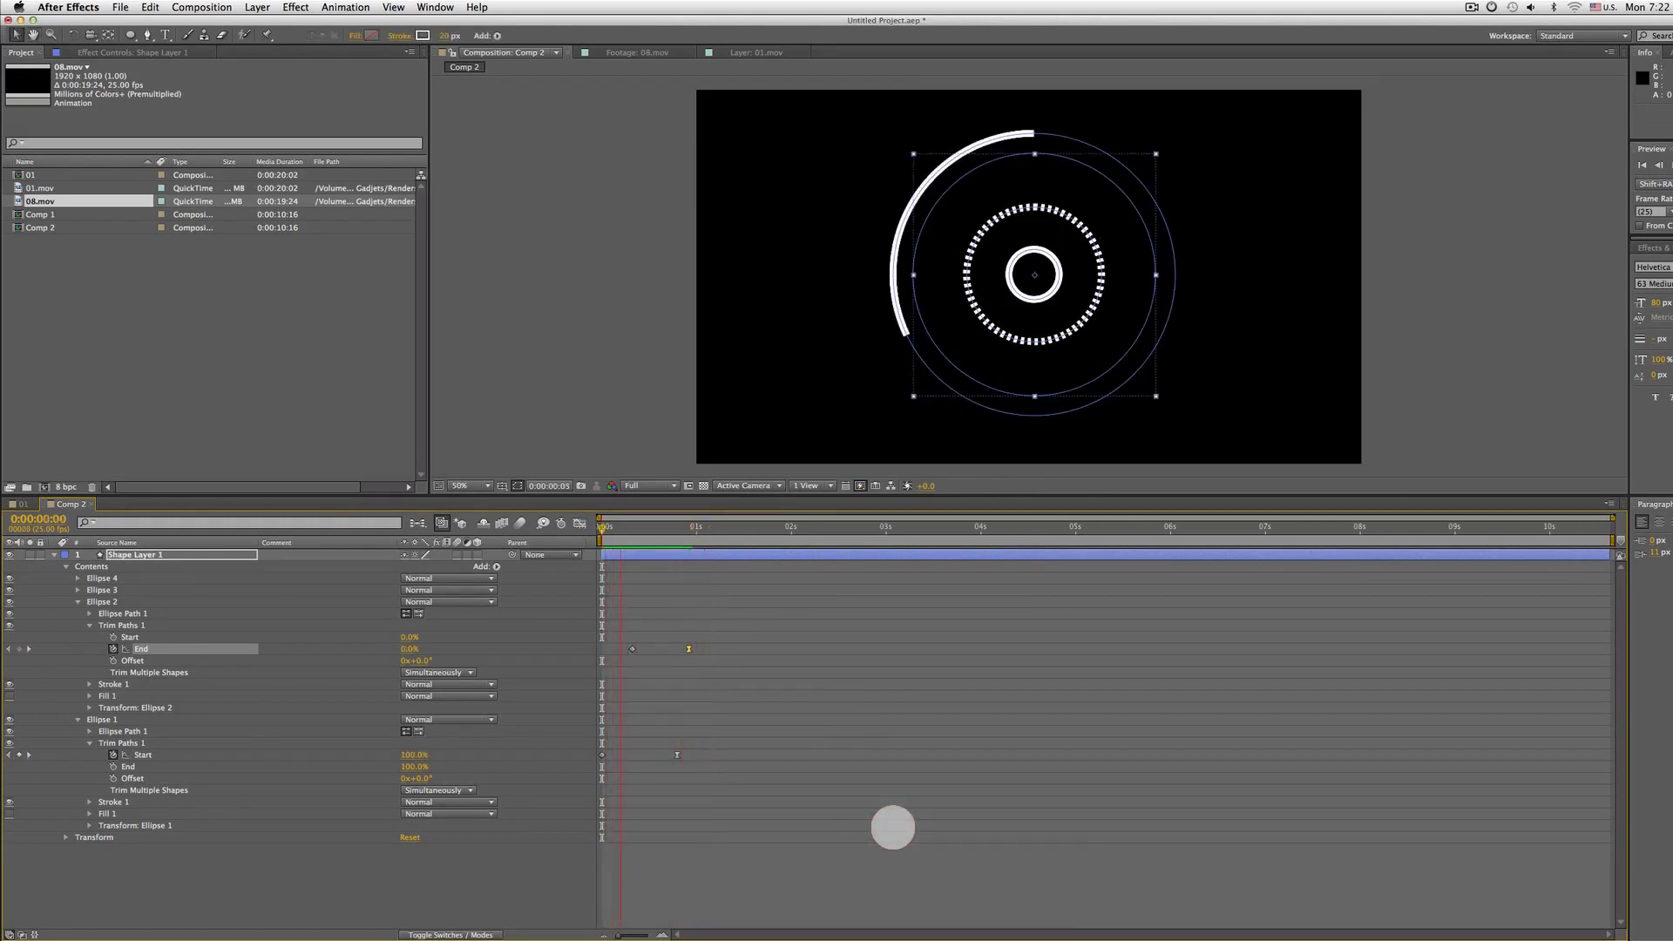
{"action": "key", "text": "space"}
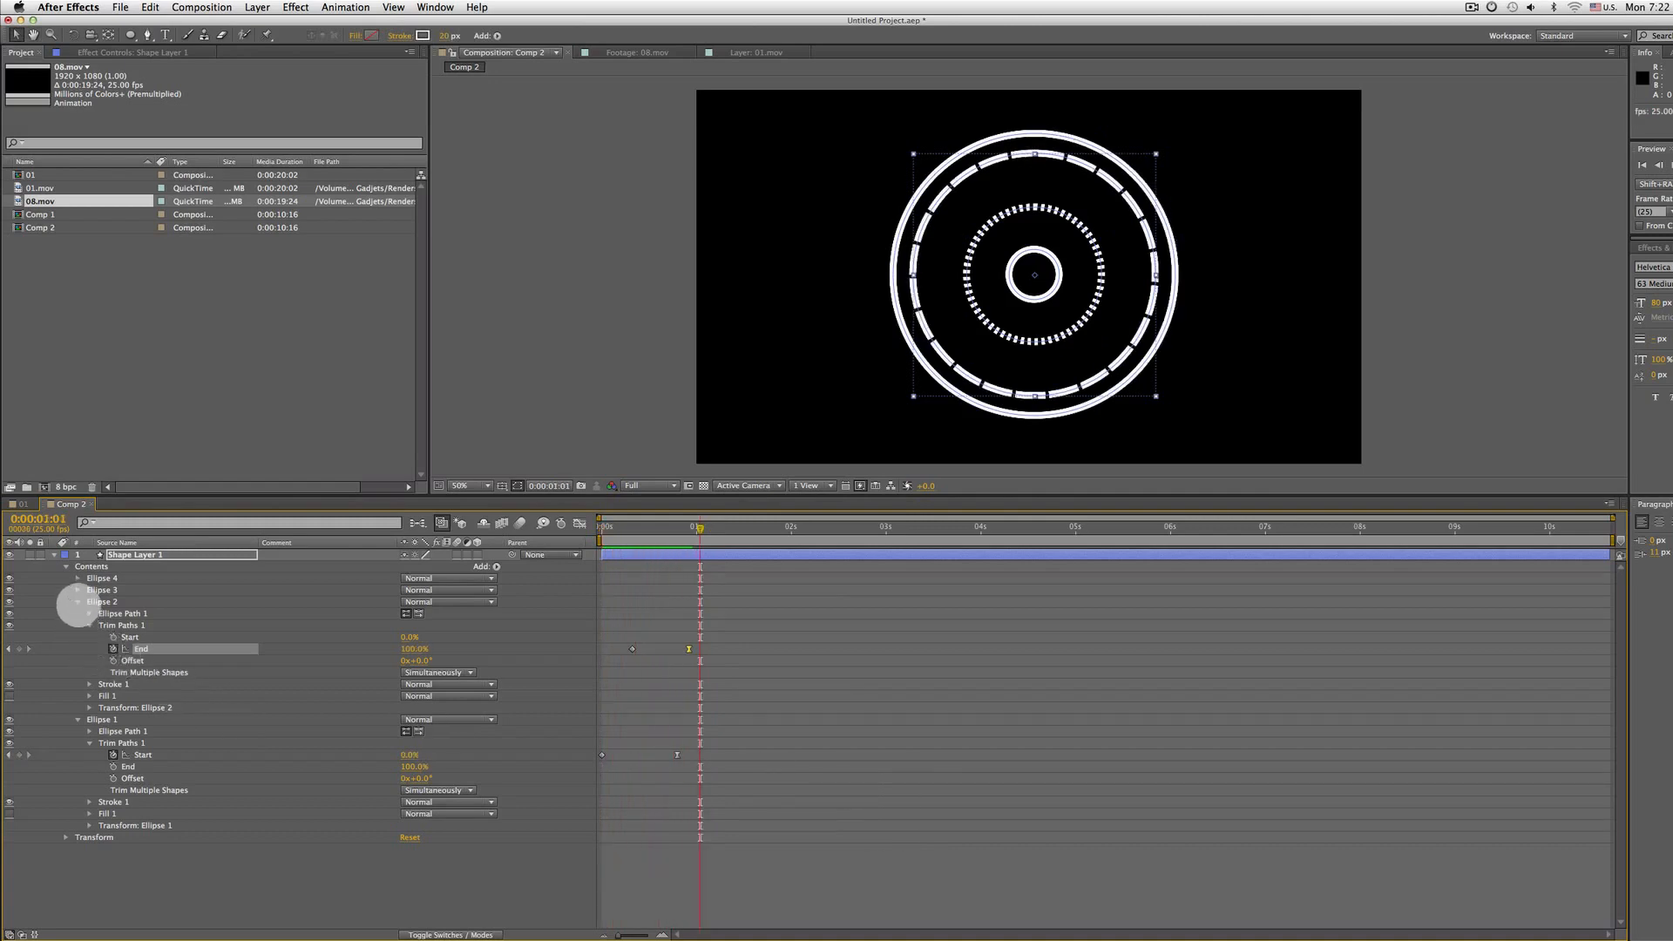
Add a Trim Paths operator to Ellipse 3 and expand its properties
{"action": "left_click", "coordinate": [122, 580]}
{"action": "left_click", "coordinate": [103, 590]}
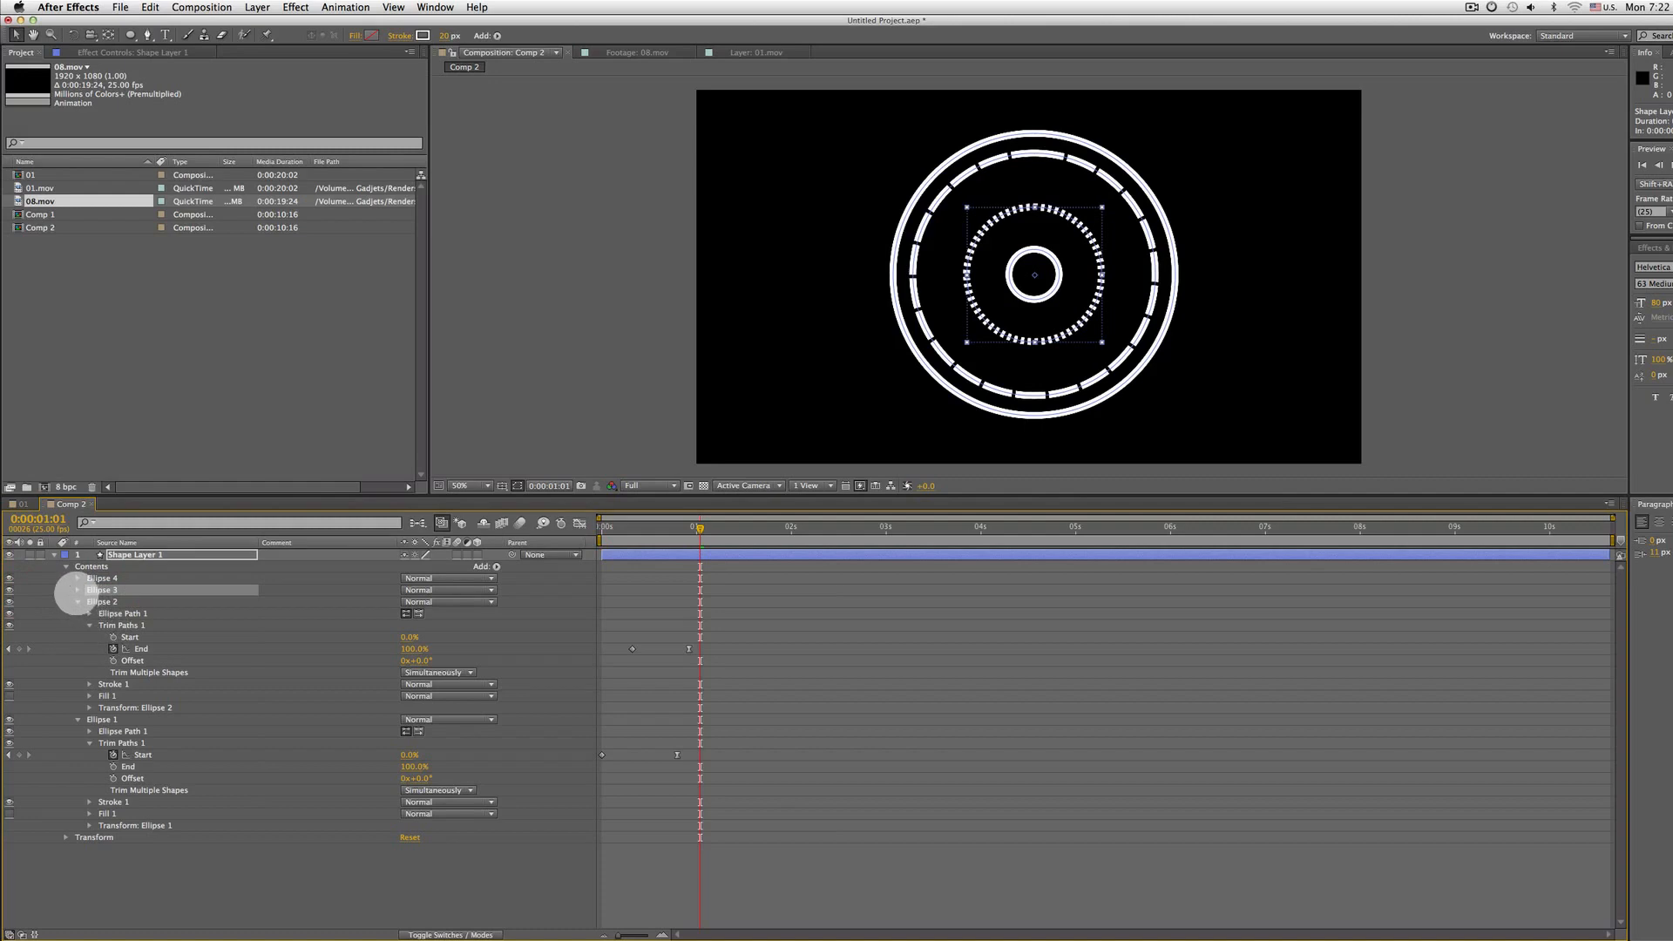
{"action": "left_click", "coordinate": [496, 566]}
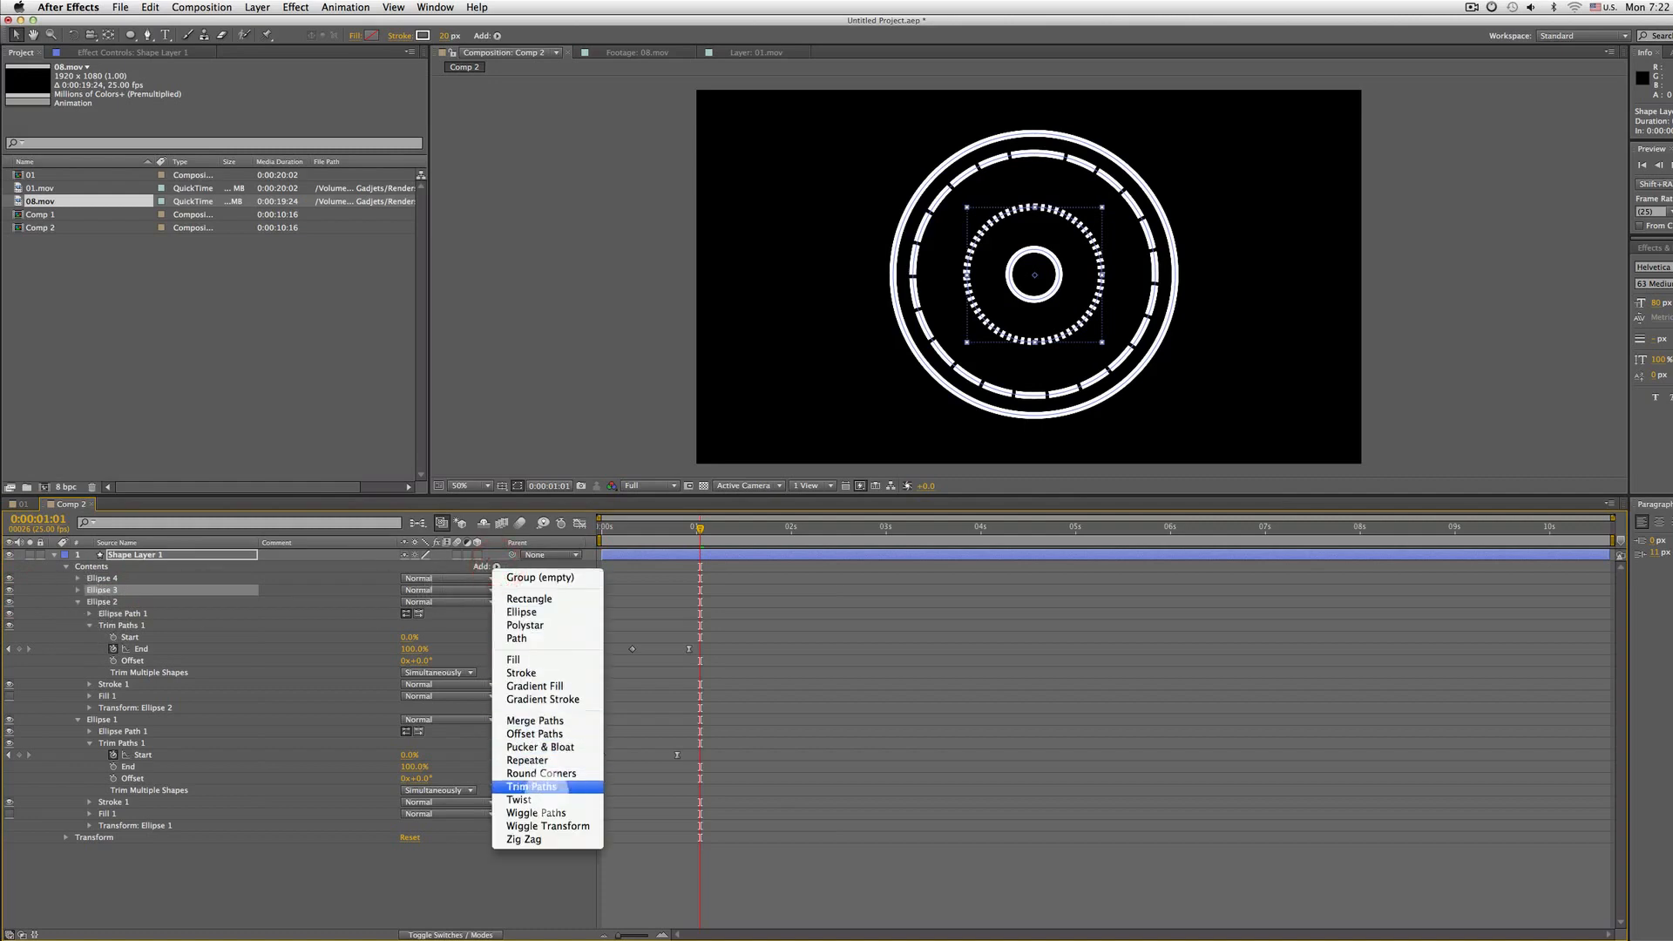
{"action": "left_click", "coordinate": [549, 787]}
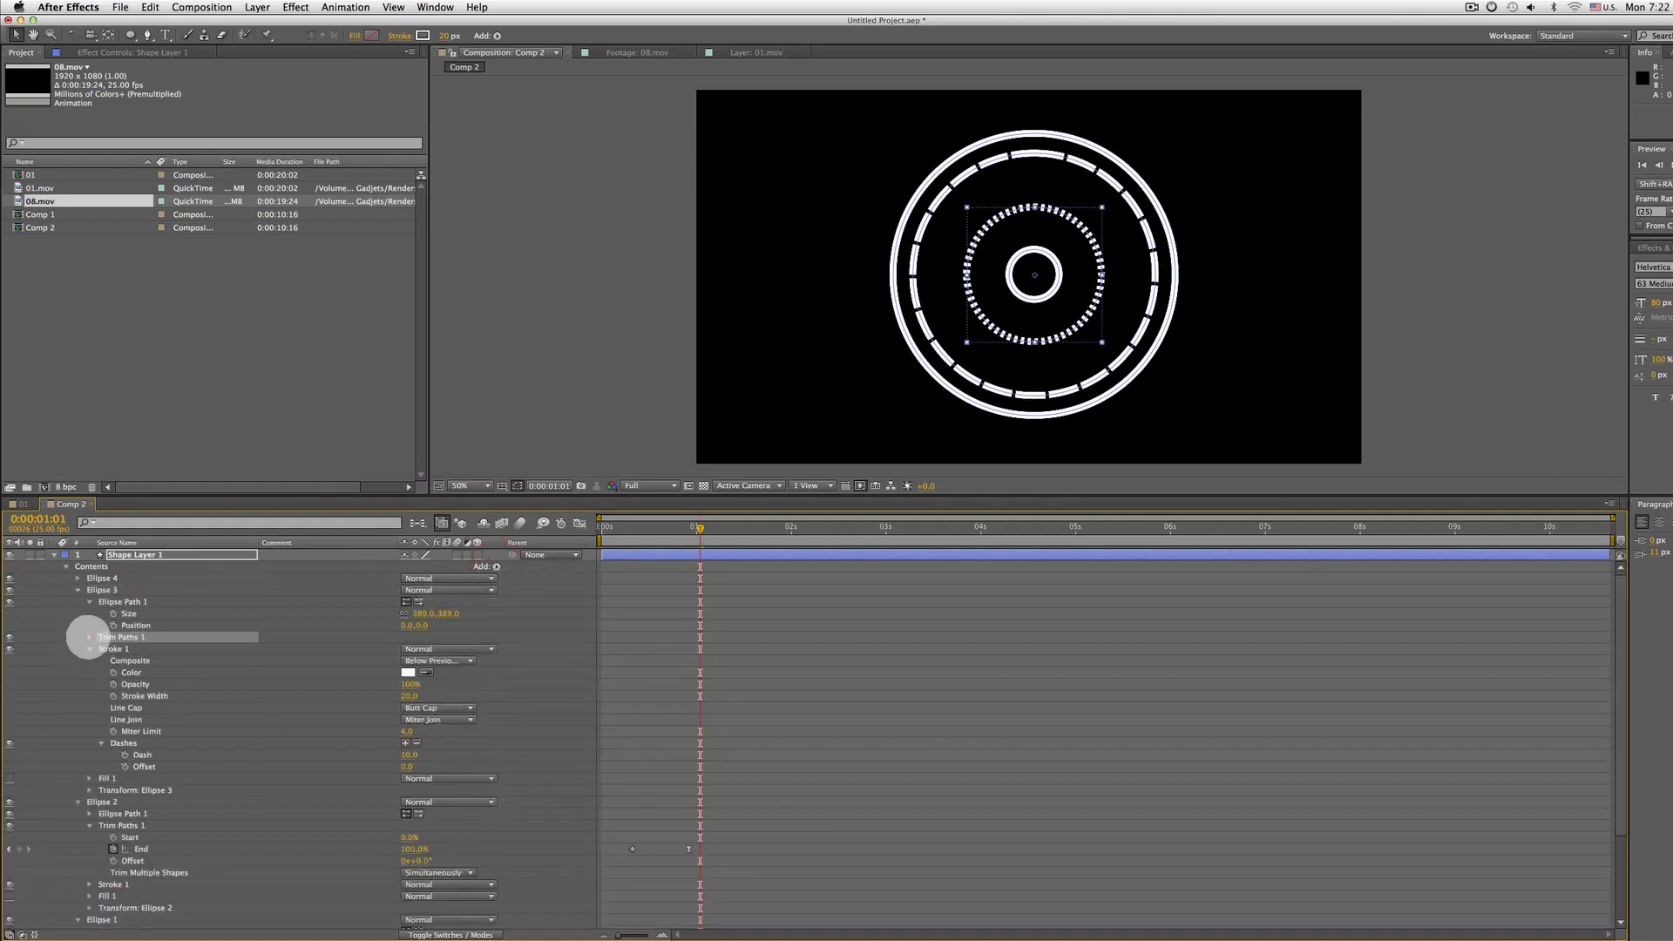
{"action": "left_click", "coordinate": [90, 636]}
{"action": "left_click", "coordinate": [113, 649]}
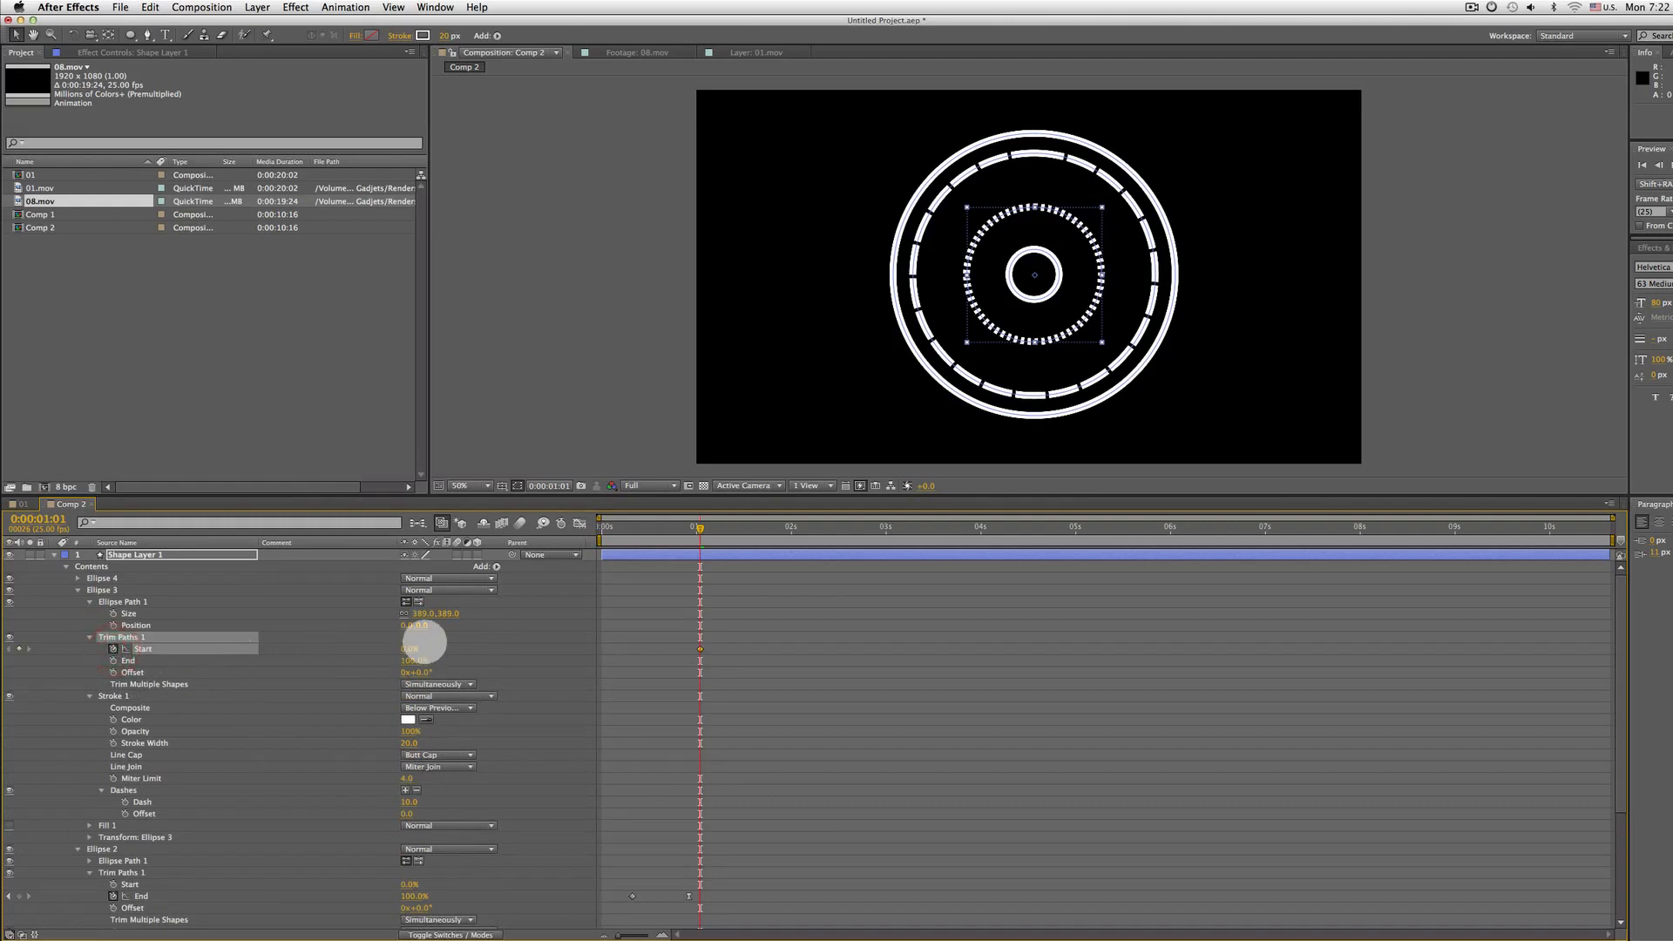
{"action": "left_click_drag", "start_coordinate": [411, 649], "coordinate": [442, 649]}
{"action": "key", "text": "super+z"}
{"action": "key", "text": "super+z"}
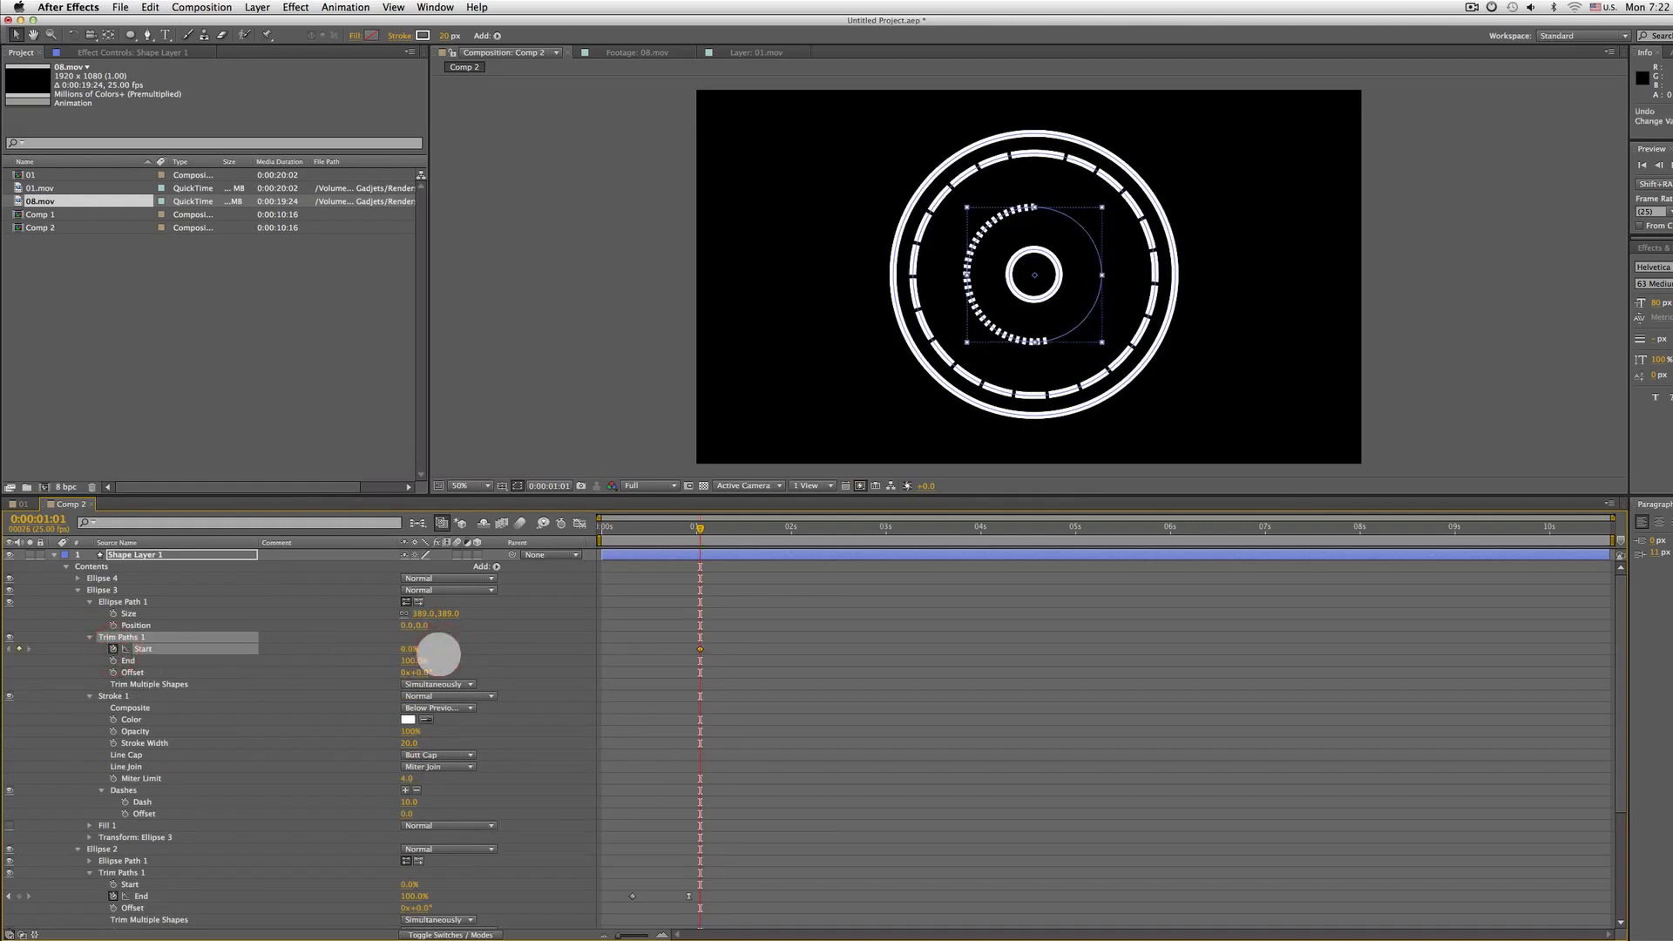
Keyframe Ellipse 3's Trim Paths End to animate from 0% at frame 13 to 100% at 1:08
{"action": "left_click_drag", "start_coordinate": [715, 523], "coordinate": [644, 524]}
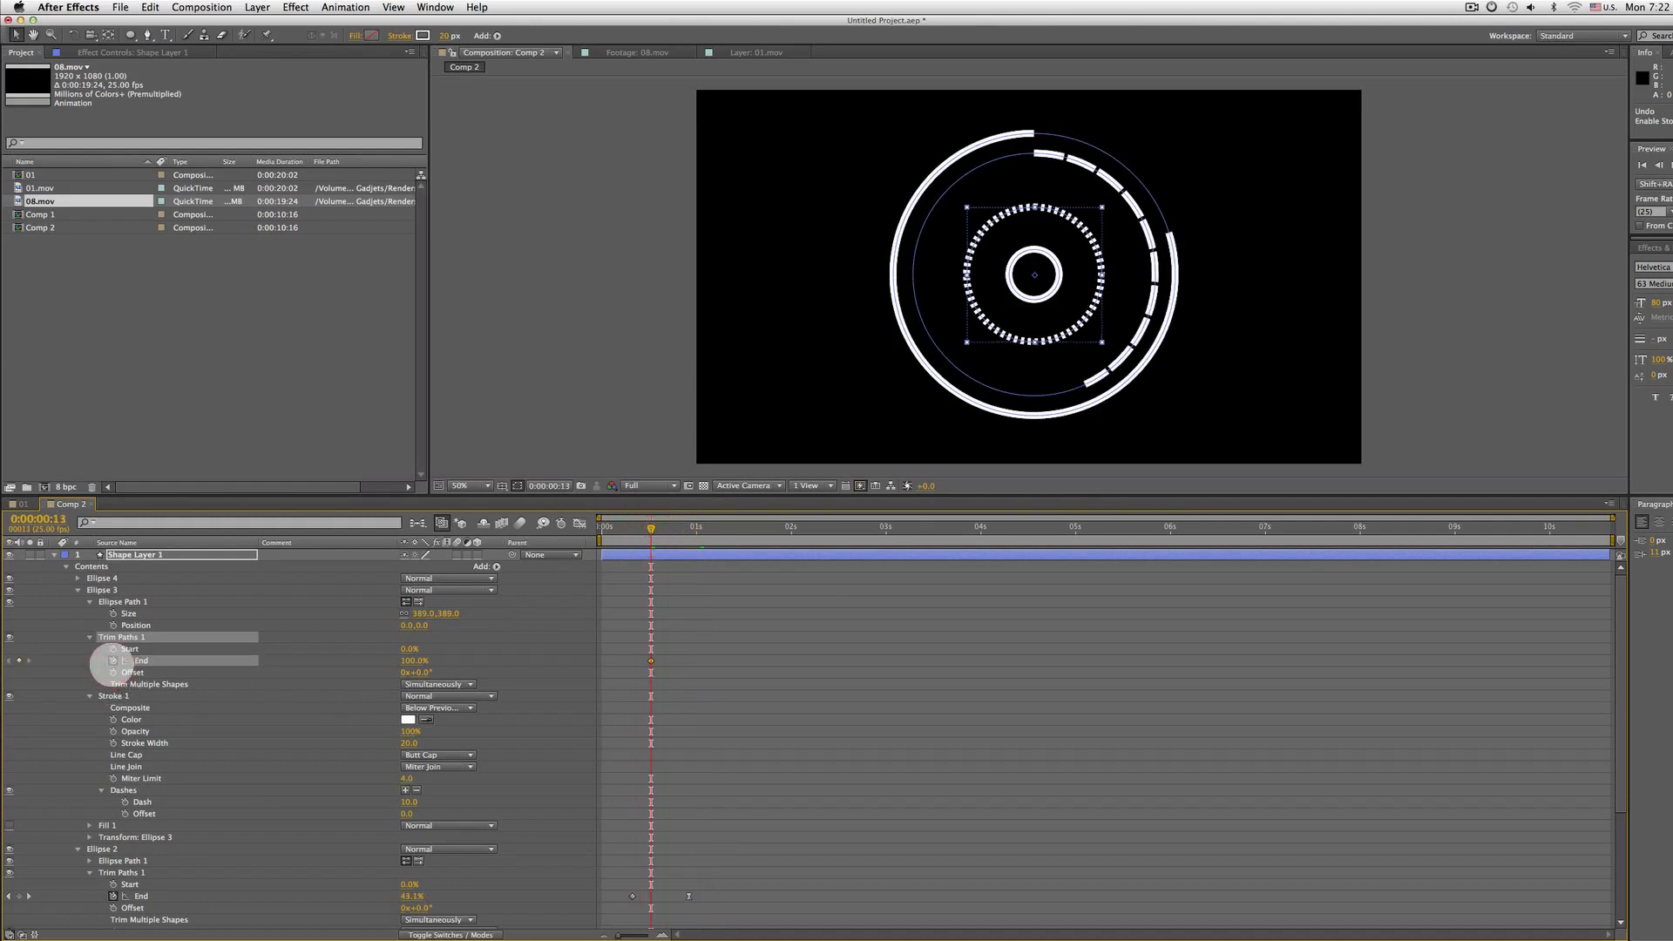
{"action": "key", "text": "shift+Page_Down"}
{"action": "key", "text": "shift+Page_Down"}
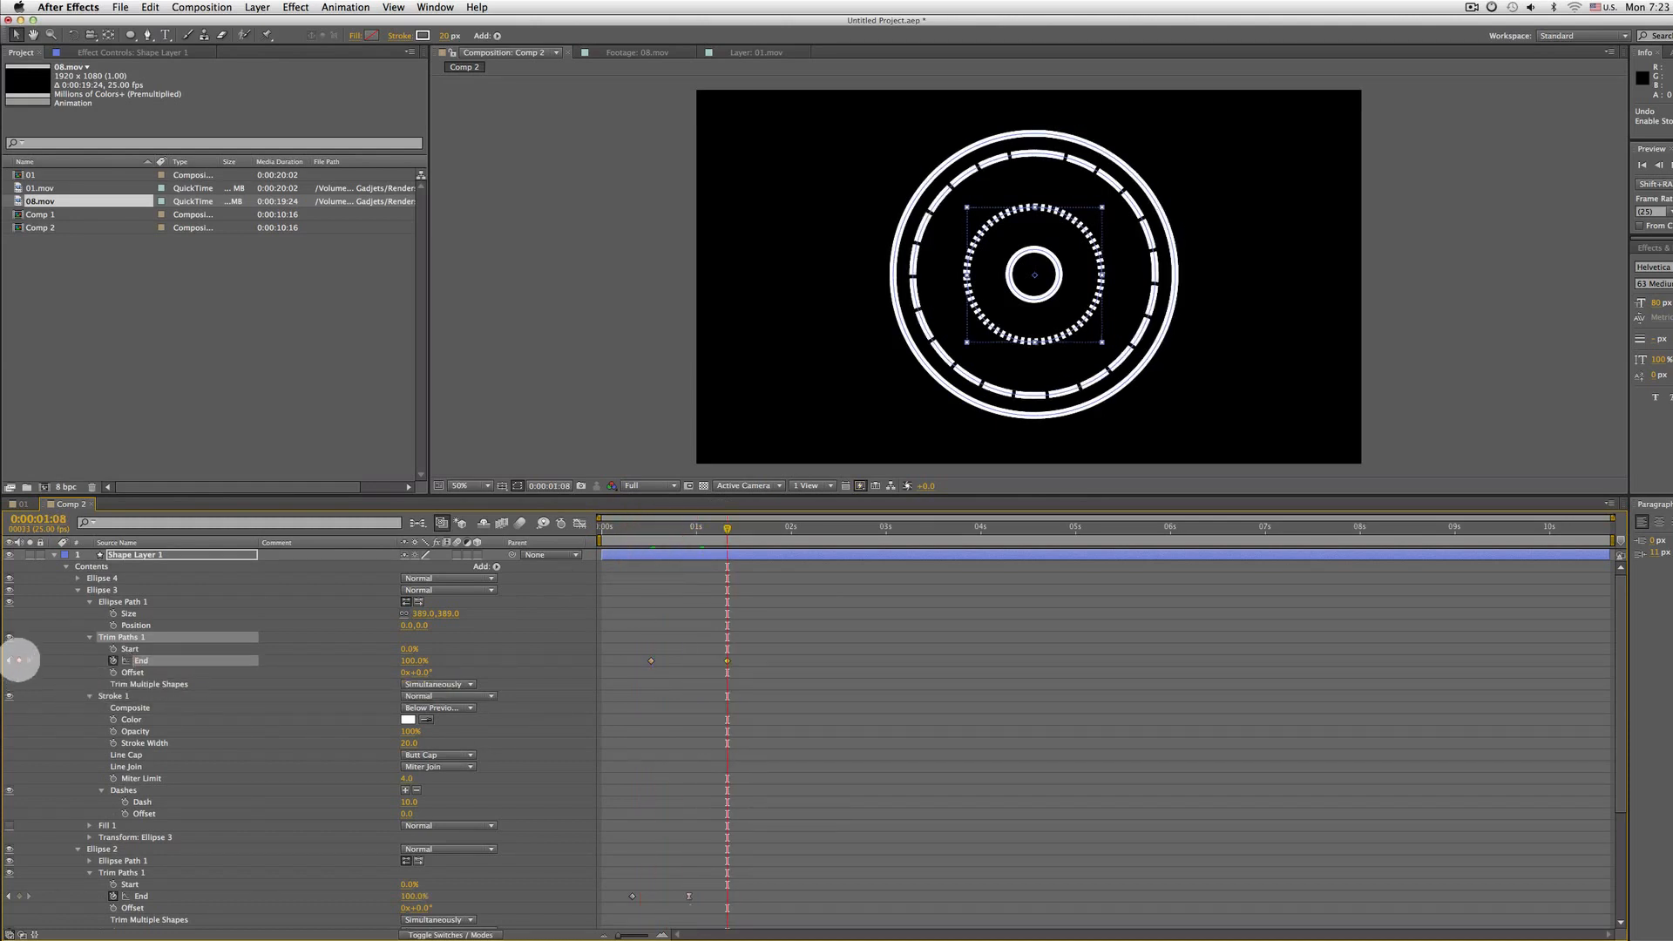
{"action": "key", "text": "shift+Page_Up"}
{"action": "key", "text": "shift+Page_Up"}
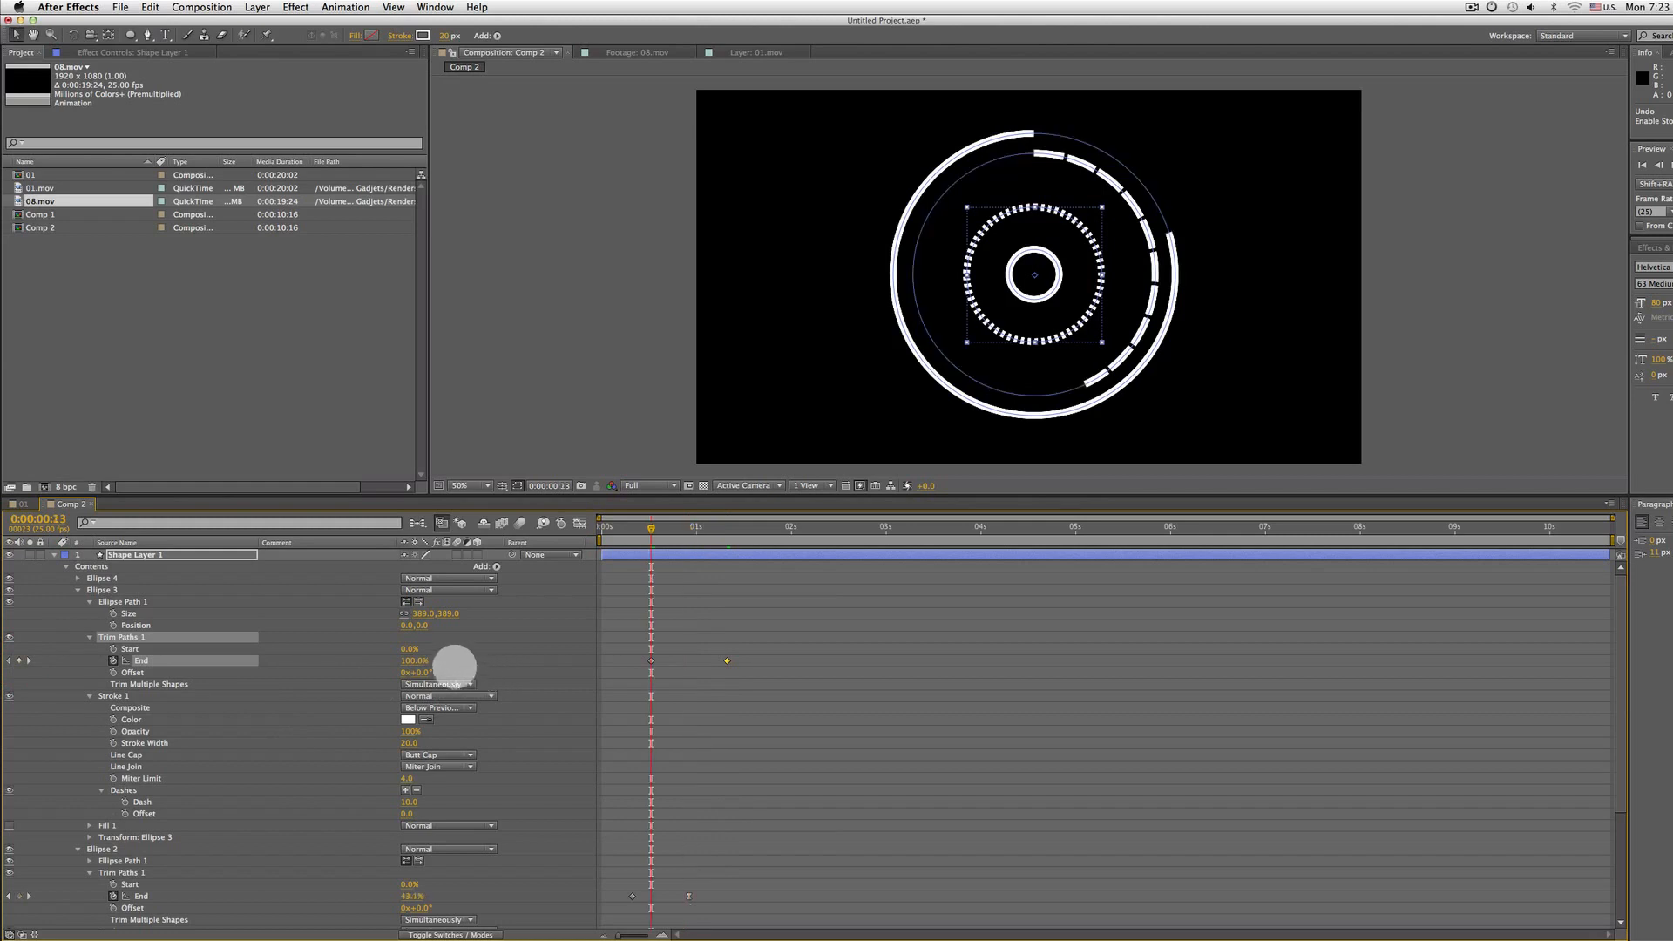
{"action": "left_click_drag", "start_coordinate": [426, 662], "coordinate": [336, 664]}
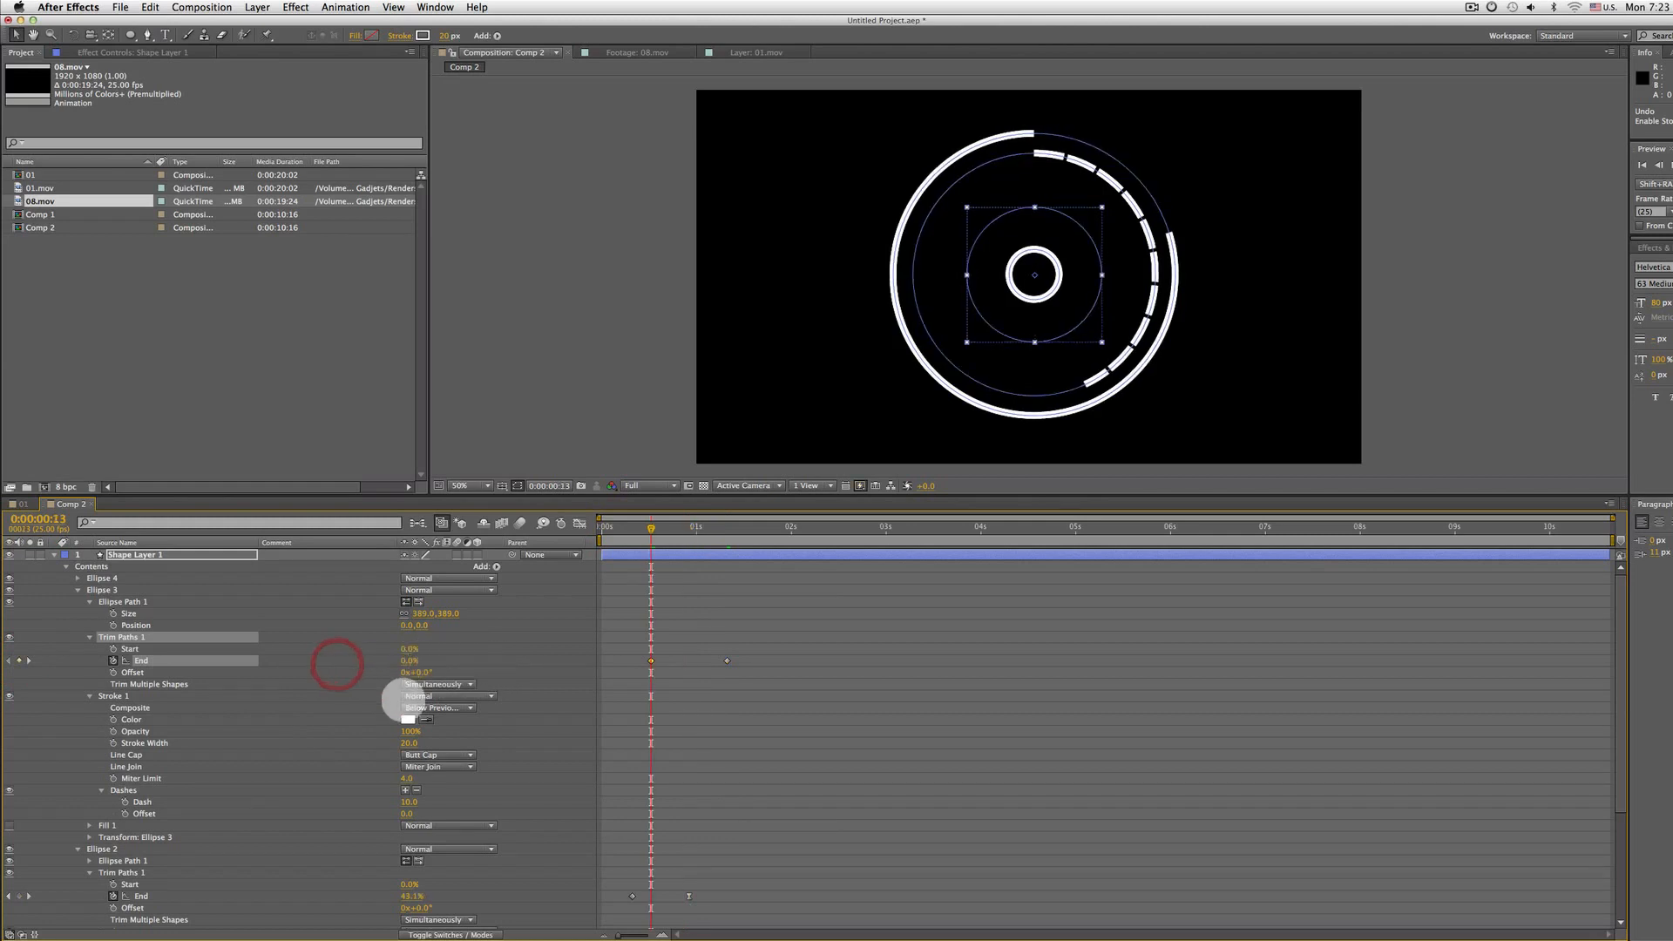
Apply Easy Ease to Ellipse 3's last End keyframe and preview the animation from the start
{"action": "key", "text": "space"}
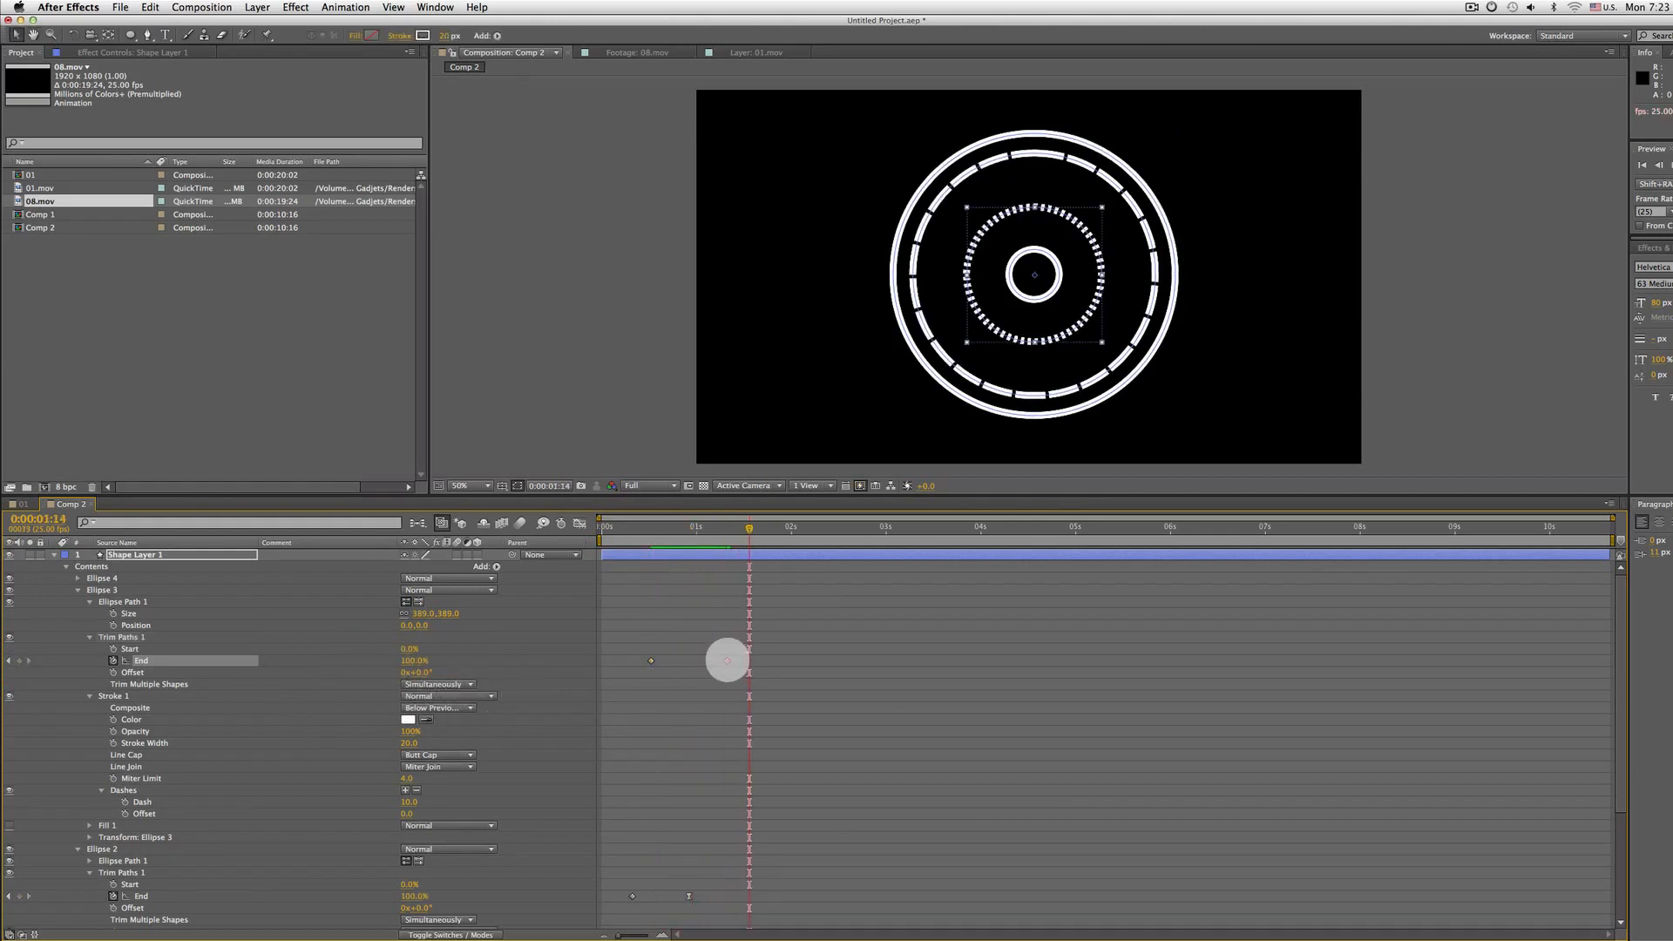
{"action": "right_click", "coordinate": [726, 660]}
{"action": "mouse_move", "coordinate": [801, 802]}
{"action": "left_click", "coordinate": [949, 834]}
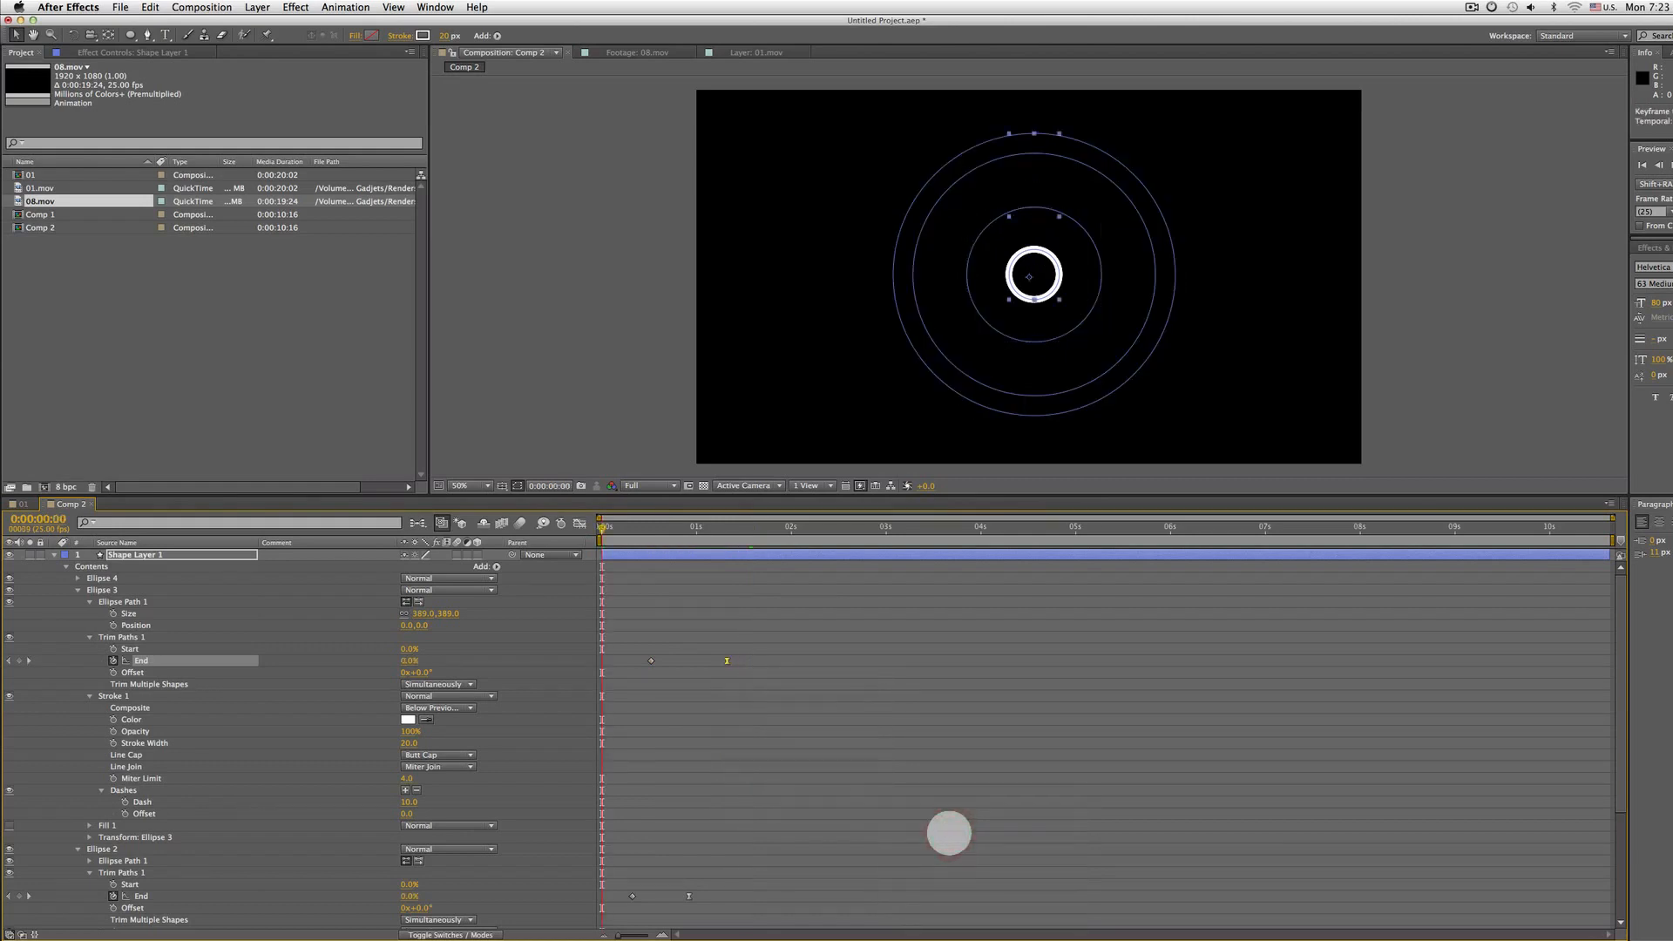
{"action": "key", "text": "space"}
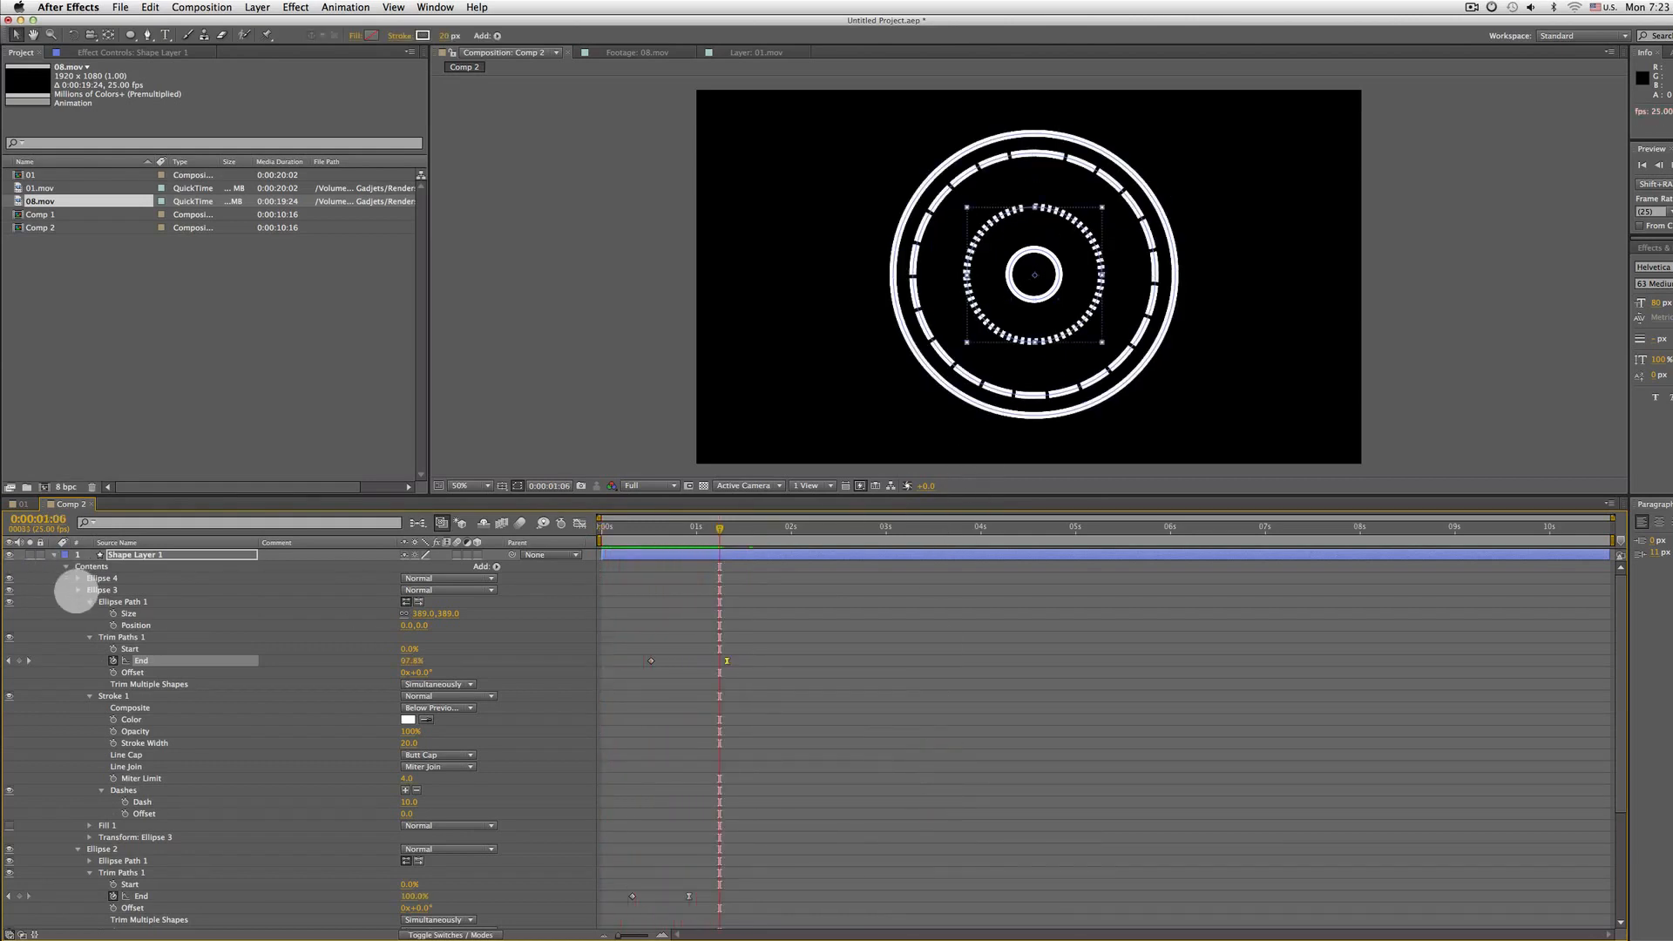
Add a Trim Paths operator to Ellipse 4 and expand its properties
{"action": "left_click", "coordinate": [102, 579]}
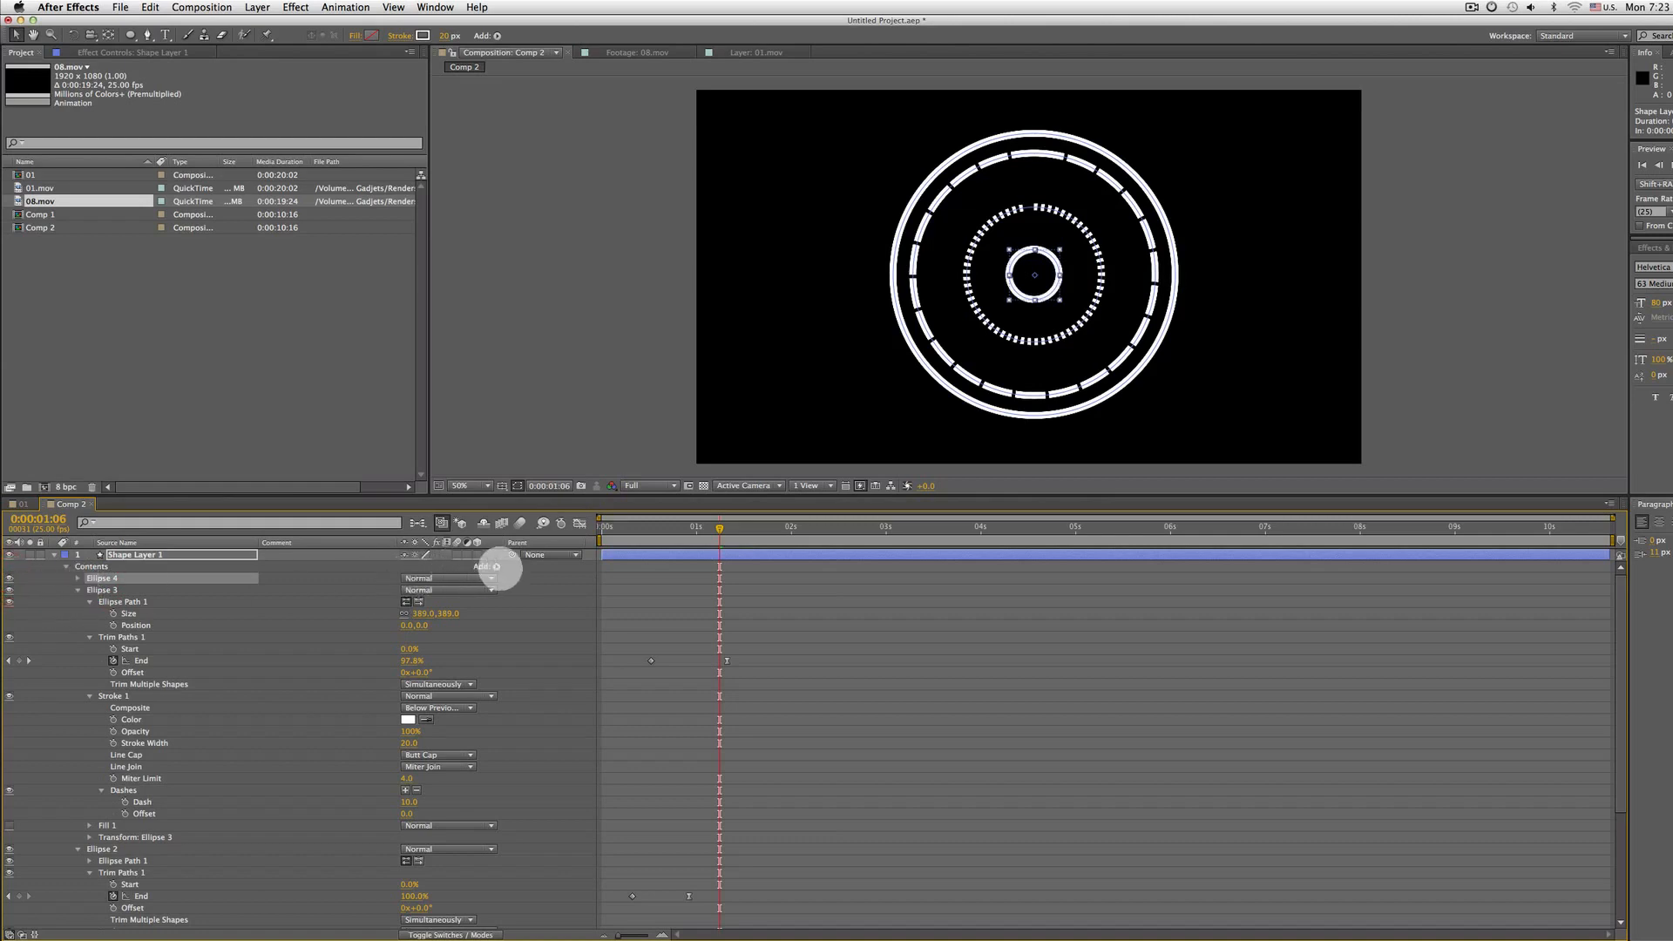
{"action": "left_click", "coordinate": [497, 566]}
{"action": "left_click", "coordinate": [533, 786]}
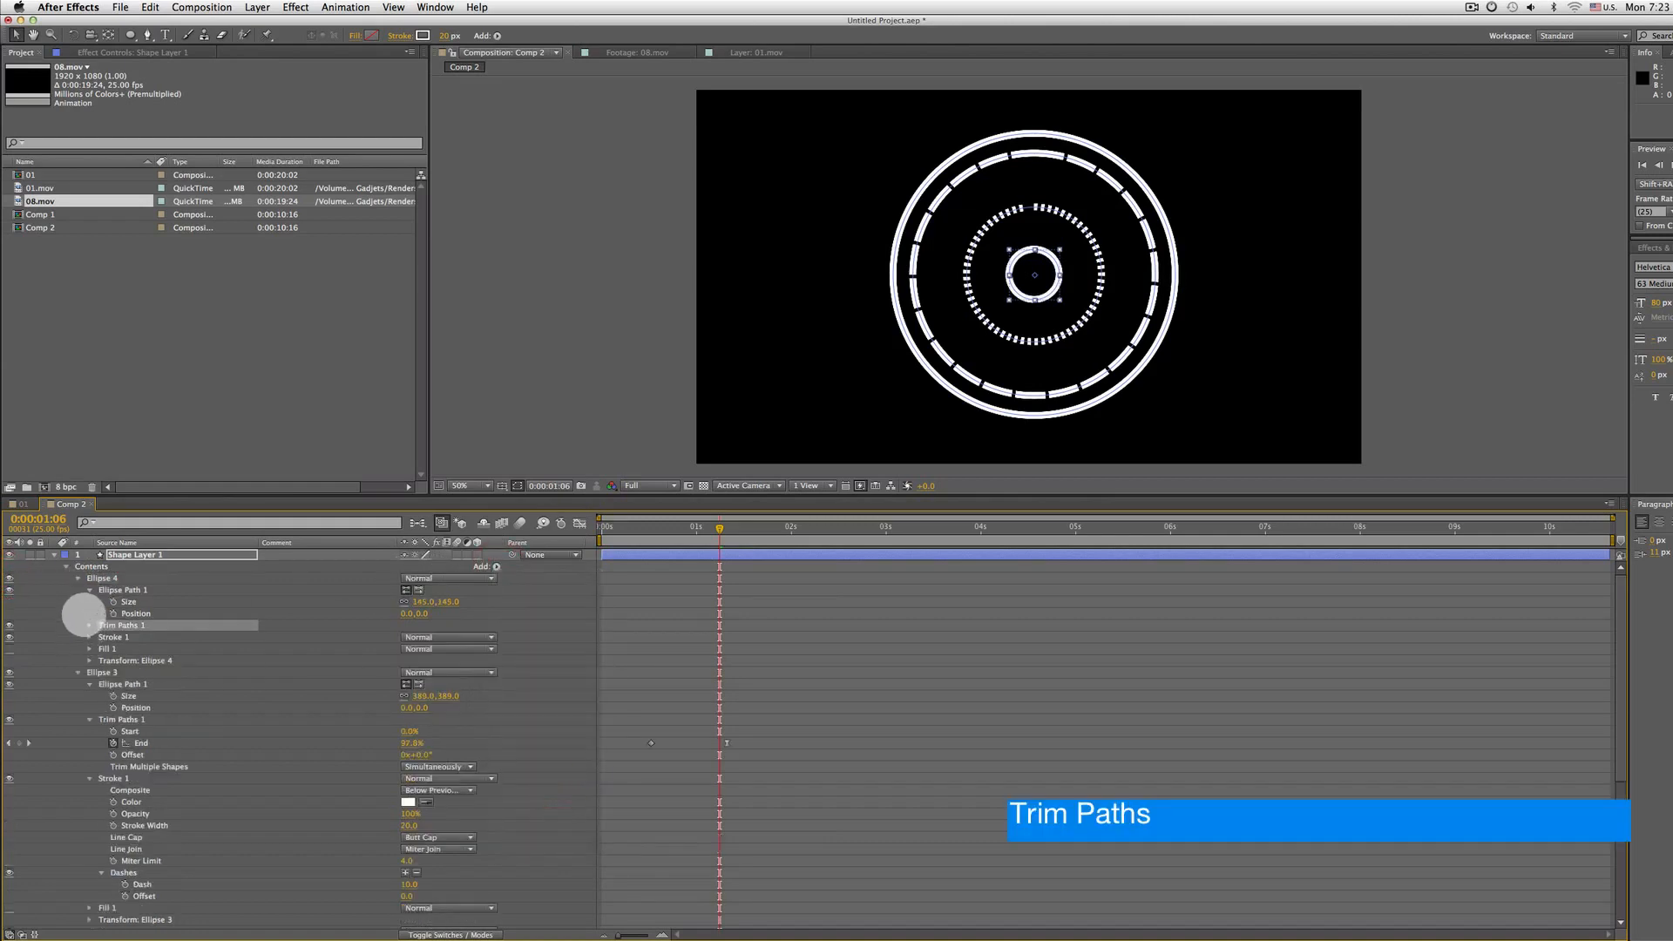
{"action": "left_click", "coordinate": [90, 624]}
Keyframe Ellipse 4's Trim Paths Start to animate from 100% at the first frame to 0% at frame 20
{"action": "left_click", "coordinate": [113, 636]}
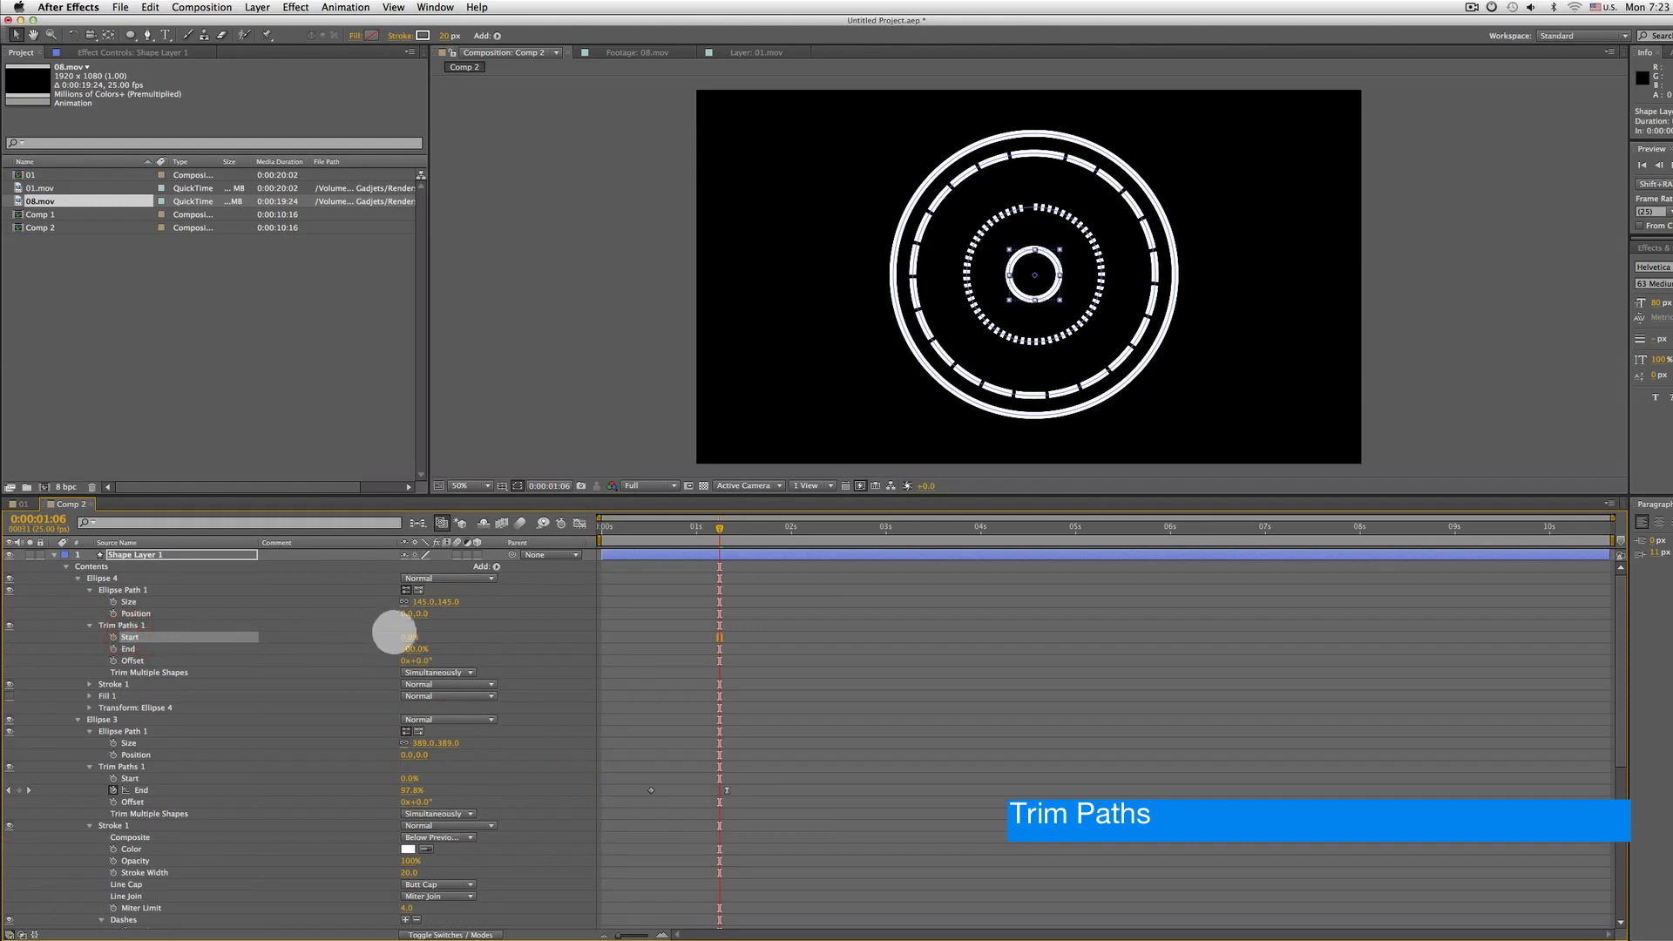
{"action": "left_click_drag", "start_coordinate": [402, 636], "coordinate": [438, 633]}
{"action": "key", "text": "Home"}
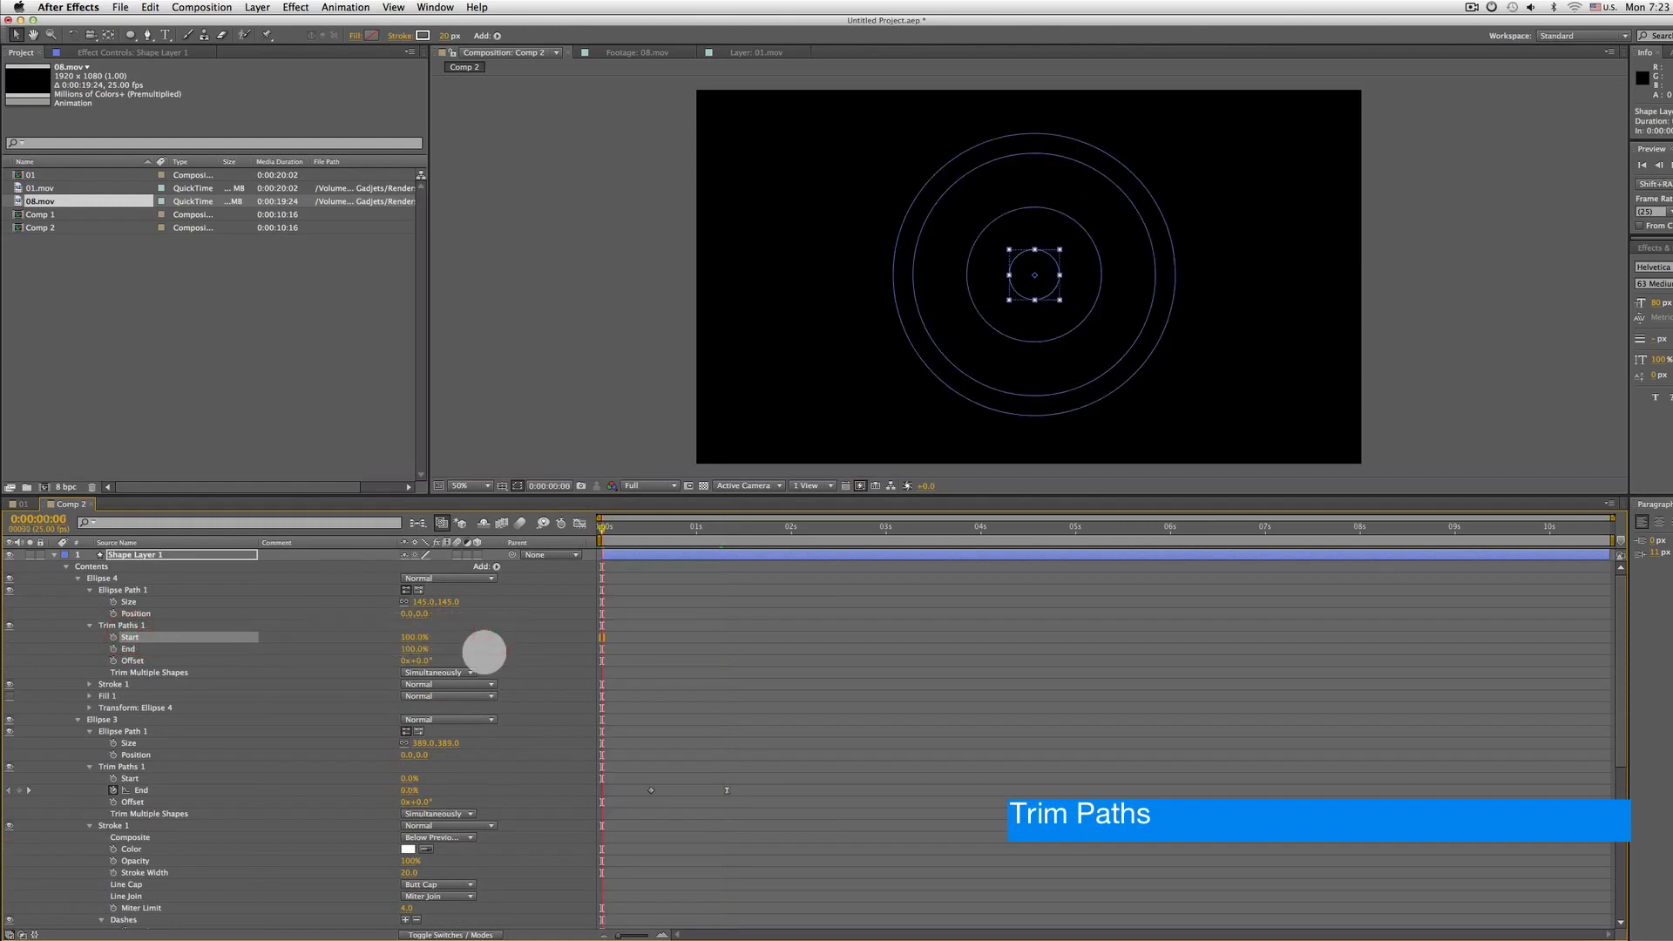
{"action": "left_click", "coordinate": [105, 641]}
{"action": "left_click", "coordinate": [113, 637]}
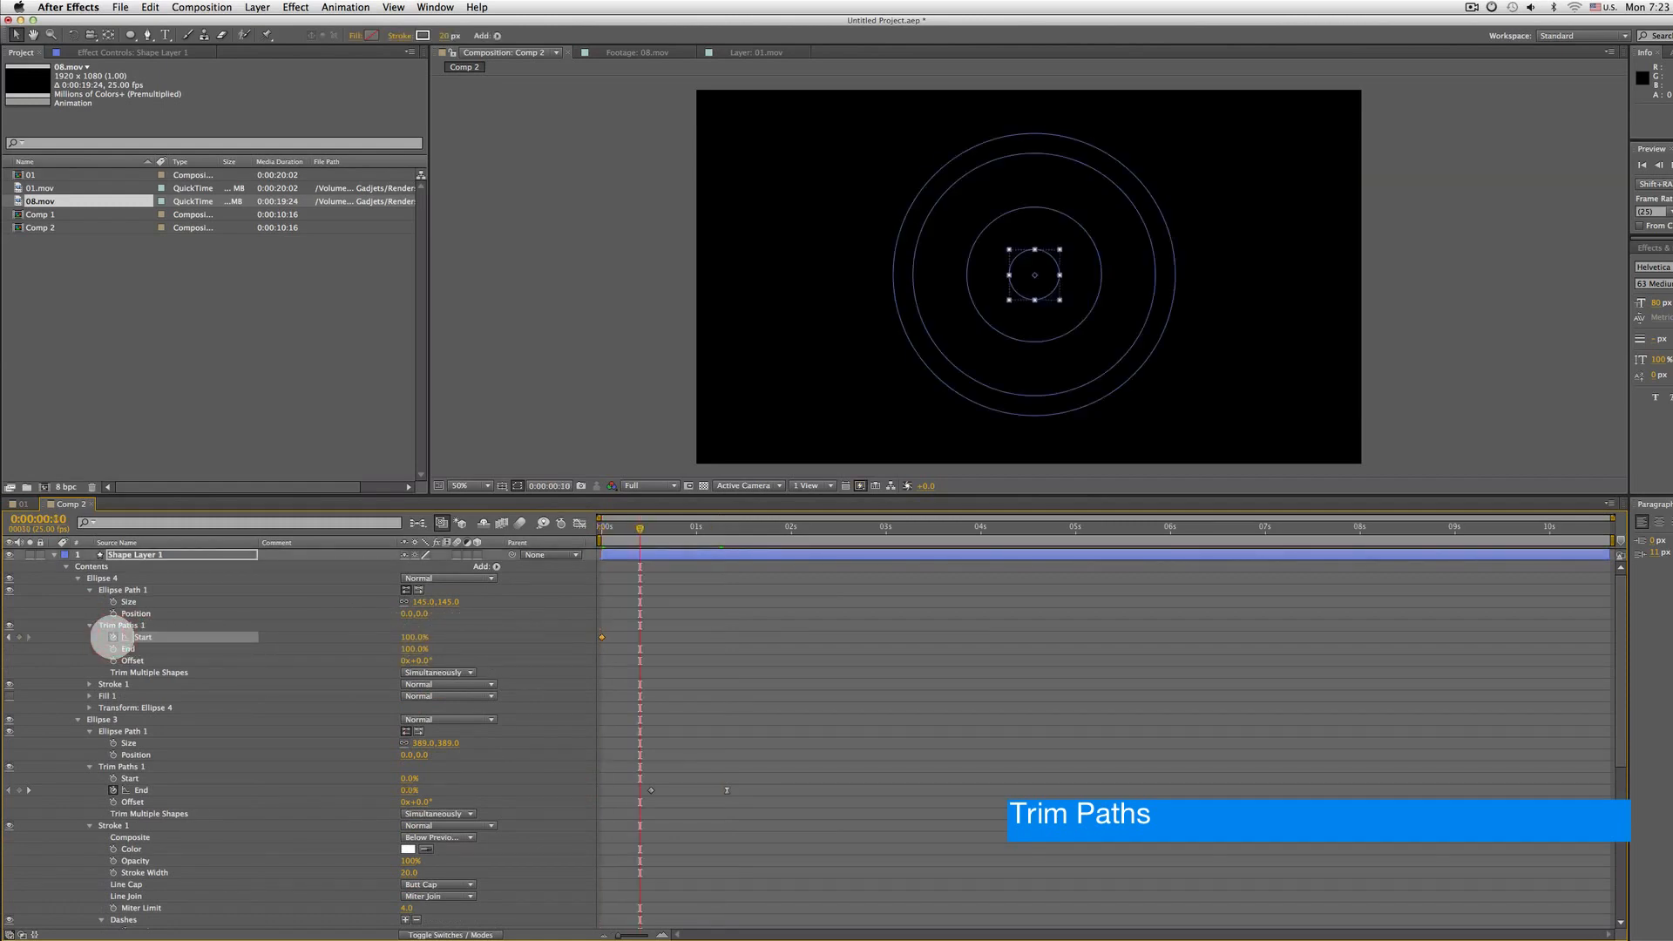
{"action": "key", "text": "shift+Page_Down"}
{"action": "left_click_drag", "start_coordinate": [403, 637], "coordinate": [181, 626]}
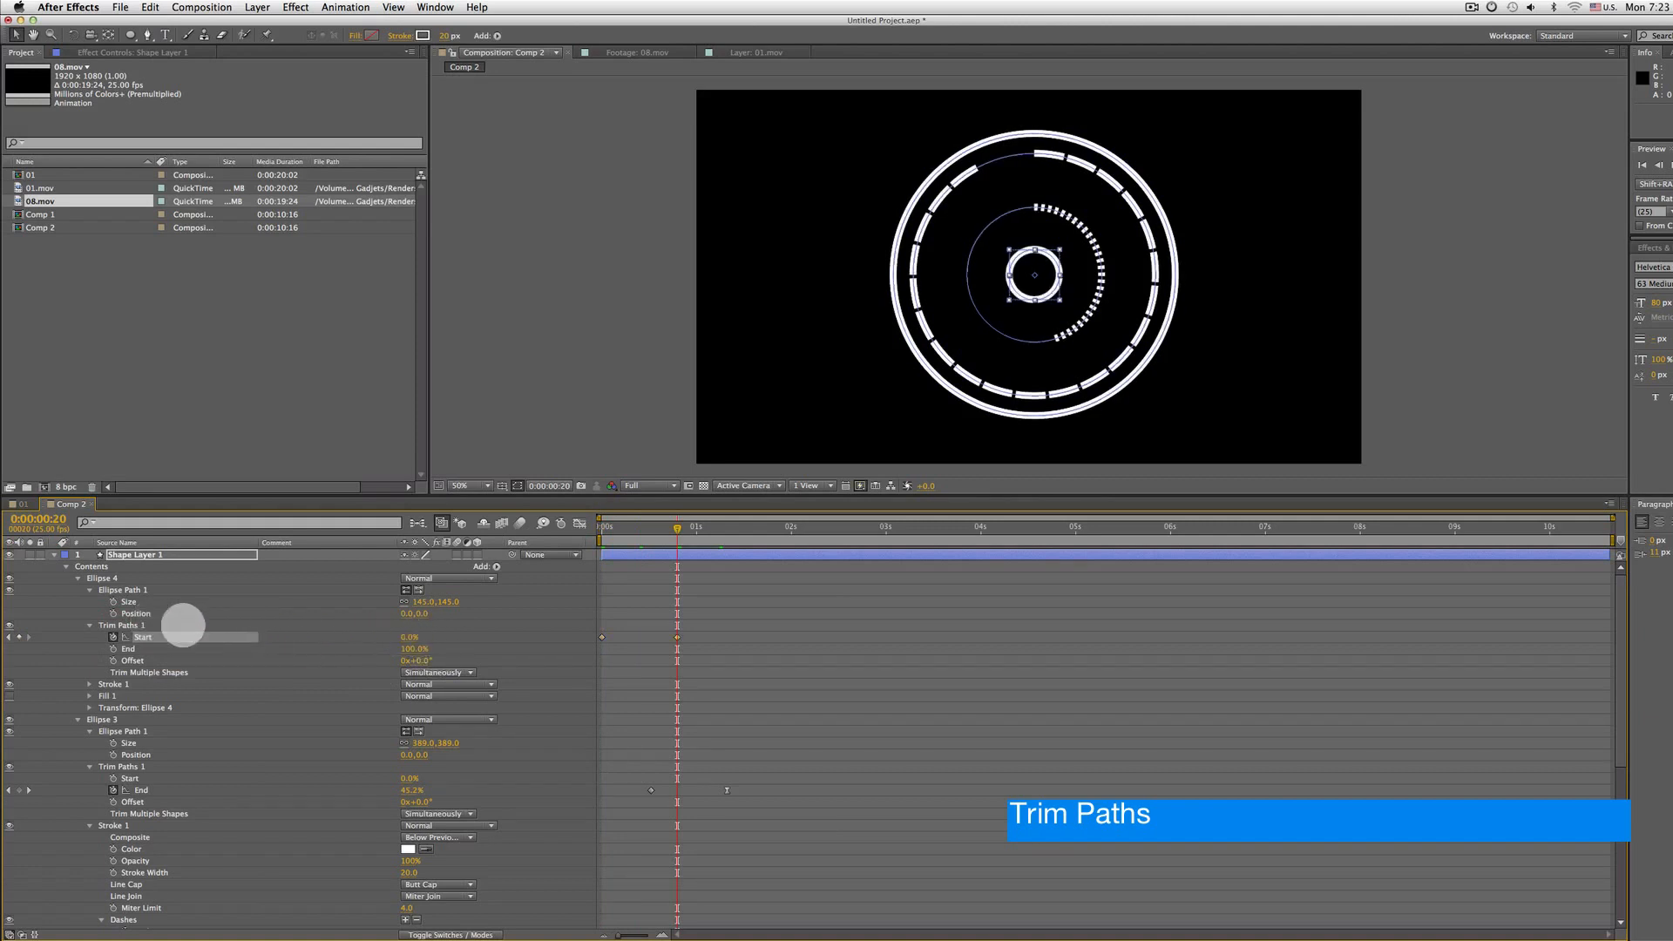
Apply Easy Ease to Ellipse 4's last Start keyframe and return to the first frame
{"action": "right_click", "coordinate": [676, 637]}
{"action": "mouse_move", "coordinate": [740, 784]}
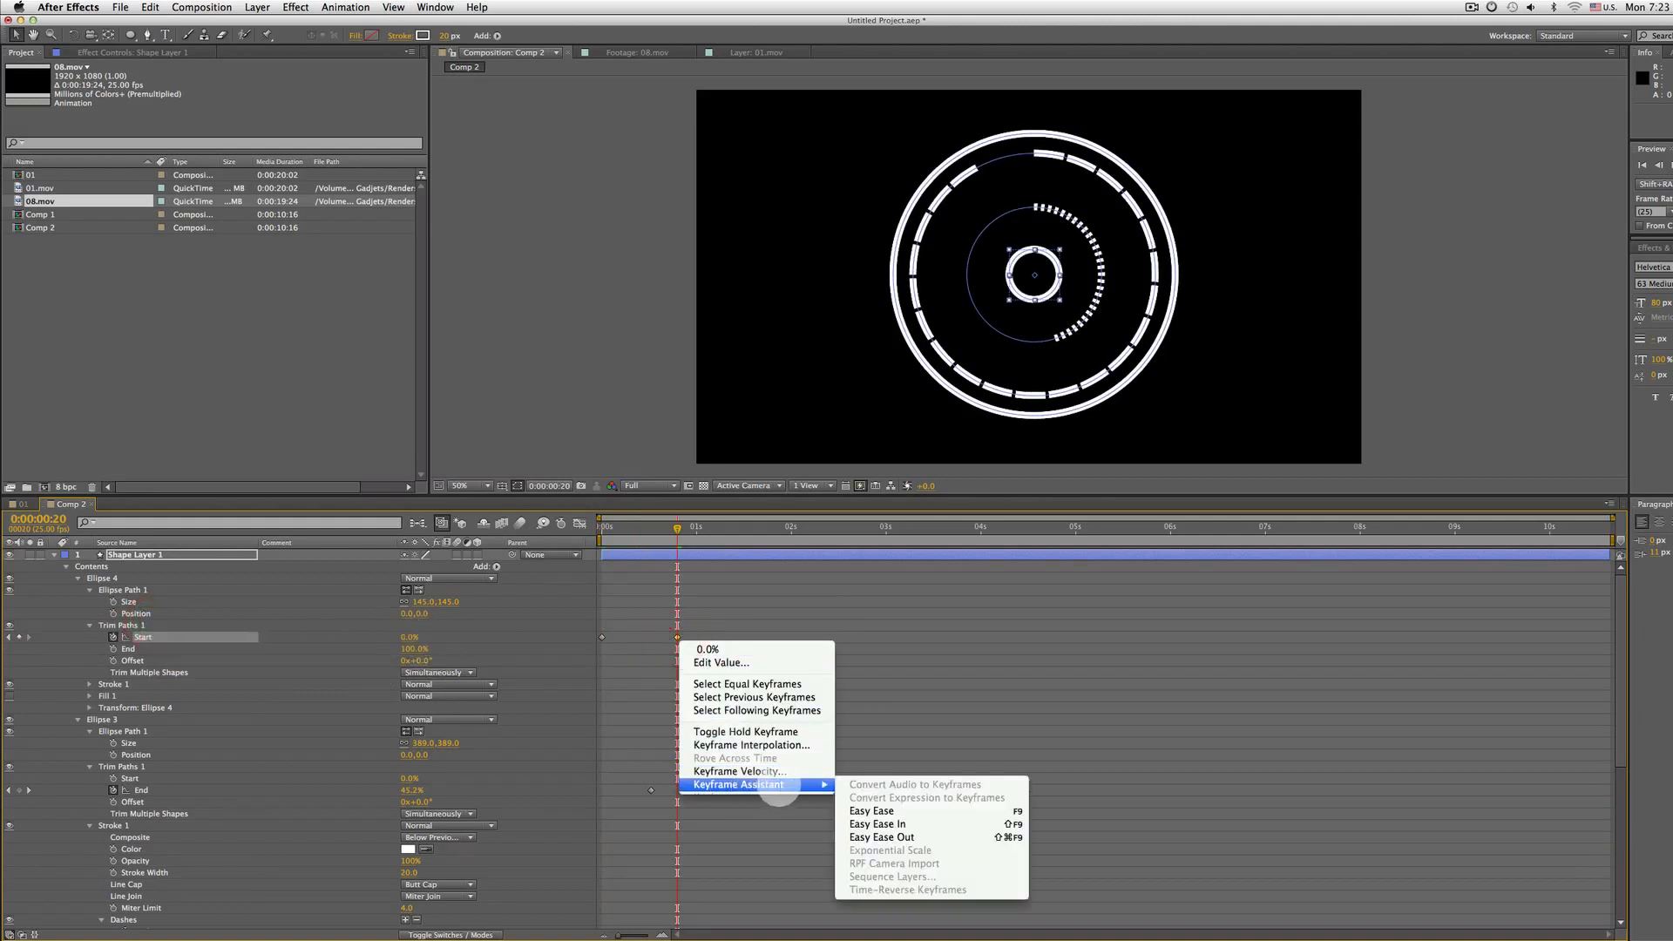
{"action": "left_click", "coordinate": [870, 806]}
{"action": "key", "text": "Home"}
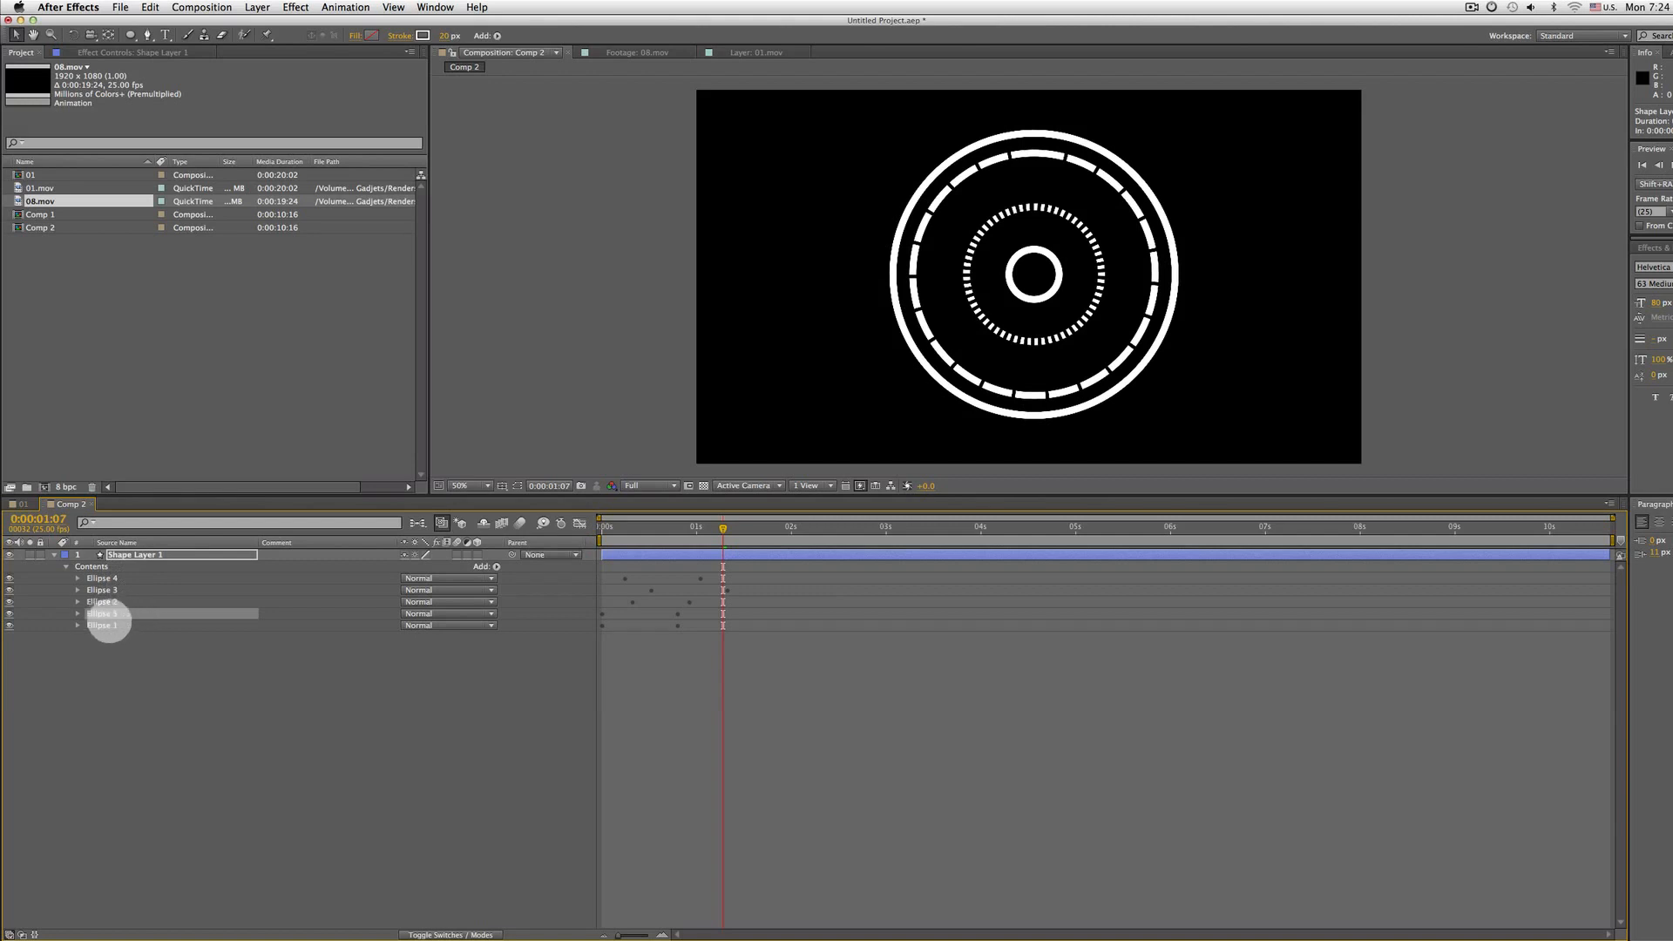
Enlarge Ellipse 5 to a size of about 961 and set its stroke width to about 69 px
{"action": "left_click", "coordinate": [107, 624]}
{"action": "left_click", "coordinate": [125, 615]}
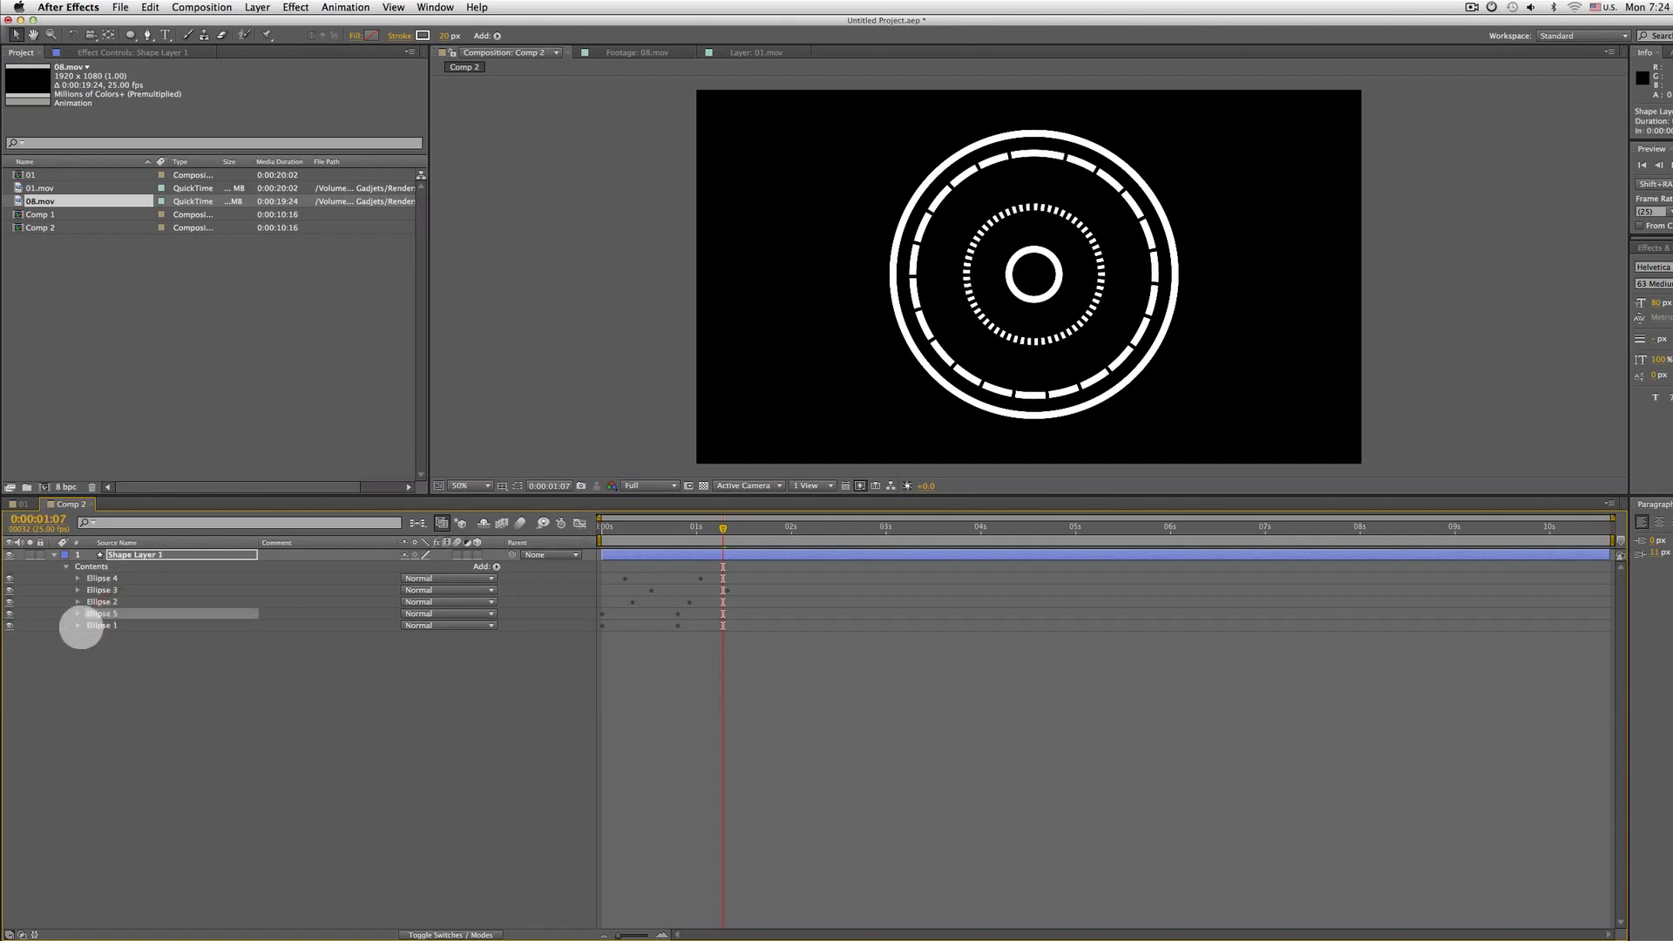
{"action": "left_click", "coordinate": [77, 613]}
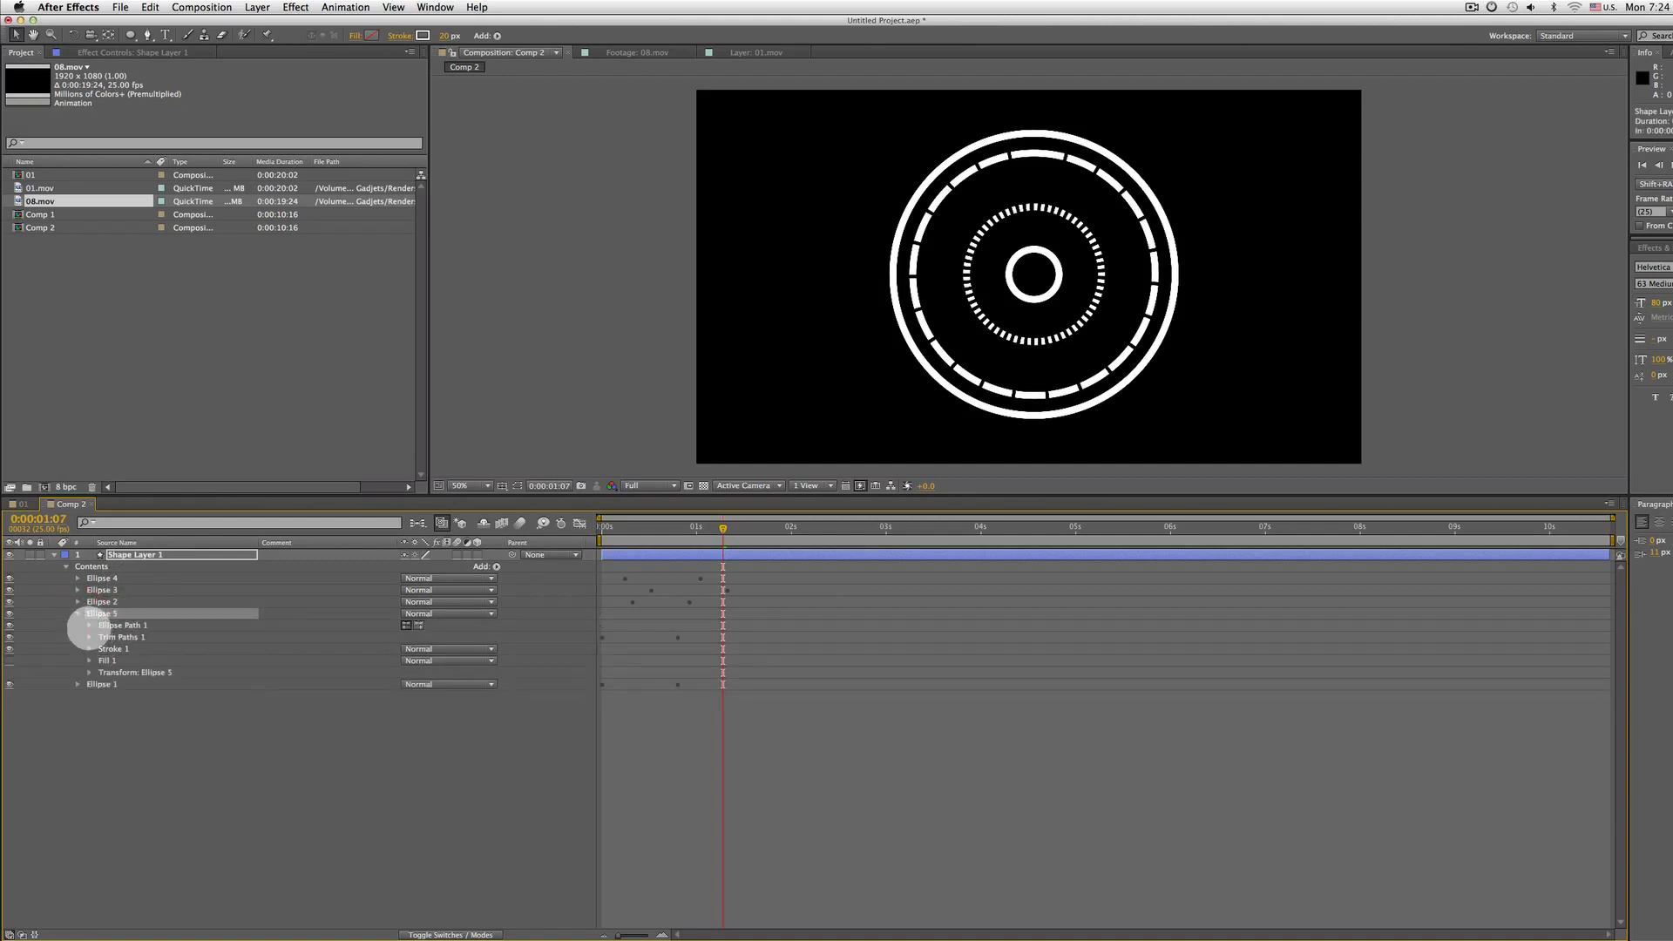
{"action": "left_click", "coordinate": [90, 625]}
{"action": "left_click_drag", "start_coordinate": [436, 637], "coordinate": [514, 634]}
{"action": "left_click_drag", "start_coordinate": [445, 35], "coordinate": [483, 36]}
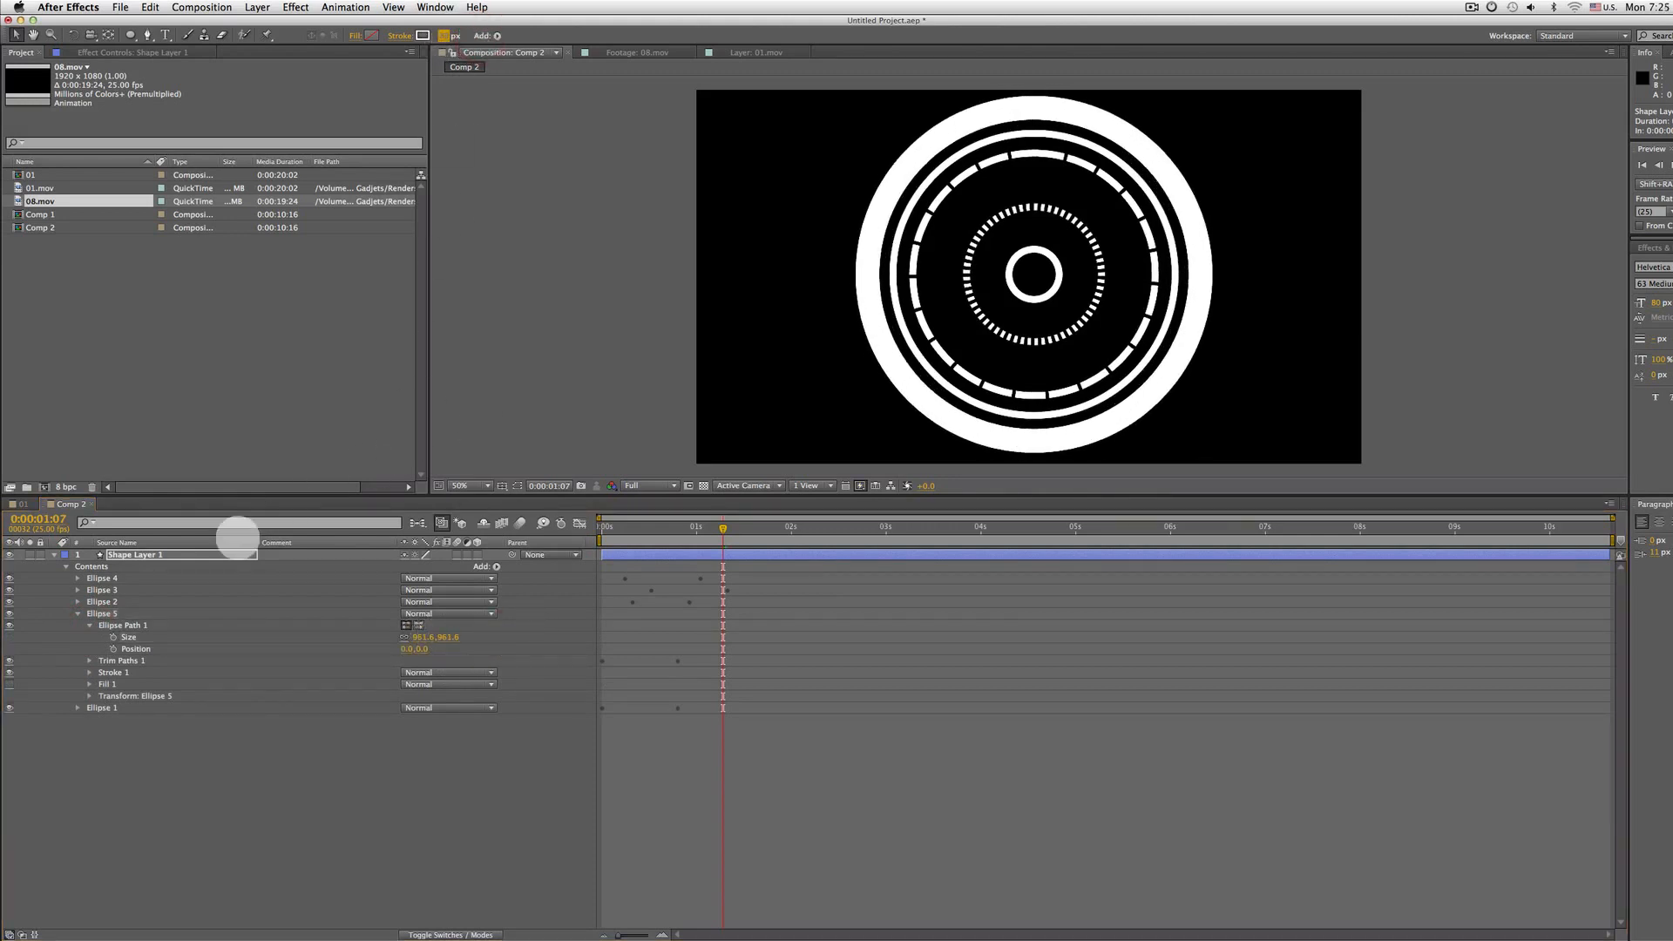
Expand Ellipse 5's Trim Paths and set its Start to 100% at frame 5
{"action": "left_click", "coordinate": [122, 626]}
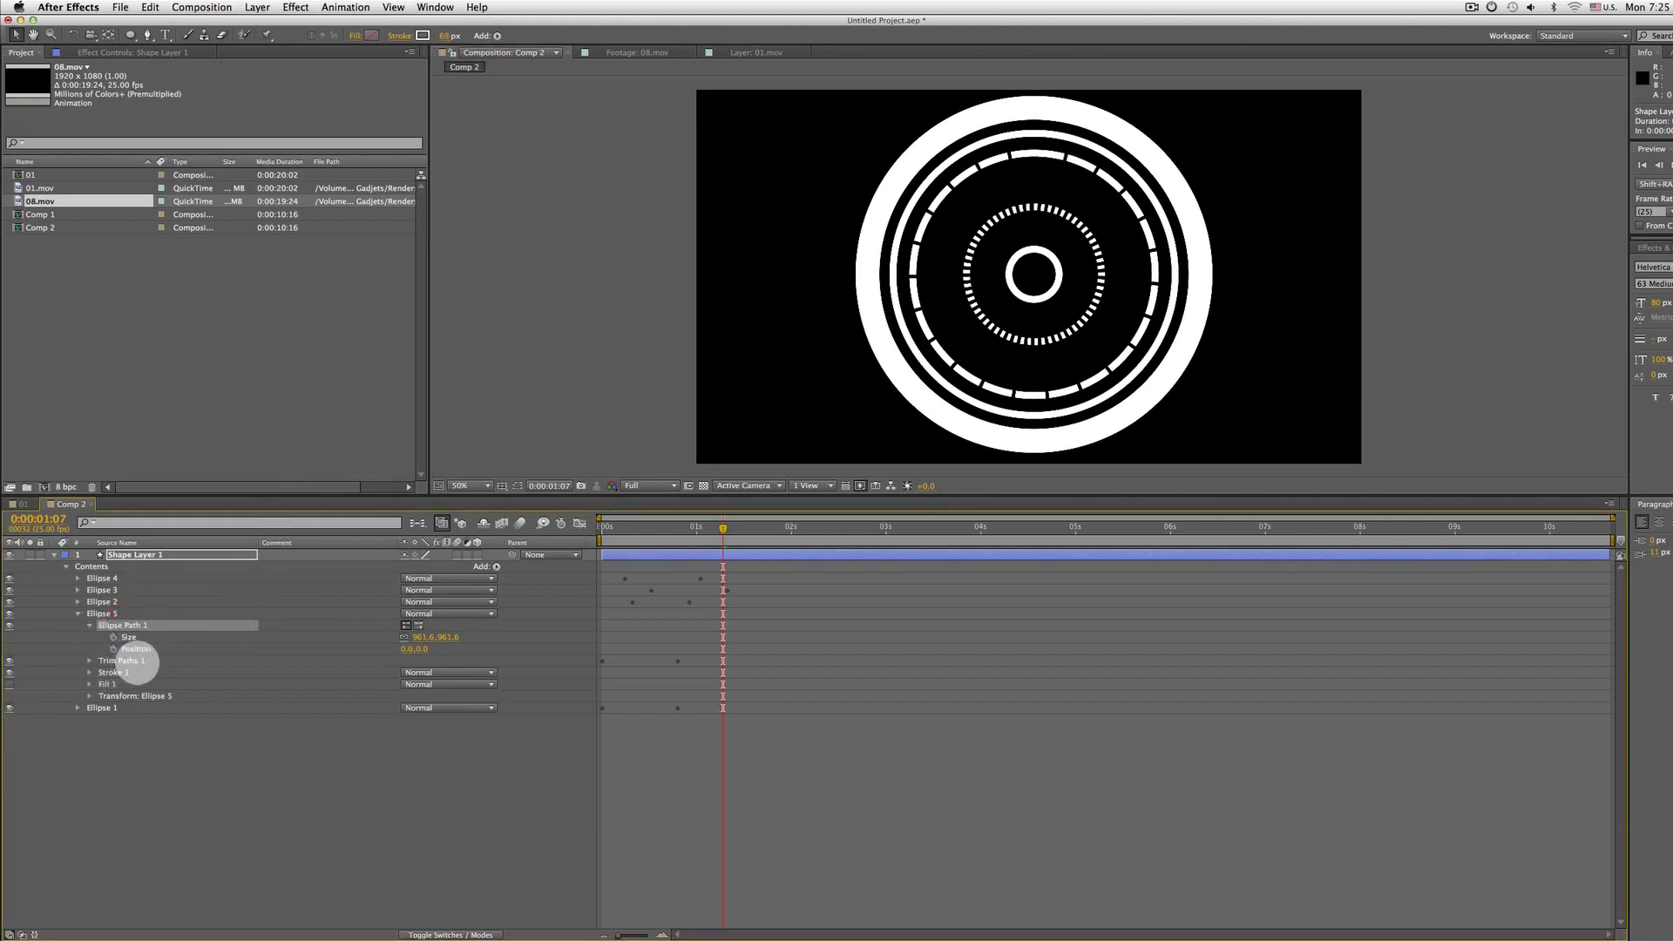
{"action": "left_click", "coordinate": [138, 660]}
{"action": "left_click", "coordinate": [89, 660]}
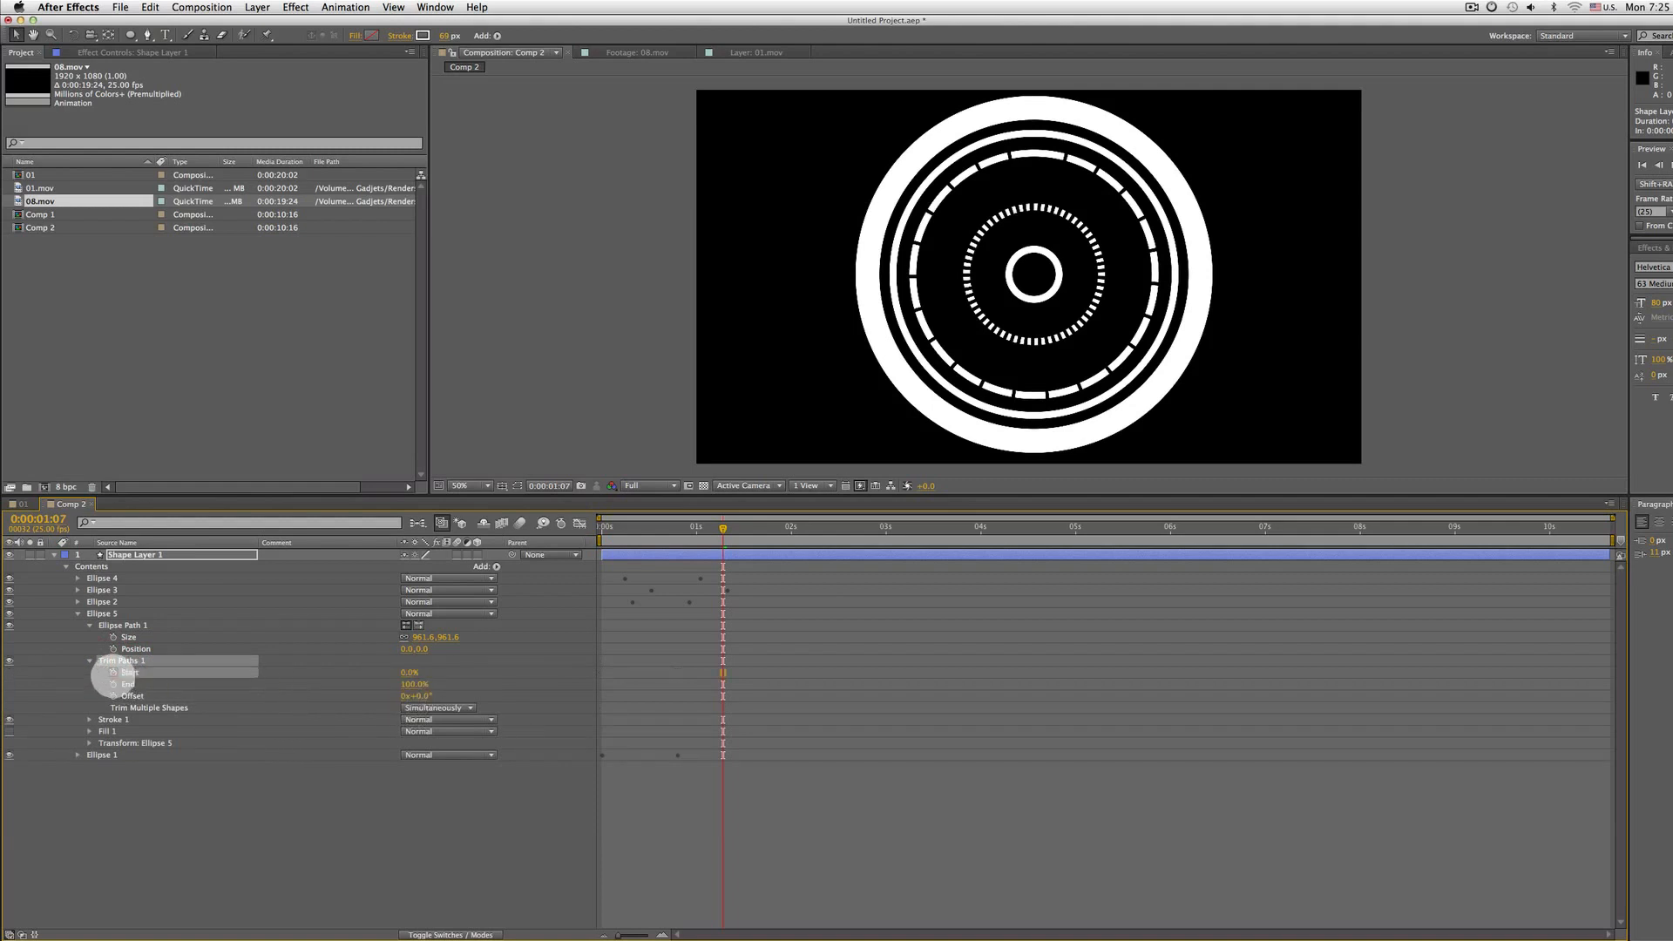
{"action": "left_click_drag", "start_coordinate": [722, 528], "coordinate": [620, 540]}
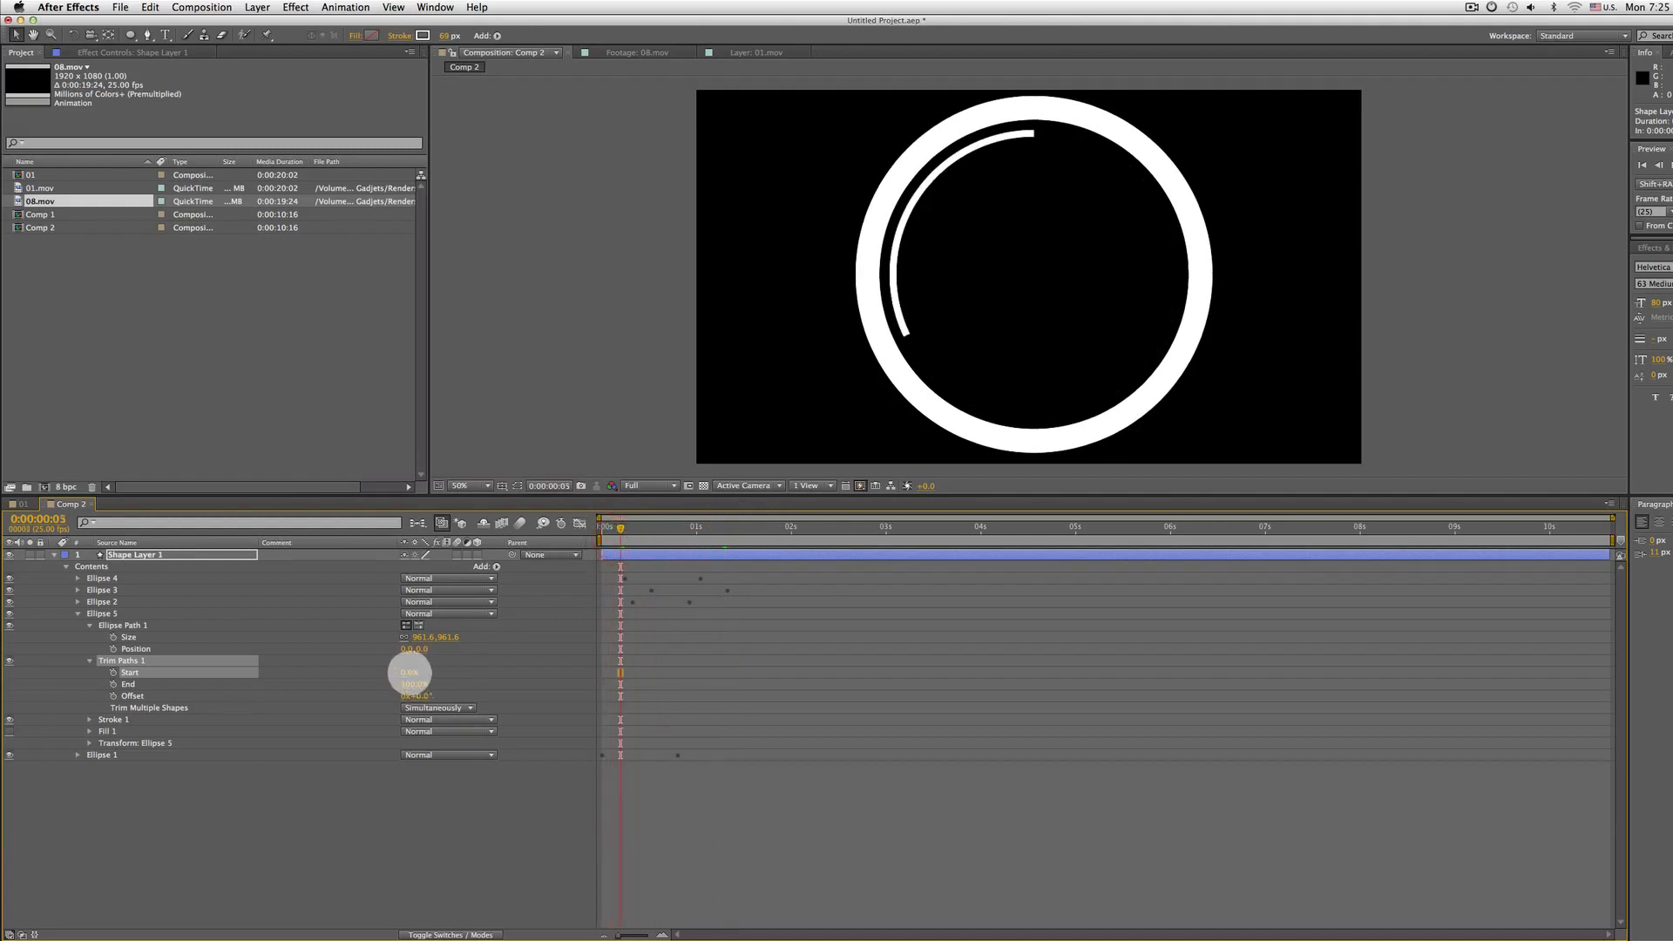
{"action": "left_click_drag", "start_coordinate": [409, 672], "coordinate": [493, 672]}
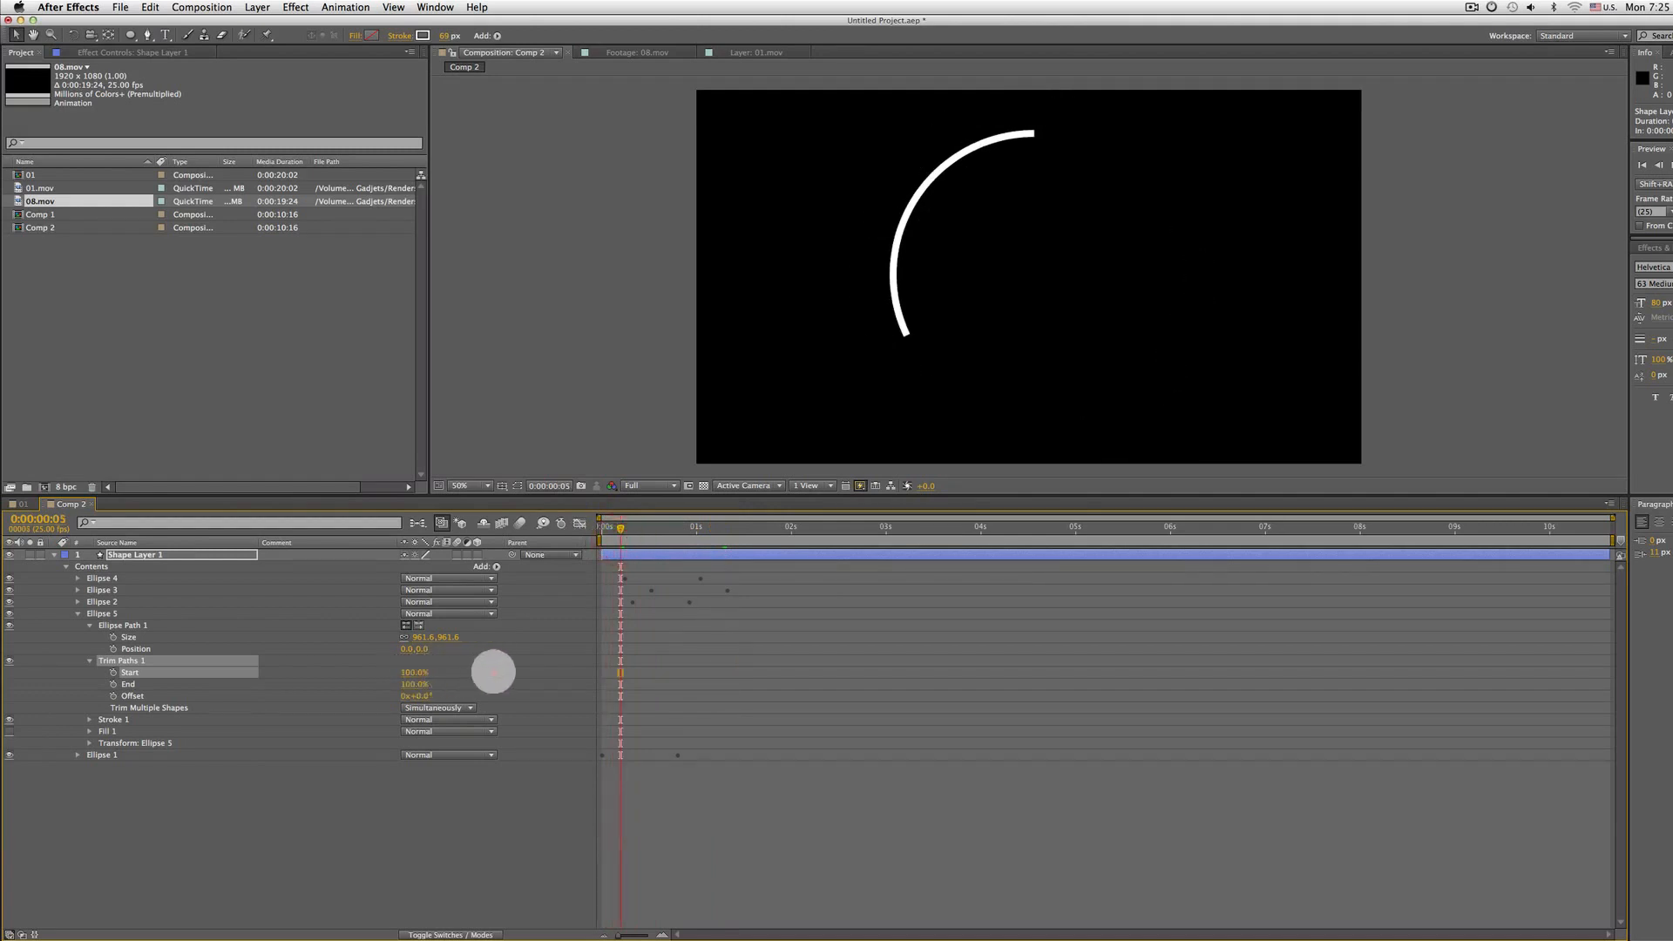
Preview the animation and lower Ellipse 5's Trim Paths Start value to about 50%
{"action": "key", "text": "Home"}
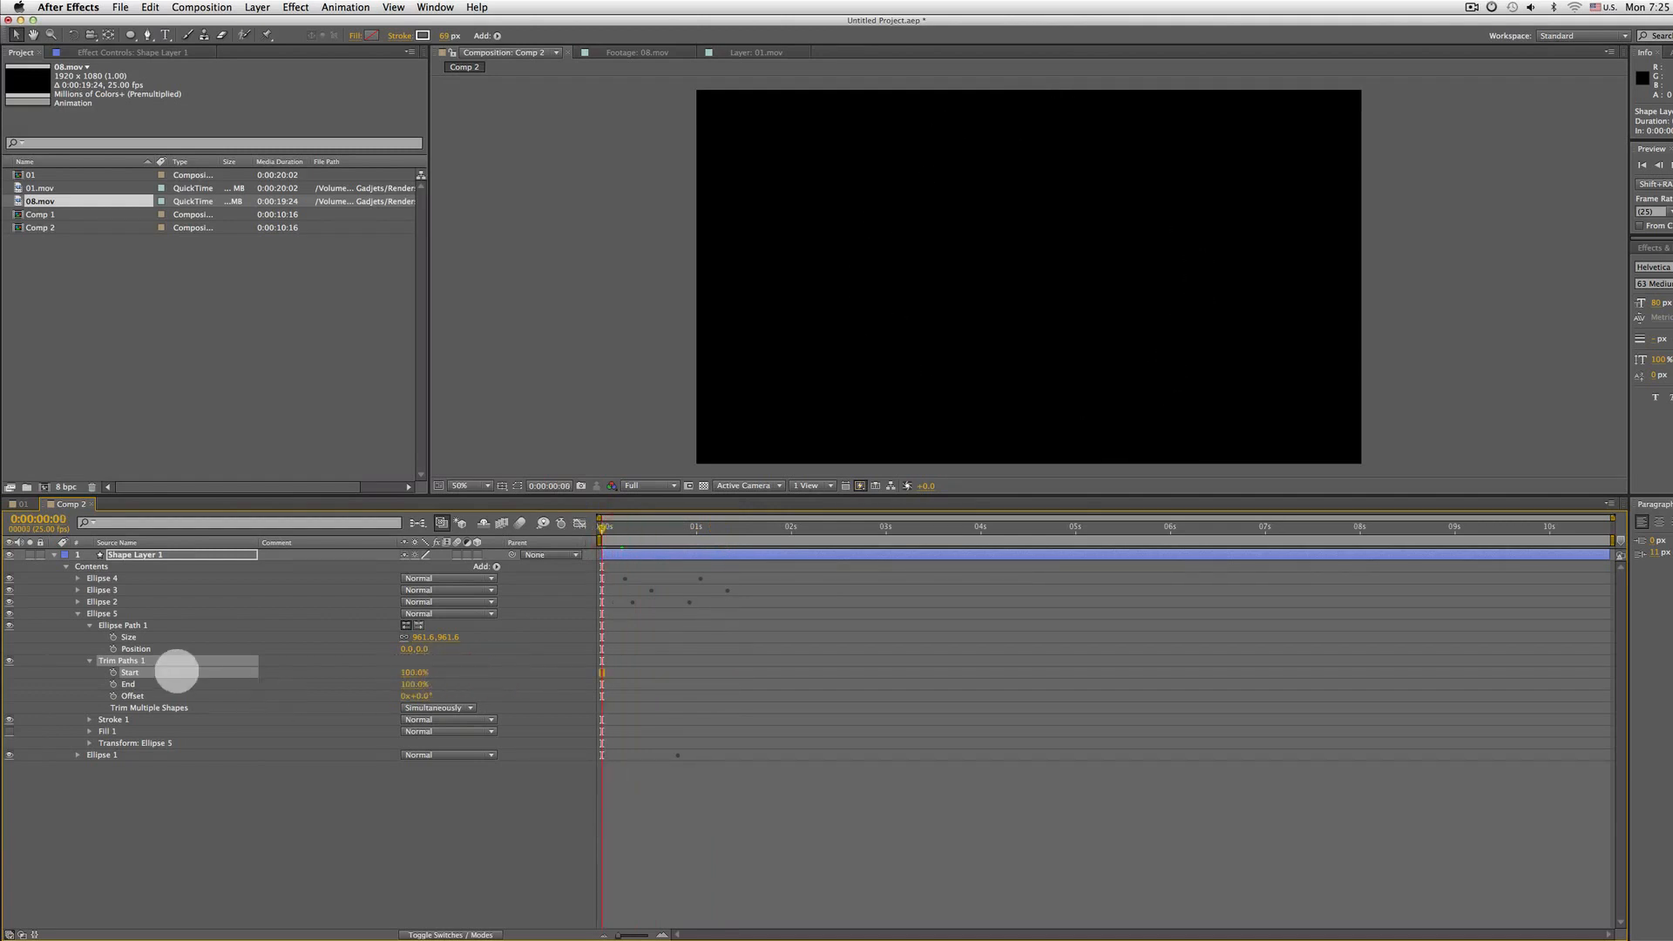
{"action": "key", "text": "space"}
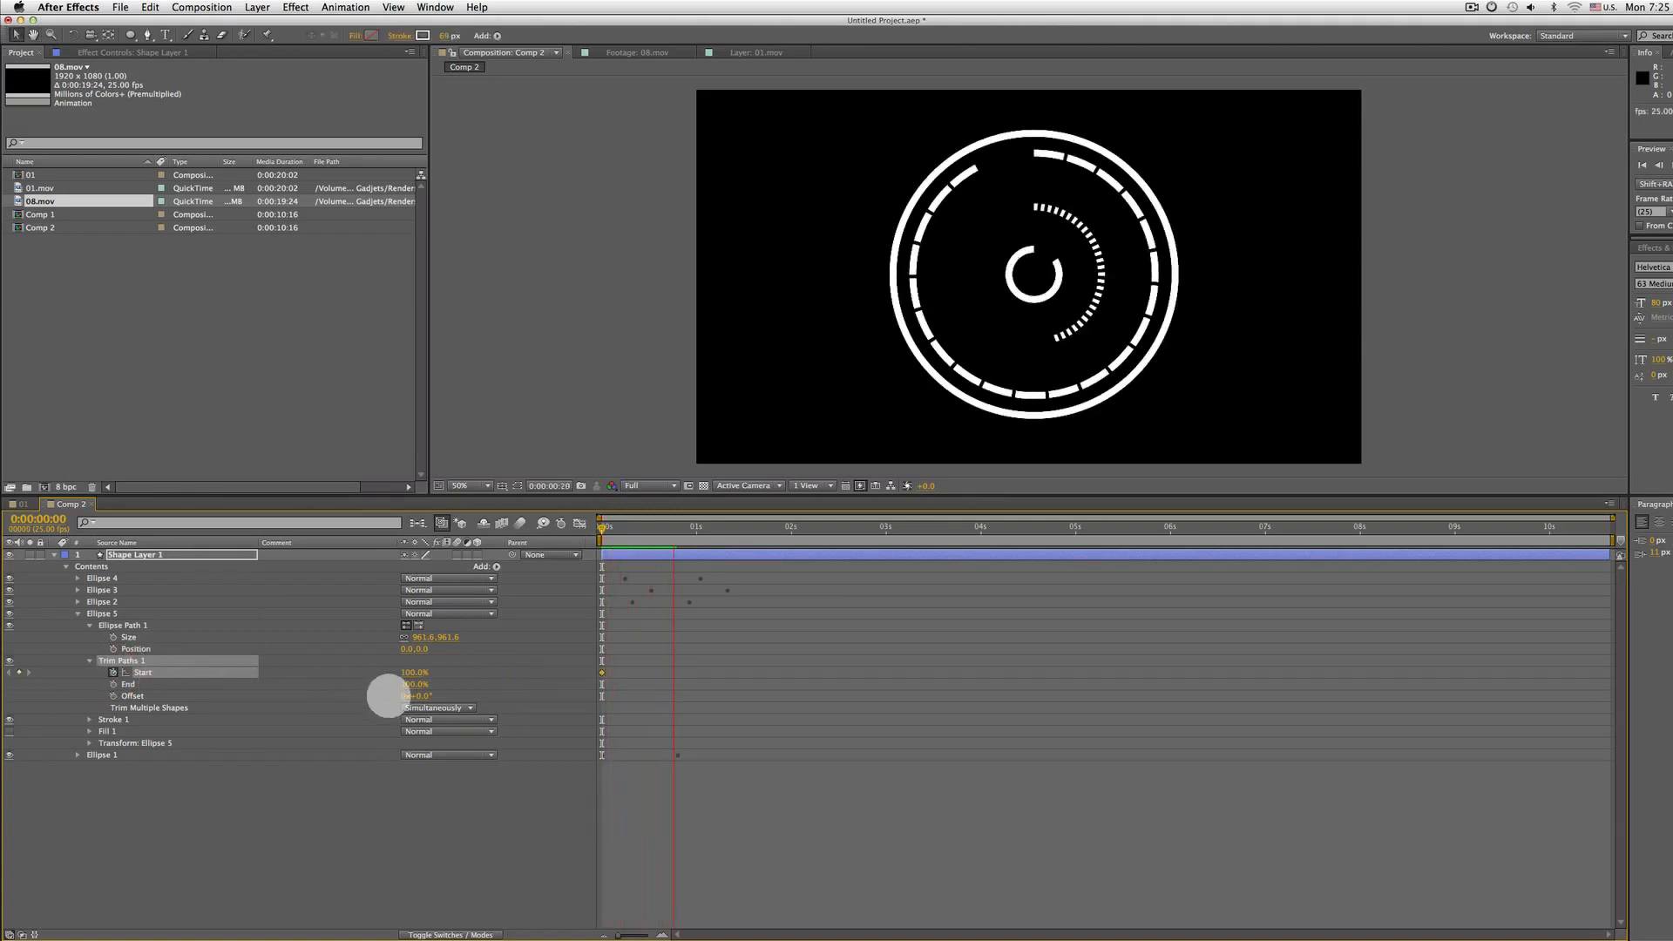
{"action": "key", "text": "space"}
{"action": "left_click_drag", "start_coordinate": [408, 672], "coordinate": [370, 672]}
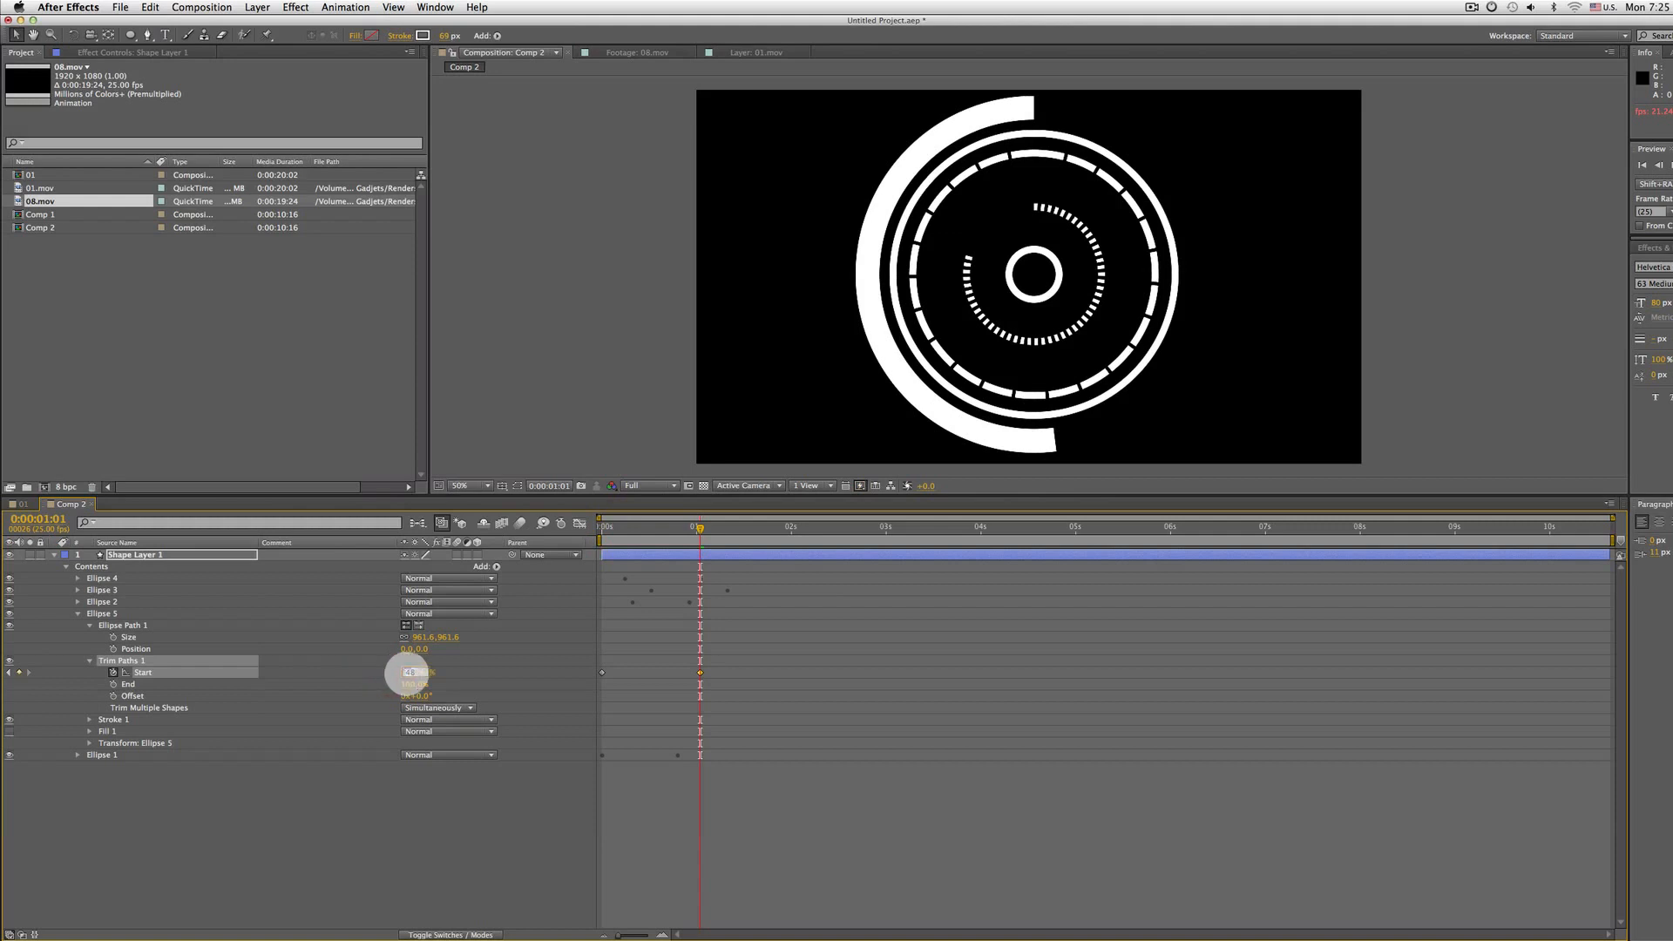
{"action": "key", "text": "space"}
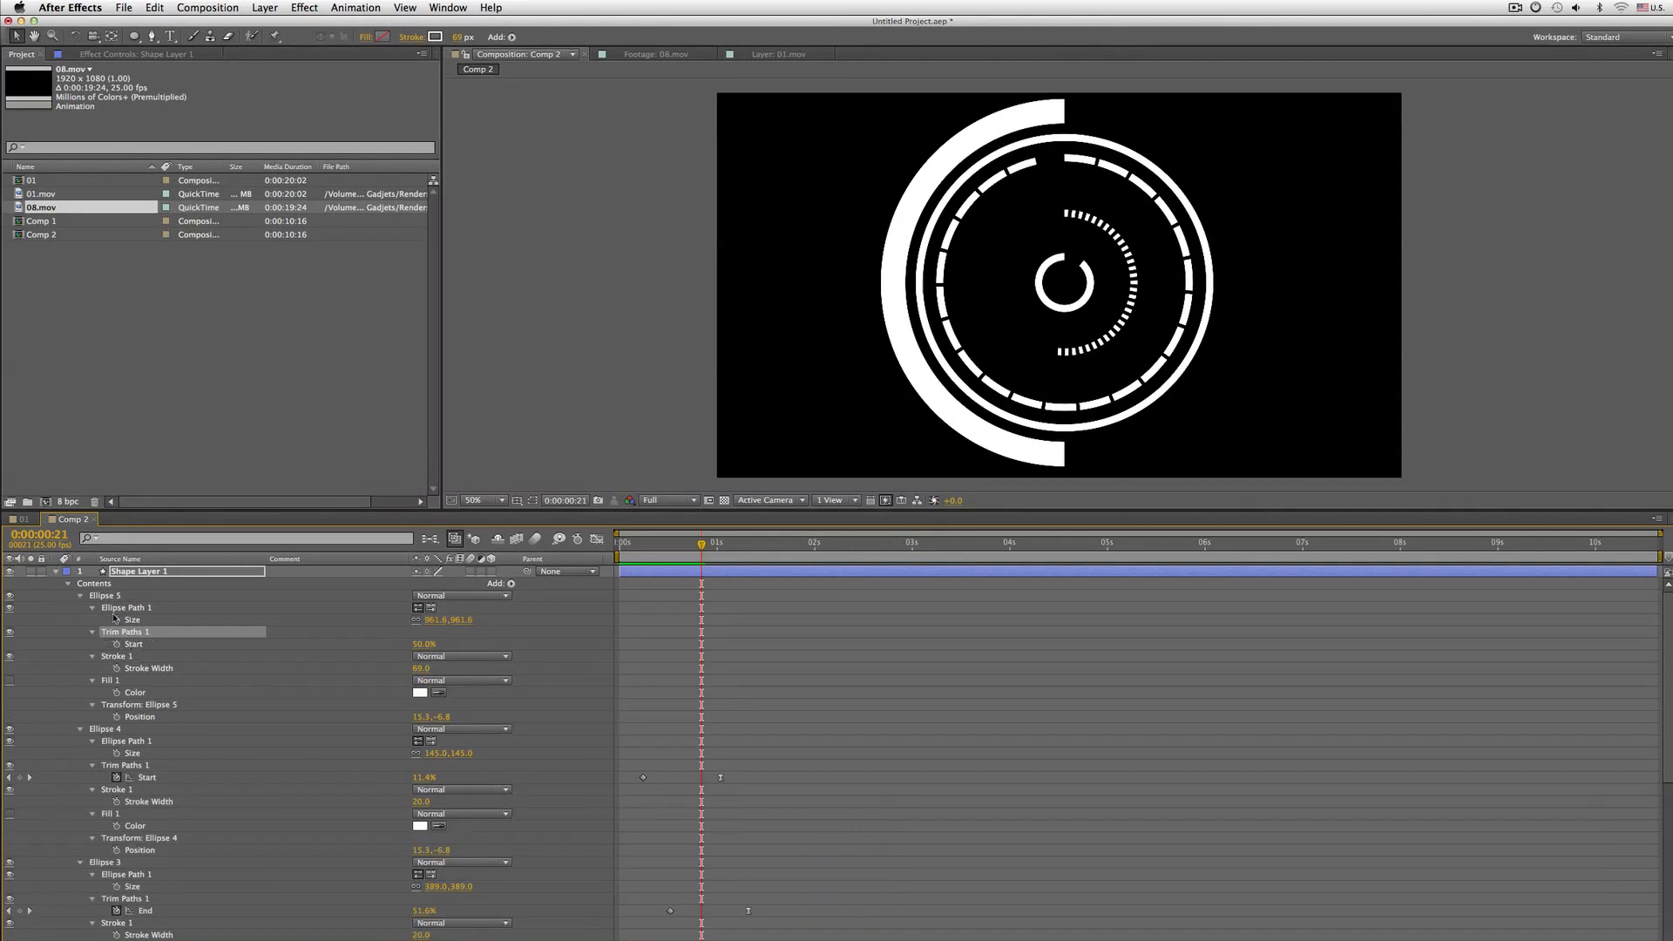
{"action": "key", "text": "space"}
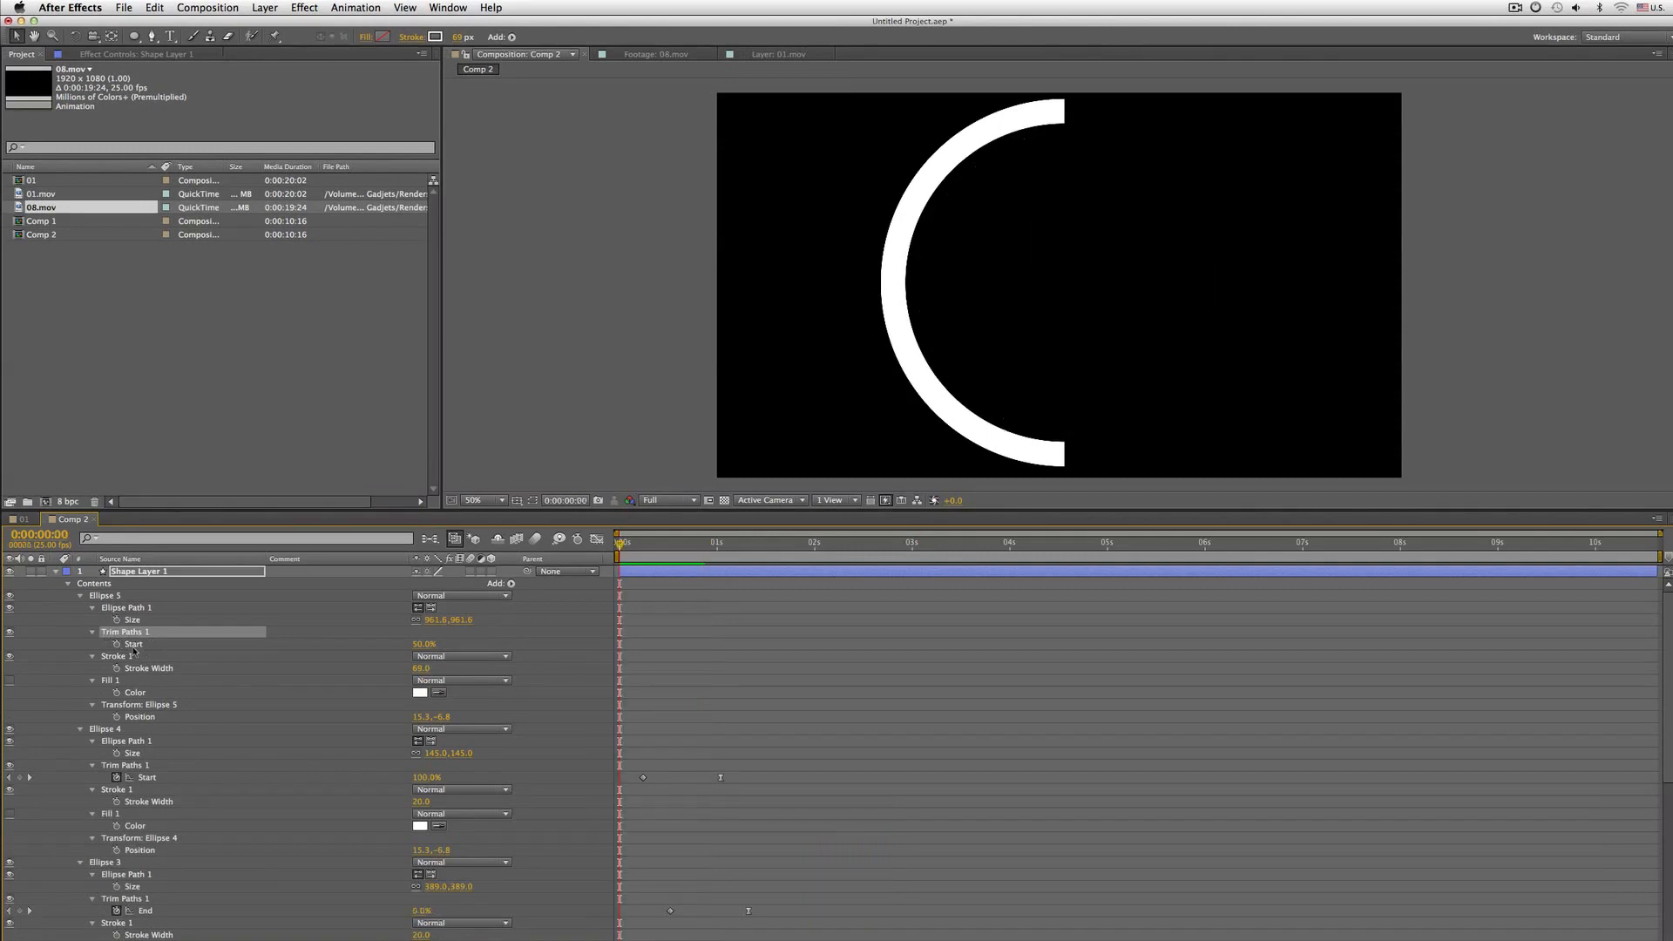
Keyframe Ellipse 5's Trim Paths Start at 100% on the first frame and play the preview
{"action": "left_click", "coordinate": [116, 643]}
{"action": "left_click_drag", "start_coordinate": [424, 644], "coordinate": [439, 644]}
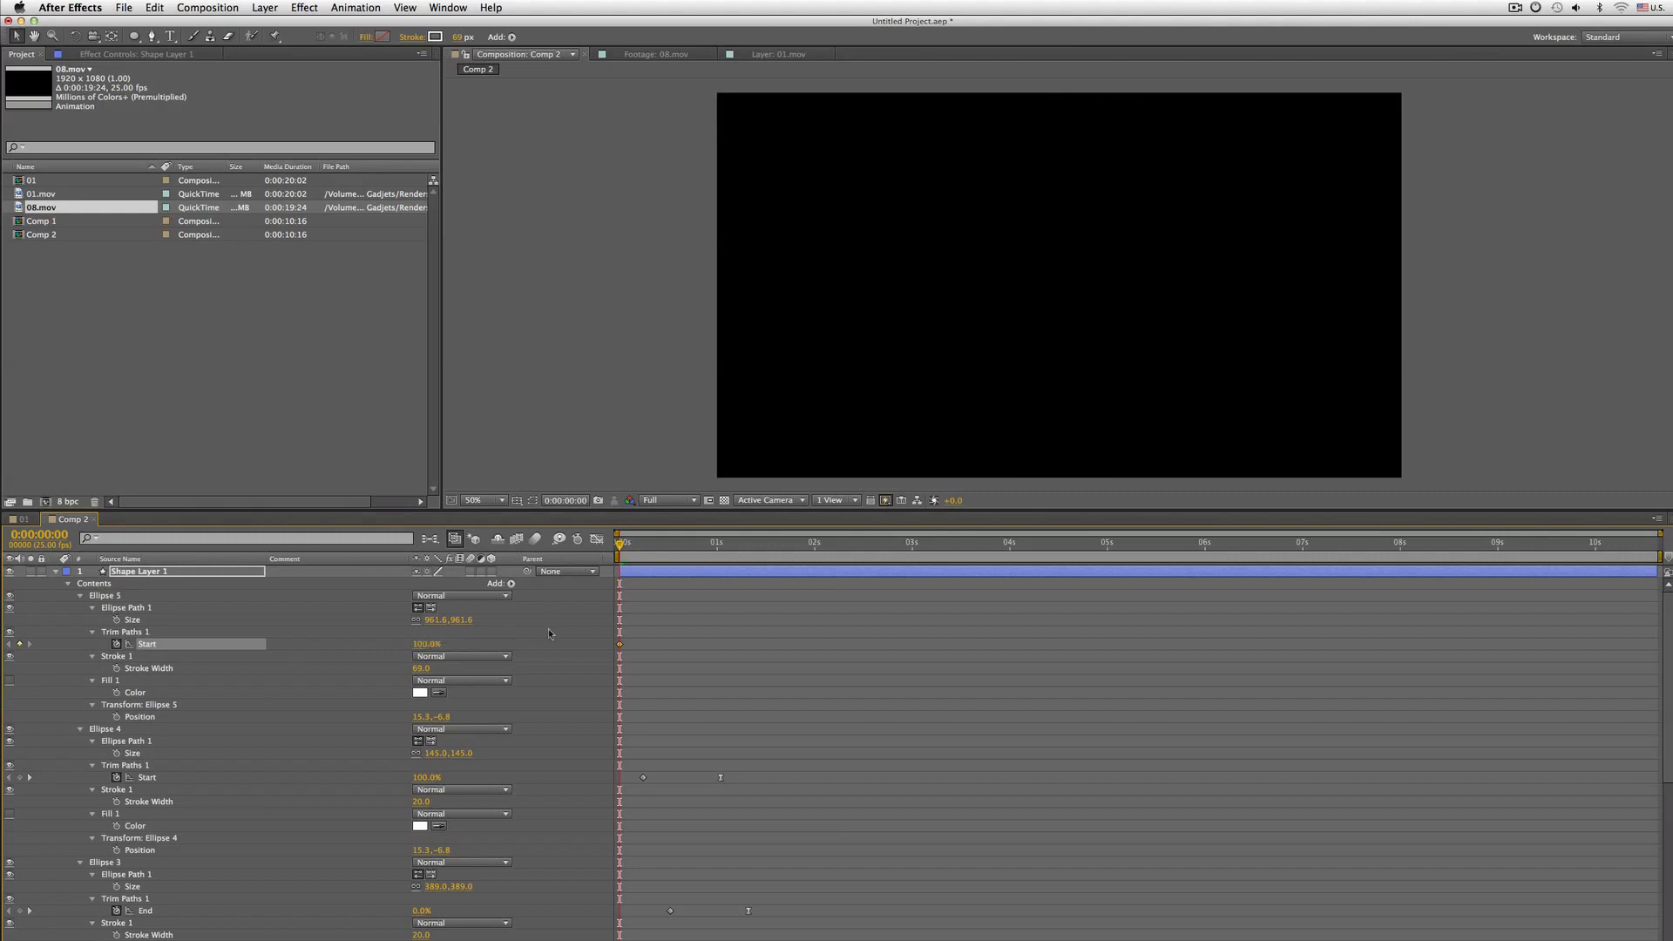
{"action": "key", "text": "space"}
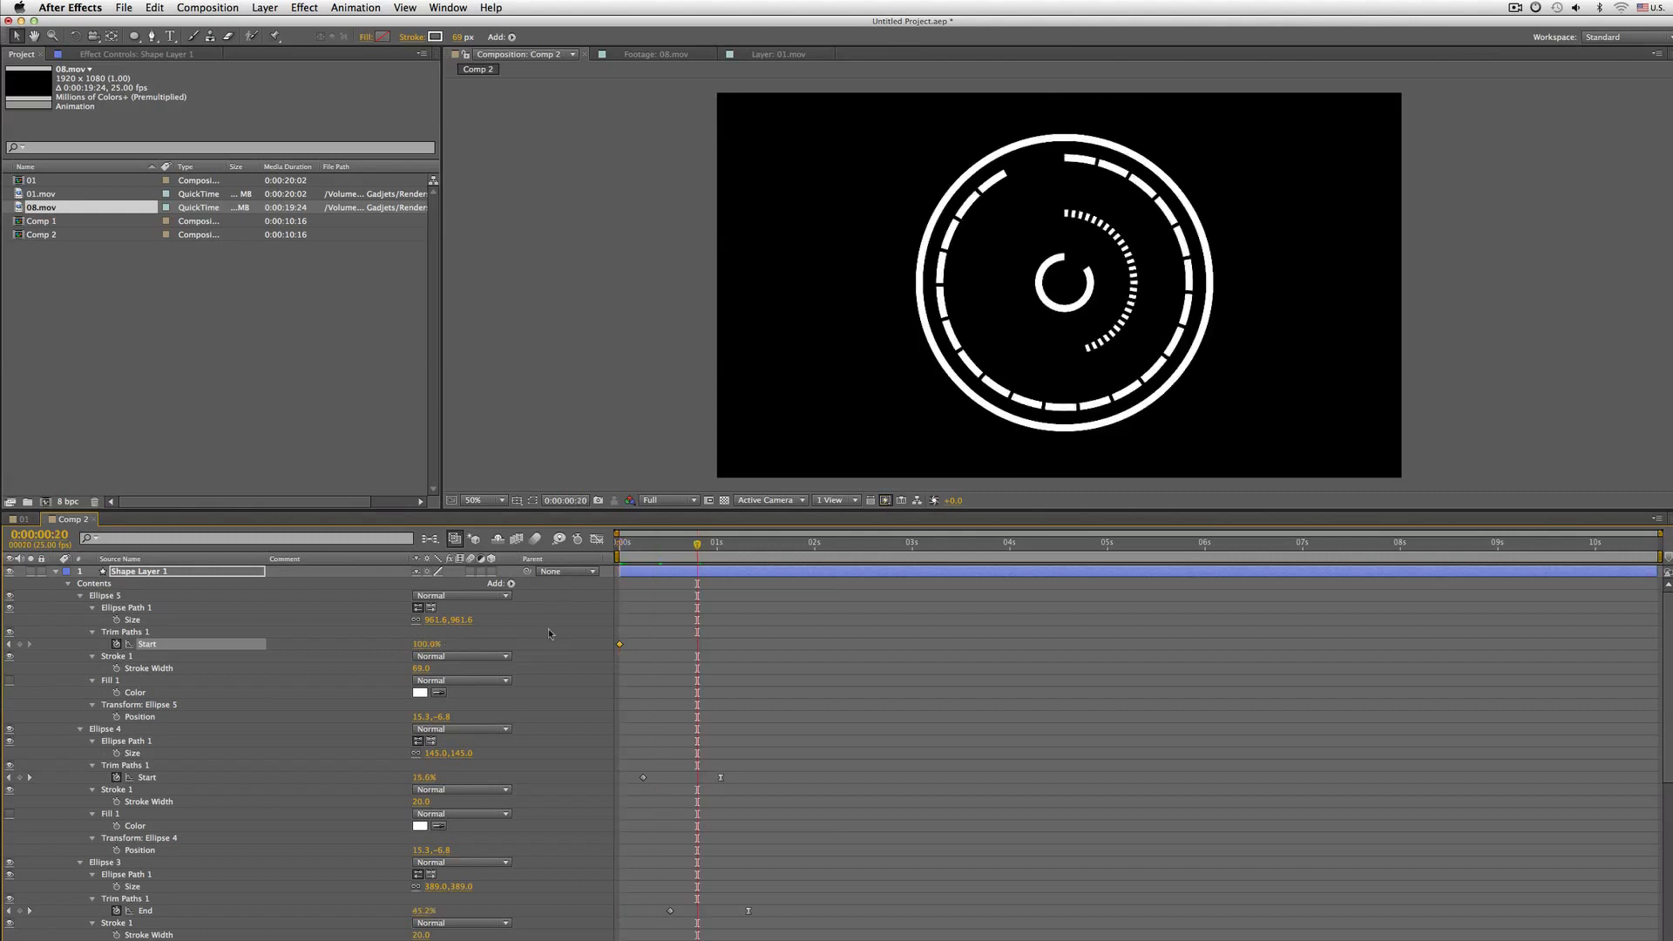
Set Ellipse 5's Trim Paths Start to 50% at frame 20 and preview the animation
{"action": "left_click", "coordinate": [427, 643]}
{"action": "type", "text": "50"}
{"action": "key", "text": "Return"}
{"action": "key", "text": "space"}
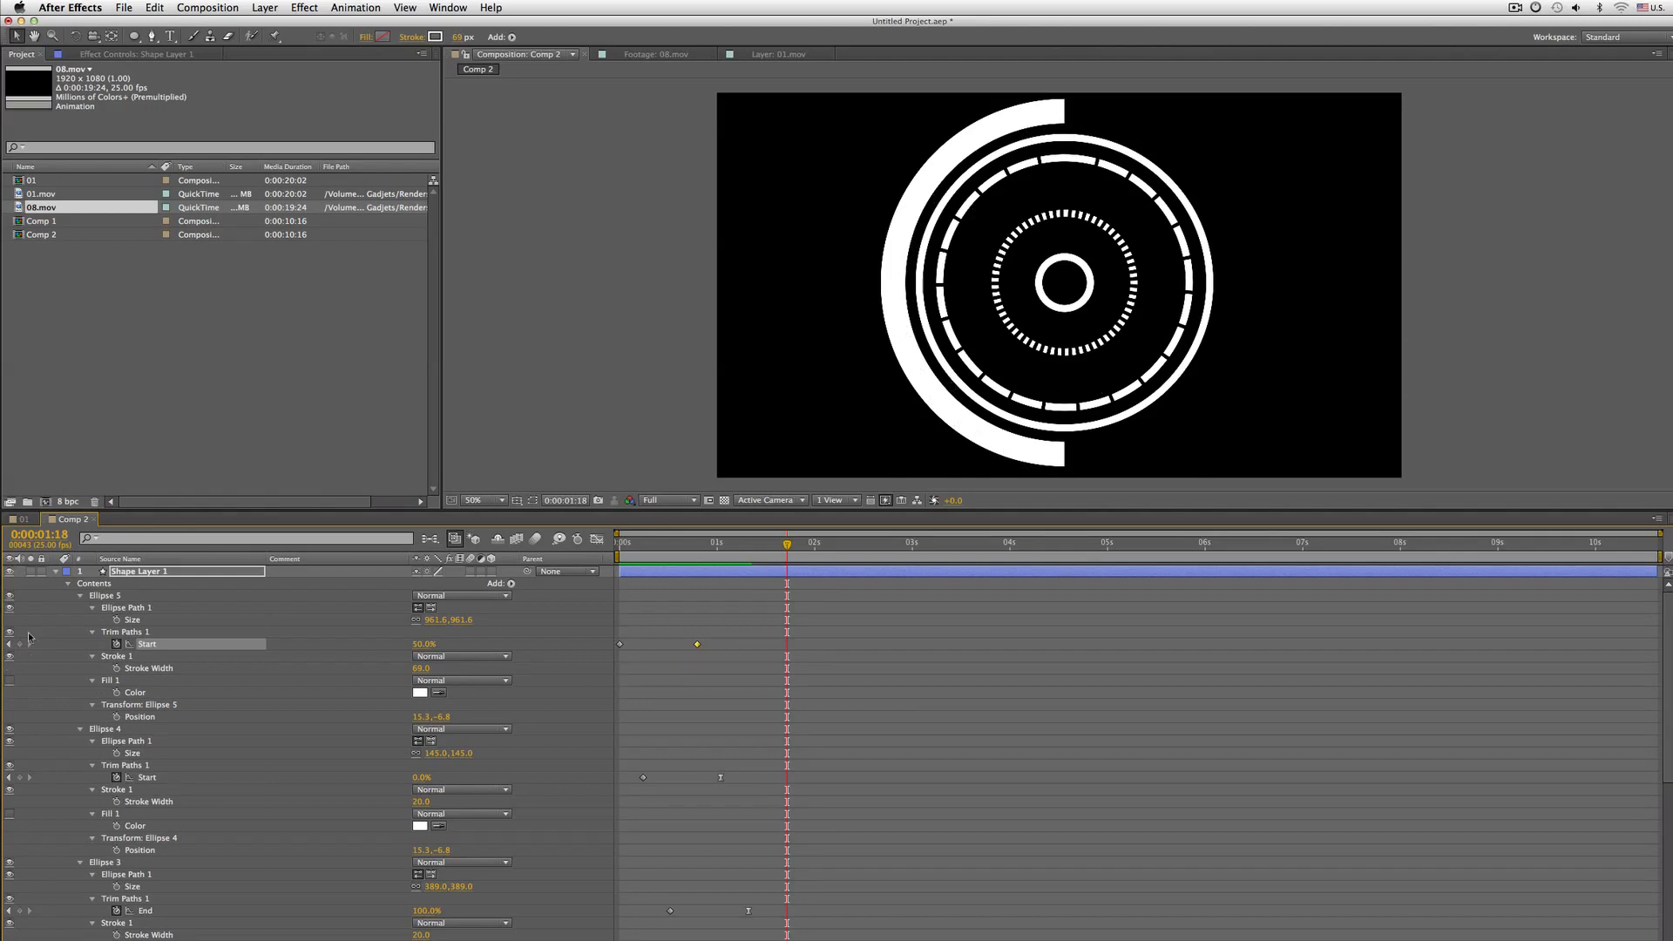
Reveal all of Ellipse 5's properties and scrub its Trim Paths Offset to about -200°
{"action": "left_click", "coordinate": [84, 597]}
{"action": "left_click", "coordinate": [80, 597]}
{"action": "left_click", "coordinate": [80, 596]}
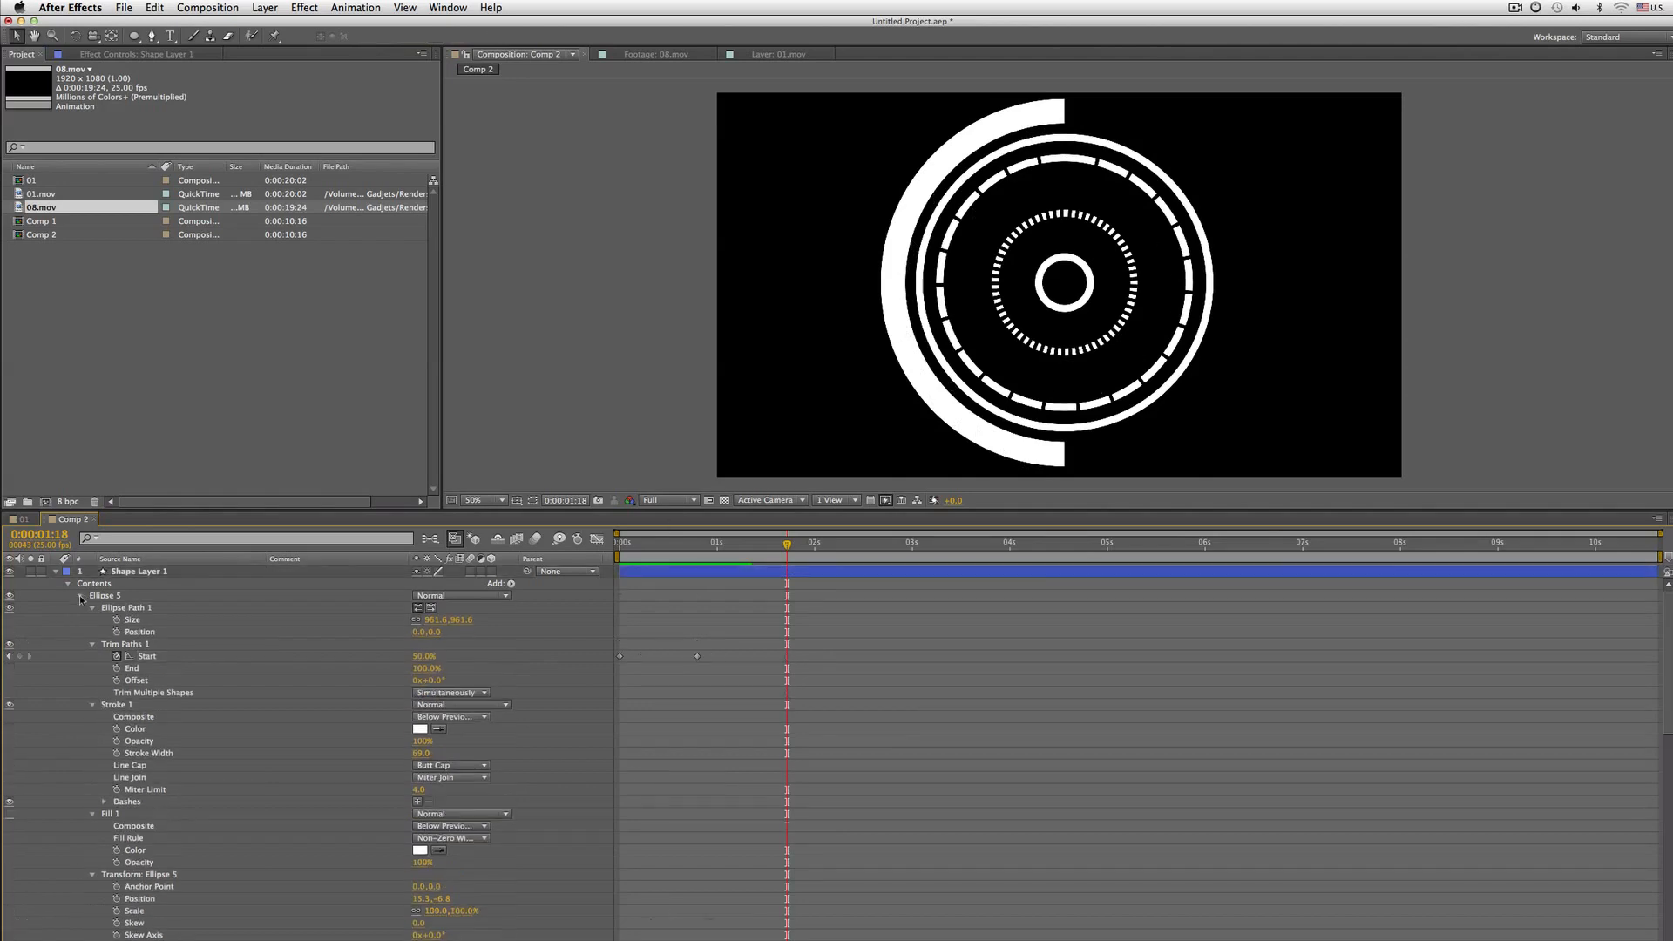
{"action": "scroll", "coordinate": [81, 600], "scroll_direction": "down", "scroll_amount": 1}
{"action": "left_click", "coordinate": [140, 599]}
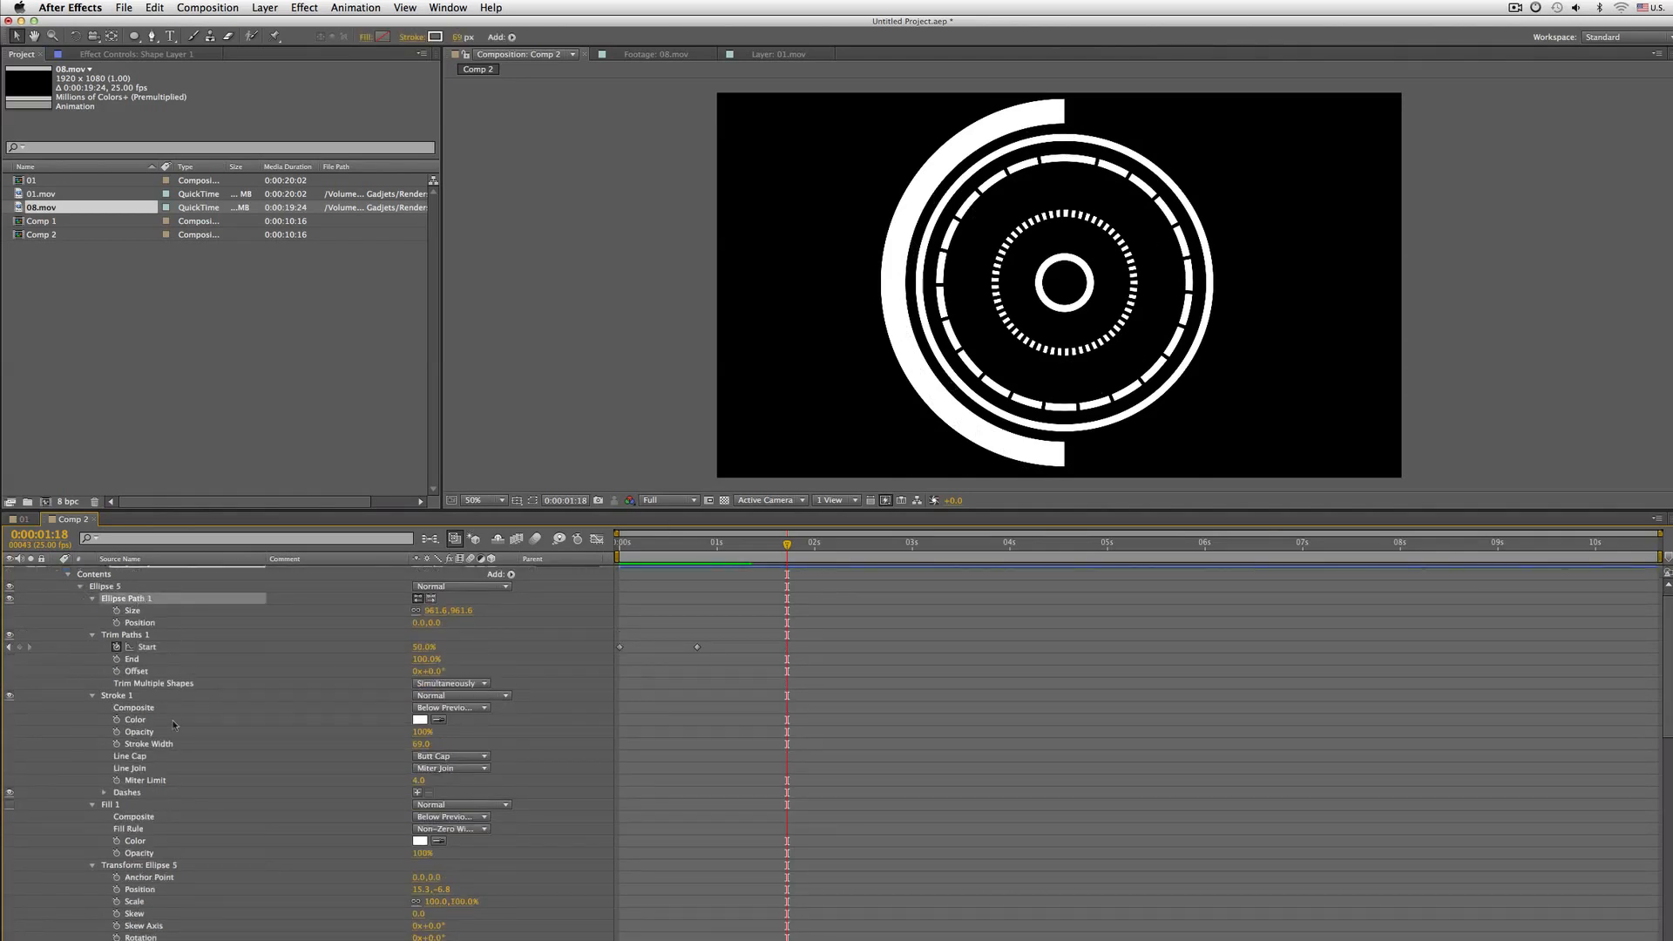
{"action": "left_click", "coordinate": [133, 637]}
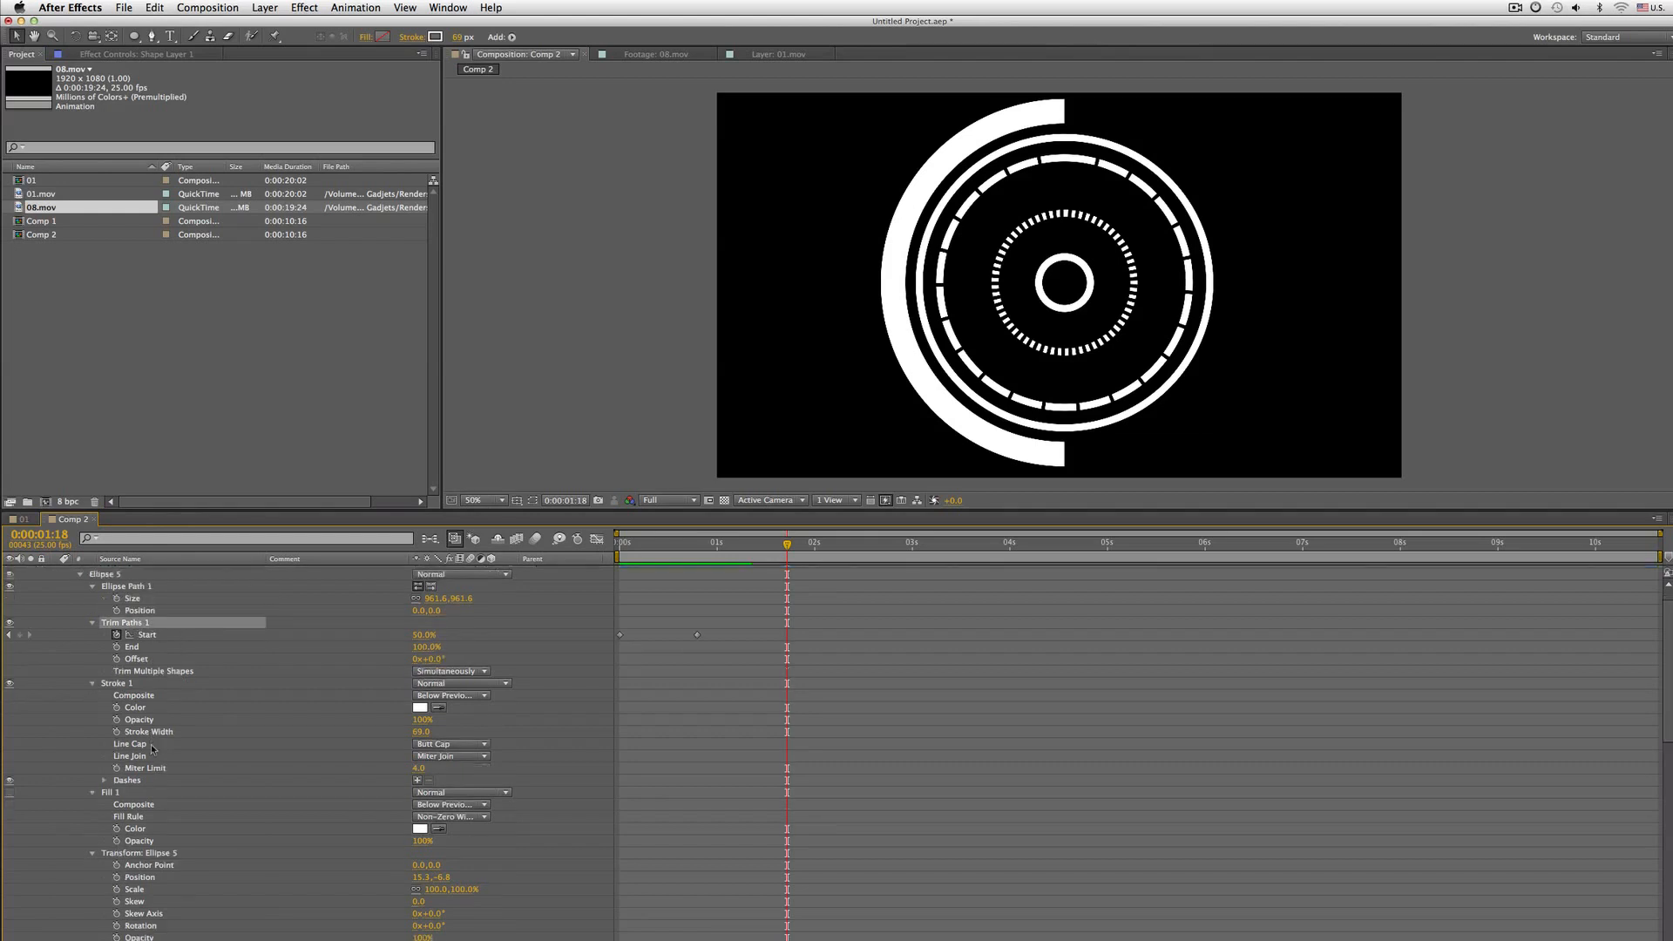
{"action": "scroll", "coordinate": [155, 732], "scroll_direction": "up", "scroll_amount": 1}
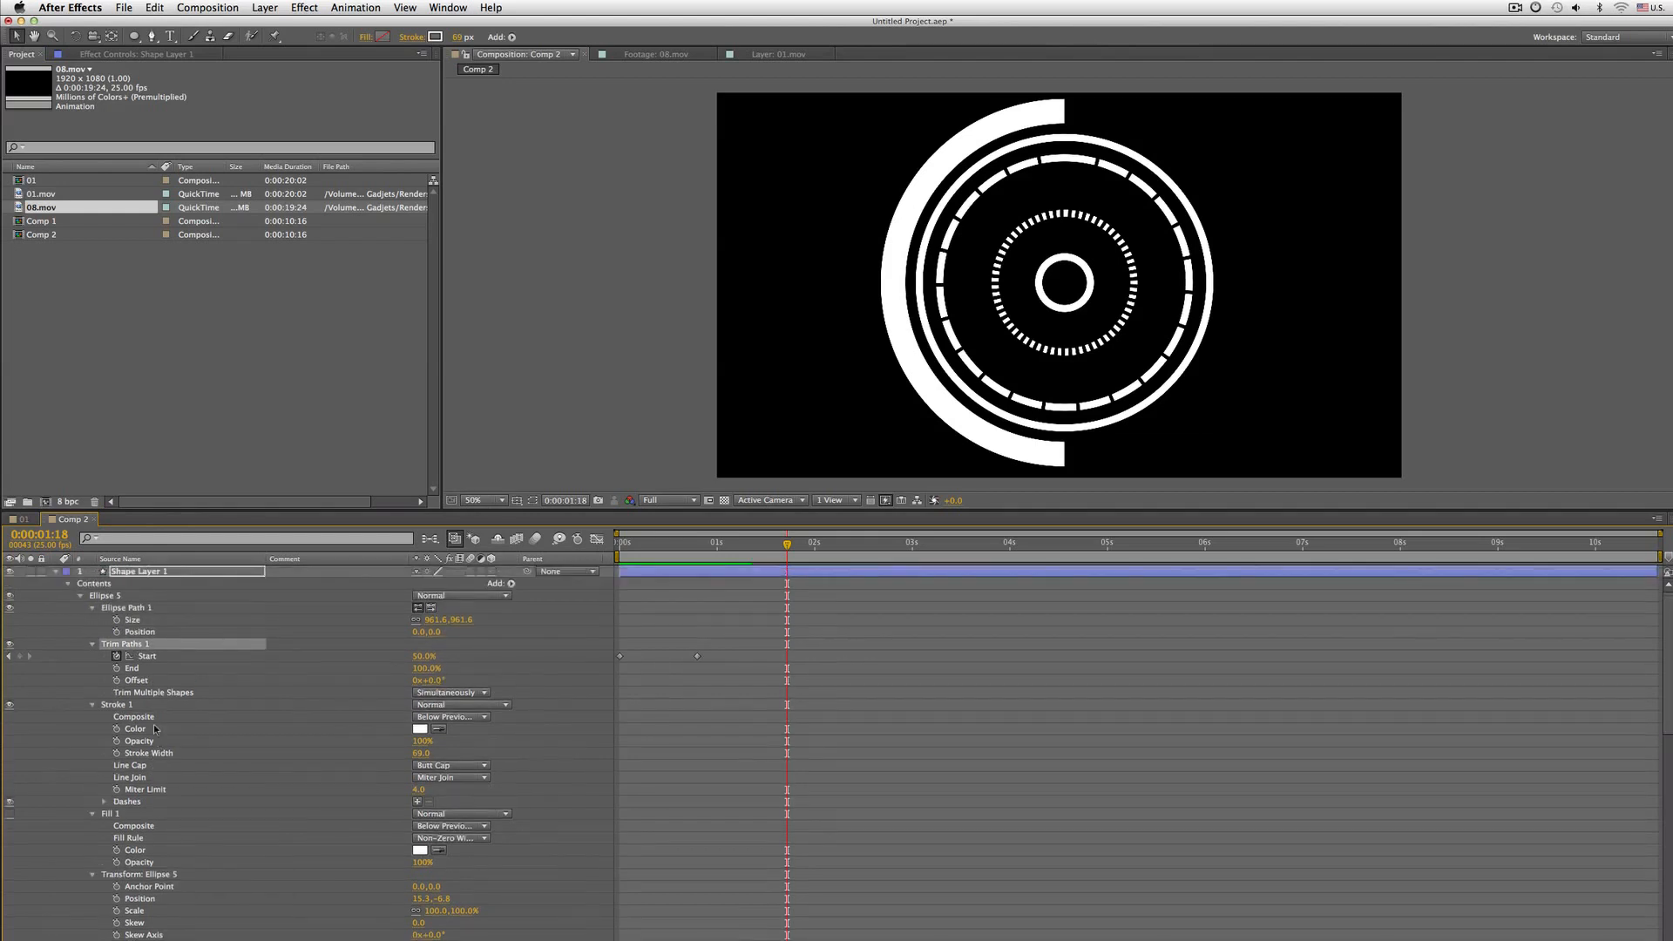
{"action": "left_click", "coordinate": [188, 685]}
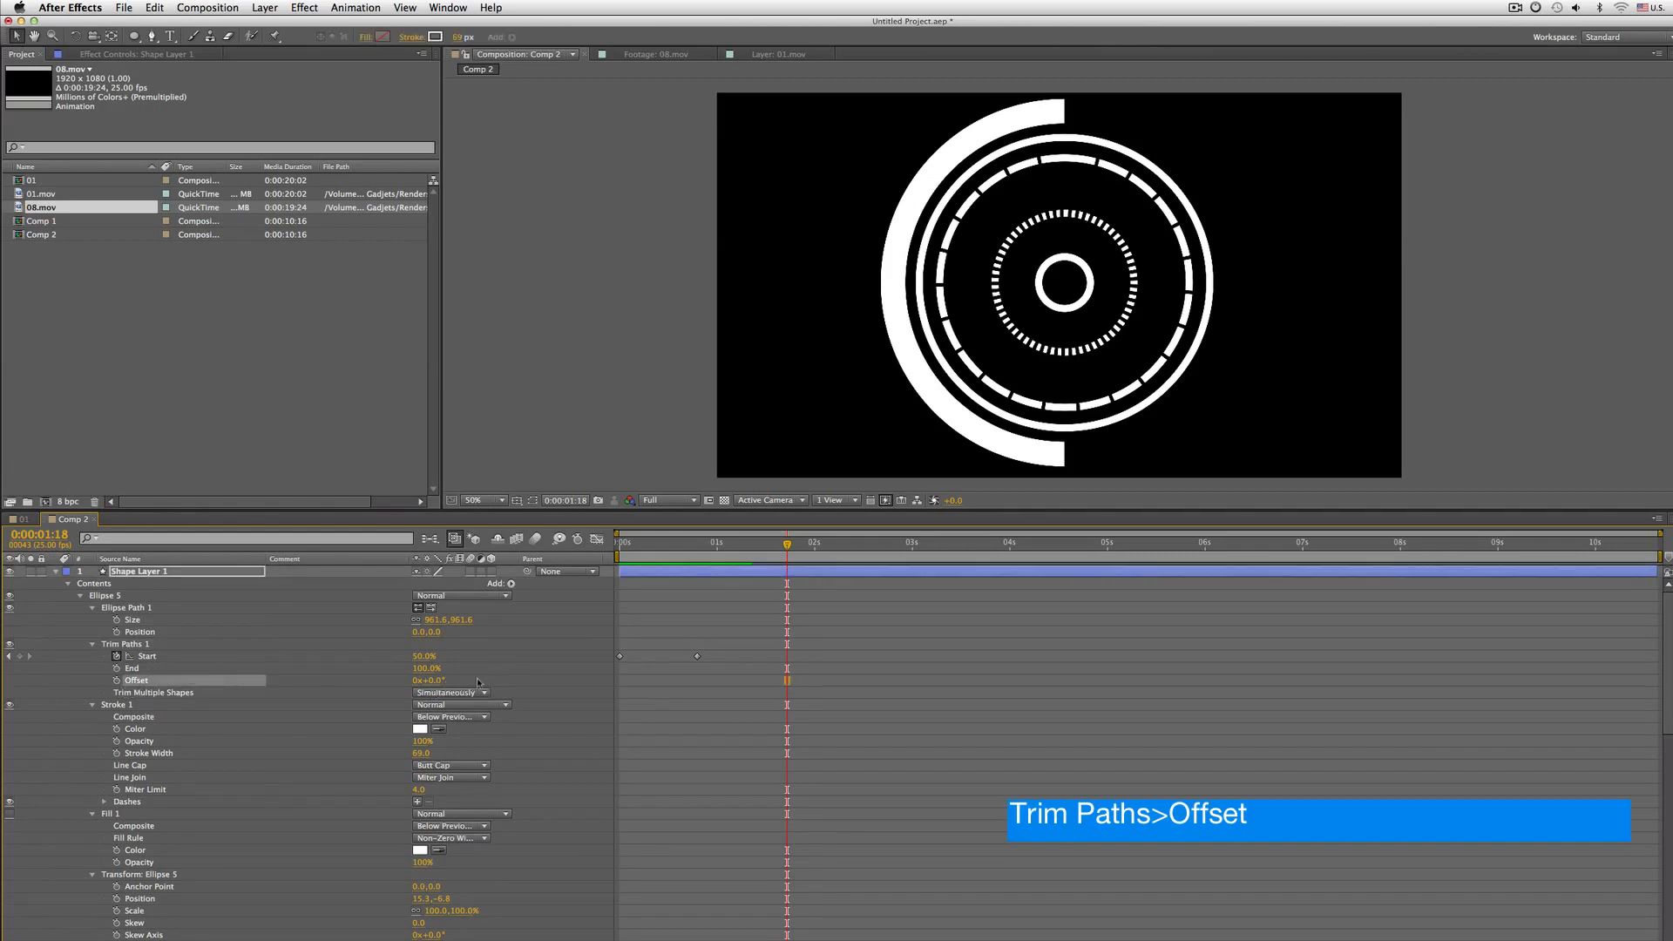
{"action": "left_click_drag", "start_coordinate": [446, 680], "coordinate": [151, 672]}
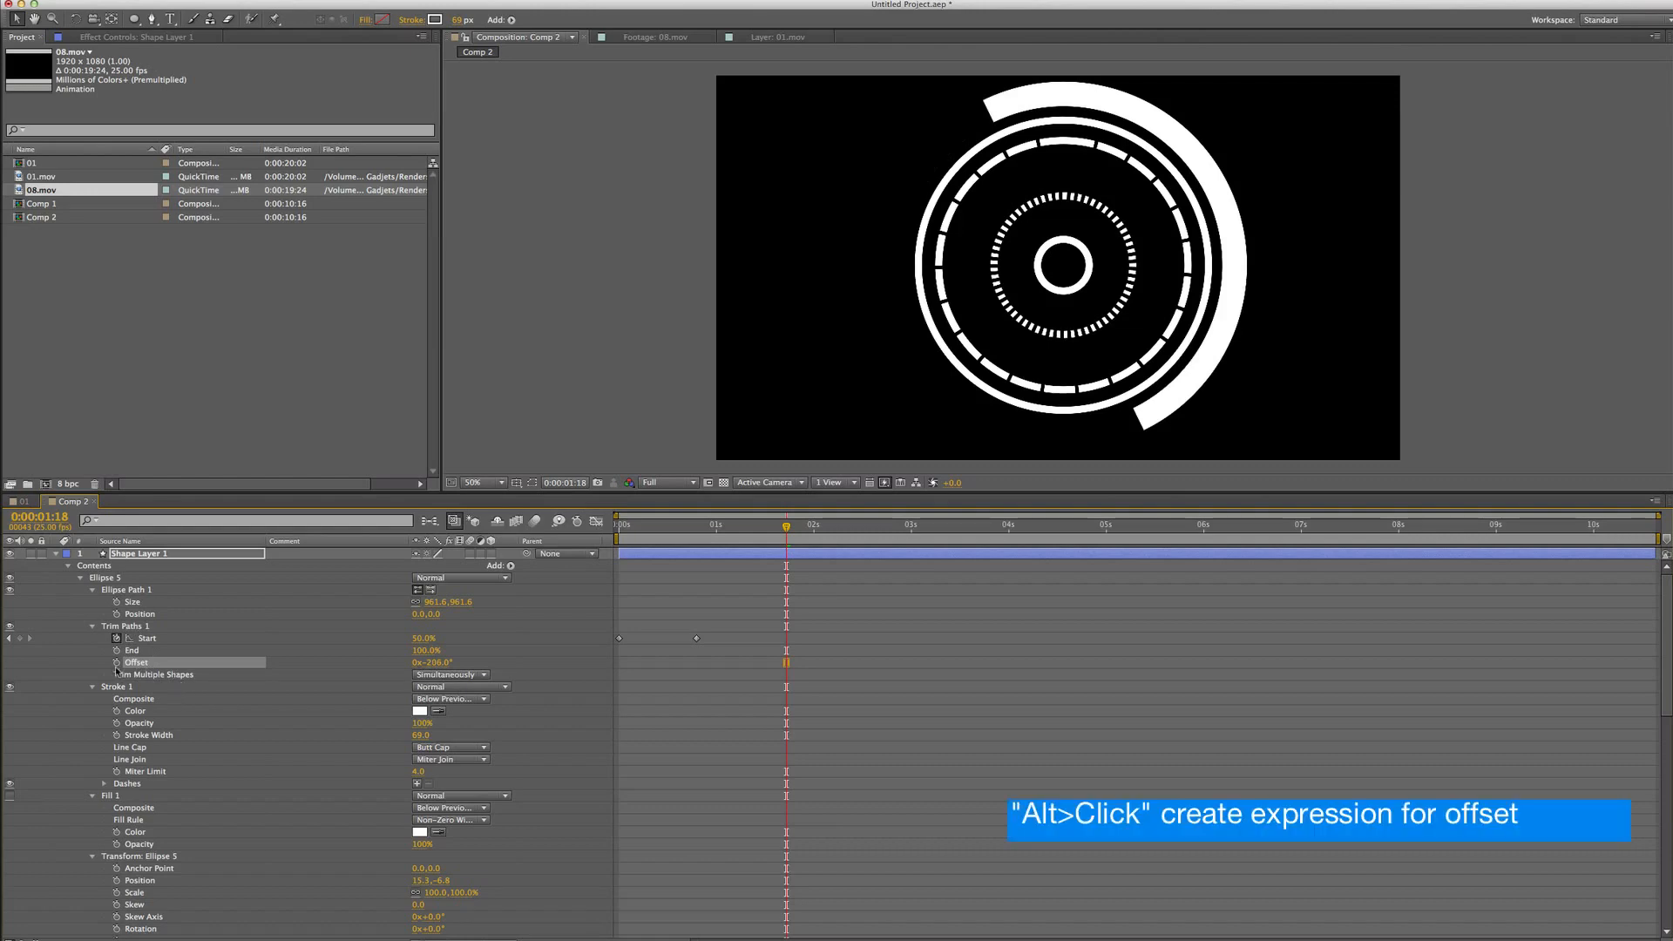
Add an expression random(10,180) to Ellipse 5's Trim Paths Offset and play the preview
{"action": "left_click", "coordinate": [116, 662], "text": "alt"}
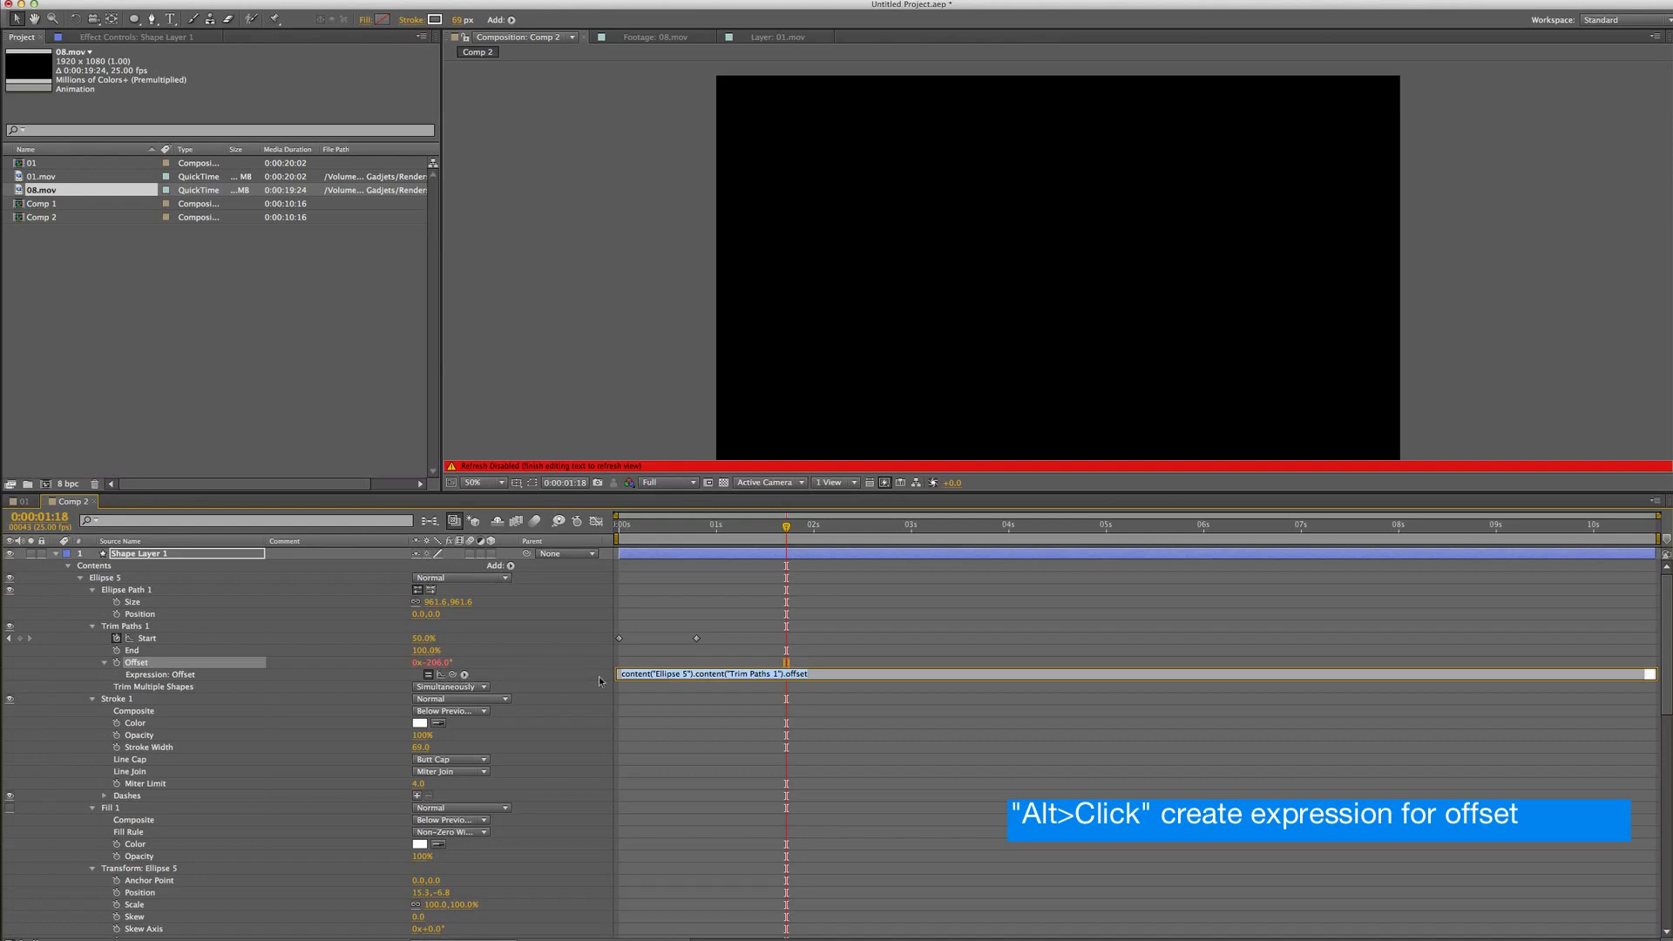
{"action": "type", "text": "c"}
{"action": "key", "text": "KP_Enter"}
{"action": "key", "text": "space"}
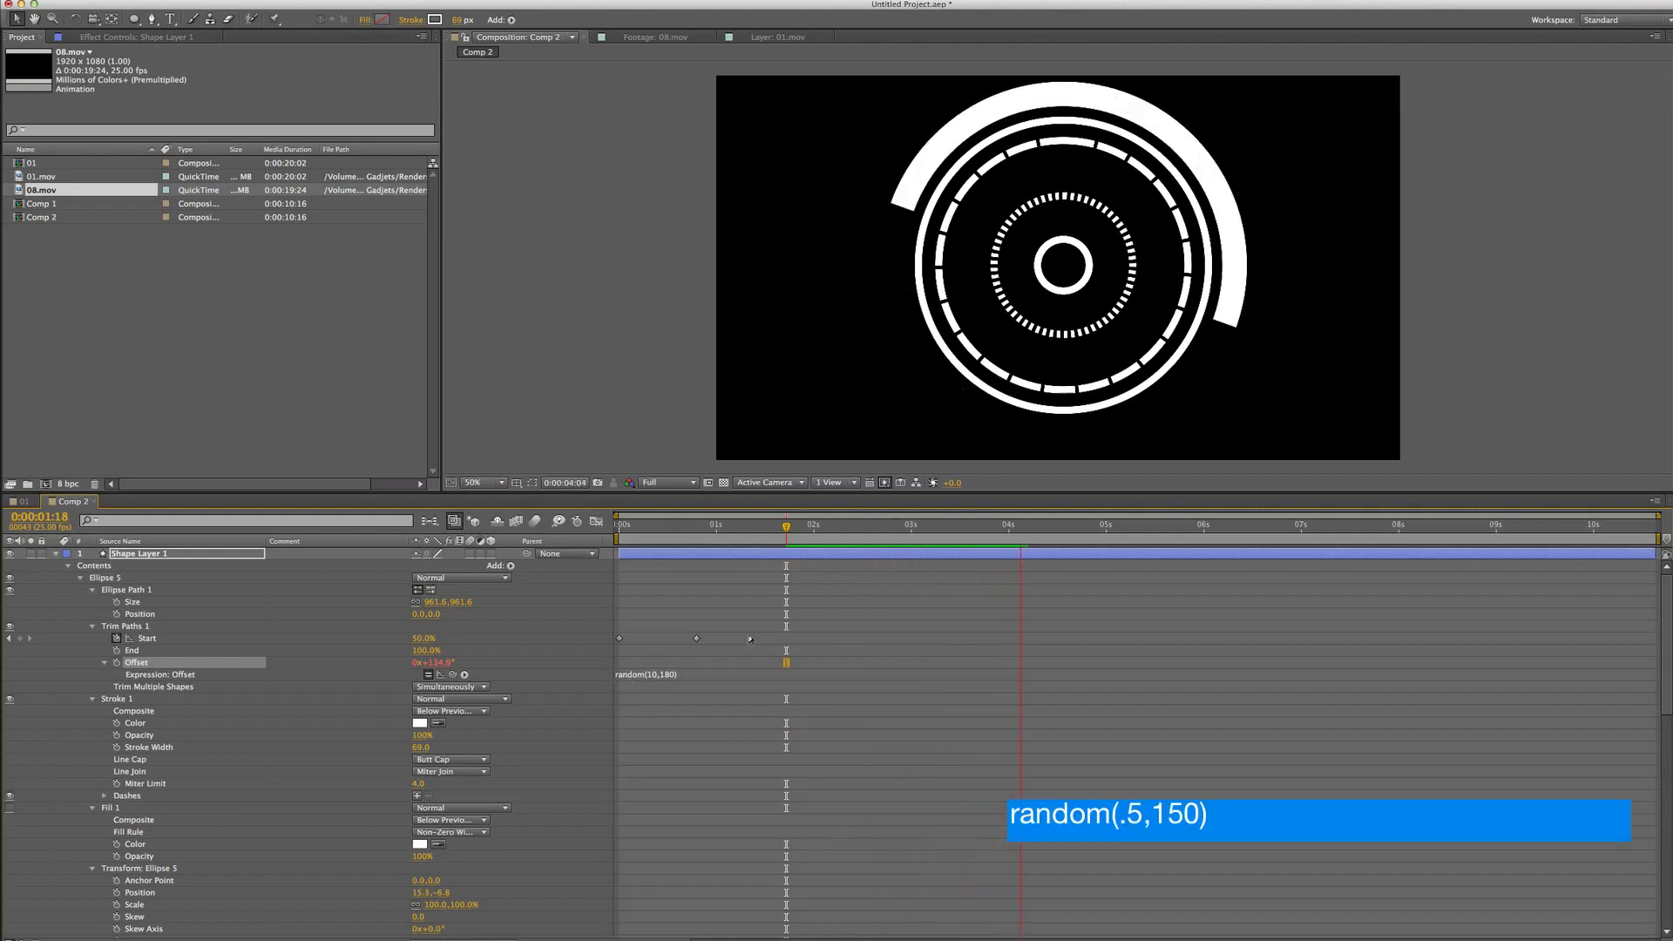
{"action": "key", "text": "space"}
Change the Offset expression to random(2,180) and play the preview
{"action": "left_click", "coordinate": [667, 674]}
{"action": "double_click", "coordinate": [666, 674]}
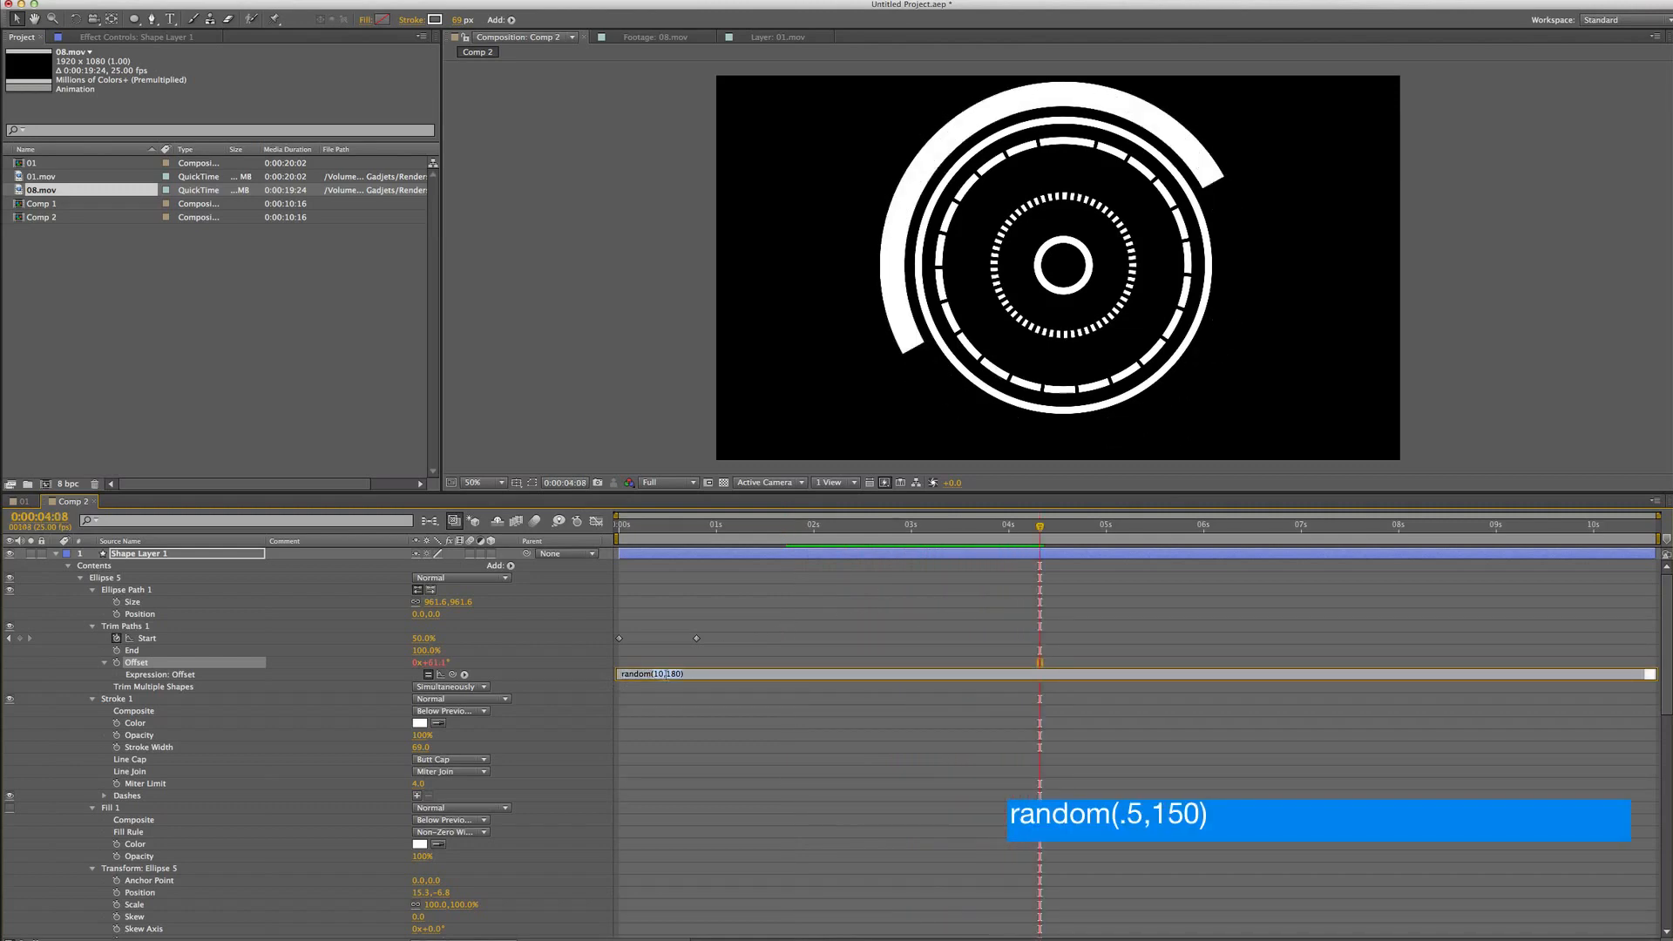
{"action": "key", "text": "BackSpace"}
{"action": "key", "text": "BackSpace"}
{"action": "type", "text": "2"}
{"action": "key", "text": "KP_Enter"}
{"action": "key", "text": "space"}
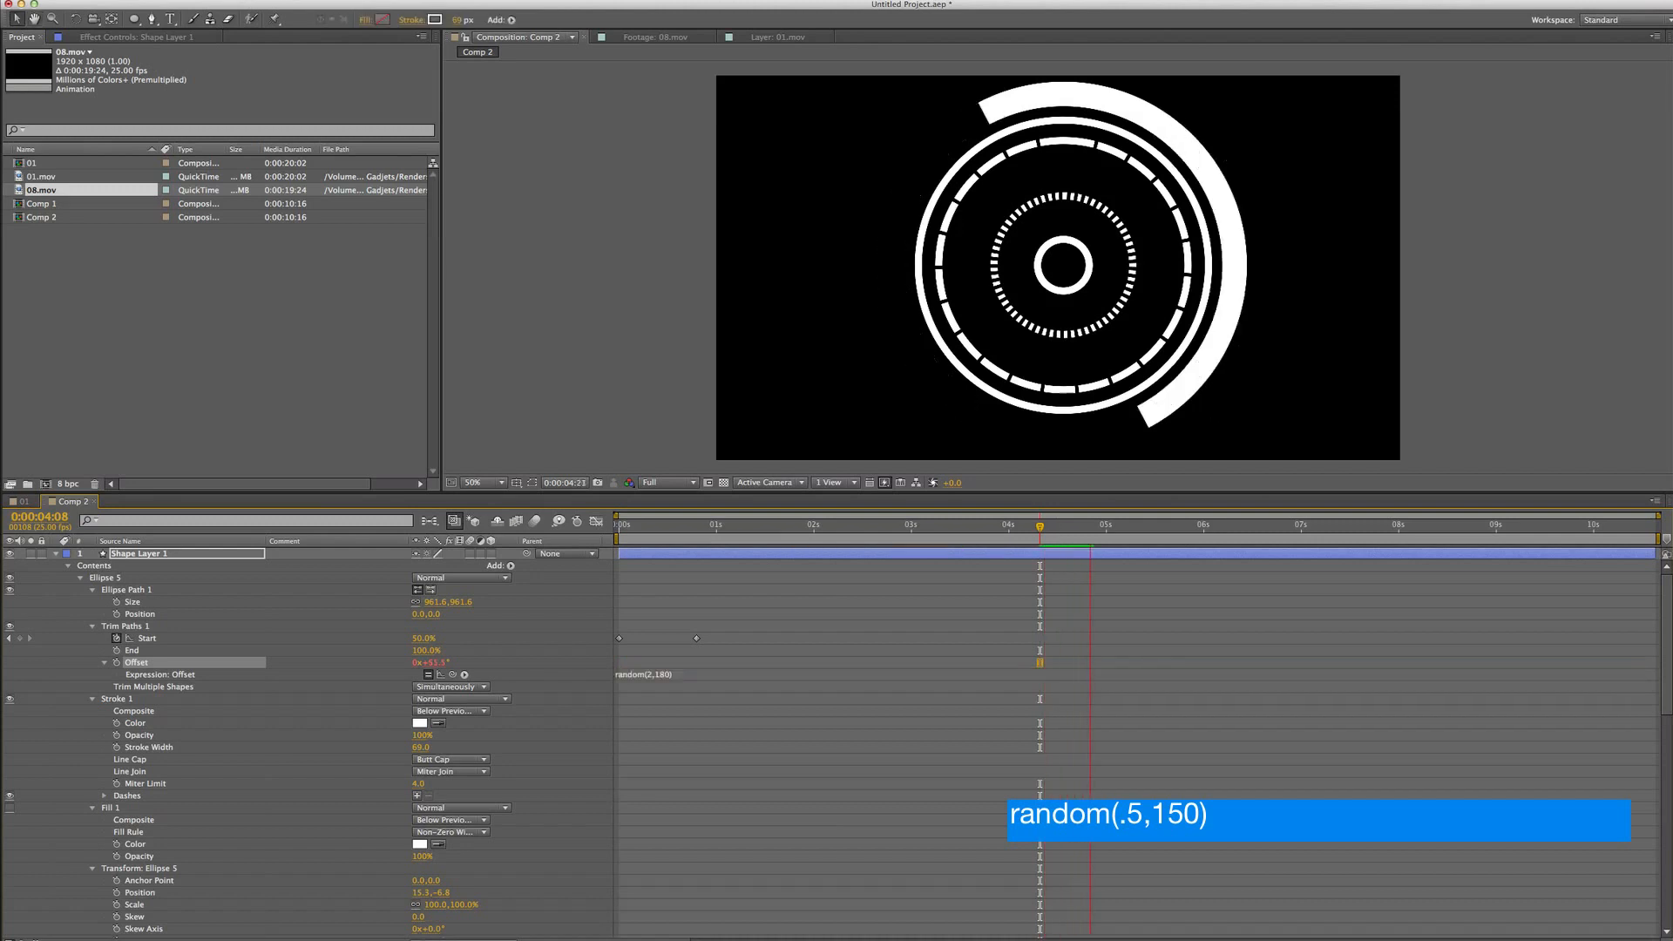
{"action": "key", "text": "space"}
Change the Offset expression to random(2,360) and play the preview
{"action": "left_click", "coordinate": [665, 674]}
{"action": "left_click", "coordinate": [678, 674]}
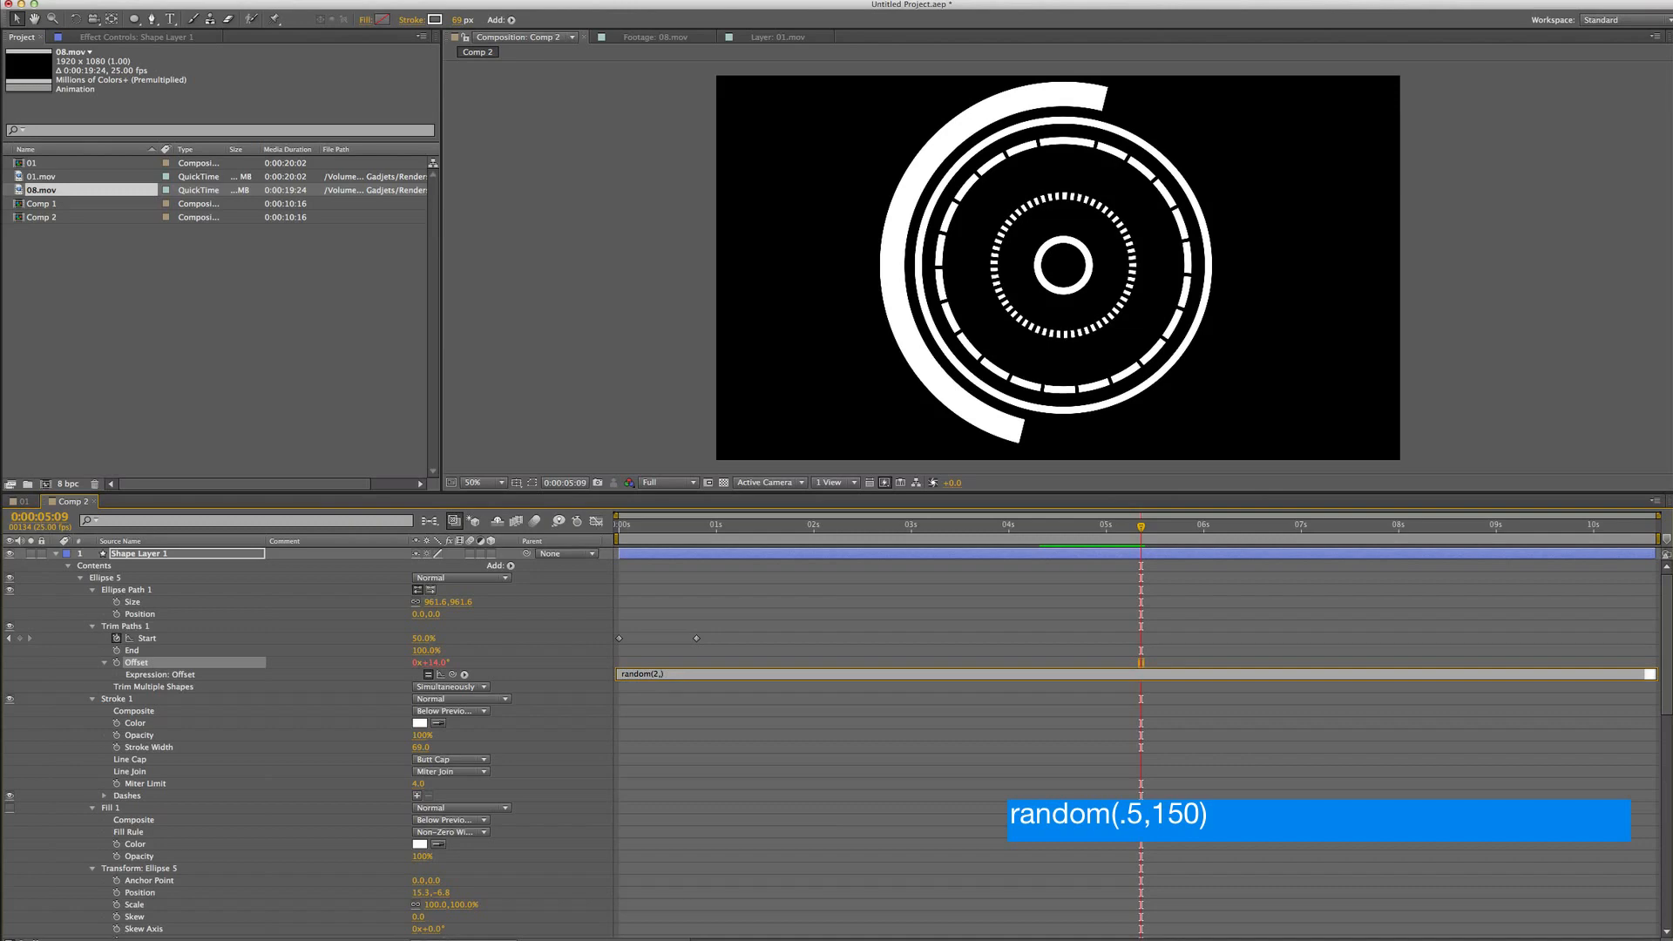
{"action": "type", "text": "360"}
{"action": "key", "text": "KP_Enter"}
{"action": "key", "text": "space"}
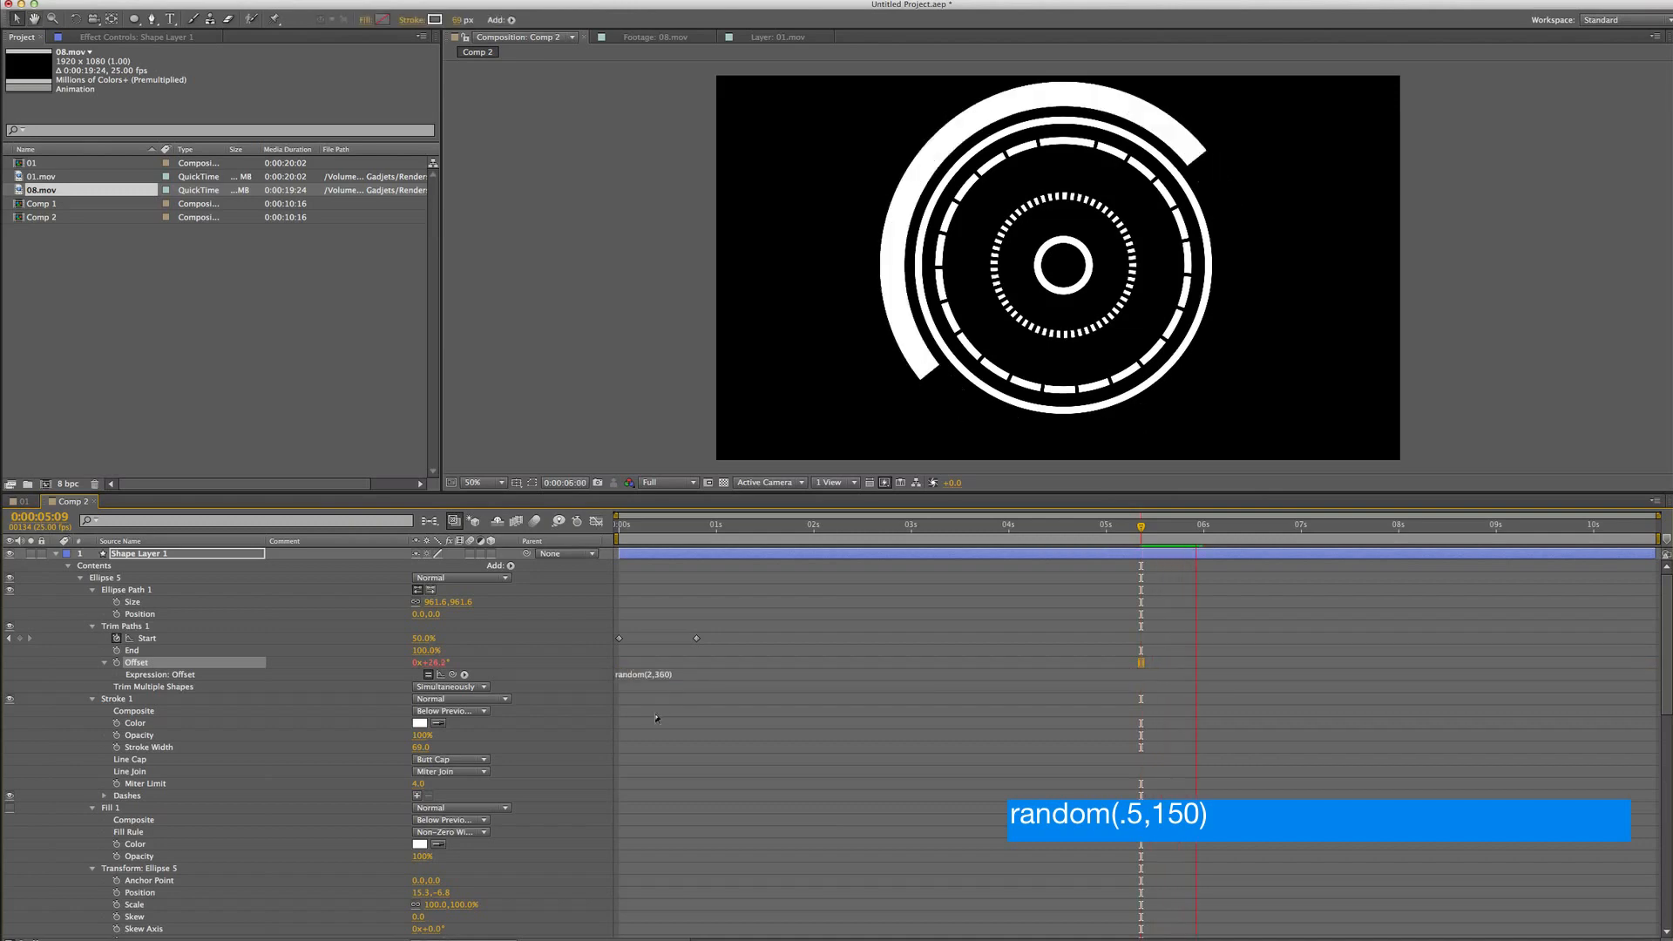
Change the Offset expression to random(.5,360) and play the preview
{"action": "left_click", "coordinate": [655, 674]}
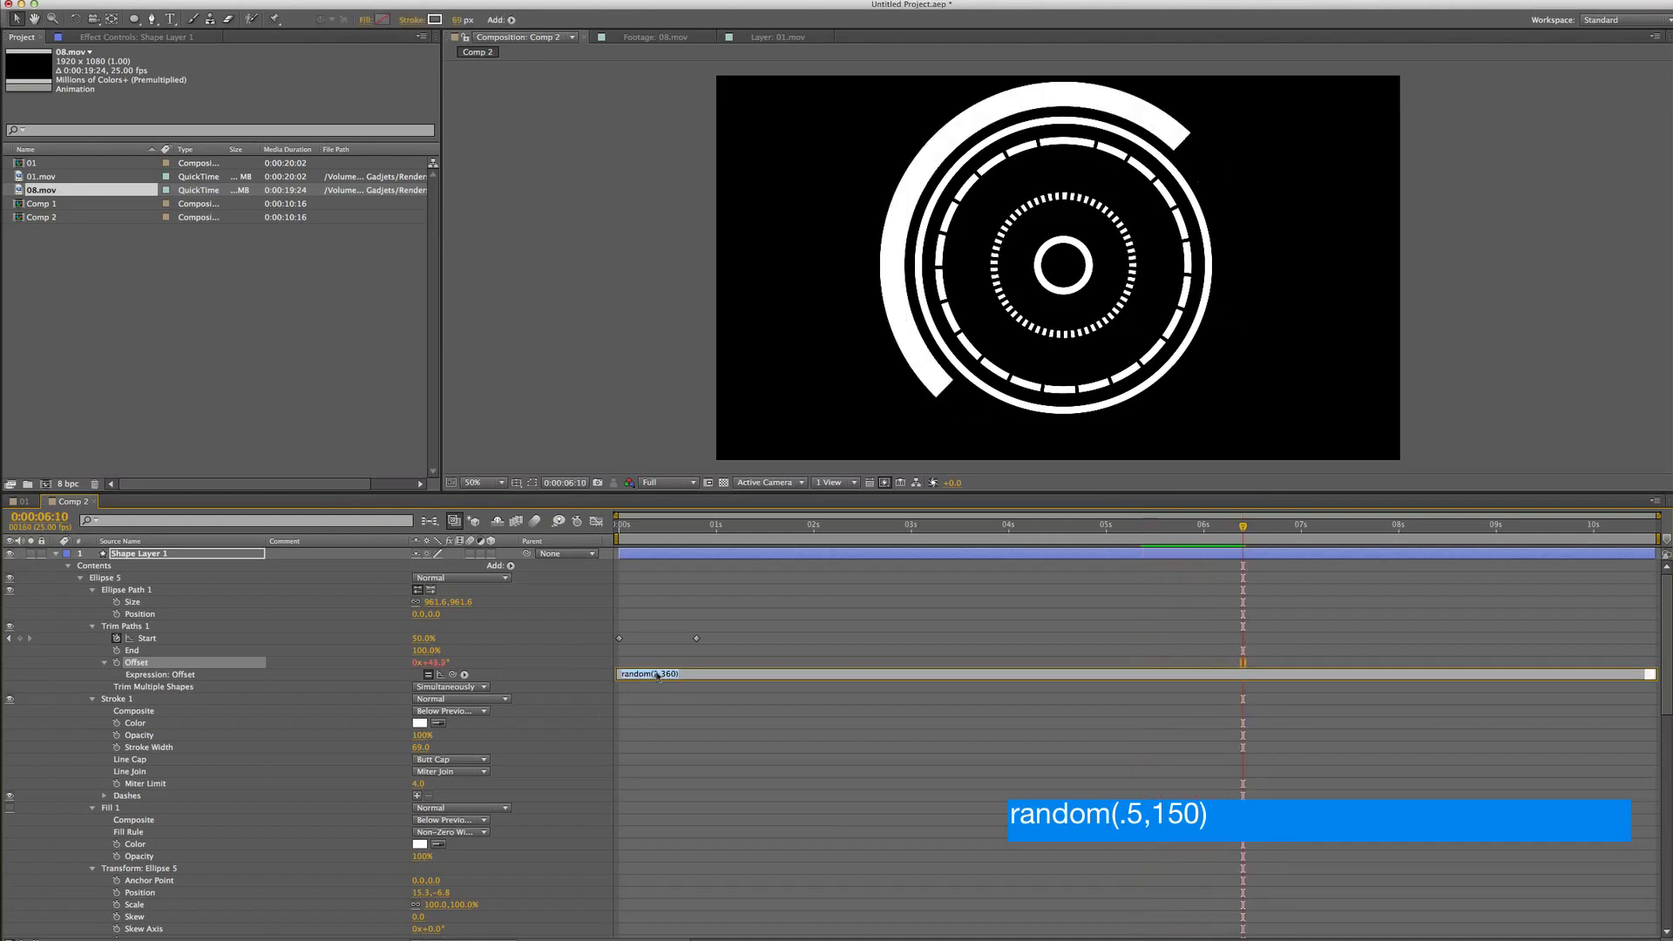
{"action": "key", "text": "Right"}
{"action": "key", "text": "BackSpace"}
{"action": "type", "text": ".5"}
{"action": "key", "text": "KP_Enter"}
{"action": "key", "text": "space"}
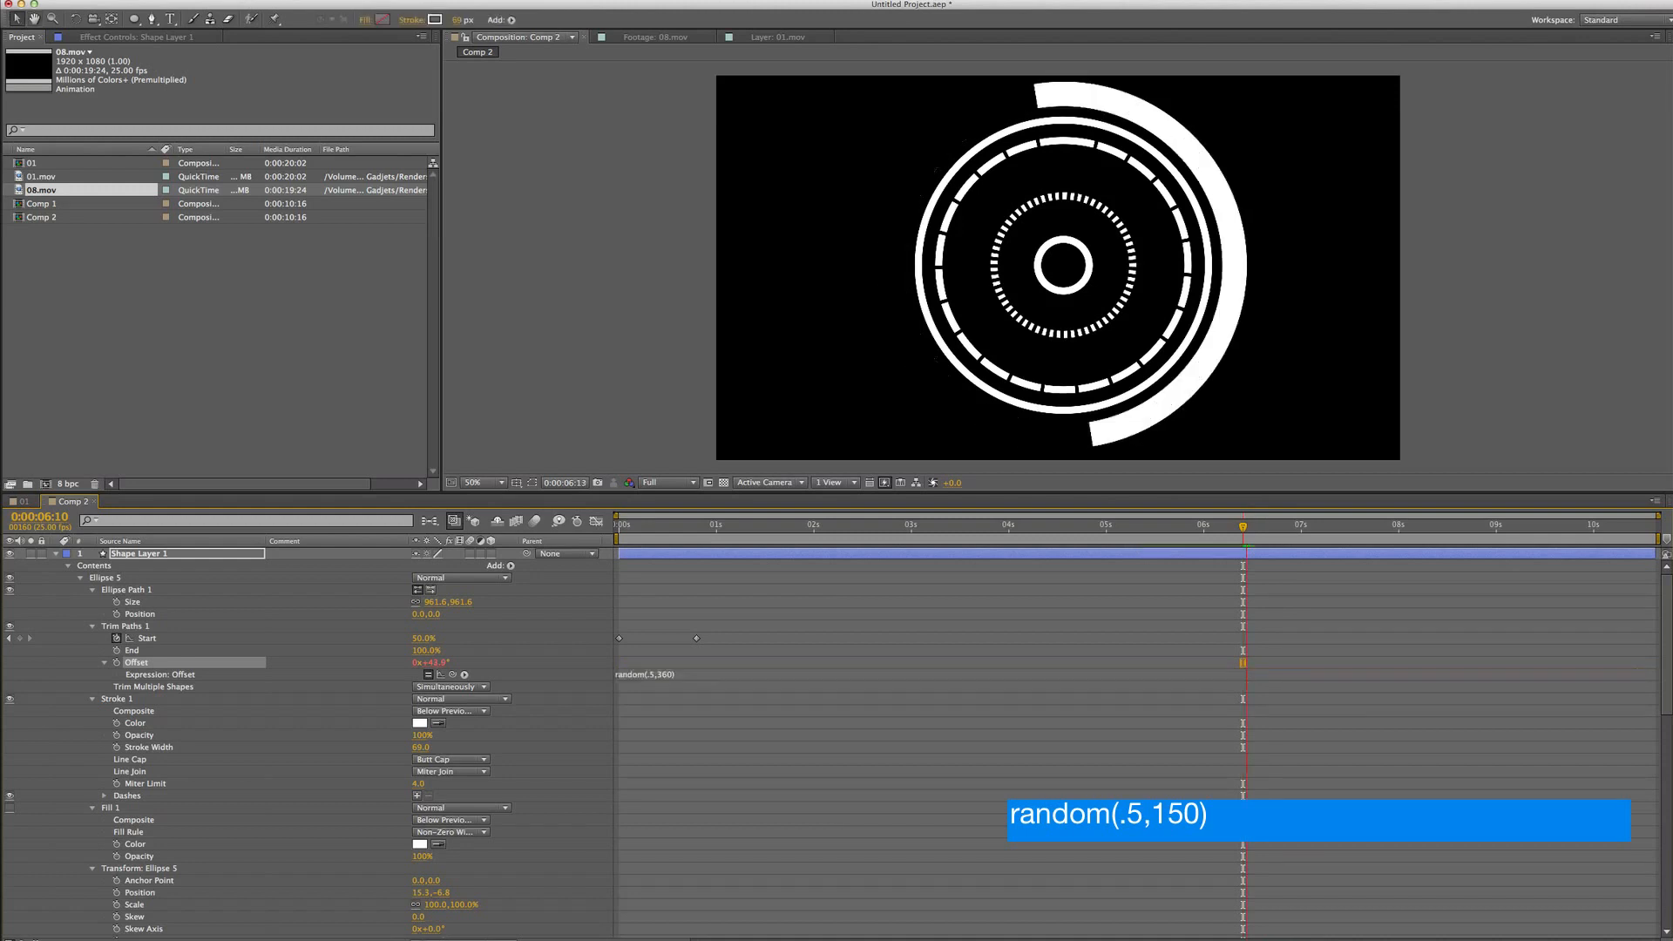
Change the Offset expression to random(.5,150) and play the preview
{"action": "left_click", "coordinate": [688, 676]}
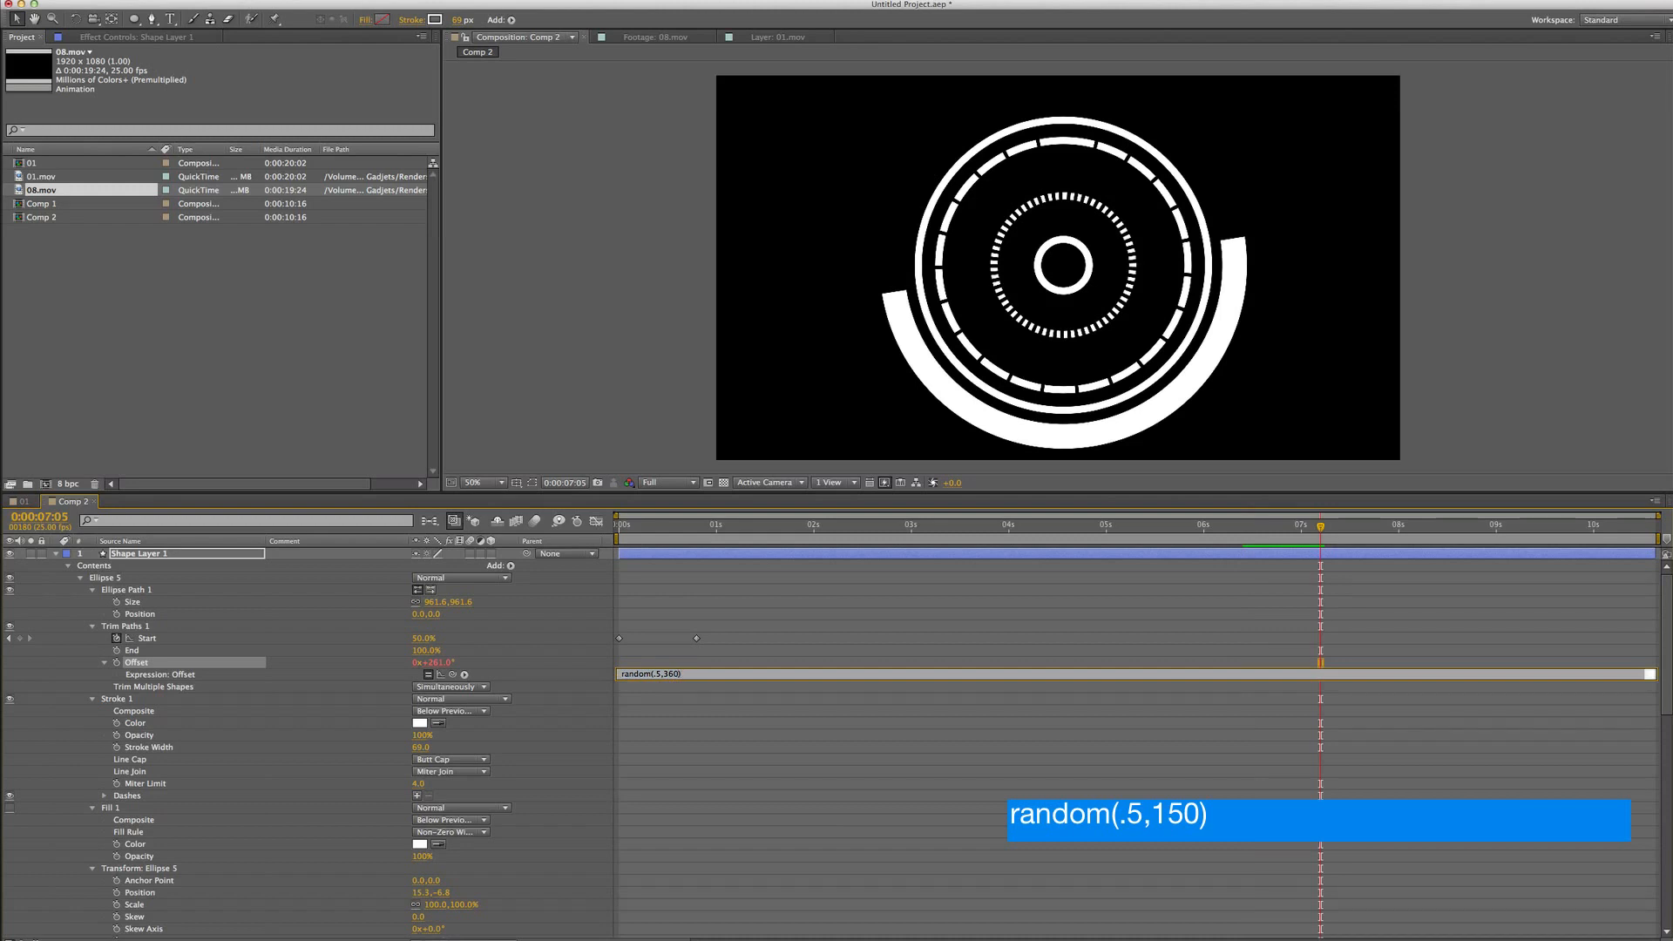
{"action": "type", "text": "150"}
{"action": "key", "text": "KP_Enter"}
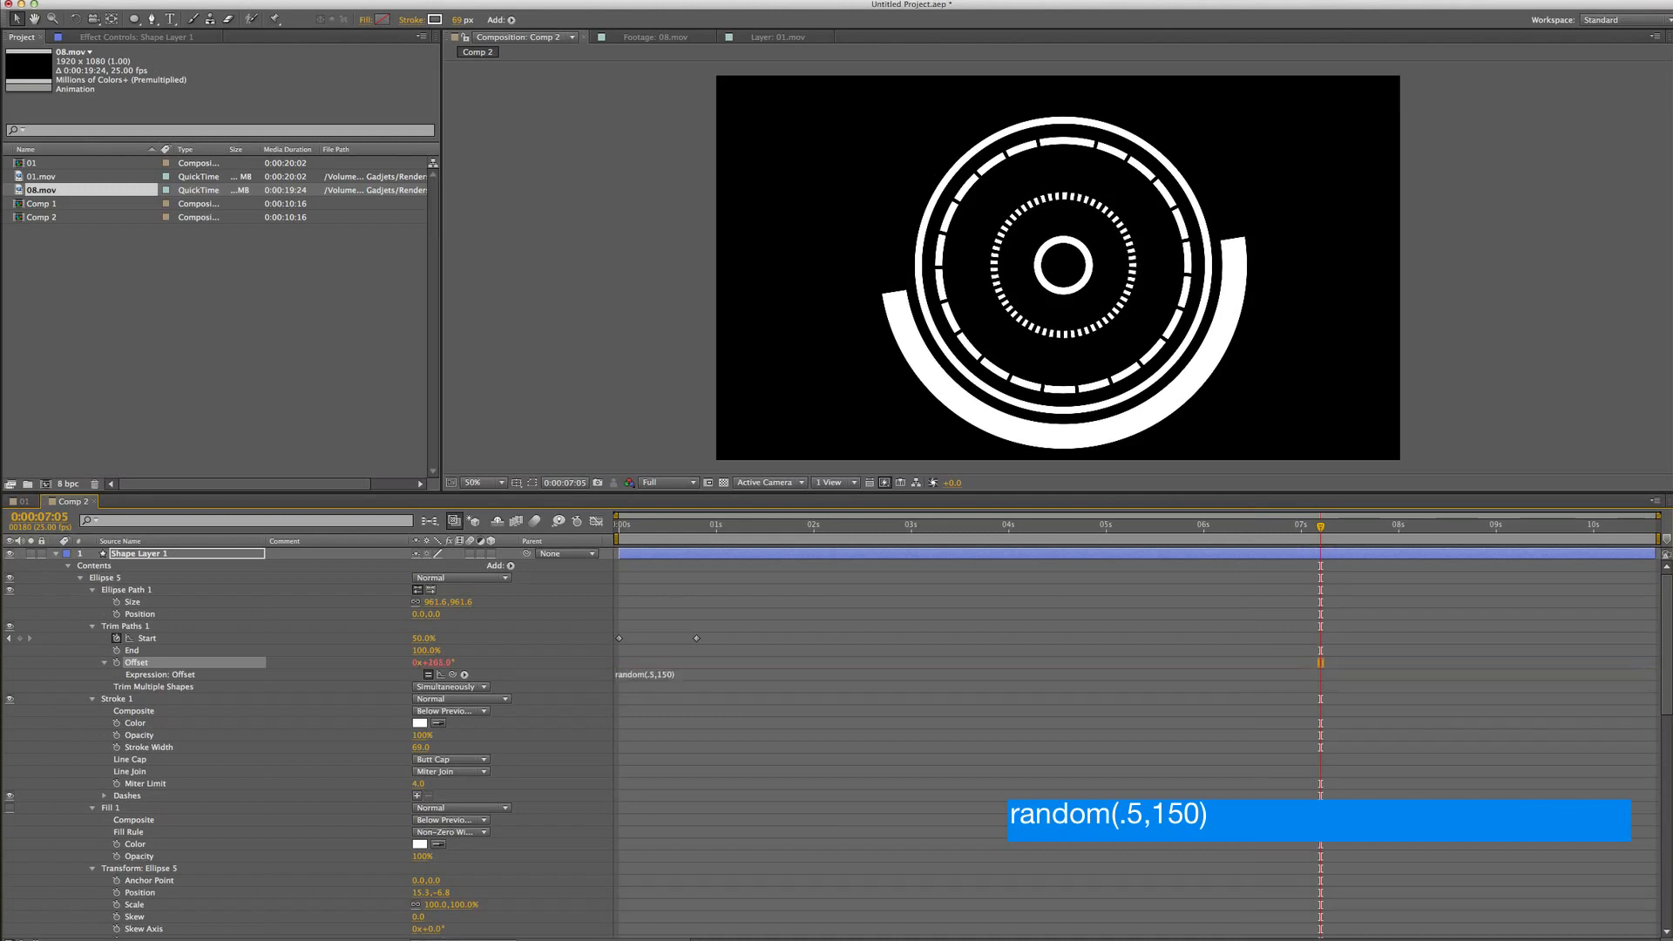
{"action": "key", "text": "space"}
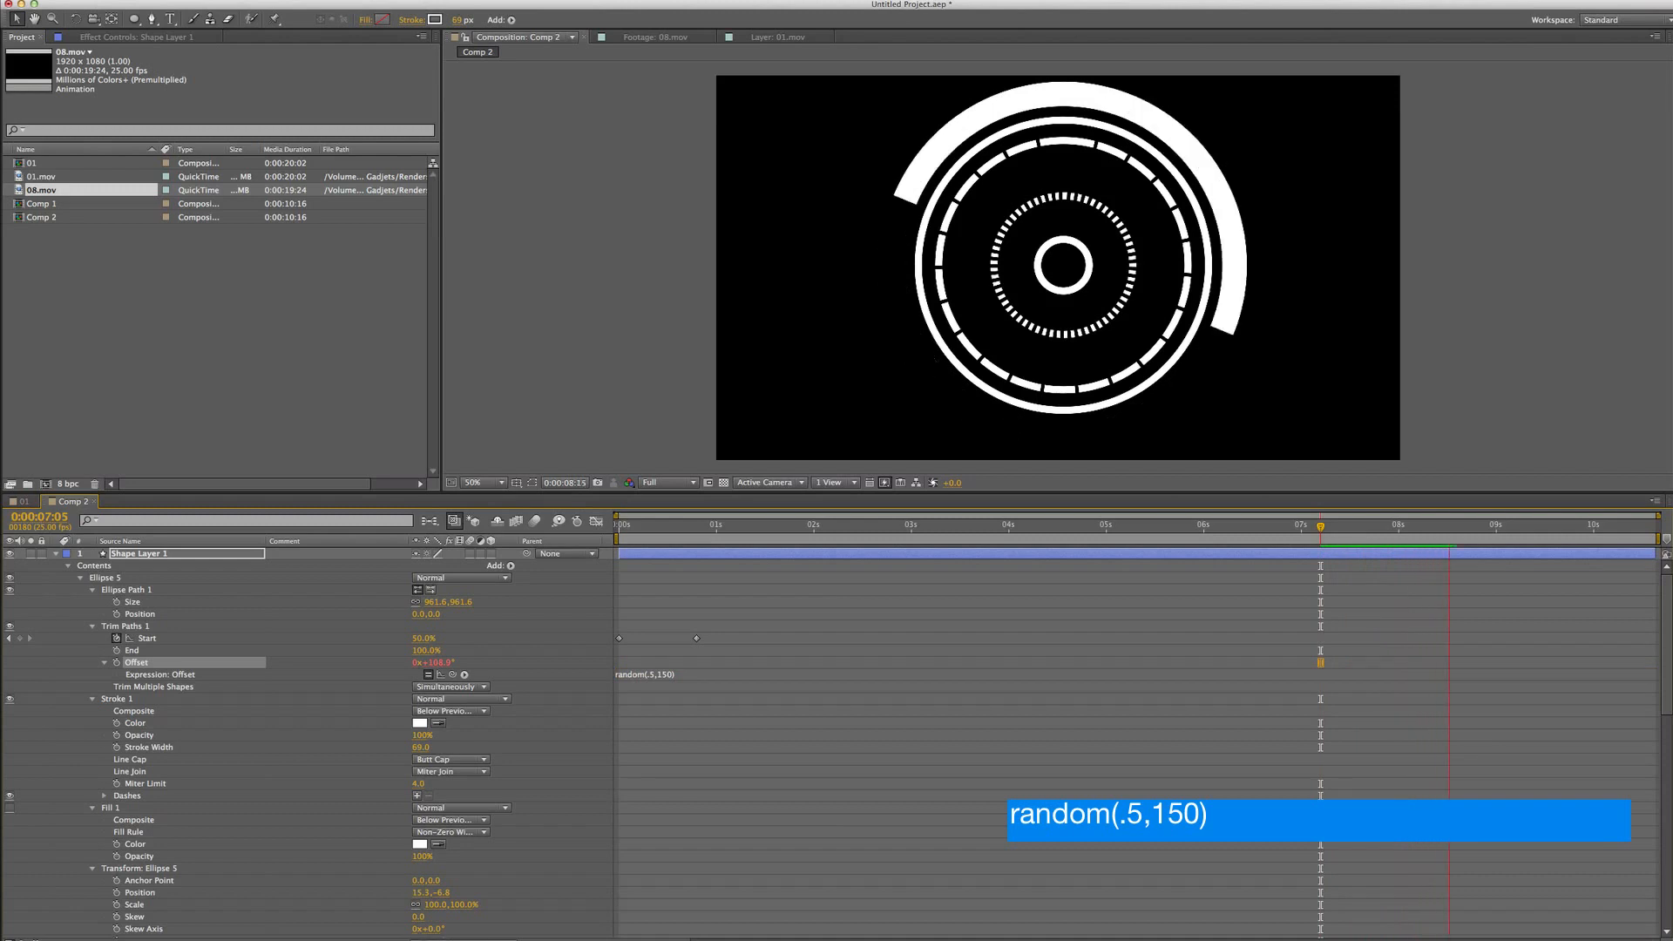
Replace the Offset expression with wiggle(5,180) and play the preview
{"action": "left_click", "coordinate": [650, 671]}
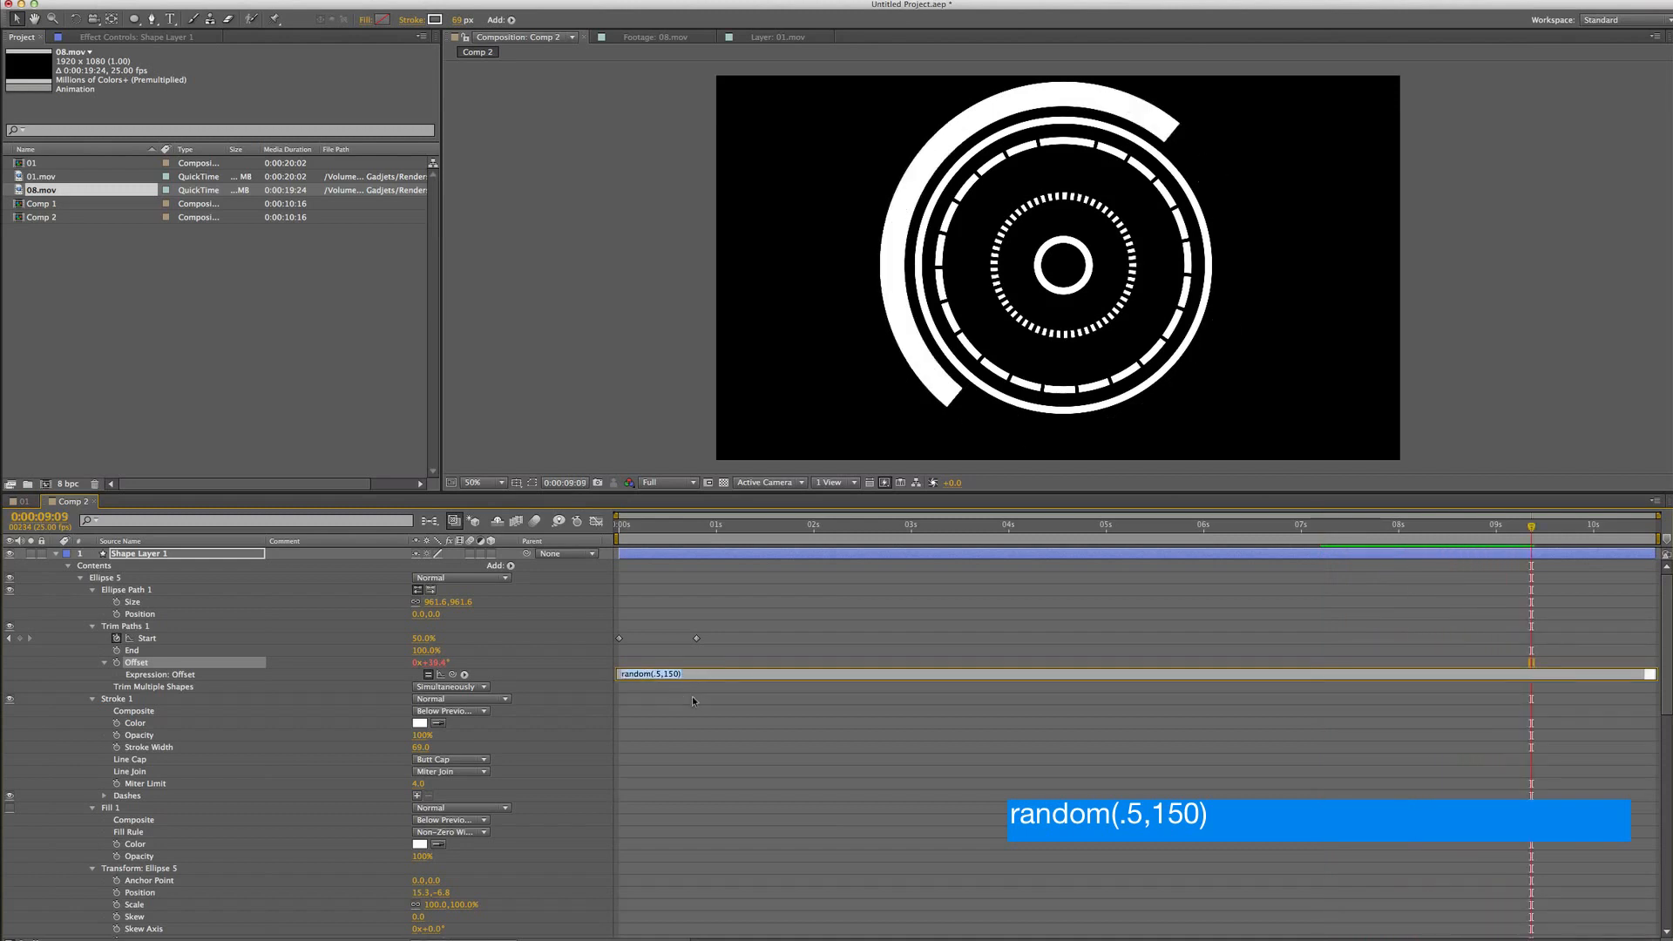
{"action": "left_click_drag", "start_coordinate": [682, 674], "coordinate": [620, 675]}
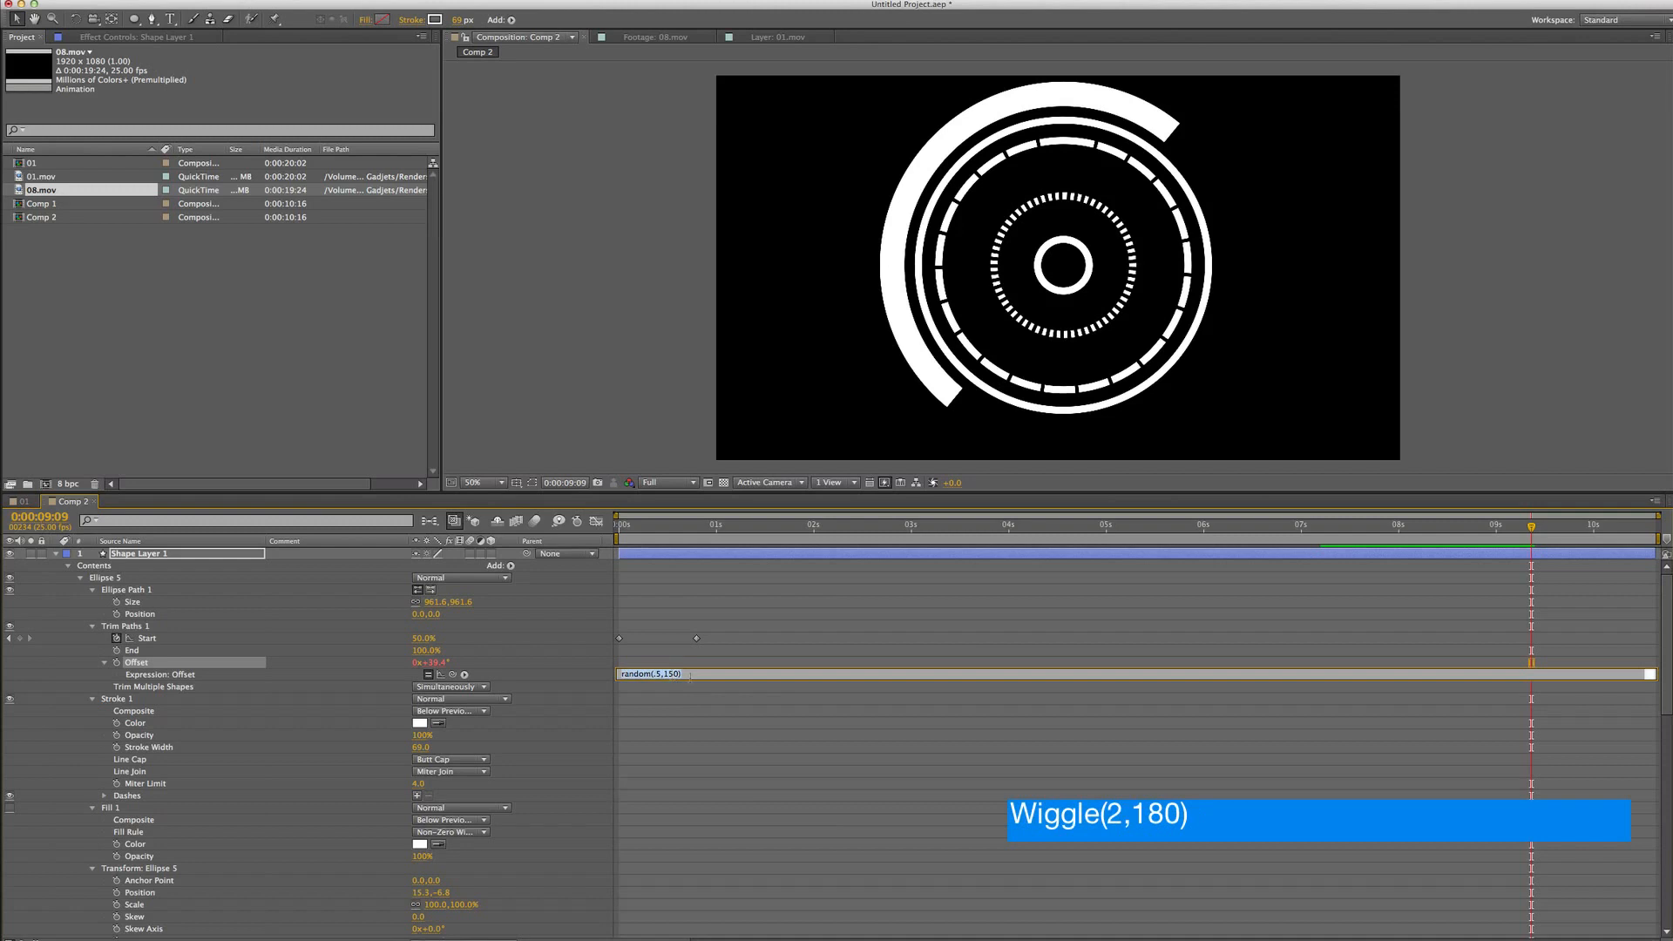
{"action": "type", "text": "wiggle"}
{"action": "key", "text": "KP_Enter"}
{"action": "key", "text": "space"}
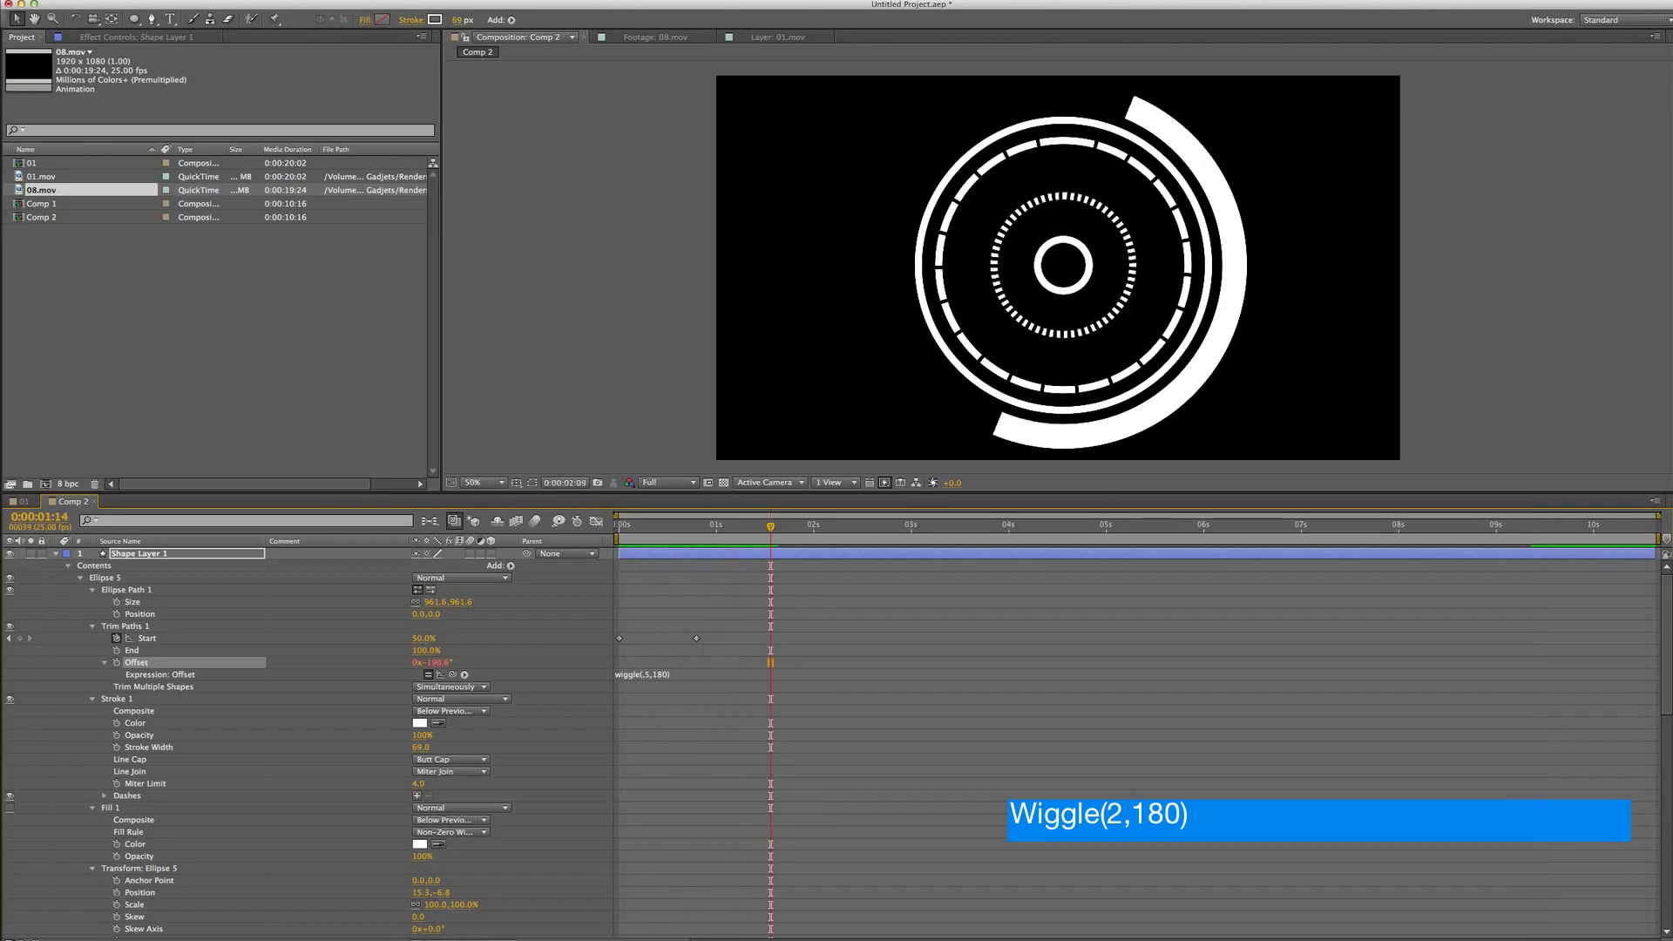
Change the Offset expression to wiggle(10,180) and render a RAM preview
{"action": "left_click", "coordinate": [650, 674]}
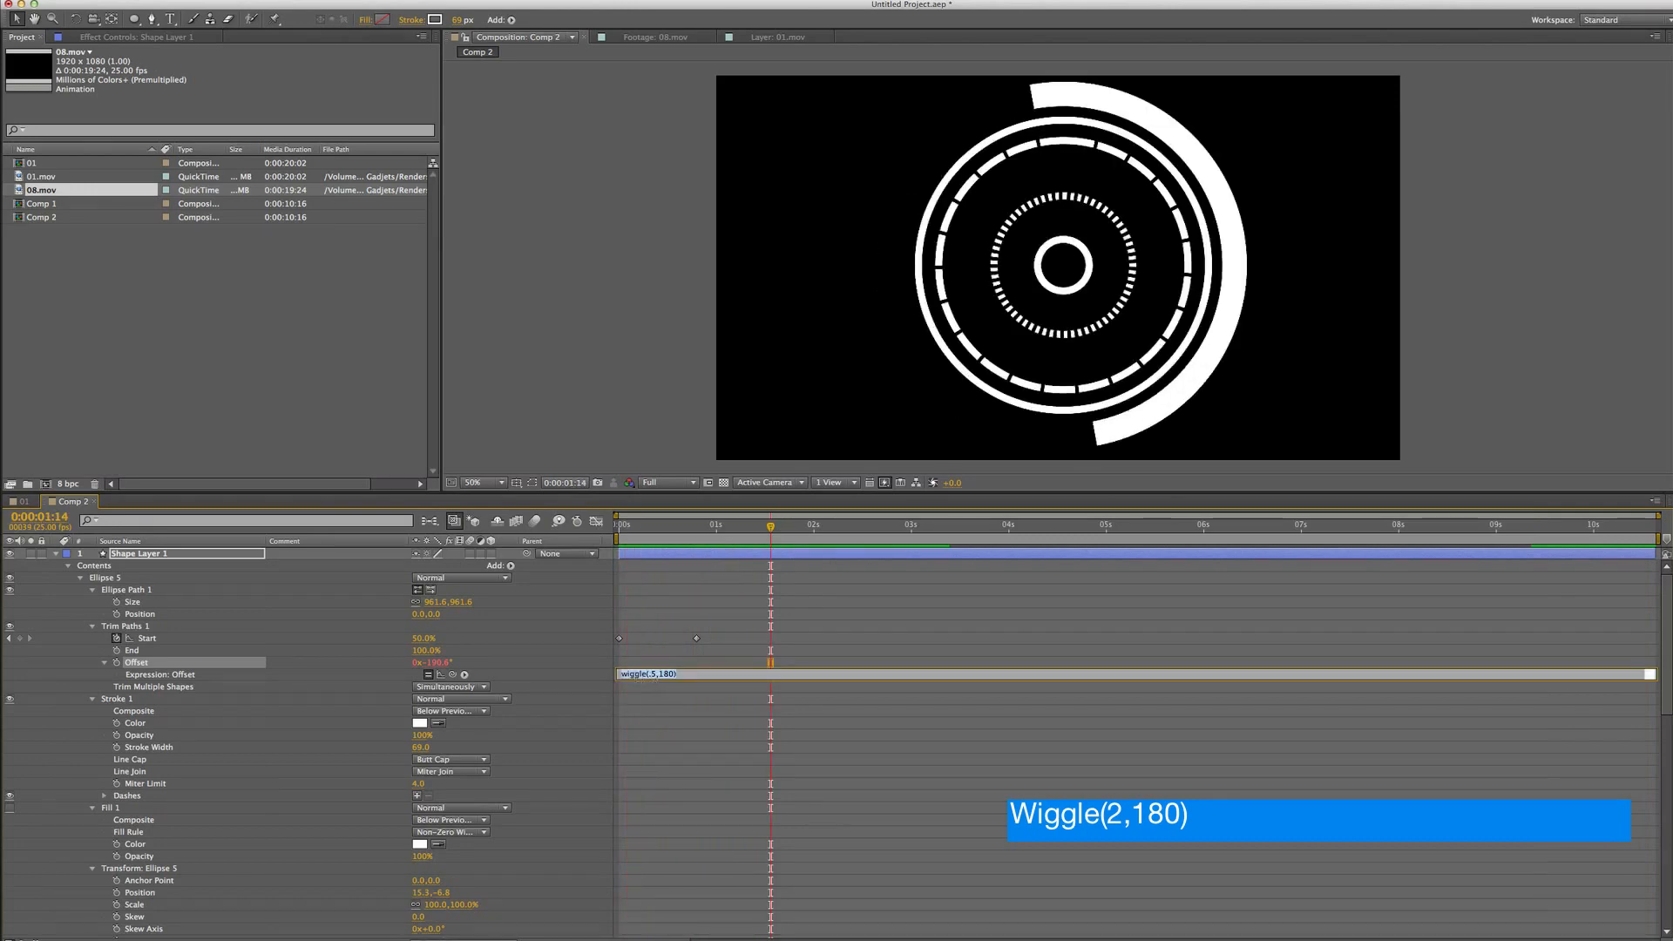
{"action": "left_click", "coordinate": [630, 675]}
{"action": "left_click", "coordinate": [654, 681]}
{"action": "key", "text": "BackSpace"}
{"action": "key", "text": "BackSpace"}
{"action": "type", "text": "10"}
{"action": "key", "text": "KP_Enter"}
{"action": "key", "text": "KP_0"}
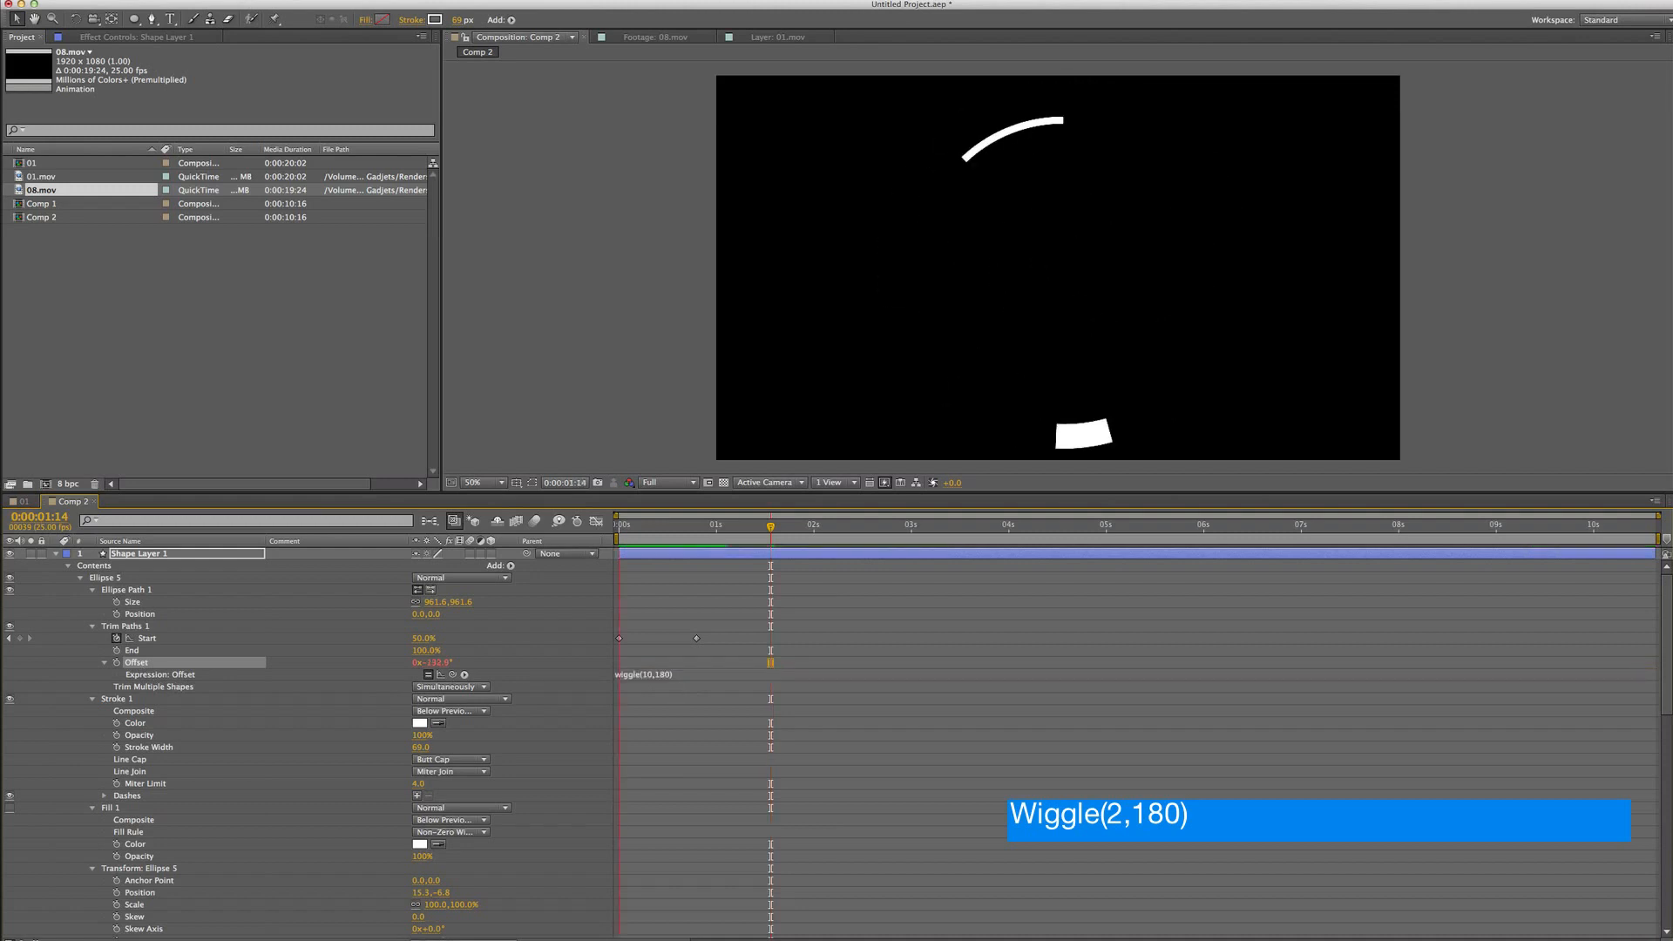
{"action": "key", "text": "space"}
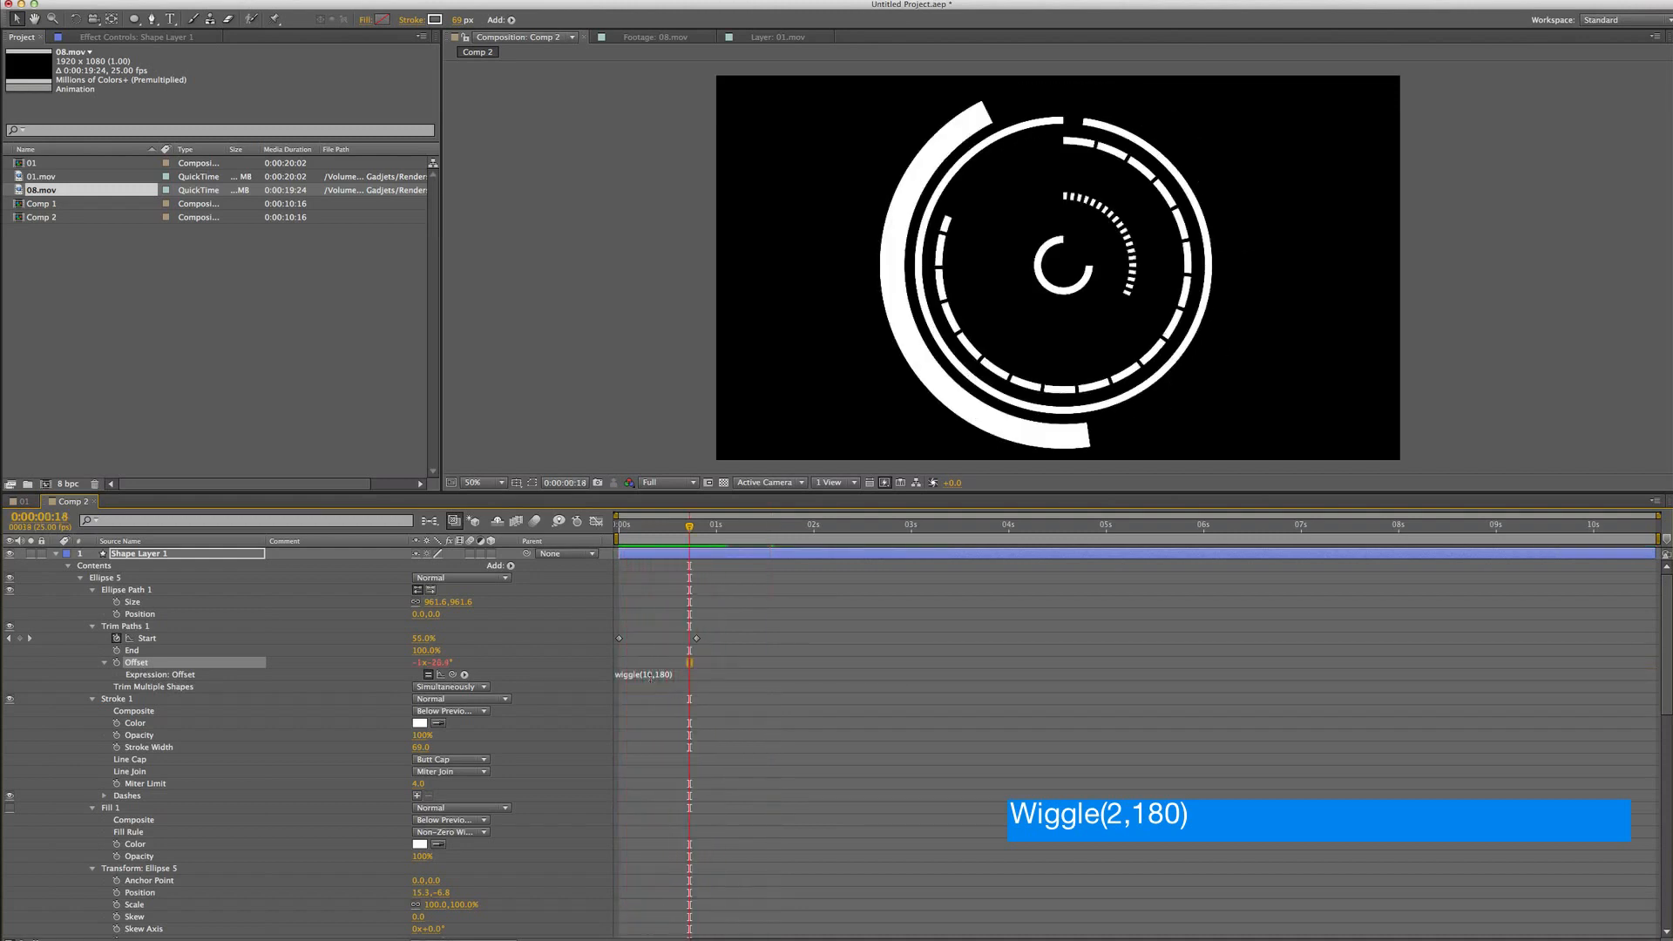
Change the Offset expression to wiggle(2,180) and render a RAM preview
{"action": "left_click", "coordinate": [649, 674]}
{"action": "double_click", "coordinate": [657, 673]}
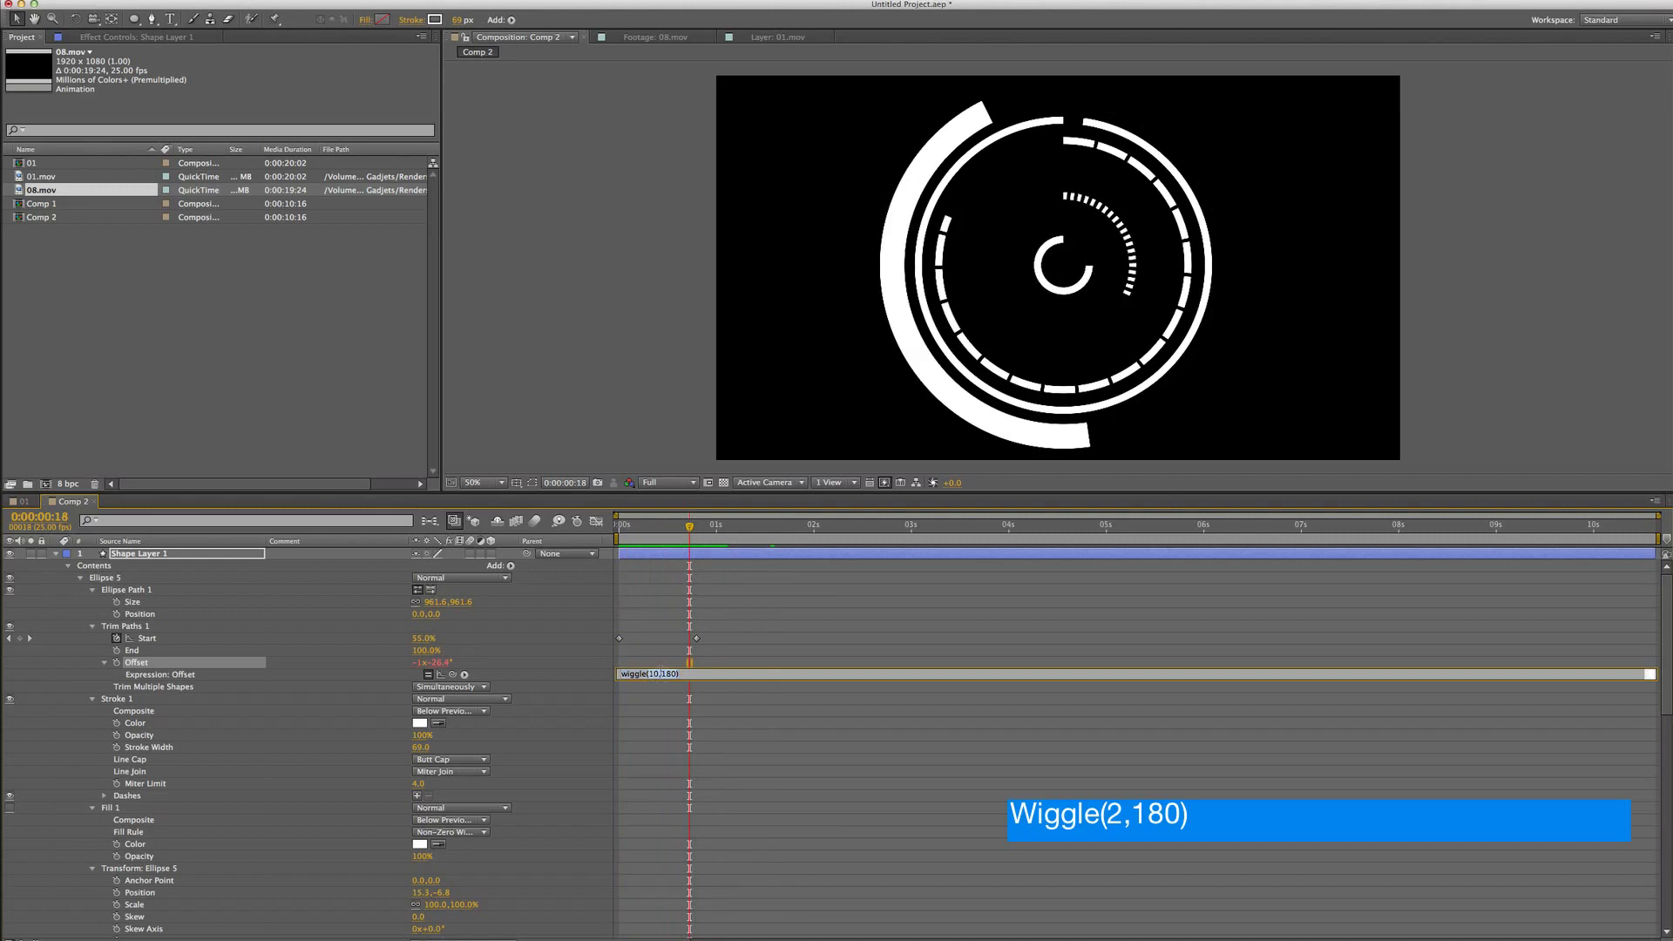
{"action": "left_click", "coordinate": [673, 673]}
{"action": "key", "text": "BackSpace"}
{"action": "key", "text": "BackSpace"}
{"action": "type", "text": "2"}
{"action": "key", "text": "KP_Enter"}
{"action": "key", "text": "KP_0"}
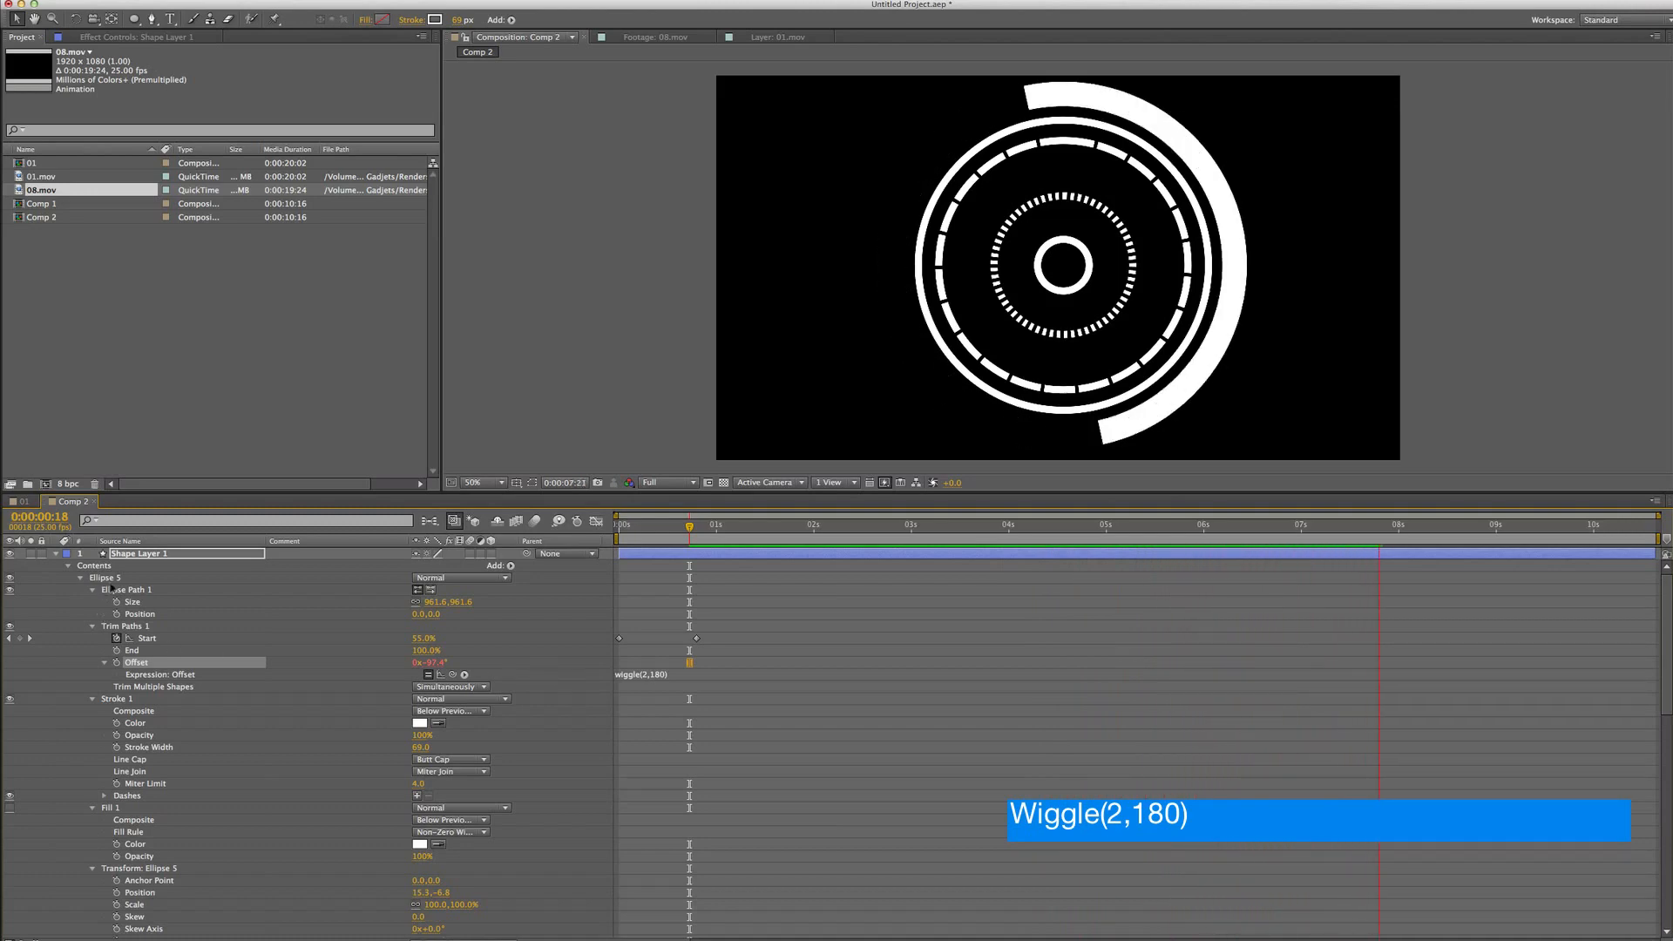
Collapse all the ellipse groups and briefly inspect Ellipse 2's properties
{"action": "left_click", "coordinate": [80, 579]}
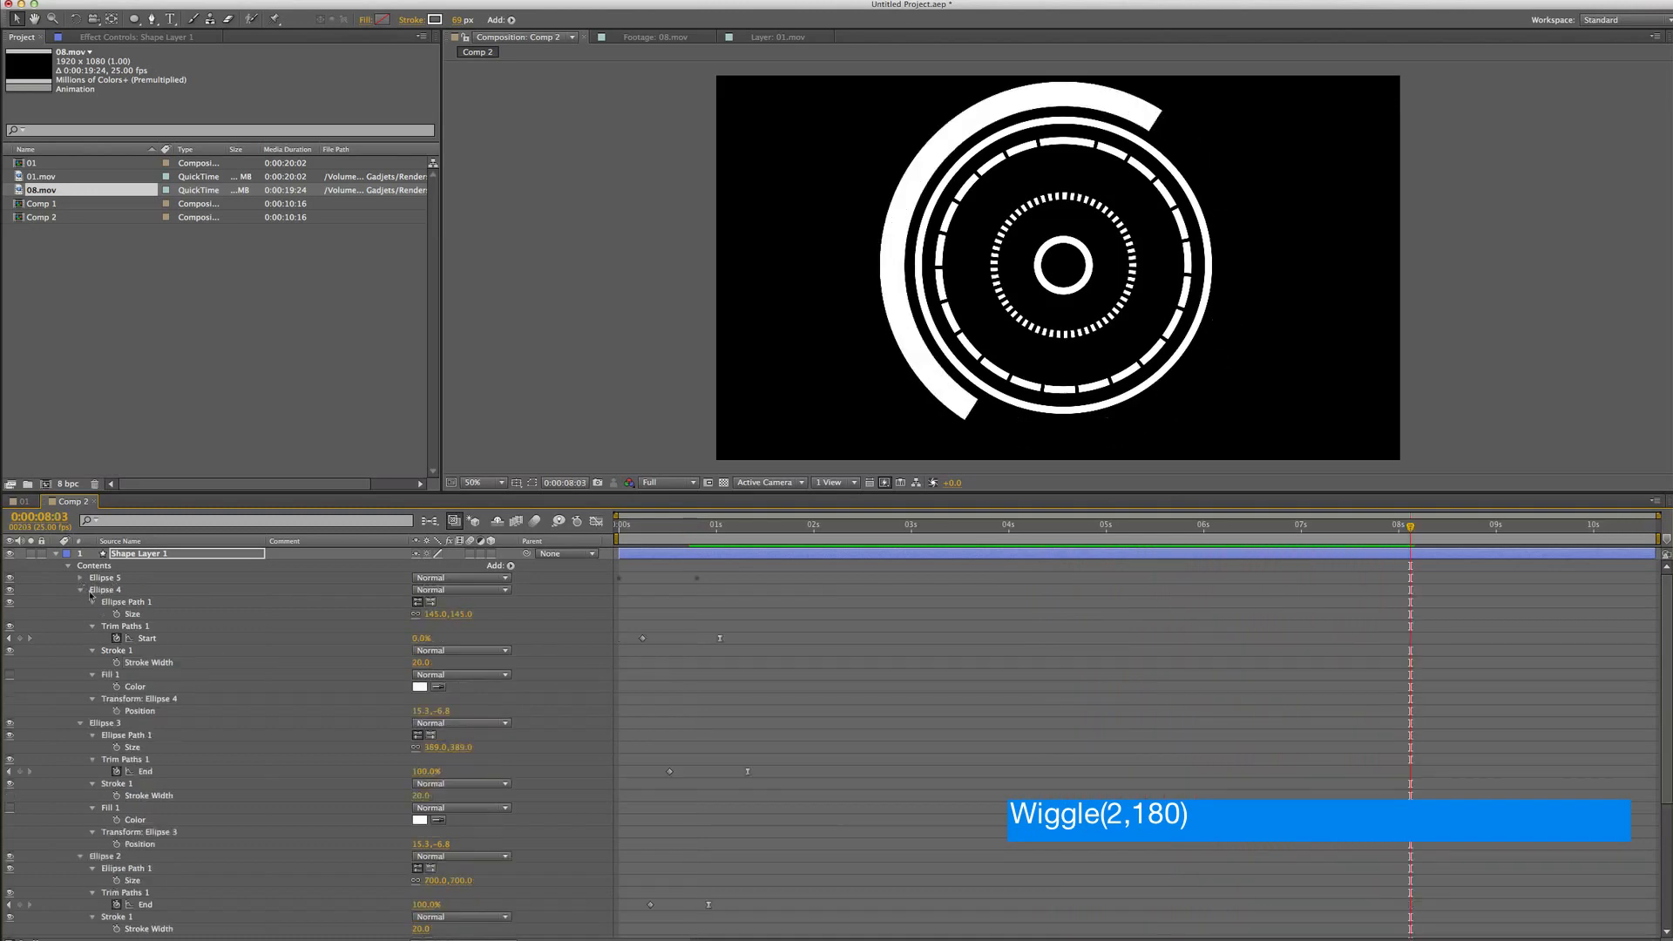
{"action": "left_click", "coordinate": [79, 590]}
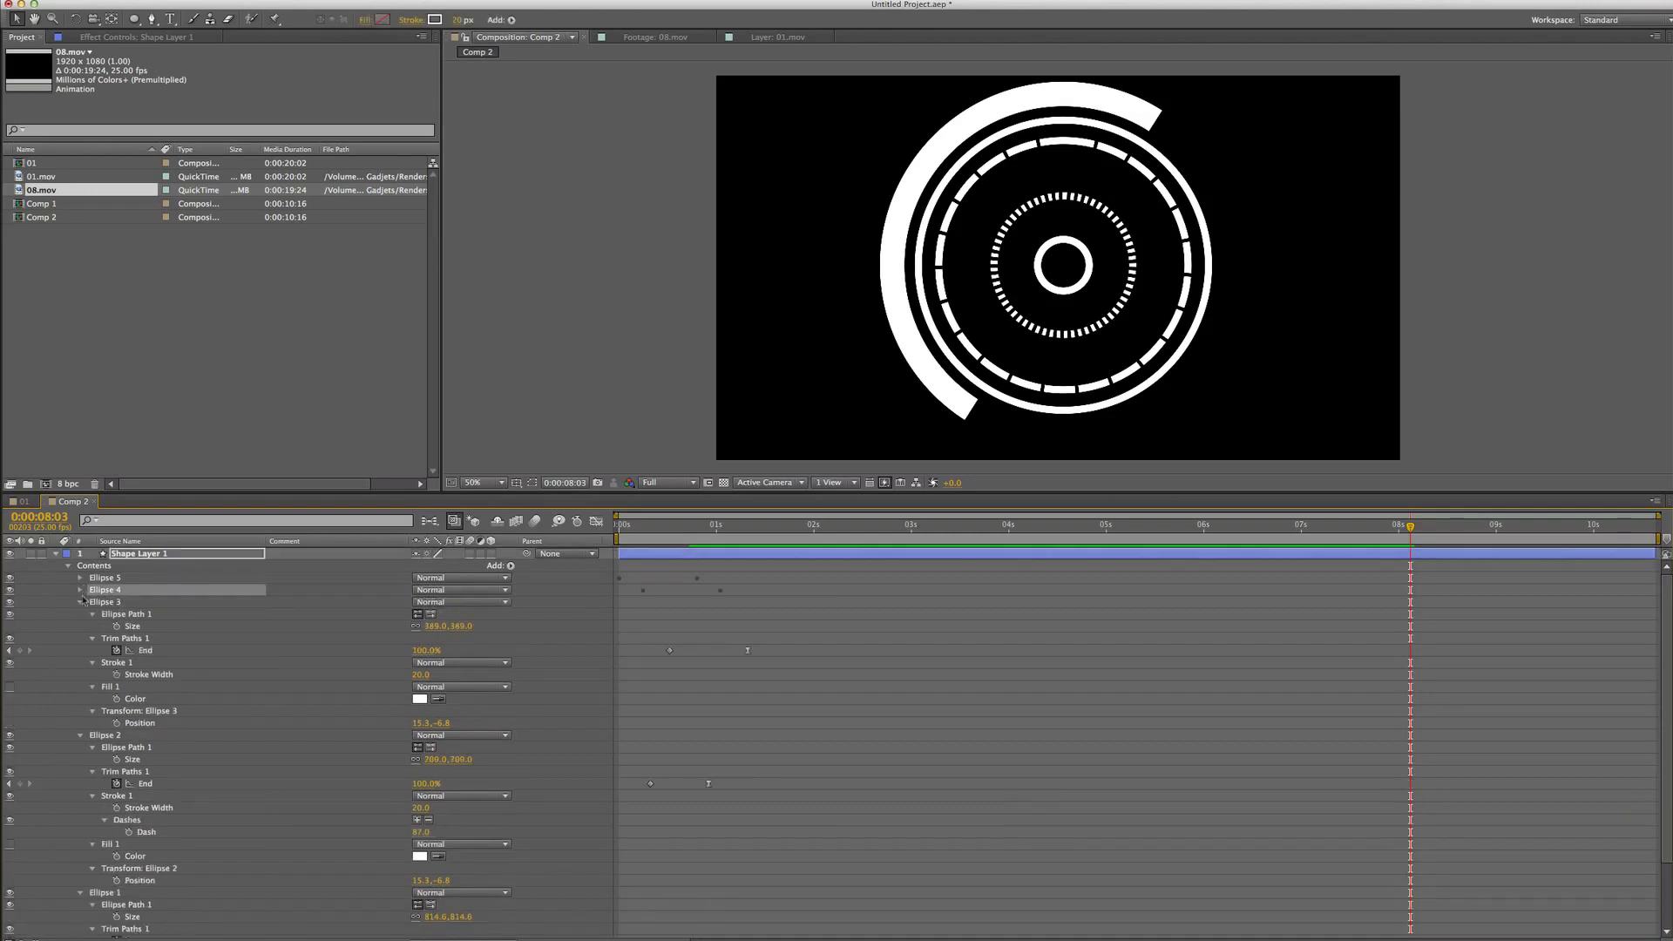
{"action": "left_click", "coordinate": [79, 602]}
{"action": "left_click", "coordinate": [80, 614]}
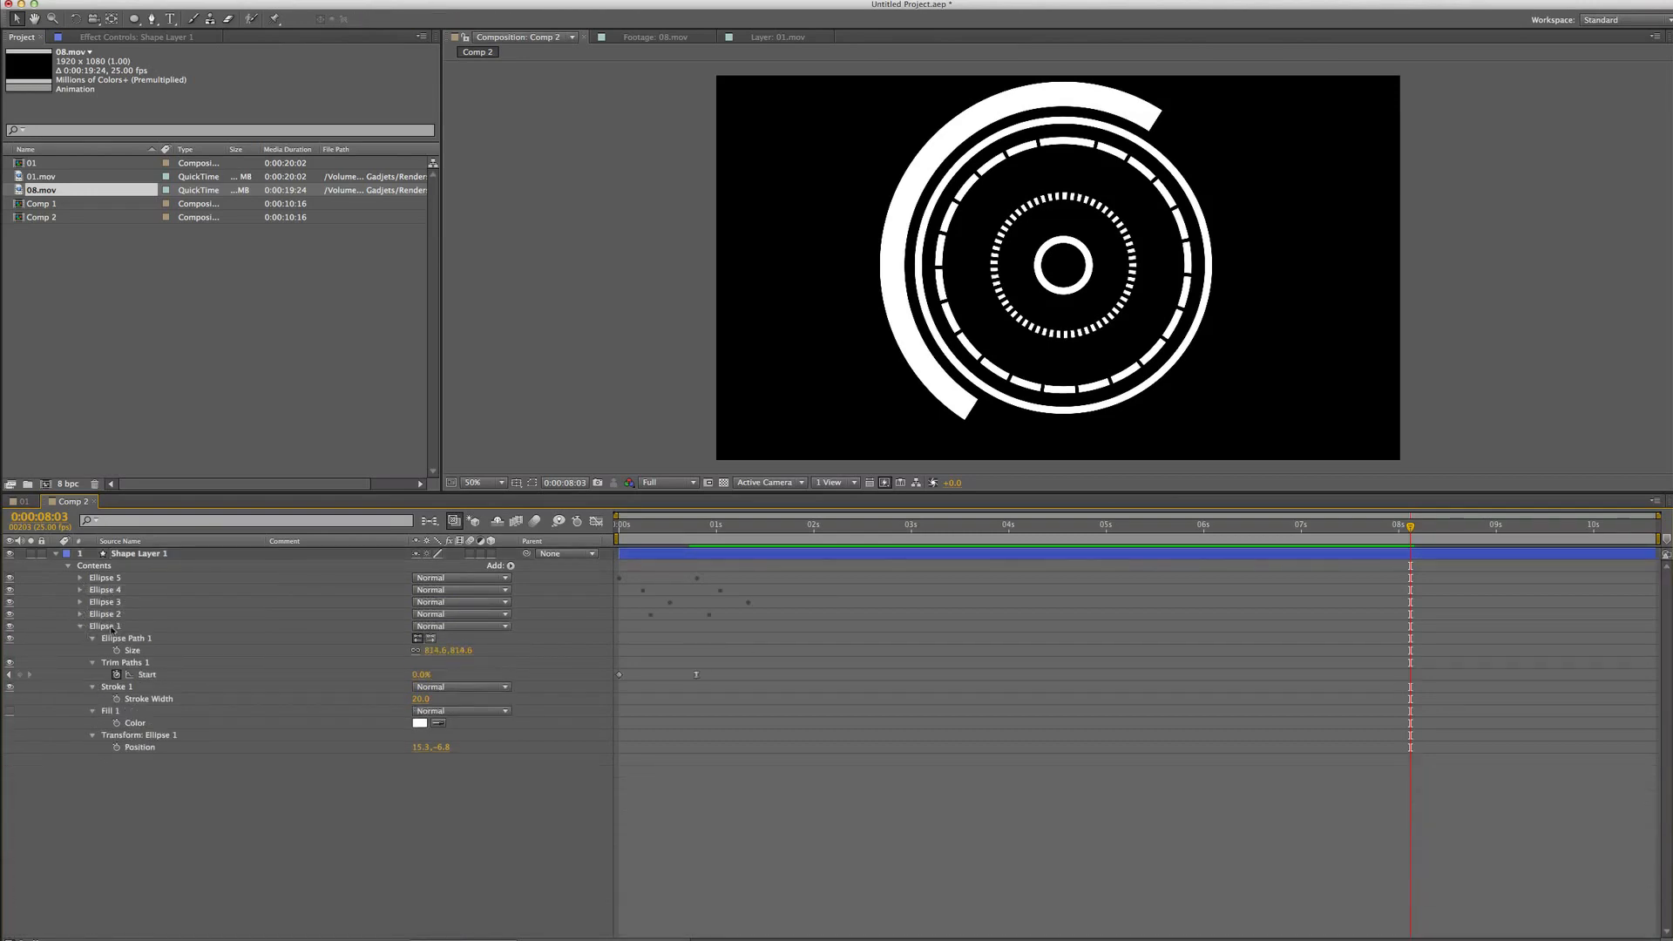
{"action": "left_click", "coordinate": [80, 626]}
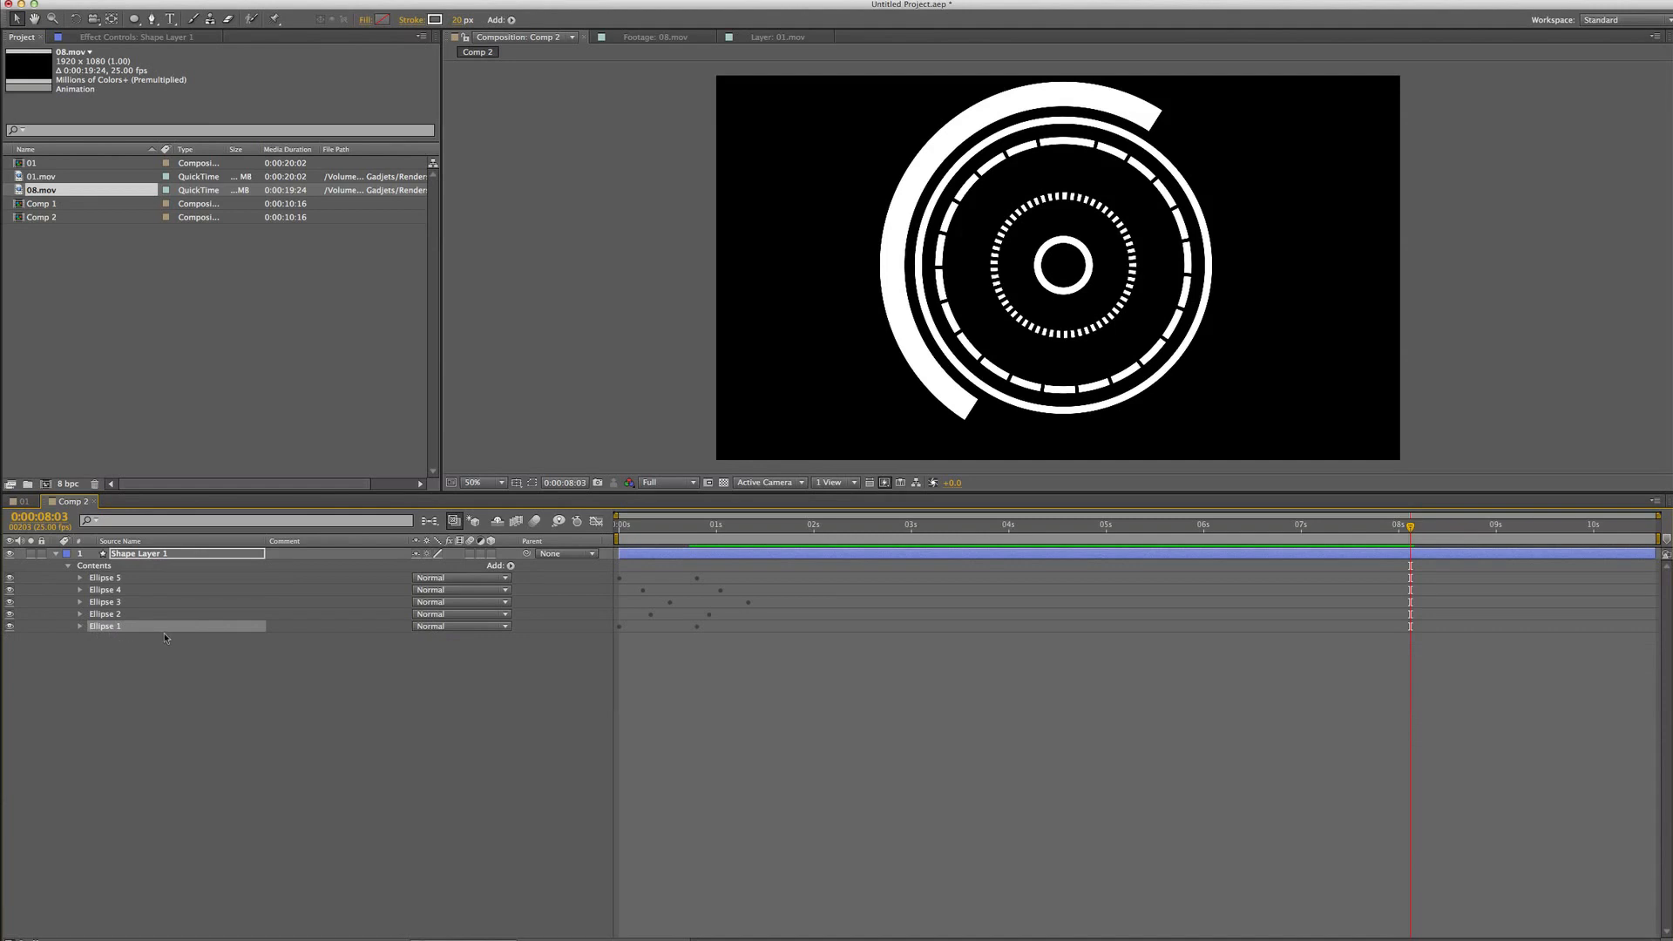
{"action": "left_click", "coordinate": [80, 614]}
{"action": "scroll", "coordinate": [88, 652], "scroll_direction": "down", "scroll_amount": 2}
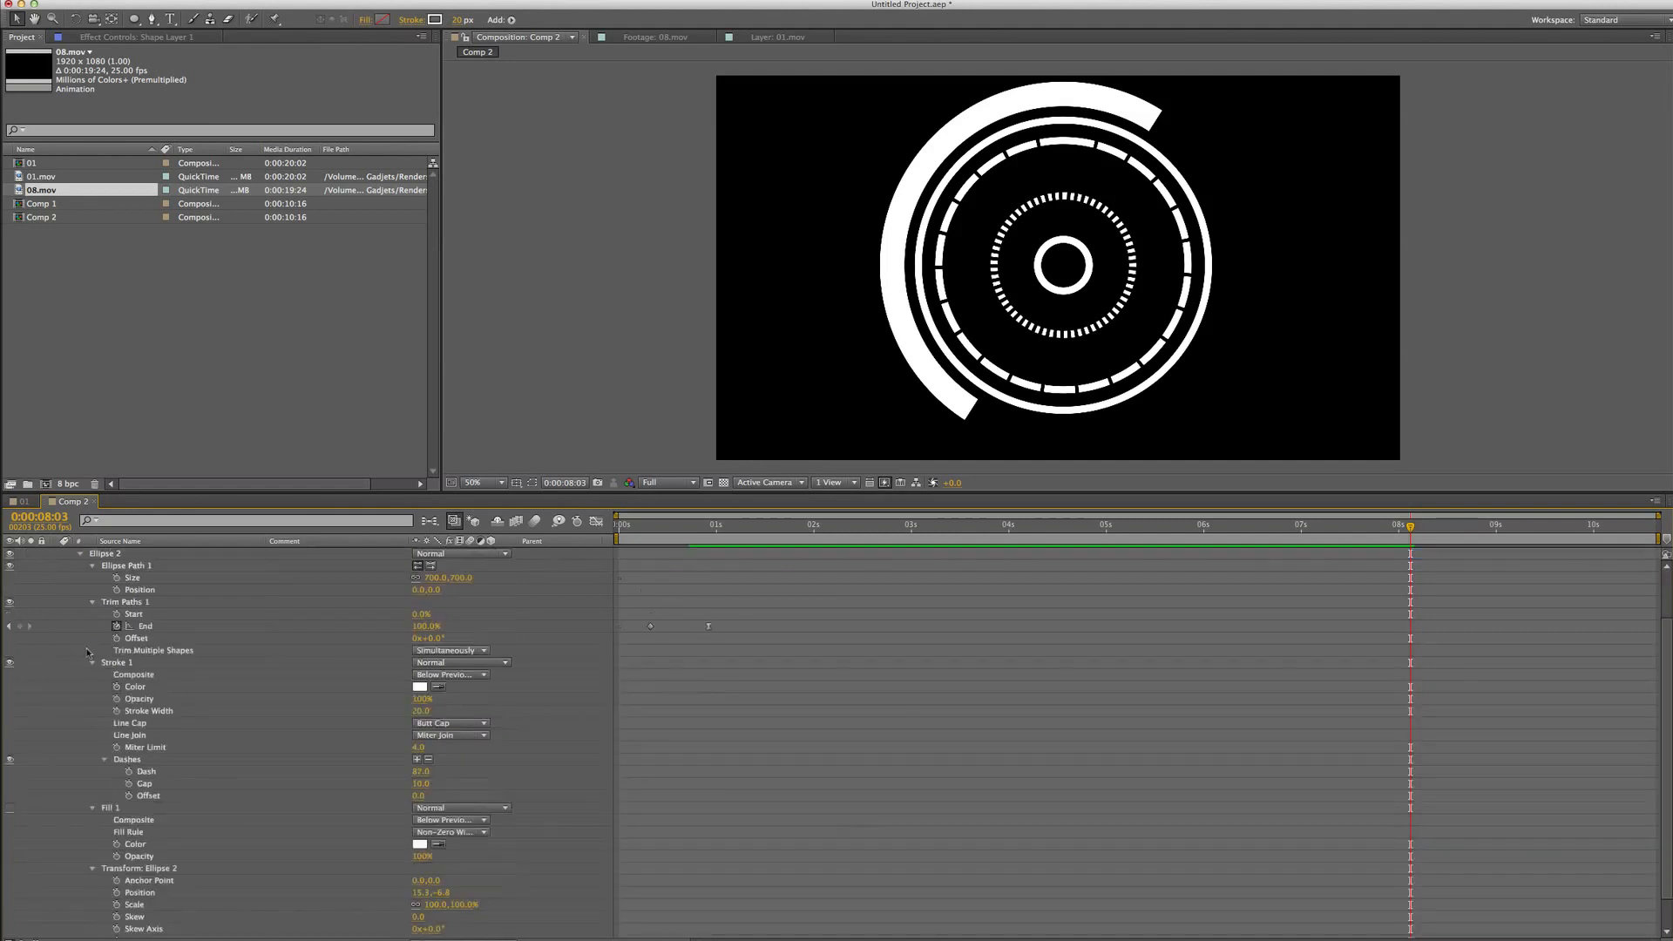
{"action": "scroll", "coordinate": [97, 604], "scroll_direction": "up", "scroll_amount": 1}
{"action": "left_click", "coordinate": [80, 580]}
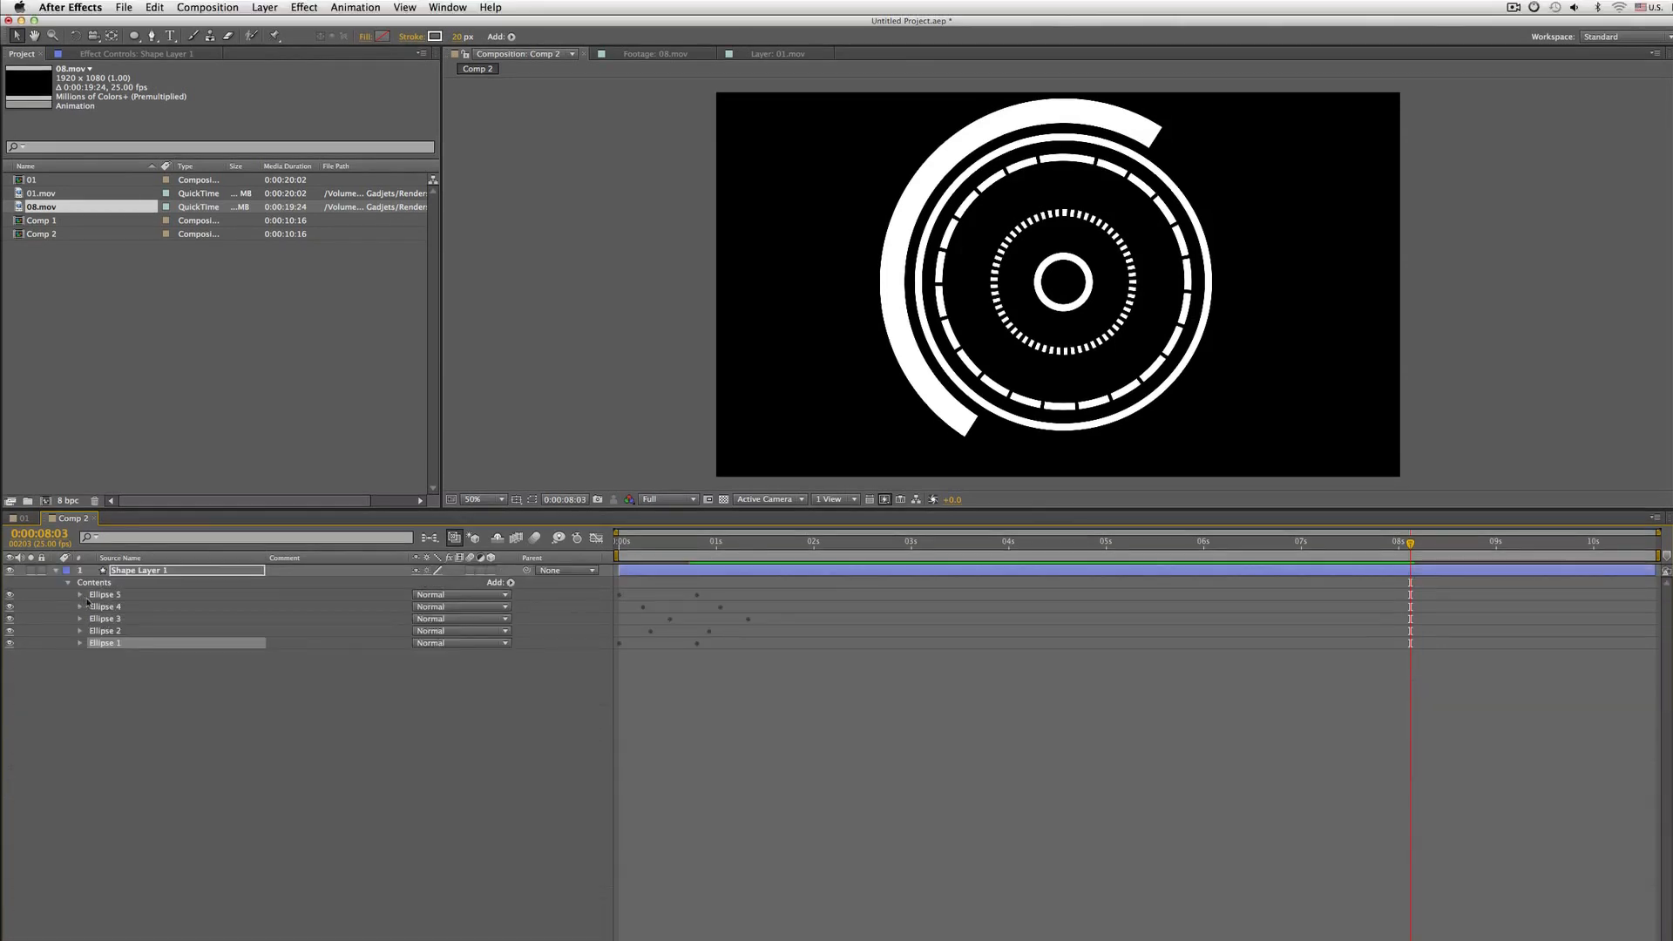
Expand Ellipse 2's properties and set the Trim Paths End value at its second keyframe to 70%
{"action": "left_click", "coordinate": [127, 631]}
{"action": "left_click", "coordinate": [9, 632]}
{"action": "left_click", "coordinate": [9, 632]}
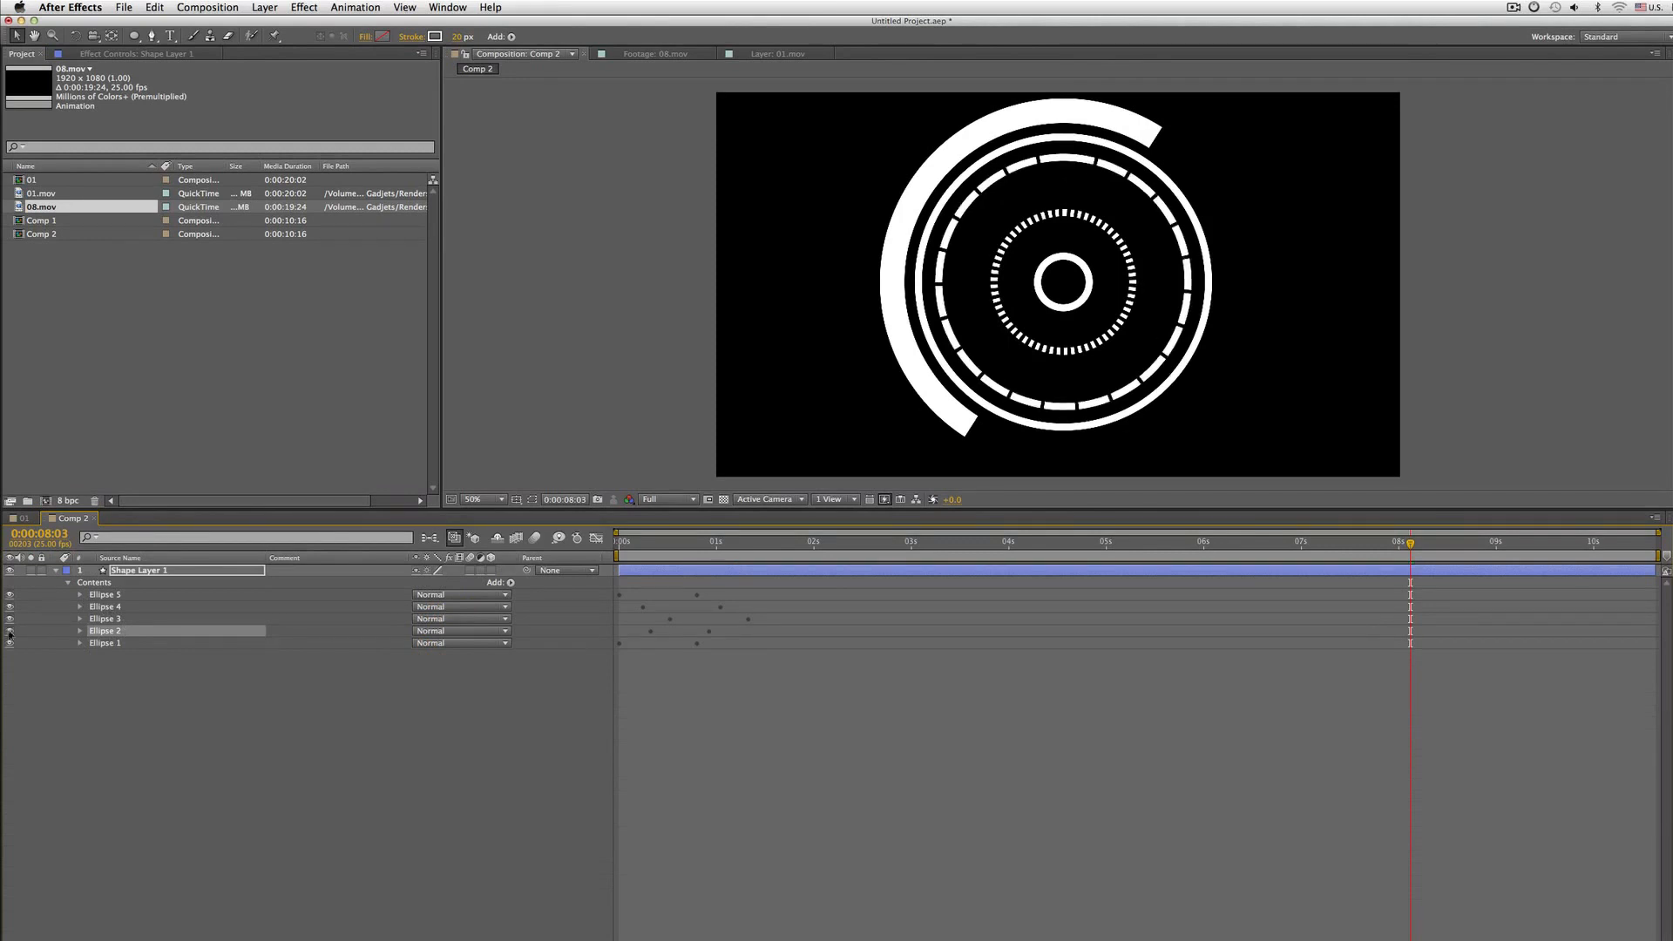
{"action": "left_click", "coordinate": [79, 630]}
{"action": "scroll", "coordinate": [91, 663], "scroll_direction": "down", "scroll_amount": 2}
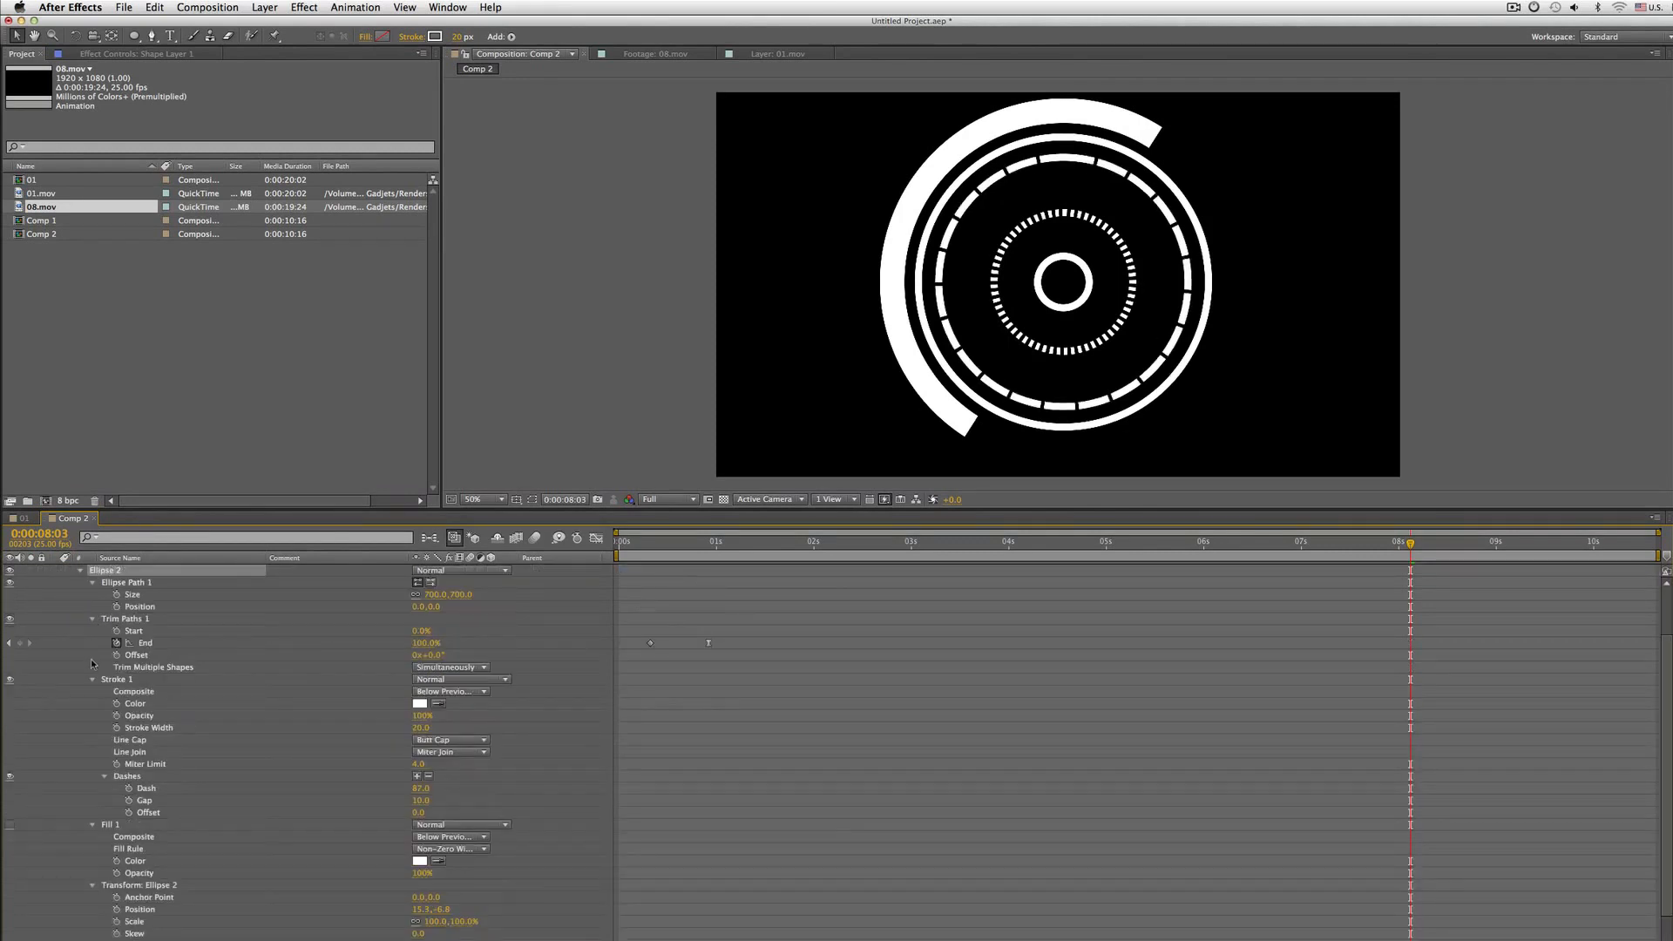
{"action": "key", "text": "j"}
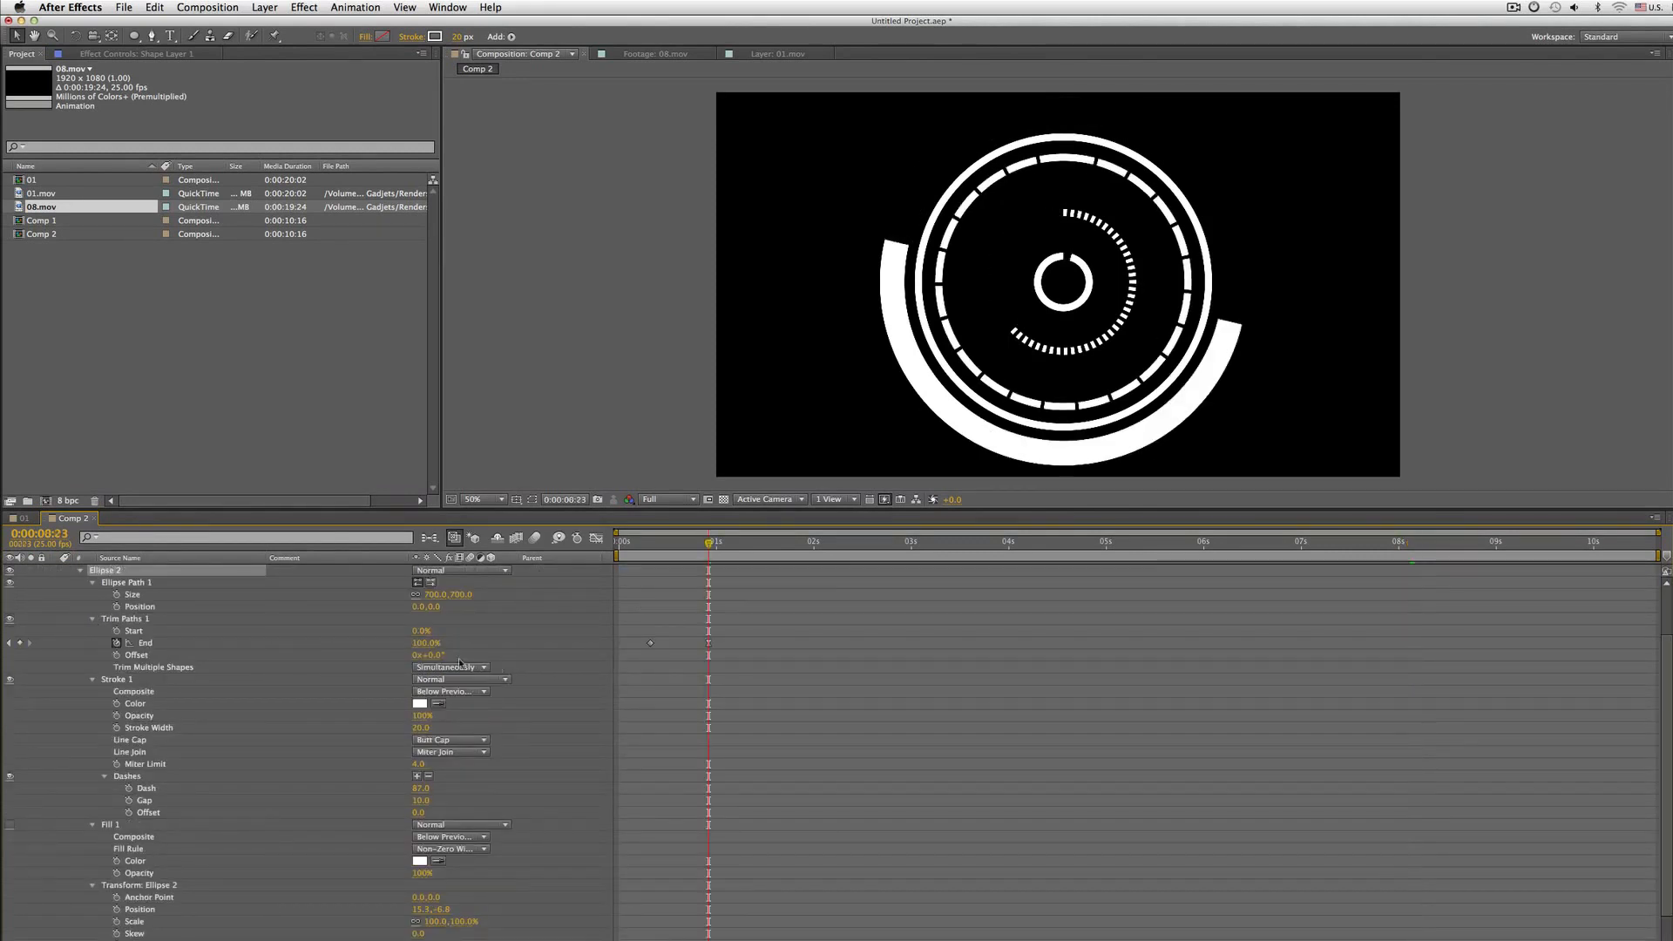
{"action": "left_click", "coordinate": [264, 646]}
{"action": "key", "text": "j"}
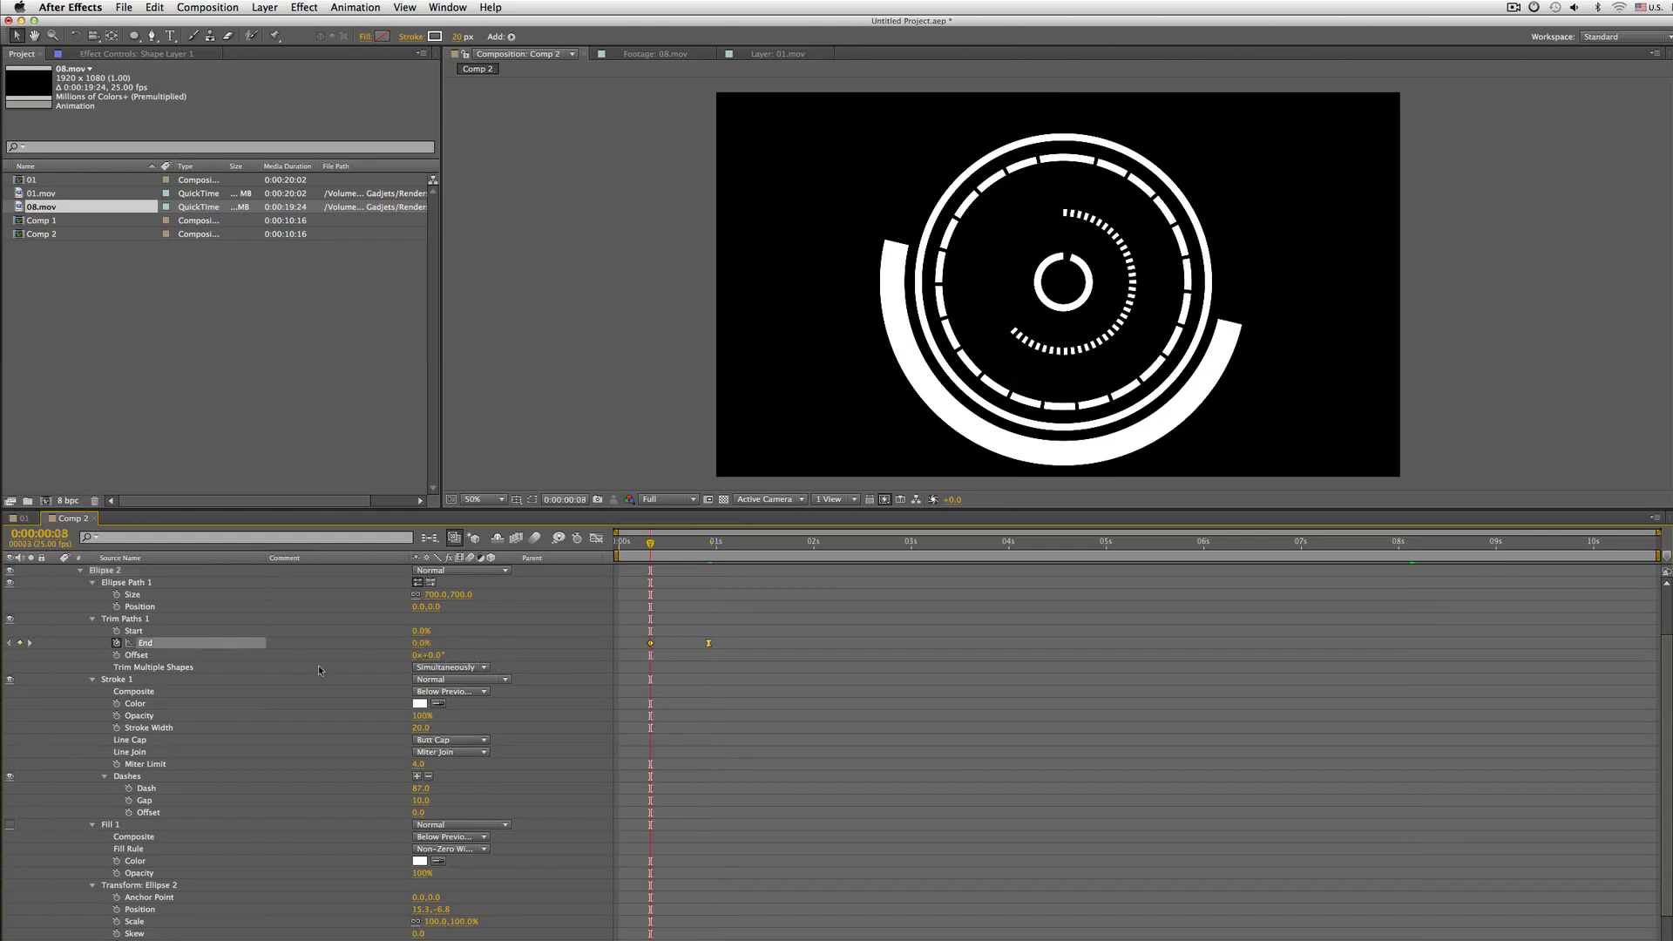
{"action": "key", "text": "k"}
{"action": "left_click", "coordinate": [424, 643]}
{"action": "type", "text": "70"}
{"action": "key", "text": "Return"}
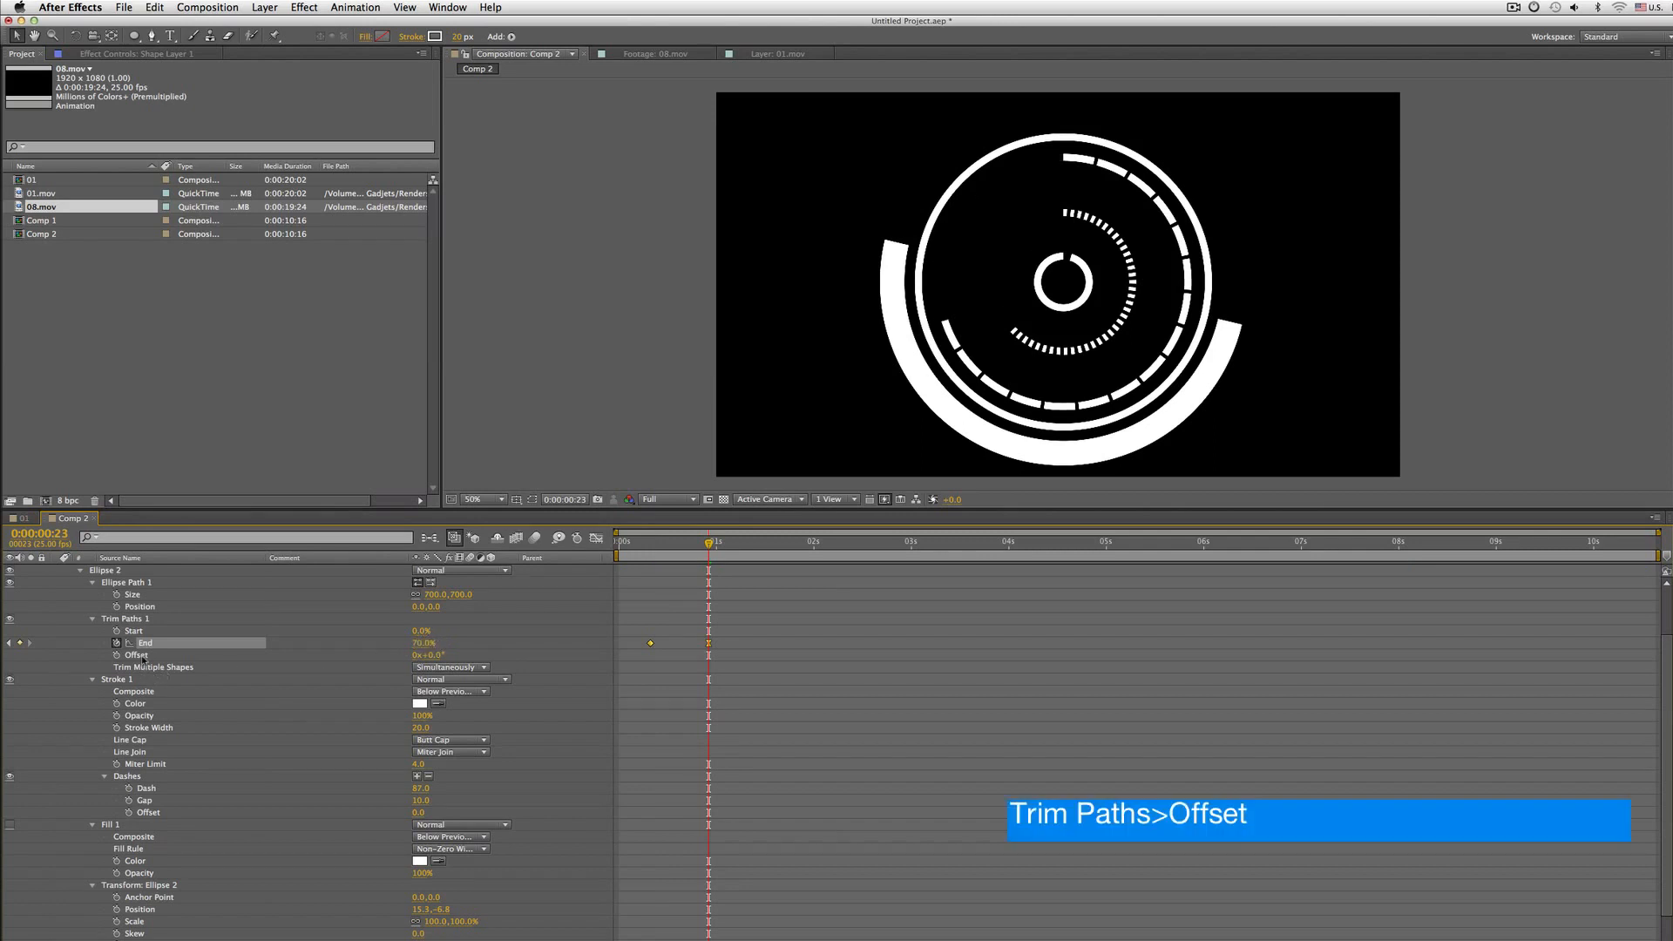
{"action": "left_click", "coordinate": [415, 655]}
{"action": "left_click_drag", "start_coordinate": [430, 660], "coordinate": [513, 678]}
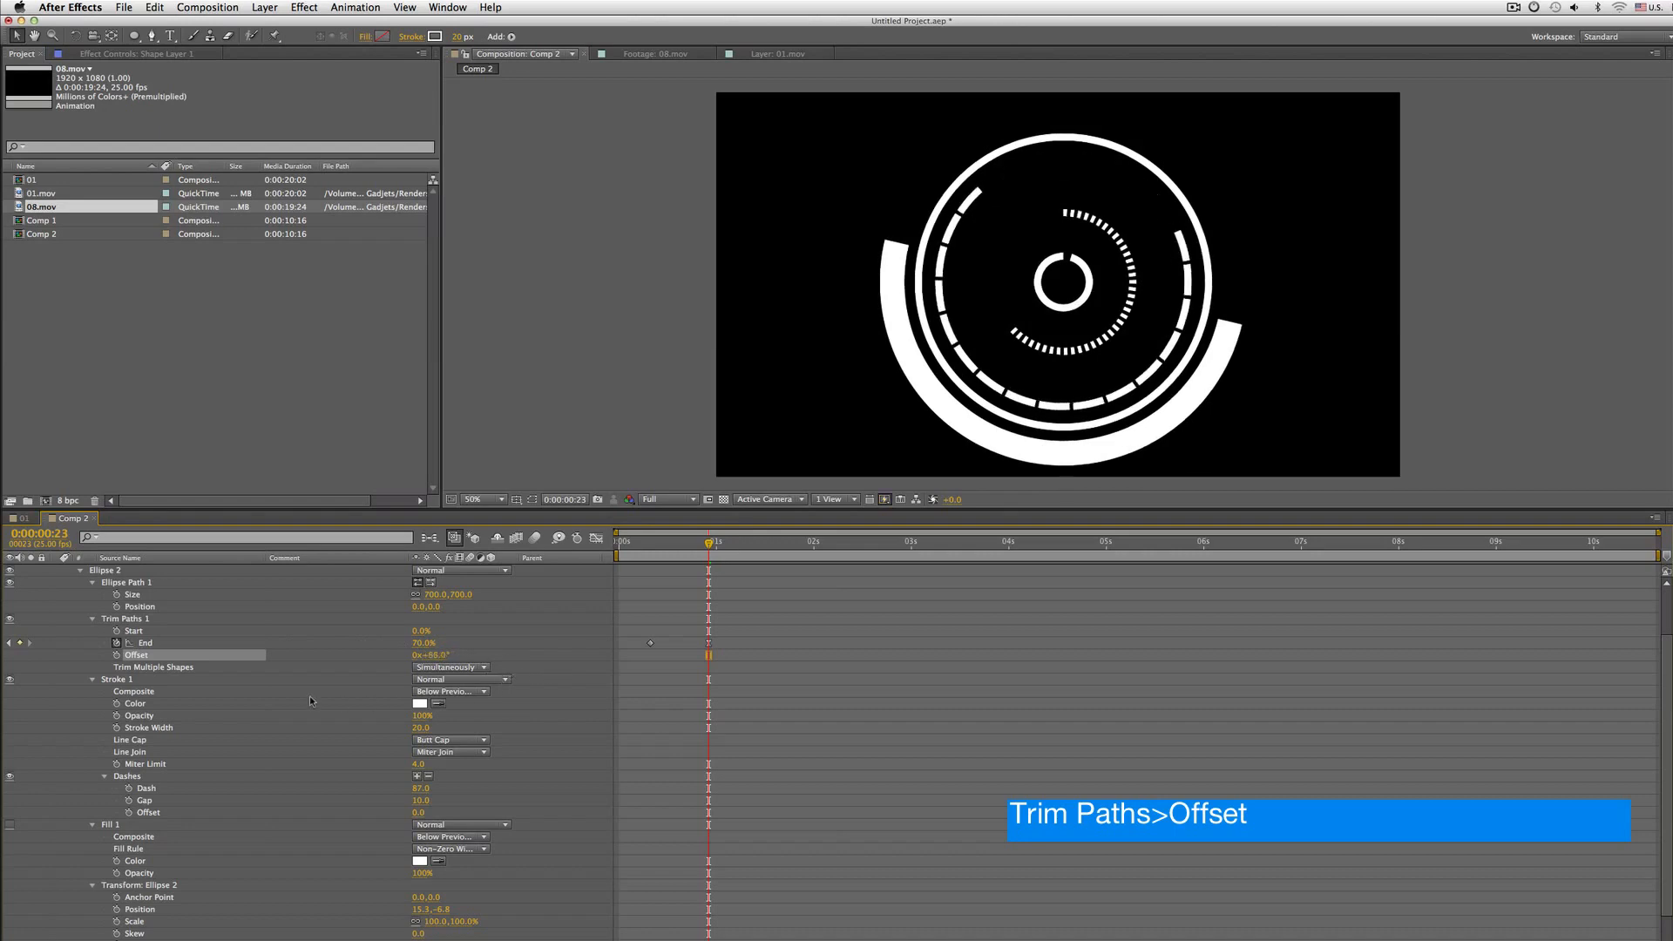
{"action": "key", "text": "super+z"}
Add a wiggle(1,150) expression to Ellipse 2's Trim Paths Offset and play the preview
{"action": "left_click", "coordinate": [117, 655], "text": "alt"}
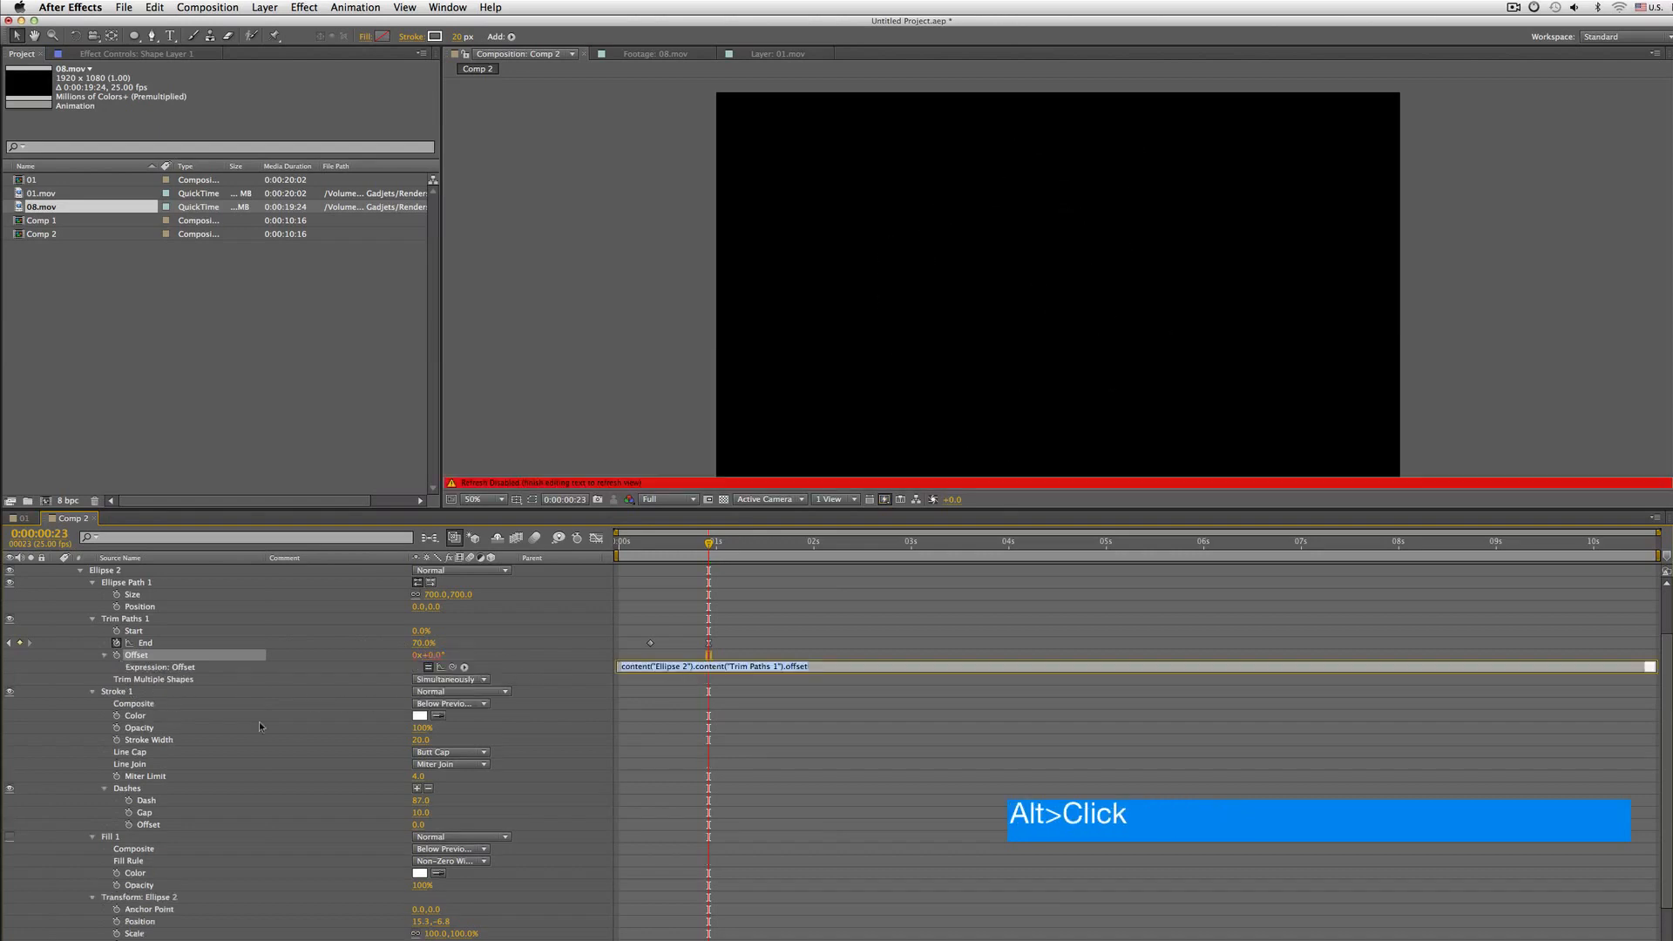
{"action": "type", "text": "wiggle(1,150"}
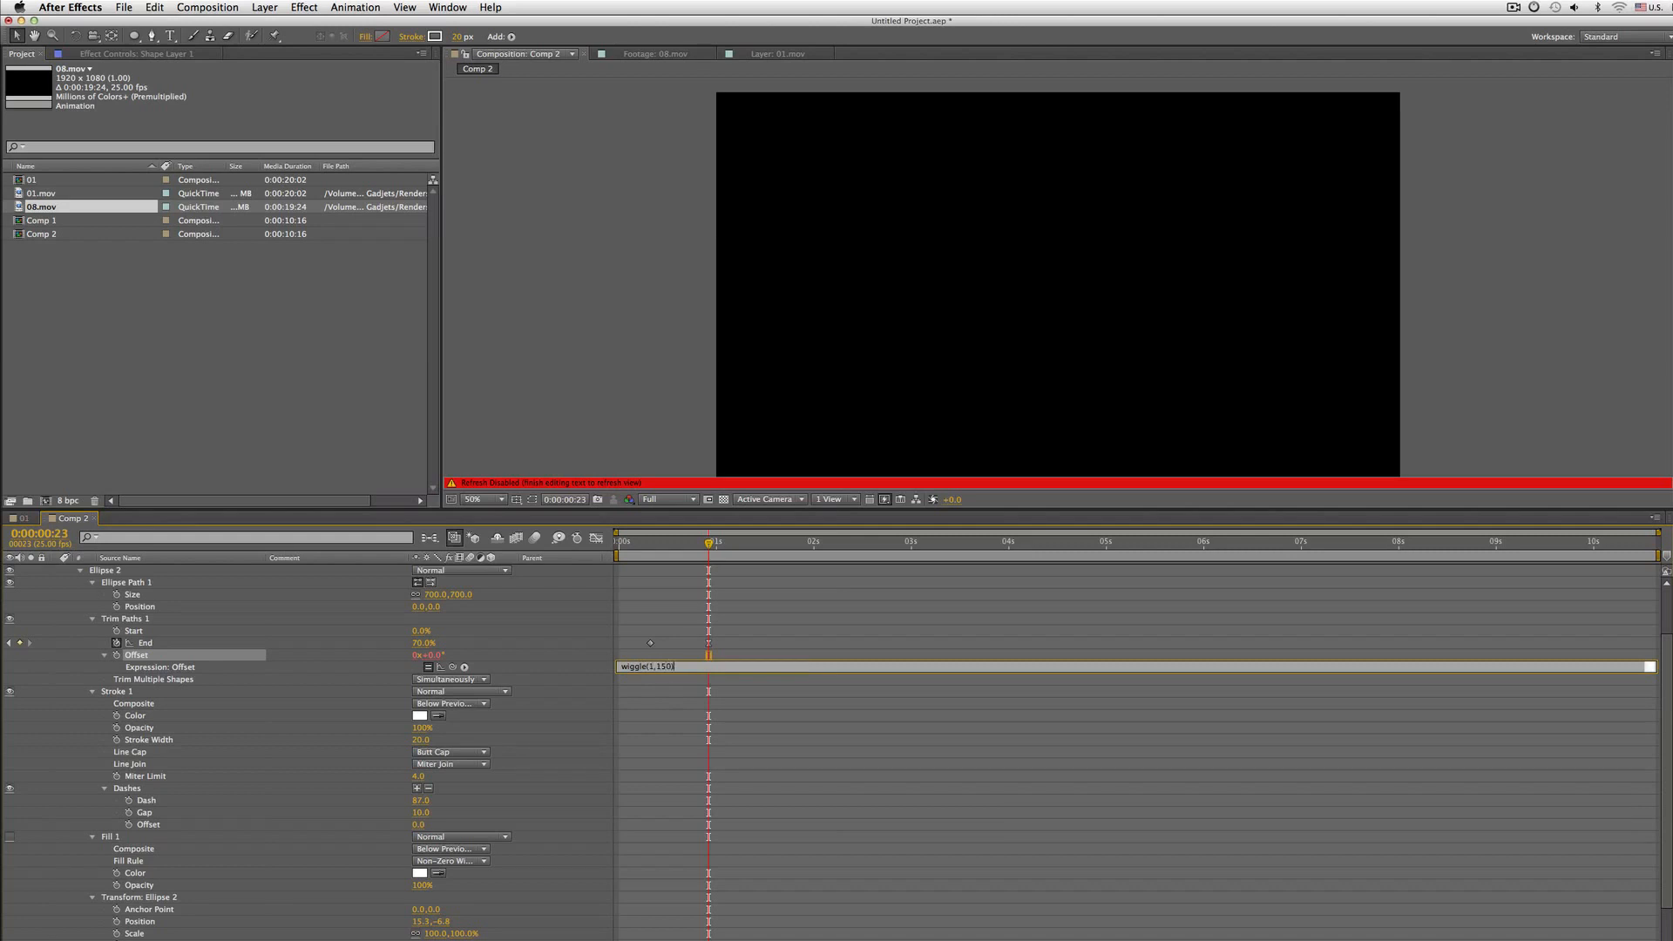
{"action": "key", "text": "KP_Enter"}
{"action": "key", "text": "space"}
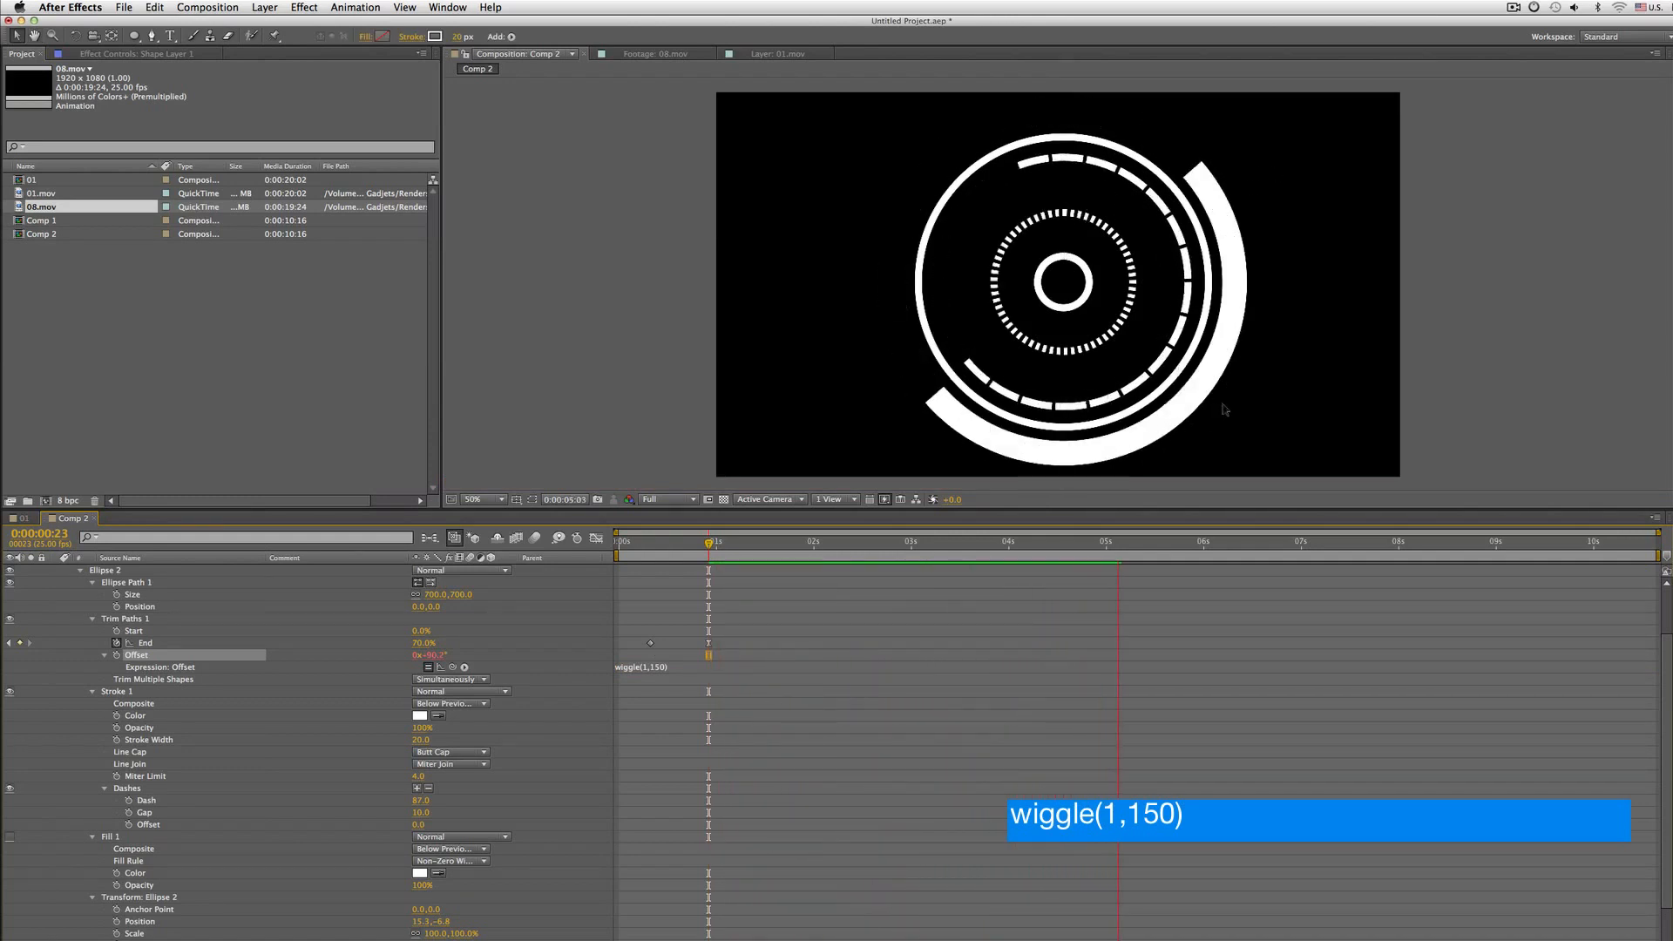
Render a RAM preview of the composition from the start
{"action": "key", "text": "Home"}
{"action": "key", "text": "KP_0"}
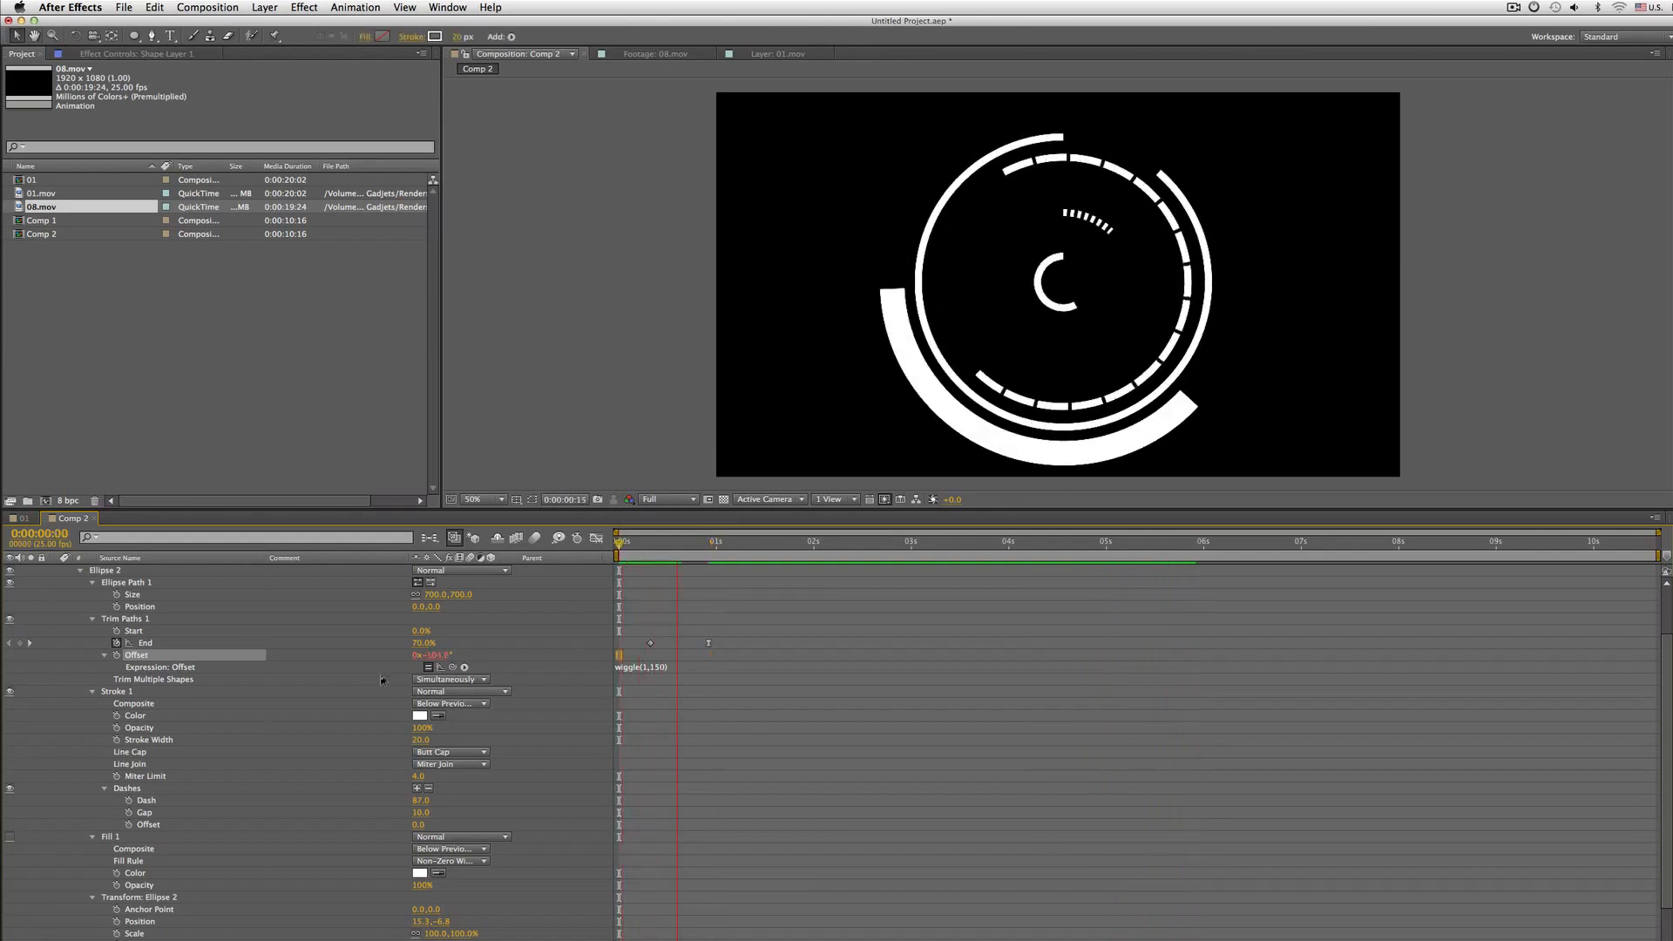
{"action": "key", "text": "KP_0"}
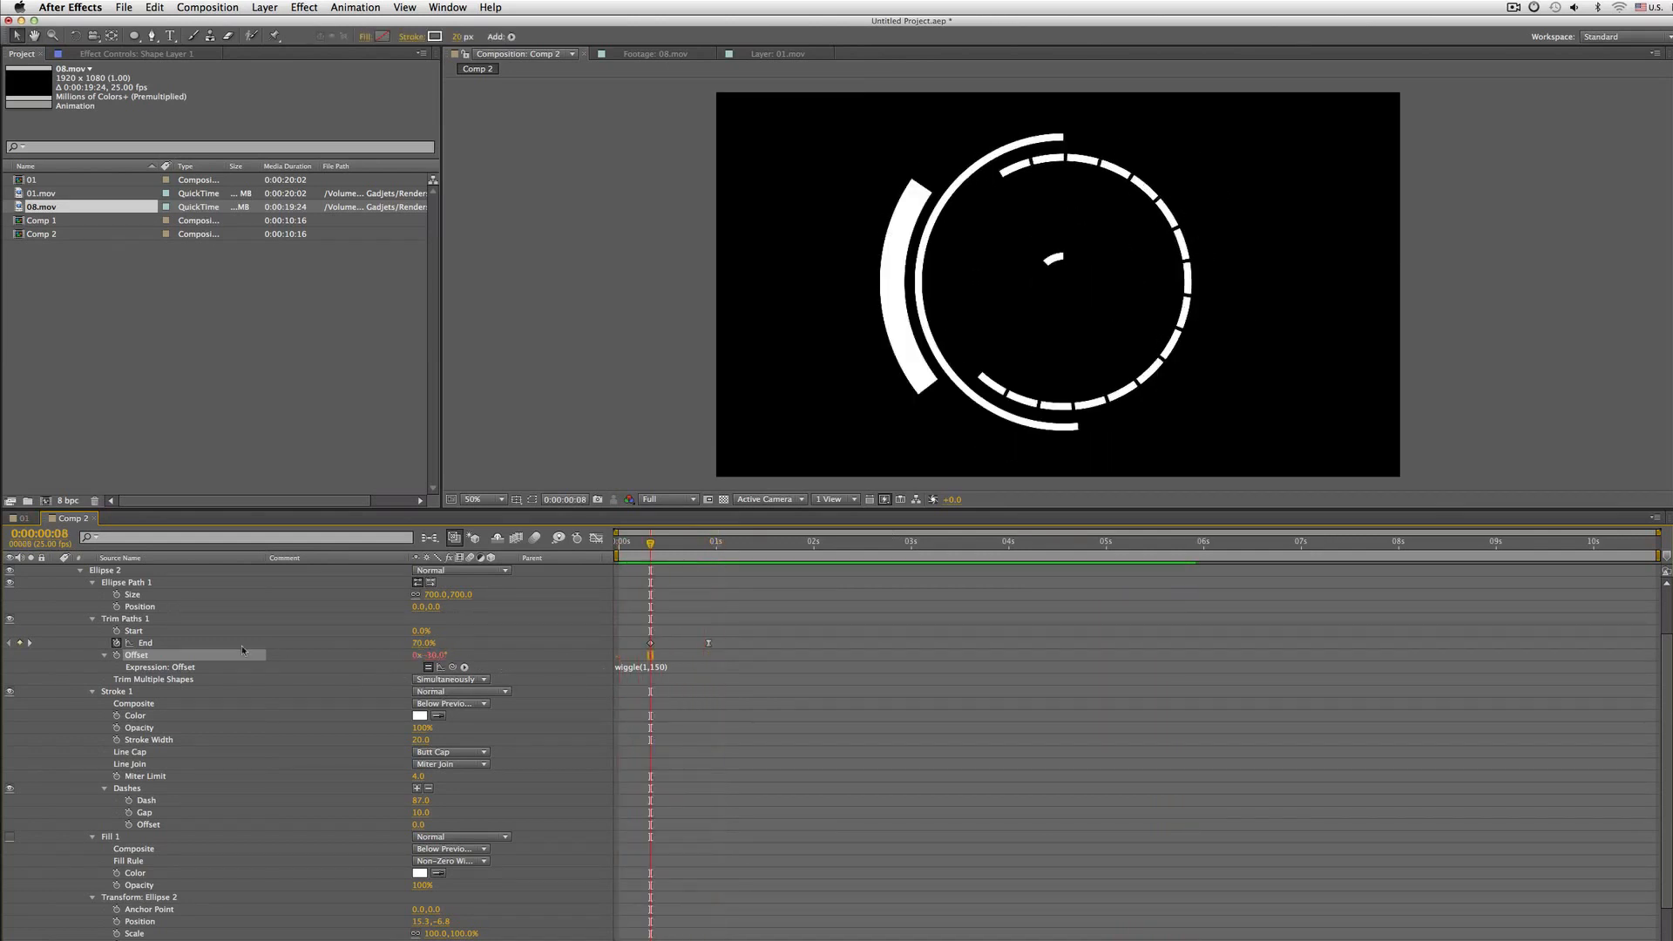
Set Ellipse 2's End value at the first keyframe to 0% and render a RAM preview
{"action": "key", "text": "k"}
{"action": "key", "text": "j"}
{"action": "left_click_drag", "start_coordinate": [422, 643], "coordinate": [342, 642]}
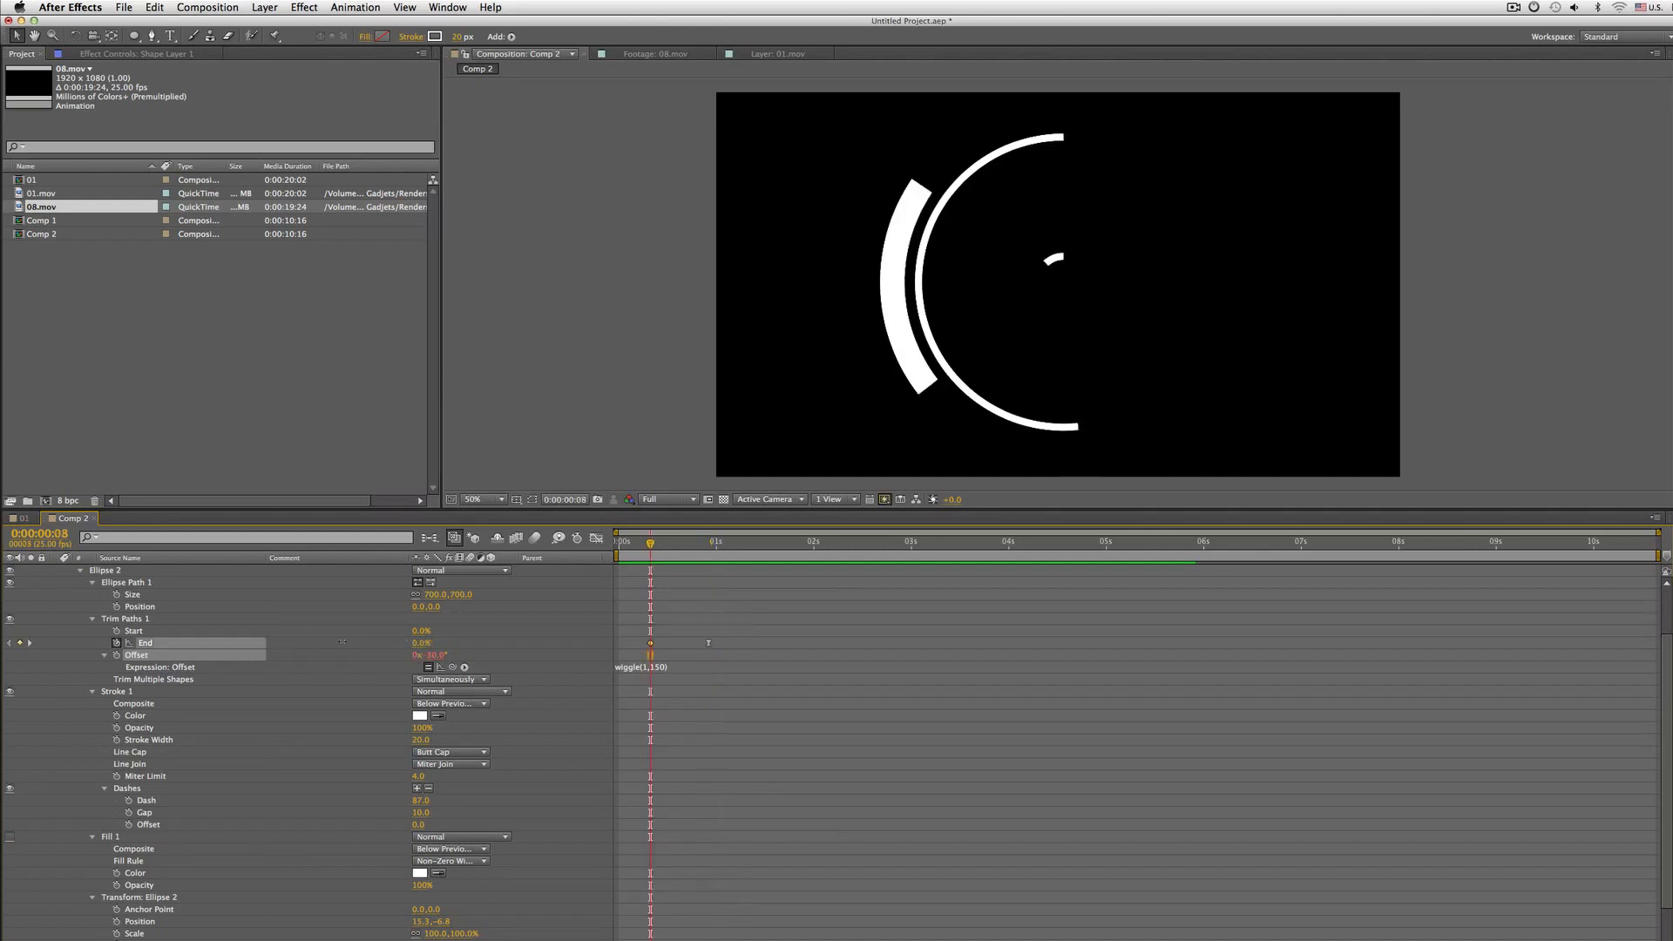
{"action": "key", "text": "KP_0"}
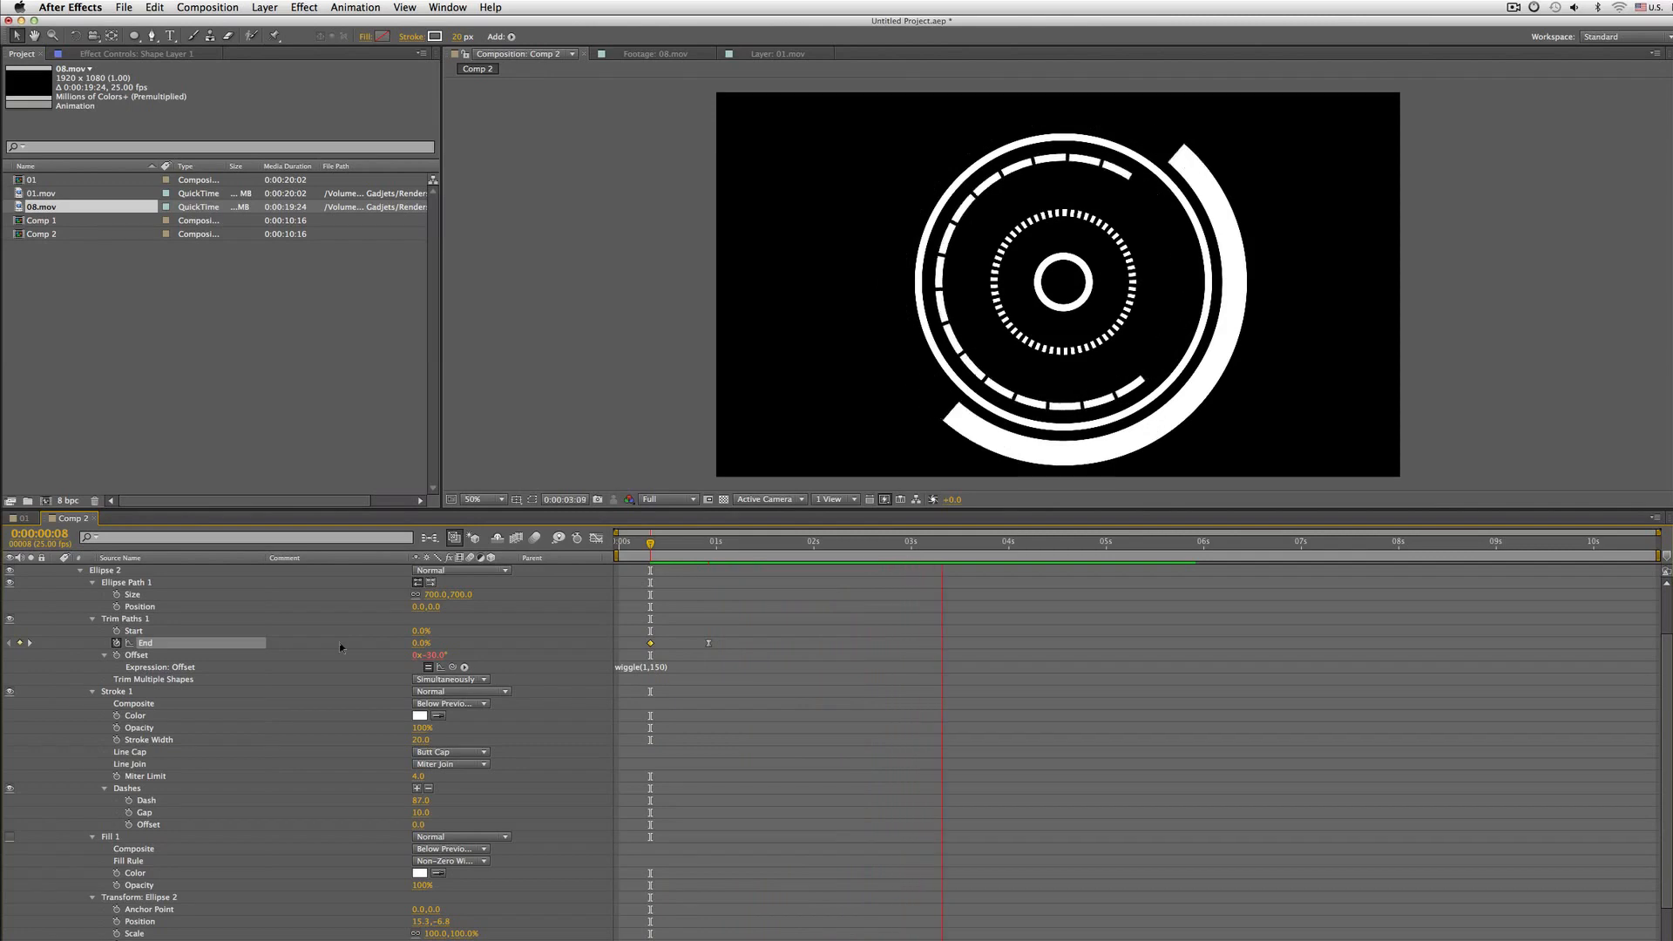
{"action": "key", "text": "space"}
Collapse Ellipse 2, expand Ellipse 3 and set its Trim Paths End value at the second keyframe to 80%
{"action": "left_click", "coordinate": [92, 620]}
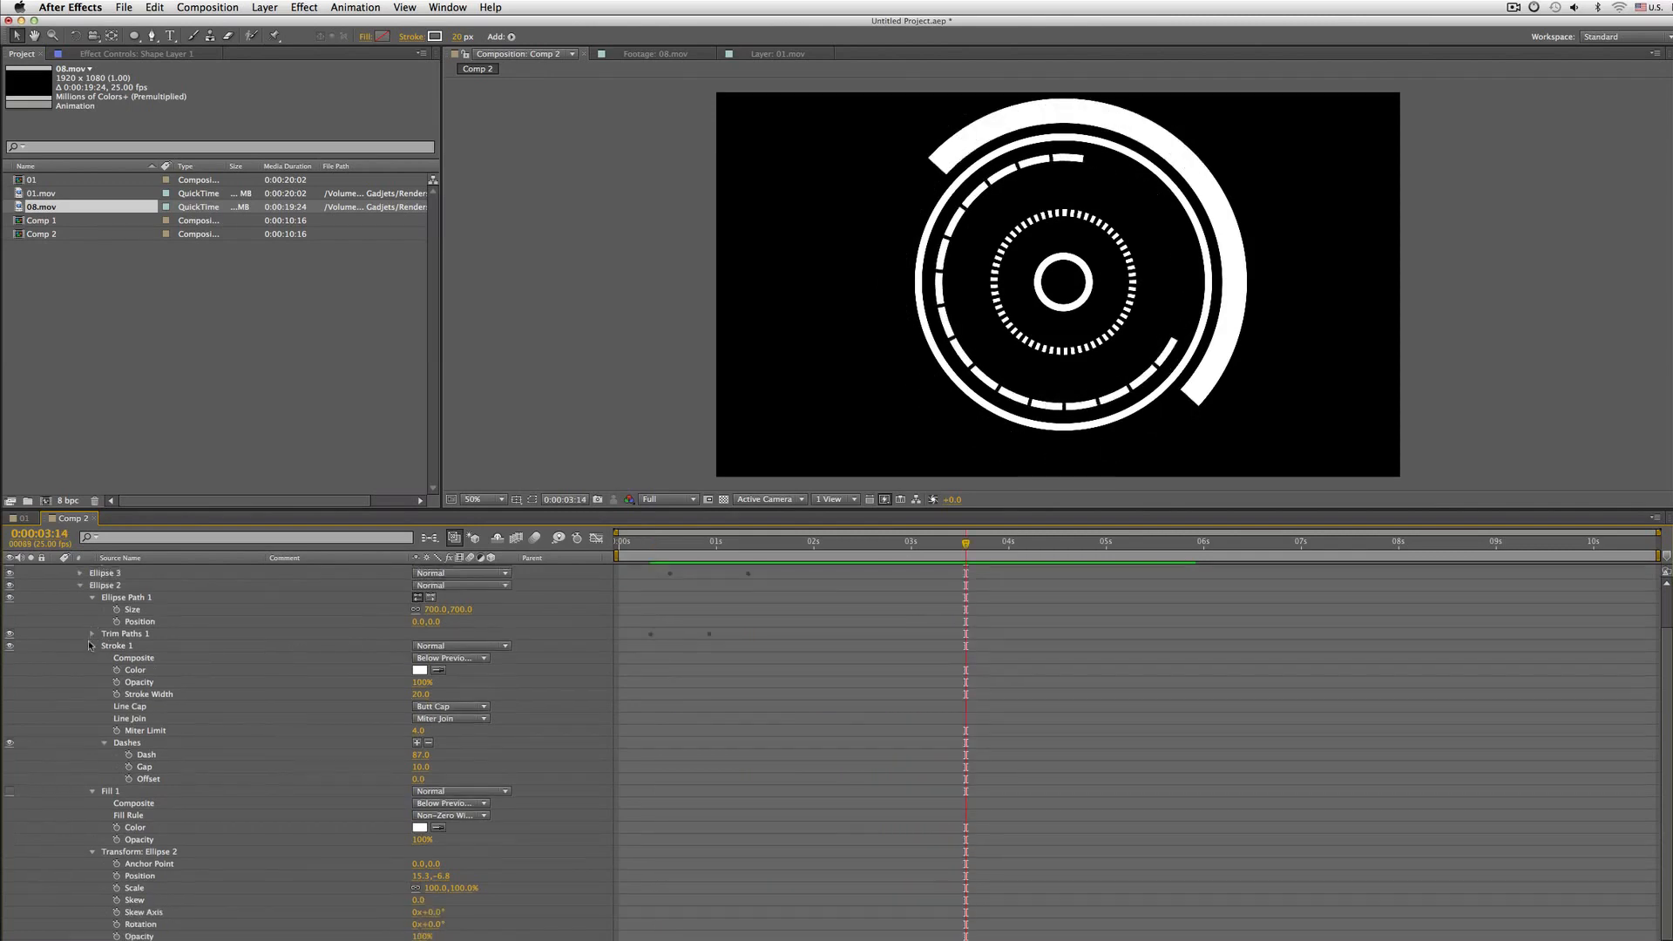
{"action": "left_click", "coordinate": [92, 646]}
{"action": "left_click", "coordinate": [81, 631]}
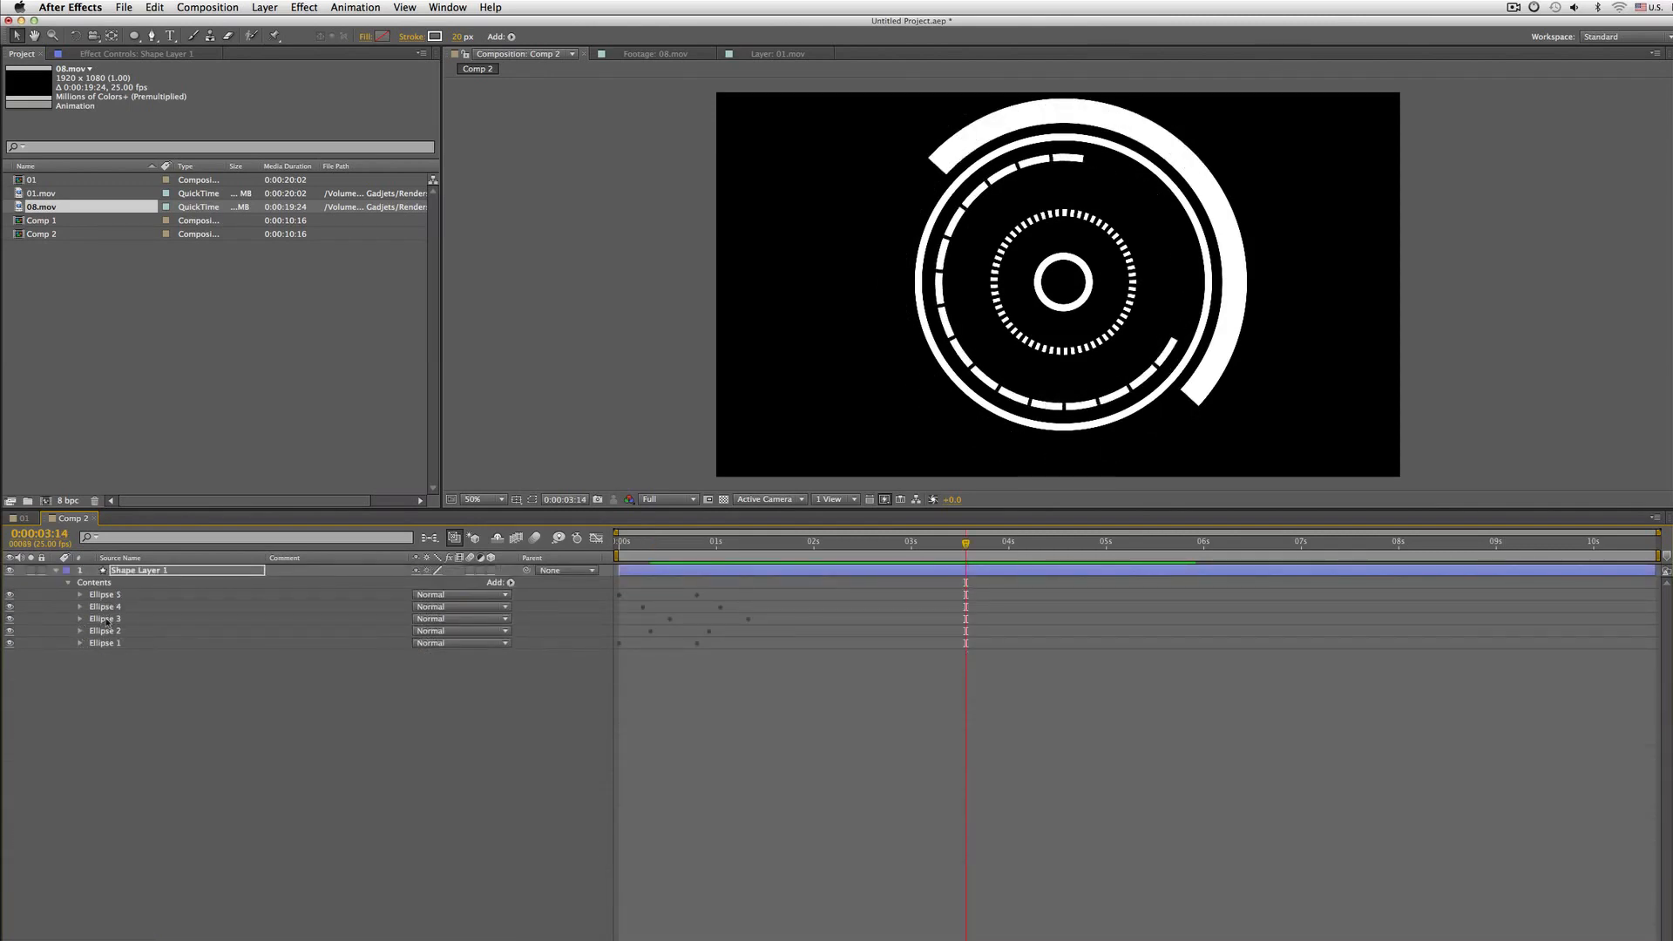
{"action": "left_click", "coordinate": [107, 621]}
{"action": "left_click", "coordinate": [9, 618]}
{"action": "left_click", "coordinate": [9, 619]}
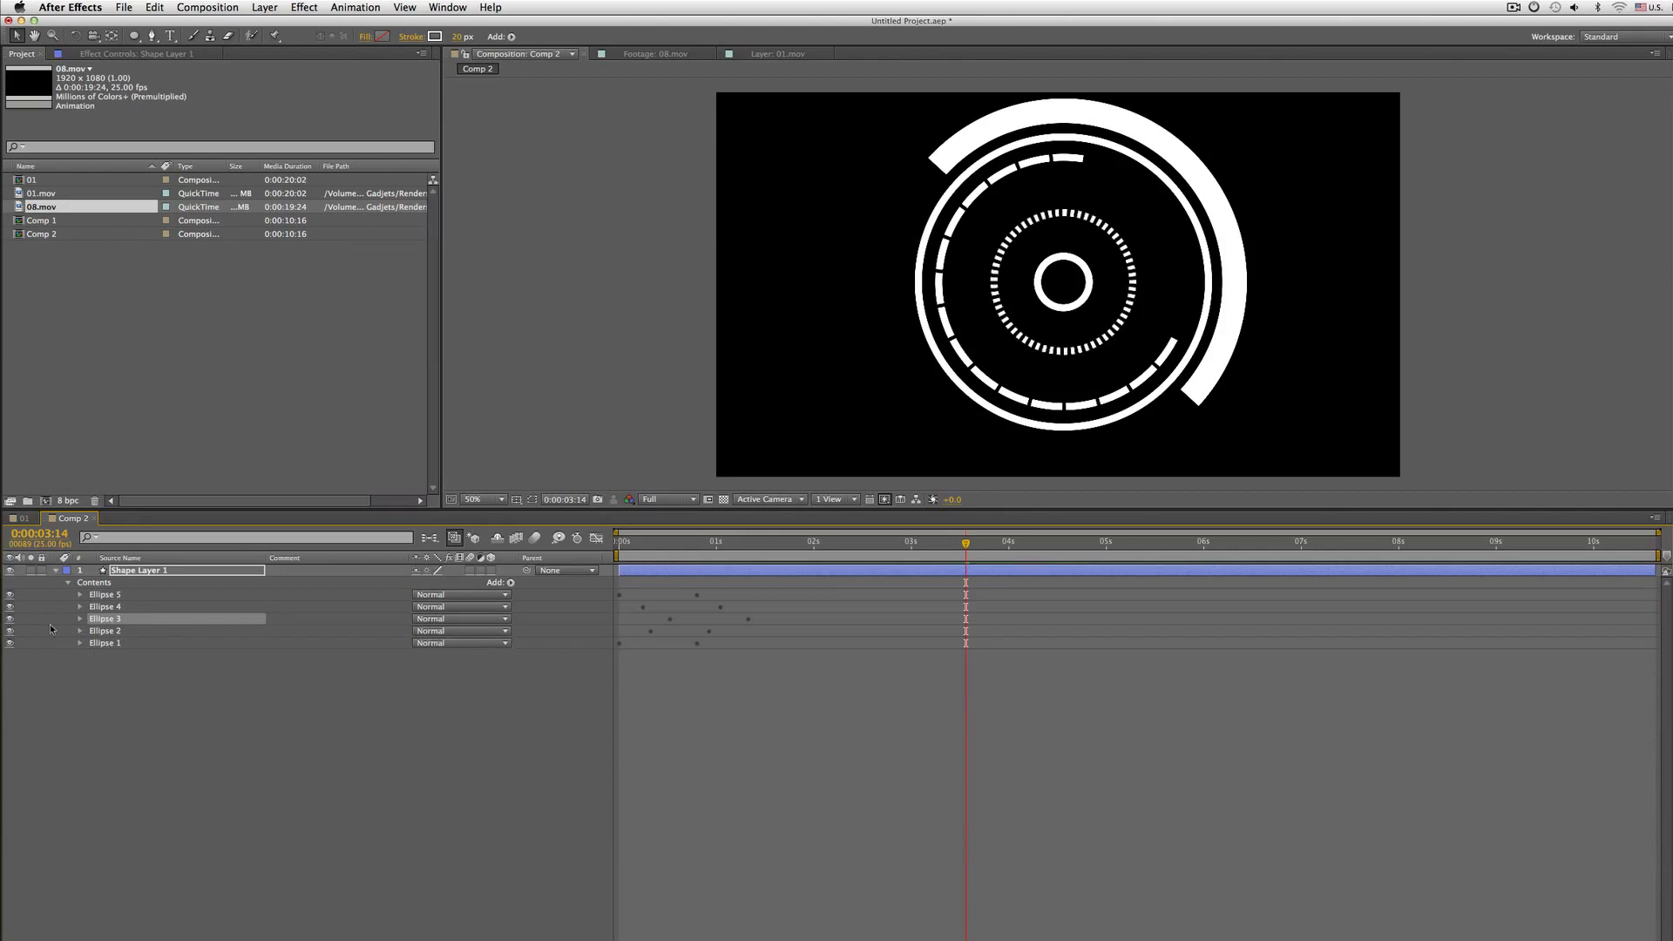
{"action": "left_click", "coordinate": [79, 618]}
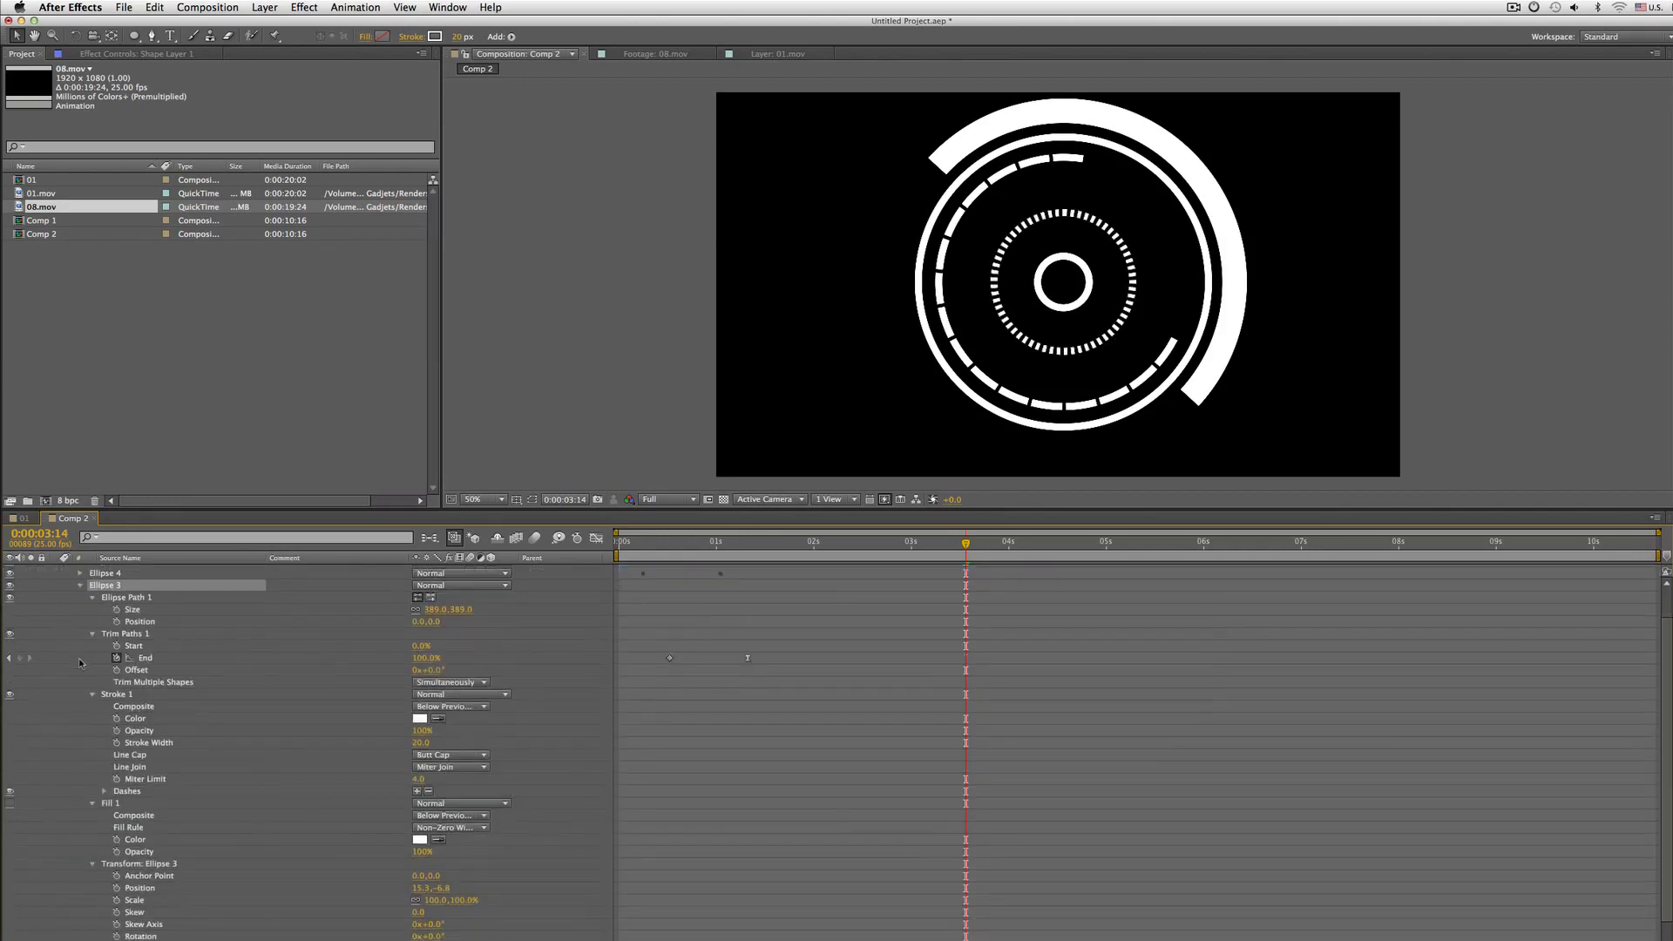
{"action": "left_click", "coordinate": [144, 658]}
{"action": "key", "text": "j"}
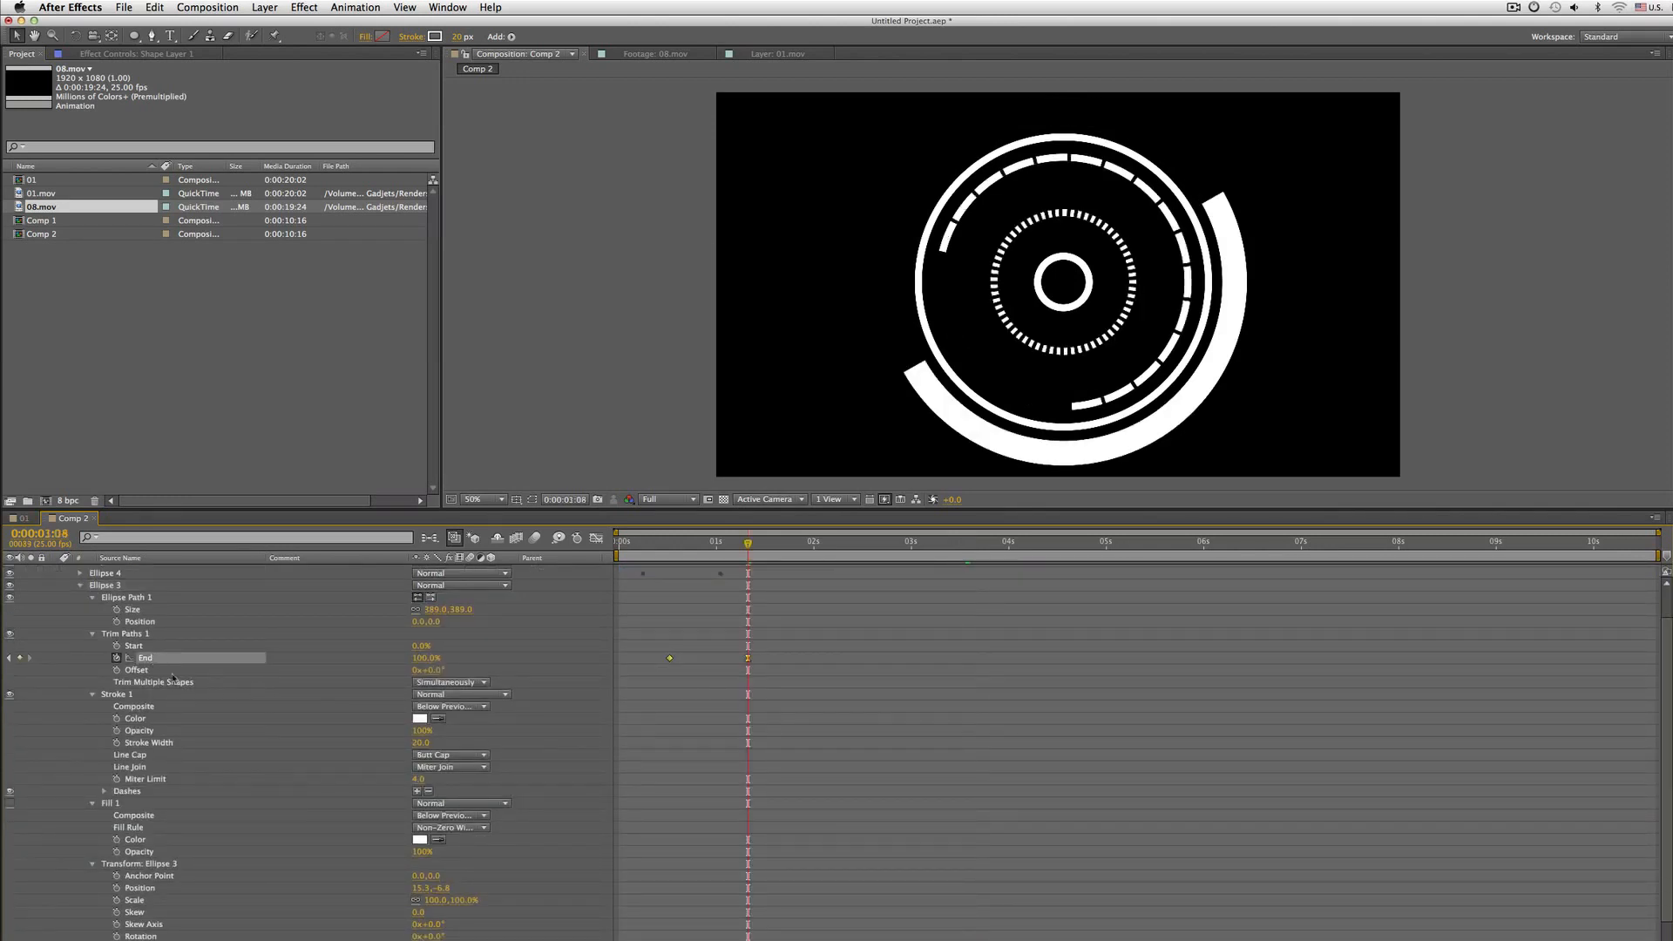
{"action": "key", "text": "j"}
{"action": "key", "text": "k"}
{"action": "left_click", "coordinate": [424, 658]}
{"action": "type", "text": "80"}
{"action": "key", "text": "Return"}
Set Ellipse 3's End value at the first keyframe to 0% and play the preview
{"action": "key", "text": "KP_0"}
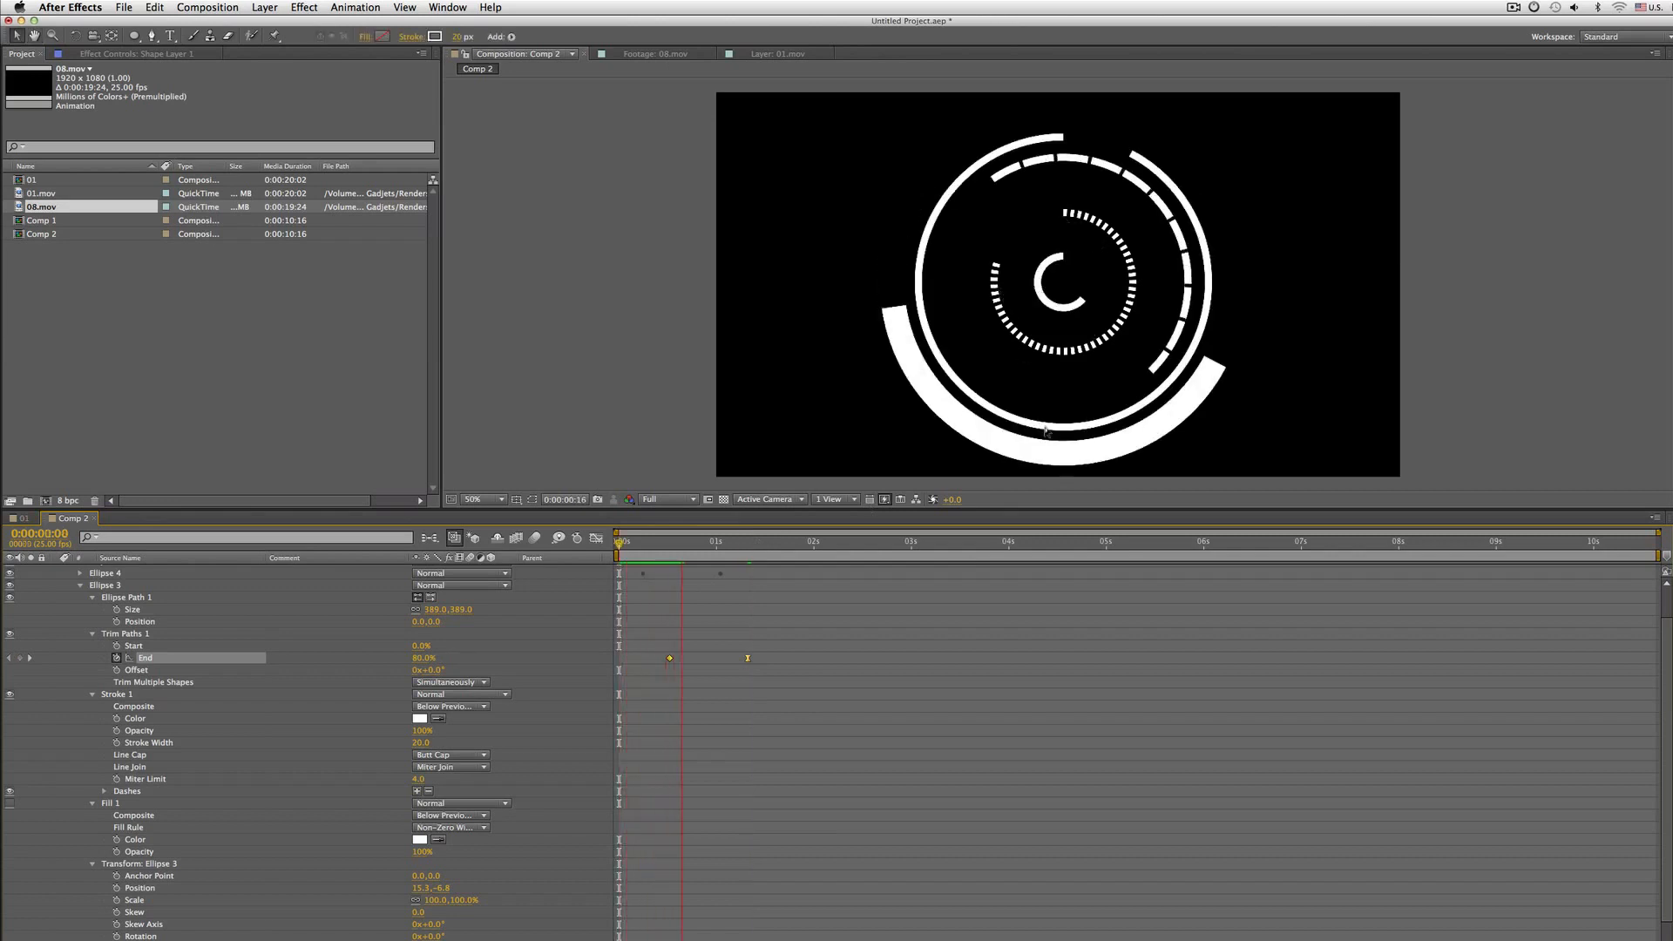
{"action": "left_click", "coordinate": [883, 629]}
{"action": "key", "text": "j"}
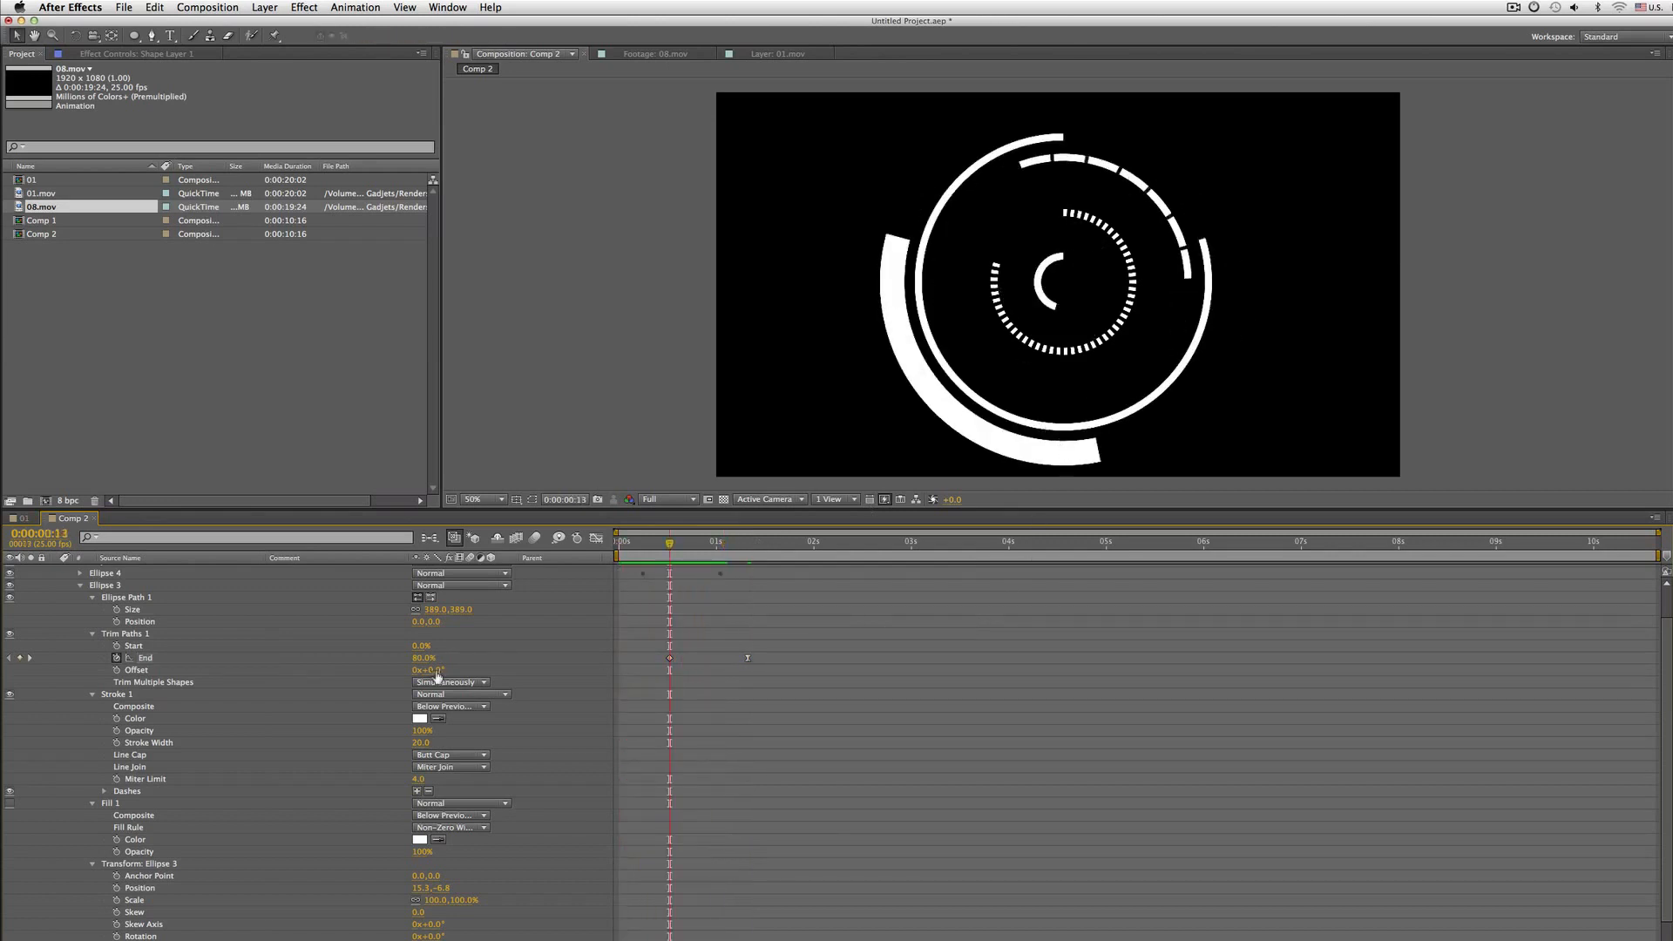
{"action": "left_click", "coordinate": [425, 659]}
{"action": "type", "text": "0"}
{"action": "key", "text": "Return"}
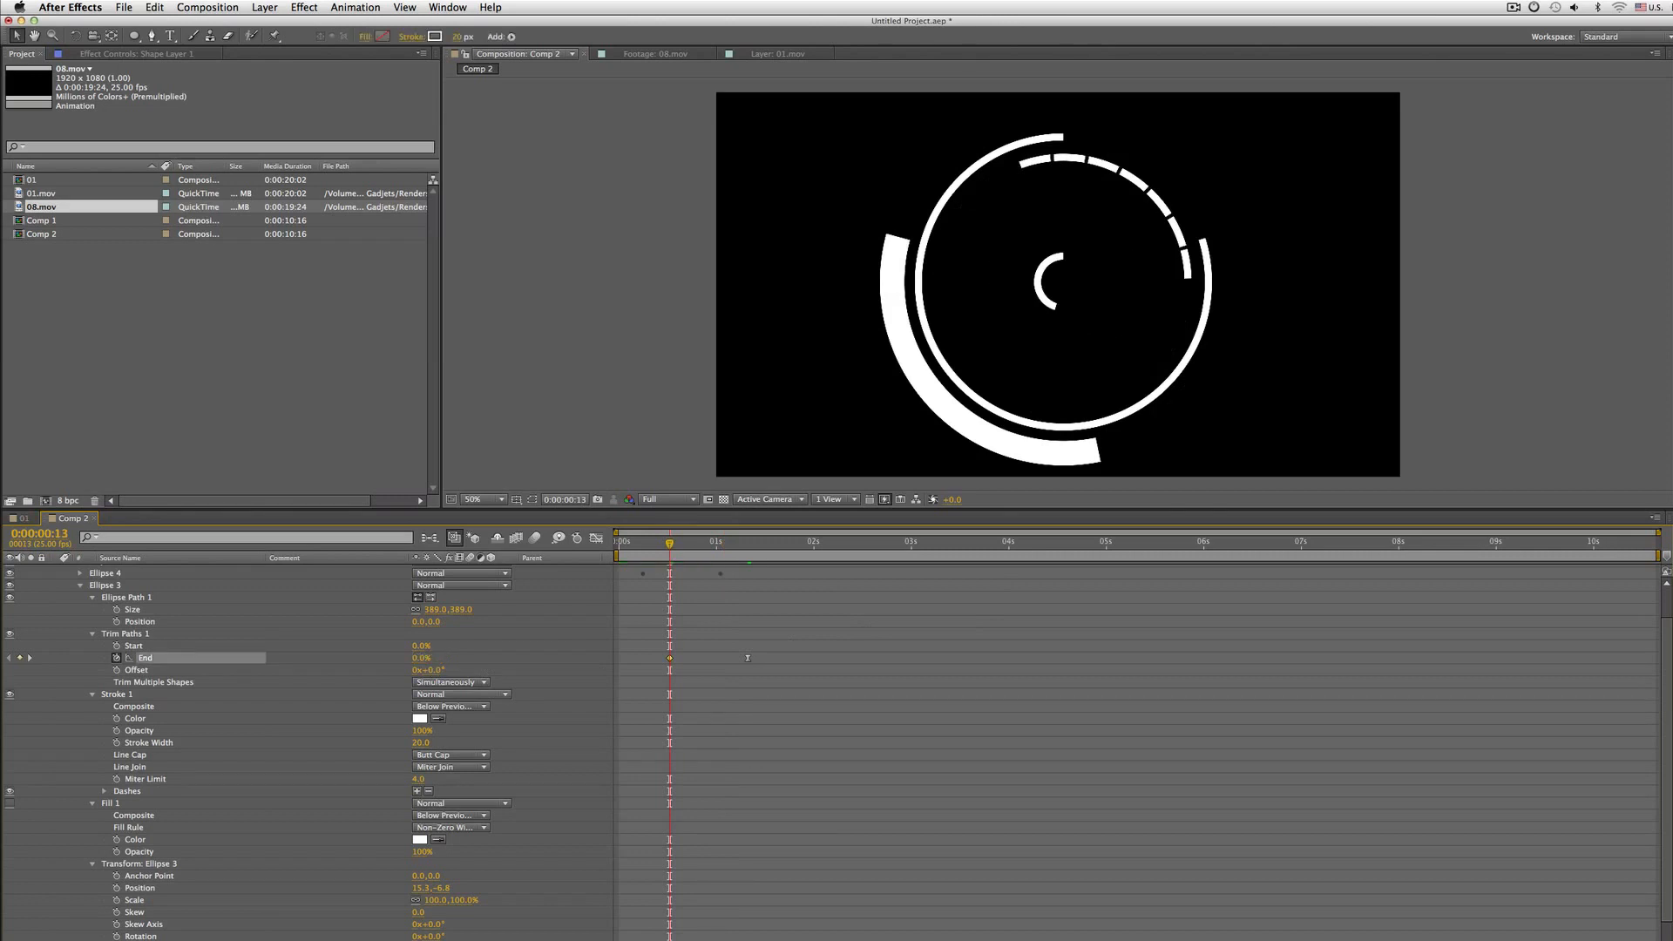
{"action": "key", "text": "space"}
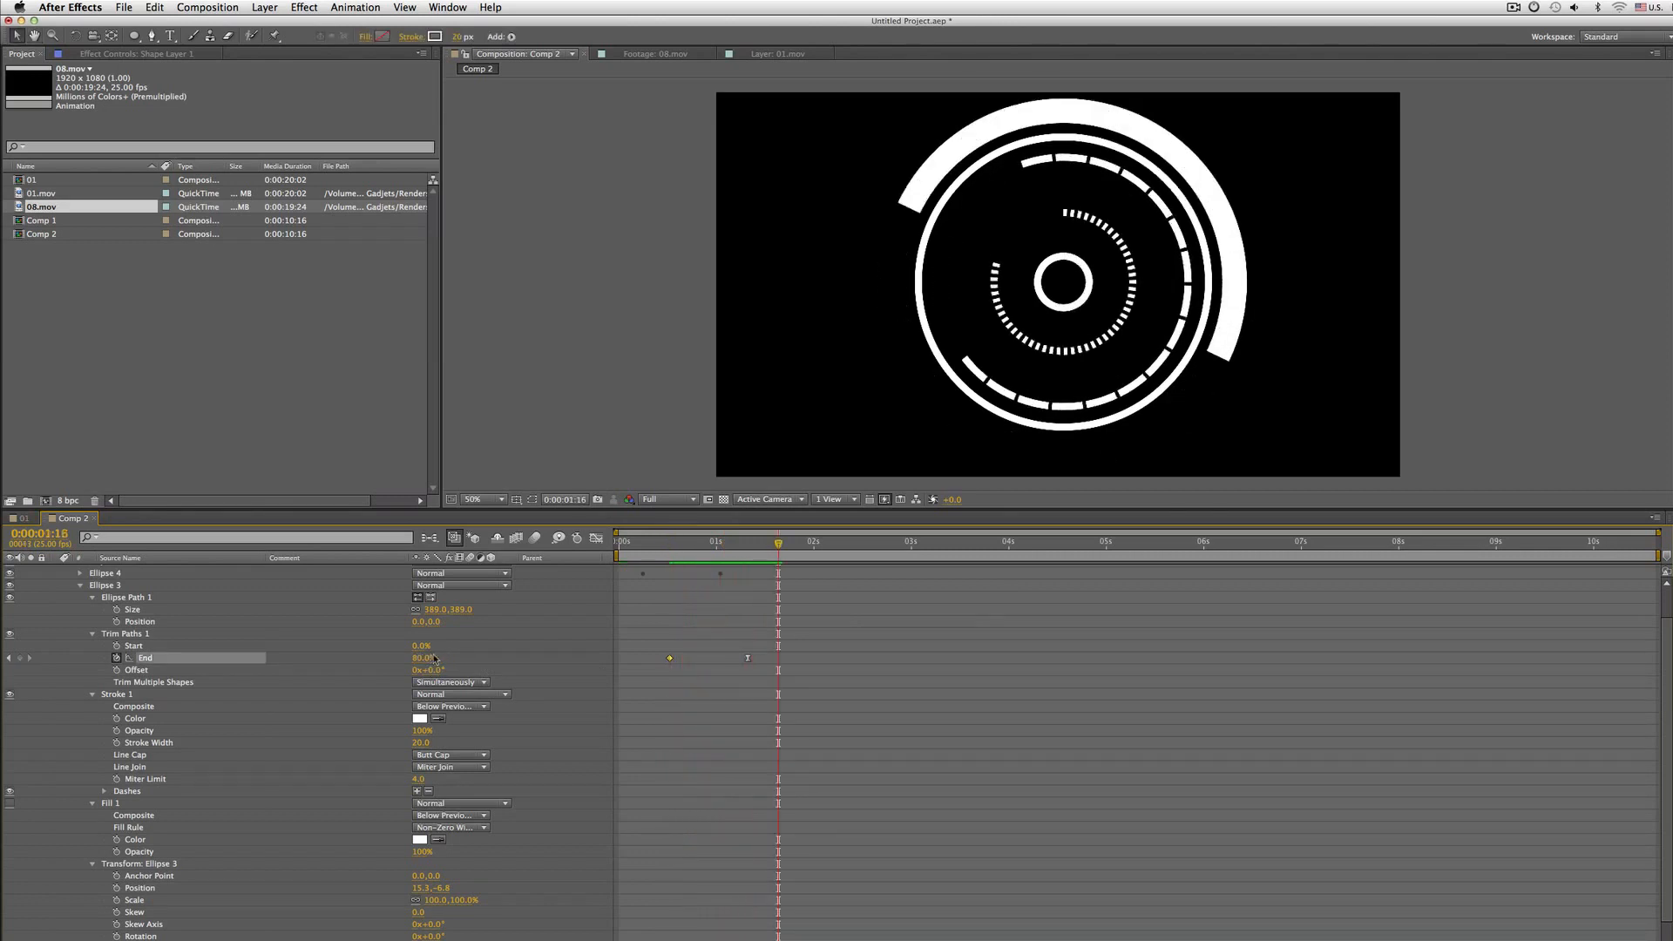
Add a wiggle(2,200) expression to Ellipse 3's Trim Paths Offset and play the preview from the start
{"action": "left_click", "coordinate": [150, 671]}
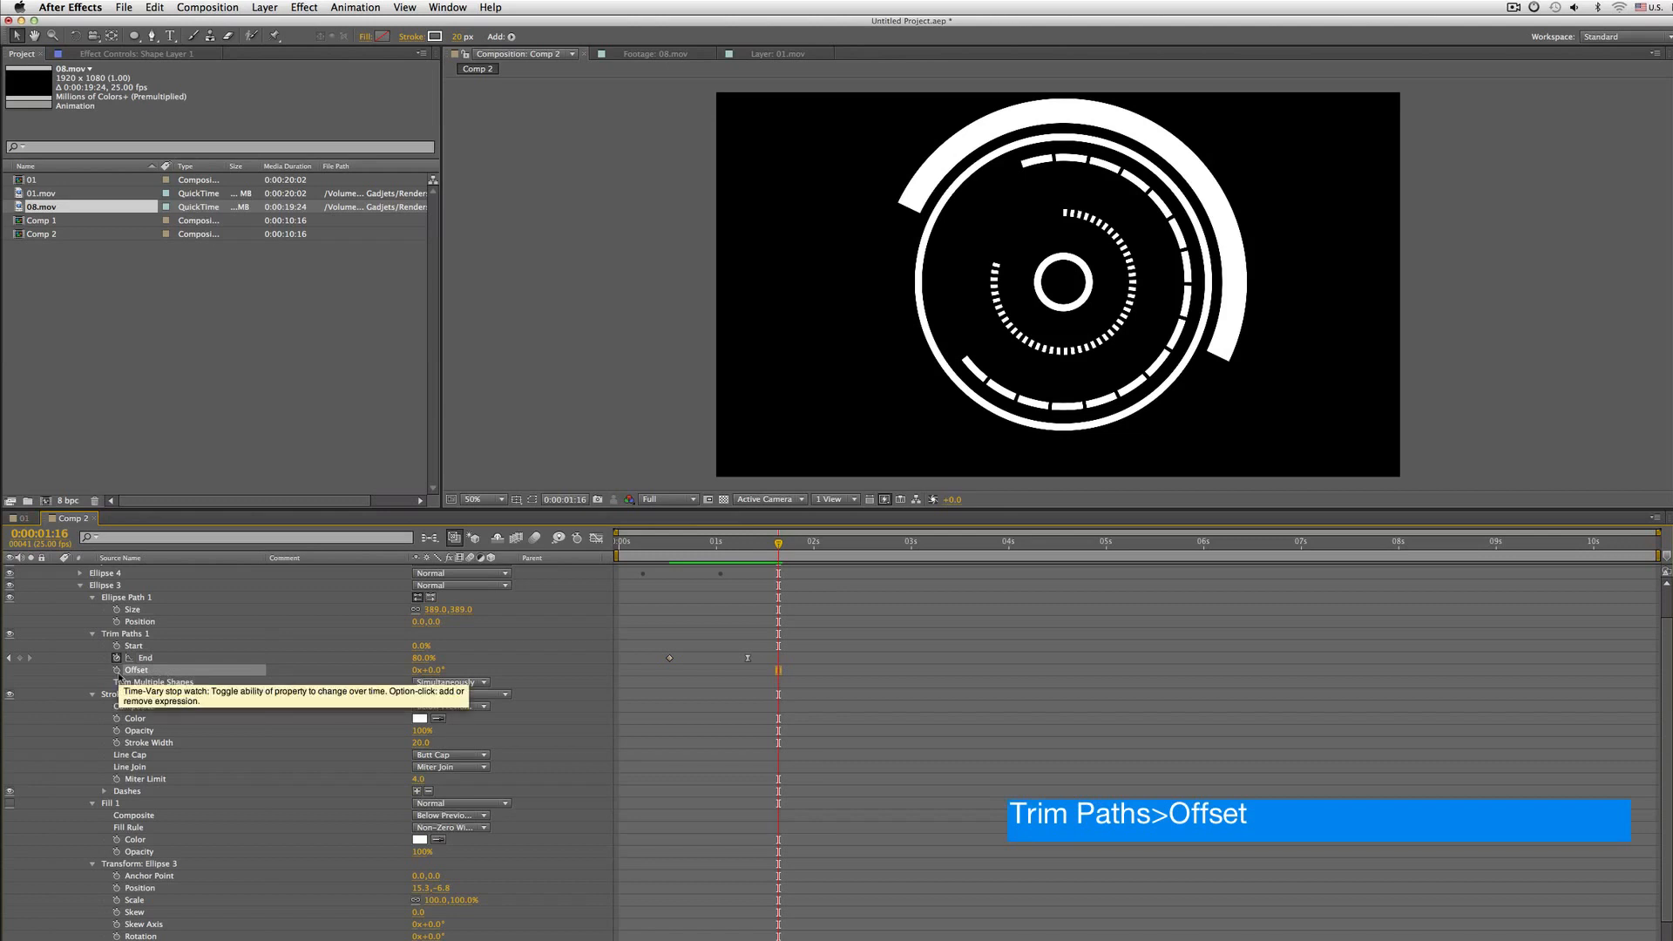
{"action": "left_click", "coordinate": [116, 670], "text": "alt"}
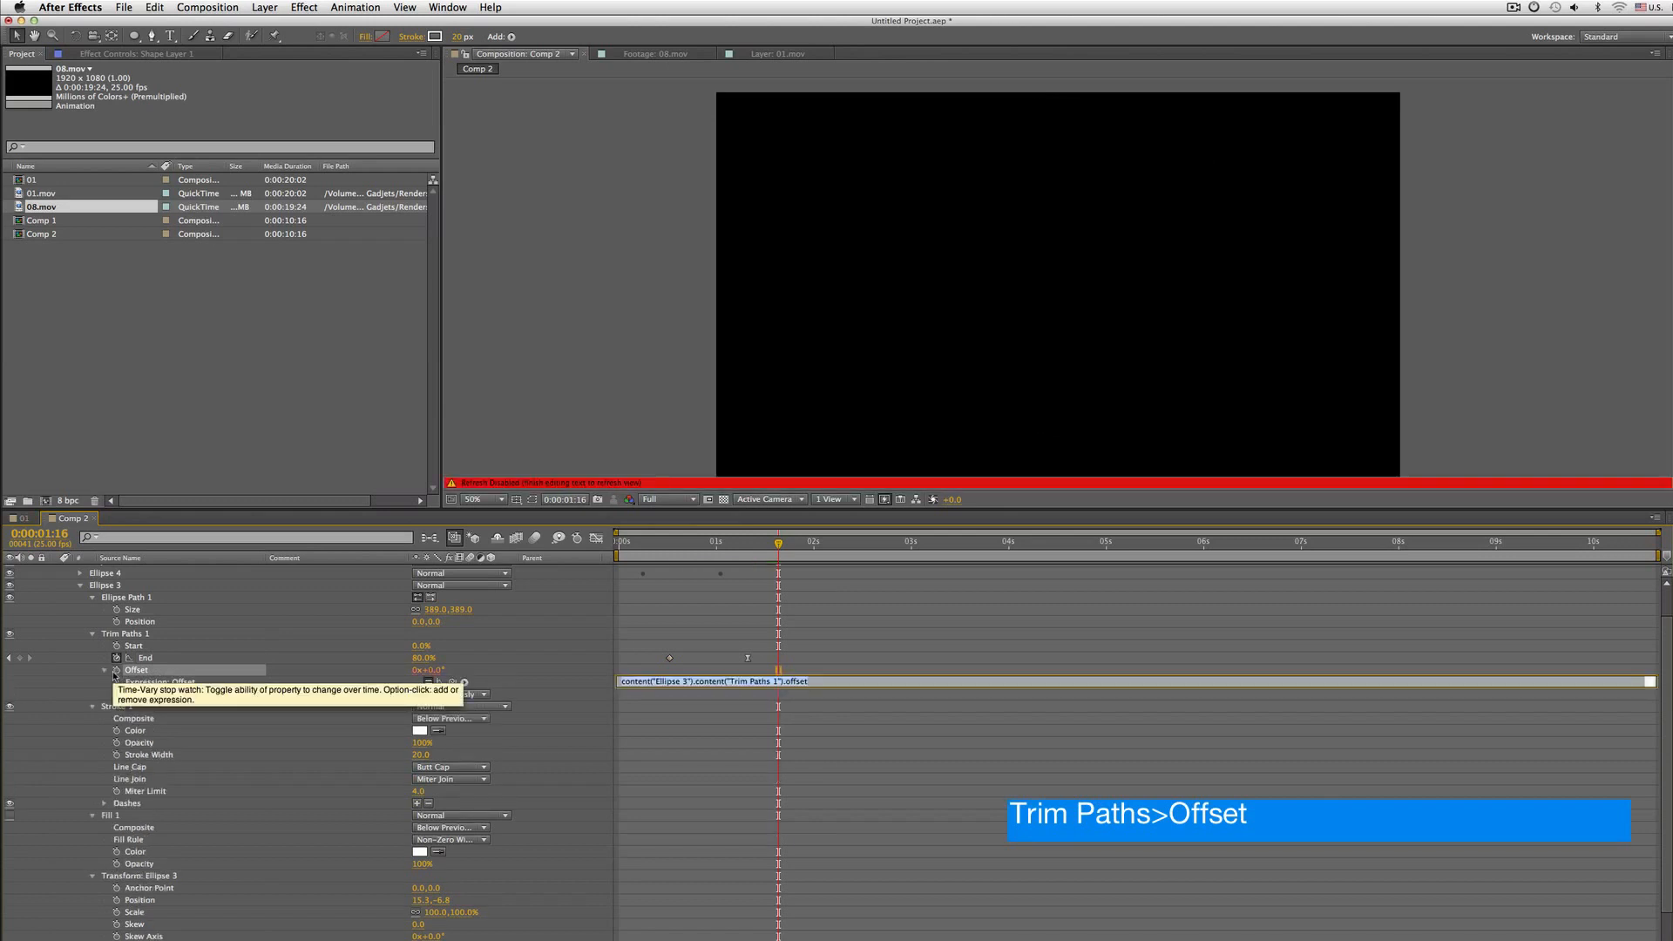
{"action": "type", "text": "wiggle(2"}
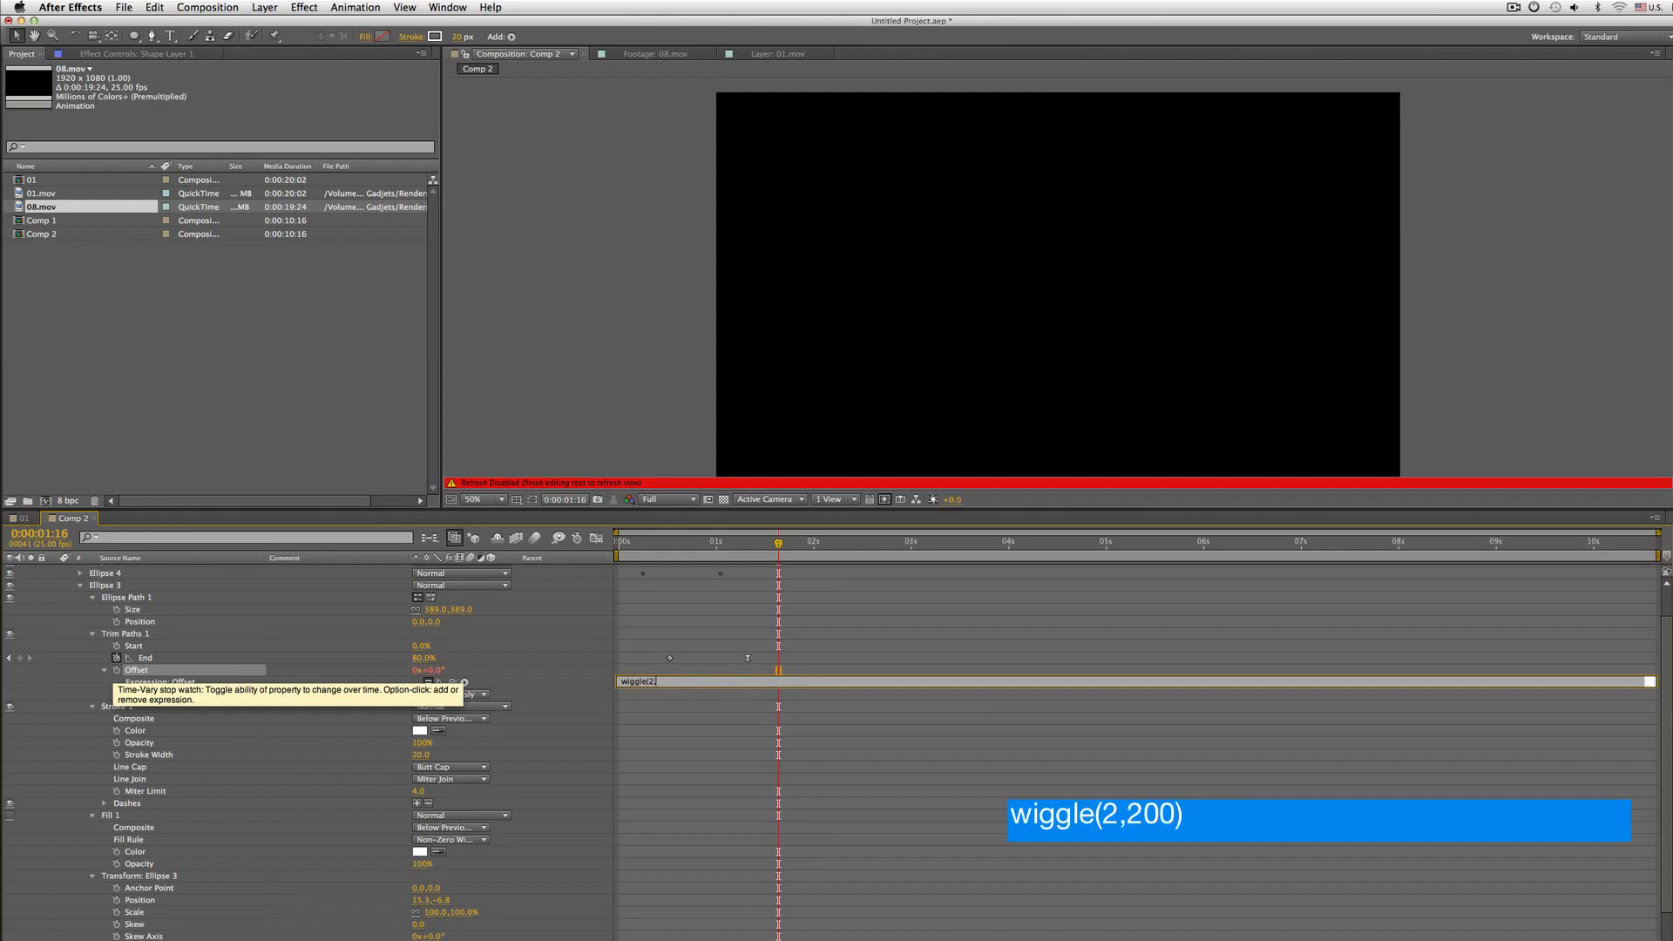
{"action": "type", "text": ",200"}
{"action": "key", "text": "KP_Enter"}
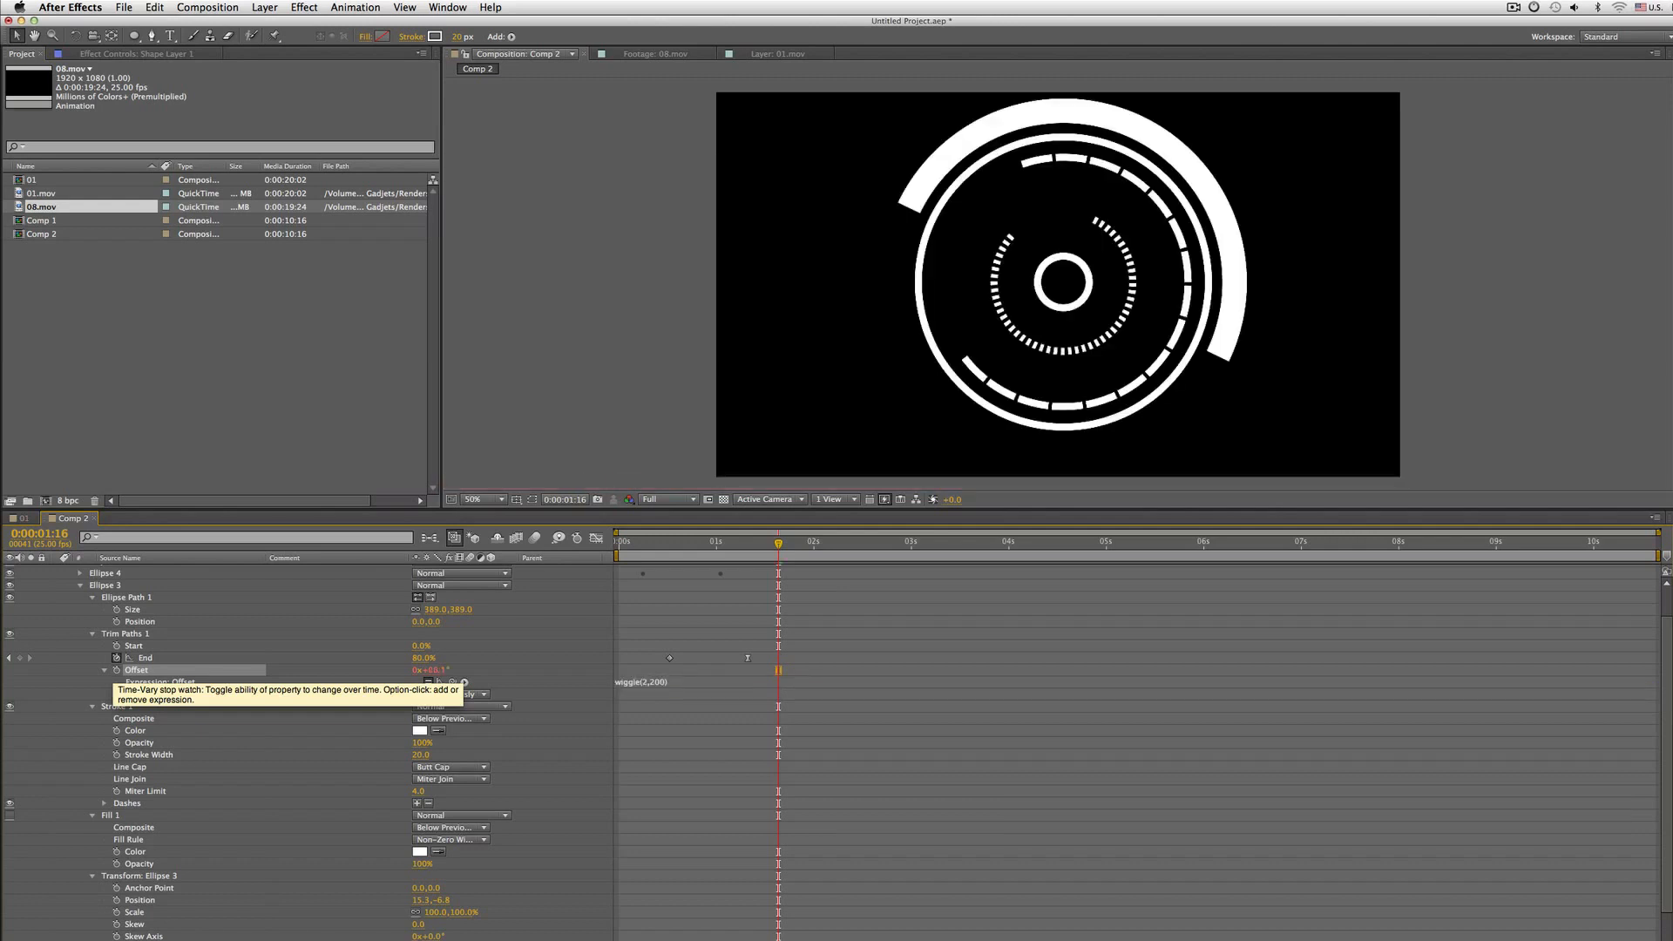
{"action": "key", "text": "space"}
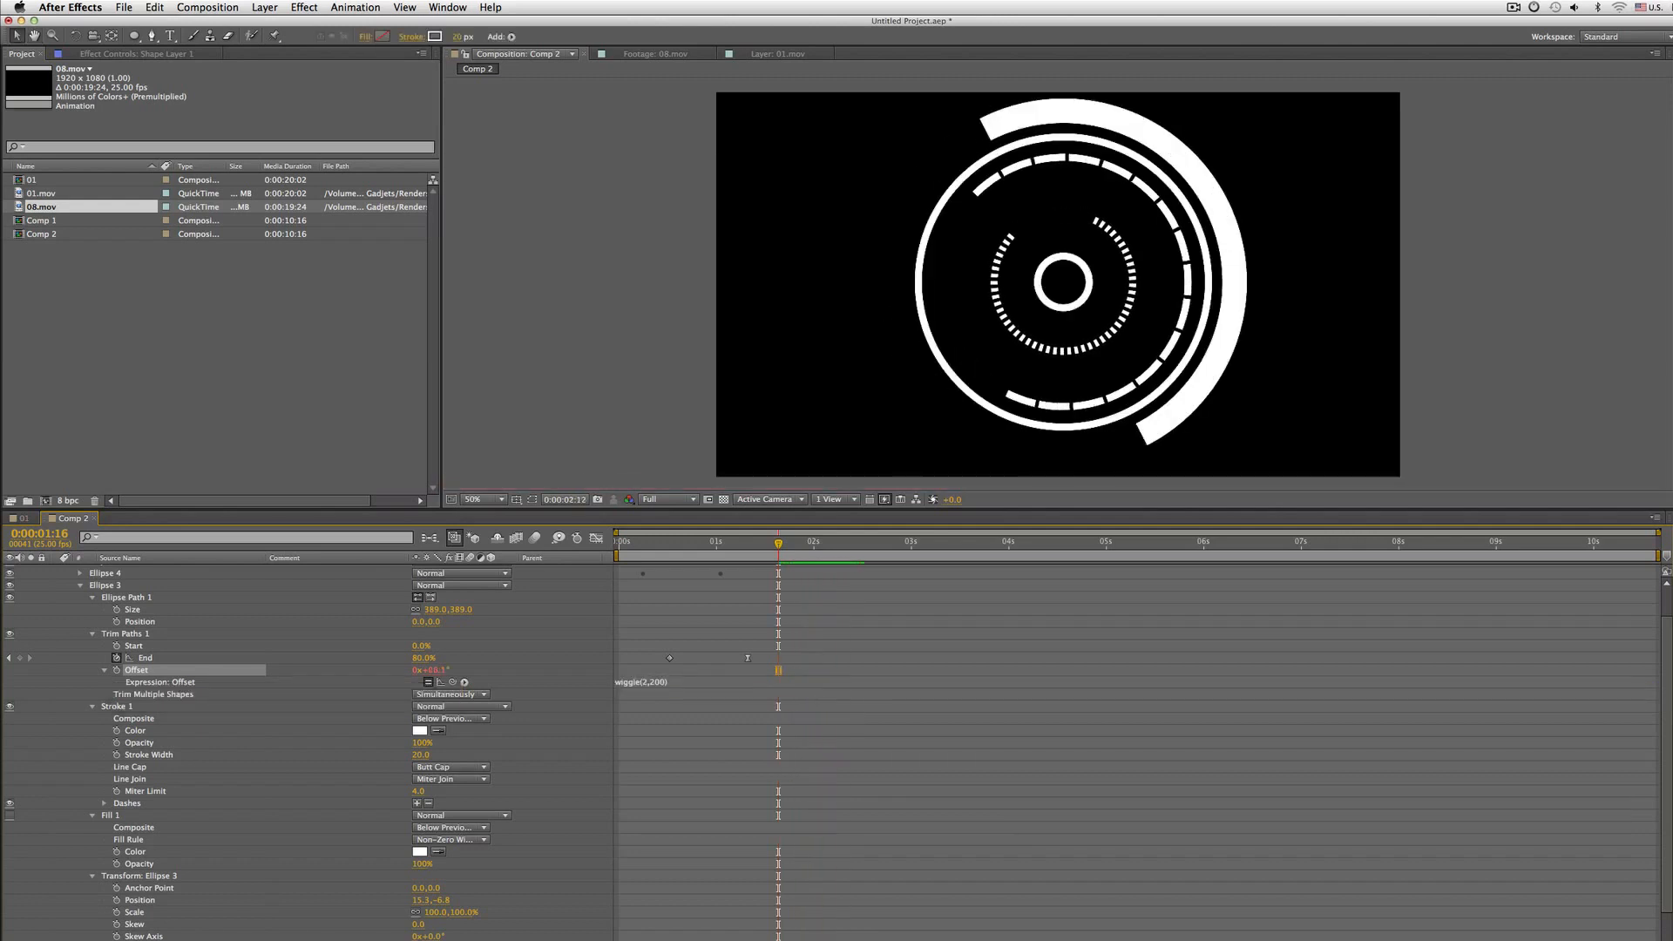
{"action": "key", "text": "space"}
{"action": "key", "text": "Home"}
{"action": "key", "text": "space"}
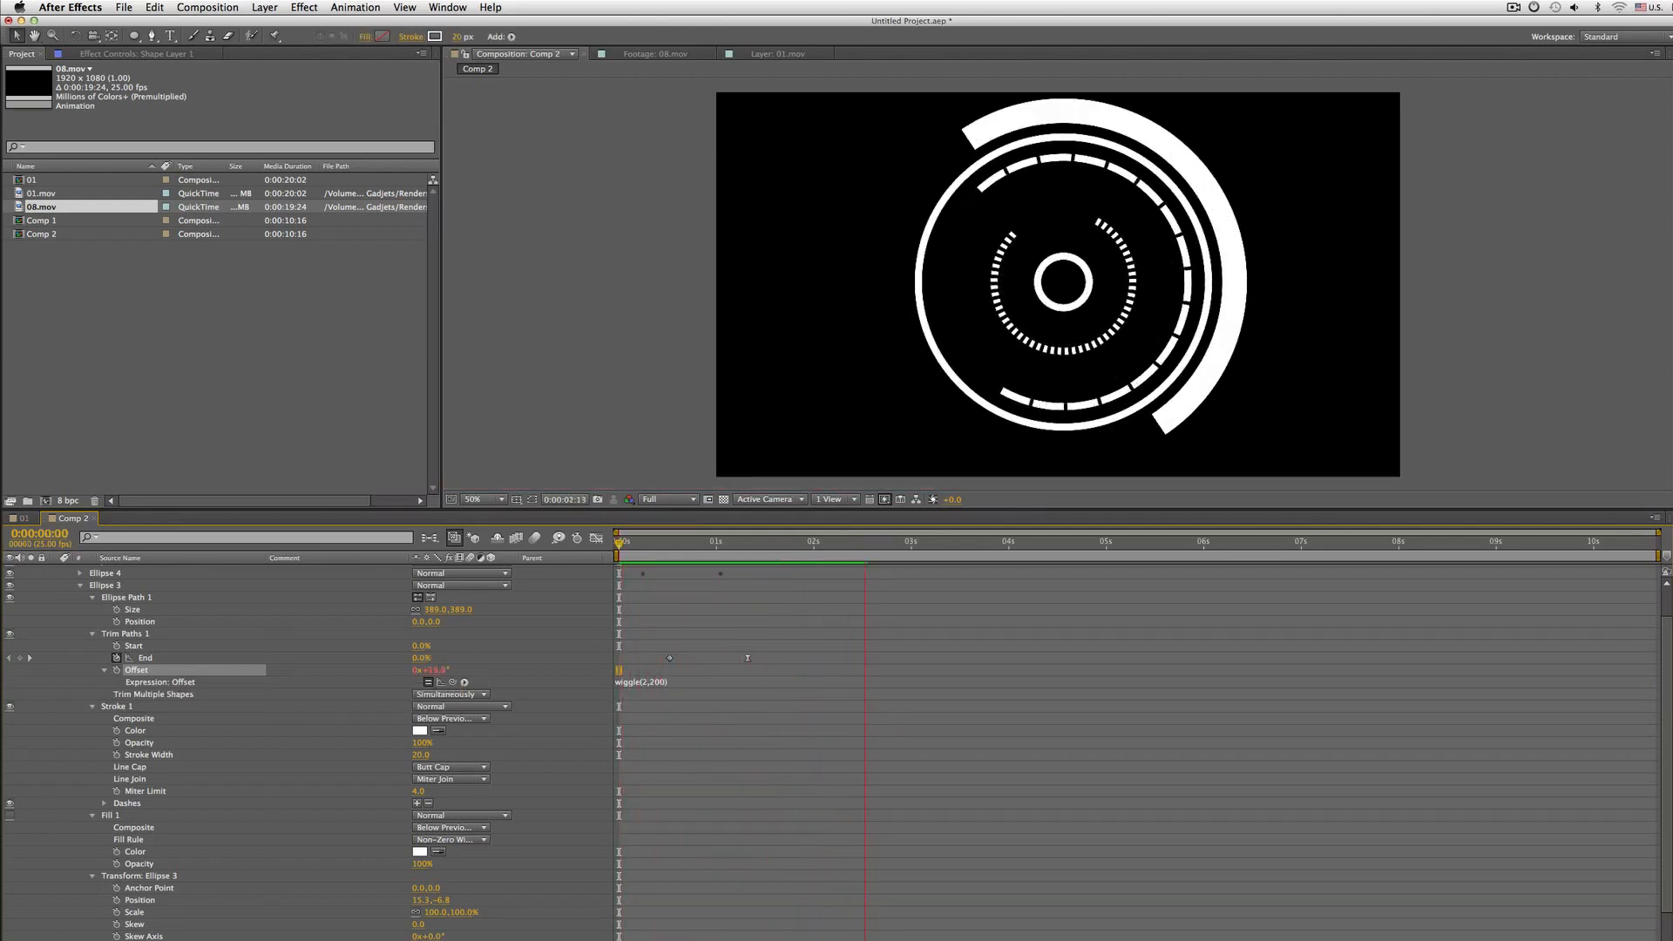
{"action": "key", "text": "space"}
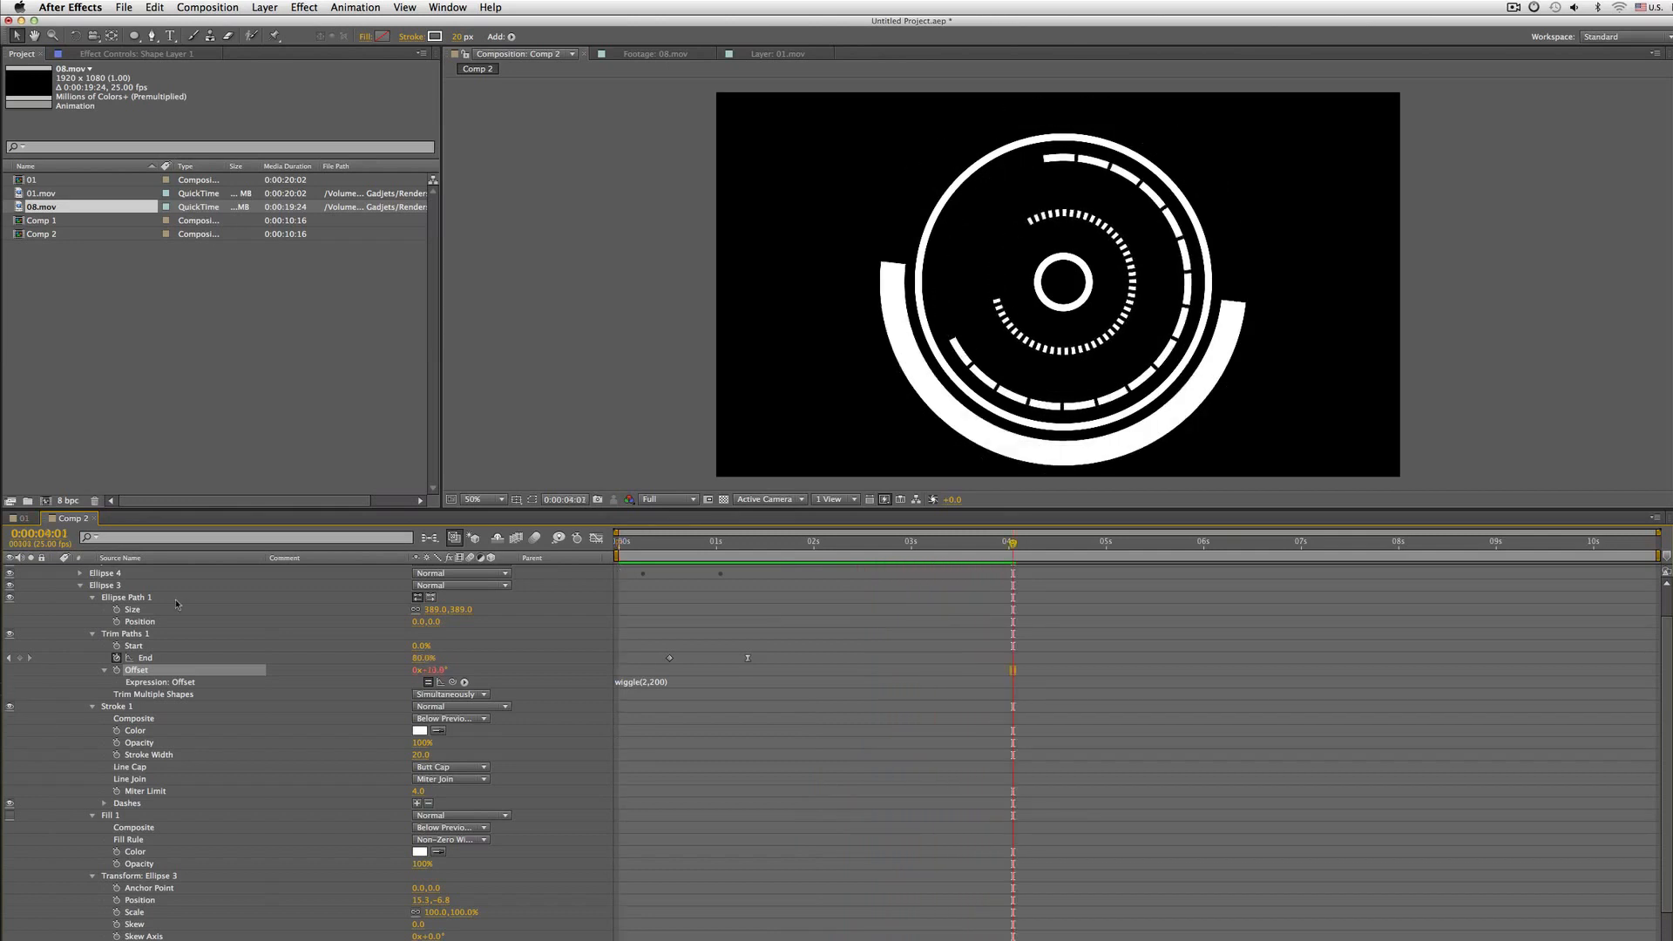
Collapse Ellipse 3, expand Ellipse 4, set its Trim Paths Start at the second keyframe to 50% and play from the start
{"action": "left_click", "coordinate": [79, 587]}
{"action": "left_click", "coordinate": [122, 595]}
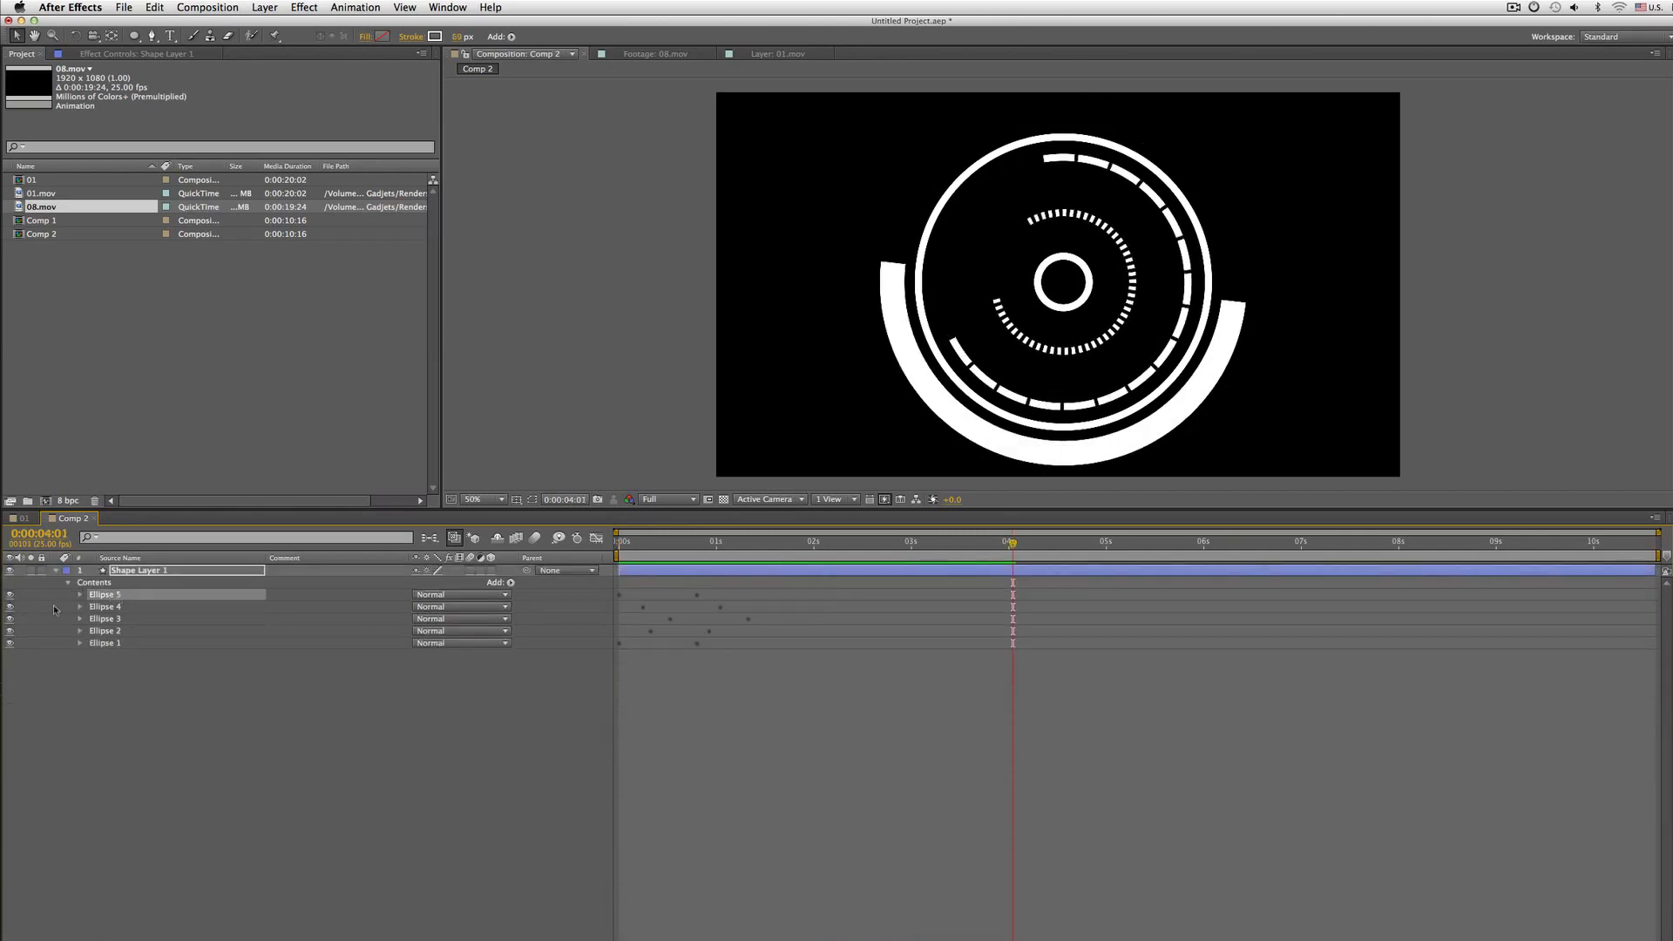
{"action": "left_click", "coordinate": [139, 607]}
{"action": "left_click", "coordinate": [9, 606]}
{"action": "left_click", "coordinate": [10, 606]}
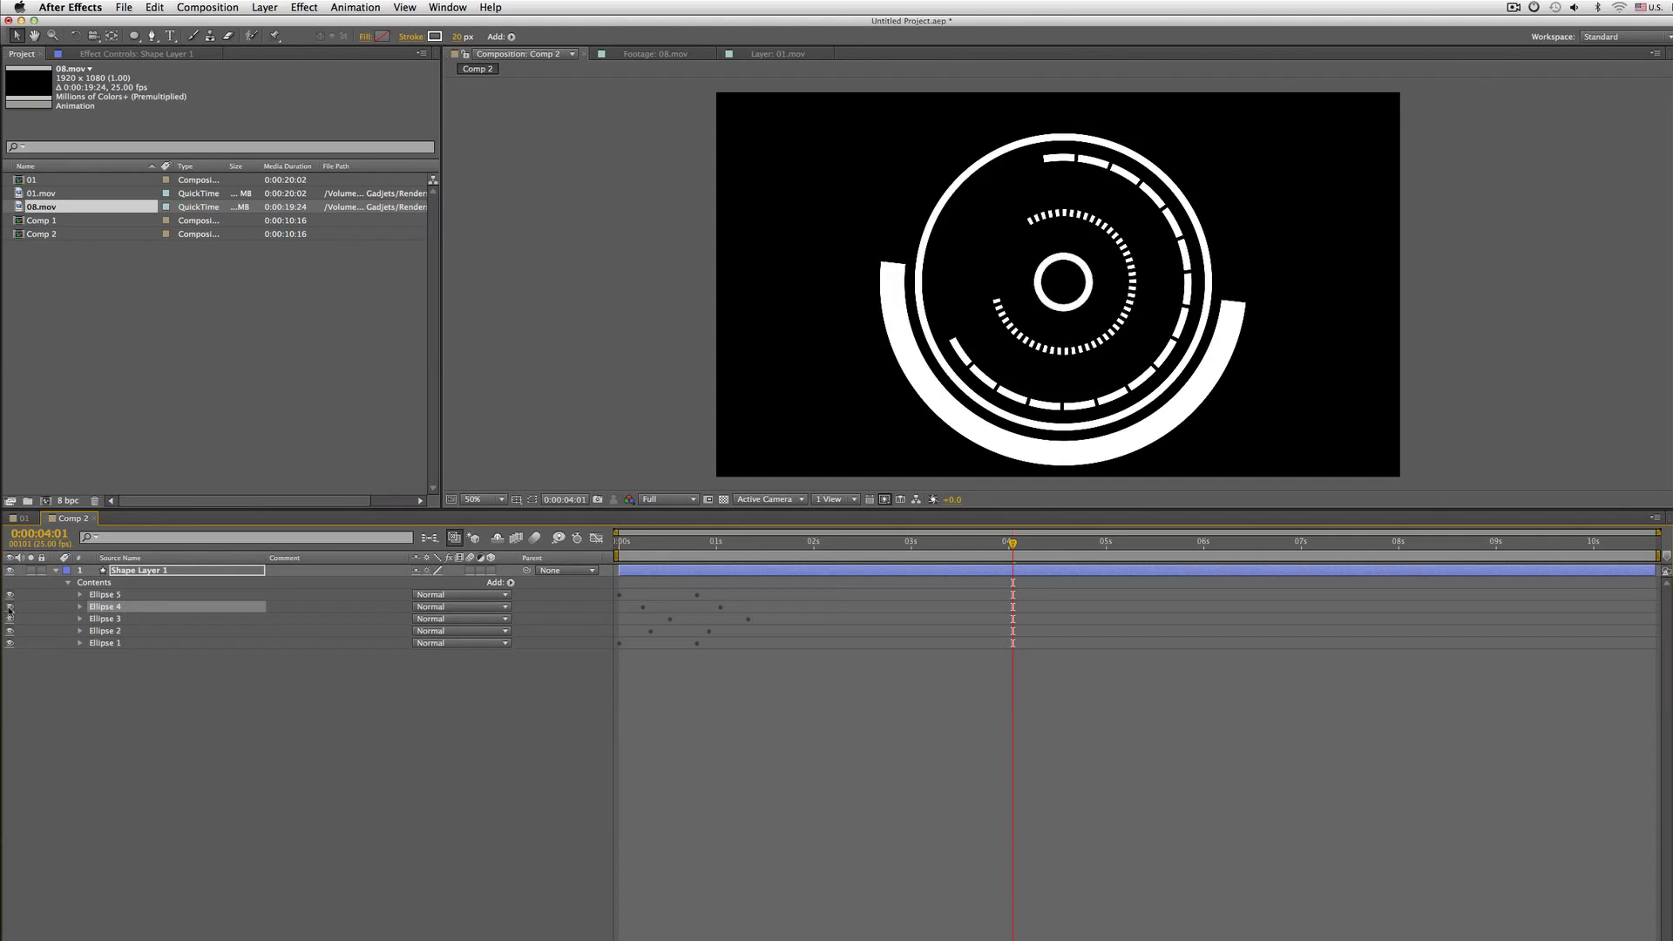
{"action": "left_click", "coordinate": [80, 607]}
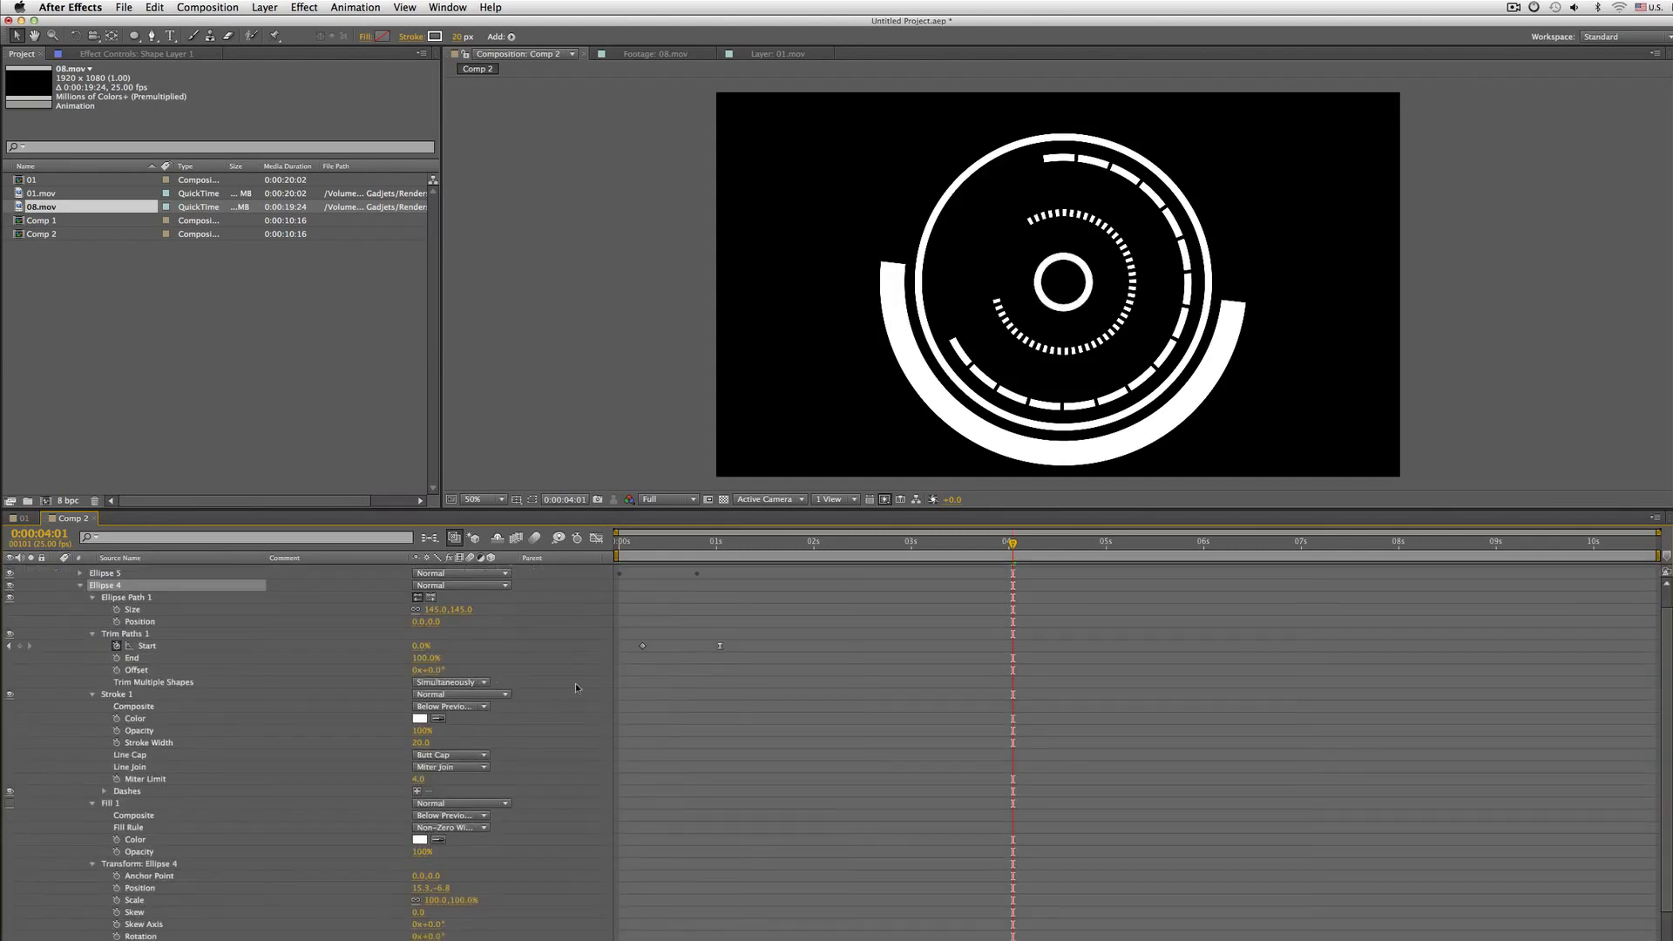
{"action": "key", "text": "j"}
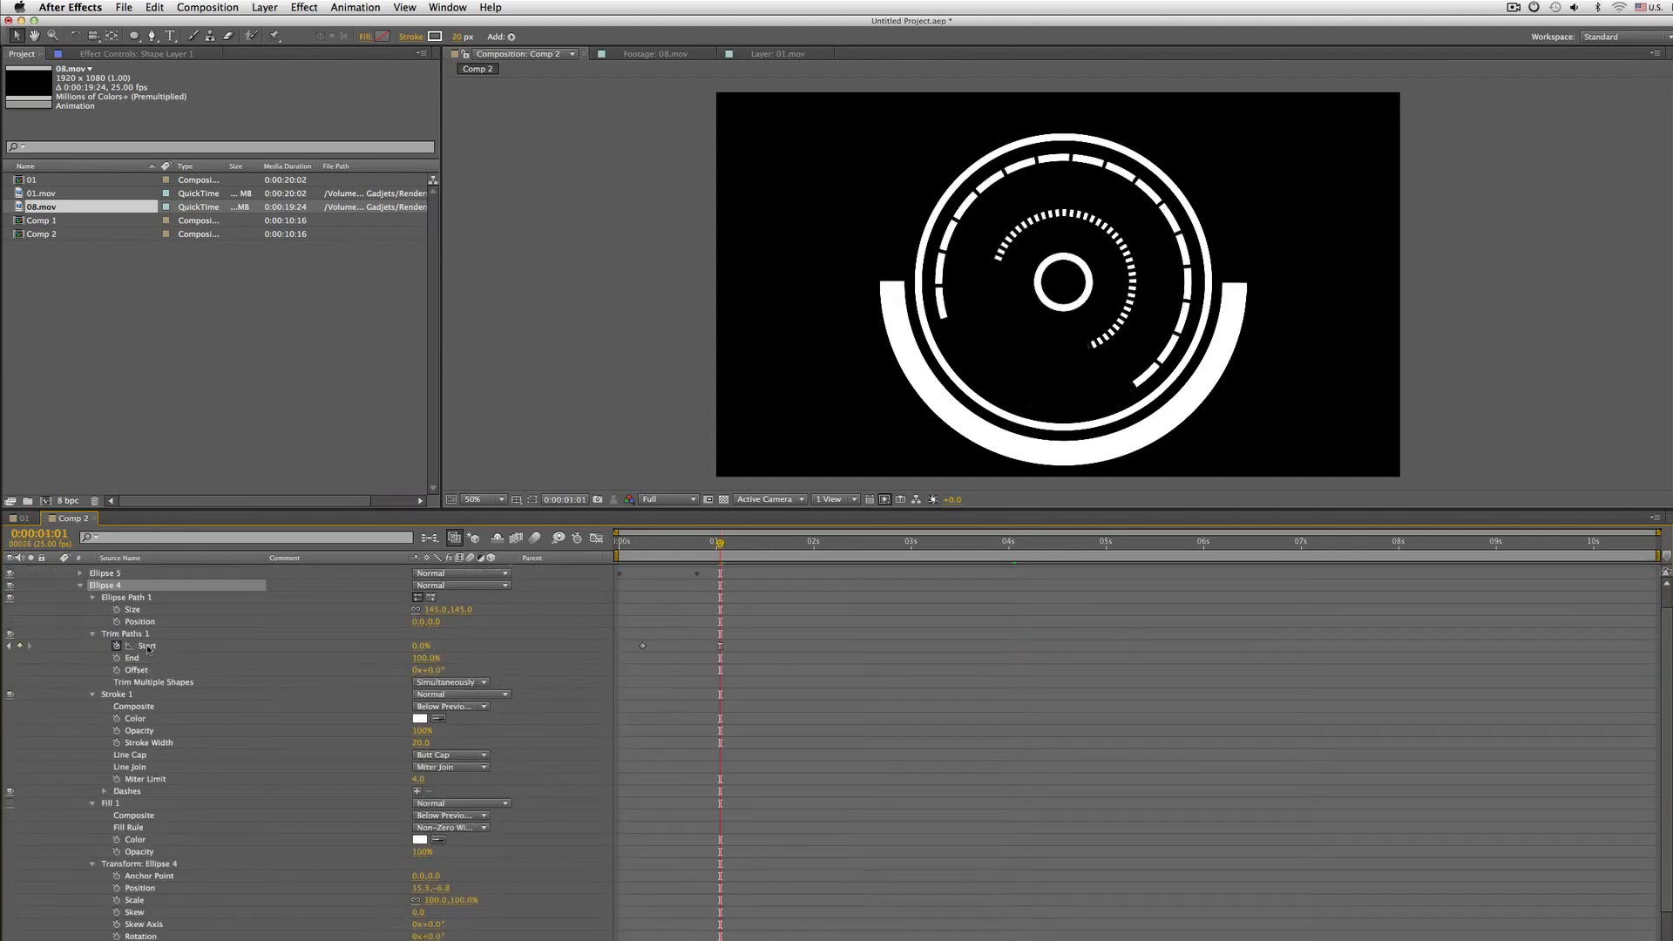
{"action": "left_click", "coordinate": [146, 645]}
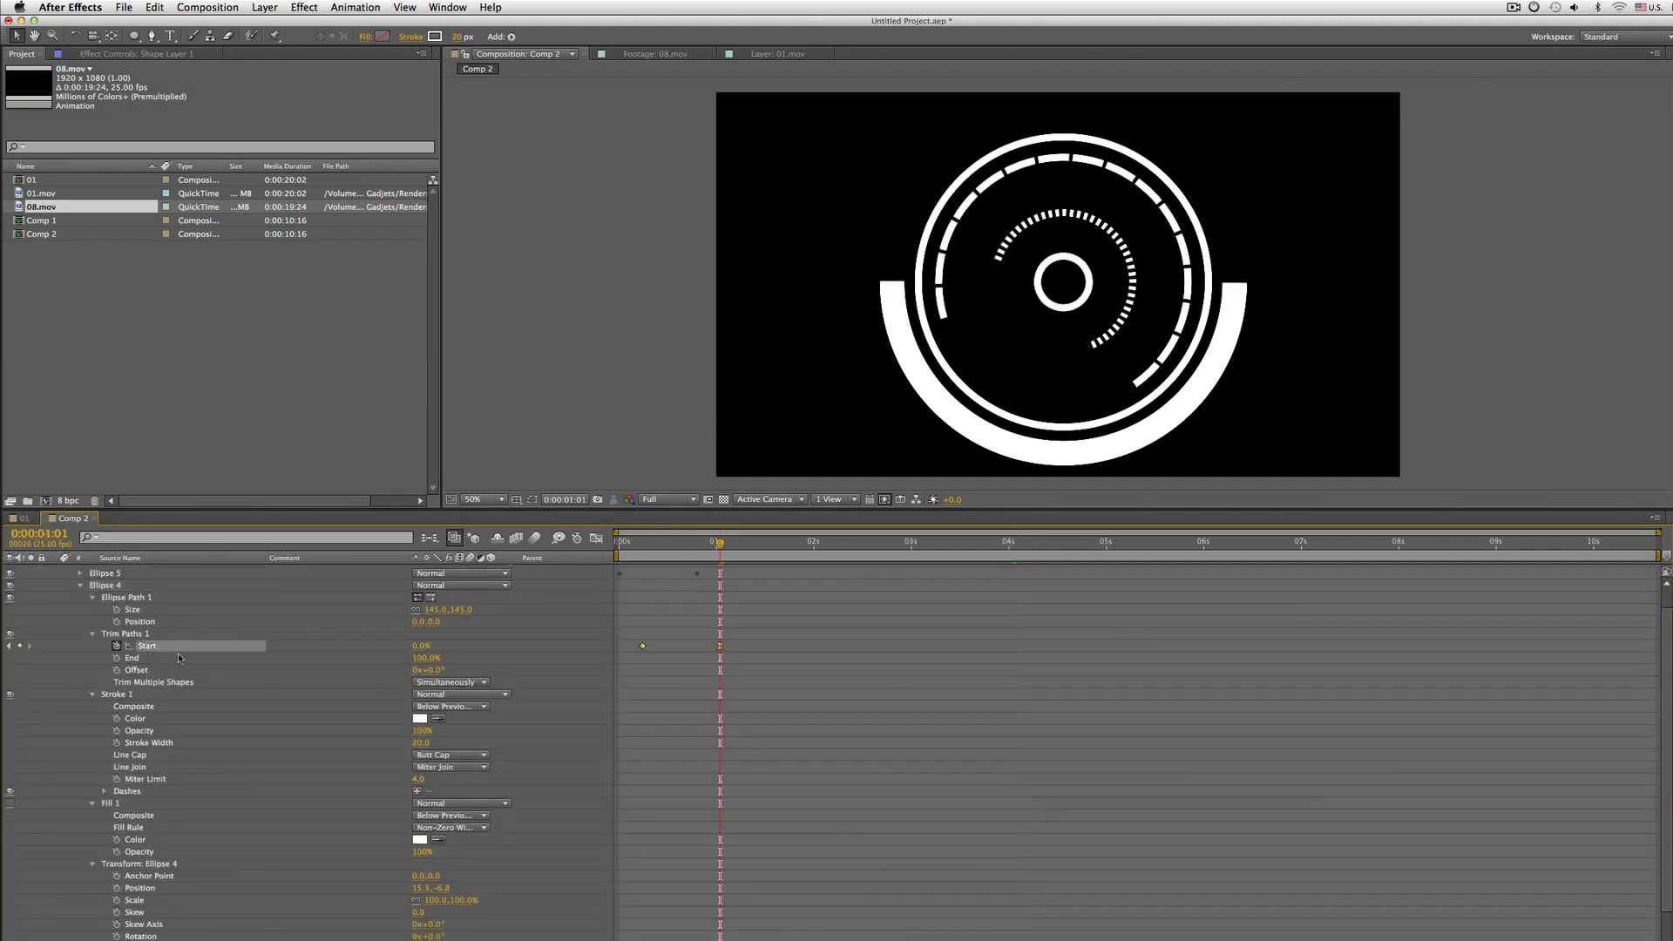
{"action": "key", "text": "j"}
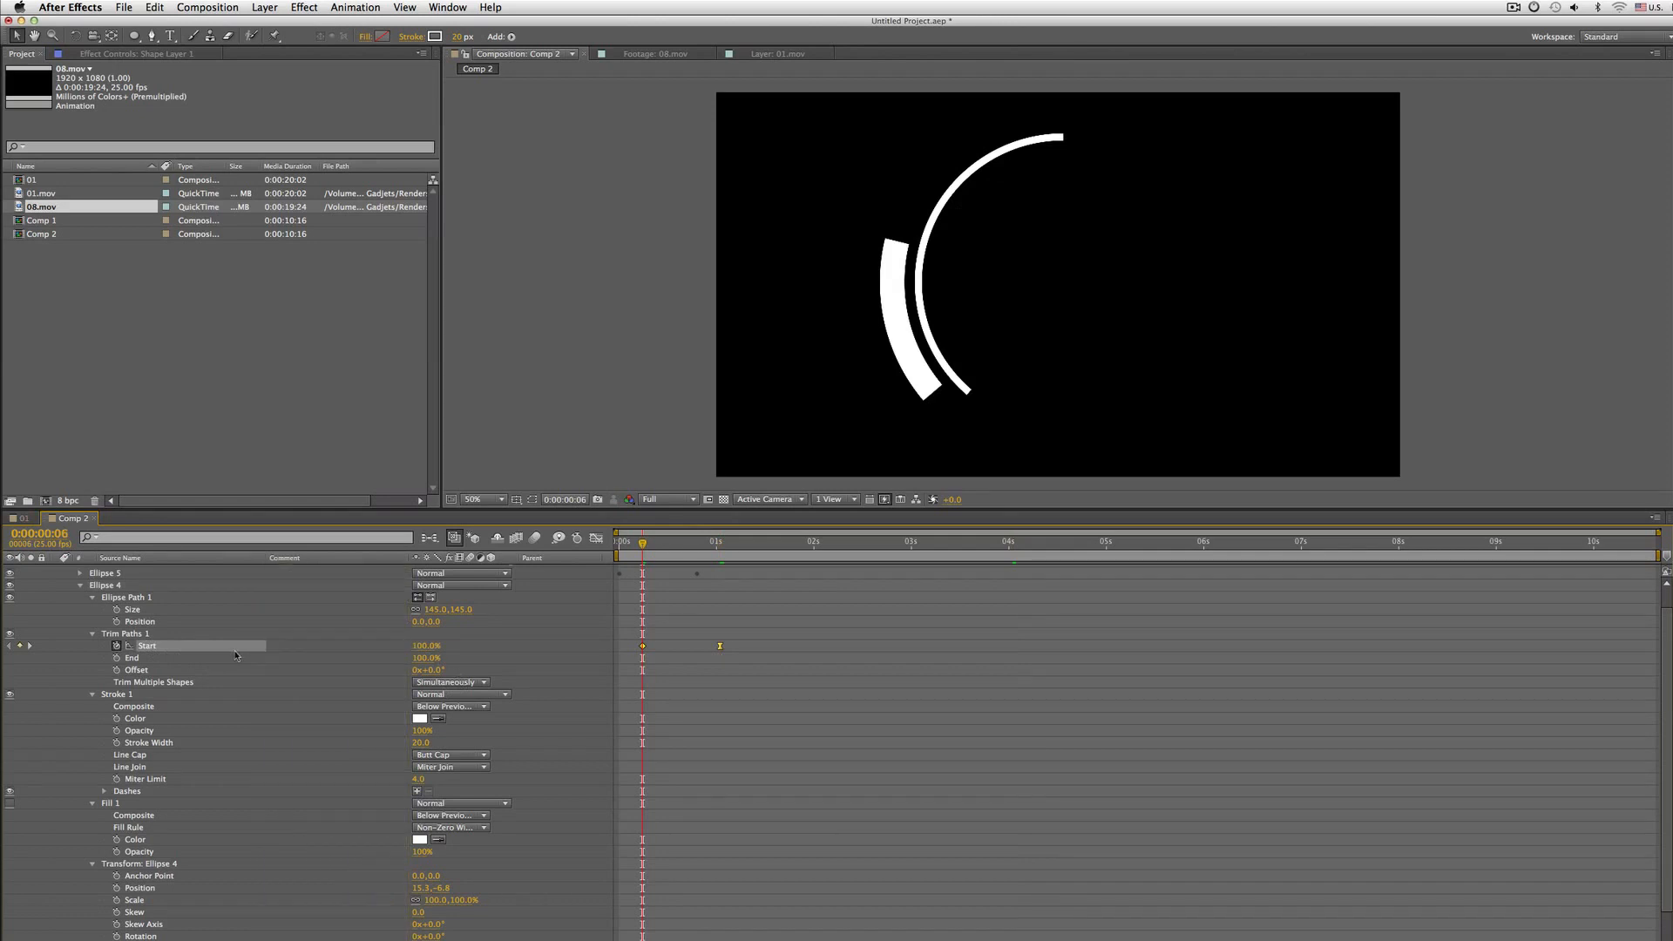
{"action": "left_click", "coordinate": [649, 658]}
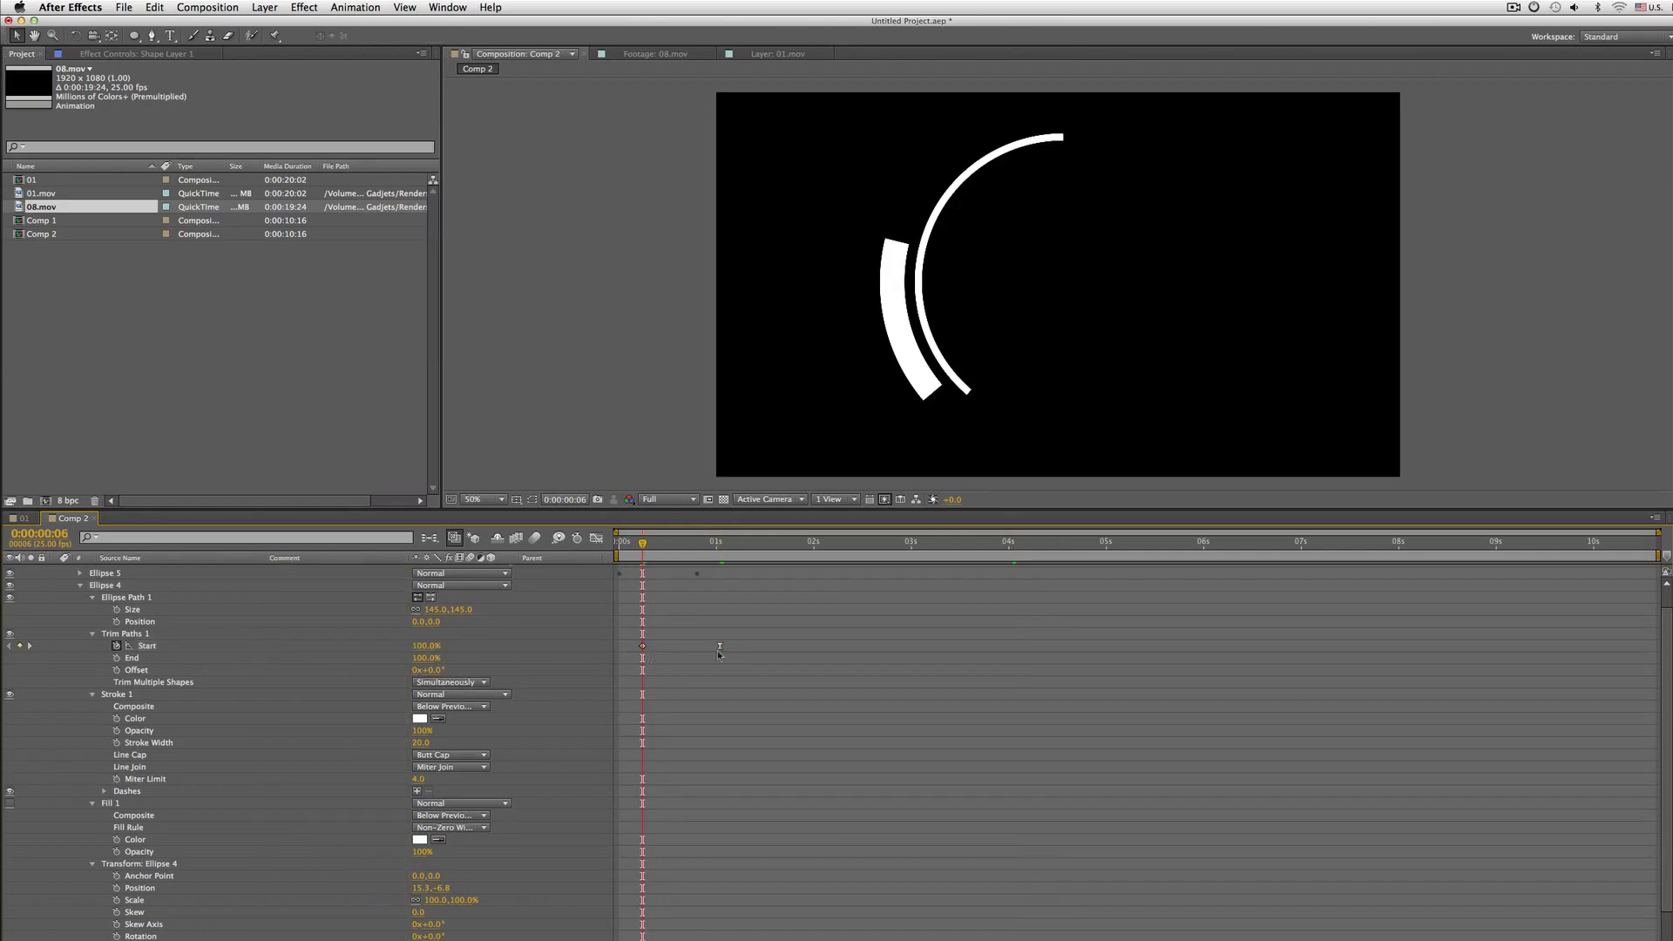
{"action": "left_click", "coordinate": [149, 648]}
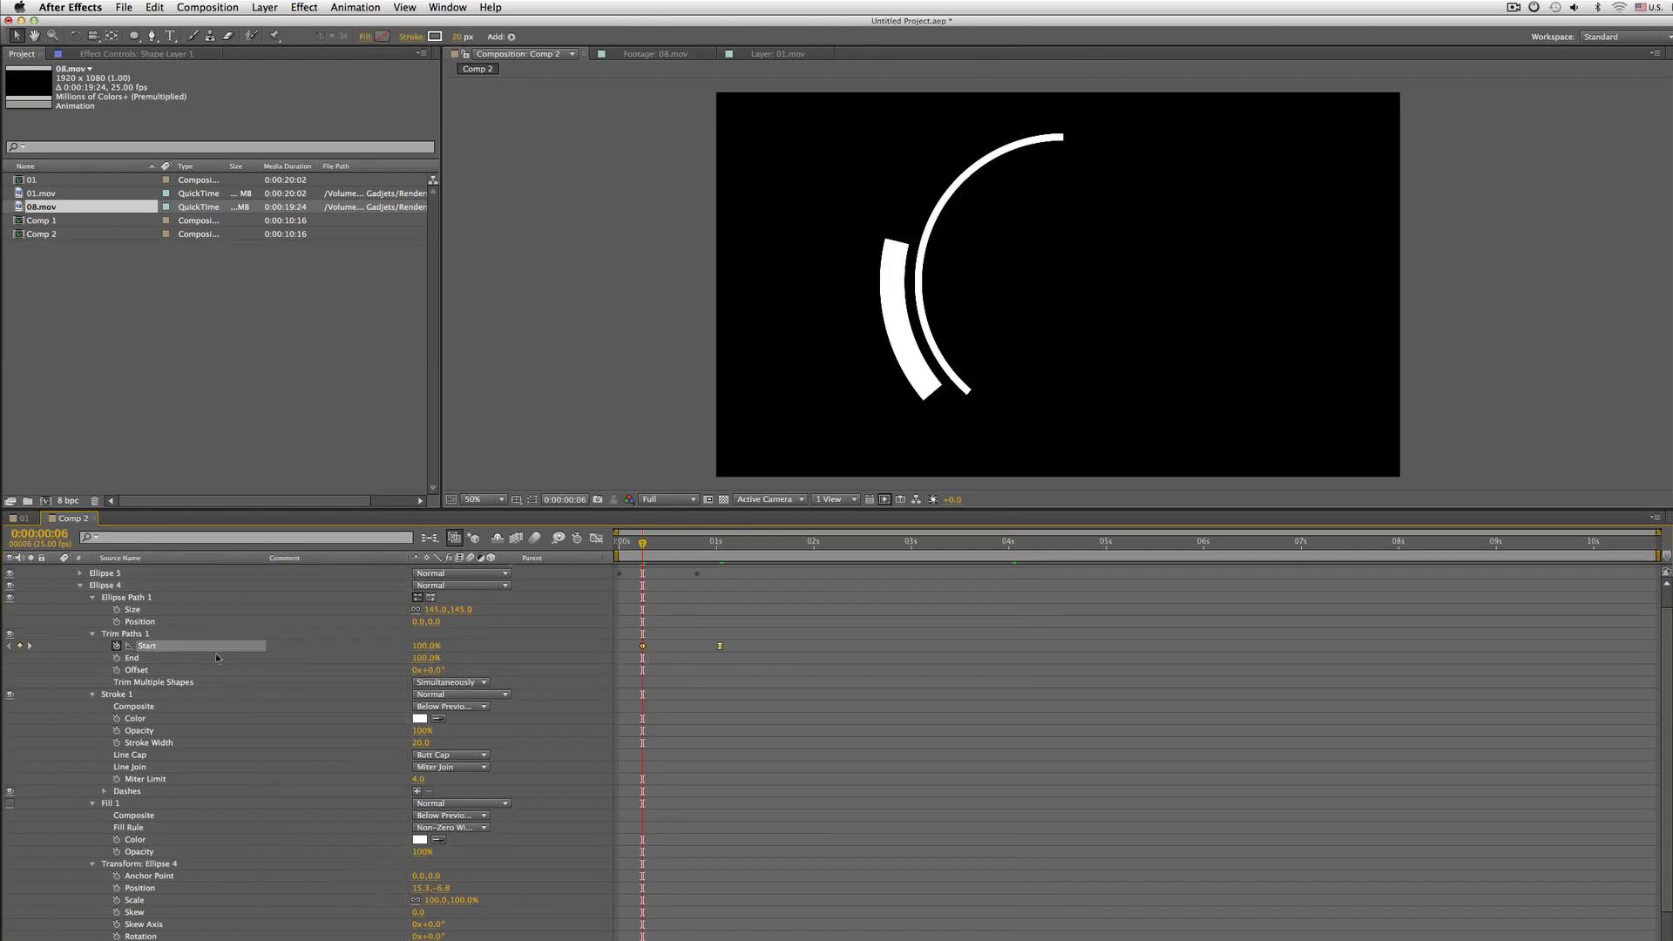
{"action": "left_click", "coordinate": [531, 669]}
{"action": "key", "text": "k"}
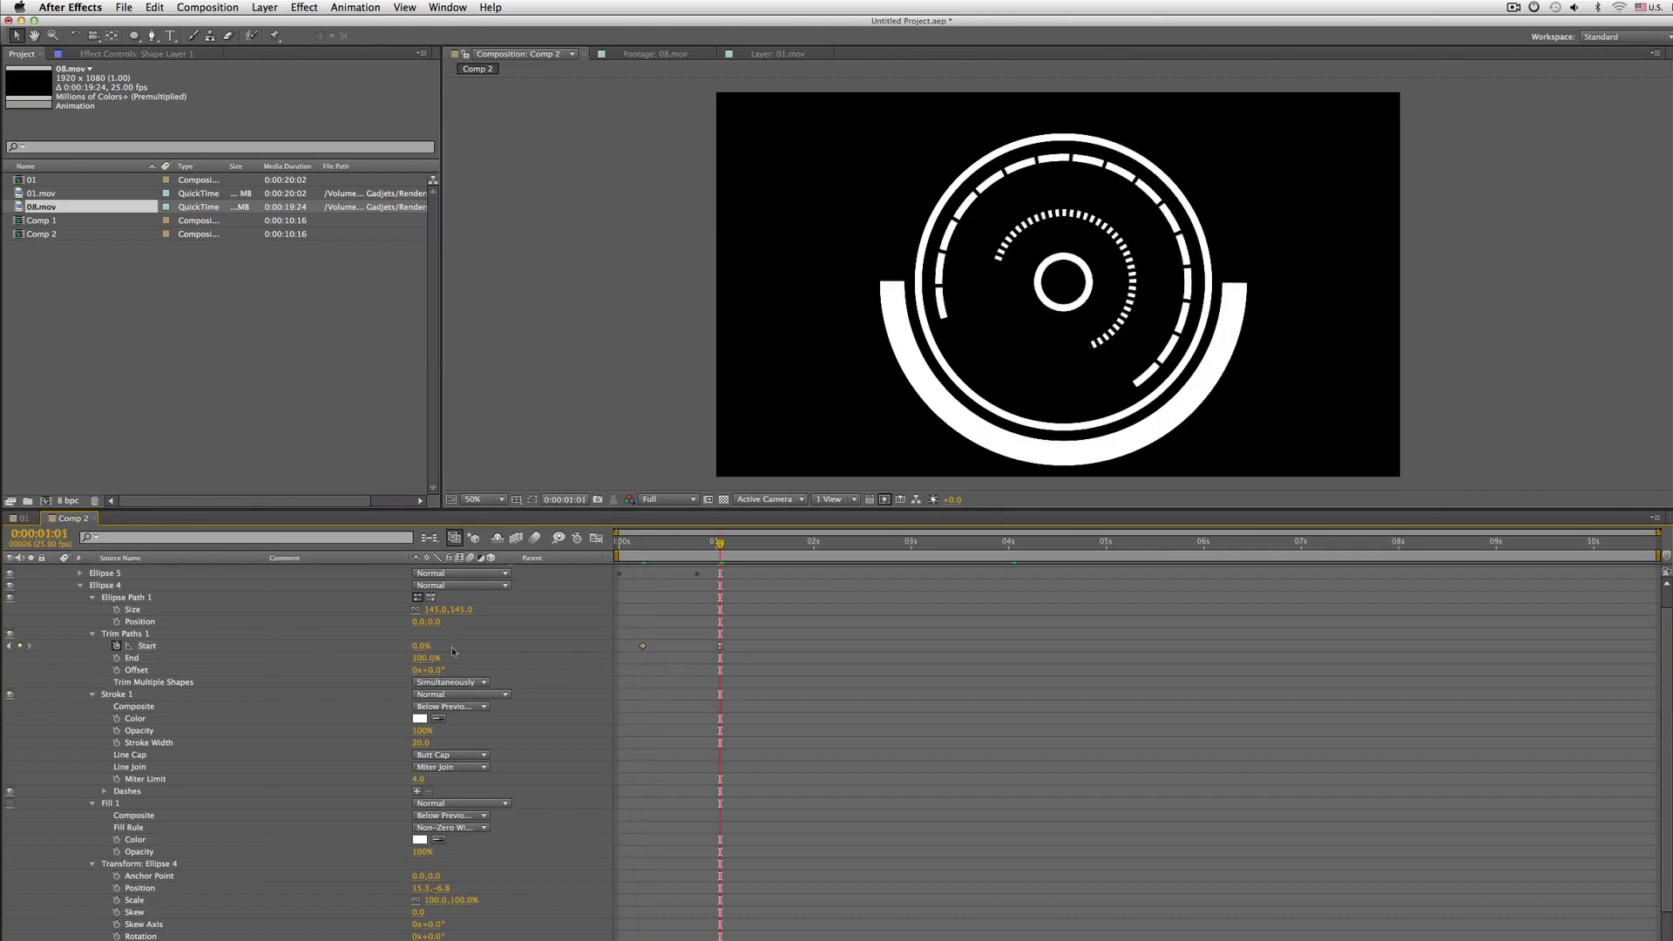
{"action": "left_click", "coordinate": [421, 645]}
{"action": "type", "text": "100"}
{"action": "key", "text": "Return"}
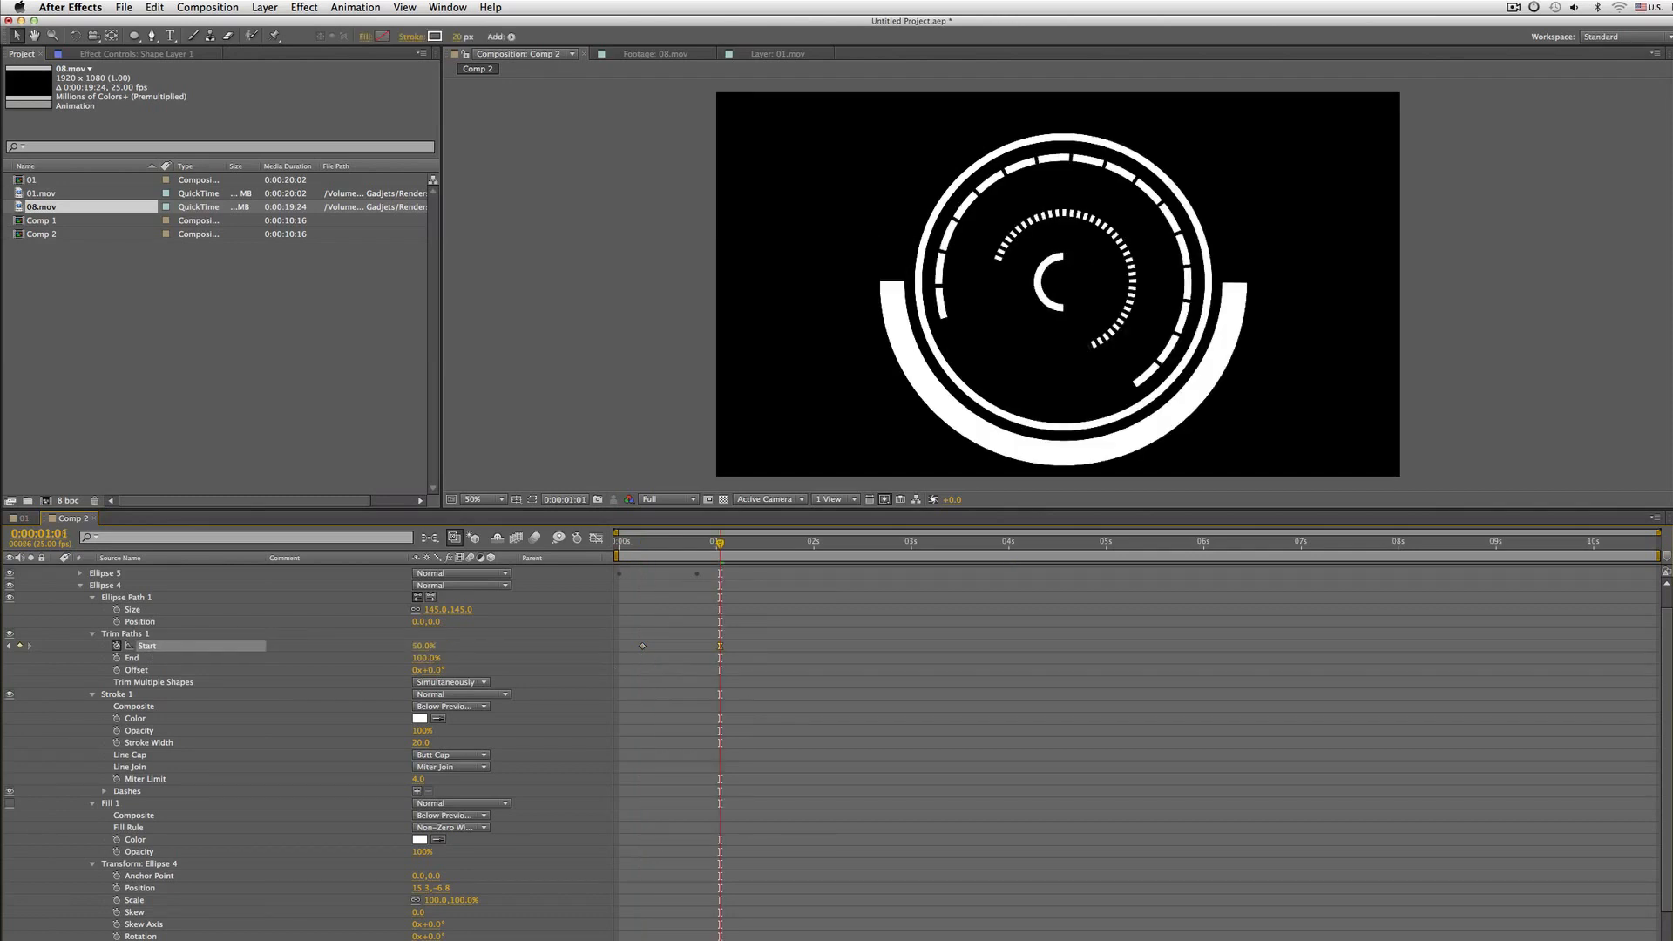
{"action": "key", "text": "Home"}
{"action": "key", "text": "space"}
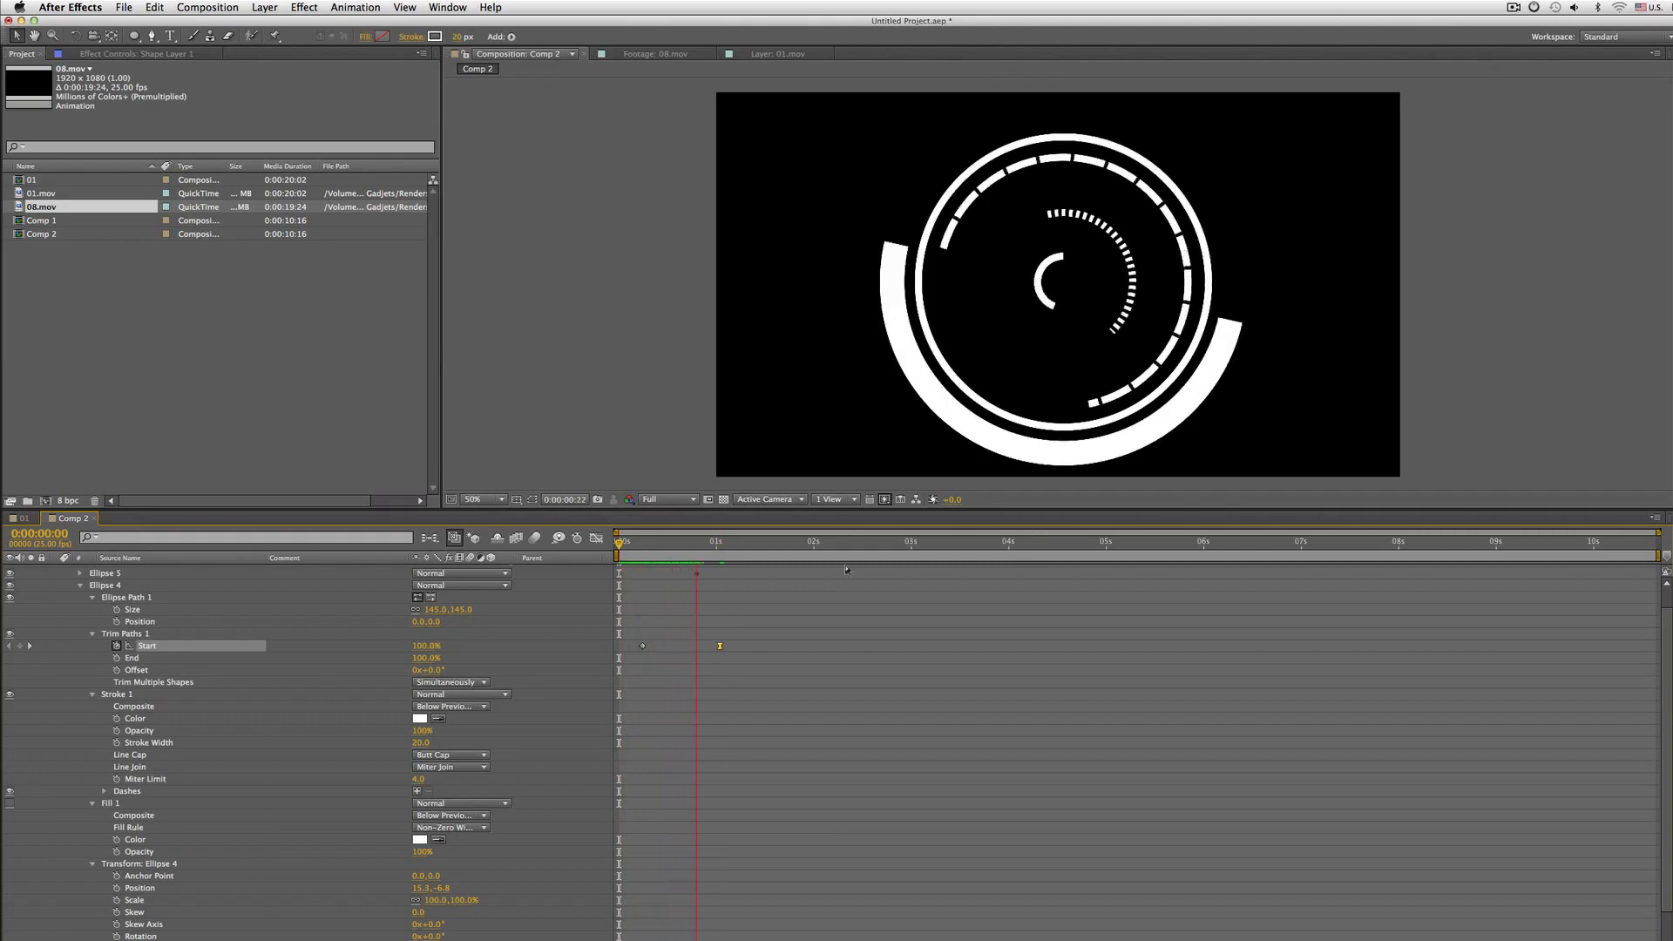
Add a wiggle(3,300) expression to Ellipse 4's Trim Paths Offset and play the preview
{"action": "left_click", "coordinate": [135, 670]}
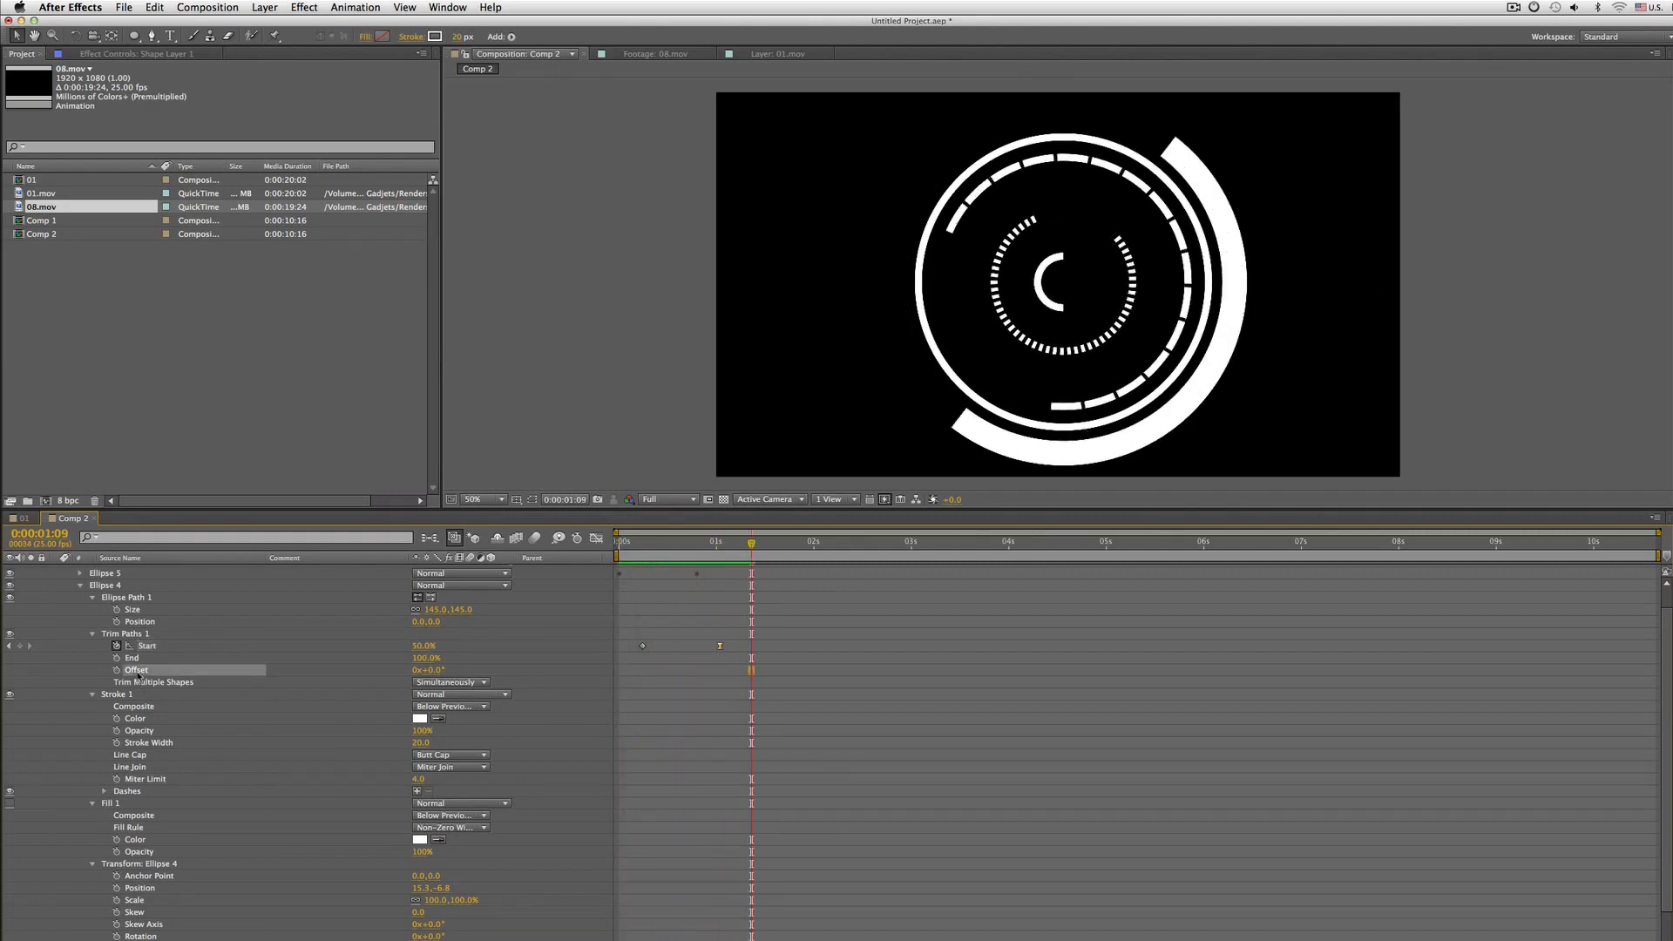
{"action": "left_click", "coordinate": [117, 669], "text": "alt"}
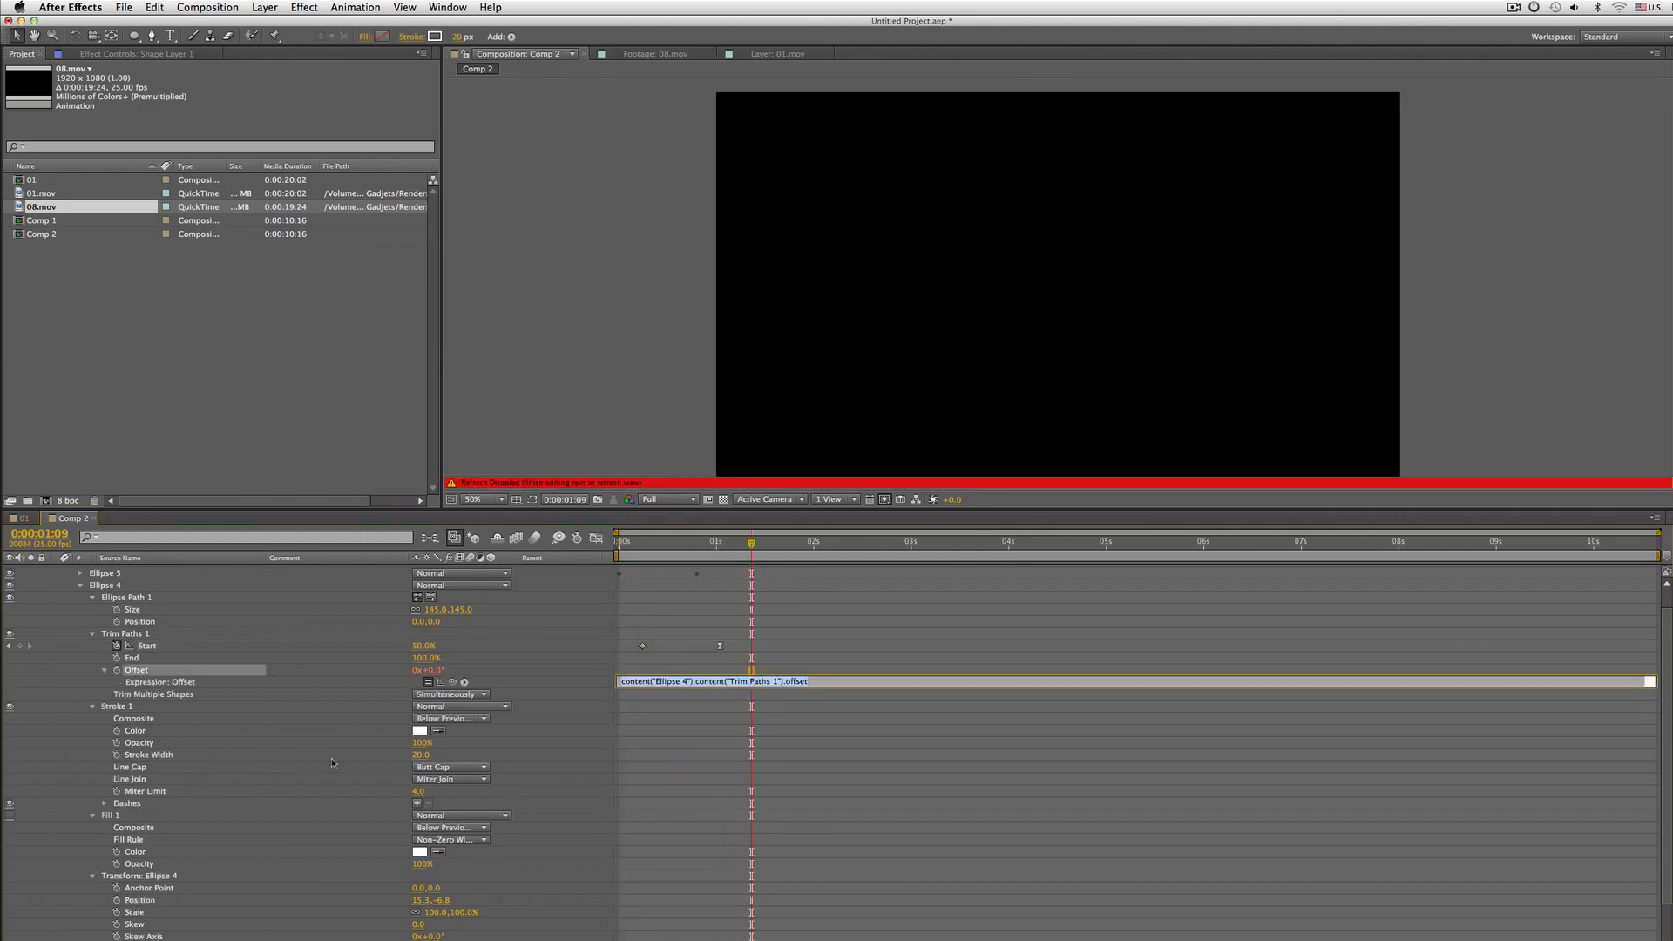
{"action": "type", "text": "wiggle(3"}
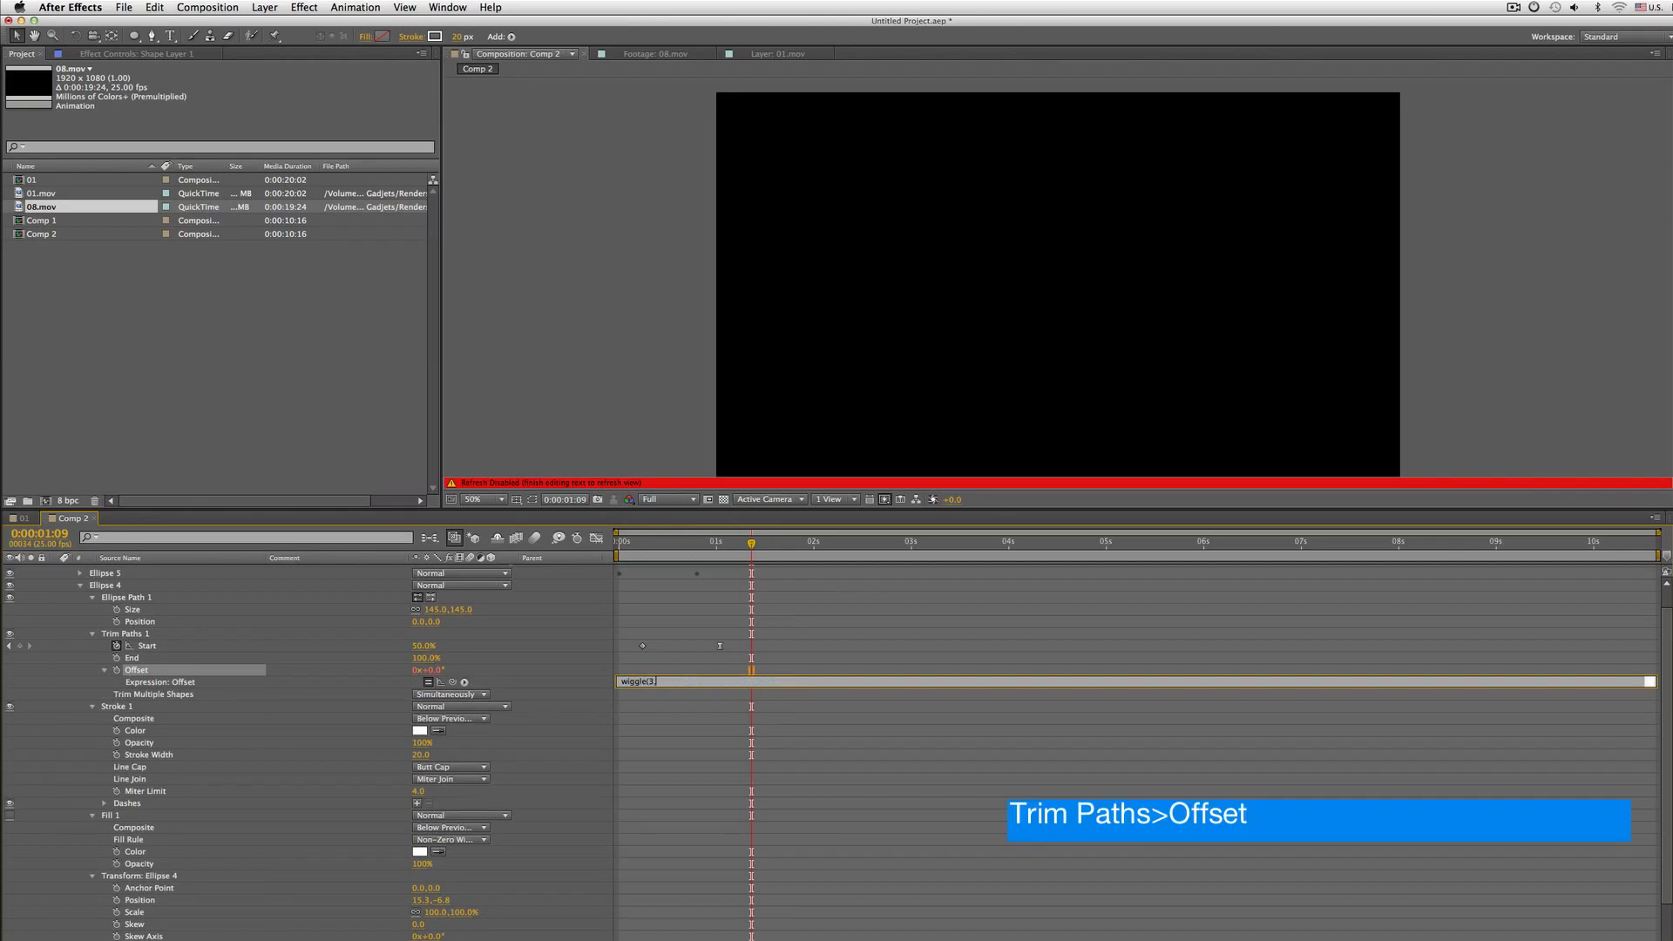
{"action": "type", "text": ",300)"}
{"action": "key", "text": "KP_Enter"}
{"action": "key", "text": "space"}
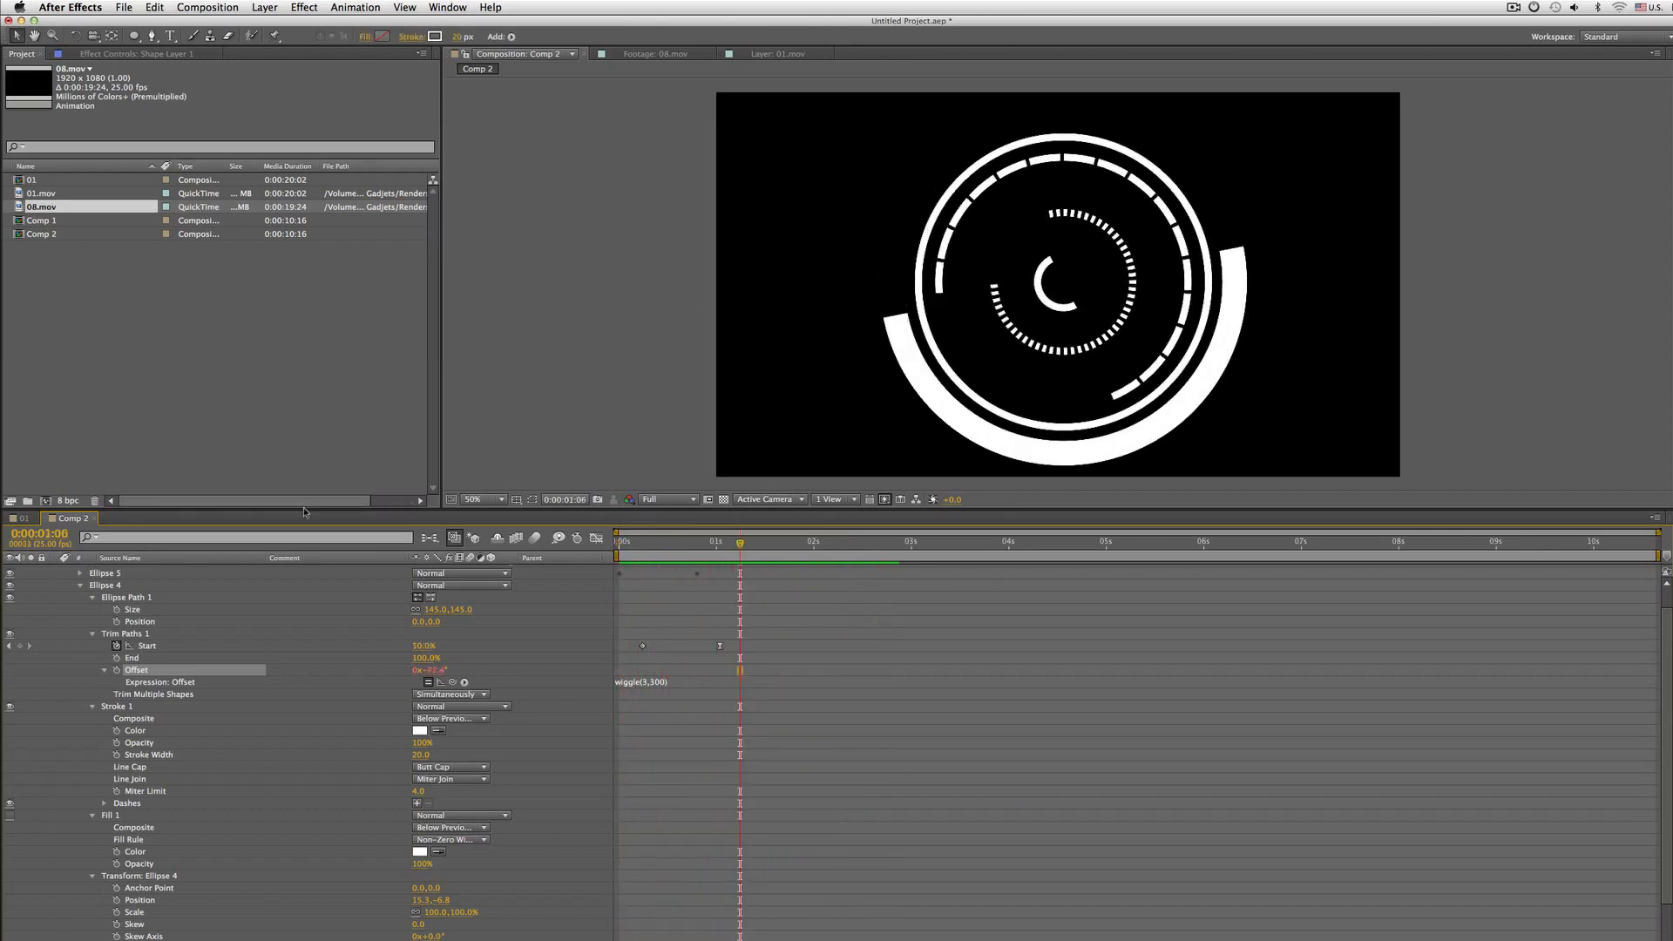
Toggle the visibility of each ellipse group off and on to compare the individual rings
{"action": "left_click", "coordinate": [80, 585]}
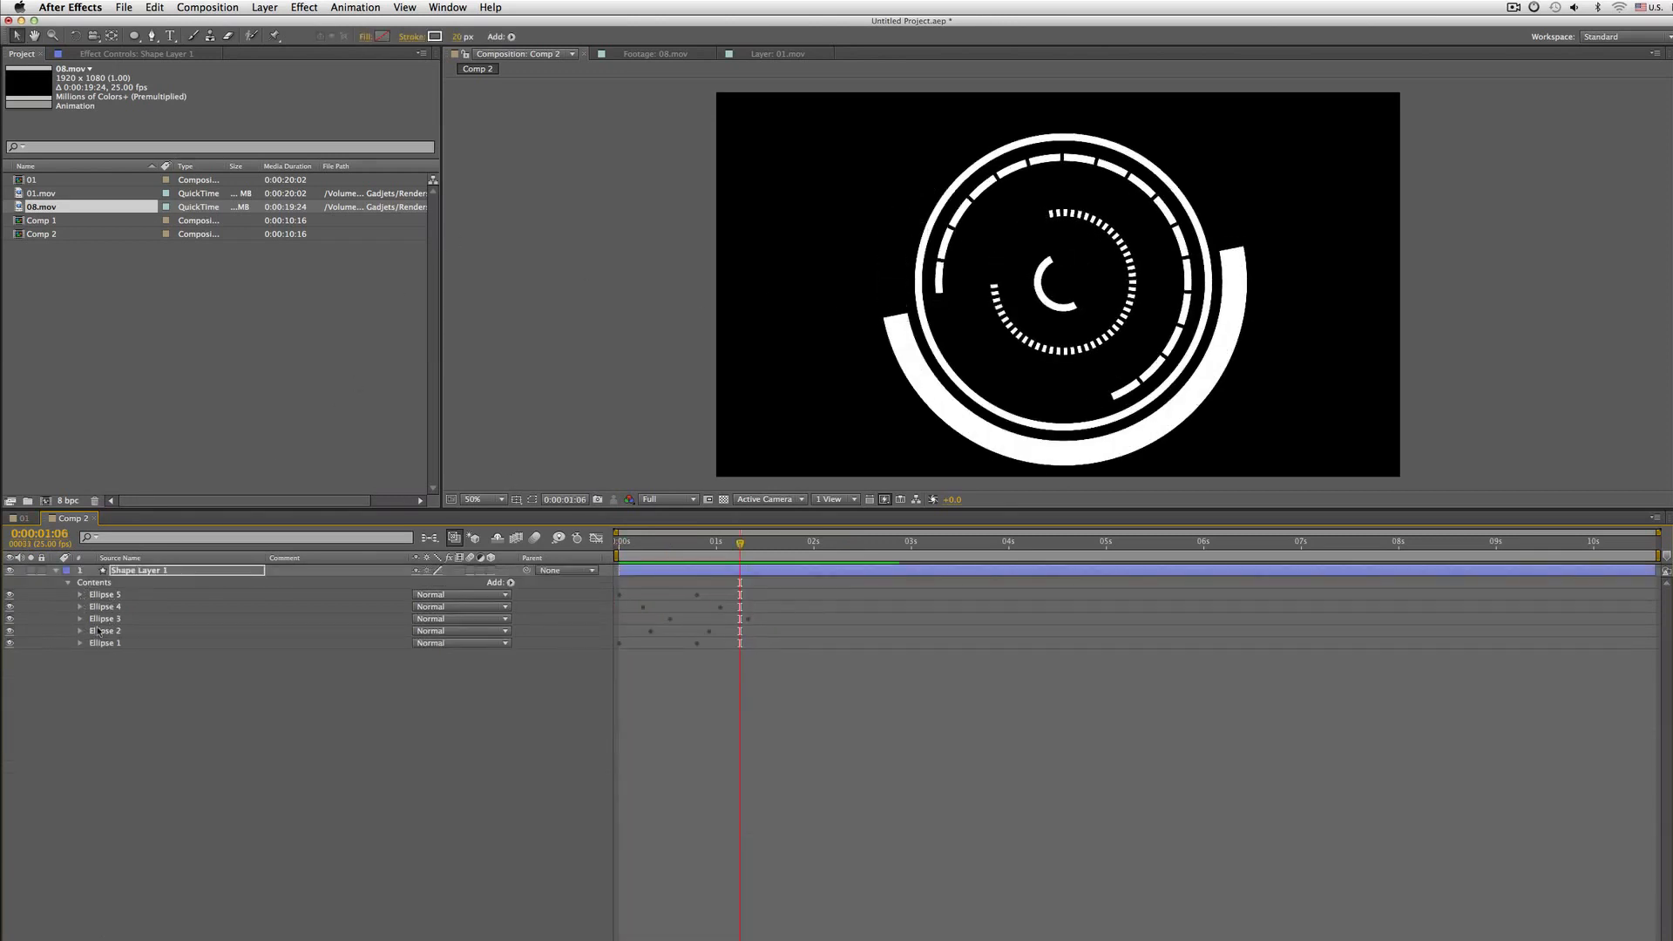
{"action": "left_click", "coordinate": [98, 631]}
{"action": "left_click", "coordinate": [9, 630]}
{"action": "left_click", "coordinate": [10, 631]}
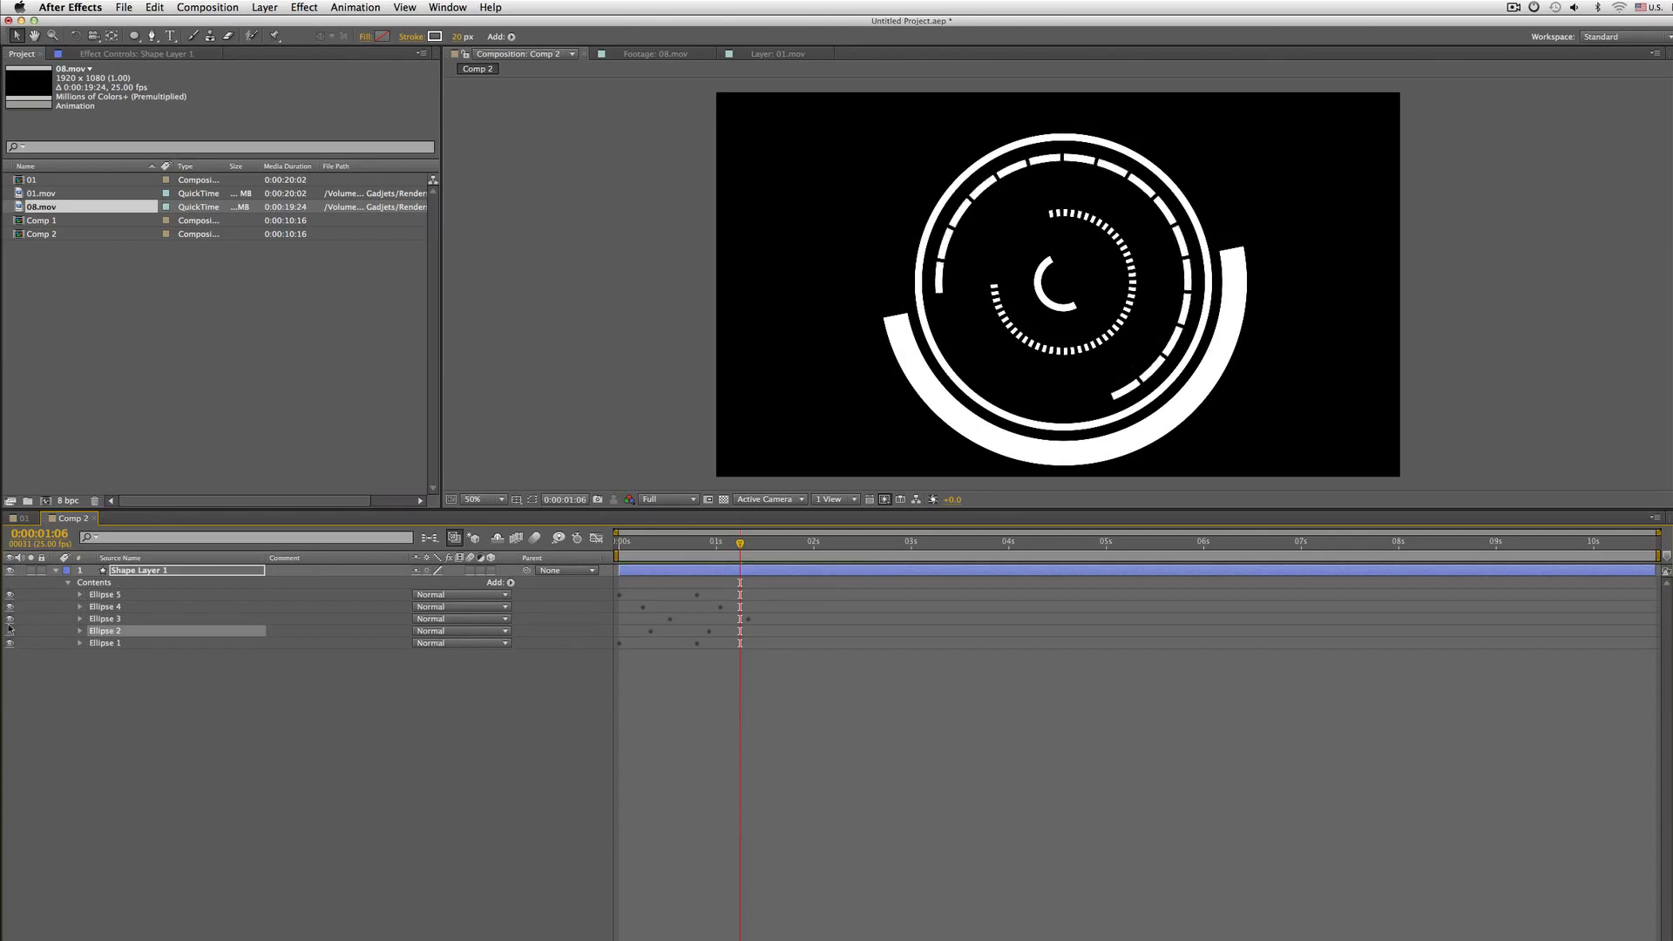
{"action": "left_click", "coordinate": [10, 631]}
{"action": "left_click", "coordinate": [9, 631]}
{"action": "left_click", "coordinate": [9, 607]}
{"action": "left_click", "coordinate": [10, 606]}
{"action": "left_click", "coordinate": [10, 594]}
{"action": "left_click", "coordinate": [10, 594]}
{"action": "left_click", "coordinate": [10, 594]}
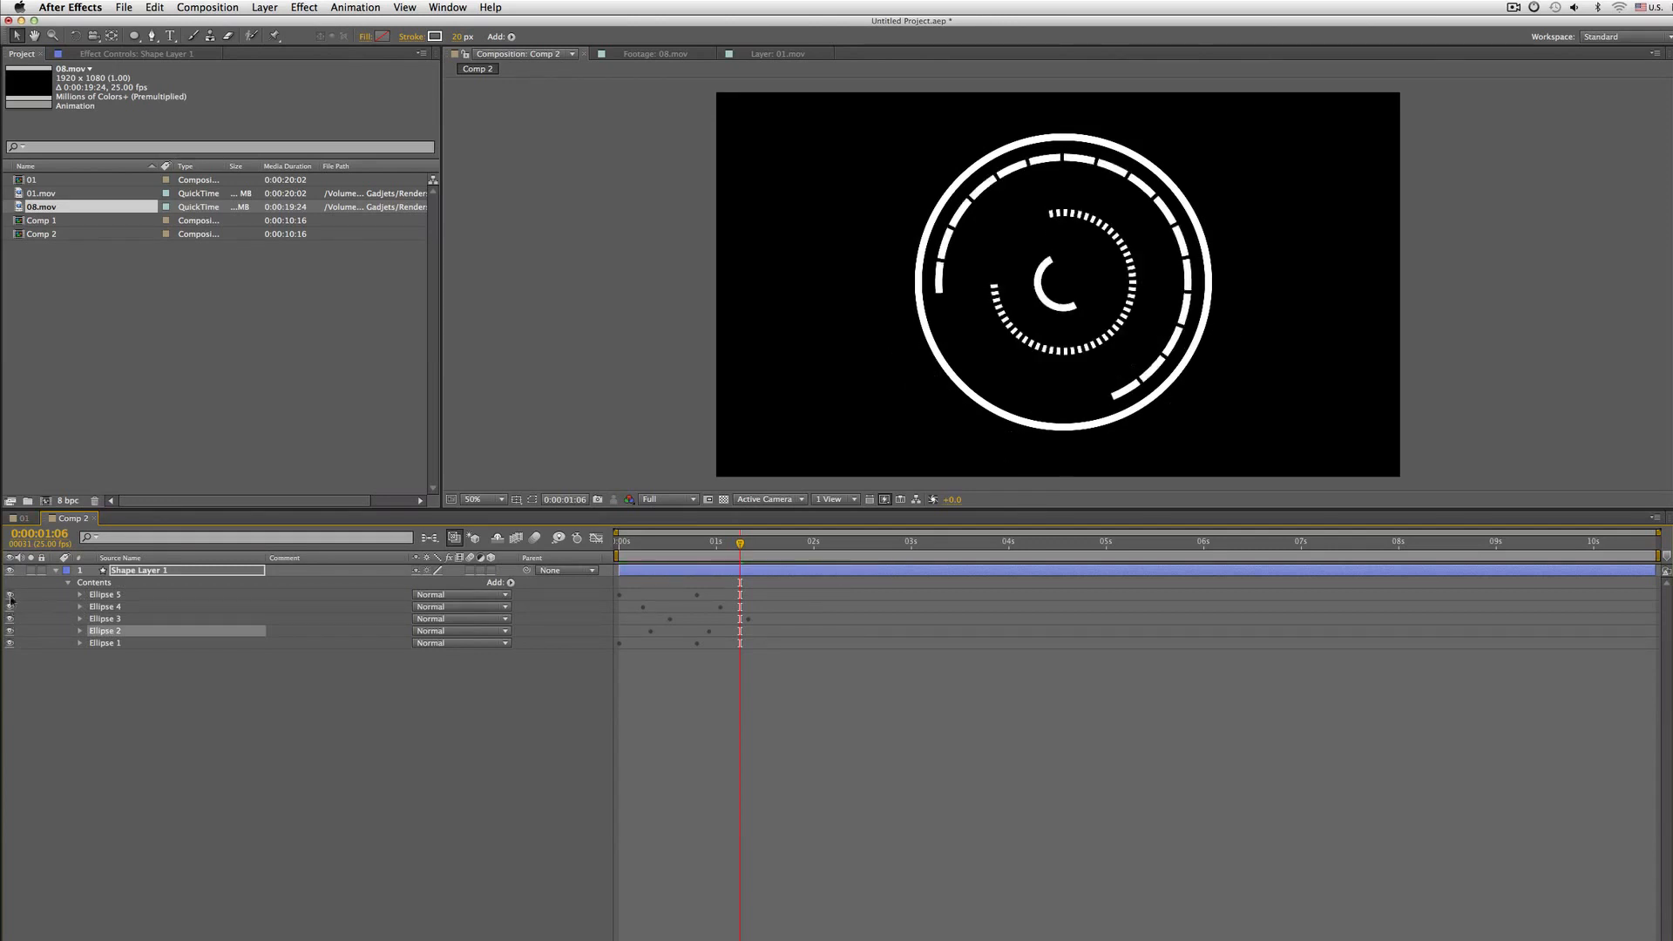
{"action": "left_click", "coordinate": [10, 595]}
{"action": "left_click", "coordinate": [103, 643]}
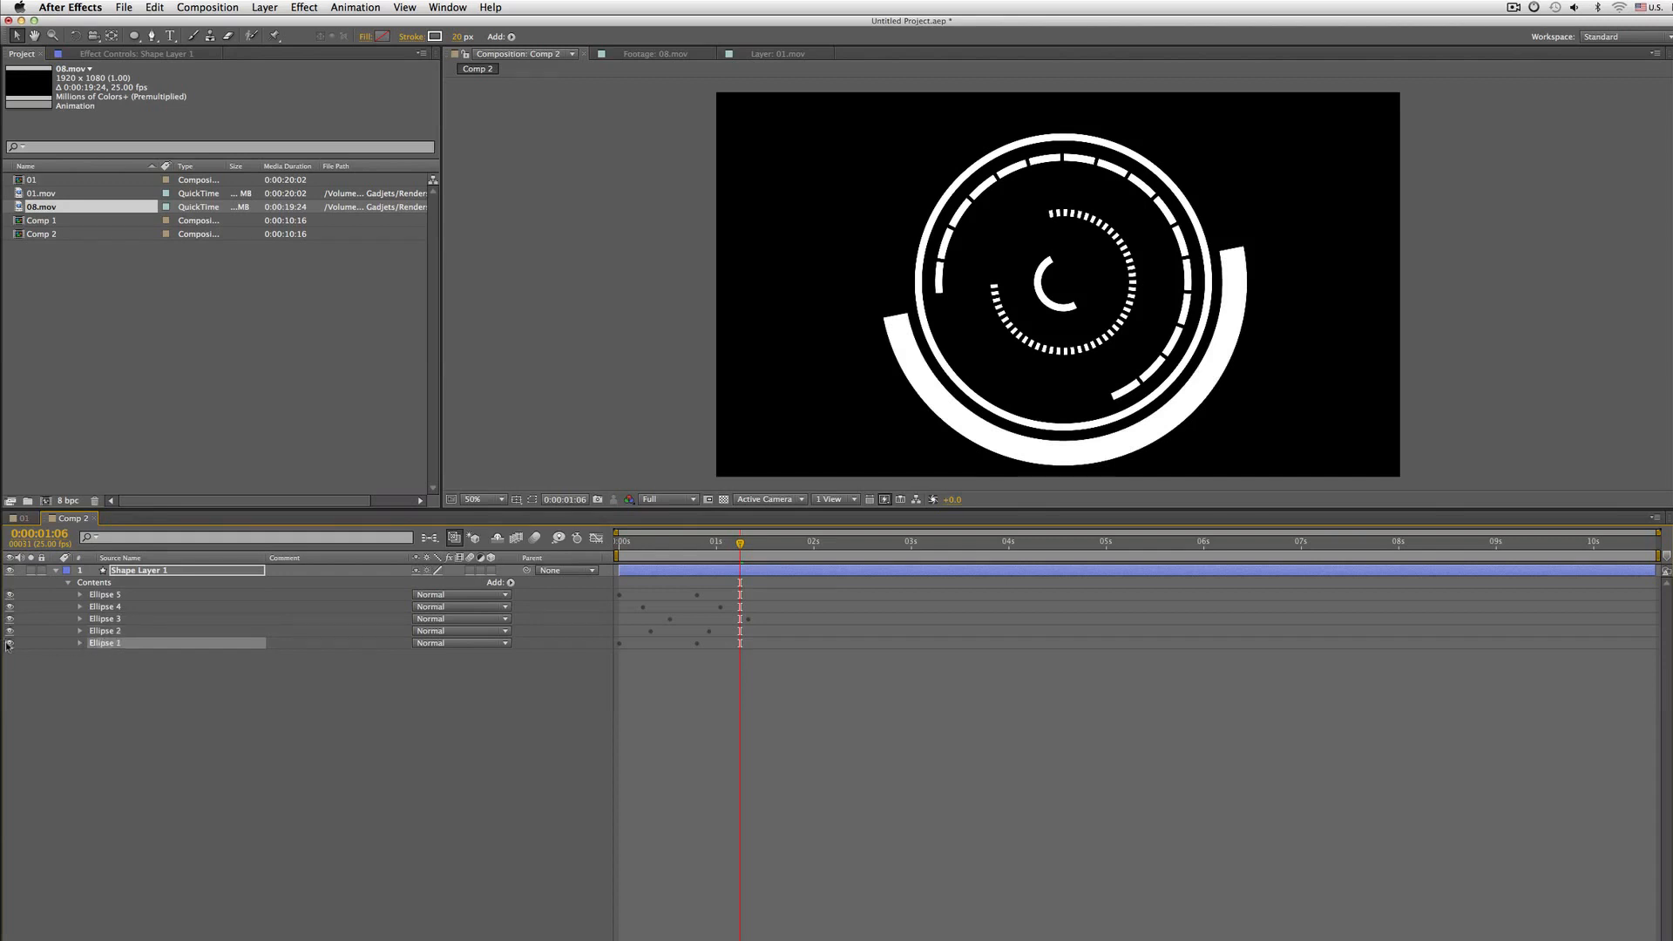
{"action": "left_click", "coordinate": [9, 643]}
{"action": "left_click", "coordinate": [10, 643]}
{"action": "key", "text": "Home"}
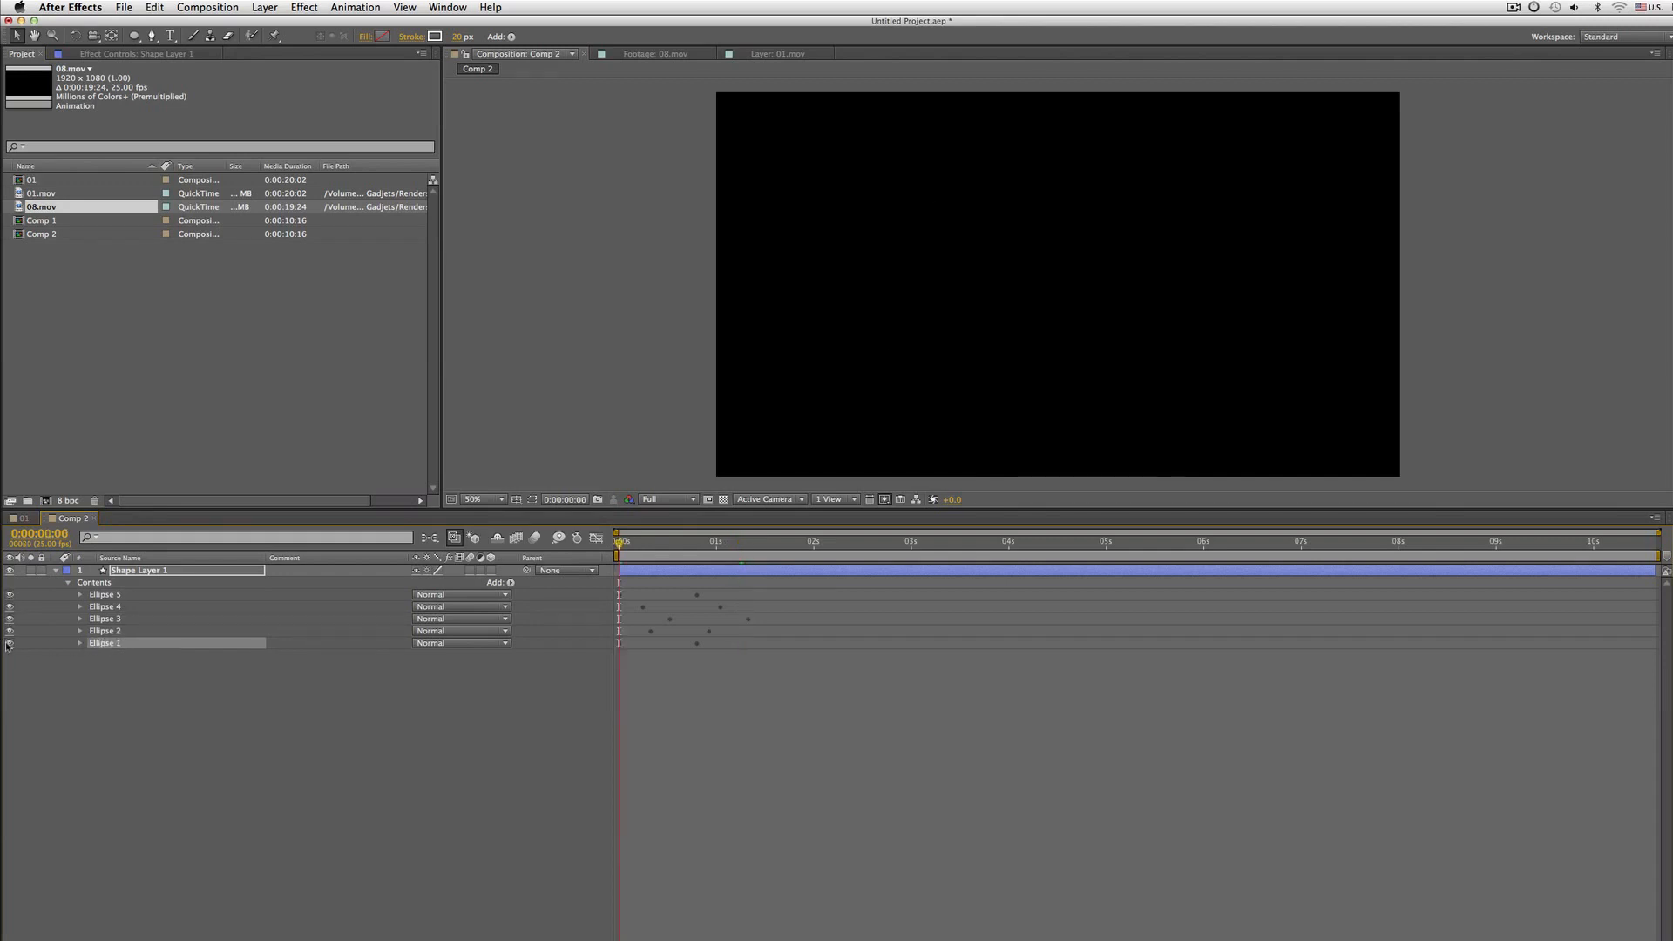
{"action": "left_click", "coordinate": [77, 649]}
{"action": "key", "text": "space"}
Expand Ellipse 1, set its Trim Paths Start value at the second keyframe to 20% and render a RAM preview
{"action": "key", "text": "space"}
{"action": "left_click", "coordinate": [80, 643]}
{"action": "scroll", "coordinate": [87, 678], "scroll_direction": "down", "scroll_amount": 3}
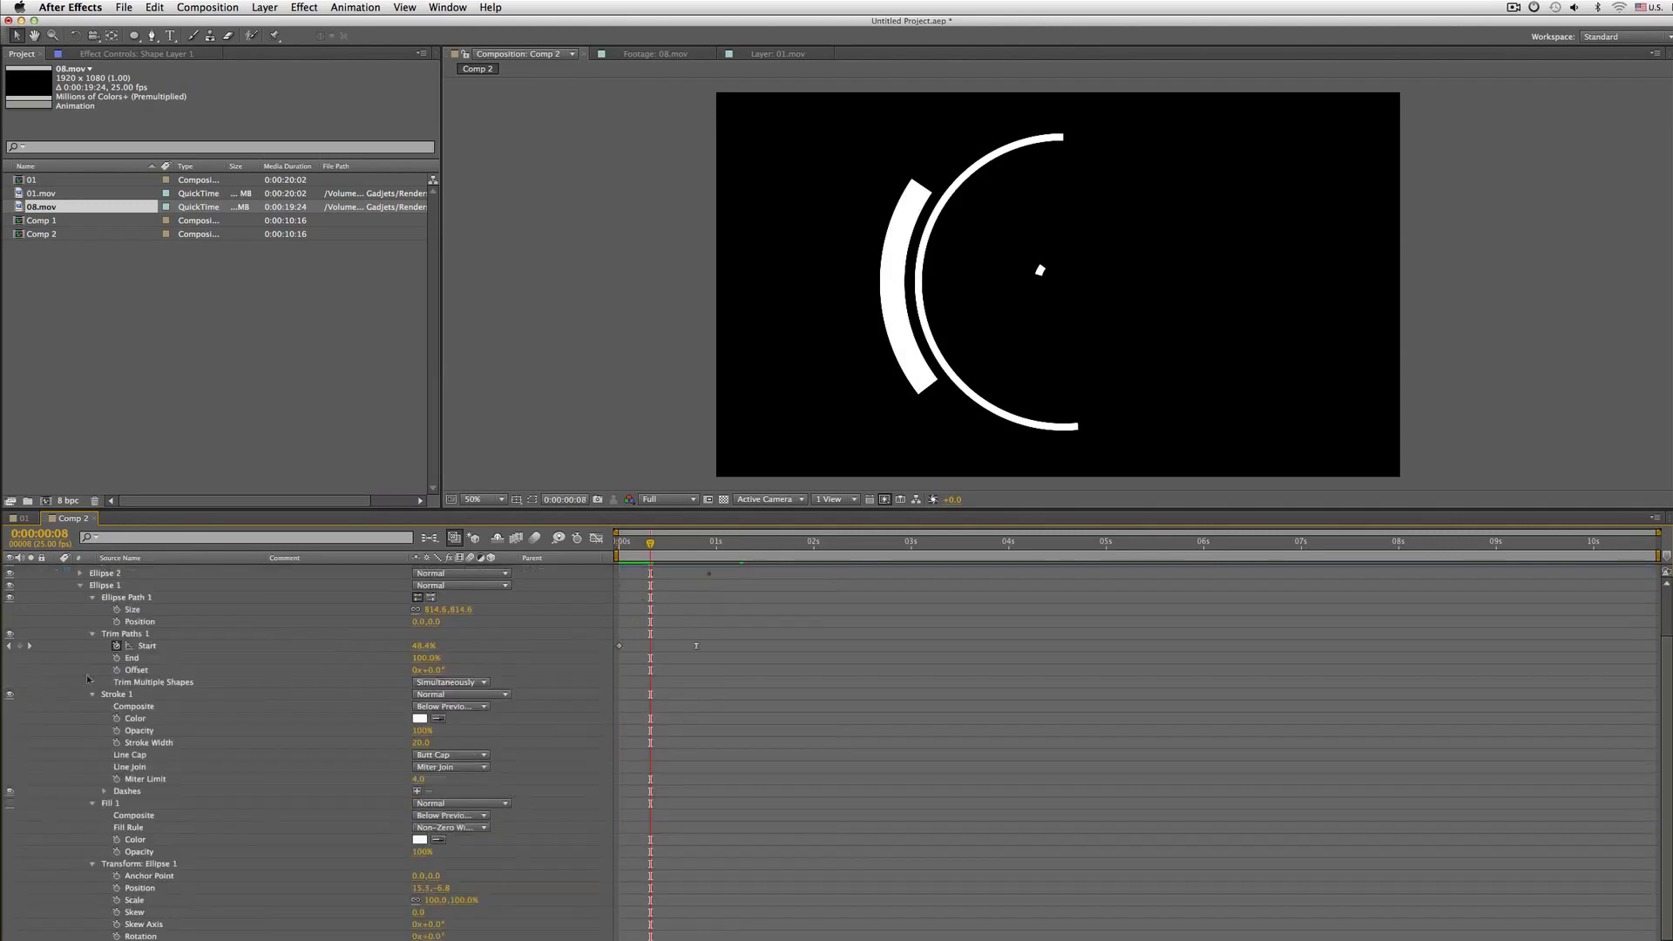
{"action": "left_click", "coordinate": [140, 635]}
{"action": "key", "text": "space"}
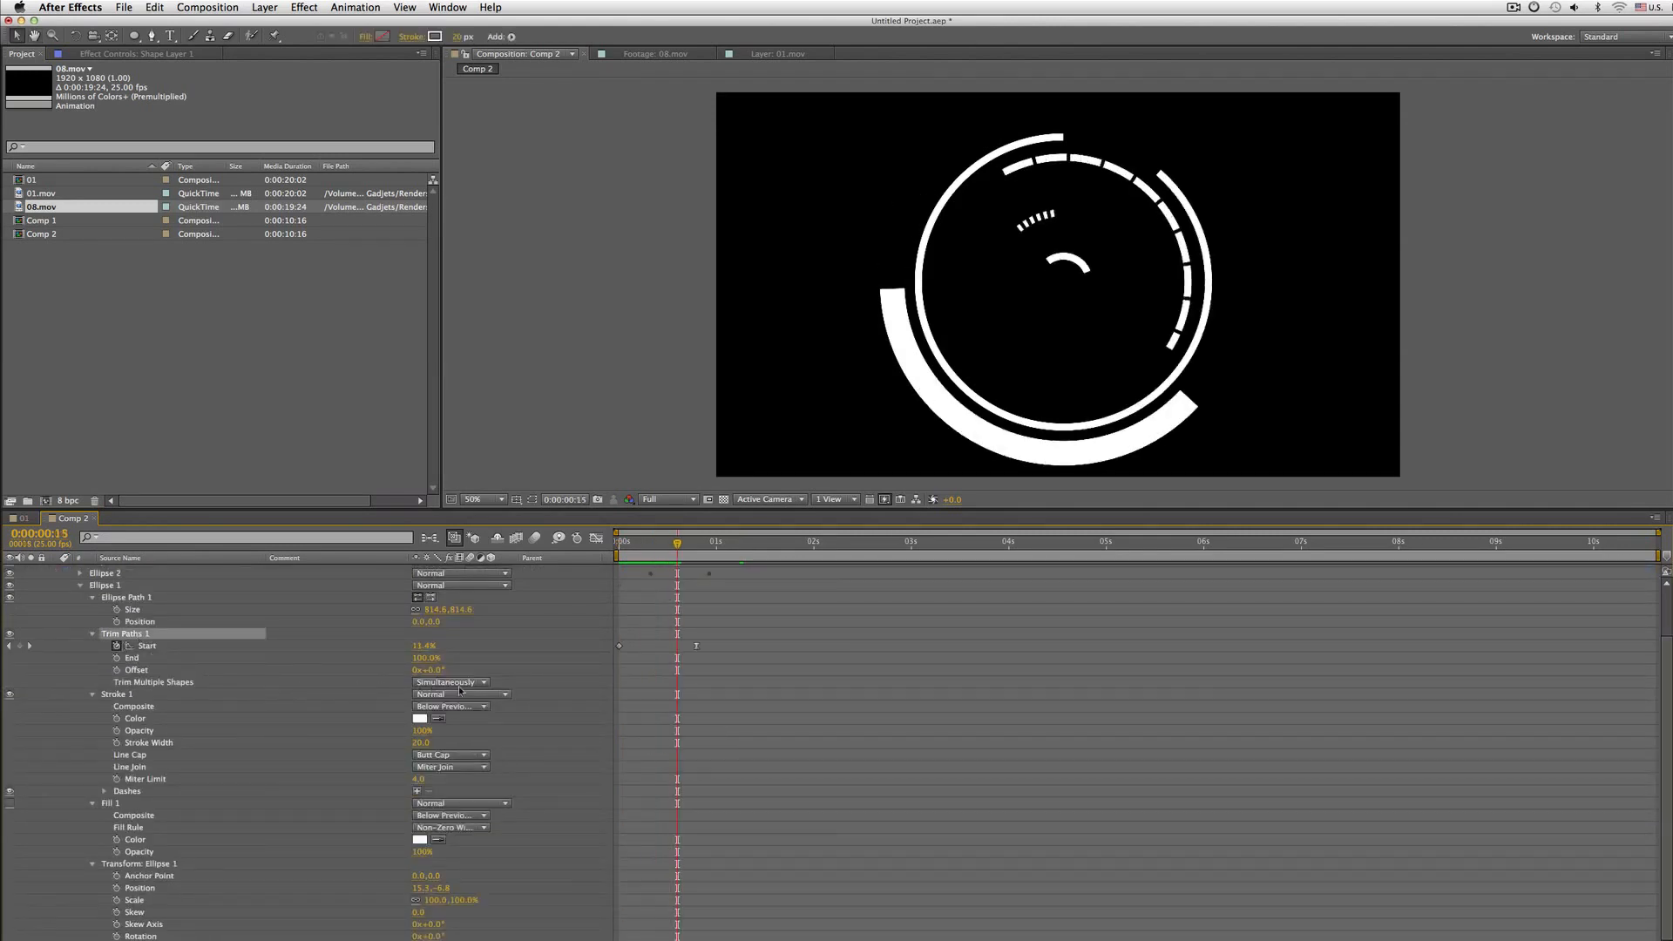
{"action": "key", "text": "space"}
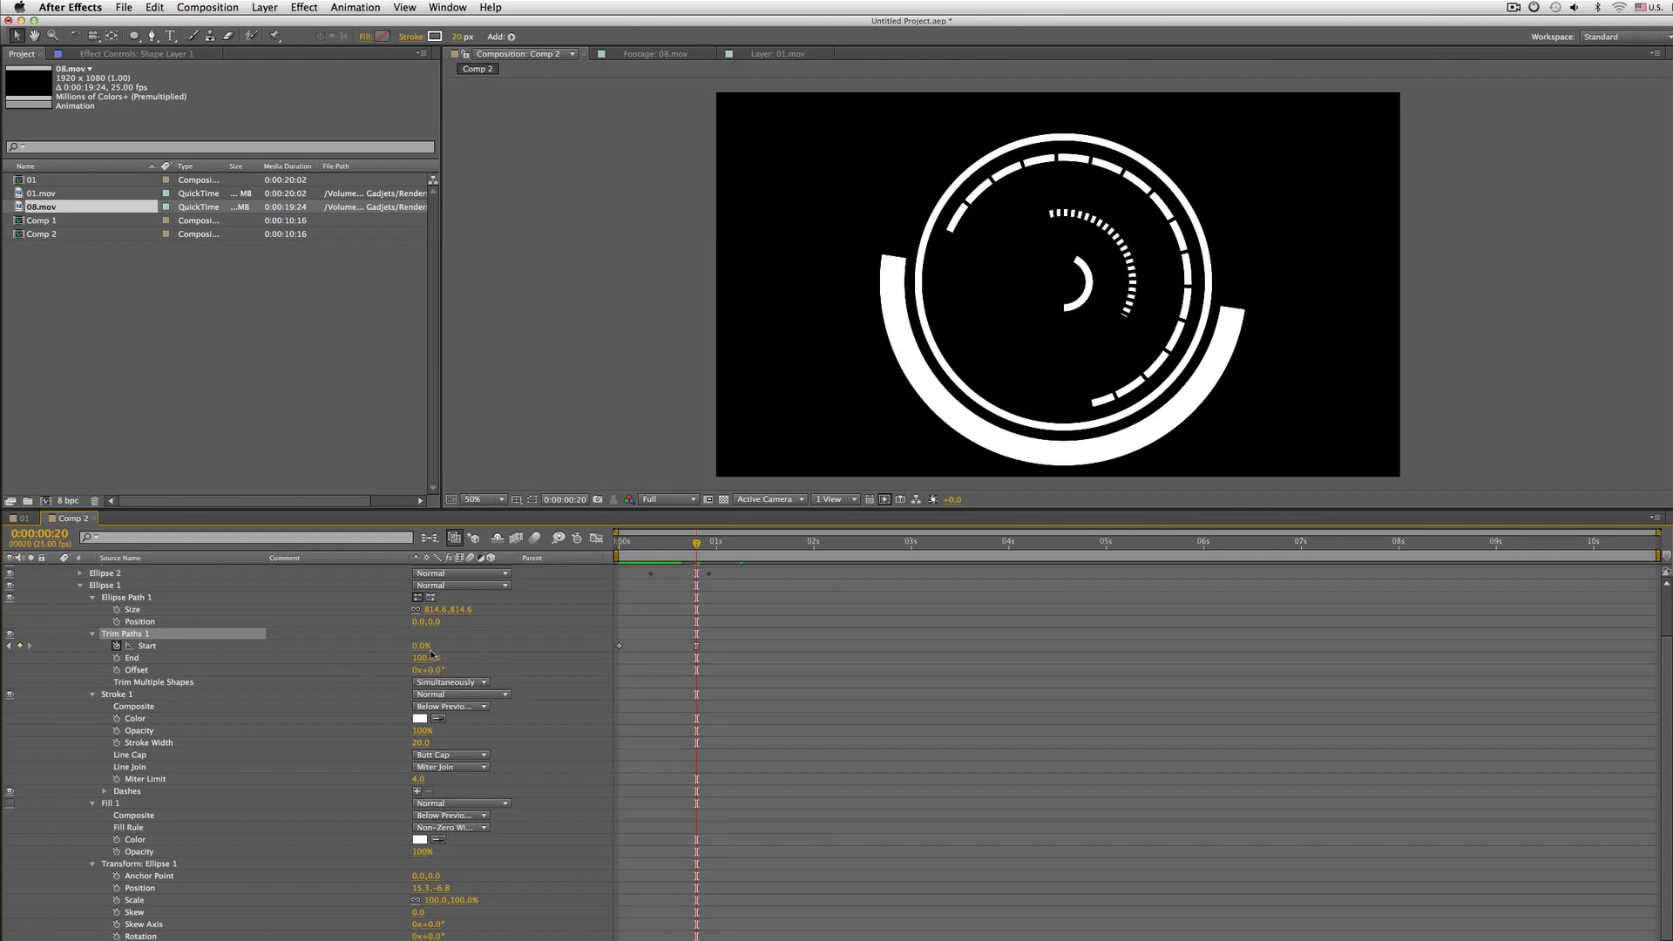
{"action": "left_click", "coordinate": [427, 647]}
{"action": "type", "text": "20"}
{"action": "key", "text": "Return"}
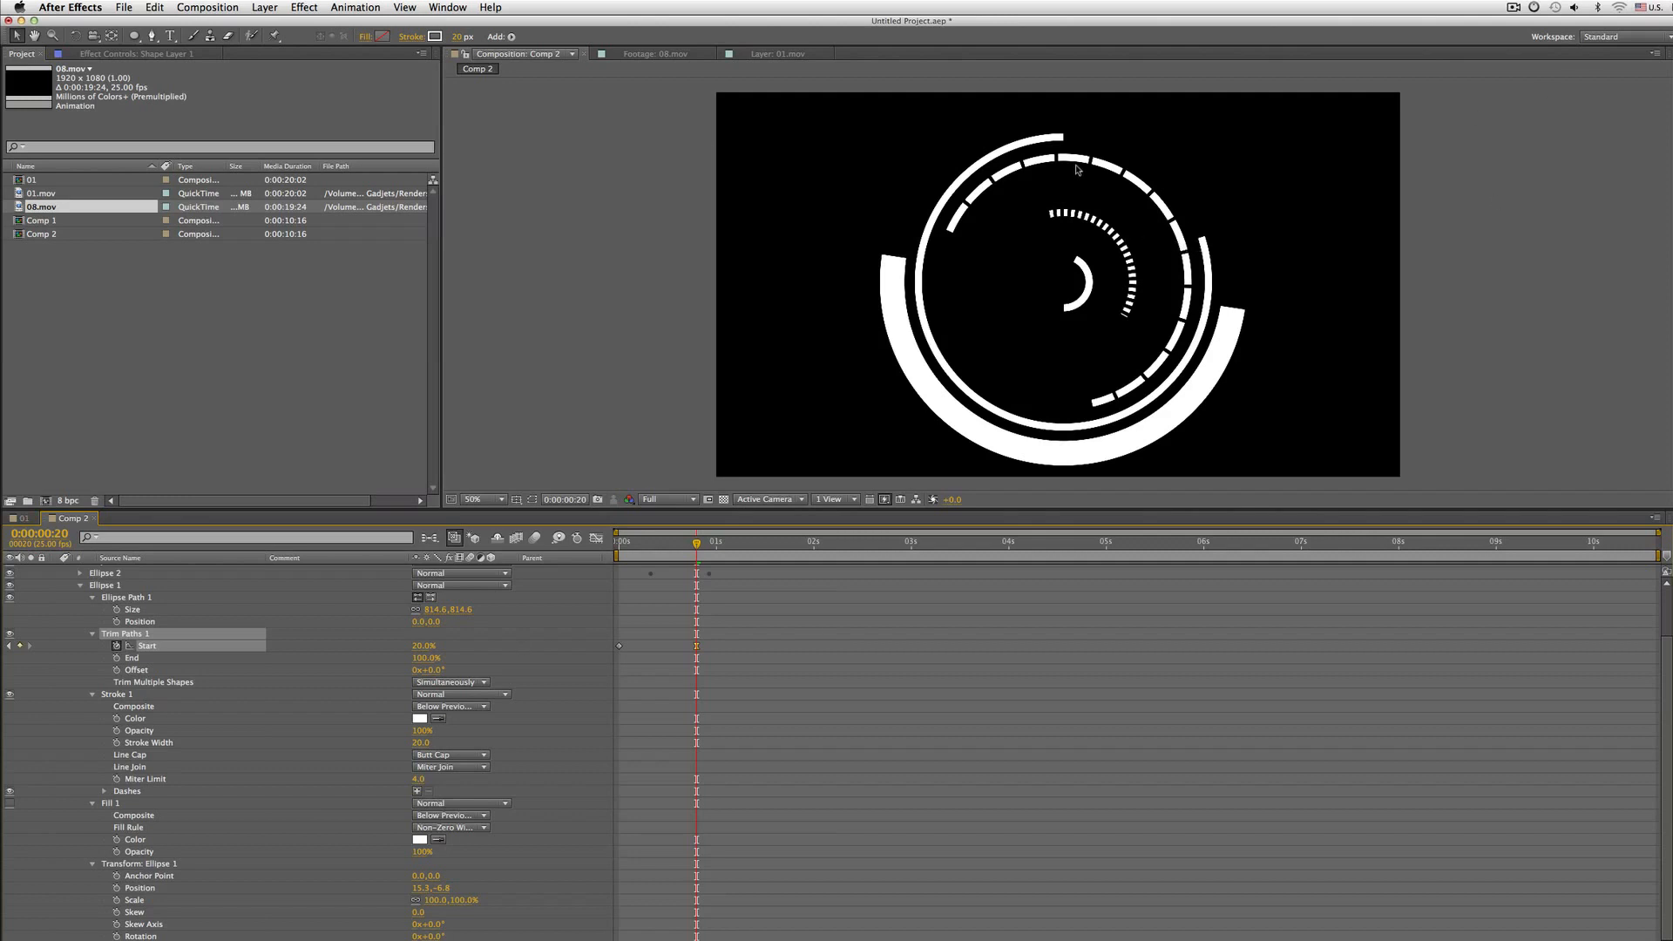
{"action": "key", "text": "KP_0"}
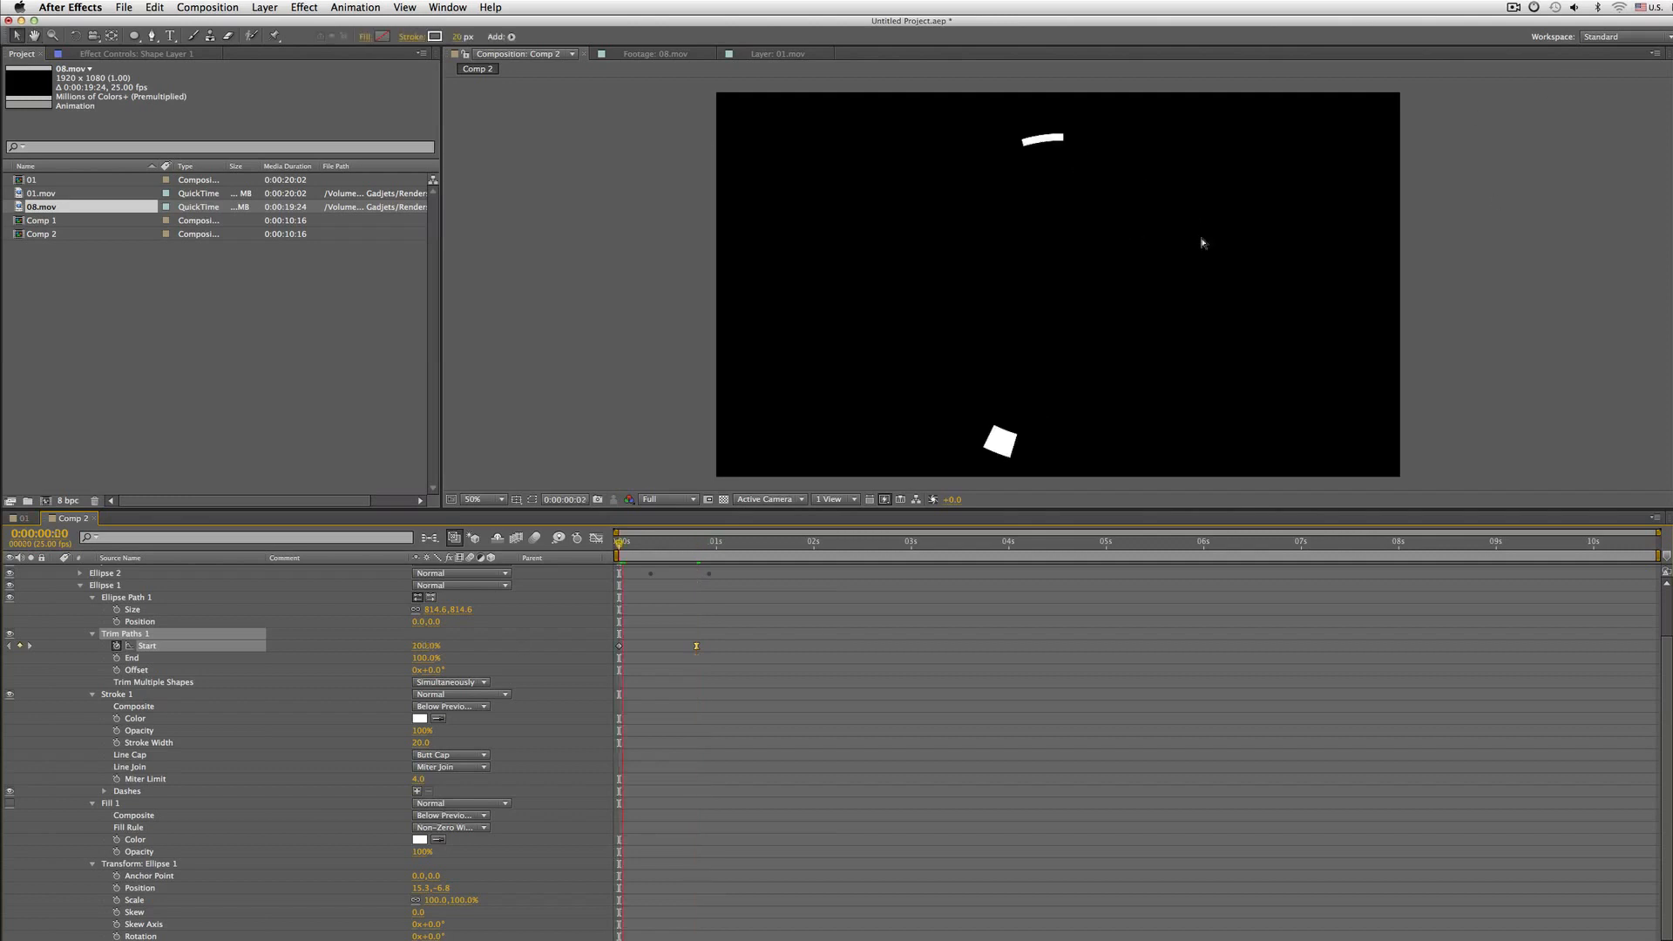